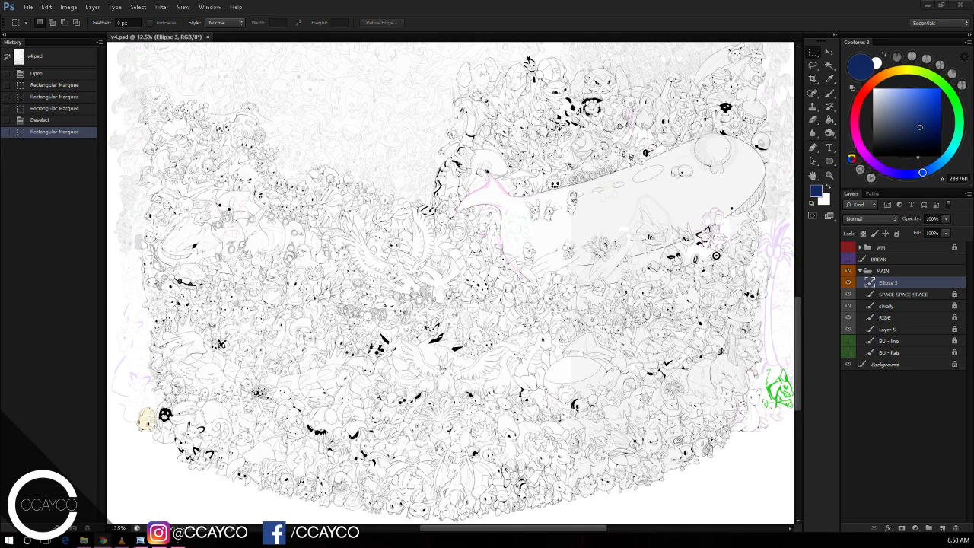
# Step: Check the Ellipse 3 layer and inspect the crowd drawing up to the uninked sketch beside the spiked-helmet character
pyautogui.click(880, 285)
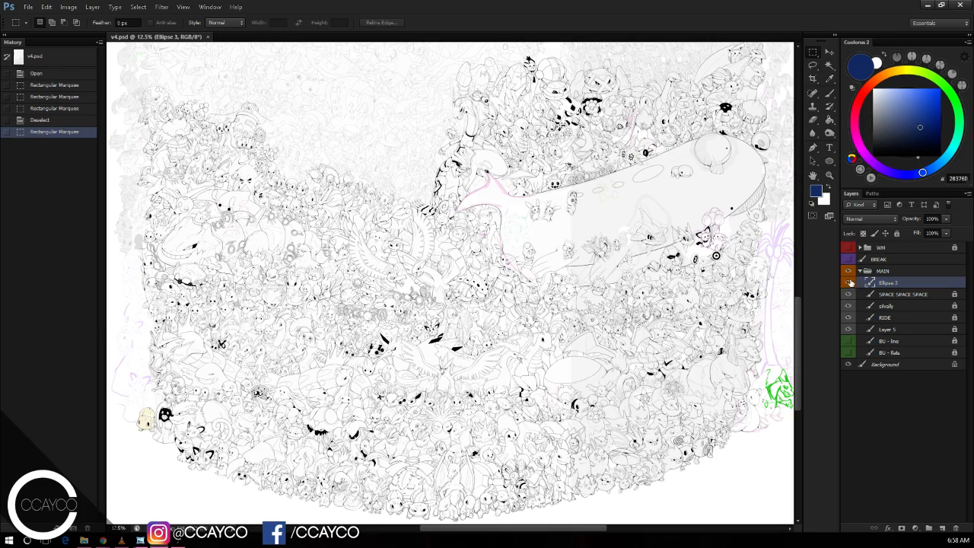
pyautogui.click(849, 282)
pyautogui.click(848, 283)
pyautogui.moveTo(549, 289); pyautogui.dragTo(571, 446)
pyautogui.scroll(-3, 571, 445)
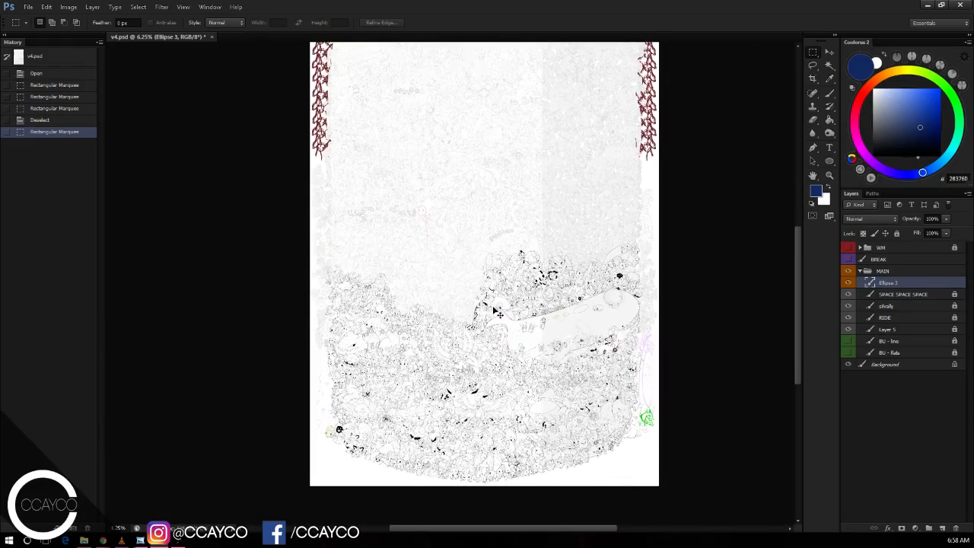
pyautogui.scroll(3, 499, 313)
pyautogui.scroll(2, 499, 315)
pyautogui.moveTo(487, 377); pyautogui.dragTo(573, 244)
pyautogui.scroll(2, 590, 232)
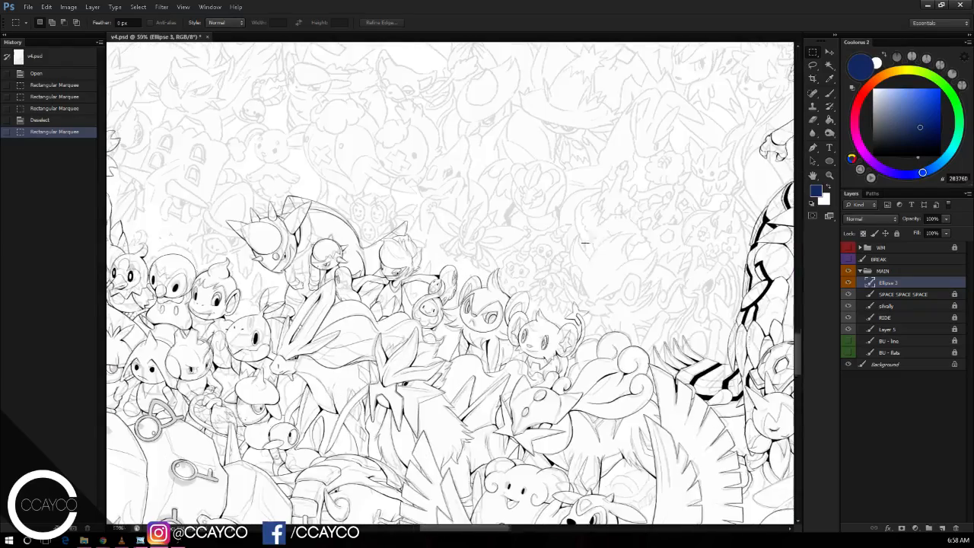
pyautogui.moveTo(468, 297); pyautogui.dragTo(644, 403)
pyautogui.moveTo(442, 328); pyautogui.dragTo(594, 320)
pyautogui.hotkey('ctrl', '+')
pyautogui.scroll(3, 602, 326)
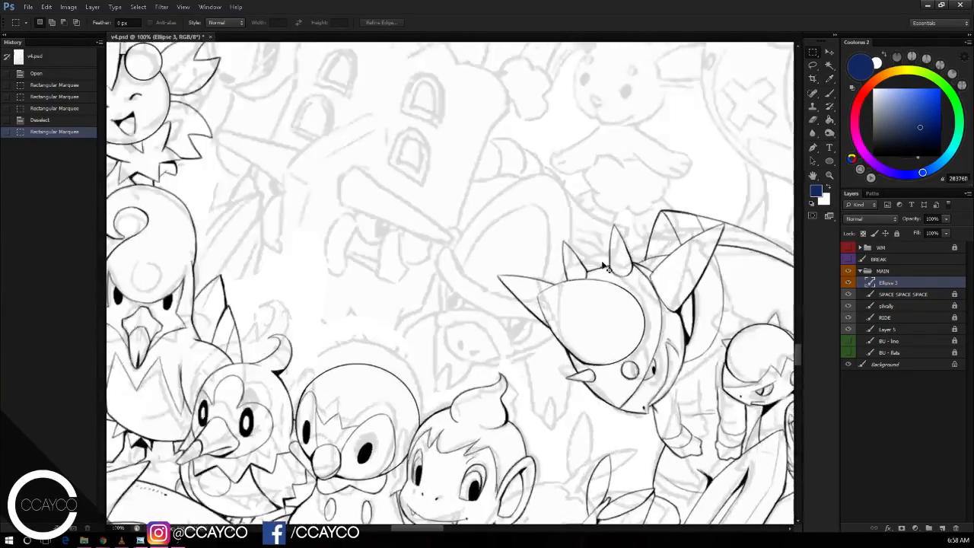
pyautogui.moveTo(608, 273); pyautogui.dragTo(603, 273)
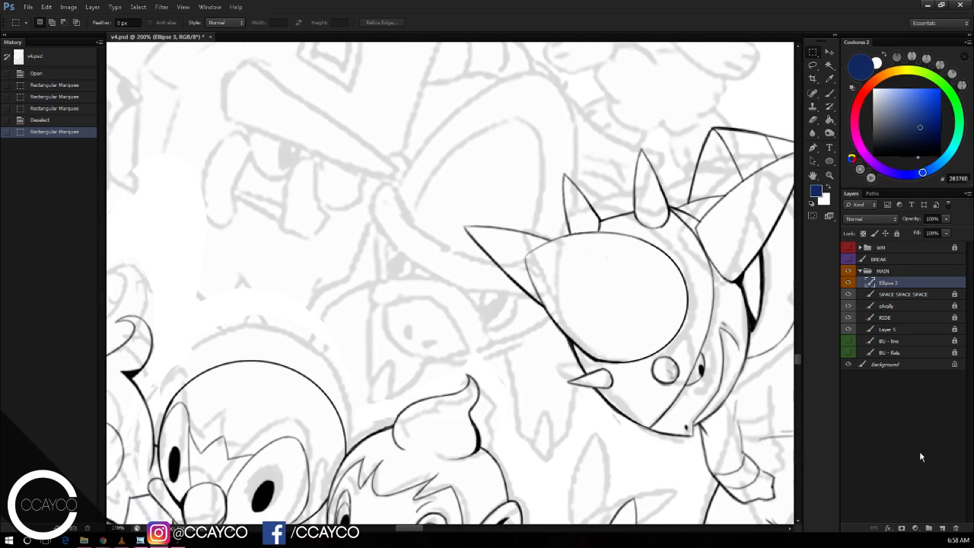
# Step: Add a new layer above Ellipse 3 and adjust the eraser tip for cleaning up line art
pyautogui.click(942, 527)
pyautogui.press('e')
pyautogui.click(700, 293)
pyautogui.press('b')
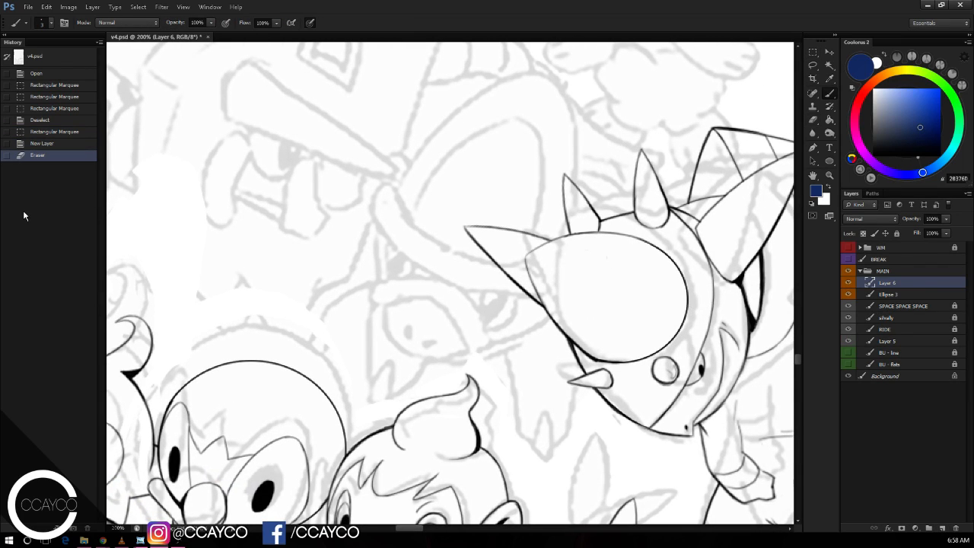
pyautogui.press('e')
pyautogui.rightClick(650, 290)
pyautogui.click(674, 292)
pyautogui.press('Return')
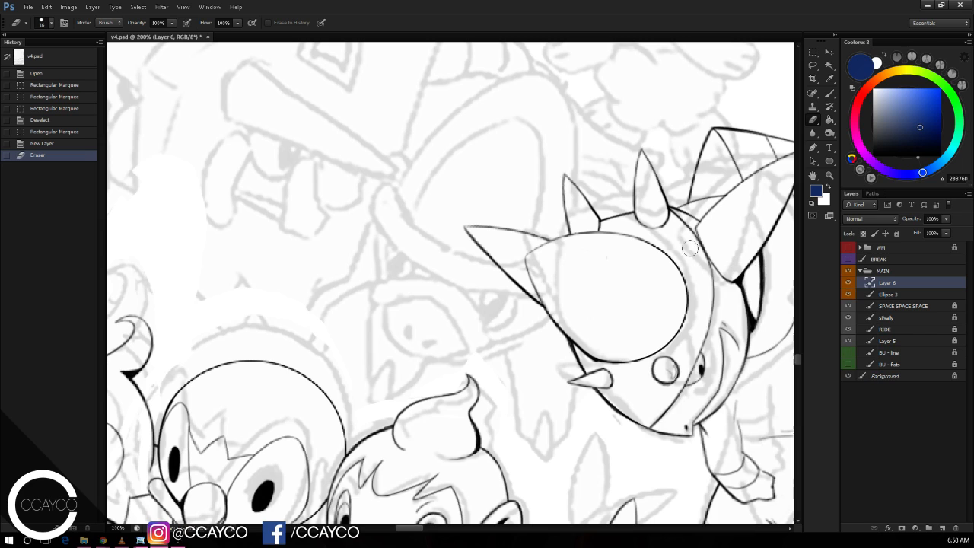
pyautogui.moveTo(690, 248); pyautogui.dragTo(715, 231)
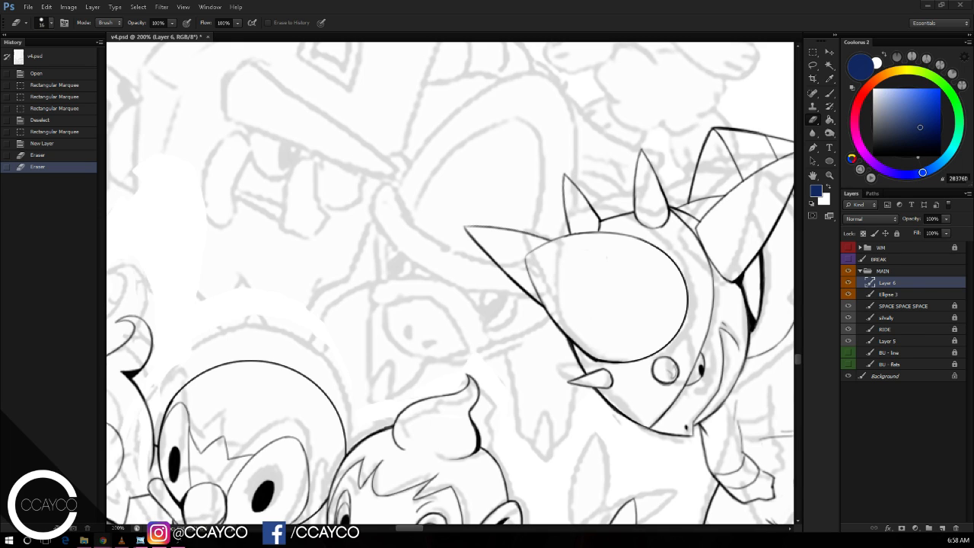
pyautogui.click(627, 16)
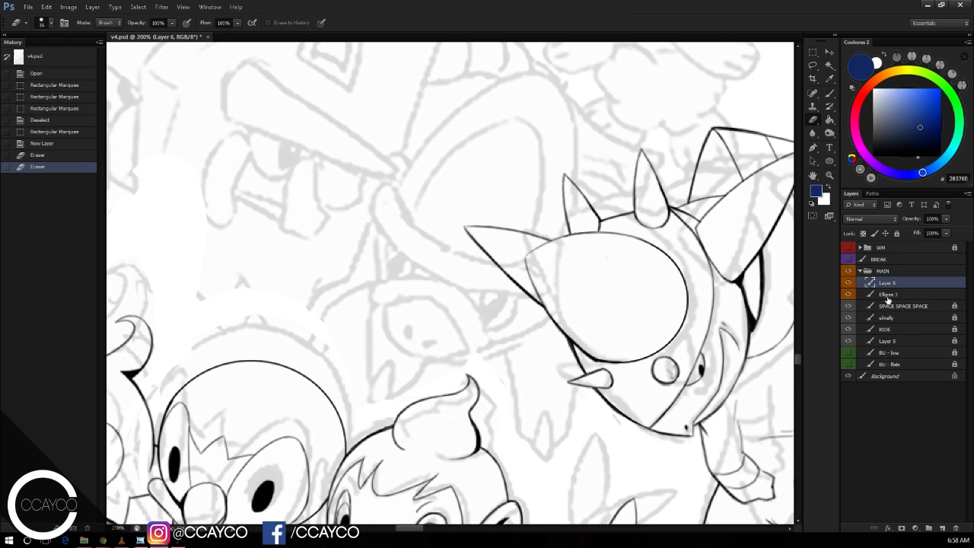
# Step: Reset the foreground color to black and undo the blue brush stroke
pyautogui.click(394, 194)
pyautogui.press('b')
pyautogui.moveTo(392, 191); pyautogui.dragTo(449, 247)
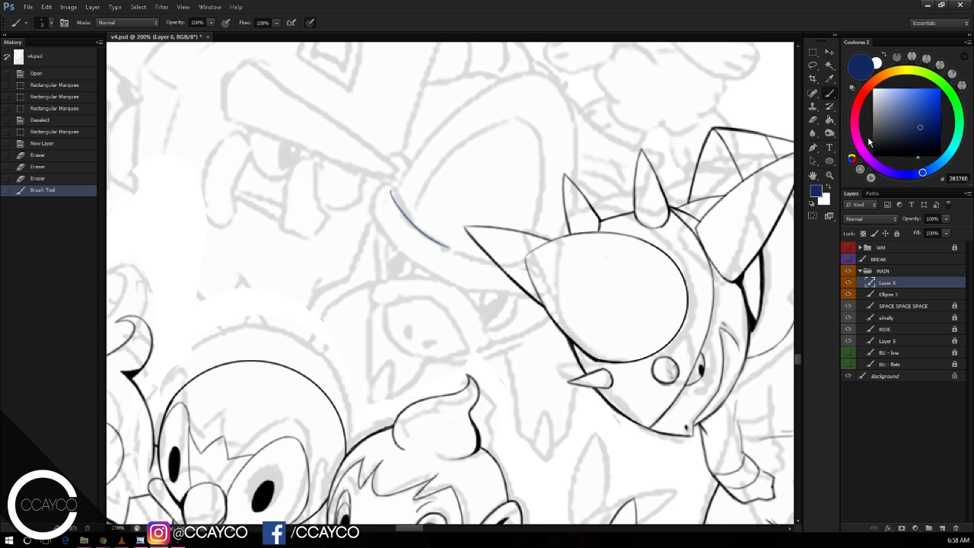
pyautogui.press('d')
pyautogui.hotkey('ctrl', 'z')
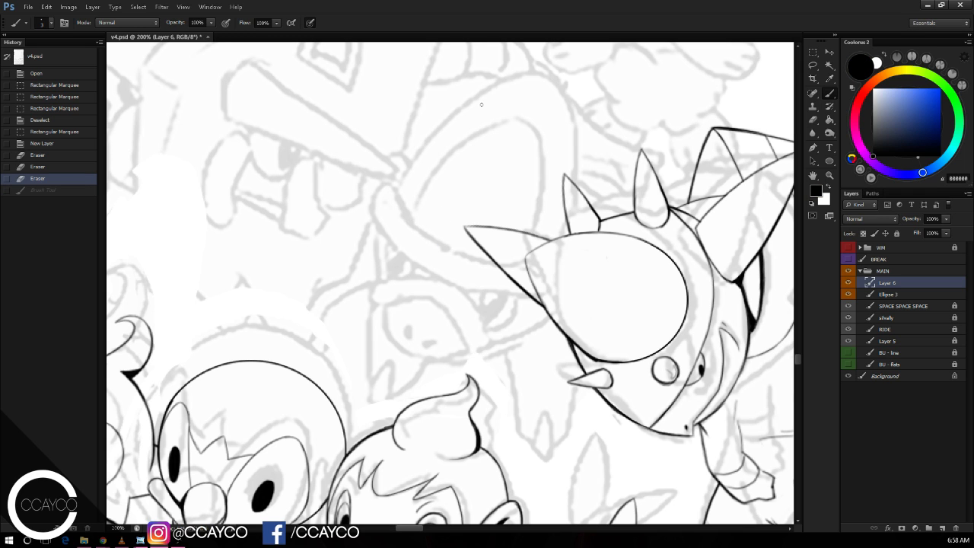
# Step: Adjust the brush tip and ink the lower curve of the arched shape up to the helmet's pointed spike
pyautogui.rightClick(481, 104)
pyautogui.click(522, 27)
pyautogui.hotkey('ctrl', '+')
pyautogui.moveTo(453, 170)
pyautogui.mouseDown()
pyautogui.moveTo(446, 221)
pyautogui.moveTo(438, 217)
pyautogui.mouseUp()
pyautogui.moveTo(353, 202)
pyautogui.mouseDown()
pyautogui.moveTo(409, 264)
pyautogui.moveTo(499, 297)
pyautogui.mouseUp()
# Step: Reduce the eraser size to 11 and trim the lower curve's end where it meets the helmet spike
pyautogui.press('e')
pyautogui.click(505, 296)
pyautogui.hotkey('ctrl', 'z')
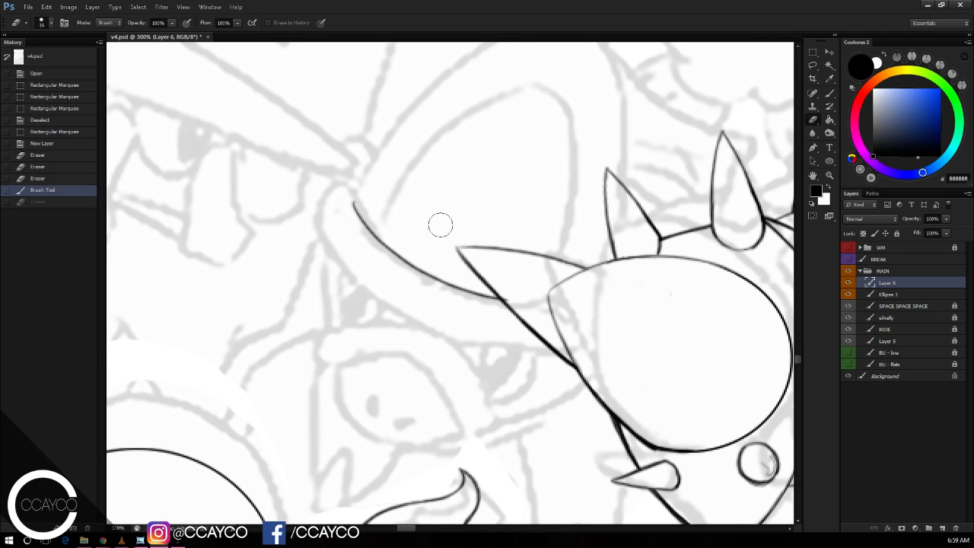
pyautogui.rightClick(438, 221)
pyautogui.press('Return')
pyautogui.click(507, 296)
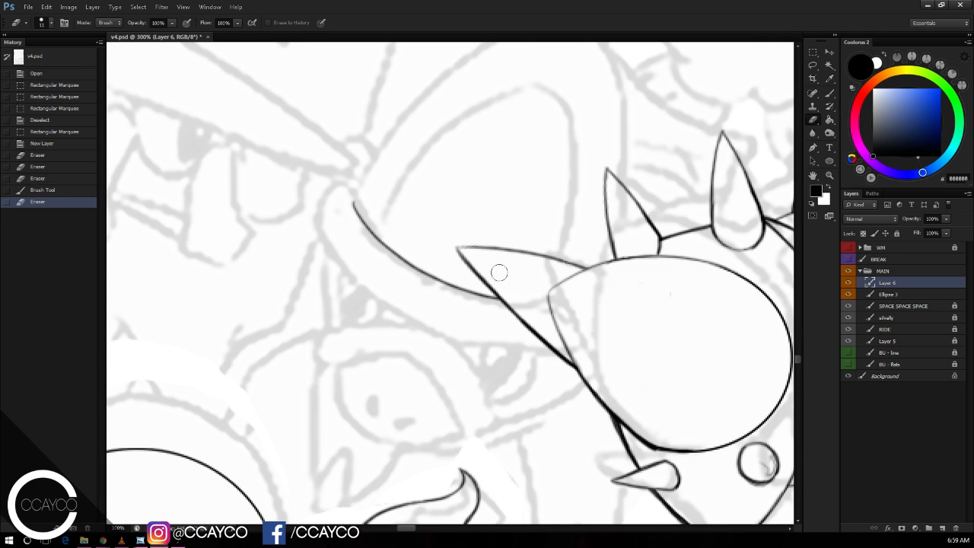
pyautogui.click(496, 271)
pyautogui.press('b')
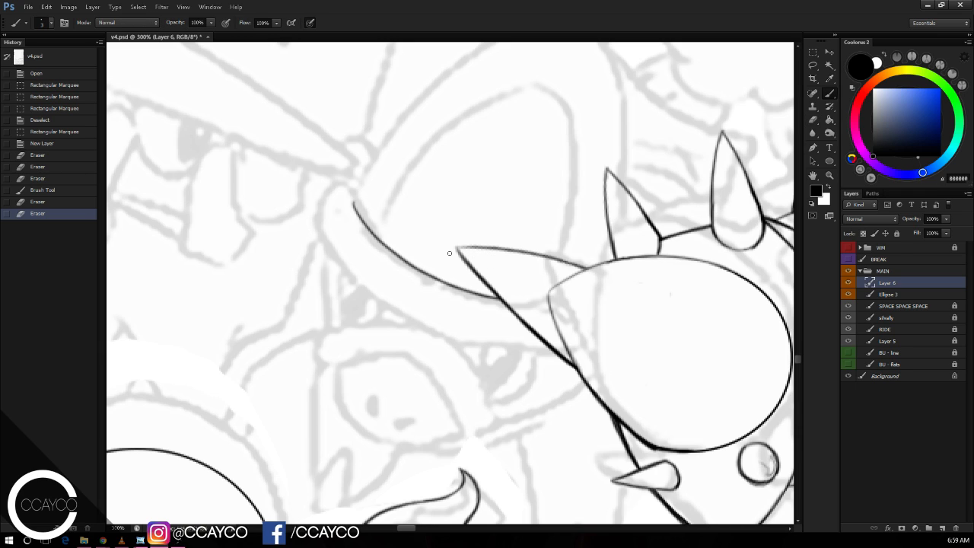
# Step: Ink both sides of the inner arch over the pale sketch, from the lower curve to the helmet spike
pyautogui.moveTo(380, 240)
pyautogui.mouseDown()
pyautogui.moveTo(563, 74)
pyautogui.moveTo(561, 187)
pyautogui.mouseUp()
pyautogui.hotkey('ctrl', 'z')
pyautogui.hotkey('ctrl', 'z')
pyautogui.hotkey('ctrl', 'z')
pyautogui.moveTo(541, 84); pyautogui.dragTo(559, 263)
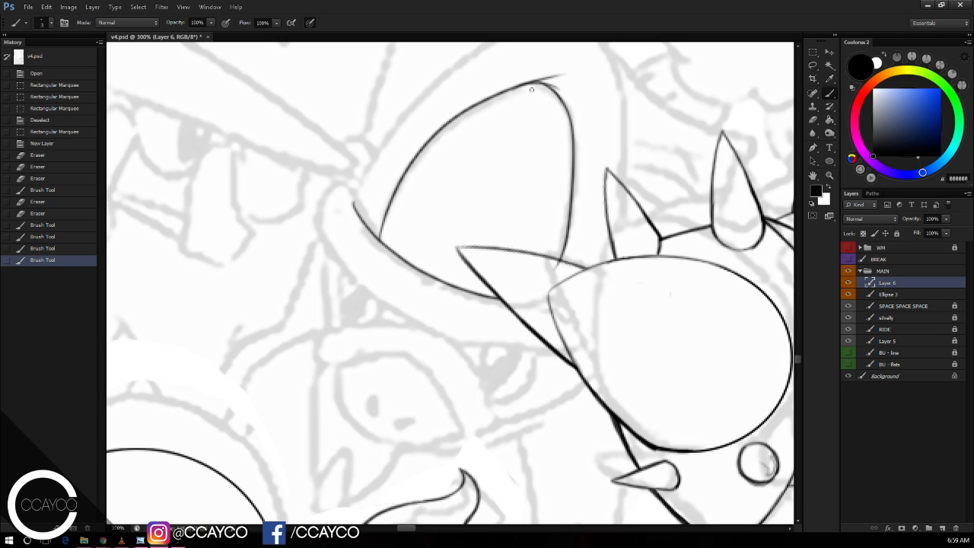
# Step: Erase the stray line ends at the inner arch's peak and clean up its rounded tip
pyautogui.press('e')
pyautogui.moveTo(553, 74)
pyautogui.mouseDown()
pyautogui.moveTo(530, 69)
pyautogui.moveTo(561, 83)
pyautogui.moveTo(563, 99)
pyautogui.mouseUp()
pyautogui.press('b')
pyautogui.hotkey('ctrl', 'z')
pyautogui.hotkey('ctrl', 'z')
pyautogui.press('e')
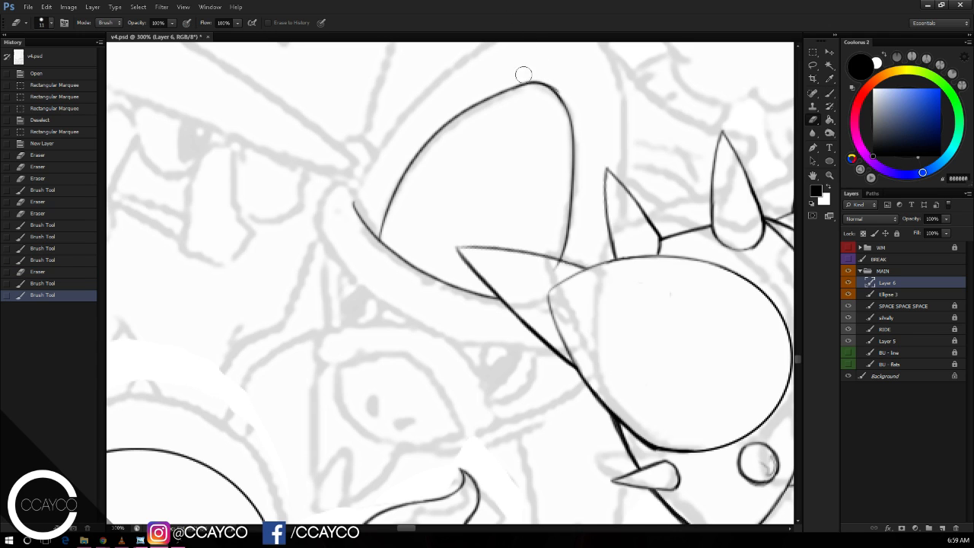
pyautogui.moveTo(524, 74)
pyautogui.mouseDown()
pyautogui.moveTo(561, 85)
pyautogui.moveTo(485, 102)
pyautogui.moveTo(548, 85)
pyautogui.moveTo(523, 83)
pyautogui.moveTo(560, 96)
pyautogui.mouseUp()
# Step: Thicken and smooth the line around the inner arch's rounded peak and upper right side
pyautogui.press('b')
pyautogui.hotkey('ctrl', 'alt', 'z')
pyautogui.hotkey('ctrl', 'alt', 'z')
pyautogui.hotkey('ctrl', 'z')
pyautogui.moveTo(538, 82)
pyautogui.mouseDown()
pyautogui.moveTo(557, 95)
pyautogui.moveTo(568, 123)
pyautogui.mouseUp()
pyautogui.hotkey('ctrl', 'alt', 'z')
pyautogui.hotkey('ctrl', 'alt', 'z')
pyautogui.moveTo(545, 83)
pyautogui.mouseDown()
pyautogui.moveTo(568, 110)
pyautogui.moveTo(557, 99)
pyautogui.moveTo(568, 151)
pyautogui.mouseUp()
# Step: Thicken the inner arch's right side down to the helmet spike and trim its lower end
pyautogui.press('e')
pyautogui.press('b')
pyautogui.moveTo(556, 270)
pyautogui.mouseDown()
pyautogui.moveTo(567, 228)
pyautogui.moveTo(560, 264)
pyautogui.mouseUp()
pyautogui.hotkey('ctrl', 'alt', 'z')
pyautogui.hotkey('ctrl', 'alt', 'z')
pyautogui.moveTo(567, 221); pyautogui.dragTo(563, 252)
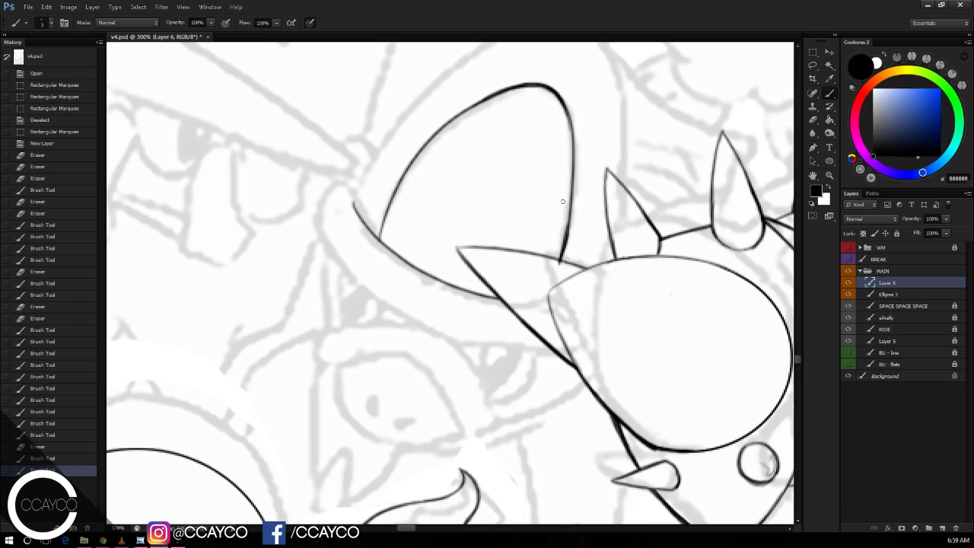
pyautogui.moveTo(571, 185); pyautogui.dragTo(559, 264)
pyautogui.moveTo(572, 187); pyautogui.dragTo(557, 266)
pyautogui.press('e')
pyautogui.moveTo(569, 224)
pyautogui.mouseDown()
pyautogui.moveTo(558, 269)
pyautogui.moveTo(582, 210)
pyautogui.moveTo(557, 275)
pyautogui.moveTo(556, 263)
pyautogui.mouseUp()
pyautogui.press('b')
pyautogui.moveTo(572, 172)
pyautogui.mouseDown()
pyautogui.moveTo(570, 192)
pyautogui.moveTo(574, 164)
pyautogui.mouseUp()
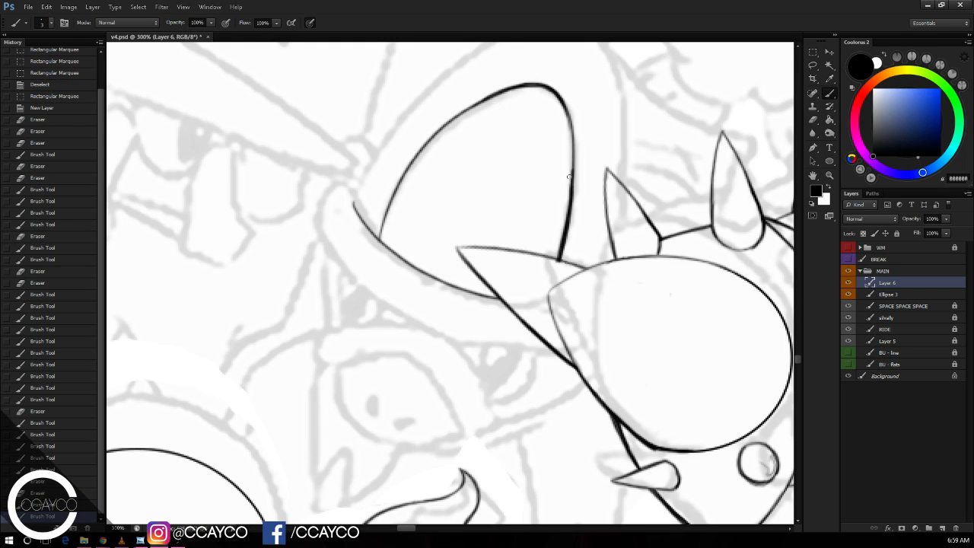
# Step: Ink the left side of the outer arch from the lower curve up toward its peak
pyautogui.moveTo(620, 130); pyautogui.dragTo(607, 157)
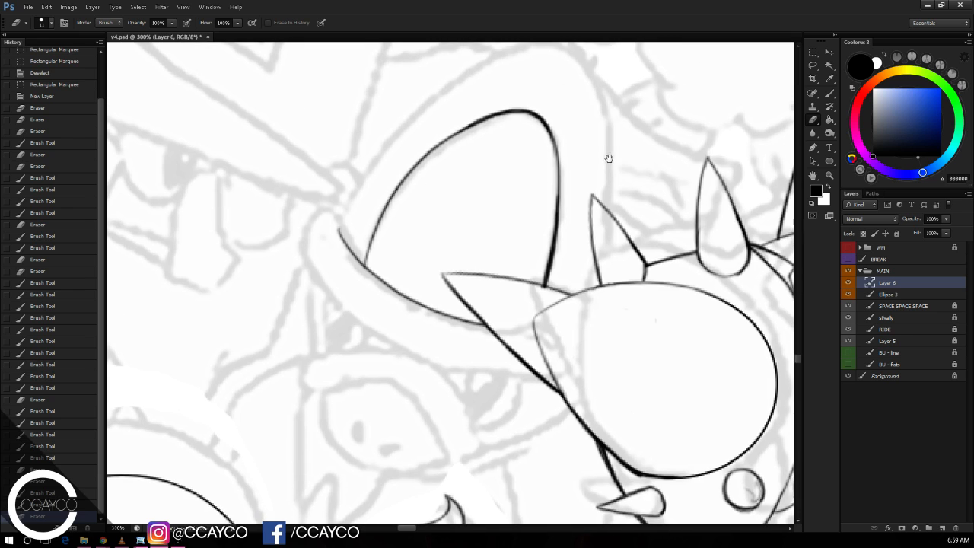
pyautogui.press('e')
pyautogui.click(613, 147)
pyautogui.press('b')
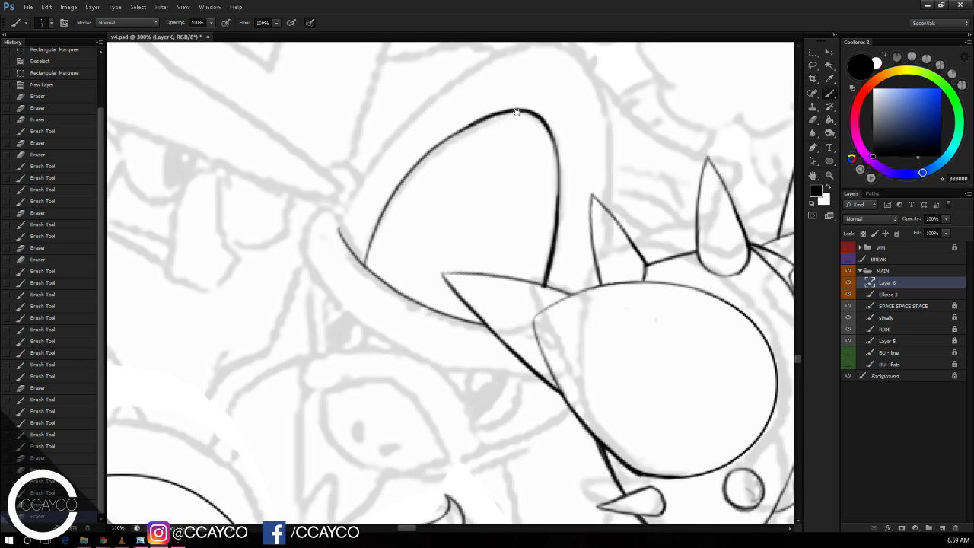
pyautogui.moveTo(515, 131); pyautogui.dragTo(505, 144)
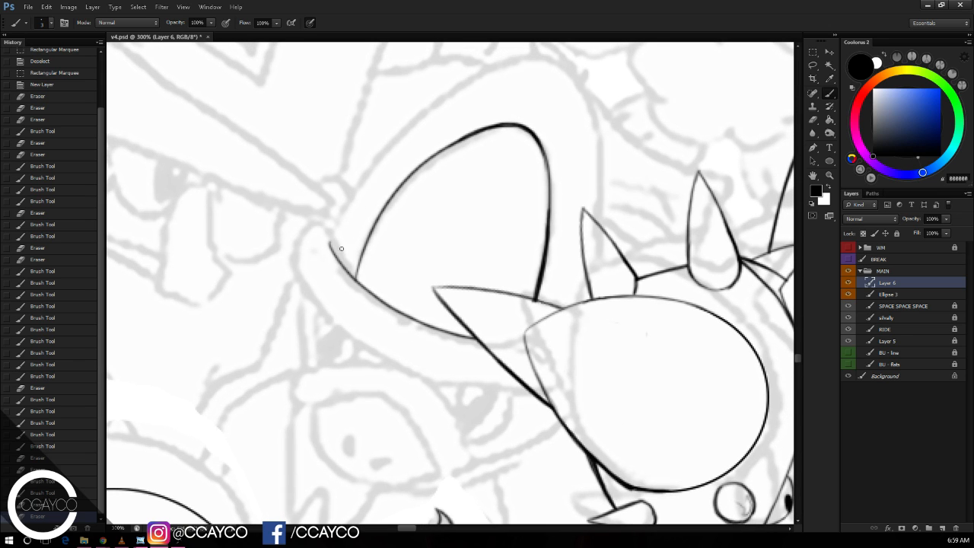
pyautogui.moveTo(337, 261)
pyautogui.mouseDown()
pyautogui.moveTo(418, 122)
pyautogui.moveTo(505, 66)
pyautogui.mouseUp()
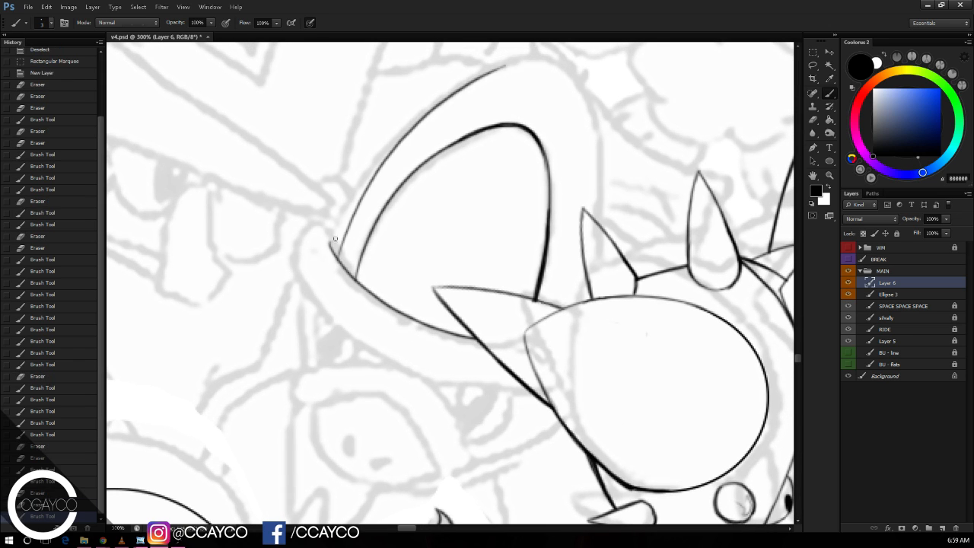
# Step: Clean up and round the corner where the outer arch meets the lower curve
pyautogui.press('e')
pyautogui.moveTo(337, 261)
pyautogui.mouseDown()
pyautogui.moveTo(335, 241)
pyautogui.moveTo(342, 266)
pyautogui.mouseUp()
pyautogui.press('b')
pyautogui.hotkey('ctrl', 'z')
pyautogui.moveTo(346, 230)
pyautogui.mouseDown()
pyautogui.moveTo(342, 263)
pyautogui.moveTo(356, 207)
pyautogui.moveTo(379, 174)
pyautogui.moveTo(347, 222)
pyautogui.moveTo(343, 266)
pyautogui.moveTo(324, 245)
pyautogui.moveTo(335, 236)
pyautogui.mouseUp()
pyautogui.press('e')
pyautogui.press('b')
pyautogui.hotkey('ctrl', 'z')
pyautogui.hotkey('ctrl', 'alt', 'z')
pyautogui.hotkey('ctrl', 'alt', 'z')
pyautogui.press('e')
pyautogui.press('b')
pyautogui.moveTo(340, 247); pyautogui.dragTo(343, 263)
# Step: Ink the outer arch's peak and its right side down toward the small helmet spikes
pyautogui.moveTo(479, 79)
pyautogui.mouseDown()
pyautogui.moveTo(548, 55)
pyautogui.moveTo(580, 91)
pyautogui.mouseUp()
pyautogui.hotkey('ctrl', 'z')
pyautogui.moveTo(539, 58)
pyautogui.mouseDown()
pyautogui.moveTo(569, 71)
pyautogui.moveTo(556, 61)
pyautogui.mouseUp()
pyautogui.hotkey('ctrl', 'z')
pyautogui.hotkey('ctrl', 'z')
pyautogui.moveTo(564, 61)
pyautogui.mouseDown()
pyautogui.moveTo(585, 85)
pyautogui.moveTo(595, 257)
pyautogui.mouseUp()
pyautogui.hotkey('ctrl', 'z')
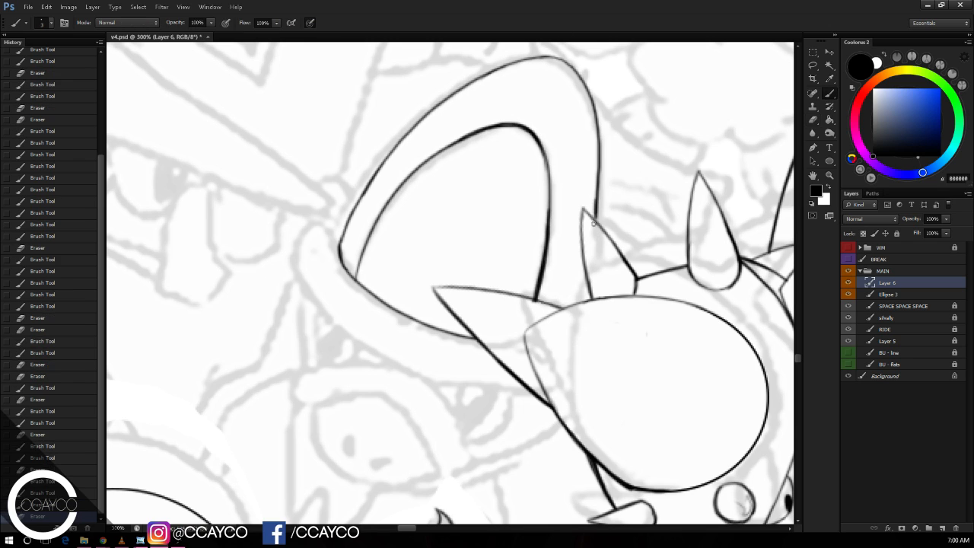
# Step: Thicken the outer arch's right side behind the small helmet spike and erase the overlapping parts
pyautogui.moveTo(600, 166); pyautogui.dragTo(574, 312)
pyautogui.moveTo(589, 257)
pyautogui.mouseDown()
pyautogui.moveTo(575, 317)
pyautogui.moveTo(592, 271)
pyautogui.moveTo(589, 231)
pyautogui.moveTo(594, 261)
pyautogui.mouseUp()
pyautogui.hotkey('ctrl', 'alt', 'z')
pyautogui.hotkey('ctrl', 'alt', 'z')
pyautogui.press('e')
pyautogui.moveTo(580, 319); pyautogui.dragTo(586, 313)
pyautogui.press('b')
pyautogui.press('e')
pyautogui.moveTo(586, 274)
pyautogui.mouseDown()
pyautogui.moveTo(587, 308)
pyautogui.moveTo(577, 317)
pyautogui.moveTo(576, 295)
pyautogui.mouseUp()
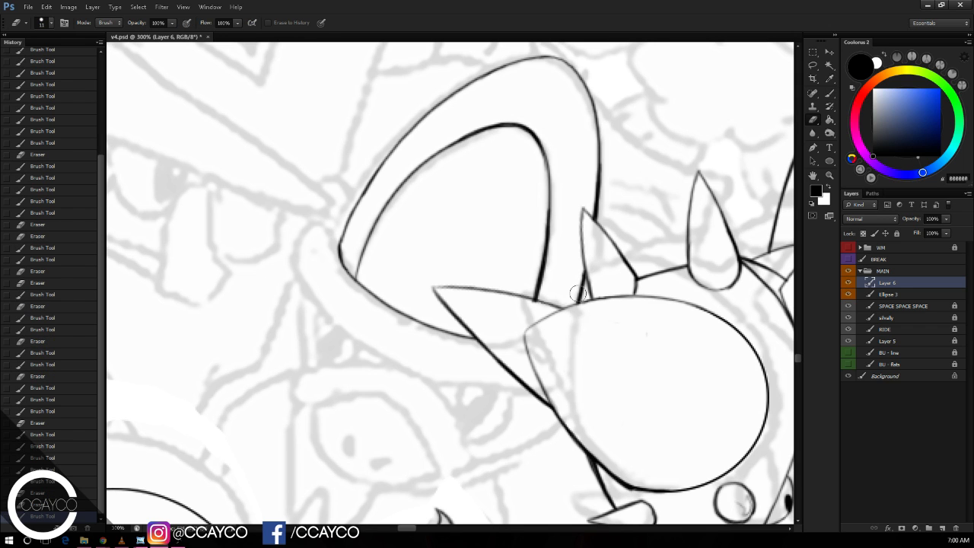
# Step: Ink the rounded left end and start of the lower outline of the rim beneath the arch
pyautogui.press('b')
pyautogui.moveTo(651, 223); pyautogui.dragTo(683, 213)
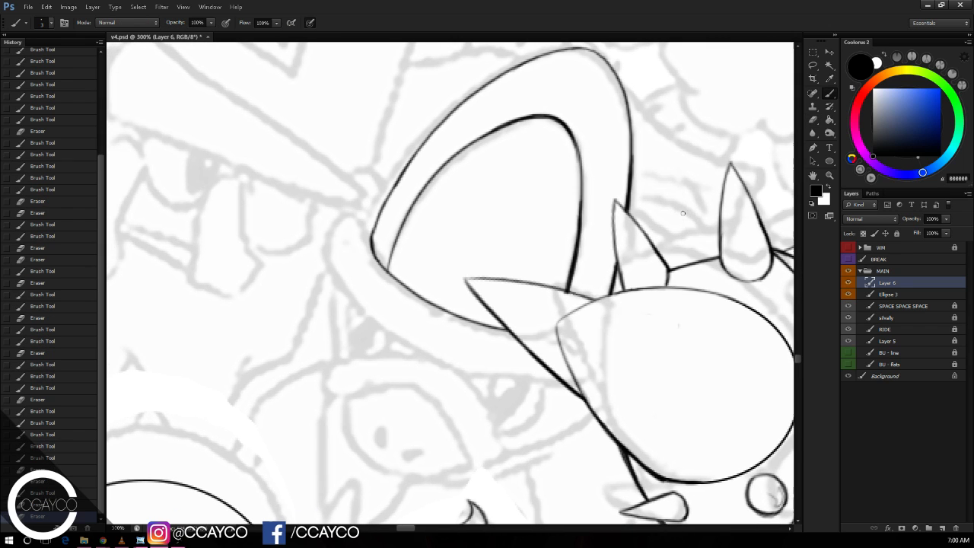
pyautogui.moveTo(552, 205); pyautogui.dragTo(550, 173)
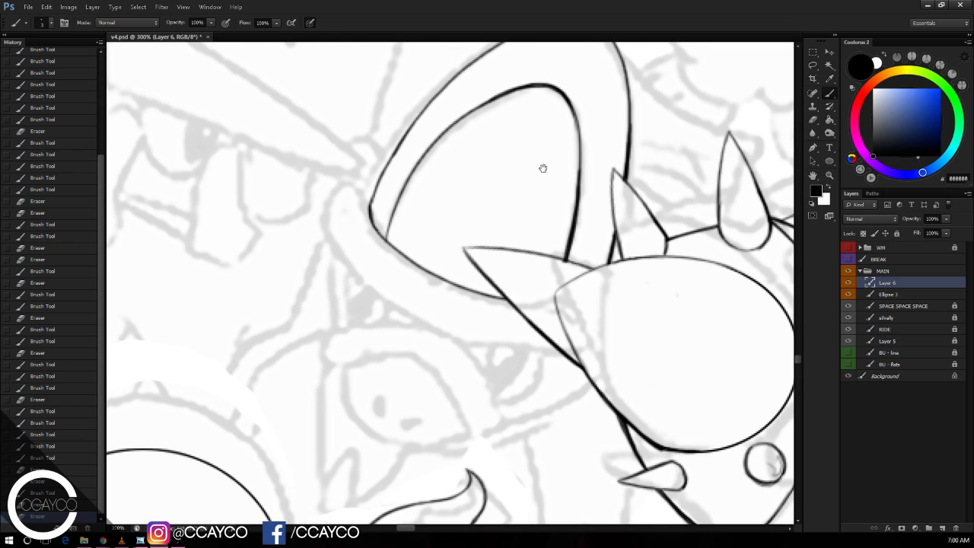
pyautogui.moveTo(372, 191)
pyautogui.mouseDown()
pyautogui.moveTo(344, 237)
pyautogui.moveTo(376, 287)
pyautogui.moveTo(427, 311)
pyautogui.mouseUp()
pyautogui.hotkey('ctrl', 'z')
pyautogui.moveTo(351, 259); pyautogui.dragTo(461, 329)
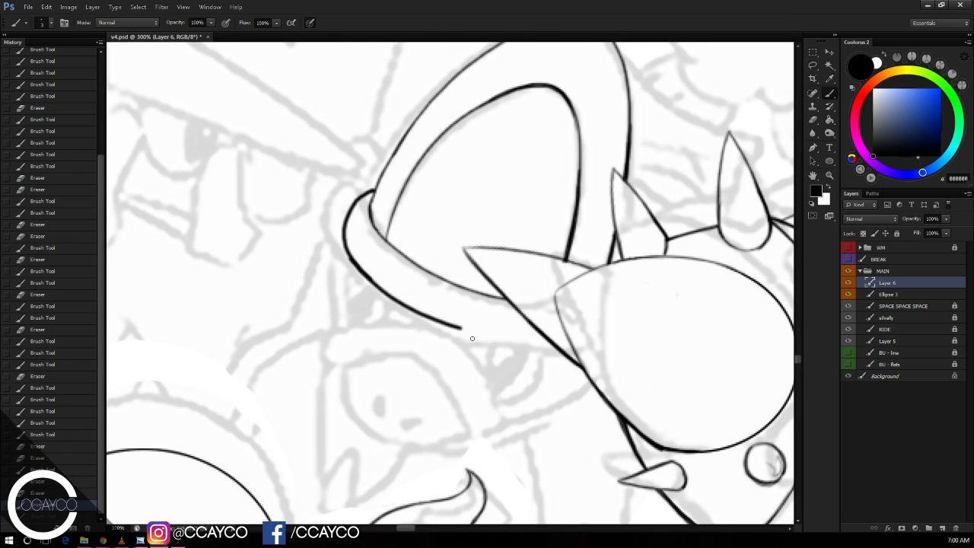
pyautogui.hotkey('ctrl', 'z')
pyautogui.moveTo(369, 277); pyautogui.dragTo(472, 336)
pyautogui.hotkey('ctrl', 'z')
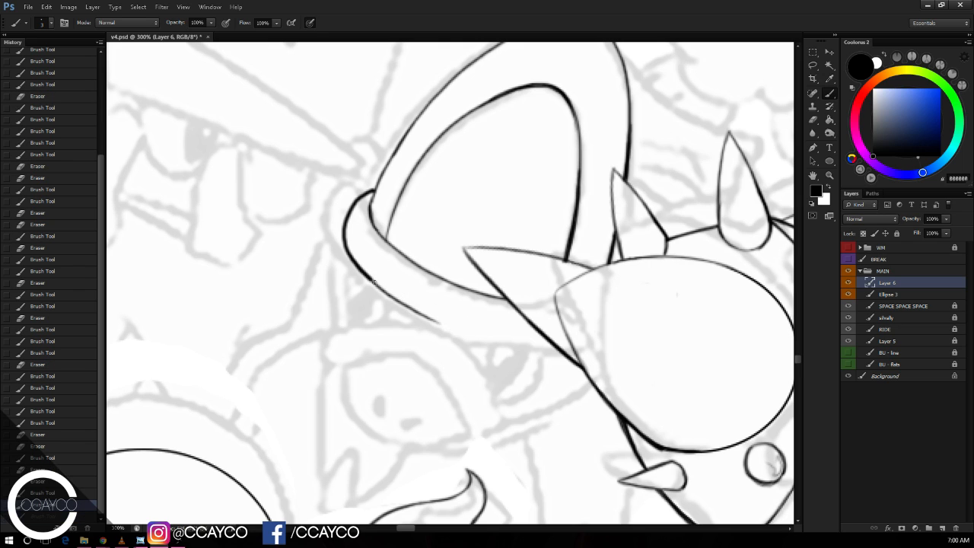
# Step: Extend the rim's lower outline with a thick line to the helmet spike and trim its end
pyautogui.moveTo(371, 278); pyautogui.dragTo(479, 338)
pyautogui.hotkey('ctrl', 'z')
pyautogui.moveTo(422, 315)
pyautogui.mouseDown()
pyautogui.moveTo(528, 343)
pyautogui.moveTo(495, 338)
pyautogui.moveTo(515, 342)
pyautogui.mouseUp()
pyautogui.hotkey('ctrl', 'alt', 'z')
pyautogui.hotkey('ctrl', 'alt', 'z')
pyautogui.hotkey('ctrl', 'z')
pyautogui.moveTo(430, 318); pyautogui.dragTo(548, 344)
pyautogui.moveTo(476, 335); pyautogui.dragTo(562, 341)
pyautogui.hotkey('ctrl', 'z')
pyautogui.press('e')
pyautogui.press('b')
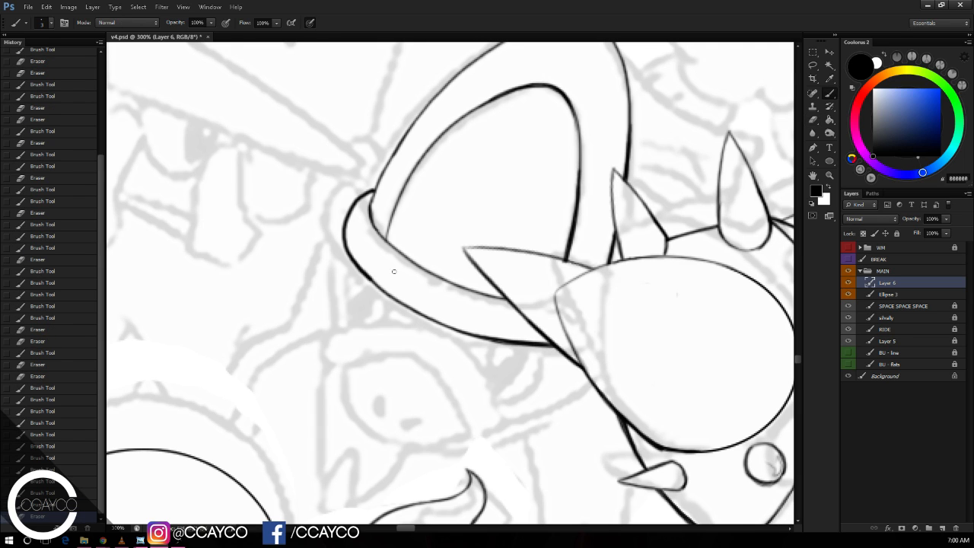
# Step: Refine and thicken the rim's rounded left end where it joins the outer arch
pyautogui.moveTo(467, 173); pyautogui.dragTo(444, 154)
pyautogui.press('e')
pyautogui.moveTo(346, 227)
pyautogui.mouseDown()
pyautogui.moveTo(365, 161)
pyautogui.moveTo(344, 231)
pyautogui.mouseUp()
pyautogui.press('b')
pyautogui.moveTo(356, 196)
pyautogui.mouseDown()
pyautogui.moveTo(344, 229)
pyautogui.moveTo(354, 196)
pyautogui.mouseUp()
pyautogui.moveTo(365, 188); pyautogui.dragTo(344, 224)
pyautogui.hotkey('ctrl', 'z')
pyautogui.moveTo(366, 184)
pyautogui.mouseDown()
pyautogui.moveTo(346, 216)
pyautogui.moveTo(352, 195)
pyautogui.moveTo(369, 201)
pyautogui.moveTo(426, 95)
pyautogui.moveTo(370, 209)
pyautogui.moveTo(375, 191)
pyautogui.mouseUp()
pyautogui.hotkey('ctrl', 'z')
pyautogui.hotkey('ctrl', 'z')
pyautogui.hotkey('ctrl', 'z')
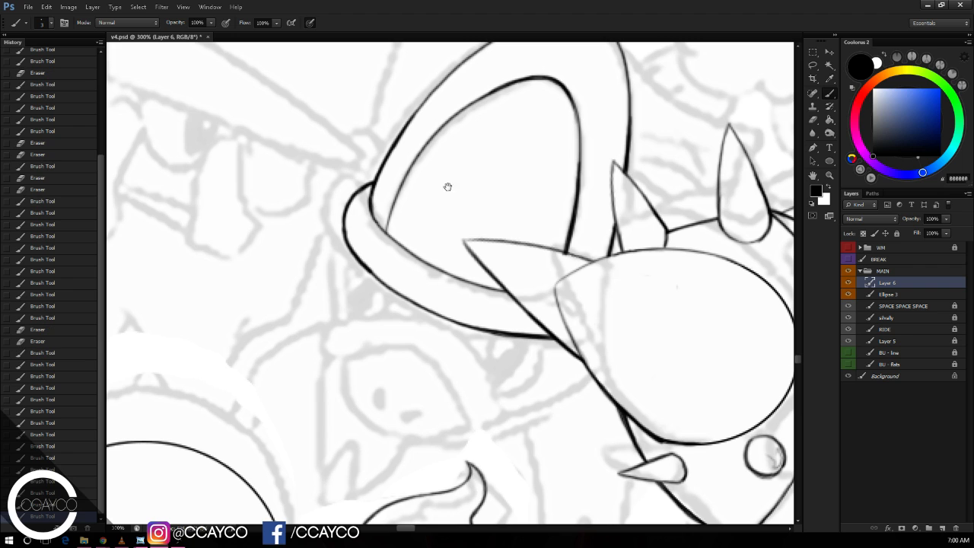
# Step: Move the new layer's line art slightly downward with Free Transform
pyautogui.moveTo(478, 180); pyautogui.dragTo(439, 119)
pyautogui.hotkey('ctrl', 't')
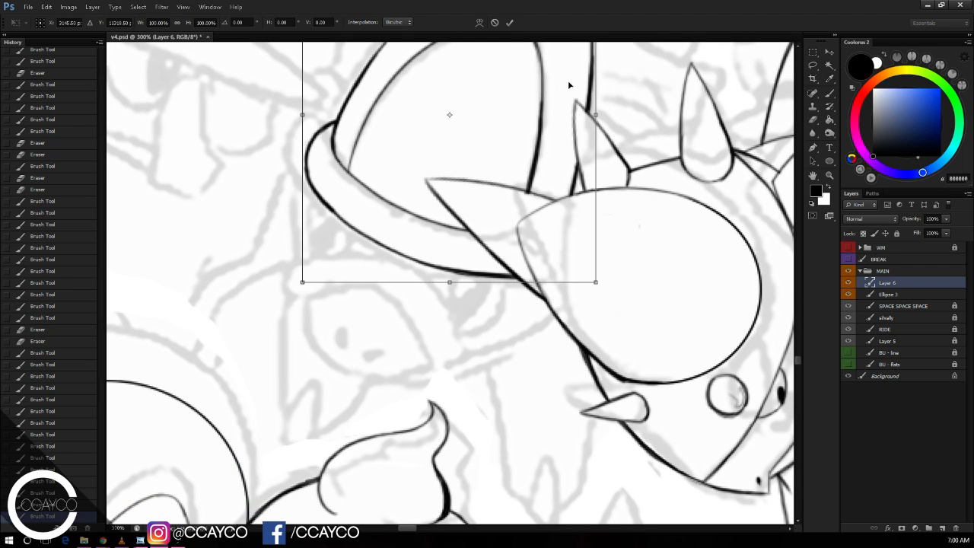
pyautogui.moveTo(568, 85); pyautogui.dragTo(580, 129)
pyautogui.press('Return')
# Step: Erase the arch line ends that overlap the helmet and its small spike
pyautogui.press('e')
pyautogui.press('b')
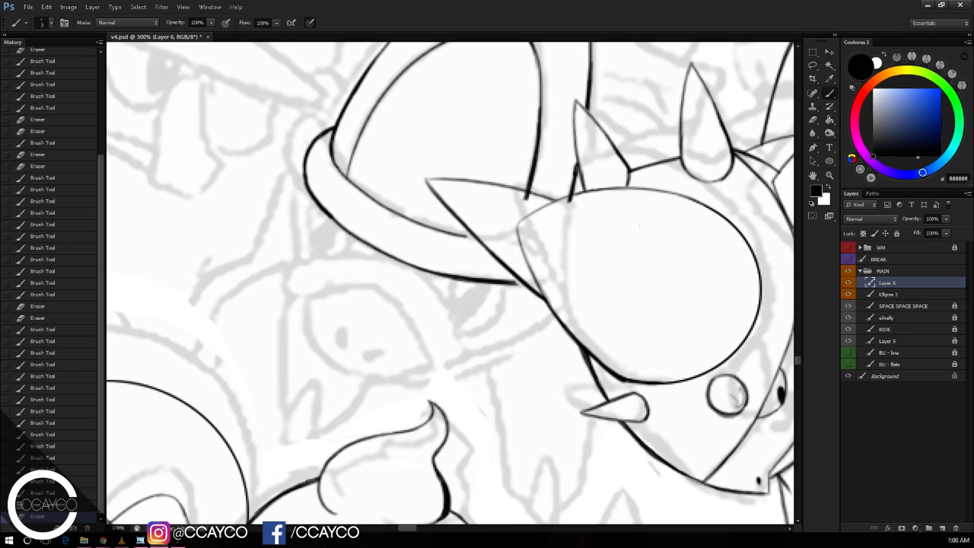
pyautogui.press('e')
pyautogui.moveTo(569, 199); pyautogui.dragTo(524, 193)
pyautogui.press('b')
pyautogui.press('e')
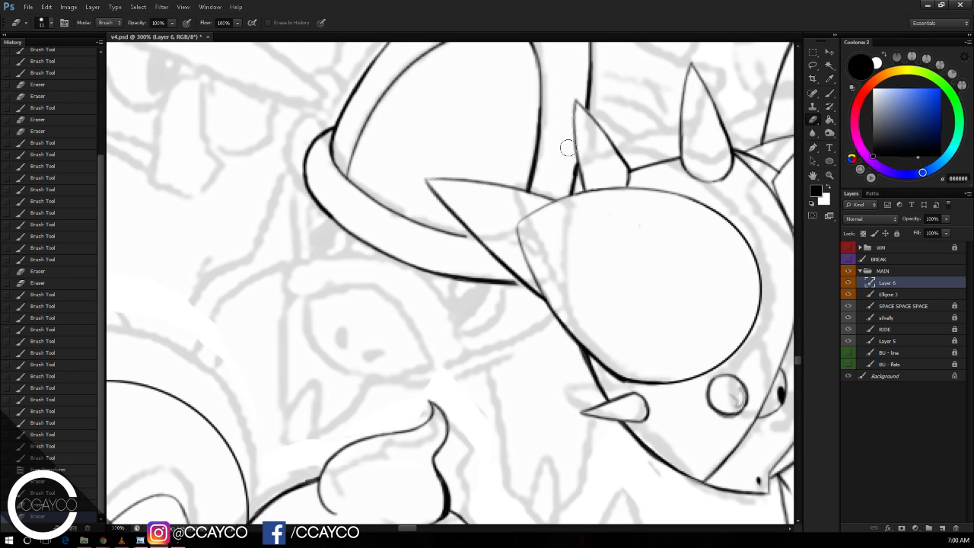
pyautogui.click(568, 146)
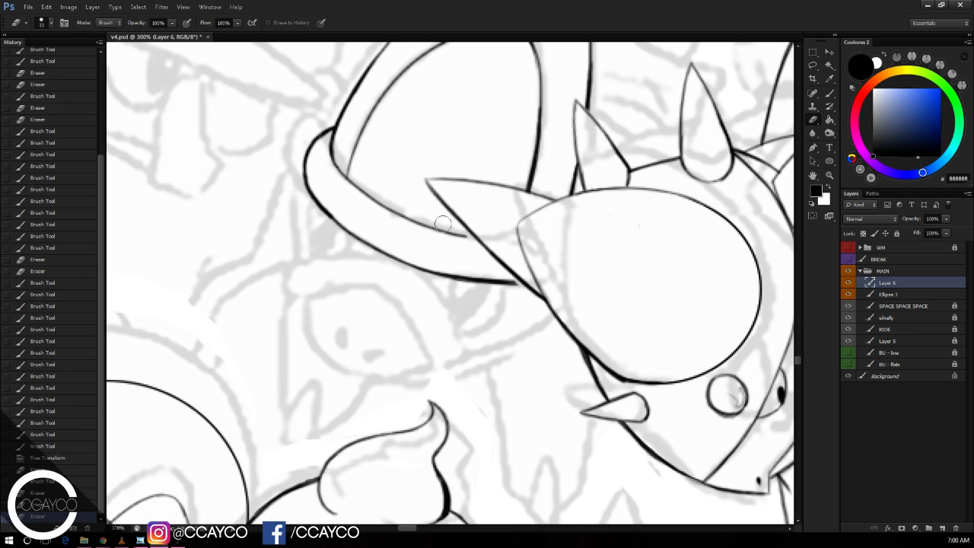
# Step: Extend the rim's upper curve to the helmet spike and clean up its end
pyautogui.press('b')
pyautogui.moveTo(461, 235)
pyautogui.mouseDown()
pyautogui.moveTo(483, 240)
pyautogui.moveTo(487, 229)
pyautogui.mouseUp()
pyautogui.hotkey('ctrl', 'z')
pyautogui.press('e')
pyautogui.press('b')
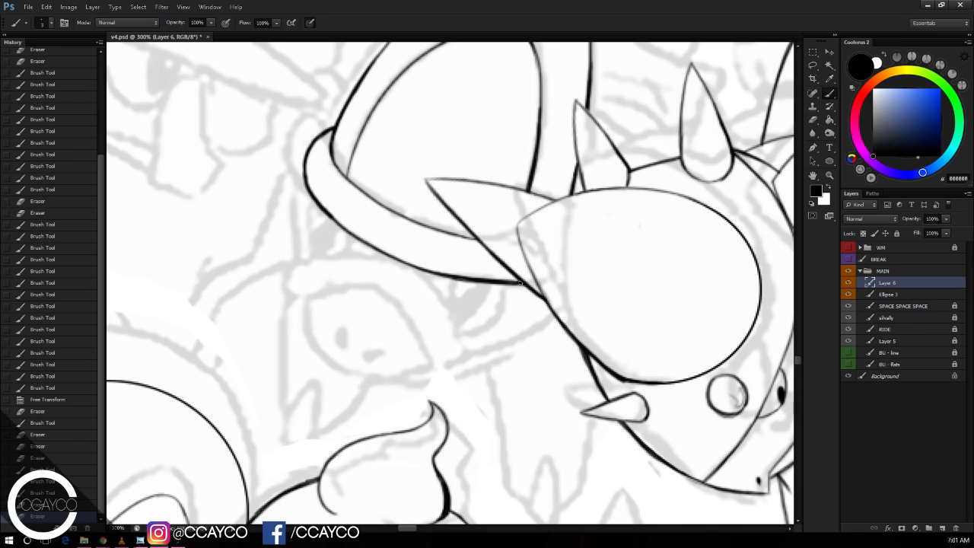
# Step: Extend the rim's lower line to the large helmet spike and erase stray marks around the helmet's large oval
pyautogui.moveTo(520, 282); pyautogui.dragTo(526, 286)
pyautogui.moveTo(611, 220); pyautogui.dragTo(583, 237)
pyautogui.press('e')
pyautogui.click(599, 228)
pyautogui.press('b')
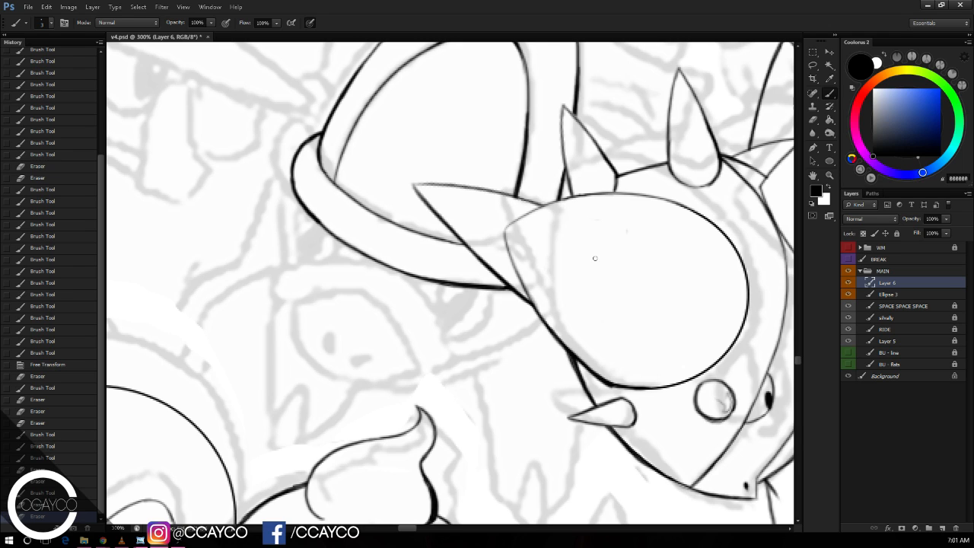
pyautogui.press('e')
pyautogui.click(598, 254)
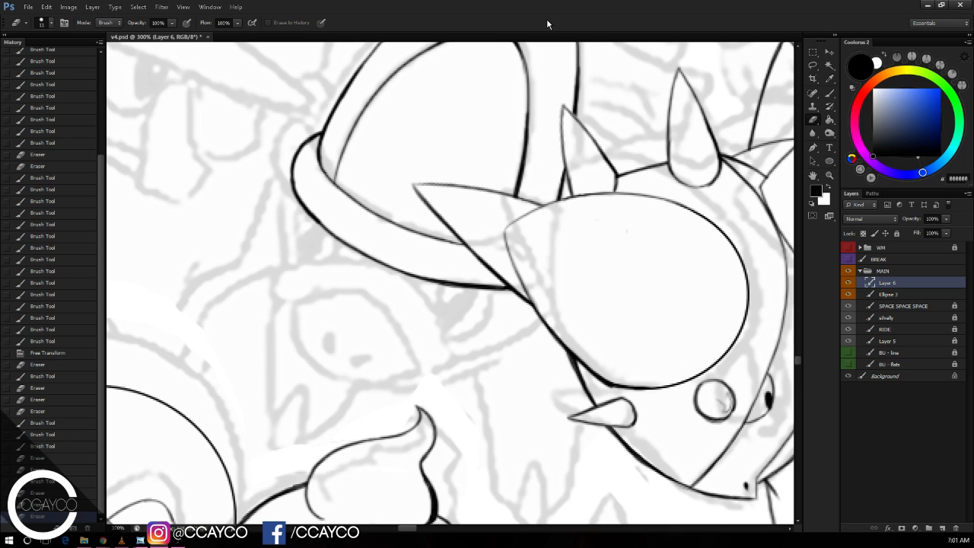
# Step: Place an ellipse about 45 by 43 px over the sketched right eye beneath the rim and adjust it with Free Transform
pyautogui.moveTo(513, 92); pyautogui.dragTo(542, 71)
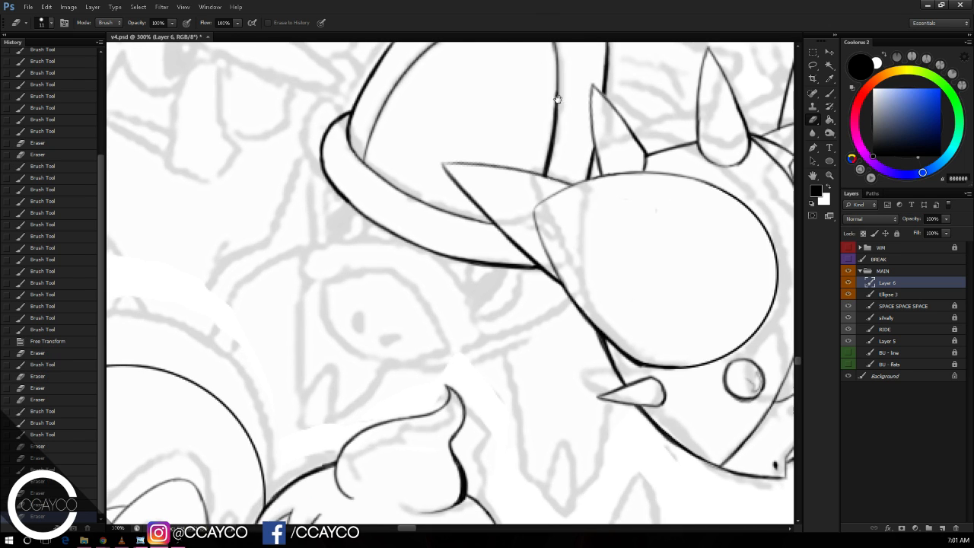
pyautogui.press('u')
pyautogui.moveTo(443, 226); pyautogui.dragTo(515, 295)
pyautogui.hotkey('ctrl', 't')
pyautogui.moveTo(495, 253)
pyautogui.mouseDown()
pyautogui.moveTo(505, 264)
pyautogui.moveTo(521, 240)
pyautogui.moveTo(508, 262)
pyautogui.mouseUp()
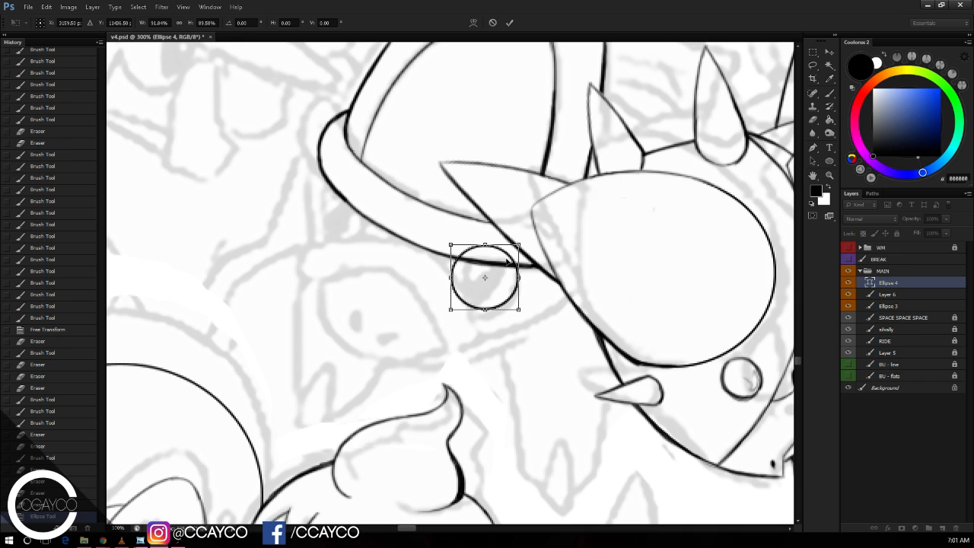
pyautogui.press('Return')
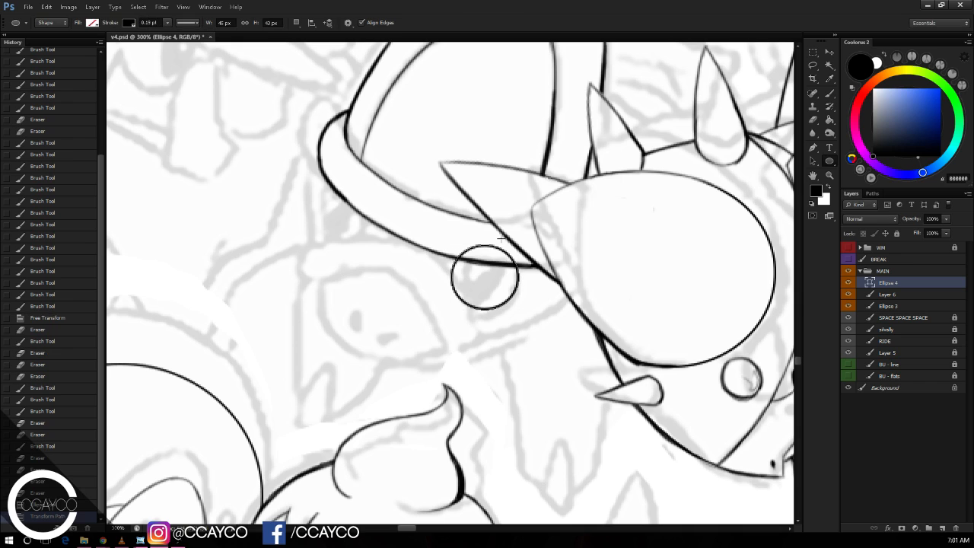
# Step: Duplicate the eye ellipse onto the sketched left eye, narrow it to about 33 px wide and tilt it about 7 degrees
pyautogui.rightClick(916, 285)
pyautogui.click(818, 218)
pyautogui.press('Return')
pyautogui.hotkey('ctrl', 't')
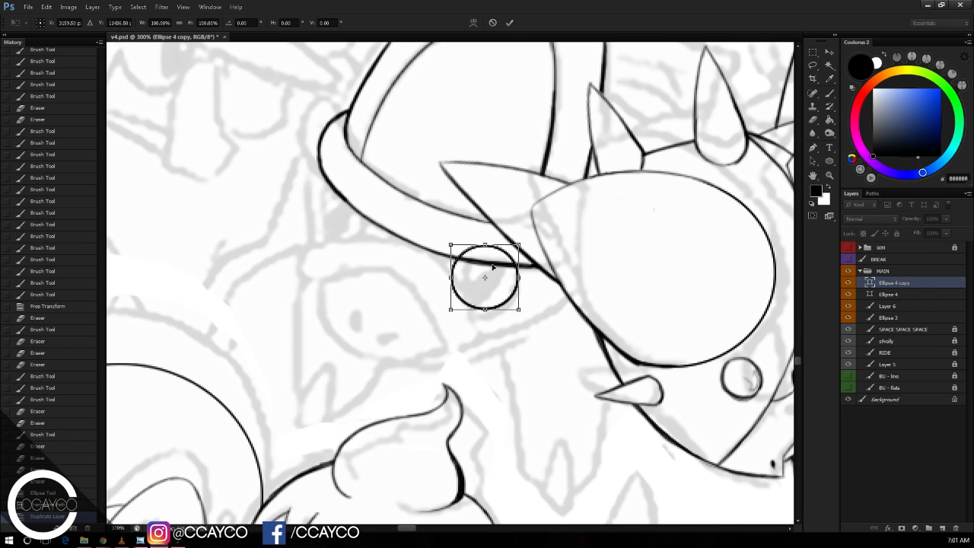
pyautogui.moveTo(493, 266); pyautogui.dragTo(359, 202)
pyautogui.moveTo(412, 261); pyautogui.dragTo(381, 293)
pyautogui.moveTo(379, 228); pyautogui.dragTo(358, 211)
pyautogui.moveTo(387, 265); pyautogui.dragTo(402, 248)
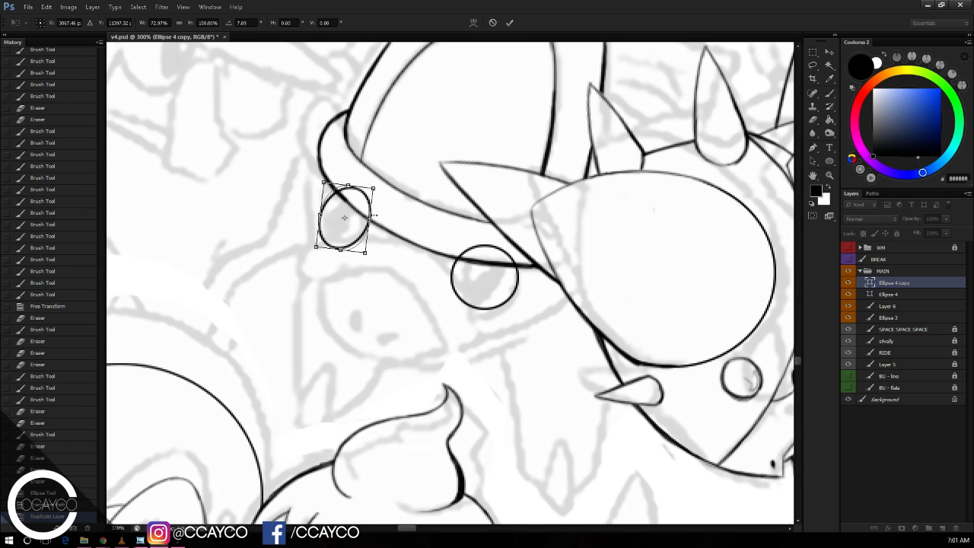
pyautogui.moveTo(357, 214); pyautogui.dragTo(359, 218)
pyautogui.press('Return')
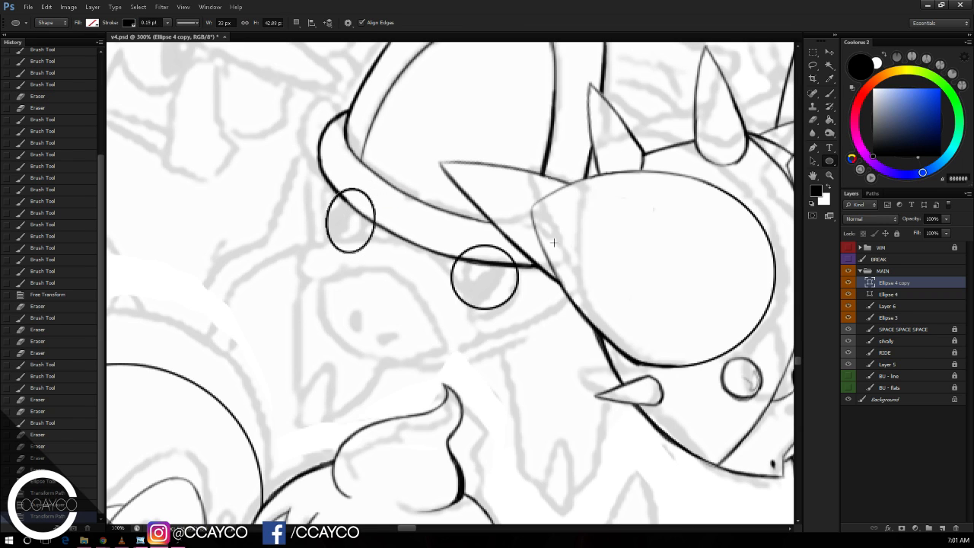
# Step: Merge both eye ellipses with the line art layer and erase the eye parts overlapping the rim
pyautogui.keyDown('shift'); pyautogui.click(889, 306); pyautogui.keyUp('shift')
pyautogui.hotkey('ctrl', 'e')
pyautogui.press('e')
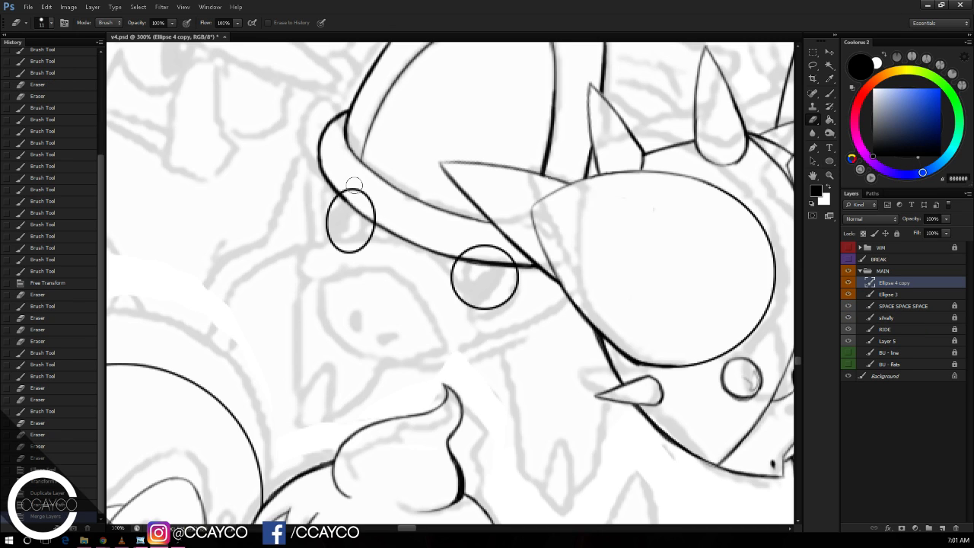
pyautogui.moveTo(369, 190)
pyautogui.mouseDown()
pyautogui.moveTo(349, 187)
pyautogui.moveTo(385, 216)
pyautogui.mouseUp()
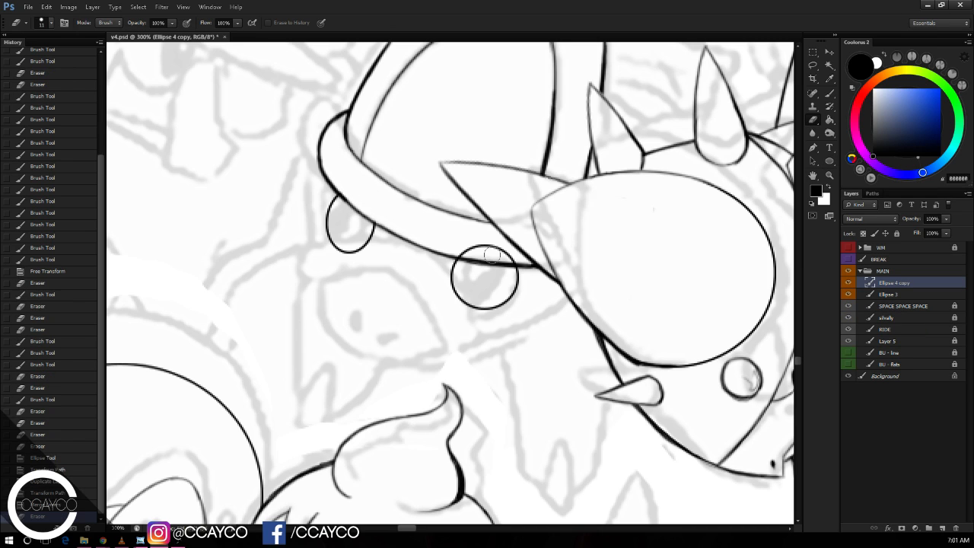
pyautogui.moveTo(493, 251); pyautogui.dragTo(458, 255)
pyautogui.hotkey('ctrl', 'z')
pyautogui.moveTo(459, 255)
pyautogui.mouseDown()
pyautogui.moveTo(518, 255)
pyautogui.moveTo(518, 236)
pyautogui.mouseUp()
# Step: Ink the upper curve of the snout from below the left eye toward the right eye
pyautogui.press('b')
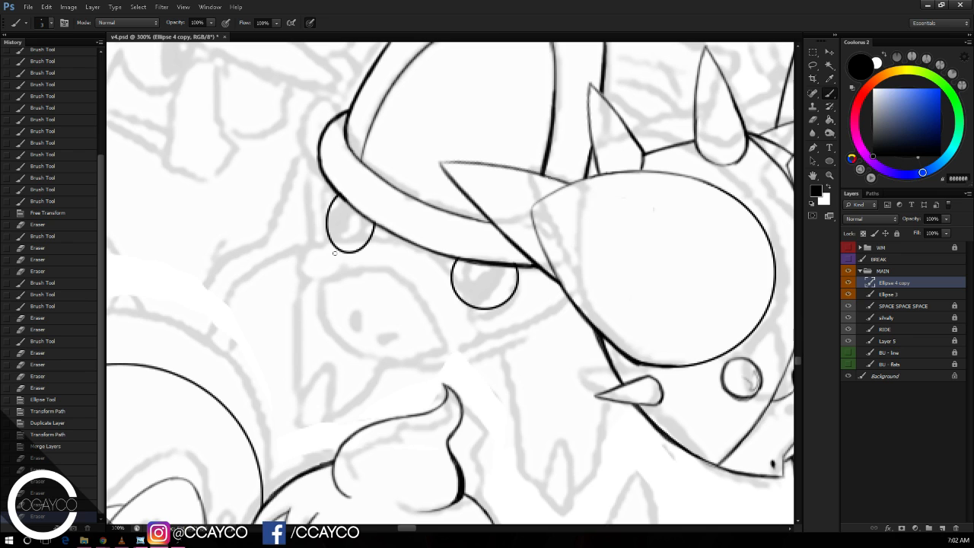
pyautogui.moveTo(319, 268); pyautogui.dragTo(388, 234)
pyautogui.hotkey('ctrl', 'z')
pyautogui.press('r')
pyautogui.moveTo(629, 164); pyautogui.dragTo(509, 76)
pyautogui.press('b')
pyautogui.moveTo(341, 365)
pyautogui.mouseDown()
pyautogui.moveTo(337, 335)
pyautogui.moveTo(361, 303)
pyautogui.moveTo(351, 334)
pyautogui.moveTo(373, 298)
pyautogui.mouseUp()
pyautogui.press('e')
pyautogui.press('b')
pyautogui.hotkey('ctrl', 'z')
pyautogui.moveTo(339, 332)
pyautogui.mouseDown()
pyautogui.moveTo(379, 290)
pyautogui.moveTo(414, 277)
pyautogui.moveTo(418, 220)
pyautogui.moveTo(428, 216)
pyautogui.moveTo(449, 280)
pyautogui.mouseUp()
pyautogui.hotkey('ctrl', 'z')
pyautogui.press('r')
pyautogui.press('b')
pyautogui.hotkey('ctrl', 'z')
# Step: Refine the right end of the snout's upper curve and extend it down past the right eye
pyautogui.moveTo(415, 236); pyautogui.dragTo(449, 282)
pyautogui.hotkey('ctrl', 'z')
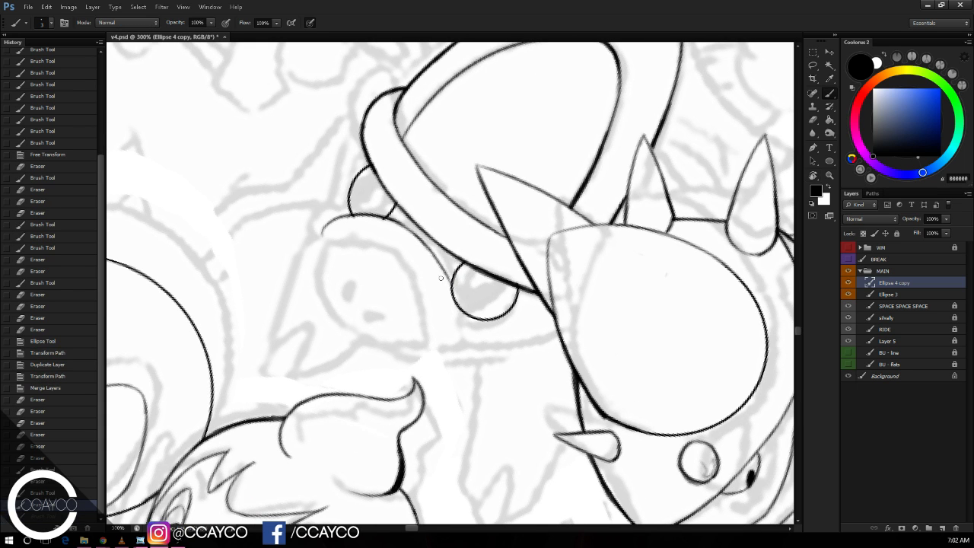
pyautogui.moveTo(417, 237); pyautogui.dragTo(456, 310)
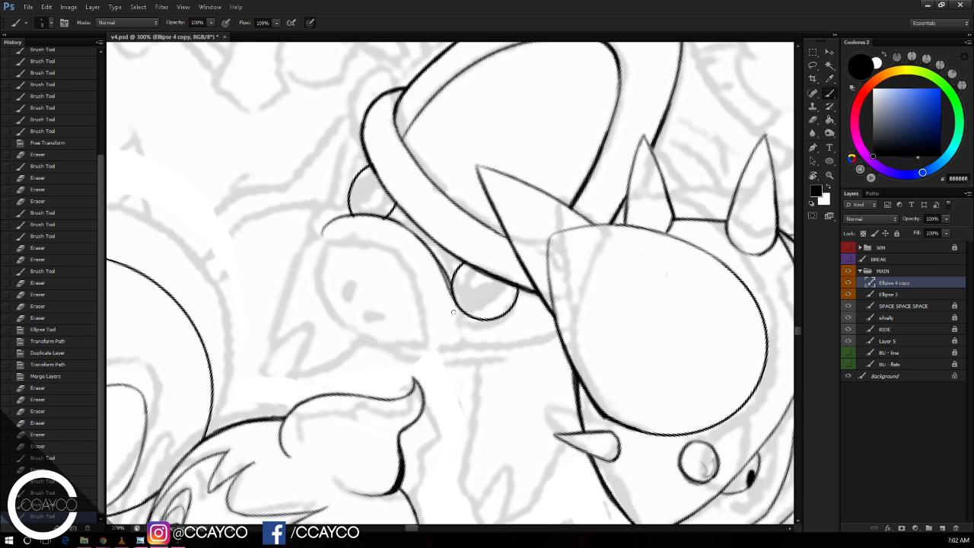
pyautogui.hotkey('ctrl', 'alt', 'z')
pyautogui.hotkey('ctrl', 'alt', 'z')
pyautogui.moveTo(432, 254); pyautogui.dragTo(450, 300)
pyautogui.hotkey('ctrl', 'z')
pyautogui.moveTo(431, 251); pyautogui.dragTo(455, 315)
pyautogui.moveTo(446, 277); pyautogui.dragTo(455, 334)
# Step: Fill the small gap between rim and snout beside the left eye with black and clean up the line
pyautogui.press('e')
pyautogui.moveTo(395, 211)
pyautogui.mouseDown()
pyautogui.moveTo(385, 230)
pyautogui.moveTo(391, 215)
pyautogui.moveTo(455, 254)
pyautogui.moveTo(459, 153)
pyautogui.moveTo(508, 135)
pyautogui.mouseUp()
pyautogui.press('b')
pyautogui.press('e')
pyautogui.press('b')
# Step: Ink the face's left edge from the rim down to the snout and clean up the overlap
pyautogui.press('r')
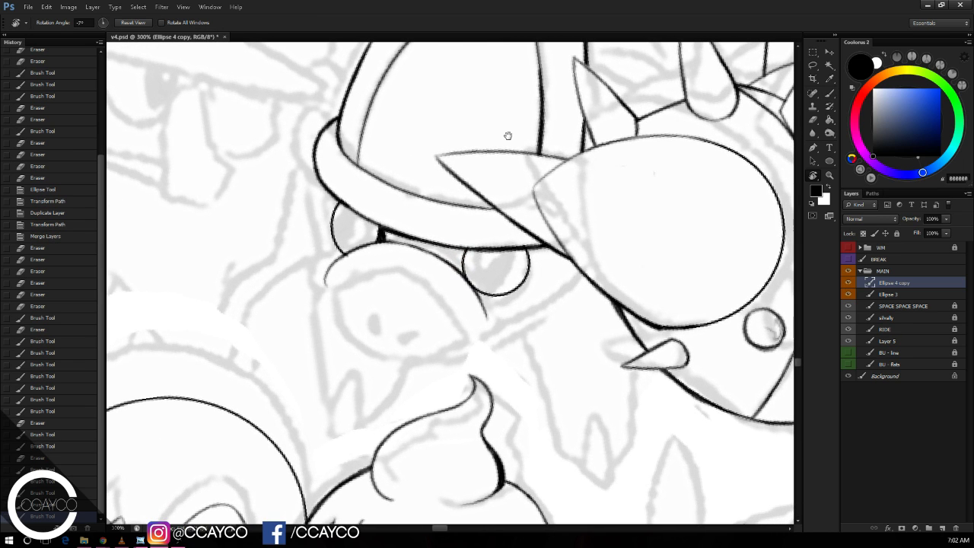
pyautogui.press('b')
pyautogui.moveTo(326, 268); pyautogui.dragTo(331, 179)
pyautogui.hotkey('ctrl', 'z')
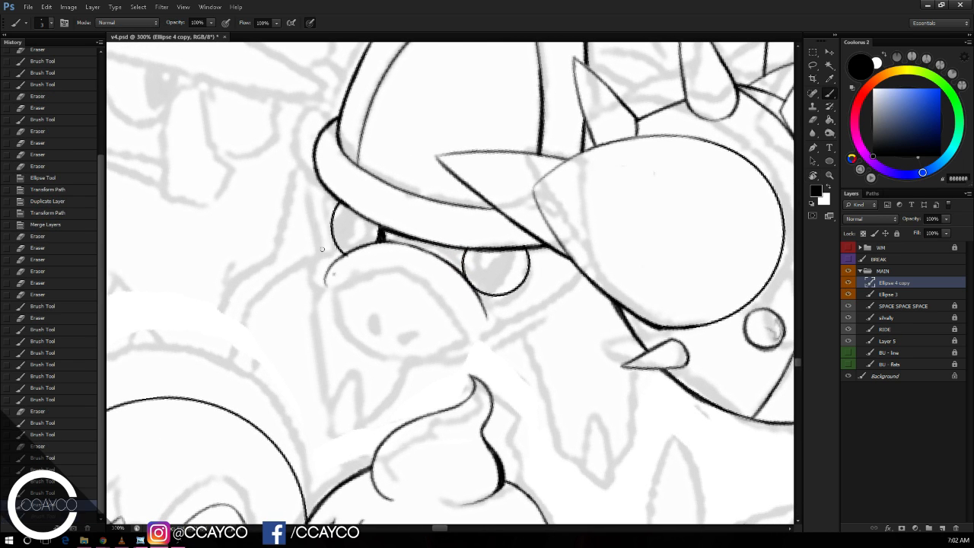
pyautogui.press('e')
pyautogui.moveTo(325, 273); pyautogui.dragTo(334, 181)
pyautogui.moveTo(337, 274); pyautogui.dragTo(358, 257)
# Step: Thicken the face's left edge and fill its corner under the rim with black
pyautogui.press('r')
pyautogui.moveTo(414, 198)
pyautogui.mouseDown()
pyautogui.moveTo(455, 134)
pyautogui.moveTo(413, 126)
pyautogui.mouseUp()
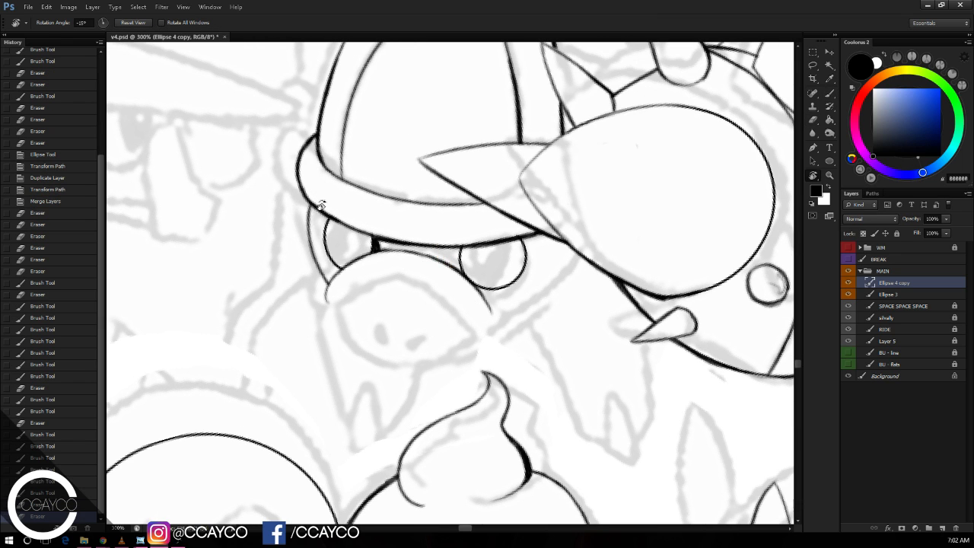
pyautogui.press('b')
pyautogui.moveTo(310, 207)
pyautogui.mouseDown()
pyautogui.moveTo(315, 258)
pyautogui.moveTo(312, 239)
pyautogui.mouseUp()
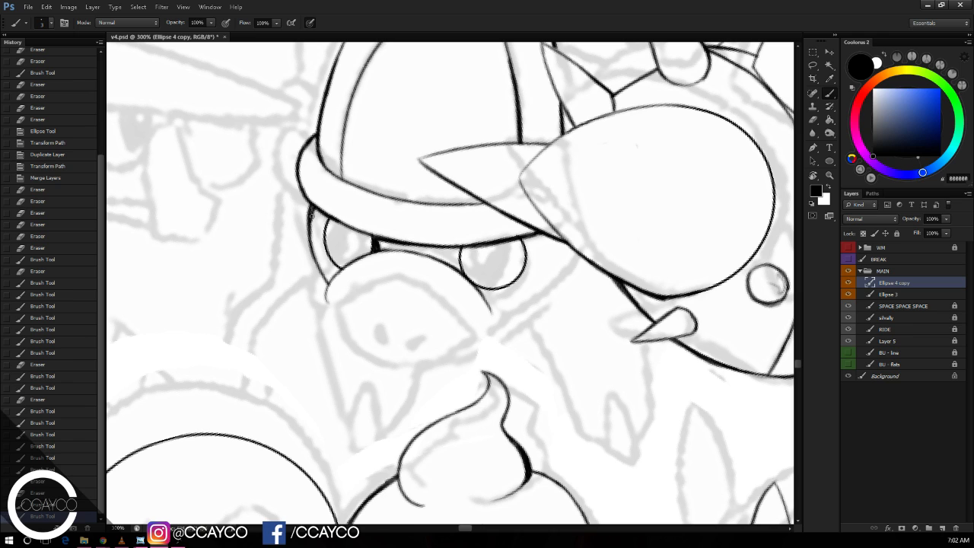
pyautogui.moveTo(307, 192)
pyautogui.mouseDown()
pyautogui.moveTo(325, 218)
pyautogui.moveTo(316, 216)
pyautogui.mouseUp()
# Step: Ink the face's lower right edge from the snout up to the helmet and erase the excess
pyautogui.moveTo(338, 129); pyautogui.dragTo(462, 196)
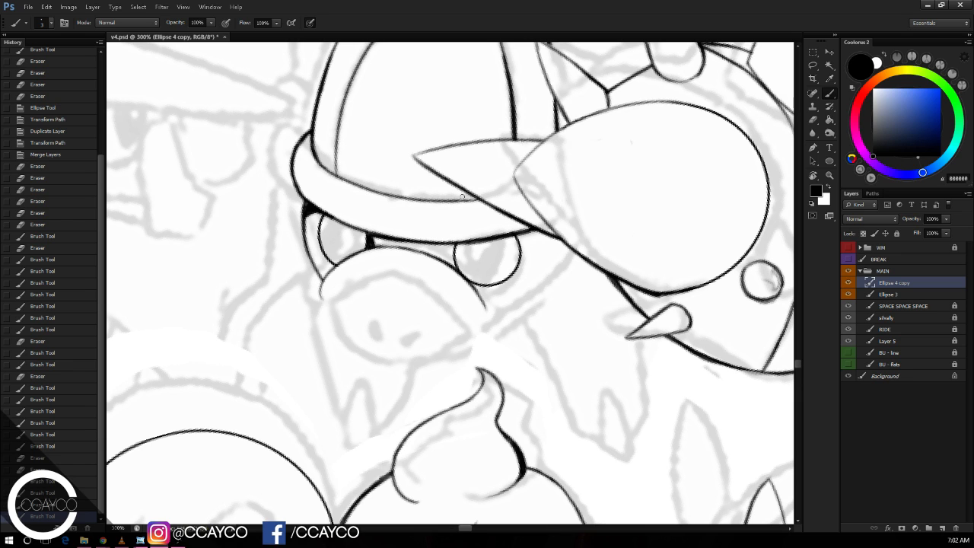
pyautogui.moveTo(462, 196)
pyautogui.mouseDown()
pyautogui.moveTo(510, 152)
pyautogui.moveTo(479, 254)
pyautogui.moveTo(491, 313)
pyautogui.moveTo(579, 227)
pyautogui.mouseUp()
pyautogui.press('e')
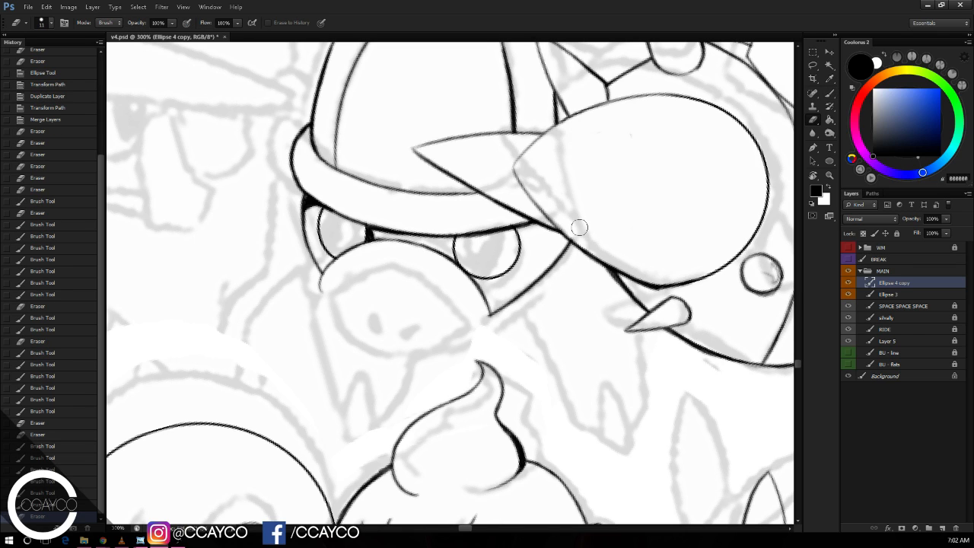
# Step: Ink the inner edge and rounded ends of the snout ridge and the oval snout front beneath it
pyautogui.press('b')
pyautogui.moveTo(332, 293)
pyautogui.mouseDown()
pyautogui.moveTo(412, 266)
pyautogui.moveTo(457, 312)
pyautogui.mouseUp()
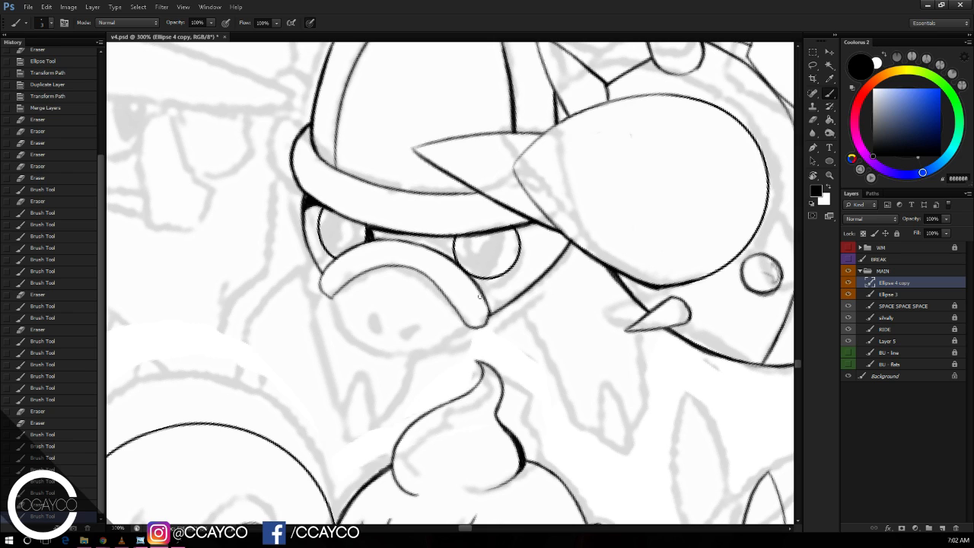
pyautogui.click(480, 297)
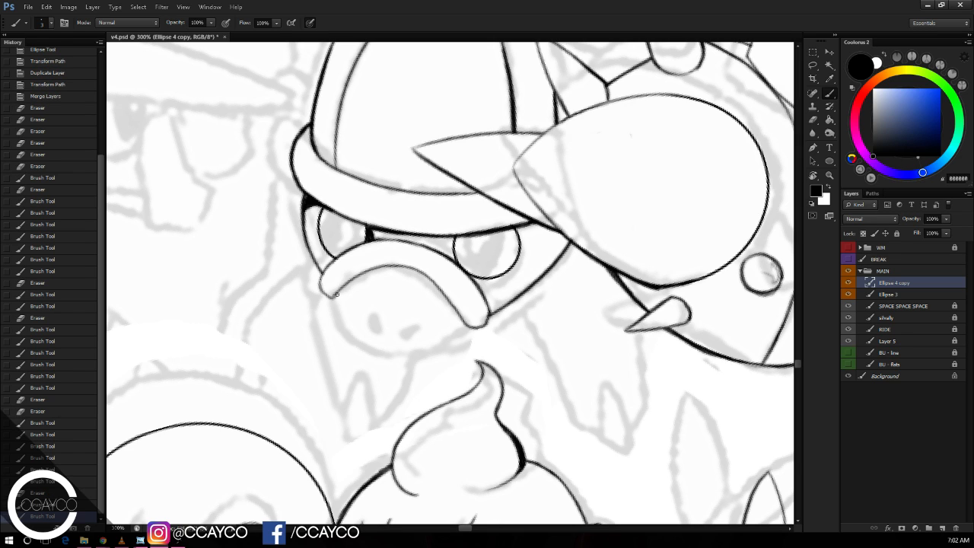
pyautogui.moveTo(335, 294)
pyautogui.mouseDown()
pyautogui.moveTo(337, 309)
pyautogui.moveTo(378, 352)
pyautogui.moveTo(455, 341)
pyautogui.moveTo(466, 329)
pyautogui.moveTo(462, 336)
pyautogui.mouseUp()
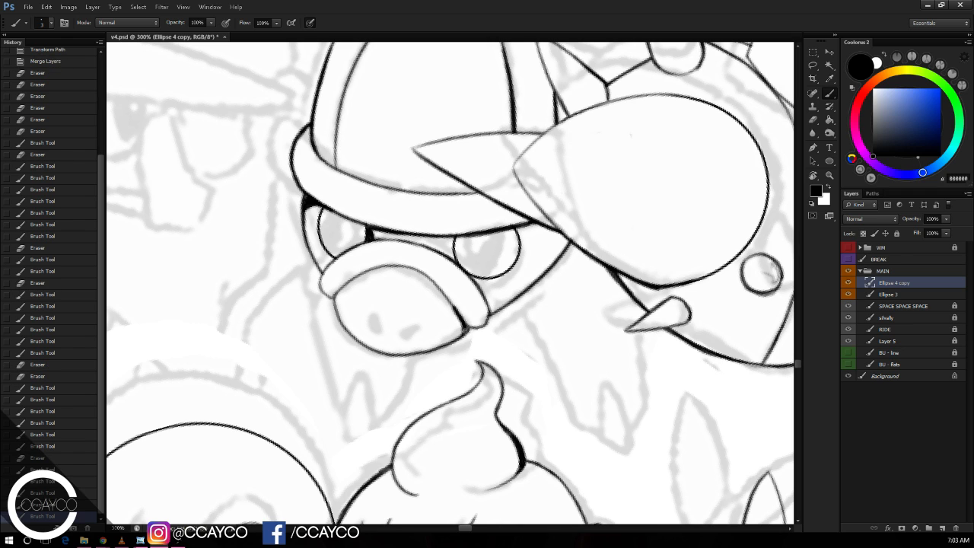
pyautogui.moveTo(466, 303)
pyautogui.mouseDown()
pyautogui.moveTo(456, 335)
pyautogui.moveTo(415, 357)
pyautogui.mouseUp()
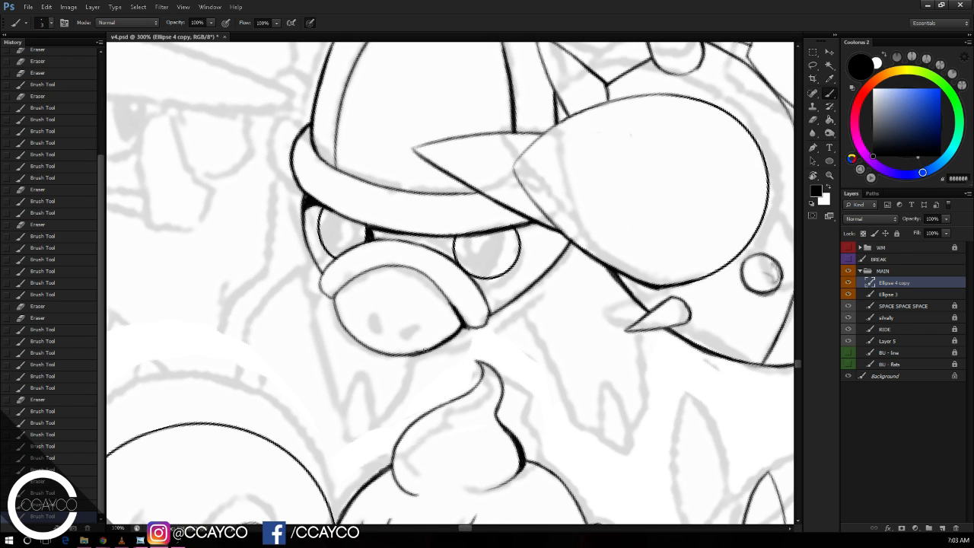
# Step: Thicken the snout front's lower right edge and ink its two small nostrils
pyautogui.moveTo(465, 326)
pyautogui.mouseDown()
pyautogui.moveTo(426, 352)
pyautogui.moveTo(398, 355)
pyautogui.moveTo(405, 339)
pyautogui.mouseUp()
pyautogui.press('e')
pyautogui.press('b')
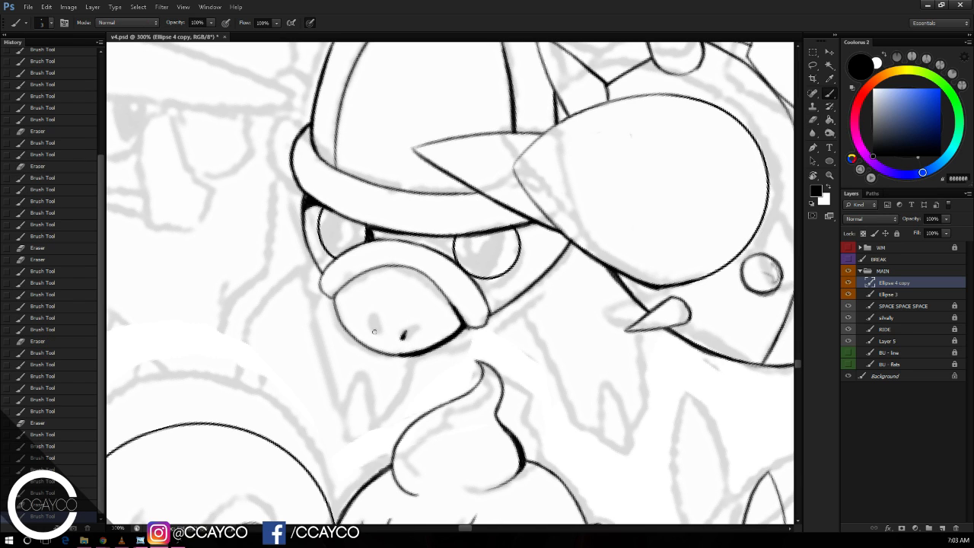
pyautogui.click(376, 313)
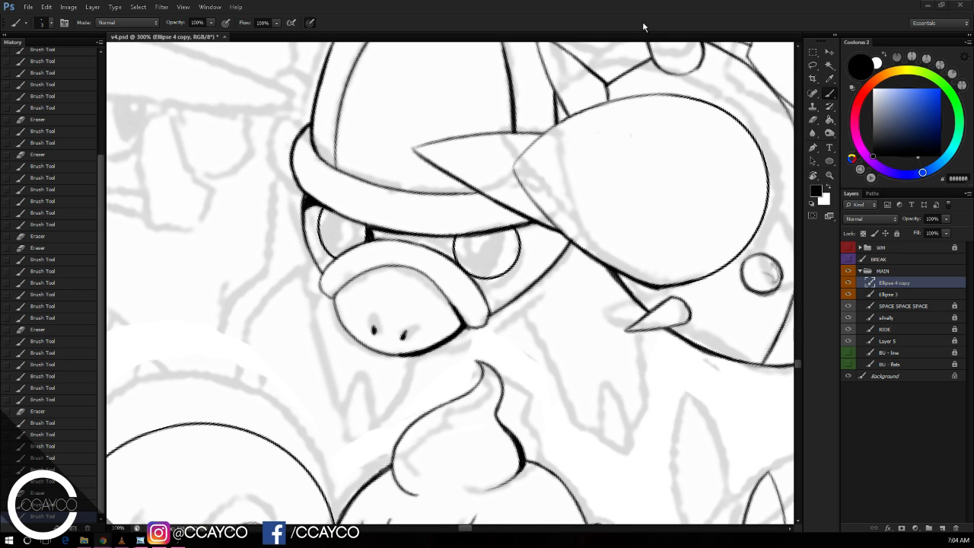
# Step: Place an ellipse about 28 px wide inside the right eye as its pupil and adjust it with Free Transform
pyautogui.press('e')
pyautogui.moveTo(632, 141); pyautogui.dragTo(633, 118)
pyautogui.click(831, 161)
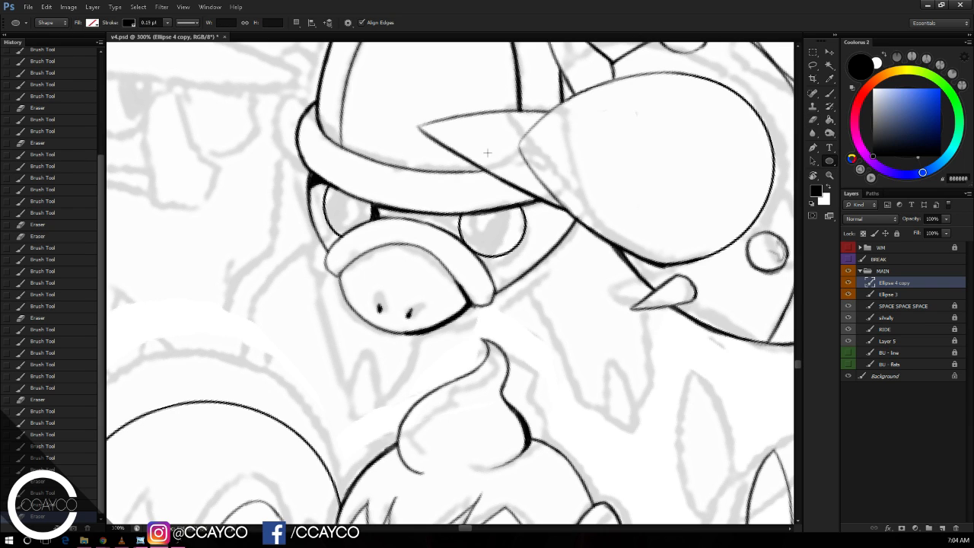
pyautogui.moveTo(478, 208)
pyautogui.mouseDown()
pyautogui.moveTo(523, 242)
pyautogui.moveTo(500, 219)
pyautogui.mouseUp()
pyautogui.hotkey('ctrl', 't')
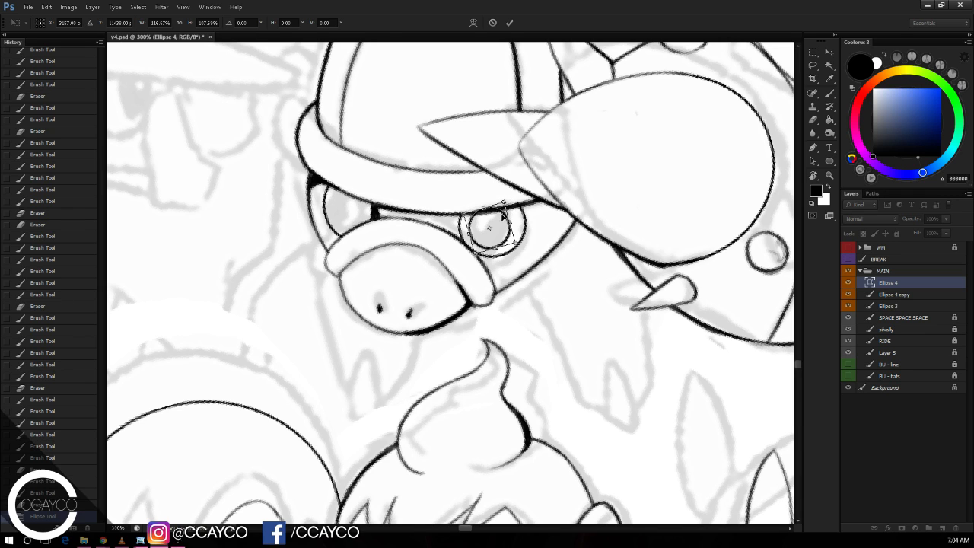
pyautogui.press('Return')
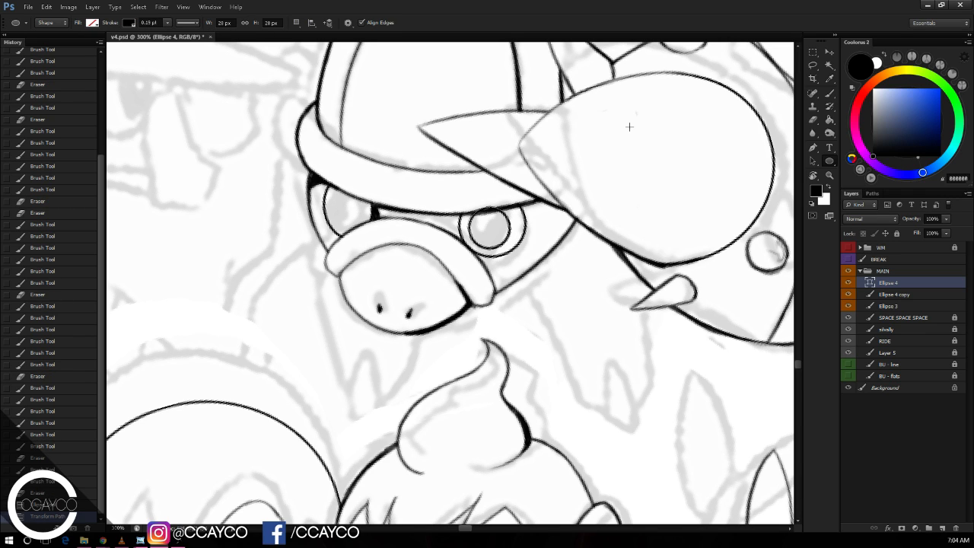
# Step: Rasterize the right pupil's ellipse layer and erase the part overlapping the rim
pyautogui.press('b')
pyautogui.click(493, 190)
pyautogui.press('Return')
pyautogui.press('e')
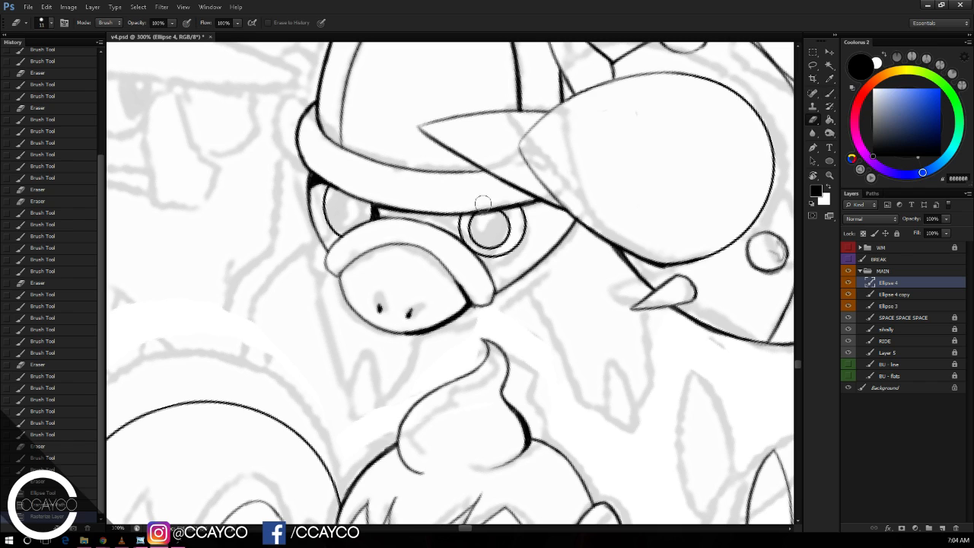
pyautogui.moveTo(483, 204); pyautogui.dragTo(481, 163)
# Step: Paint the right eye's pupil solid black
pyautogui.press('b')
pyautogui.moveTo(473, 222)
pyautogui.mouseDown()
pyautogui.moveTo(500, 223)
pyautogui.moveTo(502, 237)
pyautogui.moveTo(504, 224)
pyautogui.moveTo(472, 234)
pyautogui.moveTo(483, 241)
pyautogui.moveTo(498, 228)
pyautogui.moveTo(495, 241)
pyautogui.moveTo(480, 242)
pyautogui.moveTo(500, 241)
pyautogui.mouseUp()
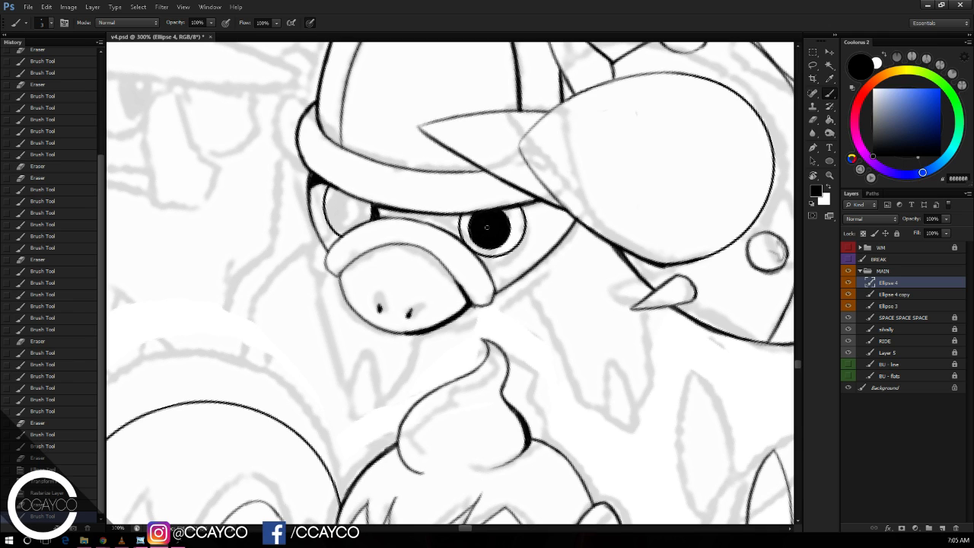
pyautogui.press('e')
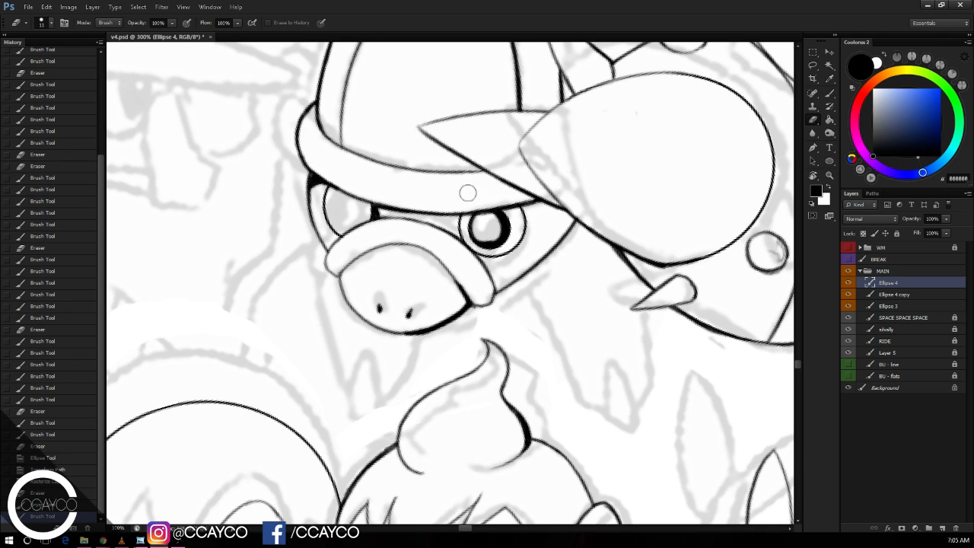
# Step: Paint a solid black pupil with a thin outline inside the left eye and touch up the right eye
pyautogui.press('b')
pyautogui.moveTo(361, 199)
pyautogui.mouseDown()
pyautogui.moveTo(365, 217)
pyautogui.moveTo(352, 198)
pyautogui.moveTo(343, 211)
pyautogui.mouseUp()
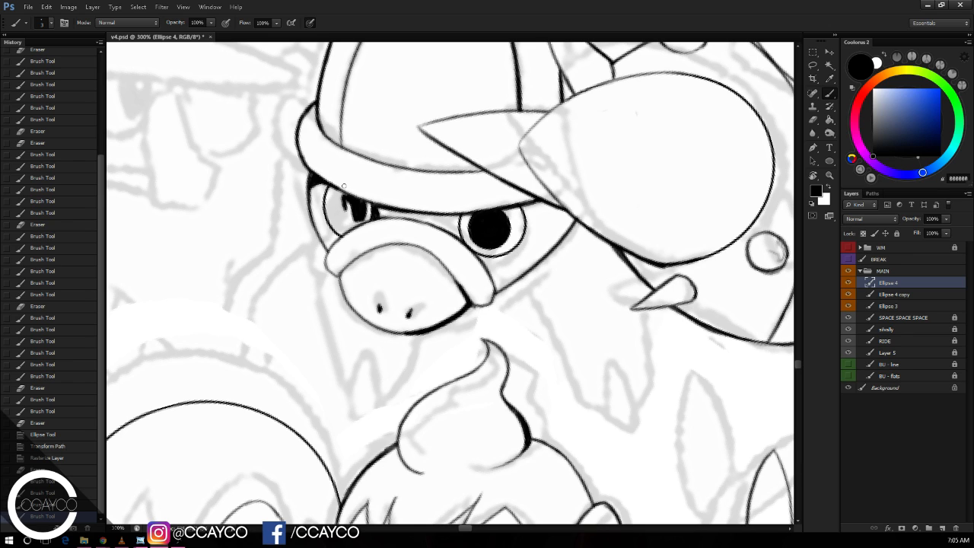
pyautogui.moveTo(353, 209)
pyautogui.mouseDown()
pyautogui.moveTo(351, 218)
pyautogui.moveTo(343, 196)
pyautogui.moveTo(341, 213)
pyautogui.moveTo(335, 197)
pyautogui.moveTo(341, 221)
pyautogui.moveTo(360, 224)
pyautogui.moveTo(343, 226)
pyautogui.moveTo(364, 219)
pyautogui.moveTo(340, 226)
pyautogui.moveTo(364, 196)
pyautogui.mouseUp()
pyautogui.moveTo(462, 214); pyautogui.dragTo(474, 216)
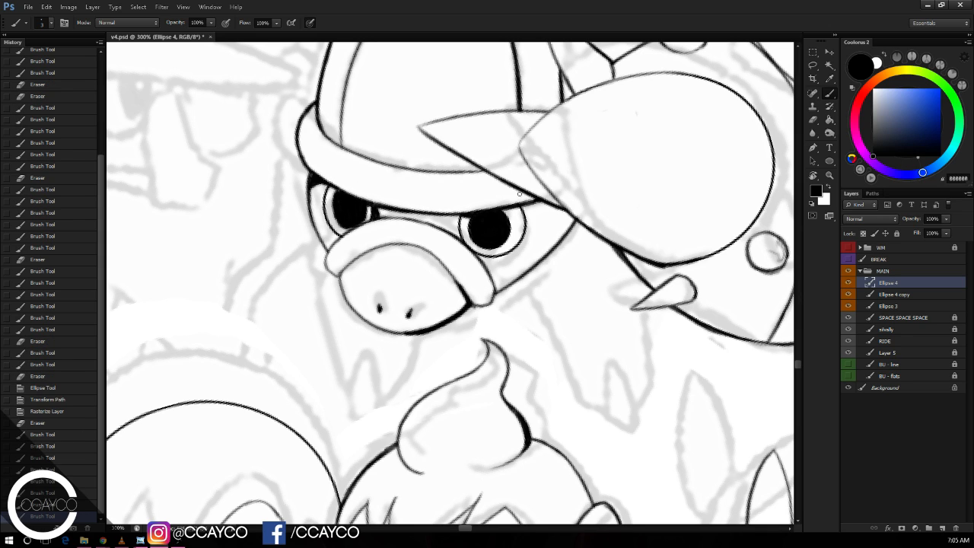
pyautogui.press('space')
pyautogui.moveTo(470, 156); pyautogui.dragTo(430, 156)
pyautogui.moveTo(650, 156); pyautogui.dragTo(685, 202)
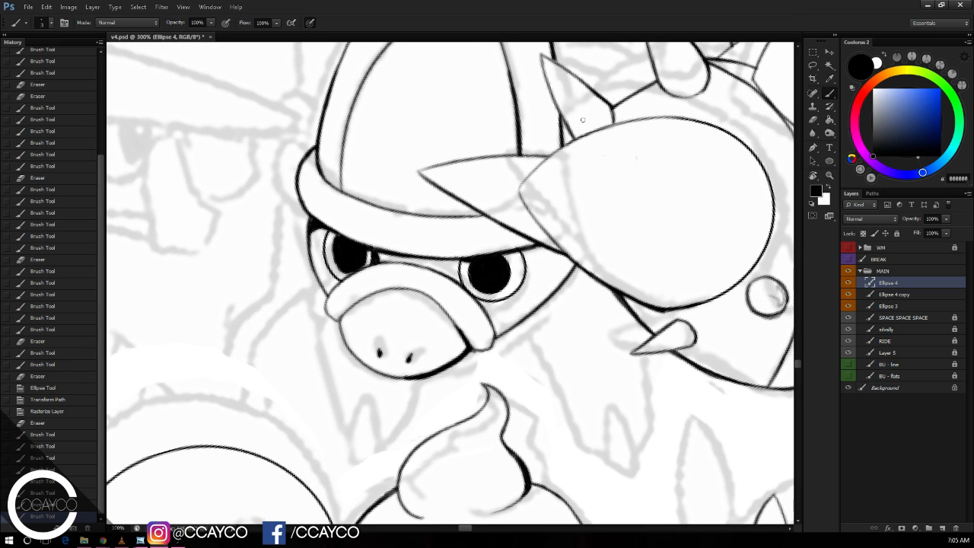
pyautogui.press('space')
pyautogui.moveTo(611, 182); pyautogui.dragTo(607, 152)
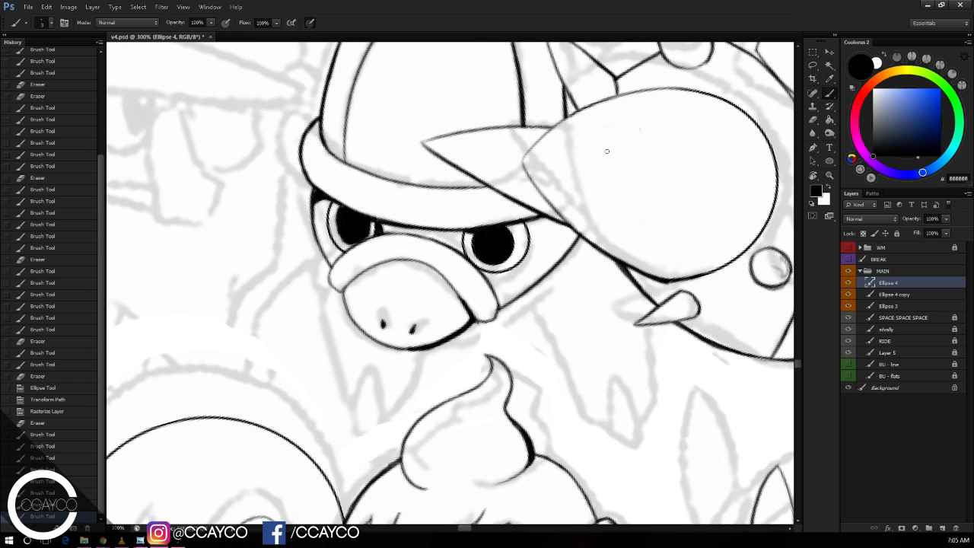
# Step: Erase the old cheek line beside the right eye and merge the Ellipse 4 layer into the layer below
pyautogui.moveTo(530, 293); pyautogui.dragTo(572, 388)
pyautogui.hotkey('ctrl', 'z')
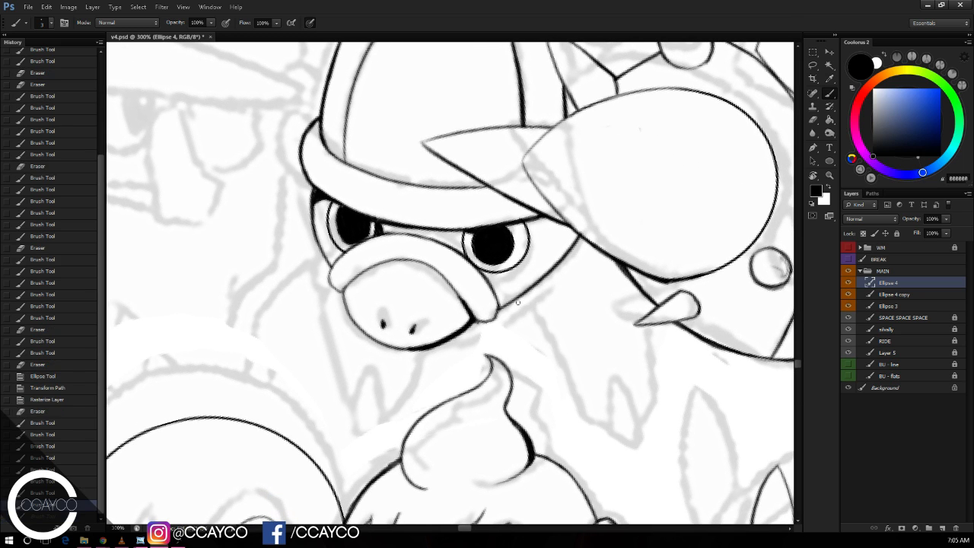
pyautogui.moveTo(500, 309)
pyautogui.mouseDown()
pyautogui.moveTo(529, 302)
pyautogui.moveTo(540, 280)
pyautogui.mouseUp()
pyautogui.press('e')
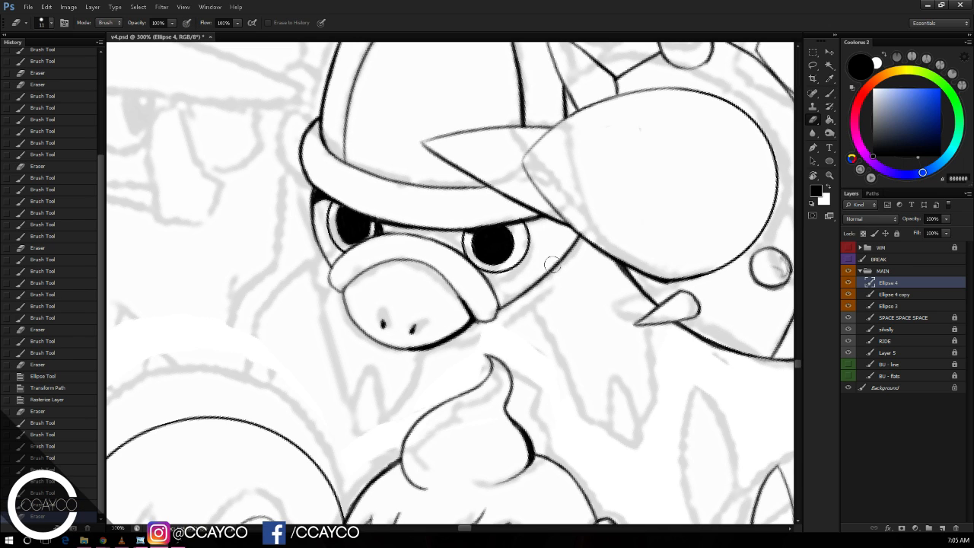
pyautogui.hotkey('ctrl', 'e')
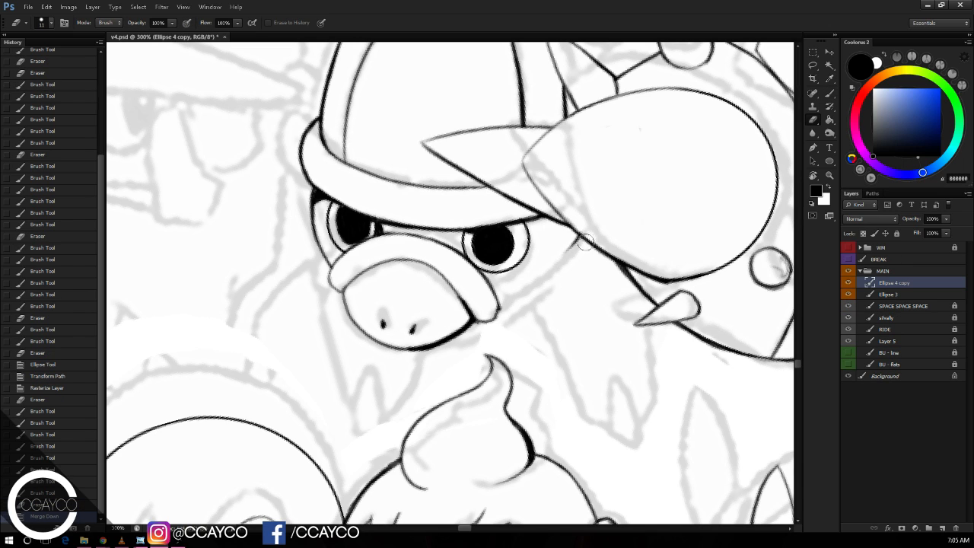
# Step: Ink a rounder cheek line curving from the snout's right corner up to the helmet brim
pyautogui.press('b')
pyautogui.moveTo(499, 307); pyautogui.dragTo(495, 318)
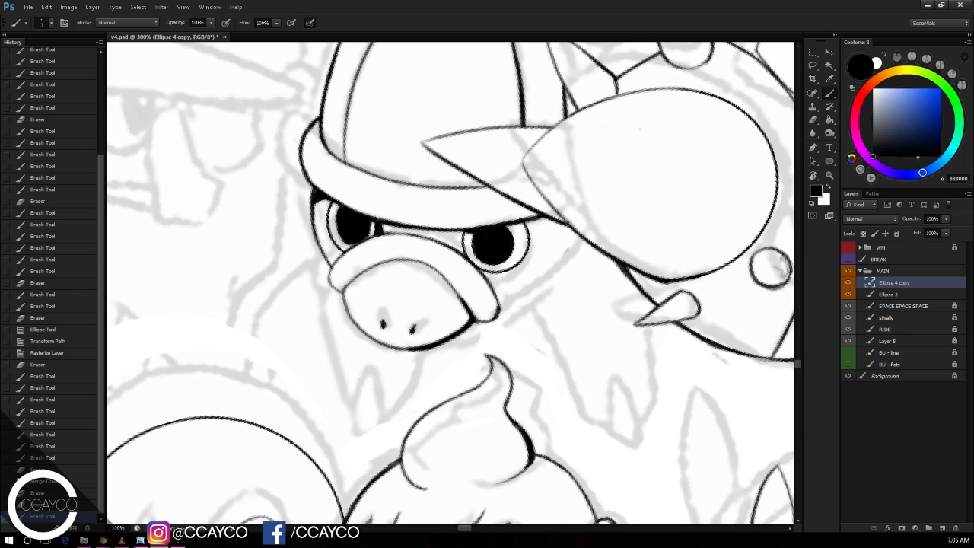
pyautogui.moveTo(563, 219)
pyautogui.mouseDown()
pyautogui.moveTo(533, 282)
pyautogui.moveTo(500, 303)
pyautogui.mouseUp()
pyautogui.hotkey('ctrl', 'z')
pyautogui.moveTo(499, 302)
pyautogui.mouseDown()
pyautogui.moveTo(519, 294)
pyautogui.moveTo(558, 238)
pyautogui.moveTo(527, 282)
pyautogui.moveTo(496, 302)
pyautogui.mouseUp()
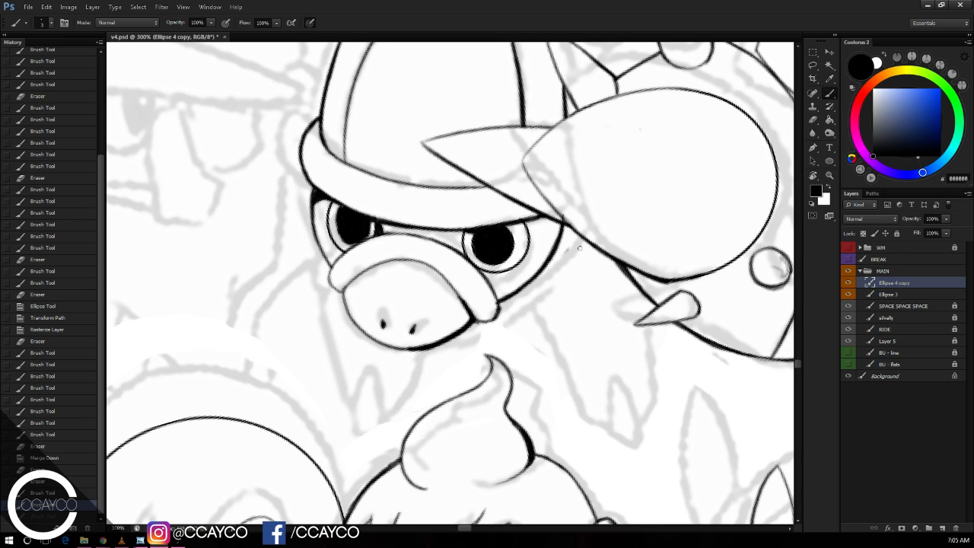
# Step: Erase stray marks around the new cheek line and save the document
pyautogui.press('e')
pyautogui.moveTo(615, 167)
pyautogui.mouseDown()
pyautogui.moveTo(599, 221)
pyautogui.moveTo(611, 213)
pyautogui.mouseUp()
pyautogui.press('b')
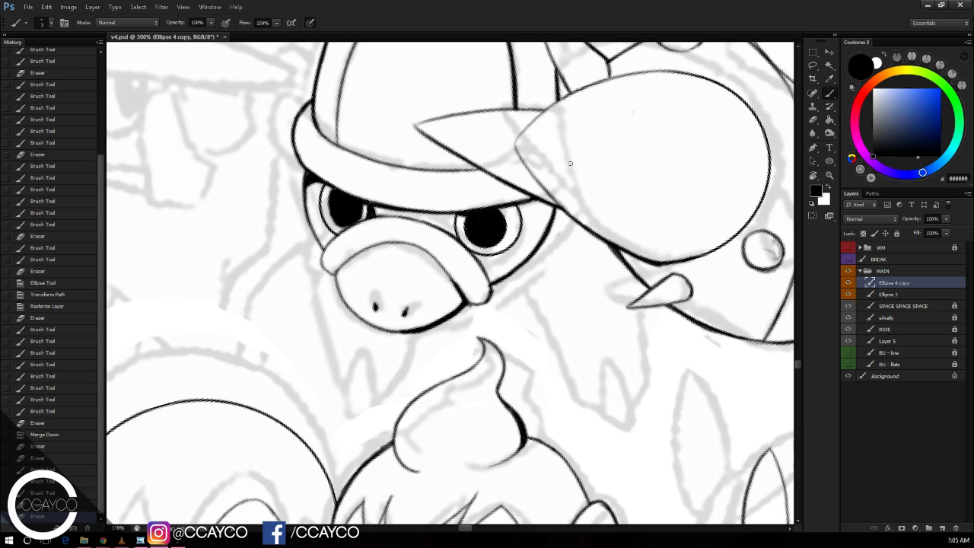
pyautogui.press('e')
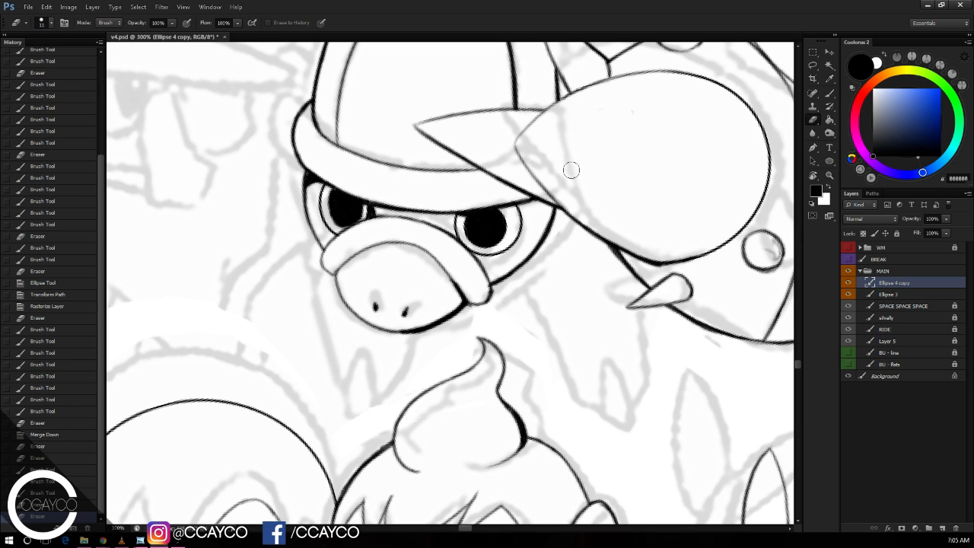
pyautogui.hotkey('ctrl', 's')
# Step: Ink the inner contour of the character's right front leg, from beside the cheek down to the foot
pyautogui.moveTo(587, 180); pyautogui.dragTo(562, 142)
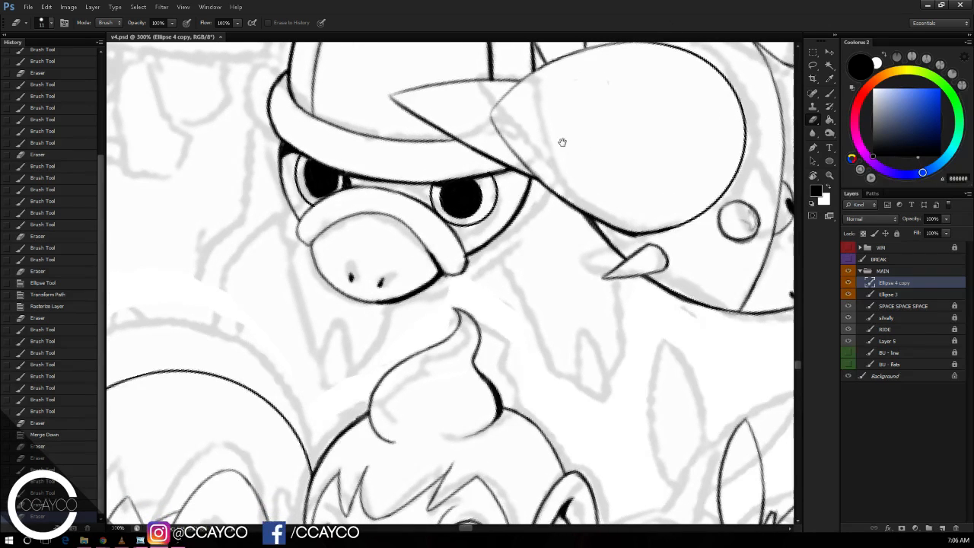
pyautogui.press('b')
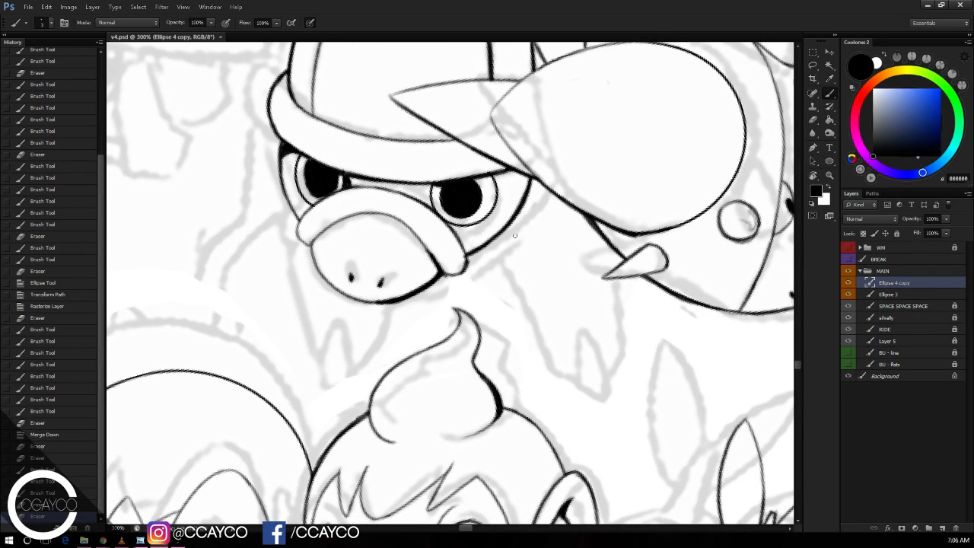
pyautogui.moveTo(535, 195)
pyautogui.mouseDown()
pyautogui.moveTo(507, 149)
pyautogui.moveTo(512, 261)
pyautogui.moveTo(555, 389)
pyautogui.mouseUp()
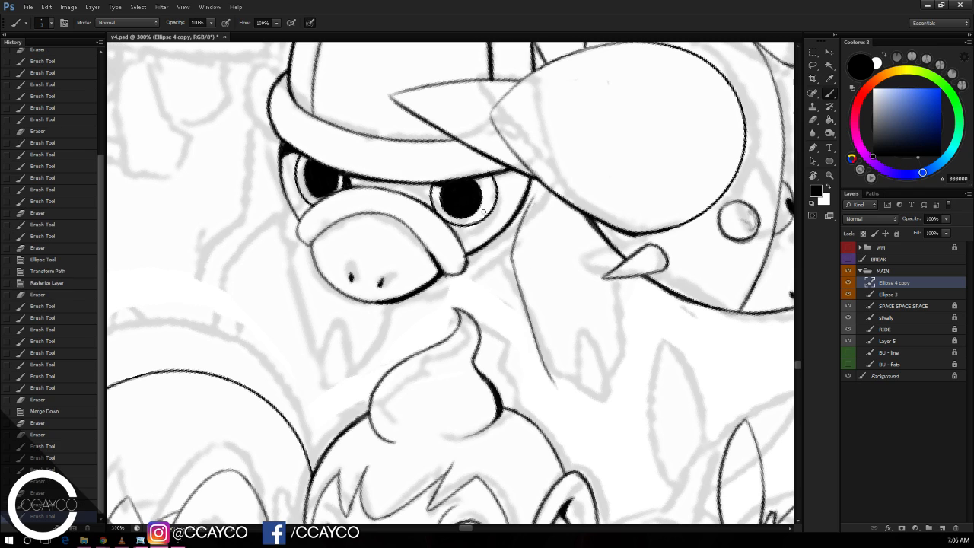
pyautogui.hotkey('ctrl', 'z')
pyautogui.moveTo(511, 258); pyautogui.dragTo(554, 384)
pyautogui.hotkey('ctrl', 'z')
pyautogui.moveTo(513, 262)
pyautogui.mouseDown()
pyautogui.moveTo(560, 375)
pyautogui.moveTo(537, 327)
pyautogui.mouseUp()
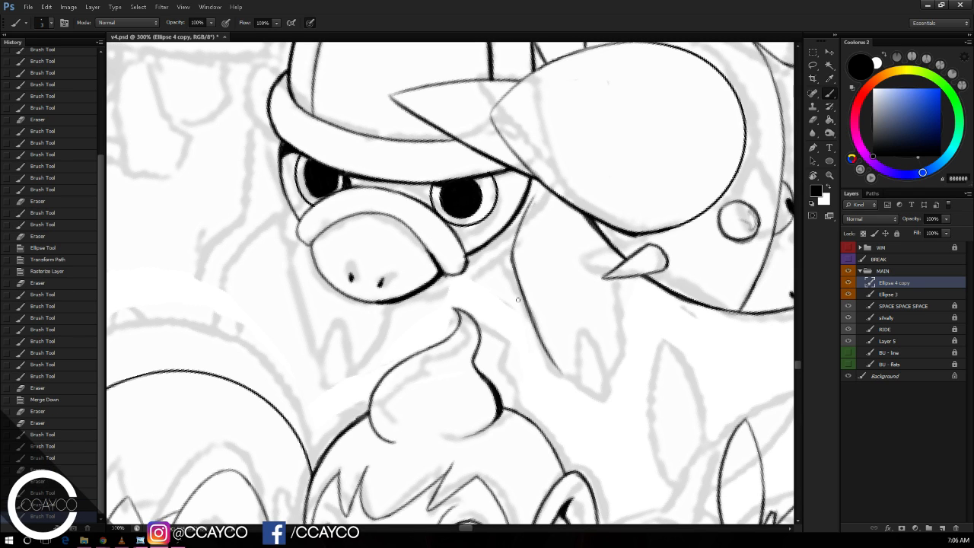
# Step: Ink a short line under the jaw from the snout to the right leg and trim its overshoot
pyautogui.moveTo(468, 265)
pyautogui.mouseDown()
pyautogui.moveTo(519, 265)
pyautogui.moveTo(481, 267)
pyautogui.moveTo(522, 254)
pyautogui.mouseUp()
pyautogui.hotkey('ctrl', 'z')
pyautogui.hotkey('ctrl', 'z')
pyautogui.hotkey('ctrl', 'z')
pyautogui.moveTo(455, 266)
pyautogui.mouseDown()
pyautogui.moveTo(522, 256)
pyautogui.moveTo(458, 260)
pyautogui.mouseUp()
pyautogui.press('e')
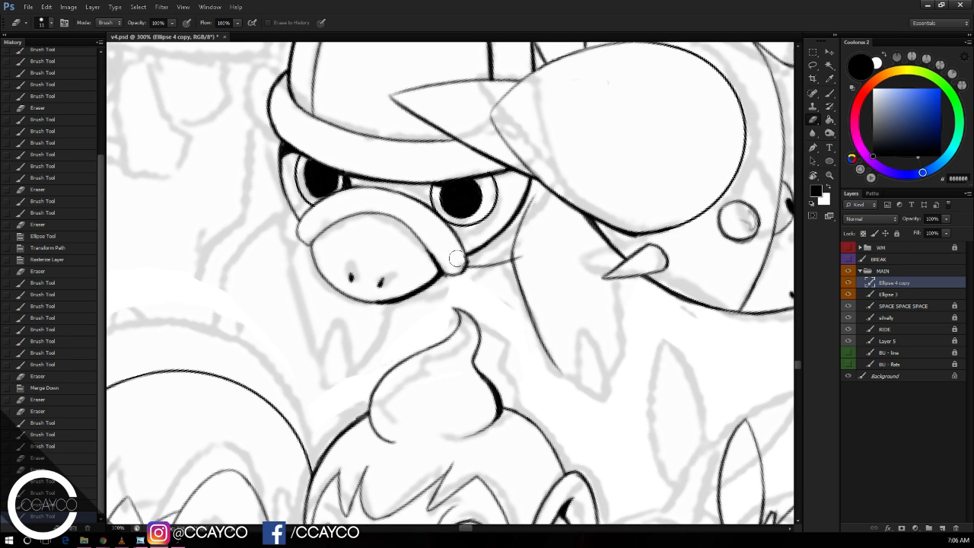
pyautogui.moveTo(523, 258)
pyautogui.mouseDown()
pyautogui.moveTo(501, 262)
pyautogui.moveTo(511, 260)
pyautogui.mouseUp()
# Step: Thicken the underjaw line, fill the corner between jaw and right leg black, and erase its rough edges
pyautogui.press('b')
pyautogui.moveTo(466, 268); pyautogui.dragTo(512, 258)
pyautogui.press('e')
pyautogui.moveTo(447, 277)
pyautogui.mouseDown()
pyautogui.moveTo(472, 265)
pyautogui.moveTo(469, 256)
pyautogui.moveTo(471, 269)
pyautogui.moveTo(513, 260)
pyautogui.moveTo(516, 221)
pyautogui.mouseUp()
pyautogui.press('b')
pyautogui.moveTo(507, 259)
pyautogui.mouseDown()
pyautogui.moveTo(512, 226)
pyautogui.moveTo(499, 261)
pyautogui.mouseUp()
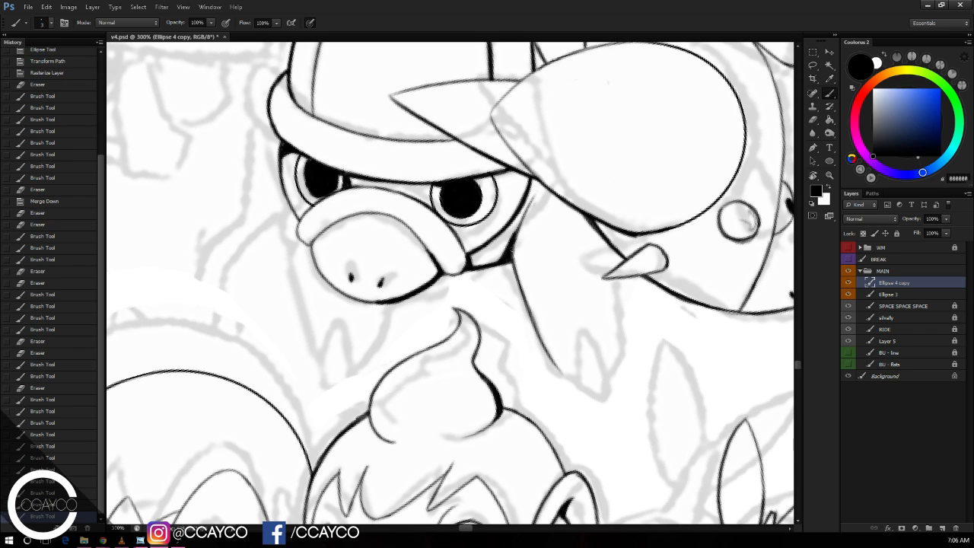
pyautogui.press('e')
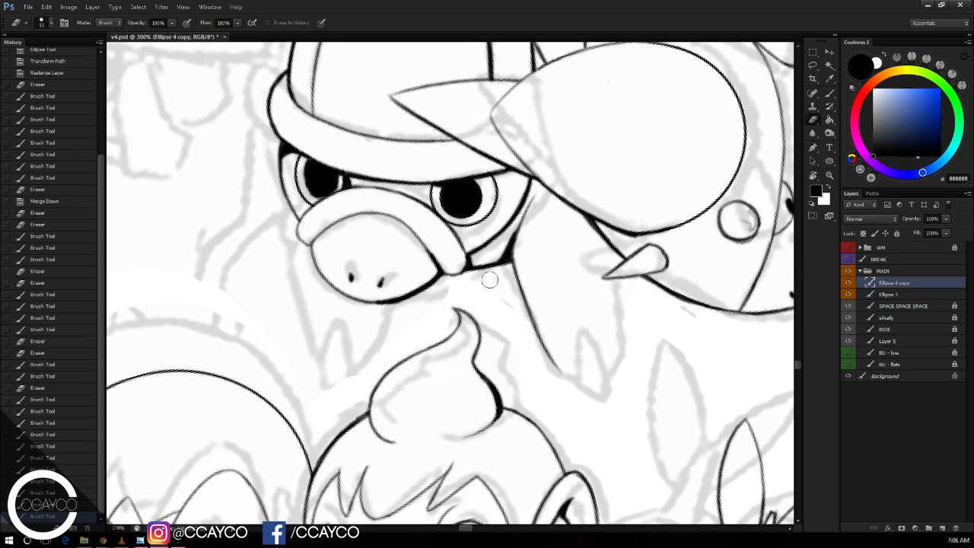
pyautogui.moveTo(477, 279); pyautogui.dragTo(504, 270)
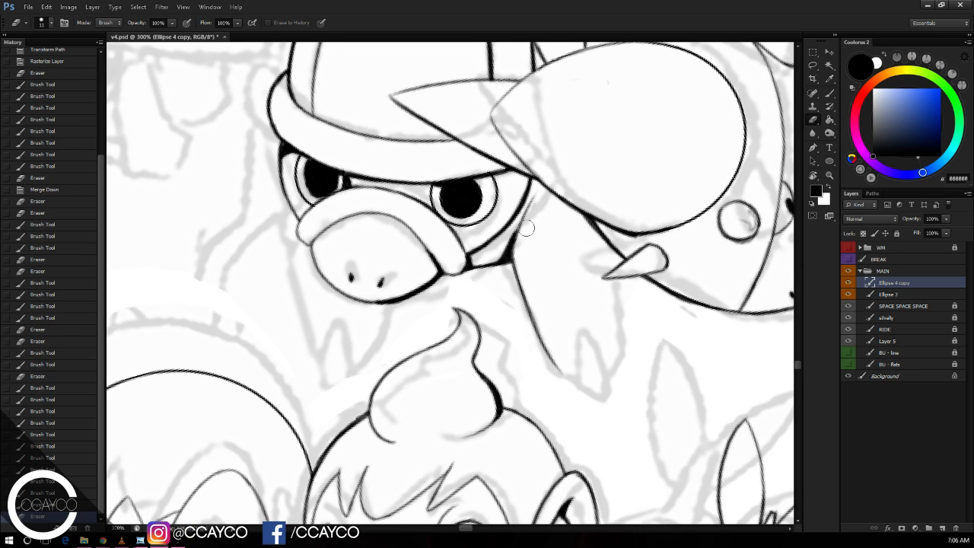
# Step: Ink the narrow arched toe notch at the bottom of the right front foot
pyautogui.moveTo(574, 243); pyautogui.dragTo(560, 224)
pyautogui.press('b')
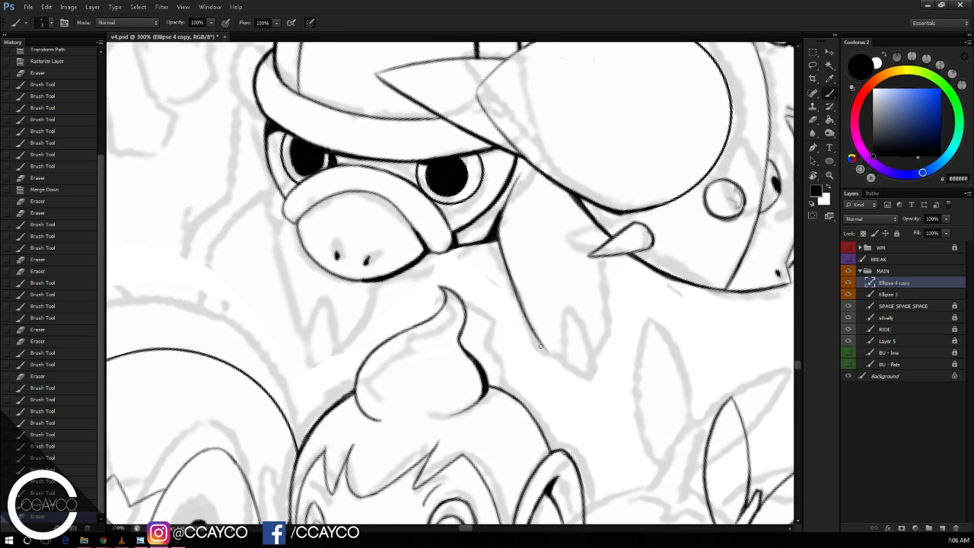
pyautogui.moveTo(531, 331)
pyautogui.mouseDown()
pyautogui.moveTo(553, 354)
pyautogui.moveTo(570, 326)
pyautogui.moveTo(579, 357)
pyautogui.mouseUp()
pyautogui.hotkey('ctrl', 'z')
pyautogui.moveTo(562, 310)
pyautogui.mouseDown()
pyautogui.moveTo(583, 346)
pyautogui.moveTo(599, 337)
pyautogui.mouseUp()
# Step: Ink the outer contour of the right front leg, curving from the small horn down to the toe
pyautogui.moveTo(612, 218); pyautogui.dragTo(587, 348)
pyautogui.hotkey('ctrl', 'z')
pyautogui.hotkey('ctrl', 'z')
pyautogui.moveTo(611, 219)
pyautogui.mouseDown()
pyautogui.moveTo(596, 337)
pyautogui.moveTo(605, 331)
pyautogui.mouseUp()
pyautogui.hotkey('ctrl', 'z')
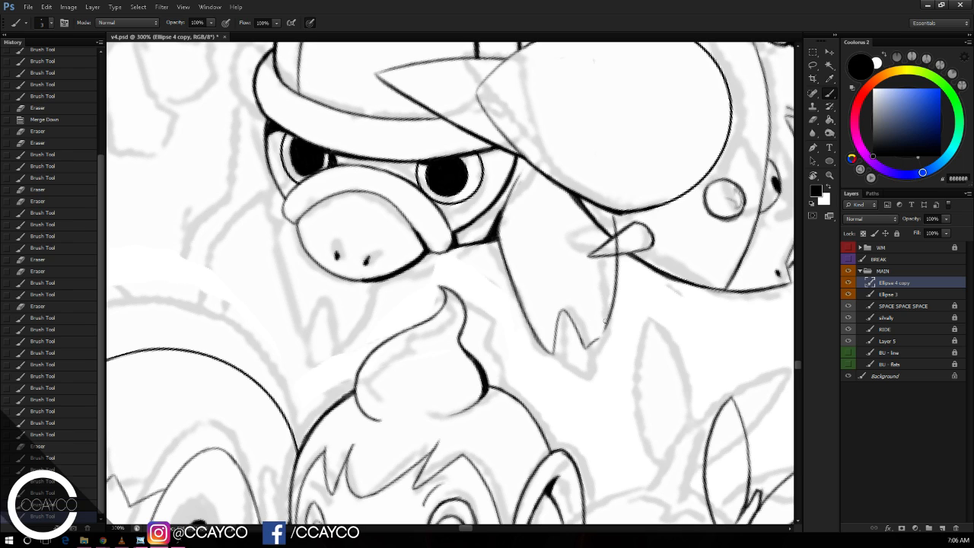
pyautogui.hotkey('ctrl', 'z')
pyautogui.moveTo(615, 279)
pyautogui.mouseDown()
pyautogui.moveTo(600, 335)
pyautogui.moveTo(586, 346)
pyautogui.mouseUp()
# Step: Trim the toe tips of the right front foot and refine the arched notch between them
pyautogui.press('e')
pyautogui.moveTo(583, 353)
pyautogui.mouseDown()
pyautogui.moveTo(602, 350)
pyautogui.moveTo(542, 356)
pyautogui.moveTo(554, 348)
pyautogui.moveTo(559, 319)
pyautogui.mouseUp()
pyautogui.press('b')
pyautogui.hotkey('ctrl', 'z')
pyautogui.moveTo(555, 336); pyautogui.dragTo(562, 311)
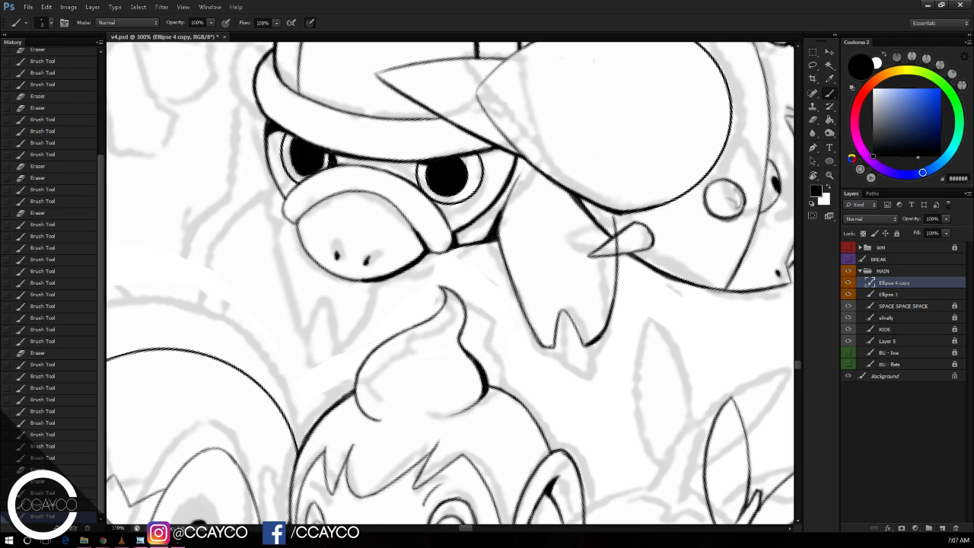
# Step: Ink the pointed lower edge of the claw below the right front foot's notch
pyautogui.moveTo(551, 346)
pyautogui.mouseDown()
pyautogui.moveTo(532, 325)
pyautogui.moveTo(544, 359)
pyautogui.moveTo(560, 356)
pyautogui.mouseUp()
pyautogui.press('e')
pyautogui.press('b')
pyautogui.moveTo(555, 344); pyautogui.dragTo(575, 365)
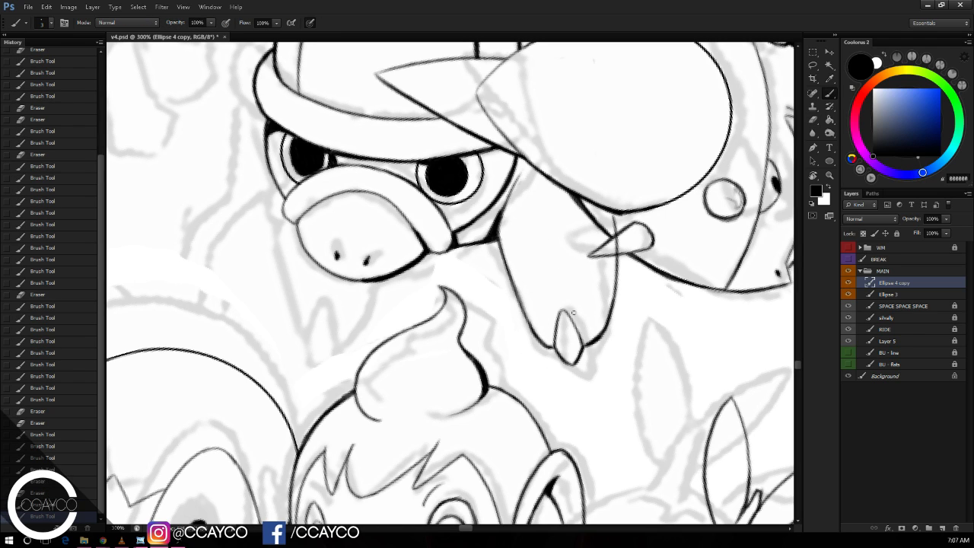
pyautogui.moveTo(571, 312); pyautogui.dragTo(581, 346)
pyautogui.hotkey('ctrl', 'z')
# Step: Erase the right leg's outer line where it overlaps the neighbouring character's small horn
pyautogui.press('e')
pyautogui.moveTo(614, 219)
pyautogui.mouseDown()
pyautogui.moveTo(620, 245)
pyautogui.moveTo(636, 233)
pyautogui.mouseUp()
pyautogui.press('b')
pyautogui.moveTo(640, 140)
pyautogui.mouseDown()
pyautogui.moveTo(663, 153)
pyautogui.moveTo(667, 222)
pyautogui.moveTo(667, 209)
pyautogui.mouseUp()
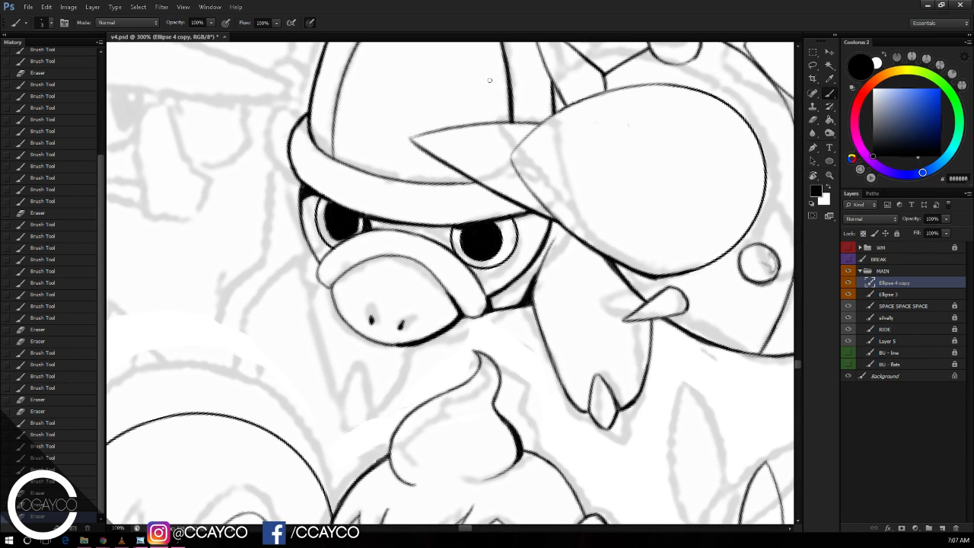
pyautogui.moveTo(514, 219); pyautogui.dragTo(518, 251)
pyautogui.moveTo(600, 181); pyautogui.dragTo(601, 175)
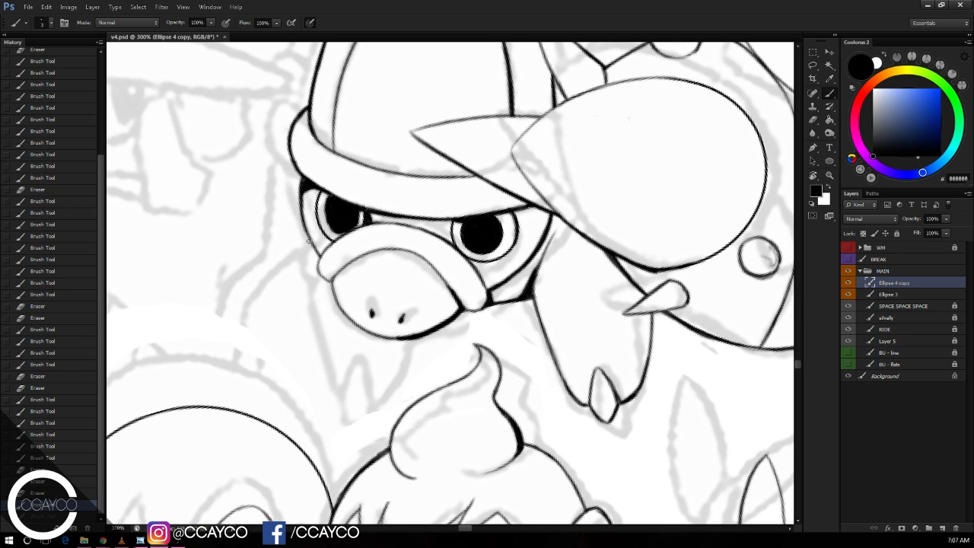
# Step: Ink the outer contour of the left front leg, from the left cheek down to the foot
pyautogui.moveTo(311, 241); pyautogui.dragTo(295, 372)
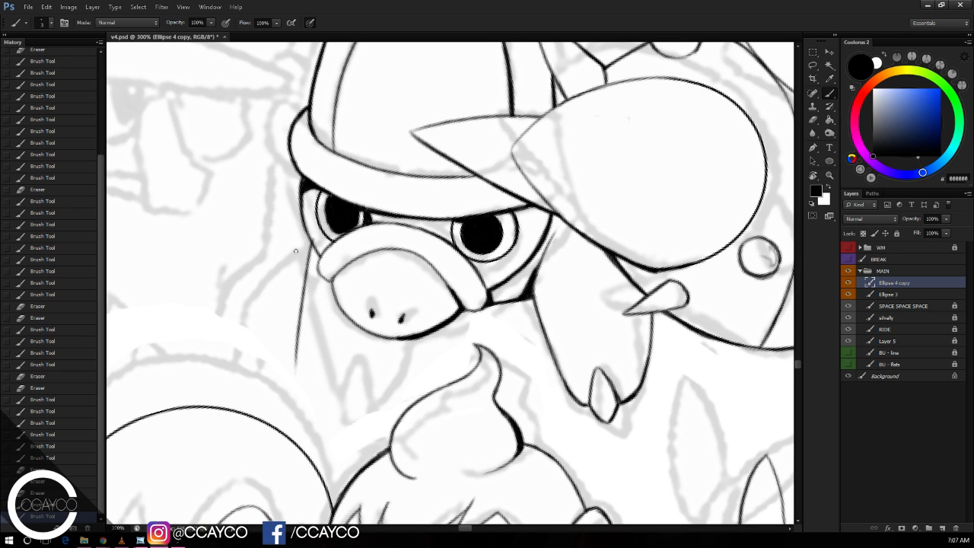
pyautogui.hotkey('ctrl', 'z')
pyautogui.moveTo(312, 242); pyautogui.dragTo(329, 367)
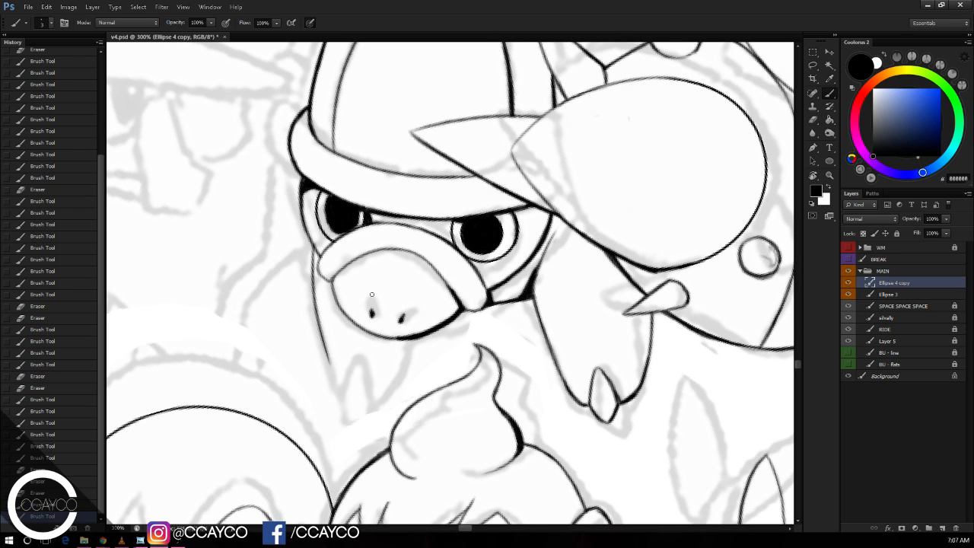
pyautogui.hotkey('ctrl', 'z')
pyautogui.moveTo(313, 243); pyautogui.dragTo(323, 395)
# Step: Ink the inner contour of the left front leg, descending from the underside of the snout
pyautogui.moveTo(412, 336); pyautogui.dragTo(387, 386)
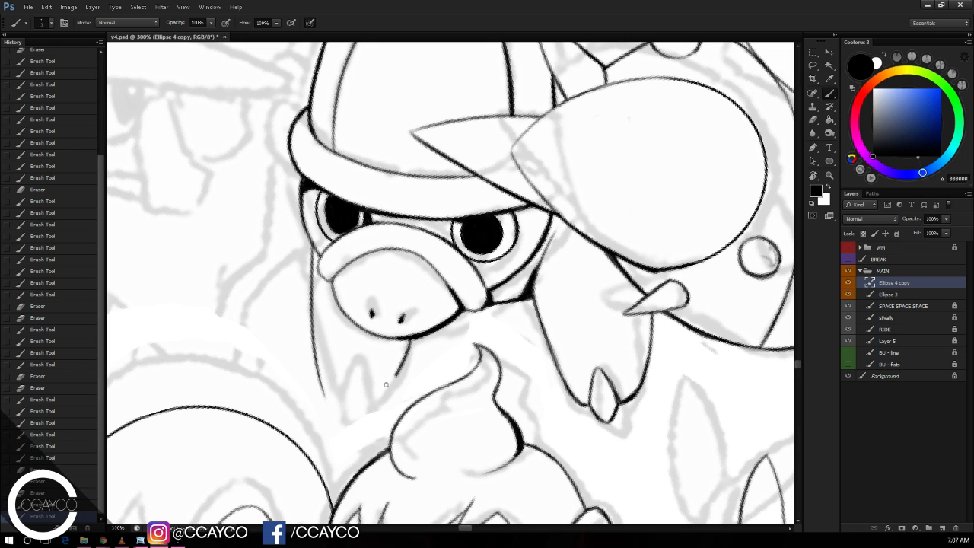
pyautogui.hotkey('ctrl', 'z')
pyautogui.moveTo(420, 335); pyautogui.dragTo(403, 375)
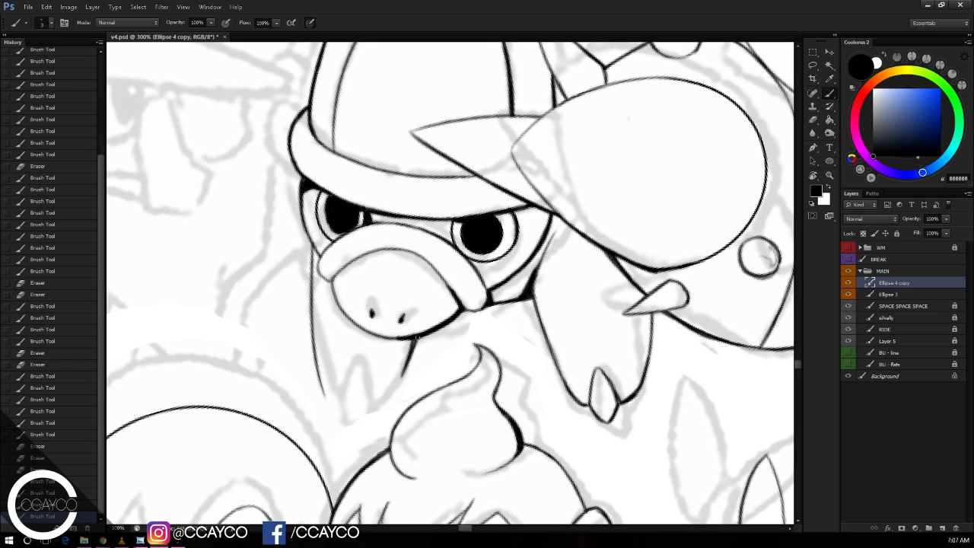
pyautogui.moveTo(417, 337); pyautogui.dragTo(413, 344)
pyautogui.moveTo(416, 339); pyautogui.dragTo(411, 348)
pyautogui.hotkey('ctrl', 'z')
# Step: Ink the arched claw notch at the bottom of the left front foot
pyautogui.moveTo(323, 394)
pyautogui.mouseDown()
pyautogui.moveTo(348, 345)
pyautogui.moveTo(327, 386)
pyautogui.moveTo(351, 355)
pyautogui.moveTo(364, 393)
pyautogui.mouseUp()
pyautogui.hotkey('ctrl', 'z')
pyautogui.moveTo(349, 357); pyautogui.dragTo(363, 407)
pyautogui.moveTo(363, 406)
pyautogui.mouseDown()
pyautogui.moveTo(397, 392)
pyautogui.moveTo(403, 372)
pyautogui.mouseUp()
pyautogui.hotkey('ctrl', 'z')
pyautogui.hotkey('ctrl', 'alt', 'z')
pyautogui.hotkey('ctrl', 'alt', 'z')
# Step: Ink the lower edge of the left foot from the claw notch to the leg's inner contour
pyautogui.moveTo(364, 407)
pyautogui.mouseDown()
pyautogui.moveTo(397, 391)
pyautogui.moveTo(362, 406)
pyautogui.moveTo(390, 399)
pyautogui.mouseUp()
pyautogui.hotkey('ctrl', 'z')
pyautogui.hotkey('ctrl', 'z')
pyautogui.moveTo(388, 399)
pyautogui.mouseDown()
pyautogui.moveTo(404, 369)
pyautogui.moveTo(400, 381)
pyautogui.mouseUp()
pyautogui.hotkey('ctrl', 'z')
pyautogui.moveTo(389, 400); pyautogui.dragTo(400, 380)
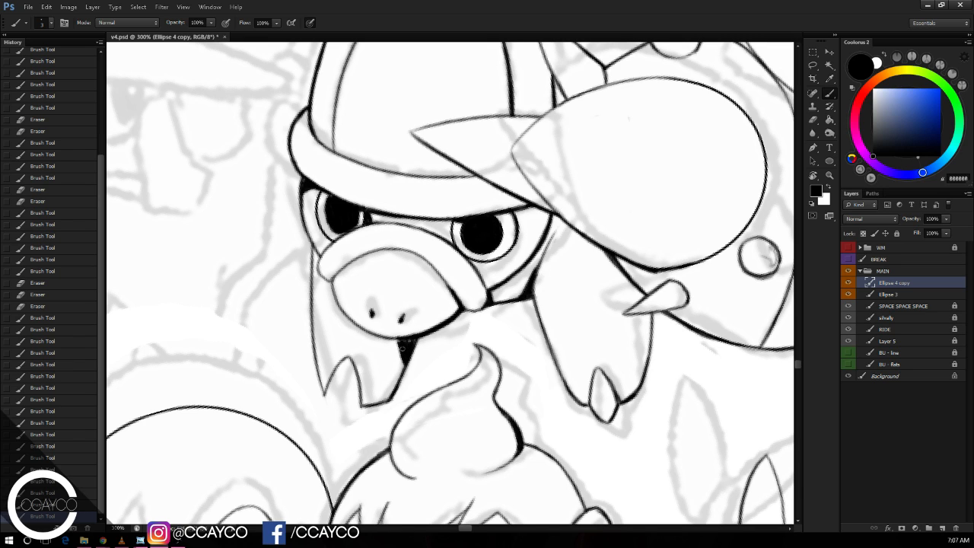
# Step: Touch up the black wedge beneath the snout beside the left leg
pyautogui.click(413, 339)
pyautogui.press('e')
pyautogui.moveTo(398, 328)
pyautogui.mouseDown()
pyautogui.moveTo(410, 315)
pyautogui.moveTo(399, 334)
pyautogui.mouseUp()
pyautogui.hotkey('ctrl', 'z')
pyautogui.press('b')
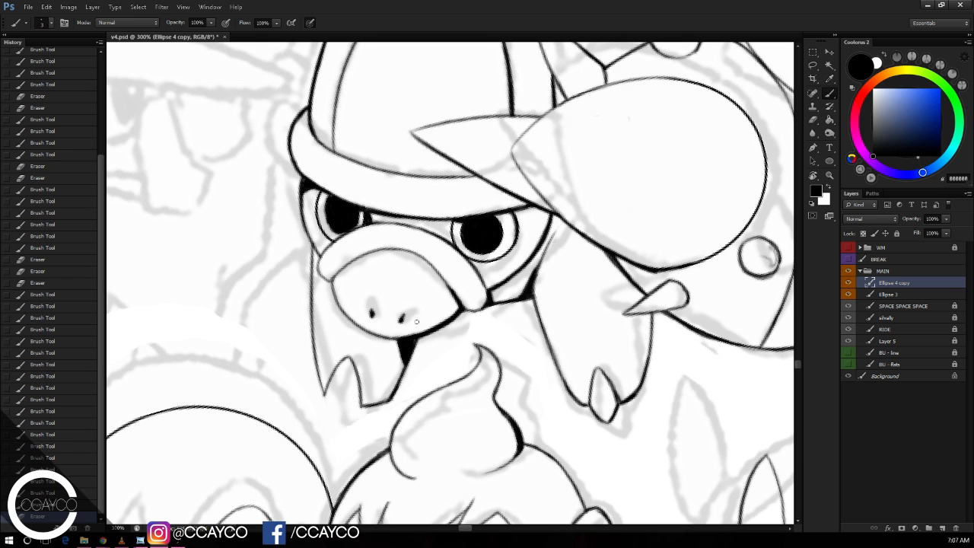
pyautogui.click(416, 322)
# Step: Ink the pointed claw projecting below the left front foot and clean its tip with the eraser
pyautogui.moveTo(631, 231)
pyautogui.mouseDown()
pyautogui.moveTo(647, 220)
pyautogui.moveTo(618, 206)
pyautogui.mouseUp()
pyautogui.press('e')
pyautogui.click(622, 187)
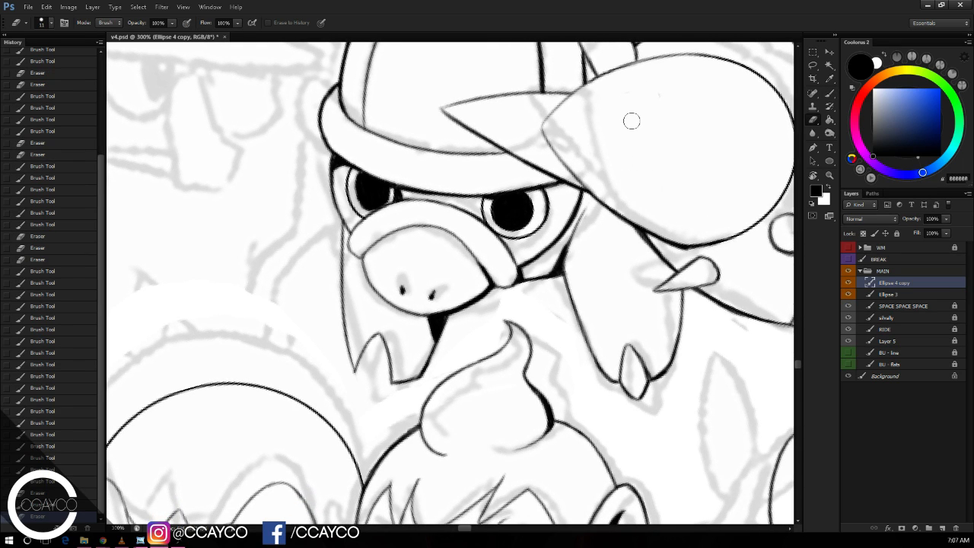
pyautogui.press('b')
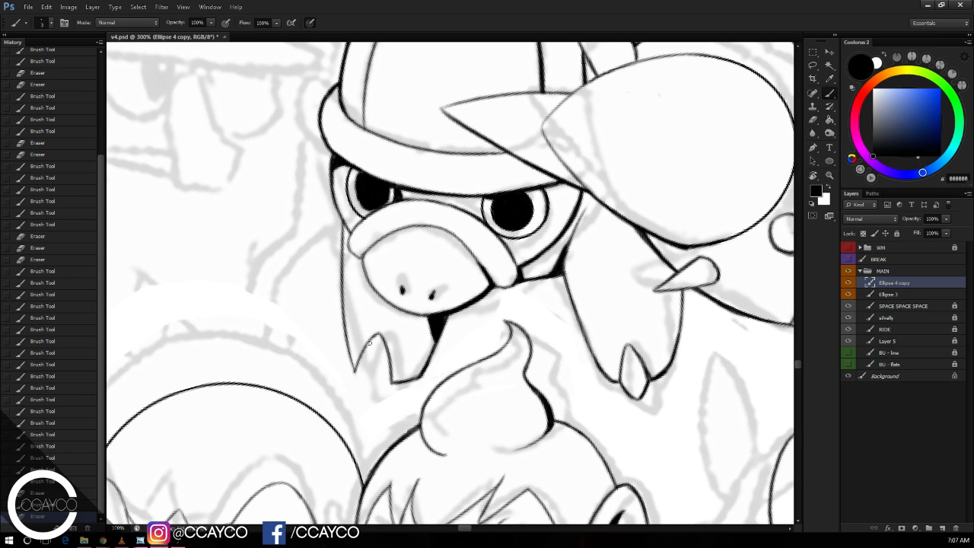
pyautogui.moveTo(369, 341); pyautogui.dragTo(353, 404)
pyautogui.hotkey('ctrl', 'z')
pyautogui.moveTo(366, 349)
pyautogui.mouseDown()
pyautogui.moveTo(355, 399)
pyautogui.moveTo(388, 391)
pyautogui.moveTo(362, 400)
pyautogui.mouseUp()
pyautogui.hotkey('ctrl', 'z')
pyautogui.hotkey('ctrl', 'z')
pyautogui.press('e')
pyautogui.click(355, 404)
pyautogui.press('b')
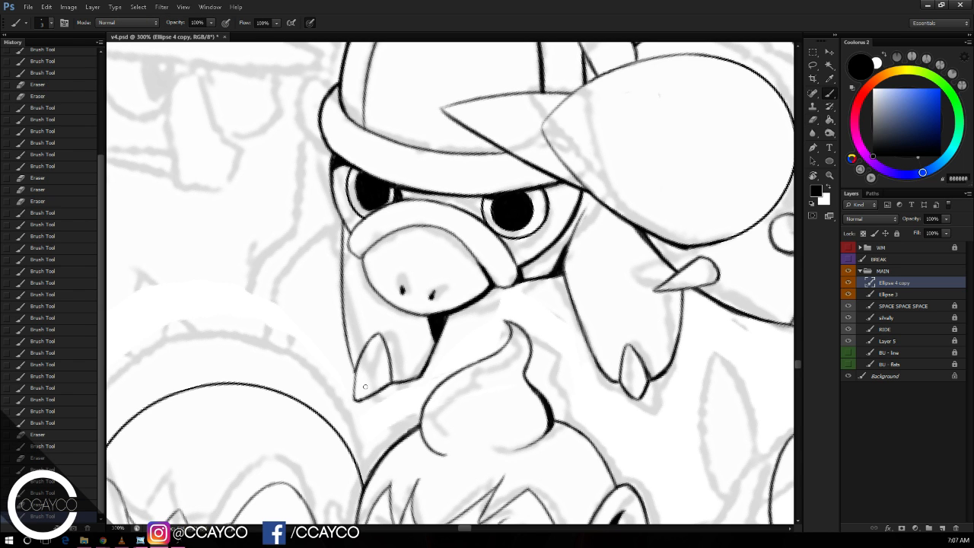
pyautogui.hotkey('ctrl', 'z')
pyautogui.hotkey('ctrl', 'z')
# Step: Erase rough edges around the left front leg, its inner contour and its join with the cheek
pyautogui.press('e')
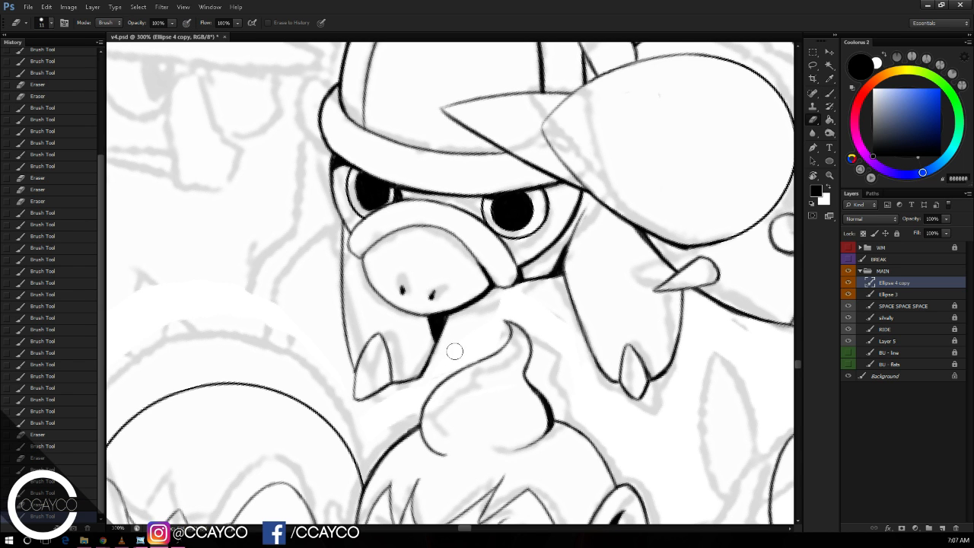
pyautogui.click(470, 324)
pyautogui.hotkey('ctrl', '-')
pyautogui.hotkey('ctrl', '-')
pyautogui.hotkey('ctrl', '+')
pyautogui.press('r')
pyautogui.moveTo(695, 302); pyautogui.dragTo(694, 260)
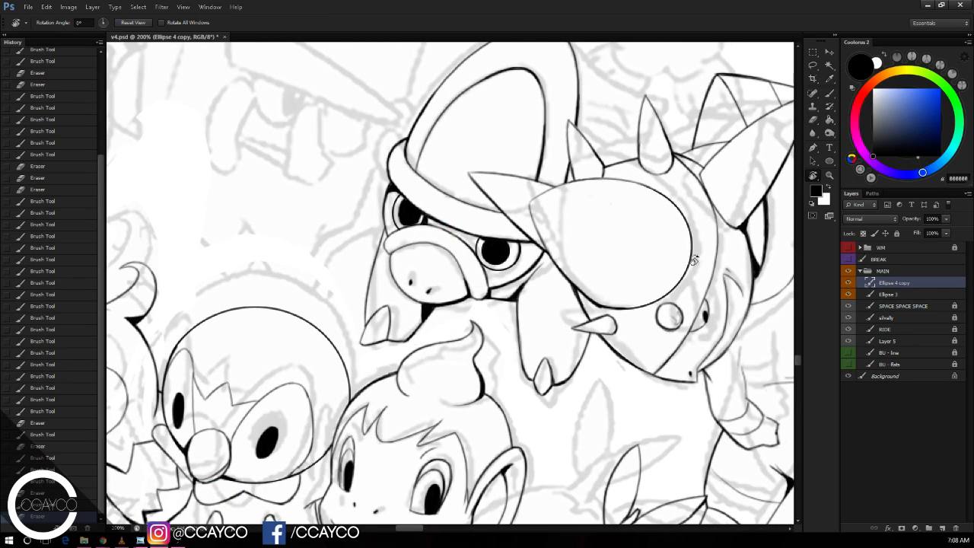
pyautogui.press('e')
pyautogui.moveTo(418, 325); pyautogui.dragTo(415, 313)
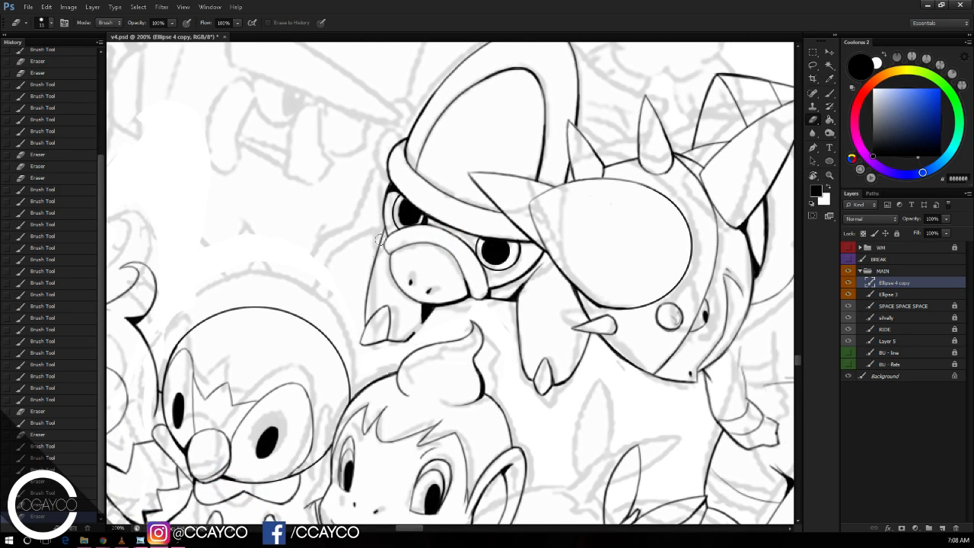
pyautogui.moveTo(379, 240); pyautogui.dragTo(380, 243)
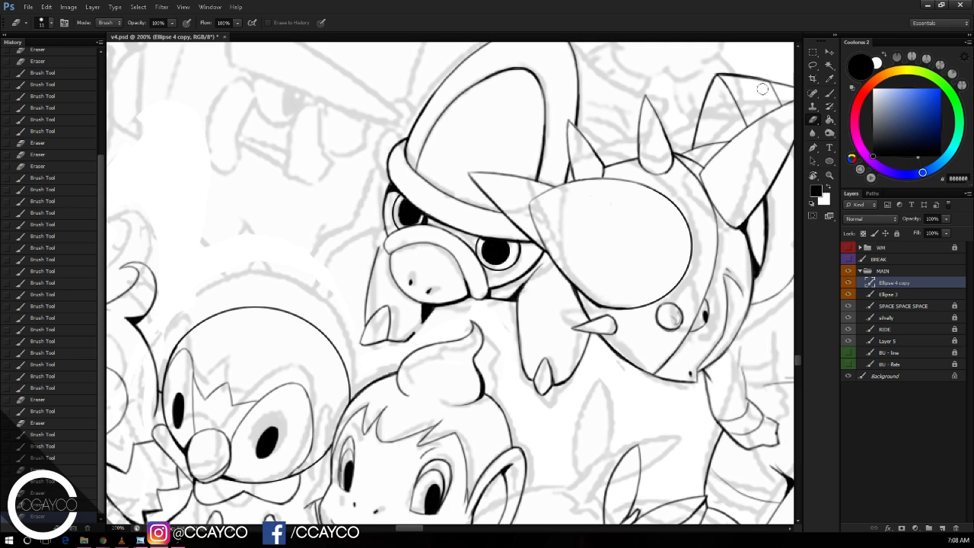
# Step: Lasso the left front leg with its claw and shift it slightly inward and up towards the snout
pyautogui.click(812, 66)
pyautogui.moveTo(440, 331)
pyautogui.mouseDown()
pyautogui.moveTo(410, 348)
pyautogui.moveTo(362, 354)
pyautogui.moveTo(354, 292)
pyautogui.moveTo(375, 249)
pyautogui.mouseUp()
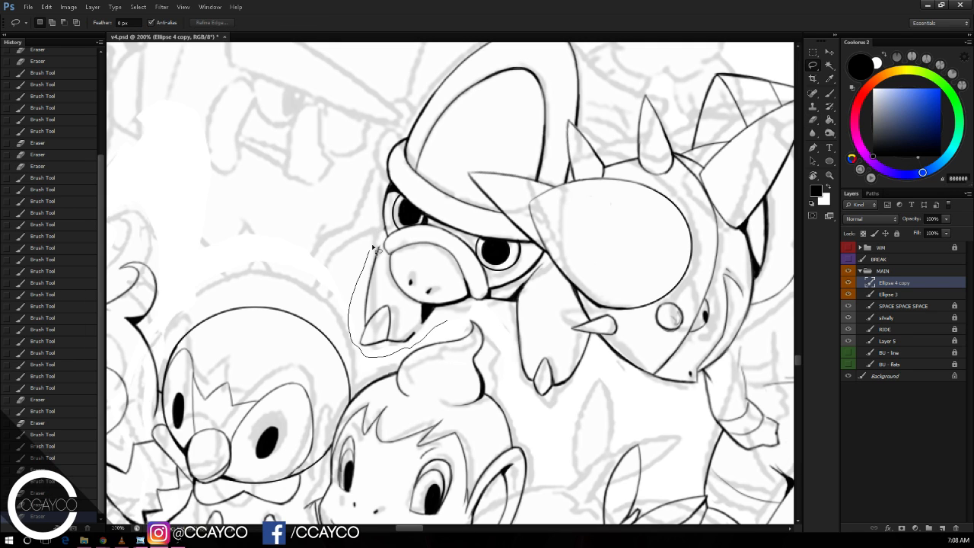
pyautogui.moveTo(404, 319); pyautogui.dragTo(442, 309)
pyautogui.hotkey('ctrl', 't')
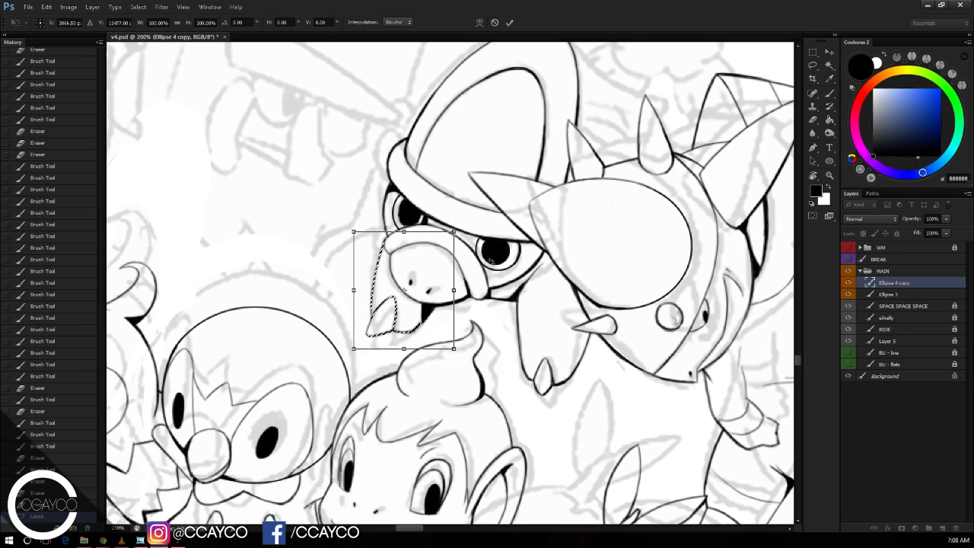
pyautogui.press('Return')
pyautogui.hotkey('ctrl', 'd')
# Step: Clean up and re-ink the join between the left front leg's outer contour and the cheek
pyautogui.press('b')
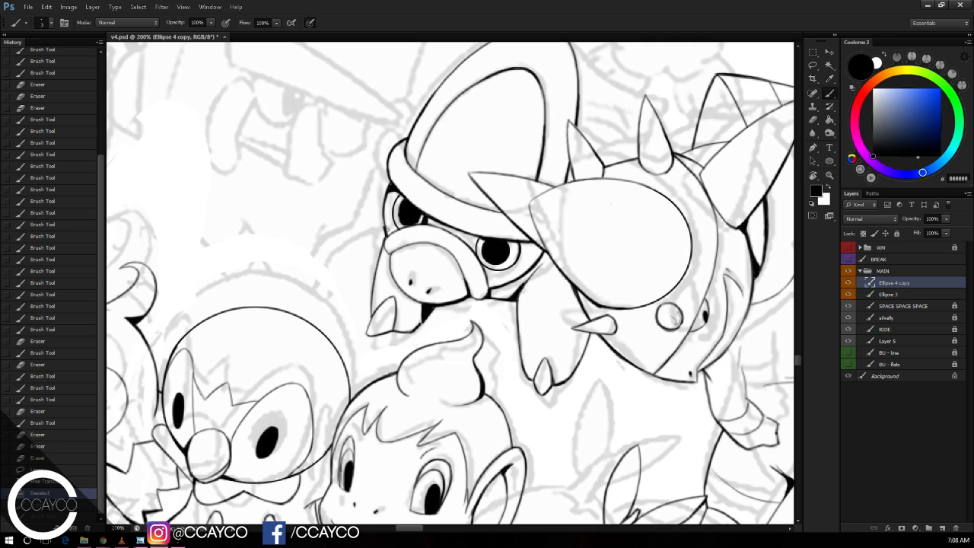
pyautogui.click(384, 227)
pyautogui.press('e')
pyautogui.click(379, 231)
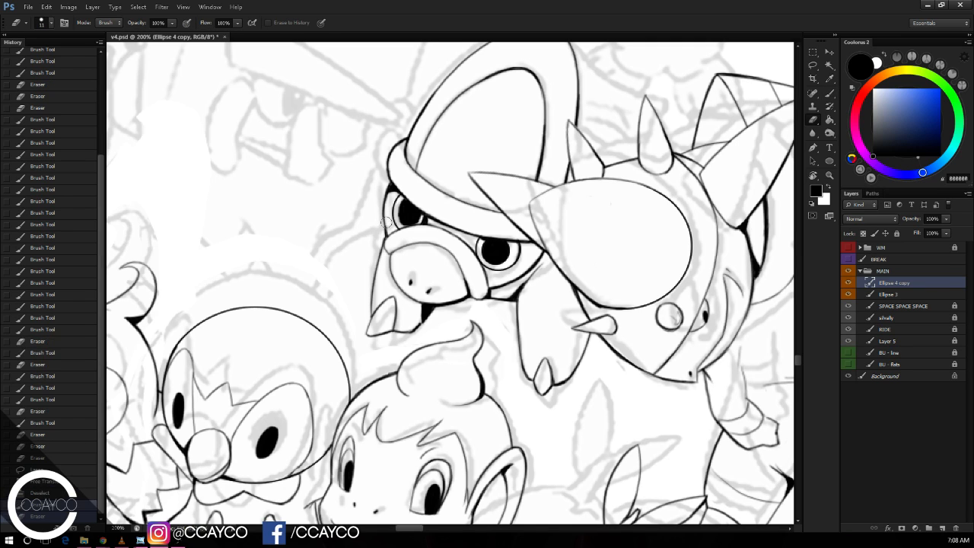
pyautogui.press('b')
pyautogui.click(385, 227)
pyautogui.click(385, 237)
pyautogui.moveTo(386, 236); pyautogui.dragTo(387, 248)
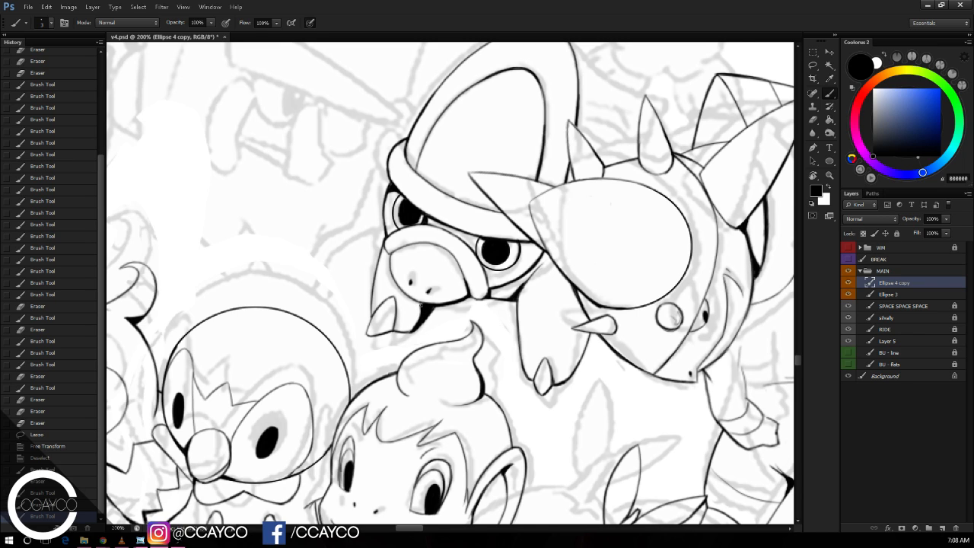
# Step: Move the helmeted character's line art down and right into the gap beside the flame-haired character
pyautogui.click(589, 203)
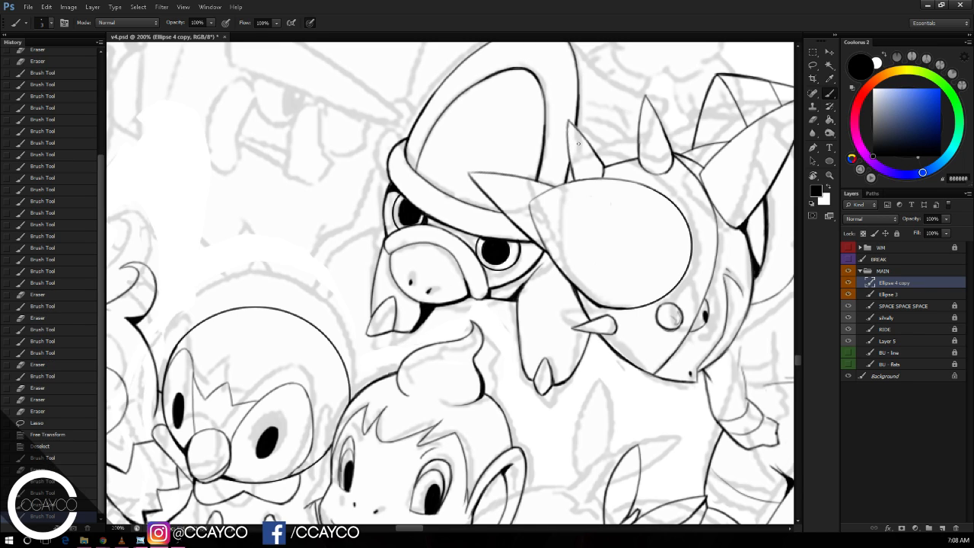
pyautogui.moveTo(608, 267); pyautogui.dragTo(641, 300)
pyautogui.hotkey('ctrl', '-')
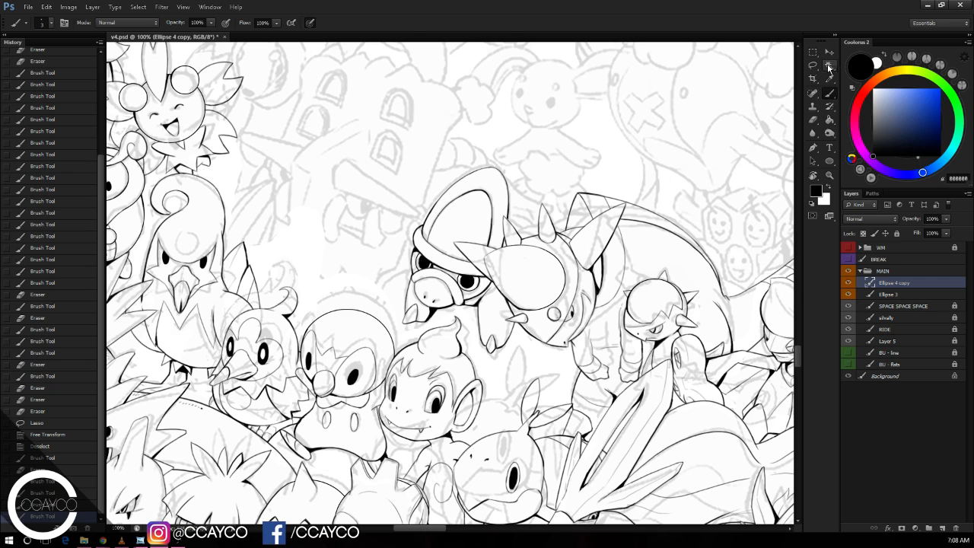
pyautogui.hotkey('ctrl', 't')
pyautogui.moveTo(489, 205)
pyautogui.mouseDown()
pyautogui.moveTo(487, 221)
pyautogui.moveTo(545, 156)
pyautogui.moveTo(547, 294)
pyautogui.mouseUp()
pyautogui.press('Return')
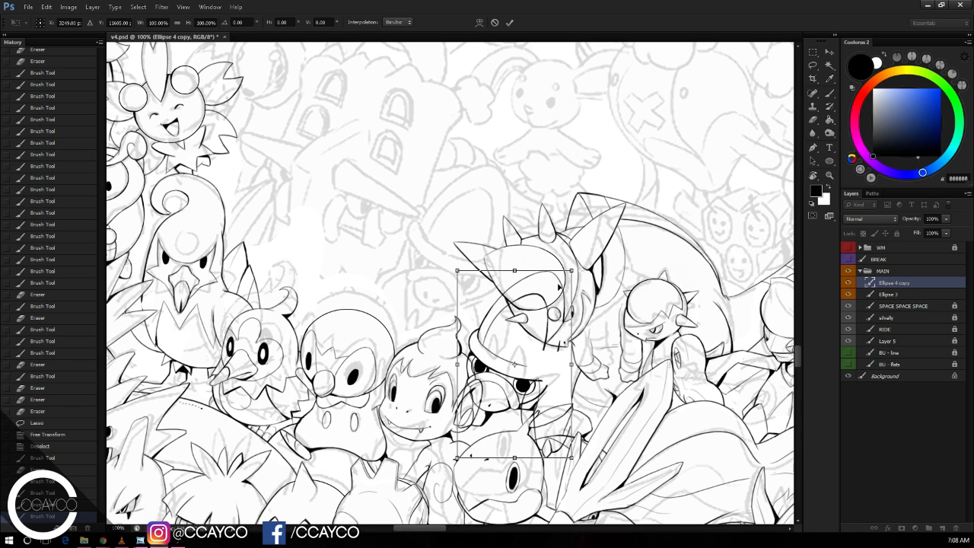
# Step: Hide the Layer 5 sketch, then scale the helmeted character down and reposition it under the horned character's chin
pyautogui.click(850, 341)
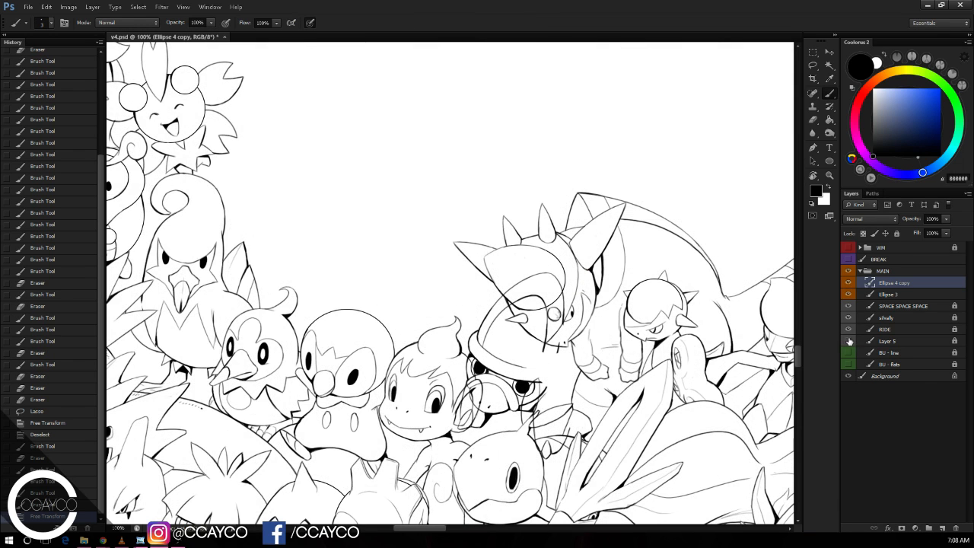
pyautogui.hotkey('ctrl', 't')
pyautogui.moveTo(562, 315)
pyautogui.mouseDown()
pyautogui.moveTo(576, 300)
pyautogui.moveTo(572, 310)
pyautogui.moveTo(565, 298)
pyautogui.moveTo(564, 315)
pyautogui.mouseUp()
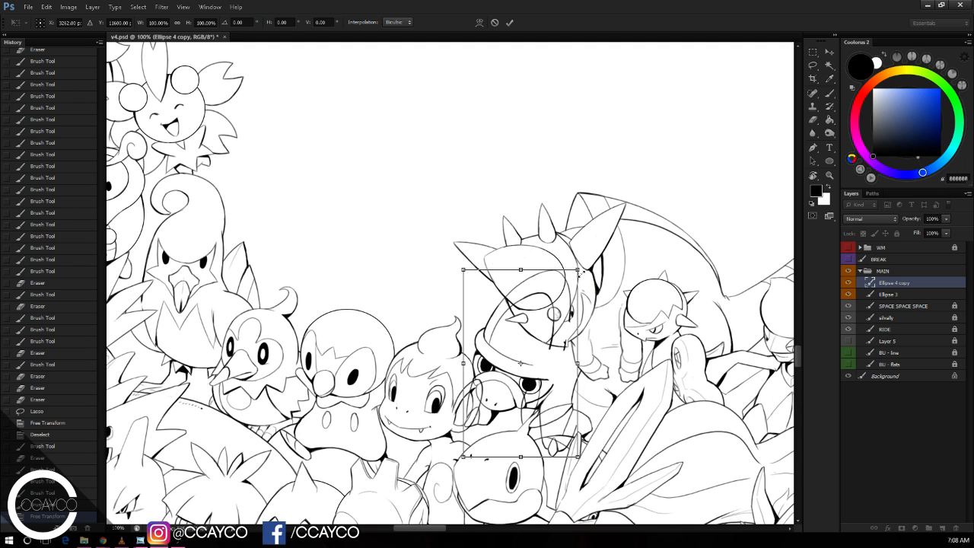
pyautogui.moveTo(578, 270); pyautogui.dragTo(556, 324)
pyautogui.press('Return')
pyautogui.hotkey('ctrl', 't')
pyautogui.press('Return')
# Step: Erase the helmeted character's lines that overlap the neighbour's ear and the leaf-headed character's head and leaves
pyautogui.hotkey('ctrl', '+')
pyautogui.moveTo(494, 487)
pyautogui.mouseDown()
pyautogui.moveTo(482, 367)
pyautogui.moveTo(490, 376)
pyautogui.mouseUp()
pyautogui.press('e')
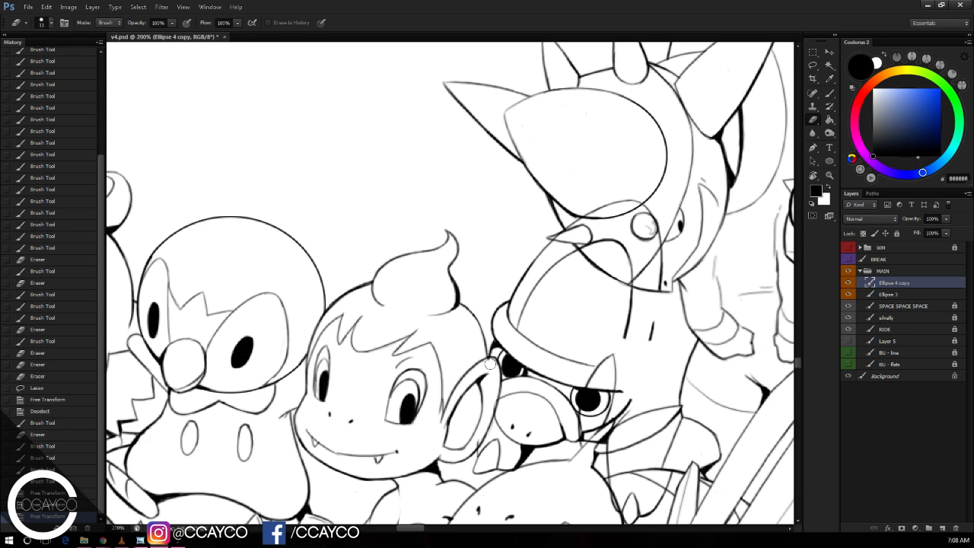
pyautogui.click(472, 399)
pyautogui.moveTo(647, 399); pyautogui.dragTo(615, 378)
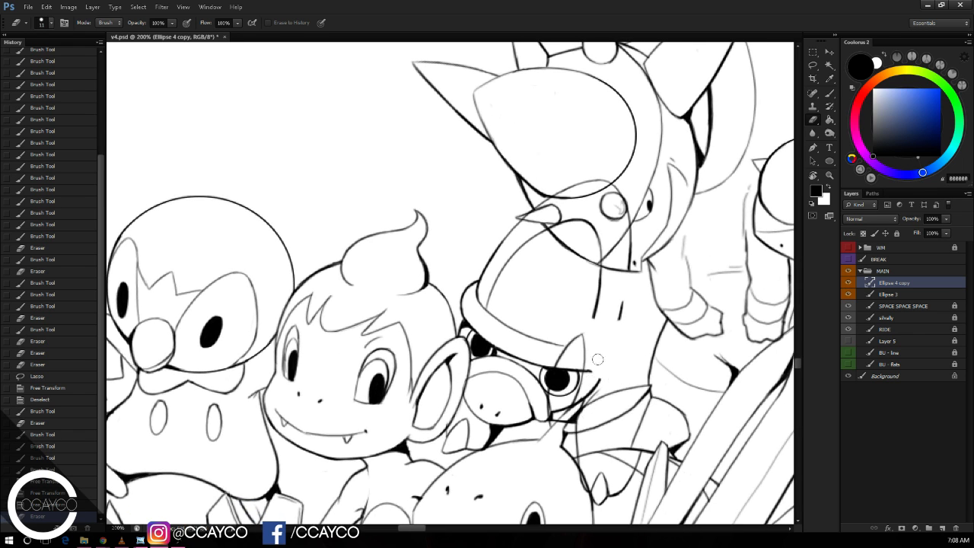
pyautogui.moveTo(569, 423); pyautogui.dragTo(573, 420)
pyautogui.click(578, 421)
pyautogui.moveTo(574, 464); pyautogui.dragTo(583, 490)
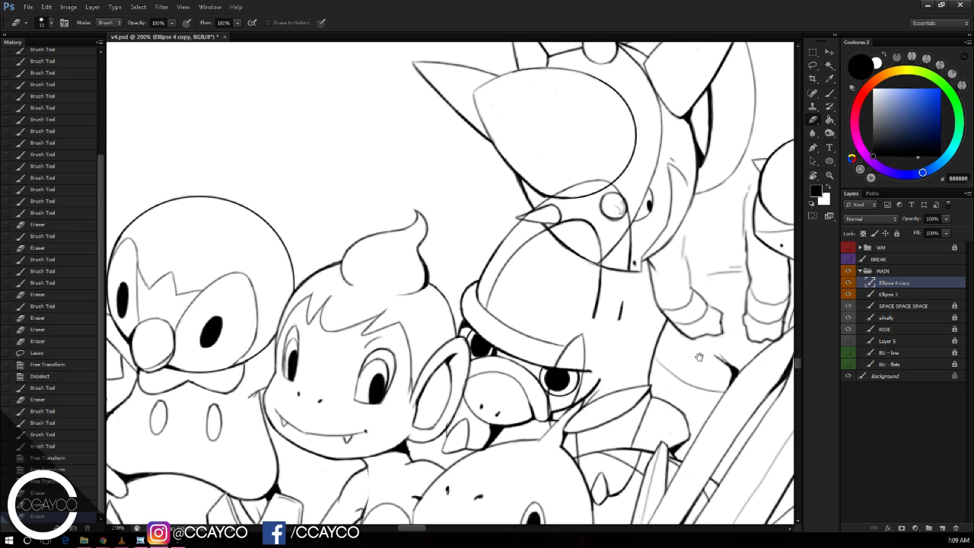
# Step: Erase the top of the helmet where it crosses the horned character's face and chin
pyautogui.moveTo(697, 351); pyautogui.dragTo(660, 258)
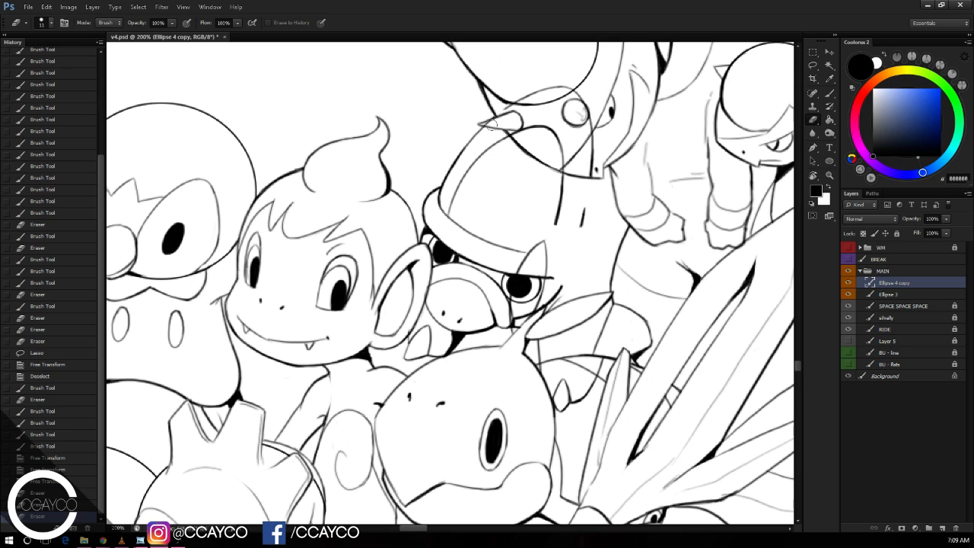
pyautogui.moveTo(538, 96)
pyautogui.mouseDown()
pyautogui.moveTo(578, 125)
pyautogui.moveTo(541, 142)
pyautogui.moveTo(523, 131)
pyautogui.moveTo(561, 153)
pyautogui.mouseUp()
pyautogui.hotkey('ctrl', 'z')
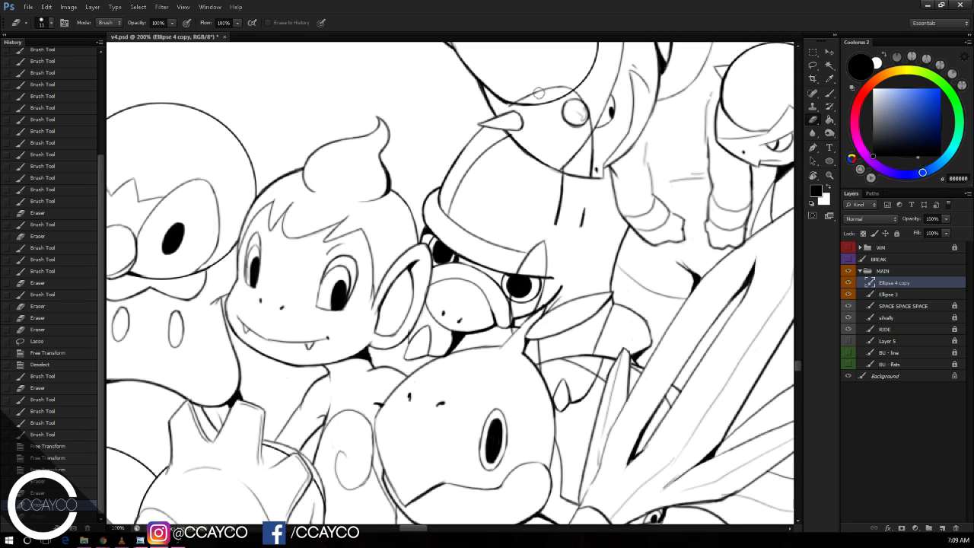
pyautogui.moveTo(538, 92)
pyautogui.mouseDown()
pyautogui.moveTo(588, 128)
pyautogui.moveTo(572, 132)
pyautogui.mouseUp()
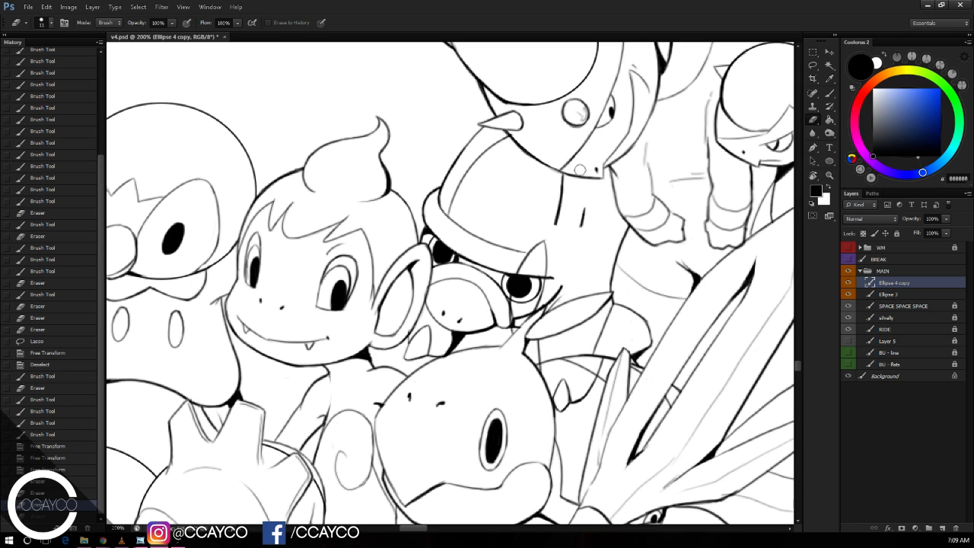
# Step: Erase the part of the right eye and brow that overlaps the upright leaf
pyautogui.click(552, 227)
pyautogui.click(558, 223)
pyautogui.moveTo(532, 276)
pyautogui.mouseDown()
pyautogui.moveTo(525, 295)
pyautogui.moveTo(520, 283)
pyautogui.moveTo(529, 290)
pyautogui.moveTo(537, 276)
pyautogui.mouseUp()
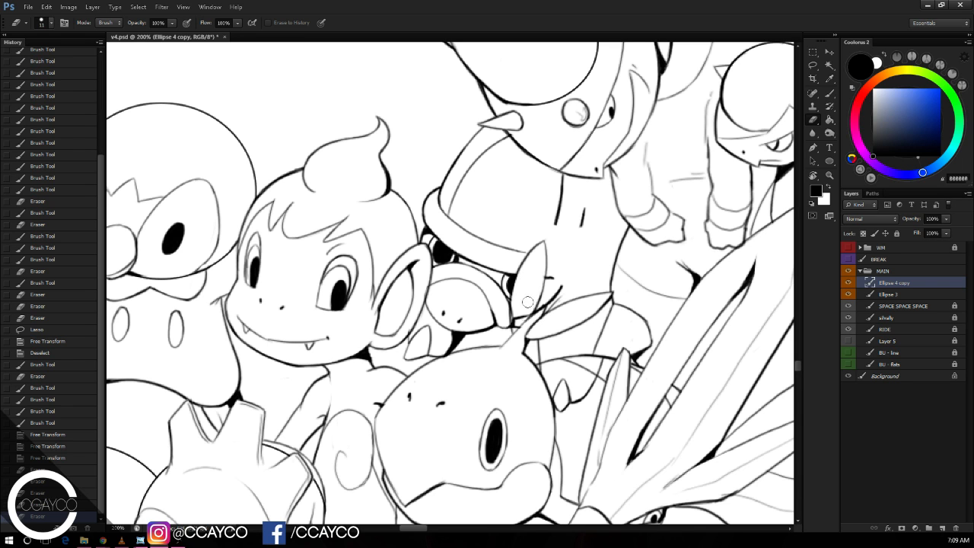
pyautogui.moveTo(519, 315); pyautogui.dragTo(540, 273)
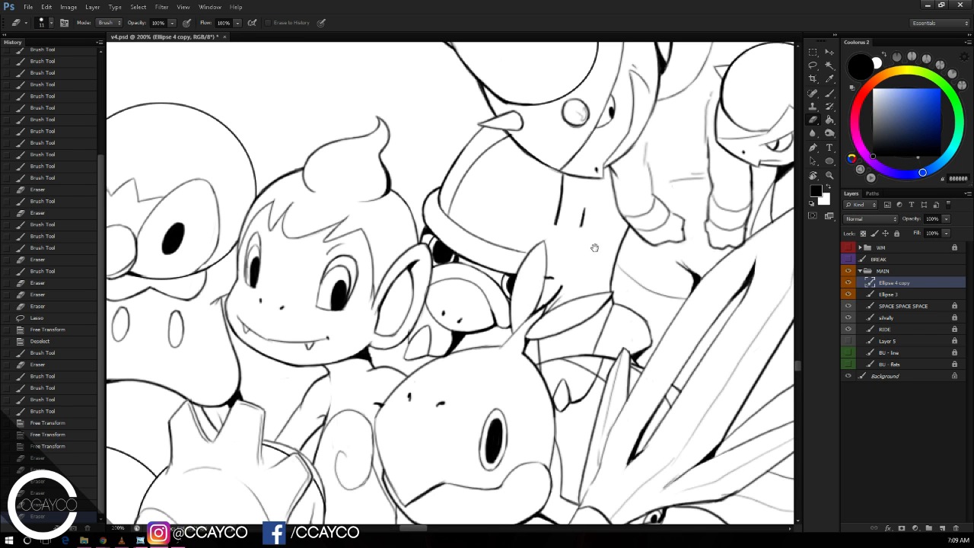
# Step: Erase the right front foot and claw lines showing below the side leaf and the stray brow mark beside the upright leaf
pyautogui.moveTo(595, 247); pyautogui.dragTo(565, 239)
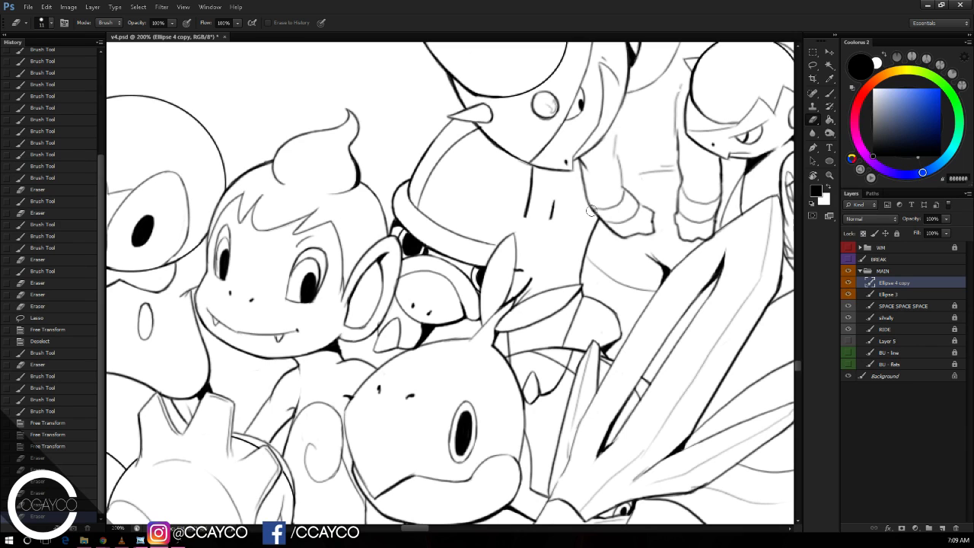
pyautogui.moveTo(613, 199); pyautogui.dragTo(602, 197)
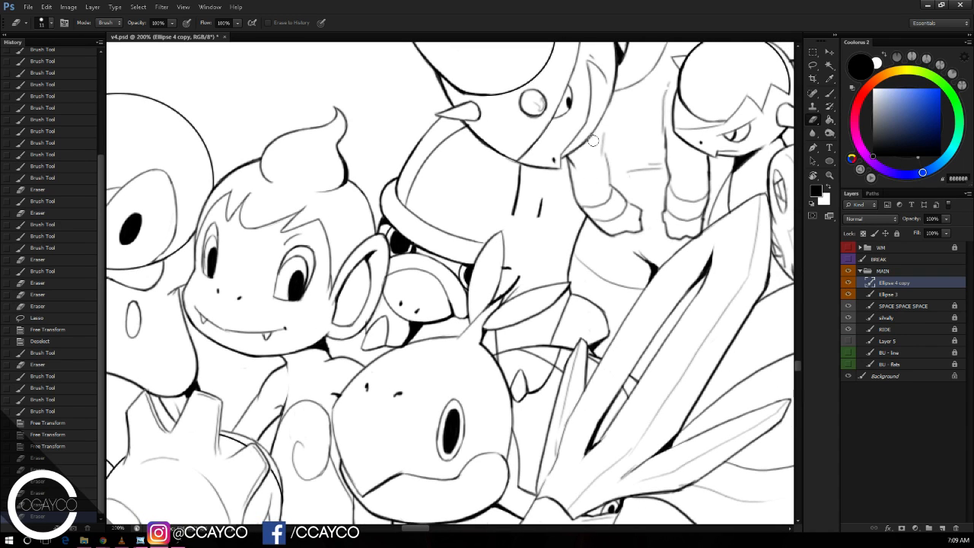
pyautogui.hotkey('ctrl', '+')
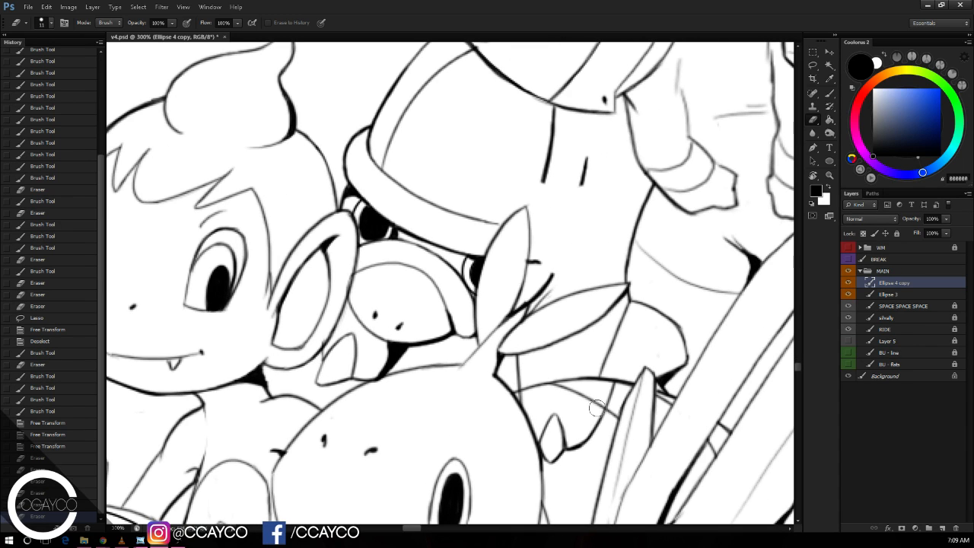
pyautogui.click(581, 191)
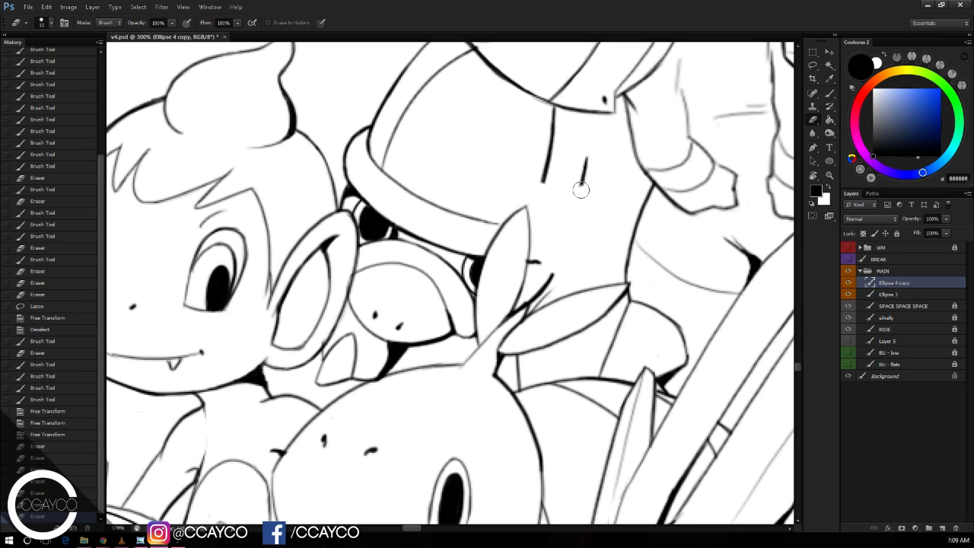
pyautogui.moveTo(522, 252); pyautogui.dragTo(520, 259)
# Step: Extend the helmet's rim line to the upright leaf and its inner side contour down to the rim
pyautogui.press('b')
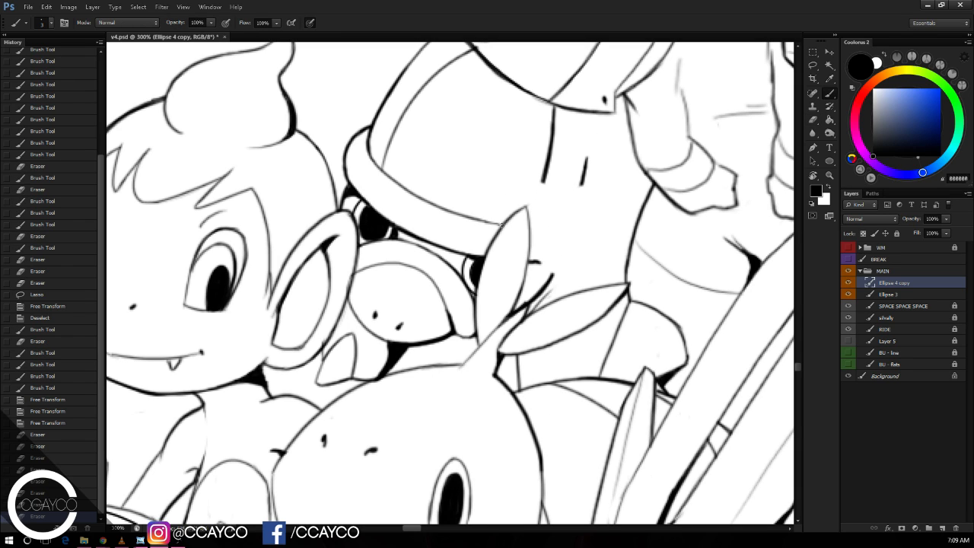
pyautogui.moveTo(498, 223); pyautogui.dragTo(504, 226)
pyautogui.moveTo(543, 179)
pyautogui.mouseDown()
pyautogui.moveTo(529, 216)
pyautogui.moveTo(543, 181)
pyautogui.mouseUp()
pyautogui.hotkey('ctrl', 'z')
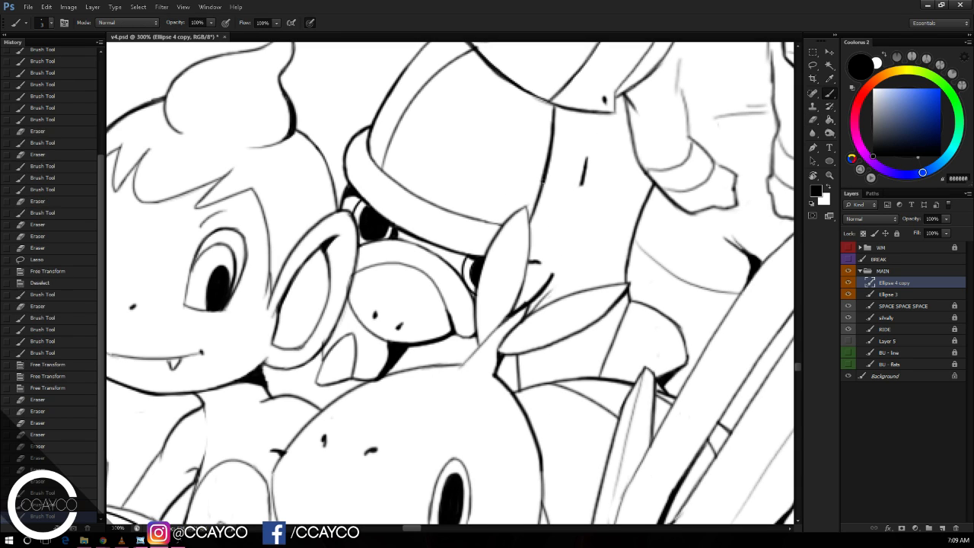
# Step: Try to ink the helmet's outer right edge by extending the short stub up to the chin and down towards the leaves
pyautogui.moveTo(592, 110); pyautogui.dragTo(579, 196)
pyautogui.press('e')
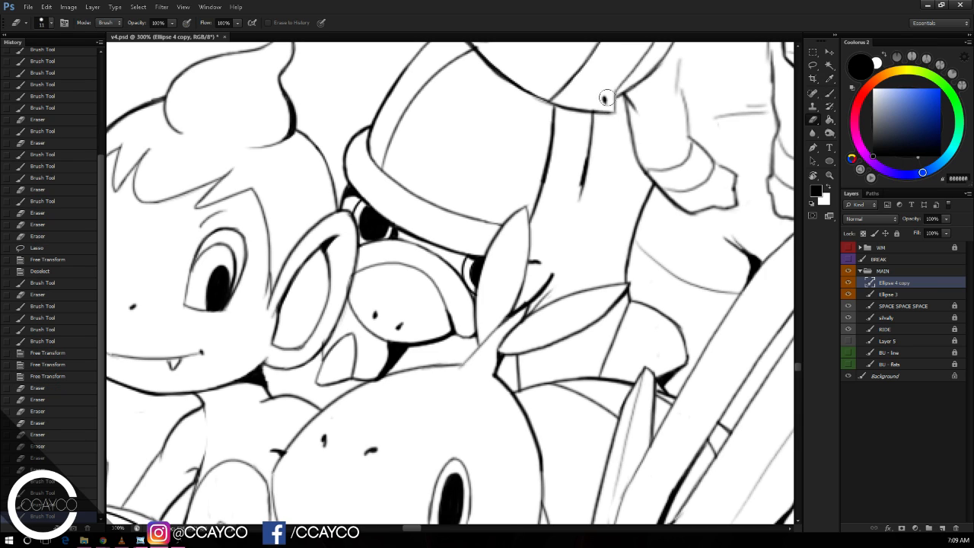
pyautogui.moveTo(605, 92); pyautogui.dragTo(591, 107)
pyautogui.press('b')
pyautogui.hotkey('ctrl', 'alt', 'z')
pyautogui.moveTo(590, 148); pyautogui.dragTo(558, 243)
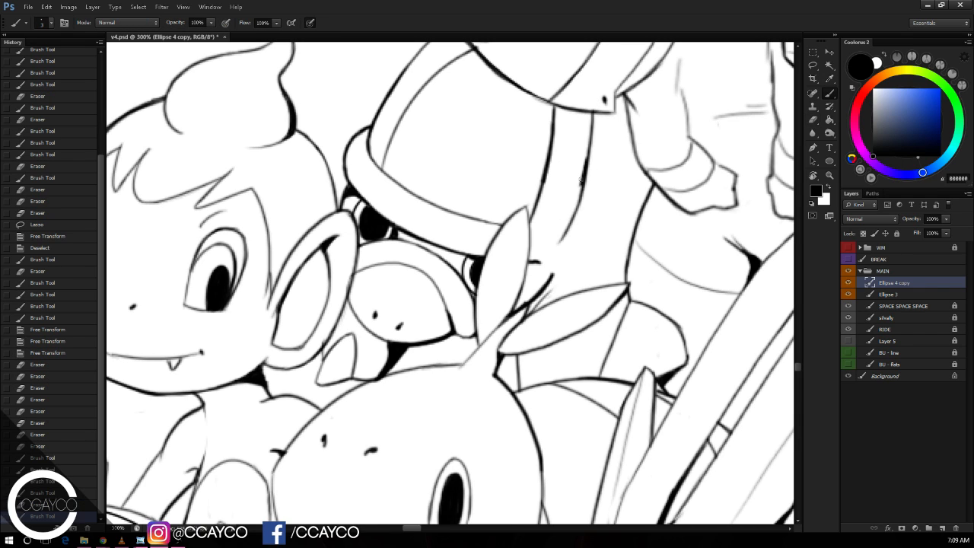
pyautogui.moveTo(581, 180)
pyautogui.mouseDown()
pyautogui.moveTo(553, 255)
pyautogui.moveTo(561, 243)
pyautogui.mouseUp()
pyautogui.hotkey('ctrl', 'alt', 'z')
pyautogui.hotkey('ctrl', 'alt', 'z')
pyautogui.hotkey('ctrl', 'alt', 'z')
pyautogui.hotkey('ctrl', 'alt', 'z')
pyautogui.hotkey('ctrl', 'alt', 'z')
# Step: Ink the rounded end of the helmet rim beside the upright leaf and clean it with the eraser
pyautogui.moveTo(531, 227); pyautogui.dragTo(537, 265)
pyautogui.press('e')
pyautogui.press('b')
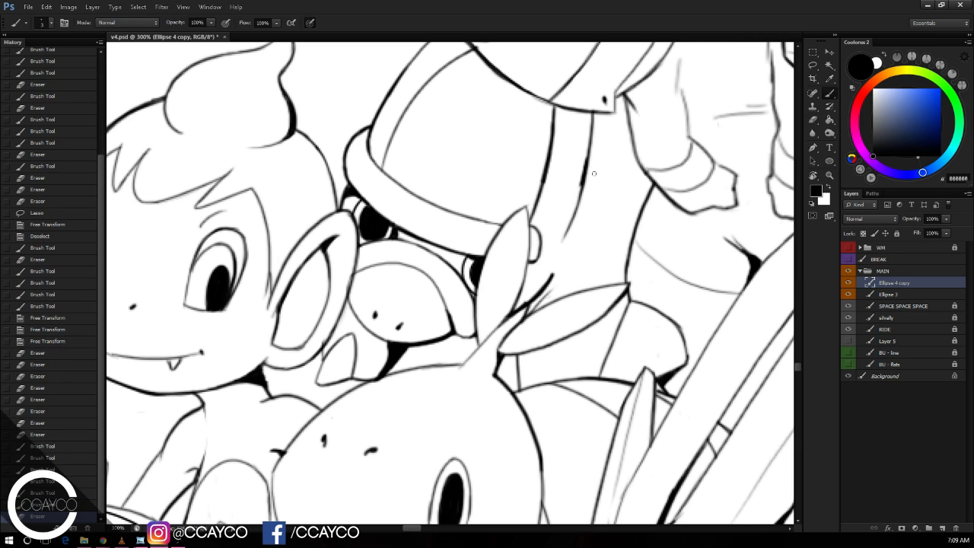
# Step: Redraw the helmet's outer right edge as one smooth curve from chin to leaves and trim its upper end
pyautogui.hotkey('ctrl', 'alt', 'z')
pyautogui.moveTo(599, 91); pyautogui.dragTo(548, 276)
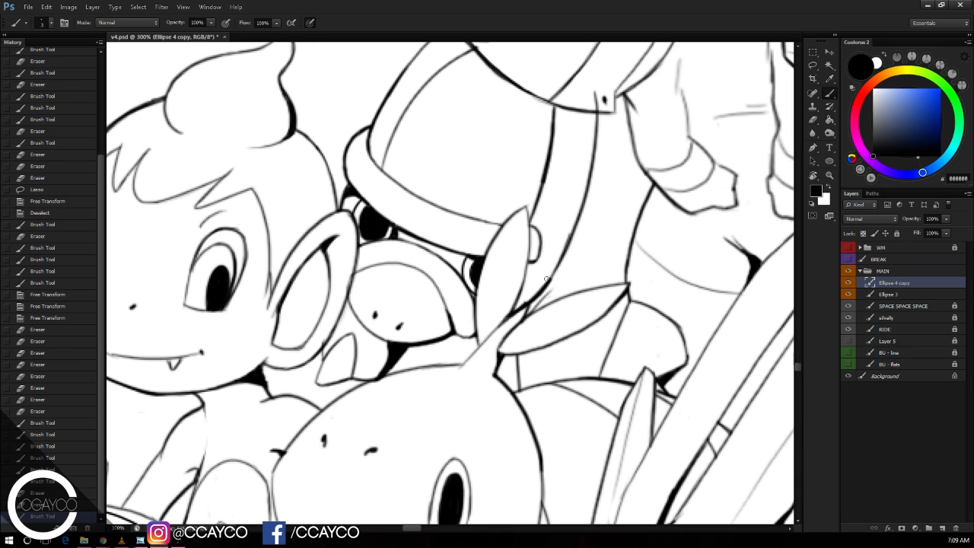
pyautogui.hotkey('ctrl', 'z')
pyautogui.hotkey('ctrl', 'z')
pyautogui.hotkey('ctrl', 'z')
pyautogui.hotkey('ctrl', 'z')
pyautogui.press('e')
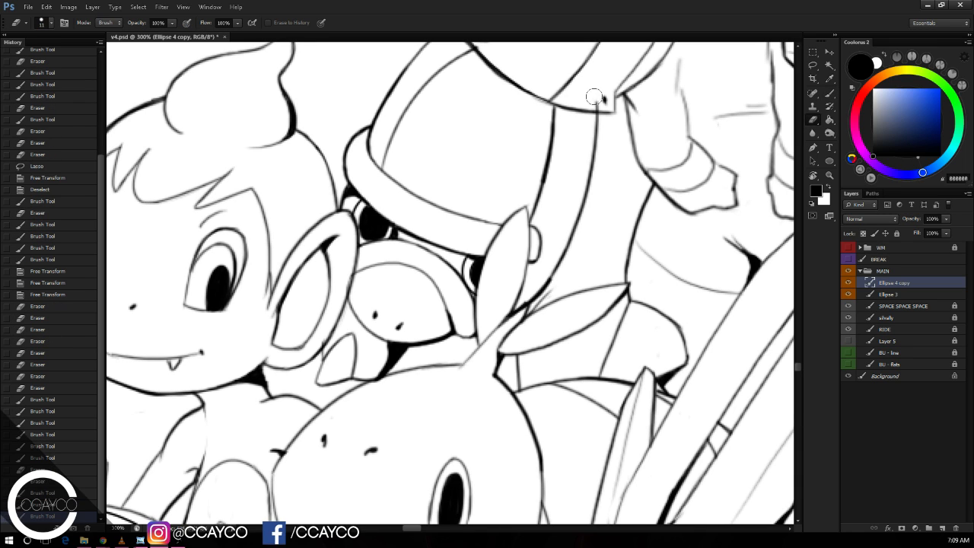
pyautogui.moveTo(594, 97); pyautogui.dragTo(600, 105)
# Step: Erase stray lines between the leaves and ink the lower end of the helmet's outer edge where it meets them
pyautogui.moveTo(525, 304)
pyautogui.mouseDown()
pyautogui.moveTo(519, 274)
pyautogui.moveTo(543, 290)
pyautogui.moveTo(534, 299)
pyautogui.mouseUp()
pyautogui.click(518, 274)
pyautogui.press('b')
pyautogui.moveTo(550, 286); pyautogui.dragTo(537, 305)
pyautogui.moveTo(601, 272); pyautogui.dragTo(555, 291)
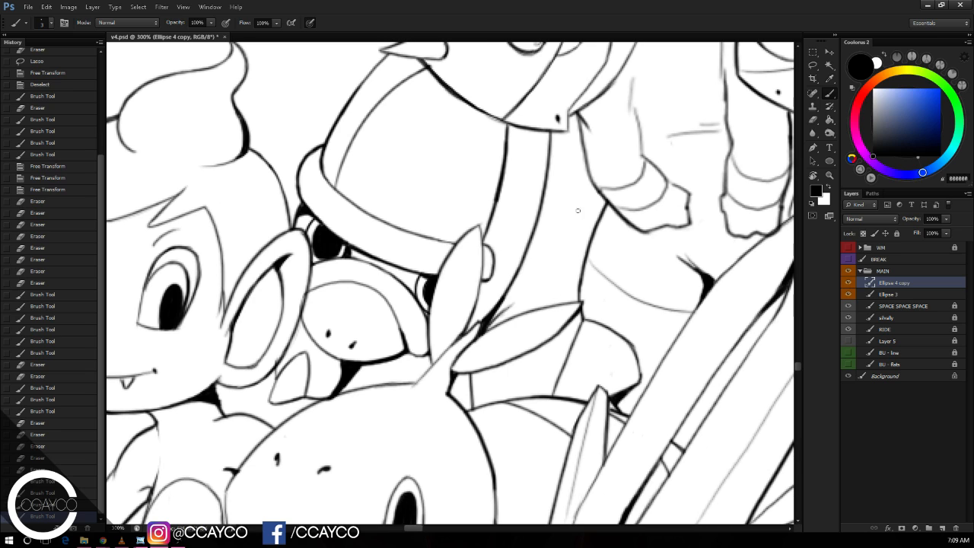
pyautogui.moveTo(549, 157); pyautogui.dragTo(603, 164)
pyautogui.hotkey('ctrl', 'z')
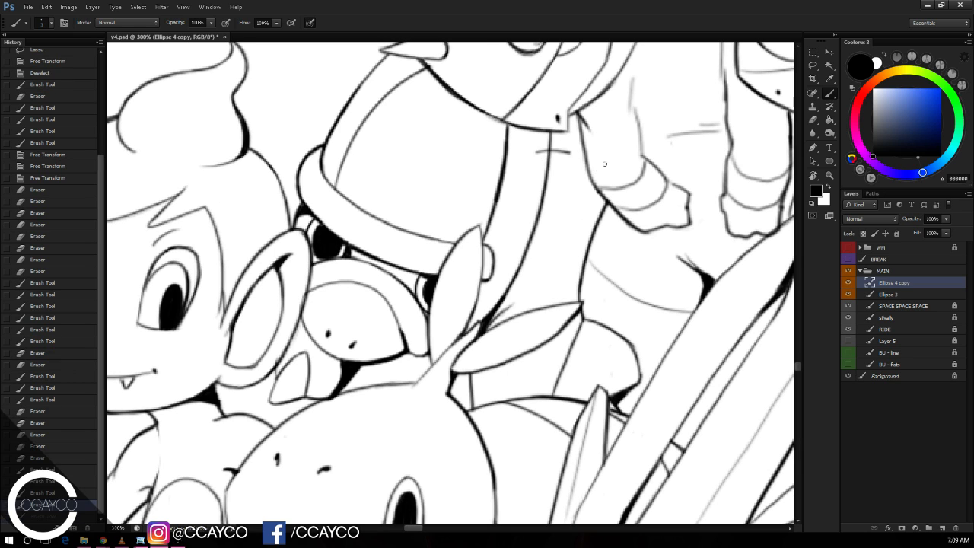
pyautogui.moveTo(537, 152); pyautogui.dragTo(605, 164)
pyautogui.hotkey('ctrl', 'z')
pyautogui.moveTo(525, 221); pyautogui.dragTo(600, 205)
pyautogui.press('e')
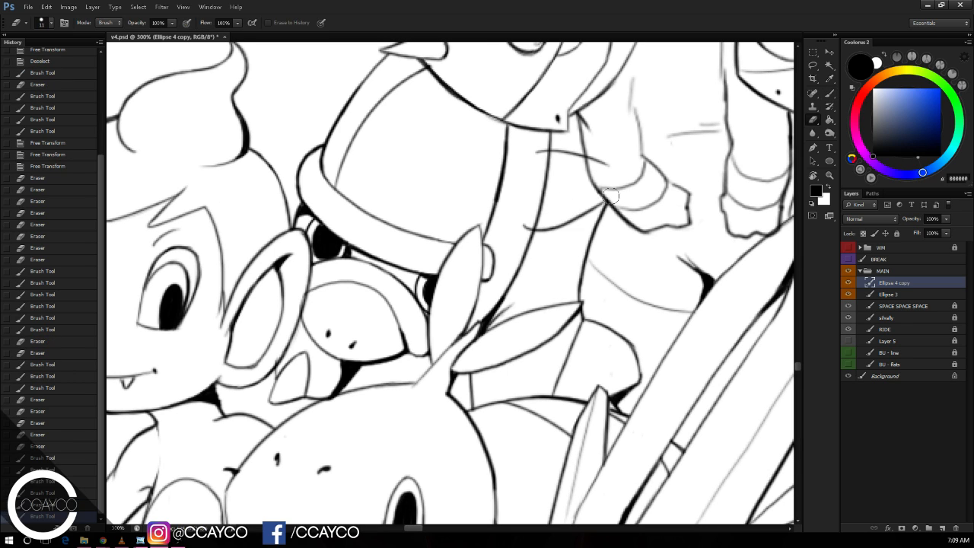
pyautogui.hotkey('ctrl', 'alt', 'z')
pyautogui.hotkey('ctrl', 'alt', 'z')
# Step: Ink two curved body lines from the helmet's outer edge to the horned character's arm
pyautogui.press('b')
pyautogui.moveTo(528, 214); pyautogui.dragTo(607, 200)
pyautogui.moveTo(539, 152); pyautogui.dragTo(605, 165)
pyautogui.hotkey('ctrl', 'z')
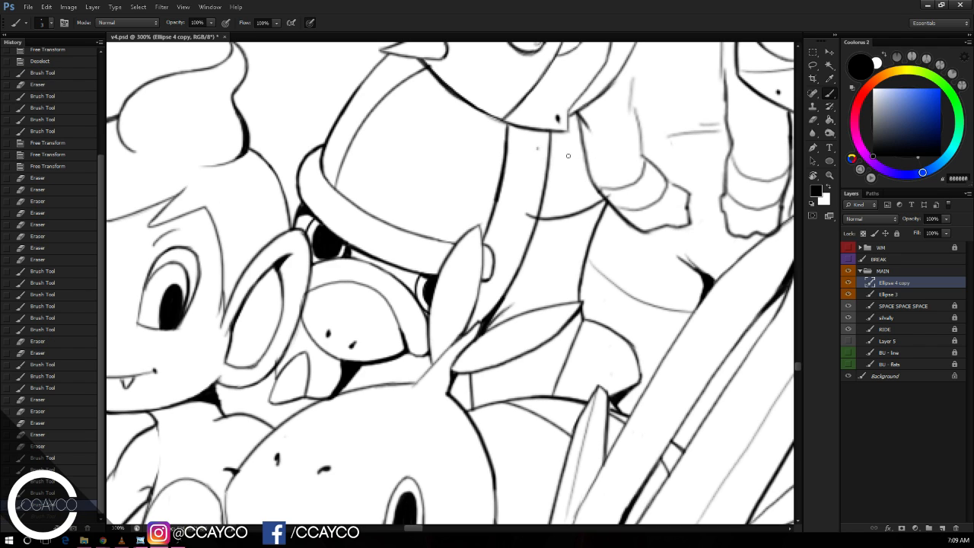
pyautogui.moveTo(537, 149); pyautogui.dragTo(602, 163)
# Step: Erase the ends of the two body lines that cross inside the helmet's outer edge
pyautogui.press('e')
pyautogui.moveTo(531, 215); pyautogui.dragTo(532, 204)
pyautogui.hotkey('ctrl', 'z')
pyautogui.moveTo(534, 165); pyautogui.dragTo(542, 145)
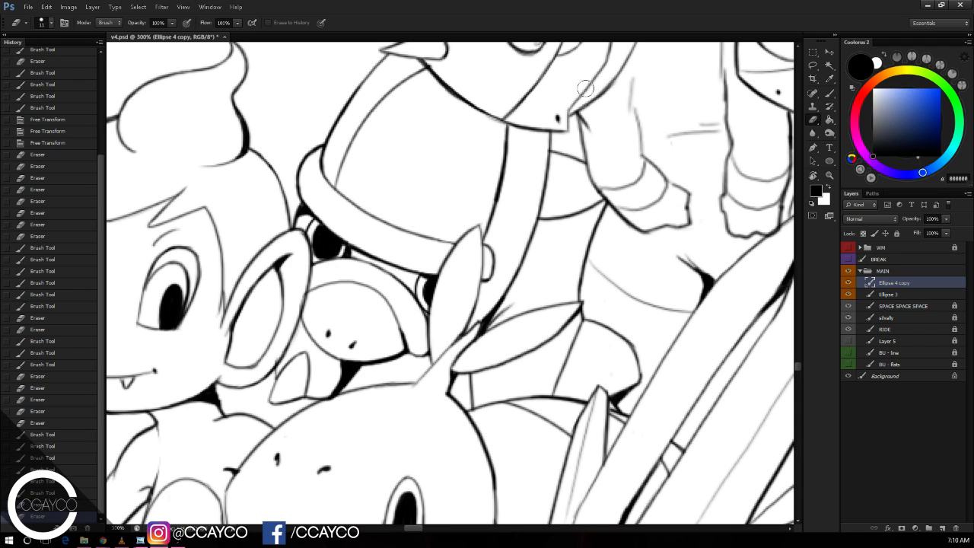
pyautogui.press('b')
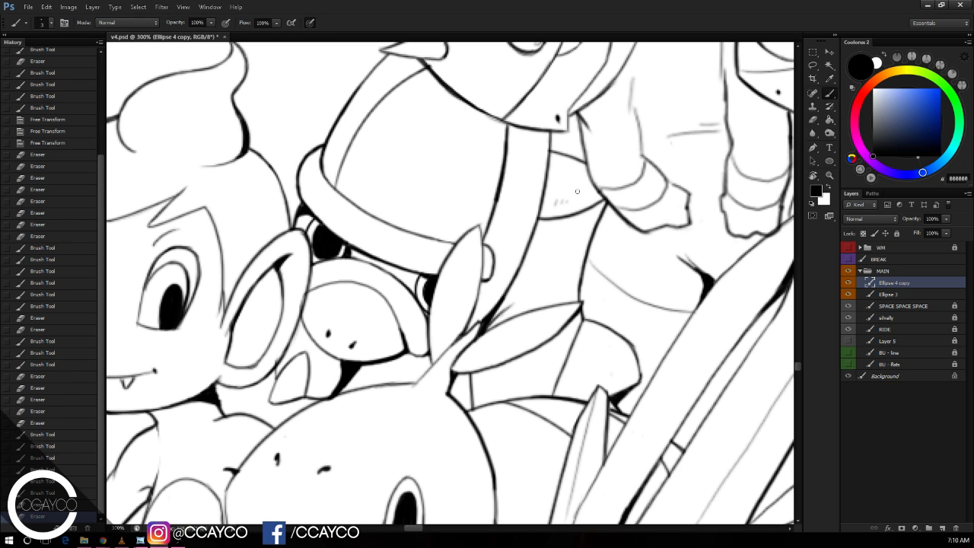
# Step: Ink over the lower body line where it meets the horned character's arm
pyautogui.moveTo(573, 197); pyautogui.dragTo(607, 191)
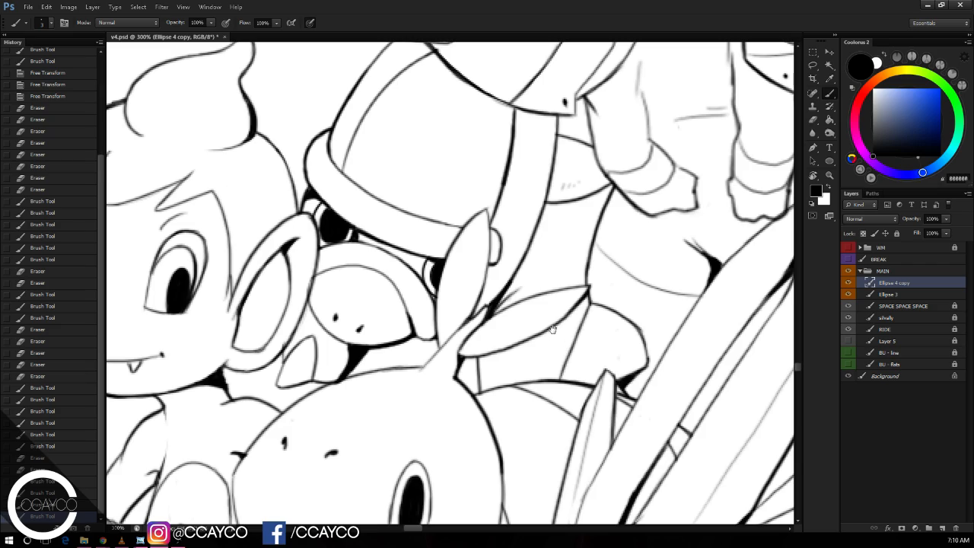
pyautogui.moveTo(555, 330); pyautogui.dragTo(686, 326)
pyautogui.hotkey('ctrl', '-')
pyautogui.hotkey('ctrl', '-')
pyautogui.moveTo(676, 212); pyautogui.dragTo(694, 251)
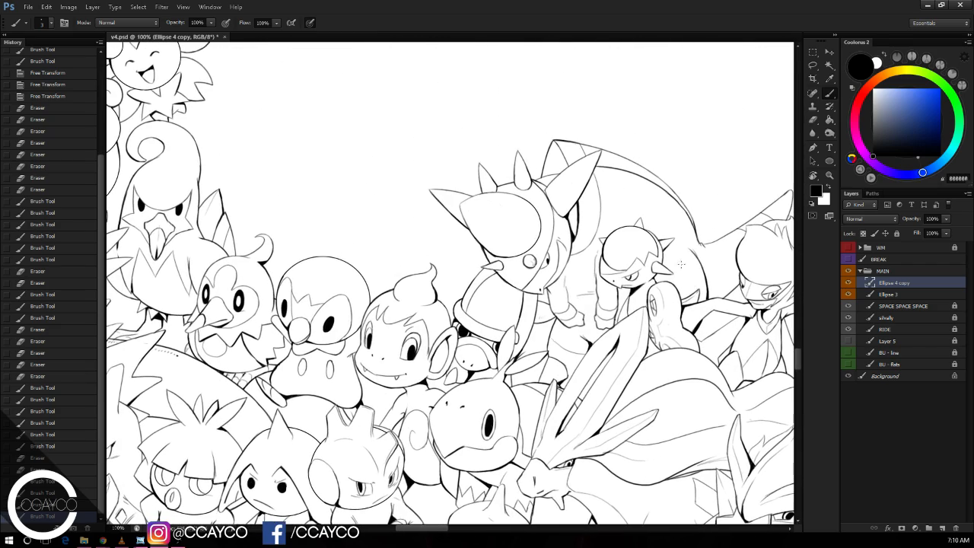
# Step: Show and unlock the rough sketch on Layer 5, then erase stray sketch lines beside the castle creature with an enlarged eraser
pyautogui.click(849, 341)
pyautogui.moveTo(708, 297); pyautogui.dragTo(697, 389)
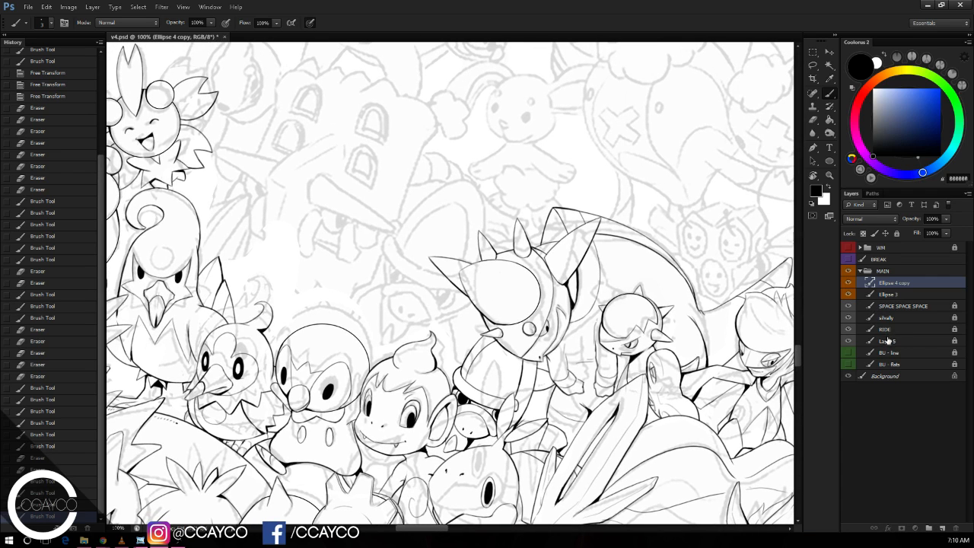
pyautogui.click(888, 341)
pyautogui.press('e')
pyautogui.rightClick(449, 223)
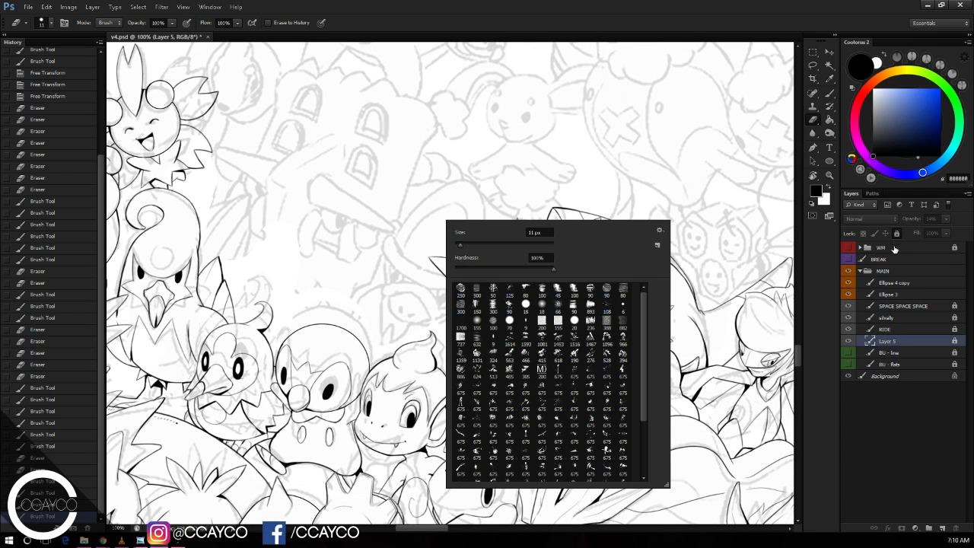
pyautogui.click(897, 234)
pyautogui.rightClick(423, 239)
pyautogui.click(461, 264)
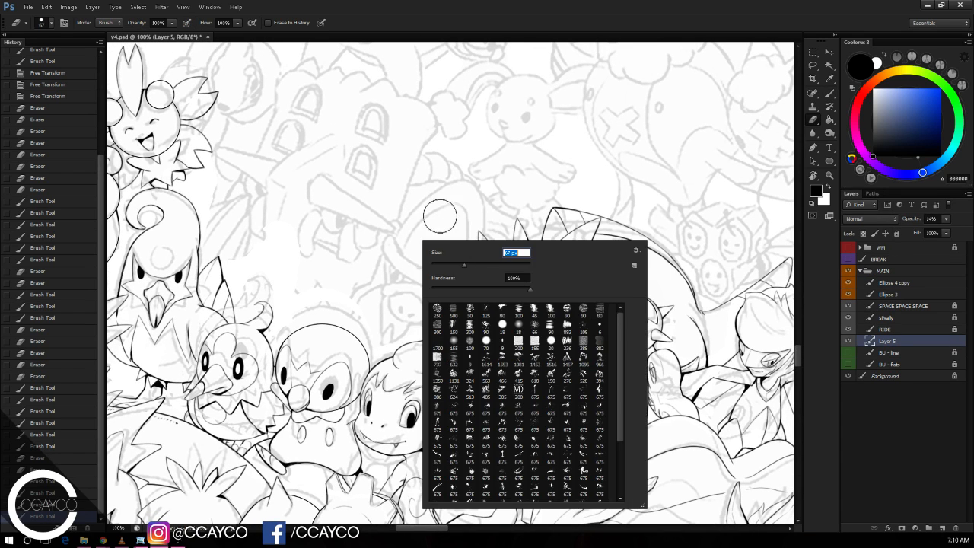
pyautogui.moveTo(440, 216)
pyautogui.mouseDown()
pyautogui.moveTo(401, 250)
pyautogui.moveTo(399, 297)
pyautogui.moveTo(398, 281)
pyautogui.moveTo(415, 271)
pyautogui.moveTo(424, 306)
pyautogui.moveTo(448, 302)
pyautogui.moveTo(455, 339)
pyautogui.moveTo(447, 267)
pyautogui.moveTo(474, 215)
pyautogui.moveTo(459, 195)
pyautogui.moveTo(530, 235)
pyautogui.mouseUp()
# Step: Lasso the castle creature's sketch and shift it down closer to the crowd with Free Transform
pyautogui.click(812, 62)
pyautogui.moveTo(382, 339)
pyautogui.mouseDown()
pyautogui.moveTo(476, 196)
pyautogui.moveTo(438, 128)
pyautogui.moveTo(368, 101)
pyautogui.moveTo(303, 107)
pyautogui.moveTo(349, 99)
pyautogui.moveTo(324, 92)
pyautogui.moveTo(280, 181)
pyautogui.moveTo(240, 184)
pyautogui.moveTo(260, 210)
pyautogui.moveTo(244, 242)
pyautogui.moveTo(268, 238)
pyautogui.moveTo(276, 309)
pyautogui.moveTo(373, 335)
pyautogui.mouseUp()
pyautogui.hotkey('ctrl', 't')
pyautogui.moveTo(416, 211)
pyautogui.mouseDown()
pyautogui.moveTo(457, 239)
pyautogui.moveTo(448, 251)
pyautogui.mouseUp()
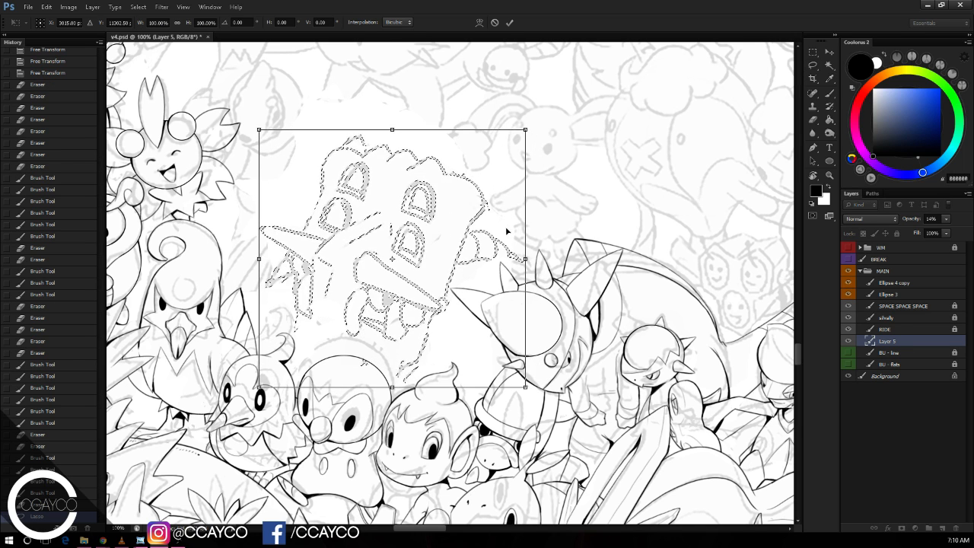
pyautogui.moveTo(532, 235); pyautogui.dragTo(528, 221)
pyautogui.press('Return')
pyautogui.hotkey('ctrl', 'd')
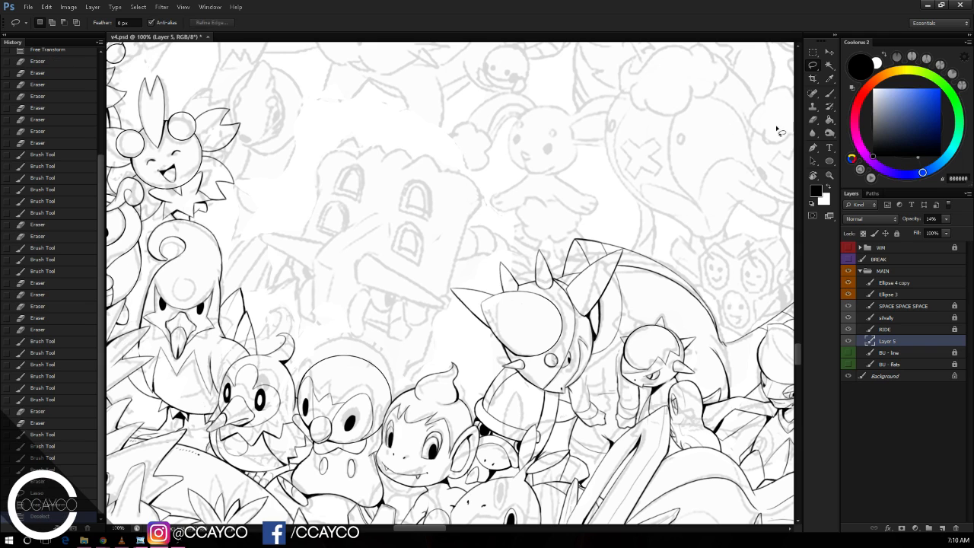
# Step: Restore the selection around the castle creature's sketch and nudge its position with Free Transform
pyautogui.hotkey('ctrl', 't')
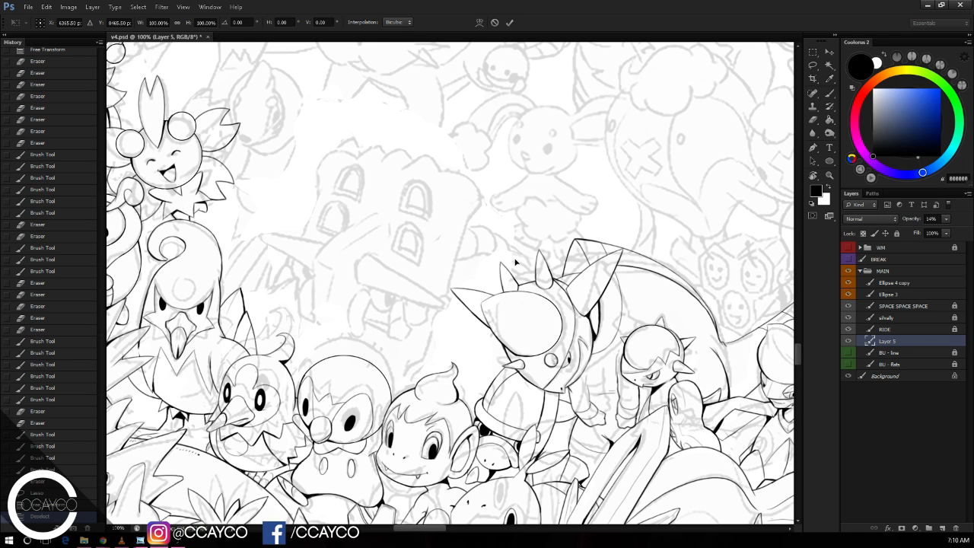
pyautogui.press('Escape')
pyautogui.hotkey('ctrl', 'z')
pyautogui.hotkey('ctrl', 't')
pyautogui.moveTo(488, 248); pyautogui.dragTo(490, 242)
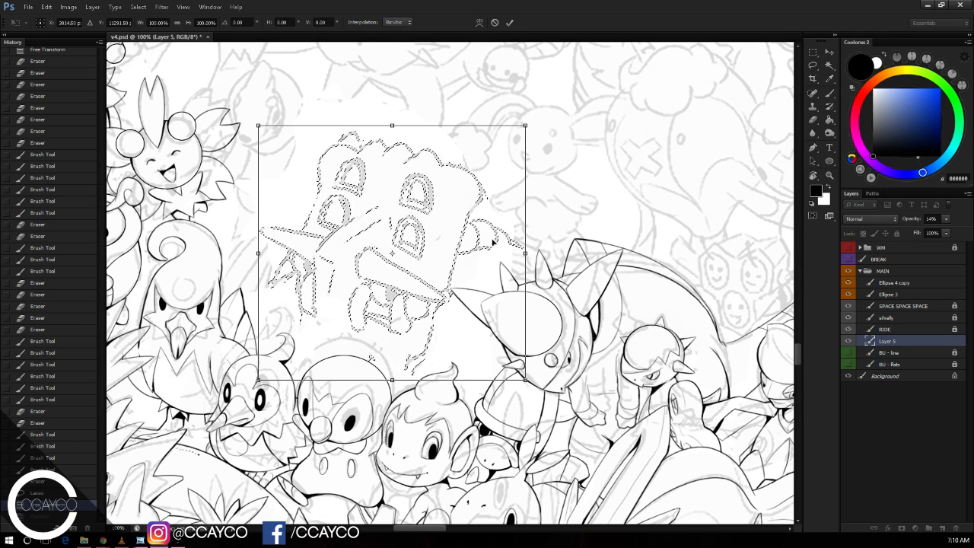
pyautogui.press('Return')
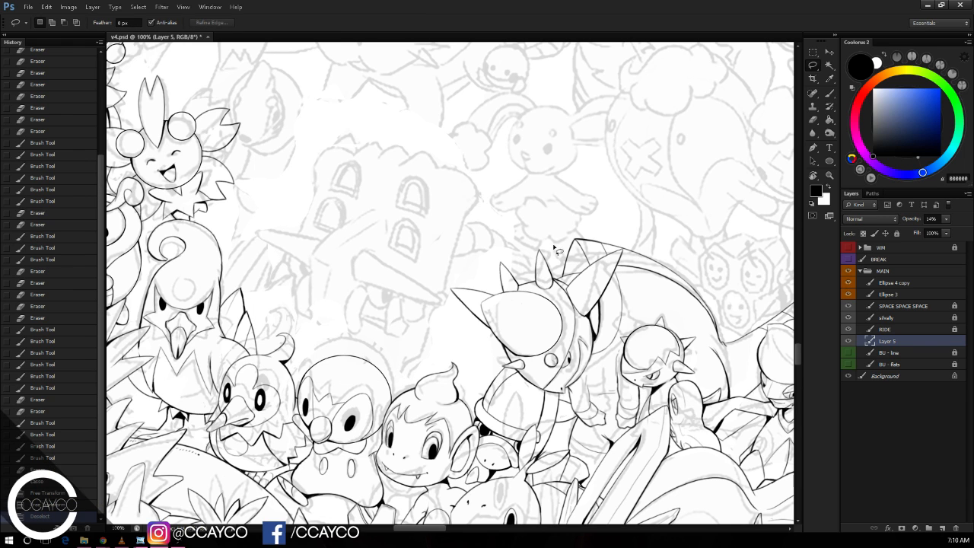
# Step: Fine-tune the castle creature's placement beside the horned character with Free Transform and clear the selection
pyautogui.hotkey('ctrl', 't')
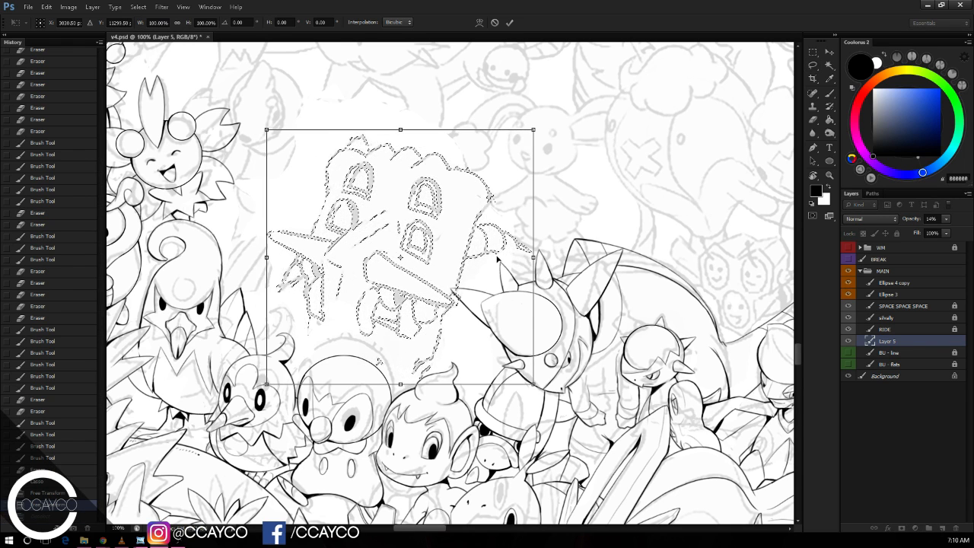
pyautogui.press('Return')
pyautogui.hotkey('ctrl', 'd')
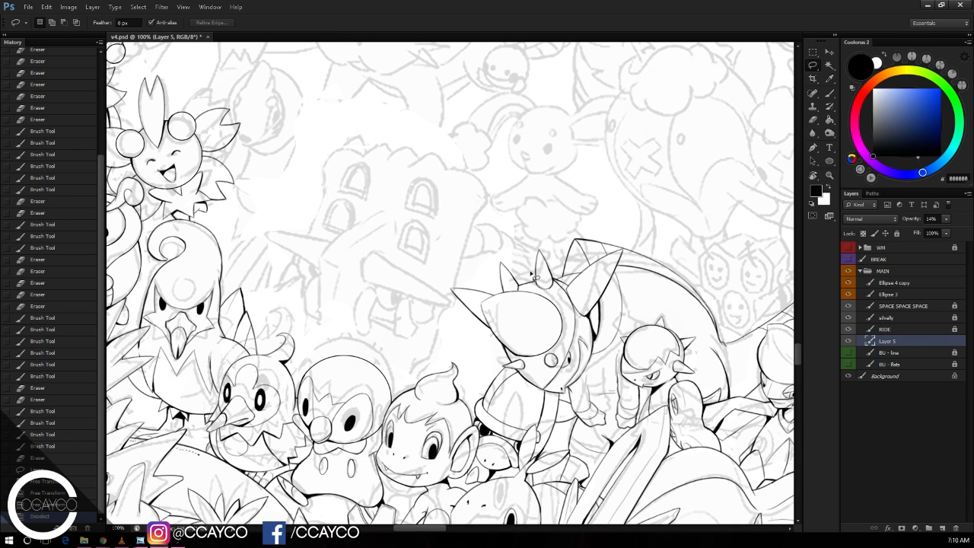
pyautogui.hotkey('ctrl', 'z')
pyautogui.hotkey('ctrl', 't')
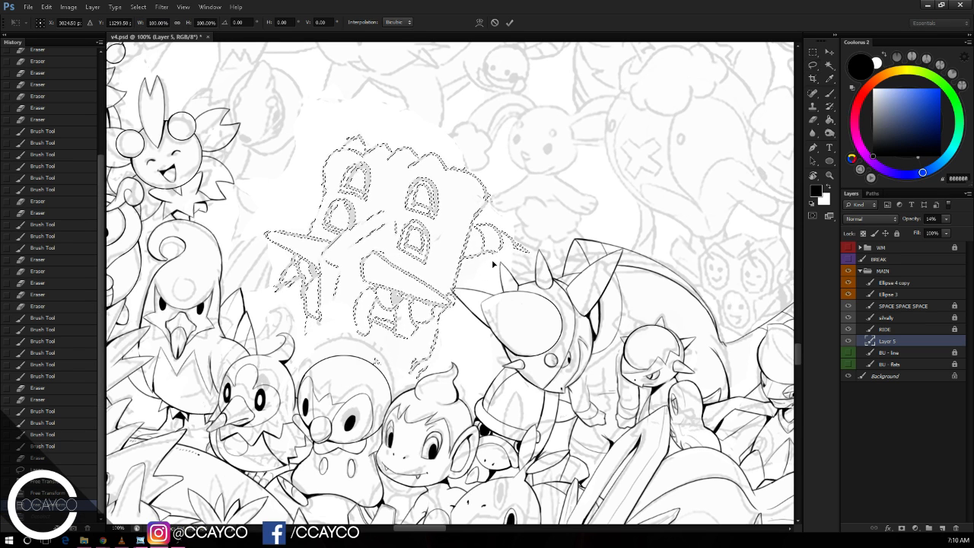
pyautogui.moveTo(494, 264); pyautogui.dragTo(495, 263)
pyautogui.press('Return')
pyautogui.hotkey('ctrl', 'd')
pyautogui.hotkey('ctrl', '+')
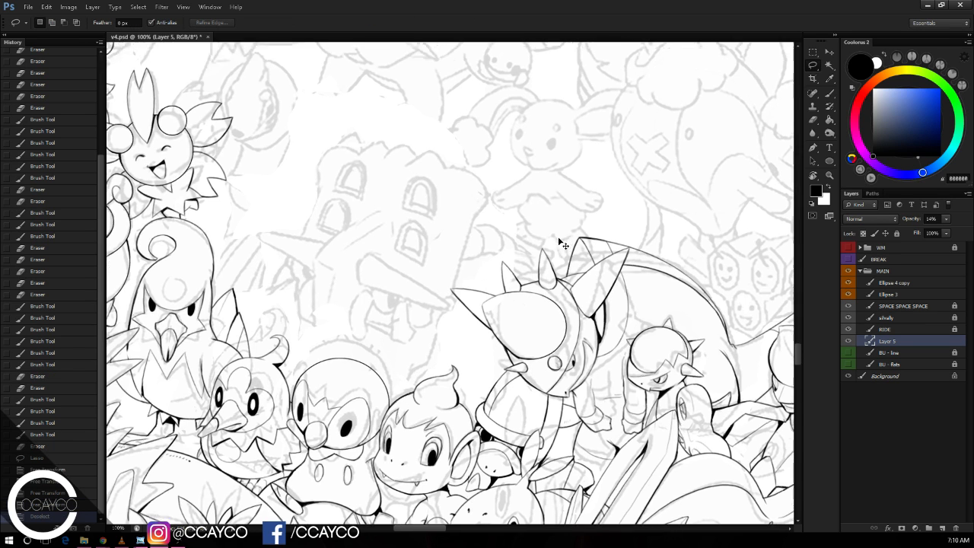
# Step: Merge the two ellipse line-art layers into one and add a new empty layer above it
pyautogui.click(907, 293)
pyautogui.keyDown('shift'); pyautogui.click(911, 283); pyautogui.keyUp('shift')
pyautogui.hotkey('ctrl', 'e')
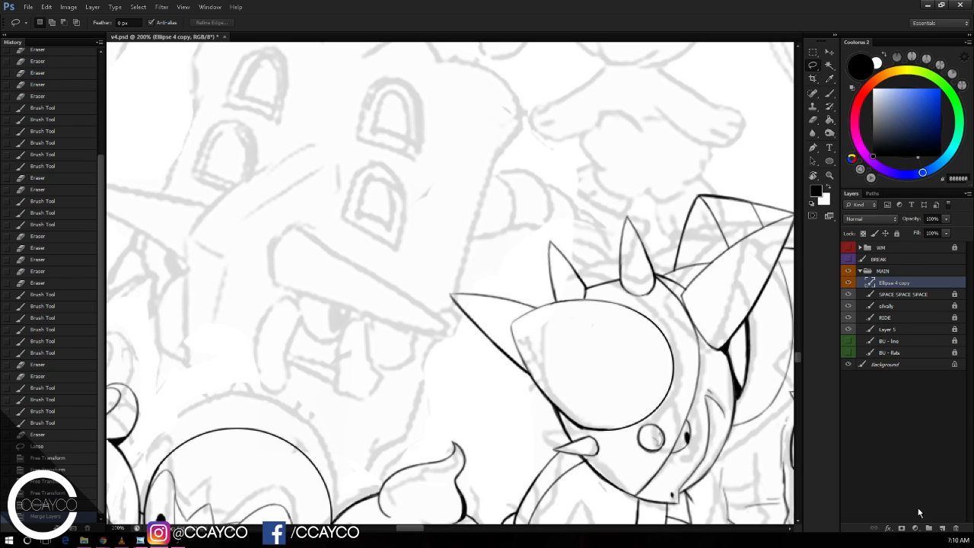
pyautogui.click(942, 528)
# Step: Reduce the eraser to a small size, switch back to the brush and save the document
pyautogui.press('e')
pyautogui.click(667, 232)
pyautogui.click(599, 191)
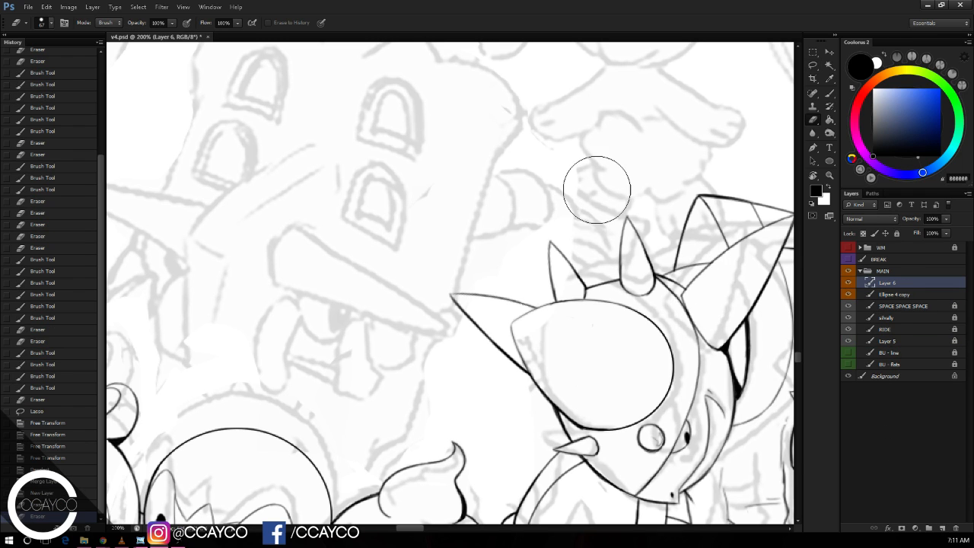
pyautogui.rightClick(576, 216)
pyautogui.click(591, 239)
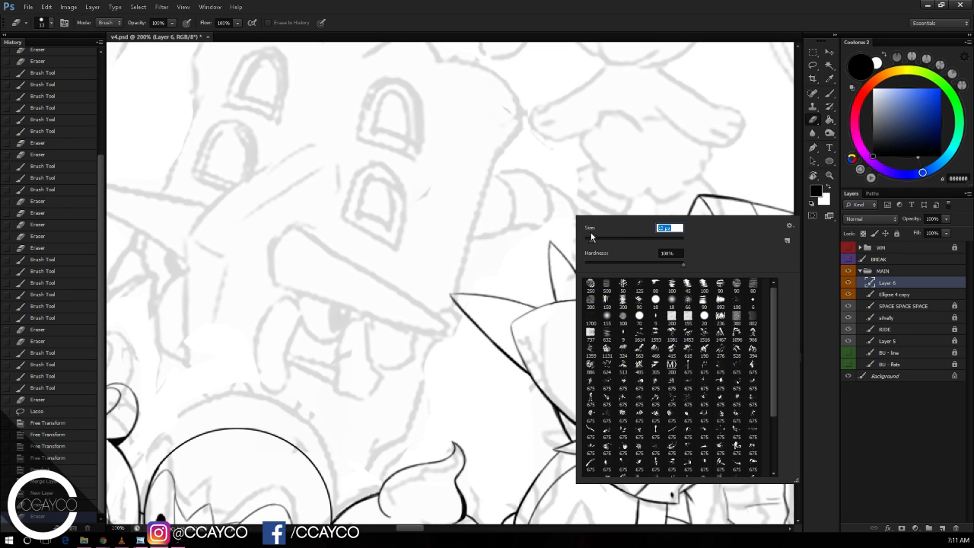
pyautogui.click(589, 239)
pyautogui.click(601, 202)
pyautogui.moveTo(598, 266)
pyautogui.mouseDown()
pyautogui.moveTo(674, 235)
pyautogui.moveTo(602, 248)
pyautogui.moveTo(613, 243)
pyautogui.mouseUp()
pyautogui.press('b')
pyautogui.hotkey('ctrl', 's')
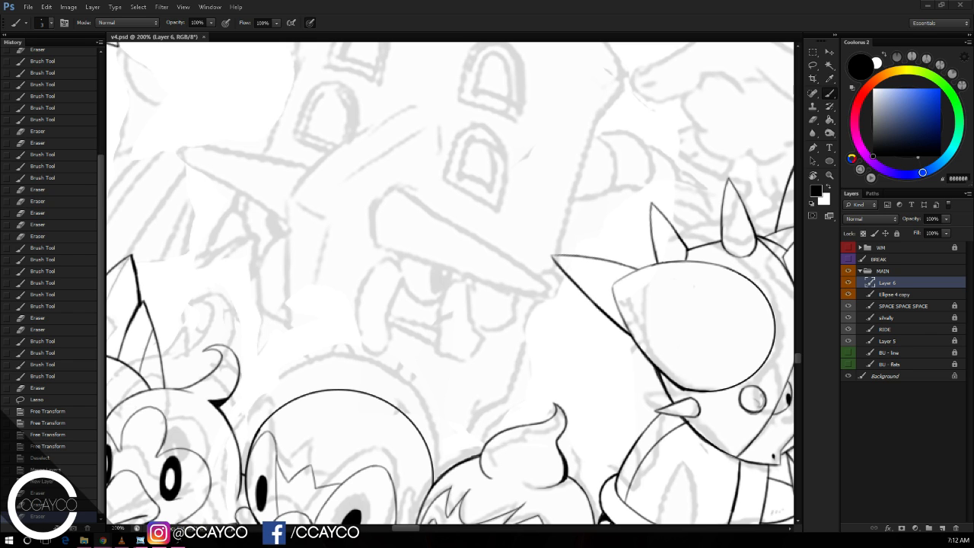
pyautogui.moveTo(570, 164)
pyautogui.mouseDown()
pyautogui.moveTo(612, 155)
pyautogui.moveTo(618, 172)
pyautogui.mouseUp()
pyautogui.moveTo(522, 85)
pyautogui.mouseDown()
pyautogui.moveTo(505, 110)
pyautogui.moveTo(527, 177)
pyautogui.moveTo(503, 207)
pyautogui.moveTo(452, 203)
pyautogui.moveTo(452, 277)
pyautogui.moveTo(535, 236)
pyautogui.moveTo(491, 162)
pyautogui.moveTo(540, 312)
pyautogui.moveTo(430, 296)
pyautogui.moveTo(472, 237)
pyautogui.moveTo(548, 196)
pyautogui.moveTo(569, 131)
pyautogui.mouseUp()
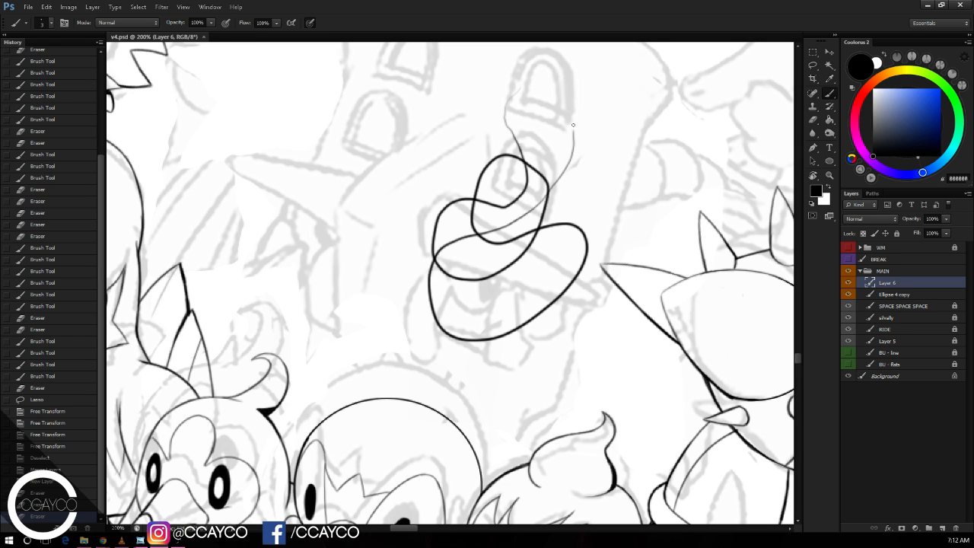
pyautogui.hotkey('ctrl', 'z')
pyautogui.moveTo(563, 173); pyautogui.dragTo(522, 236)
pyautogui.press('e')
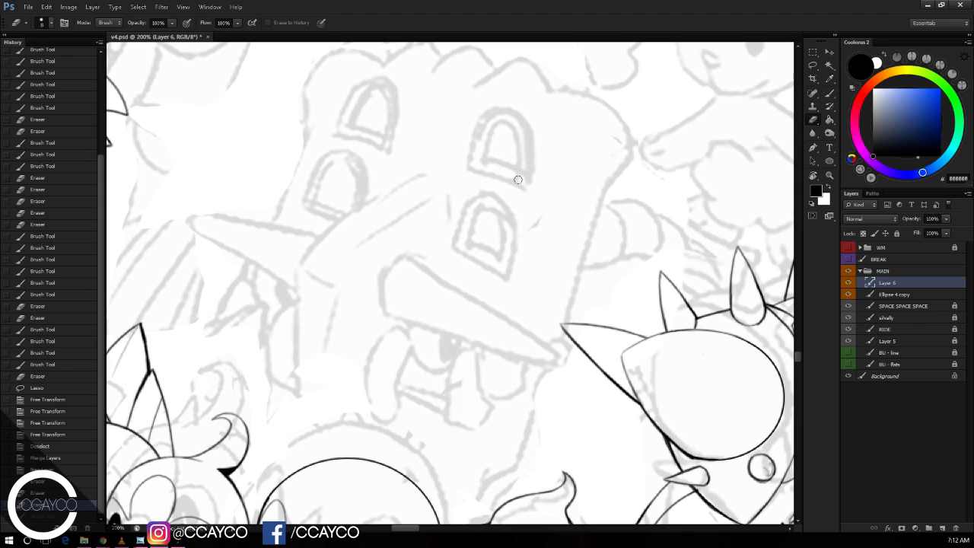
pyautogui.click(518, 180)
pyautogui.moveTo(547, 181)
pyautogui.mouseDown()
pyautogui.moveTo(565, 183)
pyautogui.moveTo(555, 182)
pyautogui.mouseUp()
pyautogui.press('b')
pyautogui.press('e')
pyautogui.press('b')
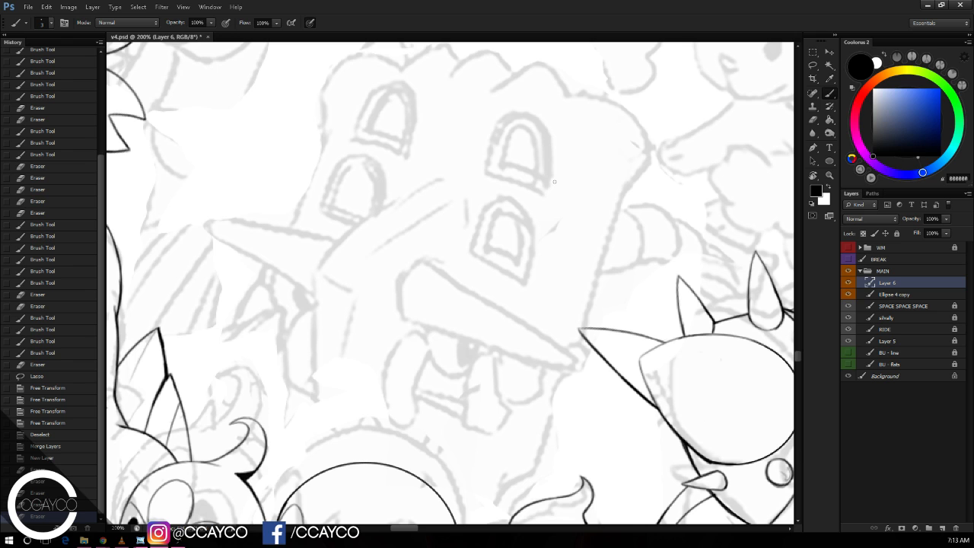
pyautogui.press('e')
pyautogui.moveTo(657, 110)
pyautogui.mouseDown()
pyautogui.moveTo(661, 120)
pyautogui.moveTo(620, 168)
pyautogui.moveTo(630, 162)
pyautogui.mouseUp()
pyautogui.scroll(-1, 678, 209)
pyautogui.hscroll(-1, 678, 209)
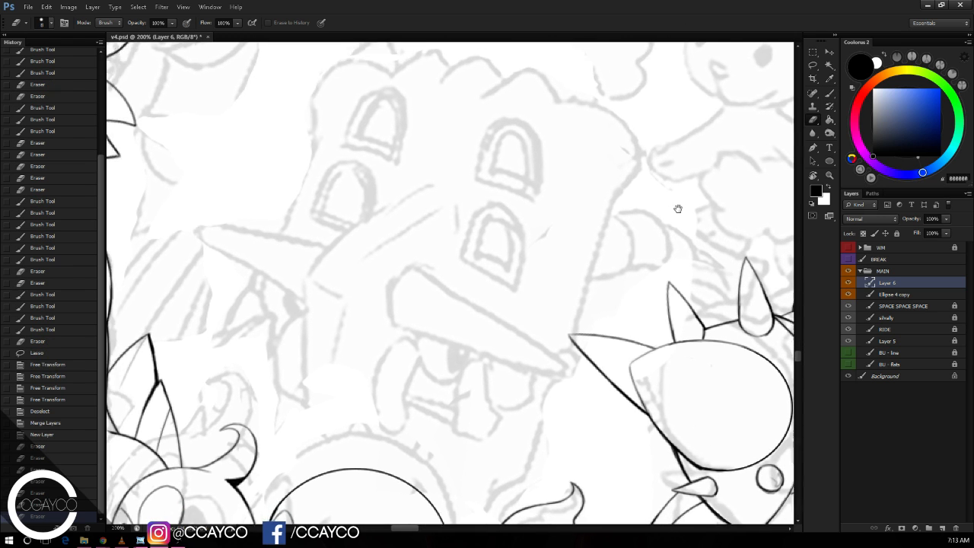
# Step: Ink the castle creature's bent outer edge as a heavy line and add a thin parallel line inside it
pyautogui.press('b')
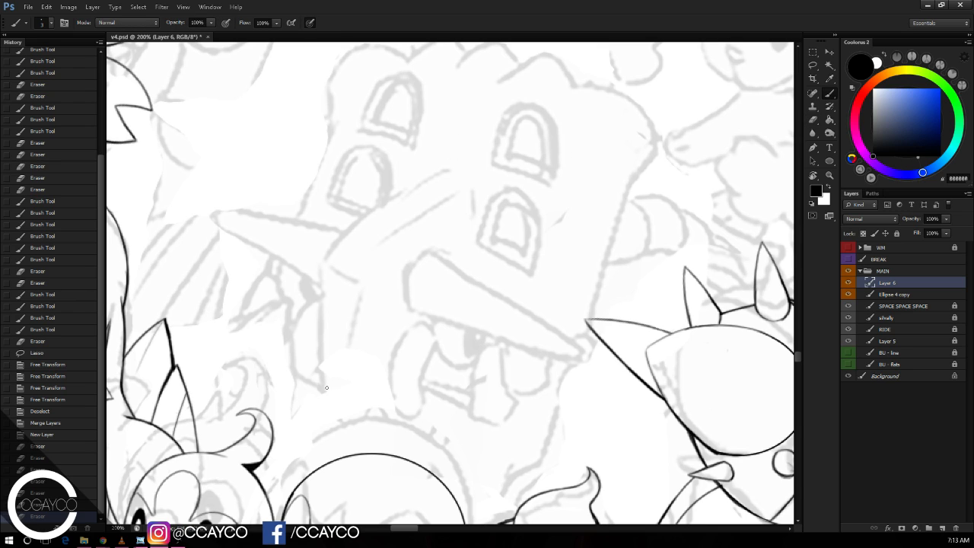
pyautogui.moveTo(329, 394)
pyautogui.mouseDown()
pyautogui.moveTo(326, 276)
pyautogui.moveTo(362, 222)
pyautogui.moveTo(459, 127)
pyautogui.moveTo(436, 167)
pyautogui.mouseUp()
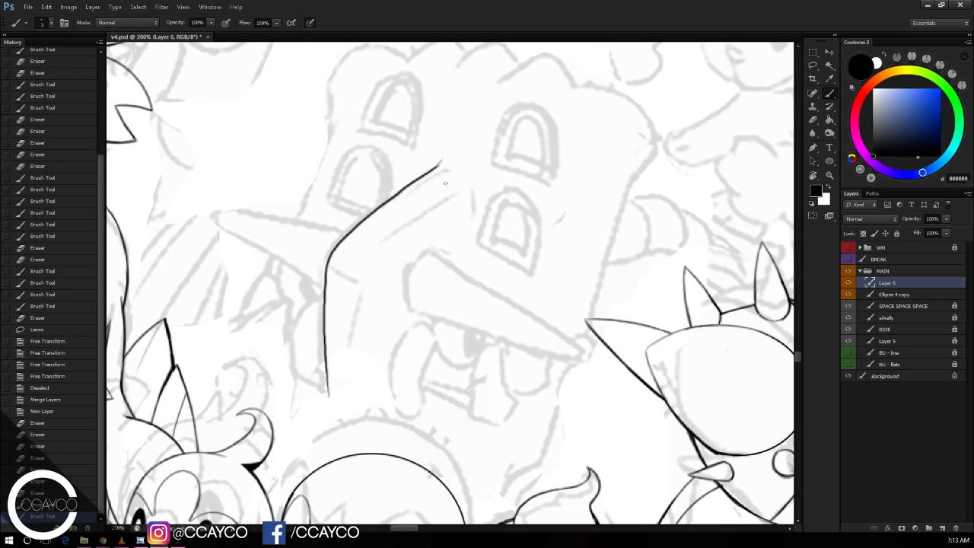
pyautogui.moveTo(358, 271)
pyautogui.mouseDown()
pyautogui.moveTo(472, 171)
pyautogui.moveTo(361, 265)
pyautogui.moveTo(351, 326)
pyautogui.moveTo(362, 224)
pyautogui.moveTo(346, 227)
pyautogui.moveTo(360, 270)
pyautogui.moveTo(353, 348)
pyautogui.mouseUp()
pyautogui.hotkey('ctrl', 'z')
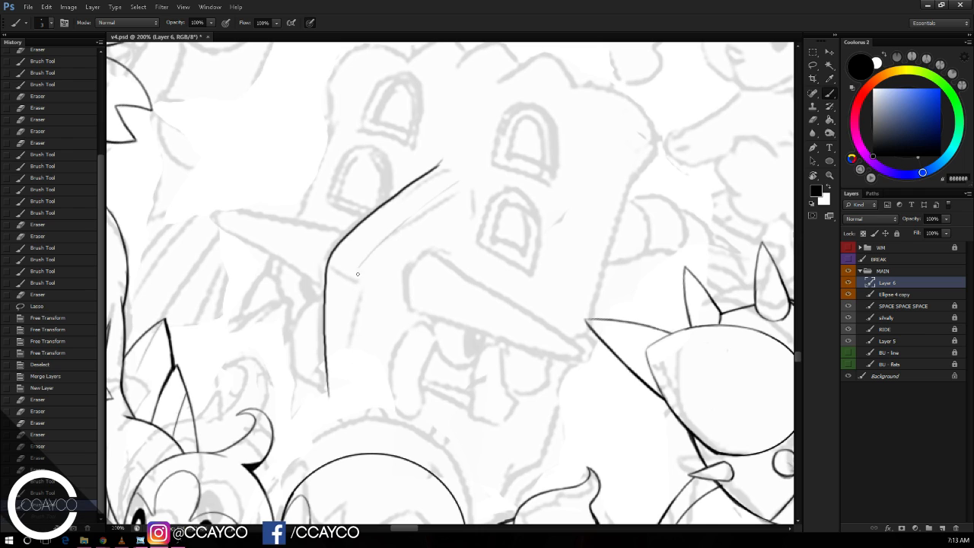
pyautogui.moveTo(360, 268); pyautogui.dragTo(350, 317)
pyautogui.hotkey('ctrl', 'z')
pyautogui.moveTo(362, 266); pyautogui.dragTo(347, 391)
pyautogui.hotkey('ctrl', 'z')
pyautogui.moveTo(347, 333); pyautogui.dragTo(344, 392)
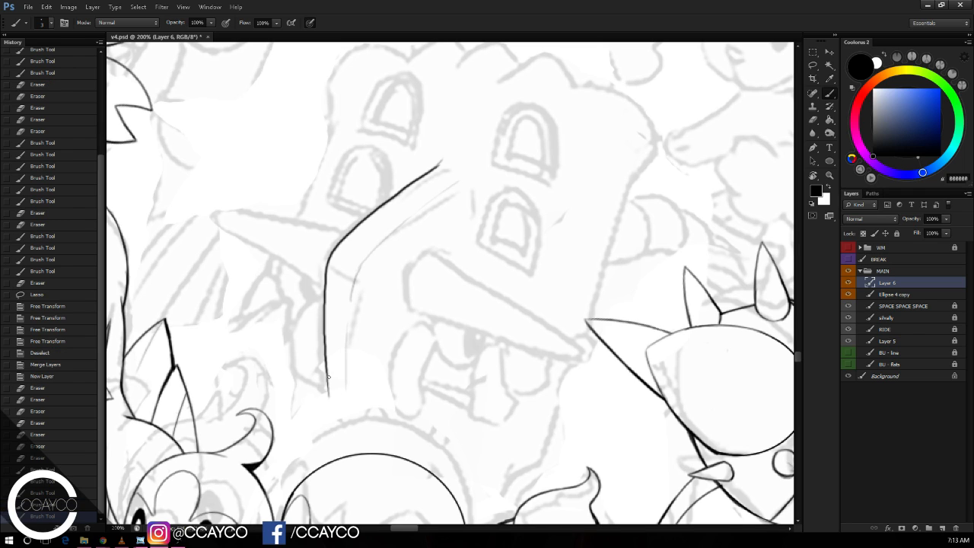
pyautogui.moveTo(327, 355); pyautogui.dragTo(332, 404)
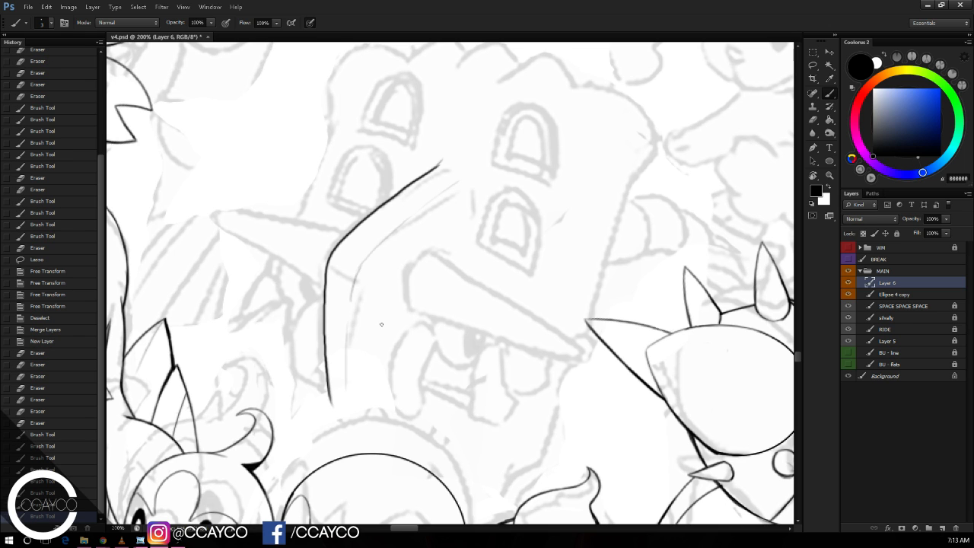
# Step: Trim the upper end of the castle creature's heavy edge line and extend the thin inner line upward
pyautogui.moveTo(399, 287); pyautogui.dragTo(380, 276)
pyautogui.moveTo(479, 238); pyautogui.dragTo(500, 231)
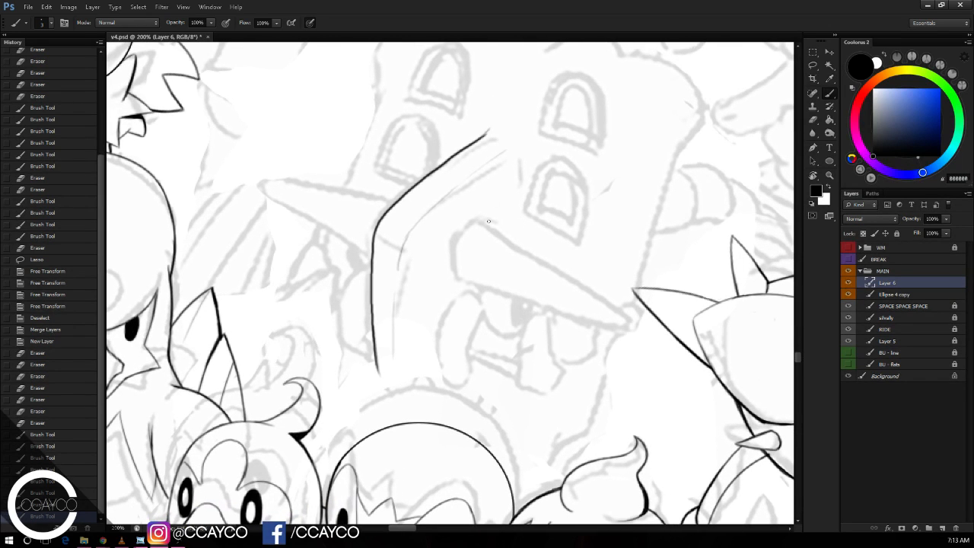
pyautogui.hotkey('ctrl', '+')
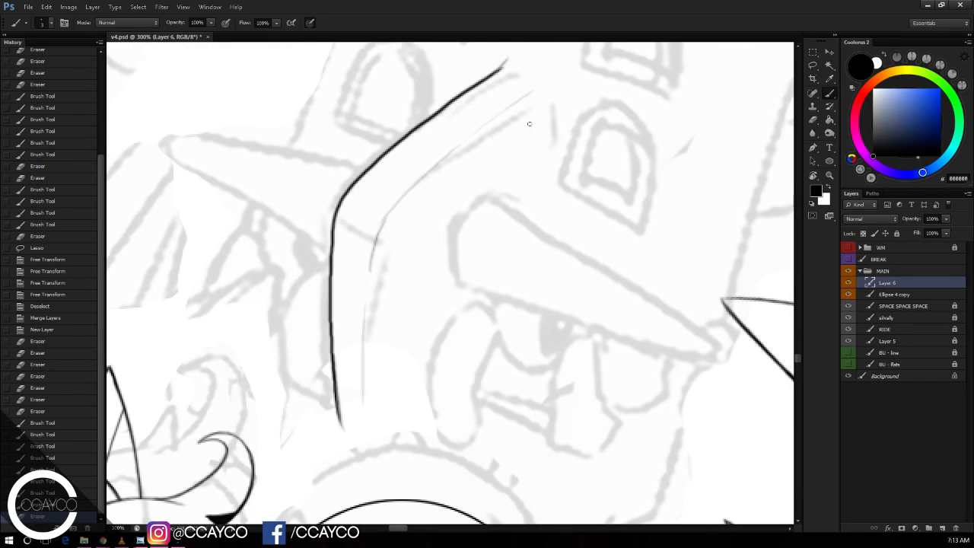
pyautogui.press('e')
pyautogui.moveTo(492, 65)
pyautogui.mouseDown()
pyautogui.moveTo(525, 65)
pyautogui.moveTo(520, 105)
pyautogui.mouseUp()
pyautogui.press('b')
pyautogui.click(535, 84)
pyautogui.hotkey('ctrl', 'alt', 'z')
pyautogui.hotkey('ctrl', 'alt', 'z')
pyautogui.hotkey('ctrl', 'alt', 'z')
# Step: Ink the rounded blunt end of the wedge shape above the castle creature's mouth
pyautogui.moveTo(482, 190); pyautogui.dragTo(498, 156)
pyautogui.moveTo(533, 229); pyautogui.dragTo(524, 237)
pyautogui.moveTo(457, 258)
pyautogui.mouseDown()
pyautogui.moveTo(496, 191)
pyautogui.moveTo(466, 220)
pyautogui.moveTo(503, 193)
pyautogui.mouseUp()
pyautogui.hotkey('ctrl', 'alt', 'z')
pyautogui.hotkey('ctrl', 'alt', 'z')
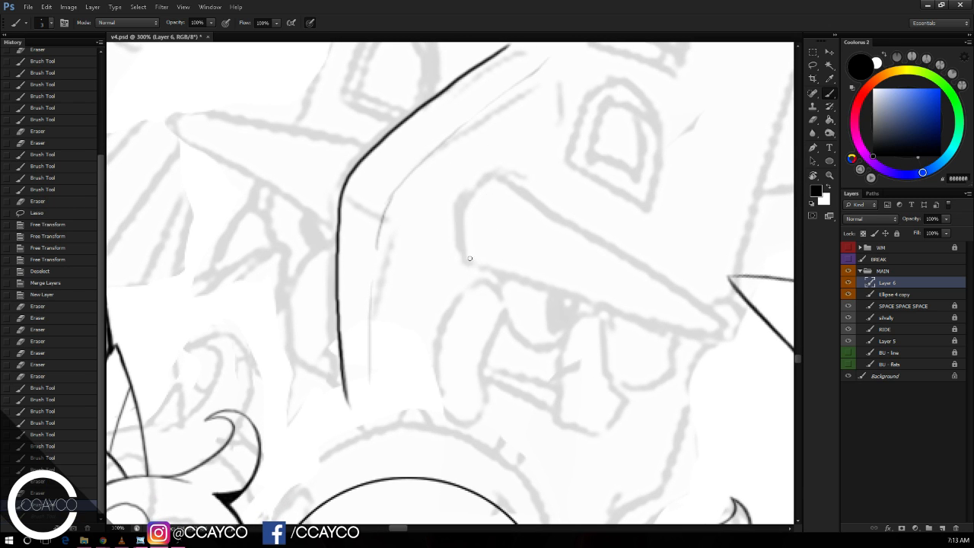
pyautogui.moveTo(461, 263)
pyautogui.mouseDown()
pyautogui.moveTo(503, 189)
pyautogui.moveTo(491, 189)
pyautogui.moveTo(504, 187)
pyautogui.moveTo(467, 266)
pyautogui.mouseUp()
pyautogui.hotkey('ctrl', 'alt', 'z')
pyautogui.hotkey('ctrl', 'alt', 'z')
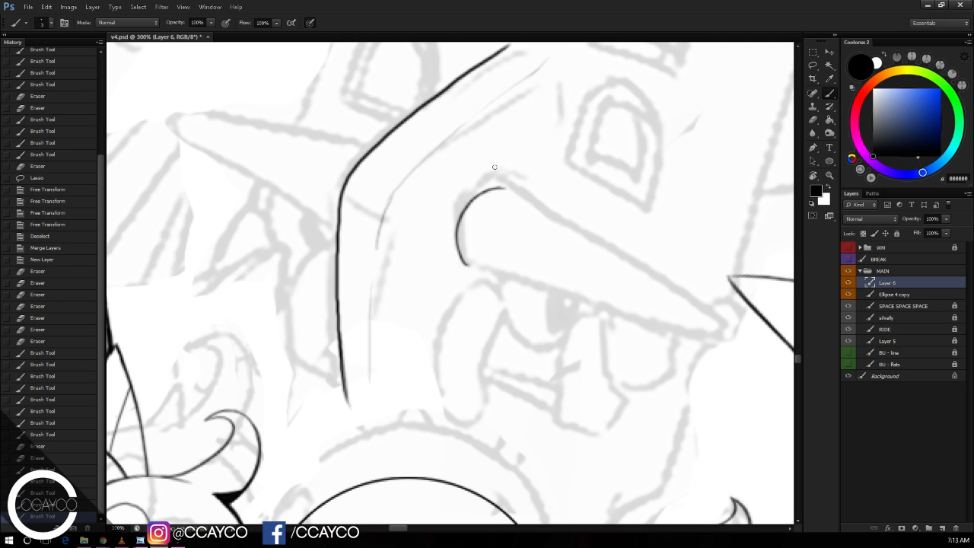
# Step: Rotate the canvas and ink the wedge's long lower edge from its rounded end to the tip near the horned character
pyautogui.moveTo(543, 168); pyautogui.dragTo(505, 161)
pyautogui.press('r')
pyautogui.moveTo(632, 129); pyautogui.dragTo(457, 80)
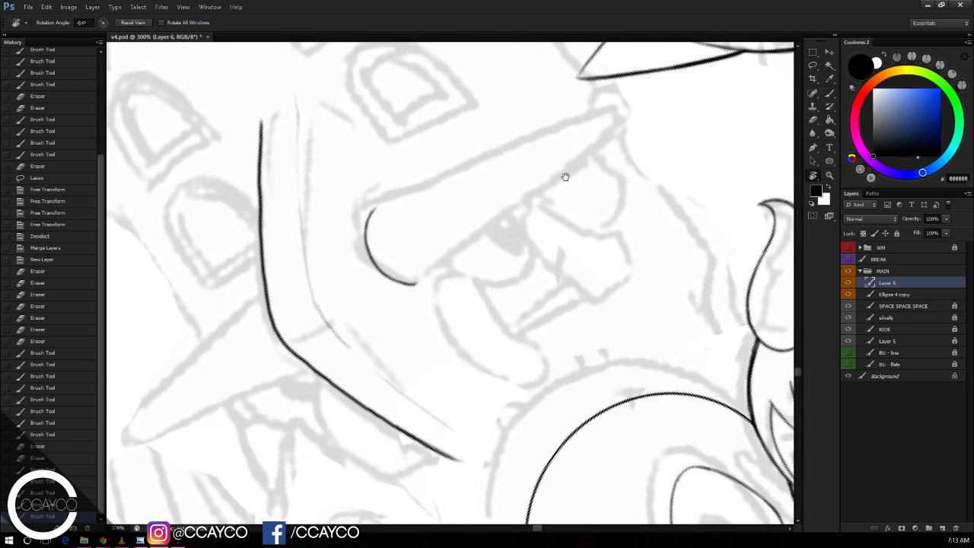
pyautogui.moveTo(566, 177); pyautogui.dragTo(522, 198)
pyautogui.press('b')
pyautogui.moveTo(369, 305)
pyautogui.mouseDown()
pyautogui.moveTo(566, 161)
pyautogui.moveTo(518, 187)
pyautogui.moveTo(580, 135)
pyautogui.mouseUp()
pyautogui.hotkey('ctrl', 'alt', 'z')
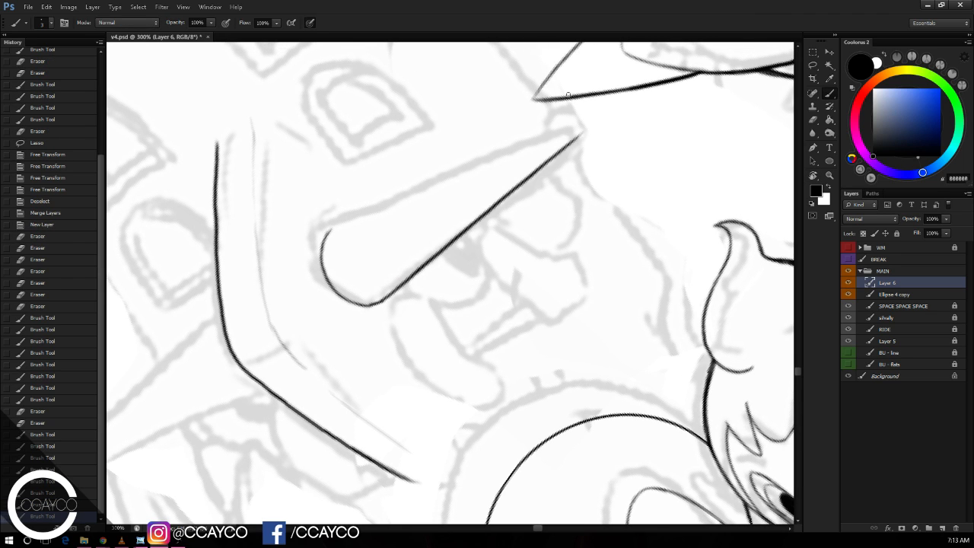
pyautogui.hotkey('ctrl', 'alt', 'z')
pyautogui.moveTo(380, 302); pyautogui.dragTo(617, 139)
pyautogui.hotkey('ctrl', 'alt', 'z')
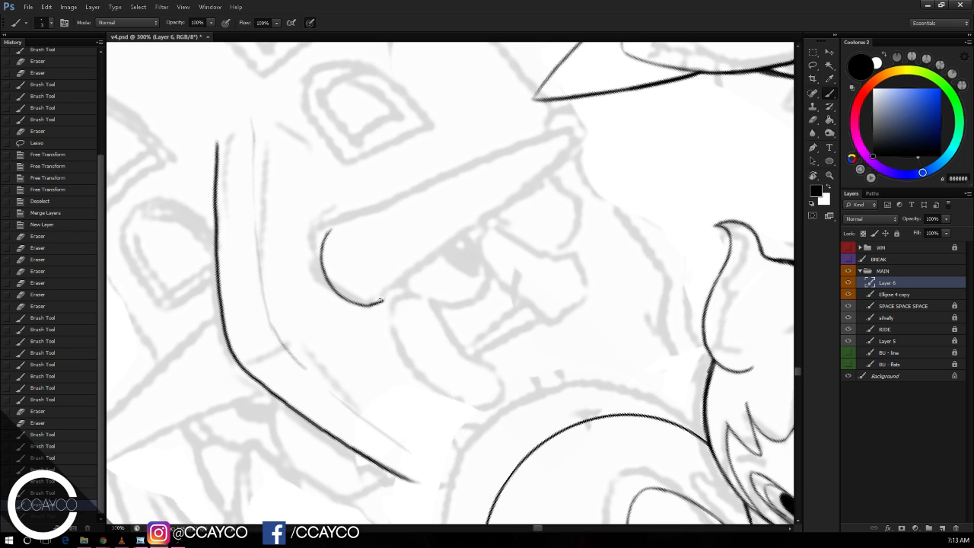
pyautogui.moveTo(380, 302)
pyautogui.mouseDown()
pyautogui.moveTo(631, 112)
pyautogui.moveTo(635, 141)
pyautogui.moveTo(606, 114)
pyautogui.moveTo(598, 88)
pyautogui.mouseUp()
# Step: Clean up the wedge's tip and reshape the upper end of its rounded outline to follow the sketch
pyautogui.press('r')
pyautogui.press('b')
pyautogui.press('e')
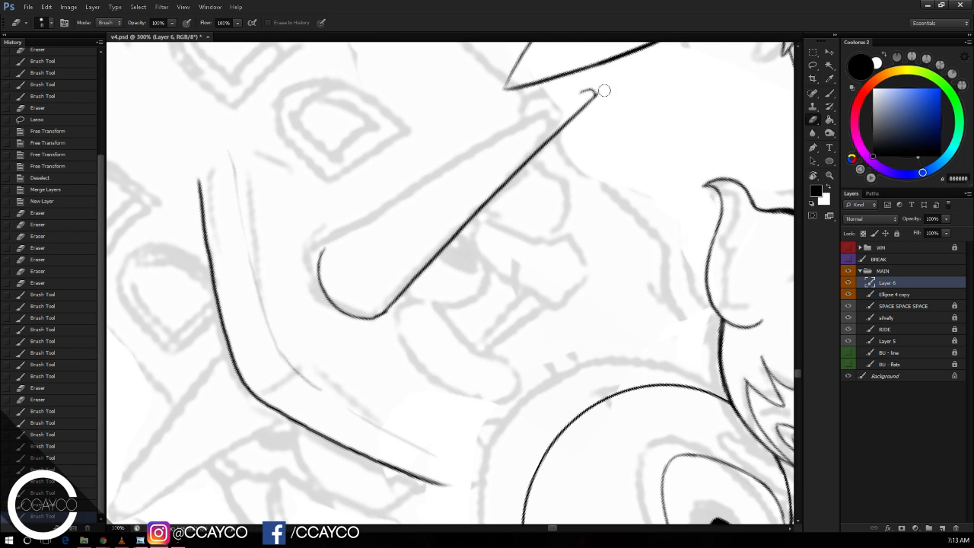
pyautogui.click(322, 245)
pyautogui.press('b')
pyautogui.click(336, 236)
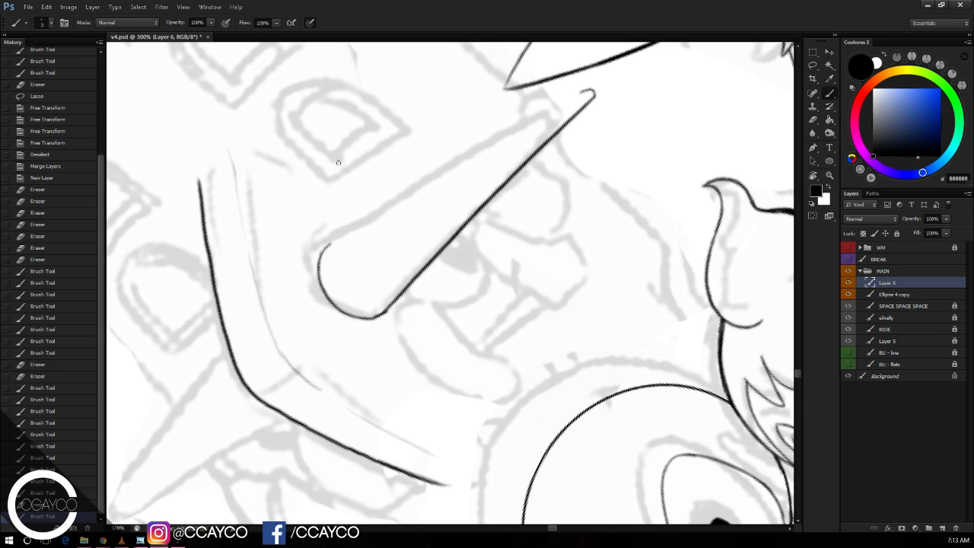
# Step: Ink the wedge's long upper edge as a thin line from its rounded end to the tip
pyautogui.moveTo(320, 253); pyautogui.dragTo(373, 218)
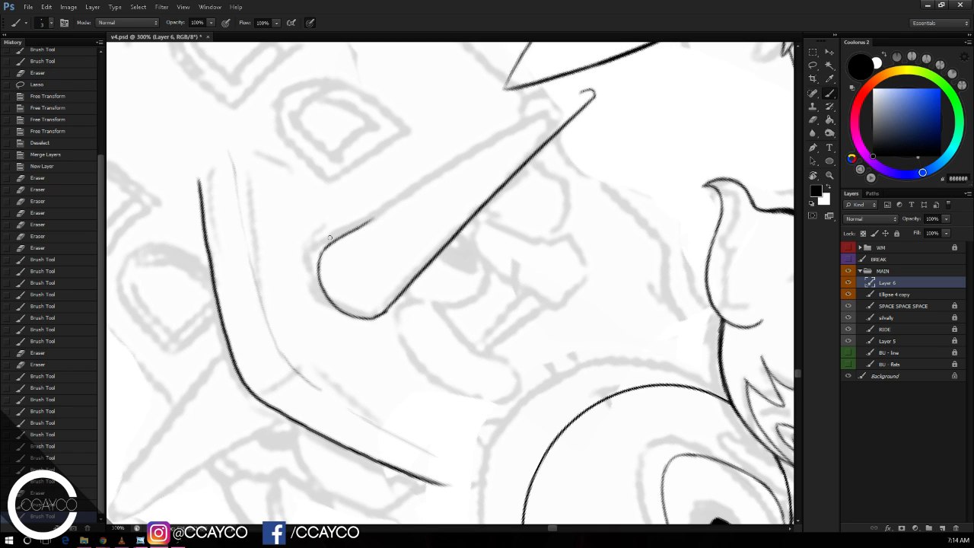
pyautogui.press('e')
pyautogui.click(377, 216)
pyautogui.press('b')
pyautogui.moveTo(335, 240)
pyautogui.mouseDown()
pyautogui.moveTo(539, 119)
pyautogui.moveTo(558, 98)
pyautogui.moveTo(372, 221)
pyautogui.moveTo(408, 198)
pyautogui.mouseUp()
pyautogui.hotkey('ctrl', 'z')
pyautogui.hotkey('ctrl', 'z')
pyautogui.hotkey('ctrl', 'z')
pyautogui.hotkey('ctrl', 'z')
pyautogui.hotkey('ctrl', 'z')
pyautogui.hotkey('ctrl', 'z')
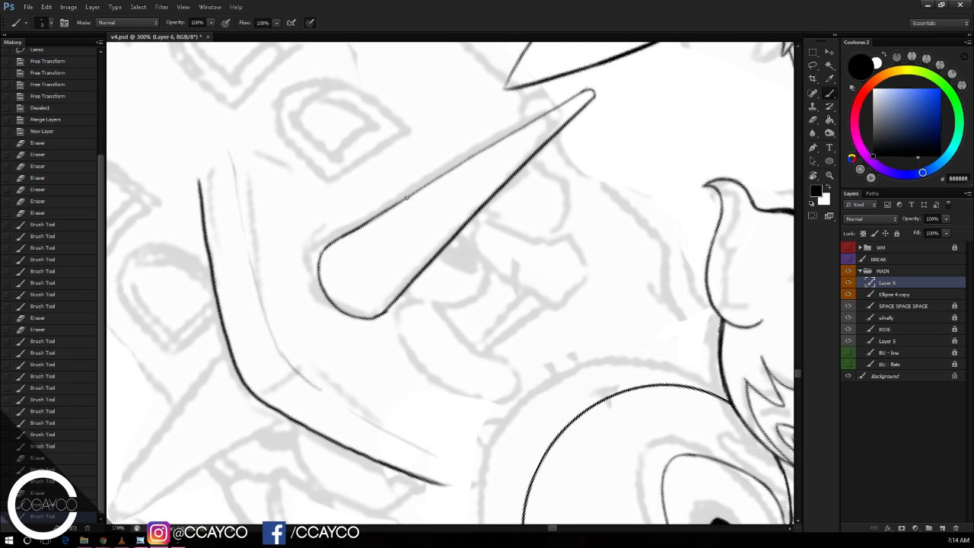
# Step: Erase the rough line ends at the wedge's tip and redraw the tip narrower
pyautogui.press('e')
pyautogui.click(596, 79)
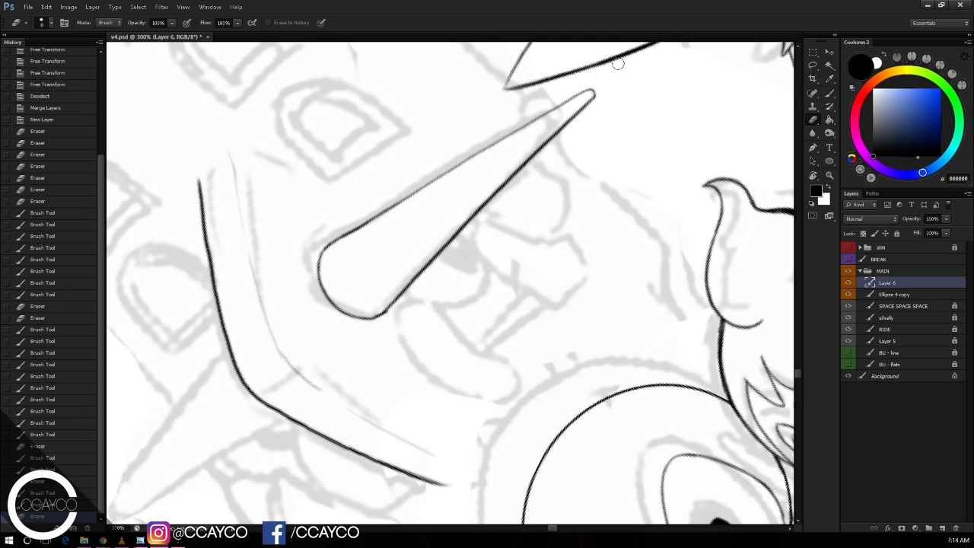
pyautogui.press('b')
pyautogui.click(591, 92)
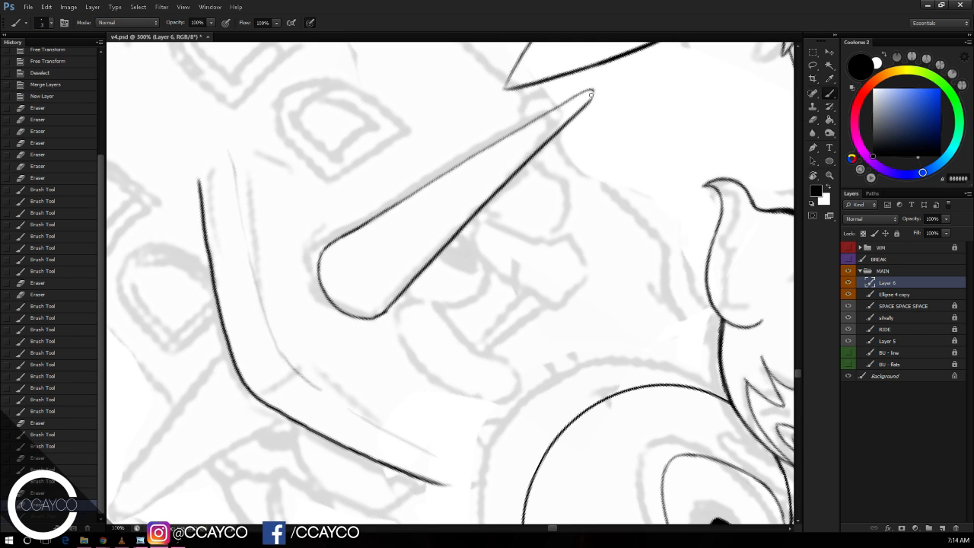
pyautogui.click(592, 93)
pyautogui.press('e')
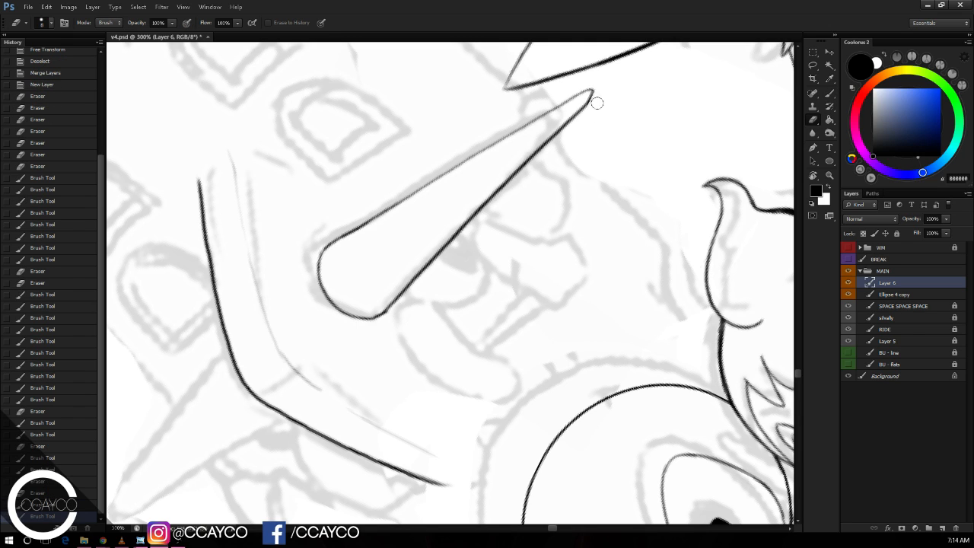
pyautogui.click(601, 96)
# Step: Copy the inked wedge onto a new layer and flip the copy horizontally
pyautogui.press('r')
pyautogui.moveTo(636, 151)
pyautogui.mouseDown()
pyautogui.moveTo(644, 196)
pyautogui.moveTo(587, 327)
pyautogui.moveTo(627, 299)
pyautogui.moveTo(722, 295)
pyautogui.mouseUp()
pyautogui.click(813, 66)
pyautogui.moveTo(689, 132)
pyautogui.mouseDown()
pyautogui.moveTo(613, 145)
pyautogui.moveTo(381, 233)
pyautogui.moveTo(741, 278)
pyautogui.moveTo(602, 130)
pyautogui.mouseUp()
pyautogui.hotkey('ctrl', 'c')
pyautogui.hotkey('ctrl', 'v')
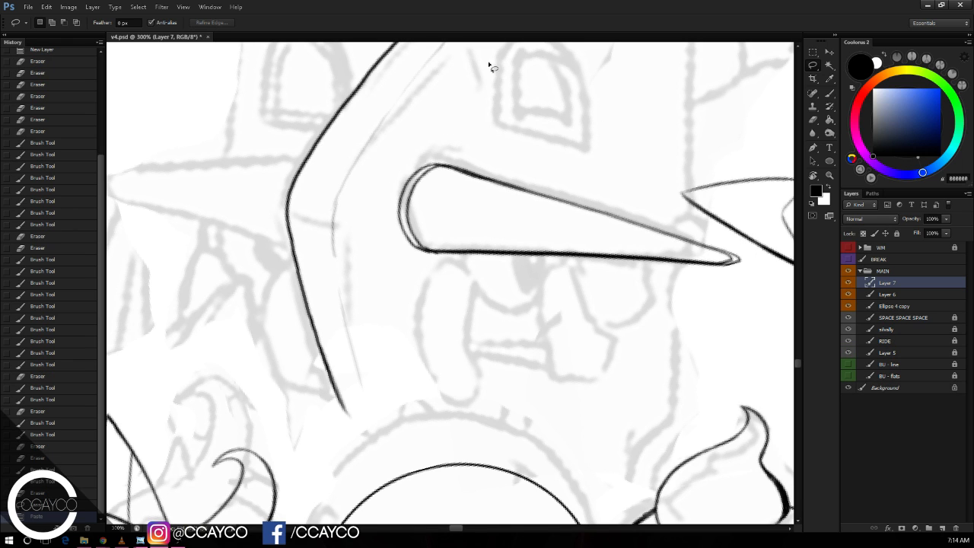
pyautogui.click(46, 7)
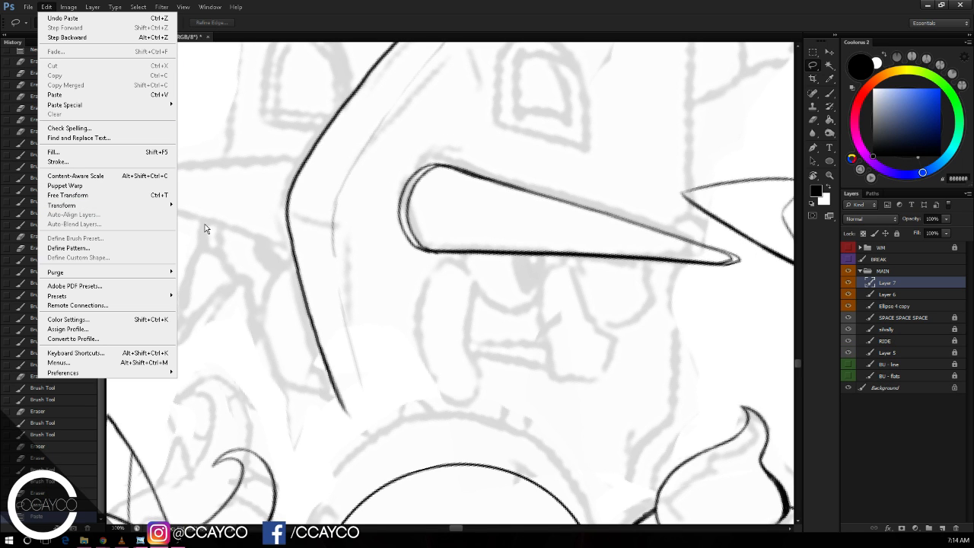
pyautogui.moveTo(170, 200)
pyautogui.click(212, 313)
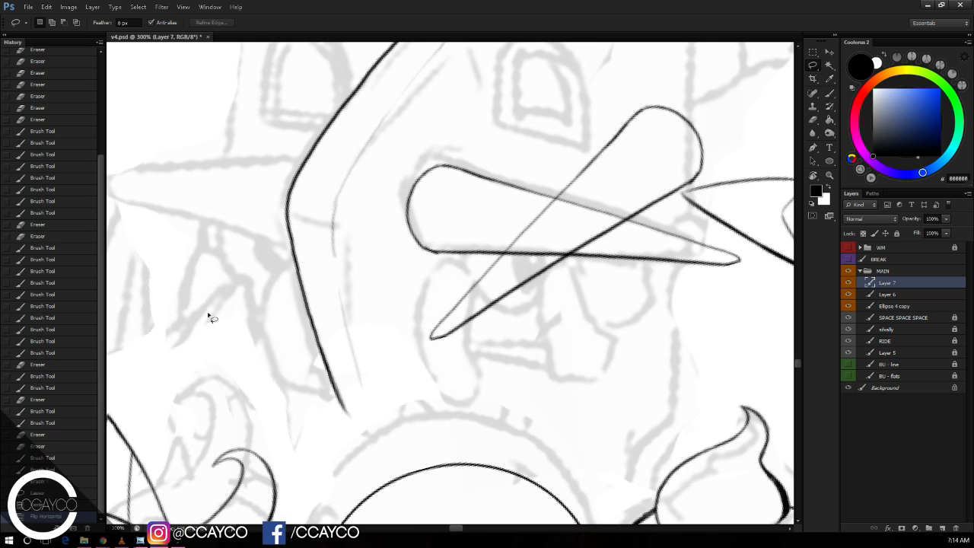
# Step: Rotate the flipped wedge and move it over the sketched wedge on the castle creature's left side
pyautogui.hotkey('ctrl', 't')
pyautogui.hotkey('ctrl', '-')
pyautogui.moveTo(709, 146); pyautogui.dragTo(656, 272)
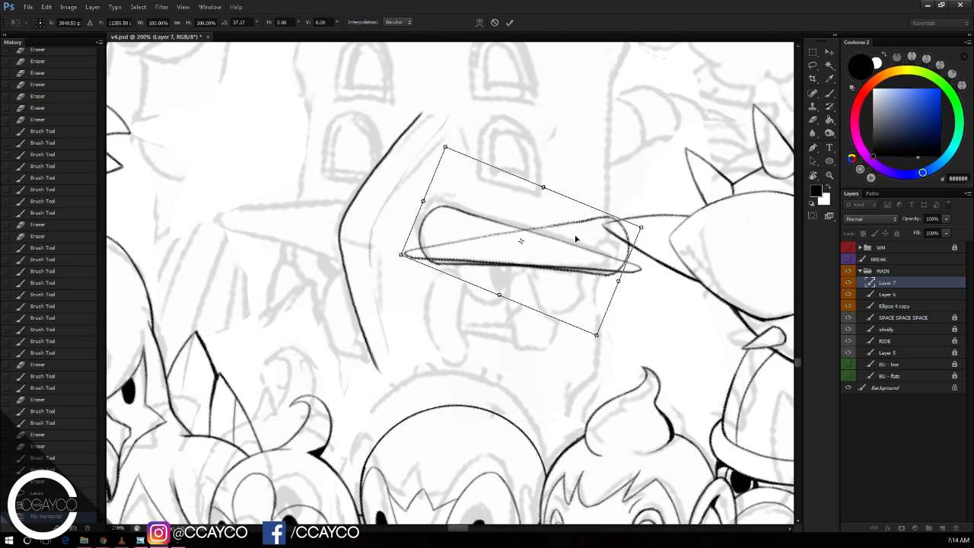
pyautogui.moveTo(585, 228); pyautogui.dragTo(366, 195)
pyautogui.moveTo(443, 225); pyautogui.dragTo(437, 254)
pyautogui.moveTo(385, 223)
pyautogui.mouseDown()
pyautogui.moveTo(395, 228)
pyautogui.moveTo(379, 234)
pyautogui.mouseUp()
pyautogui.moveTo(448, 234); pyautogui.dragTo(468, 217)
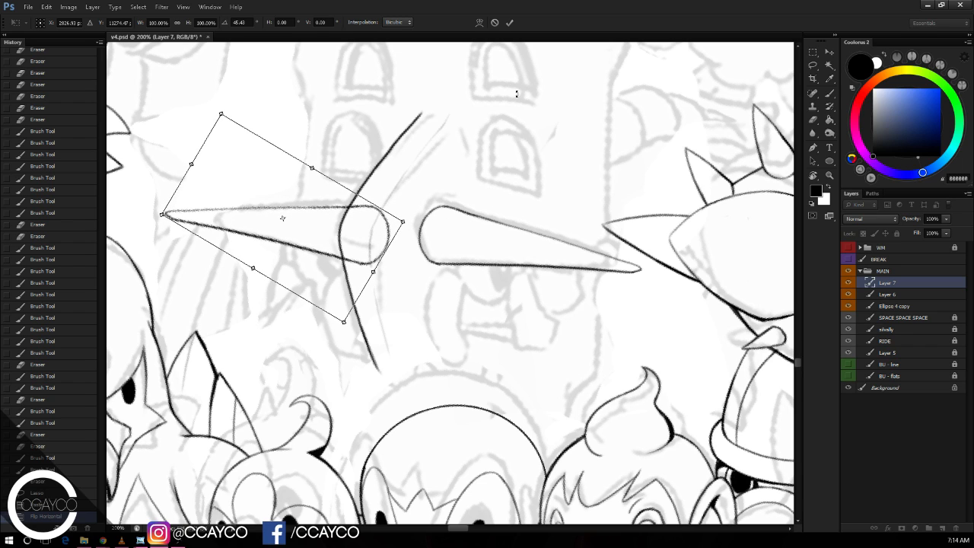
pyautogui.press('Return')
# Step: Scale the left wedge copy to about 97% width to fit the sketch
pyautogui.hotkey('ctrl', 't')
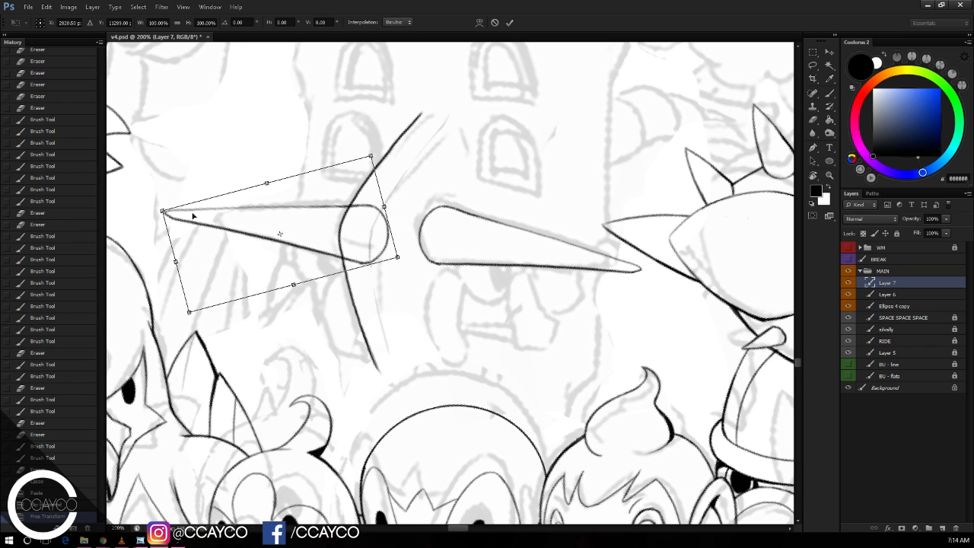
pyautogui.moveTo(183, 255); pyautogui.dragTo(190, 253)
pyautogui.moveTo(172, 206); pyautogui.dragTo(176, 211)
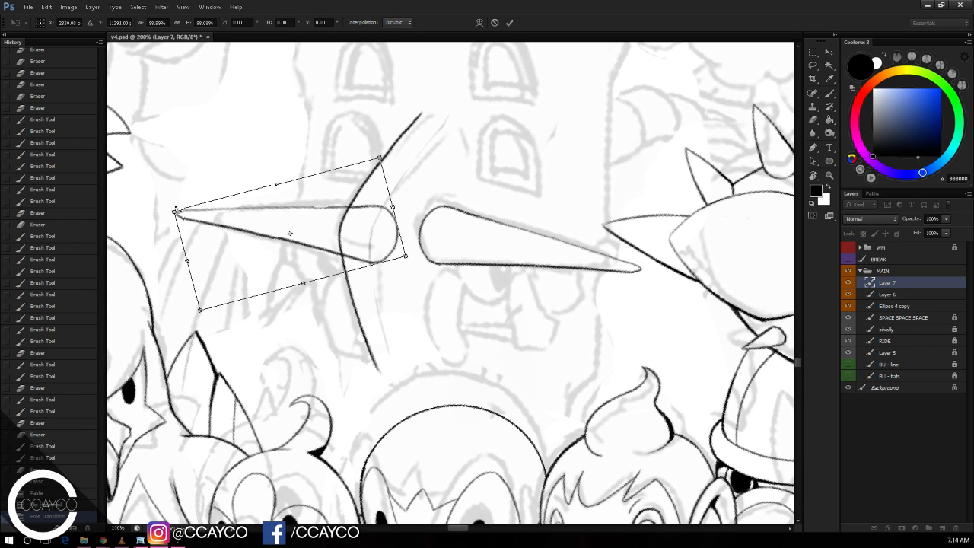
pyautogui.moveTo(392, 206); pyautogui.dragTo(389, 207)
pyautogui.moveTo(275, 185); pyautogui.dragTo(279, 180)
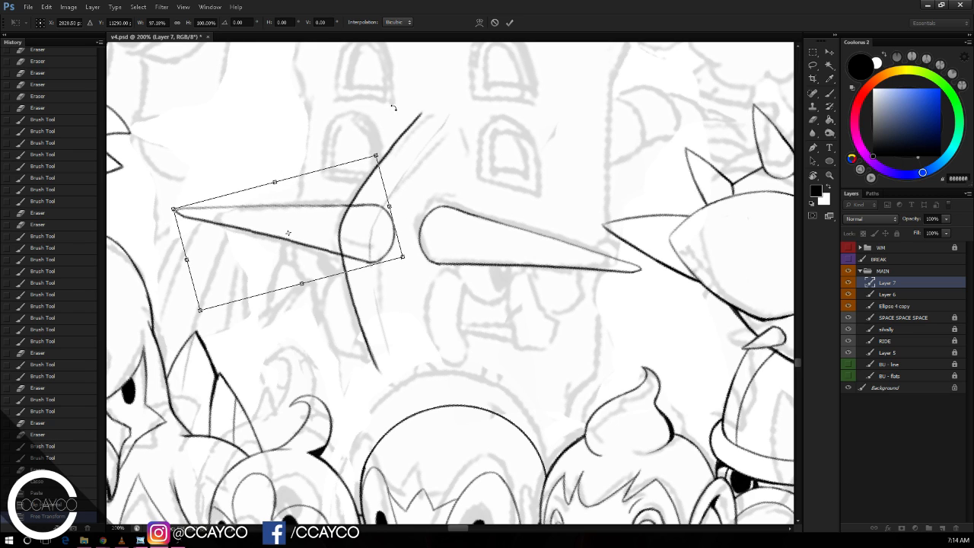
pyautogui.press('Return')
# Step: Fine-tune the left wedge copy's rotation and position against the creature's heavy outer edge
pyautogui.hotkey('ctrl', 't')
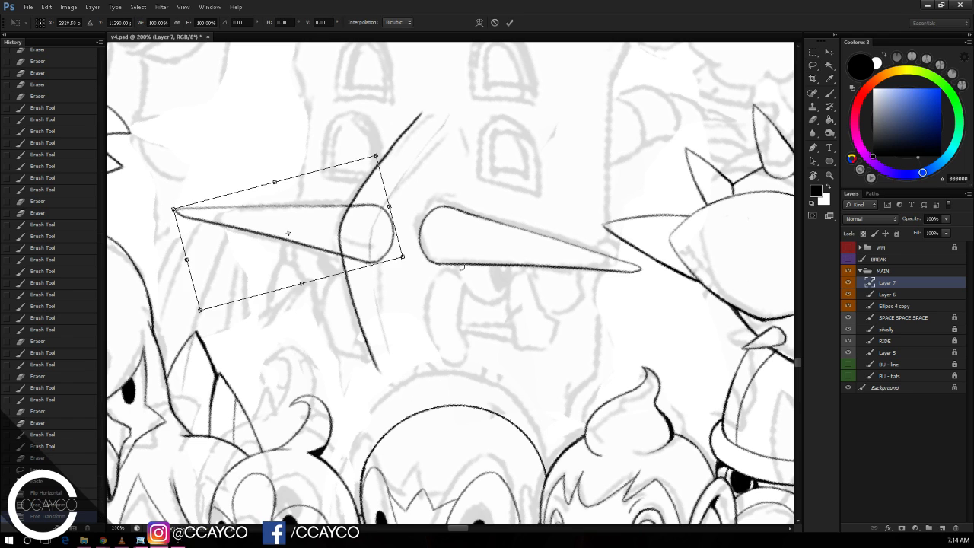
pyautogui.moveTo(373, 228); pyautogui.dragTo(394, 230)
pyautogui.moveTo(427, 193); pyautogui.dragTo(425, 186)
pyautogui.moveTo(397, 232); pyautogui.dragTo(377, 201)
pyautogui.press('Return')
# Step: Erase the part of the left wedge overlapping the creature's body and merge its layer down into Layer 6
pyautogui.press('e')
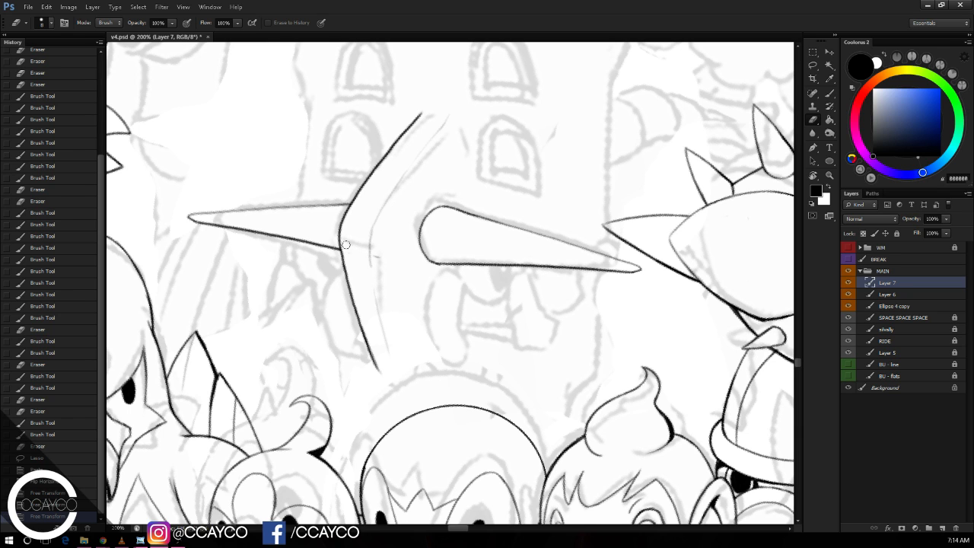
pyautogui.hotkey('ctrl', 'e')
pyautogui.moveTo(509, 241)
pyautogui.mouseDown()
pyautogui.moveTo(510, 223)
pyautogui.moveTo(556, 216)
pyautogui.mouseUp()
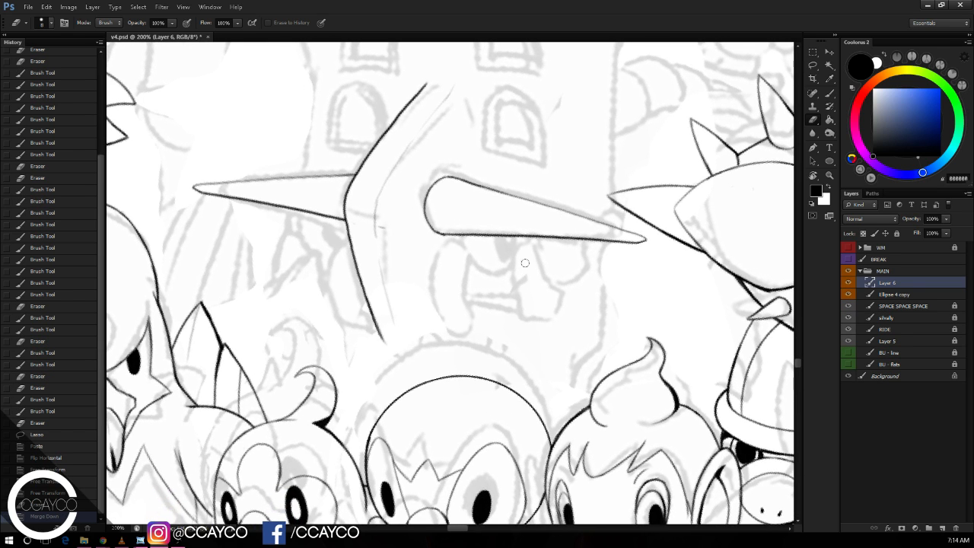
# Step: Erase the stray marks along the thin inner line near the bend in the castle creature's edge
pyautogui.press('b')
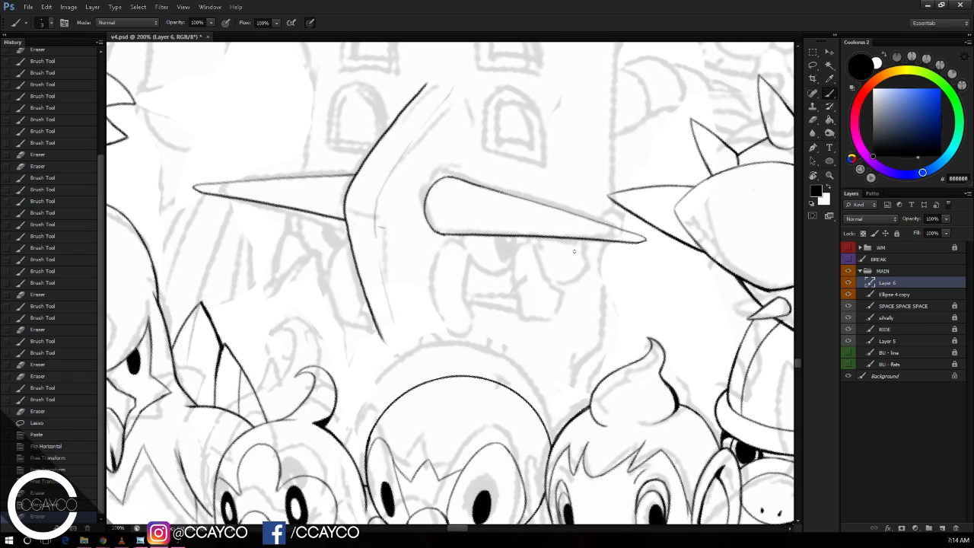
pyautogui.press('e')
pyautogui.hotkey('ctrl', '+')
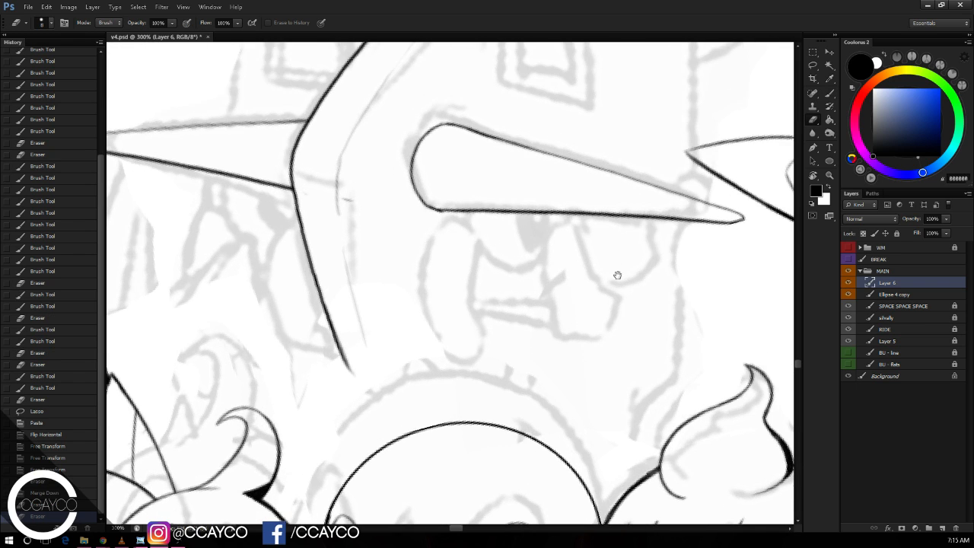
pyautogui.moveTo(352, 193); pyautogui.dragTo(356, 198)
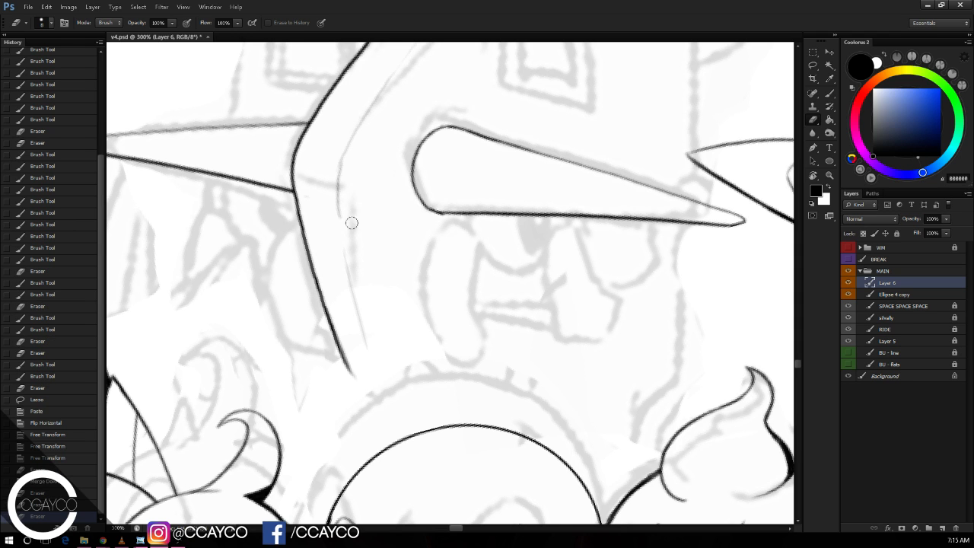
pyautogui.click(400, 239)
pyautogui.click(426, 225)
pyautogui.moveTo(514, 165); pyautogui.dragTo(602, 170)
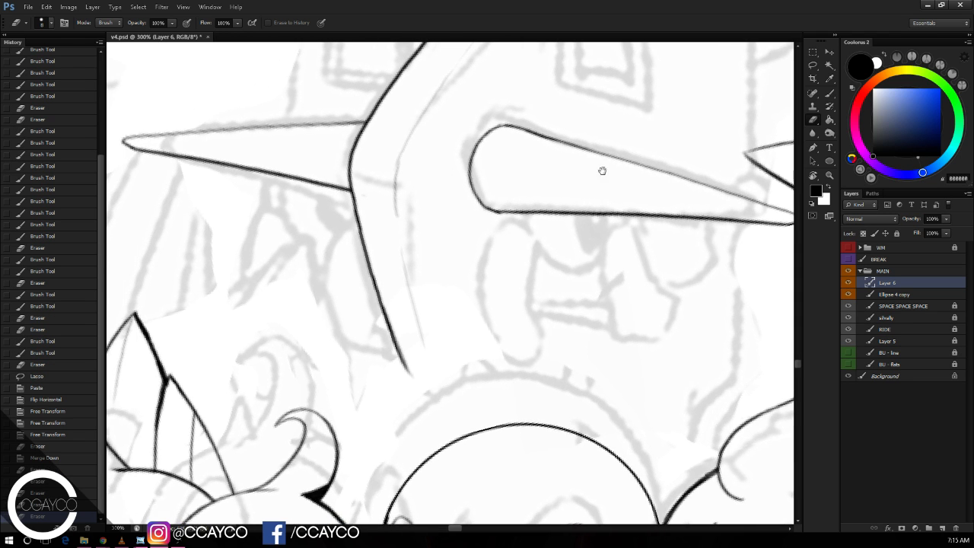
# Step: Rotate the canvas and thicken the left wedge's lower edge from its junction with the creature's outer edge
pyautogui.press('r')
pyautogui.moveTo(602, 236); pyautogui.dragTo(357, 376)
pyautogui.moveTo(685, 242)
pyautogui.mouseDown()
pyautogui.moveTo(569, 197)
pyautogui.moveTo(696, 191)
pyautogui.moveTo(663, 137)
pyautogui.mouseUp()
pyautogui.press('b')
pyautogui.moveTo(502, 239); pyautogui.dragTo(464, 261)
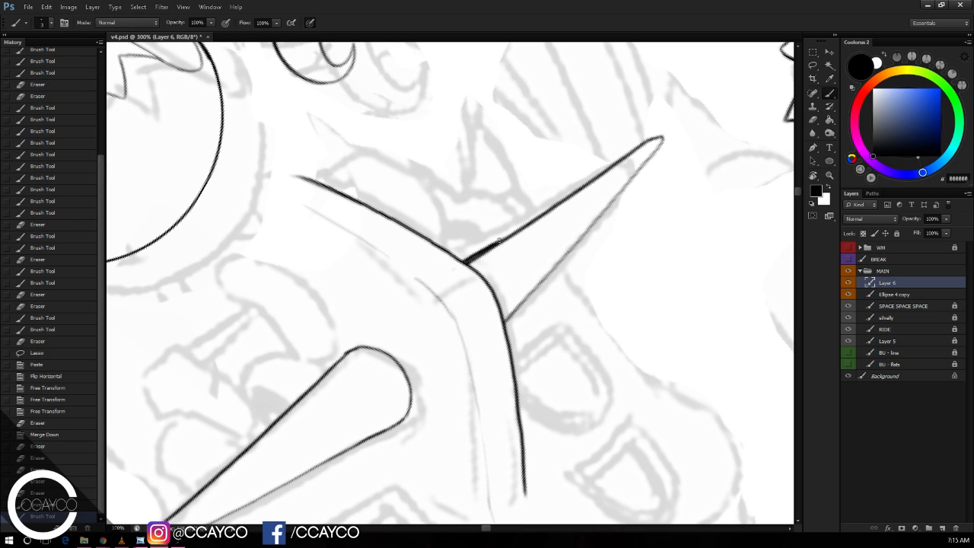
pyautogui.moveTo(525, 225); pyautogui.dragTo(467, 261)
pyautogui.moveTo(550, 208); pyautogui.dragTo(492, 242)
pyautogui.moveTo(582, 183); pyautogui.dragTo(490, 243)
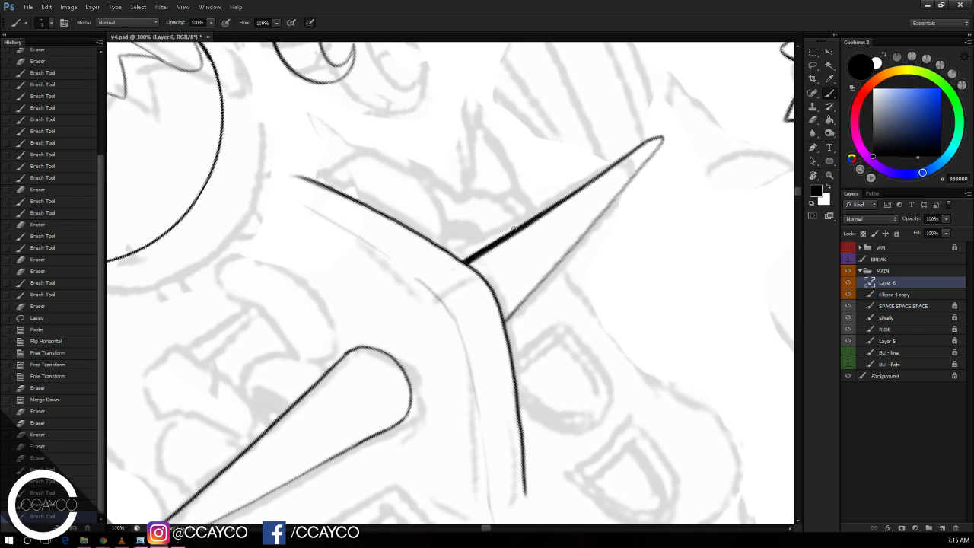
pyautogui.moveTo(542, 211); pyautogui.dragTo(469, 257)
pyautogui.moveTo(571, 192); pyautogui.dragTo(484, 247)
# Step: Rework the left wedge's thickened lower edge so it tapers toward the tip, and erase the excess ink
pyautogui.hotkey('ctrl', 'z')
pyautogui.moveTo(595, 177); pyautogui.dragTo(509, 231)
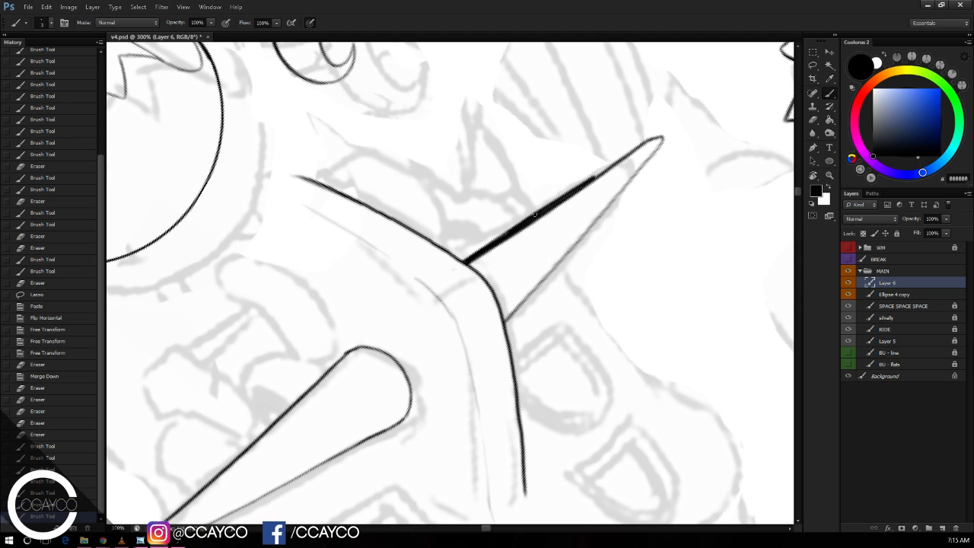
pyautogui.hotkey('ctrl', 'z')
pyautogui.hotkey('ctrl', 'z')
pyautogui.moveTo(585, 188); pyautogui.dragTo(525, 220)
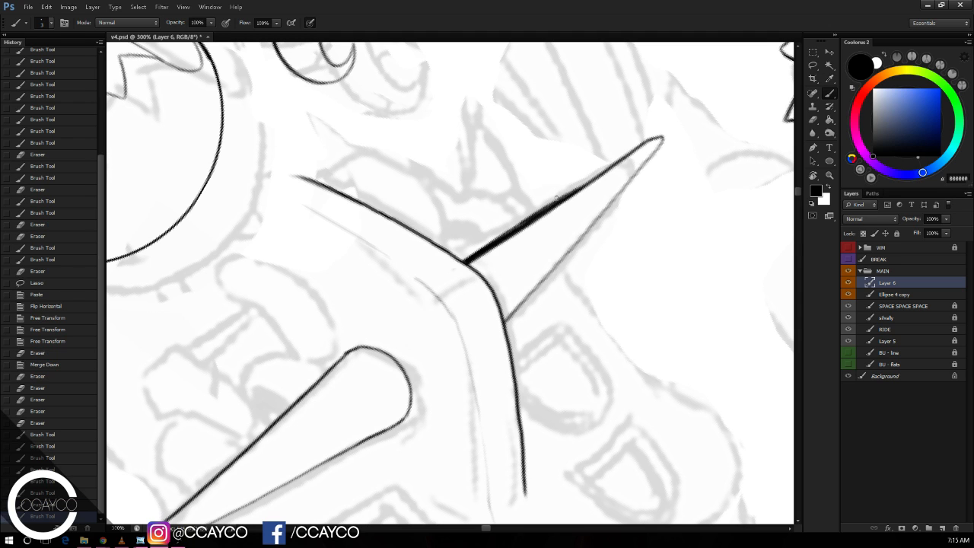
pyautogui.moveTo(604, 169)
pyautogui.mouseDown()
pyautogui.moveTo(550, 207)
pyautogui.moveTo(691, 96)
pyautogui.moveTo(599, 170)
pyautogui.mouseUp()
pyautogui.press('e')
pyautogui.moveTo(699, 97)
pyautogui.mouseDown()
pyautogui.moveTo(633, 132)
pyautogui.moveTo(601, 167)
pyautogui.moveTo(637, 141)
pyautogui.mouseUp()
# Step: Thicken the right wedge's lower edge from the rounded end, tapering it toward the tip
pyautogui.press('b')
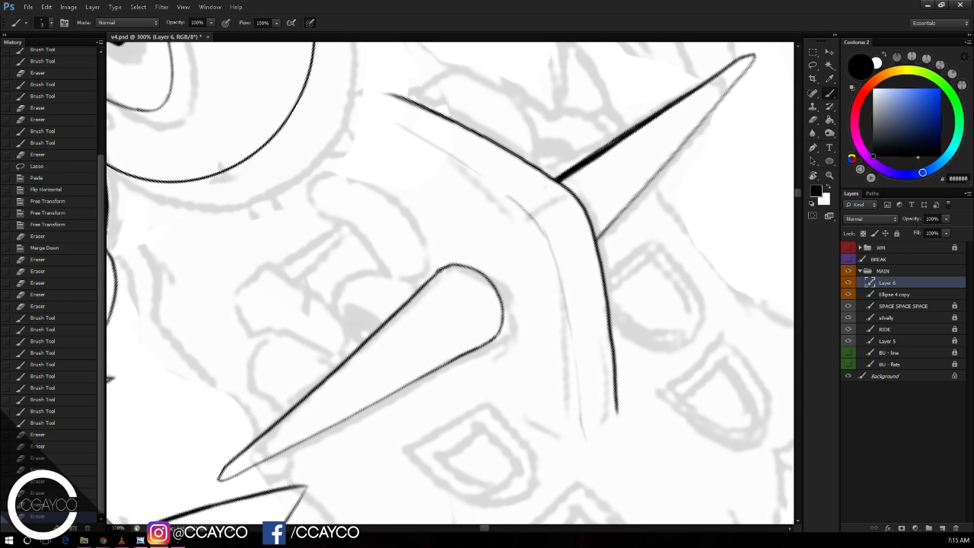
pyautogui.moveTo(443, 267); pyautogui.dragTo(401, 307)
pyautogui.moveTo(443, 266); pyautogui.dragTo(339, 364)
pyautogui.moveTo(421, 285); pyautogui.dragTo(414, 290)
pyautogui.moveTo(450, 265); pyautogui.dragTo(316, 391)
pyautogui.hotkey('ctrl', 'z')
pyautogui.moveTo(369, 337)
pyautogui.mouseDown()
pyautogui.moveTo(309, 400)
pyautogui.moveTo(323, 382)
pyautogui.mouseUp()
pyautogui.moveTo(362, 342); pyautogui.dragTo(328, 376)
# Step: Rotate the canvas back and ink the sides and rounded top of the elongated shape beneath the right wedge
pyautogui.press('r')
pyautogui.moveTo(554, 169)
pyautogui.mouseDown()
pyautogui.moveTo(422, 128)
pyautogui.moveTo(370, 152)
pyautogui.mouseUp()
pyautogui.moveTo(602, 172); pyautogui.dragTo(464, 96)
pyautogui.scroll(-5, 644, 181)
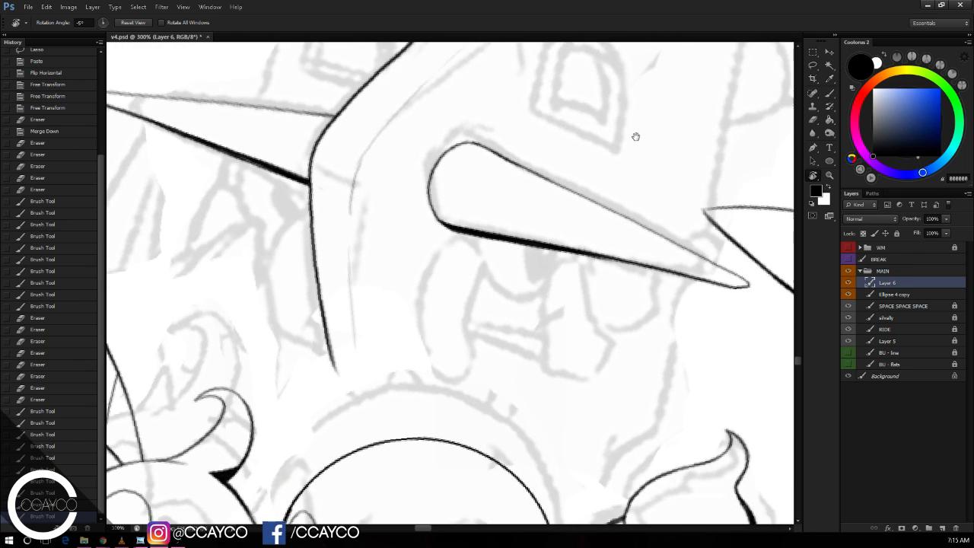
pyautogui.press('b')
pyautogui.moveTo(423, 346)
pyautogui.mouseDown()
pyautogui.moveTo(417, 334)
pyautogui.moveTo(443, 196)
pyautogui.mouseUp()
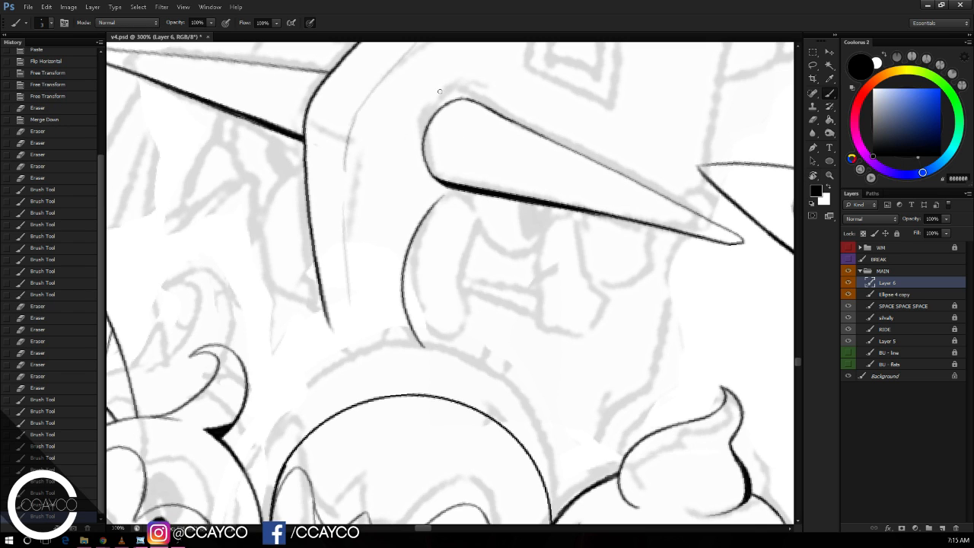
pyautogui.hotkey('ctrl', 'z')
pyautogui.moveTo(424, 361)
pyautogui.mouseDown()
pyautogui.moveTo(430, 196)
pyautogui.moveTo(480, 211)
pyautogui.moveTo(470, 312)
pyautogui.mouseUp()
pyautogui.hotkey('ctrl', 'z')
pyautogui.hotkey('ctrl', 'z')
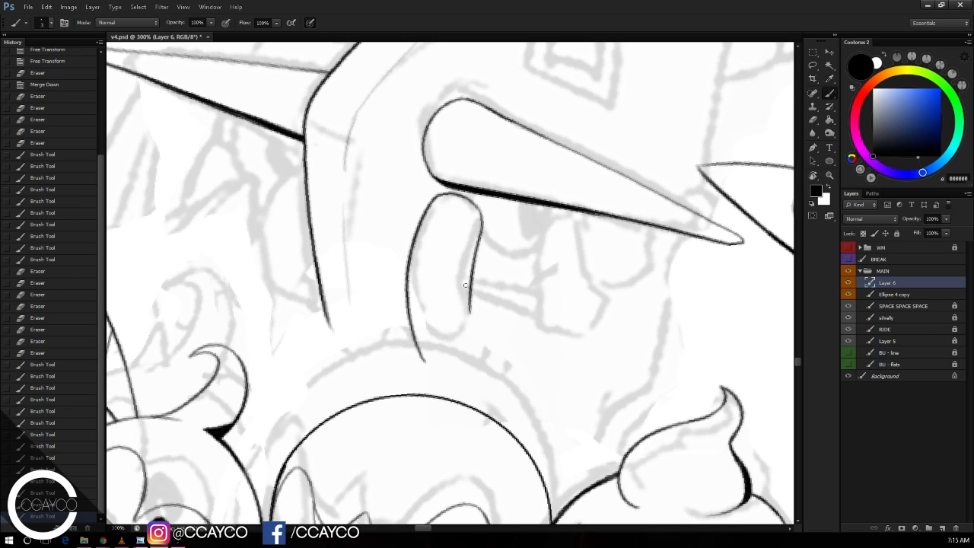
# Step: Redraw the elongated shape's lower right side curving outward and erase the earlier line
pyautogui.moveTo(474, 279); pyautogui.dragTo(487, 336)
pyautogui.press('e')
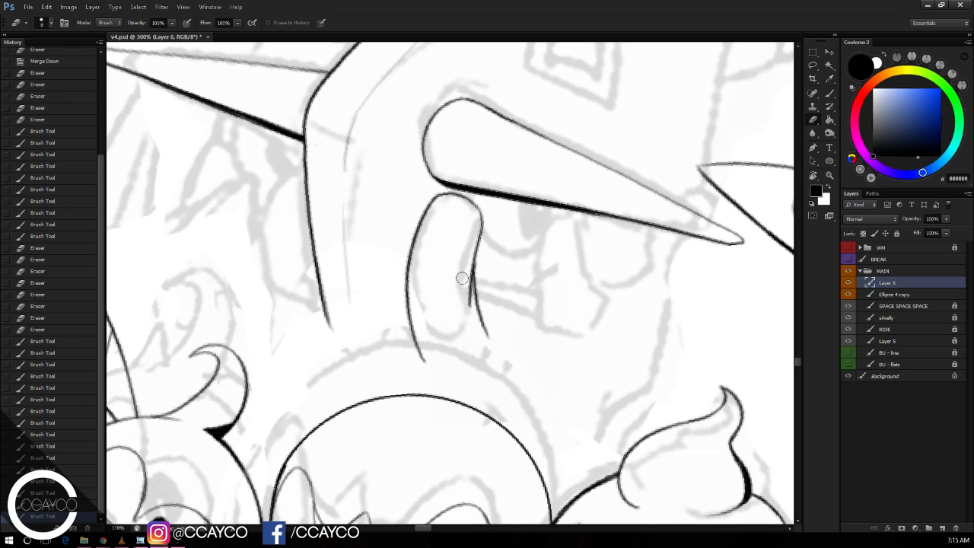
pyautogui.moveTo(466, 246)
pyautogui.mouseDown()
pyautogui.moveTo(469, 326)
pyautogui.moveTo(480, 238)
pyautogui.moveTo(485, 331)
pyautogui.mouseUp()
pyautogui.press('b')
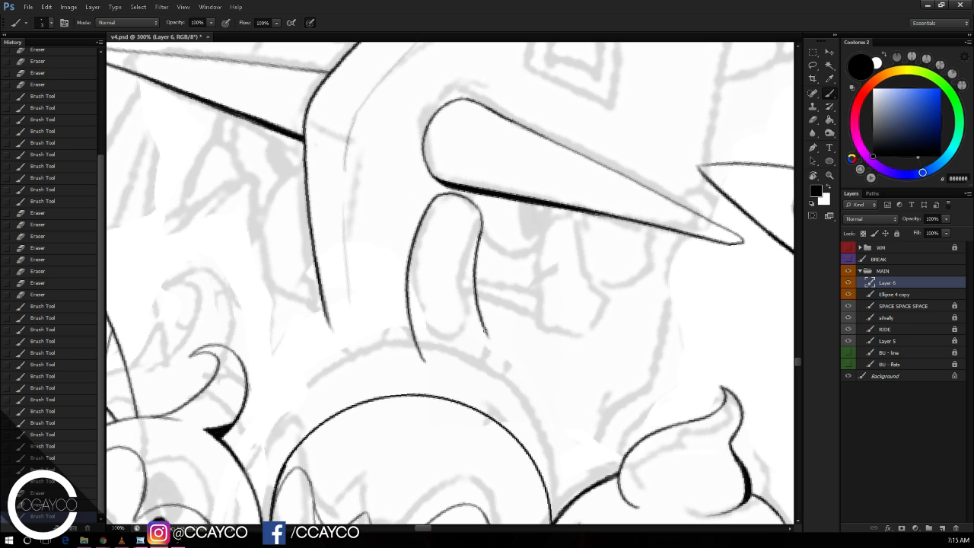
# Step: Close the elongated shape with a rounded bottom end and erase the overshoot at its lower left
pyautogui.press('r')
pyautogui.moveTo(452, 147); pyautogui.dragTo(590, 185)
pyautogui.press('b')
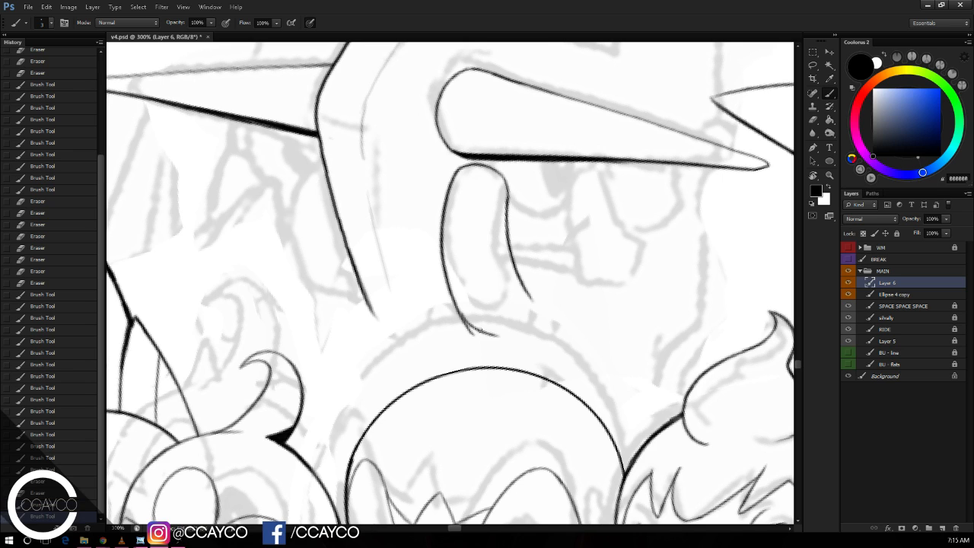
pyautogui.moveTo(462, 315)
pyautogui.mouseDown()
pyautogui.moveTo(500, 339)
pyautogui.moveTo(523, 327)
pyautogui.mouseUp()
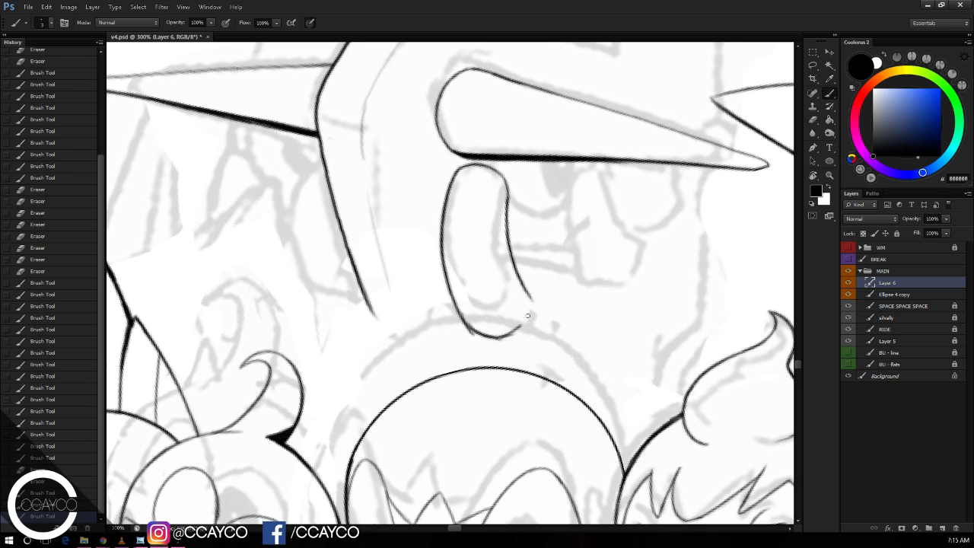
pyautogui.moveTo(522, 285)
pyautogui.mouseDown()
pyautogui.moveTo(529, 309)
pyautogui.moveTo(516, 329)
pyautogui.mouseUp()
pyautogui.moveTo(523, 283)
pyautogui.mouseDown()
pyautogui.moveTo(506, 333)
pyautogui.moveTo(519, 337)
pyautogui.moveTo(476, 342)
pyautogui.mouseUp()
pyautogui.hotkey('ctrl', 'z')
pyautogui.hotkey('ctrl', 'z')
pyautogui.press('e')
pyautogui.moveTo(466, 337); pyautogui.dragTo(455, 328)
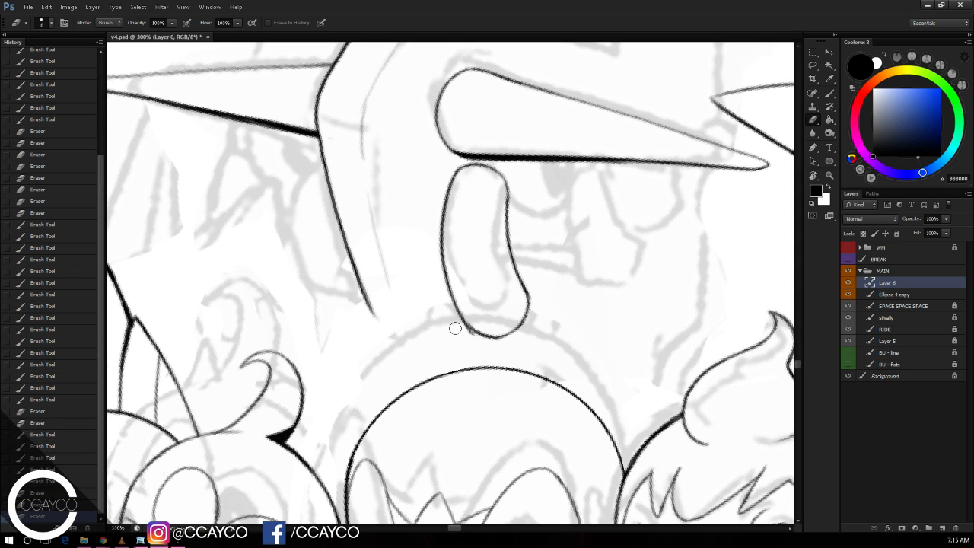
# Step: Duplicate the elongated shape beneath the right wedge and place the copy beside it on the right
pyautogui.moveTo(531, 298)
pyautogui.mouseDown()
pyautogui.moveTo(531, 277)
pyautogui.moveTo(542, 292)
pyautogui.mouseUp()
pyautogui.moveTo(602, 246); pyautogui.dragTo(549, 227)
pyautogui.press('b')
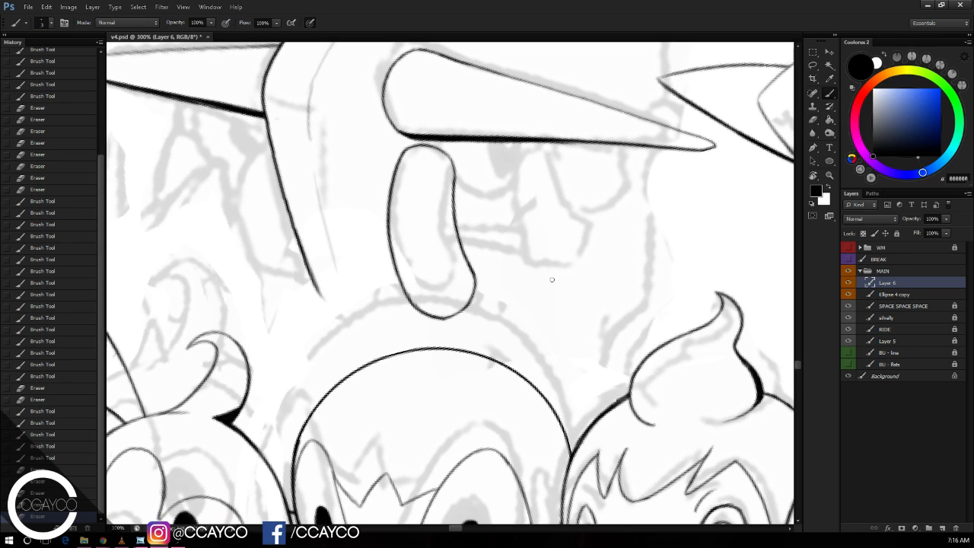
pyautogui.click(813, 67)
pyautogui.moveTo(517, 203)
pyautogui.mouseDown()
pyautogui.moveTo(387, 312)
pyautogui.moveTo(395, 150)
pyautogui.moveTo(446, 145)
pyautogui.mouseUp()
pyautogui.hotkey('ctrl', 'j')
pyautogui.hotkey('ctrl', 't')
pyautogui.moveTo(540, 183)
pyautogui.mouseDown()
pyautogui.moveTo(624, 191)
pyautogui.moveTo(576, 197)
pyautogui.mouseUp()
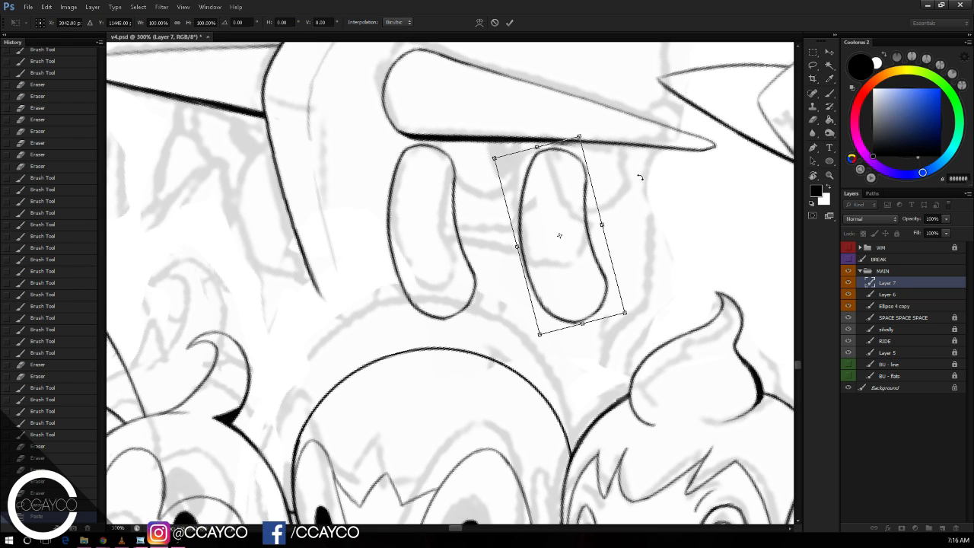
pyautogui.press('Return')
# Step: Erase the stray mark above the copied shape and fine-tune the copy's placement under the wedge
pyautogui.press('e')
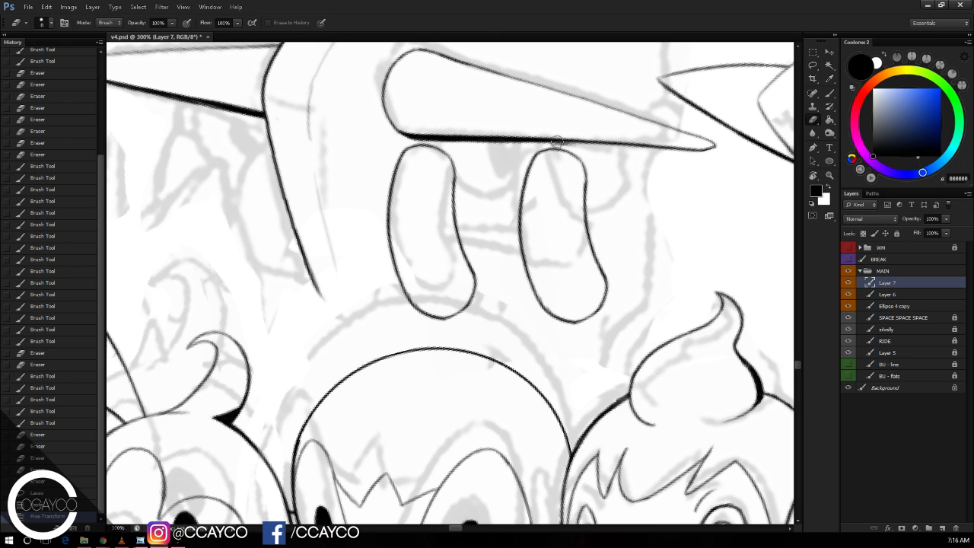
pyautogui.click(556, 141)
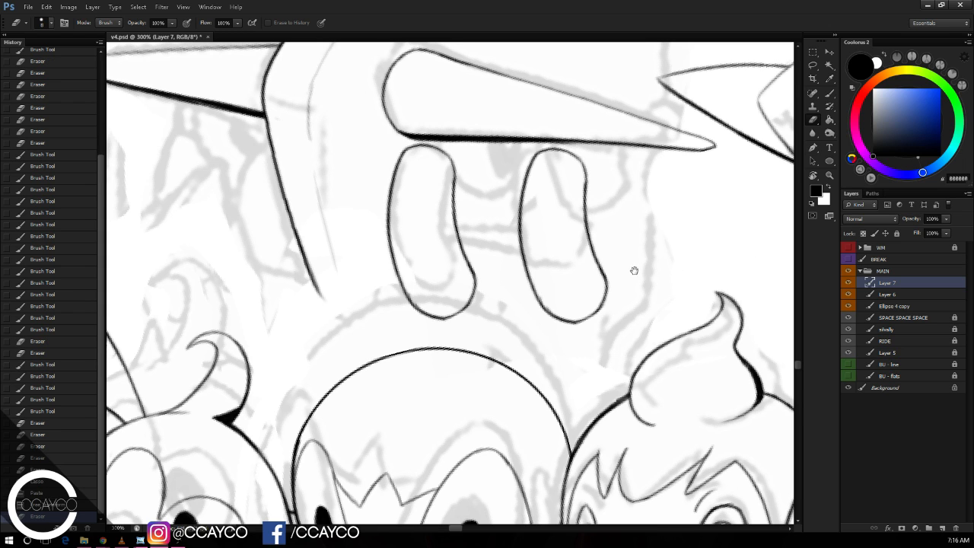
pyautogui.moveTo(634, 270); pyautogui.dragTo(657, 268)
pyautogui.hotkey('ctrl', 't')
pyautogui.moveTo(657, 130); pyautogui.dragTo(681, 156)
pyautogui.press('Return')
# Step: Rotate the canvas, clean up beside the copied shape, and merge its layer down into Layer 6
pyautogui.moveTo(651, 355)
pyautogui.mouseDown()
pyautogui.moveTo(692, 360)
pyautogui.moveTo(700, 337)
pyautogui.moveTo(659, 389)
pyautogui.moveTo(667, 363)
pyautogui.mouseUp()
pyautogui.press('r')
pyautogui.press('b')
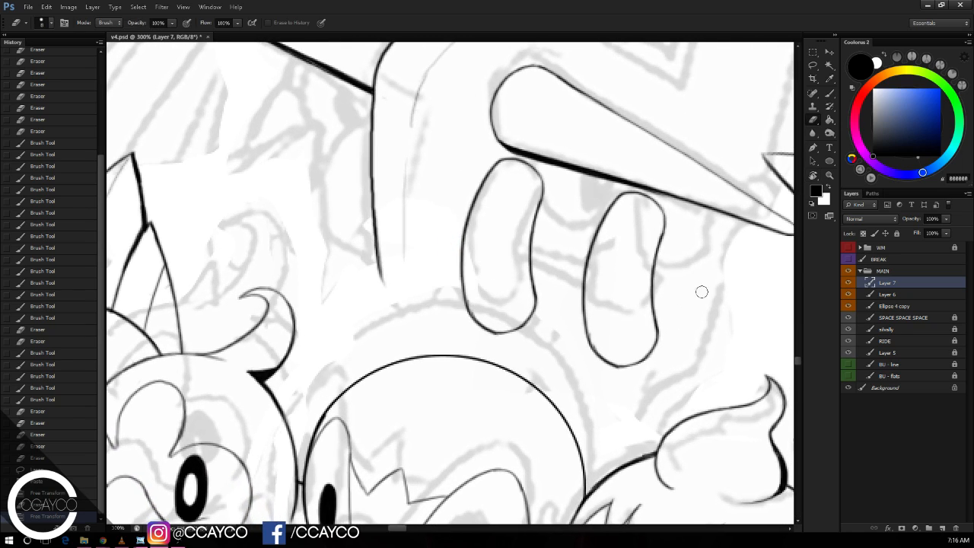
pyautogui.moveTo(689, 284); pyautogui.dragTo(689, 280)
pyautogui.press('e')
pyautogui.click(690, 282)
pyautogui.press('b')
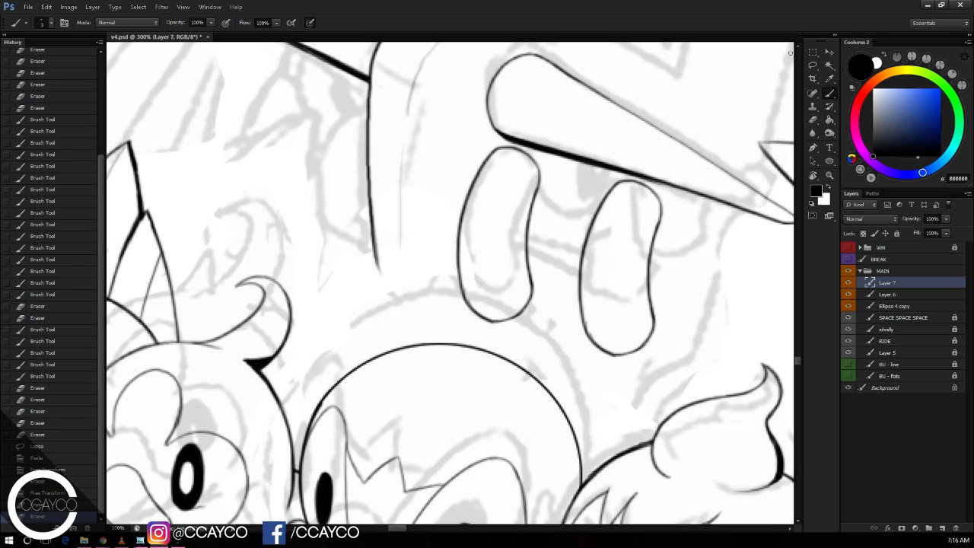
pyautogui.click(813, 65)
pyautogui.hotkey('ctrl', 'e')
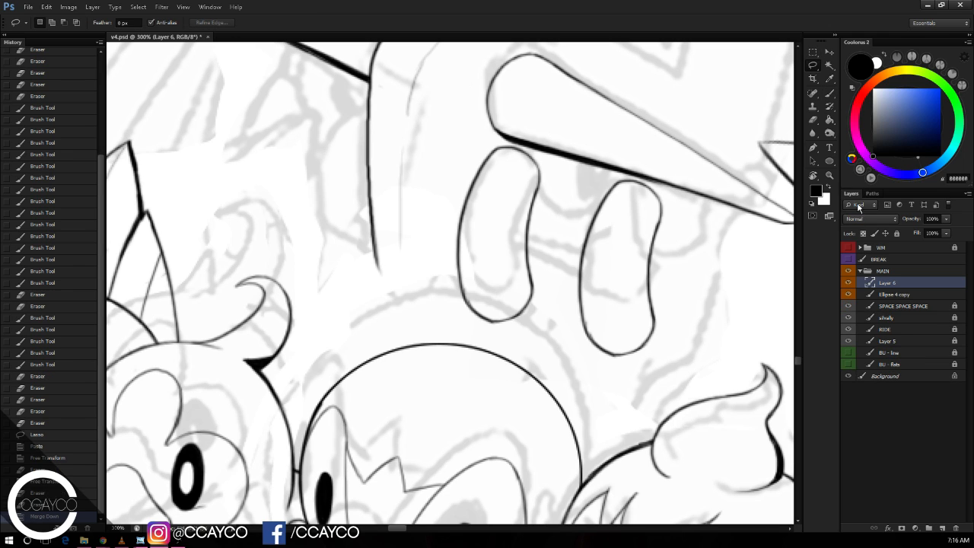
# Step: Copy both elongated shapes and place the duplicated pair beneath the left wedge
pyautogui.moveTo(681, 214)
pyautogui.mouseDown()
pyautogui.moveTo(609, 374)
pyautogui.moveTo(450, 222)
pyautogui.moveTo(491, 150)
pyautogui.mouseUp()
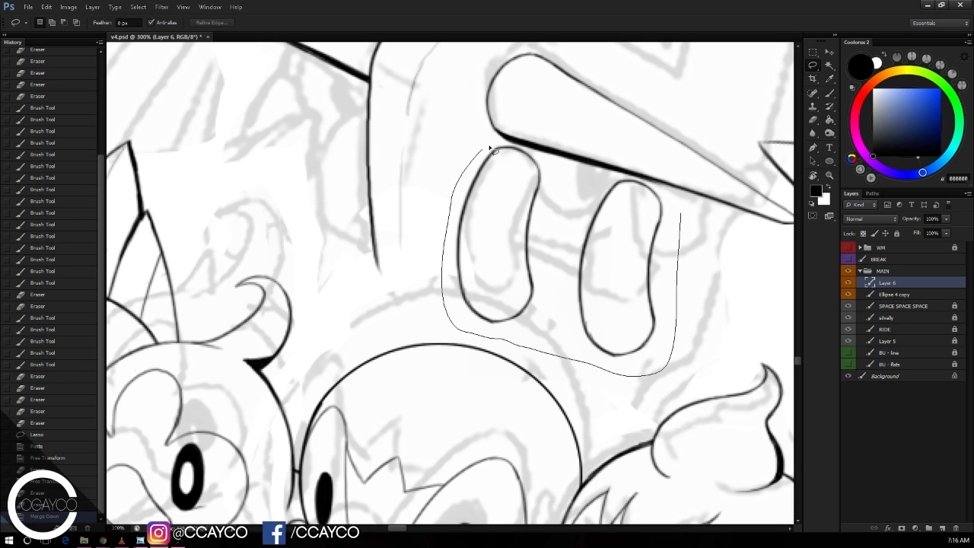
pyautogui.moveTo(644, 182); pyautogui.dragTo(676, 196)
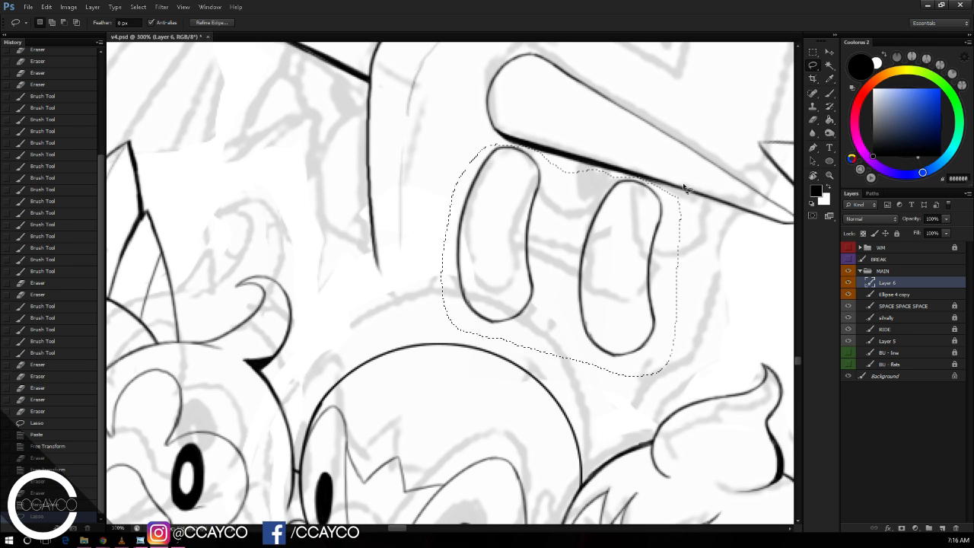
pyautogui.hotkey('ctrl', 'c')
pyautogui.hotkey('ctrl', 'v')
pyautogui.hotkey('ctrl', 't')
pyautogui.moveTo(563, 209); pyautogui.dragTo(325, 104)
pyautogui.moveTo(513, 99); pyautogui.dragTo(546, 206)
pyautogui.moveTo(432, 292); pyautogui.dragTo(404, 310)
pyautogui.moveTo(510, 341); pyautogui.dragTo(510, 348)
pyautogui.press('Return')
# Step: Select the outer shape of the left pair and nudge it slightly upward, closer to the wedge
pyautogui.moveTo(349, 199)
pyautogui.mouseDown()
pyautogui.moveTo(196, 311)
pyautogui.moveTo(348, 211)
pyautogui.mouseUp()
pyautogui.hotkey('ctrl', 't')
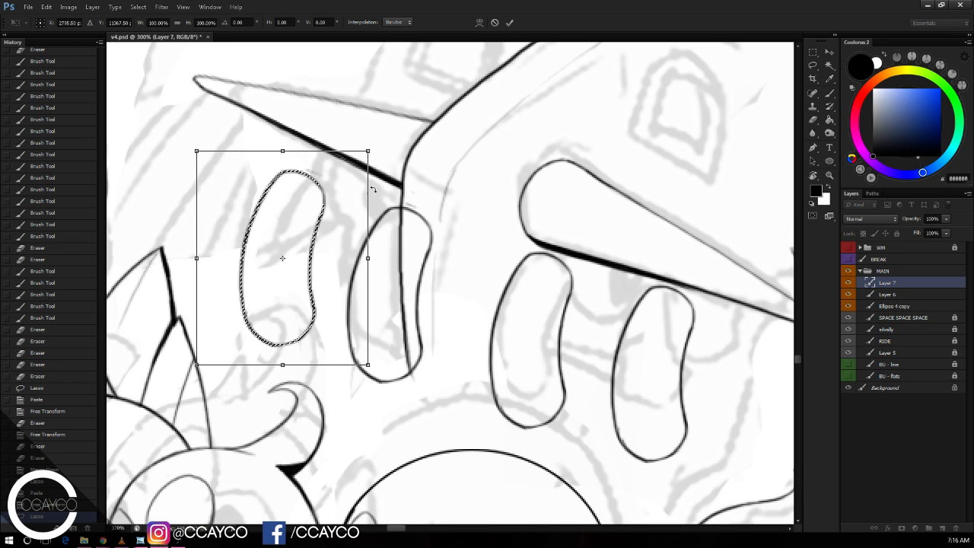
pyautogui.press('Up')
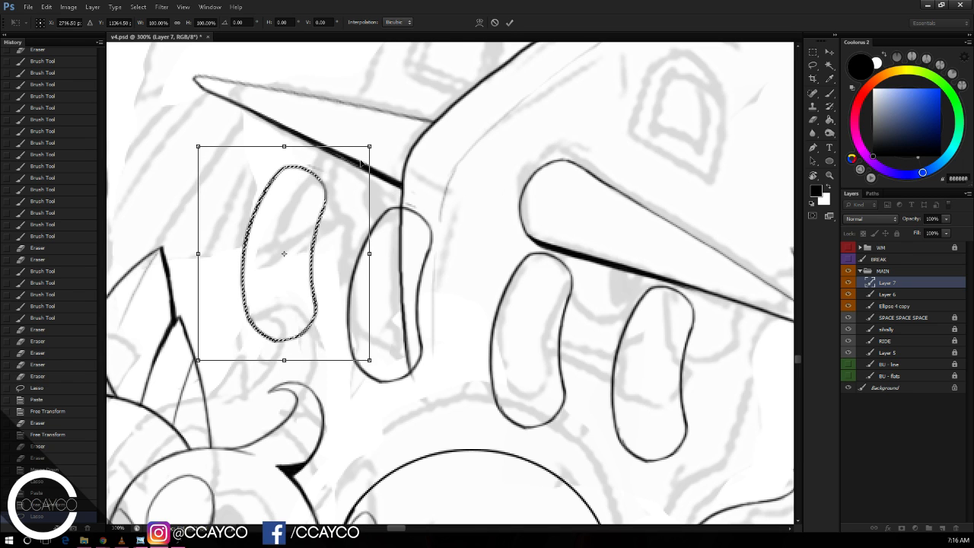
pyautogui.press('Return')
pyautogui.hotkey('ctrl', 'd')
# Step: Select the inner shape of the left pair and scale it down slightly
pyautogui.moveTo(432, 192)
pyautogui.mouseDown()
pyautogui.moveTo(333, 303)
pyautogui.moveTo(378, 400)
pyautogui.moveTo(447, 249)
pyautogui.moveTo(442, 192)
pyautogui.mouseUp()
pyautogui.hotkey('ctrl', 't')
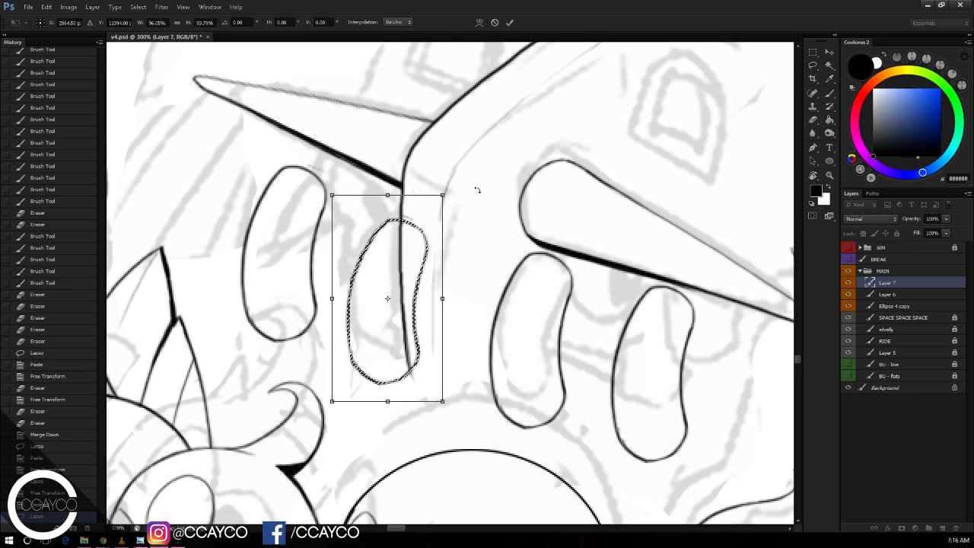
pyautogui.press('Return')
# Step: On Layer 6, select the inner shape beneath the right wedge and shrink it slightly
pyautogui.hotkey('alt', '[')
pyautogui.moveTo(511, 242)
pyautogui.mouseDown()
pyautogui.moveTo(468, 404)
pyautogui.moveTo(503, 453)
pyautogui.moveTo(580, 394)
pyautogui.mouseUp()
pyautogui.moveTo(590, 402)
pyautogui.mouseDown()
pyautogui.moveTo(555, 431)
pyautogui.moveTo(488, 411)
pyautogui.moveTo(510, 255)
pyautogui.moveTo(547, 252)
pyautogui.moveTo(594, 281)
pyautogui.mouseUp()
pyautogui.hotkey('ctrl', 't')
pyautogui.moveTo(597, 247); pyautogui.dragTo(554, 252)
pyautogui.press('Return')
pyautogui.hotkey('ctrl', 'd')
# Step: Touch up the top outline of the inner right shape and merge Layer 7 into Layer 6
pyautogui.press('e')
pyautogui.hotkey('ctrl', 'z')
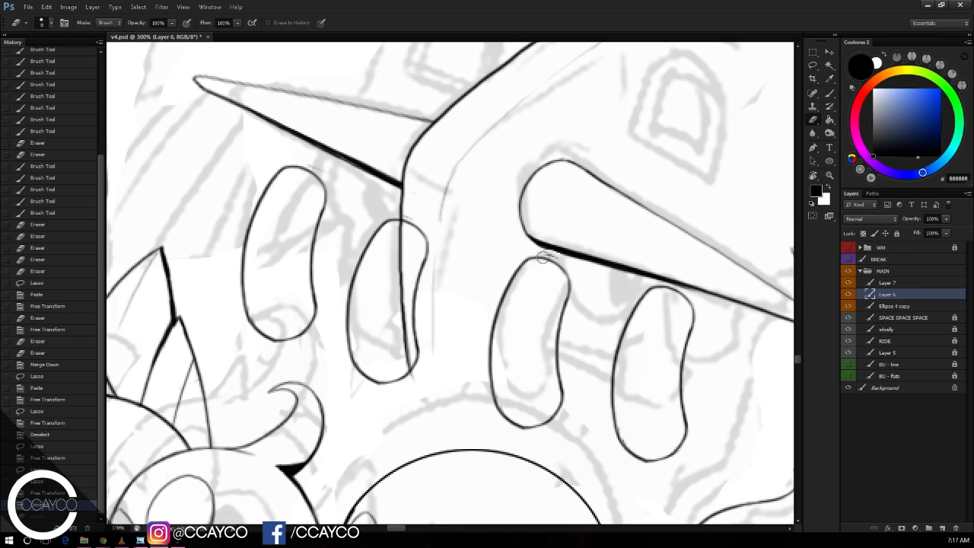
pyautogui.press('b')
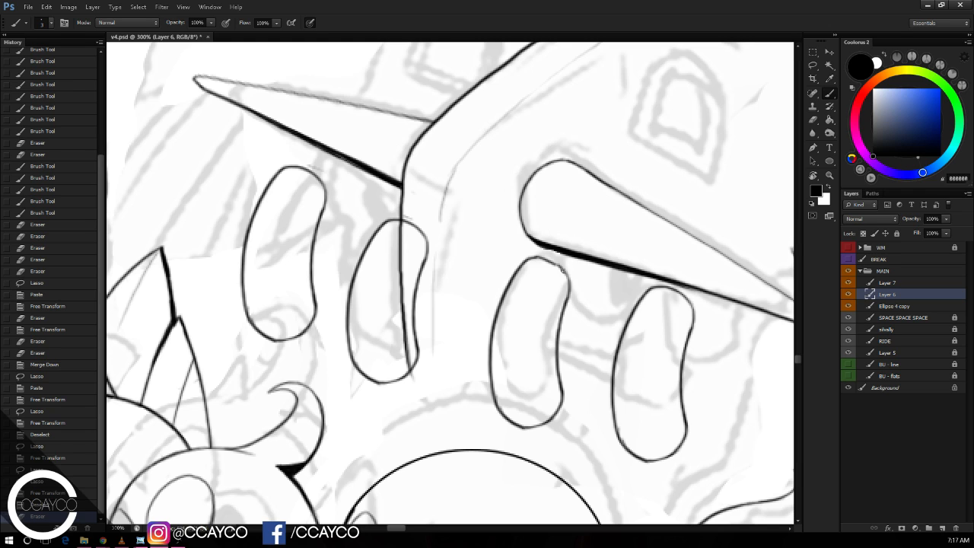
pyautogui.moveTo(531, 260); pyautogui.dragTo(563, 264)
pyautogui.hotkey('ctrl', 'alt', 'z')
pyautogui.hotkey('ctrl', 'alt', 'z')
pyautogui.hotkey('ctrl', 'z')
pyautogui.hotkey('ctrl', 'z')
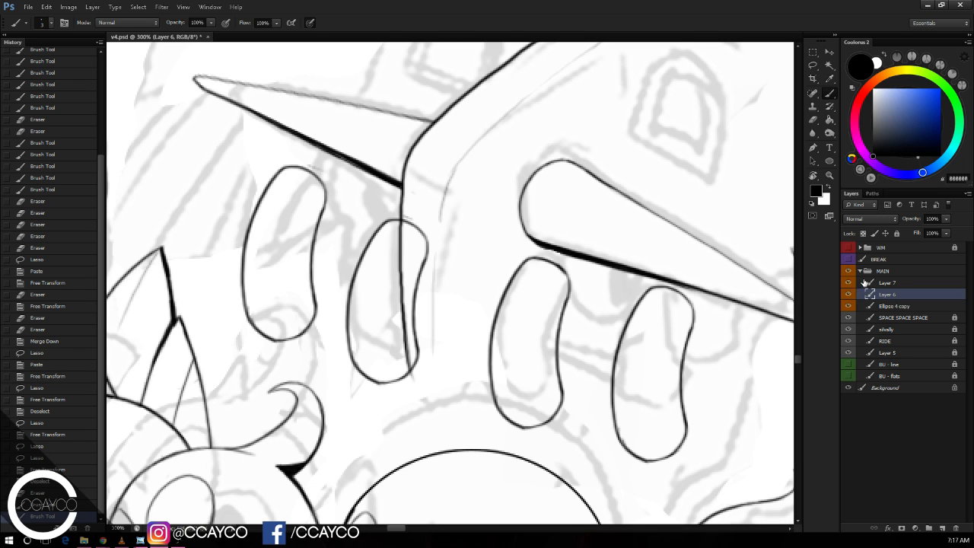
pyautogui.click(892, 283)
pyautogui.hotkey('ctrl', 'e')
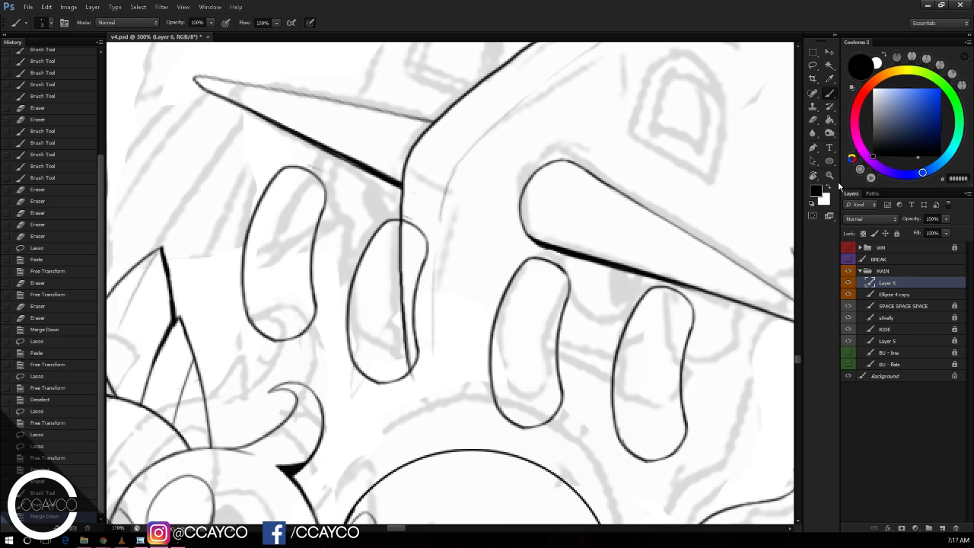
# Step: Erase the part of the inner left shape that overlaps the central form past its vertical outline
pyautogui.press('e')
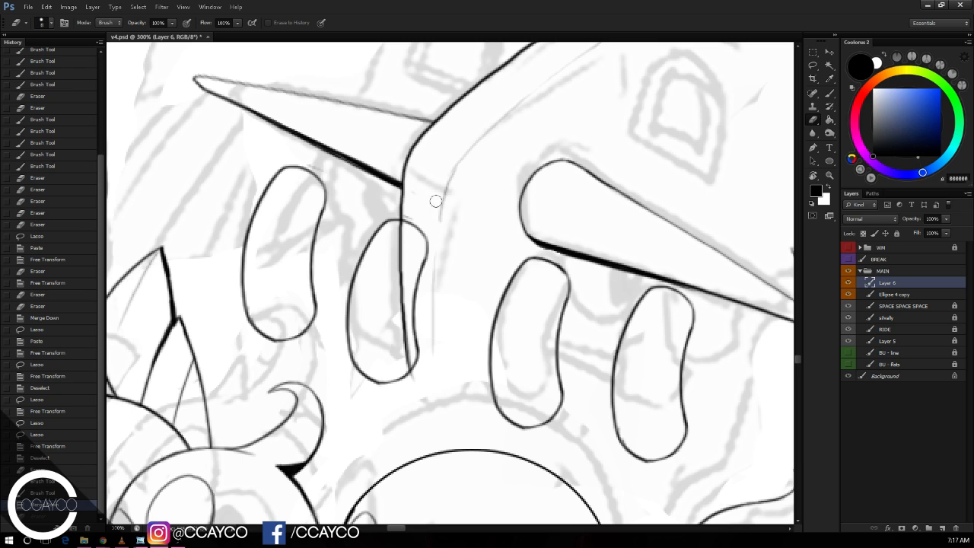
pyautogui.moveTo(410, 218)
pyautogui.mouseDown()
pyautogui.moveTo(420, 368)
pyautogui.moveTo(391, 248)
pyautogui.moveTo(382, 256)
pyautogui.moveTo(416, 396)
pyautogui.mouseUp()
pyautogui.press('b')
# Step: Extend the central form's outline into a rounded bottom end that rises to meet the inner right shape
pyautogui.hotkey('ctrl', 'z')
pyautogui.moveTo(407, 348)
pyautogui.mouseDown()
pyautogui.moveTo(416, 396)
pyautogui.moveTo(437, 403)
pyautogui.mouseUp()
pyautogui.hotkey('ctrl', 'alt', 'z')
pyautogui.hotkey('ctrl', 'alt', 'z')
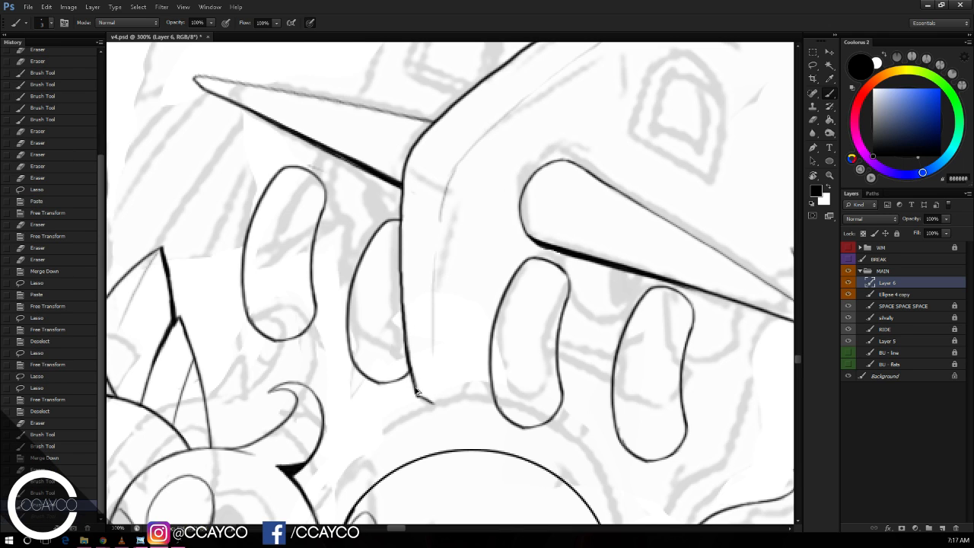
pyautogui.moveTo(414, 369)
pyautogui.mouseDown()
pyautogui.moveTo(433, 410)
pyautogui.moveTo(489, 369)
pyautogui.mouseUp()
pyautogui.moveTo(460, 397)
pyautogui.mouseDown()
pyautogui.moveTo(488, 371)
pyautogui.moveTo(477, 381)
pyautogui.moveTo(496, 327)
pyautogui.mouseUp()
pyautogui.hotkey('ctrl', 'alt', 'z')
pyautogui.moveTo(490, 368); pyautogui.dragTo(500, 313)
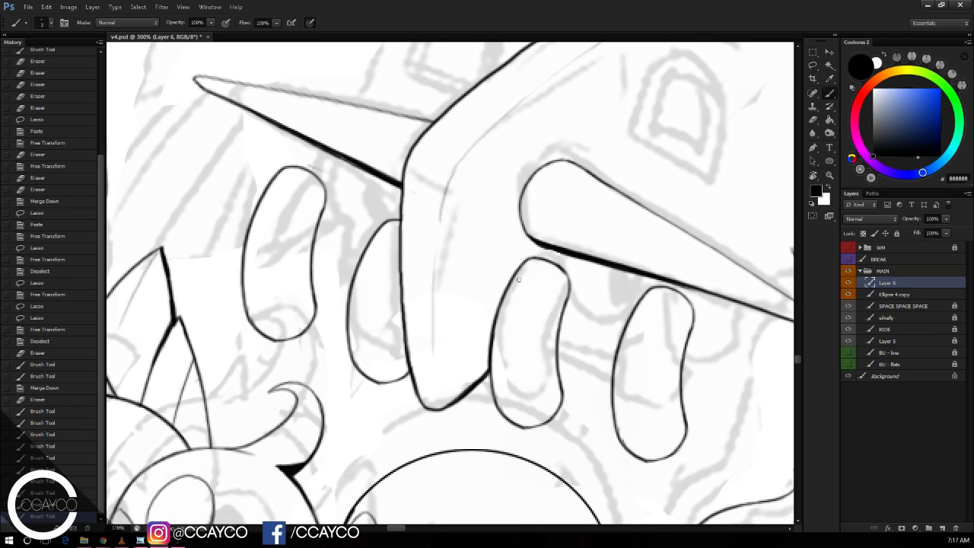
# Step: Thicken the central form's left outline around and below its junction with the left wedge
pyautogui.moveTo(401, 163); pyautogui.dragTo(400, 237)
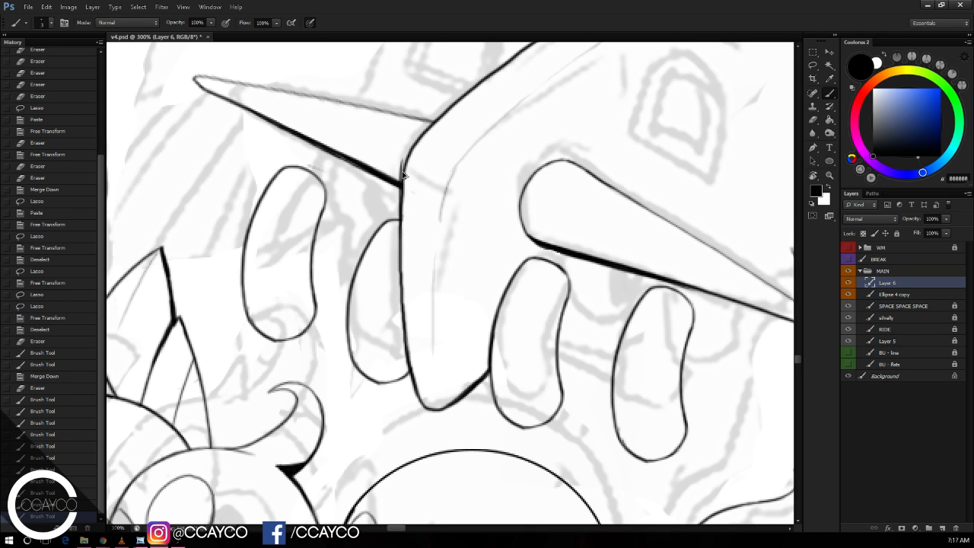
pyautogui.moveTo(400, 189); pyautogui.dragTo(395, 283)
pyautogui.moveTo(423, 130); pyautogui.dragTo(402, 181)
pyautogui.moveTo(398, 222); pyautogui.dragTo(398, 264)
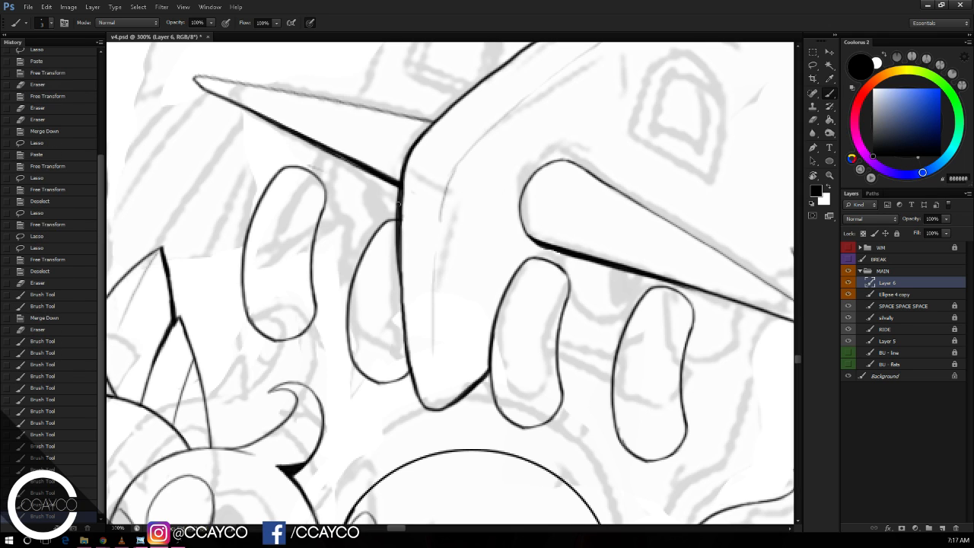
pyautogui.moveTo(400, 202); pyautogui.dragTo(400, 298)
pyautogui.hotkey('ctrl', 'z')
pyautogui.moveTo(398, 255); pyautogui.dragTo(409, 350)
pyautogui.hotkey('ctrl', 'z')
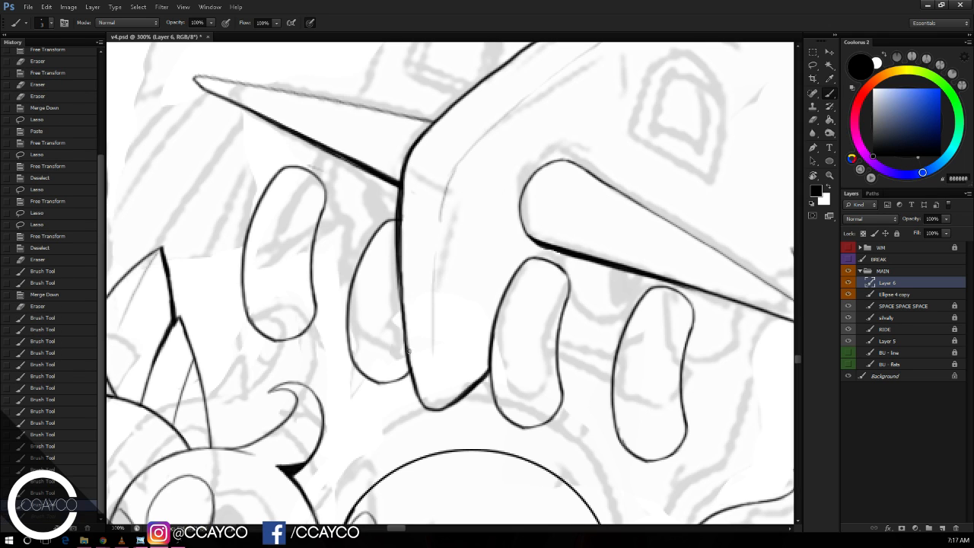
# Step: Ink two slanted lines connecting the pair of elongated shapes beneath the left wedge
pyautogui.moveTo(530, 200); pyautogui.dragTo(523, 179)
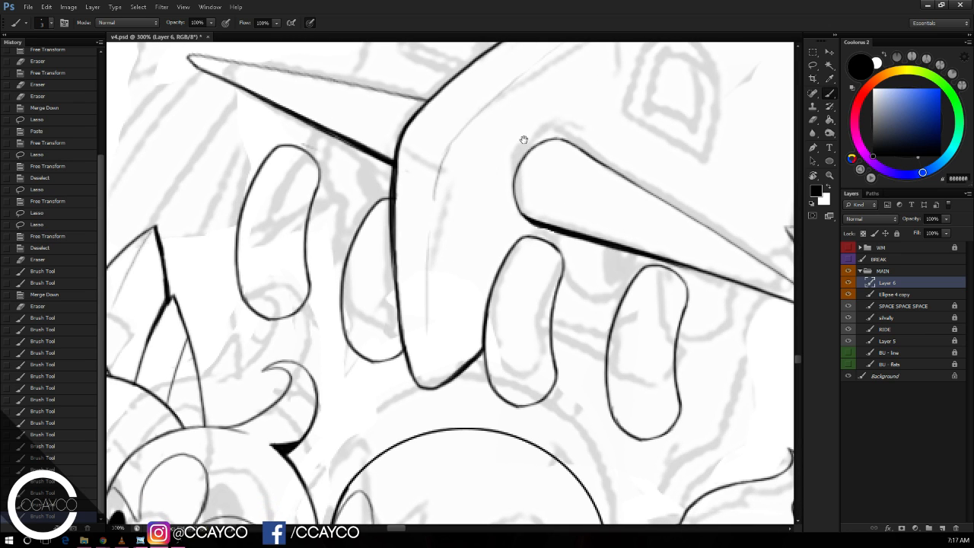
pyautogui.moveTo(307, 261); pyautogui.dragTo(339, 291)
pyautogui.hotkey('ctrl', 'z')
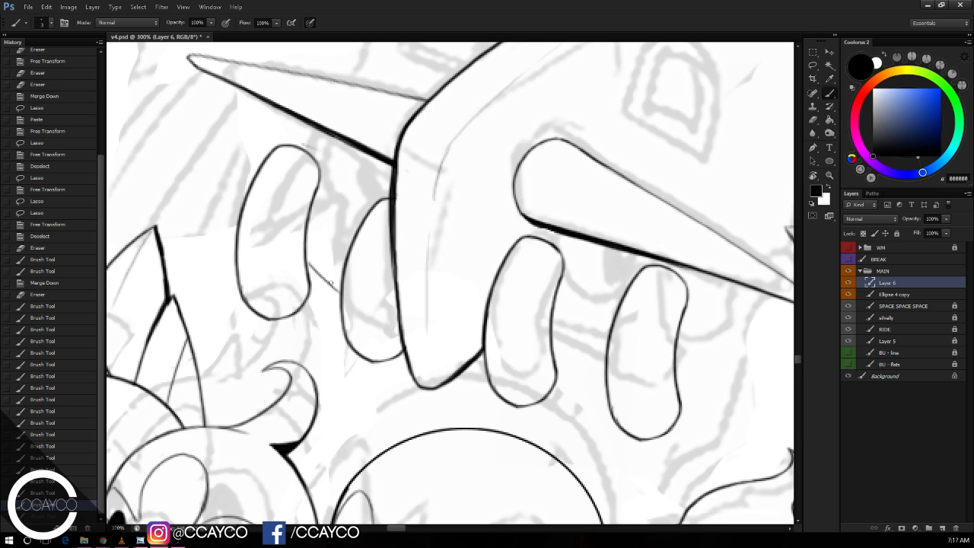
pyautogui.hotkey('ctrl', 'z')
pyautogui.hotkey('ctrl', 'z')
pyautogui.moveTo(306, 238); pyautogui.dragTo(340, 270)
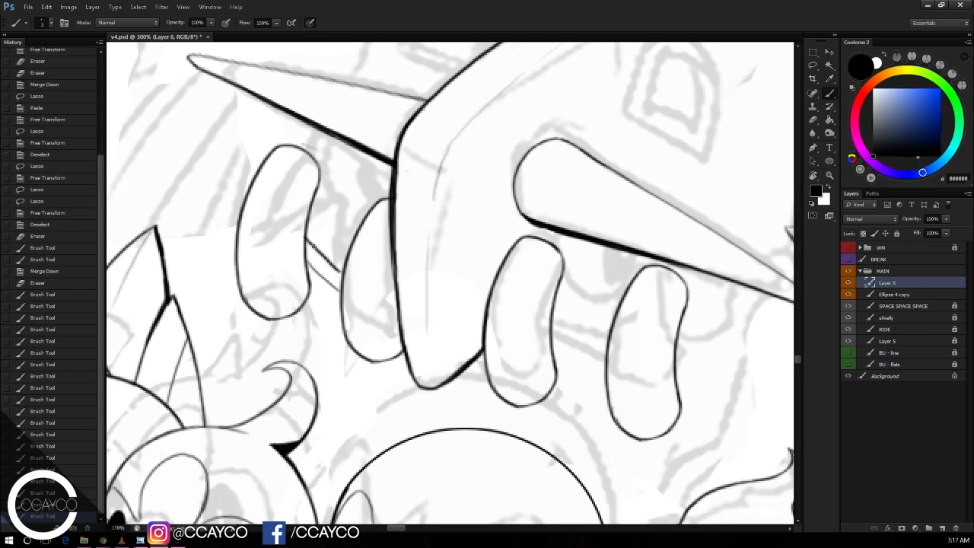
pyautogui.hotkey('ctrl', 'z')
pyautogui.moveTo(308, 231)
pyautogui.mouseDown()
pyautogui.moveTo(339, 284)
pyautogui.moveTo(293, 212)
pyautogui.mouseUp()
pyautogui.hotkey('ctrl', 'alt', 'z')
pyautogui.hotkey('ctrl', 'alt', 'z')
pyautogui.press('e')
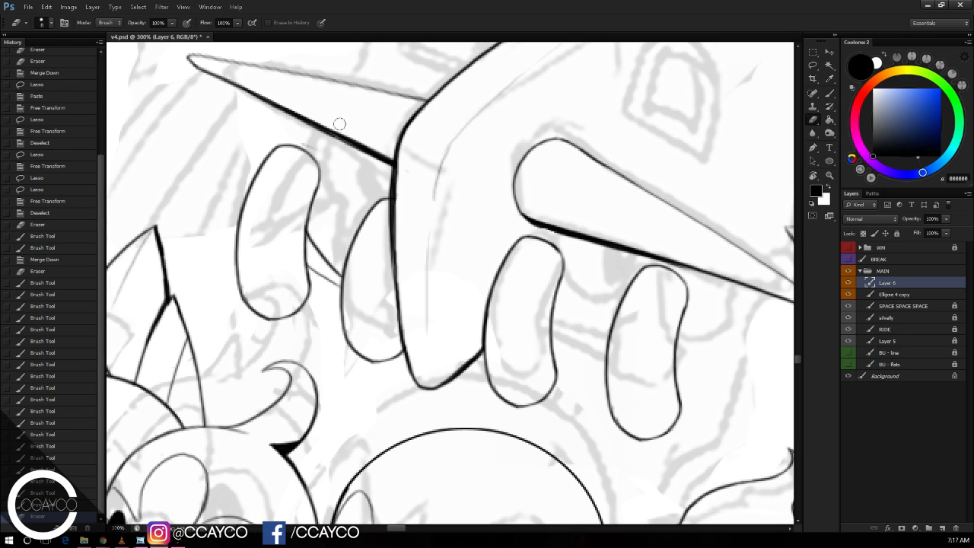
pyautogui.press('b')
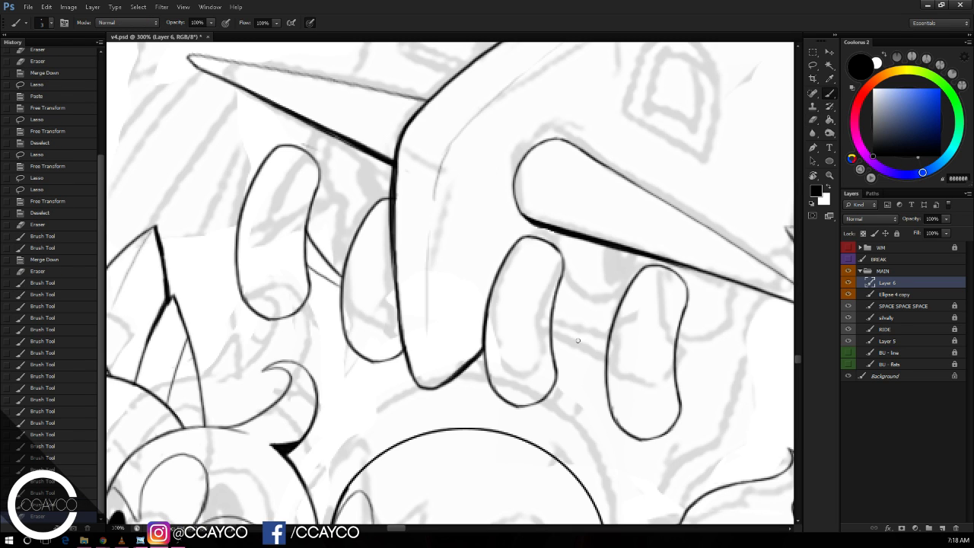
# Step: Ink two slightly curved lines connecting the pair of elongated shapes beneath the right wedge
pyautogui.moveTo(551, 352); pyautogui.dragTo(609, 358)
pyautogui.hotkey('ctrl', 'z')
pyautogui.moveTo(551, 347)
pyautogui.mouseDown()
pyautogui.moveTo(602, 352)
pyautogui.moveTo(605, 343)
pyautogui.moveTo(606, 363)
pyautogui.moveTo(562, 361)
pyautogui.moveTo(607, 364)
pyautogui.mouseUp()
pyautogui.hotkey('ctrl', 'z')
pyautogui.hotkey('ctrl', 'z')
pyautogui.hotkey('ctrl', 'z')
pyautogui.press('e')
pyautogui.press('b')
pyautogui.hotkey('ctrl', 'z')
pyautogui.hotkey('ctrl', 'z')
pyautogui.hotkey('ctrl', 'z')
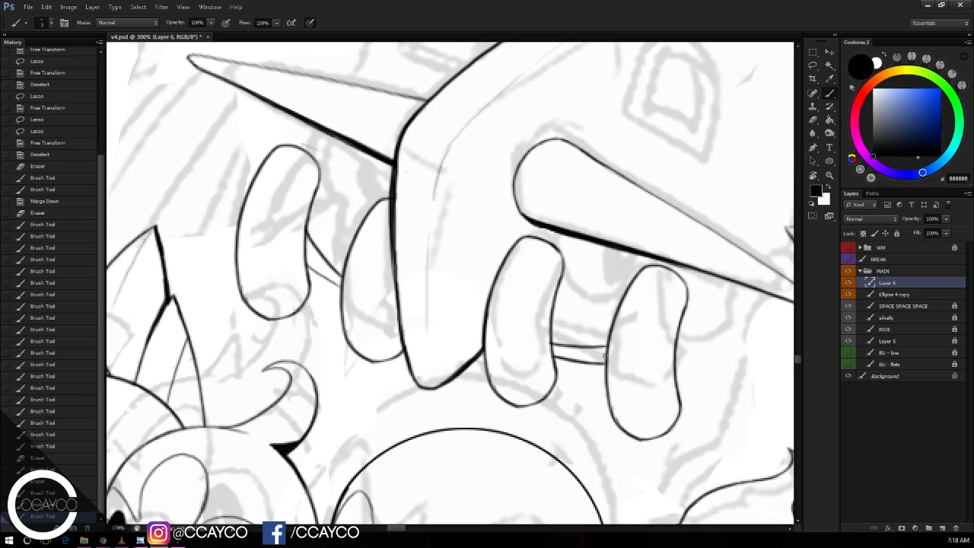
# Step: Ink a curved line from the outer right shape's side up to the right wedge's lower edge
pyautogui.moveTo(688, 350)
pyautogui.mouseDown()
pyautogui.moveTo(656, 351)
pyautogui.moveTo(656, 362)
pyautogui.moveTo(612, 352)
pyautogui.moveTo(677, 303)
pyautogui.mouseUp()
pyautogui.press('e')
pyautogui.press('b')
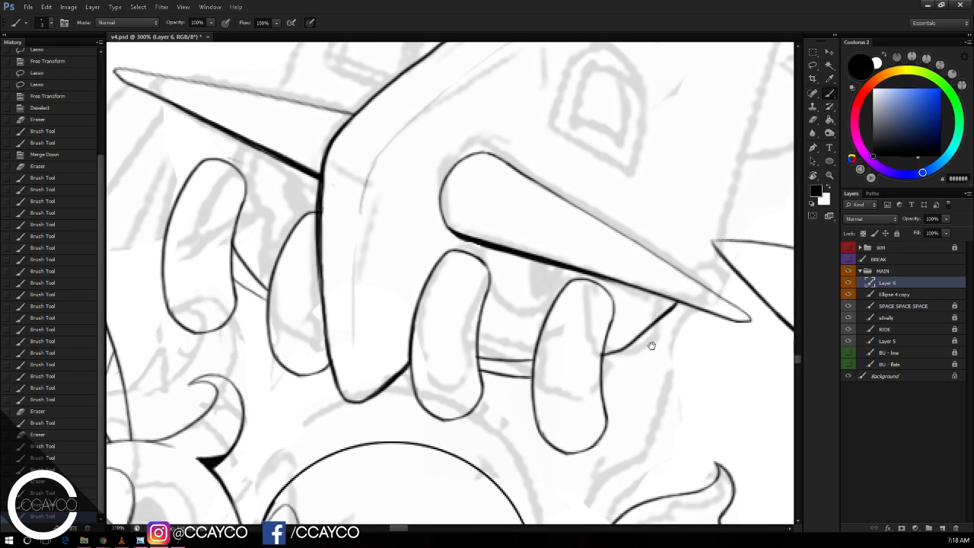
pyautogui.moveTo(652, 345); pyautogui.dragTo(692, 320)
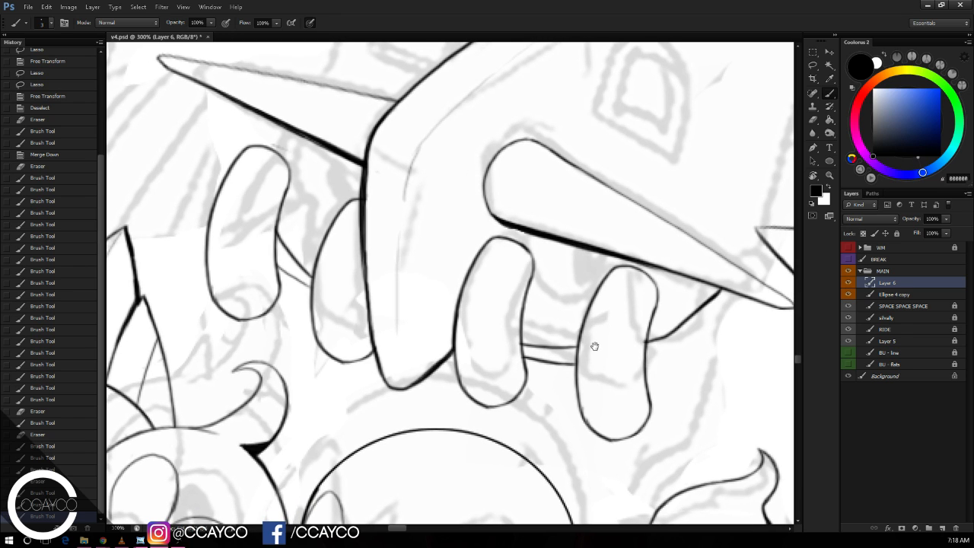
# Step: Join the outer left shape's top to the left wedge with a short line thickened at the junction
pyautogui.moveTo(594, 346); pyautogui.dragTo(657, 351)
pyautogui.moveTo(339, 152)
pyautogui.mouseDown()
pyautogui.moveTo(353, 137)
pyautogui.moveTo(346, 145)
pyautogui.moveTo(367, 141)
pyautogui.mouseUp()
pyautogui.moveTo(356, 137); pyautogui.dragTo(365, 140)
pyautogui.moveTo(357, 138); pyautogui.dragTo(364, 139)
pyautogui.press('e')
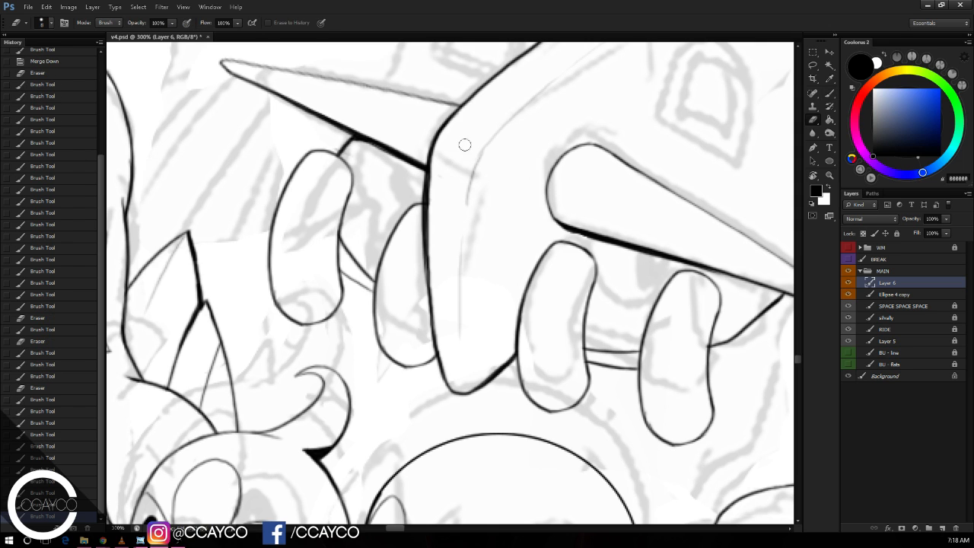
pyautogui.click(466, 145)
pyautogui.press('b')
pyautogui.moveTo(502, 146); pyautogui.dragTo(490, 124)
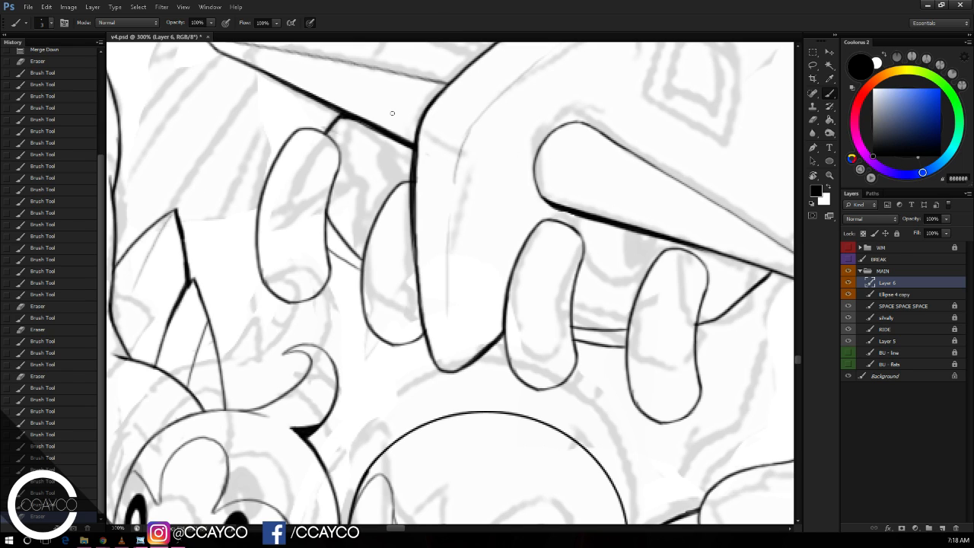
pyautogui.moveTo(348, 121); pyautogui.dragTo(370, 223)
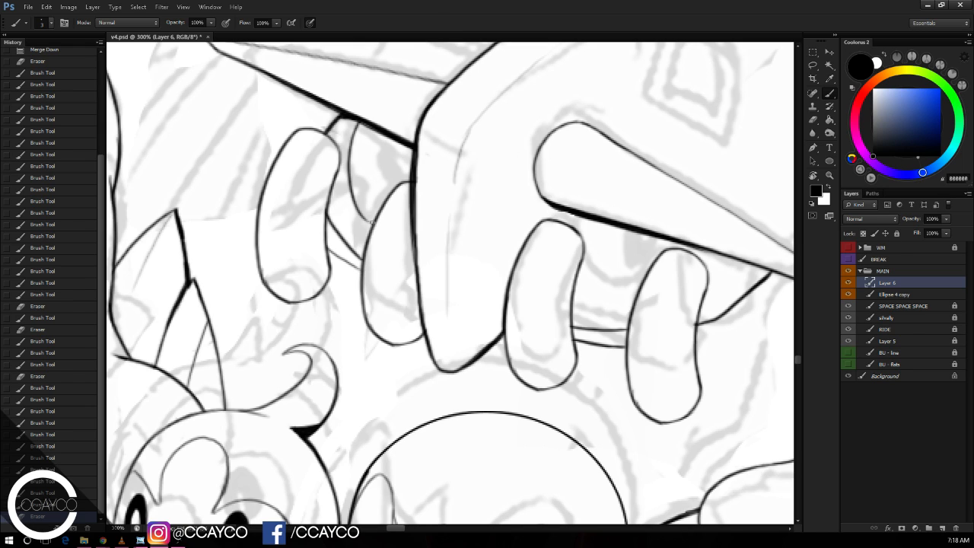
pyautogui.hotkey('ctrl', 'z')
pyautogui.press('e')
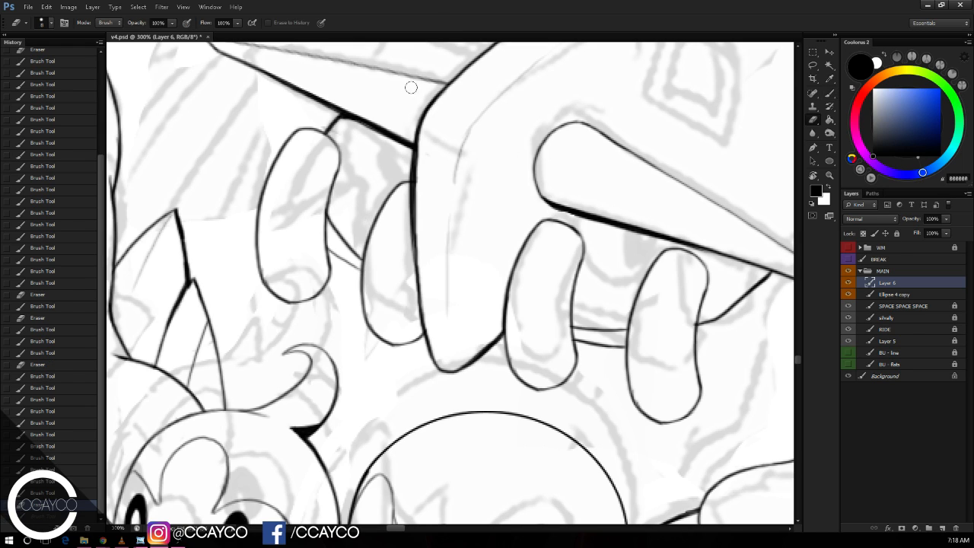
pyautogui.moveTo(407, 80); pyautogui.dragTo(404, 82)
pyautogui.press('b')
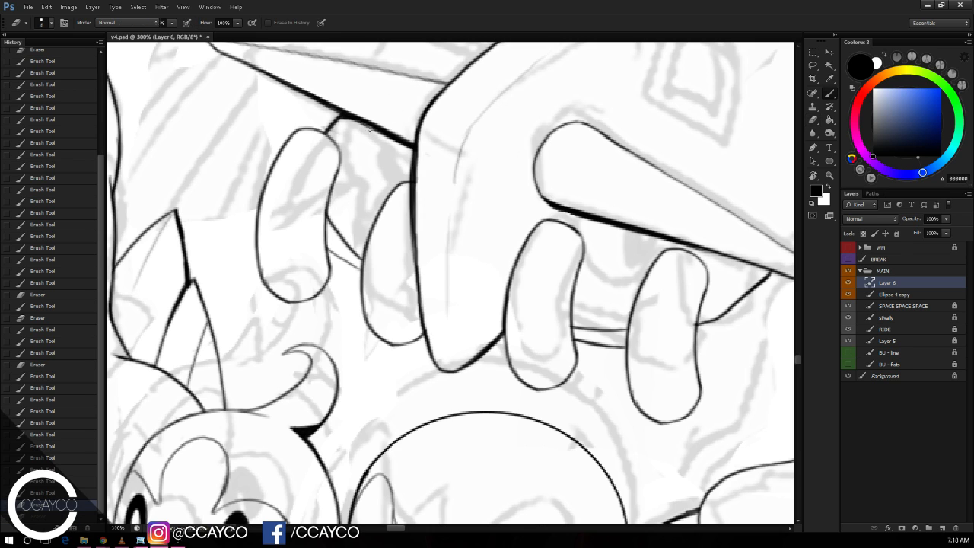
pyautogui.moveTo(352, 121); pyautogui.dragTo(368, 219)
pyautogui.hotkey('ctrl', 'z')
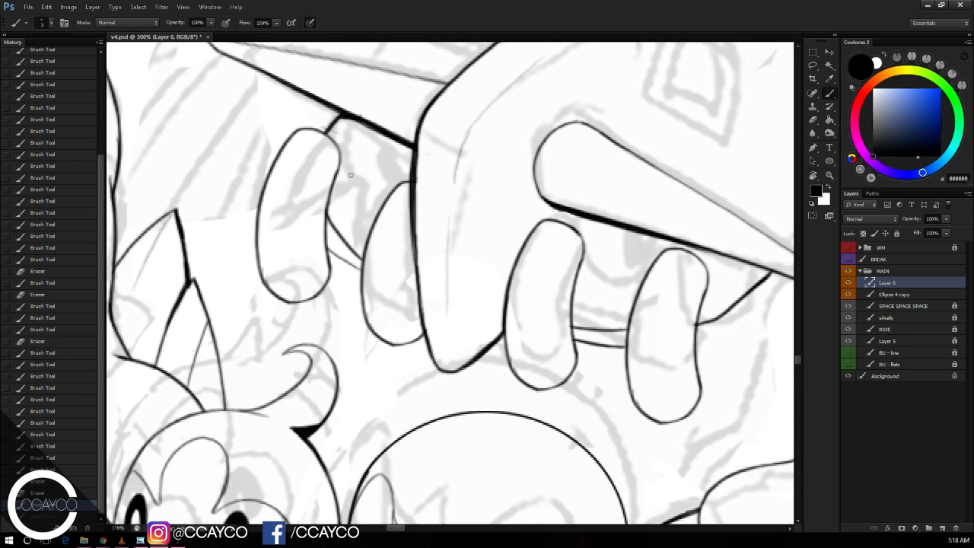
# Step: Ink the left eye's curved edge from the left wedge's lower edge down to the inner elongated shape and clean it up
pyautogui.moveTo(355, 122); pyautogui.dragTo(352, 187)
pyautogui.press('e')
pyautogui.click(365, 111)
pyautogui.press('b')
pyautogui.moveTo(356, 123)
pyautogui.mouseDown()
pyautogui.moveTo(362, 201)
pyautogui.moveTo(349, 169)
pyautogui.moveTo(372, 213)
pyautogui.moveTo(354, 184)
pyautogui.moveTo(365, 182)
pyautogui.moveTo(374, 221)
pyautogui.mouseUp()
pyautogui.hotkey('ctrl', 'z')
pyautogui.moveTo(354, 185); pyautogui.dragTo(373, 221)
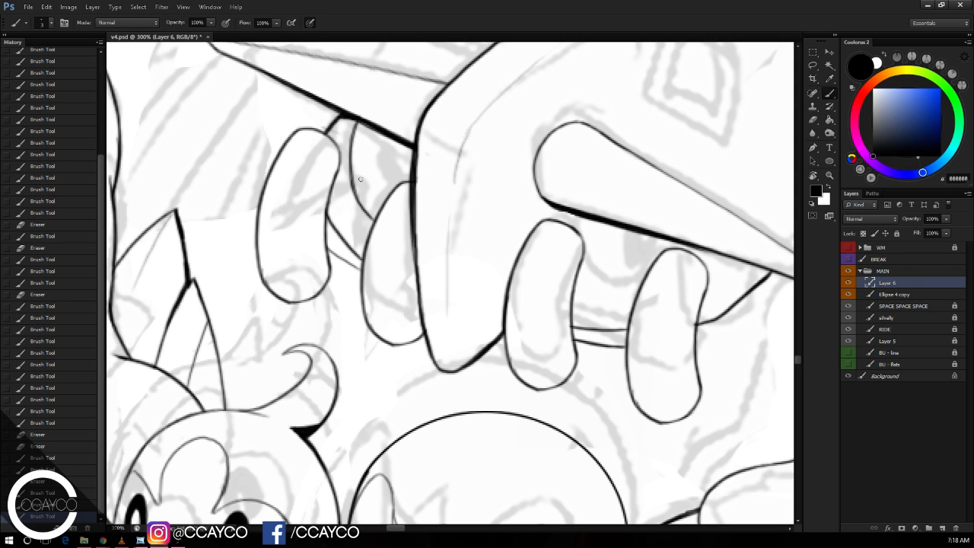
pyautogui.press('e')
pyautogui.moveTo(362, 188); pyautogui.dragTo(357, 175)
# Step: Thicken the upper end of the left eye's curve and ink the pupil's curved outline beside the nose
pyautogui.moveTo(556, 67); pyautogui.dragTo(522, 56)
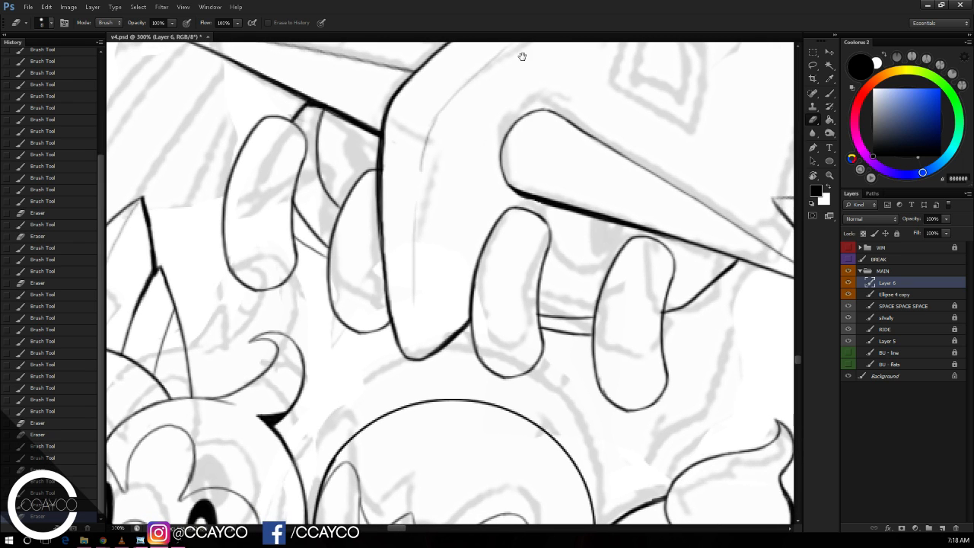
pyautogui.press('b')
pyautogui.moveTo(324, 111); pyautogui.dragTo(318, 162)
pyautogui.hotkey('ctrl', 'z')
pyautogui.moveTo(322, 110); pyautogui.dragTo(318, 149)
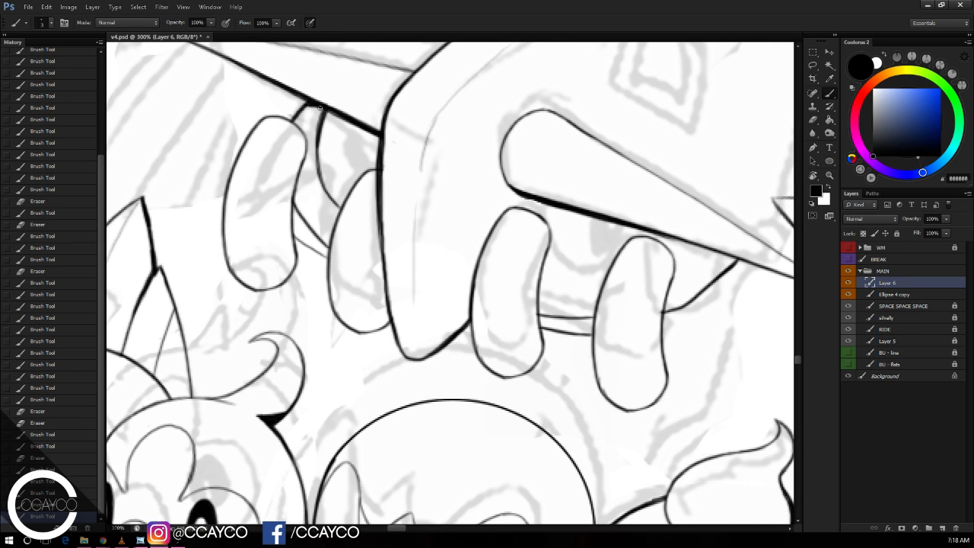
pyautogui.moveTo(323, 112); pyautogui.dragTo(355, 178)
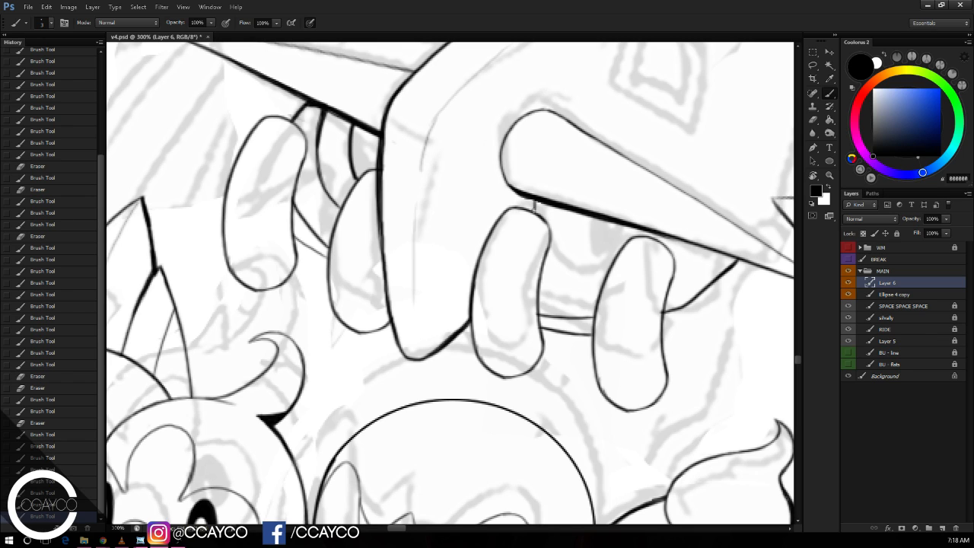
# Step: Join both elongated shapes to the right wedge with short thick lines and ink the right eye's curved lower edge between them
pyautogui.moveTo(535, 204); pyautogui.dragTo(539, 215)
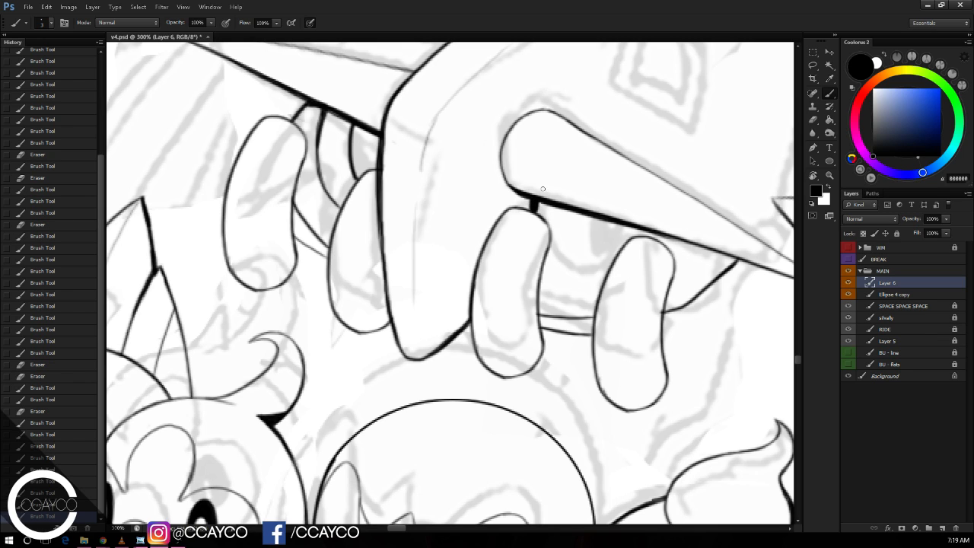
pyautogui.moveTo(545, 265); pyautogui.dragTo(601, 287)
pyautogui.hotkey('ctrl', 'z')
pyautogui.hotkey('ctrl', 'z')
pyautogui.hotkey('ctrl', 'z')
pyautogui.moveTo(544, 266)
pyautogui.mouseDown()
pyautogui.moveTo(549, 278)
pyautogui.moveTo(596, 288)
pyautogui.mouseUp()
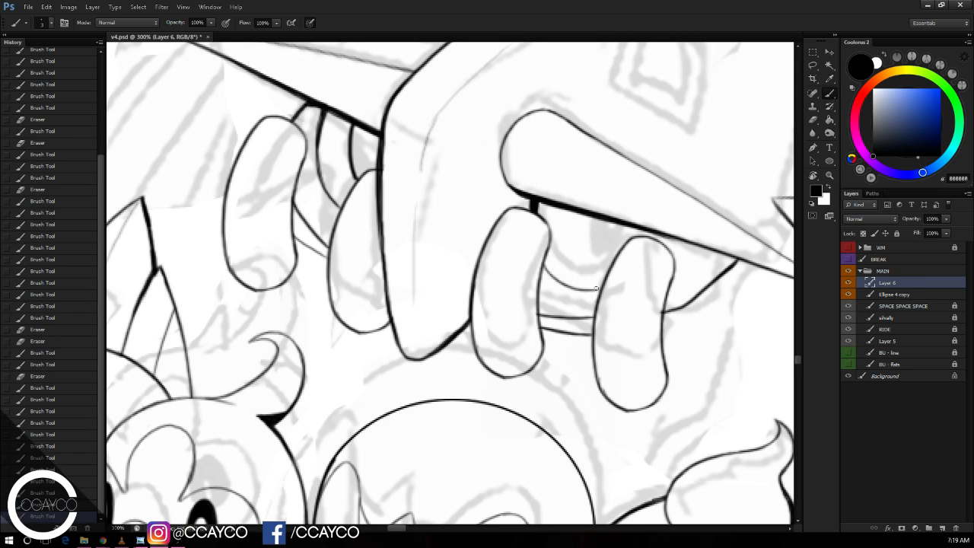
pyautogui.moveTo(652, 236); pyautogui.dragTo(659, 231)
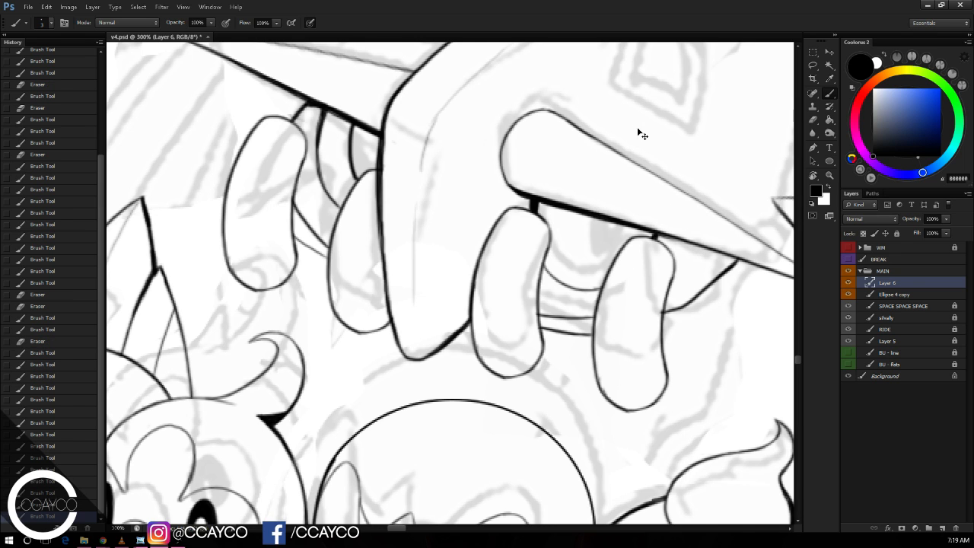
# Step: Ink the right eye's rounded pupil outline hanging from the right wedge's lower edge
pyautogui.hotkey('ctrl', '-')
pyautogui.hotkey('ctrl', '+')
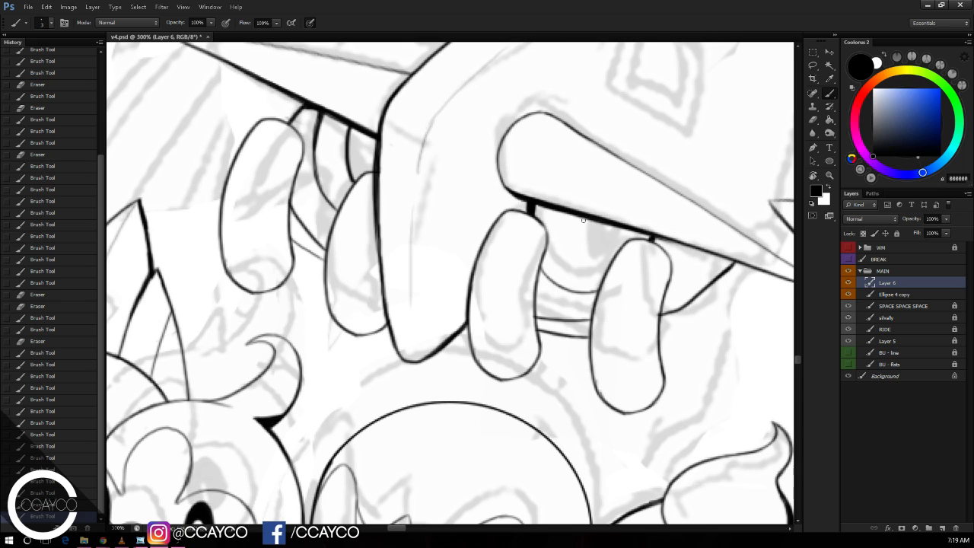
pyautogui.moveTo(585, 219)
pyautogui.mouseDown()
pyautogui.moveTo(603, 267)
pyautogui.moveTo(613, 258)
pyautogui.mouseUp()
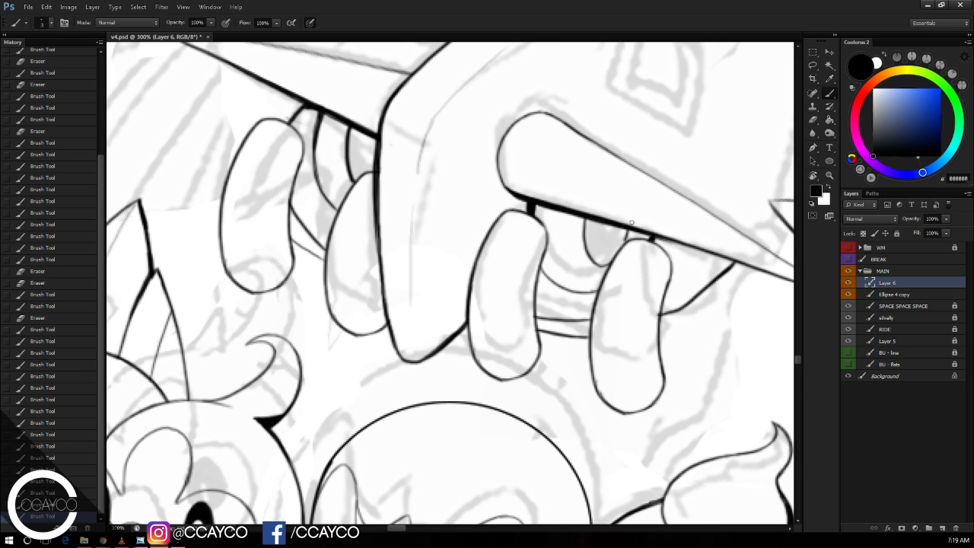
pyautogui.moveTo(632, 222); pyautogui.dragTo(625, 239)
pyautogui.hotkey('ctrl', 'z')
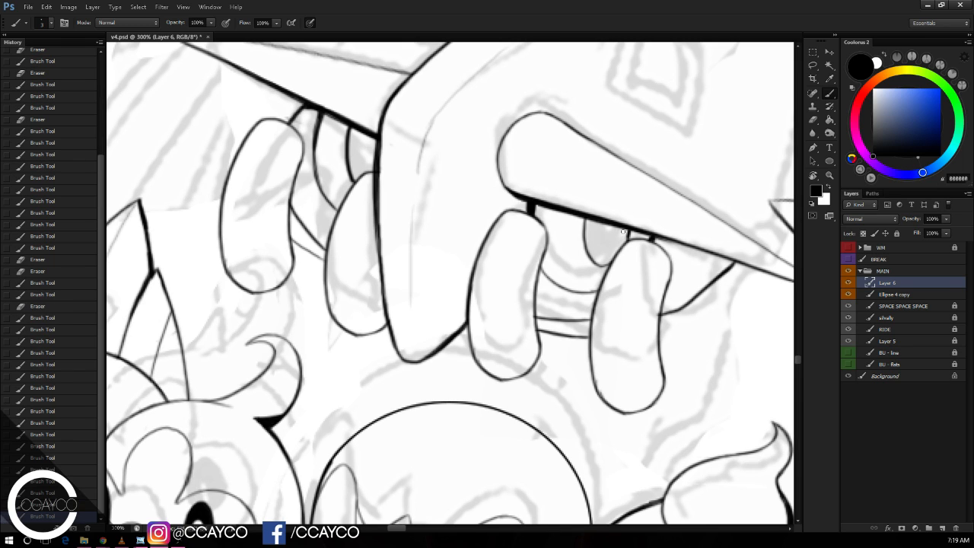
# Step: Select the interiors of both pupils, expand the selection, fill them with black and deselect
pyautogui.press('w')
pyautogui.click(613, 234)
pyautogui.keyDown('shift'); pyautogui.click(364, 146); pyautogui.keyUp('shift')
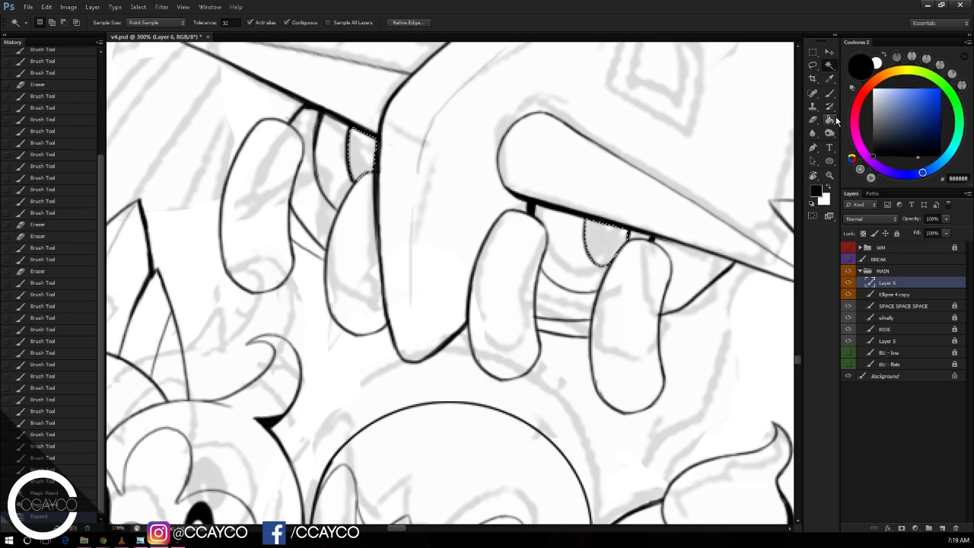
pyautogui.press('g')
pyautogui.click(621, 245)
pyautogui.click(353, 164)
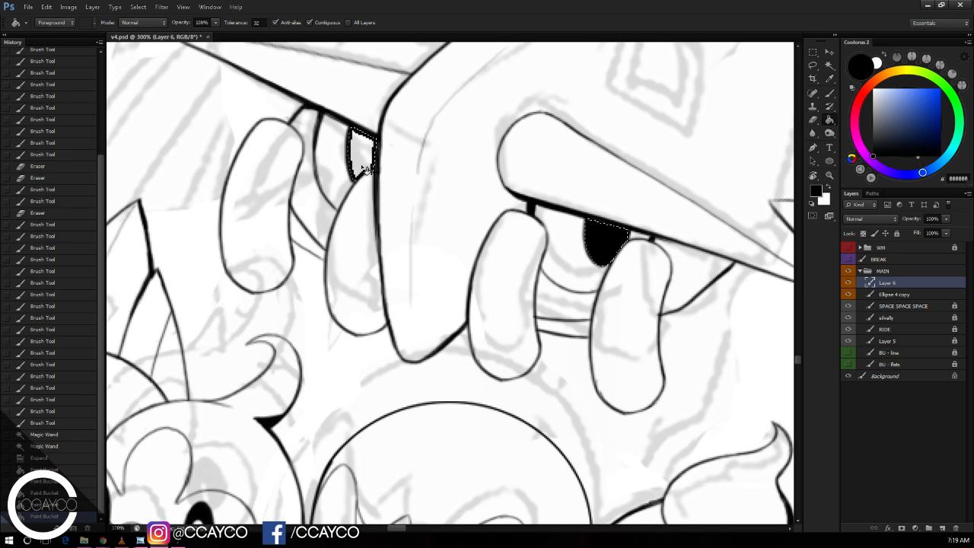
pyautogui.click(813, 64)
pyautogui.hotkey('ctrl', 'd')
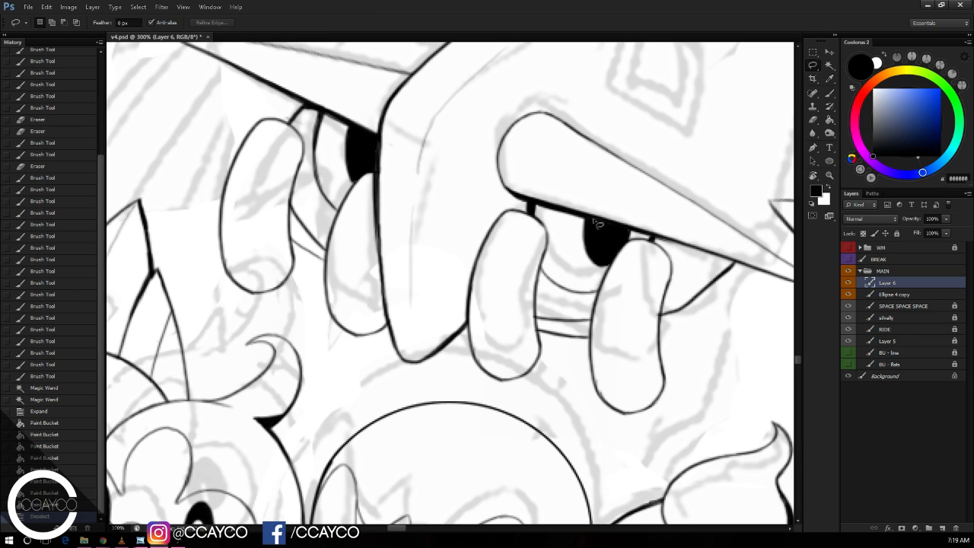
# Step: Touch up the left pupil's black edge against the nose line and save the file
pyautogui.press('b')
pyautogui.moveTo(375, 152); pyautogui.dragTo(378, 146)
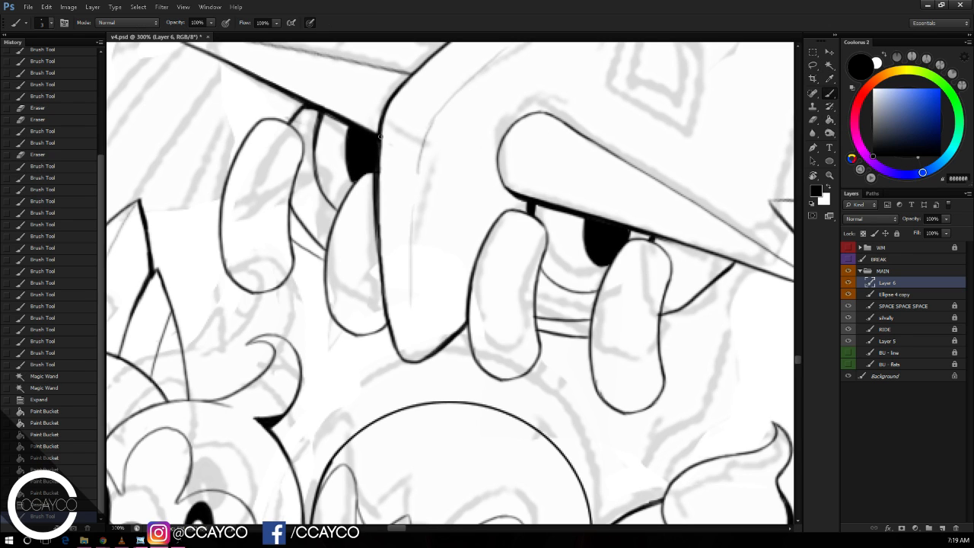
pyautogui.hotkey('ctrl', 's')
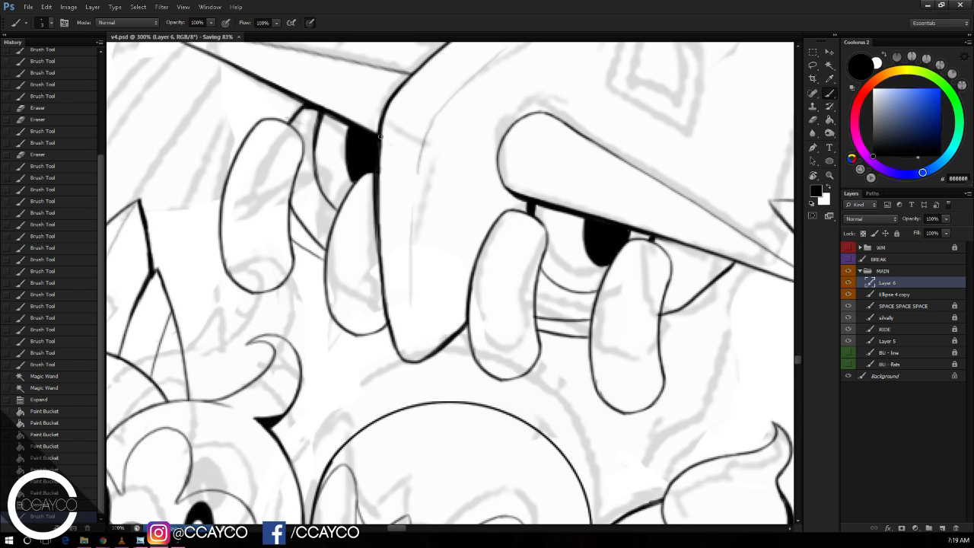
# Step: Thicken the outer edge of the inner elongated shape beneath the left wedge
pyautogui.press('e')
pyautogui.moveTo(700, 132); pyautogui.dragTo(684, 125)
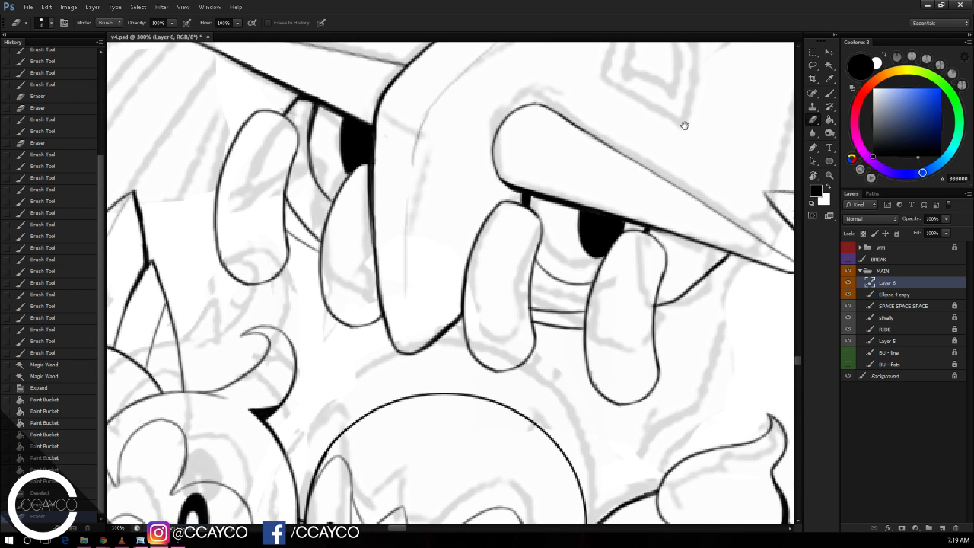
pyautogui.press('b')
pyautogui.moveTo(320, 292); pyautogui.dragTo(334, 195)
pyautogui.hotkey('ctrl', 'z')
pyautogui.hotkey('ctrl', 'z')
pyautogui.moveTo(318, 251); pyautogui.dragTo(333, 200)
pyautogui.hotkey('ctrl', 'alt', 'z')
pyautogui.hotkey('ctrl', 'alt', 'z')
pyautogui.moveTo(319, 295)
pyautogui.mouseDown()
pyautogui.moveTo(334, 202)
pyautogui.moveTo(327, 221)
pyautogui.mouseUp()
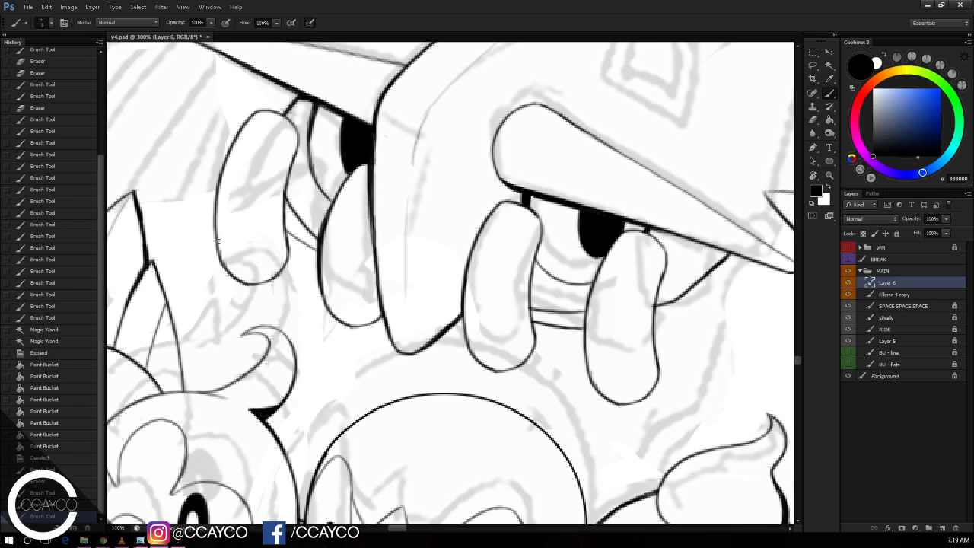
# Step: Thicken the outer edge of the outermost elongated shape beneath the left wedge
pyautogui.moveTo(216, 248); pyautogui.dragTo(226, 161)
pyautogui.hotkey('ctrl', 'z')
pyautogui.moveTo(216, 213); pyautogui.dragTo(233, 139)
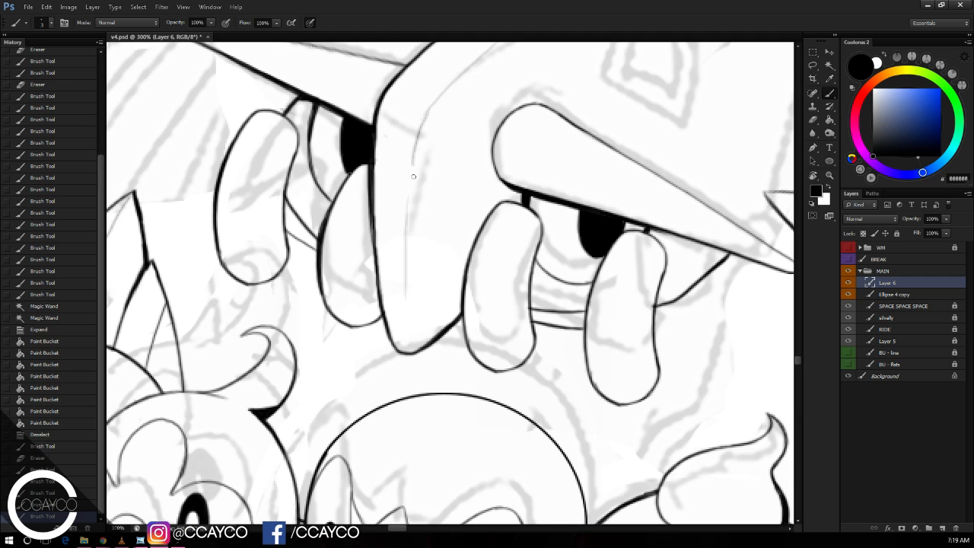
# Step: Ink a short slanted line extending outward from the side of the outermost left elongated shape
pyautogui.moveTo(525, 183); pyautogui.dragTo(543, 147)
pyautogui.press('e')
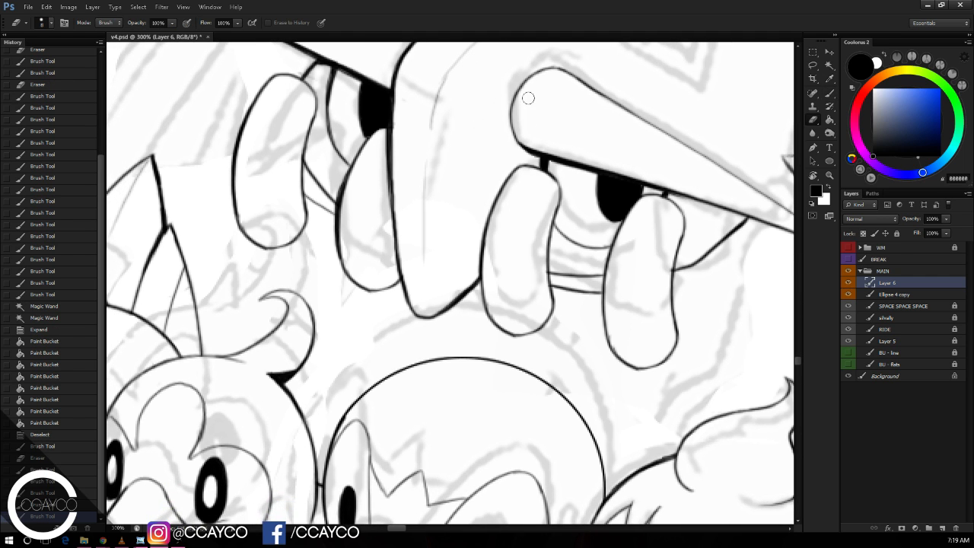
pyautogui.moveTo(622, 110); pyautogui.dragTo(643, 96)
pyautogui.press('b')
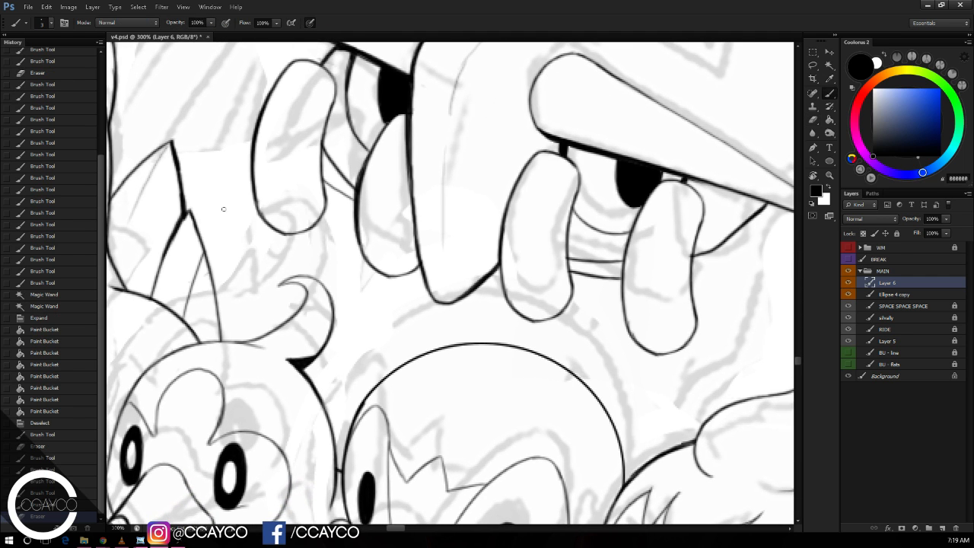
pyautogui.hotkey('ctrl', 'z')
pyautogui.moveTo(226, 195)
pyautogui.mouseDown()
pyautogui.moveTo(267, 166)
pyautogui.moveTo(221, 227)
pyautogui.moveTo(234, 168)
pyautogui.mouseUp()
# Step: Ink a curve from the short slanted line's outer end down toward the curled hair tuft and erase the rough corner
pyautogui.press('e')
pyautogui.press('b')
pyautogui.press('e')
pyautogui.press('b')
pyautogui.moveTo(226, 204); pyautogui.dragTo(260, 280)
pyautogui.press('e')
pyautogui.moveTo(217, 225); pyautogui.dragTo(212, 202)
pyautogui.press('b')
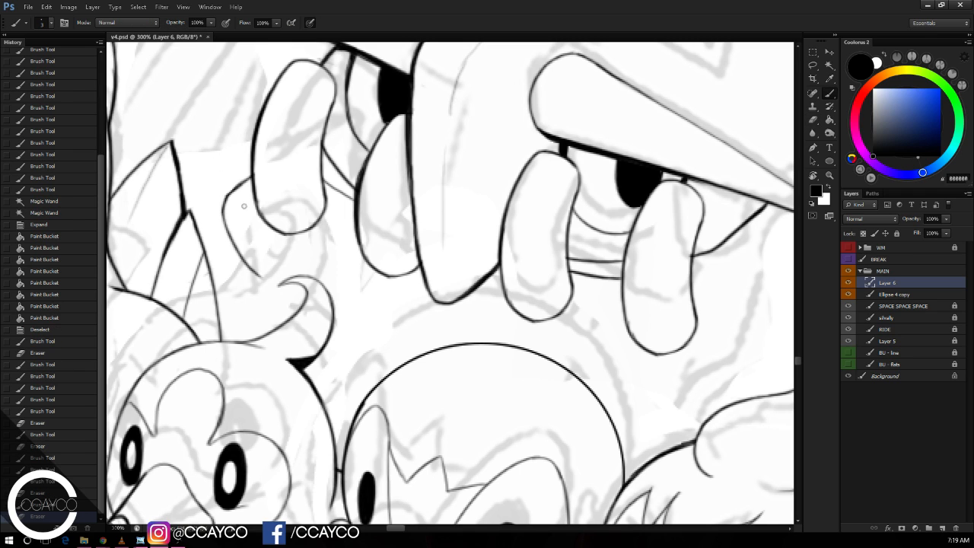
# Step: Extend the curve beside the outermost left elongated shape down to the curled tuft's base
pyautogui.moveTo(258, 273)
pyautogui.mouseDown()
pyautogui.moveTo(277, 343)
pyautogui.moveTo(255, 268)
pyautogui.mouseUp()
pyautogui.press('e')
pyautogui.press('b')
pyautogui.moveTo(230, 207)
pyautogui.mouseDown()
pyautogui.moveTo(289, 270)
pyautogui.moveTo(271, 253)
pyautogui.moveTo(254, 274)
pyautogui.mouseUp()
pyautogui.hotkey('ctrl', 'z')
pyautogui.press('e')
pyautogui.press('b')
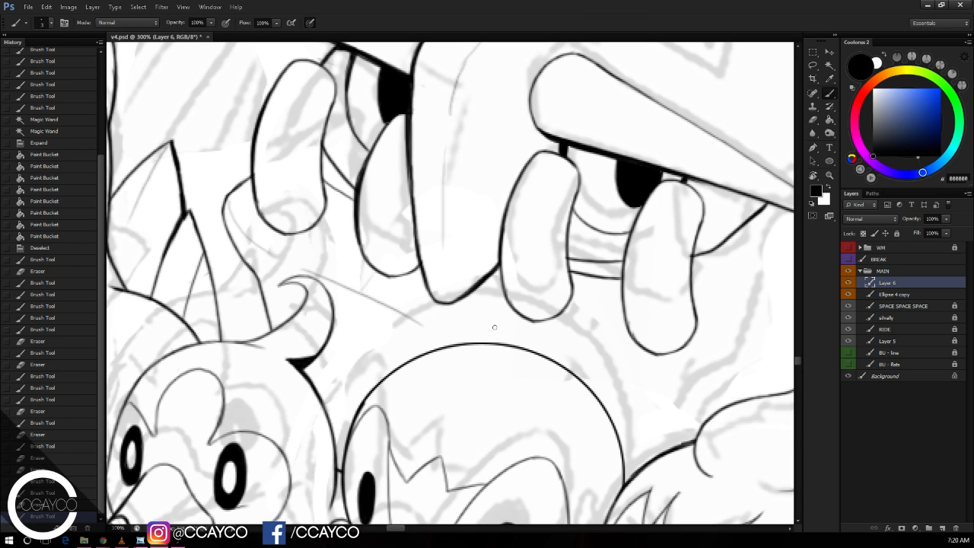
# Step: Ink thin jaw lines beneath the nose and elongated shapes, with a curve rising toward the right wedge
pyautogui.hotkey('ctrl', 'z')
pyautogui.moveTo(303, 270); pyautogui.dragTo(472, 337)
pyautogui.moveTo(529, 349)
pyautogui.mouseDown()
pyautogui.moveTo(612, 353)
pyautogui.moveTo(641, 371)
pyautogui.mouseUp()
pyautogui.hotkey('ctrl', 'z')
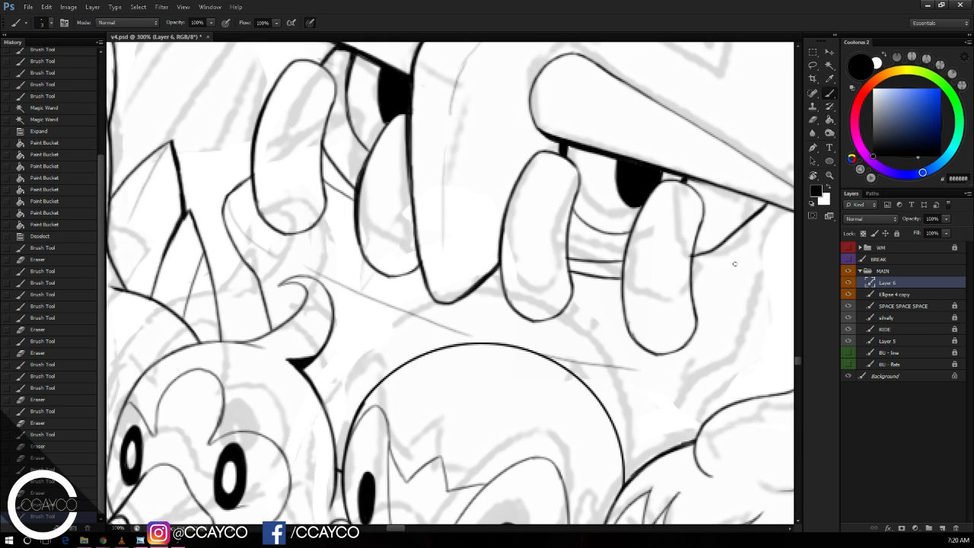
pyautogui.moveTo(735, 264); pyautogui.dragTo(667, 367)
pyautogui.moveTo(741, 320)
pyautogui.mouseDown()
pyautogui.moveTo(703, 298)
pyautogui.moveTo(688, 274)
pyautogui.mouseUp()
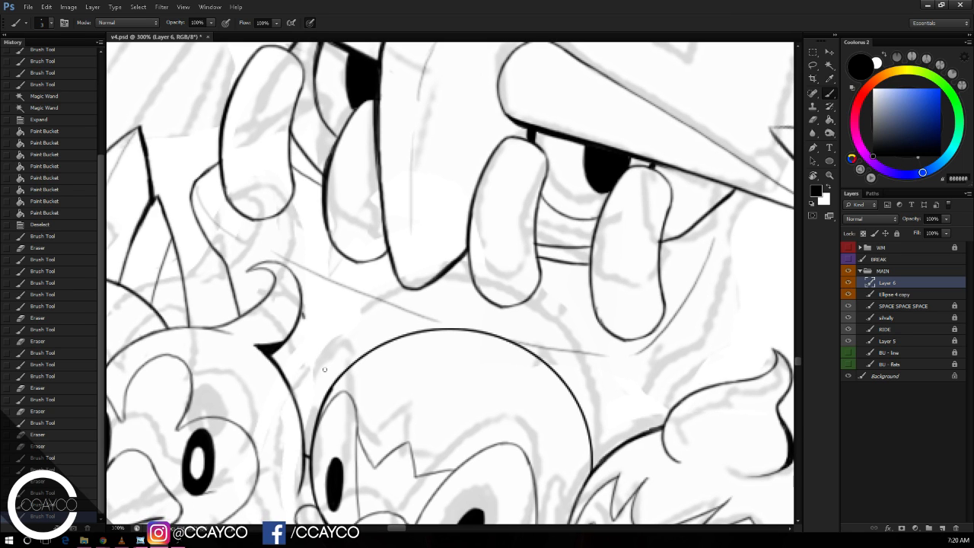
# Step: Ink two short slanted body lines in the gap between the curled tuft and the round head, erasing the rough stroke end
pyautogui.moveTo(303, 318); pyautogui.dragTo(331, 385)
pyautogui.moveTo(320, 351); pyautogui.dragTo(290, 386)
pyautogui.press('e')
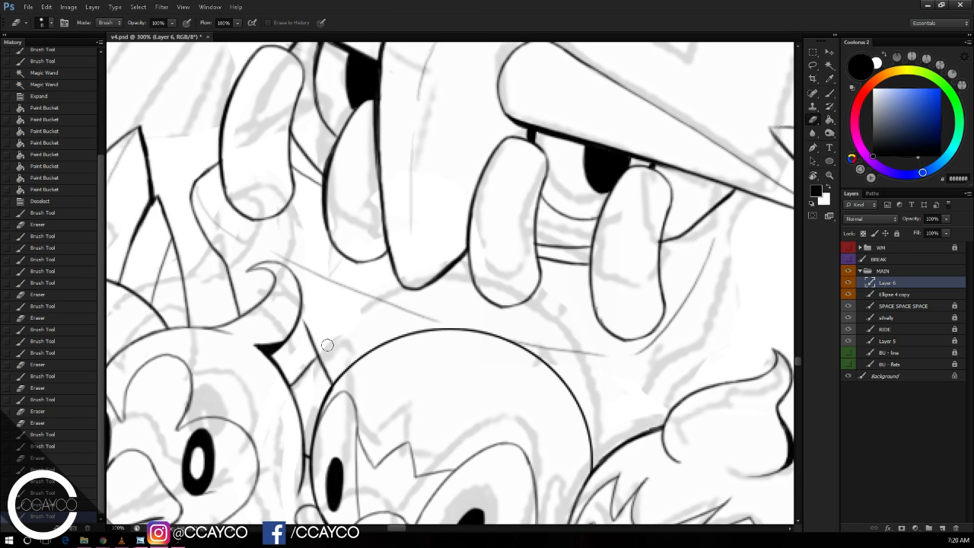
pyautogui.moveTo(309, 326)
pyautogui.mouseDown()
pyautogui.moveTo(320, 341)
pyautogui.moveTo(312, 332)
pyautogui.mouseUp()
pyautogui.moveTo(484, 316); pyautogui.dragTo(396, 271)
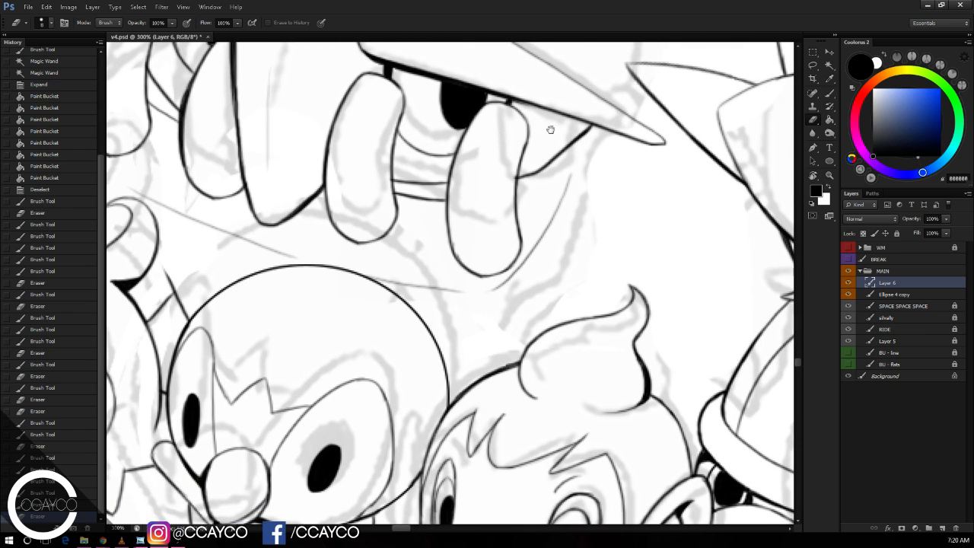
# Step: Ink a short line rising from the swirled hair tuft's upper edge and erase its overlap
pyautogui.press('b')
pyautogui.moveTo(551, 327); pyautogui.dragTo(564, 296)
pyautogui.press('e')
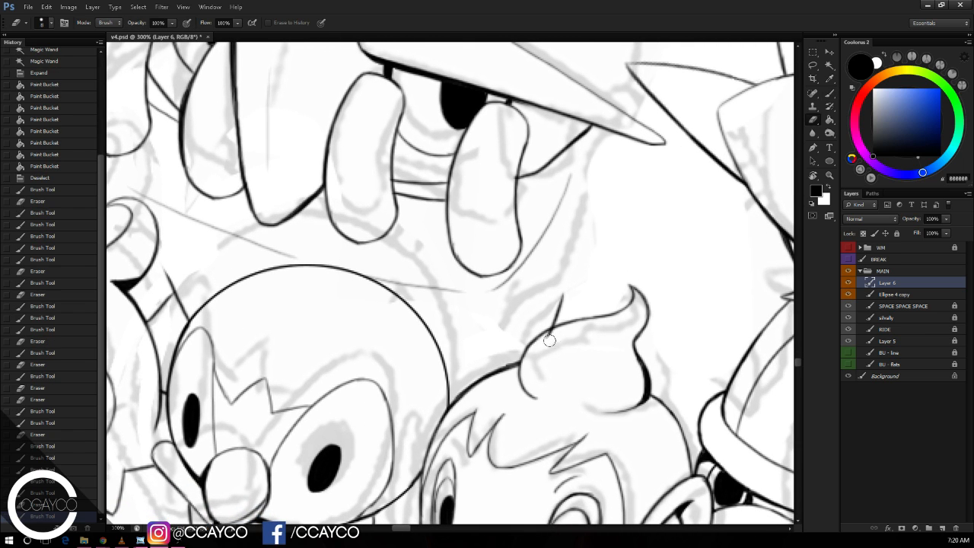
pyautogui.press('b')
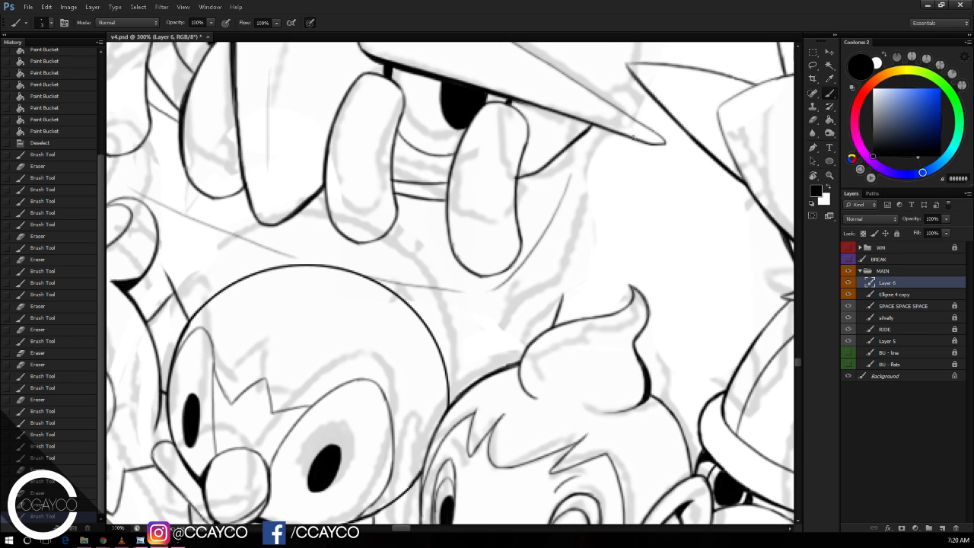
# Step: Ink a body line curving from beneath the right wedge's tip down to the swirled hair tuft
pyautogui.moveTo(634, 135)
pyautogui.mouseDown()
pyautogui.moveTo(599, 309)
pyautogui.moveTo(591, 306)
pyautogui.mouseUp()
pyautogui.hotkey('ctrl', 'z')
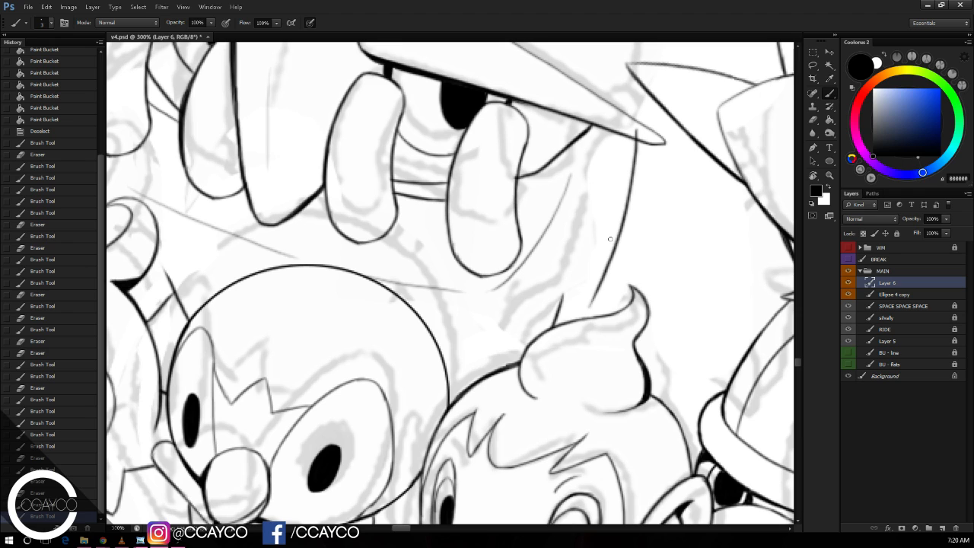
pyautogui.moveTo(612, 240)
pyautogui.mouseDown()
pyautogui.moveTo(561, 320)
pyautogui.moveTo(608, 263)
pyautogui.moveTo(618, 231)
pyautogui.moveTo(561, 334)
pyautogui.mouseUp()
pyautogui.hotkey('ctrl', 'z')
pyautogui.hotkey('ctrl', 'z')
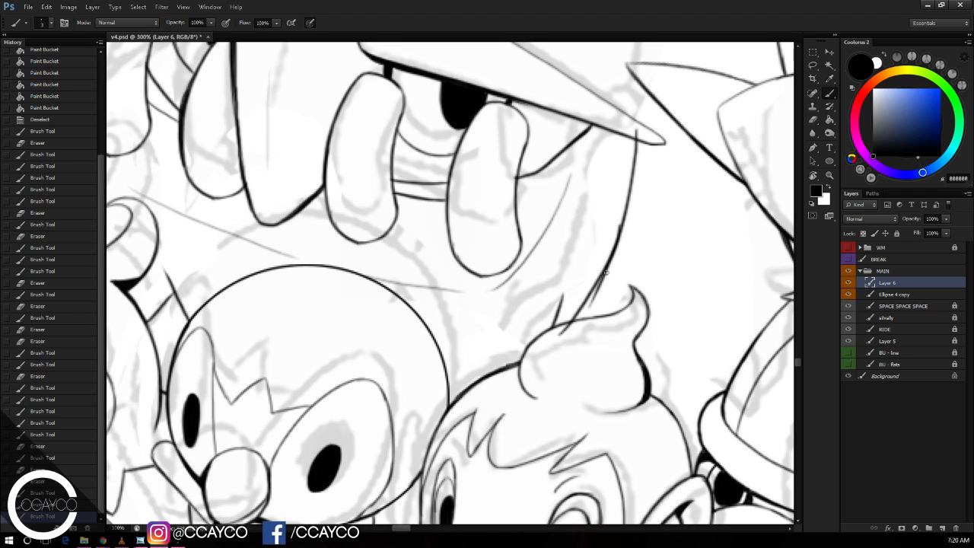
# Step: Erase the rough overlaps along the new body line and its ends at the right wedge and swirled tuft
pyautogui.press('e')
pyautogui.moveTo(611, 211); pyautogui.dragTo(612, 236)
pyautogui.moveTo(586, 309); pyautogui.dragTo(607, 267)
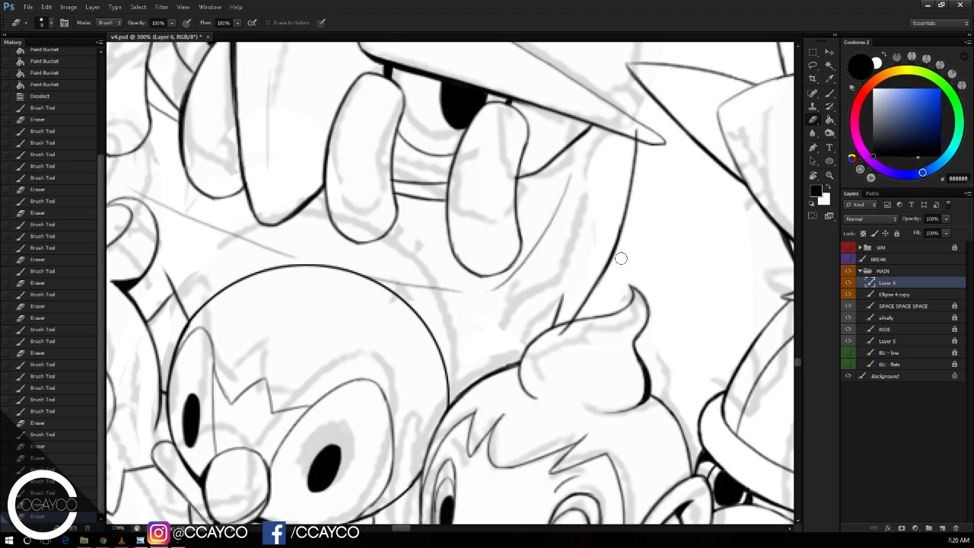
pyautogui.hotkey('ctrl', 'z')
pyautogui.moveTo(599, 301); pyautogui.dragTo(613, 261)
pyautogui.moveTo(561, 336); pyautogui.dragTo(575, 318)
pyautogui.moveTo(633, 124); pyautogui.dragTo(637, 132)
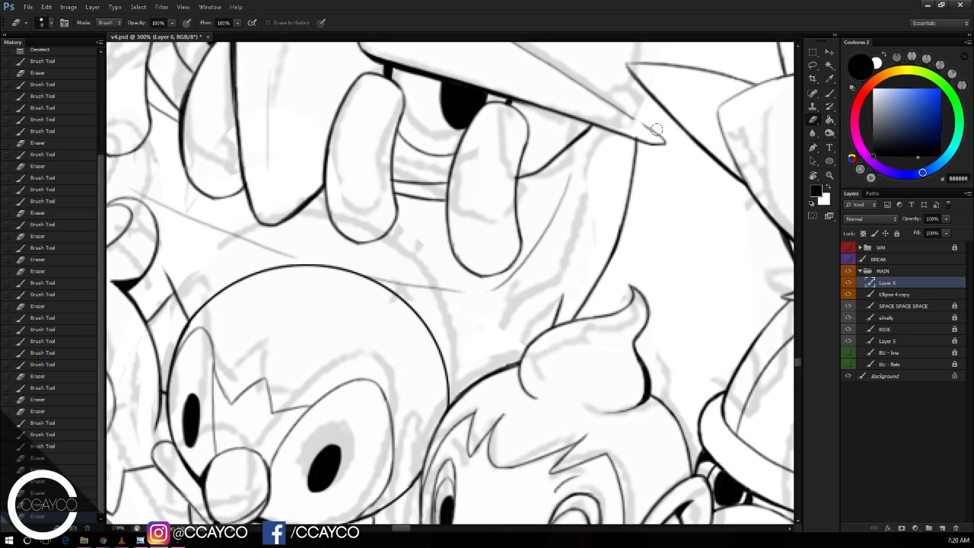
pyautogui.moveTo(639, 133); pyautogui.dragTo(632, 171)
# Step: Thicken and taper the short line rising from the swirled hair tuft's upper edge
pyautogui.press('b')
pyautogui.hotkey('ctrl', 'z')
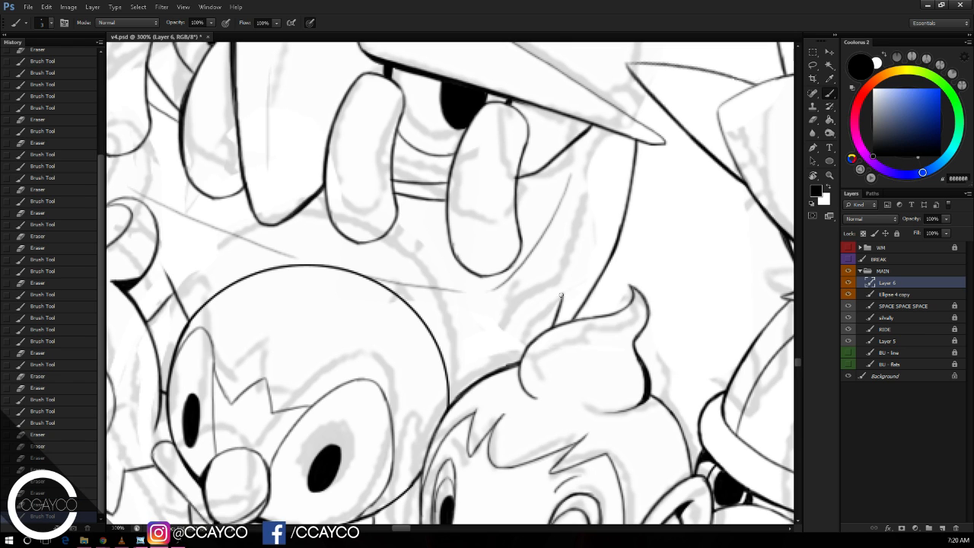
pyautogui.moveTo(561, 295)
pyautogui.mouseDown()
pyautogui.moveTo(556, 326)
pyautogui.moveTo(574, 277)
pyautogui.moveTo(567, 285)
pyautogui.mouseUp()
pyautogui.press('e')
# Step: Ink short lines linking the right wedge's tip to the neighbouring spiky creature's pointed ear, and erase their overlaps
pyautogui.press('space')
pyautogui.moveTo(624, 205); pyautogui.dragTo(595, 298)
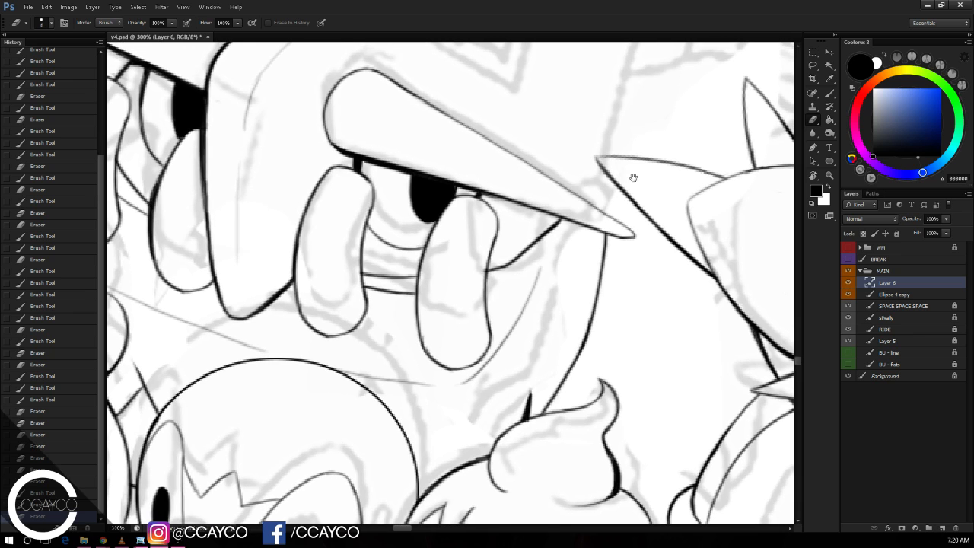
pyautogui.press('b')
pyautogui.moveTo(607, 176)
pyautogui.mouseDown()
pyautogui.moveTo(581, 201)
pyautogui.moveTo(657, 263)
pyautogui.mouseUp()
pyautogui.press('e')
pyautogui.click(580, 206)
pyautogui.click(604, 222)
pyautogui.click(583, 259)
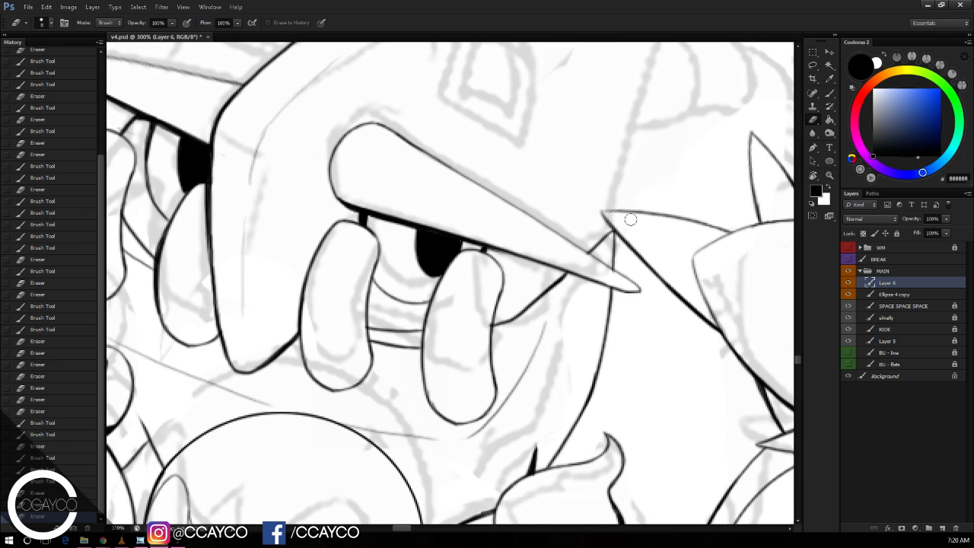
# Step: Examine the inked castle creature against the surrounding crowd, from the wider composition back to the castle's walls
pyautogui.hotkey('ctrl', '-')
pyautogui.moveTo(638, 162); pyautogui.dragTo(638, 246)
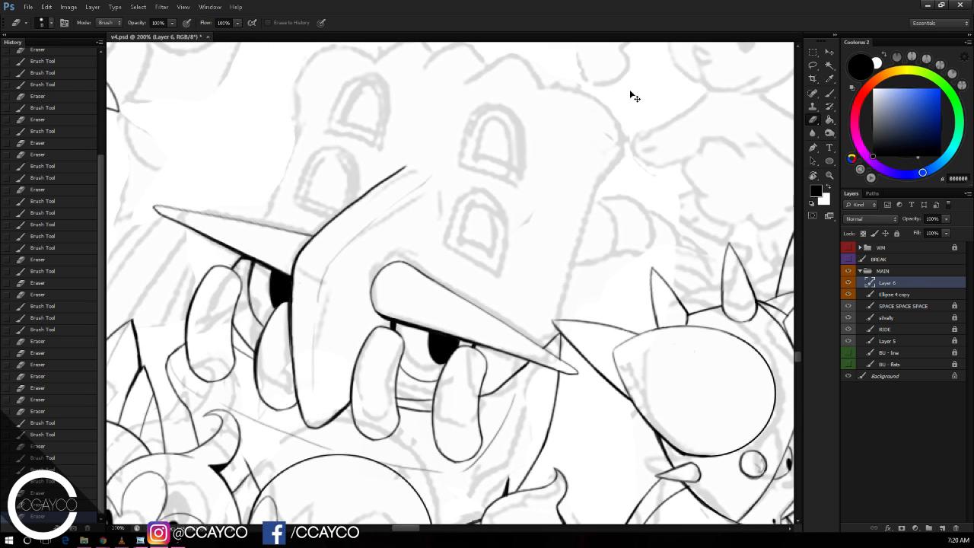
pyautogui.hotkey('ctrl', '-')
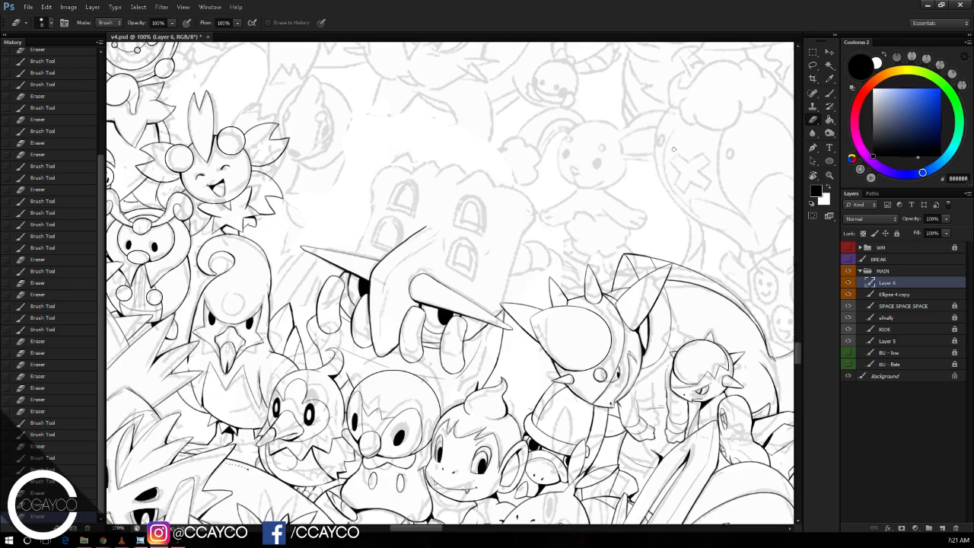
pyautogui.hotkey('ctrl', '-')
pyautogui.hotkey('ctrl', '-')
pyautogui.hotkey('ctrl', '+')
pyautogui.hotkey('ctrl', '+')
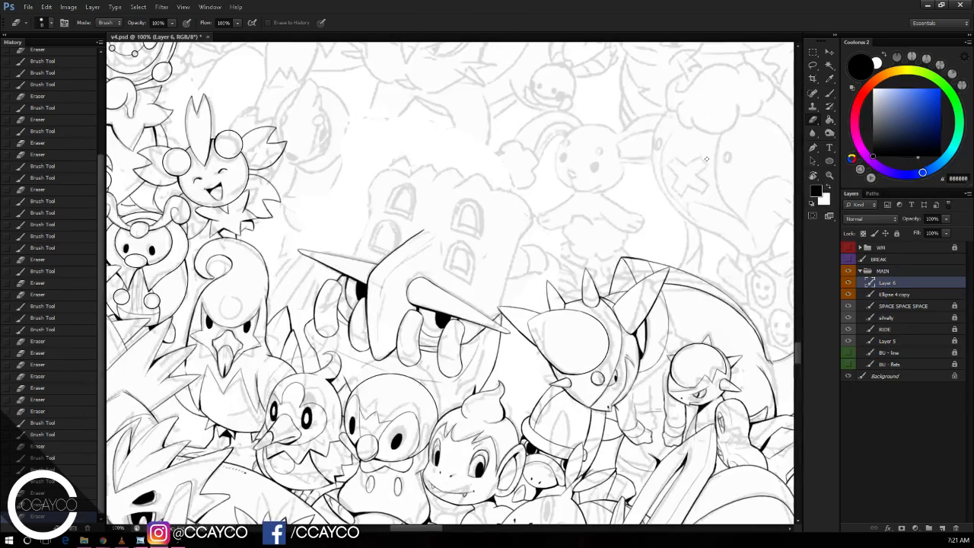
pyautogui.hotkey('ctrl', 't')
pyautogui.press('Escape')
pyautogui.hotkey('ctrl', '+')
pyautogui.moveTo(604, 233); pyautogui.dragTo(644, 274)
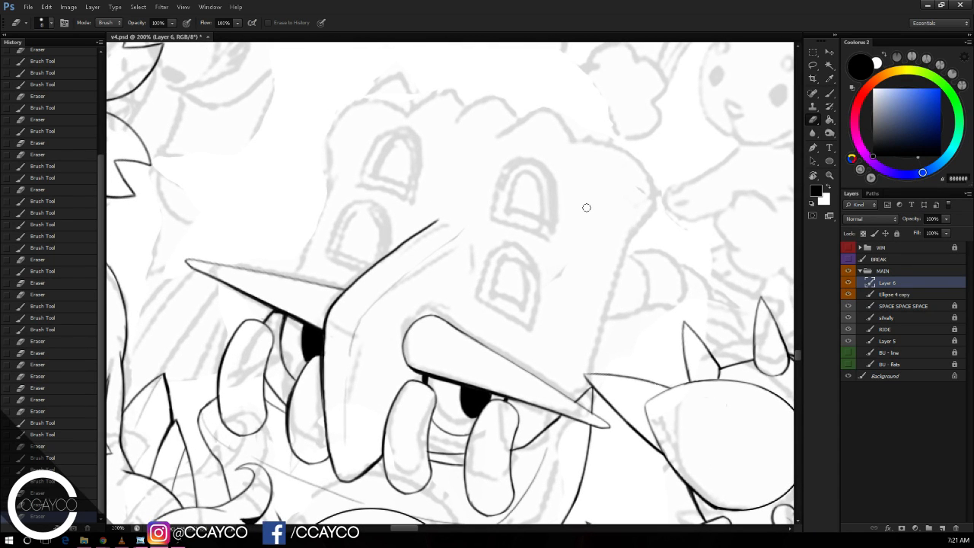
# Step: Ink the castle's left wall rising from the left wedge's upper edge, erasing the overlap at its base
pyautogui.press('b')
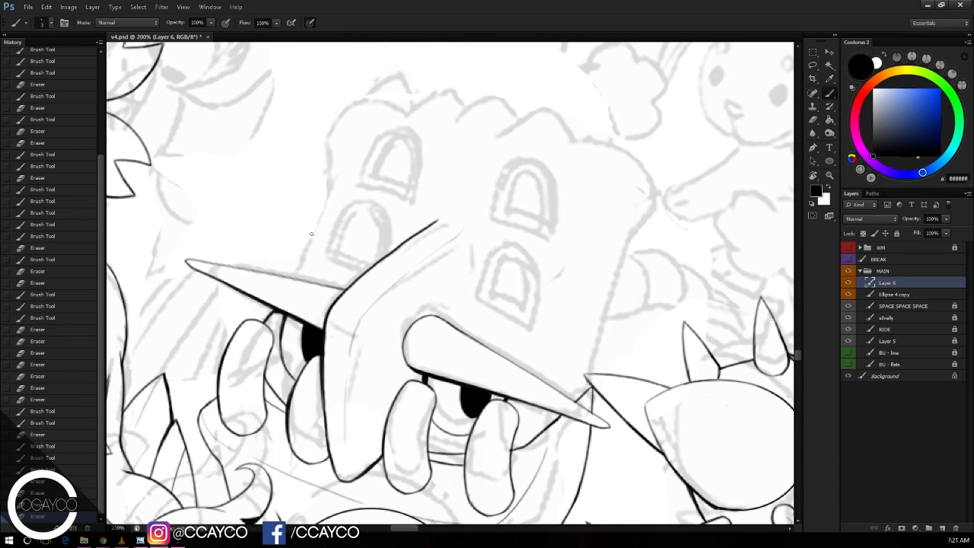
pyautogui.moveTo(293, 277); pyautogui.dragTo(335, 178)
pyautogui.press('e')
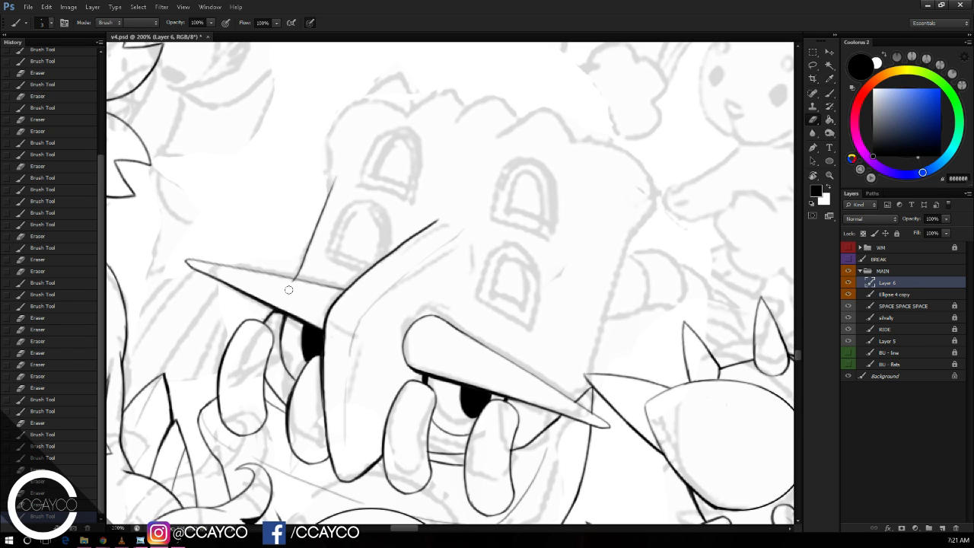
pyautogui.moveTo(292, 288); pyautogui.dragTo(297, 282)
pyautogui.press('b')
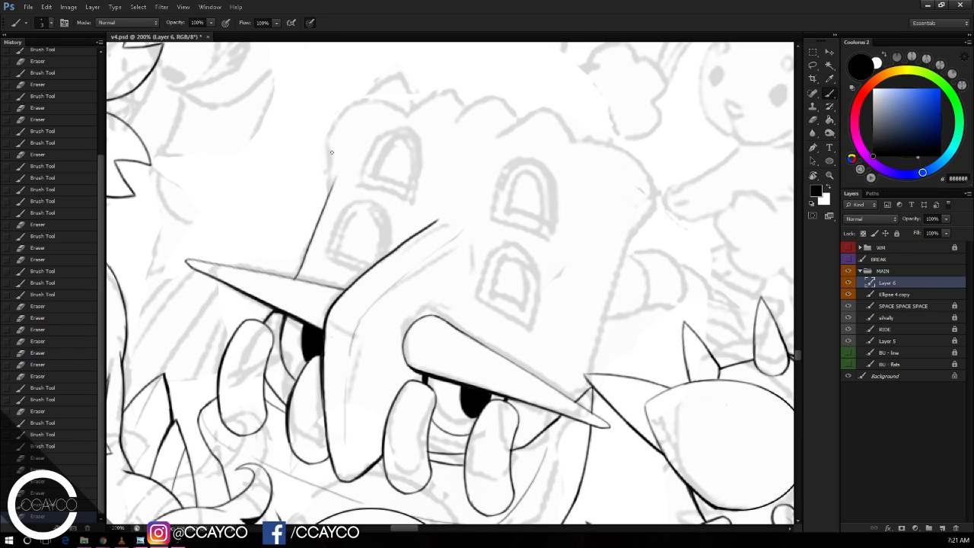
# Step: Ink the castle's upper left bulge above the wall line, clean up the stroke and thicken its outer curve
pyautogui.moveTo(332, 197)
pyautogui.mouseDown()
pyautogui.moveTo(330, 128)
pyautogui.moveTo(330, 143)
pyautogui.moveTo(357, 100)
pyautogui.mouseUp()
pyautogui.hotkey('ctrl', 'z')
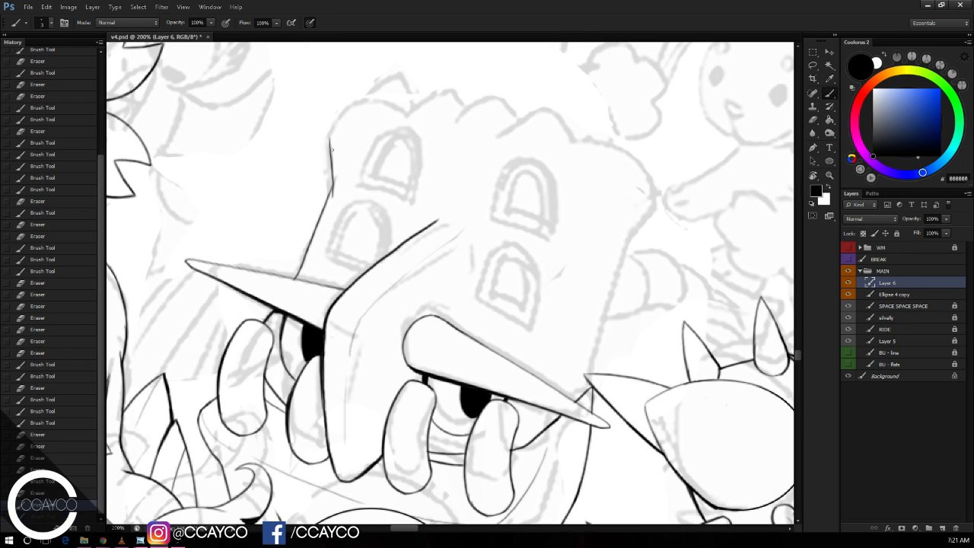
pyautogui.moveTo(330, 150); pyautogui.dragTo(351, 104)
pyautogui.press('e')
pyautogui.moveTo(330, 140)
pyautogui.mouseDown()
pyautogui.moveTo(333, 170)
pyautogui.moveTo(362, 195)
pyautogui.moveTo(365, 224)
pyautogui.mouseUp()
pyautogui.hotkey('ctrl', '+')
pyautogui.press('b')
pyautogui.moveTo(286, 124); pyautogui.dragTo(280, 158)
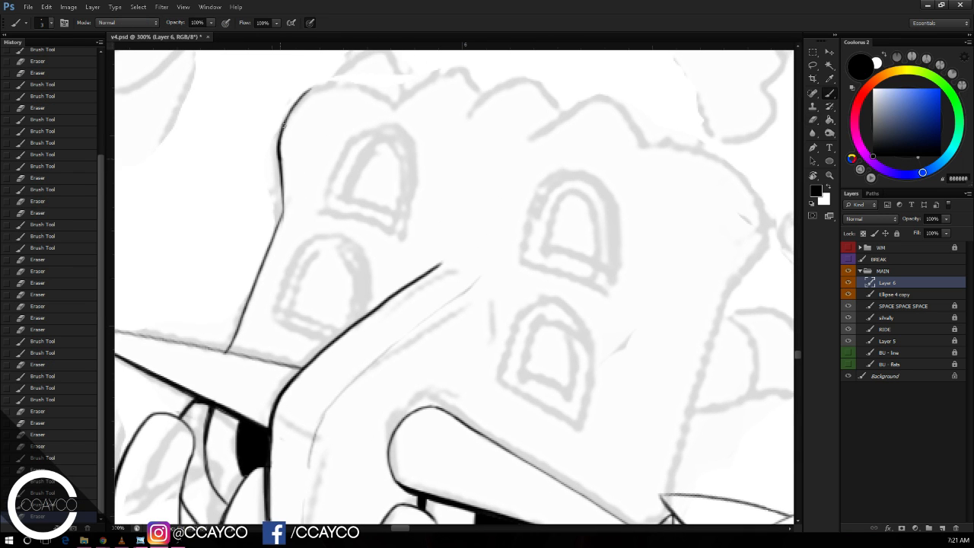
pyautogui.moveTo(293, 107)
pyautogui.mouseDown()
pyautogui.moveTo(278, 147)
pyautogui.moveTo(278, 222)
pyautogui.mouseUp()
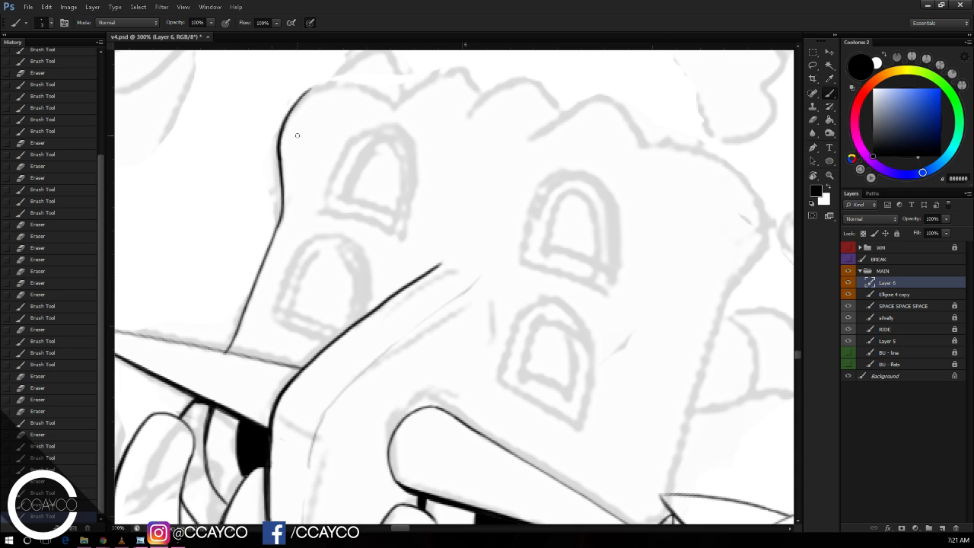
# Step: Ink the castle's right wall from the bulging upper corner down to the spiky creature's ear
pyautogui.moveTo(736, 281); pyautogui.dragTo(701, 254)
pyautogui.moveTo(741, 190)
pyautogui.mouseDown()
pyautogui.moveTo(704, 270)
pyautogui.moveTo(692, 274)
pyautogui.moveTo(620, 488)
pyautogui.mouseUp()
pyautogui.hotkey('ctrl', 'z')
pyautogui.moveTo(692, 284); pyautogui.dragTo(643, 461)
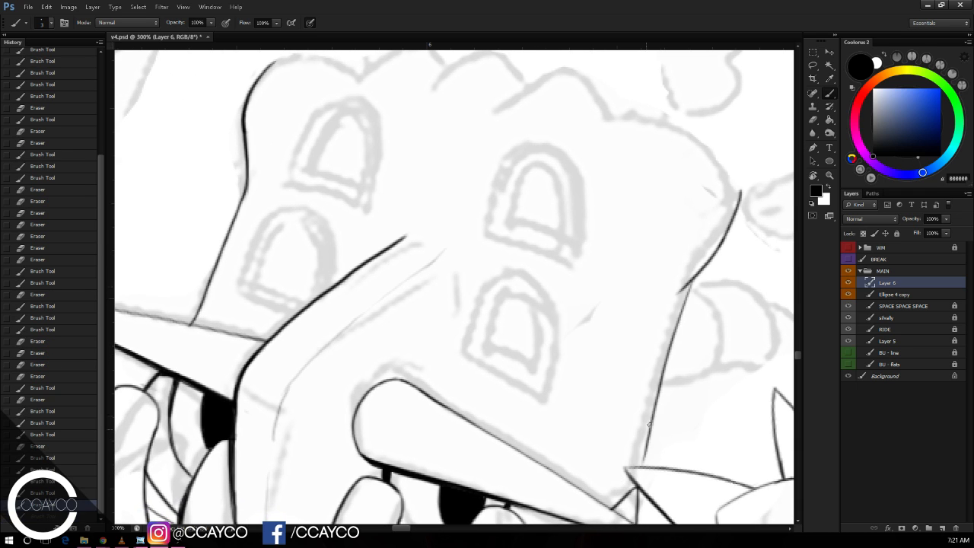
pyautogui.moveTo(706, 374); pyautogui.dragTo(656, 296)
pyautogui.moveTo(644, 204); pyautogui.dragTo(621, 258)
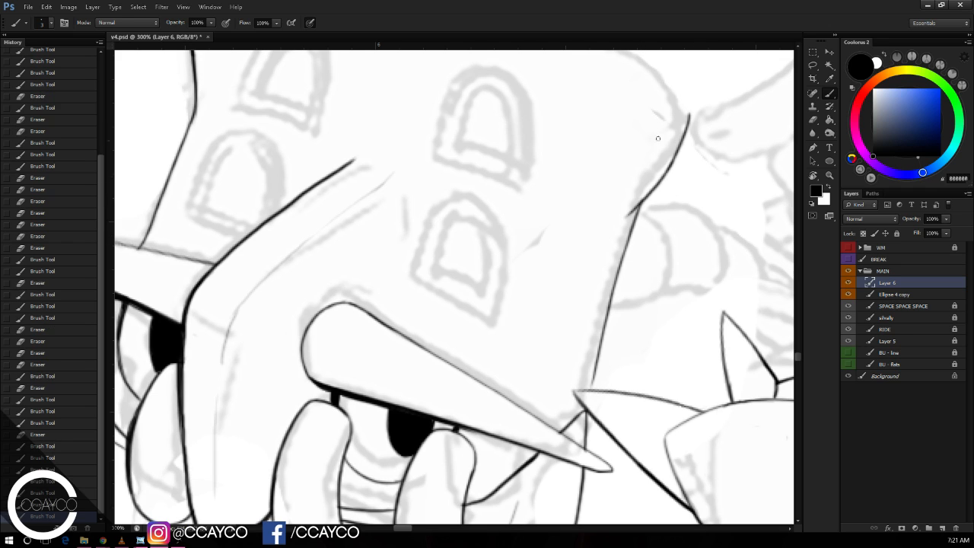
# Step: Clean up the joint where the right bulge meets the wall, and refine the wall line below it
pyautogui.press('e')
pyautogui.moveTo(628, 200); pyautogui.dragTo(622, 222)
pyautogui.moveTo(644, 183); pyautogui.dragTo(625, 218)
pyautogui.moveTo(637, 200); pyautogui.dragTo(622, 224)
pyautogui.press('b')
pyautogui.moveTo(595, 366)
pyautogui.mouseDown()
pyautogui.moveTo(590, 392)
pyautogui.moveTo(618, 257)
pyautogui.mouseUp()
pyautogui.hotkey('ctrl', 'z')
pyautogui.hotkey('ctrl', 'z')
pyautogui.moveTo(640, 206)
pyautogui.mouseDown()
pyautogui.moveTo(598, 339)
pyautogui.moveTo(614, 293)
pyautogui.mouseUp()
pyautogui.hotkey('ctrl', 'z')
# Step: Ink the rounded upper right corner of the castle down to the right bulge, erasing the overlapping stroke ends
pyautogui.press('space')
pyautogui.moveTo(643, 233); pyautogui.dragTo(642, 269)
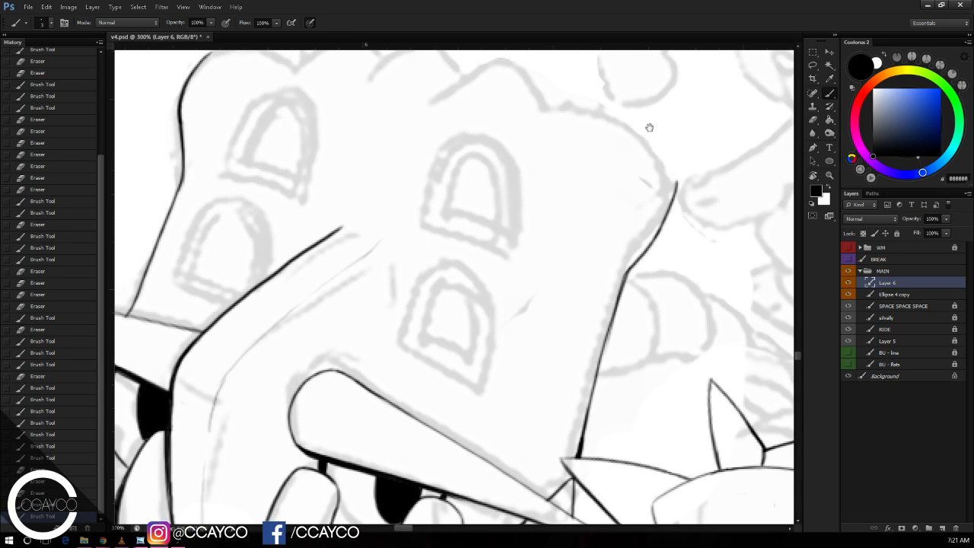
pyautogui.scroll(3, 647, 127)
pyautogui.moveTo(563, 167)
pyautogui.mouseDown()
pyautogui.moveTo(666, 211)
pyautogui.moveTo(681, 260)
pyautogui.mouseUp()
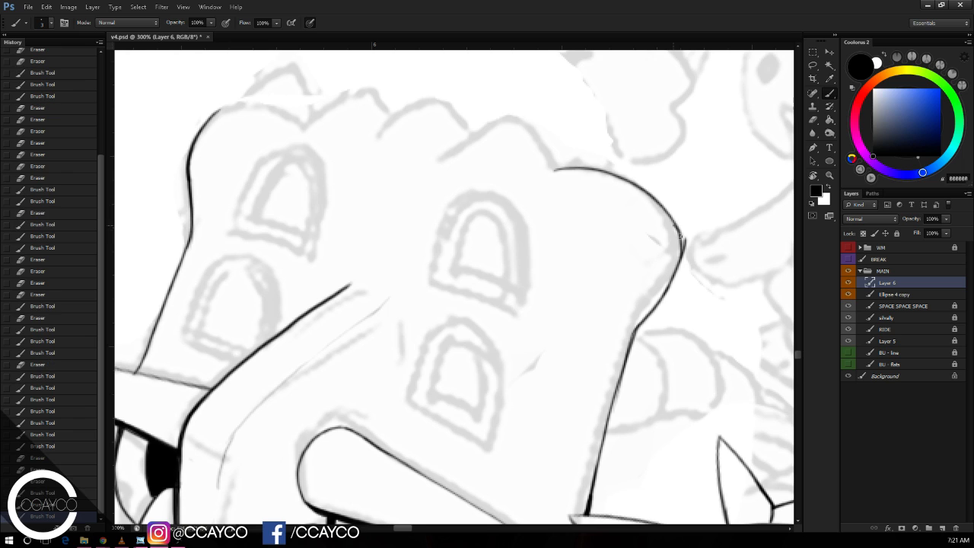
pyautogui.hotkey('ctrl', 'z')
pyautogui.moveTo(668, 212); pyautogui.dragTo(681, 260)
pyautogui.press('e')
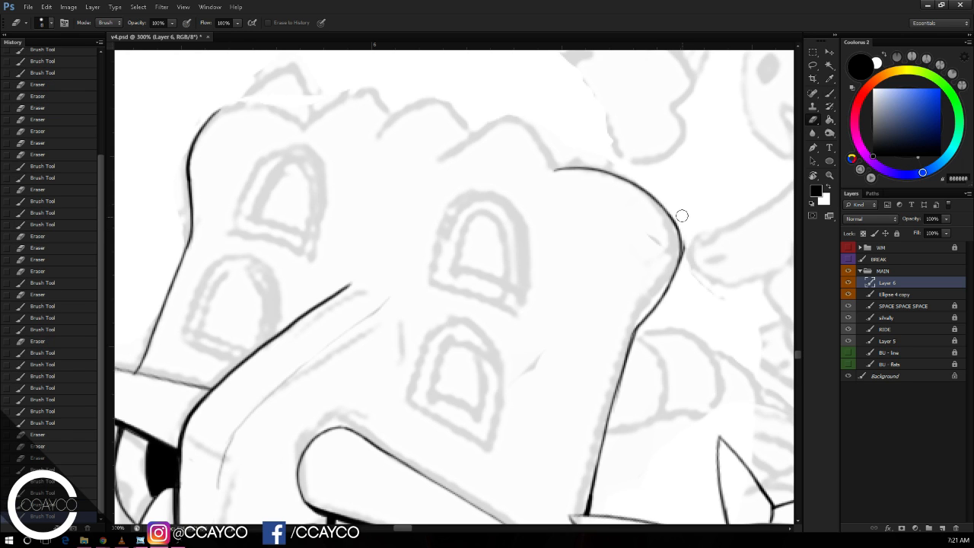
pyautogui.moveTo(685, 221); pyautogui.dragTo(682, 262)
pyautogui.press('b')
# Step: Extend the upper left bulge's outline across the castle's top edge to the first battlement peak
pyautogui.moveTo(651, 209); pyautogui.dragTo(660, 229)
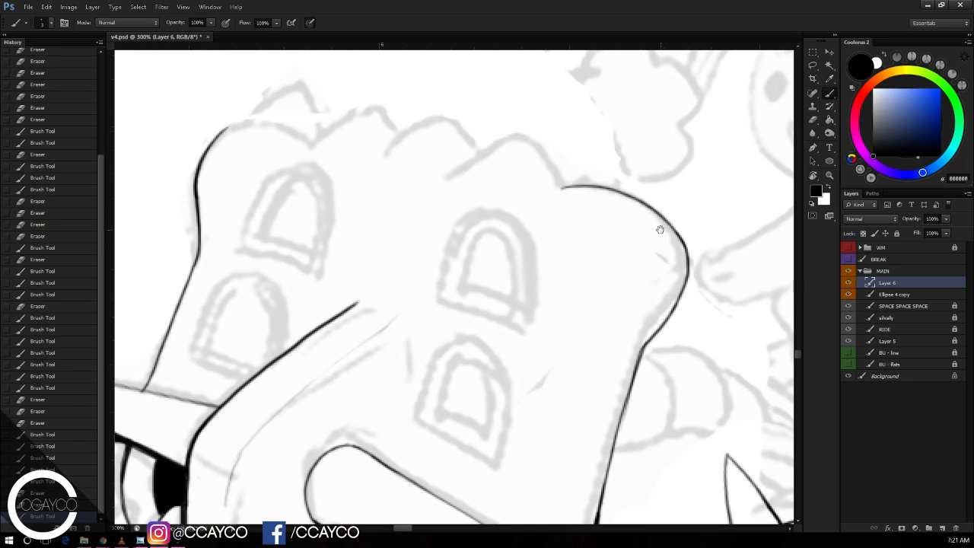
pyautogui.moveTo(227, 128)
pyautogui.mouseDown()
pyautogui.moveTo(308, 127)
pyautogui.moveTo(340, 146)
pyautogui.mouseUp()
pyautogui.hotkey('ctrl', 'z')
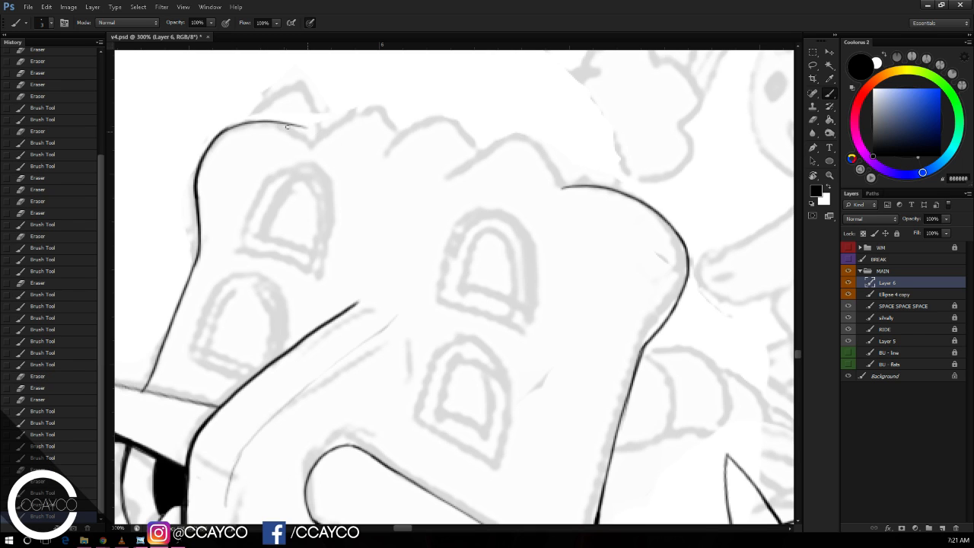
pyautogui.hotkey('ctrl', 'z')
pyautogui.moveTo(289, 126)
pyautogui.mouseDown()
pyautogui.moveTo(334, 141)
pyautogui.moveTo(324, 135)
pyautogui.mouseUp()
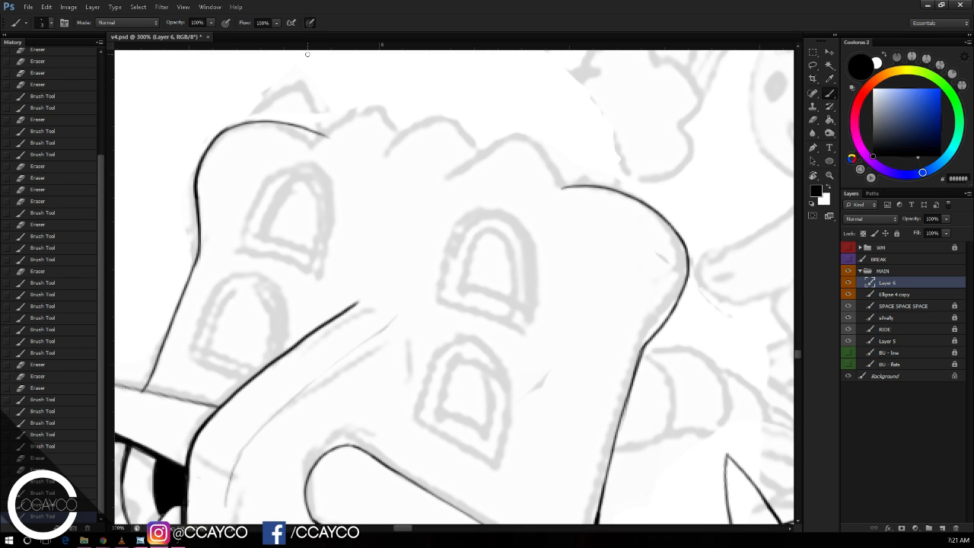
# Step: Ink the castle's rightmost battlement peak down to the rounded right corner, trimming the excess
pyautogui.moveTo(459, 184)
pyautogui.mouseDown()
pyautogui.moveTo(542, 137)
pyautogui.moveTo(579, 193)
pyautogui.mouseUp()
pyautogui.press('e')
pyautogui.press('b')
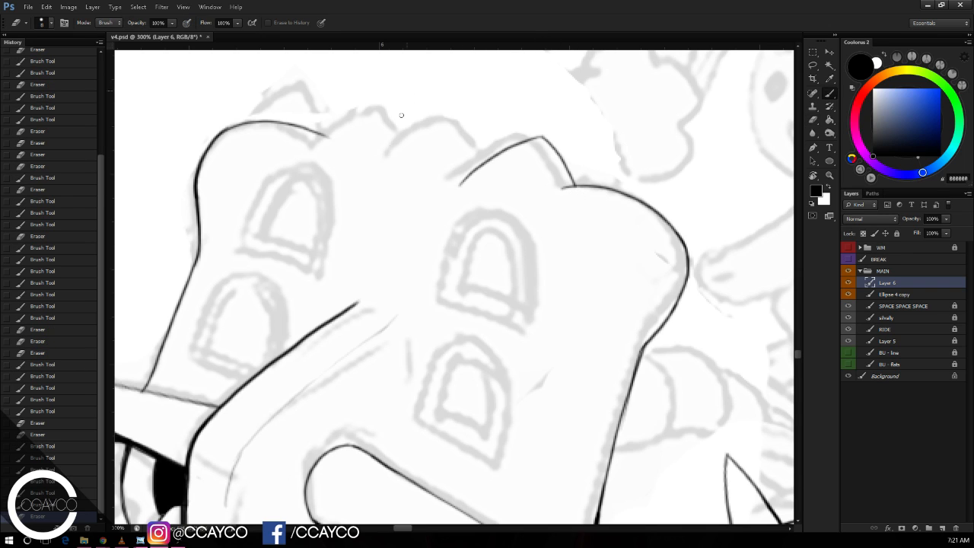
# Step: Ink the middle battlement peak, slightly above its sketch, and erase the stray ends around its tip
pyautogui.moveTo(382, 164); pyautogui.dragTo(449, 124)
pyautogui.hotkey('ctrl', 'z')
pyautogui.moveTo(381, 164); pyautogui.dragTo(458, 119)
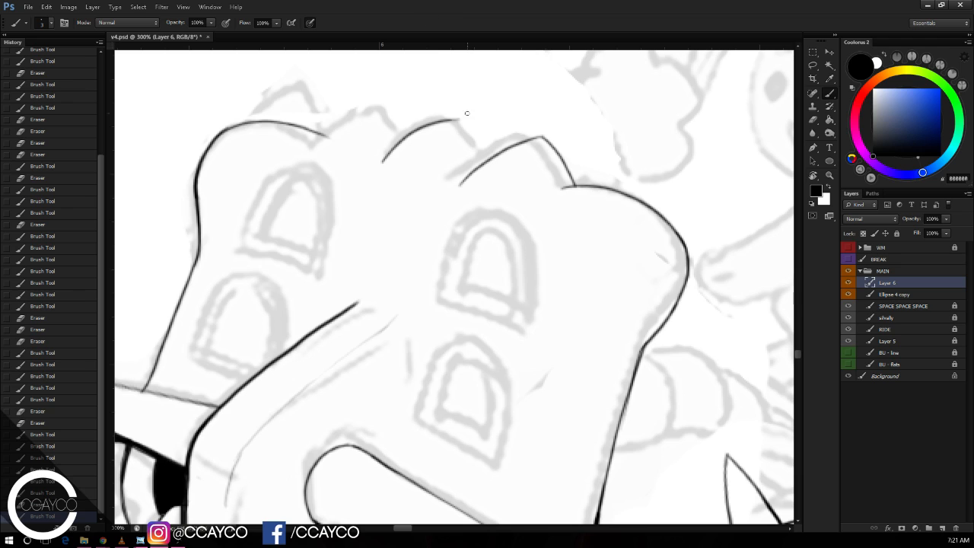
pyautogui.hotkey('ctrl', 'z')
pyautogui.moveTo(367, 165)
pyautogui.mouseDown()
pyautogui.moveTo(455, 106)
pyautogui.moveTo(493, 155)
pyautogui.mouseUp()
pyautogui.press('e')
pyautogui.moveTo(449, 100)
pyautogui.mouseDown()
pyautogui.moveTo(457, 94)
pyautogui.moveTo(458, 111)
pyautogui.moveTo(449, 106)
pyautogui.moveTo(493, 155)
pyautogui.moveTo(530, 140)
pyautogui.mouseUp()
# Step: Thicken the left slopes of the rightmost and middle battlement peaks
pyautogui.press('b')
pyautogui.hotkey('ctrl', 'z')
pyautogui.hotkey('ctrl', 'z')
pyautogui.moveTo(476, 170); pyautogui.dragTo(541, 135)
pyautogui.moveTo(371, 161); pyautogui.dragTo(446, 107)
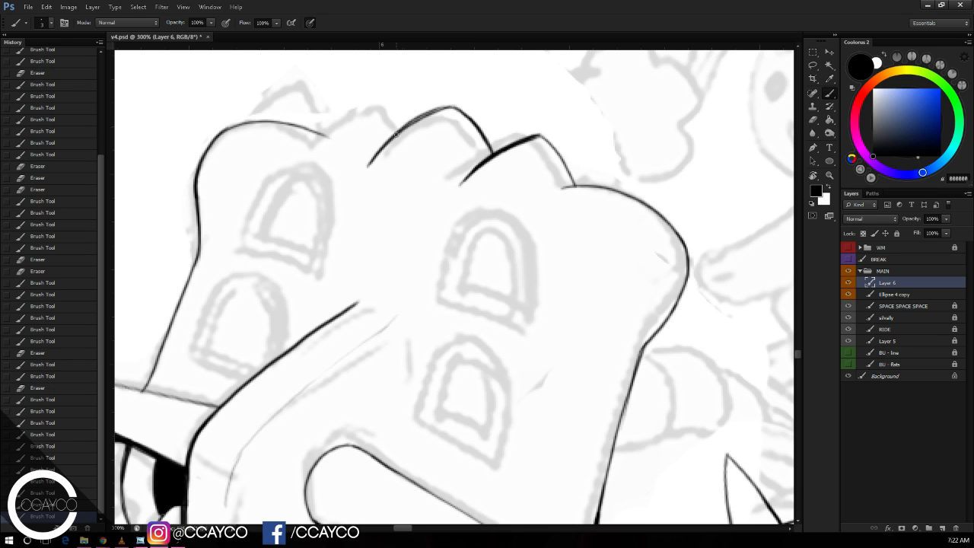
pyautogui.moveTo(398, 134); pyautogui.dragTo(452, 105)
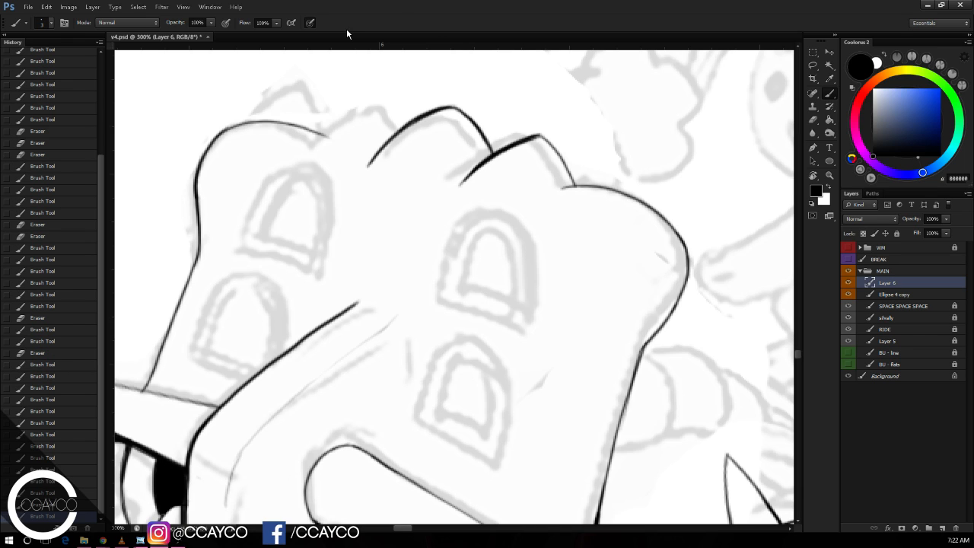
# Step: Ink the left battlement peak between the upper left bulge and middle peak, with a thickened right slope
pyautogui.moveTo(312, 145); pyautogui.dragTo(386, 105)
pyautogui.hotkey('ctrl', 'z')
pyautogui.moveTo(312, 146)
pyautogui.mouseDown()
pyautogui.moveTo(391, 101)
pyautogui.moveTo(408, 123)
pyautogui.mouseUp()
pyautogui.hotkey('ctrl', 'z')
pyautogui.hotkey('ctrl', 'z')
pyautogui.hotkey('ctrl', 'z')
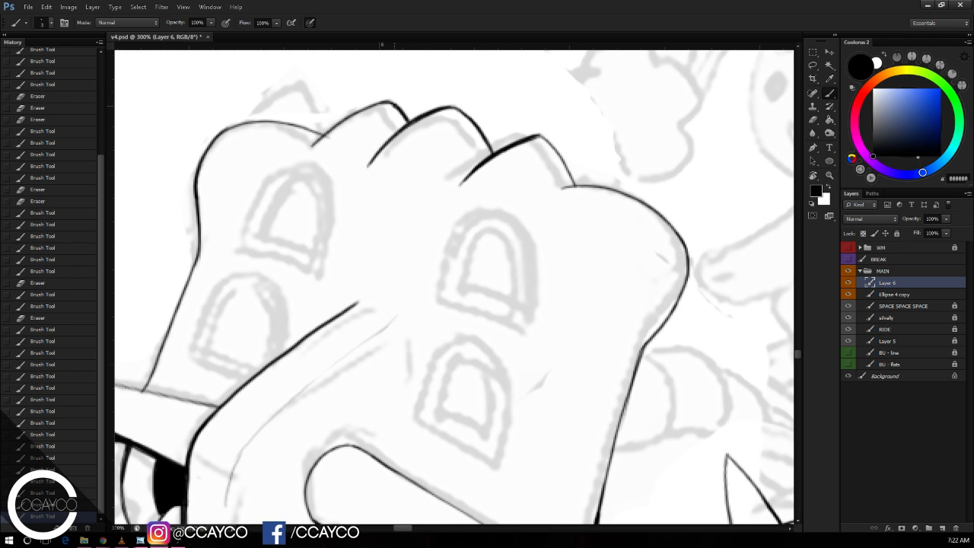
pyautogui.press('e')
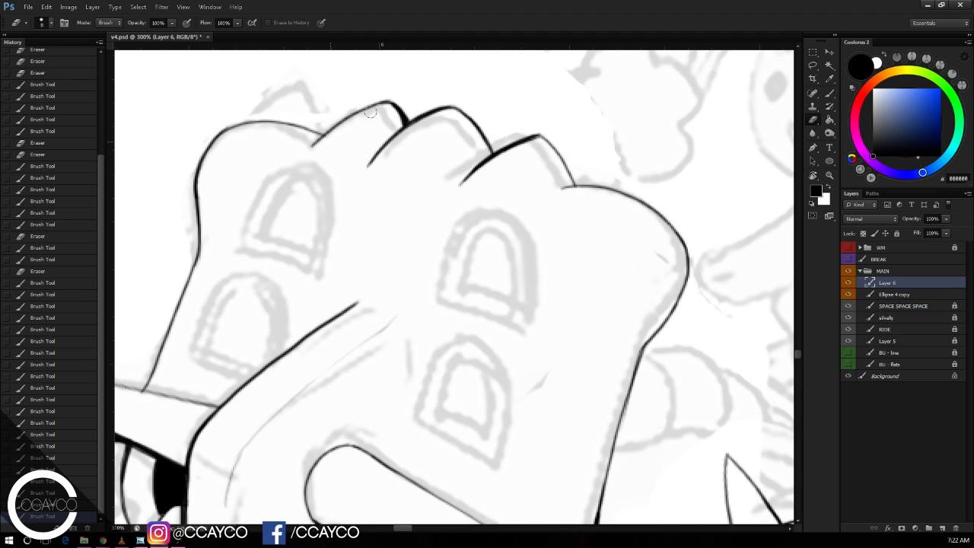
pyautogui.hotkey('ctrl', '-')
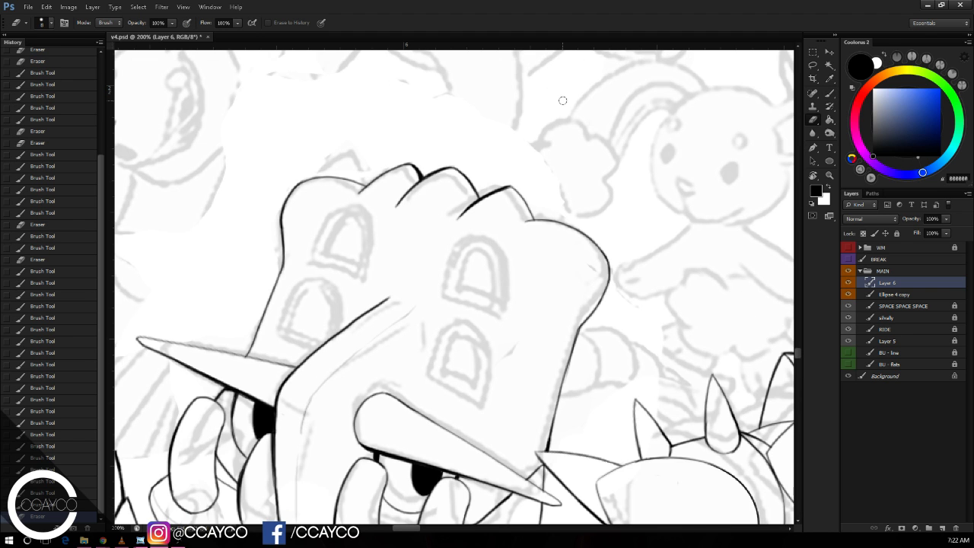
pyautogui.hotkey('ctrl', '+')
pyautogui.moveTo(594, 148); pyautogui.dragTo(622, 220)
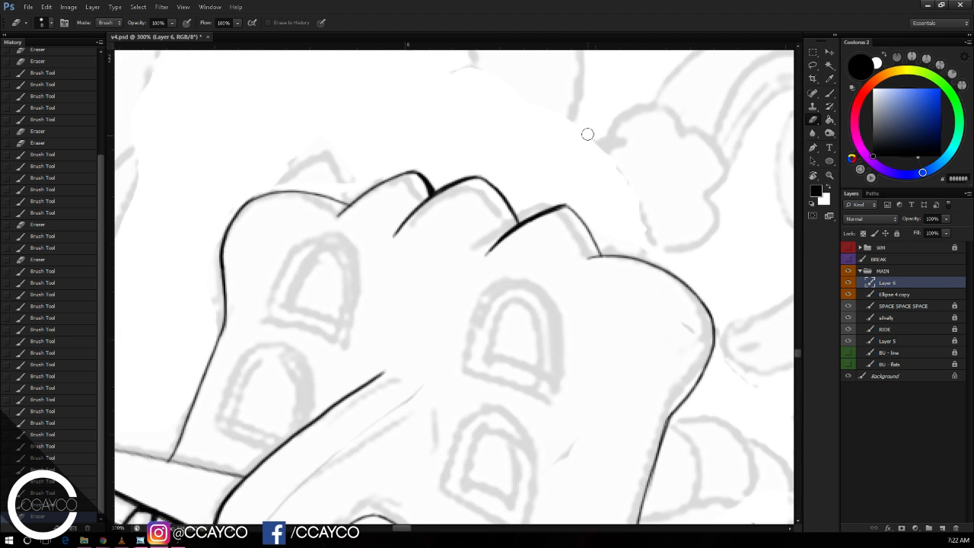
pyautogui.press('b')
pyautogui.moveTo(594, 142); pyautogui.dragTo(597, 167)
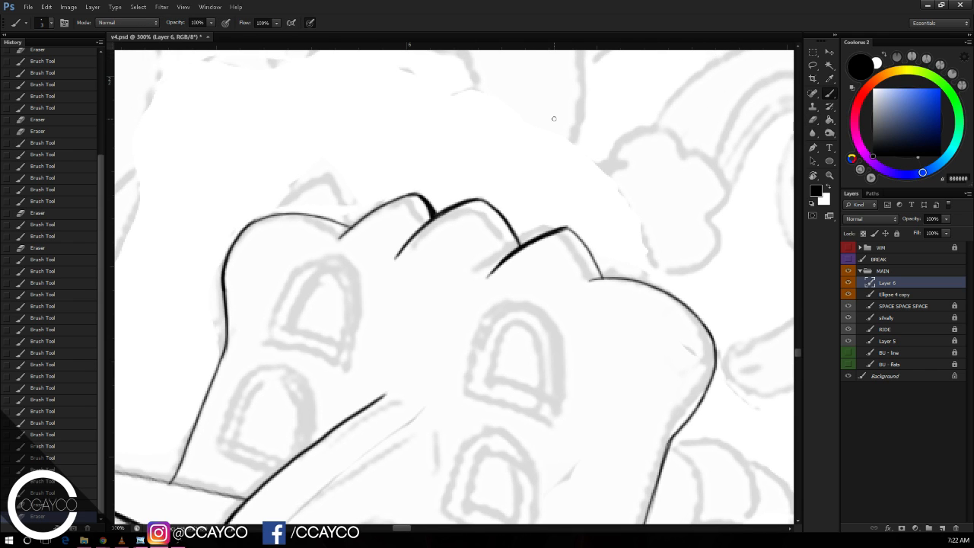
pyautogui.press('e')
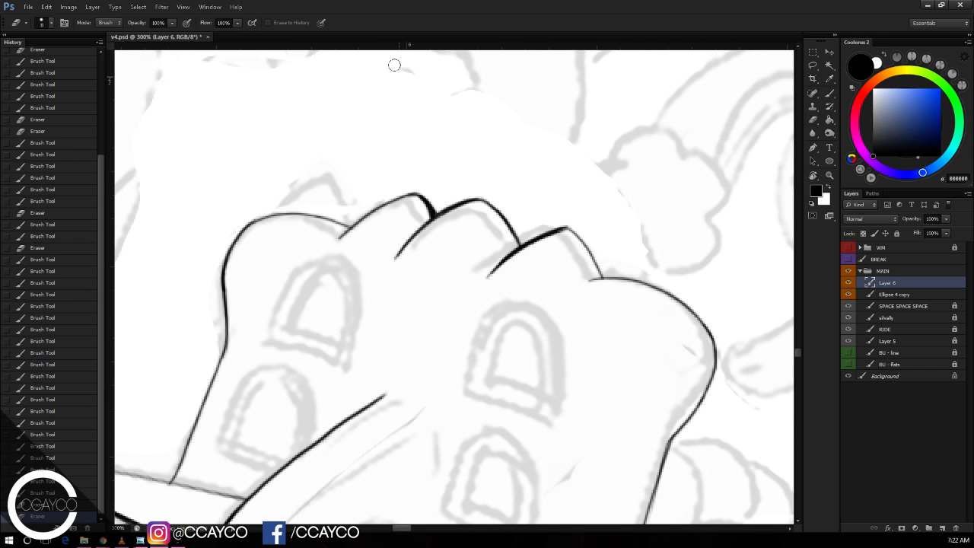
# Step: Ink a tall pointed spike behind the castle's upper left bulge, drawn larger than its sketch
pyautogui.click(396, 66)
pyautogui.press('b')
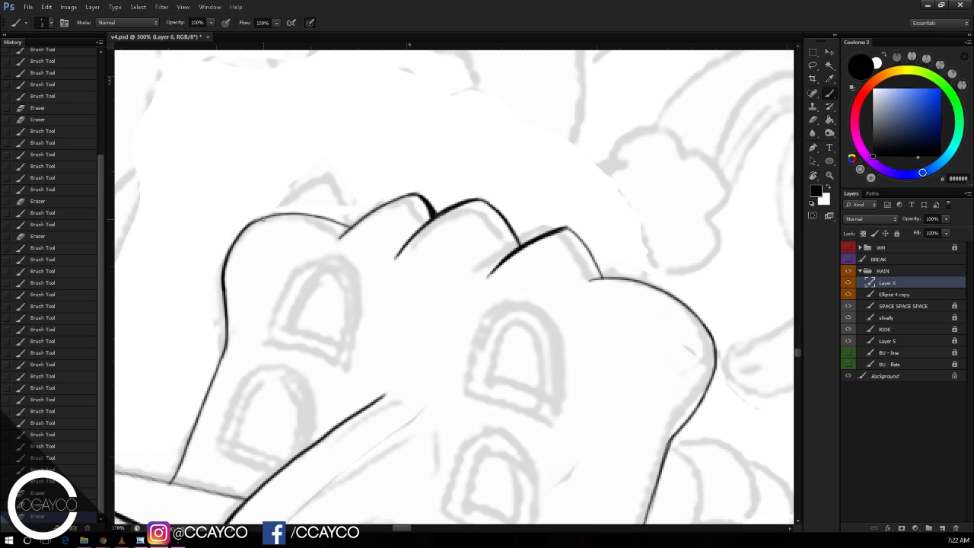
pyautogui.moveTo(263, 220)
pyautogui.mouseDown()
pyautogui.moveTo(349, 148)
pyautogui.moveTo(364, 218)
pyautogui.mouseUp()
pyautogui.hotkey('ctrl', 'z')
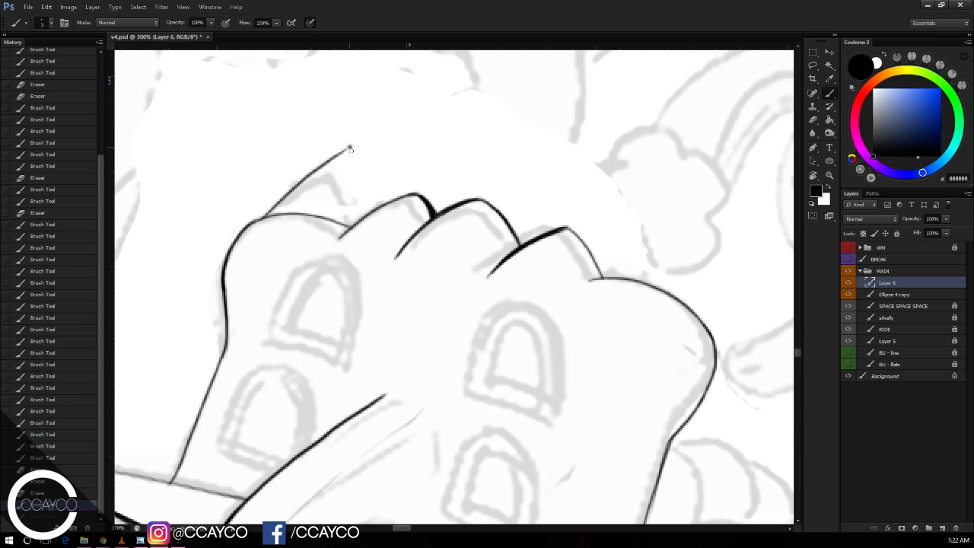
pyautogui.moveTo(350, 148); pyautogui.dragTo(368, 219)
pyautogui.moveTo(351, 149); pyautogui.dragTo(358, 161)
pyautogui.hotkey('ctrl', 'z')
pyautogui.hotkey('ctrl', 'z')
pyautogui.hotkey('ctrl', 'z')
pyautogui.hotkey('ctrl', 'z')
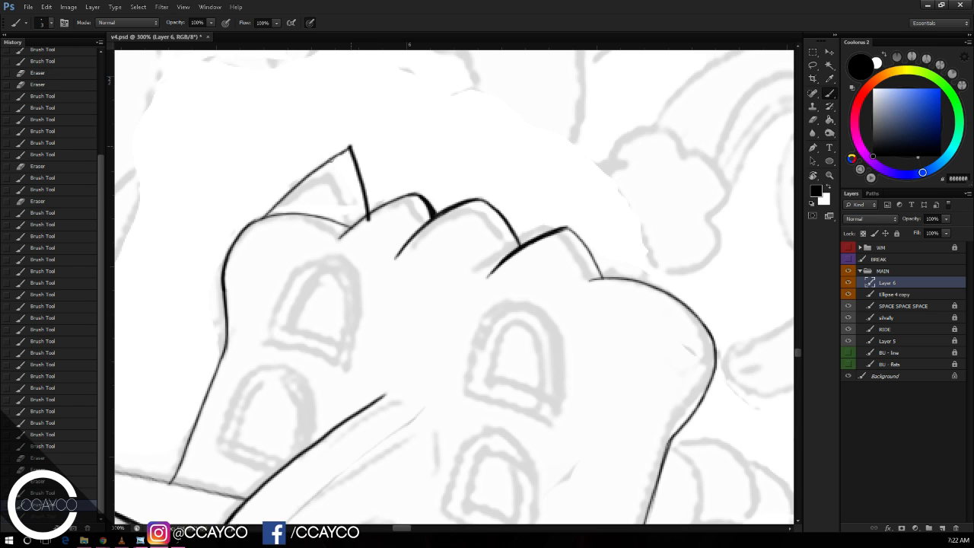
# Step: Erase the stray line ends at the left spike's tip and right base
pyautogui.press('e')
pyautogui.click(355, 140)
pyautogui.click(371, 219)
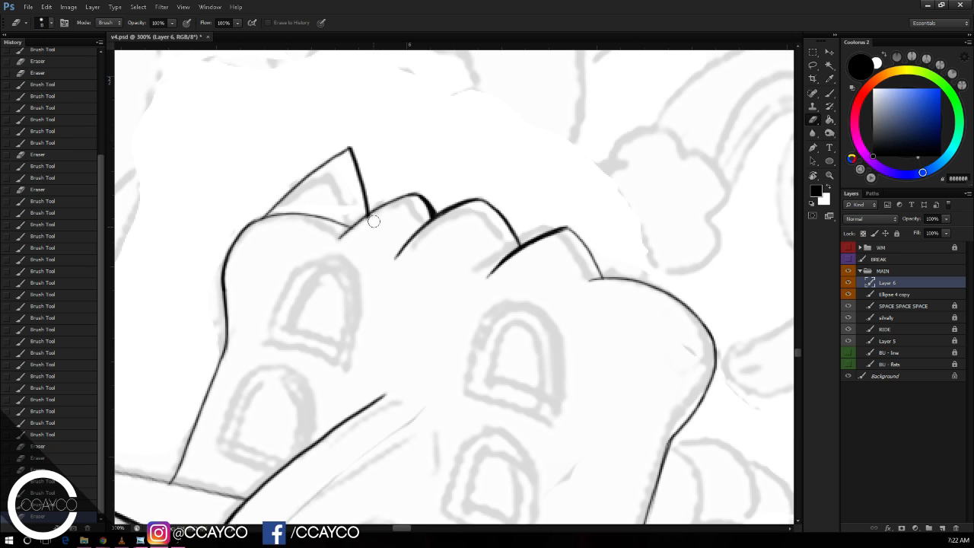
pyautogui.click(360, 146)
# Step: Ink the left edge of a matching spike rising behind the castle's rounded right corner
pyautogui.moveTo(524, 120); pyautogui.dragTo(464, 88)
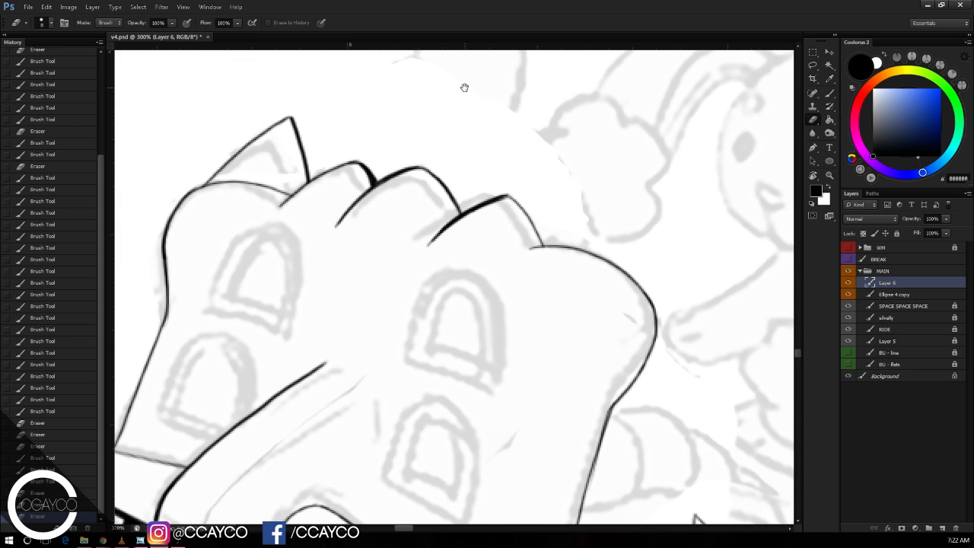
pyautogui.press('b')
pyautogui.moveTo(548, 248); pyautogui.dragTo(632, 188)
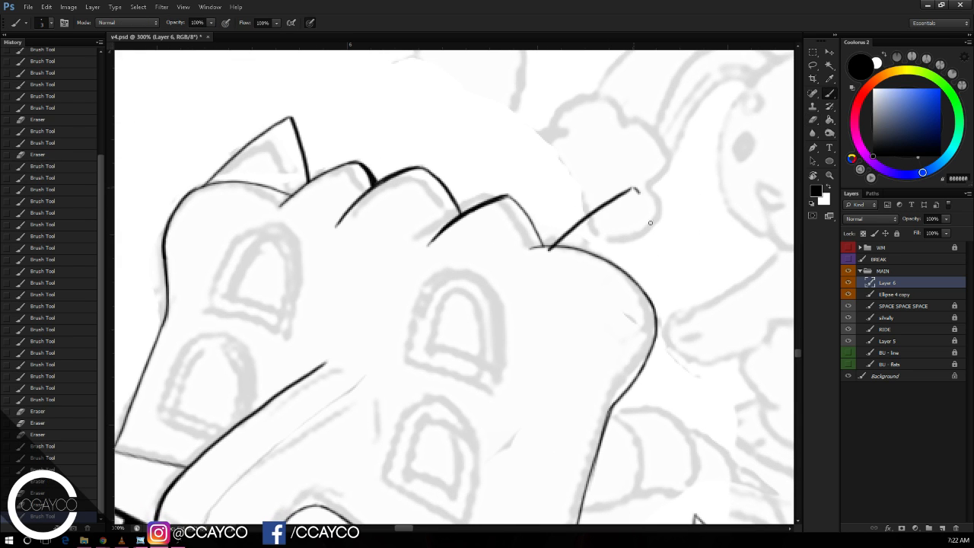
pyautogui.moveTo(651, 223); pyautogui.dragTo(659, 303)
pyautogui.hotkey('ctrl', 'z')
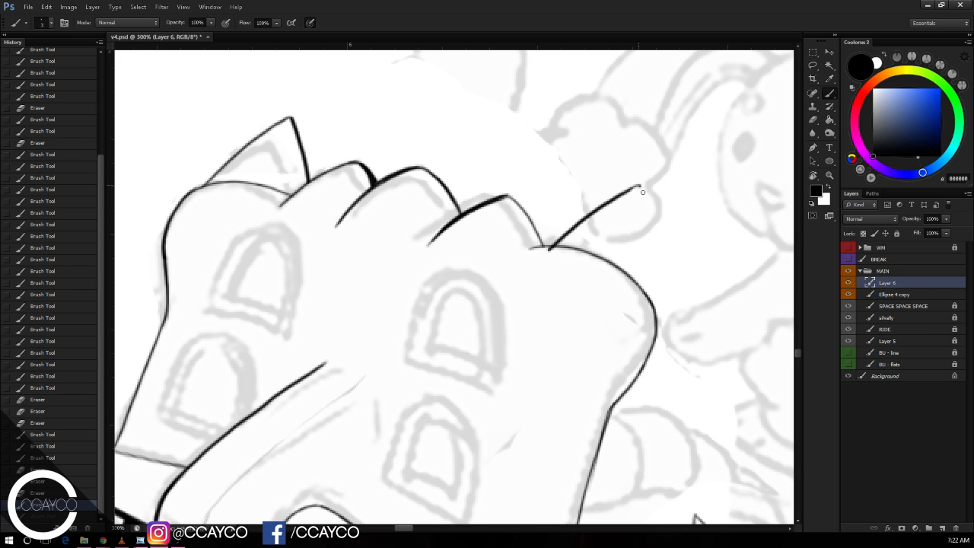
pyautogui.moveTo(642, 191); pyautogui.dragTo(653, 297)
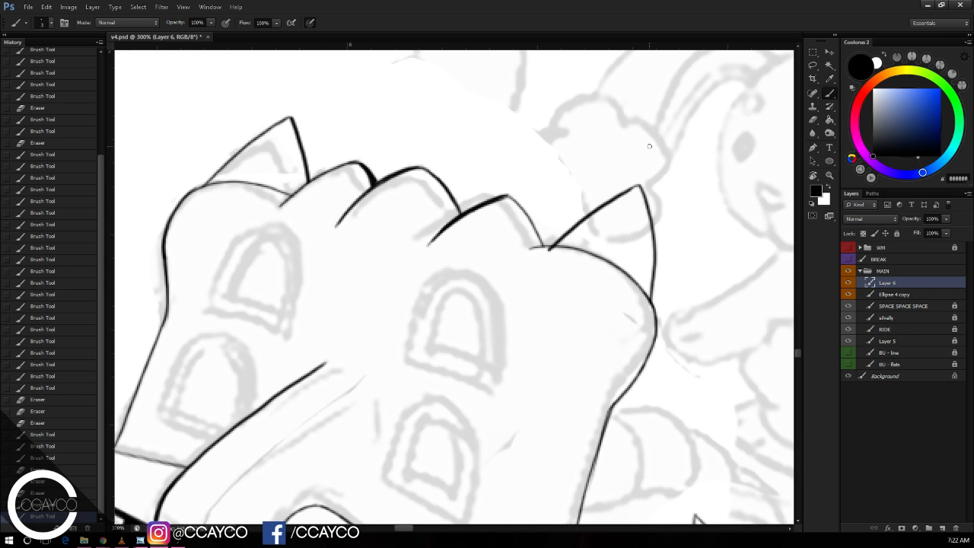
pyautogui.press('e')
pyautogui.moveTo(640, 187); pyautogui.dragTo(655, 292)
pyautogui.press('b')
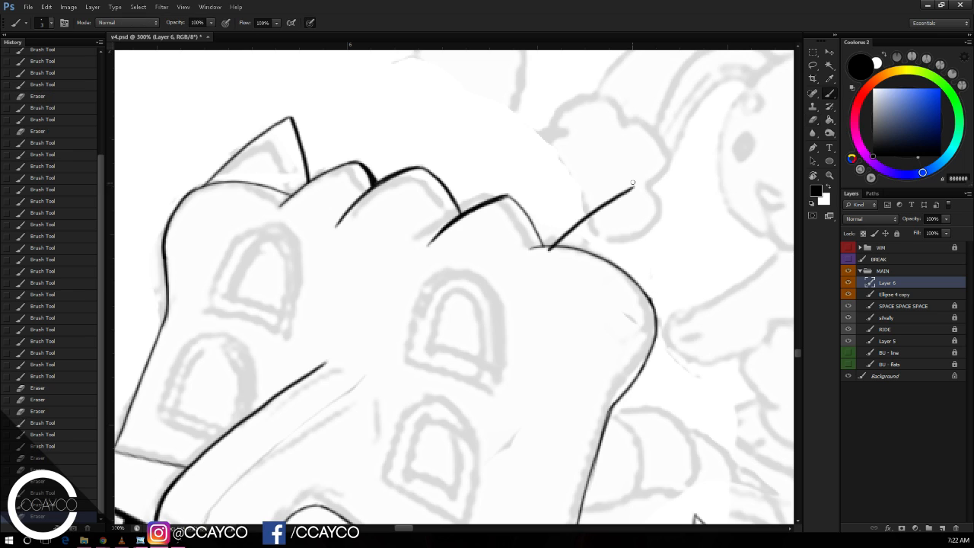
# Step: Ink the right spike's outer edge from its tip to the rounded corner and erase the overshoots at tip and base
pyautogui.moveTo(634, 186); pyautogui.dragTo(651, 304)
pyautogui.press('e')
pyautogui.moveTo(635, 182); pyautogui.dragTo(639, 219)
pyautogui.press('b')
pyautogui.press('e')
pyautogui.click(641, 312)
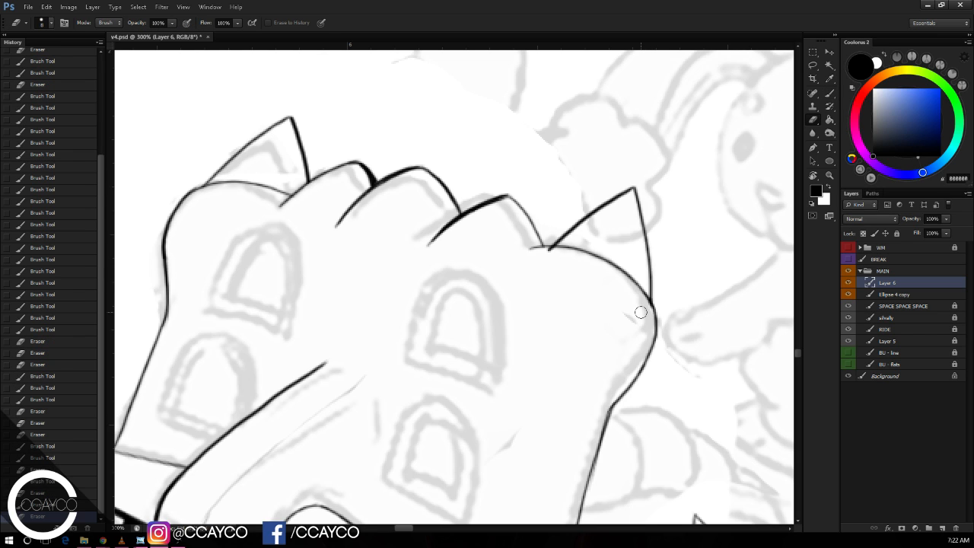
pyautogui.moveTo(549, 254); pyautogui.dragTo(558, 246)
# Step: Thicken the left base corners of both spikes with solid black wedges and save the document
pyautogui.press('b')
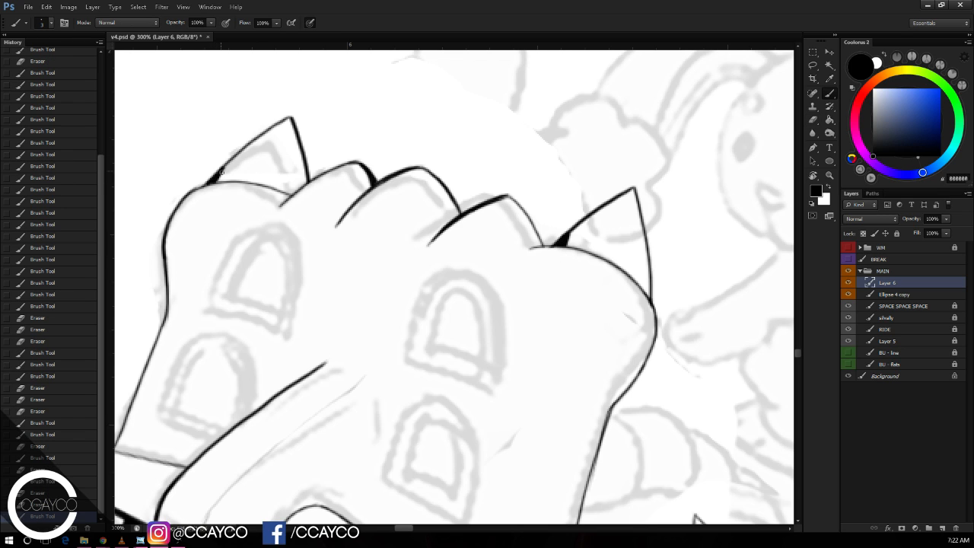
pyautogui.moveTo(220, 178); pyautogui.dragTo(254, 139)
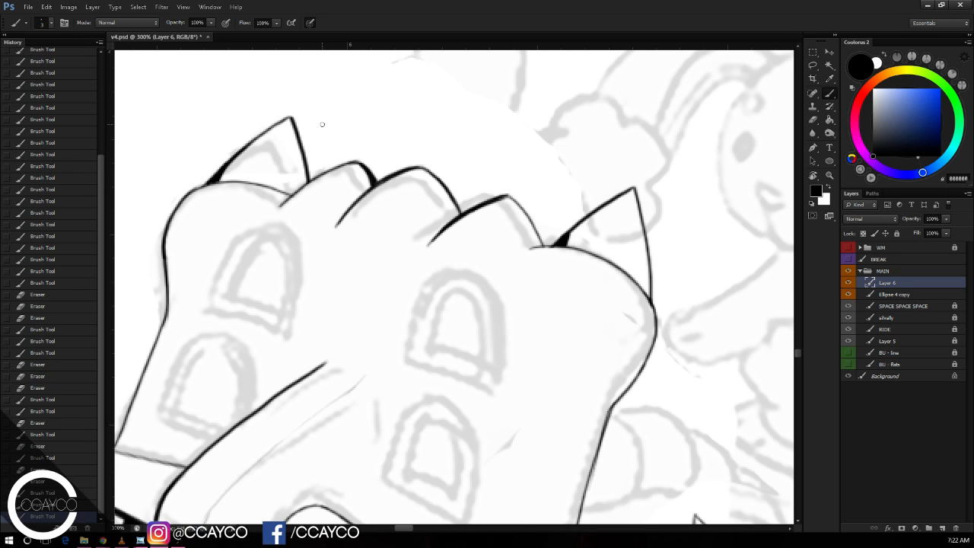
pyautogui.hotkey('ctrl', 's')
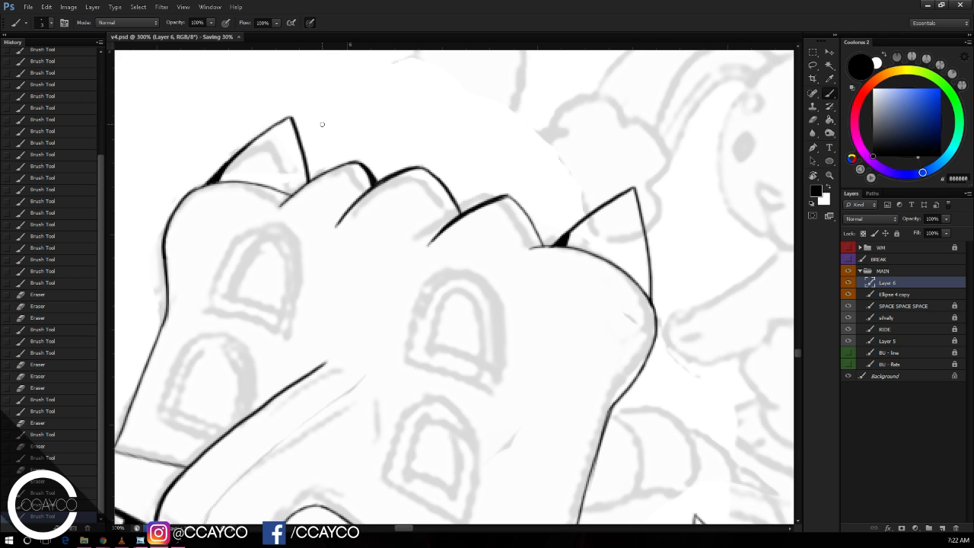
# Step: Trim and taper the upper end of the long diagonal line between the castle's two walls
pyautogui.press('e')
pyautogui.moveTo(657, 163); pyautogui.dragTo(685, 125)
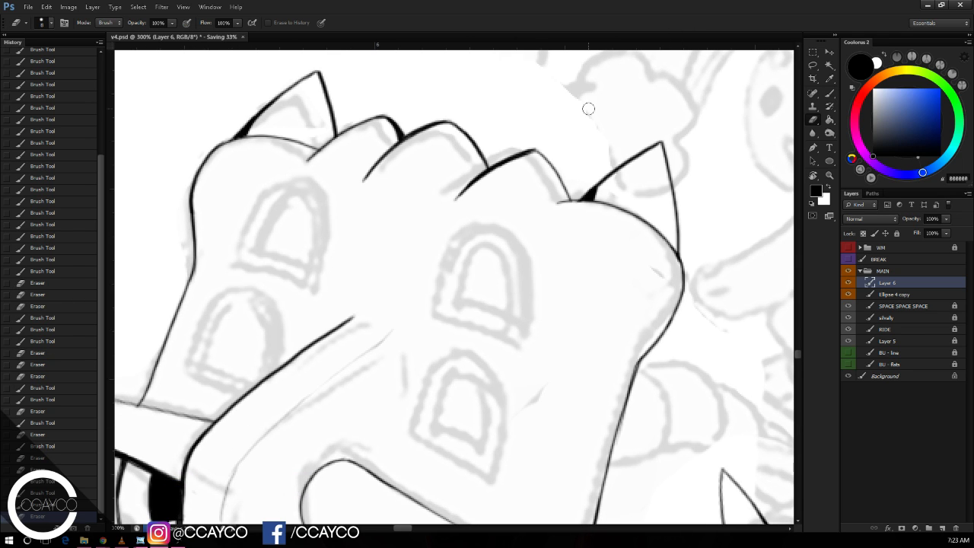
pyautogui.moveTo(363, 308); pyautogui.dragTo(341, 337)
pyautogui.press('b')
pyautogui.hotkey('ctrl', 'z')
pyautogui.moveTo(397, 324)
pyautogui.mouseDown()
pyautogui.moveTo(386, 338)
pyautogui.moveTo(394, 329)
pyautogui.mouseUp()
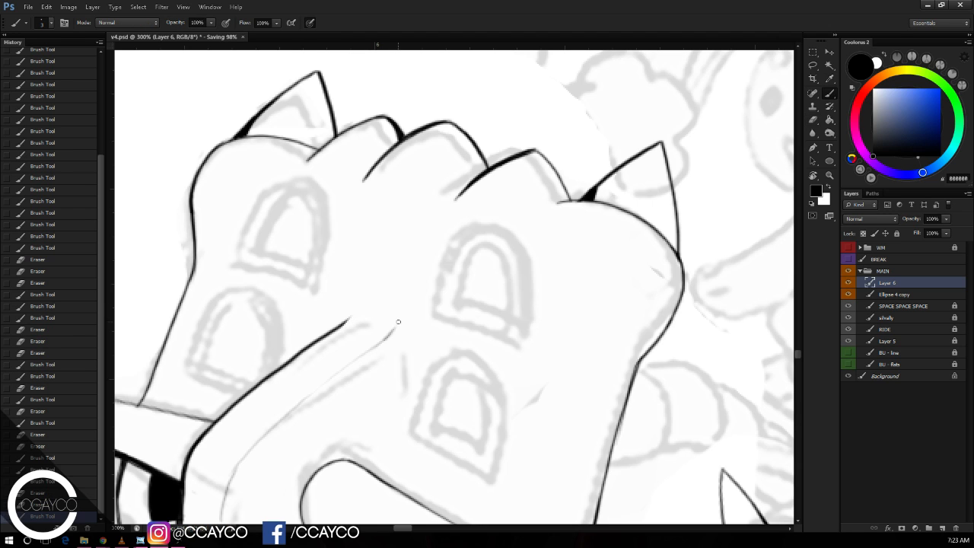
# Step: Ink the left side of the outer frame of the right wall's upper window
pyautogui.moveTo(462, 261); pyautogui.dragTo(458, 250)
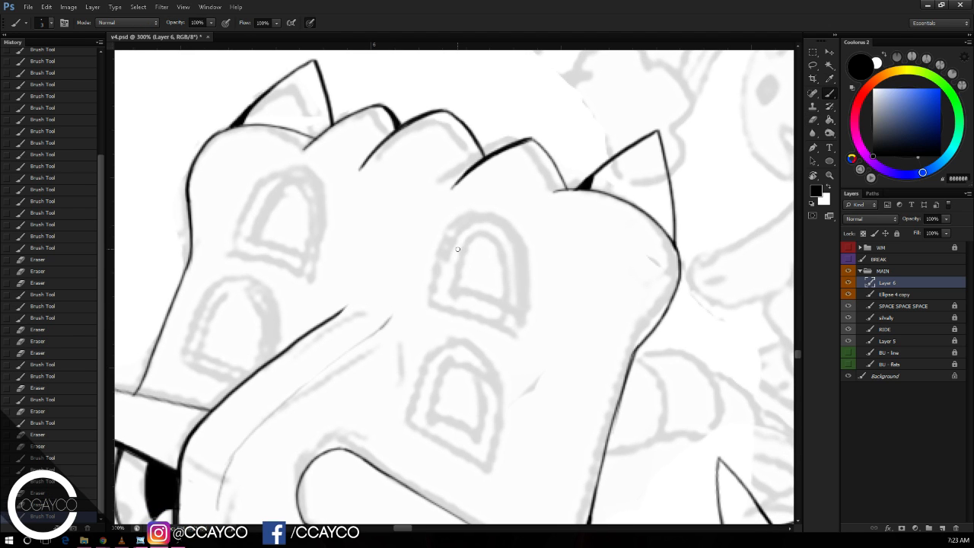
pyautogui.moveTo(438, 308)
pyautogui.mouseDown()
pyautogui.moveTo(495, 207)
pyautogui.moveTo(529, 222)
pyautogui.mouseUp()
pyautogui.hotkey('ctrl', 'z')
pyautogui.moveTo(441, 308); pyautogui.dragTo(460, 232)
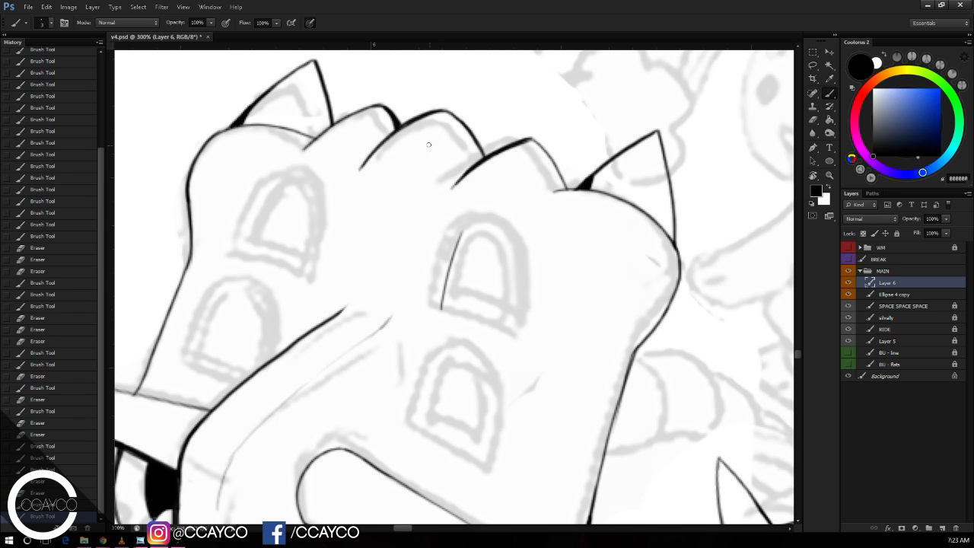
pyautogui.hotkey('ctrl', 'z')
pyautogui.moveTo(442, 314)
pyautogui.mouseDown()
pyautogui.moveTo(460, 240)
pyautogui.moveTo(495, 213)
pyautogui.moveTo(528, 222)
pyautogui.moveTo(538, 249)
pyautogui.mouseUp()
pyautogui.hotkey('ctrl', 'z')
pyautogui.hotkey('ctrl', 'z')
pyautogui.hotkey('ctrl', 'z')
# Step: Ink the arched top and right side of the upper window's outer frame
pyautogui.moveTo(492, 216); pyautogui.dragTo(531, 223)
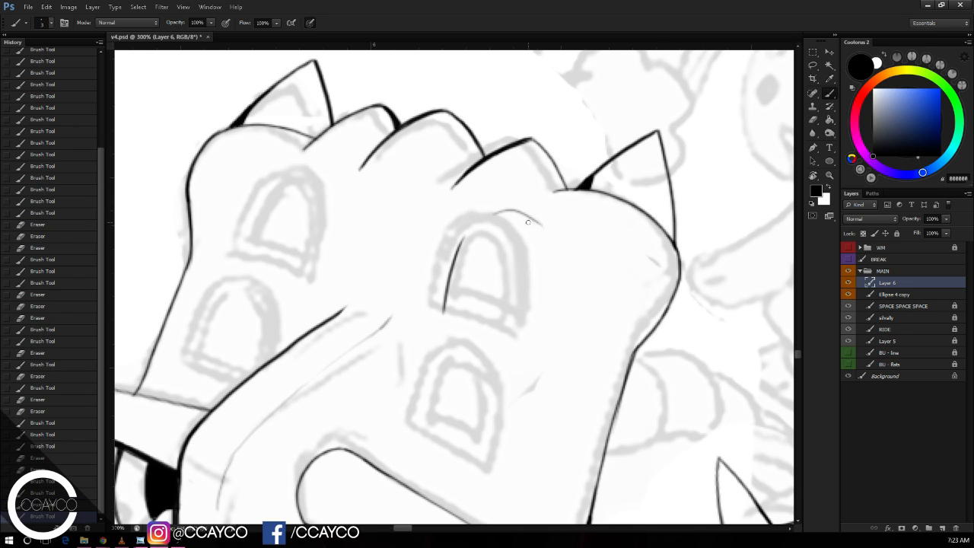
pyautogui.hotkey('ctrl', 'z')
pyautogui.moveTo(461, 243)
pyautogui.mouseDown()
pyautogui.moveTo(491, 214)
pyautogui.moveTo(522, 220)
pyautogui.moveTo(541, 274)
pyautogui.moveTo(533, 328)
pyautogui.mouseUp()
pyautogui.hotkey('ctrl', 'z')
pyautogui.moveTo(488, 217); pyautogui.dragTo(500, 216)
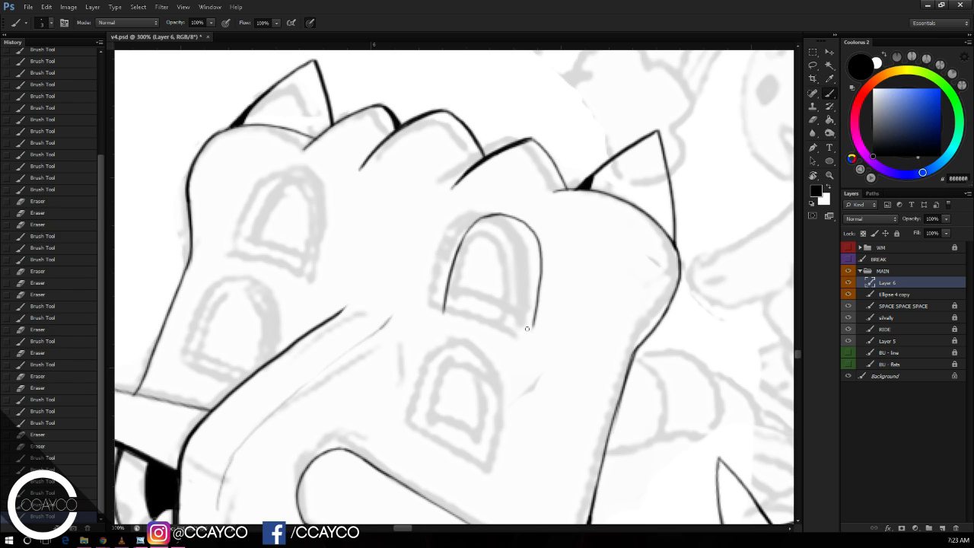
pyautogui.moveTo(535, 328); pyautogui.dragTo(529, 343)
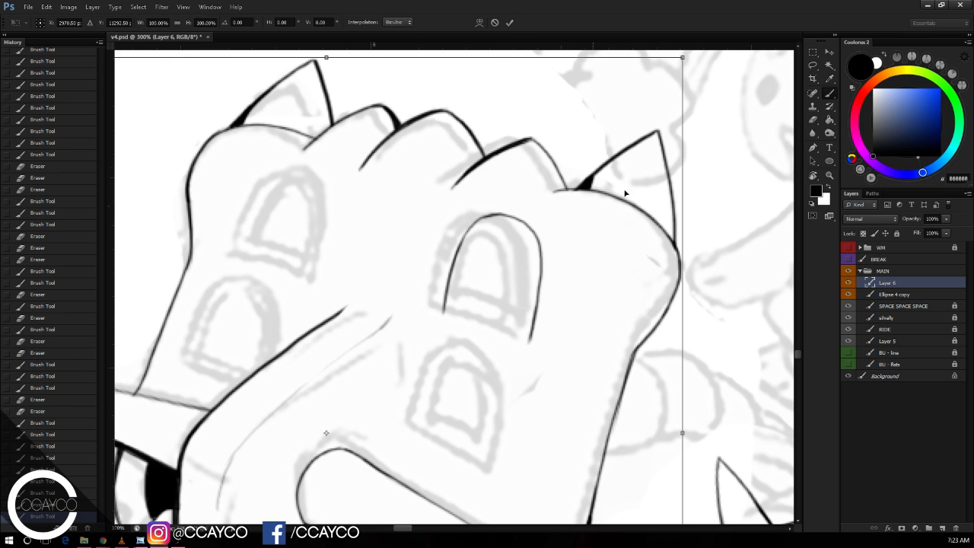
# Step: Lasso the inked window arch and shift it left onto its sketch with Free Transform, then deselect
pyautogui.press('l')
pyautogui.moveTo(470, 204)
pyautogui.mouseDown()
pyautogui.moveTo(520, 353)
pyautogui.moveTo(533, 246)
pyautogui.mouseUp()
pyautogui.hotkey('ctrl', 't')
pyautogui.press('Return')
pyautogui.hotkey('ctrl', 'd')
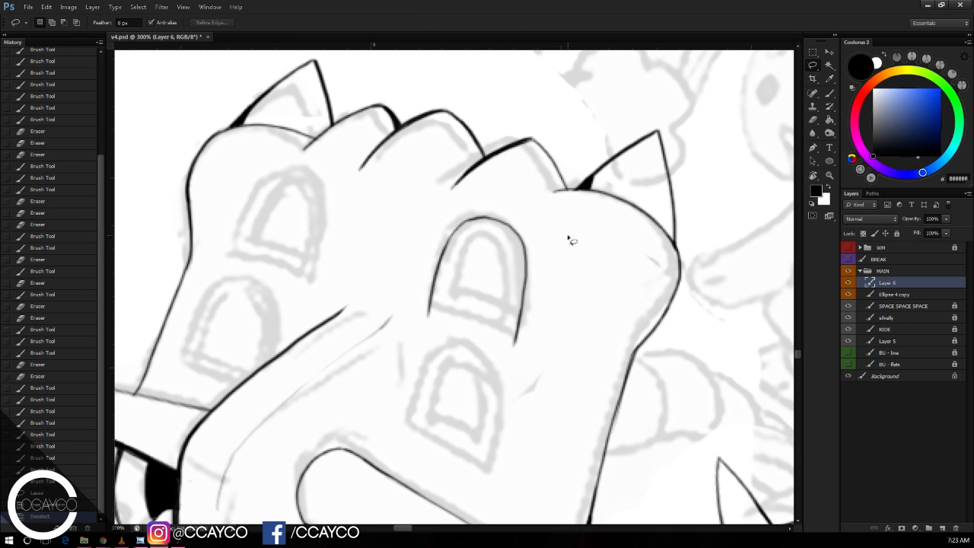
# Step: Close the window frame with a slanted bottom edge and erase the overshoot at its lower right corner
pyautogui.press('b')
pyautogui.moveTo(426, 312)
pyautogui.mouseDown()
pyautogui.moveTo(532, 342)
pyautogui.moveTo(517, 348)
pyautogui.mouseUp()
pyautogui.hotkey('ctrl', 'z')
pyautogui.press('e')
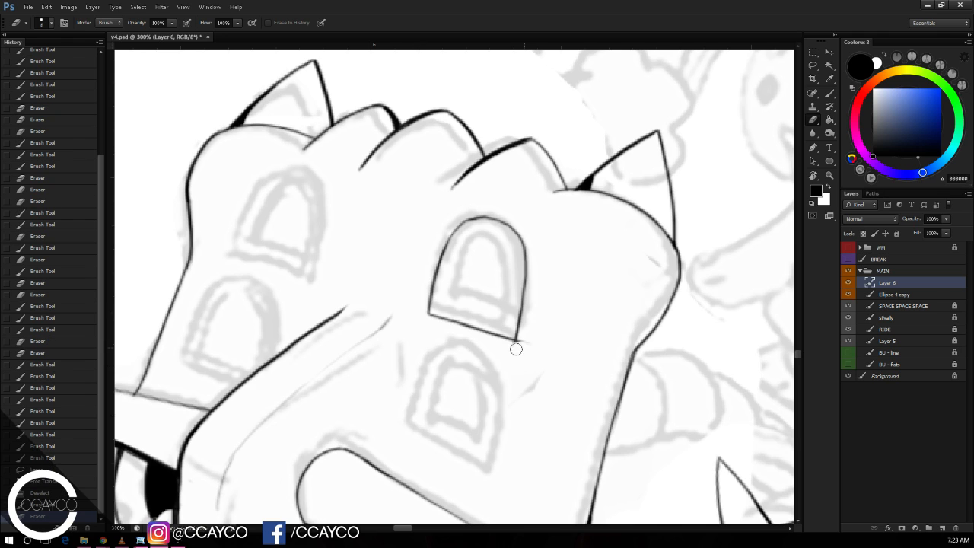
pyautogui.click(510, 349)
pyautogui.click(509, 349)
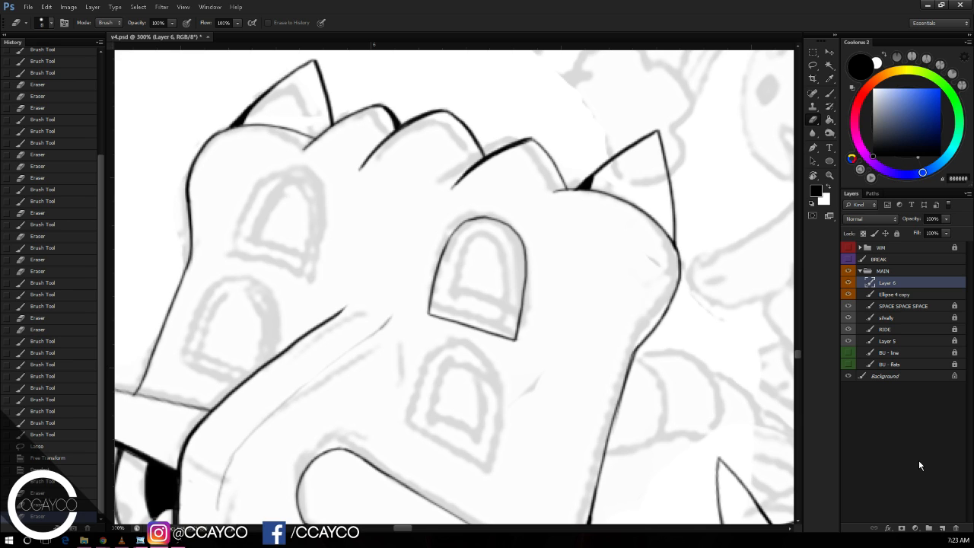
pyautogui.rightClick(906, 288)
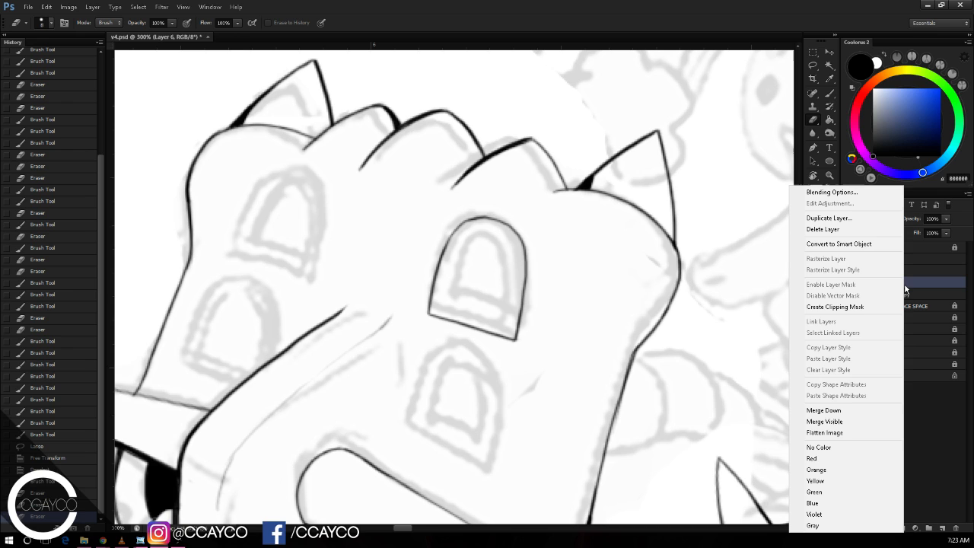
pyautogui.click(871, 219)
pyautogui.press('Return')
pyautogui.hotkey('ctrl', 't')
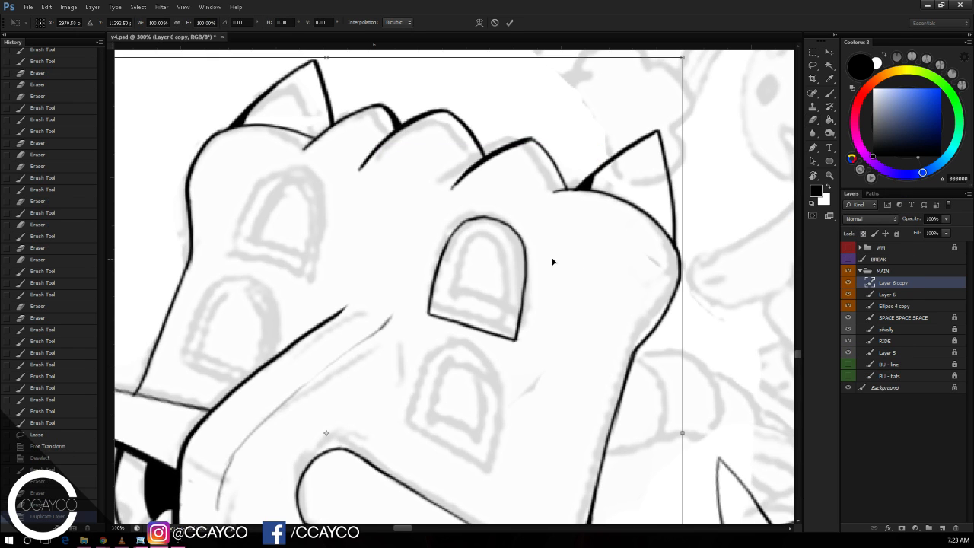
pyautogui.press('Escape')
pyautogui.hotkey('ctrl', 'alt', 'z')
pyautogui.hotkey('ctrl', 'alt', 'z')
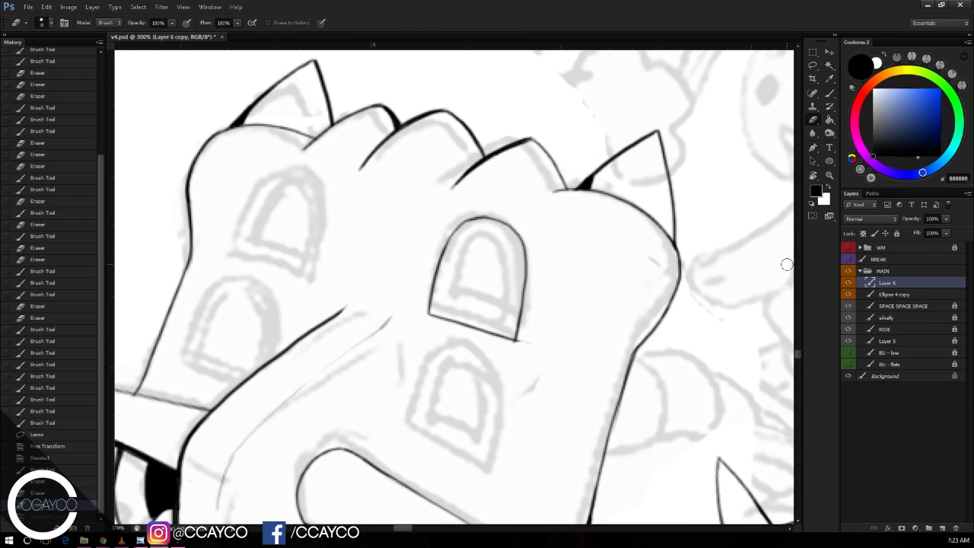
# Step: Lasso the window frame, paste a copy on a new layer and start Free Transform on it
pyautogui.press('l')
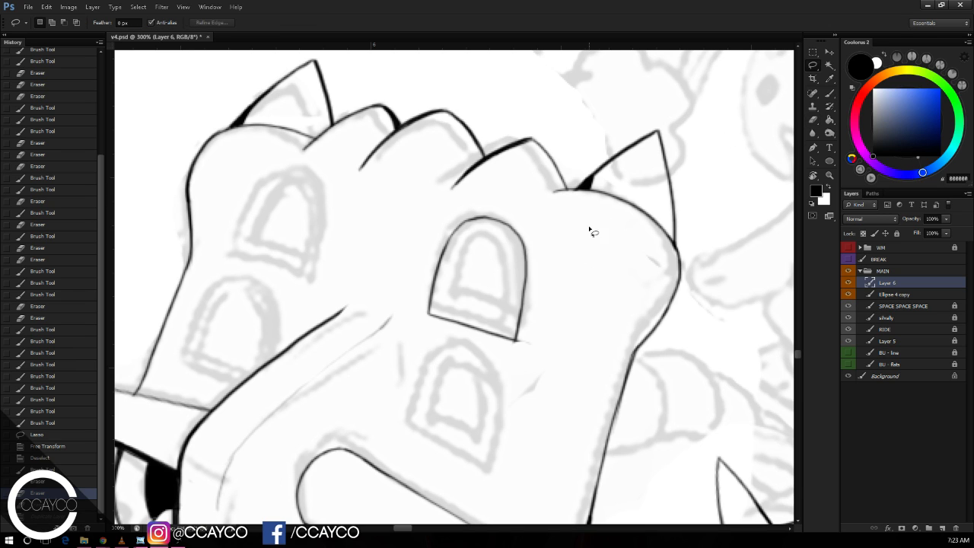
pyautogui.moveTo(583, 238)
pyautogui.mouseDown()
pyautogui.moveTo(519, 360)
pyautogui.moveTo(448, 208)
pyautogui.moveTo(555, 281)
pyautogui.mouseUp()
pyautogui.hotkey('ctrl', 'c')
pyautogui.hotkey('ctrl', 'v')
pyautogui.hotkey('ctrl', 't')
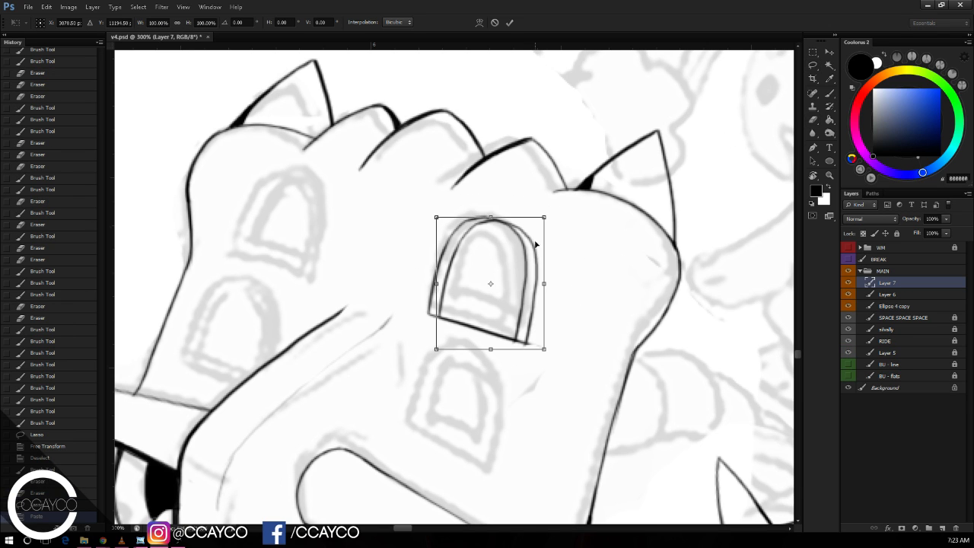
# Step: Scale the pasted frame to about 58% and centre it inside the outer frame as the inner window opening
pyautogui.moveTo(541, 221); pyautogui.dragTo(515, 249)
pyautogui.moveTo(531, 344); pyautogui.dragTo(495, 311)
pyautogui.moveTo(485, 261); pyautogui.dragTo(495, 270)
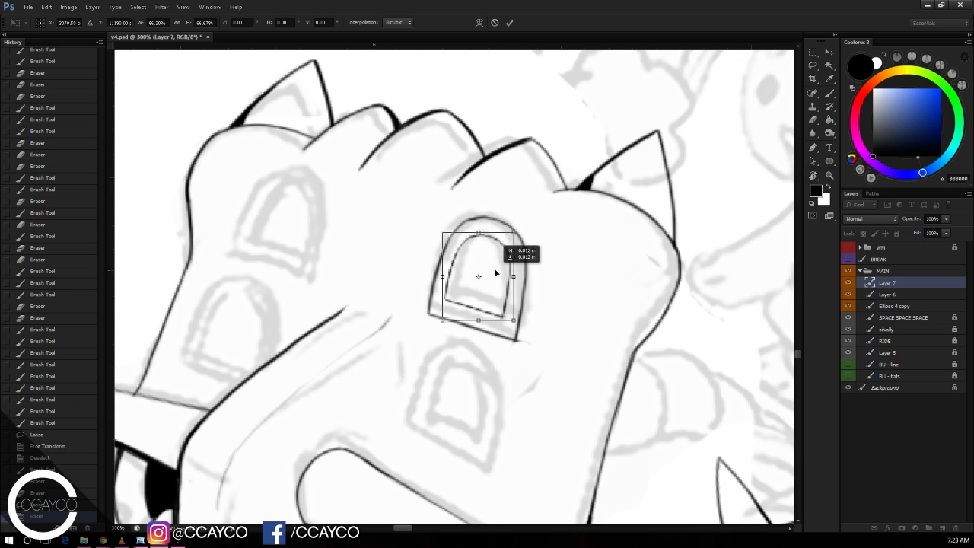
pyautogui.moveTo(514, 320); pyautogui.dragTo(504, 309)
pyautogui.moveTo(495, 261); pyautogui.dragTo(501, 265)
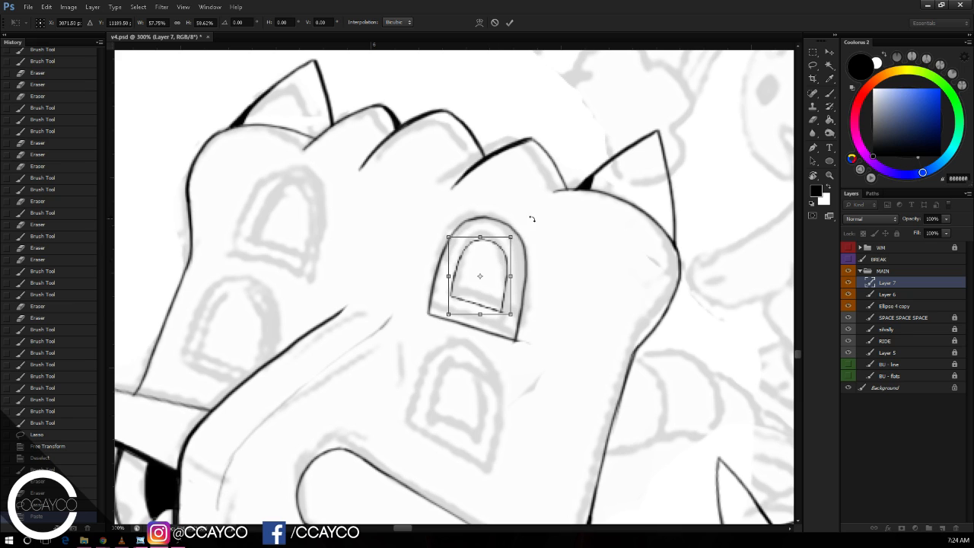
pyautogui.press('Return')
pyautogui.press('e')
pyautogui.hotkey('ctrl', 'd')
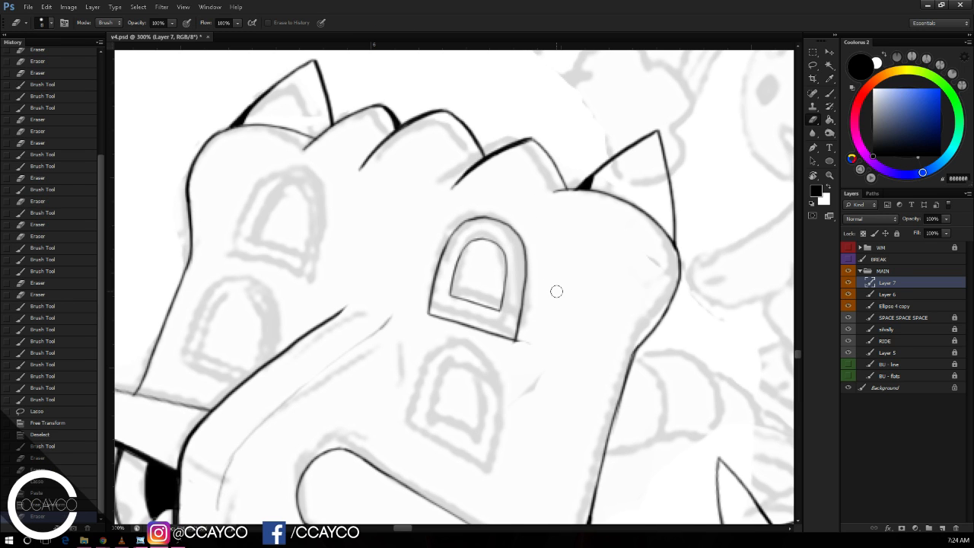
# Step: Clean the outer frame's lower right corner on Layer 6 and merge it with Layer 7
pyautogui.click(895, 295)
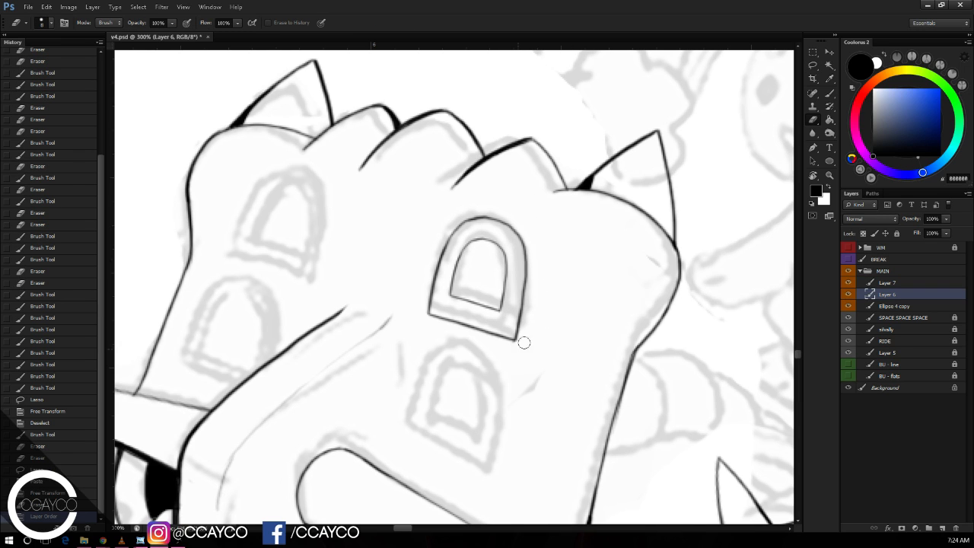
pyautogui.hotkey('ctrl', ']')
pyautogui.hotkey('ctrl', 'e')
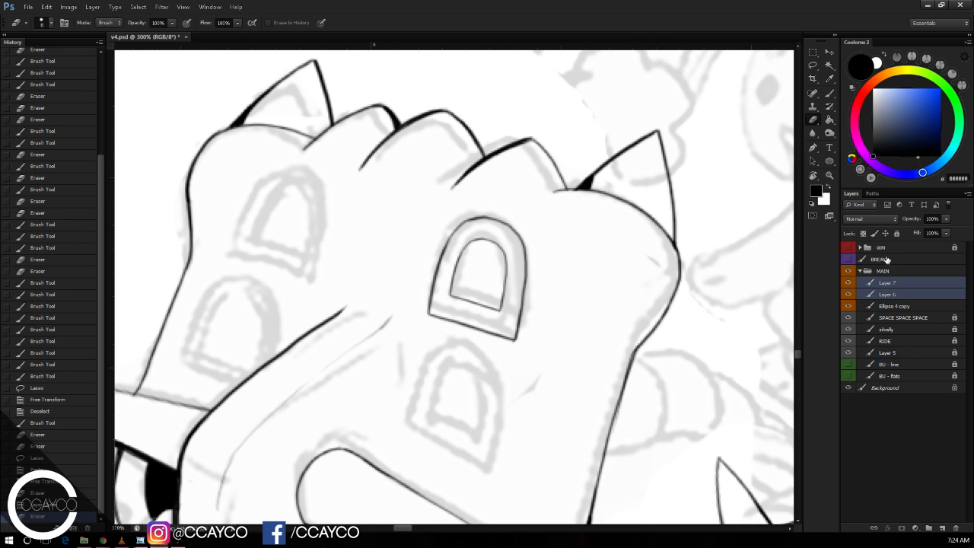
# Step: Lasso the inked window, paste a copy on a new layer and move it over the sketched window directly below
pyautogui.press('l')
pyautogui.moveTo(564, 316)
pyautogui.mouseDown()
pyautogui.moveTo(413, 333)
pyautogui.moveTo(567, 283)
pyautogui.mouseUp()
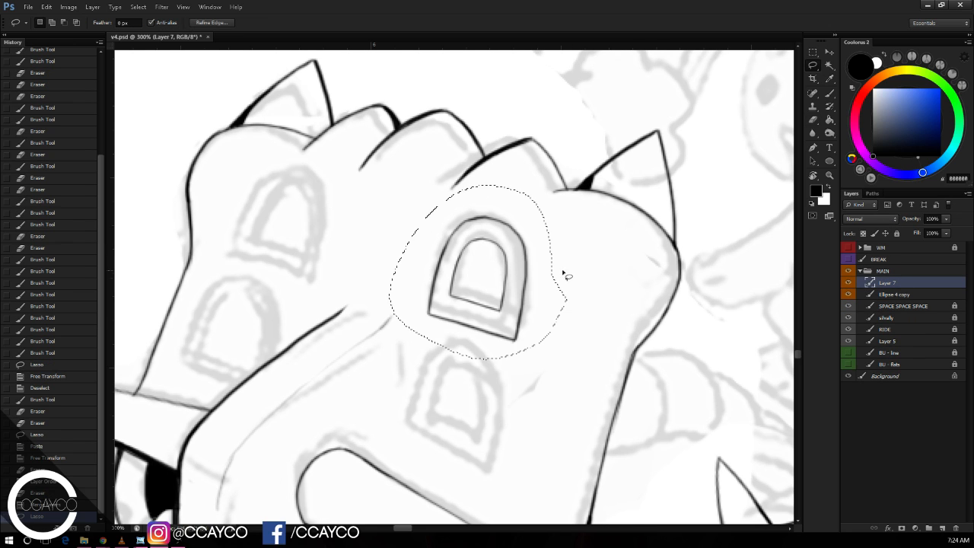
pyautogui.hotkey('ctrl', 'c')
pyautogui.hotkey('ctrl', 'v')
pyautogui.hotkey('ctrl', 't')
pyautogui.moveTo(514, 245); pyautogui.dragTo(480, 380)
pyautogui.scroll(-2, 481, 380)
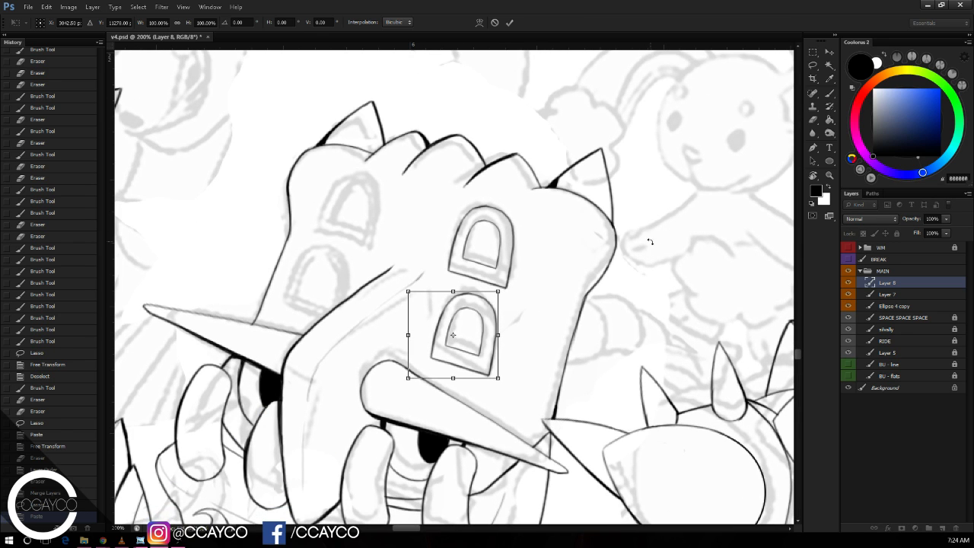
pyautogui.press('Return')
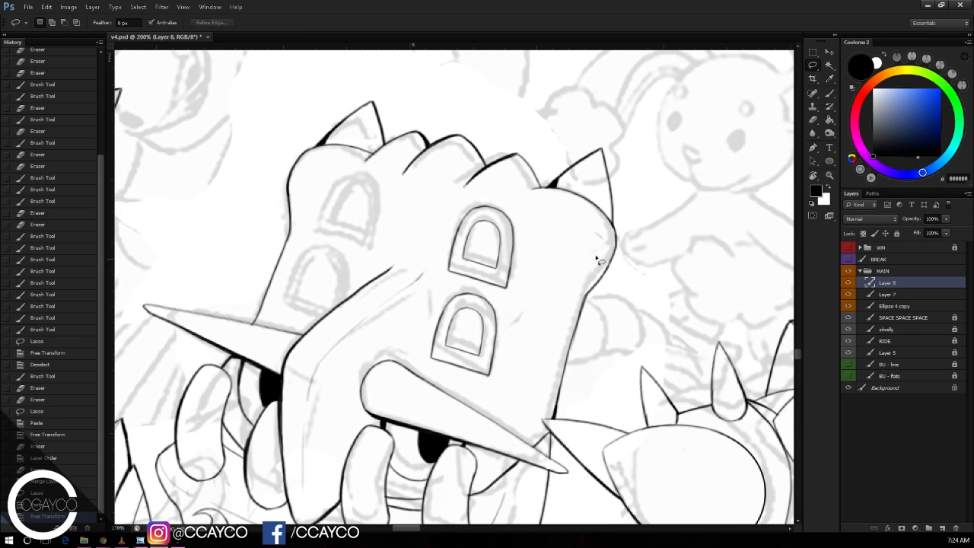
# Step: Merge the two window layers, then lasso the stacked pair of windows and paste a copy on a new layer
pyautogui.keyDown('shift'); pyautogui.click(901, 299); pyautogui.keyUp('shift')
pyautogui.hotkey('ctrl', 'e')
pyautogui.moveTo(548, 245)
pyautogui.mouseDown()
pyautogui.moveTo(498, 373)
pyautogui.moveTo(438, 376)
pyautogui.moveTo(429, 286)
pyautogui.moveTo(457, 207)
pyautogui.moveTo(550, 251)
pyautogui.mouseUp()
pyautogui.hotkey('ctrl', 'c')
pyautogui.hotkey('ctrl', 'v')
# Step: Move the copied window pair onto the rear tower, narrowing it to about 92% width and rotating it about 2.7 degrees
pyautogui.hotkey('ctrl', 't')
pyautogui.moveTo(484, 247); pyautogui.dragTo(381, 266)
pyautogui.moveTo(370, 309); pyautogui.dragTo(437, 337)
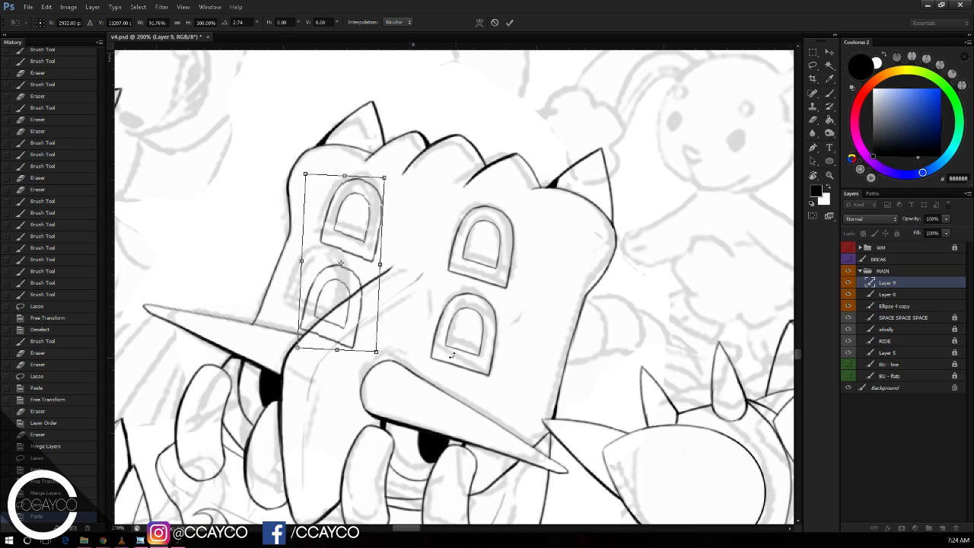
pyautogui.press('Return')
# Step: Erase the part of the rear tower's lower window that overlaps the front wall and scale the pair to about 98% height
pyautogui.press('e')
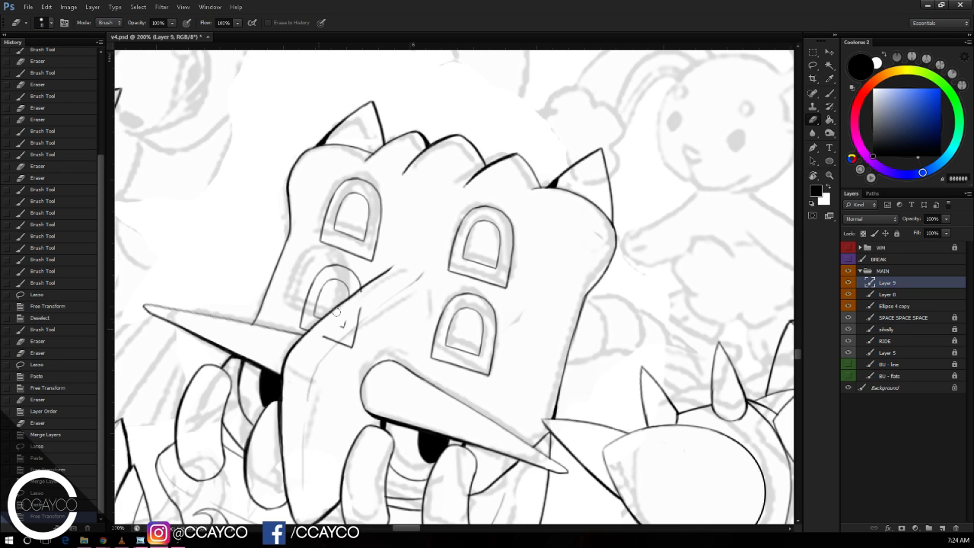
pyautogui.moveTo(337, 312)
pyautogui.mouseDown()
pyautogui.moveTo(359, 314)
pyautogui.moveTo(352, 343)
pyautogui.moveTo(331, 333)
pyautogui.moveTo(341, 342)
pyautogui.mouseUp()
pyautogui.hotkey('ctrl', 't')
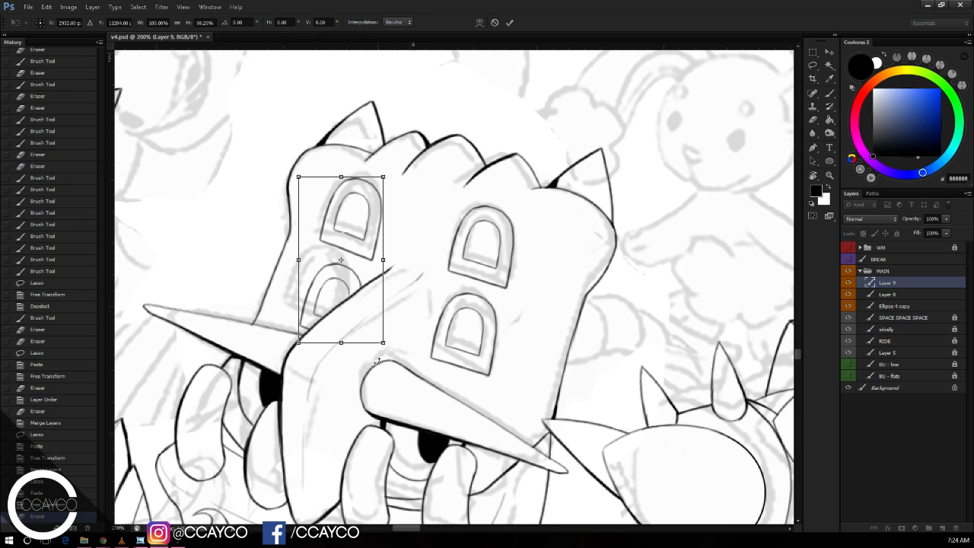
pyautogui.press('Return')
pyautogui.press('e')
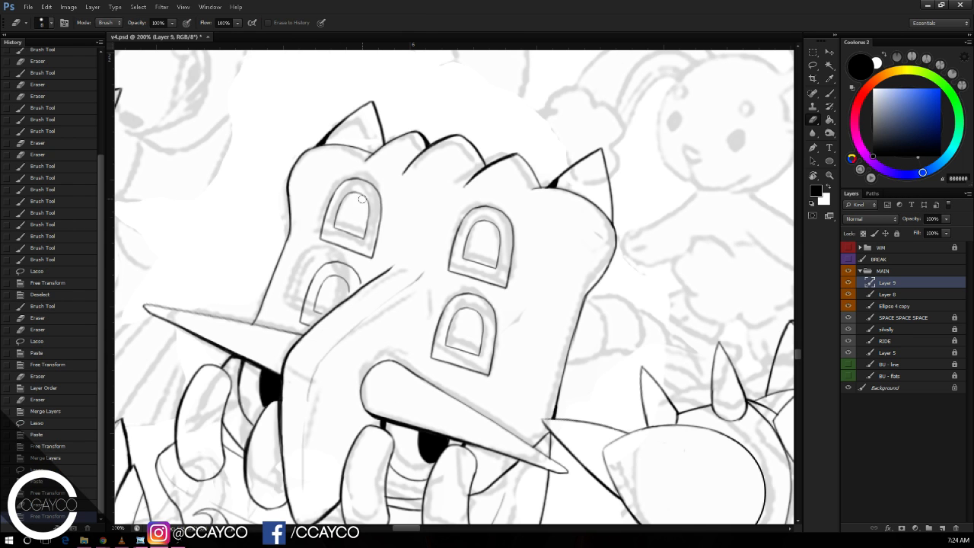
# Step: Ink the missing bottom edges of the rear tower's lower window up to the front wall's outline
pyautogui.press('r')
pyautogui.hotkey('ctrl', '+')
pyautogui.moveTo(295, 291)
pyautogui.mouseDown()
pyautogui.moveTo(296, 303)
pyautogui.moveTo(313, 303)
pyautogui.mouseUp()
pyautogui.press('b')
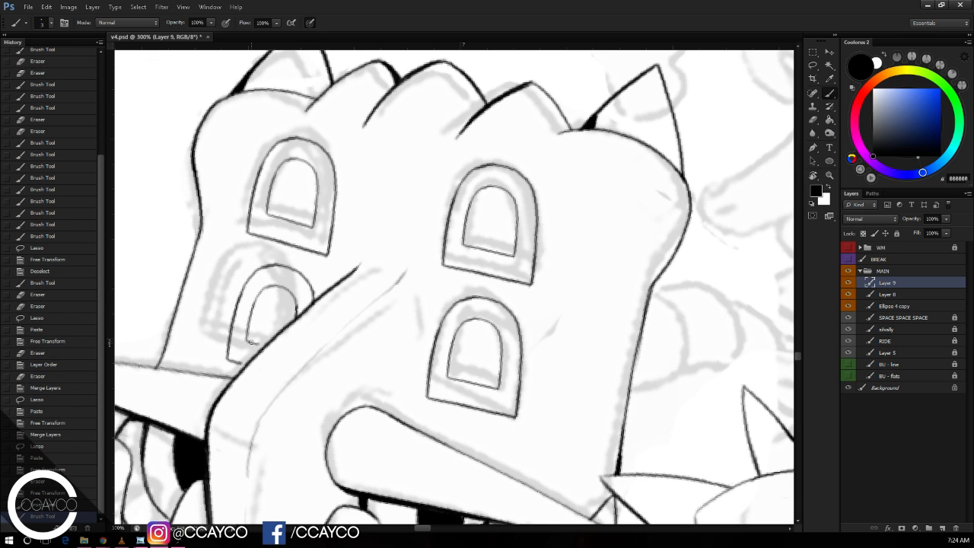
pyautogui.moveTo(248, 341)
pyautogui.mouseDown()
pyautogui.moveTo(266, 348)
pyautogui.moveTo(239, 363)
pyautogui.mouseUp()
pyautogui.hotkey('ctrl', 'z')
pyautogui.hotkey('ctrl', 'z')
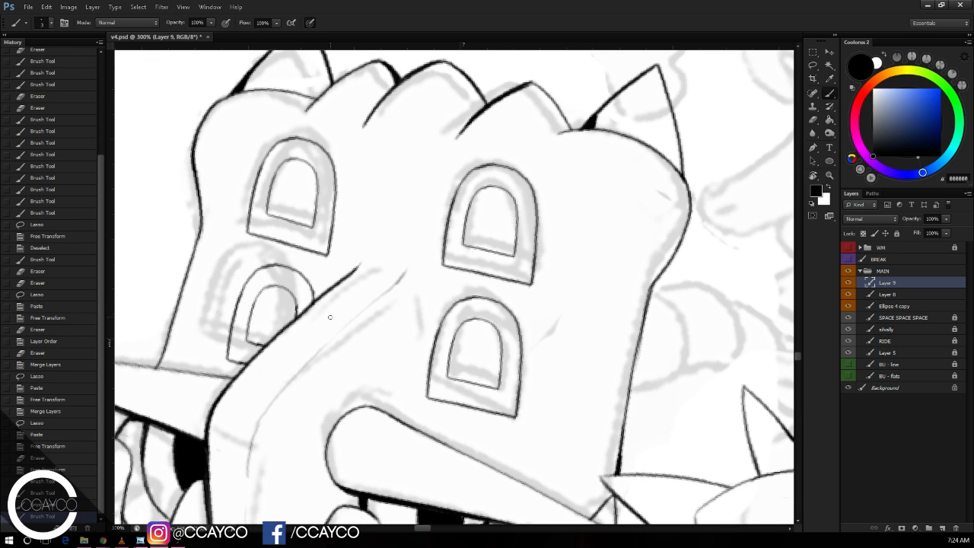
# Step: Save the file, merge Layer 9 down into Layer 8 and touch up the merged layer with the Eraser
pyautogui.hotkey('ctrl', '-')
pyautogui.hotkey('ctrl', 's')
pyautogui.hotkey('ctrl', 'e')
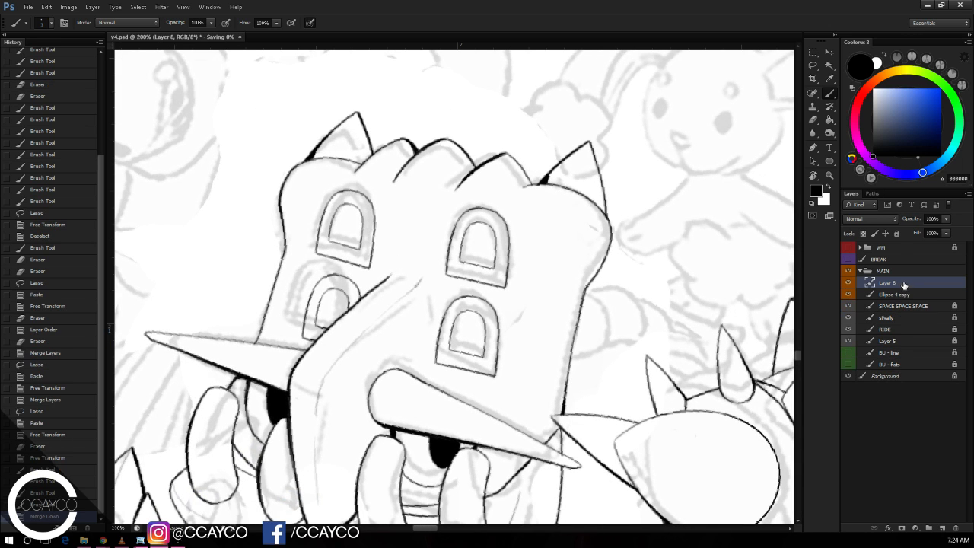
pyautogui.press('e')
pyautogui.click(663, 230)
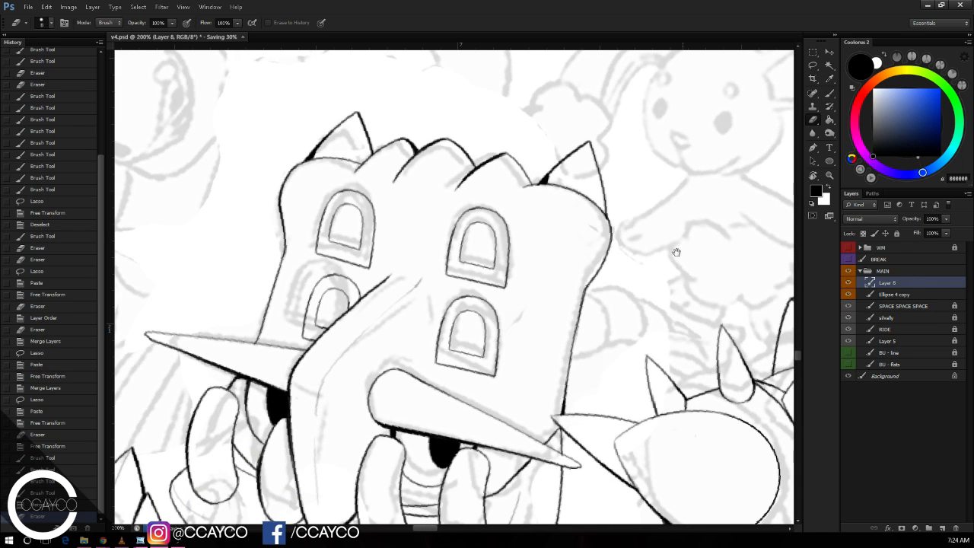
# Step: Move the whole castle creature's line art on Layer 8 slightly down and to the right with Free Transform
pyautogui.moveTo(676, 252)
pyautogui.mouseDown()
pyautogui.moveTo(643, 255)
pyautogui.moveTo(689, 263)
pyautogui.moveTo(691, 282)
pyautogui.moveTo(692, 260)
pyautogui.mouseUp()
pyautogui.press('r')
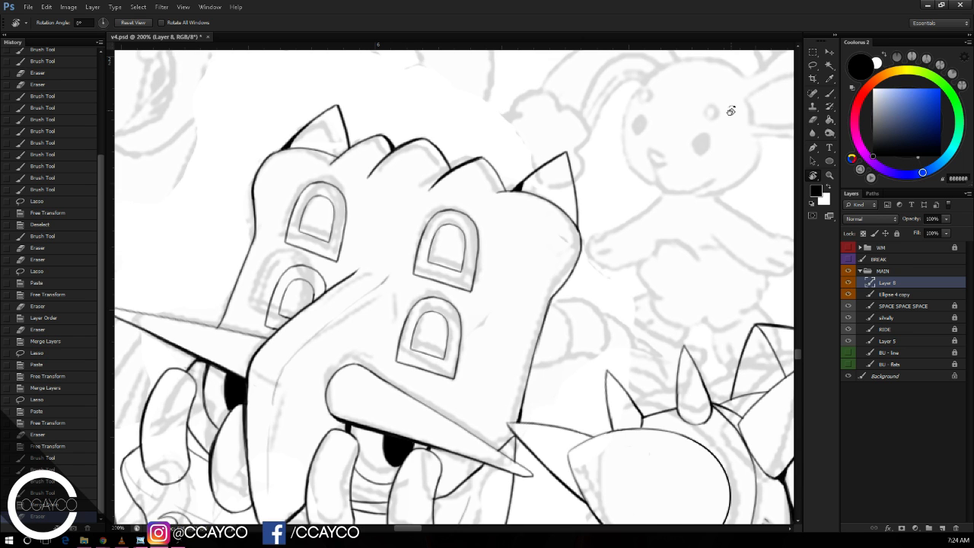
pyautogui.moveTo(698, 324)
pyautogui.mouseDown()
pyautogui.moveTo(702, 245)
pyautogui.moveTo(679, 92)
pyautogui.mouseUp()
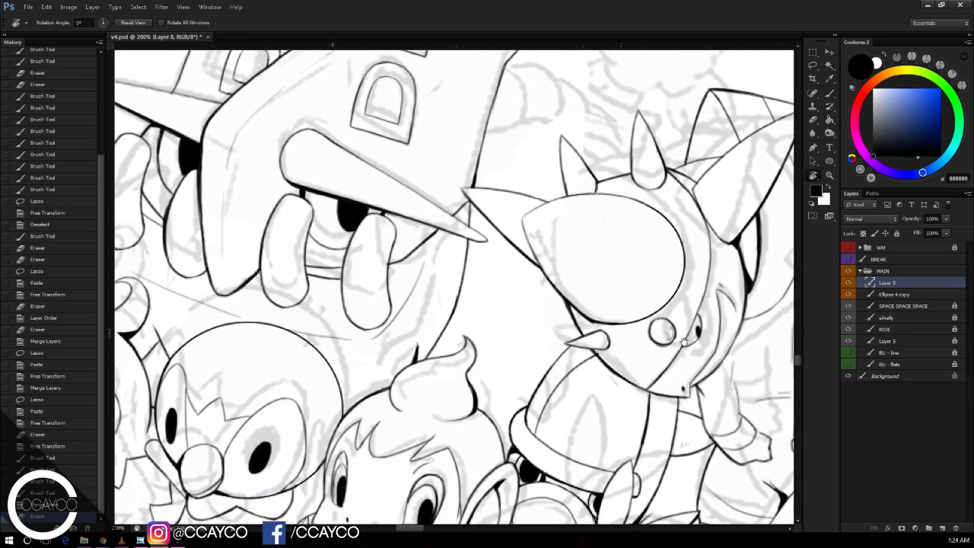
pyautogui.moveTo(699, 246); pyautogui.dragTo(688, 325)
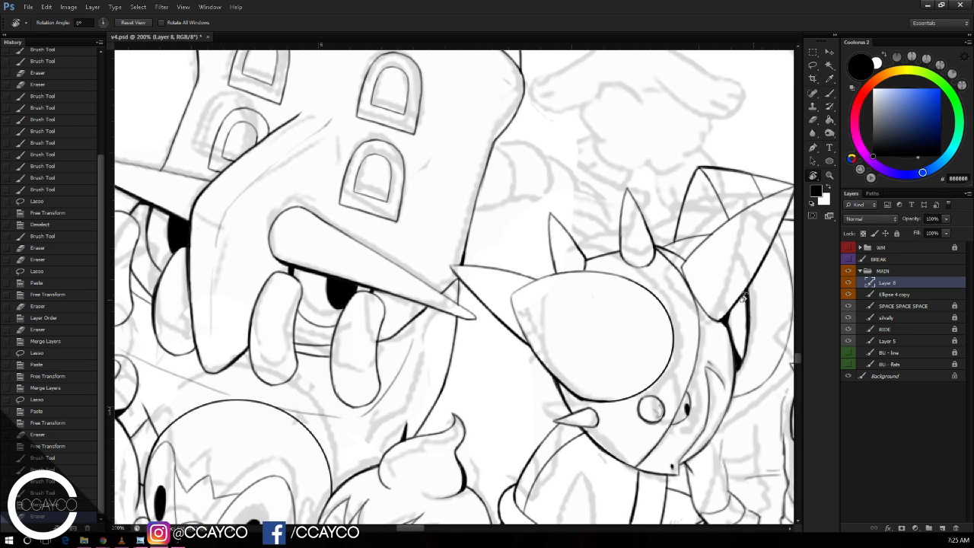
pyautogui.moveTo(670, 306); pyautogui.dragTo(749, 301)
pyautogui.hotkey('ctrl', 't')
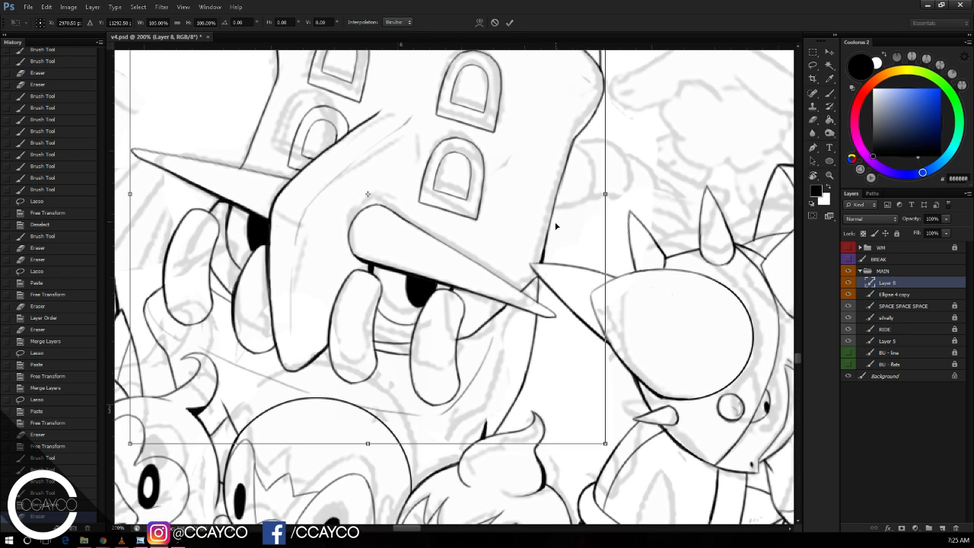
pyautogui.moveTo(557, 226); pyautogui.dragTo(568, 261)
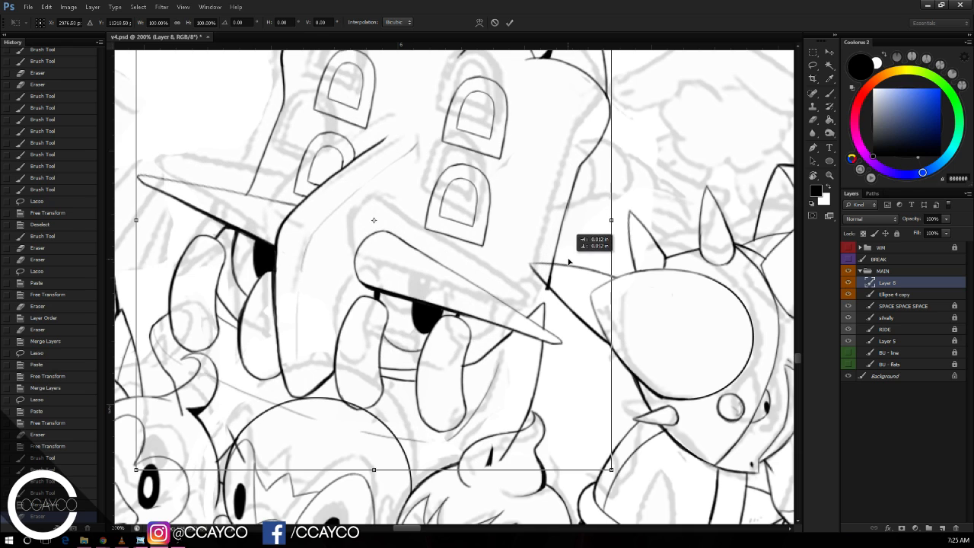
pyautogui.press('Return')
# Step: Erase the castle creature's lines where they overlap the swirl-haired, round-headed and other neighbouring characters and the horn tip
pyautogui.press('e')
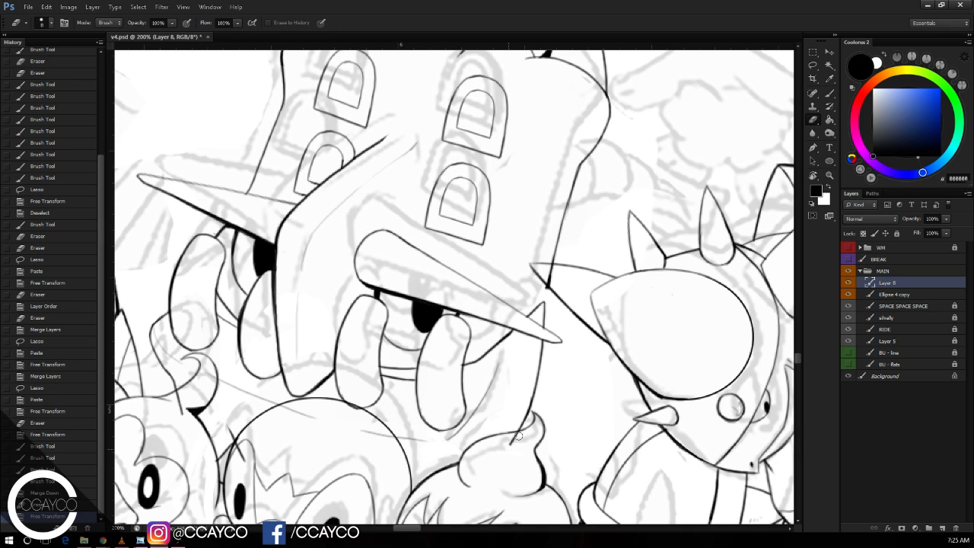
pyautogui.moveTo(518, 435); pyautogui.dragTo(490, 414)
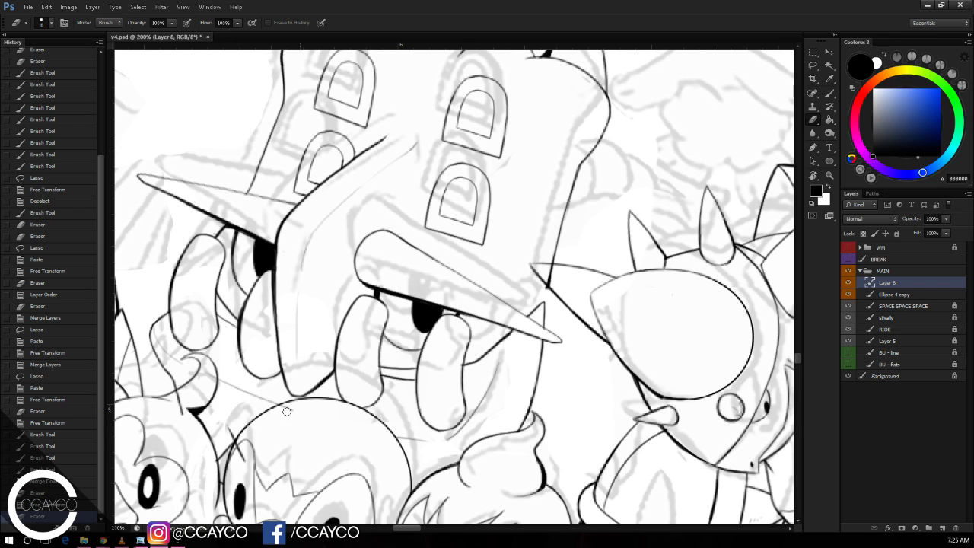
pyautogui.moveTo(249, 462); pyautogui.dragTo(241, 449)
pyautogui.moveTo(216, 419); pyautogui.dragTo(210, 465)
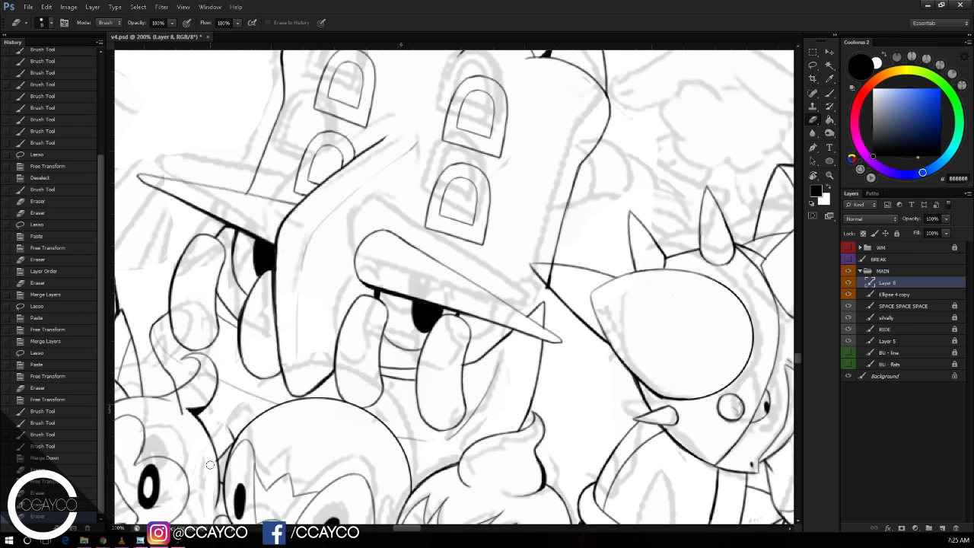
pyautogui.moveTo(184, 411); pyautogui.dragTo(179, 383)
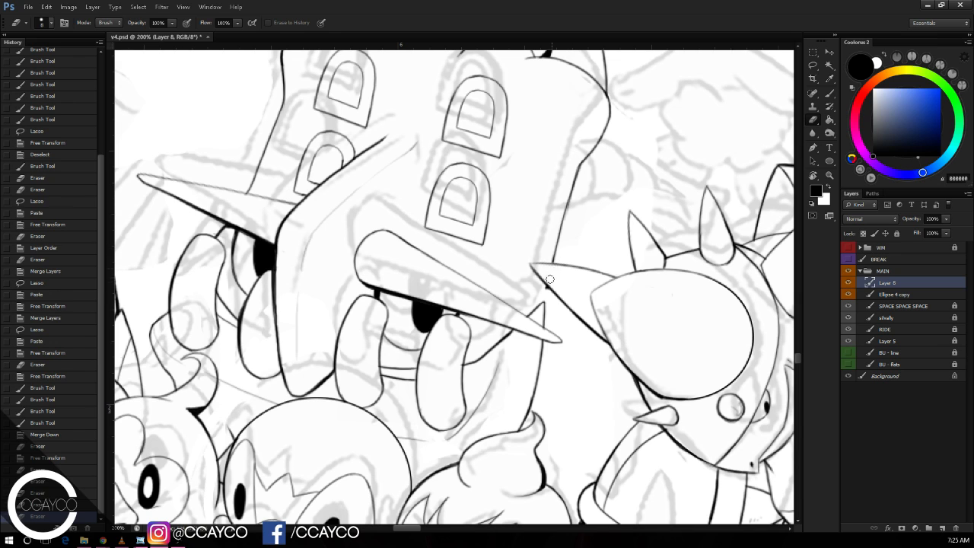
# Step: Ink the short piece of the castle's side edge running from below the neighbour's horn tip to the brow spike
pyautogui.press('b')
pyautogui.moveTo(549, 282)
pyautogui.mouseDown()
pyautogui.moveTo(545, 301)
pyautogui.moveTo(545, 292)
pyautogui.mouseUp()
pyautogui.moveTo(546, 291)
pyautogui.mouseDown()
pyautogui.moveTo(530, 318)
pyautogui.moveTo(546, 301)
pyautogui.moveTo(543, 320)
pyautogui.mouseUp()
pyautogui.hotkey('ctrl', 'z')
pyautogui.hotkey('ctrl', 'z')
pyautogui.moveTo(627, 288); pyautogui.dragTo(596, 287)
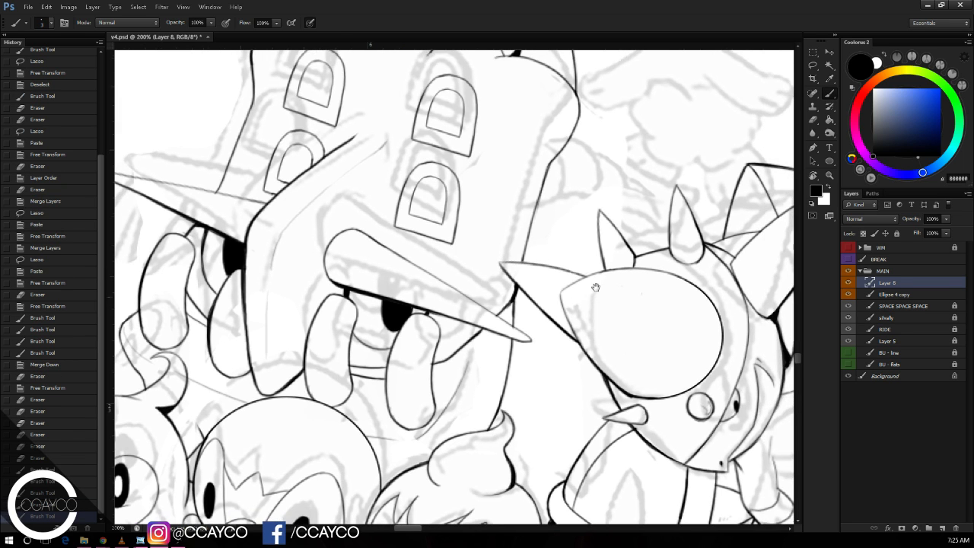
# Step: Toggle Layer 5's visibility off and on, and erase stray marks on Layer 8 inside the horned creature's round head plate
pyautogui.click(850, 342)
pyautogui.click(851, 342)
pyautogui.press('e')
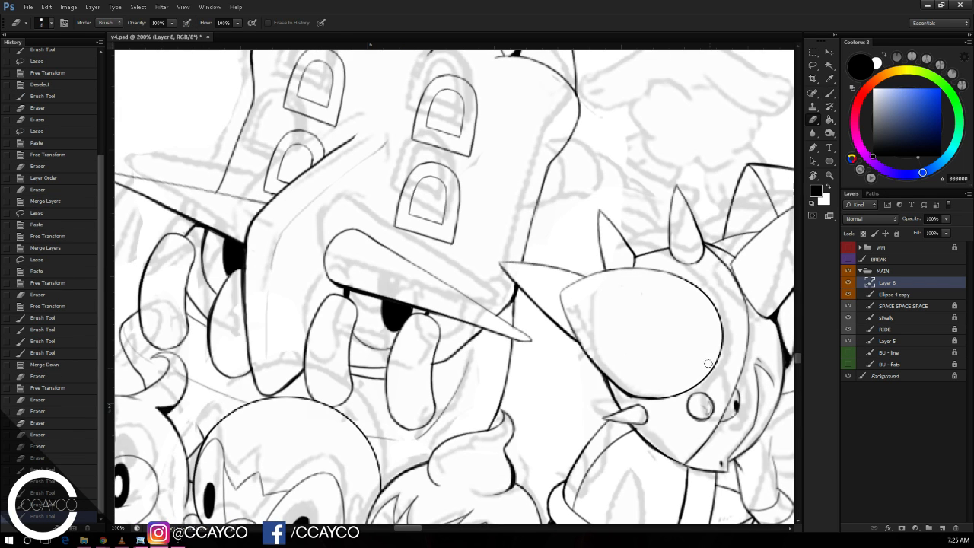
pyautogui.moveTo(710, 367); pyautogui.dragTo(709, 360)
pyautogui.moveTo(698, 348); pyautogui.dragTo(684, 346)
# Step: Scale the castle creature's line art down slightly from its upper left corner and nudge it into place among its neighbours
pyautogui.hotkey('ctrl', '-')
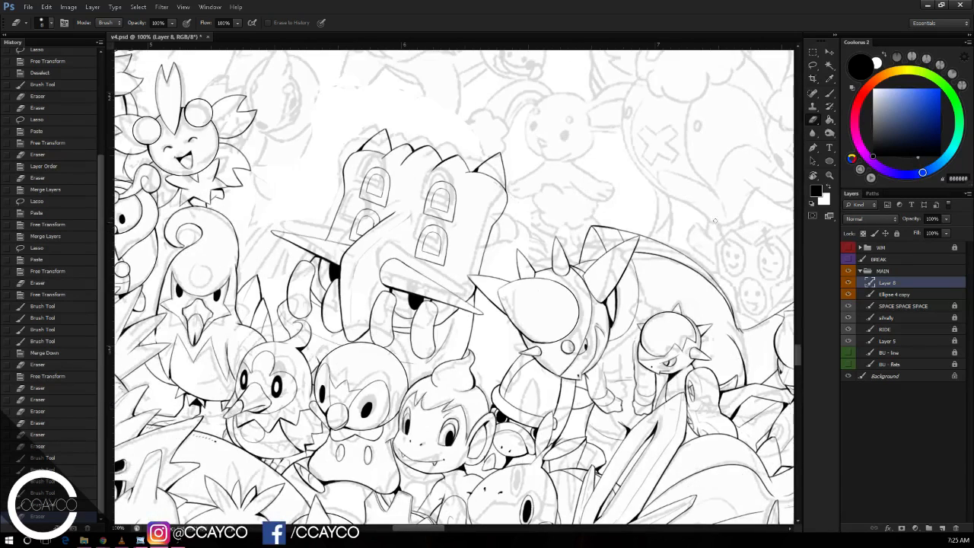
pyautogui.hotkey('ctrl', 't')
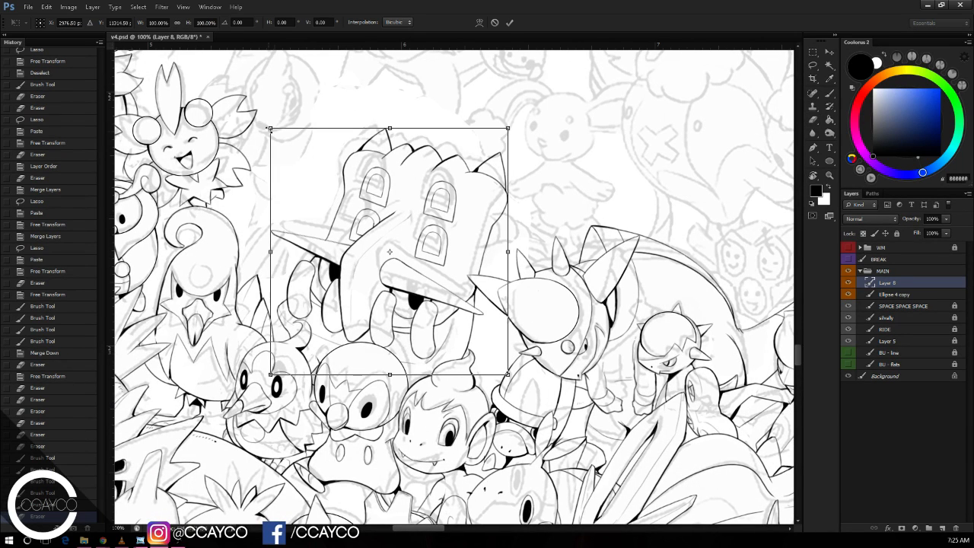
pyautogui.moveTo(270, 128); pyautogui.dragTo(283, 145)
pyautogui.moveTo(475, 188); pyautogui.dragTo(479, 185)
pyautogui.press('Return')
pyautogui.hotkey('ctrl', '+')
pyautogui.press('b')
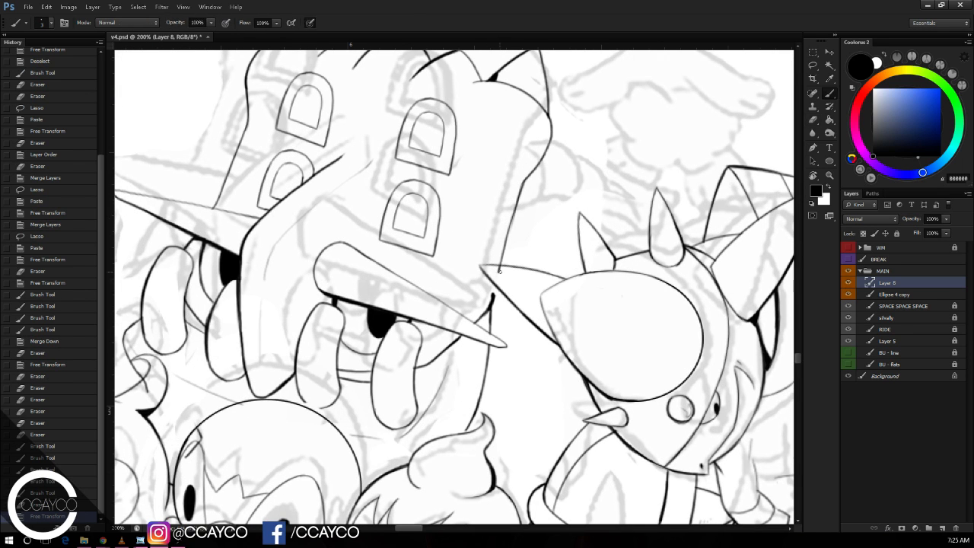
# Step: Clean up the castle-headed creature's edge where it meets the tip of the helmet's outer spike
pyautogui.press('e')
pyautogui.moveTo(499, 269); pyautogui.dragTo(502, 275)
pyautogui.press('b')
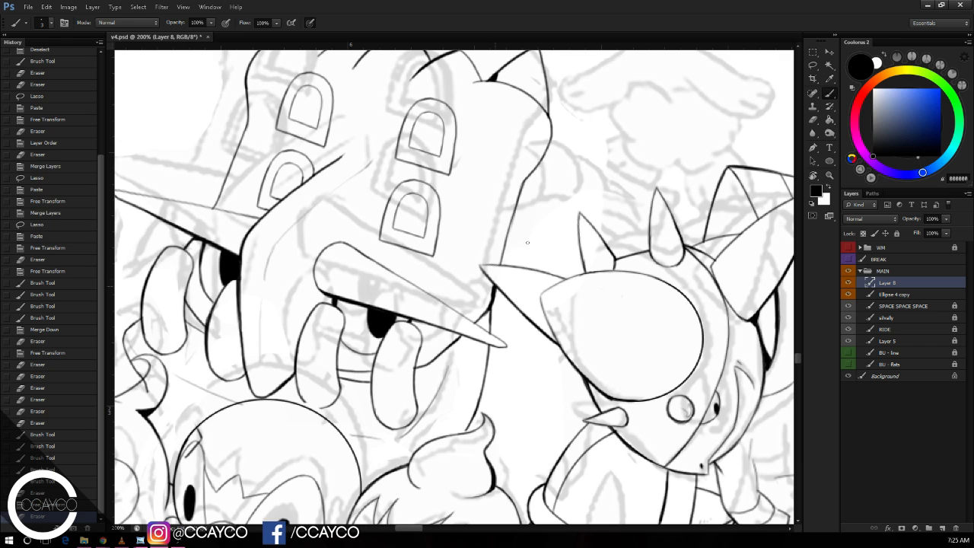
pyautogui.moveTo(526, 242); pyautogui.dragTo(581, 216)
pyautogui.press('e')
pyautogui.press('b')
# Step: Ink the line beside the round-headed bird under the castle-headed creature and erase its overlapping ends
pyautogui.moveTo(214, 349); pyautogui.dragTo(237, 431)
pyautogui.press('e')
pyautogui.moveTo(211, 379); pyautogui.dragTo(207, 372)
pyautogui.moveTo(240, 431); pyautogui.dragTo(241, 415)
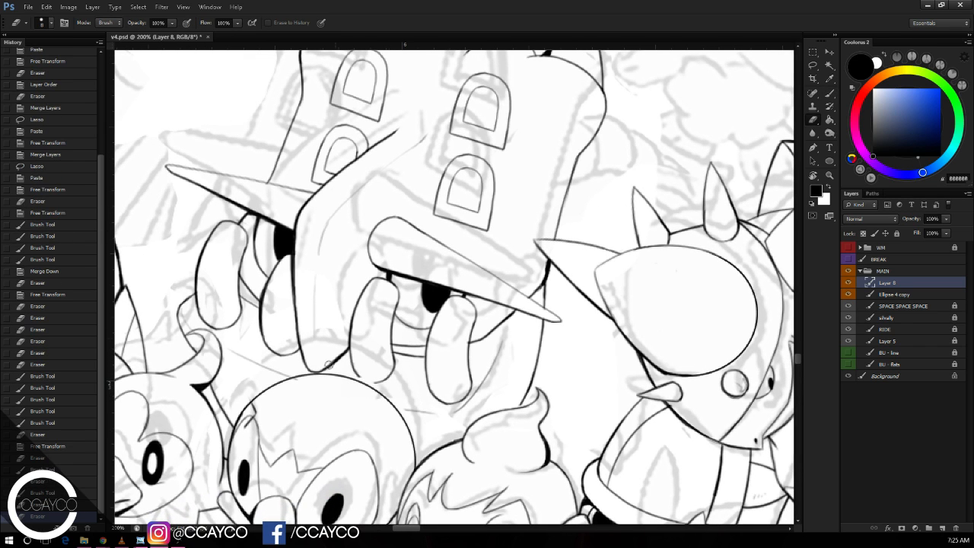
# Step: Tidy the castle-headed creature's lower outline where it meets the hair curl of the monkey character
pyautogui.moveTo(465, 438); pyautogui.dragTo(475, 433)
pyautogui.click(524, 413)
pyautogui.press('b')
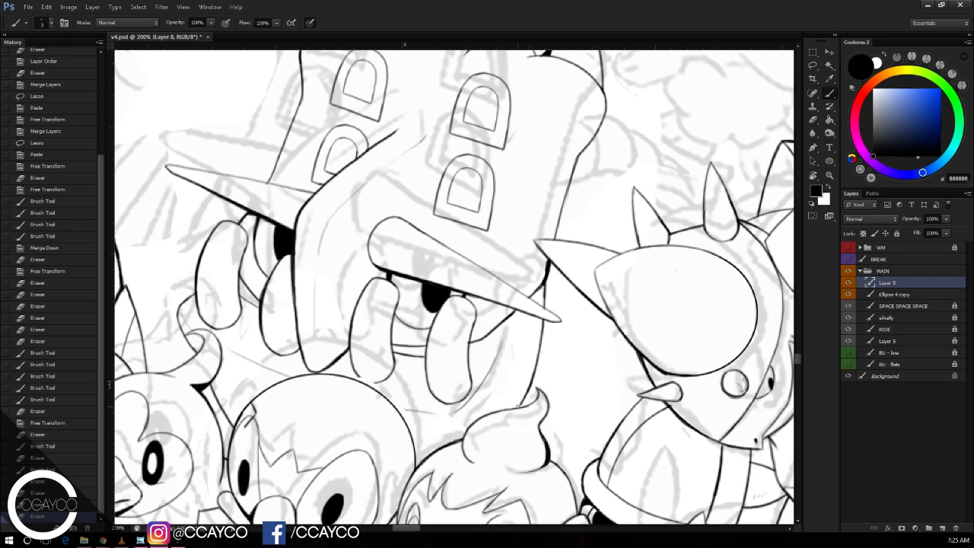
pyautogui.moveTo(524, 401); pyautogui.dragTo(520, 406)
pyautogui.hotkey('ctrl', 'z')
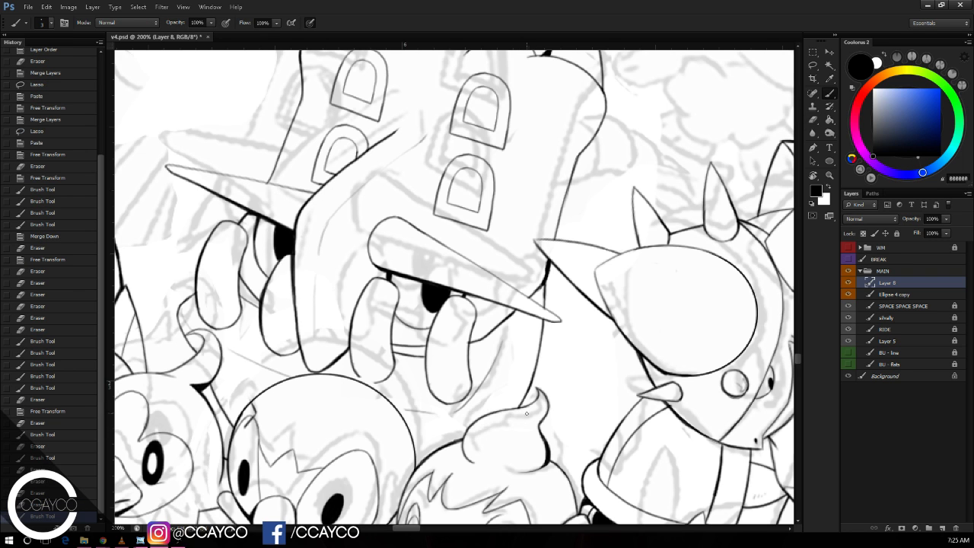
pyautogui.press('e')
pyautogui.moveTo(664, 333); pyautogui.dragTo(573, 380)
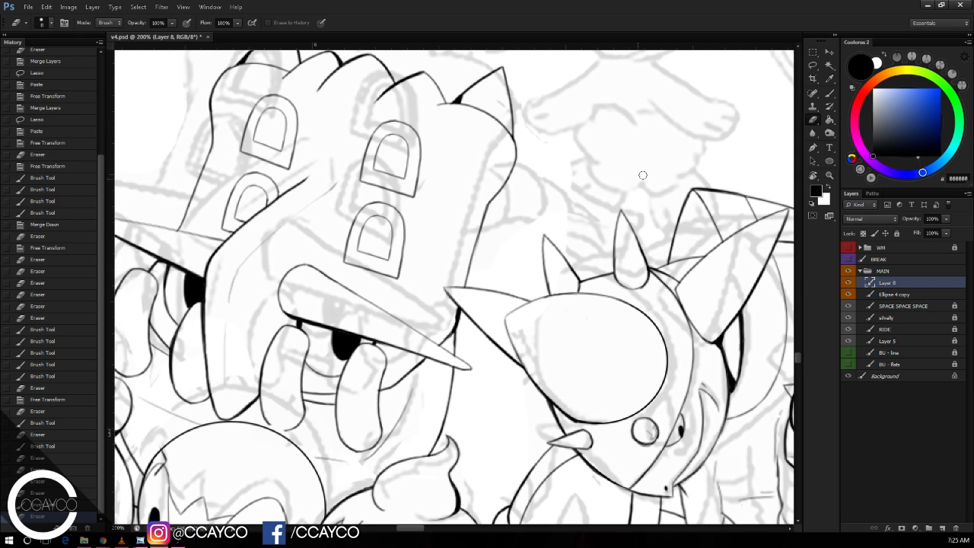
pyautogui.moveTo(643, 175); pyautogui.dragTo(639, 163)
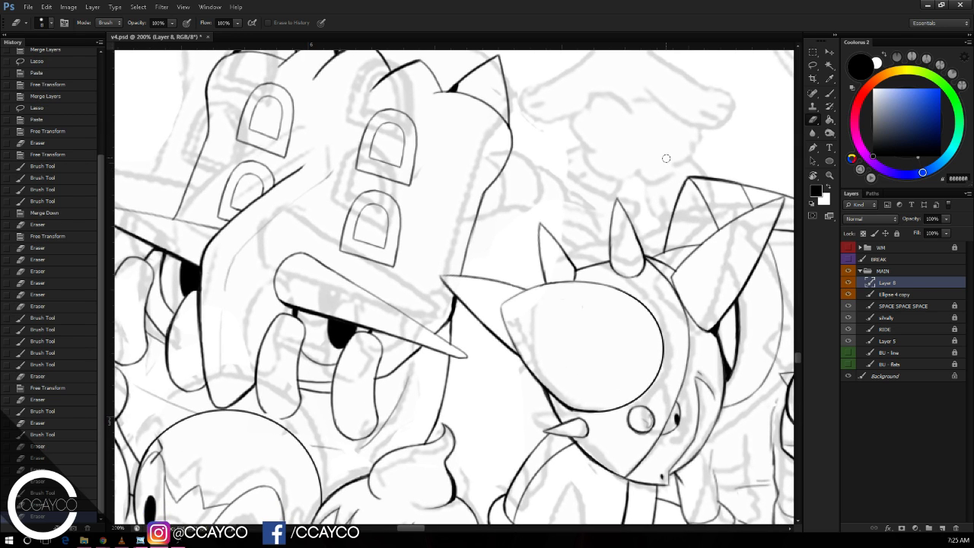
pyautogui.press('b')
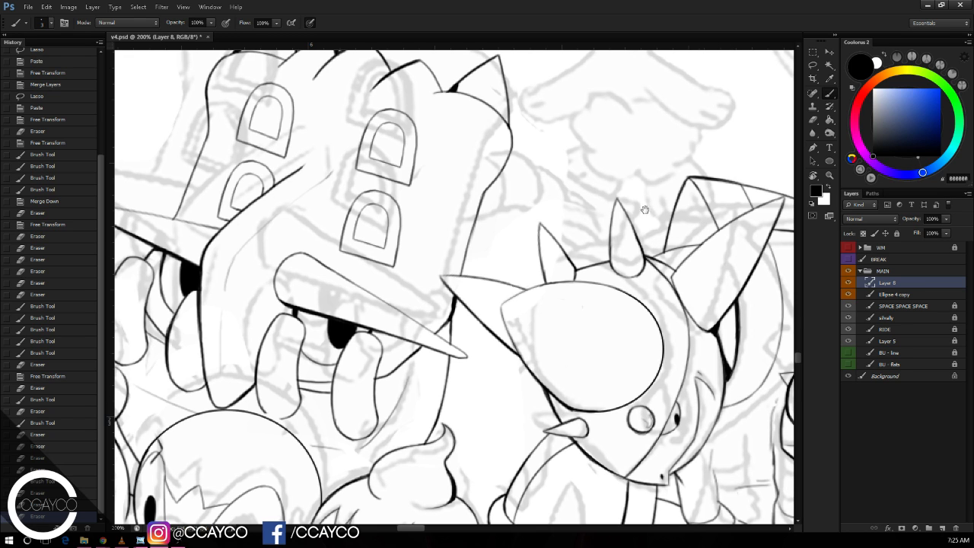
pyautogui.moveTo(645, 209); pyautogui.dragTo(642, 152)
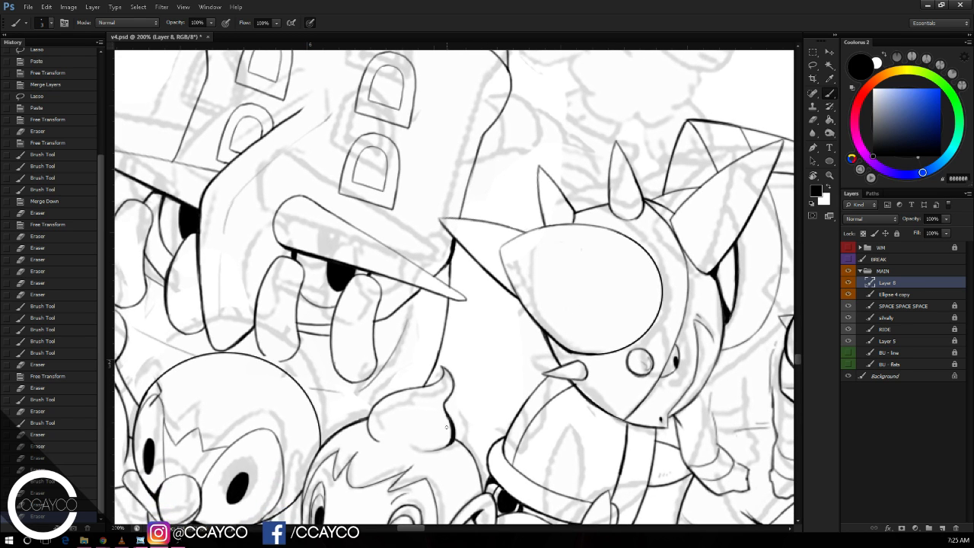
pyautogui.moveTo(450, 420)
pyautogui.mouseDown()
pyautogui.moveTo(477, 375)
pyautogui.moveTo(512, 353)
pyautogui.mouseUp()
pyautogui.hotkey('ctrl', 'z')
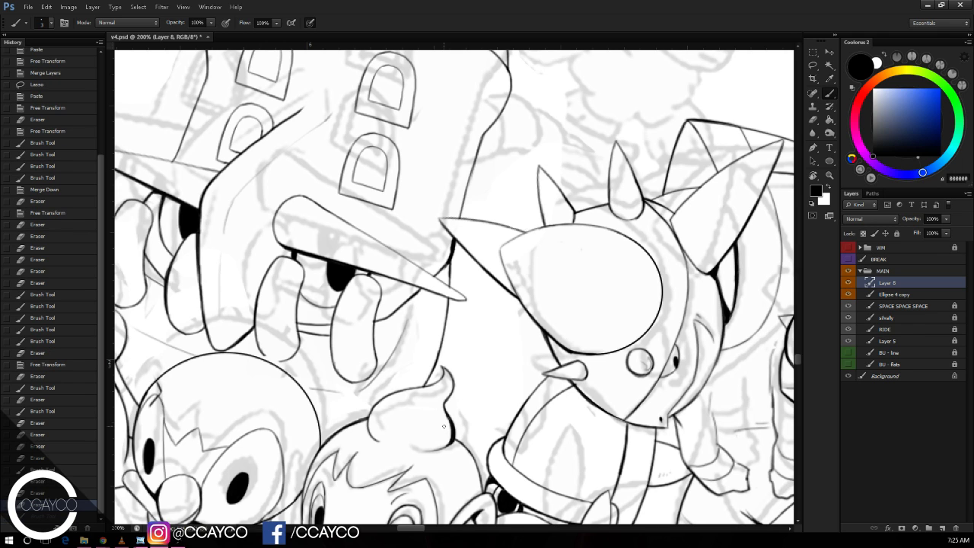
pyautogui.moveTo(443, 426)
pyautogui.mouseDown()
pyautogui.moveTo(514, 353)
pyautogui.moveTo(524, 390)
pyautogui.moveTo(514, 350)
pyautogui.moveTo(496, 349)
pyautogui.moveTo(523, 351)
pyautogui.moveTo(524, 359)
pyautogui.moveTo(508, 355)
pyautogui.moveTo(526, 401)
pyautogui.mouseUp()
pyautogui.hotkey('ctrl', 'z')
# Step: Ink the flat-topped outline between the hair curl and the helmeted character, extend it to the helmet's underside and erase the overlaps
pyautogui.press('e')
pyautogui.press('b')
pyautogui.hotkey('ctrl', 'z')
pyautogui.press('e')
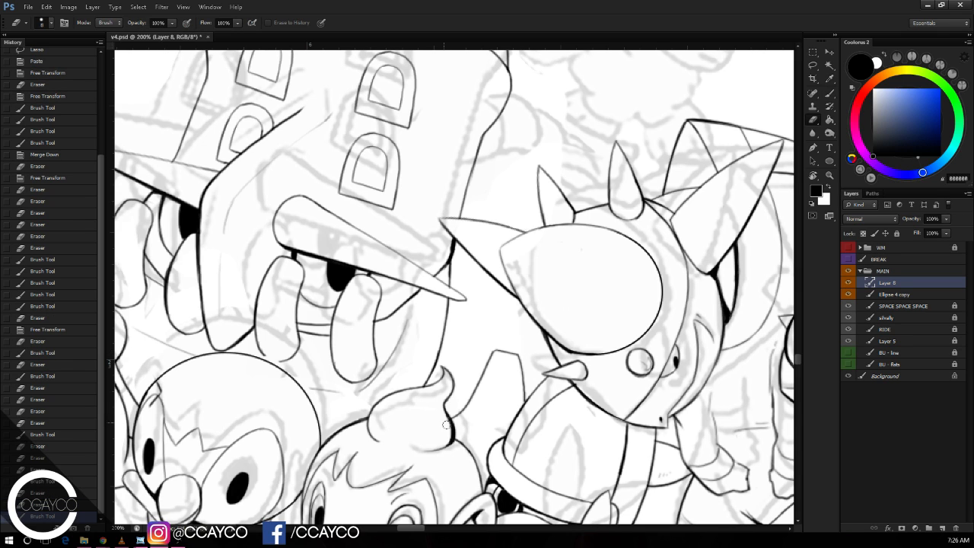
pyautogui.moveTo(447, 425); pyautogui.dragTo(447, 409)
pyautogui.moveTo(527, 407)
pyautogui.mouseDown()
pyautogui.moveTo(530, 378)
pyautogui.moveTo(523, 388)
pyautogui.moveTo(545, 332)
pyautogui.moveTo(539, 339)
pyautogui.mouseUp()
pyautogui.press('b')
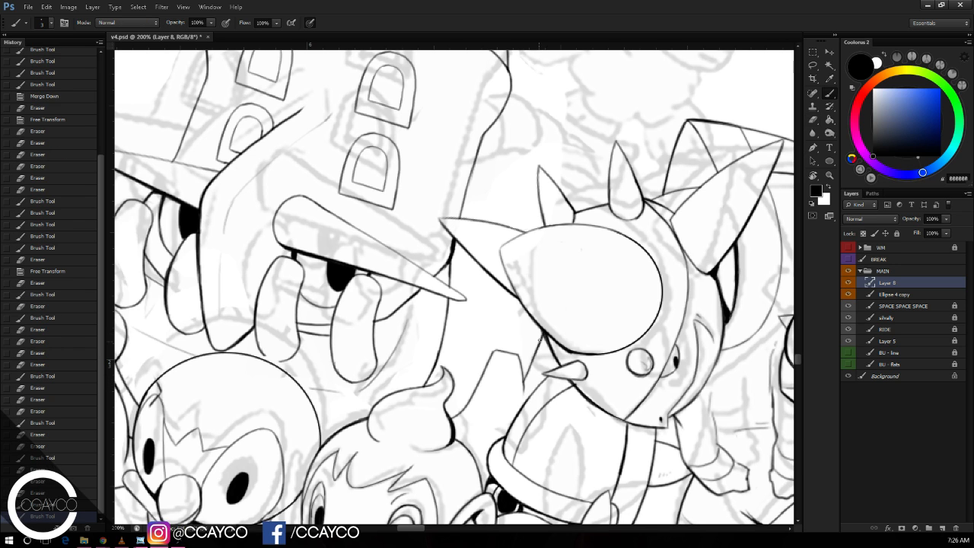
pyautogui.moveTo(591, 321); pyautogui.dragTo(597, 363)
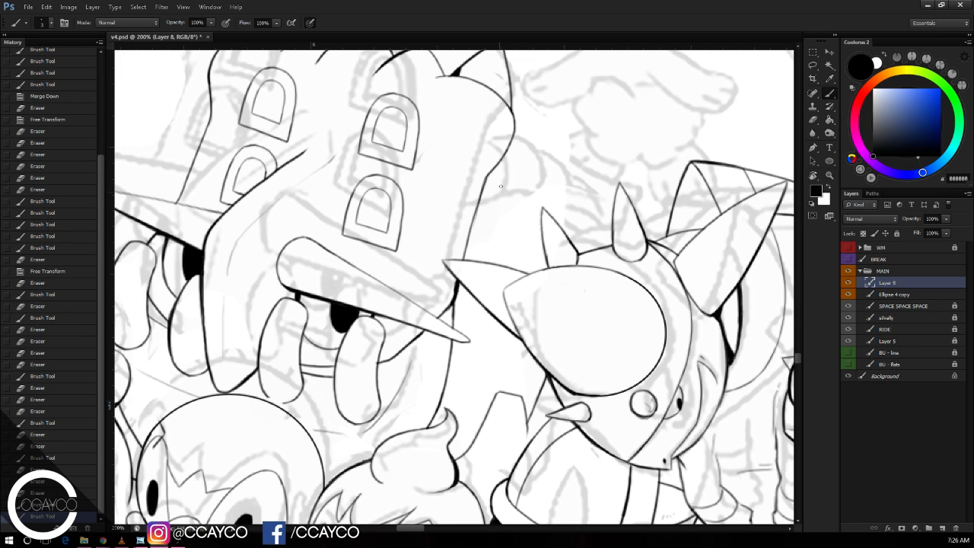
pyautogui.moveTo(484, 183); pyautogui.dragTo(603, 218)
pyautogui.hotkey('ctrl', 'z')
pyautogui.moveTo(484, 184); pyautogui.dragTo(590, 227)
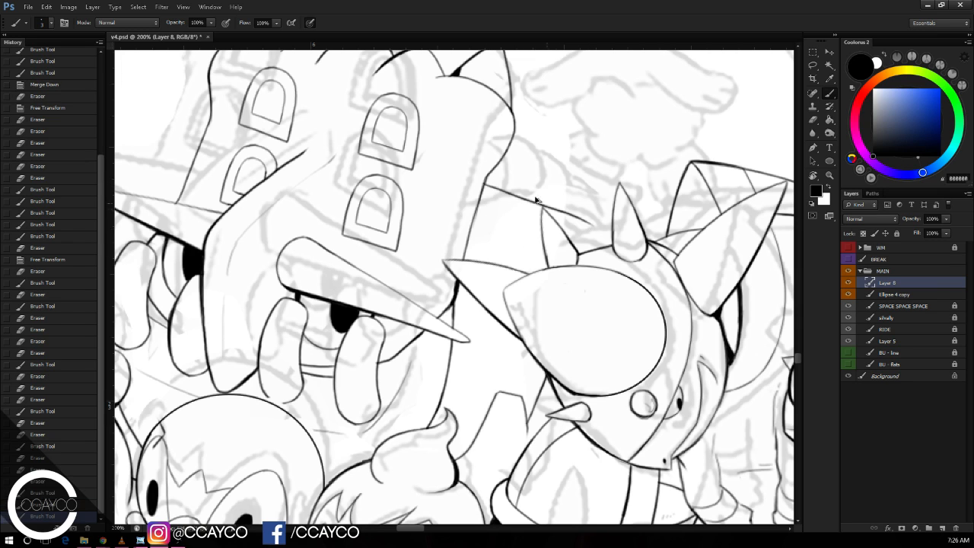
pyautogui.hotkey('ctrl', 'z')
pyautogui.moveTo(487, 182); pyautogui.dragTo(571, 217)
pyautogui.hotkey('ctrl', 'z')
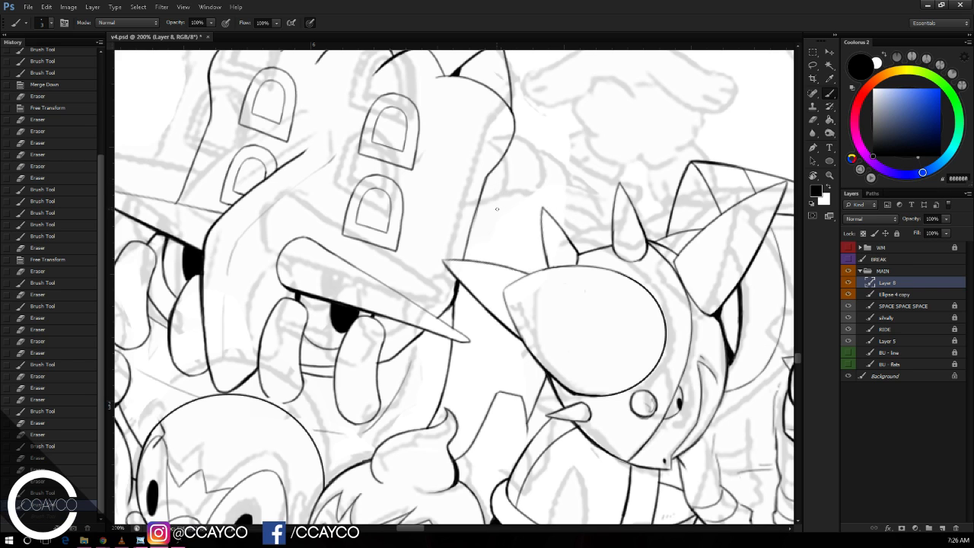
pyautogui.moveTo(481, 206); pyautogui.dragTo(576, 241)
pyautogui.hotkey('ctrl', 'z')
pyautogui.hotkey('ctrl', 'z')
# Step: Ink the back line from the castle-headed creature's side to the helmet's central spike, thicken it and erase the overlap
pyautogui.moveTo(484, 192)
pyautogui.mouseDown()
pyautogui.moveTo(586, 228)
pyautogui.moveTo(579, 217)
pyautogui.moveTo(609, 244)
pyautogui.mouseUp()
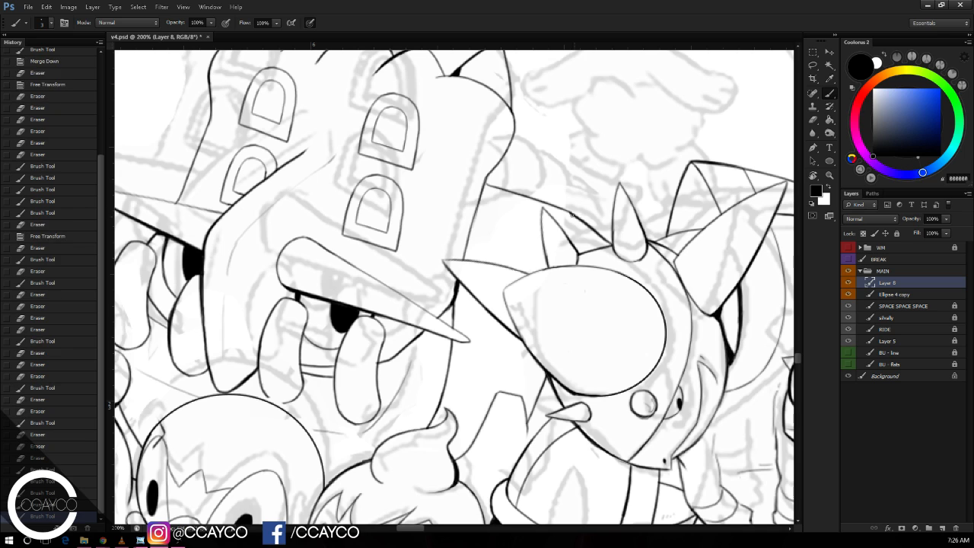
pyautogui.moveTo(564, 210); pyautogui.dragTo(592, 227)
pyautogui.moveTo(484, 185); pyautogui.dragTo(552, 212)
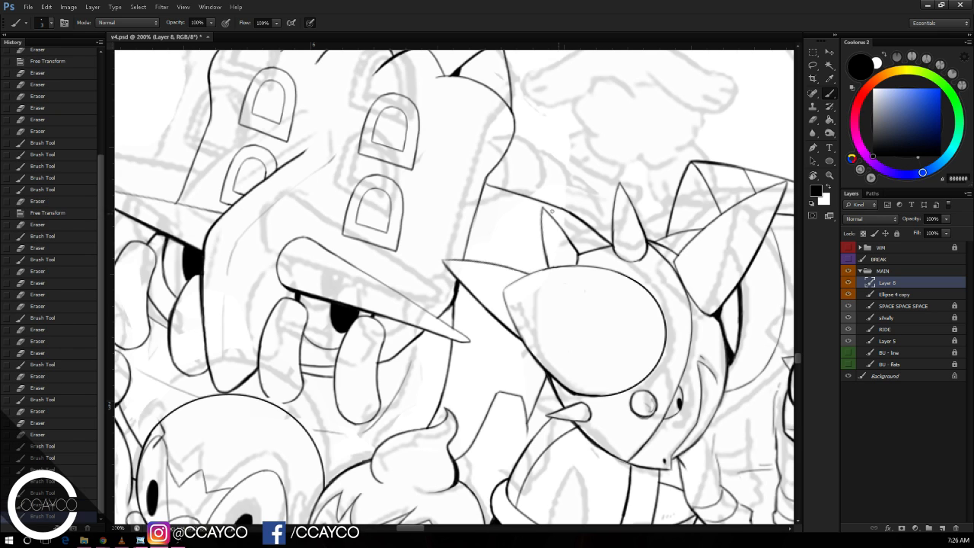
pyautogui.moveTo(485, 184); pyautogui.dragTo(508, 189)
pyautogui.press('e')
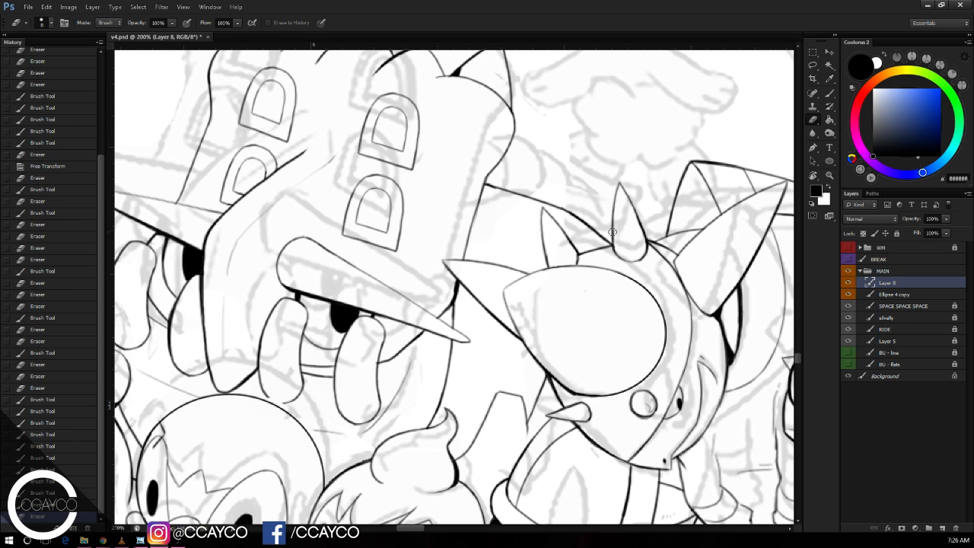
pyautogui.click(620, 247)
# Step: Ink the rounded, bumpy contours above the back line behind the helmet's spikes and erase their overshooting ends
pyautogui.press('b')
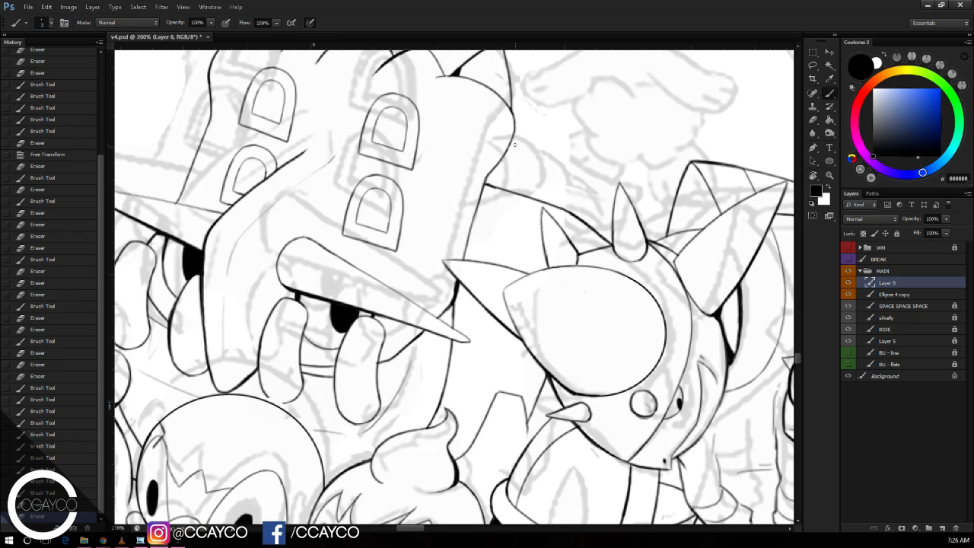
pyautogui.moveTo(515, 138); pyautogui.dragTo(532, 191)
pyautogui.hotkey('ctrl', 'z')
pyautogui.moveTo(515, 137)
pyautogui.mouseDown()
pyautogui.moveTo(536, 197)
pyautogui.moveTo(570, 163)
pyautogui.moveTo(589, 229)
pyautogui.mouseUp()
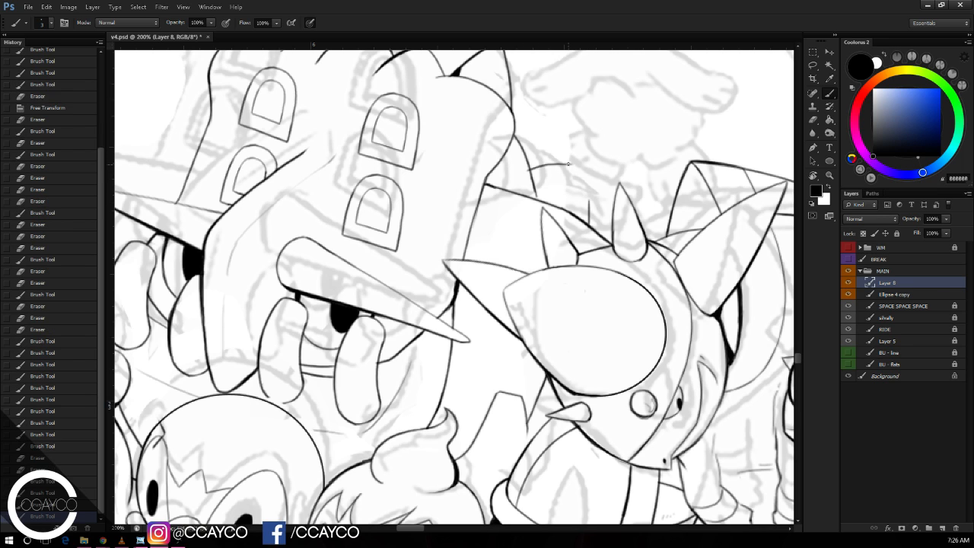
pyautogui.moveTo(570, 165)
pyautogui.mouseDown()
pyautogui.moveTo(590, 205)
pyautogui.moveTo(592, 186)
pyautogui.moveTo(589, 207)
pyautogui.mouseUp()
pyautogui.press('e')
pyautogui.press('b')
pyautogui.press('e')
pyautogui.click(571, 160)
pyautogui.click(531, 161)
pyautogui.press('b')
pyautogui.moveTo(591, 207); pyautogui.dragTo(613, 215)
# Step: Ink a short line beneath the helmet's outer spike and a small spike above it, erasing the overlap
pyautogui.moveTo(672, 162); pyautogui.dragTo(690, 126)
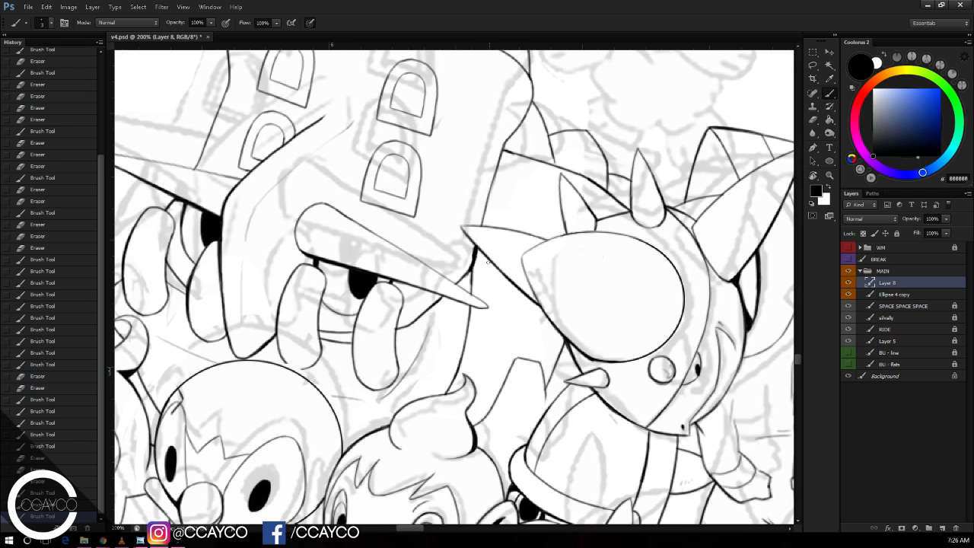
pyautogui.moveTo(475, 261); pyautogui.dragTo(511, 265)
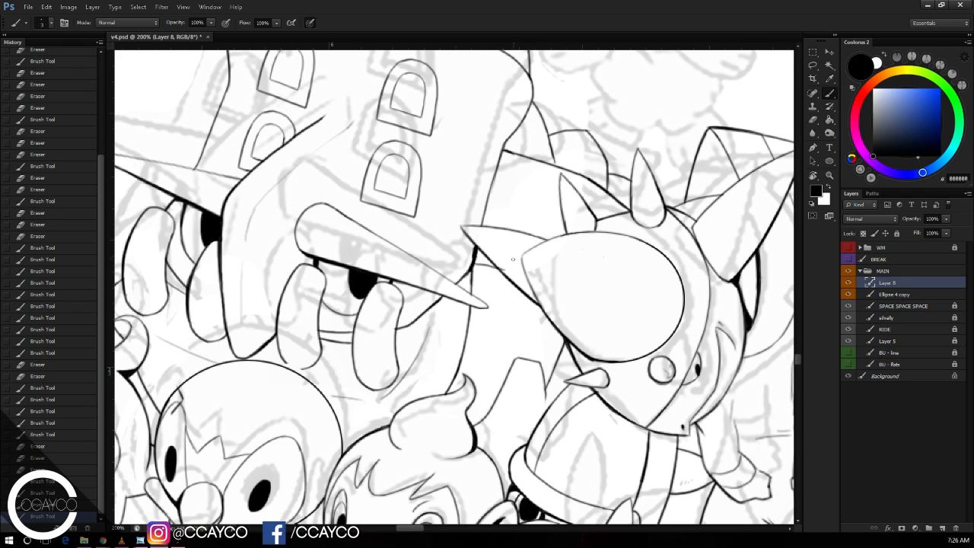
pyautogui.moveTo(518, 259)
pyautogui.mouseDown()
pyautogui.moveTo(527, 210)
pyautogui.moveTo(538, 262)
pyautogui.moveTo(528, 241)
pyautogui.mouseUp()
pyautogui.press('e')
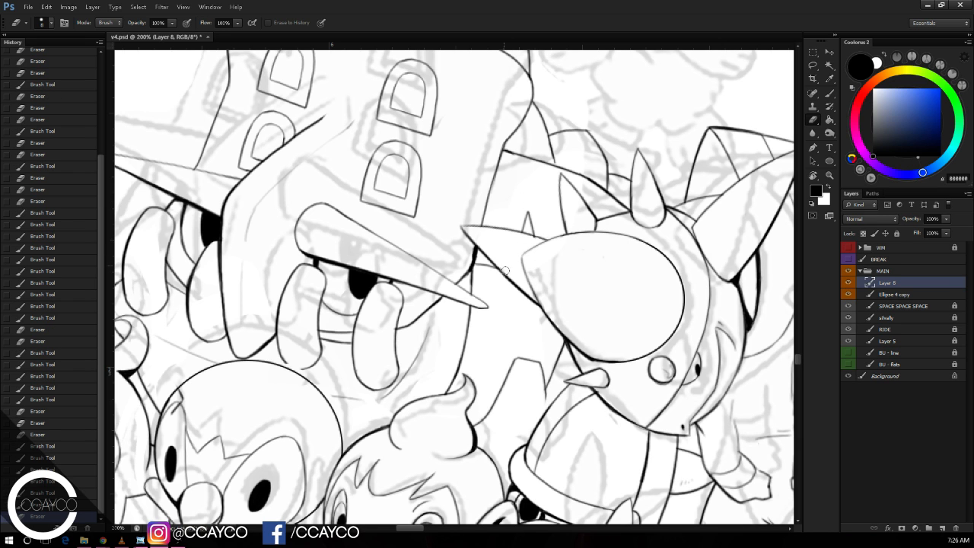
# Step: Clean up the junction where the back line meets the top of the helmet between the two upright spikes
pyautogui.scroll(-2, 509, 241)
pyautogui.press('b')
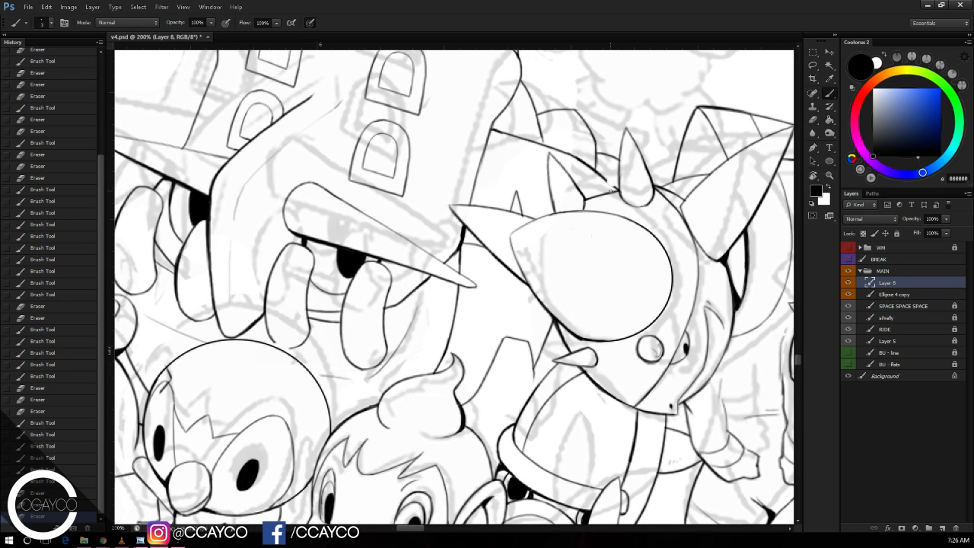
pyautogui.moveTo(608, 194); pyautogui.dragTo(595, 183)
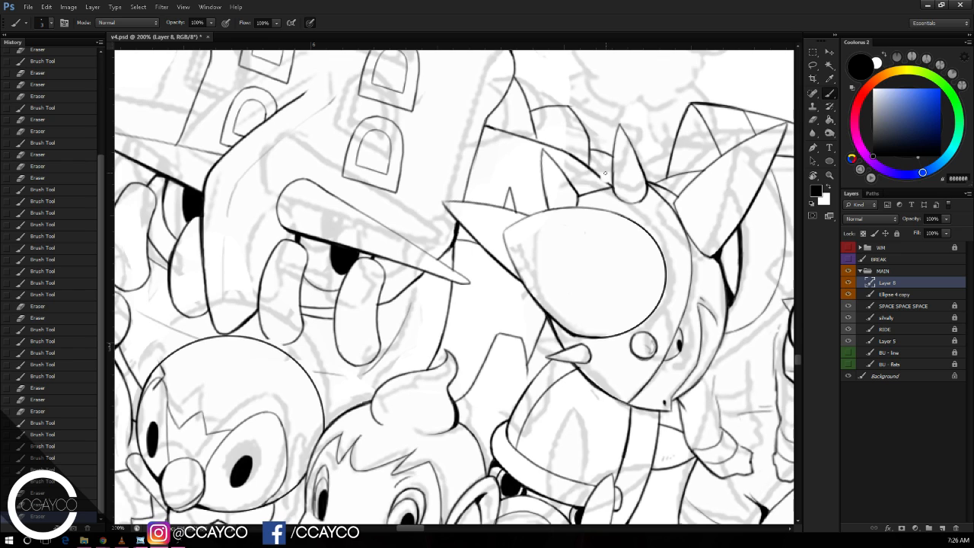
pyautogui.press('e')
pyautogui.press('b')
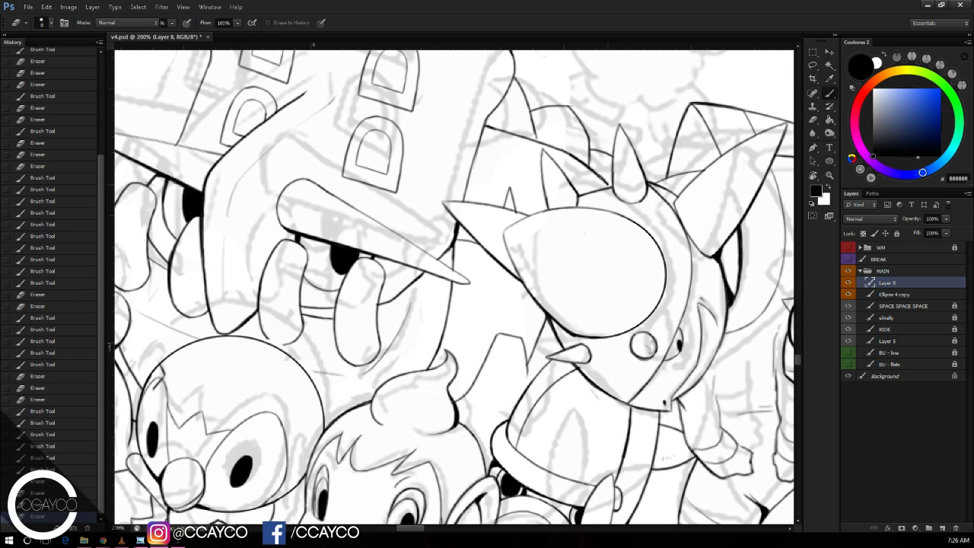
pyautogui.moveTo(608, 187); pyautogui.dragTo(609, 186)
pyautogui.hotkey('ctrl', 'z')
# Step: Unlock the Layer 5 sketch, lower its opacity to 8% and lock it again
pyautogui.hotkey('ctrl', '-')
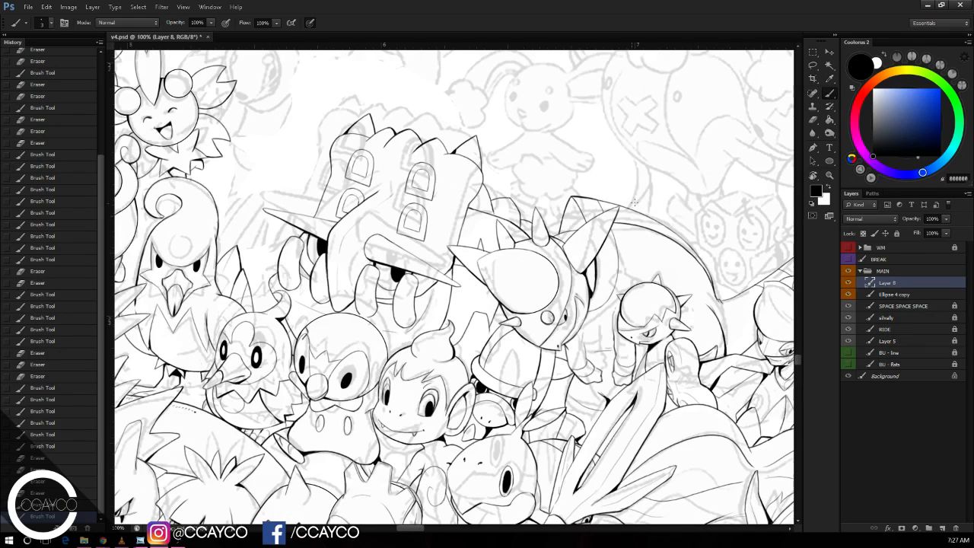
pyautogui.moveTo(631, 217); pyautogui.dragTo(668, 223)
pyautogui.click(892, 342)
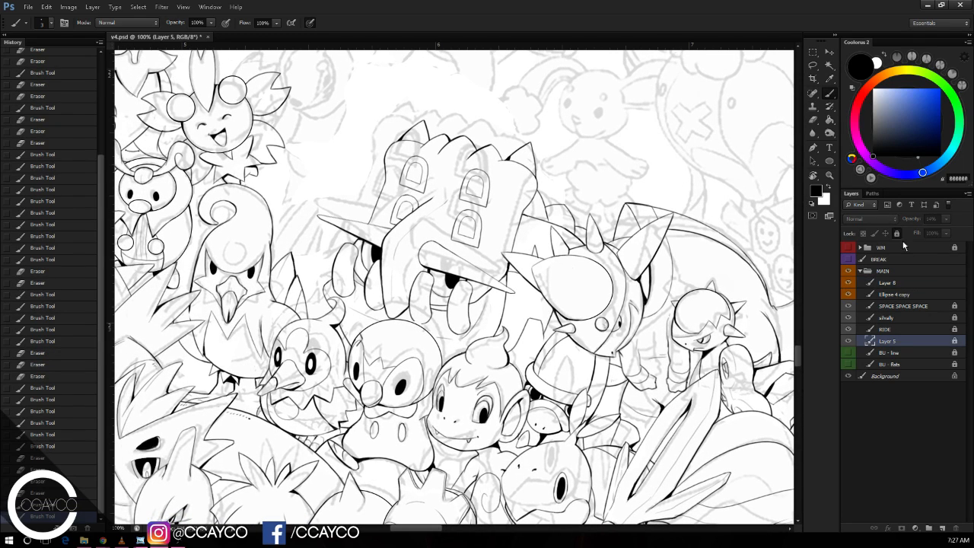
pyautogui.moveTo(946, 219); pyautogui.dragTo(922, 234)
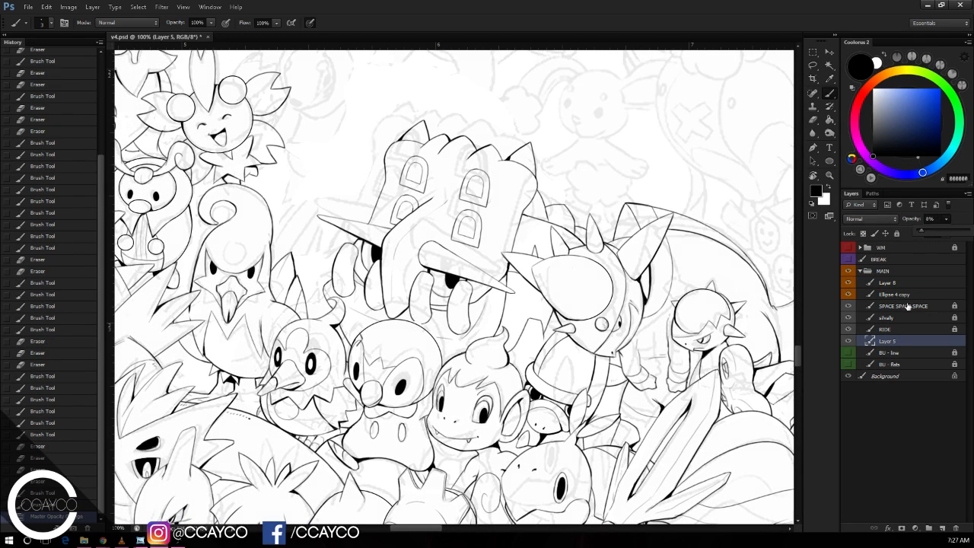
# Step: Merge Layer 8 down into Ellipse 4 copy and erase stray linework around the curved outline behind the helmet
pyautogui.click(900, 284)
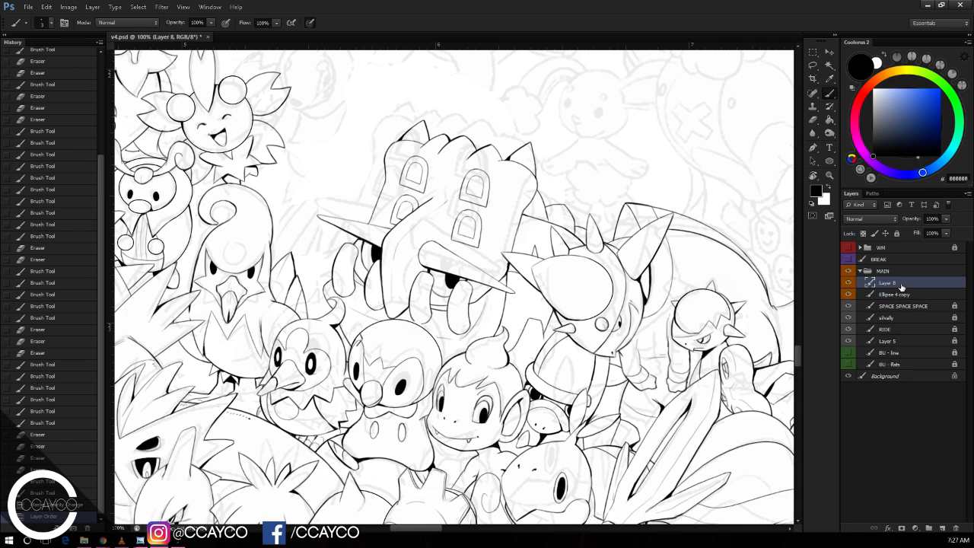
pyautogui.press('Delete')
pyautogui.press('e')
pyautogui.moveTo(658, 223)
pyautogui.mouseDown()
pyautogui.moveTo(699, 246)
pyautogui.moveTo(703, 321)
pyautogui.moveTo(726, 253)
pyautogui.mouseUp()
# Step: Unlock Layer 5 and lasso the sketched oval-headed character between the flower creature and the castle-headed creature
pyautogui.click(887, 329)
pyautogui.hotkey('ctrl', '+')
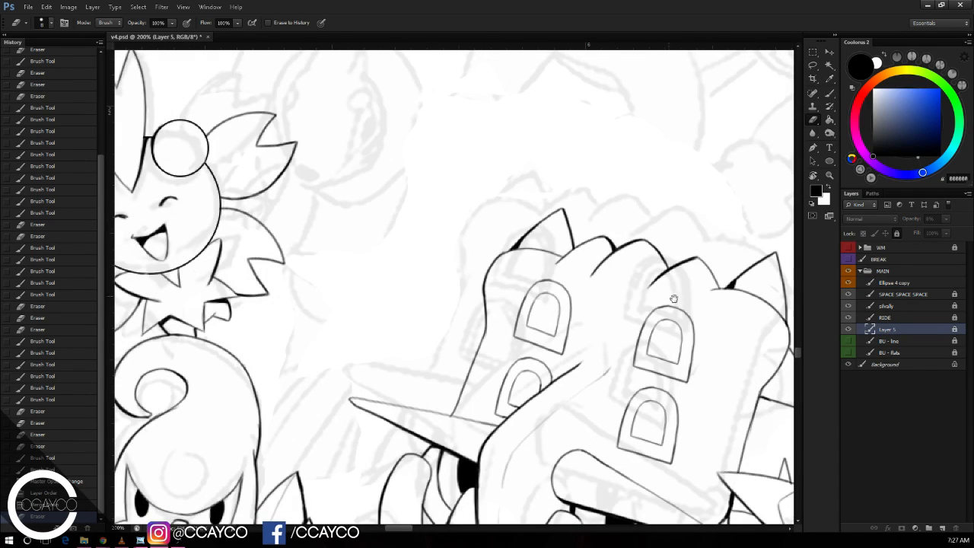
pyautogui.moveTo(675, 298); pyautogui.dragTo(747, 318)
pyautogui.click(897, 232)
pyautogui.click(814, 65)
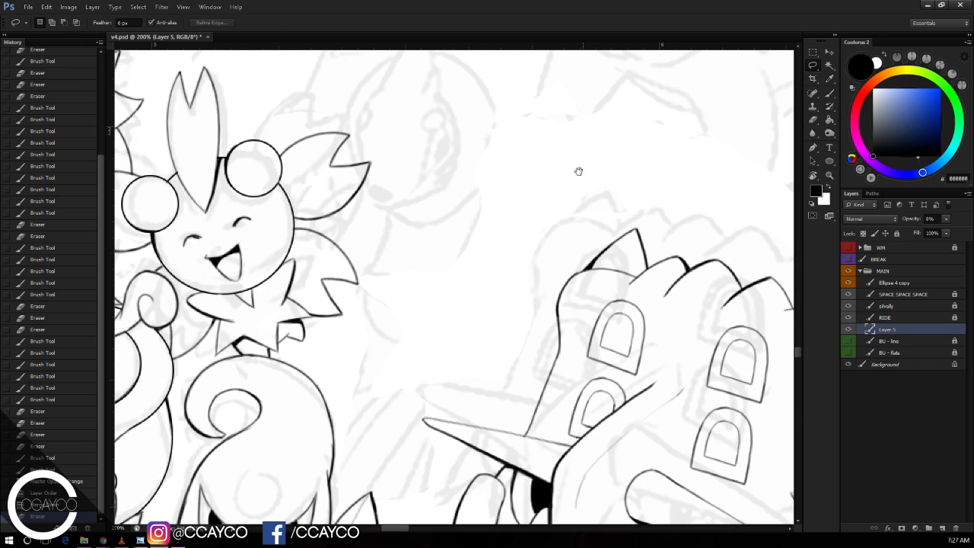
pyautogui.moveTo(547, 211)
pyautogui.mouseDown()
pyautogui.moveTo(557, 248)
pyautogui.moveTo(522, 133)
pyautogui.moveTo(427, 71)
pyautogui.moveTo(349, 140)
pyautogui.mouseUp()
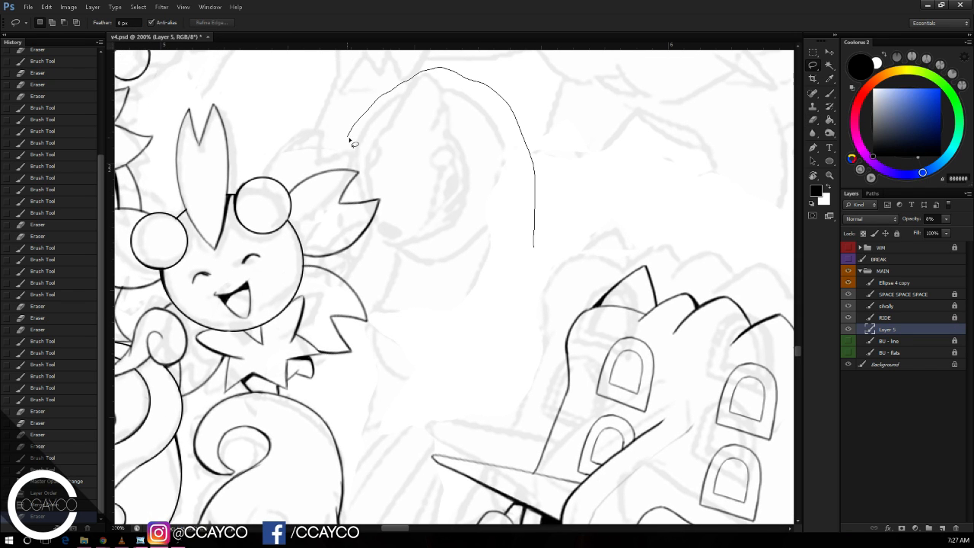
pyautogui.moveTo(366, 207)
pyautogui.mouseDown()
pyautogui.moveTo(381, 419)
pyautogui.moveTo(534, 249)
pyautogui.mouseUp()
# Step: Move the selected sketch straight down beside the castle-headed creature's brim with Free Transform and deselect it
pyautogui.hotkey('ctrl', 't')
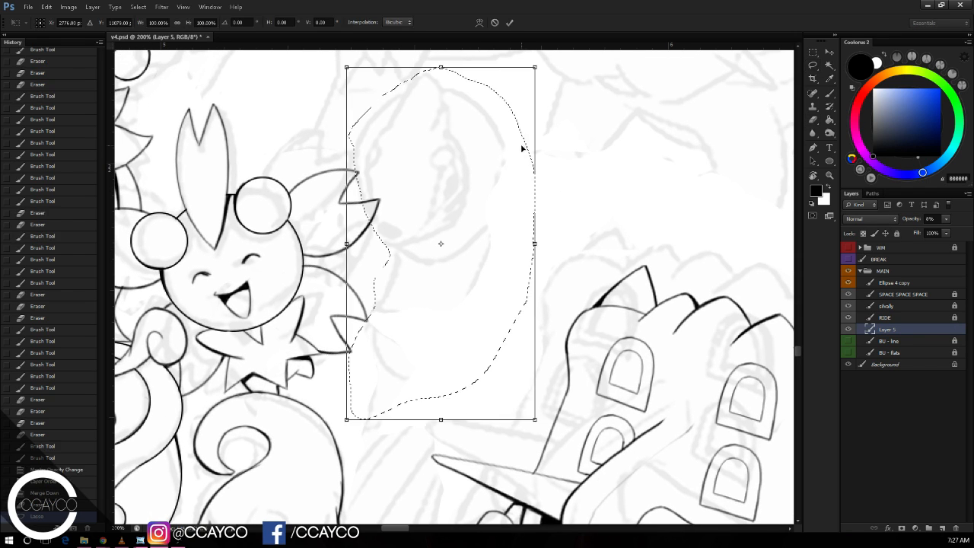
pyautogui.moveTo(521, 156)
pyautogui.mouseDown()
pyautogui.moveTo(543, 274)
pyautogui.moveTo(529, 272)
pyautogui.moveTo(531, 286)
pyautogui.moveTo(518, 279)
pyautogui.mouseUp()
pyautogui.press('Return')
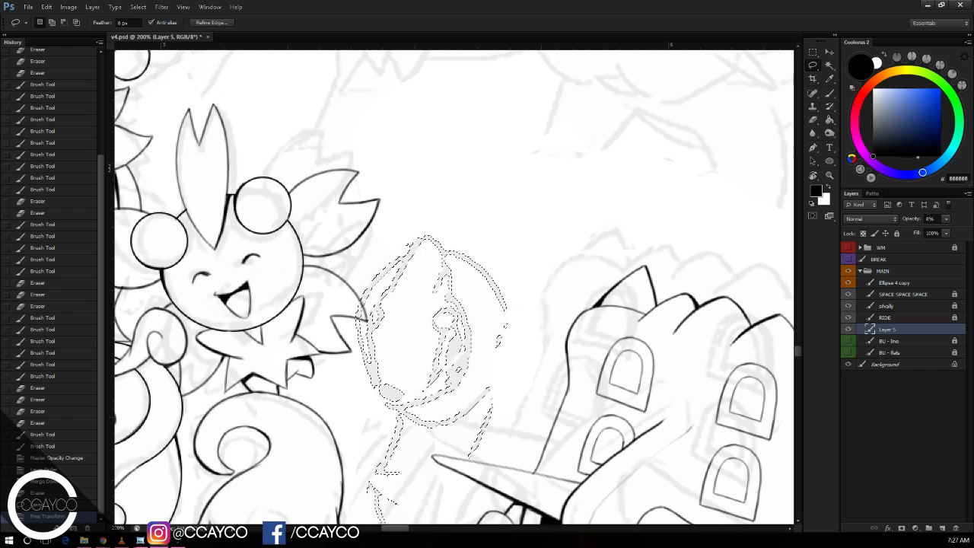
pyautogui.hotkey('ctrl', 'd')
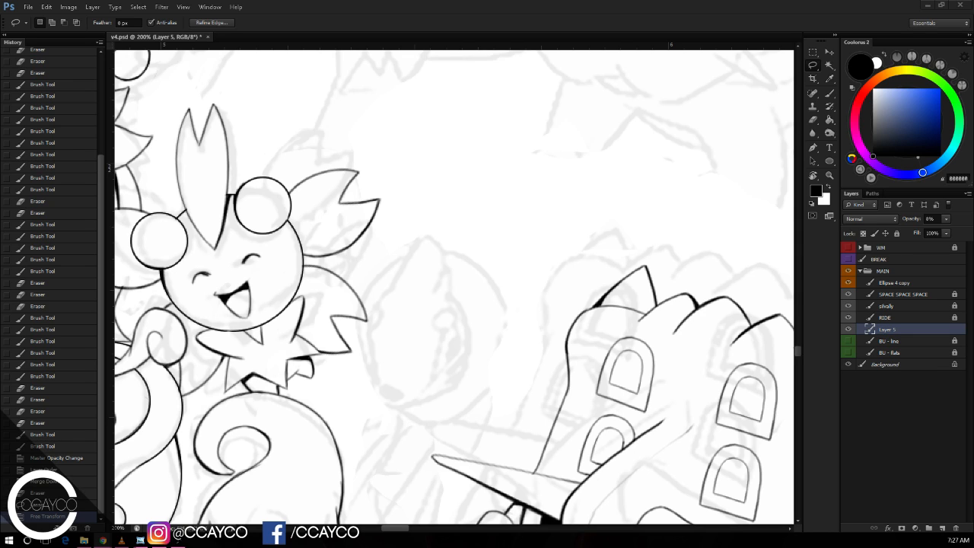
# Step: Enlarge the selected oval-headed character sketch beside the flower creature with Free Transform and deselect it
pyautogui.click(747, 19)
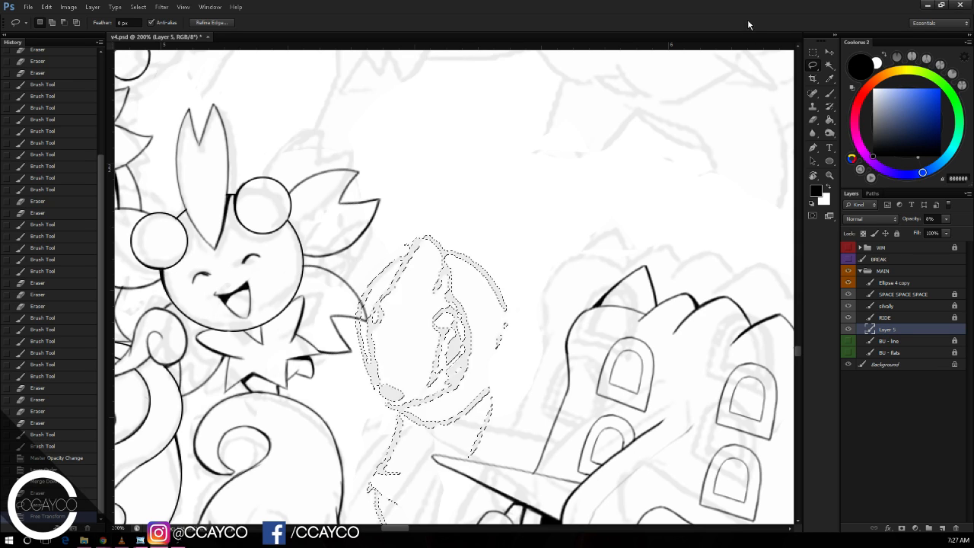
pyautogui.moveTo(613, 183); pyautogui.dragTo(667, 135)
pyautogui.hotkey('ctrl', '-')
pyautogui.hotkey('ctrl', '-')
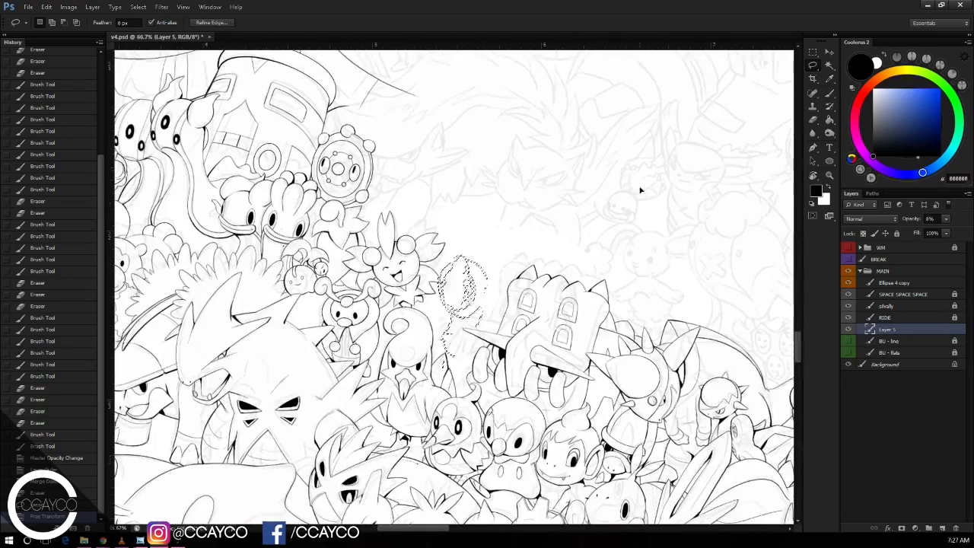
pyautogui.hotkey('ctrl', '-')
pyautogui.hotkey('ctrl', '+')
pyautogui.hotkey('ctrl', 't')
pyautogui.hotkey('ctrl', '+')
pyautogui.hotkey('ctrl', '+')
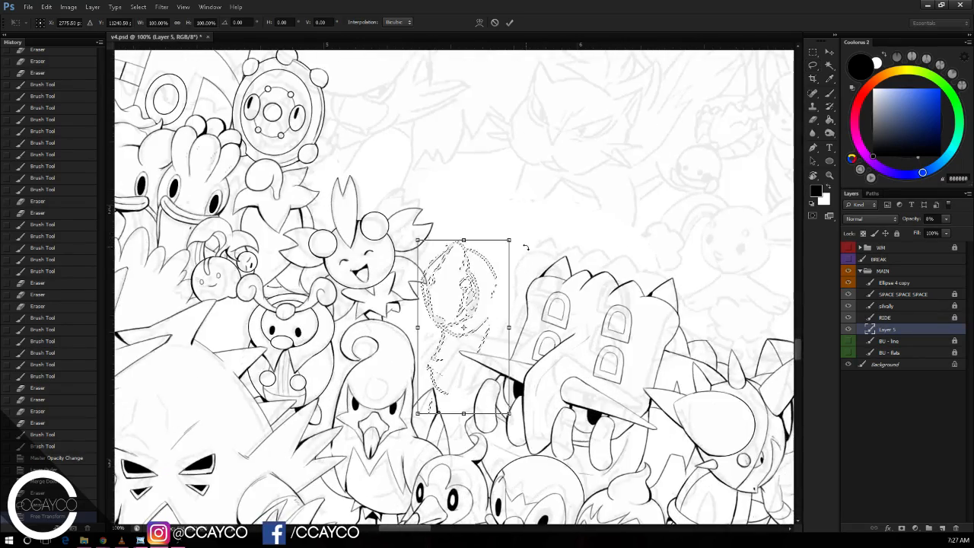
pyautogui.moveTo(573, 178); pyautogui.dragTo(669, 85)
pyautogui.moveTo(588, 155); pyautogui.dragTo(572, 191)
pyautogui.press('Return')
pyautogui.hotkey('ctrl', 'd')
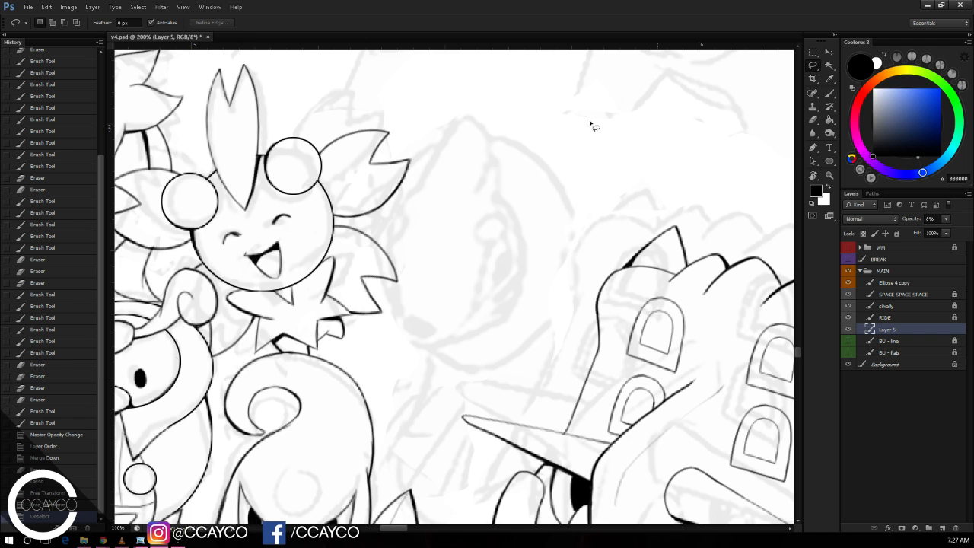
# Step: Make Ellipse 4 copy the active drawing layer with Layer 5 locked, and save v4.psd
pyautogui.click(897, 283)
pyautogui.press('e')
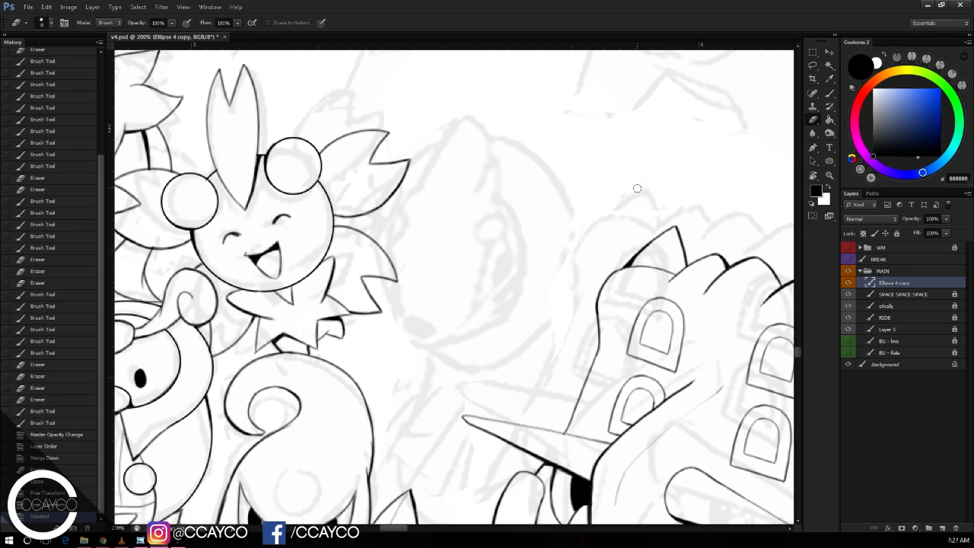
pyautogui.scroll(-1, 637, 188)
pyautogui.hotkey('ctrl', '+')
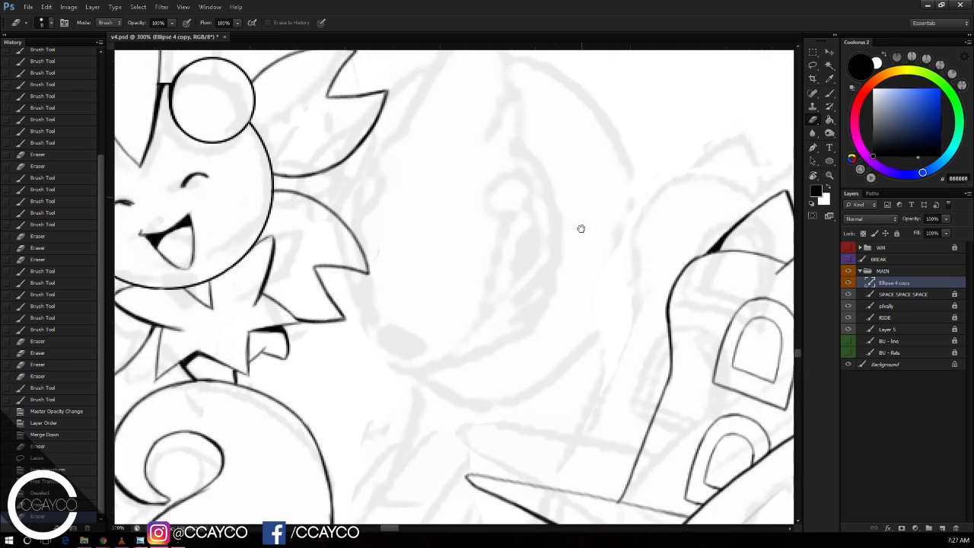
pyautogui.press('b')
pyautogui.hotkey('ctrl', 's')
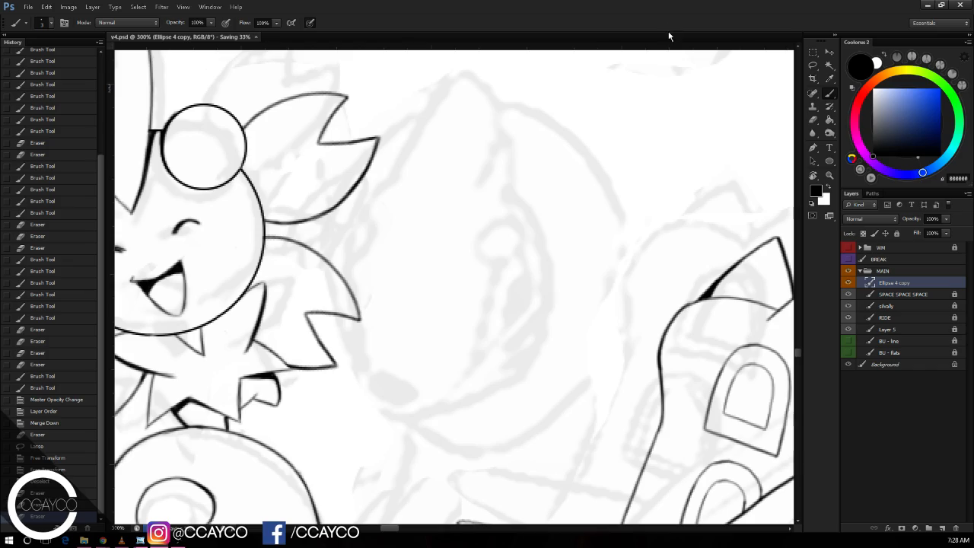
# Step: Examine the whole crowd illustration and return to the oval-headed character's sketch
pyautogui.hotkey('ctrl', '-')
pyautogui.hotkey('ctrl', '-')
pyautogui.hotkey('ctrl', '-')
pyautogui.hotkey('ctrl', '-')
pyautogui.hotkey('ctrl', '-')
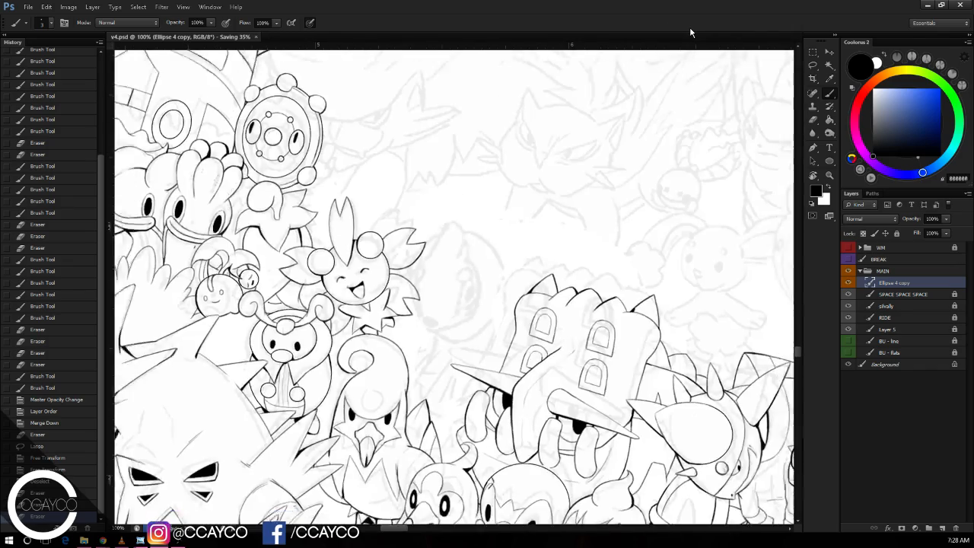
pyautogui.hotkey('ctrl', '-')
pyautogui.hotkey('ctrl', '-')
pyautogui.hotkey('ctrl', '-')
pyautogui.hotkey('ctrl', '-')
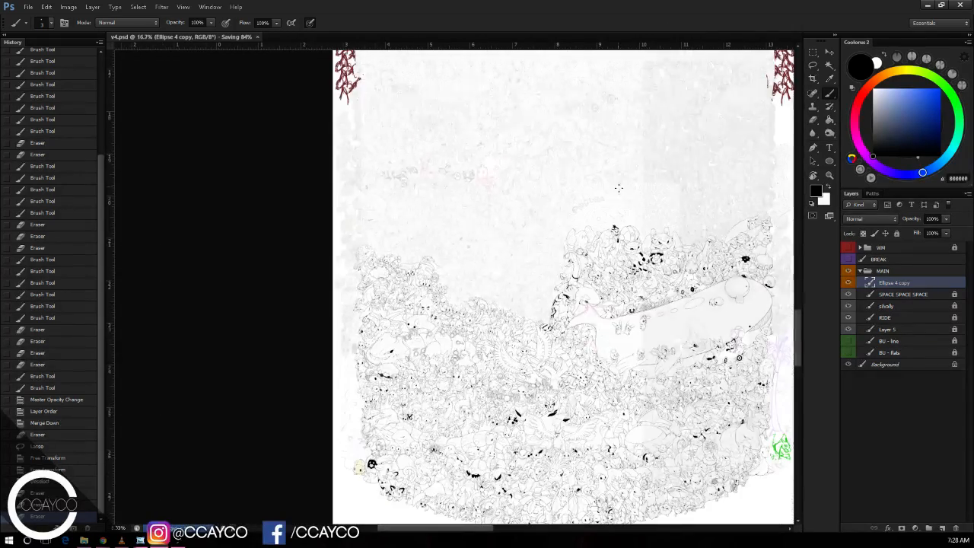
pyautogui.moveTo(618, 188); pyautogui.dragTo(577, 141)
pyautogui.hotkey('ctrl', '+')
pyautogui.hotkey('ctrl', '+')
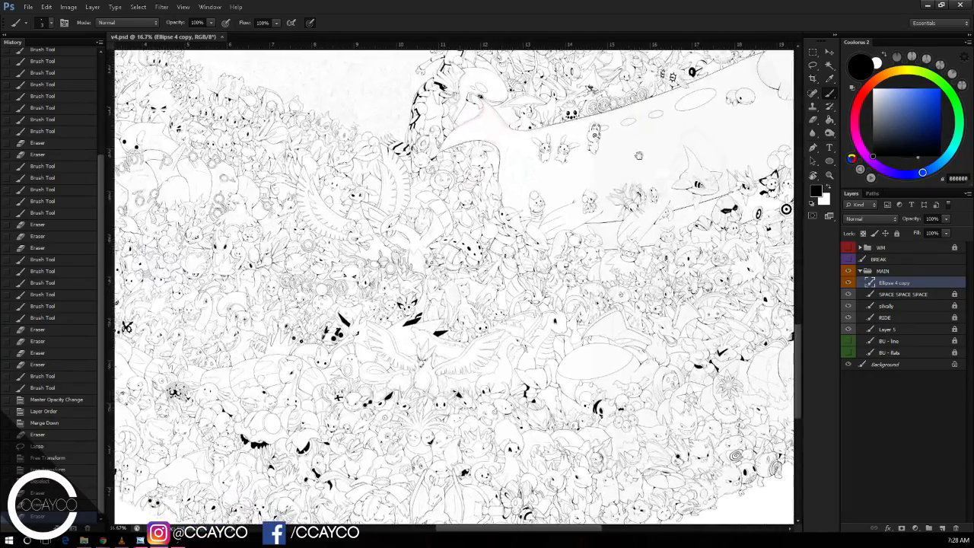
pyautogui.moveTo(638, 156); pyautogui.dragTo(722, 187)
pyautogui.moveTo(555, 197); pyautogui.dragTo(633, 342)
pyautogui.hotkey('ctrl', '+')
pyautogui.hotkey('ctrl', '+')
pyautogui.hotkey('ctrl', '+')
pyautogui.hotkey('ctrl', '+')
pyautogui.moveTo(446, 142); pyautogui.dragTo(596, 368)
pyautogui.hotkey('ctrl', '+')
pyautogui.hotkey('ctrl', '+')
pyautogui.moveTo(582, 192); pyautogui.dragTo(559, 228)
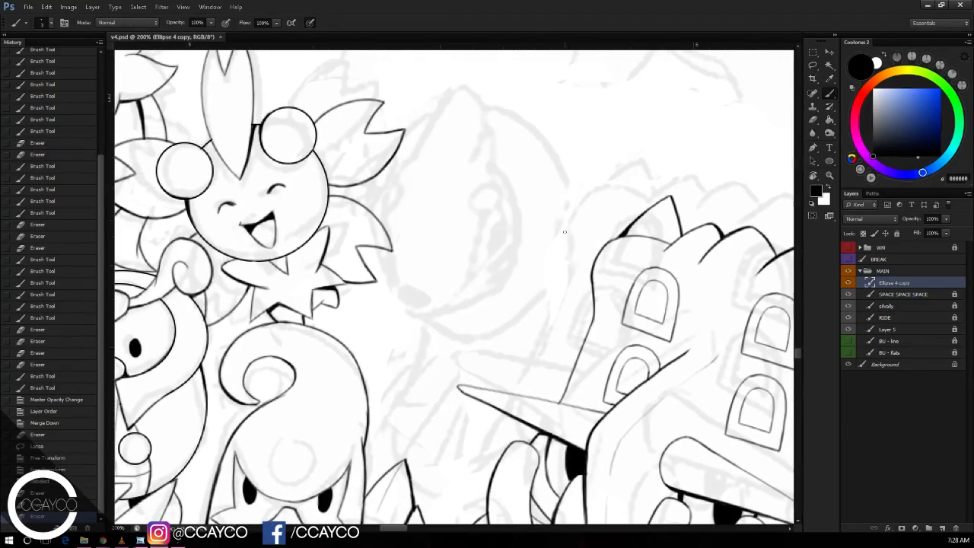
# Step: Save the document again and erase stray marks above the castle-headed creature's spikes
pyautogui.hotkey('ctrl', 's')
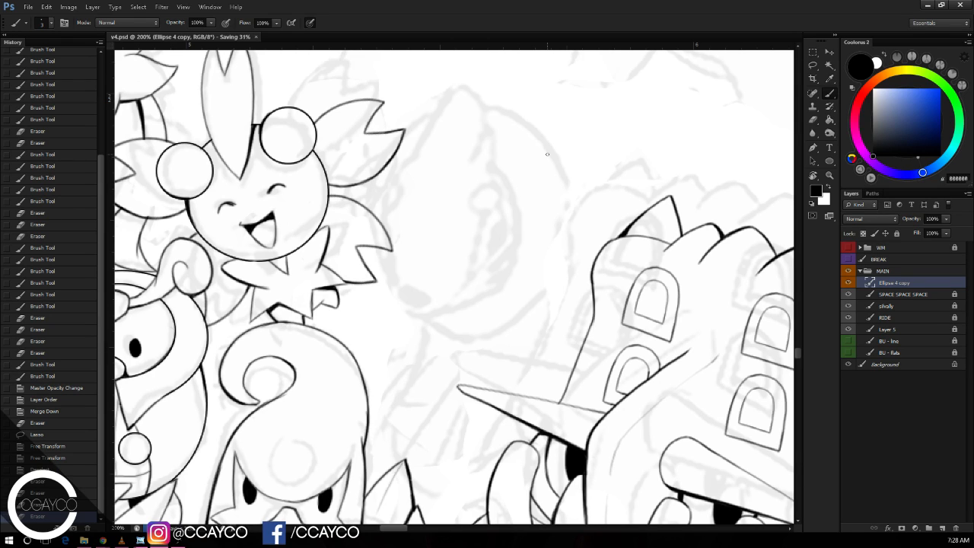
pyautogui.press('e')
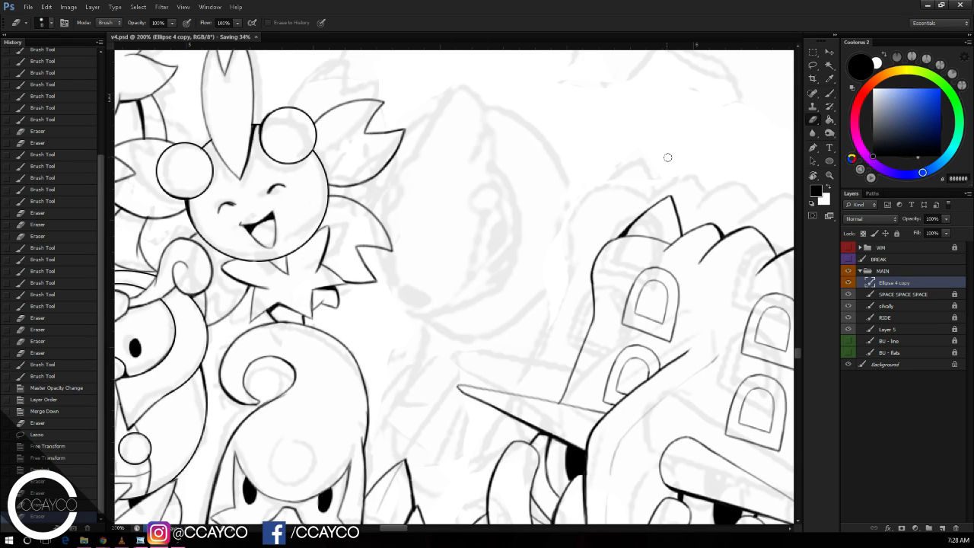
pyautogui.click(670, 157)
pyautogui.moveTo(671, 156); pyautogui.dragTo(664, 147)
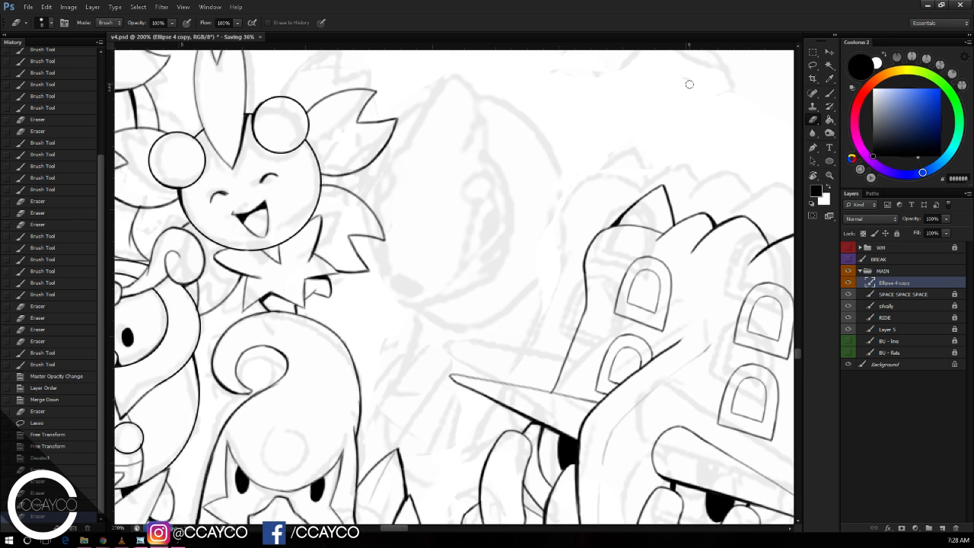
pyautogui.hotkey('ctrl', 'shift', 'z')
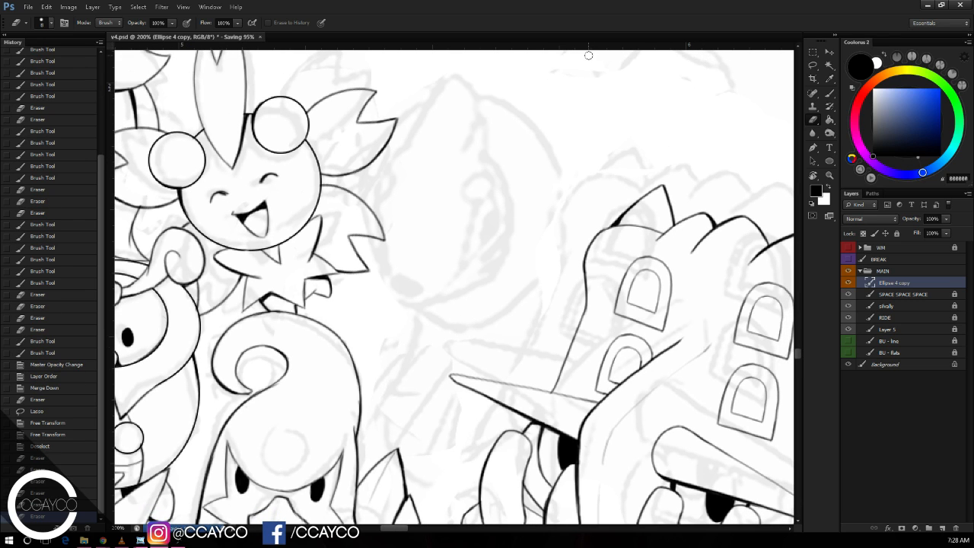
# Step: Ink the tall rounded ear on top of the oval head and the smaller ear just behind it
pyautogui.press('b')
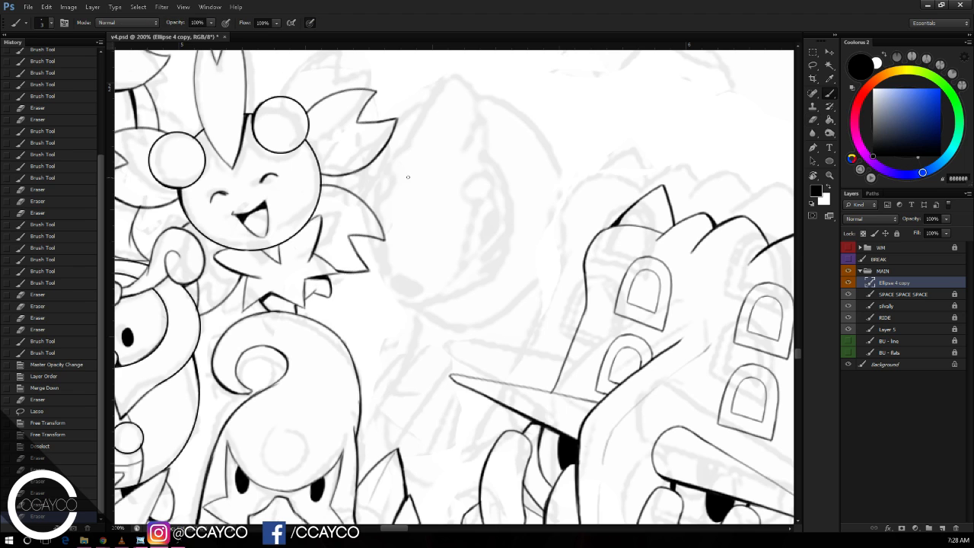
pyautogui.moveTo(408, 160)
pyautogui.mouseDown()
pyautogui.moveTo(458, 53)
pyautogui.moveTo(446, 79)
pyautogui.moveTo(469, 73)
pyautogui.moveTo(485, 102)
pyautogui.moveTo(516, 231)
pyautogui.mouseUp()
pyautogui.hotkey('ctrl', '+')
pyautogui.moveTo(485, 94); pyautogui.dragTo(478, 192)
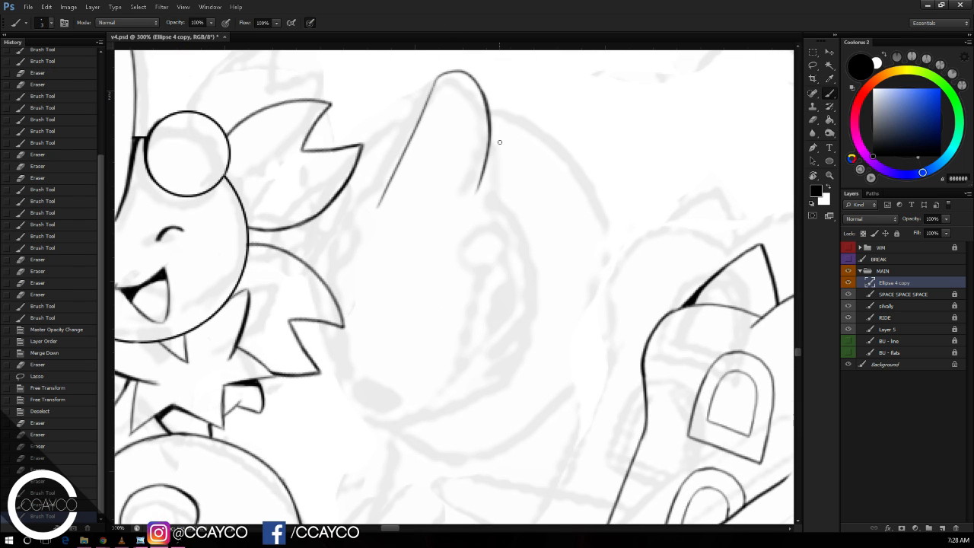
pyautogui.moveTo(502, 154); pyautogui.dragTo(495, 211)
pyautogui.hotkey('ctrl', 'z')
pyautogui.moveTo(492, 137); pyautogui.dragTo(497, 204)
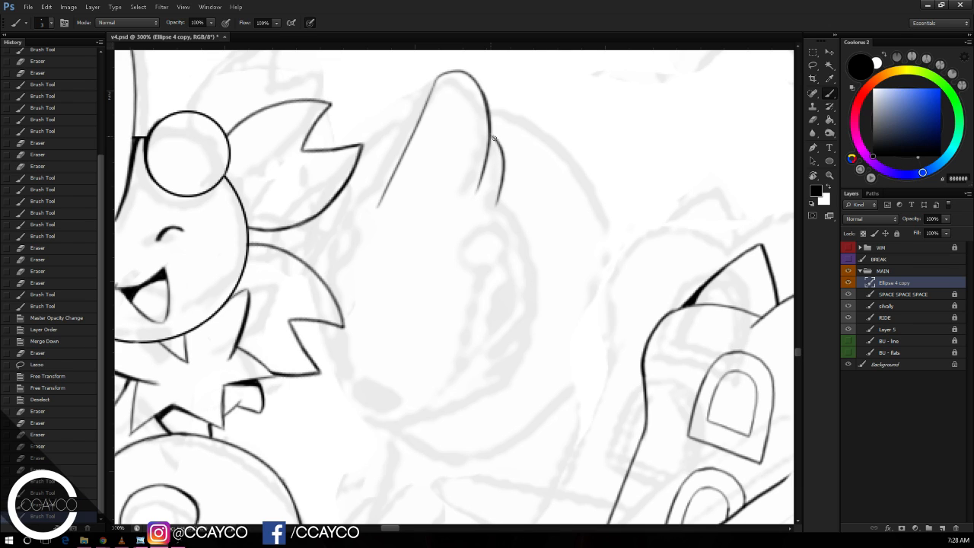
pyautogui.moveTo(488, 122); pyautogui.dragTo(481, 92)
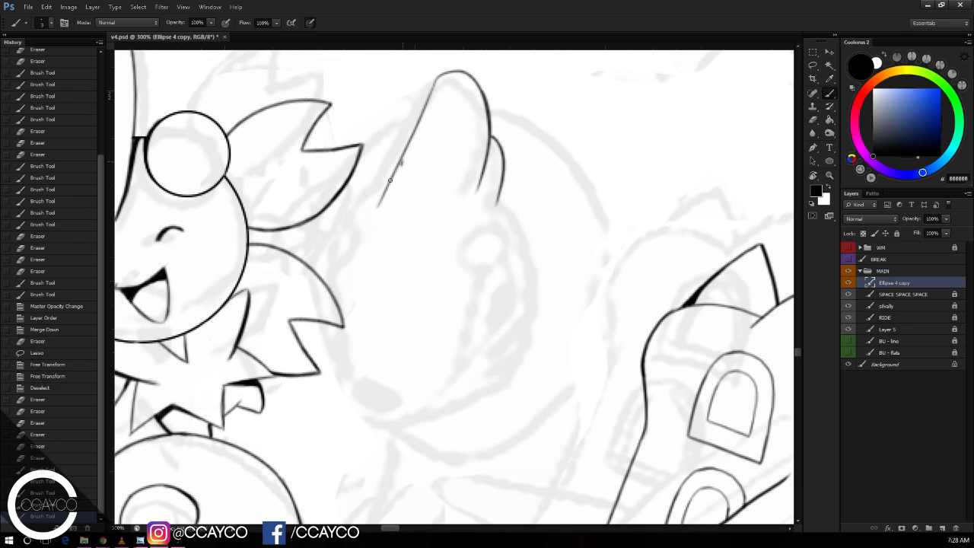
# Step: Ink the upper front curve of the oval head from the tall ear's base and trim the ear line's overlapping end
pyautogui.hotkey('ctrl', 'z')
pyautogui.moveTo(391, 180)
pyautogui.mouseDown()
pyautogui.moveTo(347, 245)
pyautogui.moveTo(337, 242)
pyautogui.moveTo(324, 291)
pyautogui.mouseUp()
pyautogui.press('e')
pyautogui.click(381, 204)
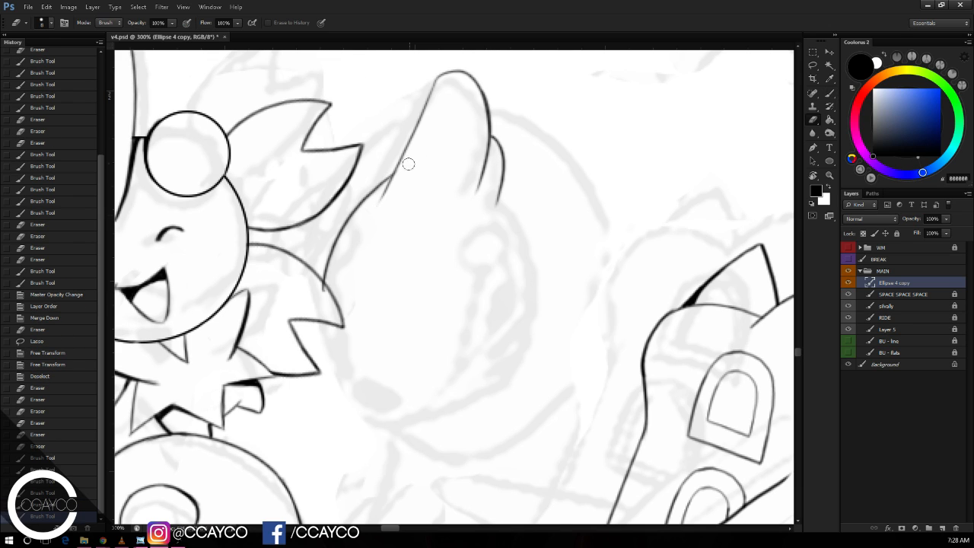
pyautogui.press('b')
pyautogui.moveTo(350, 216); pyautogui.dragTo(320, 311)
pyautogui.hotkey('ctrl', 'alt', 'z')
pyautogui.hotkey('ctrl', 'alt', 'z')
pyautogui.moveTo(339, 237); pyautogui.dragTo(324, 322)
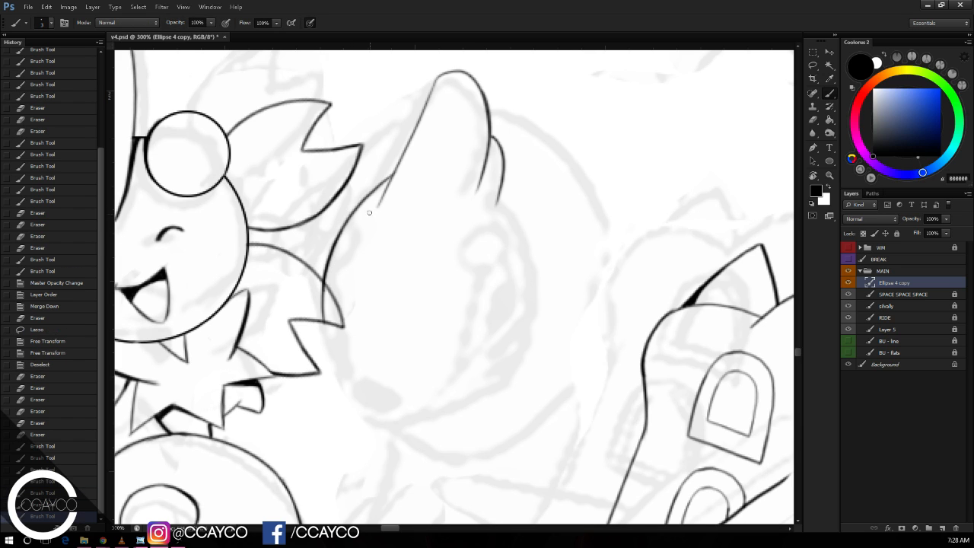
pyautogui.press('e')
pyautogui.click(378, 204)
pyautogui.click(388, 182)
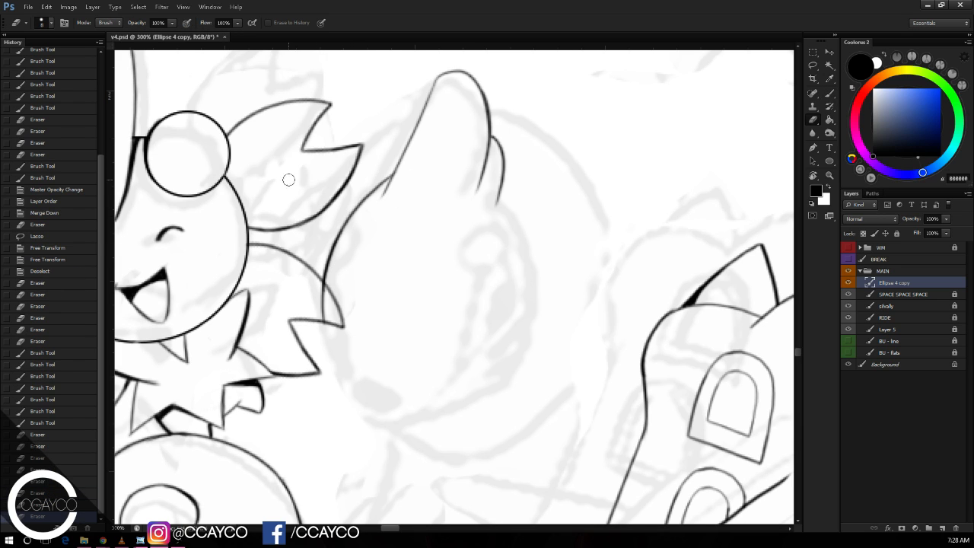
# Step: Extend the front contour of the oval head down to the snout tip and clean up the corner at the chin
pyautogui.press('b')
pyautogui.moveTo(322, 297); pyautogui.dragTo(345, 380)
pyautogui.hotkey('ctrl', 'z')
pyautogui.hotkey('ctrl', 'z')
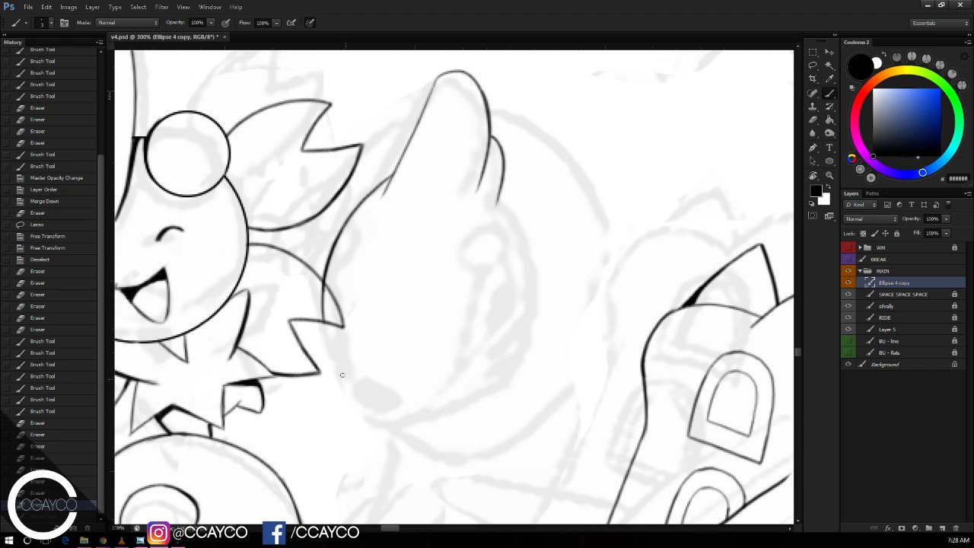
pyautogui.moveTo(324, 275)
pyautogui.mouseDown()
pyautogui.moveTo(344, 379)
pyautogui.moveTo(327, 265)
pyautogui.mouseUp()
pyautogui.hotkey('ctrl', 'z')
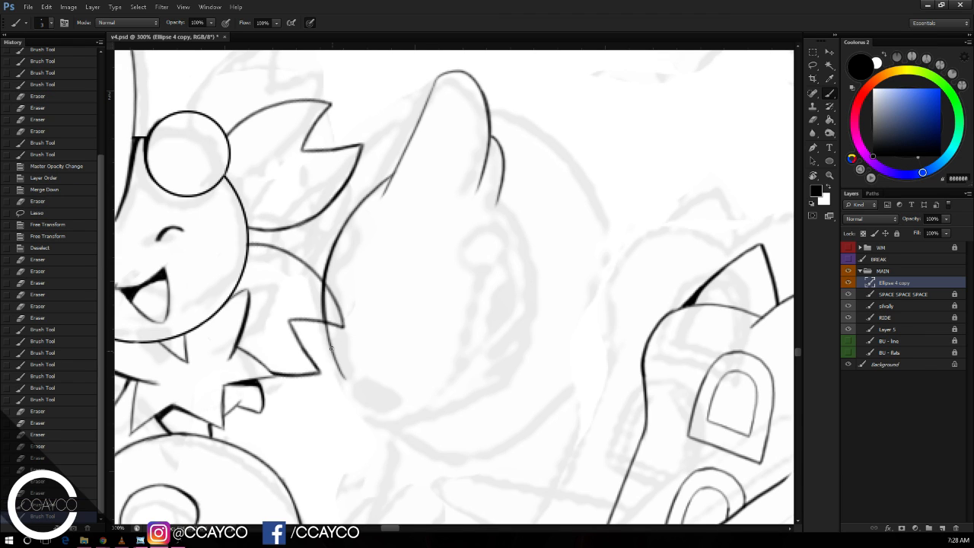
pyautogui.moveTo(325, 325)
pyautogui.mouseDown()
pyautogui.moveTo(356, 404)
pyautogui.moveTo(377, 410)
pyautogui.mouseUp()
pyautogui.hotkey('ctrl', 'z')
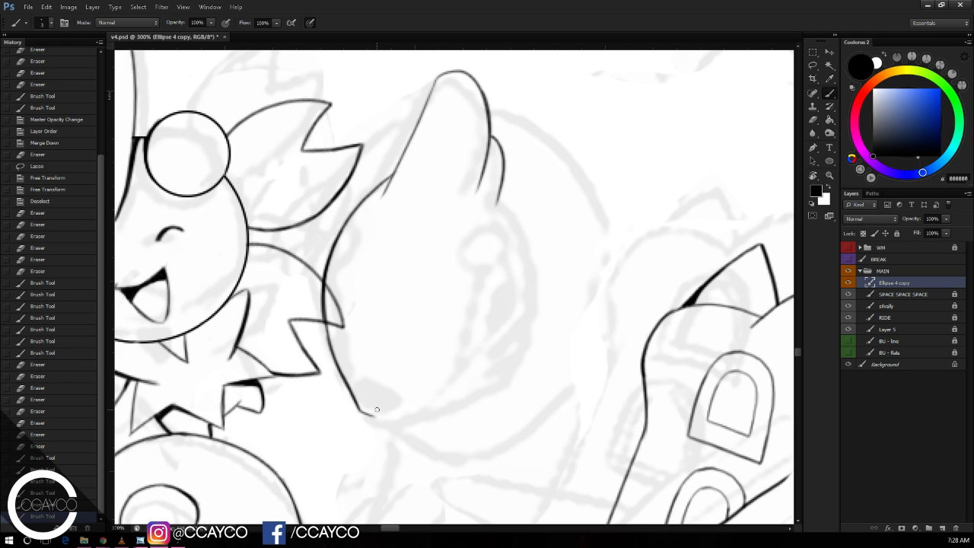
pyautogui.press('e')
pyautogui.press('b')
pyautogui.press('e')
pyautogui.moveTo(366, 412); pyautogui.dragTo(379, 424)
pyautogui.press('b')
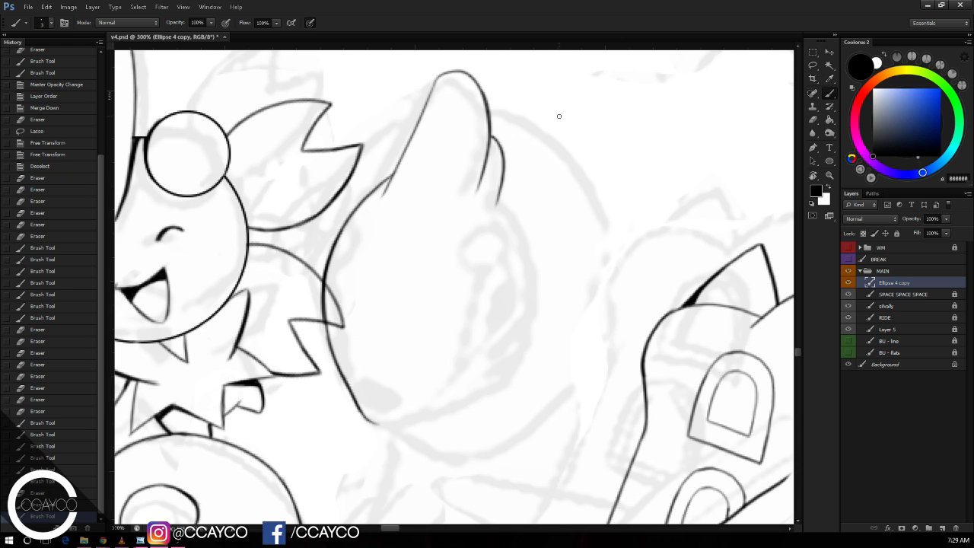
# Step: Ink the back curve of the oval head from the smaller ear's base down past mid-height
pyautogui.moveTo(500, 197)
pyautogui.mouseDown()
pyautogui.moveTo(529, 265)
pyautogui.moveTo(536, 297)
pyautogui.mouseUp()
pyautogui.hotkey('ctrl', 'z')
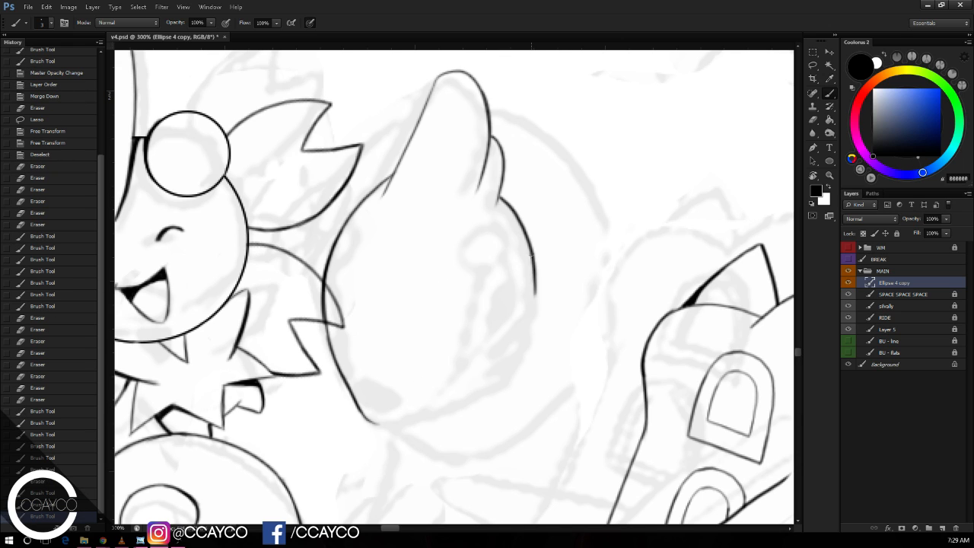
pyautogui.moveTo(532, 251); pyautogui.dragTo(522, 337)
pyautogui.moveTo(537, 281); pyautogui.dragTo(504, 362)
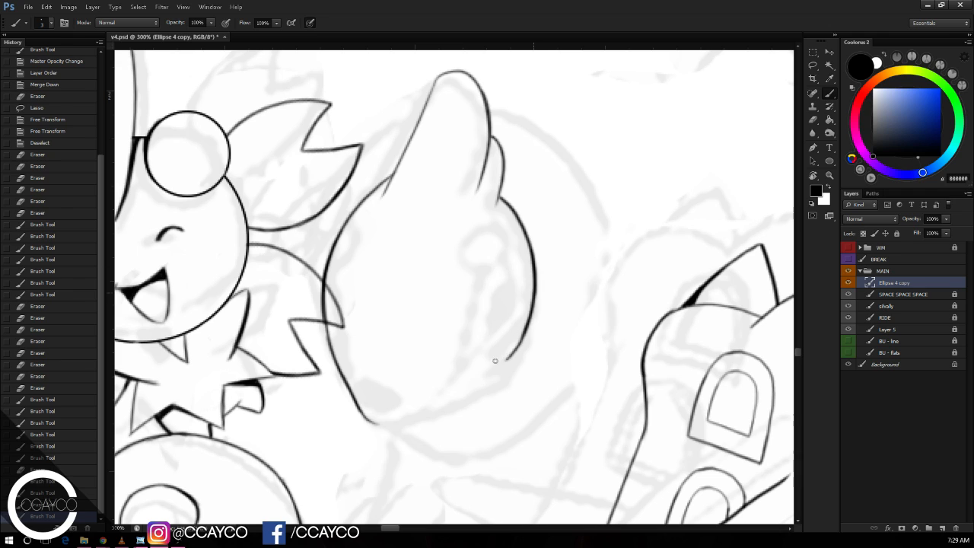
# Step: Ink the lower back curve and underside of the oval head, closing and thickening the outline at the snout tip
pyautogui.moveTo(536, 297); pyautogui.dragTo(485, 379)
pyautogui.hotkey('ctrl', 'z')
pyautogui.hotkey('ctrl', 'z')
pyautogui.moveTo(529, 315); pyautogui.dragTo(475, 393)
pyautogui.hotkey('ctrl', 'z')
pyautogui.moveTo(533, 309)
pyautogui.mouseDown()
pyautogui.moveTo(514, 373)
pyautogui.moveTo(520, 359)
pyautogui.mouseUp()
pyautogui.hotkey('ctrl', 'z')
pyautogui.moveTo(532, 319); pyautogui.dragTo(490, 377)
pyautogui.hotkey('ctrl', 'z')
pyautogui.press('e')
pyautogui.press('b')
pyautogui.moveTo(513, 358); pyautogui.dragTo(467, 394)
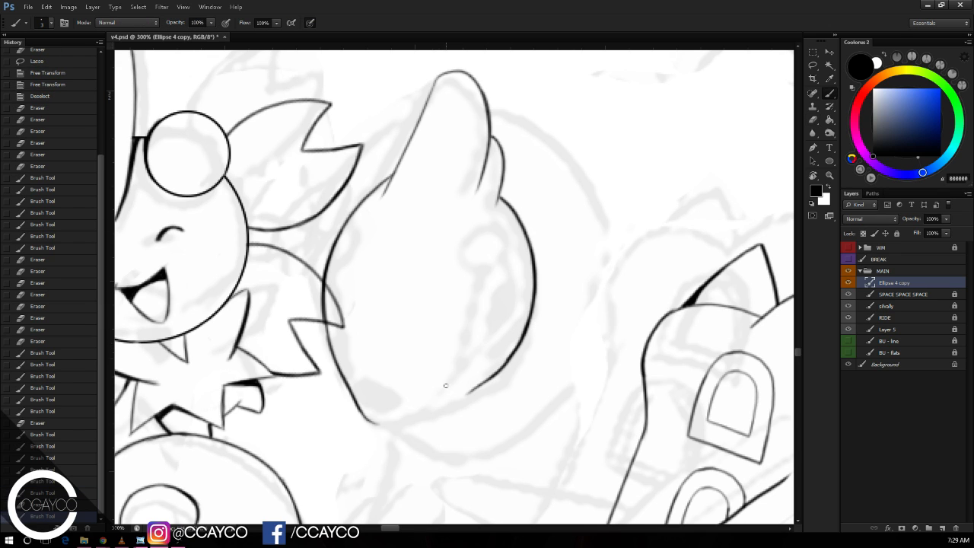
pyautogui.moveTo(383, 423)
pyautogui.mouseDown()
pyautogui.moveTo(442, 413)
pyautogui.moveTo(499, 373)
pyautogui.moveTo(469, 394)
pyautogui.mouseUp()
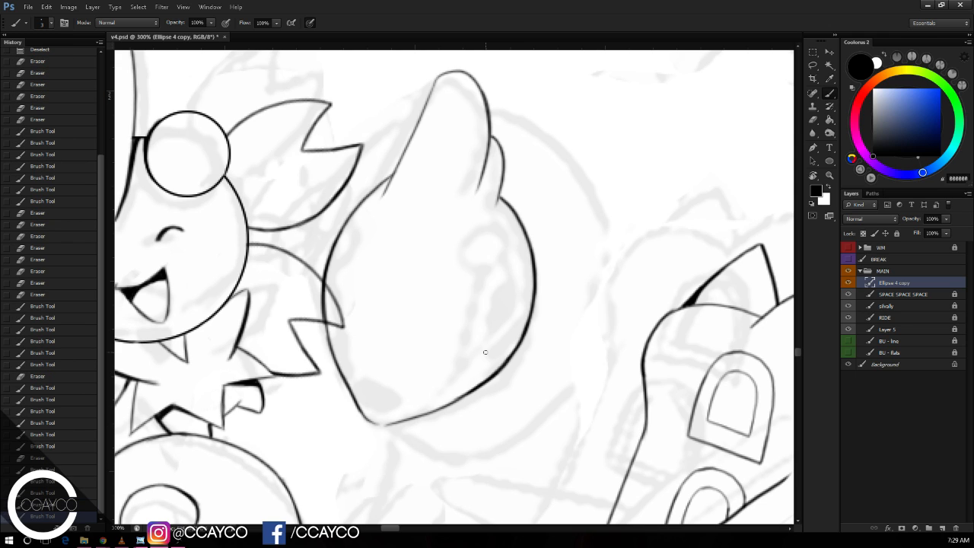
pyautogui.moveTo(376, 424); pyautogui.dragTo(466, 391)
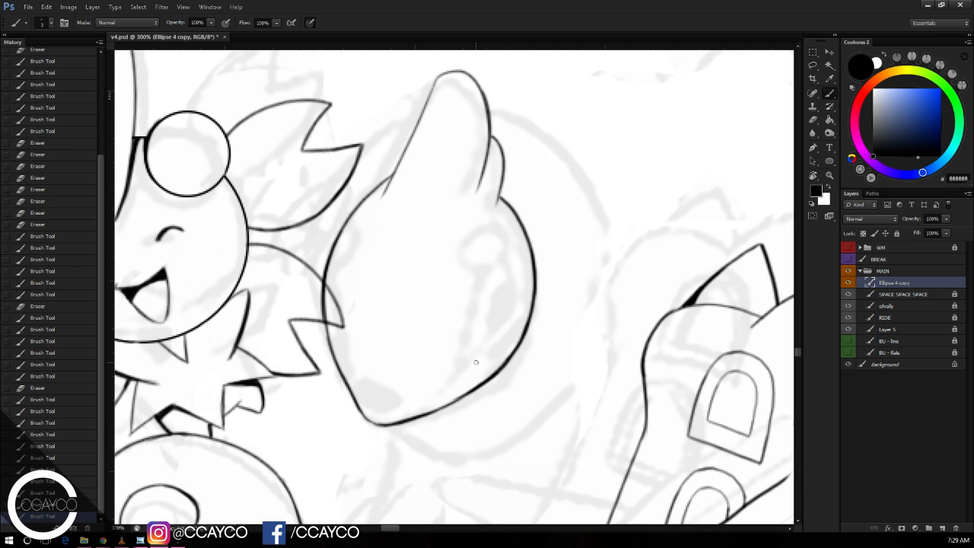
# Step: Ink a solid black rounded nose just inside the snout tip
pyautogui.moveTo(376, 397)
pyautogui.mouseDown()
pyautogui.moveTo(388, 403)
pyautogui.moveTo(370, 400)
pyautogui.moveTo(389, 415)
pyautogui.moveTo(391, 433)
pyautogui.moveTo(384, 423)
pyautogui.moveTo(400, 421)
pyautogui.moveTo(381, 424)
pyautogui.moveTo(412, 418)
pyautogui.mouseUp()
pyautogui.hotkey('ctrl', 'z')
pyautogui.press('e')
pyautogui.press('b')
pyautogui.hotkey('ctrl', 'z')
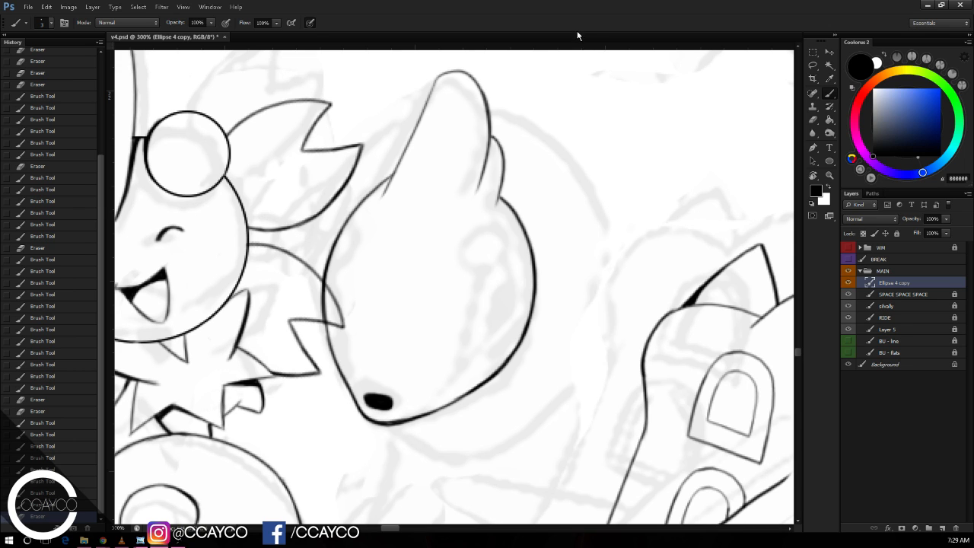
# Step: Ink a thin inner contour from the front edge of the oval head down to the nose
pyautogui.moveTo(535, 113); pyautogui.dragTo(540, 100)
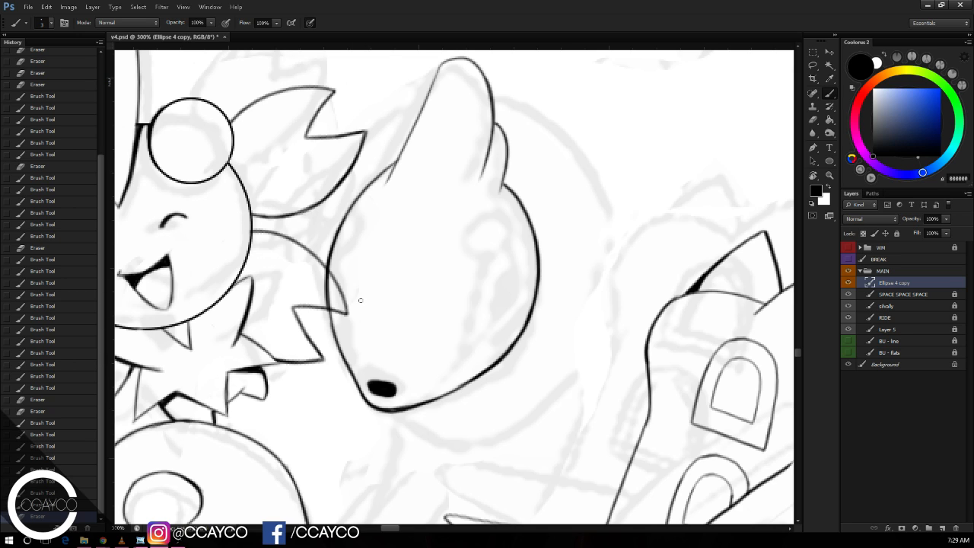
pyautogui.moveTo(332, 302)
pyautogui.mouseDown()
pyautogui.moveTo(369, 382)
pyautogui.moveTo(330, 299)
pyautogui.moveTo(347, 357)
pyautogui.moveTo(372, 390)
pyautogui.mouseUp()
pyautogui.hotkey('ctrl', 'z')
pyautogui.hotkey('ctrl', 'z')
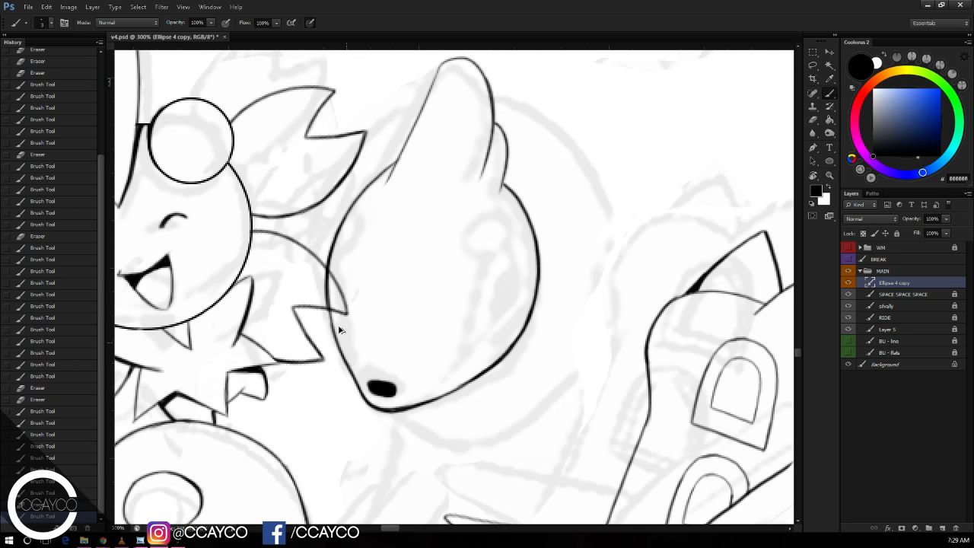
pyautogui.moveTo(327, 285); pyautogui.dragTo(374, 386)
pyautogui.hotkey('ctrl', 'z')
pyautogui.moveTo(329, 298)
pyautogui.mouseDown()
pyautogui.moveTo(367, 381)
pyautogui.moveTo(452, 364)
pyautogui.moveTo(499, 308)
pyautogui.mouseUp()
pyautogui.hotkey('ctrl', 'alt', 'z')
pyautogui.hotkey('ctrl', 'alt', 'z')
# Step: Ink a thin jaw line from the nose up along the underside, rounding it into the head's back contour
pyautogui.moveTo(398, 389); pyautogui.dragTo(458, 365)
pyautogui.hotkey('ctrl', 'alt', 'z')
pyautogui.hotkey('ctrl', 'alt', 'z')
pyautogui.hotkey('ctrl', 'alt', 'z')
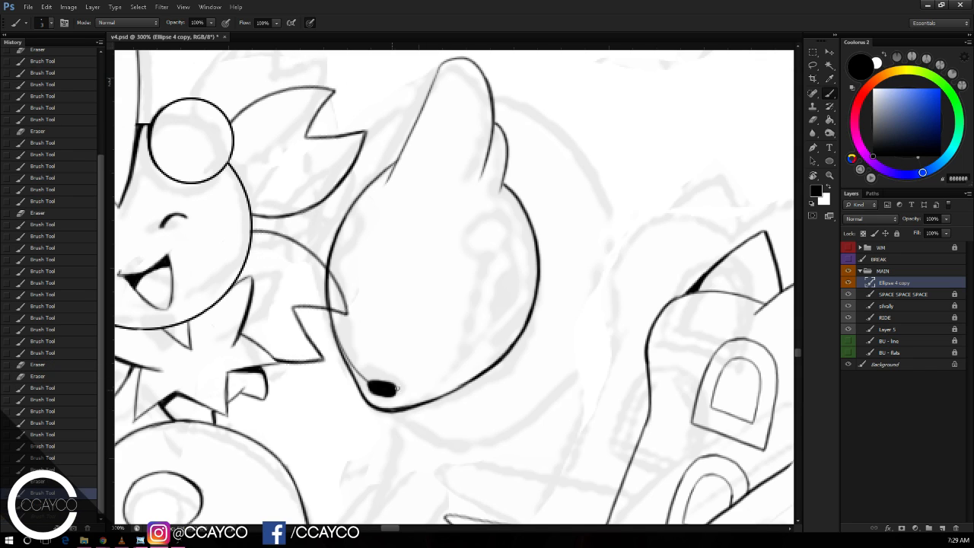
pyautogui.hotkey('ctrl', 'alt', 'z')
pyautogui.moveTo(396, 389)
pyautogui.mouseDown()
pyautogui.moveTo(438, 378)
pyautogui.moveTo(477, 351)
pyautogui.mouseUp()
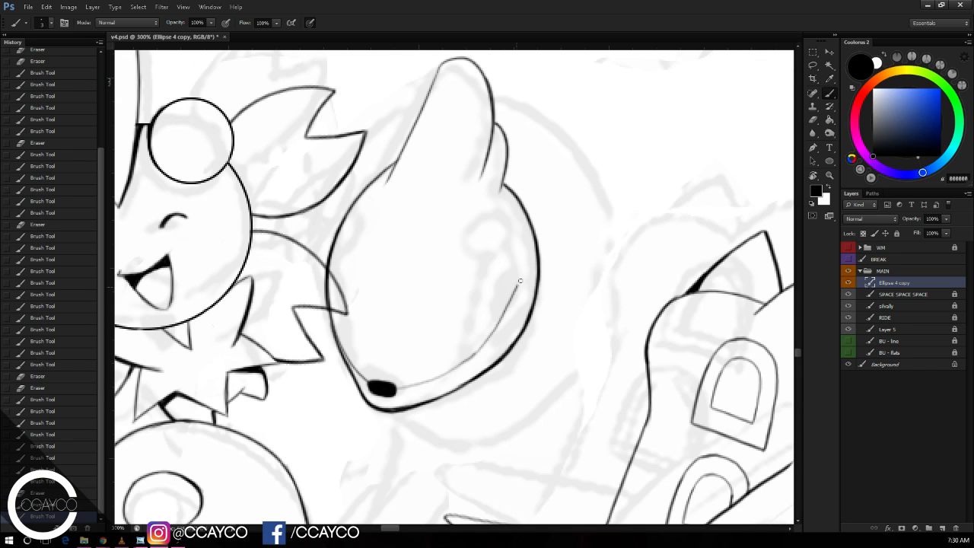
pyautogui.moveTo(538, 288); pyautogui.dragTo(523, 275)
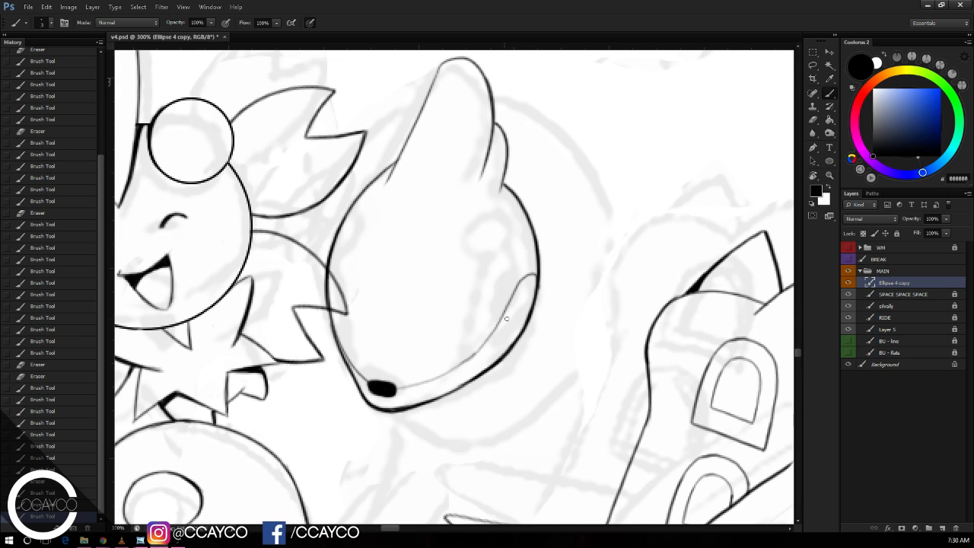
# Step: Ink two short thick parallel slashes near the upper end of the jaw line and clean up the outer edge
pyautogui.moveTo(513, 309)
pyautogui.mouseDown()
pyautogui.moveTo(494, 345)
pyautogui.moveTo(511, 317)
pyautogui.moveTo(504, 332)
pyautogui.mouseUp()
pyautogui.moveTo(516, 314)
pyautogui.mouseDown()
pyautogui.moveTo(497, 345)
pyautogui.moveTo(505, 352)
pyautogui.moveTo(523, 326)
pyautogui.moveTo(512, 344)
pyautogui.mouseUp()
pyautogui.press('e')
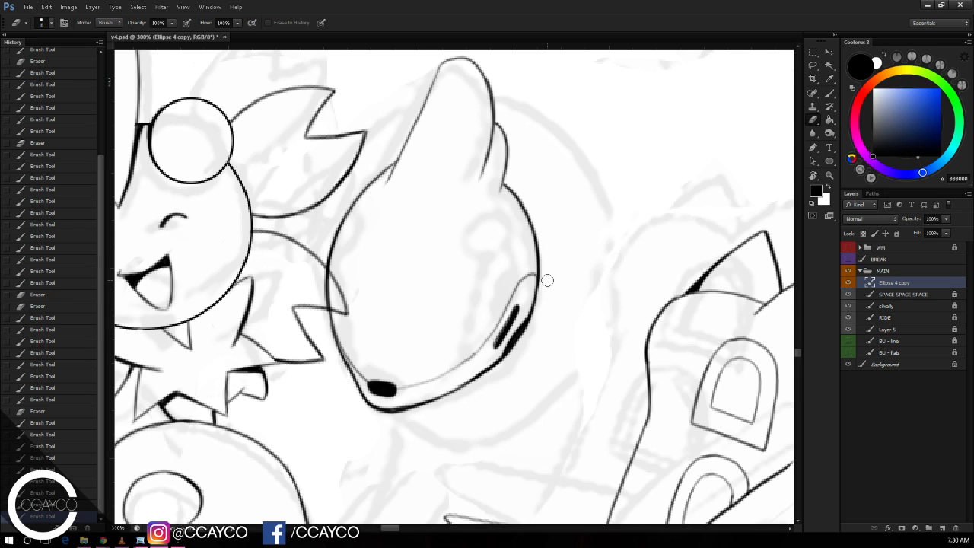
pyautogui.moveTo(545, 279); pyautogui.dragTo(544, 259)
pyautogui.click(622, 158)
pyautogui.moveTo(614, 185)
pyautogui.mouseDown()
pyautogui.moveTo(624, 191)
pyautogui.moveTo(621, 182)
pyautogui.mouseUp()
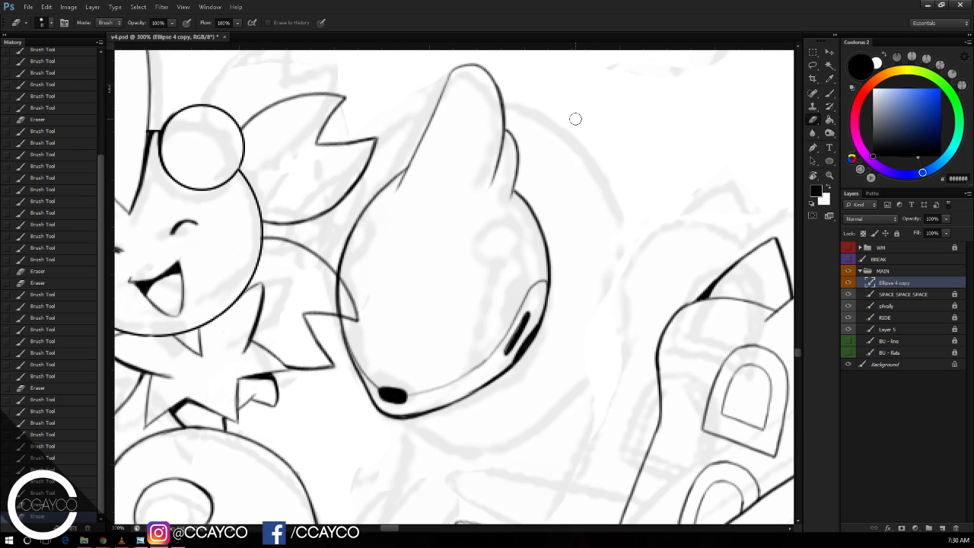
# Step: Ink a tall rounded eye outline rising from the jaw line beside the slashes, redoing the first attempt
pyautogui.press('b')
pyautogui.moveTo(496, 348)
pyautogui.mouseDown()
pyautogui.moveTo(503, 268)
pyautogui.moveTo(528, 292)
pyautogui.mouseUp()
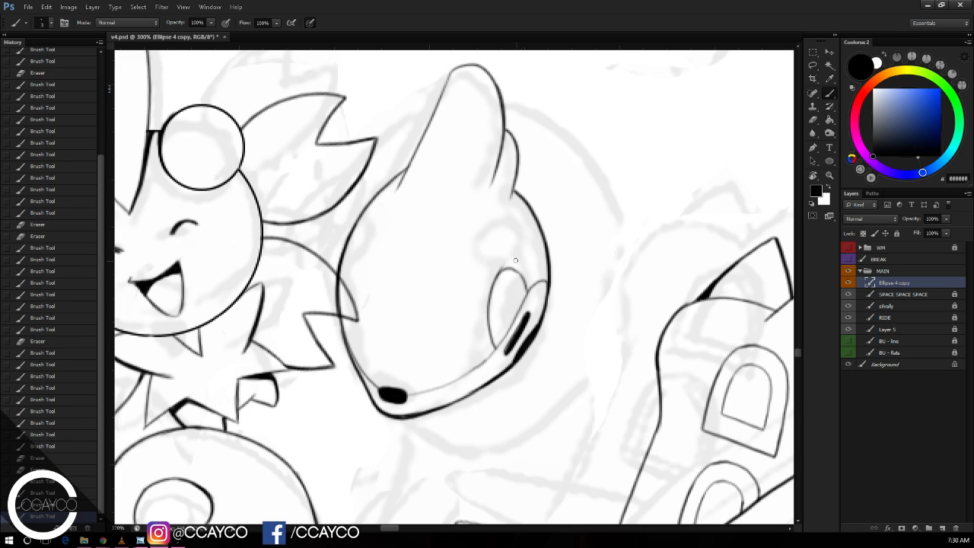
pyautogui.hotkey('ctrl', 'alt', 'z')
pyautogui.hotkey('ctrl', 'alt', 'z')
pyautogui.hotkey('ctrl', 'alt', 'z')
pyautogui.hotkey('ctrl', 'alt', 'z')
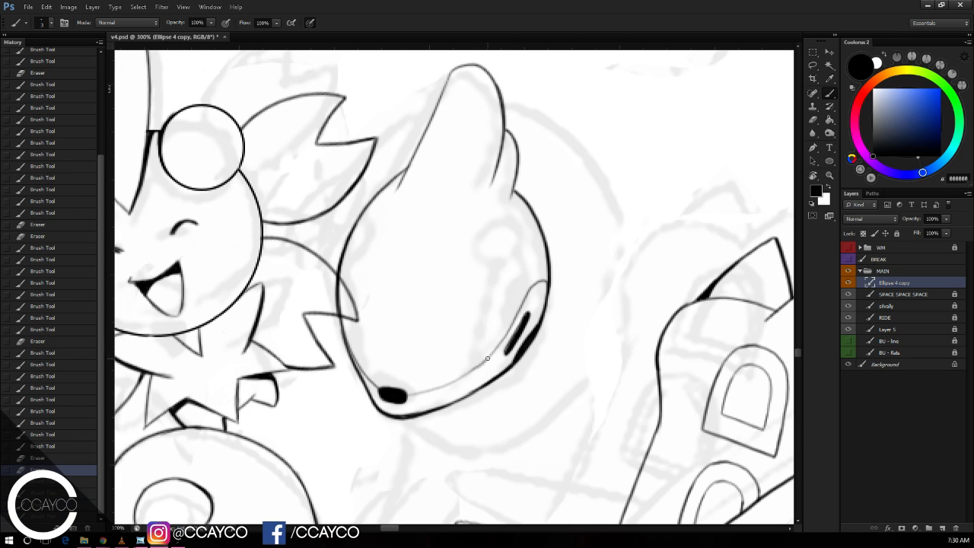
pyautogui.moveTo(484, 358)
pyautogui.mouseDown()
pyautogui.moveTo(498, 272)
pyautogui.moveTo(522, 306)
pyautogui.mouseUp()
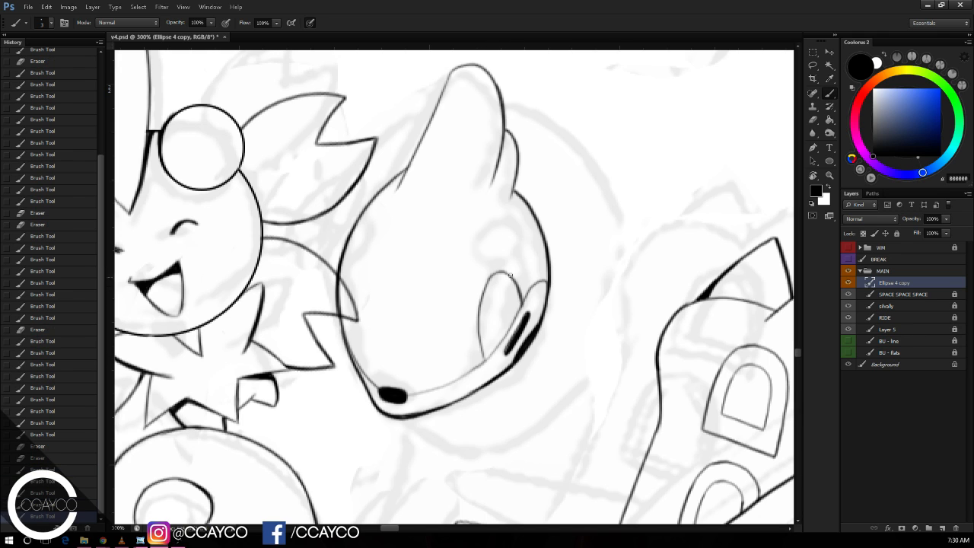
# Step: Ink a small slanted oval brow spot just above the eye and clean up where it meets the eye outline
pyautogui.moveTo(508, 272)
pyautogui.mouseDown()
pyautogui.moveTo(521, 301)
pyautogui.moveTo(503, 269)
pyautogui.moveTo(479, 256)
pyautogui.moveTo(469, 294)
pyautogui.mouseUp()
pyautogui.hotkey('ctrl', 'z')
pyautogui.hotkey('ctrl', 'z')
pyautogui.hotkey('ctrl', 'z')
pyautogui.moveTo(483, 254)
pyautogui.mouseDown()
pyautogui.moveTo(465, 280)
pyautogui.moveTo(469, 295)
pyautogui.moveTo(482, 293)
pyautogui.mouseUp()
pyautogui.press('e')
pyautogui.press('b')
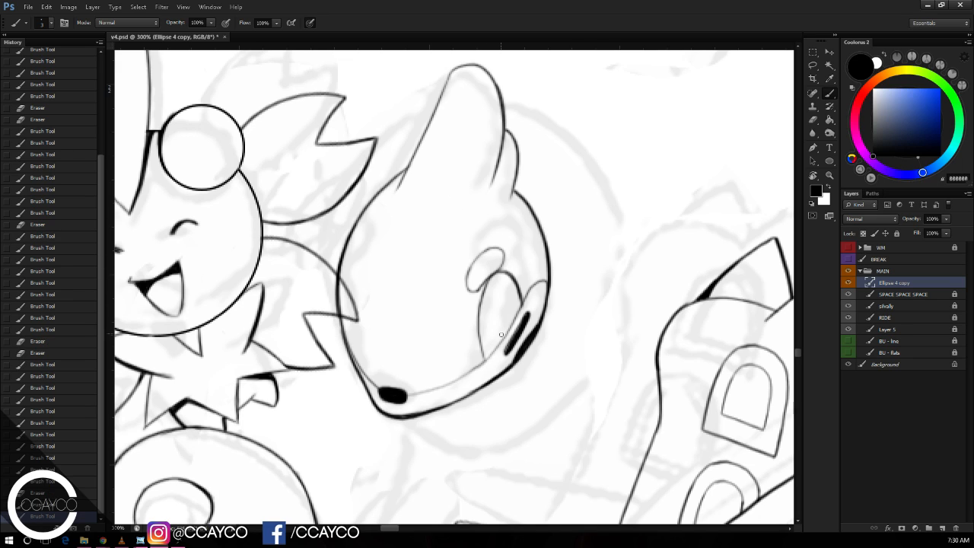
# Step: Outline a narrow pupil inside the eye, select and expand its interior, and fill it solid black
pyautogui.moveTo(501, 337)
pyautogui.mouseDown()
pyautogui.moveTo(507, 279)
pyautogui.moveTo(521, 301)
pyautogui.moveTo(501, 324)
pyautogui.moveTo(523, 304)
pyautogui.moveTo(501, 337)
pyautogui.mouseUp()
pyautogui.press('w')
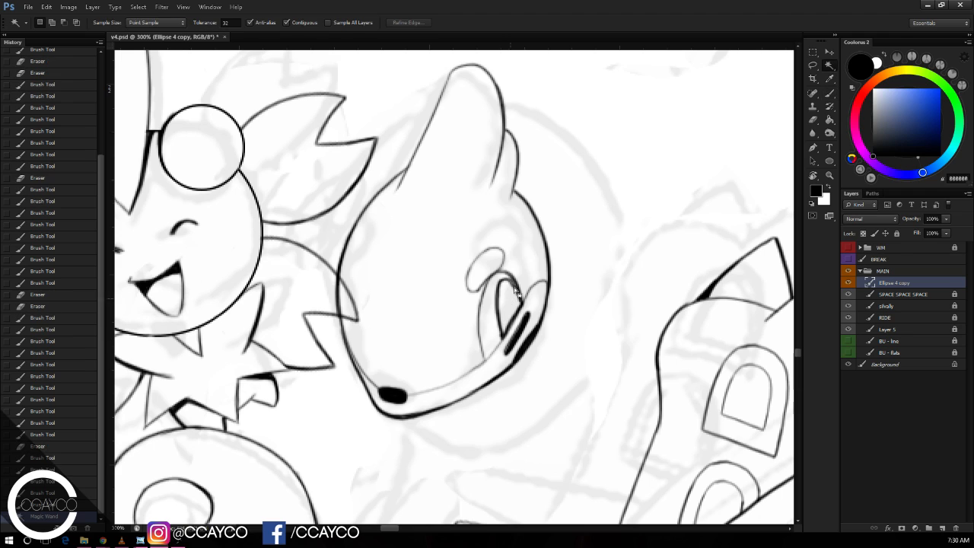
pyautogui.click(509, 305)
pyautogui.press('F2')
pyautogui.press('Return')
pyautogui.press('g')
pyautogui.click(508, 305)
pyautogui.click(516, 308)
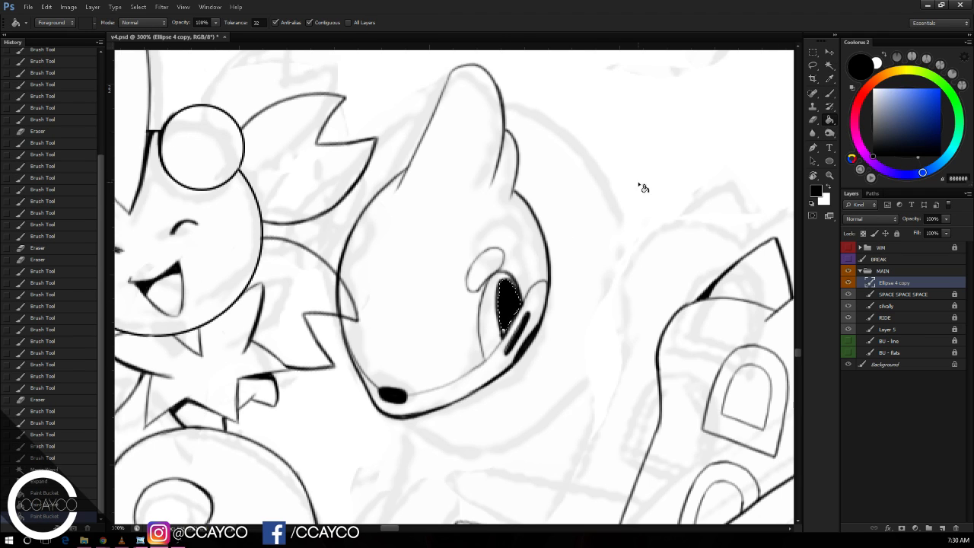
pyautogui.press('b')
pyautogui.hotkey('ctrl', 'd')
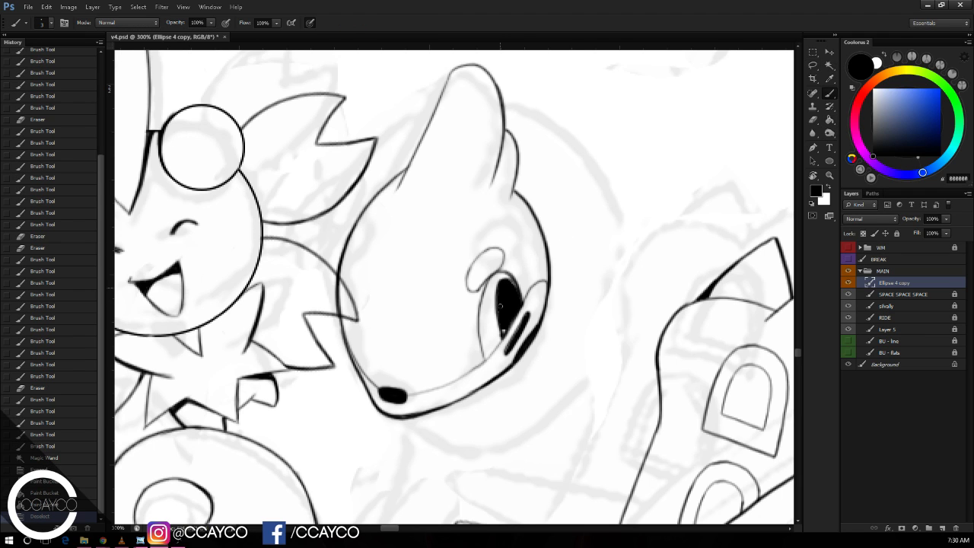
pyautogui.click(503, 315)
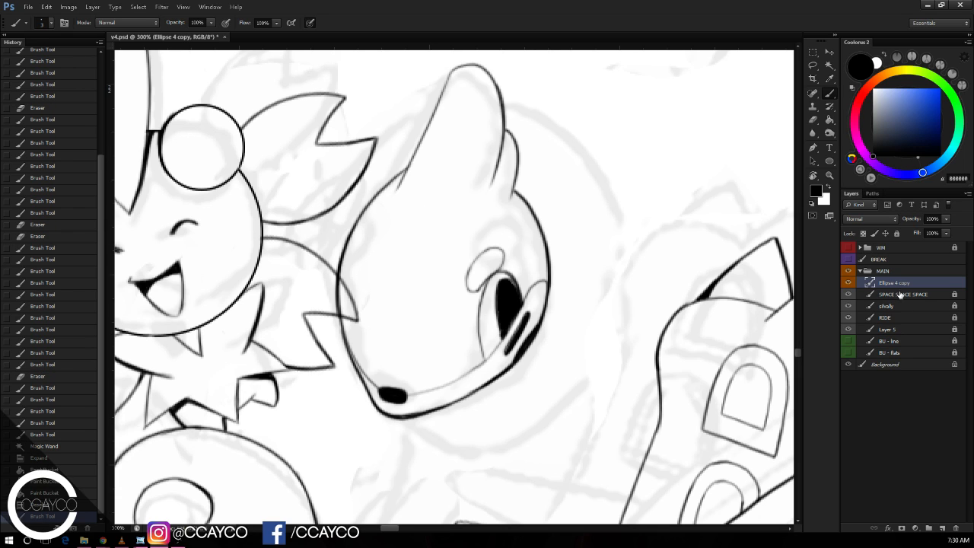
# Step: Erase the spiky creature's lines where they cross into the front of the oval head
pyautogui.press('e')
pyautogui.moveTo(346, 278)
pyautogui.mouseDown()
pyautogui.moveTo(350, 318)
pyautogui.moveTo(355, 274)
pyautogui.mouseUp()
pyautogui.moveTo(587, 243); pyautogui.dragTo(566, 256)
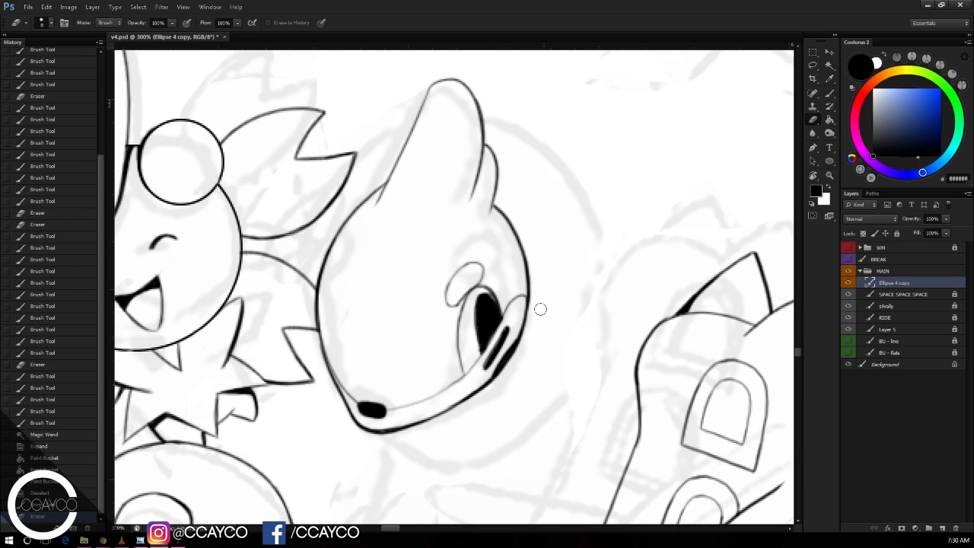
pyautogui.moveTo(558, 303); pyautogui.dragTo(555, 297)
pyautogui.press('b')
pyautogui.moveTo(327, 263); pyautogui.dragTo(322, 306)
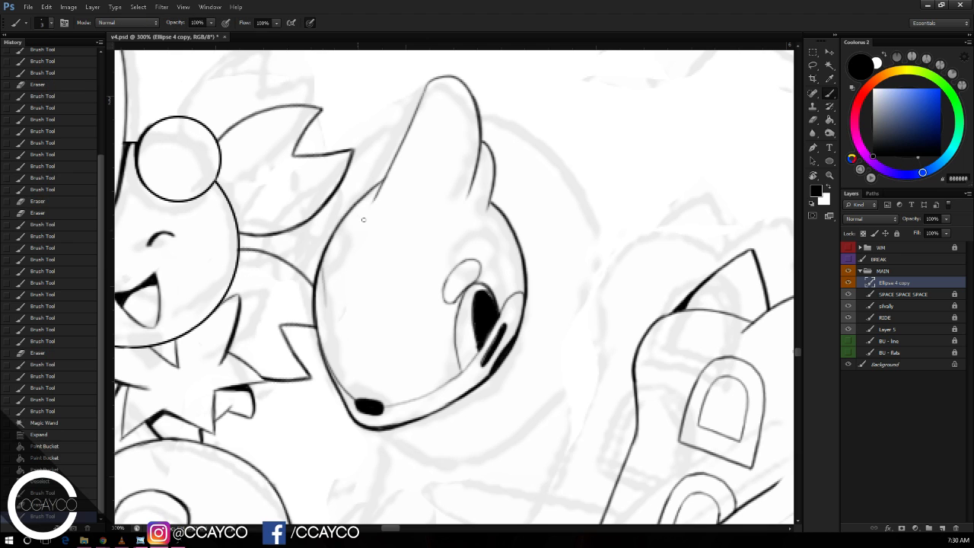
pyautogui.hotkey('ctrl', 'z')
# Step: Draw a tall ellipse around the oval head and scale it to about 100.70% width and 104.61% height
pyautogui.moveTo(446, 194); pyautogui.dragTo(430, 177)
pyautogui.moveTo(535, 260); pyautogui.dragTo(521, 229)
pyautogui.press('u')
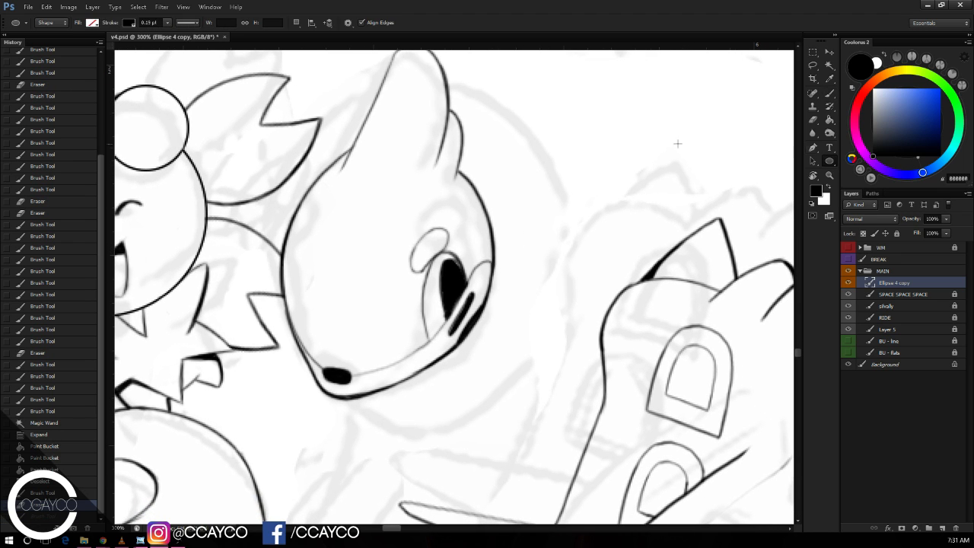
pyautogui.moveTo(335, 108); pyautogui.dragTo(613, 439)
pyautogui.hotkey('ctrl', 't')
pyautogui.moveTo(570, 347); pyautogui.dragTo(524, 338)
pyautogui.moveTo(560, 96); pyautogui.dragTo(583, 87)
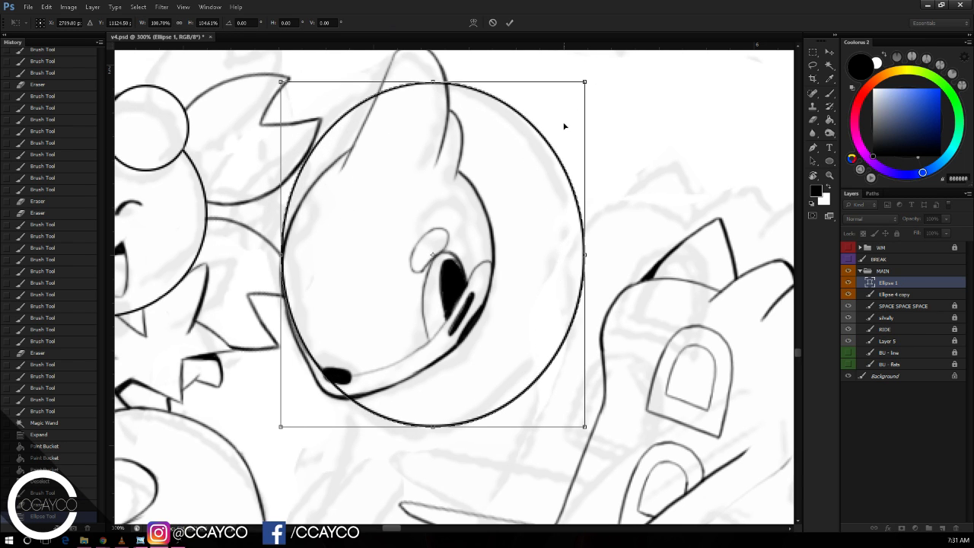
# Step: Reposition the ellipse over the sketched round shape behind the head and apply the transform
pyautogui.moveTo(566, 127); pyautogui.dragTo(556, 128)
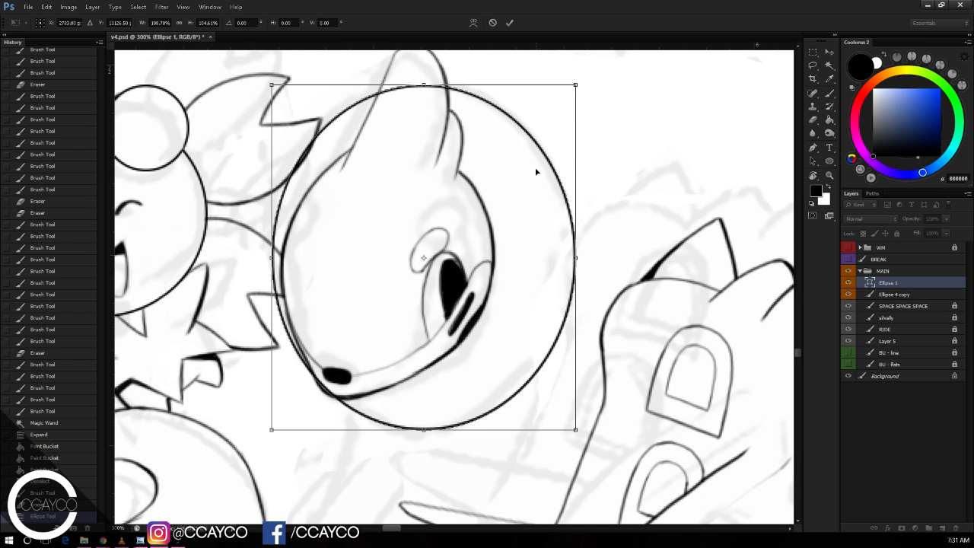
pyautogui.press('Left')
pyautogui.press('Left')
pyautogui.press('Left')
pyautogui.press('Left')
pyautogui.press('Down')
pyautogui.press('Down')
pyautogui.press('Down')
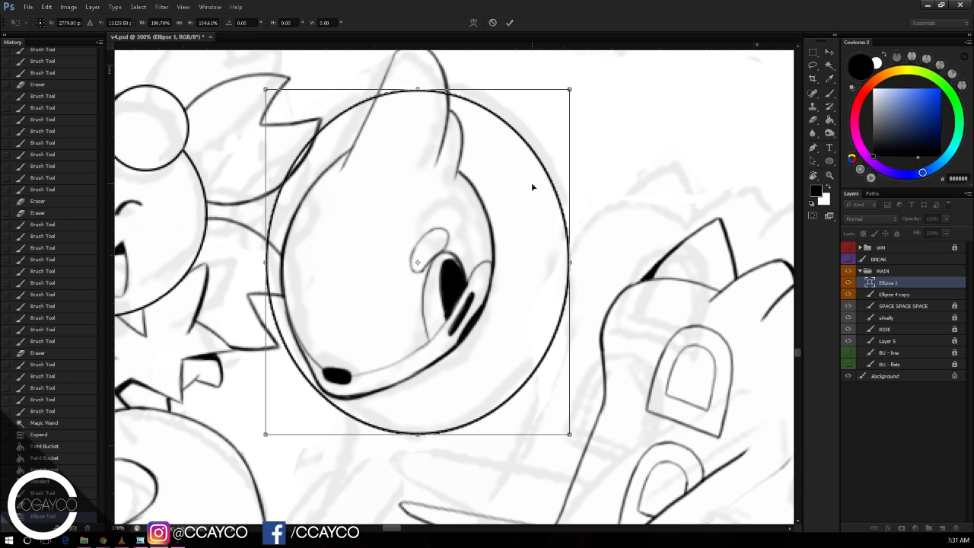
pyautogui.moveTo(533, 186); pyautogui.dragTo(542, 180)
pyautogui.press('Return')
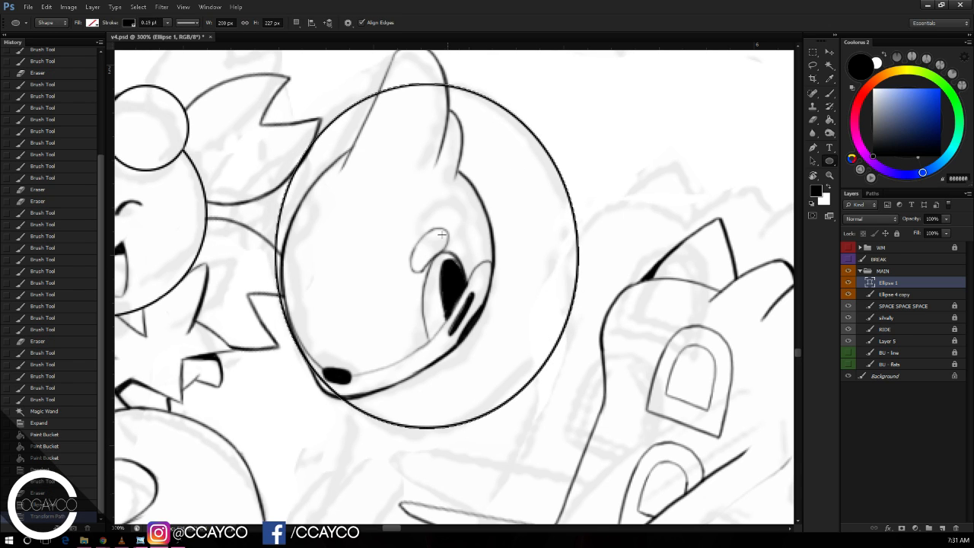
# Step: Rasterize the ellipse layer and erase the part of the ellipse overlapping the lower front of the head
pyautogui.press('e')
pyautogui.click(319, 270)
pyautogui.press('Return')
pyautogui.moveTo(277, 266)
pyautogui.mouseDown()
pyautogui.moveTo(274, 256)
pyautogui.moveTo(318, 371)
pyautogui.moveTo(339, 389)
pyautogui.mouseUp()
pyautogui.moveTo(294, 152)
pyautogui.mouseDown()
pyautogui.moveTo(304, 140)
pyautogui.moveTo(302, 152)
pyautogui.moveTo(322, 151)
pyautogui.mouseUp()
pyautogui.hotkey('ctrl', 'z')
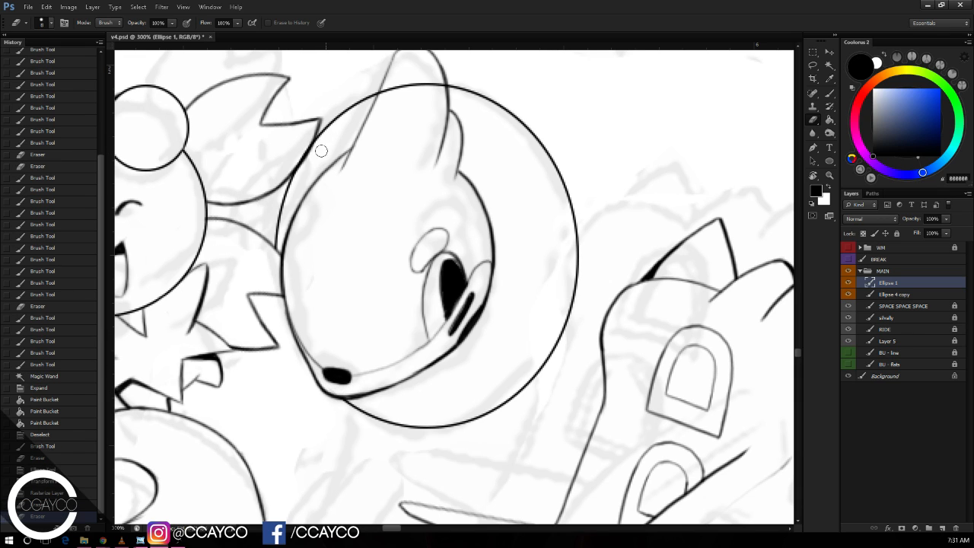
# Step: On the Ellipse 4 copy layer, erase the spiky creature's lines that fall inside the large ellipse
pyautogui.click(895, 293)
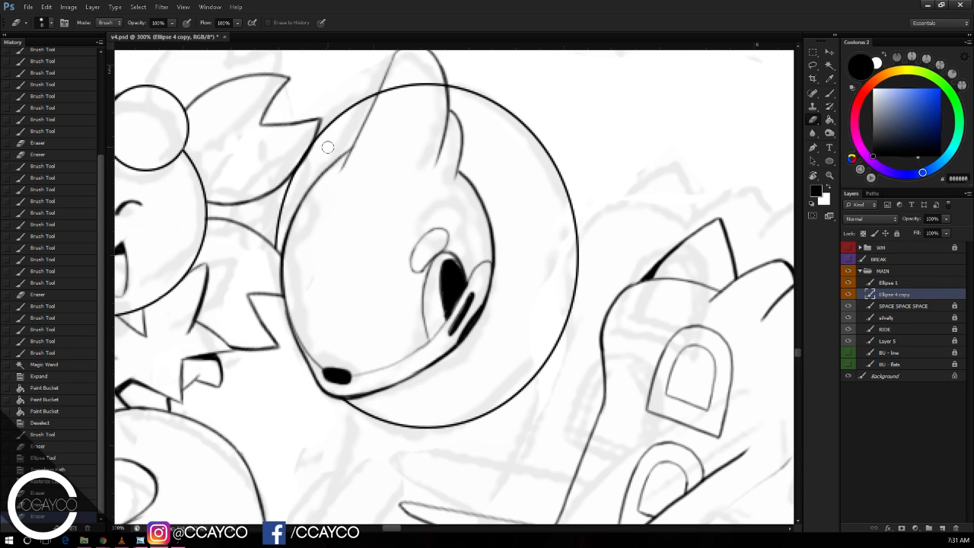
pyautogui.moveTo(325, 134); pyautogui.dragTo(335, 124)
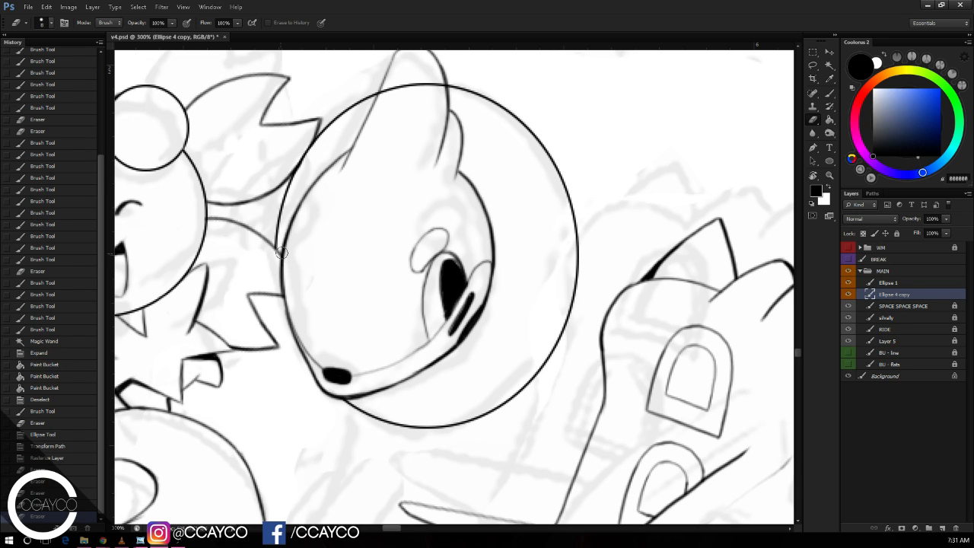
pyautogui.moveTo(279, 245)
pyautogui.mouseDown()
pyautogui.moveTo(283, 258)
pyautogui.moveTo(290, 248)
pyautogui.moveTo(285, 305)
pyautogui.mouseUp()
# Step: Ink and thicken the junction where the large ellipse runs into the head's front contour
pyautogui.press('b')
pyautogui.press('e')
pyautogui.press('b')
pyautogui.hotkey('ctrl', 'z')
pyautogui.moveTo(276, 262); pyautogui.dragTo(286, 304)
pyautogui.moveTo(278, 275); pyautogui.dragTo(285, 307)
pyautogui.moveTo(280, 292); pyautogui.dragTo(295, 331)
pyautogui.moveTo(281, 288); pyautogui.dragTo(297, 340)
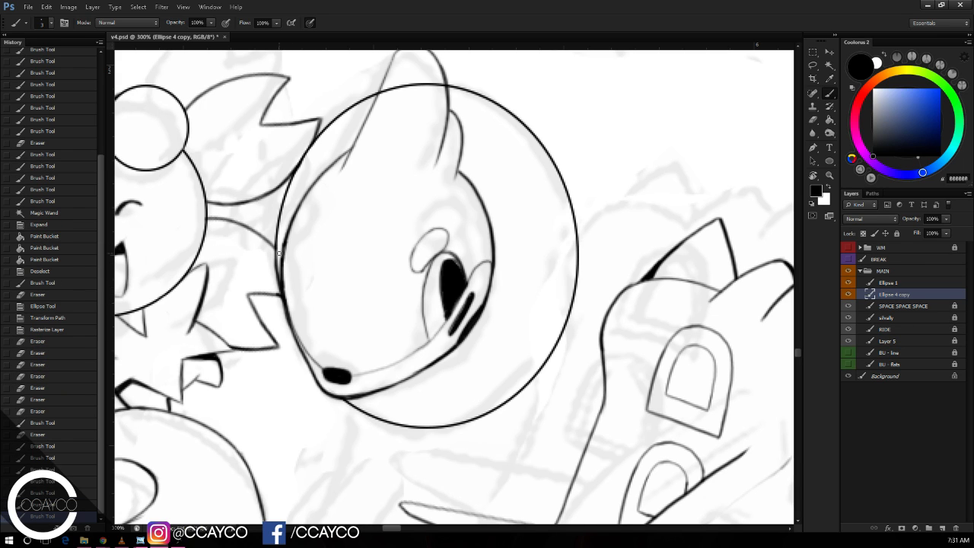
# Step: Erase the part of the ellipse crossing the tall ear and merge the Ellipse 1 layer down
pyautogui.press('e')
pyautogui.moveTo(393, 94)
pyautogui.mouseDown()
pyautogui.moveTo(404, 83)
pyautogui.moveTo(442, 87)
pyautogui.moveTo(387, 97)
pyautogui.mouseUp()
pyautogui.click(890, 283)
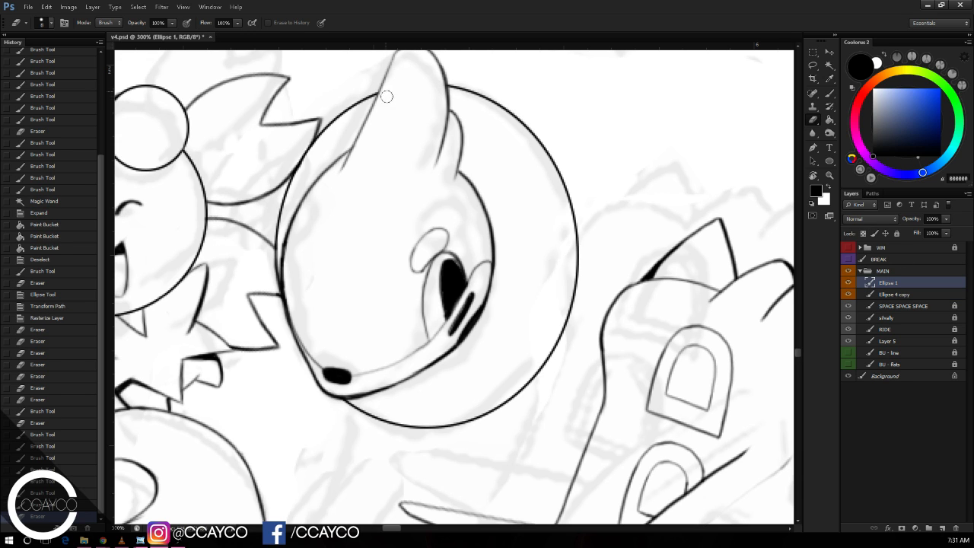
pyautogui.moveTo(636, 229); pyautogui.dragTo(630, 224)
pyautogui.hotkey('ctrl', 'e')
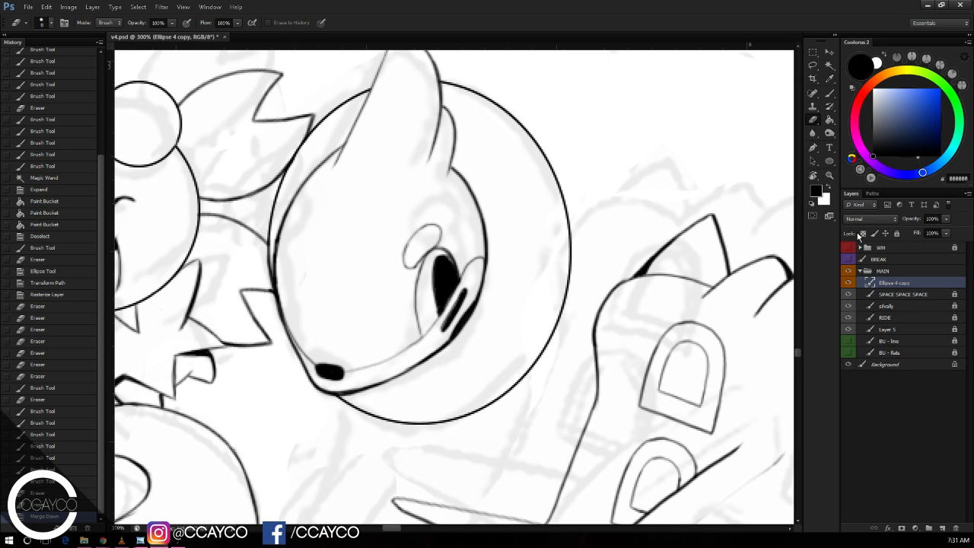
# Step: Save the document
pyautogui.press('b')
pyautogui.hotkey('ctrl', 's')
pyautogui.press('e')
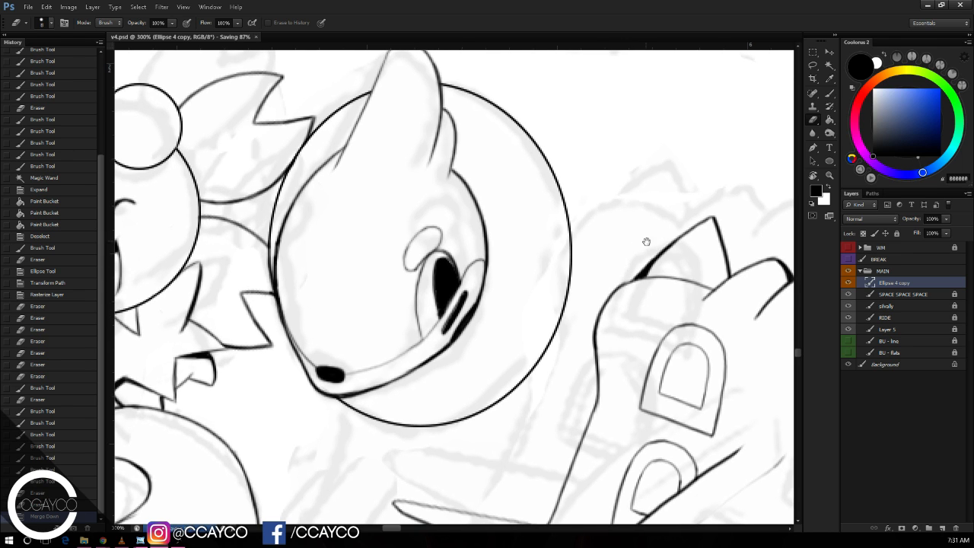
# Step: Ink a short diagonal line from the large ellipse to the castle-headed creature's outline and trim its overlapping ends
pyautogui.moveTo(656, 308); pyautogui.dragTo(648, 300)
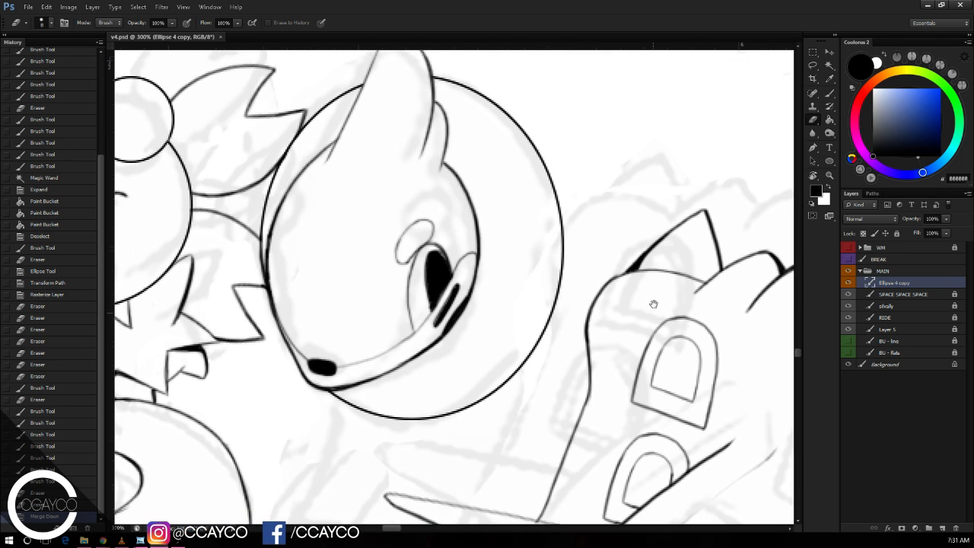
pyautogui.moveTo(643, 264); pyautogui.dragTo(640, 257)
pyautogui.moveTo(576, 255)
pyautogui.mouseDown()
pyautogui.moveTo(586, 181)
pyautogui.moveTo(621, 241)
pyautogui.mouseUp()
pyautogui.press('b')
pyautogui.hotkey('ctrl', 'z')
pyautogui.press('e')
pyautogui.moveTo(564, 192)
pyautogui.mouseDown()
pyautogui.moveTo(573, 219)
pyautogui.moveTo(570, 210)
pyautogui.mouseUp()
pyautogui.press('b')
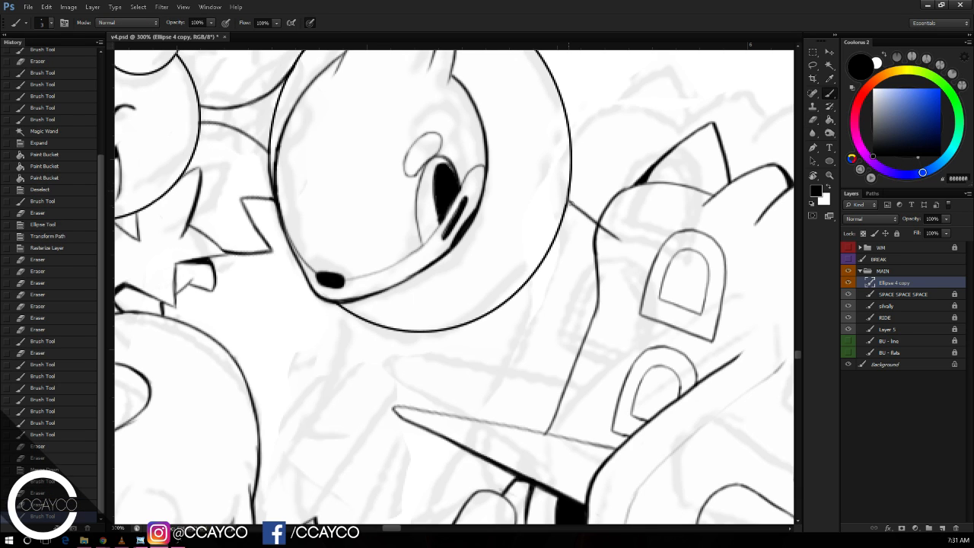
pyautogui.press('e')
pyautogui.moveTo(620, 239); pyautogui.dragTo(612, 217)
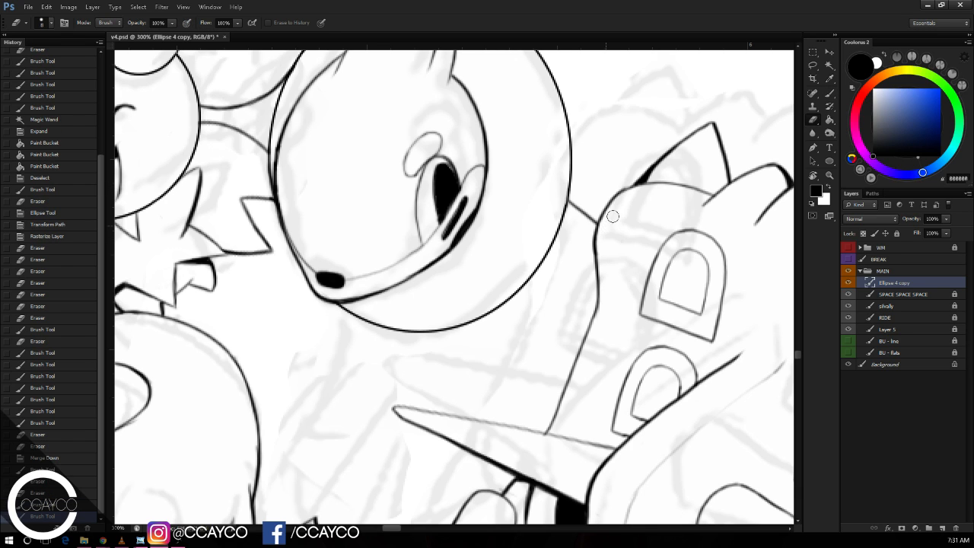
# Step: On a new layer, ink a curved line from the ellipse's lower edge down to the castle-headed creature's side
pyautogui.click(940, 528)
pyautogui.scroll(-1, 663, 251)
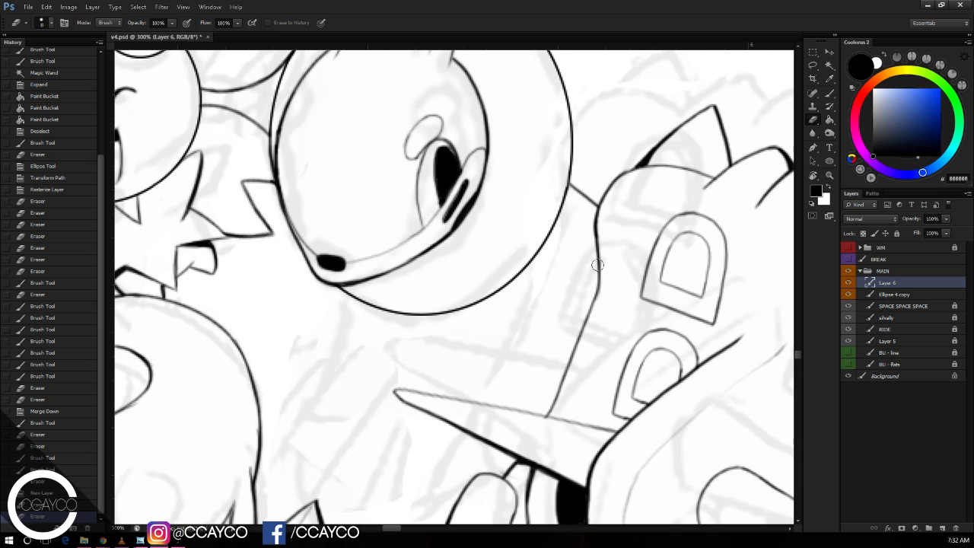
pyautogui.press('b')
pyautogui.moveTo(488, 249); pyautogui.dragTo(588, 373)
pyautogui.hotkey('ctrl', 'z')
pyautogui.moveTo(534, 239); pyautogui.dragTo(589, 341)
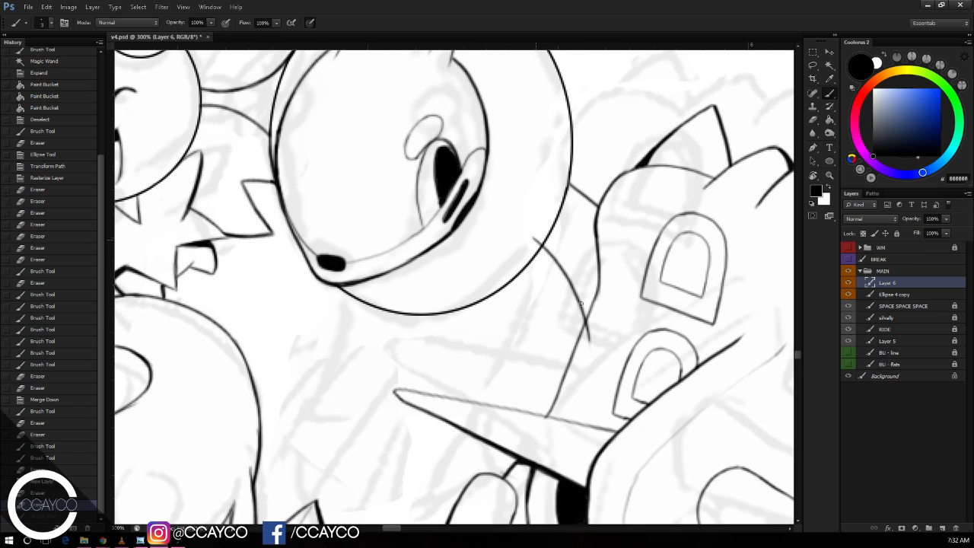
pyautogui.hotkey('ctrl', 'z')
pyautogui.moveTo(534, 242)
pyautogui.mouseDown()
pyautogui.moveTo(576, 317)
pyautogui.moveTo(532, 244)
pyautogui.moveTo(585, 341)
pyautogui.mouseUp()
# Step: Erase the curve's overhanging ends and touch up the joint with the ellipse
pyautogui.press('e')
pyautogui.click(541, 245)
pyautogui.click(540, 246)
pyautogui.press('b')
pyautogui.click(537, 258)
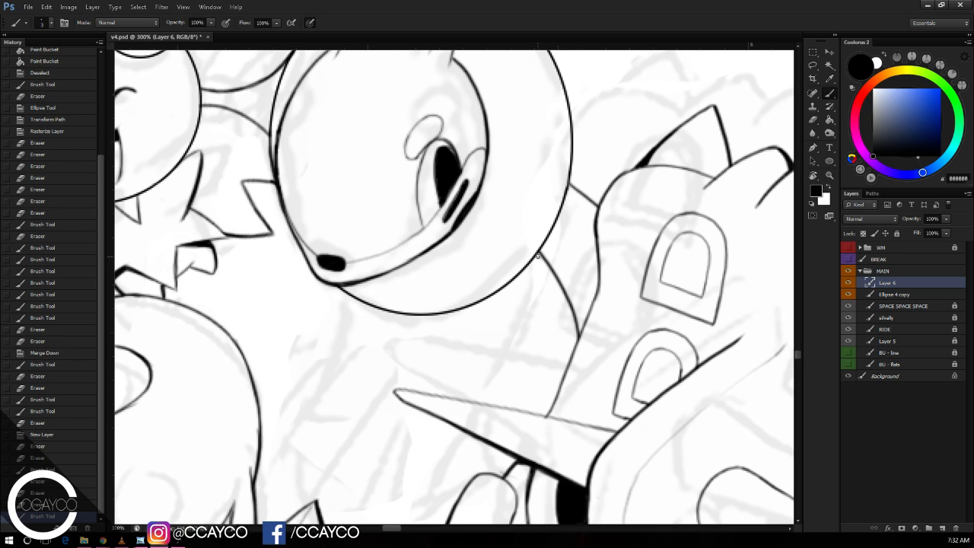
pyautogui.moveTo(536, 255); pyautogui.dragTo(554, 274)
pyautogui.moveTo(537, 255); pyautogui.dragTo(560, 288)
pyautogui.hotkey('ctrl', 'alt', 'z')
pyautogui.hotkey('ctrl', 'alt', 'z')
pyautogui.hotkey('ctrl', 'z')
pyautogui.hotkey('ctrl', 'z')
# Step: Thicken the ink where the curved line meets the large ellipse, tapering it along the ellipse's lower edge and down the curve
pyautogui.moveTo(538, 255); pyautogui.dragTo(522, 273)
pyautogui.moveTo(537, 258); pyautogui.dragTo(497, 294)
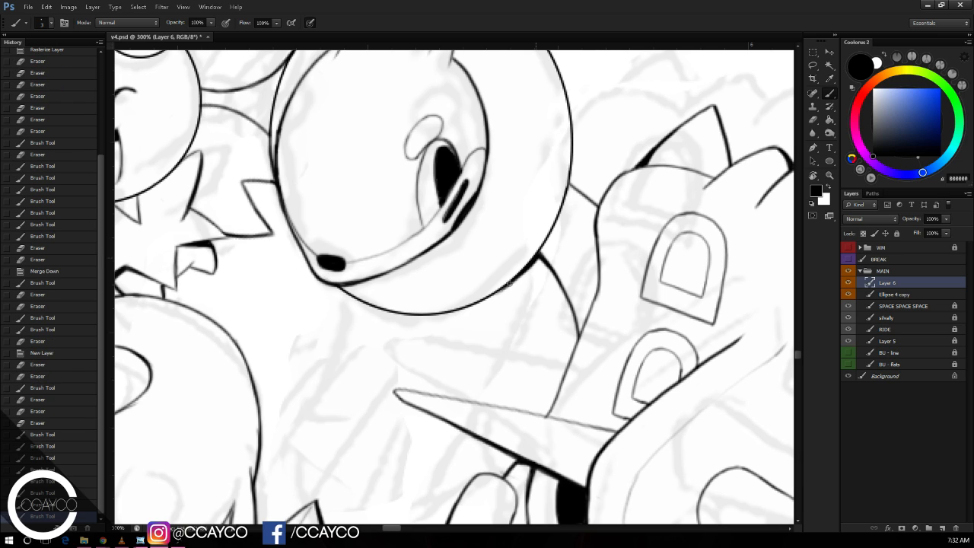
pyautogui.moveTo(538, 256); pyautogui.dragTo(498, 294)
pyautogui.moveTo(545, 237); pyautogui.dragTo(550, 228)
pyautogui.moveTo(539, 254); pyautogui.dragTo(549, 226)
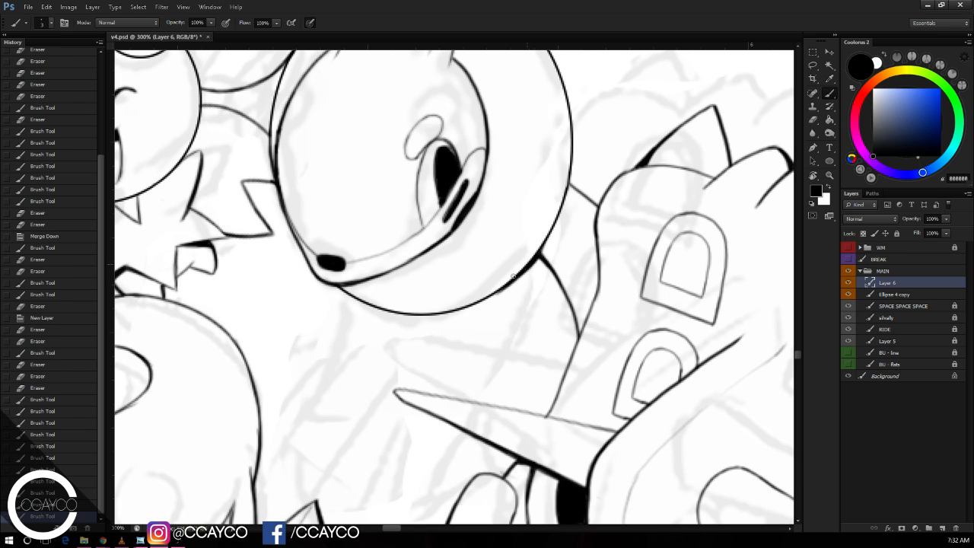
pyautogui.hotkey('ctrl', 'z')
pyautogui.moveTo(526, 268); pyautogui.dragTo(489, 299)
pyautogui.moveTo(537, 258); pyautogui.dragTo(564, 289)
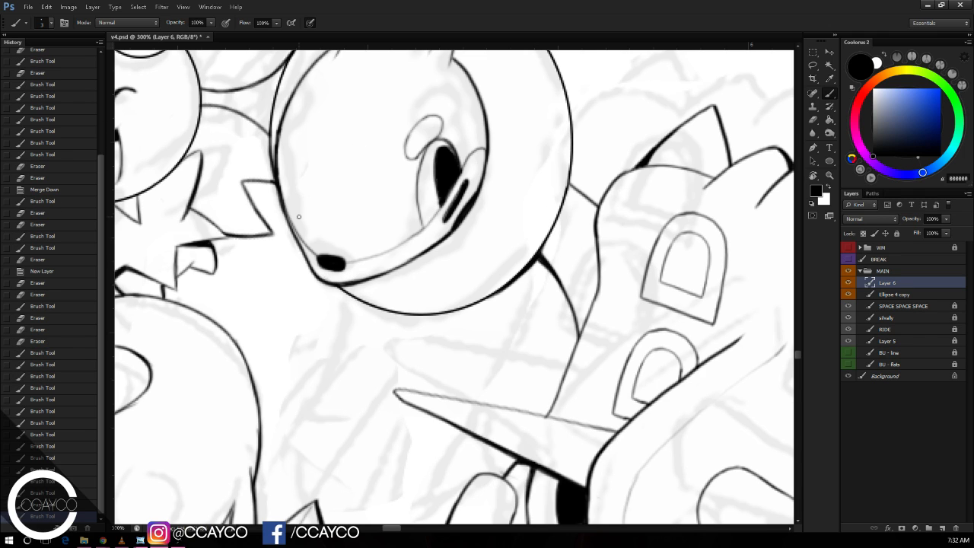
# Step: Thicken the large ellipse's outline below the snout and along its left side, and touch up the ink with the eraser
pyautogui.moveTo(344, 289); pyautogui.dragTo(426, 314)
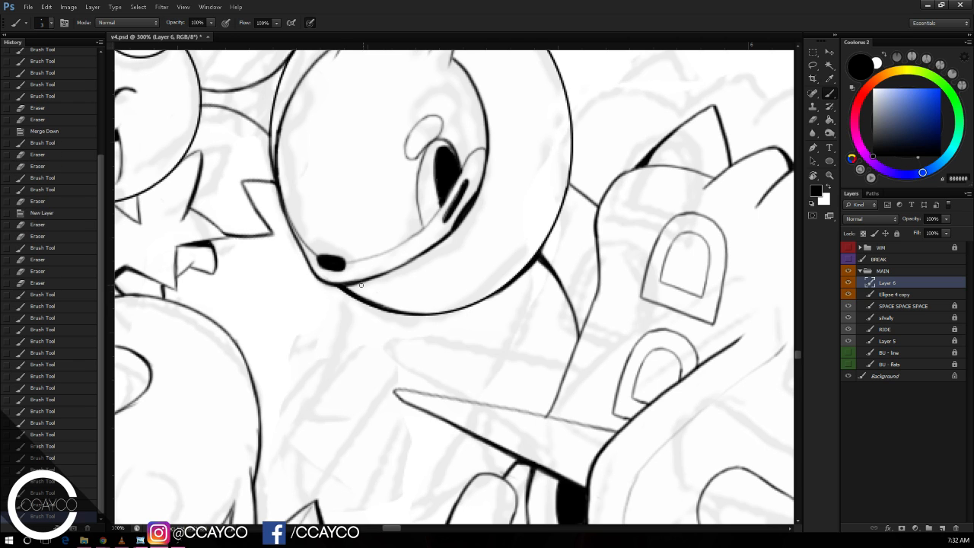
pyautogui.moveTo(355, 261); pyautogui.dragTo(346, 263)
pyautogui.moveTo(381, 190); pyautogui.dragTo(374, 233)
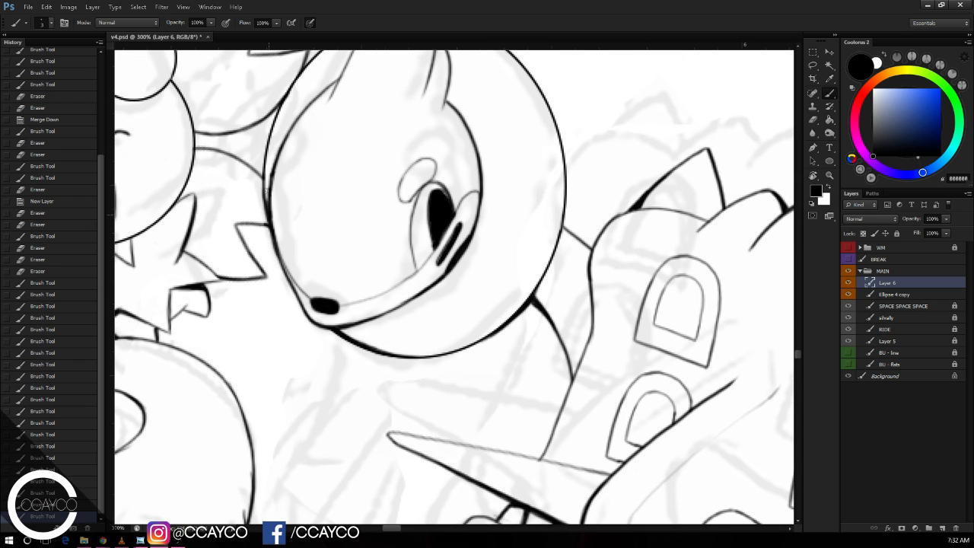
pyautogui.moveTo(268, 208); pyautogui.dragTo(283, 93)
pyautogui.moveTo(269, 161); pyautogui.dragTo(286, 99)
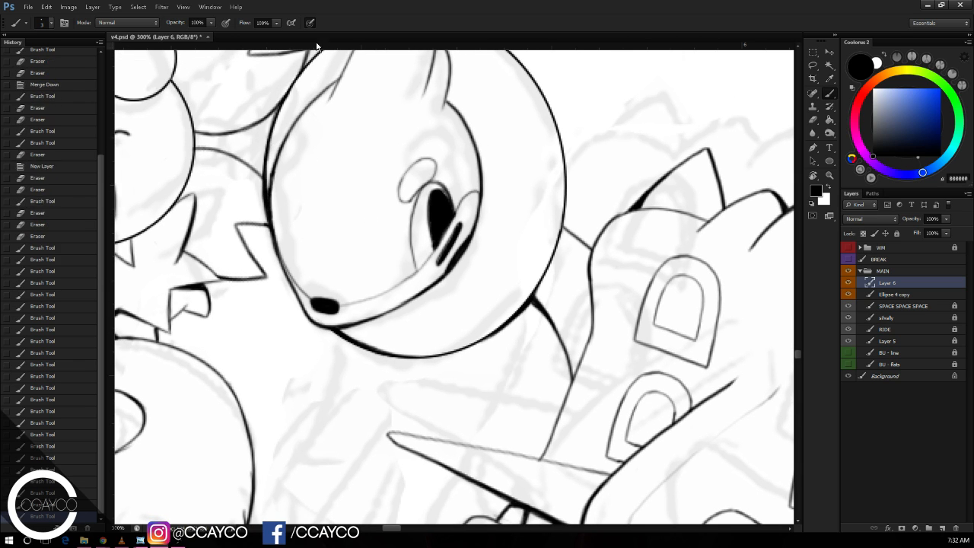
pyautogui.press('e')
pyautogui.moveTo(540, 209); pyautogui.dragTo(532, 201)
pyautogui.moveTo(535, 203); pyautogui.dragTo(501, 167)
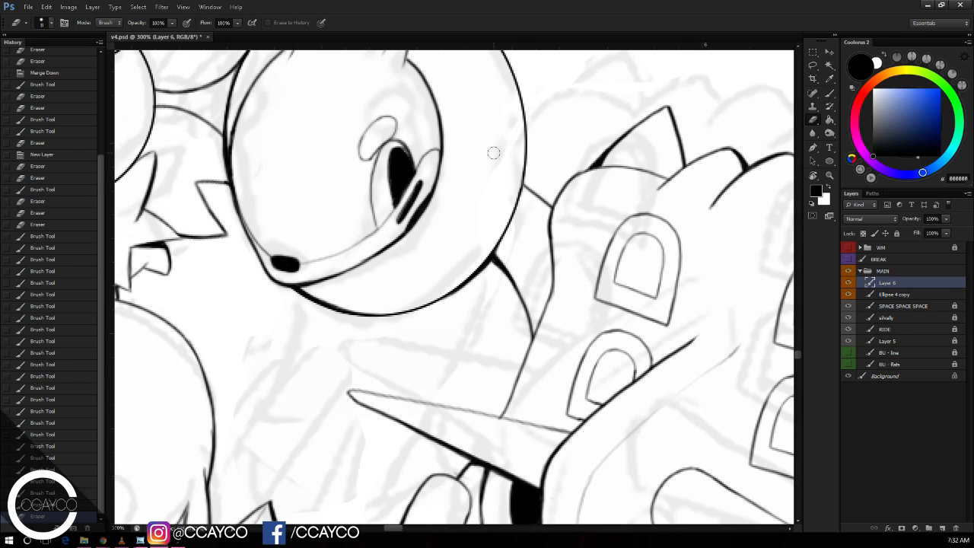
pyautogui.moveTo(560, 204); pyautogui.dragTo(572, 196)
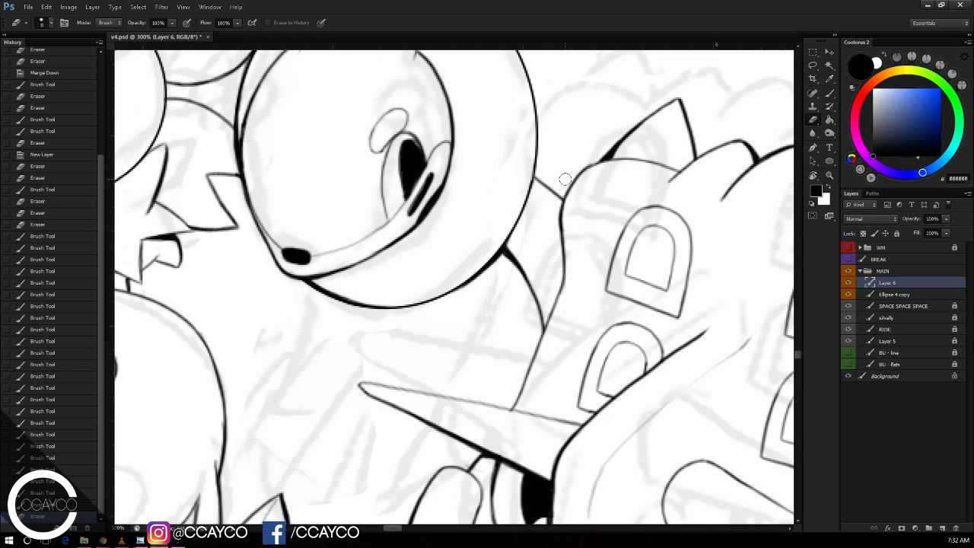
pyautogui.press('b')
pyautogui.moveTo(542, 217); pyautogui.dragTo(556, 197)
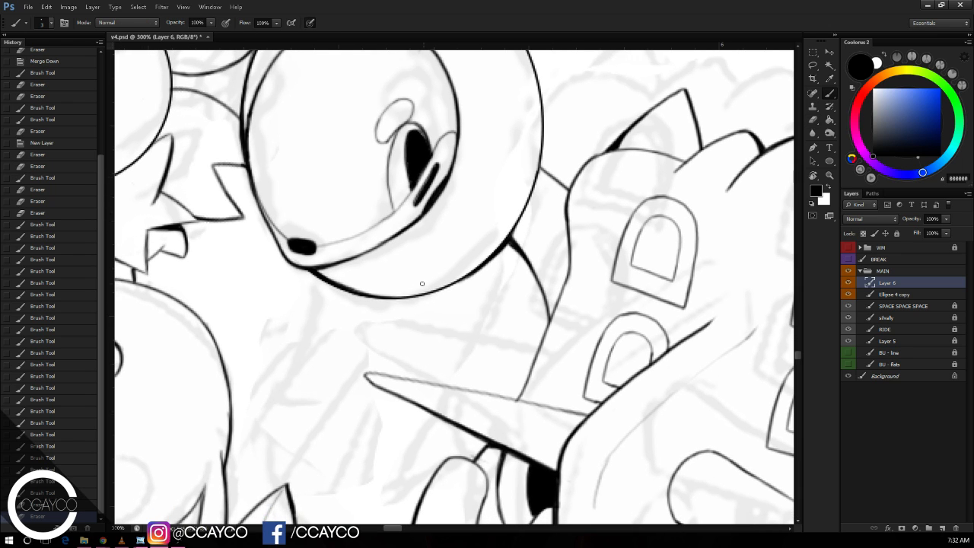
pyautogui.moveTo(400, 265); pyautogui.dragTo(380, 409)
pyautogui.hotkey('ctrl', 'z')
pyautogui.moveTo(400, 253); pyautogui.dragTo(373, 478)
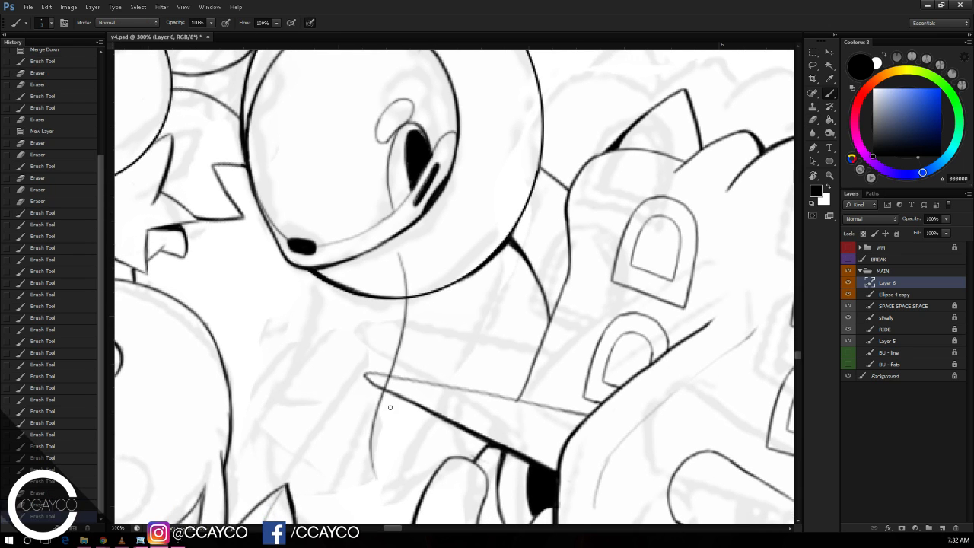
pyautogui.hotkey('ctrl', 'z')
pyautogui.moveTo(382, 258); pyautogui.dragTo(318, 441)
pyautogui.hotkey('ctrl', 'z')
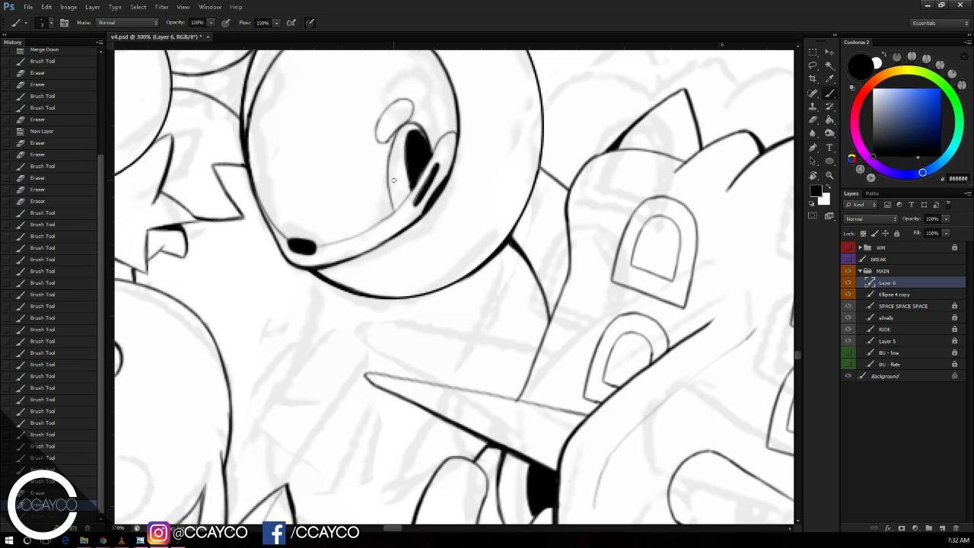
pyautogui.moveTo(382, 262); pyautogui.dragTo(404, 407)
pyautogui.hotkey('ctrl', '-')
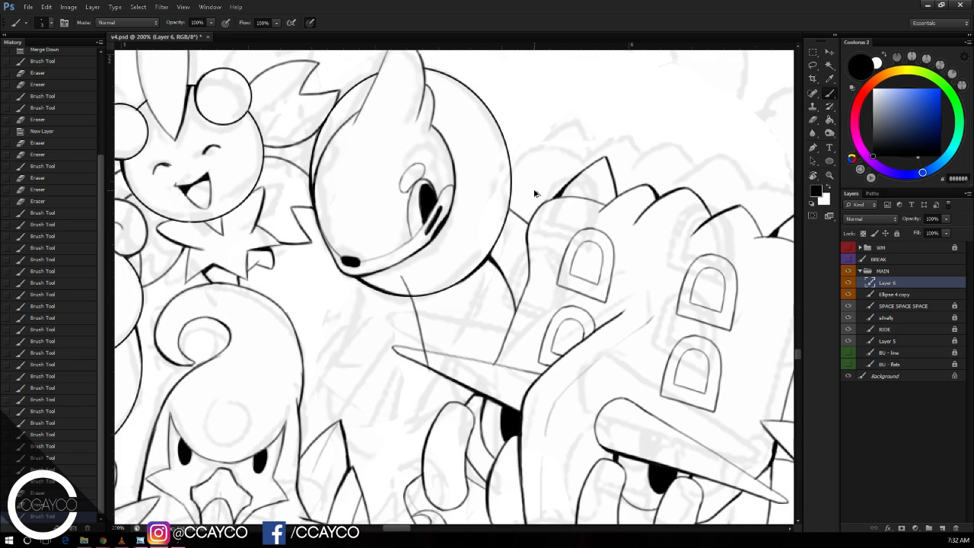
pyautogui.hotkey('ctrl', 'z')
pyautogui.press('r')
pyautogui.moveTo(568, 227)
pyautogui.mouseDown()
pyautogui.moveTo(585, 230)
pyautogui.moveTo(568, 231)
pyautogui.mouseUp()
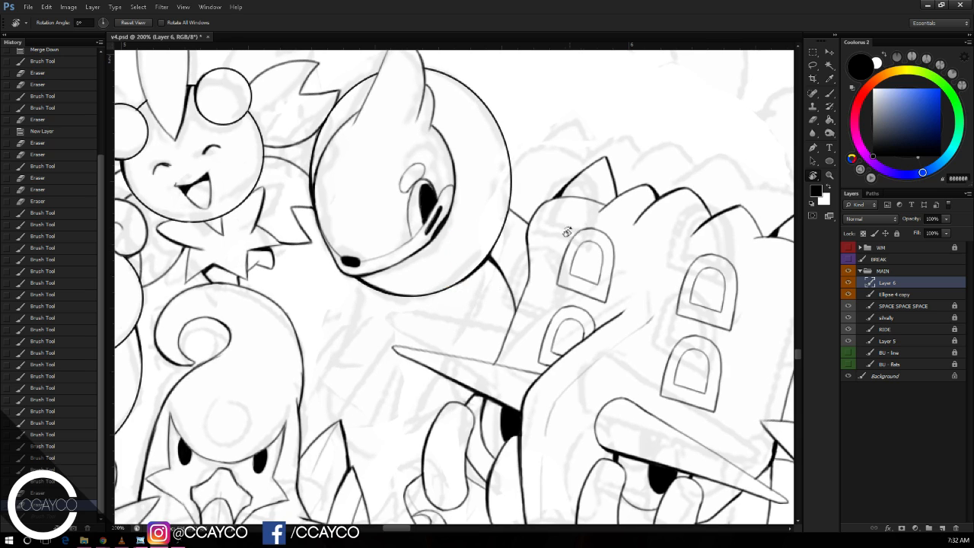
pyautogui.press('b')
pyautogui.moveTo(402, 287); pyautogui.dragTo(436, 361)
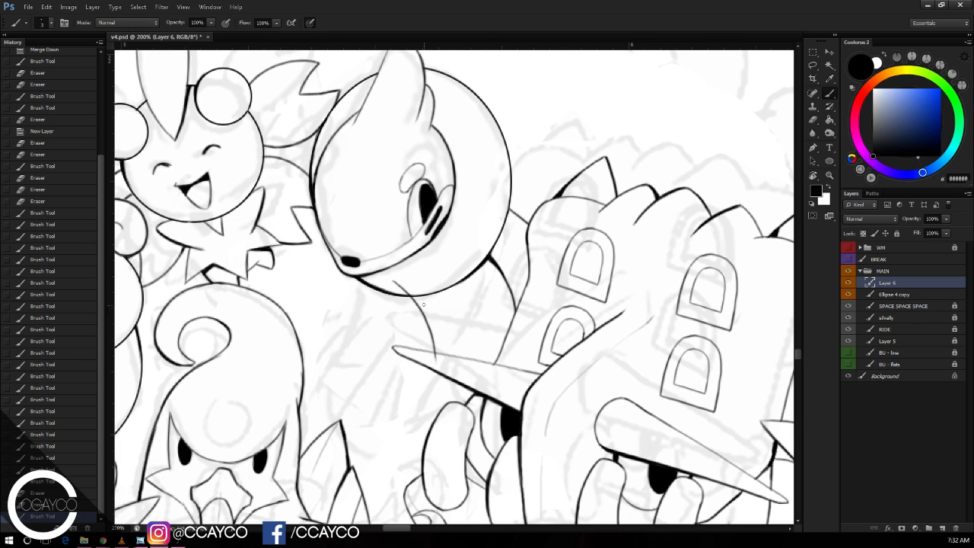
pyautogui.hotkey('ctrl', 'z')
# Step: Ink the front body line from the ellipse's lower edge down past the pointed brow, and erase its overlapping parts
pyautogui.moveTo(393, 277)
pyautogui.mouseDown()
pyautogui.moveTo(422, 344)
pyautogui.moveTo(419, 409)
pyautogui.mouseUp()
pyautogui.hotkey('ctrl', 'z')
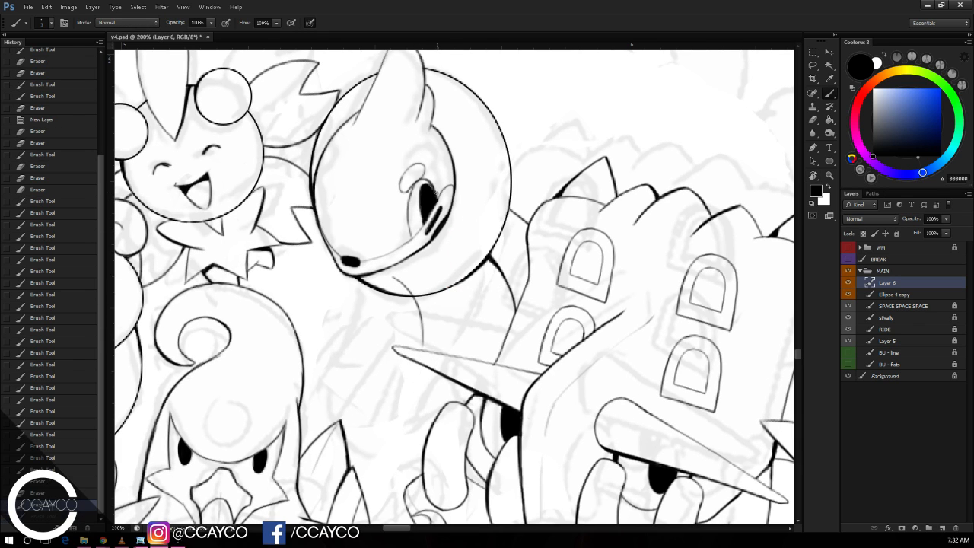
pyautogui.moveTo(423, 325); pyautogui.dragTo(418, 443)
pyautogui.hotkey('ctrl', 'z')
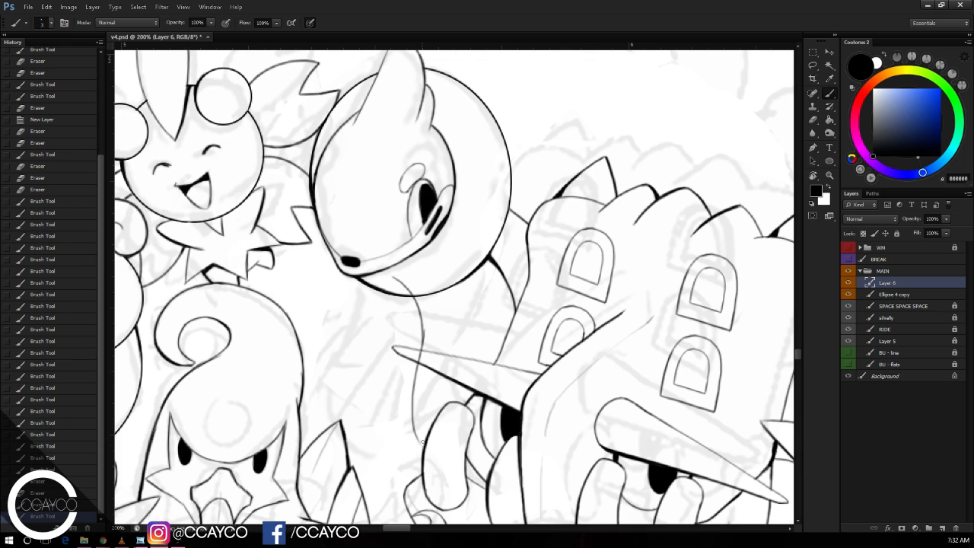
pyautogui.press('e')
pyautogui.press('e')
pyautogui.moveTo(417, 291); pyautogui.dragTo(411, 416)
pyautogui.press('b')
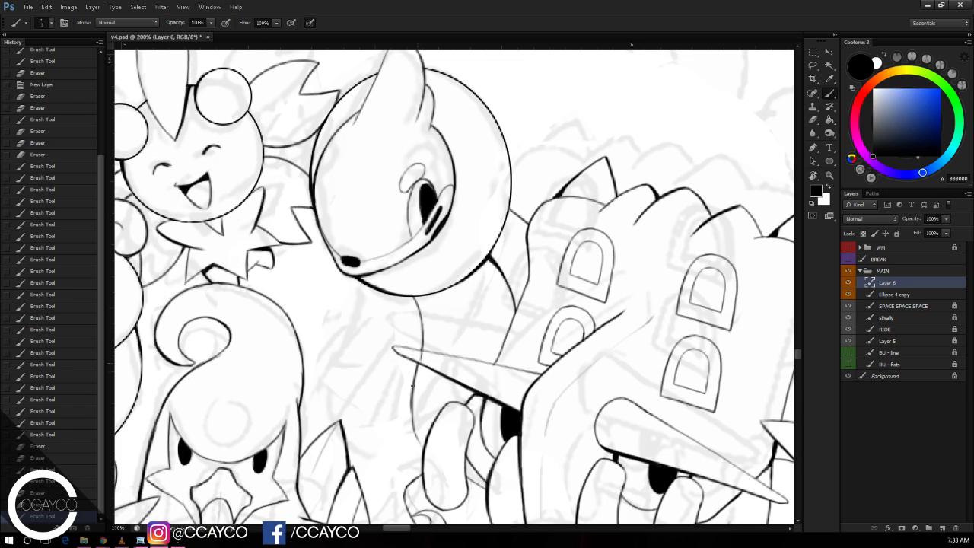
# Step: Darken the body line below the pointed brow, trim its upper end, and hook its lower end toward the rounded finger shape
pyautogui.moveTo(417, 366); pyautogui.dragTo(410, 431)
pyautogui.press('e')
pyautogui.moveTo(420, 351); pyautogui.dragTo(427, 361)
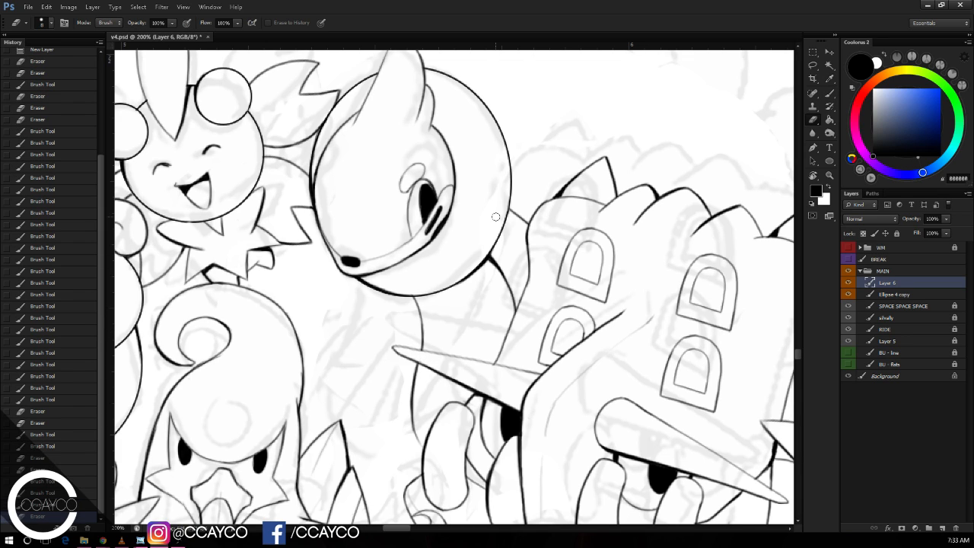
pyautogui.press('b')
pyautogui.moveTo(417, 403); pyautogui.dragTo(428, 423)
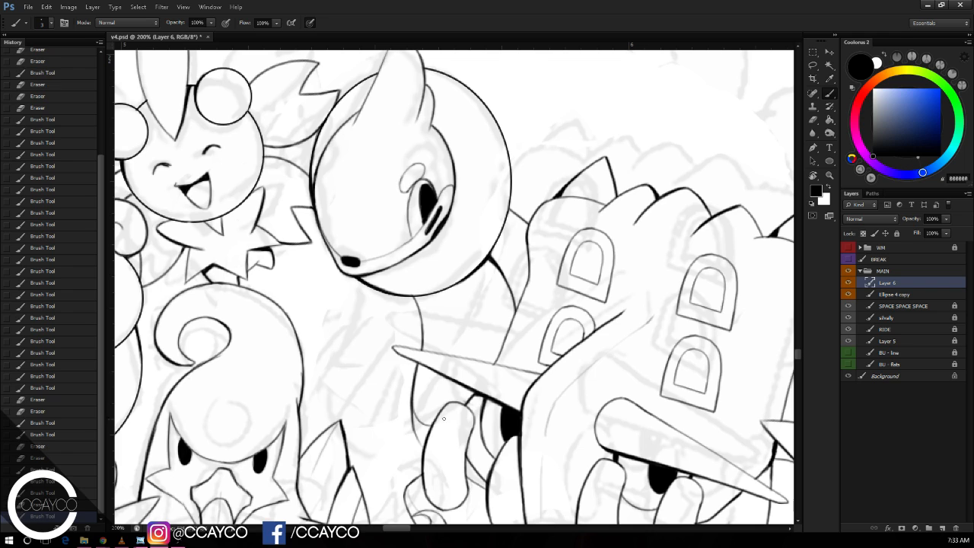
# Step: Ink a second body curve from the ellipse's lower right edge down to the pointed brow and trim its overhanging end
pyautogui.moveTo(481, 267); pyautogui.dragTo(488, 347)
pyautogui.hotkey('ctrl', 'z')
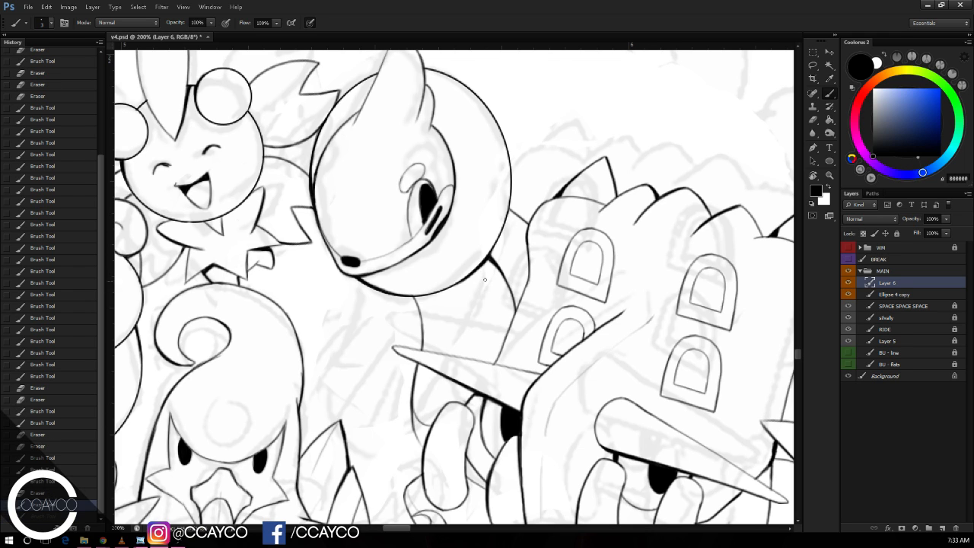
pyautogui.moveTo(475, 271); pyautogui.dragTo(493, 358)
pyautogui.press('e')
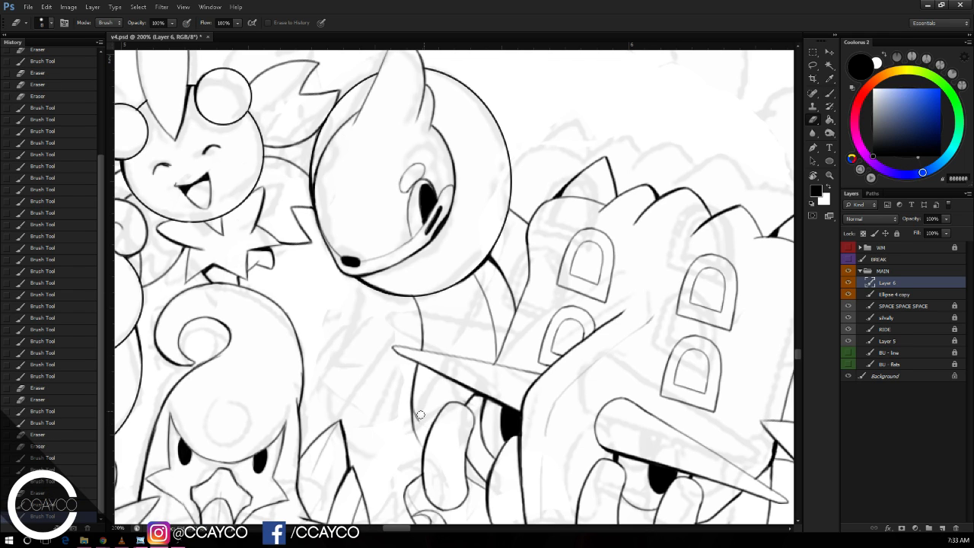
pyautogui.press('b')
pyautogui.moveTo(418, 412); pyautogui.dragTo(426, 424)
pyautogui.hotkey('ctrl', 'z')
pyautogui.press('e')
pyautogui.moveTo(489, 372); pyautogui.dragTo(496, 368)
pyautogui.press('b')
pyautogui.press('e')
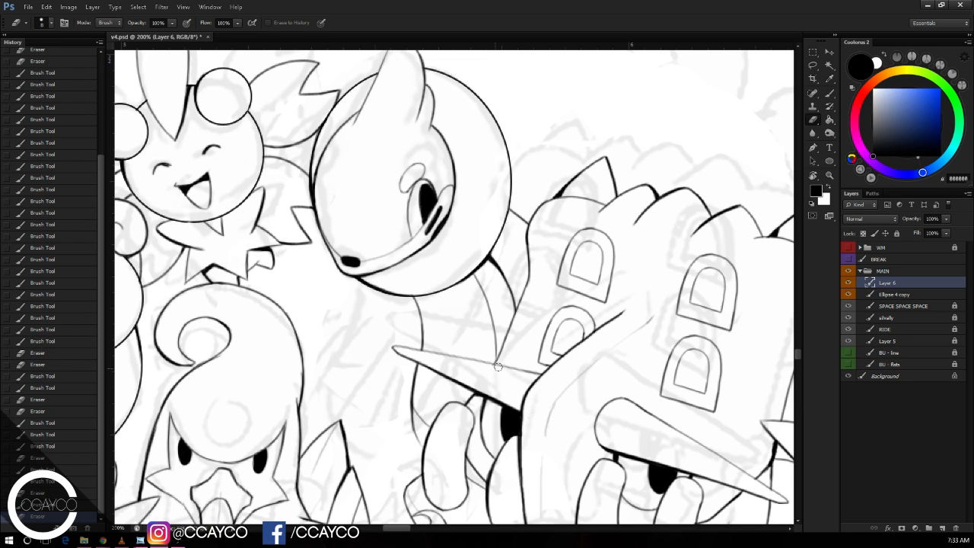
pyautogui.press('b')
pyautogui.press('b')
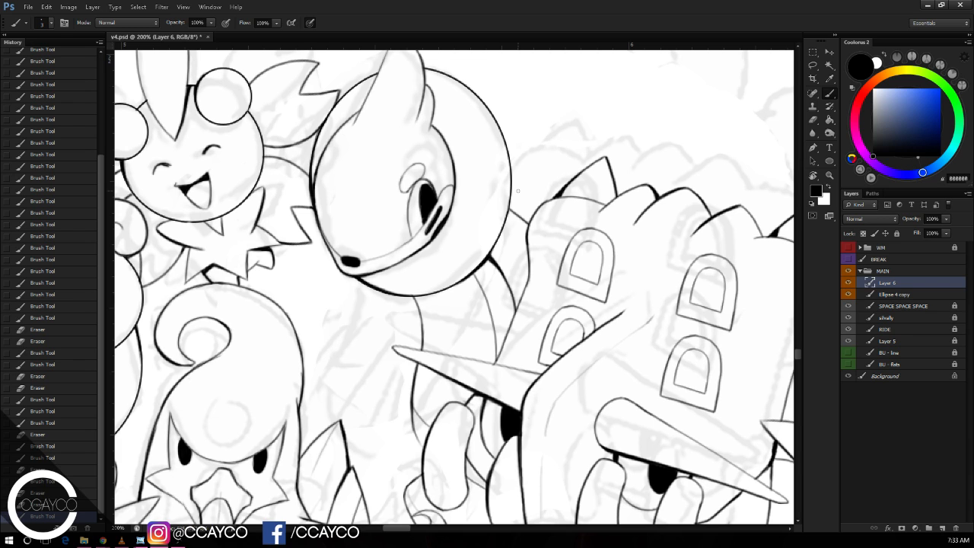
# Step: Try inking a narrow curved line from the pointed brow's underside down beside the front body line
pyautogui.moveTo(585, 136); pyautogui.dragTo(633, 104)
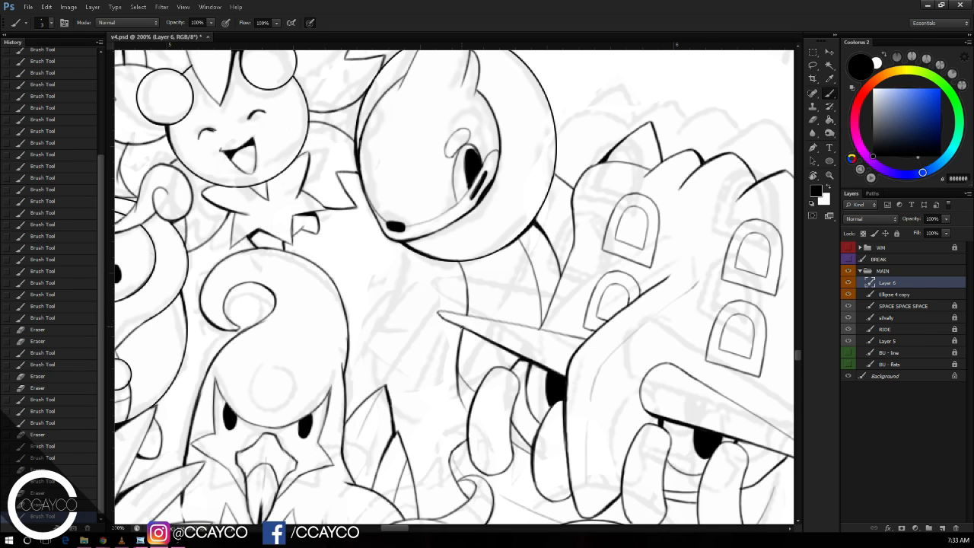
pyautogui.moveTo(458, 332); pyautogui.dragTo(434, 400)
pyautogui.hotkey('ctrl', 'z')
pyautogui.moveTo(461, 322); pyautogui.dragTo(426, 422)
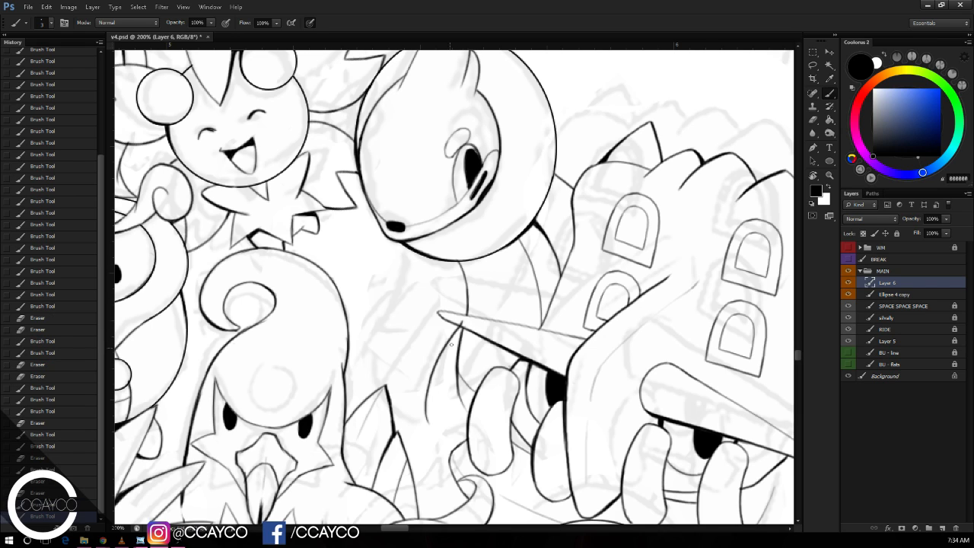
pyautogui.press('e')
pyautogui.click(463, 323)
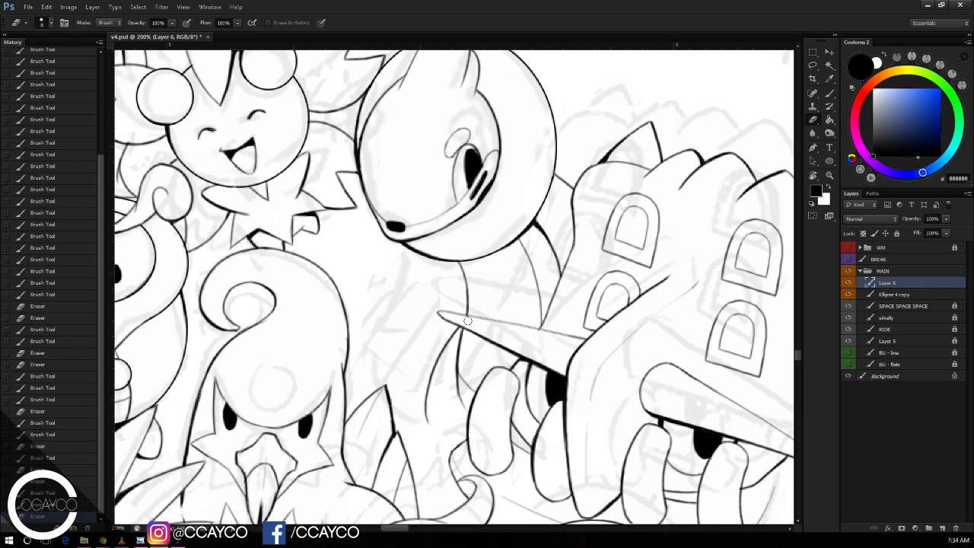
# Step: Refine the front body line's lower end beside the rounded finger shape, adding a short stroke and erasing the excess
pyautogui.scroll(1, 467, 320)
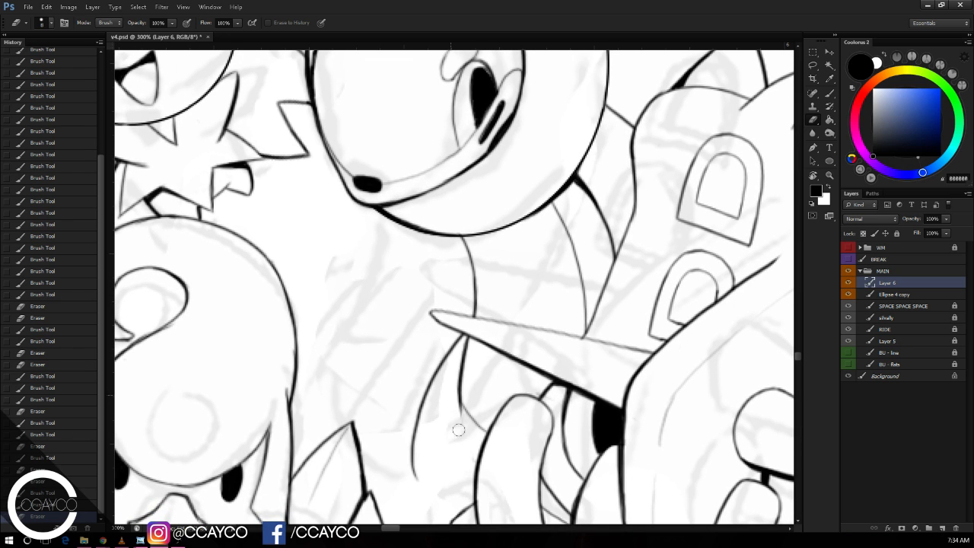
pyautogui.moveTo(459, 419); pyautogui.dragTo(459, 392)
pyautogui.press('b')
pyautogui.moveTo(469, 438); pyautogui.dragTo(480, 460)
pyautogui.press('e')
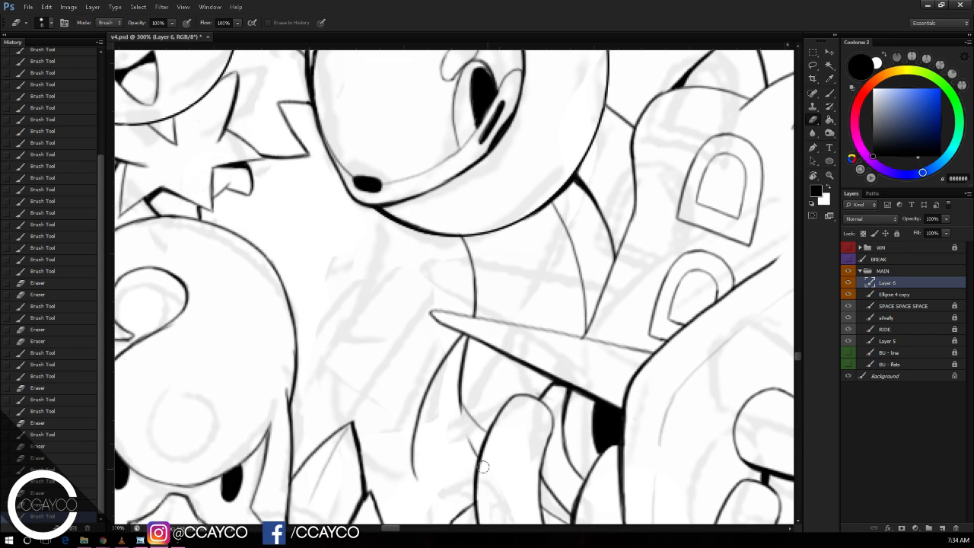
pyautogui.click(483, 467)
pyautogui.moveTo(456, 396); pyautogui.dragTo(455, 360)
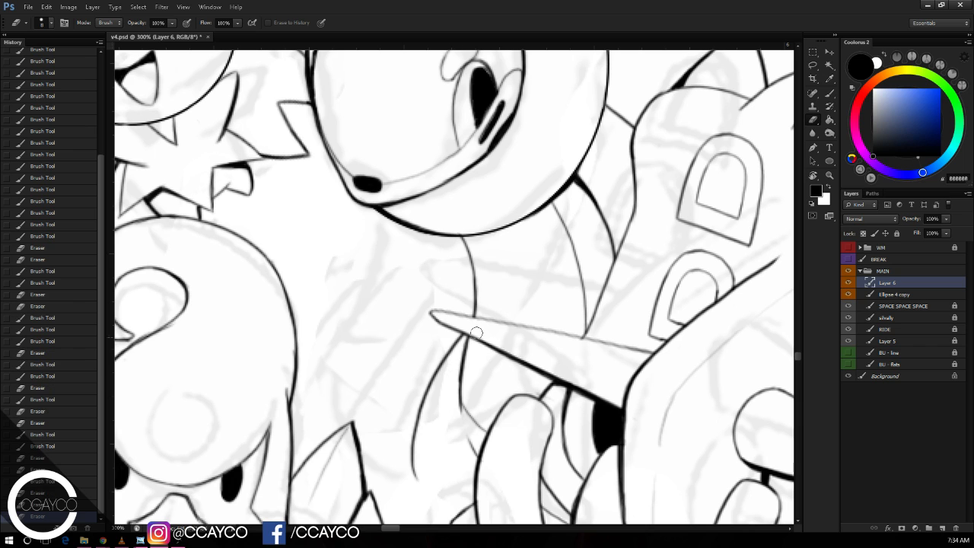
# Step: Remove the narrow curve and ink a wider rounded outline from the pointed brow's underside down to the pointed leaf
pyautogui.moveTo(578, 231); pyautogui.dragTo(650, 139)
pyautogui.moveTo(534, 244); pyautogui.dragTo(485, 397)
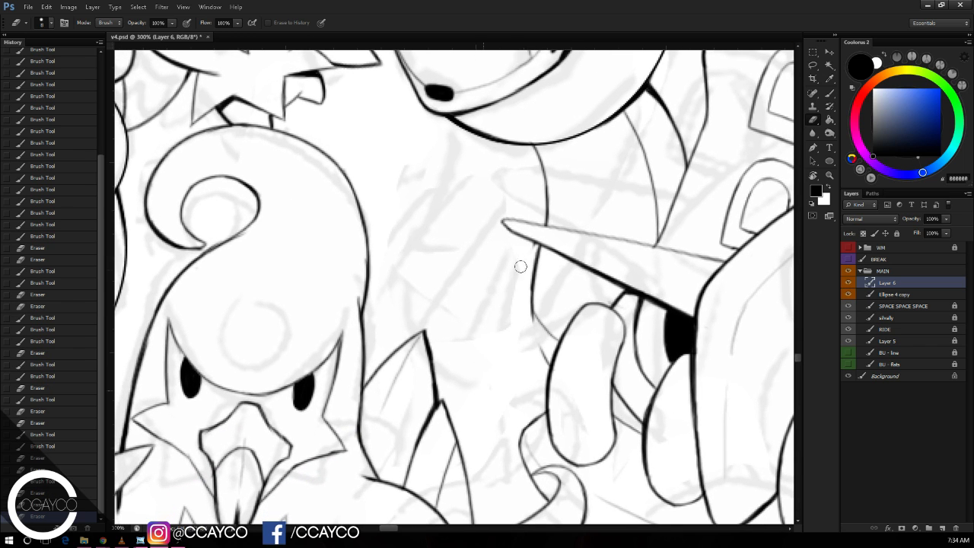
pyautogui.press('b')
pyautogui.moveTo(541, 231)
pyautogui.mouseDown()
pyautogui.moveTo(448, 379)
pyautogui.moveTo(446, 434)
pyautogui.mouseUp()
pyautogui.hotkey('ctrl', 'z')
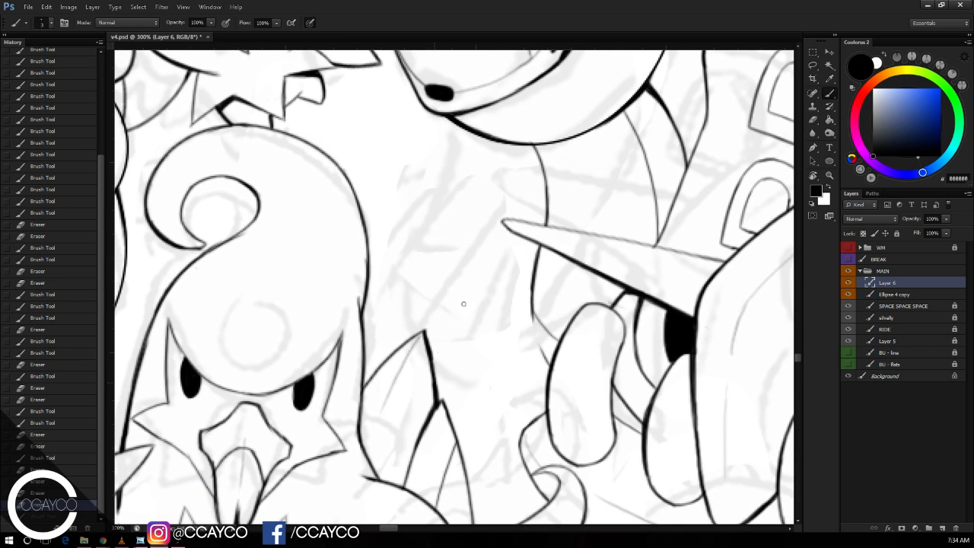
pyautogui.moveTo(446, 379); pyautogui.dragTo(550, 226)
pyautogui.hotkey('ctrl', 'z')
pyautogui.moveTo(462, 437)
pyautogui.mouseDown()
pyautogui.moveTo(542, 220)
pyautogui.moveTo(559, 202)
pyautogui.moveTo(554, 196)
pyautogui.mouseUp()
pyautogui.press('e')
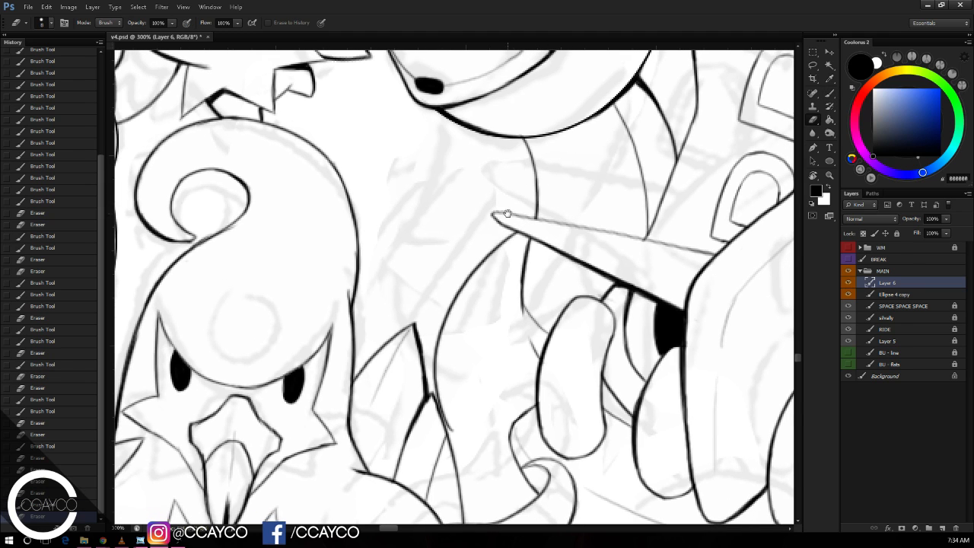
pyautogui.press('b')
pyautogui.hotkey('ctrl', 'z')
# Step: Ink a thick lower arc continuing the rounded outline from the pointed leaf to the curled tip below the finger shape
pyautogui.moveTo(446, 421)
pyautogui.mouseDown()
pyautogui.moveTo(481, 454)
pyautogui.moveTo(510, 462)
pyautogui.mouseUp()
pyautogui.hotkey('ctrl', 'z')
pyautogui.moveTo(495, 458); pyautogui.dragTo(514, 463)
pyautogui.moveTo(447, 432)
pyautogui.mouseDown()
pyautogui.moveTo(499, 461)
pyautogui.moveTo(518, 455)
pyautogui.moveTo(518, 464)
pyautogui.mouseUp()
pyautogui.press('e')
pyautogui.press('b')
pyautogui.moveTo(512, 463); pyautogui.dragTo(519, 473)
# Step: Thicken the left side of the rounded outline above the pointed leaf
pyautogui.press('e')
pyautogui.press('b')
pyautogui.moveTo(434, 393)
pyautogui.mouseDown()
pyautogui.moveTo(434, 359)
pyautogui.moveTo(431, 389)
pyautogui.moveTo(445, 308)
pyautogui.mouseUp()
pyautogui.hotkey('ctrl', 'z')
pyautogui.moveTo(434, 356)
pyautogui.mouseDown()
pyautogui.moveTo(458, 289)
pyautogui.moveTo(446, 314)
pyautogui.mouseUp()
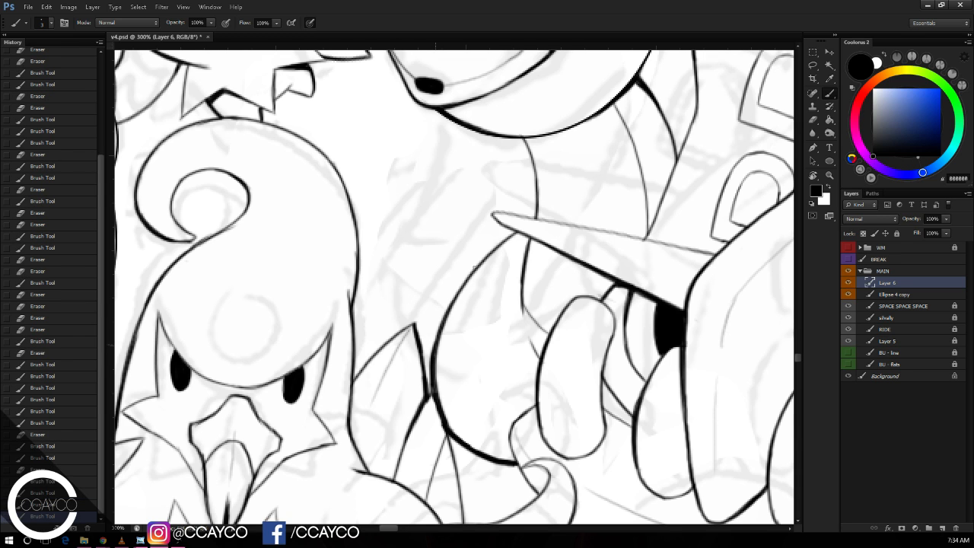
pyautogui.hotkey('ctrl', '-')
pyautogui.hotkey('ctrl', '-')
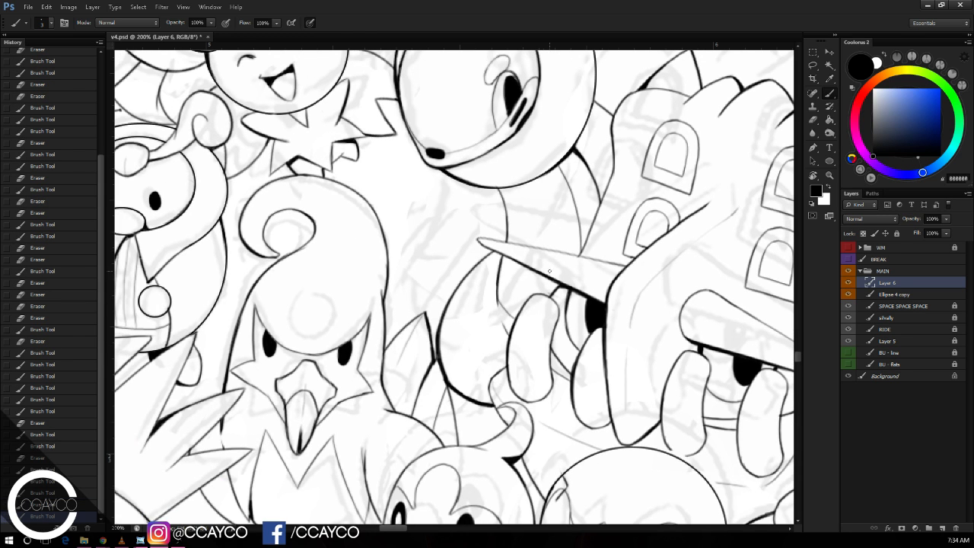
# Step: Thin the thick lower arc of the rounded outline by erasing its edge from the pointed leaf to the curled tip
pyautogui.hotkey('ctrl', '+')
pyautogui.press('e')
pyautogui.moveTo(533, 355); pyautogui.dragTo(537, 370)
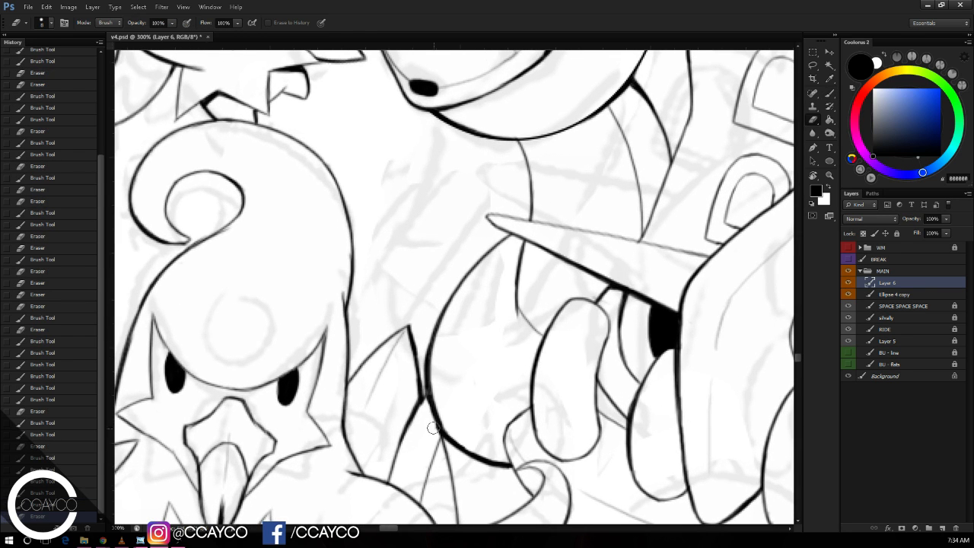
pyautogui.moveTo(428, 421); pyautogui.dragTo(504, 472)
pyautogui.moveTo(461, 457)
pyautogui.mouseDown()
pyautogui.moveTo(519, 478)
pyautogui.moveTo(479, 463)
pyautogui.mouseUp()
pyautogui.hotkey('ctrl', 'z')
pyautogui.moveTo(475, 461); pyautogui.dragTo(509, 475)
pyautogui.press('b')
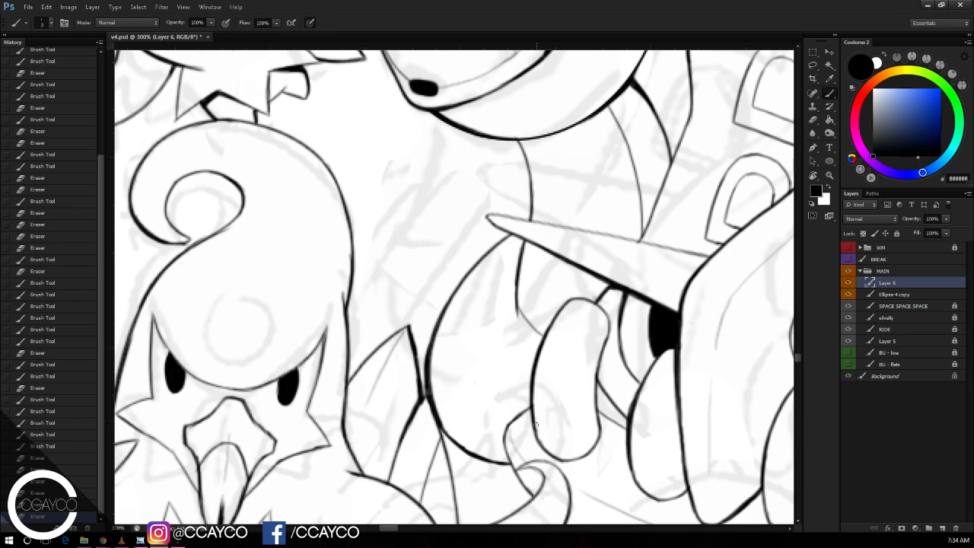
# Step: Ink a thin curve along the outer side of the finger shape, from its lower part upward, redoing the stroke
pyautogui.moveTo(544, 435); pyautogui.dragTo(511, 350)
pyautogui.hotkey('ctrl', 'z')
pyautogui.hotkey('ctrl', 'z')
pyautogui.moveTo(548, 413); pyautogui.dragTo(515, 335)
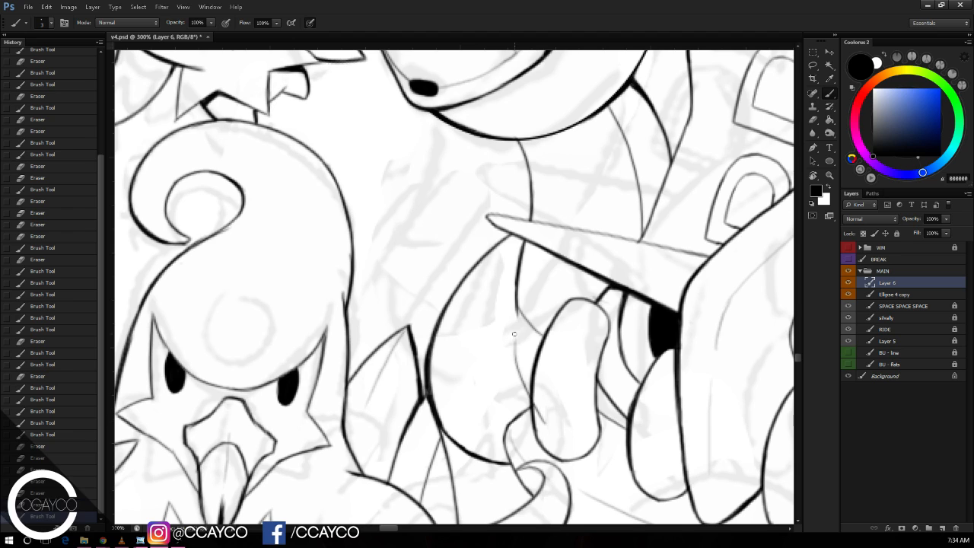
pyautogui.hotkey('ctrl', 'z')
pyautogui.moveTo(530, 411); pyautogui.dragTo(514, 277)
pyautogui.press('e')
pyautogui.press('b')
# Step: Redraw the short inner line from the pointed brow's underside toward the finger shape and erase its rough edges
pyautogui.moveTo(524, 242); pyautogui.dragTo(511, 334)
pyautogui.hotkey('ctrl', 'z')
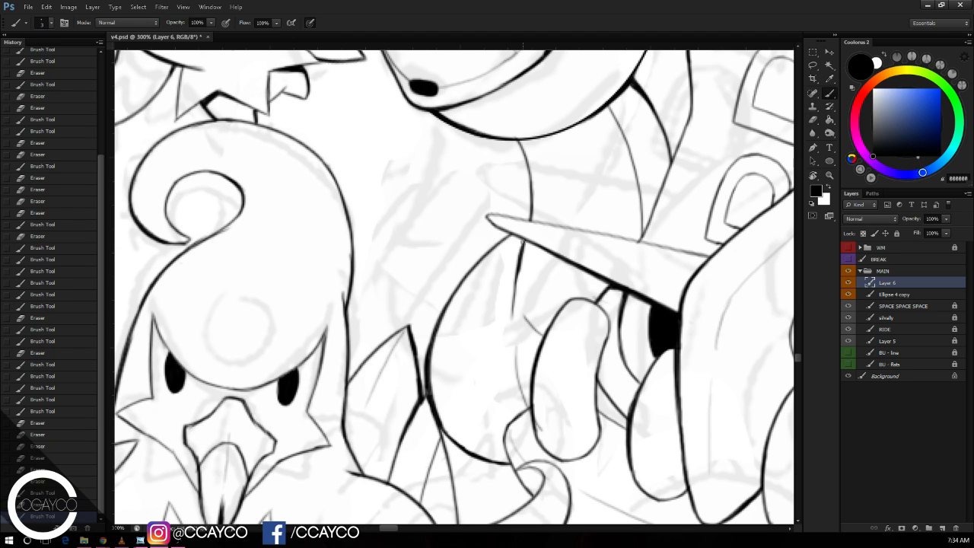
pyautogui.moveTo(523, 240); pyautogui.dragTo(503, 304)
pyautogui.press('e')
pyautogui.press('b')
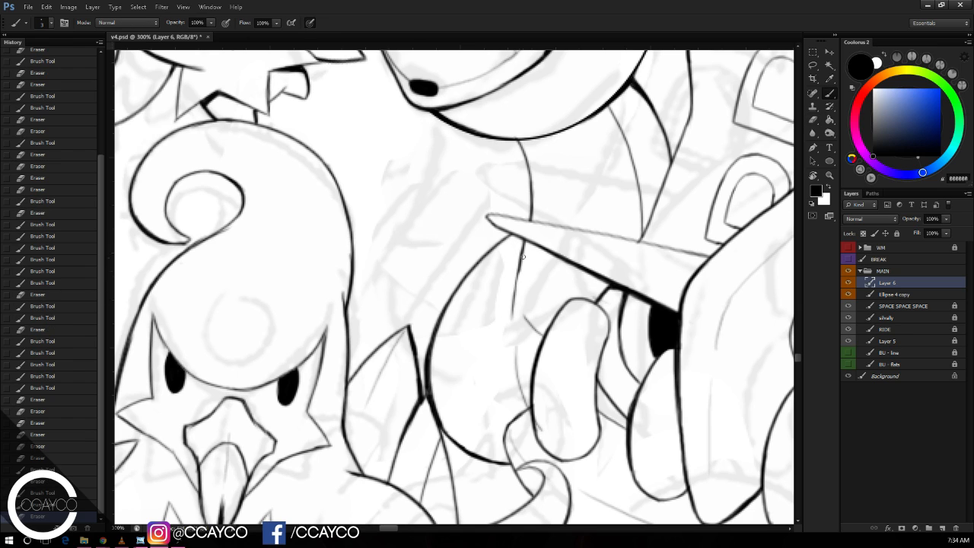
pyautogui.moveTo(523, 258); pyautogui.dragTo(516, 321)
pyautogui.hotkey('ctrl', 'z')
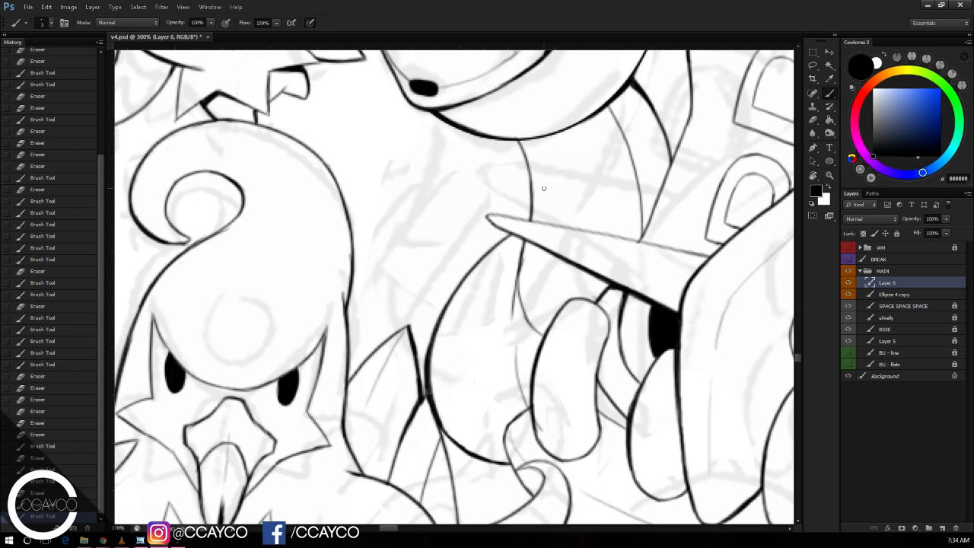
pyautogui.press('e')
pyautogui.moveTo(531, 259); pyautogui.dragTo(525, 280)
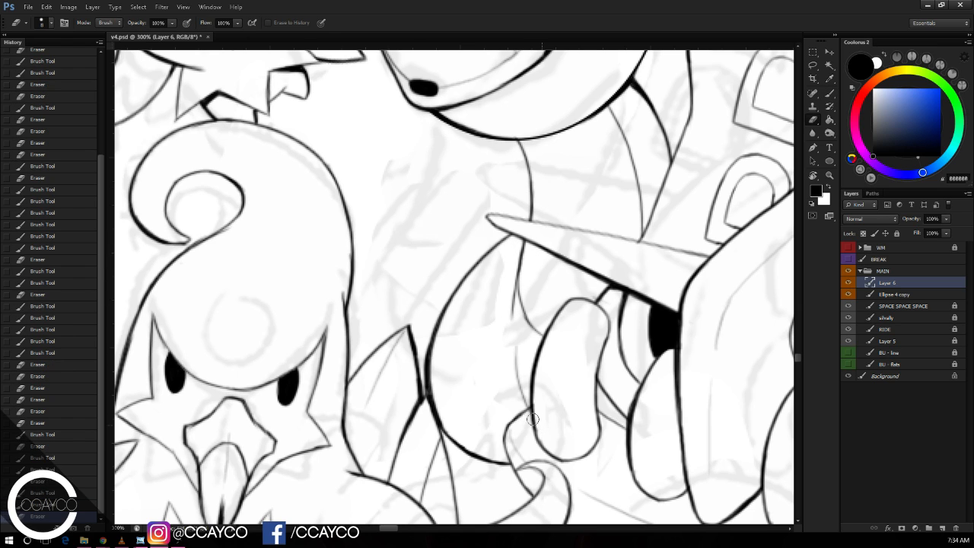
pyautogui.moveTo(529, 329); pyautogui.dragTo(523, 314)
# Step: Ink a short tapered stroke along the thin curve beside the finger shape's lower half
pyautogui.moveTo(589, 219); pyautogui.dragTo(576, 266)
pyautogui.press('b')
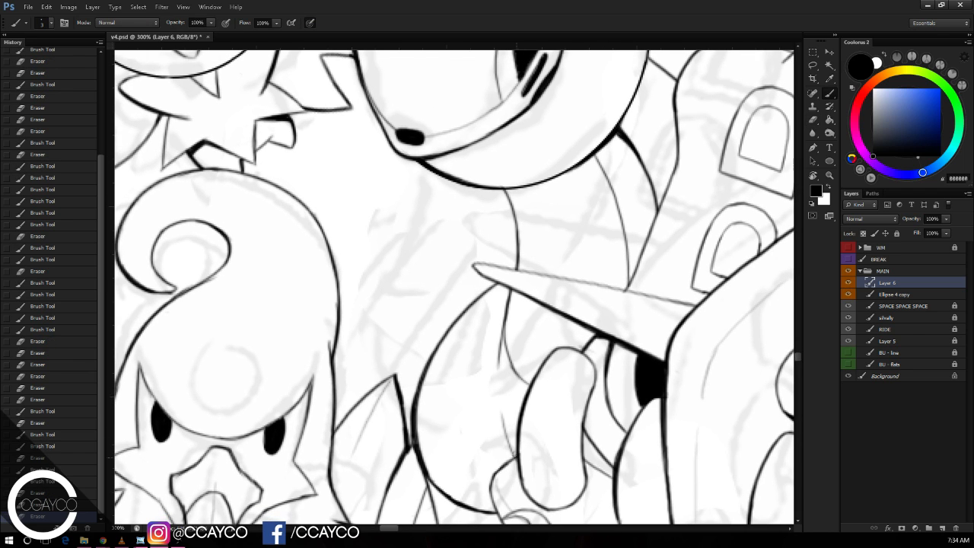
pyautogui.moveTo(503, 413); pyautogui.dragTo(514, 462)
pyautogui.hotkey('ctrl', '-')
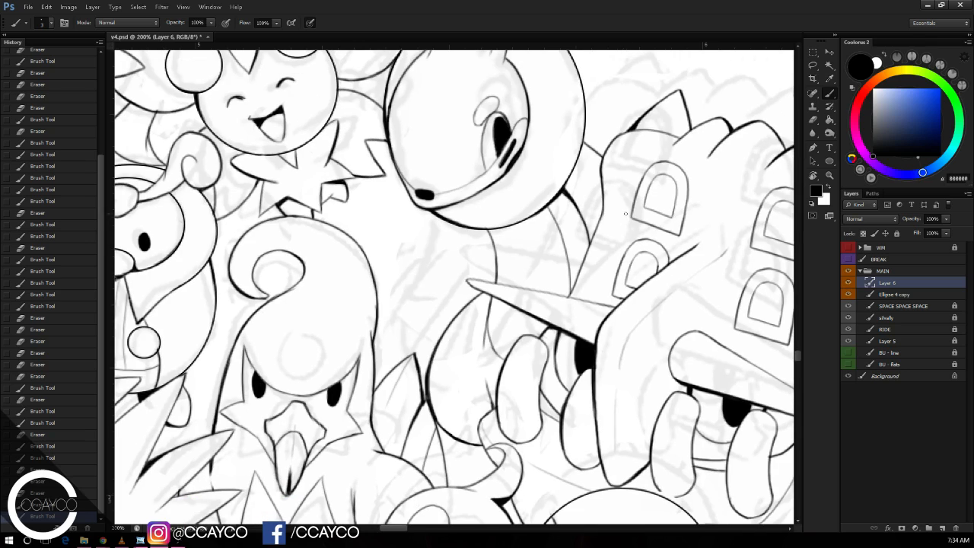
# Step: Ink a short curve downward from the lower end of the rounded outline and clean up its start beside the curled tip
pyautogui.moveTo(602, 237); pyautogui.dragTo(605, 220)
pyautogui.hotkey('ctrl', '+')
pyautogui.press('r')
pyautogui.moveTo(629, 250); pyautogui.dragTo(633, 213)
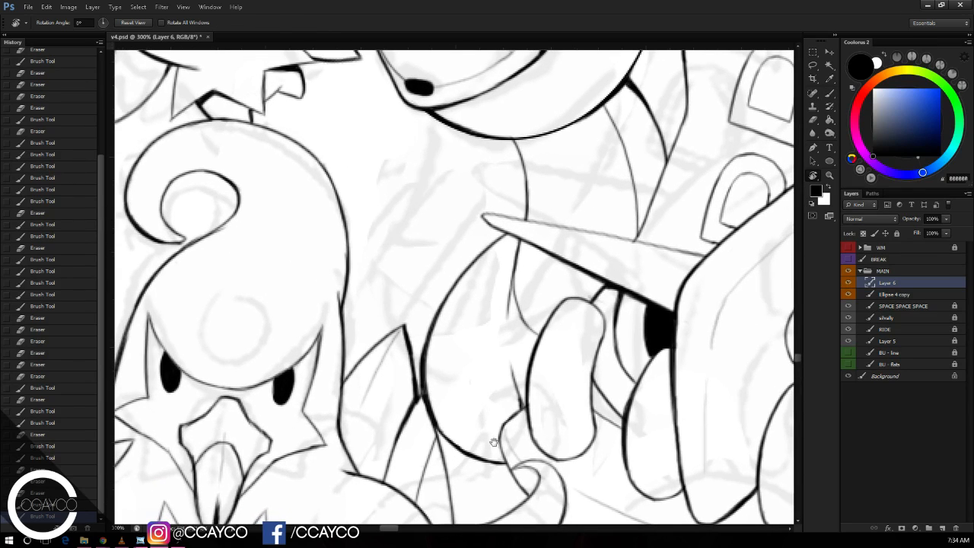
pyautogui.press('b')
pyautogui.moveTo(498, 464); pyautogui.dragTo(496, 489)
pyautogui.moveTo(570, 364)
pyautogui.mouseDown()
pyautogui.moveTo(587, 319)
pyautogui.moveTo(571, 362)
pyautogui.mouseUp()
pyautogui.press('e')
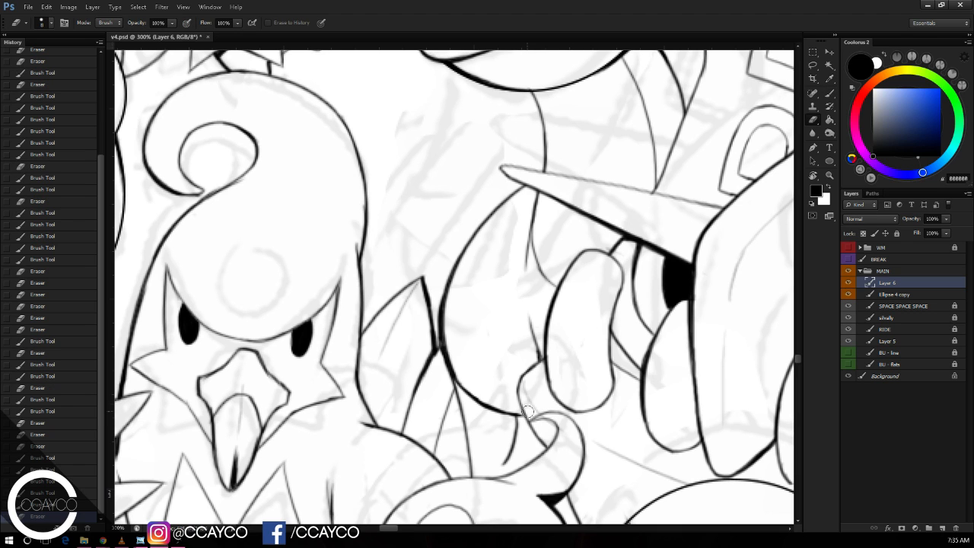
# Step: Extend the short curve down to the base line of the curled tip and erase the excess
pyautogui.press('b')
pyautogui.moveTo(502, 462); pyautogui.dragTo(497, 466)
pyautogui.moveTo(582, 391); pyautogui.dragTo(564, 313)
pyautogui.press('e')
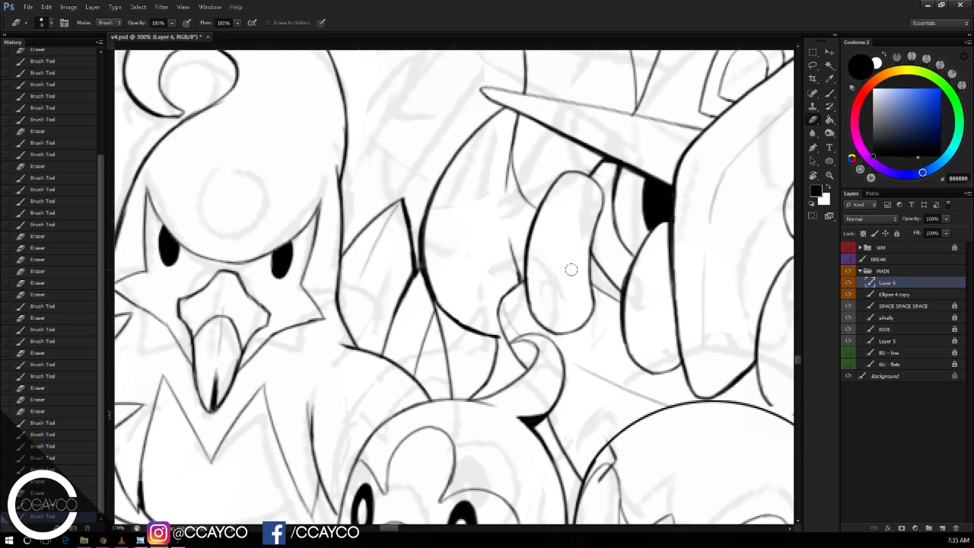
pyautogui.moveTo(570, 267); pyautogui.dragTo(578, 287)
pyautogui.press('b')
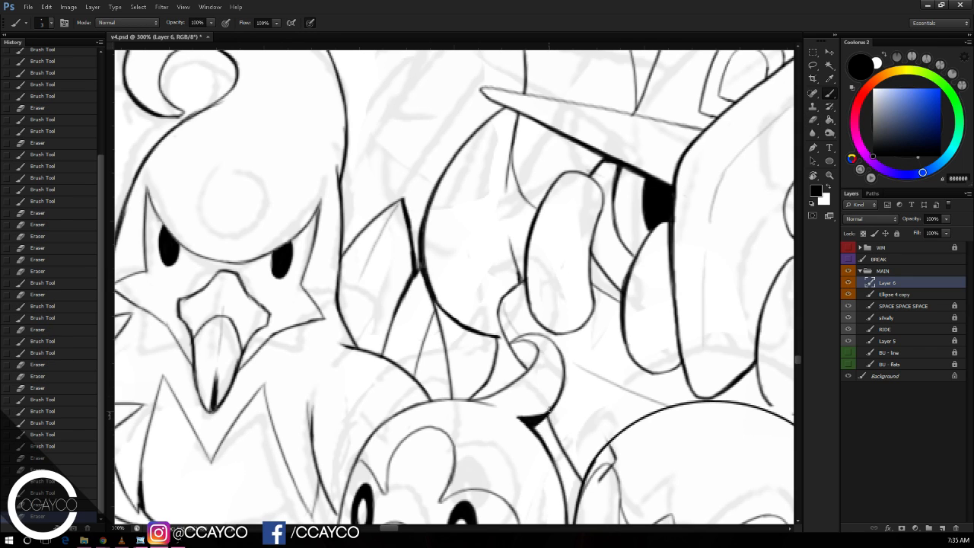
# Step: Ink a short line across the narrow gap beside the dark notch under the curled tip and add small marks inside it
pyautogui.moveTo(551, 420); pyautogui.dragTo(541, 451)
pyautogui.press('e')
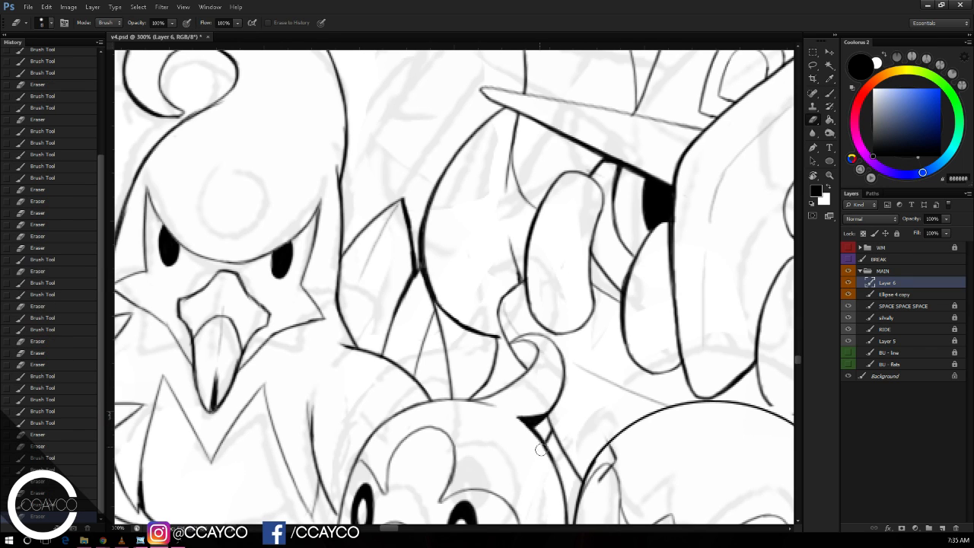
pyautogui.press('b')
pyautogui.moveTo(527, 281); pyautogui.dragTo(532, 308)
pyautogui.moveTo(528, 293); pyautogui.dragTo(534, 311)
pyautogui.hotkey('ctrl', 'alt', 'z')
pyautogui.hotkey('ctrl', 'alt', 'z')
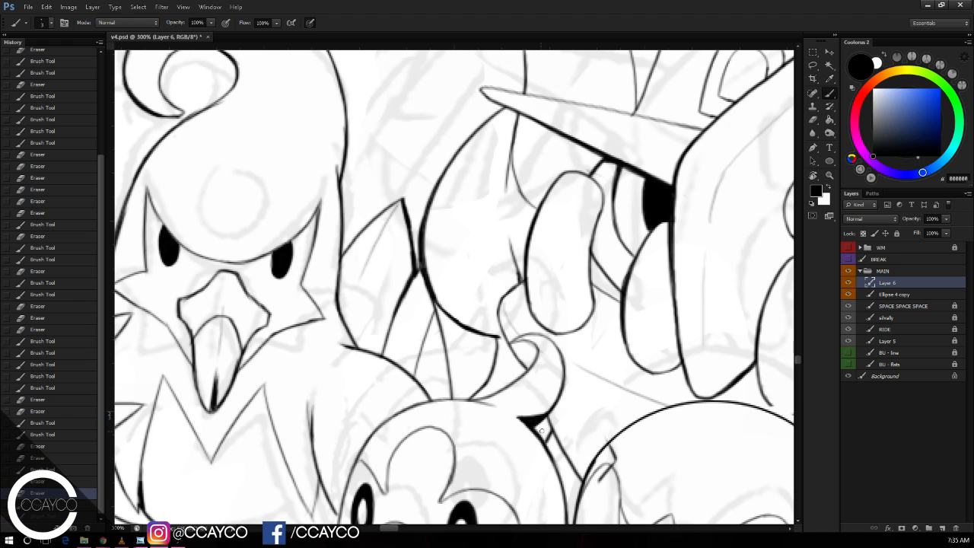
pyautogui.hotkey('ctrl', 'shift', 'z')
pyautogui.hotkey('ctrl', 'shift', 'z')
pyautogui.hotkey('ctrl', 'alt', 'z')
pyautogui.hotkey('ctrl', 'shift', 'z')
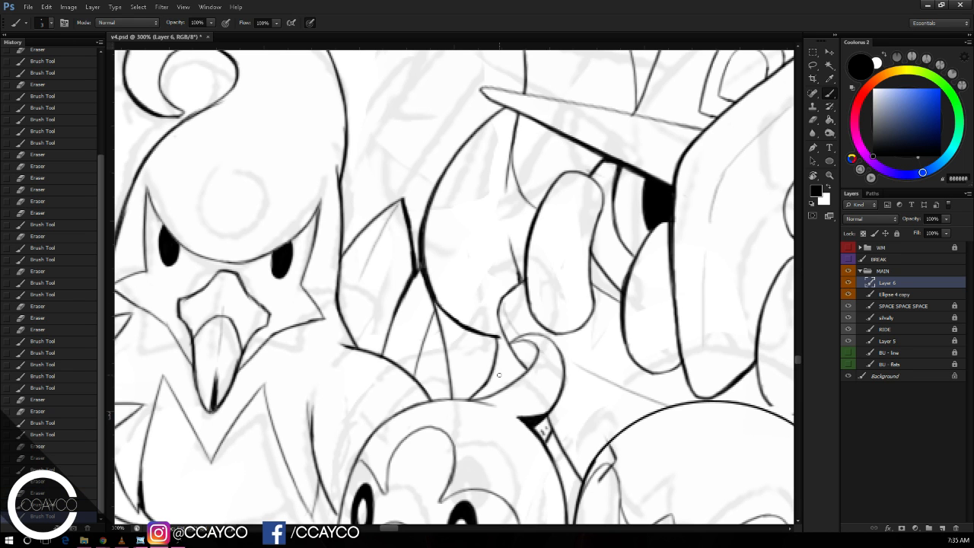
pyautogui.click(501, 364)
pyautogui.click(501, 364)
pyautogui.click(501, 364)
# Step: Add a new layer above Layer 6 and try a long stroke from the curled hair to the oval-headed character's face
pyautogui.moveTo(570, 278); pyautogui.dragTo(579, 489)
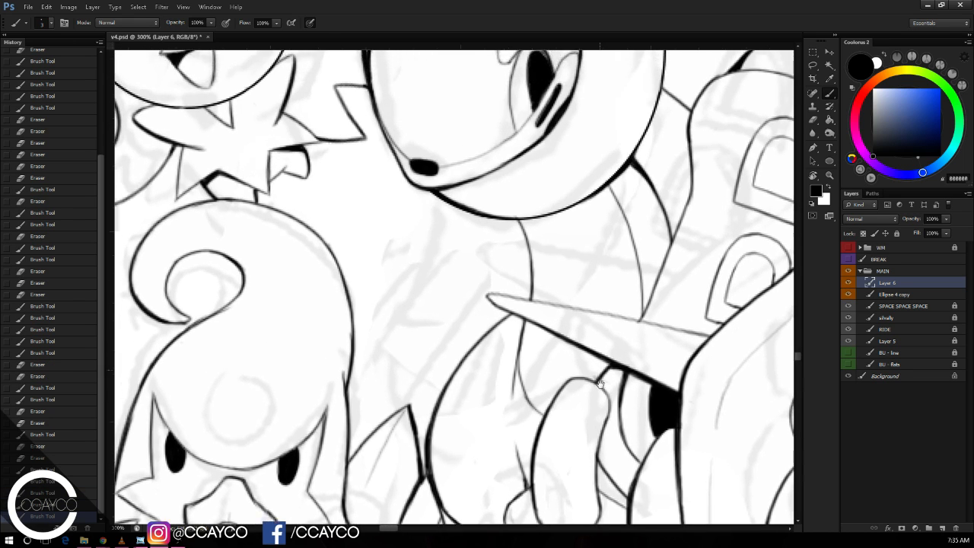
pyautogui.moveTo(607, 322); pyautogui.dragTo(624, 416)
pyautogui.moveTo(603, 379); pyautogui.dragTo(618, 404)
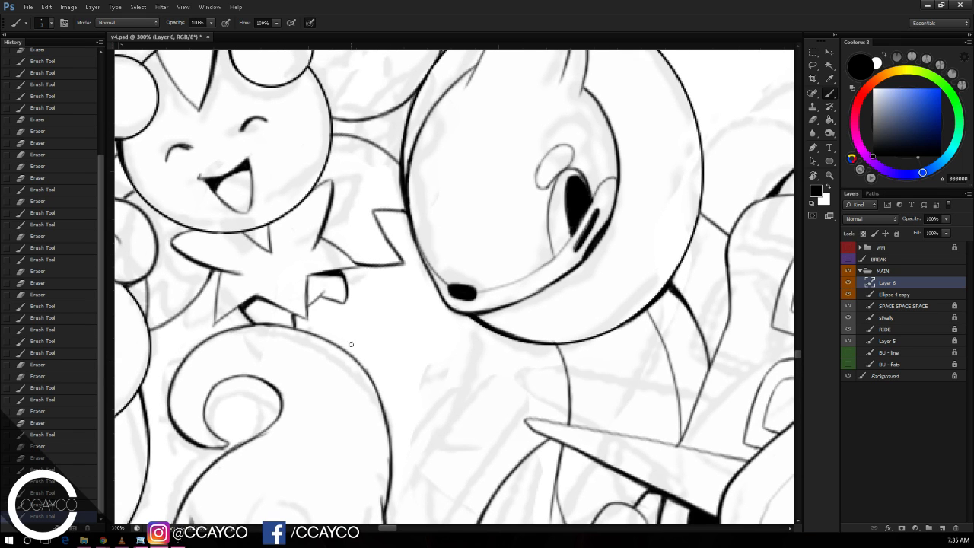
pyautogui.click(942, 527)
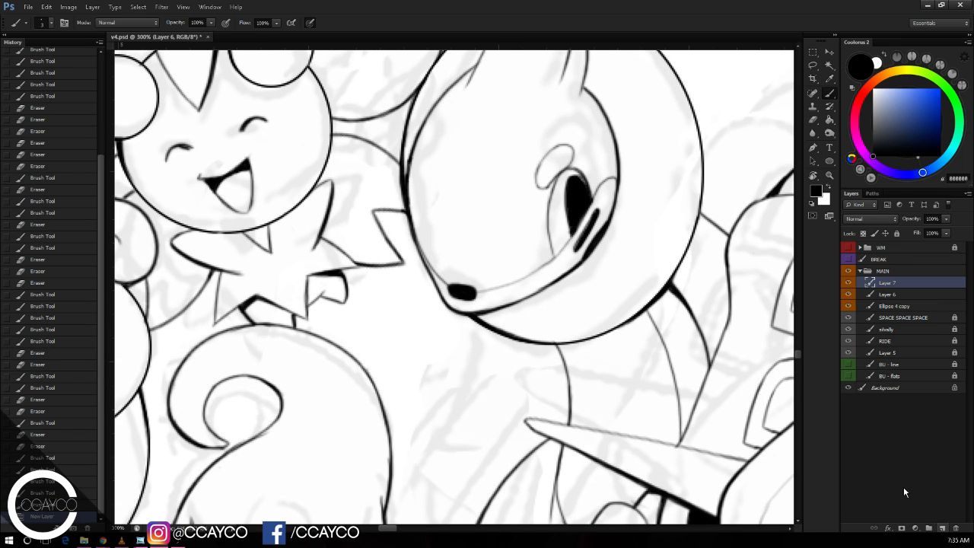
pyautogui.moveTo(336, 350)
pyautogui.mouseDown()
pyautogui.moveTo(369, 343)
pyautogui.moveTo(569, 222)
pyautogui.mouseUp()
pyautogui.hotkey('ctrl', 'z')
# Step: Rough in guide ovals on the oval-headed character and a long curve from its cheek across to the curled hair
pyautogui.moveTo(716, 204)
pyautogui.mouseDown()
pyautogui.moveTo(719, 245)
pyautogui.moveTo(717, 212)
pyautogui.mouseUp()
pyautogui.moveTo(713, 235); pyautogui.dragTo(531, 265)
pyautogui.moveTo(586, 216); pyautogui.dragTo(342, 406)
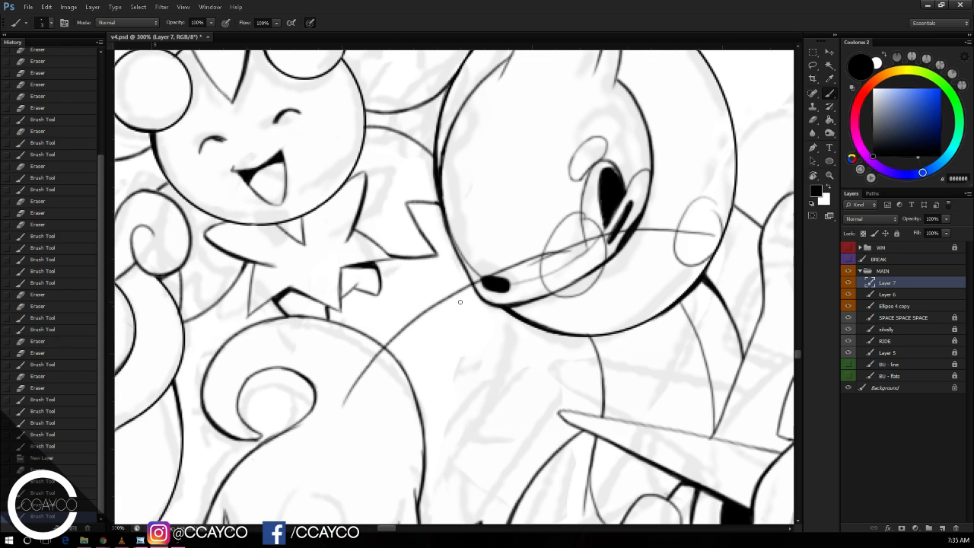
pyautogui.hotkey('ctrl', 'z')
pyautogui.moveTo(611, 233)
pyautogui.mouseDown()
pyautogui.moveTo(510, 256)
pyautogui.moveTo(325, 431)
pyautogui.mouseUp()
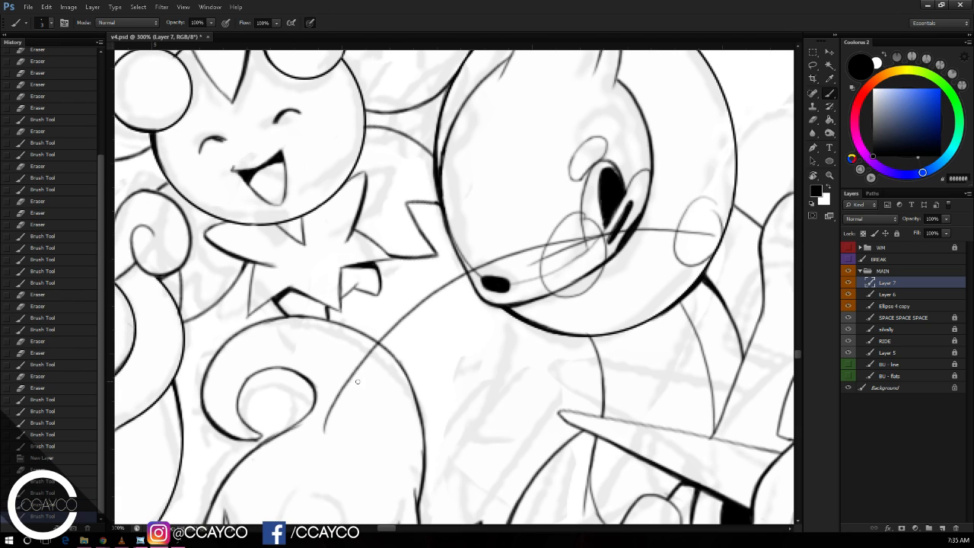
# Step: Erase the guide ovals and trim the long curve to the gap between the oval head and the curled hair
pyautogui.press('e')
pyautogui.moveTo(373, 348)
pyautogui.mouseDown()
pyautogui.moveTo(351, 377)
pyautogui.moveTo(475, 271)
pyautogui.moveTo(651, 234)
pyautogui.moveTo(578, 244)
pyautogui.moveTo(592, 217)
pyautogui.moveTo(606, 235)
pyautogui.moveTo(561, 296)
pyautogui.mouseUp()
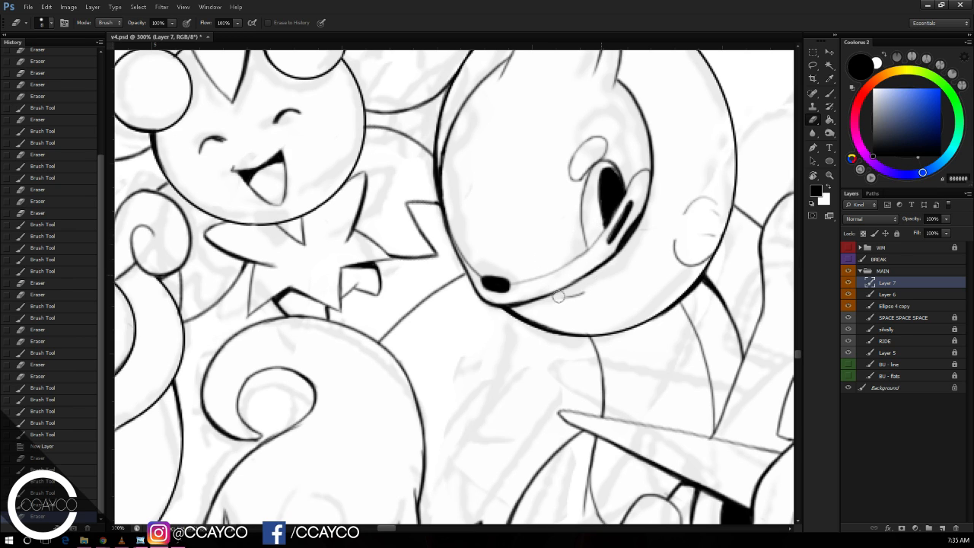
pyautogui.moveTo(720, 217)
pyautogui.mouseDown()
pyautogui.moveTo(710, 230)
pyautogui.moveTo(668, 204)
pyautogui.mouseUp()
# Step: Ink an upper and a lower limb curve between the oval head and the curled hair, erasing the middle curve and the overlap on the face
pyautogui.press('b')
pyautogui.moveTo(330, 351); pyautogui.dragTo(505, 242)
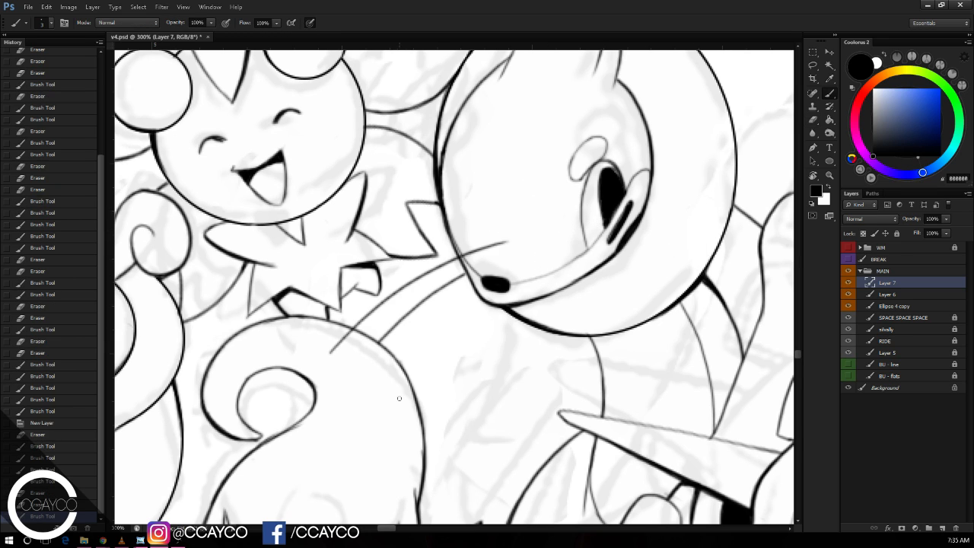
pyautogui.moveTo(394, 415); pyautogui.dragTo(499, 307)
pyautogui.press('e')
pyautogui.moveTo(462, 274); pyautogui.dragTo(367, 351)
pyautogui.moveTo(504, 246); pyautogui.dragTo(463, 257)
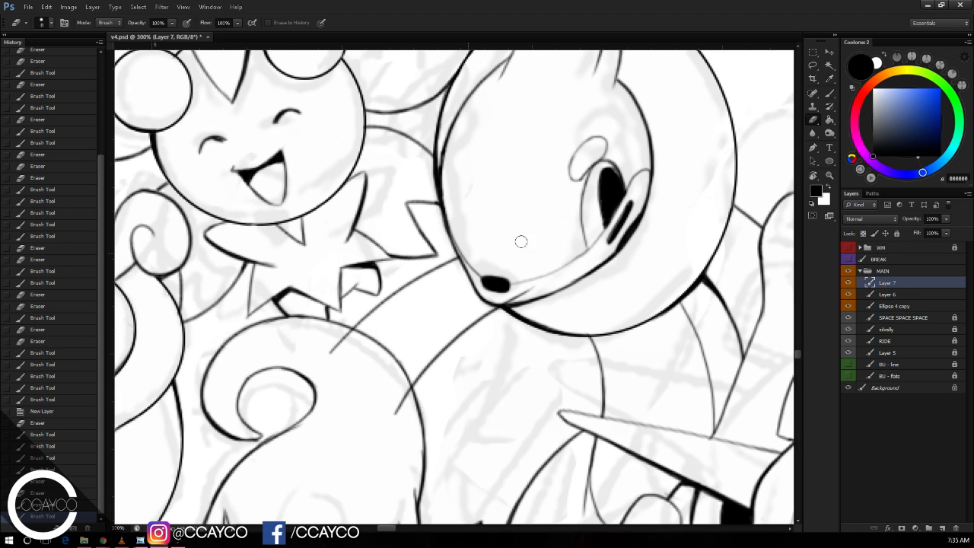
# Step: Erase the limb curves' ends overlapping the curled hair and thicken the lower curve where it meets the hair outline
pyautogui.moveTo(350, 331); pyautogui.dragTo(337, 343)
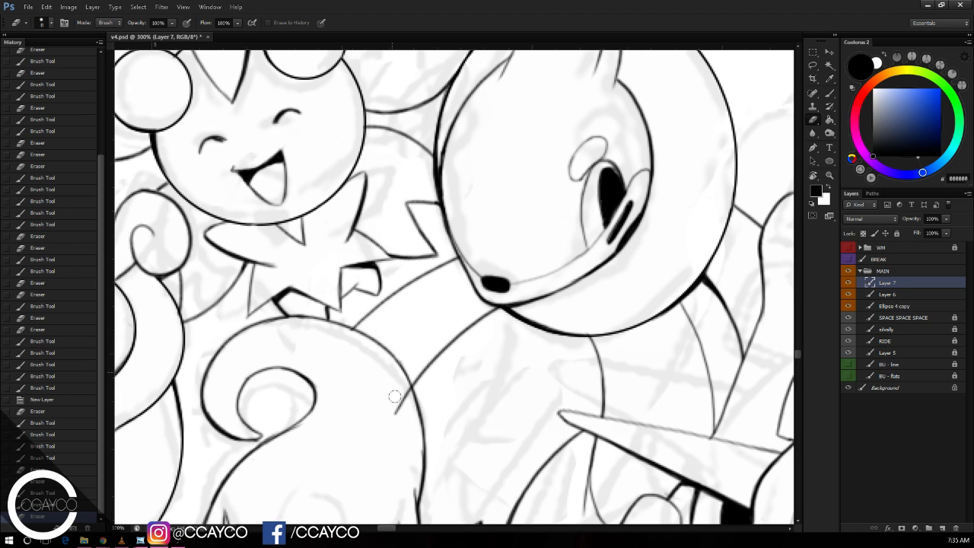
pyautogui.moveTo(395, 397); pyautogui.dragTo(456, 335)
pyautogui.press('b')
pyautogui.moveTo(422, 376); pyautogui.dragTo(453, 344)
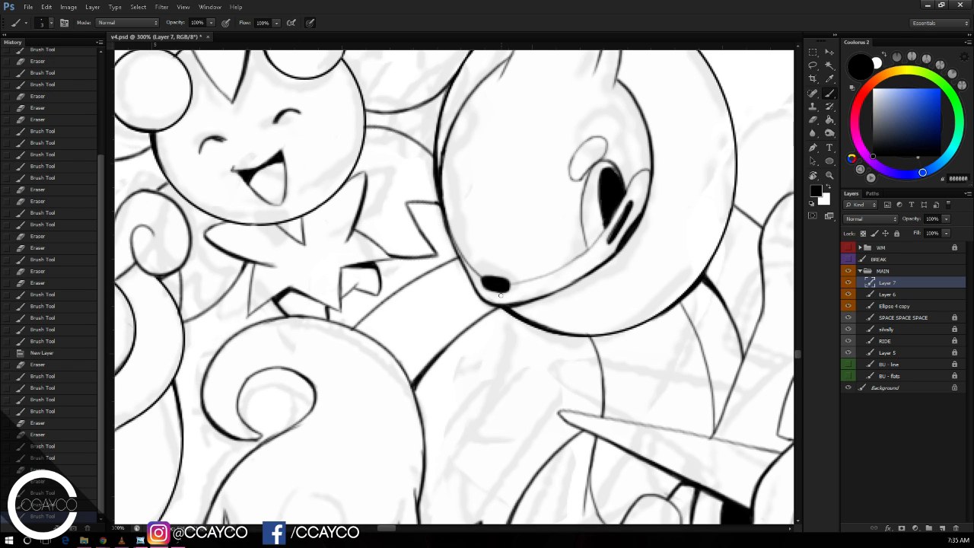
# Step: Reposition the two limb curves slightly lower against the curled hair with Free Transform
pyautogui.moveTo(602, 257); pyautogui.dragTo(632, 253)
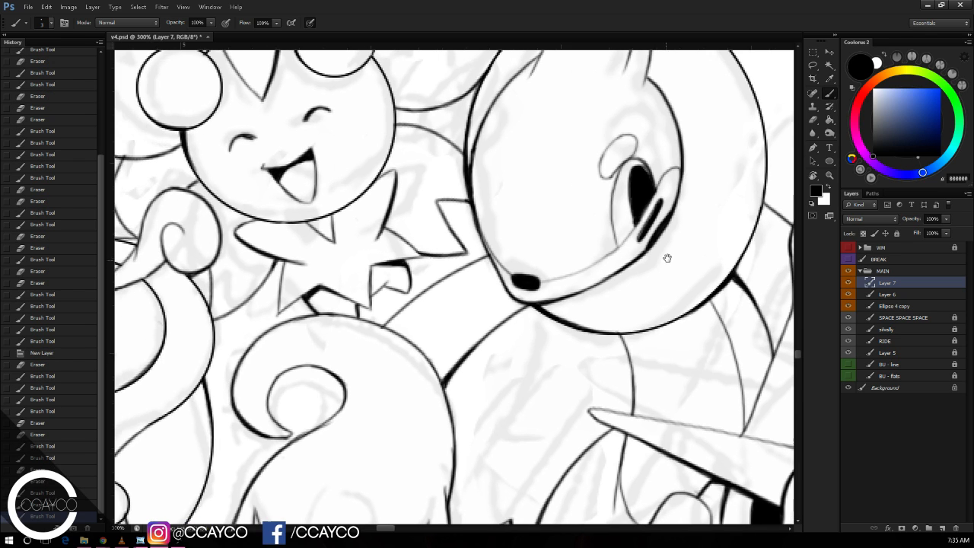
pyautogui.hotkey('ctrl', 't')
pyautogui.press('Escape')
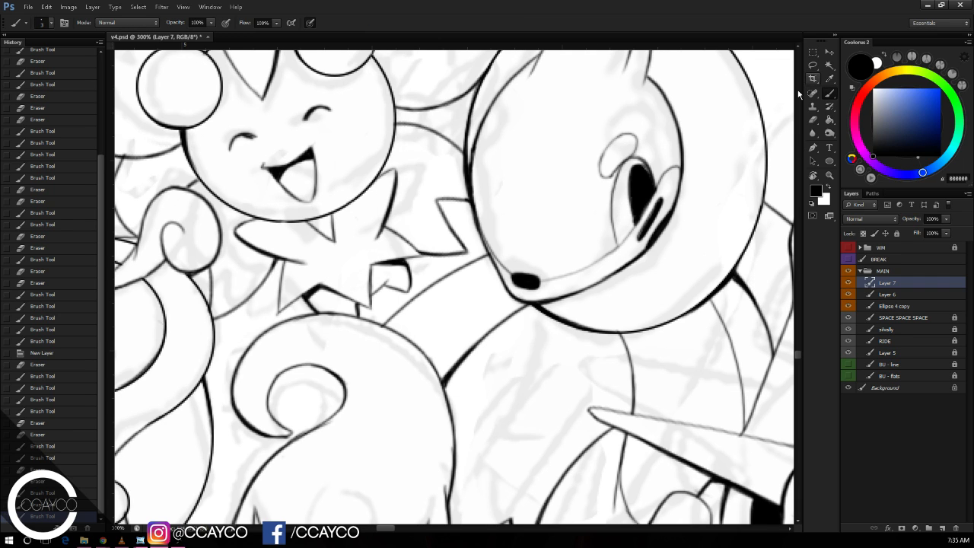
pyautogui.hotkey('ctrl', 't')
pyautogui.moveTo(691, 315); pyautogui.dragTo(694, 331)
pyautogui.moveTo(710, 412)
pyautogui.mouseDown()
pyautogui.moveTo(721, 396)
pyautogui.moveTo(698, 354)
pyautogui.moveTo(704, 342)
pyautogui.mouseUp()
pyautogui.press('Return')
# Step: Extend the lower limb curve's thick end to meet the curled hair's outline
pyautogui.press('e')
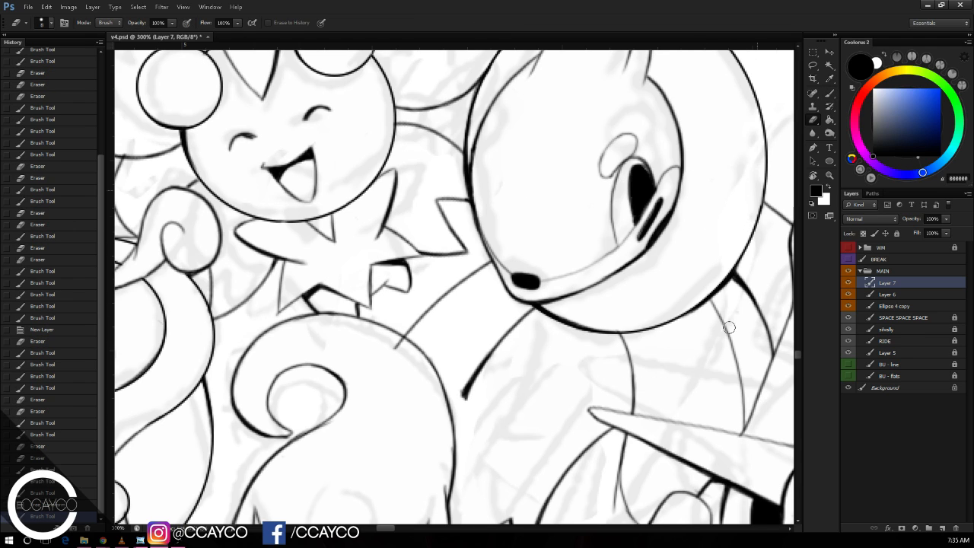
pyautogui.click(725, 193)
pyautogui.press('b')
pyautogui.moveTo(464, 392)
pyautogui.mouseDown()
pyautogui.moveTo(455, 423)
pyautogui.moveTo(475, 377)
pyautogui.mouseUp()
# Step: Erase the ends of both limb curves that cross inside the curled hair's outline
pyautogui.press('e')
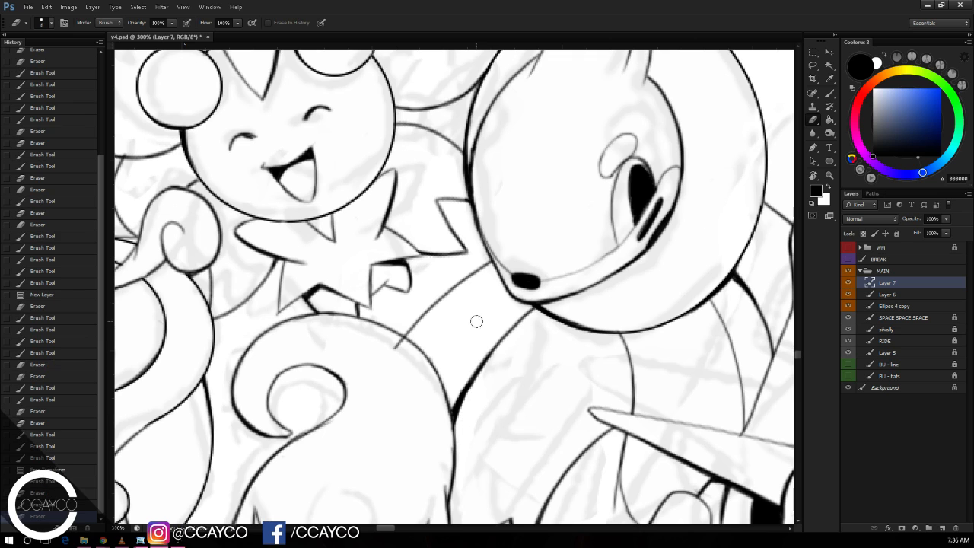
pyautogui.moveTo(406, 347); pyautogui.dragTo(401, 347)
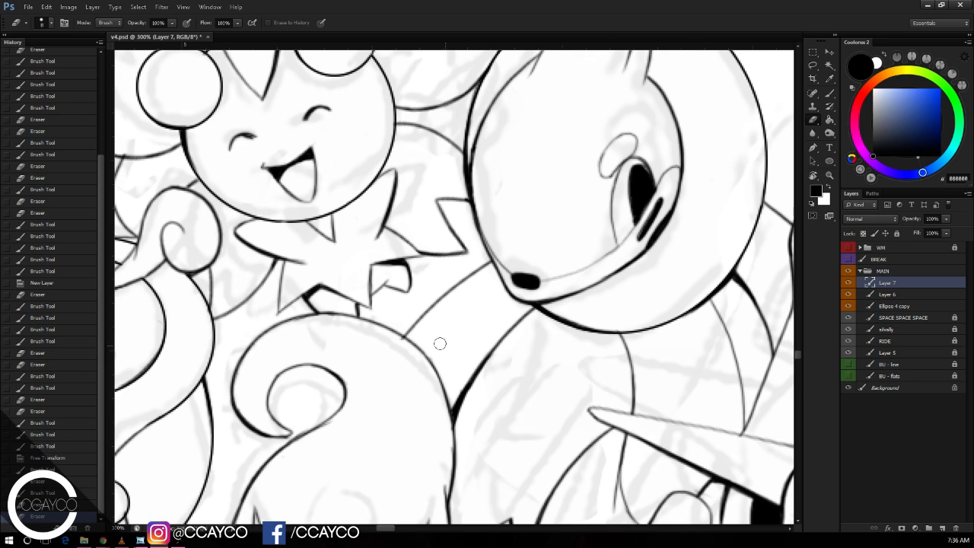
pyautogui.click(405, 350)
pyautogui.moveTo(443, 408); pyautogui.dragTo(449, 426)
pyautogui.press('b')
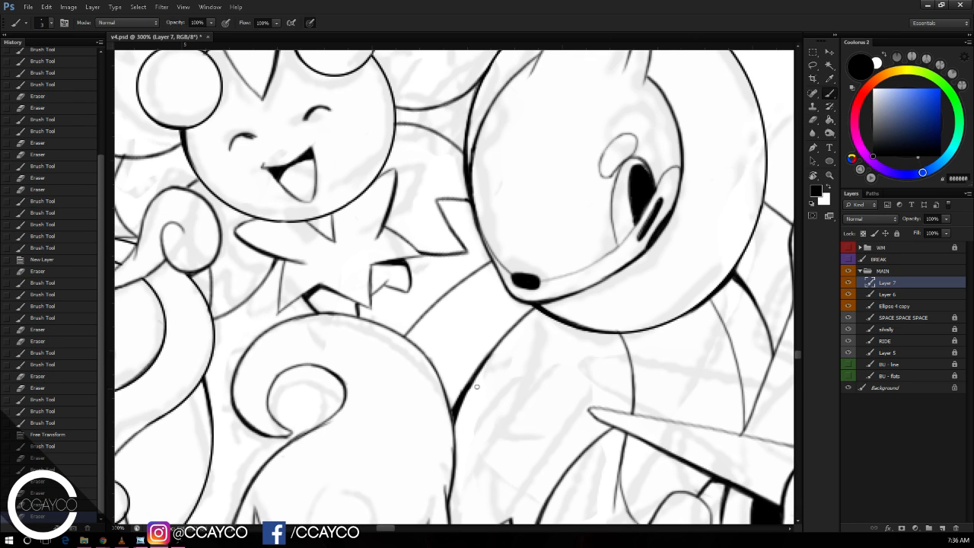
pyautogui.press('e')
# Step: Draw another limb curve from the curled hair to the oval head and erase its end inside the hair
pyautogui.moveTo(529, 372); pyautogui.dragTo(538, 370)
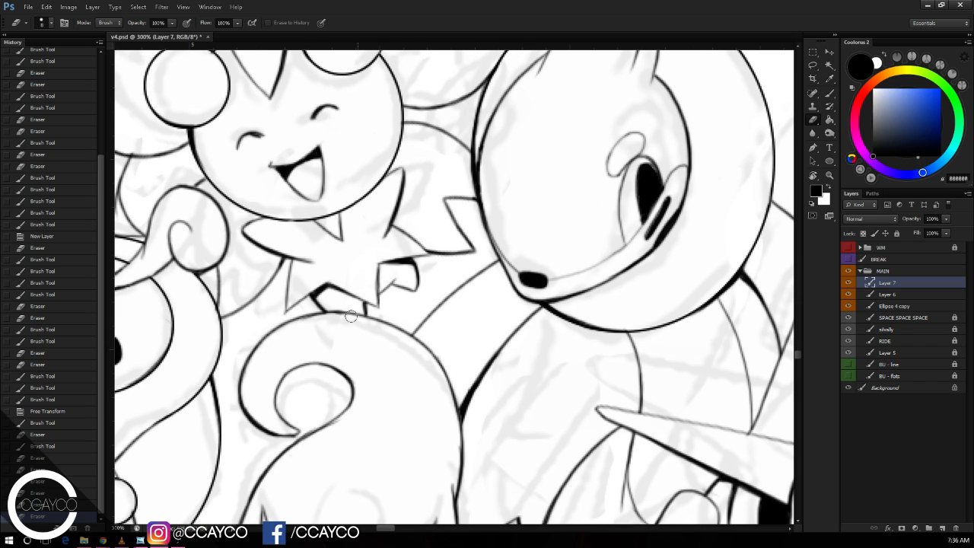
pyautogui.press('b')
pyautogui.moveTo(339, 355); pyautogui.dragTo(487, 268)
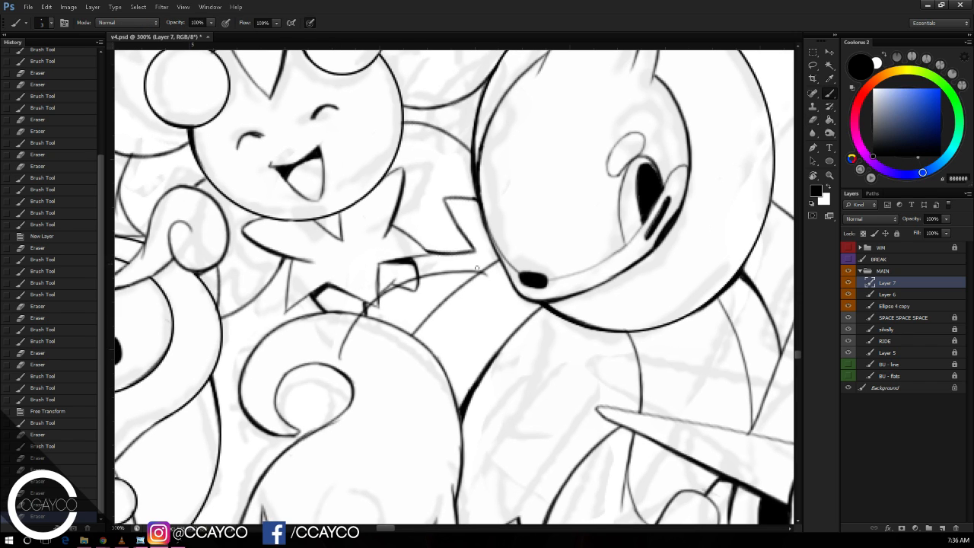
pyautogui.press('e')
pyautogui.moveTo(348, 354); pyautogui.dragTo(359, 326)
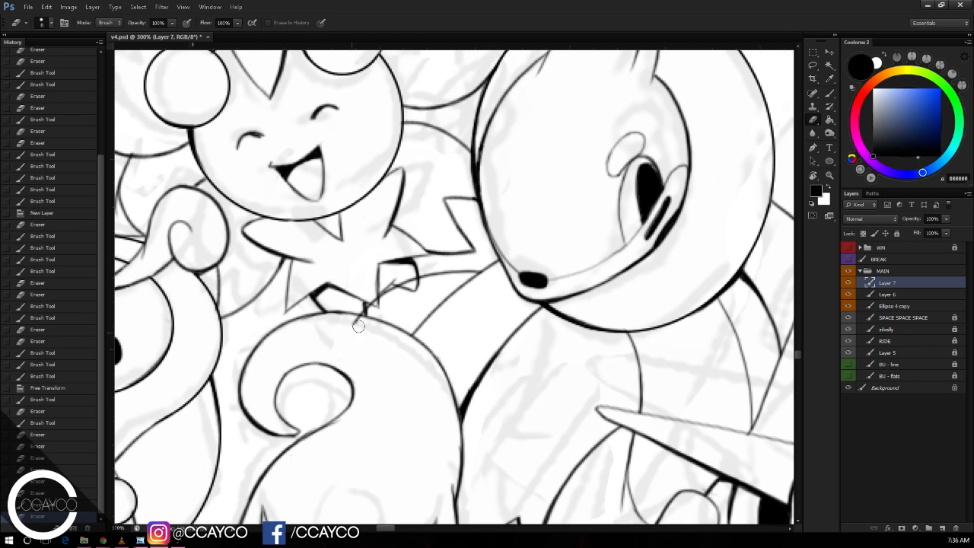
# Step: On the Ellipse 4 copy layer, erase the leaf lines beneath the new limb curve and clean up the adjoining curled hair outline
pyautogui.click(892, 305)
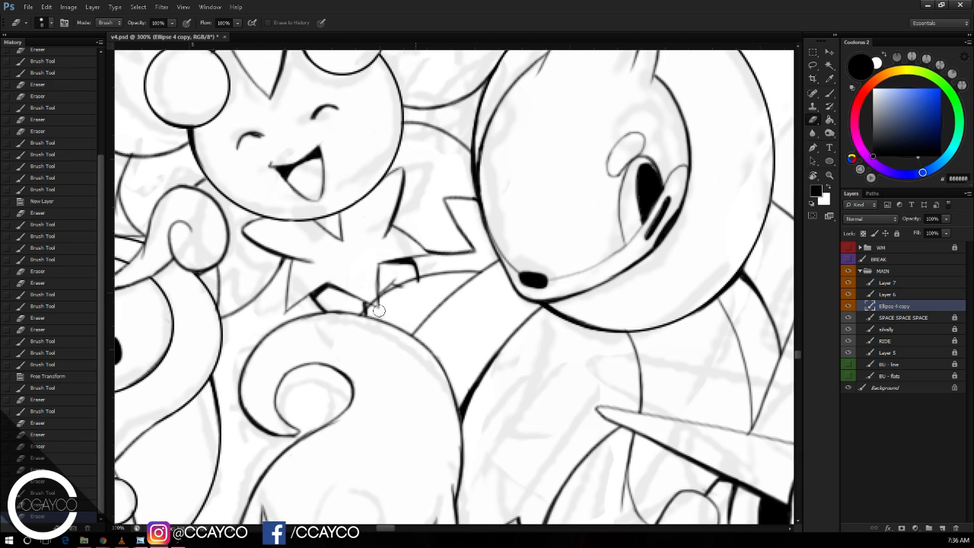
pyautogui.moveTo(373, 312); pyautogui.dragTo(371, 314)
pyautogui.press('b')
pyautogui.moveTo(358, 313); pyautogui.dragTo(385, 322)
pyautogui.hotkey('ctrl', 'alt', 'z')
pyautogui.hotkey('ctrl', 'alt', 'z')
pyautogui.hotkey('ctrl', 'alt', 'z')
pyautogui.moveTo(373, 317); pyautogui.dragTo(387, 321)
# Step: On Layer 7, draw a short slanted line branching down from the new limb curve beside the leaf tips
pyautogui.click(873, 271)
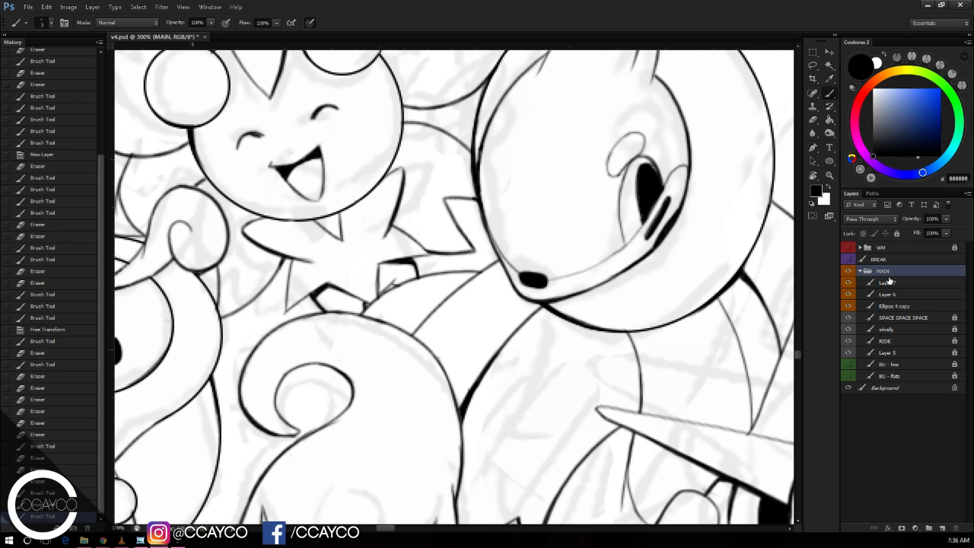
pyautogui.click(889, 281)
pyautogui.press('e')
pyautogui.click(640, 123)
pyautogui.press('b')
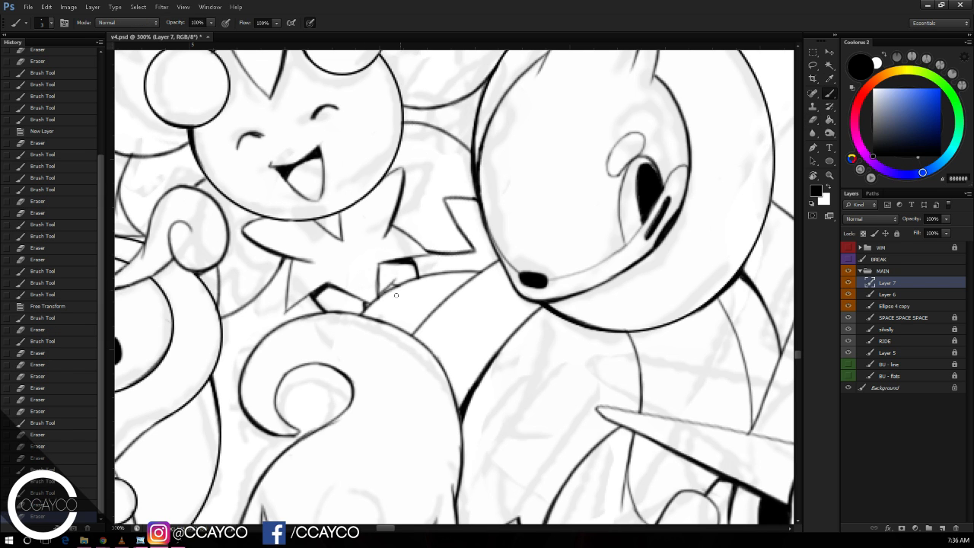
pyautogui.moveTo(415, 290); pyautogui.dragTo(423, 310)
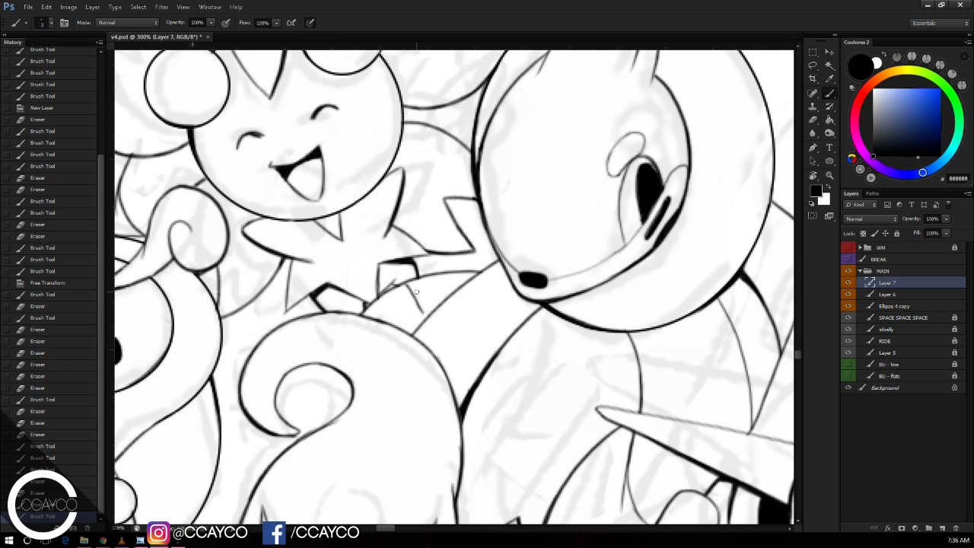
pyautogui.hotkey('ctrl', '-')
pyautogui.moveTo(665, 363); pyautogui.dragTo(546, 414)
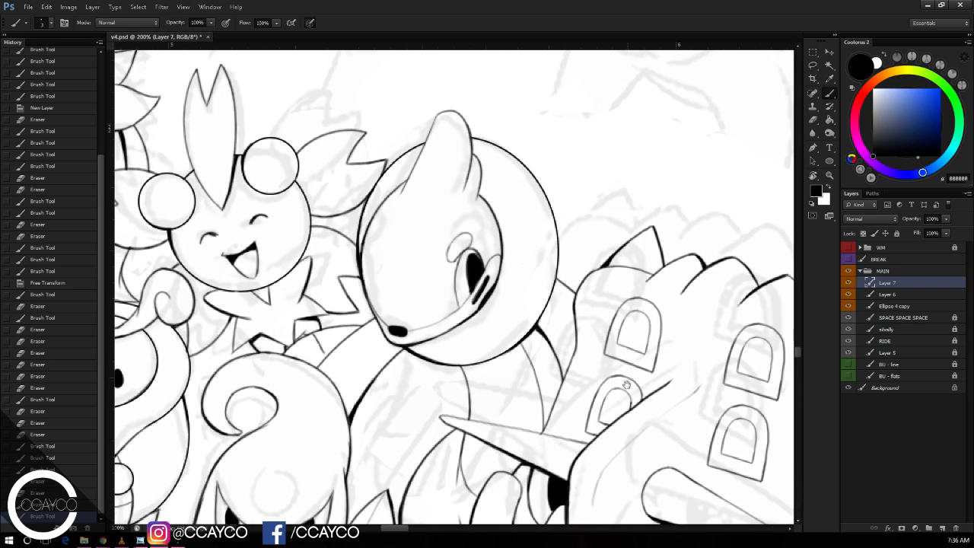
pyautogui.moveTo(630, 385); pyautogui.dragTo(704, 326)
pyautogui.hotkey('ctrl', '+')
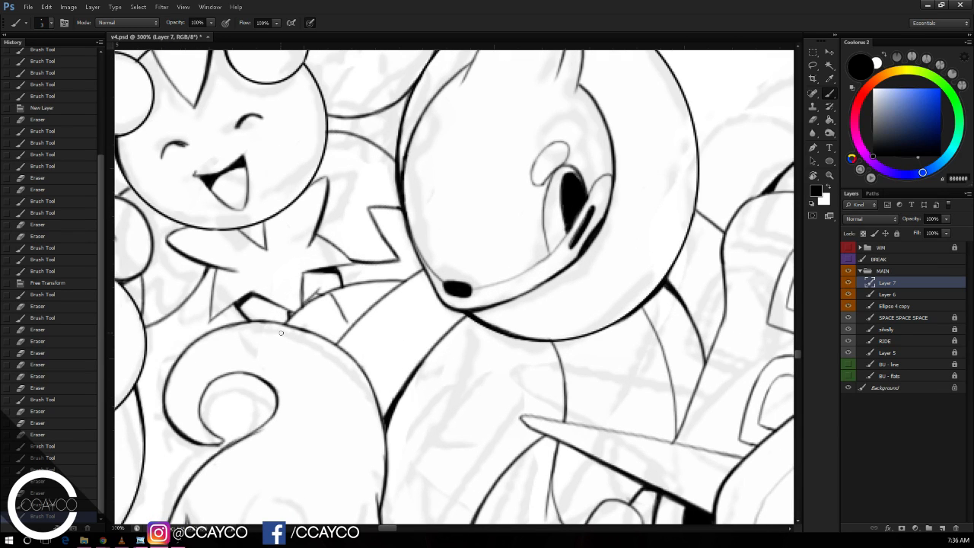
pyautogui.moveTo(281, 332); pyautogui.dragTo(279, 414)
pyautogui.press('e')
pyautogui.moveTo(275, 341); pyautogui.dragTo(274, 410)
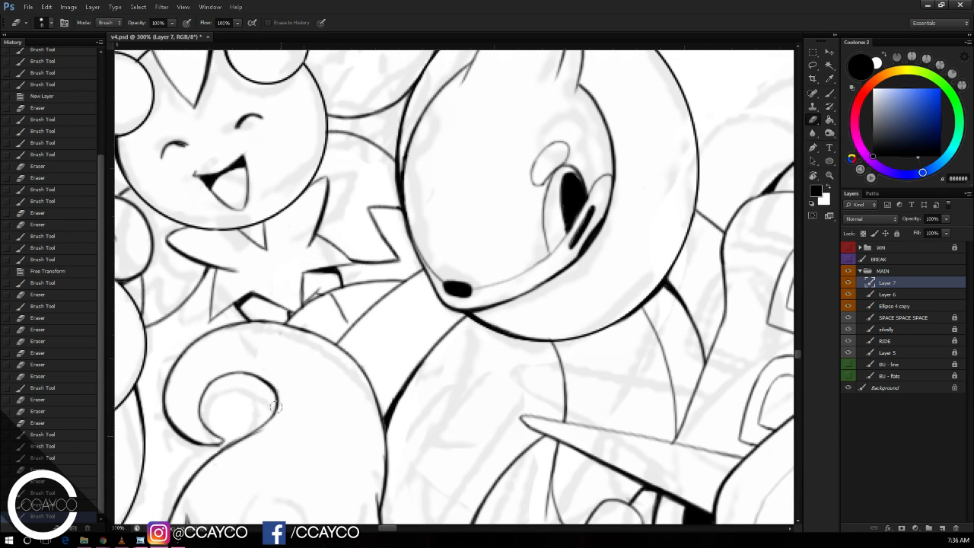
pyautogui.moveTo(322, 315); pyautogui.dragTo(309, 341)
pyautogui.hscroll(3, 702, 336)
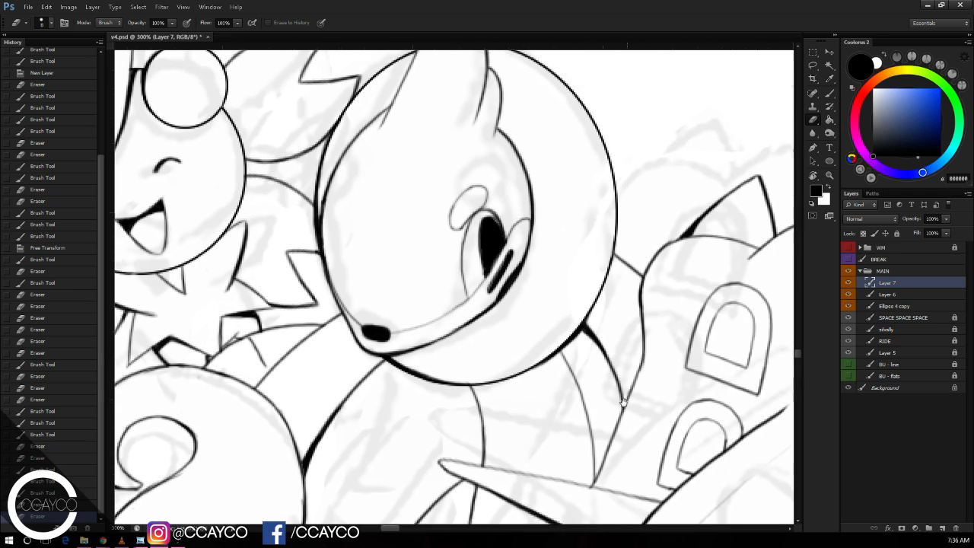
pyautogui.scroll(2, 771, 362)
pyautogui.scroll(-5, 705, 395)
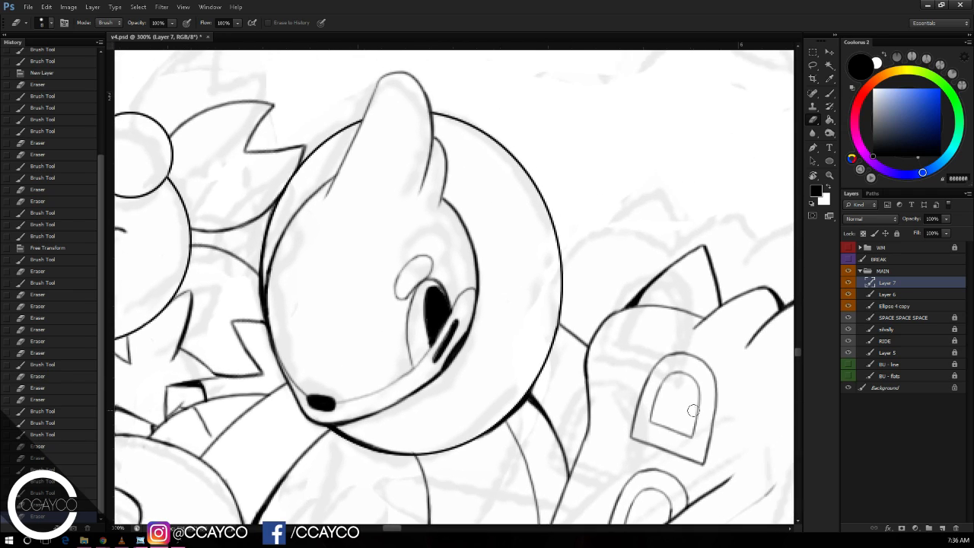
pyautogui.moveTo(680, 422); pyautogui.dragTo(670, 420)
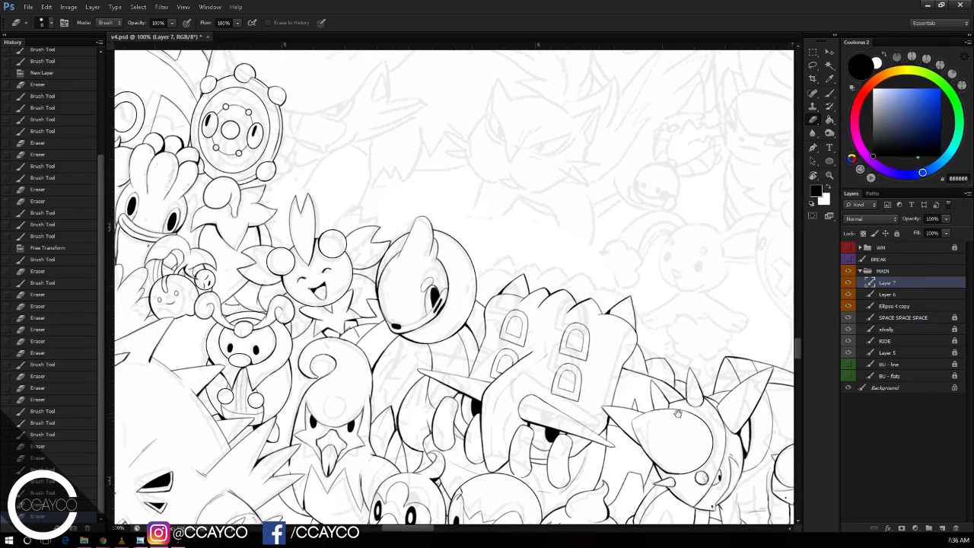
# Step: Merge Layer 7 and Layer 6 down into the Ellipse 4 copy layer and save the document
pyautogui.hotkey('ctrl', 'e')
pyautogui.hotkey('ctrl', 'e')
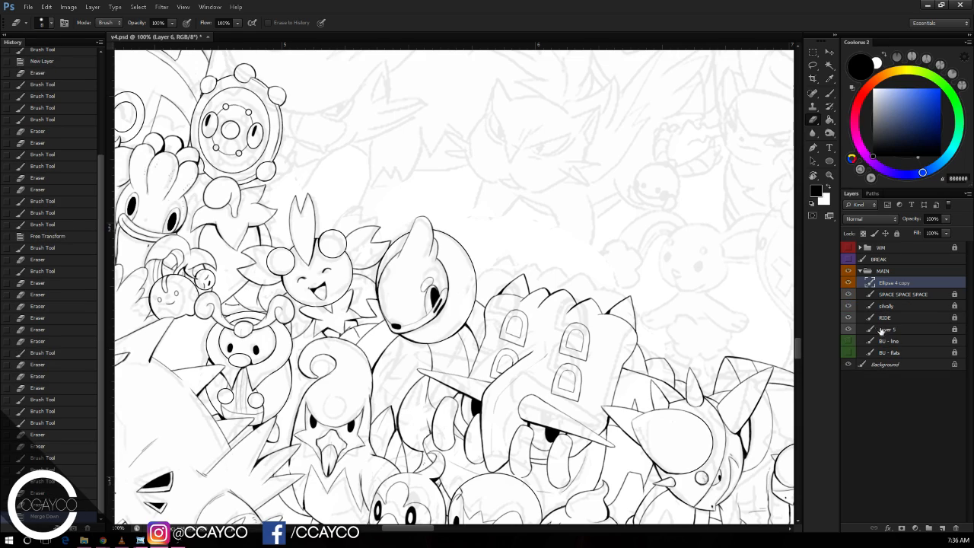
pyautogui.hotkey('ctrl', 's')
pyautogui.scroll(2, 697, 381)
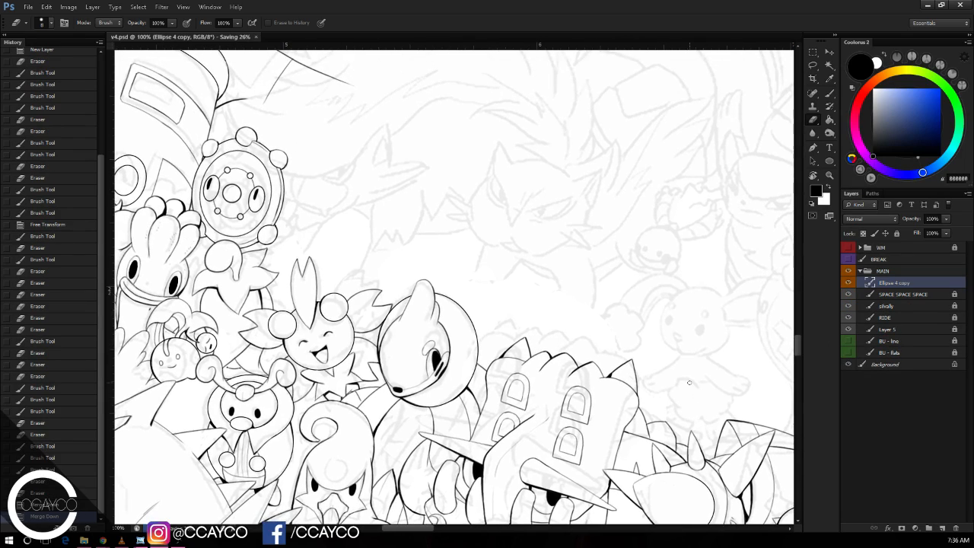
pyautogui.scroll(-2, 685, 392)
pyautogui.scroll(-1, 673, 390)
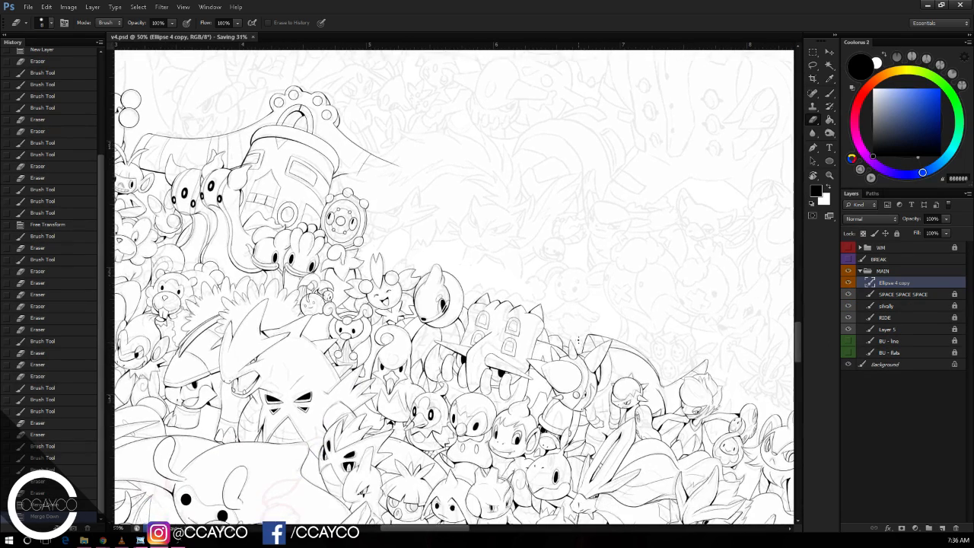
pyautogui.scroll(2, 600, 342)
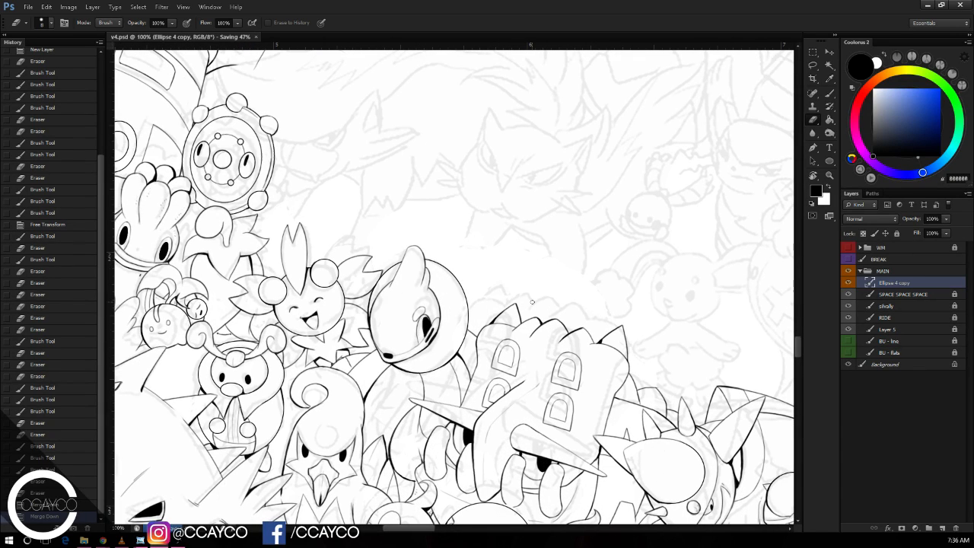
# Step: Undo both layer merges
pyautogui.hotkey('ctrl', 'alt', 'z')
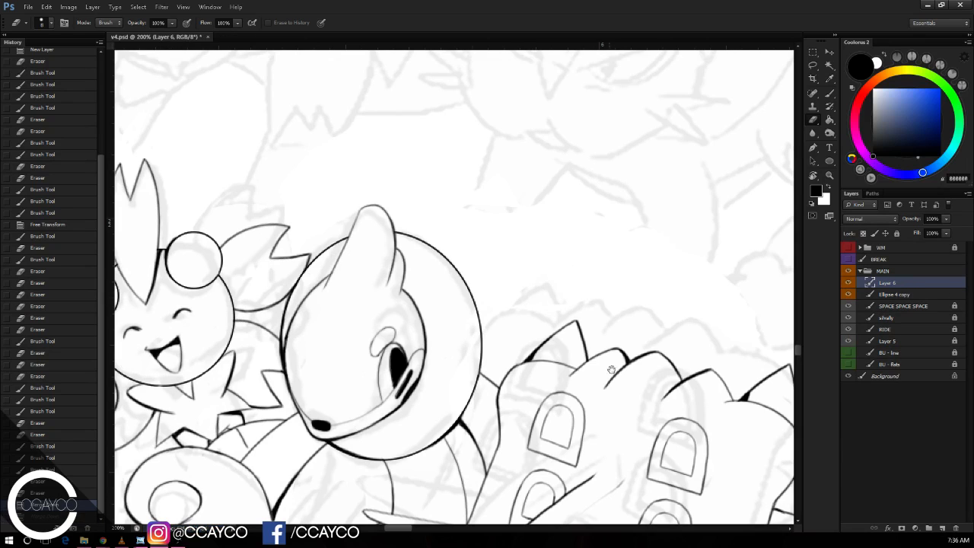
pyautogui.moveTo(612, 369); pyautogui.dragTo(659, 294)
pyautogui.hotkey('ctrl', 'alt', 'z')
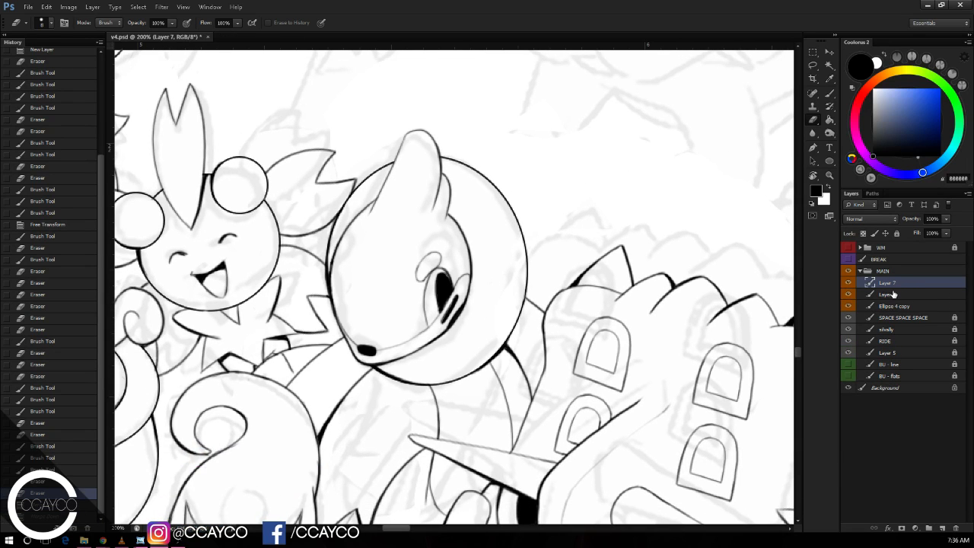
# Step: Check the contents of the upper line layers by toggling their visibility, and merge Ellipse 4 copy, Layer 6 and Layer 7 into one layer
pyautogui.click(849, 294)
pyautogui.click(849, 294)
pyautogui.click(848, 282)
pyautogui.click(848, 283)
pyautogui.click(849, 306)
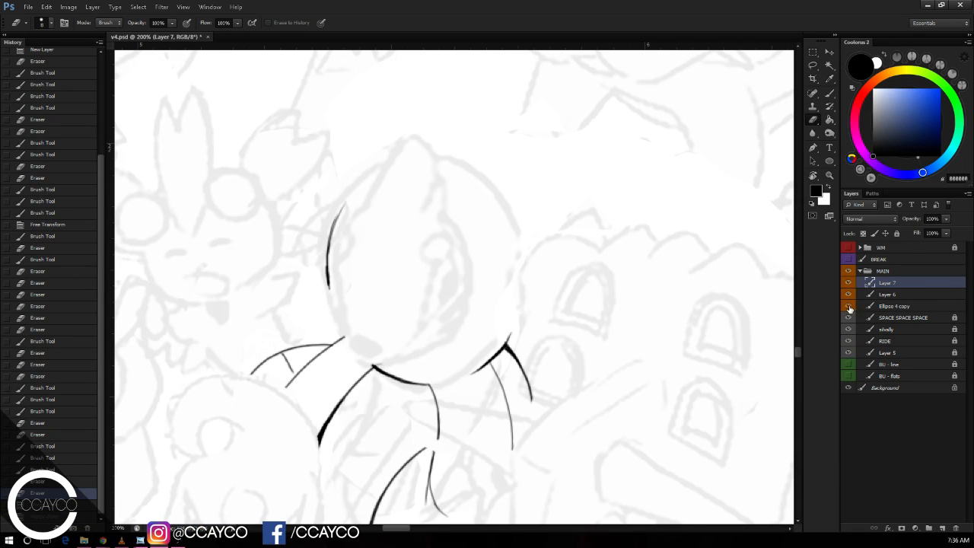
pyautogui.click(849, 306)
pyautogui.click(887, 306)
pyautogui.keyDown('shift'); pyautogui.click(893, 283); pyautogui.keyUp('shift')
pyautogui.hotkey('ctrl', 'e')
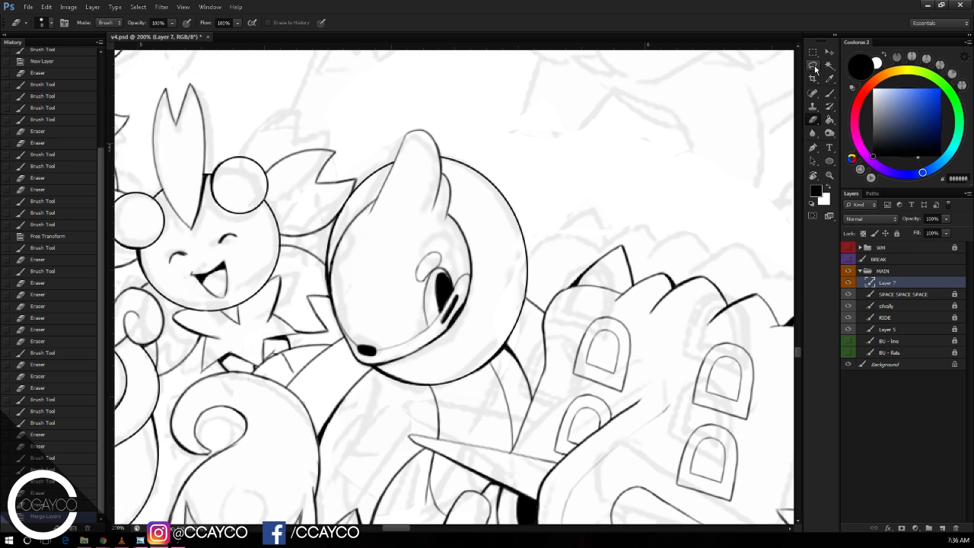
pyautogui.press('l')
pyautogui.moveTo(556, 271); pyautogui.dragTo(585, 245)
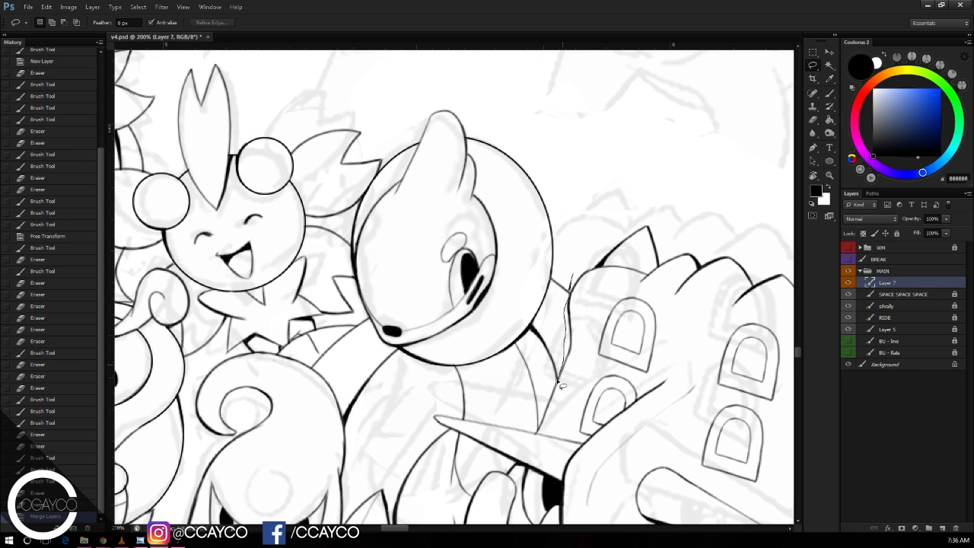
pyautogui.moveTo(562, 383); pyautogui.dragTo(537, 431)
pyautogui.hotkey('ctrl', 'd')
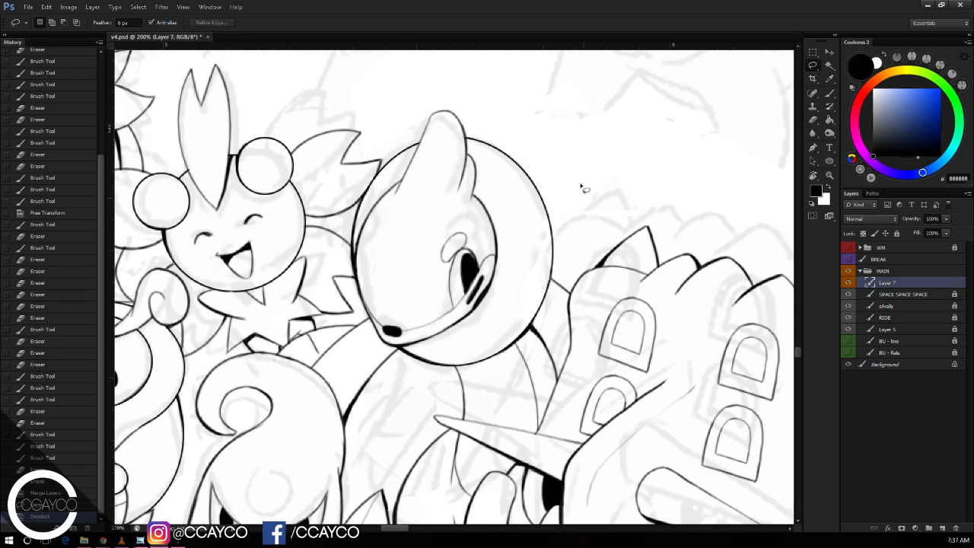
# Step: Lasso the whole oval-headed character and move it slightly lower with Free Transform, and clear the selection
pyautogui.moveTo(583, 187)
pyautogui.mouseDown()
pyautogui.moveTo(502, 109)
pyautogui.moveTo(393, 165)
pyautogui.mouseUp()
pyautogui.moveTo(353, 218)
pyautogui.mouseDown()
pyautogui.moveTo(351, 319)
pyautogui.moveTo(283, 348)
pyautogui.moveTo(349, 446)
pyautogui.moveTo(401, 386)
pyautogui.moveTo(408, 403)
pyautogui.moveTo(392, 449)
pyautogui.moveTo(411, 359)
pyautogui.moveTo(403, 445)
pyautogui.moveTo(428, 485)
pyautogui.moveTo(465, 498)
pyautogui.moveTo(460, 457)
pyautogui.moveTo(448, 500)
pyautogui.moveTo(483, 496)
pyautogui.mouseUp()
pyautogui.press('space')
pyautogui.press('space')
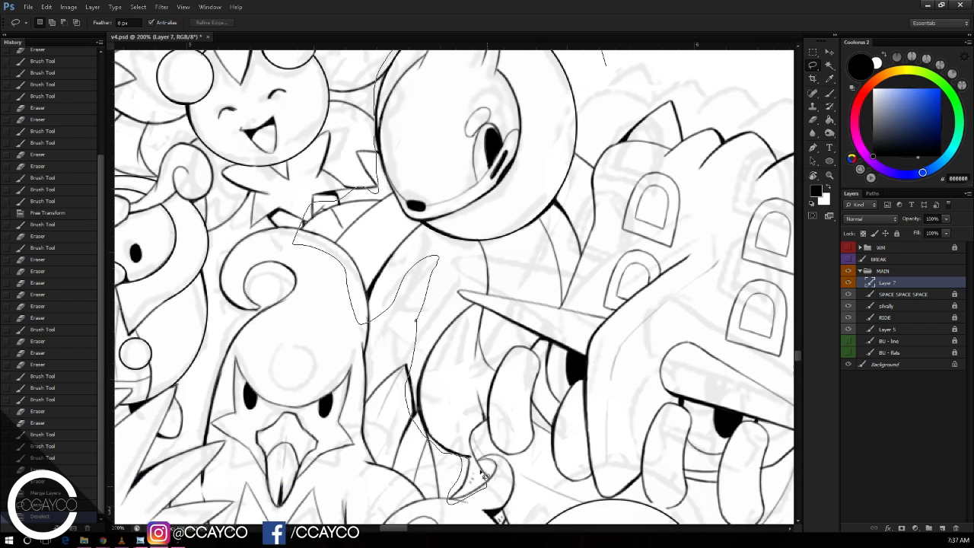
pyautogui.moveTo(479, 433)
pyautogui.mouseDown()
pyautogui.moveTo(513, 356)
pyautogui.moveTo(476, 312)
pyautogui.moveTo(533, 295)
pyautogui.moveTo(495, 299)
pyautogui.moveTo(567, 304)
pyautogui.moveTo(592, 228)
pyautogui.moveTo(607, 54)
pyautogui.mouseUp()
pyautogui.hotkey('ctrl', 't')
pyautogui.hotkey('ctrl', '-')
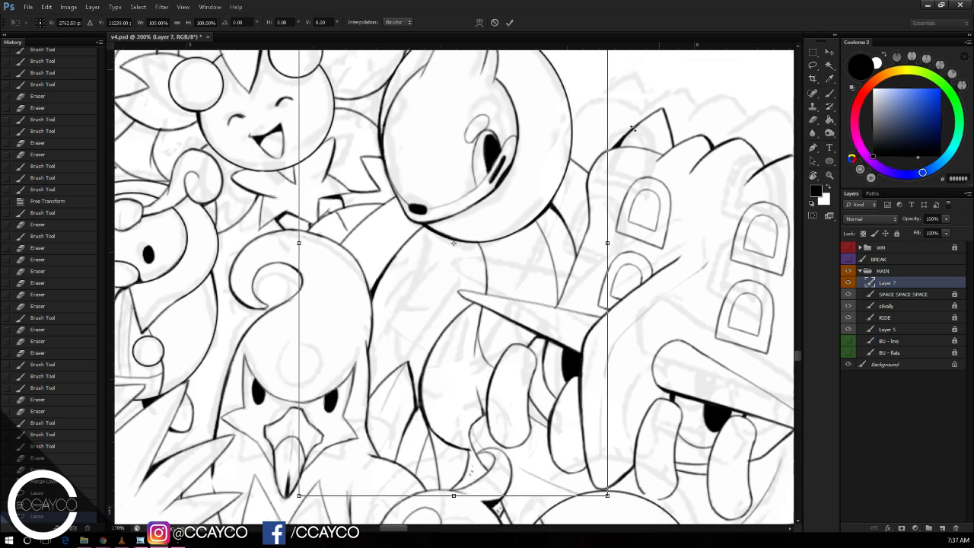
pyautogui.moveTo(531, 136); pyautogui.dragTo(525, 146)
pyautogui.press('Return')
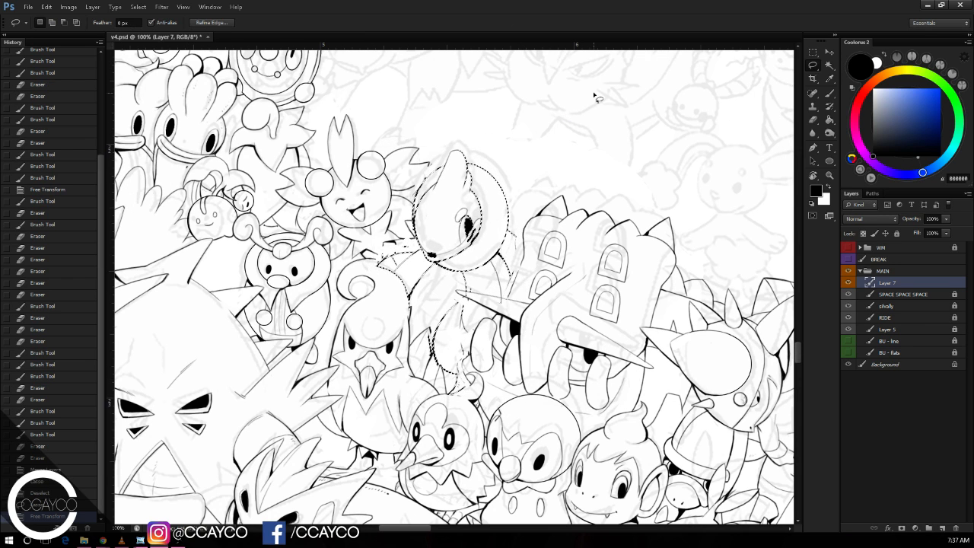
pyautogui.hotkey('ctrl', '+')
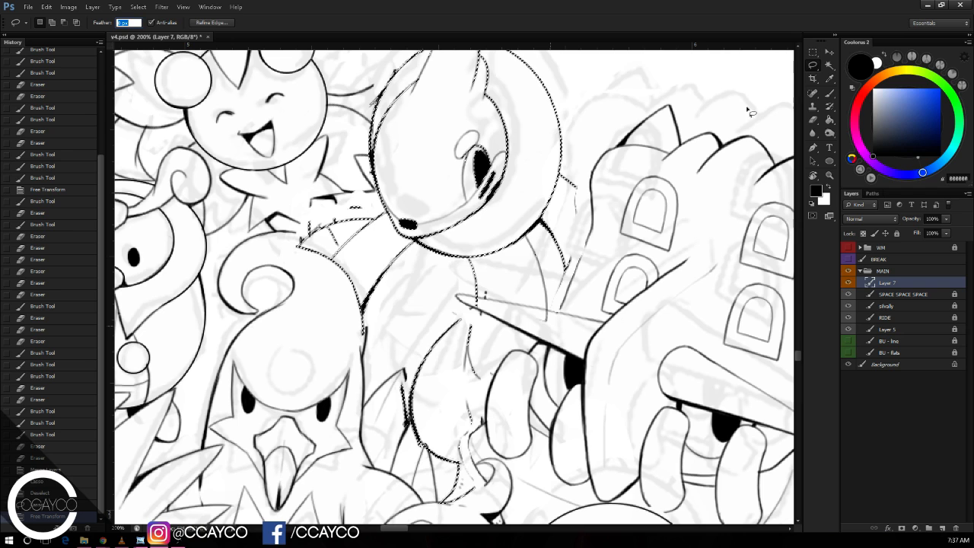
pyautogui.hotkey('ctrl', 'd')
# Step: Erase the leftover bits beside the castle creature and redraw the lower part of its side edge down to the spike
pyautogui.press('e')
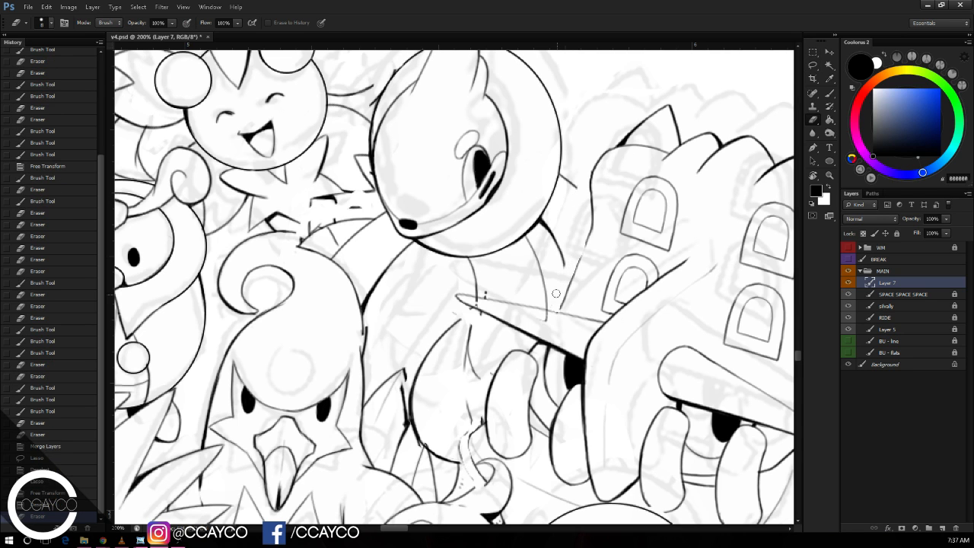
pyautogui.press('b')
pyautogui.moveTo(590, 233); pyautogui.dragTo(569, 287)
pyautogui.hotkey('ctrl', '+')
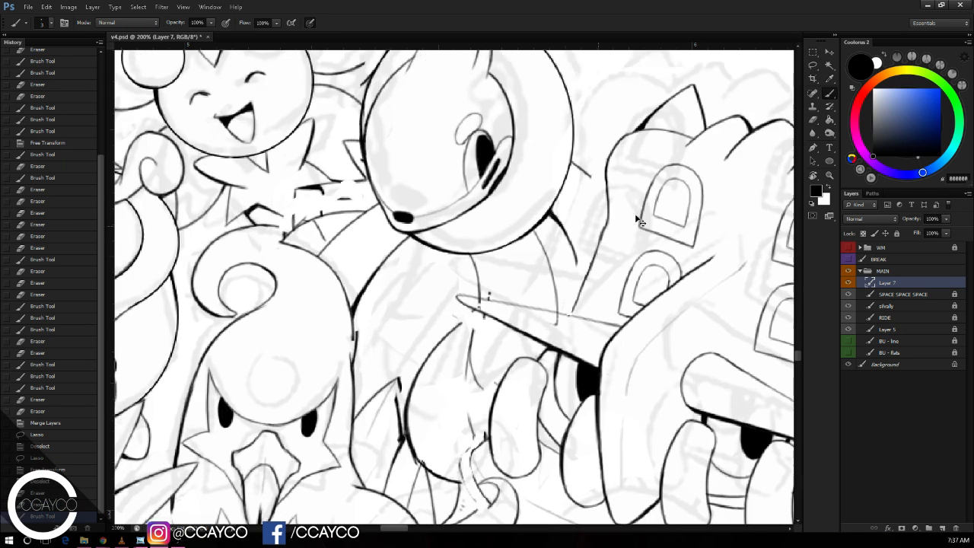
pyautogui.moveTo(633, 216)
pyautogui.mouseDown()
pyautogui.moveTo(592, 220)
pyautogui.moveTo(588, 178)
pyautogui.moveTo(589, 234)
pyautogui.mouseUp()
pyautogui.moveTo(612, 174); pyautogui.dragTo(565, 288)
pyautogui.moveTo(581, 252); pyautogui.dragTo(564, 289)
# Step: Clean up the corner where the castle creature's side edge meets the long spike's upper line
pyautogui.press('e')
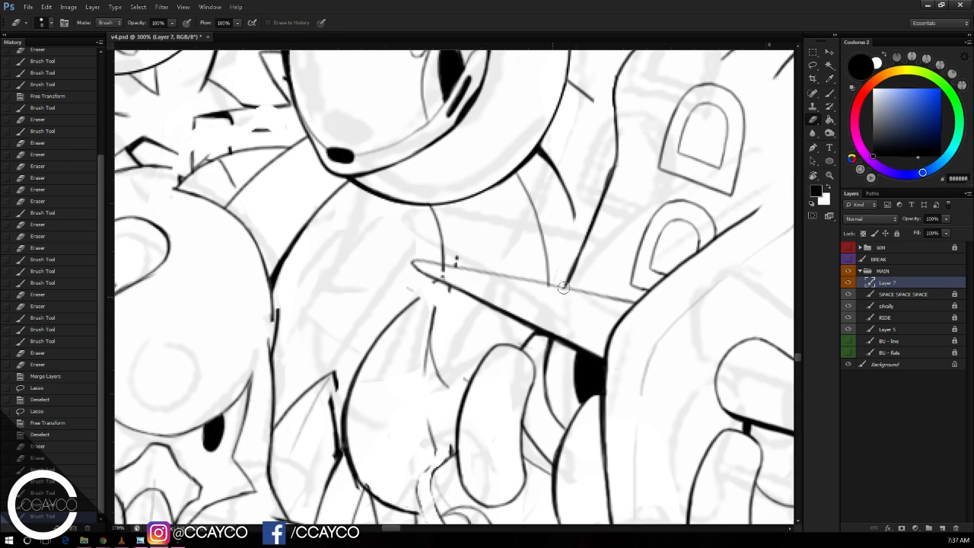
pyautogui.click(564, 288)
pyautogui.press('b')
pyautogui.click(565, 284)
pyautogui.click(564, 286)
pyautogui.press('e')
pyautogui.click(564, 295)
pyautogui.click(563, 294)
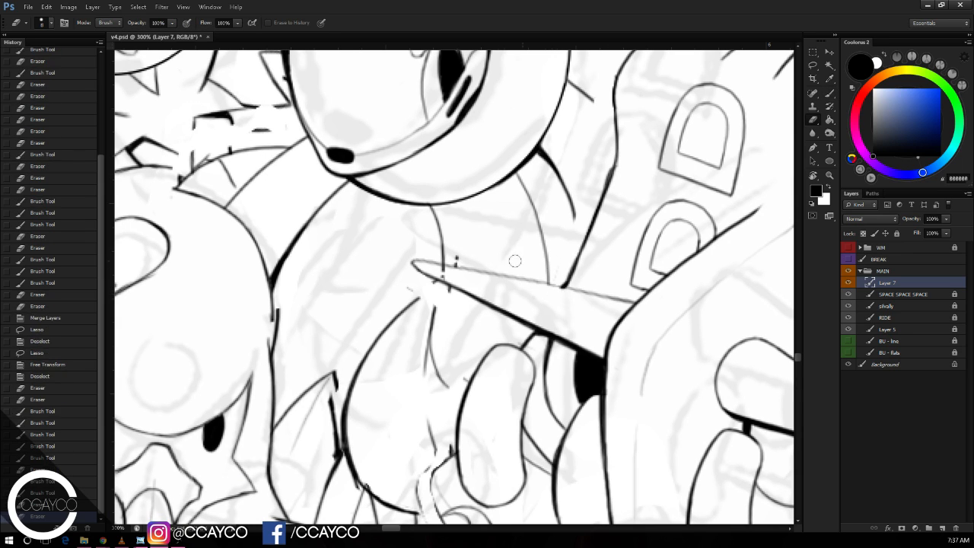
# Step: Erase the stray line fragments around the long spike's tip and extend the body curves up to its underside
pyautogui.click(461, 264)
pyautogui.click(449, 297)
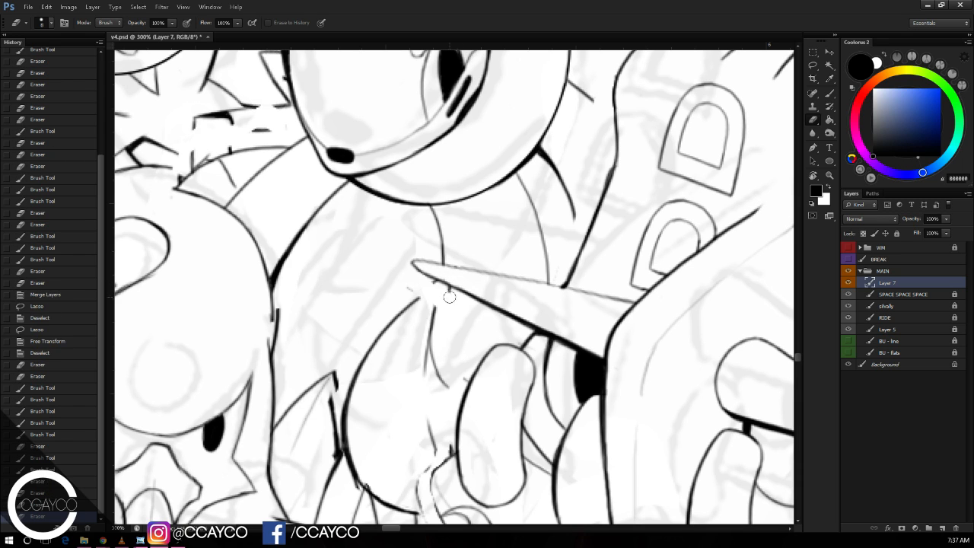
pyautogui.click(450, 295)
pyautogui.press('b')
pyautogui.moveTo(434, 309); pyautogui.dragTo(439, 283)
pyautogui.moveTo(436, 303); pyautogui.dragTo(439, 283)
pyautogui.press('e')
pyautogui.click(410, 288)
pyautogui.press('b')
pyautogui.press('e')
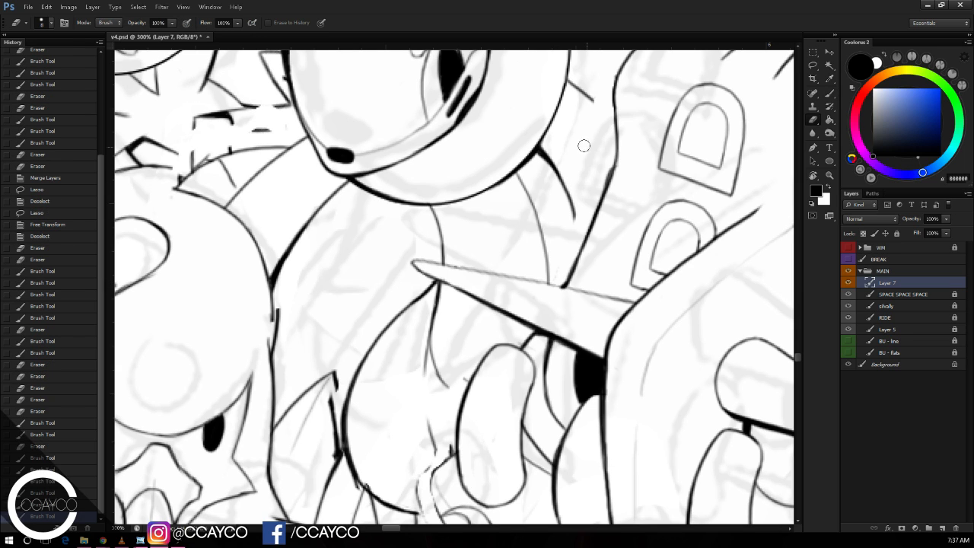
pyautogui.moveTo(584, 146); pyautogui.dragTo(594, 130)
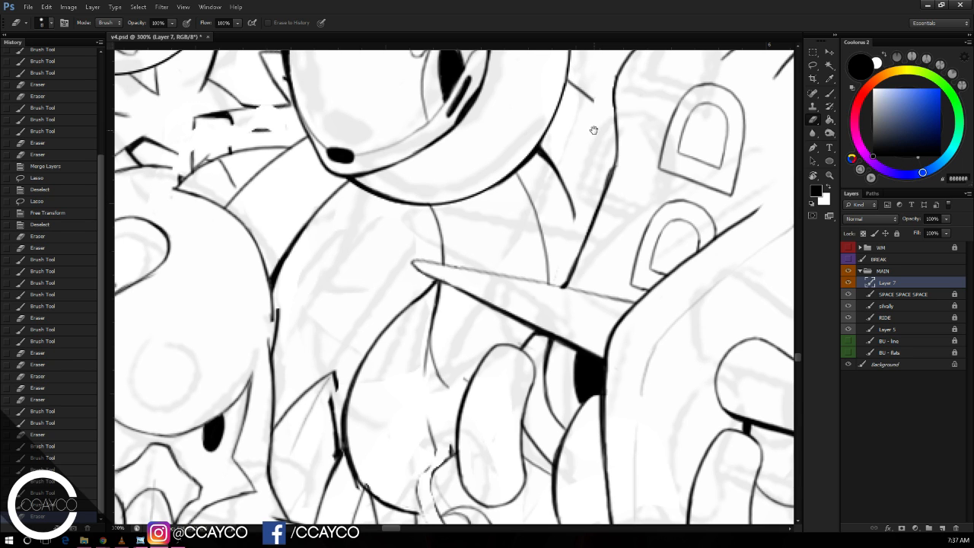
pyautogui.moveTo(593, 130); pyautogui.dragTo(612, 88)
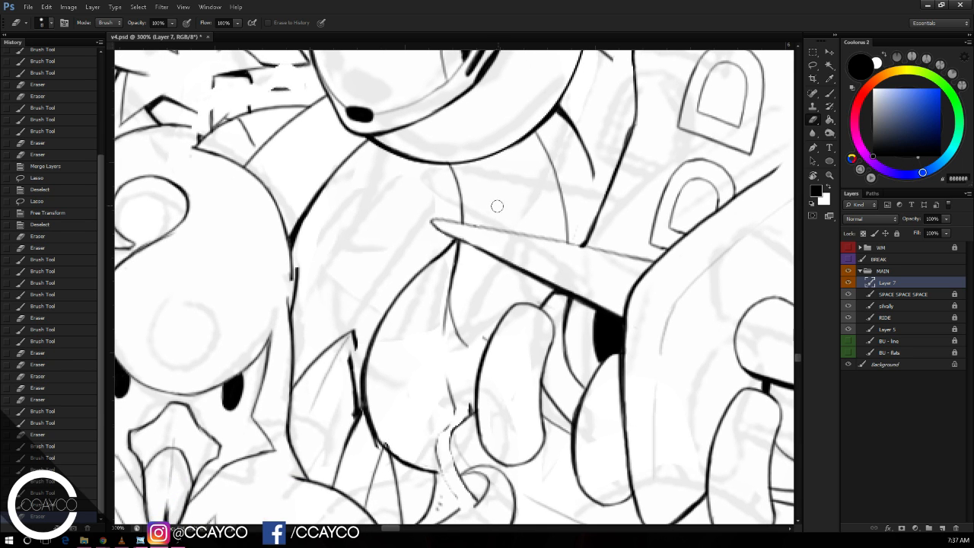
# Step: Refine the rounded body's upper curve below the spike's tip and erase the rough stretch of its lower edge
pyautogui.press('b')
pyautogui.moveTo(438, 228); pyautogui.dragTo(495, 260)
pyautogui.hotkey('ctrl', 'z')
pyautogui.moveTo(381, 267); pyautogui.dragTo(407, 215)
pyautogui.press('e')
pyautogui.moveTo(376, 299)
pyautogui.mouseDown()
pyautogui.moveTo(376, 360)
pyautogui.moveTo(384, 301)
pyautogui.moveTo(407, 381)
pyautogui.moveTo(403, 371)
pyautogui.moveTo(400, 395)
pyautogui.moveTo(393, 317)
pyautogui.moveTo(381, 303)
pyautogui.moveTo(389, 359)
pyautogui.moveTo(422, 426)
pyautogui.mouseUp()
# Step: Clean up the pointed leaf's edge beside the rounded body, trying a short stroke for the adjacent leaf's tip
pyautogui.press('b')
pyautogui.press('e')
pyautogui.press('b')
pyautogui.press('e')
pyautogui.press('b')
pyautogui.press('e')
pyautogui.click(415, 399)
pyautogui.press('b')
pyautogui.hotkey('ctrl', 'z')
pyautogui.hotkey('ctrl', 'z')
pyautogui.moveTo(403, 380); pyautogui.dragTo(410, 399)
pyautogui.hotkey('ctrl', 'z')
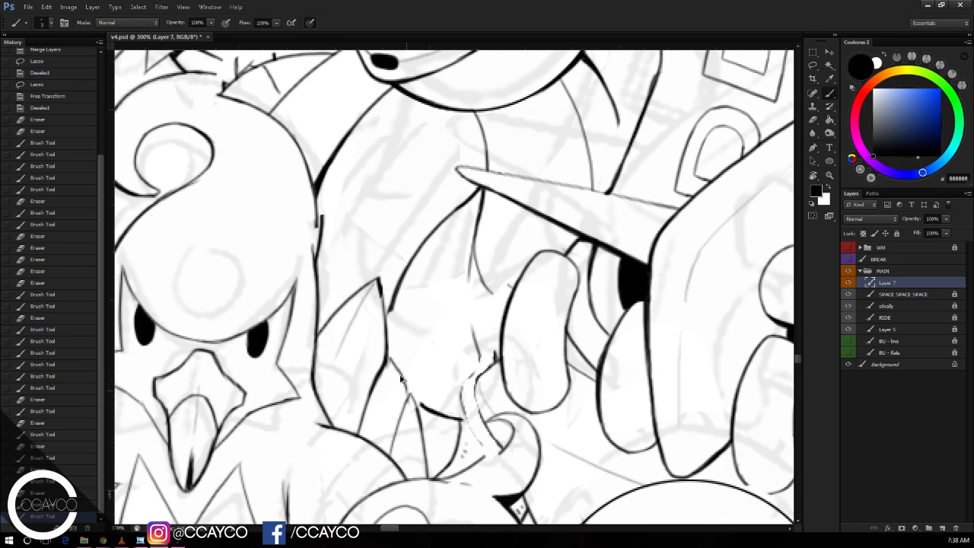
# Step: Erase the rough fragments along the small leaves and redraw their upper edges against the rounded body's lower curve
pyautogui.press('e')
pyautogui.moveTo(394, 364)
pyautogui.mouseDown()
pyautogui.moveTo(407, 386)
pyautogui.moveTo(403, 410)
pyautogui.moveTo(422, 423)
pyautogui.moveTo(399, 421)
pyautogui.moveTo(430, 411)
pyautogui.moveTo(420, 403)
pyautogui.moveTo(449, 417)
pyautogui.mouseUp()
pyautogui.press('b')
pyautogui.scroll(-2, 504, 312)
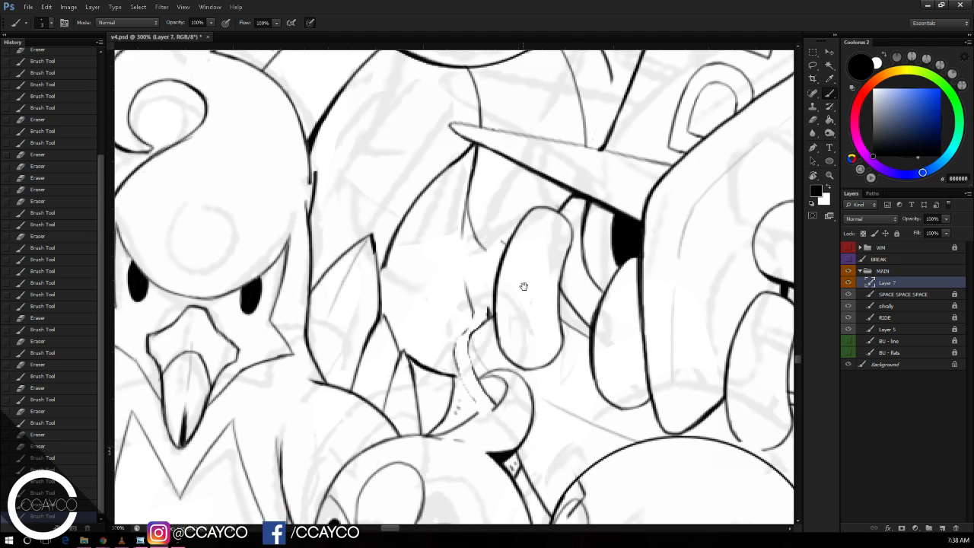
pyautogui.scroll(-2, 523, 284)
# Step: Erase the overlapping bits in the curl on the round-eyed creature's head and redraw the curl's inner edge
pyautogui.press('e')
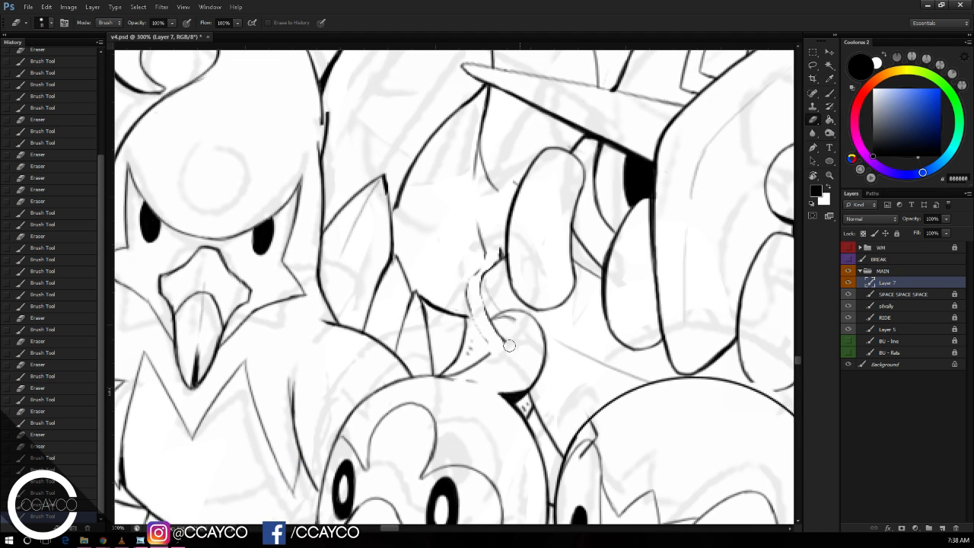
pyautogui.moveTo(498, 336)
pyautogui.mouseDown()
pyautogui.moveTo(499, 326)
pyautogui.moveTo(508, 336)
pyautogui.moveTo(491, 354)
pyautogui.mouseUp()
pyautogui.press('b')
pyautogui.moveTo(515, 323); pyautogui.dragTo(480, 360)
pyautogui.press('e')
pyautogui.press('b')
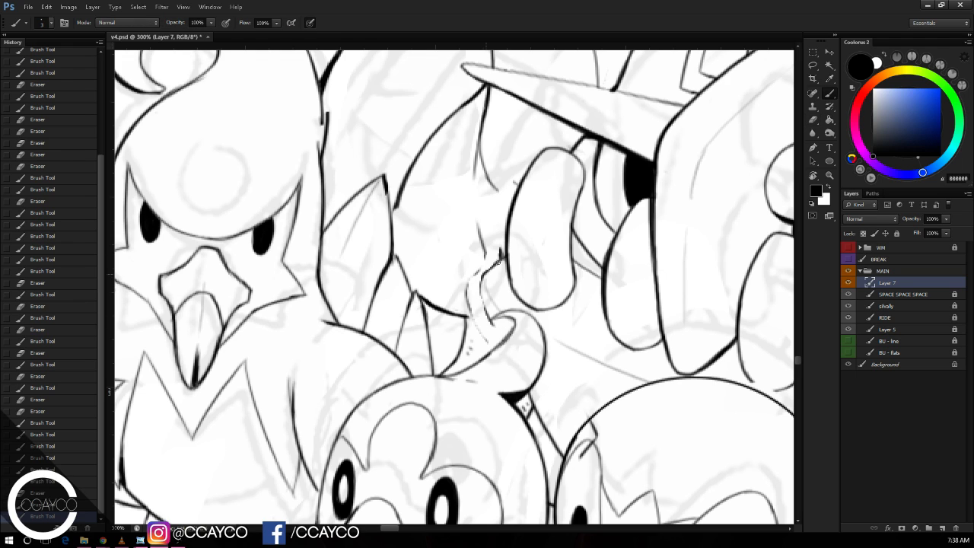
# Step: Redraw the wavy line from the bean-shaped form down to the curl and erase the doubled line and specks beside it
pyautogui.moveTo(501, 259); pyautogui.dragTo(478, 283)
pyautogui.press('e')
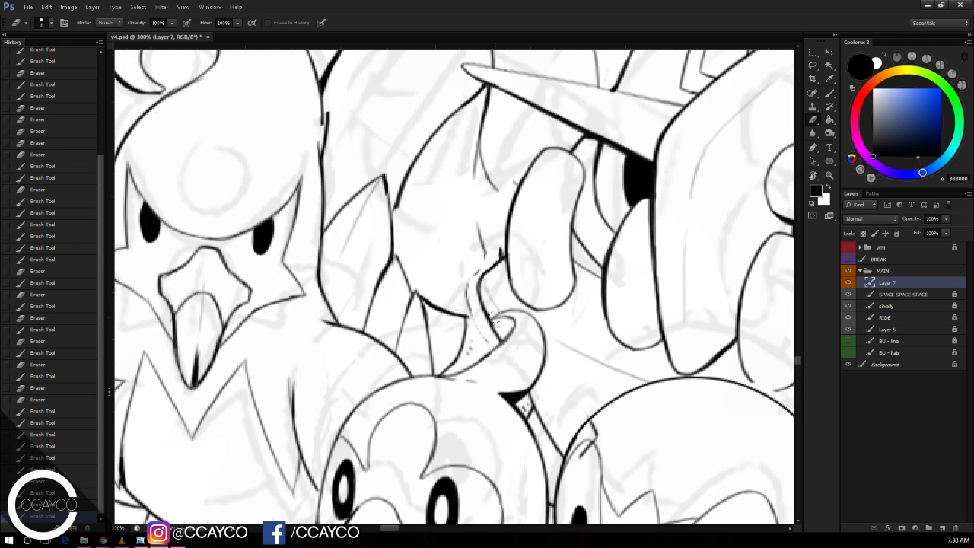
pyautogui.press('b')
pyautogui.moveTo(493, 322)
pyautogui.mouseDown()
pyautogui.moveTo(474, 350)
pyautogui.moveTo(481, 332)
pyautogui.moveTo(484, 340)
pyautogui.moveTo(467, 298)
pyautogui.moveTo(485, 260)
pyautogui.moveTo(479, 221)
pyautogui.mouseUp()
pyautogui.press('e')
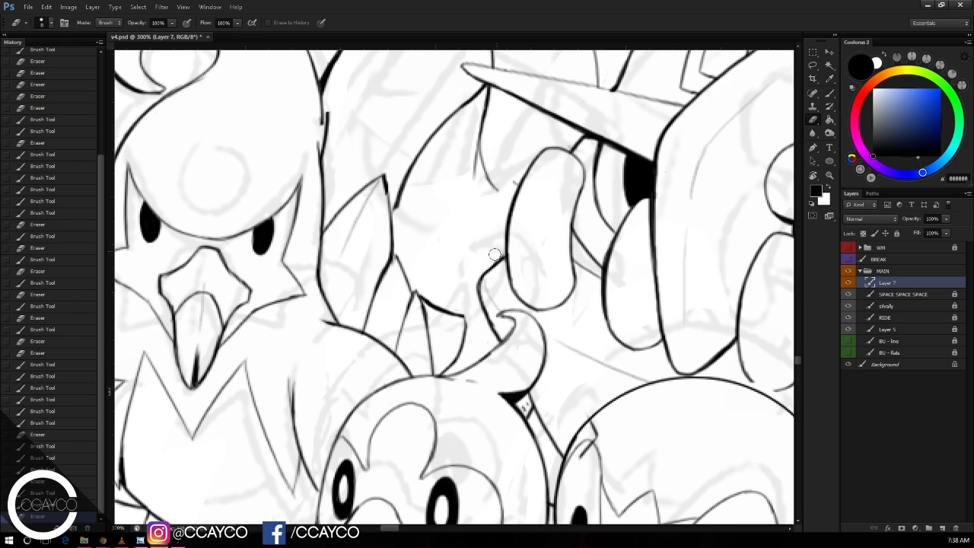
# Step: Extend the curve below the spike to the bean-shaped form and add a tapered fold stroke above the wavy line
pyautogui.moveTo(495, 254); pyautogui.dragTo(498, 250)
pyautogui.press('b')
pyautogui.moveTo(490, 179); pyautogui.dragTo(508, 196)
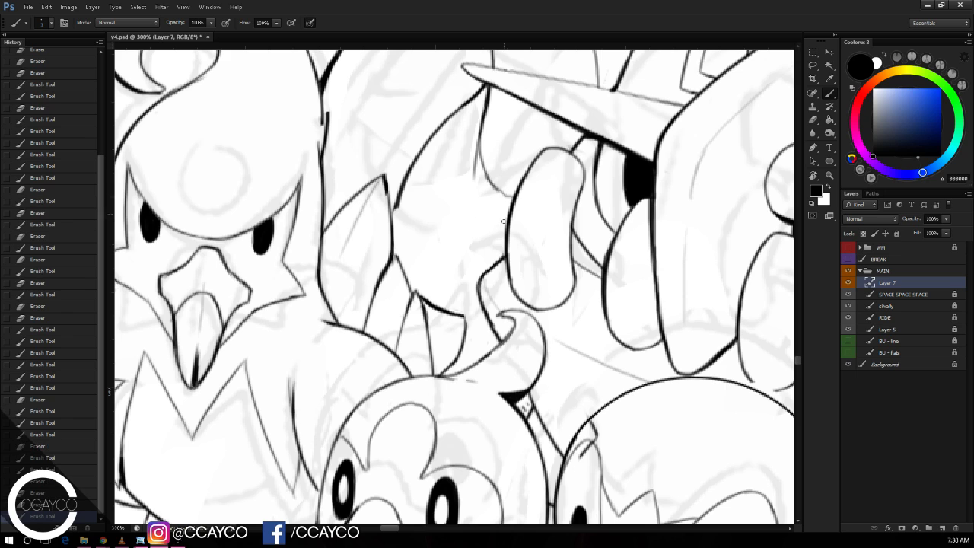
pyautogui.moveTo(499, 258); pyautogui.dragTo(484, 214)
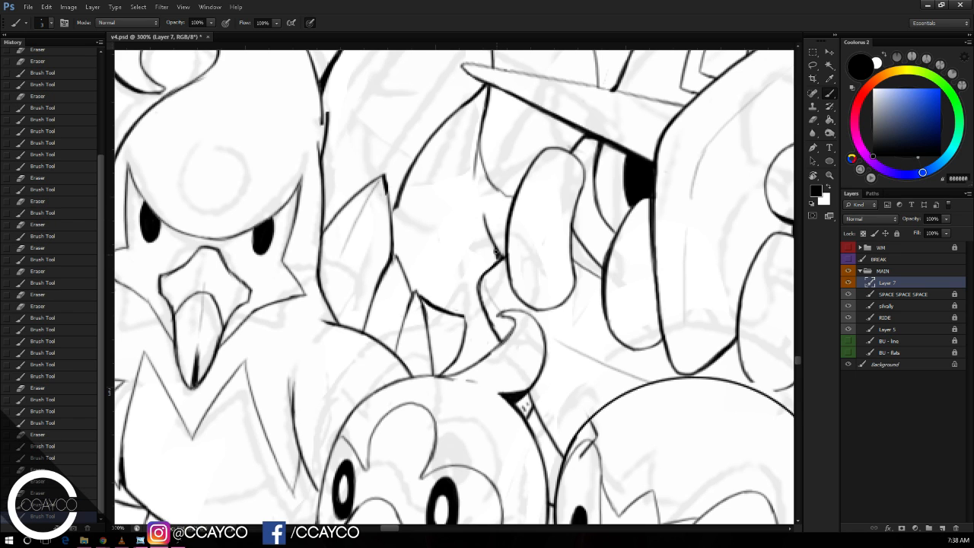
pyautogui.moveTo(496, 262); pyautogui.dragTo(481, 210)
pyautogui.moveTo(472, 315); pyautogui.dragTo(465, 320)
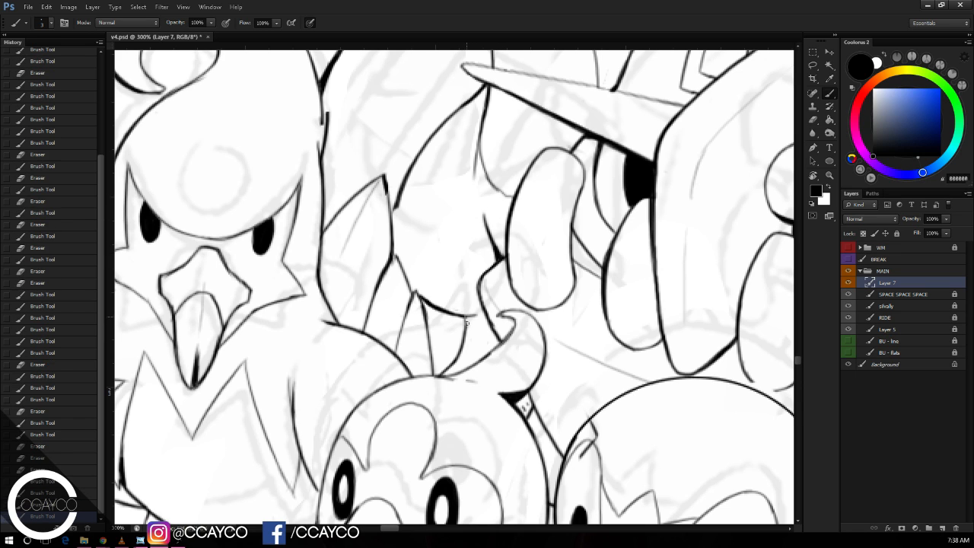
# Step: Close the rounded body's outline beside the pointed leaf with a thicker line and darken the corner at its lower end
pyautogui.scroll(2, 522, 272)
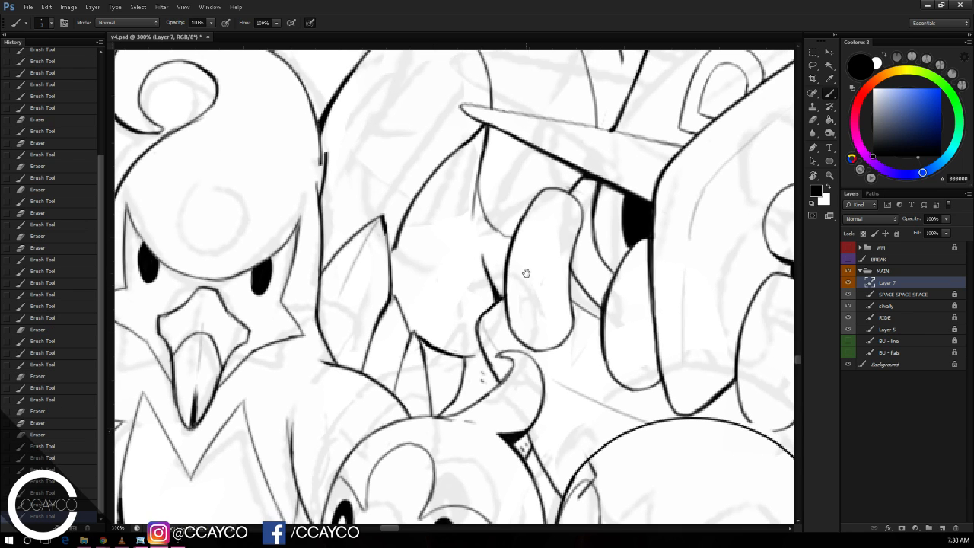
pyautogui.moveTo(416, 332); pyautogui.dragTo(425, 340)
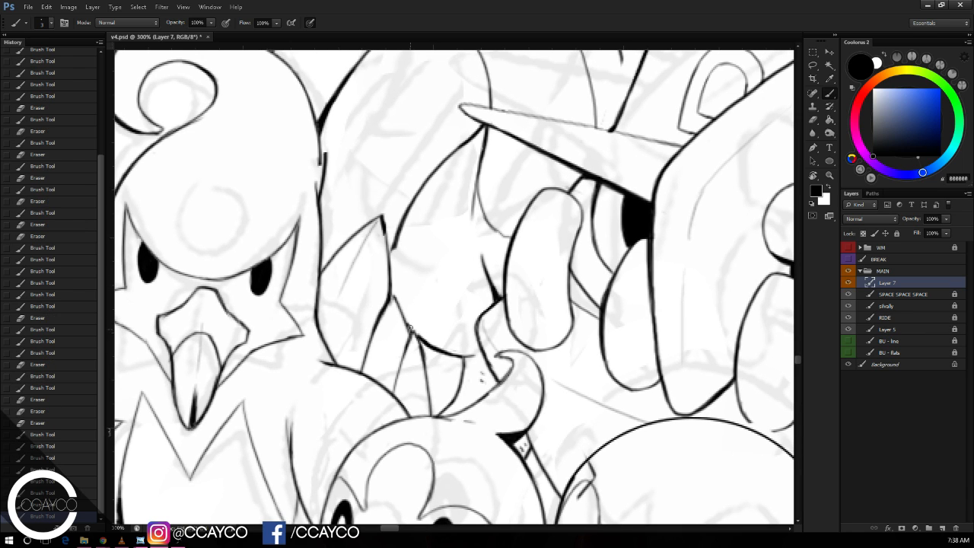
pyautogui.moveTo(394, 245)
pyautogui.mouseDown()
pyautogui.moveTo(393, 297)
pyautogui.moveTo(394, 251)
pyautogui.moveTo(393, 292)
pyautogui.moveTo(411, 328)
pyautogui.moveTo(404, 320)
pyautogui.mouseUp()
pyautogui.moveTo(393, 294)
pyautogui.mouseDown()
pyautogui.moveTo(393, 315)
pyautogui.moveTo(385, 311)
pyautogui.moveTo(411, 328)
pyautogui.mouseUp()
pyautogui.click(392, 292)
pyautogui.hotkey('ctrl', 'z')
pyautogui.click(393, 293)
pyautogui.press('e')
pyautogui.press('b')
pyautogui.moveTo(393, 298)
pyautogui.mouseDown()
pyautogui.moveTo(411, 329)
pyautogui.moveTo(470, 356)
pyautogui.moveTo(466, 365)
pyautogui.mouseUp()
pyautogui.hotkey('ctrl', 'z')
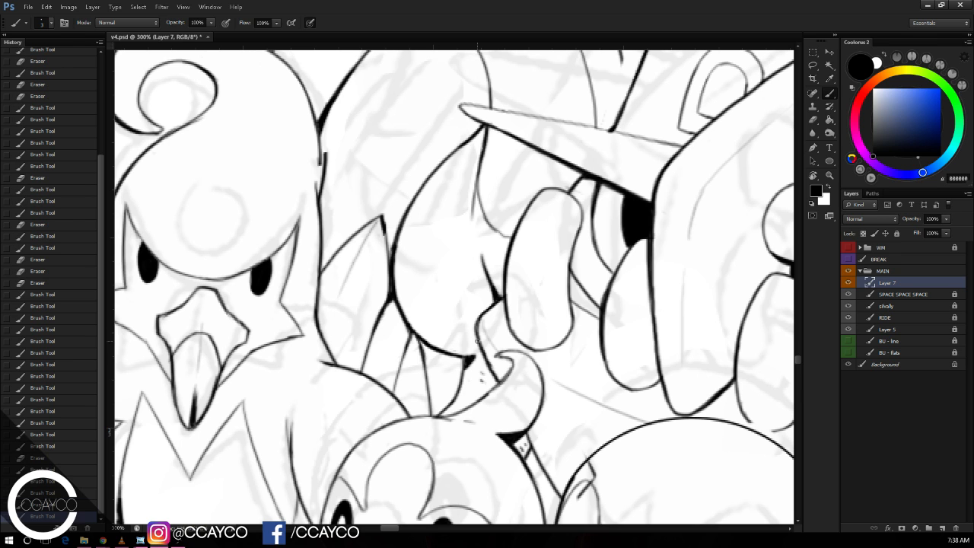
# Step: Erase the stray line ends around the swirl-haired creature's head outline and where the neighbouring body line meets it
pyautogui.moveTo(491, 235); pyautogui.dragTo(492, 271)
pyautogui.moveTo(563, 139); pyautogui.dragTo(553, 246)
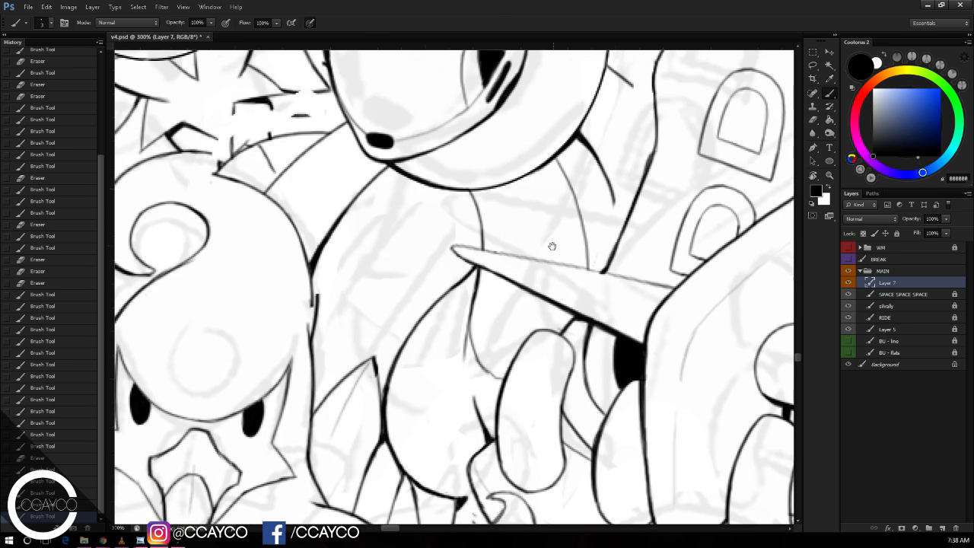
pyautogui.moveTo(518, 215); pyautogui.dragTo(588, 306)
pyautogui.moveTo(595, 268); pyautogui.dragTo(636, 260)
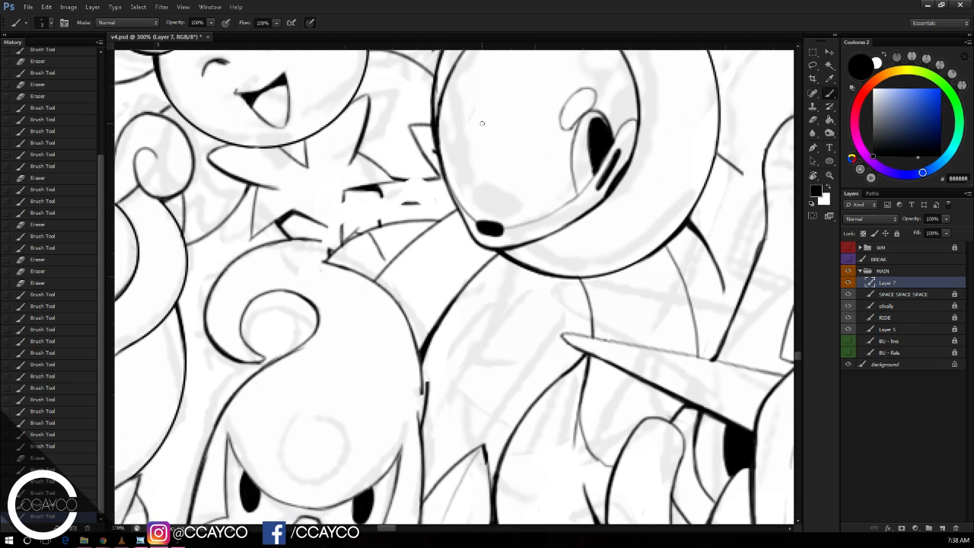
pyautogui.press('e')
pyautogui.moveTo(321, 252); pyautogui.dragTo(381, 279)
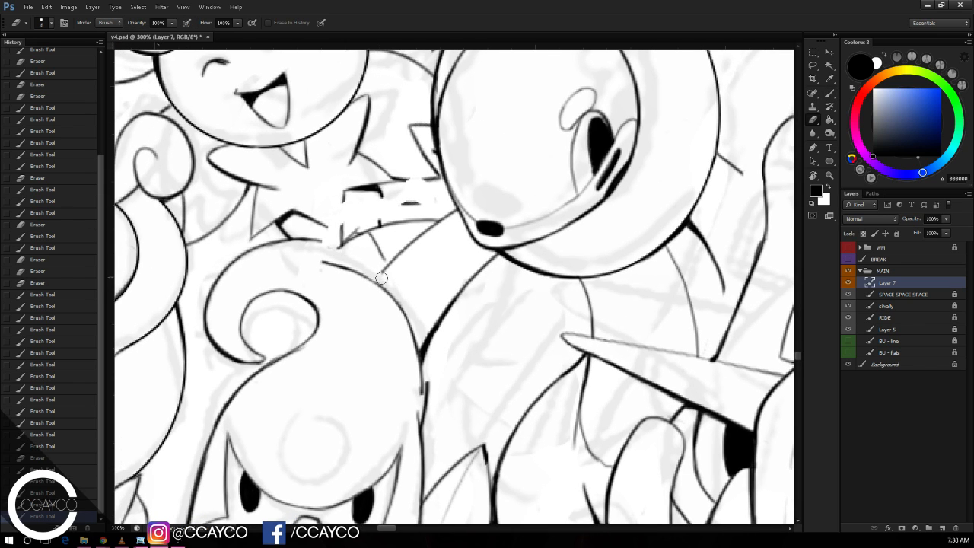
pyautogui.moveTo(425, 332); pyautogui.dragTo(429, 358)
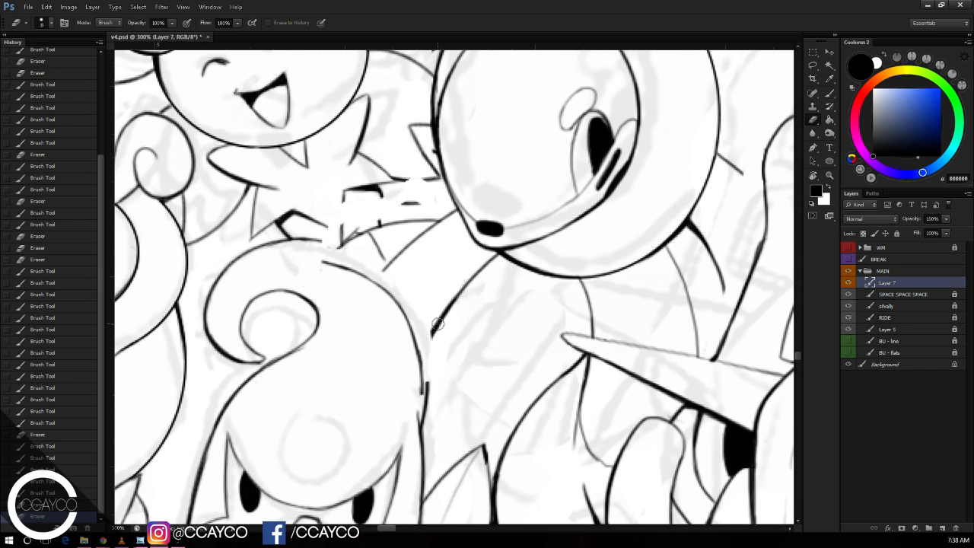
pyautogui.moveTo(333, 256)
pyautogui.mouseDown()
pyautogui.moveTo(316, 271)
pyautogui.moveTo(416, 395)
pyautogui.moveTo(422, 365)
pyautogui.moveTo(327, 251)
pyautogui.mouseUp()
# Step: Lasso the swirl-haired creature's upper head curve, move it up to meet the swirl with Free Transform, and clear the selection
pyautogui.press('l')
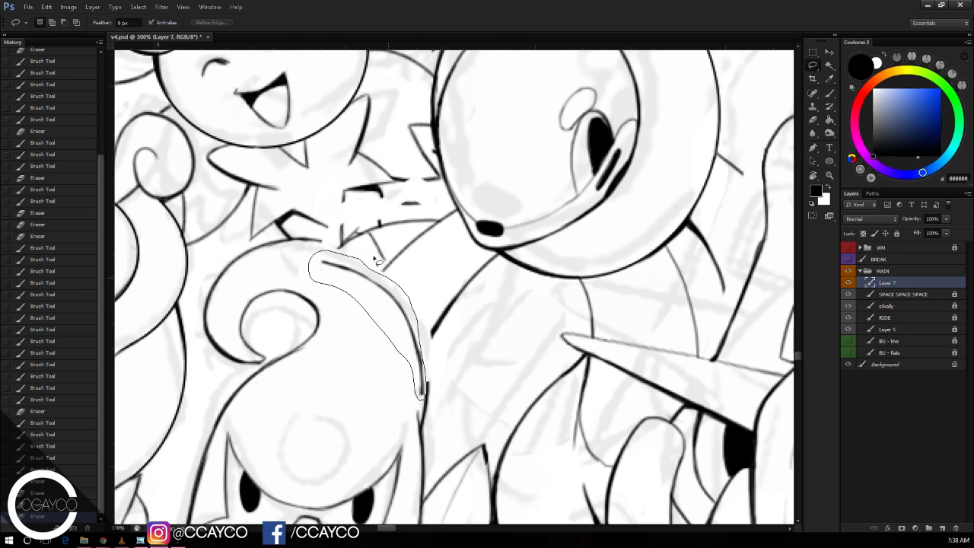
pyautogui.hotkey('ctrl', 't')
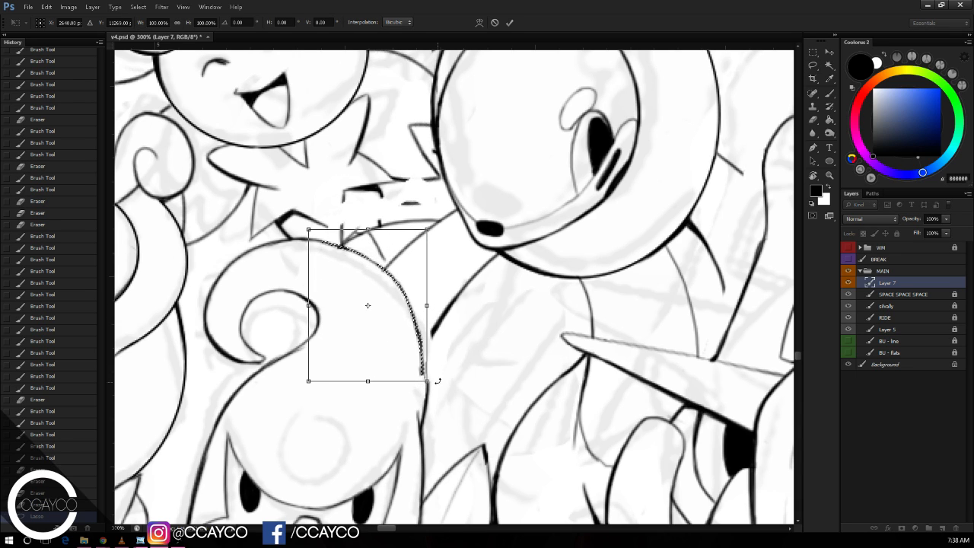
pyautogui.press('Return')
pyautogui.hotkey('ctrl', 'd')
# Step: Erase the lower end of the moved head curve and redraw the side of the head down to the body line
pyautogui.press('e')
pyautogui.moveTo(425, 373); pyautogui.dragTo(422, 340)
pyautogui.press('b')
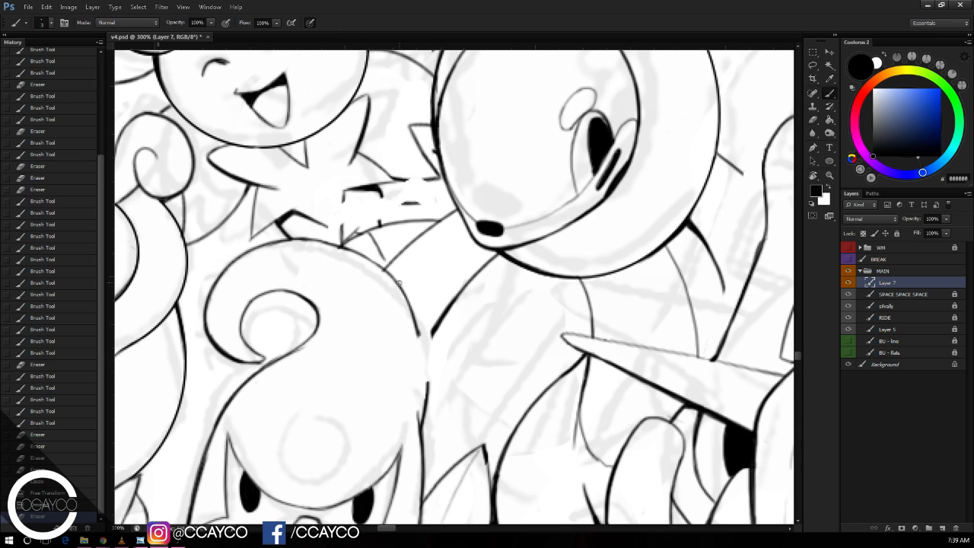
pyautogui.moveTo(399, 284); pyautogui.dragTo(427, 379)
pyautogui.moveTo(418, 324)
pyautogui.mouseDown()
pyautogui.moveTo(429, 385)
pyautogui.moveTo(427, 362)
pyautogui.mouseUp()
pyautogui.press('e')
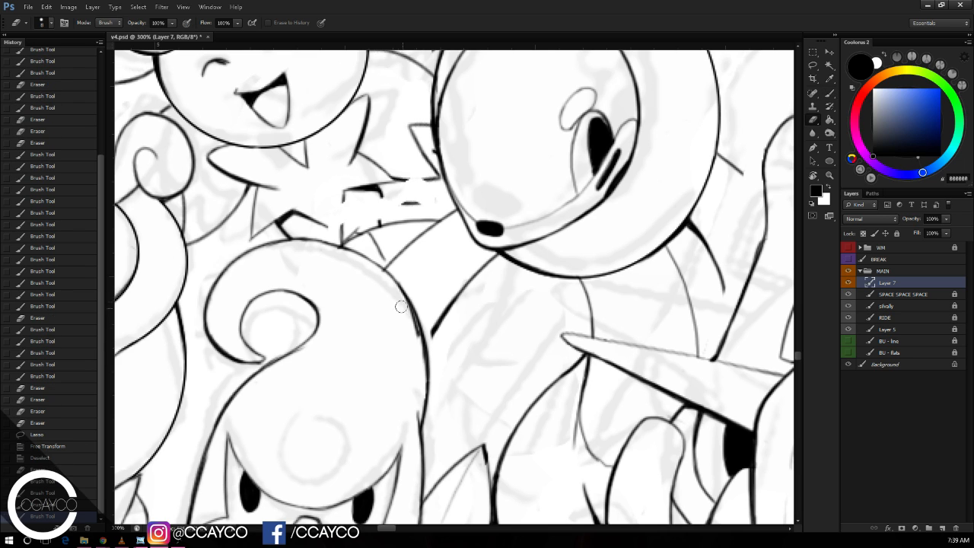
pyautogui.moveTo(403, 309); pyautogui.dragTo(423, 384)
# Step: Join the oval-headed character's body line to the swirl-haired creature's head and trim the excess at the junction
pyautogui.press('b')
pyautogui.moveTo(434, 332); pyautogui.dragTo(428, 339)
pyautogui.press('e')
pyautogui.click(411, 220)
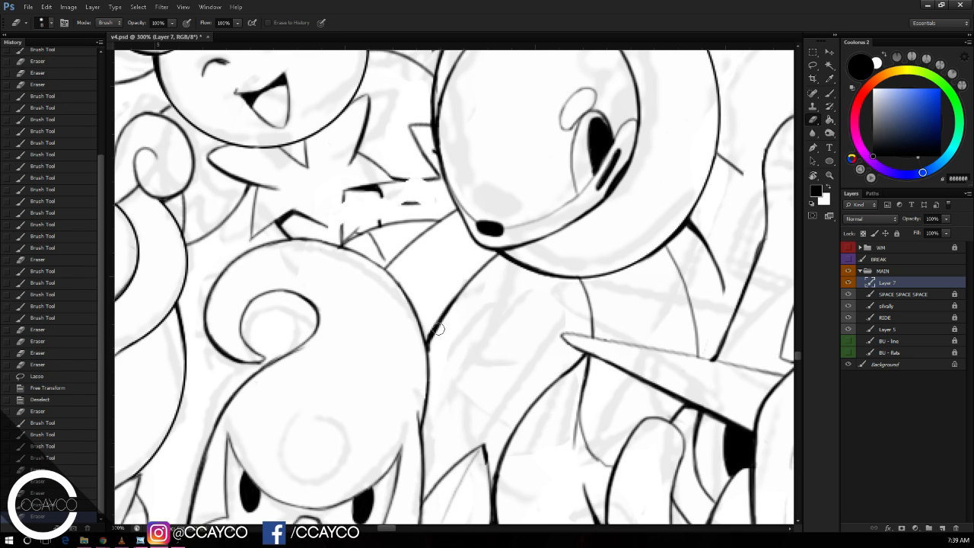
pyautogui.click(436, 345)
# Step: Draw the two side edges of the small boxy shape above the swirl-haired creature's head
pyautogui.moveTo(478, 267); pyautogui.dragTo(485, 335)
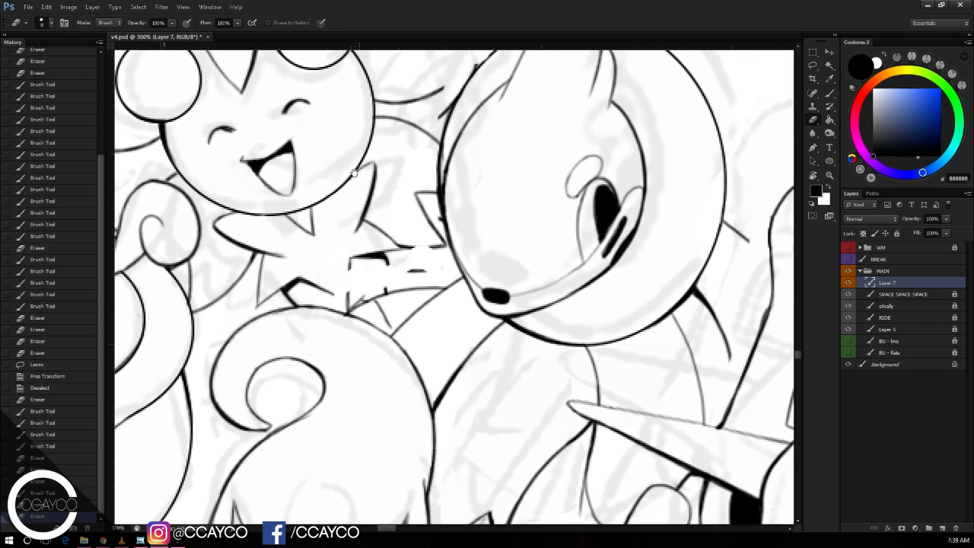
pyautogui.press('b')
pyautogui.moveTo(350, 259); pyautogui.dragTo(348, 306)
pyautogui.hotkey('ctrl', 'z')
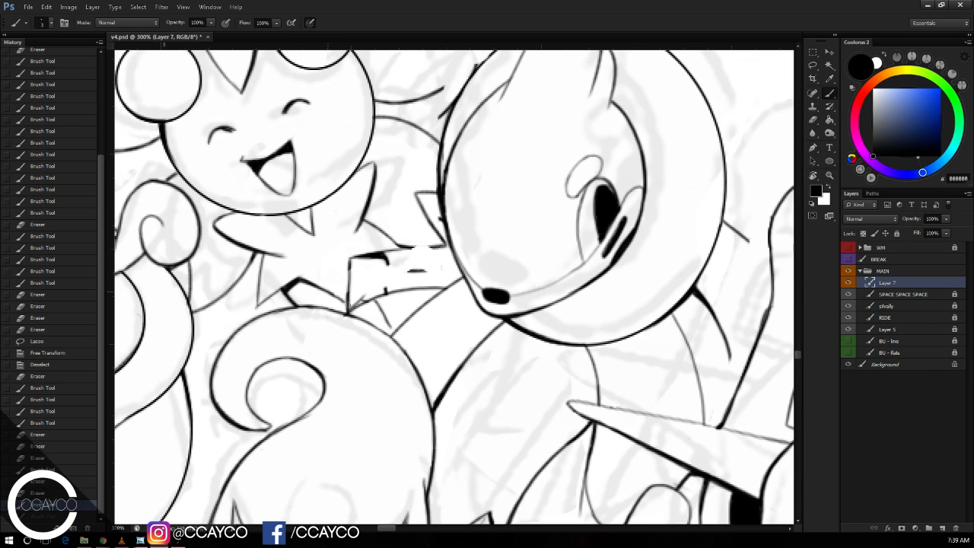
pyautogui.moveTo(386, 258); pyautogui.dragTo(387, 290)
pyautogui.hotkey('ctrl', 'z')
# Step: Connect the broken line from the smiling creature's leafy collar across to the oval-headed character
pyautogui.moveTo(490, 194); pyautogui.dragTo(482, 245)
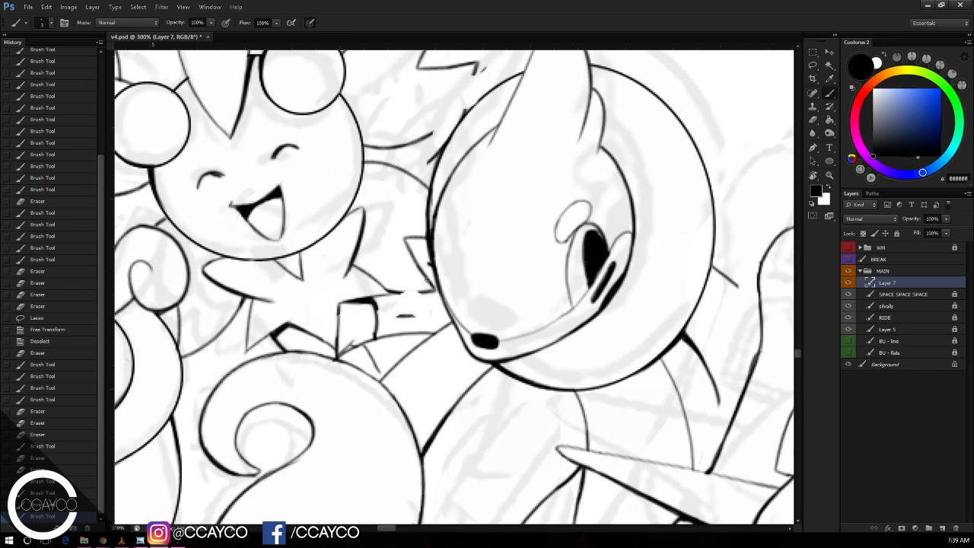
pyautogui.moveTo(383, 292)
pyautogui.mouseDown()
pyautogui.moveTo(395, 299)
pyautogui.moveTo(427, 291)
pyautogui.moveTo(397, 292)
pyautogui.mouseUp()
pyautogui.press('e')
pyautogui.press('b')
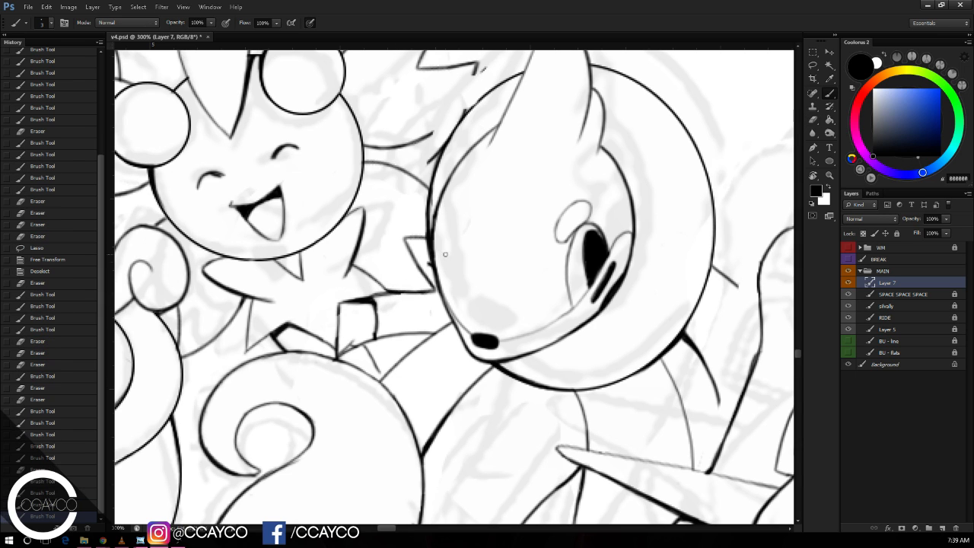
# Step: Erase the fragments beside the oval head and redraw the side edge of the smiling creature's jagged leaf
pyautogui.moveTo(452, 239)
pyautogui.mouseDown()
pyautogui.moveTo(440, 280)
pyautogui.moveTo(417, 286)
pyautogui.mouseUp()
pyautogui.press('e')
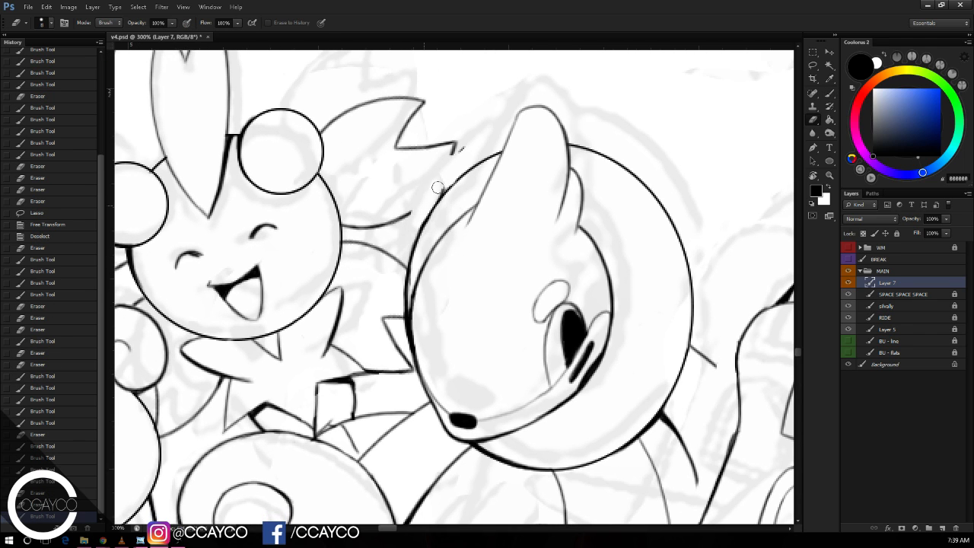
pyautogui.moveTo(450, 157)
pyautogui.mouseDown()
pyautogui.moveTo(459, 152)
pyautogui.moveTo(403, 217)
pyautogui.moveTo(447, 175)
pyautogui.moveTo(437, 204)
pyautogui.mouseUp()
pyautogui.press('b')
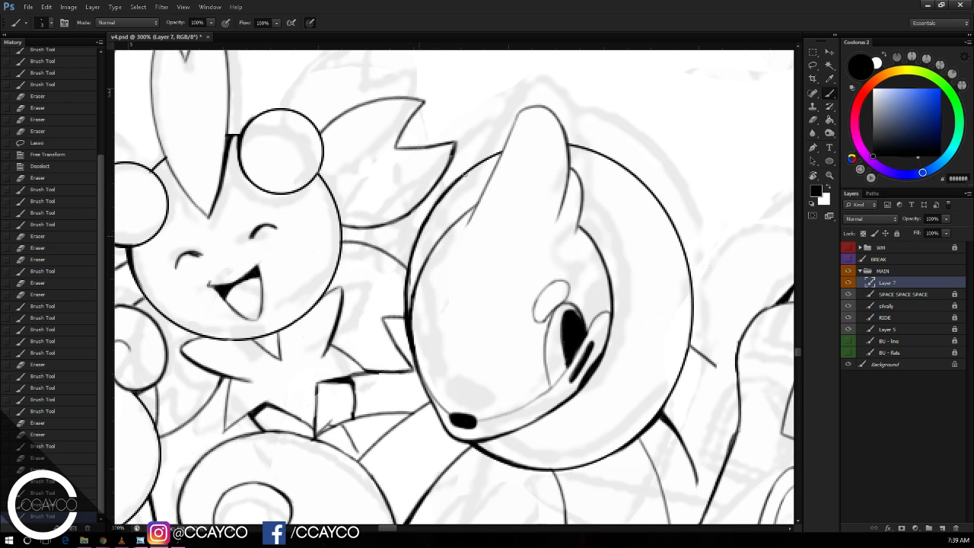
# Step: Thicken the oval head's outer edge facing the smiling creature and clean up the inner face line alongside it
pyautogui.moveTo(468, 174)
pyautogui.mouseDown()
pyautogui.moveTo(417, 239)
pyautogui.moveTo(444, 196)
pyautogui.mouseUp()
pyautogui.press('e')
pyautogui.moveTo(423, 259); pyautogui.dragTo(411, 290)
pyautogui.press('b')
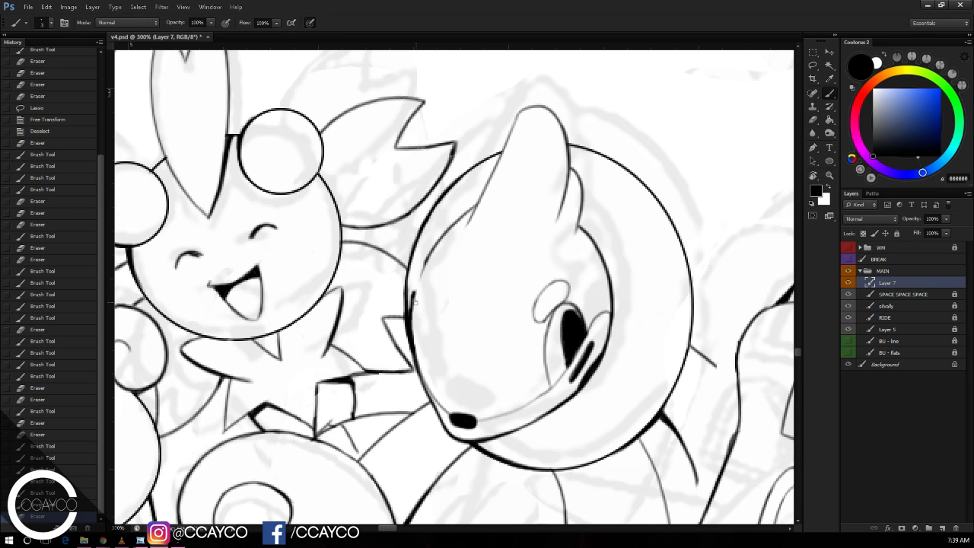
pyautogui.moveTo(428, 257); pyautogui.dragTo(411, 304)
pyautogui.moveTo(446, 233)
pyautogui.mouseDown()
pyautogui.moveTo(409, 308)
pyautogui.moveTo(411, 285)
pyautogui.moveTo(458, 229)
pyautogui.mouseUp()
pyautogui.hotkey('ctrl', 'z')
pyautogui.press('e')
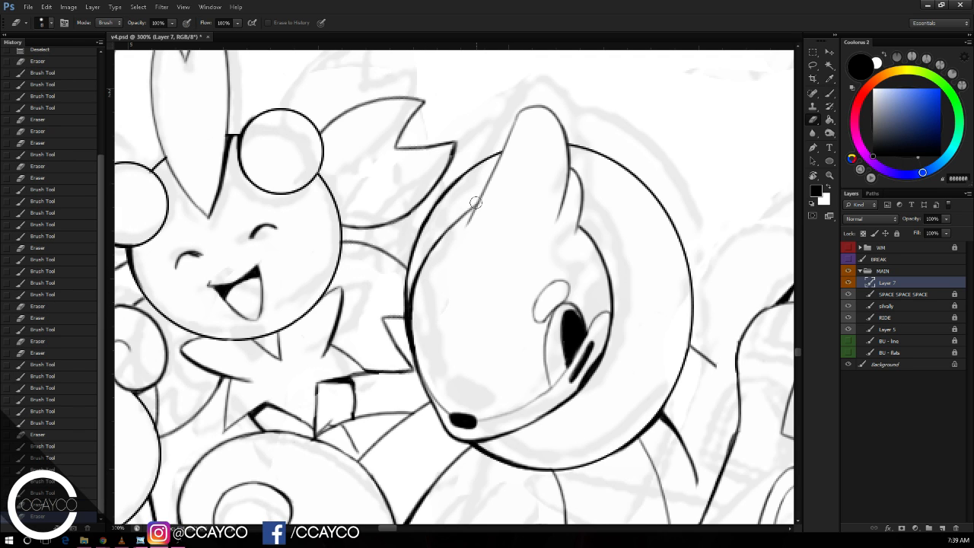
# Step: Extend the thick curve below the oval head down to the castle creature's side edge near the spike
pyautogui.press('b')
pyautogui.hotkey('ctrl', '-')
pyautogui.moveTo(591, 211)
pyautogui.mouseDown()
pyautogui.moveTo(591, 135)
pyautogui.moveTo(562, 133)
pyautogui.moveTo(487, 95)
pyautogui.mouseUp()
pyautogui.hotkey('ctrl', '+')
pyautogui.moveTo(503, 271); pyautogui.dragTo(507, 312)
pyautogui.moveTo(502, 271); pyautogui.dragTo(507, 308)
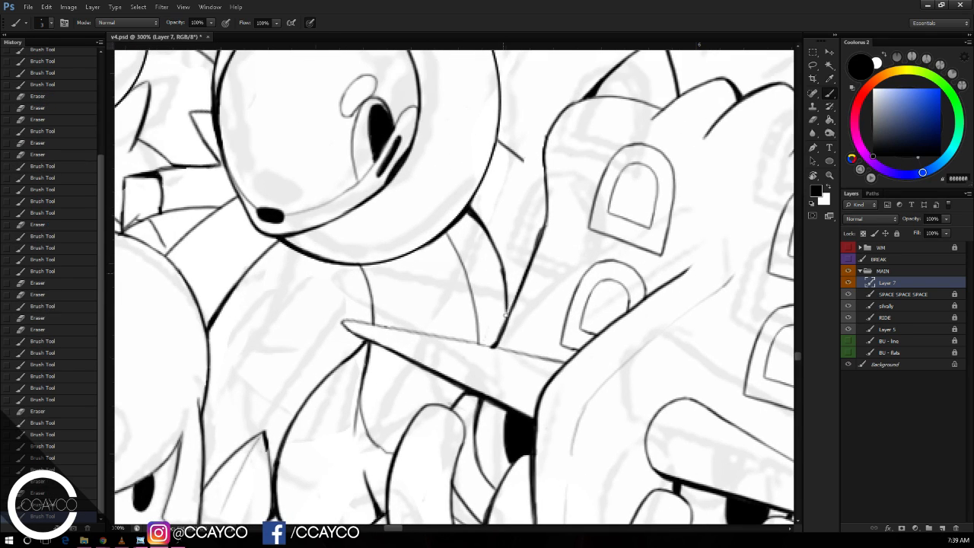
pyautogui.moveTo(498, 251); pyautogui.dragTo(507, 316)
# Step: Extend the short line behind the oval head to the castle creature's outline, tidy that area, and save the file
pyautogui.moveTo(516, 153)
pyautogui.mouseDown()
pyautogui.moveTo(545, 180)
pyautogui.moveTo(566, 224)
pyautogui.mouseUp()
pyautogui.press('e')
pyautogui.press('b')
pyautogui.hotkey('ctrl', 's')
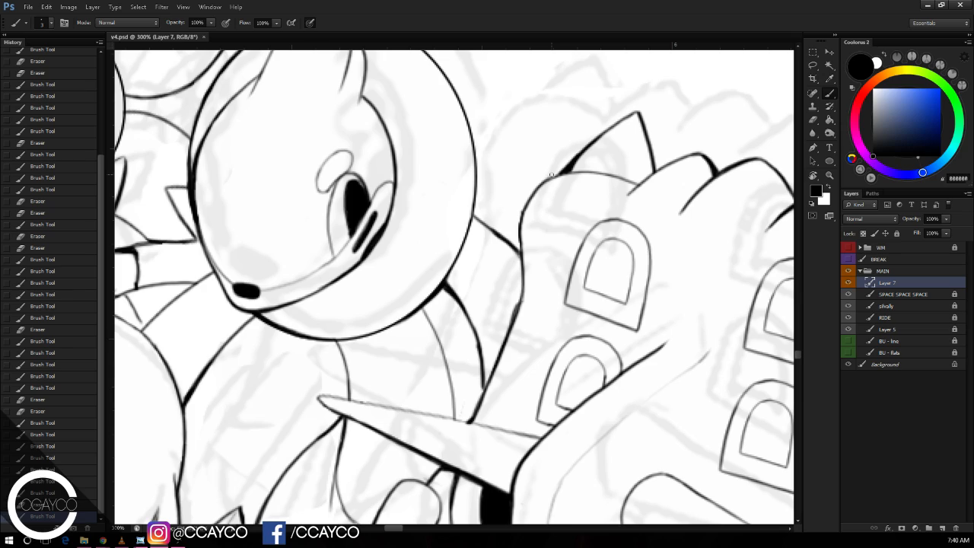
# Step: Unlock the faint sketch layer, Layer 5, so that the uninked creatures above the castle creature can be repositioned with the Lasso
pyautogui.hotkey('ctrl', '-')
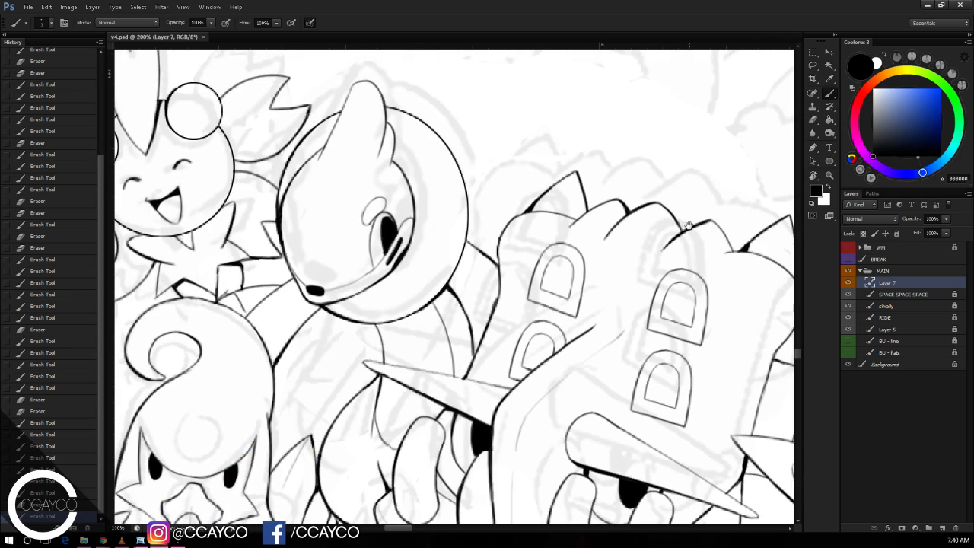
pyautogui.moveTo(689, 225); pyautogui.dragTo(656, 247)
pyautogui.moveTo(474, 186)
pyautogui.mouseDown()
pyautogui.moveTo(674, 282)
pyautogui.moveTo(650, 369)
pyautogui.mouseUp()
pyautogui.hotkey('ctrl', '-')
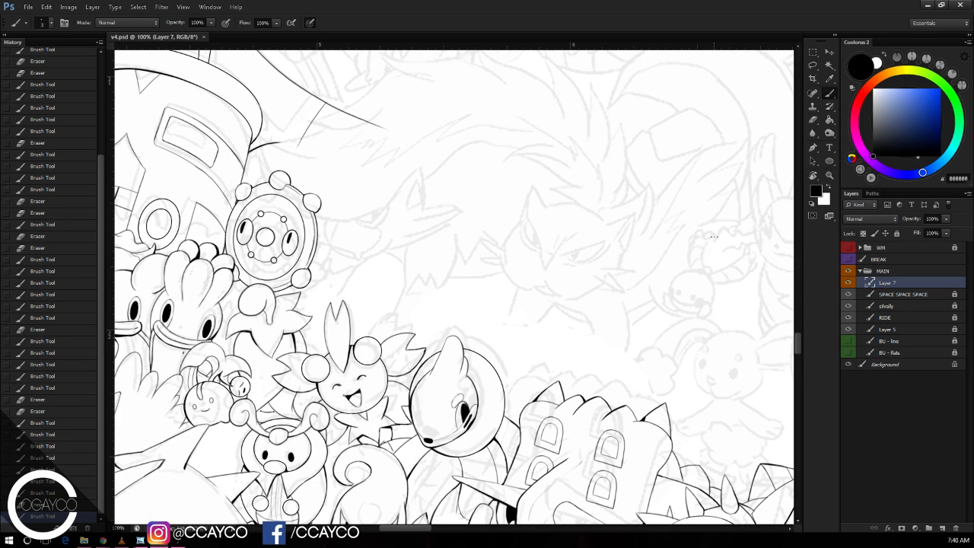
pyautogui.moveTo(714, 237); pyautogui.dragTo(687, 242)
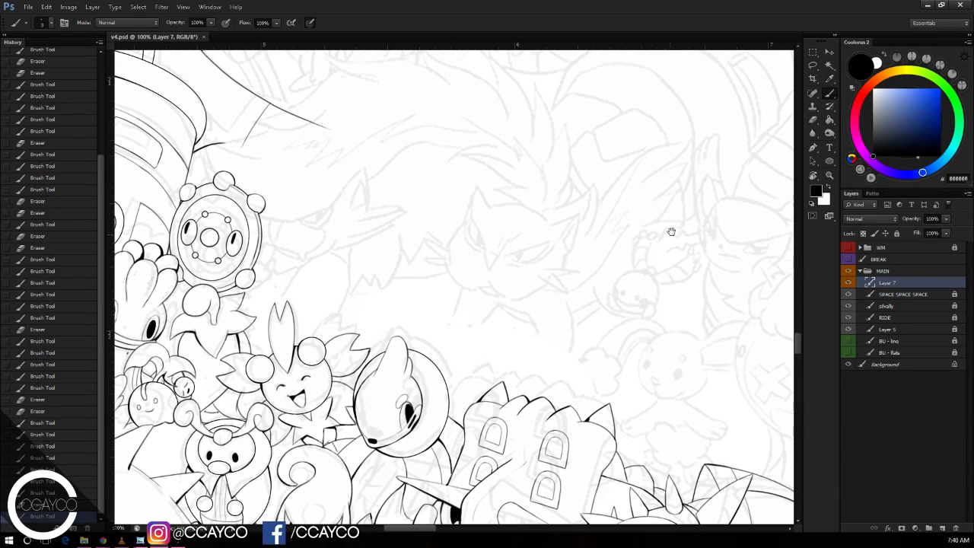
pyautogui.click(813, 64)
pyautogui.click(888, 329)
pyautogui.click(897, 233)
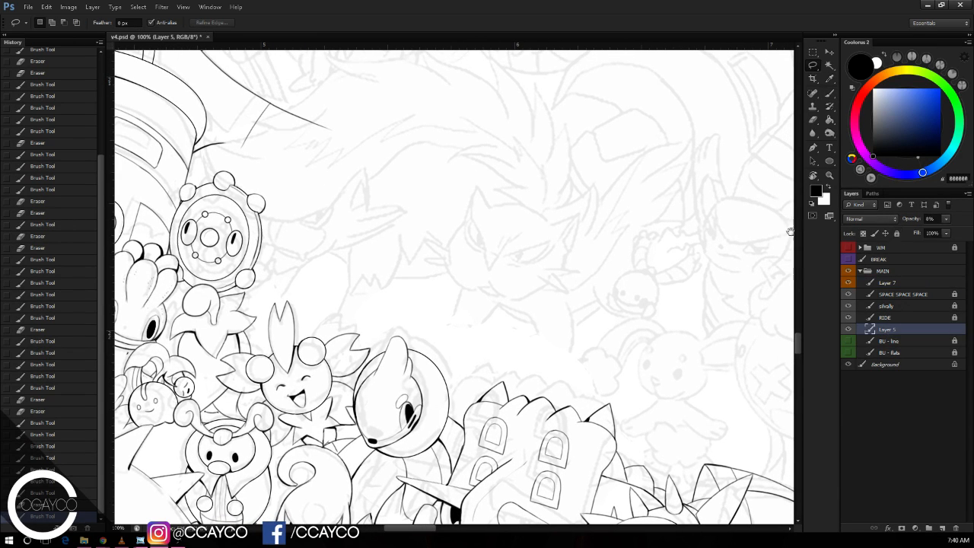
# Step: Lasso the long-eared creature's sketch beside the castle creature, shift it slightly with Free Transform, and deselect it
pyautogui.moveTo(731, 275); pyautogui.dragTo(722, 302)
pyautogui.moveTo(564, 386)
pyautogui.mouseDown()
pyautogui.moveTo(582, 352)
pyautogui.moveTo(654, 343)
pyautogui.moveTo(577, 354)
pyautogui.moveTo(567, 373)
pyautogui.moveTo(569, 415)
pyautogui.moveTo(617, 429)
pyautogui.moveTo(558, 392)
pyautogui.moveTo(624, 347)
pyautogui.moveTo(687, 355)
pyautogui.moveTo(707, 347)
pyautogui.moveTo(711, 355)
pyautogui.moveTo(730, 344)
pyautogui.moveTo(724, 406)
pyautogui.moveTo(705, 422)
pyautogui.moveTo(720, 470)
pyautogui.moveTo(694, 513)
pyautogui.moveTo(650, 510)
pyautogui.moveTo(600, 456)
pyautogui.mouseUp()
pyautogui.hotkey('ctrl', 't')
pyautogui.moveTo(699, 395); pyautogui.dragTo(704, 397)
pyautogui.press('Return')
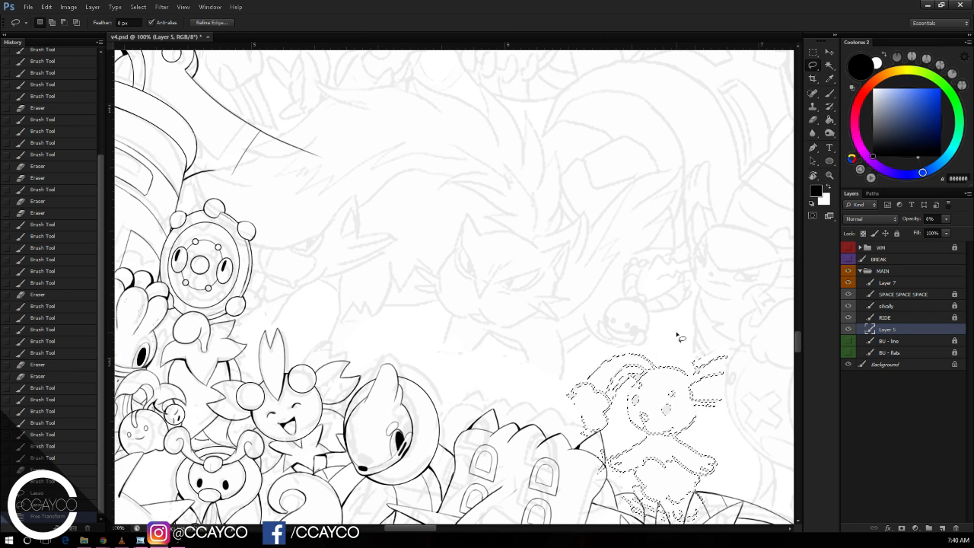
pyautogui.hotkey('ctrl', 'd')
# Step: Move the small round creature's sketch from above the long-eared creature toward the castle creature's battlements and erase stray marks
pyautogui.moveTo(664, 340)
pyautogui.mouseDown()
pyautogui.moveTo(645, 353)
pyautogui.moveTo(593, 332)
pyautogui.moveTo(612, 278)
pyautogui.moveTo(637, 256)
pyautogui.moveTo(660, 252)
pyautogui.moveTo(670, 261)
pyautogui.moveTo(644, 270)
pyautogui.moveTo(662, 292)
pyautogui.moveTo(685, 273)
pyautogui.moveTo(688, 298)
pyautogui.moveTo(655, 330)
pyautogui.moveTo(607, 342)
pyautogui.moveTo(574, 378)
pyautogui.moveTo(587, 342)
pyautogui.mouseUp()
pyautogui.hotkey('ctrl', 't')
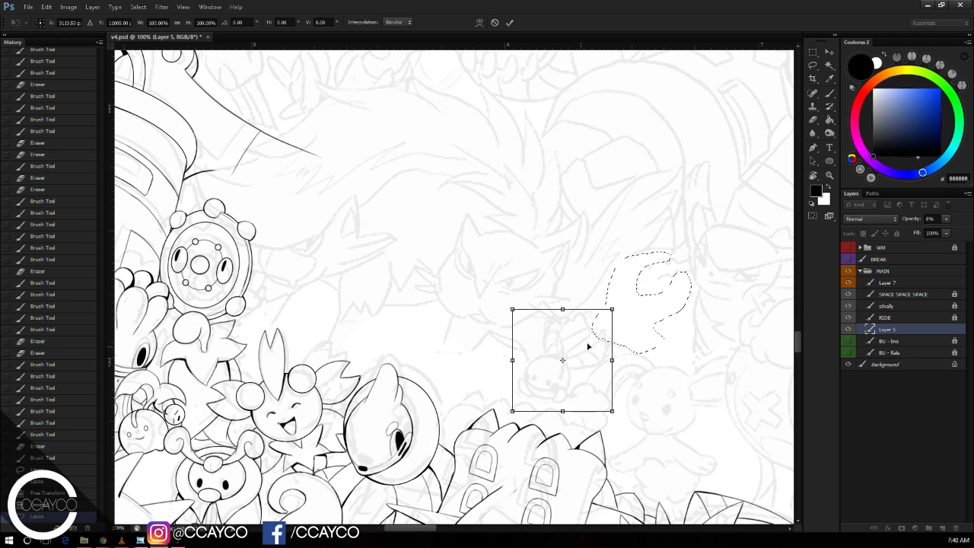
pyautogui.press('Return')
pyautogui.hotkey('ctrl', 'd')
pyautogui.press('e')
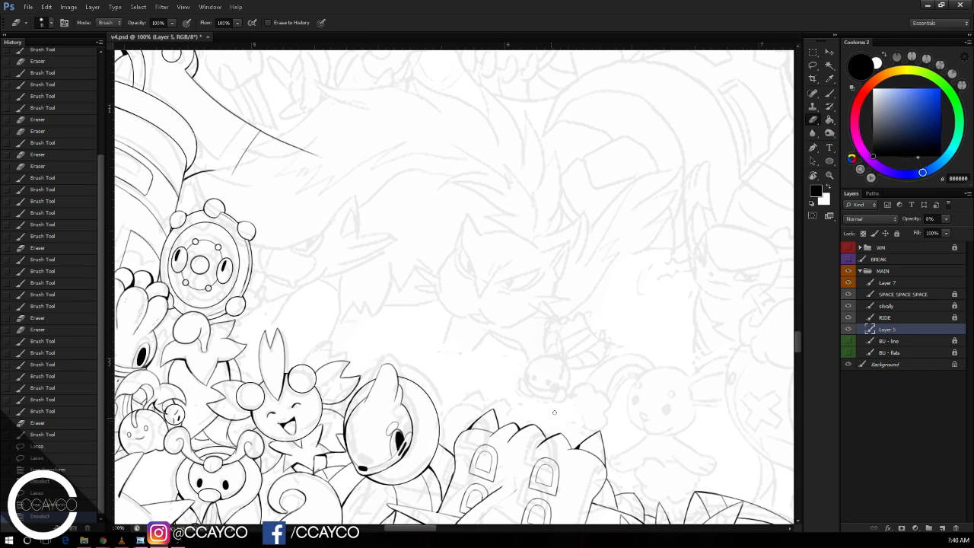
# Step: Move the small round creature's sketch lower, just above the castle creature's battlements, and erase leftover sketch strokes around it
pyautogui.press('l')
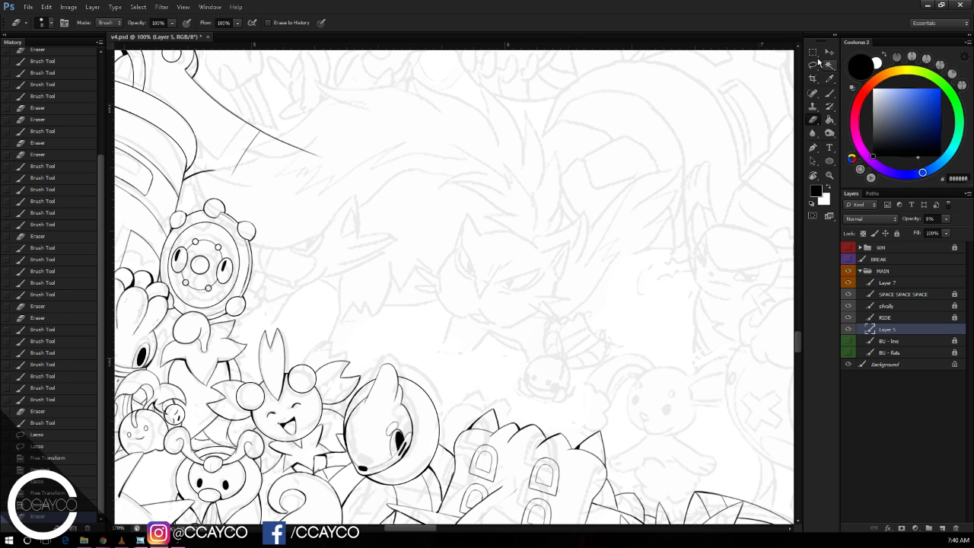
pyautogui.moveTo(631, 330)
pyautogui.mouseDown()
pyautogui.moveTo(581, 351)
pyautogui.moveTo(568, 320)
pyautogui.moveTo(555, 318)
pyautogui.moveTo(530, 357)
pyautogui.moveTo(523, 404)
pyautogui.moveTo(570, 390)
pyautogui.moveTo(625, 336)
pyautogui.moveTo(608, 366)
pyautogui.mouseUp()
pyautogui.hotkey('ctrl', 't')
pyautogui.press('Return')
pyautogui.hotkey('ctrl', 'd')
pyautogui.press('e')
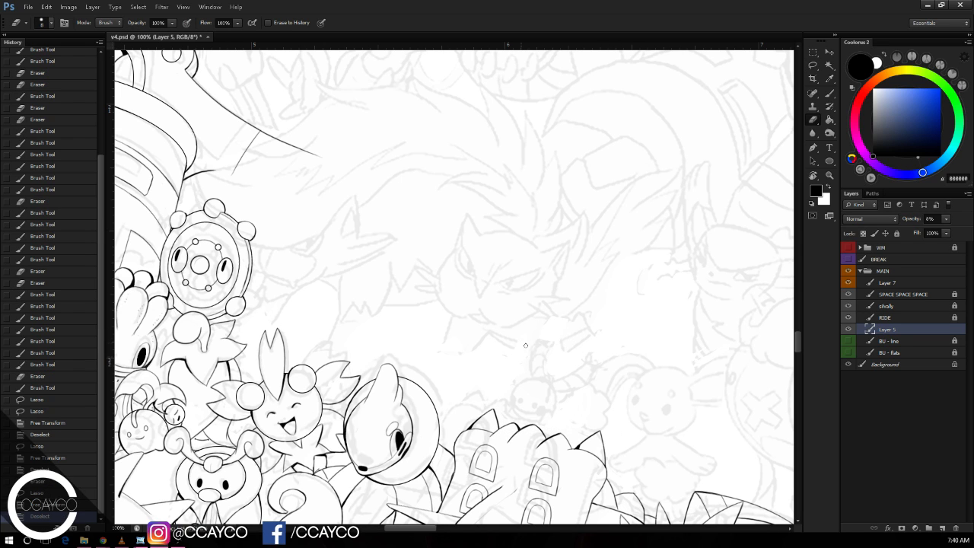
pyautogui.press('l')
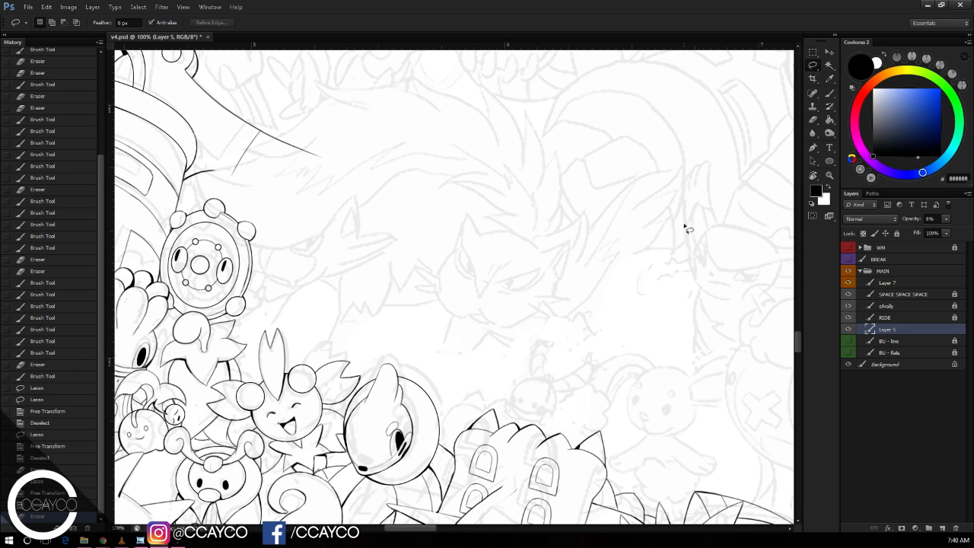
# Step: Lasso the fierce pointed-eared creature's sketch including its wing and move it down toward the oval-headed character
pyautogui.moveTo(630, 296)
pyautogui.mouseDown()
pyautogui.moveTo(597, 343)
pyautogui.moveTo(539, 330)
pyautogui.moveTo(507, 363)
pyautogui.moveTo(442, 362)
pyautogui.moveTo(442, 314)
pyautogui.moveTo(419, 292)
pyautogui.moveTo(413, 266)
pyautogui.moveTo(436, 264)
pyautogui.moveTo(456, 217)
pyautogui.moveTo(479, 219)
pyautogui.moveTo(490, 229)
pyautogui.moveTo(481, 238)
pyautogui.moveTo(503, 230)
pyautogui.moveTo(524, 240)
pyautogui.moveTo(589, 222)
pyautogui.moveTo(672, 164)
pyautogui.moveTo(679, 185)
pyautogui.moveTo(660, 255)
pyautogui.moveTo(629, 294)
pyautogui.mouseUp()
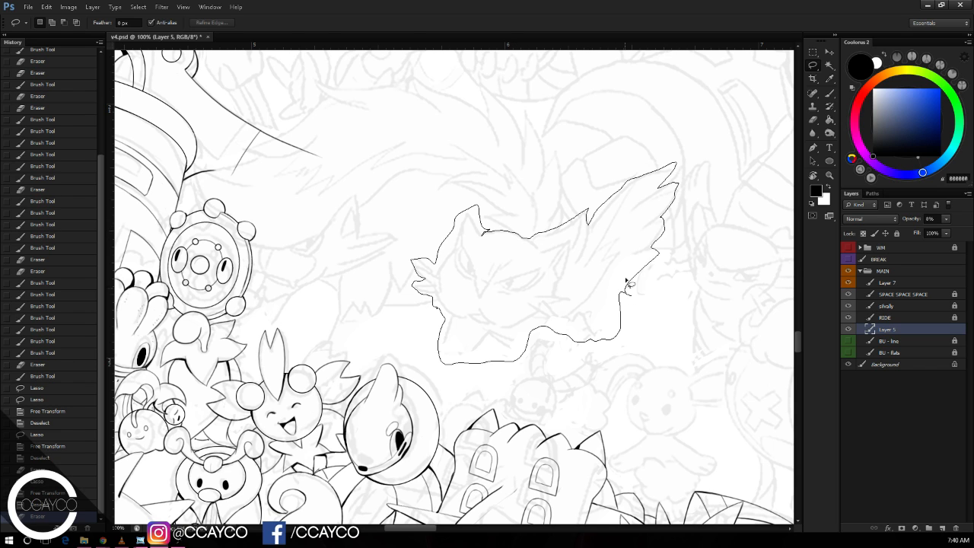
pyautogui.hotkey('ctrl', 't')
pyautogui.moveTo(610, 255); pyautogui.dragTo(595, 283)
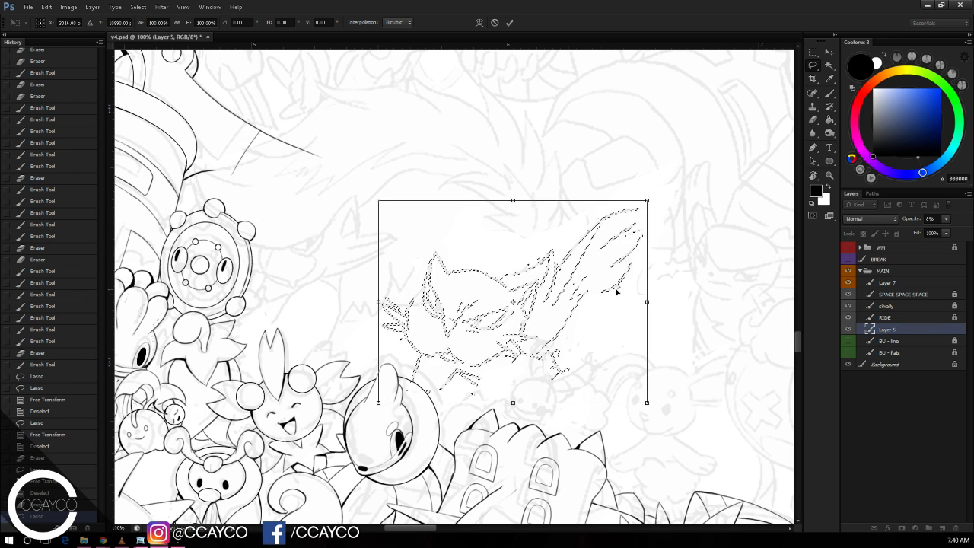
pyautogui.press('Return')
pyautogui.hotkey('ctrl', 'd')
# Step: Restore the selection of the pointed-eared creature's sketch, move it further down and toward the smiling creature's side, and deselect it
pyautogui.hotkey('ctrl', 'z')
pyautogui.hotkey('ctrl', 't')
pyautogui.moveTo(605, 248)
pyautogui.mouseDown()
pyautogui.moveTo(615, 266)
pyautogui.moveTo(571, 294)
pyautogui.mouseUp()
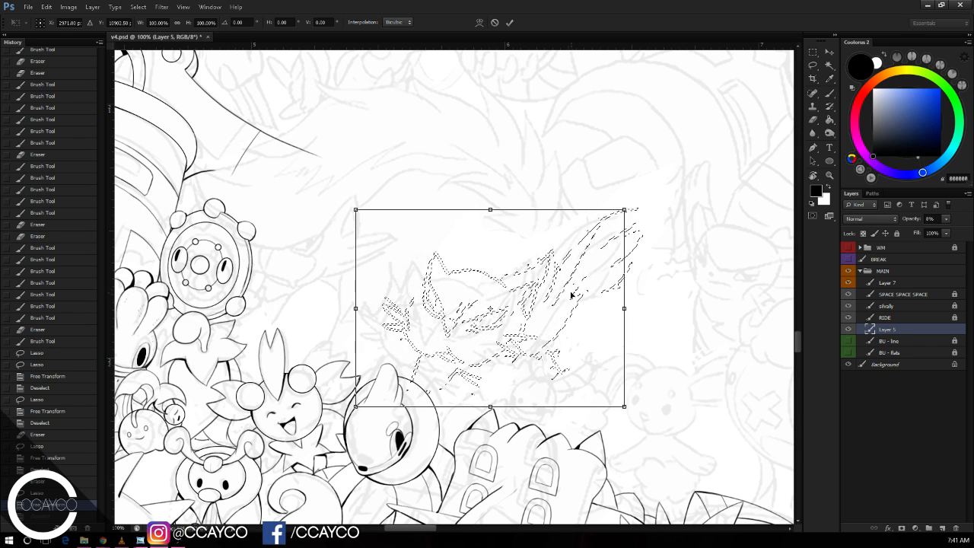
pyautogui.press('Return')
pyautogui.hotkey('ctrl', 'd')
# Step: Save the file with the sketch layer locked again, and add a new layer above Layer 7
pyautogui.moveTo(693, 235); pyautogui.dragTo(621, 280)
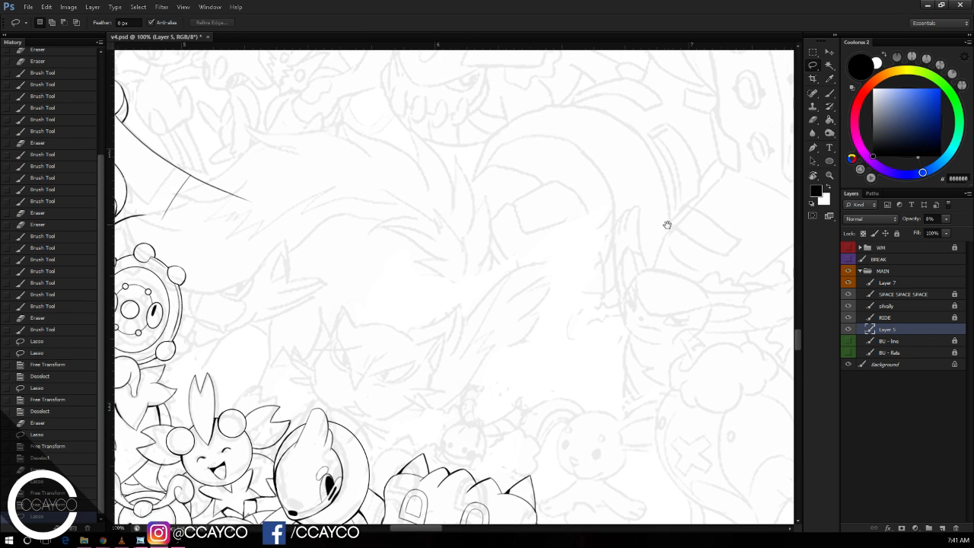
pyautogui.moveTo(668, 221); pyautogui.dragTo(695, 183)
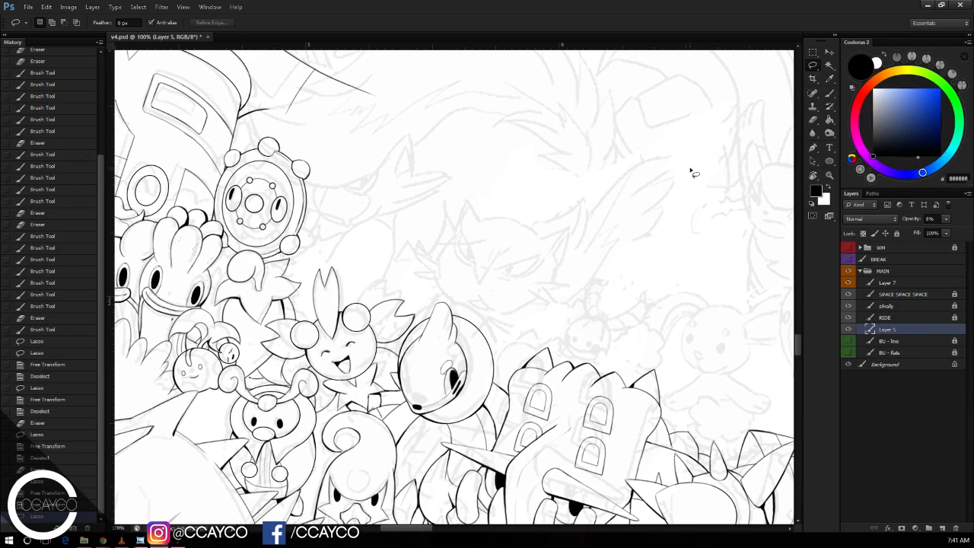
pyautogui.hotkey('ctrl', 's')
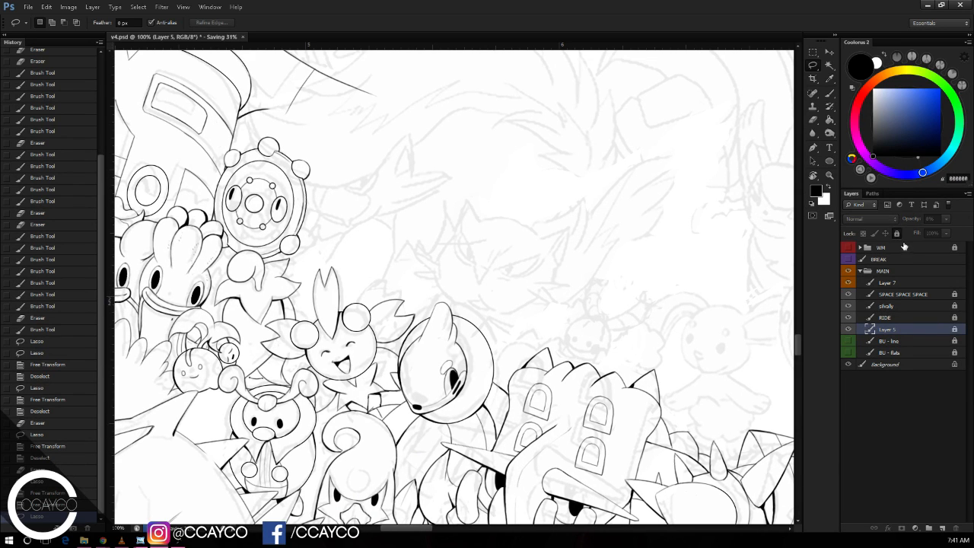
pyautogui.click(909, 283)
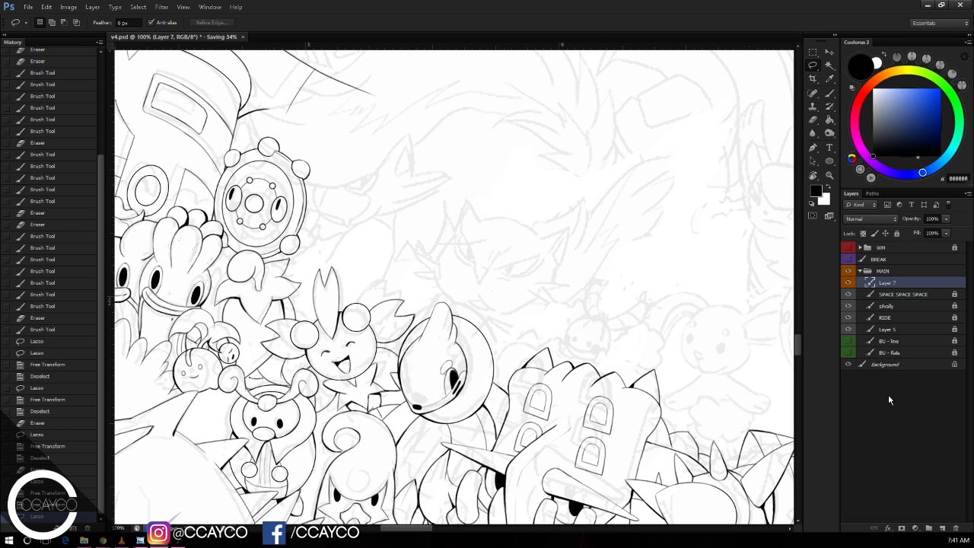
pyautogui.click(942, 527)
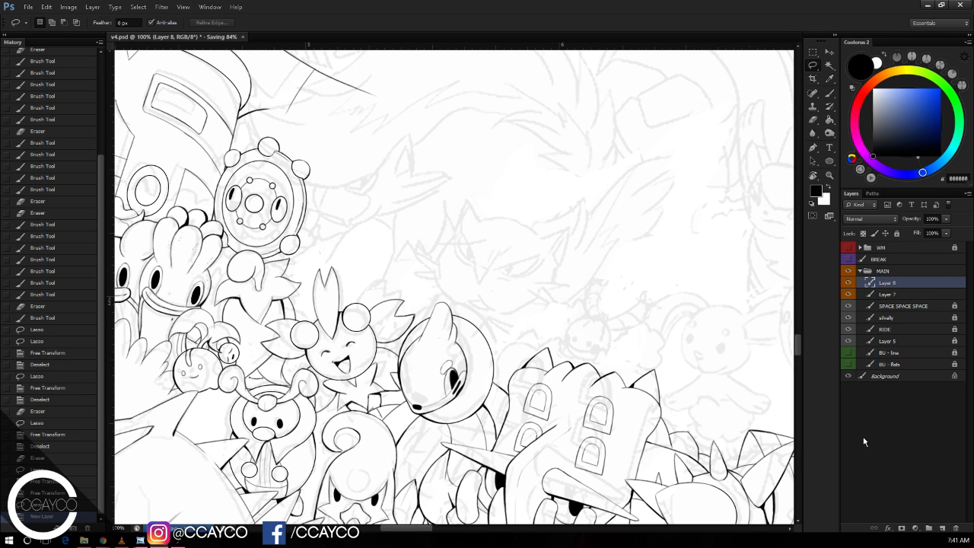
# Step: Draw an outlined ellipse about 119 by 114 px over the small round creature's sketched head and rasterize it
pyautogui.press('e')
pyautogui.click(701, 164)
pyautogui.hotkey('ctrl', '+')
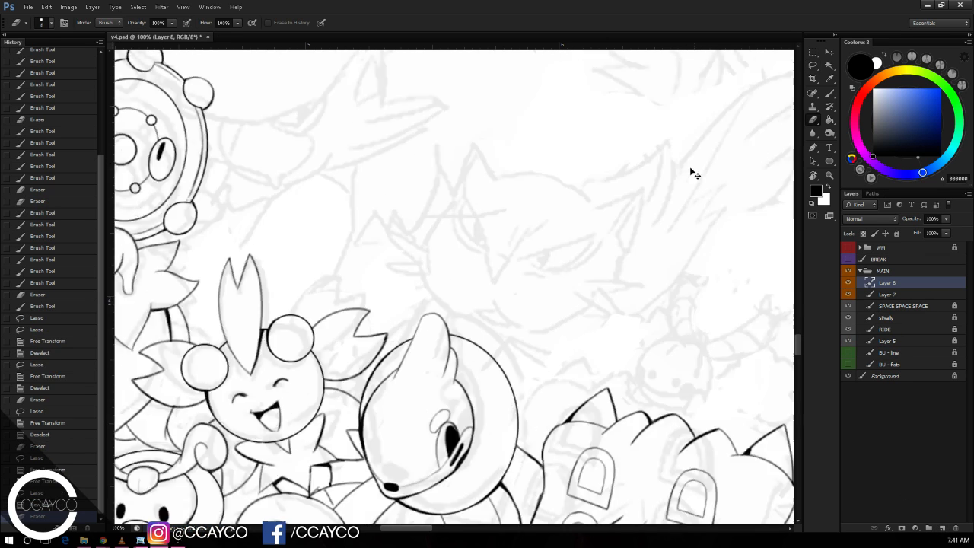
pyautogui.moveTo(715, 241); pyautogui.dragTo(579, 186)
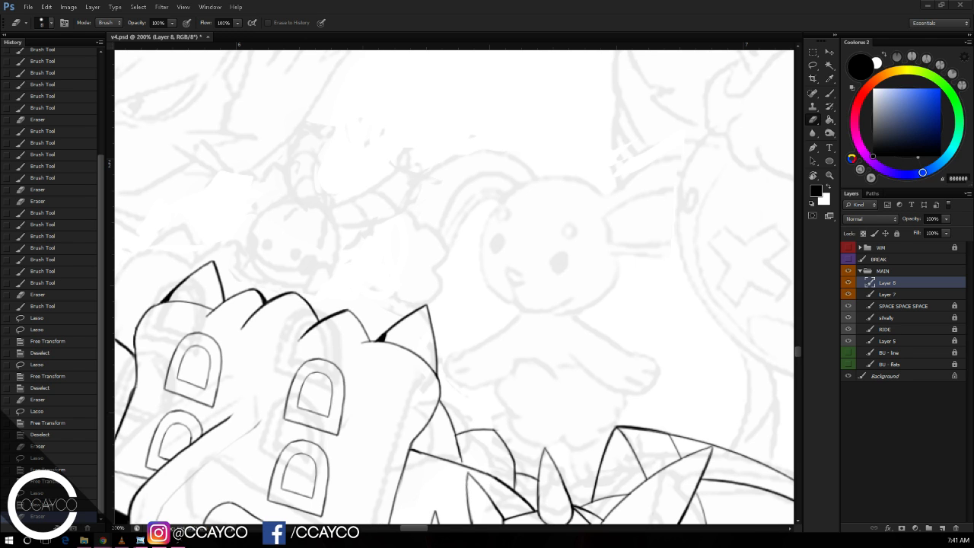
pyautogui.hscroll(-5, 665, 130)
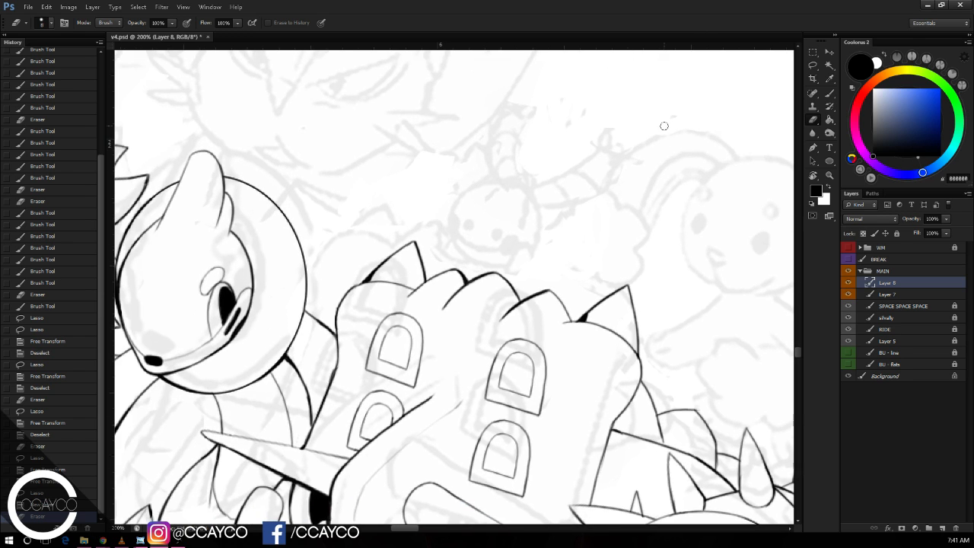
pyautogui.click(830, 164)
pyautogui.moveTo(442, 156); pyautogui.dragTo(560, 271)
pyautogui.scroll(-2, 647, 147)
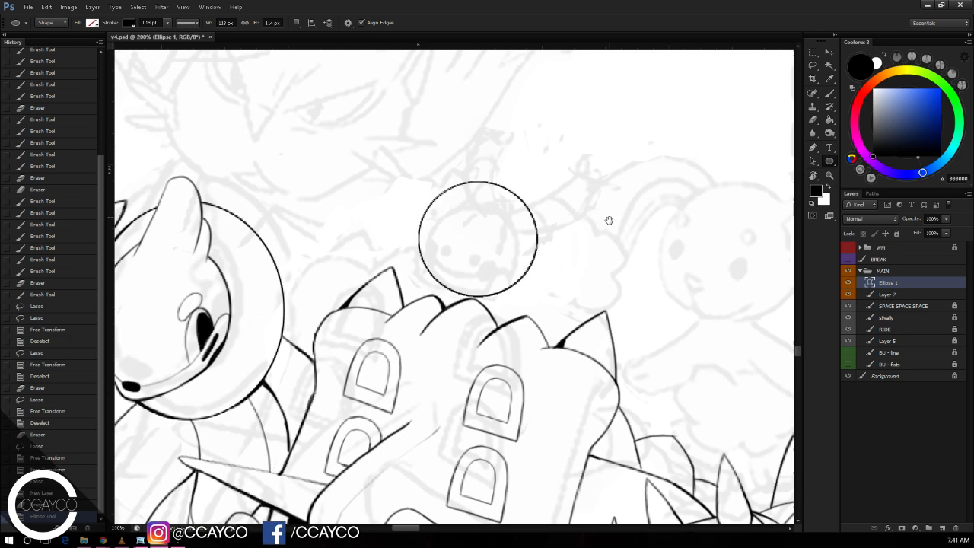
pyautogui.press('b')
pyautogui.click(600, 206)
pyautogui.press('Return')
# Step: Paint two small solid black oval eyes inside the round head and tidy them with the eraser
pyautogui.scroll(3, 624, 207)
pyautogui.scroll(2, 623, 207)
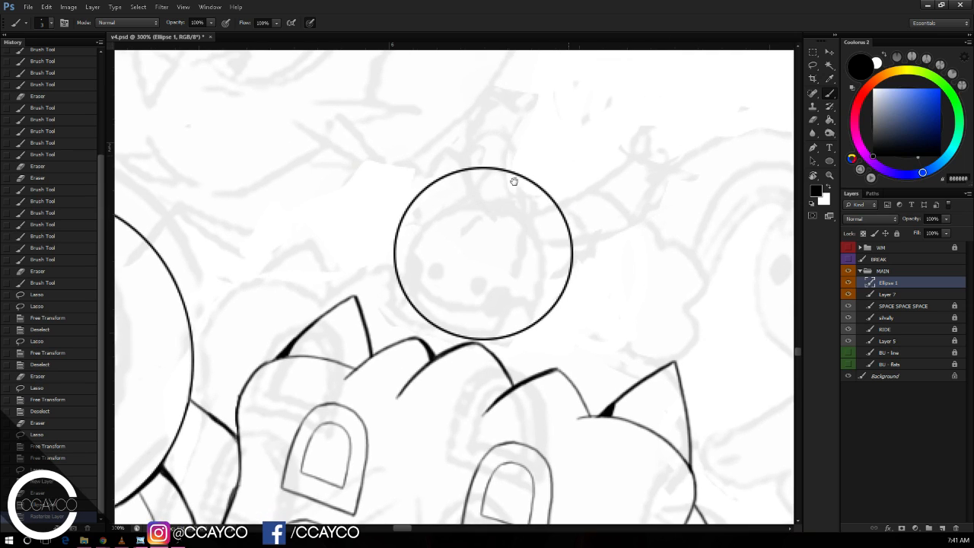
pyautogui.click(486, 268)
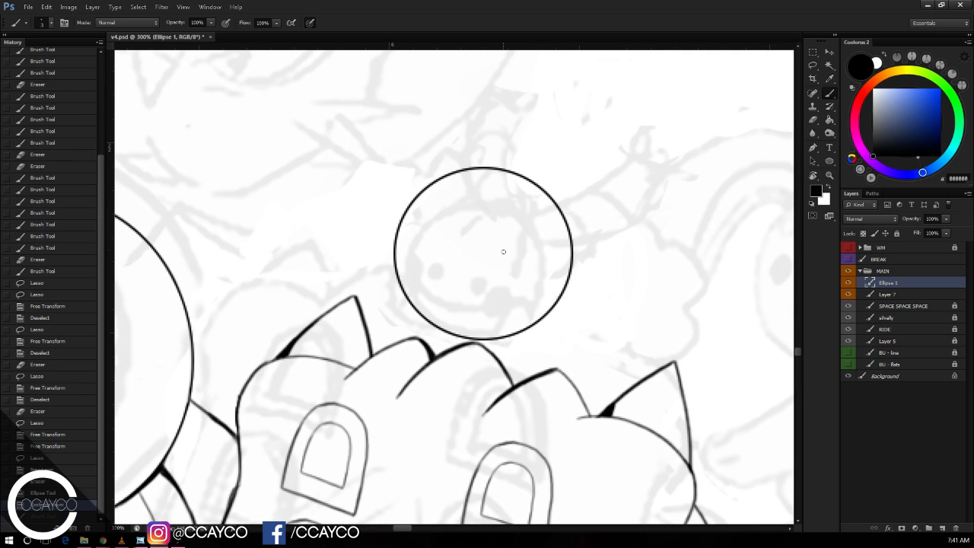
pyautogui.click(488, 257)
pyautogui.click(430, 243)
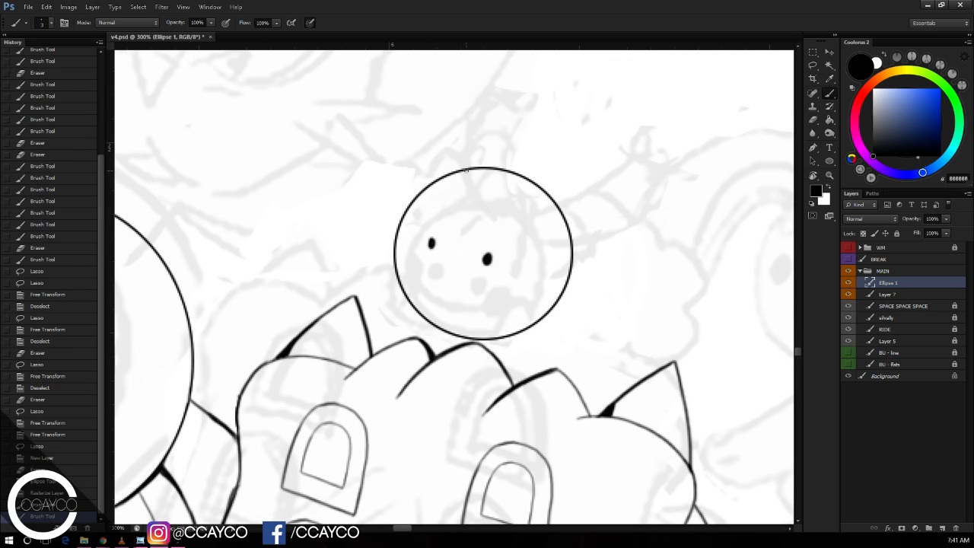
pyautogui.moveTo(429, 245); pyautogui.dragTo(430, 246)
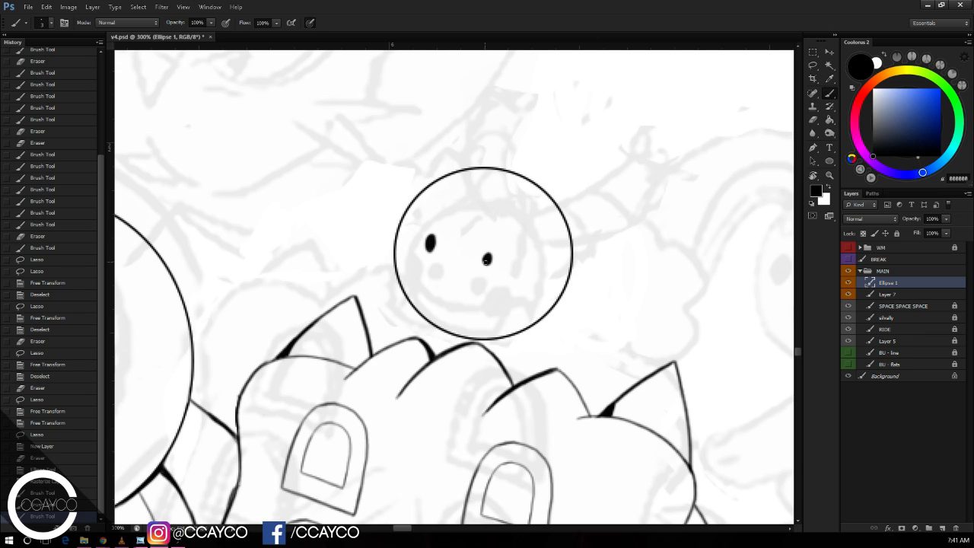
pyautogui.moveTo(487, 255); pyautogui.dragTo(488, 257)
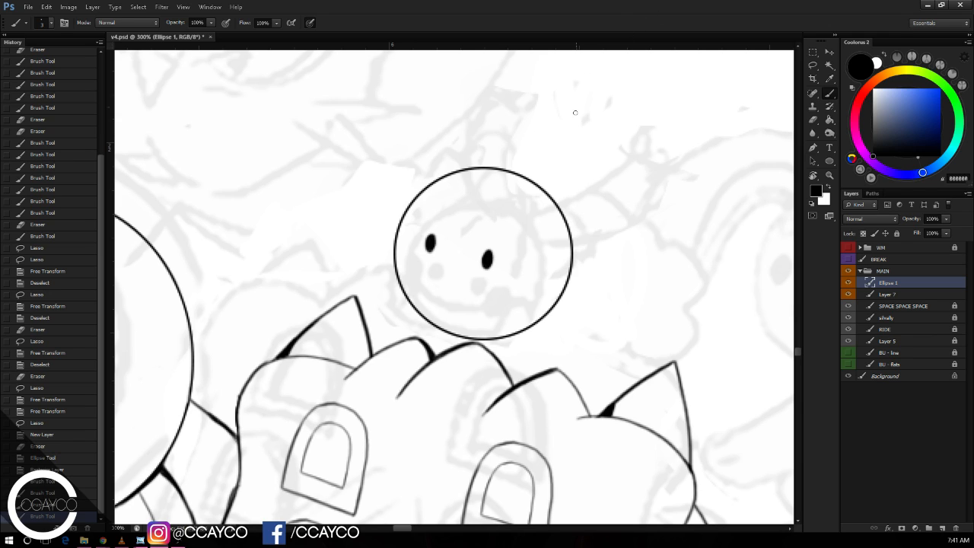
pyautogui.press('e')
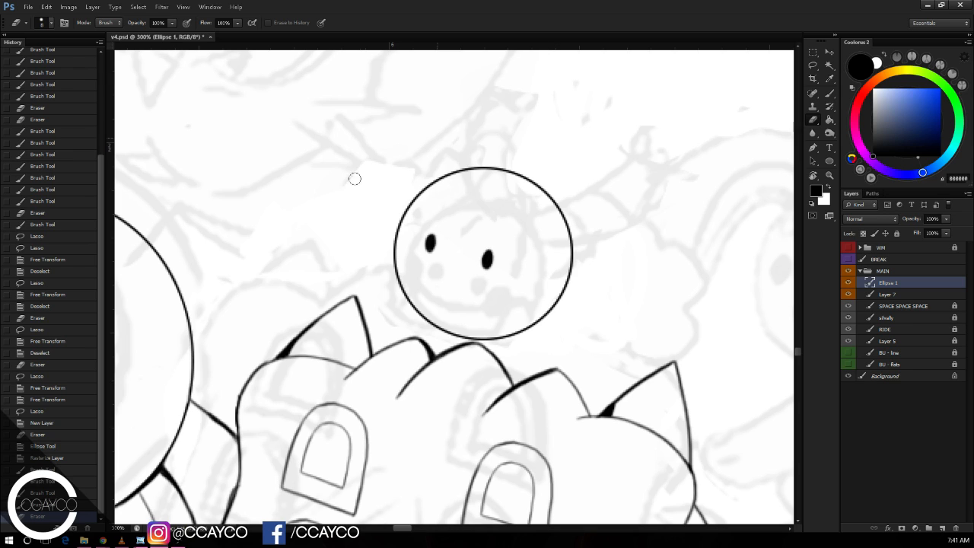
# Step: Paint two solid black cheek patches on the round head, one against its outline and a larger one below the other eye
pyautogui.press('b')
pyautogui.moveTo(401, 246)
pyautogui.mouseDown()
pyautogui.moveTo(405, 284)
pyautogui.moveTo(400, 255)
pyautogui.mouseUp()
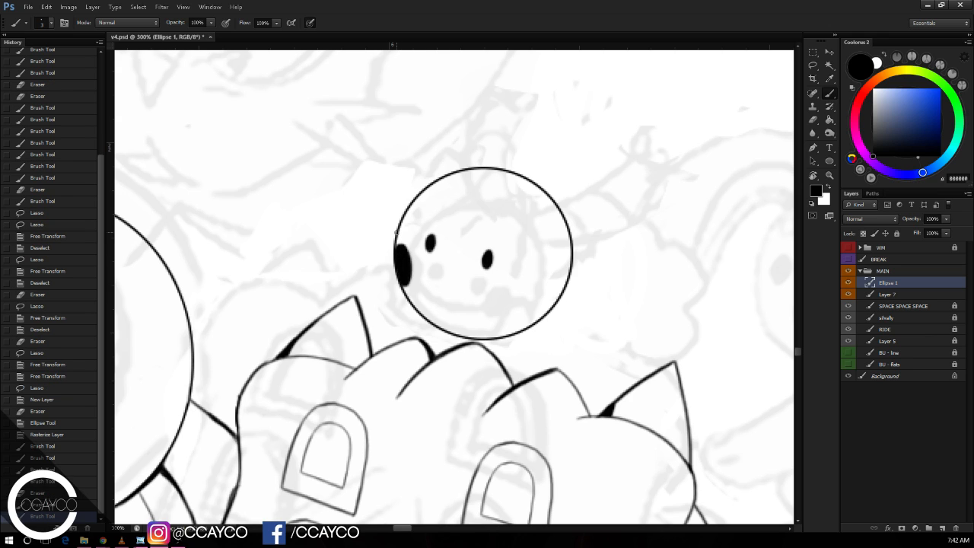
pyautogui.click(400, 260)
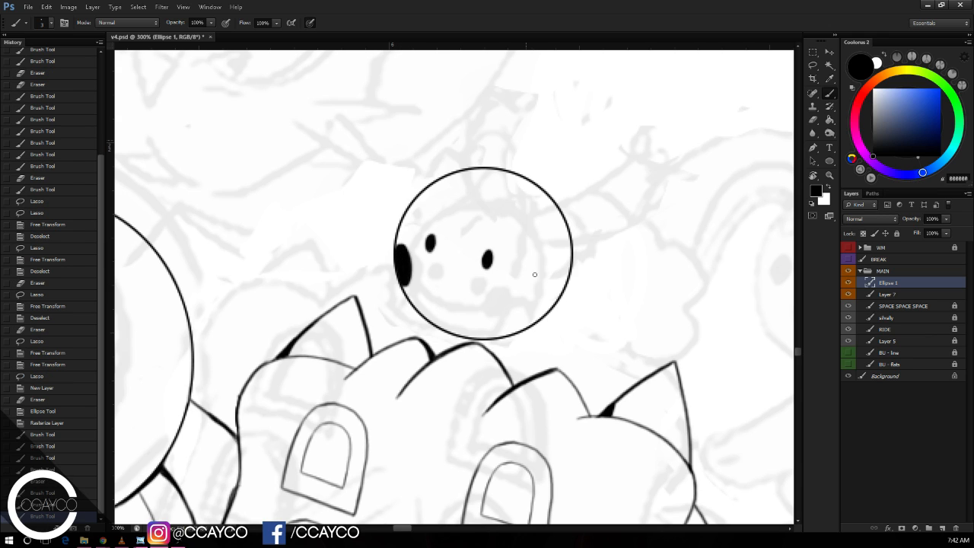
pyautogui.moveTo(503, 303)
pyautogui.mouseDown()
pyautogui.moveTo(534, 291)
pyautogui.moveTo(514, 309)
pyautogui.moveTo(524, 291)
pyautogui.moveTo(519, 300)
pyautogui.moveTo(500, 299)
pyautogui.moveTo(519, 280)
pyautogui.moveTo(508, 278)
pyautogui.moveTo(503, 301)
pyautogui.mouseUp()
pyautogui.click(507, 308)
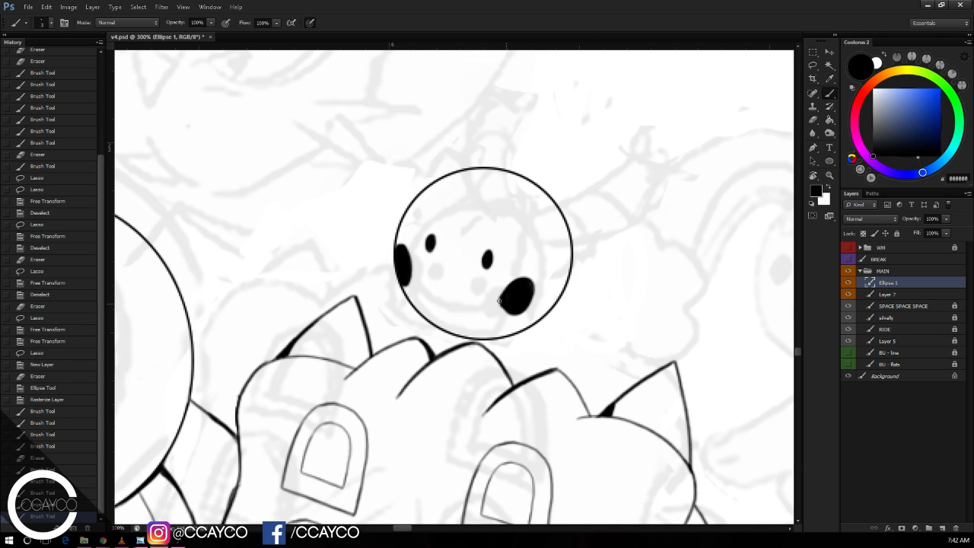
pyautogui.click(509, 307)
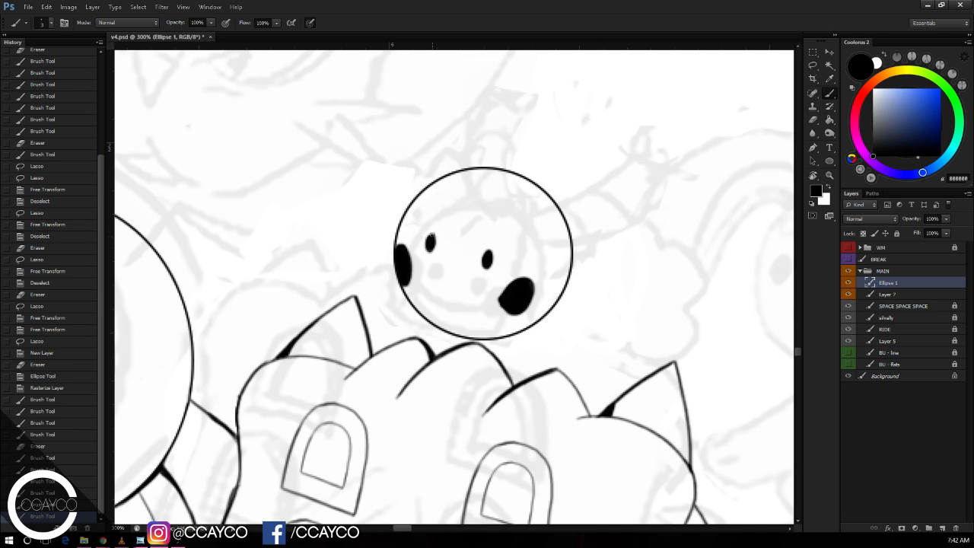
# Step: Clean up the round face's rough eye edge and draw a curved smile line joining the two black cheek patches
pyautogui.press('e')
pyautogui.click(495, 211)
pyautogui.press('b')
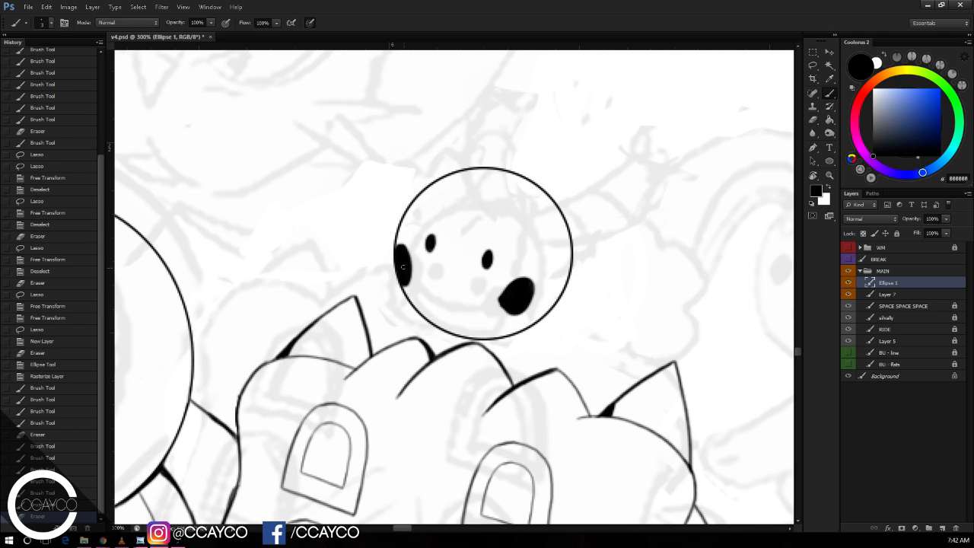
pyautogui.moveTo(409, 272); pyautogui.dragTo(499, 299)
pyautogui.hotkey('ctrl', 'z')
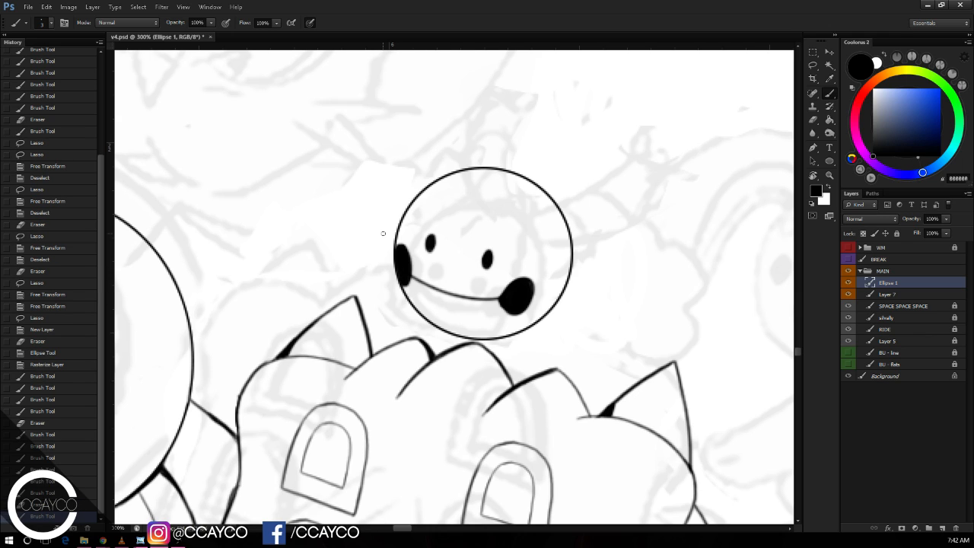
pyautogui.press('e')
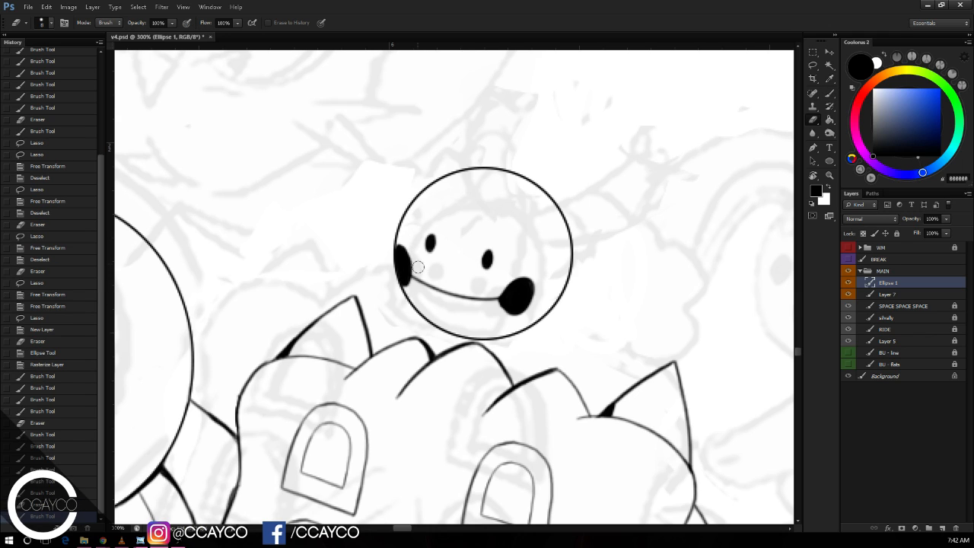
# Step: Tidy the edges of the black cheek patch and the eye beside it on the round face with the eraser
pyautogui.click(409, 244)
pyautogui.click(411, 241)
pyautogui.click(424, 262)
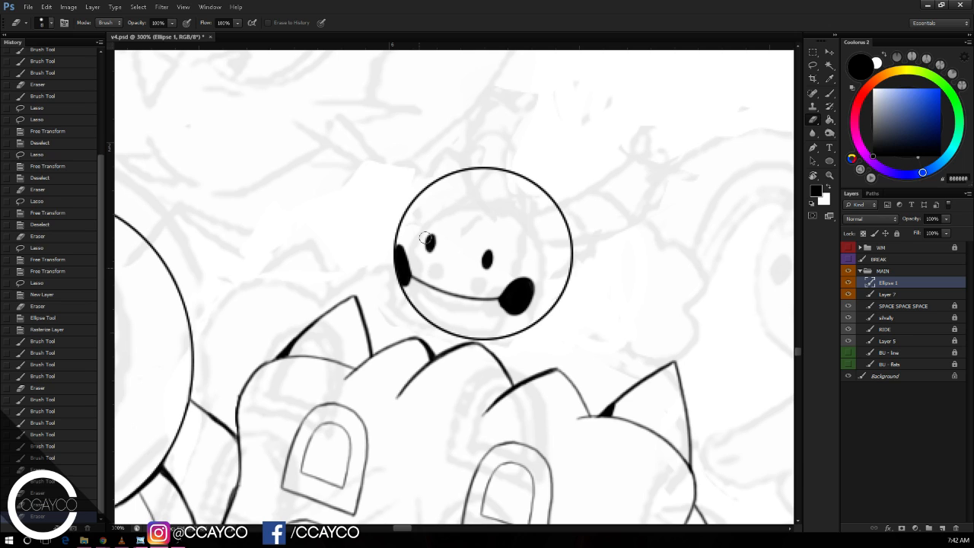
pyautogui.click(425, 238)
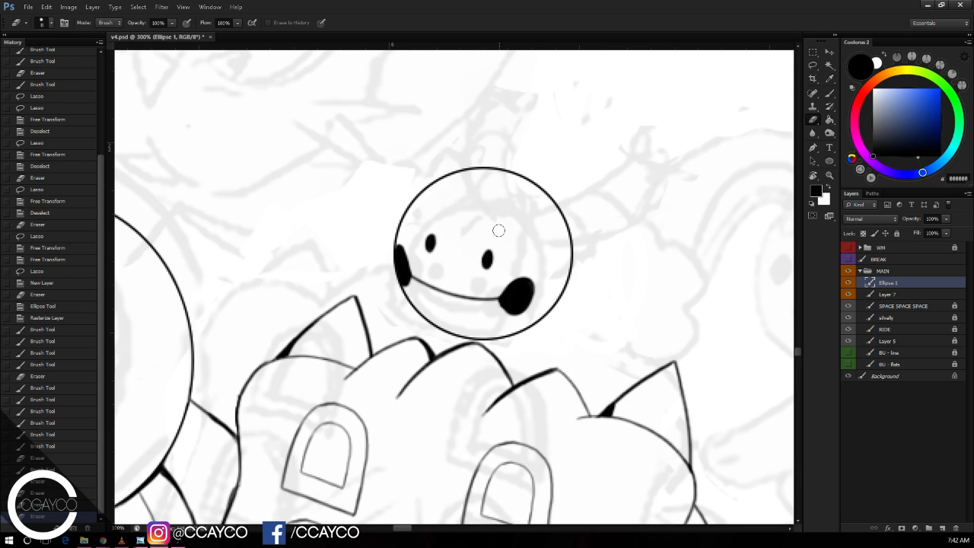
# Step: Select both black eyes on the round face and move them slightly lower, closer to the smile line
pyautogui.press('l')
pyautogui.moveTo(472, 215)
pyautogui.mouseDown()
pyautogui.moveTo(429, 263)
pyautogui.moveTo(485, 284)
pyautogui.moveTo(496, 250)
pyautogui.mouseUp()
pyautogui.hotkey('ctrl', 't')
pyautogui.press('Return')
pyautogui.hotkey('ctrl', 'd')
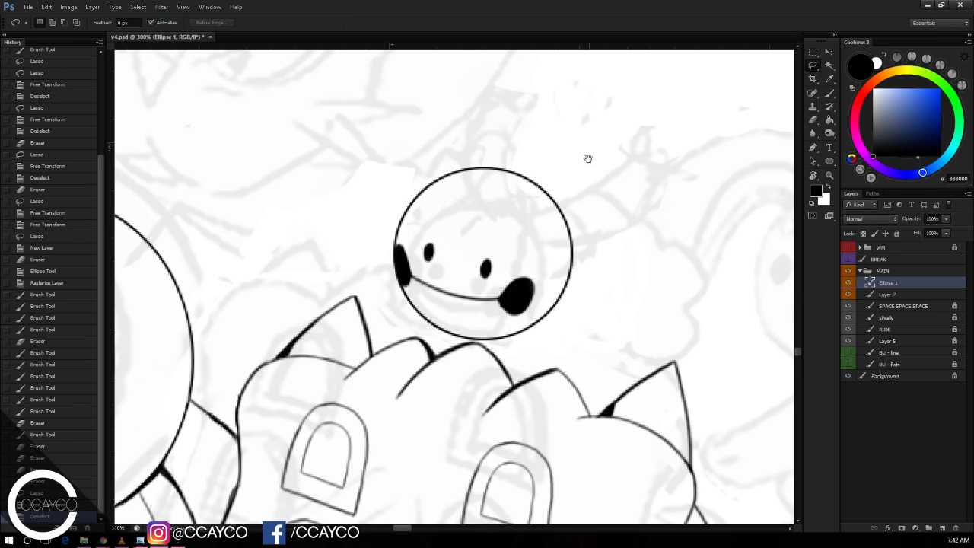
# Step: Draw two small rounded arms on opposite sides of the round head, one raised and one overlapping the outline
pyautogui.moveTo(578, 120); pyautogui.dragTo(568, 124)
pyautogui.press('b')
pyautogui.moveTo(537, 264); pyautogui.dragTo(581, 257)
pyautogui.moveTo(537, 287)
pyautogui.mouseDown()
pyautogui.moveTo(581, 269)
pyautogui.moveTo(560, 268)
pyautogui.mouseUp()
pyautogui.press('e')
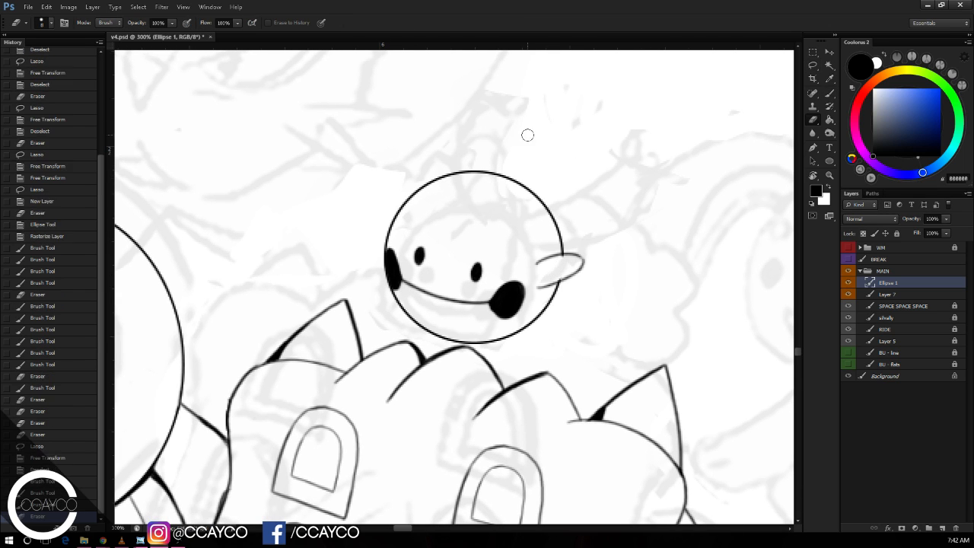
pyautogui.press('b')
pyautogui.moveTo(385, 247)
pyautogui.mouseDown()
pyautogui.moveTo(388, 215)
pyautogui.moveTo(370, 199)
pyautogui.moveTo(397, 219)
pyautogui.mouseUp()
pyautogui.hotkey('ctrl', 'z')
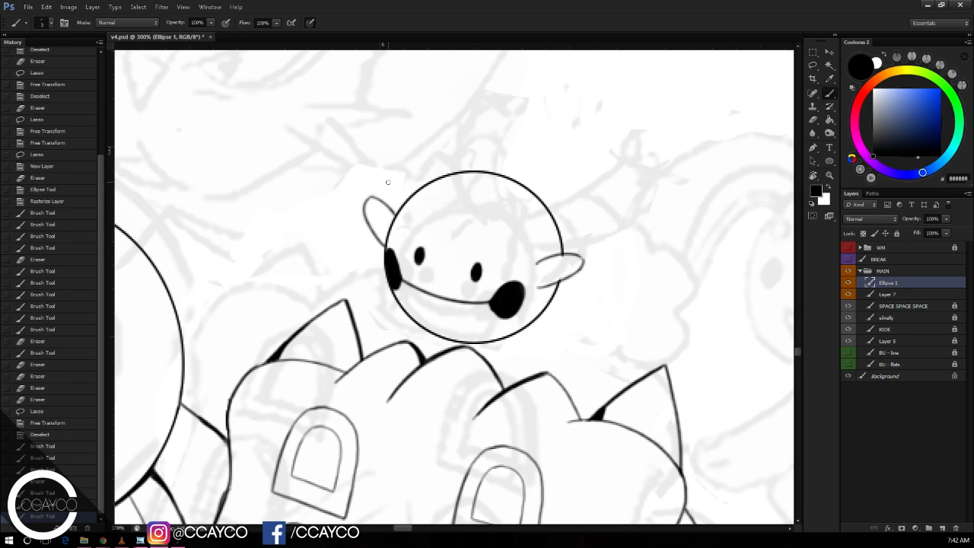
# Step: Erase the head outline inside the overlapping arm and add a small black shadow beneath that arm
pyautogui.press('e')
pyautogui.moveTo(563, 261); pyautogui.dragTo(557, 271)
pyautogui.press('b')
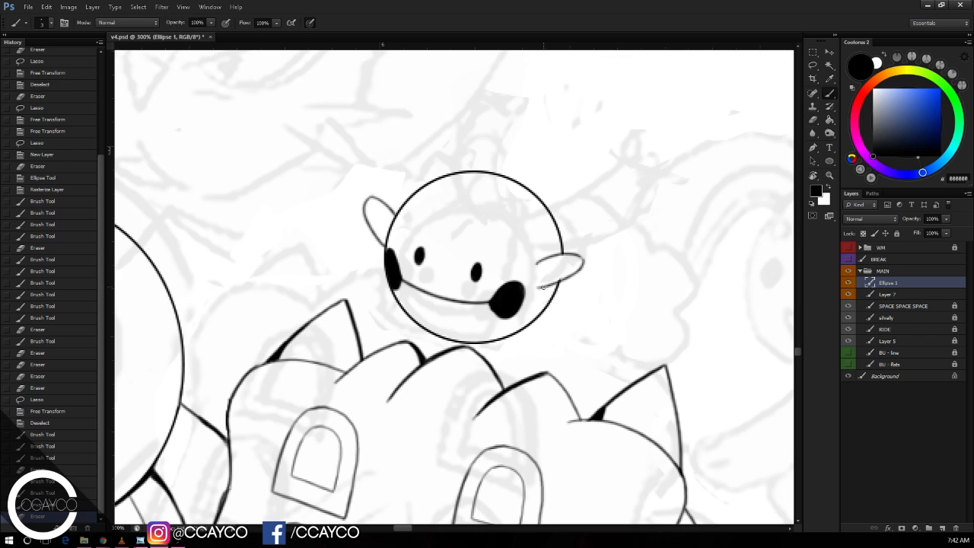
pyautogui.click(557, 272)
pyautogui.press('e')
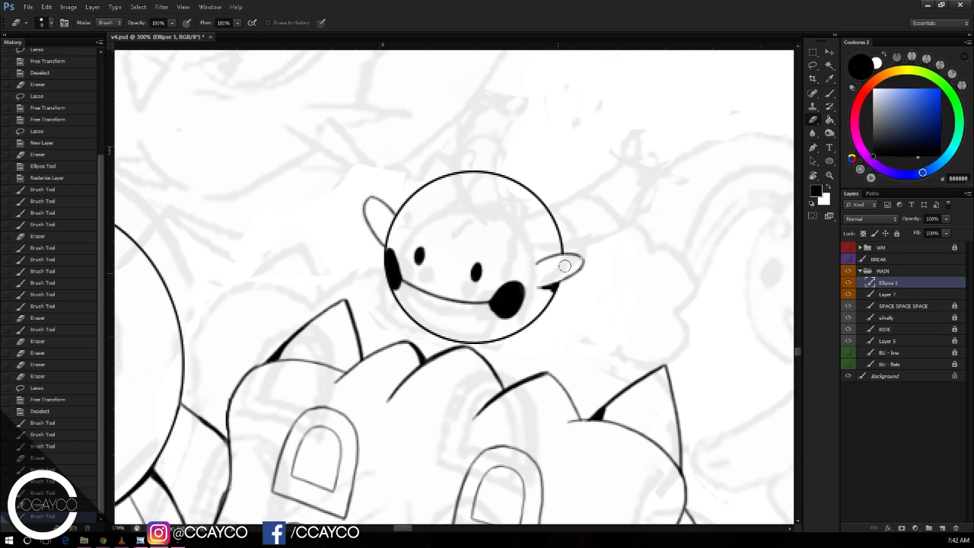
pyautogui.click(566, 264)
pyautogui.moveTo(589, 284); pyautogui.dragTo(598, 275)
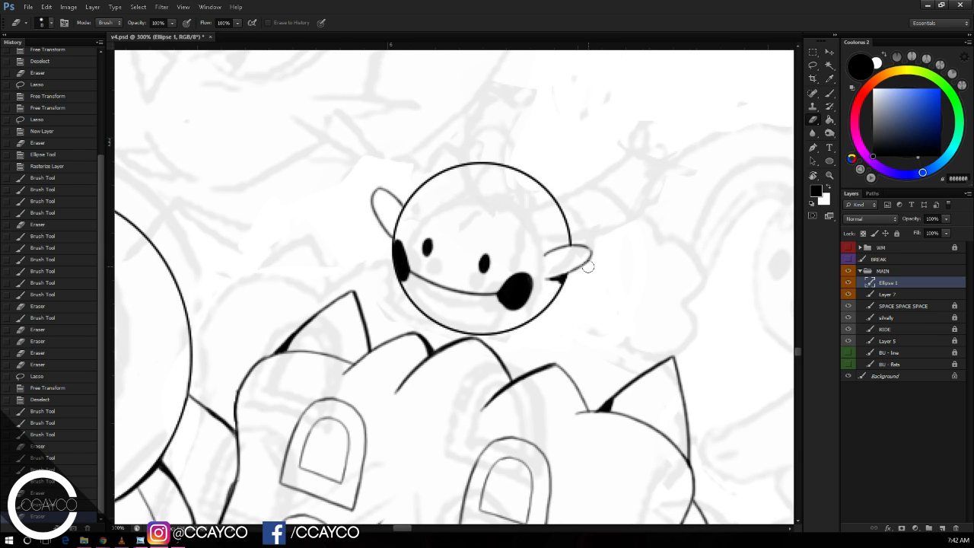
pyautogui.click(592, 284)
pyautogui.moveTo(591, 289); pyautogui.dragTo(601, 287)
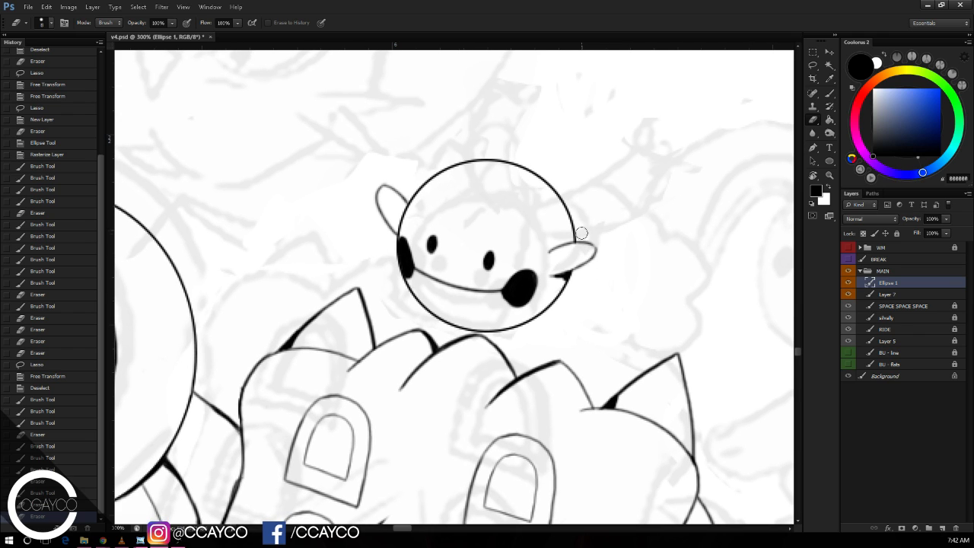
# Step: Draw two small rounded feet beneath the round body, each with a black shadow where it meets the outline
pyautogui.press('b')
pyautogui.moveTo(546, 307); pyautogui.dragTo(549, 338)
pyautogui.hotkey('ctrl', 'z')
pyautogui.hotkey('ctrl', 'z')
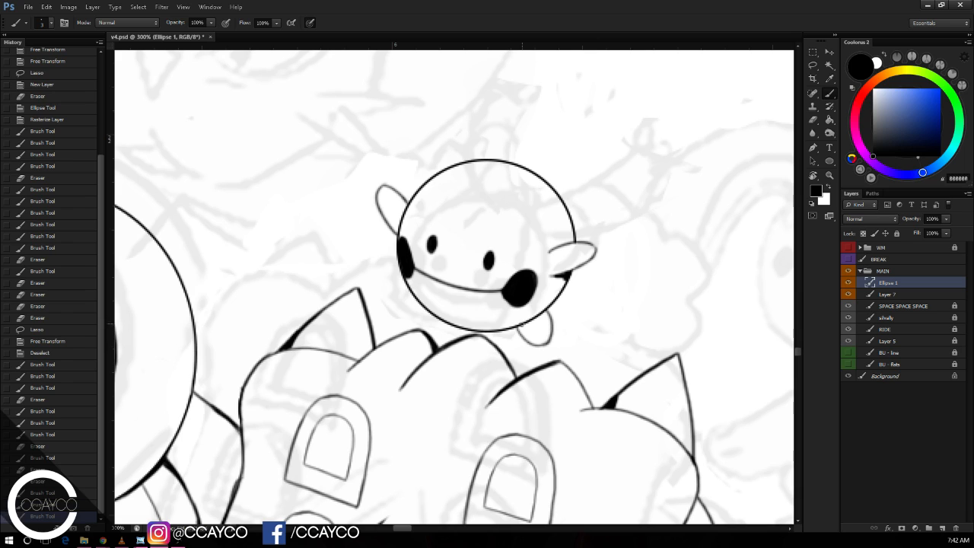
pyautogui.moveTo(525, 324); pyautogui.dragTo(544, 304)
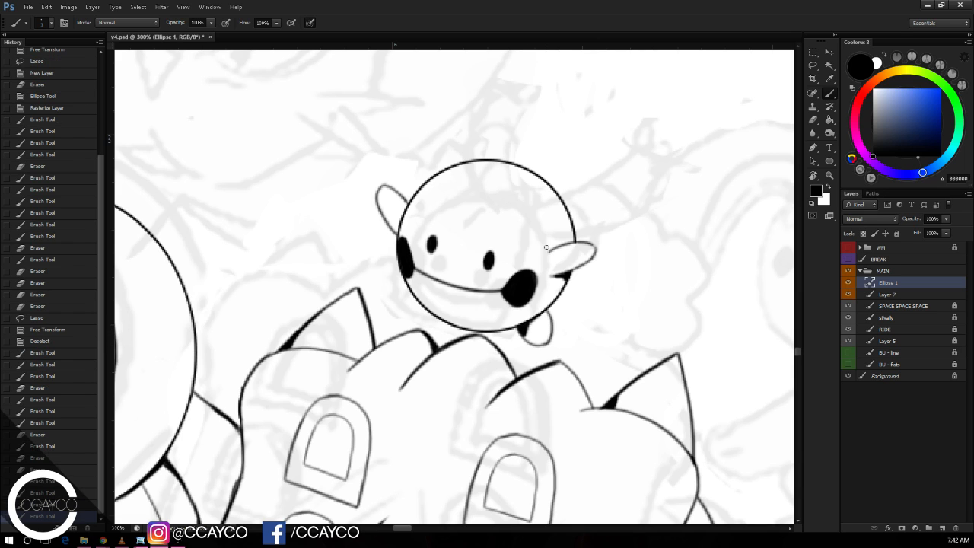
pyautogui.moveTo(414, 296)
pyautogui.mouseDown()
pyautogui.moveTo(405, 318)
pyautogui.moveTo(426, 318)
pyautogui.moveTo(410, 287)
pyautogui.moveTo(432, 315)
pyautogui.mouseUp()
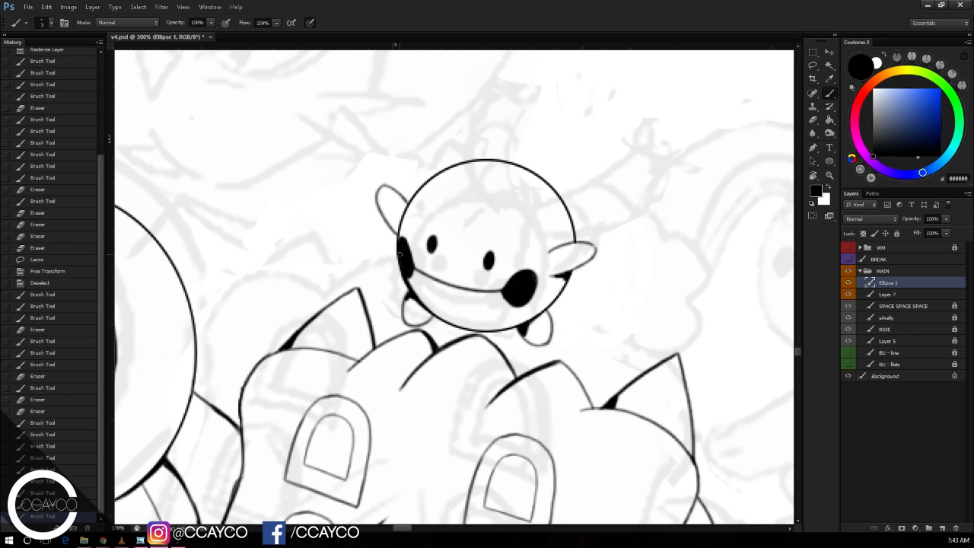
# Step: Thicken the head outline above the edge cheek patch and the lower edge of the raised arm
pyautogui.moveTo(399, 241)
pyautogui.mouseDown()
pyautogui.moveTo(417, 183)
pyautogui.moveTo(435, 174)
pyautogui.mouseUp()
pyautogui.moveTo(381, 213); pyautogui.dragTo(400, 245)
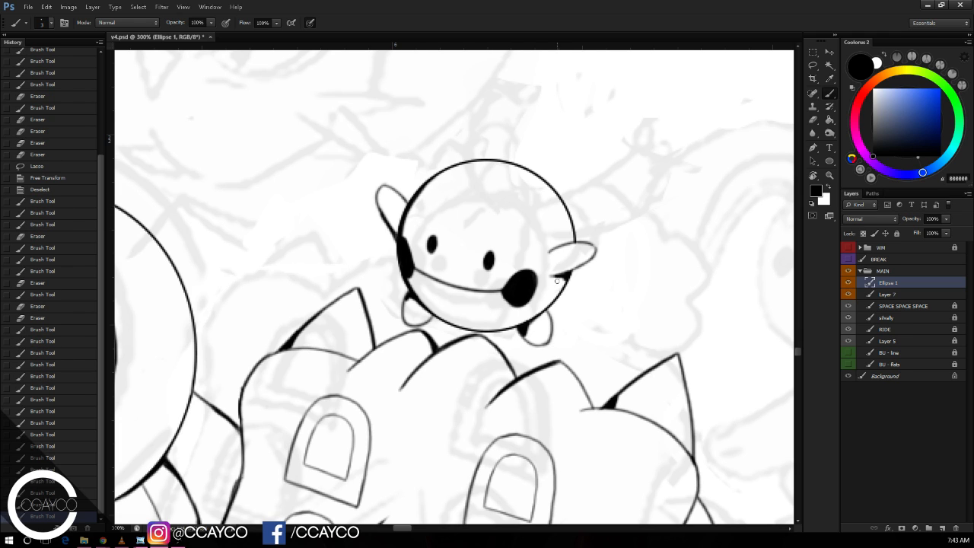
# Step: Draw a small rounded bump on top of the head and a long wavy line rising from it as an antenna's upper edge
pyautogui.moveTo(607, 188); pyautogui.dragTo(564, 227)
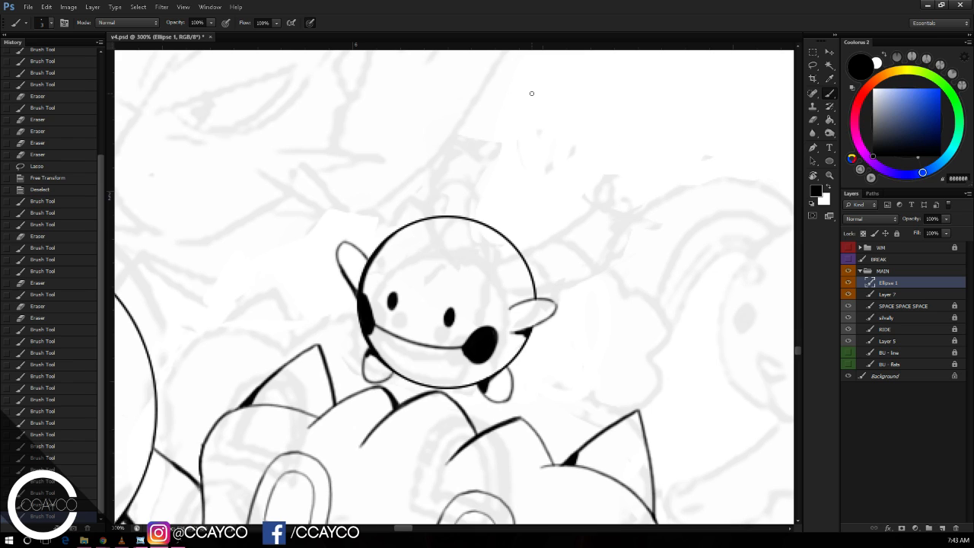
pyautogui.moveTo(452, 210)
pyautogui.mouseDown()
pyautogui.moveTo(490, 210)
pyautogui.moveTo(491, 222)
pyautogui.moveTo(478, 220)
pyautogui.moveTo(488, 207)
pyautogui.mouseUp()
pyautogui.press('e')
pyautogui.press('b')
pyautogui.moveTo(488, 205); pyautogui.dragTo(480, 213)
pyautogui.moveTo(536, 199)
pyautogui.mouseDown()
pyautogui.moveTo(511, 225)
pyautogui.moveTo(513, 172)
pyautogui.moveTo(575, 136)
pyautogui.moveTo(560, 169)
pyautogui.moveTo(614, 179)
pyautogui.mouseUp()
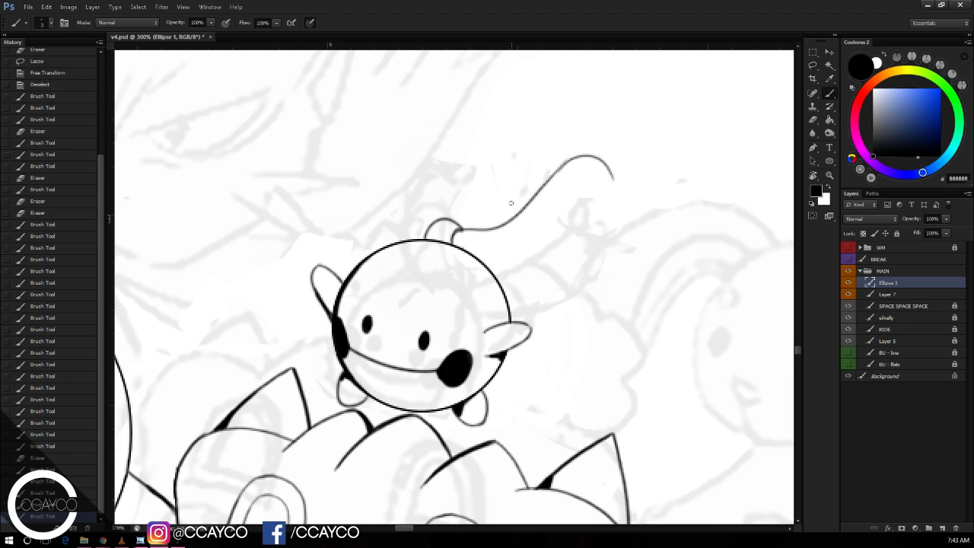
# Step: Draw the antenna's lower edge and two curved bands that divide it into segments
pyautogui.moveTo(520, 220)
pyautogui.mouseDown()
pyautogui.moveTo(498, 264)
pyautogui.moveTo(554, 193)
pyautogui.mouseUp()
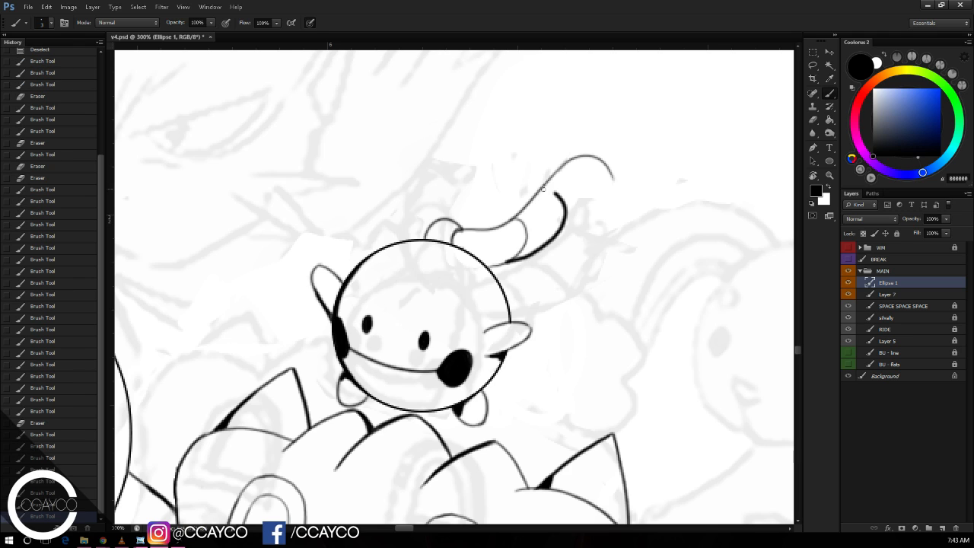
pyautogui.hotkey('ctrl', 'z')
pyautogui.moveTo(509, 262)
pyautogui.mouseDown()
pyautogui.moveTo(562, 198)
pyautogui.moveTo(564, 233)
pyautogui.mouseUp()
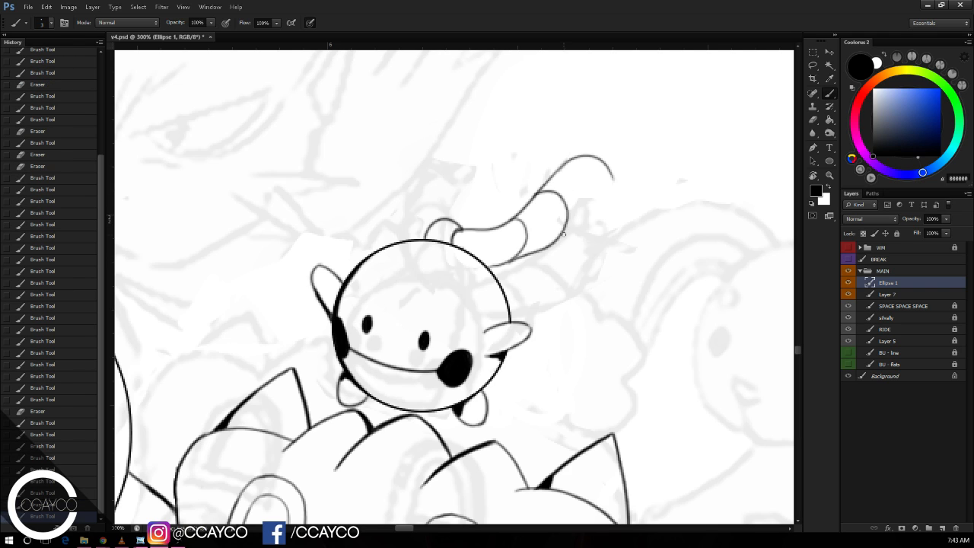
pyautogui.hotkey('ctrl', 'z')
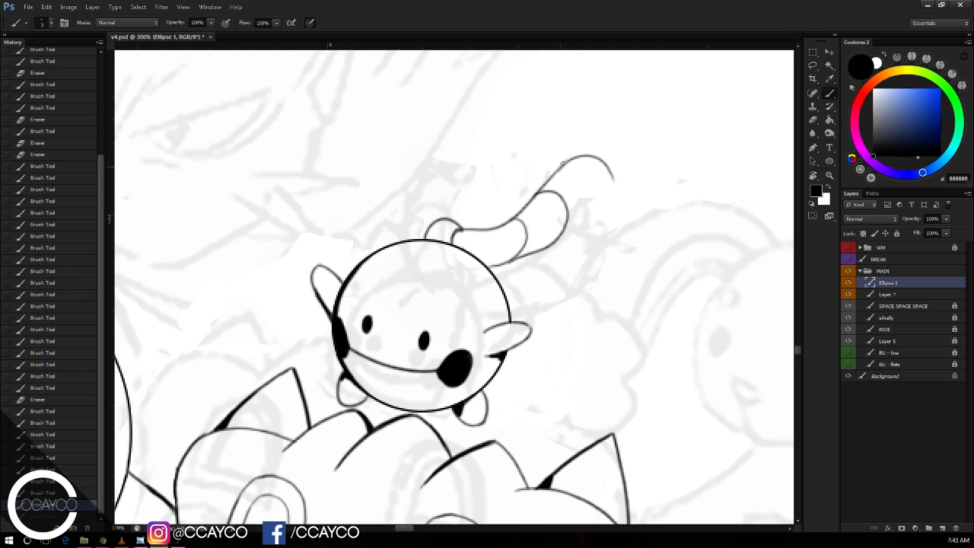
# Step: Reshape the antenna's end into a narrow rounded tip and join it to the lower edge
pyautogui.moveTo(565, 162)
pyautogui.mouseDown()
pyautogui.moveTo(584, 201)
pyautogui.moveTo(555, 242)
pyautogui.moveTo(577, 152)
pyautogui.moveTo(611, 179)
pyautogui.moveTo(570, 147)
pyautogui.moveTo(550, 179)
pyautogui.mouseUp()
pyautogui.press('e')
pyautogui.press('b')
pyautogui.moveTo(547, 178)
pyautogui.mouseDown()
pyautogui.moveTo(577, 162)
pyautogui.moveTo(580, 206)
pyautogui.mouseUp()
pyautogui.hotkey('ctrl', 'alt', 'z')
pyautogui.hotkey('ctrl', 'alt', 'z')
pyautogui.hotkey('ctrl', 'shift', 'z')
pyautogui.hotkey('ctrl', 'shift', 'z')
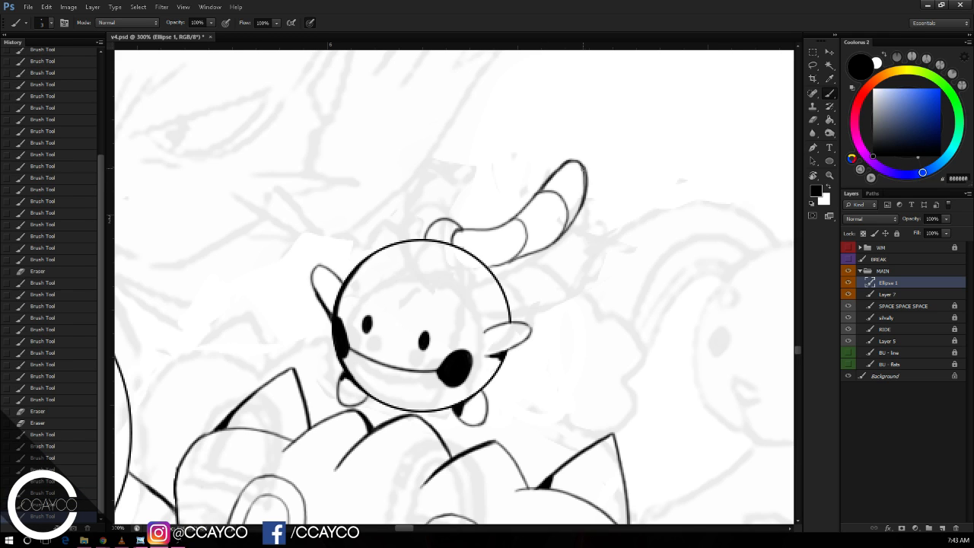
# Step: Thicken the antenna's outer lower contour and darken the curved band nearest the head
pyautogui.hotkey('ctrl', 'z')
pyautogui.moveTo(583, 169); pyautogui.dragTo(567, 230)
pyautogui.moveTo(517, 259)
pyautogui.mouseDown()
pyautogui.moveTo(558, 238)
pyautogui.moveTo(572, 201)
pyautogui.moveTo(493, 265)
pyautogui.mouseUp()
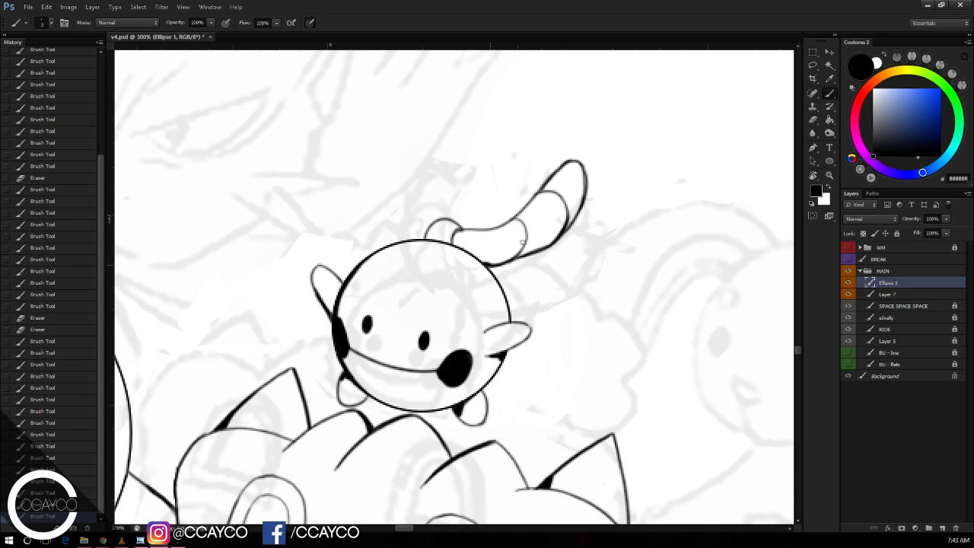
pyautogui.moveTo(526, 236)
pyautogui.mouseDown()
pyautogui.moveTo(511, 261)
pyautogui.moveTo(487, 265)
pyautogui.moveTo(507, 262)
pyautogui.mouseUp()
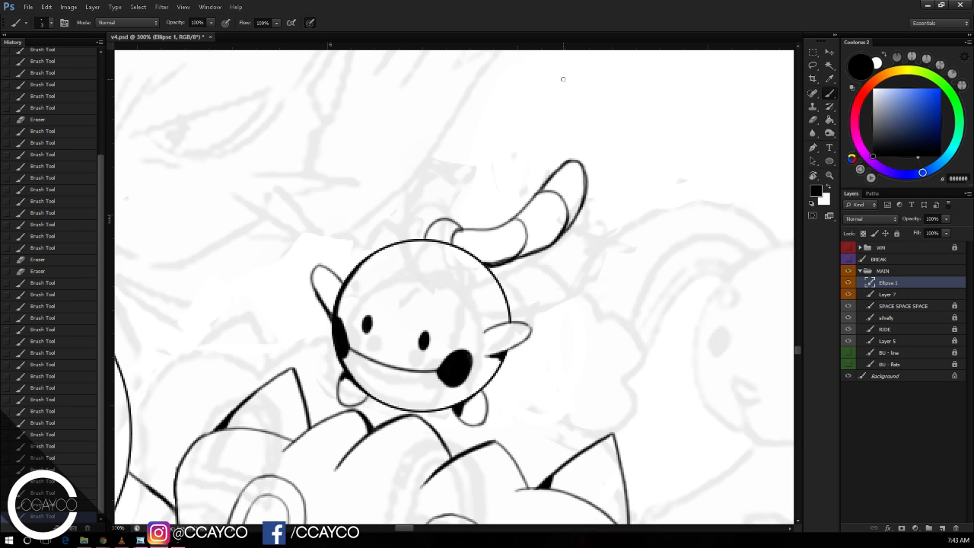
# Step: Draw three rounded finger-like lobes at the antenna's tip, with heavier lines on the two smaller ones
pyautogui.moveTo(568, 159)
pyautogui.mouseDown()
pyautogui.moveTo(583, 121)
pyautogui.moveTo(587, 161)
pyautogui.mouseUp()
pyautogui.hotkey('ctrl', 'z')
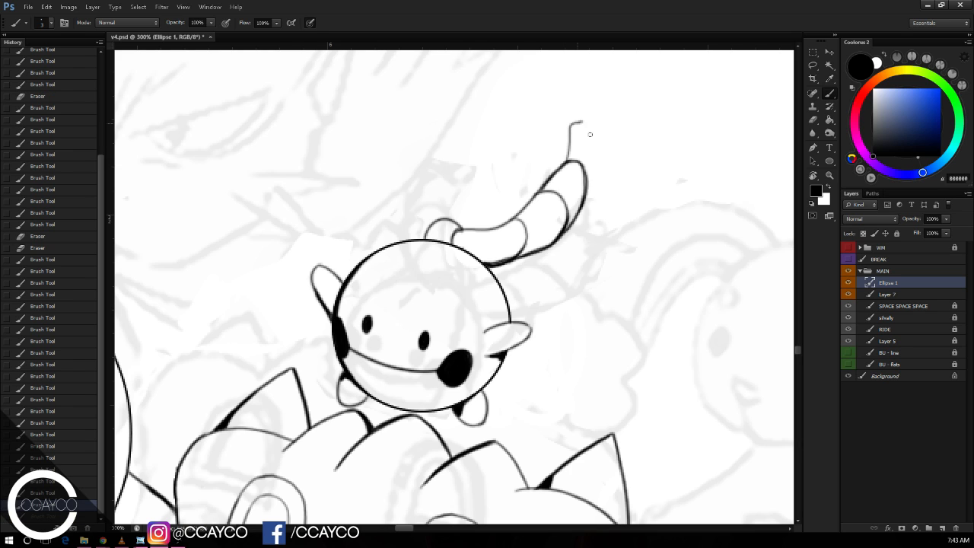
pyautogui.moveTo(585, 123)
pyautogui.mouseDown()
pyautogui.moveTo(588, 171)
pyautogui.moveTo(598, 171)
pyautogui.moveTo(582, 207)
pyautogui.moveTo(604, 192)
pyautogui.moveTo(603, 179)
pyautogui.mouseUp()
pyautogui.hotkey('ctrl', 'alt', 'z')
pyautogui.hotkey('ctrl', 'alt', 'z')
pyautogui.hotkey('ctrl', 'alt', 'z')
pyautogui.hotkey('ctrl', 'alt', 'z')
pyautogui.hotkey('ctrl', 'alt', 'z')
pyautogui.press('e')
pyautogui.press('b')
pyautogui.hotkey('ctrl', 'alt', 'z')
pyautogui.moveTo(600, 179); pyautogui.dragTo(608, 184)
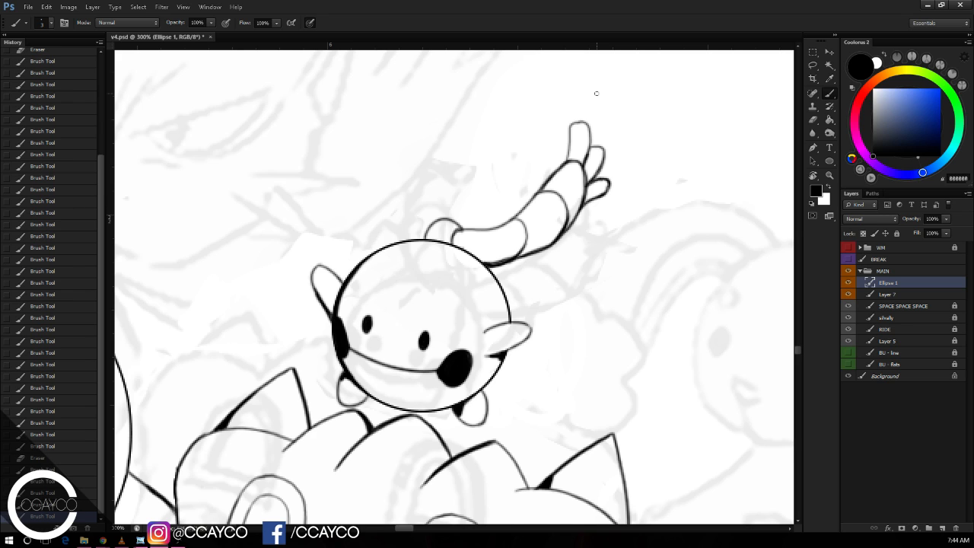
# Step: Erase the antenna band nearest the head, redraw it as a smaller rounded curve and reinforce the lower contour
pyautogui.press('e')
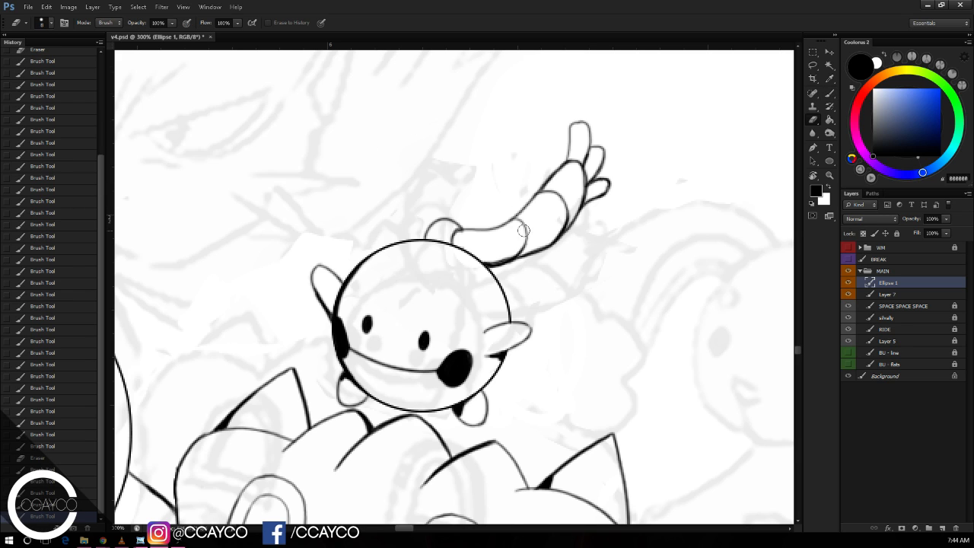
pyautogui.moveTo(519, 222)
pyautogui.mouseDown()
pyautogui.moveTo(522, 246)
pyautogui.moveTo(505, 259)
pyautogui.moveTo(515, 234)
pyautogui.moveTo(503, 260)
pyautogui.moveTo(517, 236)
pyautogui.moveTo(527, 251)
pyautogui.mouseUp()
pyautogui.press('b')
pyautogui.hotkey('ctrl', 'z')
pyautogui.hotkey('ctrl', 'z')
pyautogui.press('e')
pyautogui.press('b')
pyautogui.hotkey('ctrl', 'z')
pyautogui.moveTo(497, 262); pyautogui.dragTo(530, 252)
pyautogui.moveTo(518, 257); pyautogui.dragTo(562, 225)
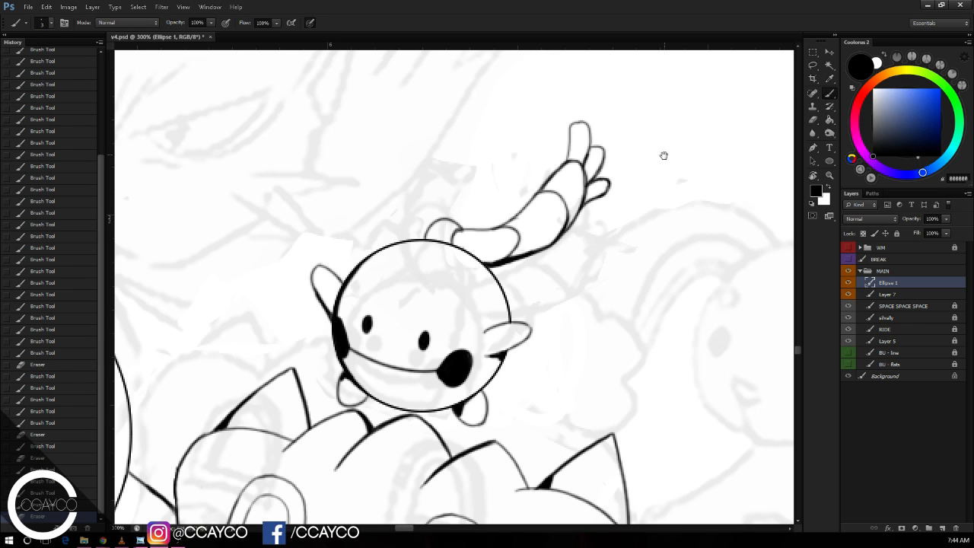
# Step: Erase stray marks above the head and around the bump at the antenna's base
pyautogui.moveTo(671, 155); pyautogui.dragTo(676, 153)
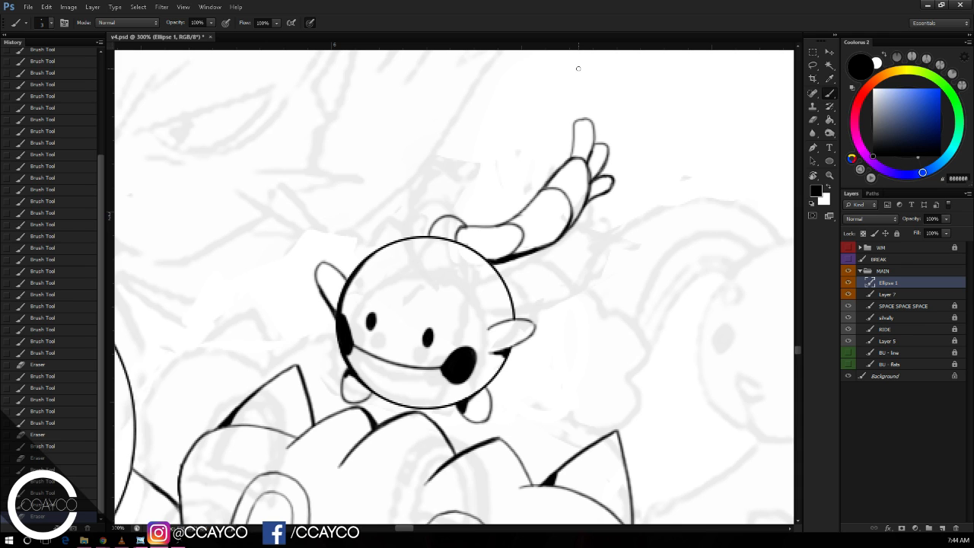
pyautogui.press('e')
pyautogui.click(441, 124)
pyautogui.press('b')
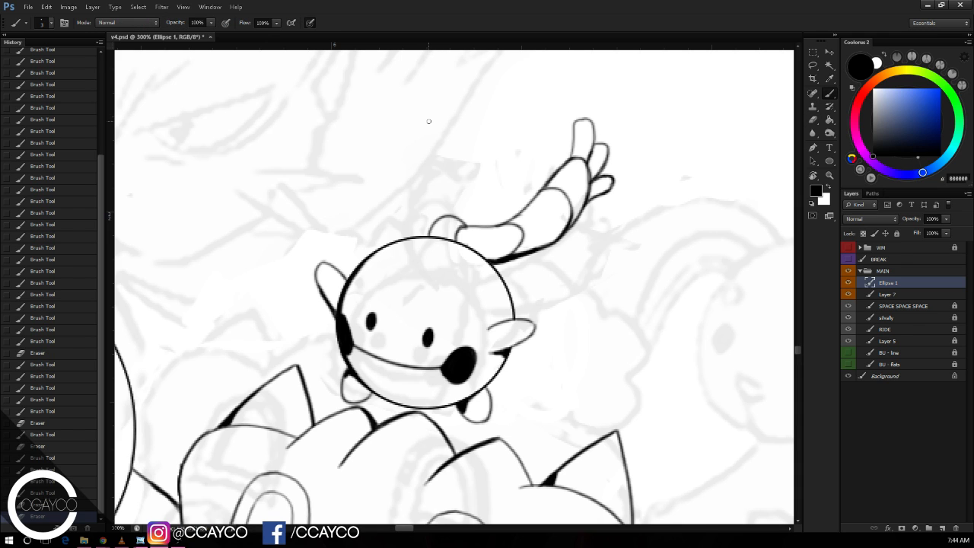
pyautogui.moveTo(428, 130); pyautogui.dragTo(426, 137)
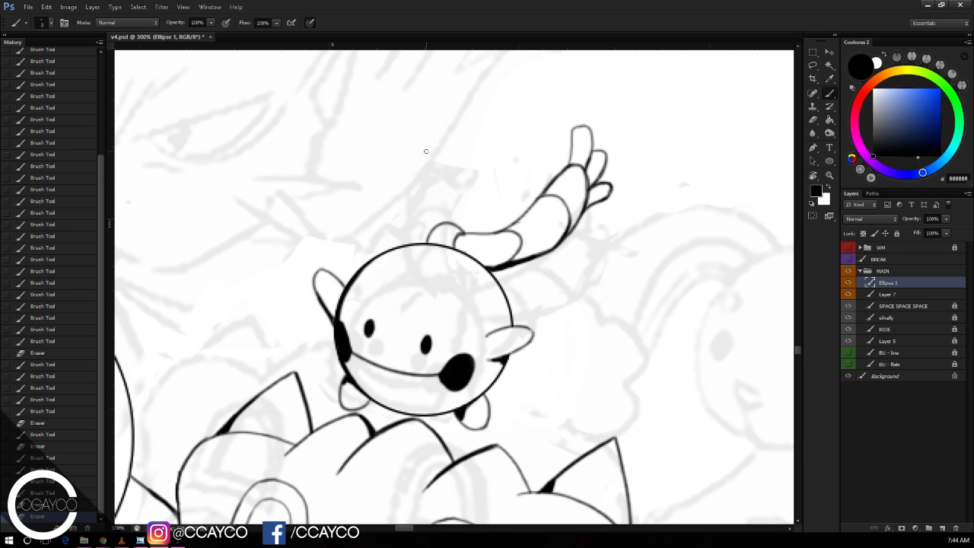
pyautogui.press('e')
pyautogui.click(402, 108)
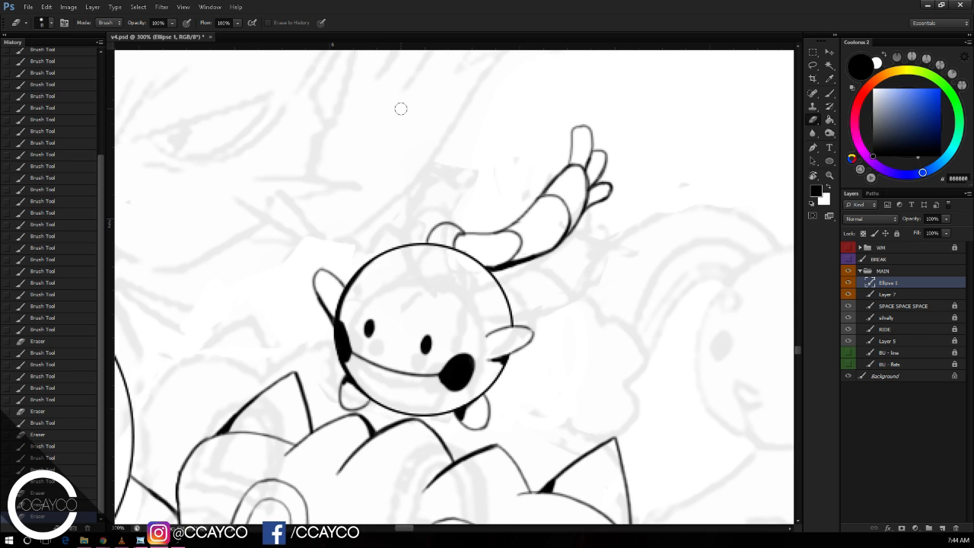
pyautogui.moveTo(464, 242); pyautogui.dragTo(458, 221)
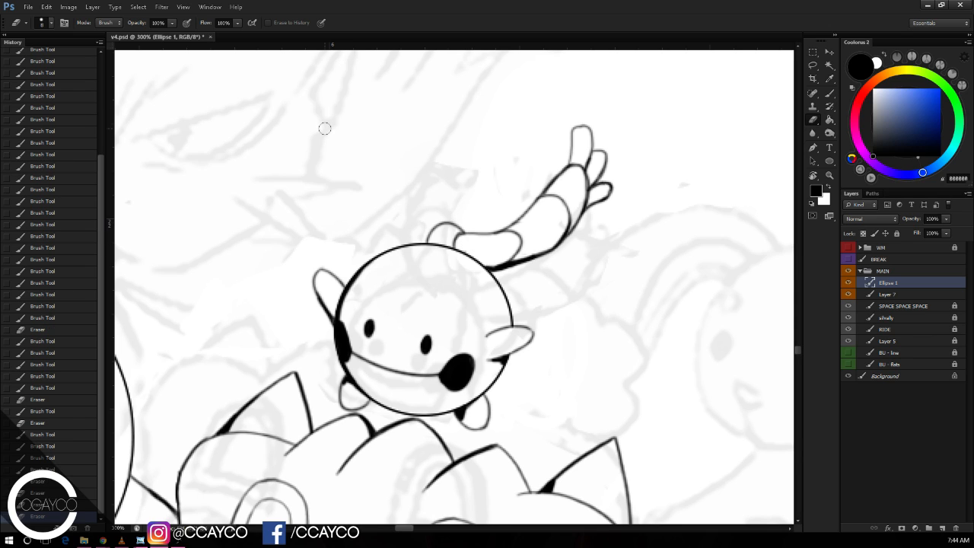
# Step: Draw two upright curved side lines for a second antenna above the head and erase the overlap inside the head outline
pyautogui.press('b')
pyautogui.moveTo(369, 189); pyautogui.dragTo(373, 150)
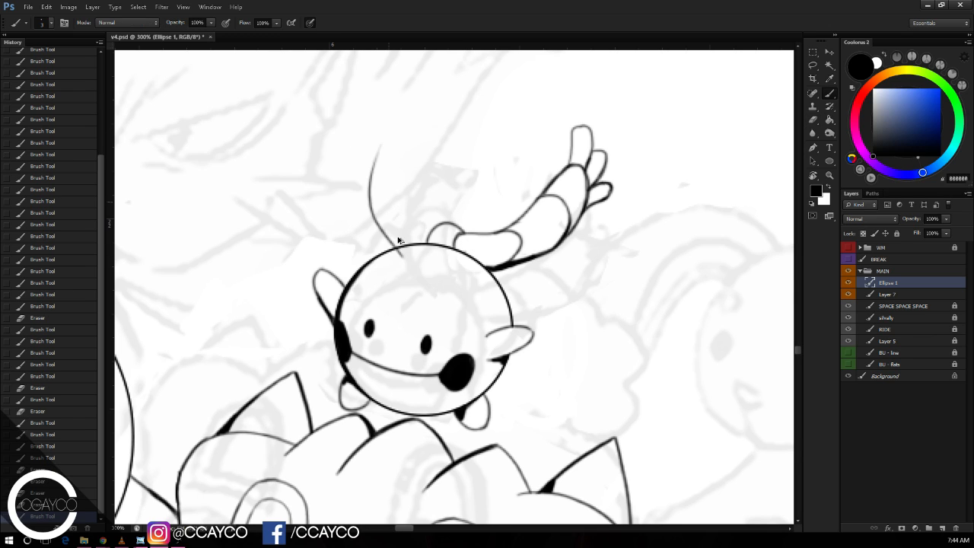
pyautogui.hotkey('ctrl', 'z')
pyautogui.moveTo(408, 259); pyautogui.dragTo(400, 144)
pyautogui.moveTo(433, 227); pyautogui.dragTo(440, 158)
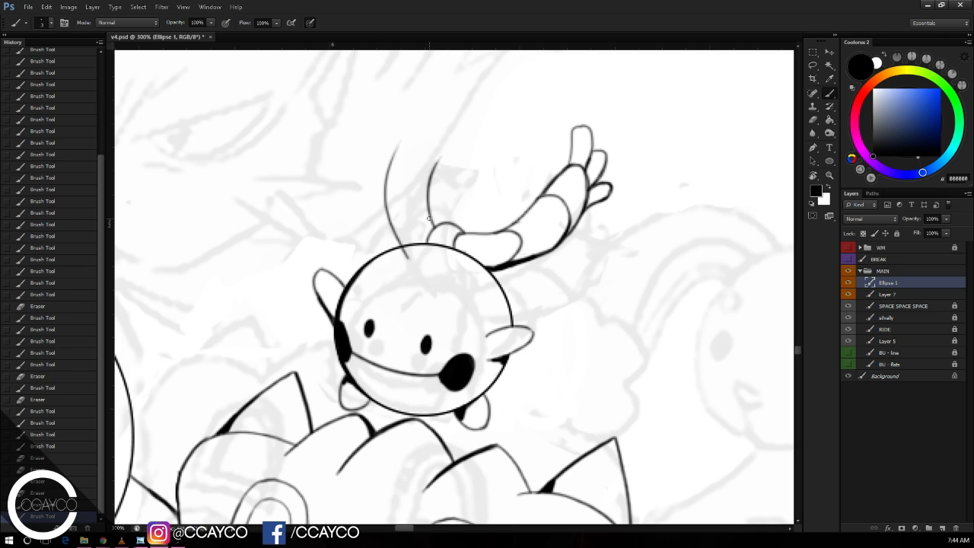
pyautogui.press('e')
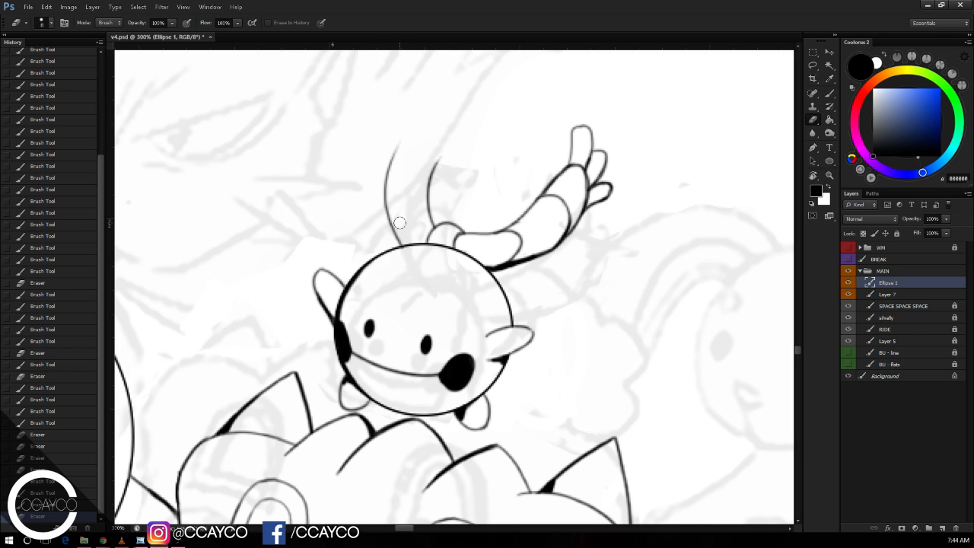
# Step: Close the second antenna with a rounded tip, thicken its inner side and erase the excess line ends
pyautogui.press('b')
pyautogui.moveTo(434, 172); pyautogui.dragTo(460, 143)
pyautogui.moveTo(392, 161)
pyautogui.mouseDown()
pyautogui.moveTo(427, 118)
pyautogui.moveTo(444, 143)
pyautogui.moveTo(428, 195)
pyautogui.mouseUp()
pyautogui.click(423, 119)
pyautogui.hotkey('ctrl', 'z')
pyautogui.press('e')
pyautogui.moveTo(457, 143)
pyautogui.mouseDown()
pyautogui.moveTo(425, 179)
pyautogui.moveTo(432, 150)
pyautogui.mouseUp()
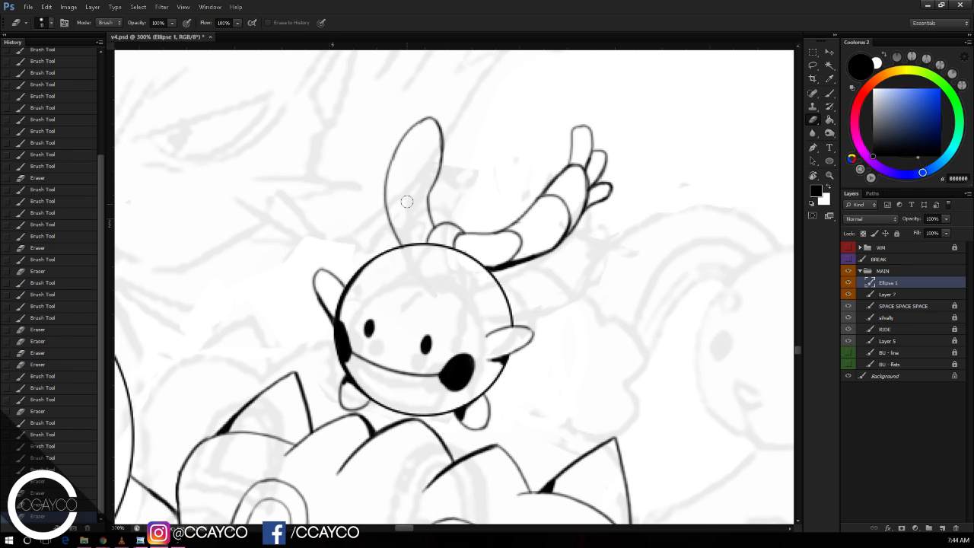
# Step: Draw two curved segment bands across the round creature's second antenna, one near its base and one midway up
pyautogui.press('b')
pyautogui.moveTo(393, 233)
pyautogui.mouseDown()
pyautogui.moveTo(419, 180)
pyautogui.moveTo(427, 213)
pyautogui.mouseUp()
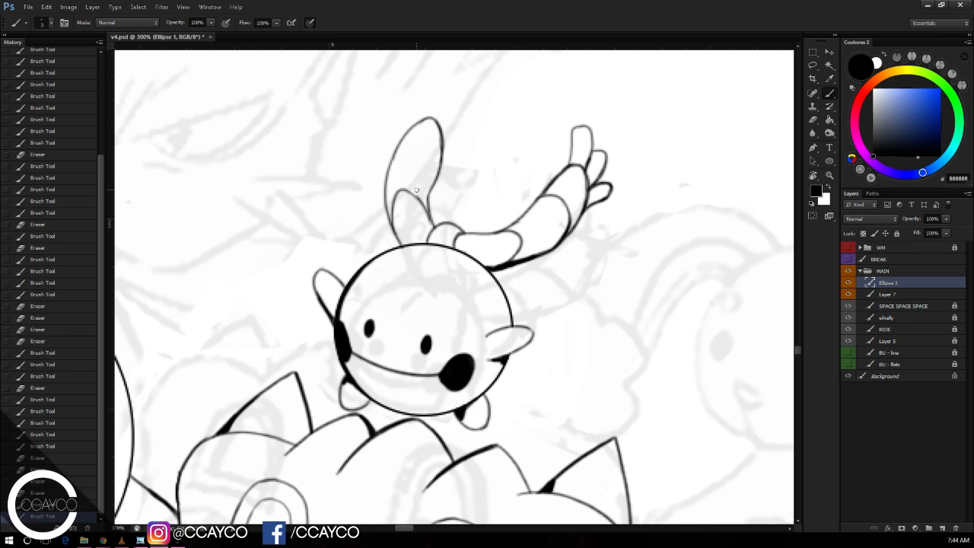
pyautogui.hotkey('ctrl', 'z')
pyautogui.moveTo(391, 165)
pyautogui.mouseDown()
pyautogui.moveTo(430, 159)
pyautogui.moveTo(413, 150)
pyautogui.moveTo(436, 172)
pyautogui.mouseUp()
pyautogui.hotkey('ctrl', 'z')
pyautogui.hotkey('ctrl', 'z')
# Step: Draw a cluster of rounded, finger-like lobes at the second antenna's tip and erase the overlapping outline
pyautogui.moveTo(420, 120)
pyautogui.mouseDown()
pyautogui.moveTo(464, 93)
pyautogui.moveTo(420, 123)
pyautogui.moveTo(475, 97)
pyautogui.moveTo(448, 121)
pyautogui.moveTo(472, 120)
pyautogui.moveTo(454, 142)
pyautogui.moveTo(459, 121)
pyautogui.moveTo(467, 123)
pyautogui.moveTo(459, 118)
pyautogui.moveTo(465, 124)
pyautogui.moveTo(447, 142)
pyautogui.moveTo(462, 156)
pyautogui.moveTo(431, 190)
pyautogui.mouseUp()
pyautogui.hotkey('ctrl', 'z')
pyautogui.hotkey('ctrl', 'z')
pyautogui.hotkey('ctrl', 'z')
pyautogui.hotkey('ctrl', 'z')
pyautogui.hotkey('ctrl', 'z')
pyautogui.hotkey('ctrl', 'z')
pyautogui.press('e')
pyautogui.moveTo(526, 117); pyautogui.dragTo(536, 78)
pyautogui.press('b')
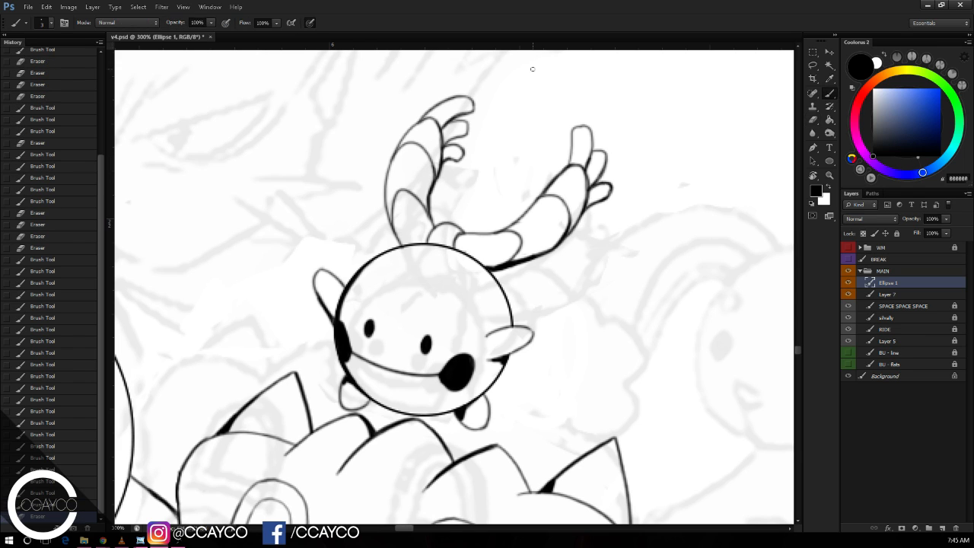
# Step: Shorten the second antenna's top lobe by erasing and redrawing its end, and thicken the lines between the lobes
pyautogui.press('e')
pyautogui.moveTo(461, 95)
pyautogui.mouseDown()
pyautogui.moveTo(473, 114)
pyautogui.moveTo(454, 100)
pyautogui.moveTo(473, 113)
pyautogui.moveTo(468, 105)
pyautogui.moveTo(443, 144)
pyautogui.mouseUp()
pyautogui.press('b')
pyautogui.press('e')
pyautogui.press('b')
pyautogui.hotkey('ctrl', 'z')
pyautogui.moveTo(446, 129); pyautogui.dragTo(451, 143)
pyautogui.press('e')
pyautogui.press('b')
# Step: Touch up the lobe outlines on the first antenna and erase the excess ink beside its lowest lobe
pyautogui.moveTo(572, 131); pyautogui.dragTo(569, 160)
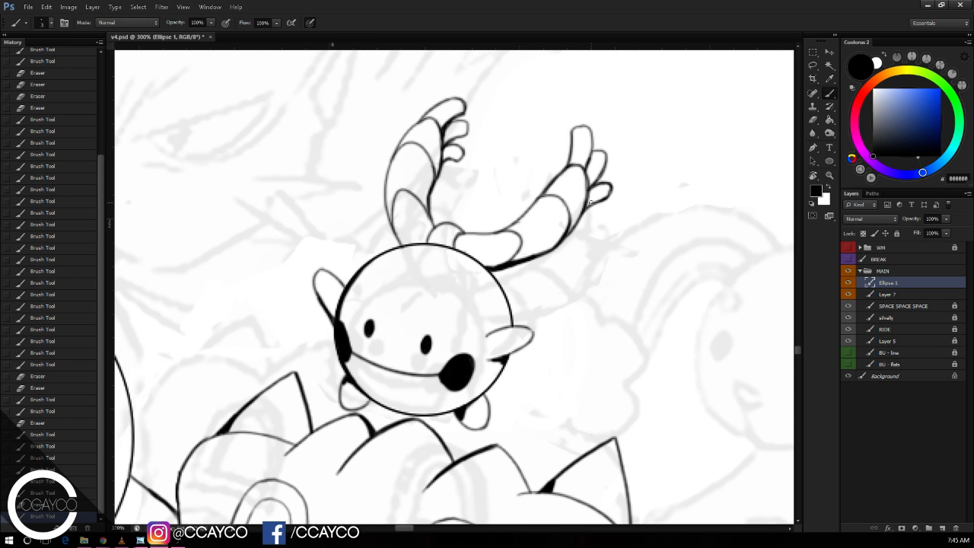
pyautogui.press('e')
pyautogui.moveTo(591, 202); pyautogui.dragTo(609, 196)
pyautogui.press('b')
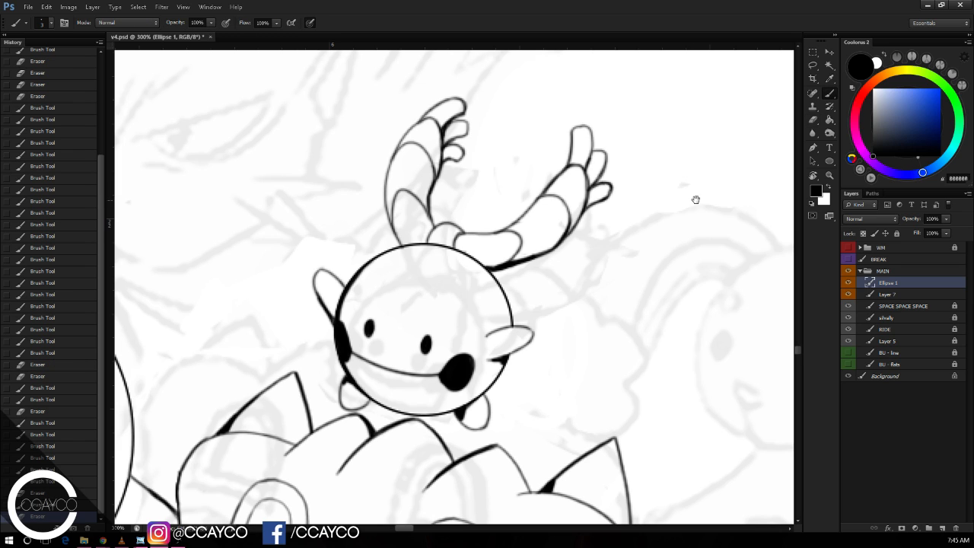
# Step: Review the whole illustration to compare the inked crowd with the areas that are still only sketched
pyautogui.moveTo(703, 188); pyautogui.dragTo(707, 184)
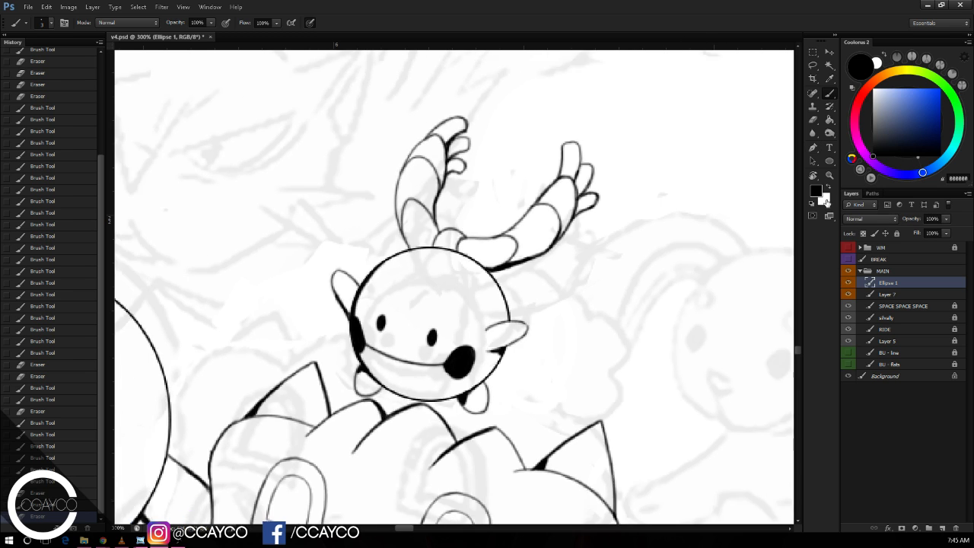
pyautogui.hotkey('ctrl', '-')
pyautogui.hotkey('ctrl', '-')
pyautogui.hotkey('ctrl', '-')
pyautogui.hotkey('ctrl', '-')
pyautogui.hotkey('ctrl', '-')
pyautogui.hotkey('ctrl', '-')
pyautogui.hotkey('ctrl', '-')
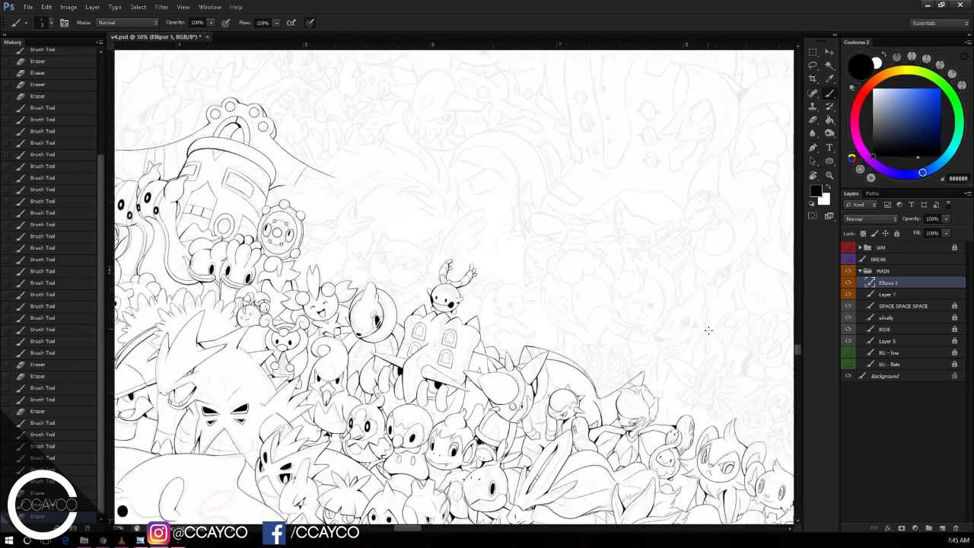
pyautogui.hotkey('ctrl', '-')
pyautogui.moveTo(647, 327)
pyautogui.mouseDown()
pyautogui.moveTo(603, 128)
pyautogui.moveTo(604, 140)
pyautogui.mouseUp()
pyautogui.click(831, 51)
pyautogui.moveTo(439, 107); pyautogui.dragTo(650, 454)
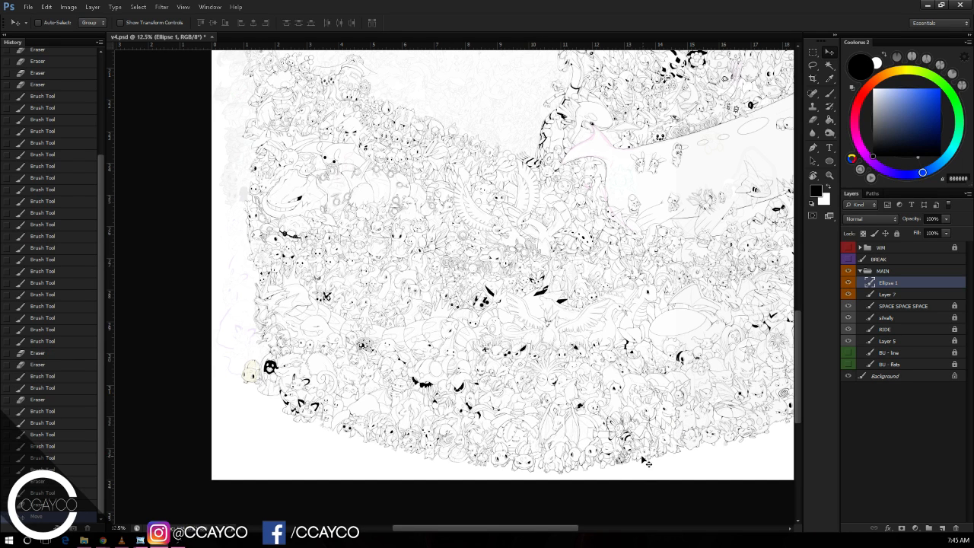
pyautogui.scroll(5, 620, 373)
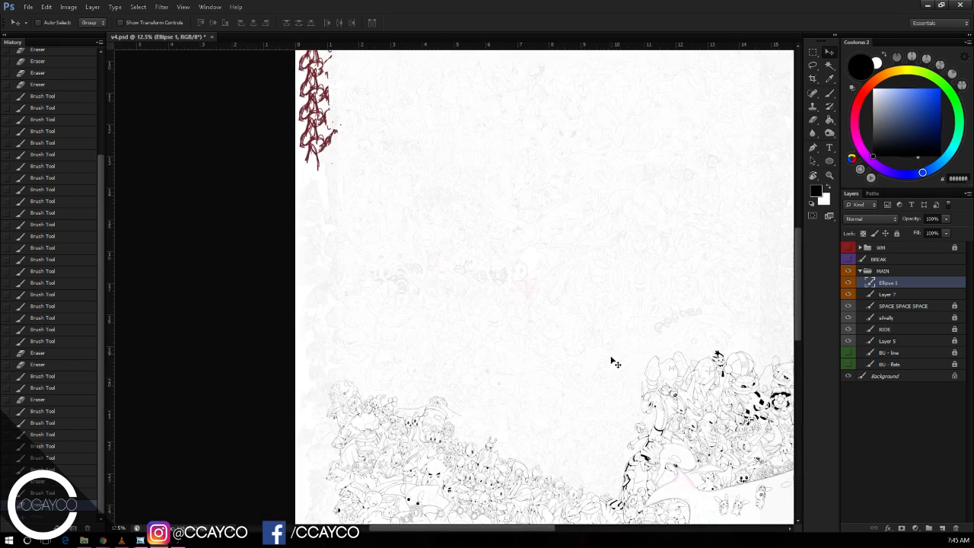
pyautogui.scroll(2, 616, 363)
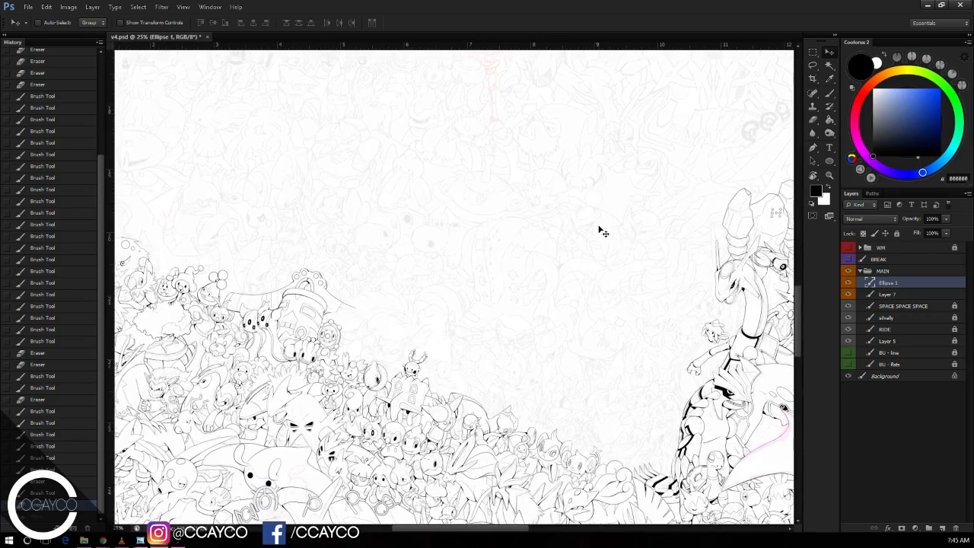
# Step: Examine the uninked creature sketches around the round antennaed creature up close
pyautogui.hotkey('ctrl', '+')
pyautogui.hotkey('ctrl', '+')
pyautogui.moveTo(583, 394); pyautogui.dragTo(644, 189)
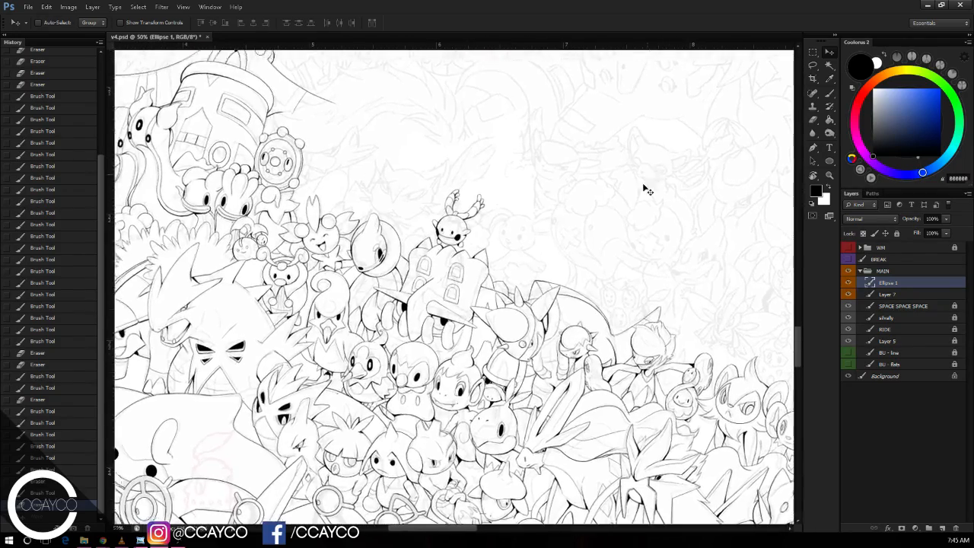
pyautogui.hotkey('ctrl', '+')
pyautogui.hotkey('ctrl', '+')
pyautogui.moveTo(659, 226); pyautogui.dragTo(589, 304)
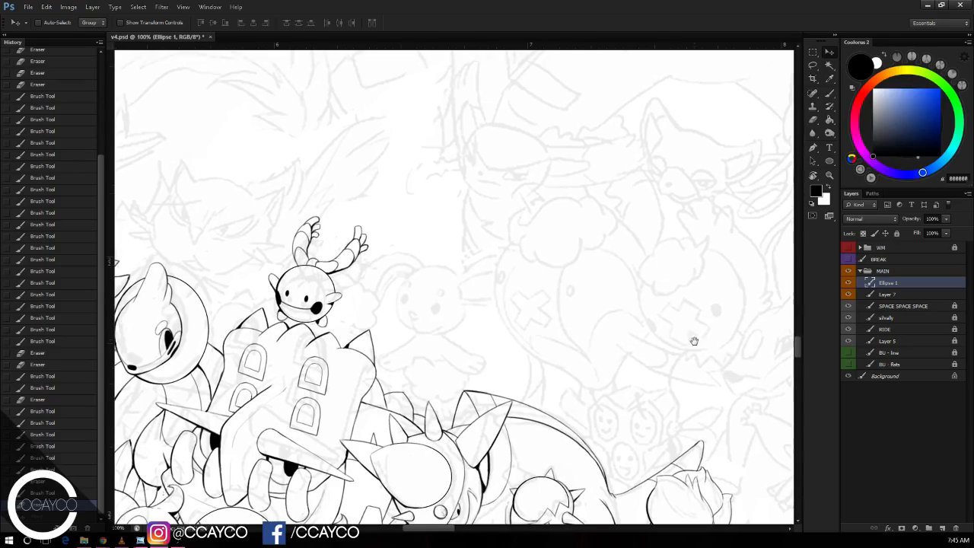
pyautogui.moveTo(694, 341); pyautogui.dragTo(633, 198)
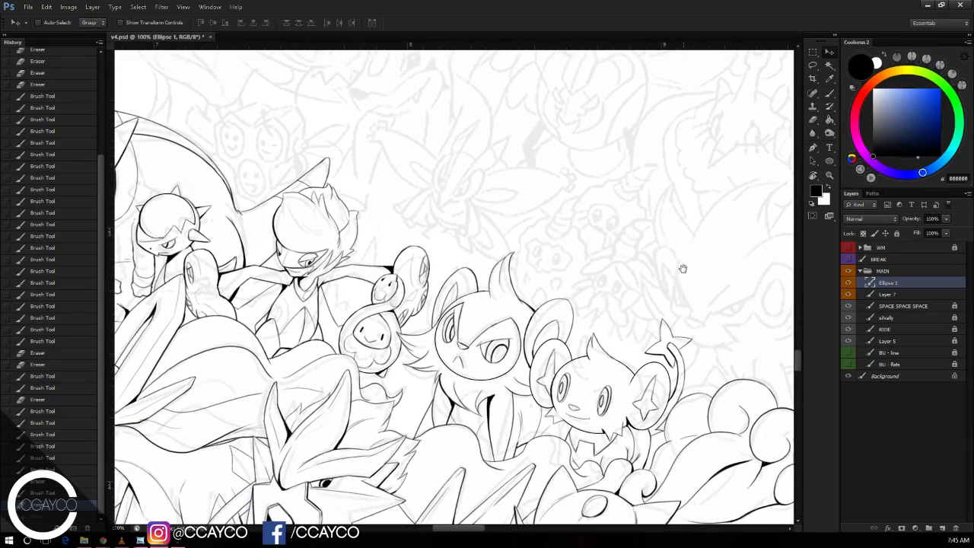
pyautogui.moveTo(683, 269); pyautogui.dragTo(699, 432)
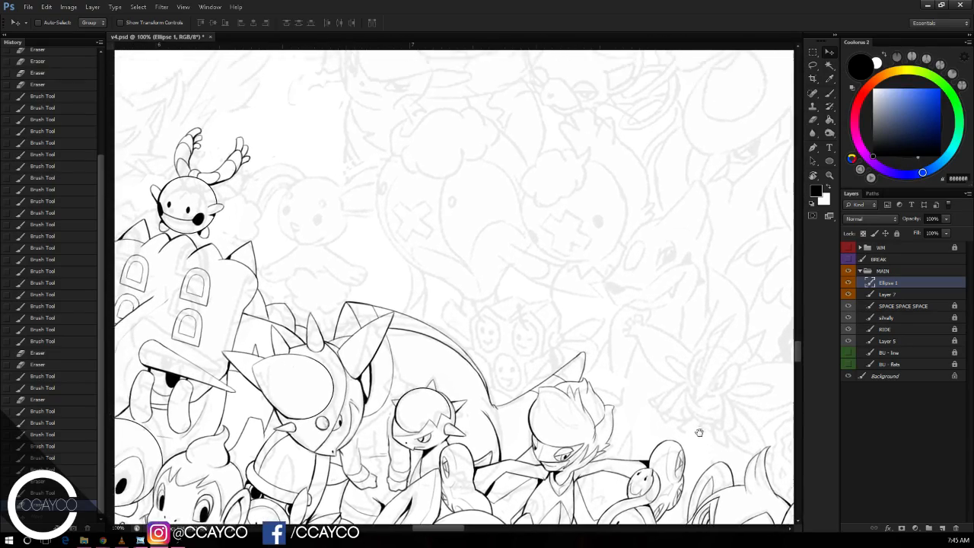
# Step: Lasso the small cluster of sketched faces near the canvas's left edge on Layer 5
pyautogui.click(813, 53)
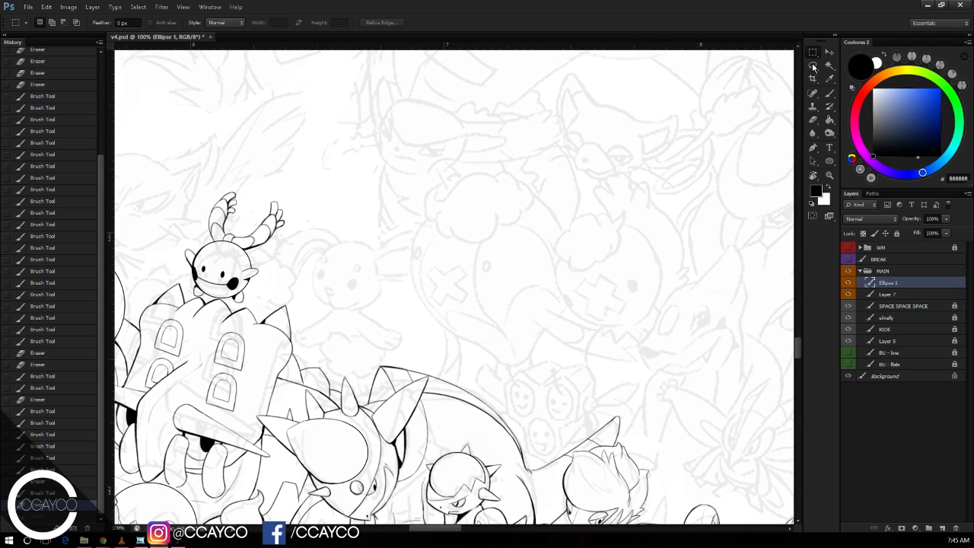
pyautogui.click(812, 67)
pyautogui.click(896, 338)
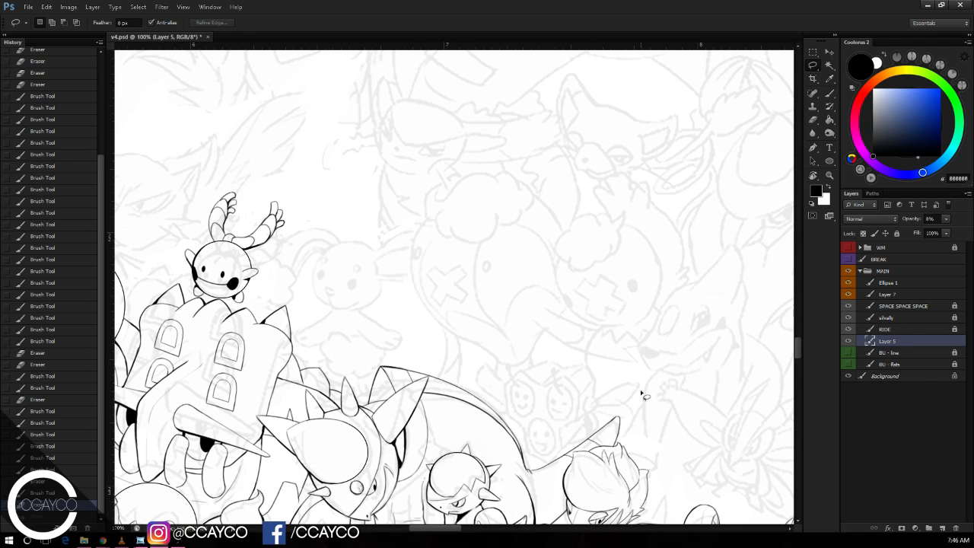
pyautogui.hotkey('ctrl', '-')
pyautogui.moveTo(304, 304); pyautogui.dragTo(578, 381)
pyautogui.moveTo(221, 396); pyautogui.dragTo(587, 379)
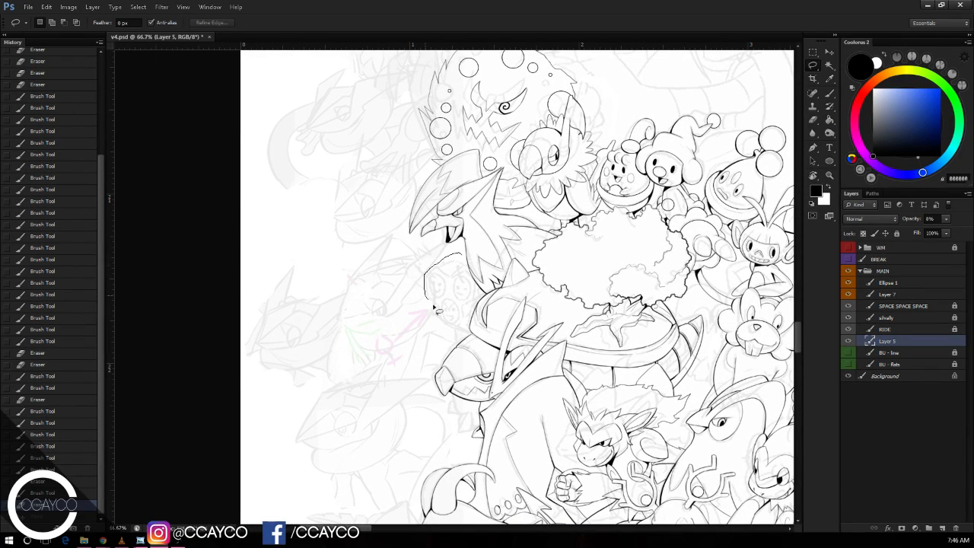
pyautogui.moveTo(487, 217); pyautogui.dragTo(501, 233)
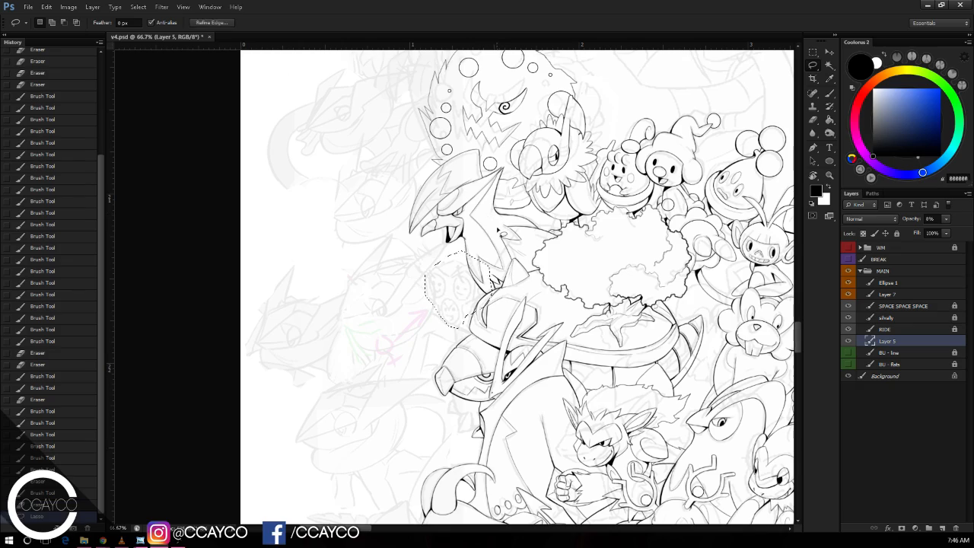
# Step: Move the selected face sketch to the gap just above the round creature's first antenna, tilt it about 3°, and deselect it
pyautogui.hotkey('ctrl', 't')
pyautogui.moveTo(481, 280)
pyautogui.mouseDown()
pyautogui.moveTo(547, 266)
pyautogui.moveTo(694, 260)
pyautogui.mouseUp()
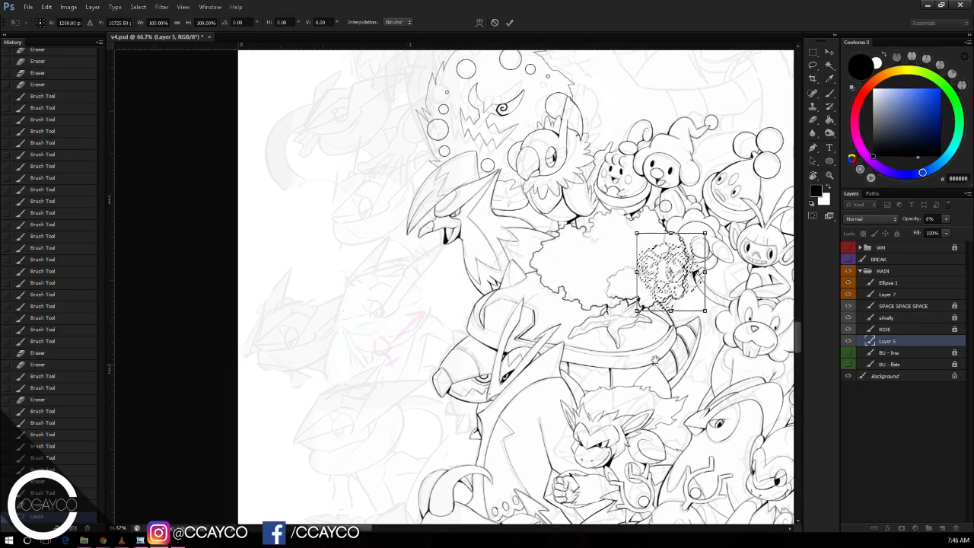
pyautogui.moveTo(735, 286)
pyautogui.mouseDown()
pyautogui.moveTo(495, 266)
pyautogui.moveTo(696, 276)
pyautogui.mouseUp()
pyautogui.moveTo(716, 297)
pyautogui.mouseDown()
pyautogui.moveTo(504, 249)
pyautogui.moveTo(465, 253)
pyautogui.moveTo(704, 340)
pyautogui.moveTo(433, 283)
pyautogui.mouseUp()
pyautogui.moveTo(726, 317); pyautogui.dragTo(604, 310)
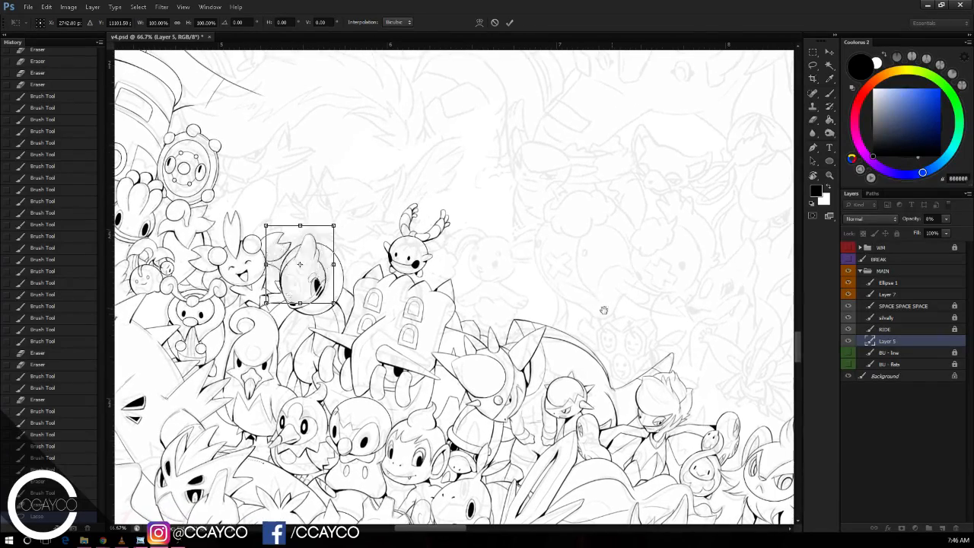
pyautogui.moveTo(304, 259)
pyautogui.mouseDown()
pyautogui.moveTo(508, 187)
pyautogui.moveTo(491, 195)
pyautogui.moveTo(497, 174)
pyautogui.mouseUp()
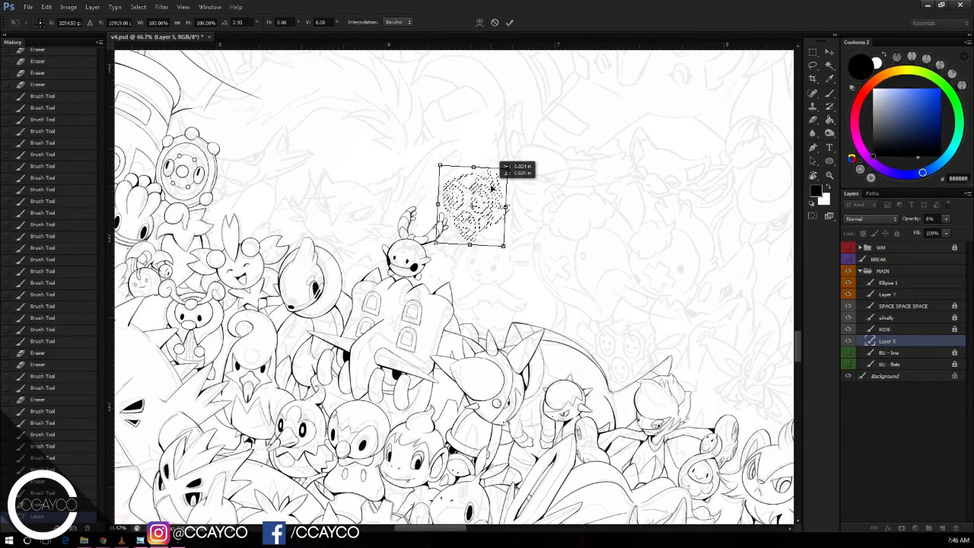
pyautogui.press('Return')
pyautogui.hotkey('ctrl', 'd')
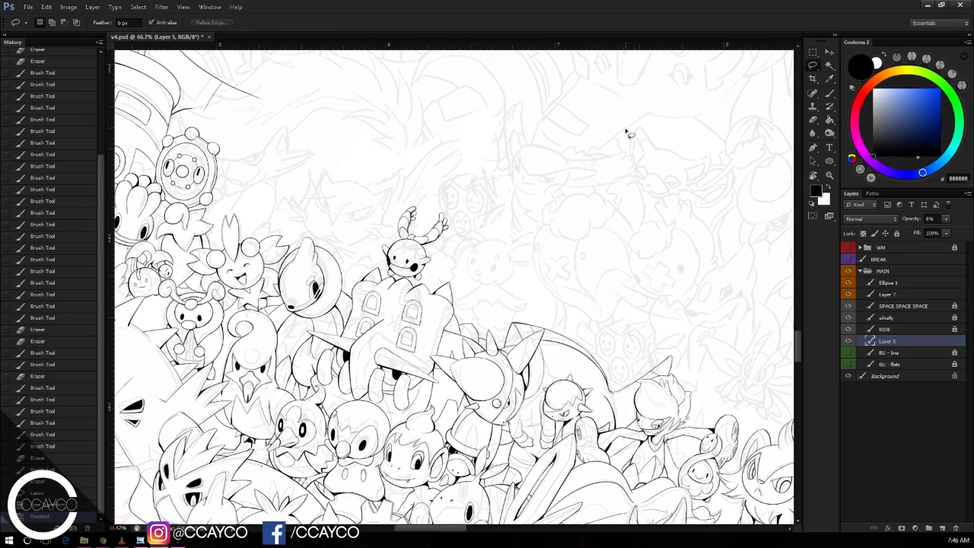
# Step: Examine the uninked sketches between the crowd and the large black-striped creature
pyautogui.hotkey('ctrl', '+')
pyautogui.moveTo(642, 236); pyautogui.dragTo(517, 239)
pyautogui.moveTo(664, 301); pyautogui.dragTo(535, 258)
pyautogui.moveTo(594, 243); pyautogui.dragTo(396, 122)
pyautogui.moveTo(669, 220); pyautogui.dragTo(539, 177)
pyautogui.moveTo(713, 243); pyautogui.dragTo(674, 225)
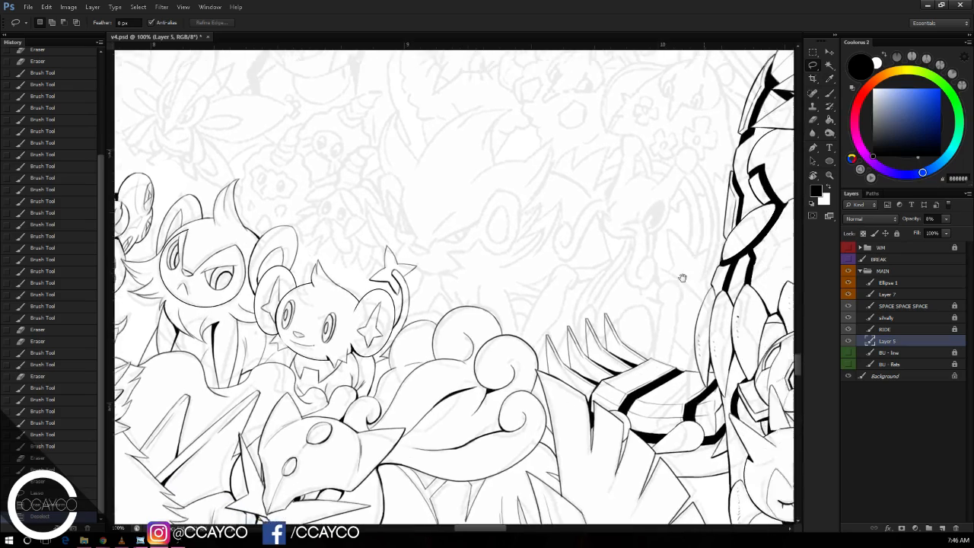
pyautogui.moveTo(682, 278); pyautogui.dragTo(675, 308)
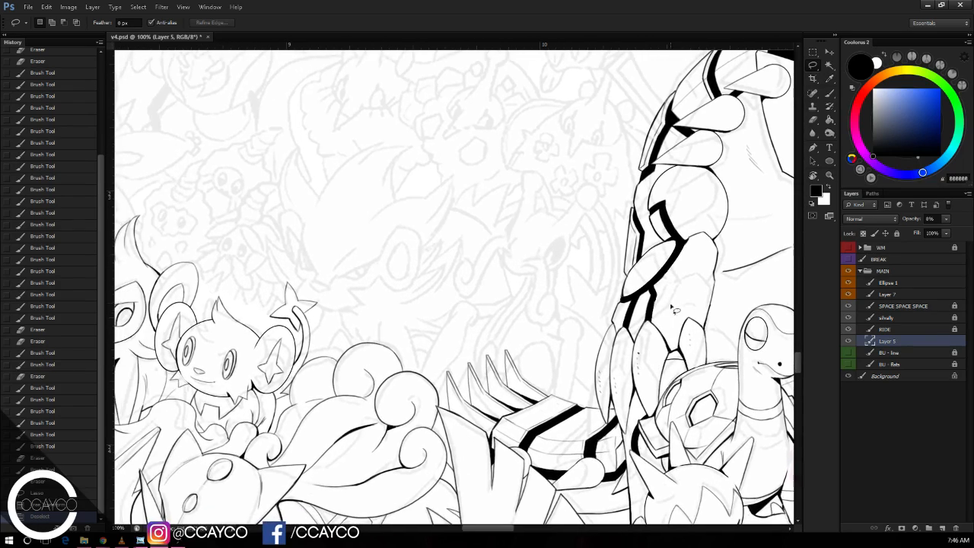
pyautogui.hotkey('ctrl', '-')
pyautogui.moveTo(785, 346); pyautogui.dragTo(719, 348)
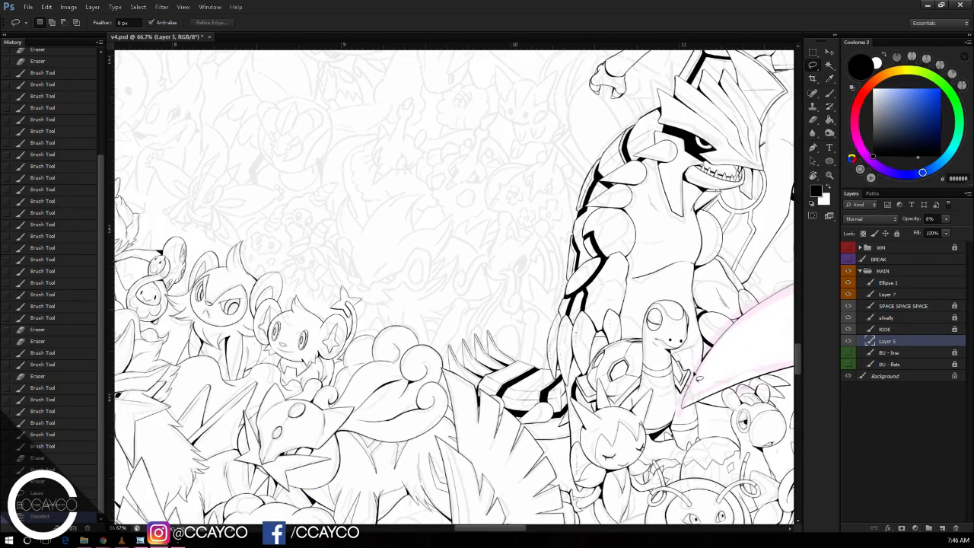
pyautogui.scroll(5, 714, 382)
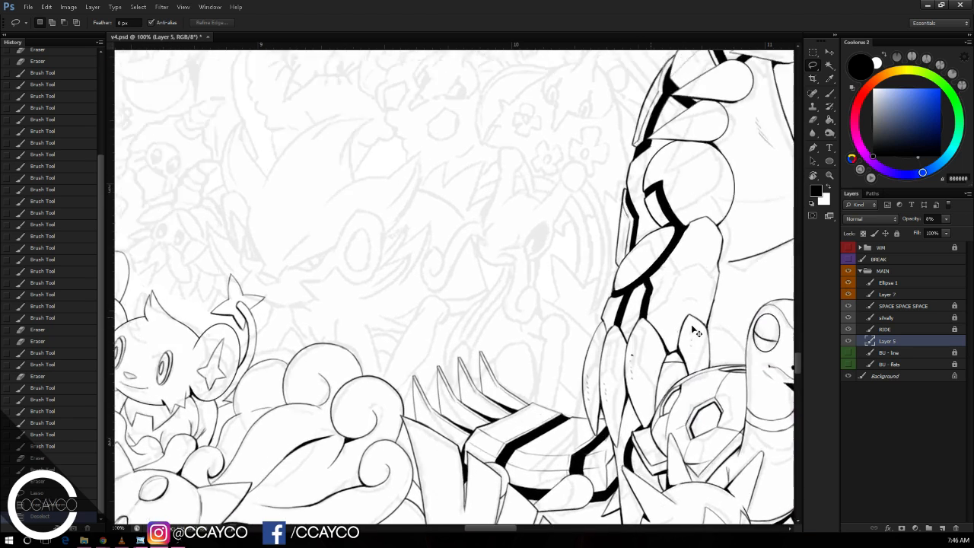
# Step: Lock the Layer 5 sketch, save the file and add a new layer above Ellipse 1
pyautogui.press('b')
pyautogui.hotkey('ctrl', 's')
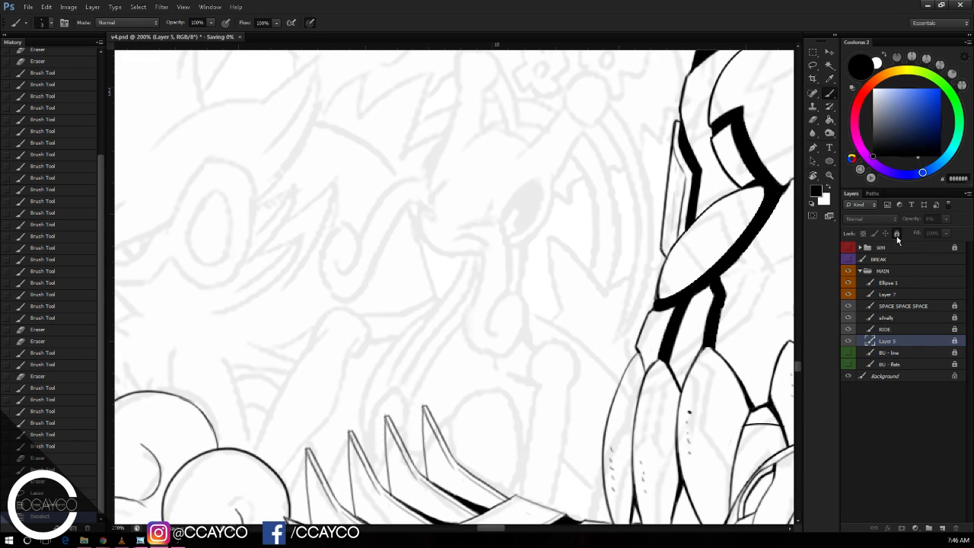
pyautogui.click(906, 285)
pyautogui.click(942, 527)
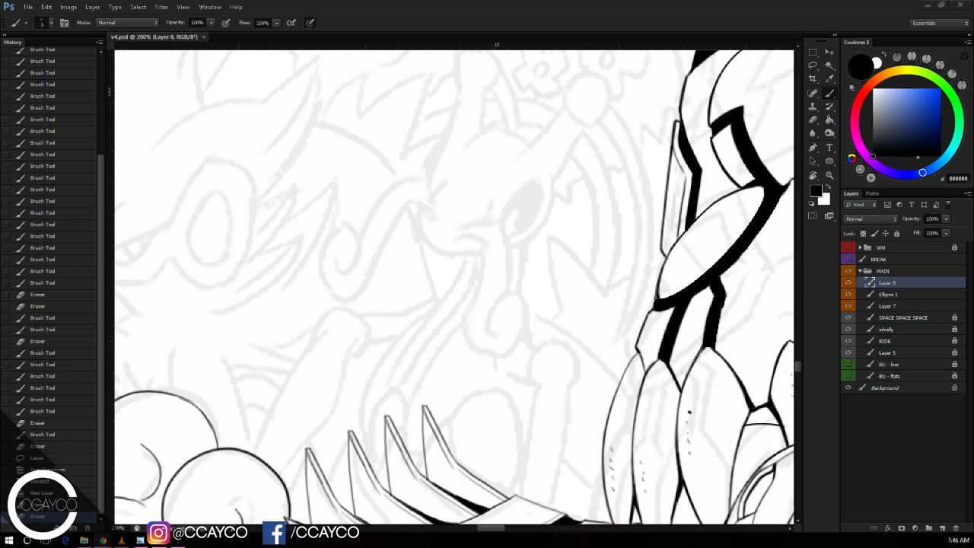
pyautogui.hotkey('ctrl', '-')
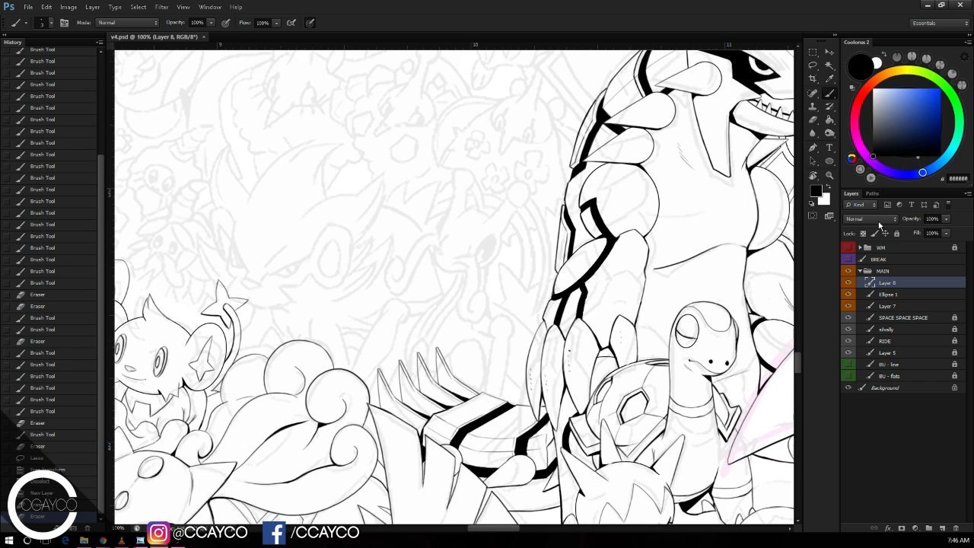
pyautogui.click(813, 67)
pyautogui.click(886, 354)
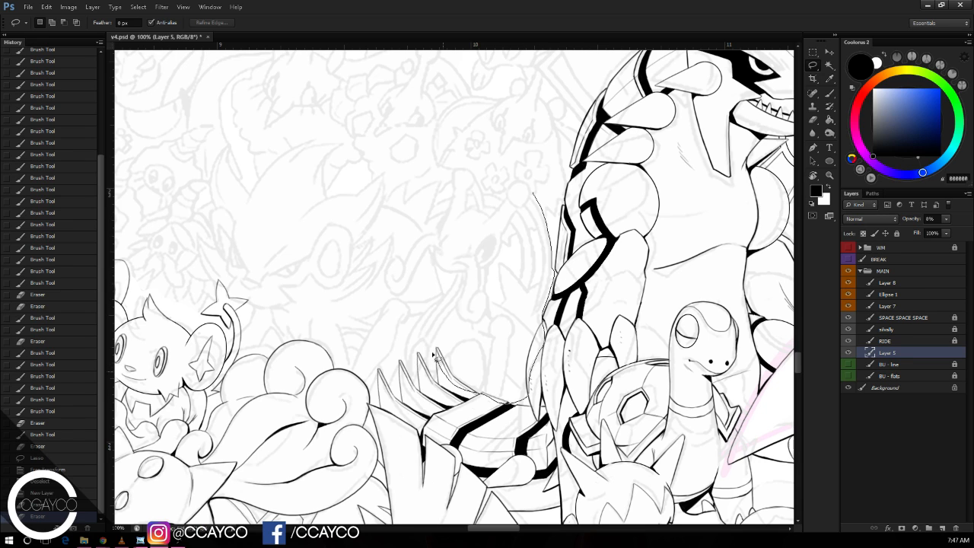
pyautogui.moveTo(364, 332)
pyautogui.mouseDown()
pyautogui.moveTo(390, 306)
pyautogui.moveTo(428, 297)
pyautogui.mouseUp()
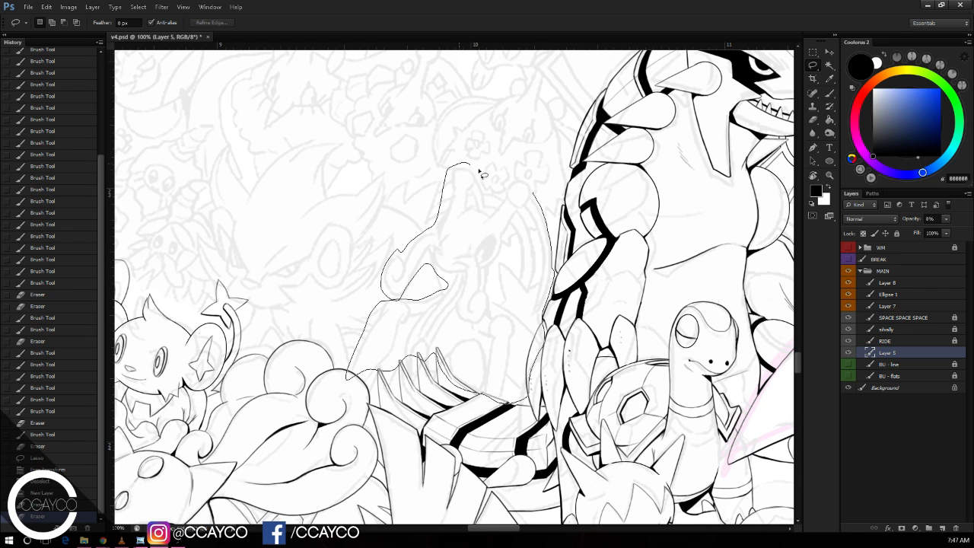
pyautogui.moveTo(487, 197); pyautogui.dragTo(524, 191)
pyautogui.hotkey('ctrl', '+')
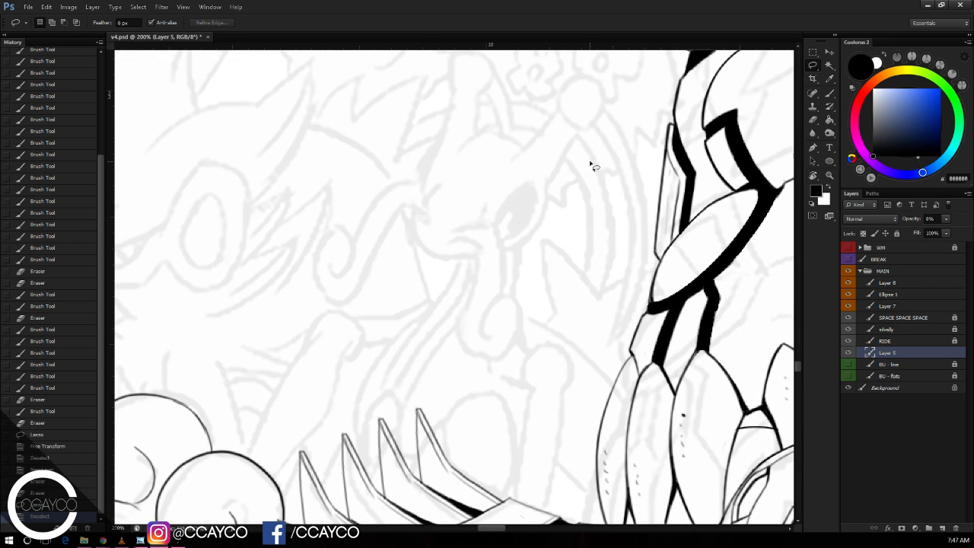
# Step: On Layer 8, ink the lower curve of the moustache half's pointed tip over the faint face sketch
pyautogui.click(888, 283)
pyautogui.press('e')
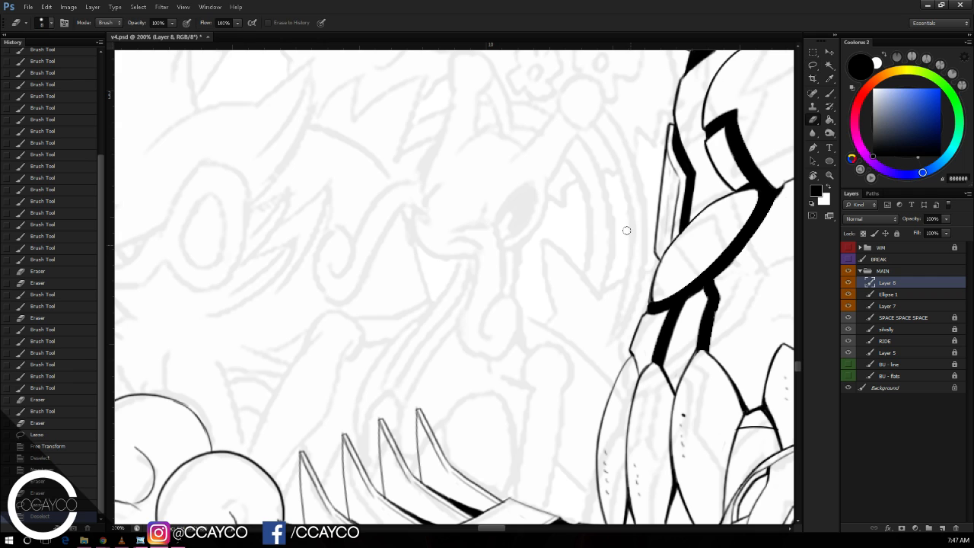
pyautogui.press('b')
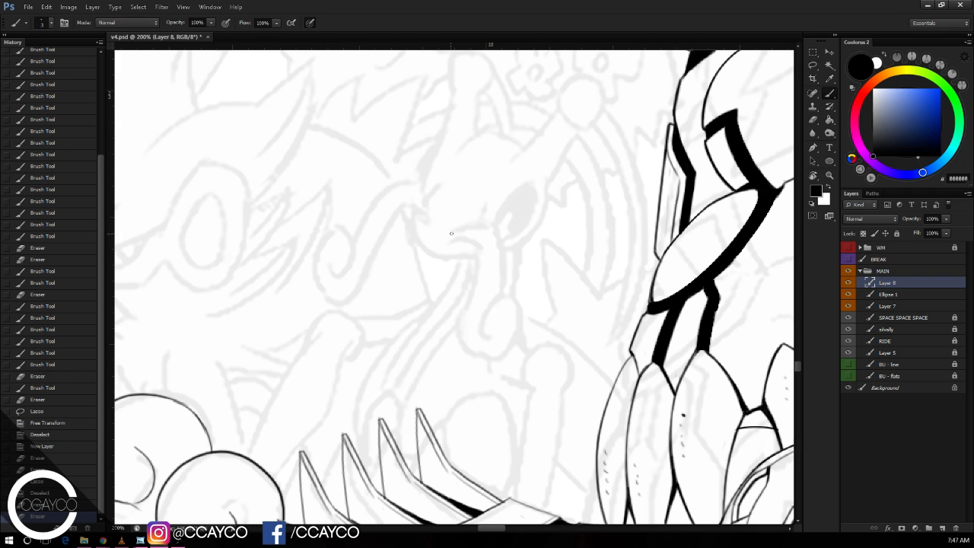
pyautogui.moveTo(499, 258); pyautogui.dragTo(500, 290)
pyautogui.hotkey('ctrl', 'z')
pyautogui.hotkey('ctrl', '+')
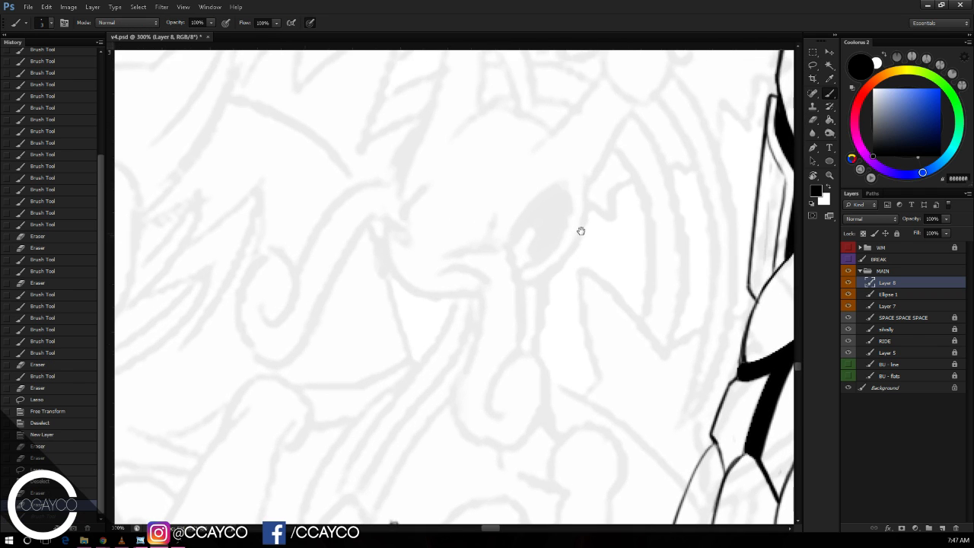
pyautogui.moveTo(415, 244); pyautogui.dragTo(473, 302)
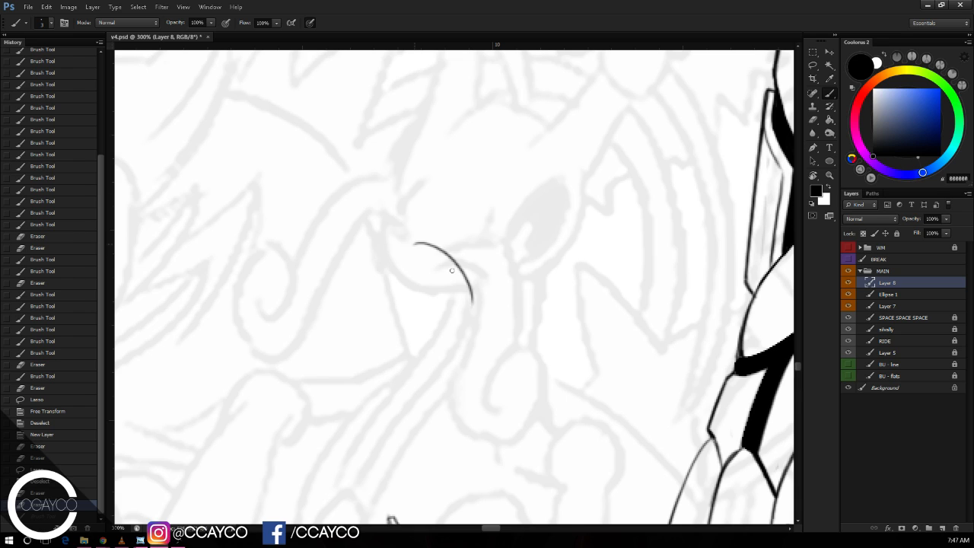
# Step: Ink an upper arc starting from the moustache's pointed tip and clean the tip with the Eraser
pyautogui.moveTo(415, 244)
pyautogui.mouseDown()
pyautogui.moveTo(499, 256)
pyautogui.moveTo(481, 242)
pyautogui.moveTo(500, 237)
pyautogui.moveTo(465, 223)
pyautogui.moveTo(511, 282)
pyautogui.mouseUp()
pyautogui.hotkey('ctrl', 'z')
pyautogui.hotkey('ctrl', 'z')
pyautogui.moveTo(451, 222); pyautogui.dragTo(511, 271)
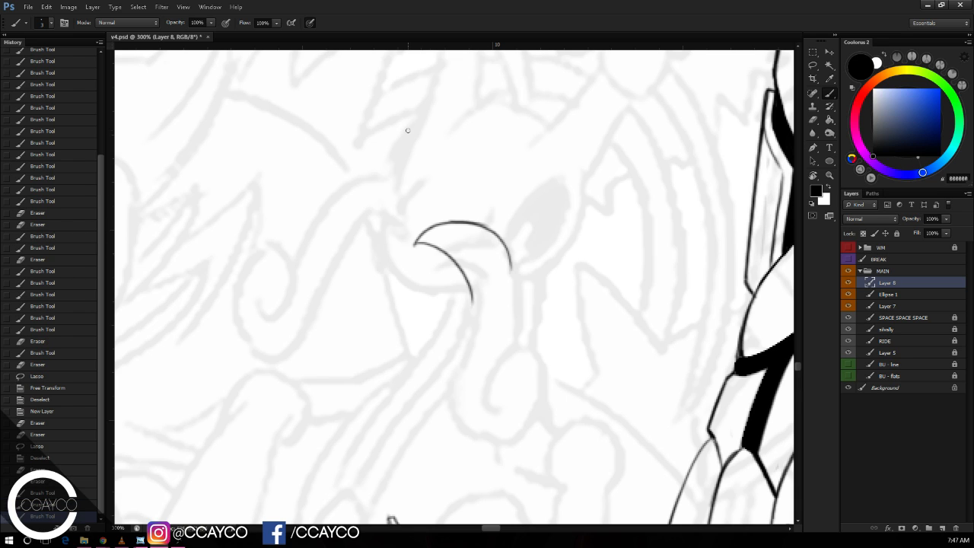
pyautogui.press('e')
pyautogui.click(413, 245)
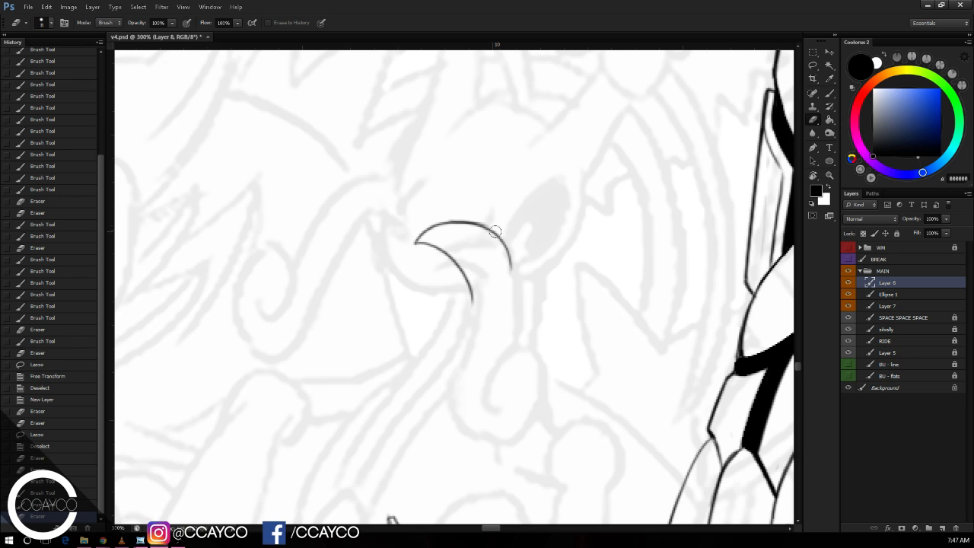
# Step: Redraw the moustache's upper arc flatter, extend its outer edge down towards the curl, and thicken the bend
pyautogui.moveTo(429, 228)
pyautogui.mouseDown()
pyautogui.moveTo(516, 284)
pyautogui.moveTo(423, 235)
pyautogui.moveTo(472, 238)
pyautogui.moveTo(498, 255)
pyautogui.moveTo(491, 241)
pyautogui.moveTo(511, 299)
pyautogui.mouseUp()
pyautogui.press('b')
pyautogui.hotkey('ctrl', 'z')
pyautogui.press('e')
pyautogui.click(414, 233)
pyautogui.press('b')
pyautogui.moveTo(499, 255)
pyautogui.mouseDown()
pyautogui.moveTo(508, 343)
pyautogui.moveTo(511, 306)
pyautogui.mouseUp()
pyautogui.hotkey('ctrl', 'alt', 'z')
pyautogui.hotkey('ctrl', 'alt', 'z')
pyautogui.hotkey('ctrl', 'z')
pyautogui.hotkey('ctrl', 'z')
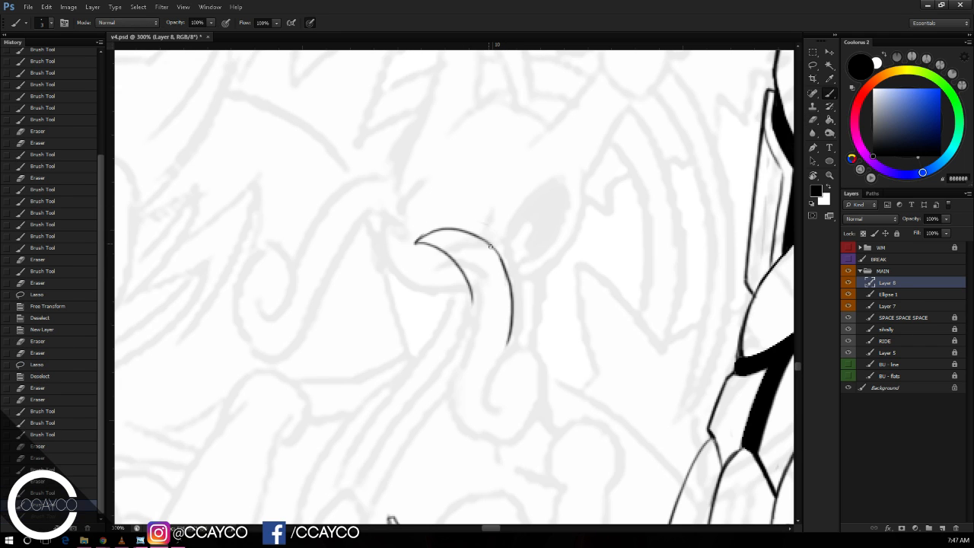
pyautogui.moveTo(490, 245); pyautogui.dragTo(509, 290)
pyautogui.press('space')
pyautogui.moveTo(582, 192); pyautogui.dragTo(581, 187)
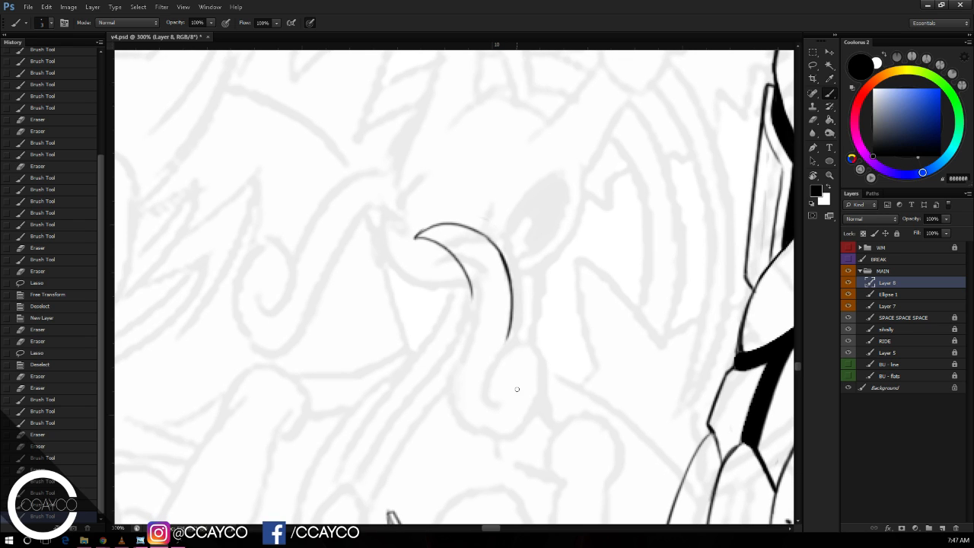
# Step: Ink the spiral curl at the end of the moustache's outer edge and thicken its outer side
pyautogui.moveTo(516, 389)
pyautogui.mouseDown()
pyautogui.moveTo(498, 361)
pyautogui.moveTo(550, 389)
pyautogui.moveTo(517, 387)
pyautogui.moveTo(540, 377)
pyautogui.moveTo(532, 362)
pyautogui.moveTo(525, 423)
pyautogui.moveTo(528, 361)
pyautogui.moveTo(504, 347)
pyautogui.mouseUp()
pyautogui.hotkey('ctrl', 'z')
pyautogui.hotkey('ctrl', 'z')
pyautogui.moveTo(510, 331)
pyautogui.mouseDown()
pyautogui.moveTo(502, 352)
pyautogui.moveTo(542, 394)
pyautogui.mouseUp()
pyautogui.press('e')
pyautogui.press('b')
pyautogui.moveTo(533, 359); pyautogui.dragTo(544, 402)
pyautogui.moveTo(562, 332); pyautogui.dragTo(571, 296)
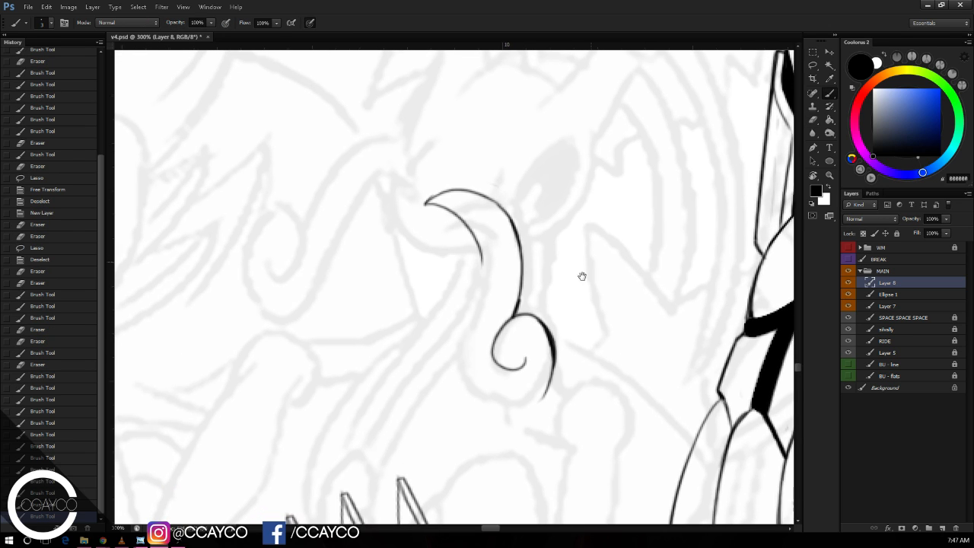
# Step: Touch up the lower end of the curl's outer line and erase stray marks around it
pyautogui.moveTo(551, 358); pyautogui.dragTo(538, 398)
pyautogui.hotkey('ctrl', 'z')
pyautogui.press('e')
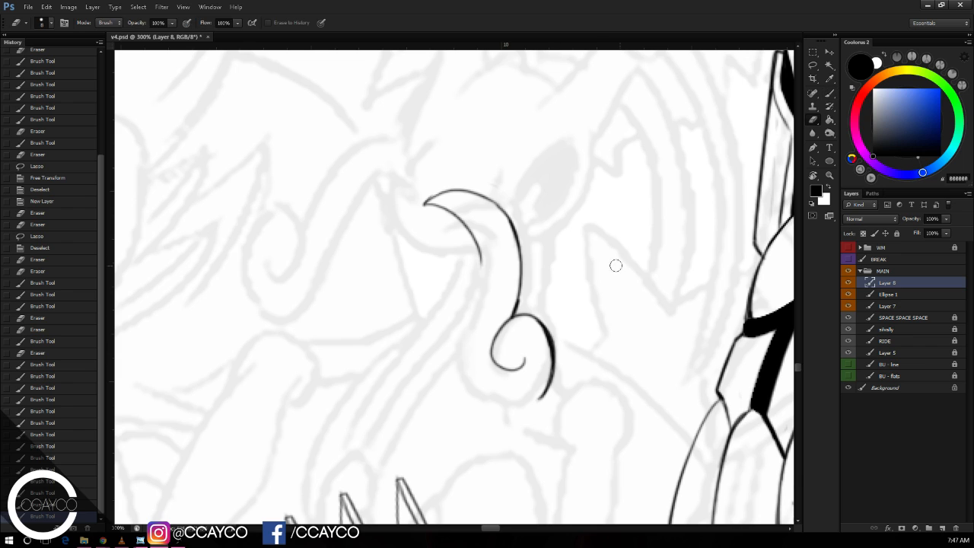
pyautogui.click(615, 265)
pyautogui.press('b')
pyautogui.press('e')
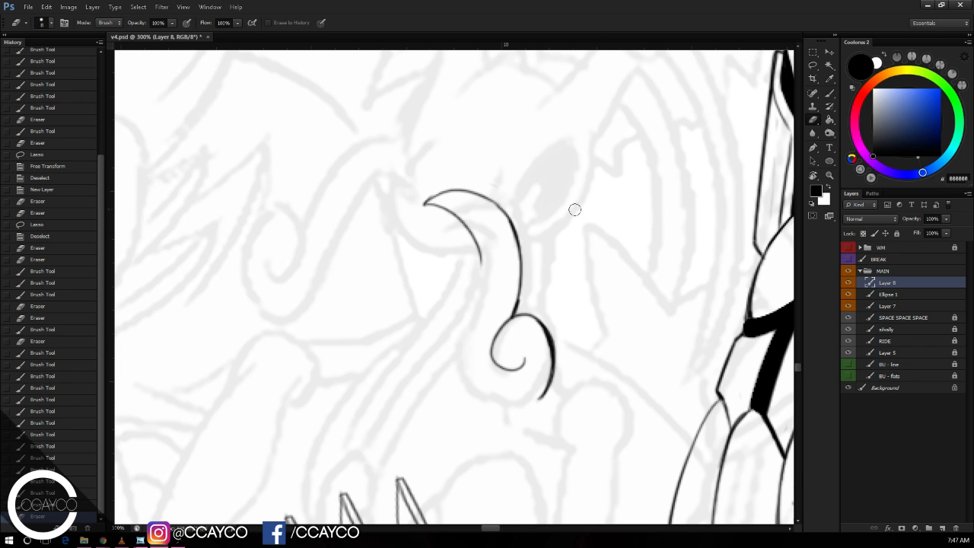
pyautogui.click(584, 212)
pyautogui.moveTo(581, 214)
pyautogui.mouseDown()
pyautogui.moveTo(598, 200)
pyautogui.moveTo(587, 196)
pyautogui.mouseUp()
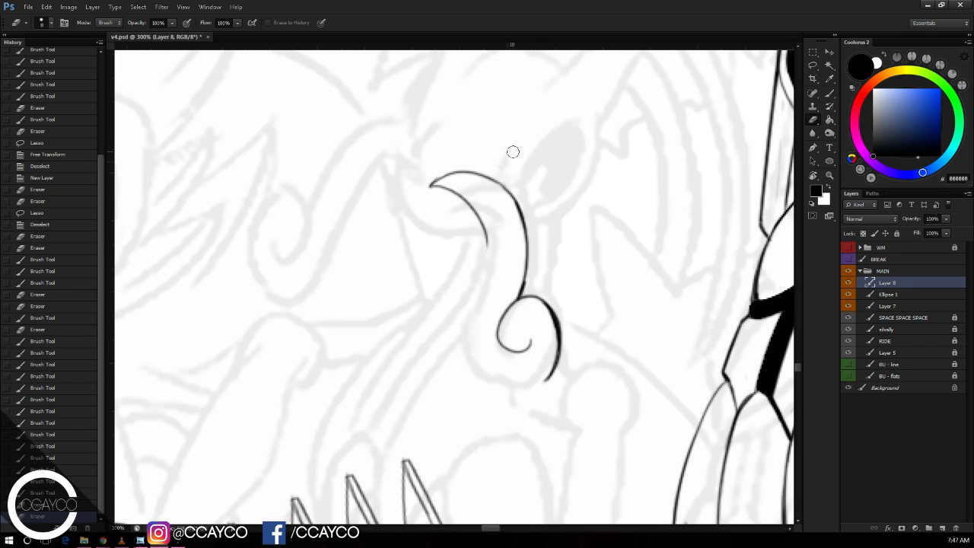
# Step: Ink the moustache's inner edge from the pointed tip down around the near side of the curl
pyautogui.press('b')
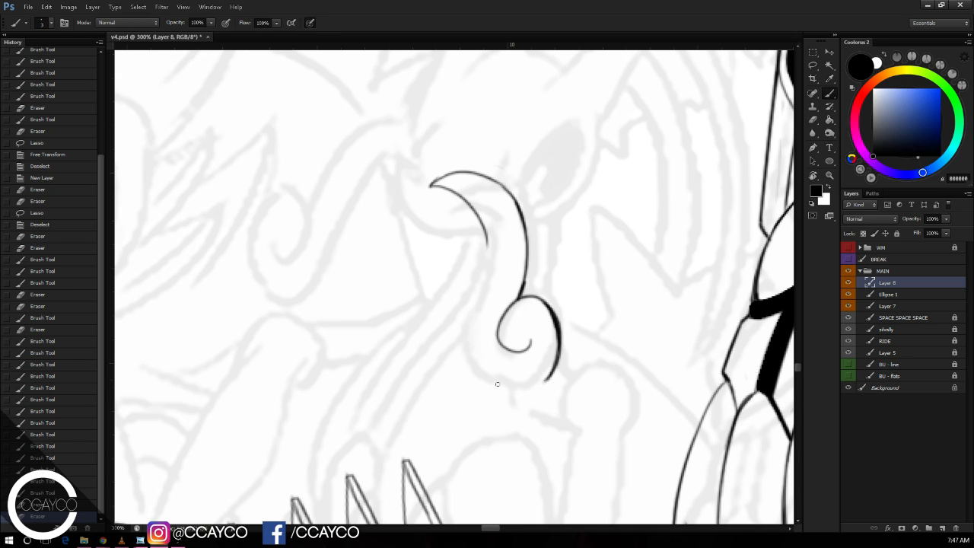
pyautogui.moveTo(493, 381); pyautogui.dragTo(468, 274)
pyautogui.hotkey('ctrl', 'z')
pyautogui.moveTo(493, 379)
pyautogui.mouseDown()
pyautogui.moveTo(471, 308)
pyautogui.moveTo(487, 230)
pyautogui.moveTo(477, 302)
pyautogui.mouseUp()
pyautogui.hotkey('ctrl', 'alt', 'z')
pyautogui.hotkey('ctrl', 'alt', 'z')
pyautogui.moveTo(486, 259); pyautogui.dragTo(468, 348)
pyautogui.hotkey('ctrl', 'z')
pyautogui.moveTo(477, 297)
pyautogui.mouseDown()
pyautogui.moveTo(475, 367)
pyautogui.moveTo(466, 315)
pyautogui.moveTo(470, 350)
pyautogui.moveTo(480, 291)
pyautogui.moveTo(475, 354)
pyautogui.moveTo(472, 297)
pyautogui.moveTo(482, 282)
pyautogui.moveTo(471, 304)
pyautogui.mouseUp()
pyautogui.hotkey('ctrl', 'z')
pyautogui.hotkey('ctrl', 'z')
pyautogui.moveTo(483, 276); pyautogui.dragTo(465, 312)
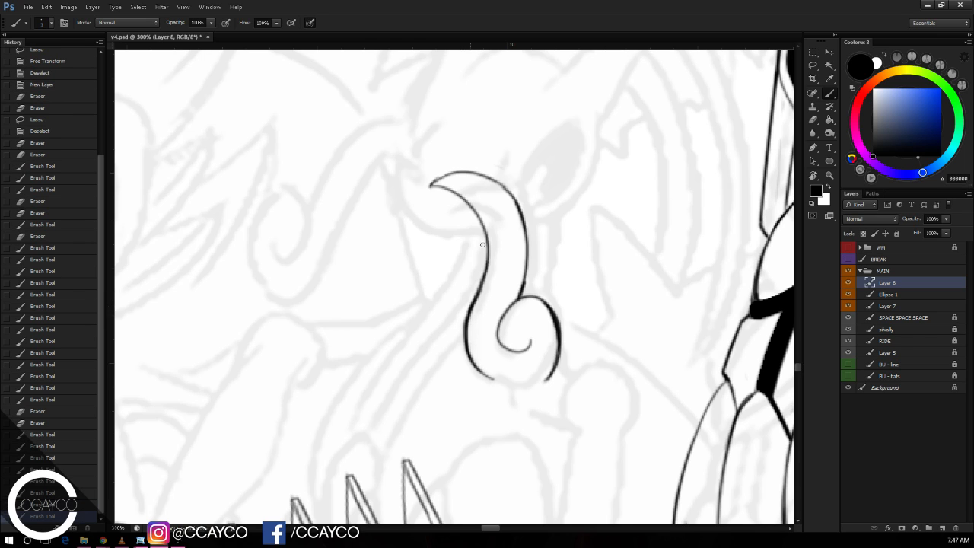
# Step: Close the underside of the curl and thicken the outer edge where it meets the spiral
pyautogui.moveTo(467, 350)
pyautogui.mouseDown()
pyautogui.moveTo(493, 382)
pyautogui.moveTo(544, 376)
pyautogui.mouseUp()
pyautogui.hotkey('ctrl', 'z')
pyautogui.moveTo(554, 331)
pyautogui.mouseDown()
pyautogui.moveTo(541, 376)
pyautogui.moveTo(570, 352)
pyautogui.moveTo(550, 381)
pyautogui.moveTo(561, 311)
pyautogui.moveTo(540, 287)
pyautogui.moveTo(519, 297)
pyautogui.mouseUp()
pyautogui.press('e')
pyautogui.press('b')
pyautogui.moveTo(526, 262); pyautogui.dragTo(522, 295)
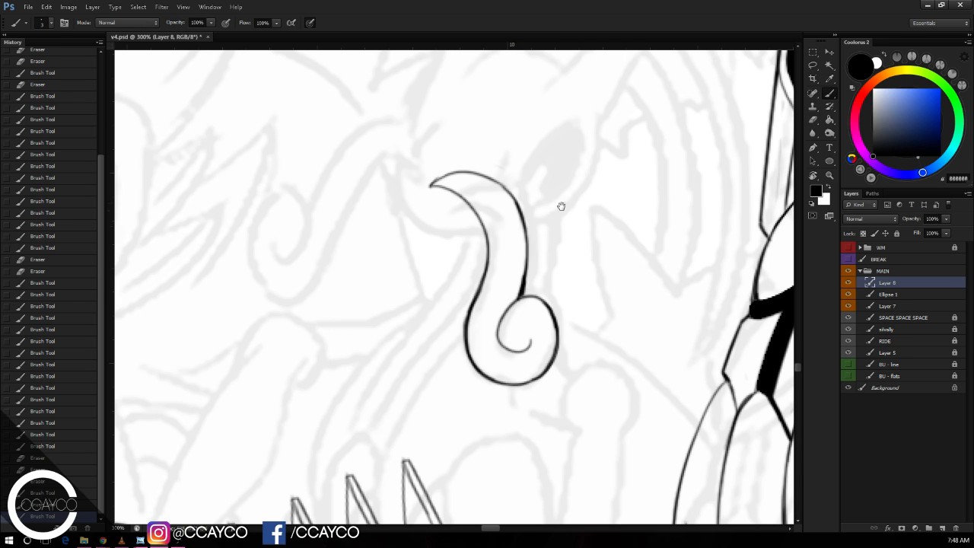
pyautogui.moveTo(561, 205); pyautogui.dragTo(610, 229)
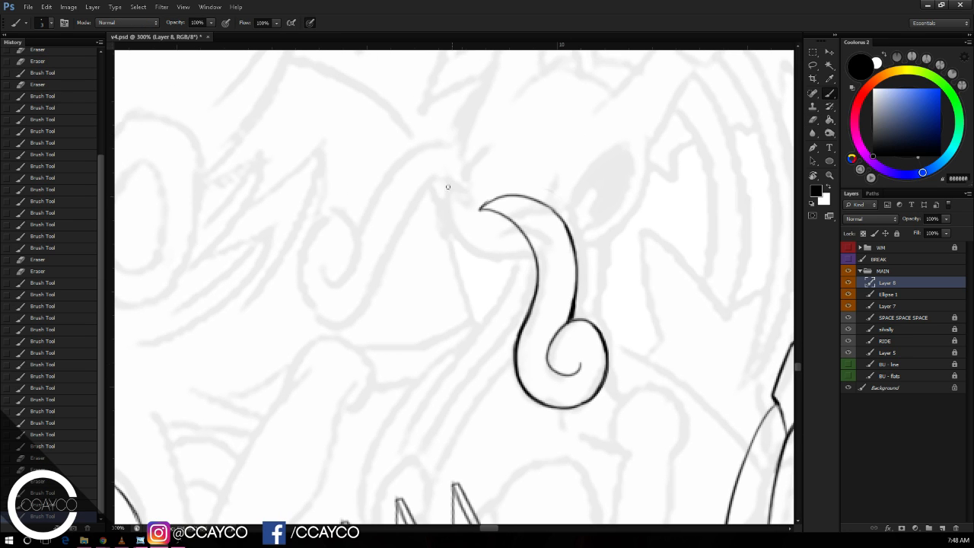
pyautogui.moveTo(441, 185); pyautogui.dragTo(479, 209)
pyautogui.hotkey('ctrl', 'z')
pyautogui.hotkey('ctrl', 'z')
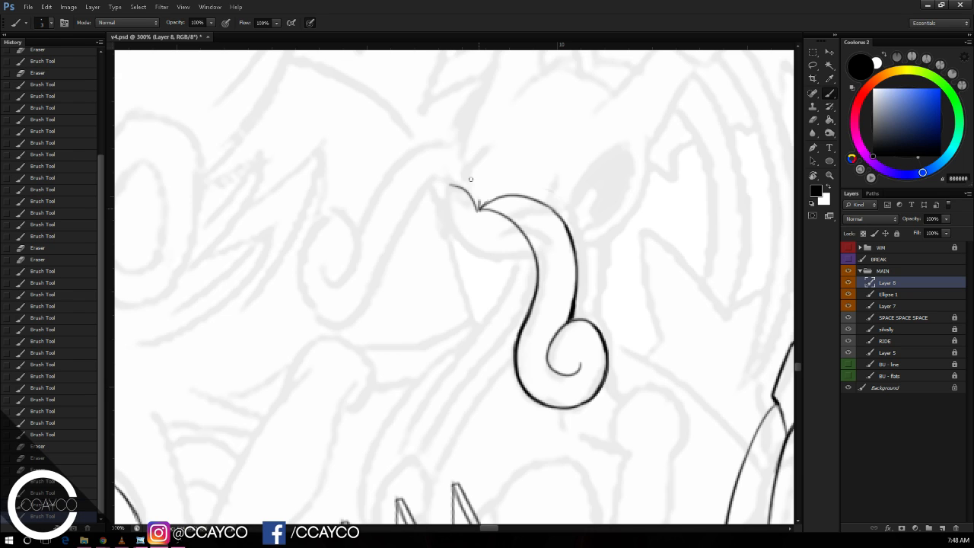
pyautogui.hotkey('ctrl', 'z')
pyautogui.moveTo(453, 154)
pyautogui.mouseDown()
pyautogui.moveTo(478, 207)
pyautogui.moveTo(504, 214)
pyautogui.mouseUp()
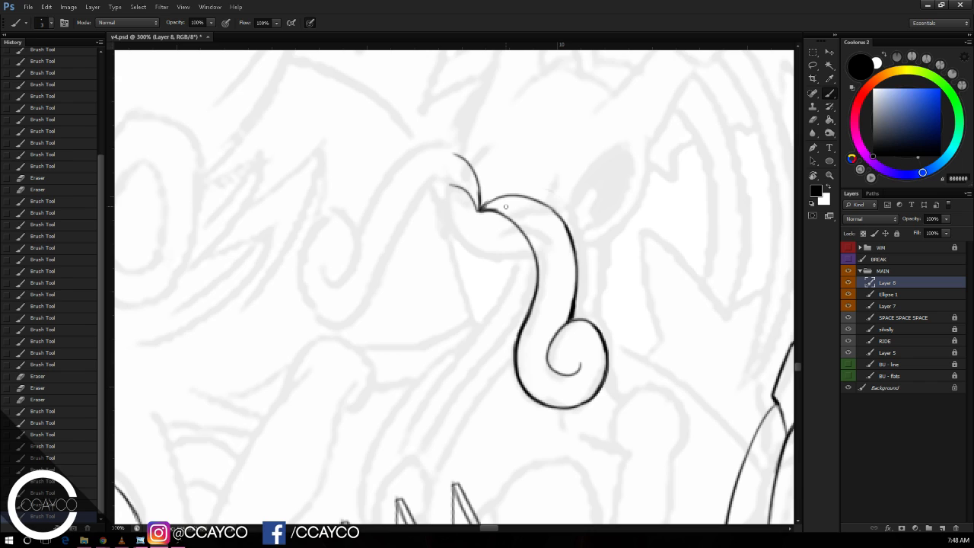
pyautogui.click(812, 66)
pyautogui.press('e')
pyautogui.moveTo(462, 158)
pyautogui.mouseDown()
pyautogui.moveTo(453, 177)
pyautogui.moveTo(469, 206)
pyautogui.mouseUp()
# Step: Lasso the finished moustache half, paste a copy on a new layer and flip it horizontally
pyautogui.press('l')
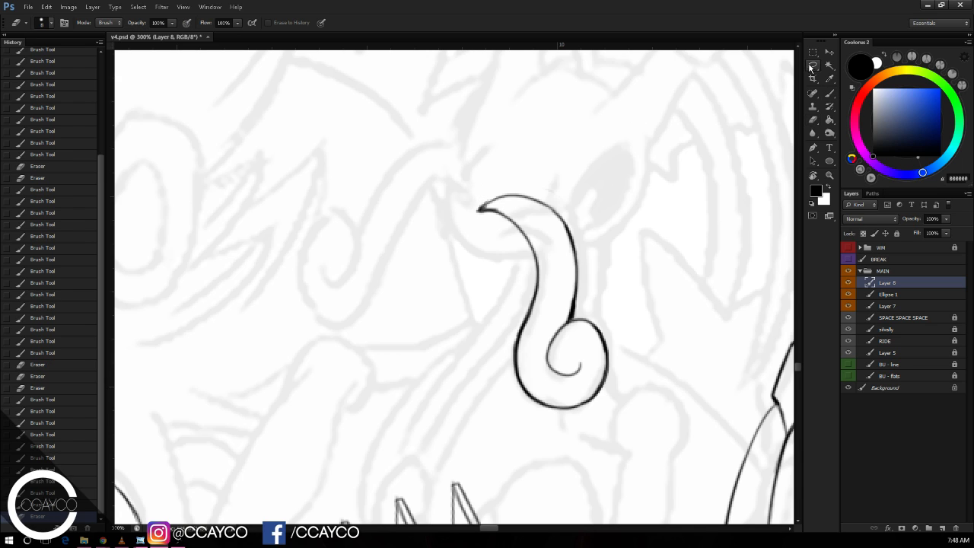
pyautogui.moveTo(604, 137)
pyautogui.mouseDown()
pyautogui.moveTo(431, 229)
pyautogui.moveTo(652, 157)
pyautogui.mouseUp()
pyautogui.hotkey('ctrl', 'c')
pyautogui.hotkey('ctrl', 'v')
pyautogui.hotkey('ctrl', 't')
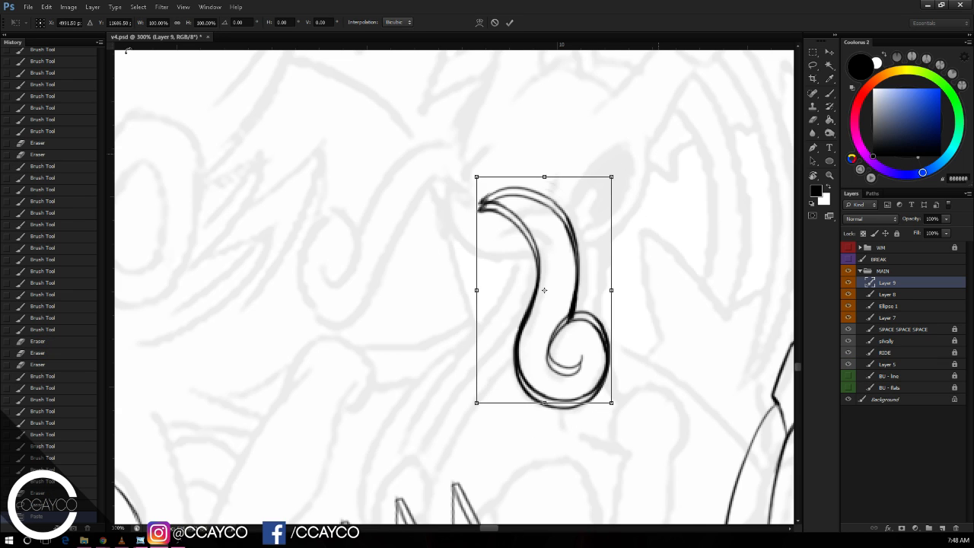
pyautogui.click(46, 7)
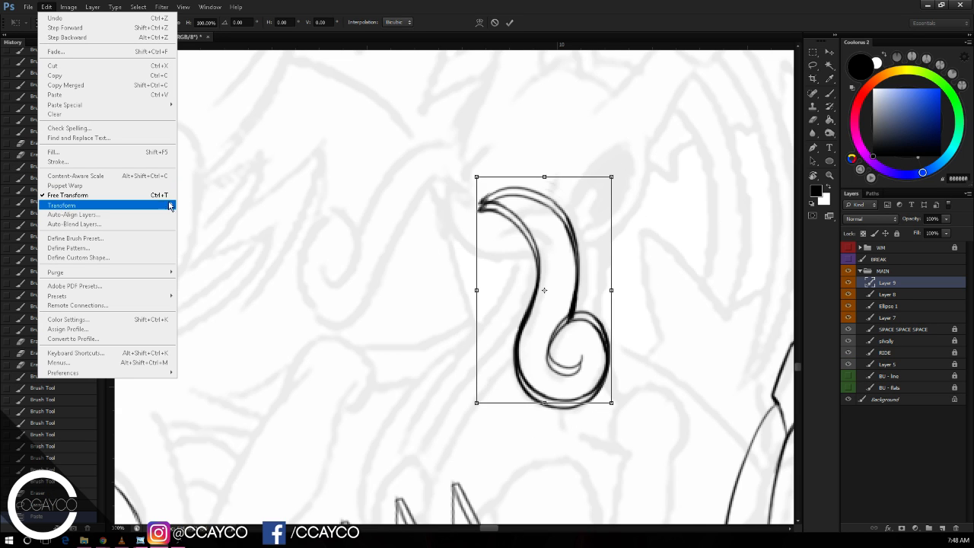
pyautogui.moveTo(169, 205)
pyautogui.click(207, 308)
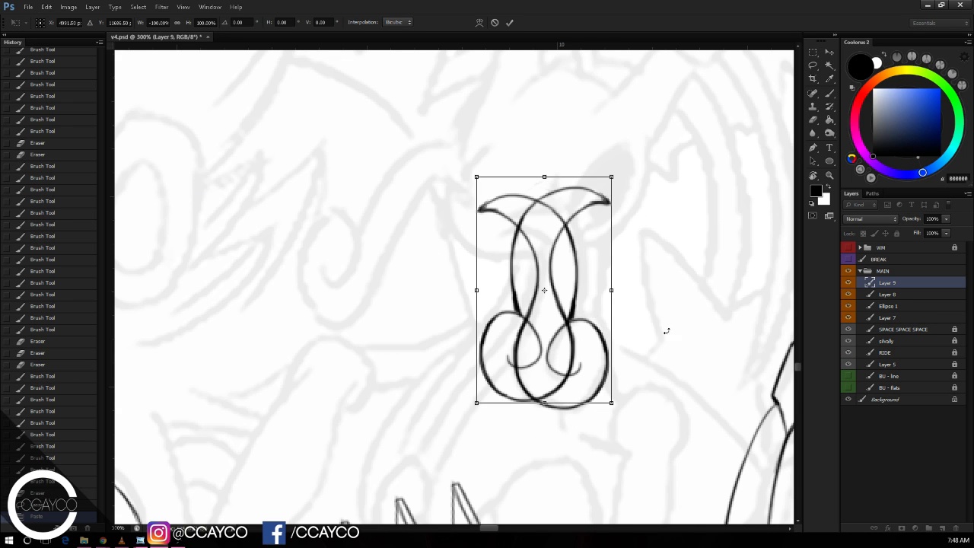
# Step: Rotate the flipped moustache half and position it over the sketch so its tip meets the original half's tip
pyautogui.moveTo(666, 331); pyautogui.dragTo(543, 166)
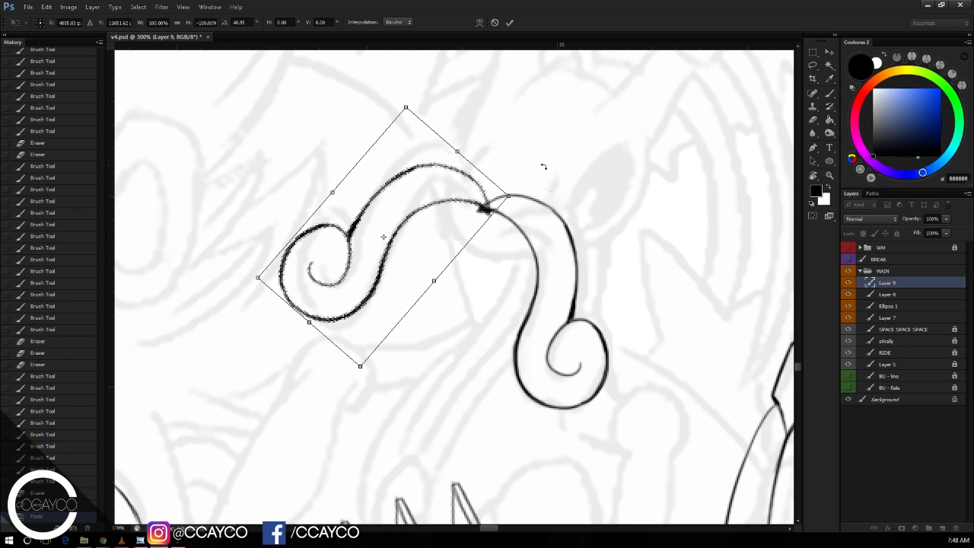
pyautogui.moveTo(474, 205)
pyautogui.mouseDown()
pyautogui.moveTo(462, 206)
pyautogui.moveTo(475, 195)
pyautogui.mouseUp()
pyautogui.press('Return')
pyautogui.hotkey('ctrl', 't')
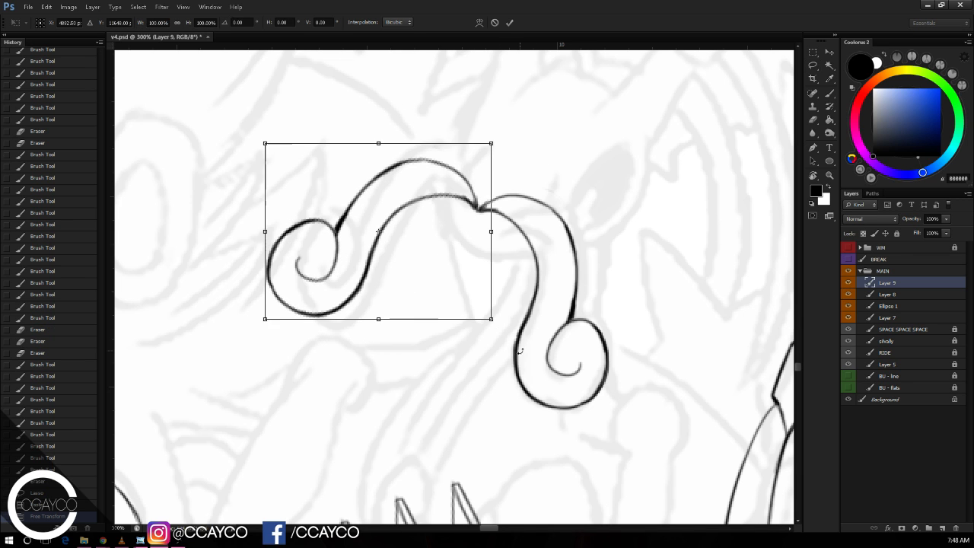
pyautogui.moveTo(517, 342); pyautogui.dragTo(528, 277)
pyautogui.moveTo(468, 259)
pyautogui.mouseDown()
pyautogui.moveTo(477, 271)
pyautogui.moveTo(552, 278)
pyautogui.moveTo(487, 287)
pyautogui.moveTo(496, 271)
pyautogui.mouseUp()
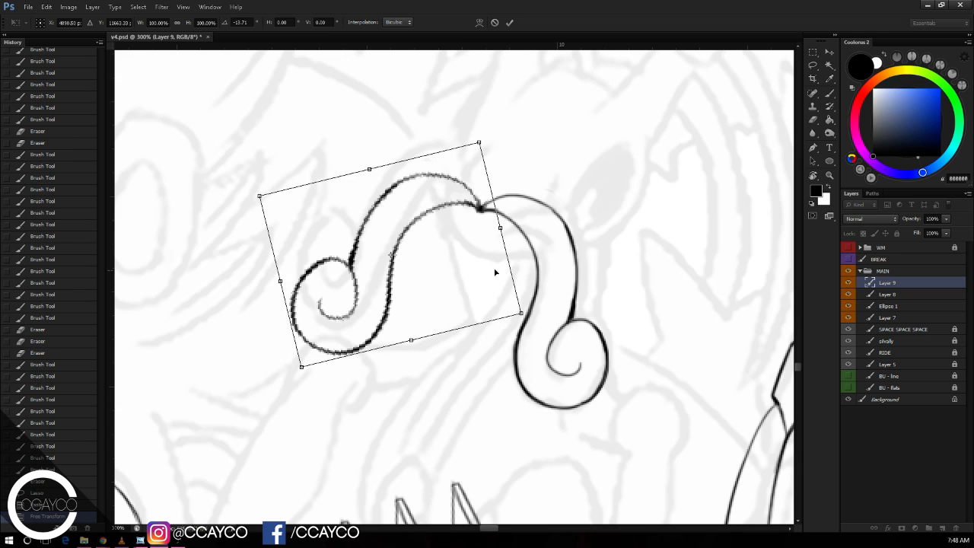
pyautogui.press('Return')
# Step: Nudge the flipped half sideways to line up the tips, and merge it down into Layer 8
pyautogui.press('l')
pyautogui.click(829, 51)
pyautogui.press('Left')
pyautogui.press('Left')
pyautogui.press('Left')
pyautogui.press('Left')
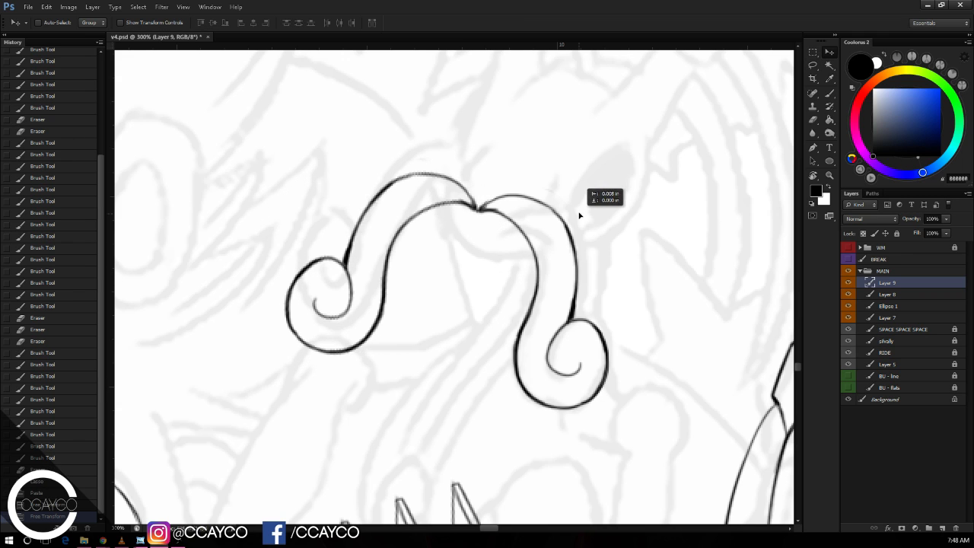
pyautogui.press('Right')
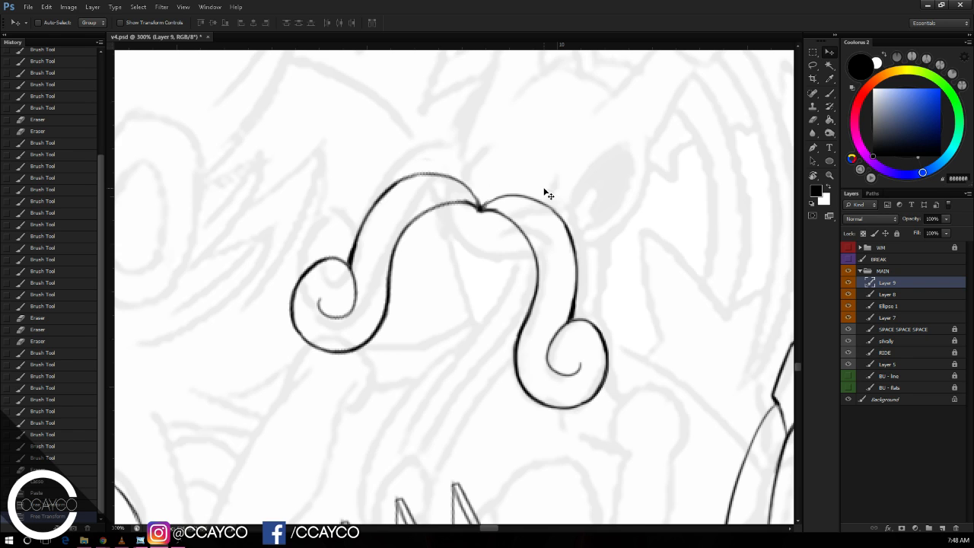
pyautogui.moveTo(588, 262); pyautogui.dragTo(557, 269)
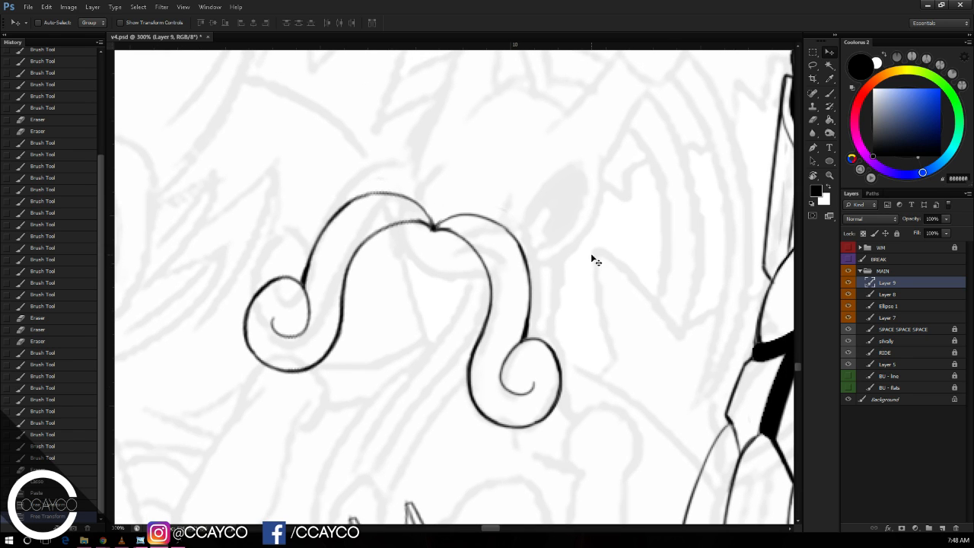
pyautogui.hotkey('ctrl', 'e')
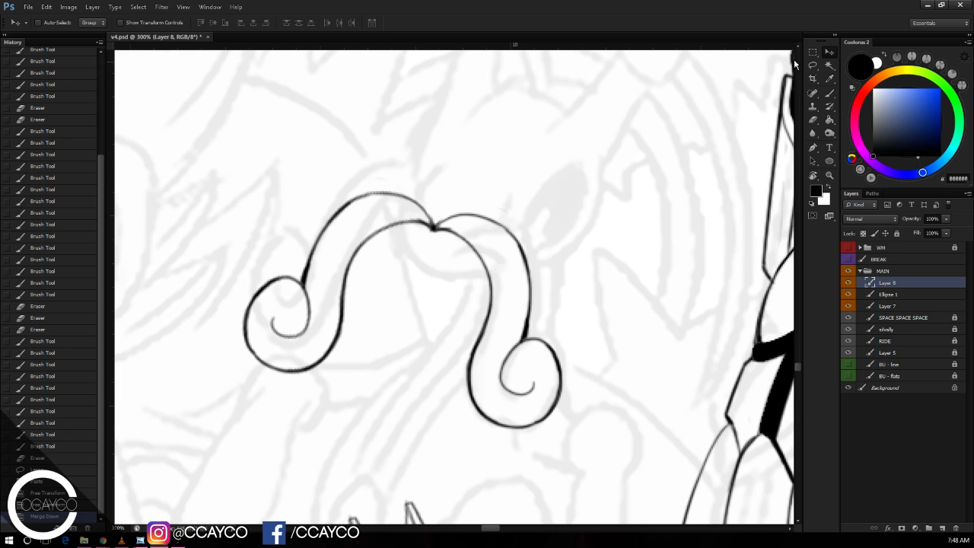
# Step: Lasso the whole moustache, move it slightly down, tilt it about 0.9°, make it narrower, and deselect
pyautogui.press('l')
pyautogui.moveTo(584, 125)
pyautogui.mouseDown()
pyautogui.moveTo(206, 411)
pyautogui.moveTo(600, 197)
pyautogui.moveTo(589, 153)
pyautogui.mouseUp()
pyautogui.hotkey('ctrl', 't')
pyautogui.moveTo(579, 210)
pyautogui.mouseDown()
pyautogui.moveTo(589, 214)
pyautogui.moveTo(583, 224)
pyautogui.mouseUp()
pyautogui.moveTo(666, 220); pyautogui.dragTo(667, 225)
pyautogui.moveTo(593, 248); pyautogui.dragTo(587, 247)
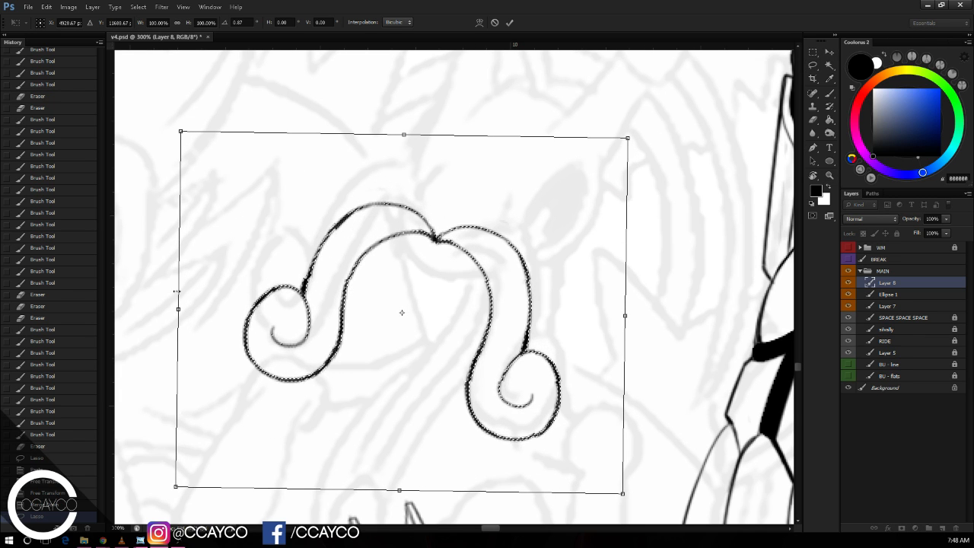
pyautogui.moveTo(178, 309); pyautogui.dragTo(224, 309)
pyautogui.moveTo(557, 236); pyautogui.dragTo(540, 213)
pyautogui.press('Return')
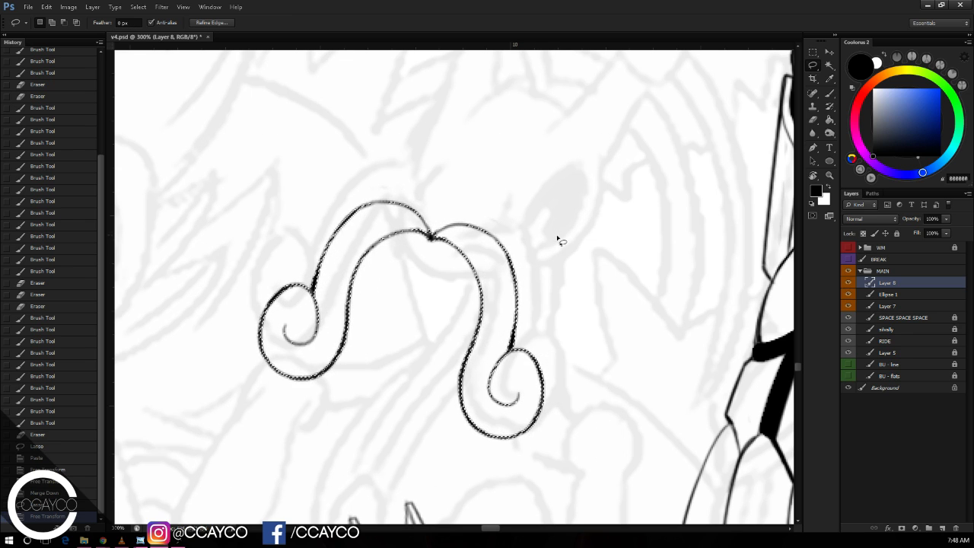
pyautogui.hotkey('ctrl', 'd')
pyautogui.moveTo(563, 243); pyautogui.dragTo(523, 227)
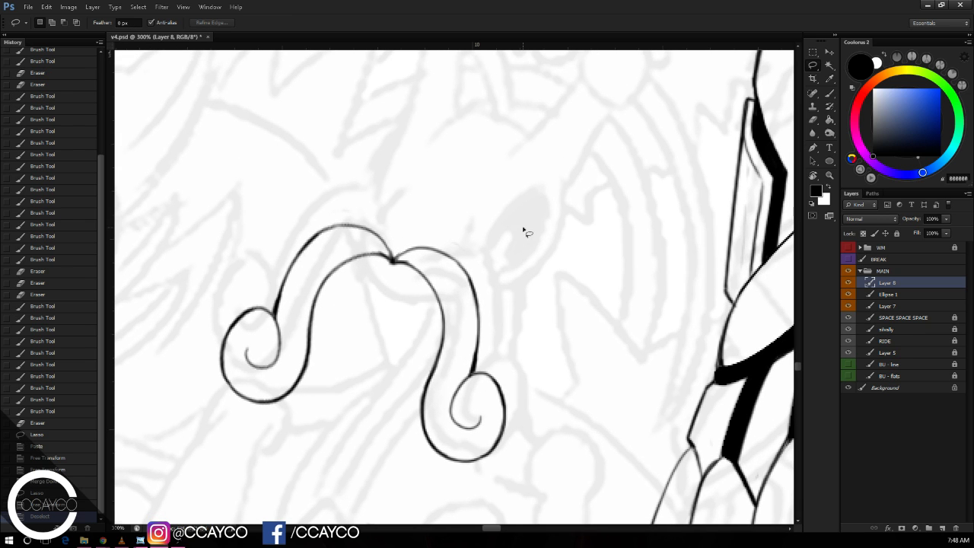
# Step: Clean up the area above the moustache and ink the eye's curved left edge over the grey sketched oval
pyautogui.press('e')
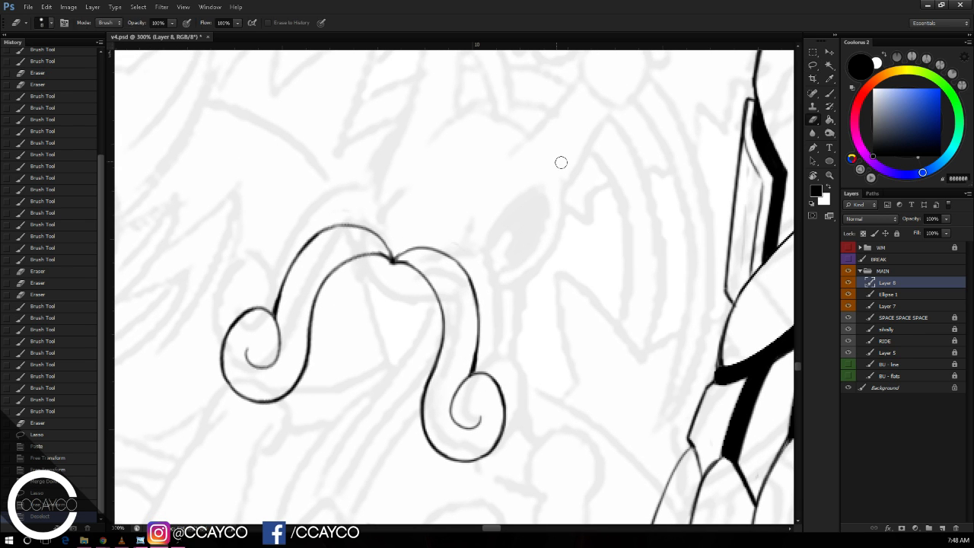
pyautogui.click(538, 130)
pyautogui.press('b')
pyautogui.moveTo(539, 193); pyautogui.dragTo(481, 265)
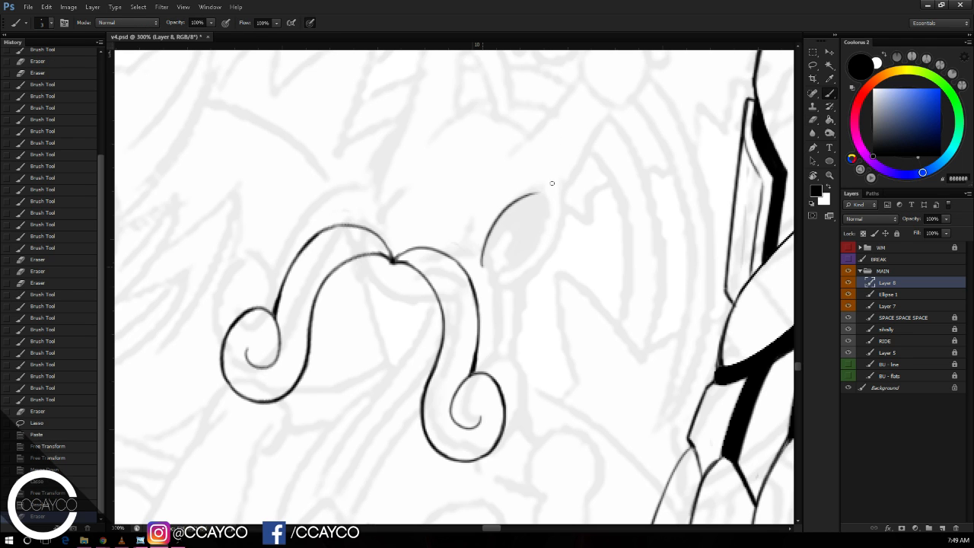
pyautogui.hotkey('ctrl', '+')
pyautogui.moveTo(555, 212); pyautogui.dragTo(543, 256)
pyautogui.moveTo(520, 218); pyautogui.dragTo(566, 206)
pyautogui.hotkey('ctrl', 'z')
pyautogui.moveTo(562, 210); pyautogui.dragTo(552, 275)
pyautogui.hotkey('ctrl', 'z')
pyautogui.hotkey('ctrl', 'z')
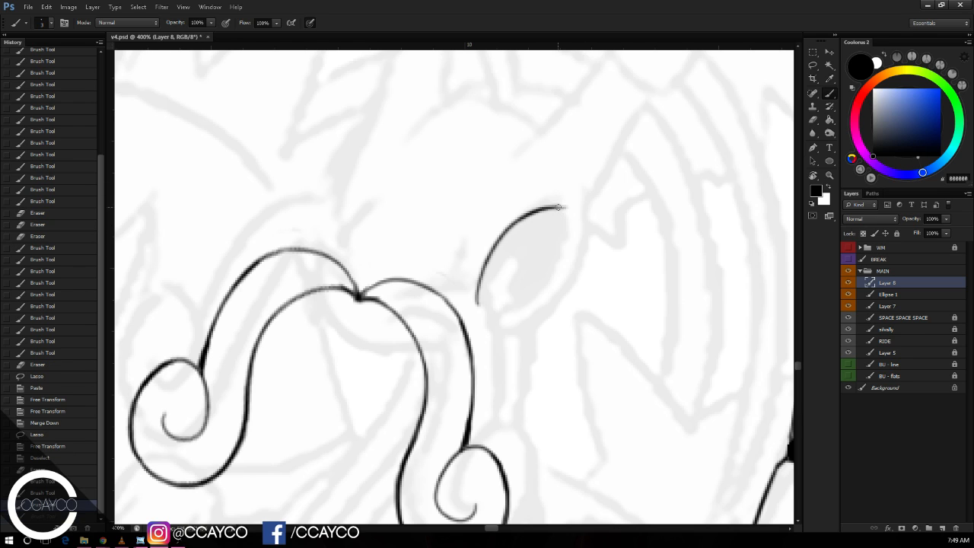
# Step: Ink the eye's right edge and lower edge, closing the outline into a pointed oval
pyautogui.moveTo(560, 207); pyautogui.dragTo(548, 305)
pyautogui.moveTo(561, 252); pyautogui.dragTo(517, 328)
pyautogui.moveTo(490, 268); pyautogui.dragTo(477, 321)
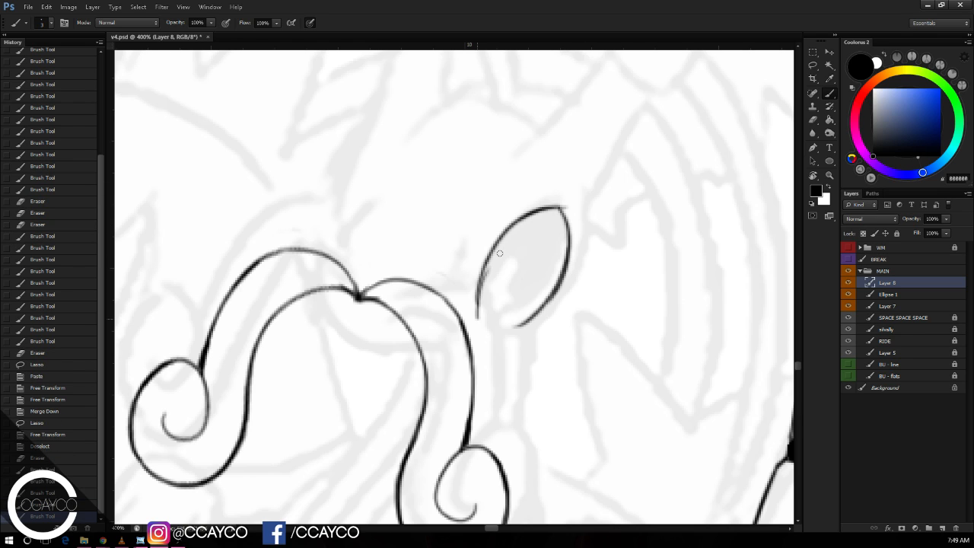
pyautogui.hotkey('ctrl', 'z')
pyautogui.moveTo(488, 268)
pyautogui.mouseDown()
pyautogui.moveTo(479, 326)
pyautogui.moveTo(504, 329)
pyautogui.moveTo(545, 303)
pyautogui.moveTo(570, 247)
pyautogui.mouseUp()
pyautogui.hotkey('ctrl', 'z')
pyautogui.hotkey('ctrl', 'z')
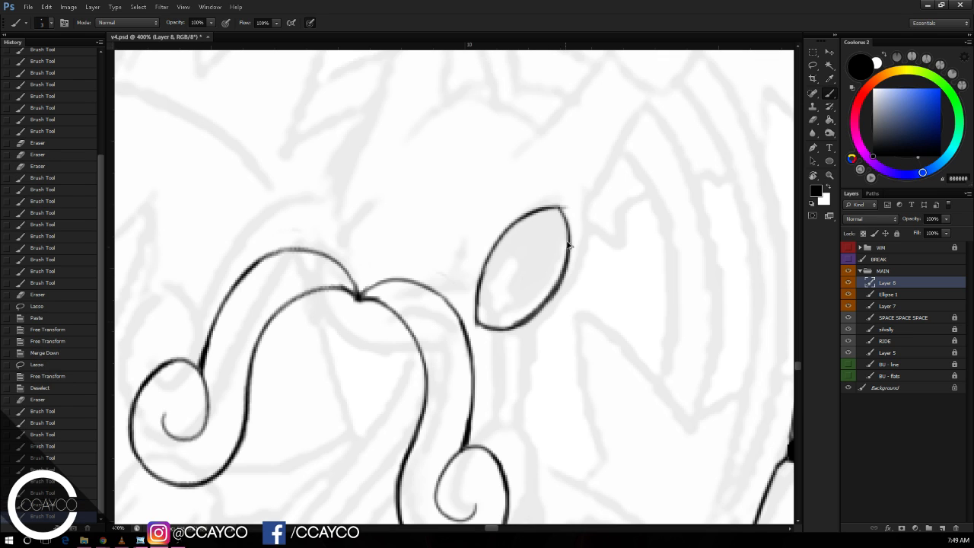
pyautogui.hotkey('ctrl', 'z')
pyautogui.moveTo(530, 320)
pyautogui.mouseDown()
pyautogui.moveTo(569, 258)
pyautogui.moveTo(549, 290)
pyautogui.moveTo(559, 273)
pyautogui.mouseUp()
pyautogui.hotkey('ctrl', 'z')
pyautogui.hotkey('ctrl', 'z')
pyautogui.moveTo(561, 209); pyautogui.dragTo(558, 271)
# Step: Select the inside of the eye outline, expand the selection, fill it with black and deselect
pyautogui.press('w')
pyautogui.click(549, 231)
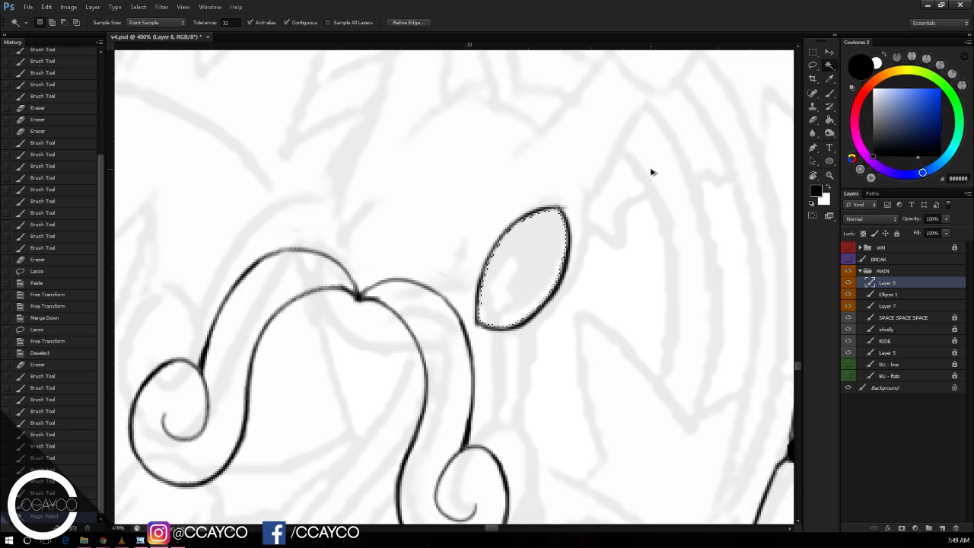
pyautogui.press('g')
pyautogui.click(543, 255)
pyautogui.hotkey('ctrl', 'd')
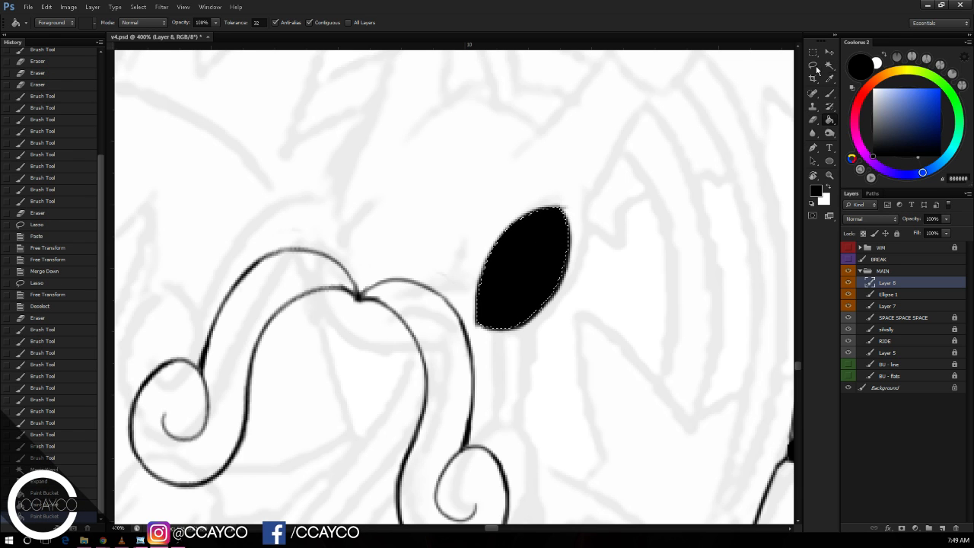
# Step: Clean up the black eye's edges and ink a short line joining its base to the moustache
pyautogui.press('l')
pyautogui.moveTo(648, 152); pyautogui.dragTo(620, 243)
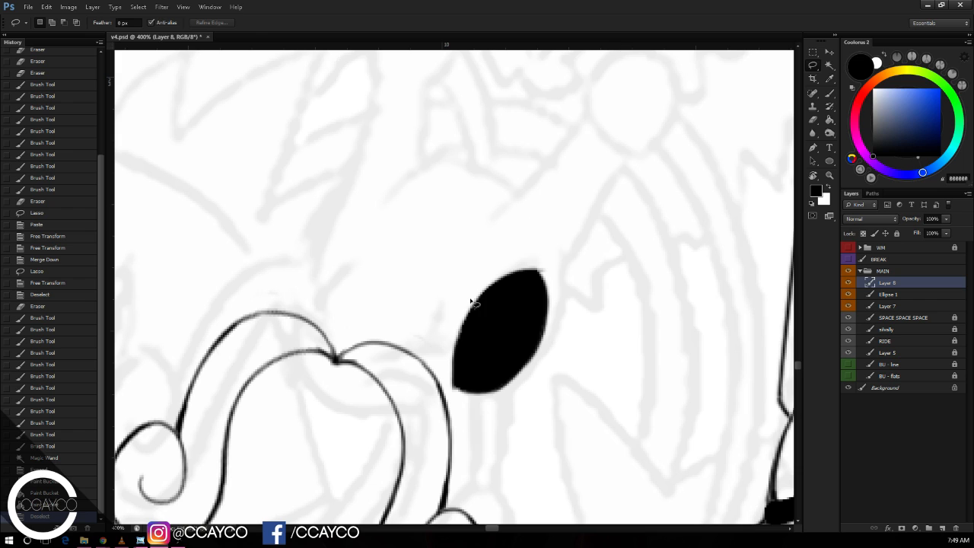
pyautogui.press('e')
pyautogui.moveTo(472, 400)
pyautogui.mouseDown()
pyautogui.moveTo(513, 392)
pyautogui.moveTo(542, 361)
pyautogui.mouseUp()
pyautogui.moveTo(641, 283); pyautogui.dragTo(664, 289)
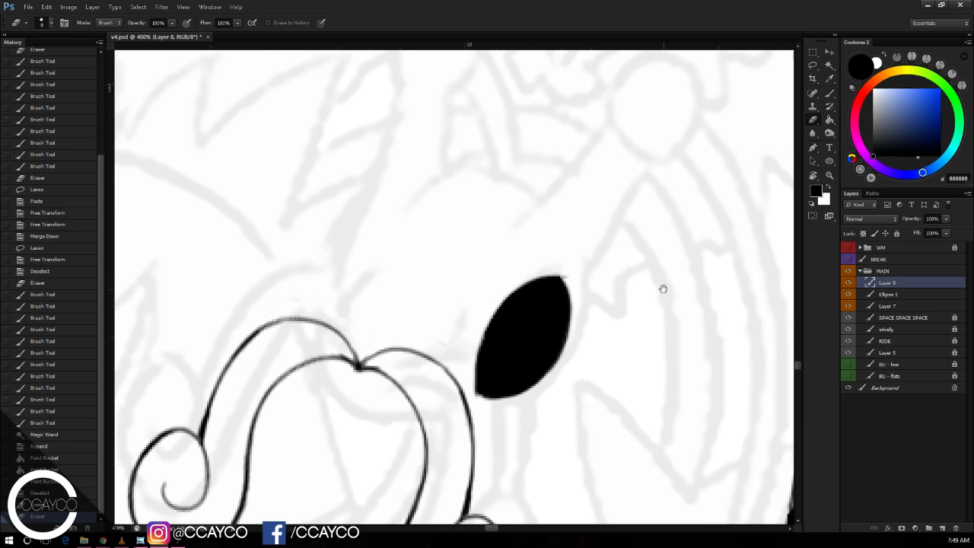
pyautogui.press('b')
pyautogui.moveTo(472, 409)
pyautogui.mouseDown()
pyautogui.moveTo(507, 385)
pyautogui.moveTo(493, 398)
pyautogui.mouseUp()
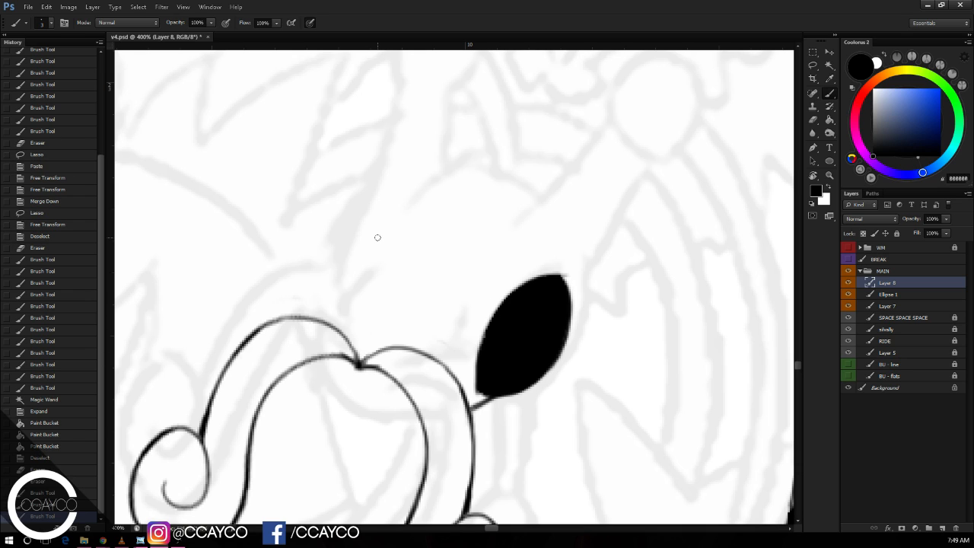
# Step: Ink the mouth outline beneath the moustache's centre, thickening its right corner and lower line
pyautogui.moveTo(326, 356); pyautogui.dragTo(343, 410)
pyautogui.hotkey('ctrl', 'z')
pyautogui.moveTo(323, 355)
pyautogui.mouseDown()
pyautogui.moveTo(344, 417)
pyautogui.moveTo(380, 429)
pyautogui.moveTo(419, 411)
pyautogui.moveTo(412, 426)
pyautogui.moveTo(424, 424)
pyautogui.mouseUp()
pyautogui.hotkey('ctrl', 'alt', 'z')
pyautogui.hotkey('ctrl', 'alt', 'z')
pyautogui.hotkey('ctrl', 'alt', 'z')
pyautogui.hotkey('ctrl', 'alt', 'z')
pyautogui.moveTo(358, 429)
pyautogui.mouseDown()
pyautogui.moveTo(427, 423)
pyautogui.moveTo(411, 425)
pyautogui.moveTo(423, 421)
pyautogui.moveTo(398, 386)
pyautogui.moveTo(423, 417)
pyautogui.mouseUp()
pyautogui.hotkey('ctrl', 'alt', 'z')
pyautogui.hotkey('ctrl', 'alt', 'z')
pyautogui.moveTo(381, 430)
pyautogui.mouseDown()
pyautogui.moveTo(413, 425)
pyautogui.moveTo(400, 429)
pyautogui.moveTo(414, 434)
pyautogui.mouseUp()
# Step: Touch up the moustache line below the eye and erase stray marks around the face
pyautogui.press('e')
pyautogui.press('b')
pyautogui.moveTo(474, 405)
pyautogui.mouseDown()
pyautogui.moveTo(499, 392)
pyautogui.moveTo(473, 430)
pyautogui.mouseUp()
pyautogui.hotkey('ctrl', 'alt', 'z')
pyautogui.press('e')
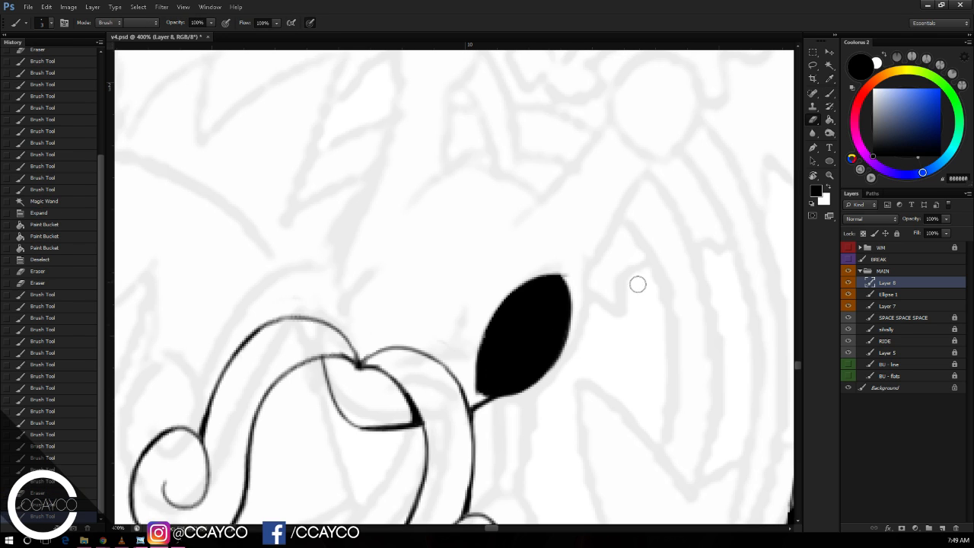
pyautogui.click(633, 286)
pyautogui.press('b')
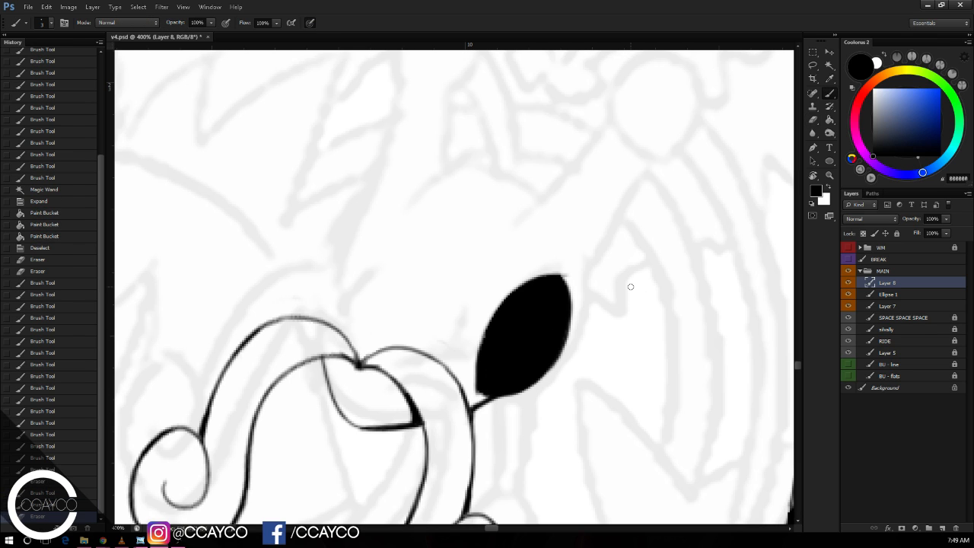
pyautogui.press('e')
pyautogui.click(624, 168)
# Step: Ink a faint crease beside the eye and the face's left contour, thickening the contour's base and the mouth's left corner
pyautogui.moveTo(645, 196); pyautogui.dragTo(673, 182)
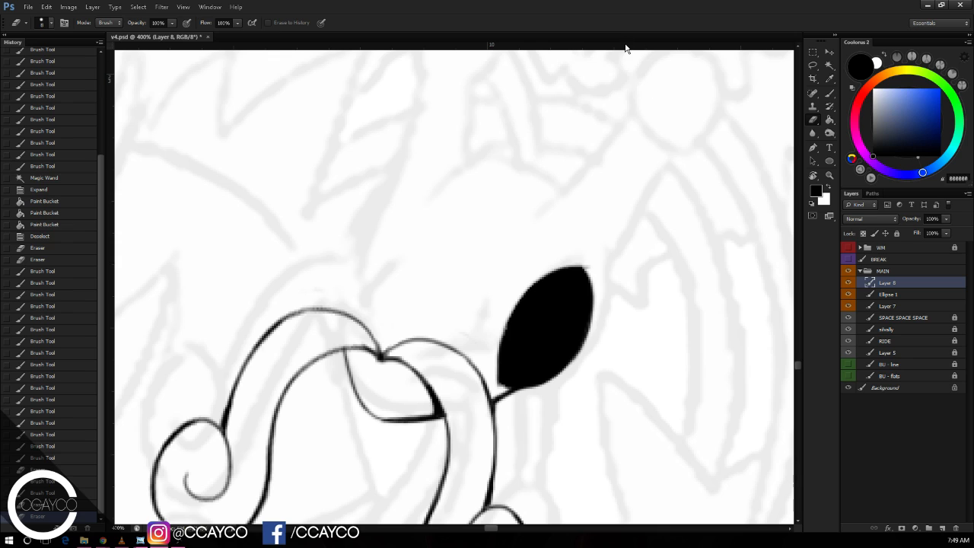
pyautogui.press('b')
pyautogui.moveTo(467, 312); pyautogui.dragTo(494, 259)
pyautogui.moveTo(340, 310); pyautogui.dragTo(407, 175)
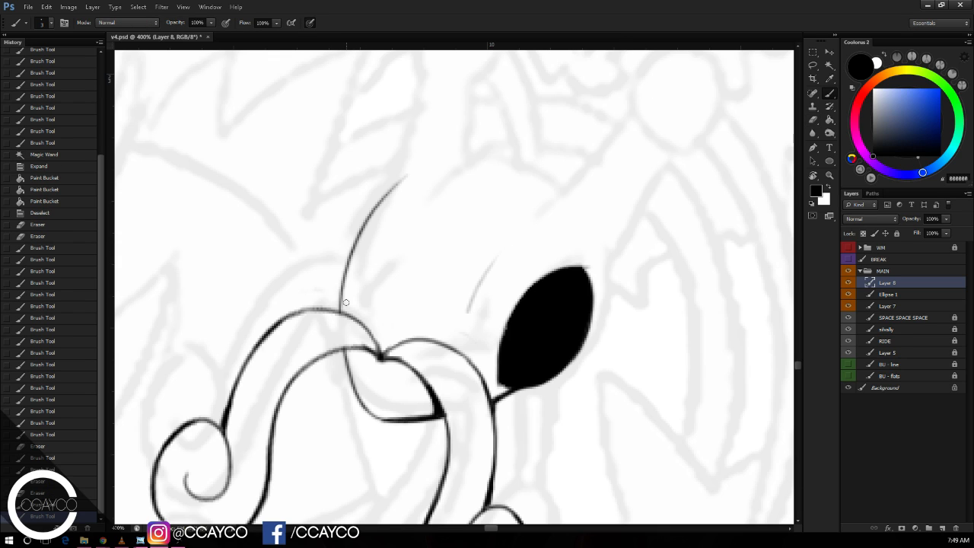
pyautogui.moveTo(350, 249)
pyautogui.mouseDown()
pyautogui.moveTo(341, 307)
pyautogui.moveTo(344, 267)
pyautogui.mouseUp()
pyautogui.moveTo(340, 304); pyautogui.dragTo(358, 236)
pyautogui.moveTo(348, 253); pyautogui.dragTo(356, 238)
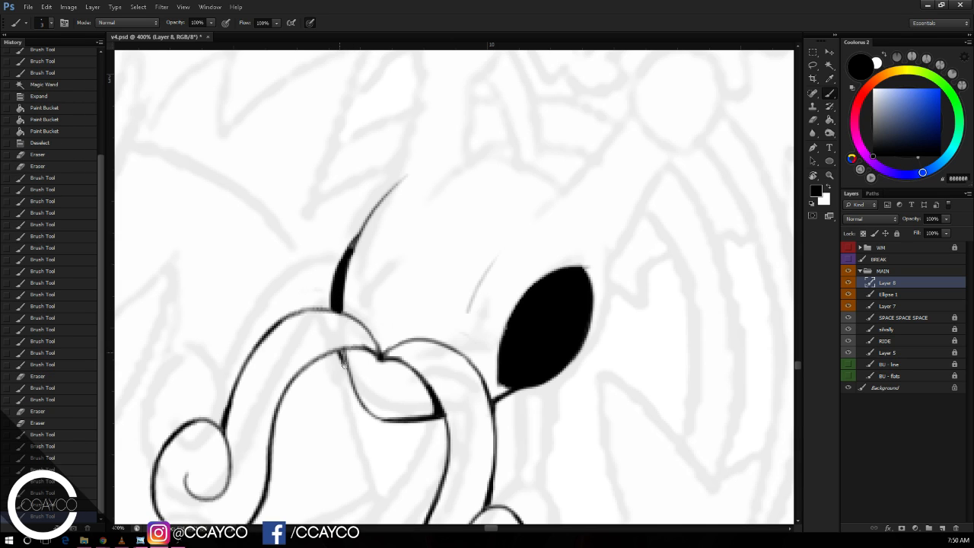
pyautogui.moveTo(344, 365)
pyautogui.mouseDown()
pyautogui.moveTo(341, 353)
pyautogui.moveTo(349, 379)
pyautogui.mouseUp()
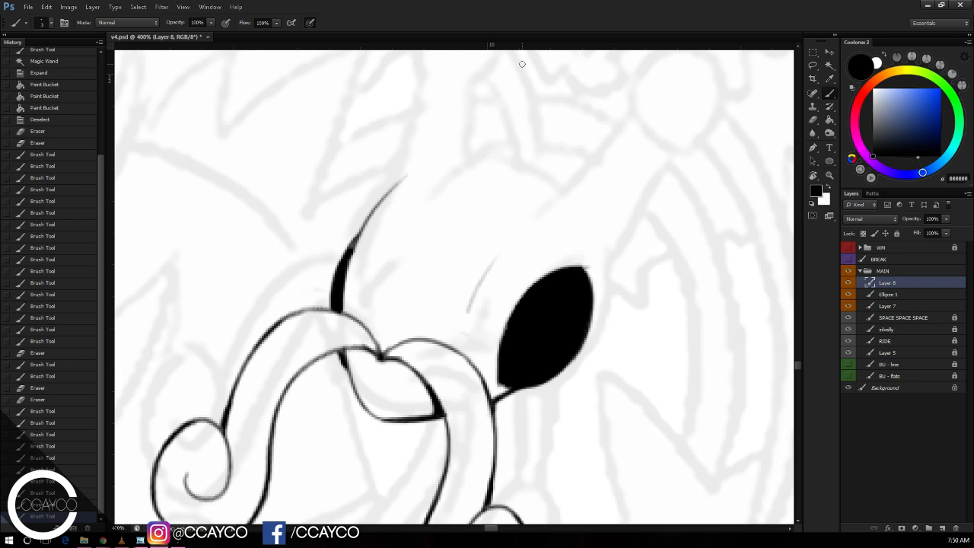
# Step: Trim the face contour's tip, extend it upward as the left antenna's outer edge, and ink the inner edge with a thicker base
pyautogui.press('e')
pyautogui.moveTo(387, 196); pyautogui.dragTo(407, 170)
pyautogui.press('space')
pyautogui.moveTo(507, 140)
pyautogui.mouseDown()
pyautogui.moveTo(443, 239)
pyautogui.moveTo(447, 231)
pyautogui.mouseUp()
pyautogui.press('b')
pyautogui.moveTo(316, 305); pyautogui.dragTo(378, 119)
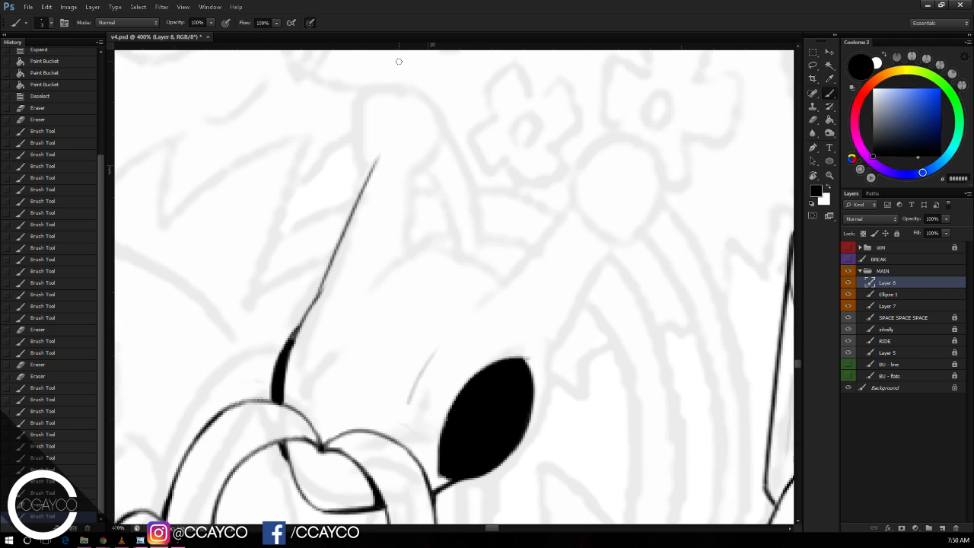
pyautogui.moveTo(408, 167)
pyautogui.mouseDown()
pyautogui.moveTo(399, 270)
pyautogui.moveTo(406, 193)
pyautogui.moveTo(402, 257)
pyautogui.mouseUp()
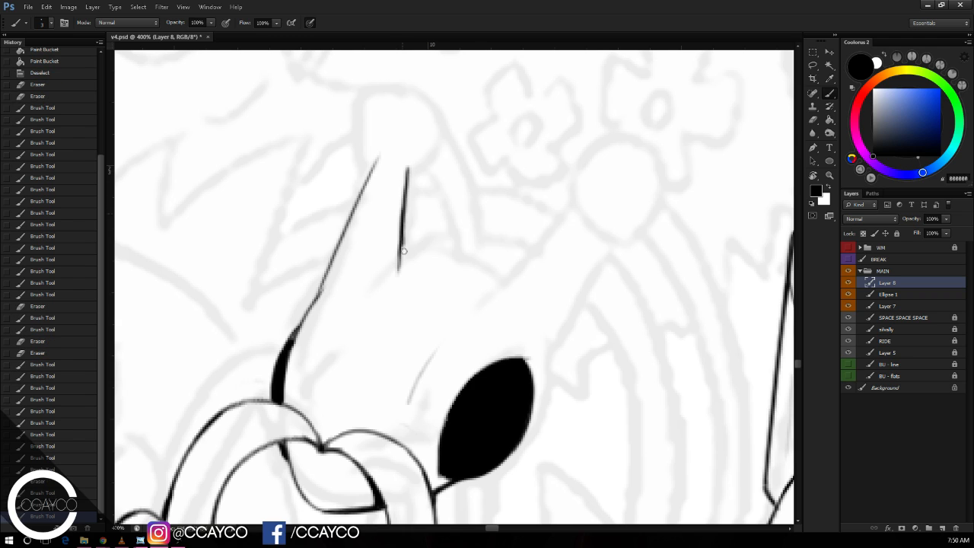
pyautogui.moveTo(404, 215); pyautogui.dragTo(402, 258)
pyautogui.moveTo(404, 171); pyautogui.dragTo(406, 186)
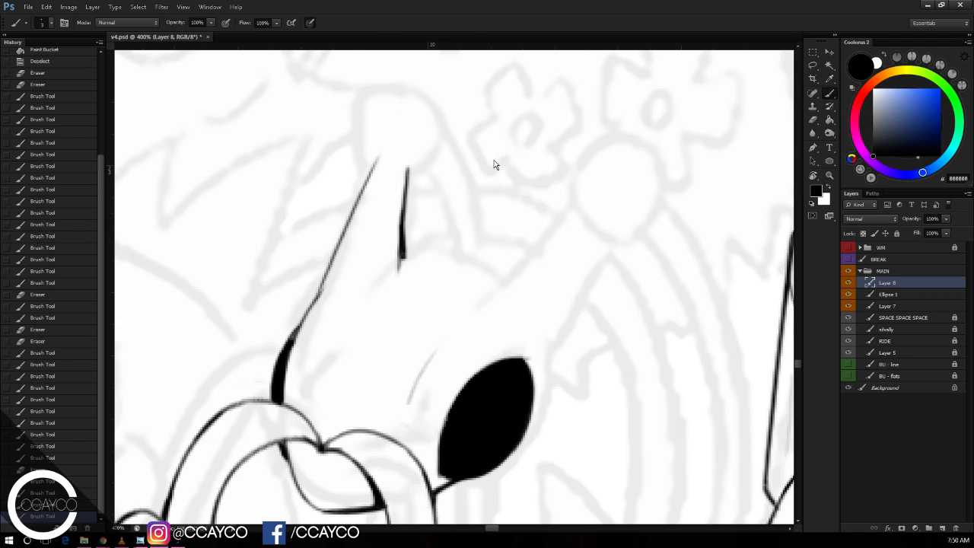
pyautogui.moveTo(357, 283)
pyautogui.mouseDown()
pyautogui.moveTo(460, 244)
pyautogui.moveTo(517, 275)
pyautogui.mouseUp()
pyautogui.hotkey('ctrl', 'alt', 'z')
pyautogui.hotkey('ctrl', 'alt', 'z')
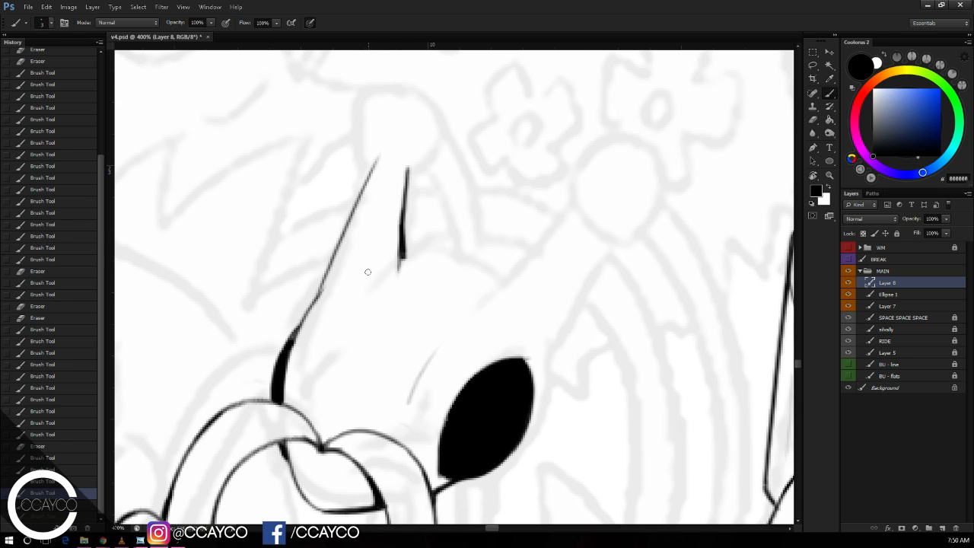
pyautogui.moveTo(364, 282)
pyautogui.mouseDown()
pyautogui.moveTo(446, 245)
pyautogui.moveTo(411, 248)
pyautogui.moveTo(461, 246)
pyautogui.mouseUp()
pyautogui.hotkey('ctrl', 'alt', 'z')
pyautogui.moveTo(407, 251); pyautogui.dragTo(515, 270)
pyautogui.hotkey('ctrl', 'alt', 'z')
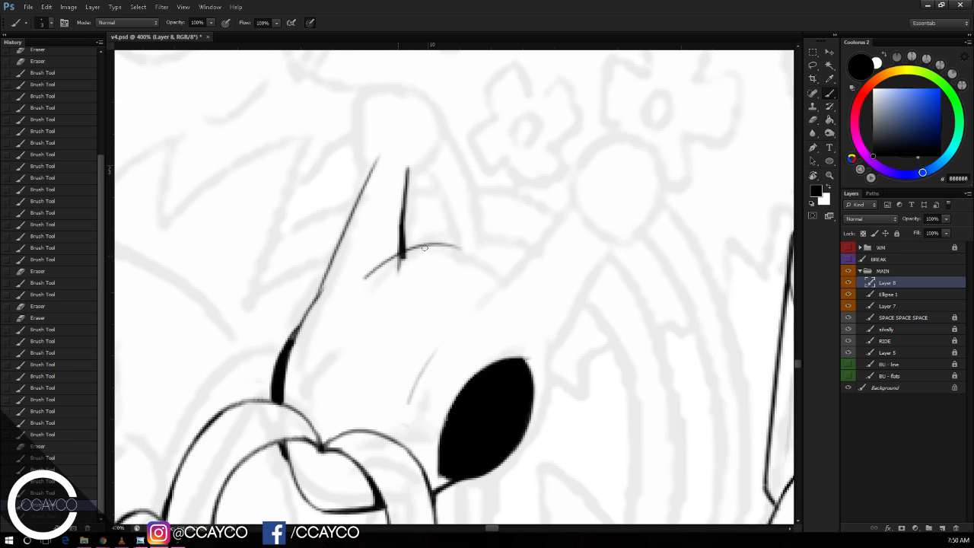
pyautogui.moveTo(404, 252); pyautogui.dragTo(521, 262)
# Step: Rotate the canvas, discard the trial curve and ink the arc of the head's top from the left antenna's base
pyautogui.press('r')
pyautogui.moveTo(608, 235); pyautogui.dragTo(505, 129)
pyautogui.hotkey('ctrl', 'alt', 'z')
pyautogui.hotkey('ctrl', 'alt', 'z')
pyautogui.press('b')
pyautogui.moveTo(394, 343); pyautogui.dragTo(472, 245)
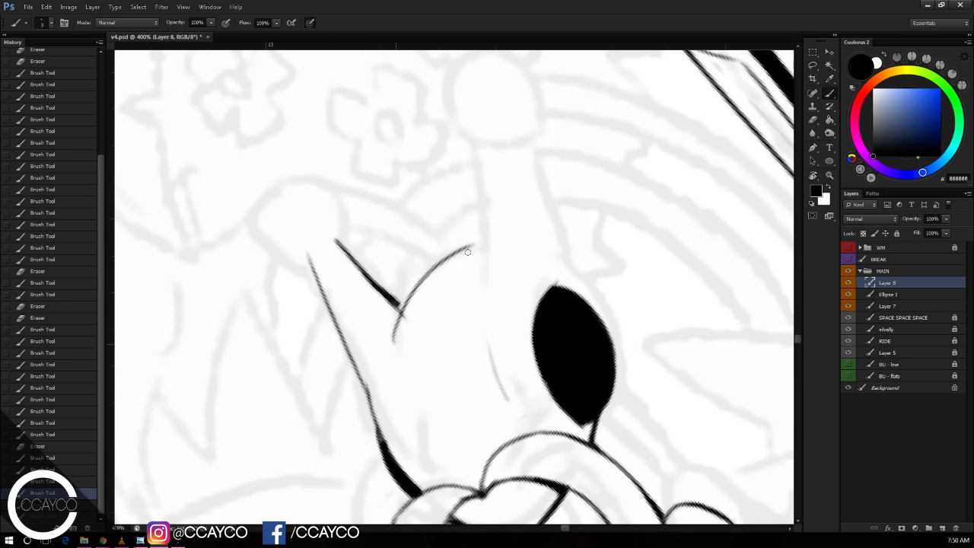
pyautogui.hotkey('ctrl', 'alt', 'z')
pyautogui.moveTo(378, 354); pyautogui.dragTo(508, 240)
# Step: Erase the overlap where the head arc meets the left antenna and ink a thick tapered corner there
pyautogui.press('e')
pyautogui.moveTo(406, 312); pyautogui.dragTo(389, 304)
pyautogui.press('b')
pyautogui.moveTo(379, 338); pyautogui.dragTo(387, 316)
# Step: Rotate the canvas back near upright and ink the right antenna's upper edge from the end of the head arc
pyautogui.moveTo(483, 265); pyautogui.dragTo(432, 242)
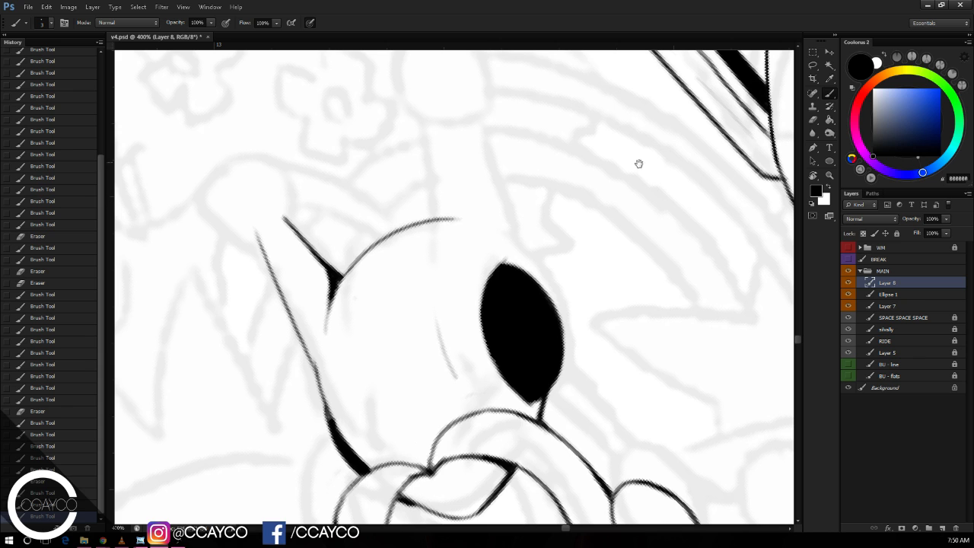
pyautogui.press('r')
pyautogui.moveTo(639, 163); pyautogui.dragTo(594, 290)
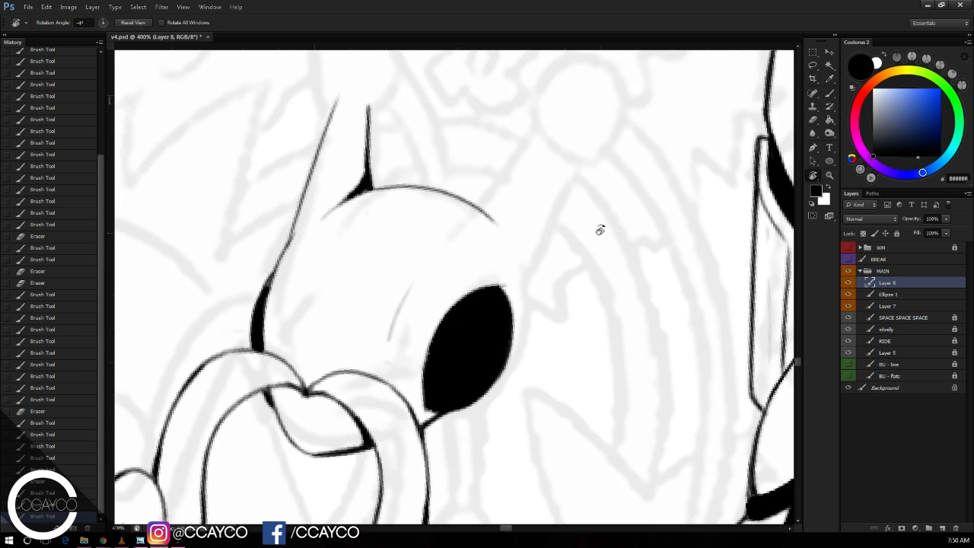
pyautogui.moveTo(599, 230); pyautogui.dragTo(607, 130)
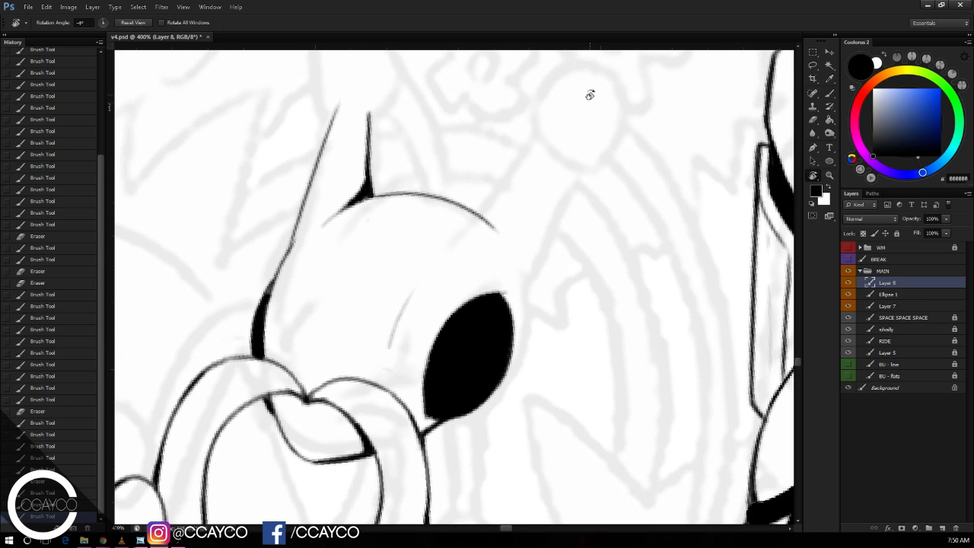
pyautogui.press('b')
pyautogui.moveTo(451, 239); pyautogui.dragTo(545, 135)
pyautogui.hotkey('ctrl', 'z')
pyautogui.press('e')
pyautogui.moveTo(463, 239)
pyautogui.mouseDown()
pyautogui.moveTo(483, 224)
pyautogui.moveTo(519, 221)
pyautogui.mouseUp()
pyautogui.press('b')
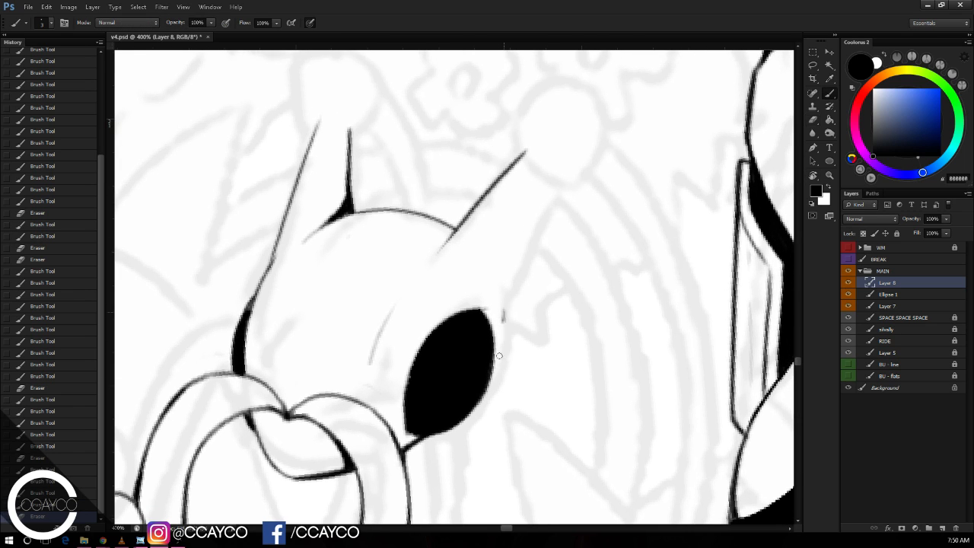
# Step: Ink the face contour along the eye's right side and trim the lower end of the antenna's upper edge
pyautogui.moveTo(502, 312); pyautogui.dragTo(493, 377)
pyautogui.hotkey('ctrl', 'z')
pyautogui.hotkey('ctrl', 'z')
pyautogui.press('e')
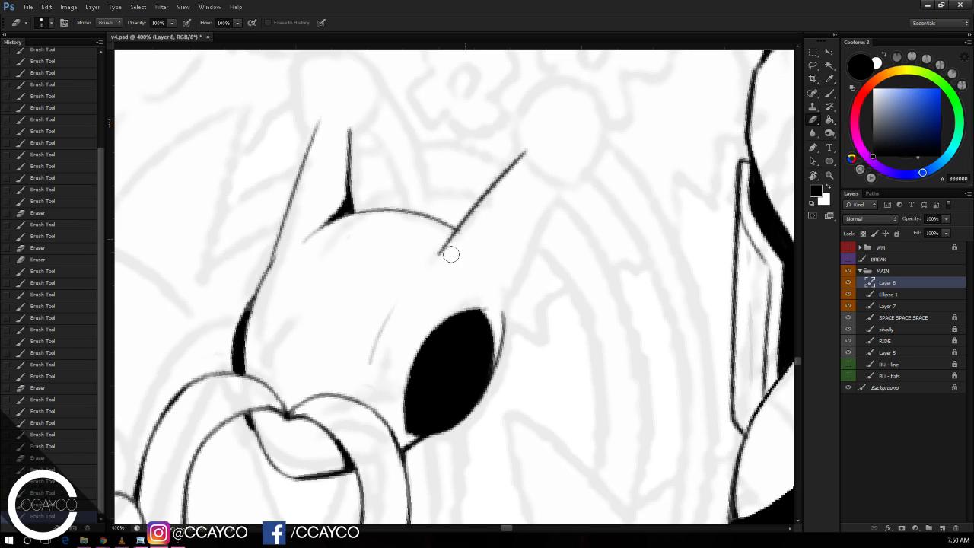
pyautogui.moveTo(451, 255)
pyautogui.mouseDown()
pyautogui.moveTo(510, 183)
pyautogui.moveTo(465, 236)
pyautogui.moveTo(494, 212)
pyautogui.moveTo(469, 215)
pyautogui.mouseUp()
pyautogui.press('b')
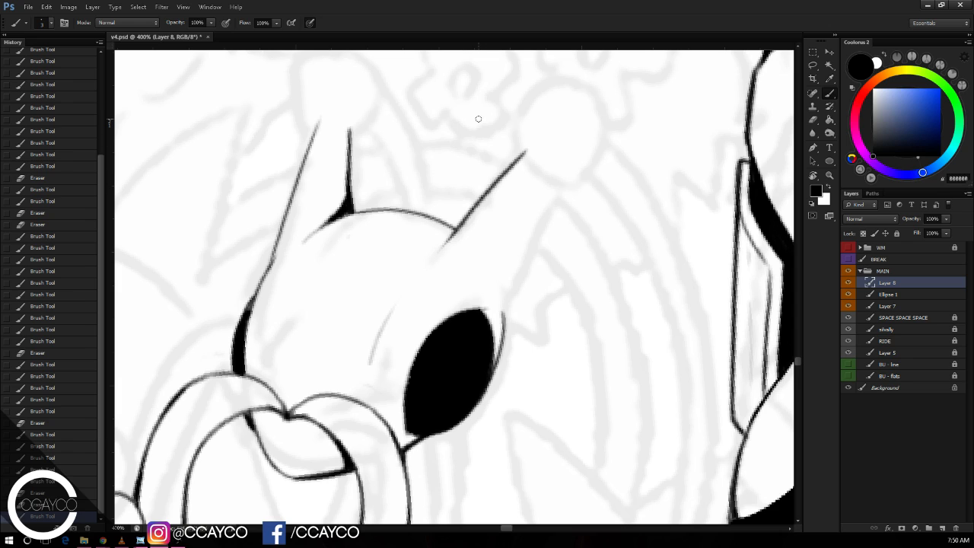
# Step: Ink the right antenna's lower edge from its tip down toward the face contour beside the eye
pyautogui.press('e')
pyautogui.moveTo(505, 251); pyautogui.dragTo(522, 278)
pyautogui.press('b')
pyautogui.moveTo(547, 168); pyautogui.dragTo(499, 282)
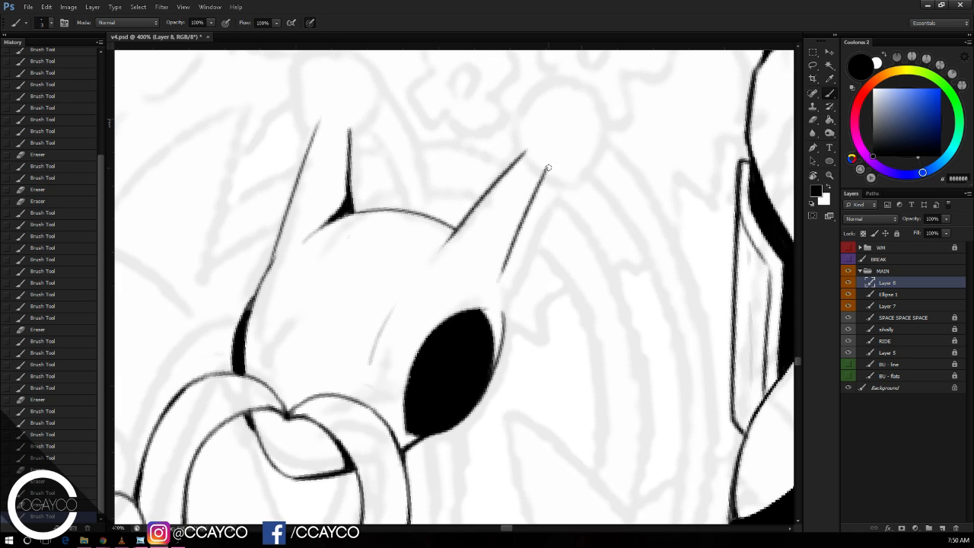
pyautogui.hotkey('ctrl', 'z')
pyautogui.moveTo(554, 165)
pyautogui.mouseDown()
pyautogui.moveTo(503, 274)
pyautogui.moveTo(502, 319)
pyautogui.mouseUp()
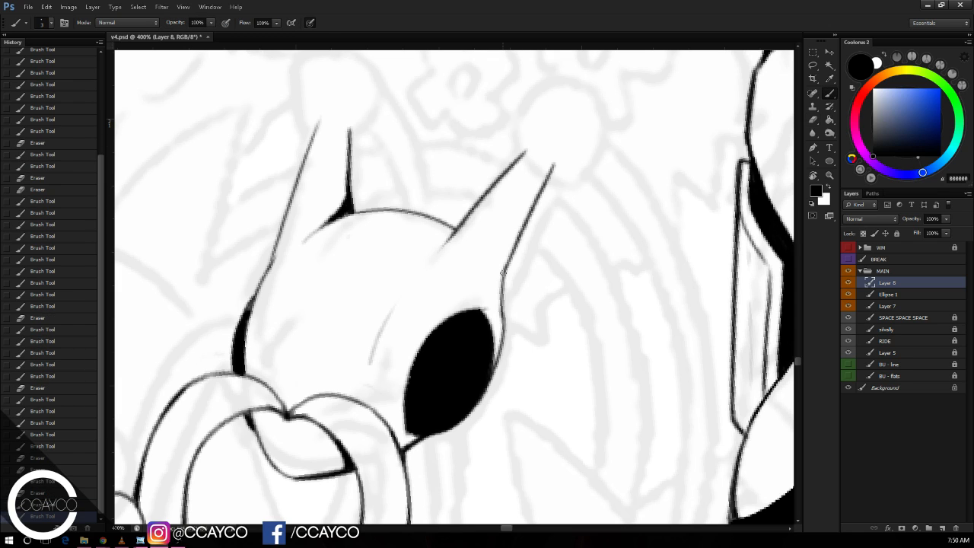
# Step: Redraw the contour joining the right antenna's base to the eye's side and erase the stray strokes beside the antenna
pyautogui.moveTo(503, 276); pyautogui.dragTo(503, 323)
pyautogui.hotkey('ctrl', 'alt', 'z')
pyautogui.hotkey('ctrl', 'alt', 'z')
pyautogui.moveTo(504, 277); pyautogui.dragTo(503, 326)
pyautogui.moveTo(503, 276); pyautogui.dragTo(516, 248)
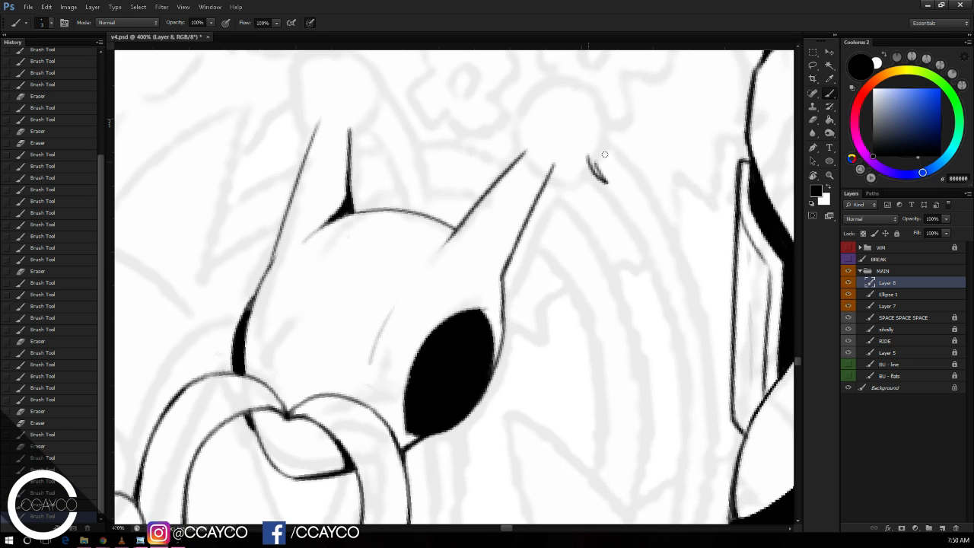
pyautogui.press('e')
pyautogui.moveTo(603, 173); pyautogui.dragTo(650, 210)
# Step: Add a black-outlined white circle at the right antenna's tip with the Ellipse tool and rasterize its layer
pyautogui.press('u')
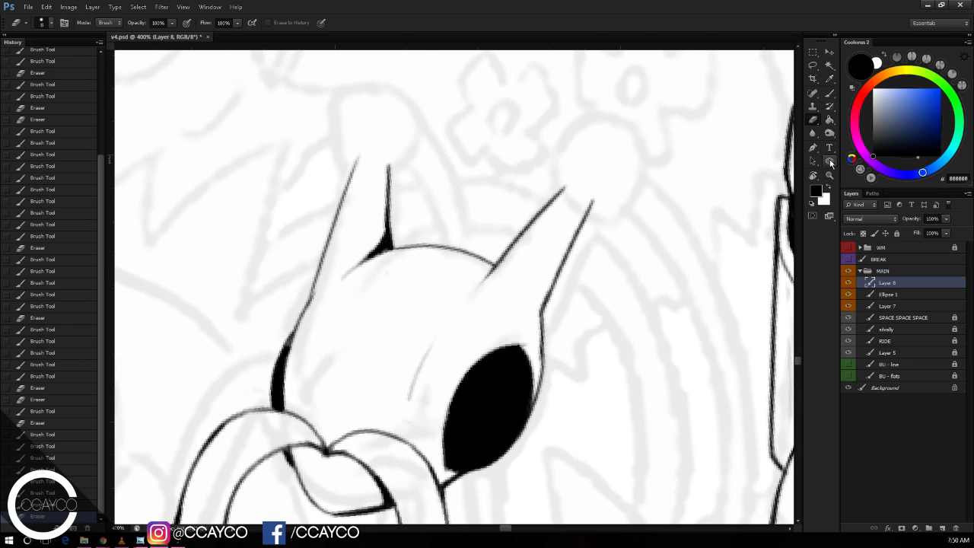
pyautogui.moveTo(575, 125); pyautogui.dragTo(620, 161)
pyautogui.hotkey('ctrl', 't')
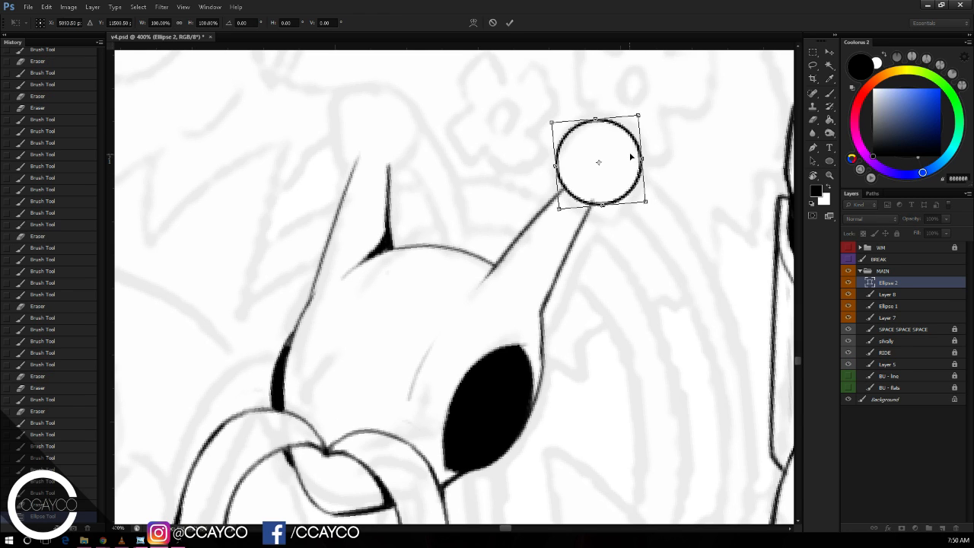
pyautogui.press('Return')
pyautogui.press('e')
pyautogui.click(604, 169)
pyautogui.press('Return')
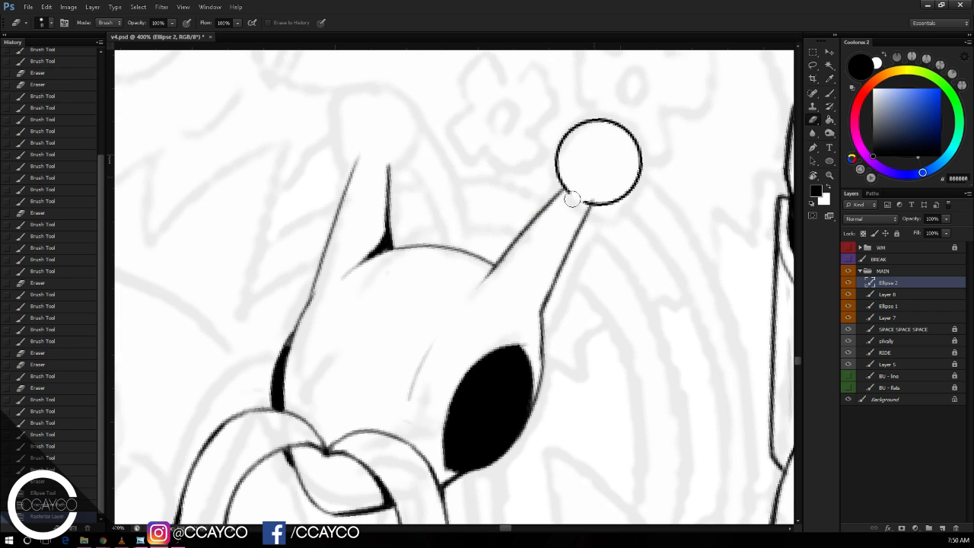
# Step: Erase the part of the circle's outline where it meets the right antenna's stalk
pyautogui.moveTo(580, 199); pyautogui.dragTo(592, 197)
pyautogui.press('b')
pyautogui.moveTo(636, 105); pyautogui.dragTo(646, 114)
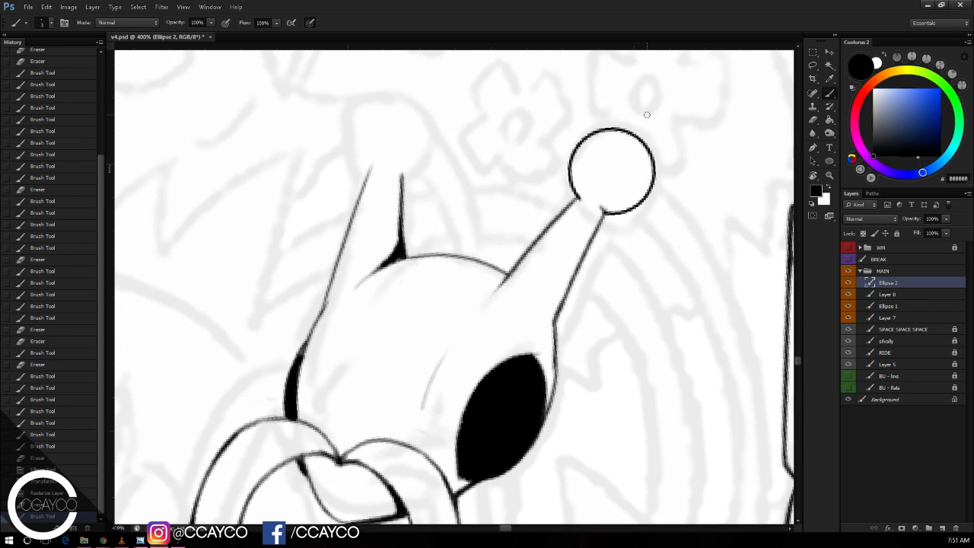
# Step: Duplicate the right antenna's tip circle and rotate and position the copy on the left antenna's tip
pyautogui.press('l')
pyautogui.moveTo(683, 87)
pyautogui.mouseDown()
pyautogui.moveTo(681, 193)
pyautogui.moveTo(682, 117)
pyautogui.mouseUp()
pyautogui.hotkey('ctrl', 'c')
pyautogui.hotkey('ctrl', 'v')
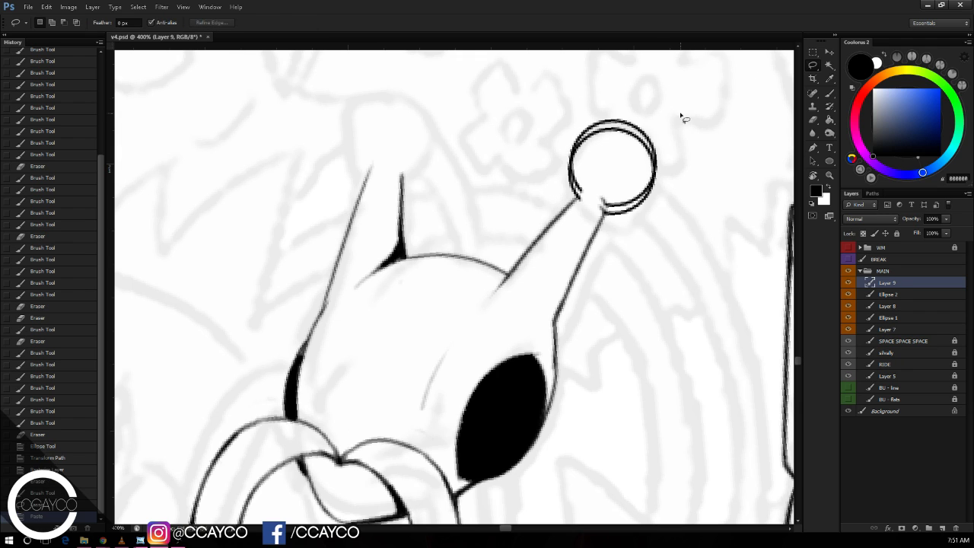
pyautogui.hotkey('ctrl', 't')
pyautogui.moveTo(586, 154)
pyautogui.mouseDown()
pyautogui.moveTo(539, 133)
pyautogui.moveTo(366, 129)
pyautogui.mouseUp()
pyautogui.moveTo(467, 150)
pyautogui.mouseDown()
pyautogui.moveTo(465, 131)
pyautogui.moveTo(435, 147)
pyautogui.moveTo(458, 155)
pyautogui.moveTo(394, 168)
pyautogui.mouseUp()
pyautogui.press('Return')
# Step: Erase the excess outline inside the left antenna's circle and merge the upper line layers down into Ellipse 1
pyautogui.press('e')
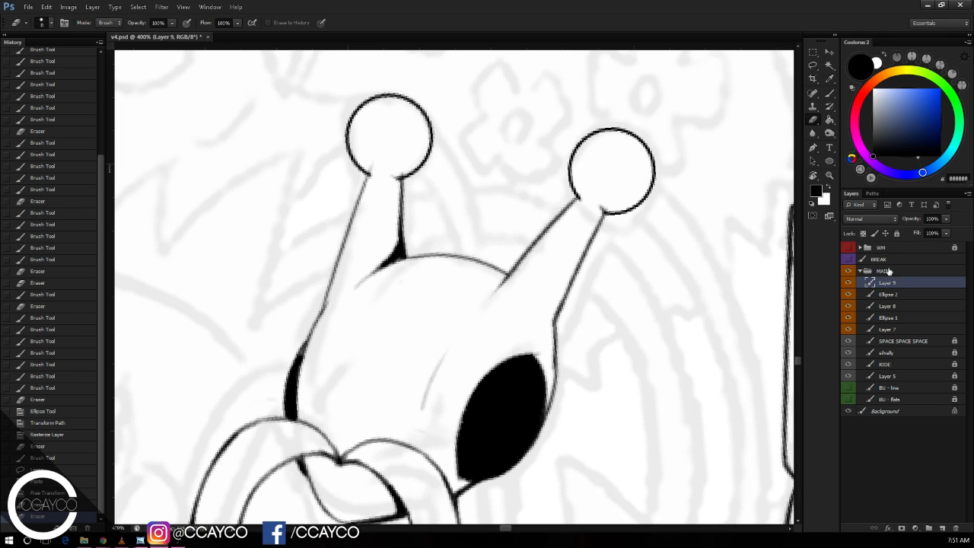
pyautogui.hotkey('alt', '[')
pyautogui.moveTo(398, 165); pyautogui.dragTo(381, 171)
pyautogui.hotkey('ctrl', 'e')
pyautogui.click(898, 282)
pyautogui.hotkey('ctrl', 'e')
pyautogui.hotkey('ctrl', 'e')
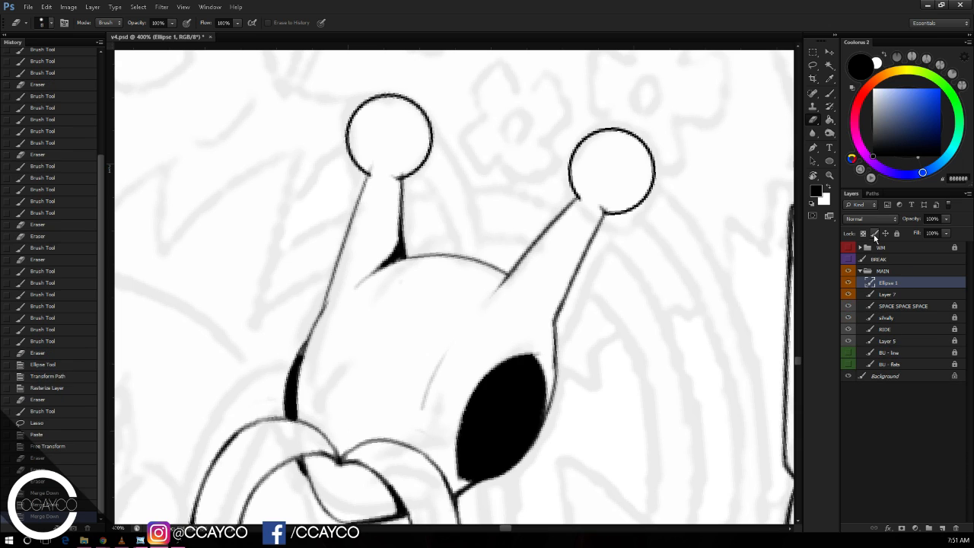
# Step: Clean up the joints where both antenna circles meet their stalks
pyautogui.moveTo(381, 168)
pyautogui.mouseDown()
pyautogui.moveTo(398, 170)
pyautogui.moveTo(407, 158)
pyautogui.moveTo(404, 179)
pyautogui.moveTo(411, 171)
pyautogui.mouseUp()
pyautogui.press('b')
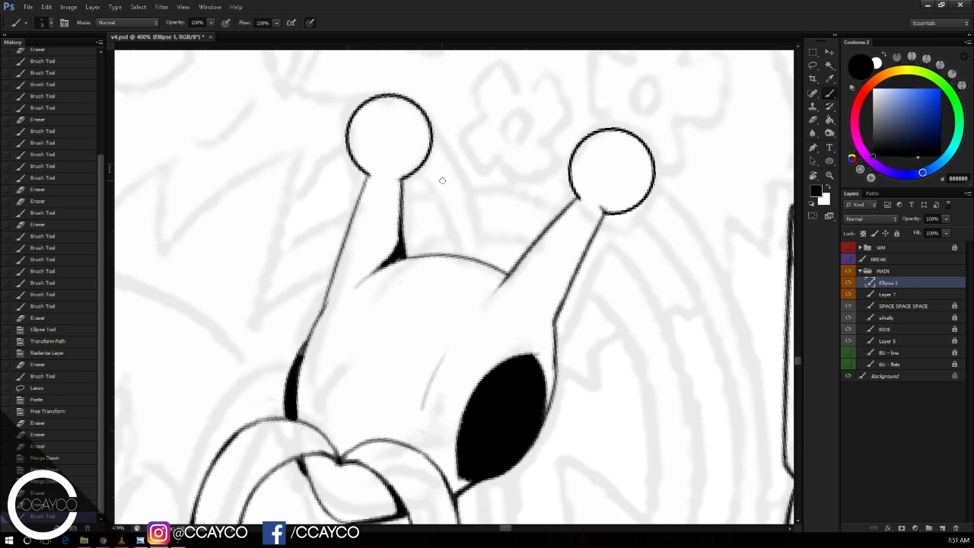
pyautogui.press('e')
pyautogui.click(588, 197)
pyautogui.moveTo(706, 191); pyautogui.dragTo(737, 168)
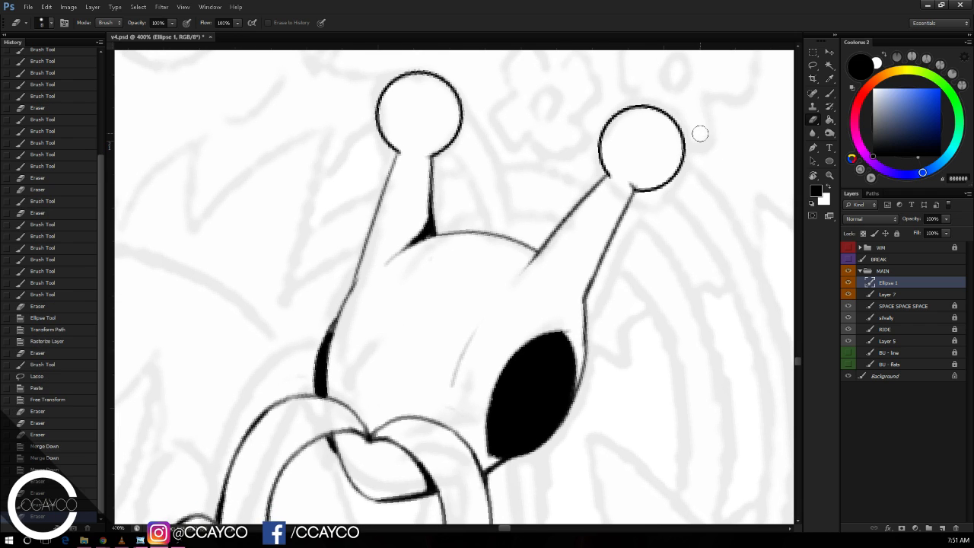
# Step: Thicken the left side of both antenna circles' outlines and blend them into the stalks
pyautogui.press('b')
pyautogui.moveTo(607, 176); pyautogui.dragTo(599, 148)
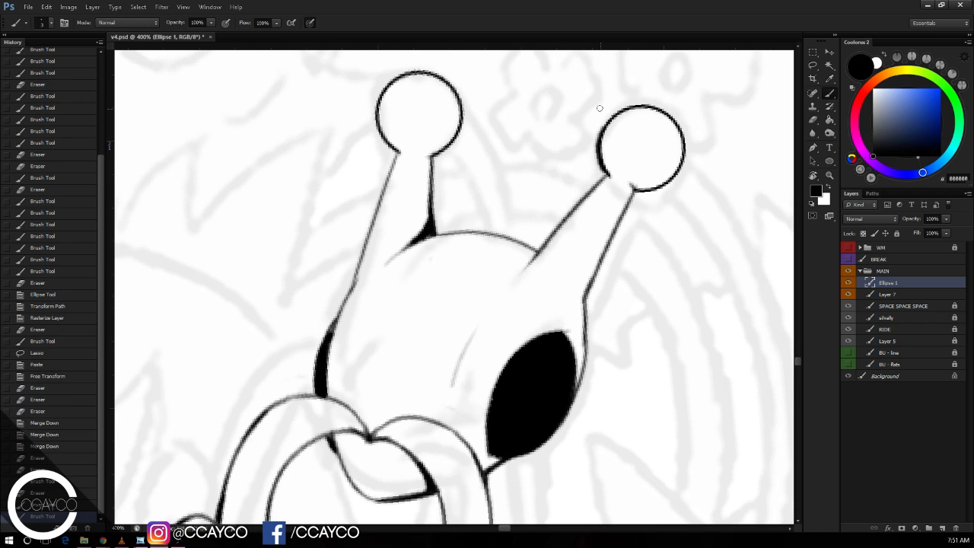
pyautogui.moveTo(396, 150)
pyautogui.mouseDown()
pyautogui.moveTo(377, 129)
pyautogui.moveTo(380, 102)
pyautogui.moveTo(397, 156)
pyautogui.mouseUp()
pyautogui.press('e')
pyautogui.click(507, 144)
pyautogui.press('b')
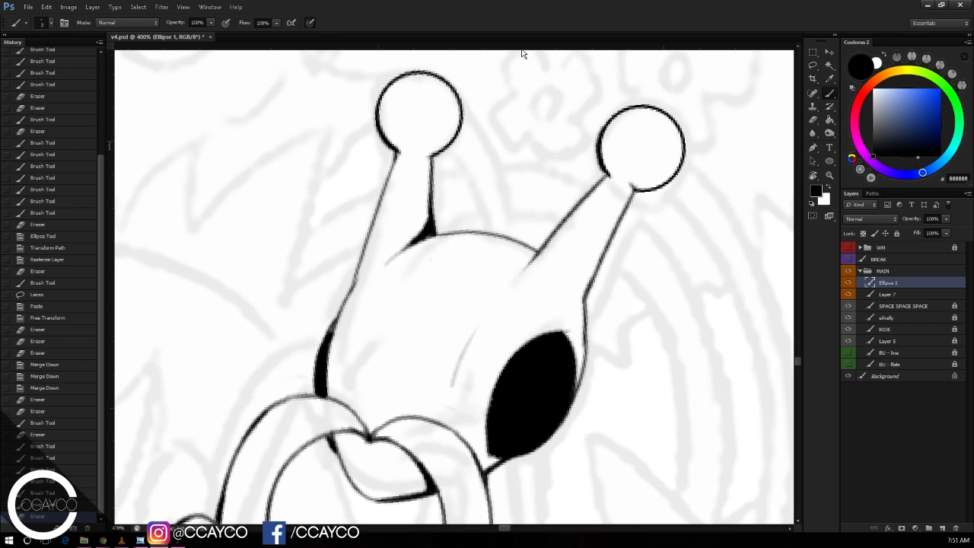
# Step: Ink the neck's back line below the eye and its front line below the jaw, with a black shadow beneath the mouth
pyautogui.moveTo(605, 262); pyautogui.dragTo(611, 185)
pyautogui.hotkey('ctrl', '-')
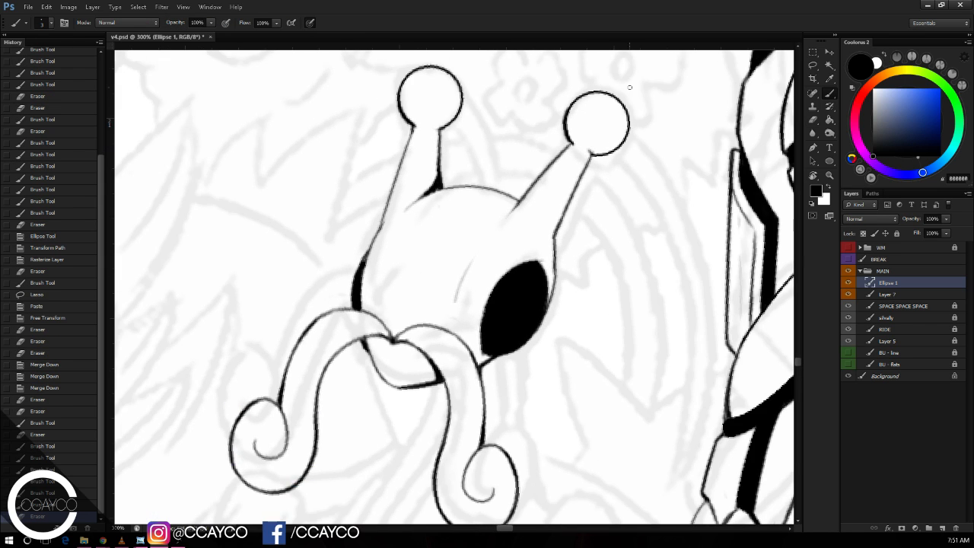
pyautogui.moveTo(646, 202); pyautogui.dragTo(644, 184)
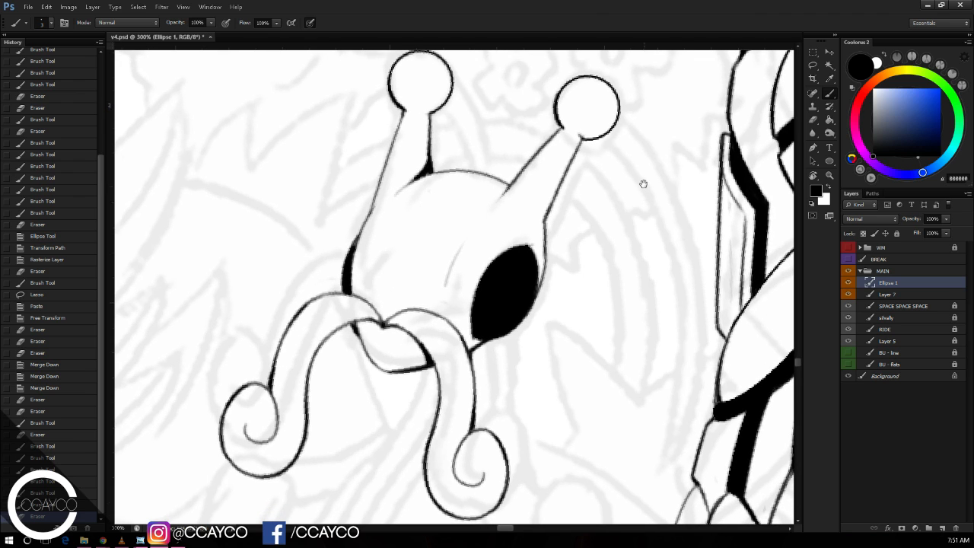
pyautogui.scroll(-5, 617, 127)
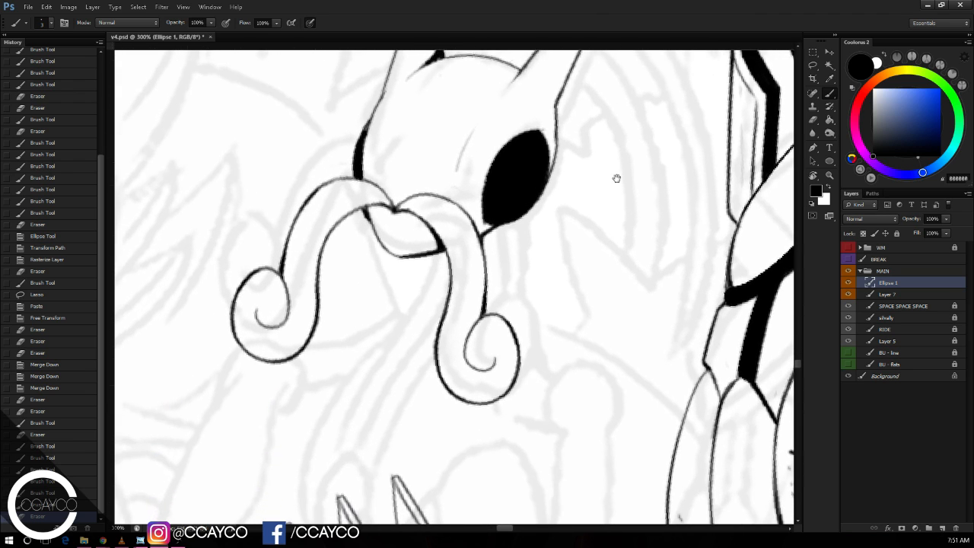
pyautogui.hotkey('ctrl', 'z')
pyautogui.moveTo(500, 189); pyautogui.dragTo(516, 296)
pyautogui.moveTo(431, 220); pyautogui.dragTo(401, 314)
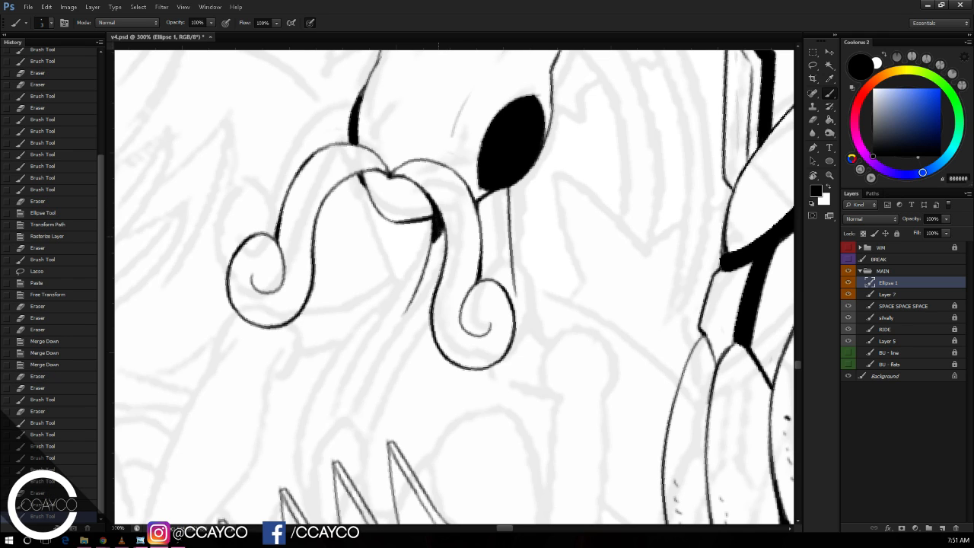
pyautogui.moveTo(440, 239); pyautogui.dragTo(444, 232)
# Step: Redraw the neck's back line straight down from the eye and clean up its edges
pyautogui.moveTo(491, 198)
pyautogui.mouseDown()
pyautogui.moveTo(479, 201)
pyautogui.moveTo(529, 182)
pyautogui.moveTo(538, 196)
pyautogui.moveTo(601, 157)
pyautogui.moveTo(601, 131)
pyautogui.mouseUp()
pyautogui.press('r')
pyautogui.press('b')
pyautogui.moveTo(560, 154); pyautogui.dragTo(559, 130)
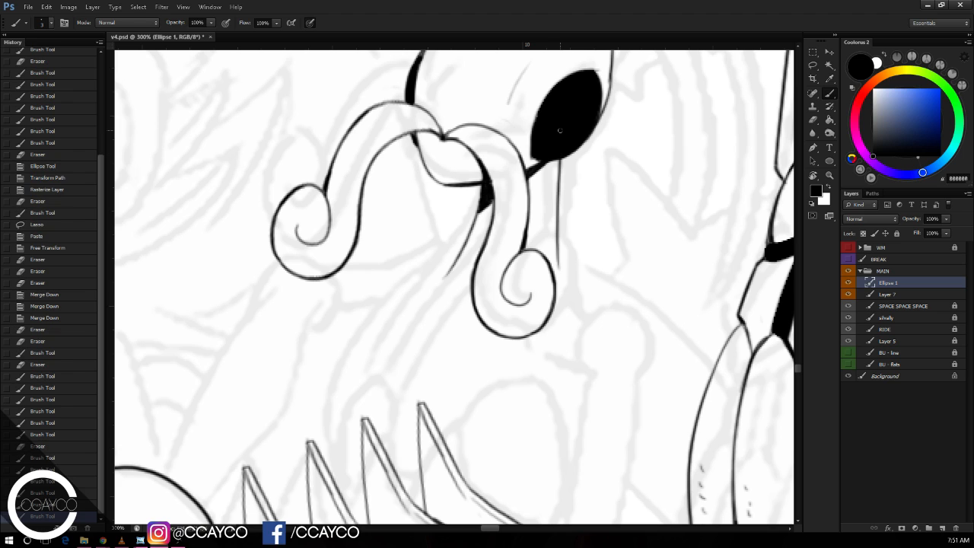
pyautogui.press('e')
pyautogui.moveTo(573, 390); pyautogui.dragTo(614, 303)
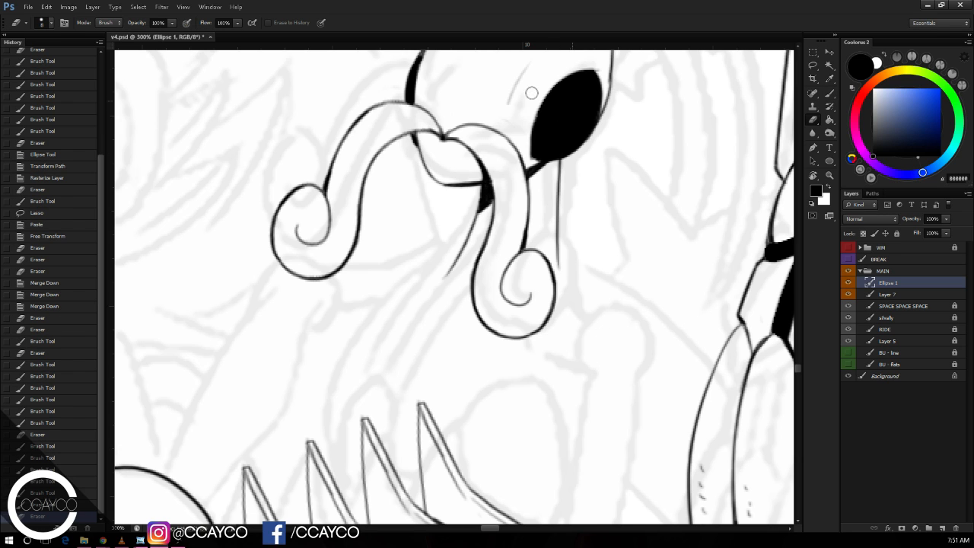
# Step: Extend the neck's back line into a slope running outward to the shoulder, redoing strokes until it fits
pyautogui.moveTo(627, 218); pyautogui.dragTo(614, 182)
pyautogui.press('b')
pyautogui.moveTo(547, 218); pyautogui.dragTo(572, 274)
pyautogui.hotkey('ctrl', 'z')
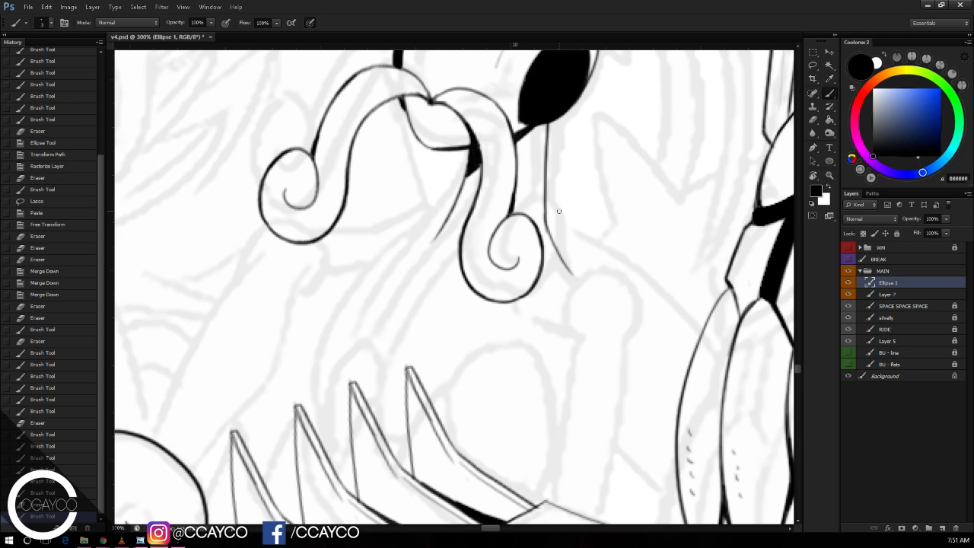
pyautogui.moveTo(545, 248)
pyautogui.mouseDown()
pyautogui.moveTo(572, 276)
pyautogui.moveTo(556, 255)
pyautogui.moveTo(567, 259)
pyautogui.mouseUp()
pyautogui.press('e')
pyautogui.press('b')
pyautogui.hotkey('ctrl', 'z')
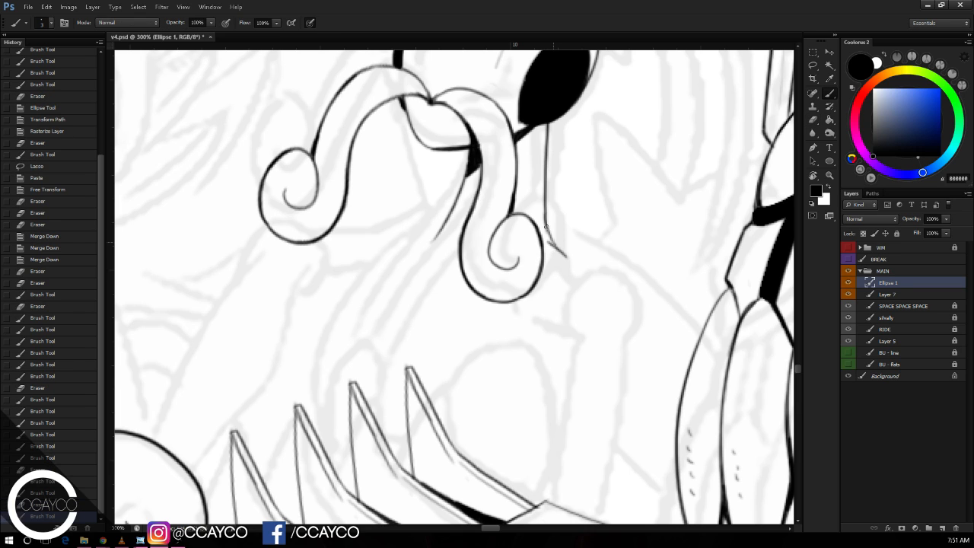
pyautogui.moveTo(546, 224); pyautogui.dragTo(555, 242)
pyautogui.moveTo(546, 223); pyautogui.dragTo(581, 279)
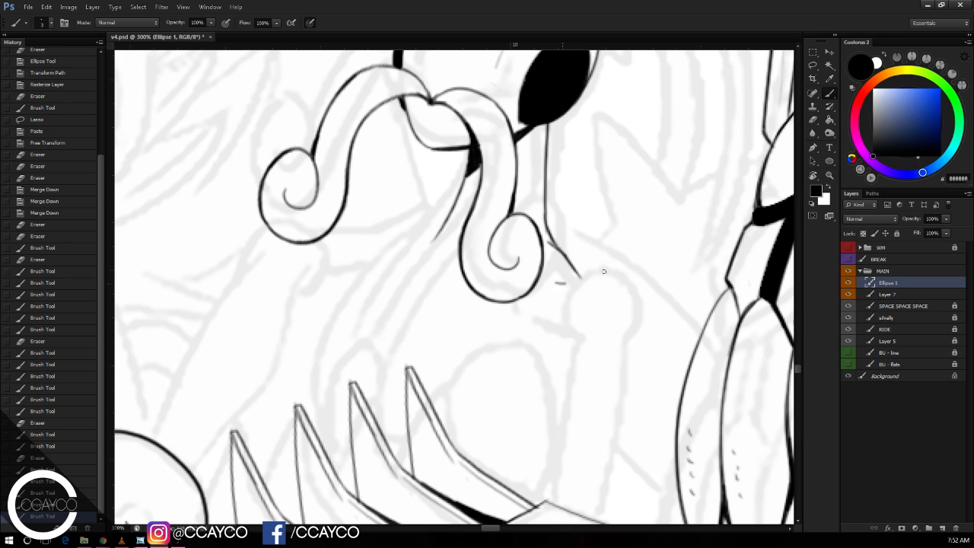
# Step: Remove the stray dash and ink a short shoulder line from the slope's end, tidying its underside with the eraser
pyautogui.hotkey('ctrl', 'z')
pyautogui.moveTo(605, 272); pyautogui.dragTo(612, 269)
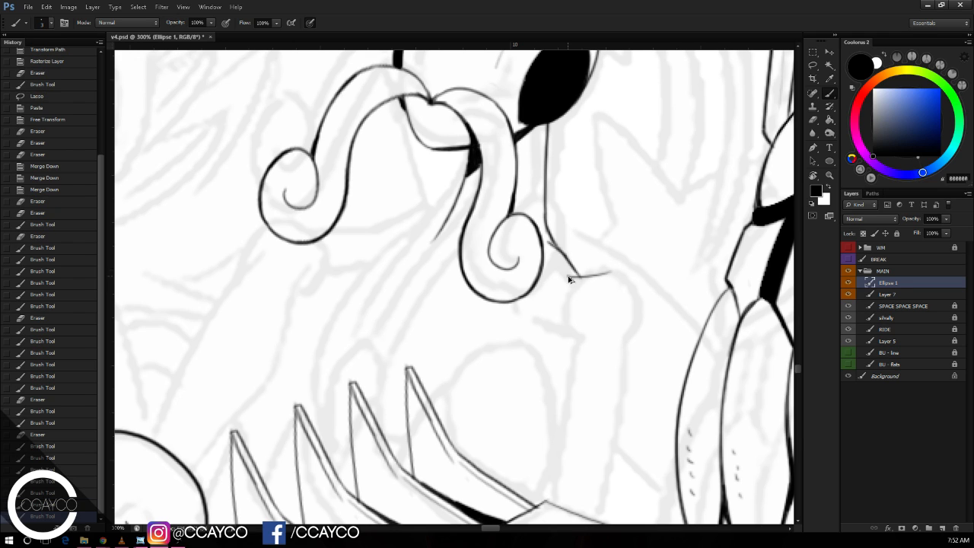
pyautogui.press('e')
pyautogui.moveTo(591, 287); pyautogui.dragTo(618, 285)
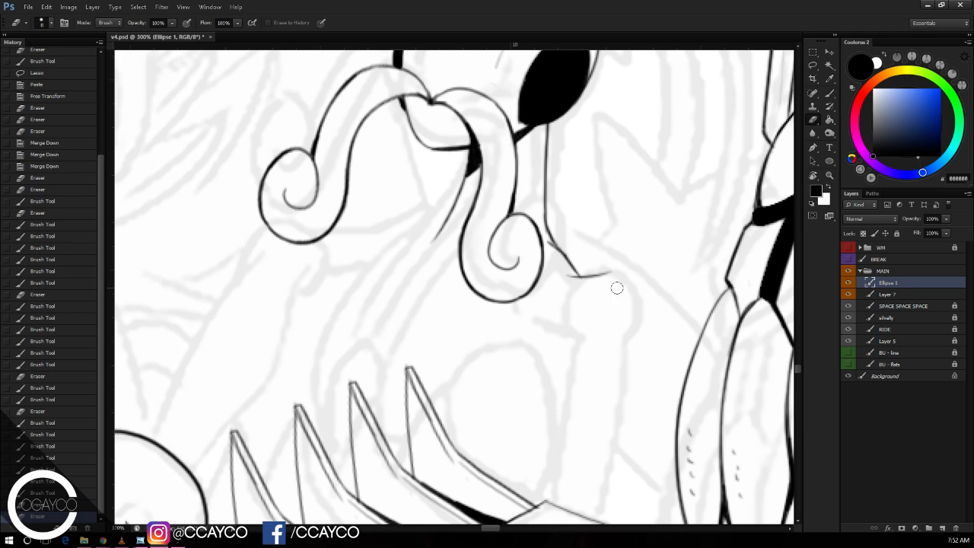
pyautogui.moveTo(655, 258); pyautogui.dragTo(663, 250)
pyautogui.press('b')
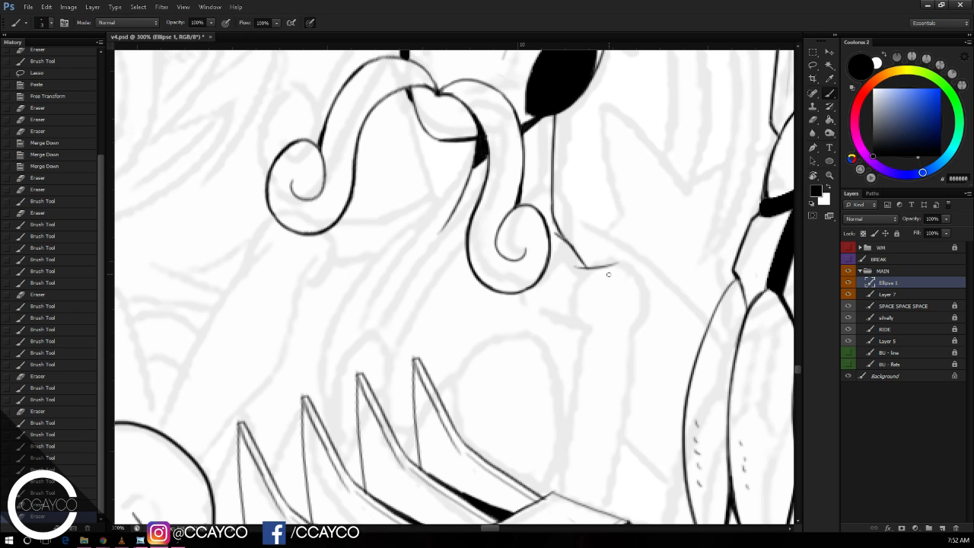
# Step: Add a black-outlined circle at the shoulder with the Ellipse tool, rasterize it and merge it into Ellipse 1
pyautogui.click(829, 160)
pyautogui.moveTo(595, 262); pyautogui.dragTo(656, 336)
pyautogui.hotkey('ctrl', 't')
pyautogui.moveTo(652, 277); pyautogui.dragTo(626, 255)
pyautogui.press('Return')
pyautogui.press('e')
pyautogui.click(642, 274)
pyautogui.press('Return')
pyautogui.hotkey('ctrl', 'e')
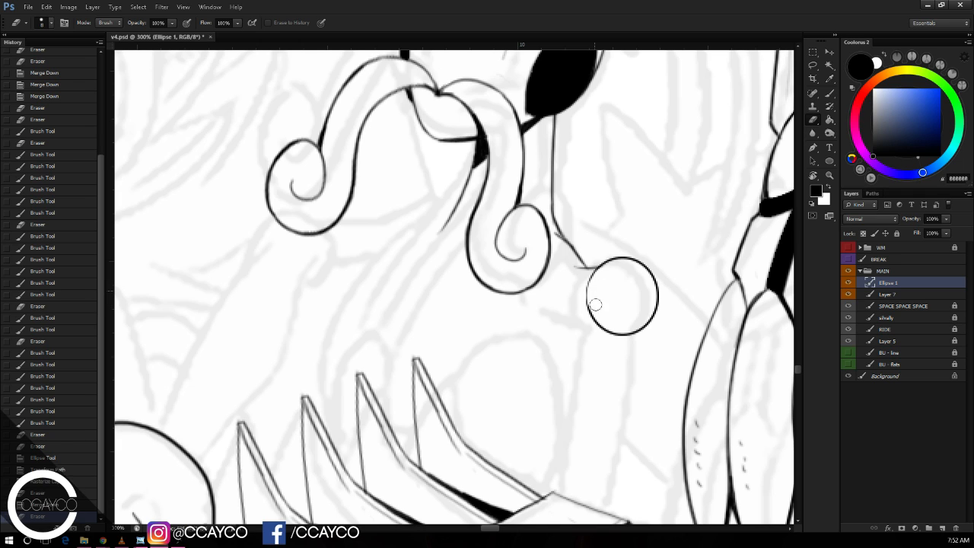
# Step: Erase the part of the shoulder circle's outline that faces the body
pyautogui.click(595, 296)
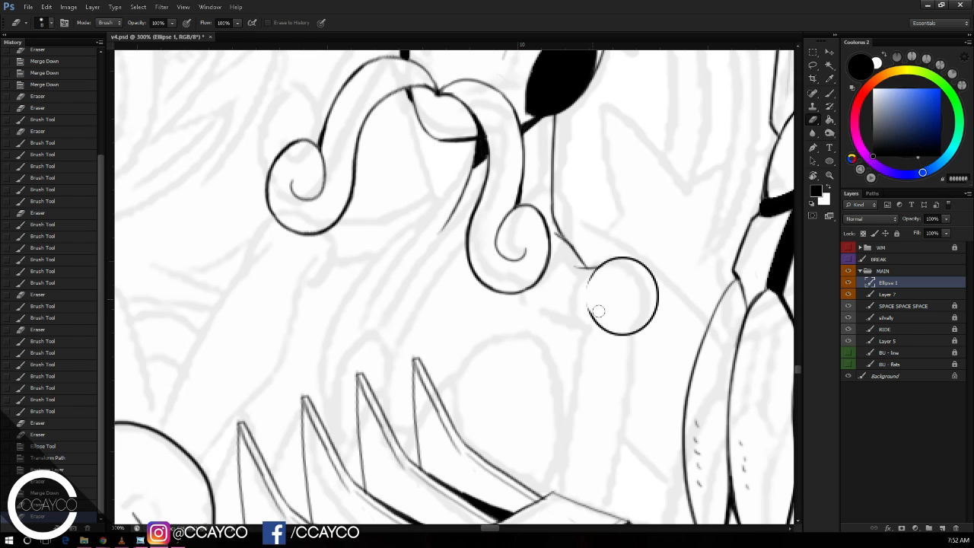
pyautogui.click(596, 310)
pyautogui.click(631, 220)
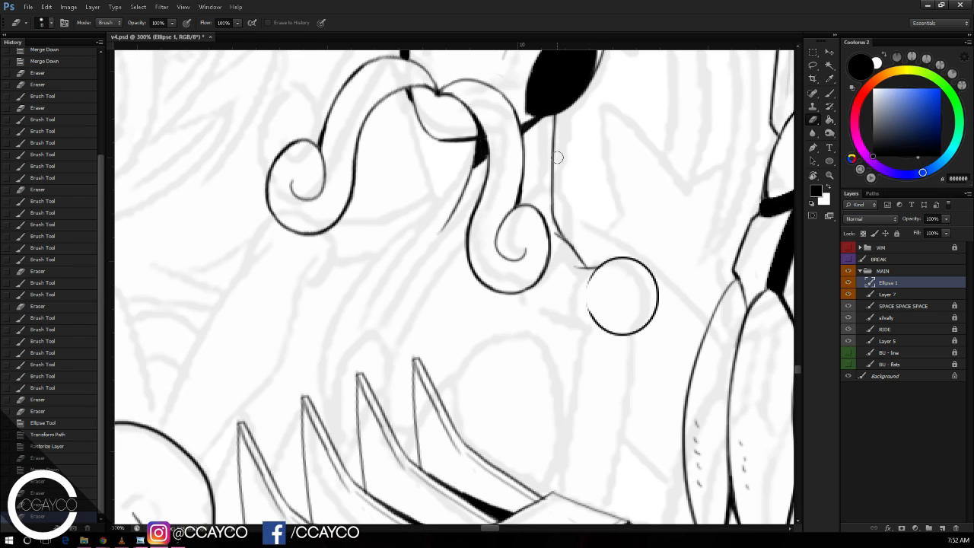
# Step: Ink the curved underarm line from below the moustache curl to the shoulder circle's lower edge
pyautogui.press('b')
pyautogui.moveTo(525, 300)
pyautogui.mouseDown()
pyautogui.moveTo(542, 324)
pyautogui.moveTo(592, 315)
pyautogui.mouseUp()
pyautogui.hotkey('ctrl', 'z')
pyautogui.hotkey('ctrl', 'z')
pyautogui.hotkey('ctrl', 'z')
pyautogui.hotkey('ctrl', 'z')
pyautogui.moveTo(586, 316)
pyautogui.mouseDown()
pyautogui.moveTo(593, 314)
pyautogui.moveTo(553, 315)
pyautogui.moveTo(594, 312)
pyautogui.mouseUp()
pyautogui.press('e')
pyautogui.hotkey('ctrl', 'z')
pyautogui.press('b')
# Step: Ink both side edges of the arm from the shoulder circle down to the spiked plate, redoing strokes until they fit
pyautogui.hotkey('ctrl', '-')
pyautogui.hotkey('ctrl', '+')
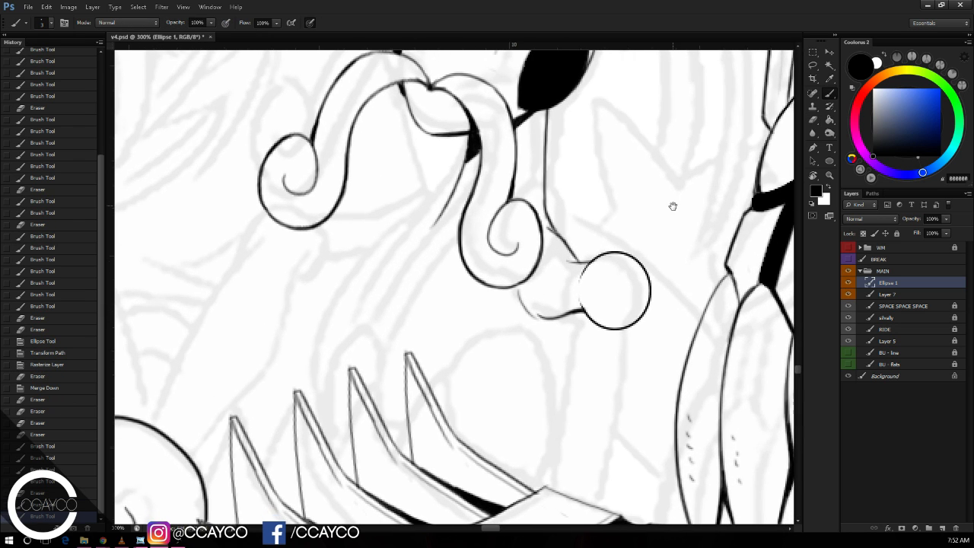
pyautogui.moveTo(651, 248); pyautogui.dragTo(641, 149)
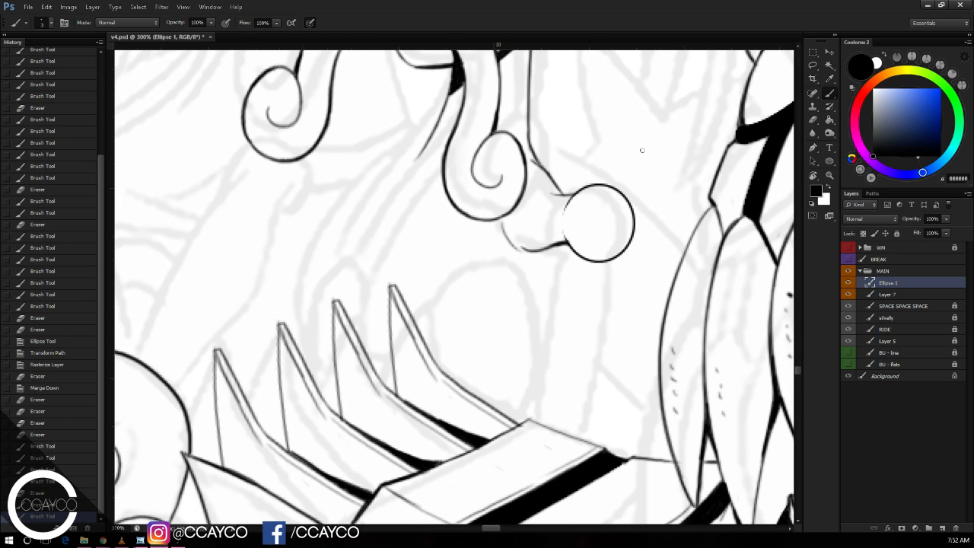
pyautogui.moveTo(613, 268); pyautogui.dragTo(593, 455)
pyautogui.hotkey('ctrl', 'z')
pyautogui.moveTo(612, 237); pyautogui.dragTo(583, 455)
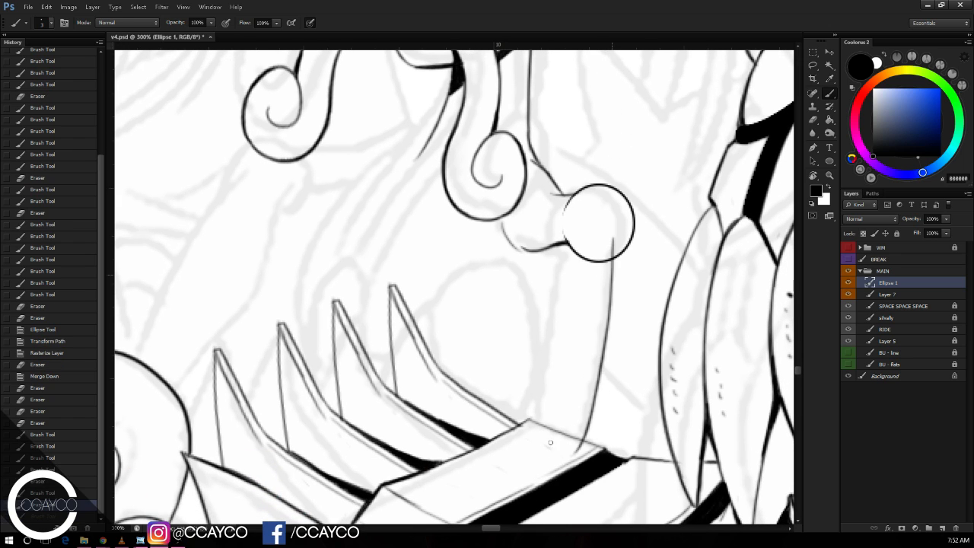
pyautogui.hotkey('ctrl', 'z')
pyautogui.moveTo(582, 228); pyautogui.dragTo(541, 446)
pyautogui.hotkey('ctrl', 'z')
pyautogui.hotkey('ctrl', 'z')
pyautogui.moveTo(594, 237)
pyautogui.mouseDown()
pyautogui.moveTo(540, 449)
pyautogui.moveTo(529, 453)
pyautogui.mouseUp()
pyautogui.hotkey('ctrl', 'z')
pyautogui.hotkey('ctrl', 'z')
pyautogui.moveTo(588, 234); pyautogui.dragTo(524, 456)
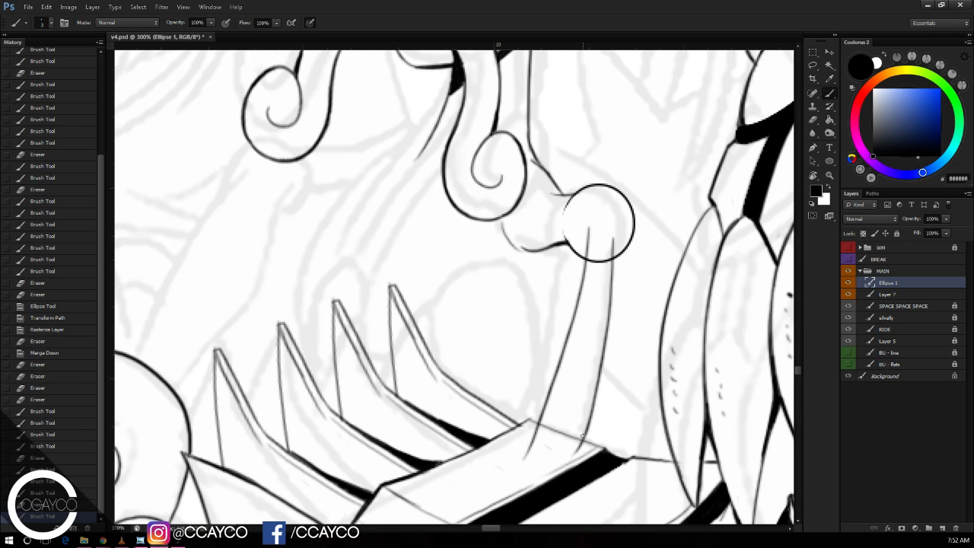
# Step: Erase the arm's outer edge and redraw it as a cleaner curve from the shoulder circle to the plate
pyautogui.press('e')
pyautogui.moveTo(612, 242); pyautogui.dragTo(580, 450)
pyautogui.press('b')
pyautogui.moveTo(609, 235); pyautogui.dragTo(598, 453)
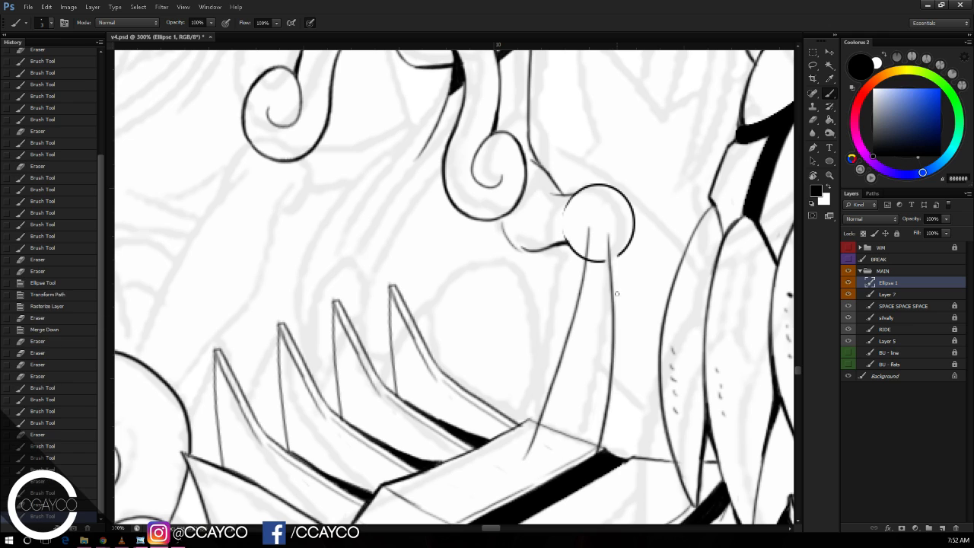
pyautogui.hotkey('ctrl', 'z')
pyautogui.moveTo(609, 242); pyautogui.dragTo(582, 459)
pyautogui.hotkey('ctrl', 'z')
pyautogui.moveTo(618, 254)
pyautogui.mouseDown()
pyautogui.moveTo(608, 259)
pyautogui.moveTo(609, 245)
pyautogui.mouseUp()
# Step: Erase the arm line ends that overlap the shoulder circle and the plate
pyautogui.press('e')
pyautogui.moveTo(589, 227); pyautogui.dragTo(592, 258)
pyautogui.moveTo(524, 455); pyautogui.dragTo(535, 430)
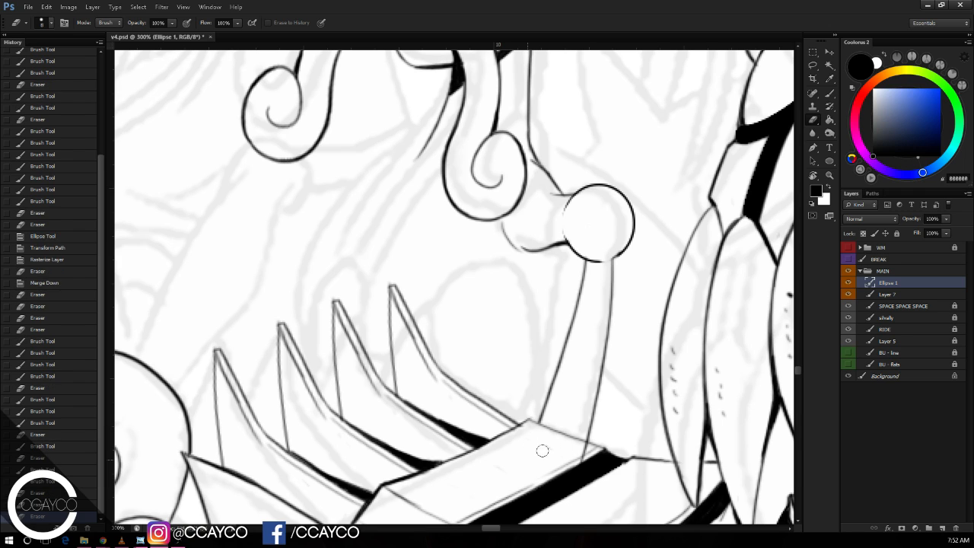
pyautogui.click(542, 451)
pyautogui.moveTo(583, 460); pyautogui.dragTo(586, 443)
pyautogui.press('b')
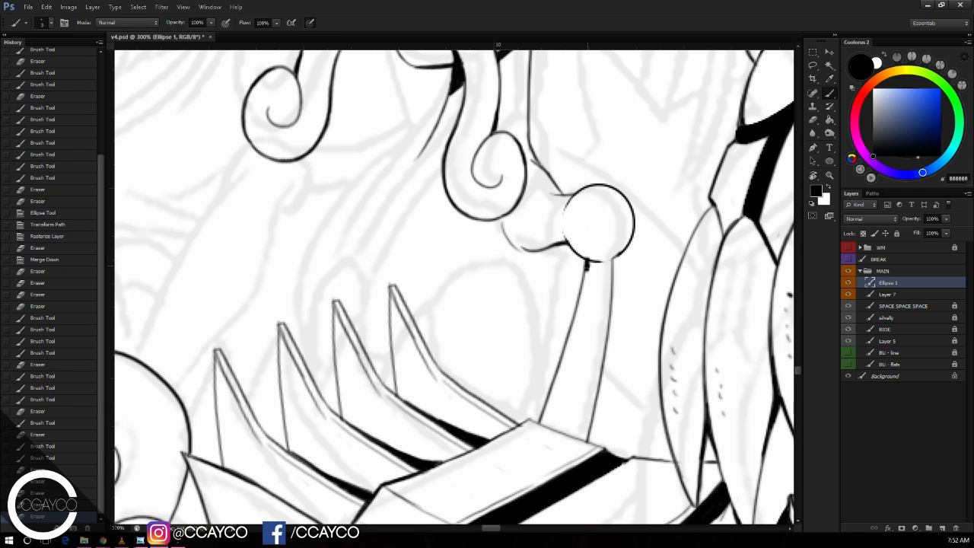
# Step: Fill a black wedge shadow where the arm's inner edge meets the shoulder circle and clean up the joint
pyautogui.moveTo(584, 274); pyautogui.dragTo(617, 251)
pyautogui.press('e')
pyautogui.press('b')
pyautogui.moveTo(693, 245); pyautogui.dragTo(709, 311)
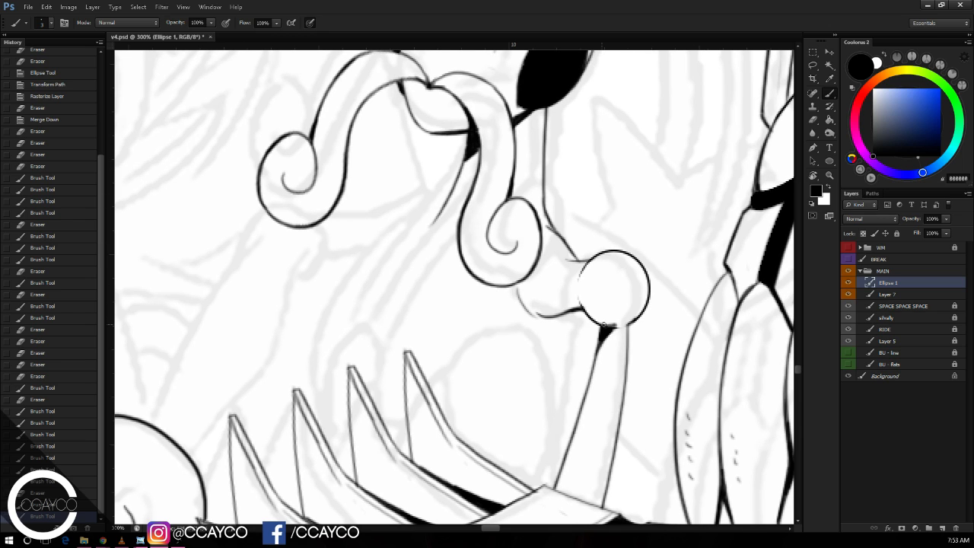
pyautogui.moveTo(604, 324)
pyautogui.mouseDown()
pyautogui.moveTo(623, 322)
pyautogui.moveTo(620, 331)
pyautogui.mouseUp()
pyautogui.press('e')
pyautogui.press('b')
pyautogui.press('e')
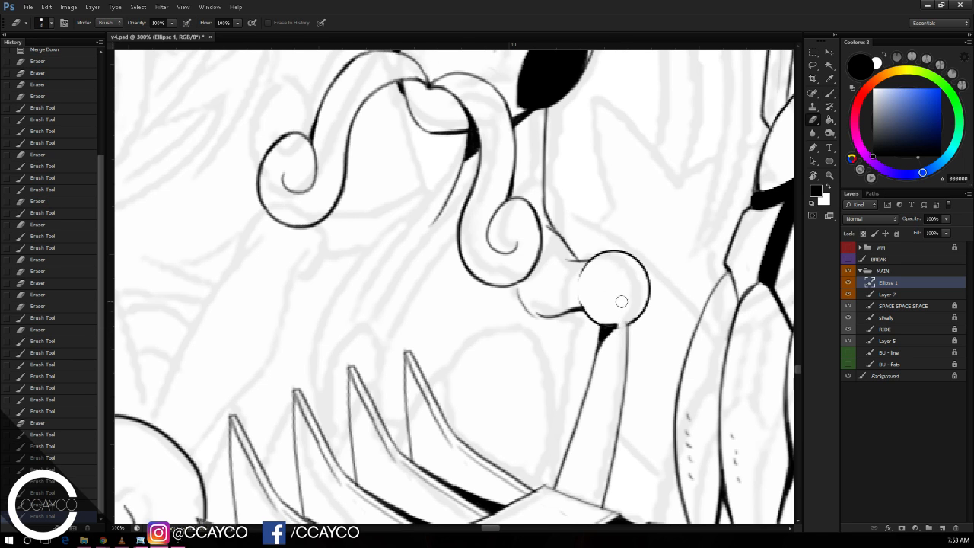
pyautogui.click(612, 273)
pyautogui.moveTo(697, 240); pyautogui.dragTo(718, 247)
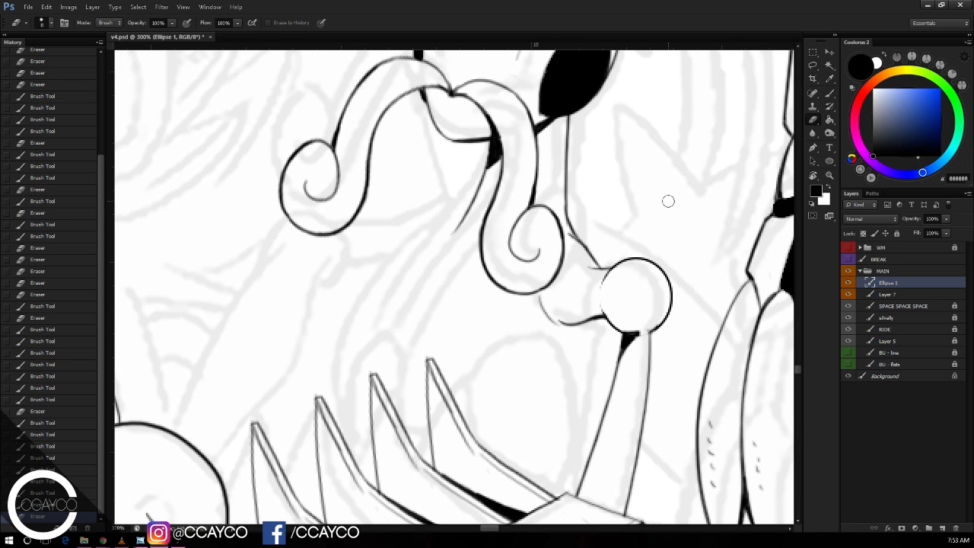
pyautogui.moveTo(689, 180); pyautogui.dragTo(700, 178)
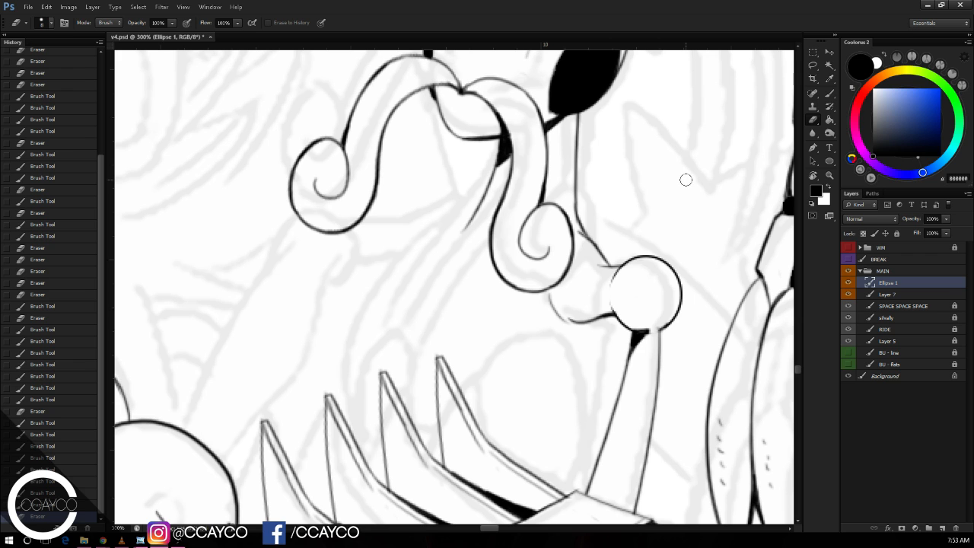
pyautogui.hotkey('ctrl', '-')
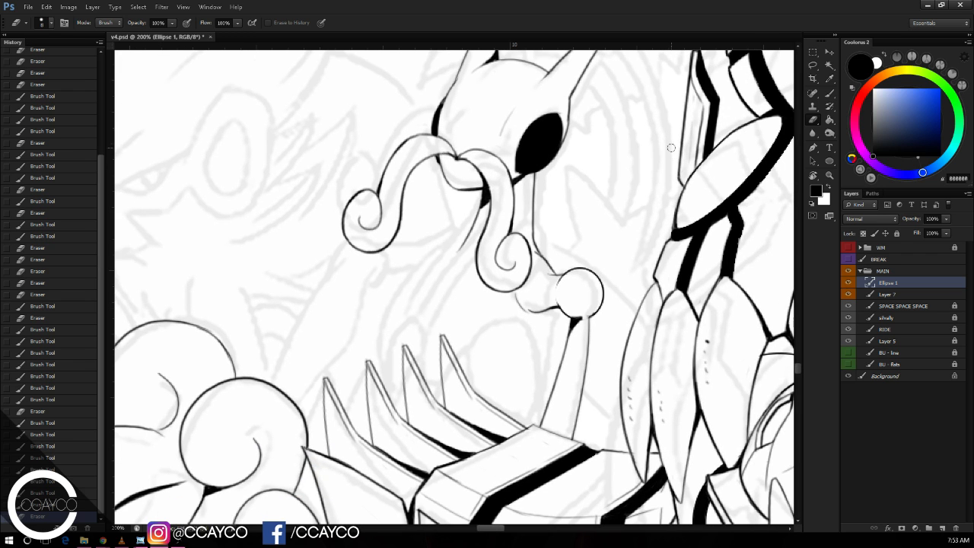
pyautogui.hotkey('ctrl', '+')
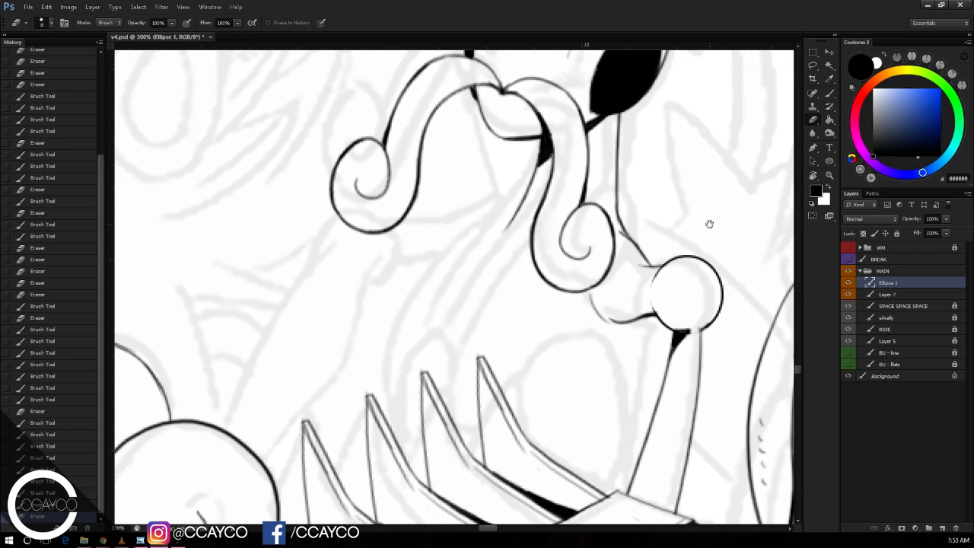
# Step: Ink a torso edge line descending from the shoulder's underside to the arm, redoing strokes until it fits
pyautogui.press('b')
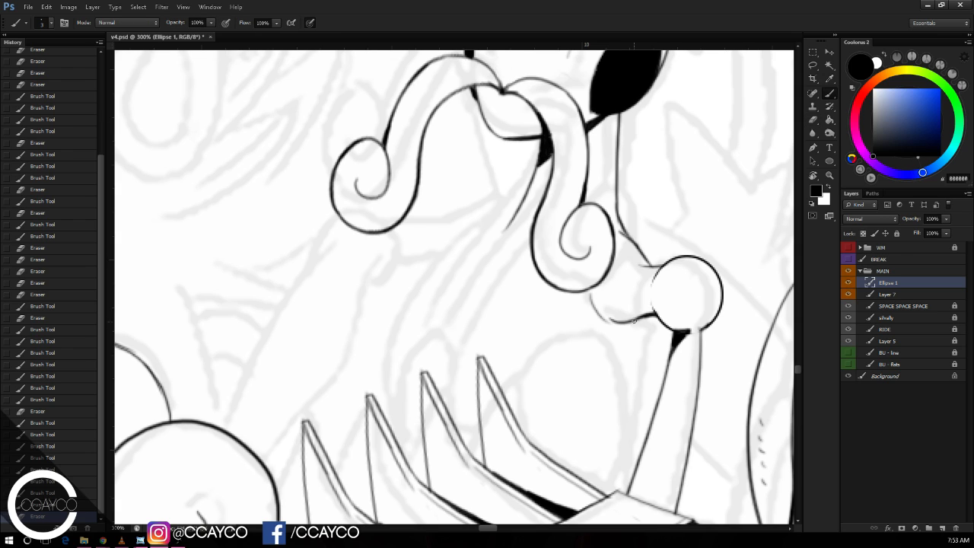
pyautogui.moveTo(634, 320); pyautogui.dragTo(640, 323)
pyautogui.hotkey('ctrl', 'z')
pyautogui.moveTo(645, 318); pyautogui.dragTo(651, 400)
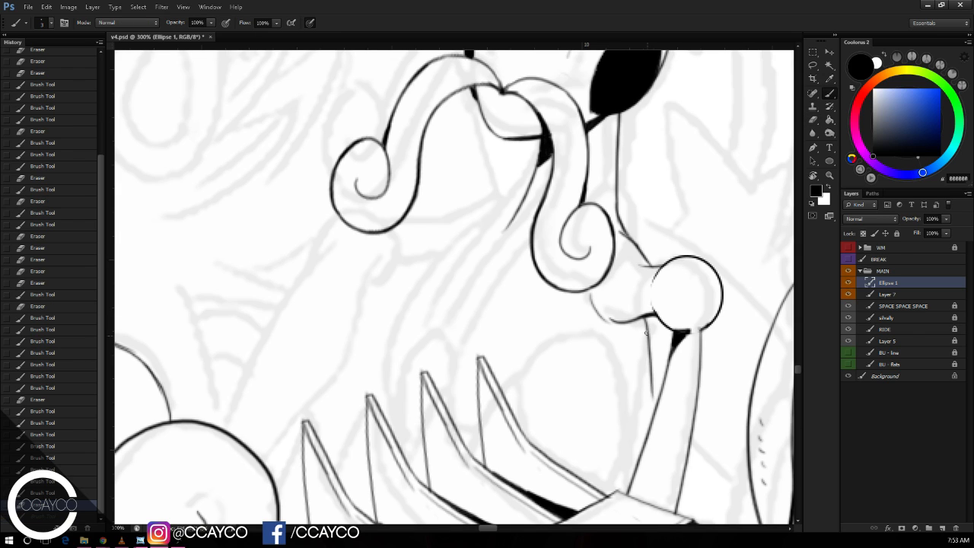
pyautogui.hotkey('ctrl', 'z')
pyautogui.moveTo(643, 299)
pyautogui.mouseDown()
pyautogui.moveTo(654, 430)
pyautogui.moveTo(645, 308)
pyautogui.moveTo(653, 313)
pyautogui.mouseUp()
pyautogui.hotkey('ctrl', 'z')
pyautogui.press('e')
pyautogui.moveTo(659, 424); pyautogui.dragTo(656, 419)
pyautogui.press('b')
pyautogui.moveTo(644, 318); pyautogui.dragTo(653, 393)
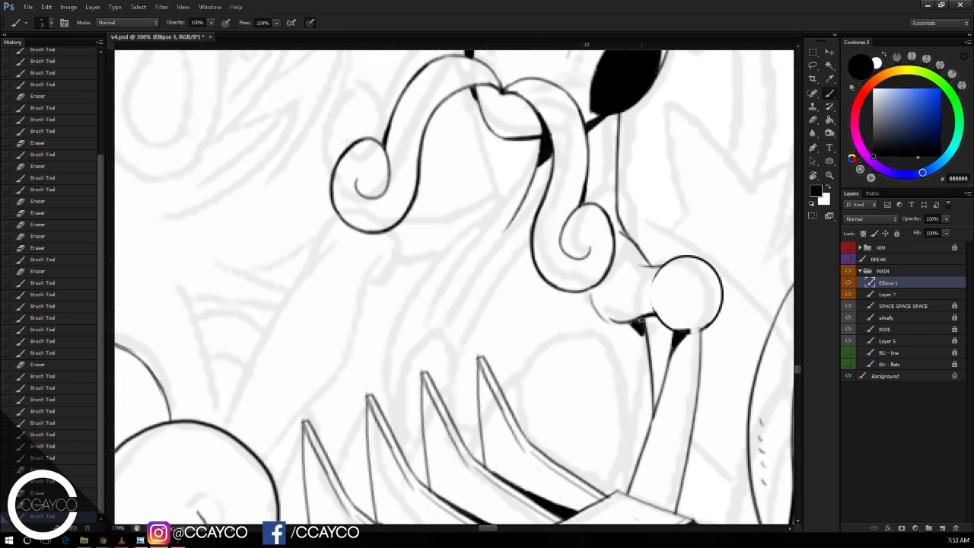
# Step: Fill a black tapered shadow where the torso line meets the shoulder's underside and trim its edges
pyautogui.moveTo(641, 321)
pyautogui.mouseDown()
pyautogui.moveTo(607, 309)
pyautogui.moveTo(601, 324)
pyautogui.moveTo(609, 321)
pyautogui.mouseUp()
pyautogui.press('e')
pyautogui.moveTo(609, 321); pyautogui.dragTo(623, 332)
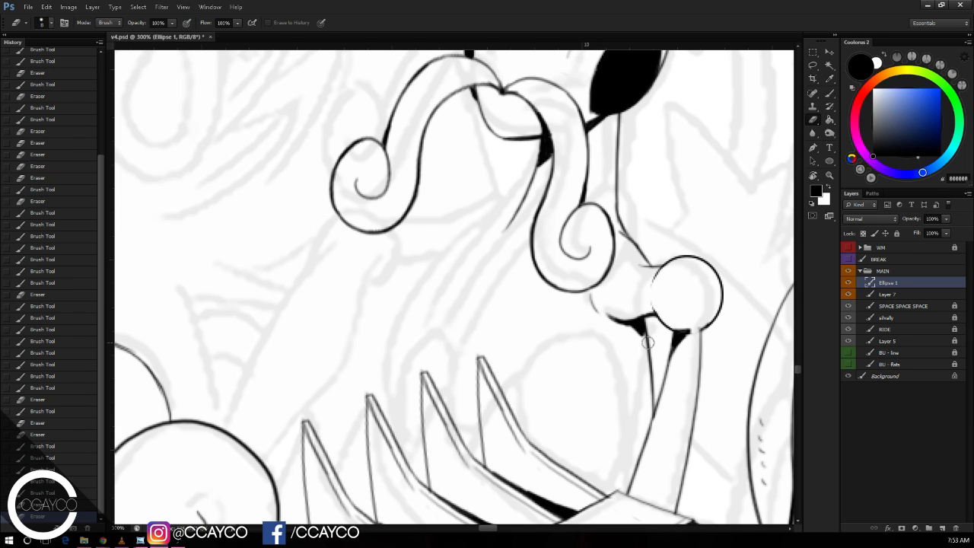
pyautogui.press('b')
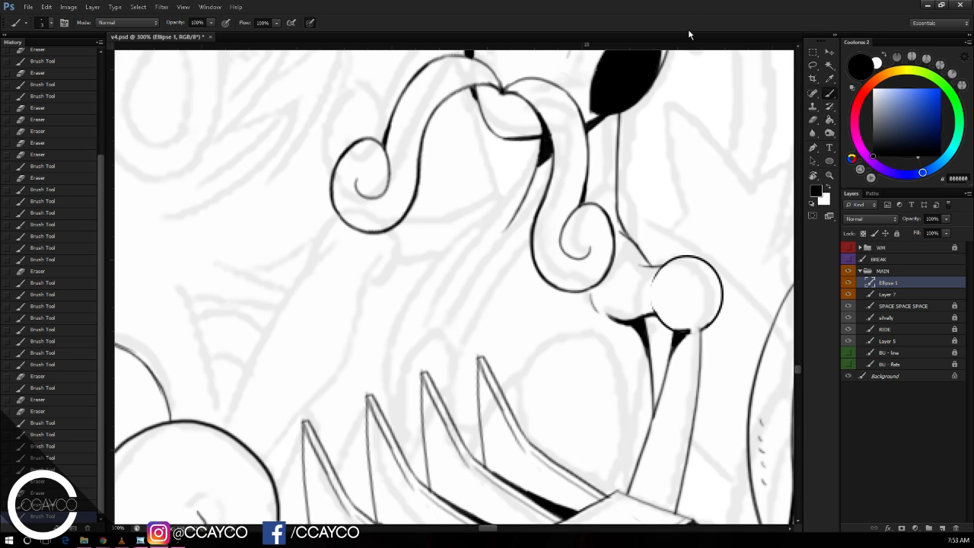
pyautogui.moveTo(685, 154); pyautogui.dragTo(704, 145)
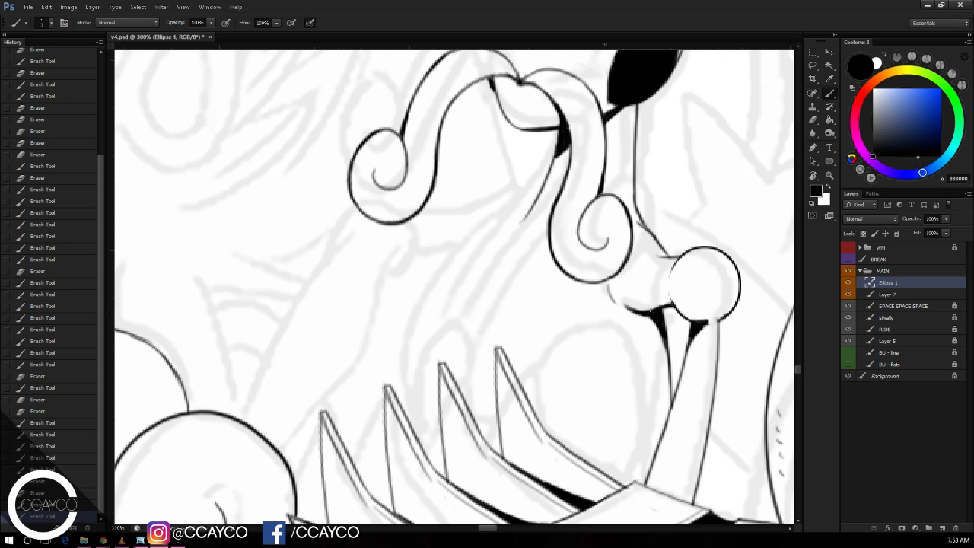
# Step: Touch up the shoulder's underside and redraw the line joining the neck to the shoulder circle, erasing the overlap
pyautogui.moveTo(652, 310); pyautogui.dragTo(623, 306)
pyautogui.press('e')
pyautogui.moveTo(666, 259)
pyautogui.mouseDown()
pyautogui.moveTo(630, 227)
pyautogui.moveTo(678, 255)
pyautogui.mouseUp()
pyautogui.press('b')
pyautogui.hotkey('ctrl', 'z')
pyautogui.hotkey('ctrl', 'z')
pyautogui.moveTo(656, 239)
pyautogui.mouseDown()
pyautogui.moveTo(682, 265)
pyautogui.moveTo(695, 261)
pyautogui.moveTo(676, 266)
pyautogui.mouseUp()
pyautogui.hotkey('ctrl', 'z')
pyautogui.press('e')
pyautogui.moveTo(677, 261); pyautogui.dragTo(682, 282)
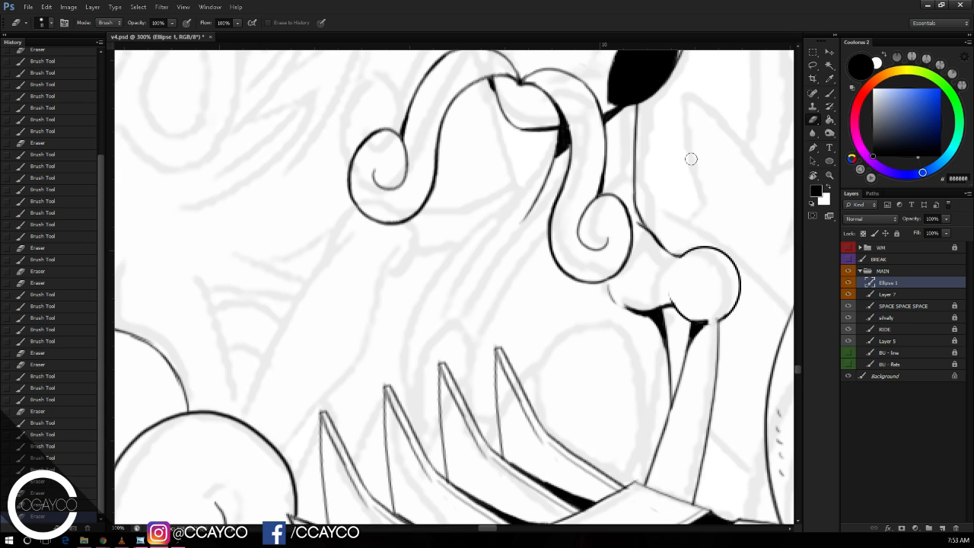
# Step: Erase both arm edges and the black wedge between the shoulder circle and the spiked plate
pyautogui.scroll(-3, 710, 139)
pyautogui.scroll(2, 676, 138)
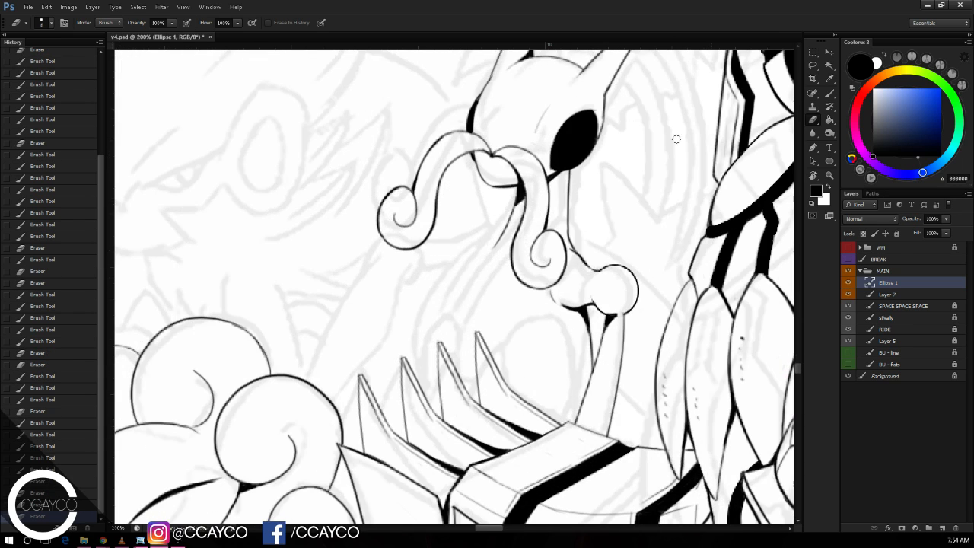
pyautogui.moveTo(672, 211); pyautogui.dragTo(664, 200)
pyautogui.hotkey('ctrl', '+')
pyautogui.moveTo(705, 239); pyautogui.dragTo(641, 165)
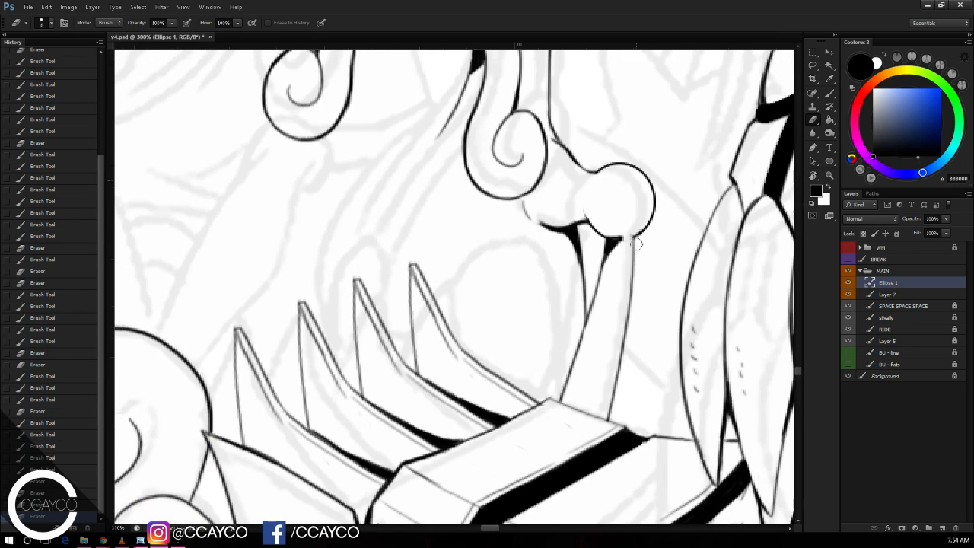
pyautogui.moveTo(633, 244)
pyautogui.mouseDown()
pyautogui.moveTo(615, 398)
pyautogui.moveTo(624, 332)
pyautogui.mouseUp()
pyautogui.press('r')
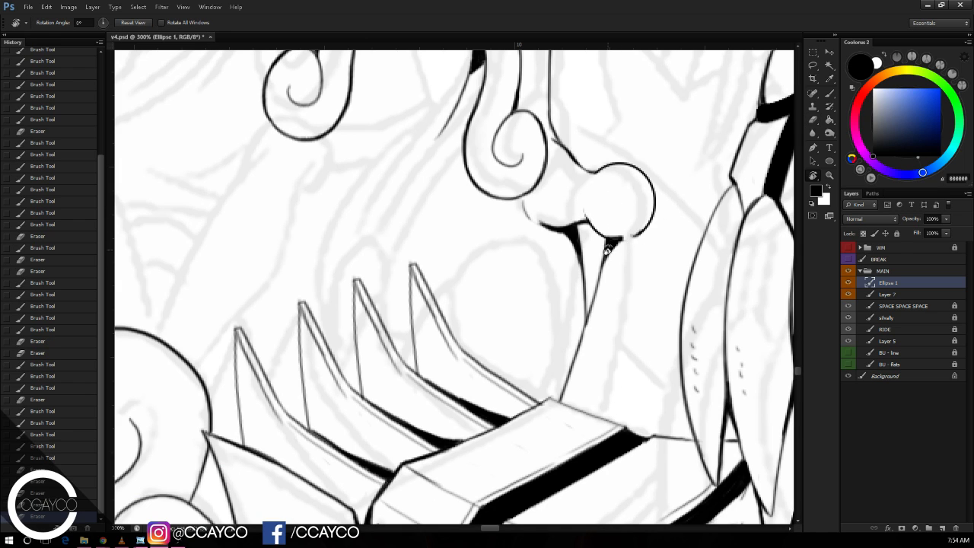
pyautogui.press('e')
pyautogui.moveTo(609, 250)
pyautogui.mouseDown()
pyautogui.moveTo(618, 248)
pyautogui.moveTo(605, 247)
pyautogui.moveTo(615, 233)
pyautogui.moveTo(579, 377)
pyautogui.mouseUp()
pyautogui.moveTo(598, 304); pyautogui.dragTo(561, 399)
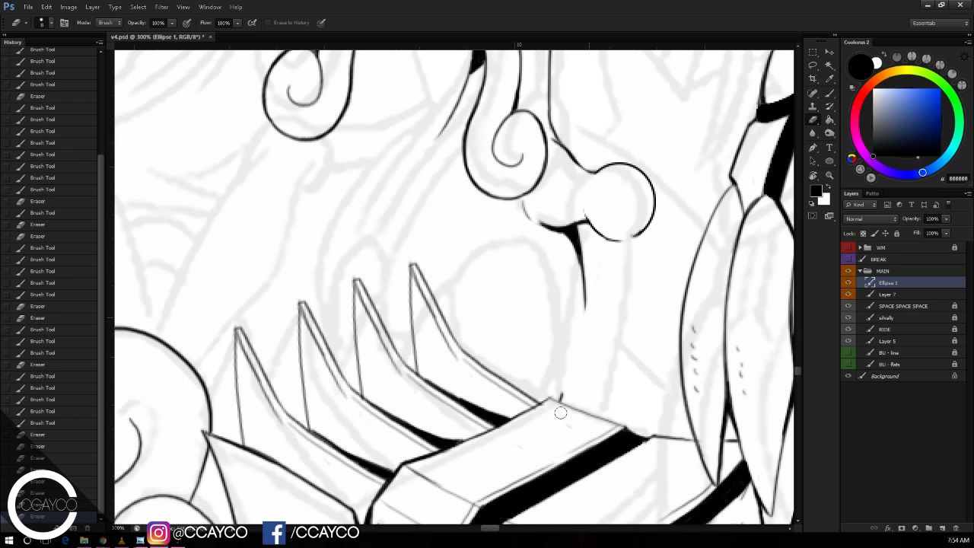
pyautogui.moveTo(628, 233)
pyautogui.mouseDown()
pyautogui.moveTo(637, 227)
pyautogui.moveTo(660, 246)
pyautogui.moveTo(578, 175)
pyautogui.moveTo(436, 112)
pyautogui.moveTo(310, 220)
pyautogui.mouseUp()
# Step: Rotate the canvas and redraw both arm edges as smooth curves, erasing the ends that overlap the plate and shoulder circle
pyautogui.press('r')
pyautogui.press('b')
pyautogui.moveTo(465, 108)
pyautogui.mouseDown()
pyautogui.moveTo(308, 264)
pyautogui.moveTo(423, 81)
pyautogui.mouseUp()
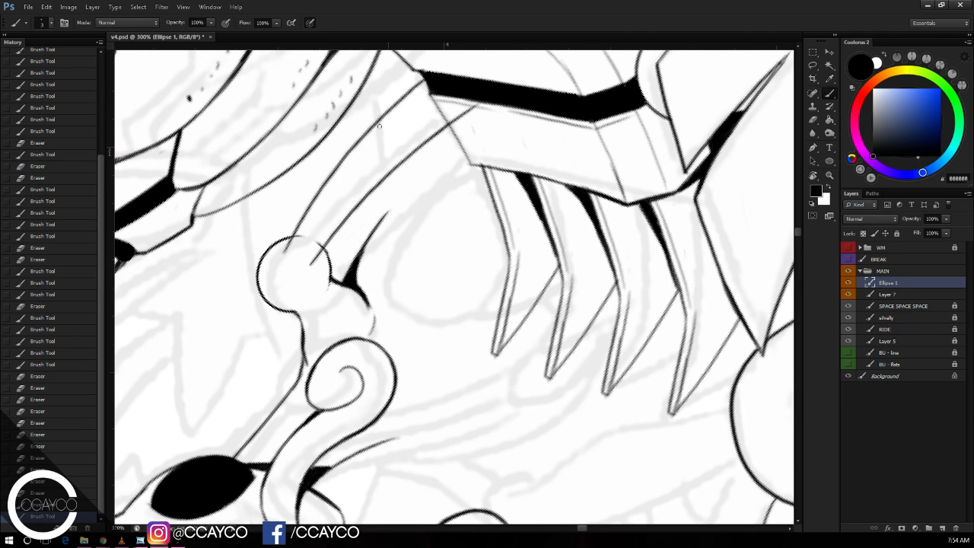
pyautogui.press('e')
pyautogui.moveTo(476, 105); pyautogui.dragTo(454, 124)
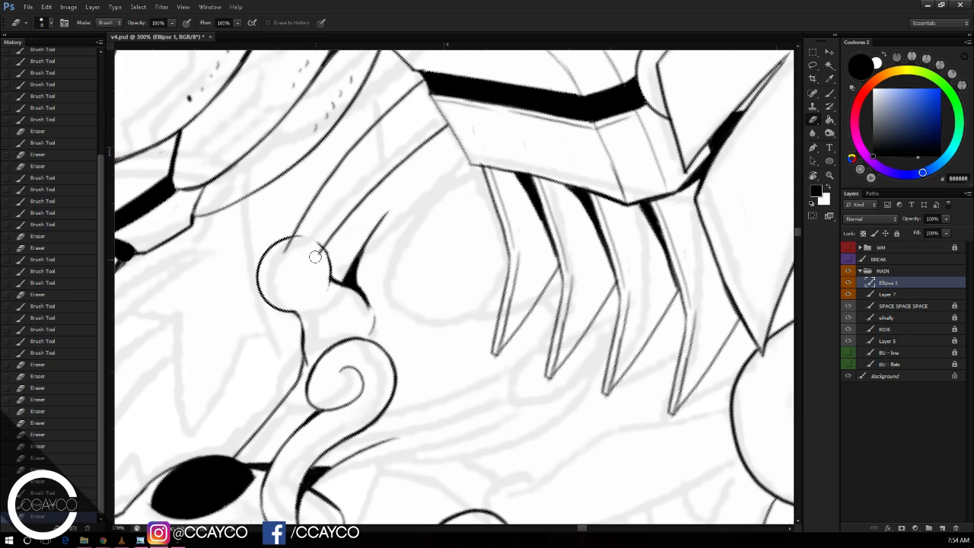
pyautogui.moveTo(295, 244); pyautogui.dragTo(308, 255)
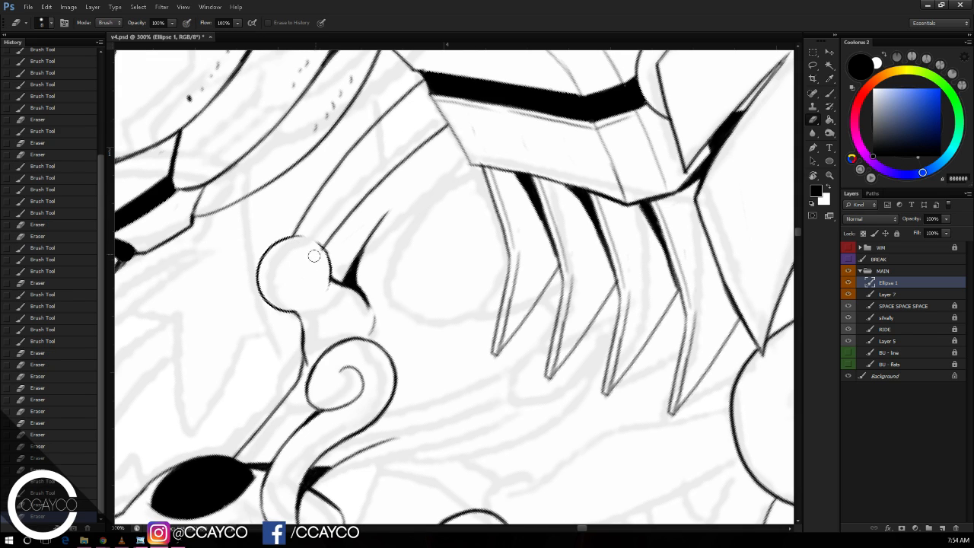
pyautogui.click(316, 257)
# Step: Thicken the lower part of the arm's outer edge toward the spiked plate
pyautogui.press('b')
pyautogui.moveTo(356, 144); pyautogui.dragTo(421, 81)
pyautogui.moveTo(362, 140); pyautogui.dragTo(406, 90)
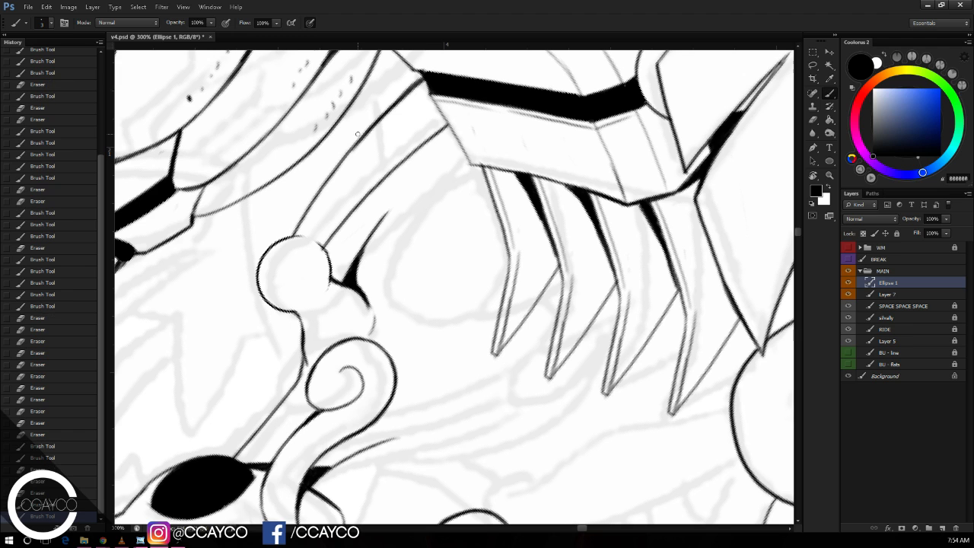
pyautogui.hotkey('ctrl', 'z')
pyautogui.moveTo(358, 141); pyautogui.dragTo(423, 81)
pyautogui.moveTo(334, 170); pyautogui.dragTo(421, 79)
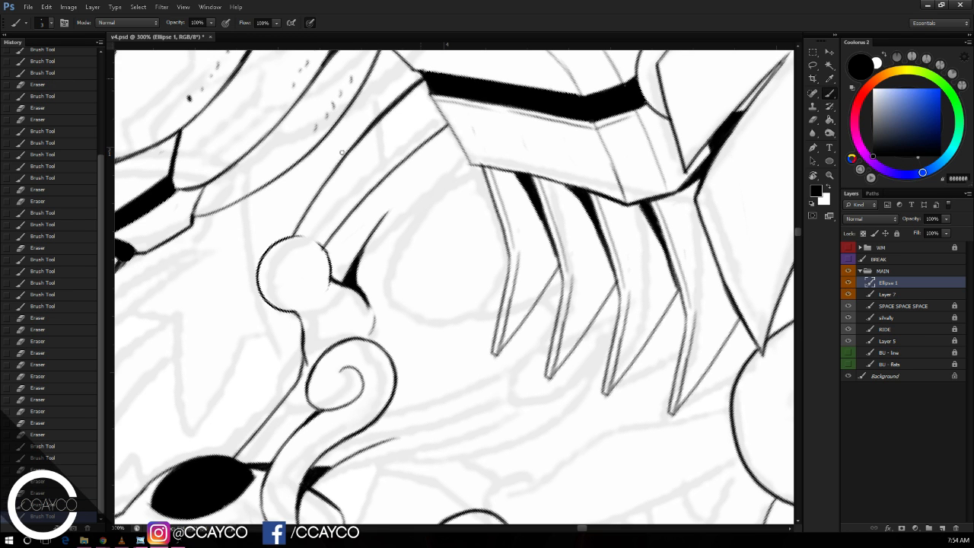
# Step: Rotate the canvas back upright and clean up the neck line beside the moustache curl, repairing the outline there
pyautogui.press('r')
pyautogui.moveTo(545, 228)
pyautogui.mouseDown()
pyautogui.moveTo(570, 272)
pyautogui.moveTo(392, 366)
pyautogui.mouseUp()
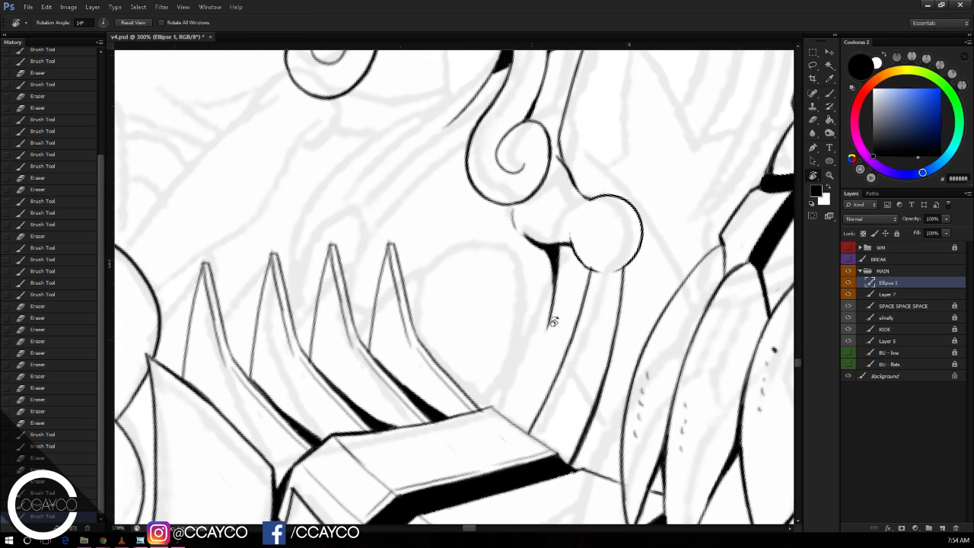
pyautogui.moveTo(687, 234); pyautogui.dragTo(643, 204)
pyautogui.press('e')
pyautogui.hotkey('ctrl', '-')
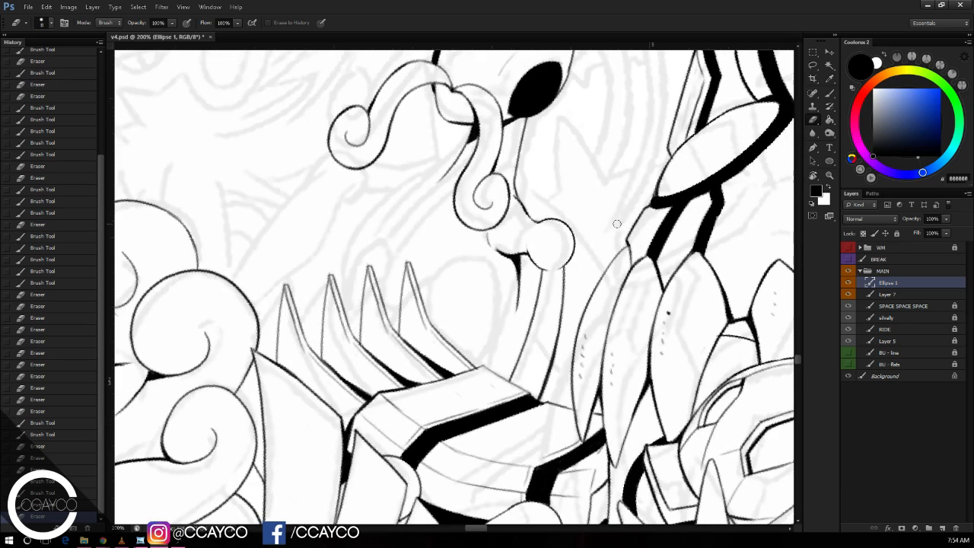
pyautogui.press('r')
pyautogui.moveTo(602, 168); pyautogui.dragTo(586, 136)
pyautogui.moveTo(610, 163); pyautogui.dragTo(626, 163)
pyautogui.hotkey('ctrl', '+')
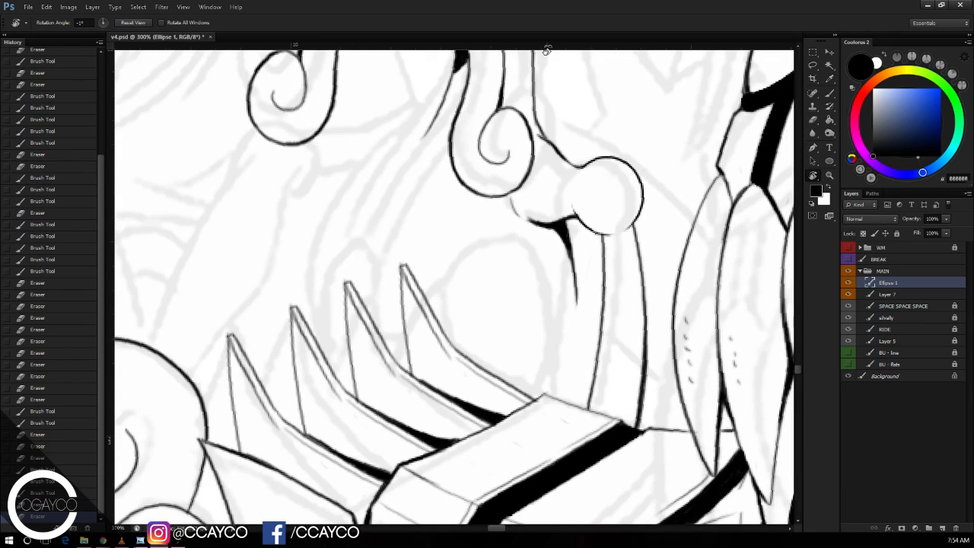
pyautogui.press('e')
pyautogui.moveTo(537, 135); pyautogui.dragTo(555, 165)
pyautogui.press('b')
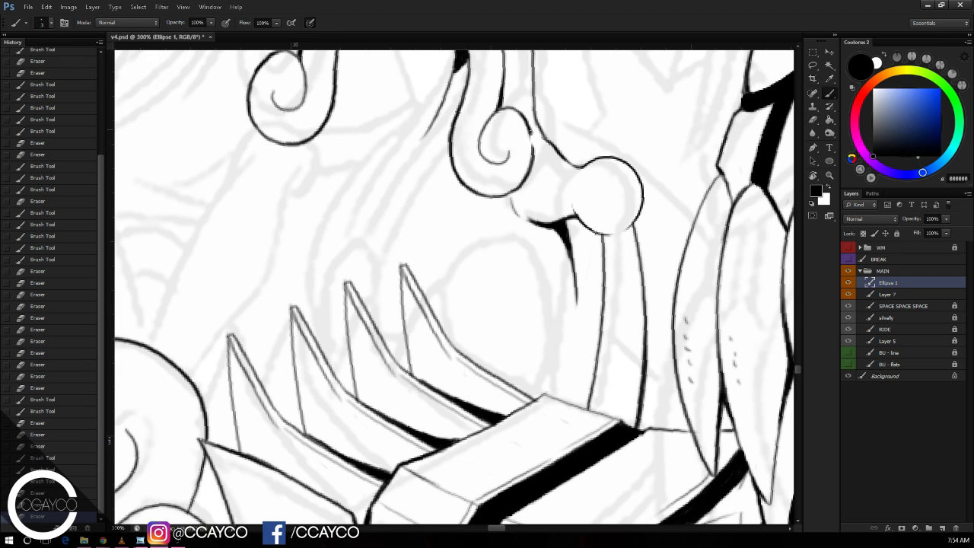
pyautogui.moveTo(530, 133)
pyautogui.mouseDown()
pyautogui.moveTo(531, 160)
pyautogui.moveTo(533, 151)
pyautogui.moveTo(600, 155)
pyautogui.mouseUp()
# Step: Erase the faint end of the shoulder's underside line and touch up the line at the shoulder circle
pyautogui.press('e')
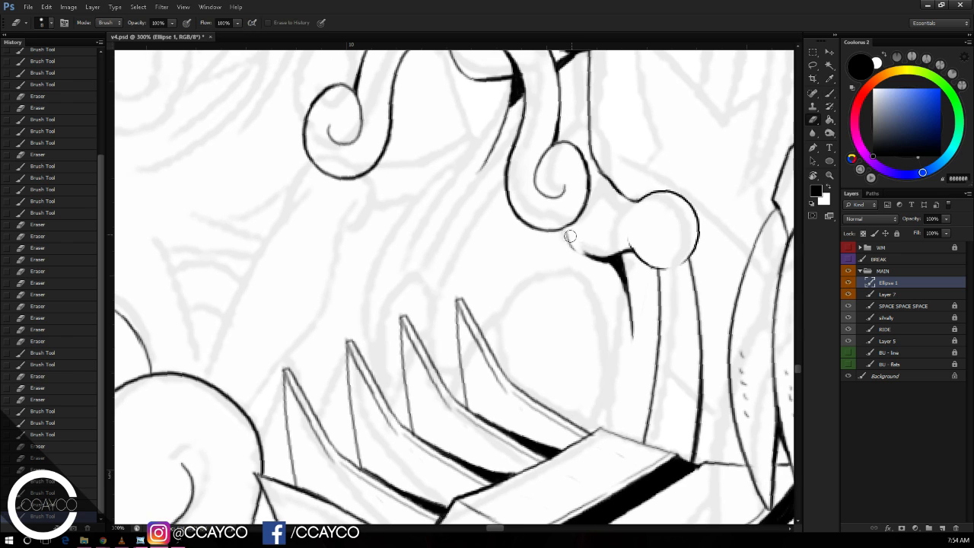
pyautogui.moveTo(586, 238)
pyautogui.mouseDown()
pyautogui.moveTo(595, 248)
pyautogui.moveTo(619, 235)
pyautogui.moveTo(632, 262)
pyautogui.mouseUp()
pyautogui.press('b')
pyautogui.moveTo(624, 257); pyautogui.dragTo(627, 272)
pyautogui.hotkey('ctrl', 'z')
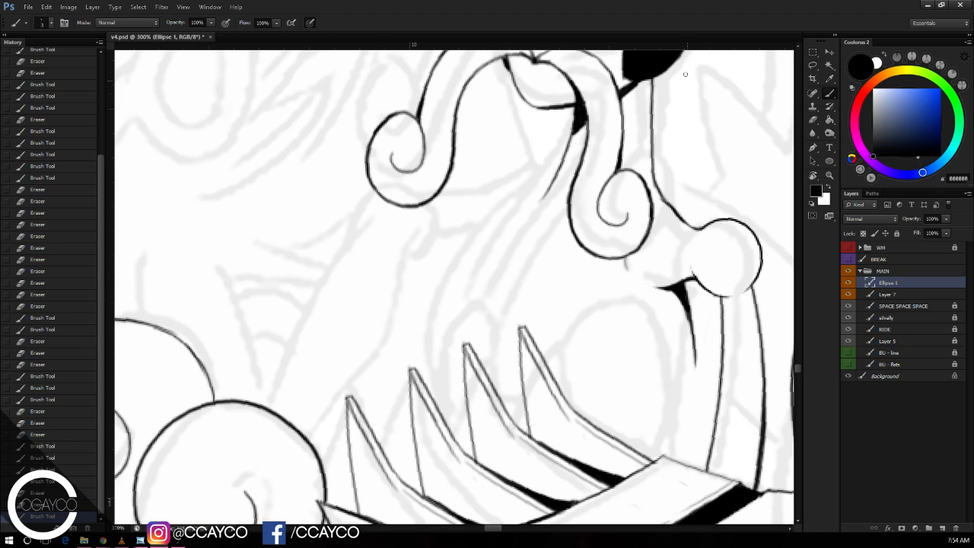
pyautogui.moveTo(692, 256); pyautogui.dragTo(694, 274)
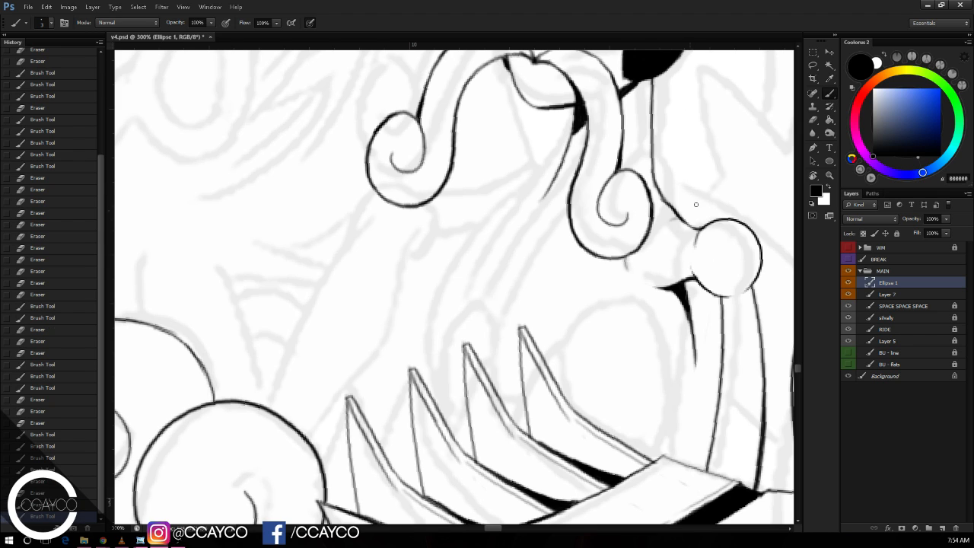
# Step: Ink a shallow curve from the left moustache curl across to the line under the mouth, redoing it until it fits
pyautogui.moveTo(430, 199); pyautogui.dragTo(502, 194)
pyautogui.hotkey('ctrl', 'z')
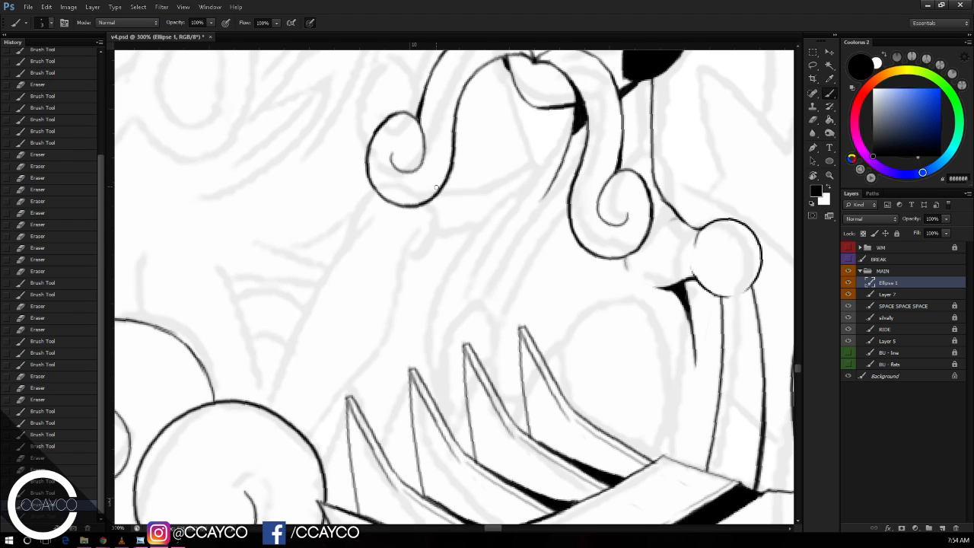
pyautogui.moveTo(436, 194)
pyautogui.mouseDown()
pyautogui.moveTo(493, 186)
pyautogui.moveTo(512, 203)
pyautogui.moveTo(555, 190)
pyautogui.moveTo(544, 186)
pyautogui.moveTo(545, 197)
pyautogui.mouseUp()
pyautogui.hotkey('ctrl', 'z')
pyautogui.hotkey('ctrl', 'z')
pyautogui.hotkey('ctrl', 'z')
pyautogui.press('e')
pyautogui.press('b')
pyautogui.moveTo(686, 216); pyautogui.dragTo(710, 167)
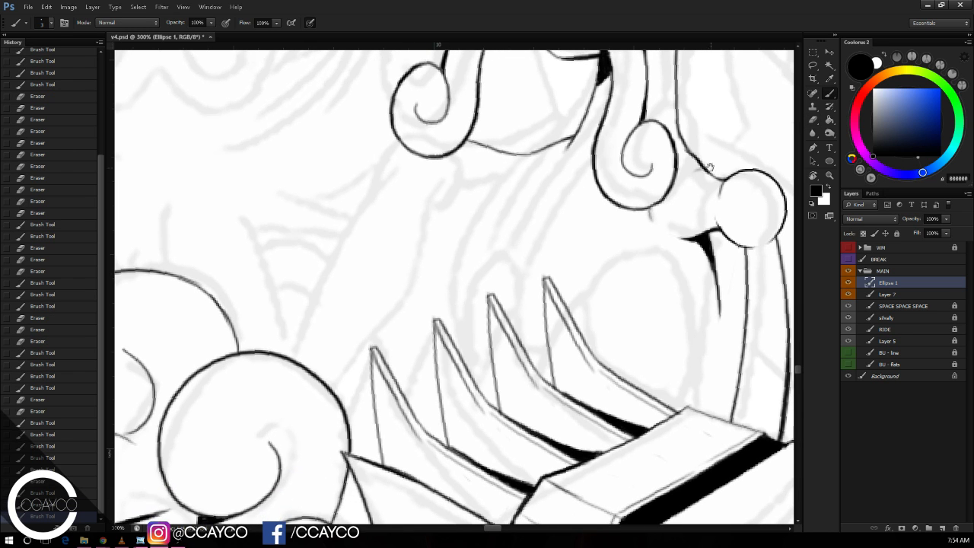
# Step: Ink a long tapered curve for the torso's front from under the mouth down behind the spikes
pyautogui.moveTo(645, 178); pyautogui.dragTo(636, 149)
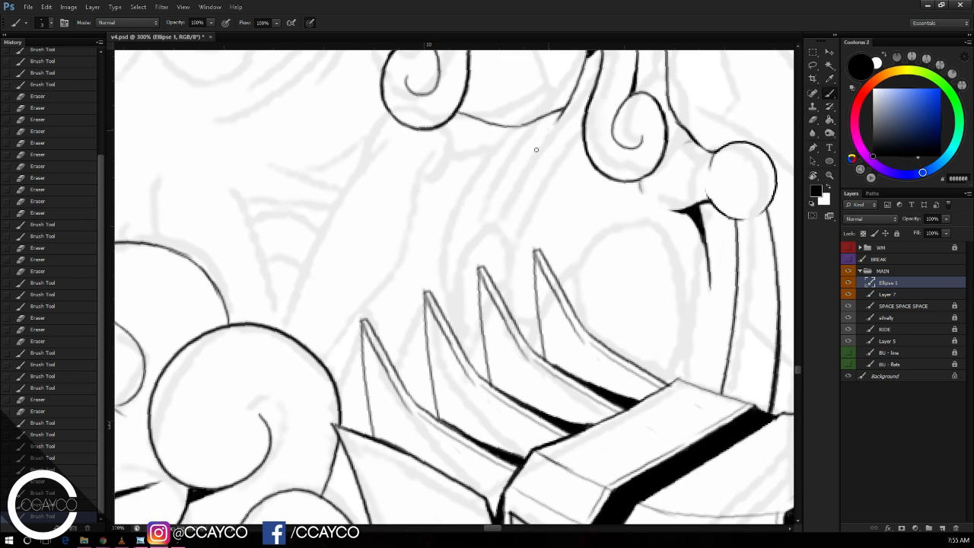
pyautogui.moveTo(549, 131); pyautogui.dragTo(479, 244)
pyautogui.hotkey('ctrl', 'z')
pyautogui.moveTo(542, 150)
pyautogui.mouseDown()
pyautogui.moveTo(458, 365)
pyautogui.moveTo(473, 241)
pyautogui.moveTo(499, 210)
pyautogui.mouseUp()
pyautogui.press('e')
pyautogui.press('b')
pyautogui.moveTo(649, 150); pyautogui.dragTo(614, 124)
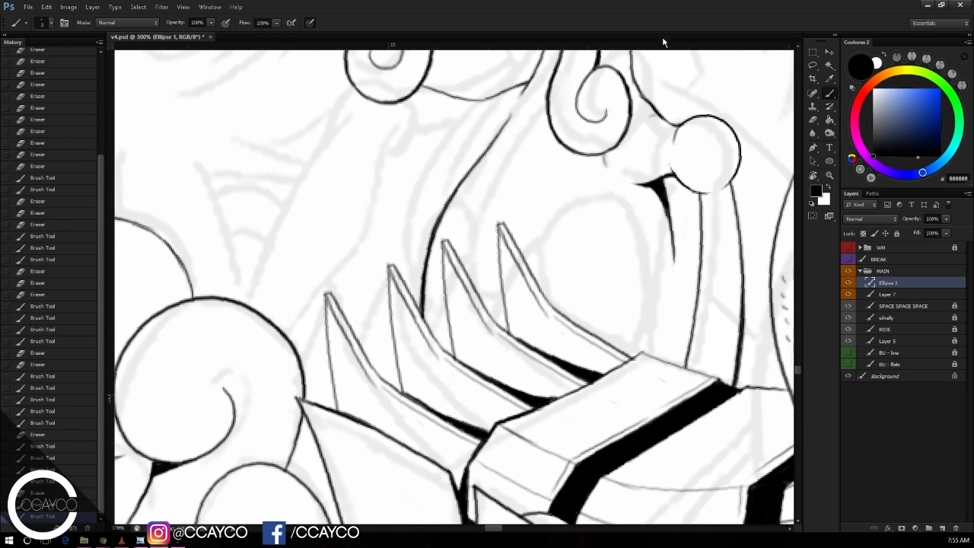
# Step: Extend the torso's back line from the black shoulder shadow down to the spiked plate and clean up its edges
pyautogui.moveTo(664, 199)
pyautogui.mouseDown()
pyautogui.moveTo(675, 314)
pyautogui.moveTo(659, 363)
pyautogui.mouseUp()
pyautogui.hotkey('ctrl', 'z')
pyautogui.hotkey('ctrl', 'z')
pyautogui.hotkey('ctrl', 'z')
pyautogui.moveTo(668, 205); pyautogui.dragTo(661, 372)
pyautogui.press('e')
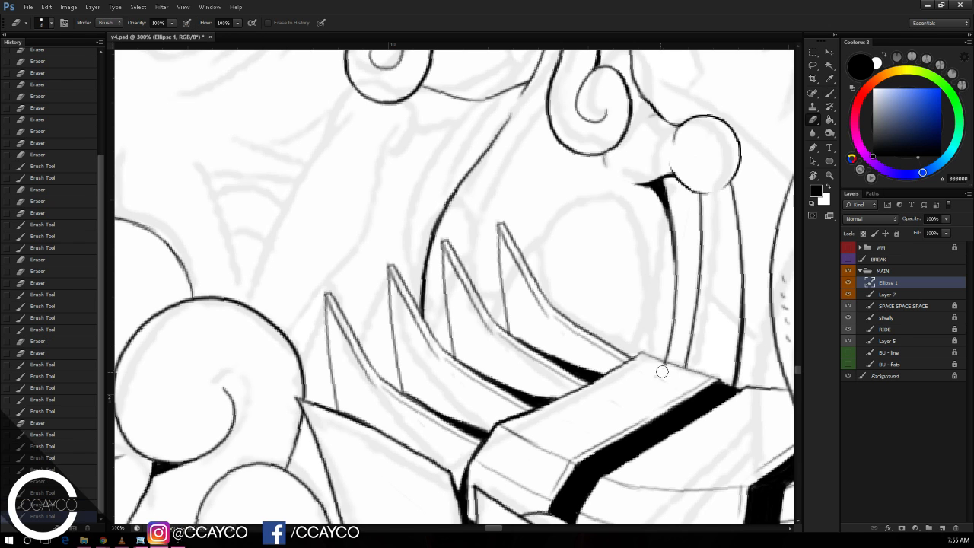
pyautogui.click(660, 293)
pyautogui.moveTo(652, 230); pyautogui.dragTo(637, 305)
pyautogui.moveTo(632, 264); pyautogui.dragTo(631, 287)
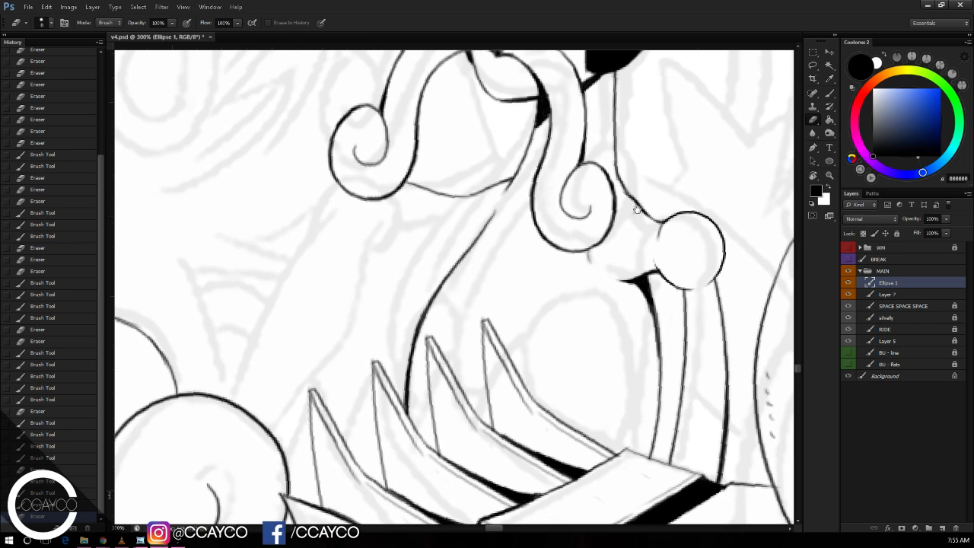
pyautogui.moveTo(634, 200); pyautogui.dragTo(629, 188)
pyautogui.press('b')
pyautogui.moveTo(652, 297); pyautogui.dragTo(657, 276)
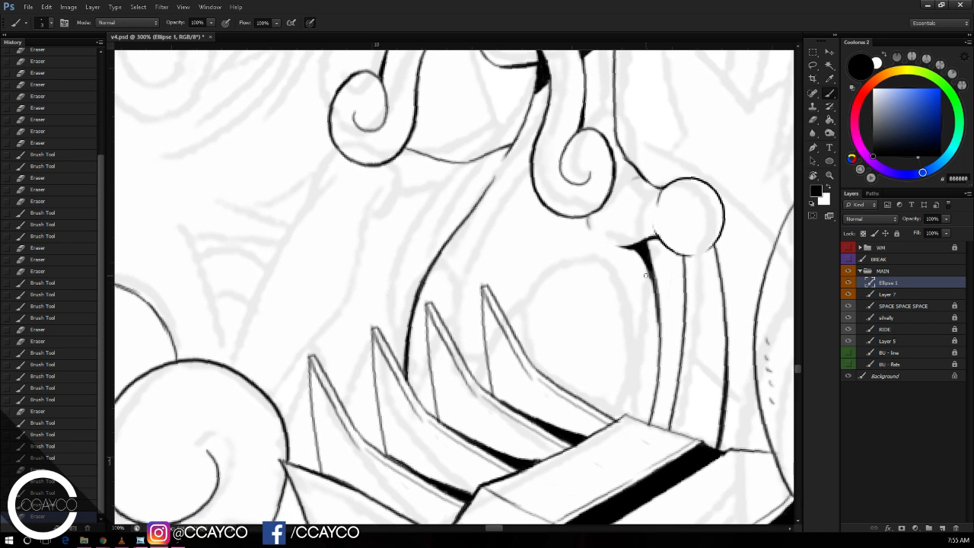
# Step: Ink a rounded arch from the last spike's base up to the torso's back line, redoing it until it fits
pyautogui.moveTo(567, 408); pyautogui.dragTo(661, 319)
pyautogui.hotkey('ctrl', 'z')
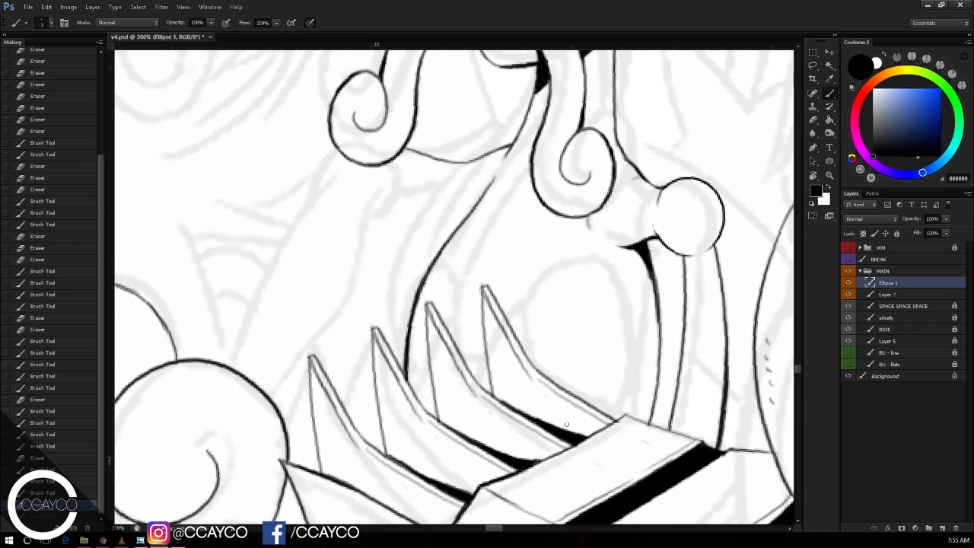
pyautogui.moveTo(571, 426); pyautogui.dragTo(663, 325)
pyautogui.hotkey('ctrl', 'z')
pyautogui.press('e')
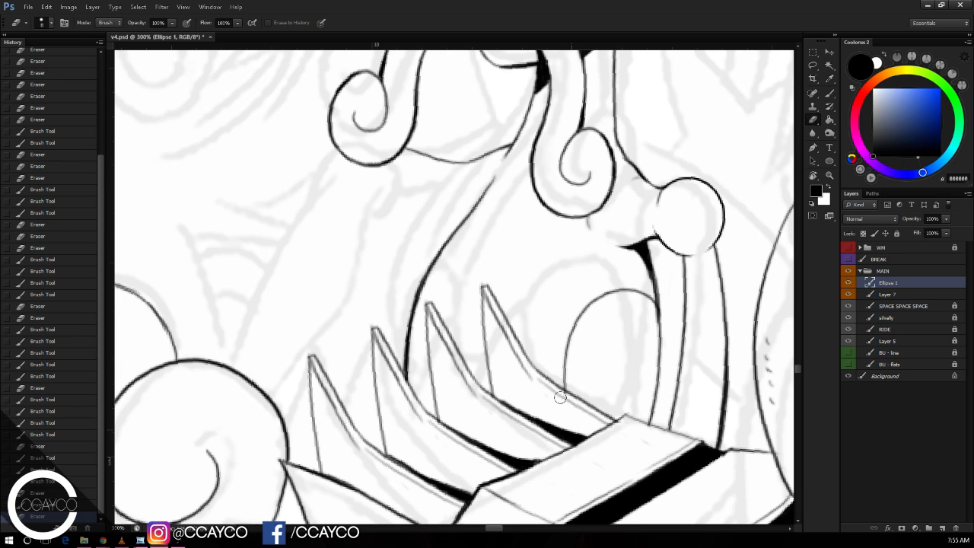
# Step: Ink a short curved line branching from the torso's front curve down behind the spikes and erase the excess
pyautogui.press('b')
pyautogui.moveTo(436, 260)
pyautogui.mouseDown()
pyautogui.moveTo(432, 351)
pyautogui.moveTo(448, 363)
pyautogui.moveTo(424, 432)
pyautogui.mouseUp()
pyautogui.hotkey('ctrl', 'z')
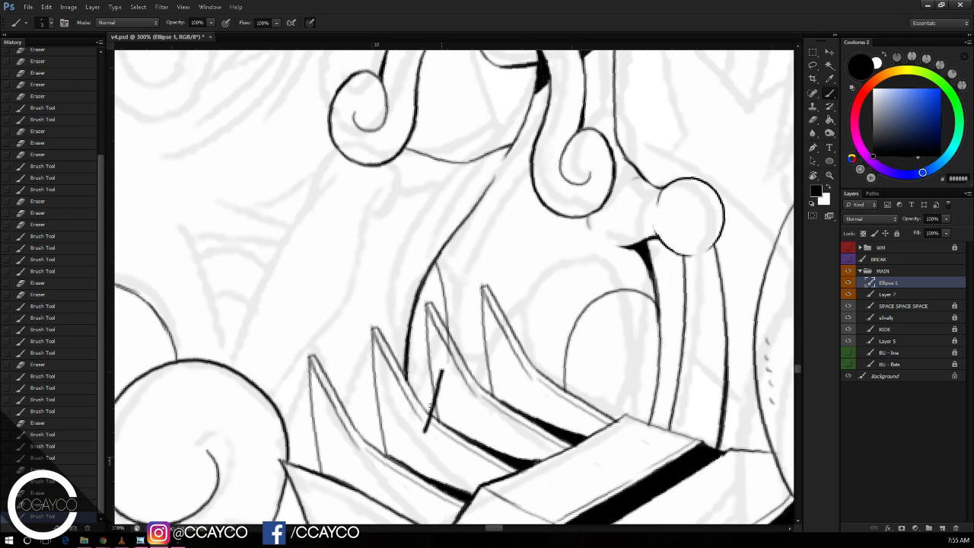
pyautogui.hotkey('ctrl', 'z')
pyautogui.press('e')
pyautogui.moveTo(448, 354); pyautogui.dragTo(446, 340)
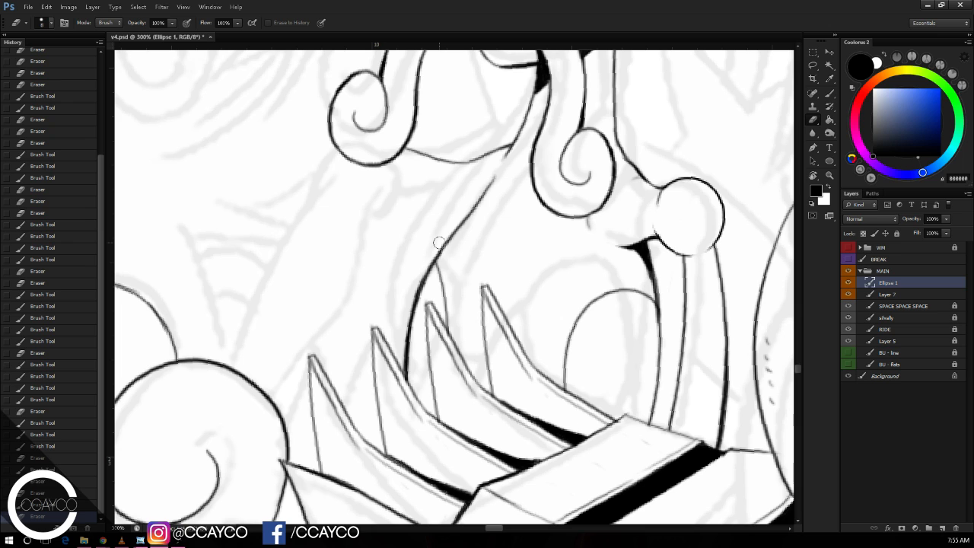
pyautogui.moveTo(570, 249); pyautogui.dragTo(554, 258)
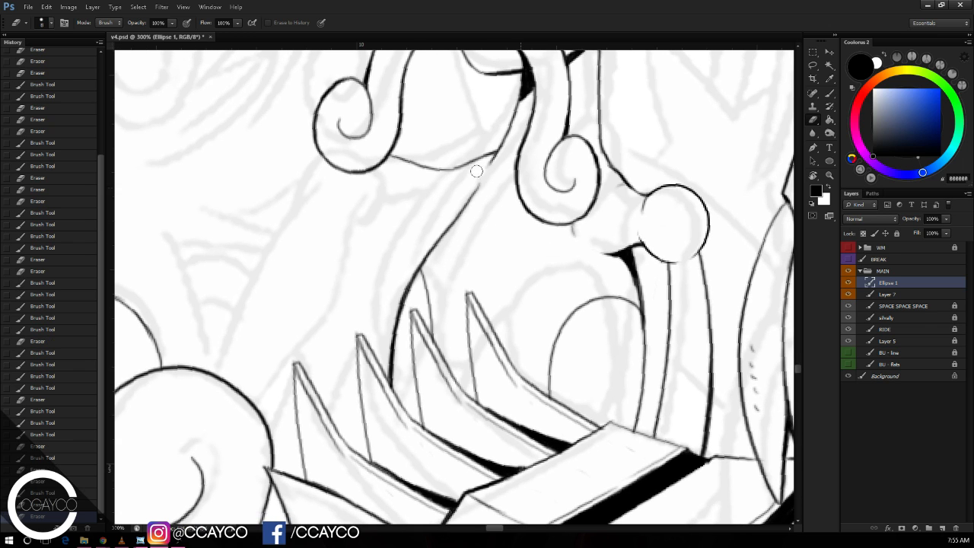
# Step: Ink the outer side and rounded top of a narrow oval behind the last spike, redoing strokes that miss the sketch
pyautogui.press('b')
pyautogui.moveTo(469, 373)
pyautogui.mouseDown()
pyautogui.moveTo(487, 283)
pyautogui.moveTo(473, 281)
pyautogui.mouseUp()
pyautogui.hotkey('ctrl', 'z')
pyautogui.hotkey('ctrl', 'z')
pyautogui.moveTo(470, 372)
pyautogui.mouseDown()
pyautogui.moveTo(460, 296)
pyautogui.moveTo(477, 267)
pyautogui.mouseUp()
pyautogui.press('e')
pyautogui.moveTo(477, 371)
pyautogui.mouseDown()
pyautogui.moveTo(459, 353)
pyautogui.moveTo(462, 296)
pyautogui.moveTo(491, 260)
pyautogui.moveTo(509, 274)
pyautogui.moveTo(518, 335)
pyautogui.mouseUp()
pyautogui.press('b')
pyautogui.hotkey('ctrl', 'z')
pyautogui.hotkey('ctrl', 'z')
pyautogui.hotkey('ctrl', 'z')
pyautogui.hotkey('ctrl', 'z')
pyautogui.hotkey('ctrl', 'z')
pyautogui.hotkey('ctrl', 'z')
pyautogui.hotkey('ctrl', 'z')
pyautogui.moveTo(507, 271); pyautogui.dragTo(519, 343)
pyautogui.hotkey('ctrl', 'z')
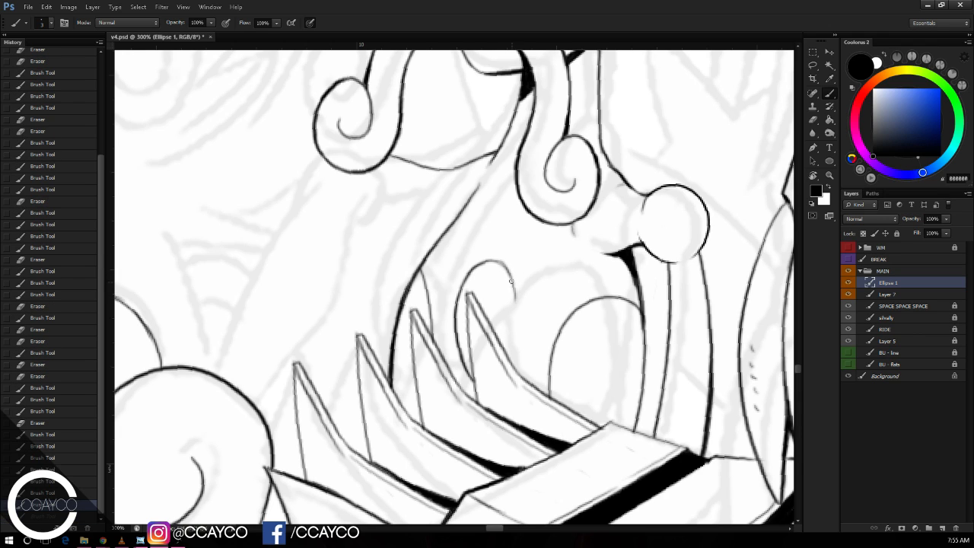
# Step: Ink the oval's inner side down to the last spike to close the shape, redoing the curve until it fits
pyautogui.moveTo(507, 271)
pyautogui.mouseDown()
pyautogui.moveTo(518, 342)
pyautogui.moveTo(509, 356)
pyautogui.mouseUp()
pyautogui.hotkey('ctrl', 'z')
pyautogui.moveTo(517, 318); pyautogui.dragTo(509, 357)
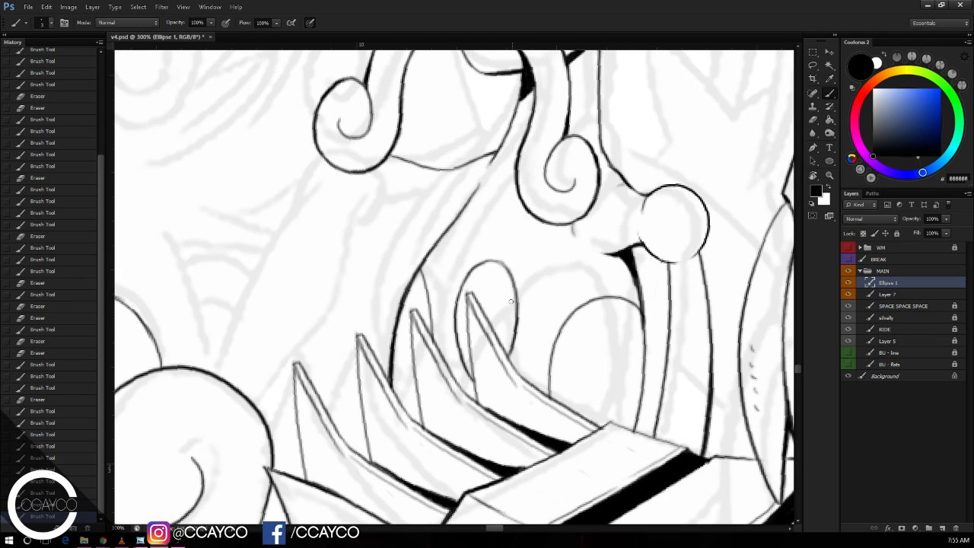
pyautogui.hotkey('ctrl', 'z')
pyautogui.moveTo(481, 262); pyautogui.dragTo(513, 275)
pyautogui.hotkey('ctrl', 'z')
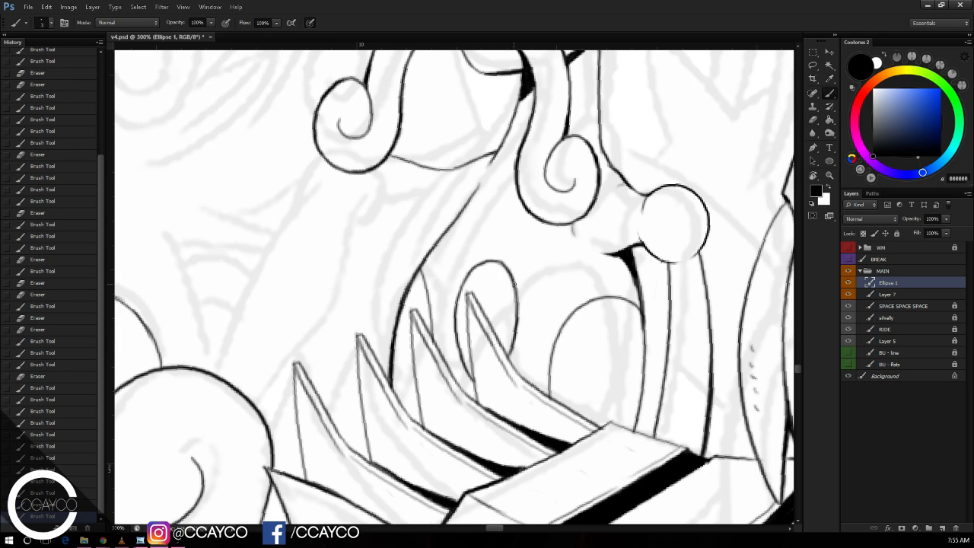
pyautogui.moveTo(516, 282); pyautogui.dragTo(513, 323)
pyautogui.moveTo(582, 165); pyautogui.dragTo(573, 174)
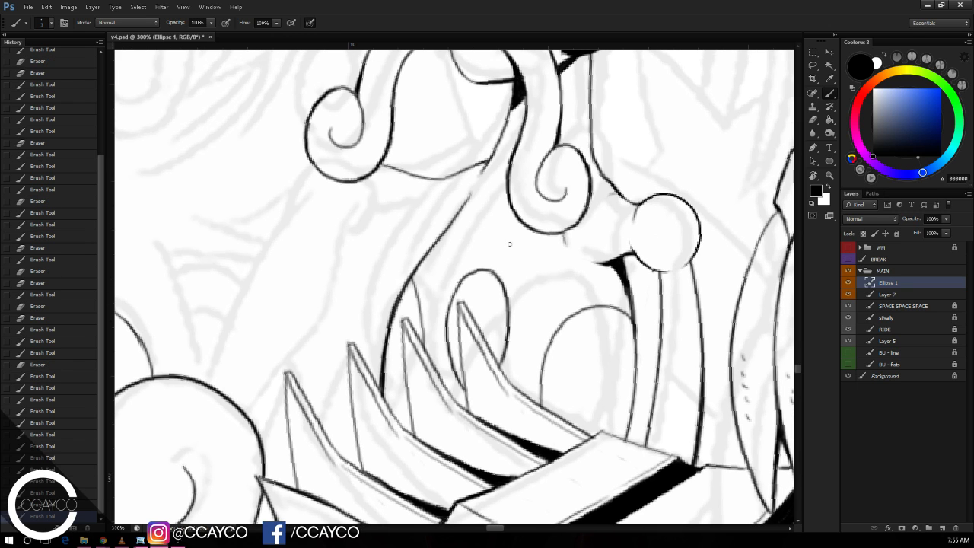
# Step: Ink two short curved lines from the oval's top up to the moustache curl beside the torso and clean up their ends
pyautogui.moveTo(522, 220)
pyautogui.mouseDown()
pyautogui.moveTo(502, 279)
pyautogui.moveTo(511, 205)
pyautogui.mouseUp()
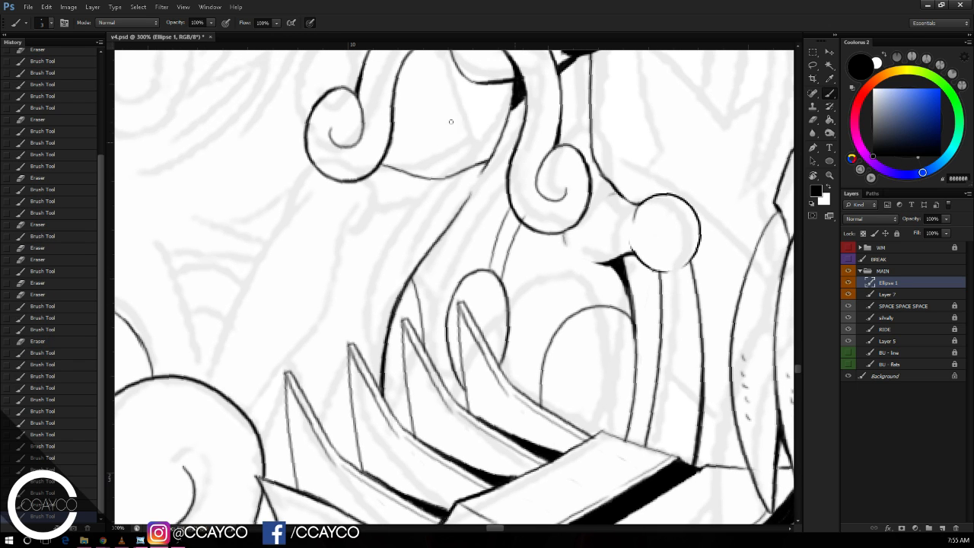
pyautogui.hotkey('ctrl', 'z')
pyautogui.moveTo(486, 272)
pyautogui.mouseDown()
pyautogui.moveTo(522, 179)
pyautogui.moveTo(502, 278)
pyautogui.mouseUp()
pyautogui.press('e')
pyautogui.click(485, 285)
pyautogui.click(486, 277)
pyautogui.press('b')
pyautogui.hotkey('ctrl', 'z')
pyautogui.moveTo(514, 243); pyautogui.dragTo(521, 220)
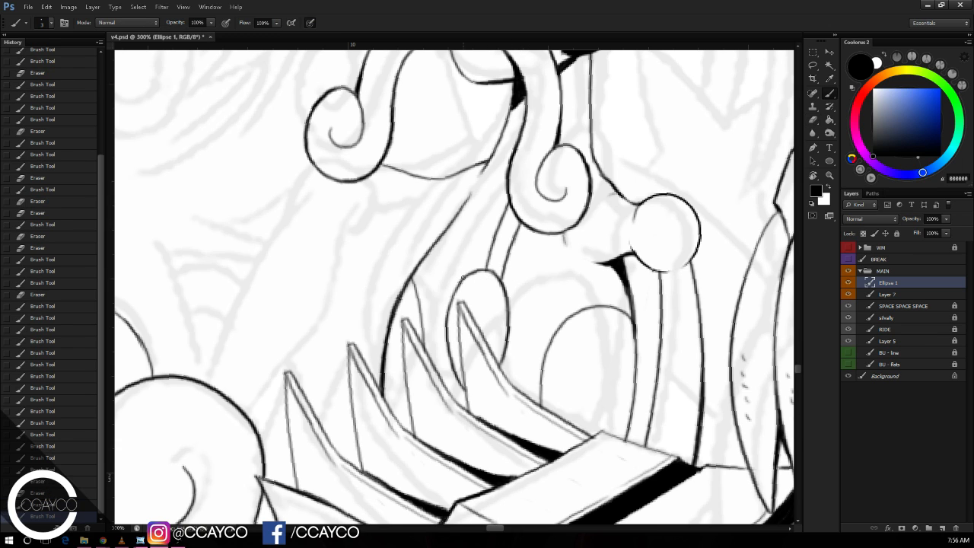
# Step: Ink a long curve from the oval's outer side up to the black shadow under the mouth, thickening its upper end
pyautogui.moveTo(465, 277); pyautogui.dragTo(505, 176)
pyautogui.hotkey('ctrl', 'z')
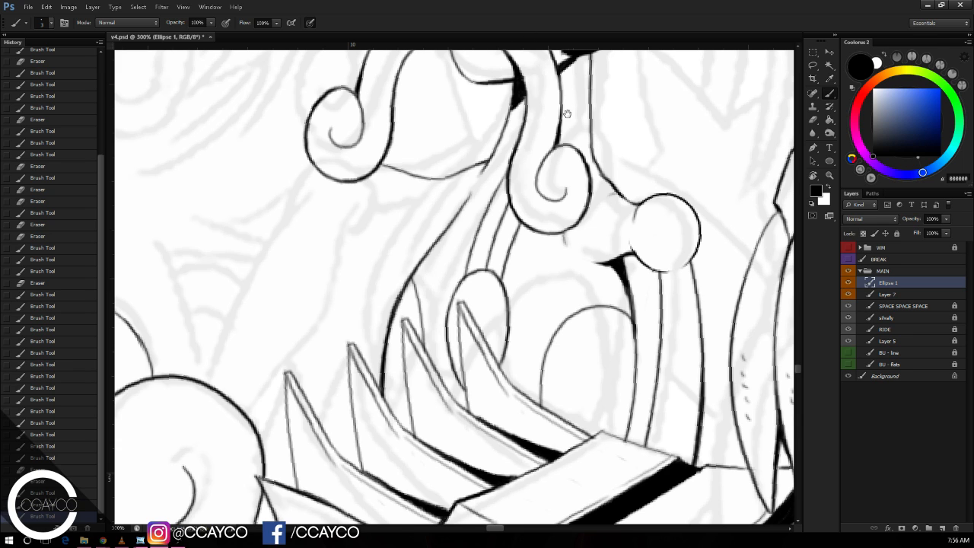
pyautogui.moveTo(567, 114); pyautogui.dragTo(559, 148)
pyautogui.hotkey('ctrl', 'z')
pyautogui.moveTo(459, 308); pyautogui.dragTo(499, 171)
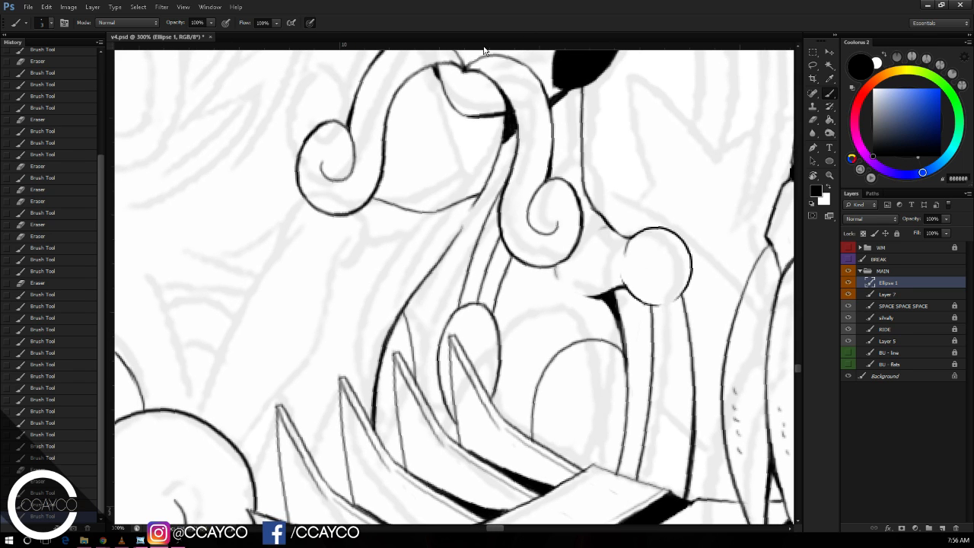
pyautogui.hotkey('ctrl', 'z')
pyautogui.moveTo(459, 308); pyautogui.dragTo(514, 133)
pyautogui.moveTo(504, 173); pyautogui.dragTo(517, 125)
pyautogui.moveTo(513, 157); pyautogui.dragTo(517, 125)
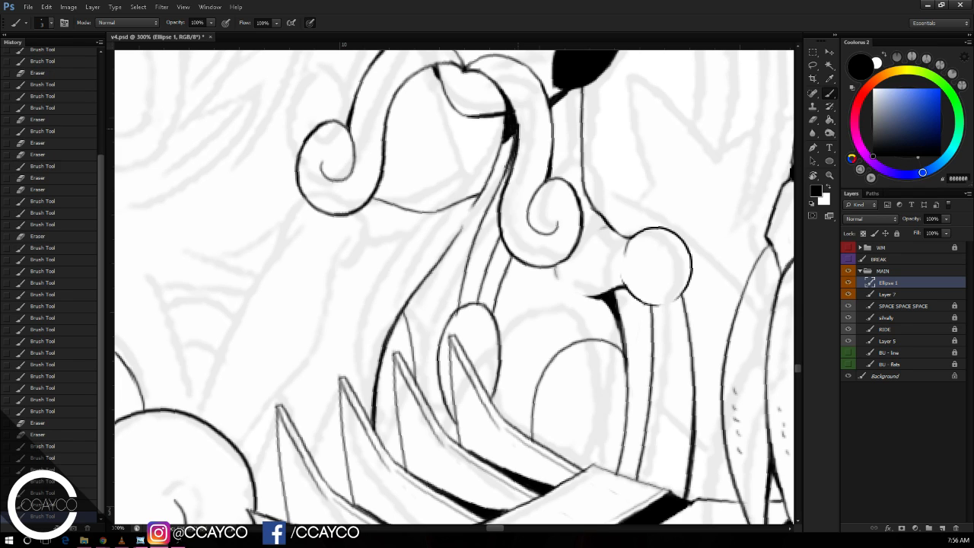
# Step: Thicken the middle line above the oval and rework the lower end of the long outer curve
pyautogui.press('e')
pyautogui.moveTo(496, 236)
pyautogui.mouseDown()
pyautogui.moveTo(477, 299)
pyautogui.moveTo(501, 222)
pyautogui.mouseUp()
pyautogui.press('b')
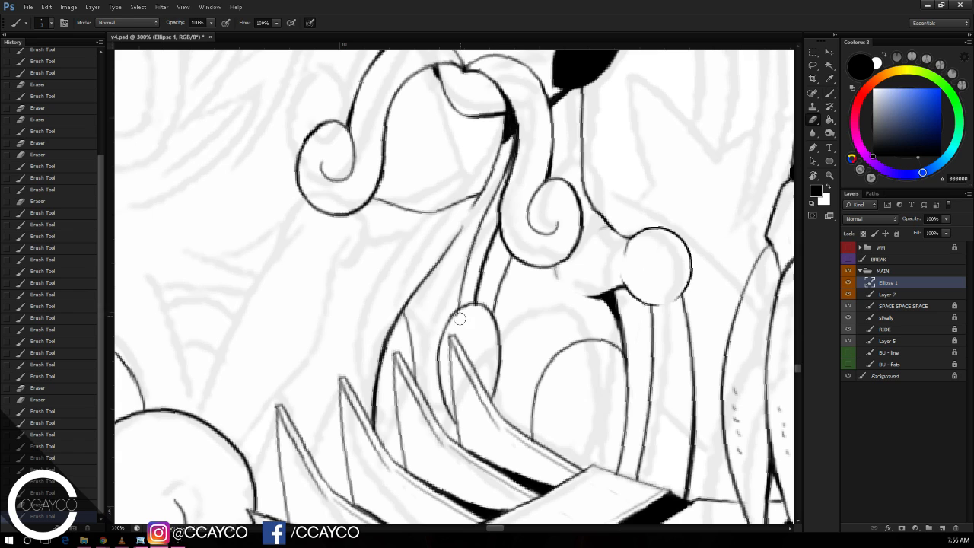
pyautogui.press('e')
pyautogui.moveTo(460, 326); pyautogui.dragTo(469, 254)
pyautogui.press('b')
pyautogui.hotkey('ctrl', 'z')
pyautogui.moveTo(458, 309); pyautogui.dragTo(468, 265)
pyautogui.moveTo(456, 313); pyautogui.dragTo(472, 228)
pyautogui.hotkey('ctrl', 'z')
# Step: Refine the joint between the lines and the oval's top, thicken the line by the moustache curl and erase the overlap
pyautogui.press('e')
pyautogui.press('b')
pyautogui.hotkey('ctrl', 'z')
pyautogui.press('e')
pyautogui.press('b')
pyautogui.moveTo(459, 307)
pyautogui.mouseDown()
pyautogui.moveTo(455, 318)
pyautogui.moveTo(473, 234)
pyautogui.moveTo(494, 315)
pyautogui.mouseUp()
pyautogui.hotkey('ctrl', 'z')
pyautogui.hotkey('ctrl', 'alt', 'z')
pyautogui.hotkey('ctrl', 'z')
pyautogui.hotkey('ctrl', 'z')
pyautogui.moveTo(510, 257); pyautogui.dragTo(491, 318)
pyautogui.moveTo(508, 268); pyautogui.dragTo(510, 247)
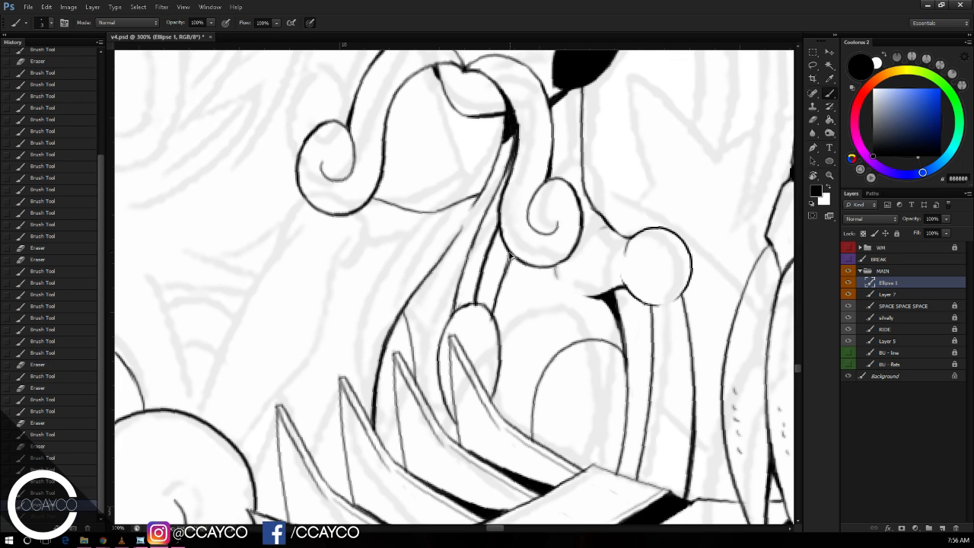
pyautogui.press('e')
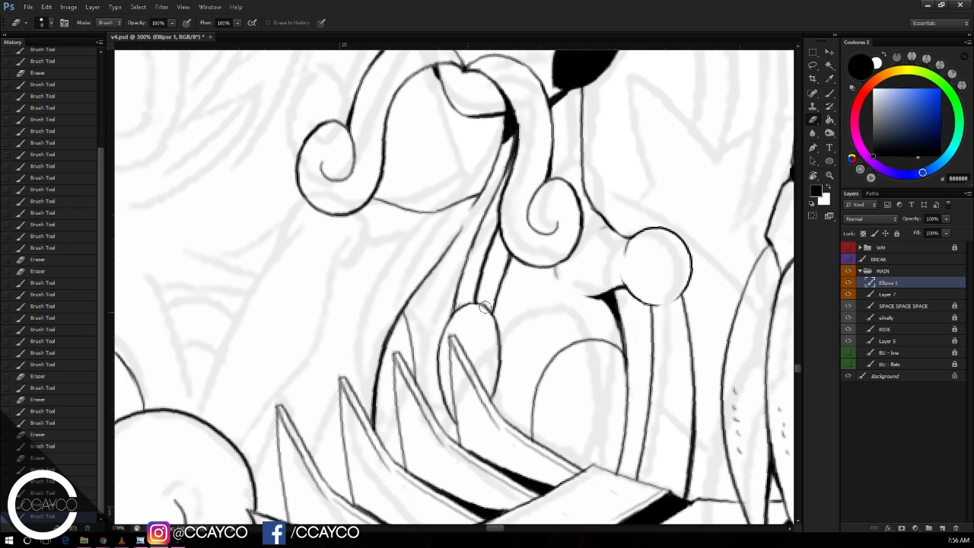
pyautogui.click(485, 307)
# Step: Draw an ellipse shape below the other moustache curl and transform it to fit the sketched shoulder joint
pyautogui.moveTo(557, 271); pyautogui.dragTo(531, 332)
pyautogui.press('b')
pyautogui.moveTo(528, 205)
pyautogui.mouseDown()
pyautogui.moveTo(537, 162)
pyautogui.moveTo(617, 149)
pyautogui.mouseUp()
pyautogui.press('e')
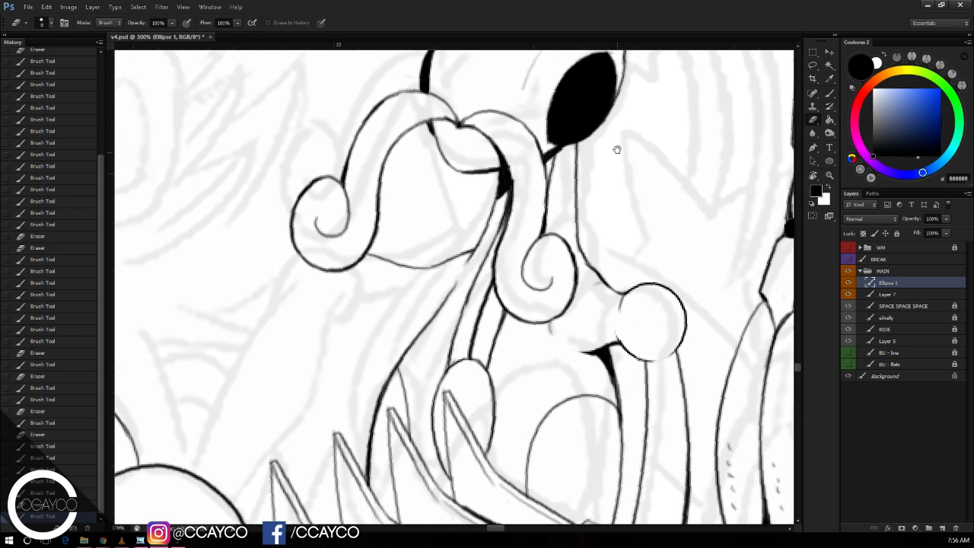
pyautogui.moveTo(601, 107)
pyautogui.mouseDown()
pyautogui.moveTo(642, 124)
pyautogui.moveTo(635, 147)
pyautogui.moveTo(620, 118)
pyautogui.mouseUp()
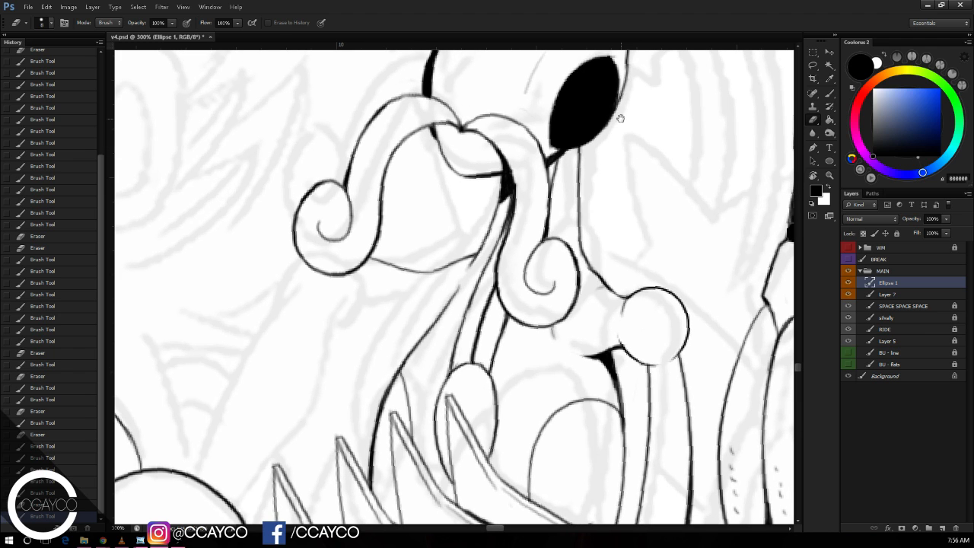
pyautogui.moveTo(617, 174)
pyautogui.mouseDown()
pyautogui.moveTo(631, 142)
pyautogui.moveTo(580, 68)
pyautogui.mouseUp()
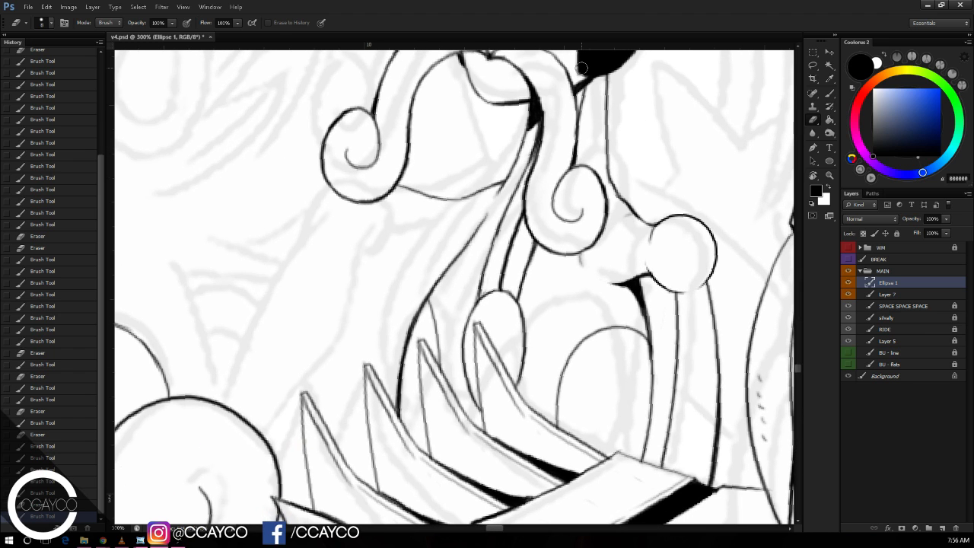
pyautogui.click(831, 160)
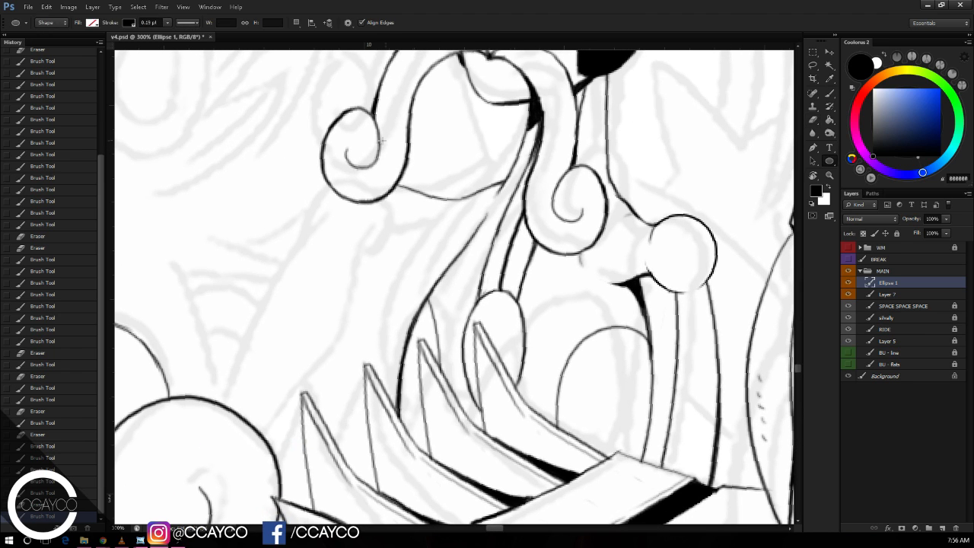
pyautogui.moveTo(327, 174); pyautogui.dragTo(404, 250)
pyautogui.hotkey('ctrl', 't')
pyautogui.moveTo(398, 195); pyautogui.dragTo(382, 182)
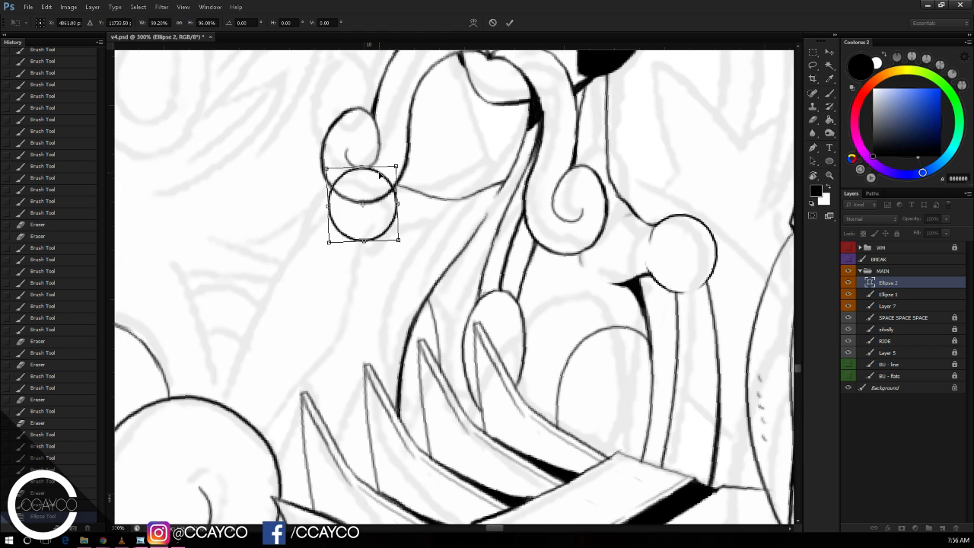
pyautogui.moveTo(379, 176)
pyautogui.mouseDown()
pyautogui.moveTo(365, 168)
pyautogui.moveTo(341, 188)
pyautogui.moveTo(400, 205)
pyautogui.mouseUp()
pyautogui.press('Return')
# Step: Rasterize the new ellipse layer and erase the parts of the circle overlapping the moustache curl and shoulder
pyautogui.press('b')
pyautogui.click(396, 171)
pyautogui.press('Return')
pyautogui.press('b')
pyautogui.press('e')
pyautogui.click(400, 204)
pyautogui.moveTo(488, 217); pyautogui.dragTo(554, 226)
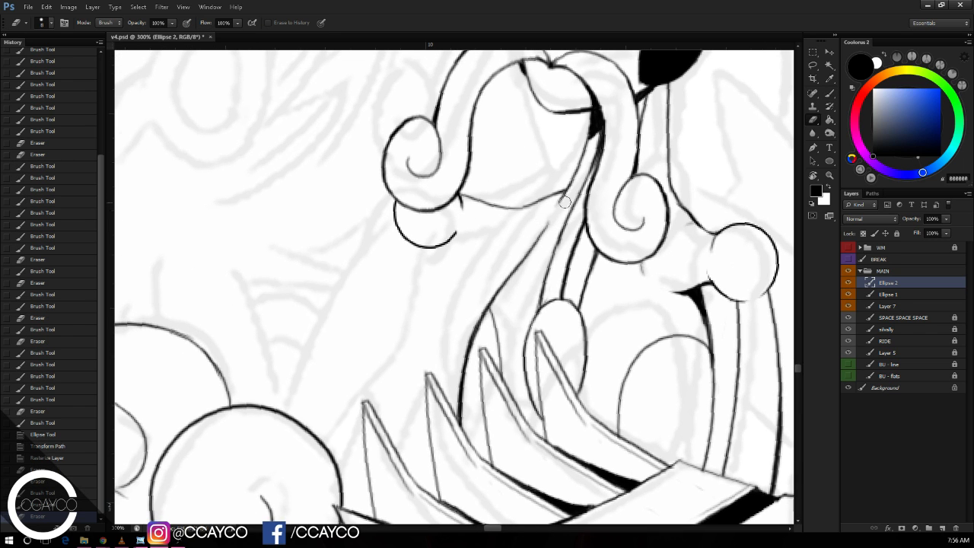
# Step: Ink the shoulder's underside from the new circle to the torso line and fill a black wedge shadow at their junction
pyautogui.press('r')
pyautogui.moveTo(655, 174); pyautogui.dragTo(584, 94)
pyautogui.press('b')
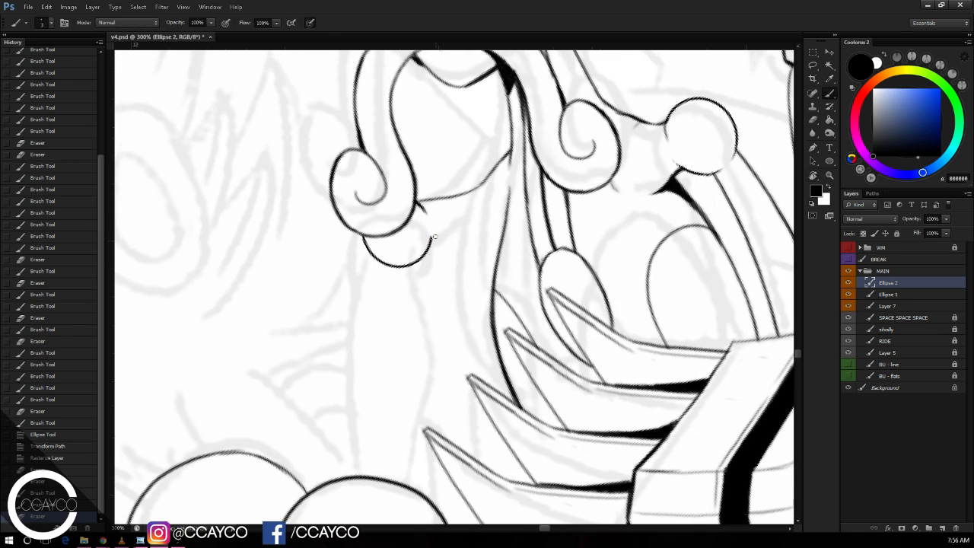
pyautogui.moveTo(431, 244)
pyautogui.mouseDown()
pyautogui.moveTo(511, 213)
pyautogui.moveTo(491, 222)
pyautogui.moveTo(502, 196)
pyautogui.mouseUp()
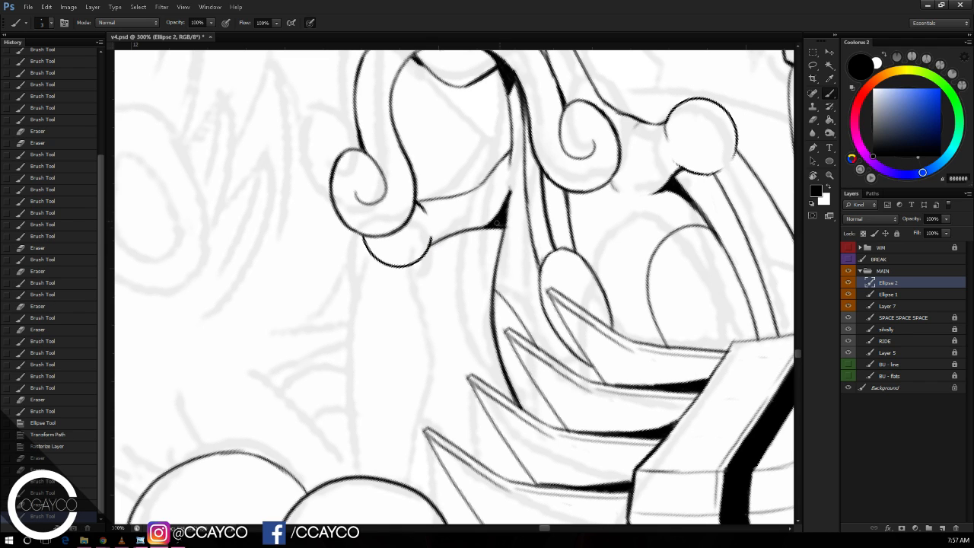
pyautogui.press('e')
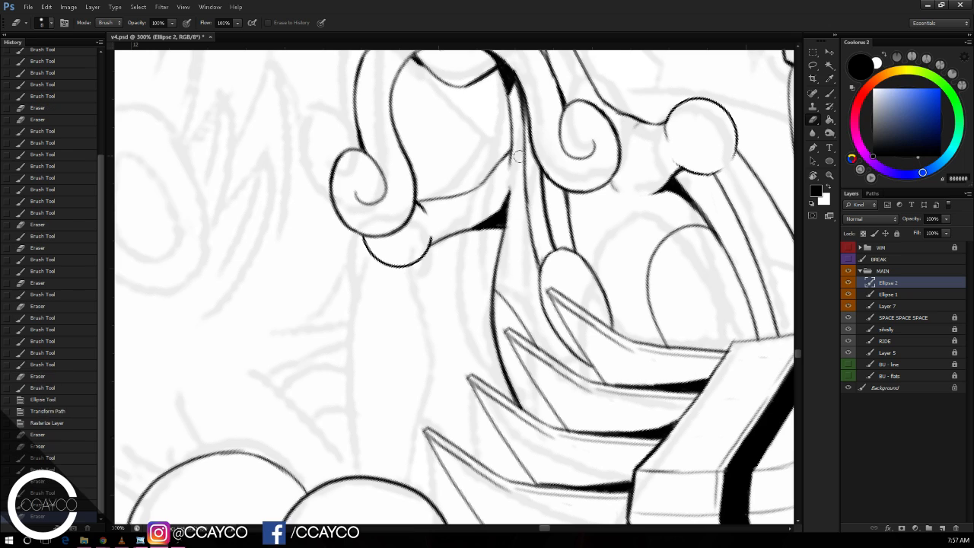
pyautogui.moveTo(647, 152); pyautogui.dragTo(673, 140)
# Step: Ink two long curved arm lines from the new shoulder circle down to the large round cloud, redoing the inner one
pyautogui.press('r')
pyautogui.moveTo(689, 269); pyautogui.dragTo(632, 441)
pyautogui.moveTo(705, 276)
pyautogui.mouseDown()
pyautogui.moveTo(714, 223)
pyautogui.moveTo(664, 134)
pyautogui.mouseUp()
pyautogui.press('b')
pyautogui.moveTo(392, 121)
pyautogui.mouseDown()
pyautogui.moveTo(289, 231)
pyautogui.moveTo(233, 340)
pyautogui.mouseUp()
pyautogui.moveTo(419, 146); pyautogui.dragTo(244, 359)
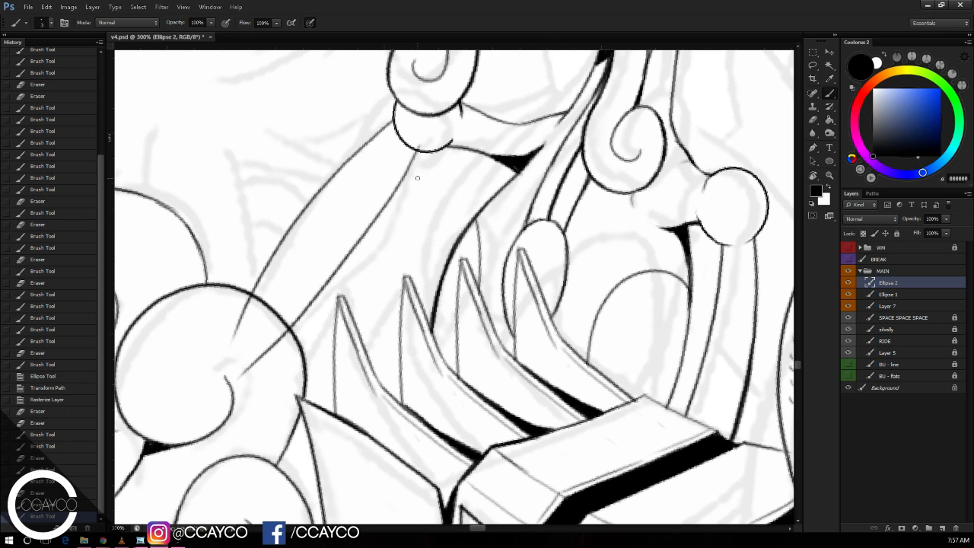
pyautogui.hotkey('ctrl', 'z')
pyautogui.moveTo(423, 153); pyautogui.dragTo(289, 370)
pyautogui.hotkey('ctrl', 'z')
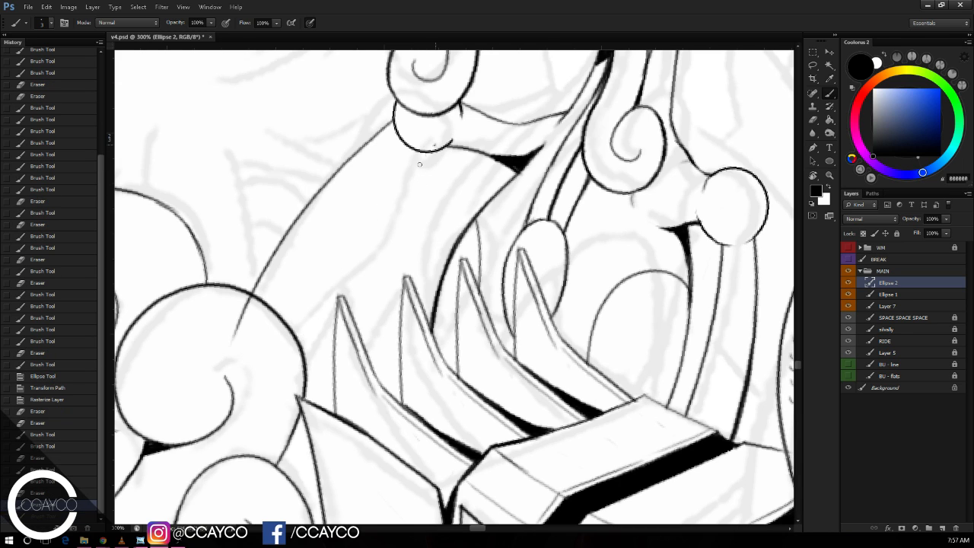
pyautogui.moveTo(432, 147); pyautogui.dragTo(263, 353)
# Step: Erase the arm lines' overlaps with both circles, thicken the outer arm line and fill a black shadow below the shoulder circle
pyautogui.press('e')
pyautogui.moveTo(431, 144); pyautogui.dragTo(401, 147)
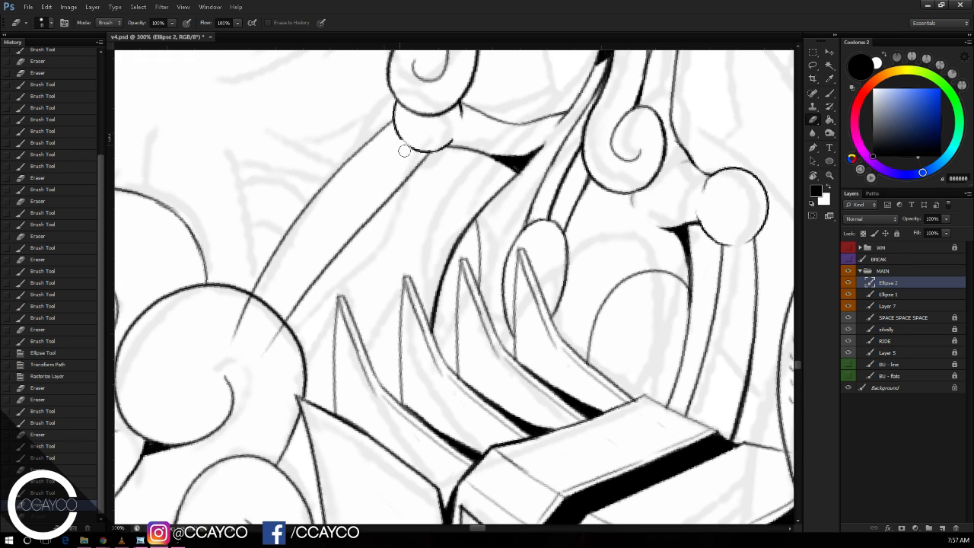
pyautogui.moveTo(236, 335); pyautogui.dragTo(250, 303)
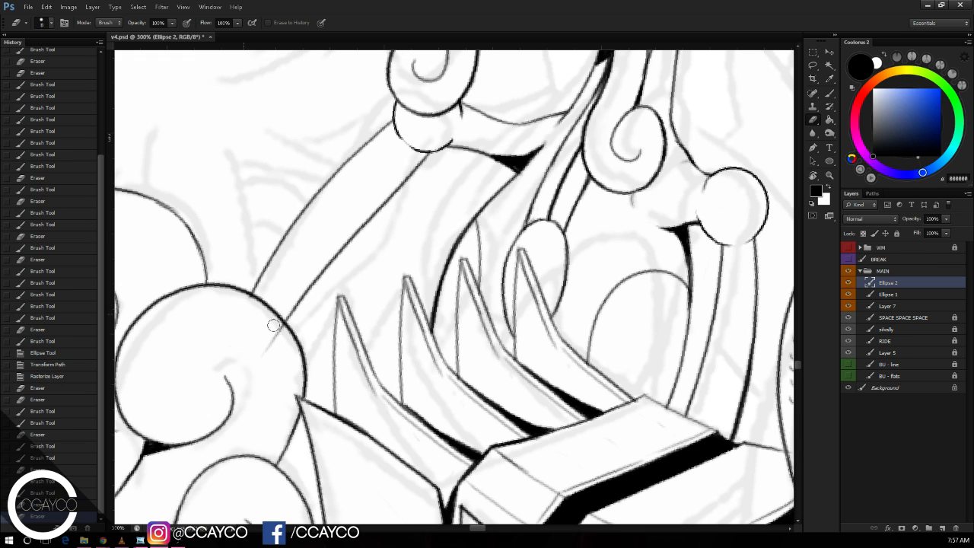
pyautogui.press('b')
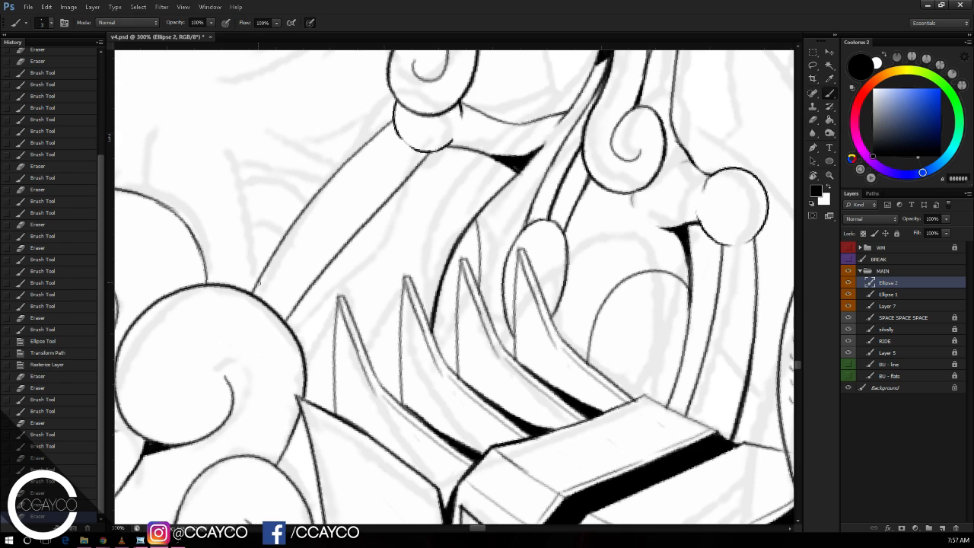
pyautogui.moveTo(313, 204)
pyautogui.mouseDown()
pyautogui.moveTo(250, 297)
pyautogui.moveTo(296, 215)
pyautogui.moveTo(372, 135)
pyautogui.mouseUp()
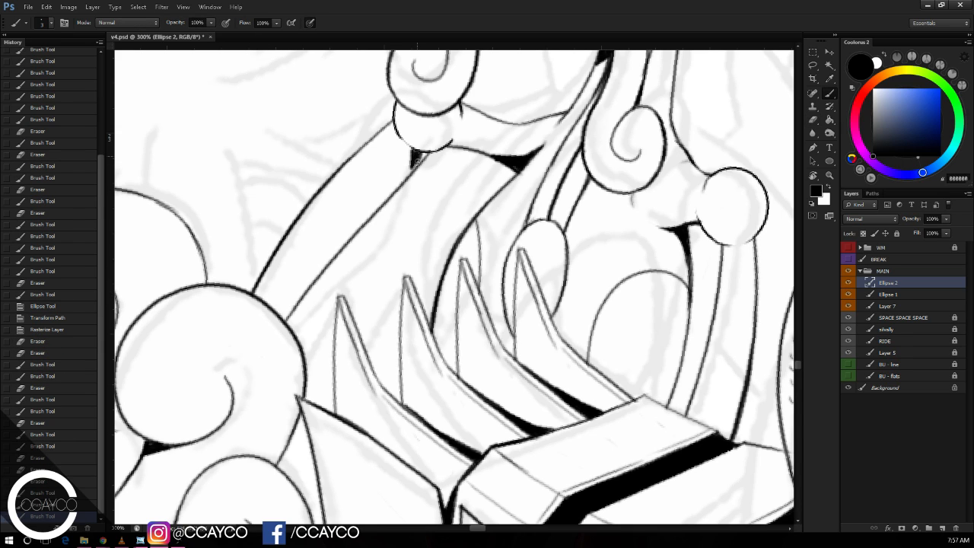
pyautogui.moveTo(414, 163)
pyautogui.mouseDown()
pyautogui.moveTo(425, 155)
pyautogui.moveTo(402, 172)
pyautogui.moveTo(401, 203)
pyautogui.moveTo(446, 207)
pyautogui.mouseUp()
# Step: Erase the stray marks and rough edges along the torso's front line above the spikes
pyautogui.press('e')
pyautogui.moveTo(479, 234); pyautogui.dragTo(461, 230)
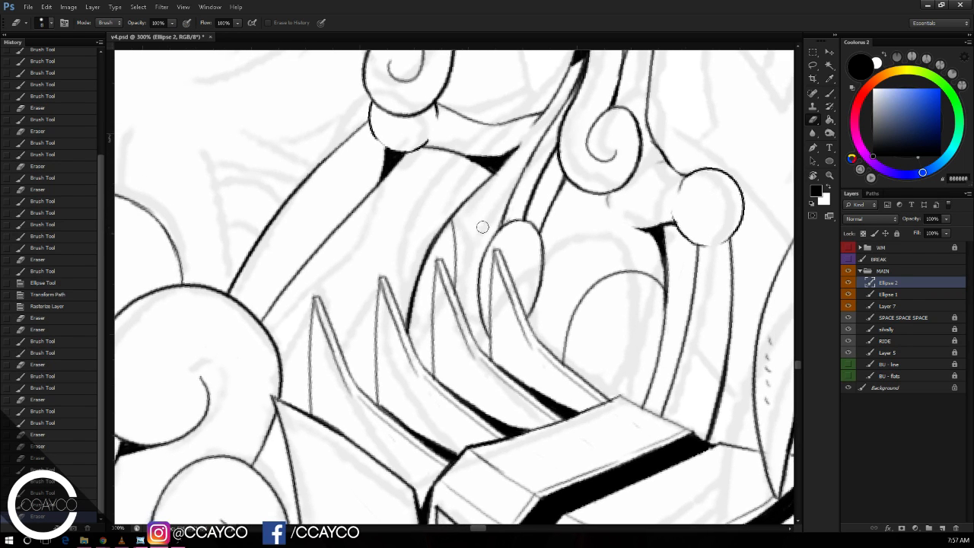
pyautogui.moveTo(419, 195)
pyautogui.mouseDown()
pyautogui.moveTo(454, 194)
pyautogui.moveTo(463, 215)
pyautogui.mouseUp()
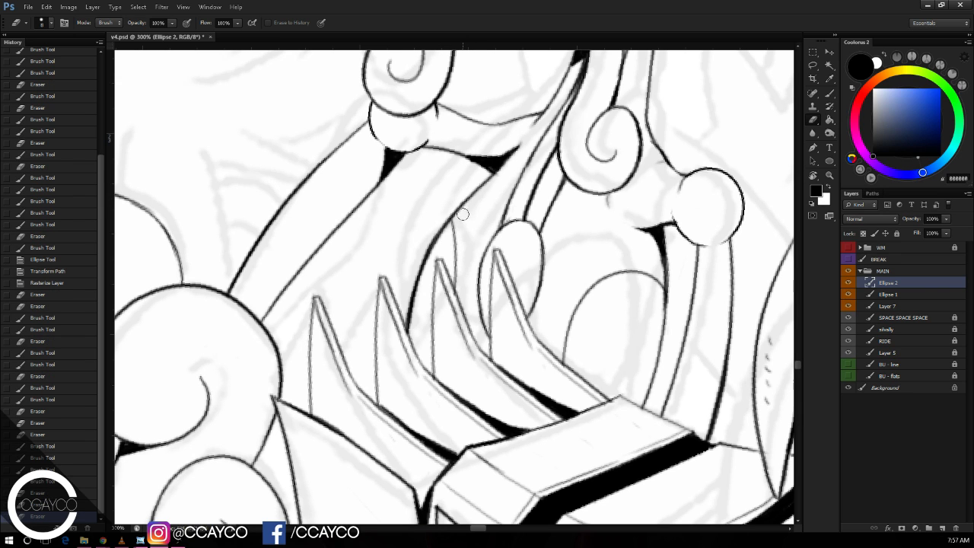
pyautogui.scroll(-1, 491, 216)
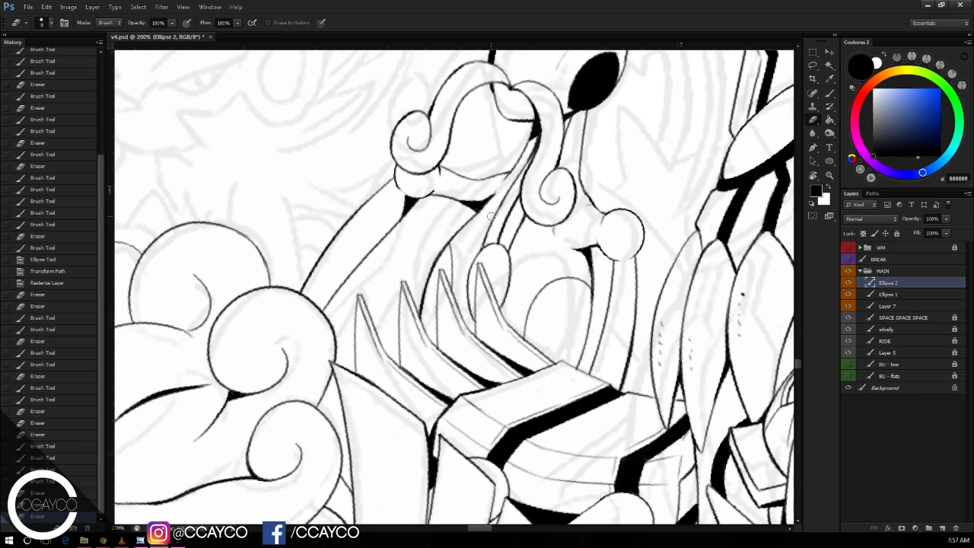
# Step: Merge the Ellipse 2 and Ellipse 1 layers down into Layer 7 and trim the arm line ends at the spiked plate
pyautogui.scroll(1, 491, 216)
pyautogui.press('r')
pyautogui.moveTo(723, 202)
pyautogui.mouseDown()
pyautogui.moveTo(308, 180)
pyautogui.moveTo(312, 207)
pyautogui.mouseUp()
pyautogui.press('e')
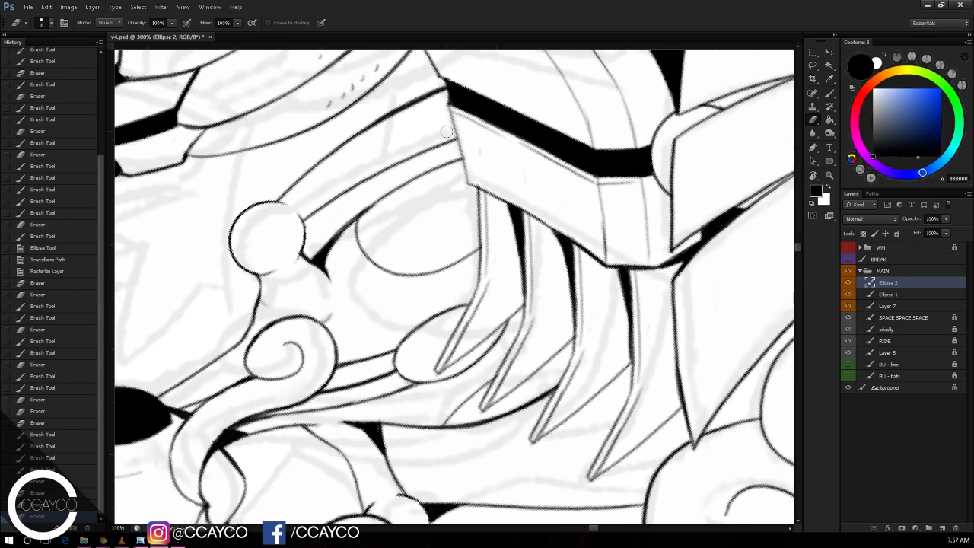
pyautogui.hotkey('ctrl', 'e')
pyautogui.hotkey('ctrl', 'e')
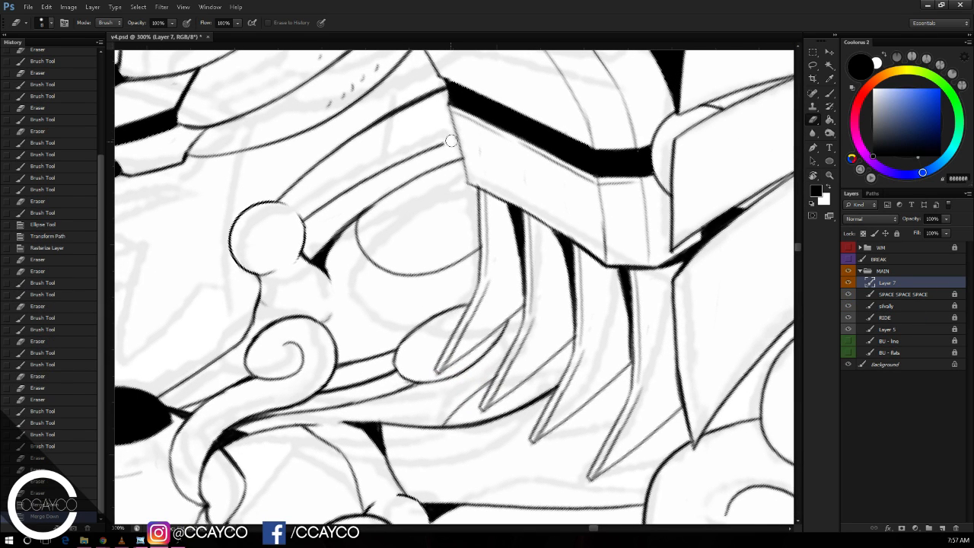
pyautogui.moveTo(452, 141)
pyautogui.mouseDown()
pyautogui.moveTo(308, 218)
pyautogui.moveTo(460, 126)
pyautogui.mouseUp()
# Step: Rework the spiked plate's edge where the arm lines meet it, undoing strokes that do not fit
pyautogui.press('b')
pyautogui.hotkey('ctrl', 'z')
pyautogui.moveTo(304, 231)
pyautogui.mouseDown()
pyautogui.moveTo(463, 125)
pyautogui.moveTo(619, 252)
pyautogui.mouseUp()
pyautogui.press('e')
pyautogui.press('r')
pyautogui.press('b')
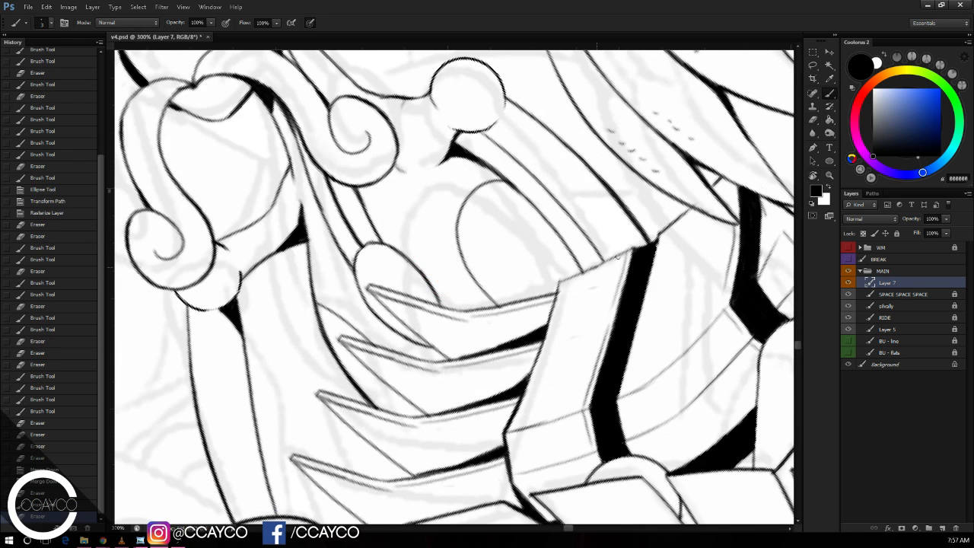
pyautogui.moveTo(565, 280); pyautogui.dragTo(616, 257)
pyautogui.hotkey('ctrl', 'z')
pyautogui.hotkey('ctrl', 'z')
pyautogui.moveTo(563, 280)
pyautogui.mouseDown()
pyautogui.moveTo(632, 247)
pyautogui.moveTo(625, 252)
pyautogui.mouseUp()
pyautogui.hotkey('ctrl', 'z')
# Step: Ink a small black shadow on the arm just below the round shoulder ball and clean up its edges
pyautogui.hotkey('ctrl', '-')
pyautogui.press('r')
pyautogui.moveTo(485, 130)
pyautogui.mouseDown()
pyautogui.moveTo(548, 157)
pyautogui.moveTo(572, 190)
pyautogui.mouseUp()
pyautogui.hotkey('ctrl', '+')
pyautogui.press('b')
pyautogui.moveTo(577, 210)
pyautogui.mouseDown()
pyautogui.moveTo(569, 185)
pyautogui.moveTo(578, 199)
pyautogui.moveTo(585, 180)
pyautogui.moveTo(594, 200)
pyautogui.mouseUp()
pyautogui.hotkey('ctrl', 'z')
pyautogui.press('e')
pyautogui.hotkey('ctrl', 'z')
# Step: Add a new empty layer above Layer 7 in the MAIN group
pyautogui.hotkey('ctrl', '-')
pyautogui.moveTo(669, 193); pyautogui.dragTo(654, 278)
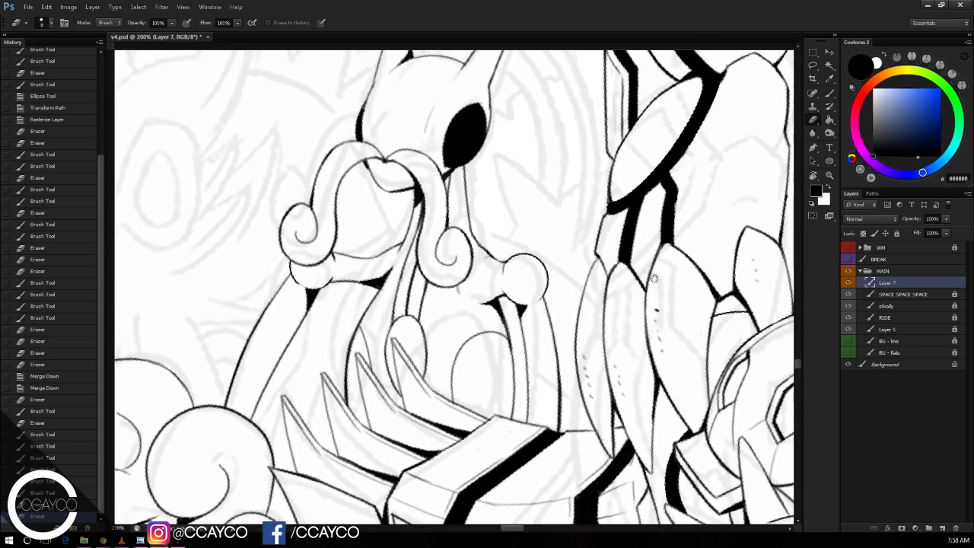
pyautogui.click(942, 527)
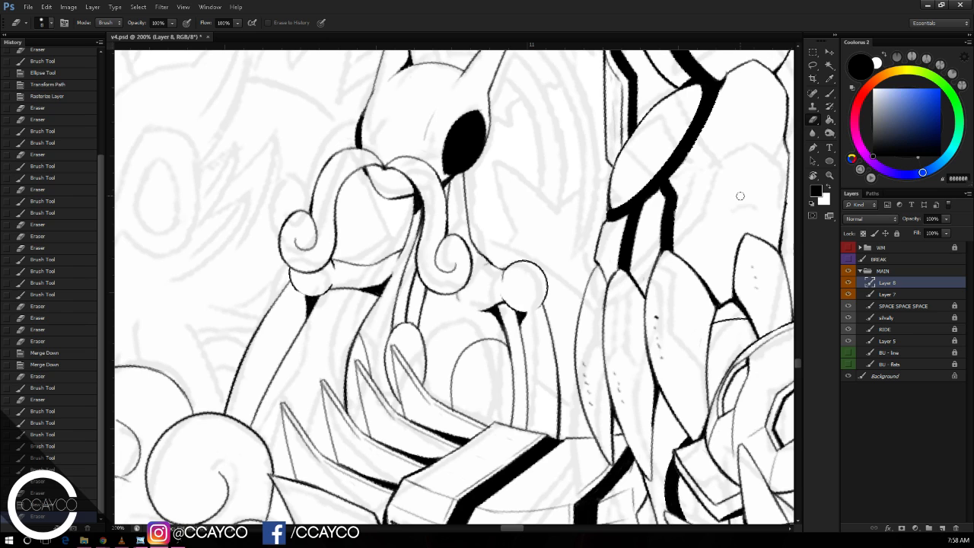
# Step: Ink a curved line from the round shoulder ball to the neighbouring leaf-shaped plates and erase its overlaps with both shapes
pyautogui.moveTo(561, 170); pyautogui.dragTo(539, 95)
pyautogui.press('b')
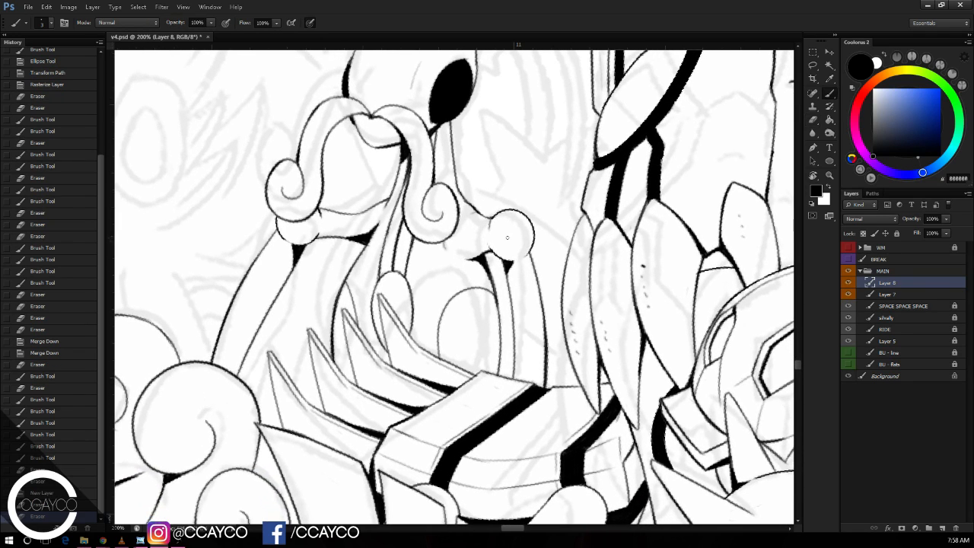
pyautogui.moveTo(482, 223); pyautogui.dragTo(604, 308)
pyautogui.hotkey('ctrl', 'z')
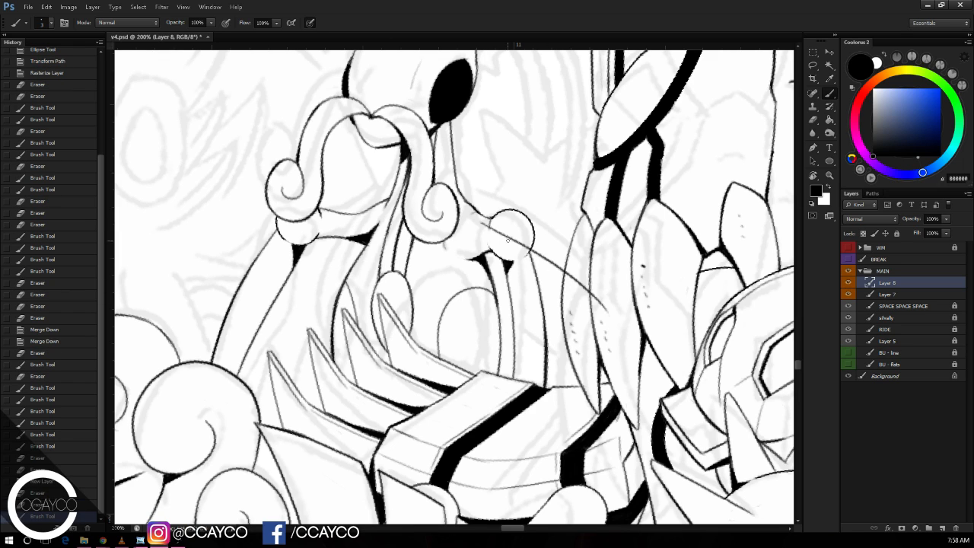
pyautogui.hotkey('ctrl', 'z')
pyautogui.moveTo(490, 225); pyautogui.dragTo(601, 319)
pyautogui.press('e')
pyautogui.moveTo(525, 237); pyautogui.dragTo(529, 243)
pyautogui.moveTo(566, 278)
pyautogui.mouseDown()
pyautogui.moveTo(599, 314)
pyautogui.moveTo(580, 289)
pyautogui.mouseUp()
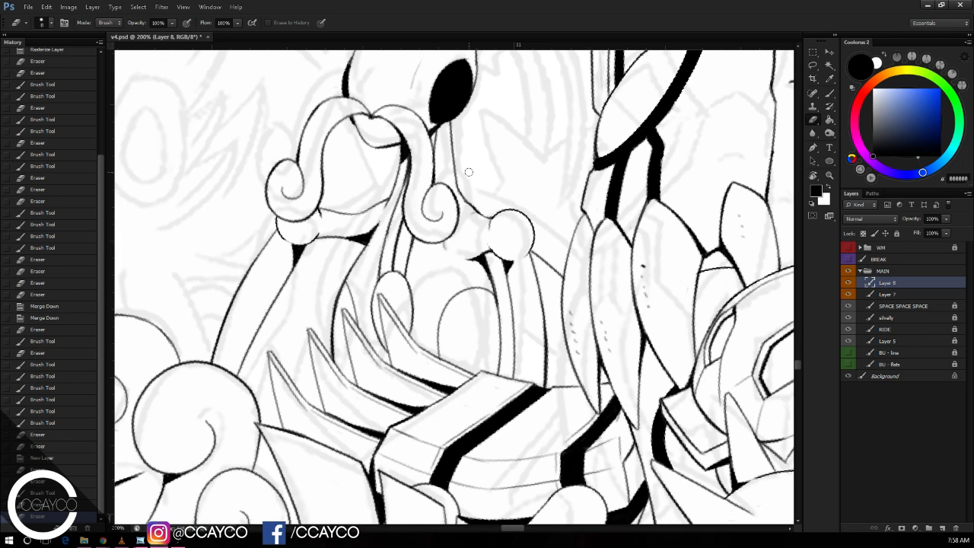
# Step: Ink a short connecting line between the arm lines just above the spiked plate and erase the excess on both sides
pyautogui.press('b')
pyautogui.moveTo(490, 336)
pyautogui.mouseDown()
pyautogui.moveTo(547, 387)
pyautogui.moveTo(570, 392)
pyautogui.mouseUp()
pyautogui.hotkey('ctrl', 'z')
pyautogui.hotkey('ctrl', 'z')
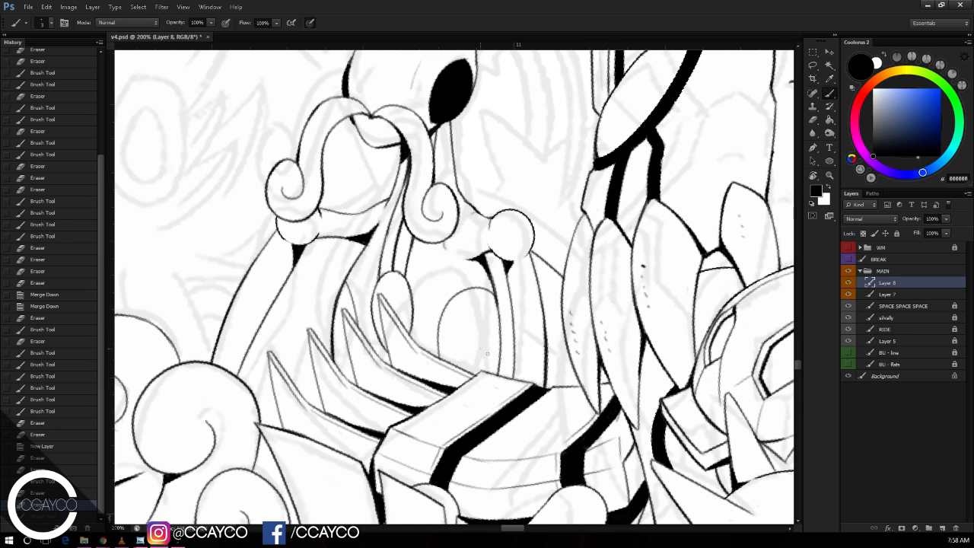
pyautogui.moveTo(484, 350)
pyautogui.mouseDown()
pyautogui.moveTo(584, 399)
pyautogui.moveTo(574, 407)
pyautogui.mouseUp()
pyautogui.hotkey('ctrl', 'z')
pyautogui.hotkey('ctrl', 'z')
pyautogui.press('e')
pyautogui.moveTo(481, 332)
pyautogui.mouseDown()
pyautogui.moveTo(497, 349)
pyautogui.moveTo(516, 349)
pyautogui.moveTo(545, 384)
pyautogui.mouseUp()
pyautogui.click(573, 399)
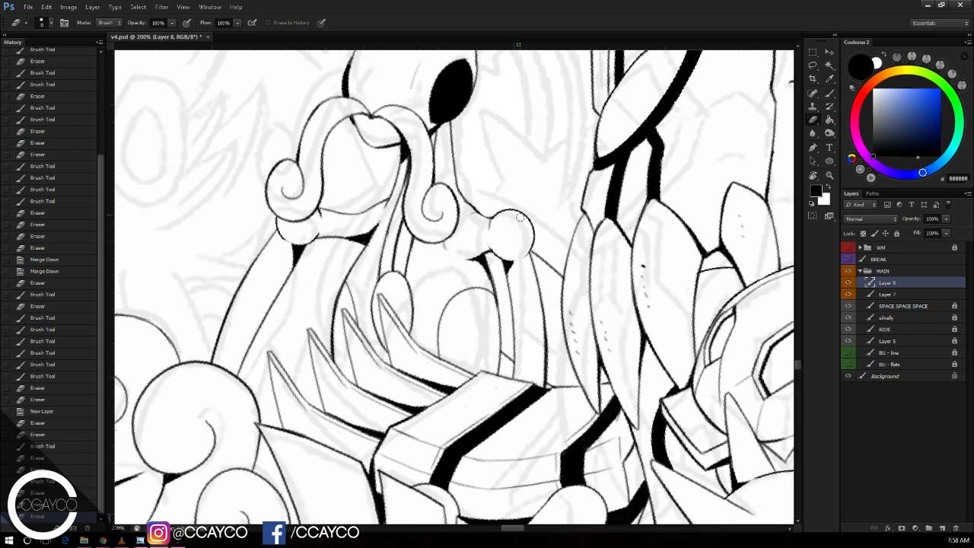
# Step: Ink a curved line from the inner edge of the other arm up towards the chest and erase the part crossing the arm
pyautogui.press('b')
pyautogui.moveTo(528, 250); pyautogui.dragTo(533, 254)
pyautogui.hotkey('ctrl', 'z')
pyautogui.moveTo(534, 187); pyautogui.dragTo(626, 122)
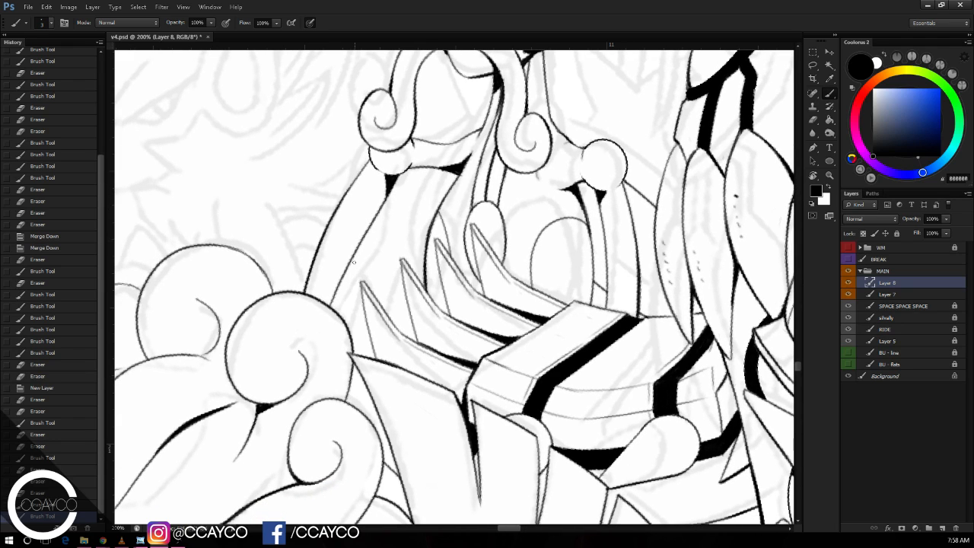
pyautogui.moveTo(330, 289)
pyautogui.mouseDown()
pyautogui.moveTo(397, 218)
pyautogui.moveTo(498, 163)
pyautogui.moveTo(476, 159)
pyautogui.mouseUp()
pyautogui.hotkey('ctrl', 'z')
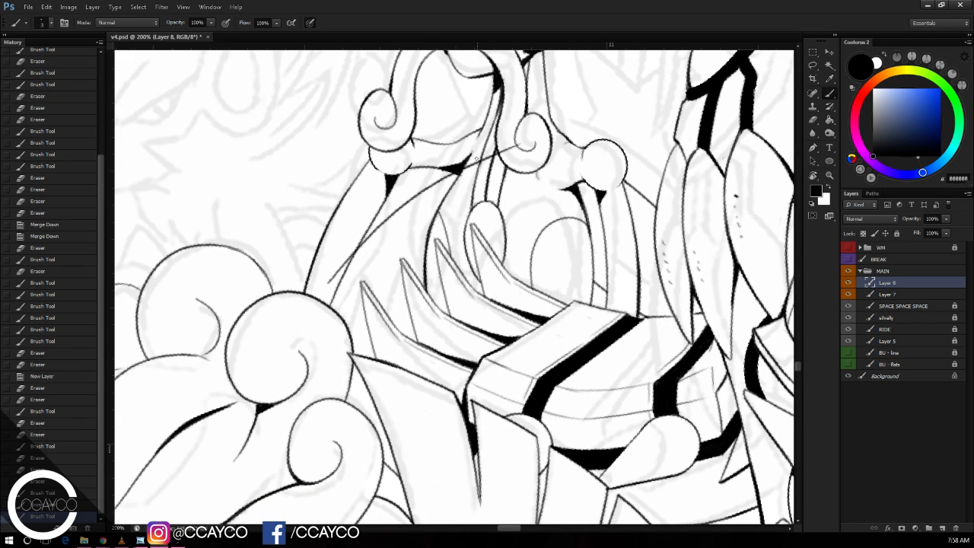
pyautogui.press('e')
pyautogui.moveTo(359, 238); pyautogui.dragTo(332, 281)
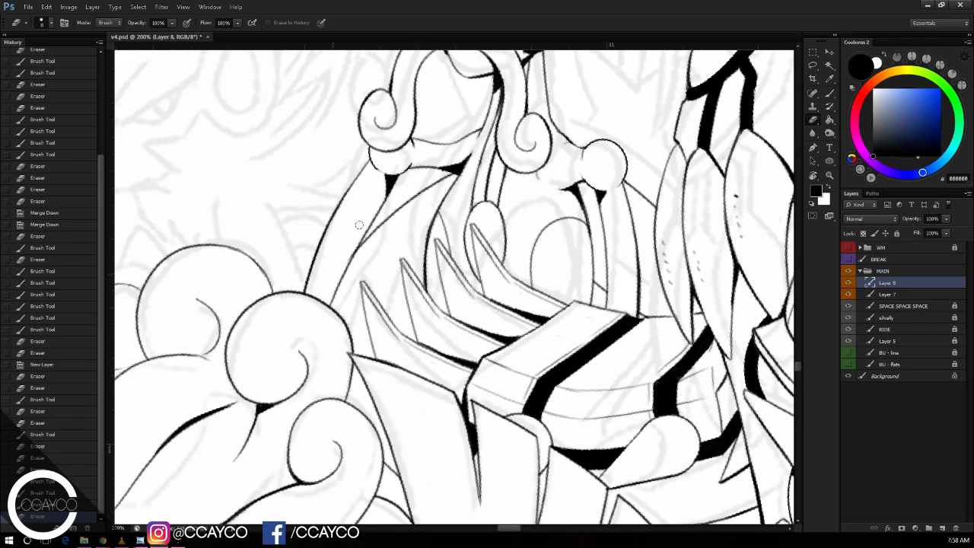
pyautogui.moveTo(360, 225); pyautogui.dragTo(389, 191)
# Step: Ink a short line from the large cloud curl to the spikes and erase the parts crossing the curl and spikes
pyautogui.press('b')
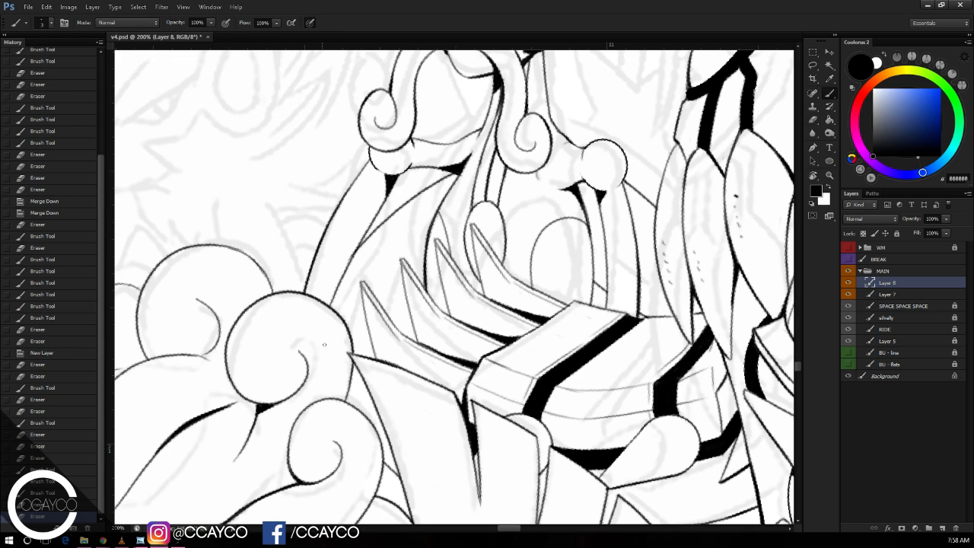
pyautogui.moveTo(325, 345); pyautogui.dragTo(465, 280)
pyautogui.press('e')
pyautogui.moveTo(425, 306)
pyautogui.mouseDown()
pyautogui.moveTo(415, 311)
pyautogui.moveTo(464, 282)
pyautogui.mouseUp()
pyautogui.moveTo(396, 320); pyautogui.dragTo(347, 341)
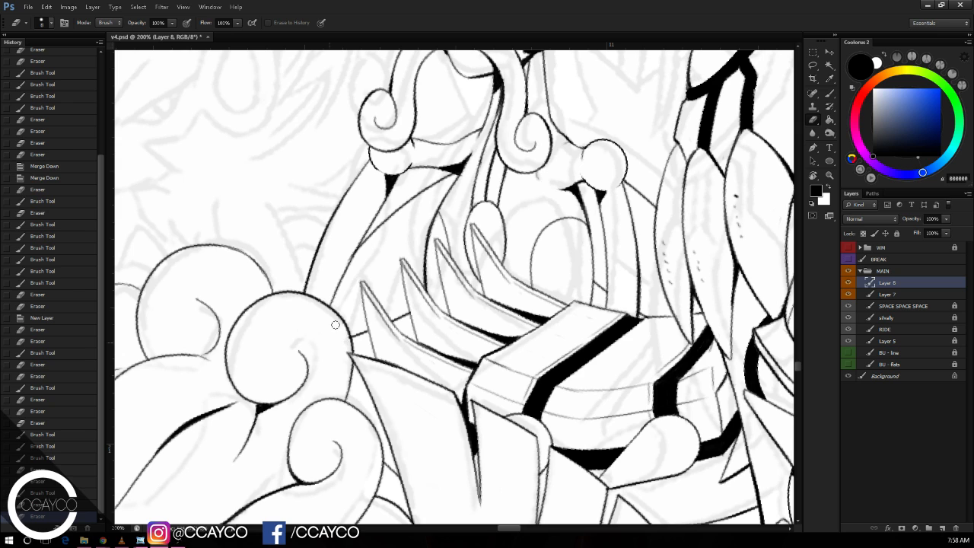
pyautogui.click(336, 325)
pyautogui.click(345, 345)
pyautogui.press('b')
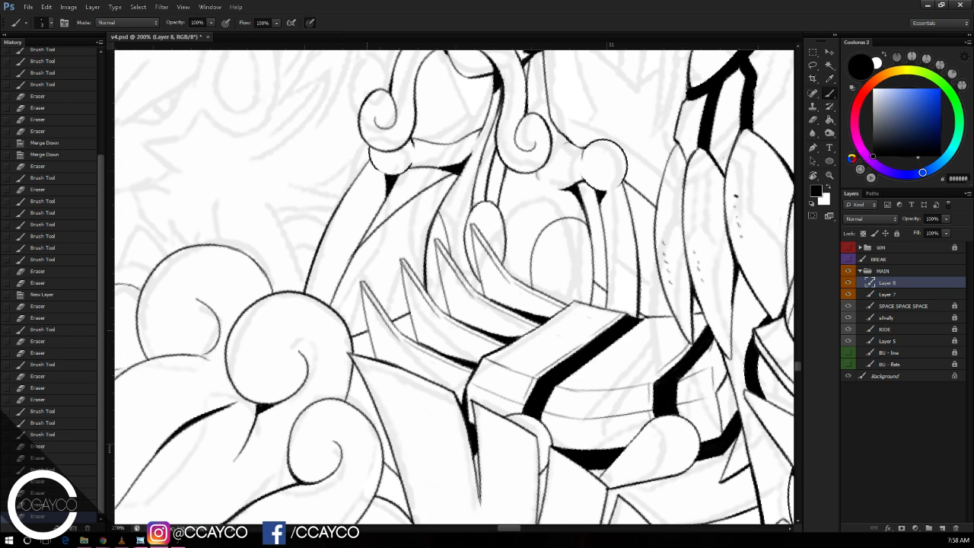
pyautogui.click(382, 315)
pyautogui.press('e')
pyautogui.click(412, 314)
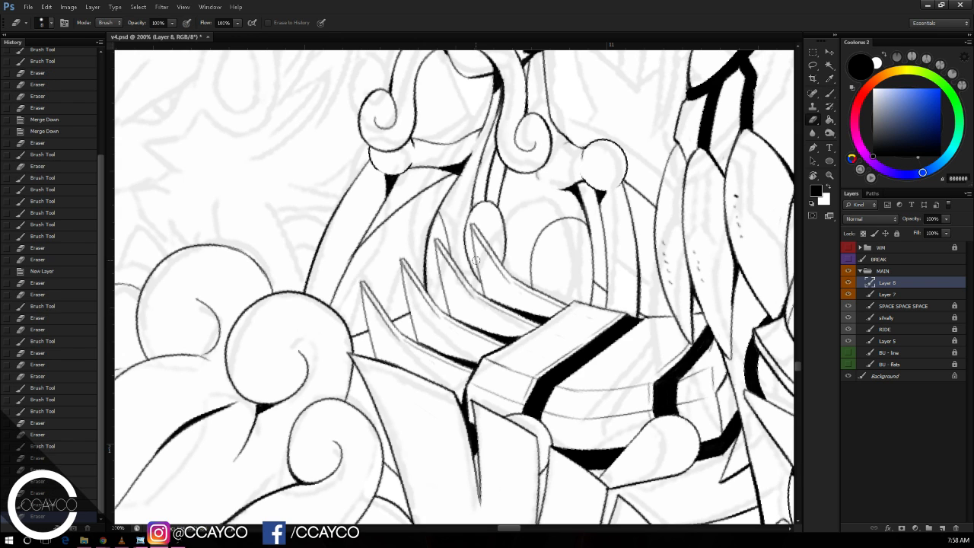
# Step: Ink two long curved ribbon lines from the front antenna ball to the armoured creature's arm and erase their ends inside the ball
pyautogui.moveTo(645, 265)
pyautogui.mouseDown()
pyautogui.moveTo(617, 346)
pyautogui.moveTo(640, 341)
pyautogui.mouseUp()
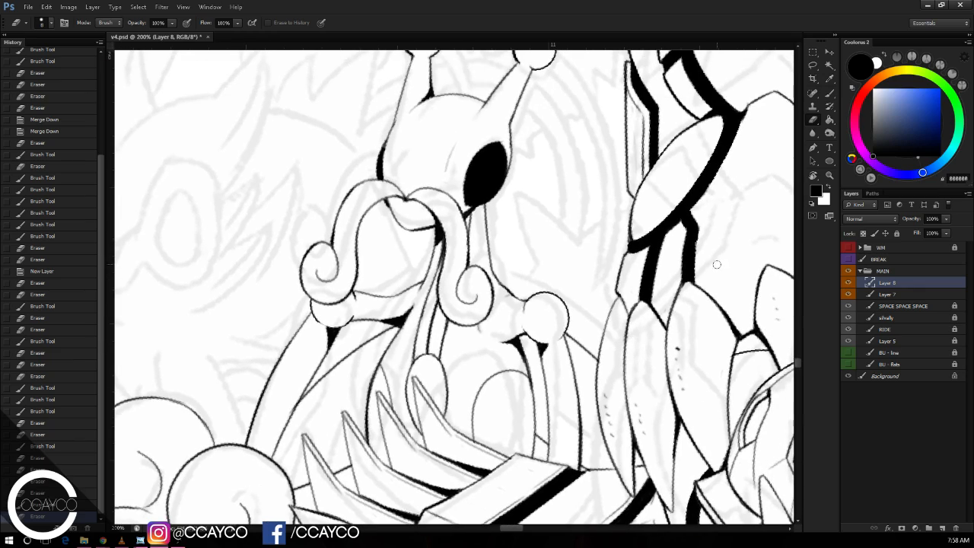
pyautogui.press('r')
pyautogui.moveTo(632, 158)
pyautogui.mouseDown()
pyautogui.moveTo(619, 142)
pyautogui.moveTo(563, 178)
pyautogui.moveTo(461, 271)
pyautogui.mouseUp()
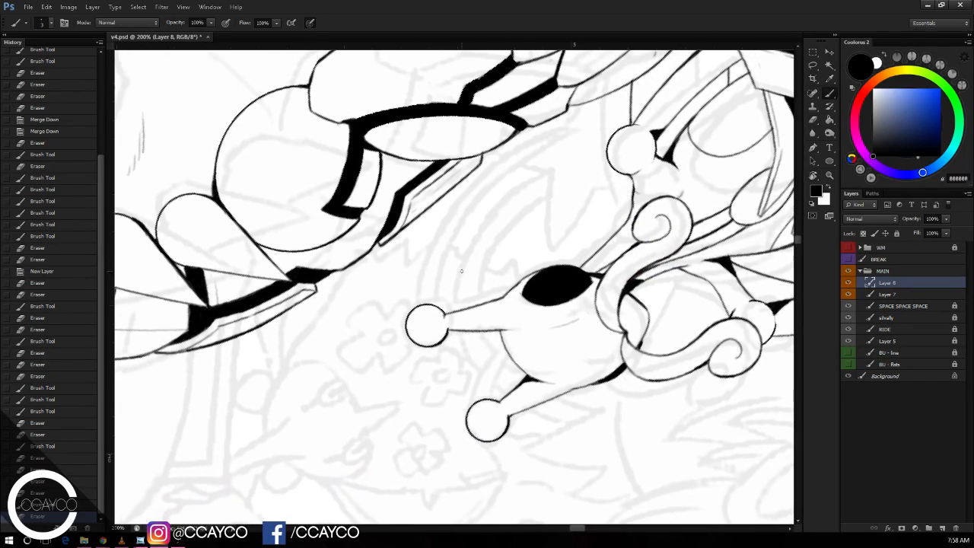
pyautogui.press('r')
pyautogui.moveTo(591, 132); pyautogui.dragTo(623, 167)
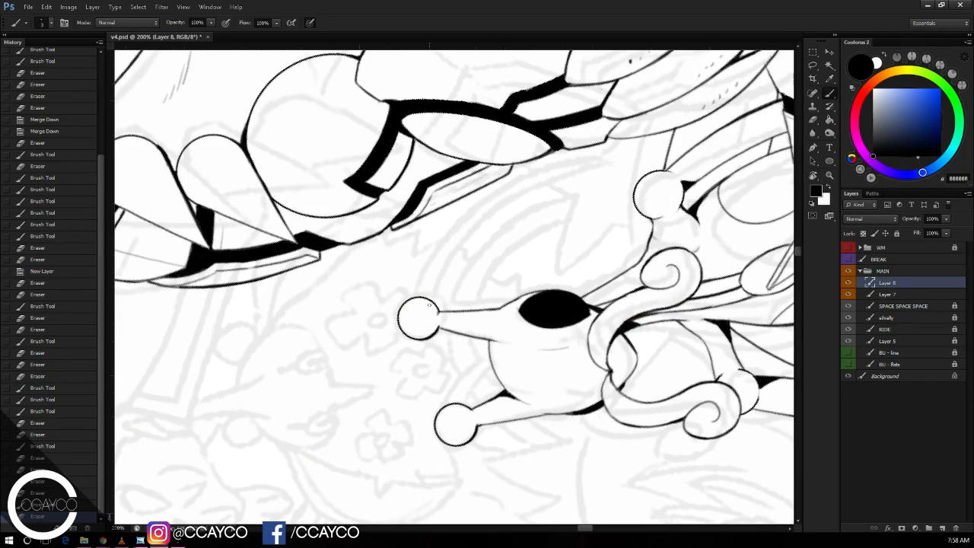
pyautogui.keyDown('shift'); pyautogui.click(602, 144); pyautogui.keyUp('shift')
pyautogui.moveTo(417, 311)
pyautogui.mouseDown()
pyautogui.moveTo(495, 199)
pyautogui.moveTo(621, 124)
pyautogui.mouseUp()
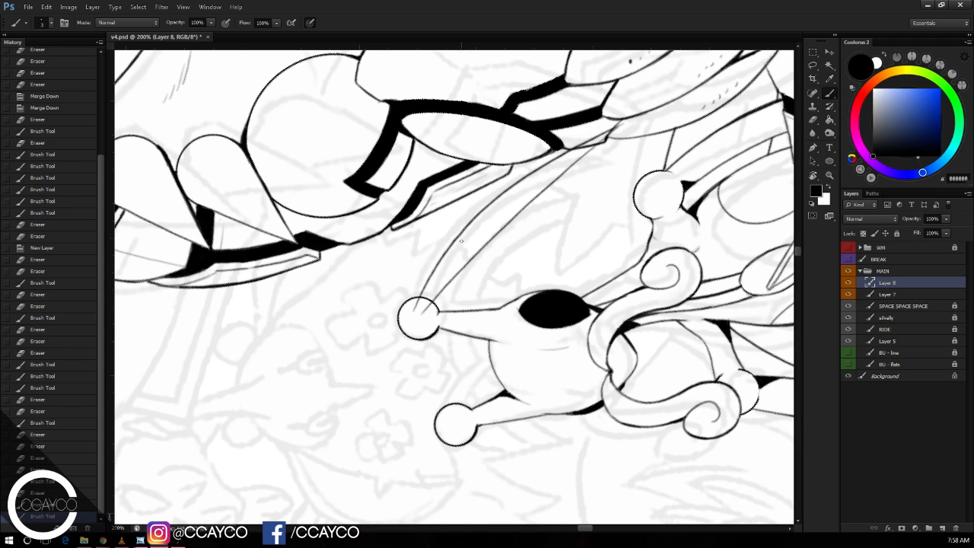
pyautogui.hotkey('ctrl', 'z')
pyautogui.moveTo(415, 311)
pyautogui.mouseDown()
pyautogui.moveTo(615, 133)
pyautogui.moveTo(558, 166)
pyautogui.mouseUp()
pyautogui.press('e')
pyautogui.moveTo(441, 297)
pyautogui.mouseDown()
pyautogui.moveTo(432, 303)
pyautogui.moveTo(439, 291)
pyautogui.mouseUp()
# Step: Lasso and copy the ribbon lines, paste them as a new layer, and move and rotate the copy onto the other antenna ball
pyautogui.click(810, 67)
pyautogui.moveTo(617, 138)
pyautogui.mouseDown()
pyautogui.moveTo(505, 179)
pyautogui.moveTo(424, 308)
pyautogui.moveTo(619, 113)
pyautogui.mouseUp()
pyautogui.hotkey('ctrl', 'c')
pyautogui.hotkey('ctrl', 'v')
pyautogui.hotkey('ctrl', 't')
pyautogui.moveTo(574, 167)
pyautogui.mouseDown()
pyautogui.moveTo(548, 296)
pyautogui.moveTo(570, 303)
pyautogui.mouseUp()
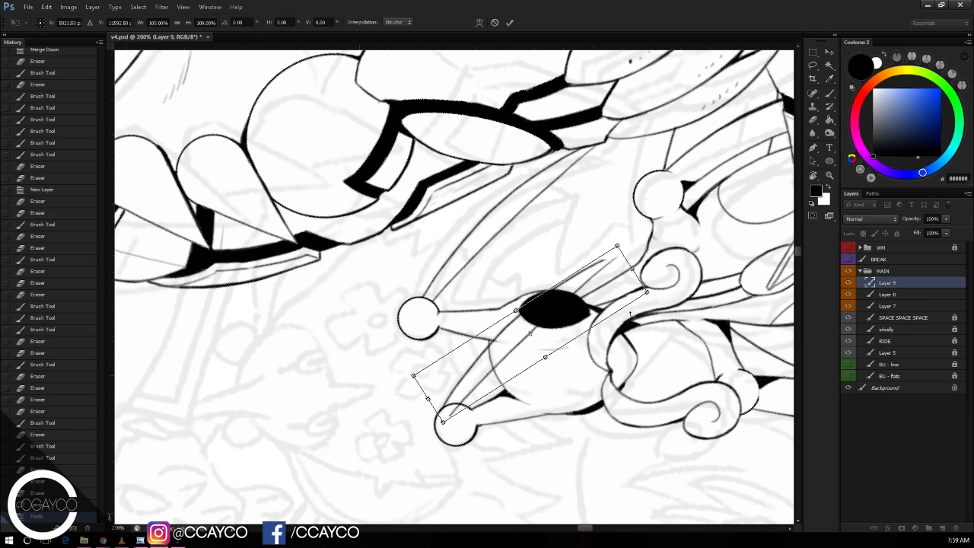
pyautogui.moveTo(640, 324)
pyautogui.mouseDown()
pyautogui.moveTo(631, 282)
pyautogui.moveTo(680, 324)
pyautogui.mouseUp()
pyautogui.moveTo(585, 287); pyautogui.dragTo(588, 280)
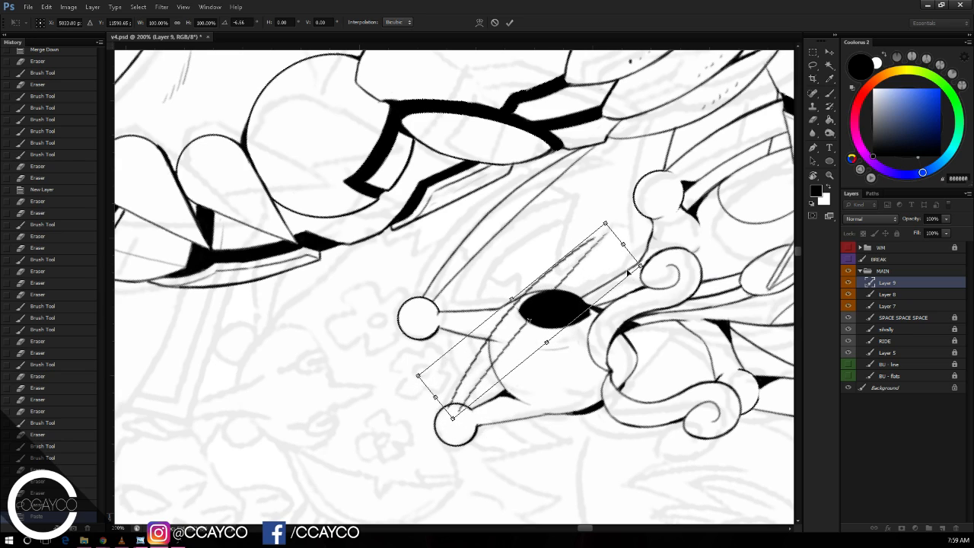
pyautogui.moveTo(680, 306)
pyautogui.mouseDown()
pyautogui.moveTo(654, 357)
pyautogui.moveTo(659, 267)
pyautogui.moveTo(671, 304)
pyautogui.mouseUp()
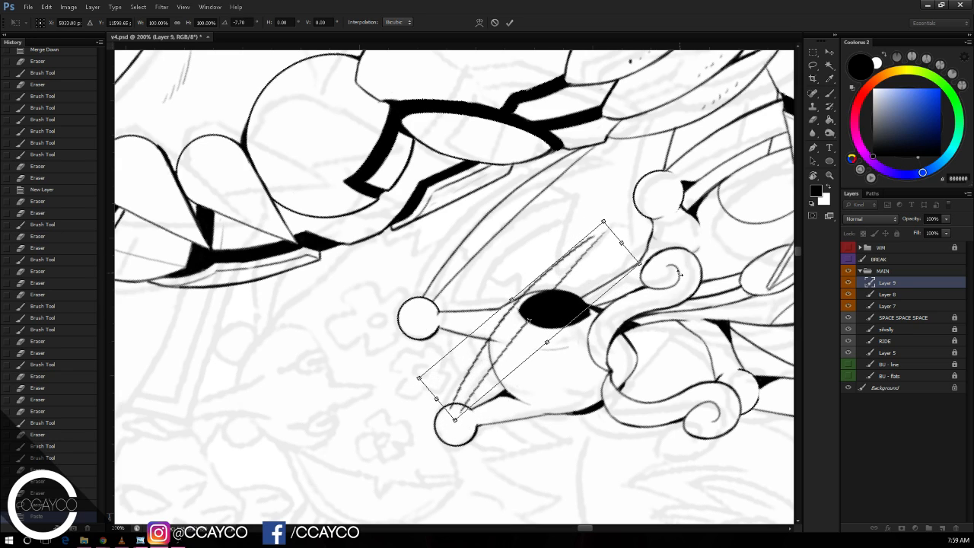
pyautogui.press('Return')
# Step: Try another rotation and position for the copied ribbon lines beneath the rear antenna ball
pyautogui.press('r')
pyautogui.moveTo(449, 156); pyautogui.dragTo(584, 292)
pyautogui.press('Escape')
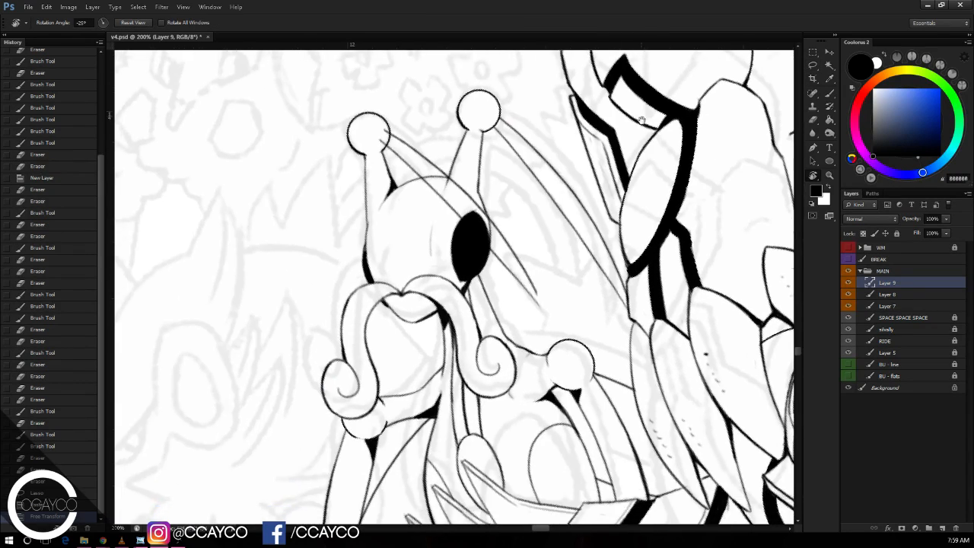
pyautogui.hotkey('ctrl', 't')
pyautogui.moveTo(497, 201); pyautogui.dragTo(375, 256)
pyautogui.moveTo(532, 292); pyautogui.dragTo(510, 328)
pyautogui.moveTo(392, 213); pyautogui.dragTo(356, 197)
pyautogui.press('Return')
pyautogui.moveTo(618, 154)
pyautogui.mouseDown()
pyautogui.moveTo(656, 263)
pyautogui.moveTo(618, 248)
pyautogui.moveTo(627, 246)
pyautogui.moveTo(595, 249)
pyautogui.mouseUp()
pyautogui.hotkey('ctrl', 'z')
# Step: Transform the copied ribbon so it hangs from the rear antenna ball and erase the parts overlapping the ball, head and eye
pyautogui.hotkey('ctrl', 't')
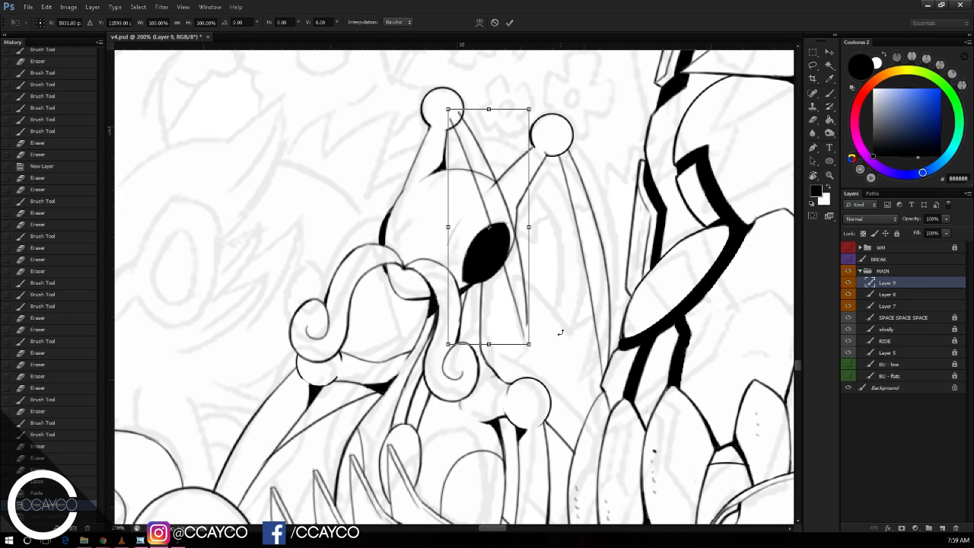
pyautogui.moveTo(510, 322)
pyautogui.mouseDown()
pyautogui.moveTo(501, 321)
pyautogui.moveTo(543, 312)
pyautogui.moveTo(530, 328)
pyautogui.moveTo(504, 291)
pyautogui.moveTo(489, 310)
pyautogui.moveTo(548, 283)
pyautogui.moveTo(508, 279)
pyautogui.mouseUp()
pyautogui.press('Return')
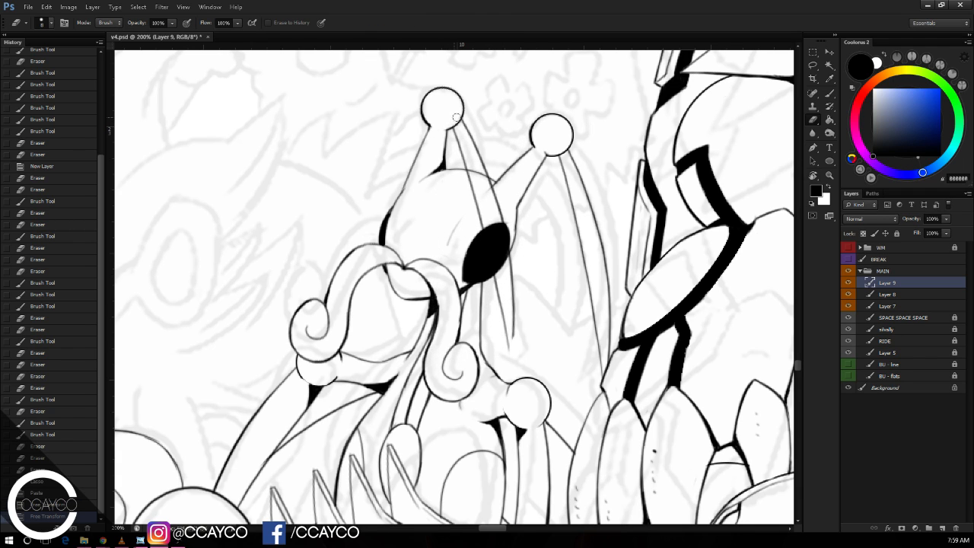
pyautogui.moveTo(456, 117)
pyautogui.mouseDown()
pyautogui.moveTo(469, 174)
pyautogui.moveTo(489, 187)
pyautogui.mouseUp()
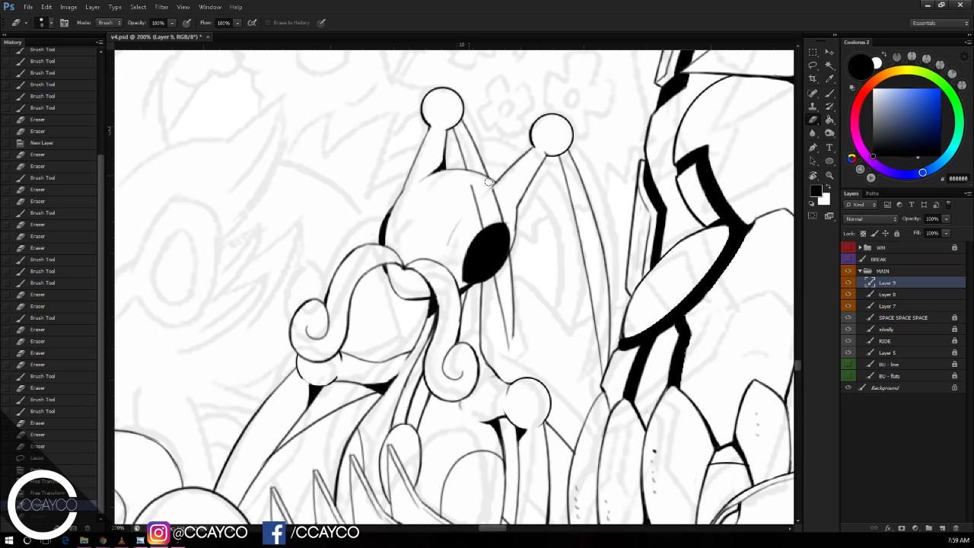
pyautogui.moveTo(472, 186); pyautogui.dragTo(489, 232)
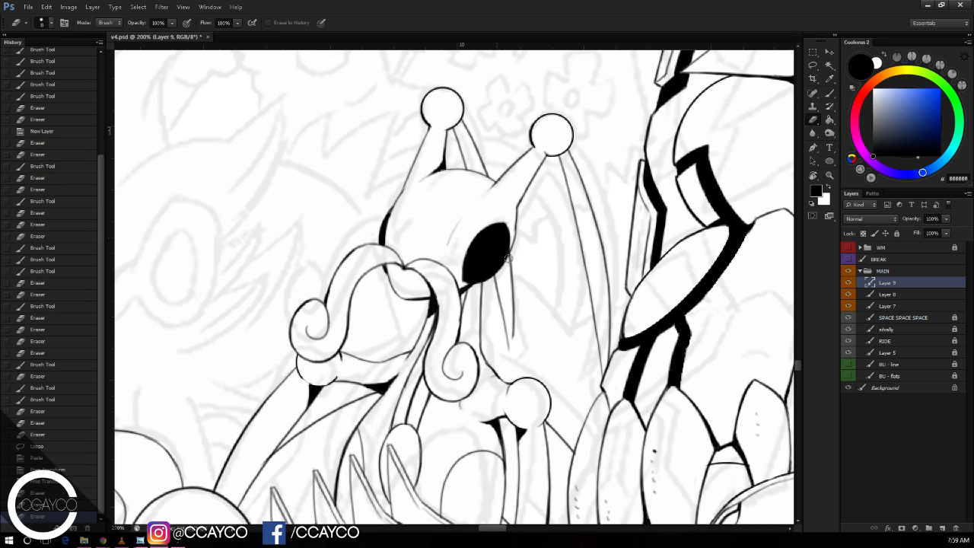
# Step: Extend the copied ribbon's lines beside the neck into a closed point, trim the tip, and save v4.psd
pyautogui.press('b')
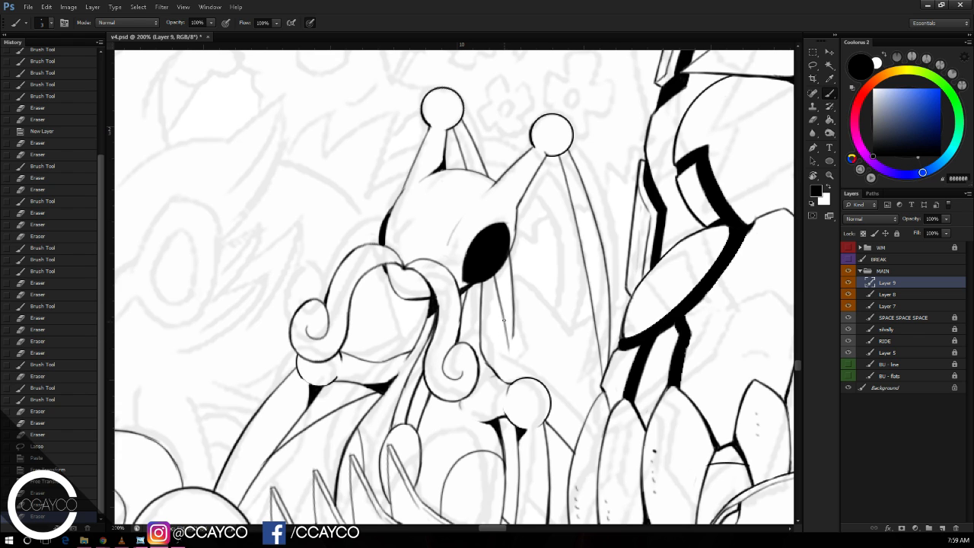
pyautogui.moveTo(508, 333)
pyautogui.mouseDown()
pyautogui.moveTo(502, 300)
pyautogui.moveTo(508, 371)
pyautogui.mouseUp()
pyautogui.hotkey('ctrl', '+')
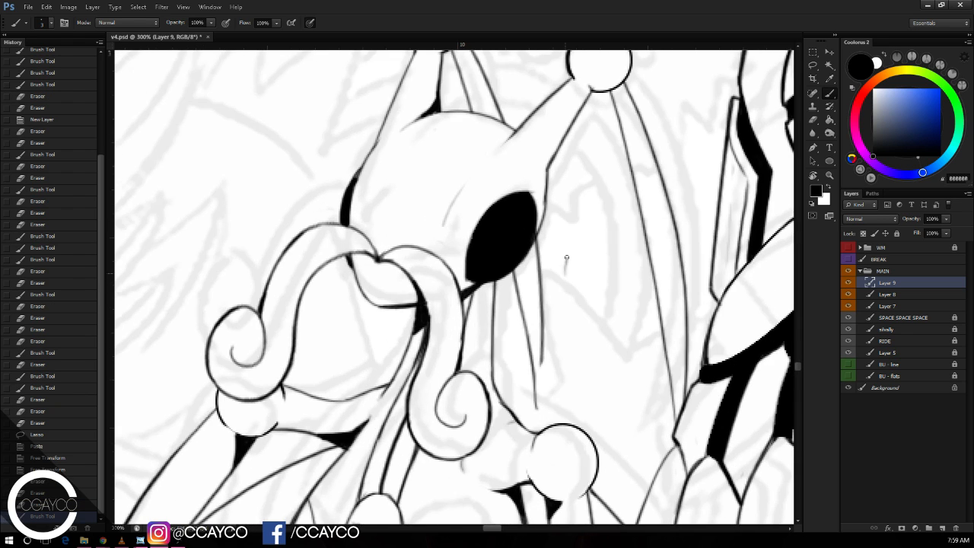
pyautogui.moveTo(565, 252); pyautogui.dragTo(570, 233)
pyautogui.hotkey('ctrl', 'z')
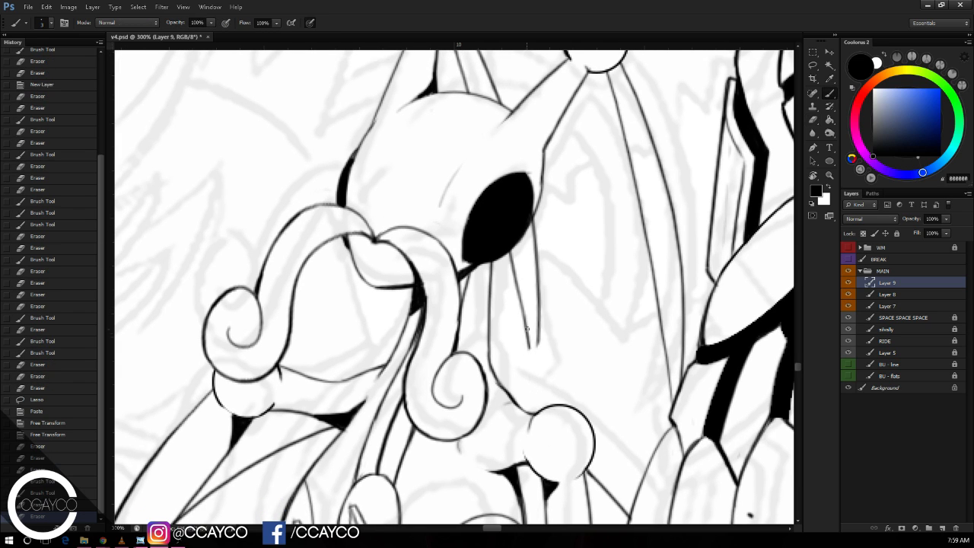
pyautogui.moveTo(528, 329)
pyautogui.mouseDown()
pyautogui.moveTo(533, 369)
pyautogui.moveTo(537, 329)
pyautogui.moveTo(534, 371)
pyautogui.mouseUp()
pyautogui.hotkey('ctrl', 'alt', 'z')
pyautogui.hotkey('ctrl', 'alt', 'z')
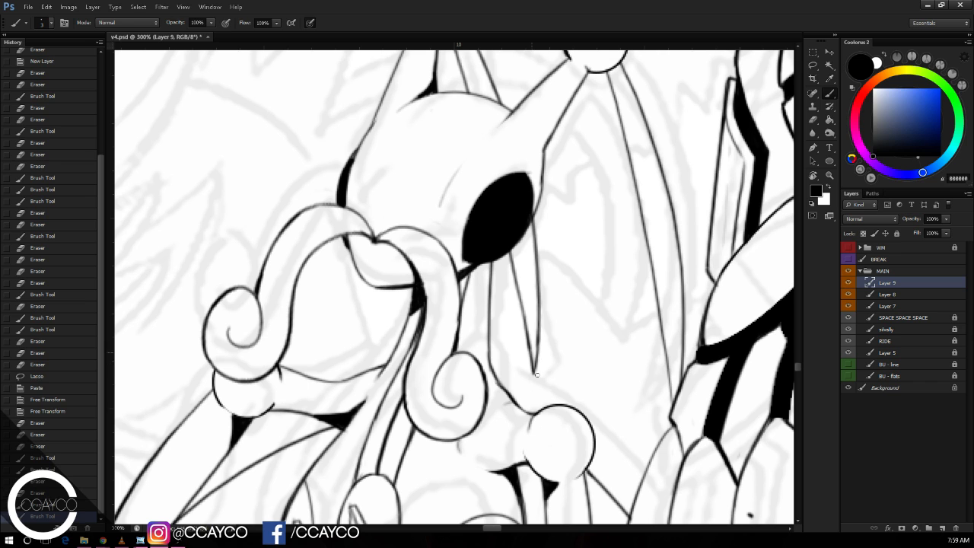
pyautogui.press('e')
pyautogui.click(536, 376)
pyautogui.hotkey('ctrl', '-')
pyautogui.hotkey('ctrl', '-')
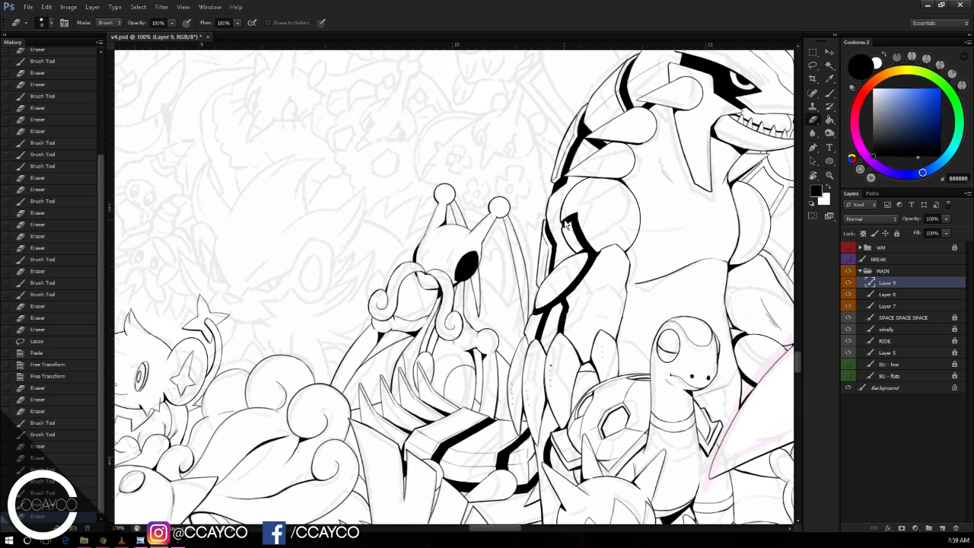
pyautogui.hotkey('ctrl', 's')
pyautogui.moveTo(608, 263); pyautogui.dragTo(650, 224)
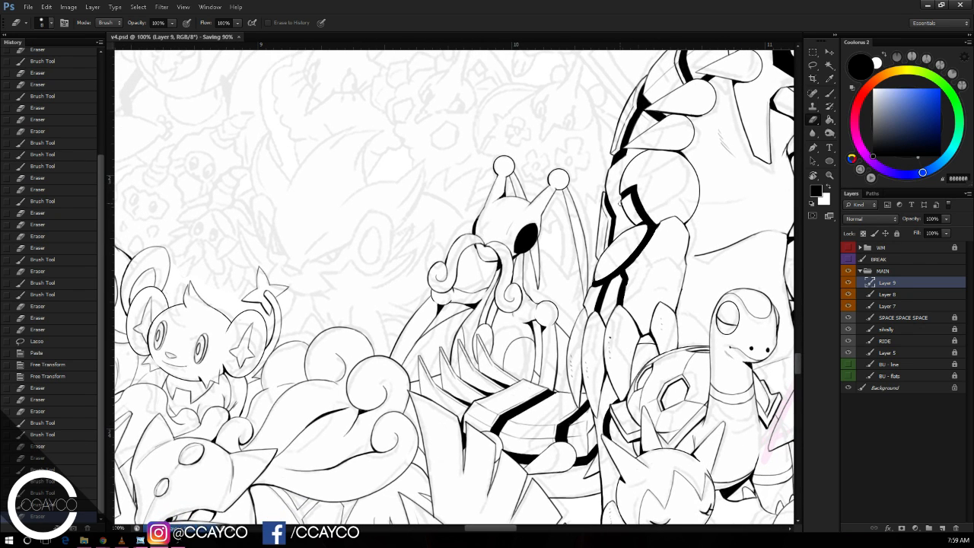
# Step: Thicken the neck line just below the black eye with a black brush stroke
pyautogui.hotkey('ctrl', '+')
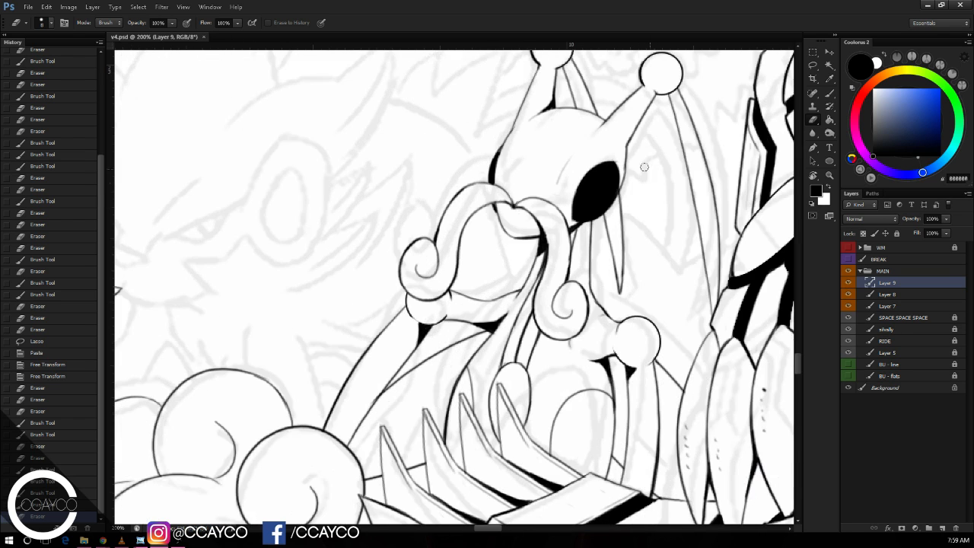
pyautogui.moveTo(637, 173); pyautogui.dragTo(646, 165)
pyautogui.press('b')
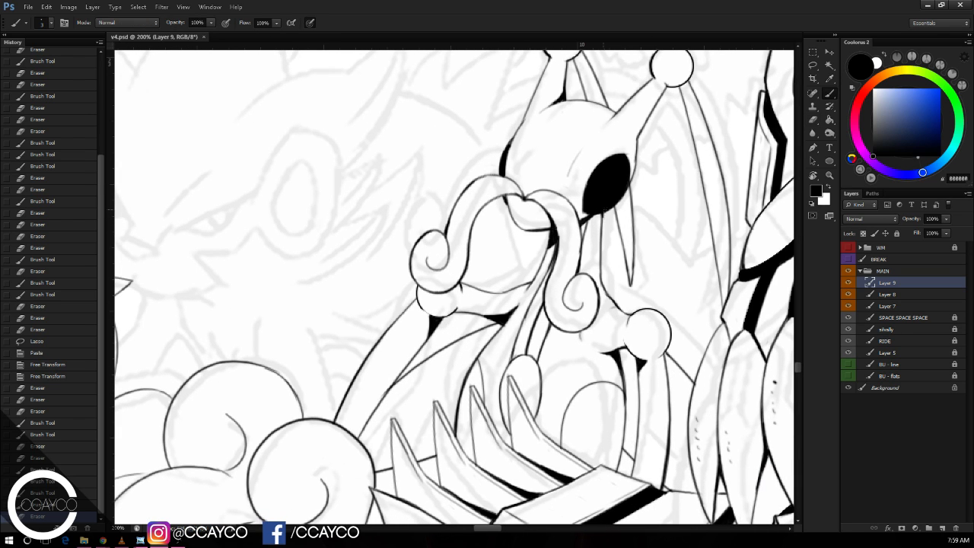
pyautogui.moveTo(607, 211); pyautogui.dragTo(600, 261)
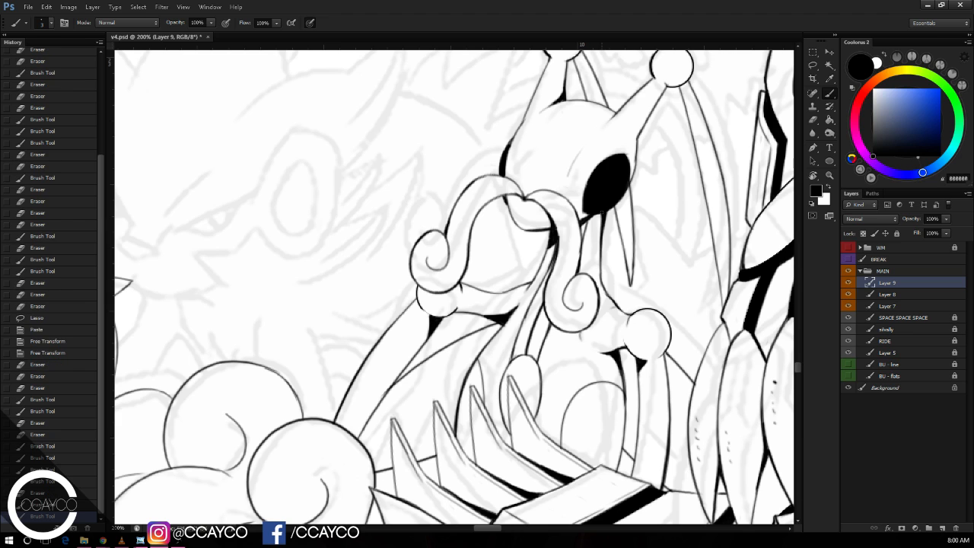
# Step: Merge Layer 9 and Layer 8 down into Layer 7 and add a new empty layer above it
pyautogui.hotkey('ctrl', 'e')
pyautogui.hotkey('ctrl', 'e')
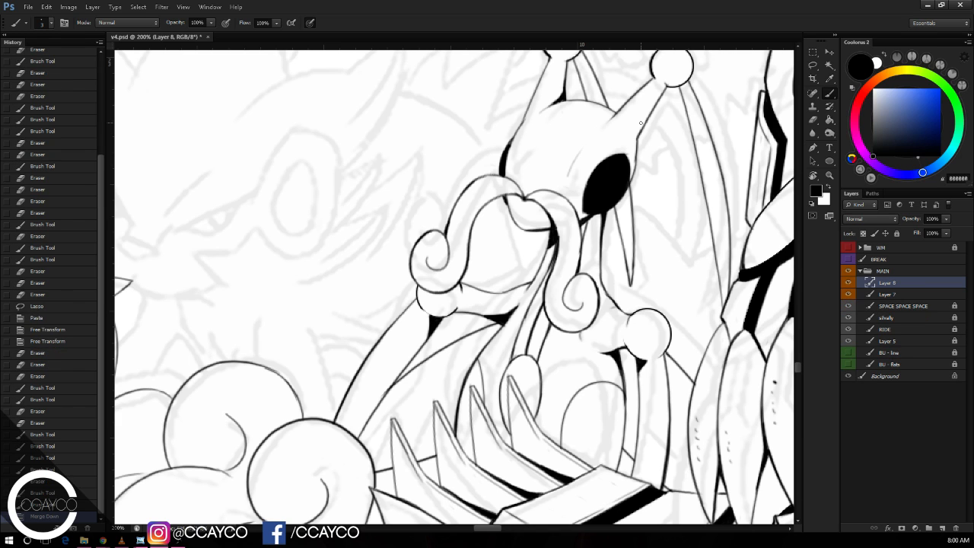
pyautogui.click(941, 529)
pyautogui.press('e')
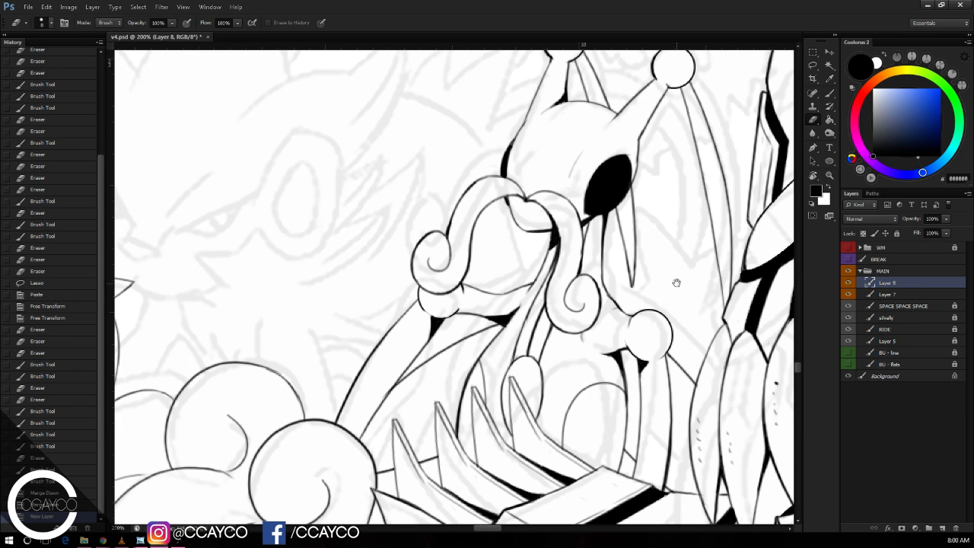
# Step: Ink the slanted brow line above the feline character's eye over the grey sketch on Layer 8
pyautogui.moveTo(678, 311); pyautogui.dragTo(739, 350)
pyautogui.moveTo(535, 280)
pyautogui.mouseDown()
pyautogui.moveTo(619, 326)
pyautogui.moveTo(712, 291)
pyautogui.moveTo(721, 298)
pyautogui.mouseUp()
pyautogui.click(587, 302)
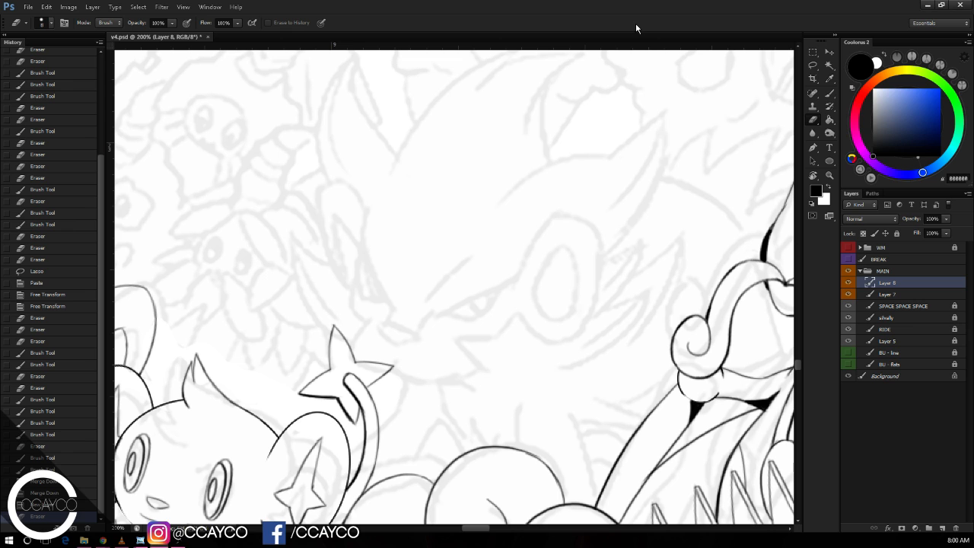
pyautogui.moveTo(571, 151); pyautogui.dragTo(607, 98)
pyautogui.hotkey('ctrl', '+')
pyautogui.moveTo(645, 235); pyautogui.dragTo(647, 241)
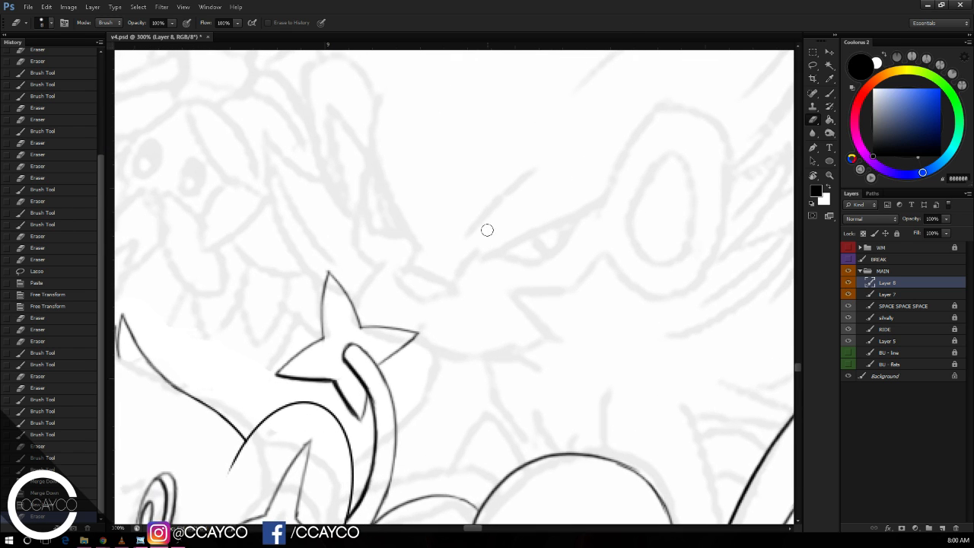
pyautogui.press('b')
pyautogui.moveTo(452, 283)
pyautogui.mouseDown()
pyautogui.moveTo(472, 260)
pyautogui.moveTo(599, 194)
pyautogui.moveTo(606, 88)
pyautogui.moveTo(609, 190)
pyautogui.mouseUp()
pyautogui.hotkey('ctrl', 'z')
pyautogui.hotkey('ctrl', 'z')
pyautogui.moveTo(466, 271); pyautogui.dragTo(615, 202)
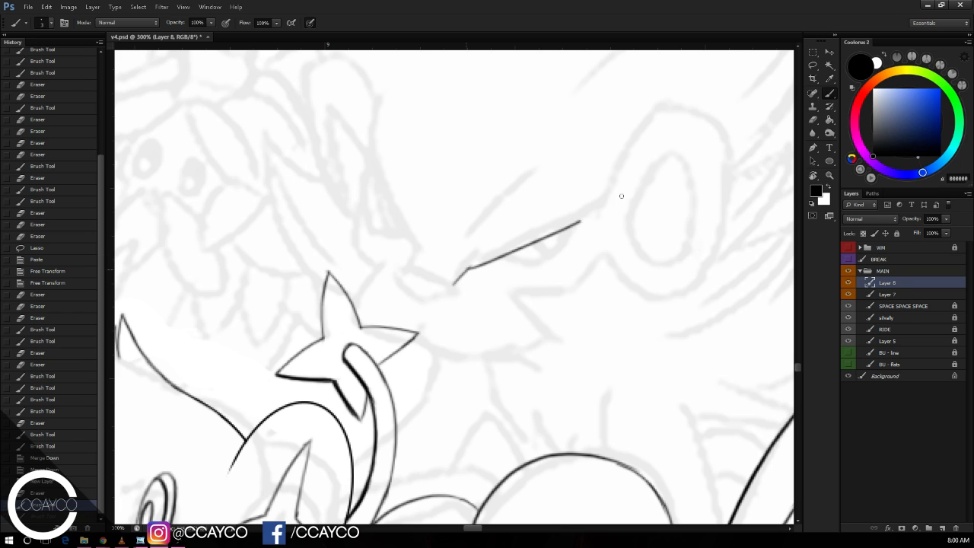
pyautogui.hotkey('ctrl', 'z')
pyautogui.moveTo(462, 271); pyautogui.dragTo(623, 190)
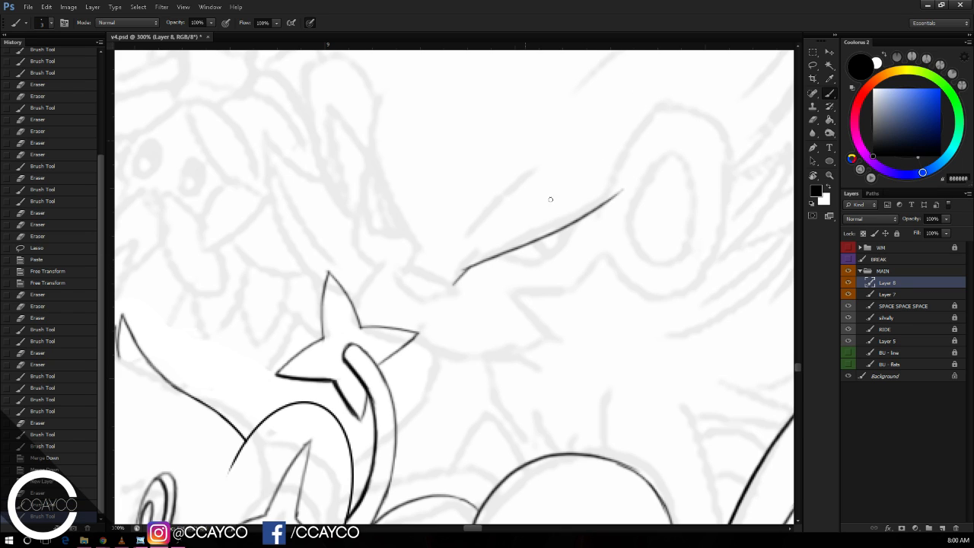
# Step: Ink the curved lower outline of the eye beneath the brow and draw the iris and pupil arcs inside it
pyautogui.moveTo(503, 257)
pyautogui.mouseDown()
pyautogui.moveTo(555, 264)
pyautogui.moveTo(567, 226)
pyautogui.mouseUp()
pyautogui.hotkey('ctrl', 'z')
pyautogui.moveTo(535, 268); pyautogui.dragTo(567, 226)
pyautogui.hotkey('ctrl', 'z')
pyautogui.moveTo(519, 269)
pyautogui.mouseDown()
pyautogui.moveTo(559, 253)
pyautogui.moveTo(568, 227)
pyautogui.mouseUp()
pyautogui.hotkey('ctrl', 'z')
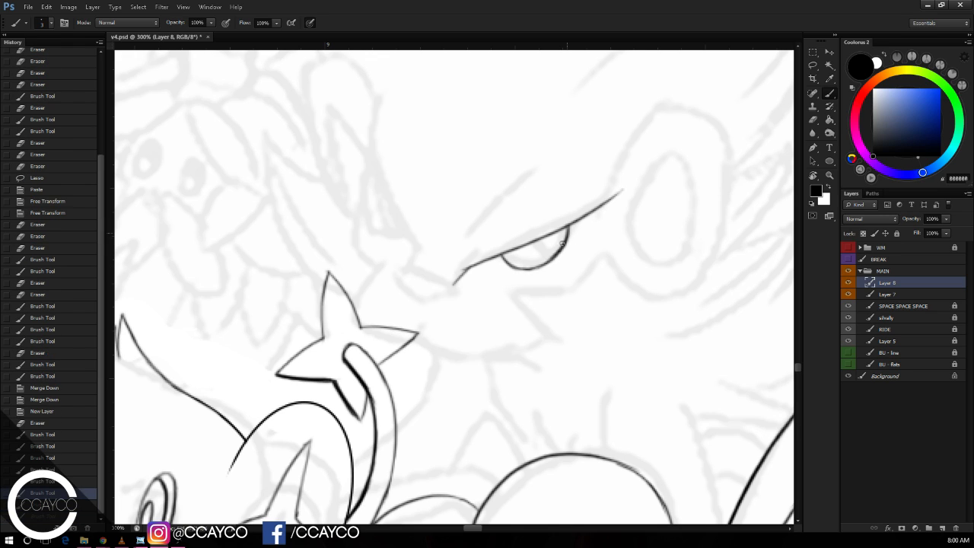
pyautogui.moveTo(549, 260)
pyautogui.mouseDown()
pyautogui.moveTo(567, 226)
pyautogui.moveTo(533, 268)
pyautogui.moveTo(521, 266)
pyautogui.moveTo(540, 272)
pyautogui.moveTo(522, 265)
pyautogui.moveTo(544, 237)
pyautogui.moveTo(545, 250)
pyautogui.mouseUp()
pyautogui.hotkey('ctrl', 'z')
pyautogui.press('e')
pyautogui.press('b')
pyautogui.press('e')
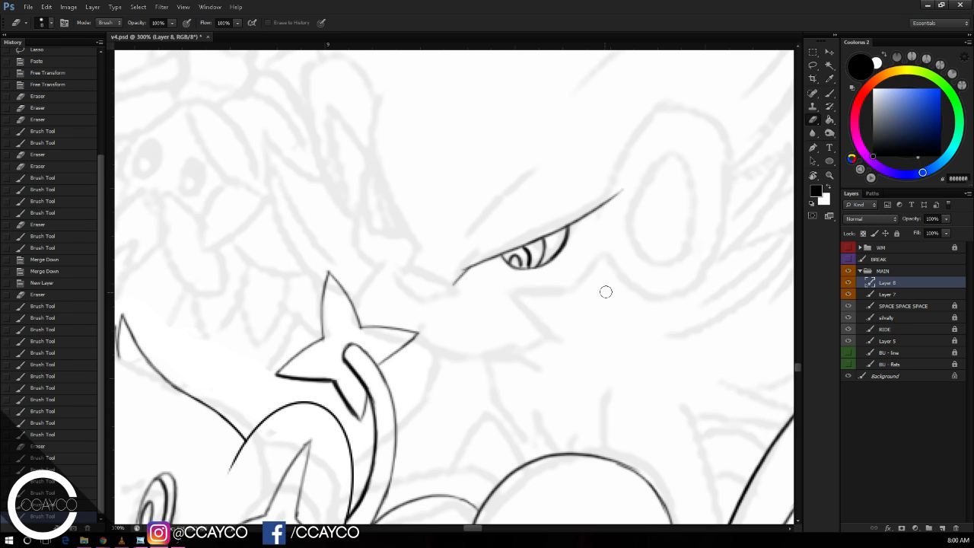
# Step: Draw a large unfilled black ellipse over the sketched ear, rotate it about 10 degrees to match the sketch, and rasterize it
pyautogui.press('b')
pyautogui.moveTo(605, 291)
pyautogui.mouseDown()
pyautogui.moveTo(593, 290)
pyautogui.moveTo(593, 264)
pyautogui.mouseUp()
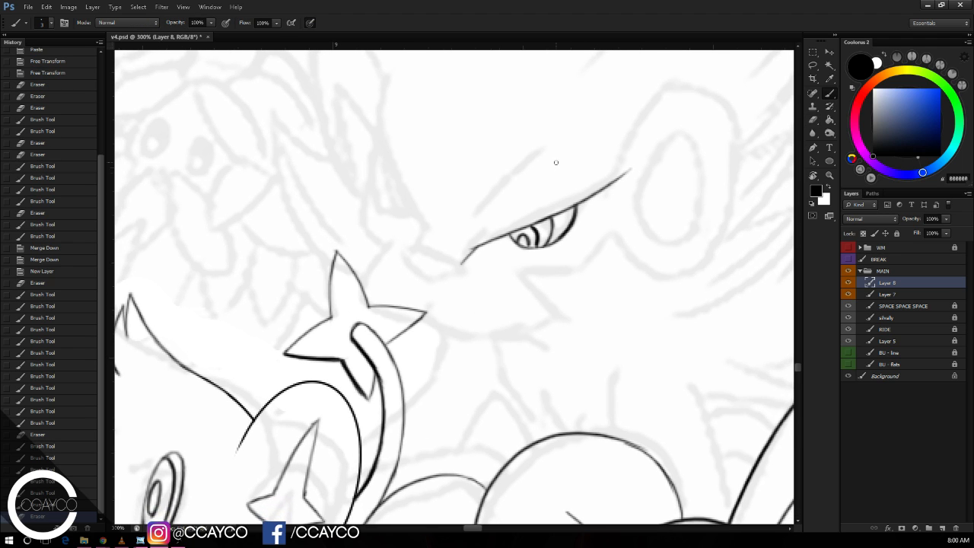
pyautogui.moveTo(691, 197); pyautogui.dragTo(659, 220)
pyautogui.press('u')
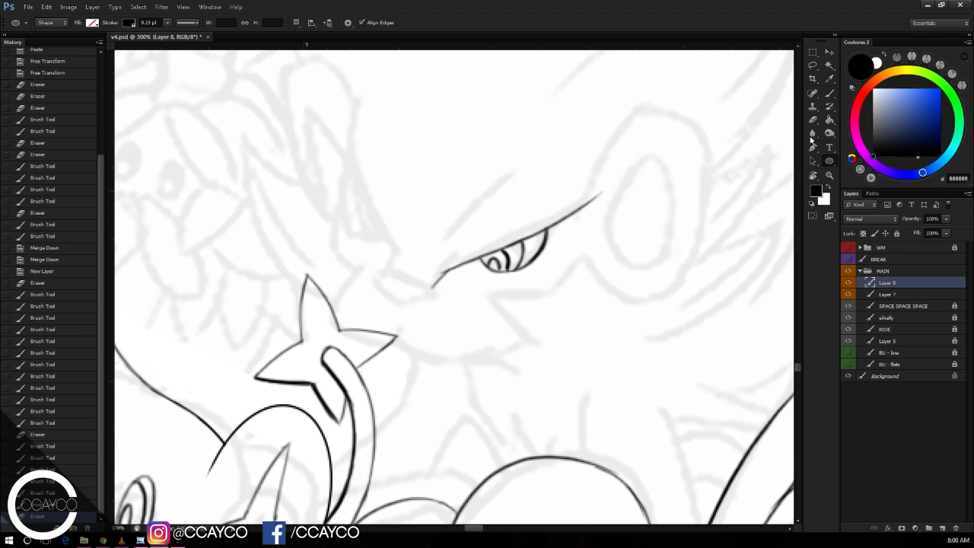
pyautogui.moveTo(618, 116)
pyautogui.mouseDown()
pyautogui.moveTo(672, 202)
pyautogui.moveTo(686, 286)
pyautogui.moveTo(744, 302)
pyautogui.mouseUp()
pyautogui.hotkey('ctrl', 't')
pyautogui.moveTo(707, 243); pyautogui.dragTo(683, 248)
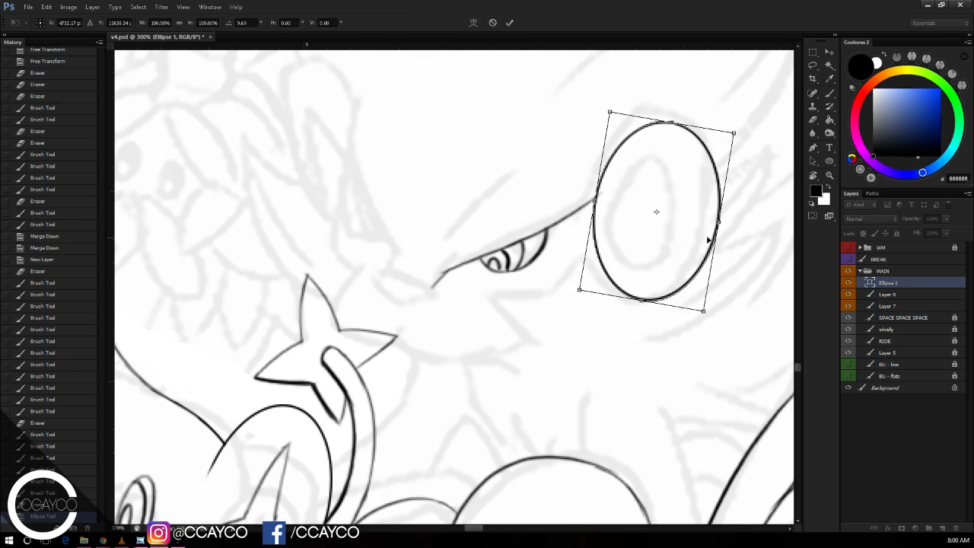
pyautogui.press('Return')
pyautogui.press('e')
pyautogui.click(692, 205)
pyautogui.press('Return')
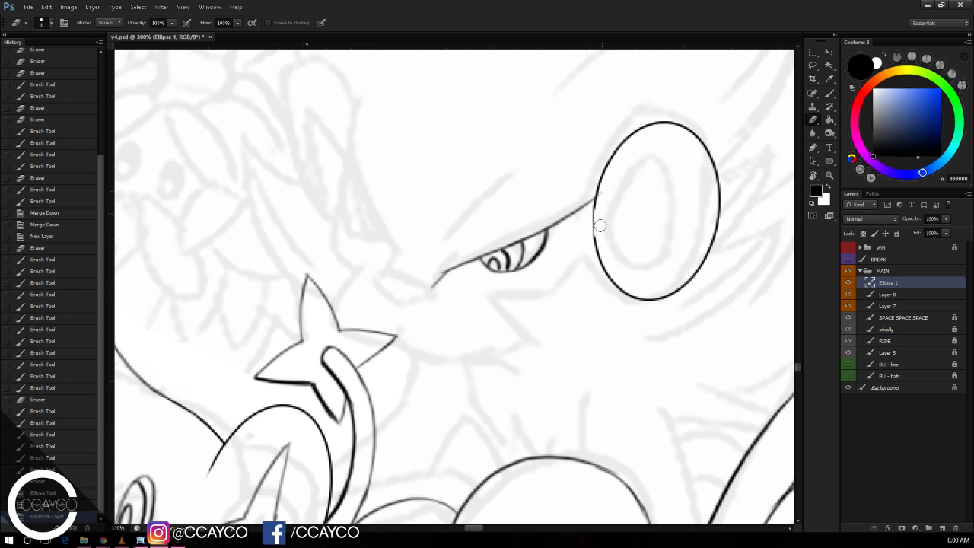
# Step: Erase a gap in the ear ellipse's edge facing the eye and merge the ellipse down into Layer 8
pyautogui.moveTo(602, 225)
pyautogui.mouseDown()
pyautogui.moveTo(602, 245)
pyautogui.moveTo(598, 236)
pyautogui.moveTo(612, 229)
pyautogui.mouseUp()
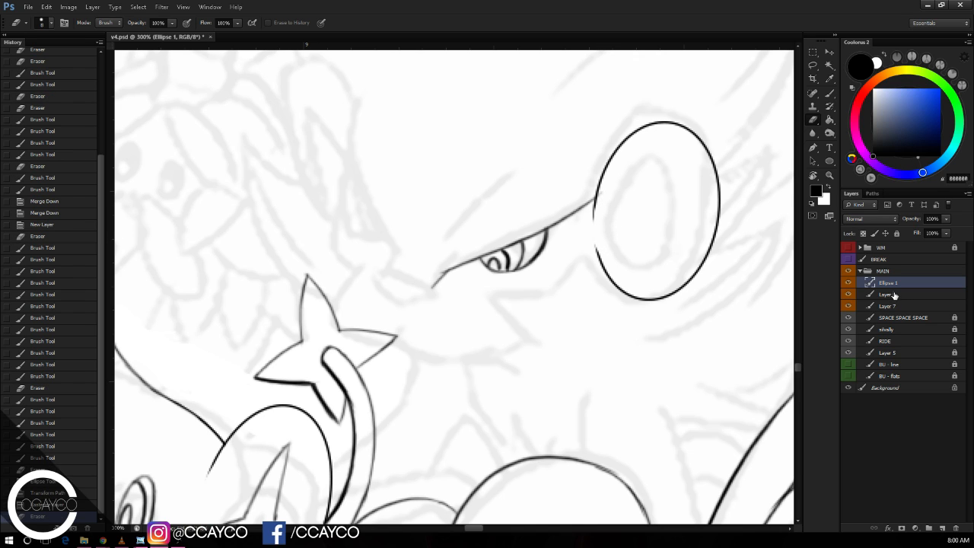
pyautogui.hotkey('ctrl', 'e')
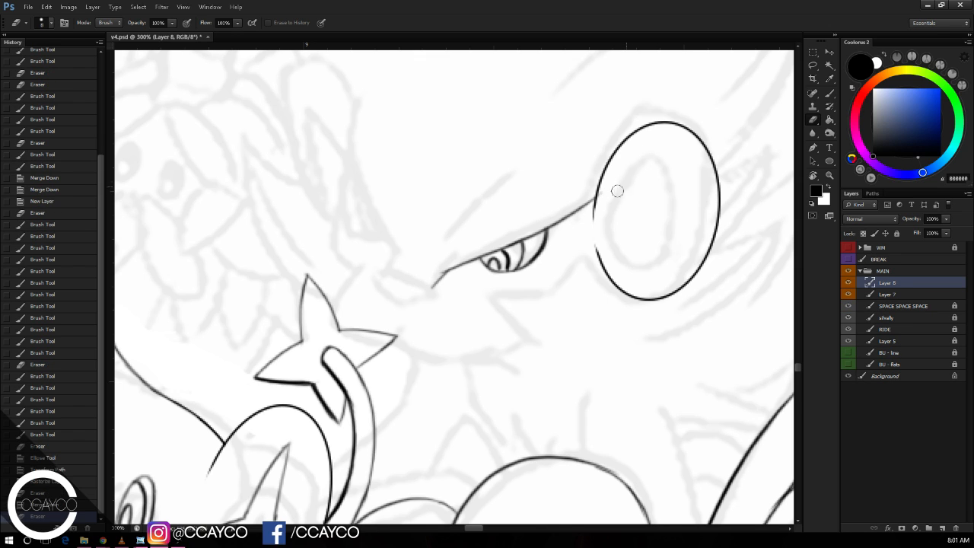
# Step: Draw a smaller ellipse inside the ear ring, then widen, rotate and position it to fit the sketched inner ear
pyautogui.press('u')
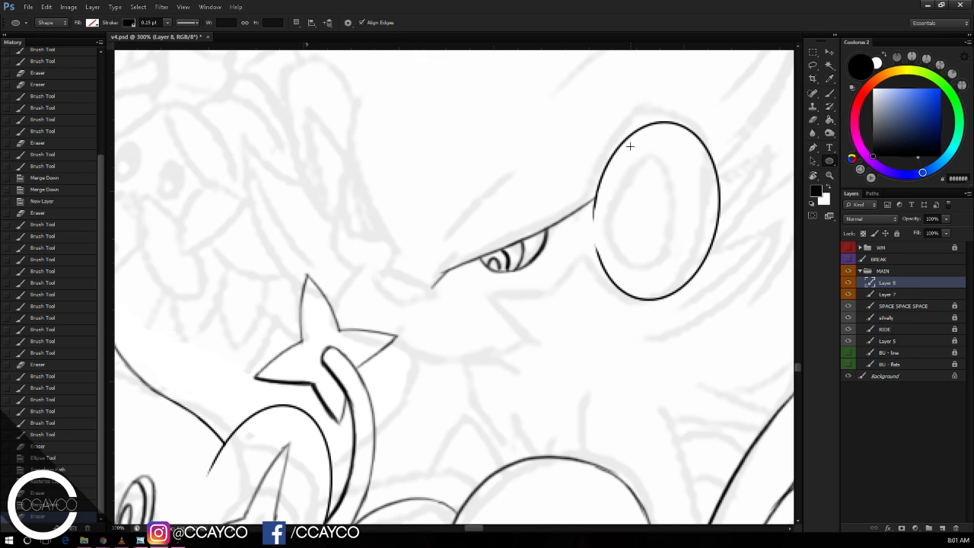
pyautogui.moveTo(629, 143)
pyautogui.mouseDown()
pyautogui.moveTo(683, 274)
pyautogui.moveTo(691, 267)
pyautogui.mouseUp()
pyautogui.hotkey('ctrl', 't')
pyautogui.moveTo(670, 227); pyautogui.dragTo(651, 236)
pyautogui.moveTo(704, 280); pyautogui.dragTo(695, 287)
pyautogui.moveTo(648, 245); pyautogui.dragTo(660, 239)
pyautogui.moveTo(676, 220); pyautogui.dragTo(687, 221)
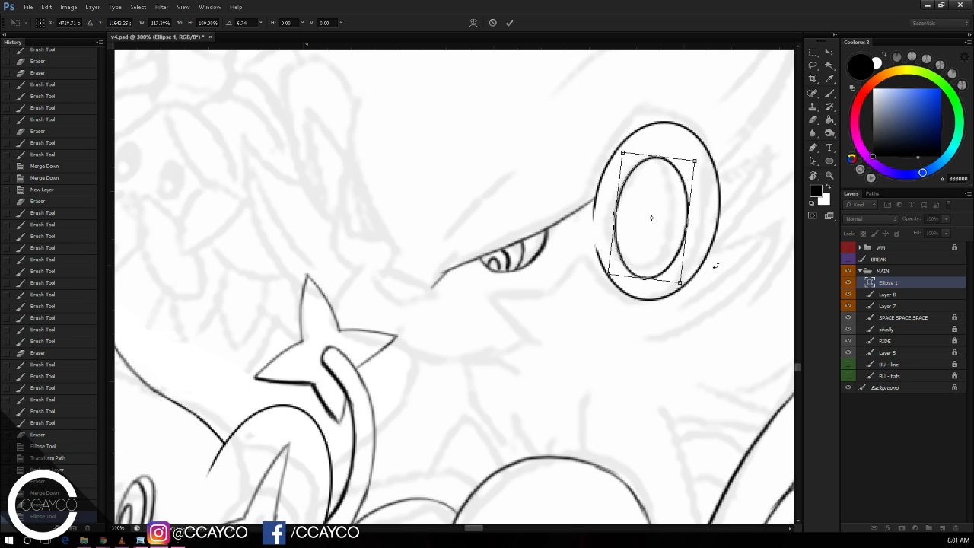
pyautogui.moveTo(717, 266); pyautogui.dragTo(720, 261)
pyautogui.moveTo(678, 219); pyautogui.dragTo(673, 222)
pyautogui.moveTo(683, 162); pyautogui.dragTo(693, 152)
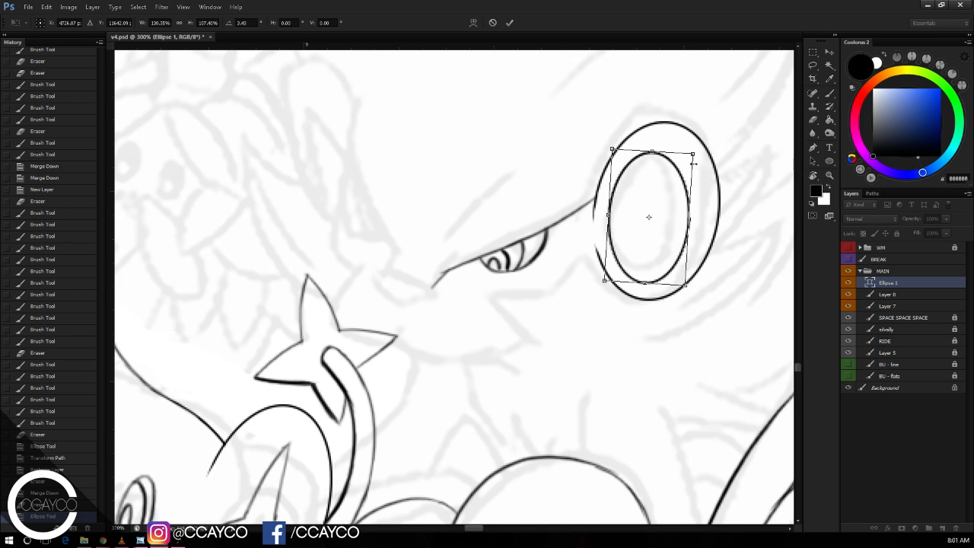
# Step: Apply the inner ear ellipse's transform, rasterize it, merge it down into Layer 8, and save v4.psd
pyautogui.press('Return')
pyautogui.press('e')
pyautogui.hotkey('ctrl', 'e')
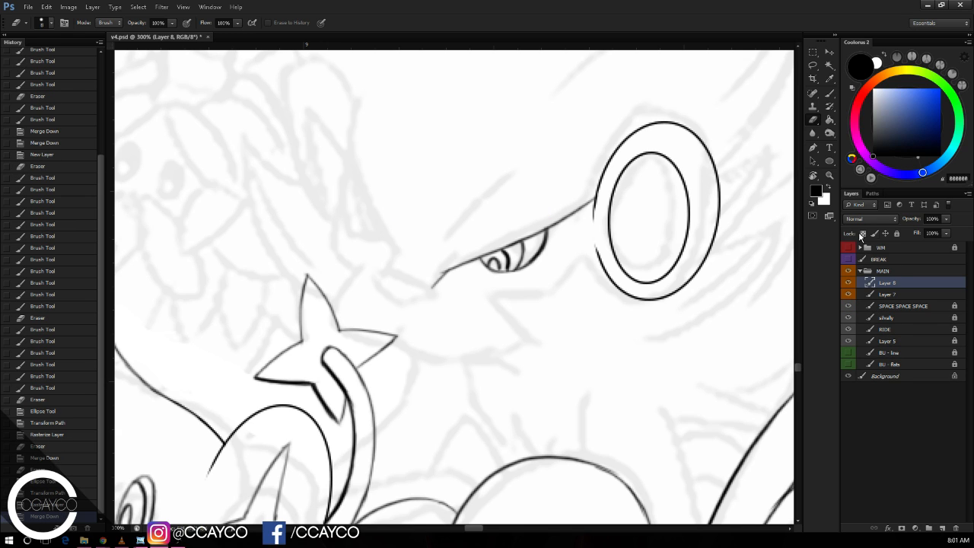
pyautogui.moveTo(679, 209); pyautogui.dragTo(691, 200)
pyautogui.press('b')
pyautogui.hotkey('ctrl', 's')
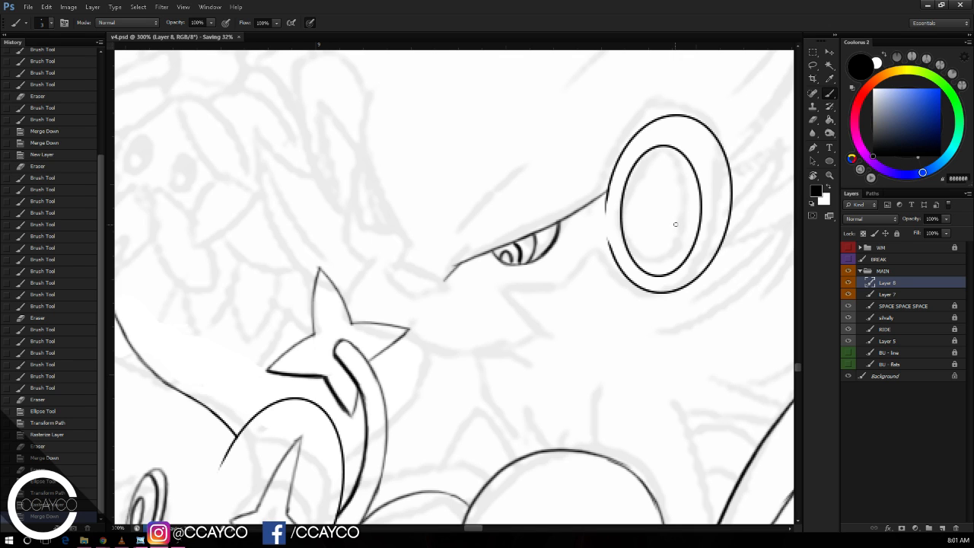
# Step: Lasso the inner ear ellipse, transform it narrower within the outer ring, and deselect it
pyautogui.moveTo(692, 201); pyautogui.dragTo(707, 185)
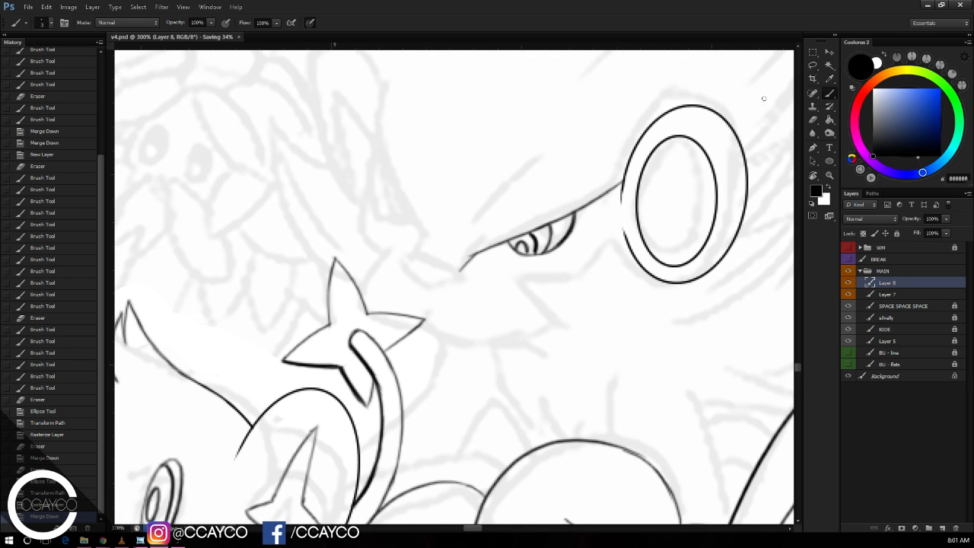
pyautogui.click(813, 65)
pyautogui.moveTo(715, 138)
pyautogui.mouseDown()
pyautogui.moveTo(724, 206)
pyautogui.moveTo(719, 232)
pyautogui.moveTo(695, 266)
pyautogui.moveTo(670, 275)
pyautogui.moveTo(632, 228)
pyautogui.moveTo(631, 189)
pyautogui.moveTo(640, 166)
pyautogui.moveTo(696, 125)
pyautogui.moveTo(638, 160)
pyautogui.moveTo(631, 232)
pyautogui.moveTo(644, 265)
pyautogui.moveTo(695, 272)
pyautogui.moveTo(718, 195)
pyautogui.mouseUp()
pyautogui.hotkey('ctrl', 't')
pyautogui.press('Return')
pyautogui.hotkey('ctrl', 'd')
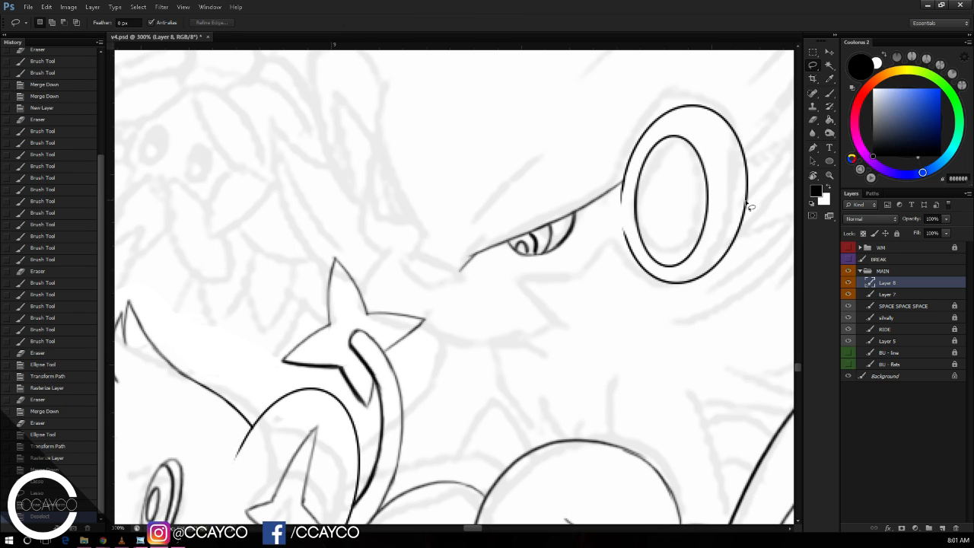
pyautogui.press('e')
# Step: Blacken the corner where the brow meets the ear ring and ink the cheek line running down from the ring
pyautogui.press('b')
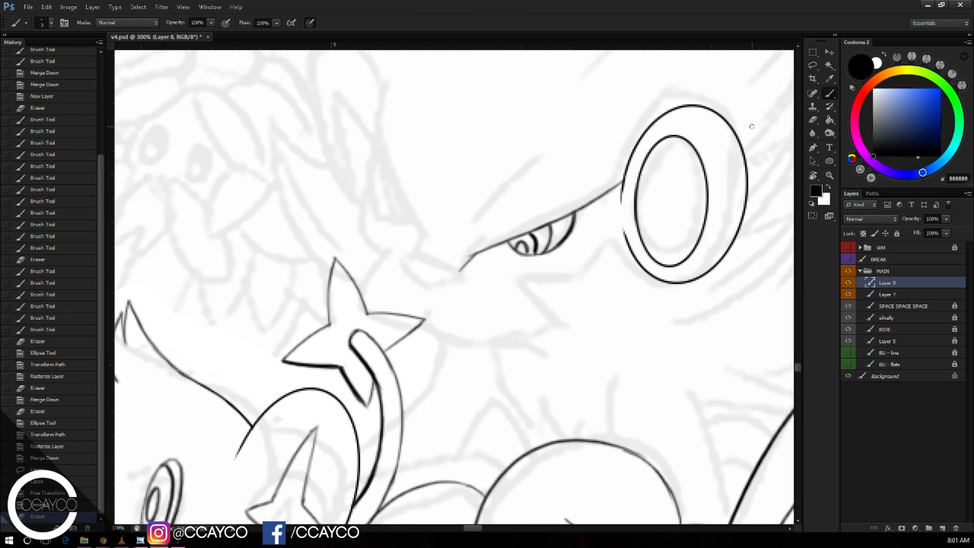
pyautogui.moveTo(679, 158); pyautogui.dragTo(710, 151)
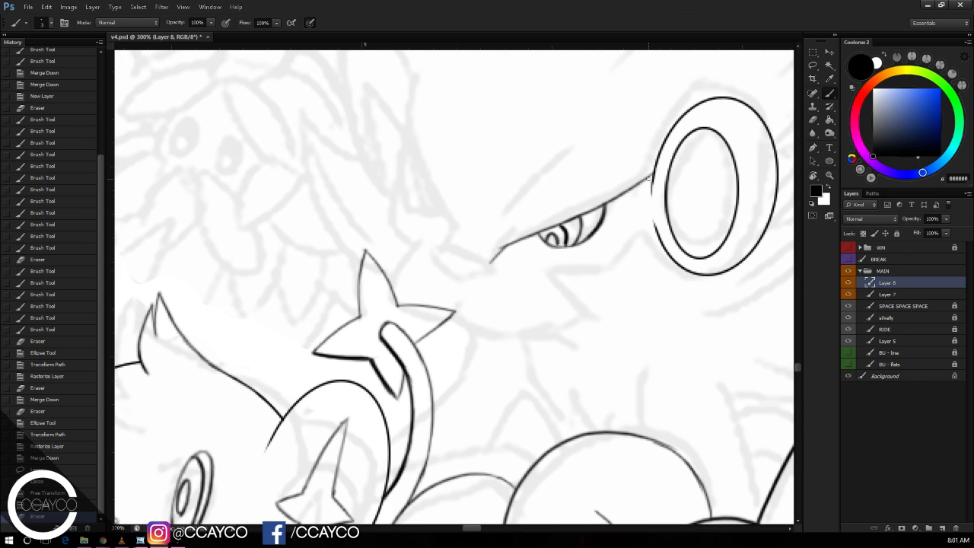
pyautogui.moveTo(651, 176)
pyautogui.mouseDown()
pyautogui.moveTo(650, 190)
pyautogui.moveTo(621, 192)
pyautogui.moveTo(658, 188)
pyautogui.moveTo(618, 261)
pyautogui.mouseUp()
pyautogui.press('e')
pyautogui.hotkey('ctrl', 'z')
pyautogui.rightClick(661, 128)
pyautogui.click(672, 153)
pyautogui.click(665, 108)
pyautogui.press('b')
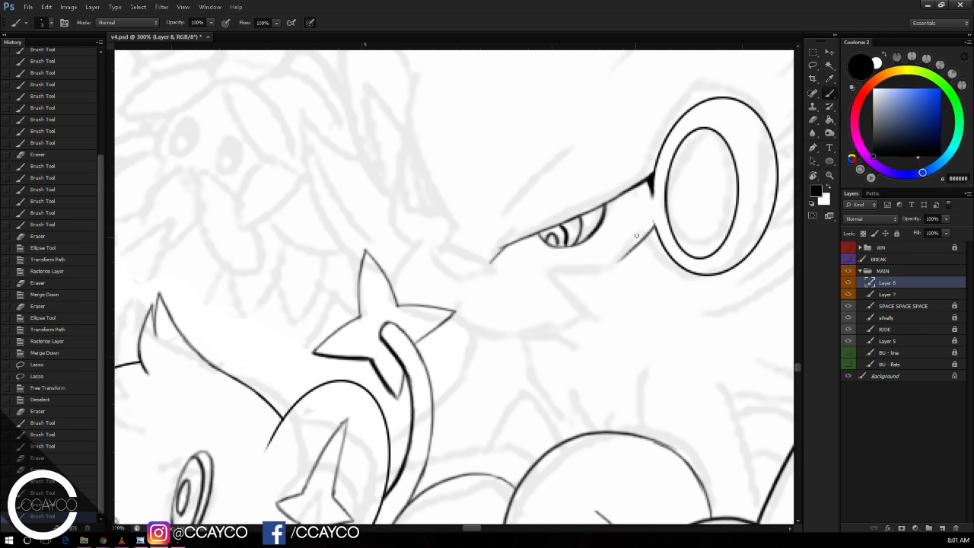
pyautogui.hotkey('ctrl', 'z')
pyautogui.moveTo(653, 222)
pyautogui.mouseDown()
pyautogui.moveTo(630, 247)
pyautogui.moveTo(649, 215)
pyautogui.moveTo(651, 228)
pyautogui.moveTo(682, 224)
pyautogui.mouseUp()
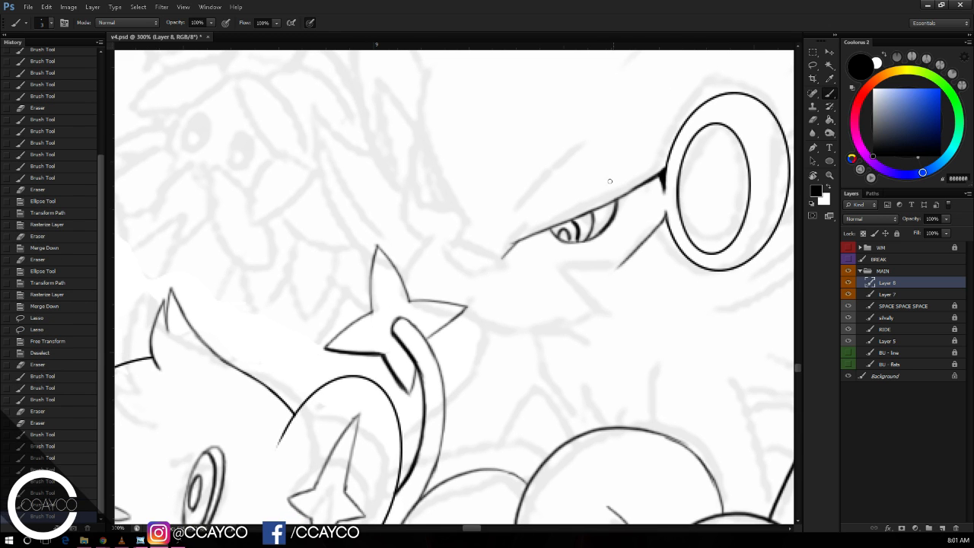
# Step: Continue the cheek line forward under the eye to a sharp corner, then ink it back down toward the jaw
pyautogui.moveTo(538, 259); pyautogui.dragTo(616, 257)
pyautogui.hotkey('ctrl', 'z')
pyautogui.moveTo(549, 267)
pyautogui.mouseDown()
pyautogui.moveTo(657, 244)
pyautogui.moveTo(631, 256)
pyautogui.moveTo(645, 249)
pyautogui.mouseUp()
pyautogui.hotkey('ctrl', 'z')
pyautogui.press('e')
pyautogui.press('b')
pyautogui.moveTo(547, 265); pyautogui.dragTo(598, 309)
pyautogui.hotkey('ctrl', 'z')
pyautogui.press('e')
pyautogui.click(542, 220)
pyautogui.press('b')
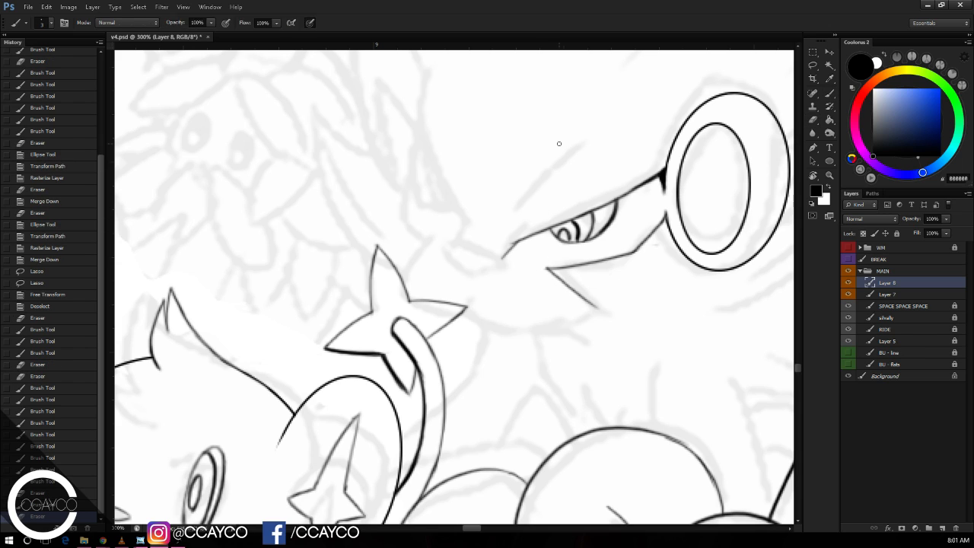
pyautogui.press('e')
pyautogui.click(630, 271)
pyautogui.press('b')
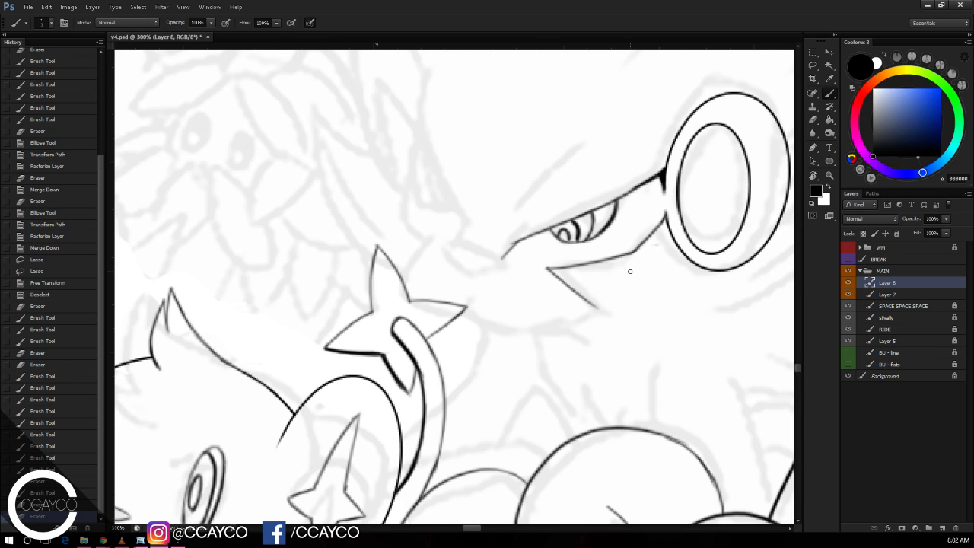
# Step: Ink the underside of the pointed cheek tuft curving back toward the chin, and trim its tip
pyautogui.moveTo(554, 330); pyautogui.dragTo(604, 295)
pyautogui.hotkey('ctrl', 'z')
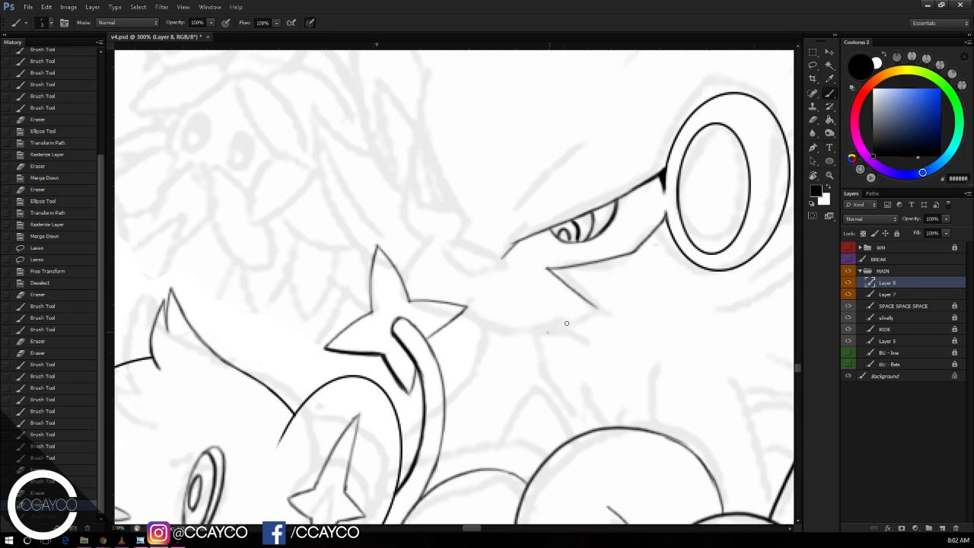
pyautogui.hotkey('ctrl', 'z')
pyautogui.moveTo(551, 331)
pyautogui.mouseDown()
pyautogui.moveTo(604, 295)
pyautogui.moveTo(597, 301)
pyautogui.mouseUp()
pyautogui.hotkey('ctrl', 'z')
pyautogui.press('e')
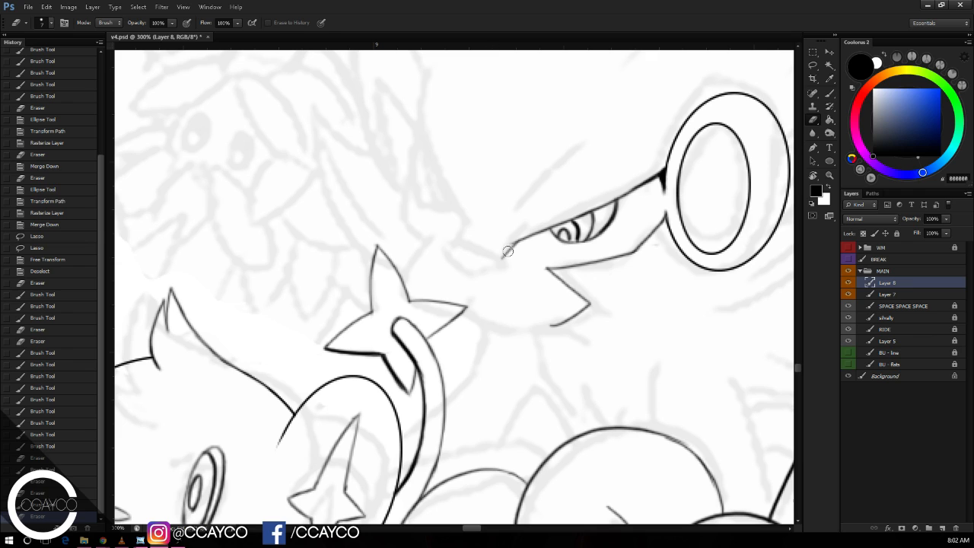
# Step: Ink the triangular nose at the front end of the brow line with a short line below it
pyautogui.press('b')
pyautogui.hotkey('ctrl', 'z')
pyautogui.moveTo(456, 249)
pyautogui.mouseDown()
pyautogui.moveTo(509, 259)
pyautogui.moveTo(480, 271)
pyautogui.moveTo(466, 263)
pyautogui.moveTo(479, 272)
pyautogui.moveTo(484, 299)
pyautogui.mouseUp()
pyautogui.press('e')
pyautogui.press('b')
pyautogui.hotkey('ctrl', 'z')
pyautogui.hotkey('ctrl', 'z')
pyautogui.hotkey('ctrl', 'z')
pyautogui.hotkey('ctrl', 'z')
pyautogui.hotkey('ctrl', 'z')
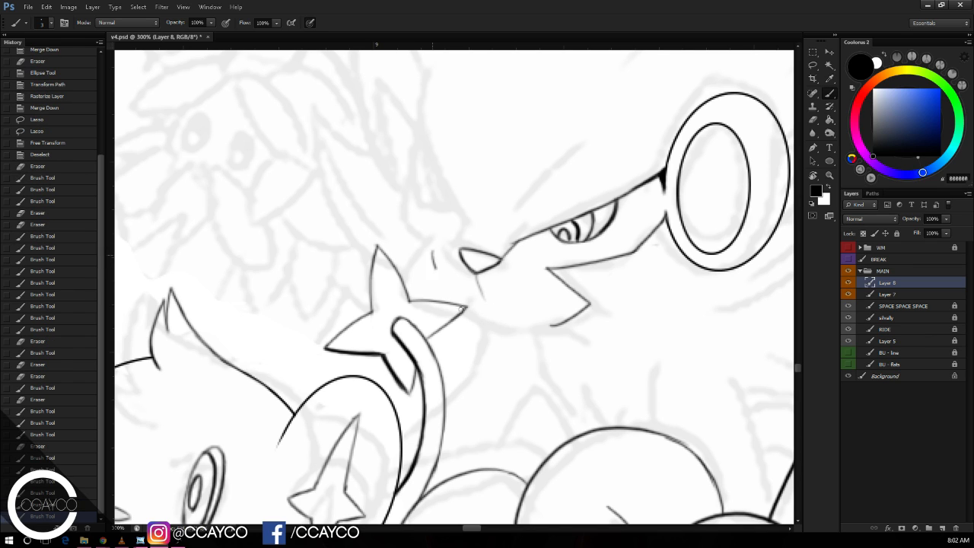
# Step: Ink the curved front edge of the muzzle and the mouth line running back toward the cheek tuft
pyautogui.hotkey('ctrl', 'z')
pyautogui.moveTo(433, 253); pyautogui.dragTo(467, 305)
pyautogui.hotkey('ctrl', 'z')
pyautogui.moveTo(438, 254)
pyautogui.mouseDown()
pyautogui.moveTo(472, 311)
pyautogui.moveTo(559, 318)
pyautogui.mouseUp()
pyautogui.hotkey('ctrl', 'z')
pyautogui.hotkey('ctrl', 'z')
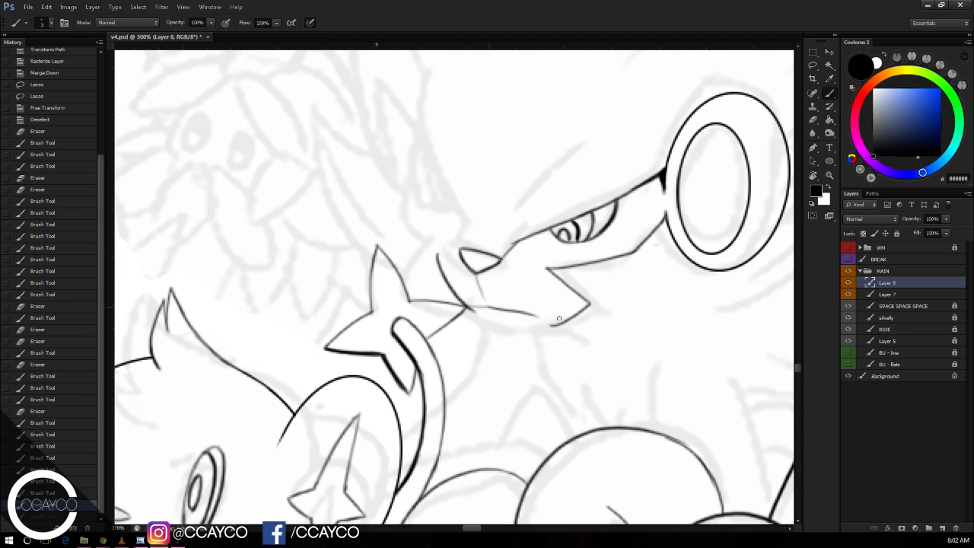
pyautogui.moveTo(489, 307); pyautogui.dragTo(559, 313)
pyautogui.hotkey('ctrl', 'z')
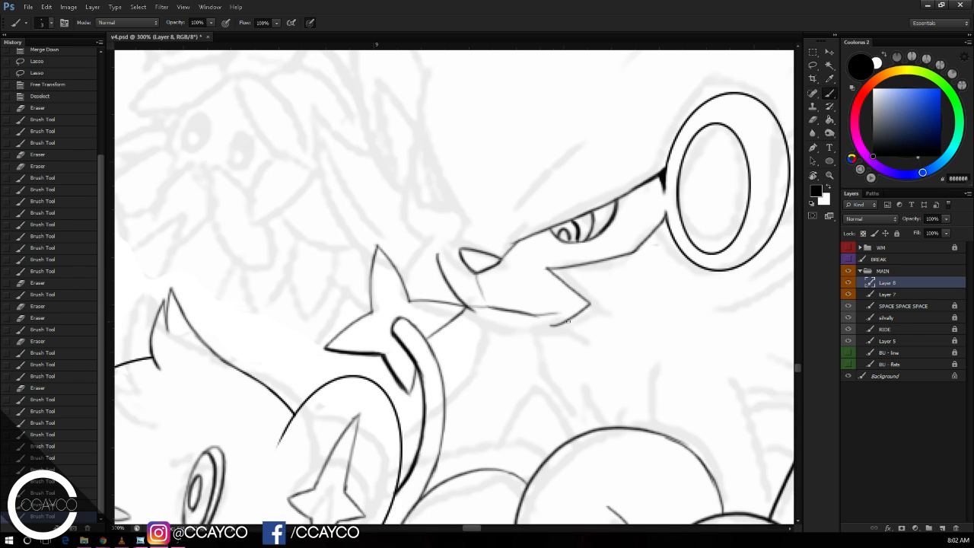
# Step: Ink the chin curve from the front of the mouth to the cheek tuft and clean up the mouth line
pyautogui.moveTo(469, 307)
pyautogui.mouseDown()
pyautogui.moveTo(502, 327)
pyautogui.moveTo(478, 314)
pyautogui.moveTo(556, 326)
pyautogui.moveTo(543, 310)
pyautogui.moveTo(561, 327)
pyautogui.moveTo(487, 308)
pyautogui.moveTo(586, 329)
pyautogui.mouseUp()
pyautogui.hotkey('ctrl', 'z')
pyautogui.hotkey('ctrl', 'z')
pyautogui.press('e')
pyautogui.press('b')
pyautogui.press('e')
pyautogui.press('b')
pyautogui.hotkey('ctrl', 'z')
pyautogui.press('e')
pyautogui.moveTo(439, 130); pyautogui.dragTo(432, 151)
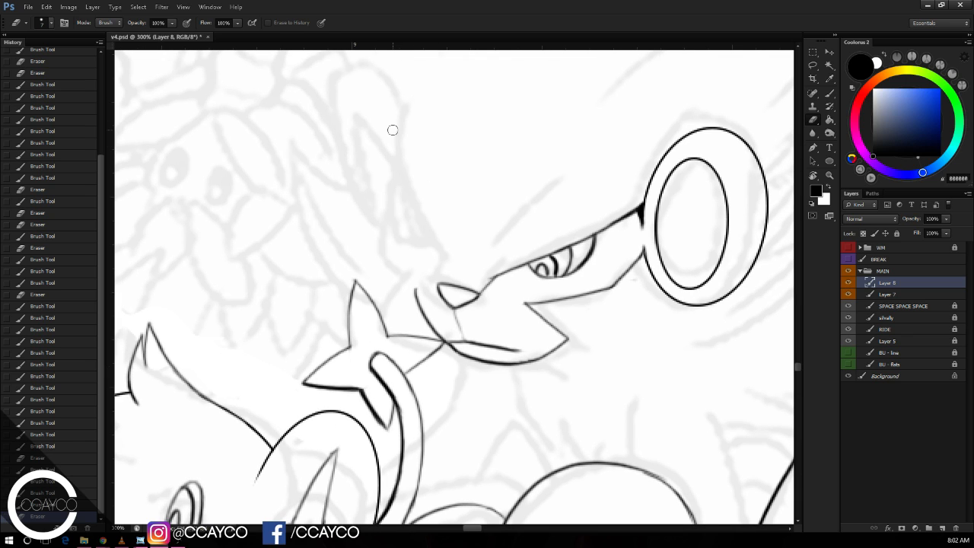
# Step: Add a short line rising from the nose's front corner to begin the snout bridge
pyautogui.press('b')
pyautogui.hotkey('ctrl', 'z')
pyautogui.moveTo(441, 259); pyautogui.dragTo(444, 285)
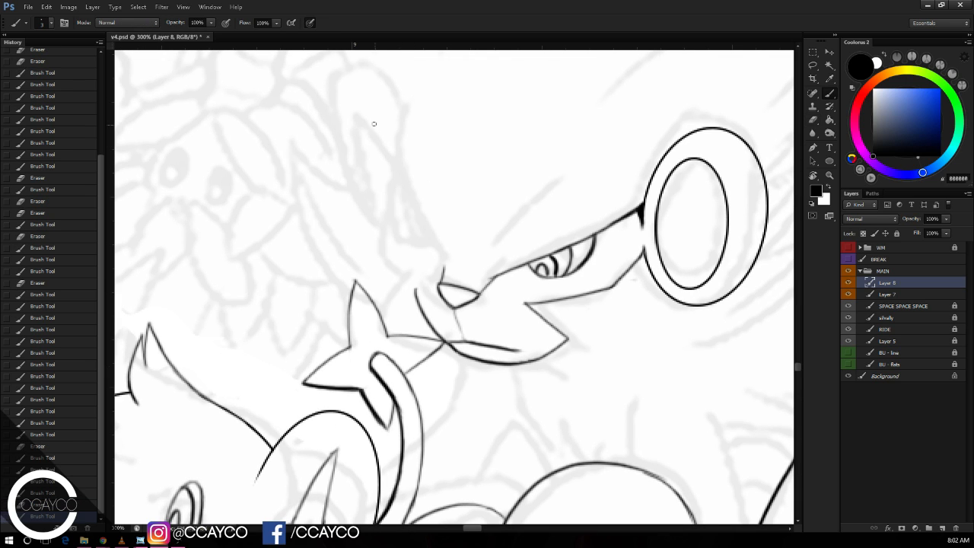
pyautogui.press('e')
pyautogui.click(412, 149)
pyautogui.click(414, 146)
pyautogui.press('b')
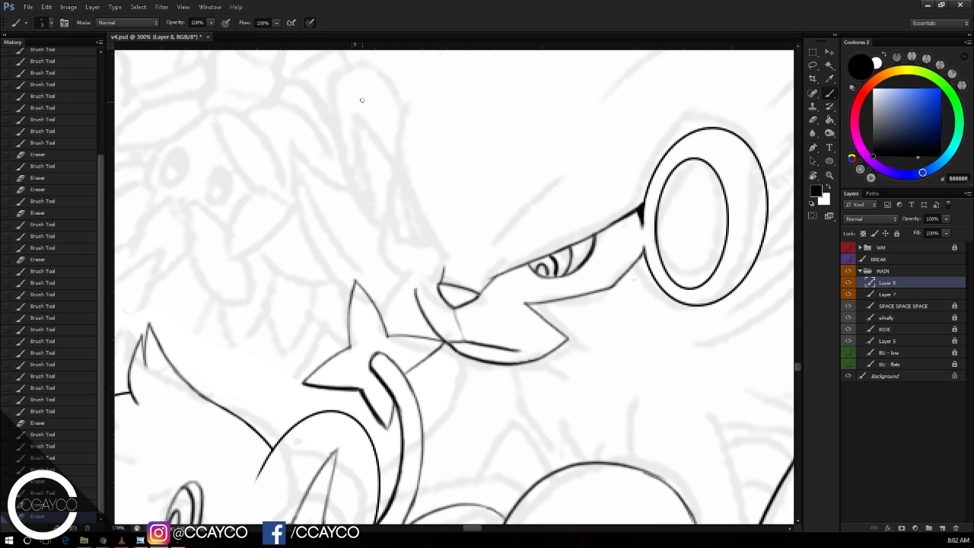
pyautogui.moveTo(362, 98)
pyautogui.mouseDown()
pyautogui.moveTo(428, 241)
pyautogui.moveTo(420, 223)
pyautogui.mouseUp()
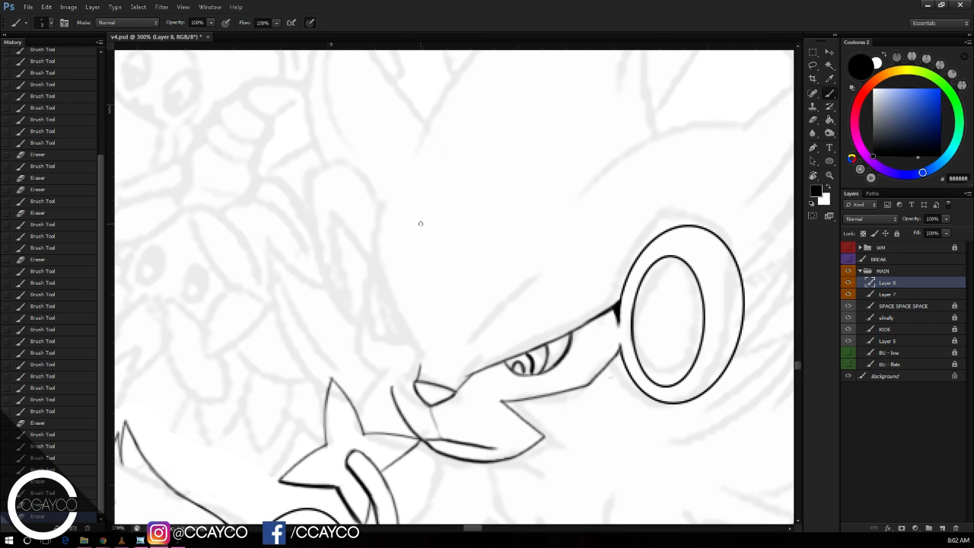
pyautogui.click(829, 161)
pyautogui.hotkey('ctrl', '-')
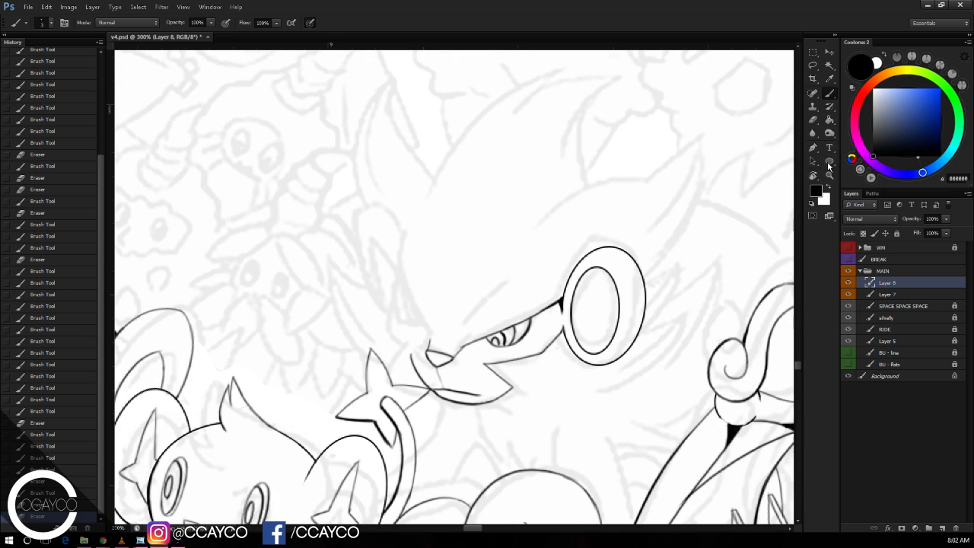
# Step: Draw a large ellipse around the face for the skull outline and scale it to about 102% width and 105% height
pyautogui.moveTo(392, 209); pyautogui.dragTo(602, 411)
pyautogui.hotkey('ctrl', 't')
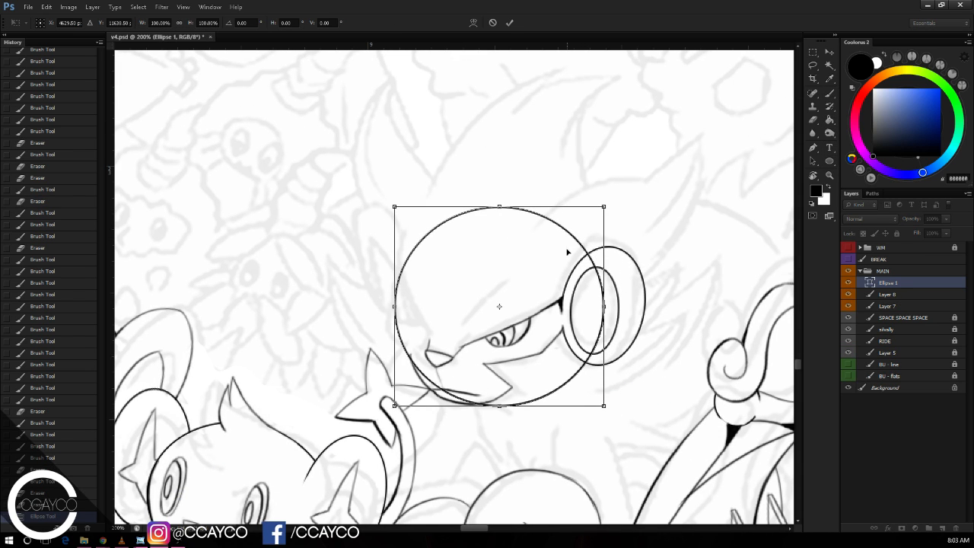
pyautogui.moveTo(505, 207); pyautogui.dragTo(507, 186)
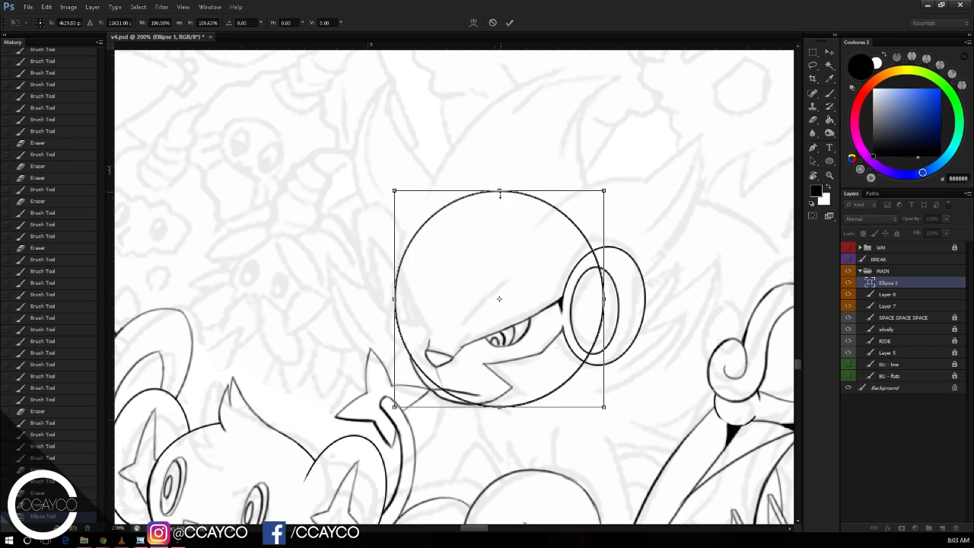
pyautogui.moveTo(604, 192); pyautogui.dragTo(609, 199)
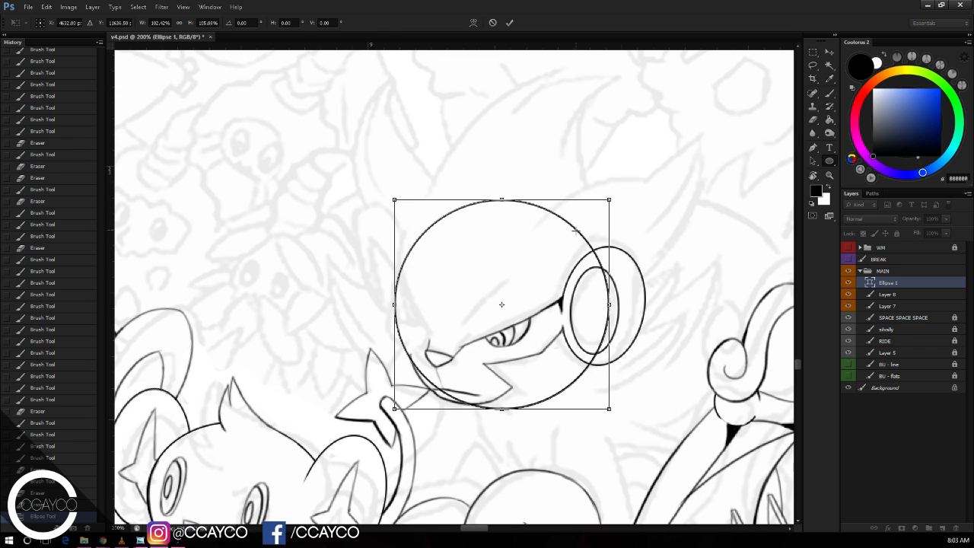
pyautogui.press('Return')
# Step: Rasterize the skull ellipse and erase its arc across the lower face and inside the near ear
pyautogui.press('e')
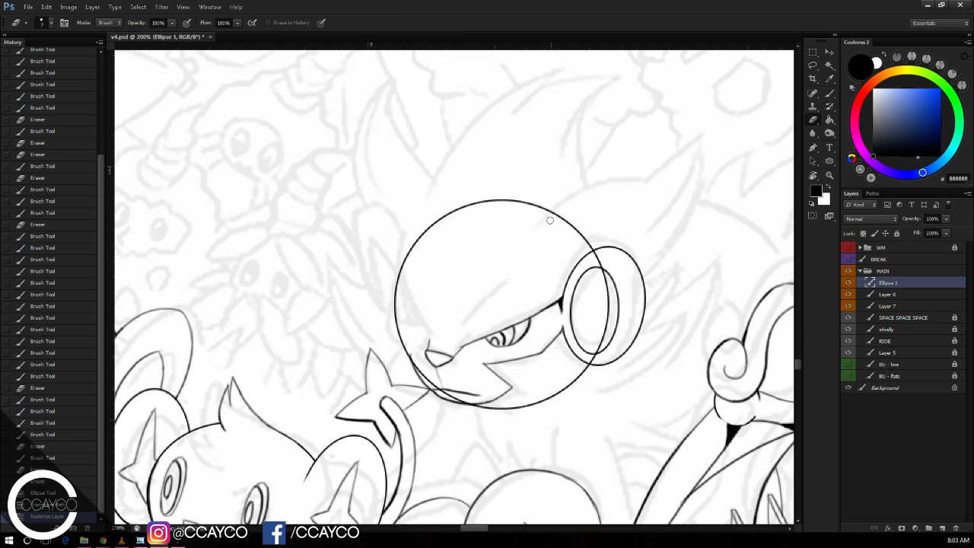
pyautogui.hotkey('ctrl', '+')
pyautogui.moveTo(397, 379)
pyautogui.mouseDown()
pyautogui.moveTo(445, 432)
pyautogui.moveTo(540, 454)
pyautogui.moveTo(624, 432)
pyautogui.moveTo(612, 434)
pyautogui.moveTo(686, 380)
pyautogui.moveTo(682, 232)
pyautogui.moveTo(691, 305)
pyautogui.moveTo(677, 281)
pyautogui.mouseUp()
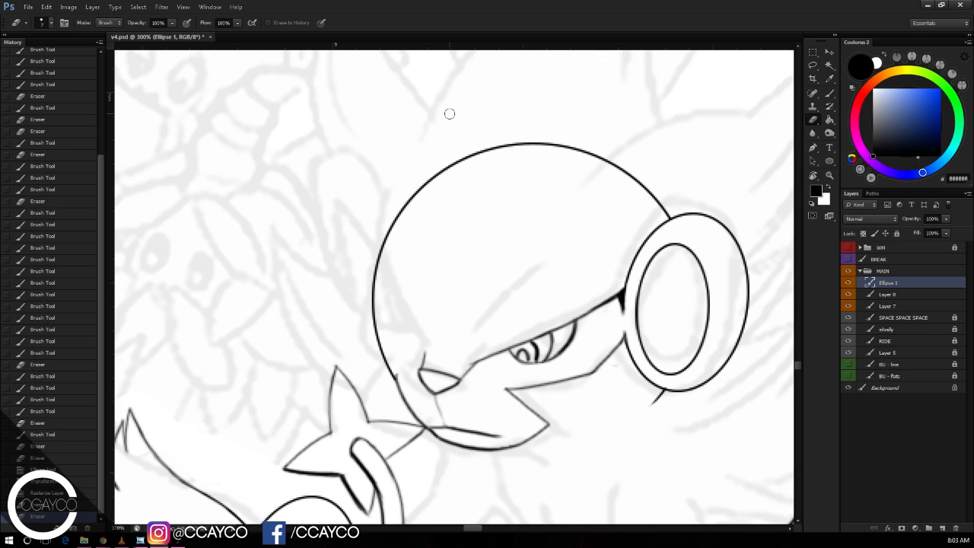
# Step: Ink a tapered, slanted crease line on the forehead above the near eye
pyautogui.hotkey('ctrl', '=')
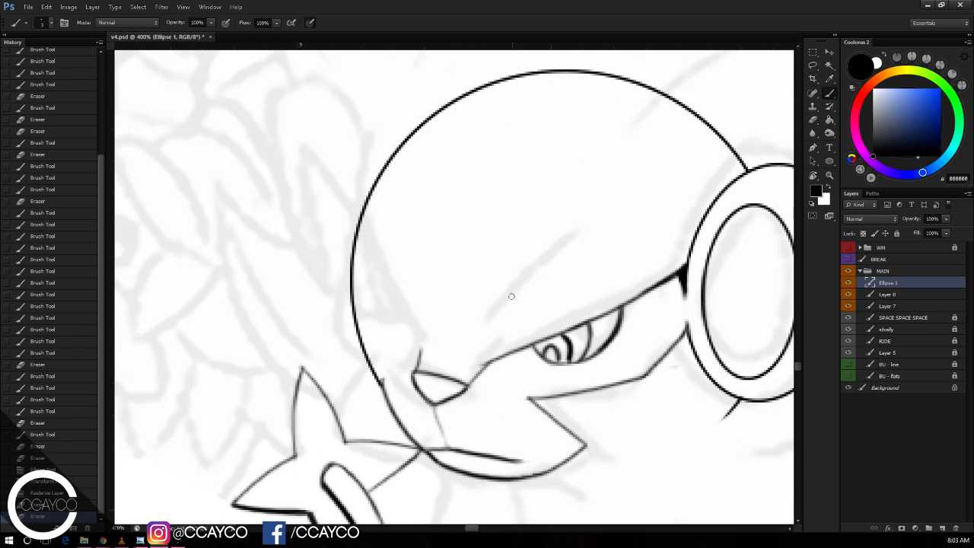
pyautogui.press('b')
pyautogui.moveTo(499, 320); pyautogui.dragTo(586, 217)
pyautogui.moveTo(532, 268); pyautogui.dragTo(499, 315)
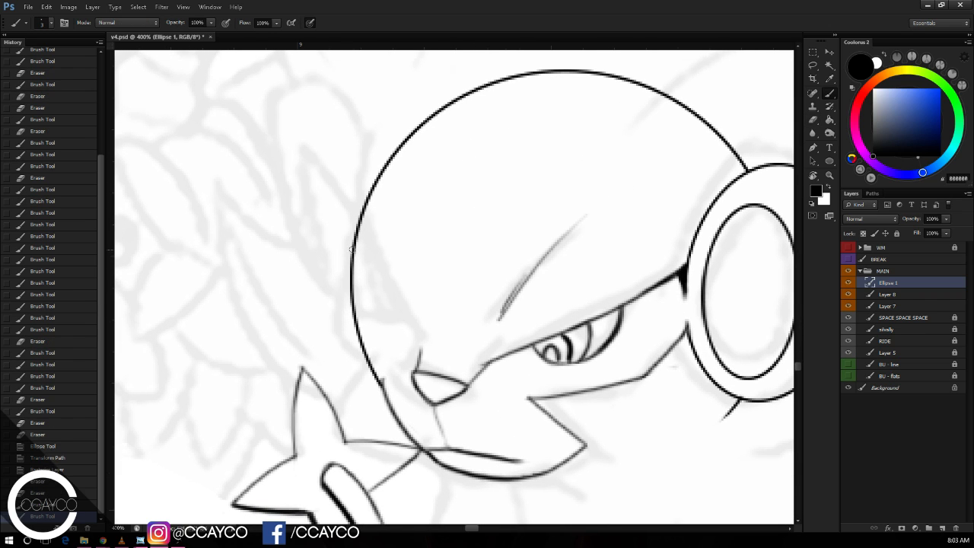
# Step: Ink the far brow line from the front of the skull outline down to the snout bridge
pyautogui.moveTo(350, 249); pyautogui.dragTo(430, 364)
pyautogui.hotkey('ctrl', 'z')
pyautogui.moveTo(349, 257); pyautogui.dragTo(425, 353)
pyautogui.hotkey('ctrl', 'z')
pyautogui.moveTo(342, 233)
pyautogui.mouseDown()
pyautogui.moveTo(358, 271)
pyautogui.moveTo(420, 353)
pyautogui.mouseUp()
pyautogui.hotkey('ctrl', 'z')
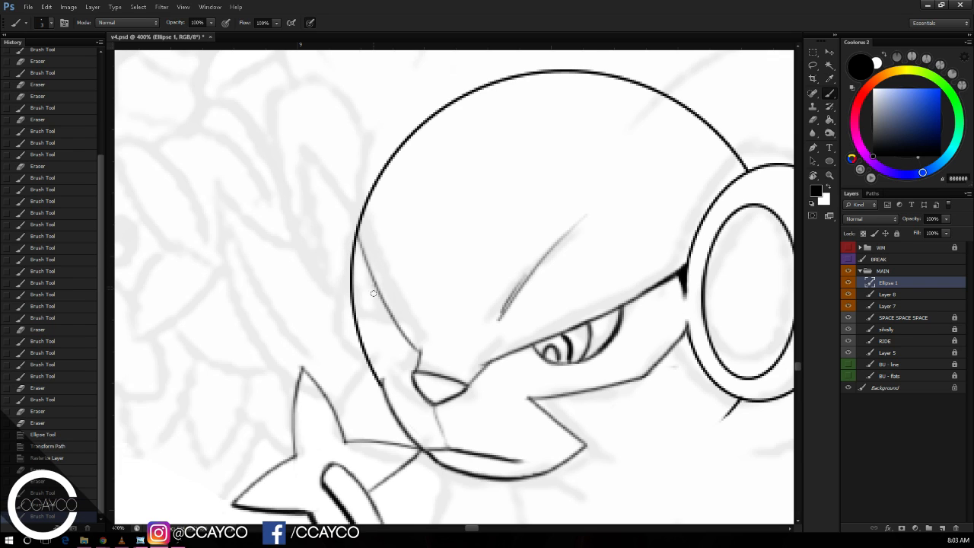
# Step: Ink the narrow outline of the far eye beneath the far brow line
pyautogui.moveTo(373, 293); pyautogui.dragTo(401, 362)
pyautogui.hotkey('ctrl', 'z')
pyautogui.moveTo(386, 342); pyautogui.dragTo(404, 362)
pyautogui.hotkey('ctrl', 'z')
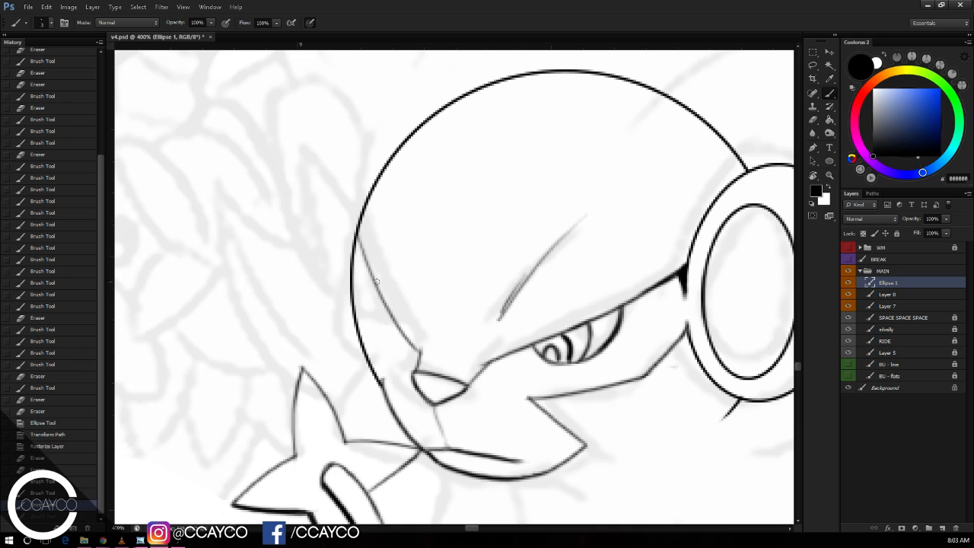
pyautogui.moveTo(374, 279); pyautogui.dragTo(403, 363)
pyautogui.hotkey('ctrl', 'z')
pyautogui.moveTo(373, 275)
pyautogui.mouseDown()
pyautogui.moveTo(411, 363)
pyautogui.moveTo(420, 350)
pyautogui.mouseUp()
pyautogui.hotkey('ctrl', 'z')
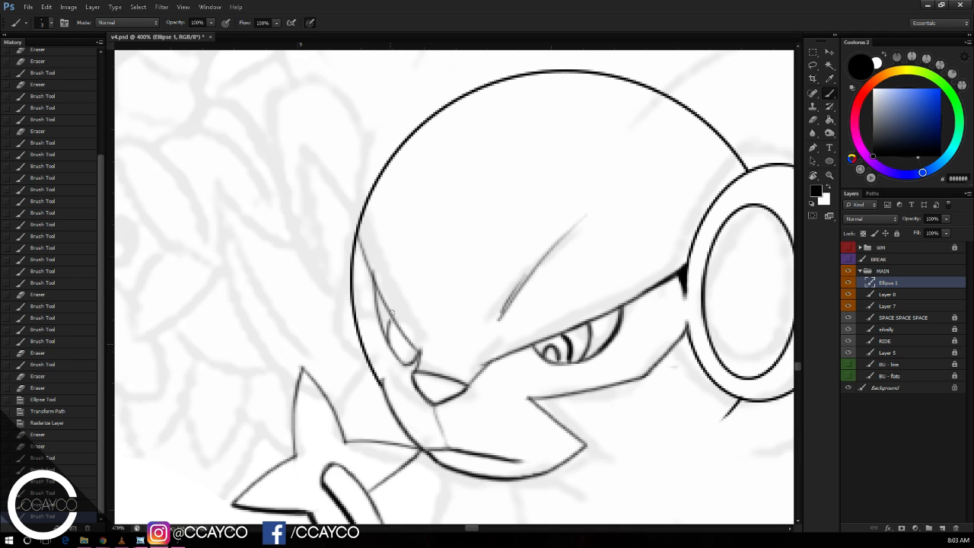
# Step: Ink the iris and pupil lines inside the far eye
pyautogui.moveTo(392, 312); pyautogui.dragTo(388, 328)
pyautogui.hotkey('ctrl', 'z')
pyautogui.moveTo(386, 309)
pyautogui.mouseDown()
pyautogui.moveTo(391, 346)
pyautogui.moveTo(407, 363)
pyautogui.moveTo(398, 354)
pyautogui.moveTo(417, 352)
pyautogui.mouseUp()
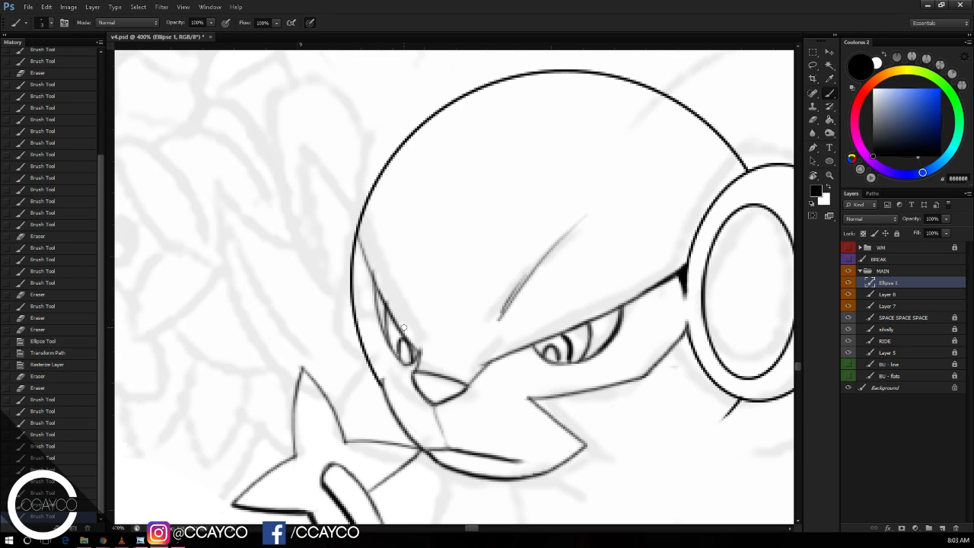
# Step: Ink the far edge of the face beside the far eye, with a thick black accent near the muzzle
pyautogui.moveTo(356, 245); pyautogui.dragTo(361, 337)
pyautogui.moveTo(357, 297)
pyautogui.mouseDown()
pyautogui.moveTo(379, 375)
pyautogui.moveTo(359, 348)
pyautogui.moveTo(348, 248)
pyautogui.moveTo(365, 375)
pyautogui.mouseUp()
pyautogui.press('e')
pyautogui.moveTo(365, 375)
pyautogui.mouseDown()
pyautogui.moveTo(358, 365)
pyautogui.moveTo(390, 372)
pyautogui.moveTo(385, 381)
pyautogui.moveTo(373, 353)
pyautogui.moveTo(382, 381)
pyautogui.moveTo(372, 344)
pyautogui.moveTo(379, 256)
pyautogui.mouseUp()
pyautogui.press('b')
pyautogui.hotkey('ctrl', 'z')
pyautogui.hotkey('ctrl', '-')
pyautogui.hotkey('ctrl', 'z')
# Step: Erase the stretch of skull outline above the far eye and taper the line ends around the gap
pyautogui.moveTo(389, 327)
pyautogui.mouseDown()
pyautogui.moveTo(380, 266)
pyautogui.moveTo(394, 191)
pyautogui.moveTo(389, 200)
pyautogui.mouseUp()
pyautogui.press('e')
pyautogui.moveTo(385, 232); pyautogui.dragTo(400, 183)
pyautogui.press('b')
pyautogui.moveTo(380, 291)
pyautogui.mouseDown()
pyautogui.moveTo(375, 241)
pyautogui.moveTo(368, 310)
pyautogui.moveTo(377, 240)
pyautogui.moveTo(374, 302)
pyautogui.mouseUp()
pyautogui.press('e')
pyautogui.moveTo(387, 217); pyautogui.dragTo(395, 195)
pyautogui.moveTo(418, 149); pyautogui.dragTo(392, 179)
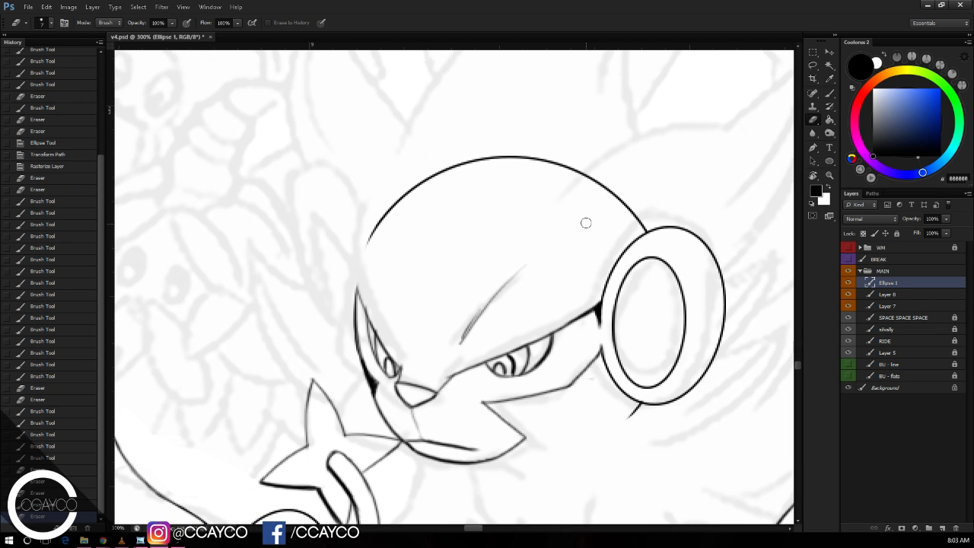
# Step: Save the v4.psd document
pyautogui.press('b')
pyautogui.hotkey('ctrl', 's')
pyautogui.scroll(2, 589, 200)
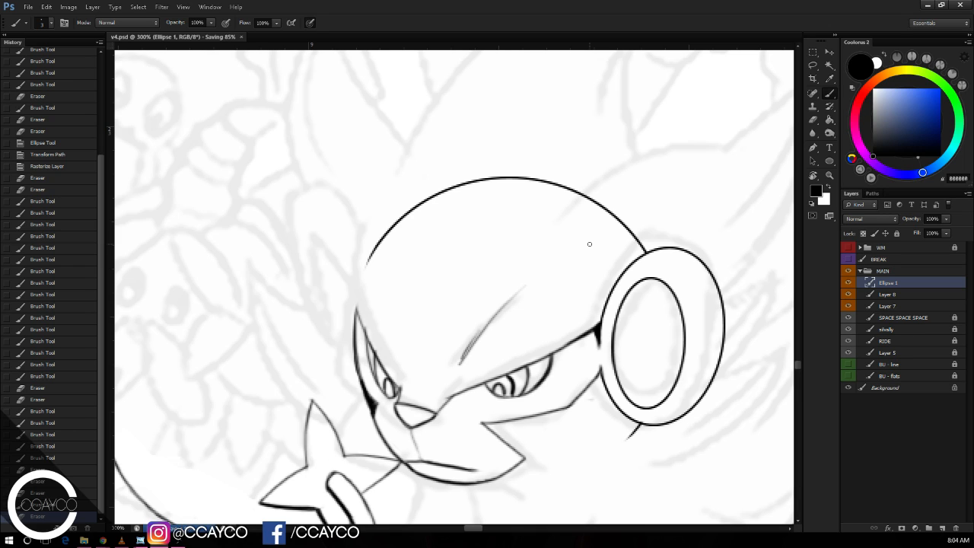
# Step: Erase the skull outline from the near ear across the top of the head, leaving only the front forehead arc
pyautogui.moveTo(628, 106); pyautogui.dragTo(615, 102)
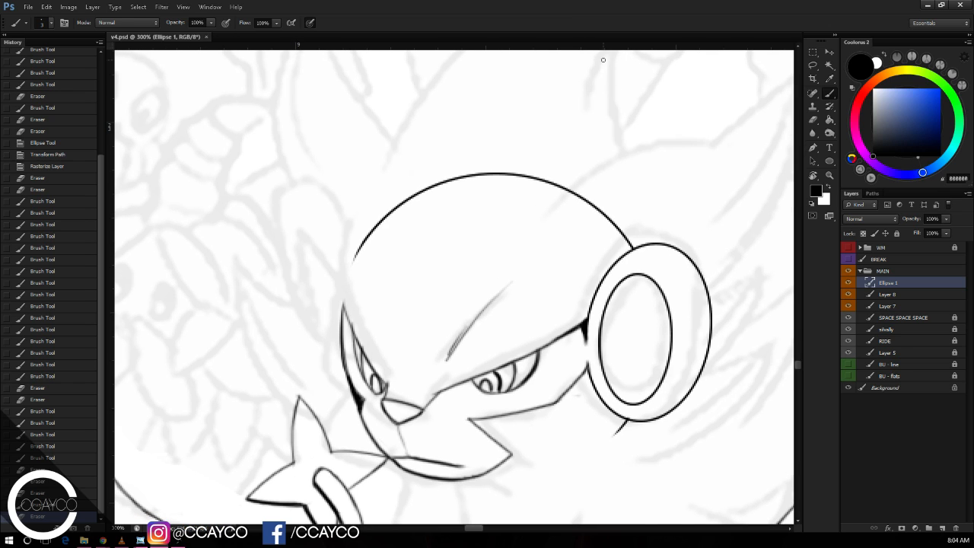
pyautogui.press('e')
pyautogui.moveTo(632, 242); pyautogui.dragTo(617, 228)
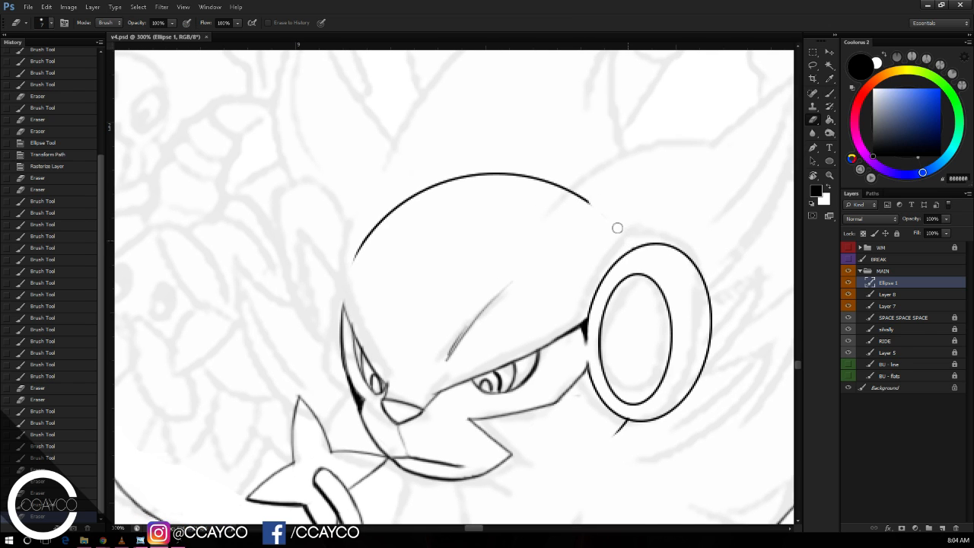
pyautogui.moveTo(567, 184); pyautogui.dragTo(566, 189)
pyautogui.moveTo(504, 169)
pyautogui.mouseDown()
pyautogui.moveTo(472, 163)
pyautogui.moveTo(409, 178)
pyautogui.moveTo(509, 167)
pyautogui.moveTo(425, 175)
pyautogui.moveTo(500, 165)
pyautogui.moveTo(404, 188)
pyautogui.moveTo(502, 168)
pyautogui.moveTo(387, 198)
pyautogui.mouseUp()
pyautogui.moveTo(388, 198); pyautogui.dragTo(503, 171)
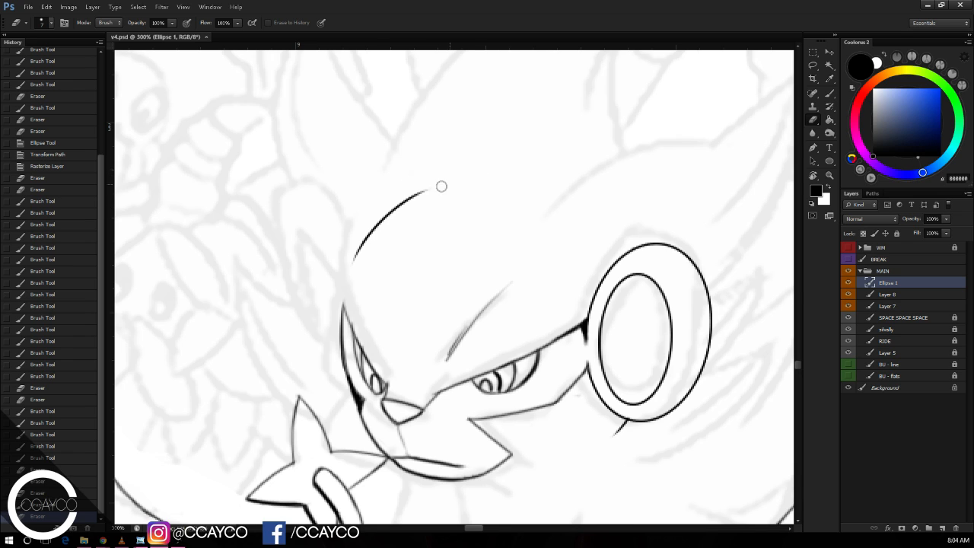
pyautogui.moveTo(442, 186)
pyautogui.mouseDown()
pyautogui.moveTo(378, 235)
pyautogui.moveTo(420, 191)
pyautogui.moveTo(388, 228)
pyautogui.mouseUp()
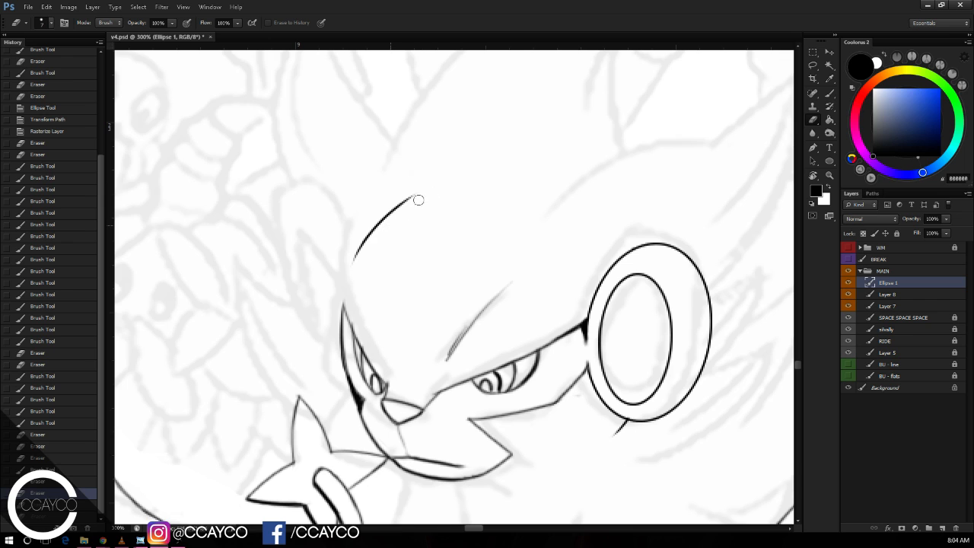
# Step: Extend the forehead arc with a thin stroke down toward the far edge of the face
pyautogui.moveTo(418, 200); pyautogui.dragTo(347, 280)
pyautogui.press('b')
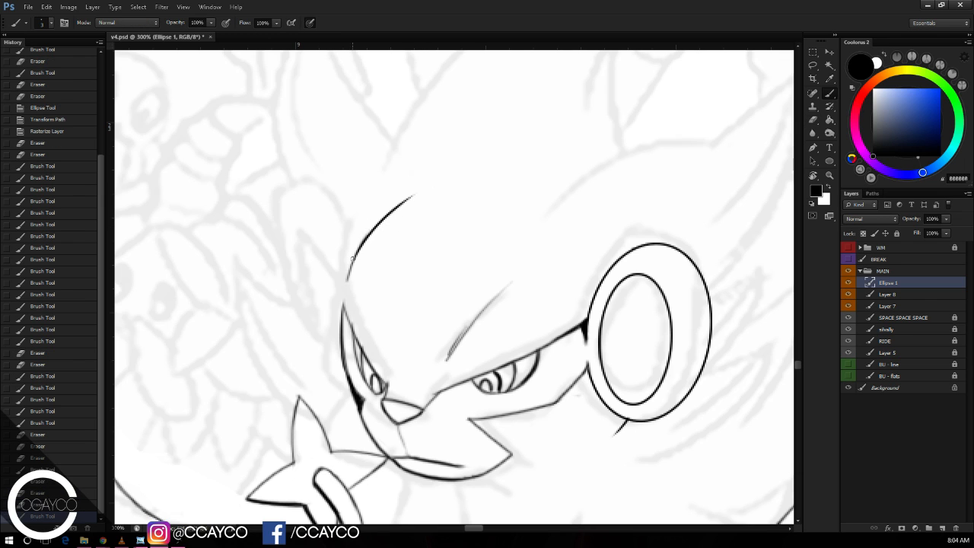
pyautogui.moveTo(357, 242); pyautogui.dragTo(345, 282)
# Step: Lasso the near eye and use Free Transform on Layer 8 to shift it slightly toward the nose, then deselect
pyautogui.moveTo(454, 153)
pyautogui.mouseDown()
pyautogui.moveTo(524, 175)
pyautogui.moveTo(499, 100)
pyautogui.mouseUp()
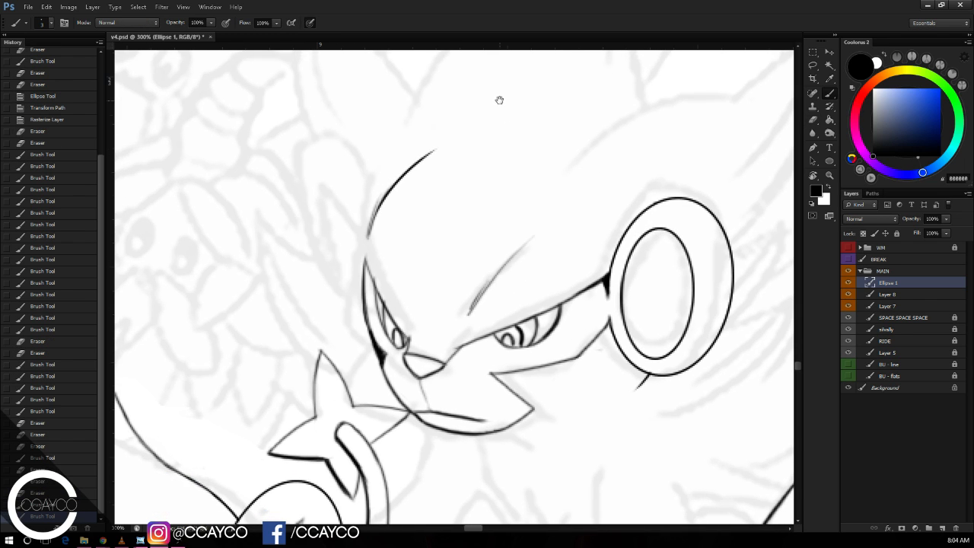
pyautogui.click(813, 65)
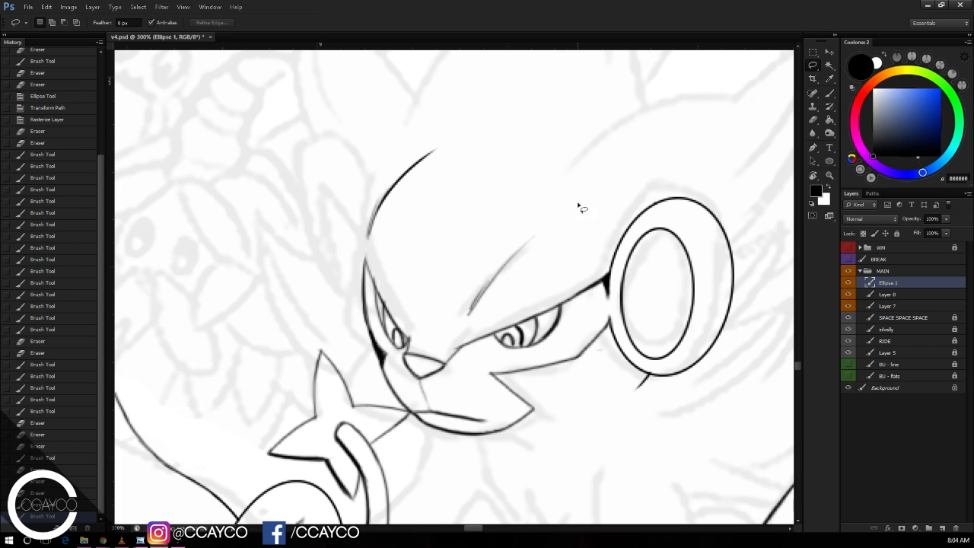
pyautogui.moveTo(572, 322); pyautogui.dragTo(506, 358)
pyautogui.hotkey('ctrl', 't')
pyautogui.moveTo(565, 304)
pyautogui.mouseDown()
pyautogui.moveTo(576, 299)
pyautogui.moveTo(554, 333)
pyautogui.moveTo(571, 337)
pyautogui.moveTo(553, 328)
pyautogui.mouseUp()
pyautogui.press('Return')
pyautogui.click(909, 294)
pyautogui.hotkey('ctrl', 't')
pyautogui.press('Return')
pyautogui.hotkey('ctrl', 'd')
pyautogui.press('b')
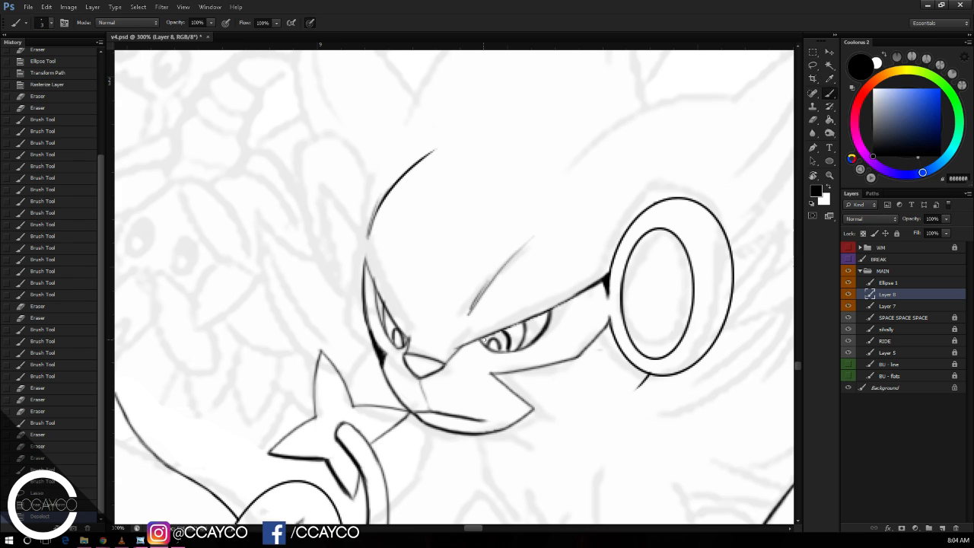
# Step: Redraw the brow line over the near eye and strengthen its front end down to the nose
pyautogui.moveTo(484, 340); pyautogui.dragTo(582, 291)
pyautogui.hotkey('ctrl', 'z')
pyautogui.hotkey('ctrl', 'z')
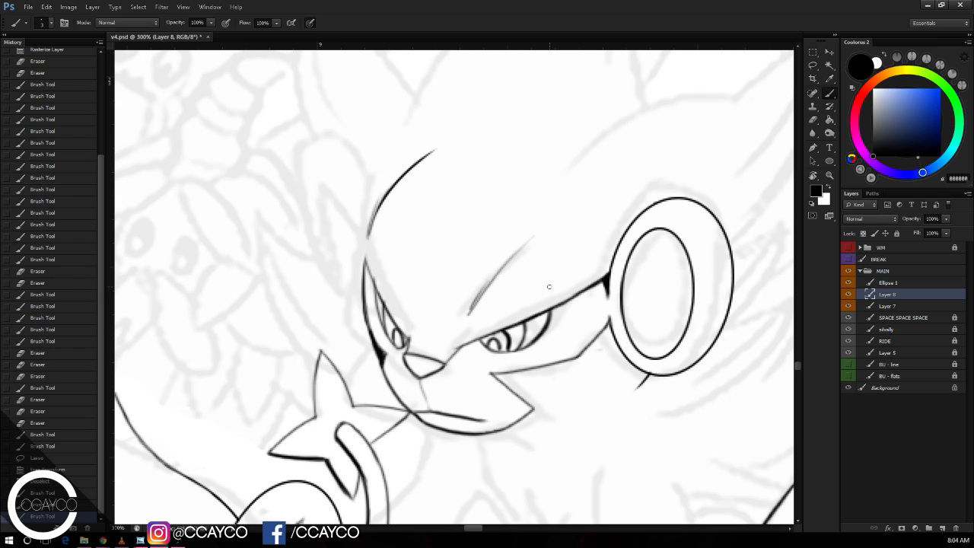
pyautogui.hotkey('ctrl', 'shift', 'z')
pyautogui.hotkey('ctrl', 'shift', 'z')
pyautogui.hotkey('ctrl', 'shift', 'z')
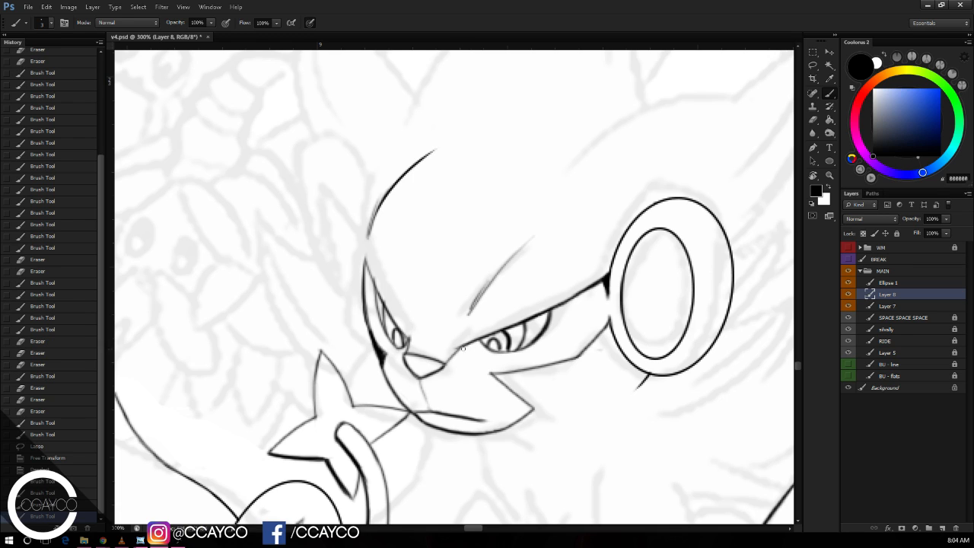
pyautogui.hotkey('ctrl', 'shift', 'z')
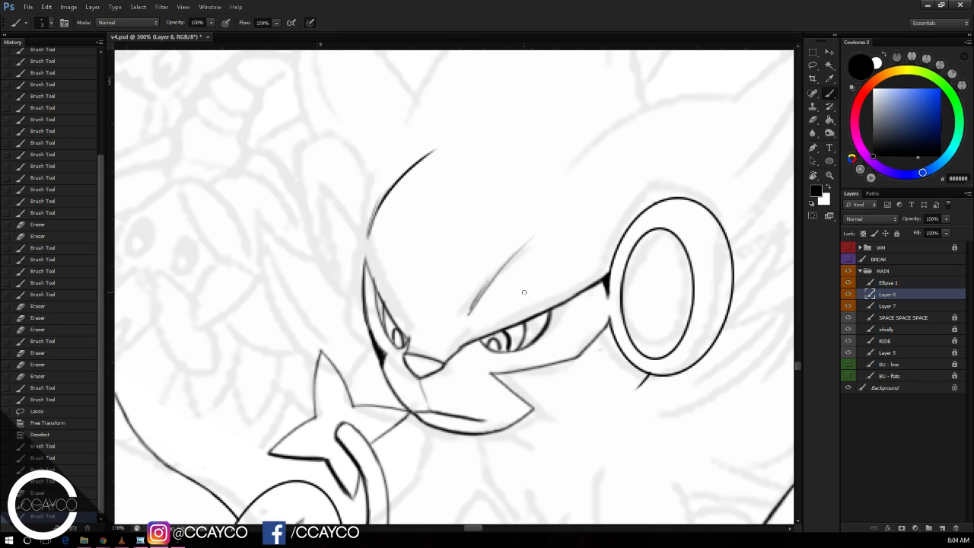
pyautogui.hotkey('ctrl', 'shift', 'z')
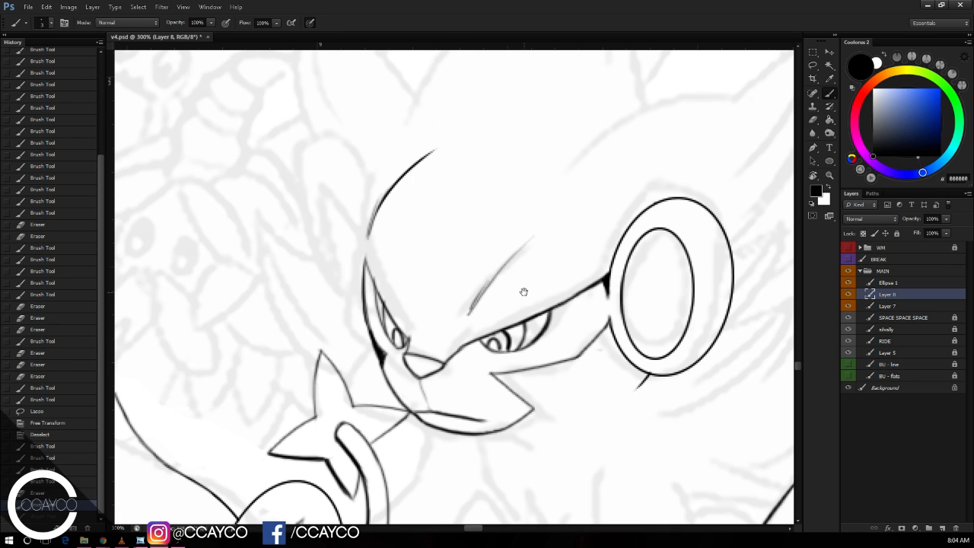
# Step: Merge the Ellipse 1 layer down, then lasso the near ear and paste a copy of it on a new layer
pyautogui.moveTo(524, 291); pyautogui.dragTo(516, 287)
pyautogui.press('l')
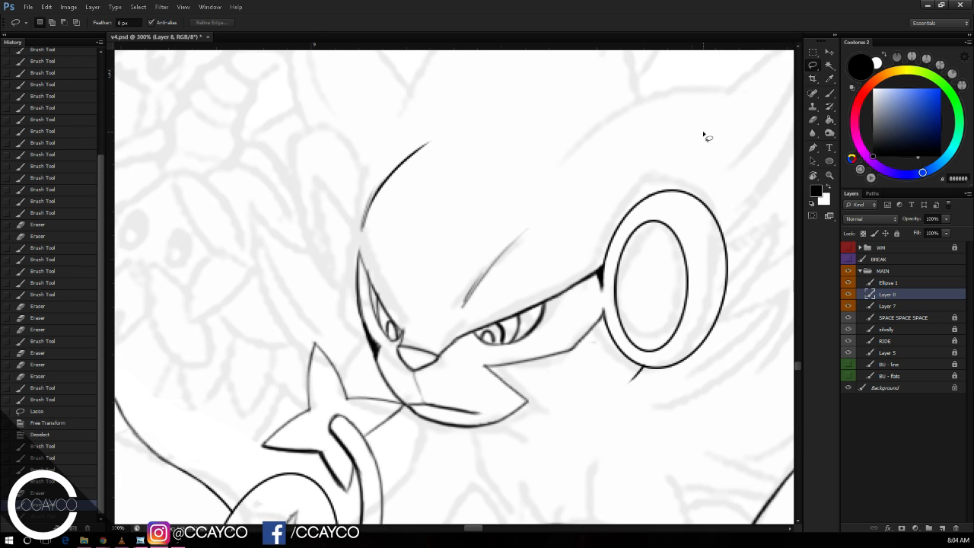
pyautogui.moveTo(708, 165)
pyautogui.mouseDown()
pyautogui.moveTo(606, 247)
pyautogui.moveTo(631, 375)
pyautogui.moveTo(746, 190)
pyautogui.mouseUp()
pyautogui.hotkey('ctrl', 'c')
pyautogui.hotkey('ctrl', 'v')
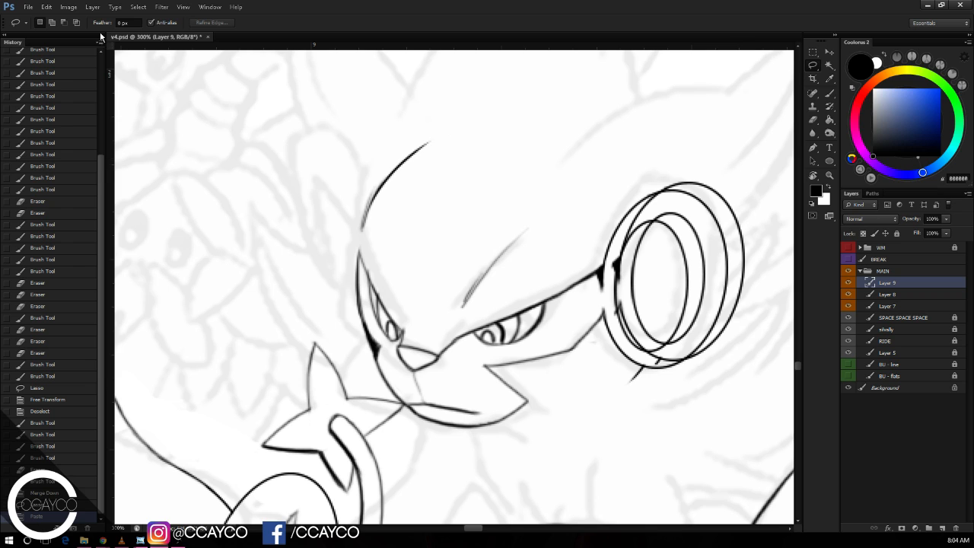
# Step: Flip the pasted ear copy horizontally
pyautogui.click(46, 7)
pyautogui.moveTo(117, 207)
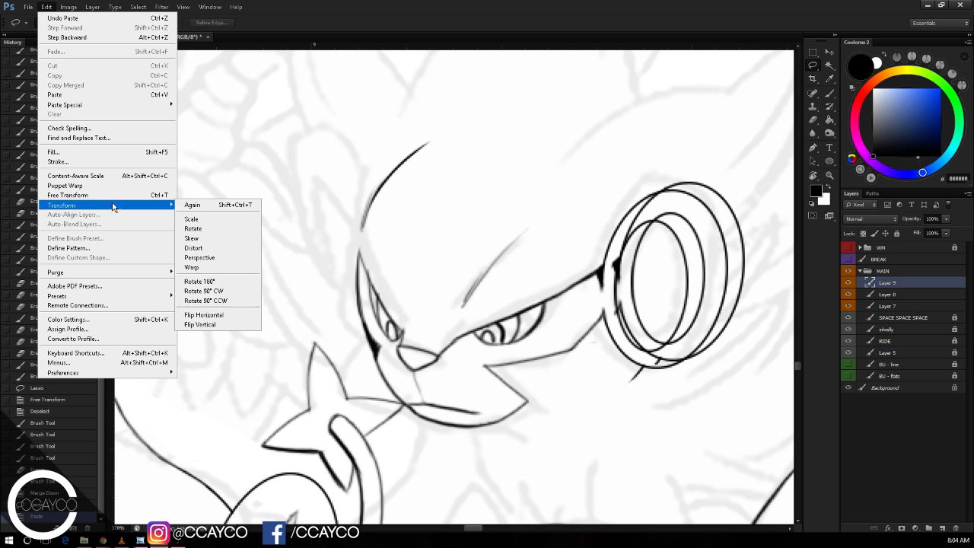
pyautogui.click(217, 314)
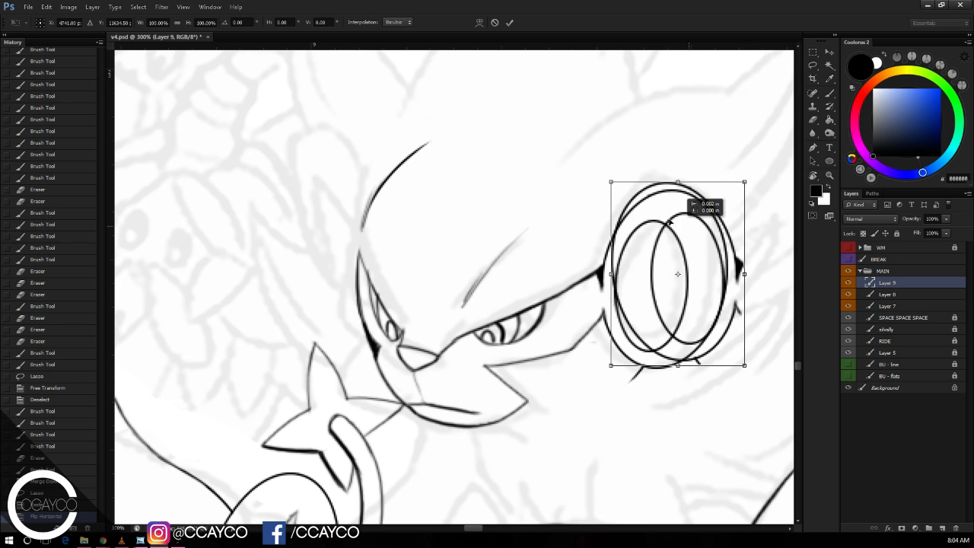
# Step: Move the flipped ear to the far side of the head, narrow it to about 74% width and rotate it slightly counterclockwise
pyautogui.moveTo(691, 203); pyautogui.dragTo(366, 130)
pyautogui.moveTo(456, 190); pyautogui.dragTo(471, 234)
pyautogui.moveTo(421, 200); pyautogui.dragTo(388, 201)
pyautogui.moveTo(385, 256); pyautogui.dragTo(390, 271)
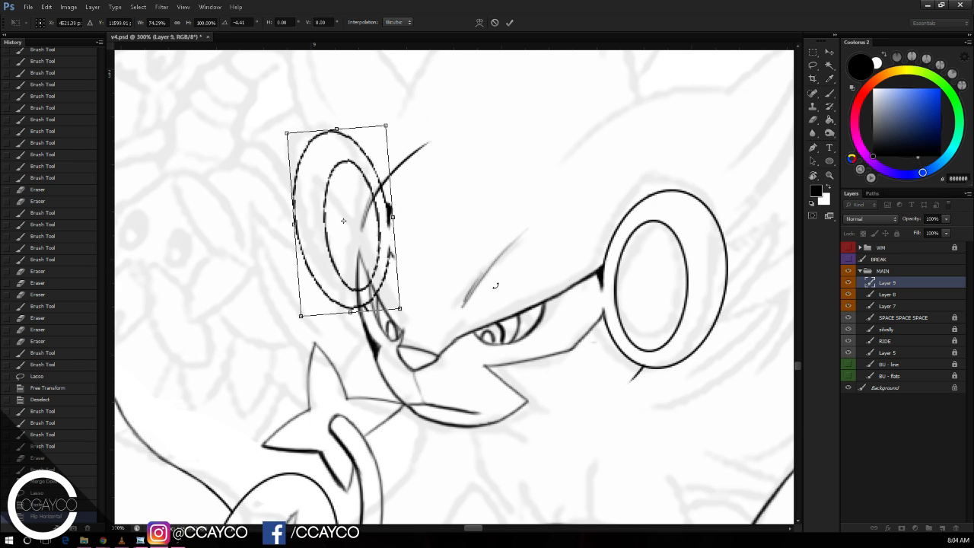
pyautogui.moveTo(495, 285); pyautogui.dragTo(377, 261)
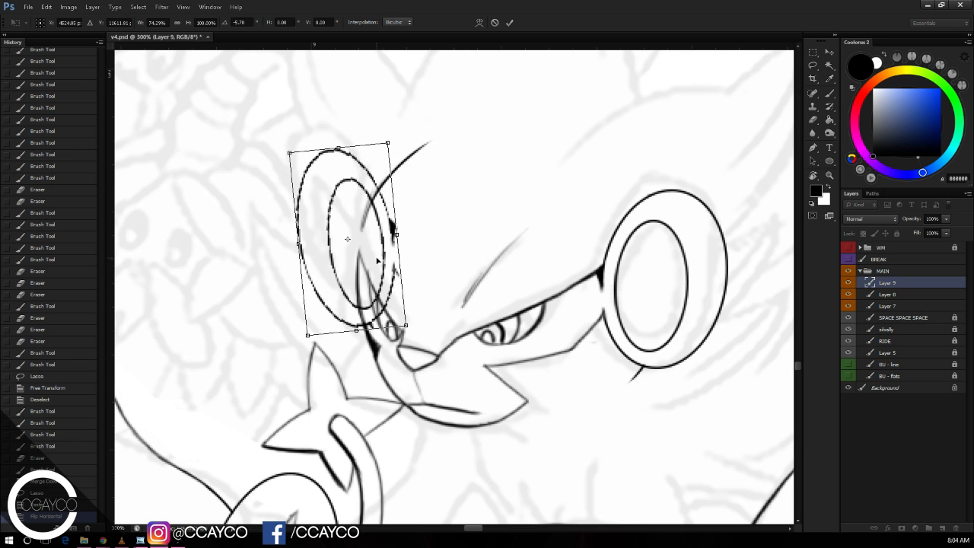
pyautogui.press('Return')
pyautogui.hotkey('ctrl', 'd')
# Step: Erase the parts of the far ear's rings and stray marks that overlap the face
pyautogui.press('e')
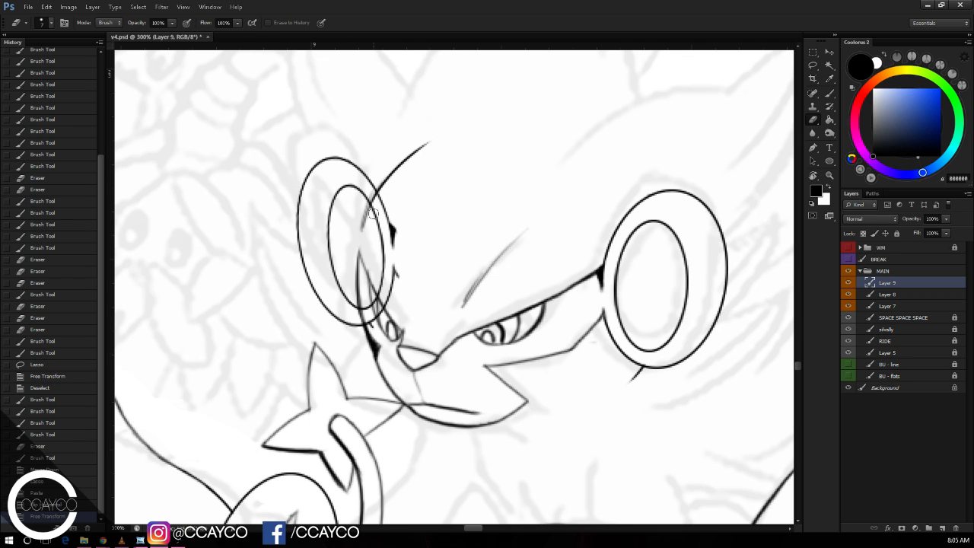
pyautogui.moveTo(385, 240)
pyautogui.mouseDown()
pyautogui.moveTo(397, 284)
pyautogui.moveTo(376, 214)
pyautogui.moveTo(390, 277)
pyautogui.moveTo(367, 307)
pyautogui.mouseUp()
pyautogui.hotkey('ctrl', 'shift', 'z')
pyautogui.hotkey('ctrl', 'shift', 'z')
pyautogui.hotkey('ctrl', 'shift', 'z')
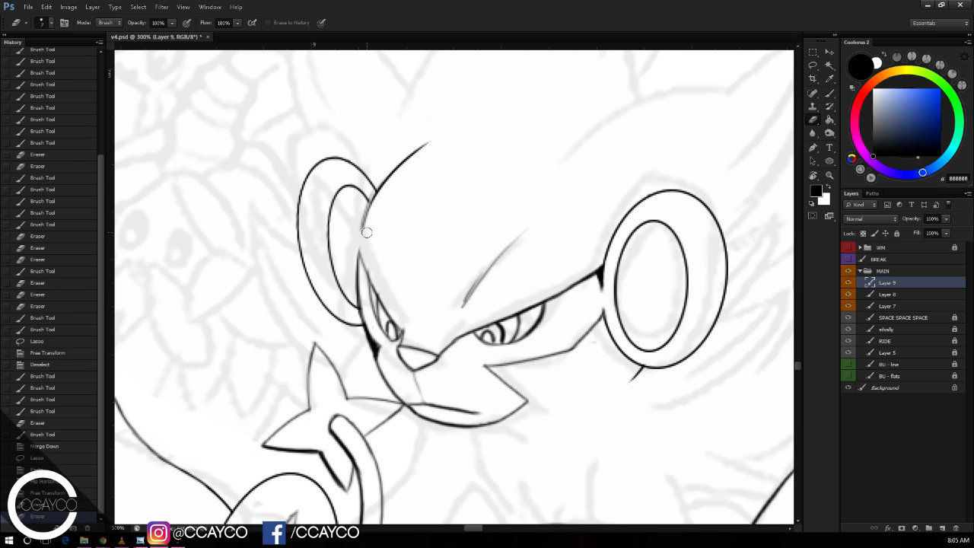
# Step: Ink the head's far contour to join the forehead arc with the edge of the face
pyautogui.press('b')
pyautogui.moveTo(359, 259)
pyautogui.mouseDown()
pyautogui.moveTo(370, 180)
pyautogui.moveTo(364, 193)
pyautogui.mouseUp()
pyautogui.hotkey('ctrl', 'z')
# Step: Trim the upper and lower ends of the far ear's inner ring back from the head contour
pyautogui.press('e')
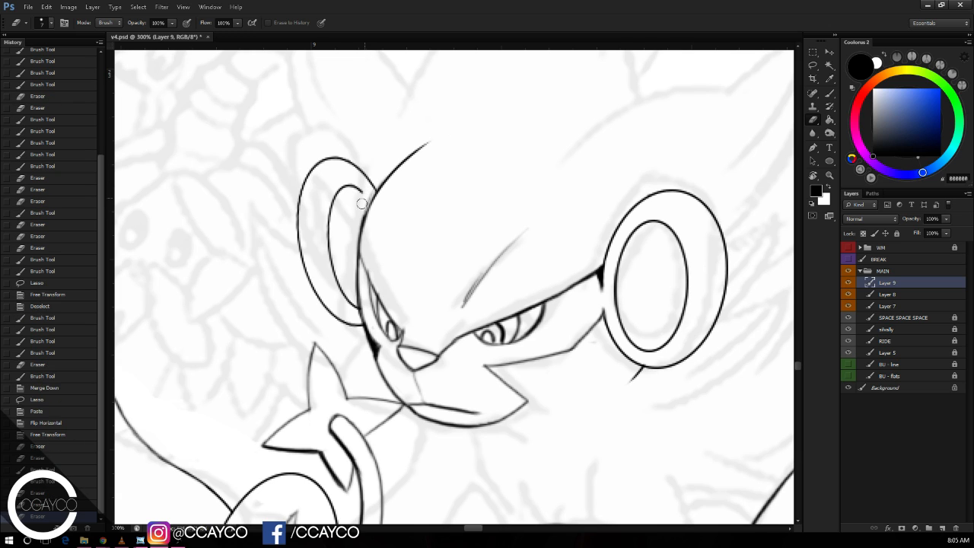
pyautogui.hotkey('ctrl', 'alt', 'z')
pyautogui.hotkey('ctrl', 'alt', 'z')
pyautogui.hotkey('ctrl', 'shift', 'z')
pyautogui.hotkey('ctrl', 'shift', 'z')
pyautogui.hotkey('ctrl', 'shift', 'z')
pyautogui.hotkey('ctrl', 'shift', 'z')
pyautogui.hotkey('ctrl', 'shift', 'z')
pyautogui.hotkey('ctrl', 'shift', 'z')
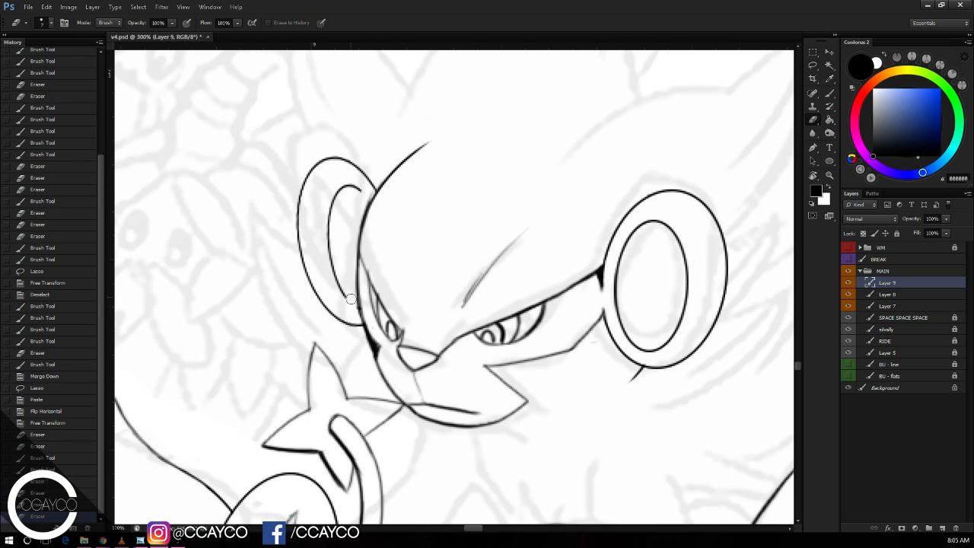
# Step: Erase the far ear's inner ring and ink a freehand inner curve in its place, following the sketch
pyautogui.moveTo(354, 192)
pyautogui.mouseDown()
pyautogui.moveTo(332, 206)
pyautogui.moveTo(343, 291)
pyautogui.mouseUp()
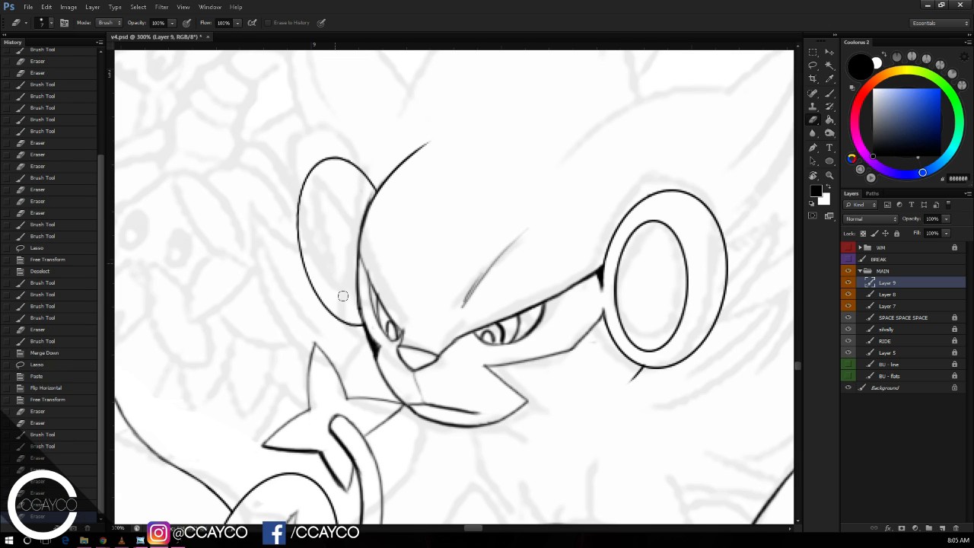
pyautogui.press('b')
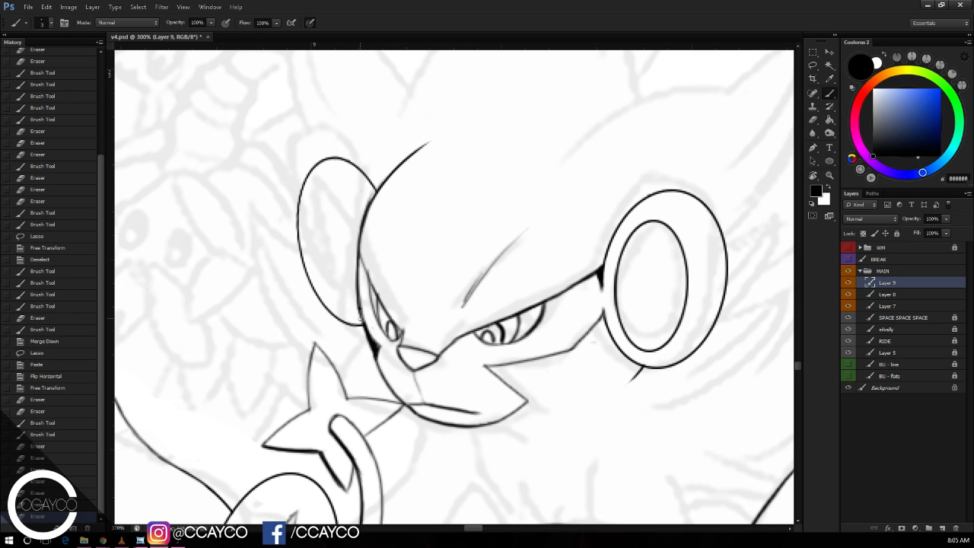
pyautogui.moveTo(311, 215)
pyautogui.mouseDown()
pyautogui.moveTo(363, 321)
pyautogui.moveTo(317, 272)
pyautogui.moveTo(318, 189)
pyautogui.mouseUp()
pyautogui.hotkey('ctrl', 'z')
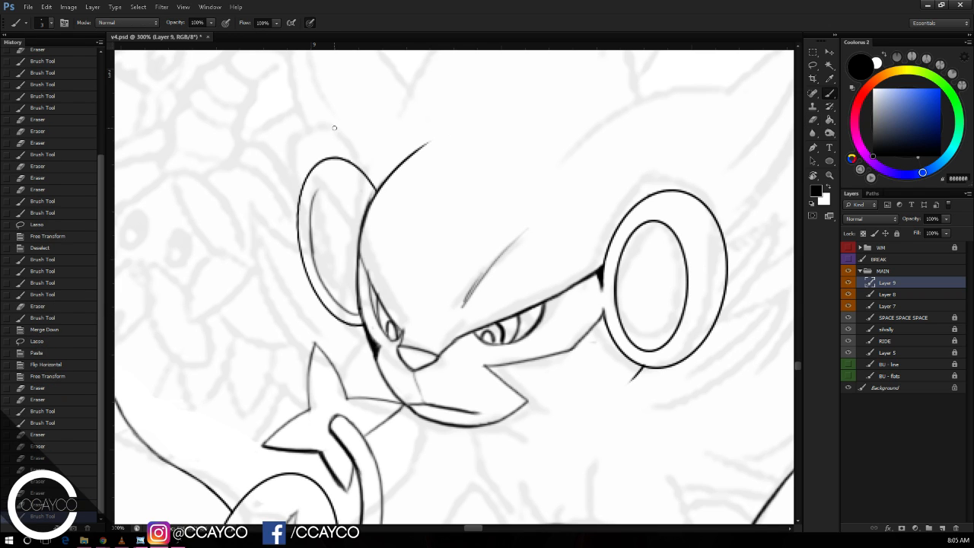
pyautogui.hotkey('ctrl', 'z')
pyautogui.moveTo(311, 249)
pyautogui.mouseDown()
pyautogui.moveTo(321, 186)
pyautogui.moveTo(328, 182)
pyautogui.moveTo(354, 210)
pyautogui.mouseUp()
pyautogui.hotkey('ctrl', 'alt', 'z')
pyautogui.hotkey('ctrl', 'alt', 'z')
pyautogui.hotkey('ctrl', 'z')
pyautogui.hotkey('ctrl', 'z')
# Step: Ink a heavier upper edge on the far ear's inner curve and trim its overshooting tip
pyautogui.moveTo(326, 180); pyautogui.dragTo(362, 226)
pyautogui.click(331, 183)
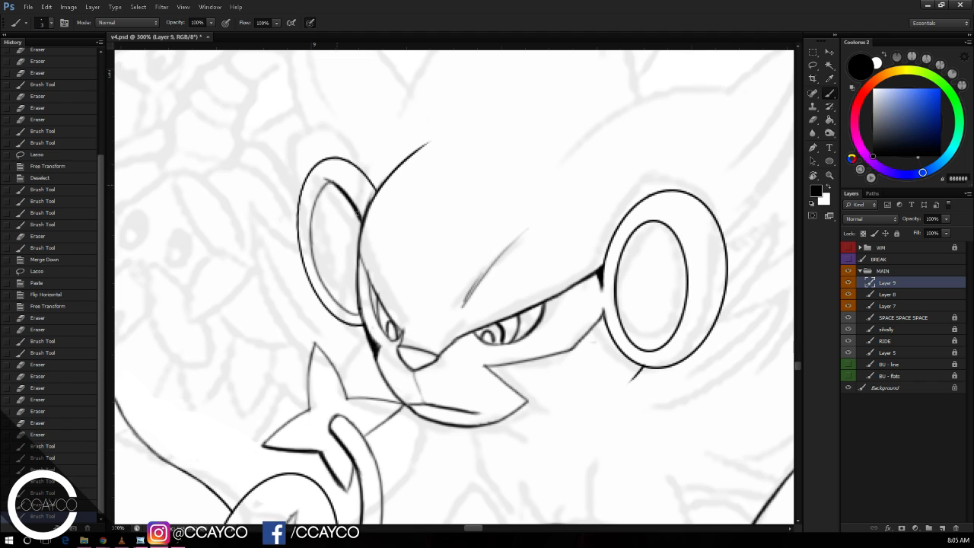
pyautogui.press('e')
pyautogui.moveTo(342, 170); pyautogui.dragTo(329, 177)
pyautogui.click(351, 167)
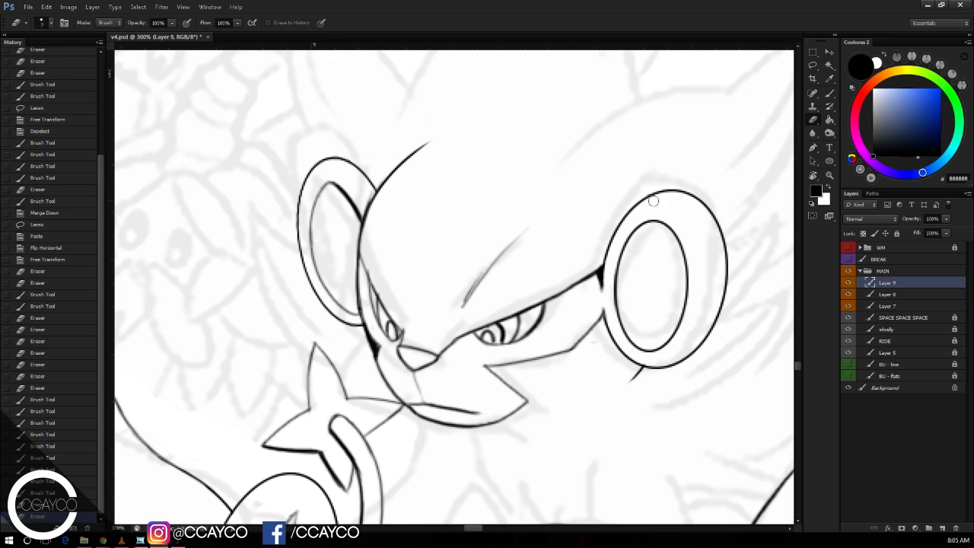
# Step: Save the v4.psd document
pyautogui.moveTo(653, 201)
pyautogui.mouseDown()
pyautogui.moveTo(672, 207)
pyautogui.moveTo(637, 219)
pyautogui.mouseUp()
pyautogui.press('b')
pyautogui.hotkey('ctrl', 's')
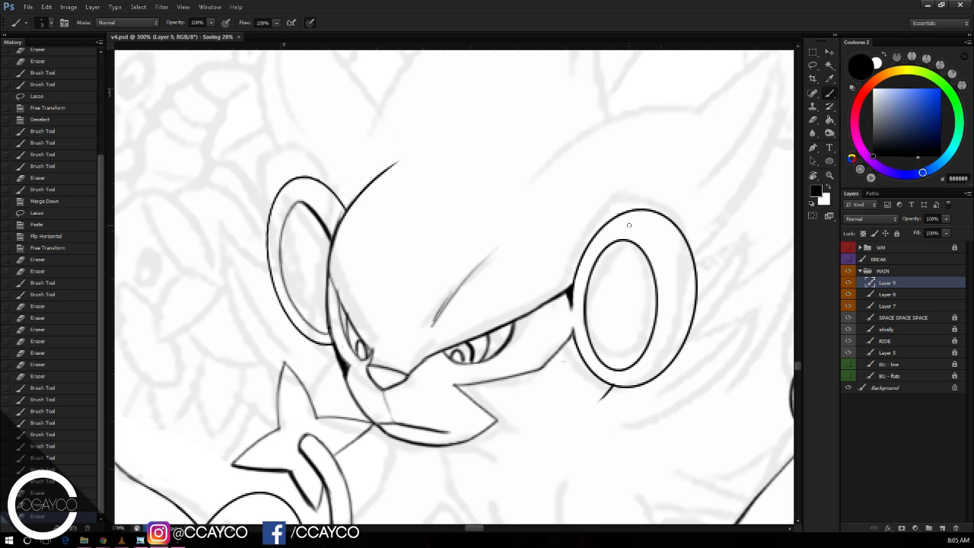
pyautogui.press('e')
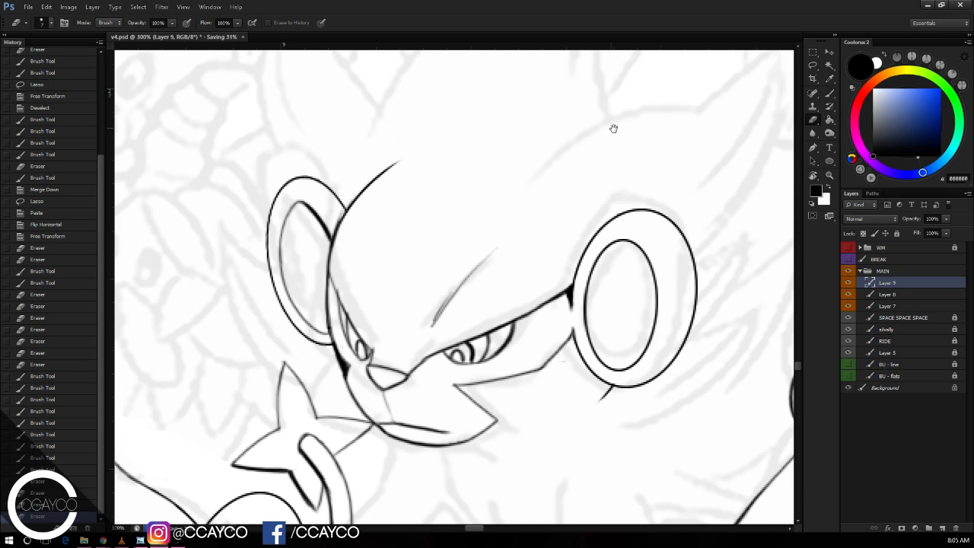
pyautogui.moveTo(614, 127); pyautogui.dragTo(638, 107)
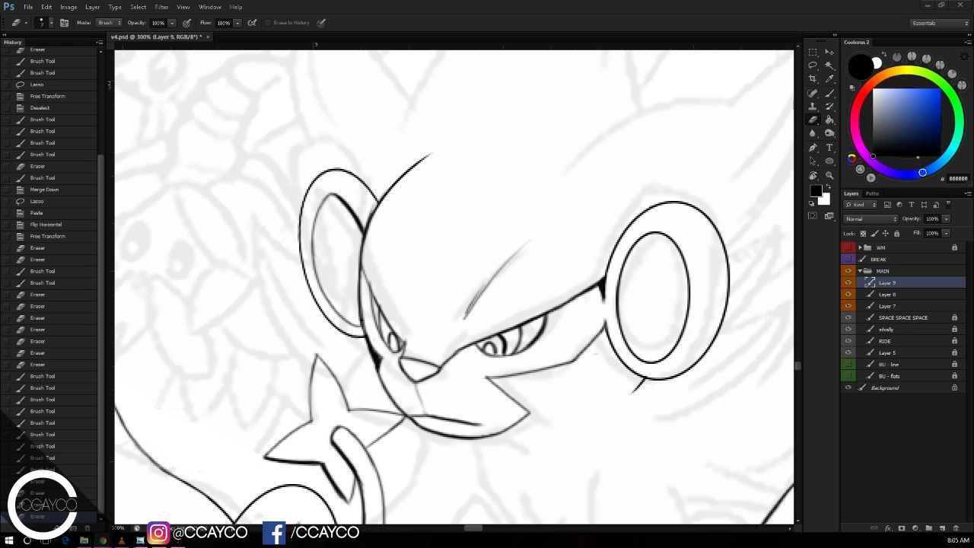
pyautogui.click(693, 22)
# Step: Ink the long outer edge of the tall central hair crest and its first split tip, trimming the overshoot
pyautogui.moveTo(642, 139); pyautogui.dragTo(598, 213)
pyautogui.moveTo(637, 119); pyautogui.dragTo(588, 204)
pyautogui.press('b')
pyautogui.moveTo(312, 309)
pyautogui.mouseDown()
pyautogui.moveTo(554, 98)
pyautogui.moveTo(599, 89)
pyautogui.mouseUp()
pyautogui.moveTo(476, 145); pyautogui.dragTo(525, 103)
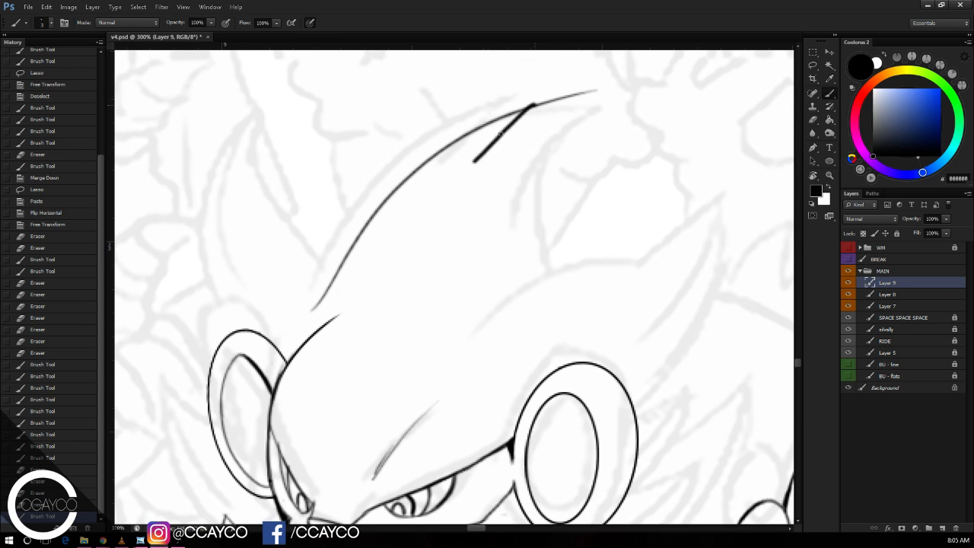
pyautogui.hotkey('ctrl', 'z')
pyautogui.moveTo(445, 181); pyautogui.dragTo(628, 107)
pyautogui.moveTo(487, 149)
pyautogui.mouseDown()
pyautogui.moveTo(565, 99)
pyautogui.moveTo(544, 106)
pyautogui.moveTo(555, 98)
pyautogui.mouseUp()
pyautogui.press('e')
pyautogui.press('b')
pyautogui.press('e')
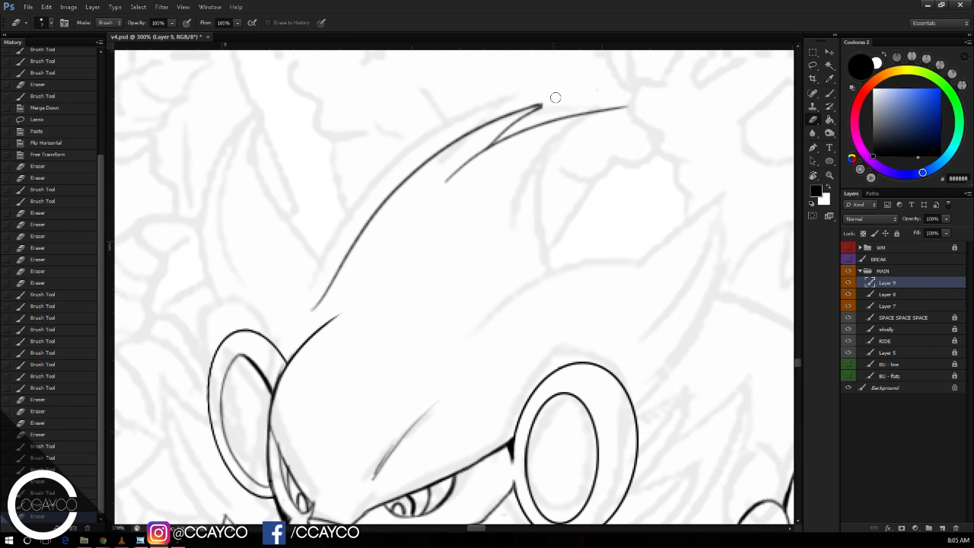
# Step: Ink the inner line descending from the crest's second tip and trim the tip to a clean point
pyautogui.press('b')
pyautogui.moveTo(524, 250); pyautogui.dragTo(601, 109)
pyautogui.hotkey('ctrl', 'z')
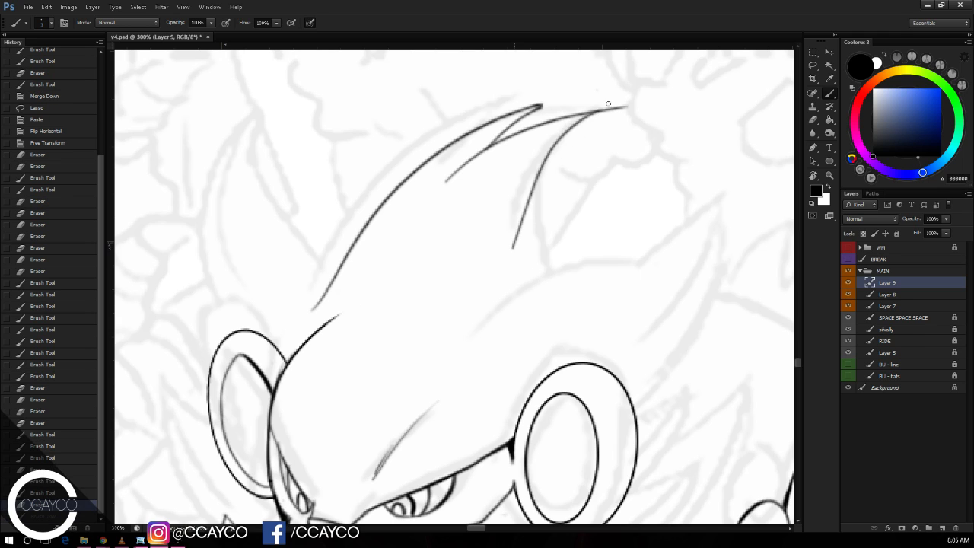
pyautogui.hotkey('ctrl', 'z')
pyautogui.press('e')
pyautogui.moveTo(504, 246)
pyautogui.mouseDown()
pyautogui.moveTo(577, 113)
pyautogui.moveTo(629, 104)
pyautogui.moveTo(598, 109)
pyautogui.mouseUp()
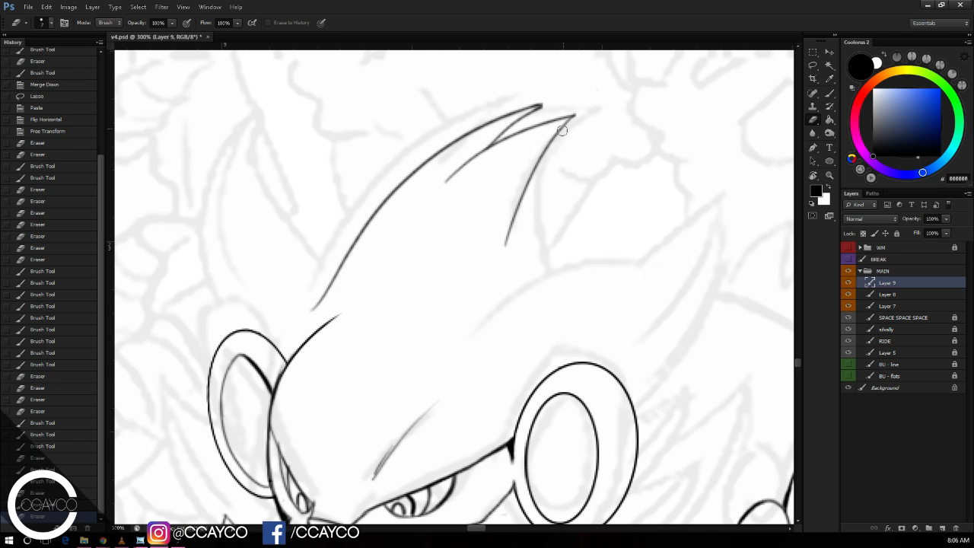
# Step: Ink the crest's rear edge down from the second tip, thickening the line toward its lower end
pyautogui.press('b')
pyautogui.moveTo(553, 146); pyautogui.dragTo(545, 259)
pyautogui.hotkey('ctrl', 'z')
pyautogui.moveTo(541, 163); pyautogui.dragTo(551, 276)
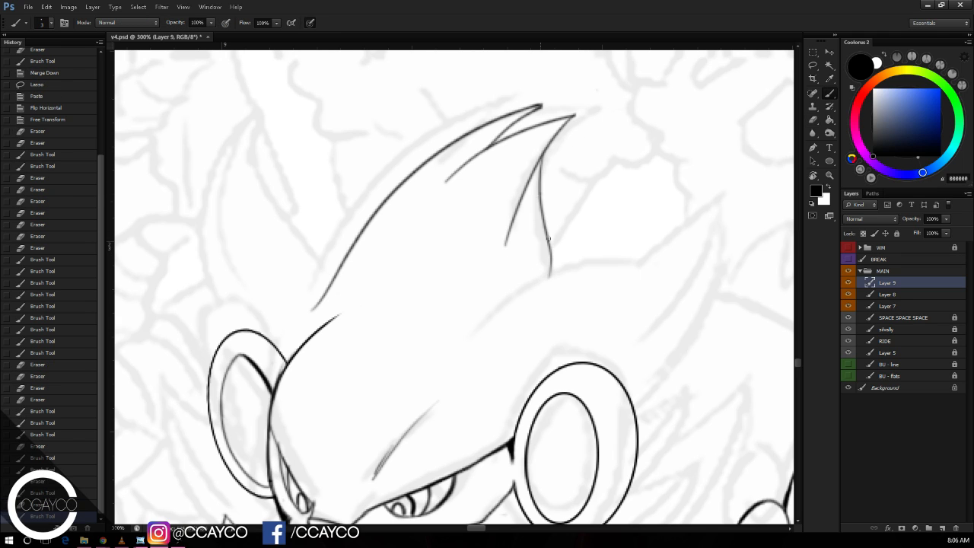
pyautogui.hotkey('ctrl', 'z')
pyautogui.moveTo(542, 199); pyautogui.dragTo(548, 280)
pyautogui.moveTo(544, 223); pyautogui.dragTo(547, 281)
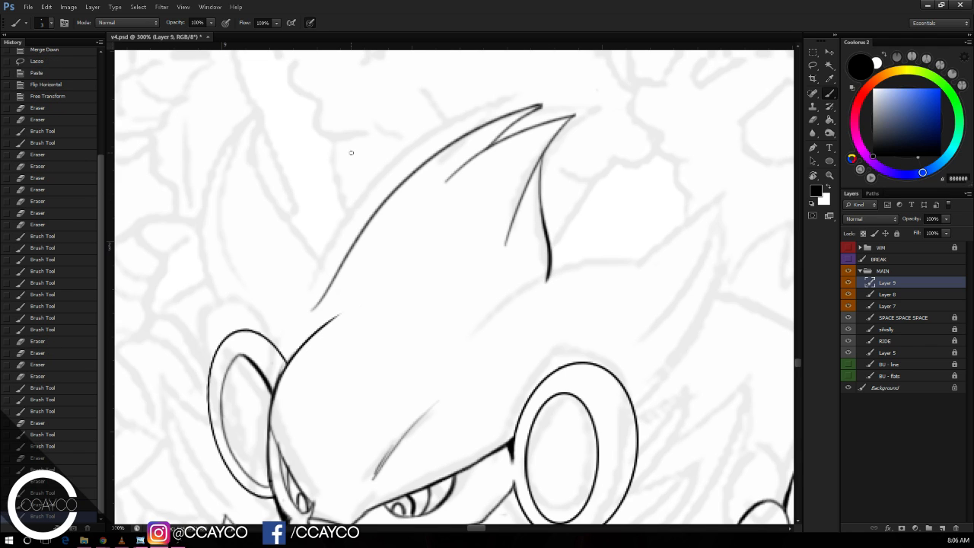
# Step: Ink the pointed hair tuft above the far ear with its outer edge, inner edge and a thin inner crease
pyautogui.moveTo(239, 329)
pyautogui.mouseDown()
pyautogui.moveTo(304, 120)
pyautogui.moveTo(298, 217)
pyautogui.moveTo(323, 246)
pyautogui.mouseUp()
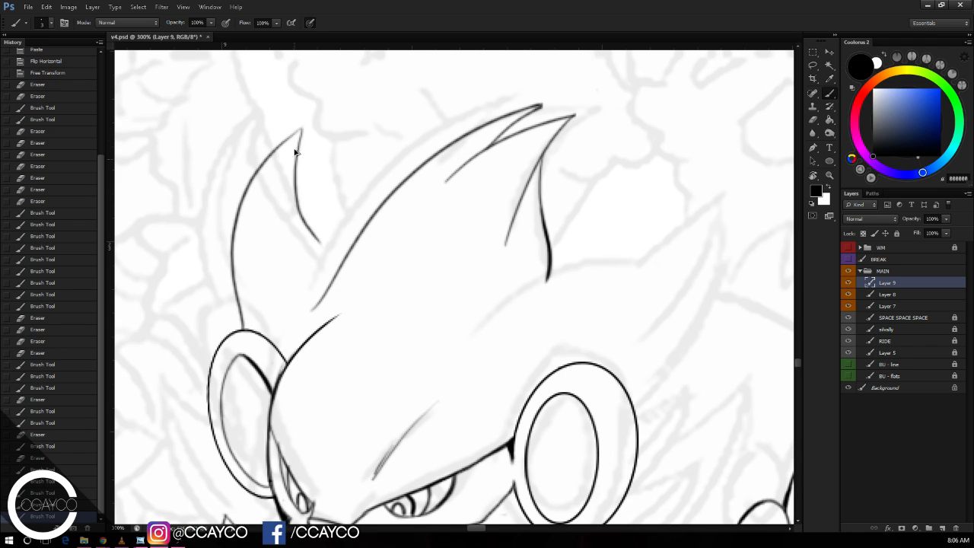
pyautogui.hotkey('ctrl', 'z')
pyautogui.moveTo(305, 118); pyautogui.dragTo(343, 262)
pyautogui.press('e')
pyautogui.moveTo(305, 115)
pyautogui.mouseDown()
pyautogui.moveTo(277, 156)
pyautogui.moveTo(272, 268)
pyautogui.moveTo(256, 274)
pyautogui.mouseUp()
pyautogui.press('b')
pyautogui.hotkey('ctrl', 'z')
pyautogui.hotkey('ctrl', 'z')
pyautogui.hotkey('ctrl', 'z')
pyautogui.moveTo(298, 144)
pyautogui.mouseDown()
pyautogui.moveTo(255, 294)
pyautogui.moveTo(254, 265)
pyautogui.mouseUp()
# Step: Ink a short crease meeting the lower end of the crest's outer edge, beside the tuft above the far ear
pyautogui.moveTo(324, 258); pyautogui.dragTo(309, 294)
pyautogui.hotkey('ctrl', 'z')
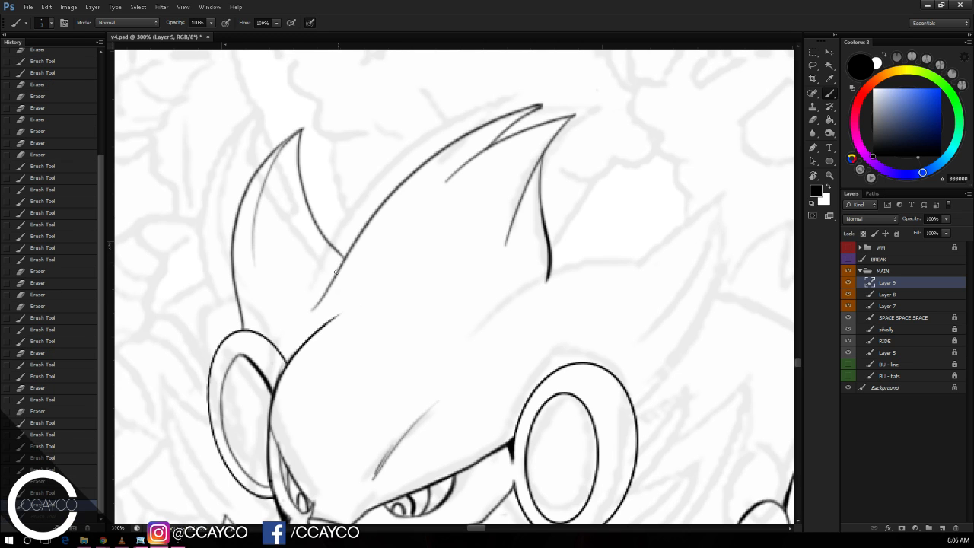
pyautogui.hotkey('ctrl', 'z')
pyautogui.moveTo(308, 260); pyautogui.dragTo(310, 309)
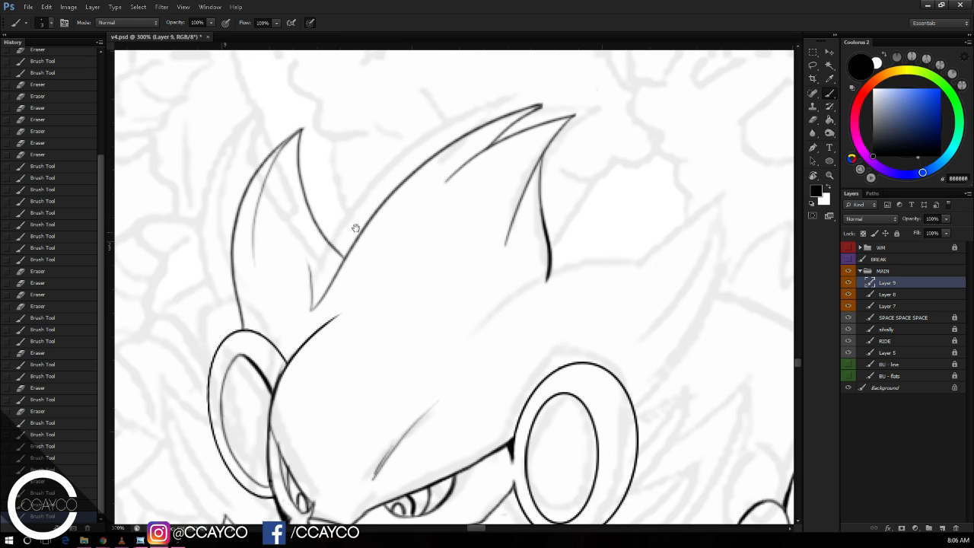
# Step: Merge Layer 9 down into Layer 8 and trim the upper end of the forehead contour
pyautogui.moveTo(356, 228); pyautogui.dragTo(305, 139)
pyautogui.moveTo(519, 222); pyautogui.dragTo(546, 111)
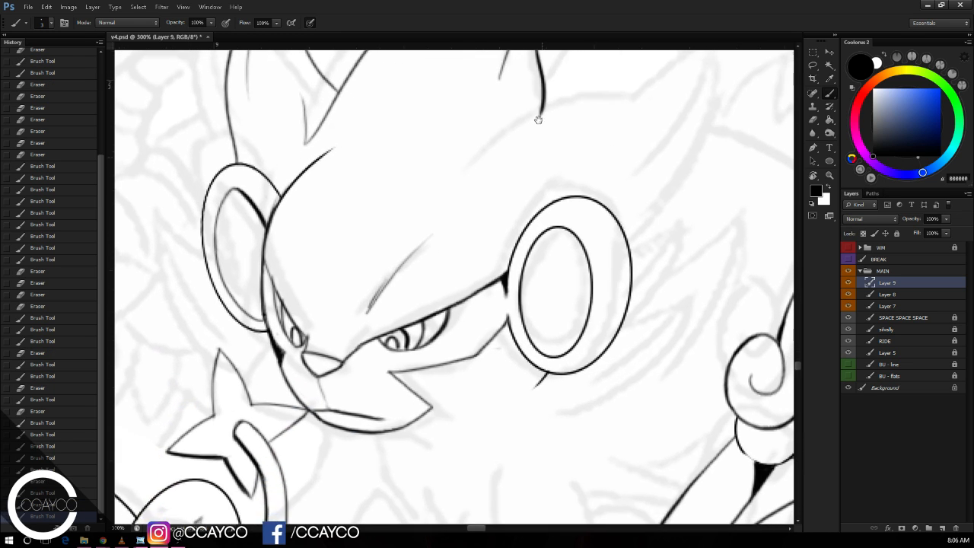
pyautogui.press('e')
pyautogui.hotkey('ctrl', 'e')
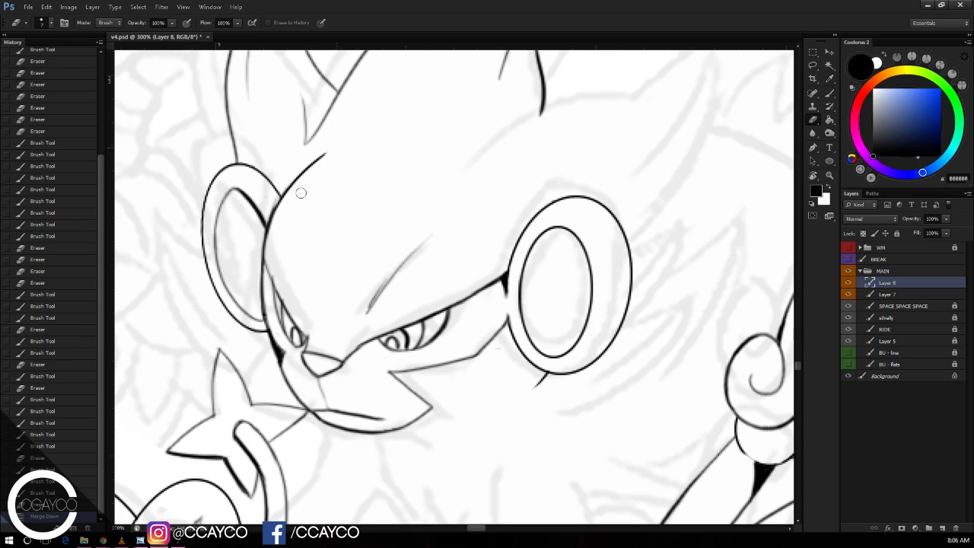
pyautogui.moveTo(351, 100); pyautogui.dragTo(372, 113)
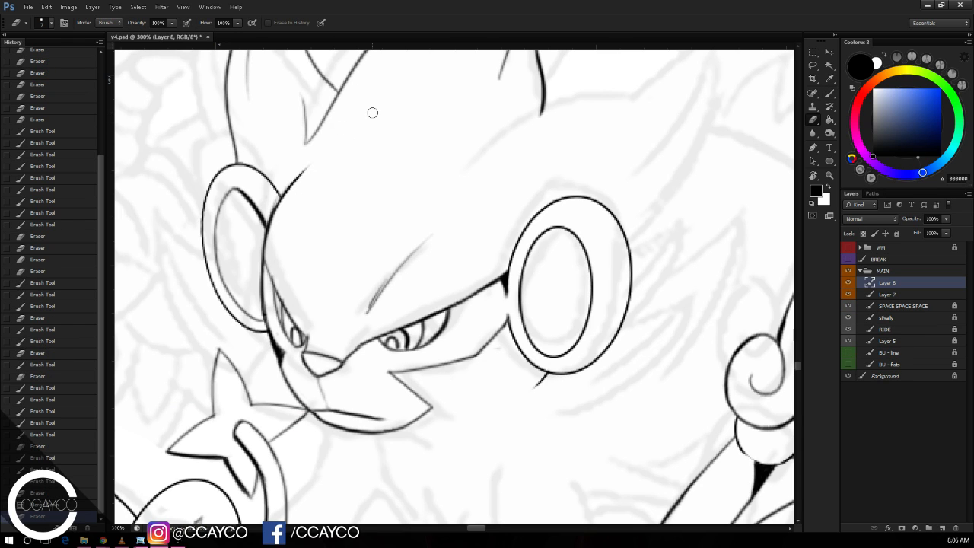
# Step: Ink the upper and lower edges of the pointed cheek tuft below the far ear, redoing strokes until they fit
pyautogui.moveTo(408, 188); pyautogui.dragTo(454, 161)
pyautogui.press('b')
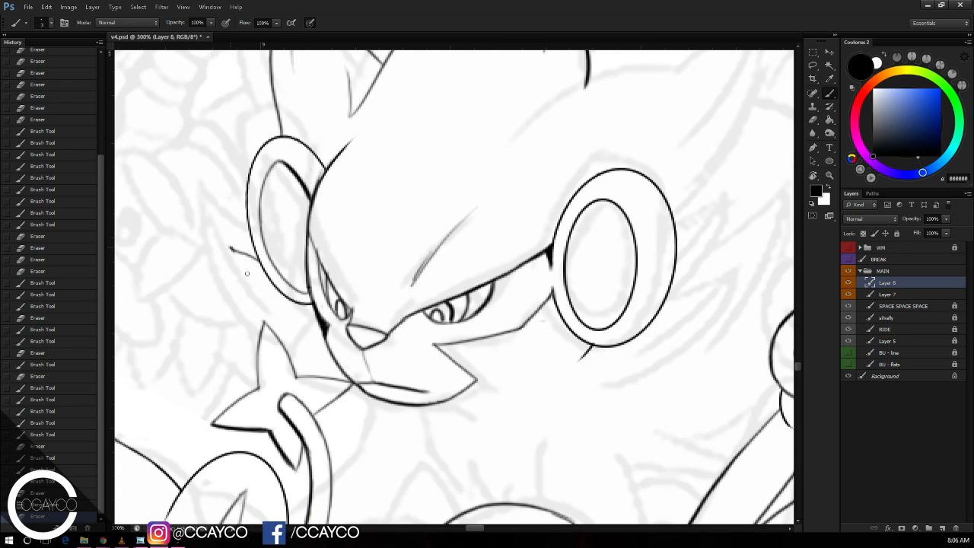
pyautogui.moveTo(247, 273); pyautogui.dragTo(308, 347)
pyautogui.hotkey('ctrl', 'z')
pyautogui.moveTo(259, 256)
pyautogui.mouseDown()
pyautogui.moveTo(235, 227)
pyautogui.moveTo(283, 342)
pyautogui.mouseUp()
pyautogui.hotkey('ctrl', 'z')
pyautogui.hotkey('ctrl', 'z')
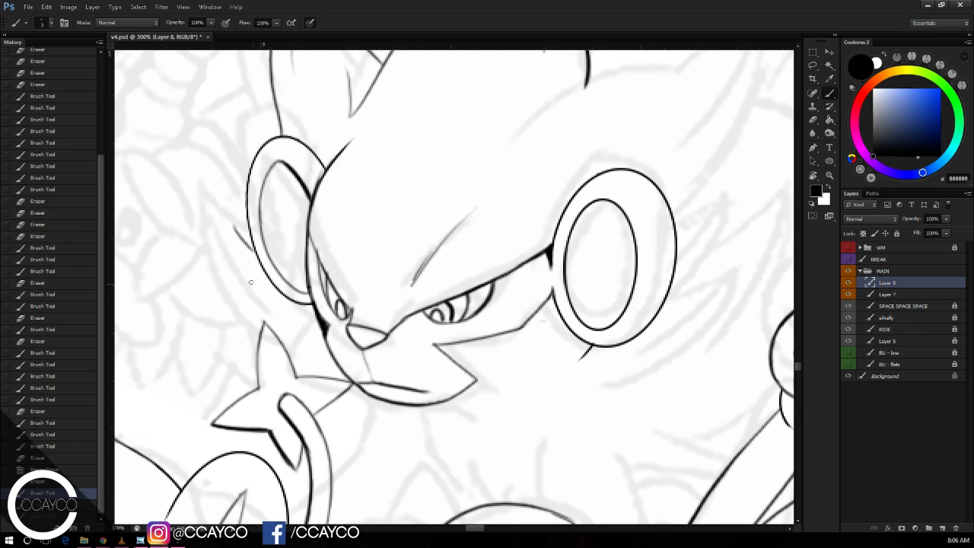
pyautogui.moveTo(247, 274); pyautogui.dragTo(271, 288)
pyautogui.hotkey('ctrl', 'alt', 'z')
pyautogui.hotkey('ctrl', 'alt', 'z')
pyautogui.moveTo(244, 256)
pyautogui.mouseDown()
pyautogui.moveTo(260, 265)
pyautogui.moveTo(233, 251)
pyautogui.moveTo(265, 313)
pyautogui.moveTo(256, 262)
pyautogui.moveTo(307, 342)
pyautogui.mouseUp()
pyautogui.hotkey('ctrl', 'z')
pyautogui.hotkey('ctrl', 'z')
pyautogui.moveTo(248, 279); pyautogui.dragTo(308, 341)
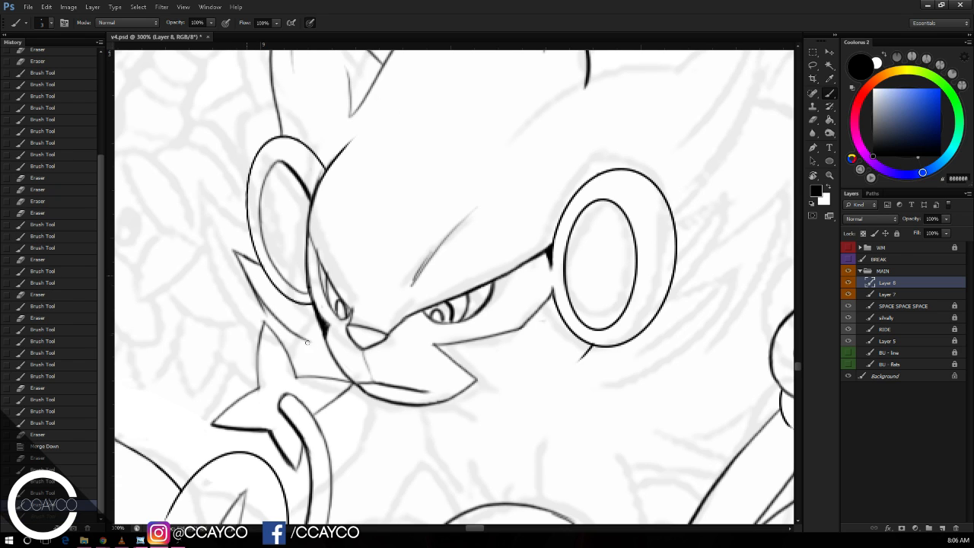
# Step: Clean up the far cheek tuft's lower edge and extend its lines to the face contour
pyautogui.press('e')
pyautogui.moveTo(261, 299)
pyautogui.mouseDown()
pyautogui.moveTo(260, 312)
pyautogui.moveTo(255, 294)
pyautogui.moveTo(329, 352)
pyautogui.mouseUp()
pyautogui.press('b')
pyautogui.moveTo(293, 313); pyautogui.dragTo(318, 334)
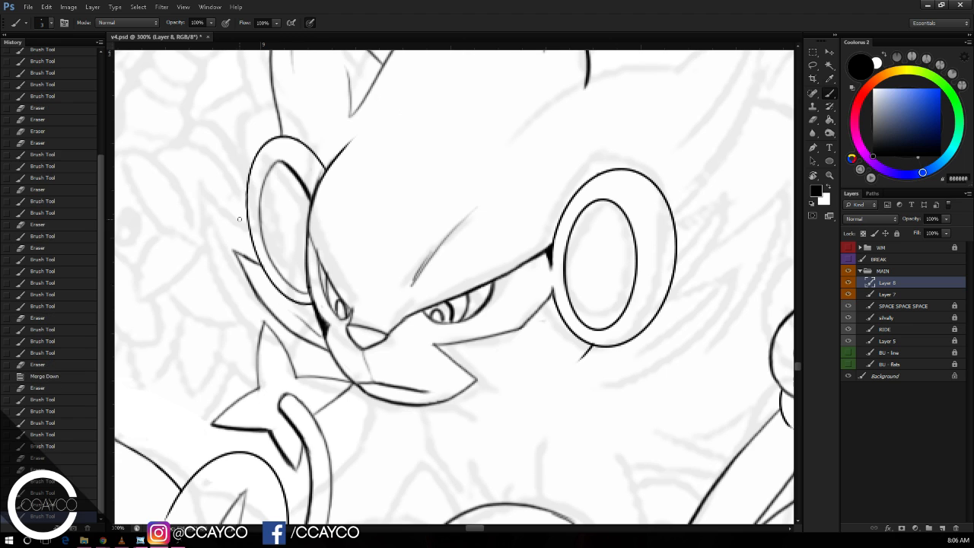
pyautogui.hotkey('ctrl', 'z')
# Step: Ink the pointed cheek tuft below the near ear with its lower edge, upper edge and a thin inner crease
pyautogui.moveTo(660, 294); pyautogui.dragTo(629, 316)
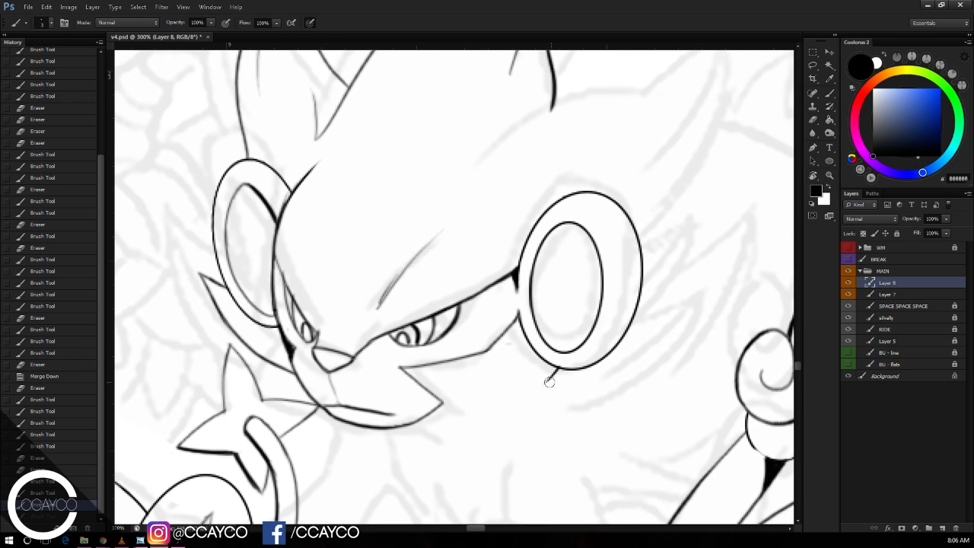
pyautogui.moveTo(512, 408); pyautogui.dragTo(705, 319)
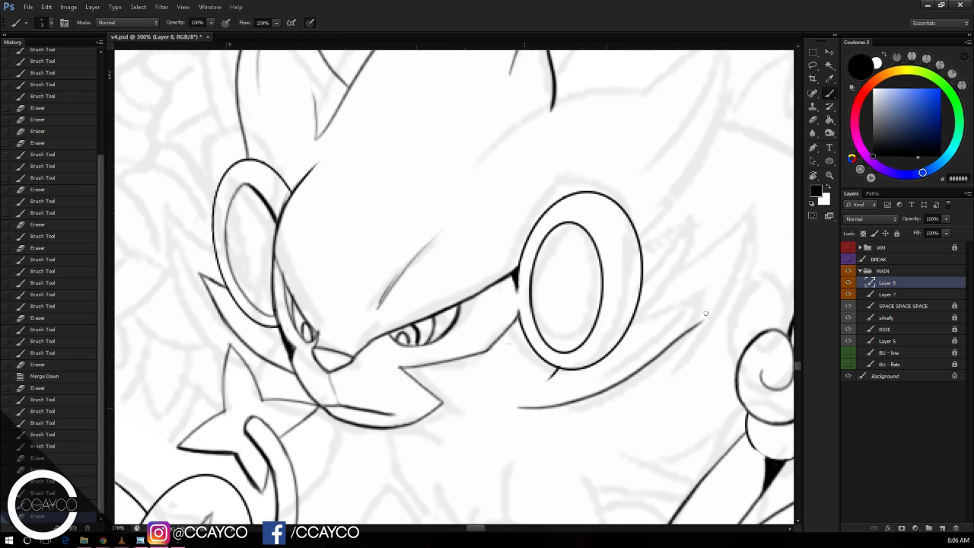
pyautogui.moveTo(622, 332)
pyautogui.mouseDown()
pyautogui.moveTo(705, 320)
pyautogui.moveTo(694, 323)
pyautogui.mouseUp()
pyautogui.hotkey('ctrl', 'z')
pyautogui.hotkey('ctrl', 'z')
pyautogui.press('e')
pyautogui.moveTo(647, 364); pyautogui.dragTo(670, 347)
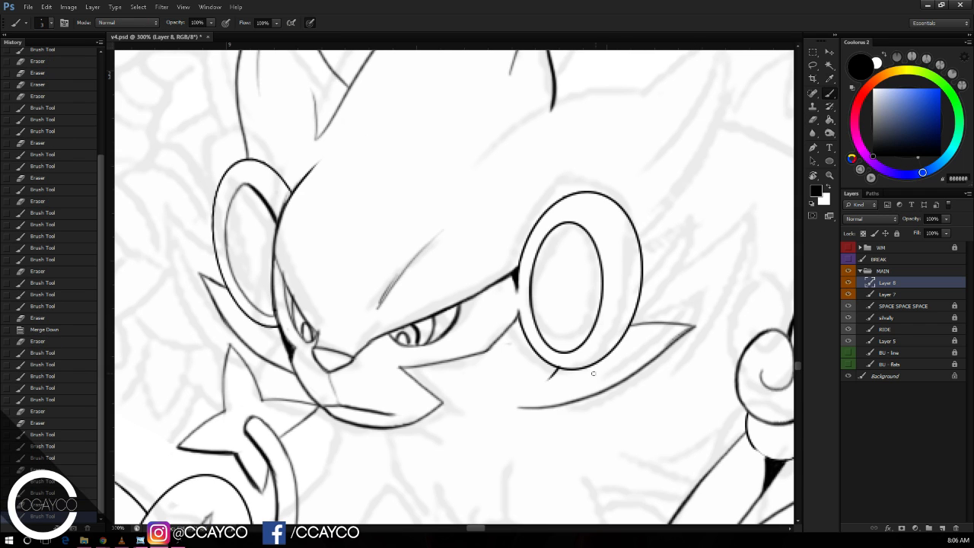
pyautogui.moveTo(559, 382); pyautogui.dragTo(632, 352)
# Step: Ink the large hair spike above the near ear with its upper edge, rear edge and inner crease lines
pyautogui.moveTo(654, 344); pyautogui.dragTo(570, 430)
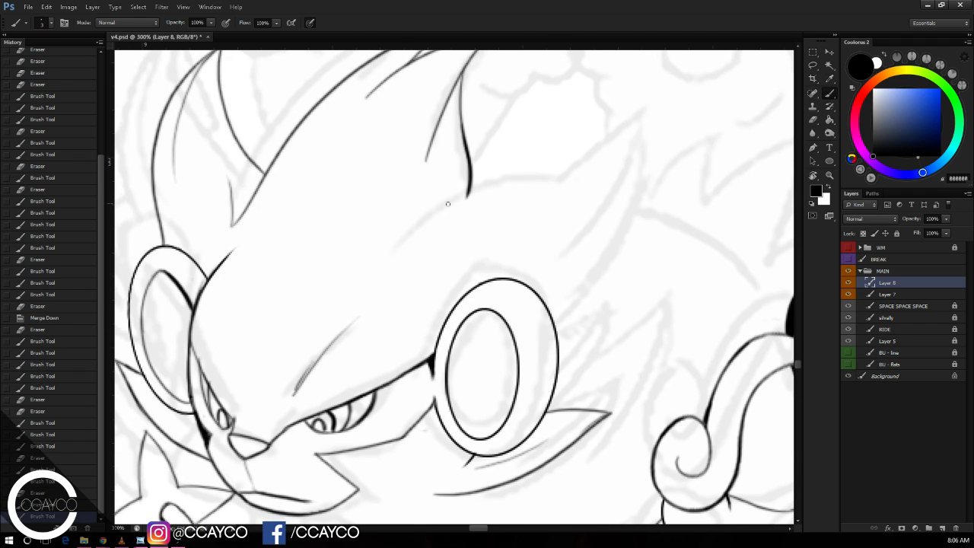
pyautogui.moveTo(376, 244)
pyautogui.mouseDown()
pyautogui.moveTo(623, 131)
pyautogui.moveTo(554, 293)
pyautogui.mouseUp()
pyautogui.moveTo(542, 204)
pyautogui.mouseDown()
pyautogui.moveTo(602, 160)
pyautogui.moveTo(457, 262)
pyautogui.mouseUp()
pyautogui.moveTo(496, 216); pyautogui.dragTo(423, 275)
pyautogui.hotkey('ctrl', '-')
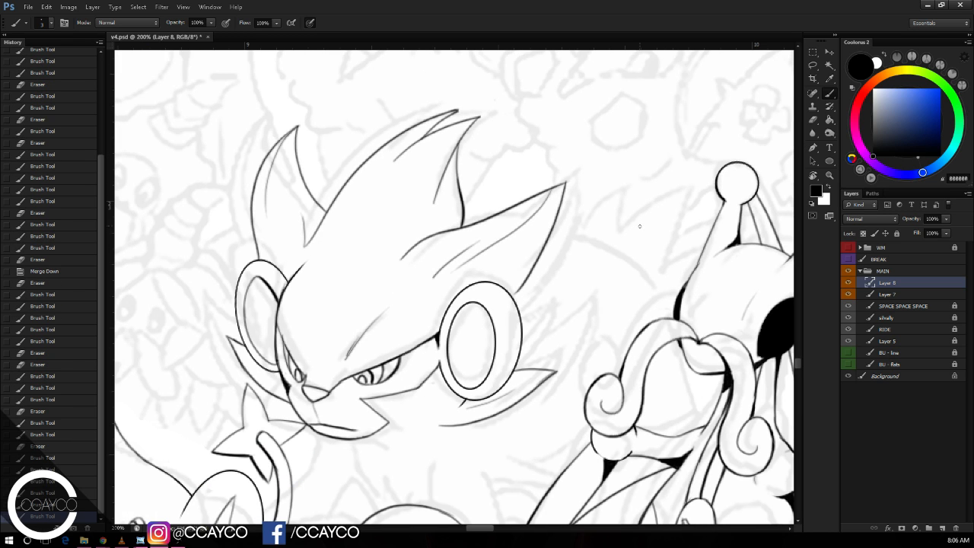
pyautogui.hotkey('ctrl', '+')
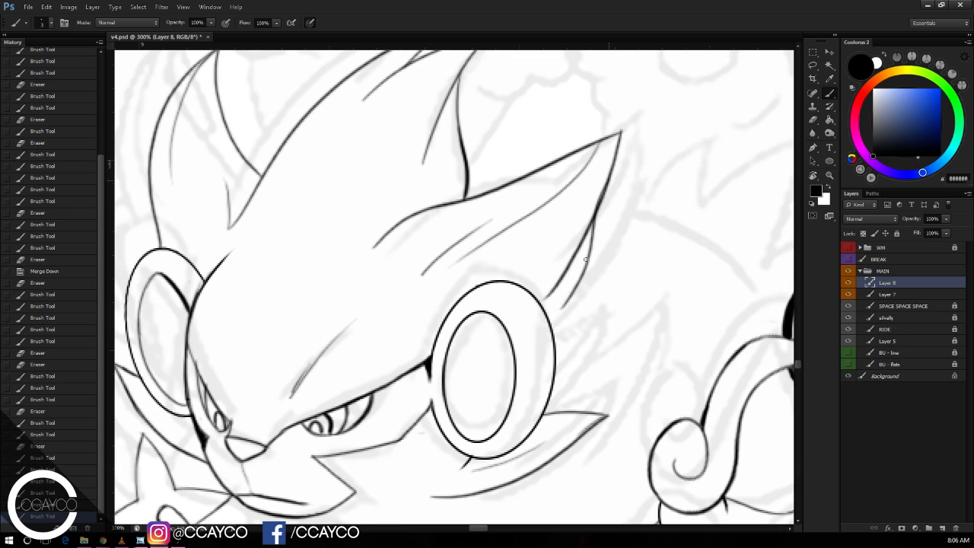
# Step: Ink the smaller pointed tuft behind the near ear, with crease lines between the large spike and the cheek tuft
pyautogui.moveTo(609, 181)
pyautogui.mouseDown()
pyautogui.moveTo(560, 309)
pyautogui.moveTo(641, 284)
pyautogui.moveTo(575, 398)
pyautogui.mouseUp()
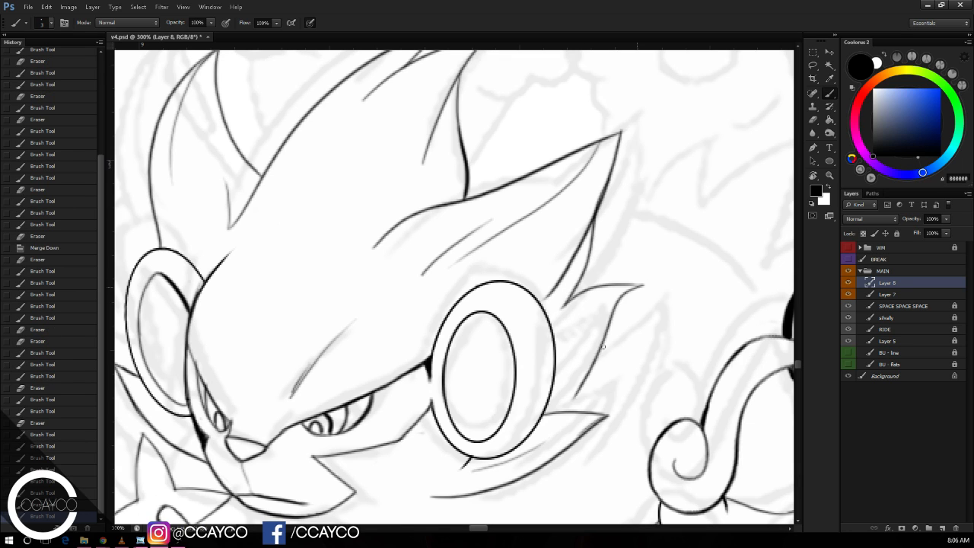
pyautogui.hotkey('ctrl', 'z')
pyautogui.moveTo(639, 284)
pyautogui.mouseDown()
pyautogui.moveTo(573, 387)
pyautogui.moveTo(573, 411)
pyautogui.mouseUp()
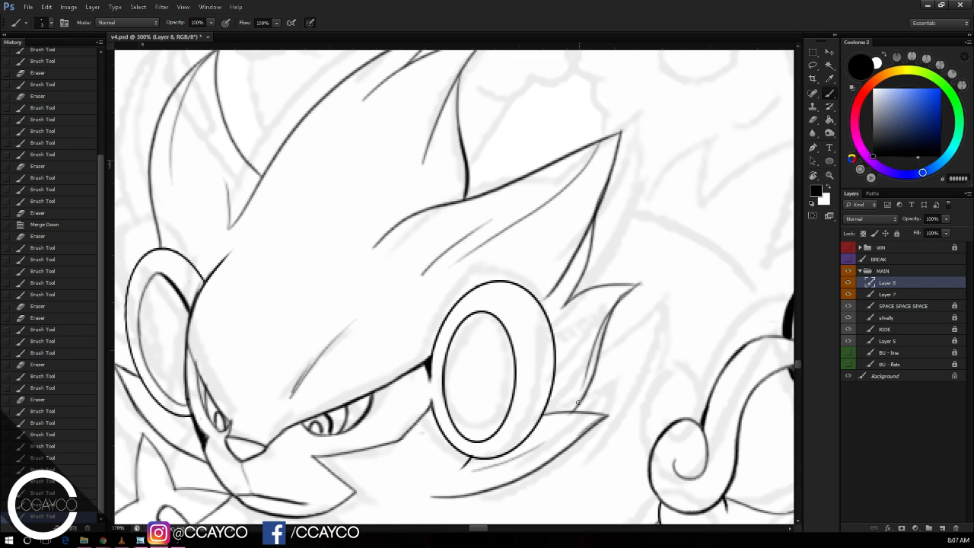
pyautogui.moveTo(576, 342)
pyautogui.mouseDown()
pyautogui.moveTo(553, 390)
pyautogui.moveTo(555, 371)
pyautogui.mouseUp()
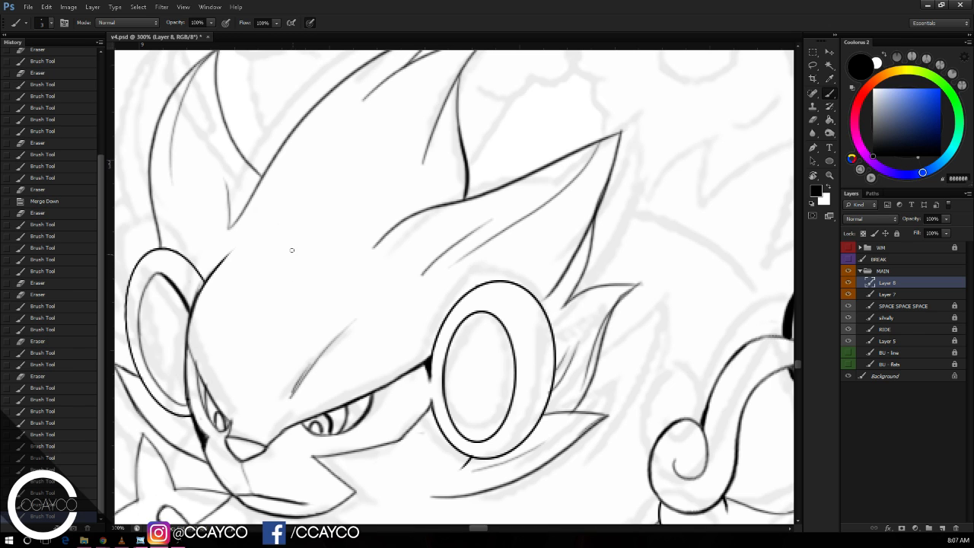
# Step: Trim the upper end of the forehead contour further below the crest and save the document
pyautogui.press('e')
pyautogui.moveTo(232, 247); pyautogui.dragTo(233, 244)
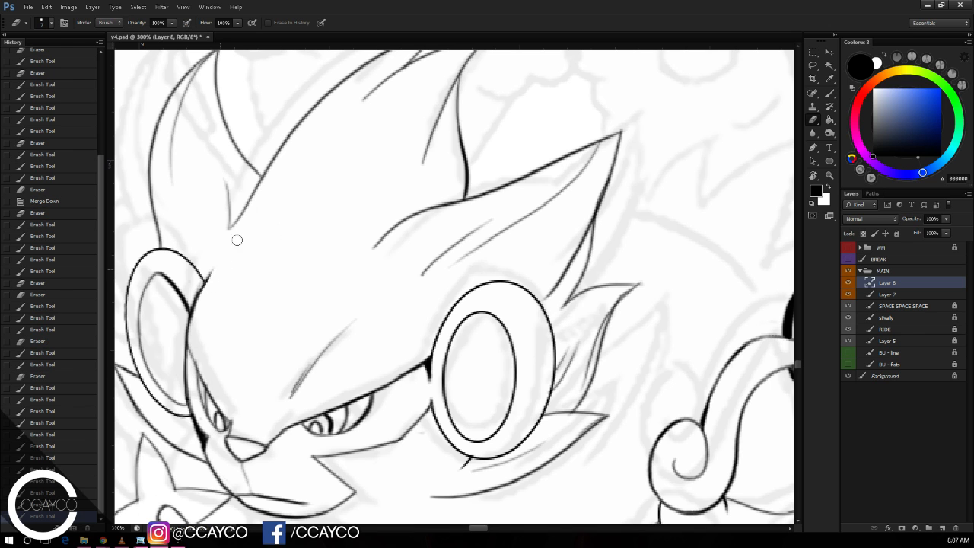
pyautogui.moveTo(322, 252); pyautogui.dragTo(296, 234)
pyautogui.hotkey('ctrl', 's')
pyautogui.press('b')
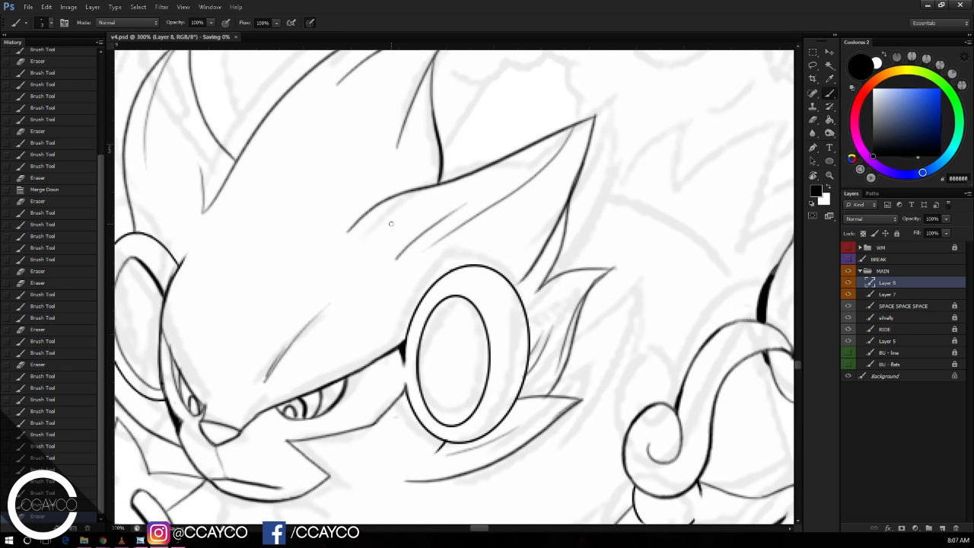
# Step: Extend the large feline's jawline past the cheek corner with a short tapered stroke, clean the chin contour and save the document
pyautogui.moveTo(541, 208); pyautogui.dragTo(543, 192)
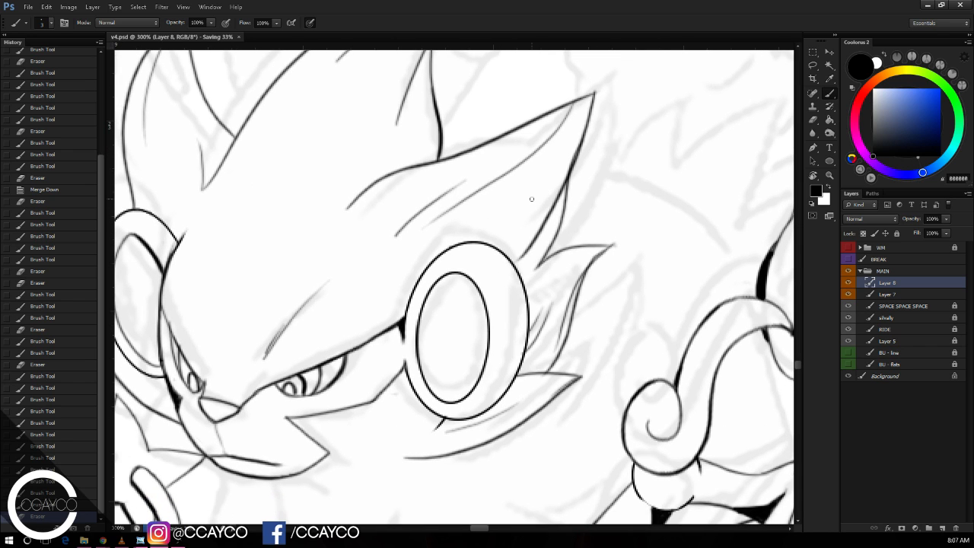
pyautogui.moveTo(605, 217); pyautogui.dragTo(656, 109)
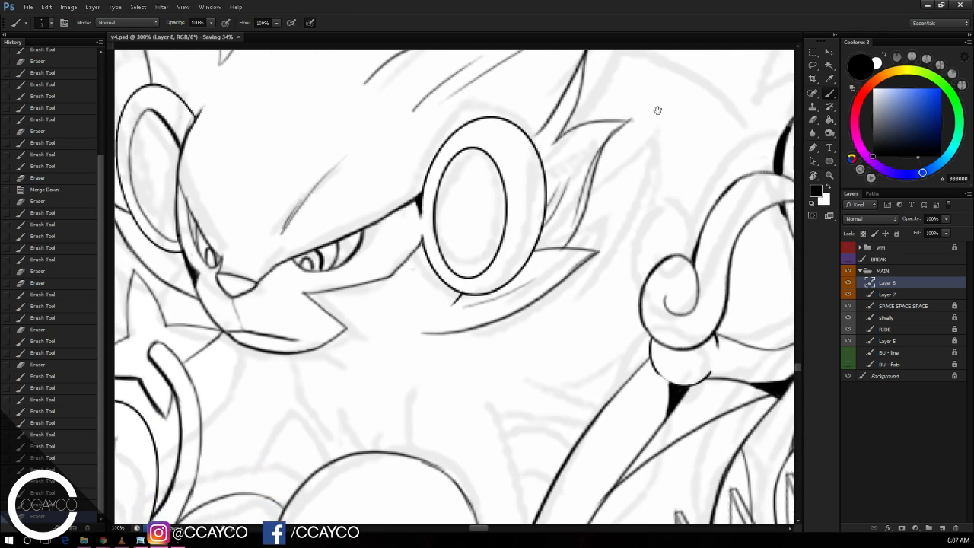
pyautogui.moveTo(677, 176); pyautogui.dragTo(678, 149)
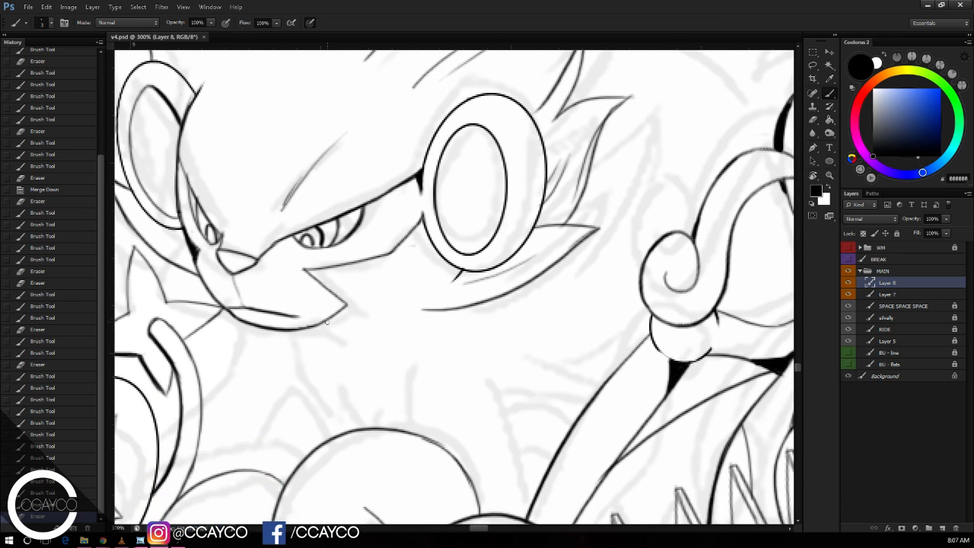
pyautogui.moveTo(326, 323)
pyautogui.mouseDown()
pyautogui.moveTo(347, 314)
pyautogui.moveTo(343, 308)
pyautogui.moveTo(367, 309)
pyautogui.mouseUp()
pyautogui.hotkey('ctrl', 'z')
pyautogui.hotkey('ctrl', 'z')
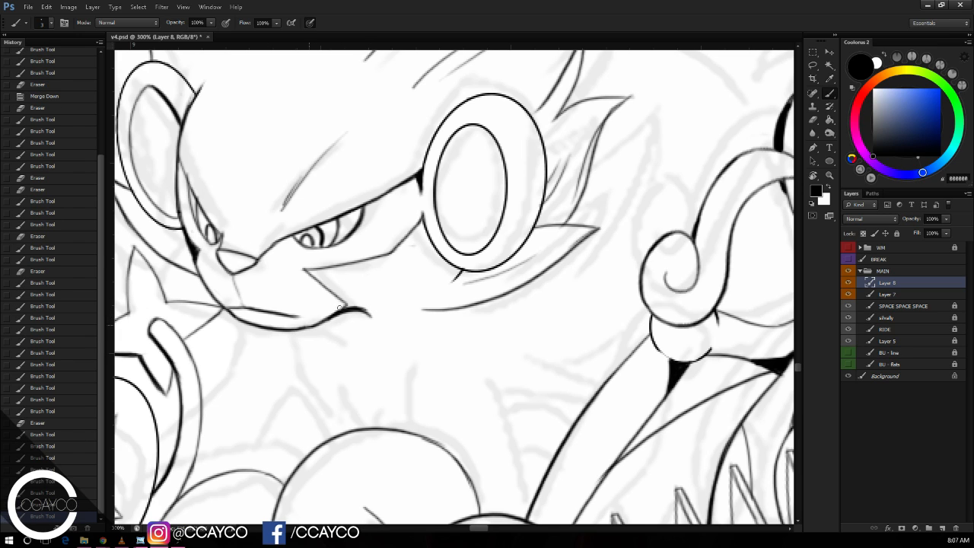
pyautogui.moveTo(308, 326)
pyautogui.mouseDown()
pyautogui.moveTo(351, 307)
pyautogui.moveTo(283, 341)
pyautogui.moveTo(299, 337)
pyautogui.moveTo(285, 339)
pyautogui.moveTo(339, 315)
pyautogui.moveTo(277, 340)
pyautogui.moveTo(272, 329)
pyautogui.mouseUp()
pyautogui.press('e')
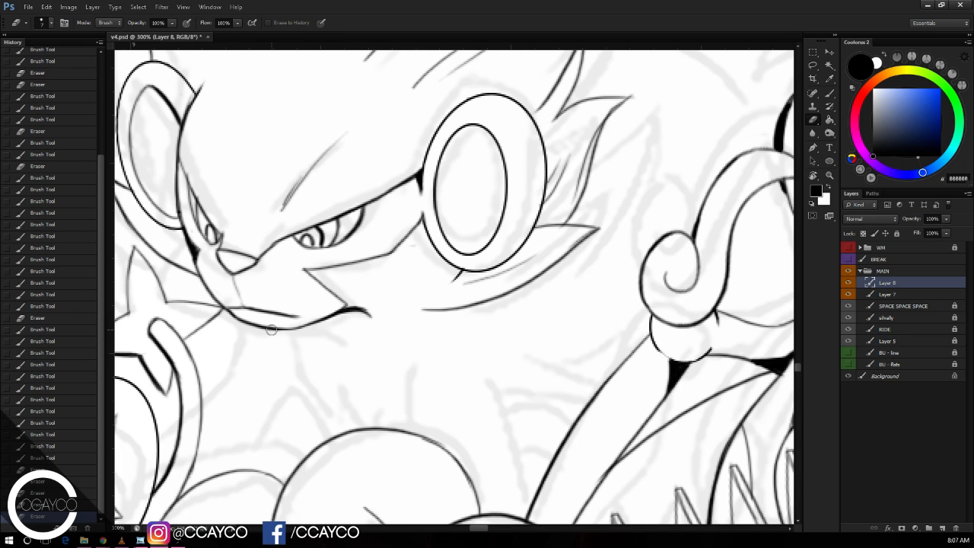
pyautogui.press('b')
pyautogui.hotkey('ctrl', 's')
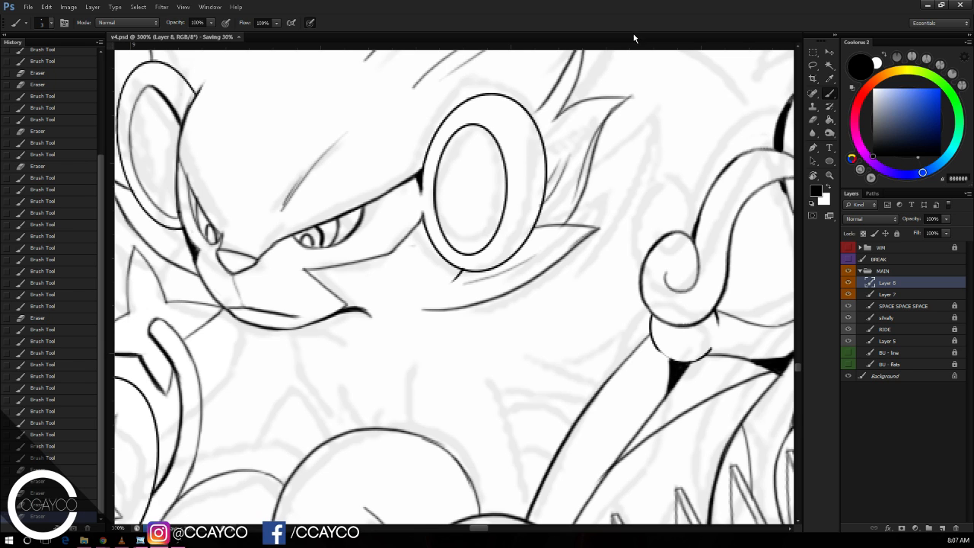
# Step: Erase the stray speck between the jagged cheek marking and the near ear
pyautogui.press('e')
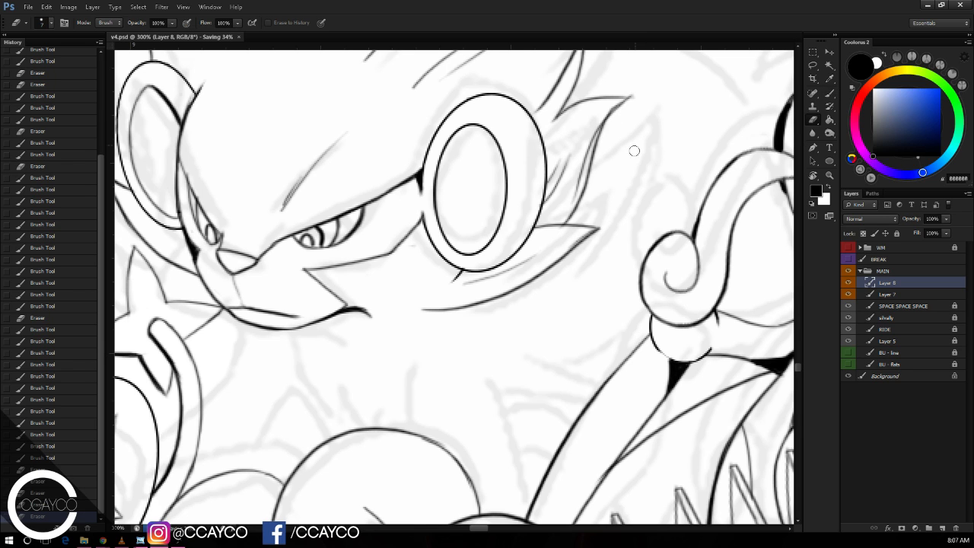
pyautogui.moveTo(640, 161); pyautogui.dragTo(679, 133)
pyautogui.click(456, 219)
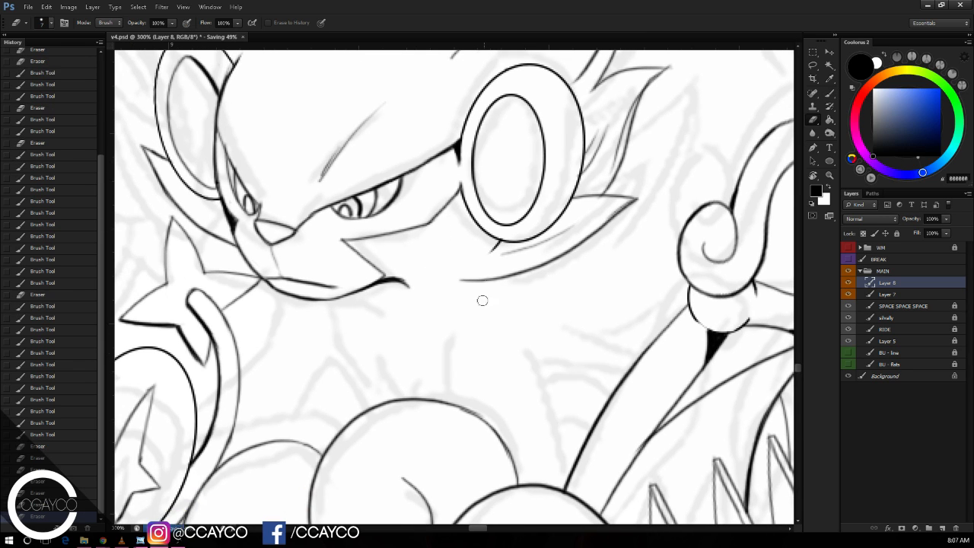
# Step: Ink the curved neck line running down from under the jaw toward the round cloud puff
pyautogui.press('b')
pyautogui.moveTo(351, 298)
pyautogui.mouseDown()
pyautogui.moveTo(363, 376)
pyautogui.moveTo(350, 349)
pyautogui.moveTo(368, 397)
pyautogui.moveTo(361, 386)
pyautogui.mouseUp()
pyautogui.hotkey('ctrl', 'z')
pyautogui.hotkey('ctrl', 'z')
pyautogui.hotkey('ctrl', '-')
pyautogui.hotkey('ctrl', '-')
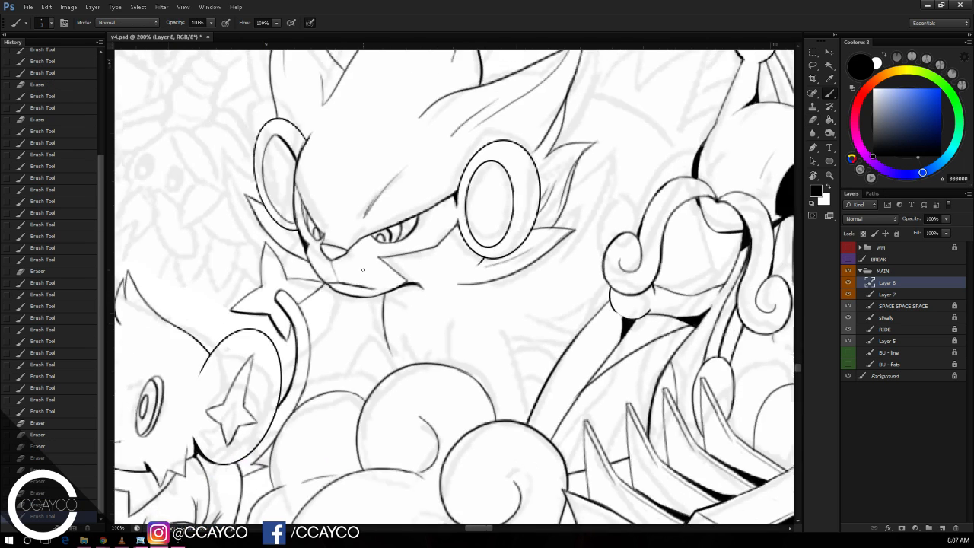
pyautogui.hotkey('ctrl', '+')
pyautogui.hotkey('ctrl', '+')
pyautogui.moveTo(486, 189); pyautogui.dragTo(502, 162)
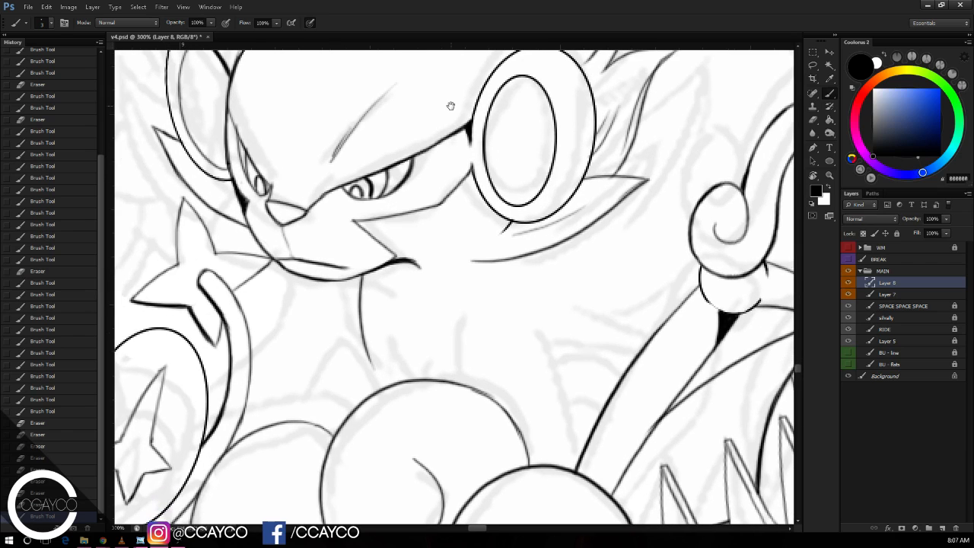
# Step: Fill the wedge between the jaw and the neck line with solid black shadow and clean up the jaw edge
pyautogui.moveTo(363, 282)
pyautogui.mouseDown()
pyautogui.moveTo(393, 273)
pyautogui.moveTo(360, 297)
pyautogui.moveTo(399, 248)
pyautogui.moveTo(355, 318)
pyautogui.mouseUp()
pyautogui.press('e')
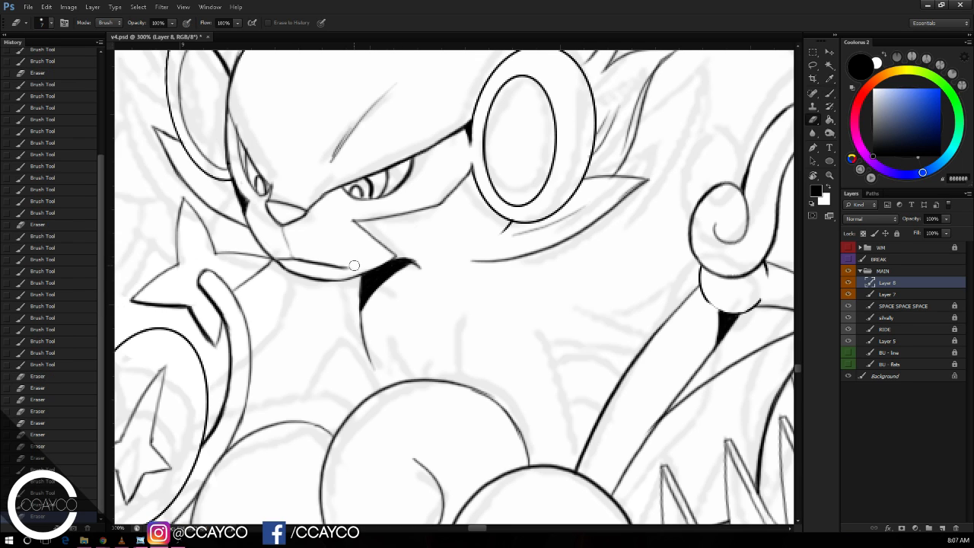
pyautogui.moveTo(354, 265); pyautogui.dragTo(349, 266)
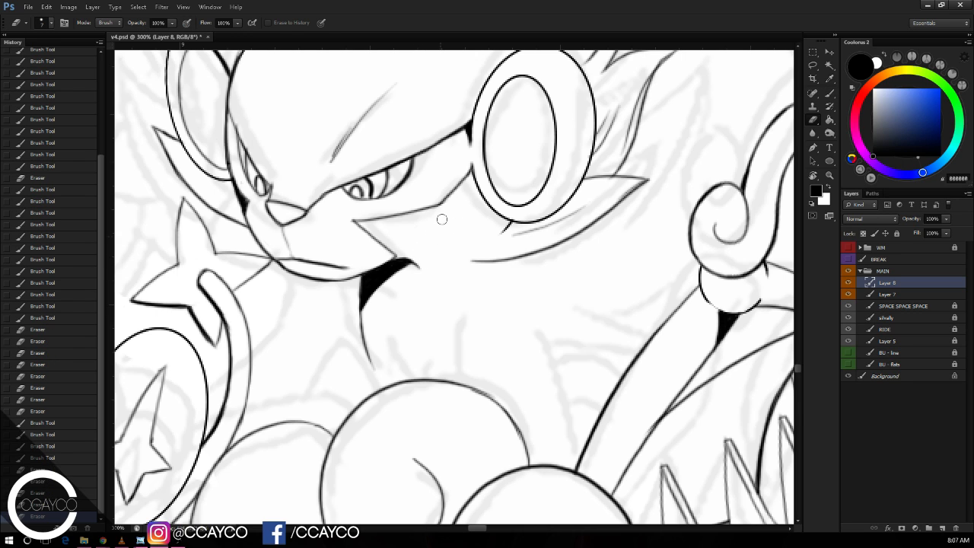
pyautogui.press('b')
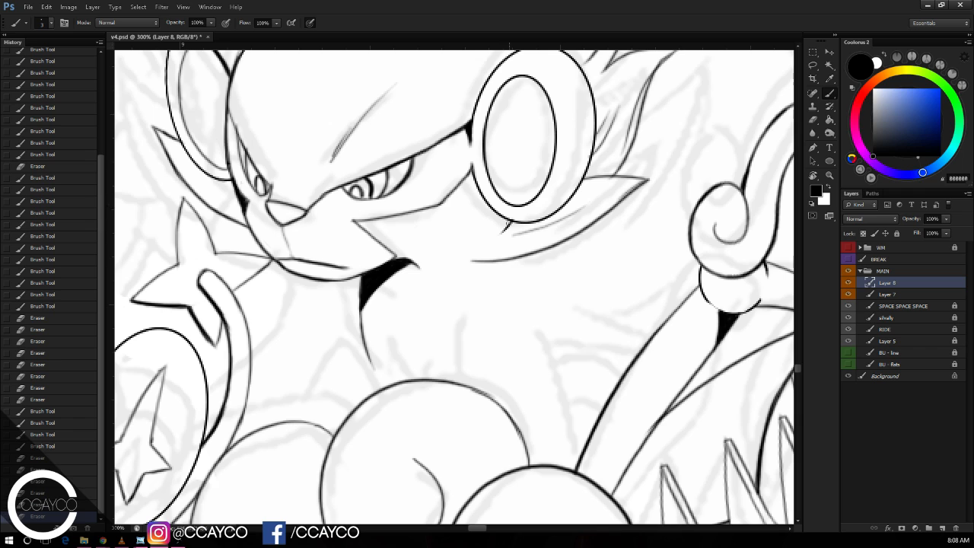
# Step: Touch up the short line under the near ear and trim the tip of the cheek tuft
pyautogui.press('e')
pyautogui.moveTo(505, 225); pyautogui.dragTo(498, 216)
pyautogui.hotkey('ctrl', 'z')
pyautogui.hotkey('ctrl', 'z')
pyautogui.press('b')
pyautogui.press('e')
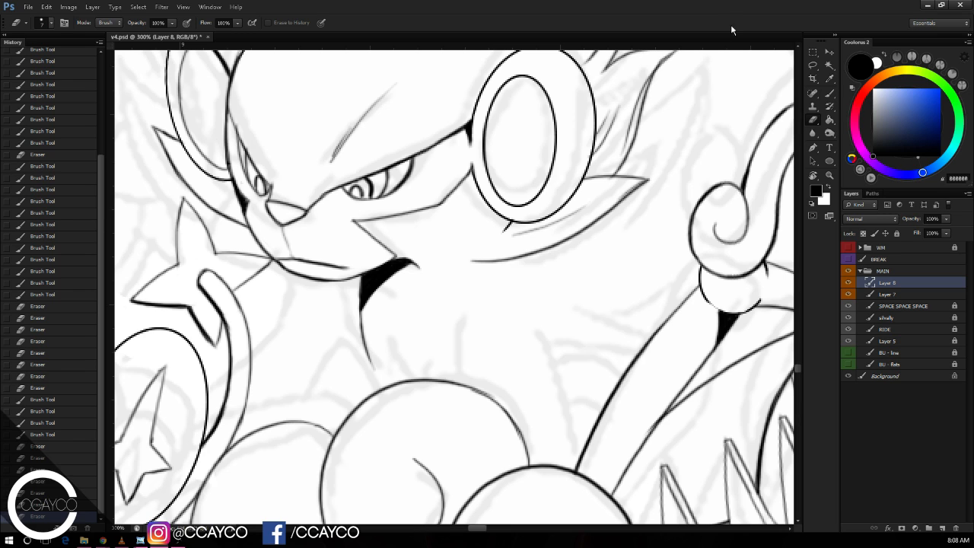
pyautogui.moveTo(650, 233); pyautogui.dragTo(692, 239)
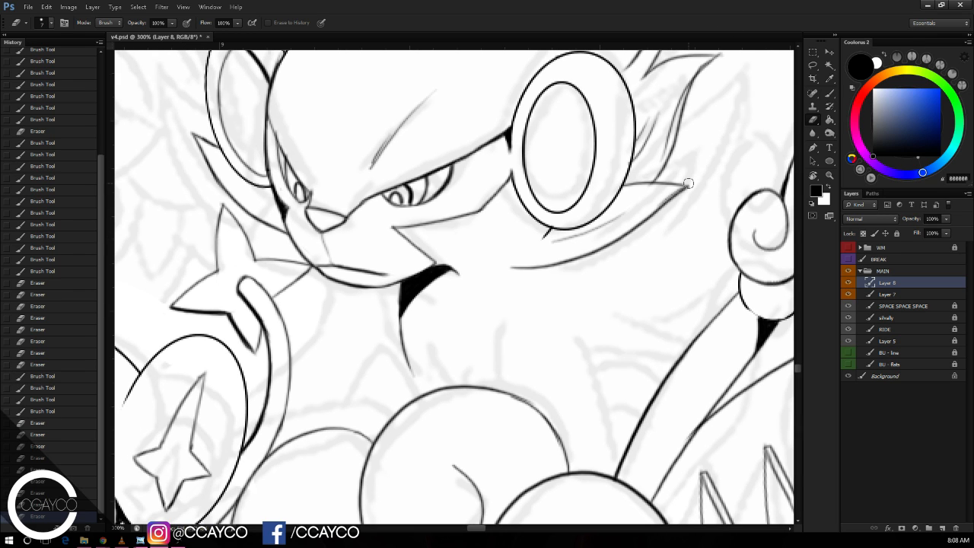
pyautogui.moveTo(687, 183); pyautogui.dragTo(655, 224)
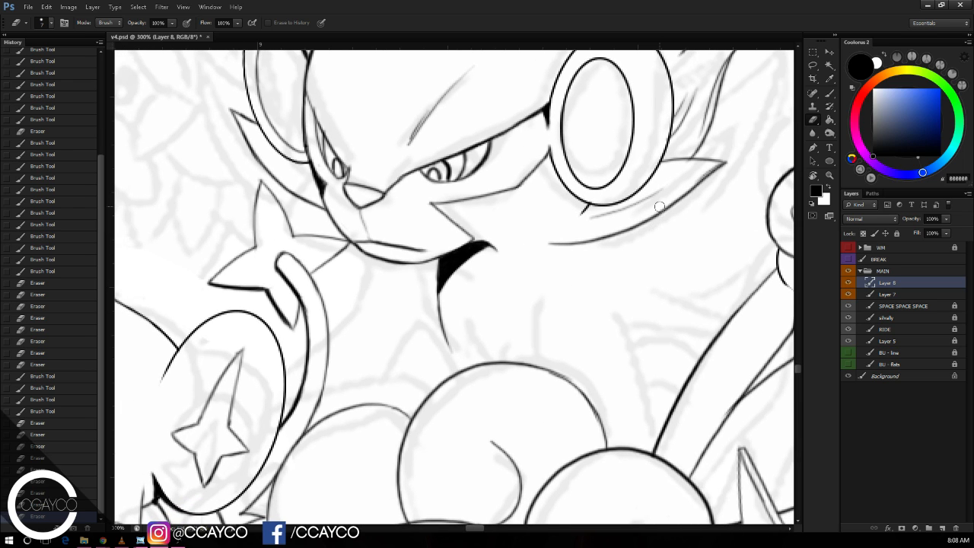
# Step: Ink the front neck and chest line from below the chin down to the smaller cloud puff, trimming its lower end
pyautogui.press('b')
pyautogui.moveTo(392, 323); pyautogui.dragTo(398, 267)
pyautogui.hotkey('ctrl', 'z')
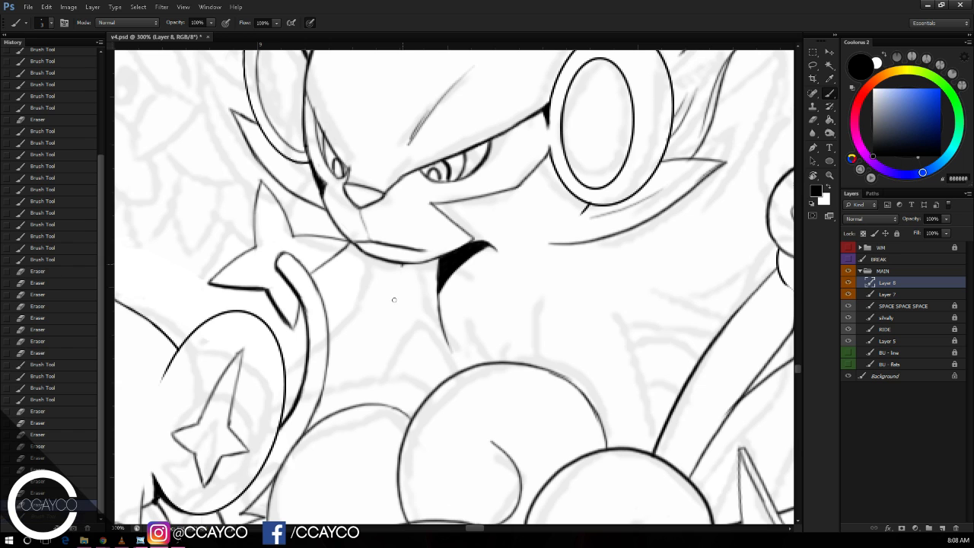
pyautogui.moveTo(391, 324)
pyautogui.mouseDown()
pyautogui.moveTo(398, 270)
pyautogui.moveTo(339, 426)
pyautogui.mouseUp()
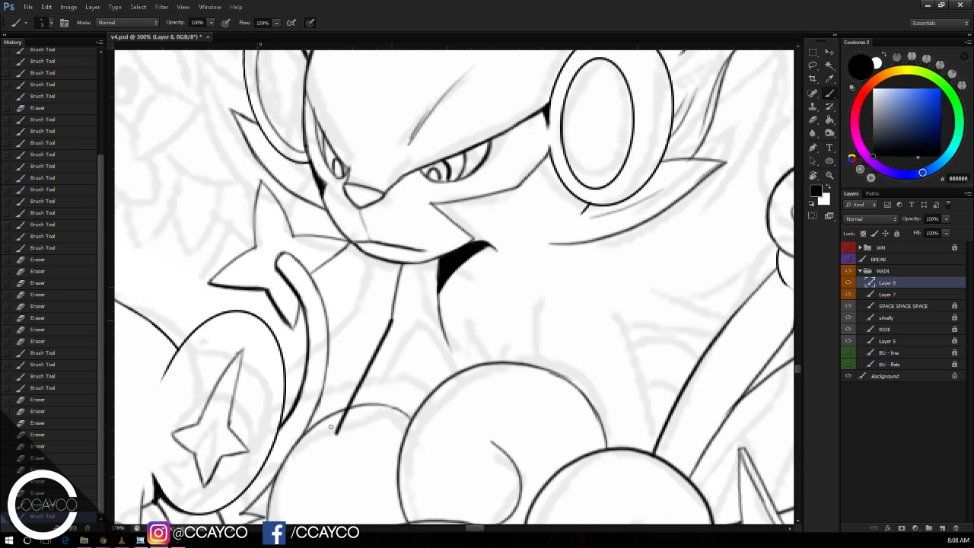
pyautogui.hotkey('ctrl', 'z')
pyautogui.moveTo(390, 325)
pyautogui.mouseDown()
pyautogui.moveTo(346, 411)
pyautogui.moveTo(369, 409)
pyautogui.mouseUp()
pyautogui.press('e')
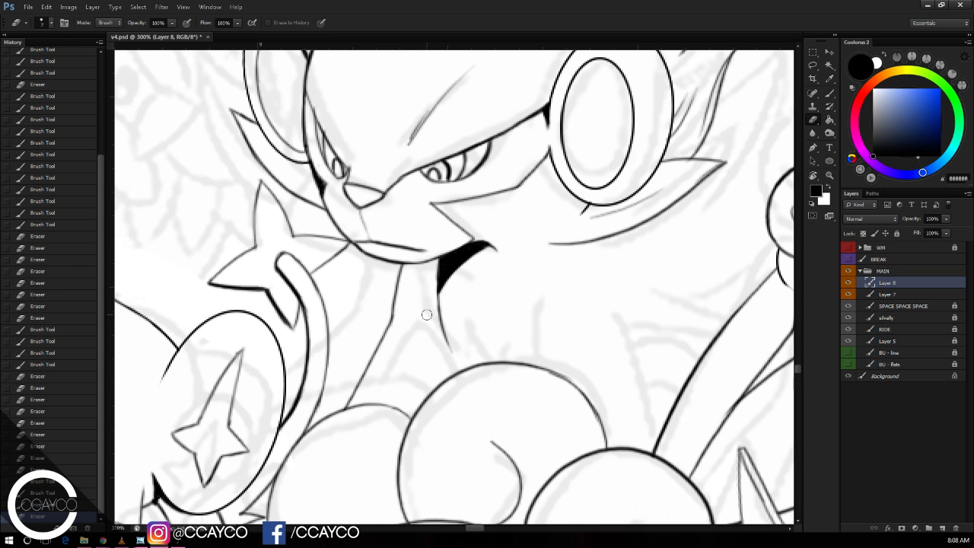
# Step: Ink a thin two-stroke shoulder crease rising from the top of the large cloud puff and trim its overlap
pyautogui.hotkey('ctrl', '-')
pyautogui.hotkey('ctrl', '-')
pyautogui.hotkey('ctrl', '+')
pyautogui.hotkey('ctrl', '+')
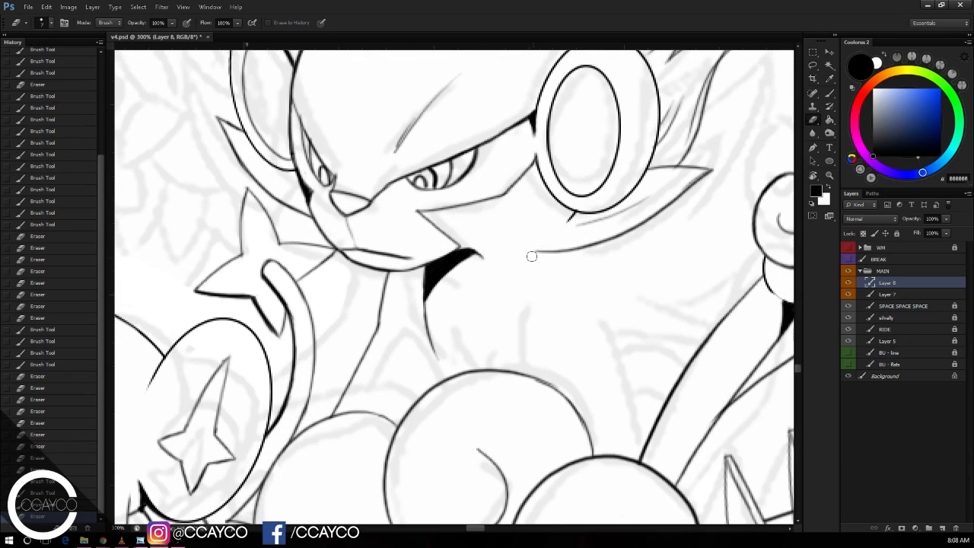
pyautogui.press('b')
pyautogui.moveTo(538, 289); pyautogui.dragTo(521, 385)
pyautogui.hotkey('ctrl', 'z')
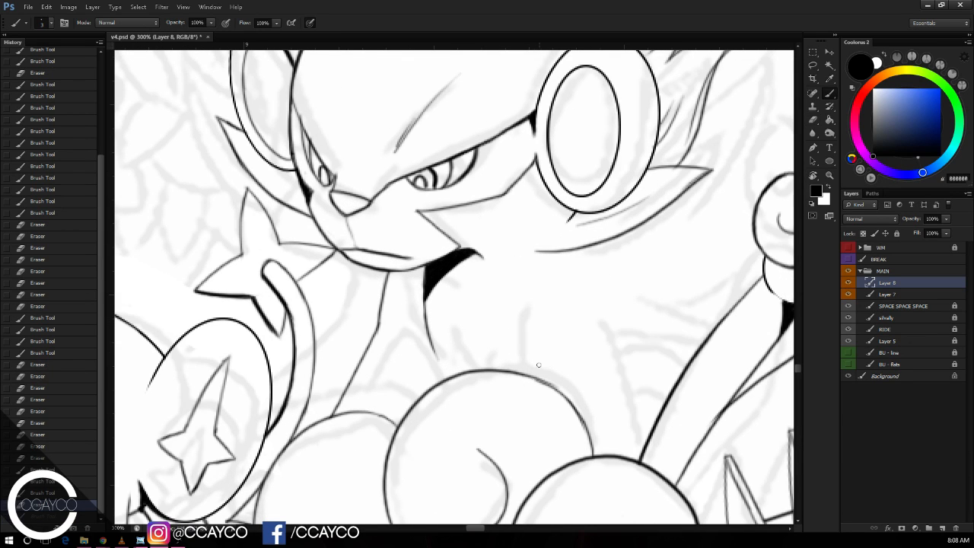
pyautogui.moveTo(549, 294)
pyautogui.mouseDown()
pyautogui.moveTo(528, 390)
pyautogui.moveTo(516, 388)
pyautogui.moveTo(522, 326)
pyautogui.mouseUp()
pyautogui.hotkey('ctrl', 'z')
pyautogui.hotkey('ctrl', 'z')
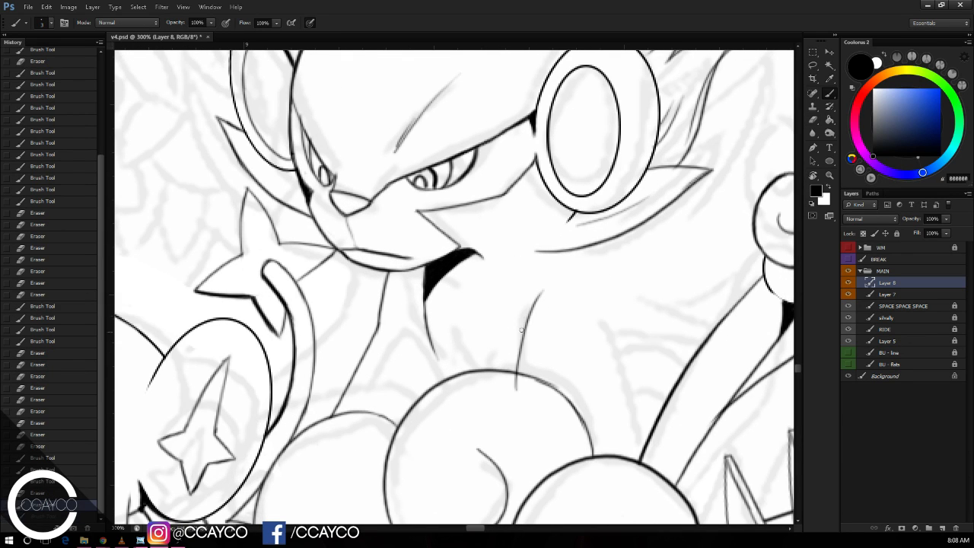
pyautogui.moveTo(538, 283); pyautogui.dragTo(522, 330)
pyautogui.press('e')
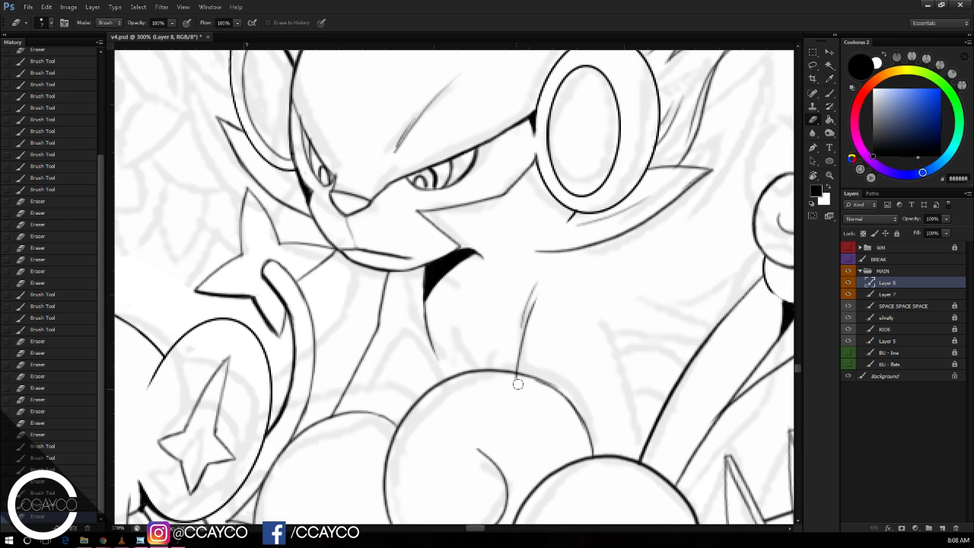
pyautogui.click(538, 282)
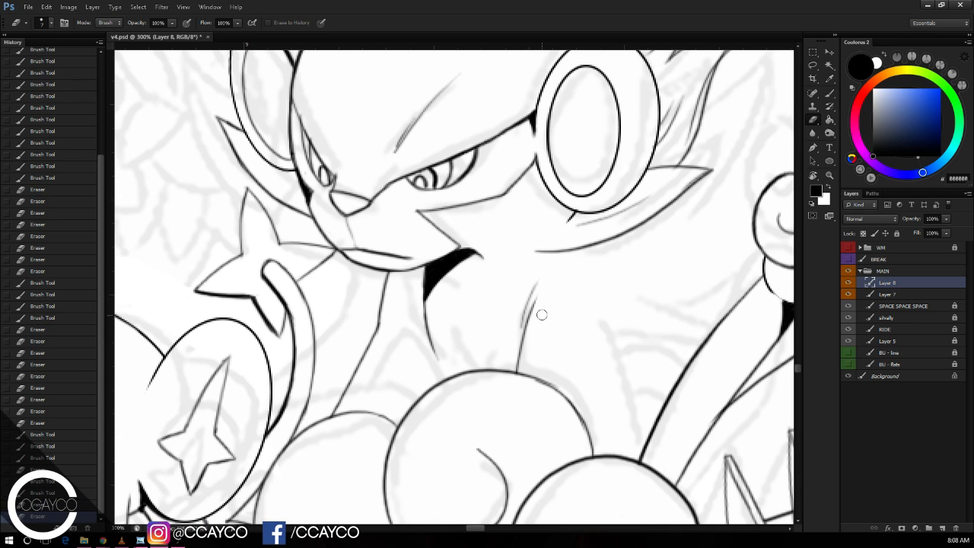
pyautogui.hscroll(2, 632, 235)
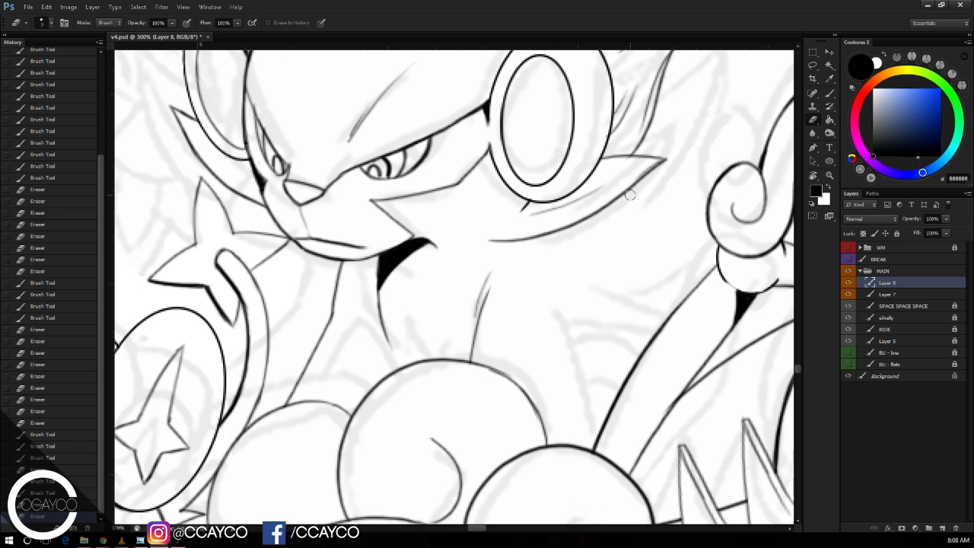
# Step: Thicken the lower part of the shoulder crease where it meets the cloud puff and clean its edges
pyautogui.press('b')
pyautogui.moveTo(475, 363); pyautogui.dragTo(482, 312)
pyautogui.press('e')
pyautogui.press('b')
pyautogui.press('e')
pyautogui.press('b')
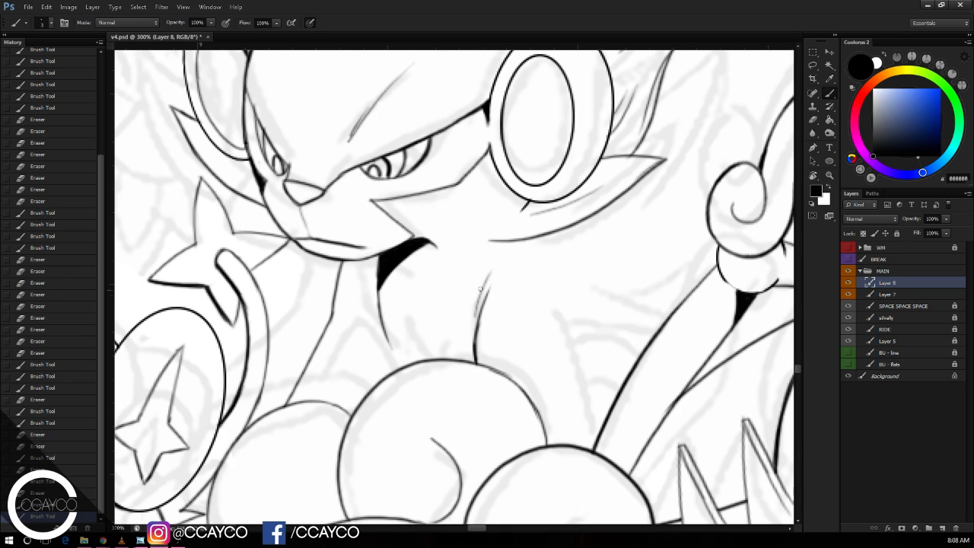
pyautogui.press('e')
pyautogui.click(590, 292)
pyautogui.press('b')
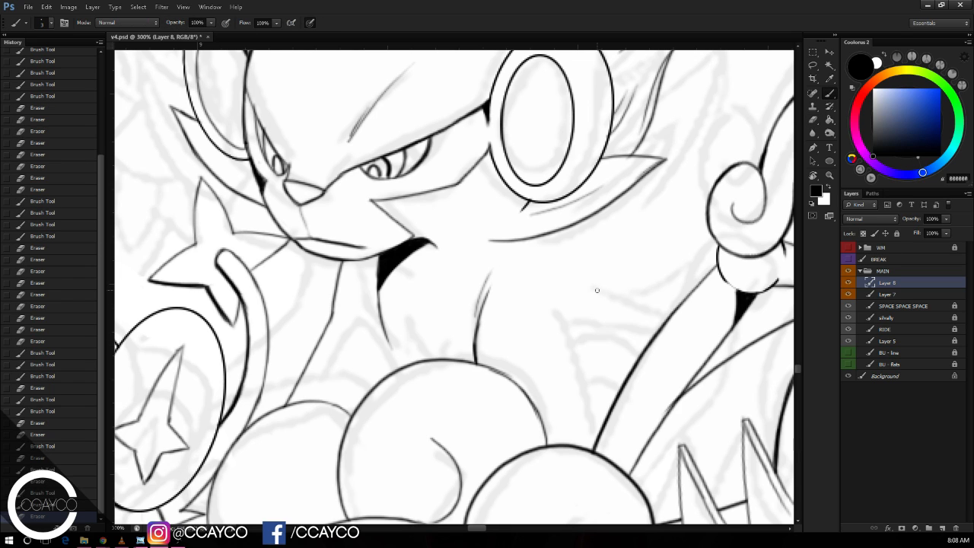
# Step: Lasso the shoulder crease, shift it slightly away from the neck, and patch the cloud puff outline at its base
pyautogui.click(813, 65)
pyautogui.moveTo(504, 262)
pyautogui.mouseDown()
pyautogui.moveTo(475, 385)
pyautogui.moveTo(507, 260)
pyautogui.moveTo(508, 287)
pyautogui.mouseUp()
pyautogui.hotkey('ctrl', 't')
pyautogui.press('Return')
pyautogui.hotkey('ctrl', 'd')
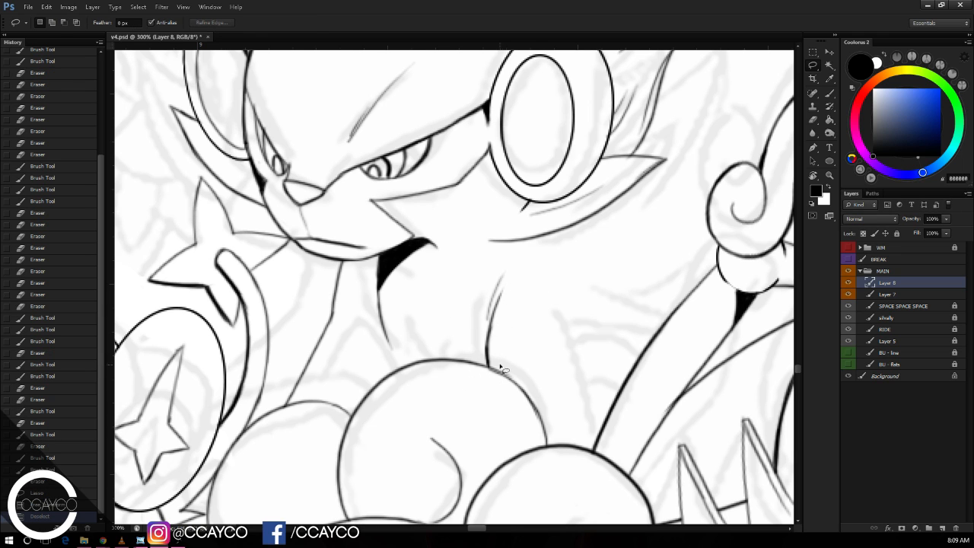
pyautogui.press('b')
pyautogui.moveTo(481, 366); pyautogui.dragTo(504, 376)
pyautogui.moveTo(567, 282)
pyautogui.mouseDown()
pyautogui.moveTo(535, 278)
pyautogui.moveTo(560, 264)
pyautogui.mouseUp()
pyautogui.press('e')
pyautogui.press('b')
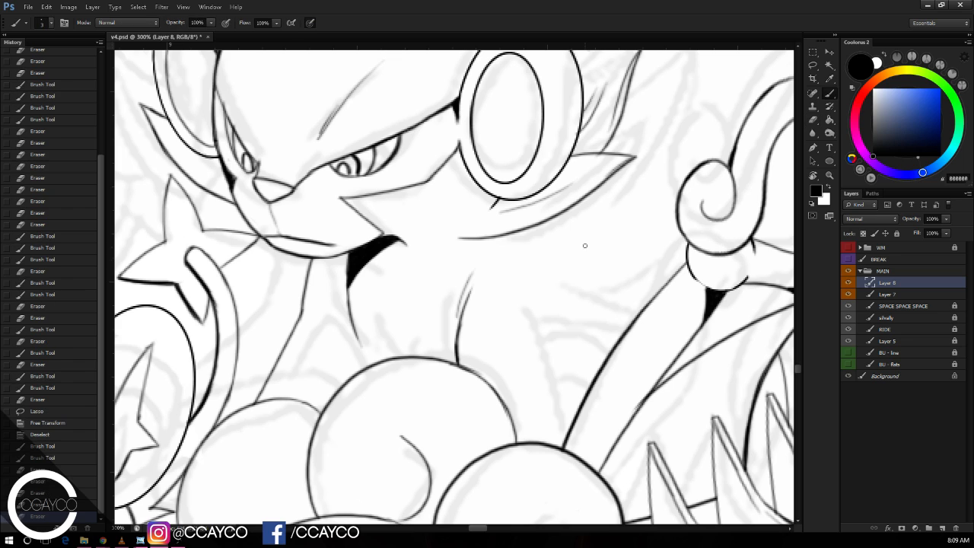
# Step: Ink the body contour behind the cloud puffs with a curved upper edge and a slanted edge running down to the small puff
pyautogui.hscroll(1, 605, 254)
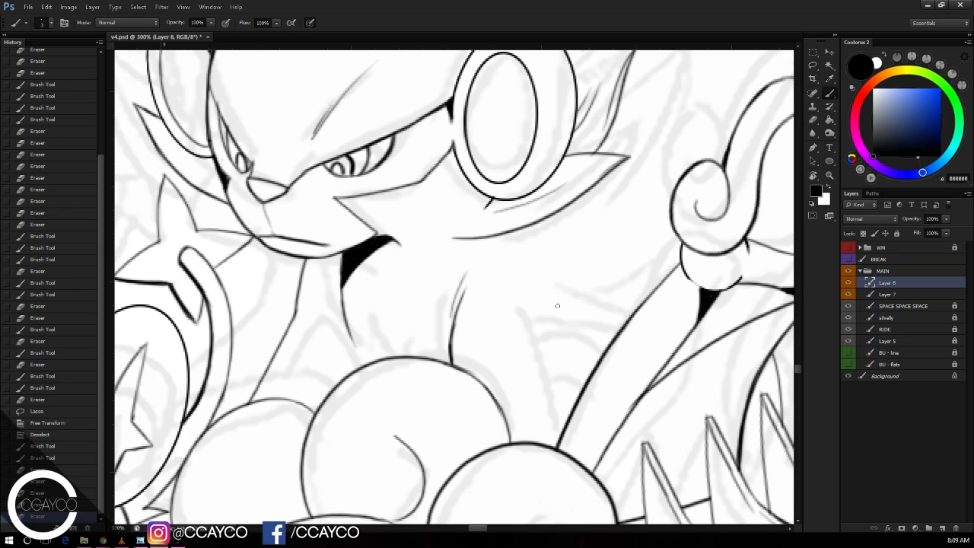
pyautogui.moveTo(538, 356)
pyautogui.mouseDown()
pyautogui.moveTo(649, 297)
pyautogui.moveTo(630, 327)
pyautogui.mouseUp()
pyautogui.press('e')
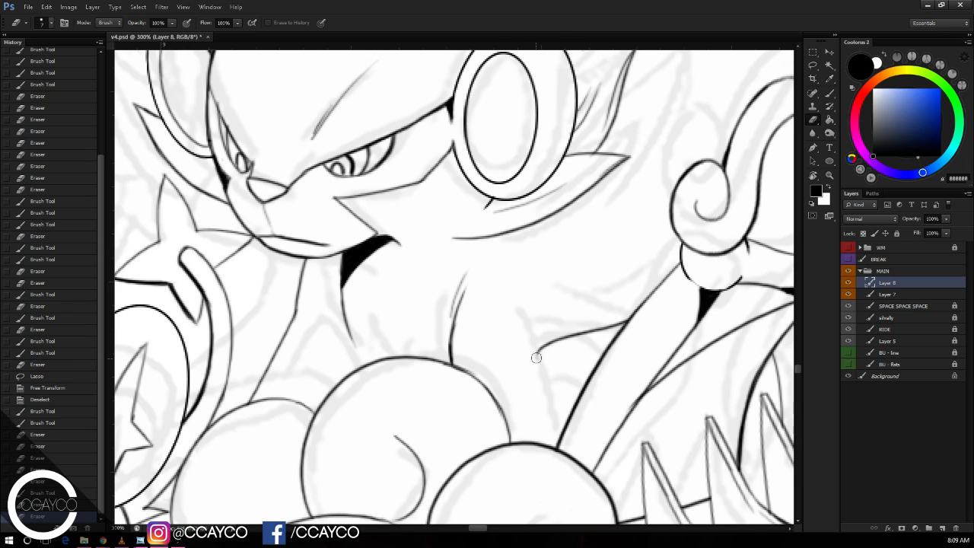
pyautogui.press('b')
pyautogui.moveTo(536, 356); pyautogui.dragTo(558, 439)
pyautogui.hotkey('ctrl', 'z')
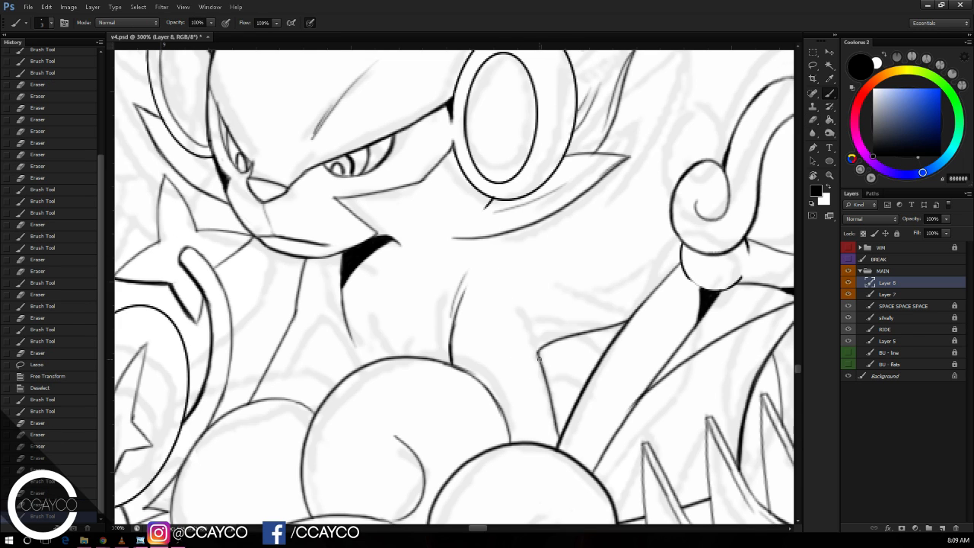
pyautogui.moveTo(538, 354); pyautogui.dragTo(557, 437)
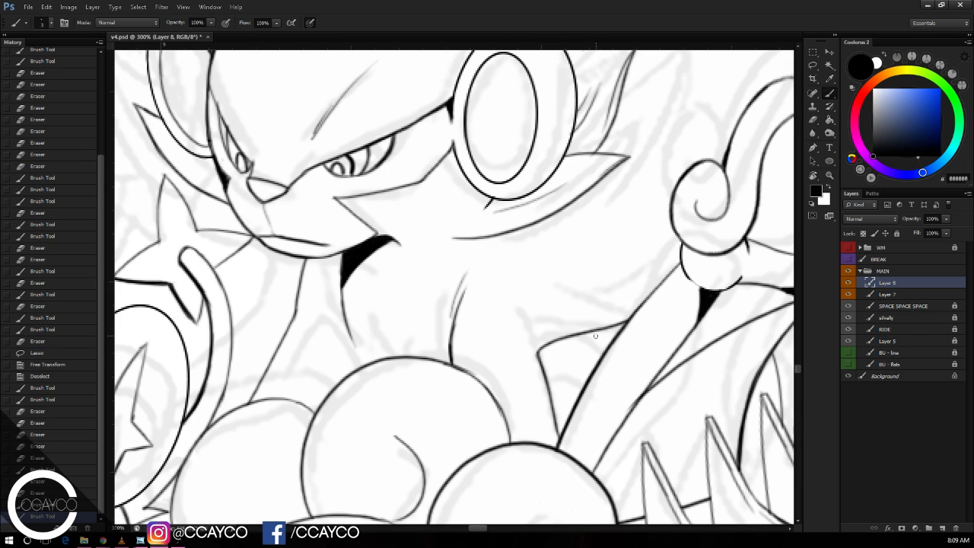
# Step: Add a short vertical line and curved inner lines beneath the new body contour and fill the gap with solid black shadow
pyautogui.moveTo(596, 335); pyautogui.dragTo(596, 361)
pyautogui.hotkey('ctrl', 'z')
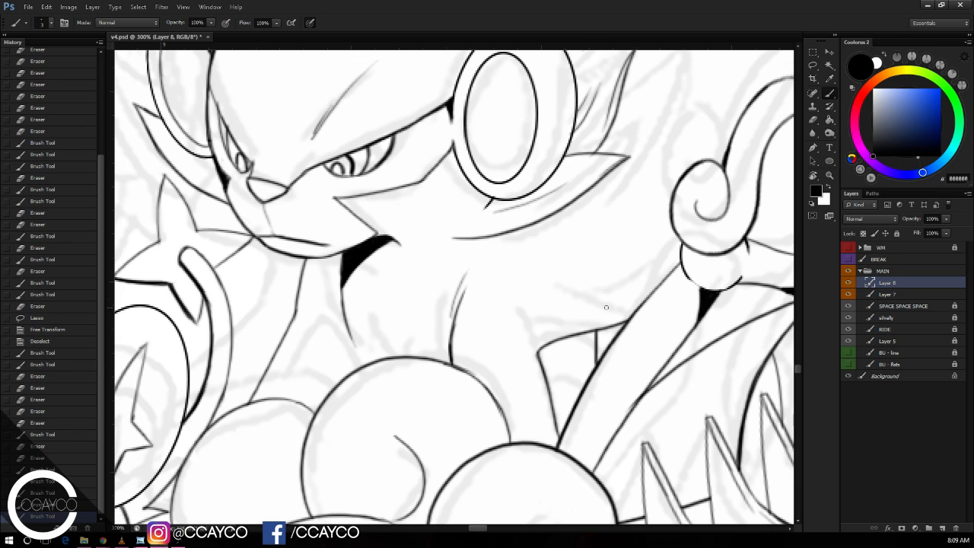
pyautogui.moveTo(548, 381)
pyautogui.mouseDown()
pyautogui.moveTo(594, 362)
pyautogui.moveTo(591, 371)
pyautogui.moveTo(595, 338)
pyautogui.moveTo(559, 338)
pyautogui.moveTo(589, 336)
pyautogui.moveTo(596, 367)
pyautogui.mouseUp()
pyautogui.hotkey('ctrl', 'z')
pyautogui.moveTo(539, 352); pyautogui.dragTo(589, 334)
pyautogui.hotkey('ctrl', 'z')
pyautogui.moveTo(538, 352); pyautogui.dragTo(587, 340)
pyautogui.hotkey('ctrl', 'z')
pyautogui.hotkey('ctrl', 'z')
pyautogui.hotkey('ctrl', 'alt', 'z')
pyautogui.hotkey('ctrl', 'alt', 'z')
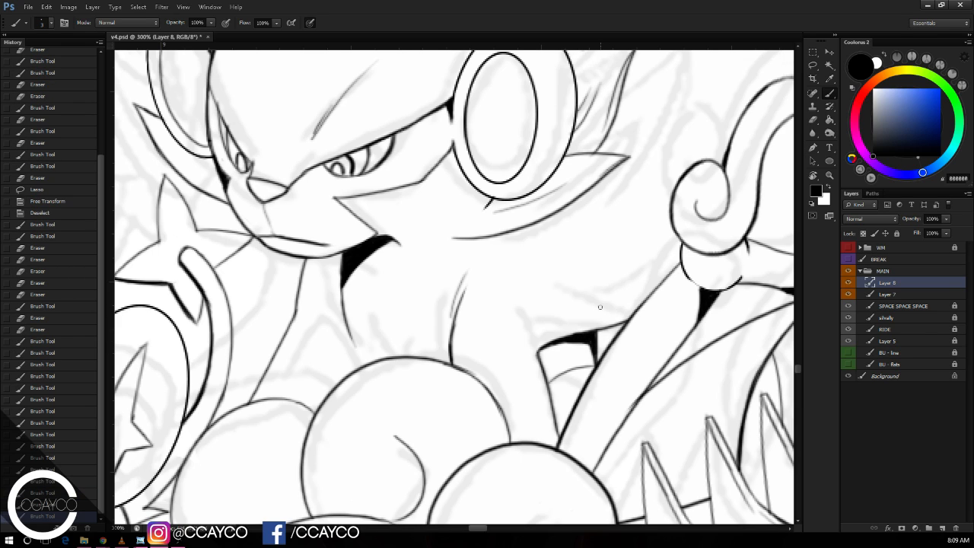
# Step: Clean a stray mark and ink the curved lower fur tuft on the feline's back, running up toward the neighbouring character's curl
pyautogui.press('e')
pyautogui.press('b')
pyautogui.press('e')
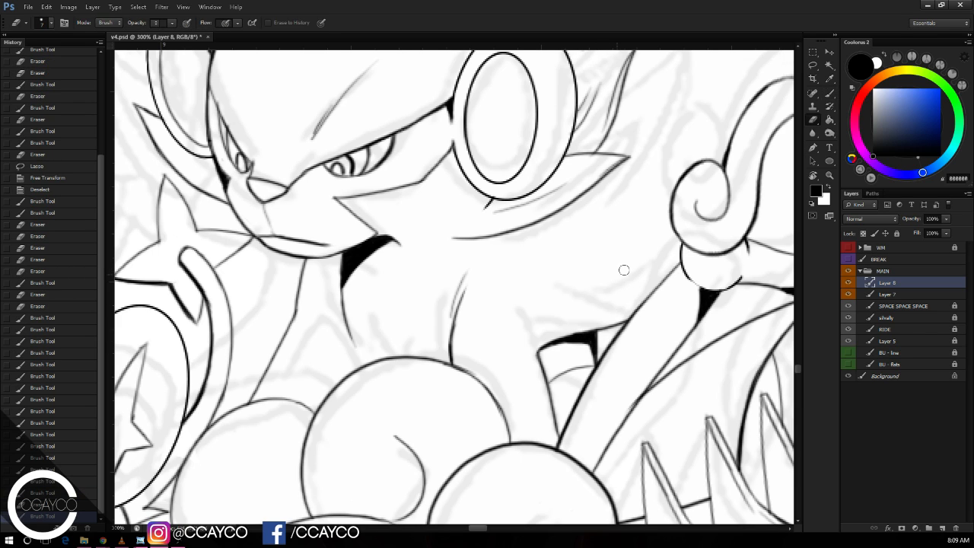
pyautogui.moveTo(629, 270); pyautogui.dragTo(624, 281)
pyautogui.press('b')
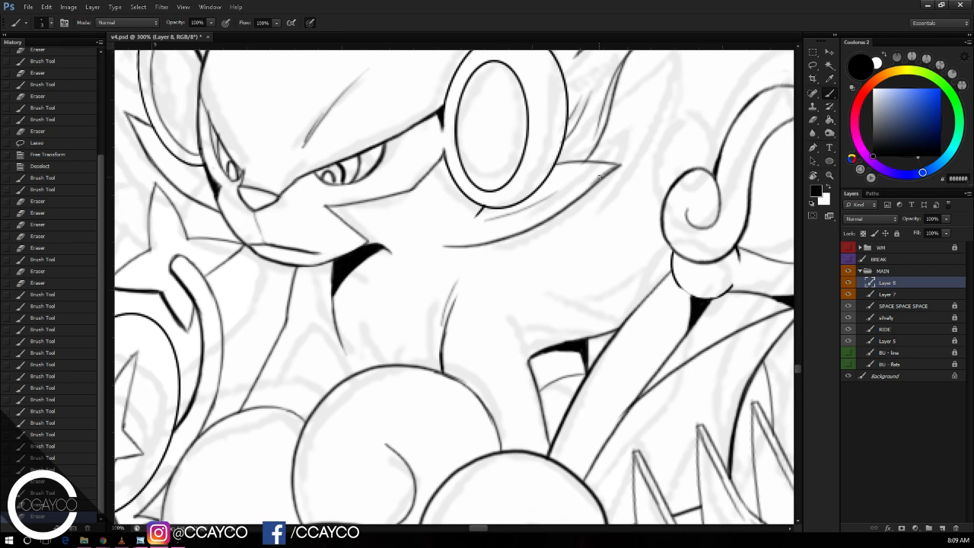
pyautogui.moveTo(697, 266); pyautogui.dragTo(693, 272)
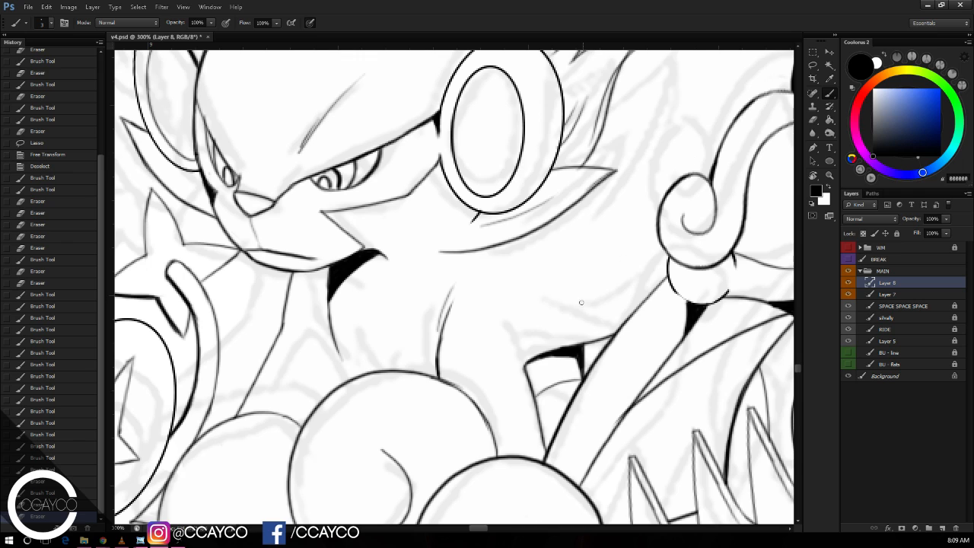
pyautogui.moveTo(558, 312)
pyautogui.mouseDown()
pyautogui.moveTo(637, 307)
pyautogui.moveTo(623, 321)
pyautogui.moveTo(639, 305)
pyautogui.moveTo(650, 240)
pyautogui.mouseUp()
pyautogui.hotkey('ctrl', 'alt', 'z')
pyautogui.hotkey('ctrl', 'alt', 'z')
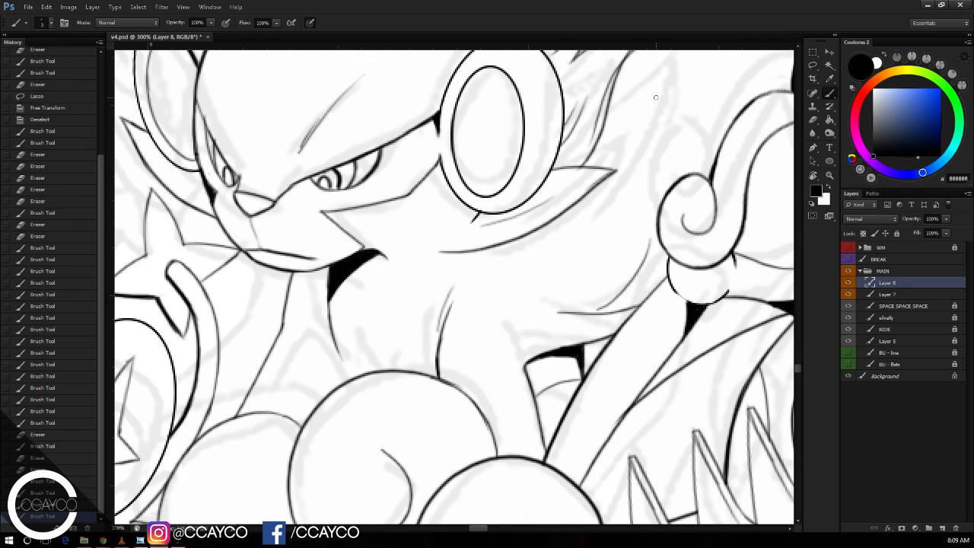
pyautogui.hotkey('ctrl', 'alt', 'z')
pyautogui.moveTo(586, 314)
pyautogui.mouseDown()
pyautogui.moveTo(650, 260)
pyautogui.moveTo(668, 227)
pyautogui.mouseUp()
# Step: Trim the ends of the lower fur tuft and refine its edge up to the curl
pyautogui.press('e')
pyautogui.moveTo(555, 311)
pyautogui.mouseDown()
pyautogui.moveTo(586, 298)
pyautogui.moveTo(580, 308)
pyautogui.mouseUp()
pyautogui.moveTo(661, 242)
pyautogui.mouseDown()
pyautogui.moveTo(677, 218)
pyautogui.moveTo(659, 249)
pyautogui.mouseUp()
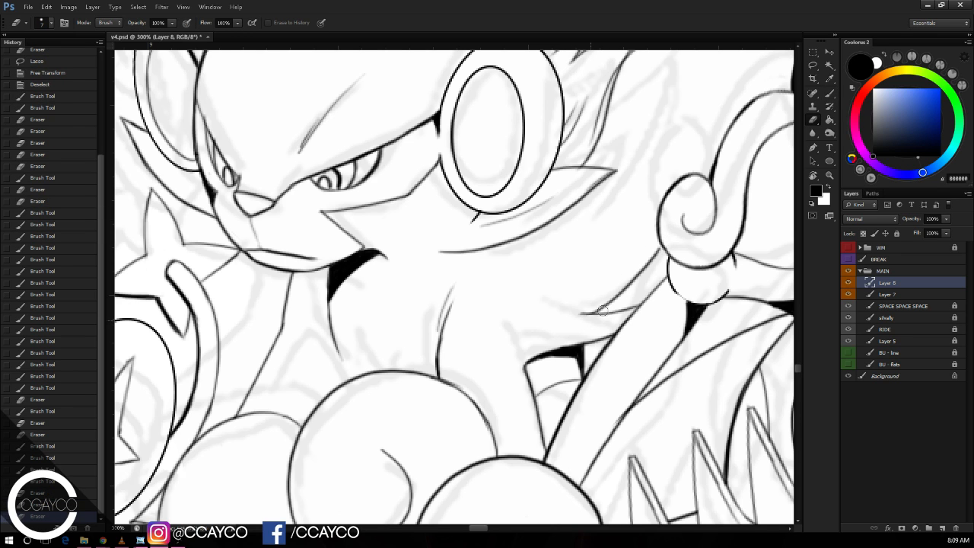
pyautogui.click(602, 311)
pyautogui.moveTo(602, 311); pyautogui.dragTo(578, 356)
pyautogui.press('b')
pyautogui.moveTo(632, 296); pyautogui.dragTo(640, 282)
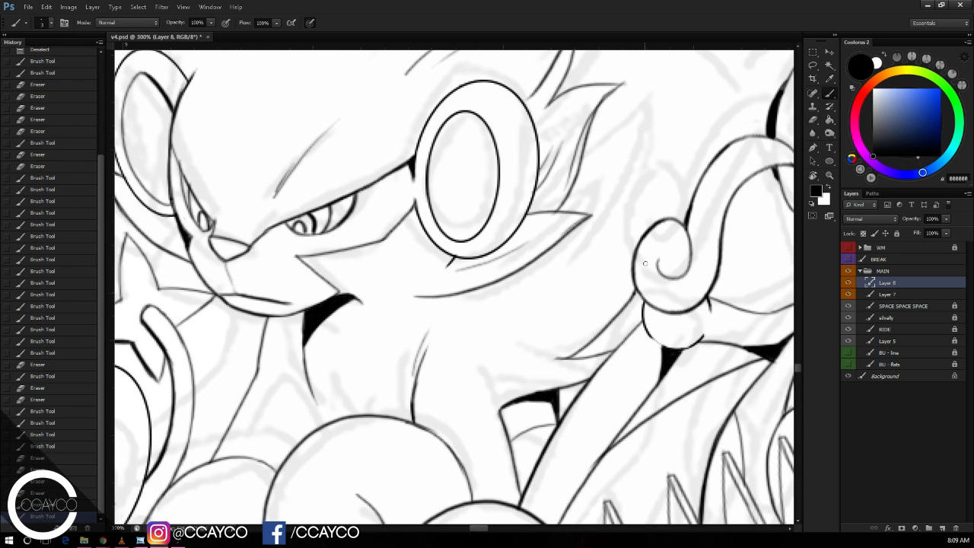
# Step: Ink a short pointed fur spike just above the neighbouring character's curl and clean its edges
pyautogui.moveTo(661, 205)
pyautogui.mouseDown()
pyautogui.moveTo(650, 254)
pyautogui.moveTo(661, 189)
pyautogui.mouseUp()
pyautogui.hotkey('ctrl', 'alt', 'z')
pyautogui.moveTo(599, 250); pyautogui.dragTo(660, 191)
pyautogui.press('e')
pyautogui.moveTo(662, 245); pyautogui.dragTo(656, 182)
pyautogui.press('b')
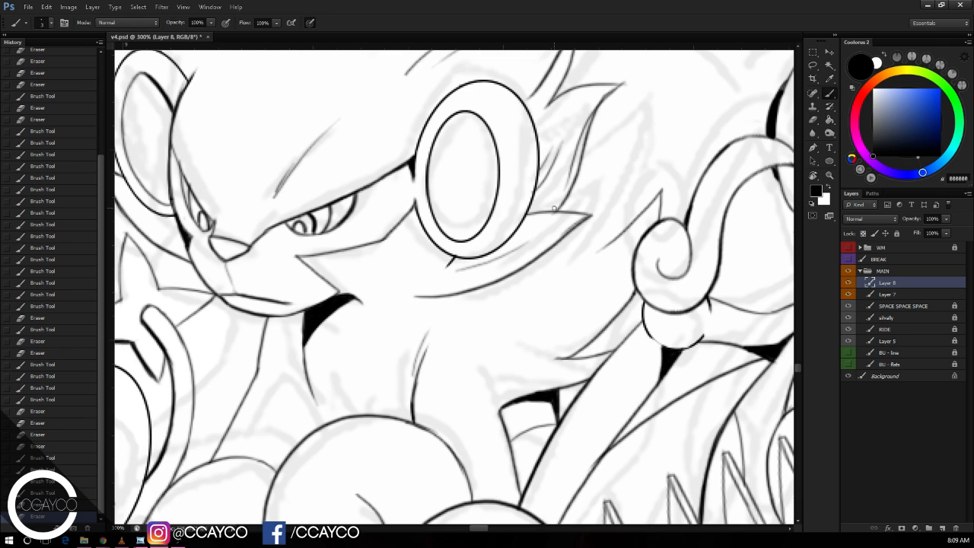
# Step: Ink a longer fur spike behind the cheek tuft, with its back edge running down past the shorter spike, and clean the overlap
pyautogui.hotkey('ctrl', 'alt', 'z')
pyautogui.moveTo(562, 202)
pyautogui.mouseDown()
pyautogui.moveTo(649, 132)
pyautogui.moveTo(613, 243)
pyautogui.mouseUp()
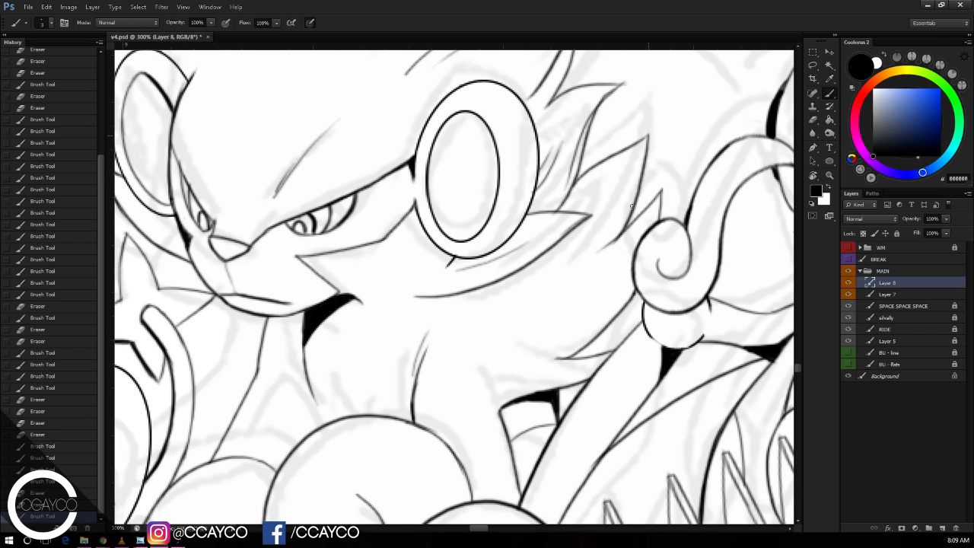
pyautogui.hotkey('ctrl', 'alt', 'z')
pyautogui.moveTo(649, 135)
pyautogui.mouseDown()
pyautogui.moveTo(595, 274)
pyautogui.moveTo(633, 205)
pyautogui.moveTo(608, 266)
pyautogui.moveTo(651, 134)
pyautogui.mouseUp()
pyautogui.hotkey('ctrl', 'alt', 'z')
pyautogui.press('e')
pyautogui.moveTo(607, 240)
pyautogui.mouseDown()
pyautogui.moveTo(623, 221)
pyautogui.moveTo(585, 293)
pyautogui.mouseUp()
pyautogui.press('b')
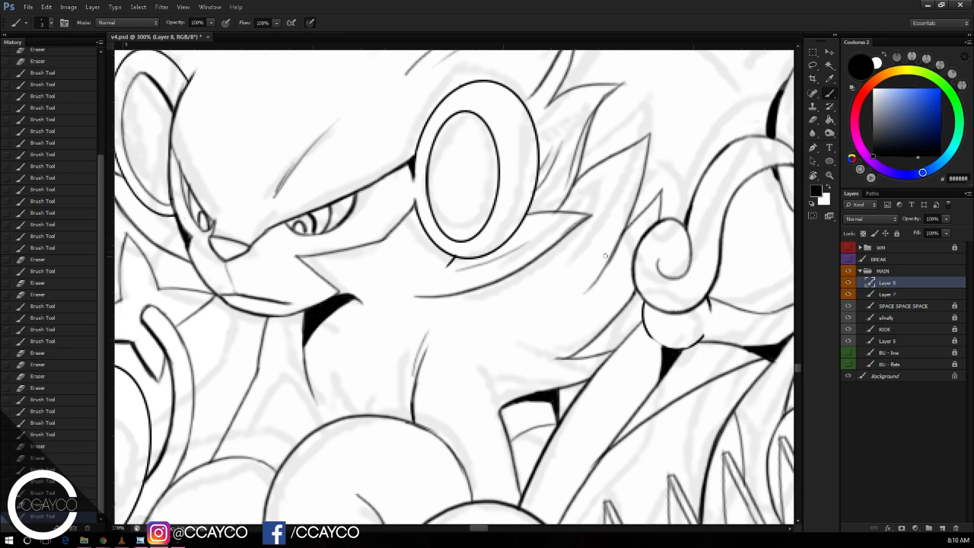
# Step: Add short fur strokes across the neck below the cheek tuft and erase stray marks around the spikes
pyautogui.moveTo(579, 248)
pyautogui.mouseDown()
pyautogui.moveTo(514, 304)
pyautogui.moveTo(536, 311)
pyautogui.mouseUp()
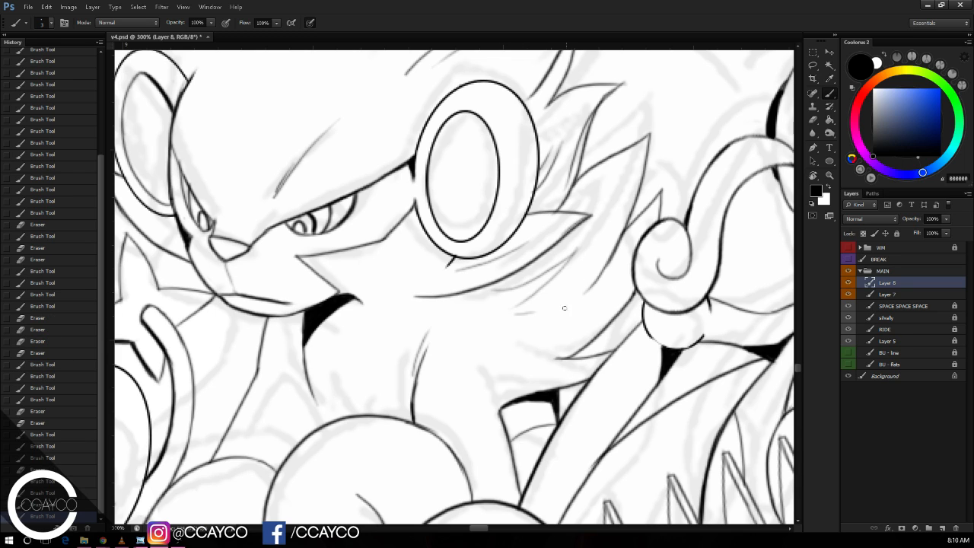
pyautogui.moveTo(523, 344); pyautogui.dragTo(575, 326)
pyautogui.scroll(-5, 575, 326)
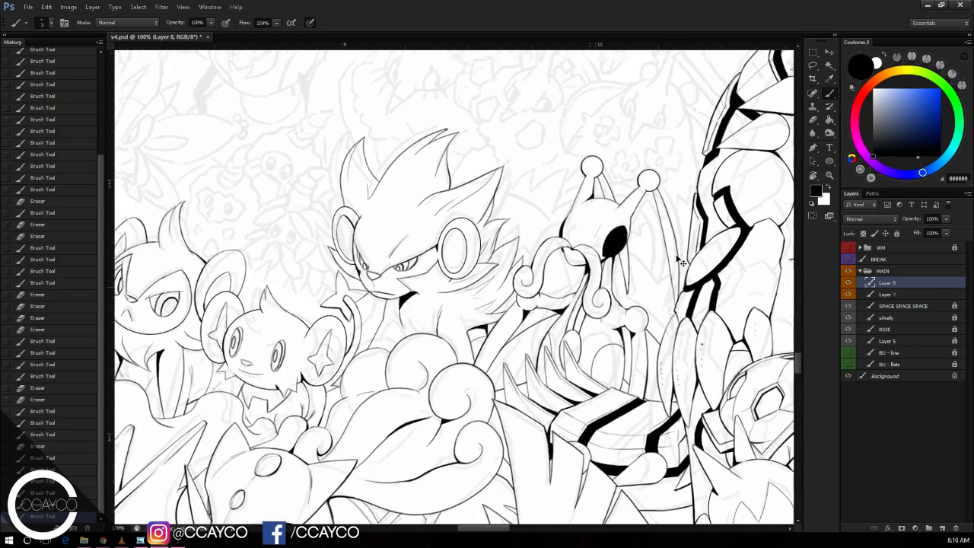
pyautogui.scroll(4, 692, 259)
pyautogui.moveTo(669, 284)
pyautogui.mouseDown()
pyautogui.moveTo(598, 357)
pyautogui.moveTo(587, 348)
pyautogui.mouseUp()
pyautogui.press('e')
pyautogui.click(622, 185)
pyautogui.moveTo(627, 188)
pyautogui.mouseDown()
pyautogui.moveTo(632, 218)
pyautogui.moveTo(638, 202)
pyautogui.mouseUp()
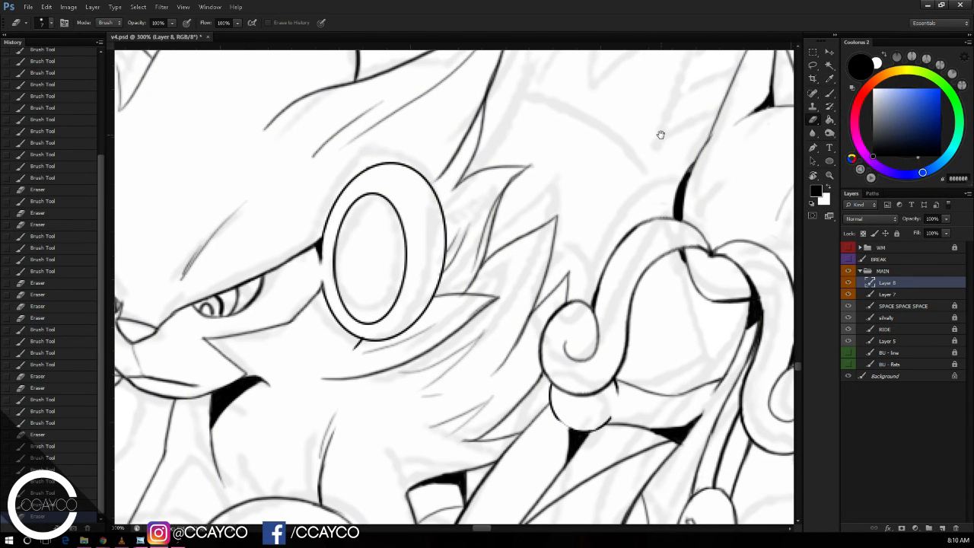
# Step: Ink a large fur spike behind the mane with a line linking it to the neighbouring character's head, and trim its base
pyautogui.moveTo(661, 134); pyautogui.dragTo(654, 164)
pyautogui.press('b')
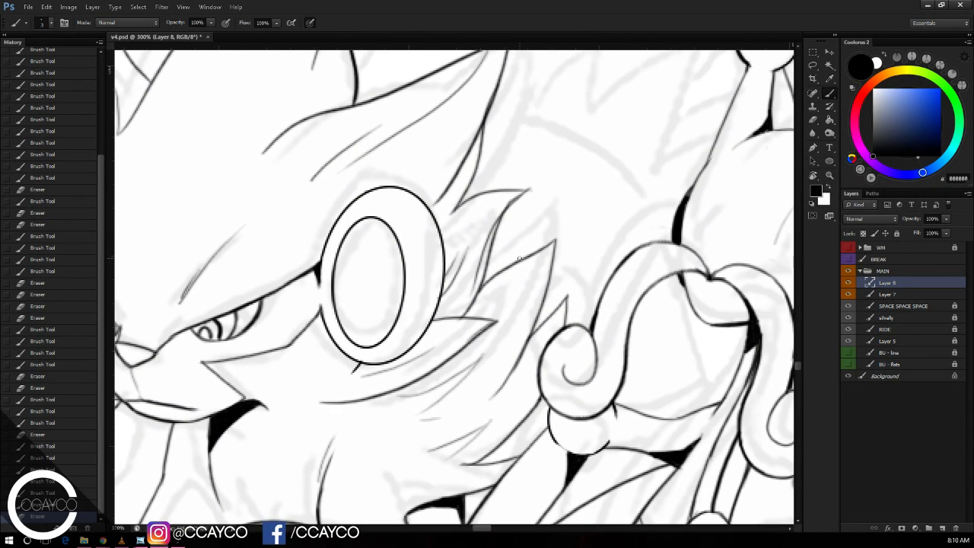
pyautogui.moveTo(519, 259)
pyautogui.mouseDown()
pyautogui.moveTo(576, 191)
pyautogui.moveTo(632, 151)
pyautogui.moveTo(606, 270)
pyautogui.moveTo(677, 214)
pyautogui.mouseUp()
pyautogui.hotkey('ctrl', 'z')
pyautogui.press('e')
pyautogui.moveTo(594, 266)
pyautogui.mouseDown()
pyautogui.moveTo(676, 210)
pyautogui.moveTo(609, 265)
pyautogui.mouseUp()
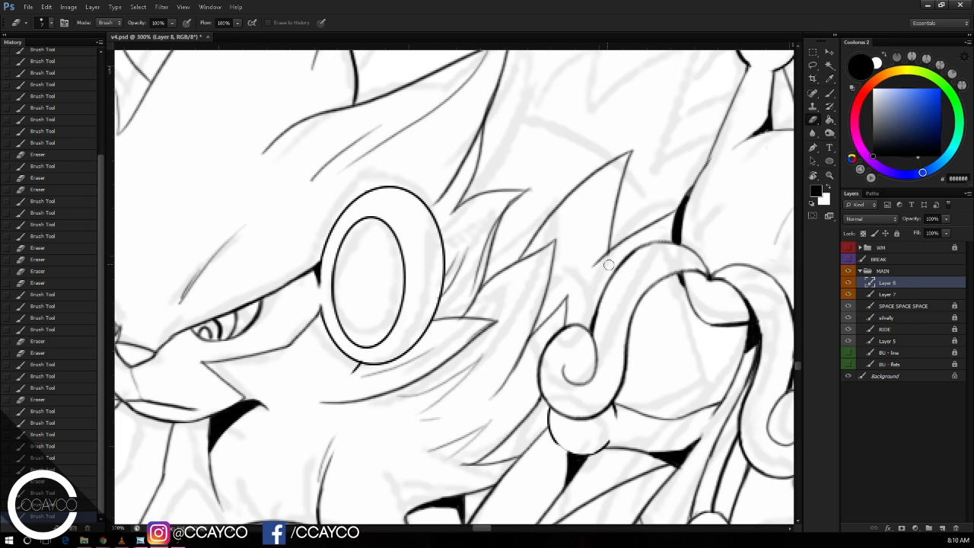
# Step: Thicken the long front edge of the large fur spike and touch up the line joining the neighbouring head
pyautogui.press('b')
pyautogui.moveTo(521, 259); pyautogui.dragTo(594, 173)
pyautogui.moveTo(664, 215); pyautogui.dragTo(684, 200)
pyautogui.hotkey('ctrl', 'z')
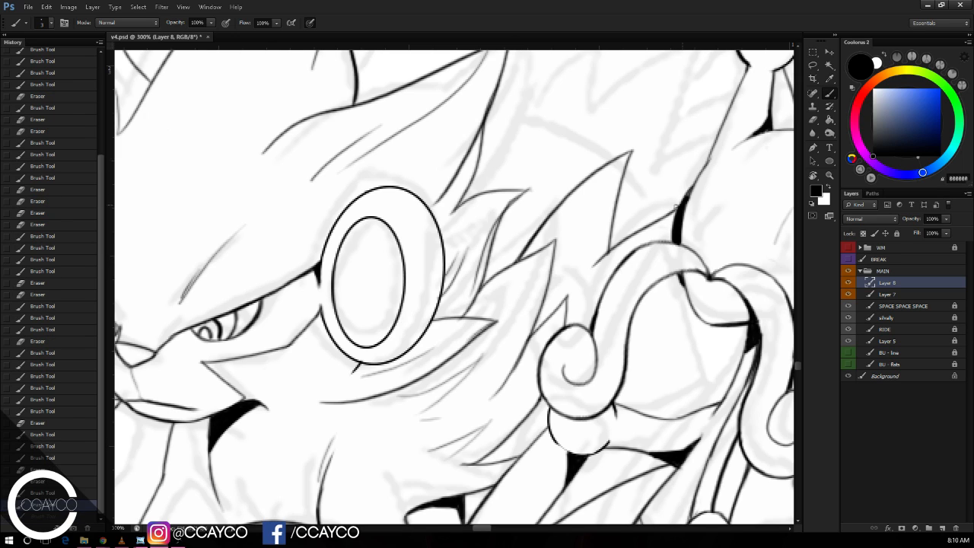
pyautogui.hotkey('ctrl', 'z')
pyautogui.hotkey('ctrl', '-')
pyautogui.hotkey('ctrl', '-')
pyautogui.moveTo(639, 234); pyautogui.dragTo(641, 264)
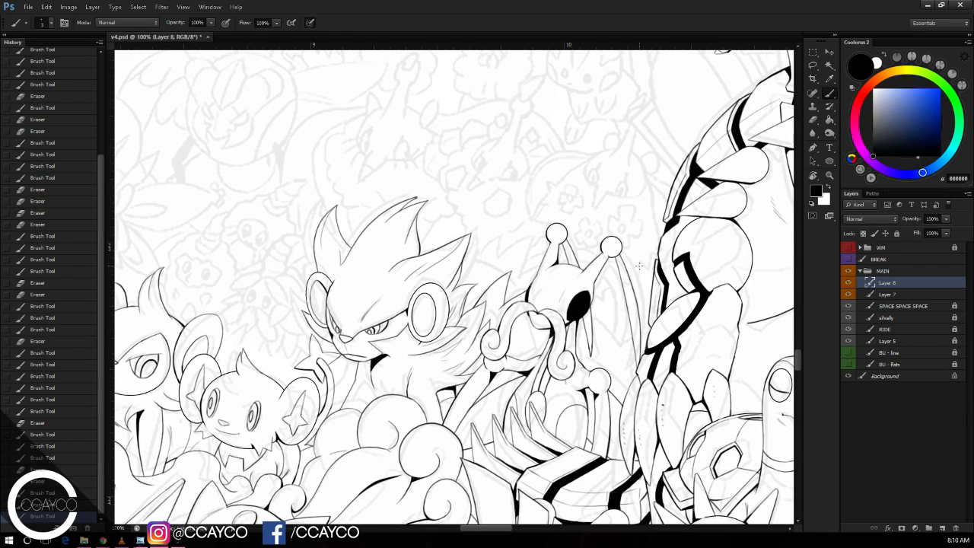
pyautogui.moveTo(620, 299); pyautogui.dragTo(705, 211)
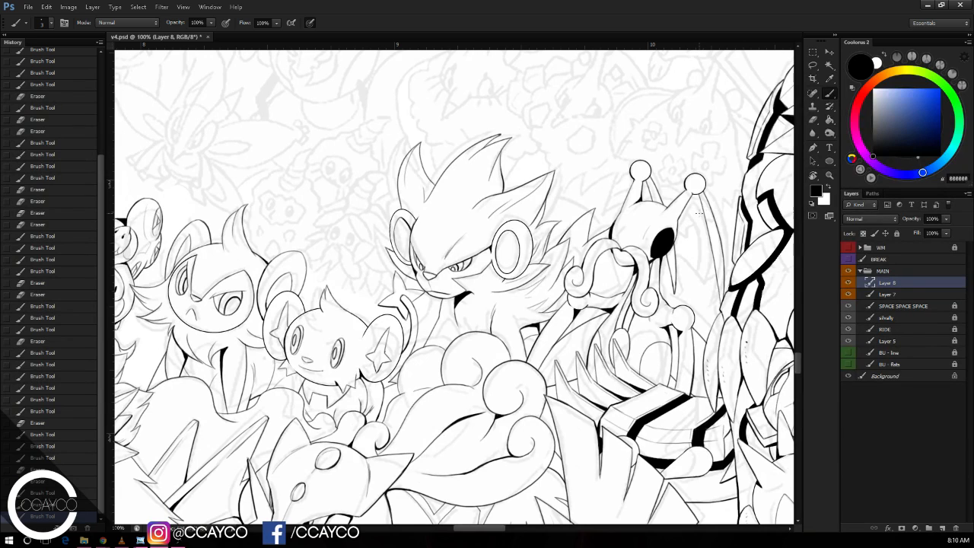
# Step: Trim the base of the large spike and ink a smaller fur spike between it and the ear-side mane
pyautogui.hotkey('ctrl', '+')
pyautogui.press('e')
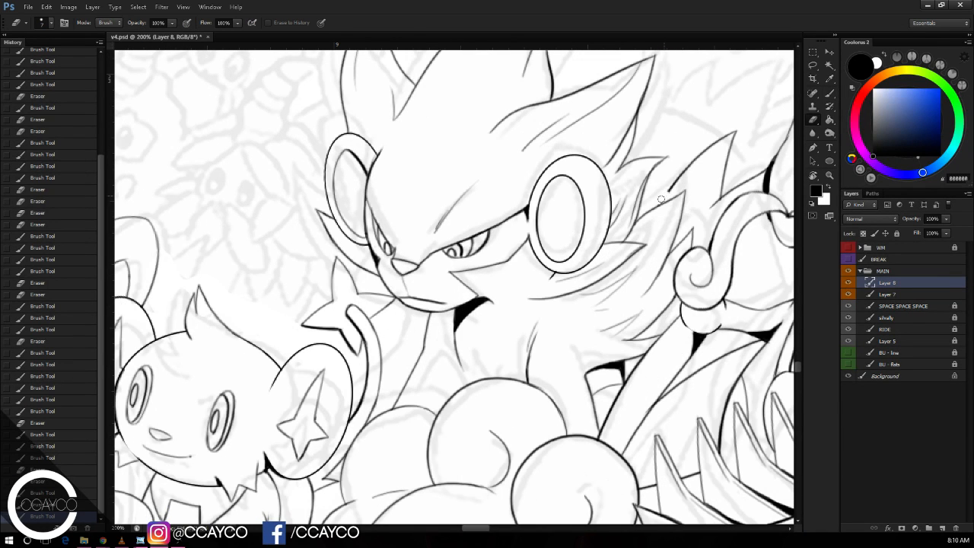
pyautogui.press('b')
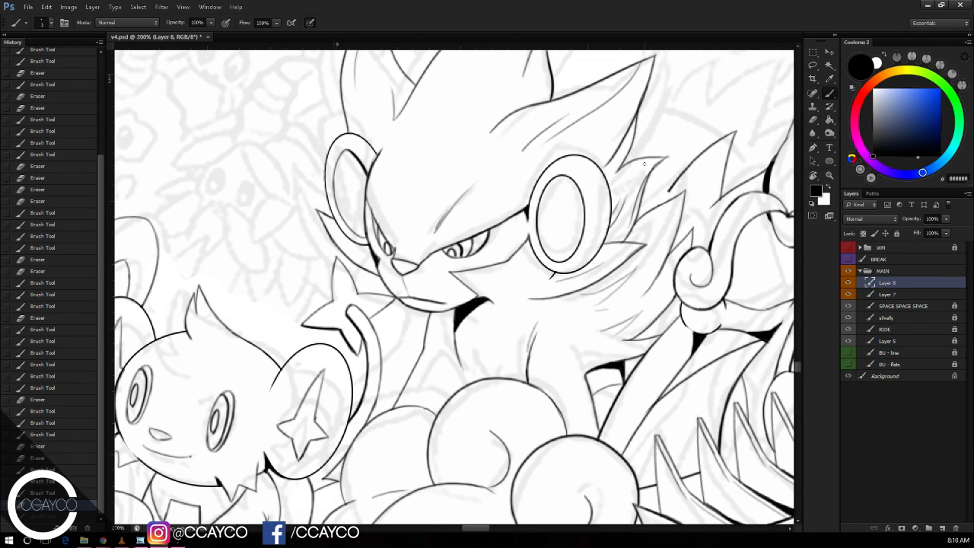
pyautogui.moveTo(644, 164); pyautogui.dragTo(681, 138)
pyautogui.moveTo(669, 190)
pyautogui.mouseDown()
pyautogui.moveTo(681, 140)
pyautogui.moveTo(668, 157)
pyautogui.moveTo(669, 191)
pyautogui.moveTo(607, 284)
pyautogui.mouseUp()
pyautogui.press('e')
pyautogui.press('b')
pyautogui.press('e')
pyautogui.press('b')
pyautogui.hotkey('ctrl', 'z')
pyautogui.hotkey('ctrl', 'z')
# Step: Thicken the creases of the small and large back fur spikes with tapered black shadow and erase the excess
pyautogui.hotkey('ctrl', '+')
pyautogui.moveTo(714, 140); pyautogui.dragTo(691, 201)
pyautogui.moveTo(736, 225)
pyautogui.mouseDown()
pyautogui.moveTo(693, 229)
pyautogui.moveTo(729, 216)
pyautogui.moveTo(733, 185)
pyautogui.mouseUp()
pyautogui.hotkey('ctrl', 'z')
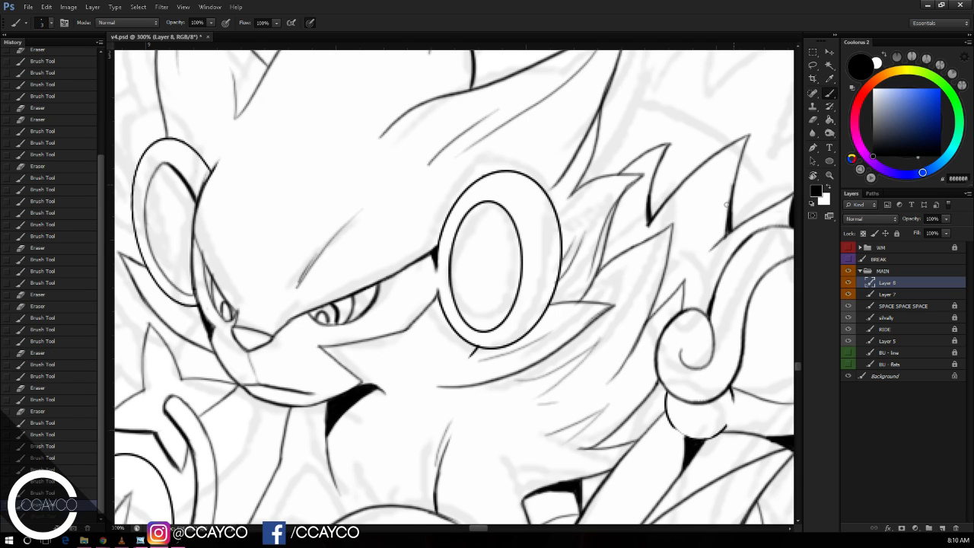
pyautogui.moveTo(651, 214); pyautogui.dragTo(651, 189)
pyautogui.press('e')
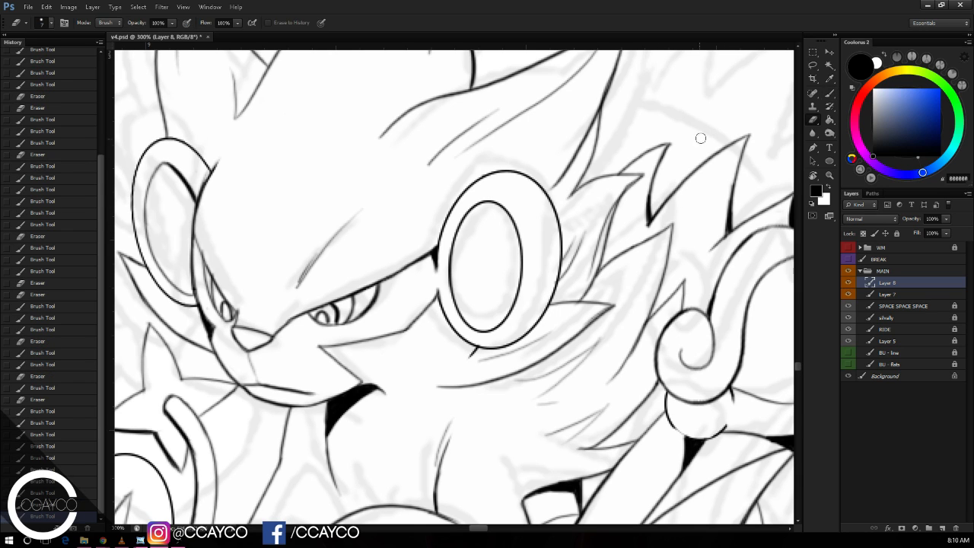
pyautogui.moveTo(700, 137)
pyautogui.mouseDown()
pyautogui.moveTo(711, 126)
pyautogui.moveTo(728, 148)
pyautogui.mouseUp()
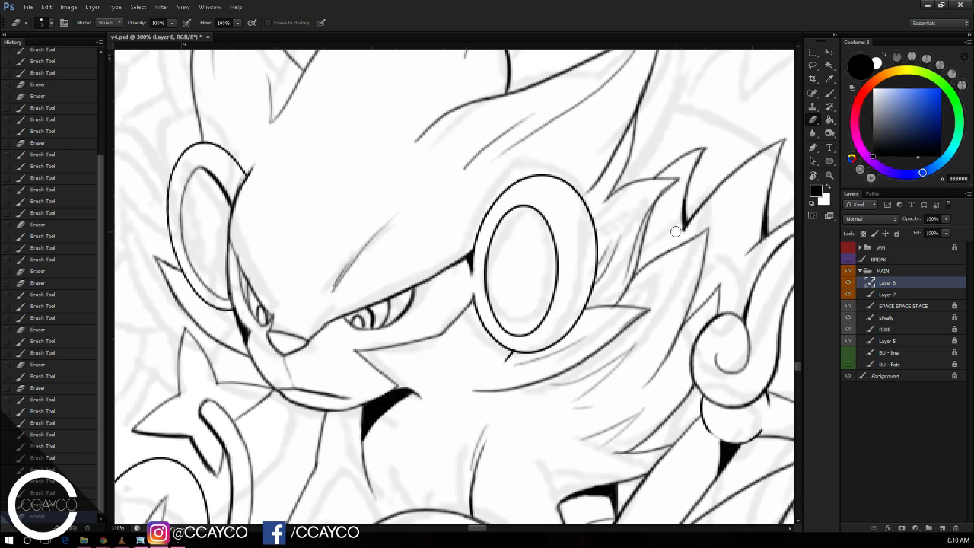
pyautogui.moveTo(676, 231); pyautogui.dragTo(683, 204)
# Step: Thicken the lower outer edge of the feline's large round ear beside the cheek
pyautogui.moveTo(588, 157); pyautogui.dragTo(677, 92)
pyautogui.press('b')
pyautogui.moveTo(563, 234); pyautogui.dragTo(594, 285)
pyautogui.hotkey('ctrl', 'z')
pyautogui.moveTo(565, 245); pyautogui.dragTo(594, 285)
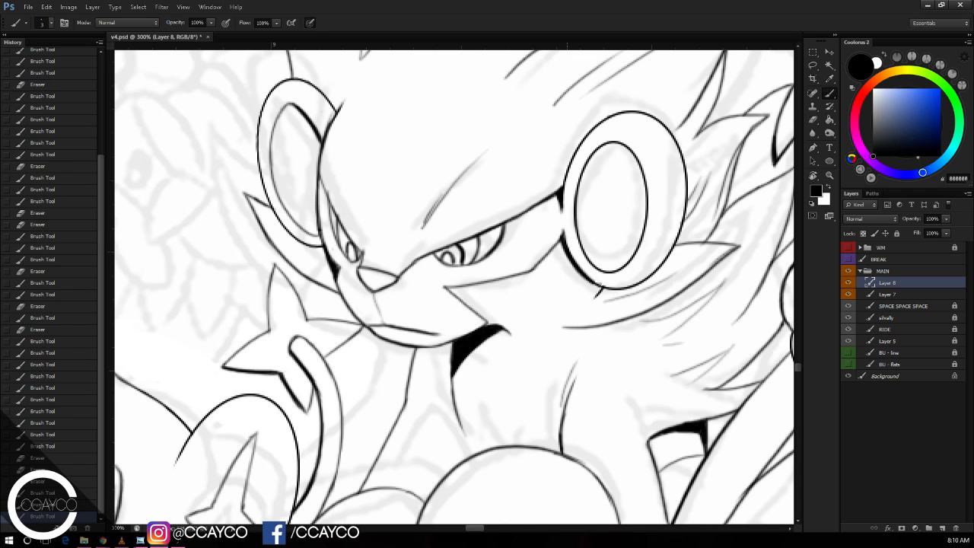
pyautogui.hotkey('ctrl', 'z')
pyautogui.moveTo(565, 243); pyautogui.dragTo(584, 263)
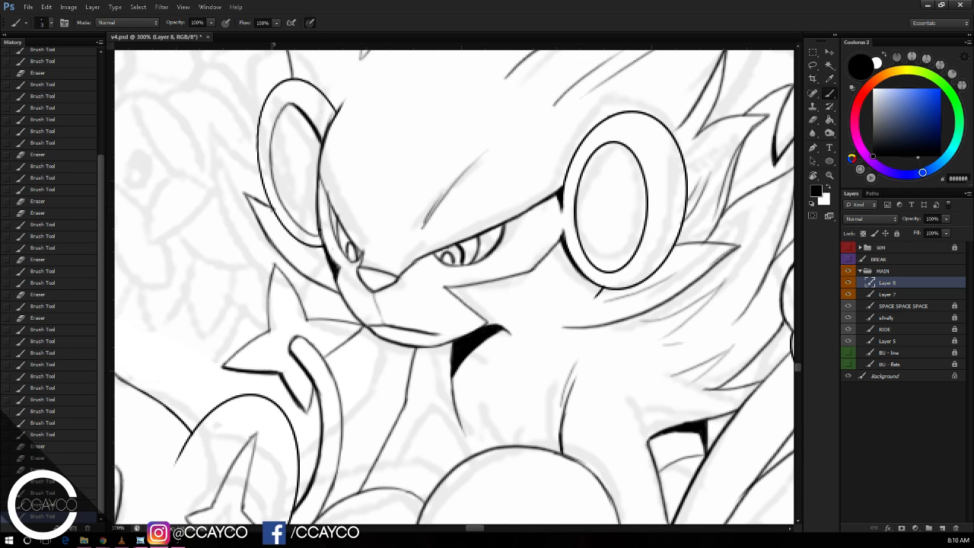
# Step: Thicken the outer edge of the feline's far ear ring with heavier curved strokes
pyautogui.moveTo(275, 219); pyautogui.dragTo(256, 151)
pyautogui.hotkey('ctrl', 'z')
pyautogui.moveTo(263, 187); pyautogui.dragTo(264, 115)
pyautogui.moveTo(271, 210)
pyautogui.mouseDown()
pyautogui.moveTo(299, 242)
pyautogui.moveTo(316, 172)
pyautogui.mouseUp()
# Step: Save the drawing and add a new layer above Layer 8
pyautogui.hotkey('ctrl', '-')
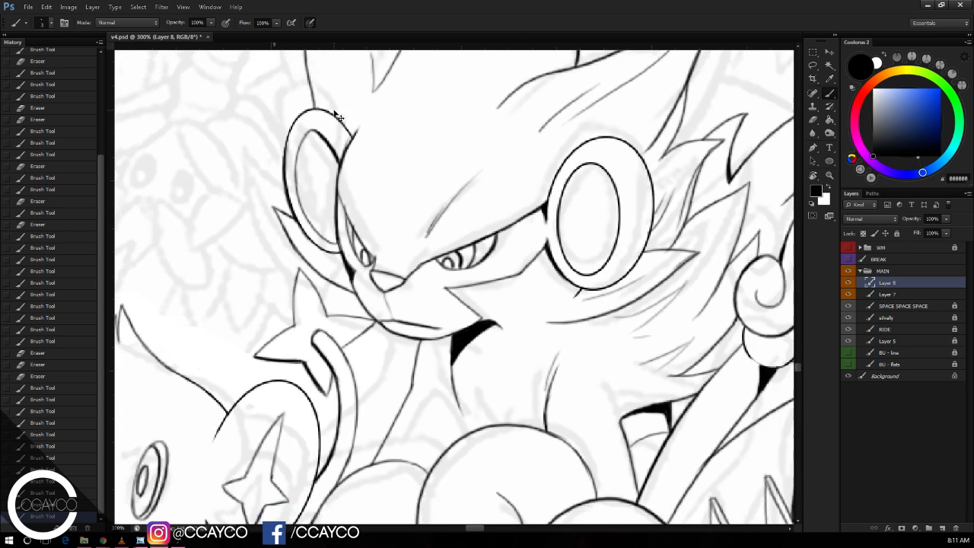
pyautogui.hotkey('ctrl', '-')
pyautogui.moveTo(440, 298); pyautogui.dragTo(751, 387)
pyautogui.hotkey('ctrl', 's')
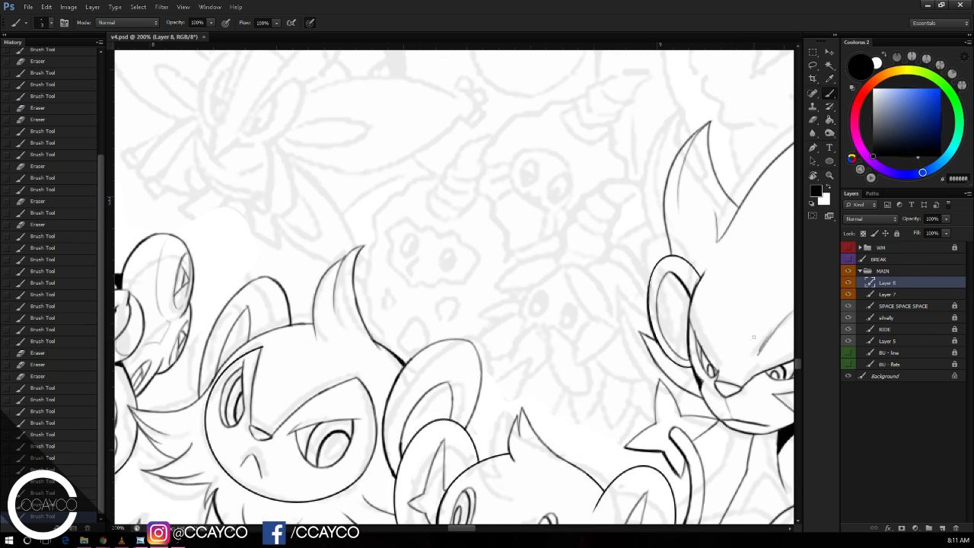
pyautogui.click(942, 529)
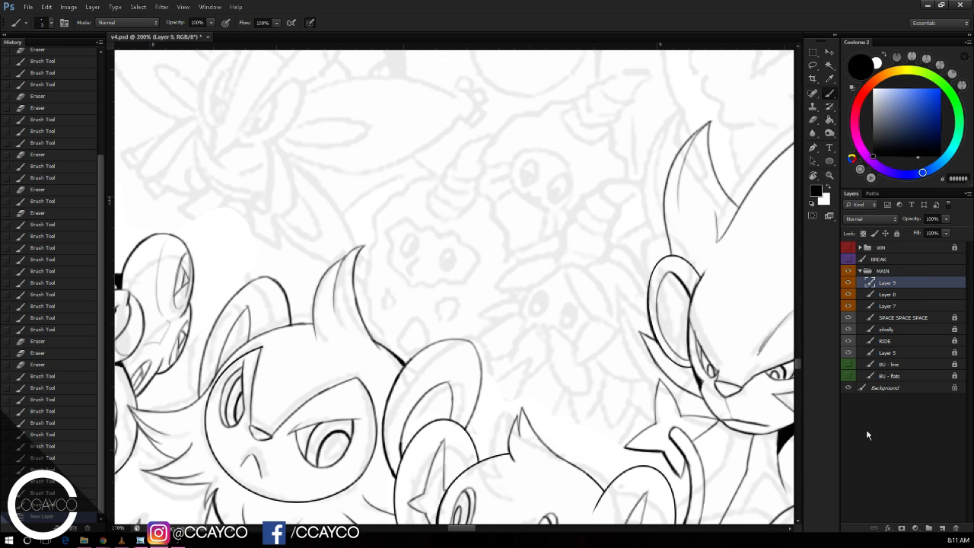
# Step: Set the brush size to 2 px for inking the small leafy creature between the feline characters
pyautogui.hotkey('ctrl', '+')
pyautogui.moveTo(685, 276); pyautogui.dragTo(609, 246)
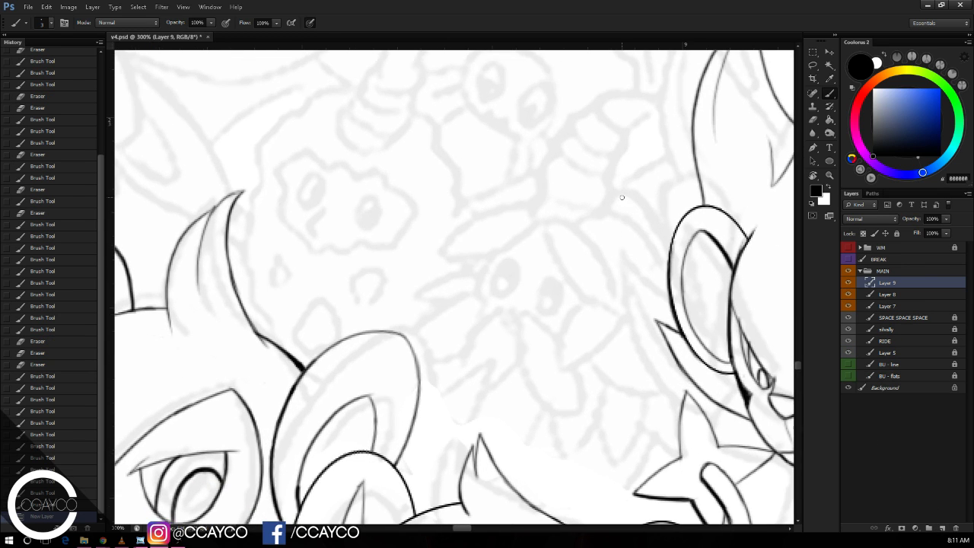
pyautogui.rightClick(667, 197)
pyautogui.click(675, 220)
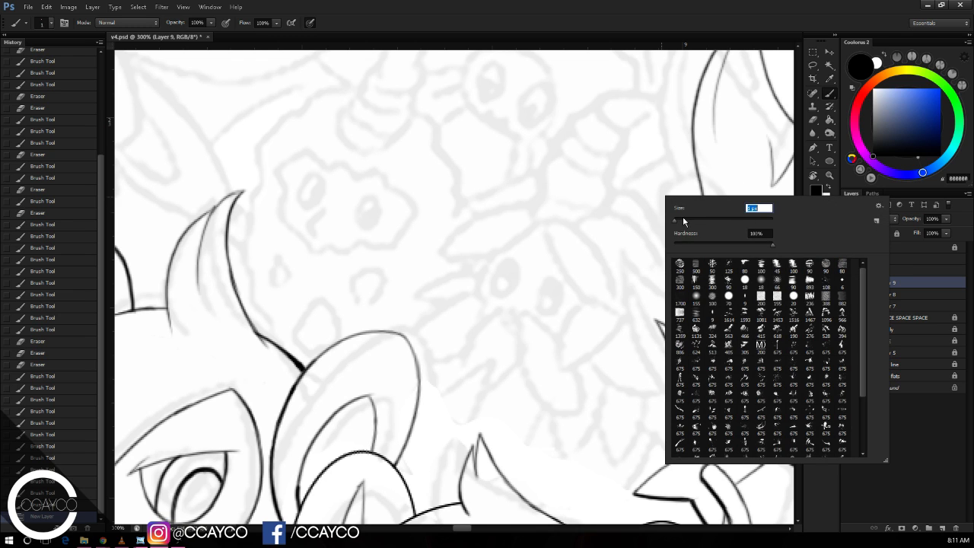
pyautogui.press('Return')
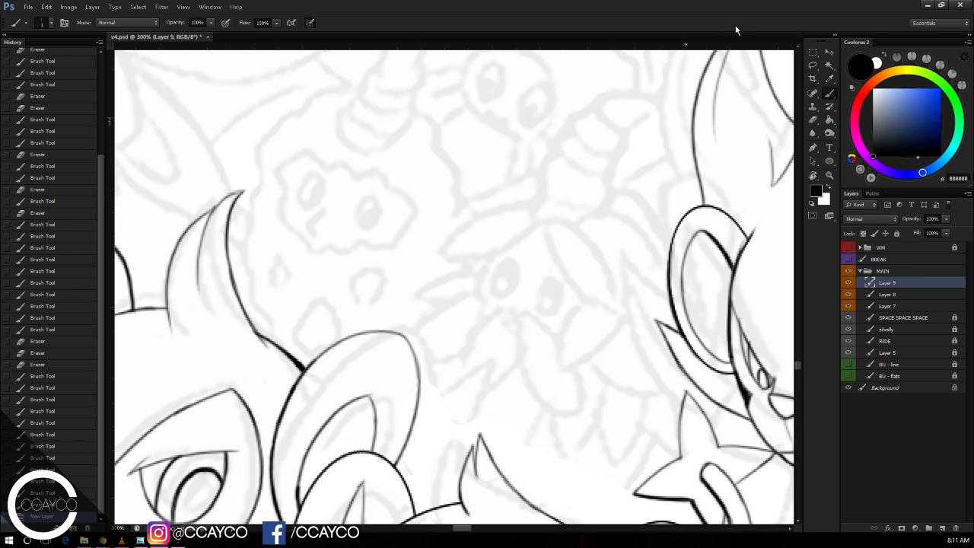
pyautogui.moveTo(581, 181)
pyautogui.mouseDown()
pyautogui.moveTo(565, 191)
pyautogui.moveTo(563, 183)
pyautogui.mouseUp()
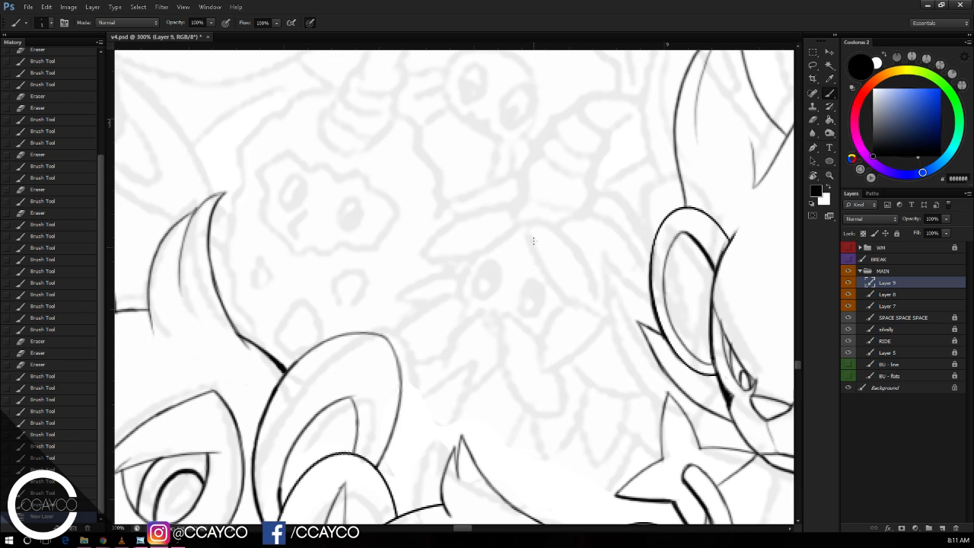
pyautogui.rightClick(554, 154)
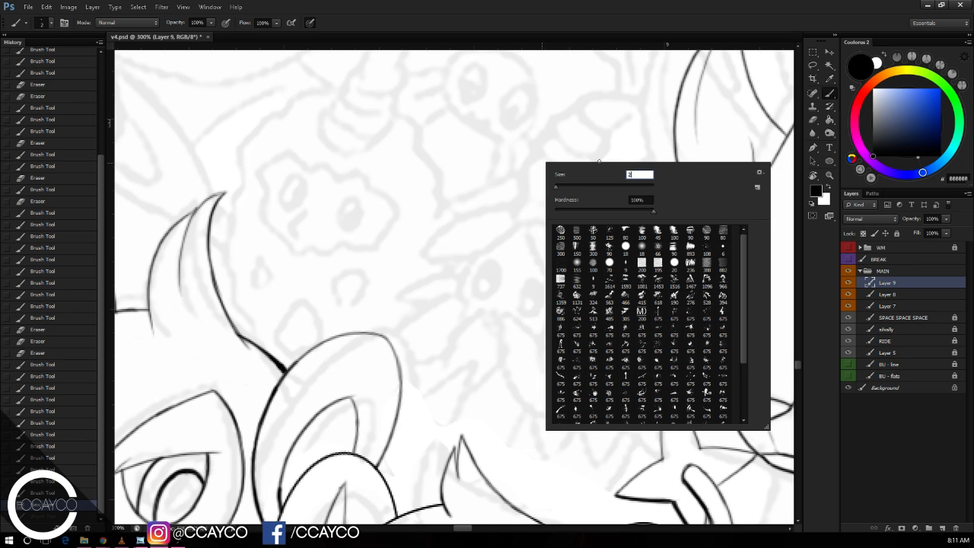
pyautogui.press('Return')
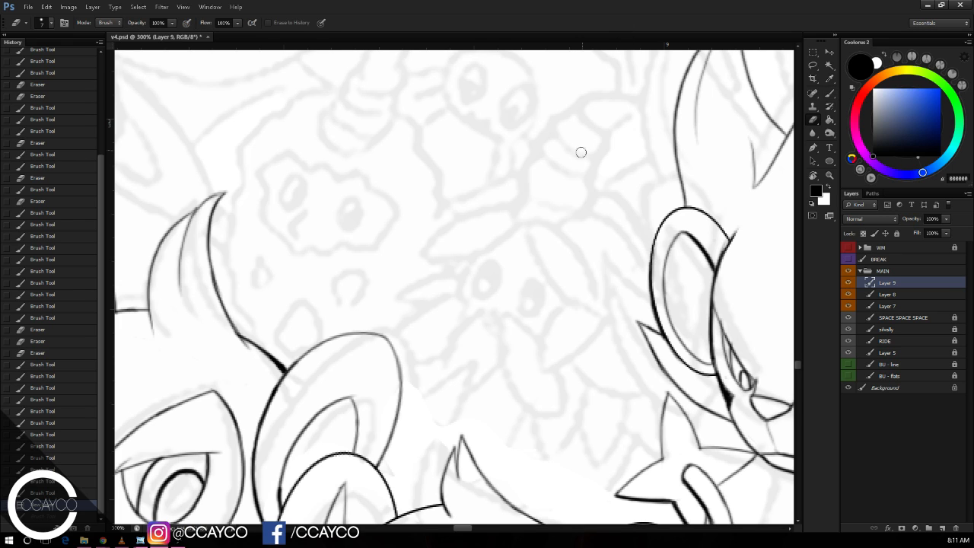
# Step: Ink the small leafy creature's two large head leaves, joined at a shared tip above its face
pyautogui.moveTo(594, 308)
pyautogui.mouseDown()
pyautogui.moveTo(528, 226)
pyautogui.moveTo(597, 313)
pyautogui.mouseUp()
pyautogui.hotkey('ctrl', 'z')
pyautogui.moveTo(524, 222)
pyautogui.mouseDown()
pyautogui.moveTo(590, 276)
pyautogui.moveTo(598, 312)
pyautogui.mouseUp()
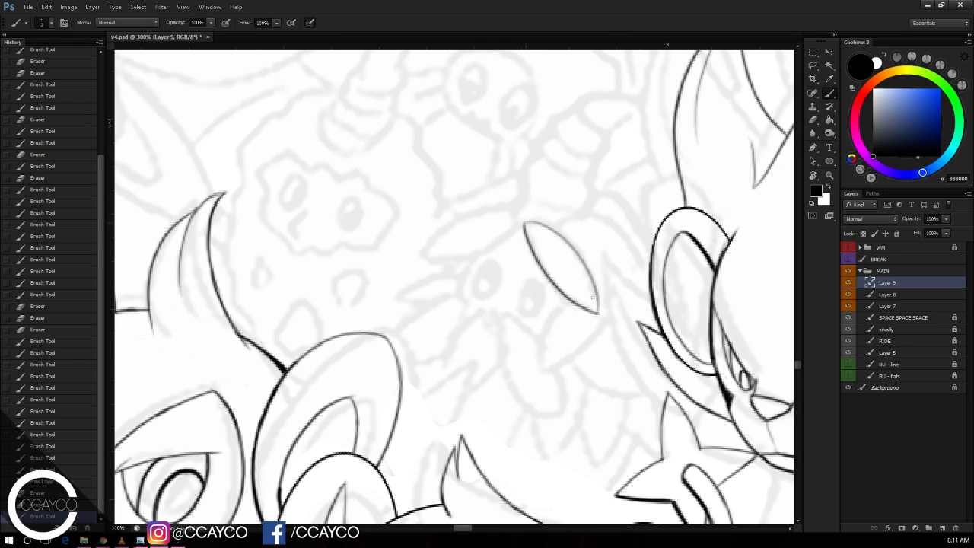
pyautogui.moveTo(424, 266); pyautogui.dragTo(525, 232)
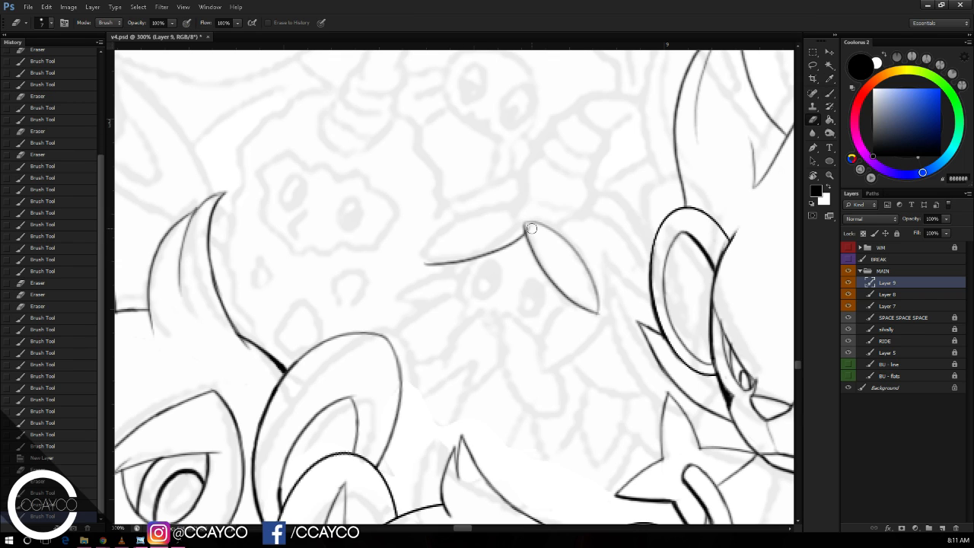
pyautogui.moveTo(424, 265)
pyautogui.mouseDown()
pyautogui.moveTo(524, 216)
pyautogui.moveTo(524, 226)
pyautogui.mouseUp()
pyautogui.moveTo(526, 220); pyautogui.dragTo(525, 224)
pyautogui.click(523, 218)
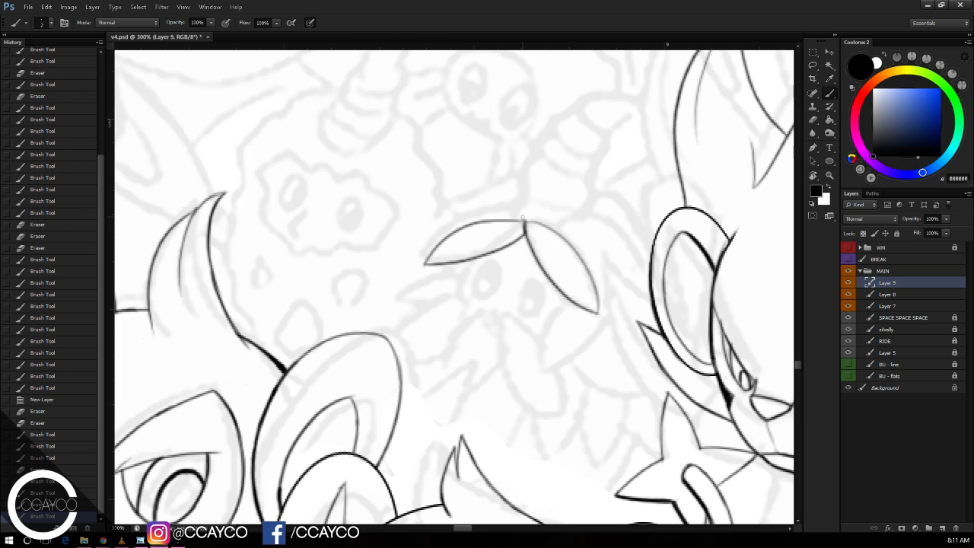
# Step: Ink the smaller pointed leaf hanging beneath the large right-hand head leaf
pyautogui.moveTo(557, 293)
pyautogui.mouseDown()
pyautogui.moveTo(541, 388)
pyautogui.moveTo(598, 311)
pyautogui.moveTo(549, 373)
pyautogui.moveTo(553, 385)
pyautogui.mouseUp()
pyautogui.hotkey('ctrl', 'alt', 'z')
pyautogui.hotkey('ctrl', 'alt', 'z')
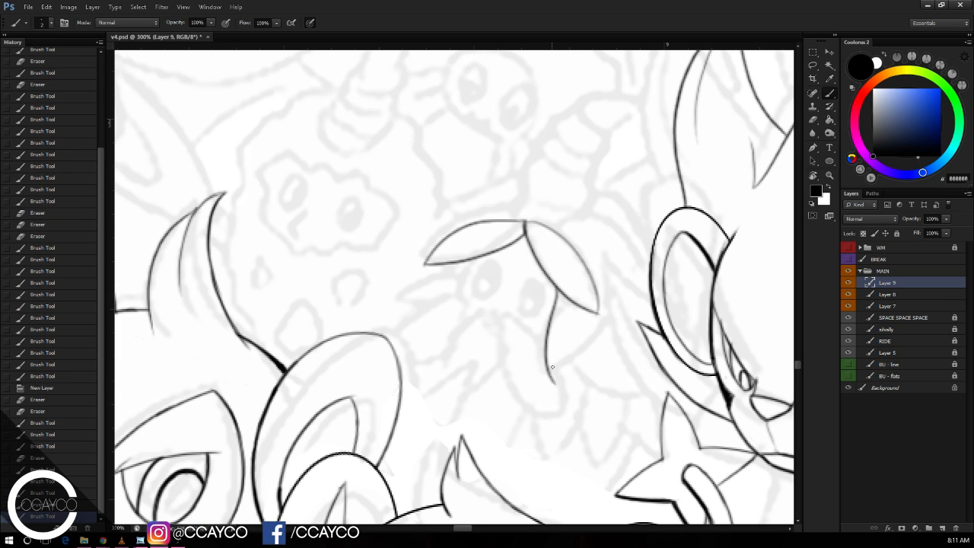
pyautogui.hotkey('ctrl', 'alt', 'z')
pyautogui.moveTo(564, 297)
pyautogui.mouseDown()
pyautogui.moveTo(537, 373)
pyautogui.moveTo(596, 313)
pyautogui.mouseUp()
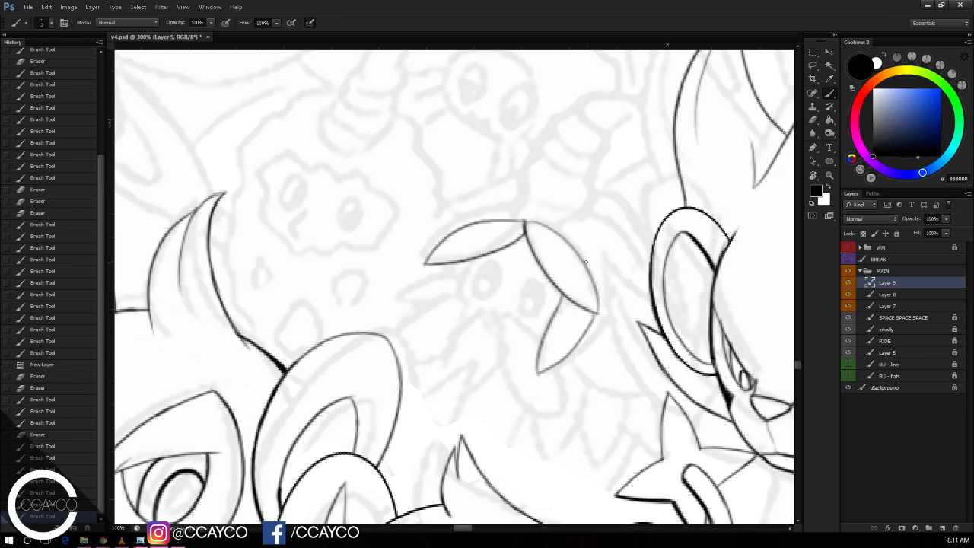
# Step: Ink the small pointed tip behind the right-hand leaf and the line running from it toward the feline's ear
pyautogui.hotkey('ctrl', 'alt', 'z')
pyautogui.moveTo(603, 256); pyautogui.dragTo(597, 303)
pyautogui.hotkey('ctrl', 'alt', 'z')
pyautogui.moveTo(603, 254); pyautogui.dragTo(596, 312)
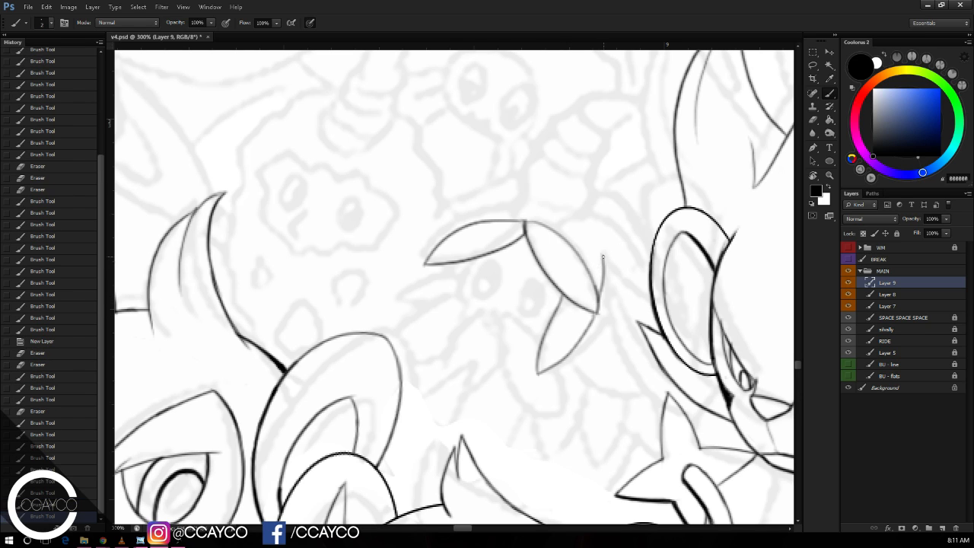
pyautogui.moveTo(583, 257)
pyautogui.mouseDown()
pyautogui.moveTo(600, 244)
pyautogui.moveTo(604, 268)
pyautogui.moveTo(644, 294)
pyautogui.mouseUp()
pyautogui.hotkey('ctrl', 'alt', 'z')
pyautogui.hotkey('ctrl', 'alt', 'z')
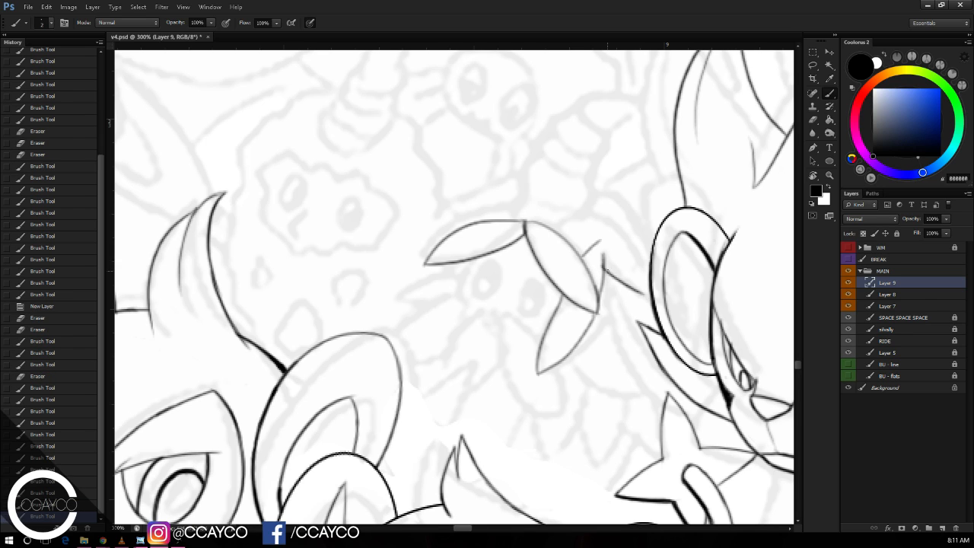
pyautogui.moveTo(603, 268); pyautogui.dragTo(647, 294)
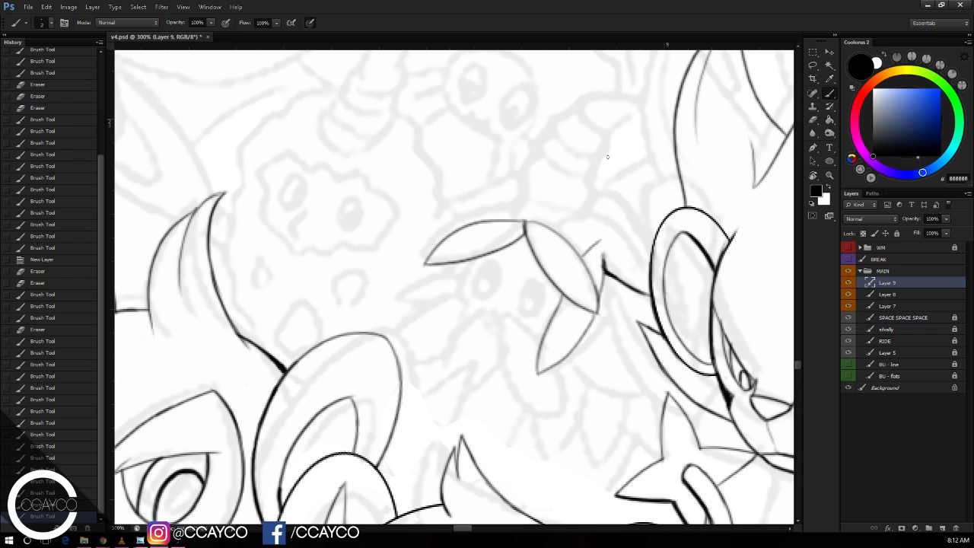
# Step: Ink the curved arc from the right-hand head leaf over the small pointed tip to the feline's ear
pyautogui.moveTo(580, 89); pyautogui.dragTo(580, 66)
pyautogui.moveTo(633, 192)
pyautogui.mouseDown()
pyautogui.moveTo(633, 177)
pyautogui.moveTo(651, 230)
pyautogui.mouseUp()
pyautogui.press('e')
pyautogui.press('b')
pyautogui.hotkey('ctrl', 'z')
pyautogui.moveTo(572, 175); pyautogui.dragTo(646, 227)
pyautogui.hotkey('ctrl', 'z')
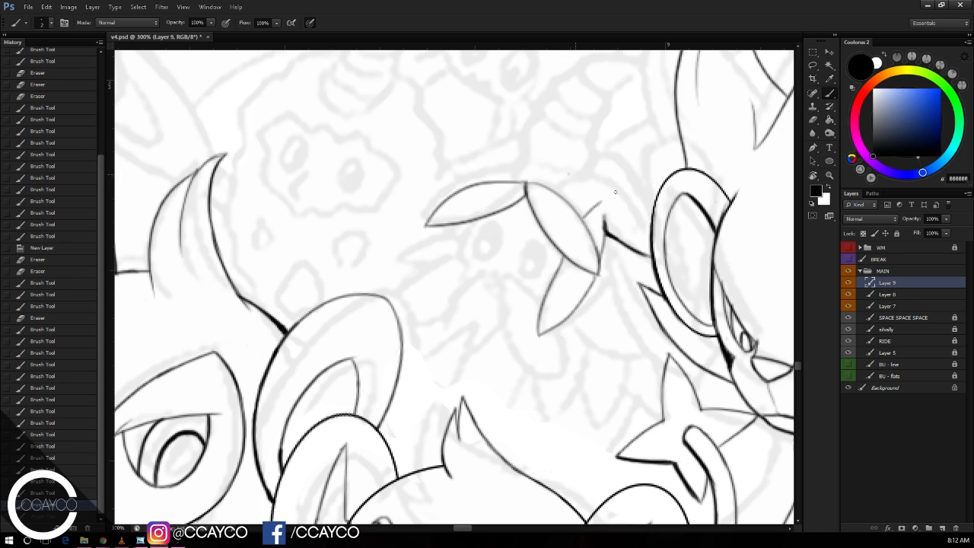
pyautogui.moveTo(570, 177)
pyautogui.mouseDown()
pyautogui.moveTo(647, 227)
pyautogui.moveTo(647, 237)
pyautogui.mouseUp()
pyautogui.hotkey('ctrl', 'z')
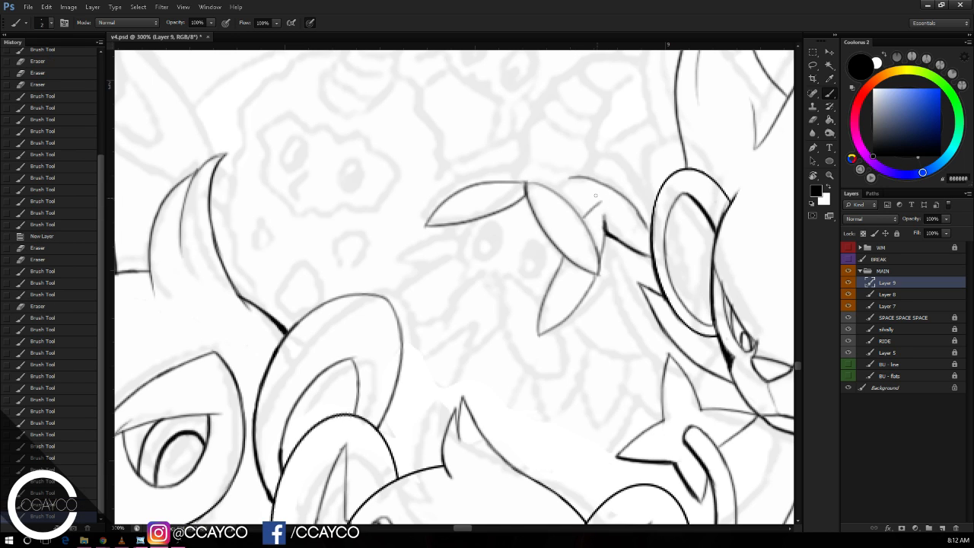
pyautogui.hotkey('ctrl', 'z')
pyautogui.moveTo(553, 188)
pyautogui.mouseDown()
pyautogui.moveTo(578, 177)
pyautogui.moveTo(571, 180)
pyautogui.mouseUp()
pyautogui.hotkey('ctrl', 'z')
pyautogui.moveTo(553, 189)
pyautogui.mouseDown()
pyautogui.moveTo(570, 207)
pyautogui.moveTo(580, 177)
pyautogui.moveTo(645, 183)
pyautogui.mouseUp()
# Step: Ink a second, outer arc above the first and thicken the lower arc where it meets the feline's ear
pyautogui.hotkey('ctrl', 'z')
pyautogui.moveTo(582, 166)
pyautogui.mouseDown()
pyautogui.moveTo(606, 159)
pyautogui.moveTo(646, 183)
pyautogui.mouseUp()
pyautogui.hotkey('ctrl', 'z')
pyautogui.moveTo(580, 178)
pyautogui.mouseDown()
pyautogui.moveTo(599, 182)
pyautogui.moveTo(586, 173)
pyautogui.mouseUp()
pyautogui.moveTo(584, 174)
pyautogui.mouseDown()
pyautogui.moveTo(620, 156)
pyautogui.moveTo(594, 163)
pyautogui.mouseUp()
pyautogui.moveTo(581, 176)
pyautogui.mouseDown()
pyautogui.moveTo(615, 155)
pyautogui.moveTo(658, 181)
pyautogui.mouseUp()
pyautogui.hotkey('ctrl', 'z')
pyautogui.hotkey('ctrl', 'z')
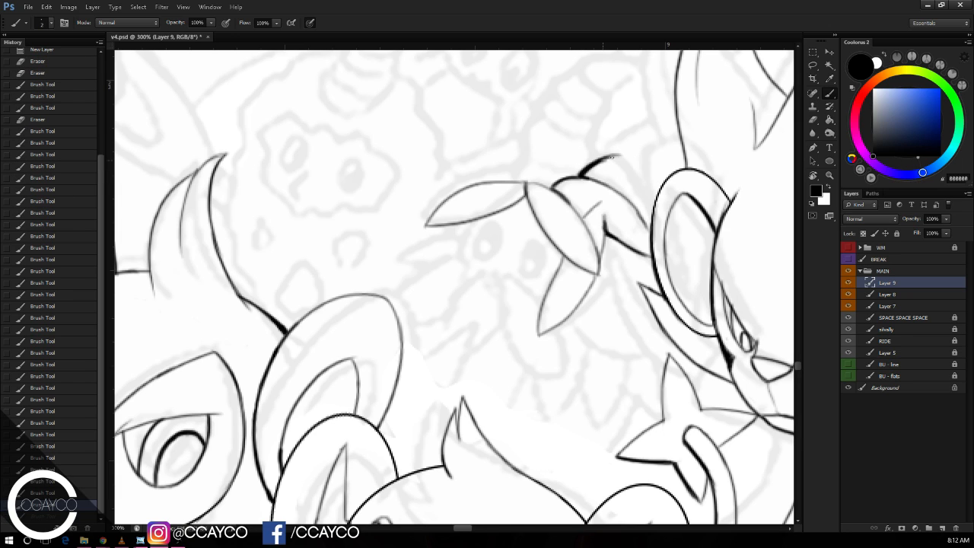
pyautogui.moveTo(606, 157); pyautogui.dragTo(661, 189)
pyautogui.moveTo(605, 156)
pyautogui.mouseDown()
pyautogui.moveTo(652, 187)
pyautogui.moveTo(649, 224)
pyautogui.mouseUp()
pyautogui.moveTo(632, 206); pyautogui.dragTo(648, 222)
# Step: Clean up the small pointed tip behind the right-hand leaf and darken the corner where the two meet
pyautogui.press('e')
pyautogui.moveTo(636, 216)
pyautogui.mouseDown()
pyautogui.moveTo(649, 233)
pyautogui.moveTo(652, 216)
pyautogui.moveTo(606, 233)
pyautogui.mouseUp()
pyautogui.press('b')
pyautogui.press('e')
pyautogui.hotkey('ctrl', 'z')
pyautogui.press('b')
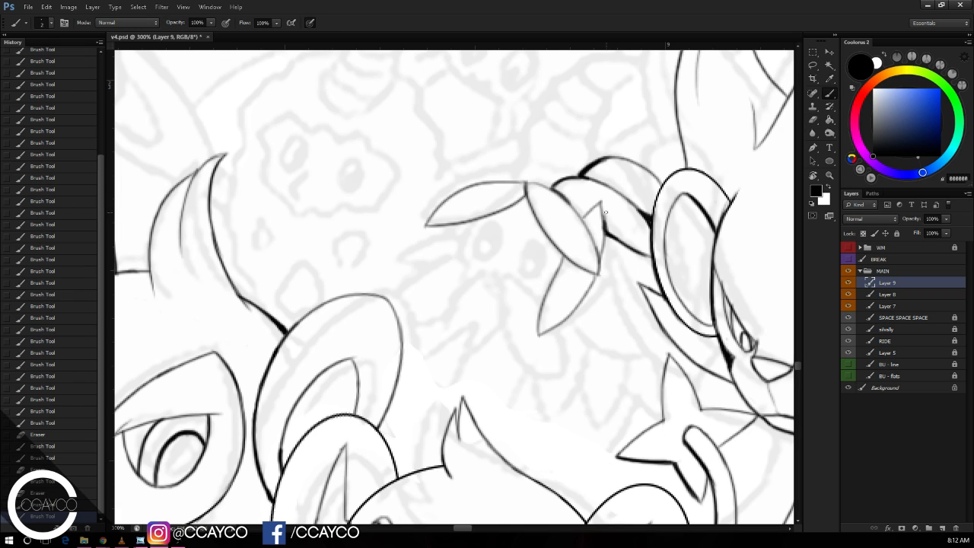
pyautogui.hotkey('ctrl', 'z')
pyautogui.moveTo(601, 199)
pyautogui.mouseDown()
pyautogui.moveTo(604, 223)
pyautogui.moveTo(581, 217)
pyautogui.mouseUp()
pyautogui.hotkey('ctrl', 'z')
pyautogui.hotkey('ctrl', 'z')
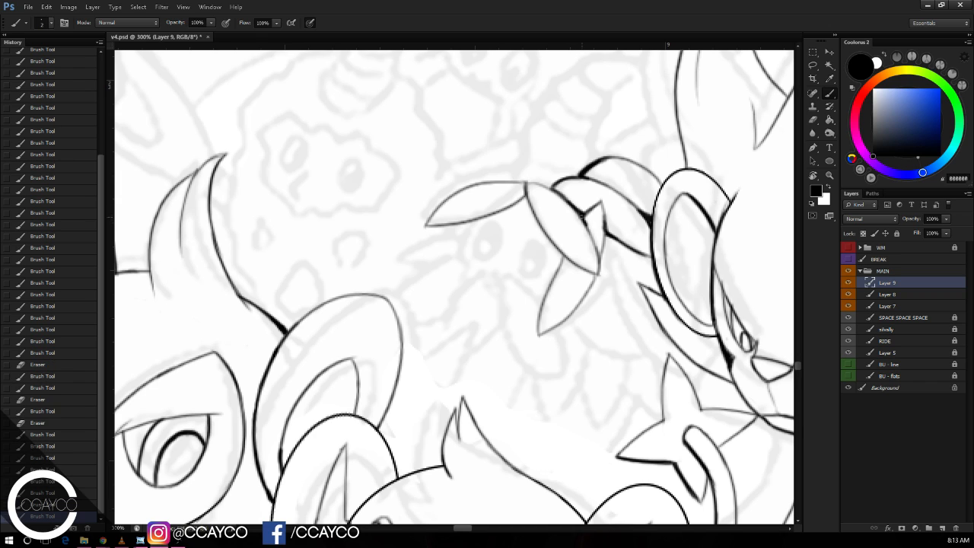
# Step: Erase stray ink around the outer arc beside the feline's ear
pyautogui.moveTo(634, 207); pyautogui.dragTo(623, 199)
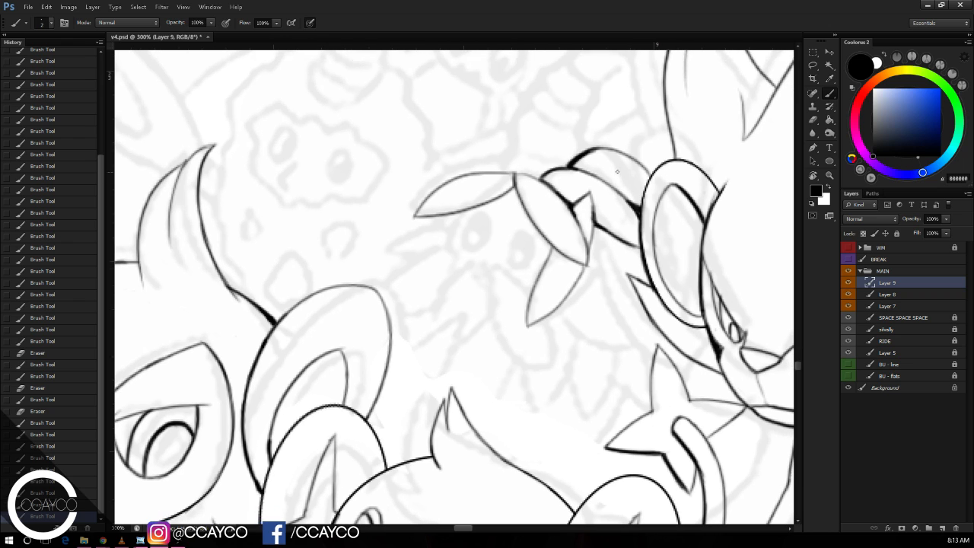
pyautogui.press('e')
pyautogui.moveTo(632, 128); pyautogui.dragTo(620, 116)
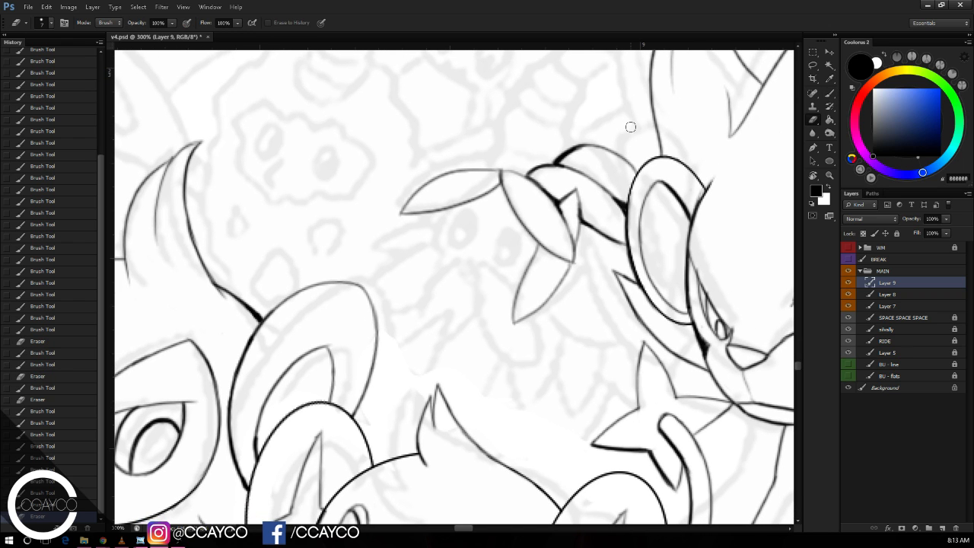
pyautogui.moveTo(629, 126); pyautogui.dragTo(608, 115)
pyautogui.press('b')
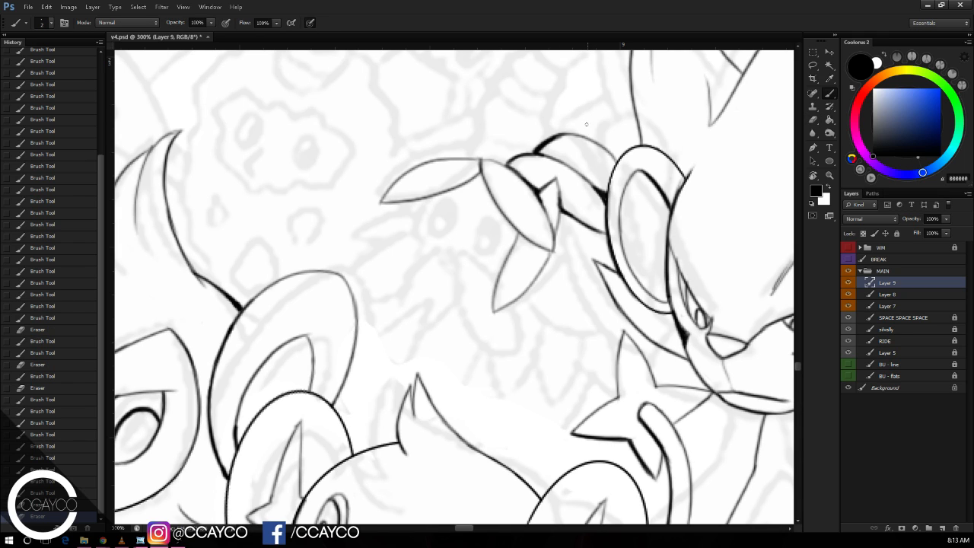
pyautogui.moveTo(576, 145); pyautogui.dragTo(563, 103)
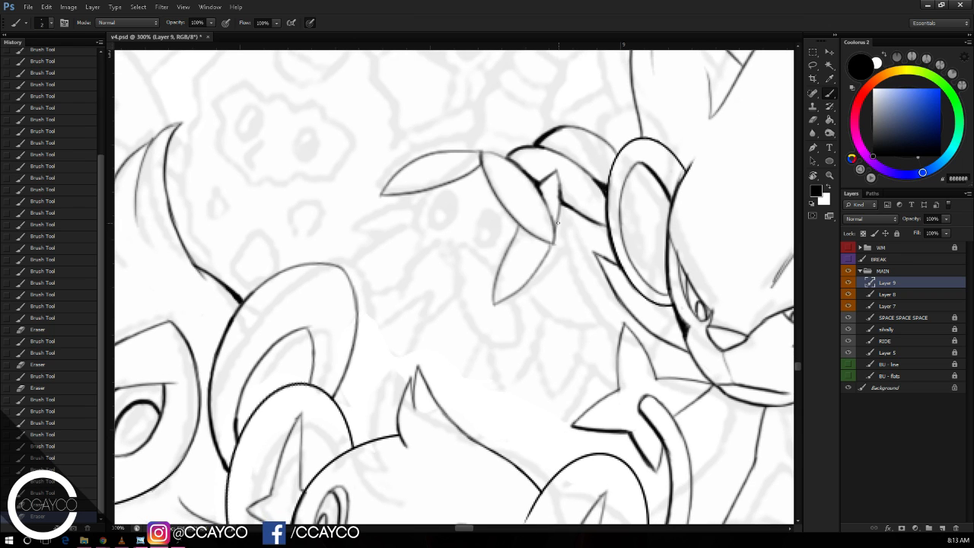
# Step: Ink the lower edge of the back leaf running from the central leaf's tip toward the large creature's ear
pyautogui.moveTo(562, 235); pyautogui.dragTo(624, 298)
pyautogui.hotkey('ctrl', 'z')
pyautogui.moveTo(563, 240); pyautogui.dragTo(620, 283)
pyautogui.press('e')
pyautogui.press('b')
# Step: Ink the short leaf edge beside the large creature's ear and touch up the central leaf's edge down to its tip
pyautogui.moveTo(595, 220); pyautogui.dragTo(609, 266)
pyautogui.hotkey('ctrl', 'z')
pyautogui.hotkey('ctrl', 'z')
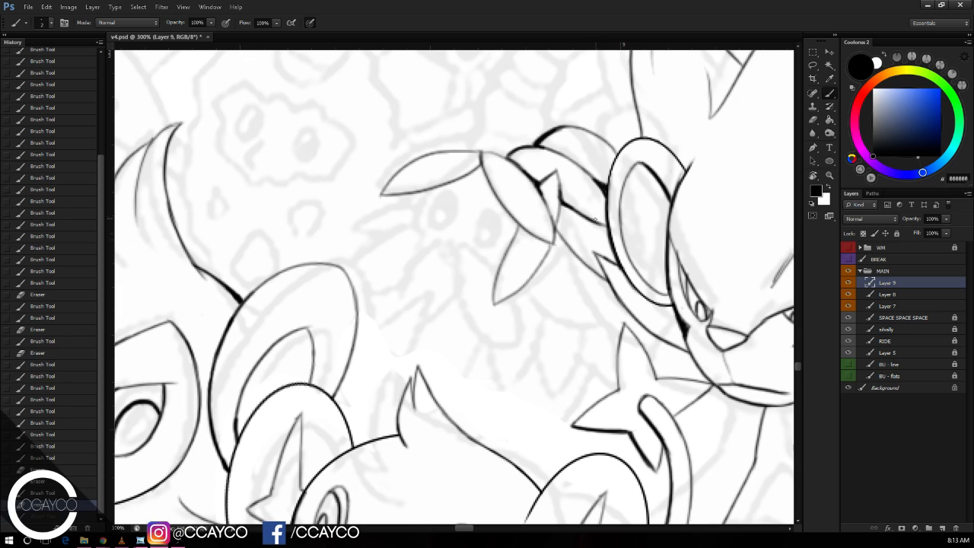
pyautogui.moveTo(595, 220); pyautogui.dragTo(608, 242)
pyautogui.moveTo(592, 209); pyautogui.dragTo(606, 227)
pyautogui.press('e')
pyautogui.moveTo(597, 217); pyautogui.dragTo(649, 196)
pyautogui.hotkey('ctrl', 'z')
pyautogui.press('b')
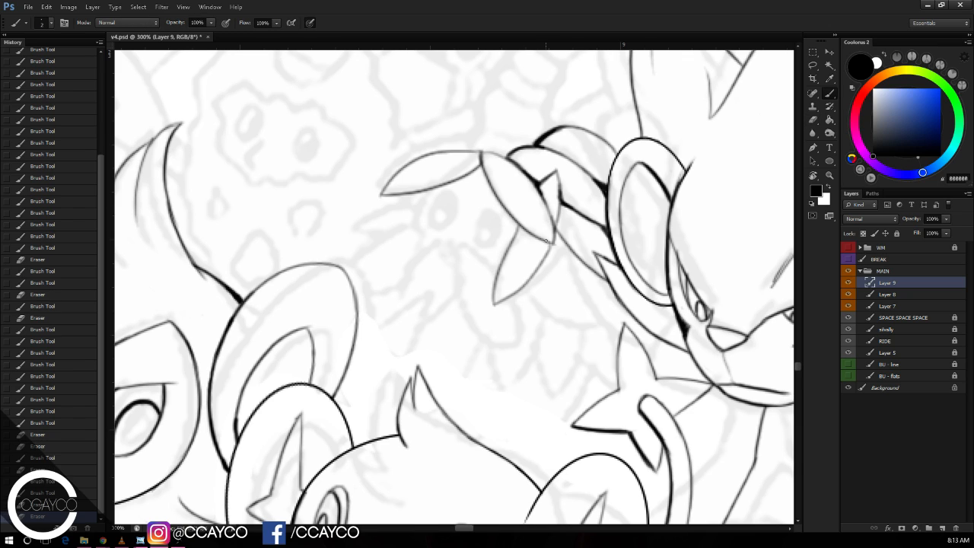
pyautogui.moveTo(547, 241); pyautogui.dragTo(556, 243)
pyautogui.moveTo(561, 199); pyautogui.dragTo(557, 233)
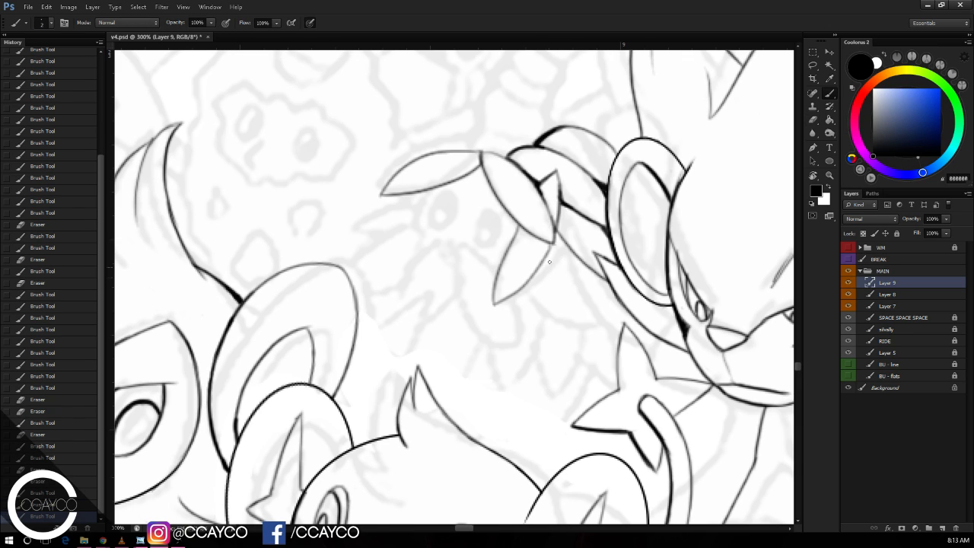
# Step: Ink both edges of a pointed leaf hanging just below and to the right of the central leaf
pyautogui.moveTo(541, 267)
pyautogui.mouseDown()
pyautogui.moveTo(579, 314)
pyautogui.moveTo(545, 273)
pyautogui.moveTo(571, 320)
pyautogui.moveTo(582, 320)
pyautogui.moveTo(542, 269)
pyautogui.moveTo(557, 304)
pyautogui.moveTo(544, 271)
pyautogui.moveTo(581, 321)
pyautogui.mouseUp()
pyautogui.hotkey('ctrl', 'z')
pyautogui.hotkey('ctrl', 'z')
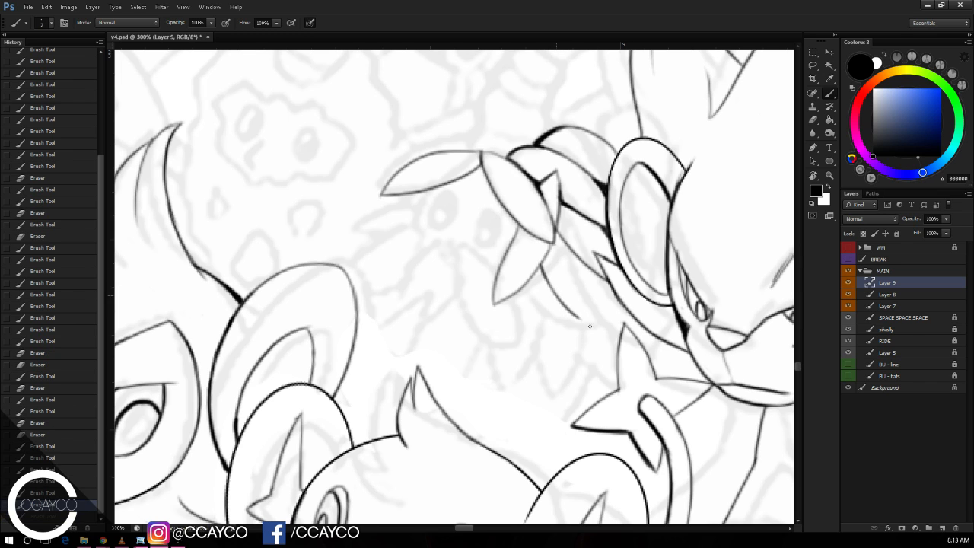
pyautogui.moveTo(589, 282); pyautogui.dragTo(589, 326)
pyautogui.moveTo(584, 263)
pyautogui.mouseDown()
pyautogui.moveTo(583, 317)
pyautogui.moveTo(588, 277)
pyautogui.moveTo(589, 322)
pyautogui.moveTo(638, 347)
pyautogui.moveTo(636, 308)
pyautogui.moveTo(637, 335)
pyautogui.mouseUp()
pyautogui.press('e')
pyautogui.press('b')
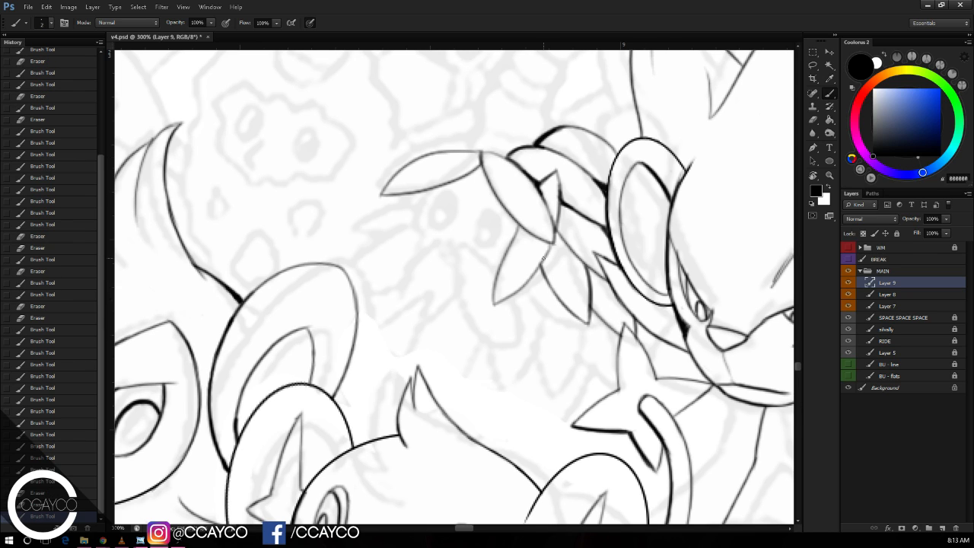
# Step: Ink the downward-pointing leaf beneath the central cluster and darken the joint where it meets the neighbouring leaves
pyautogui.moveTo(516, 300)
pyautogui.mouseDown()
pyautogui.moveTo(546, 351)
pyautogui.moveTo(516, 295)
pyautogui.moveTo(545, 363)
pyautogui.moveTo(553, 293)
pyautogui.moveTo(529, 347)
pyautogui.mouseUp()
pyautogui.hotkey('ctrl', 'z')
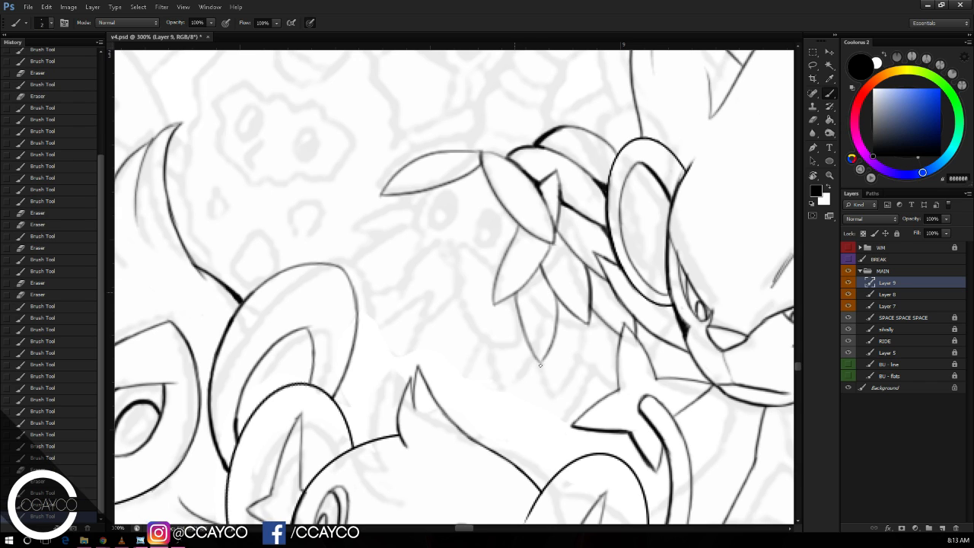
pyautogui.moveTo(539, 272)
pyautogui.mouseDown()
pyautogui.moveTo(518, 295)
pyautogui.moveTo(557, 297)
pyautogui.moveTo(543, 279)
pyautogui.mouseUp()
pyautogui.hotkey('ctrl', 'z')
pyautogui.click(553, 318)
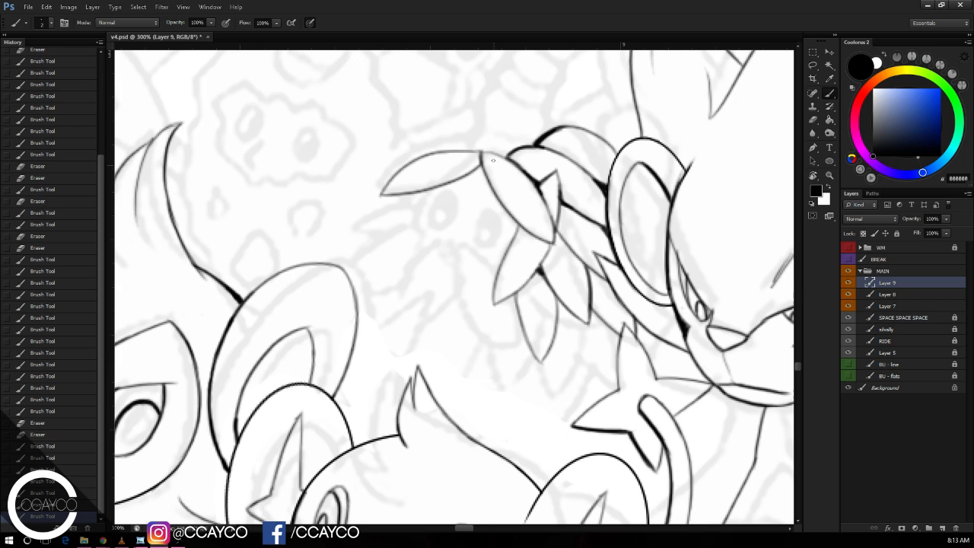
# Step: Ink the lowest leaf reaching toward the star-shaped tail tip and thicken the line where it joins the cluster
pyautogui.moveTo(558, 328)
pyautogui.mouseDown()
pyautogui.moveTo(599, 352)
pyautogui.moveTo(606, 386)
pyautogui.mouseUp()
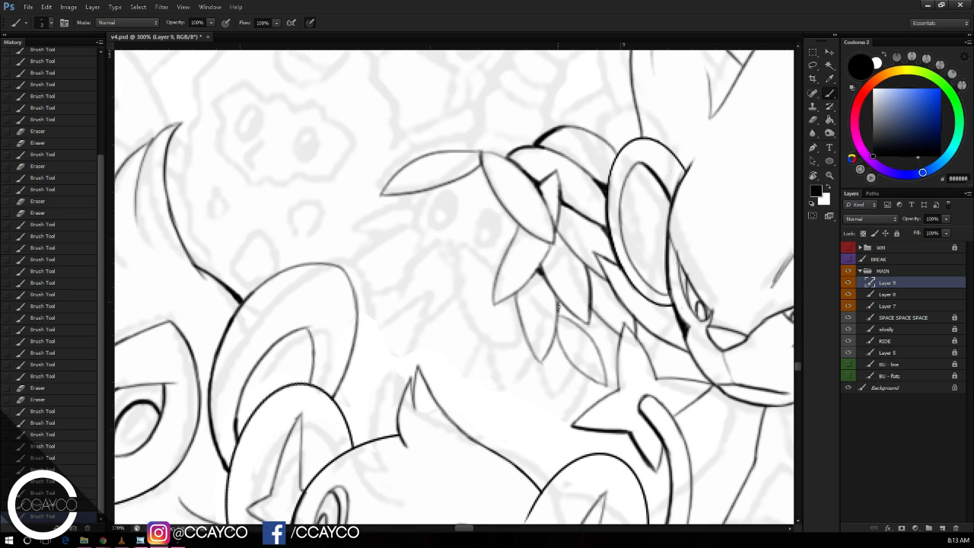
pyautogui.moveTo(557, 298); pyautogui.dragTo(621, 331)
pyautogui.moveTo(558, 323)
pyautogui.mouseDown()
pyautogui.moveTo(568, 359)
pyautogui.moveTo(554, 340)
pyautogui.mouseUp()
pyautogui.moveTo(574, 237); pyautogui.dragTo(603, 226)
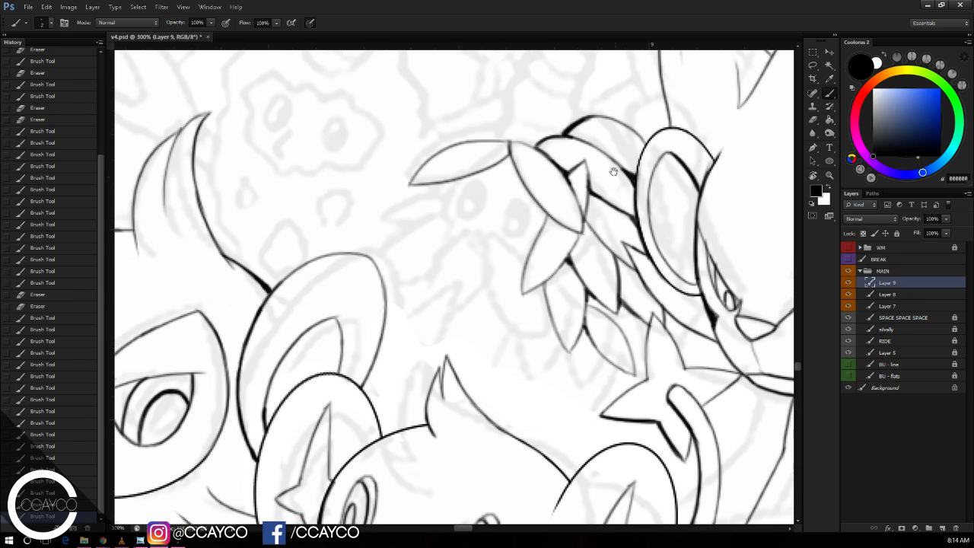
# Step: Ink the curved leaf hanging below the face, on the near side of the downward-pointing leaf
pyautogui.moveTo(498, 234)
pyautogui.mouseDown()
pyautogui.moveTo(528, 270)
pyautogui.moveTo(497, 234)
pyautogui.moveTo(535, 332)
pyautogui.mouseUp()
pyautogui.hotkey('ctrl', 'z')
pyautogui.moveTo(498, 238); pyautogui.dragTo(536, 335)
pyautogui.moveTo(545, 292); pyautogui.dragTo(547, 342)
pyautogui.hotkey('ctrl', 'z')
pyautogui.hotkey('ctrl', 'alt', 'z')
pyautogui.hotkey('ctrl', 'alt', 'z')
pyautogui.hotkey('ctrl', 'z')
pyautogui.moveTo(548, 310); pyautogui.dragTo(548, 342)
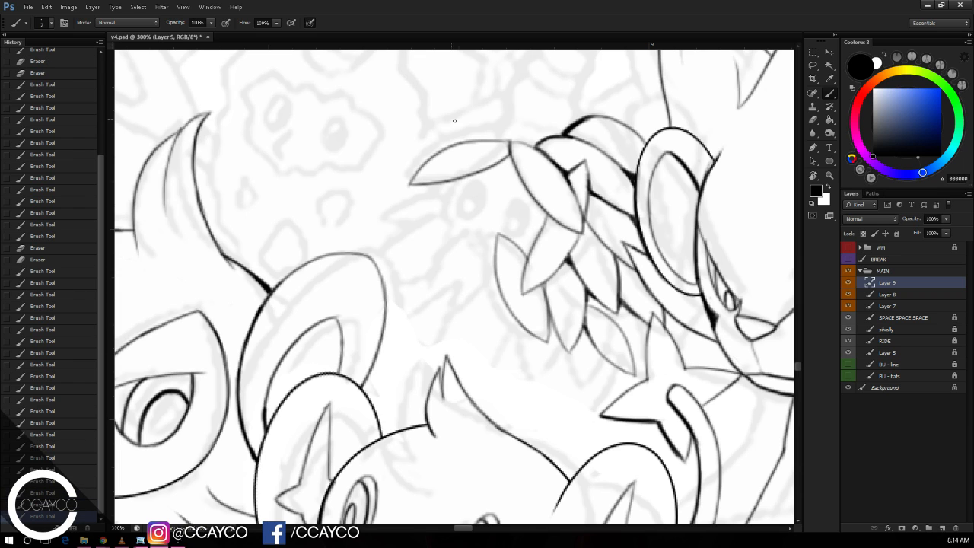
# Step: Ink the leaf slanting down and left from below the beak and clean its tip with the eraser
pyautogui.moveTo(423, 326)
pyautogui.mouseDown()
pyautogui.moveTo(489, 246)
pyautogui.moveTo(425, 319)
pyautogui.moveTo(427, 279)
pyautogui.moveTo(488, 219)
pyautogui.mouseUp()
pyautogui.hotkey('ctrl', 'z')
pyautogui.hotkey('ctrl', 'z')
pyautogui.moveTo(423, 321)
pyautogui.mouseDown()
pyautogui.moveTo(493, 222)
pyautogui.moveTo(495, 250)
pyautogui.mouseUp()
pyautogui.press('e')
pyautogui.moveTo(420, 322); pyautogui.dragTo(426, 326)
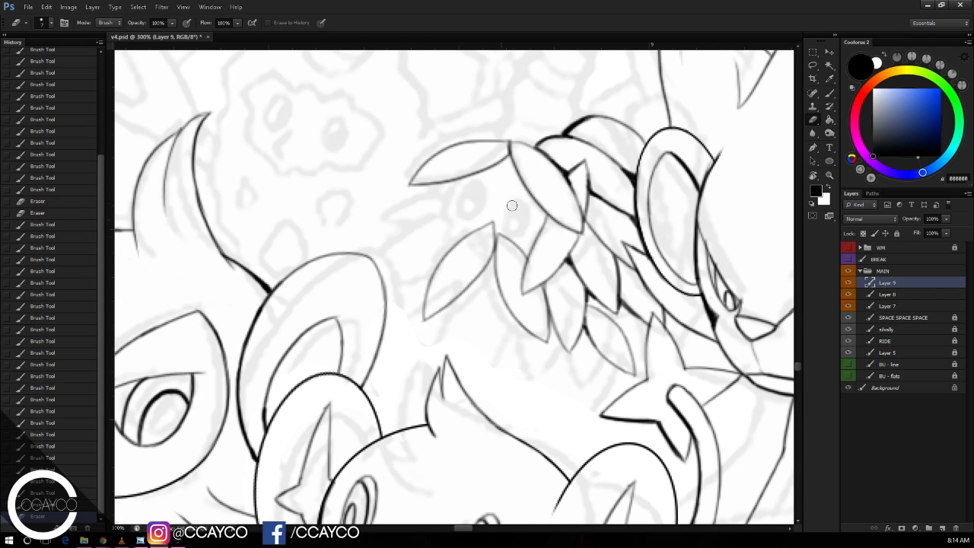
# Step: Ink the leaf behind the slanted one, extending left to the smaller creature's ear
pyautogui.press('b')
pyautogui.moveTo(396, 280)
pyautogui.mouseDown()
pyautogui.moveTo(438, 264)
pyautogui.moveTo(426, 289)
pyautogui.mouseUp()
pyautogui.moveTo(428, 284); pyautogui.dragTo(445, 259)
pyautogui.moveTo(433, 268); pyautogui.dragTo(441, 259)
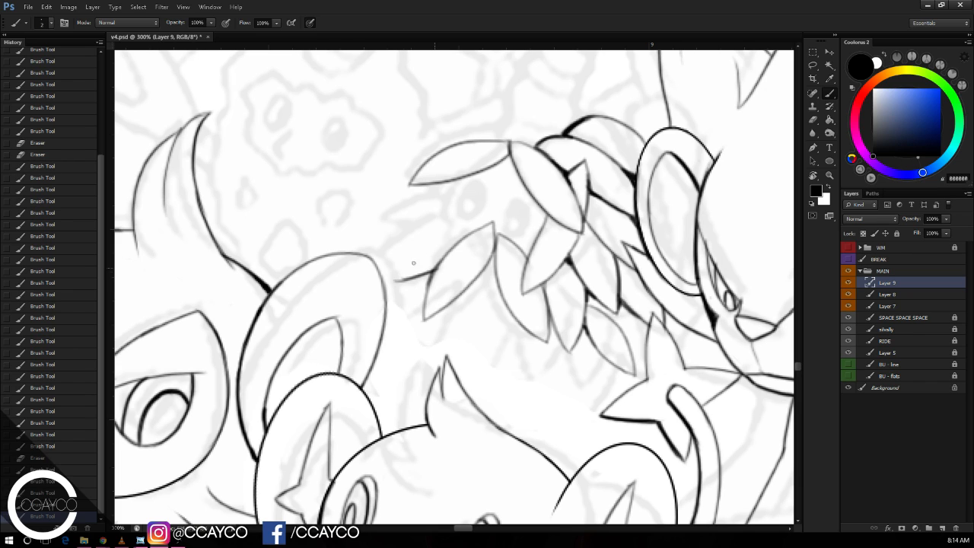
pyautogui.moveTo(392, 284)
pyautogui.mouseDown()
pyautogui.moveTo(393, 251)
pyautogui.moveTo(474, 218)
pyautogui.moveTo(430, 233)
pyautogui.moveTo(472, 220)
pyautogui.mouseUp()
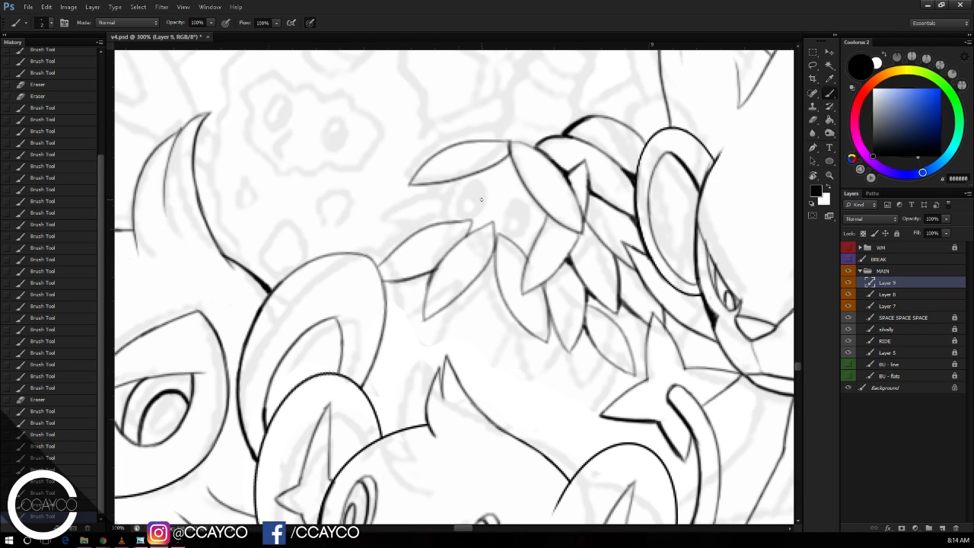
# Step: Ink the left contour of the face between the fringe leaf and the leaf below it
pyautogui.moveTo(425, 227); pyautogui.dragTo(441, 186)
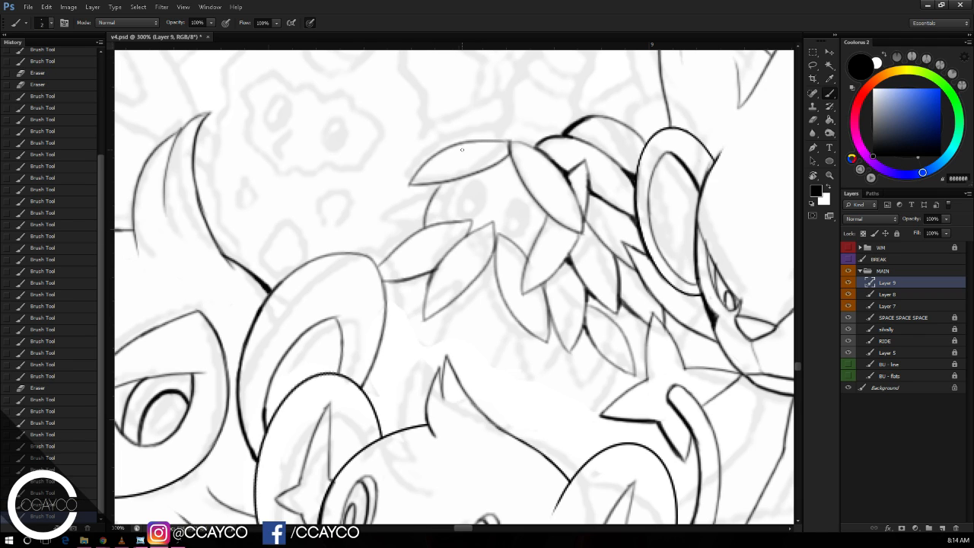
pyautogui.hotkey('ctrl', 'z')
pyautogui.moveTo(434, 222); pyautogui.dragTo(453, 178)
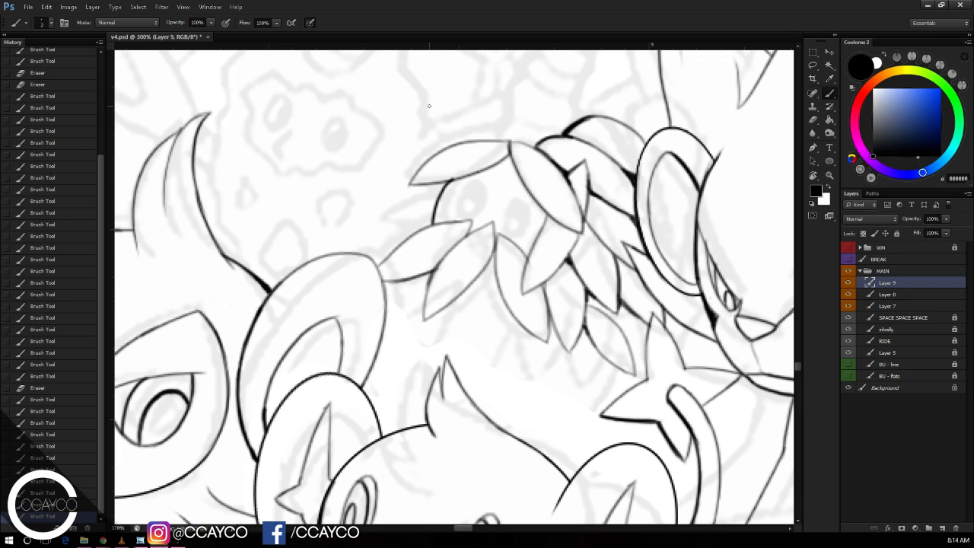
pyautogui.hotkey('ctrl', 'z')
pyautogui.moveTo(438, 220); pyautogui.dragTo(453, 182)
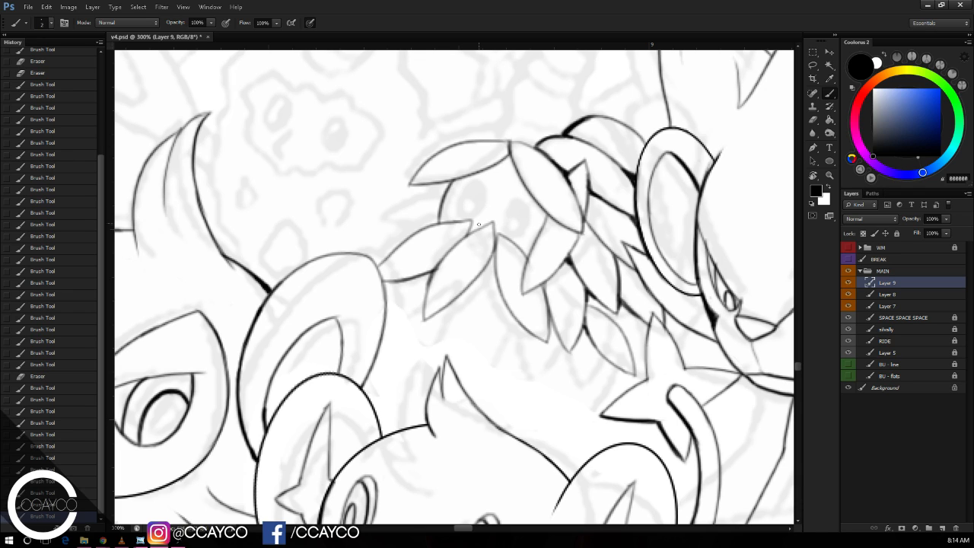
# Step: Ink the small beak and the right eye on the leafy character's face
pyautogui.moveTo(476, 227); pyautogui.dragTo(478, 210)
pyautogui.moveTo(478, 210)
pyautogui.mouseDown()
pyautogui.moveTo(499, 218)
pyautogui.moveTo(475, 210)
pyautogui.mouseUp()
pyautogui.hotkey('ctrl', 'alt', 'z')
pyautogui.hotkey('ctrl', 'alt', 'z')
pyautogui.moveTo(475, 211); pyautogui.dragTo(519, 201)
pyautogui.hotkey('ctrl', 'z')
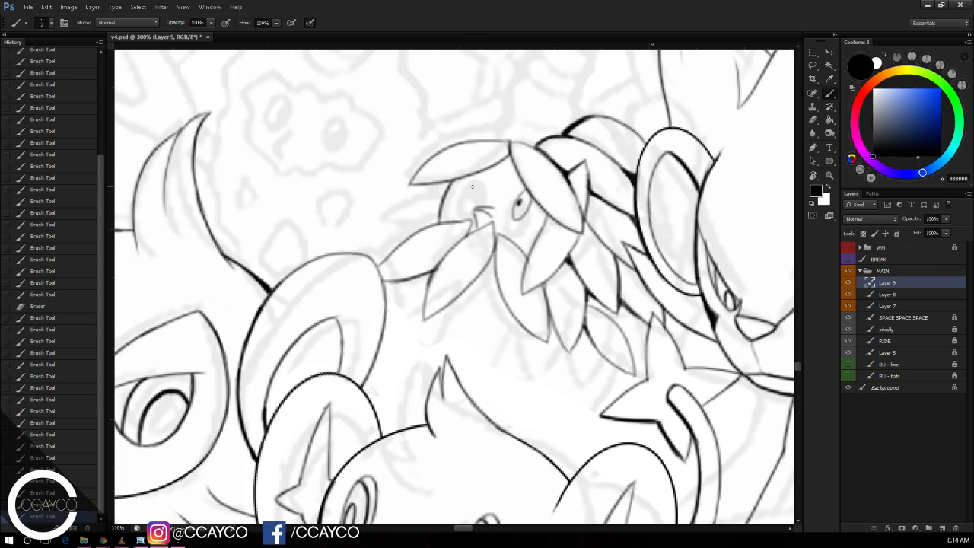
# Step: Ink the left eye with its pupil on the leafy character's face
pyautogui.moveTo(471, 179)
pyautogui.mouseDown()
pyautogui.moveTo(470, 207)
pyautogui.moveTo(465, 192)
pyautogui.moveTo(471, 207)
pyautogui.moveTo(478, 189)
pyautogui.moveTo(478, 199)
pyautogui.mouseUp()
pyautogui.press('e')
pyautogui.press('b')
pyautogui.moveTo(479, 191)
pyautogui.mouseDown()
pyautogui.moveTo(473, 203)
pyautogui.moveTo(477, 176)
pyautogui.moveTo(473, 207)
pyautogui.mouseUp()
pyautogui.moveTo(526, 190)
pyautogui.mouseDown()
pyautogui.moveTo(513, 208)
pyautogui.moveTo(525, 213)
pyautogui.mouseUp()
pyautogui.hotkey('ctrl', 'z')
# Step: Thicken the shadow lines where the fringe leaves meet above the face, clean up the edge and save the file
pyautogui.moveTo(509, 159); pyautogui.dragTo(549, 219)
pyautogui.moveTo(500, 160)
pyautogui.mouseDown()
pyautogui.moveTo(510, 167)
pyautogui.moveTo(487, 169)
pyautogui.mouseUp()
pyautogui.hotkey('ctrl', 'z')
pyautogui.press('e')
pyautogui.click(472, 154)
pyautogui.press('b')
pyautogui.hotkey('ctrl', 's')
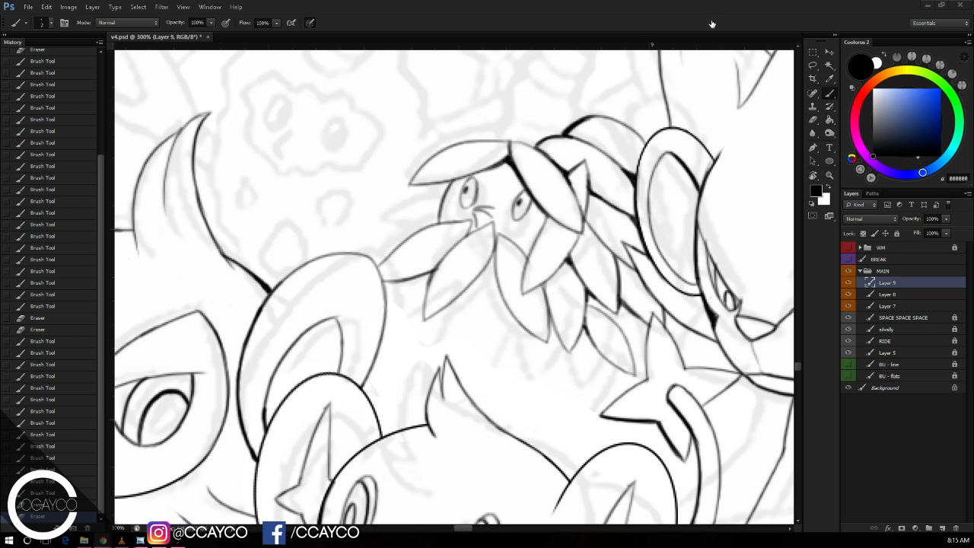
# Step: Erase along the thick outline of the top back leaf behind the head to thin it
pyautogui.hotkey('ctrl', '-')
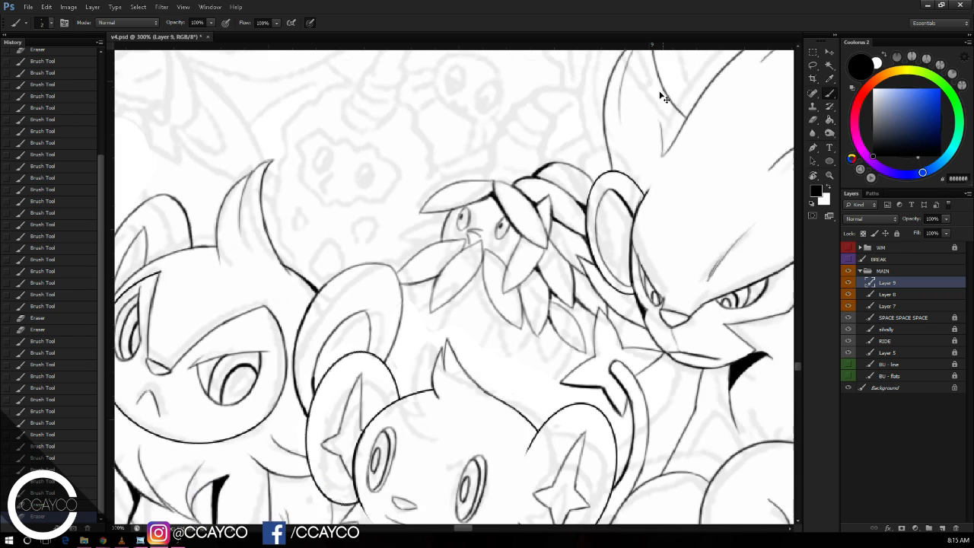
pyautogui.hotkey('ctrl', '-')
pyautogui.hotkey('ctrl', '+')
pyautogui.press('e')
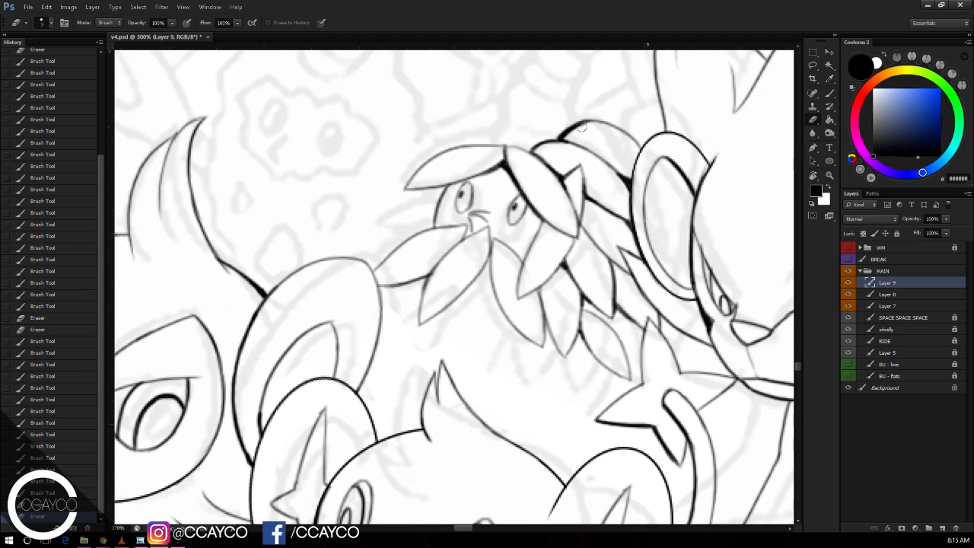
pyautogui.moveTo(583, 124); pyautogui.dragTo(655, 167)
# Step: Free-transform the leafy character's line art, enlarging it to about 106% width and 105% height
pyautogui.hotkey('ctrl', 't')
pyautogui.moveTo(391, 119); pyautogui.dragTo(378, 107)
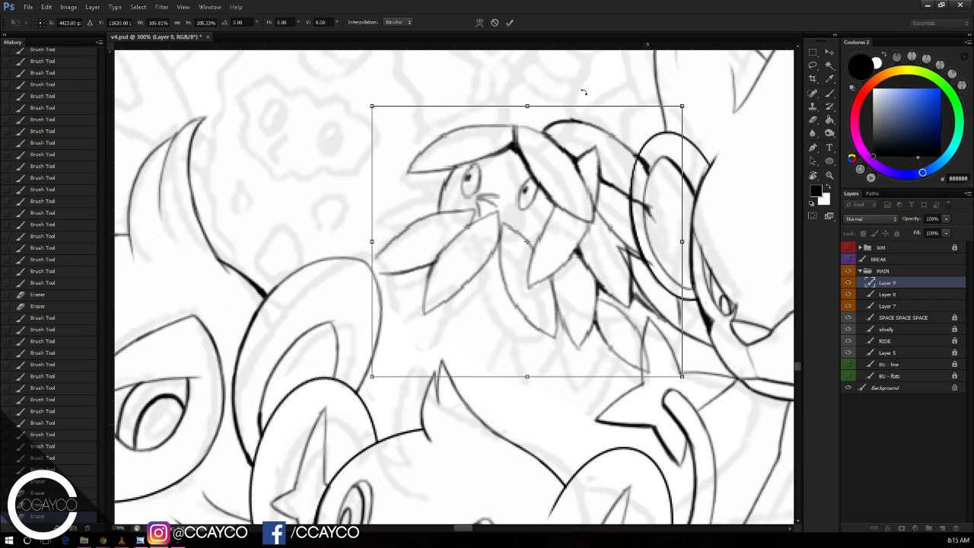
pyautogui.press('Return')
pyautogui.hotkey('ctrl', '-')
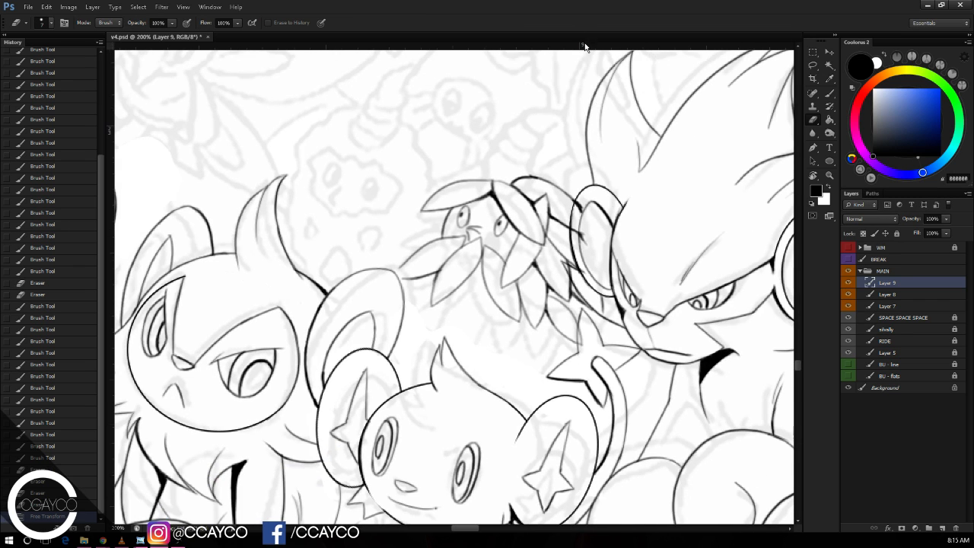
pyautogui.hotkey('ctrl', '+')
# Step: Erase the enlarged leaf lines that overlap the large creature's ear and the star-shaped tail tip
pyautogui.moveTo(641, 185)
pyautogui.mouseDown()
pyautogui.moveTo(634, 212)
pyautogui.moveTo(652, 248)
pyautogui.moveTo(642, 252)
pyautogui.moveTo(650, 268)
pyautogui.moveTo(650, 258)
pyautogui.moveTo(626, 264)
pyautogui.mouseUp()
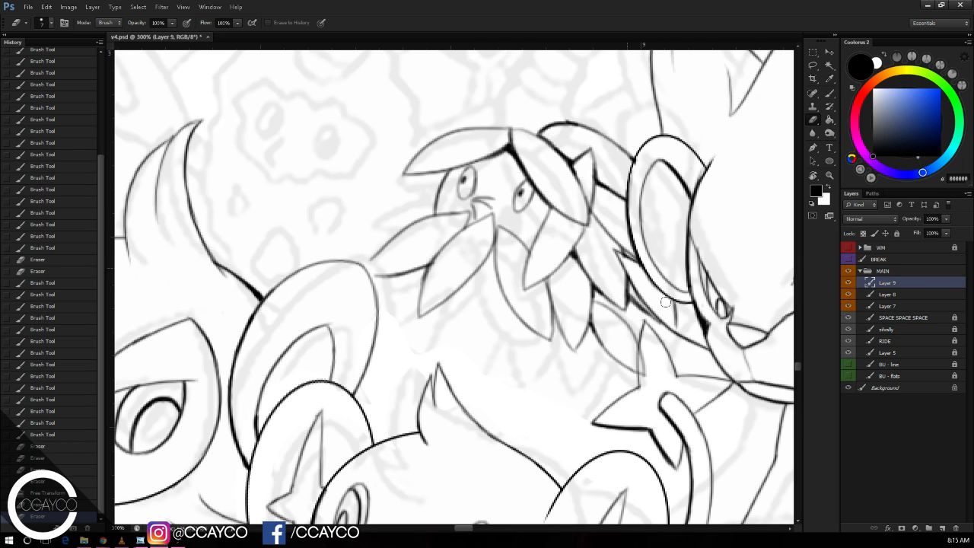
pyautogui.moveTo(646, 373); pyautogui.dragTo(648, 334)
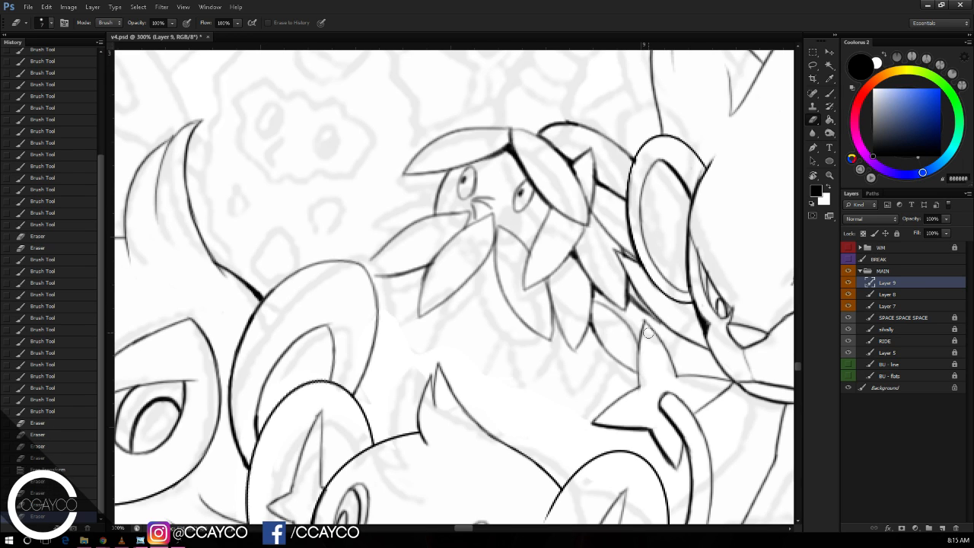
pyautogui.hotkey('ctrl', '-')
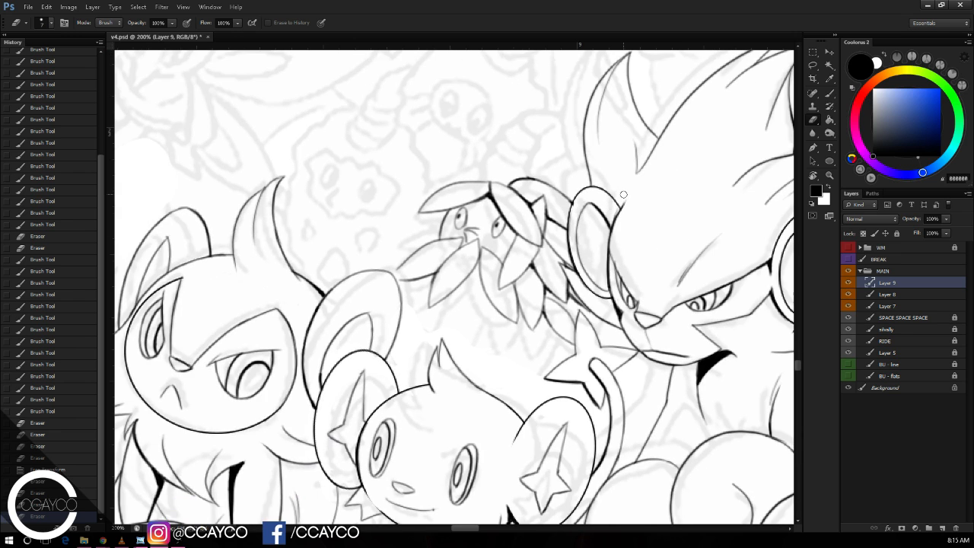
pyautogui.hotkey('ctrl', '+')
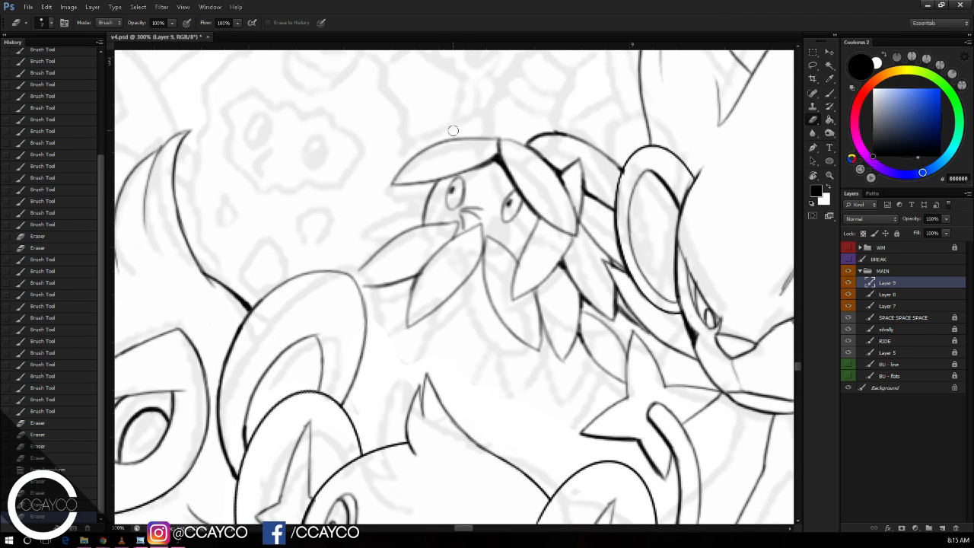
# Step: Ink an additional leaf on the left side of the face, between the fringe leaf and the lower-left leaf
pyautogui.press('b')
pyautogui.moveTo(423, 185)
pyautogui.mouseDown()
pyautogui.moveTo(348, 249)
pyautogui.moveTo(395, 239)
pyautogui.moveTo(354, 281)
pyautogui.mouseUp()
pyautogui.press('e')
pyautogui.press('b')
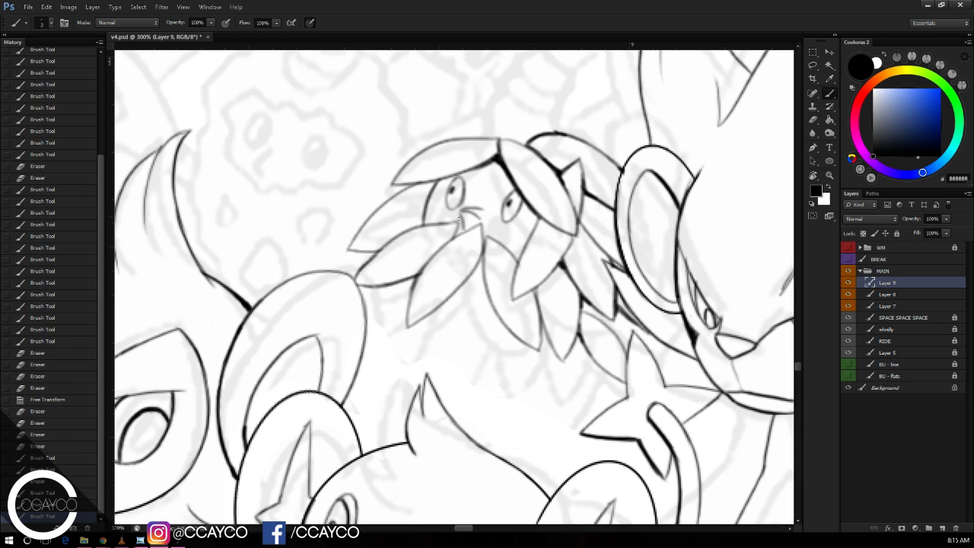
# Step: Erase the back leaves between the leafy character's head and the large creature's ear
pyautogui.moveTo(706, 133); pyautogui.dragTo(685, 133)
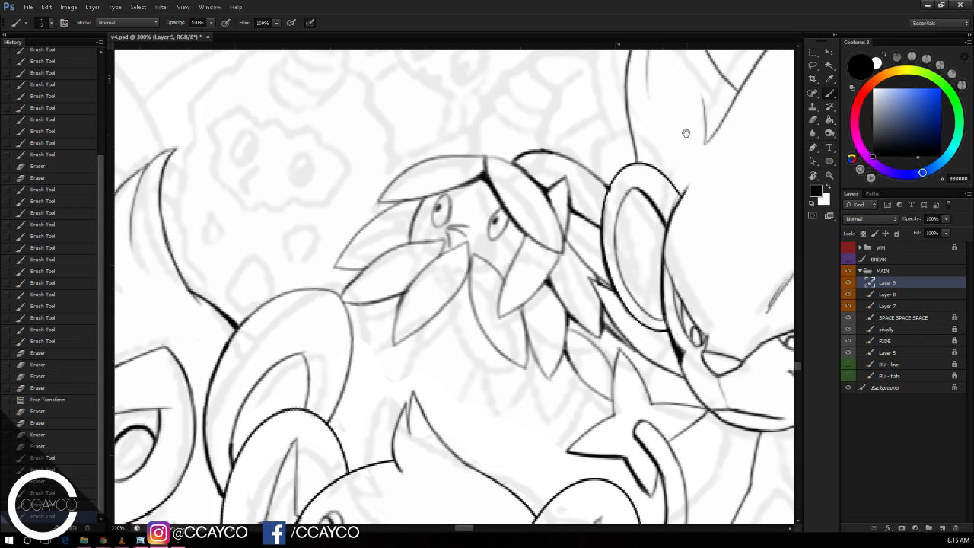
pyautogui.press('e')
pyautogui.moveTo(528, 148)
pyautogui.mouseDown()
pyautogui.moveTo(517, 157)
pyautogui.moveTo(537, 152)
pyautogui.moveTo(613, 194)
pyautogui.moveTo(512, 155)
pyautogui.moveTo(534, 178)
pyautogui.moveTo(562, 172)
pyautogui.moveTo(573, 197)
pyautogui.moveTo(619, 222)
pyautogui.mouseUp()
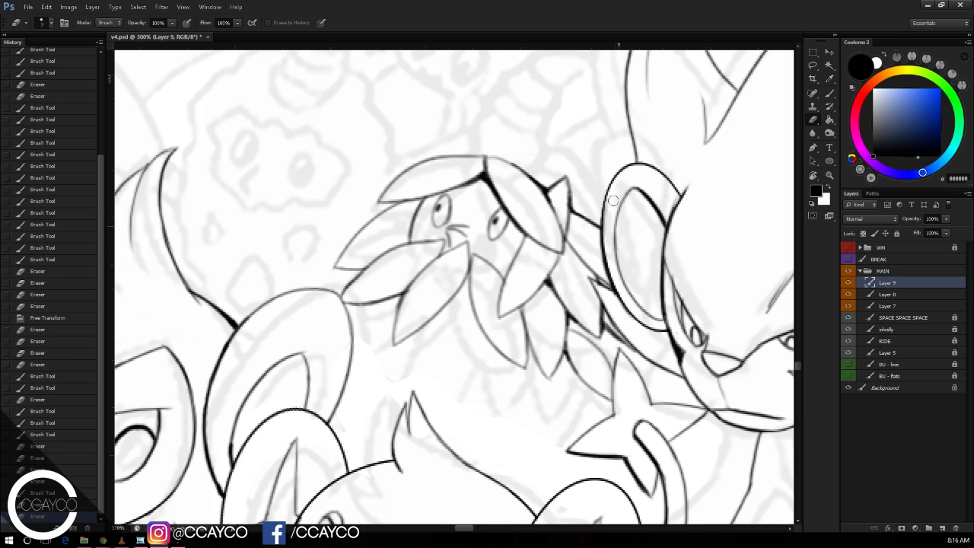
pyautogui.moveTo(617, 272); pyautogui.dragTo(608, 302)
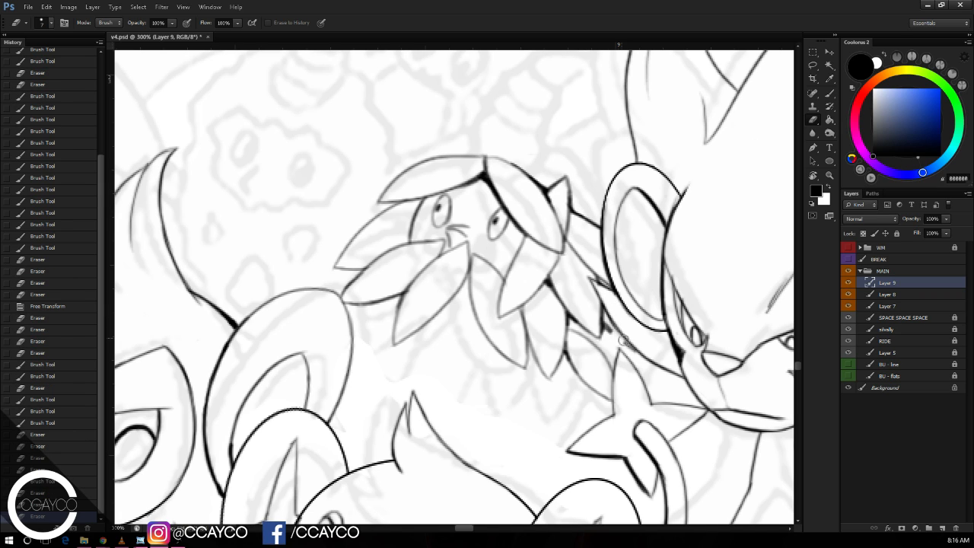
pyautogui.moveTo(623, 309)
pyautogui.mouseDown()
pyautogui.moveTo(594, 223)
pyautogui.moveTo(571, 213)
pyautogui.mouseUp()
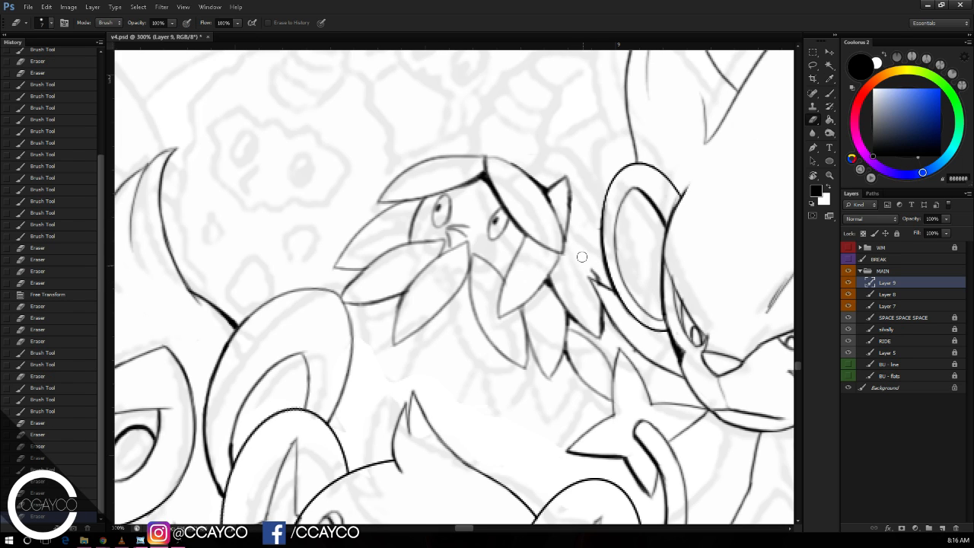
# Step: Redraw the right leaf's outer edge below the head and erase the excess lines around its tip
pyautogui.press('b')
pyautogui.moveTo(568, 224)
pyautogui.mouseDown()
pyautogui.moveTo(600, 281)
pyautogui.moveTo(585, 271)
pyautogui.moveTo(587, 284)
pyautogui.mouseUp()
pyautogui.press('e')
pyautogui.moveTo(603, 312); pyautogui.dragTo(607, 332)
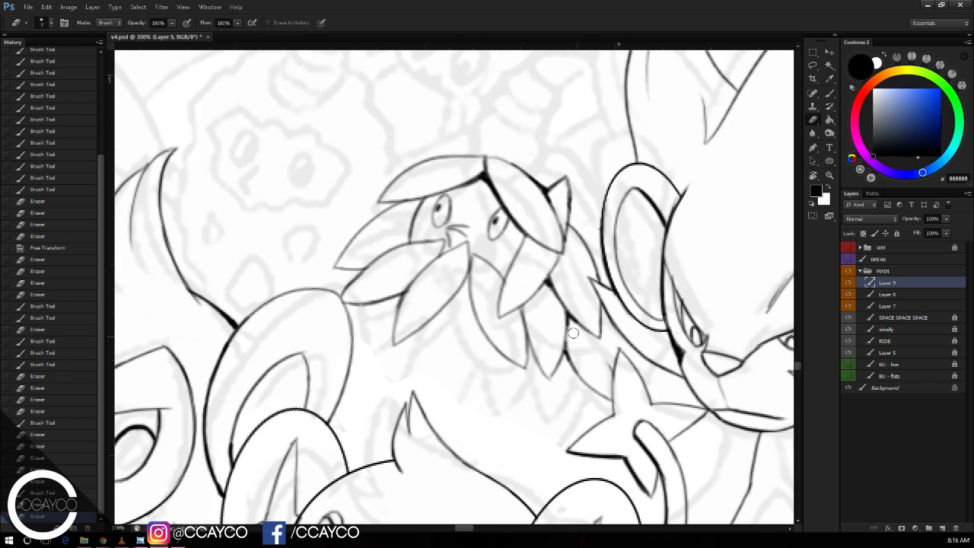
# Step: Erase the lowest leaf beside the star-shaped tail tip and thicken the exposed right edge of the neighbouring hanging leaf
pyautogui.moveTo(611, 364)
pyautogui.mouseDown()
pyautogui.moveTo(609, 386)
pyautogui.moveTo(587, 392)
pyautogui.mouseUp()
pyautogui.moveTo(572, 352); pyautogui.dragTo(609, 396)
pyautogui.press('b')
pyautogui.moveTo(570, 317); pyautogui.dragTo(566, 345)
pyautogui.moveTo(551, 281); pyautogui.dragTo(567, 317)
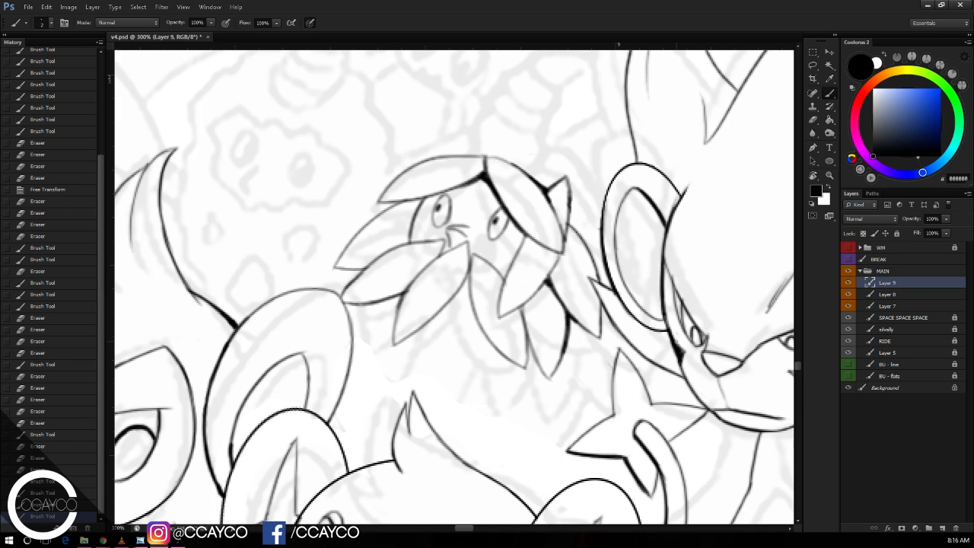
pyautogui.press('e')
pyautogui.click(676, 342)
pyautogui.press('b')
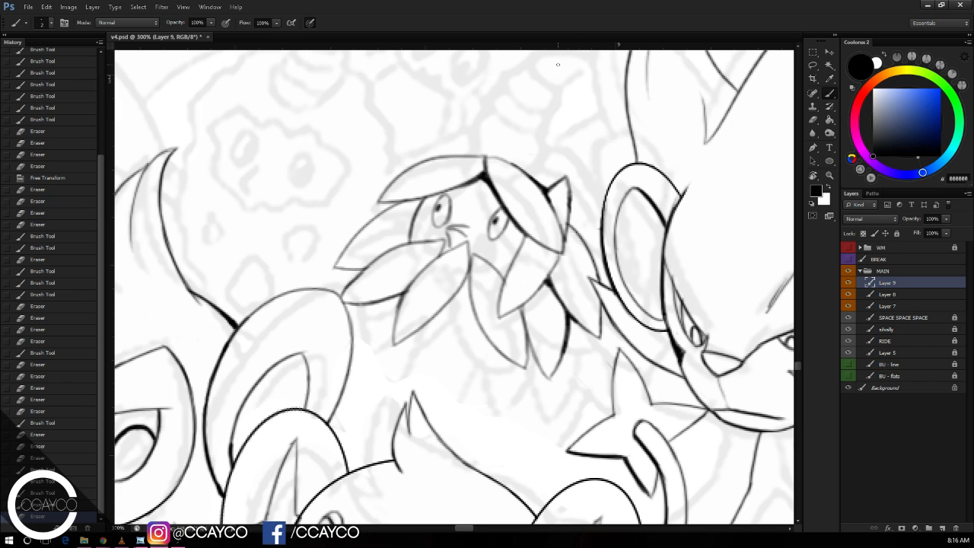
pyautogui.moveTo(559, 91); pyautogui.dragTo(554, 93)
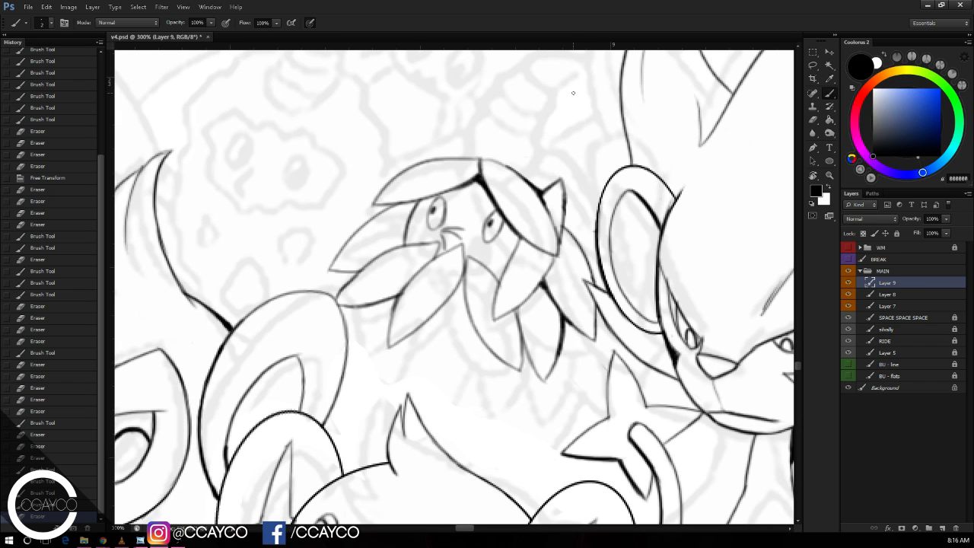
# Step: Redraw the upper edge of the right fringe leaf so it rises to a pointed tip at the crown
pyautogui.press('e')
pyautogui.click(575, 109)
pyautogui.scroll(1, 559, 98)
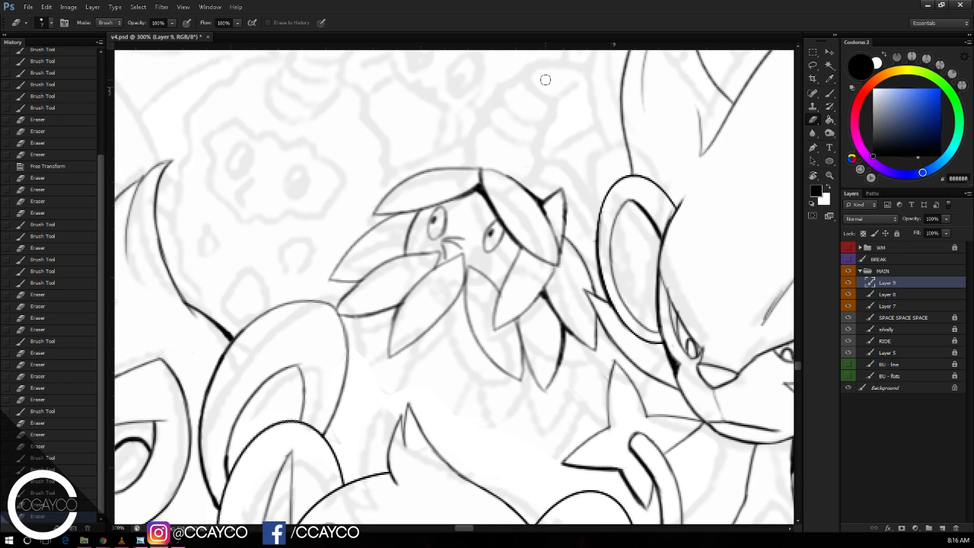
pyautogui.press('b')
pyautogui.moveTo(482, 165)
pyautogui.mouseDown()
pyautogui.moveTo(482, 178)
pyautogui.moveTo(500, 173)
pyautogui.moveTo(483, 162)
pyautogui.moveTo(510, 175)
pyautogui.moveTo(482, 163)
pyautogui.moveTo(502, 171)
pyautogui.mouseUp()
pyautogui.hotkey('ctrl', 'z')
pyautogui.press('e')
pyautogui.press('b')
pyautogui.hotkey('ctrl', 'z')
pyautogui.hotkey('ctrl', 'alt', 'z')
pyautogui.click(484, 164)
pyautogui.hotkey('ctrl', 'alt', 'z')
pyautogui.hotkey('ctrl', 'alt', 'z')
pyautogui.hotkey('ctrl', 'alt', 'z')
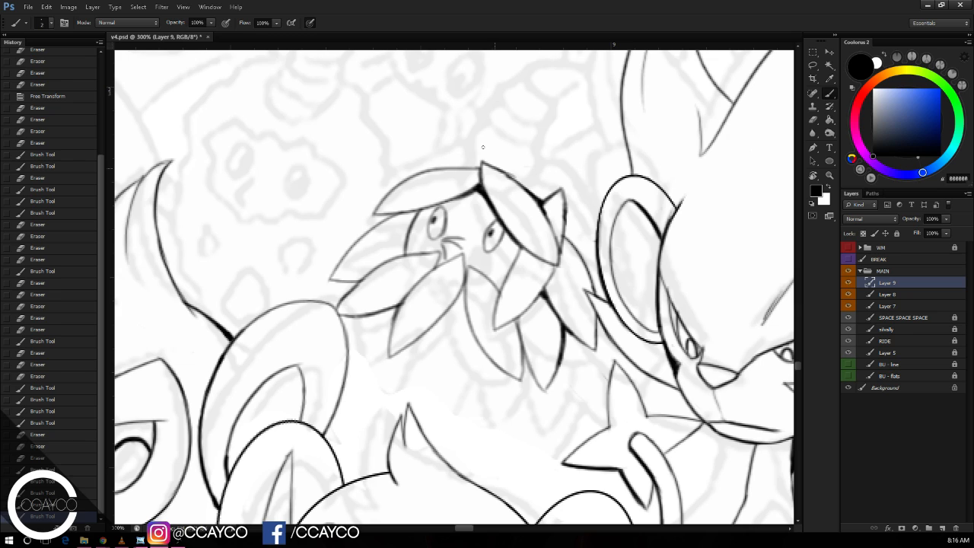
pyautogui.hotkey('ctrl', 'alt', 'z')
pyautogui.hotkey('ctrl', 'alt', 'z')
pyautogui.moveTo(482, 162)
pyautogui.mouseDown()
pyautogui.moveTo(533, 194)
pyautogui.moveTo(550, 230)
pyautogui.mouseUp()
pyautogui.press('e')
pyautogui.press('b')
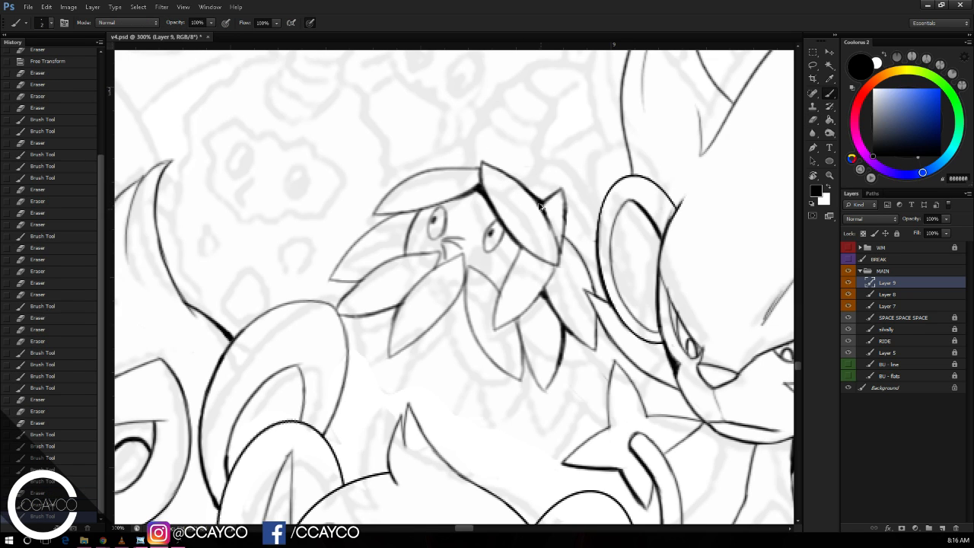
# Step: Ink the horn's lowest ring above the fringe leaves and fill the gap between its base and the right leaves with black
pyautogui.moveTo(570, 130); pyautogui.dragTo(555, 149)
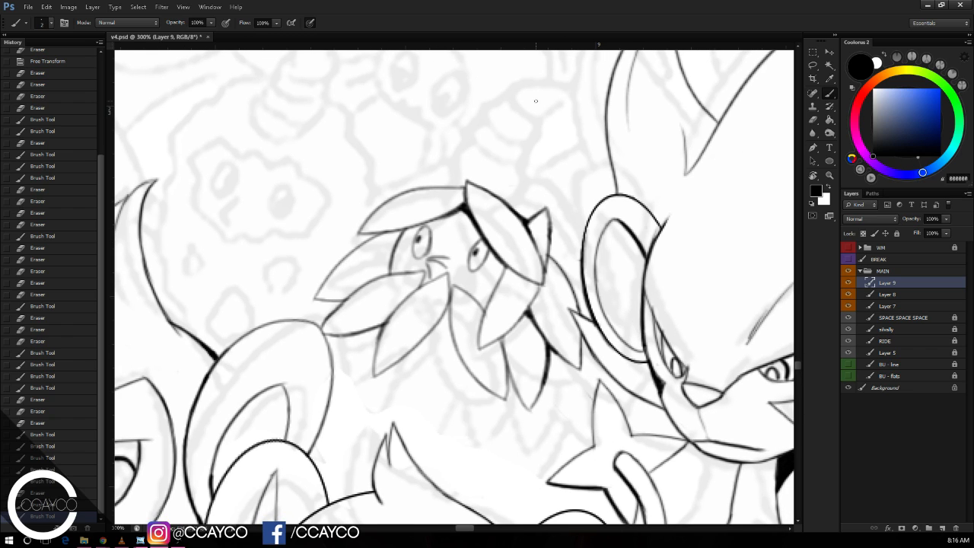
pyautogui.moveTo(455, 181)
pyautogui.mouseDown()
pyautogui.moveTo(502, 152)
pyautogui.moveTo(509, 113)
pyautogui.moveTo(451, 72)
pyautogui.moveTo(473, 164)
pyautogui.moveTo(483, 120)
pyautogui.moveTo(455, 182)
pyautogui.moveTo(520, 161)
pyautogui.moveTo(510, 172)
pyautogui.moveTo(531, 207)
pyautogui.mouseUp()
pyautogui.hotkey('ctrl', 'z')
pyautogui.hotkey('ctrl', 'z')
pyautogui.hotkey('ctrl', 'z')
pyautogui.moveTo(521, 173); pyautogui.dragTo(529, 215)
pyautogui.hotkey('ctrl', 'z')
pyautogui.hotkey('ctrl', 'z')
pyautogui.hotkey('ctrl', 'z')
pyautogui.moveTo(517, 176)
pyautogui.mouseDown()
pyautogui.moveTo(517, 210)
pyautogui.moveTo(525, 207)
pyautogui.mouseUp()
pyautogui.moveTo(526, 196); pyautogui.dragTo(523, 209)
pyautogui.moveTo(525, 202)
pyautogui.mouseDown()
pyautogui.moveTo(522, 217)
pyautogui.moveTo(531, 217)
pyautogui.mouseUp()
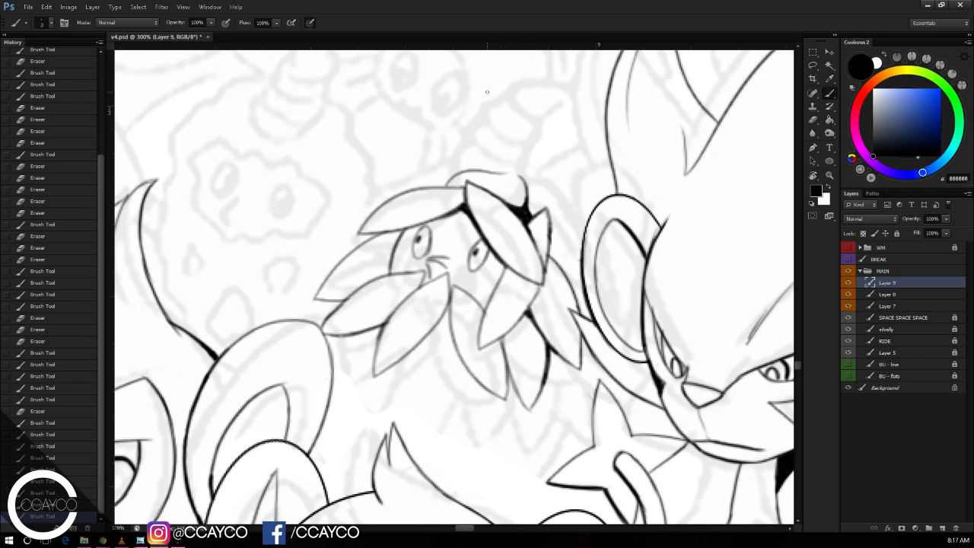
# Step: Ink the horn's second ring with a curved upper edge and a rounded right side
pyautogui.moveTo(460, 169); pyautogui.dragTo(492, 145)
pyautogui.hotkey('ctrl', 'z')
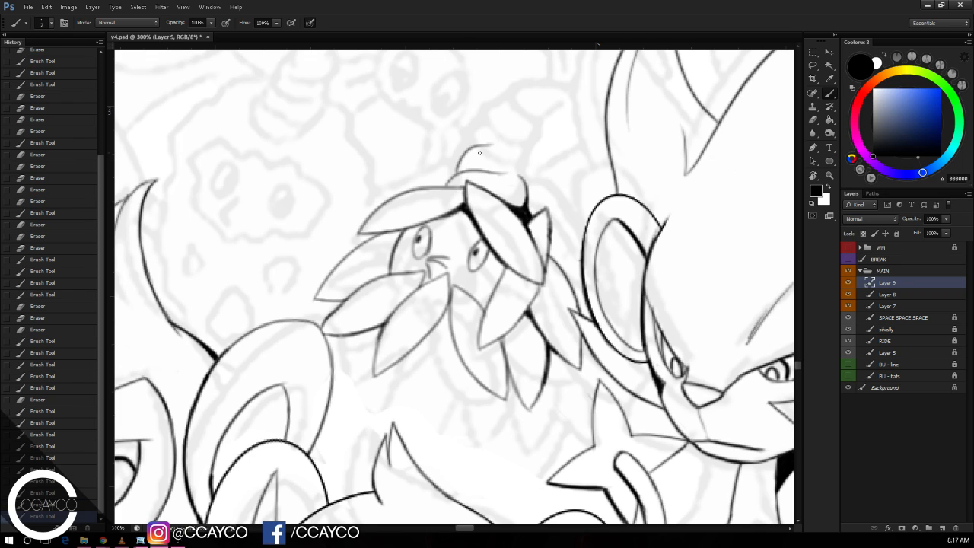
pyautogui.moveTo(520, 174)
pyautogui.mouseDown()
pyautogui.moveTo(526, 146)
pyautogui.moveTo(525, 189)
pyautogui.mouseUp()
pyautogui.hotkey('ctrl', 'z')
pyautogui.moveTo(521, 175); pyautogui.dragTo(526, 191)
pyautogui.press('e')
pyautogui.moveTo(522, 145)
pyautogui.mouseDown()
pyautogui.moveTo(507, 135)
pyautogui.moveTo(491, 145)
pyautogui.mouseUp()
pyautogui.moveTo(481, 146)
pyautogui.mouseDown()
pyautogui.moveTo(467, 146)
pyautogui.moveTo(493, 145)
pyautogui.mouseUp()
pyautogui.press('b')
pyautogui.hotkey('ctrl', 'z')
pyautogui.moveTo(455, 172); pyautogui.dragTo(499, 143)
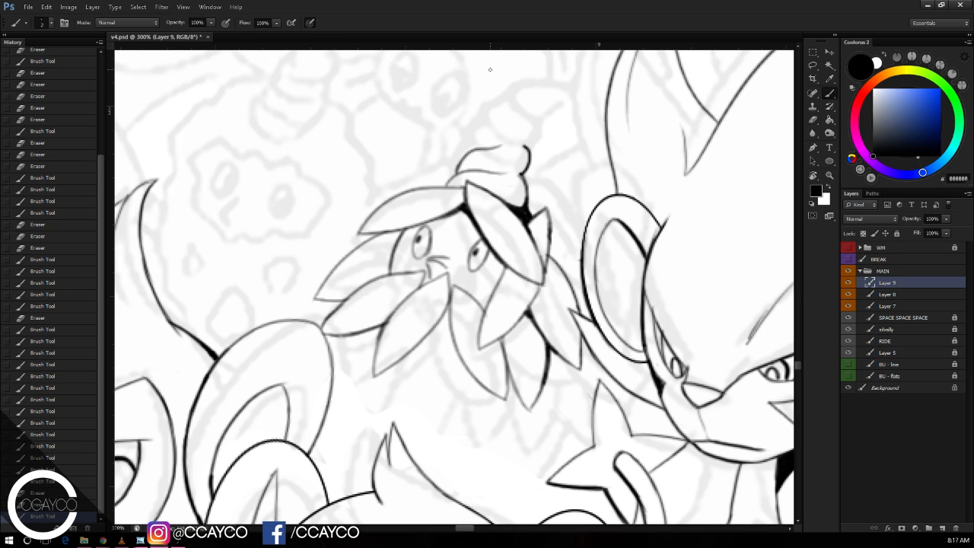
# Step: Ink the remaining spiral rings of the horn, tapering them to a curved pointed tip
pyautogui.hotkey('ctrl', 'z')
pyautogui.moveTo(456, 172); pyautogui.dragTo(490, 139)
pyautogui.hotkey('ctrl', 'z')
pyautogui.moveTo(456, 171); pyautogui.dragTo(508, 116)
pyautogui.moveTo(524, 152)
pyautogui.mouseDown()
pyautogui.moveTo(513, 114)
pyautogui.moveTo(503, 117)
pyautogui.moveTo(514, 113)
pyautogui.moveTo(505, 120)
pyautogui.mouseUp()
pyautogui.press('e')
pyautogui.press('b')
pyautogui.hotkey('ctrl', 'z')
pyautogui.hotkey('ctrl', 'z')
pyautogui.moveTo(472, 150)
pyautogui.mouseDown()
pyautogui.moveTo(485, 127)
pyautogui.moveTo(542, 93)
pyautogui.moveTo(530, 120)
pyautogui.moveTo(545, 93)
pyautogui.moveTo(529, 120)
pyautogui.mouseUp()
pyautogui.hotkey('ctrl', 'z')
pyautogui.press('e')
pyautogui.press('b')
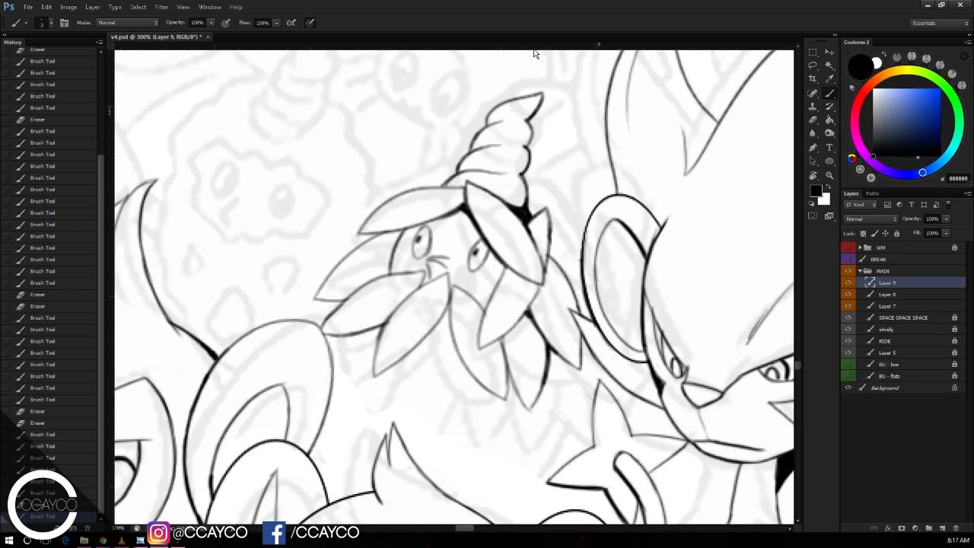
# Step: Ink the back leaf curving from behind the right fringe leaf down toward the large creature's ear
pyautogui.moveTo(642, 181); pyautogui.dragTo(642, 136)
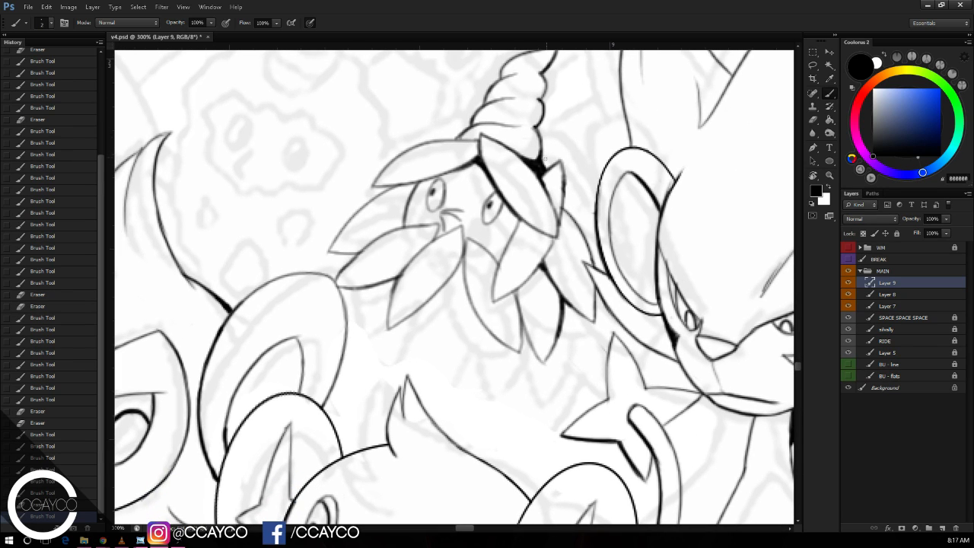
pyautogui.hotkey('ctrl', 'z')
pyautogui.moveTo(545, 144)
pyautogui.mouseDown()
pyautogui.moveTo(549, 168)
pyautogui.moveTo(590, 206)
pyautogui.moveTo(590, 196)
pyautogui.moveTo(604, 239)
pyautogui.moveTo(609, 204)
pyautogui.mouseUp()
pyautogui.press('e')
pyautogui.press('b')
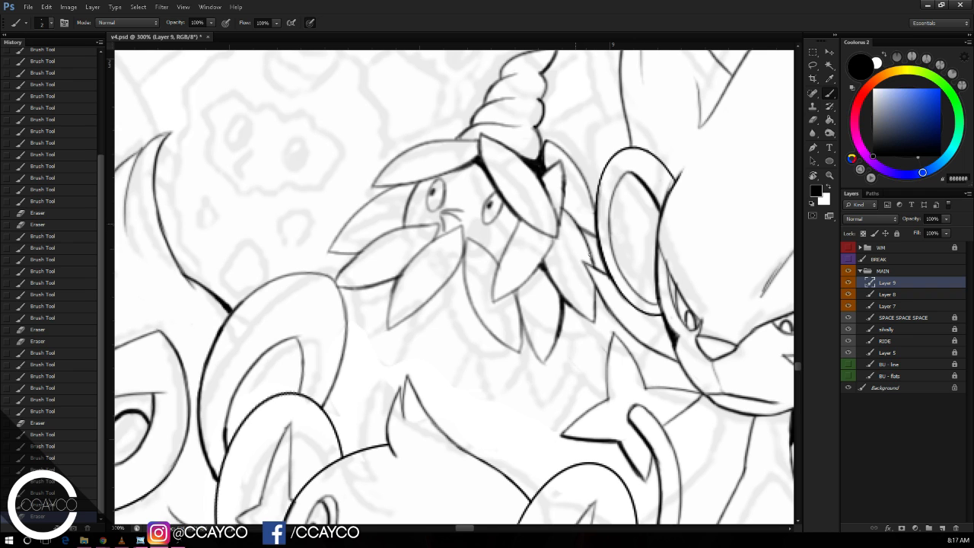
pyautogui.moveTo(589, 254); pyautogui.dragTo(593, 264)
pyautogui.moveTo(658, 180)
pyautogui.mouseDown()
pyautogui.moveTo(670, 157)
pyautogui.moveTo(654, 133)
pyautogui.moveTo(628, 126)
pyautogui.mouseUp()
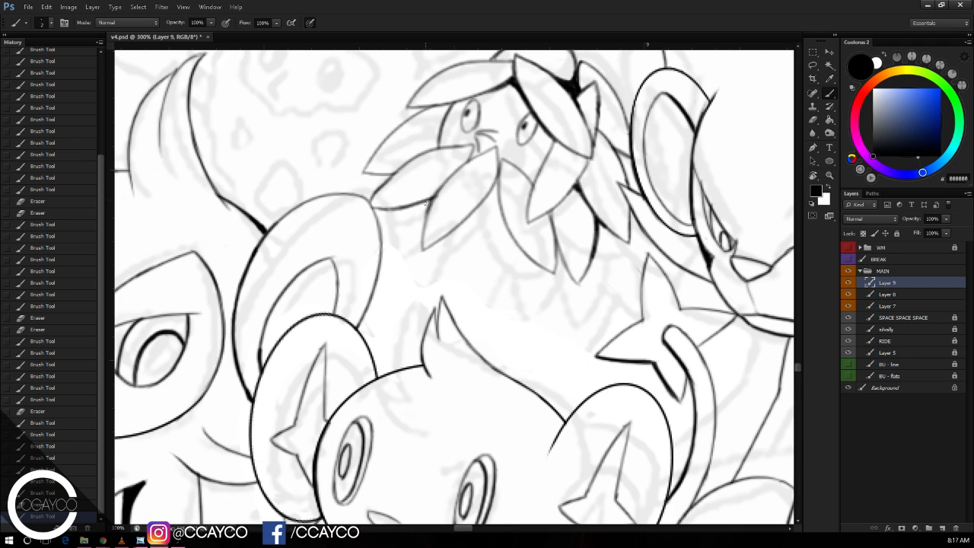
# Step: Ink the small pointed leaf below the left leaves and the jagged lower edge of the body fur
pyautogui.moveTo(404, 242); pyautogui.dragTo(422, 206)
pyautogui.moveTo(401, 247)
pyautogui.mouseDown()
pyautogui.moveTo(428, 237)
pyautogui.moveTo(428, 251)
pyautogui.moveTo(433, 235)
pyautogui.moveTo(426, 236)
pyautogui.moveTo(446, 282)
pyautogui.moveTo(445, 261)
pyautogui.moveTo(499, 329)
pyautogui.mouseUp()
pyautogui.moveTo(513, 273)
pyautogui.mouseDown()
pyautogui.moveTo(500, 326)
pyautogui.moveTo(513, 274)
pyautogui.moveTo(515, 301)
pyautogui.mouseUp()
pyautogui.moveTo(516, 302); pyautogui.dragTo(546, 268)
pyautogui.hotkey('ctrl', 'z')
pyautogui.moveTo(514, 303)
pyautogui.mouseDown()
pyautogui.moveTo(540, 271)
pyautogui.moveTo(537, 278)
pyautogui.moveTo(567, 267)
pyautogui.mouseUp()
pyautogui.hotkey('ctrl', 'z')
pyautogui.moveTo(536, 297)
pyautogui.mouseDown()
pyautogui.moveTo(571, 255)
pyautogui.moveTo(573, 236)
pyautogui.mouseUp()
pyautogui.hotkey('ctrl', 'z')
pyautogui.press('e')
pyautogui.press('b')
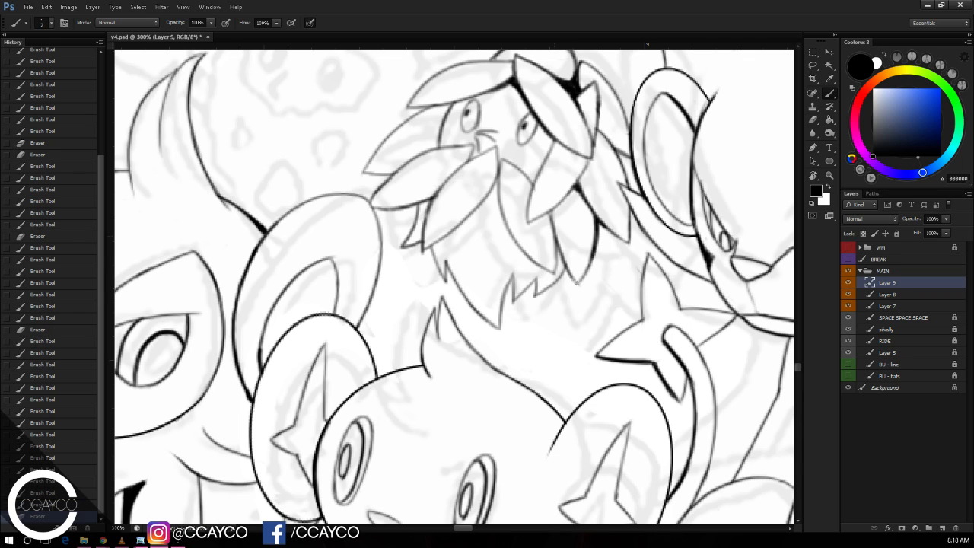
# Step: Ink the small rounded leg hanging below the body fur and fill the shadow at its top with black
pyautogui.moveTo(568, 285)
pyautogui.mouseDown()
pyautogui.moveTo(580, 266)
pyautogui.moveTo(586, 272)
pyautogui.mouseUp()
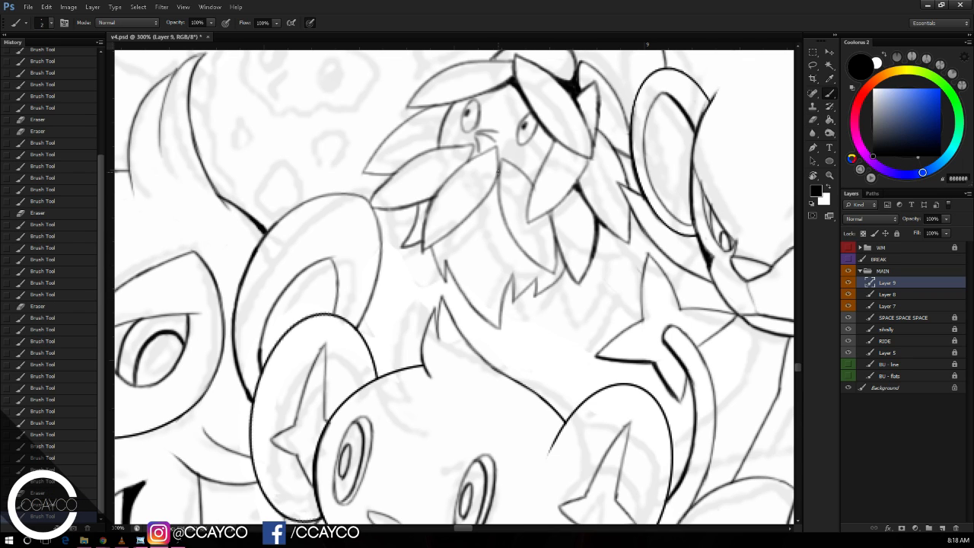
pyautogui.moveTo(545, 297)
pyautogui.mouseDown()
pyautogui.moveTo(555, 332)
pyautogui.moveTo(571, 336)
pyautogui.mouseUp()
pyautogui.hotkey('ctrl', 'z')
pyautogui.moveTo(544, 296)
pyautogui.mouseDown()
pyautogui.moveTo(563, 335)
pyautogui.moveTo(576, 321)
pyautogui.mouseUp()
pyautogui.hotkey('ctrl', 'z')
pyautogui.moveTo(555, 285)
pyautogui.mouseDown()
pyautogui.moveTo(571, 317)
pyautogui.moveTo(567, 338)
pyautogui.moveTo(555, 337)
pyautogui.moveTo(551, 289)
pyautogui.moveTo(554, 298)
pyautogui.moveTo(542, 292)
pyautogui.moveTo(556, 296)
pyautogui.moveTo(551, 289)
pyautogui.mouseUp()
pyautogui.hotkey('ctrl', 'z')
pyautogui.moveTo(545, 297); pyautogui.dragTo(556, 316)
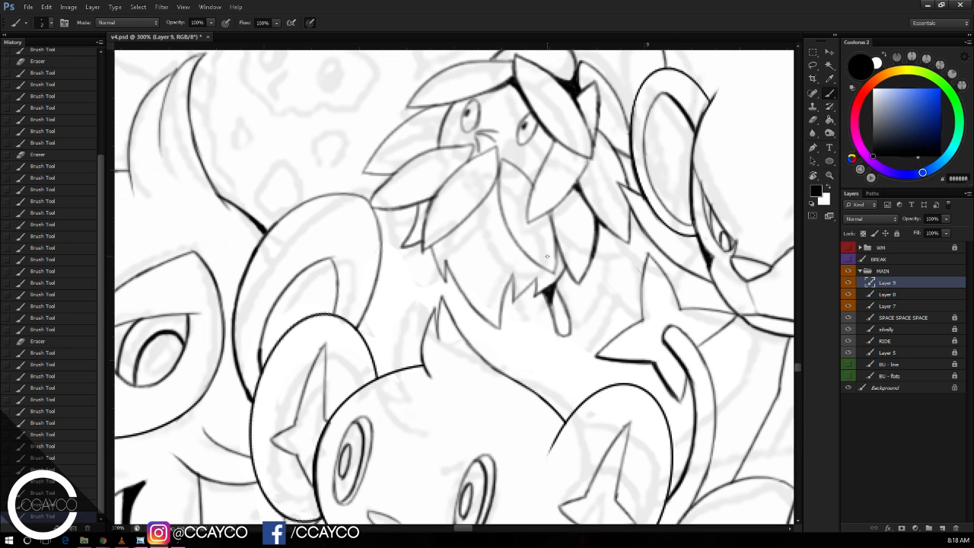
pyautogui.press('e')
pyautogui.moveTo(578, 136); pyautogui.dragTo(571, 120)
pyautogui.press('b')
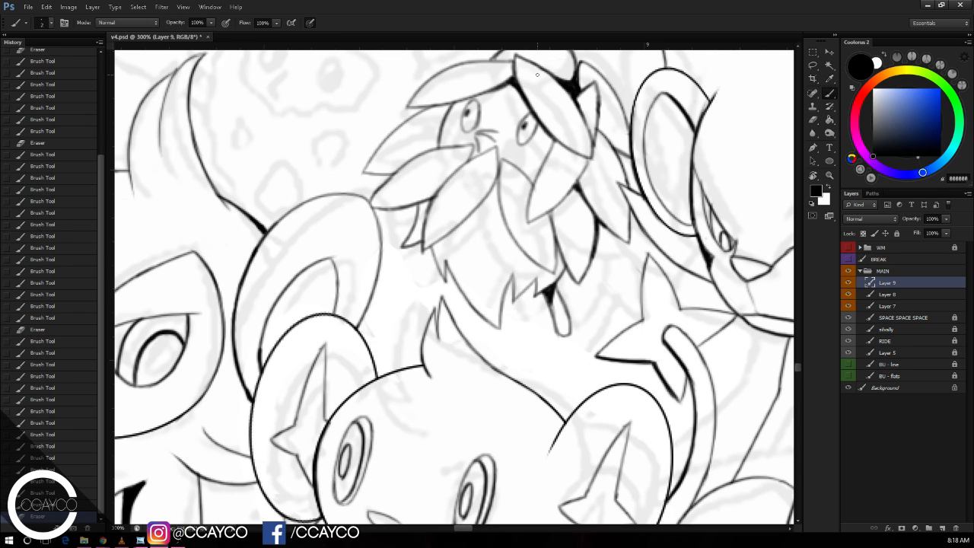
# Step: Fill a black shadow wedge along the left spike of the lower body fur
pyautogui.moveTo(452, 281)
pyautogui.mouseDown()
pyautogui.moveTo(446, 304)
pyautogui.moveTo(460, 332)
pyautogui.mouseUp()
pyautogui.moveTo(452, 280)
pyautogui.mouseDown()
pyautogui.moveTo(460, 295)
pyautogui.moveTo(452, 303)
pyautogui.mouseUp()
pyautogui.moveTo(447, 265)
pyautogui.mouseDown()
pyautogui.moveTo(464, 297)
pyautogui.moveTo(459, 332)
pyautogui.mouseUp()
pyautogui.hotkey('ctrl', '-')
pyautogui.hotkey('ctrl', '-')
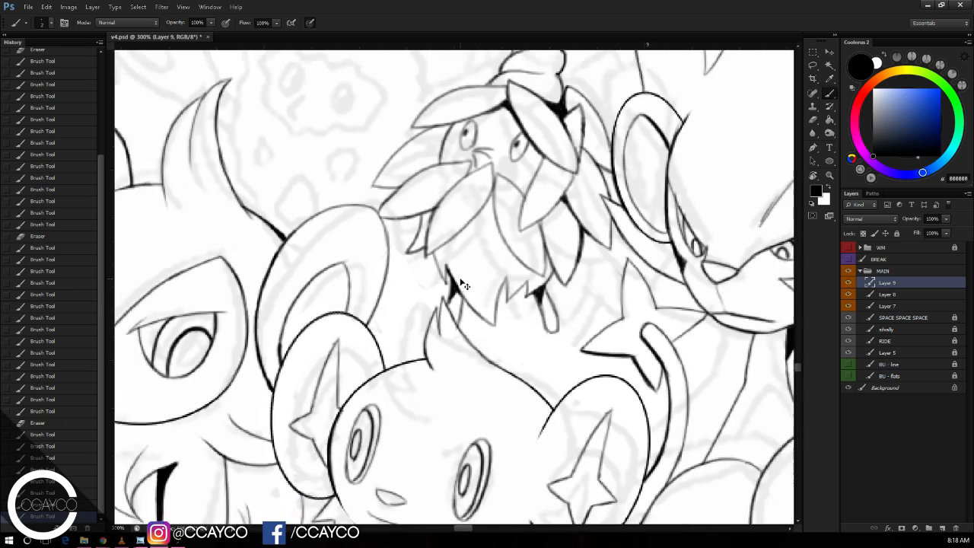
pyautogui.hotkey('ctrl', '+')
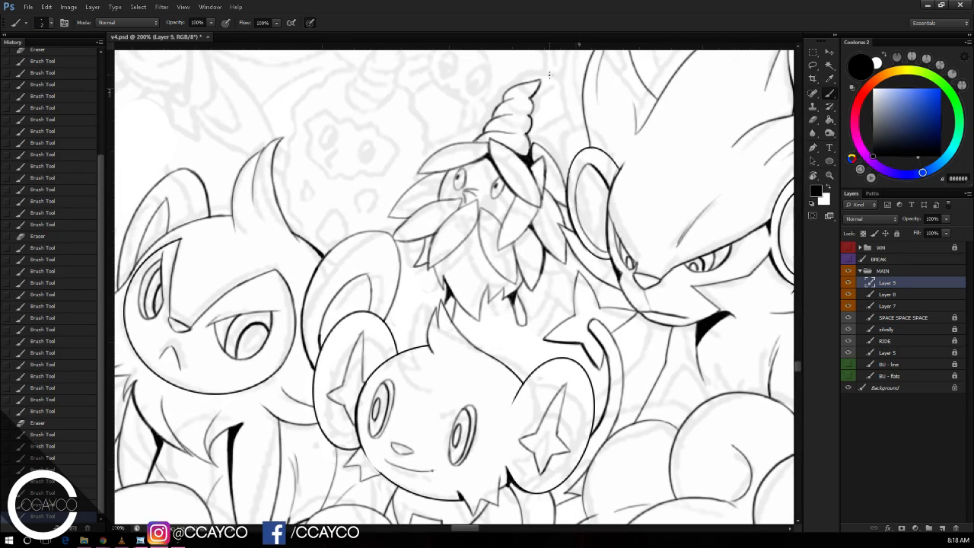
pyautogui.hotkey('ctrl', '+')
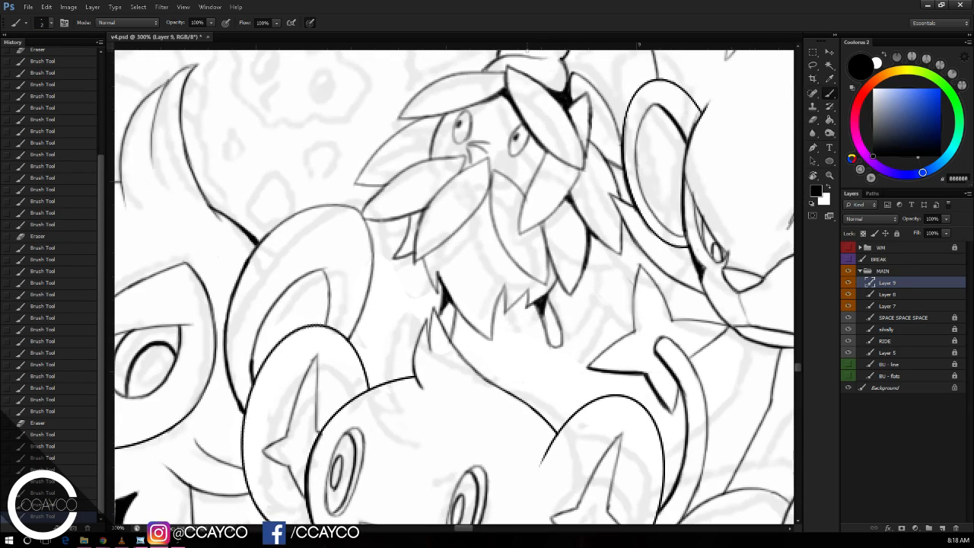
# Step: Lasso the jagged lower body fur with its leg, move the selection slightly down and deselect
pyautogui.press('l')
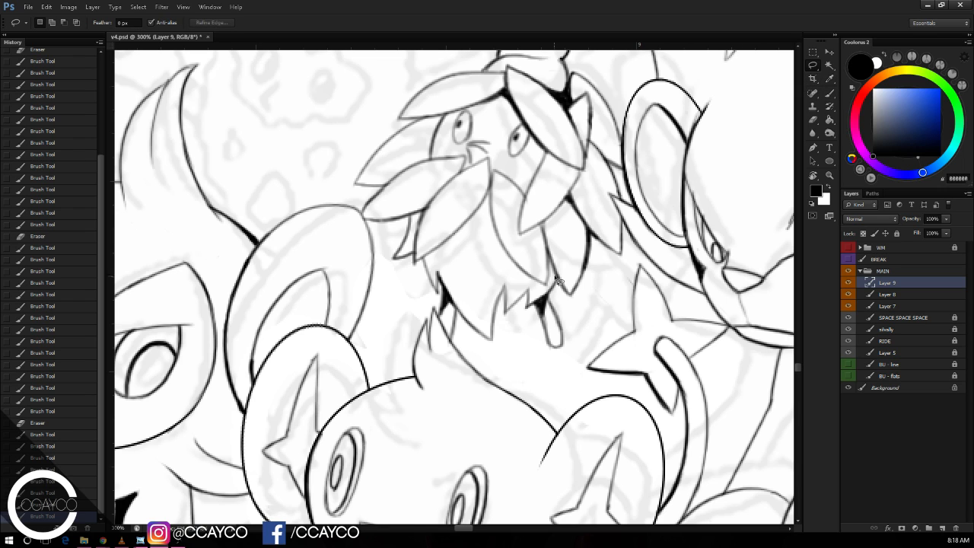
pyautogui.moveTo(574, 312)
pyautogui.mouseDown()
pyautogui.moveTo(558, 281)
pyautogui.moveTo(532, 357)
pyautogui.moveTo(460, 356)
pyautogui.moveTo(428, 267)
pyautogui.moveTo(463, 257)
pyautogui.moveTo(540, 291)
pyautogui.moveTo(556, 282)
pyautogui.moveTo(551, 305)
pyautogui.moveTo(564, 315)
pyautogui.moveTo(550, 308)
pyautogui.mouseUp()
pyautogui.press('Return')
pyautogui.hotkey('ctrl', 't')
pyautogui.press('Return')
pyautogui.hotkey('ctrl', 'd')
# Step: Erase leftover lines at the left of the moved fur and try a curved left body outline
pyautogui.press('e')
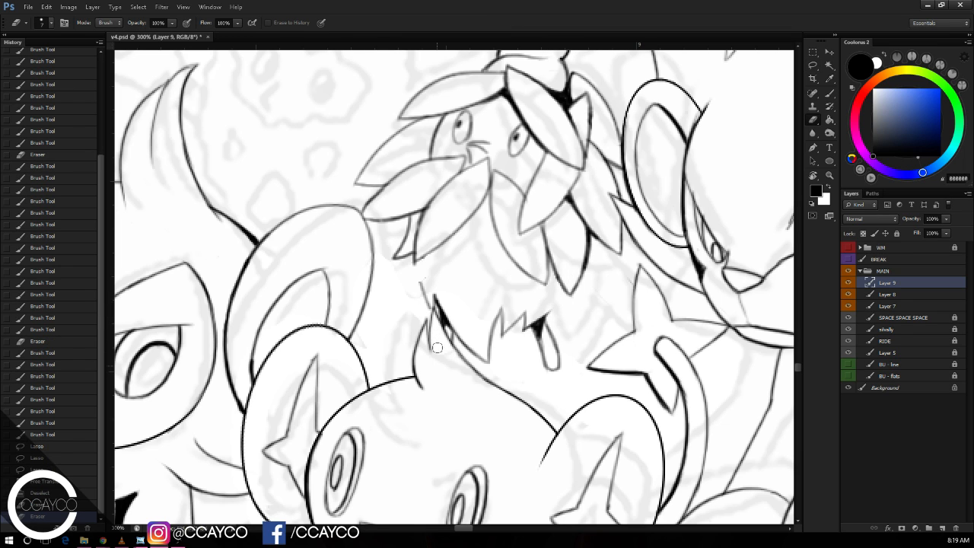
pyautogui.hotkey('ctrl', 'shift', 'z')
pyautogui.press('b')
pyautogui.moveTo(419, 259); pyautogui.dragTo(433, 312)
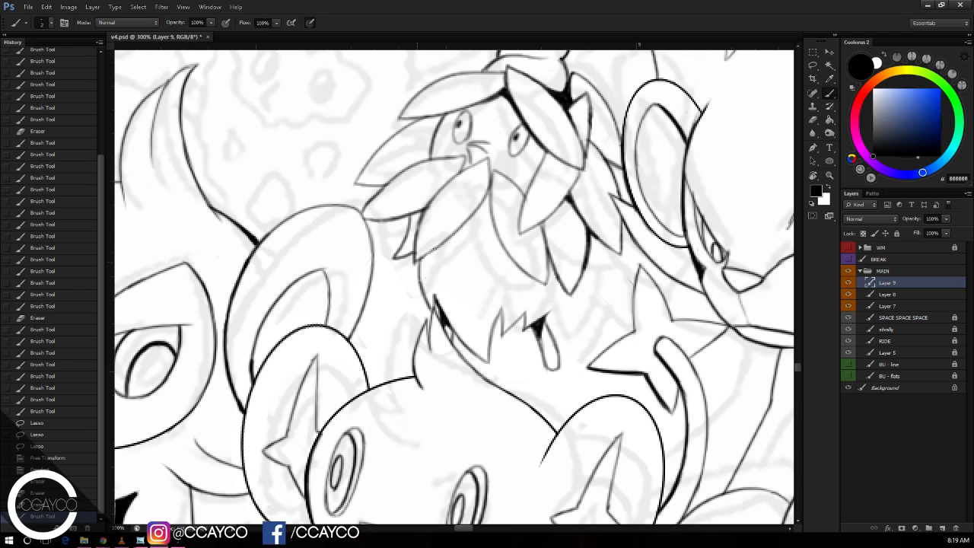
pyautogui.moveTo(430, 254); pyautogui.dragTo(421, 260)
pyautogui.hotkey('ctrl', 'shift', 'z')
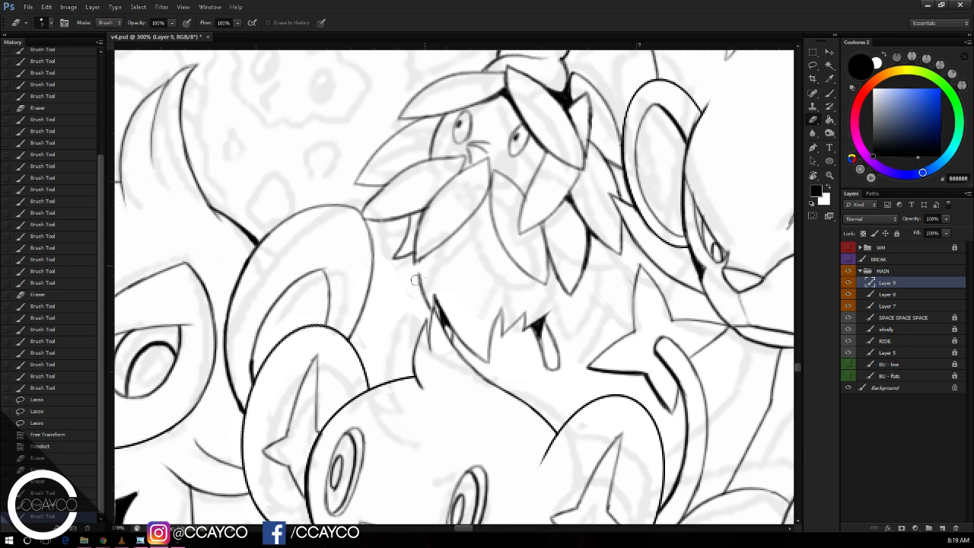
pyautogui.hotkey('ctrl', 'shift', 'z')
# Step: Ink a pointed fur tuft below the left leaves as the upper part of the body's left outline
pyautogui.moveTo(414, 253); pyautogui.dragTo(408, 311)
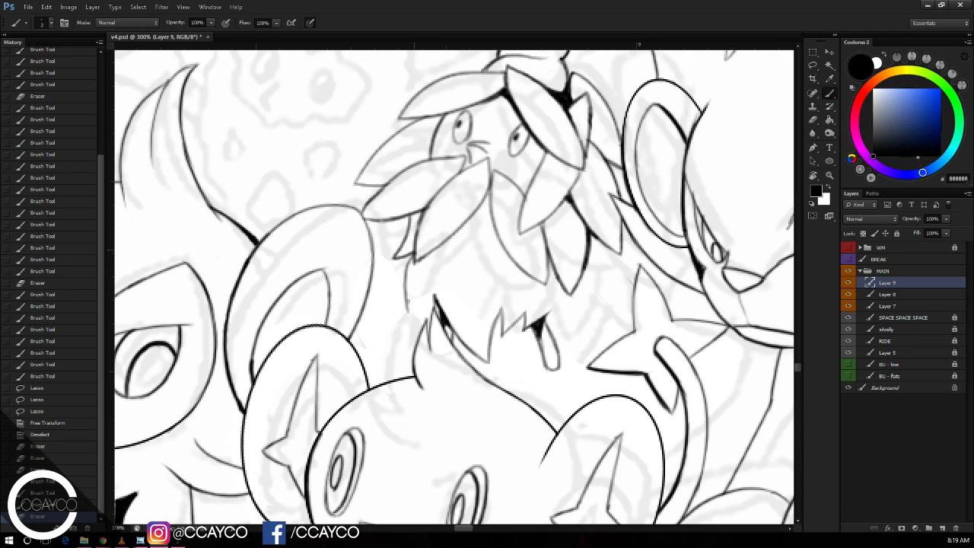
pyautogui.hotkey('ctrl', 'z')
pyautogui.moveTo(414, 251)
pyautogui.mouseDown()
pyautogui.moveTo(406, 303)
pyautogui.moveTo(430, 329)
pyautogui.mouseUp()
pyautogui.press('e')
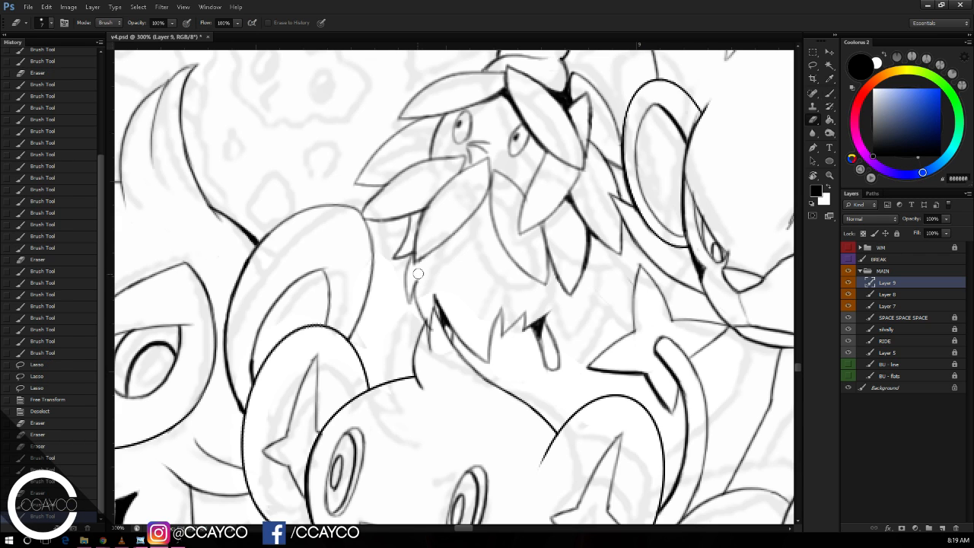
pyautogui.moveTo(419, 276)
pyautogui.mouseDown()
pyautogui.moveTo(428, 312)
pyautogui.moveTo(411, 302)
pyautogui.mouseUp()
pyautogui.press('b')
pyautogui.hotkey('ctrl', 'z')
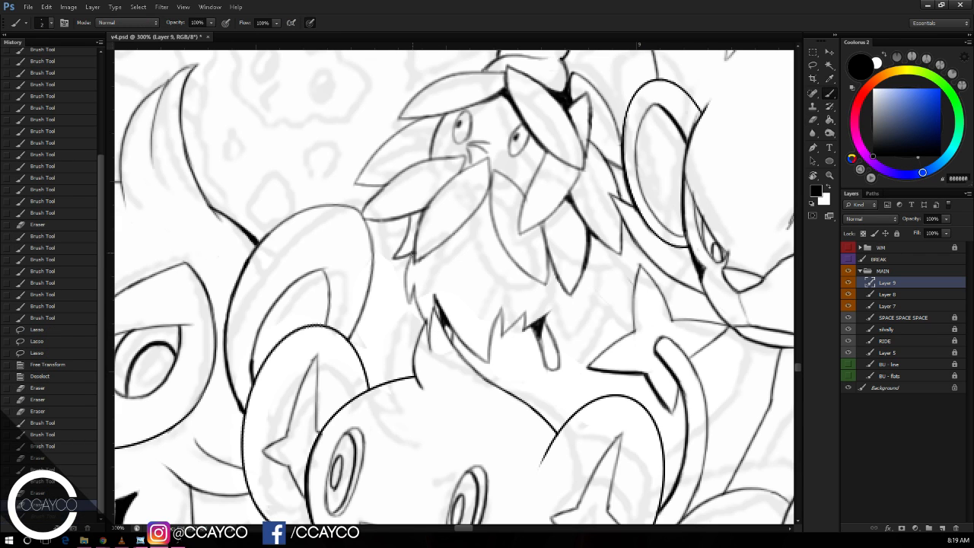
# Step: Extend the body's left outline down to the shaded fur spike and erase the overlapping line ends
pyautogui.moveTo(413, 254)
pyautogui.mouseDown()
pyautogui.moveTo(408, 303)
pyautogui.moveTo(428, 325)
pyautogui.mouseUp()
pyautogui.hotkey('ctrl', 'alt', 'z')
pyautogui.hotkey('ctrl', 'alt', 'z')
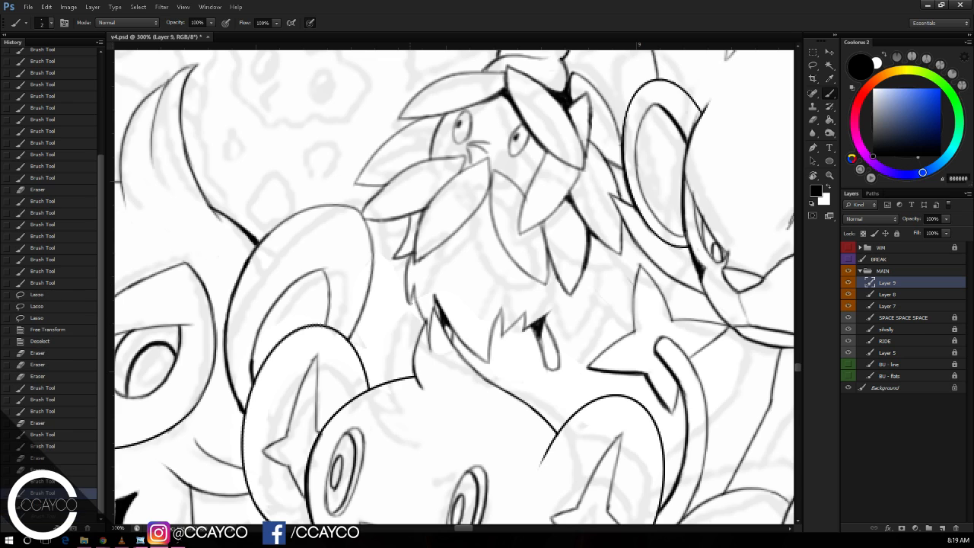
pyautogui.moveTo(412, 282); pyautogui.dragTo(411, 305)
pyautogui.moveTo(413, 284); pyautogui.dragTo(435, 334)
pyautogui.press('e')
pyautogui.press('b')
pyautogui.press('e')
pyautogui.moveTo(432, 325); pyautogui.dragTo(440, 337)
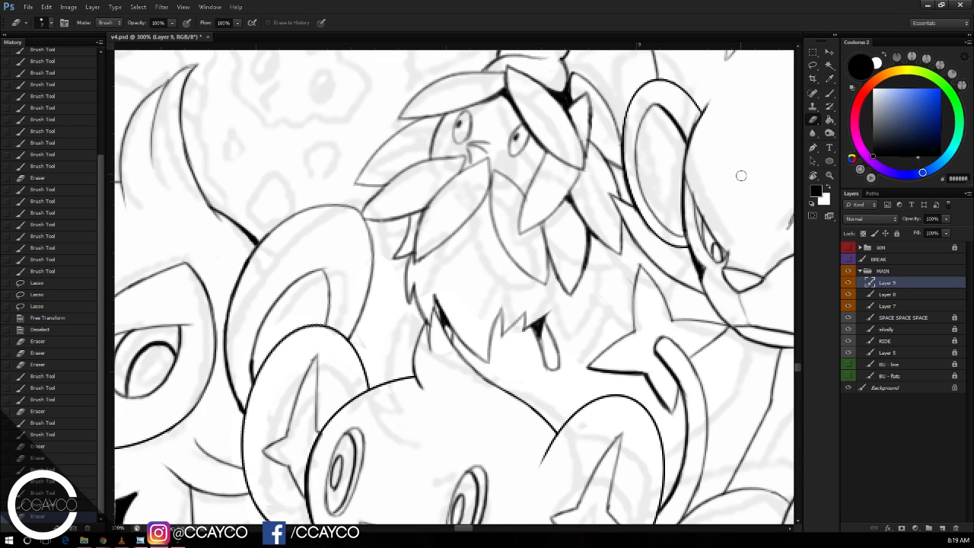
pyautogui.hotkey('ctrl', 'shift', 'z')
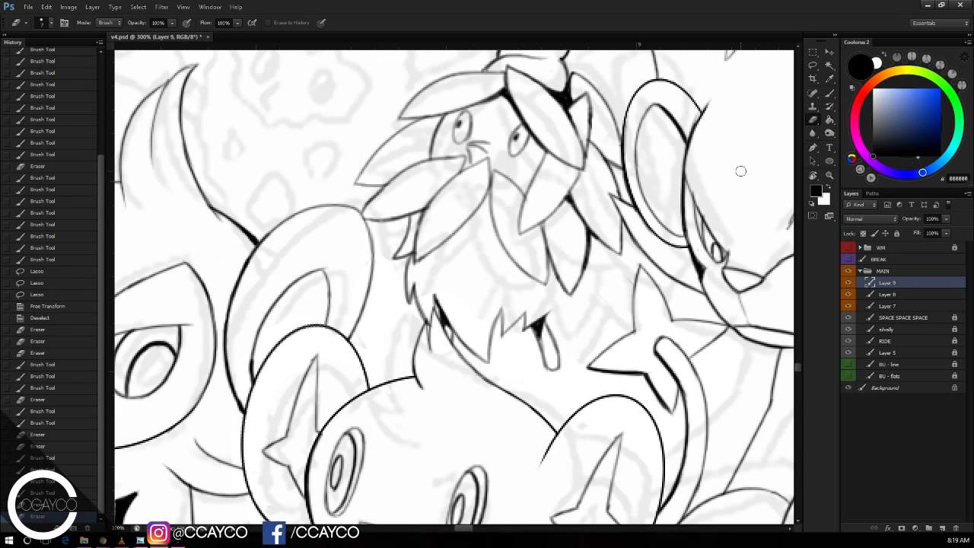
# Step: Ink the body's right outline as pointed fur tufts running from below the right leaves to the leg
pyautogui.press('b')
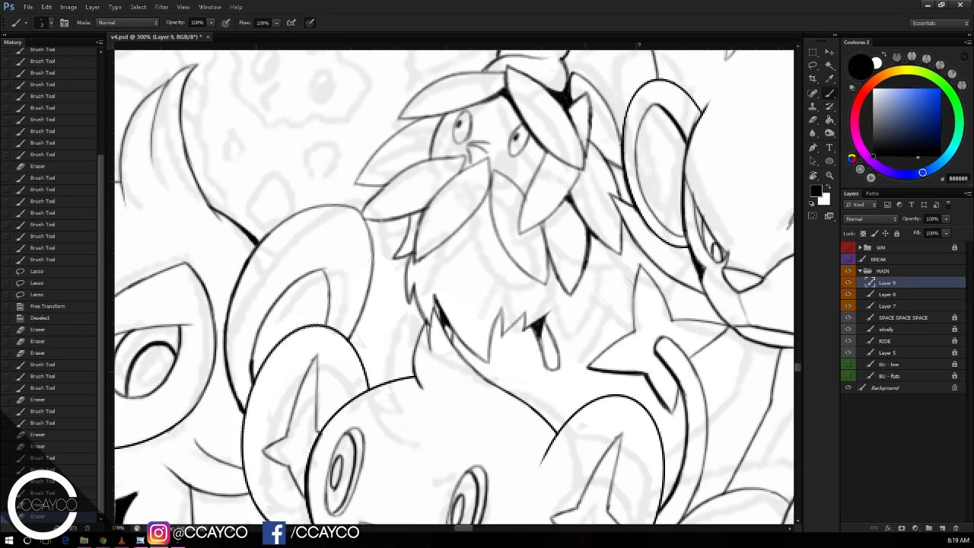
pyautogui.moveTo(611, 243)
pyautogui.mouseDown()
pyautogui.moveTo(572, 328)
pyautogui.moveTo(533, 319)
pyautogui.moveTo(523, 334)
pyautogui.mouseUp()
pyautogui.press('e')
pyautogui.press('b')
pyautogui.moveTo(523, 334); pyautogui.dragTo(549, 317)
pyautogui.hotkey('ctrl', 'shift', 'z')
pyautogui.hotkey('ctrl', 'shift', 'z')
pyautogui.hotkey('ctrl', 'shift', 'z')
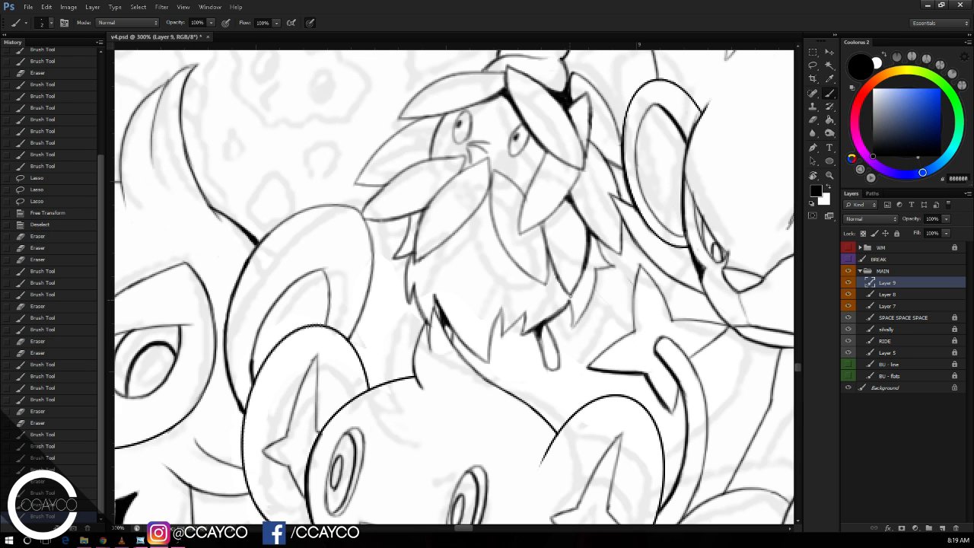
pyautogui.hotkey('ctrl', 'shift', 'z')
pyautogui.hotkey('ctrl', 'shift', 'z')
pyautogui.hotkey('ctrl', 'shift', 'z')
pyautogui.hotkey('ctrl', 'shift', 'z')
pyautogui.hotkey('ctrl', 'shift', 'z')
pyautogui.hotkey('ctrl', 'shift', 'z')
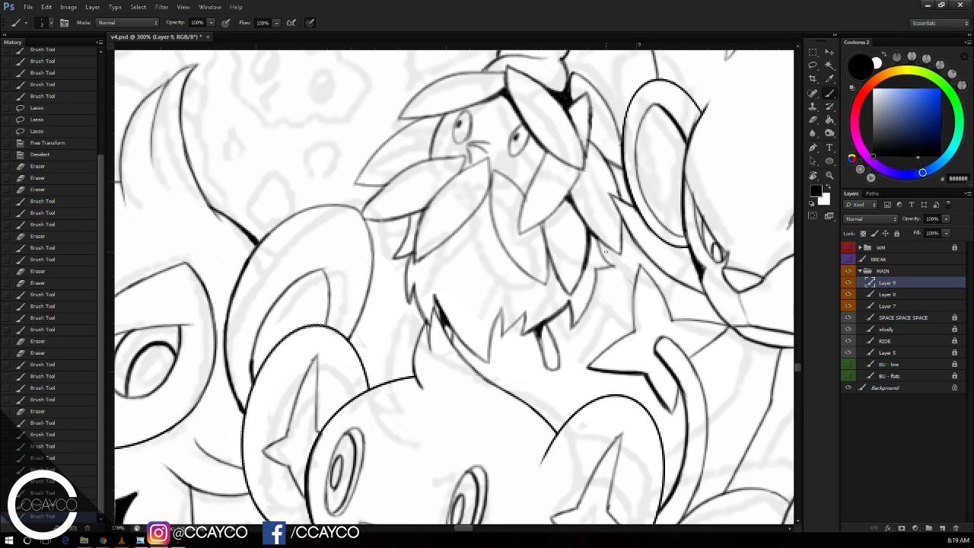
# Step: Save the document and merge Layer 9 and Layer 8 down into Layer 7
pyautogui.hotkey('ctrl', '-')
pyautogui.hotkey('ctrl', 's')
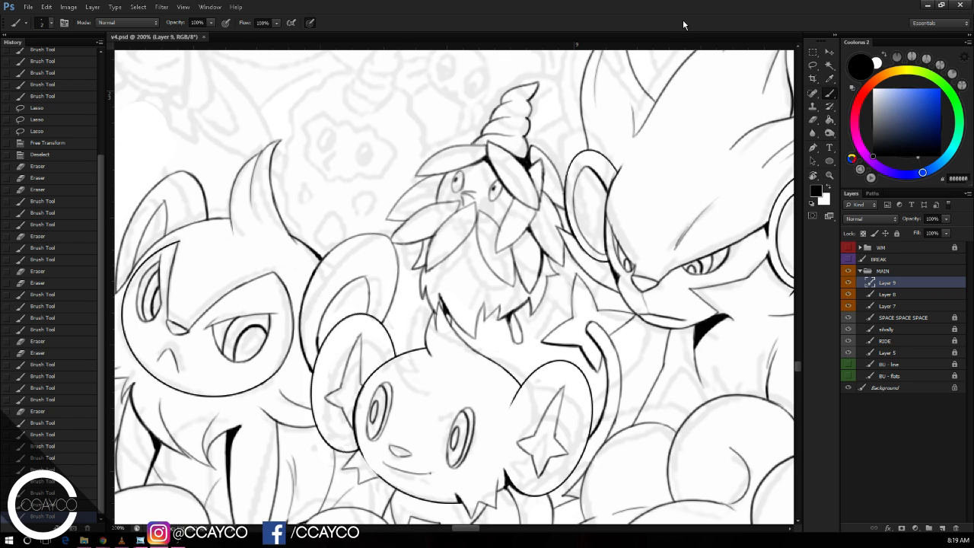
pyautogui.hotkey('ctrl', 'e')
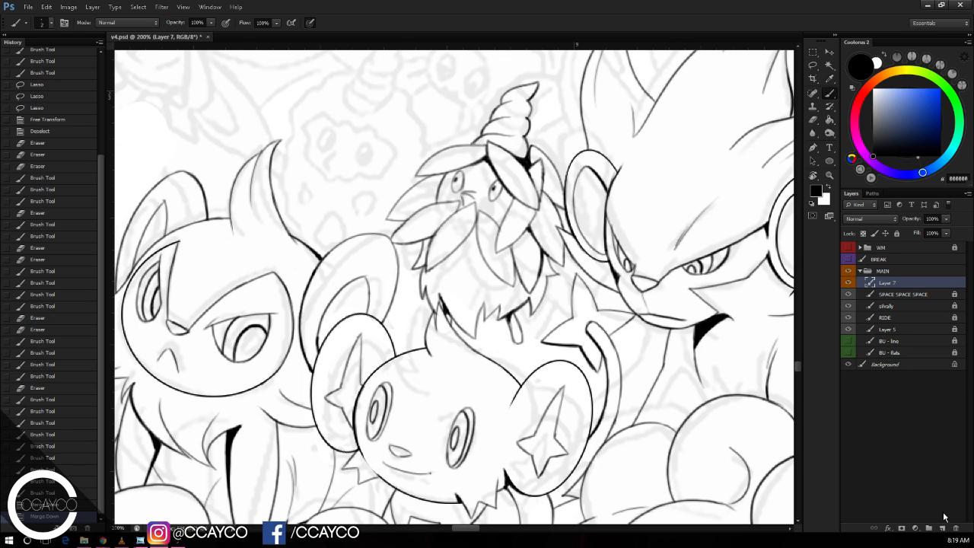
# Step: Add a new empty layer above Layer 7 for inking the next sketched character
pyautogui.press('e')
pyautogui.click(676, 187)
pyautogui.moveTo(677, 187)
pyautogui.mouseDown()
pyautogui.moveTo(704, 324)
pyautogui.moveTo(715, 311)
pyautogui.mouseUp()
pyautogui.hotkey('ctrl', '+')
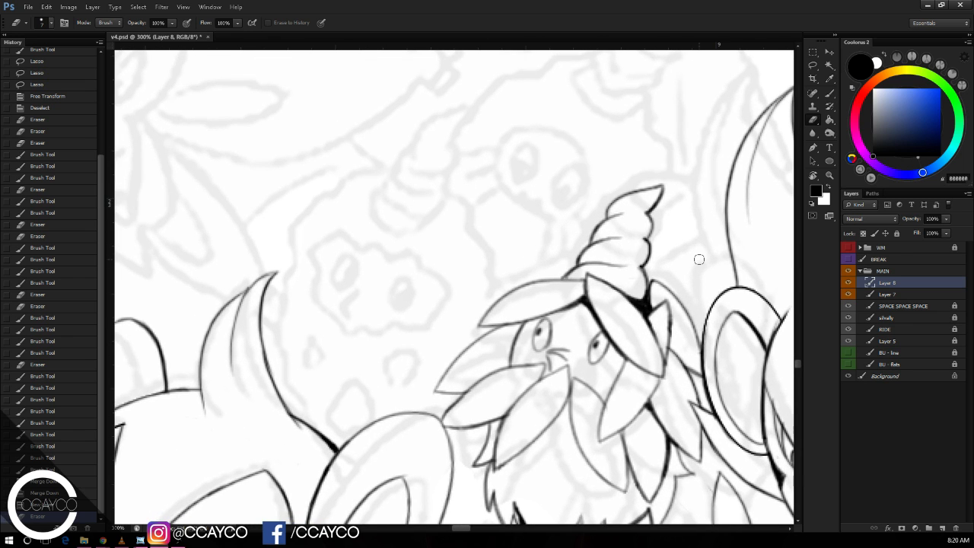
pyautogui.hotkey('ctrl', '+')
pyautogui.moveTo(587, 207); pyautogui.dragTo(644, 215)
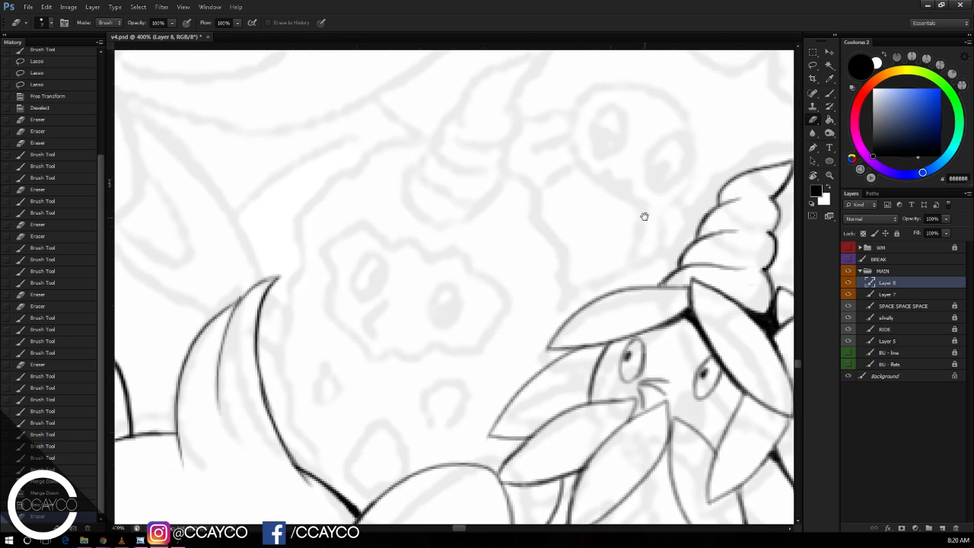
# Step: Ink the wavy, scalloped outline around the face of the sketched character beside the leafy bird
pyautogui.moveTo(703, 262); pyautogui.dragTo(680, 267)
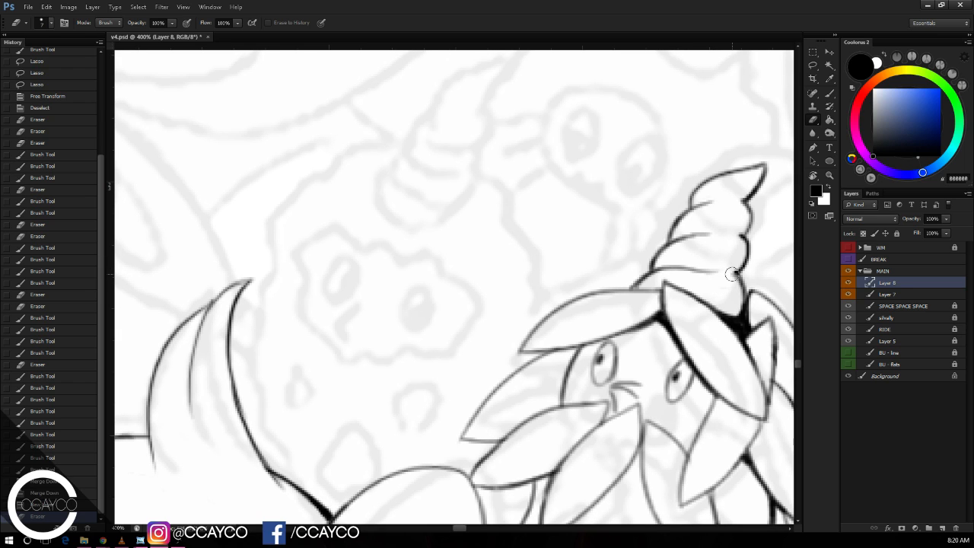
pyautogui.press('b')
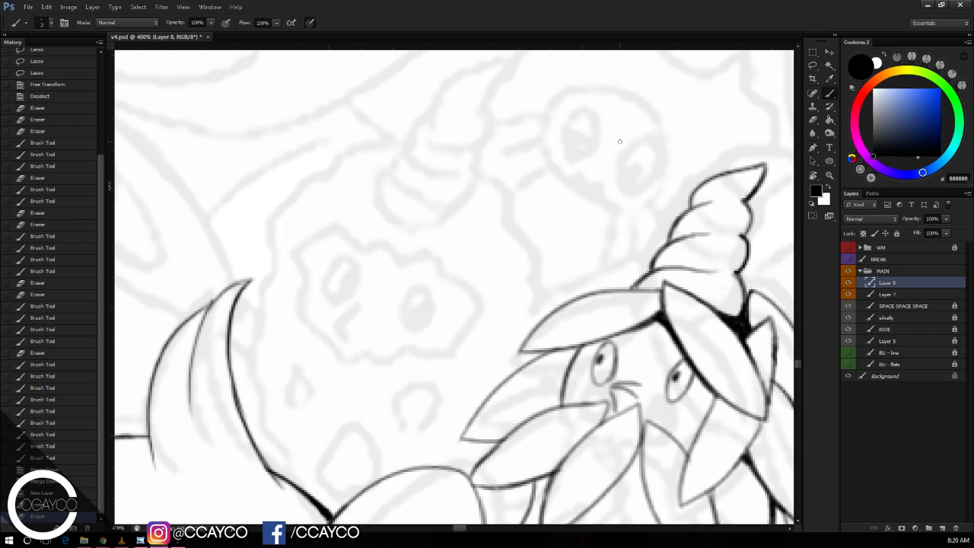
pyautogui.press('e')
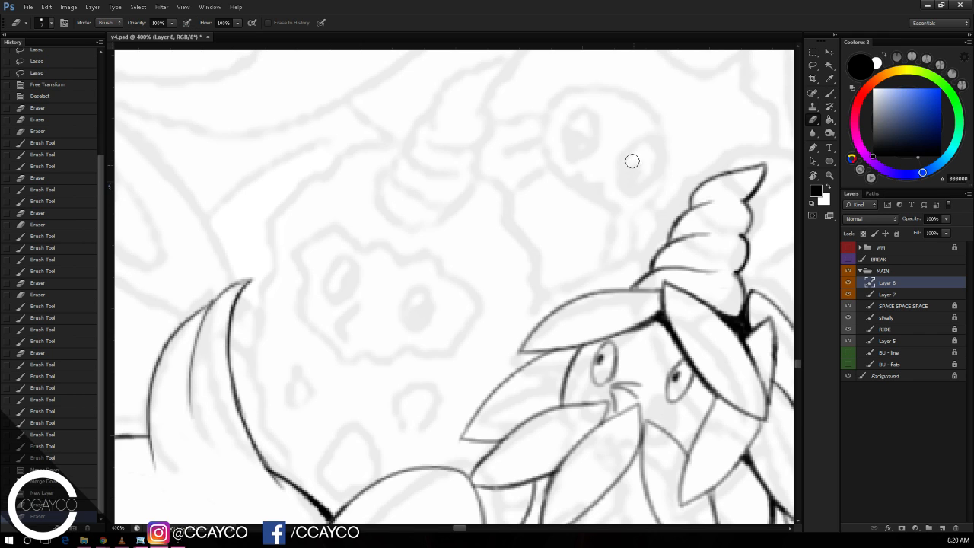
pyautogui.scroll(-1, 630, 160)
pyautogui.press('b')
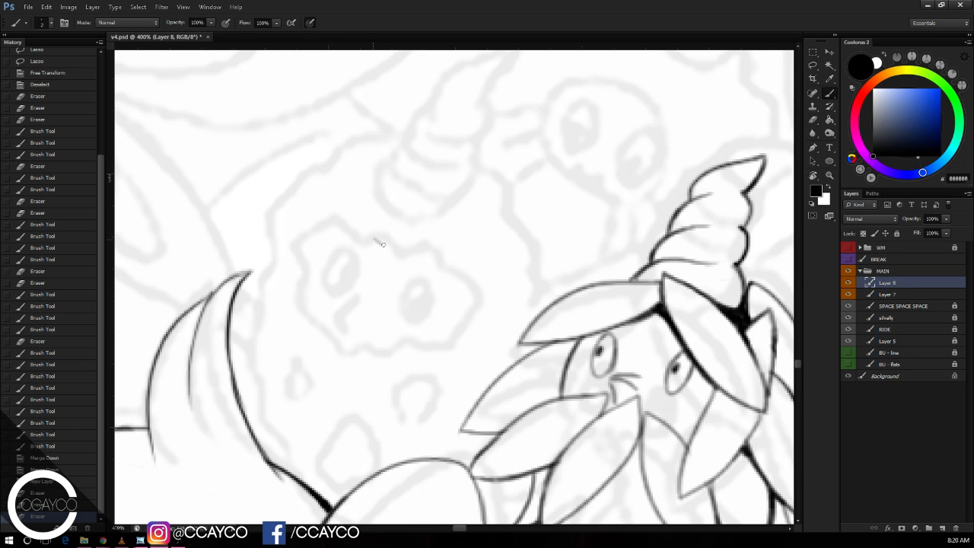
pyautogui.hotkey('ctrl', 'z')
pyautogui.moveTo(380, 246)
pyautogui.mouseDown()
pyautogui.moveTo(437, 243)
pyautogui.moveTo(440, 268)
pyautogui.moveTo(484, 288)
pyautogui.moveTo(484, 314)
pyautogui.moveTo(466, 328)
pyautogui.moveTo(472, 361)
pyautogui.moveTo(405, 388)
pyautogui.moveTo(384, 370)
pyautogui.moveTo(349, 371)
pyautogui.moveTo(332, 341)
pyautogui.moveTo(312, 341)
pyautogui.moveTo(288, 267)
pyautogui.moveTo(339, 212)
pyautogui.moveTo(394, 232)
pyautogui.mouseUp()
pyautogui.press('e')
pyautogui.press('b')
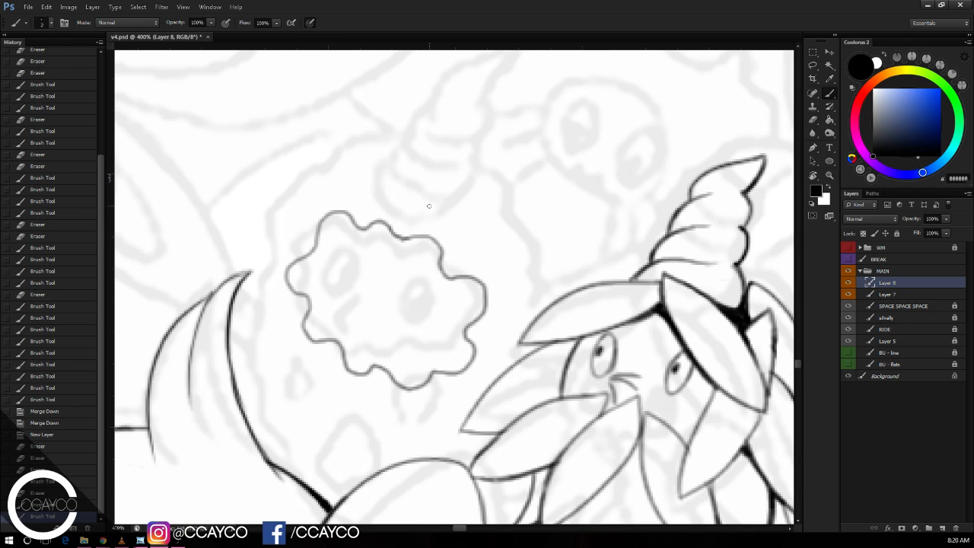
# Step: Ink the scalloped face's right eye as a tilted oval with a small solid pupil
pyautogui.moveTo(429, 280); pyautogui.dragTo(416, 292)
pyautogui.hotkey('ctrl', 'z')
pyautogui.hotkey('ctrl', 'z')
pyautogui.hotkey('ctrl', 'z')
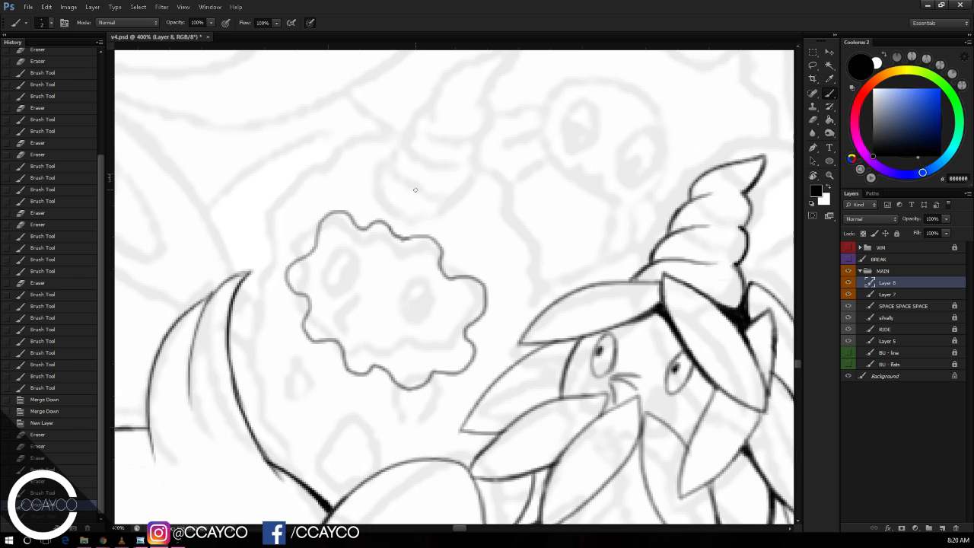
pyautogui.moveTo(428, 279)
pyautogui.mouseDown()
pyautogui.moveTo(409, 294)
pyautogui.moveTo(423, 280)
pyautogui.moveTo(415, 303)
pyautogui.moveTo(421, 282)
pyautogui.moveTo(427, 304)
pyautogui.mouseUp()
pyautogui.hotkey('ctrl', 'z')
pyautogui.hotkey('ctrl', 'z')
pyautogui.hotkey('ctrl', 'z')
pyautogui.hotkey('ctrl', 'z')
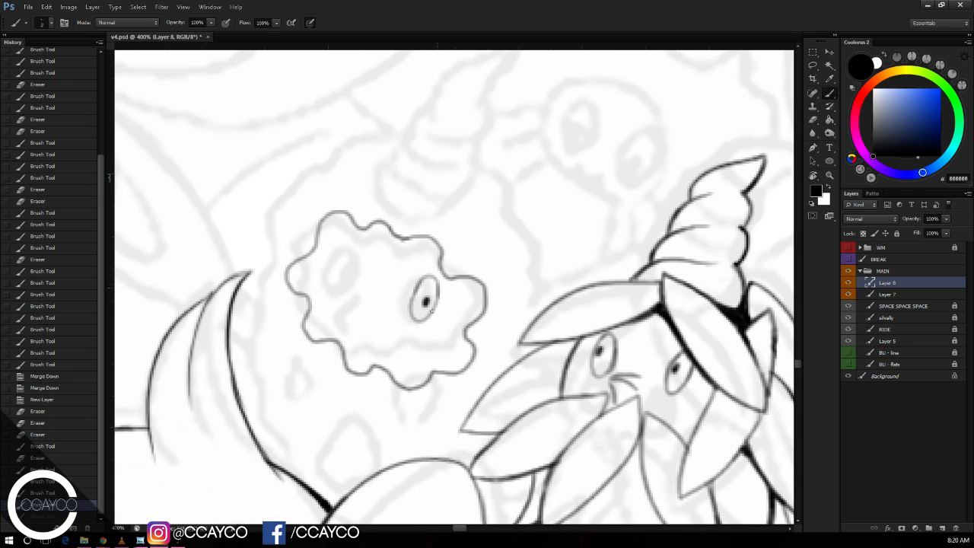
# Step: Ink the matching left oval eye with its pupil and touch up the right eye
pyautogui.moveTo(360, 257)
pyautogui.mouseDown()
pyautogui.moveTo(343, 290)
pyautogui.moveTo(353, 290)
pyautogui.mouseUp()
pyautogui.moveTo(357, 248); pyautogui.dragTo(354, 251)
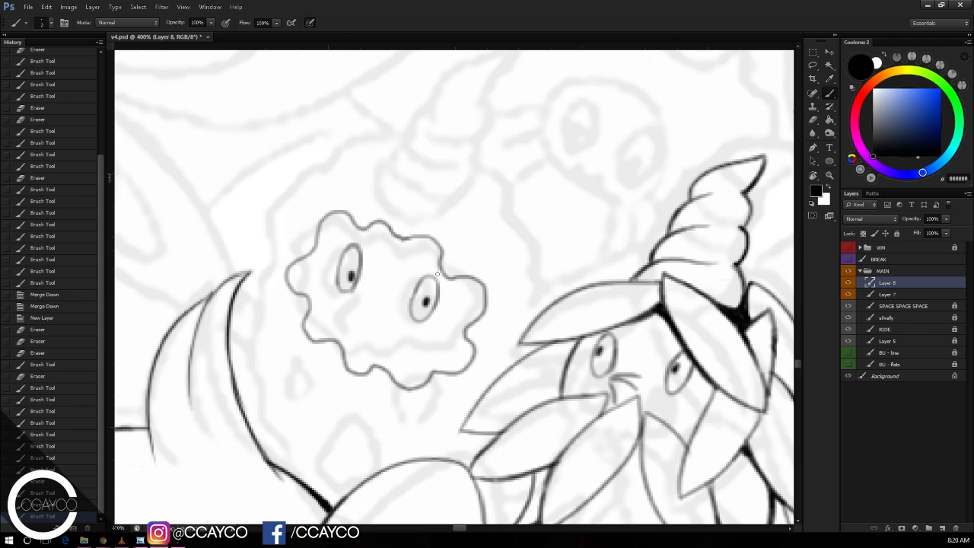
pyautogui.moveTo(433, 286); pyautogui.dragTo(436, 294)
# Step: Ink the small mouth below the left eye with short angled strokes and erase the excess line end
pyautogui.moveTo(492, 213); pyautogui.dragTo(509, 191)
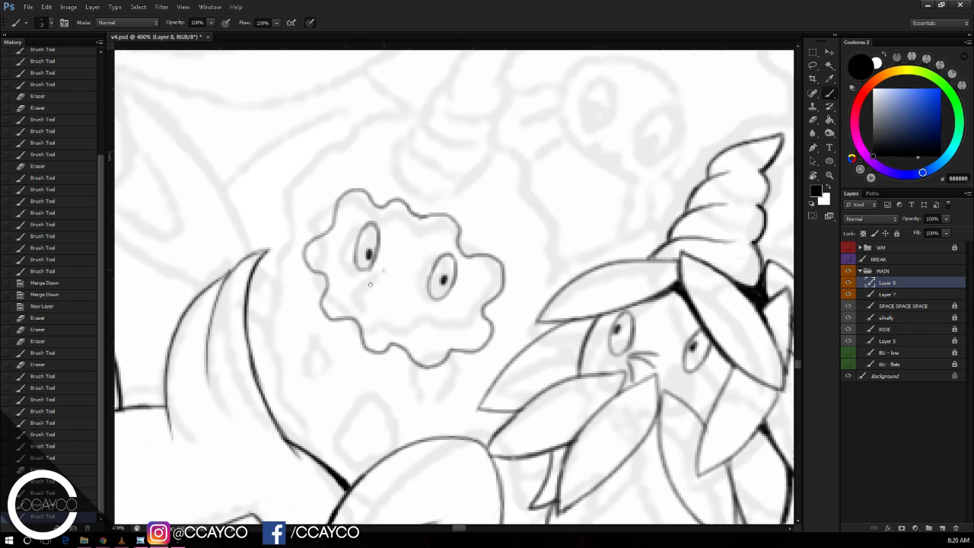
pyautogui.moveTo(357, 286); pyautogui.dragTo(371, 327)
pyautogui.hotkey('ctrl', 'z')
pyautogui.hotkey('ctrl', 'z')
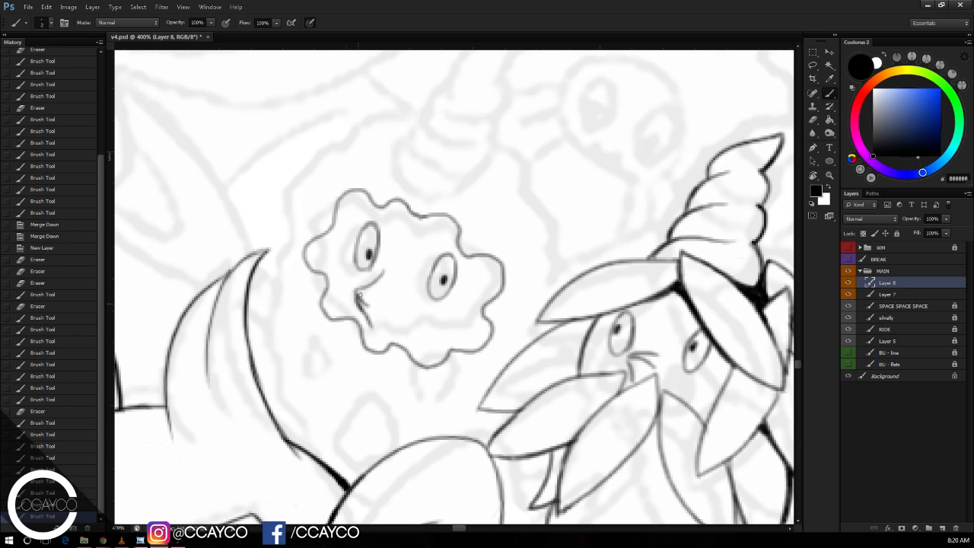
pyautogui.hotkey('ctrl', 'alt', 'z')
pyautogui.hotkey('ctrl', 'alt', 'z')
pyautogui.moveTo(357, 293); pyautogui.dragTo(366, 322)
pyautogui.moveTo(382, 272); pyautogui.dragTo(359, 291)
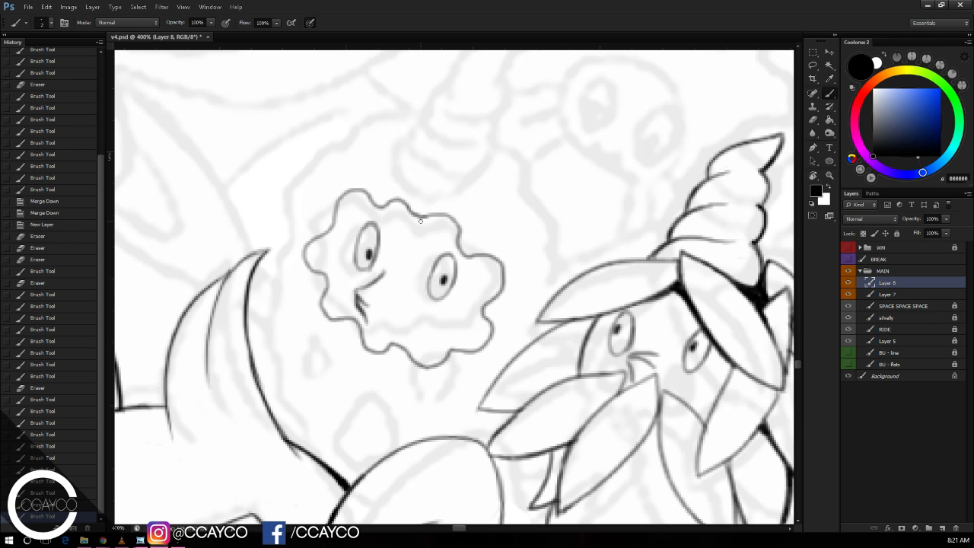
pyautogui.press('e')
pyautogui.moveTo(399, 261); pyautogui.dragTo(379, 286)
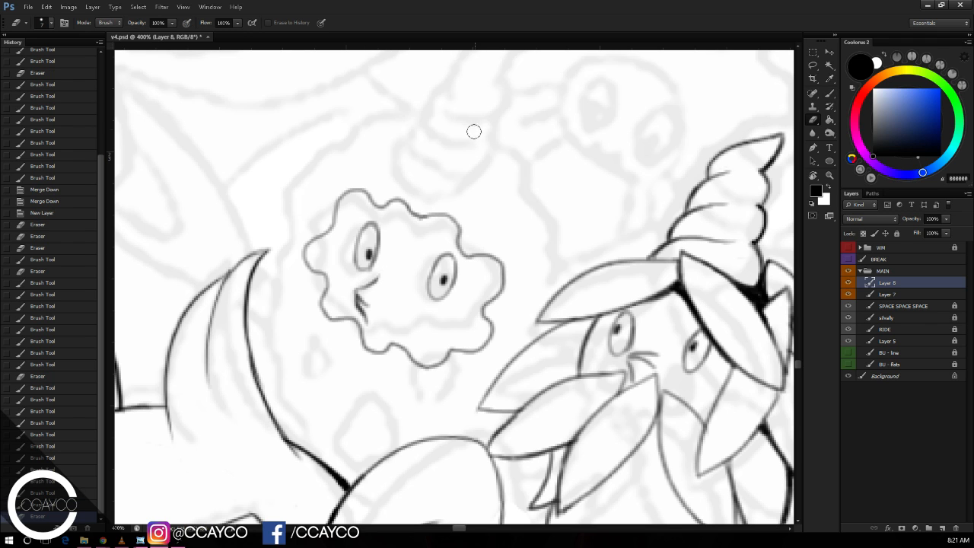
# Step: Redraw the right side of the scalloped face outline closer to the eye and erase the old line
pyautogui.scroll(-2, 474, 131)
pyautogui.scroll(1, 473, 104)
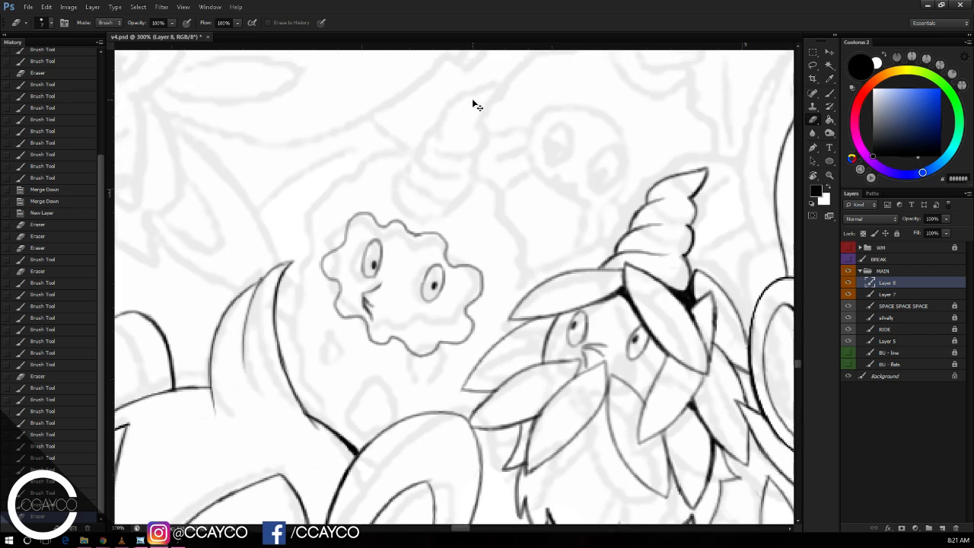
pyautogui.scroll(1, 474, 104)
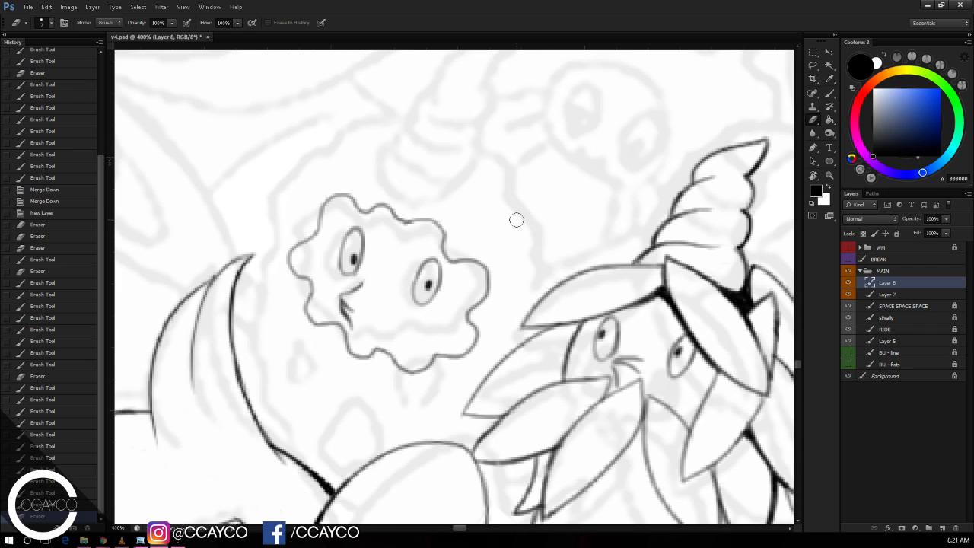
pyautogui.press('b')
pyautogui.moveTo(458, 262)
pyautogui.mouseDown()
pyautogui.moveTo(475, 280)
pyautogui.moveTo(456, 312)
pyautogui.moveTo(460, 329)
pyautogui.moveTo(422, 361)
pyautogui.moveTo(398, 362)
pyautogui.moveTo(414, 375)
pyautogui.moveTo(394, 373)
pyautogui.moveTo(414, 379)
pyautogui.moveTo(478, 349)
pyautogui.moveTo(488, 276)
pyautogui.moveTo(459, 249)
pyautogui.mouseUp()
pyautogui.press('e')
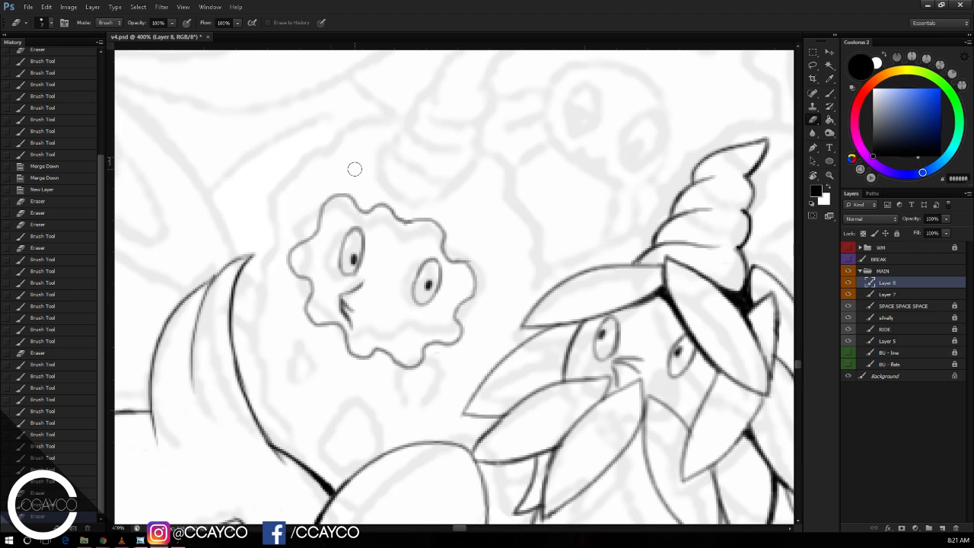
# Step: Redraw the left side of the face outline further inward with smaller scallops and erase the old curve
pyautogui.press('b')
pyautogui.moveTo(356, 205)
pyautogui.mouseDown()
pyautogui.moveTo(328, 216)
pyautogui.moveTo(330, 245)
pyautogui.moveTo(309, 255)
pyautogui.moveTo(300, 277)
pyautogui.moveTo(335, 209)
pyautogui.moveTo(321, 258)
pyautogui.moveTo(304, 267)
pyautogui.moveTo(306, 317)
pyautogui.mouseUp()
pyautogui.hotkey('ctrl', 'z')
pyautogui.press('e')
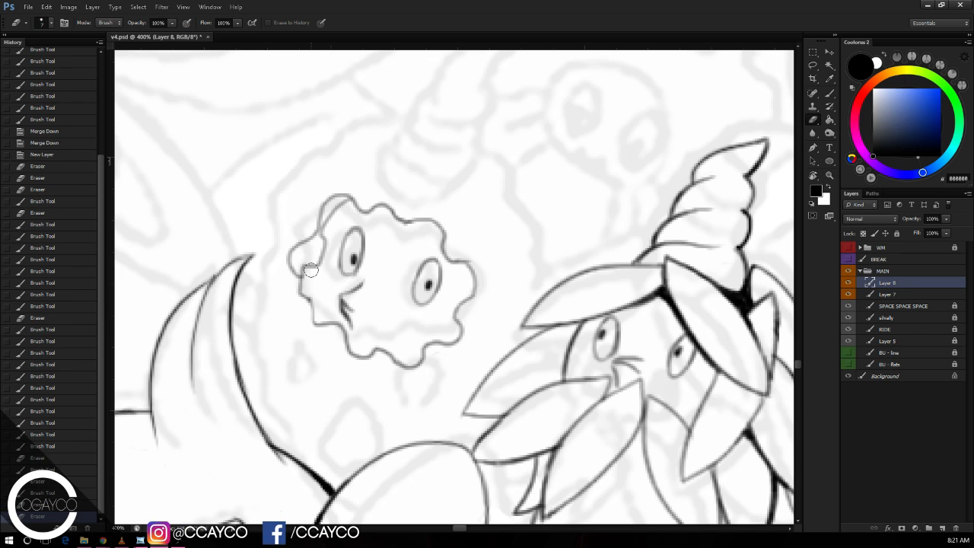
pyautogui.press('b')
pyautogui.press('e')
pyautogui.moveTo(293, 250)
pyautogui.mouseDown()
pyautogui.moveTo(289, 278)
pyautogui.moveTo(311, 230)
pyautogui.mouseUp()
pyautogui.moveTo(331, 187)
pyautogui.mouseDown()
pyautogui.moveTo(309, 239)
pyautogui.moveTo(315, 217)
pyautogui.moveTo(311, 230)
pyautogui.moveTo(353, 187)
pyautogui.moveTo(327, 206)
pyautogui.mouseUp()
pyautogui.moveTo(297, 259)
pyautogui.mouseDown()
pyautogui.moveTo(289, 296)
pyautogui.moveTo(302, 295)
pyautogui.moveTo(317, 321)
pyautogui.mouseUp()
pyautogui.press('b')
pyautogui.hotkey('ctrl', 'z')
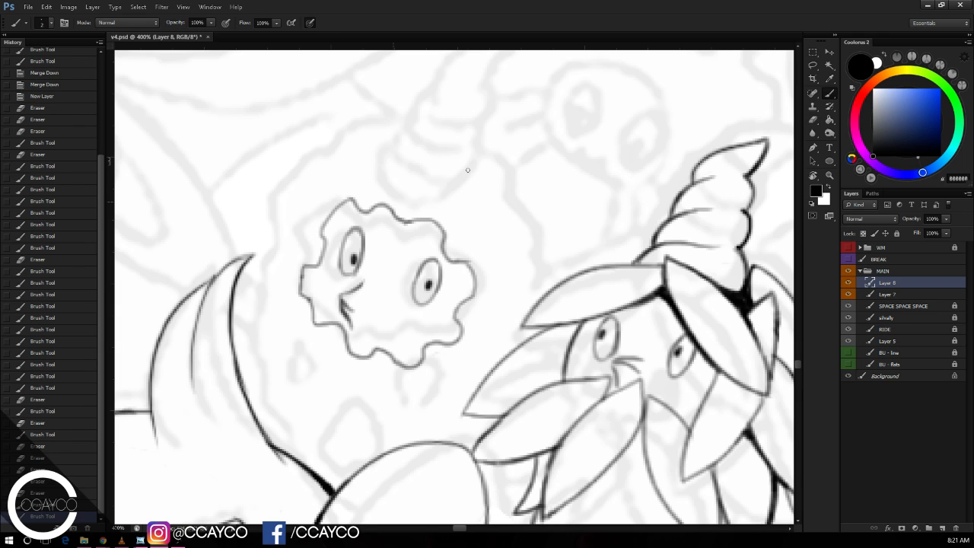
# Step: Clean up the face lines and ink the body's bumpy left outline from above the face down to the spike
pyautogui.press('e')
pyautogui.scroll(-1, 461, 164)
pyautogui.hscroll(1, 462, 164)
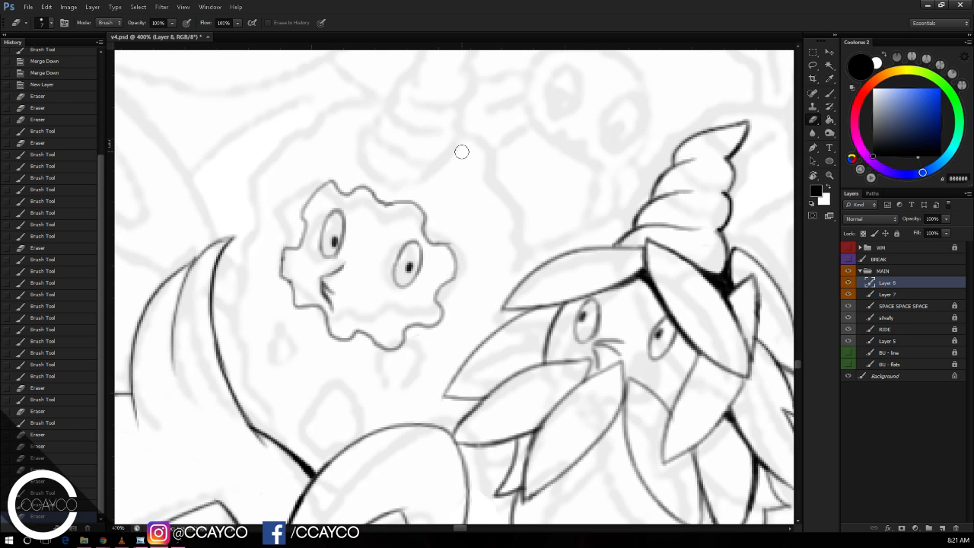
pyautogui.click(498, 126)
pyautogui.moveTo(537, 143); pyautogui.dragTo(554, 133)
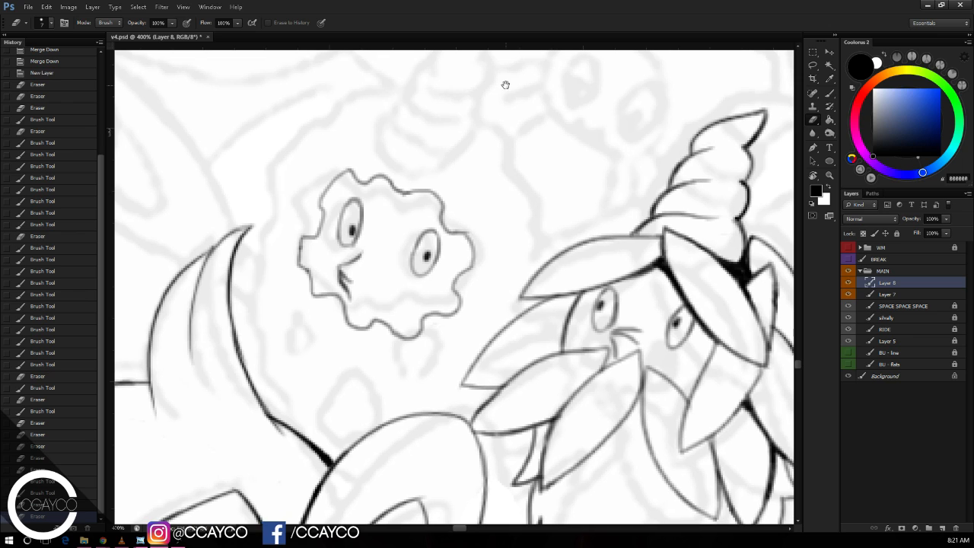
pyautogui.press('b')
pyautogui.moveTo(279, 252)
pyautogui.mouseDown()
pyautogui.moveTo(303, 212)
pyautogui.moveTo(316, 153)
pyautogui.moveTo(348, 149)
pyautogui.moveTo(320, 150)
pyautogui.moveTo(303, 173)
pyautogui.moveTo(303, 207)
pyautogui.moveTo(258, 281)
pyautogui.moveTo(268, 323)
pyautogui.moveTo(250, 369)
pyautogui.moveTo(266, 410)
pyautogui.mouseUp()
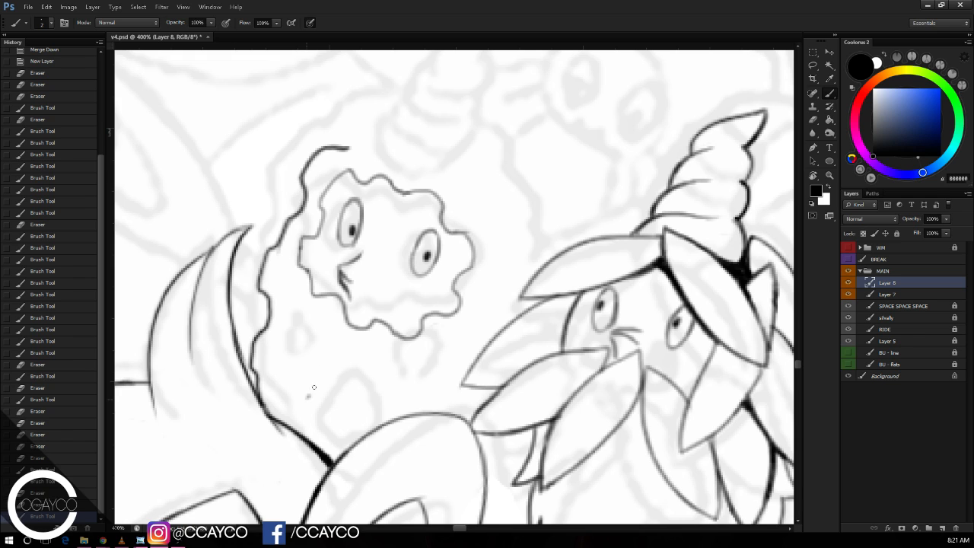
# Step: Ink two faceted stones on the lower body and scatter small dots around them
pyautogui.moveTo(314, 387)
pyautogui.mouseDown()
pyautogui.moveTo(315, 352)
pyautogui.moveTo(290, 352)
pyautogui.moveTo(289, 394)
pyautogui.moveTo(317, 368)
pyautogui.mouseUp()
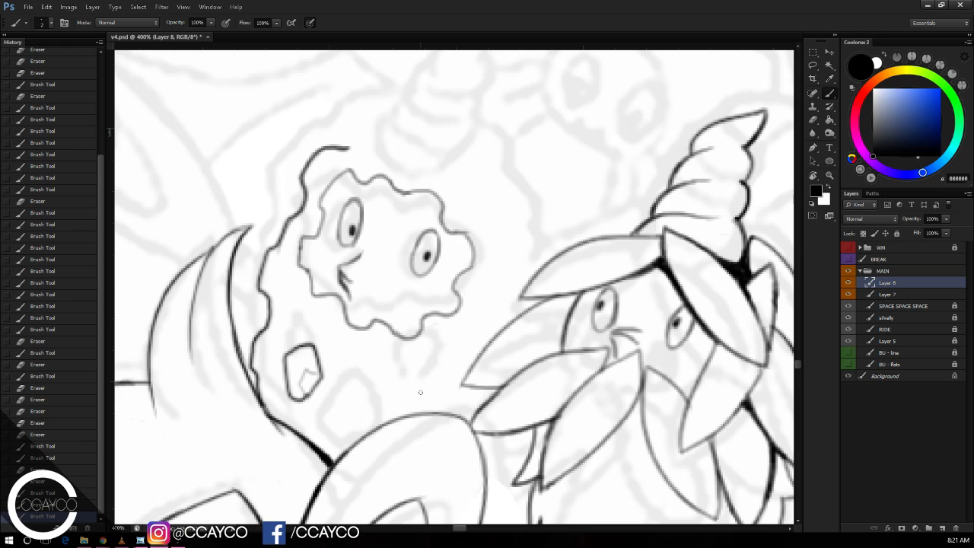
pyautogui.moveTo(392, 412)
pyautogui.mouseDown()
pyautogui.moveTo(389, 390)
pyautogui.moveTo(439, 411)
pyautogui.moveTo(386, 408)
pyautogui.moveTo(425, 408)
pyautogui.moveTo(428, 385)
pyautogui.mouseUp()
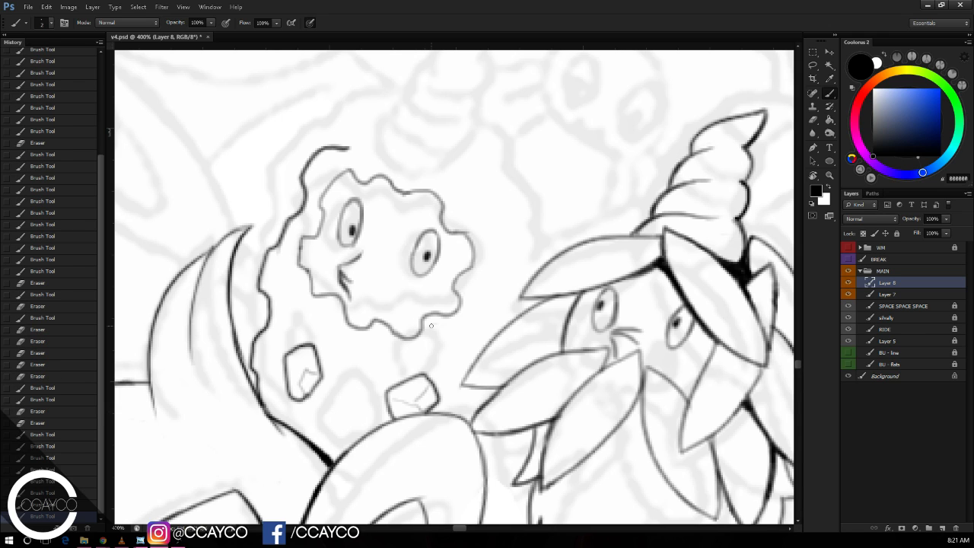
pyautogui.moveTo(351, 402); pyautogui.dragTo(344, 390)
pyautogui.press('e')
# Step: Ink the bumpy outline across the top of the head and down the right side to the bird's leaves
pyautogui.press('b')
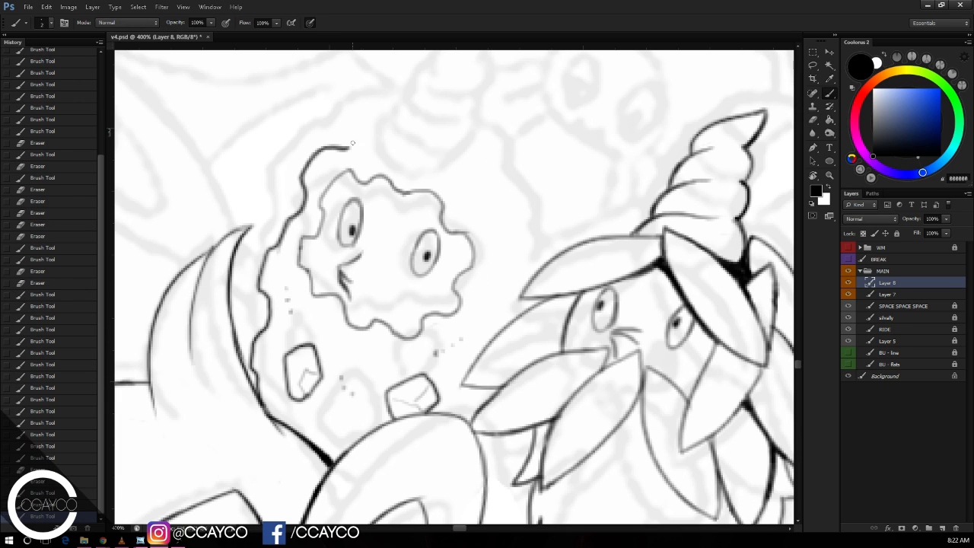
pyautogui.moveTo(348, 148)
pyautogui.mouseDown()
pyautogui.moveTo(383, 129)
pyautogui.moveTo(426, 162)
pyautogui.moveTo(492, 158)
pyautogui.moveTo(518, 173)
pyautogui.moveTo(545, 259)
pyautogui.mouseUp()
pyautogui.hotkey('ctrl', 'z')
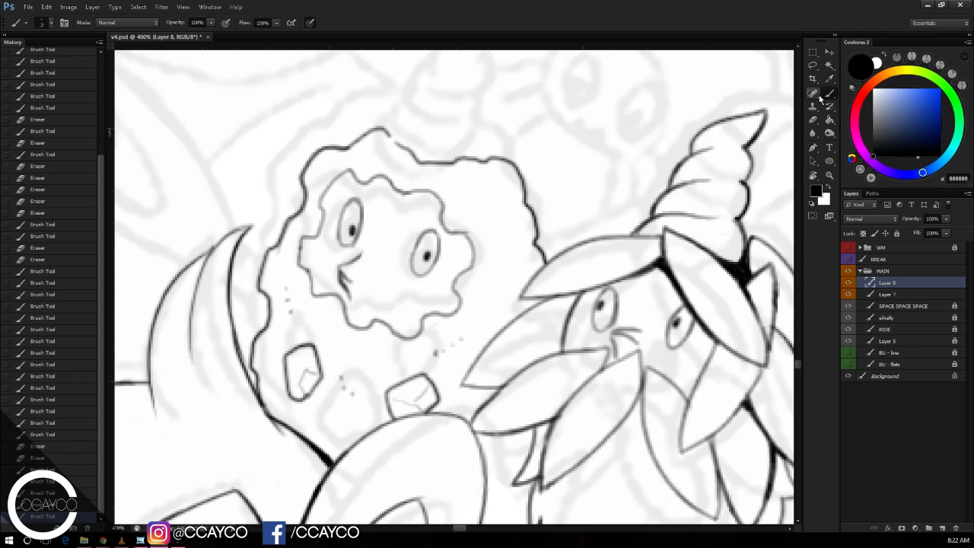
# Step: Copy the leafy bird's spiral horn from Layer 7 and place the pasted copy on top of the new character's head
pyautogui.click(879, 294)
pyautogui.click(813, 65)
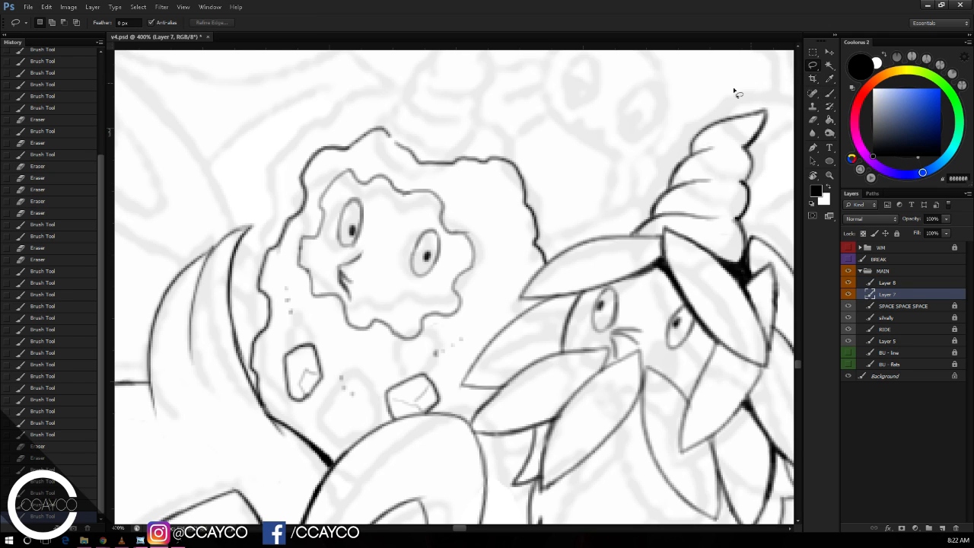
pyautogui.moveTo(750, 83)
pyautogui.mouseDown()
pyautogui.moveTo(650, 177)
pyautogui.moveTo(632, 232)
pyautogui.moveTo(692, 223)
pyautogui.moveTo(746, 276)
pyautogui.moveTo(761, 183)
pyautogui.moveTo(463, 116)
pyautogui.moveTo(438, 80)
pyautogui.moveTo(482, 68)
pyautogui.mouseUp()
pyautogui.hotkey('ctrl', 'c')
pyautogui.hotkey('ctrl', 'v')
pyautogui.hotkey('ctrl', 't')
pyautogui.moveTo(575, 153); pyautogui.dragTo(561, 206)
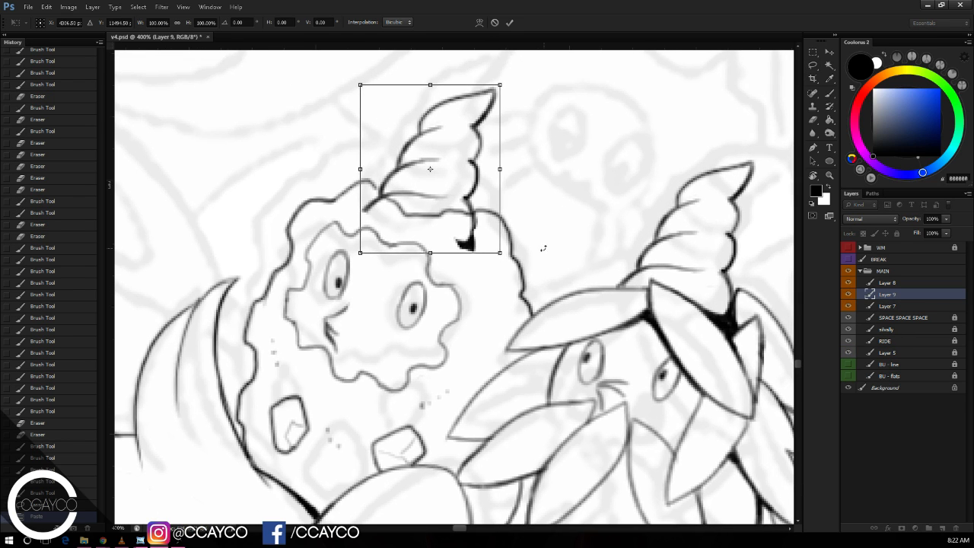
pyautogui.moveTo(487, 188); pyautogui.dragTo(493, 176)
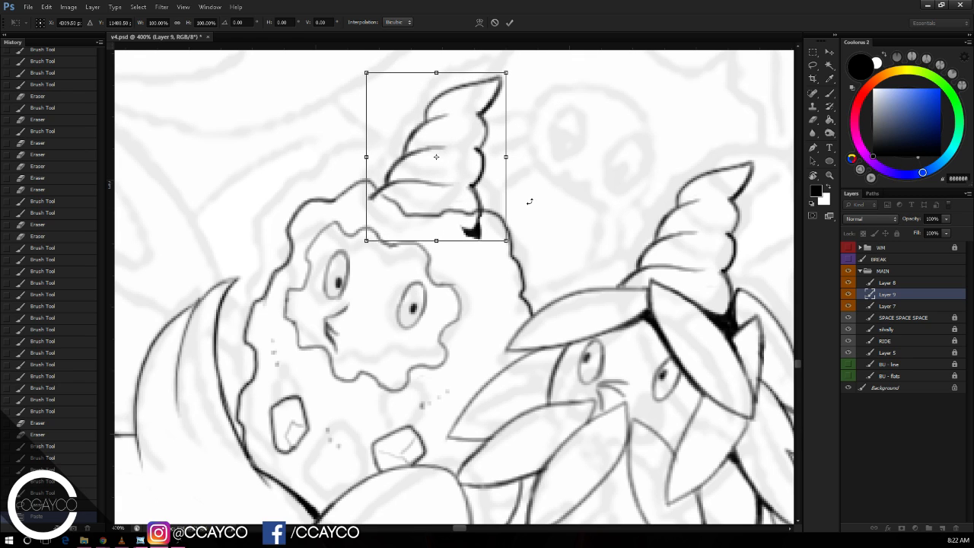
pyautogui.press('Return')
# Step: Erase the leftover lines at the base of the copied horn where they overlap the head
pyautogui.press('e')
pyautogui.moveTo(486, 228)
pyautogui.mouseDown()
pyautogui.moveTo(474, 227)
pyautogui.moveTo(477, 243)
pyautogui.mouseUp()
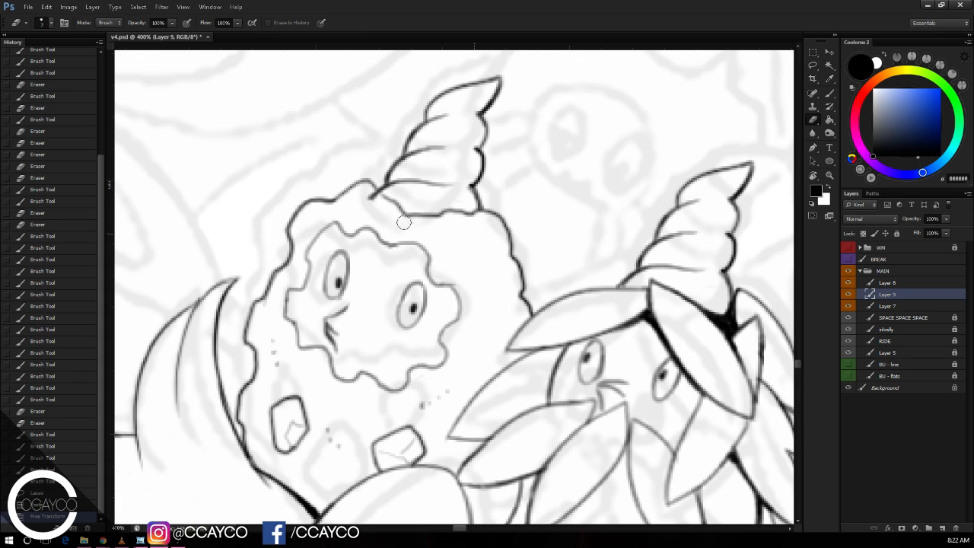
pyautogui.moveTo(372, 196); pyautogui.dragTo(375, 184)
# Step: Merge Layer 8 and Layer 9 down into Layer 7
pyautogui.keyDown('shift'); pyautogui.click(896, 286); pyautogui.keyUp('shift')
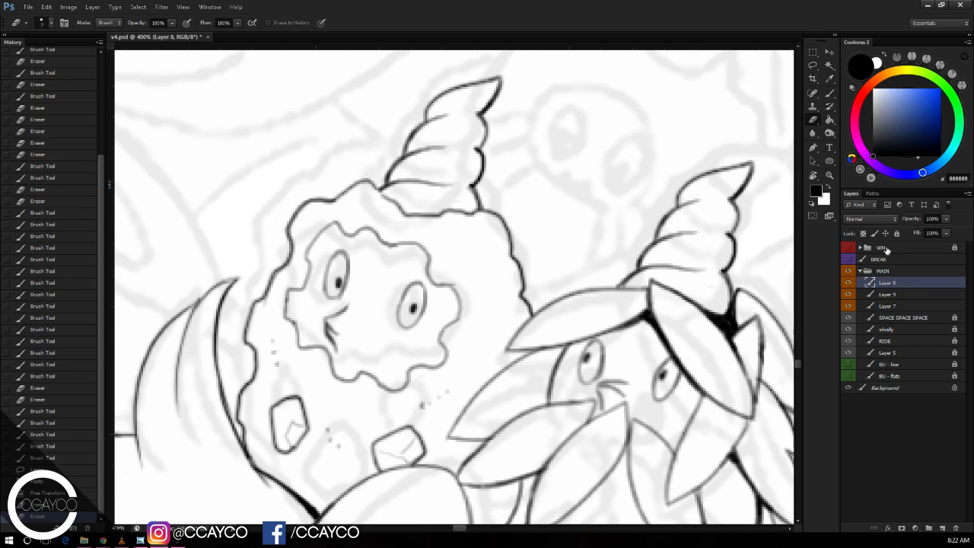
pyautogui.hotkey('ctrl', 'e')
pyautogui.hotkey('ctrl', 'e')
# Step: Thicken the copied horn's left edge and darken the corner where it meets the head
pyautogui.press('b')
pyautogui.moveTo(386, 197)
pyautogui.mouseDown()
pyautogui.moveTo(373, 186)
pyautogui.moveTo(400, 191)
pyautogui.moveTo(397, 181)
pyautogui.moveTo(411, 180)
pyautogui.moveTo(402, 163)
pyautogui.moveTo(441, 94)
pyautogui.mouseUp()
pyautogui.moveTo(394, 189)
pyautogui.mouseDown()
pyautogui.moveTo(418, 174)
pyautogui.moveTo(431, 182)
pyautogui.mouseUp()
pyautogui.hotkey('ctrl', 'z')
pyautogui.hotkey('ctrl', 'z')
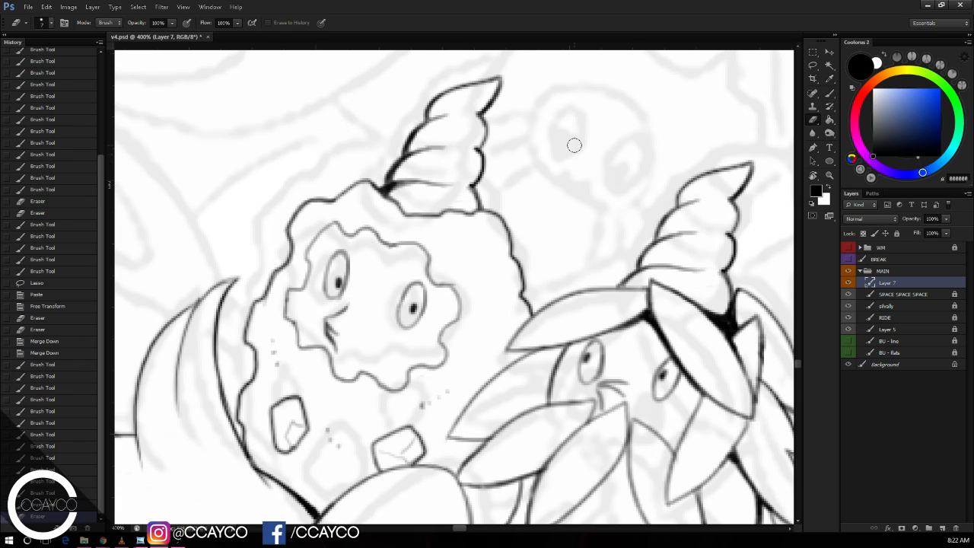
# Step: Erase the lower part of the body's left outline beside the curved spike
pyautogui.hotkey('ctrl', '-')
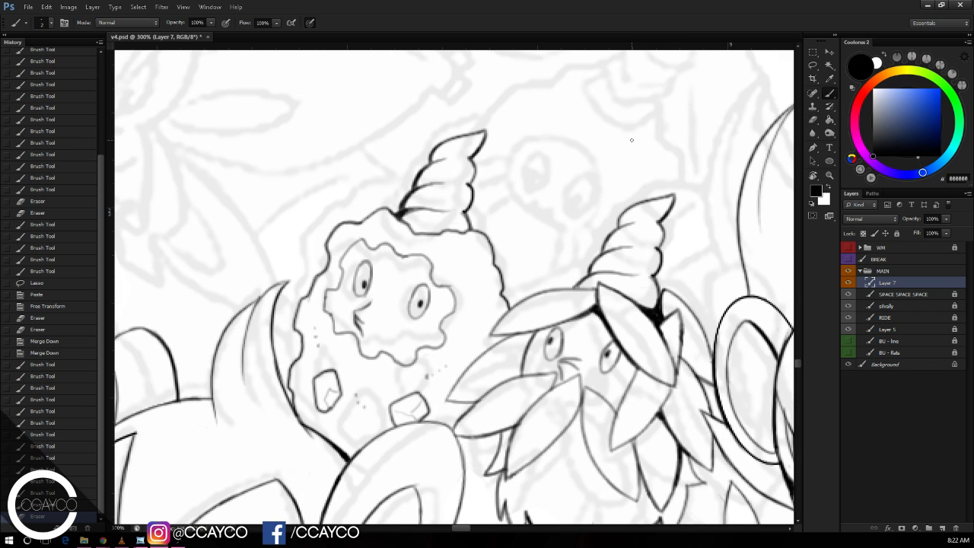
pyautogui.hotkey('ctrl', '+')
pyautogui.press('e')
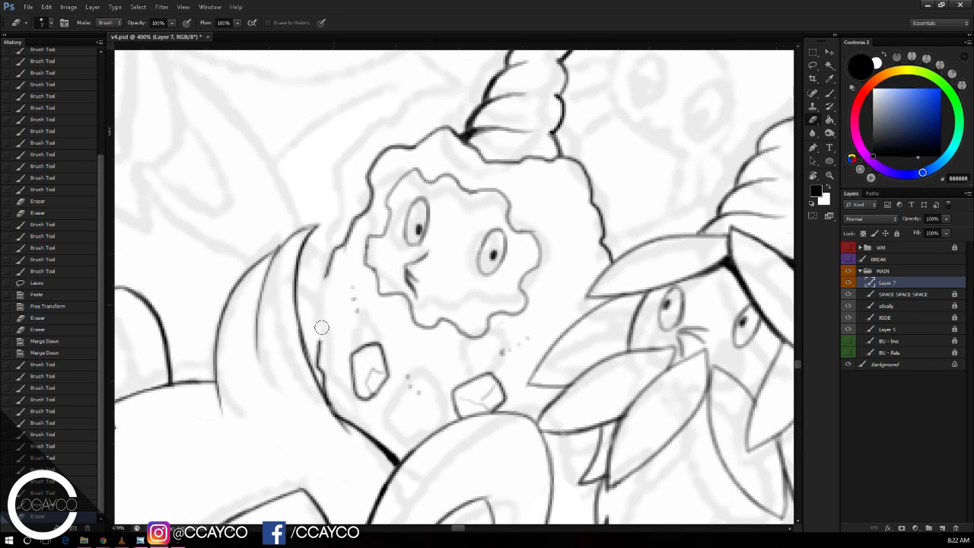
pyautogui.moveTo(321, 327); pyautogui.dragTo(325, 395)
pyautogui.moveTo(312, 358); pyautogui.dragTo(335, 407)
# Step: Redraw the lower left body outline with wider bumps that run down to the curved spike
pyautogui.press('b')
pyautogui.moveTo(328, 274)
pyautogui.mouseDown()
pyautogui.moveTo(306, 298)
pyautogui.moveTo(311, 328)
pyautogui.mouseUp()
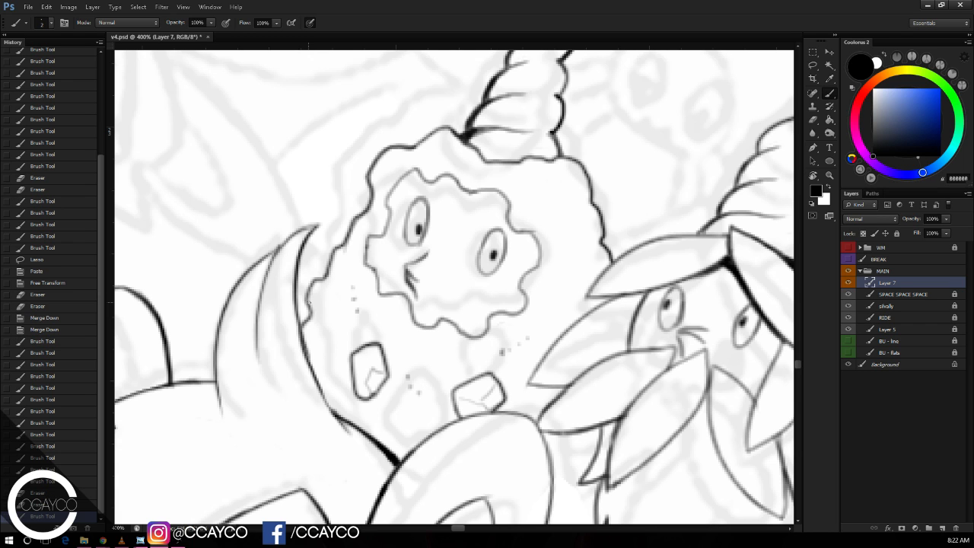
pyautogui.hotkey('ctrl', '-')
pyautogui.hotkey('ctrl', 'z')
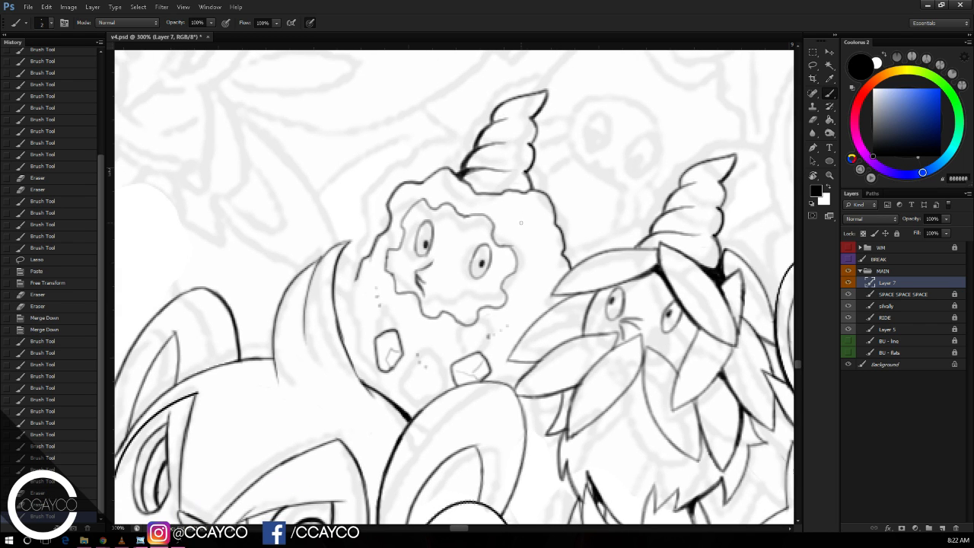
pyautogui.moveTo(353, 283); pyautogui.dragTo(348, 348)
pyautogui.moveTo(344, 337); pyautogui.dragTo(359, 375)
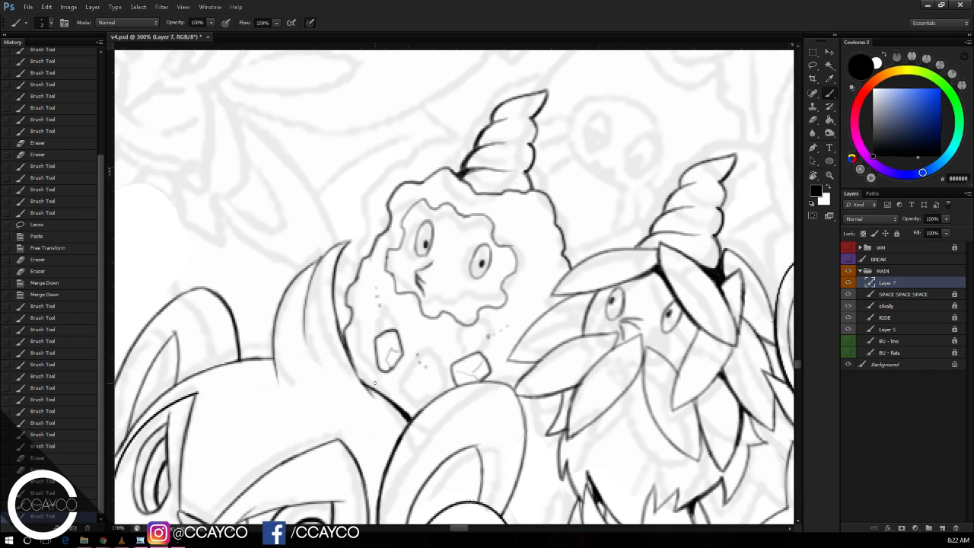
# Step: Save the v4.psd document
pyautogui.hotkey('ctrl', 's')
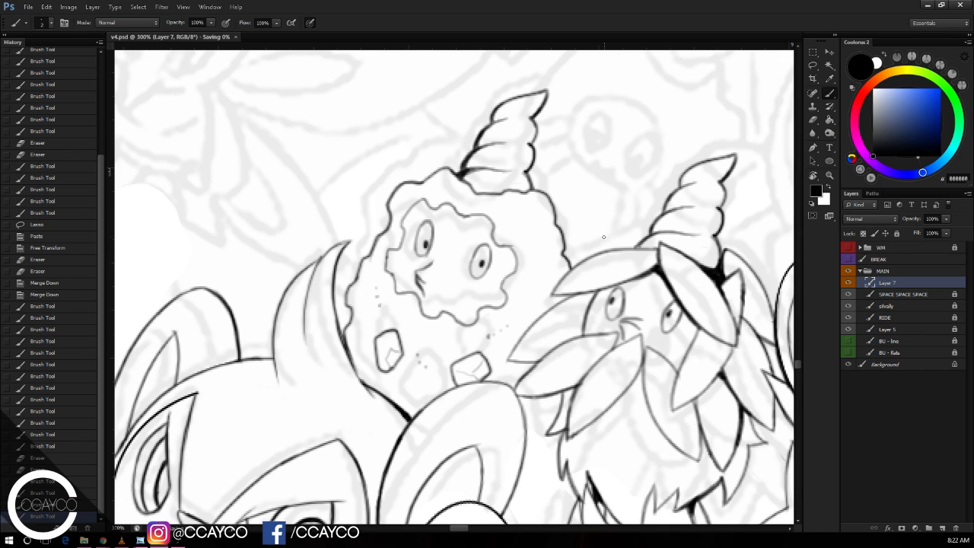
pyautogui.scroll(-2, 524, 374)
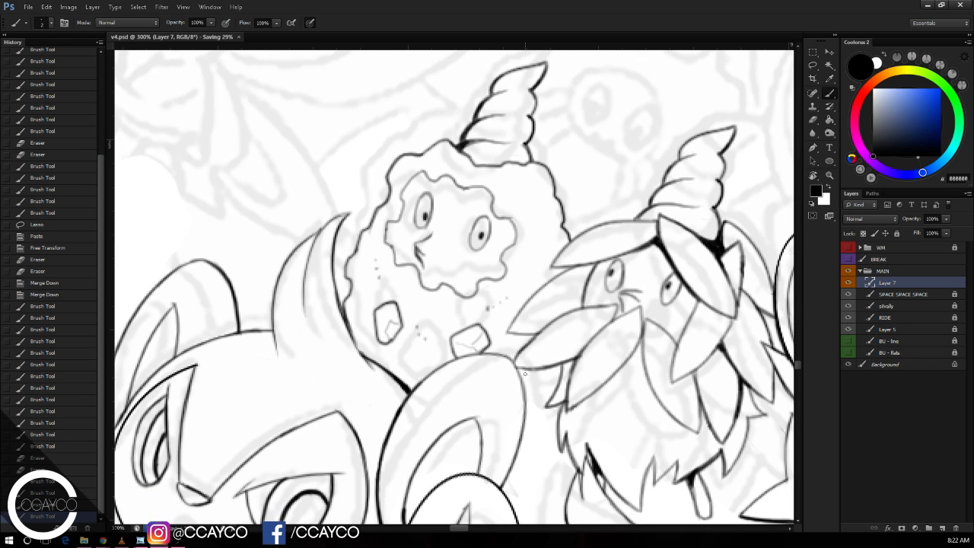
pyautogui.moveTo(525, 378); pyautogui.dragTo(538, 373)
pyautogui.moveTo(667, 259); pyautogui.dragTo(623, 281)
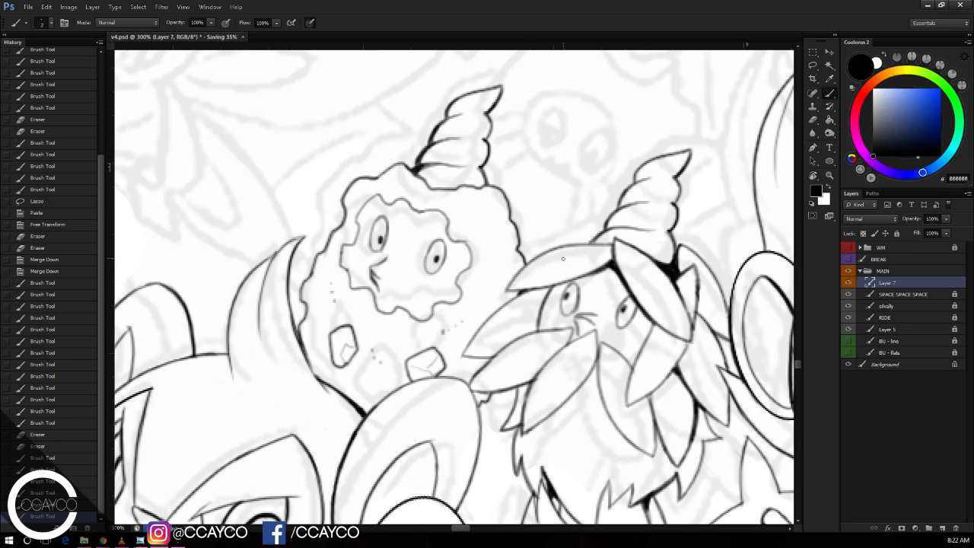
pyautogui.moveTo(565, 259); pyautogui.dragTo(554, 258)
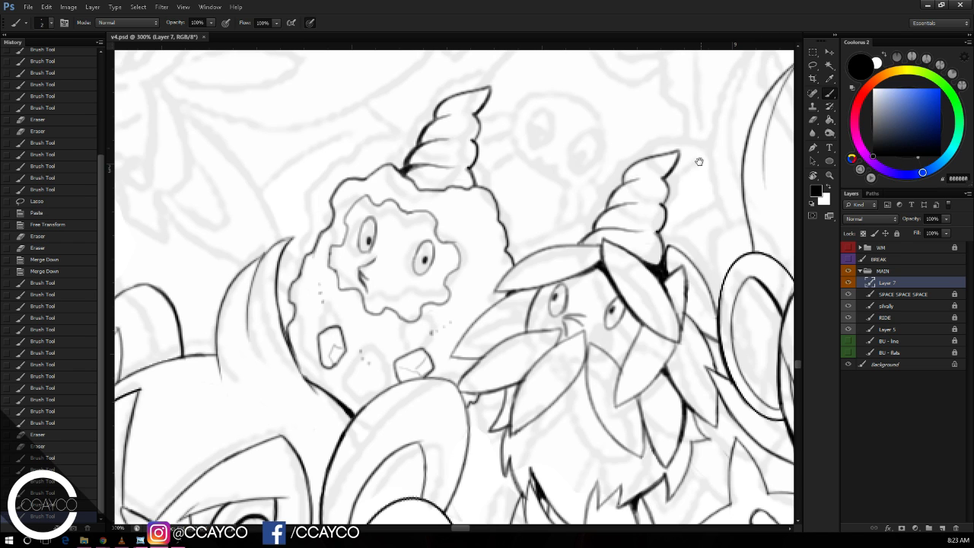
pyautogui.moveTo(699, 162); pyautogui.dragTo(631, 239)
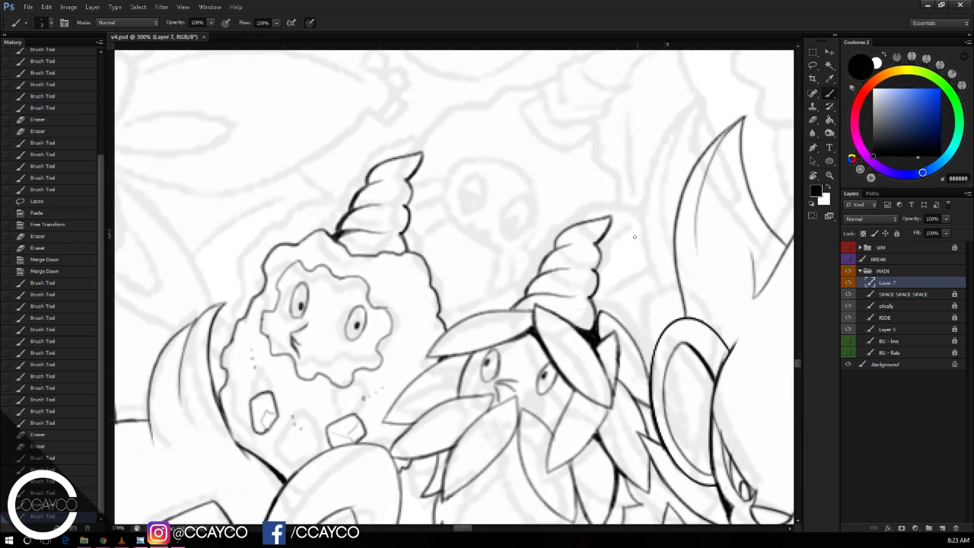
# Step: Clean up the blank area above the leafy bird's horn with the Eraser and add a new layer above Layer 7
pyautogui.press('e')
pyautogui.moveTo(615, 175); pyautogui.dragTo(628, 161)
pyautogui.press('b')
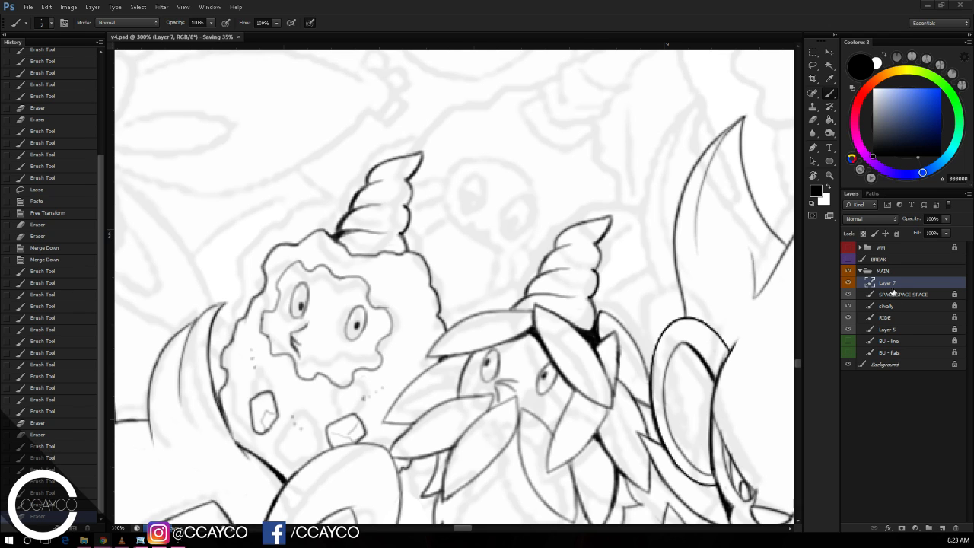
pyautogui.click(940, 529)
pyautogui.press('e')
pyautogui.moveTo(701, 271); pyautogui.dragTo(663, 305)
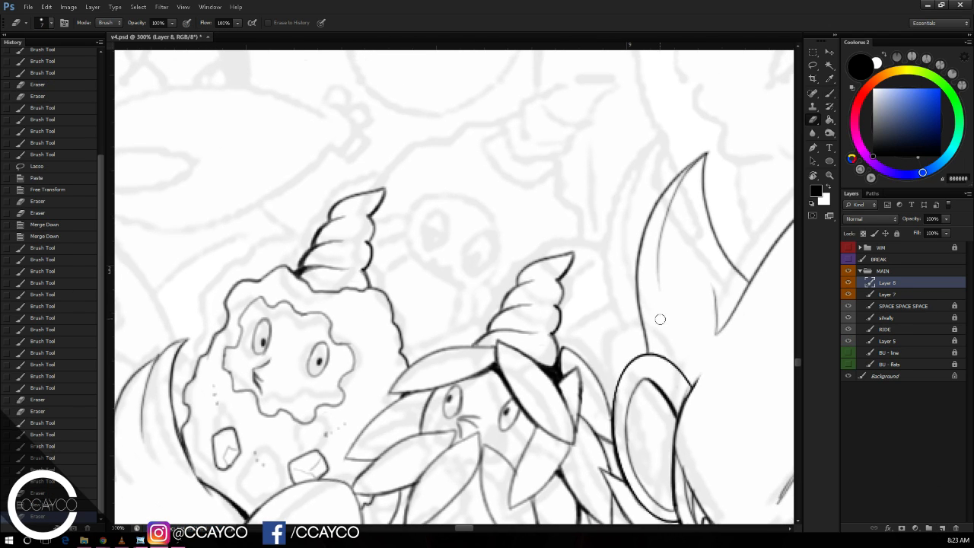
# Step: Draw an outlined ellipse around the sketched round head between the two horns, rotate it about 10.6 degrees clockwise, and rasterize it
pyautogui.hotkey('ctrl', '+')
pyautogui.press('u')
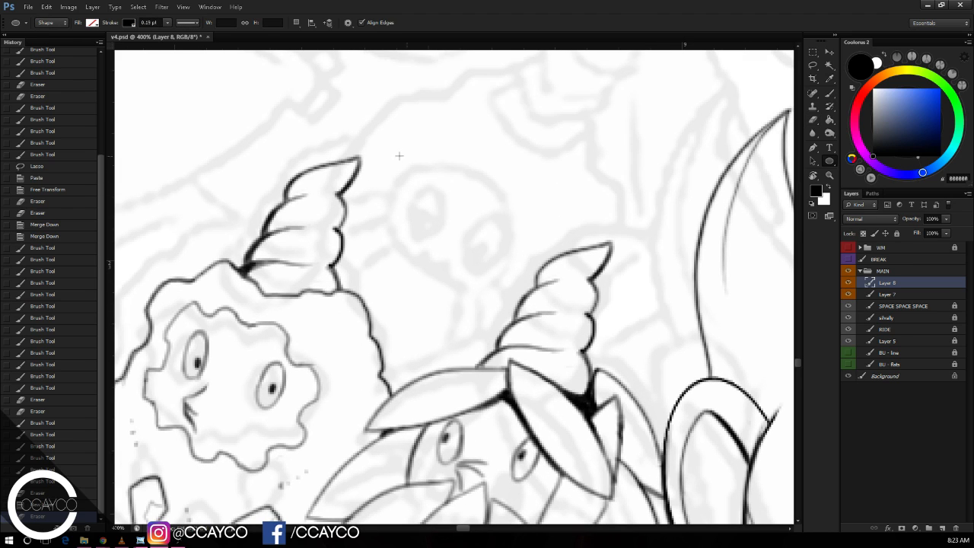
pyautogui.moveTo(388, 157); pyautogui.dragTo(498, 262)
pyautogui.hotkey('ctrl', 't')
pyautogui.moveTo(574, 296)
pyautogui.mouseDown()
pyautogui.moveTo(594, 305)
pyautogui.moveTo(555, 283)
pyautogui.mouseUp()
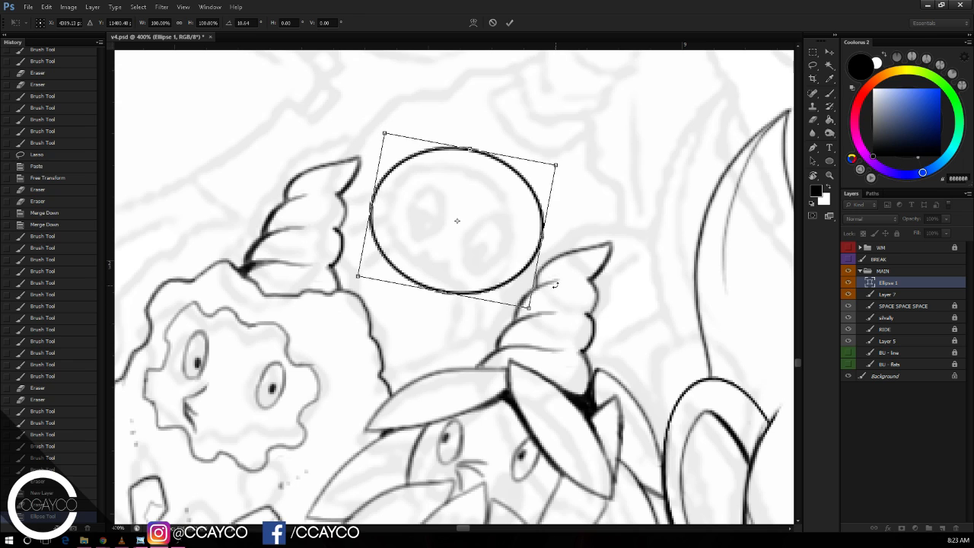
pyautogui.press('Return')
pyautogui.press('e')
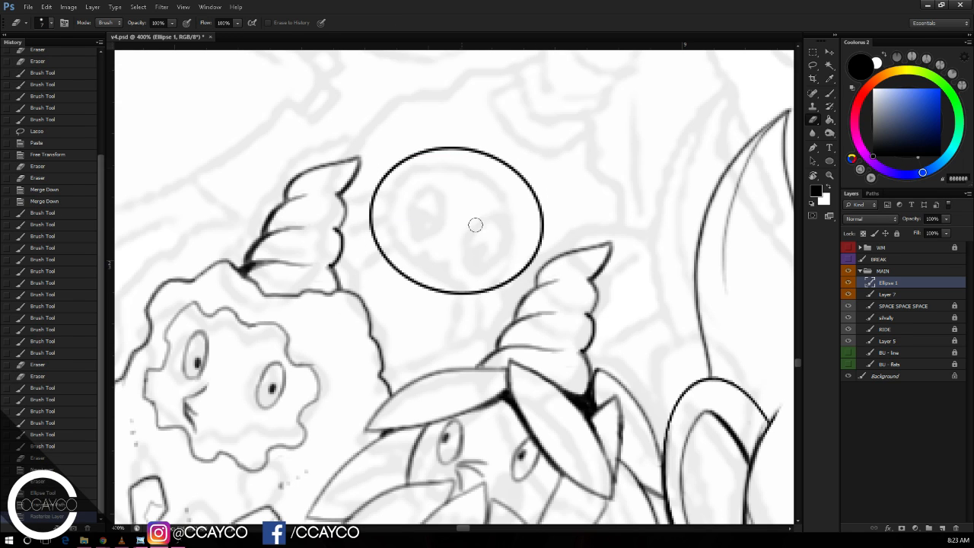
# Step: Ink short curved body lines running down from the oval head's bottom and lower left toward the two horns
pyautogui.press('b')
pyautogui.moveTo(475, 290)
pyautogui.mouseDown()
pyautogui.moveTo(476, 350)
pyautogui.moveTo(487, 335)
pyautogui.mouseUp()
pyautogui.moveTo(512, 279); pyautogui.dragTo(502, 320)
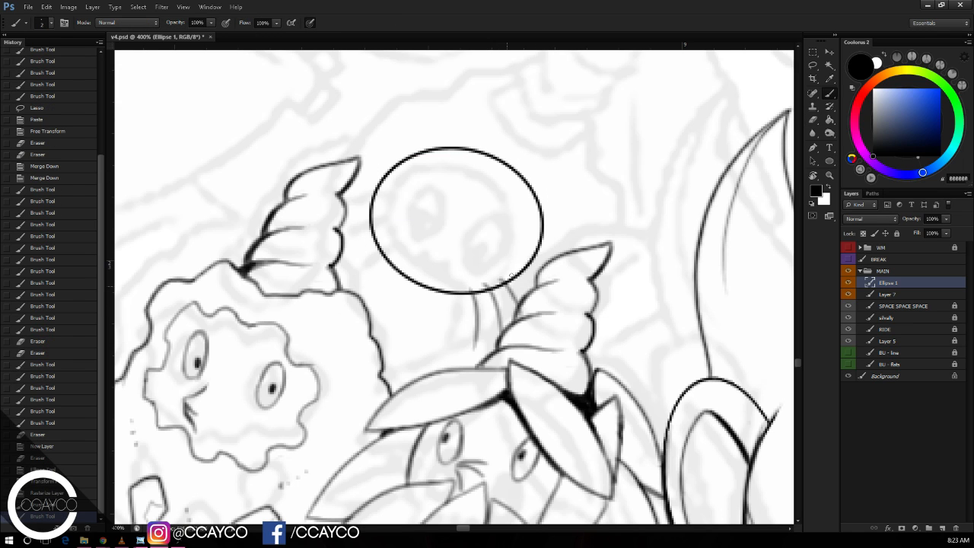
pyautogui.moveTo(403, 259); pyautogui.dragTo(360, 295)
pyautogui.moveTo(391, 249)
pyautogui.mouseDown()
pyautogui.moveTo(336, 273)
pyautogui.moveTo(331, 253)
pyautogui.moveTo(337, 276)
pyautogui.mouseUp()
# Step: Erase the ends of the new body lines where they overlap the two neighbouring horns
pyautogui.press('e')
pyautogui.moveTo(340, 239); pyautogui.dragTo(329, 251)
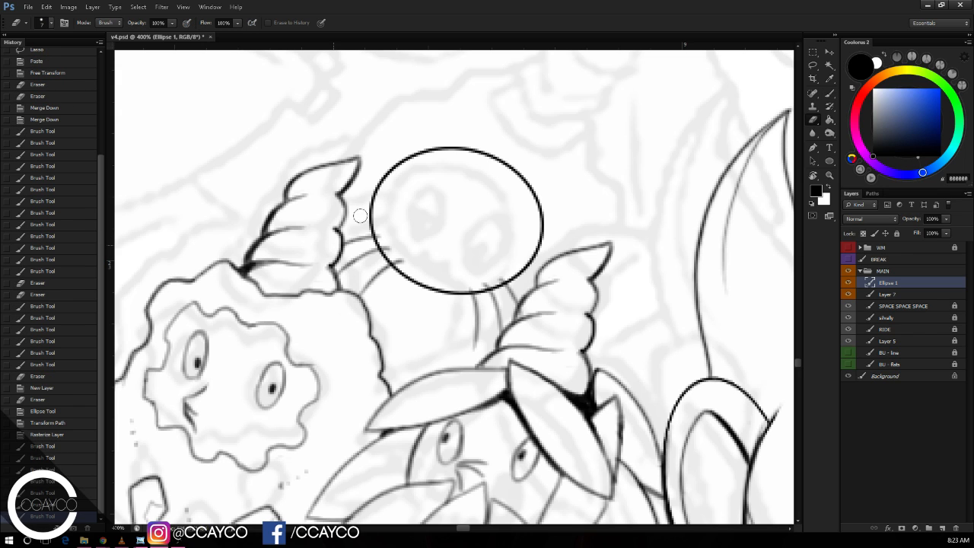
pyautogui.moveTo(523, 319); pyautogui.dragTo(518, 298)
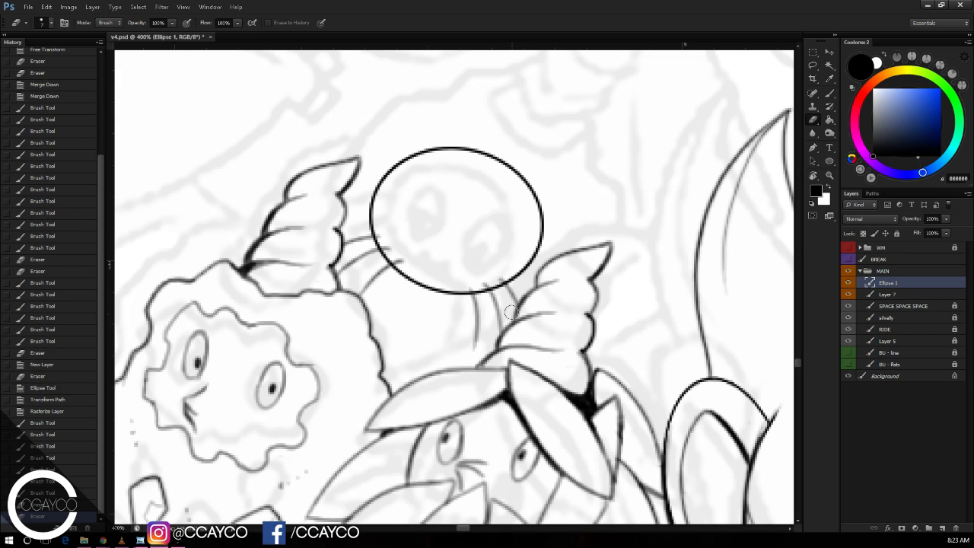
pyautogui.press('b')
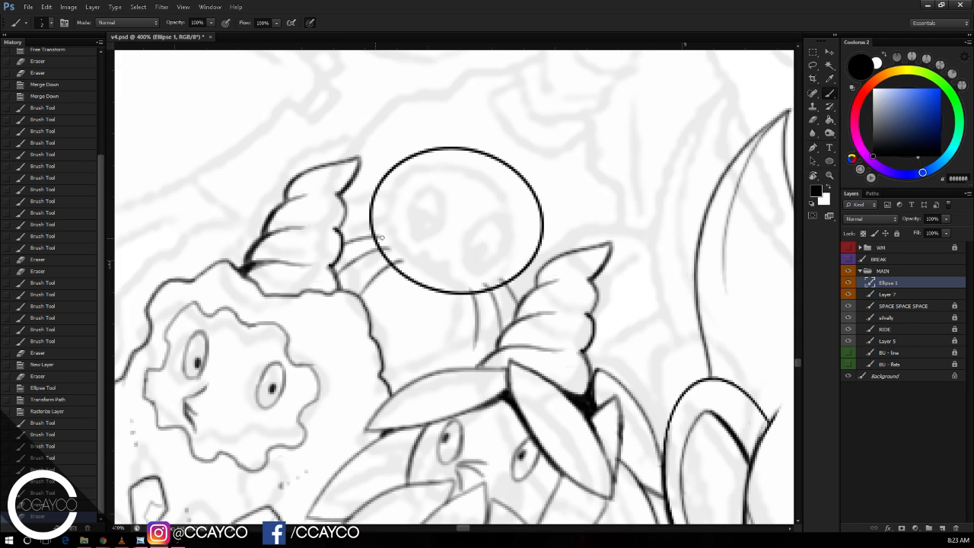
# Step: Trim the body lines that poke inside the oval head so they start at its outline
pyautogui.moveTo(382, 237); pyautogui.dragTo(411, 267)
pyautogui.press('e')
pyautogui.moveTo(501, 280); pyautogui.dragTo(507, 269)
pyautogui.hotkey('ctrl', 'z')
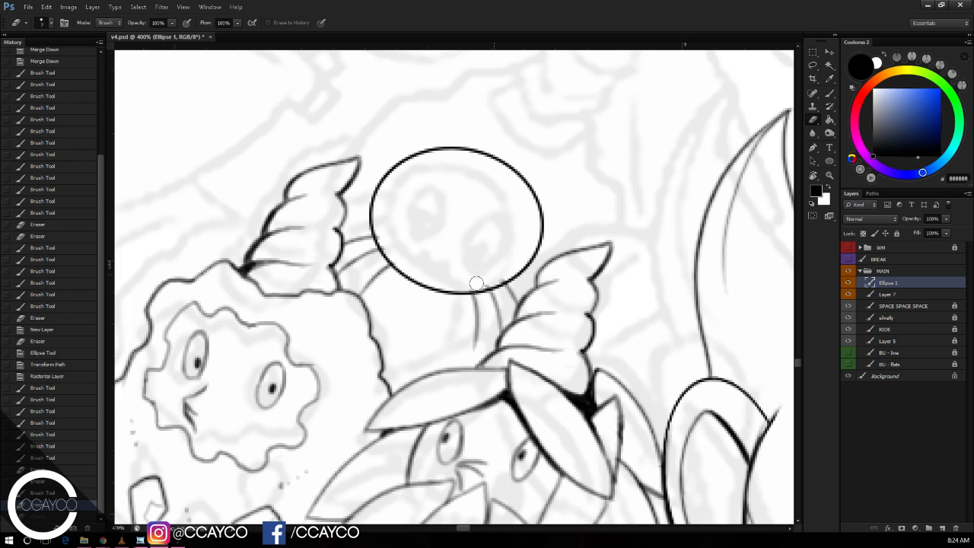
pyautogui.click(402, 238)
pyautogui.click(500, 264)
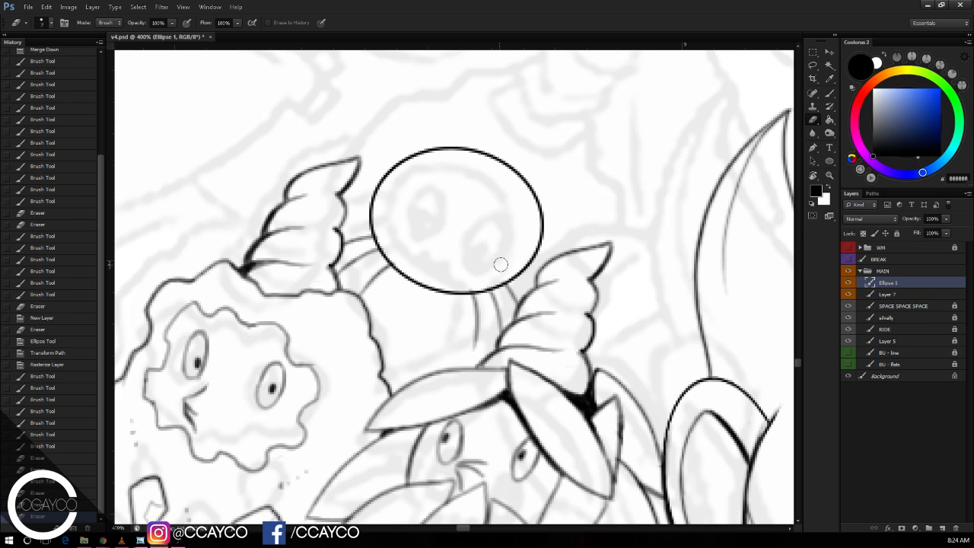
pyautogui.click(503, 258)
pyautogui.press('b')
pyautogui.click(479, 302)
pyautogui.press('e')
pyautogui.click(579, 165)
pyautogui.press('b')
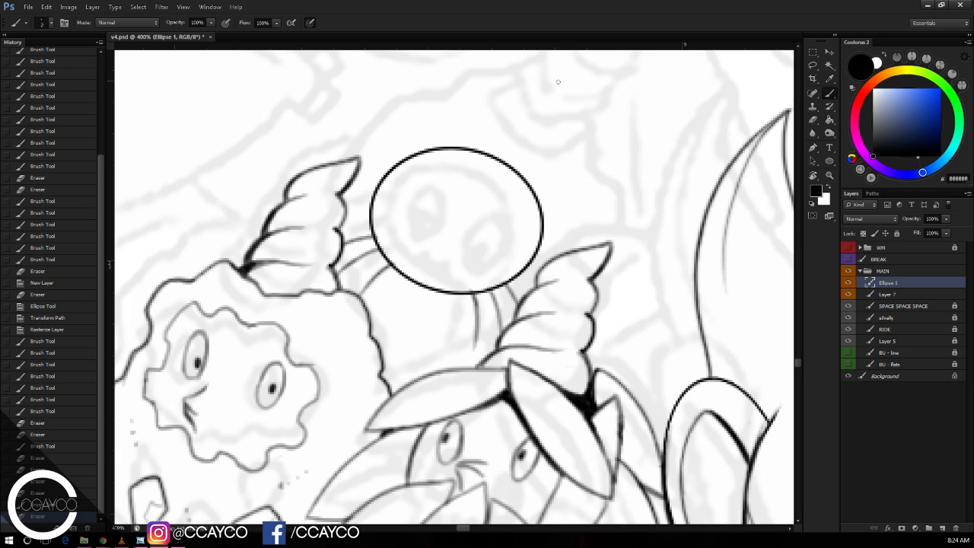
pyautogui.press('e')
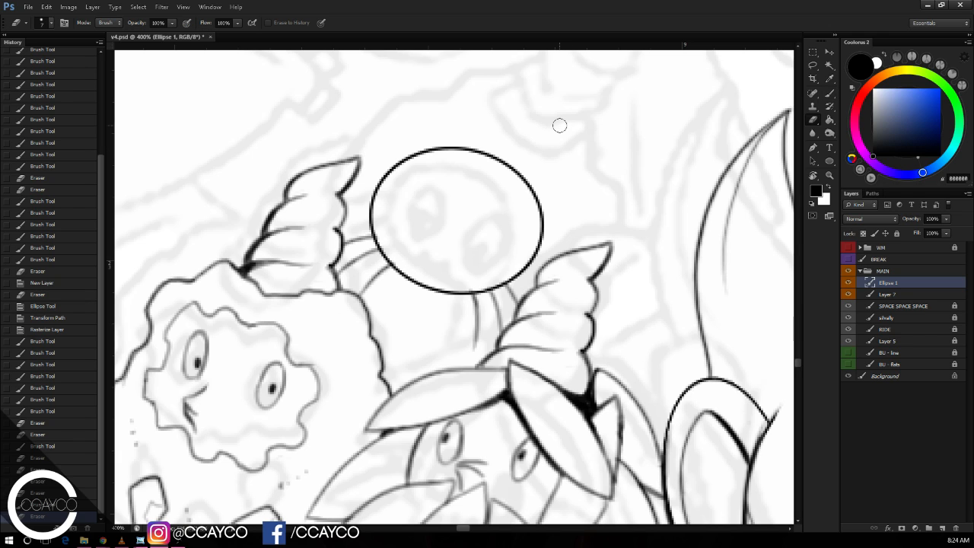
pyautogui.click(599, 117)
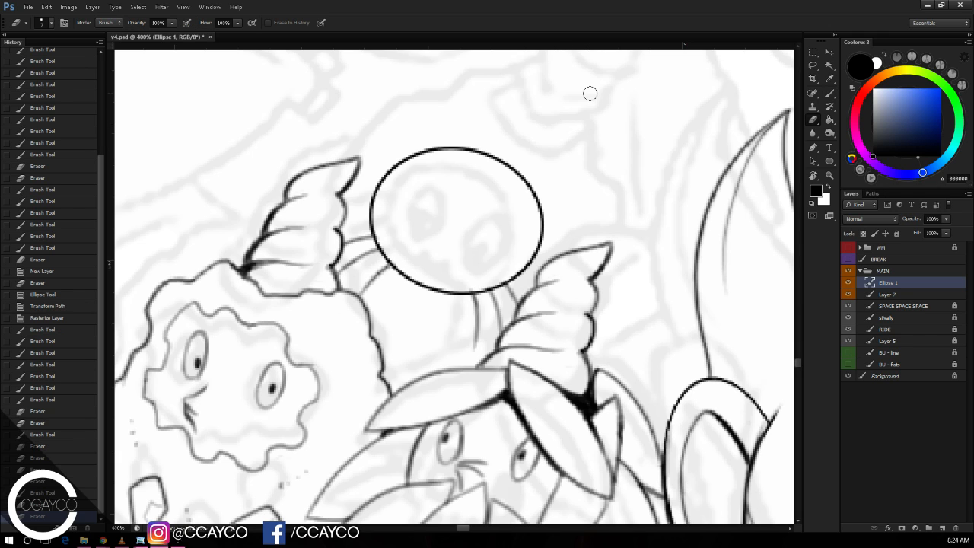
pyautogui.click(548, 115)
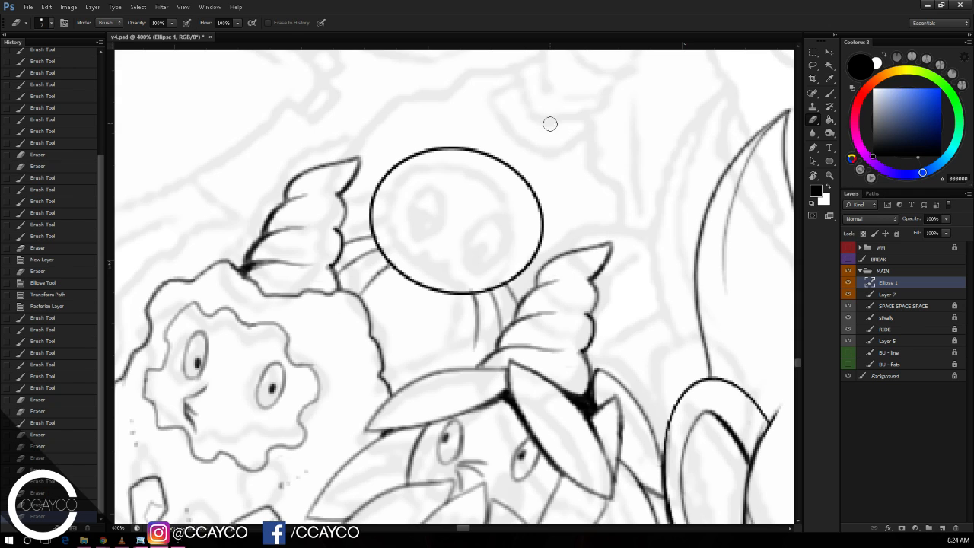
pyautogui.press('b')
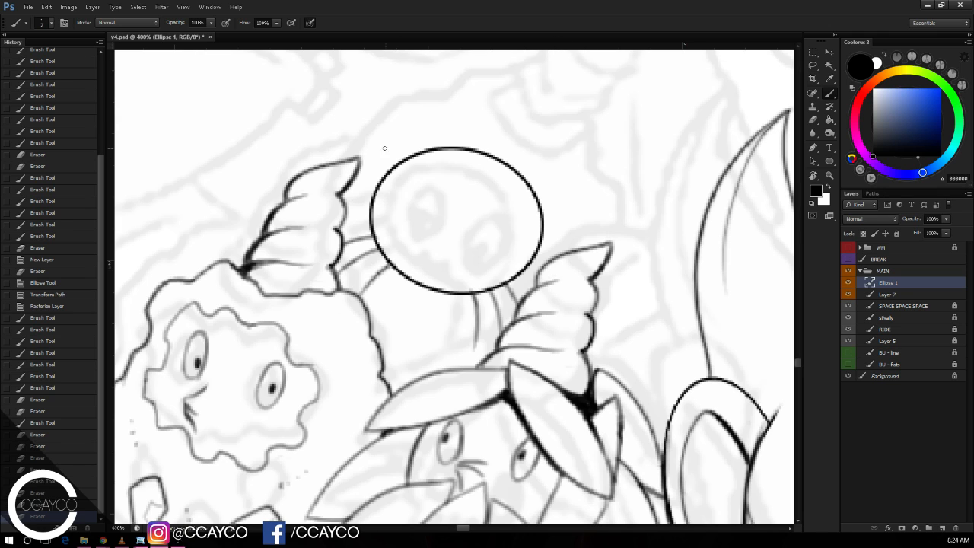
# Step: Ink the small pointed beak and mouth strokes in the lower left part of the oval face
pyautogui.moveTo(433, 240)
pyautogui.mouseDown()
pyautogui.moveTo(412, 260)
pyautogui.moveTo(431, 267)
pyautogui.moveTo(428, 277)
pyautogui.mouseUp()
pyautogui.hotkey('ctrl', 'z')
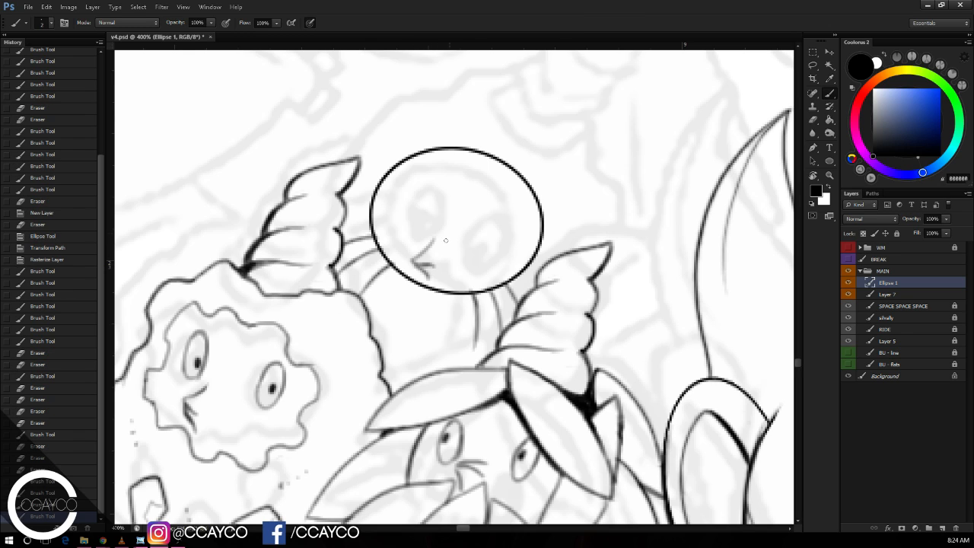
pyautogui.moveTo(435, 240); pyautogui.dragTo(412, 260)
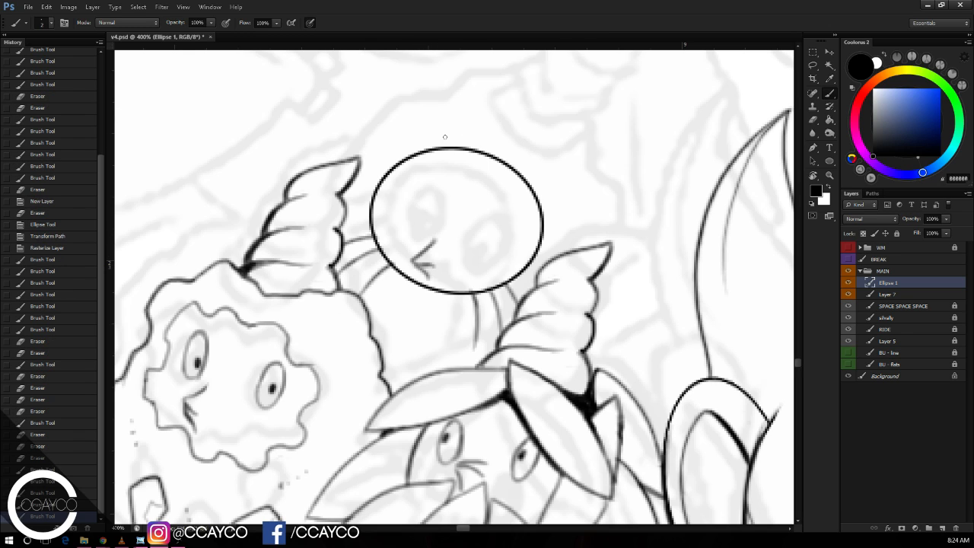
# Step: Ink the two narrow oval eyes with small dark pupils on either side of the beak
pyautogui.moveTo(476, 240)
pyautogui.mouseDown()
pyautogui.moveTo(502, 213)
pyautogui.moveTo(494, 246)
pyautogui.moveTo(487, 218)
pyautogui.moveTo(480, 228)
pyautogui.moveTo(494, 250)
pyautogui.mouseUp()
pyautogui.hotkey('ctrl', 'z')
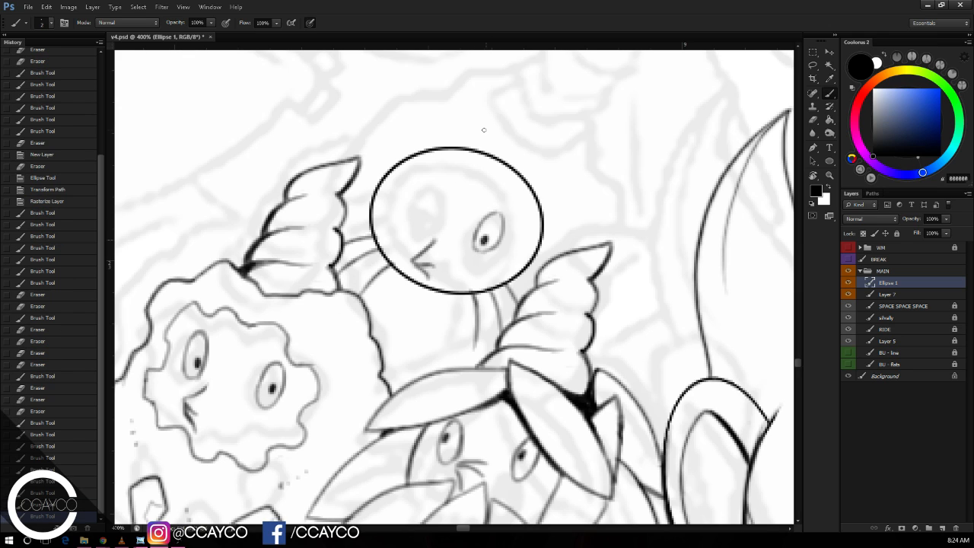
pyautogui.moveTo(416, 185)
pyautogui.mouseDown()
pyautogui.moveTo(419, 226)
pyautogui.moveTo(408, 230)
pyautogui.moveTo(422, 213)
pyautogui.mouseUp()
pyautogui.hotkey('ctrl', 'z')
pyautogui.hotkey('ctrl', 'z')
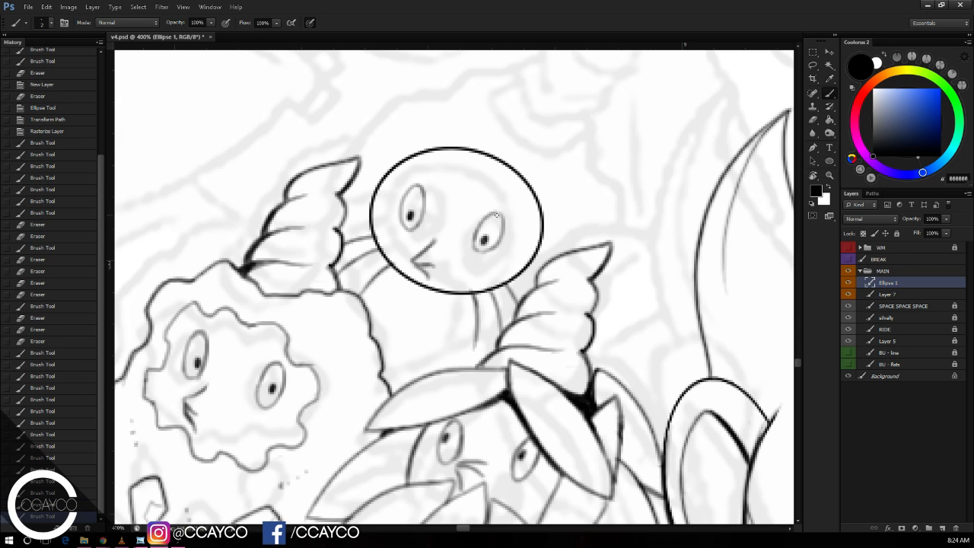
pyautogui.moveTo(495, 213); pyautogui.dragTo(504, 225)
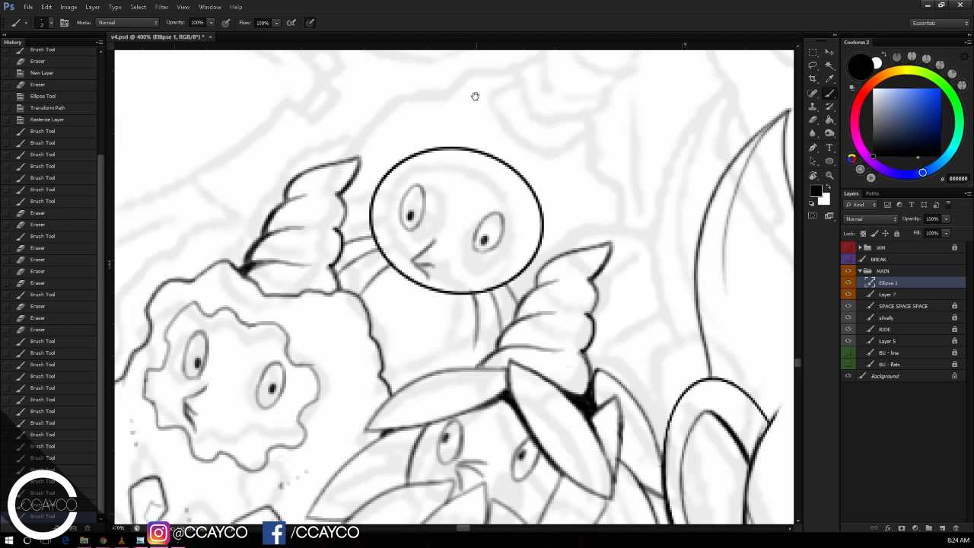
# Step: Ink a bumpy outline above the oval face, starting from the left horn's tip and retrying the bumps over the top
pyautogui.moveTo(481, 145); pyautogui.dragTo(488, 167)
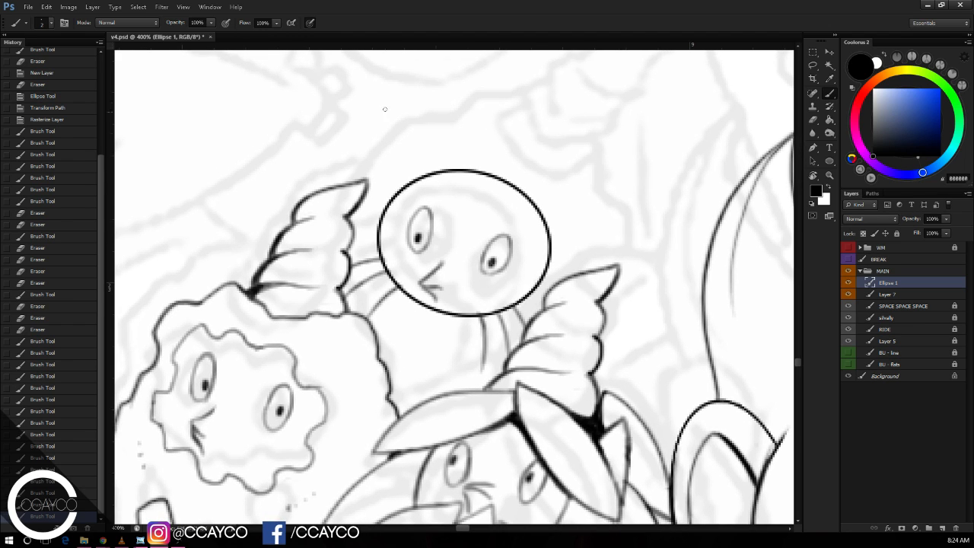
pyautogui.moveTo(368, 179); pyautogui.dragTo(487, 135)
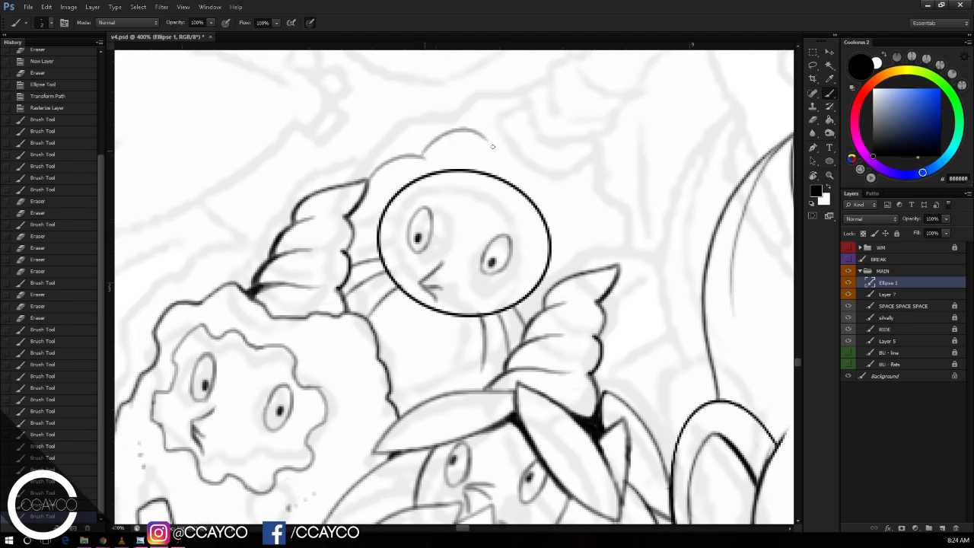
pyautogui.hotkey('ctrl', 'z')
pyautogui.moveTo(427, 145); pyautogui.dragTo(504, 133)
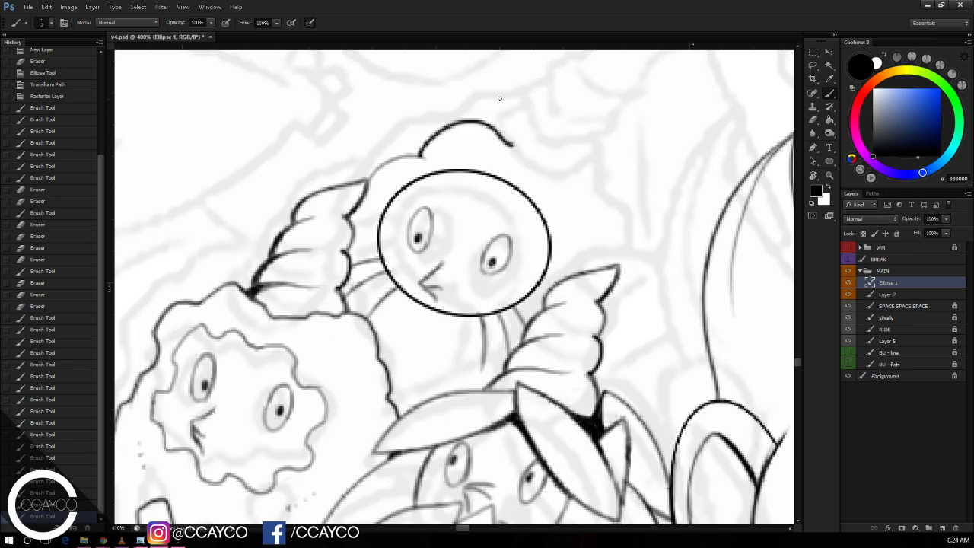
pyautogui.hotkey('ctrl', 'z')
pyautogui.moveTo(427, 147)
pyautogui.mouseDown()
pyautogui.moveTo(531, 178)
pyautogui.moveTo(561, 163)
pyautogui.moveTo(535, 160)
pyautogui.moveTo(571, 207)
pyautogui.mouseUp()
pyautogui.hotkey('ctrl', 'z')
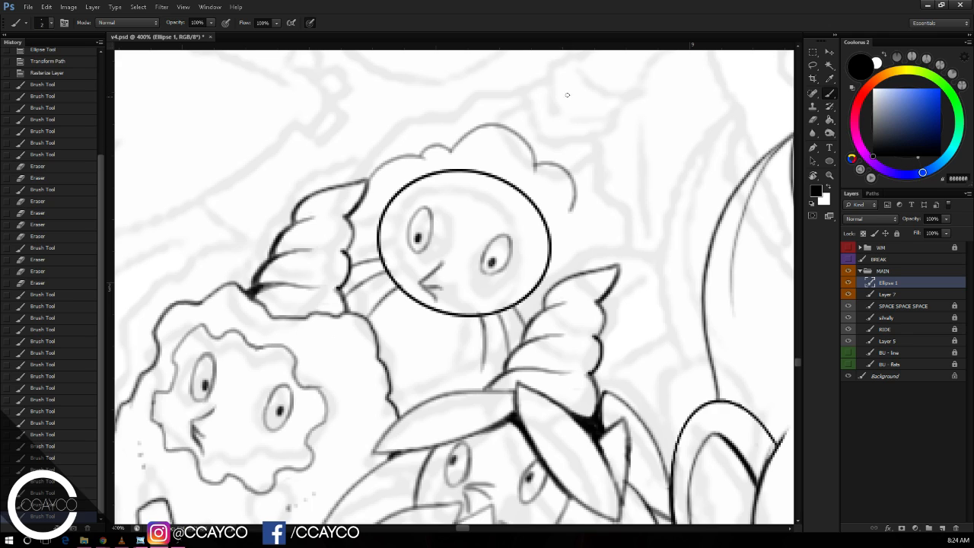
# Step: Replace the large bumps with flatter curves that run over the head and down its right side to the other horn
pyautogui.hotkey('ctrl', 'alt', 'z')
pyautogui.hotkey('ctrl', 'alt', 'z')
pyautogui.moveTo(453, 150)
pyautogui.mouseDown()
pyautogui.moveTo(548, 181)
pyautogui.moveTo(577, 235)
pyautogui.mouseUp()
pyautogui.hotkey('ctrl', 'alt', 'z')
pyautogui.moveTo(548, 181); pyautogui.dragTo(581, 273)
pyautogui.moveTo(571, 229); pyautogui.dragTo(580, 254)
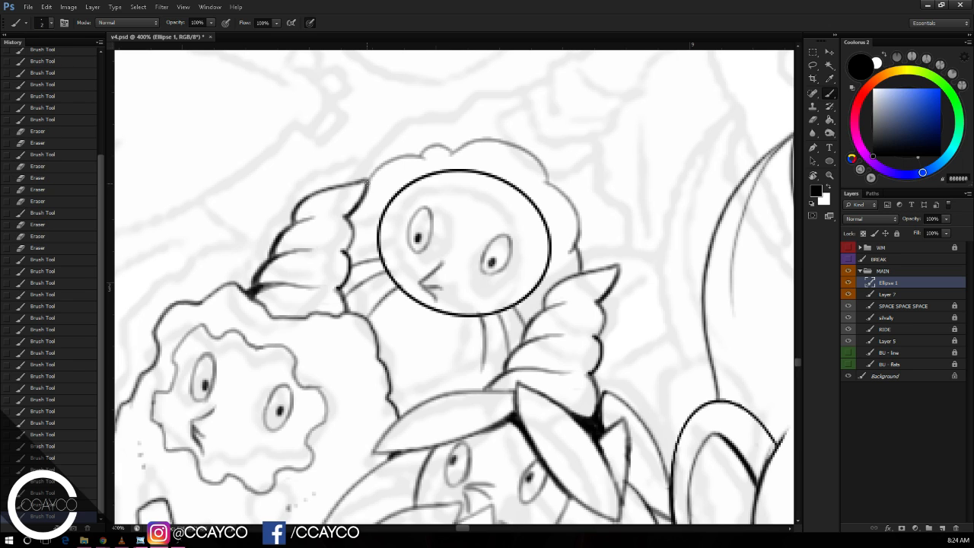
# Step: Thicken the bumpy outline around the oval face from the left horn's tip to the right horn
pyautogui.moveTo(365, 182)
pyautogui.mouseDown()
pyautogui.moveTo(417, 153)
pyautogui.moveTo(522, 140)
pyautogui.mouseUp()
pyautogui.moveTo(454, 150)
pyautogui.mouseDown()
pyautogui.moveTo(512, 137)
pyautogui.moveTo(527, 152)
pyautogui.moveTo(487, 145)
pyautogui.moveTo(526, 161)
pyautogui.moveTo(507, 133)
pyautogui.moveTo(545, 166)
pyautogui.moveTo(536, 156)
pyautogui.moveTo(576, 219)
pyautogui.mouseUp()
pyautogui.press('e')
pyautogui.press('b')
pyautogui.hotkey('ctrl', 'z')
pyautogui.moveTo(569, 201); pyautogui.dragTo(577, 250)
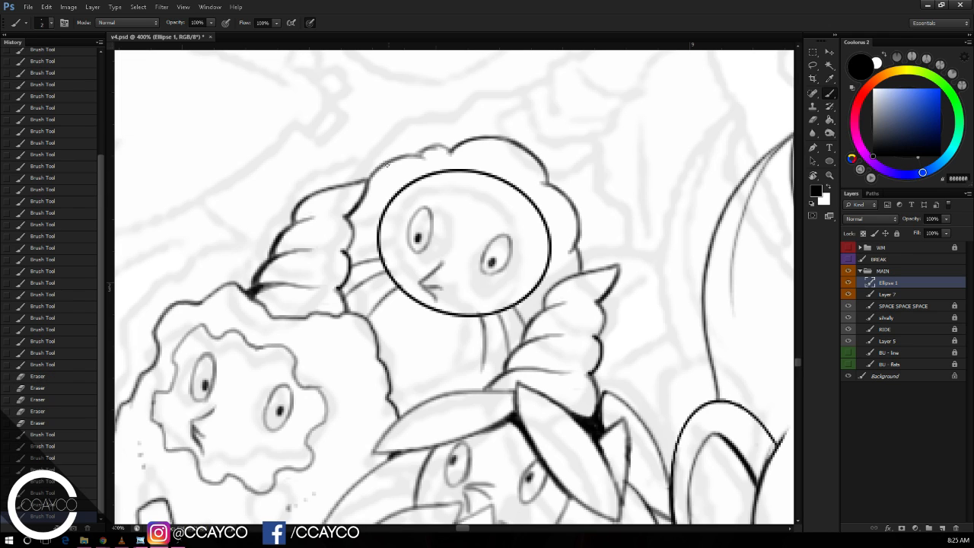
pyautogui.moveTo(368, 182); pyautogui.dragTo(449, 146)
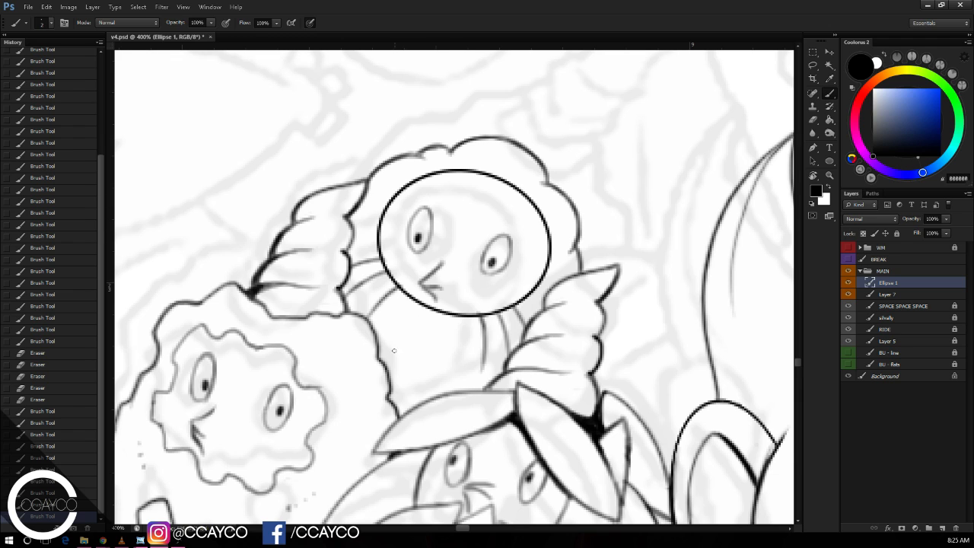
# Step: Paste a copy of the spiral horn and rotate and place it on the upper right of the bumpy head
pyautogui.moveTo(518, 199)
pyautogui.mouseDown()
pyautogui.moveTo(501, 251)
pyautogui.moveTo(537, 97)
pyautogui.moveTo(539, 118)
pyautogui.mouseUp()
pyautogui.hotkey('ctrl', 'v')
pyautogui.hotkey('ctrl', 't')
pyautogui.moveTo(590, 162)
pyautogui.mouseDown()
pyautogui.moveTo(578, 207)
pyautogui.moveTo(583, 157)
pyautogui.moveTo(590, 165)
pyautogui.mouseUp()
pyautogui.moveTo(629, 192)
pyautogui.mouseDown()
pyautogui.moveTo(631, 177)
pyautogui.moveTo(583, 131)
pyautogui.mouseUp()
pyautogui.press('Return')
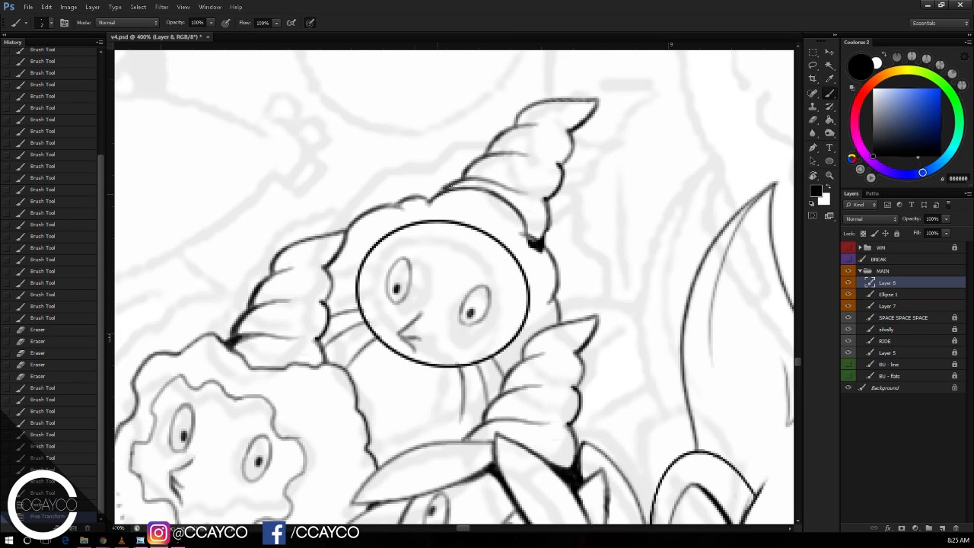
# Step: Erase the pasted horn's dark base corner where it overlaps the head, and merge its layer down into Ellipse 1
pyautogui.press('e')
pyautogui.moveTo(530, 246)
pyautogui.mouseDown()
pyautogui.moveTo(536, 195)
pyautogui.moveTo(547, 240)
pyautogui.moveTo(545, 218)
pyautogui.mouseUp()
pyautogui.press('b')
pyautogui.hotkey('ctrl', 'e')
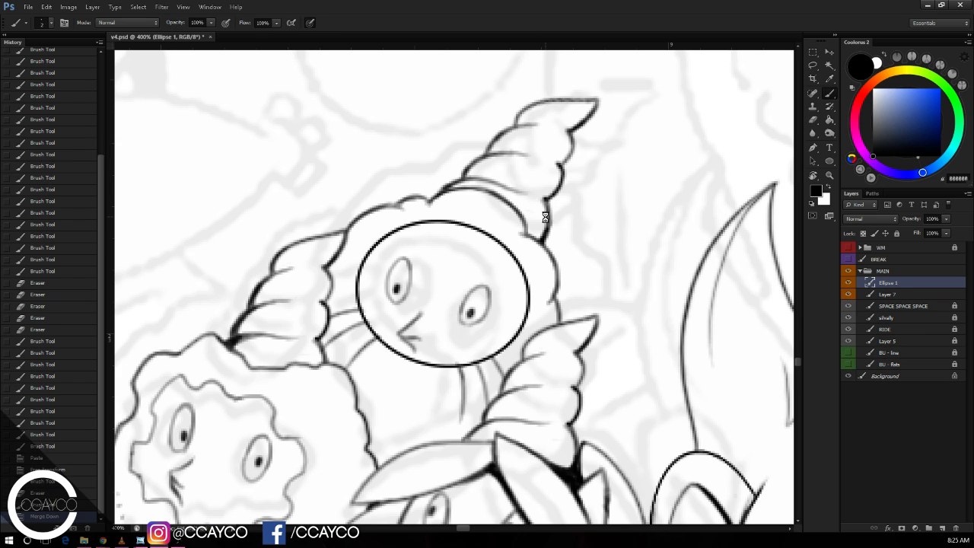
# Step: Merge the Ellipse 1 layer down into Layer 7 and save the document
pyautogui.hotkey('ctrl', 'e')
pyautogui.hotkey('ctrl', '-')
pyautogui.hotkey('ctrl', '-')
pyautogui.moveTo(641, 206); pyautogui.dragTo(709, 163)
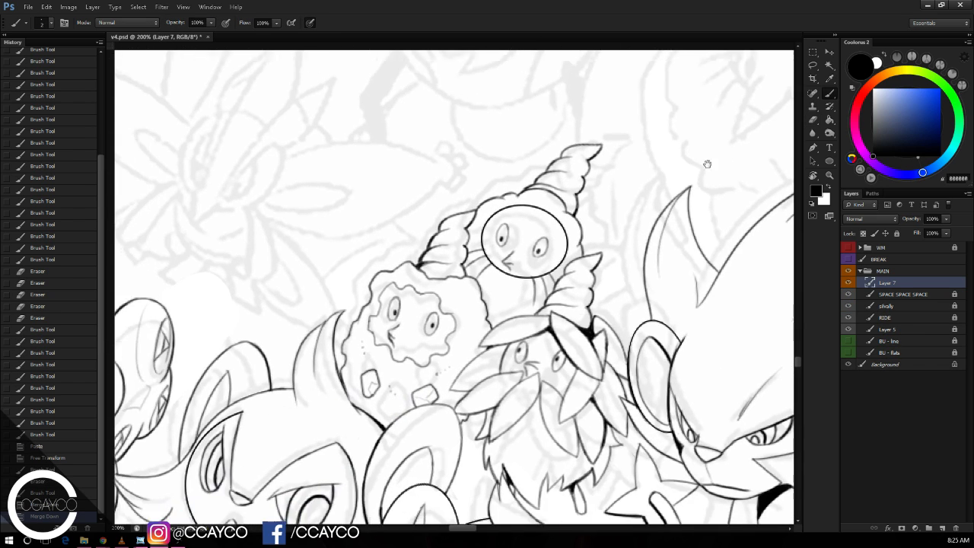
pyautogui.hotkey('ctrl', '-')
pyautogui.hotkey('ctrl', '-')
pyautogui.hotkey('ctrl', '+')
pyautogui.hotkey('ctrl', '+')
pyautogui.hotkey('ctrl', '+')
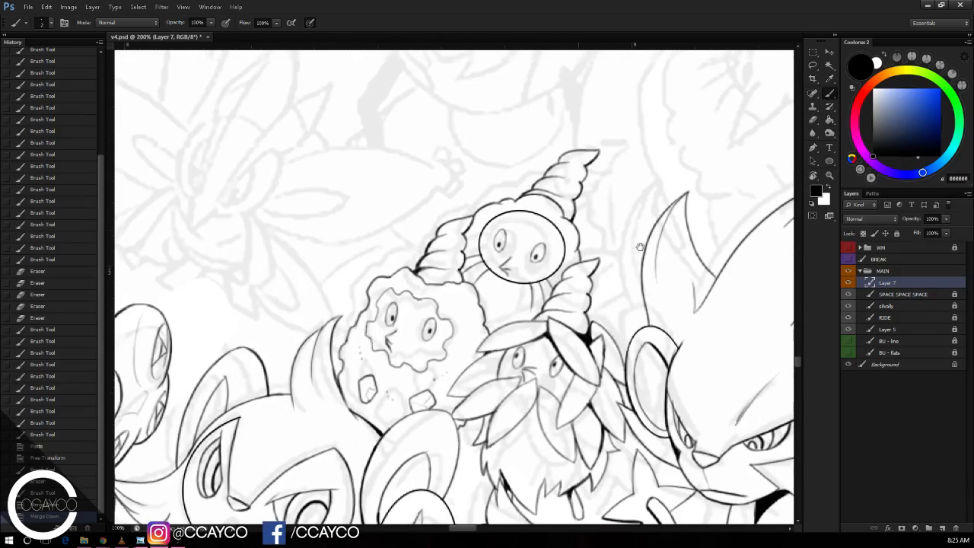
pyautogui.hotkey('ctrl', 's')
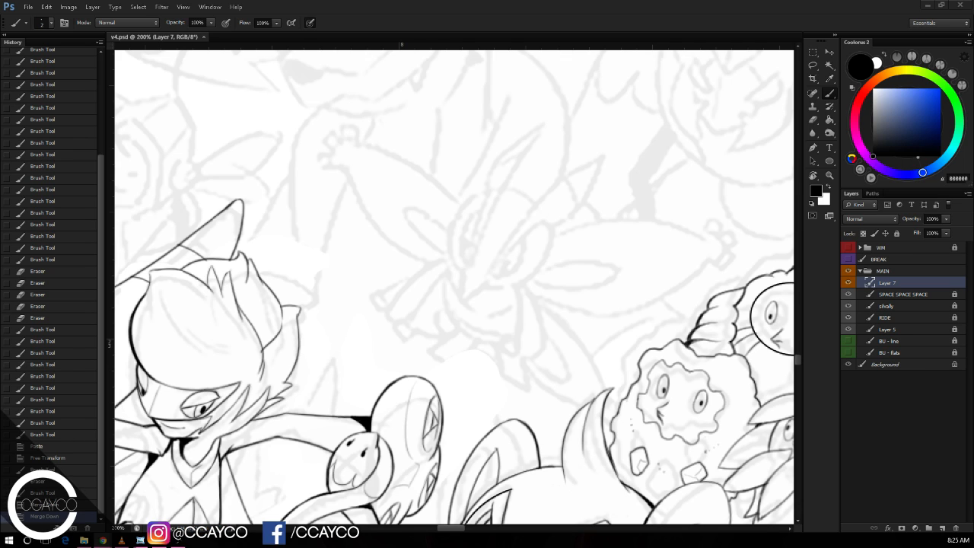
# Step: Add a new empty layer directly above Layer 7 in the MAIN group
pyautogui.hotkey('ctrl', '-')
pyautogui.hotkey('ctrl', '-')
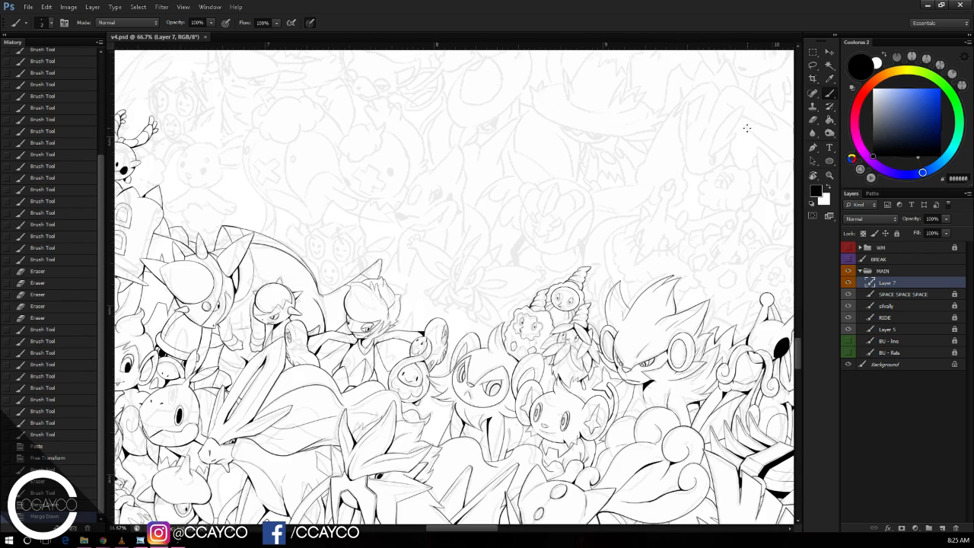
pyautogui.hotkey('ctrl', '+')
pyautogui.hotkey('ctrl', '+')
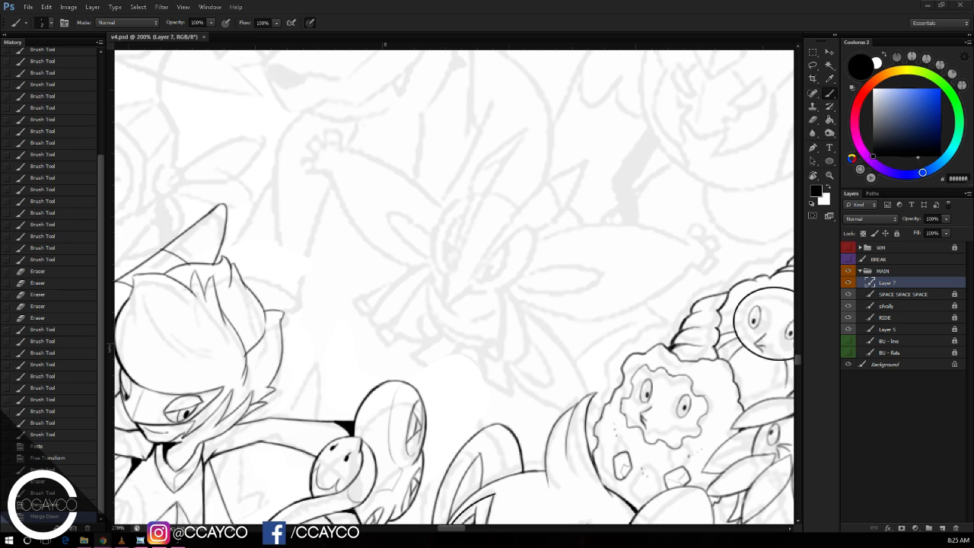
pyautogui.click(907, 287)
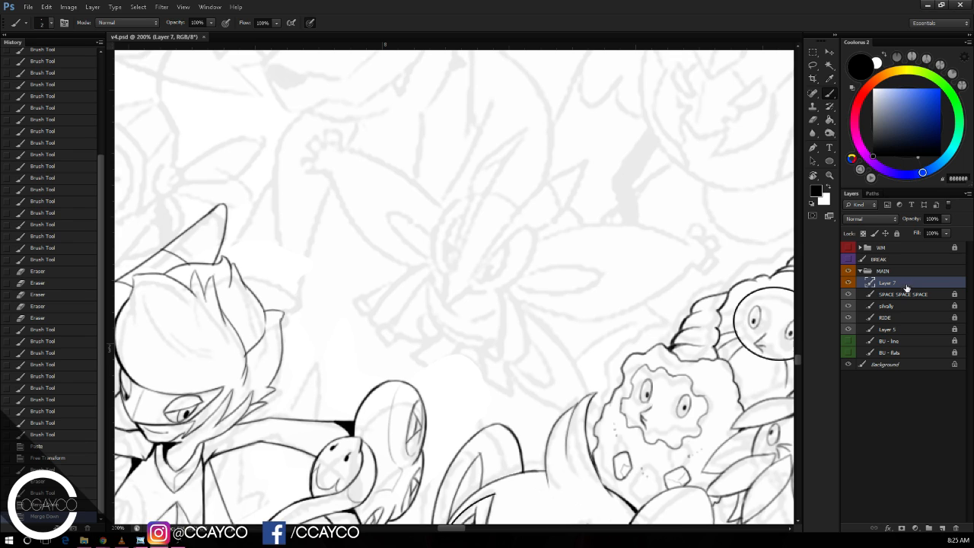
pyautogui.click(942, 530)
# Step: Check which artwork Layer 5 holds by toggling its visibility, and rename it WORKING
pyautogui.click(896, 341)
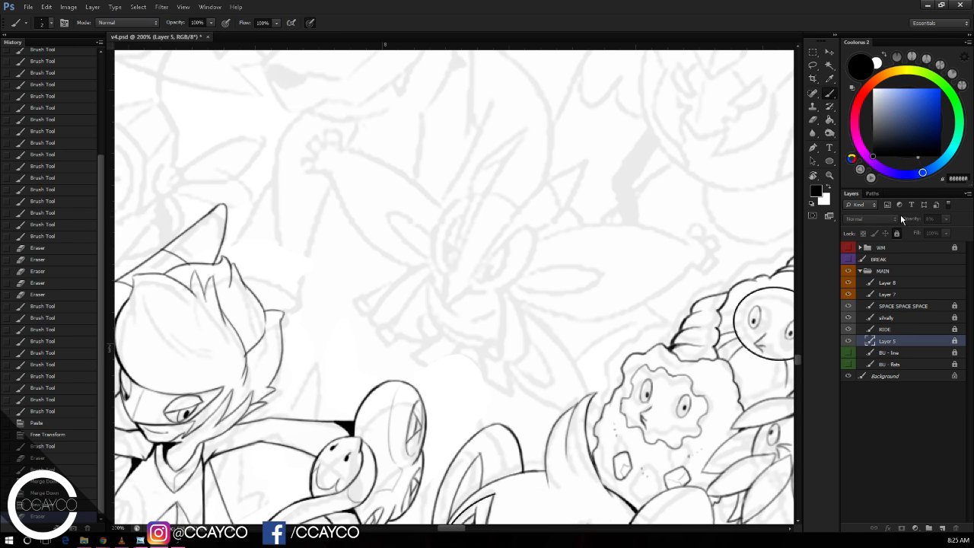
pyautogui.click(848, 341)
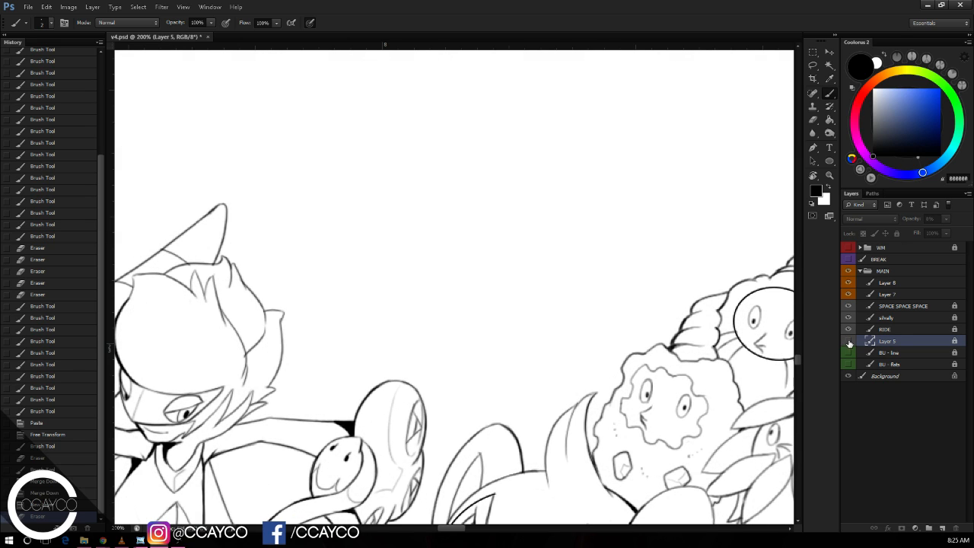
pyautogui.click(848, 341)
pyautogui.doubleClick(889, 342)
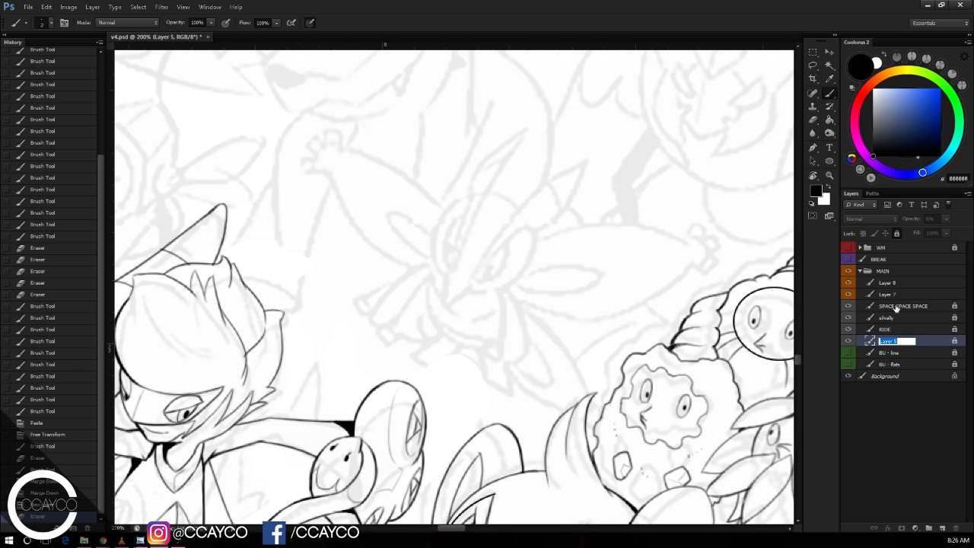
pyautogui.write('WORKING')
pyautogui.press('Return')
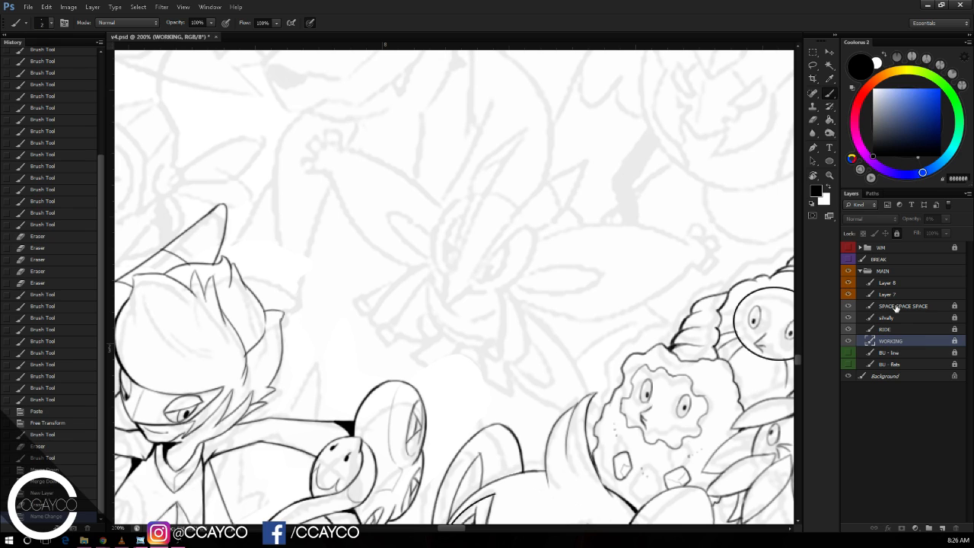
pyautogui.click(813, 66)
pyautogui.moveTo(565, 226)
pyautogui.mouseDown()
pyautogui.moveTo(715, 230)
pyautogui.moveTo(706, 286)
pyautogui.moveTo(631, 323)
pyautogui.moveTo(569, 309)
pyautogui.mouseUp()
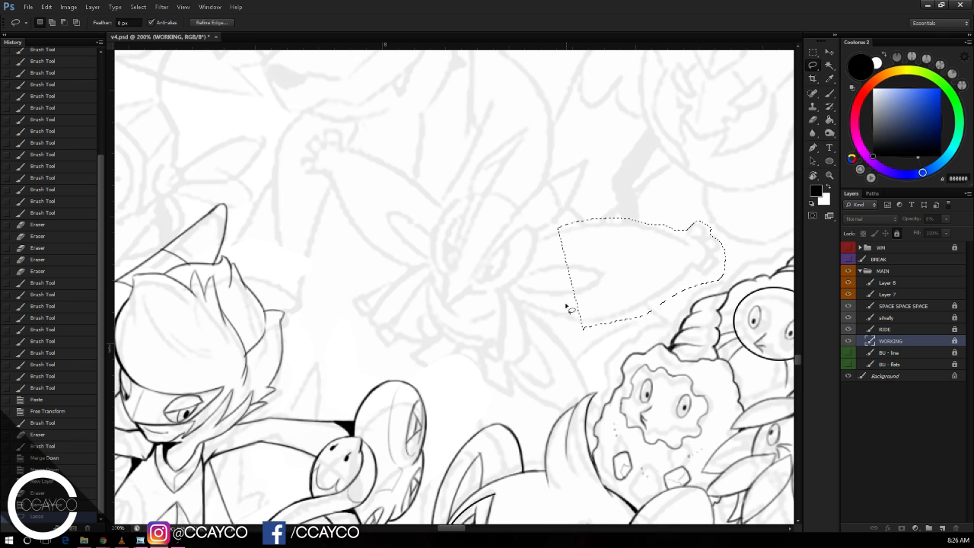
pyautogui.hotkey('ctrl', 'd')
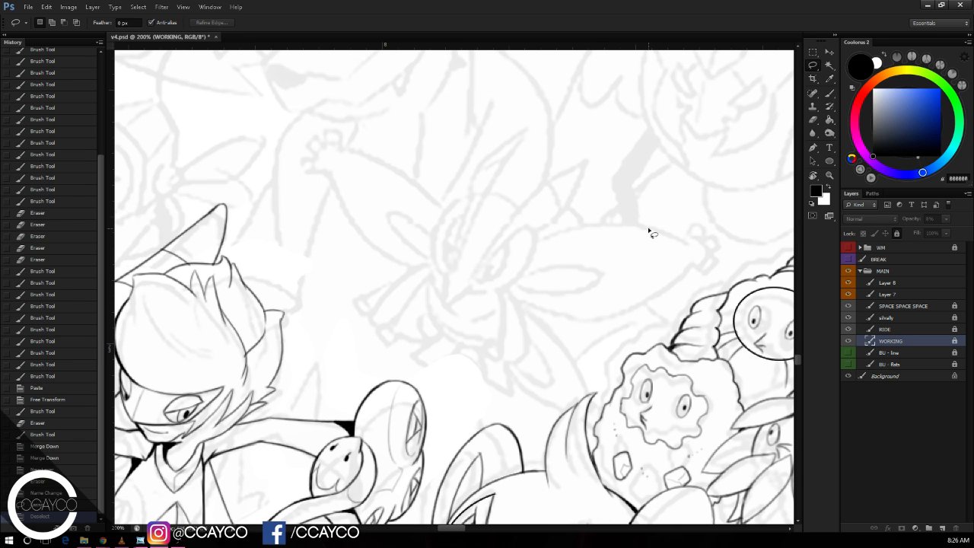
# Step: Lasso the whole winged character sketch on the WORKING layer and shift it down and to the left with Free Transform
pyautogui.moveTo(652, 234)
pyautogui.mouseDown()
pyautogui.moveTo(631, 324)
pyautogui.moveTo(670, 342)
pyautogui.moveTo(613, 346)
pyautogui.mouseUp()
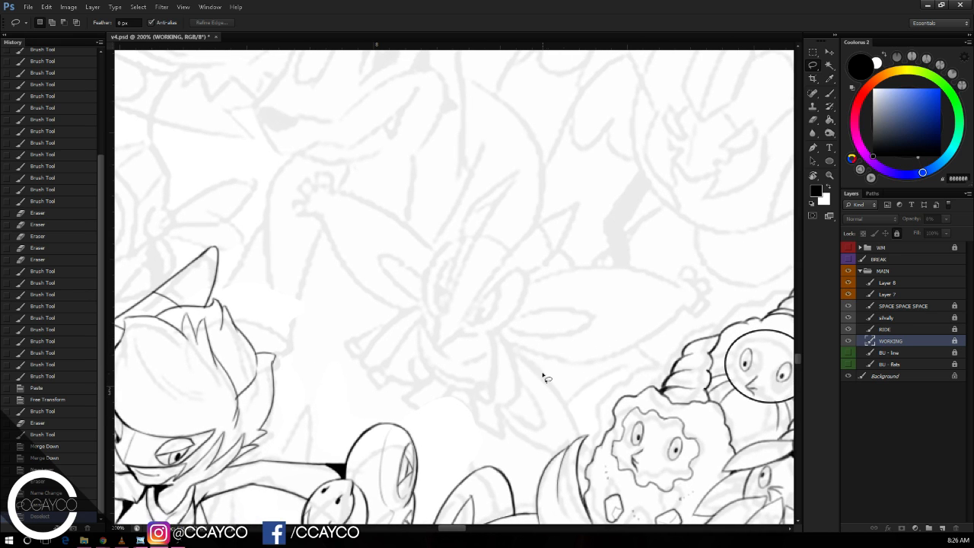
pyautogui.moveTo(544, 363)
pyautogui.mouseDown()
pyautogui.moveTo(621, 364)
pyautogui.moveTo(715, 303)
pyautogui.moveTo(690, 261)
pyautogui.moveTo(573, 265)
pyautogui.moveTo(543, 279)
pyautogui.moveTo(577, 222)
pyautogui.moveTo(539, 218)
pyautogui.moveTo(496, 232)
pyautogui.moveTo(531, 164)
pyautogui.moveTo(474, 198)
pyautogui.moveTo(449, 238)
pyautogui.moveTo(322, 173)
pyautogui.moveTo(297, 183)
pyautogui.moveTo(294, 230)
pyautogui.moveTo(389, 314)
pyautogui.moveTo(350, 325)
pyautogui.moveTo(366, 380)
pyautogui.moveTo(393, 412)
pyautogui.moveTo(421, 423)
pyautogui.moveTo(347, 385)
pyautogui.moveTo(371, 313)
pyautogui.moveTo(383, 323)
pyautogui.moveTo(370, 371)
pyautogui.moveTo(409, 345)
pyautogui.moveTo(409, 369)
pyautogui.mouseUp()
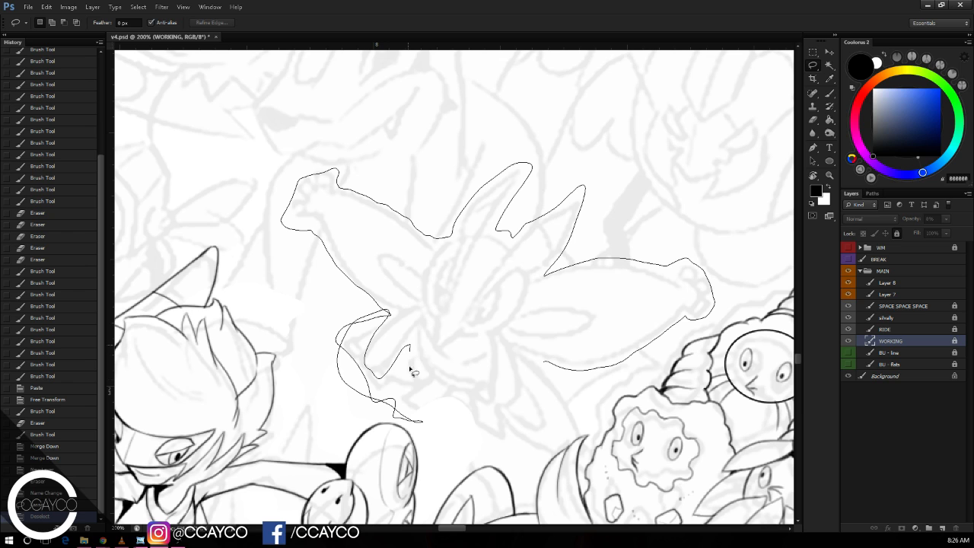
pyautogui.moveTo(470, 434)
pyautogui.mouseDown()
pyautogui.moveTo(542, 459)
pyautogui.moveTo(586, 439)
pyautogui.mouseUp()
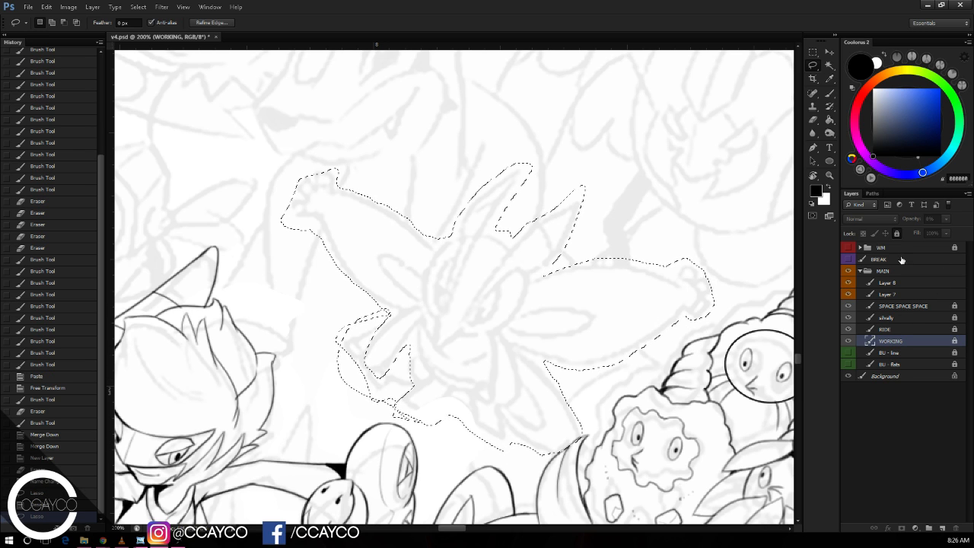
pyautogui.hotkey('ctrl', 't')
pyautogui.moveTo(633, 320); pyautogui.dragTo(600, 353)
pyautogui.moveTo(677, 203); pyautogui.dragTo(702, 183)
pyautogui.moveTo(659, 240); pyautogui.dragTo(666, 259)
pyautogui.press('Escape')
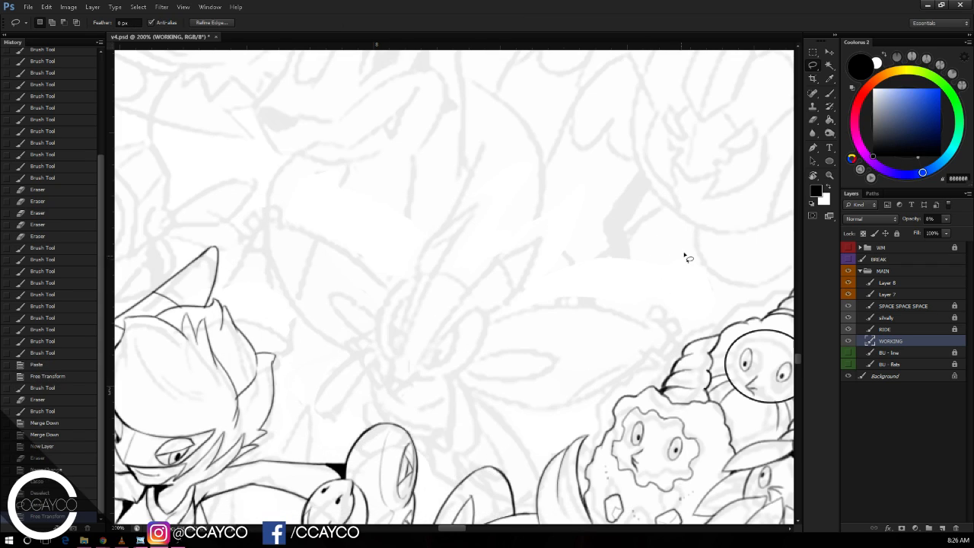
# Step: Rotate the selected winged sketch slightly counterclockwise with Free Transform and clear the selection
pyautogui.hotkey('ctrl', 't')
pyautogui.moveTo(704, 318)
pyautogui.mouseDown()
pyautogui.moveTo(689, 304)
pyautogui.moveTo(681, 358)
pyautogui.moveTo(696, 348)
pyautogui.moveTo(689, 338)
pyautogui.mouseUp()
pyautogui.press('Return')
pyautogui.hotkey('ctrl', 'd')
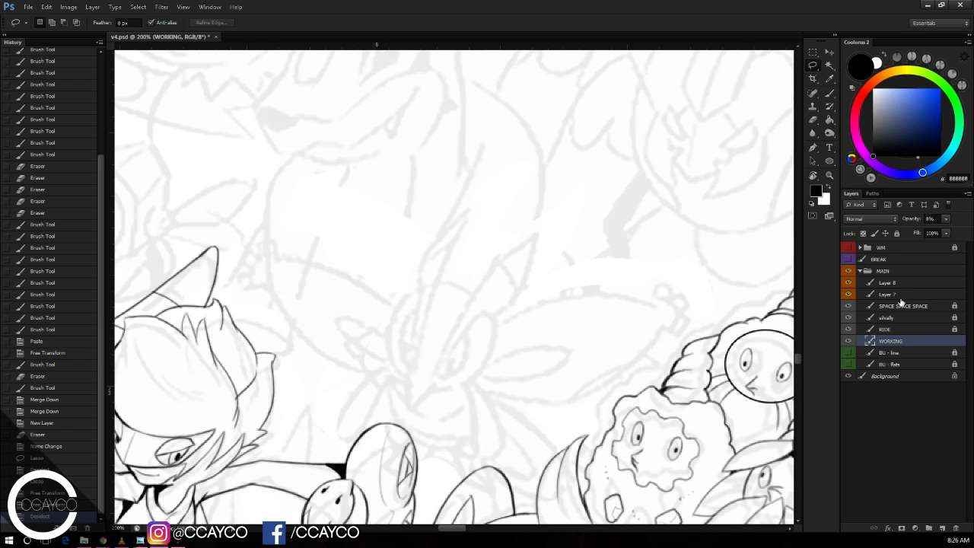
# Step: Make Layer 8 the active layer for inking the winged character and save the document
pyautogui.click(910, 284)
pyautogui.press('e')
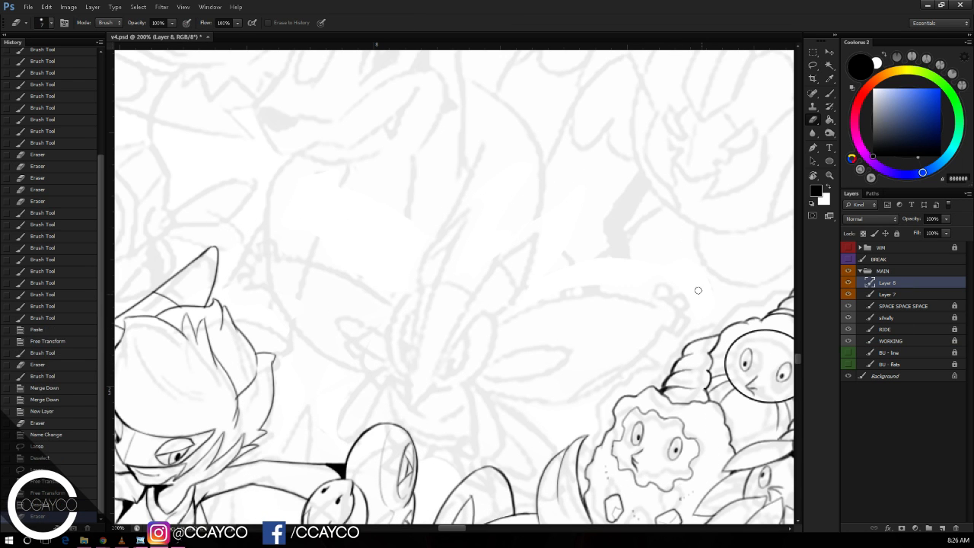
pyautogui.hotkey('ctrl', '+')
pyautogui.moveTo(658, 338); pyautogui.dragTo(659, 261)
pyautogui.press('b')
pyautogui.hotkey('ctrl', 's')
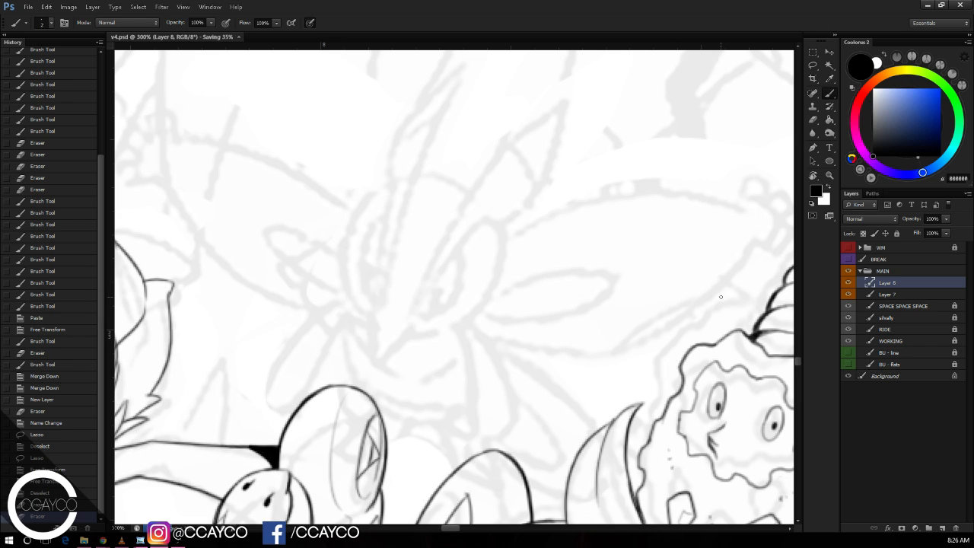
pyautogui.press('e')
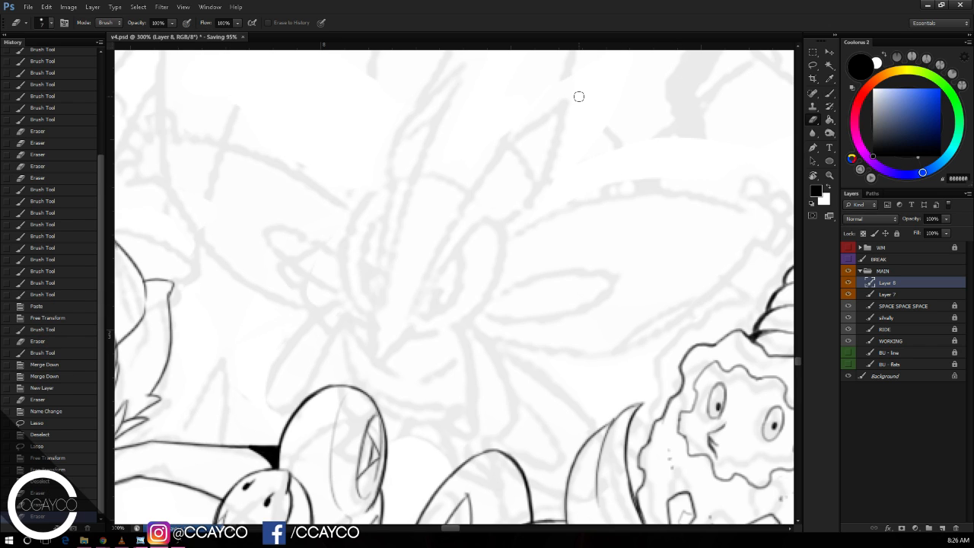
# Step: Draw an outlined circle over the winged character's head, move it up onto the sketch and enlarge it to about 110%
pyautogui.click(830, 162)
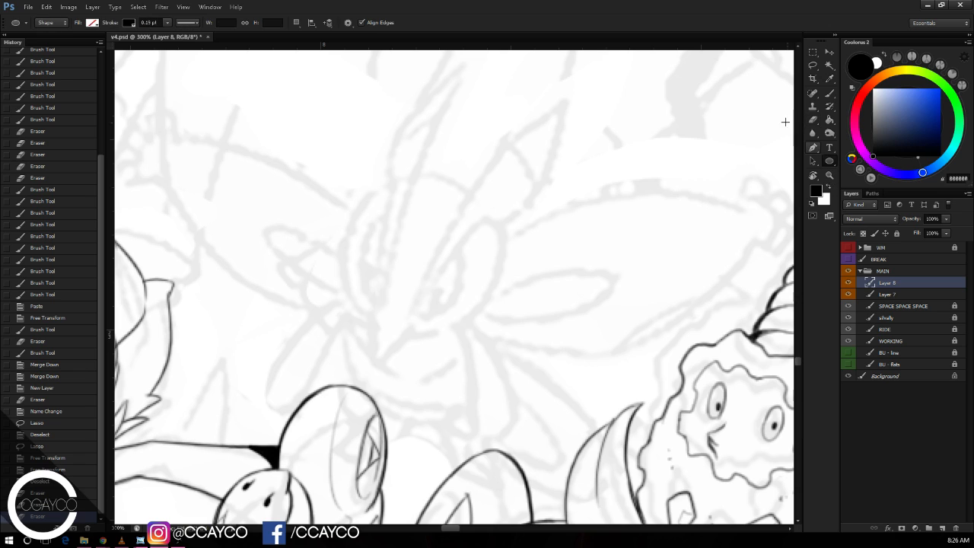
pyautogui.moveTo(335, 211); pyautogui.dragTo(521, 297)
pyautogui.hotkey('ctrl', 't')
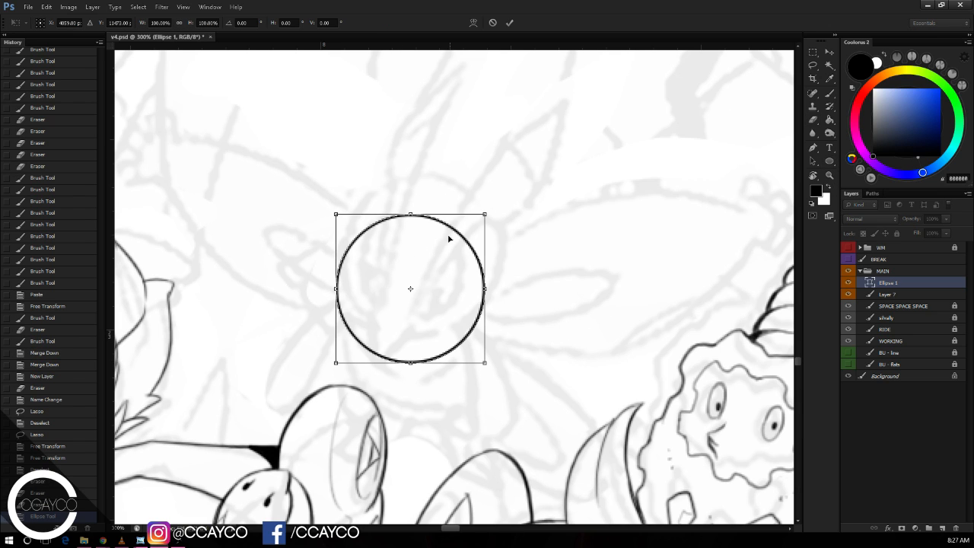
pyautogui.moveTo(452, 238); pyautogui.dragTo(453, 200)
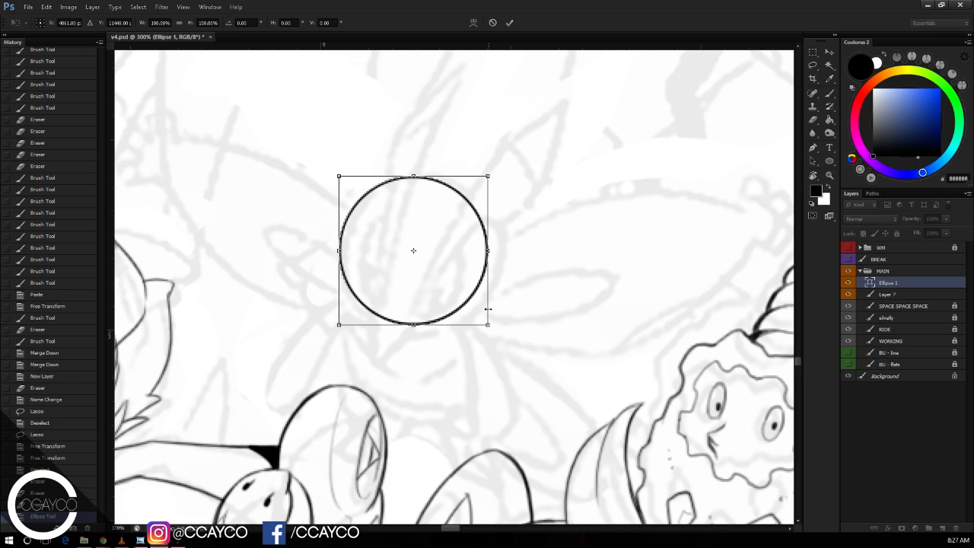
pyautogui.moveTo(488, 309); pyautogui.dragTo(503, 325)
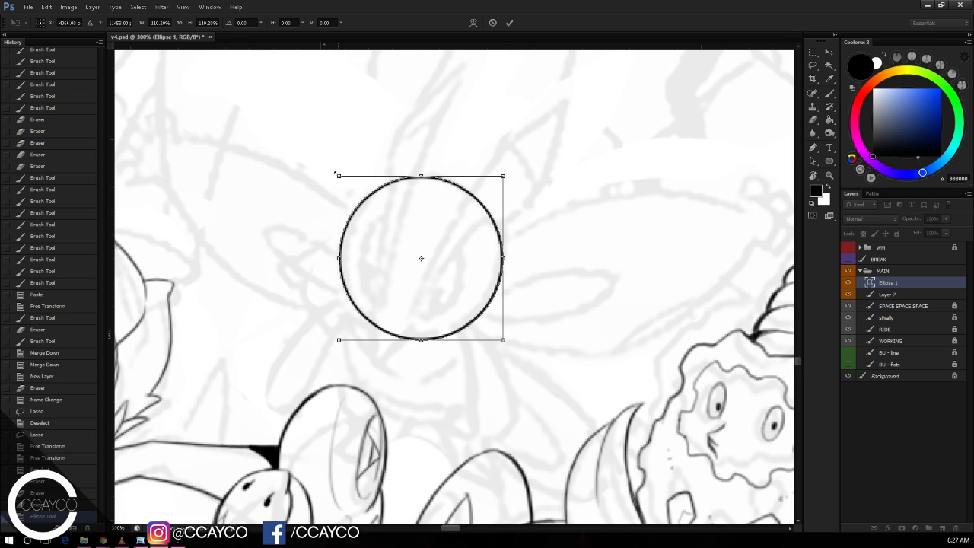
pyautogui.moveTo(337, 175); pyautogui.dragTo(337, 173)
pyautogui.press('Return')
# Step: Rasterize the circle's layer and ink a curve from the right head spike's tip down into the lower part of the circle
pyautogui.press('e')
pyautogui.click(499, 158)
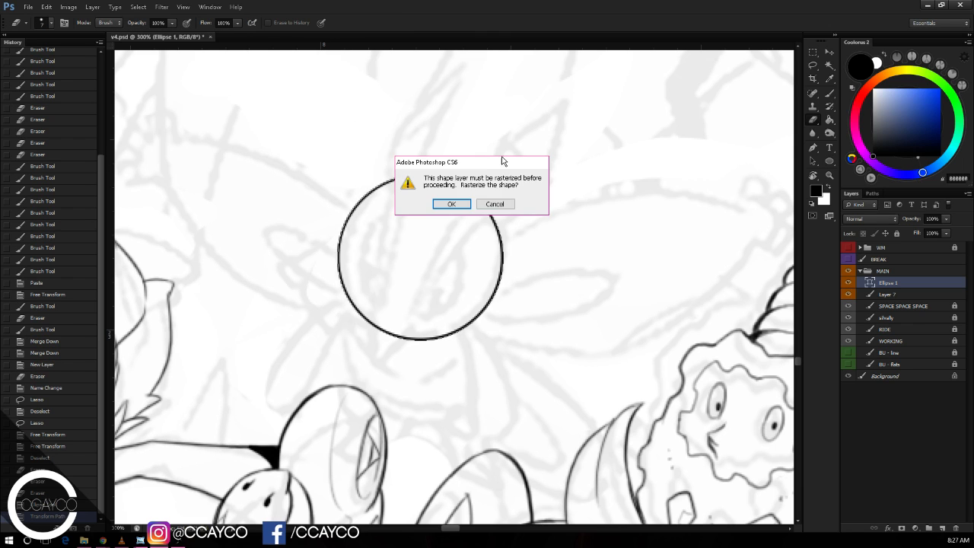
pyautogui.press('Return')
pyautogui.moveTo(534, 163); pyautogui.dragTo(530, 171)
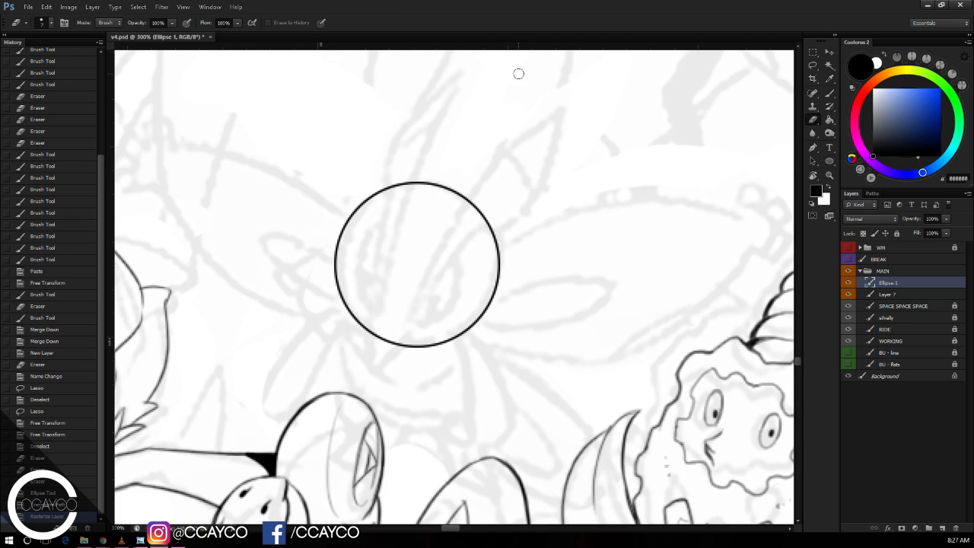
pyautogui.press('b')
pyautogui.moveTo(542, 120); pyautogui.dragTo(412, 316)
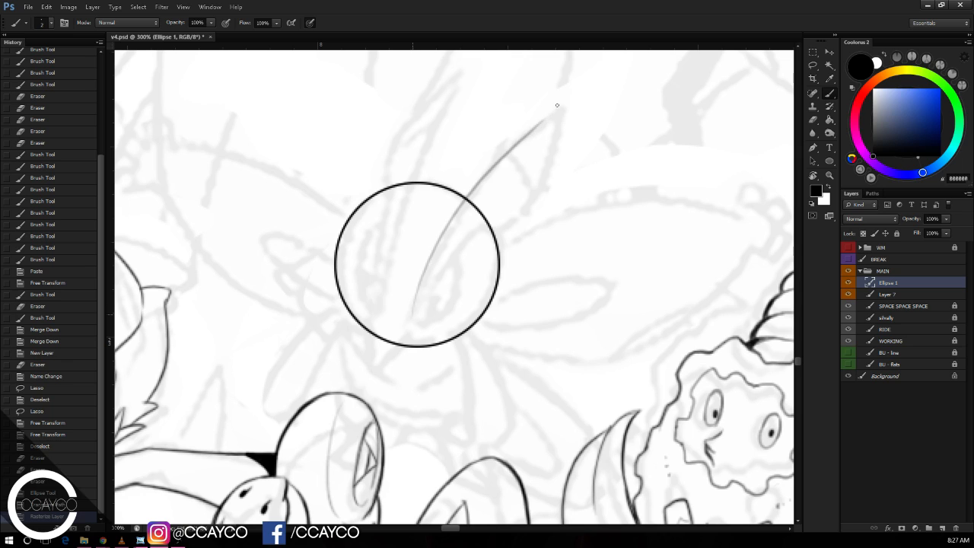
# Step: Set the brush size to 3 px and ink the left head spike's curve from its tip down past the circle's lower edge
pyautogui.rightClick(516, 128)
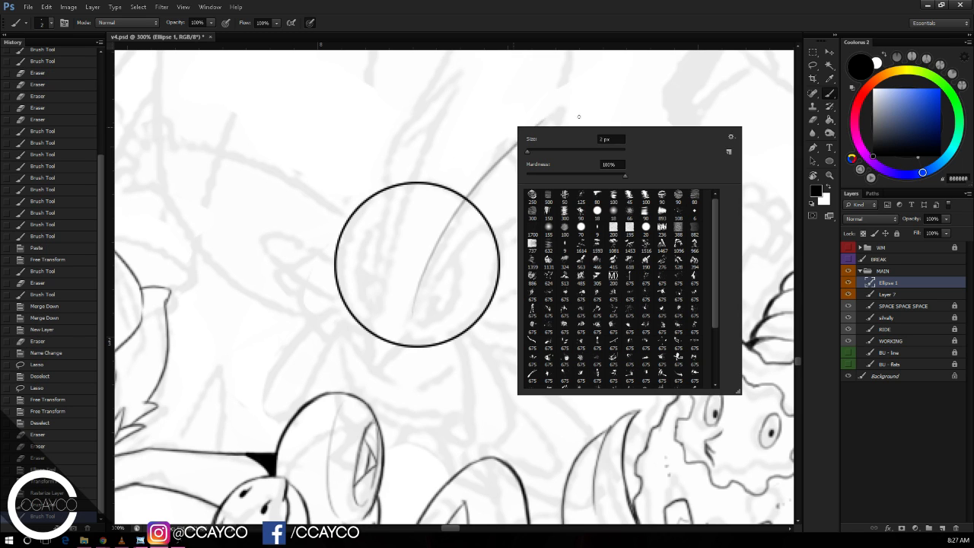
pyautogui.write('3')
pyautogui.press('Return')
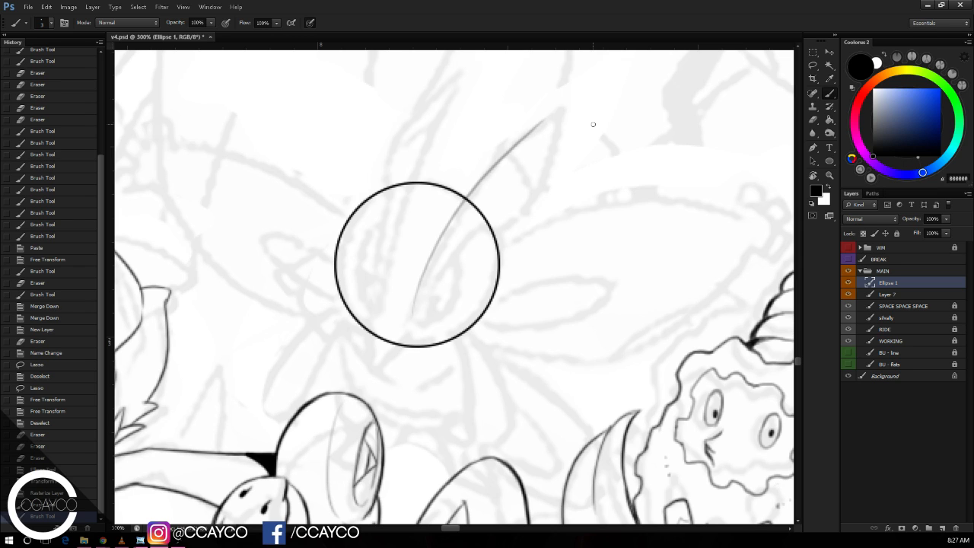
pyautogui.moveTo(385, 312); pyautogui.dragTo(462, 77)
pyautogui.hotkey('ctrl', 'z')
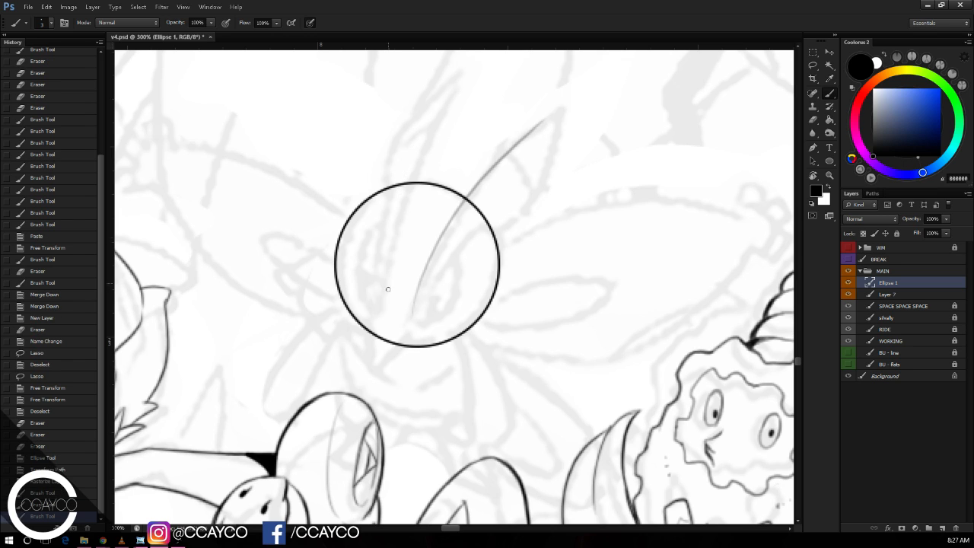
pyautogui.moveTo(384, 305); pyautogui.dragTo(455, 94)
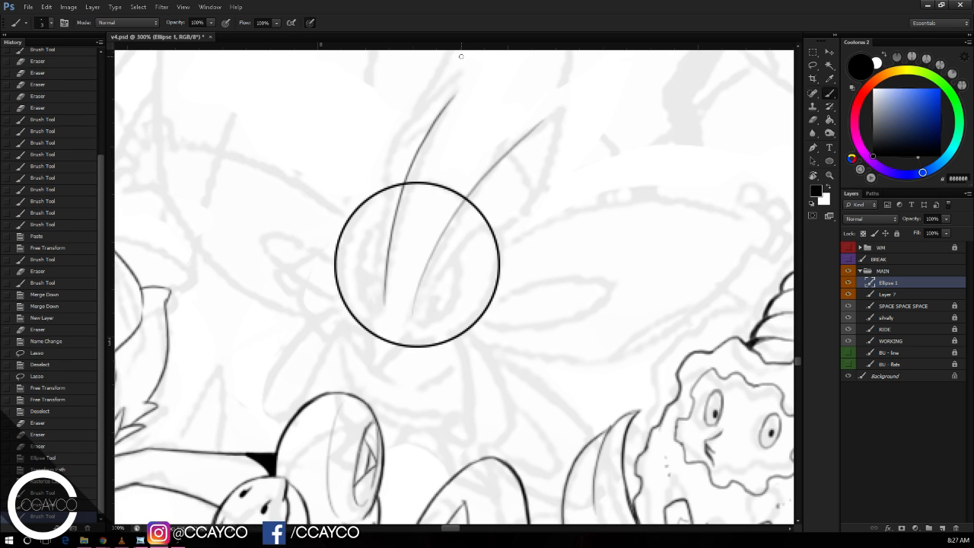
pyautogui.moveTo(385, 287); pyautogui.dragTo(373, 370)
pyautogui.hotkey('ctrl', 'z')
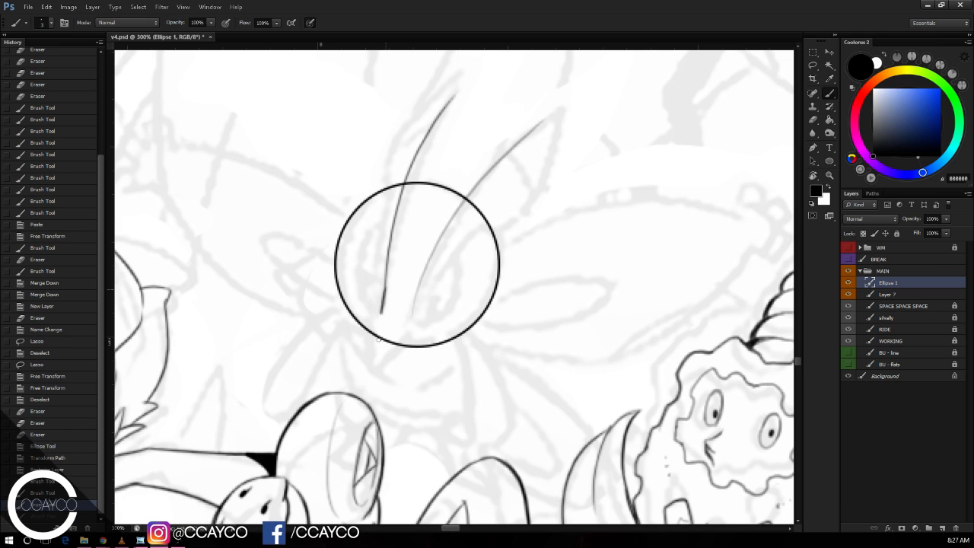
pyautogui.moveTo(384, 312); pyautogui.dragTo(377, 358)
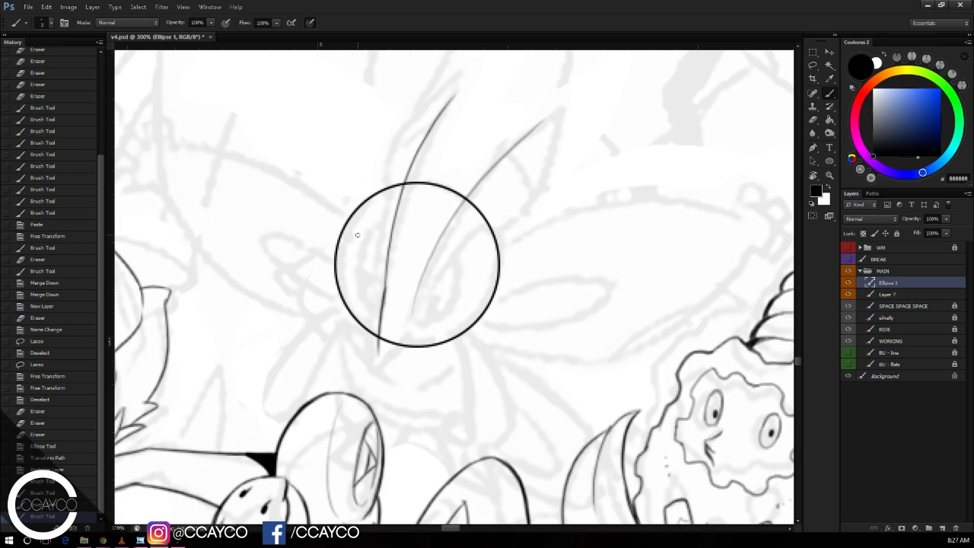
# Step: Erase the circle's edge beside the left curve's lower end and join the two with a short pointed line
pyautogui.press('e')
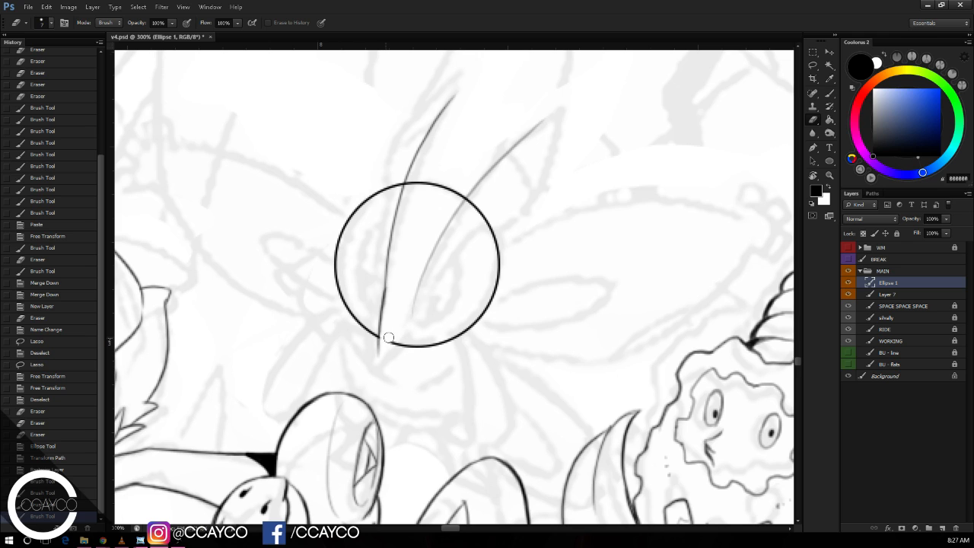
pyautogui.press('b')
pyautogui.moveTo(399, 339)
pyautogui.mouseDown()
pyautogui.moveTo(380, 342)
pyautogui.moveTo(411, 341)
pyautogui.moveTo(411, 317)
pyautogui.mouseUp()
pyautogui.press('e')
pyautogui.press('b')
pyautogui.hotkey('ctrl', 'z')
pyautogui.press('e')
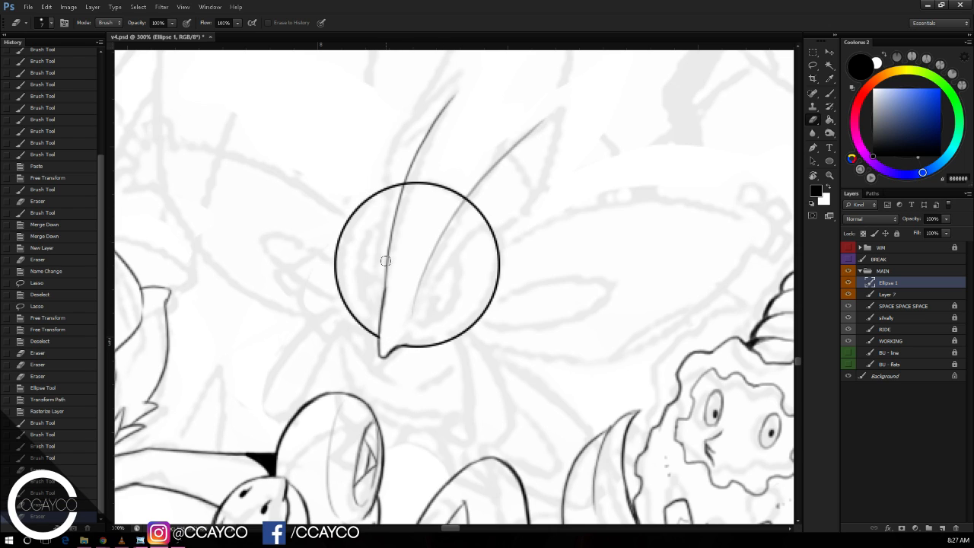
# Step: Erase the left head spike's curve above the circle's lower part and ink a new one slightly further left
pyautogui.moveTo(385, 261)
pyautogui.mouseDown()
pyautogui.moveTo(407, 171)
pyautogui.moveTo(458, 91)
pyautogui.mouseUp()
pyautogui.press('b')
pyautogui.moveTo(383, 297); pyautogui.dragTo(422, 143)
pyautogui.hotkey('ctrl', 'z')
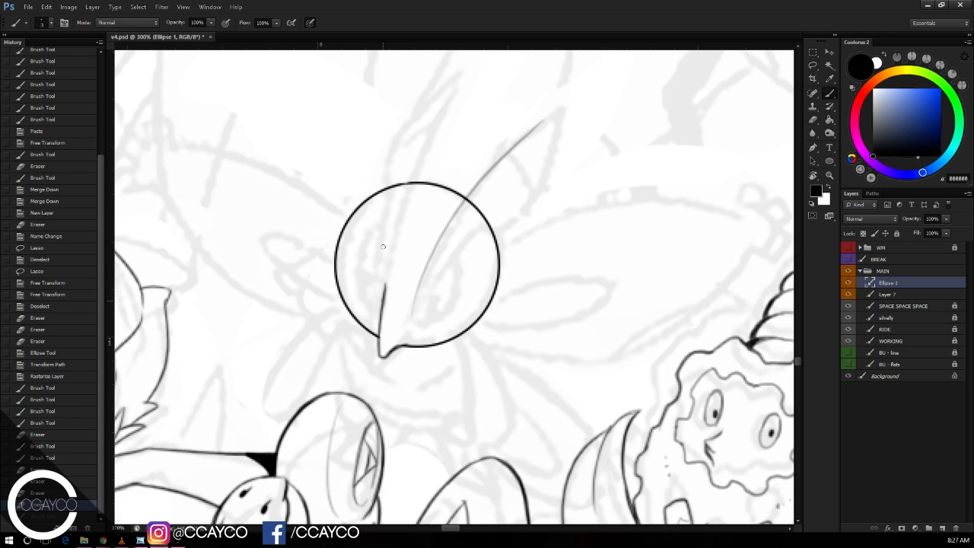
pyautogui.moveTo(383, 297); pyautogui.dragTo(424, 114)
pyautogui.moveTo(390, 194); pyautogui.dragTo(436, 87)
pyautogui.hotkey('ctrl', 'z')
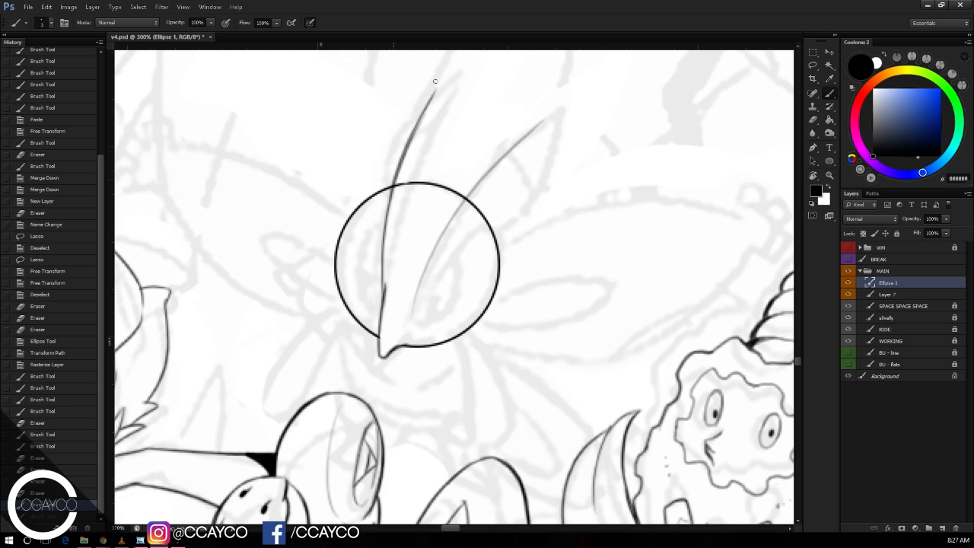
pyautogui.hotkey('ctrl', 'z')
pyautogui.hotkey('ctrl', 'alt', 'z')
pyautogui.moveTo(385, 281); pyautogui.dragTo(443, 75)
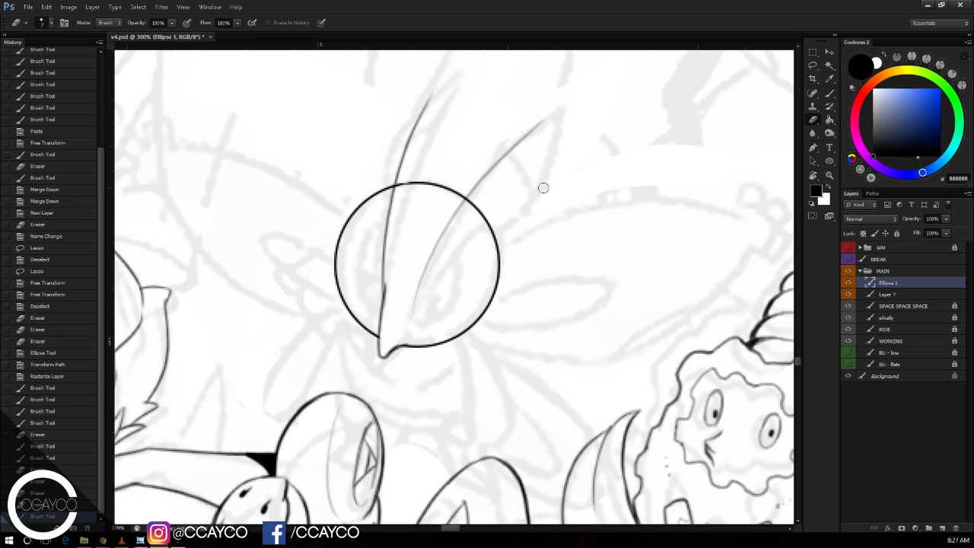
pyautogui.moveTo(533, 200); pyautogui.dragTo(537, 166)
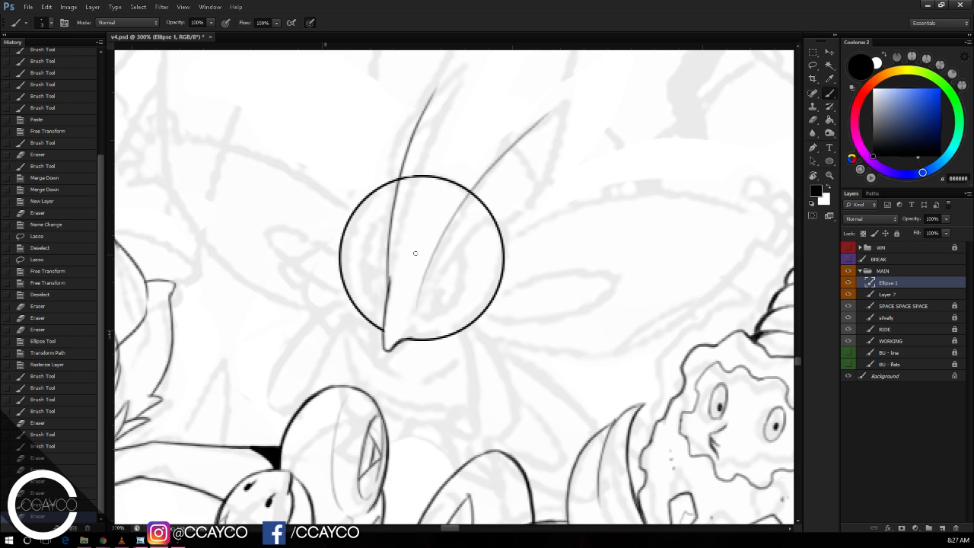
# Step: Darken the right head spike's curve inside the circle and turn its lower end back up with a short line
pyautogui.moveTo(418, 311); pyautogui.dragTo(433, 252)
pyautogui.moveTo(422, 293); pyautogui.dragTo(459, 207)
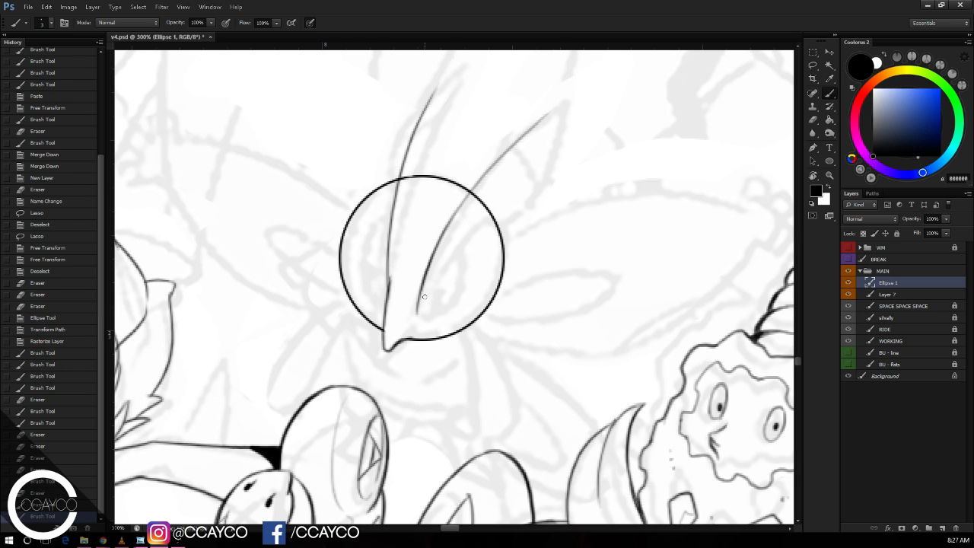
pyautogui.moveTo(421, 292); pyautogui.dragTo(416, 324)
pyautogui.hotkey('ctrl', 'z')
pyautogui.hotkey('ctrl', 'z')
pyautogui.moveTo(423, 283)
pyautogui.mouseDown()
pyautogui.moveTo(417, 325)
pyautogui.moveTo(433, 283)
pyautogui.mouseUp()
pyautogui.press('e')
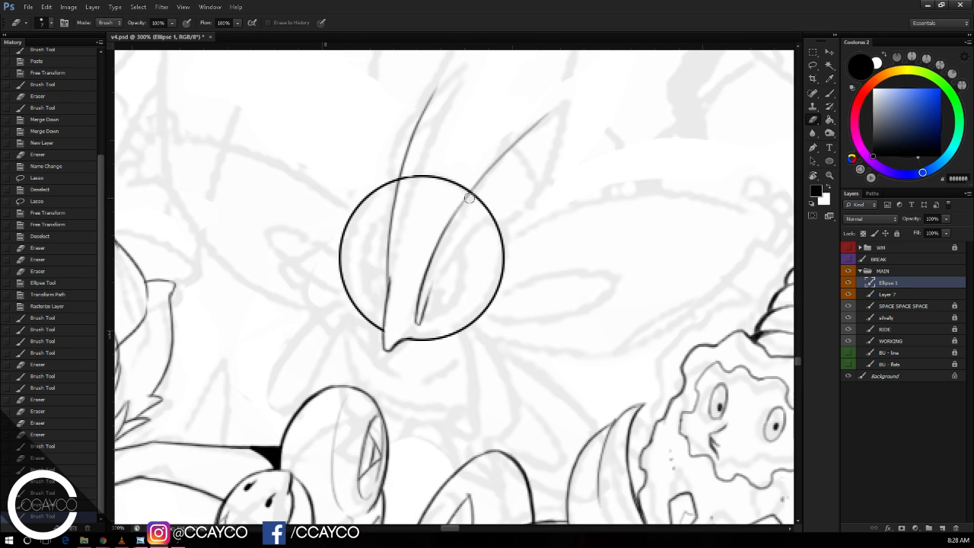
# Step: Erase the circle's edge across the right head spike and ink a second line parallel to the spike's curve
pyautogui.moveTo(472, 199); pyautogui.dragTo(480, 191)
pyautogui.press('b')
pyautogui.moveTo(425, 301); pyautogui.dragTo(489, 182)
pyautogui.hotkey('ctrl', 'z')
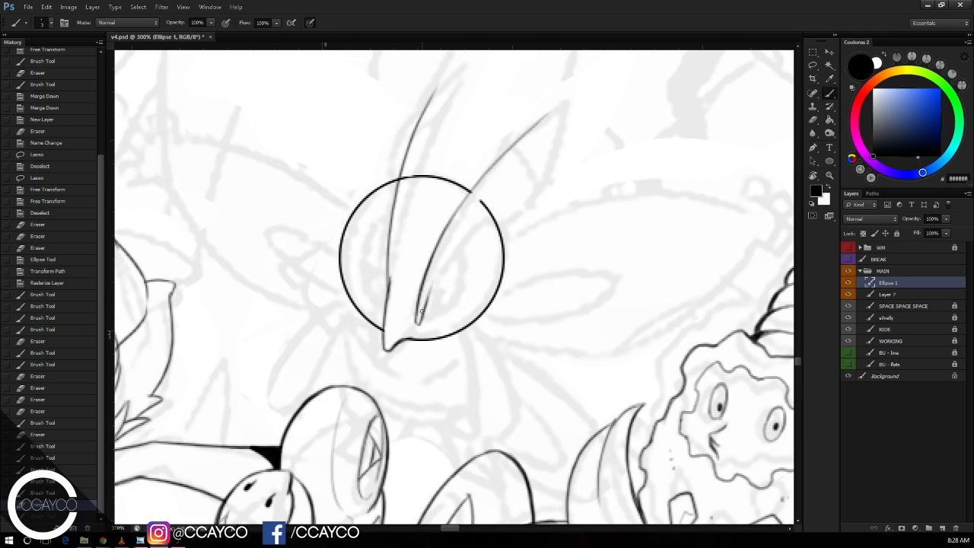
pyautogui.moveTo(420, 313); pyautogui.dragTo(457, 227)
pyautogui.moveTo(433, 284); pyautogui.dragTo(517, 162)
pyautogui.hotkey('ctrl', 'z')
pyautogui.moveTo(452, 239); pyautogui.dragTo(523, 148)
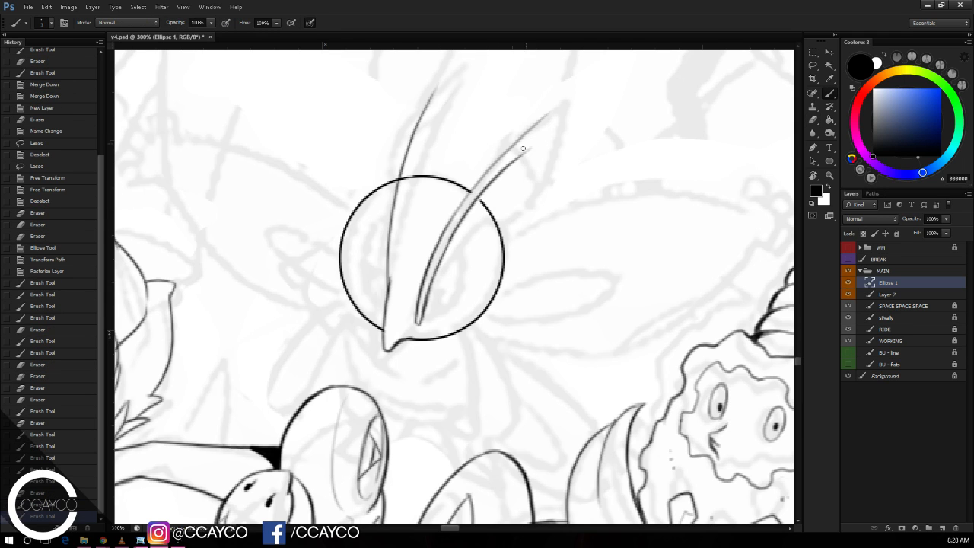
pyautogui.moveTo(478, 201); pyautogui.dragTo(484, 195)
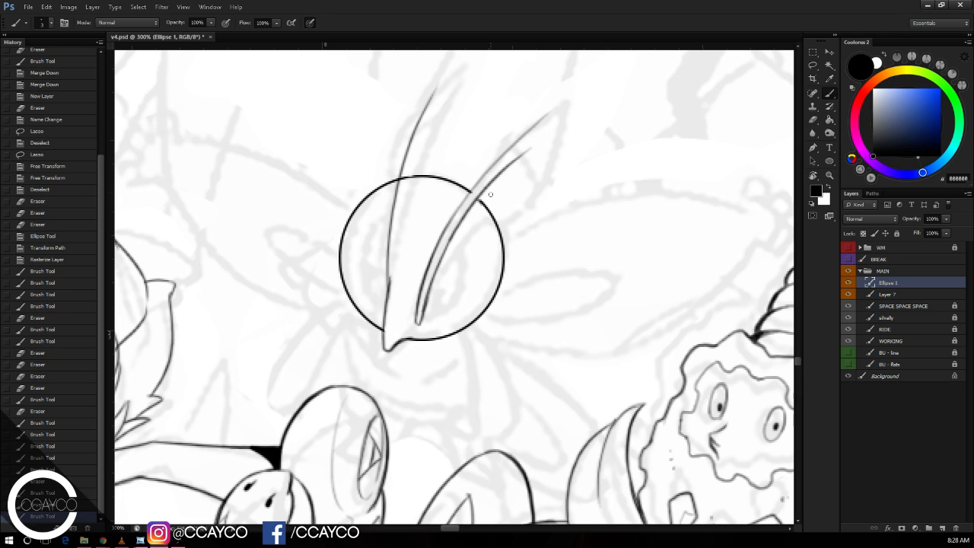
# Step: Darken the right head spike's first curve where it crosses the circle and tidy the lines around it
pyautogui.press('e')
pyautogui.press('b')
pyautogui.moveTo(469, 193)
pyautogui.mouseDown()
pyautogui.moveTo(498, 160)
pyautogui.moveTo(449, 228)
pyautogui.mouseUp()
pyautogui.hotkey('ctrl', 'z')
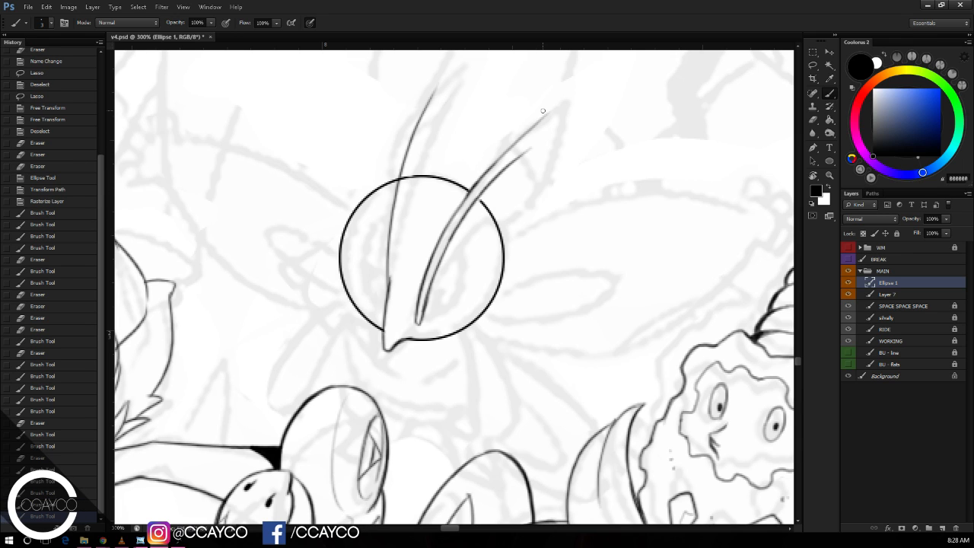
pyautogui.press('e')
pyautogui.click(602, 161)
pyautogui.press('b')
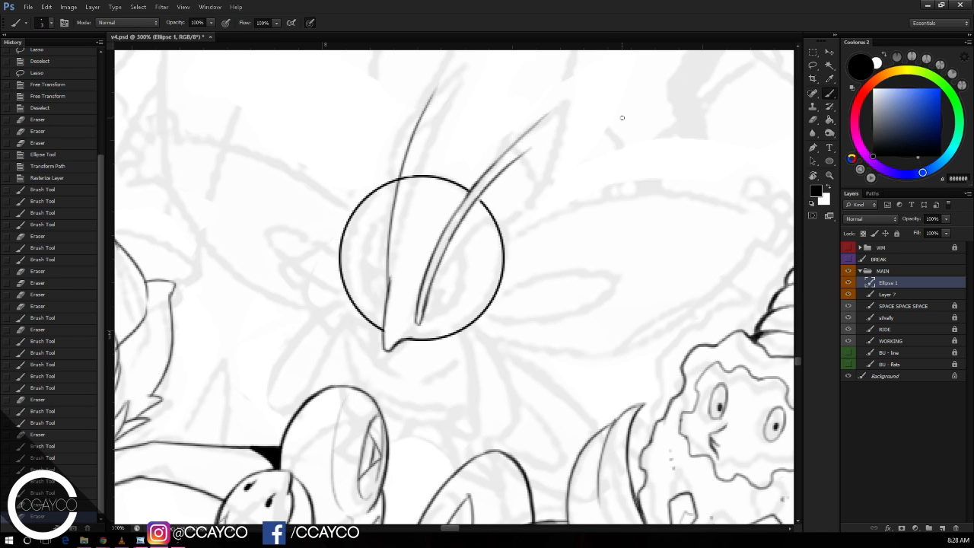
# Step: Ink the eye beside the right head spike's lower end as a rounded outline with a small dark pupil
pyautogui.moveTo(462, 232); pyautogui.dragTo(466, 303)
pyautogui.hotkey('ctrl', 'z')
pyautogui.moveTo(459, 242); pyautogui.dragTo(451, 294)
pyautogui.hotkey('ctrl', 'z')
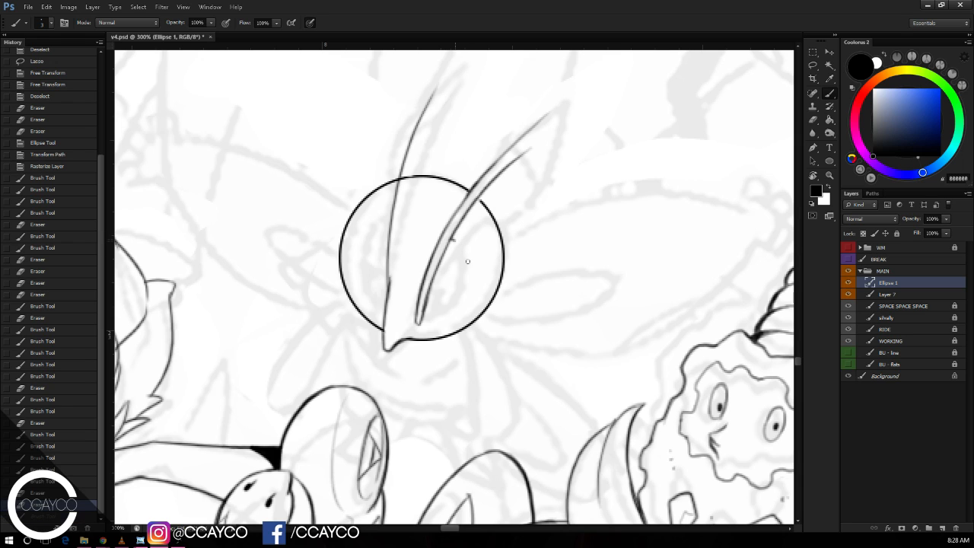
pyautogui.moveTo(457, 242)
pyautogui.mouseDown()
pyautogui.moveTo(467, 291)
pyautogui.moveTo(424, 319)
pyautogui.moveTo(457, 304)
pyautogui.moveTo(469, 277)
pyautogui.mouseUp()
pyautogui.hotkey('ctrl', 'z')
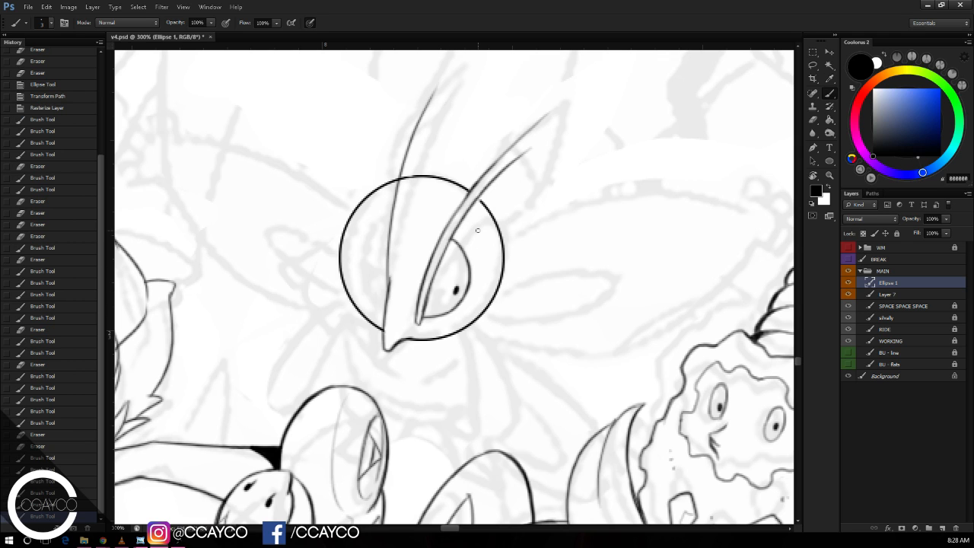
# Step: Ink the right head spike as a leaf shape with a pointed tip and a rounded underside ending above the eye
pyautogui.moveTo(528, 219); pyautogui.dragTo(519, 224)
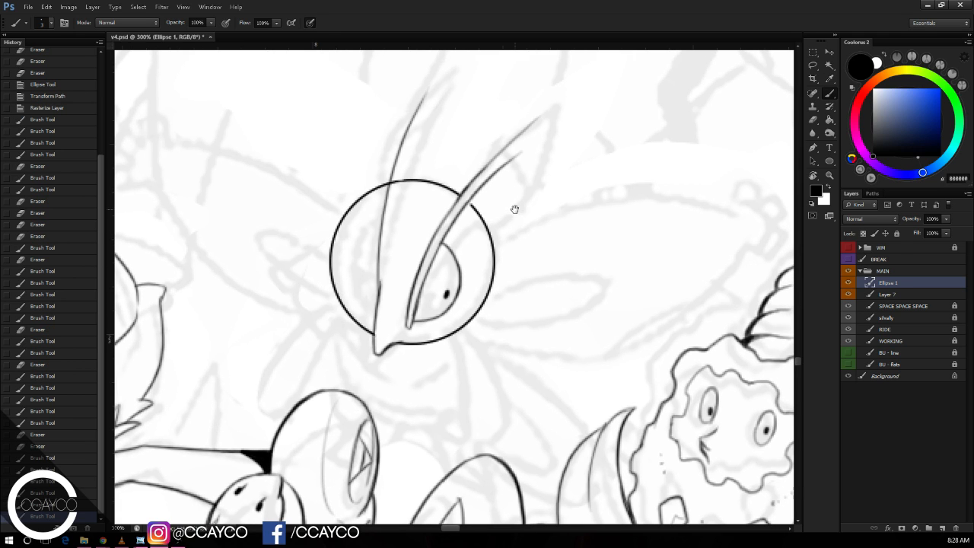
pyautogui.moveTo(459, 230)
pyautogui.mouseDown()
pyautogui.moveTo(495, 225)
pyautogui.moveTo(466, 234)
pyautogui.moveTo(486, 235)
pyautogui.moveTo(529, 211)
pyautogui.moveTo(554, 166)
pyautogui.moveTo(557, 110)
pyautogui.mouseUp()
pyautogui.hotkey('ctrl', 'z')
pyautogui.hotkey('ctrl', 'z')
pyautogui.press('e')
pyautogui.moveTo(553, 151); pyautogui.dragTo(549, 110)
pyautogui.press('b')
pyautogui.moveTo(504, 147)
pyautogui.mouseDown()
pyautogui.moveTo(564, 100)
pyautogui.moveTo(558, 158)
pyautogui.mouseUp()
pyautogui.moveTo(565, 107); pyautogui.dragTo(560, 127)
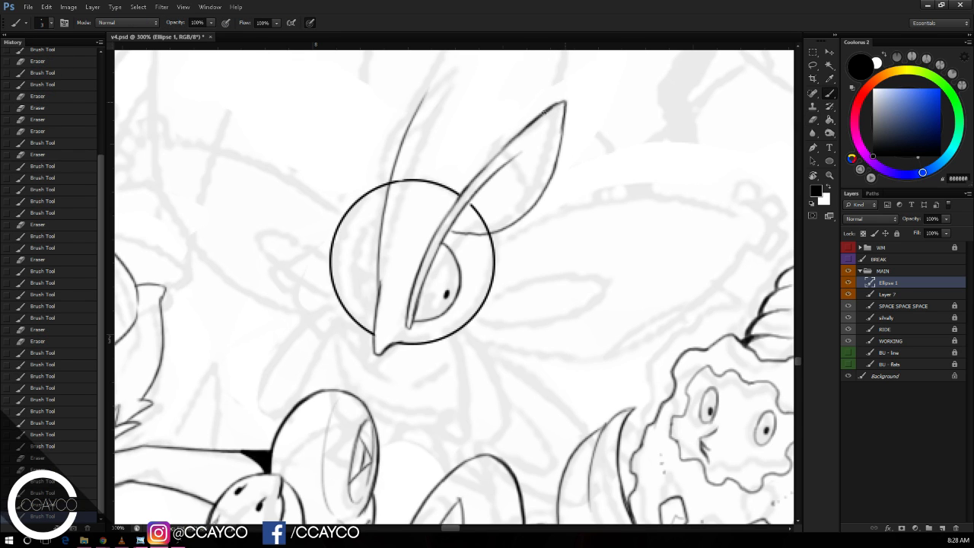
# Step: Erase the parallel line and circle edge inside the right leaf shape and join its base to the brow line
pyautogui.hotkey('ctrl', 'alt', 'z')
pyautogui.hotkey('ctrl', 'alt', 'z')
pyautogui.press('e')
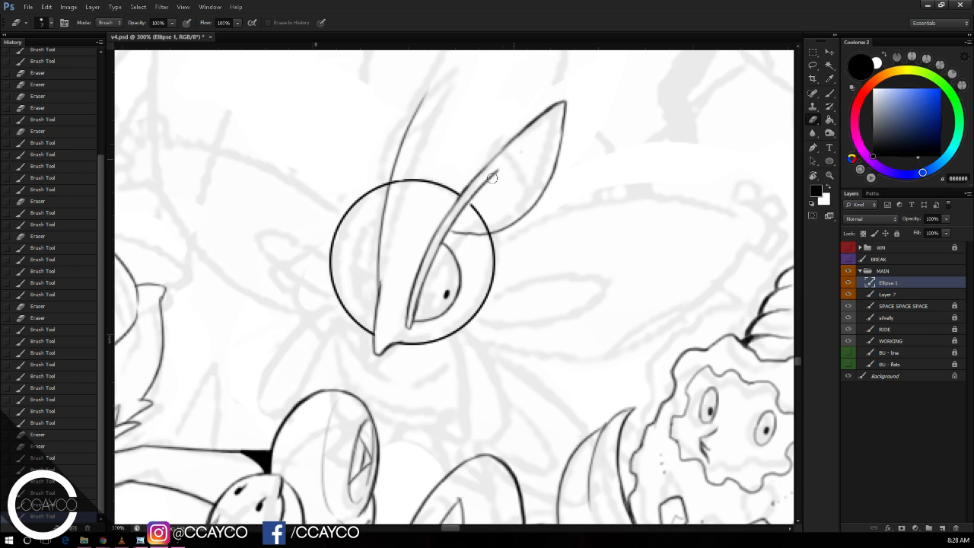
pyautogui.moveTo(496, 169); pyautogui.dragTo(487, 182)
pyautogui.moveTo(461, 213)
pyautogui.mouseDown()
pyautogui.moveTo(474, 195)
pyautogui.moveTo(453, 223)
pyautogui.moveTo(477, 211)
pyautogui.moveTo(488, 227)
pyautogui.moveTo(463, 233)
pyautogui.moveTo(480, 234)
pyautogui.mouseUp()
pyautogui.press('b')
pyautogui.hotkey('ctrl', 'alt', 'z')
pyautogui.hotkey('ctrl', 'alt', 'z')
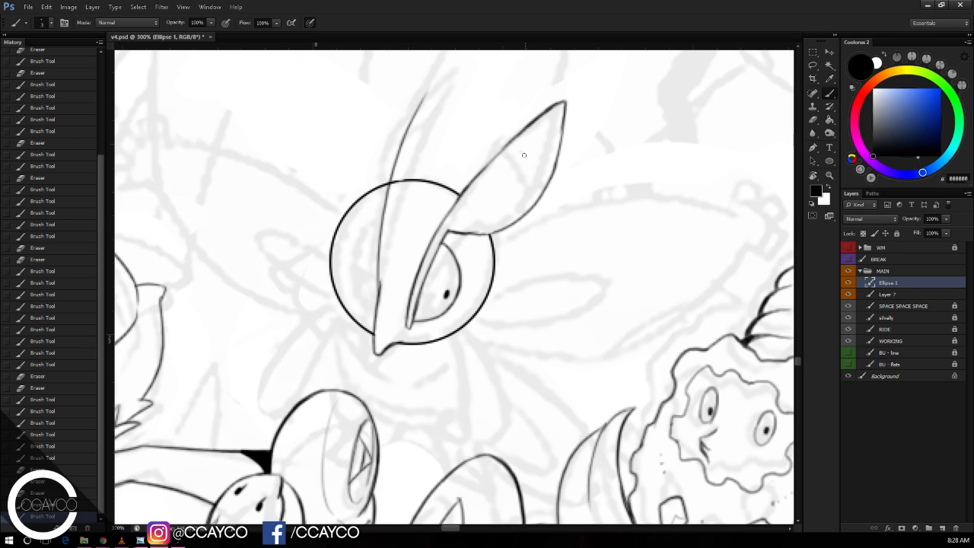
# Step: Ink a curved band line across the middle of the right leaf-shaped spike
pyautogui.moveTo(500, 149); pyautogui.dragTo(532, 202)
pyautogui.hotkey('ctrl', 'alt', 'z')
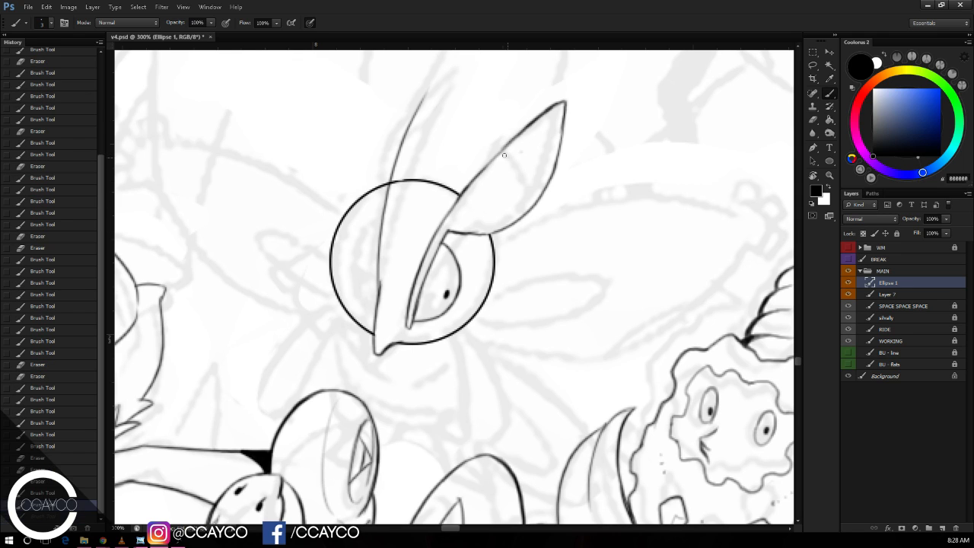
pyautogui.moveTo(501, 151); pyautogui.dragTo(535, 202)
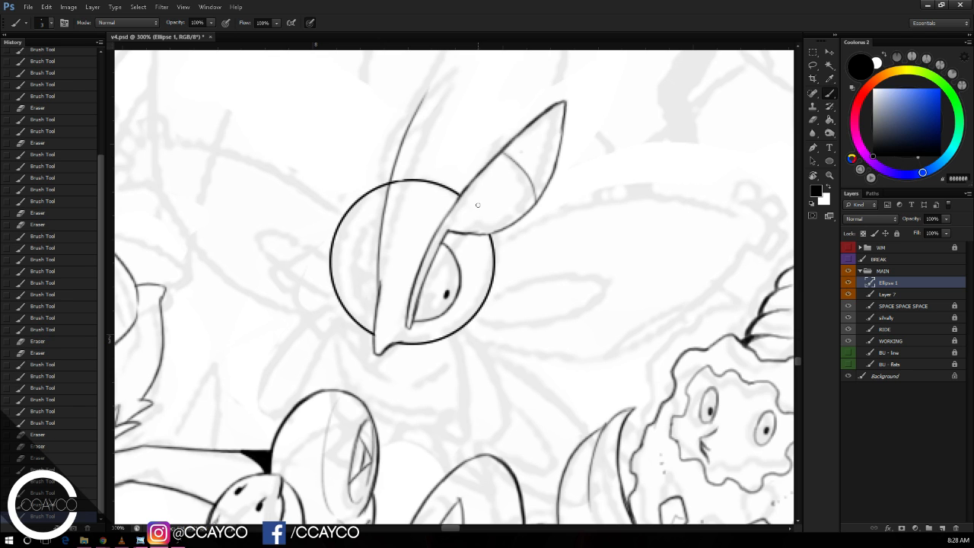
# Step: Refine the lower outer edge of the right leaf-shaped spike between the band line and its base
pyautogui.press('r')
pyautogui.moveTo(500, 152)
pyautogui.mouseDown()
pyautogui.moveTo(561, 135)
pyautogui.moveTo(429, 237)
pyautogui.mouseUp()
pyautogui.press('b')
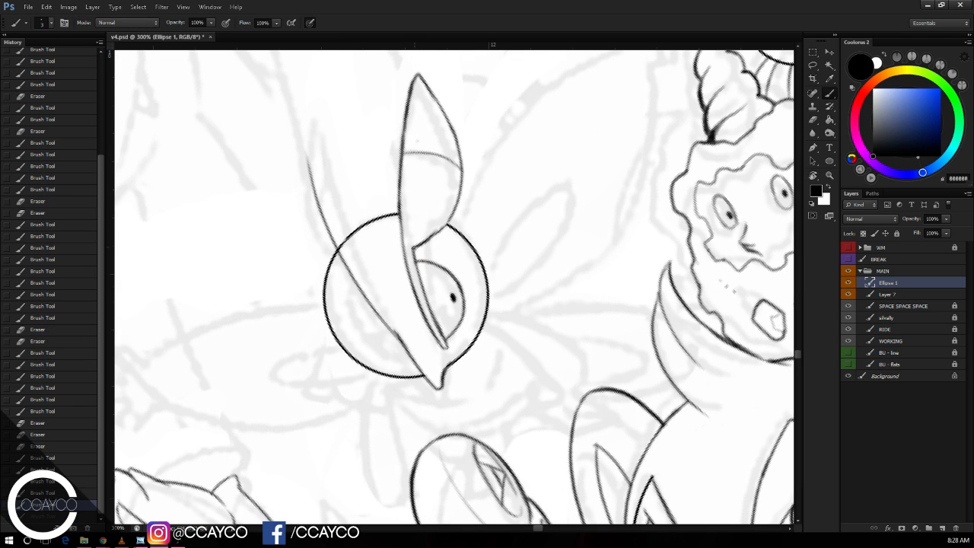
pyautogui.moveTo(459, 187); pyautogui.dragTo(449, 220)
pyautogui.press('r')
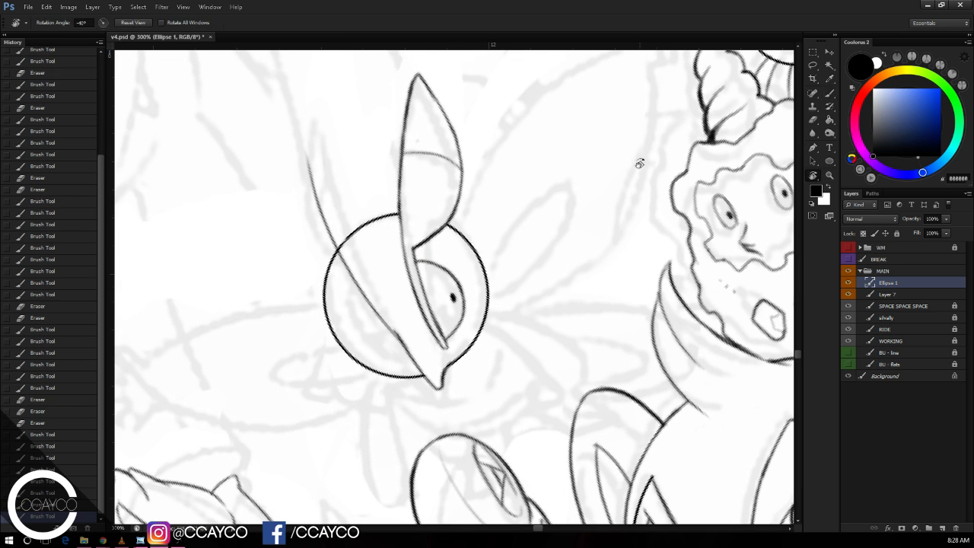
pyautogui.moveTo(637, 163)
pyautogui.mouseDown()
pyautogui.moveTo(642, 315)
pyautogui.moveTo(651, 282)
pyautogui.moveTo(646, 198)
pyautogui.moveTo(665, 218)
pyautogui.moveTo(540, 203)
pyautogui.mouseUp()
pyautogui.press('b')
pyautogui.press('r')
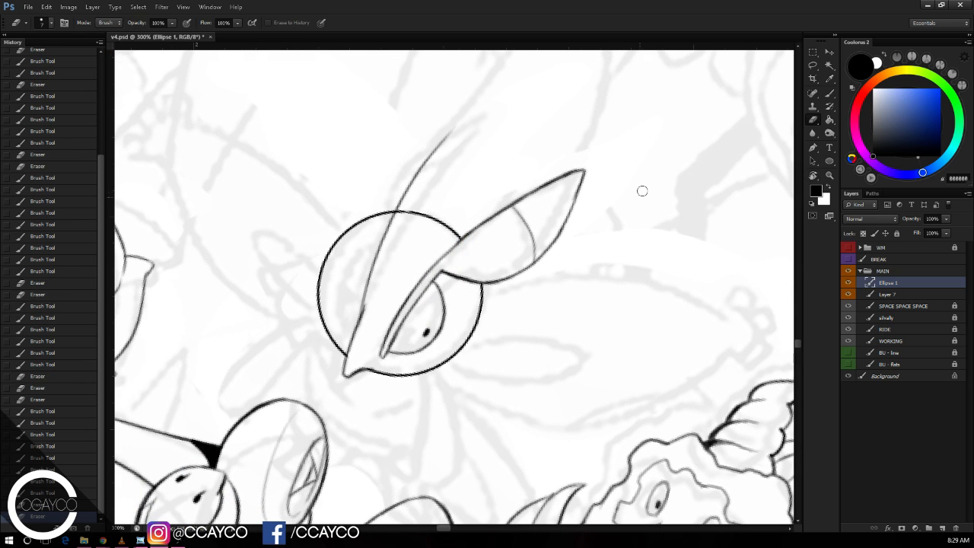
pyautogui.moveTo(641, 189)
pyautogui.mouseDown()
pyautogui.moveTo(654, 185)
pyautogui.moveTo(648, 168)
pyautogui.mouseUp()
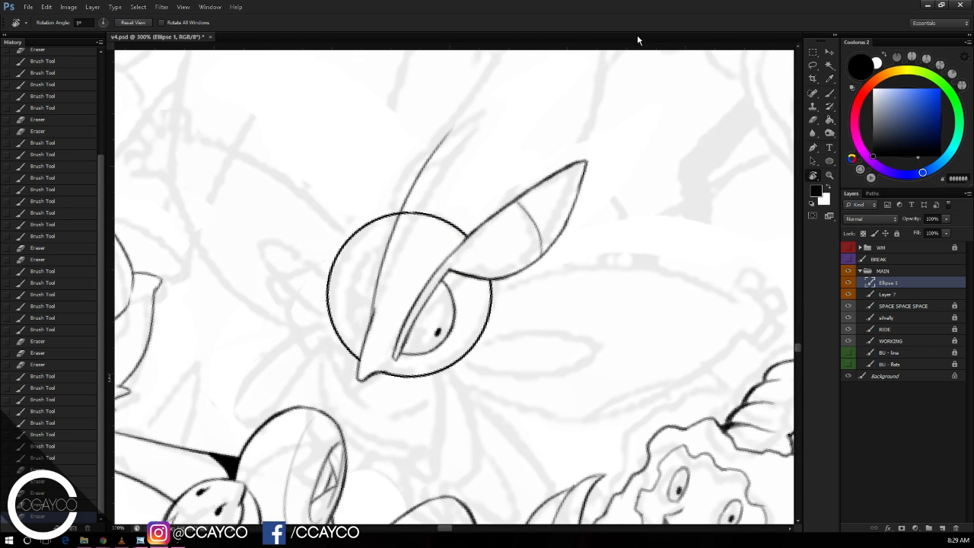
# Step: Ink a thin second line beside the left head spike's curve inside the circle
pyautogui.press('b')
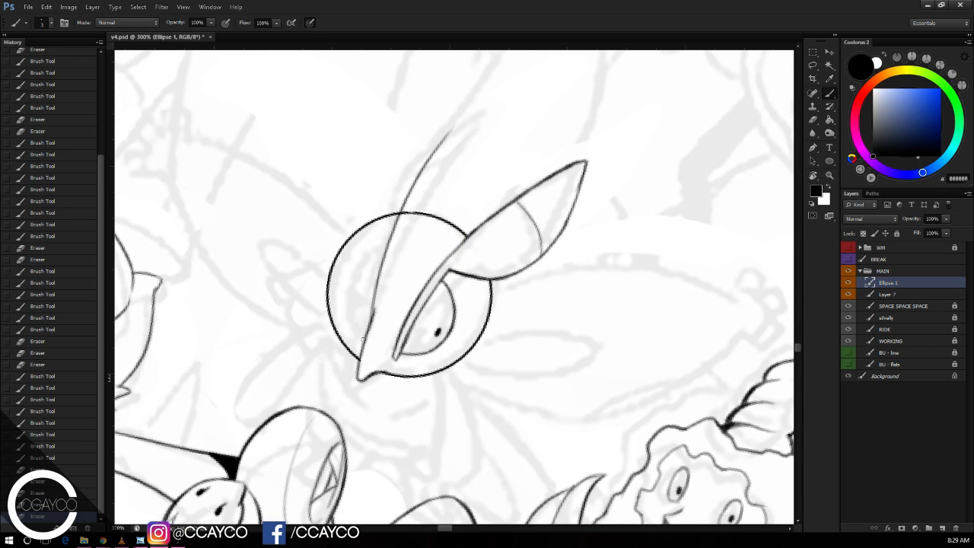
pyautogui.moveTo(366, 338); pyautogui.dragTo(380, 239)
pyautogui.hotkey('ctrl', 'z')
pyautogui.moveTo(367, 333); pyautogui.dragTo(380, 248)
pyautogui.hotkey('ctrl', 'z')
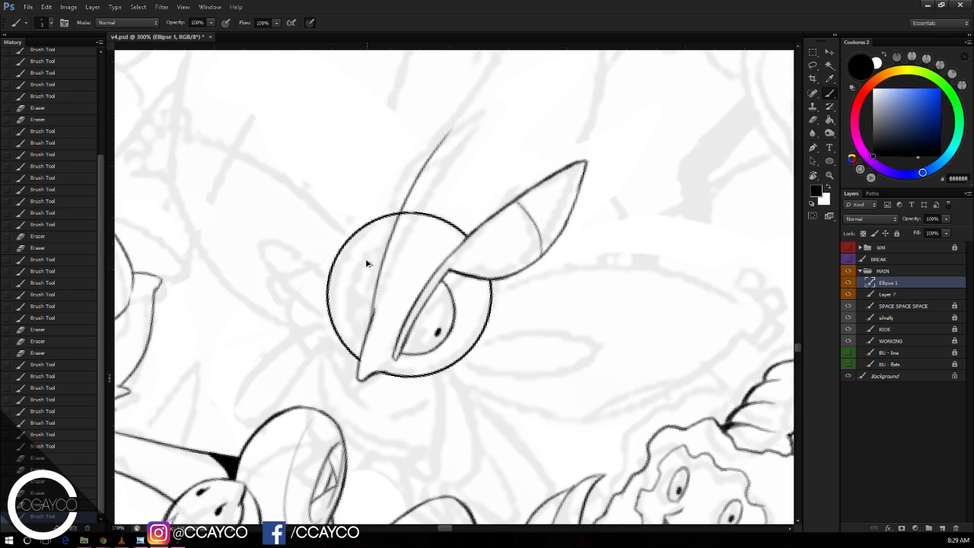
pyautogui.moveTo(364, 331); pyautogui.dragTo(377, 251)
pyautogui.hotkey('ctrl', 'z')
# Step: Copy the right leaf-shaped spike onto a new layer, flip it horizontally, and rotate and move it onto the left spike
pyautogui.click(812, 66)
pyautogui.moveTo(650, 117)
pyautogui.mouseDown()
pyautogui.moveTo(446, 250)
pyautogui.moveTo(622, 147)
pyautogui.moveTo(626, 124)
pyautogui.mouseUp()
pyautogui.hotkey('ctrl', 'c')
pyautogui.hotkey('ctrl', 'v')
pyautogui.hotkey('ctrl', 't')
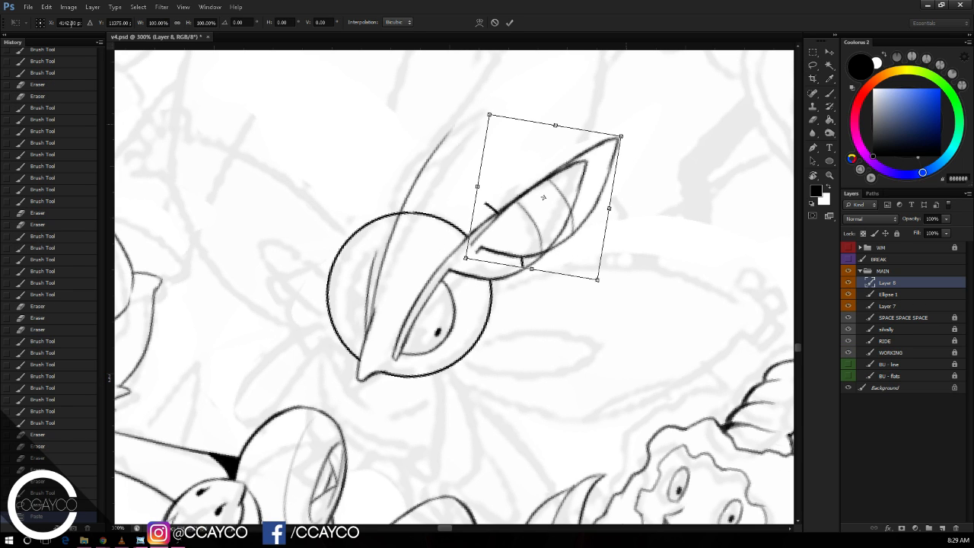
pyautogui.click(46, 7)
pyautogui.moveTo(126, 206)
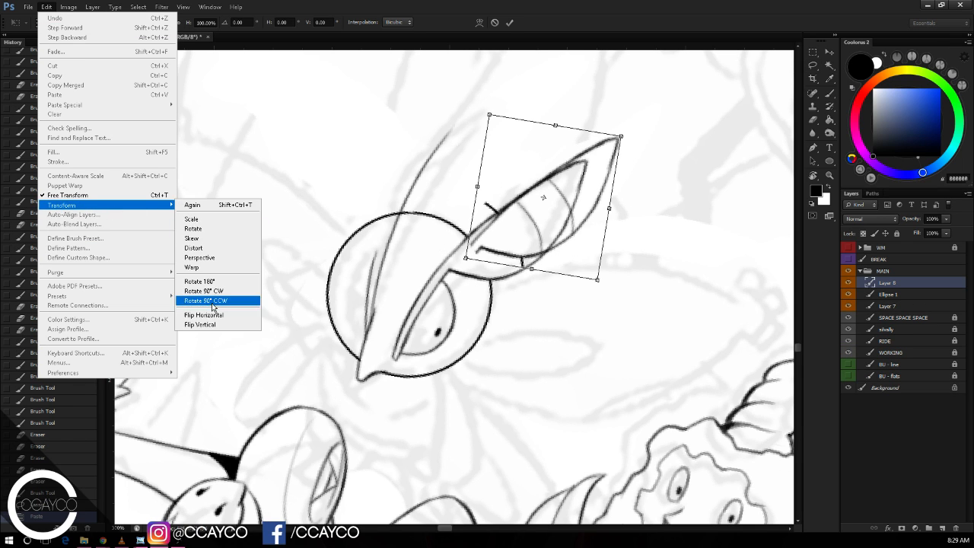
pyautogui.click(204, 315)
pyautogui.moveTo(632, 305); pyautogui.dragTo(476, 191)
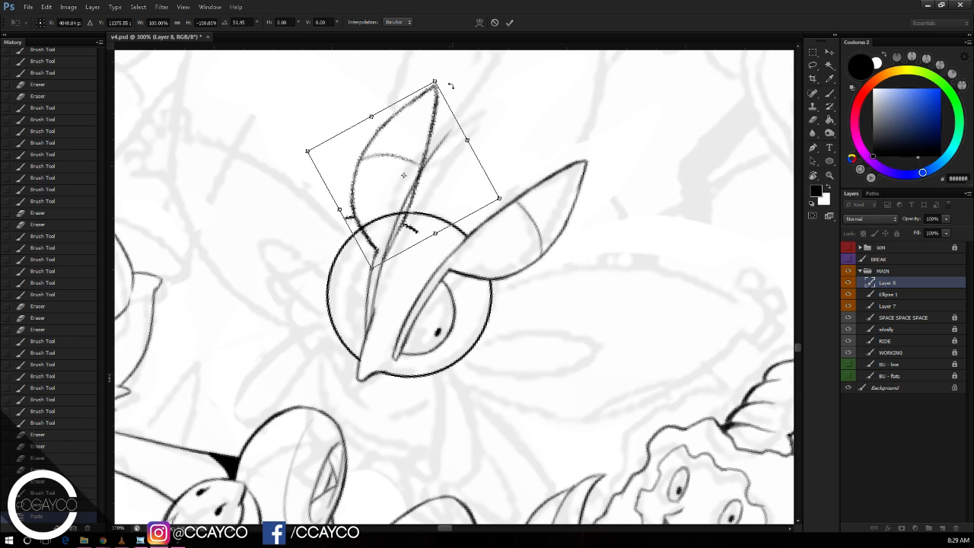
pyautogui.press('Return')
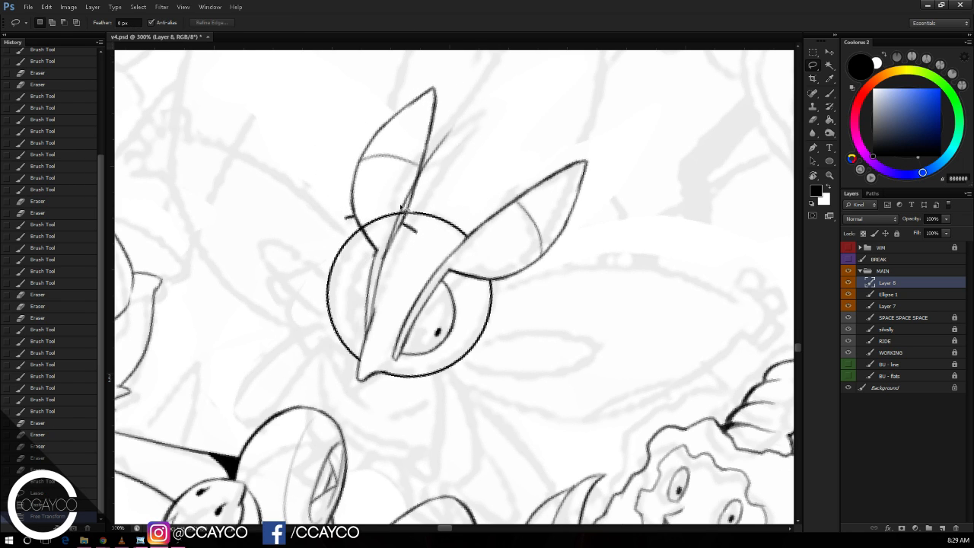
# Step: Erase the stray ends around the copied left spike's base and ink its join to the brow line
pyautogui.press('e')
pyautogui.moveTo(405, 235)
pyautogui.mouseDown()
pyautogui.moveTo(419, 189)
pyautogui.moveTo(373, 267)
pyautogui.moveTo(379, 242)
pyautogui.moveTo(373, 272)
pyautogui.mouseUp()
pyautogui.press('b')
pyautogui.press('e')
pyautogui.moveTo(355, 228); pyautogui.dragTo(344, 216)
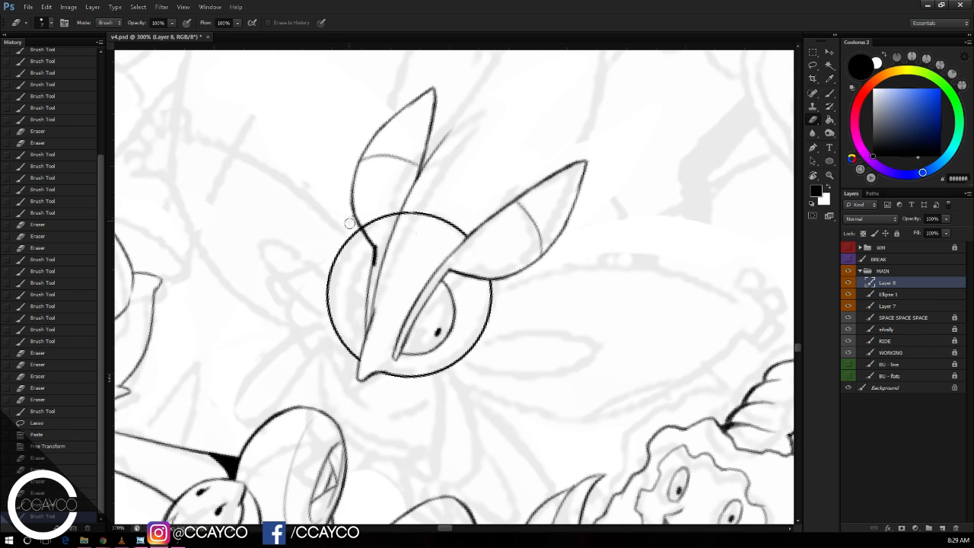
pyautogui.moveTo(376, 245); pyautogui.dragTo(369, 280)
pyautogui.press('b')
pyautogui.moveTo(376, 246); pyautogui.dragTo(371, 271)
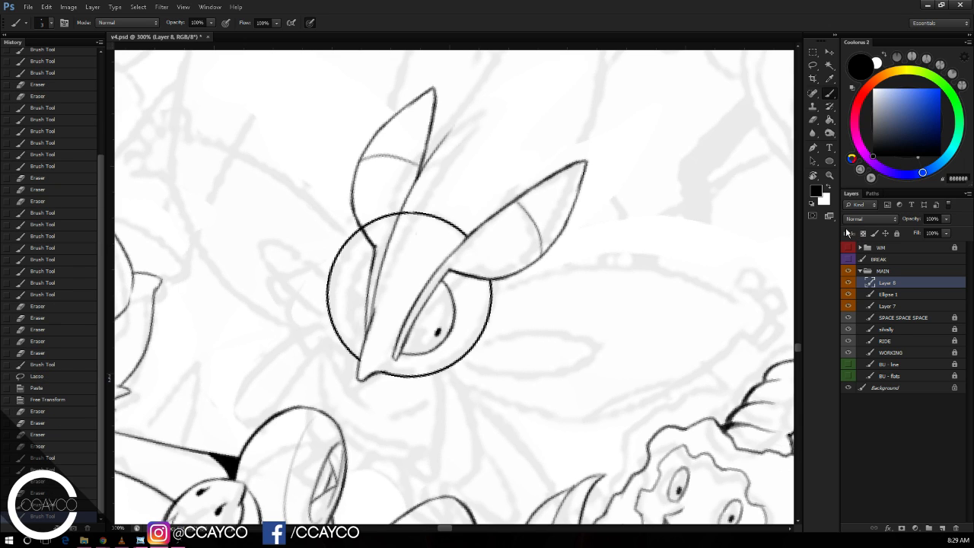
# Step: Merge the copied spike into the head's layer and erase the old spike line beside it
pyautogui.hotkey('ctrl', 'e')
pyautogui.press('e')
pyautogui.moveTo(441, 133); pyautogui.dragTo(415, 196)
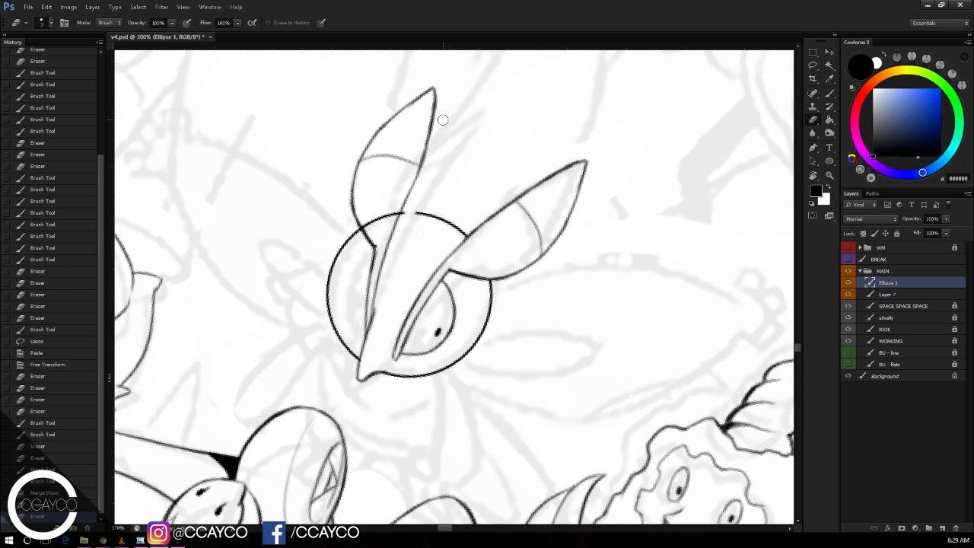
pyautogui.press('b')
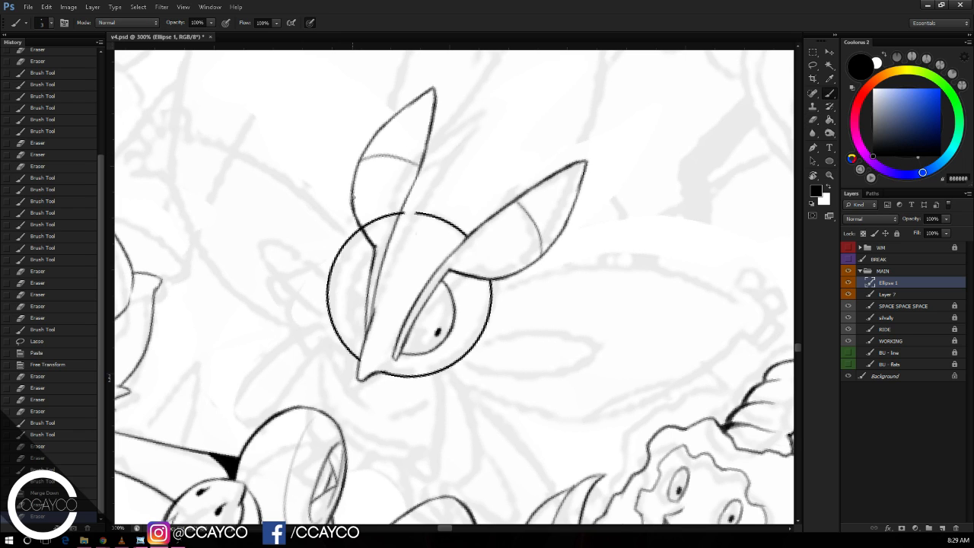
# Step: Erase the left leaf-shaped spike's upper outline and pointed tip
pyautogui.moveTo(363, 173); pyautogui.dragTo(438, 97)
pyautogui.moveTo(395, 233)
pyautogui.mouseDown()
pyautogui.moveTo(476, 94)
pyautogui.moveTo(359, 147)
pyautogui.mouseUp()
pyautogui.hotkey('ctrl', 'z')
pyautogui.press('e')
pyautogui.moveTo(358, 171); pyautogui.dragTo(374, 137)
pyautogui.moveTo(429, 99)
pyautogui.mouseDown()
pyautogui.moveTo(442, 93)
pyautogui.moveTo(432, 111)
pyautogui.mouseUp()
pyautogui.moveTo(437, 105); pyautogui.dragTo(423, 145)
pyautogui.moveTo(429, 129); pyautogui.dragTo(420, 157)
# Step: Ink a new outline for the left spike, arching from its outer side to a pointed tip further right
pyautogui.press('b')
pyautogui.moveTo(355, 187)
pyautogui.mouseDown()
pyautogui.moveTo(397, 122)
pyautogui.moveTo(360, 164)
pyautogui.moveTo(389, 129)
pyautogui.mouseUp()
pyautogui.hotkey('ctrl', 'z')
pyautogui.hotkey('ctrl', 'z')
pyautogui.moveTo(362, 162)
pyautogui.mouseDown()
pyautogui.moveTo(414, 114)
pyautogui.moveTo(467, 95)
pyautogui.mouseUp()
pyautogui.hotkey('ctrl', 'z')
pyautogui.moveTo(404, 120); pyautogui.dragTo(476, 93)
pyautogui.hotkey('ctrl', 'z')
pyautogui.moveTo(405, 119)
pyautogui.mouseDown()
pyautogui.moveTo(472, 91)
pyautogui.moveTo(463, 97)
pyautogui.mouseUp()
# Step: Retouch the pointed tip of the right leaf-shaped spike with a short brush stroke
pyautogui.press('e')
pyautogui.press('b')
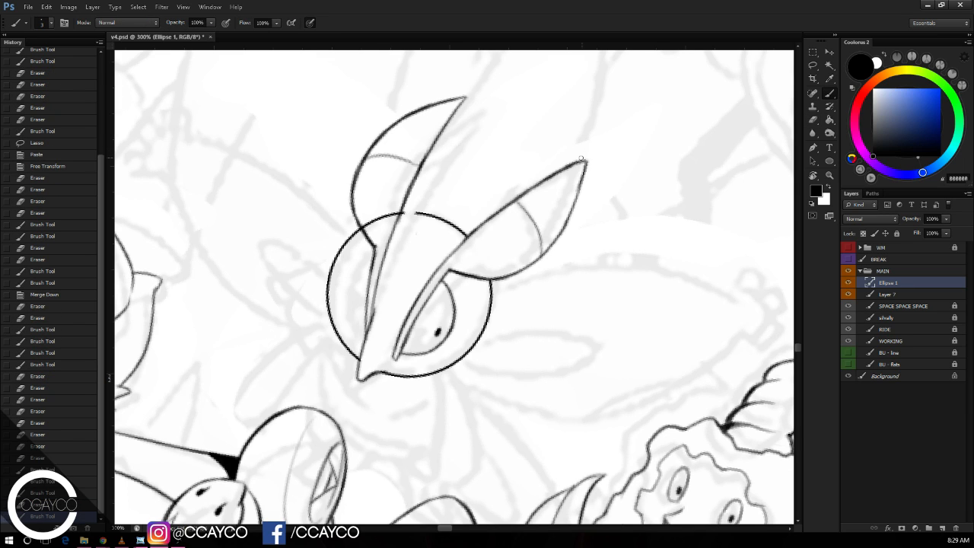
pyautogui.hotkey('ctrl', 'z')
pyautogui.moveTo(582, 160); pyautogui.dragTo(580, 164)
pyautogui.press('e')
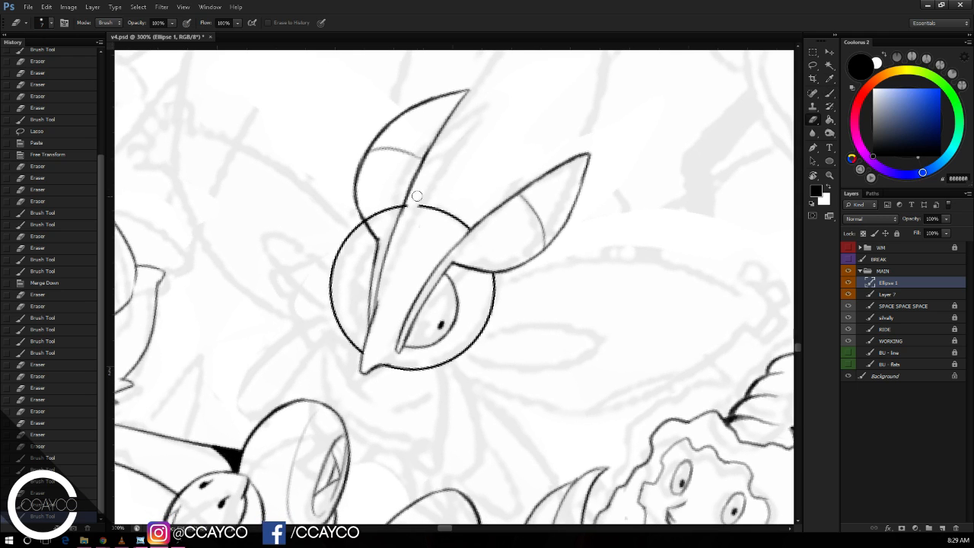
# Step: Clean up the upper edge of the head circle where it meets the base of the left leaf-shaped spike
pyautogui.press('b')
pyautogui.press('e')
pyautogui.moveTo(410, 204)
pyautogui.mouseDown()
pyautogui.moveTo(371, 217)
pyautogui.moveTo(427, 202)
pyautogui.mouseUp()
pyautogui.press('b')
pyautogui.hotkey('ctrl', 'z')
pyautogui.hotkey('ctrl', 'z')
pyautogui.hotkey('ctrl', 'z')
pyautogui.hotkey('ctrl', 'z')
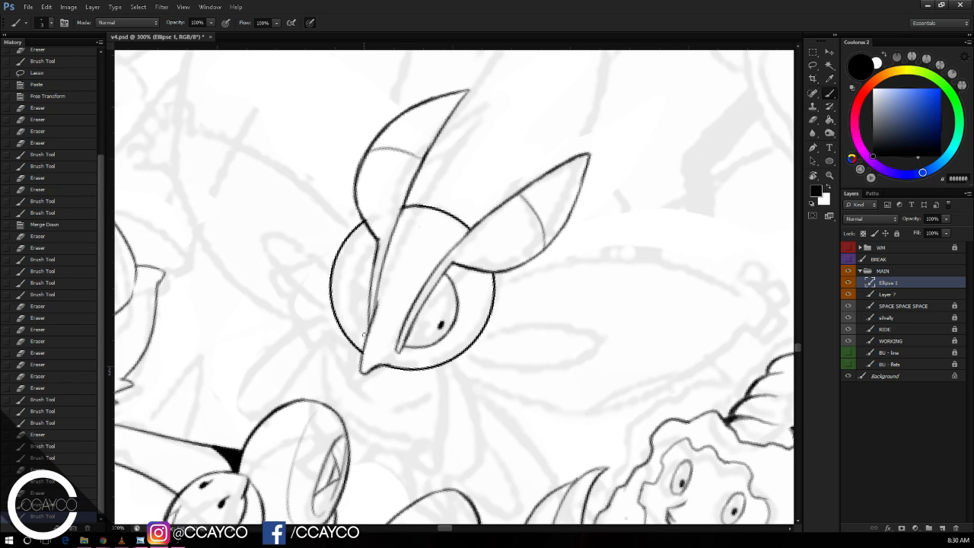
# Step: Ink the curved outline of the left eye between the head circle's left edge and the beak ridge
pyautogui.moveTo(364, 335); pyautogui.dragTo(358, 255)
pyautogui.hotkey('ctrl', 'z')
pyautogui.hotkey('ctrl', 'z')
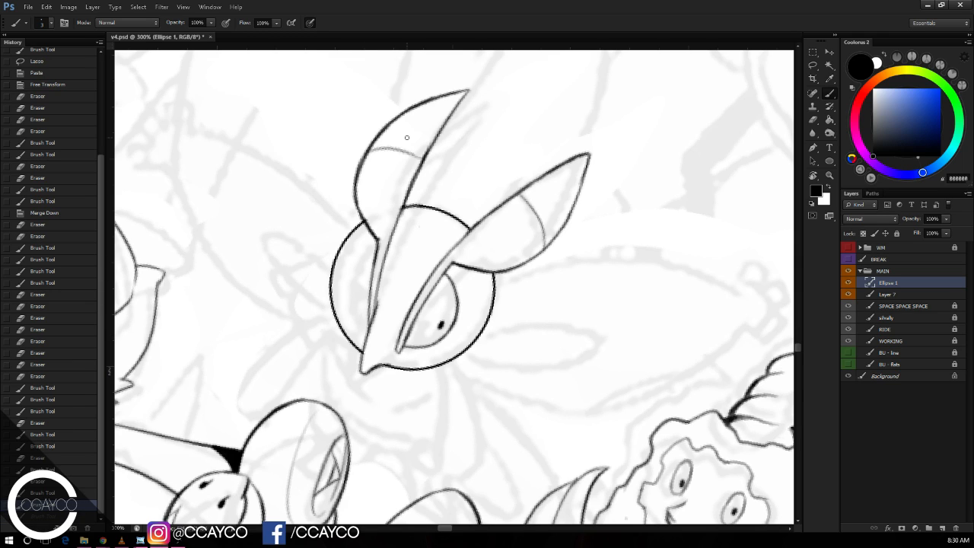
pyautogui.moveTo(363, 339); pyautogui.dragTo(346, 270)
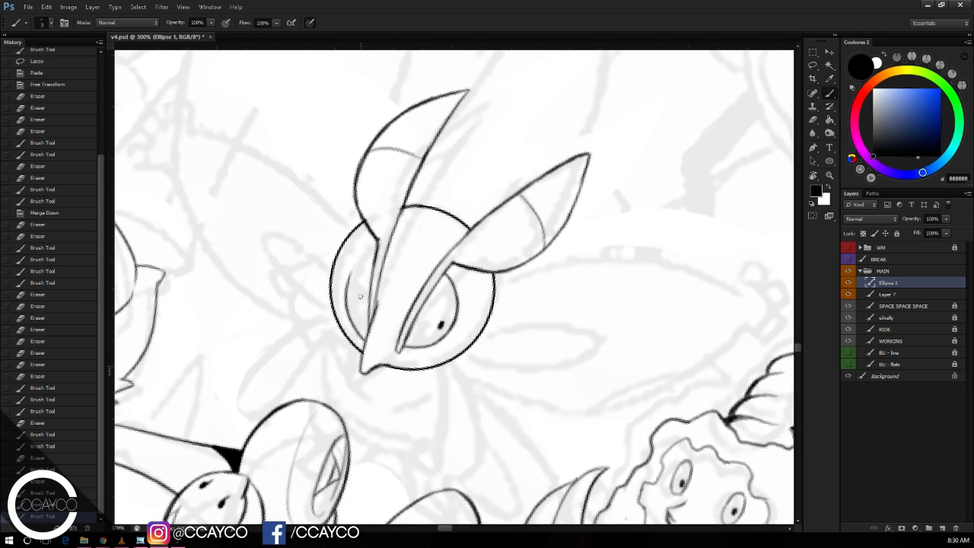
pyautogui.hotkey('ctrl', 'z')
pyautogui.moveTo(364, 335)
pyautogui.mouseDown()
pyautogui.moveTo(333, 286)
pyautogui.moveTo(361, 332)
pyautogui.moveTo(343, 260)
pyautogui.moveTo(347, 300)
pyautogui.moveTo(376, 249)
pyautogui.mouseUp()
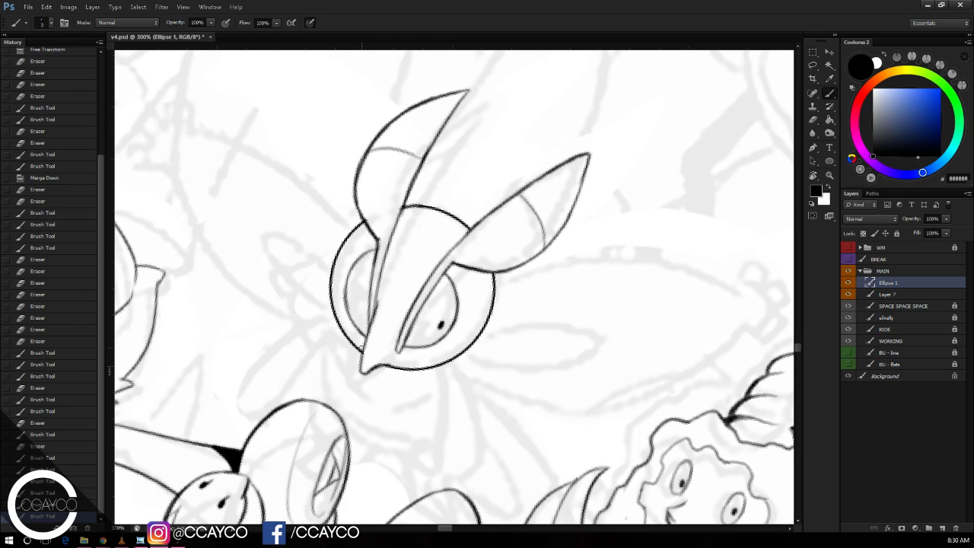
# Step: Try to erase the head circle's left edge and redraw it outside the left eye
pyautogui.press('e')
pyautogui.moveTo(331, 297)
pyautogui.mouseDown()
pyautogui.moveTo(356, 345)
pyautogui.moveTo(327, 221)
pyautogui.mouseUp()
pyautogui.press('b')
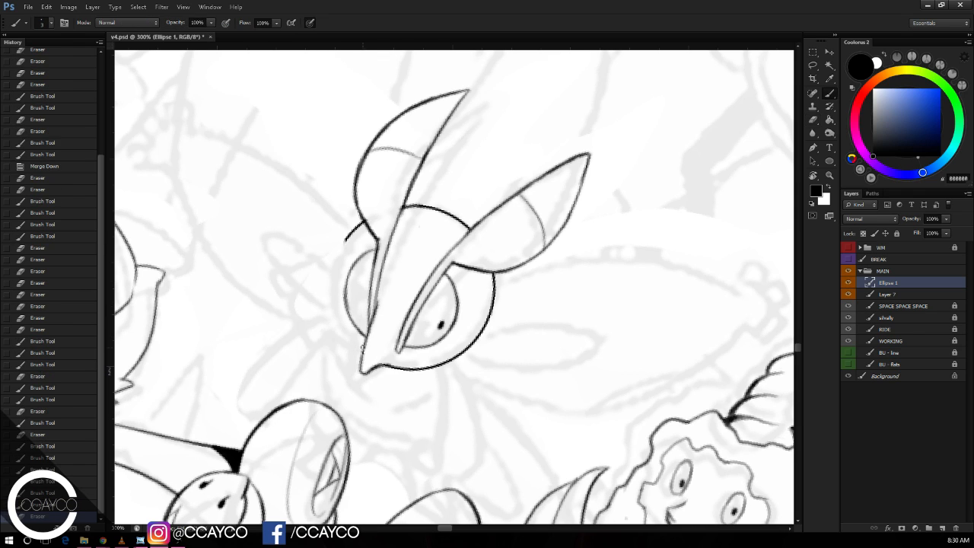
pyautogui.moveTo(364, 354)
pyautogui.mouseDown()
pyautogui.moveTo(347, 326)
pyautogui.moveTo(370, 222)
pyautogui.mouseUp()
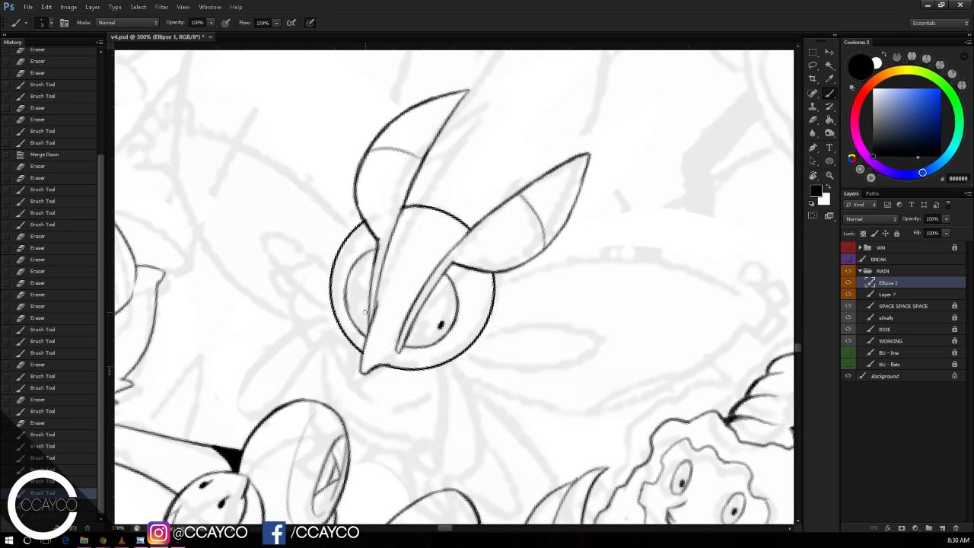
# Step: Ink the small dark pupil in the left eye and save the document
pyautogui.moveTo(364, 307)
pyautogui.mouseDown()
pyautogui.moveTo(364, 315)
pyautogui.moveTo(397, 323)
pyautogui.mouseUp()
pyautogui.hotkey('ctrl', 'z')
pyautogui.moveTo(598, 309); pyautogui.dragTo(607, 292)
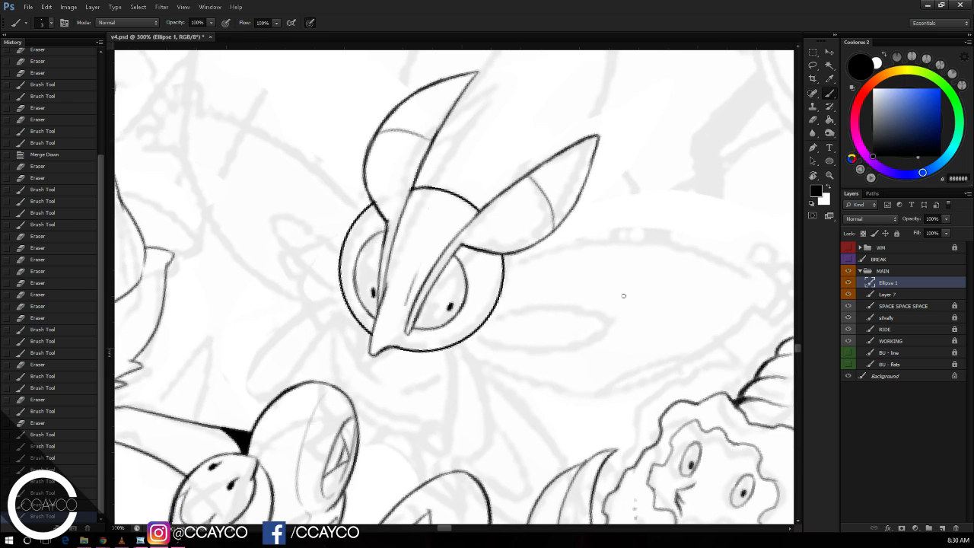
pyautogui.hotkey('ctrl', 'z')
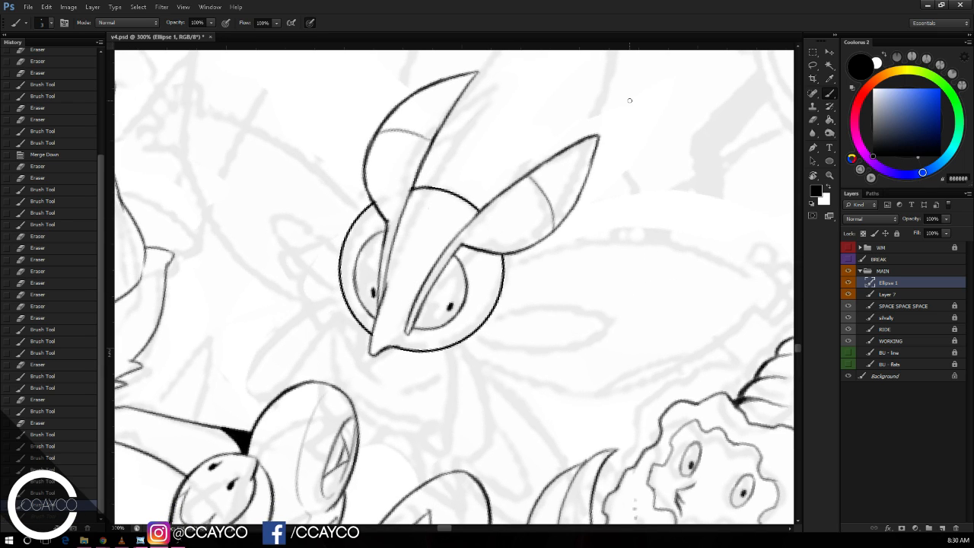
pyautogui.hotkey('ctrl', 's')
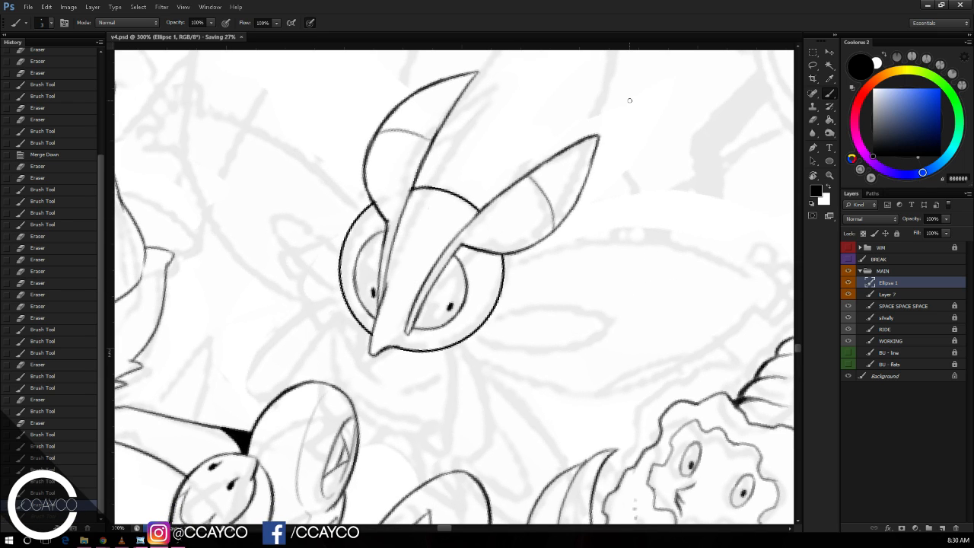
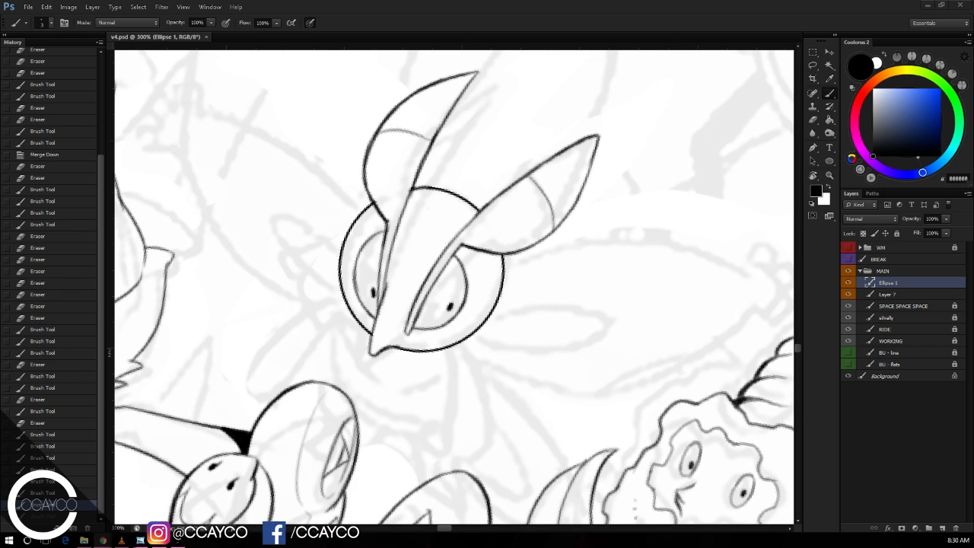
pyautogui.click(695, 26)
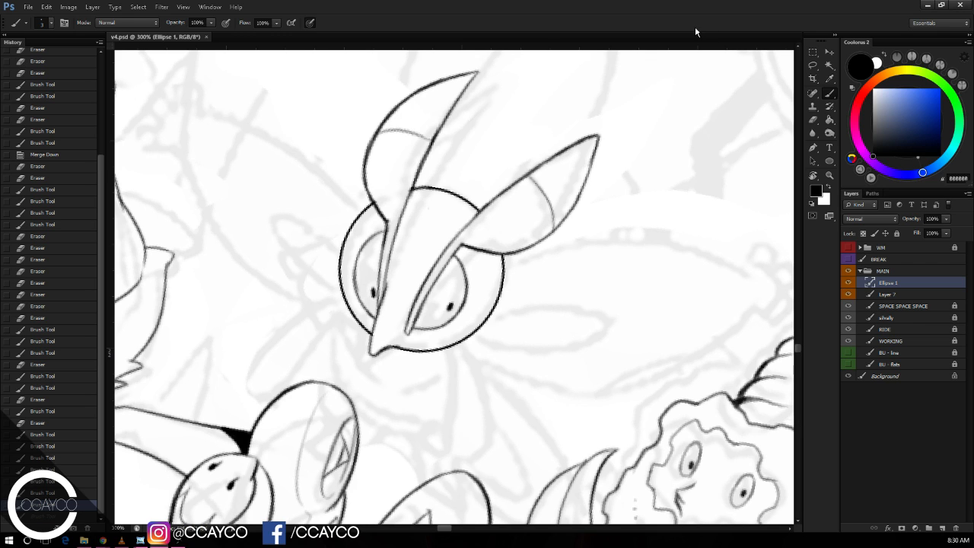
# Step: Erase stray specks in the open area to the right of the winged character's head
pyautogui.press('e')
pyautogui.click(735, 204)
pyautogui.click(737, 204)
pyautogui.click(709, 160)
pyautogui.click(688, 133)
pyautogui.press('b')
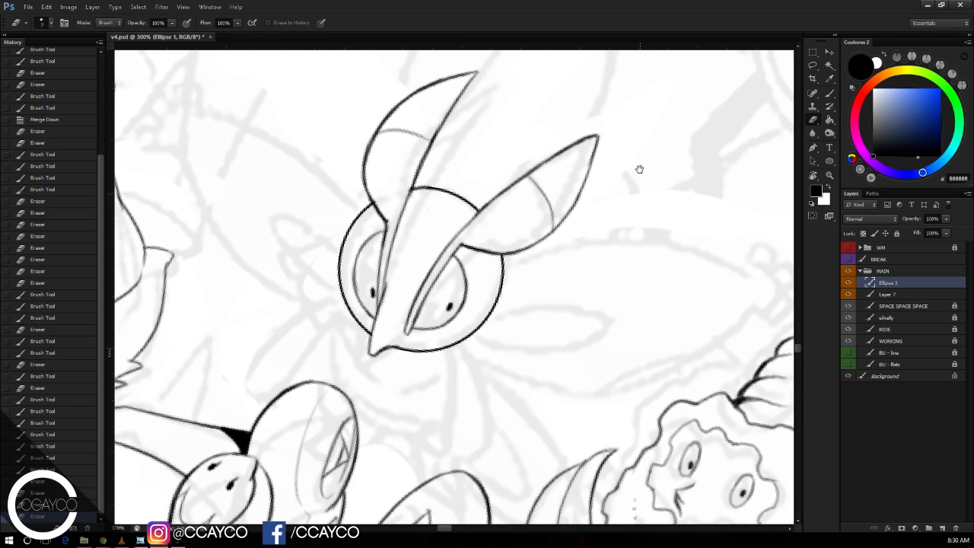
# Step: Ink the left and right sides of the rounded body below the winged character's head
pyautogui.scroll(-2, 533, 244)
pyautogui.moveTo(457, 290); pyautogui.dragTo(466, 387)
pyautogui.hotkey('ctrl', 'z')
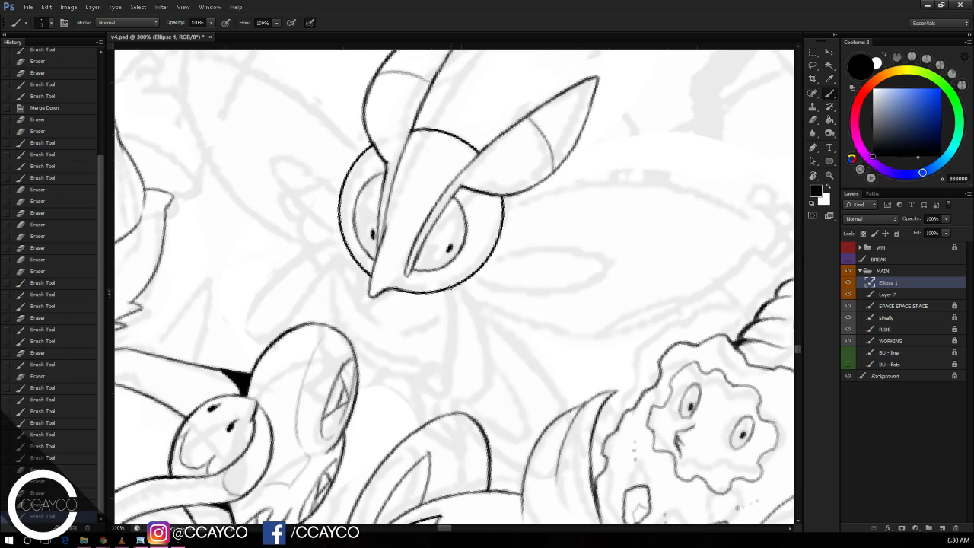
pyautogui.moveTo(457, 292); pyautogui.dragTo(440, 389)
pyautogui.moveTo(372, 292); pyautogui.dragTo(373, 392)
pyautogui.moveTo(353, 360); pyautogui.dragTo(390, 398)
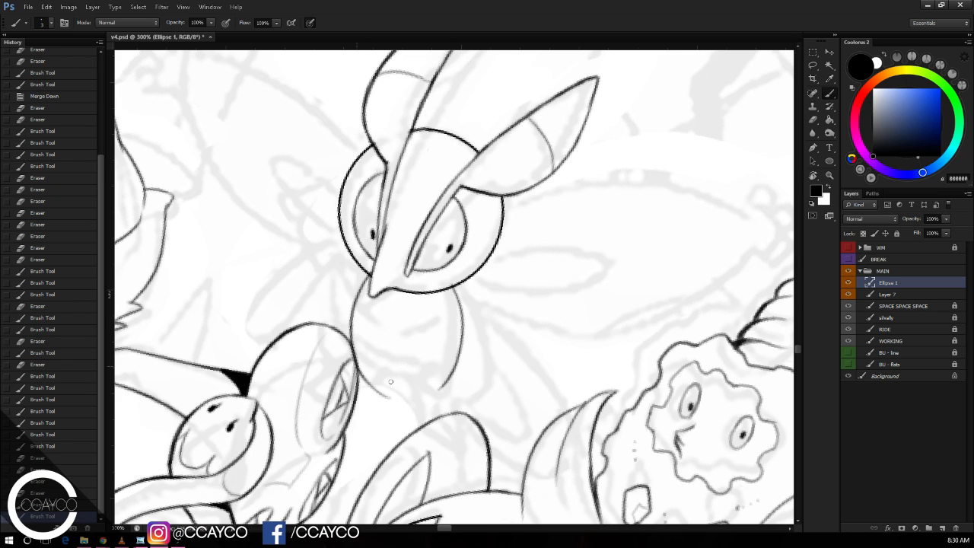
# Step: Trim the loose ends at the body's bottom and re-ink the lower curve with a heavier lower-right edge
pyautogui.press('e')
pyautogui.moveTo(350, 365)
pyautogui.mouseDown()
pyautogui.moveTo(402, 404)
pyautogui.moveTo(443, 381)
pyautogui.moveTo(429, 399)
pyautogui.mouseUp()
pyautogui.press('b')
pyautogui.hotkey('ctrl', 'z')
pyautogui.hotkey('ctrl', 'z')
pyautogui.hotkey('ctrl', 'z')
pyautogui.moveTo(464, 348); pyautogui.dragTo(443, 387)
pyautogui.hotkey('ctrl', 'z')
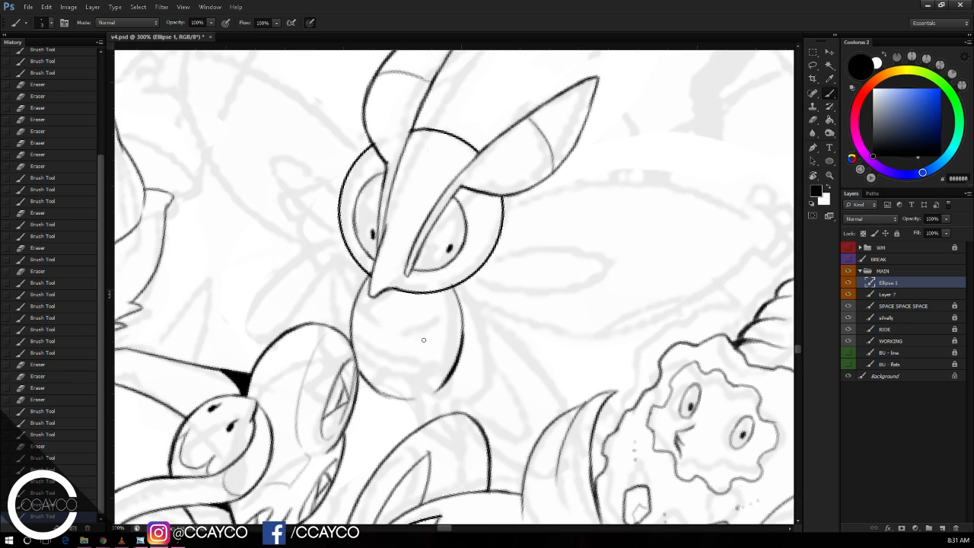
# Step: Ink the short angular left leg below the body and erase its overlapping line ends
pyautogui.moveTo(380, 398)
pyautogui.mouseDown()
pyautogui.moveTo(418, 397)
pyautogui.moveTo(393, 414)
pyautogui.moveTo(386, 444)
pyautogui.mouseUp()
pyautogui.hotkey('ctrl', 'z')
pyautogui.hotkey('ctrl', 'z')
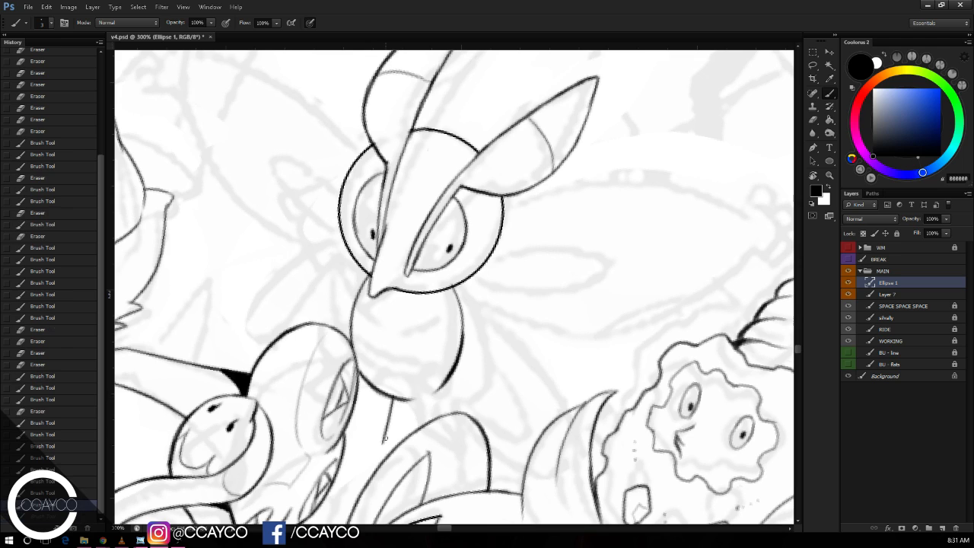
pyautogui.press('e')
pyautogui.click(382, 446)
pyautogui.click(405, 452)
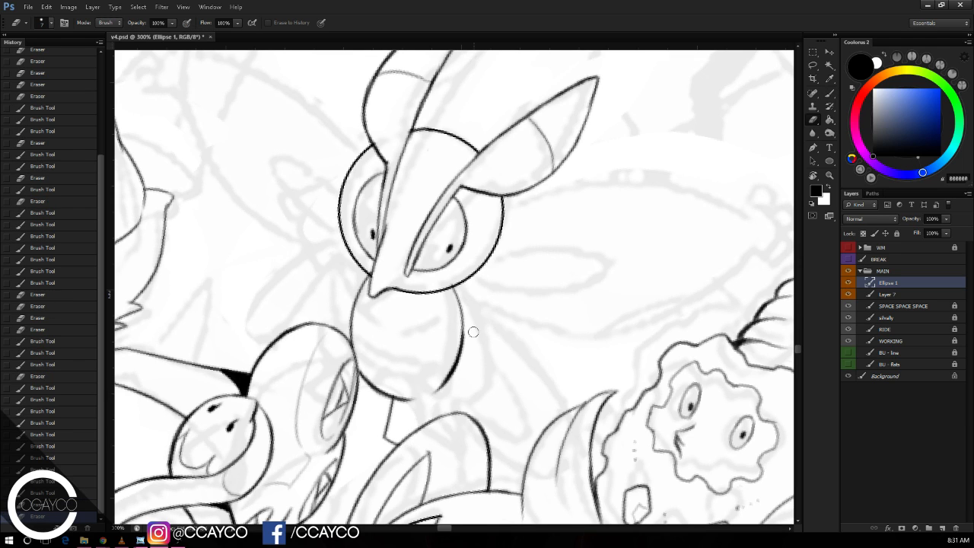
# Step: Ink the small pointed notch below the middle of the body and trim its ends with the eraser
pyautogui.press('b')
pyautogui.moveTo(427, 429)
pyautogui.mouseDown()
pyautogui.moveTo(427, 397)
pyautogui.moveTo(446, 421)
pyautogui.mouseUp()
pyautogui.hotkey('ctrl', 'z')
pyautogui.press('e')
pyautogui.click(443, 423)
pyautogui.click(430, 399)
pyautogui.press('b')
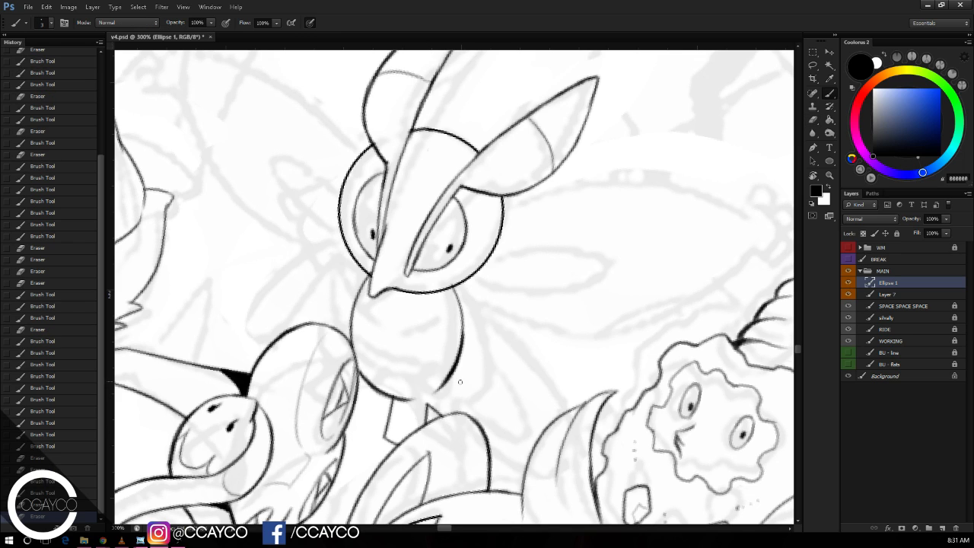
# Step: Ink the angular right leg at the body's lower right and erase where it crosses the shape below
pyautogui.moveTo(453, 381)
pyautogui.mouseDown()
pyautogui.moveTo(489, 403)
pyautogui.moveTo(479, 396)
pyautogui.moveTo(474, 419)
pyautogui.moveTo(494, 396)
pyautogui.moveTo(485, 386)
pyautogui.mouseUp()
pyautogui.press('e')
pyautogui.click(469, 429)
pyautogui.click(446, 427)
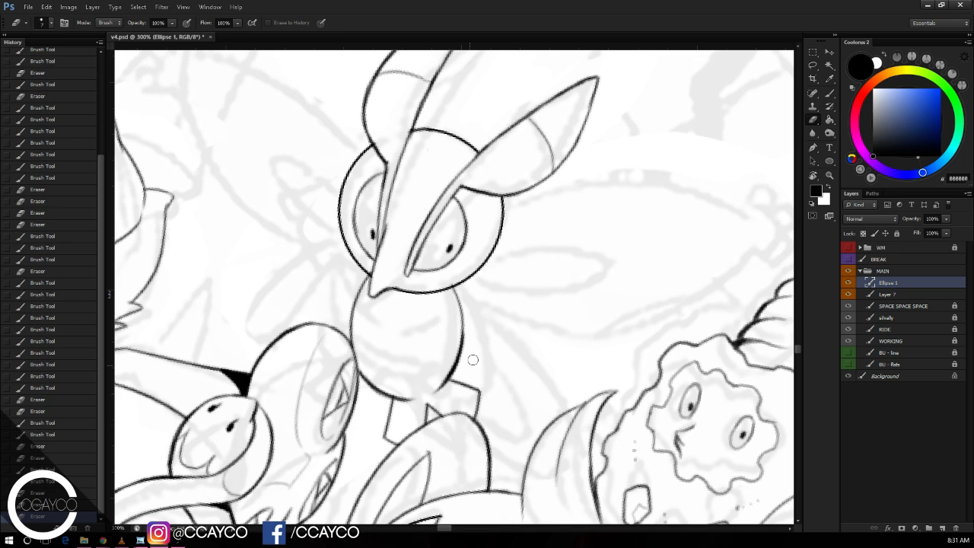
# Step: Fill a black shadow between the body's underside and the left leg, and save the document
pyautogui.press('b')
pyautogui.moveTo(394, 397)
pyautogui.mouseDown()
pyautogui.moveTo(402, 406)
pyautogui.moveTo(391, 413)
pyautogui.moveTo(411, 400)
pyautogui.moveTo(388, 432)
pyautogui.mouseUp()
pyautogui.hotkey('ctrl', 'z')
pyautogui.hotkey('ctrl', 'z')
pyautogui.hotkey('ctrl', 's')
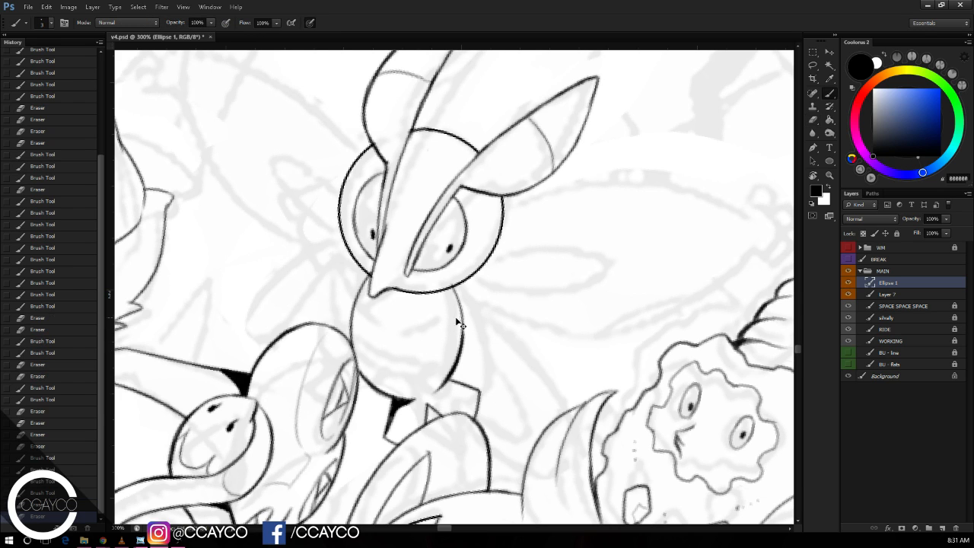
# Step: Ink a curved collar line across the upper body just below the beak
pyautogui.moveTo(600, 230); pyautogui.dragTo(609, 218)
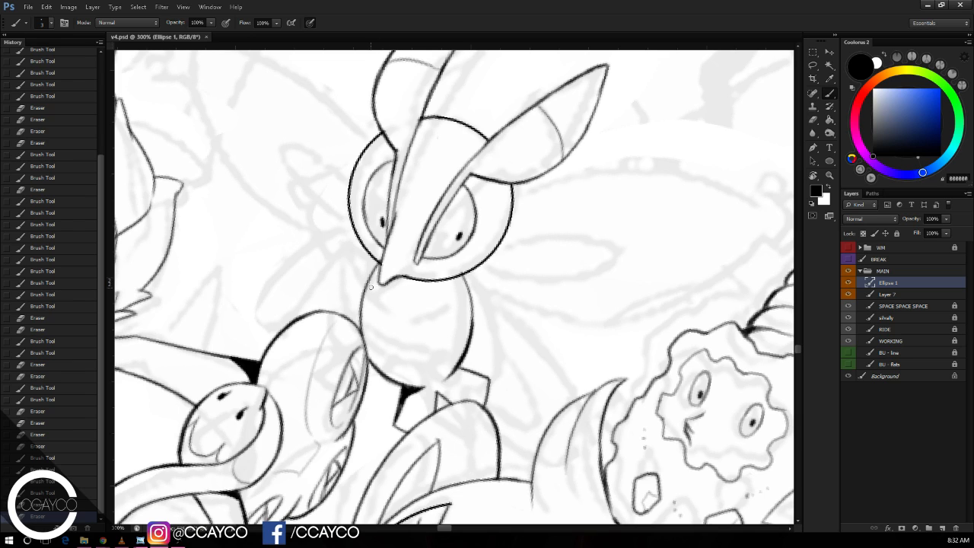
pyautogui.moveTo(370, 285); pyautogui.dragTo(408, 322)
pyautogui.hotkey('ctrl', 'alt', 'z')
pyautogui.hotkey('ctrl', 'alt', 'z')
pyautogui.moveTo(370, 280)
pyautogui.mouseDown()
pyautogui.moveTo(416, 327)
pyautogui.moveTo(454, 310)
pyautogui.moveTo(451, 318)
pyautogui.mouseUp()
pyautogui.hotkey('ctrl', 'alt', 'z')
pyautogui.moveTo(462, 276); pyautogui.dragTo(445, 320)
pyautogui.hotkey('ctrl', 'alt', 'z')
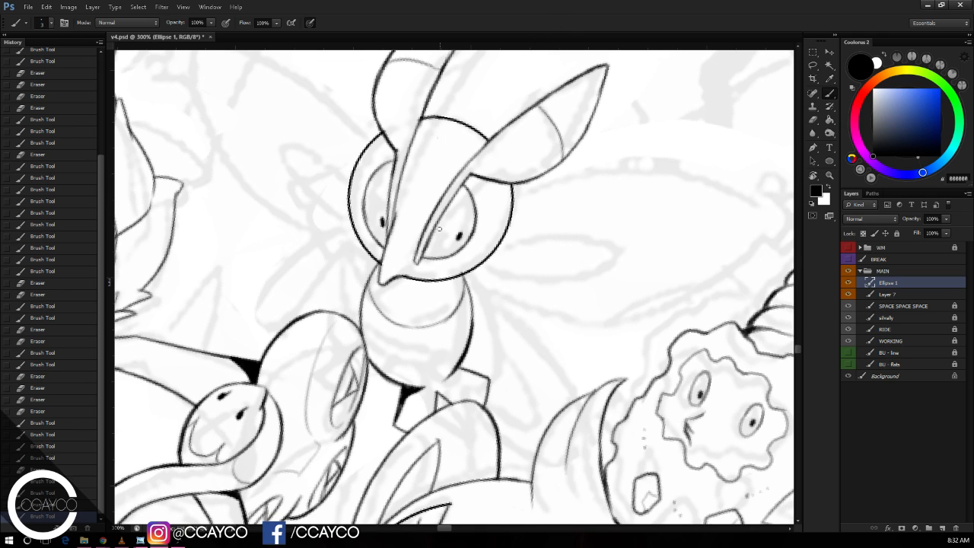
pyautogui.hotkey('ctrl', 'z')
# Step: Ink a second curved line across the lower body, parallel to its bottom edge
pyautogui.moveTo(363, 322)
pyautogui.mouseDown()
pyautogui.moveTo(382, 366)
pyautogui.moveTo(417, 373)
pyautogui.moveTo(403, 367)
pyautogui.moveTo(455, 357)
pyautogui.moveTo(469, 312)
pyautogui.mouseUp()
pyautogui.hotkey('ctrl', 'z')
pyautogui.hotkey('ctrl', 'z')
pyautogui.hotkey('ctrl', 'z')
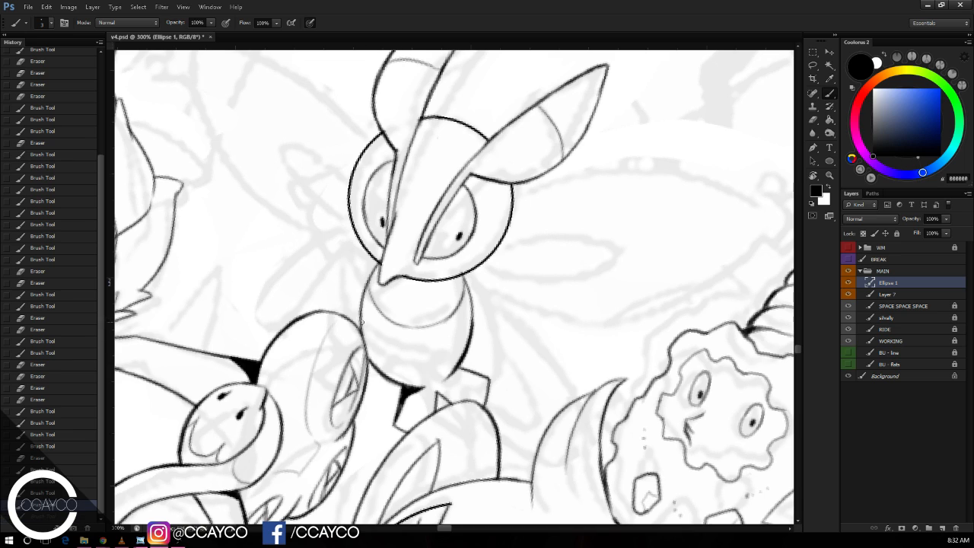
pyautogui.moveTo(363, 323)
pyautogui.mouseDown()
pyautogui.moveTo(424, 371)
pyautogui.moveTo(447, 361)
pyautogui.moveTo(411, 373)
pyautogui.moveTo(433, 374)
pyautogui.moveTo(452, 363)
pyautogui.moveTo(467, 321)
pyautogui.mouseUp()
pyautogui.hotkey('ctrl', 'z')
# Step: Thicken the body's lower-right edge into a tapered black shadow and refine it with the eraser
pyautogui.moveTo(454, 363); pyautogui.dragTo(471, 321)
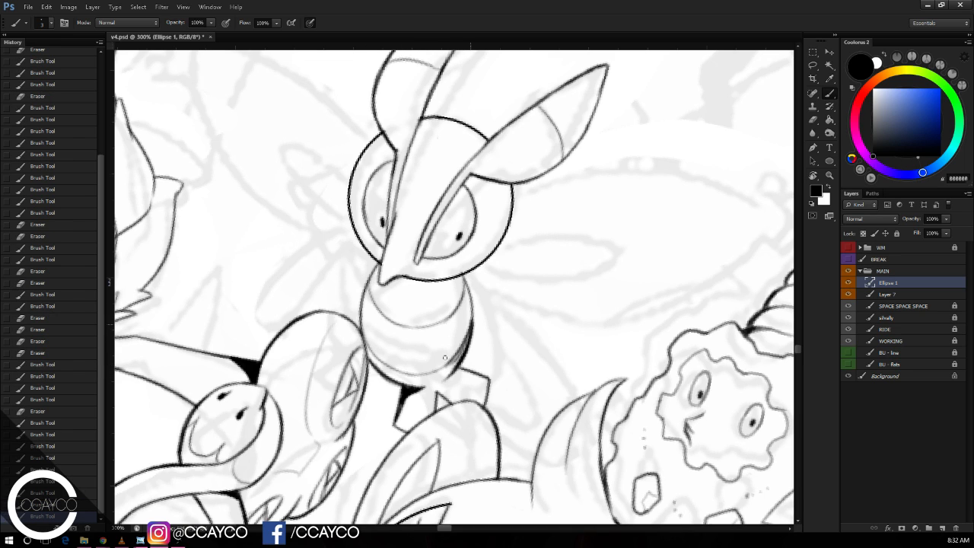
pyautogui.hotkey('ctrl', 'z')
pyautogui.moveTo(449, 367); pyautogui.dragTo(467, 336)
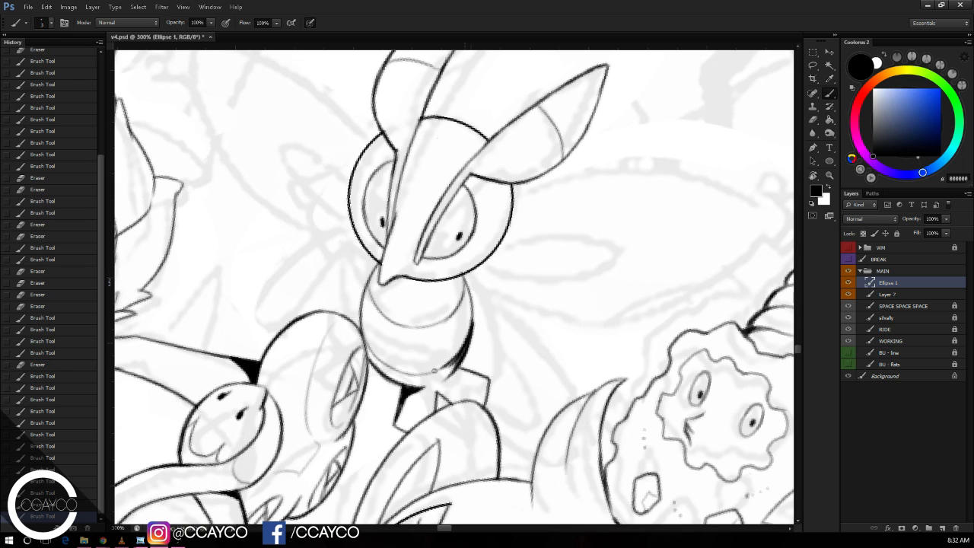
pyautogui.hotkey('ctrl', 'z')
pyautogui.moveTo(438, 373)
pyautogui.mouseDown()
pyautogui.moveTo(470, 338)
pyautogui.moveTo(468, 345)
pyautogui.moveTo(472, 308)
pyautogui.moveTo(467, 335)
pyautogui.mouseUp()
pyautogui.hotkey('ctrl', 'z')
pyautogui.press('e')
pyautogui.moveTo(509, 273); pyautogui.dragTo(504, 265)
pyautogui.press('b')
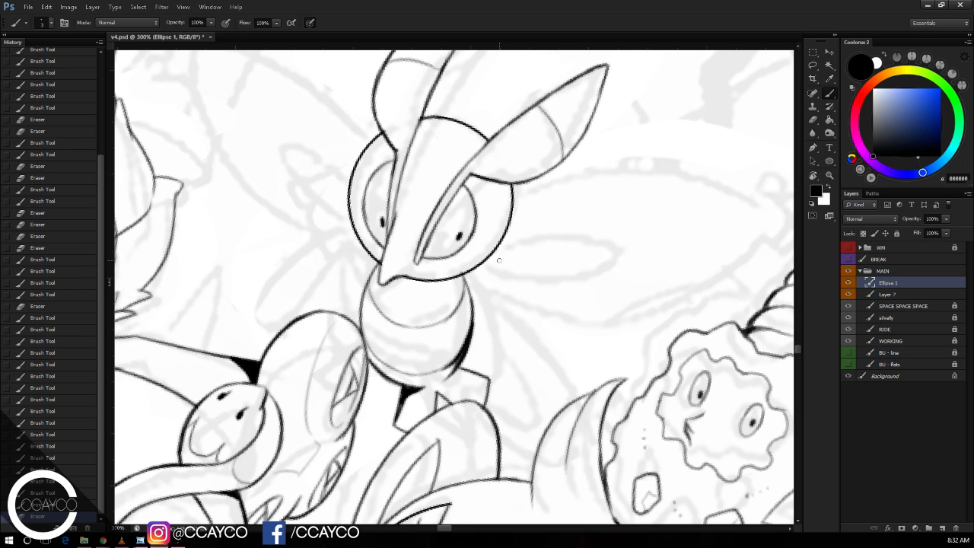
pyautogui.press('e')
pyautogui.press('b')
# Step: Thicken the body's left edge with a tapered black line between the head and the neighbouring figure
pyautogui.moveTo(506, 274); pyautogui.dragTo(512, 265)
pyautogui.press('space')
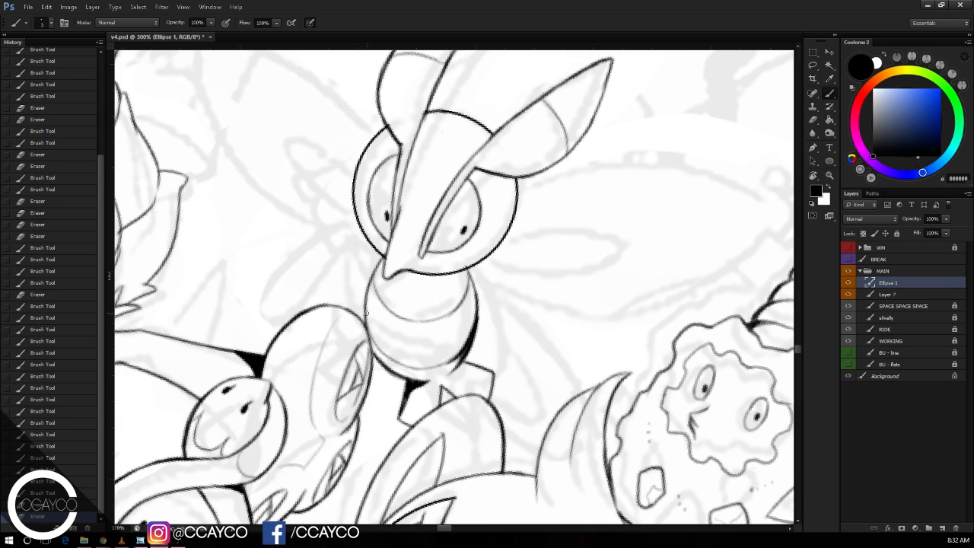
pyautogui.moveTo(366, 312); pyautogui.dragTo(363, 321)
pyautogui.moveTo(368, 276); pyautogui.dragTo(363, 314)
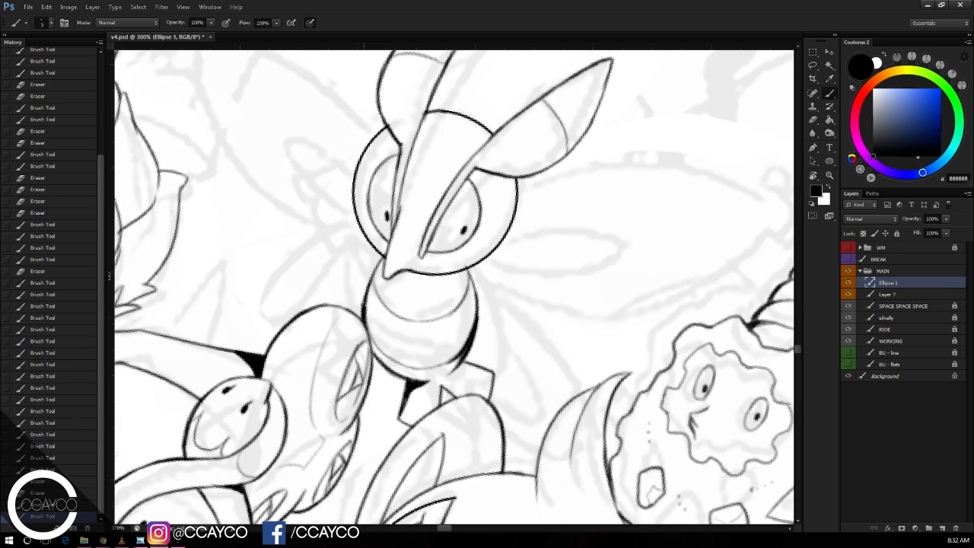
pyautogui.moveTo(398, 229); pyautogui.dragTo(393, 238)
# Step: Ink a slender oval limb extending from the body's upper right, with a heavier lower edge
pyautogui.moveTo(444, 276)
pyautogui.mouseDown()
pyautogui.moveTo(469, 271)
pyautogui.moveTo(451, 274)
pyautogui.moveTo(467, 271)
pyautogui.moveTo(536, 303)
pyautogui.mouseUp()
pyautogui.moveTo(477, 312)
pyautogui.mouseDown()
pyautogui.moveTo(534, 299)
pyautogui.moveTo(535, 309)
pyautogui.mouseUp()
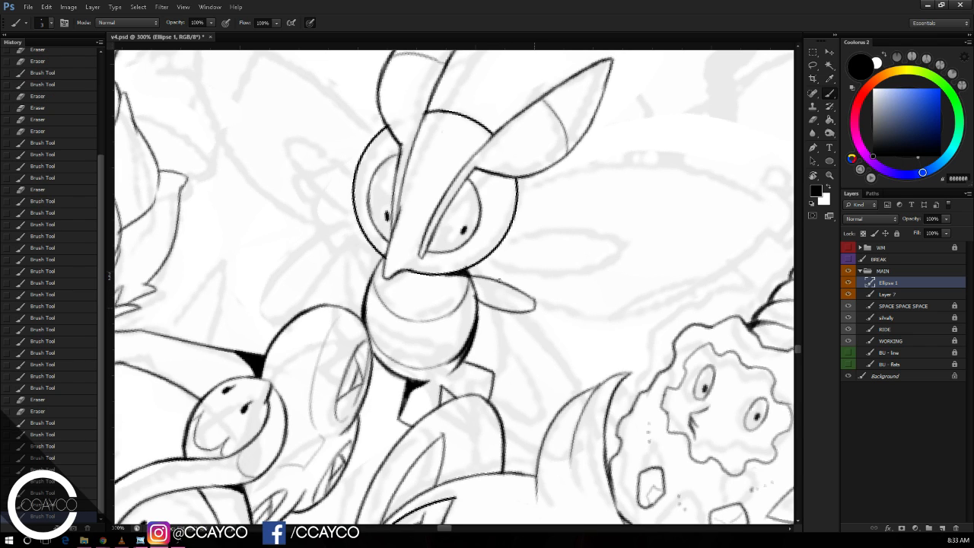
pyautogui.press('e')
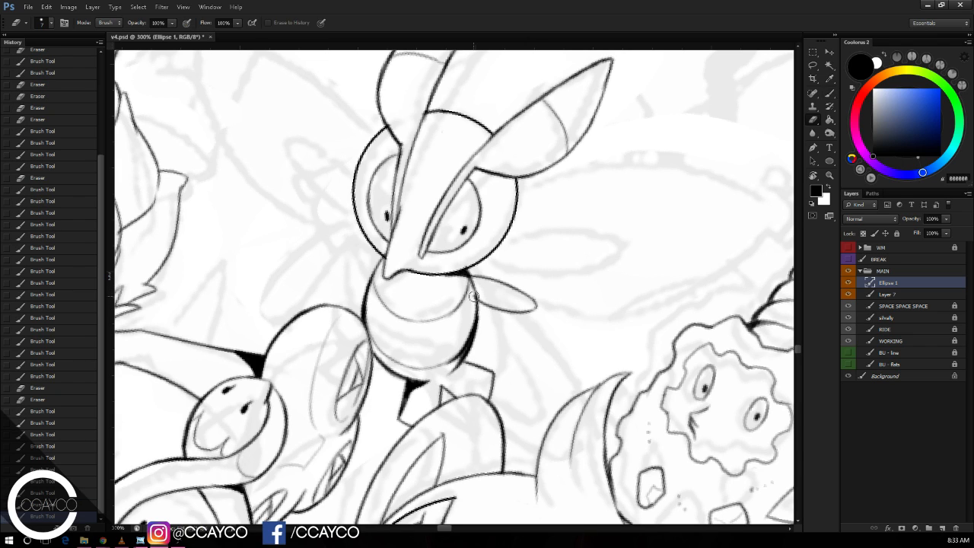
pyautogui.press('b')
pyautogui.moveTo(473, 297)
pyautogui.mouseDown()
pyautogui.moveTo(469, 288)
pyautogui.moveTo(473, 301)
pyautogui.moveTo(538, 316)
pyautogui.moveTo(525, 312)
pyautogui.mouseUp()
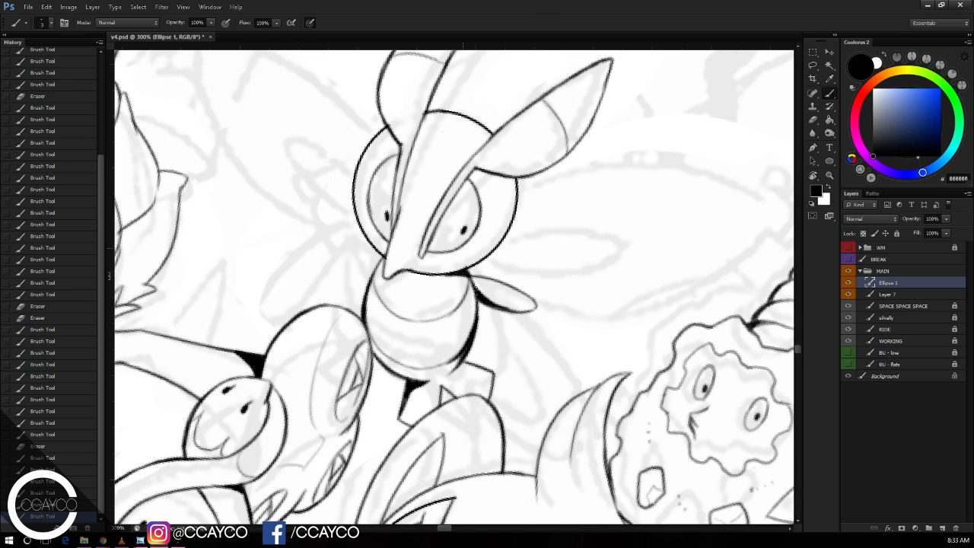
# Step: Clean the inside of the oval limb and fill a black shadow along its underside near the body
pyautogui.press('e')
pyautogui.moveTo(478, 280)
pyautogui.mouseDown()
pyautogui.moveTo(478, 296)
pyautogui.moveTo(506, 309)
pyautogui.mouseUp()
pyautogui.press('b')
pyautogui.moveTo(479, 293); pyautogui.dragTo(517, 311)
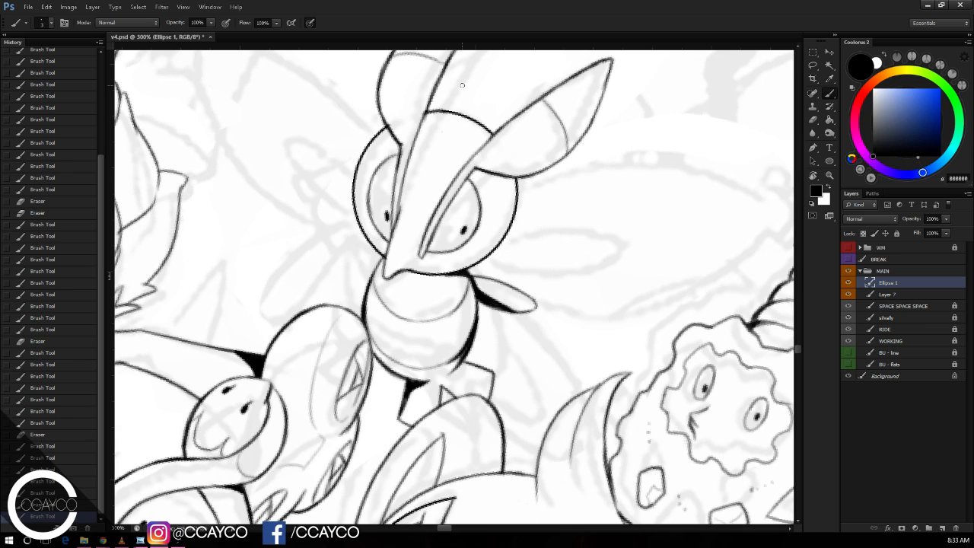
# Step: Thin the black shadow under the oval limb and retouch the limb's joint with the body
pyautogui.press('e')
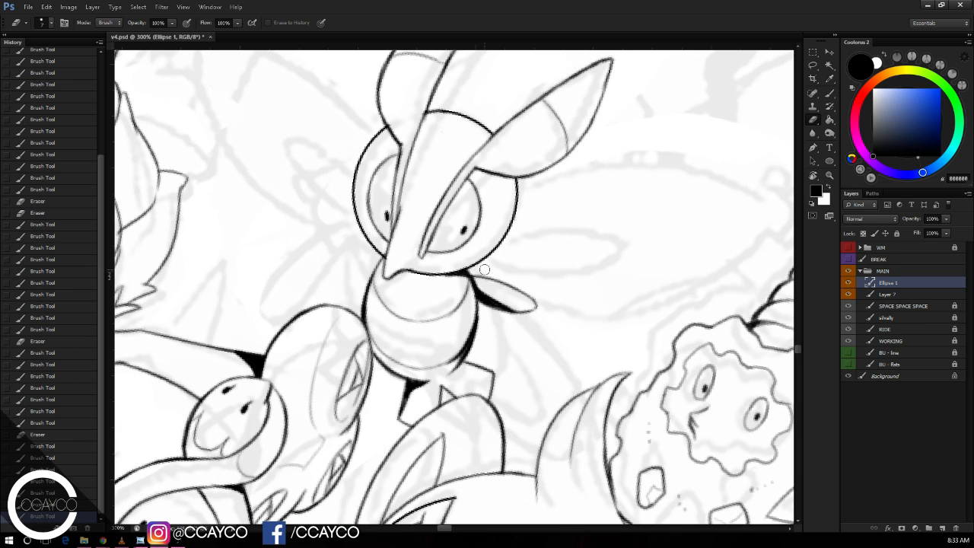
pyautogui.moveTo(481, 287); pyautogui.dragTo(504, 302)
pyautogui.moveTo(509, 305); pyautogui.dragTo(479, 285)
pyautogui.moveTo(482, 288)
pyautogui.mouseDown()
pyautogui.moveTo(472, 276)
pyautogui.moveTo(499, 282)
pyautogui.moveTo(469, 277)
pyautogui.mouseUp()
pyautogui.press('b')
pyautogui.hotkey('ctrl', 'alt', 'z')
pyautogui.hotkey('ctrl', 'alt', 'z')
pyautogui.moveTo(475, 288); pyautogui.dragTo(468, 276)
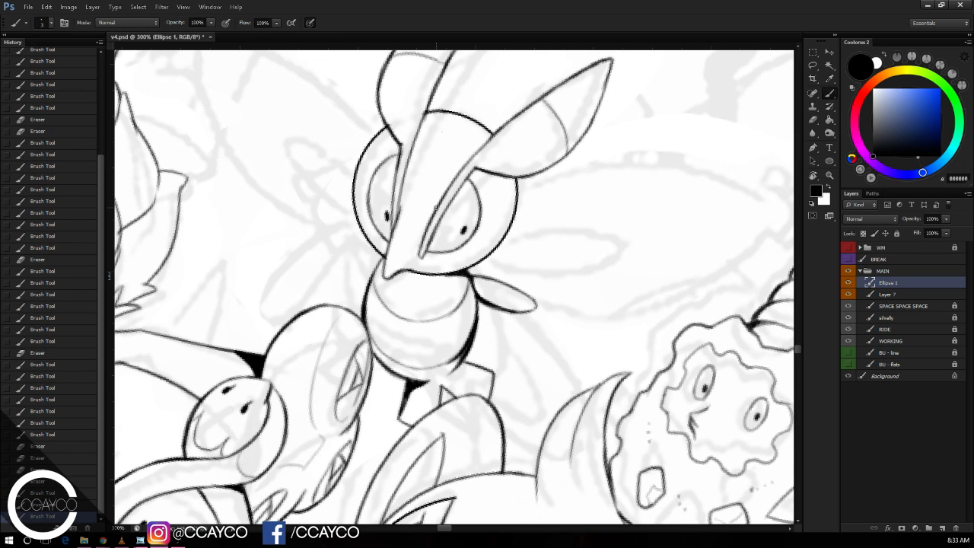
pyautogui.moveTo(366, 325); pyautogui.dragTo(411, 288)
pyautogui.hotkey('ctrl', 'alt', 'z')
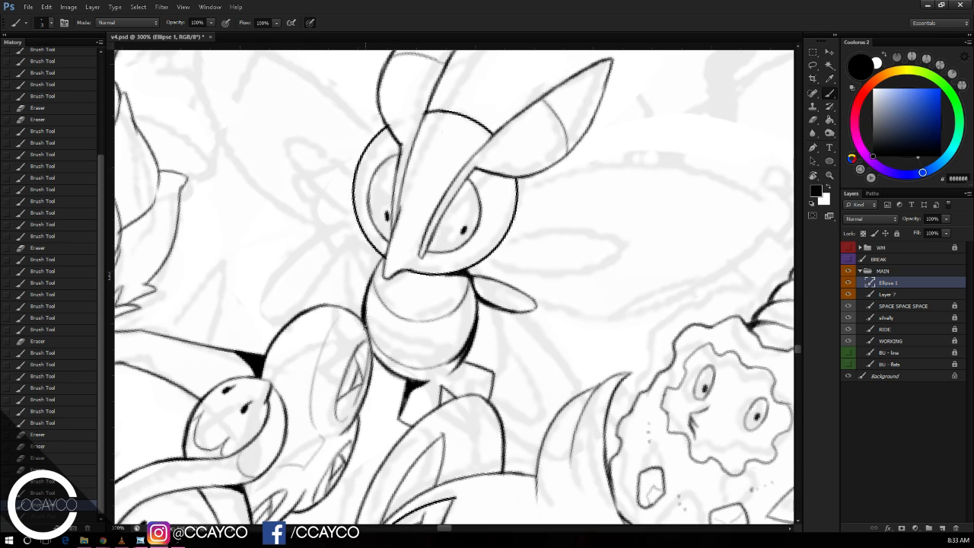
# Step: Ink a slender oval limb overlapping the body's left side and fill a black shadow beneath it
pyautogui.hotkey('ctrl', 'alt', 'z')
pyautogui.moveTo(366, 326)
pyautogui.mouseDown()
pyautogui.moveTo(401, 297)
pyautogui.moveTo(396, 285)
pyautogui.moveTo(403, 315)
pyautogui.moveTo(385, 353)
pyautogui.mouseUp()
pyautogui.moveTo(400, 309)
pyautogui.mouseDown()
pyautogui.moveTo(372, 373)
pyautogui.moveTo(374, 324)
pyautogui.moveTo(395, 319)
pyautogui.moveTo(388, 353)
pyautogui.moveTo(393, 338)
pyautogui.mouseUp()
pyautogui.press('e')
pyautogui.press('b')
pyautogui.hotkey('ctrl', 'alt', 'z')
pyautogui.moveTo(373, 375)
pyautogui.mouseDown()
pyautogui.moveTo(386, 353)
pyautogui.moveTo(390, 367)
pyautogui.mouseUp()
pyautogui.moveTo(387, 359); pyautogui.dragTo(392, 368)
pyautogui.moveTo(516, 214); pyautogui.dragTo(541, 178)
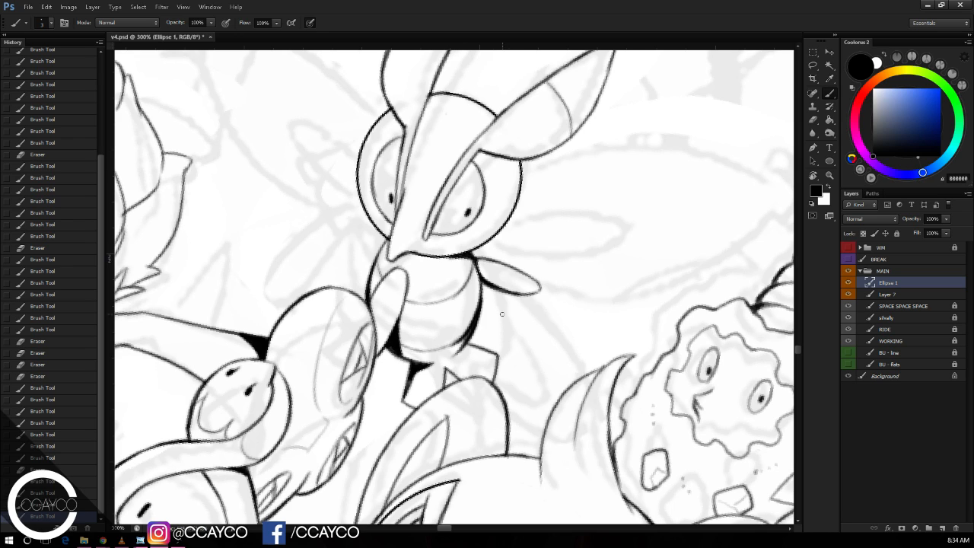
# Step: Ink a small pointed spike projecting from the body's lower right edge
pyautogui.moveTo(483, 302)
pyautogui.mouseDown()
pyautogui.moveTo(503, 324)
pyautogui.moveTo(475, 335)
pyautogui.moveTo(509, 321)
pyautogui.mouseUp()
pyautogui.hotkey('ctrl', 'z')
pyautogui.press('e')
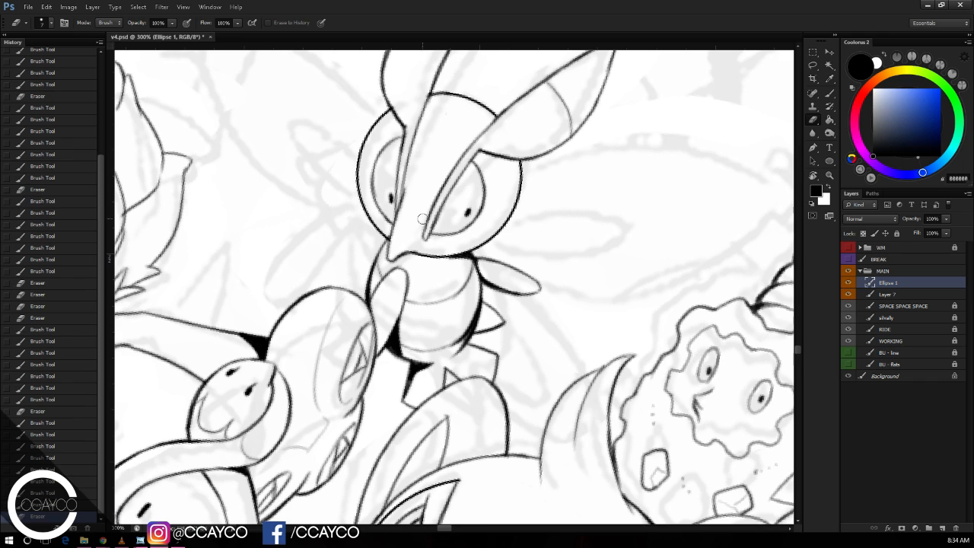
pyautogui.press('b')
# Step: Ink a small rounded limb at the body's base, with its sides tapering downward
pyautogui.moveTo(420, 349); pyautogui.dragTo(445, 335)
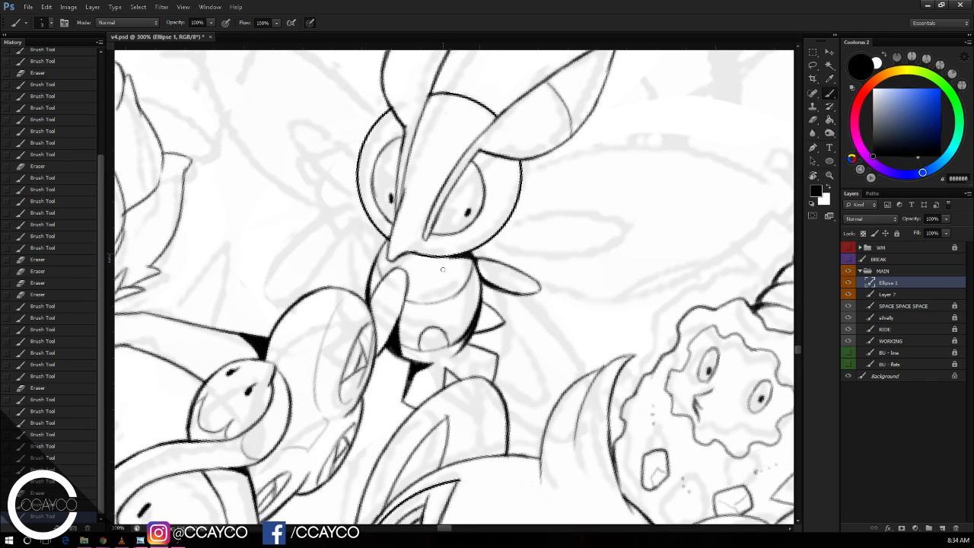
pyautogui.moveTo(423, 353)
pyautogui.mouseDown()
pyautogui.moveTo(440, 338)
pyautogui.moveTo(448, 362)
pyautogui.moveTo(444, 372)
pyautogui.moveTo(433, 368)
pyautogui.mouseUp()
pyautogui.press('e')
pyautogui.press('b')
pyautogui.hotkey('ctrl', 'z')
pyautogui.moveTo(434, 367)
pyautogui.mouseDown()
pyautogui.moveTo(422, 350)
pyautogui.moveTo(432, 369)
pyautogui.mouseUp()
pyautogui.moveTo(434, 369)
pyautogui.mouseDown()
pyautogui.moveTo(421, 355)
pyautogui.moveTo(418, 340)
pyautogui.moveTo(431, 363)
pyautogui.moveTo(423, 335)
pyautogui.moveTo(421, 355)
pyautogui.mouseUp()
pyautogui.press('e')
pyautogui.press('b')
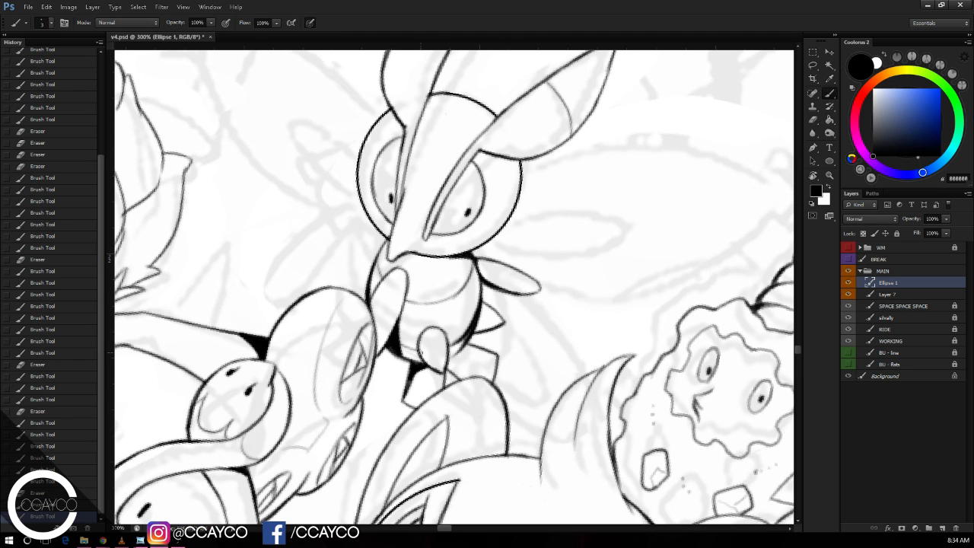
# Step: Undo the recent strokes that closed the small rounded limb at the body's base
pyautogui.press('h')
pyautogui.moveTo(566, 153)
pyautogui.mouseDown()
pyautogui.moveTo(578, 190)
pyautogui.moveTo(590, 131)
pyautogui.mouseUp()
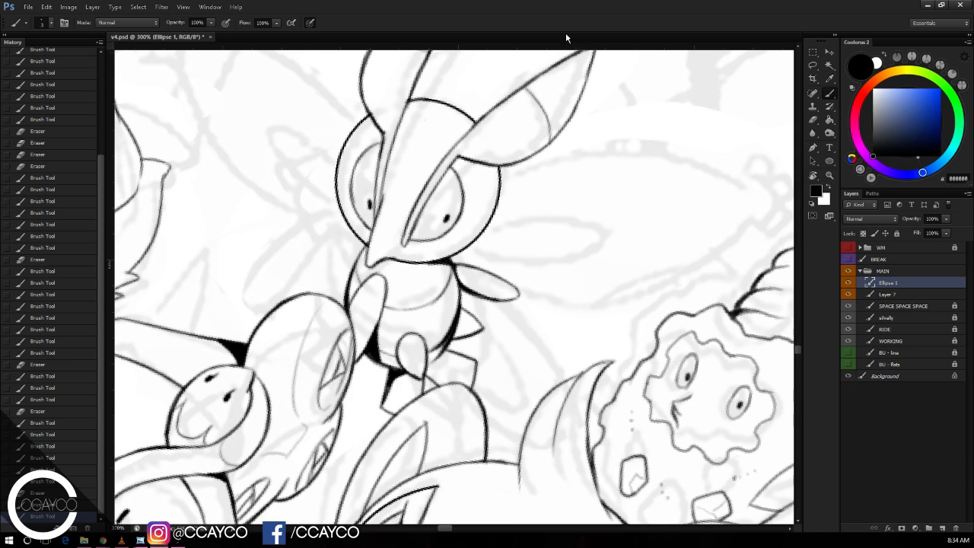
pyautogui.hotkey('ctrl', 'alt', 'z')
pyautogui.hotkey('ctrl', 'alt', 'z')
pyautogui.hotkey('ctrl', 'alt', 'z')
pyautogui.hotkey('ctrl', 'alt', 'z')
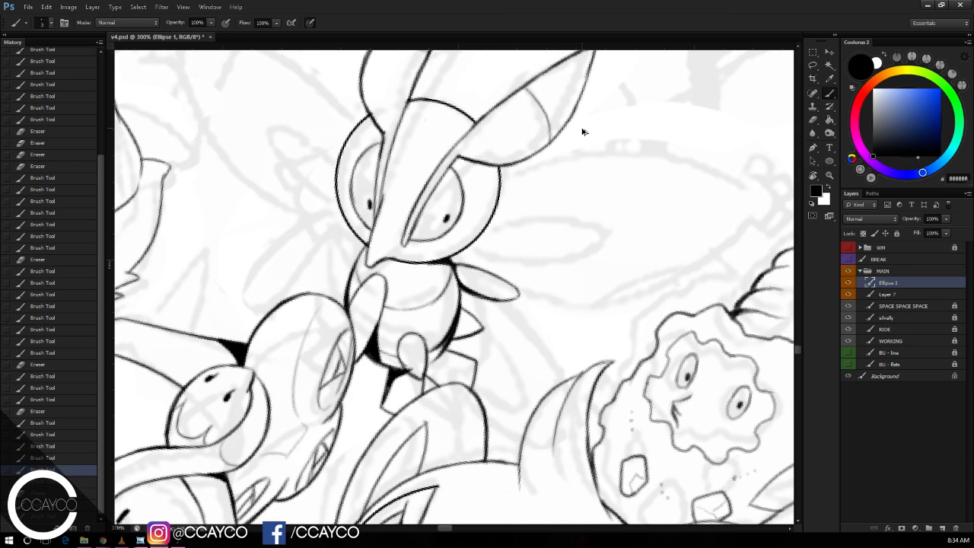
pyautogui.hotkey('ctrl', 'alt', 'z')
pyautogui.hotkey('ctrl', 'alt', 'z')
pyautogui.hotkey('ctrl', 'alt', 'z')
pyautogui.hotkey('ctrl', 'alt', 'z')
pyautogui.hotkey('ctrl', 'alt', 'z')
pyautogui.hotkey('ctrl', 'alt', 'z')
pyautogui.hotkey('ctrl', 'alt', 'z')
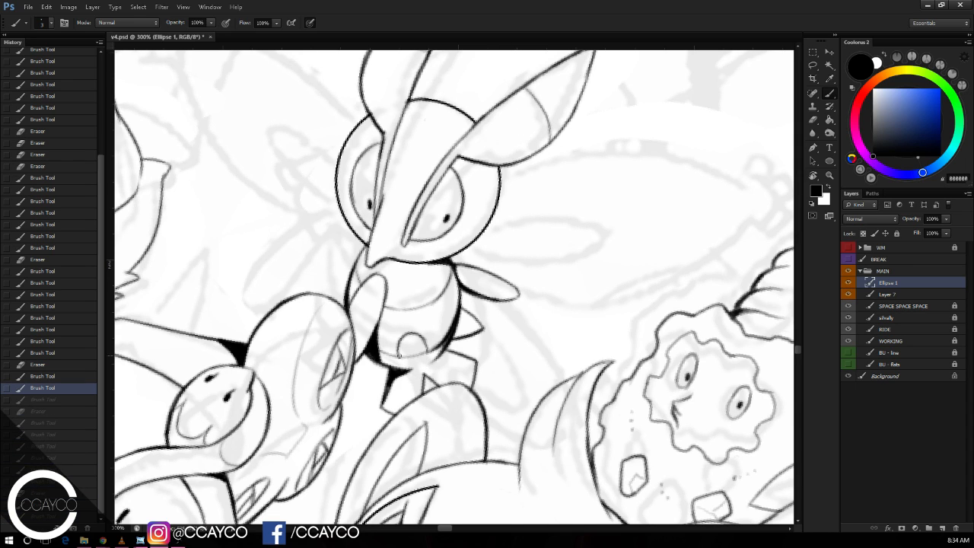
# Step: Step through the recent history states to compare the lower body, and restore the latest state
pyautogui.hotkey('ctrl', 'shift', 'z')
pyautogui.hotkey('ctrl', 'shift', 'z')
pyautogui.hotkey('ctrl', 'shift', 'z')
pyautogui.hotkey('ctrl', 'shift', 'z')
pyautogui.hotkey('ctrl', 'shift', 'z')
pyautogui.hotkey('ctrl', 'shift', 'z')
pyautogui.hotkey('ctrl', 'shift', 'z')
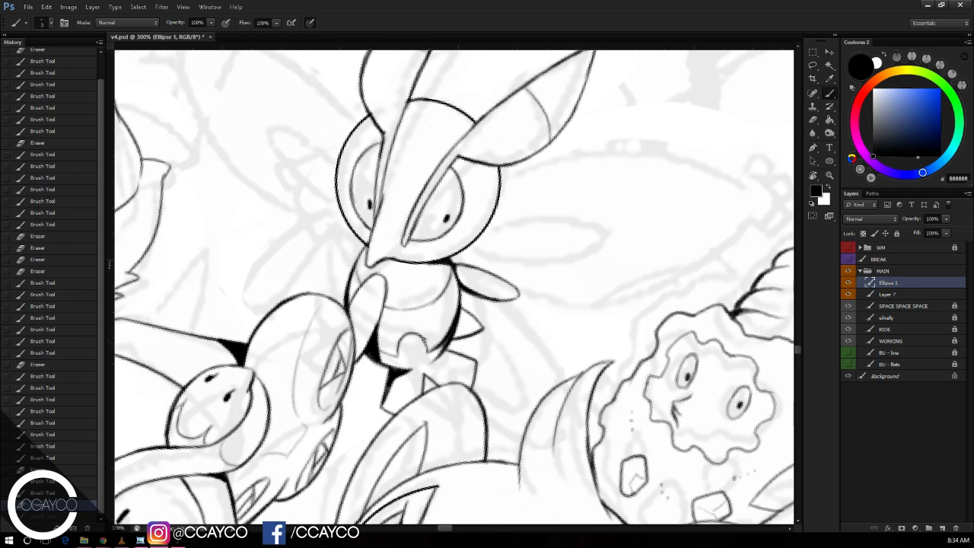
pyautogui.hotkey('ctrl', 'alt', 'z')
pyautogui.hotkey('ctrl', 'alt', 'z')
pyautogui.hotkey('ctrl', 'alt', 'z')
pyautogui.hotkey('ctrl', 'alt', 'z')
pyautogui.hotkey('ctrl', 'alt', 'z')
pyautogui.hotkey('ctrl', 'alt', 'z')
pyautogui.hotkey('ctrl', 'alt', 'z')
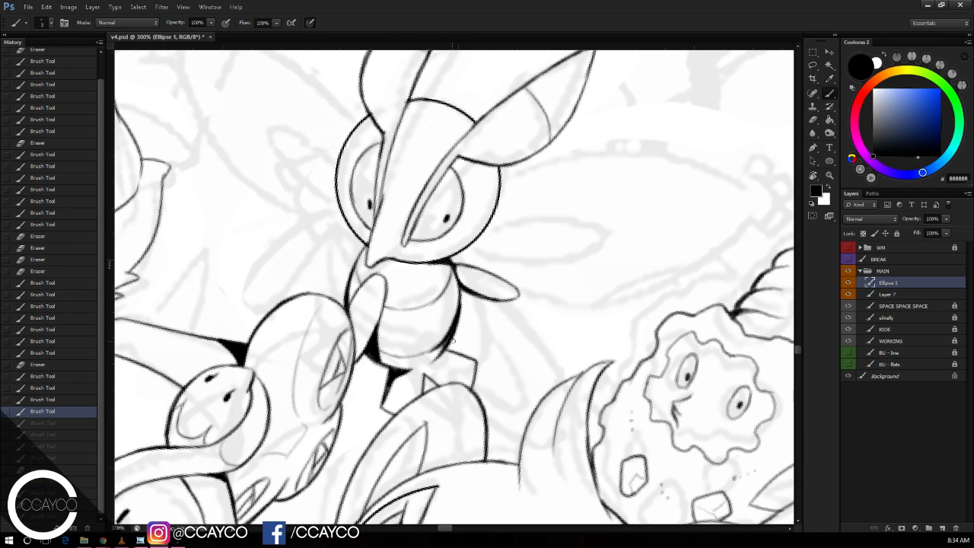
pyautogui.click(81, 514)
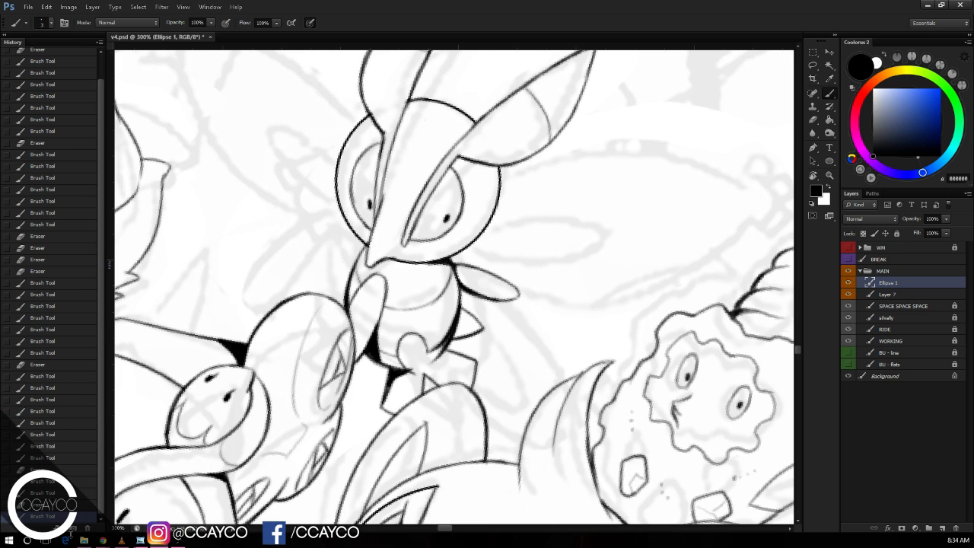
# Step: Clean the lines beneath the small rounded limb and re-ink its tapered lower end
pyautogui.press('e')
pyautogui.moveTo(411, 364)
pyautogui.mouseDown()
pyautogui.moveTo(420, 373)
pyautogui.moveTo(425, 343)
pyautogui.moveTo(422, 374)
pyautogui.moveTo(408, 371)
pyautogui.moveTo(424, 374)
pyautogui.moveTo(423, 347)
pyautogui.moveTo(415, 377)
pyautogui.moveTo(398, 377)
pyautogui.mouseUp()
pyautogui.press('b')
pyautogui.hotkey('ctrl', 'alt', 'z')
pyautogui.hotkey('ctrl', 'alt', 'z')
pyautogui.press('e')
pyautogui.press('b')
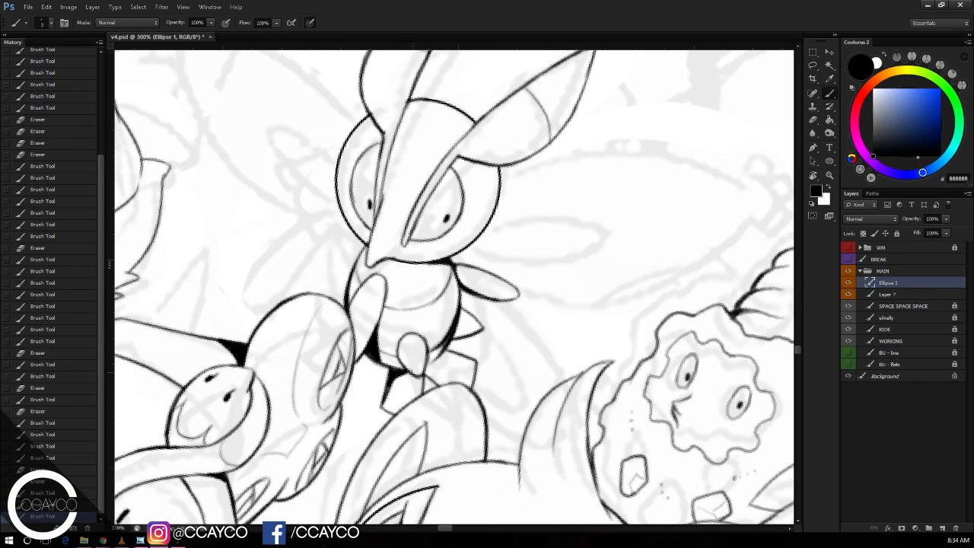
# Step: Thicken the right edge of the small rounded limb down to its tip and clean the line
pyautogui.moveTo(424, 345); pyautogui.dragTo(423, 372)
pyautogui.click(426, 365)
pyautogui.press('e')
pyautogui.click(563, 230)
pyautogui.click(561, 227)
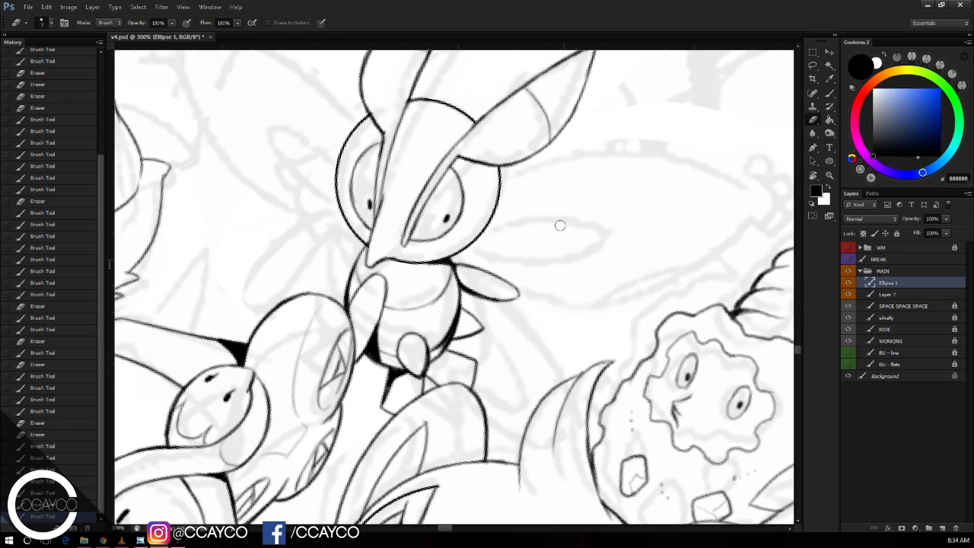
# Step: Thicken the upper left outline of the winged character's head with a tapered black stroke
pyautogui.press('b')
pyautogui.scroll(1, 576, 223)
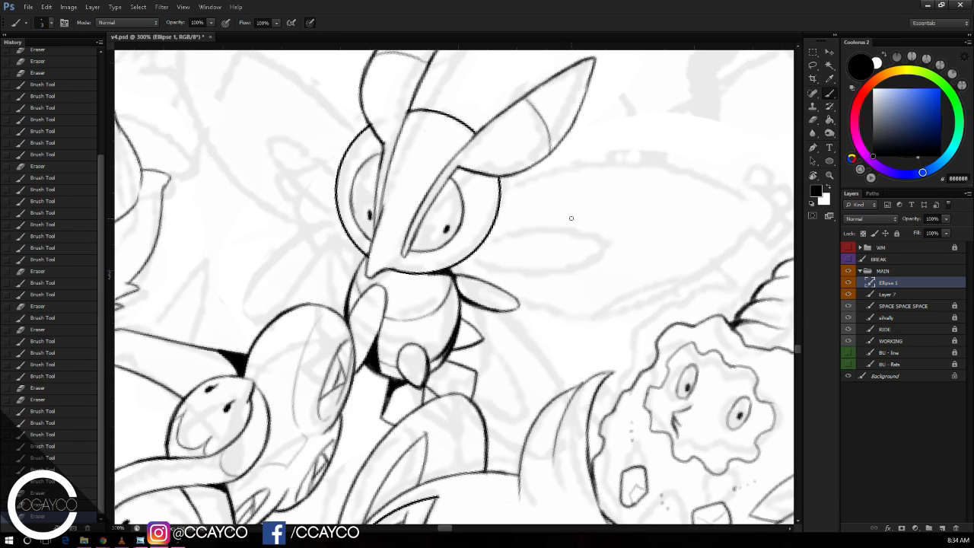
pyautogui.moveTo(586, 189); pyautogui.dragTo(592, 201)
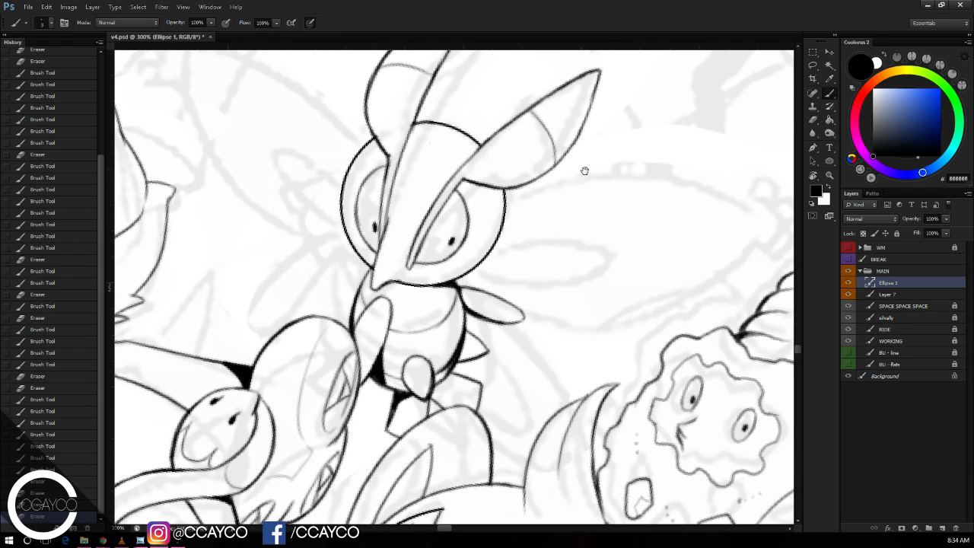
pyautogui.moveTo(583, 170); pyautogui.dragTo(583, 177)
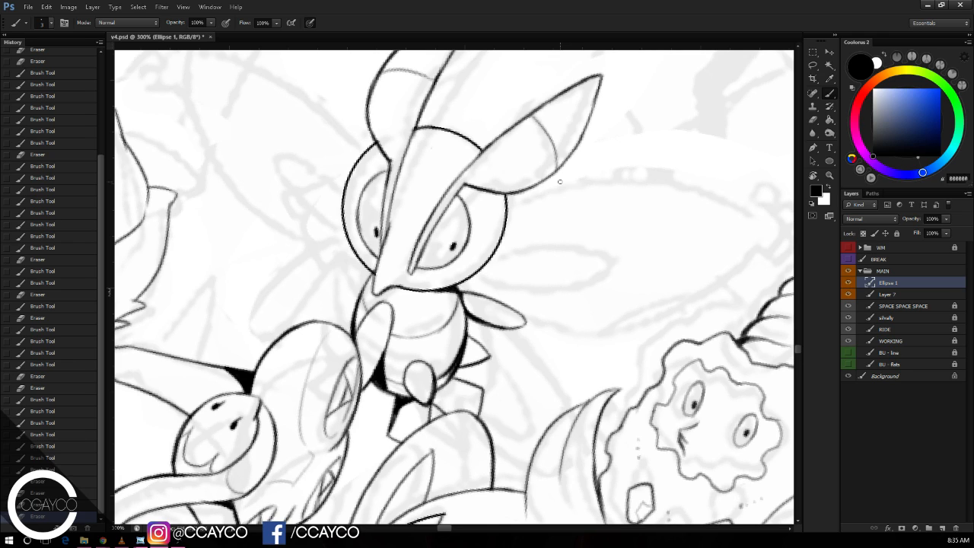
pyautogui.press('e')
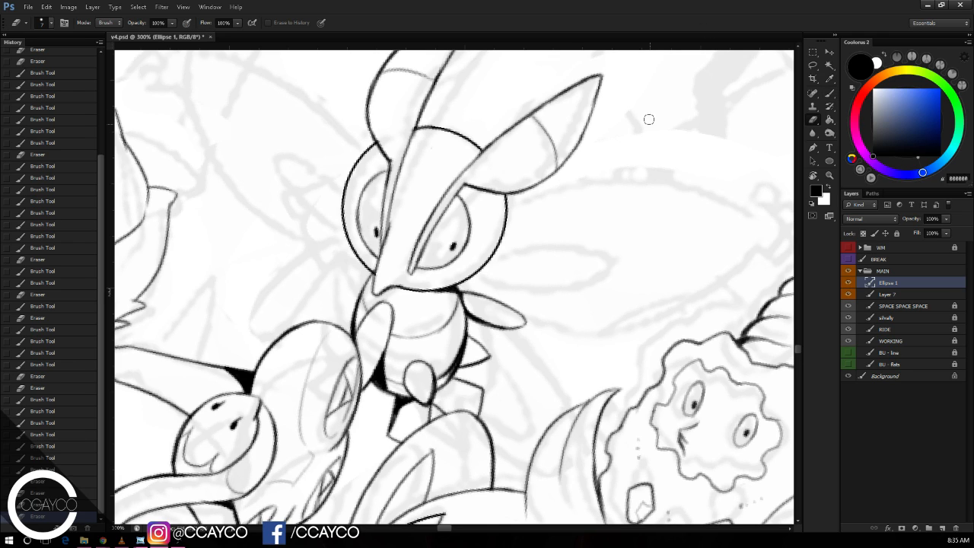
pyautogui.click(649, 119)
pyautogui.press('b')
pyautogui.moveTo(349, 179); pyautogui.dragTo(344, 227)
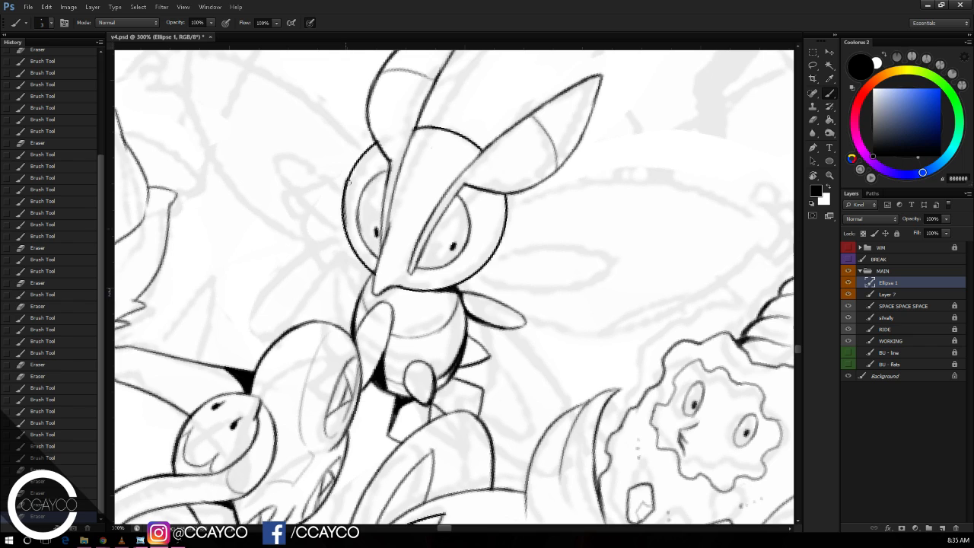
pyautogui.hotkey('ctrl', 'alt', 'z')
pyautogui.hotkey('ctrl', 'alt', 'z')
pyautogui.moveTo(351, 172)
pyautogui.mouseDown()
pyautogui.moveTo(345, 229)
pyautogui.moveTo(349, 175)
pyautogui.mouseUp()
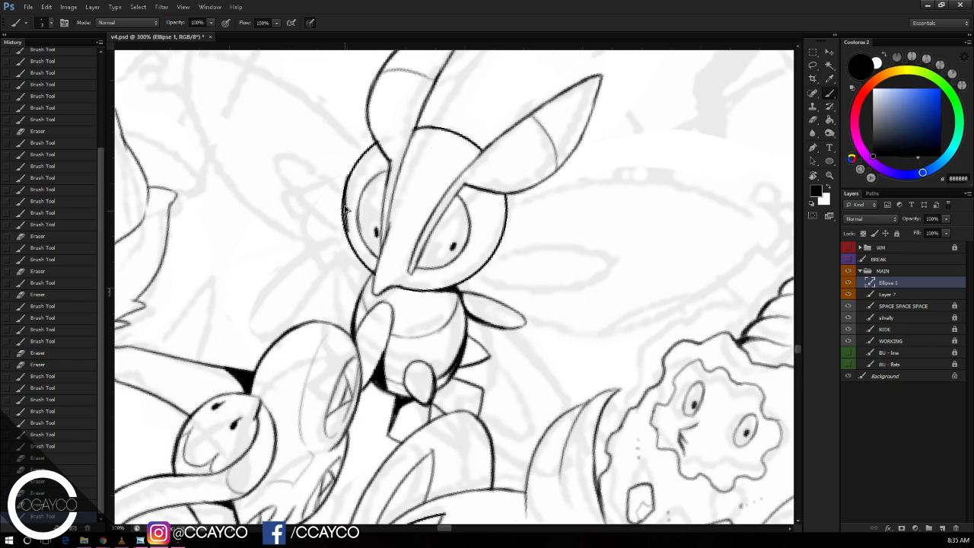
pyautogui.hotkey('ctrl', 'alt', 'z')
pyautogui.moveTo(344, 231); pyautogui.dragTo(352, 167)
pyautogui.hotkey('ctrl', 'alt', 'z')
pyautogui.moveTo(344, 213); pyautogui.dragTo(353, 165)
# Step: Thicken the head's lower left outline and retouch the line at the tip of the pointed face
pyautogui.moveTo(345, 199)
pyautogui.mouseDown()
pyautogui.moveTo(354, 166)
pyautogui.moveTo(354, 249)
pyautogui.mouseUp()
pyautogui.hotkey('ctrl', 'alt', 'z')
pyautogui.hotkey('ctrl', 'alt', 'z')
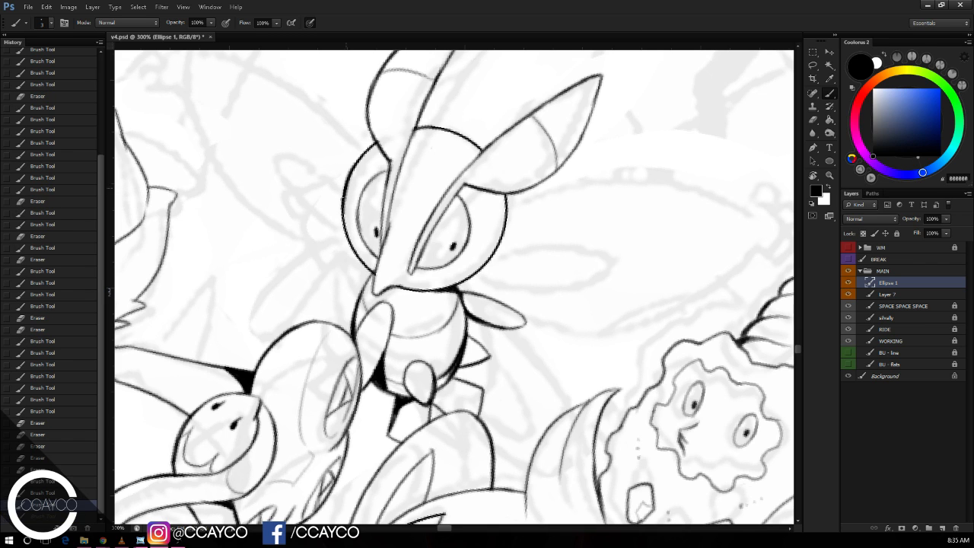
pyautogui.moveTo(346, 193); pyautogui.dragTo(356, 247)
pyautogui.moveTo(344, 210)
pyautogui.mouseDown()
pyautogui.moveTo(374, 274)
pyautogui.moveTo(380, 257)
pyautogui.mouseUp()
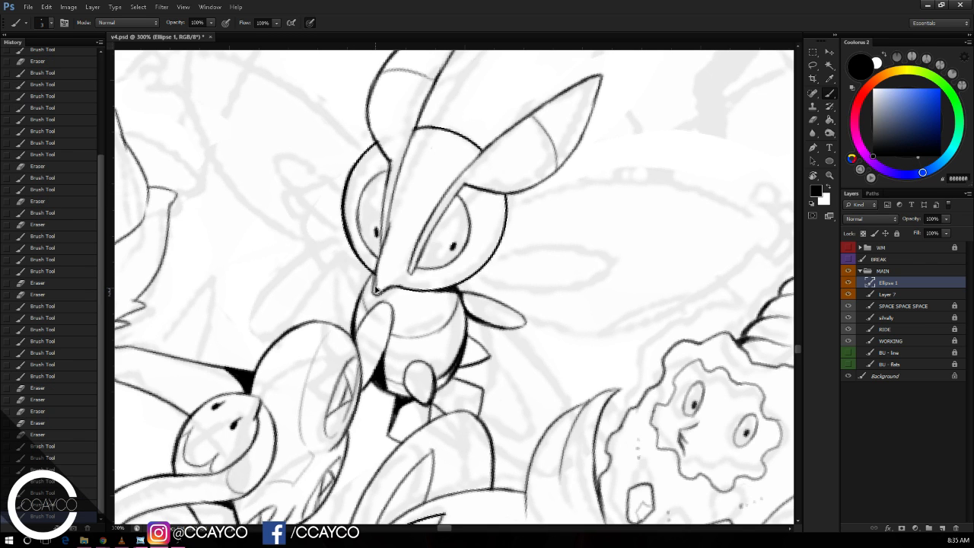
pyautogui.hotkey('ctrl', 'alt', 'z')
pyautogui.moveTo(376, 291); pyautogui.dragTo(378, 261)
# Step: Add two new layers above the Ellipse 1 layer
pyautogui.hotkey('ctrl', '-')
pyautogui.moveTo(581, 172); pyautogui.dragTo(610, 172)
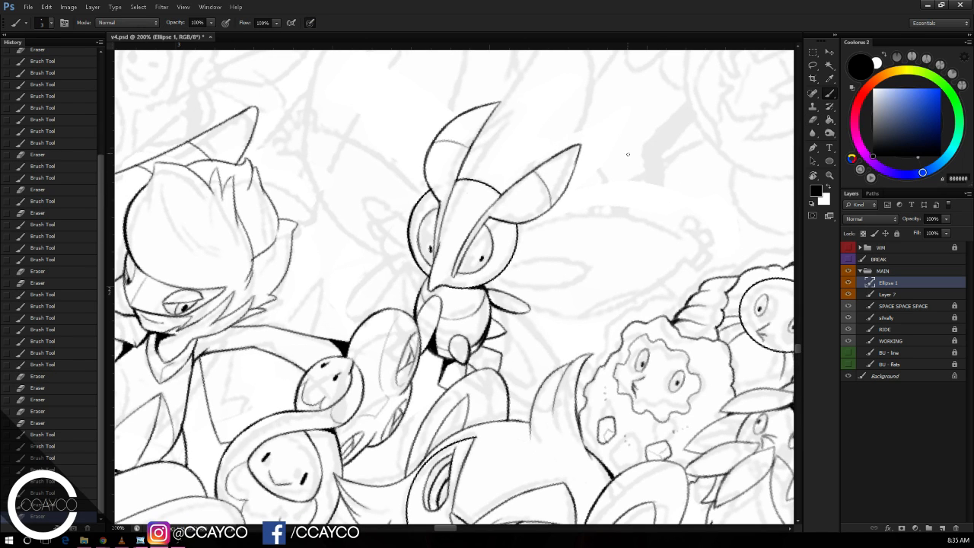
pyautogui.moveTo(649, 176); pyautogui.dragTo(658, 182)
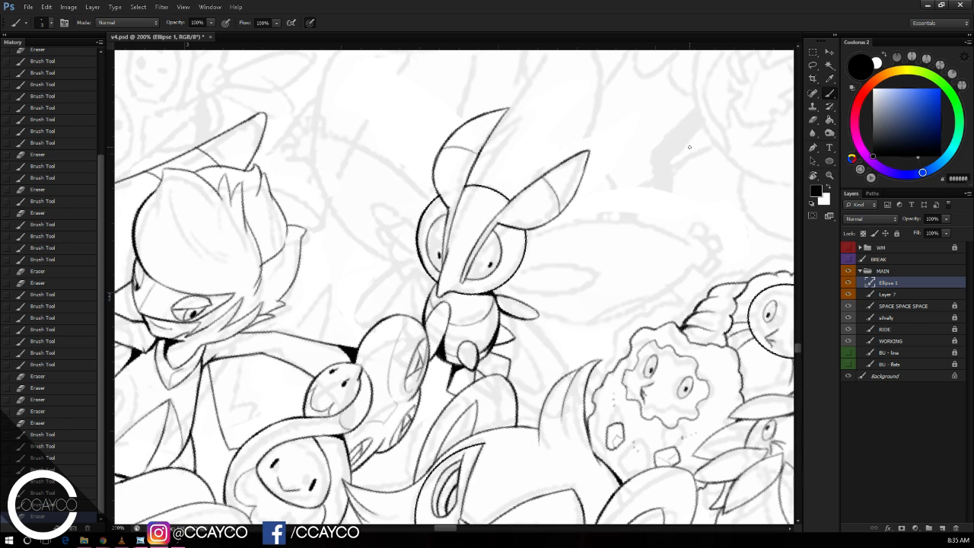
pyautogui.doubleClick(941, 527)
# Step: Ink the upper edge of the left wing as one long curve ending at the head's left side
pyautogui.press('e')
pyautogui.moveTo(691, 195); pyautogui.dragTo(701, 206)
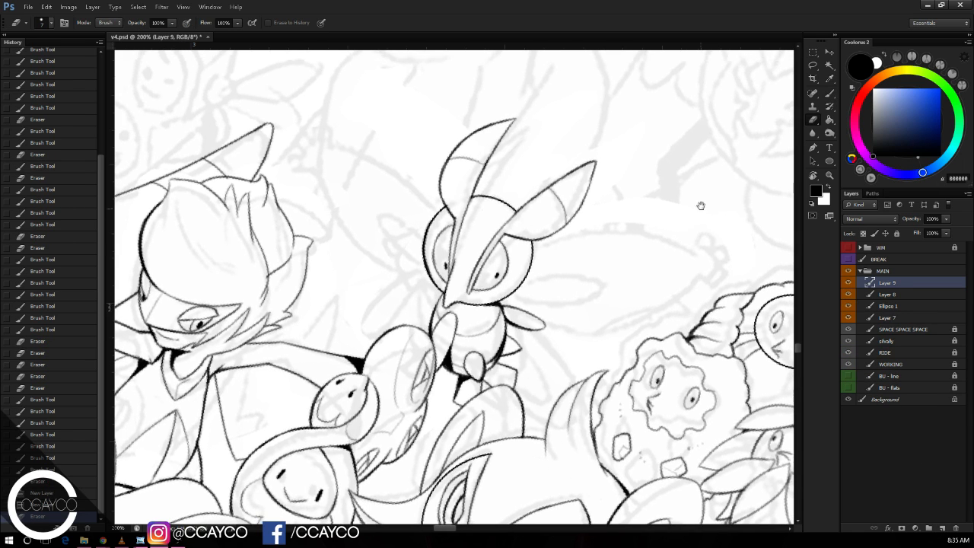
pyautogui.hotkey('ctrl', '+')
pyautogui.press('b')
pyautogui.moveTo(207, 146); pyautogui.dragTo(419, 314)
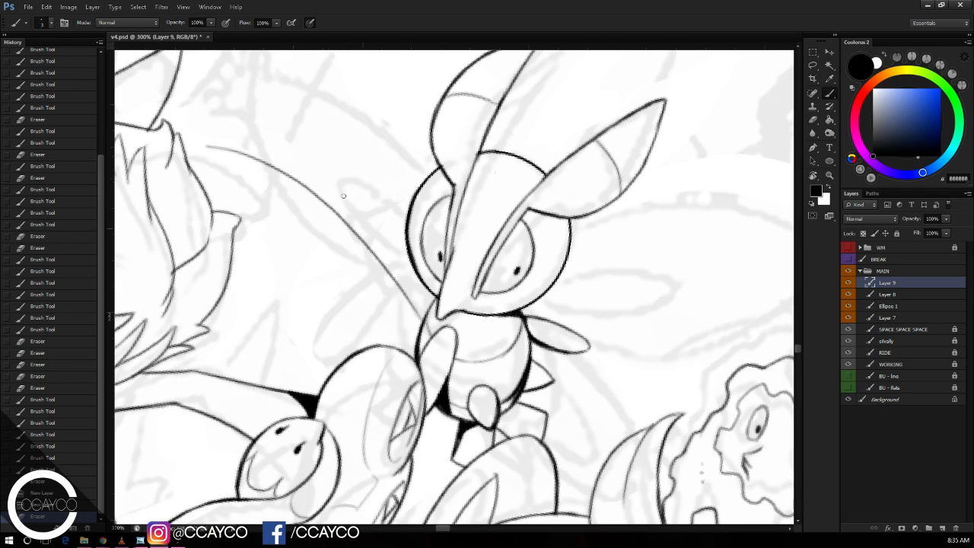
pyautogui.hotkey('ctrl', 'z')
pyautogui.moveTo(221, 137); pyautogui.dragTo(431, 318)
pyautogui.hotkey('ctrl', 'z')
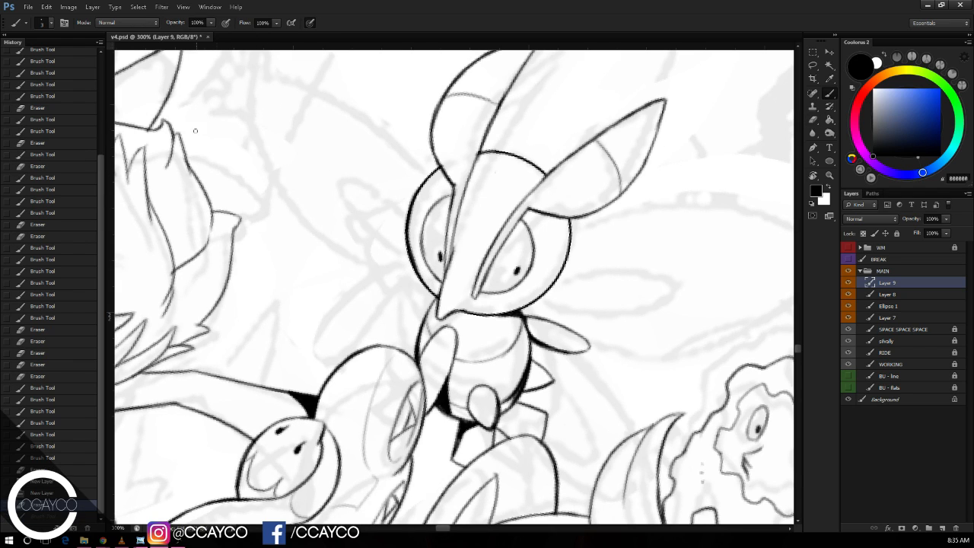
pyautogui.moveTo(206, 126)
pyautogui.mouseDown()
pyautogui.moveTo(404, 246)
pyautogui.moveTo(430, 287)
pyautogui.mouseUp()
pyautogui.press('e')
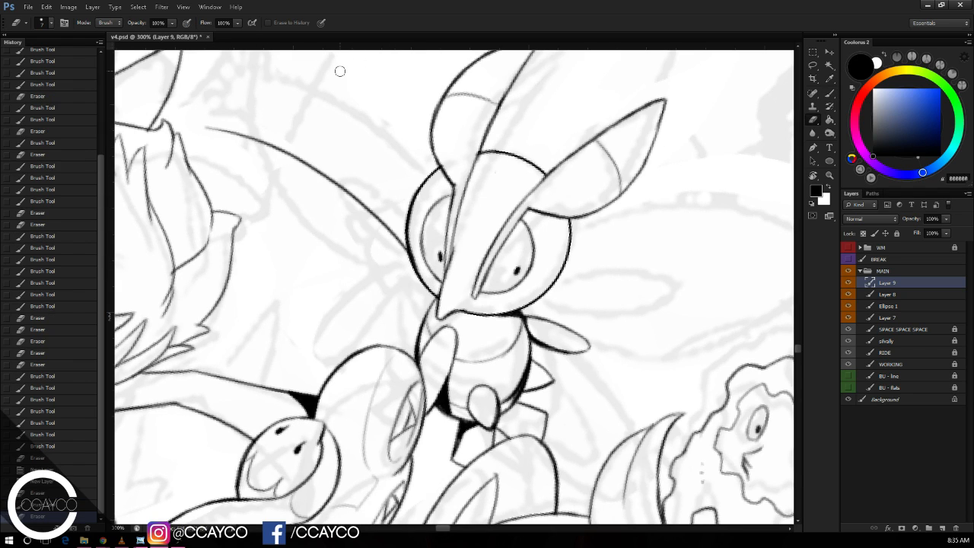
pyautogui.press('b')
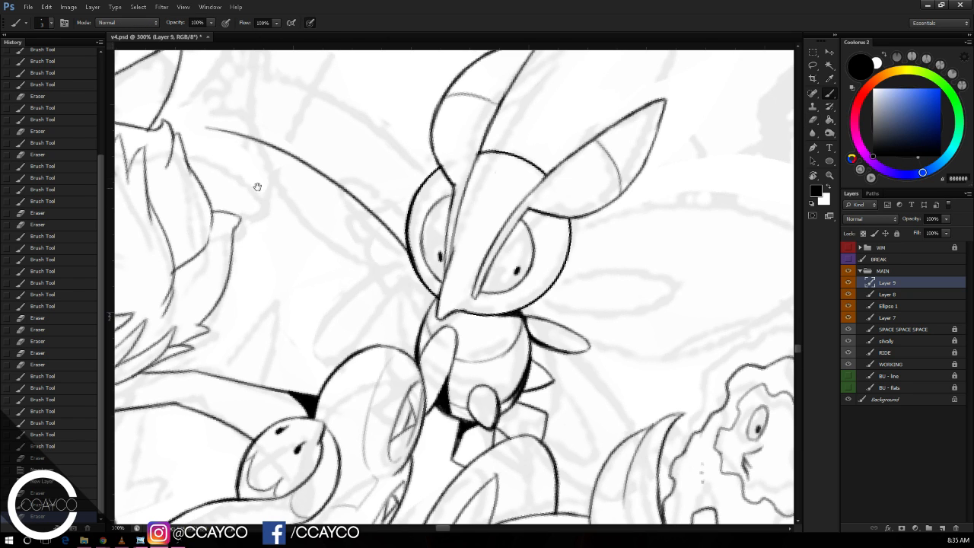
# Step: Ink the left wing's lower edge as a sagging curve from the neighbour's hair to the body, and trim its outer end
pyautogui.moveTo(258, 187); pyautogui.dragTo(296, 144)
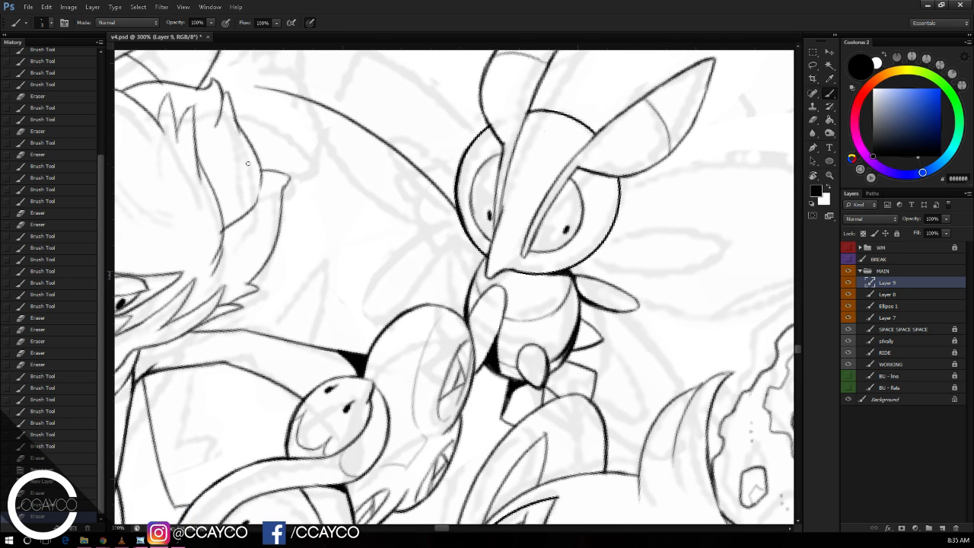
pyautogui.moveTo(247, 162); pyautogui.dragTo(468, 283)
pyautogui.hotkey('ctrl', 'z')
pyautogui.moveTo(260, 174)
pyautogui.mouseDown()
pyautogui.moveTo(297, 216)
pyautogui.moveTo(491, 274)
pyautogui.mouseUp()
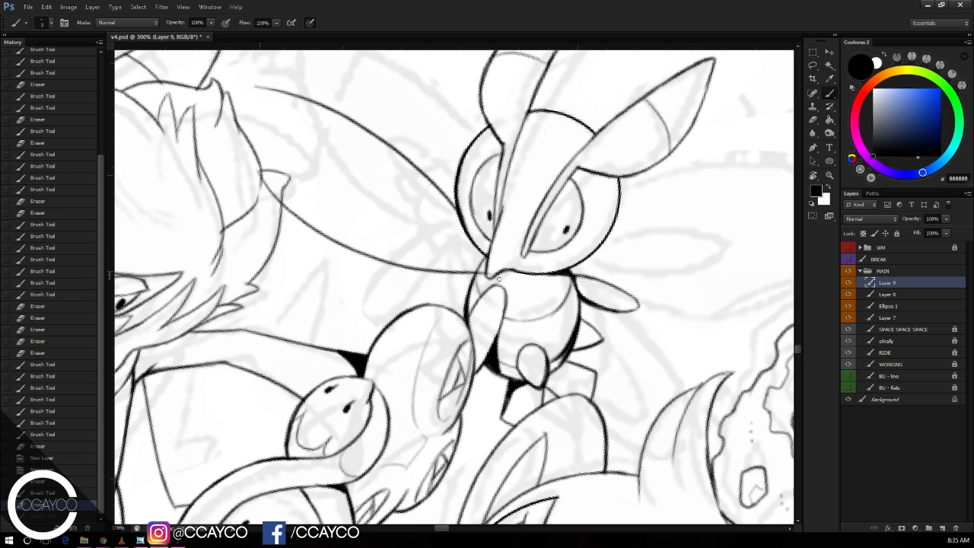
pyautogui.hotkey('ctrl', 'z')
pyautogui.moveTo(253, 181)
pyautogui.mouseDown()
pyautogui.moveTo(495, 294)
pyautogui.moveTo(473, 290)
pyautogui.mouseUp()
pyautogui.press('e')
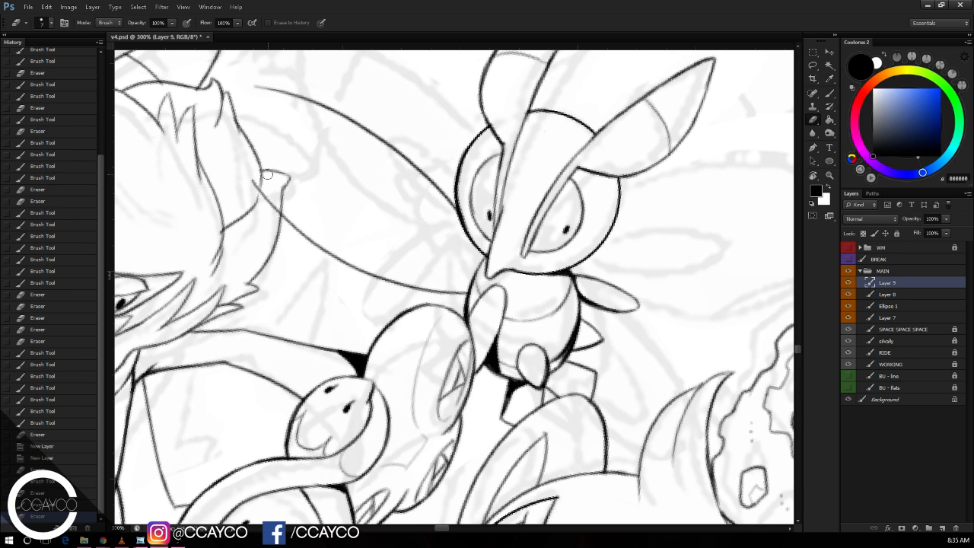
pyautogui.moveTo(266, 198); pyautogui.dragTo(243, 166)
# Step: Trim the outer end of the left wing's upper edge and try a replacement stroke there
pyautogui.moveTo(295, 103)
pyautogui.mouseDown()
pyautogui.moveTo(325, 130)
pyautogui.moveTo(364, 126)
pyautogui.moveTo(347, 127)
pyautogui.moveTo(395, 146)
pyautogui.mouseUp()
pyautogui.press('b')
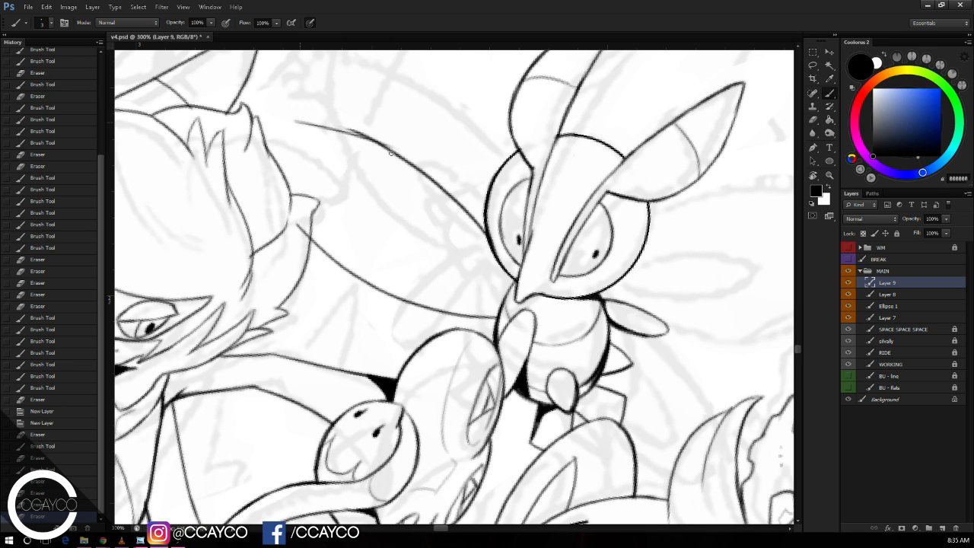
pyautogui.hotkey('ctrl', 'z')
pyautogui.moveTo(296, 135); pyautogui.dragTo(426, 172)
pyautogui.hotkey('ctrl', 'z')
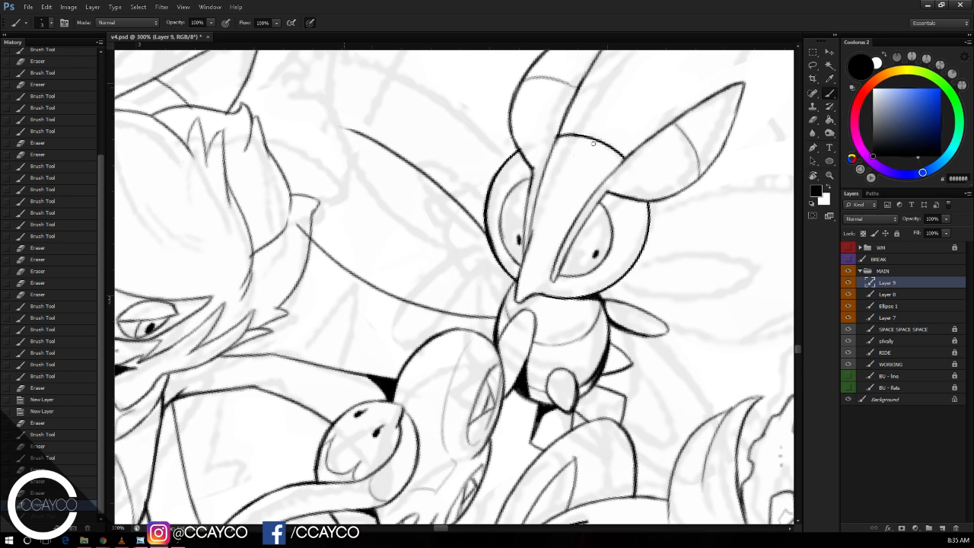
# Step: Extend the left wing's upper edge with a smooth downward curve at its outer end, cleaning the overlapping lines
pyautogui.press('r')
pyautogui.moveTo(343, 83)
pyautogui.mouseDown()
pyautogui.moveTo(258, 152)
pyautogui.moveTo(232, 221)
pyautogui.mouseUp()
pyautogui.moveTo(244, 335); pyautogui.dragTo(358, 240)
pyautogui.hotkey('ctrl', 'z')
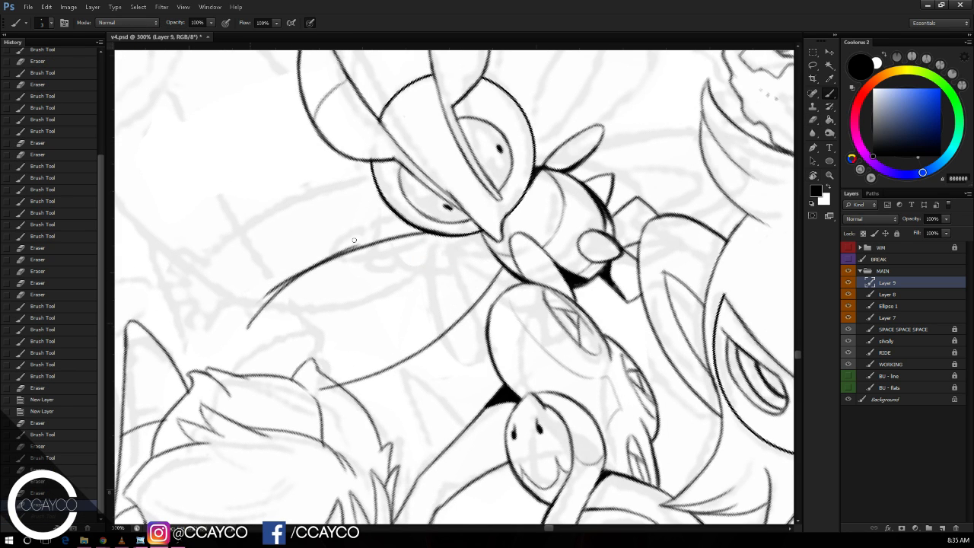
pyautogui.press('e')
pyautogui.moveTo(270, 290)
pyautogui.mouseDown()
pyautogui.moveTo(352, 243)
pyautogui.moveTo(325, 251)
pyautogui.mouseUp()
pyautogui.press('b')
pyautogui.moveTo(250, 326); pyautogui.dragTo(314, 268)
pyautogui.hotkey('ctrl', 'z')
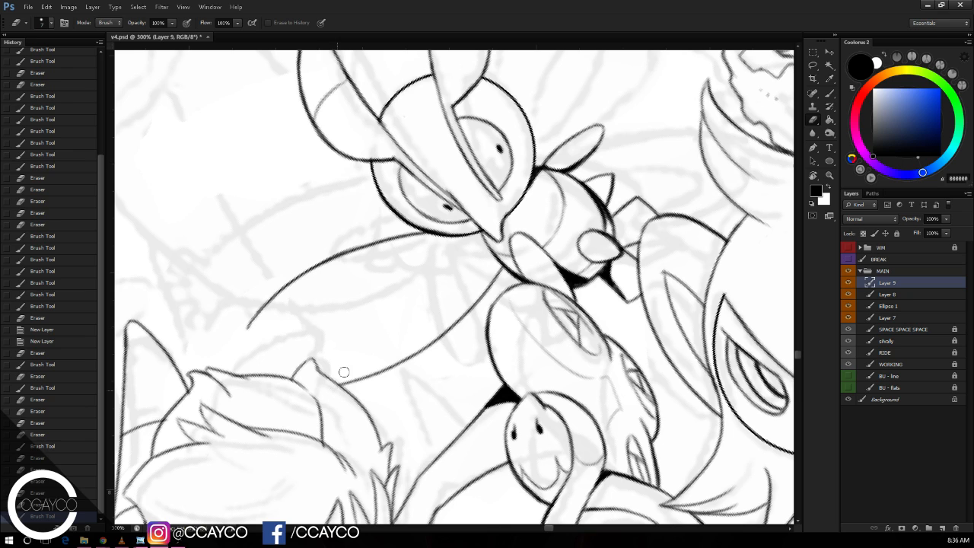
pyautogui.press('r')
pyautogui.moveTo(337, 370); pyautogui.dragTo(530, 333)
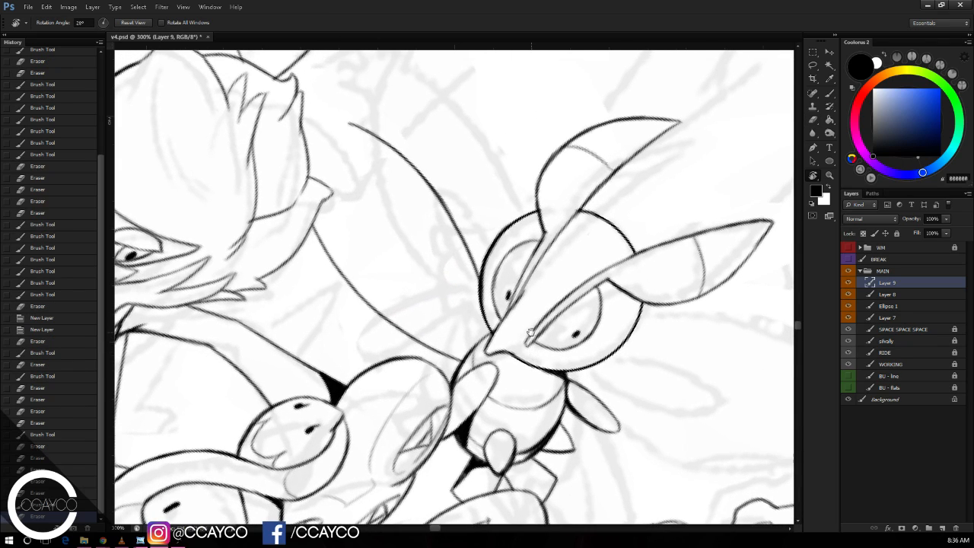
# Step: Ink the right side and top edge of the squared tip at the left wing's outer end, trimming the overlaps
pyautogui.press('b')
pyautogui.moveTo(348, 122)
pyautogui.mouseDown()
pyautogui.moveTo(339, 78)
pyautogui.moveTo(355, 79)
pyautogui.moveTo(326, 80)
pyautogui.moveTo(353, 80)
pyautogui.mouseUp()
pyautogui.hotkey('ctrl', 'alt', 'z')
pyautogui.hotkey('ctrl', 'alt', 'z')
pyautogui.hotkey('ctrl', 'alt', 'z')
pyautogui.hotkey('ctrl', 'z')
pyautogui.hotkey('ctrl', 'z')
pyautogui.hotkey('ctrl', 'z')
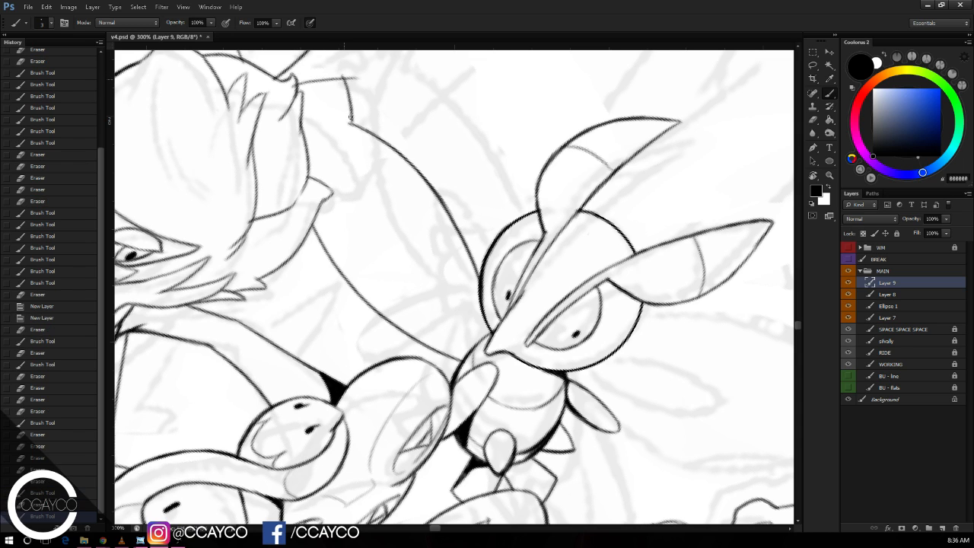
pyautogui.press('e')
pyautogui.hotkey('ctrl', 'shift', 'z')
pyautogui.hotkey('ctrl', 'shift', 'z')
pyautogui.hotkey('ctrl', 'shift', 'z')
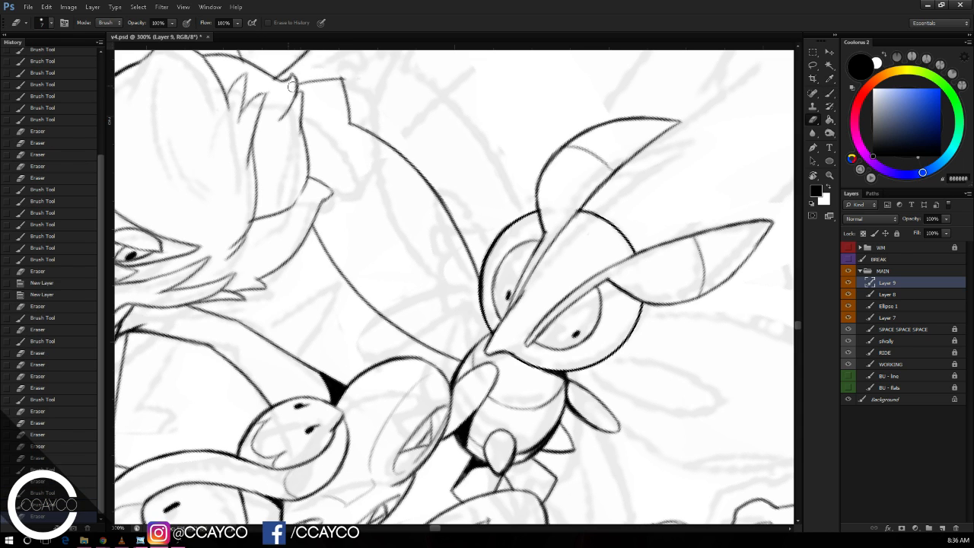
# Step: Close the left wing's squared tip with a short stroke beside the neighbour's hair and erase the overshooting lines
pyautogui.press('b')
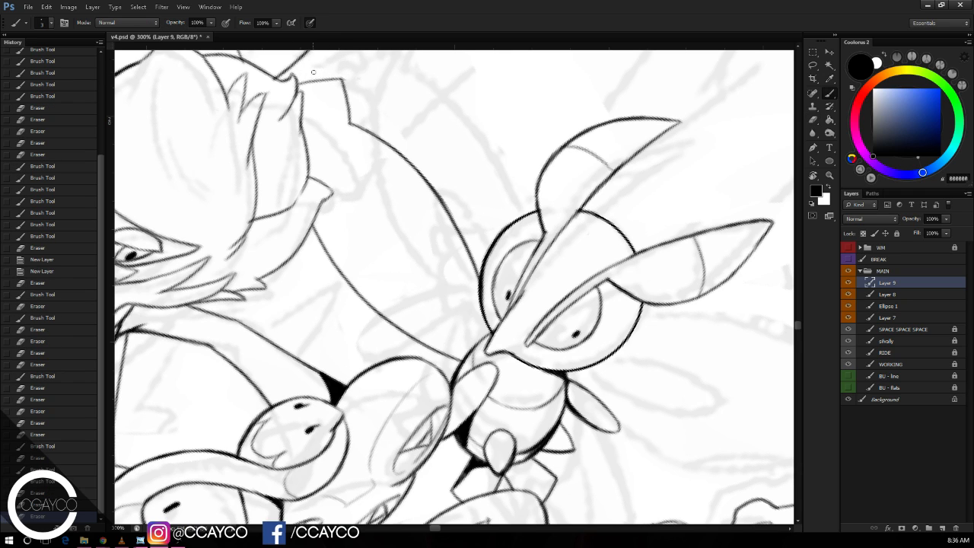
pyautogui.moveTo(315, 72); pyautogui.dragTo(319, 125)
pyautogui.press('e')
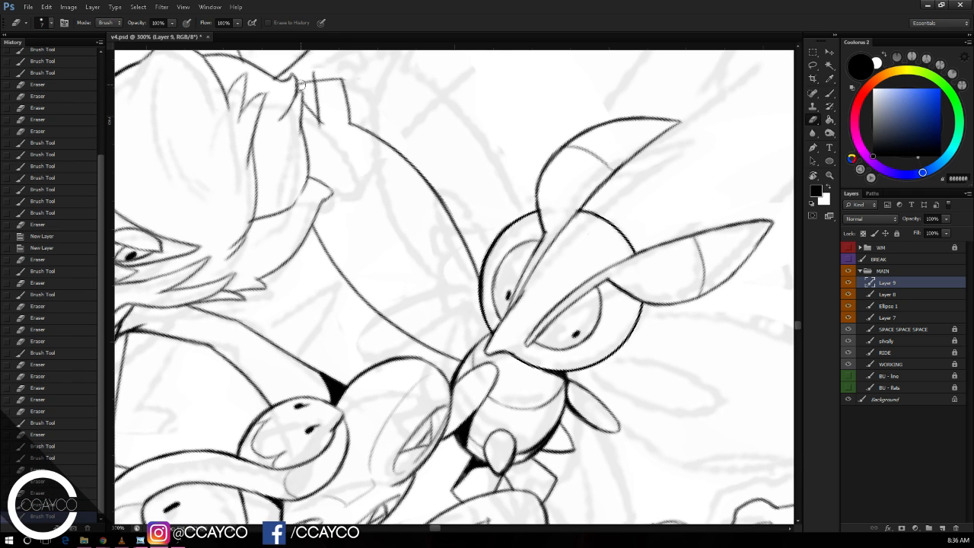
pyautogui.moveTo(330, 123); pyautogui.dragTo(325, 131)
pyautogui.press('b')
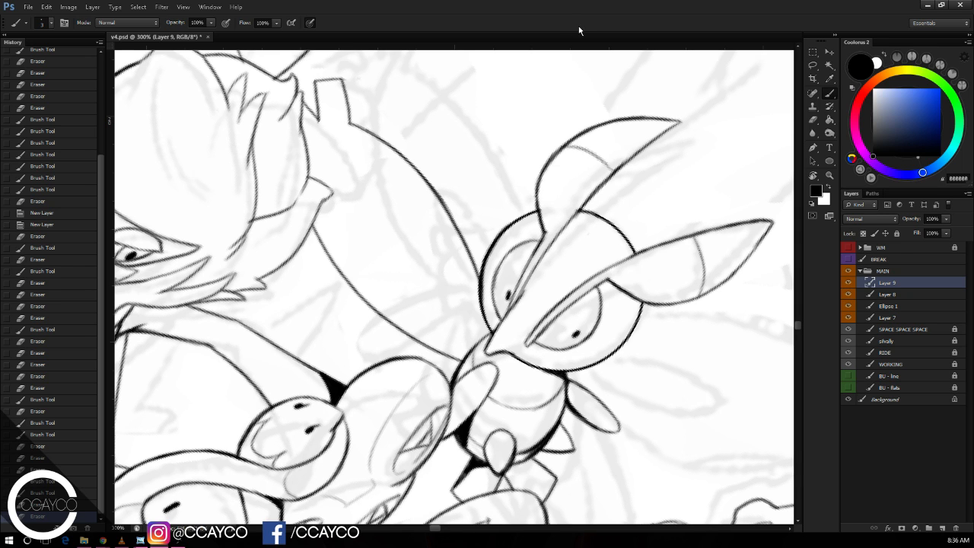
# Step: Fill the narrow gap between the winged character's head, left wing and body with solid black
pyautogui.moveTo(619, 186); pyautogui.dragTo(572, 73)
pyautogui.press('r')
pyautogui.press('Escape')
pyautogui.press('b')
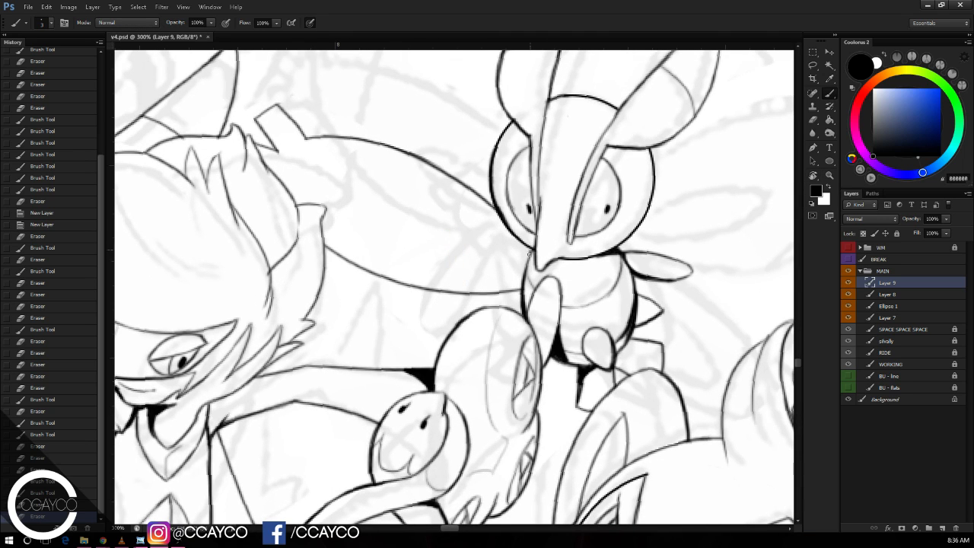
pyautogui.moveTo(528, 249); pyautogui.dragTo(523, 286)
pyautogui.moveTo(530, 250); pyautogui.dragTo(527, 262)
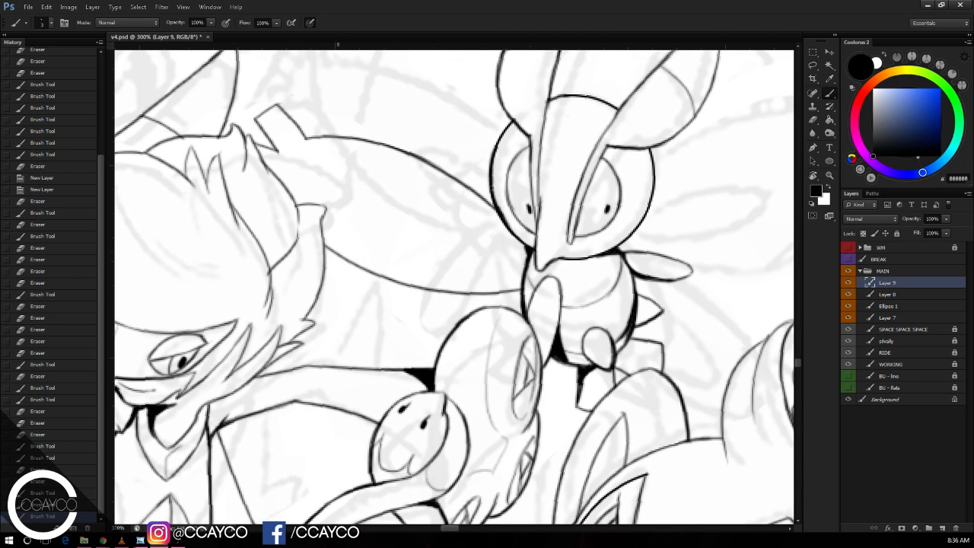
pyautogui.moveTo(508, 229); pyautogui.dragTo(521, 247)
pyautogui.hotkey('ctrl', 'z')
pyautogui.hotkey('ctrl', 'alt', 'z')
pyautogui.hotkey('ctrl', 'alt', 'z')
pyautogui.hotkey('ctrl', 'z')
pyautogui.hotkey('ctrl', 'z')
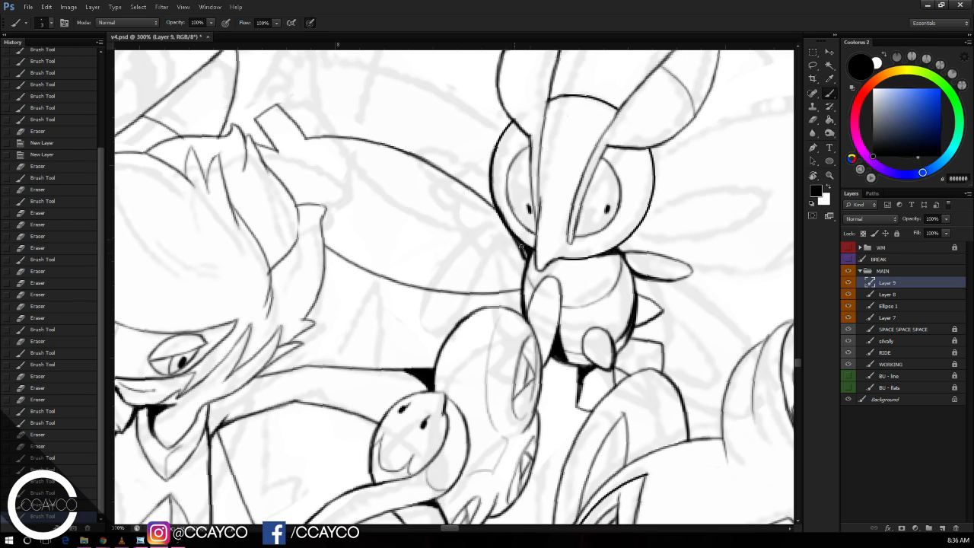
pyautogui.click(519, 241)
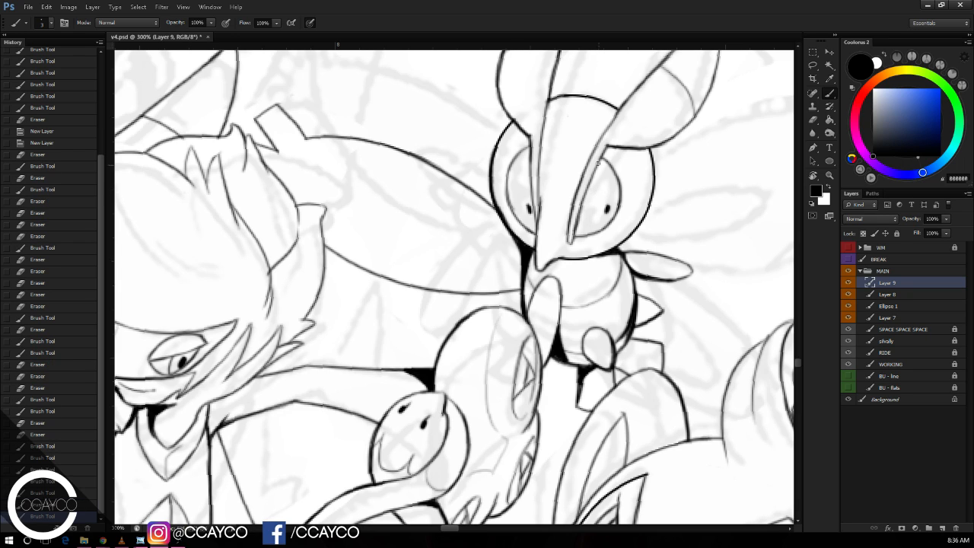
# Step: Merge Layer 9, Layer 8 and Ellipse 1 down into Layer 7
pyautogui.press('e')
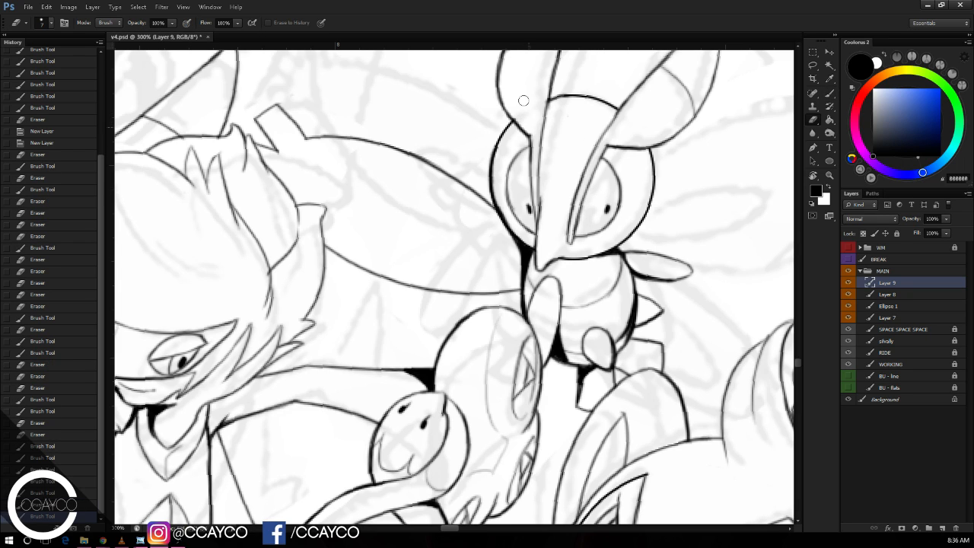
pyautogui.click(523, 101)
pyautogui.press('r')
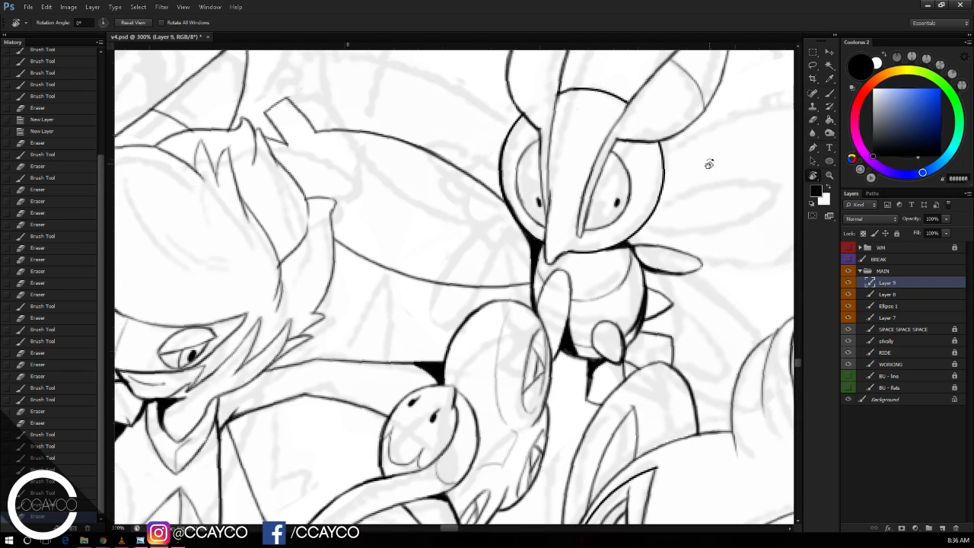
pyautogui.moveTo(707, 163)
pyautogui.mouseDown()
pyautogui.moveTo(719, 216)
pyautogui.moveTo(704, 176)
pyautogui.mouseUp()
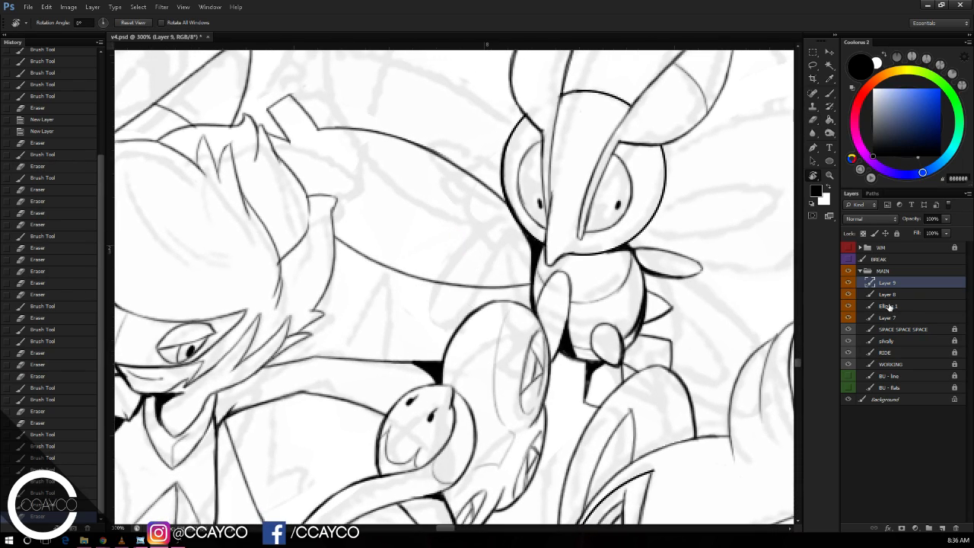
pyautogui.hotkey('ctrl', 'e')
pyautogui.hotkey('ctrl', 'e')
pyautogui.hotkey('ctrl', 'e')
# Step: Touch up the line work around the left antenna's base with small erasures and a short brush stroke
pyautogui.press('e')
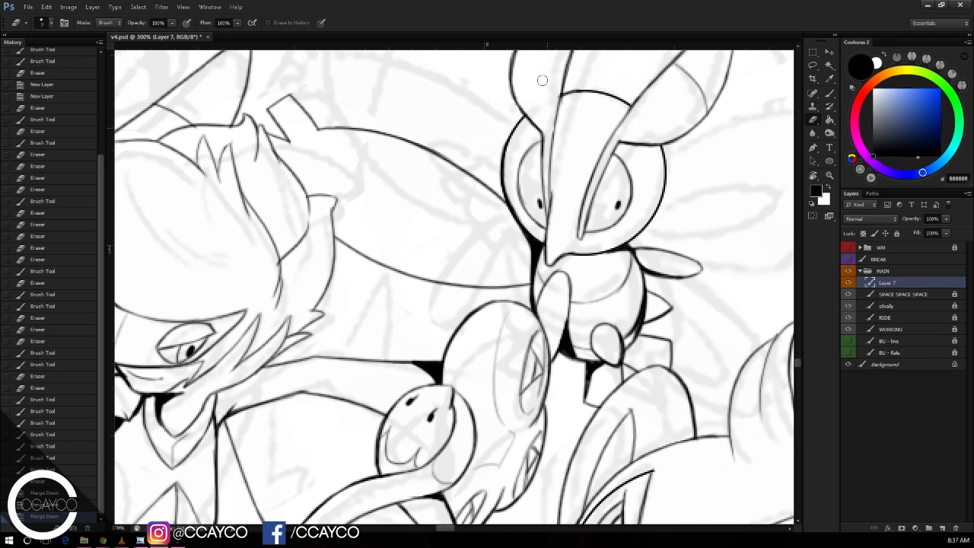
pyautogui.moveTo(543, 81); pyautogui.dragTo(551, 70)
pyautogui.press('b')
pyautogui.moveTo(551, 143); pyautogui.dragTo(555, 136)
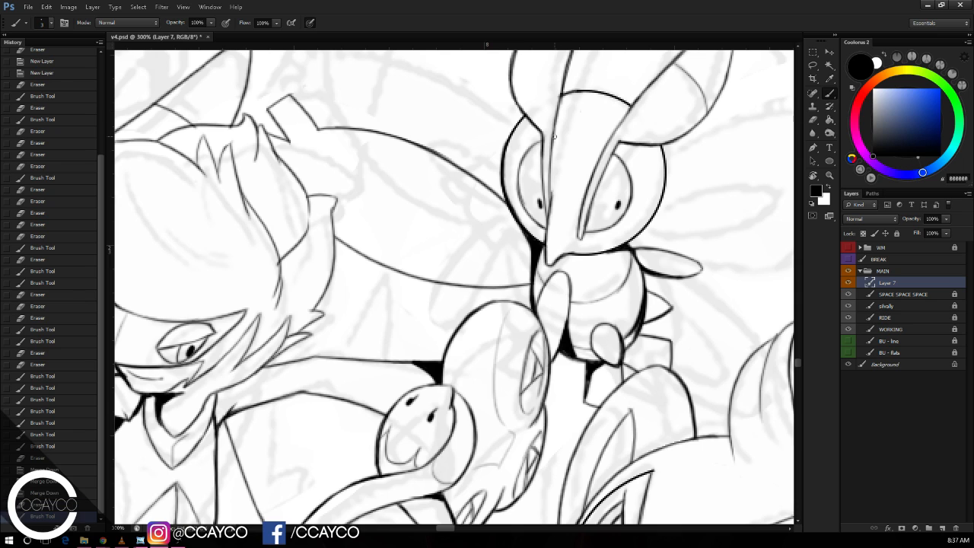
pyautogui.press('e')
pyautogui.moveTo(730, 239); pyautogui.dragTo(711, 277)
# Step: Ink the lower left wing's outer edge as a curve from the neighbour's arm to the upper wing, trimming its lower end
pyautogui.press('b')
pyautogui.moveTo(370, 368); pyautogui.dragTo(484, 283)
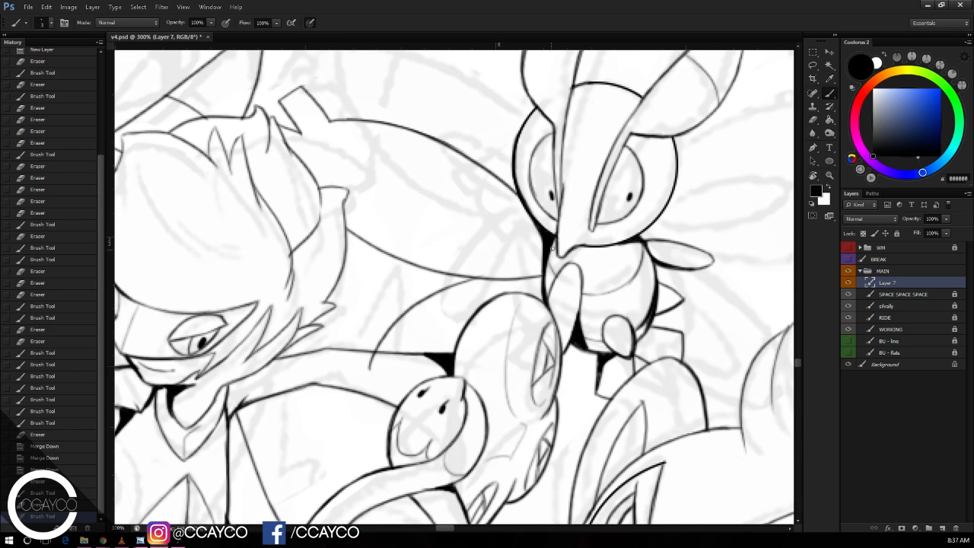
pyautogui.hotkey('ctrl', 'z')
pyautogui.moveTo(408, 375)
pyautogui.mouseDown()
pyautogui.moveTo(491, 268)
pyautogui.moveTo(476, 269)
pyautogui.moveTo(493, 263)
pyautogui.mouseUp()
pyautogui.press('e')
pyautogui.hotkey('ctrl', 'z')
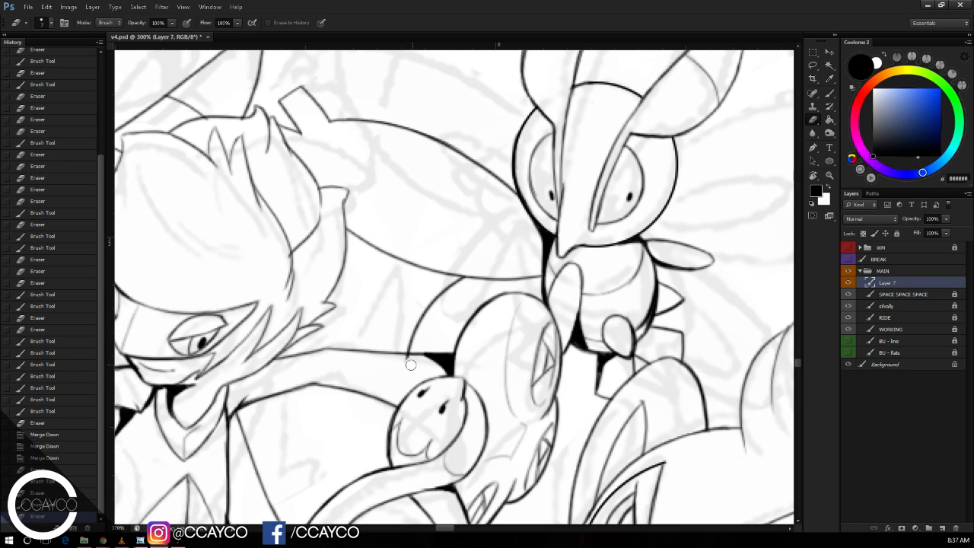
pyautogui.moveTo(402, 362); pyautogui.dragTo(412, 358)
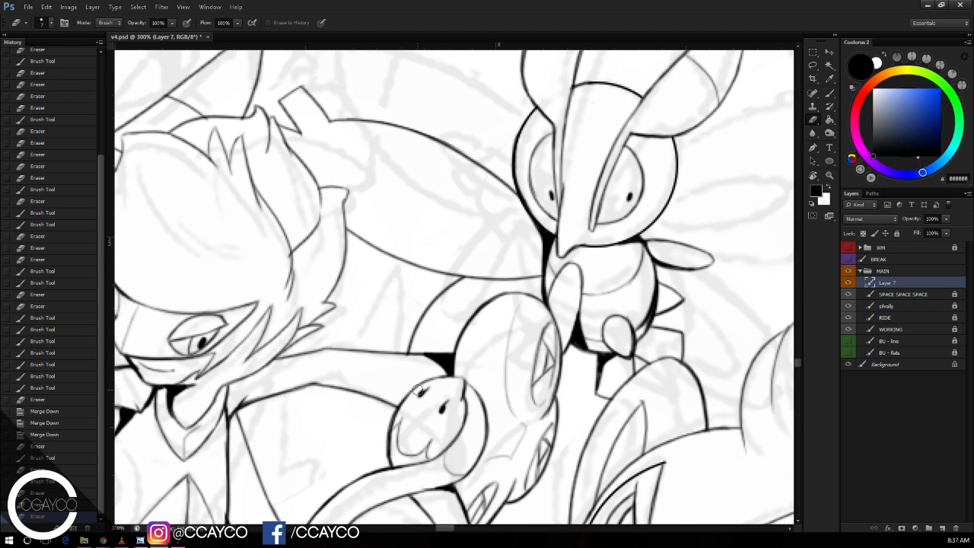
# Step: Add a new layer and ink a second curve inside the lower left wing, parallel to its outer edge
pyautogui.click(943, 527)
pyautogui.click(731, 298)
pyautogui.moveTo(688, 258); pyautogui.dragTo(682, 263)
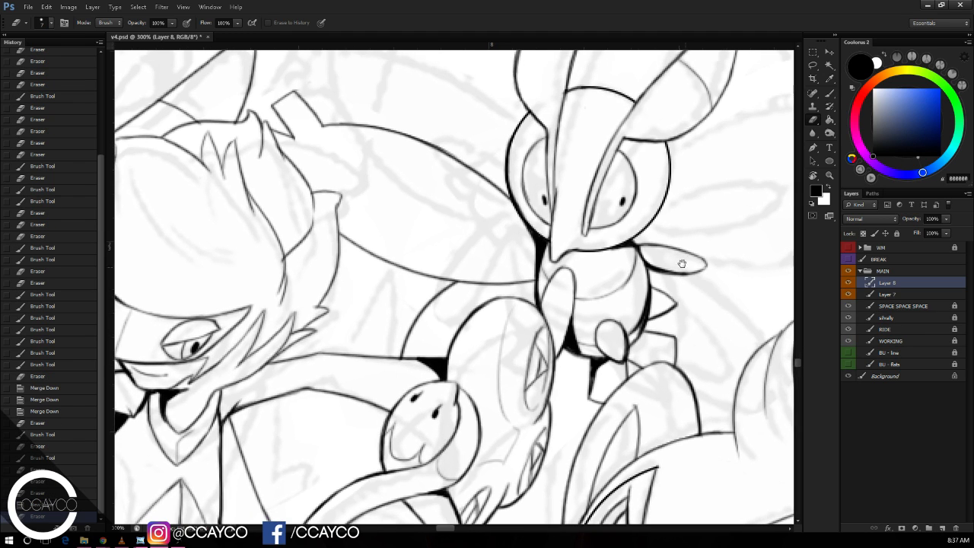
pyautogui.press('b')
pyautogui.moveTo(437, 354); pyautogui.dragTo(542, 275)
pyautogui.hotkey('ctrl', 'z')
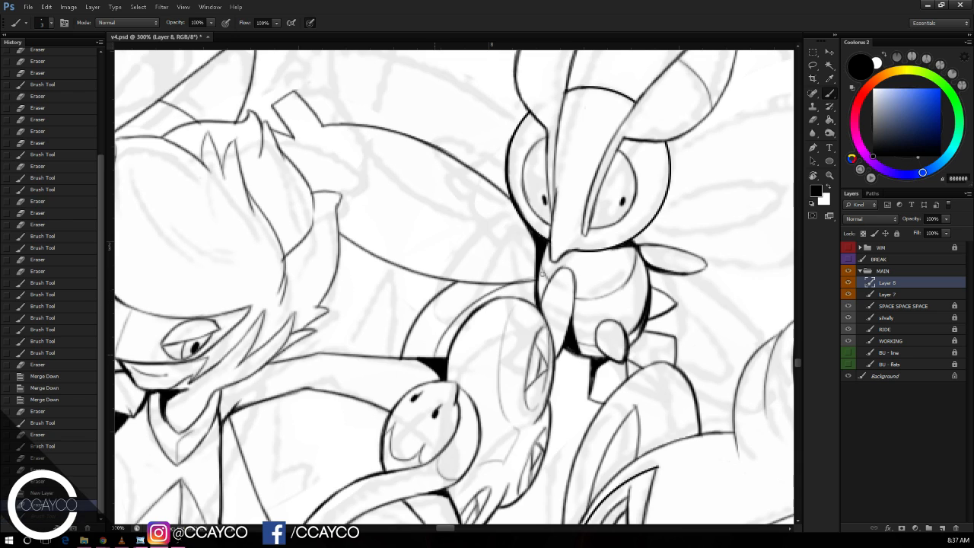
pyautogui.hotkey('ctrl', 'z')
pyautogui.moveTo(436, 358); pyautogui.dragTo(527, 275)
pyautogui.hotkey('ctrl', 'z')
pyautogui.moveTo(437, 358)
pyautogui.mouseDown()
pyautogui.moveTo(528, 277)
pyautogui.moveTo(517, 264)
pyautogui.mouseUp()
pyautogui.press('e')
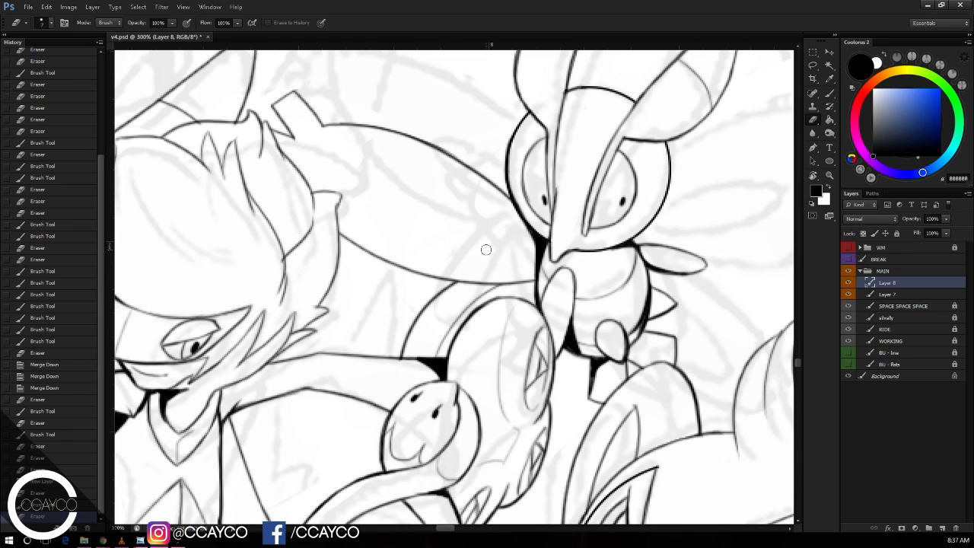
# Step: Extend the black shading down the body's left side where the lower wing meets it, and clean its edges
pyautogui.press('b')
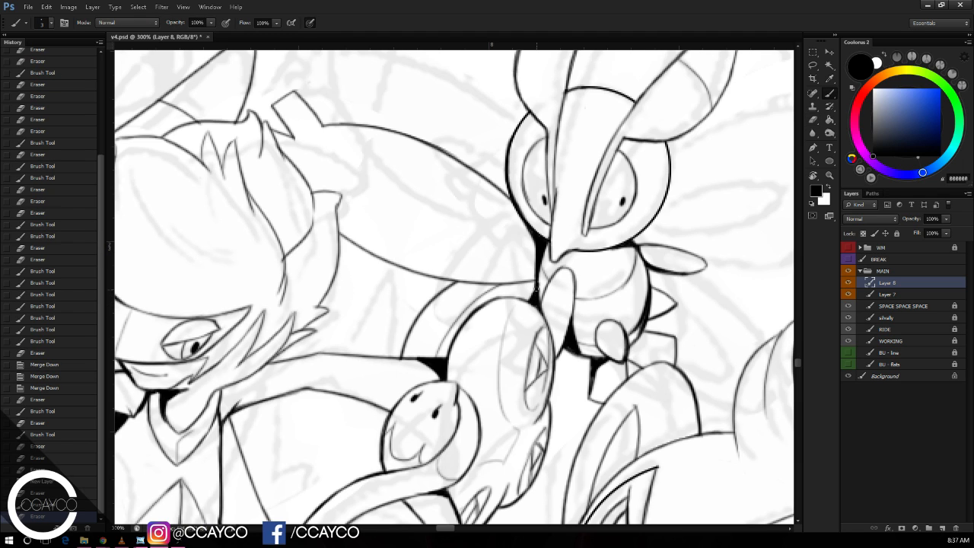
pyautogui.press('e')
pyautogui.moveTo(537, 283)
pyautogui.mouseDown()
pyautogui.moveTo(537, 292)
pyautogui.moveTo(555, 272)
pyautogui.moveTo(537, 299)
pyautogui.moveTo(551, 305)
pyautogui.mouseUp()
pyautogui.press('b')
pyautogui.moveTo(618, 331)
pyautogui.mouseDown()
pyautogui.moveTo(614, 338)
pyautogui.moveTo(637, 320)
pyautogui.mouseUp()
pyautogui.press('e')
pyautogui.click(622, 315)
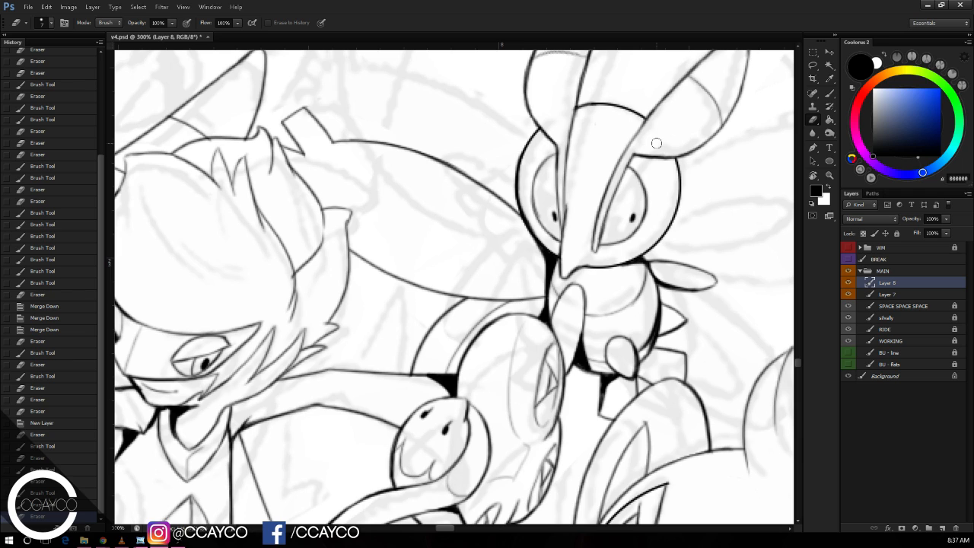
# Step: Ink a short band line across the left wing's squared tip and erase its overshooting ends
pyautogui.press('b')
pyautogui.moveTo(290, 162); pyautogui.dragTo(327, 122)
pyautogui.press('e')
pyautogui.click(299, 146)
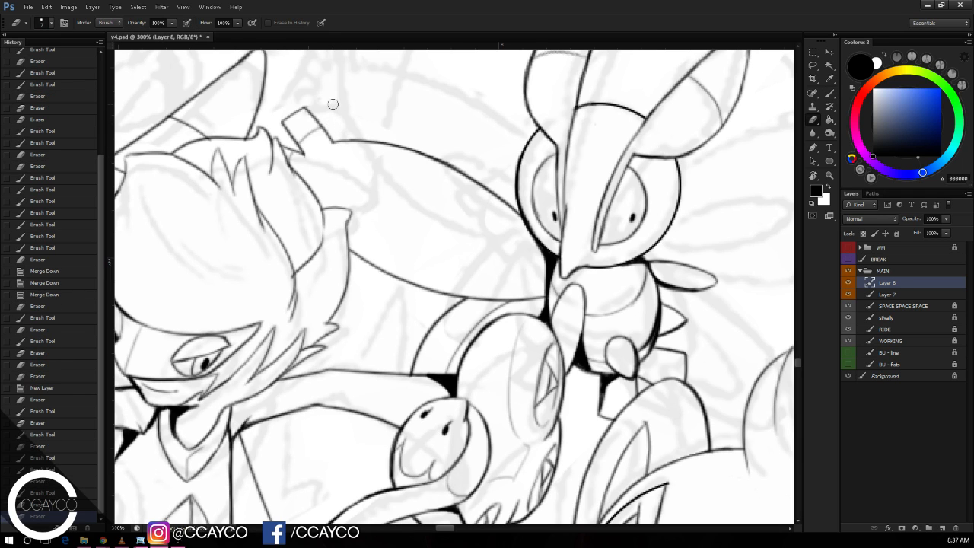
pyautogui.click(508, 99)
pyautogui.moveTo(600, 166); pyautogui.dragTo(596, 153)
# Step: Ink a pointed leaf-shaped marking inside the left wing, running from the body toward the wing's middle, and close its tip
pyautogui.press('b')
pyautogui.hotkey('ctrl', 'z')
pyautogui.moveTo(415, 264)
pyautogui.mouseDown()
pyautogui.moveTo(512, 199)
pyautogui.moveTo(550, 240)
pyautogui.moveTo(573, 295)
pyautogui.mouseUp()
pyautogui.press('r')
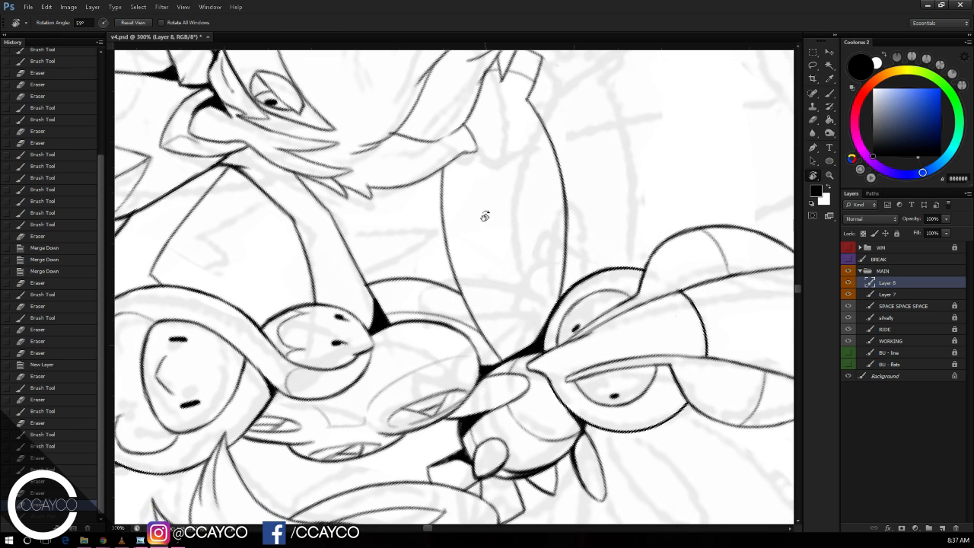
pyautogui.press('b')
pyautogui.moveTo(518, 350)
pyautogui.mouseDown()
pyautogui.moveTo(504, 319)
pyautogui.moveTo(503, 188)
pyautogui.mouseUp()
pyautogui.hotkey('ctrl', 'z')
pyautogui.moveTo(546, 344)
pyautogui.mouseDown()
pyautogui.moveTo(504, 190)
pyautogui.moveTo(533, 347)
pyautogui.moveTo(528, 298)
pyautogui.mouseUp()
pyautogui.press('e')
pyautogui.click(508, 182)
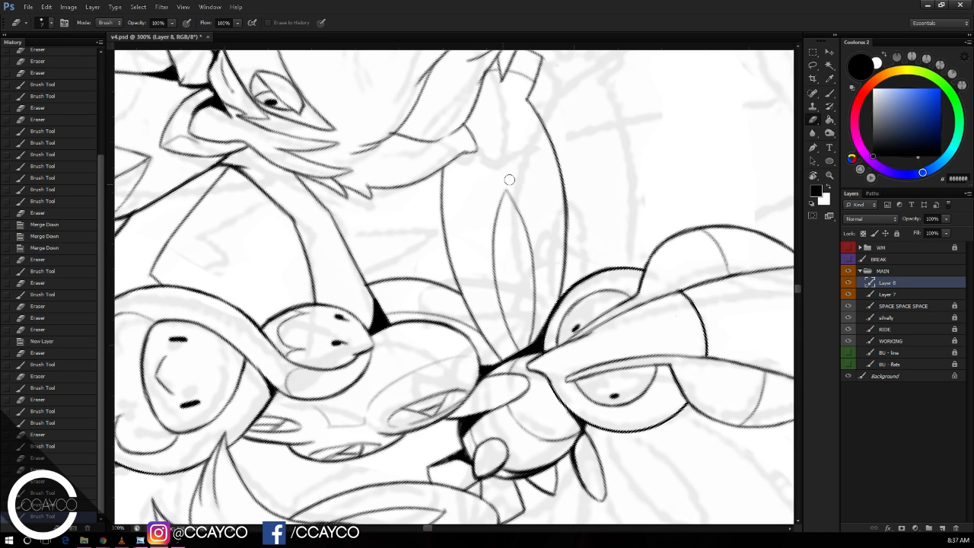
pyautogui.press('b')
pyautogui.moveTo(503, 198)
pyautogui.mouseDown()
pyautogui.moveTo(507, 190)
pyautogui.moveTo(531, 242)
pyautogui.moveTo(468, 271)
pyautogui.moveTo(553, 217)
pyautogui.mouseUp()
pyautogui.press('r')
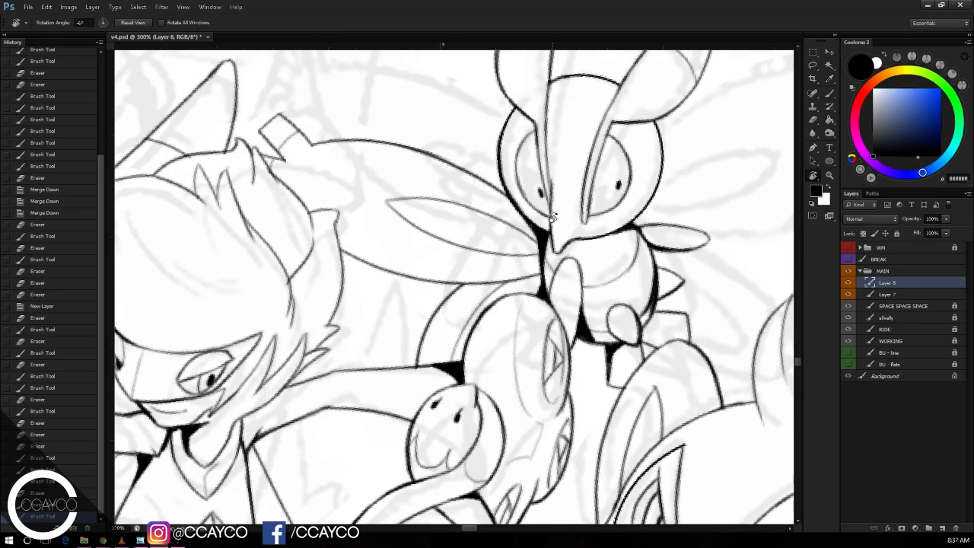
pyautogui.press('b')
# Step: Ink the long upper edge of the narrow wing behind the right antenna, from the head toward the antenna's tip
pyautogui.moveTo(609, 236)
pyautogui.mouseDown()
pyautogui.moveTo(563, 233)
pyautogui.moveTo(570, 247)
pyautogui.moveTo(547, 256)
pyautogui.moveTo(574, 250)
pyautogui.mouseUp()
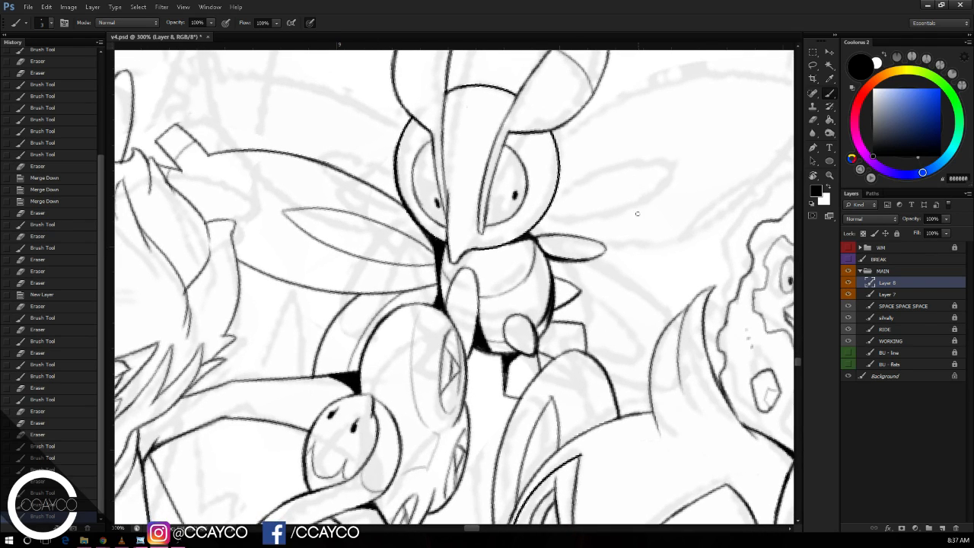
pyautogui.scroll(-2, 638, 214)
pyautogui.scroll(1, 638, 244)
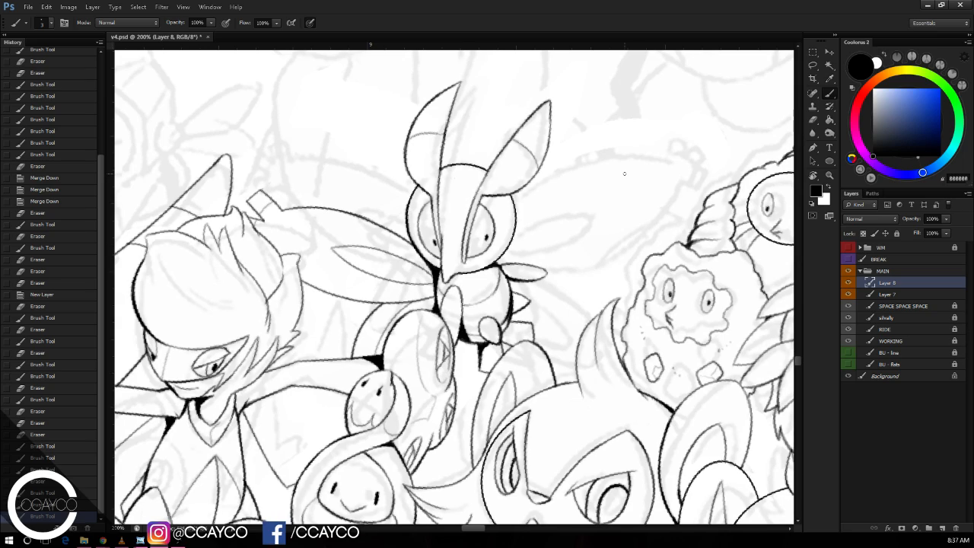
pyautogui.scroll(-3, 626, 177)
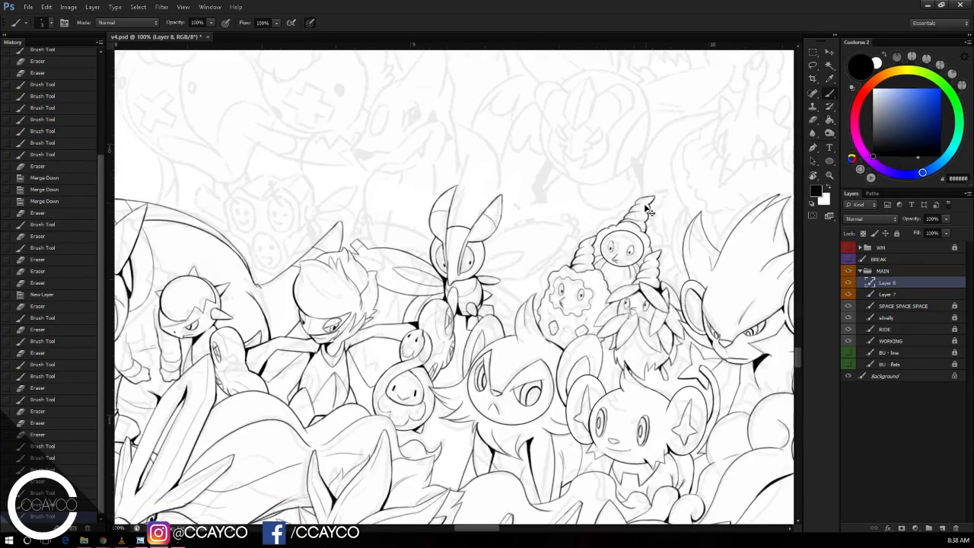
pyautogui.scroll(3, 625, 177)
pyautogui.press('r')
pyautogui.moveTo(654, 221); pyautogui.dragTo(665, 255)
pyautogui.press('b')
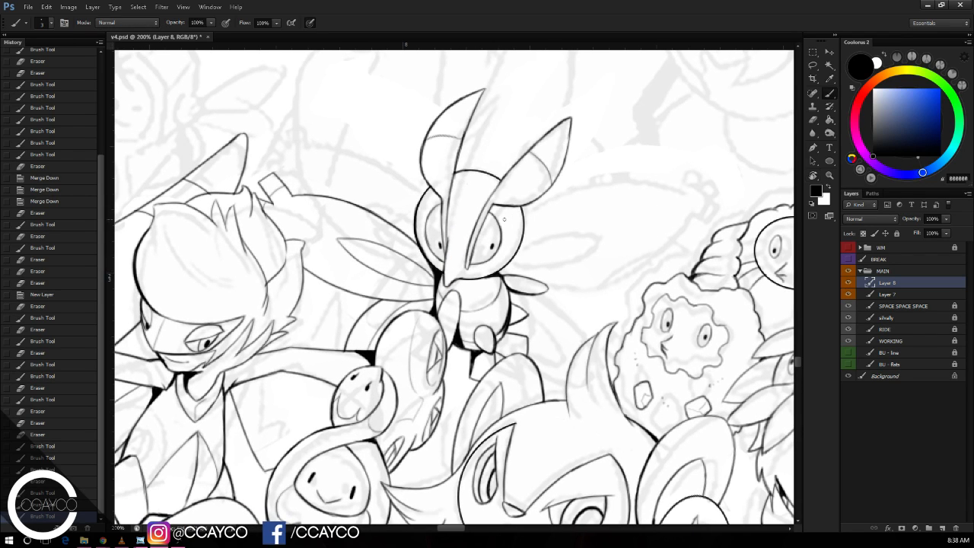
pyautogui.moveTo(478, 207); pyautogui.dragTo(540, 128)
pyautogui.hotkey('ctrl', 'z')
pyautogui.moveTo(477, 213); pyautogui.dragTo(547, 109)
pyautogui.hotkey('ctrl', '+')
pyautogui.moveTo(619, 156); pyautogui.dragTo(608, 217)
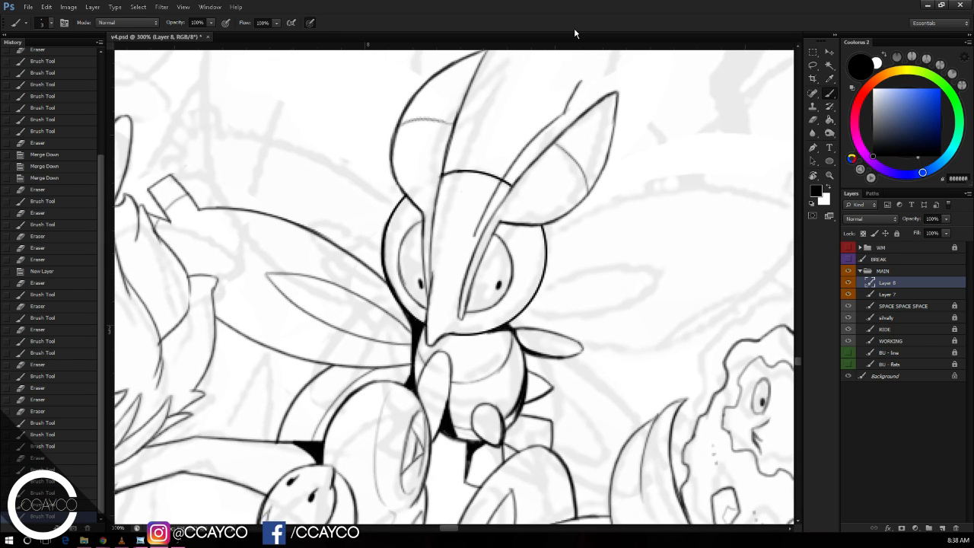
# Step: Ink the tip and band line of the narrow wing behind the right antenna, and erase the line crossing the head
pyautogui.moveTo(584, 85)
pyautogui.mouseDown()
pyautogui.moveTo(610, 121)
pyautogui.moveTo(609, 138)
pyautogui.mouseUp()
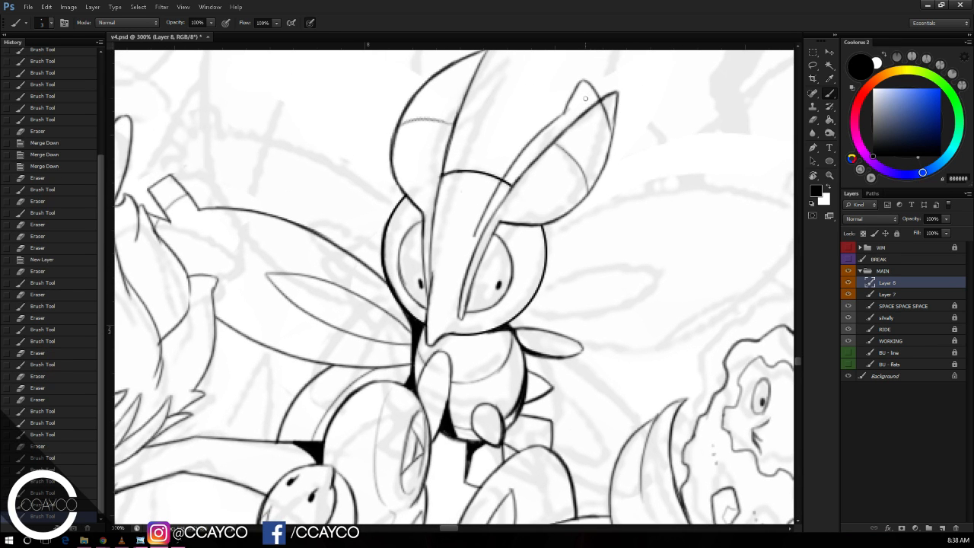
pyautogui.moveTo(574, 98)
pyautogui.mouseDown()
pyautogui.moveTo(586, 121)
pyautogui.moveTo(605, 108)
pyautogui.moveTo(612, 134)
pyautogui.mouseUp()
pyautogui.press('e')
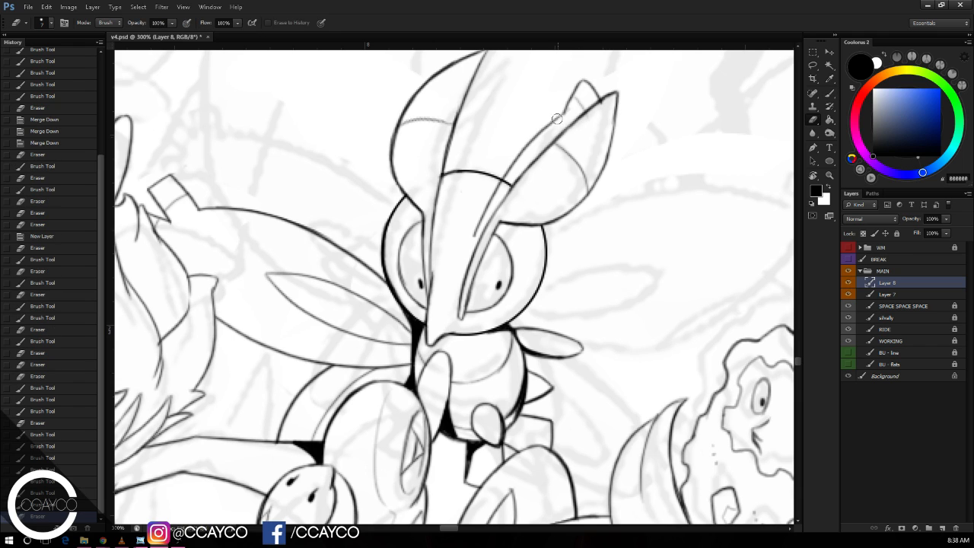
pyautogui.press('b')
pyautogui.moveTo(555, 120); pyautogui.dragTo(567, 109)
pyautogui.press('e')
pyautogui.moveTo(503, 184); pyautogui.dragTo(476, 235)
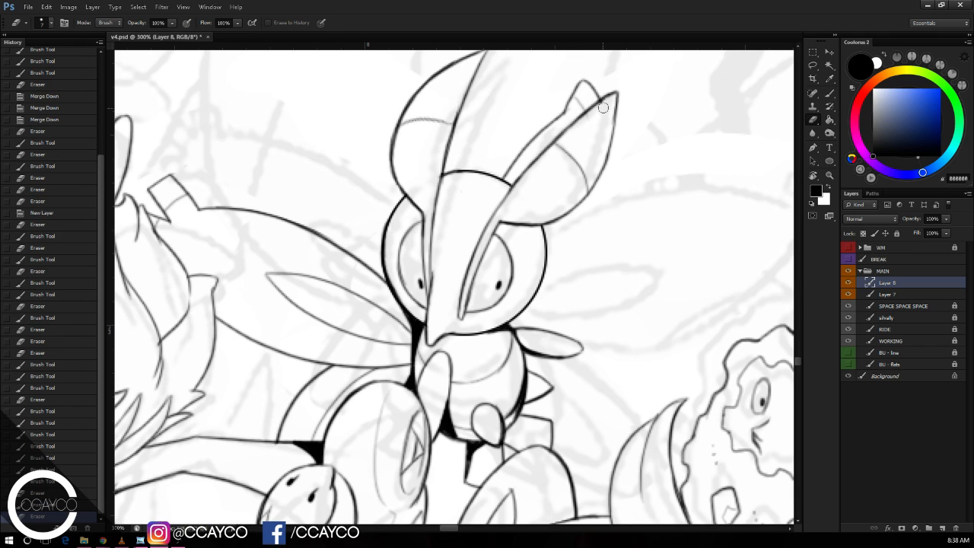
# Step: Re-ink the pointed tip and band line of the narrow wing behind the right antenna and clean its lower edge
pyautogui.press('b')
pyautogui.moveTo(605, 111)
pyautogui.mouseDown()
pyautogui.moveTo(581, 81)
pyautogui.moveTo(571, 105)
pyautogui.moveTo(606, 114)
pyautogui.mouseUp()
pyautogui.hotkey('ctrl', 'z')
pyautogui.press('e')
pyautogui.press('b')
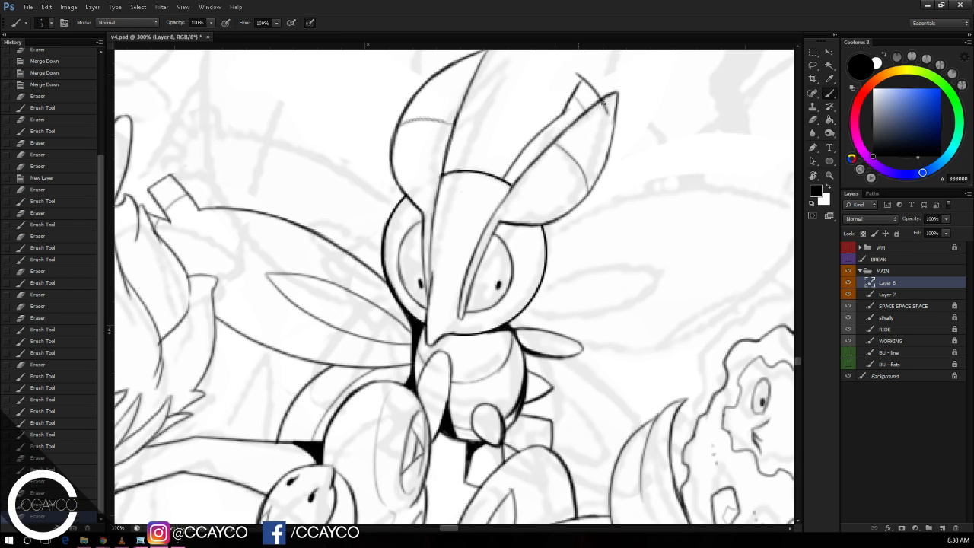
pyautogui.hotkey('ctrl', 'z')
pyautogui.moveTo(582, 81)
pyautogui.mouseDown()
pyautogui.moveTo(602, 110)
pyautogui.moveTo(598, 81)
pyautogui.mouseUp()
pyautogui.press('e')
pyautogui.press('b')
pyautogui.moveTo(500, 182); pyautogui.dragTo(561, 109)
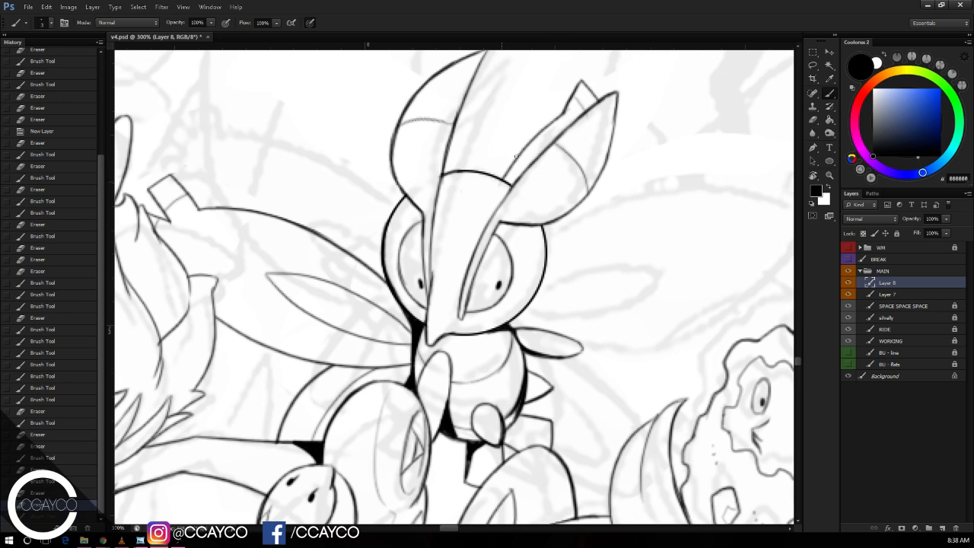
pyautogui.press('e')
# Step: Ink the small squared tip of the second wing emerging beside the right antenna and erase the part overlapping the antenna
pyautogui.scroll(-2, 594, 152)
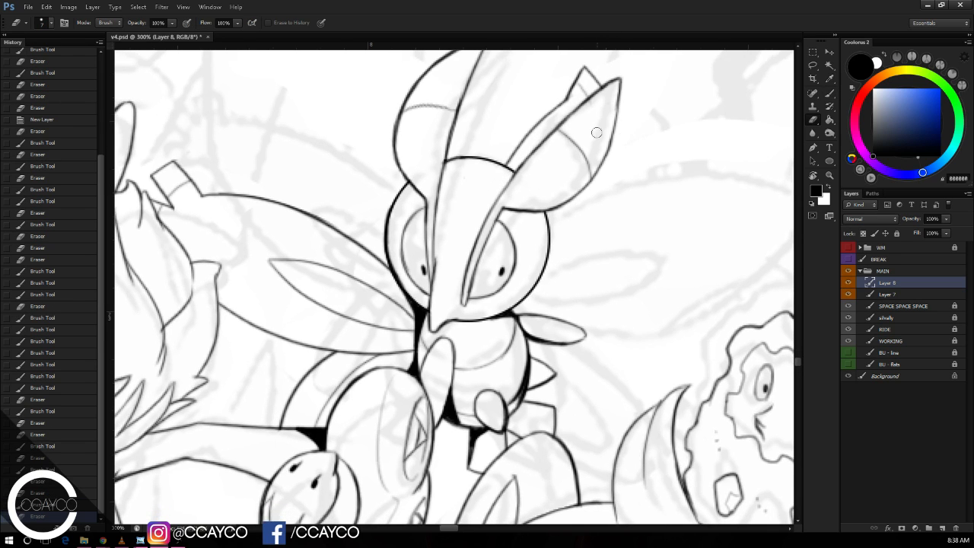
pyautogui.press('b')
pyautogui.moveTo(621, 105)
pyautogui.mouseDown()
pyautogui.moveTo(618, 169)
pyautogui.moveTo(598, 187)
pyautogui.mouseUp()
pyautogui.moveTo(612, 145); pyautogui.dragTo(611, 174)
pyautogui.press('e')
pyautogui.moveTo(615, 108)
pyautogui.mouseDown()
pyautogui.moveTo(611, 133)
pyautogui.moveTo(629, 140)
pyautogui.moveTo(624, 166)
pyautogui.moveTo(623, 102)
pyautogui.moveTo(618, 133)
pyautogui.mouseUp()
pyautogui.press('b')
pyautogui.press('e')
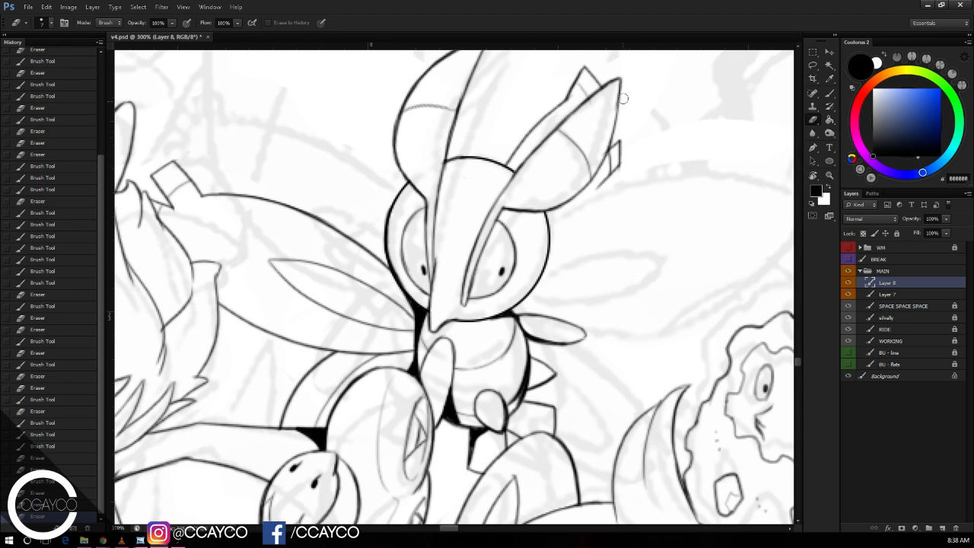
# Step: Ink the long curved edge from the squared tip down to the body behind the head, and erase its overshooting ends
pyautogui.moveTo(623, 99); pyautogui.dragTo(615, 82)
pyautogui.press('b')
pyautogui.moveTo(596, 181)
pyautogui.mouseDown()
pyautogui.moveTo(562, 268)
pyautogui.moveTo(595, 183)
pyautogui.moveTo(502, 330)
pyautogui.moveTo(586, 220)
pyautogui.moveTo(600, 185)
pyautogui.moveTo(516, 320)
pyautogui.mouseUp()
pyautogui.hotkey('ctrl', 'z')
pyautogui.hotkey('ctrl', 'z')
pyautogui.press('e')
pyautogui.moveTo(599, 172); pyautogui.dragTo(595, 181)
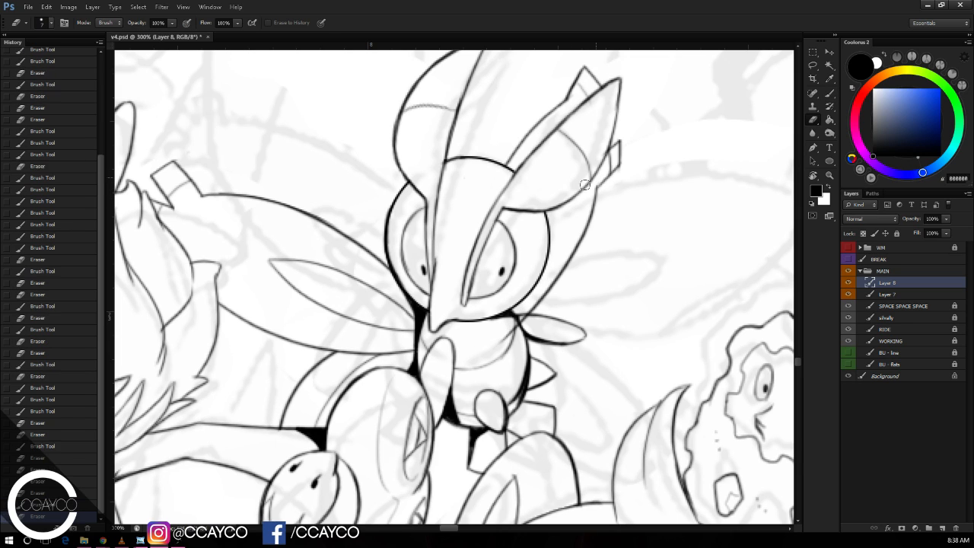
pyautogui.moveTo(506, 338); pyautogui.dragTo(522, 322)
pyautogui.moveTo(637, 212); pyautogui.dragTo(705, 174)
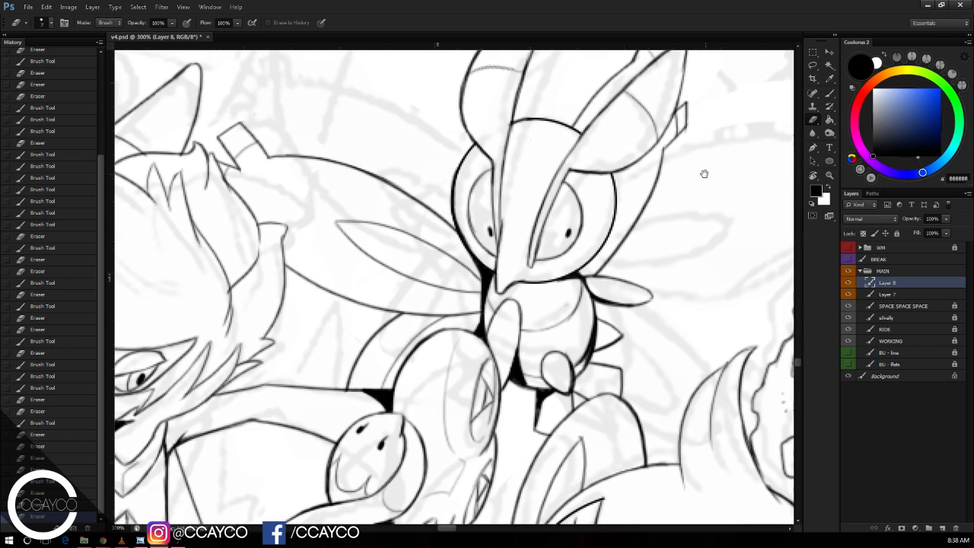
pyautogui.moveTo(665, 272); pyautogui.dragTo(614, 235)
pyautogui.press('b')
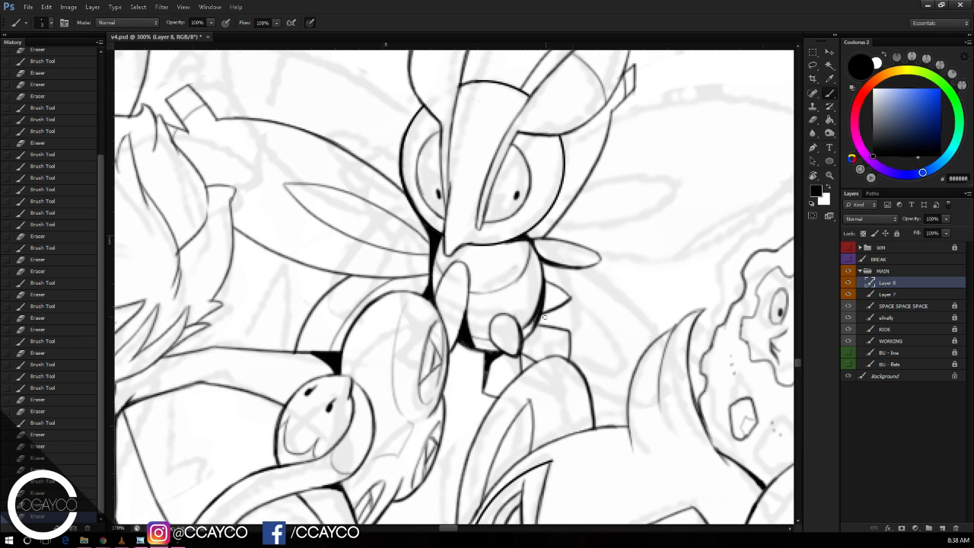
pyautogui.moveTo(528, 325); pyautogui.dragTo(597, 289)
pyautogui.hotkey('ctrl', 'z')
pyautogui.press('e')
pyautogui.click(615, 261)
pyautogui.click(613, 259)
pyautogui.moveTo(611, 256); pyautogui.dragTo(602, 251)
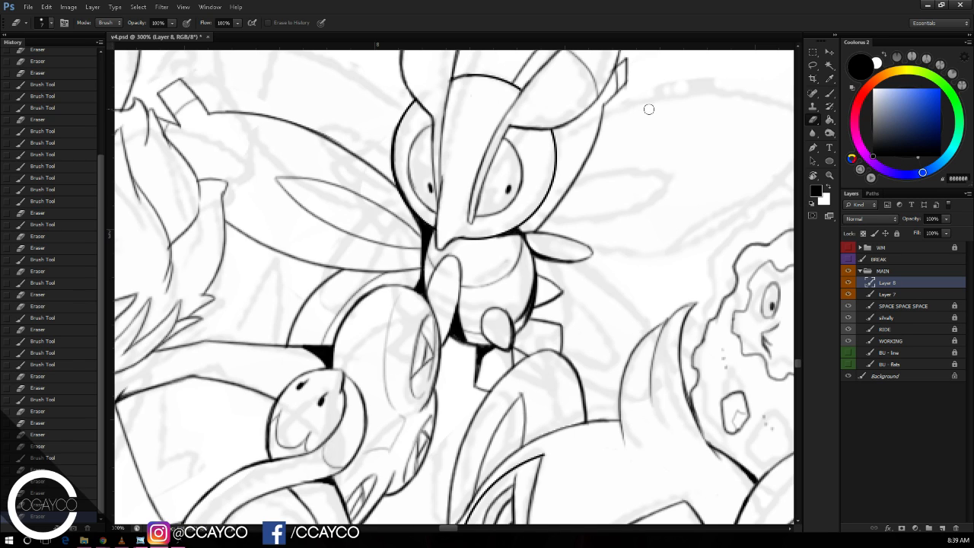
# Step: Clean up and re-ink the corner where the squared tip meets the long wing edge beside the right antenna
pyautogui.click(625, 97)
pyautogui.click(609, 63)
pyautogui.click(612, 91)
pyautogui.press('b')
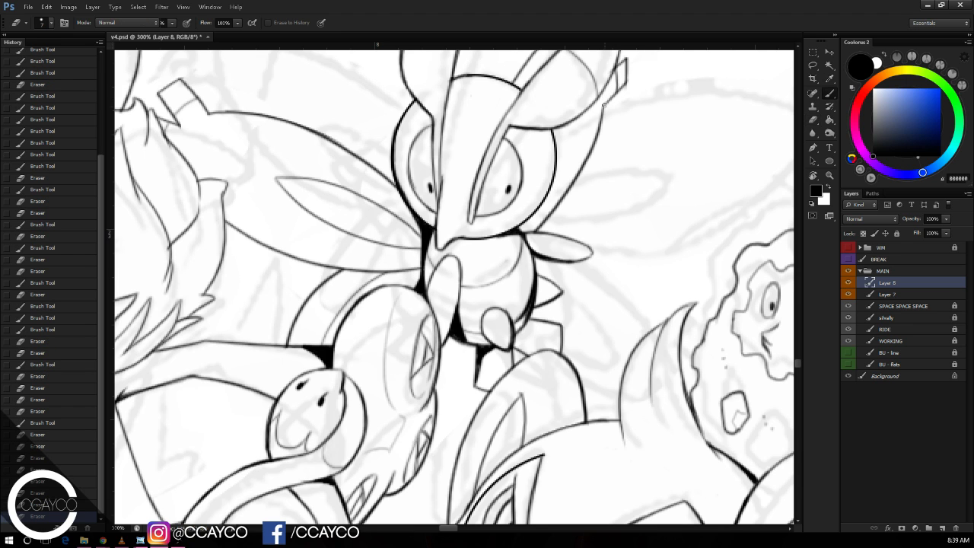
pyautogui.moveTo(618, 89); pyautogui.dragTo(605, 104)
# Step: Ink the small lower wing with its squared tip beside the body, below the right arm
pyautogui.moveTo(546, 243)
pyautogui.mouseDown()
pyautogui.moveTo(583, 165)
pyautogui.moveTo(622, 241)
pyautogui.mouseUp()
pyautogui.moveTo(668, 165); pyautogui.dragTo(648, 230)
pyautogui.hotkey('ctrl', 'z')
pyautogui.moveTo(555, 227)
pyautogui.mouseDown()
pyautogui.moveTo(593, 299)
pyautogui.moveTo(612, 283)
pyautogui.moveTo(586, 334)
pyautogui.moveTo(612, 309)
pyautogui.moveTo(596, 310)
pyautogui.moveTo(613, 308)
pyautogui.moveTo(597, 334)
pyautogui.moveTo(596, 318)
pyautogui.mouseUp()
pyautogui.hotkey('ctrl', 'z')
pyautogui.press('e')
pyautogui.press('b')
pyautogui.press('e')
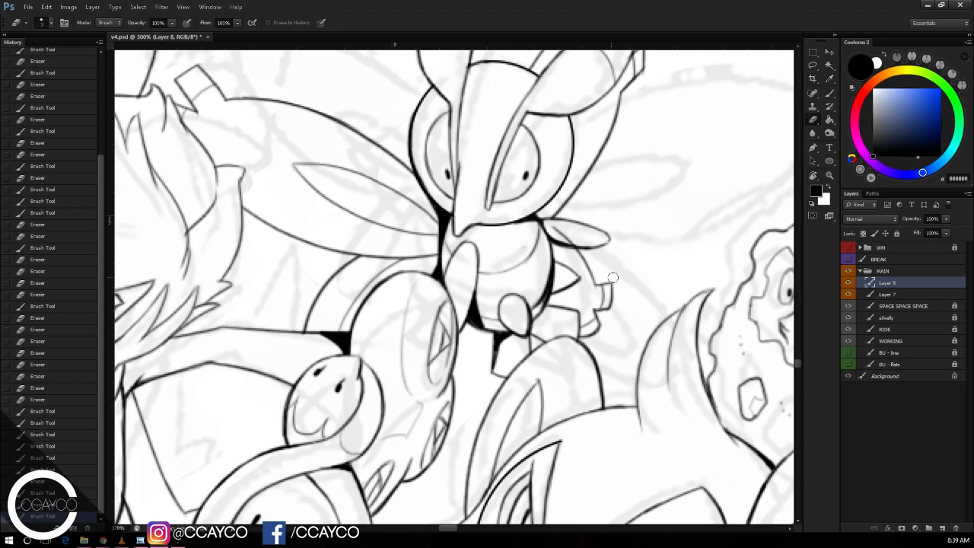
# Step: Erase the stray and overlapping lines around the small lower wing, the arm and the body spike
pyautogui.moveTo(613, 279); pyautogui.dragTo(615, 265)
pyautogui.click(577, 239)
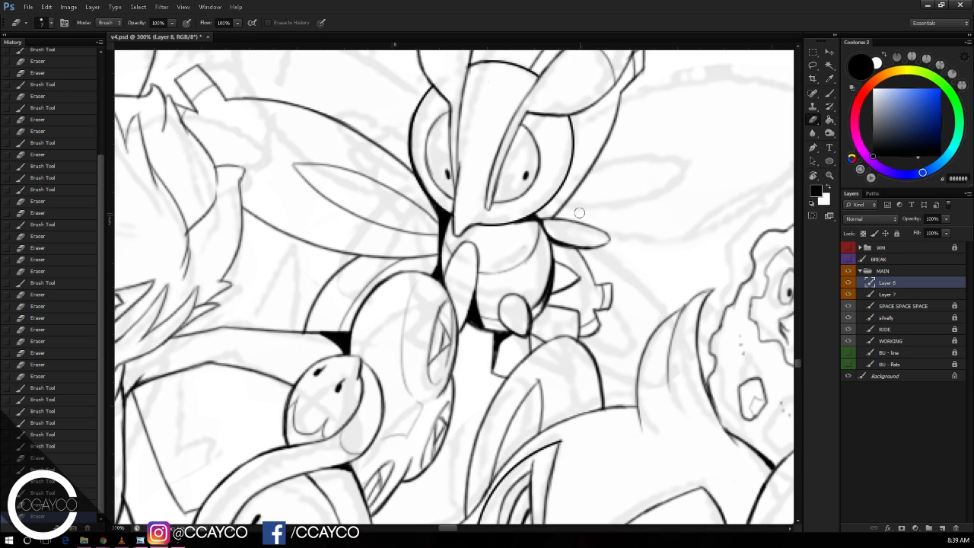
pyautogui.press('b')
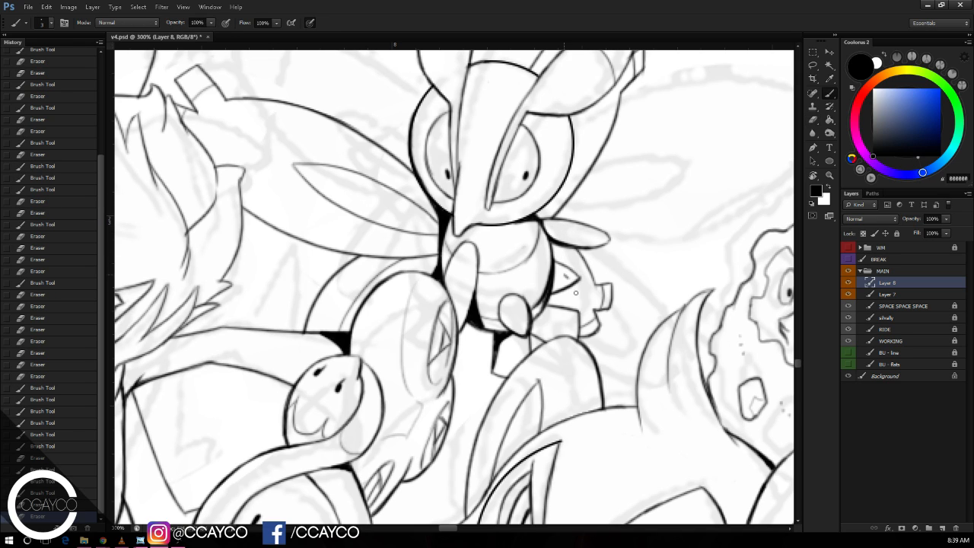
pyautogui.press('e')
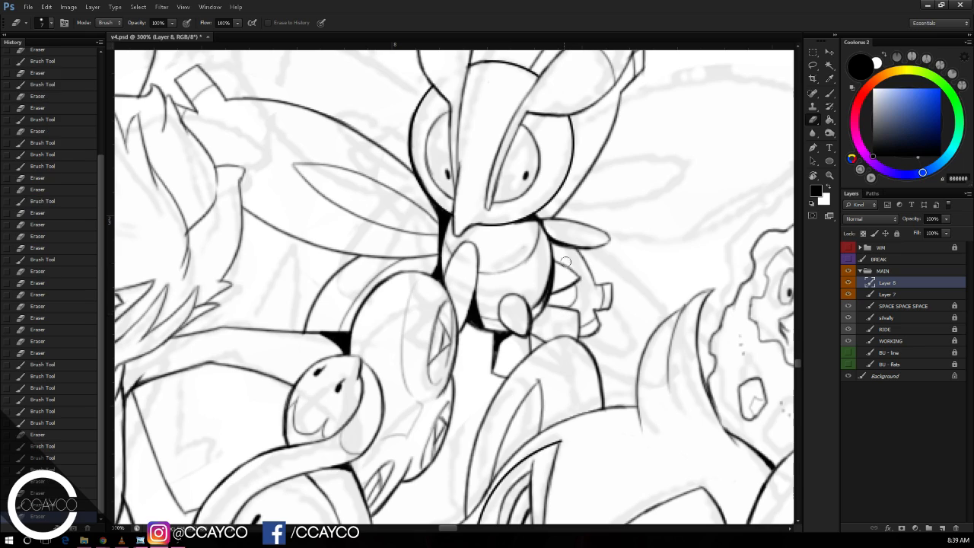
pyautogui.click(566, 261)
pyautogui.press('b')
# Step: Save the document and merge Layer 8 down into Layer 7
pyautogui.hotkey('ctrl', '-')
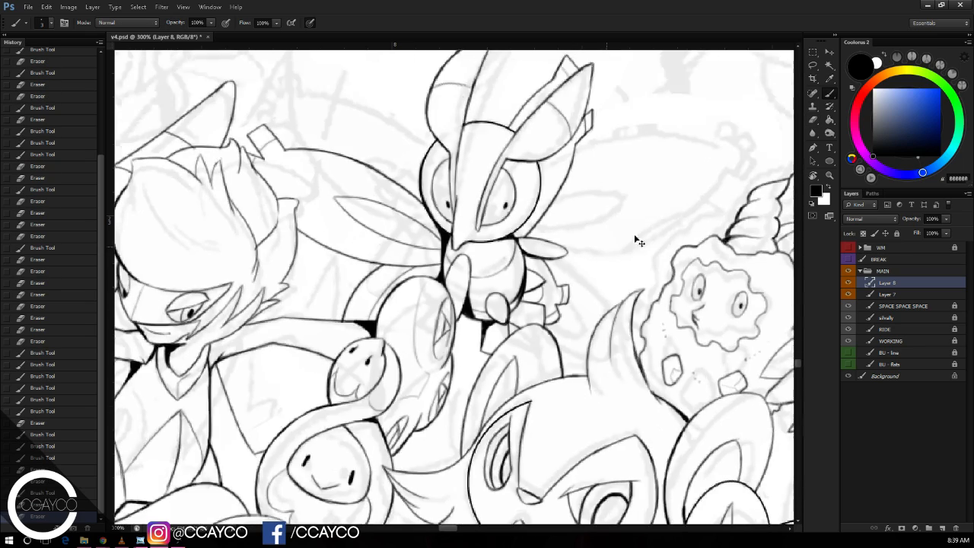
pyautogui.moveTo(634, 237)
pyautogui.mouseDown()
pyautogui.moveTo(659, 298)
pyautogui.moveTo(663, 210)
pyautogui.moveTo(615, 235)
pyautogui.mouseUp()
pyautogui.moveTo(669, 265); pyautogui.dragTo(625, 301)
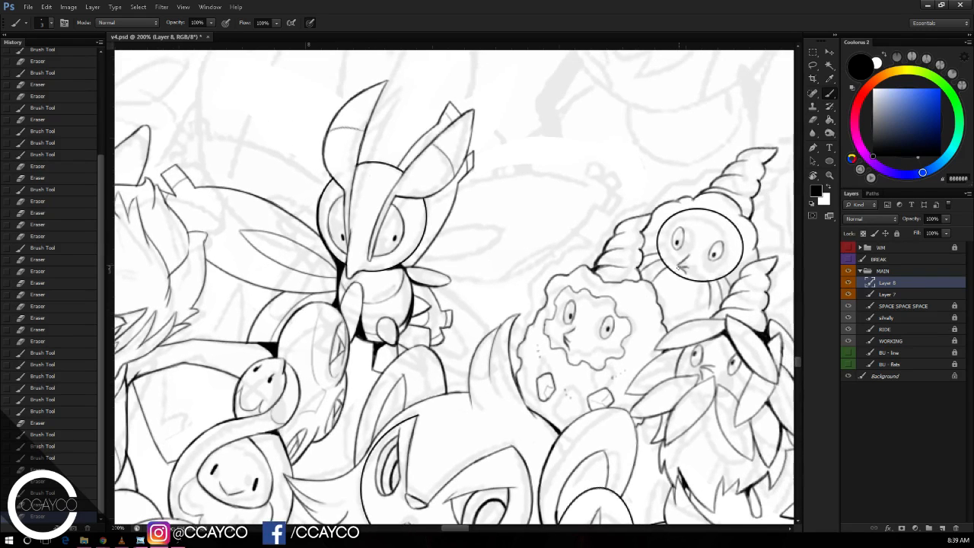
pyautogui.hotkey('ctrl', 's')
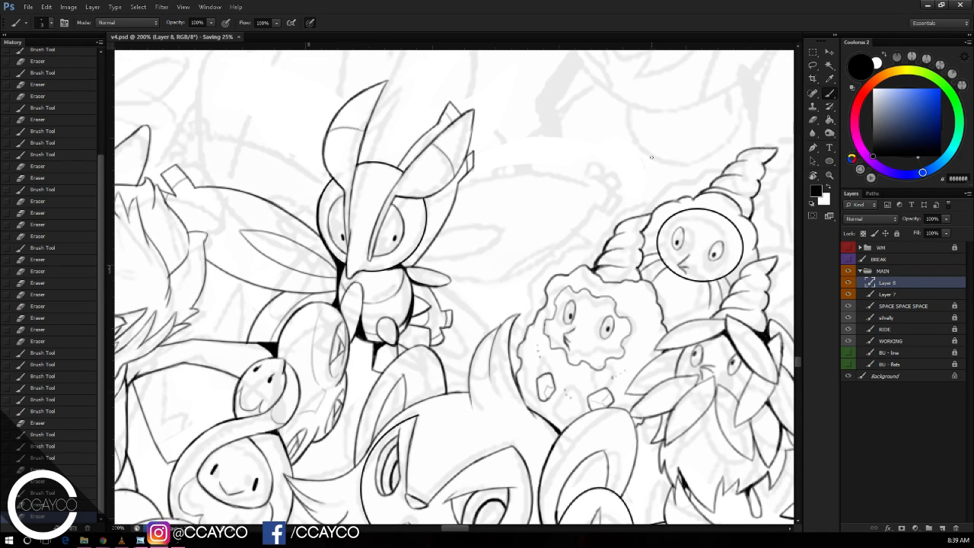
pyautogui.hotkey('ctrl', '+')
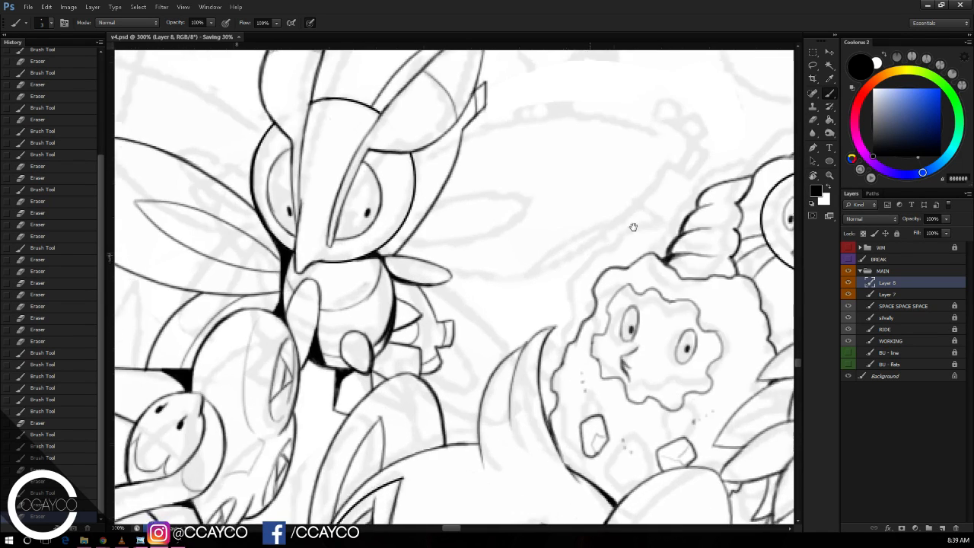
pyautogui.press('e')
pyautogui.hotkey('ctrl', 'e')
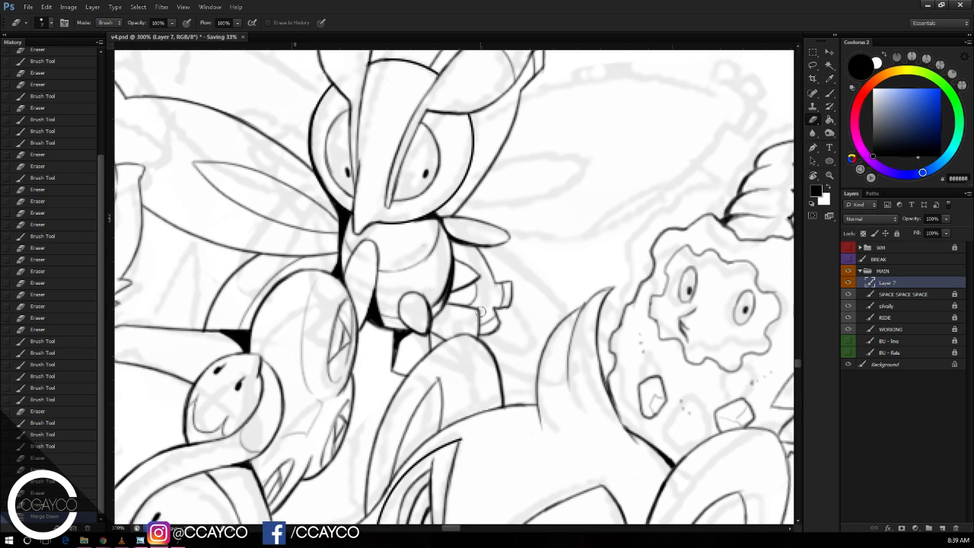
# Step: Erase and re-ink the bottom edge of the small lower wing where it meets the leg, making it heavier
pyautogui.moveTo(480, 312); pyautogui.dragTo(472, 334)
pyautogui.press('b')
pyautogui.moveTo(473, 334)
pyautogui.mouseDown()
pyautogui.moveTo(497, 328)
pyautogui.moveTo(481, 326)
pyautogui.moveTo(491, 335)
pyautogui.moveTo(504, 289)
pyautogui.mouseUp()
pyautogui.hotkey('ctrl', 'z')
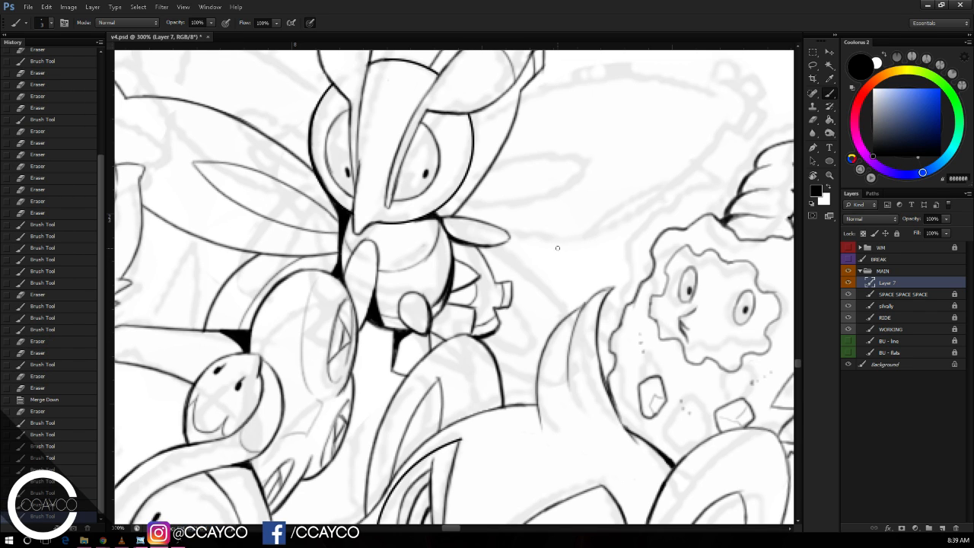
# Step: Save v4.psd with the finished winged character's line art
pyautogui.moveTo(704, 305)
pyautogui.mouseDown()
pyautogui.moveTo(644, 356)
pyautogui.moveTo(578, 371)
pyautogui.mouseUp()
pyautogui.hotkey('ctrl', '-')
pyautogui.moveTo(787, 264); pyautogui.dragTo(644, 340)
pyautogui.moveTo(784, 405)
pyautogui.mouseDown()
pyautogui.moveTo(685, 340)
pyautogui.moveTo(549, 353)
pyautogui.mouseUp()
pyautogui.moveTo(685, 358); pyautogui.dragTo(655, 368)
pyautogui.hotkey('ctrl', 's')
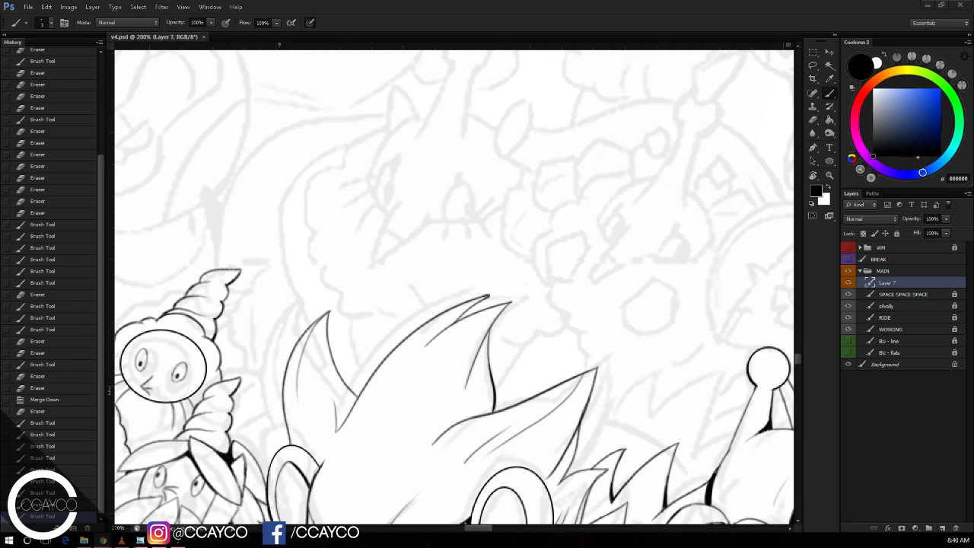
# Step: Add a new layer above Layer 7 for inking the flower-patterned character above the round-tipped antennae
pyautogui.moveTo(630, 224); pyautogui.dragTo(401, 211)
pyautogui.moveTo(731, 323)
pyautogui.mouseDown()
pyautogui.moveTo(696, 322)
pyautogui.moveTo(694, 303)
pyautogui.mouseUp()
pyautogui.press('e')
pyautogui.click(730, 232)
pyautogui.moveTo(739, 333); pyautogui.dragTo(737, 339)
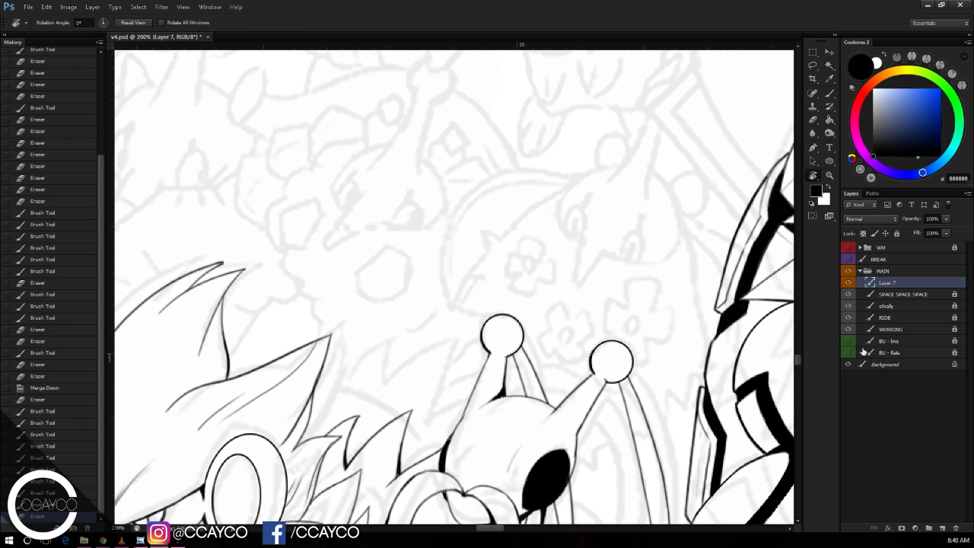
pyautogui.click(944, 529)
pyautogui.press('e')
pyautogui.moveTo(696, 309); pyautogui.dragTo(674, 301)
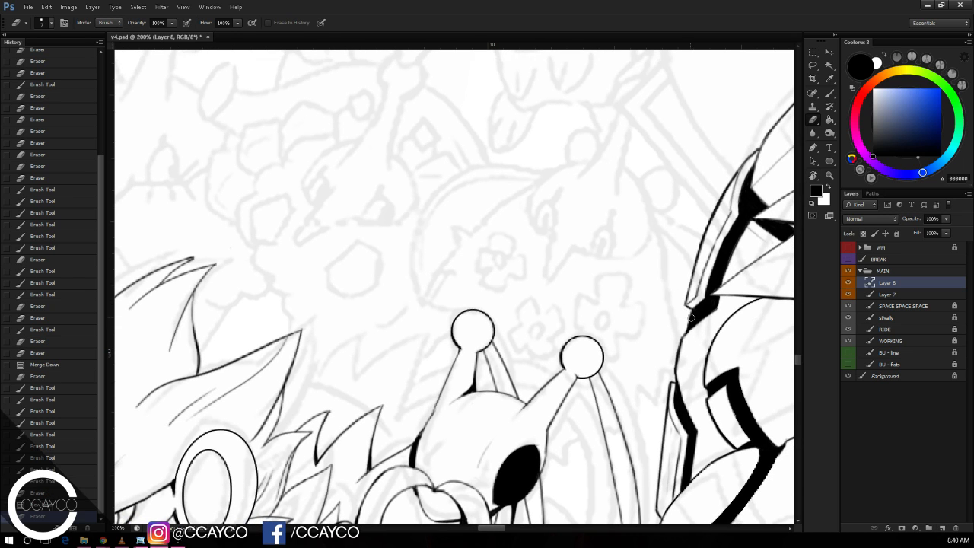
# Step: Ink the flower-patterned character's pointed V-shaped beak below its eyes and clean the tip
pyautogui.press('b')
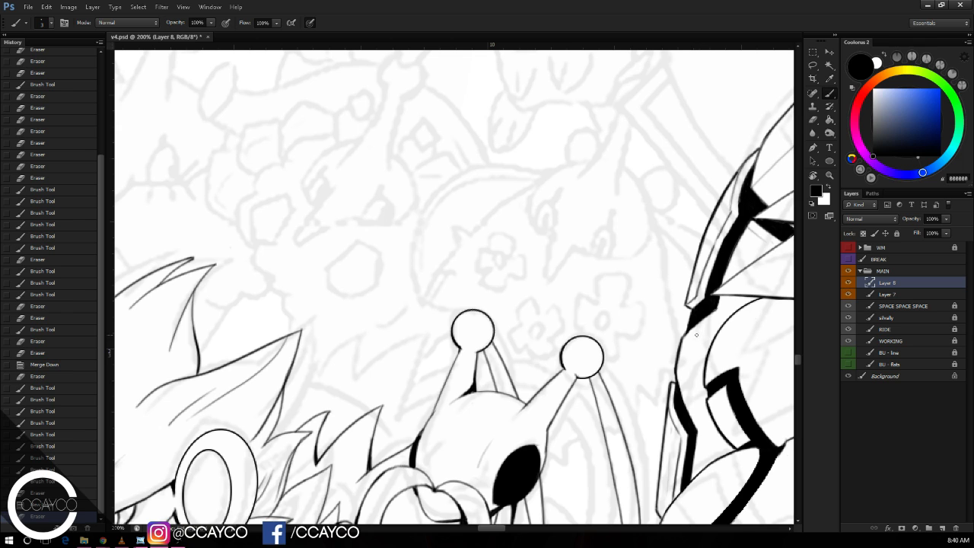
pyautogui.hotkey('ctrl', '+')
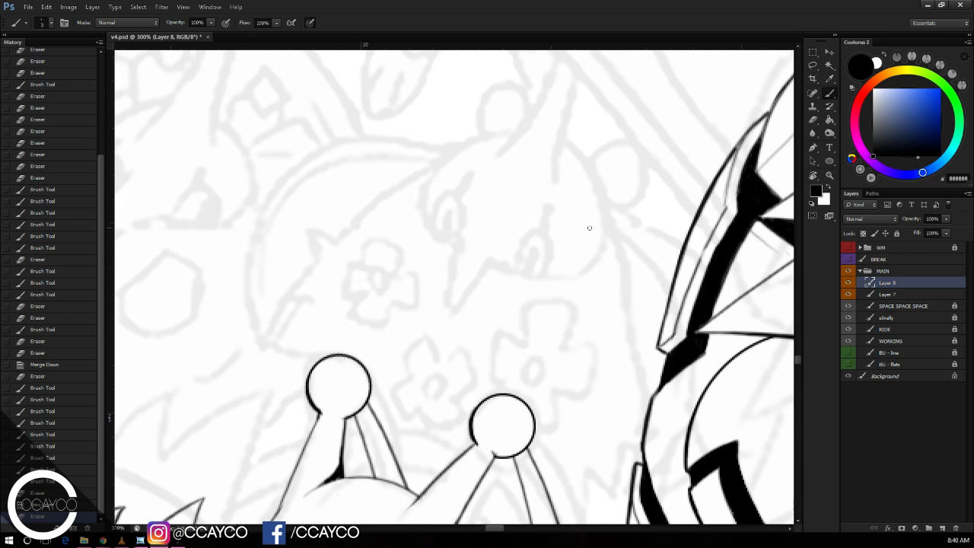
pyautogui.press('e')
pyautogui.click(592, 219)
pyautogui.moveTo(608, 236); pyautogui.dragTo(599, 226)
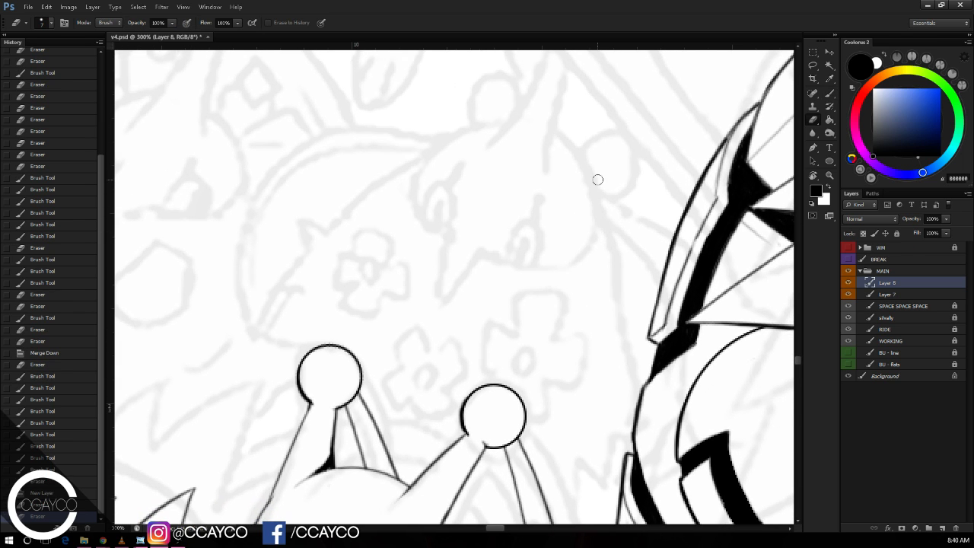
pyautogui.press('b')
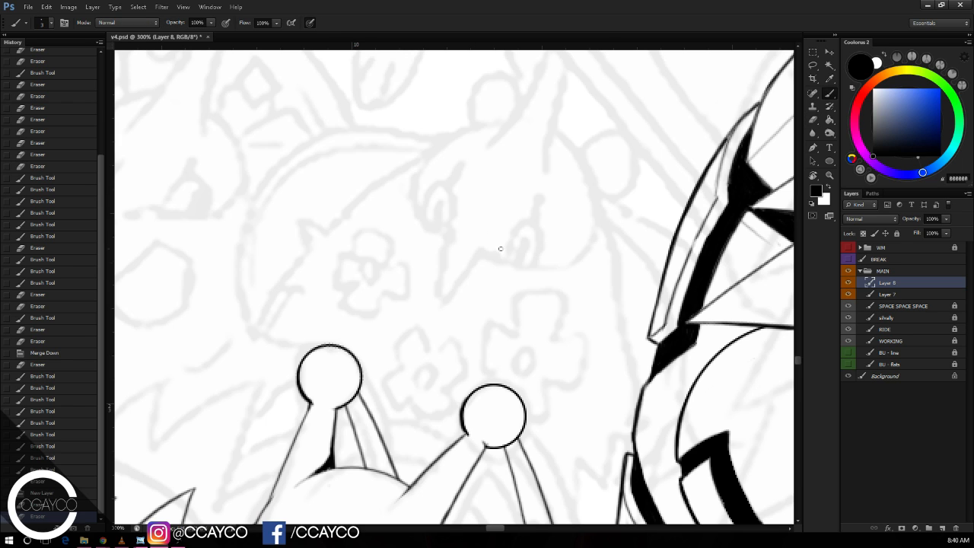
pyautogui.moveTo(587, 196); pyautogui.dragTo(599, 172)
pyautogui.moveTo(439, 295)
pyautogui.mouseDown()
pyautogui.moveTo(497, 234)
pyautogui.moveTo(438, 295)
pyautogui.mouseUp()
pyautogui.hotkey('ctrl', 'z')
pyautogui.moveTo(462, 211)
pyautogui.mouseDown()
pyautogui.moveTo(437, 292)
pyautogui.moveTo(446, 286)
pyautogui.mouseUp()
pyautogui.hotkey('ctrl', 'z')
pyautogui.hotkey('ctrl', 'z')
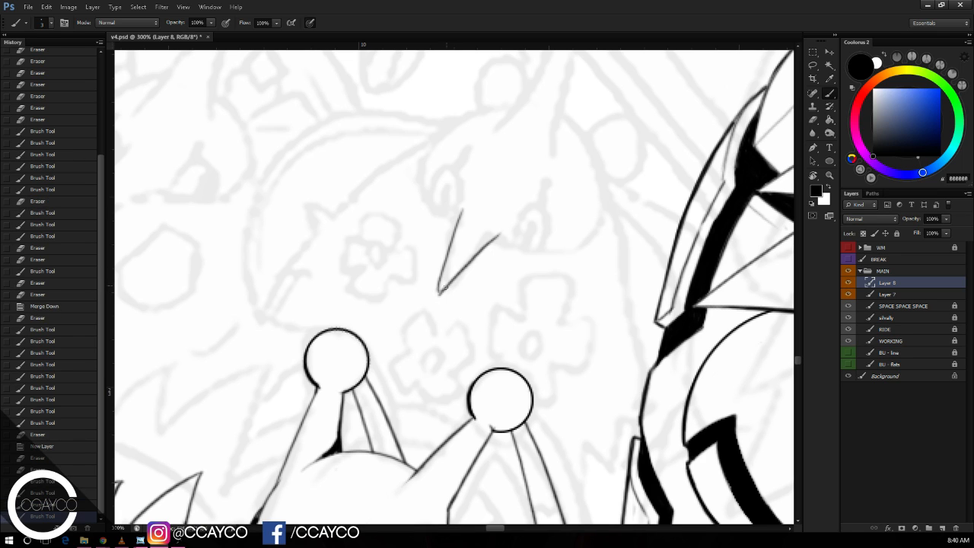
pyautogui.press('e')
pyautogui.click(447, 292)
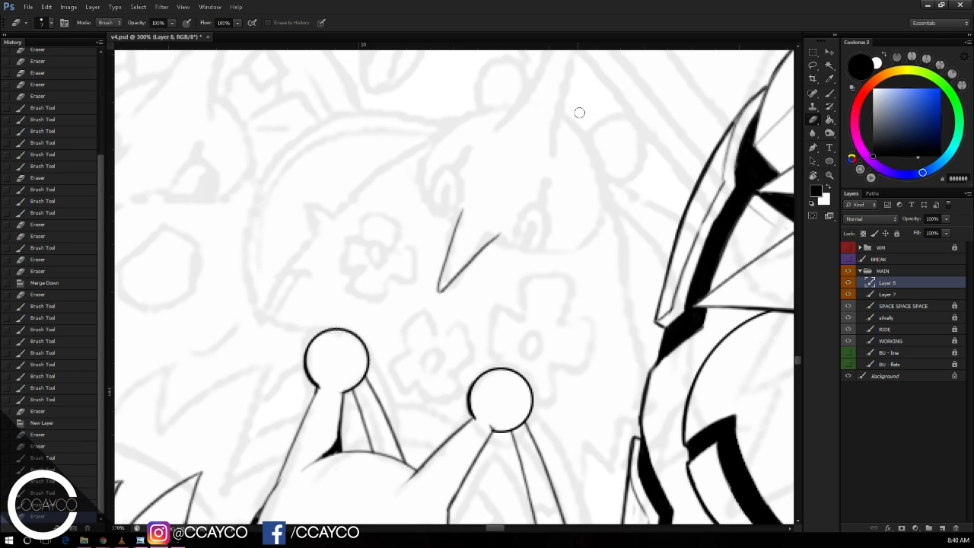
# Step: Ink a curve for the lower edge of the face, sweeping from beside the left eye across the beak's base
pyautogui.press('b')
pyautogui.moveTo(434, 152); pyautogui.dragTo(462, 218)
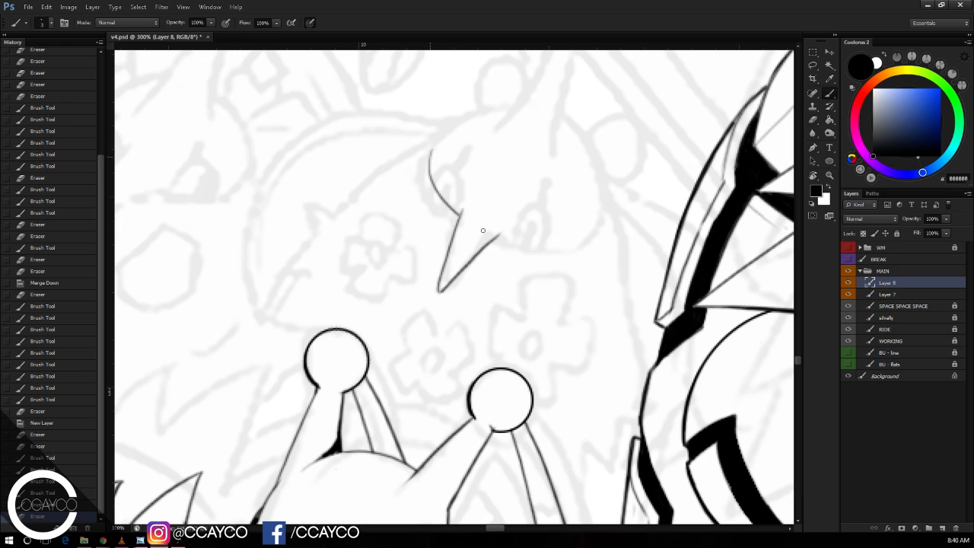
pyautogui.hotkey('ctrl', 'z')
pyautogui.moveTo(432, 167)
pyautogui.mouseDown()
pyautogui.moveTo(547, 258)
pyautogui.moveTo(522, 248)
pyautogui.mouseUp()
pyautogui.hotkey('ctrl', 'z')
pyautogui.hotkey('ctrl', 'z')
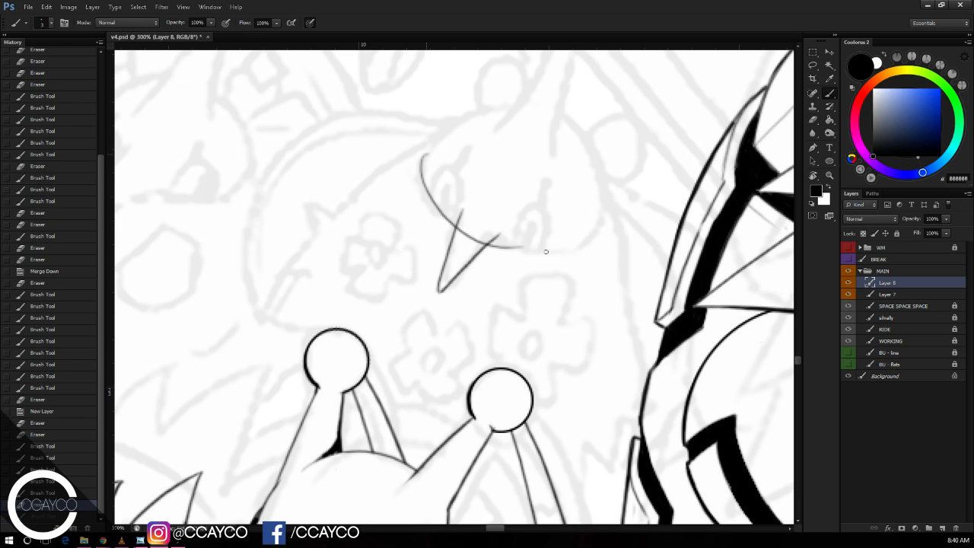
pyautogui.hotkey('ctrl', 'z')
pyautogui.moveTo(419, 153); pyautogui.dragTo(551, 236)
pyautogui.hotkey('ctrl', 'z')
pyautogui.moveTo(420, 159); pyautogui.dragTo(575, 254)
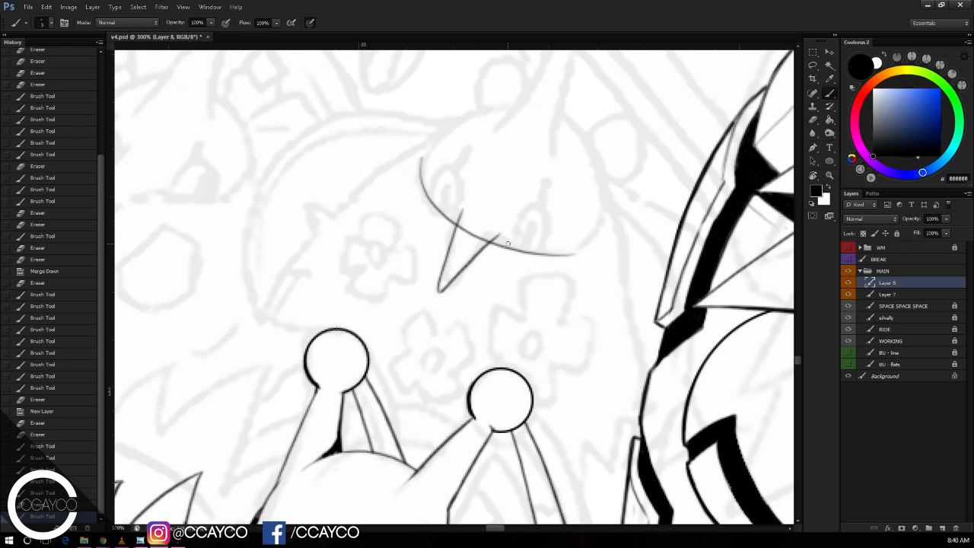
# Step: Extend the face curve up the right cheek and erase the stretch that crosses the beak
pyautogui.moveTo(604, 188)
pyautogui.mouseDown()
pyautogui.moveTo(555, 252)
pyautogui.moveTo(600, 207)
pyautogui.moveTo(553, 251)
pyautogui.moveTo(583, 244)
pyautogui.moveTo(539, 263)
pyautogui.moveTo(571, 261)
pyautogui.moveTo(526, 264)
pyautogui.moveTo(557, 262)
pyautogui.moveTo(519, 219)
pyautogui.moveTo(478, 239)
pyautogui.moveTo(488, 234)
pyautogui.moveTo(464, 230)
pyautogui.moveTo(467, 183)
pyautogui.mouseUp()
pyautogui.hotkey('ctrl', 'z')
pyautogui.press('e')
pyautogui.press('b')
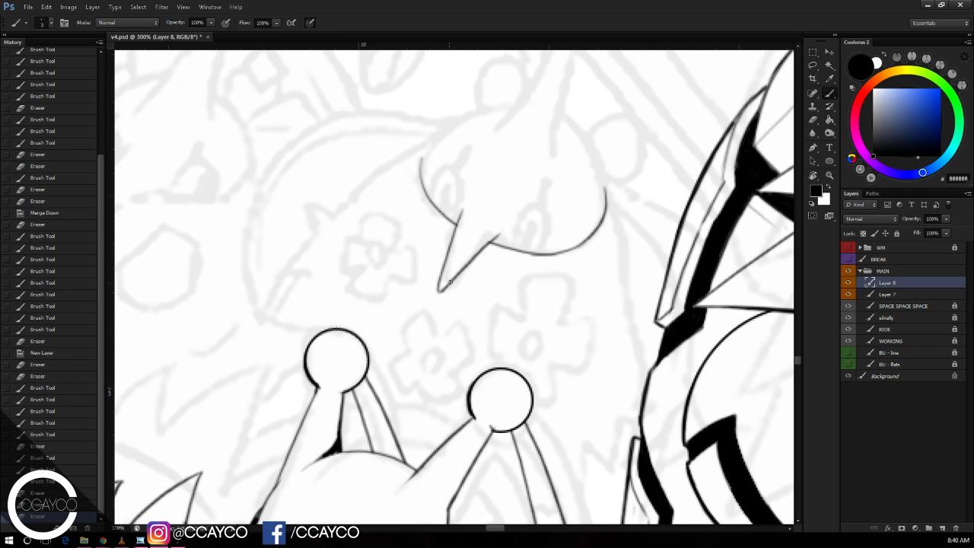
# Step: Thicken the beak's lower edge from its tip to the corner where it meets the face
pyautogui.hotkey('ctrl', 'z')
pyautogui.moveTo(446, 286)
pyautogui.mouseDown()
pyautogui.moveTo(499, 237)
pyautogui.moveTo(452, 281)
pyautogui.mouseUp()
pyautogui.moveTo(494, 241)
pyautogui.mouseDown()
pyautogui.moveTo(446, 289)
pyautogui.moveTo(458, 275)
pyautogui.mouseUp()
pyautogui.press('e')
pyautogui.click(589, 285)
pyautogui.press('b')
pyautogui.press('space')
pyautogui.moveTo(597, 304); pyautogui.dragTo(583, 320)
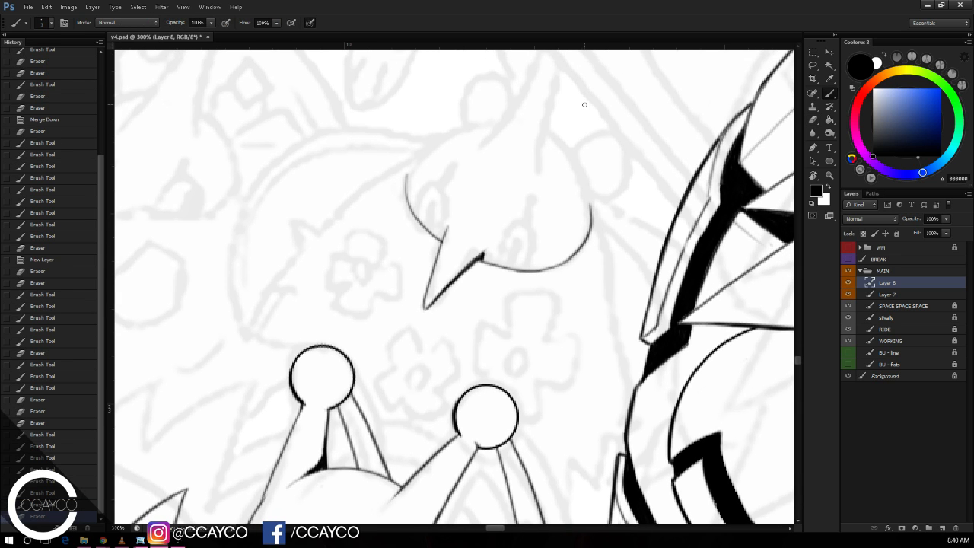
# Step: Draw an ellipse over the flower-patterned character's face and resize it to span the head from cheek to cheek
pyautogui.press('u')
pyautogui.moveTo(434, 110)
pyautogui.mouseDown()
pyautogui.moveTo(585, 263)
pyautogui.moveTo(601, 263)
pyautogui.mouseUp()
pyautogui.hotkey('ctrl', 't')
pyautogui.moveTo(566, 203); pyautogui.dragTo(543, 215)
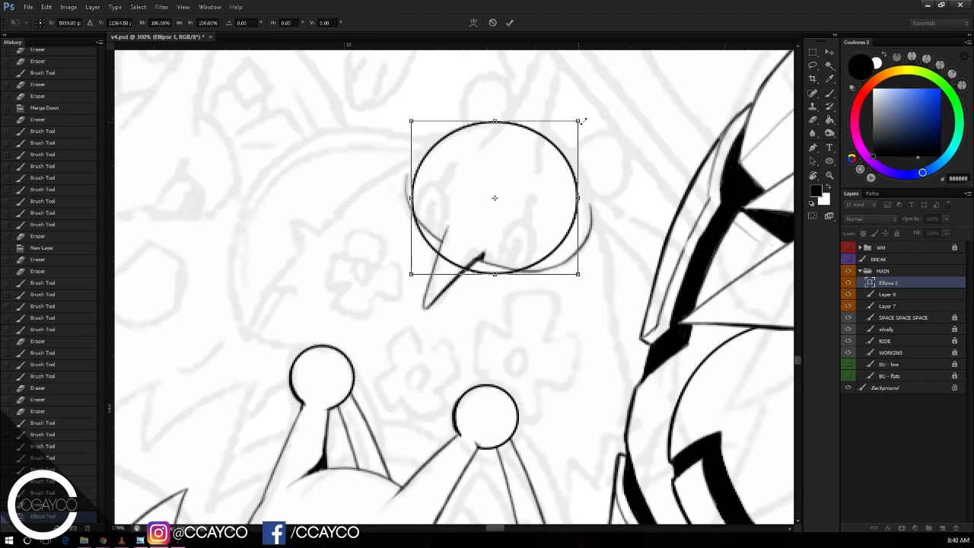
pyautogui.moveTo(584, 120); pyautogui.dragTo(589, 119)
pyautogui.moveTo(588, 273); pyautogui.dragTo(592, 274)
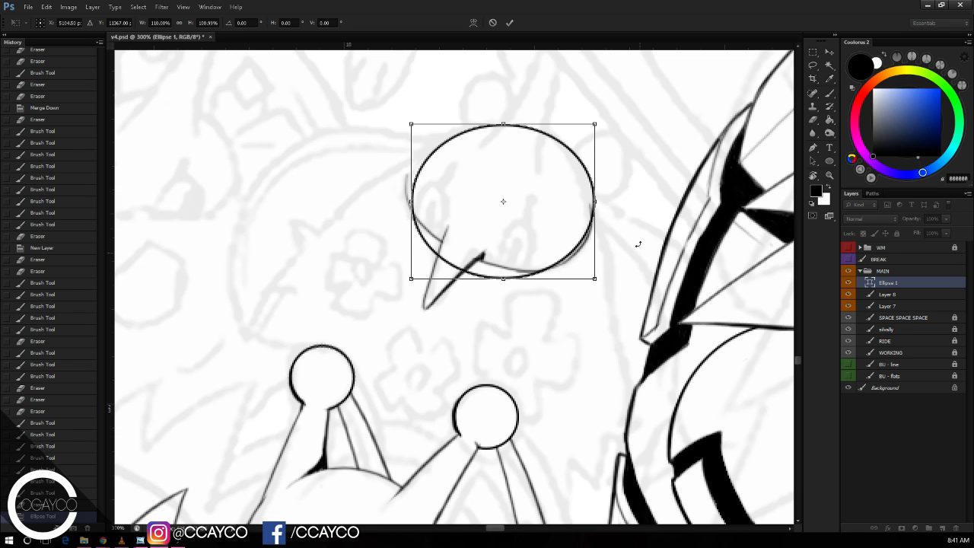
# Step: Rotate the ellipse slightly clockwise and shift it so its sides meet the inked cheek curves
pyautogui.moveTo(621, 243); pyautogui.dragTo(626, 264)
pyautogui.press('Return')
pyautogui.hotkey('ctrl', 't')
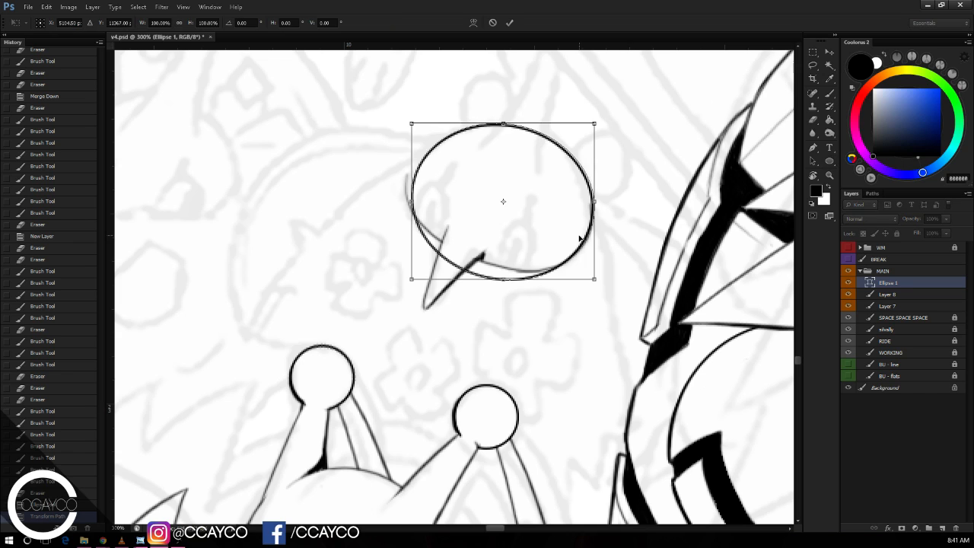
pyautogui.moveTo(577, 236); pyautogui.dragTo(577, 234)
pyautogui.press('Return')
pyautogui.hotkey('ctrl', '+')
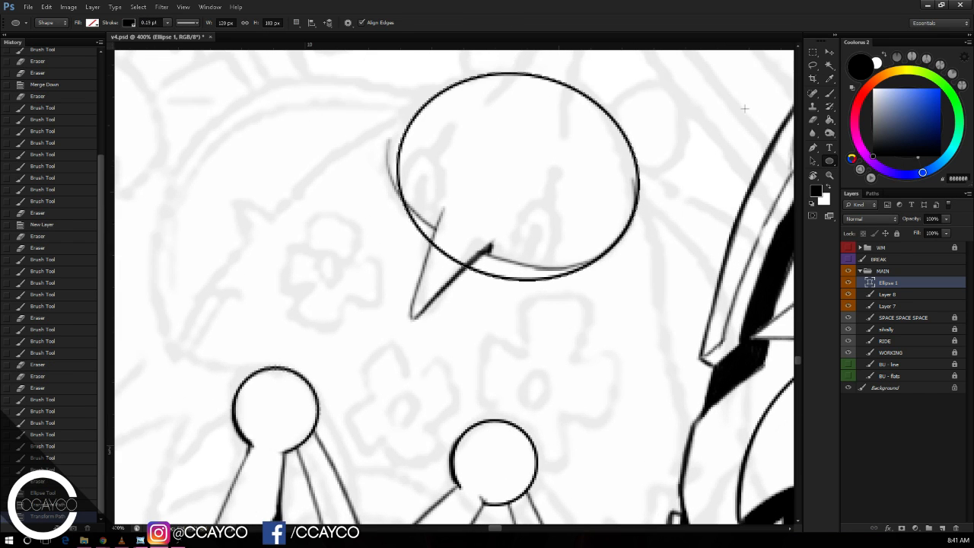
pyautogui.press('v')
pyautogui.moveTo(710, 140); pyautogui.dragTo(694, 144)
pyautogui.press('e')
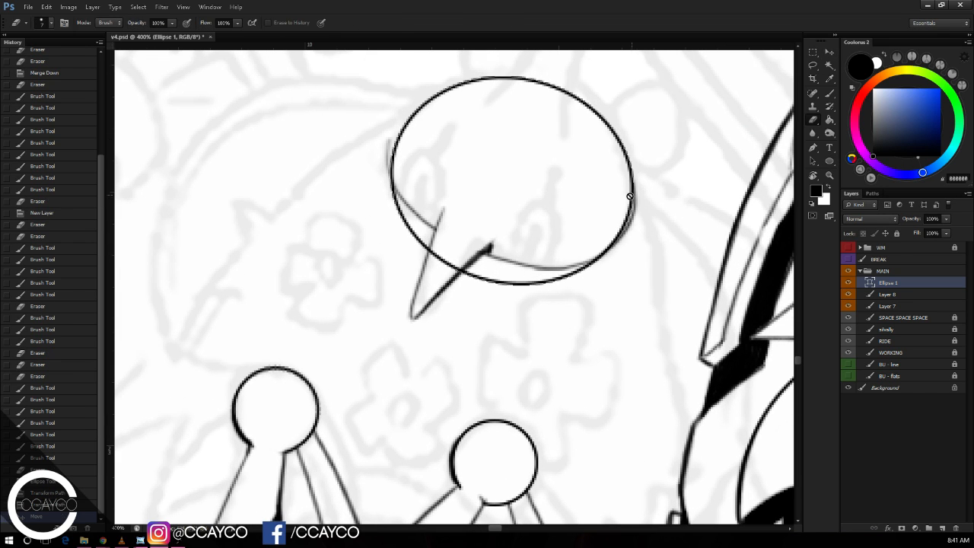
# Step: Rasterize the ellipse, erase its lower half across the beak and face, and touch up its join with the left cheek
pyautogui.click(626, 195)
pyautogui.press('Return')
pyautogui.moveTo(624, 196)
pyautogui.mouseDown()
pyautogui.moveTo(616, 256)
pyautogui.moveTo(551, 287)
pyautogui.moveTo(504, 281)
pyautogui.moveTo(500, 270)
pyautogui.moveTo(431, 250)
pyautogui.moveTo(461, 263)
pyautogui.moveTo(388, 108)
pyautogui.moveTo(402, 196)
pyautogui.mouseUp()
pyautogui.press('b')
pyautogui.hotkey('ctrl', 'z')
pyautogui.moveTo(393, 161); pyautogui.dragTo(406, 203)
pyautogui.hotkey('ctrl', 'alt', 'z')
pyautogui.hotkey('ctrl', 'alt', 'z')
# Step: Erase the surplus end of the left cheek curve on Layer 8 and merge the ellipse layer down into it
pyautogui.click(888, 292)
pyautogui.press('e')
pyautogui.moveTo(391, 126)
pyautogui.mouseDown()
pyautogui.moveTo(383, 182)
pyautogui.moveTo(391, 131)
pyautogui.mouseUp()
pyautogui.moveTo(892, 293); pyautogui.dragTo(899, 281)
pyautogui.click(898, 282)
pyautogui.hotkey('ctrl', 'e')
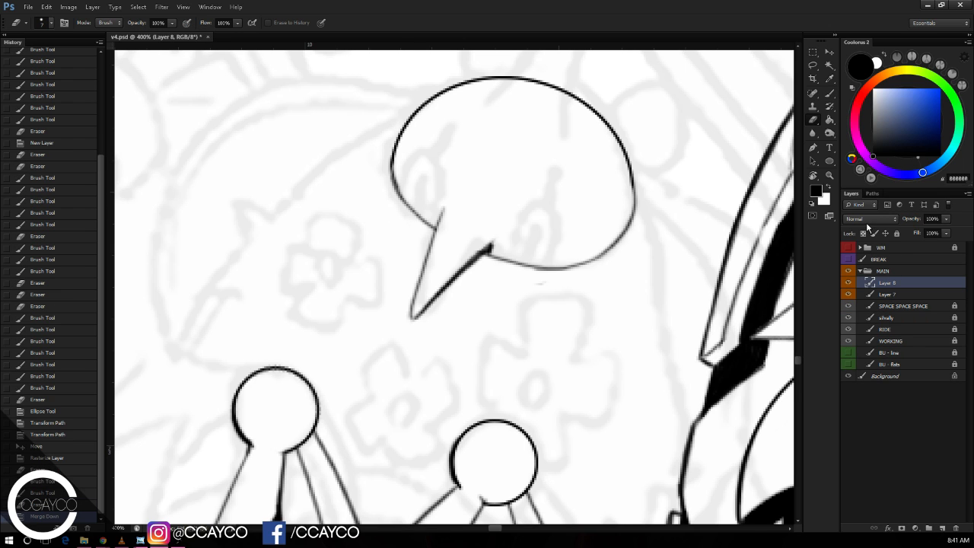
# Step: Erase the stray remnants of the ellipse below the face's lower edge
pyautogui.moveTo(647, 240); pyautogui.dragTo(625, 326)
pyautogui.click(563, 313)
pyautogui.click(627, 304)
pyautogui.press('b')
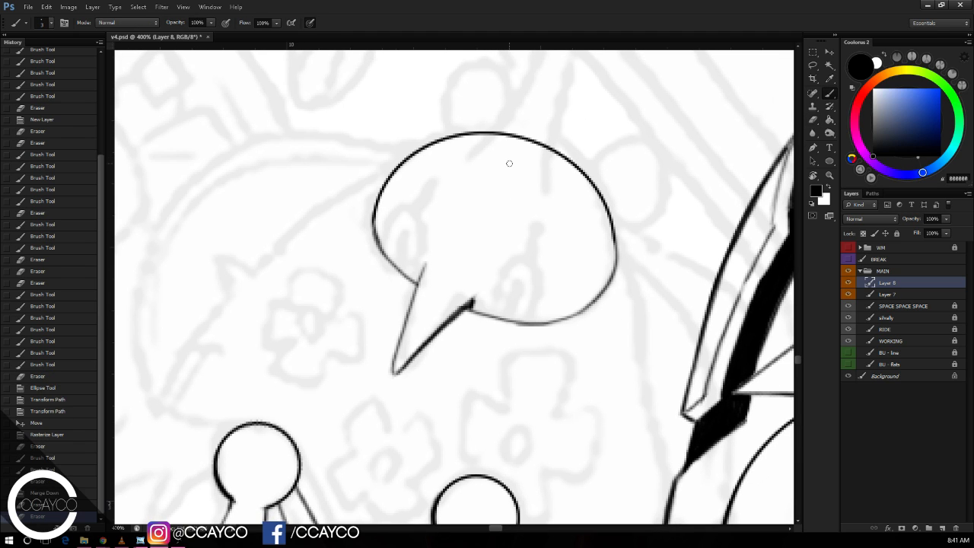
pyautogui.press('e')
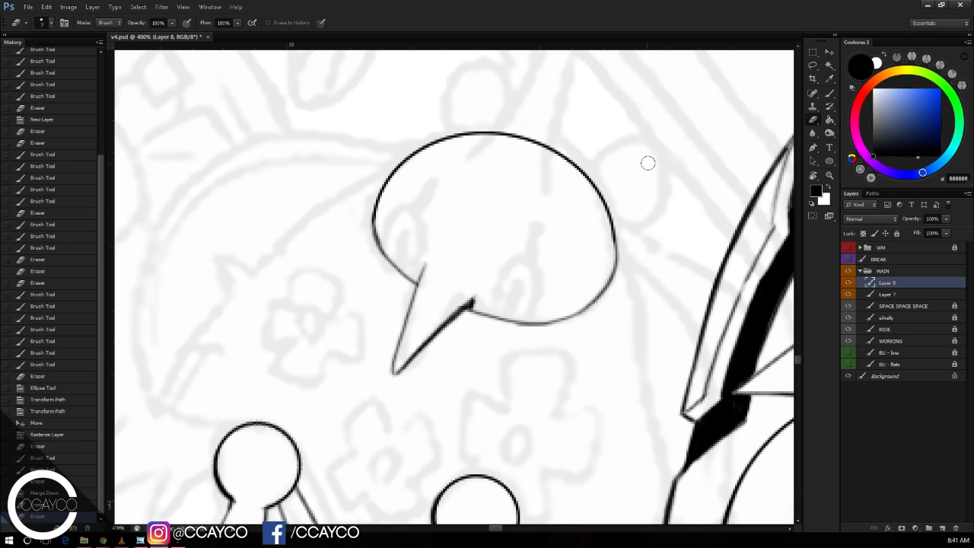
pyautogui.click(648, 158)
pyautogui.press('b')
pyautogui.press('e')
pyautogui.click(650, 159)
pyautogui.press('b')
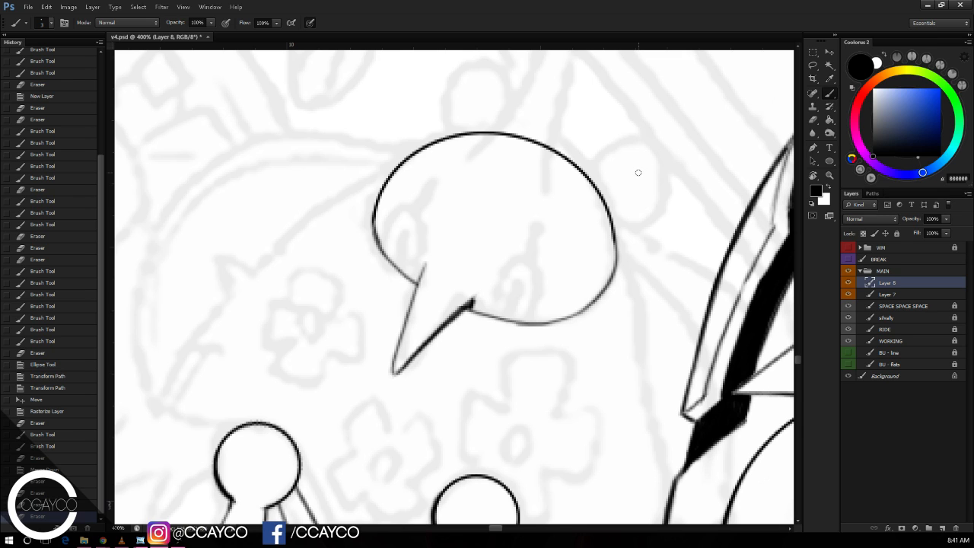
# Step: Re-ink the upper end of the beak's left edge so it rises past the cheek line in a clean taper
pyautogui.moveTo(648, 169); pyautogui.dragTo(653, 164)
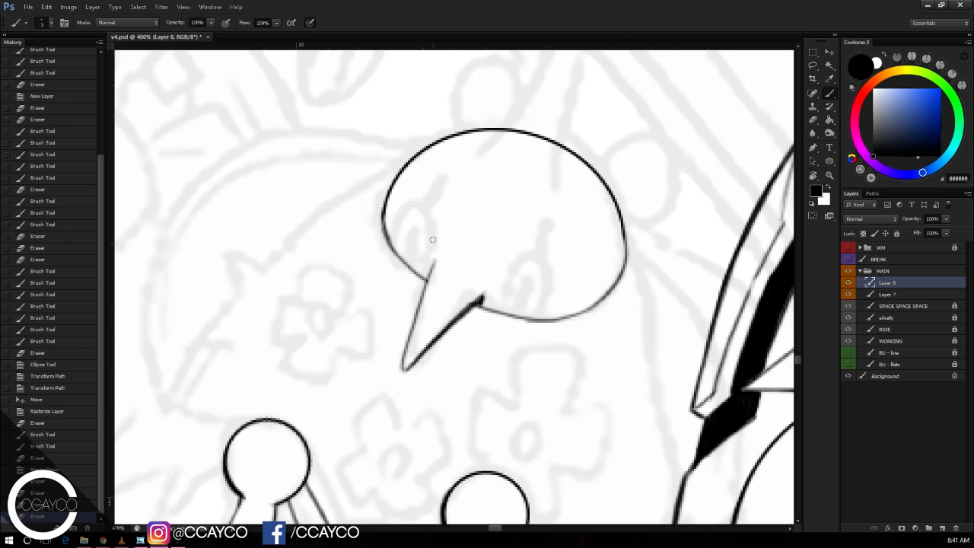
pyautogui.moveTo(425, 287); pyautogui.dragTo(435, 245)
pyautogui.hotkey('ctrl', 'z')
pyautogui.hotkey('ctrl', 'z')
pyautogui.moveTo(428, 280); pyautogui.dragTo(437, 246)
pyautogui.press('e')
pyautogui.press('b')
pyautogui.moveTo(426, 282); pyautogui.dragTo(431, 266)
pyautogui.moveTo(428, 283); pyautogui.dragTo(432, 248)
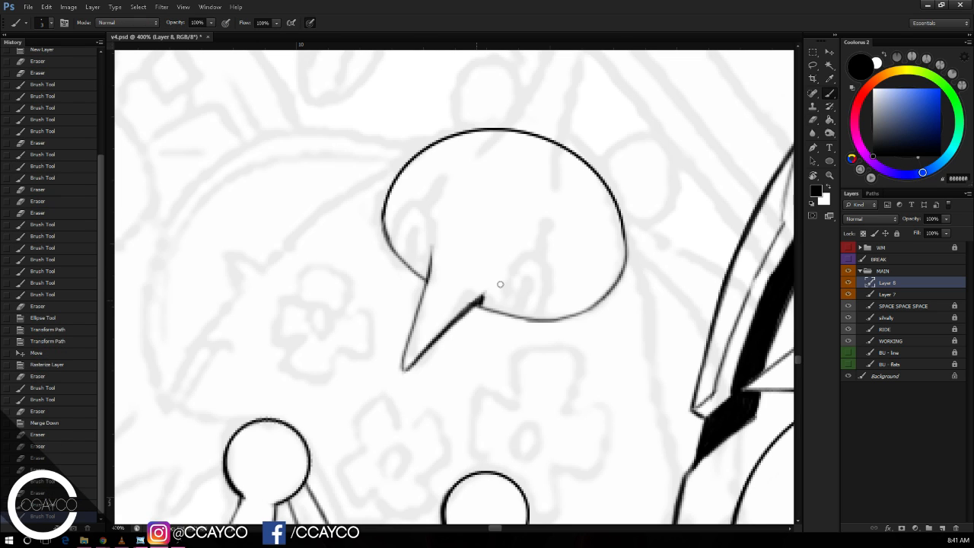
# Step: Extend the beak's right corner with a short tapered stroke into the face, redoing strokes that miss the sketch
pyautogui.moveTo(481, 300)
pyautogui.mouseDown()
pyautogui.moveTo(498, 286)
pyautogui.moveTo(471, 289)
pyautogui.moveTo(493, 293)
pyautogui.moveTo(554, 242)
pyautogui.mouseUp()
pyautogui.hotkey('ctrl', 'alt', 'z')
pyautogui.hotkey('ctrl', 'alt', 'z')
pyautogui.hotkey('ctrl', 'alt', 'z')
pyautogui.press('e')
pyautogui.press('b')
pyautogui.hotkey('ctrl', 'alt', 'z')
pyautogui.hotkey('ctrl', 'alt', 'z')
pyautogui.hotkey('ctrl', 'alt', 'z')
# Step: Ink the right eye as a tall pointed oval resting on the face's lower edge, with a small black pupil
pyautogui.moveTo(519, 312); pyautogui.dragTo(555, 242)
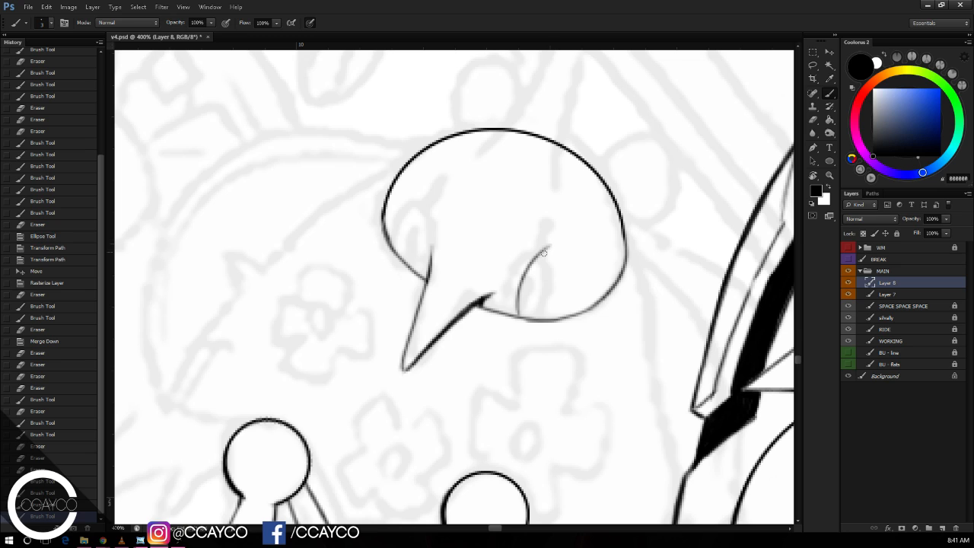
pyautogui.moveTo(543, 248)
pyautogui.mouseDown()
pyautogui.moveTo(568, 271)
pyautogui.moveTo(565, 263)
pyautogui.moveTo(552, 311)
pyautogui.moveTo(563, 258)
pyautogui.moveTo(554, 314)
pyautogui.mouseUp()
pyautogui.hotkey('ctrl', 'alt', 'z')
pyautogui.hotkey('ctrl', 'alt', 'z')
pyautogui.hotkey('ctrl', 'alt', 'z')
pyautogui.moveTo(563, 251)
pyautogui.mouseDown()
pyautogui.moveTo(566, 282)
pyautogui.moveTo(552, 319)
pyautogui.mouseUp()
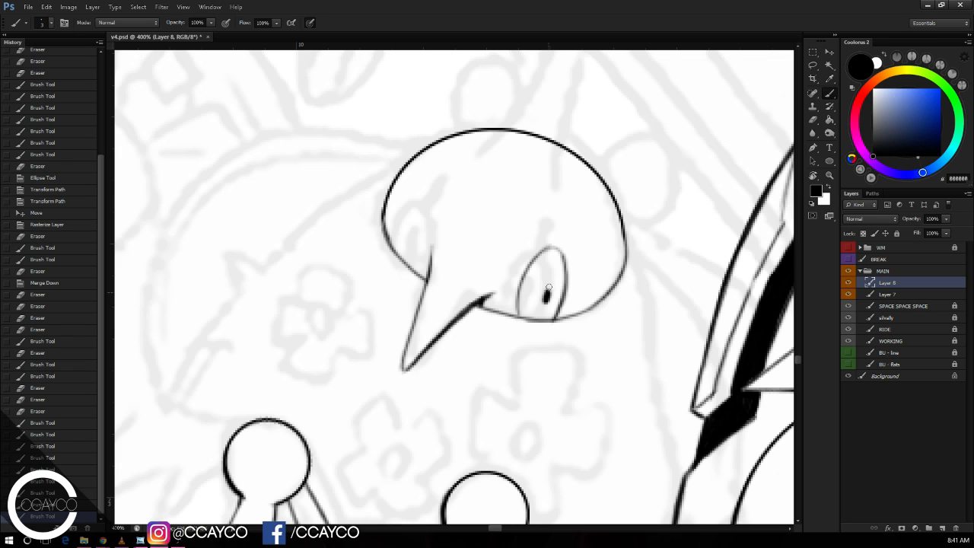
pyautogui.moveTo(541, 245)
pyautogui.mouseDown()
pyautogui.moveTo(519, 315)
pyautogui.moveTo(546, 302)
pyautogui.moveTo(530, 299)
pyautogui.mouseUp()
pyautogui.press('e')
pyautogui.press('b')
# Step: Ink the left eye's narrow oval between the cheek curve and the beak, and fill in its small black pupil
pyautogui.moveTo(403, 236); pyautogui.dragTo(419, 189)
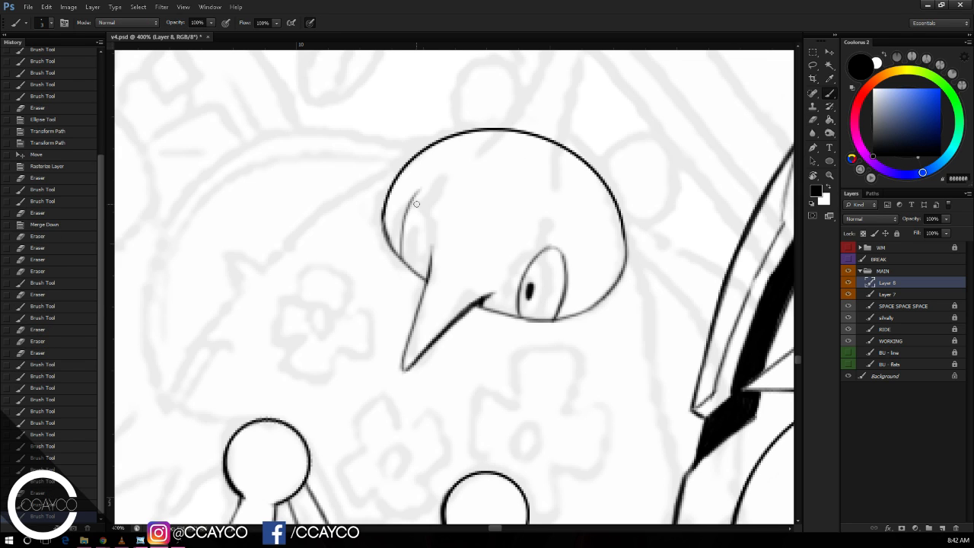
pyautogui.hotkey('ctrl', 'alt', 'z')
pyautogui.moveTo(402, 256)
pyautogui.mouseDown()
pyautogui.moveTo(429, 198)
pyautogui.moveTo(432, 242)
pyautogui.moveTo(434, 195)
pyautogui.moveTo(432, 257)
pyautogui.mouseUp()
pyautogui.hotkey('ctrl', 'alt', 'z')
pyautogui.hotkey('ctrl', 'alt', 'z')
pyautogui.hotkey('ctrl', 'alt', 'z')
pyautogui.moveTo(430, 200); pyautogui.dragTo(431, 274)
pyautogui.hotkey('ctrl', 'alt', 'z')
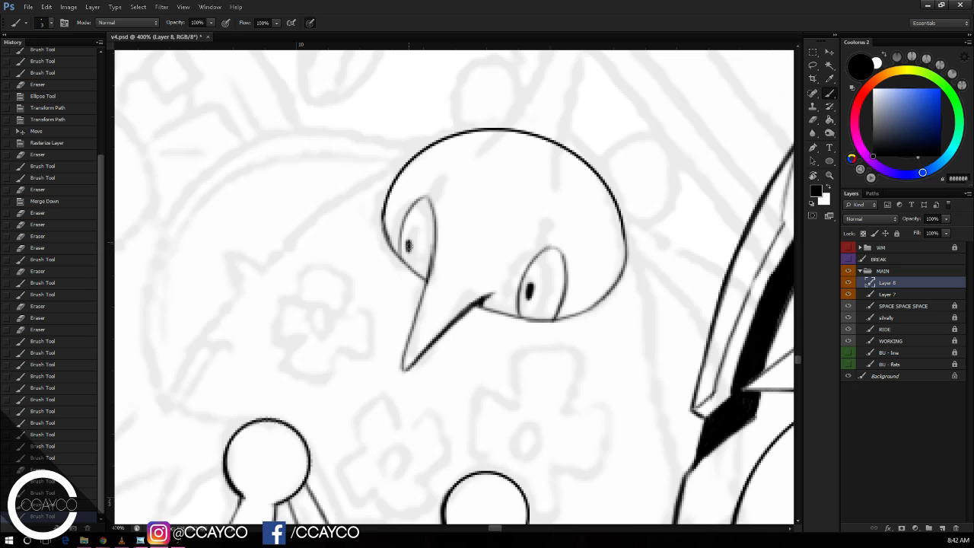
pyautogui.moveTo(408, 241); pyautogui.dragTo(409, 250)
# Step: Add a short tapered lash above each eye and refine the tip of the left one
pyautogui.moveTo(433, 181); pyautogui.dragTo(434, 180)
pyautogui.moveTo(428, 195); pyautogui.dragTo(435, 182)
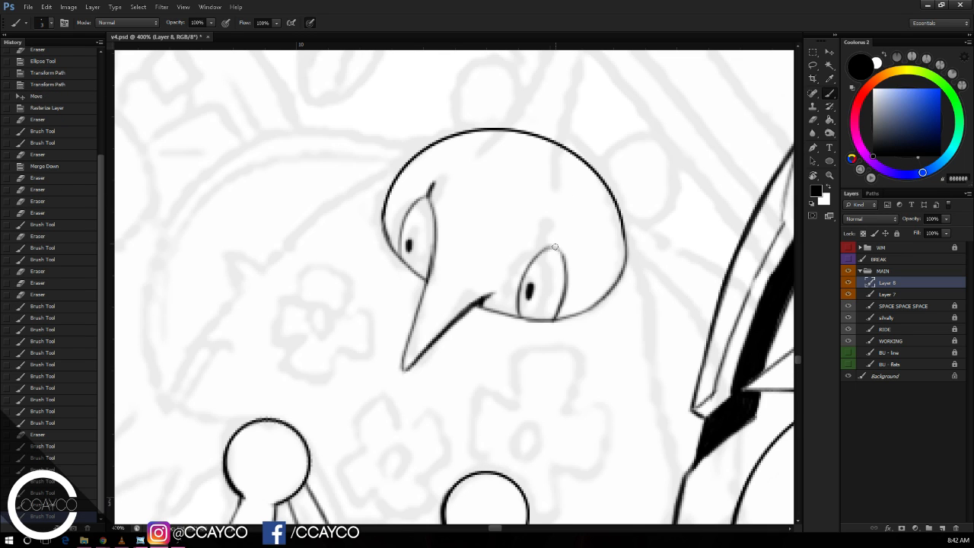
pyautogui.moveTo(555, 246); pyautogui.dragTo(559, 232)
pyautogui.hotkey('ctrl', 'z')
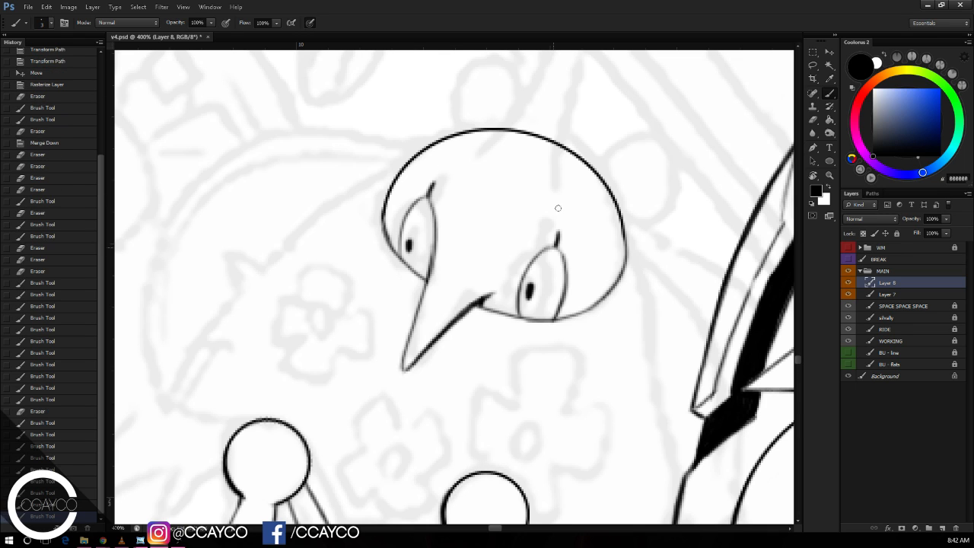
pyautogui.press('e')
pyautogui.moveTo(433, 183)
pyautogui.mouseDown()
pyautogui.moveTo(430, 191)
pyautogui.moveTo(438, 183)
pyautogui.mouseUp()
pyautogui.press('b')
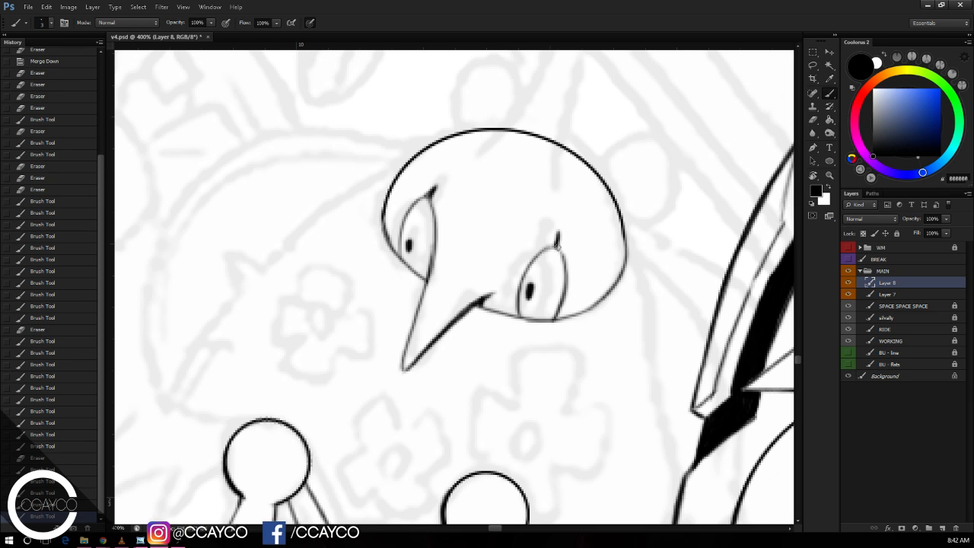
# Step: Ink the small pointed lash above the character's right-hand eye and clean up around it
pyautogui.moveTo(558, 247); pyautogui.dragTo(558, 231)
pyautogui.moveTo(556, 242)
pyautogui.mouseDown()
pyautogui.moveTo(558, 228)
pyautogui.moveTo(562, 238)
pyautogui.mouseUp()
pyautogui.press('e')
pyautogui.click(656, 167)
pyautogui.press('b')
pyautogui.press('space')
pyautogui.moveTo(656, 183); pyautogui.dragTo(668, 152)
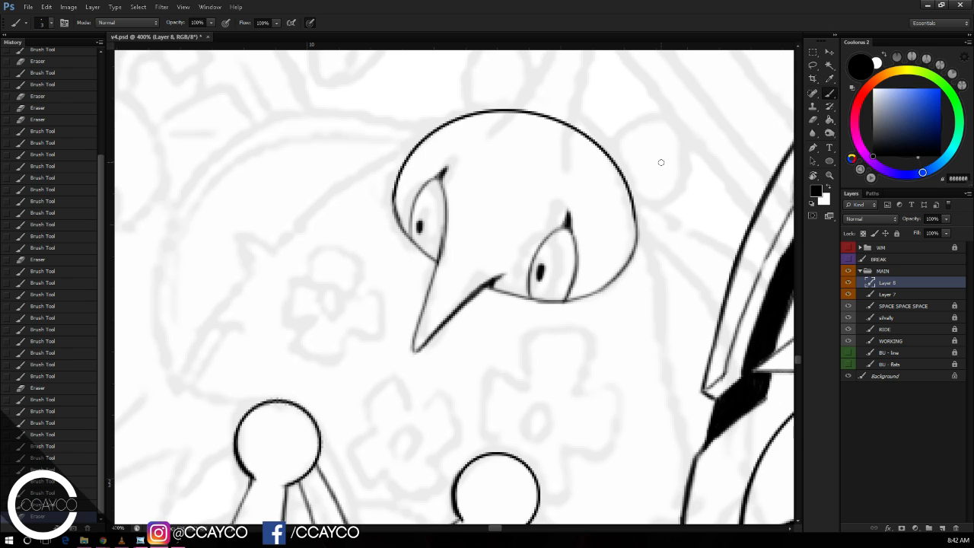
pyautogui.moveTo(662, 164); pyautogui.dragTo(659, 182)
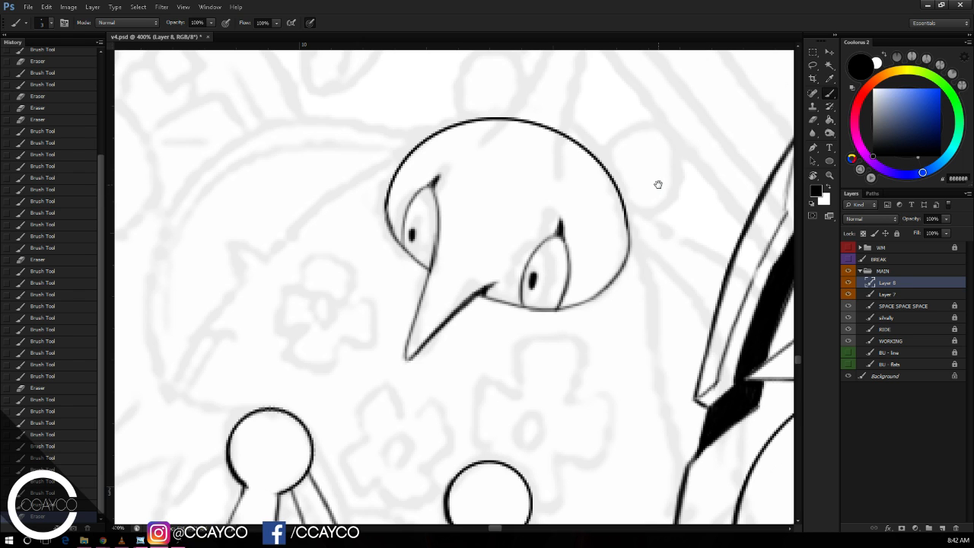
pyautogui.moveTo(659, 184); pyautogui.dragTo(572, 322)
pyautogui.moveTo(556, 184); pyautogui.dragTo(556, 187)
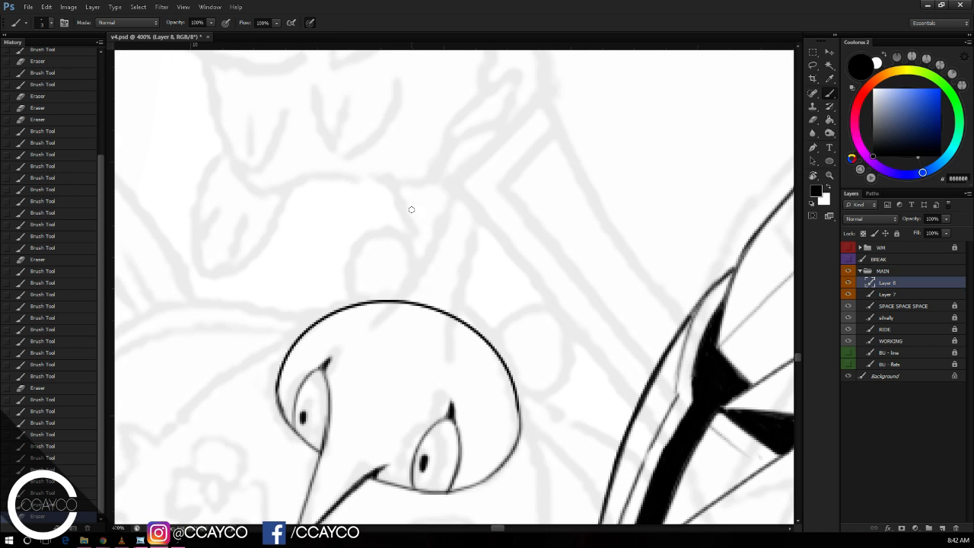
# Step: Open the top of the head outline and flare its cut ends upward for the crest stem
pyautogui.moveTo(458, 311); pyautogui.dragTo(488, 343)
pyautogui.hotkey('ctrl', 'z')
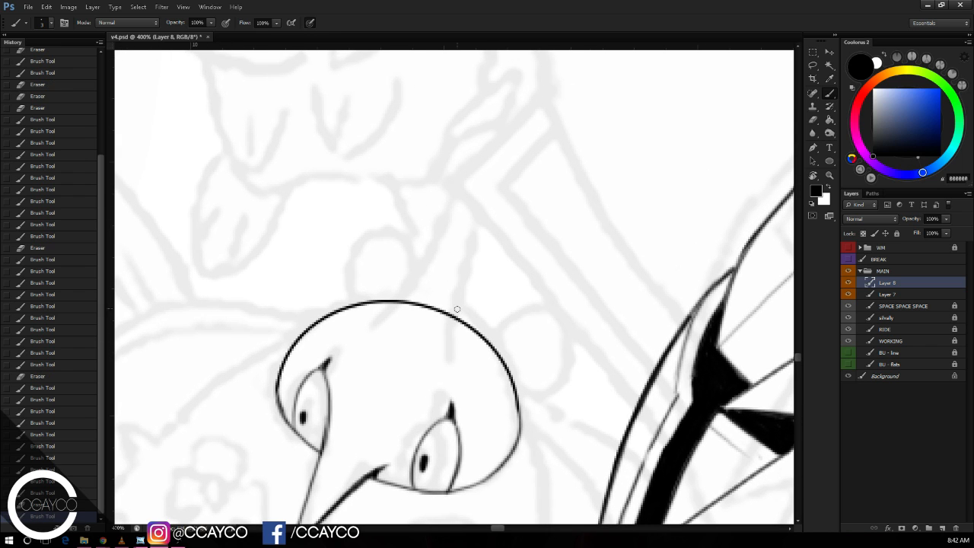
pyautogui.moveTo(457, 311)
pyautogui.mouseDown()
pyautogui.moveTo(484, 339)
pyautogui.moveTo(478, 333)
pyautogui.mouseUp()
pyautogui.moveTo(379, 303)
pyautogui.mouseDown()
pyautogui.moveTo(422, 290)
pyautogui.moveTo(408, 291)
pyautogui.moveTo(448, 311)
pyautogui.moveTo(483, 199)
pyautogui.mouseUp()
pyautogui.hotkey('ctrl', 'z')
pyautogui.press('e')
pyautogui.press('b')
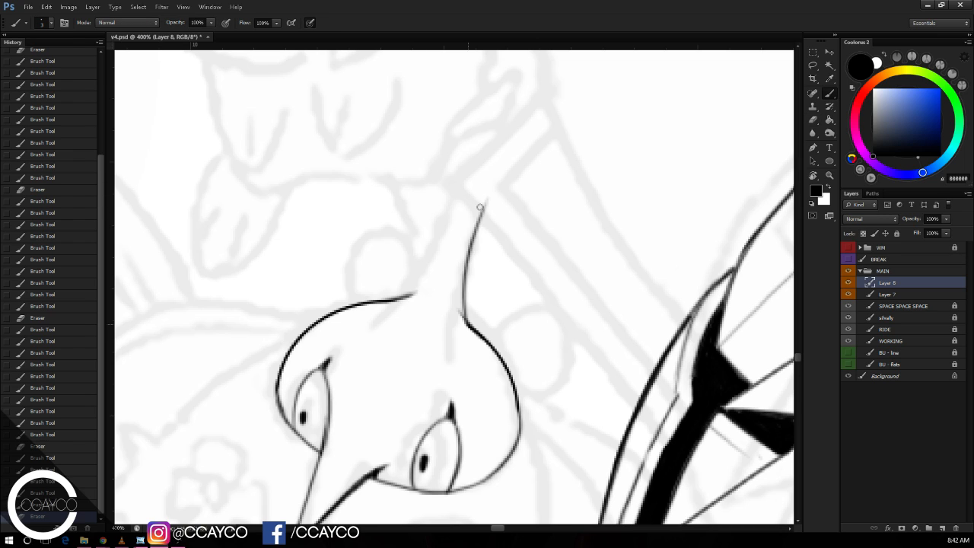
# Step: Re-ink the right side of the crest stem rising from the head and trim both ends of the line
pyautogui.hotkey('ctrl', 'z')
pyautogui.moveTo(462, 327); pyautogui.dragTo(477, 210)
pyautogui.hotkey('ctrl', 'z')
pyautogui.hotkey('ctrl', 'z')
pyautogui.hotkey('ctrl', 'z')
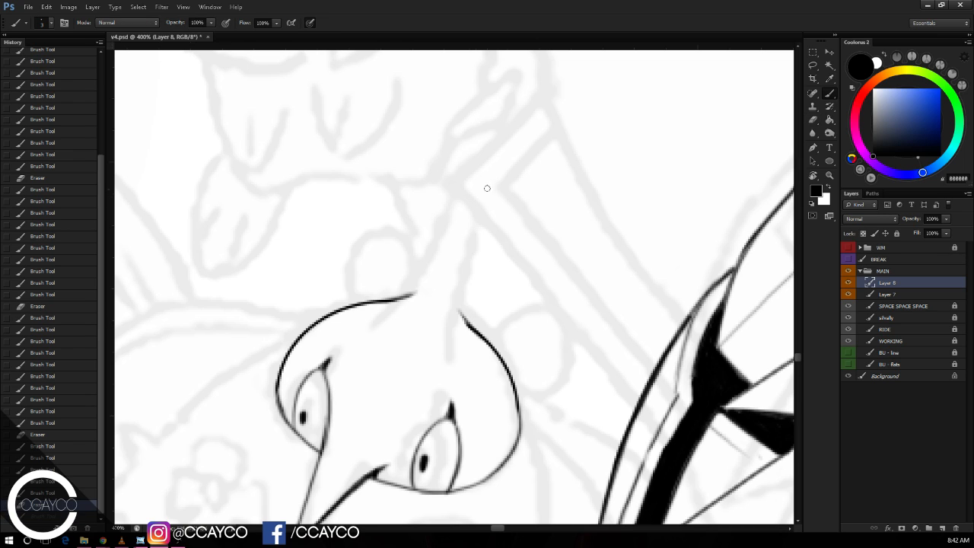
pyautogui.moveTo(461, 348); pyautogui.dragTo(485, 192)
pyautogui.press('e')
pyautogui.moveTo(450, 314); pyautogui.dragTo(457, 328)
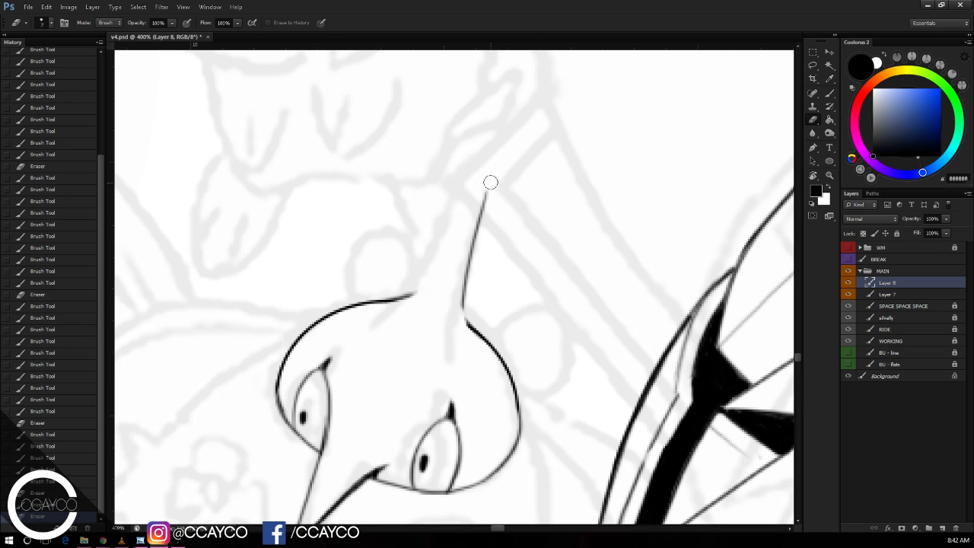
pyautogui.moveTo(490, 183); pyautogui.dragTo(482, 200)
# Step: Ink the left side of the crest stem, curving it into the head outline, and clean the joint
pyautogui.press('b')
pyautogui.moveTo(404, 303); pyautogui.dragTo(451, 210)
pyautogui.moveTo(472, 164); pyautogui.dragTo(389, 339)
pyautogui.hotkey('ctrl', 'z')
pyautogui.press('e')
pyautogui.moveTo(413, 295)
pyautogui.mouseDown()
pyautogui.moveTo(386, 342)
pyautogui.moveTo(418, 294)
pyautogui.mouseUp()
pyautogui.press('b')
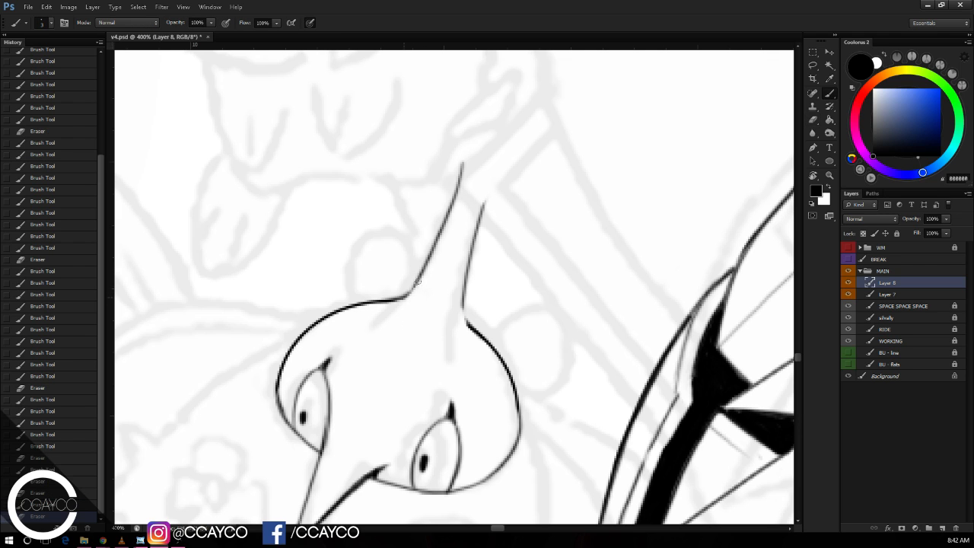
# Step: Ink the leaf-shaped lobe capping the crest stem and erase the overlapping line ends where it meets the stem
pyautogui.moveTo(529, 191); pyautogui.dragTo(474, 292)
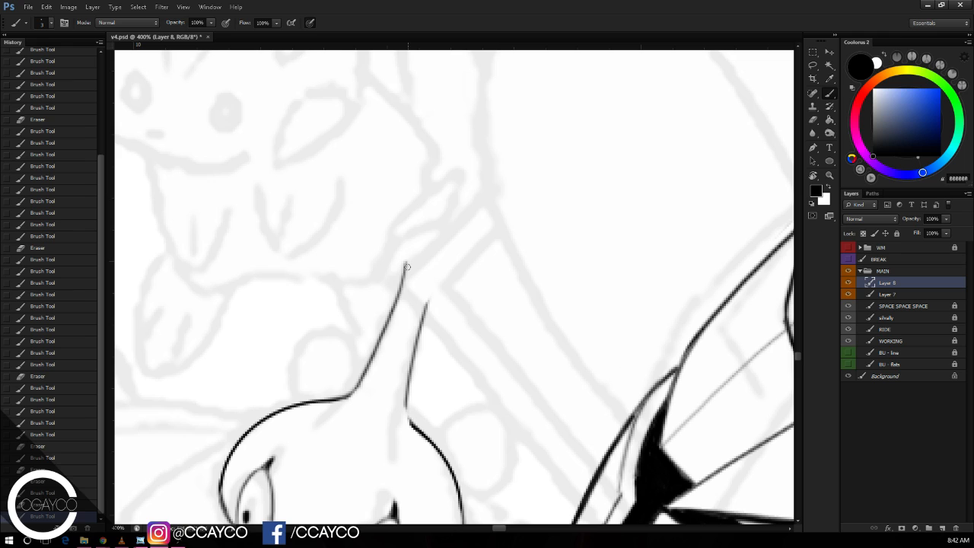
pyautogui.moveTo(407, 266)
pyautogui.mouseDown()
pyautogui.moveTo(395, 250)
pyautogui.moveTo(459, 207)
pyautogui.mouseUp()
pyautogui.hotkey('ctrl', 'z')
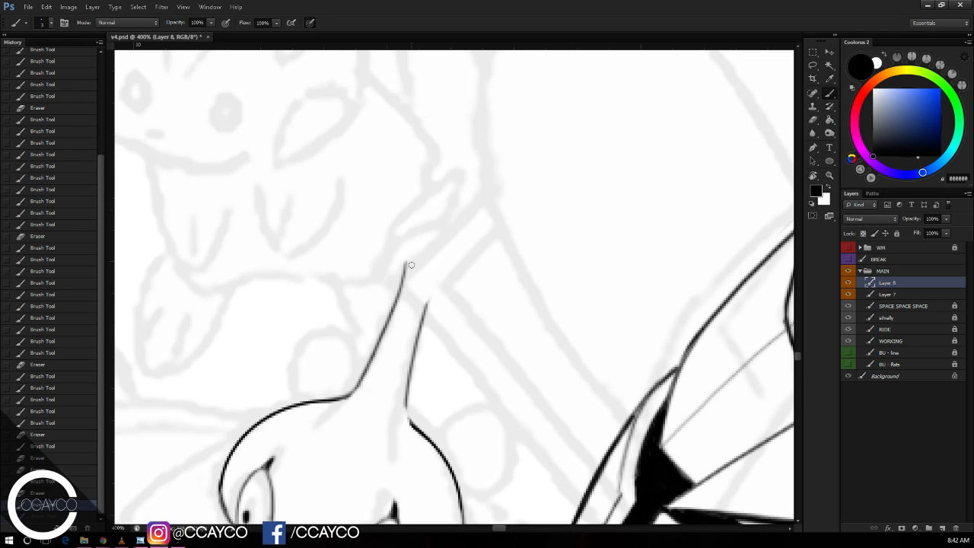
pyautogui.moveTo(406, 265)
pyautogui.mouseDown()
pyautogui.moveTo(476, 208)
pyautogui.moveTo(452, 298)
pyautogui.mouseUp()
pyautogui.hotkey('ctrl', 'z')
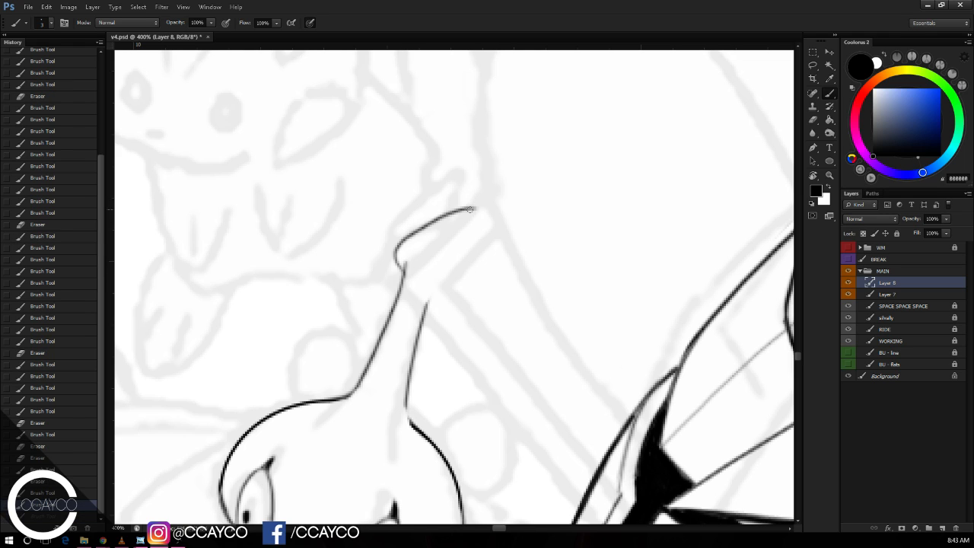
pyautogui.moveTo(478, 207); pyautogui.dragTo(425, 315)
pyautogui.press('e')
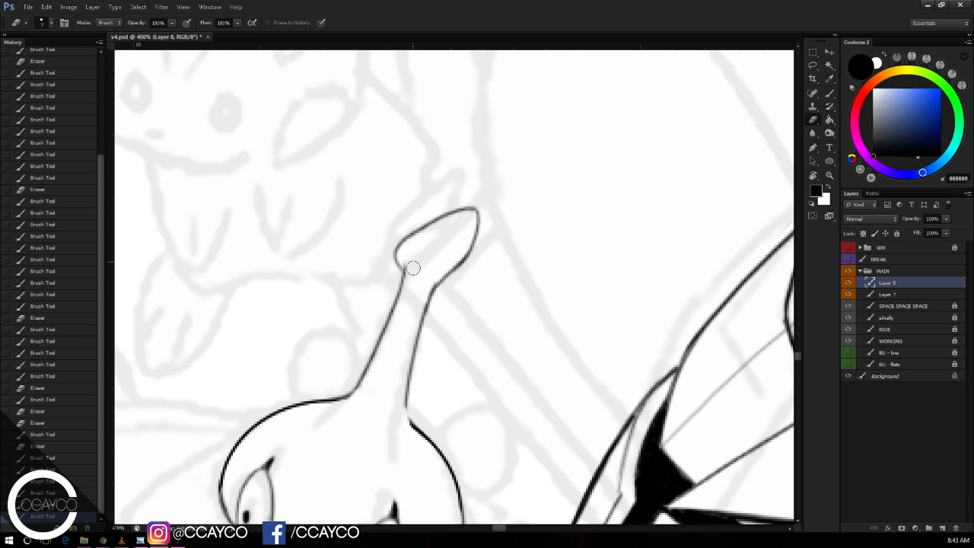
pyautogui.moveTo(409, 267); pyautogui.dragTo(418, 279)
pyautogui.press('b')
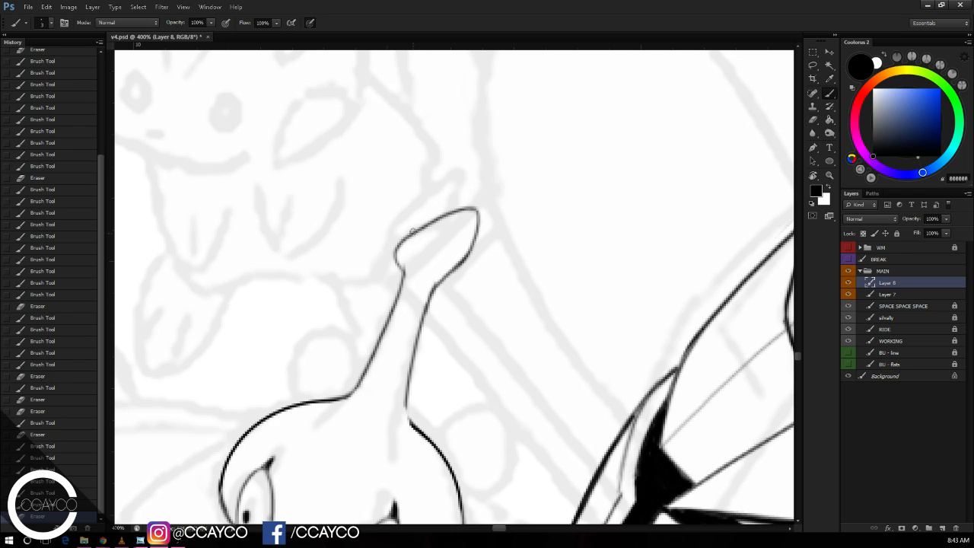
# Step: Ink the tall pointed lobe behind the crest's first lobe and refine the first lobe's right edge
pyautogui.moveTo(412, 230); pyautogui.dragTo(487, 106)
pyautogui.hotkey('ctrl', 'z')
pyautogui.moveTo(415, 228)
pyautogui.mouseDown()
pyautogui.moveTo(460, 135)
pyautogui.moveTo(481, 121)
pyautogui.moveTo(458, 212)
pyautogui.moveTo(492, 124)
pyautogui.moveTo(476, 120)
pyautogui.moveTo(462, 210)
pyautogui.moveTo(479, 168)
pyautogui.mouseUp()
pyautogui.hotkey('ctrl', 'z')
pyautogui.moveTo(463, 207); pyautogui.dragTo(481, 161)
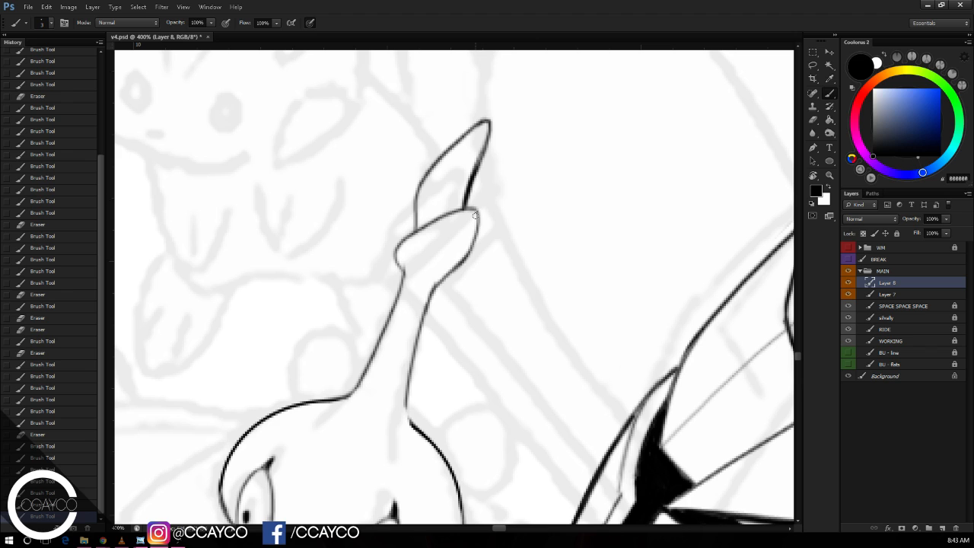
pyautogui.moveTo(475, 215)
pyautogui.mouseDown()
pyautogui.moveTo(449, 273)
pyautogui.moveTo(477, 248)
pyautogui.moveTo(461, 274)
pyautogui.mouseUp()
pyautogui.press('e')
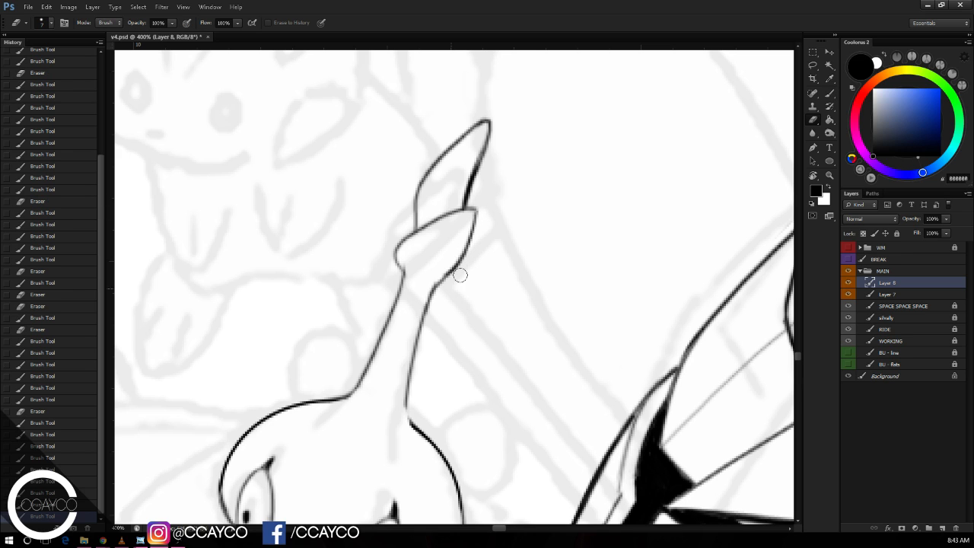
pyautogui.press('b')
pyautogui.moveTo(479, 207); pyautogui.dragTo(470, 226)
# Step: Close the gap between the crest stem's right side and the head, and smooth that line up to the lobe
pyautogui.moveTo(528, 152); pyautogui.dragTo(559, 86)
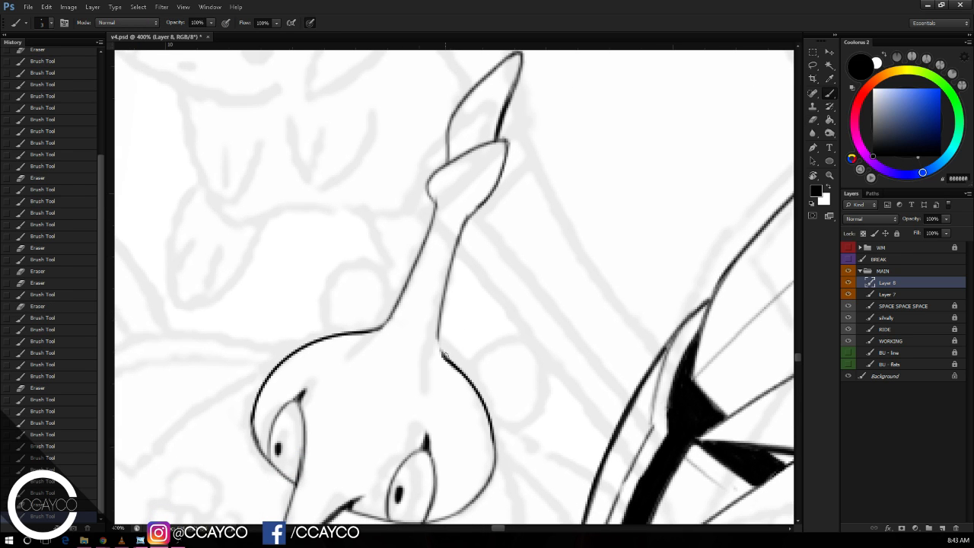
pyautogui.moveTo(444, 356); pyautogui.dragTo(438, 337)
pyautogui.hotkey('ctrl', 'z')
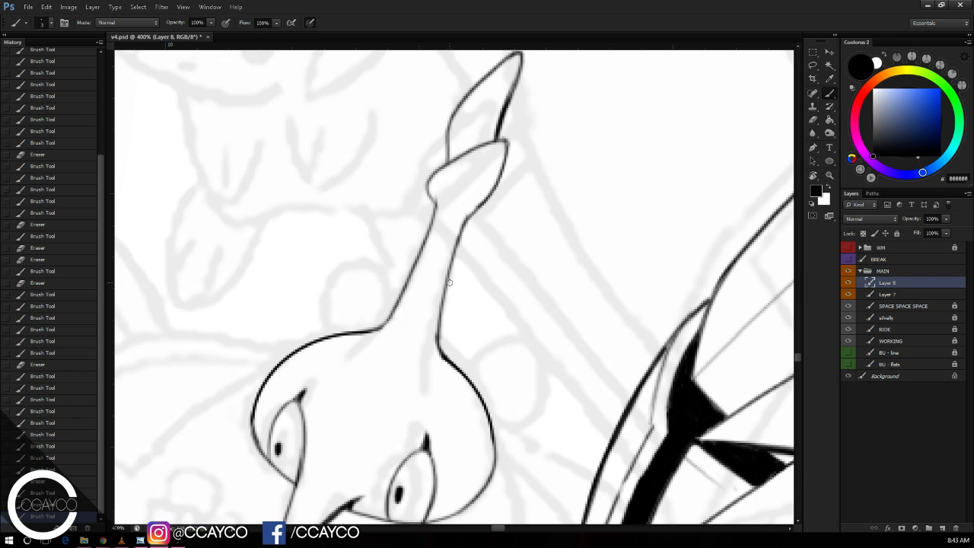
pyautogui.moveTo(449, 283); pyautogui.dragTo(465, 222)
pyautogui.moveTo(465, 221); pyautogui.dragTo(487, 200)
pyautogui.moveTo(587, 214); pyautogui.dragTo(618, 155)
pyautogui.press('e')
pyautogui.click(612, 165)
pyautogui.press('b')
pyautogui.moveTo(601, 216)
pyautogui.mouseDown()
pyautogui.moveTo(625, 206)
pyautogui.moveTo(616, 176)
pyautogui.moveTo(635, 185)
pyautogui.mouseUp()
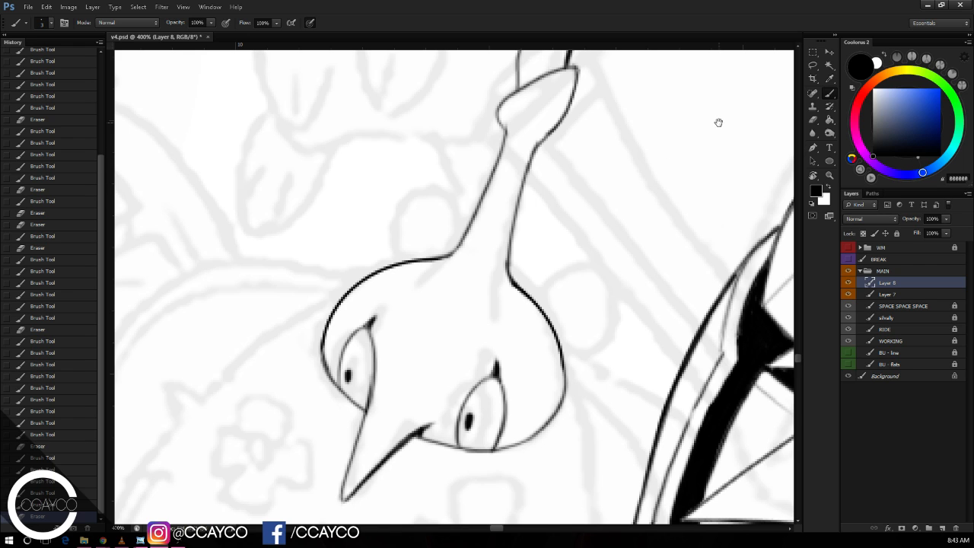
pyautogui.moveTo(638, 207); pyautogui.dragTo(669, 208)
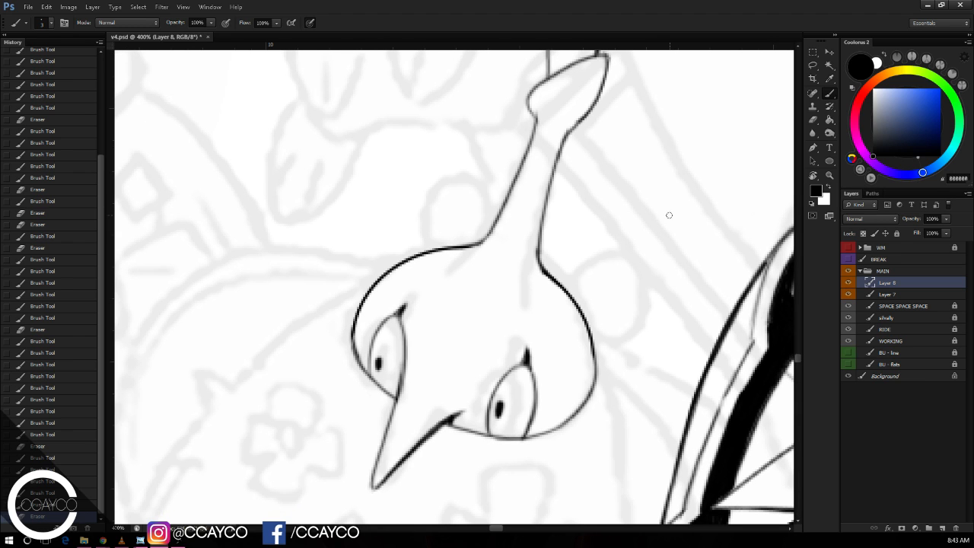
# Step: Thicken the right side of the head outline and ink a thin curved line across the base of the beak
pyautogui.hotkey('ctrl', '-')
pyautogui.hotkey('ctrl', '+')
pyautogui.hotkey('ctrl', 'z')
pyautogui.moveTo(590, 331); pyautogui.dragTo(592, 389)
pyautogui.moveTo(593, 365); pyautogui.dragTo(589, 395)
pyautogui.moveTo(650, 255); pyautogui.dragTo(696, 190)
pyautogui.moveTo(455, 332); pyautogui.dragTo(481, 344)
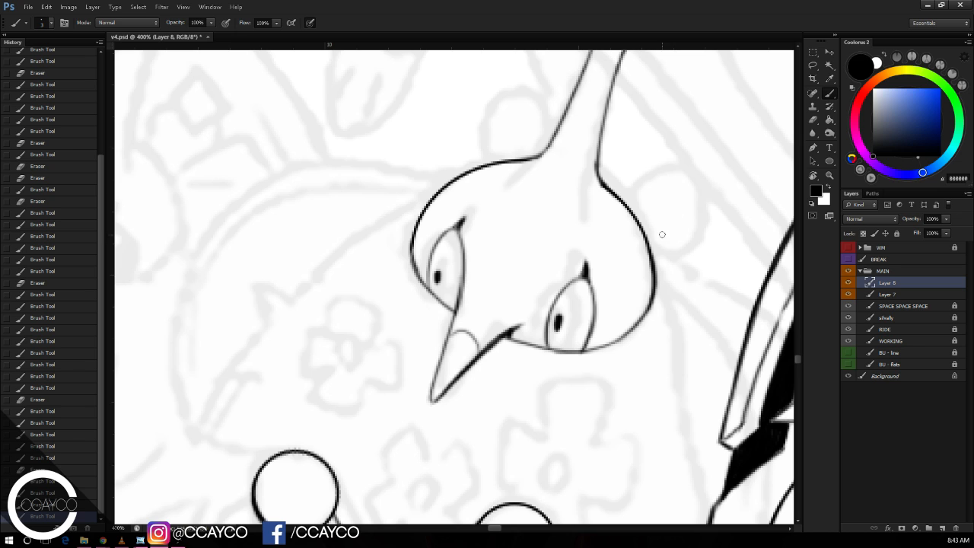
pyautogui.hotkey('ctrl', '-')
pyautogui.hotkey('ctrl', '-')
pyautogui.hotkey('ctrl', '+')
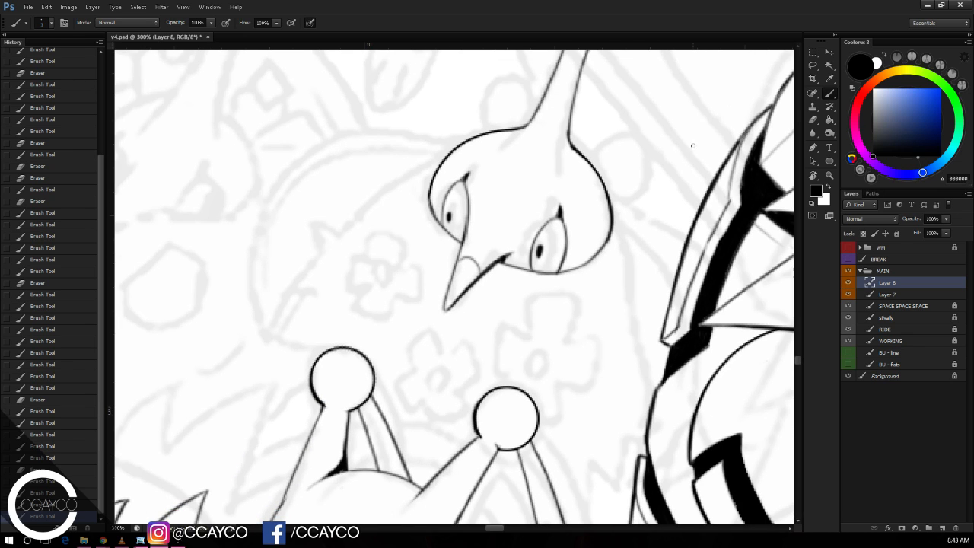
# Step: Re-ink the beak's lower edge as a heavier line to the tip and clean up the excess around it
pyautogui.scroll(1, 454, 286)
pyautogui.moveTo(443, 304); pyautogui.dragTo(455, 307)
pyautogui.hotkey('ctrl', 'z')
pyautogui.moveTo(448, 311); pyautogui.dragTo(489, 275)
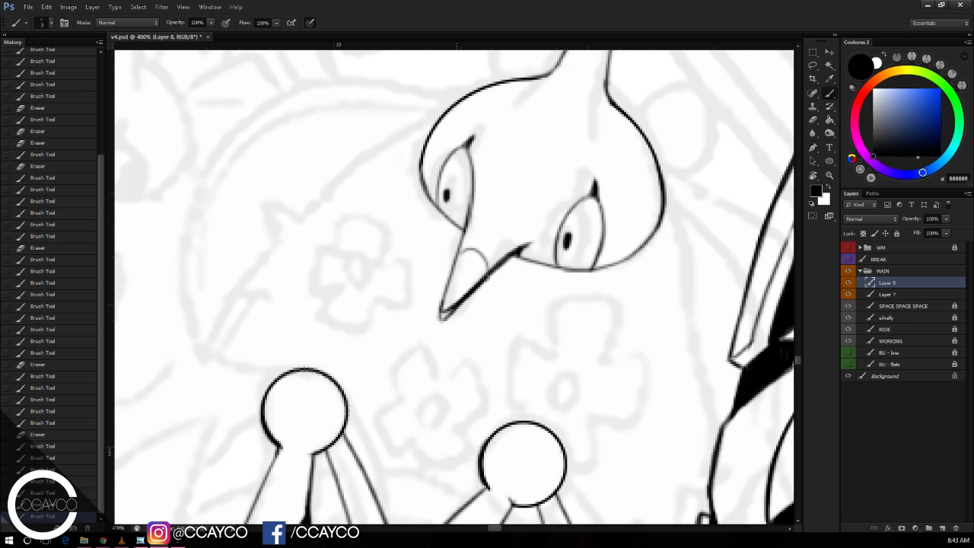
pyautogui.press('e')
pyautogui.moveTo(438, 319); pyautogui.dragTo(457, 304)
pyautogui.moveTo(503, 276)
pyautogui.mouseDown()
pyautogui.moveTo(452, 316)
pyautogui.moveTo(501, 261)
pyautogui.mouseUp()
pyautogui.hotkey('ctrl', 'z')
pyautogui.hotkey('ctrl', 'z')
pyautogui.press('b')
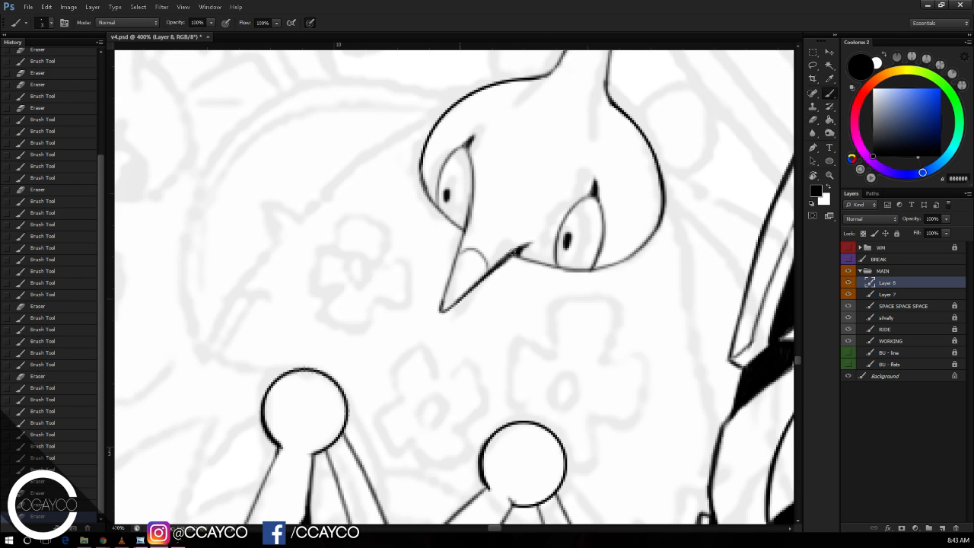
pyautogui.hotkey('ctrl', 'z')
pyautogui.moveTo(446, 310); pyautogui.dragTo(525, 245)
pyautogui.hotkey('ctrl', 'z')
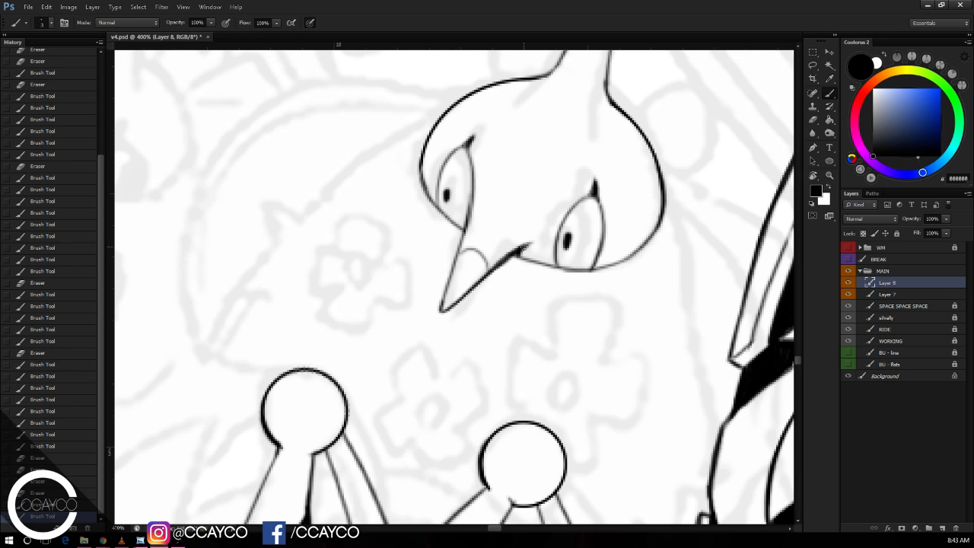
pyautogui.press('e')
pyautogui.moveTo(636, 222)
pyautogui.mouseDown()
pyautogui.moveTo(686, 202)
pyautogui.moveTo(677, 271)
pyautogui.moveTo(701, 260)
pyautogui.mouseUp()
# Step: Ink the inner edge of the long curved shape left of the head, down to its lower tip, and trim the line
pyautogui.press('b')
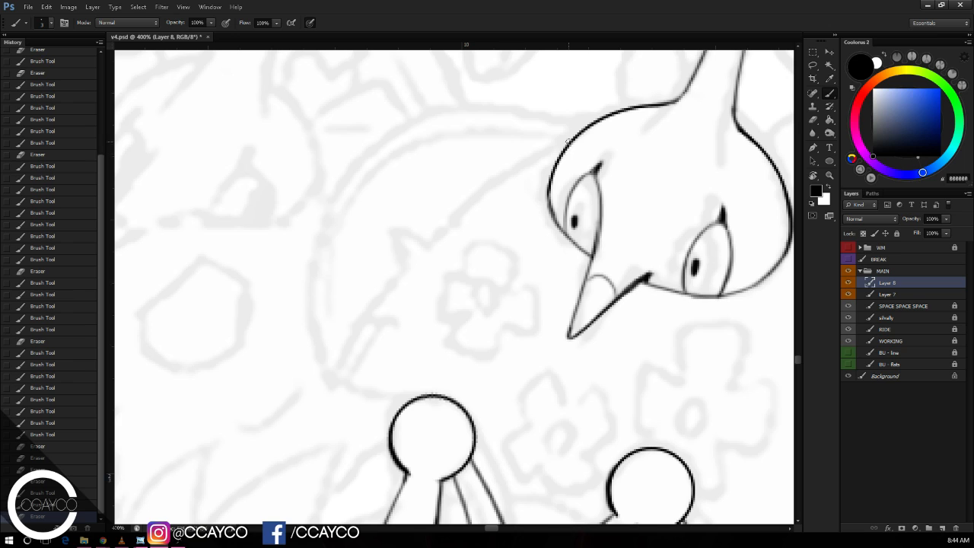
pyautogui.hotkey('ctrl', 'z')
pyautogui.moveTo(554, 151)
pyautogui.mouseDown()
pyautogui.moveTo(425, 278)
pyautogui.moveTo(353, 371)
pyautogui.moveTo(398, 311)
pyautogui.mouseUp()
pyautogui.hotkey('ctrl', 'z')
pyautogui.moveTo(330, 385); pyautogui.dragTo(434, 256)
pyautogui.press('e')
pyautogui.moveTo(392, 310); pyautogui.dragTo(431, 230)
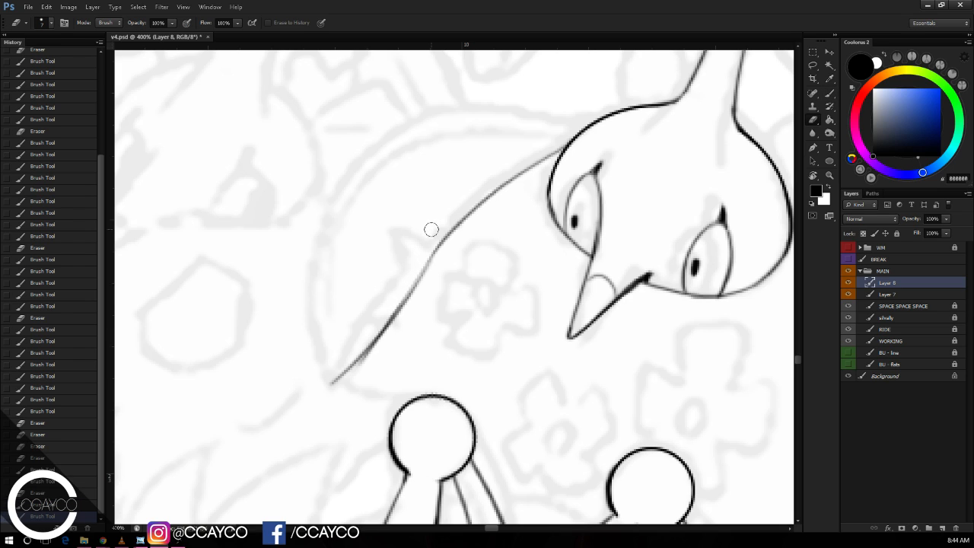
pyautogui.moveTo(367, 362); pyautogui.dragTo(405, 324)
pyautogui.moveTo(364, 367)
pyautogui.mouseDown()
pyautogui.moveTo(405, 328)
pyautogui.moveTo(408, 296)
pyautogui.moveTo(437, 245)
pyautogui.mouseUp()
pyautogui.hotkey('ctrl', 'z')
pyautogui.press('b')
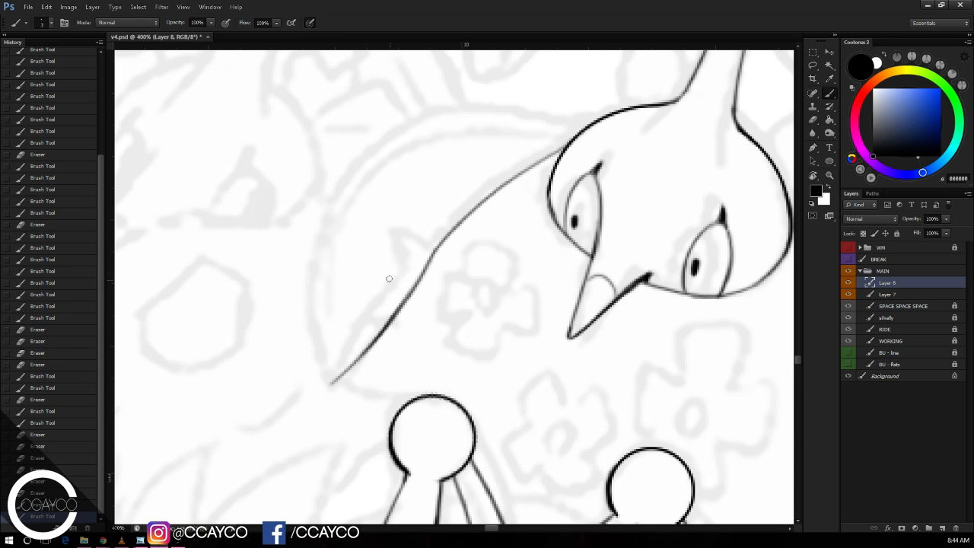
# Step: Extend the curved shape's lower tip and ink a thin contour line arching inside the shape
pyautogui.moveTo(318, 391); pyautogui.dragTo(353, 362)
pyautogui.hotkey('ctrl', 'z')
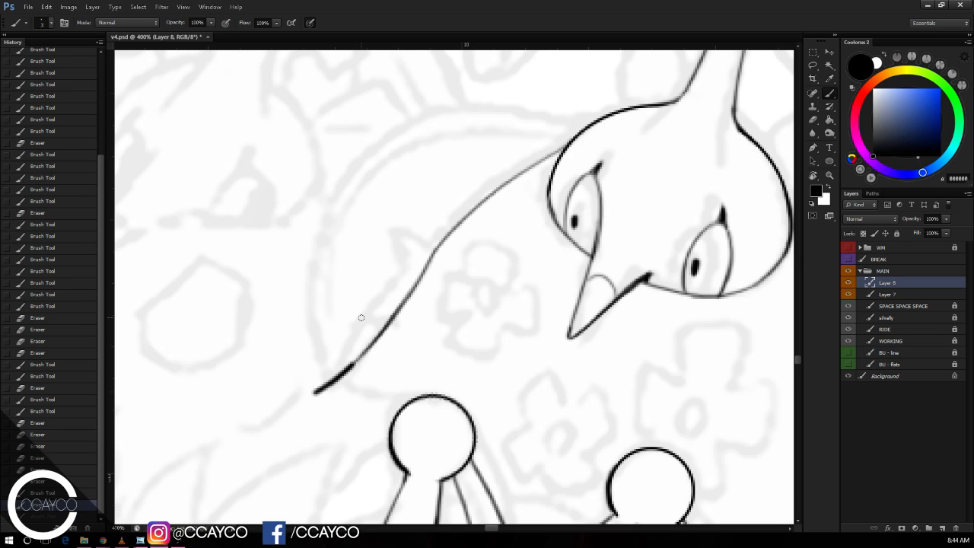
pyautogui.hotkey('ctrl', 'z')
pyautogui.moveTo(324, 393)
pyautogui.mouseDown()
pyautogui.moveTo(364, 349)
pyautogui.moveTo(322, 389)
pyautogui.moveTo(354, 225)
pyautogui.moveTo(322, 393)
pyautogui.moveTo(347, 319)
pyautogui.moveTo(454, 163)
pyautogui.moveTo(502, 145)
pyautogui.mouseUp()
pyautogui.hotkey('ctrl', 'z')
pyautogui.hotkey('ctrl', 'z')
pyautogui.hotkey('ctrl', 'z')
pyautogui.hotkey('ctrl', 'z')
pyautogui.moveTo(337, 335)
pyautogui.mouseDown()
pyautogui.moveTo(453, 148)
pyautogui.moveTo(495, 142)
pyautogui.mouseUp()
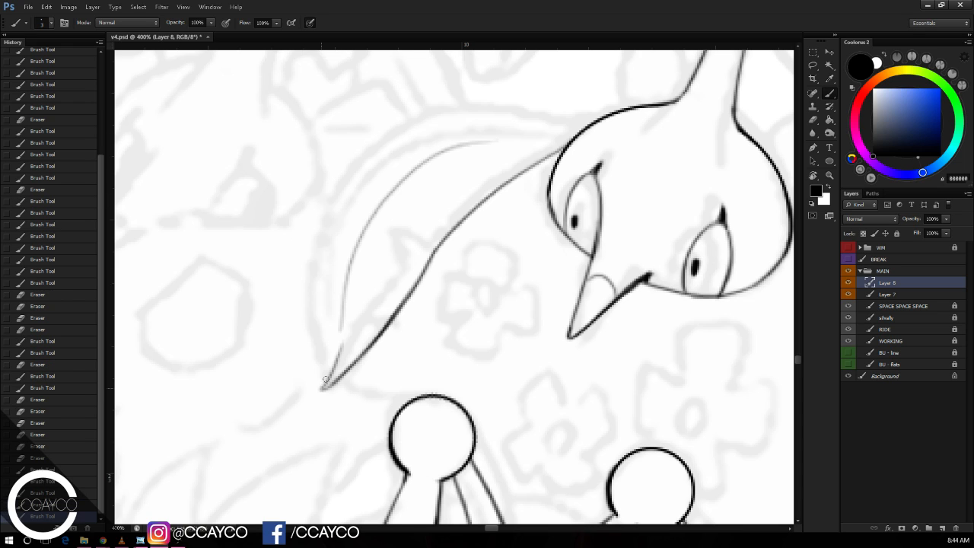
# Step: Ink the outer edge of the curved shape from its lower tip up to the head, with the canvas rotated
pyautogui.moveTo(323, 385); pyautogui.dragTo(344, 206)
pyautogui.press('r')
pyautogui.moveTo(682, 166); pyautogui.dragTo(621, 89)
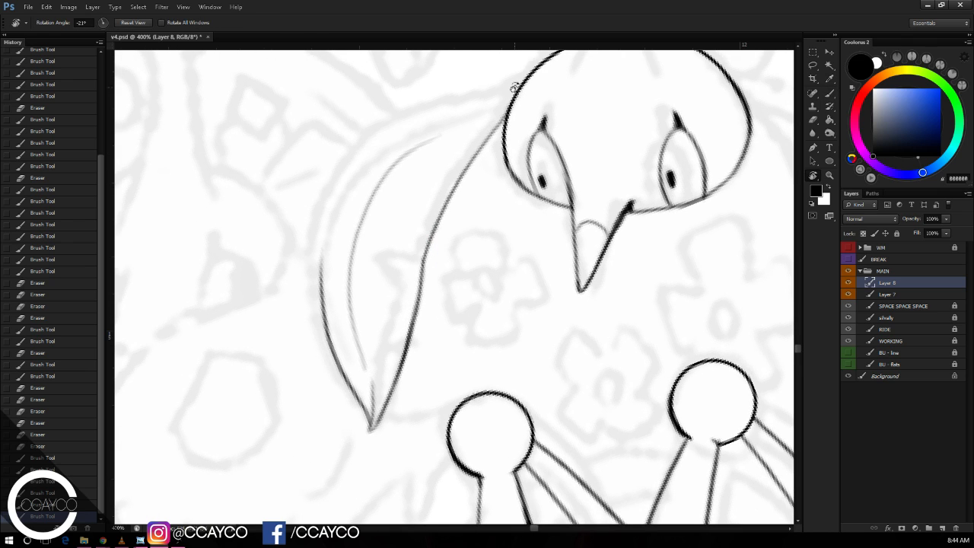
pyautogui.moveTo(334, 344)
pyautogui.mouseDown()
pyautogui.moveTo(357, 177)
pyautogui.moveTo(492, 66)
pyautogui.mouseUp()
pyautogui.hotkey('ctrl', 'z')
pyautogui.moveTo(356, 179); pyautogui.dragTo(482, 79)
pyautogui.moveTo(368, 151); pyautogui.dragTo(509, 75)
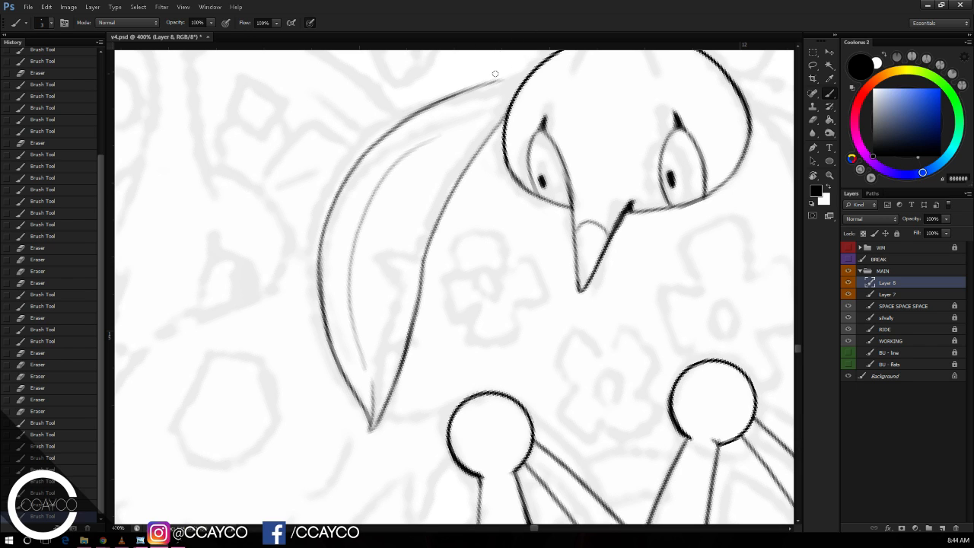
# Step: Rework the upper end of the curved shape's outer edge so it joins the head outline, with a short fold line beneath
pyautogui.press('e')
pyautogui.moveTo(423, 107); pyautogui.dragTo(498, 82)
pyautogui.press('b')
pyautogui.moveTo(403, 121); pyautogui.dragTo(504, 83)
pyautogui.hotkey('ctrl', 'z')
pyautogui.moveTo(397, 126)
pyautogui.mouseDown()
pyautogui.moveTo(519, 79)
pyautogui.moveTo(457, 116)
pyautogui.mouseUp()
pyautogui.hotkey('ctrl', 'z')
pyautogui.hotkey('ctrl', 'z')
pyautogui.moveTo(524, 83)
pyautogui.mouseDown()
pyautogui.moveTo(452, 120)
pyautogui.moveTo(479, 105)
pyautogui.moveTo(457, 117)
pyautogui.moveTo(466, 102)
pyautogui.mouseUp()
pyautogui.hotkey('ctrl', 'z')
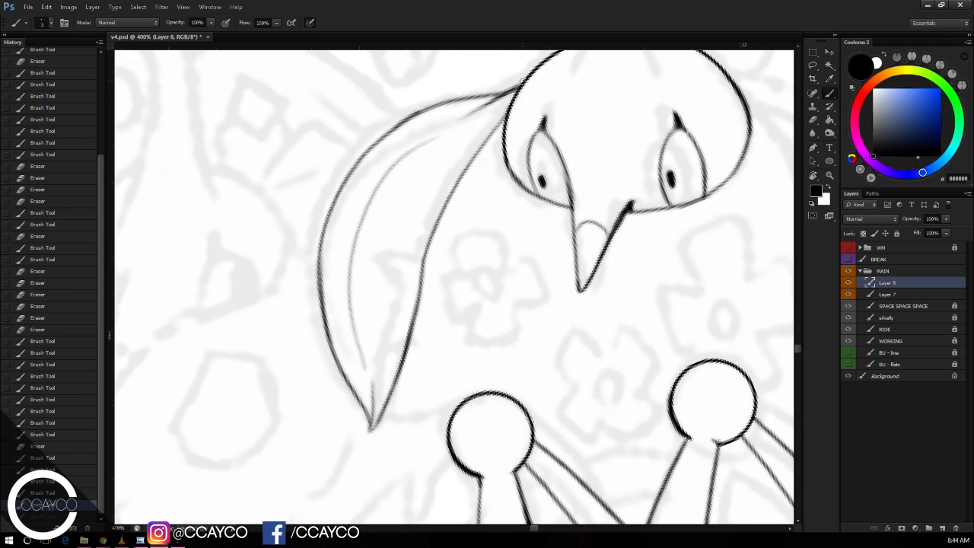
# Step: Thicken the upper part of the curved shape's inner edge from the head outline down to its bend
pyautogui.moveTo(522, 81); pyautogui.dragTo(464, 177)
pyautogui.hotkey('ctrl', 'z')
pyautogui.hotkey('ctrl', 'z')
pyautogui.moveTo(505, 112)
pyautogui.mouseDown()
pyautogui.moveTo(446, 192)
pyautogui.moveTo(424, 253)
pyautogui.mouseUp()
pyautogui.moveTo(454, 196); pyautogui.dragTo(427, 256)
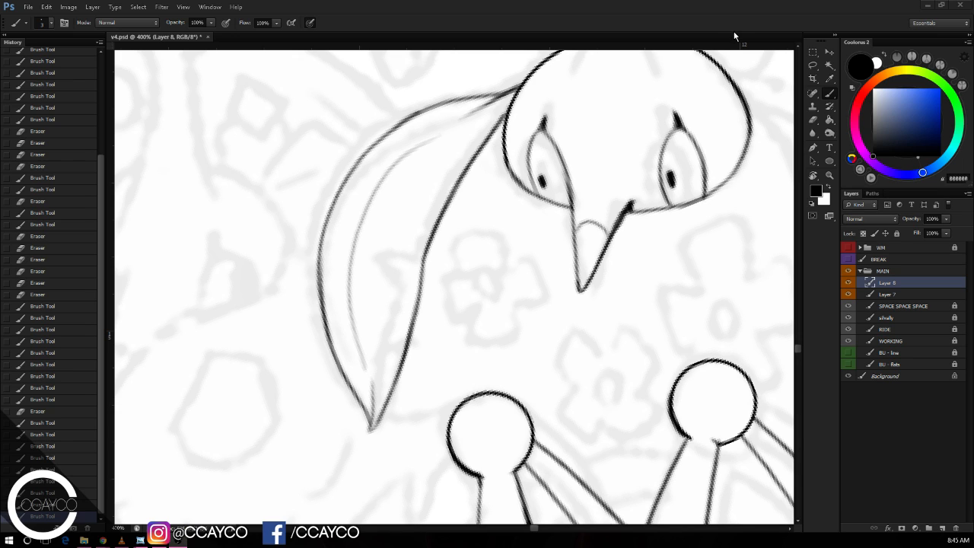
pyautogui.moveTo(660, 197); pyautogui.dragTo(645, 188)
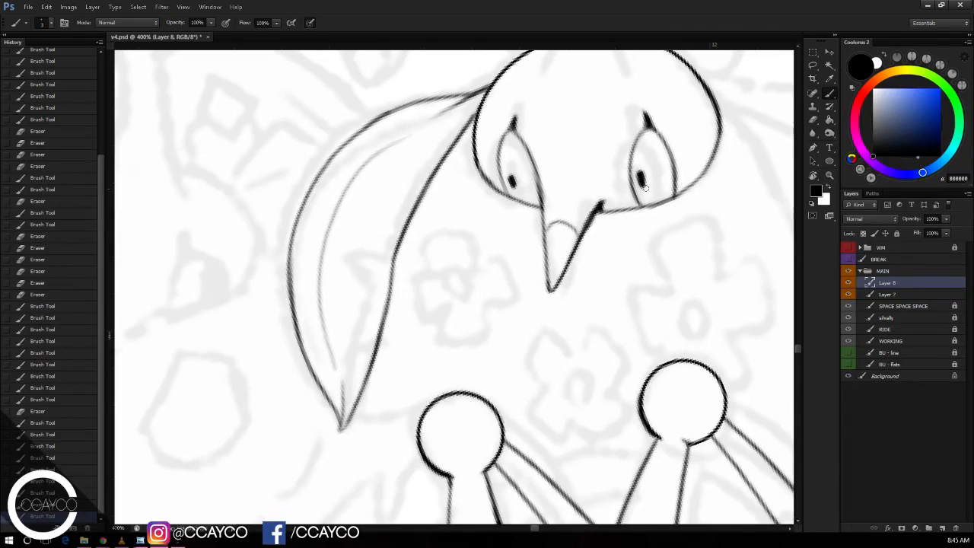
pyautogui.scroll(-3, 615, 218)
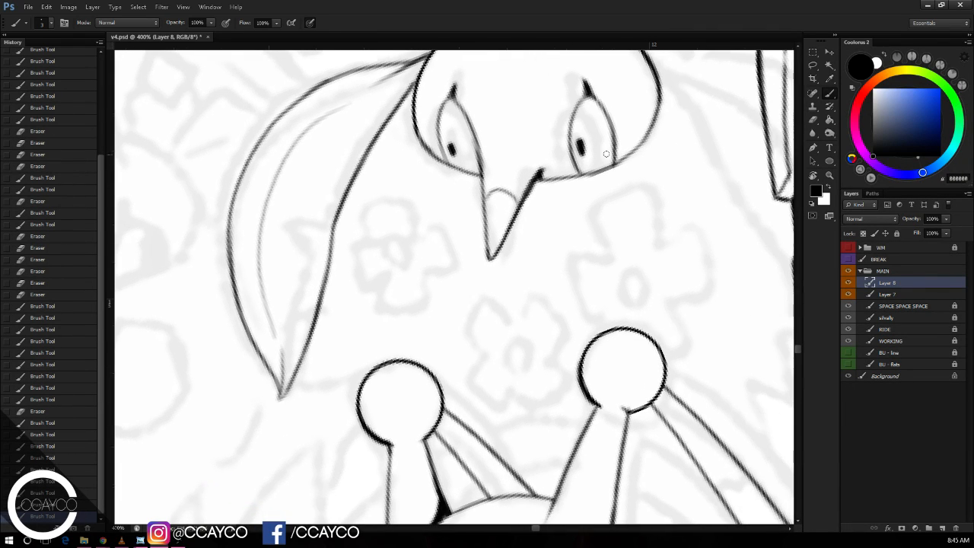
# Step: Ink the short jagged edge between the curved shape's lower tip and the nearby round knob, with a thickened upper corner
pyautogui.scroll(2, 643, 204)
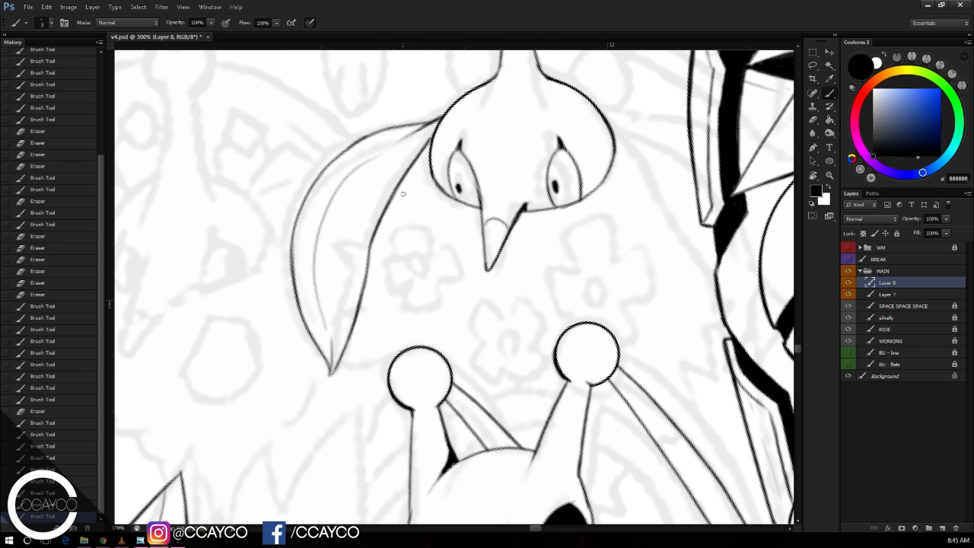
pyautogui.moveTo(351, 334)
pyautogui.mouseDown()
pyautogui.moveTo(391, 284)
pyautogui.moveTo(366, 338)
pyautogui.moveTo(368, 326)
pyautogui.moveTo(402, 361)
pyautogui.moveTo(406, 351)
pyautogui.moveTo(371, 340)
pyautogui.moveTo(375, 372)
pyautogui.moveTo(403, 342)
pyautogui.moveTo(411, 355)
pyautogui.moveTo(384, 362)
pyautogui.moveTo(369, 331)
pyautogui.moveTo(374, 361)
pyautogui.moveTo(368, 323)
pyautogui.moveTo(377, 374)
pyautogui.moveTo(378, 319)
pyautogui.mouseUp()
pyautogui.hotkey('ctrl', 'z')
pyautogui.press('e')
pyautogui.press('b')
pyautogui.hotkey('ctrl', 'z')
pyautogui.press('e')
pyautogui.press('b')
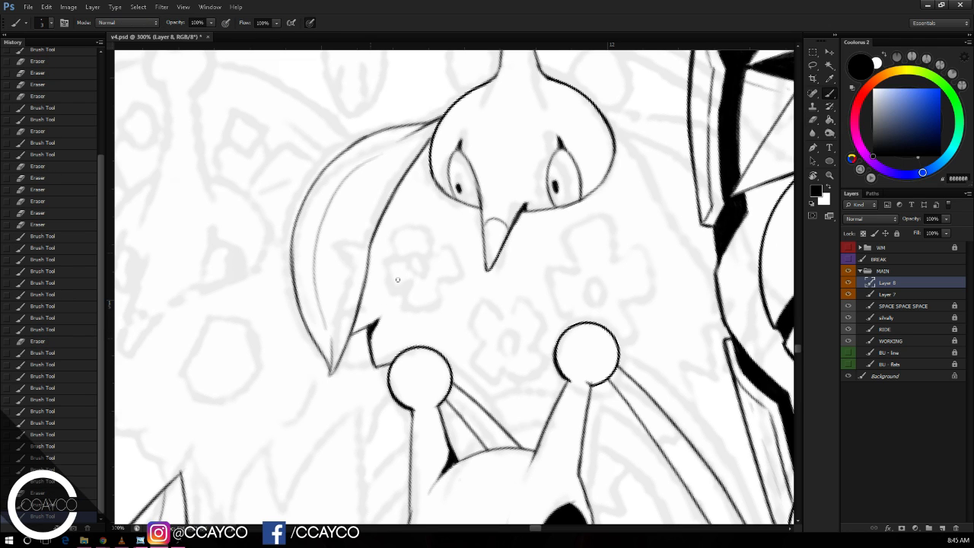
# Step: Ink the lower edge of the curved shape on the head's other side, running from the head to the large armoured figure
pyautogui.moveTo(649, 283)
pyautogui.mouseDown()
pyautogui.moveTo(629, 282)
pyautogui.moveTo(630, 257)
pyautogui.moveTo(683, 261)
pyautogui.moveTo(639, 249)
pyautogui.mouseUp()
pyautogui.press('e')
pyautogui.click(651, 249)
pyautogui.press('b')
pyautogui.press('r')
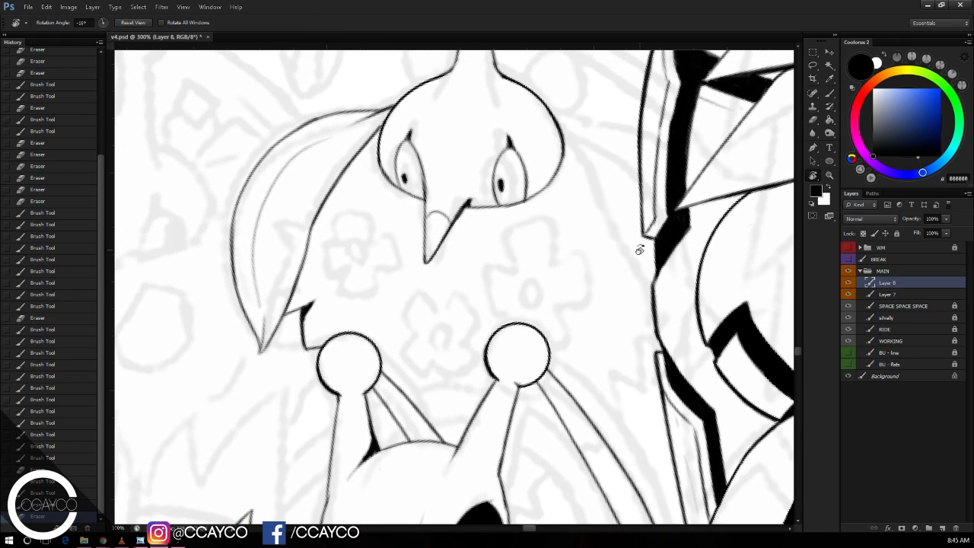
pyautogui.press('b')
pyautogui.moveTo(551, 114); pyautogui.dragTo(647, 242)
pyautogui.hotkey('ctrl', 'z')
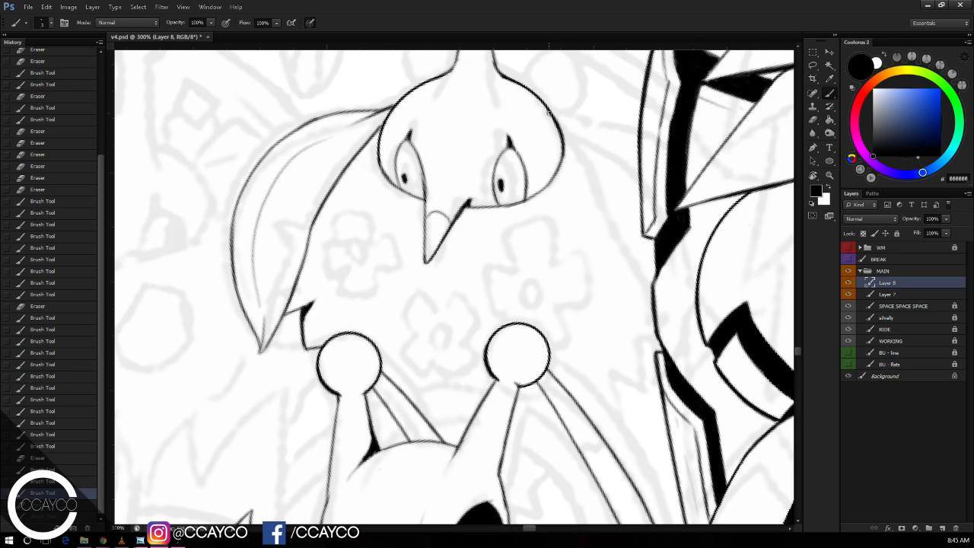
pyautogui.moveTo(548, 110); pyautogui.dragTo(645, 221)
pyautogui.moveTo(581, 124); pyautogui.dragTo(573, 131)
# Step: Ink the upper edge of that second curved shape from the head outline across to the armoured figure
pyautogui.moveTo(530, 107); pyautogui.dragTo(589, 156)
pyautogui.hotkey('ctrl', 'z')
pyautogui.moveTo(526, 99); pyautogui.dragTo(612, 176)
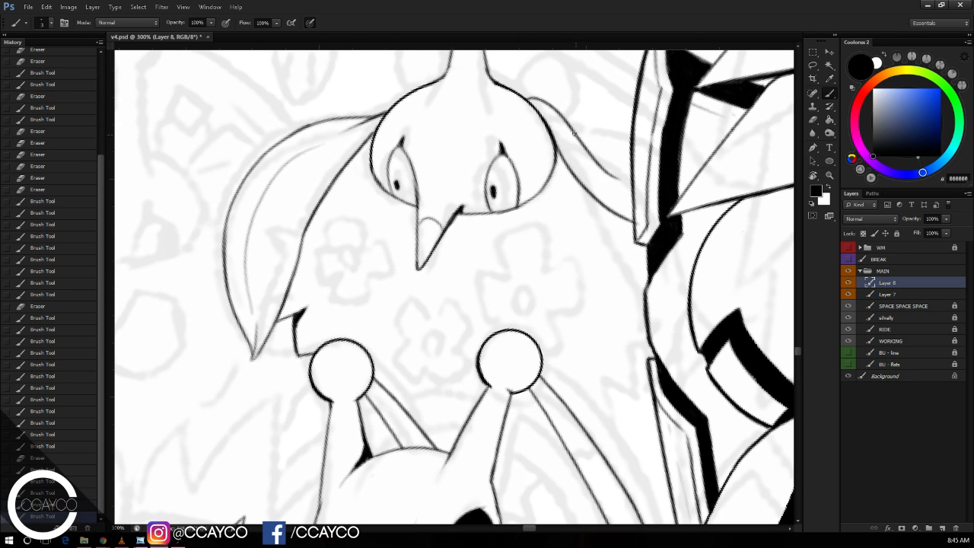
pyautogui.hotkey('ctrl', 'z')
pyautogui.moveTo(533, 105); pyautogui.dragTo(594, 165)
pyautogui.moveTo(559, 119)
pyautogui.mouseDown()
pyautogui.moveTo(642, 139)
pyautogui.moveTo(647, 230)
pyautogui.mouseUp()
# Step: Clean up the line inside the second curved shape and ink a thin inner fold line starting near the head
pyautogui.press('e')
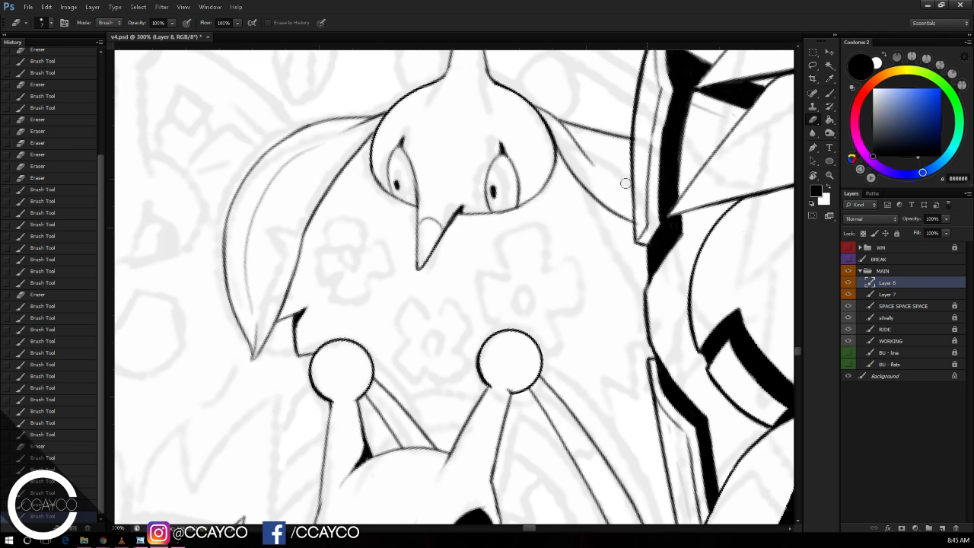
pyautogui.moveTo(594, 165)
pyautogui.mouseDown()
pyautogui.moveTo(584, 153)
pyautogui.moveTo(605, 163)
pyautogui.mouseUp()
pyautogui.press('b')
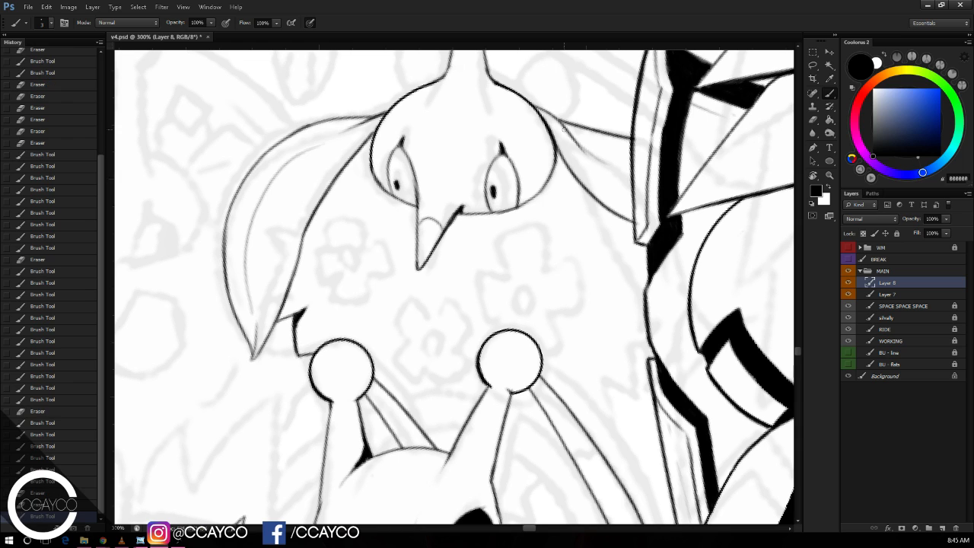
pyautogui.moveTo(566, 130); pyautogui.dragTo(611, 163)
pyautogui.hotkey('ctrl', 'z')
pyautogui.moveTo(573, 134)
pyautogui.mouseDown()
pyautogui.moveTo(613, 162)
pyautogui.moveTo(615, 203)
pyautogui.moveTo(599, 227)
pyautogui.mouseUp()
# Step: Ink the small pointed leaf shape on top of the head, on the side nearest the armoured figure
pyautogui.press('space')
pyautogui.moveTo(494, 124)
pyautogui.mouseDown()
pyautogui.moveTo(559, 98)
pyautogui.moveTo(542, 167)
pyautogui.mouseUp()
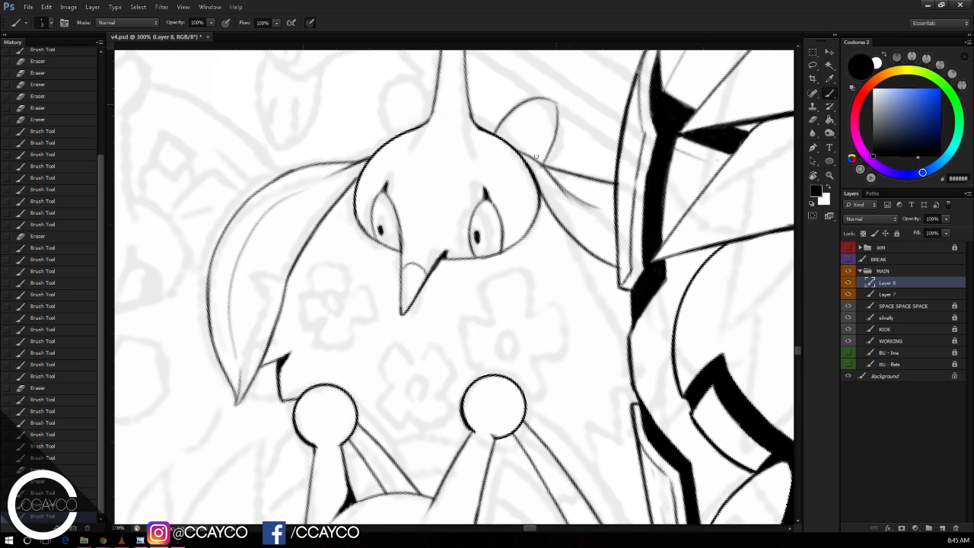
pyautogui.hotkey('ctrl', 'z')
pyautogui.hotkey('ctrl', 'z')
pyautogui.moveTo(493, 148)
pyautogui.mouseDown()
pyautogui.moveTo(556, 101)
pyautogui.moveTo(543, 165)
pyautogui.moveTo(491, 134)
pyautogui.mouseUp()
pyautogui.hotkey('ctrl', 'z')
# Step: Ink the matching small pointed leaf shape on the other side of the head's stalk
pyautogui.press('e')
pyautogui.press('b')
pyautogui.moveTo(380, 150)
pyautogui.mouseDown()
pyautogui.moveTo(371, 81)
pyautogui.moveTo(423, 128)
pyautogui.mouseUp()
pyautogui.hotkey('ctrl', 'z')
pyautogui.moveTo(373, 79)
pyautogui.mouseDown()
pyautogui.moveTo(427, 134)
pyautogui.moveTo(388, 148)
pyautogui.mouseUp()
pyautogui.hotkey('ctrl', 'z')
pyautogui.press('e')
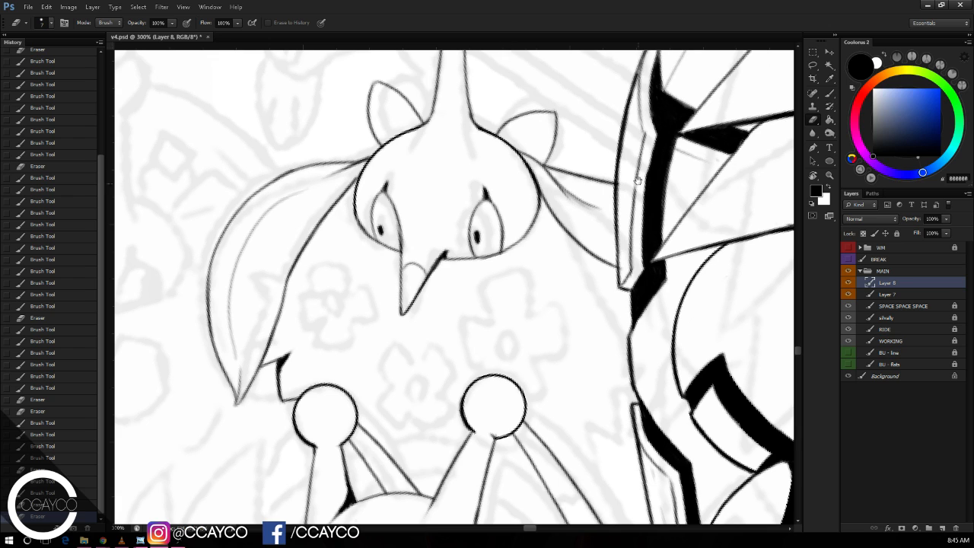
# Step: Ink the jagged body edge between the armoured figure and the second round knob, including the edge running toward the knob
pyautogui.moveTo(615, 128); pyautogui.dragTo(604, 104)
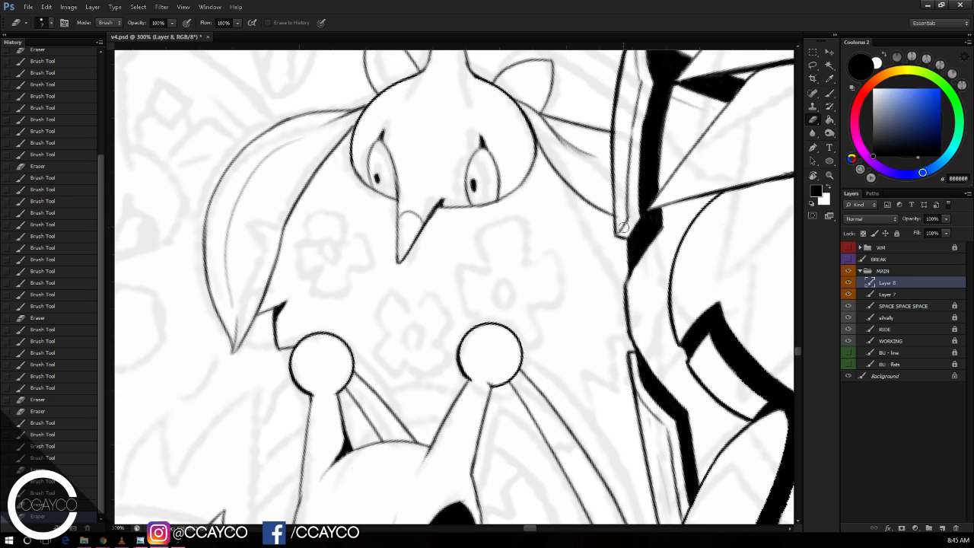
pyautogui.moveTo(624, 228); pyautogui.dragTo(651, 160)
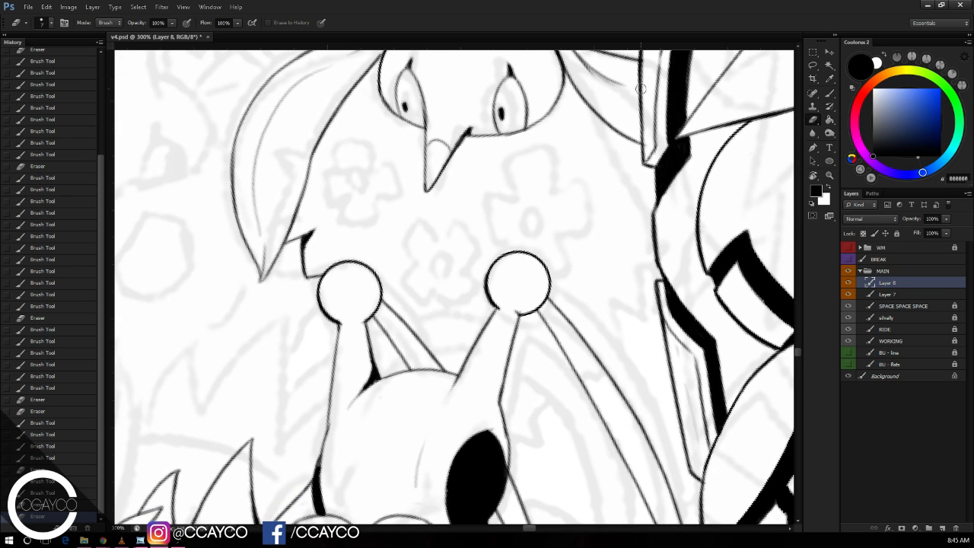
pyautogui.press('b')
pyautogui.moveTo(600, 244)
pyautogui.mouseDown()
pyautogui.moveTo(658, 267)
pyautogui.moveTo(626, 308)
pyautogui.mouseUp()
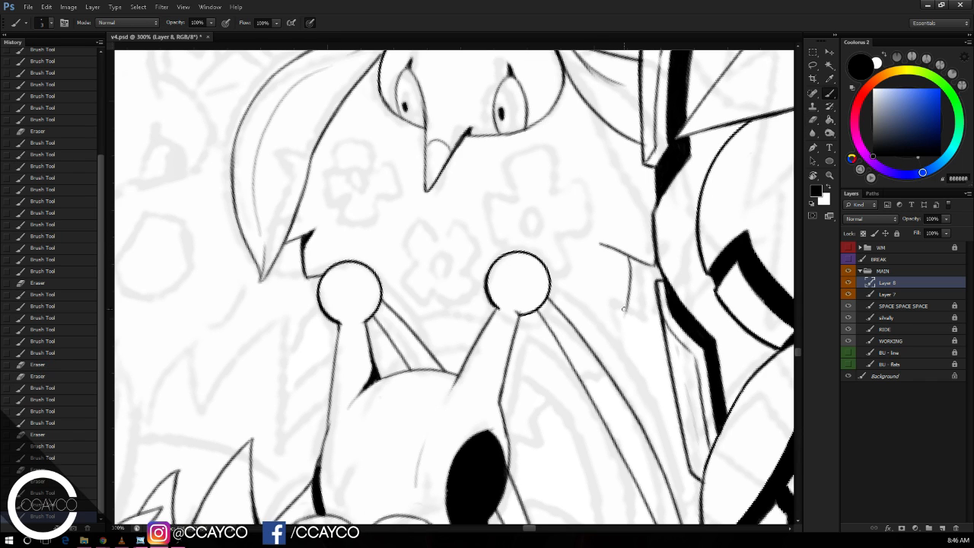
pyautogui.moveTo(565, 303); pyautogui.dragTo(630, 312)
pyautogui.hotkey('ctrl', 'z')
pyautogui.moveTo(568, 301)
pyautogui.mouseDown()
pyautogui.moveTo(622, 312)
pyautogui.moveTo(630, 300)
pyautogui.mouseUp()
# Step: Rework the jagged edge's vertical segment, thicken its upper spike, and save the file
pyautogui.moveTo(630, 254); pyautogui.dragTo(629, 312)
pyautogui.hotkey('ctrl', 'z')
pyautogui.moveTo(631, 257)
pyautogui.mouseDown()
pyautogui.moveTo(629, 313)
pyautogui.moveTo(631, 263)
pyautogui.moveTo(634, 274)
pyautogui.moveTo(614, 259)
pyautogui.moveTo(630, 290)
pyautogui.mouseUp()
pyautogui.hotkey('ctrl', 'z')
pyautogui.press('e')
pyautogui.press('b')
pyautogui.hotkey('ctrl', 'z')
pyautogui.hotkey('ctrl', 's')
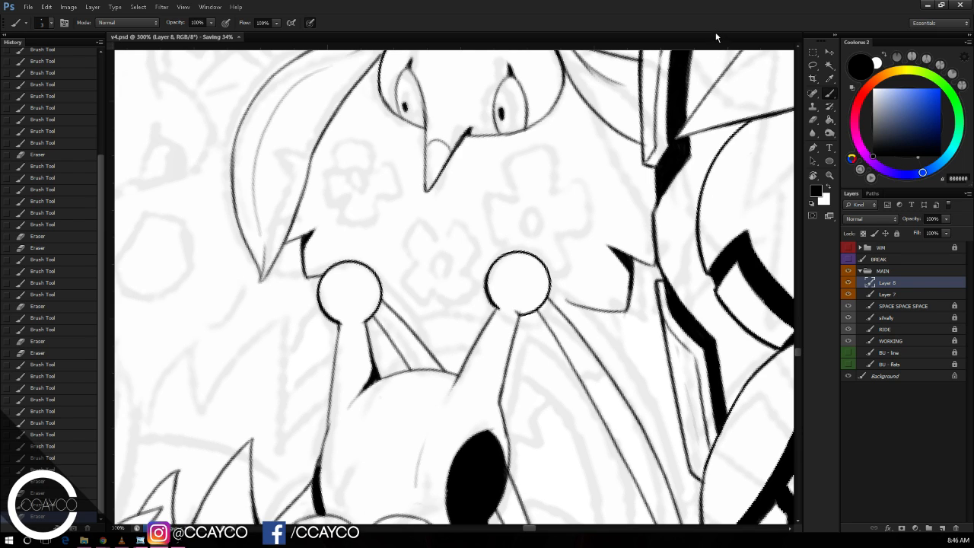
# Step: Look over the whole crowd drawing to check the inked characters and the areas still left as sketch
pyautogui.hotkey('ctrl', '-')
pyautogui.hotkey('ctrl', '-')
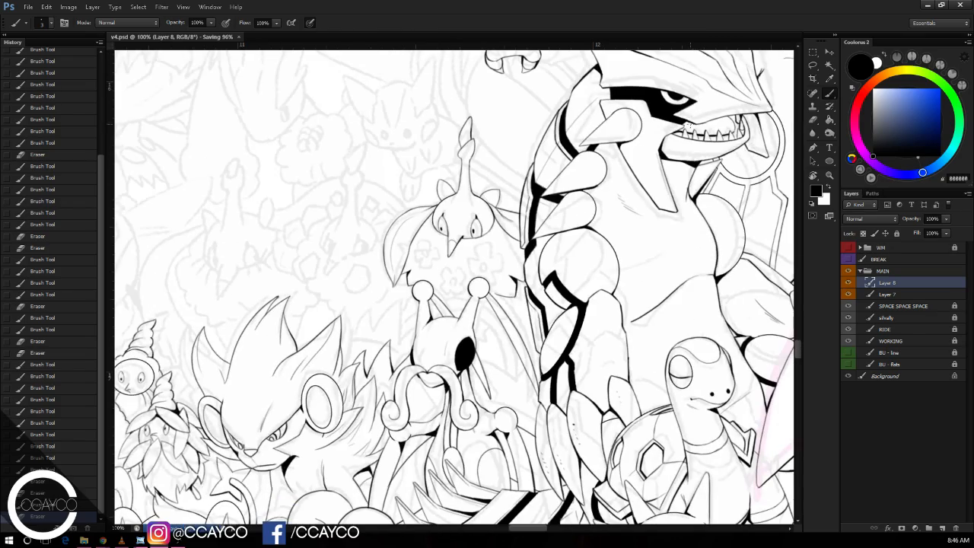
pyautogui.hotkey('ctrl', '-')
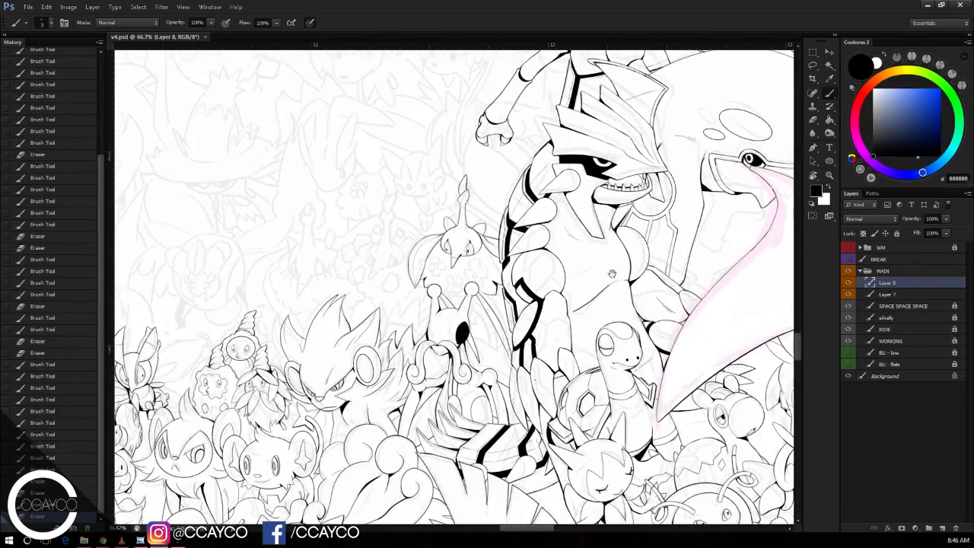
pyautogui.moveTo(612, 274); pyautogui.dragTo(632, 114)
pyautogui.moveTo(772, 186); pyautogui.dragTo(690, 152)
pyautogui.press('r')
pyautogui.moveTo(705, 213); pyautogui.dragTo(668, 176)
pyautogui.scroll(-3, 669, 177)
pyautogui.scroll(3, 637, 190)
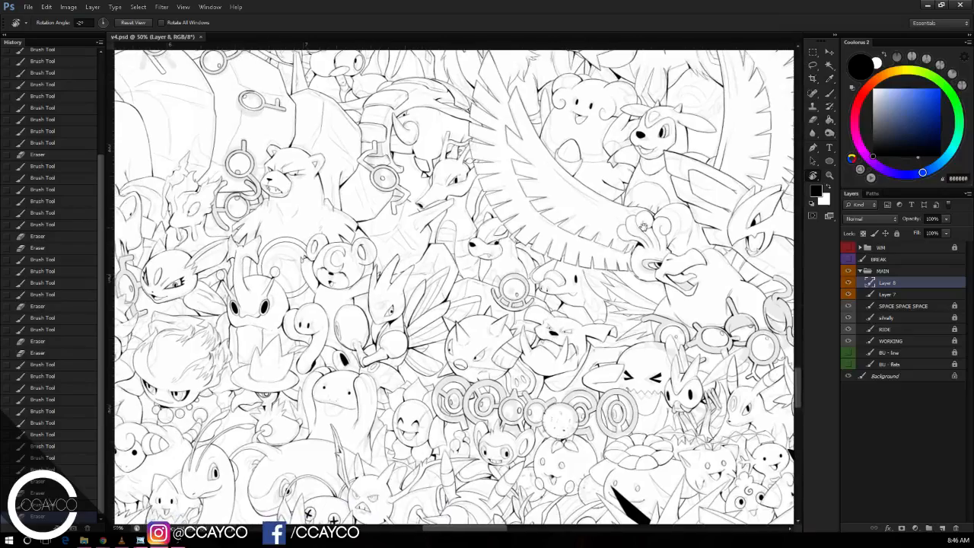
pyautogui.moveTo(643, 226); pyautogui.dragTo(683, 338)
pyautogui.moveTo(576, 195); pyautogui.dragTo(661, 294)
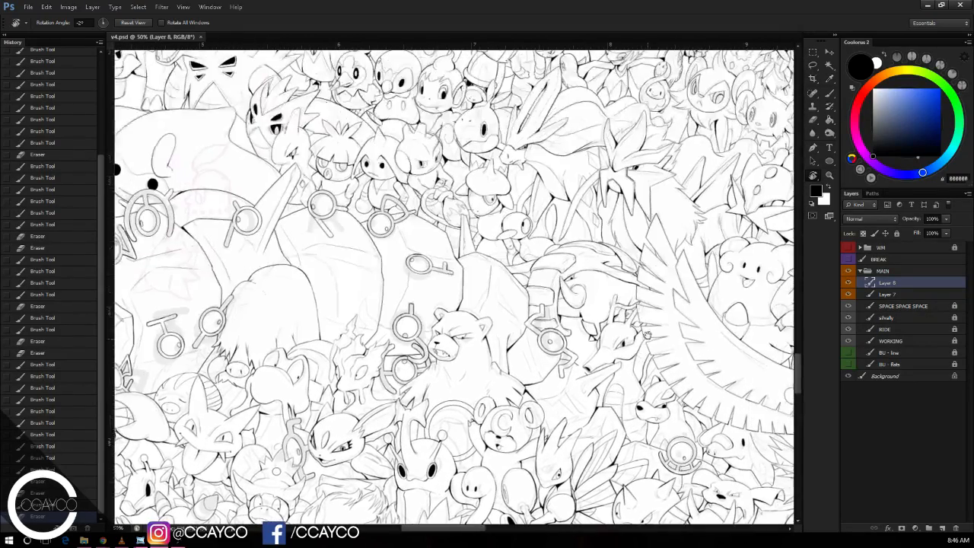
pyautogui.moveTo(647, 335); pyautogui.dragTo(656, 236)
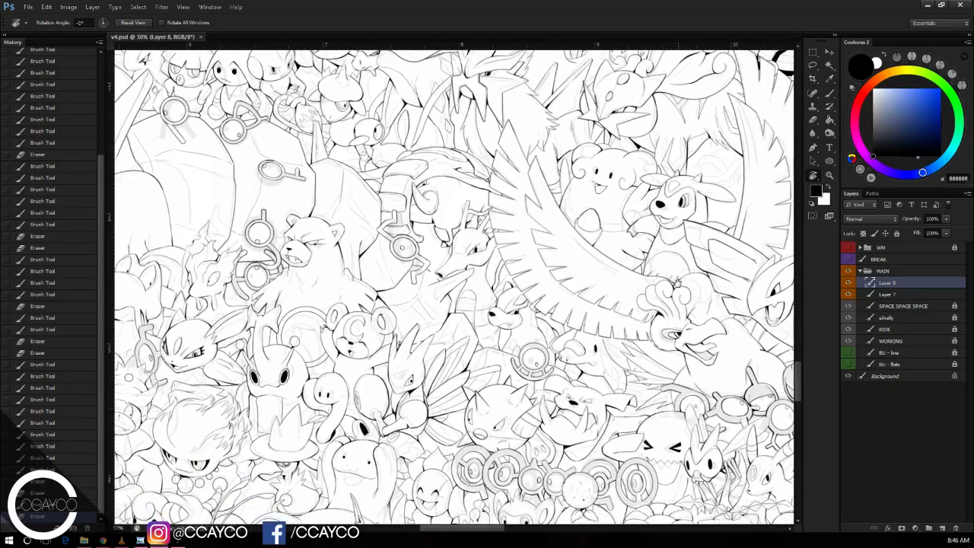
pyautogui.moveTo(678, 283); pyautogui.dragTo(682, 239)
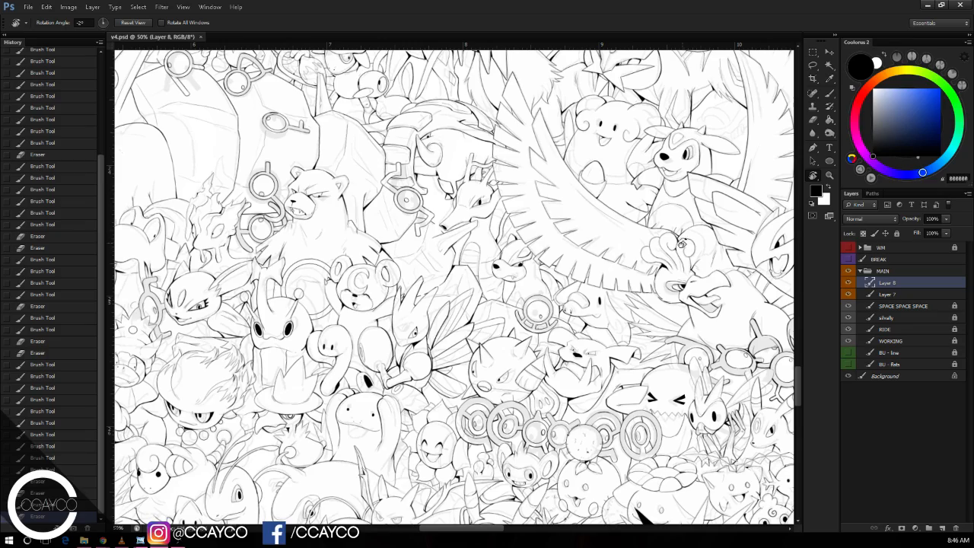
pyautogui.hotkey('ctrl', '-')
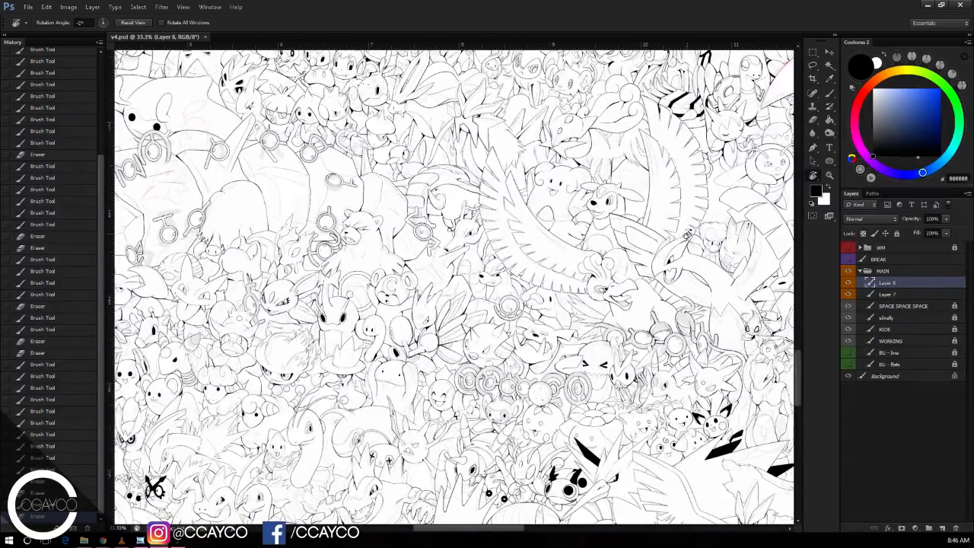
pyautogui.moveTo(704, 293); pyautogui.dragTo(708, 365)
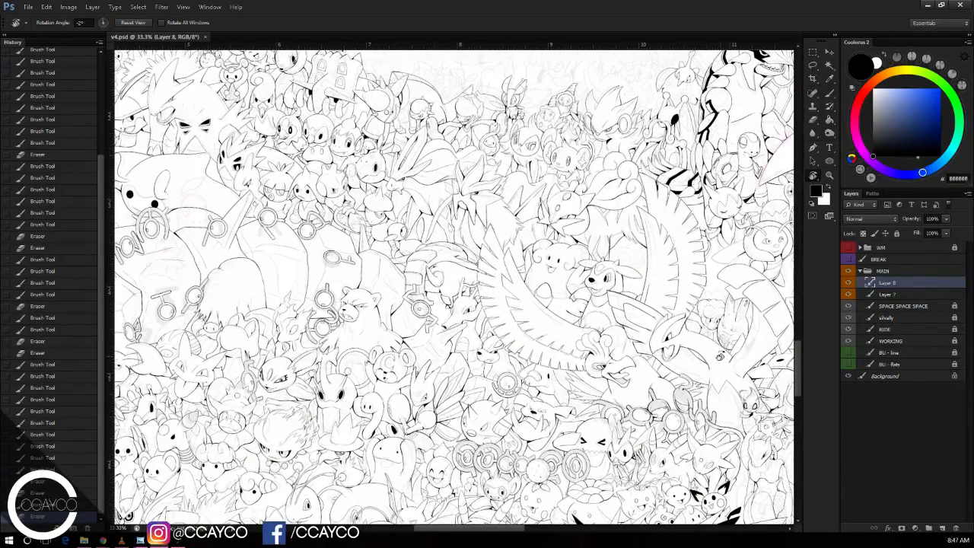
pyautogui.press('b')
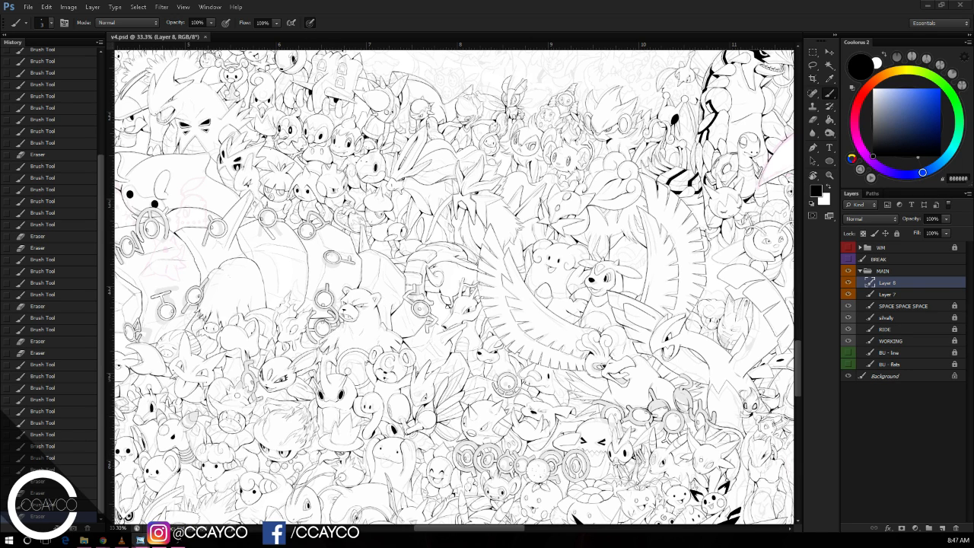
# Step: Examine the group around the toothed face with the spiked crown and wide brim at closer zoom
pyautogui.click(884, 277)
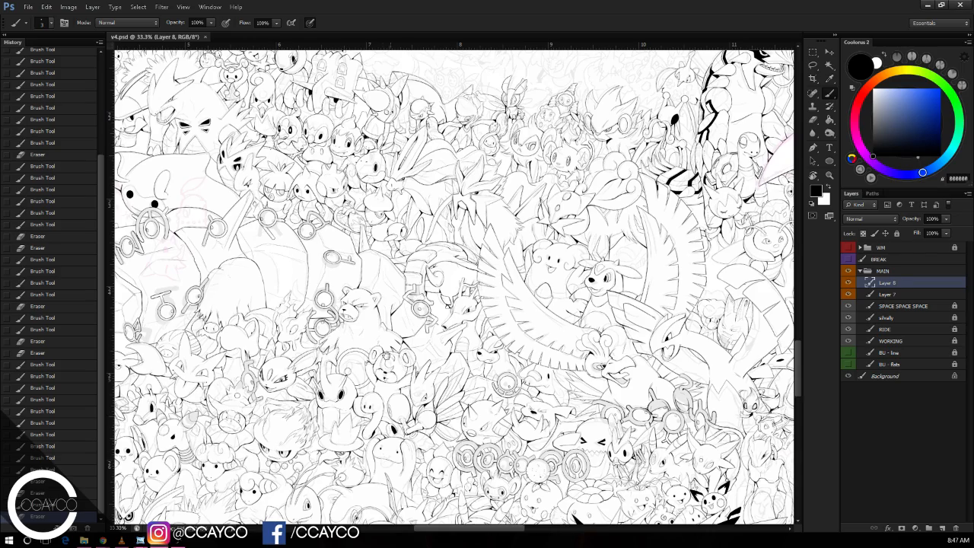
pyautogui.moveTo(386, 356); pyautogui.dragTo(505, 297)
pyautogui.moveTo(569, 266); pyautogui.dragTo(633, 230)
pyautogui.moveTo(632, 270); pyautogui.dragTo(661, 293)
pyautogui.hotkey('ctrl', '+')
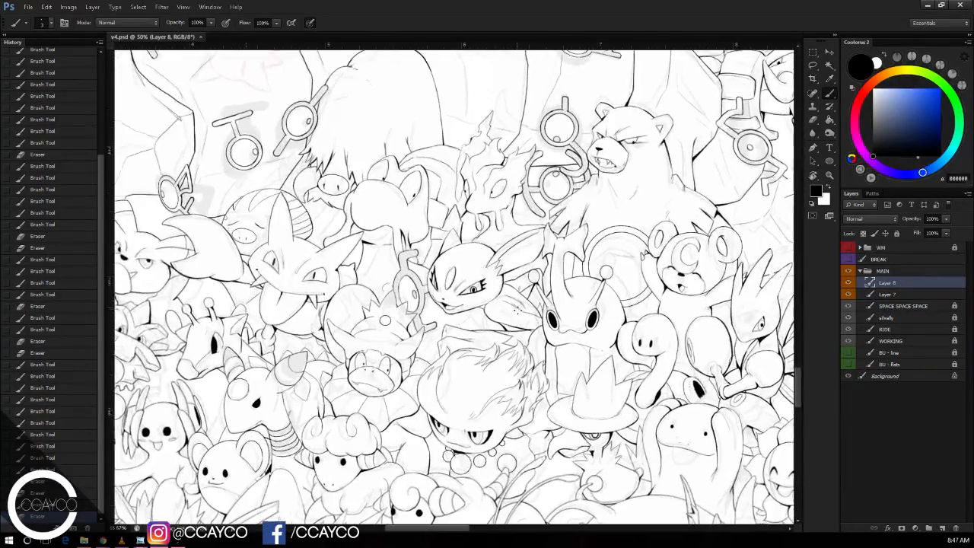
pyautogui.hotkey('ctrl', '+')
pyautogui.moveTo(588, 356); pyautogui.dragTo(623, 268)
pyautogui.hotkey('ctrl', '+')
pyautogui.hotkey('ctrl', '+')
pyautogui.hotkey('ctrl', '-')
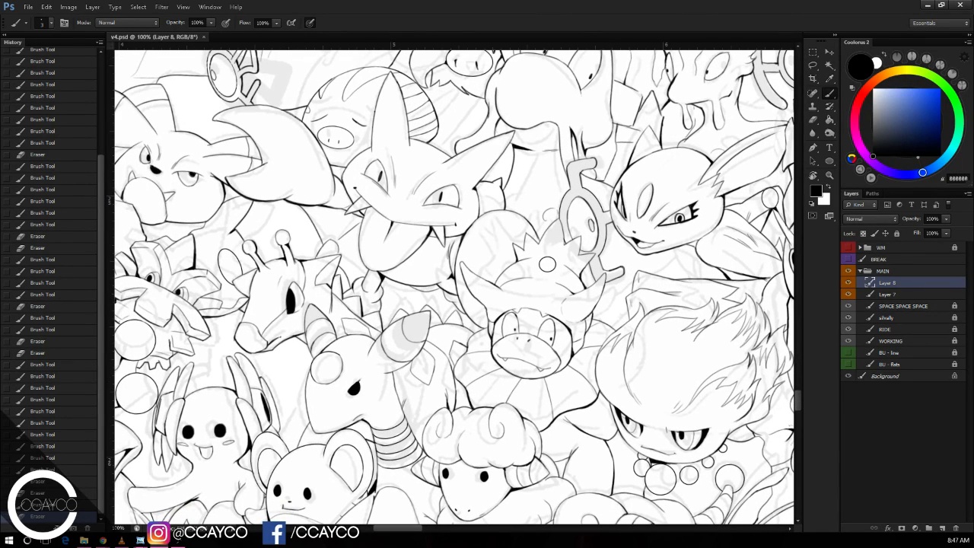
pyautogui.hotkey('alt', 'Tab')
# Step: Draw a 112 px circle outline above Layer 7 and move it behind the spiked crown, beside the brim's upturned tip
pyautogui.click(906, 295)
pyautogui.hotkey('ctrl', '+')
pyautogui.moveTo(620, 283); pyautogui.dragTo(722, 252)
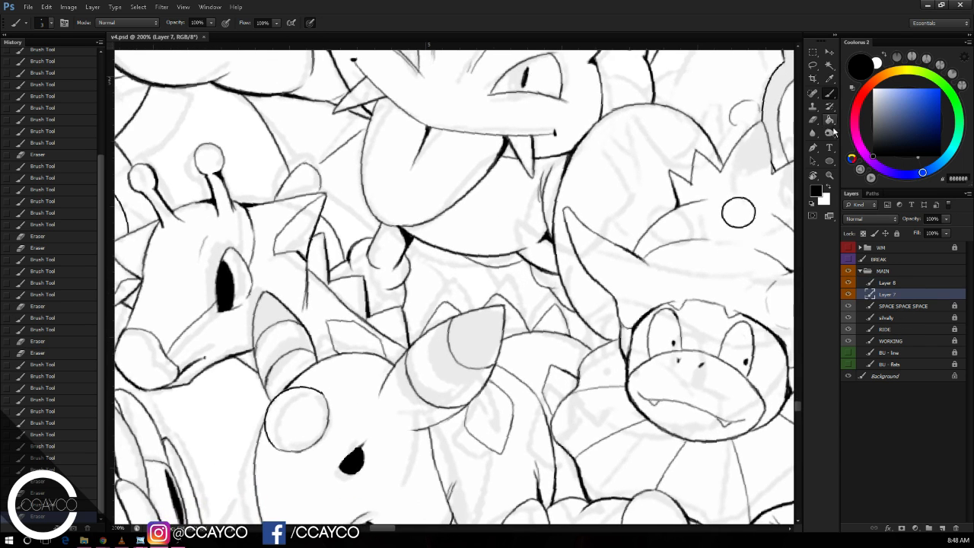
pyautogui.click(829, 160)
pyautogui.moveTo(598, 187); pyautogui.dragTo(718, 295)
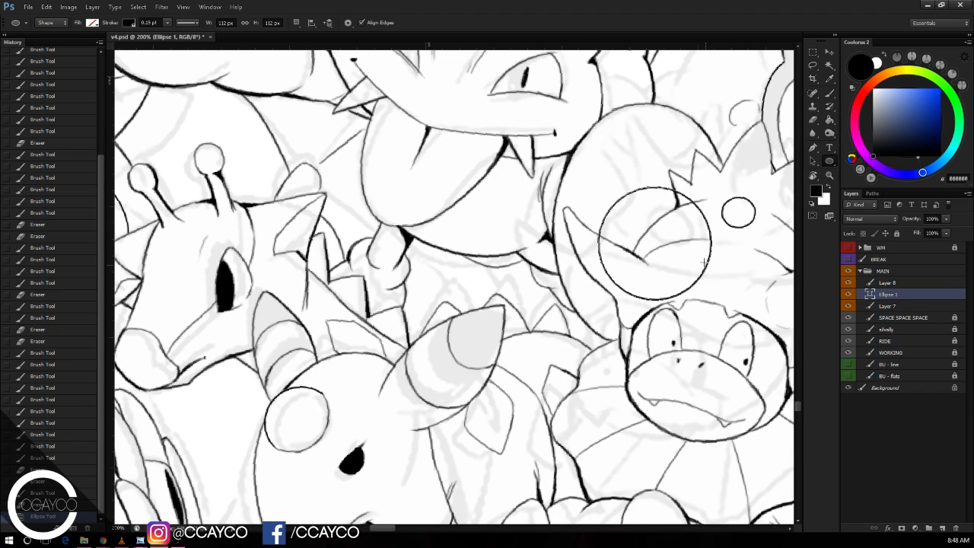
pyautogui.hotkey('ctrl', 't')
pyautogui.moveTo(693, 221)
pyautogui.mouseDown()
pyautogui.moveTo(676, 204)
pyautogui.moveTo(683, 272)
pyautogui.moveTo(683, 255)
pyautogui.moveTo(625, 287)
pyautogui.moveTo(590, 257)
pyautogui.moveTo(580, 229)
pyautogui.moveTo(591, 263)
pyautogui.moveTo(640, 289)
pyautogui.moveTo(583, 256)
pyautogui.moveTo(580, 208)
pyautogui.mouseUp()
pyautogui.press('Return')
# Step: Rasterize the circle and erase the parts overlapping the crown and brim, leaving only the upper arc
pyautogui.press('e')
pyautogui.click(686, 207)
pyautogui.press('Return')
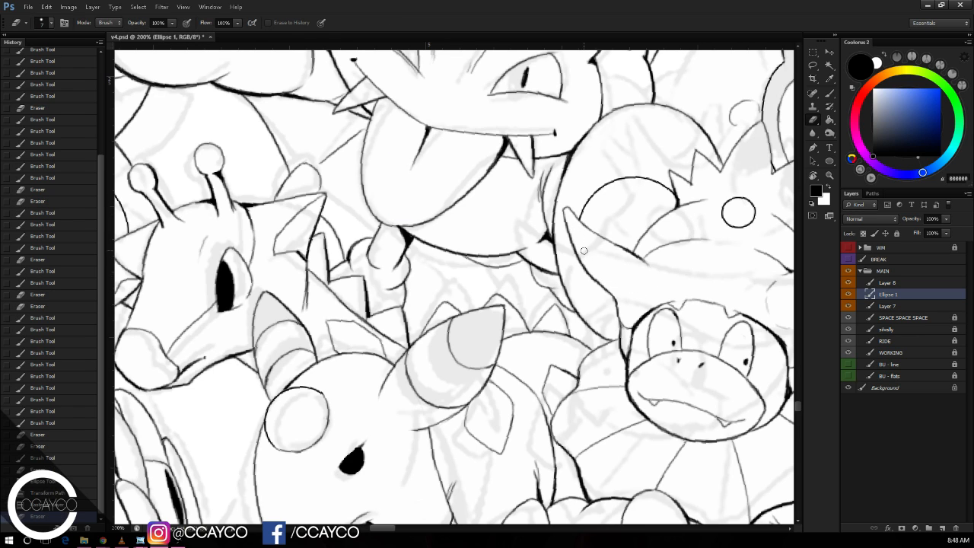
# Step: Ink a short line below the brim beside the toothed face and clean up the adjoining lines on Layer 7
pyautogui.press('b')
pyautogui.moveTo(606, 283)
pyautogui.mouseDown()
pyautogui.moveTo(607, 342)
pyautogui.moveTo(615, 292)
pyautogui.mouseUp()
pyautogui.press('e')
pyautogui.hotkey('alt', '[')
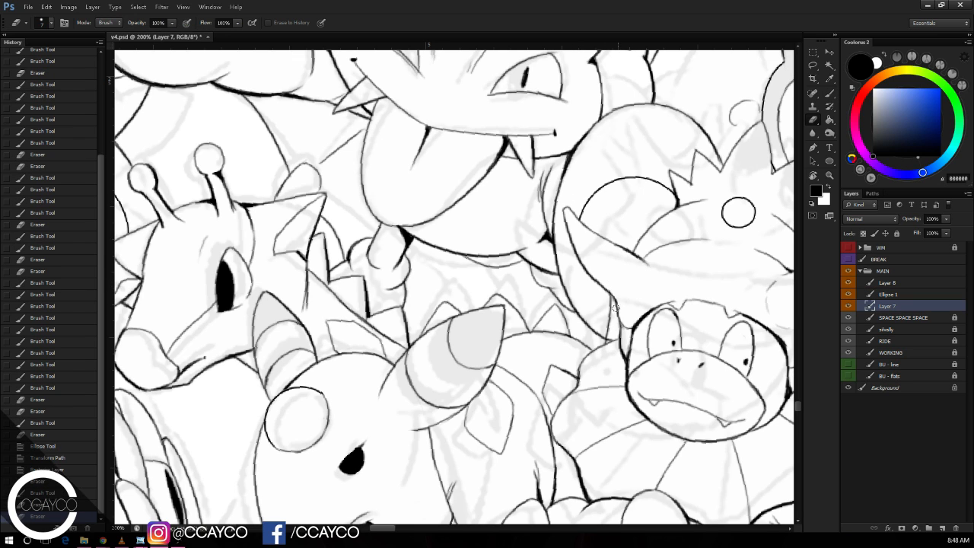
pyautogui.click(612, 333)
pyautogui.moveTo(610, 337); pyautogui.dragTo(620, 289)
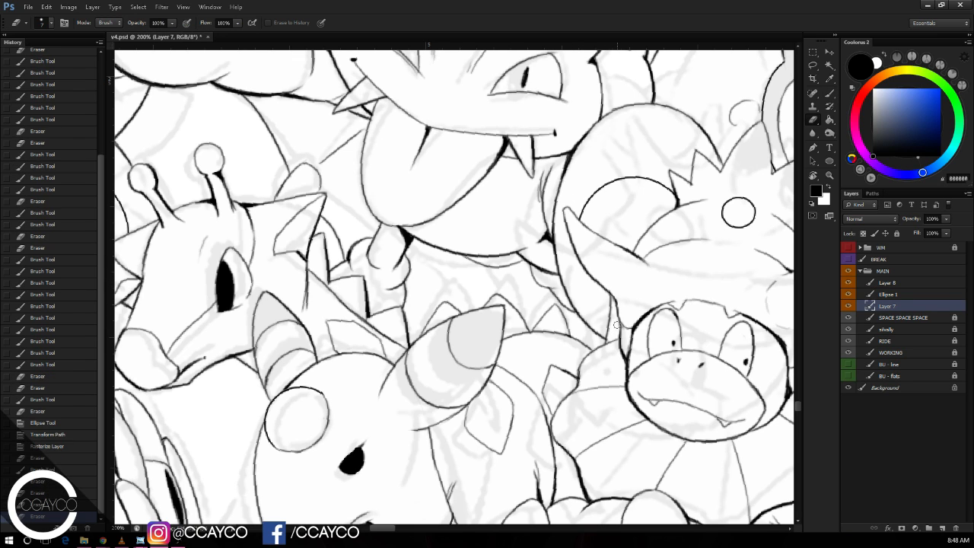
# Step: On Layer 8, add small dotted texture marks below the brim, along the nearby curved back, and inside the arc
pyautogui.click(889, 282)
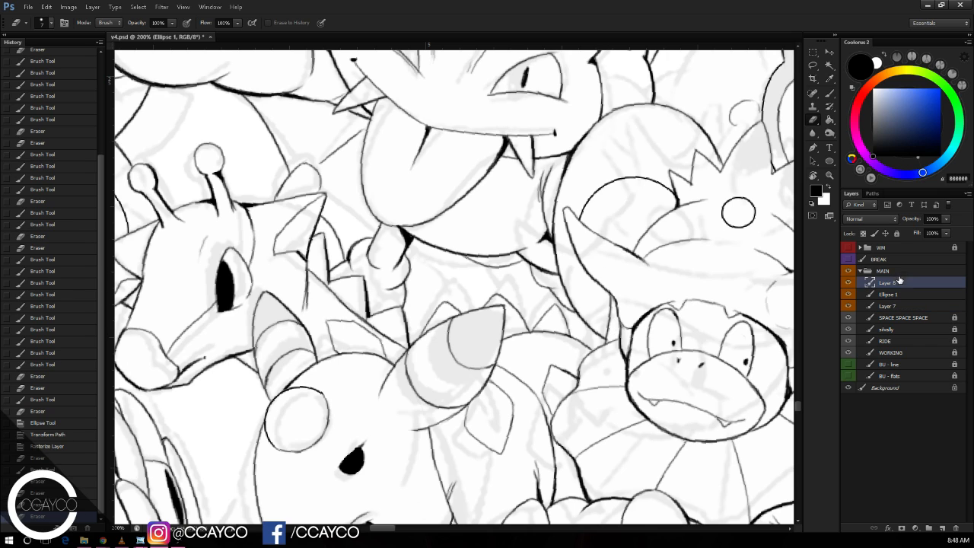
pyautogui.press('r')
pyautogui.moveTo(776, 290)
pyautogui.mouseDown()
pyautogui.moveTo(746, 364)
pyautogui.moveTo(730, 297)
pyautogui.mouseUp()
pyautogui.press('b')
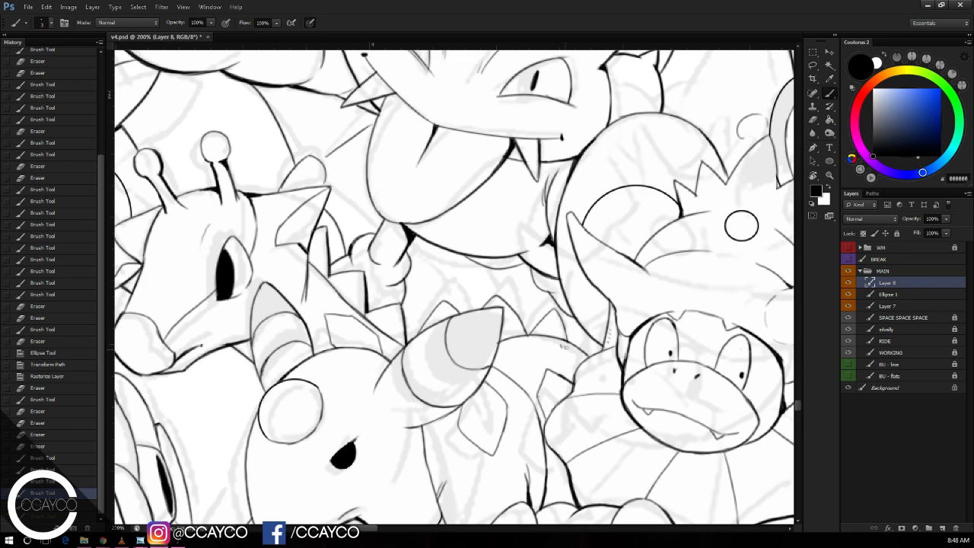
pyautogui.click(568, 349)
pyautogui.click(571, 351)
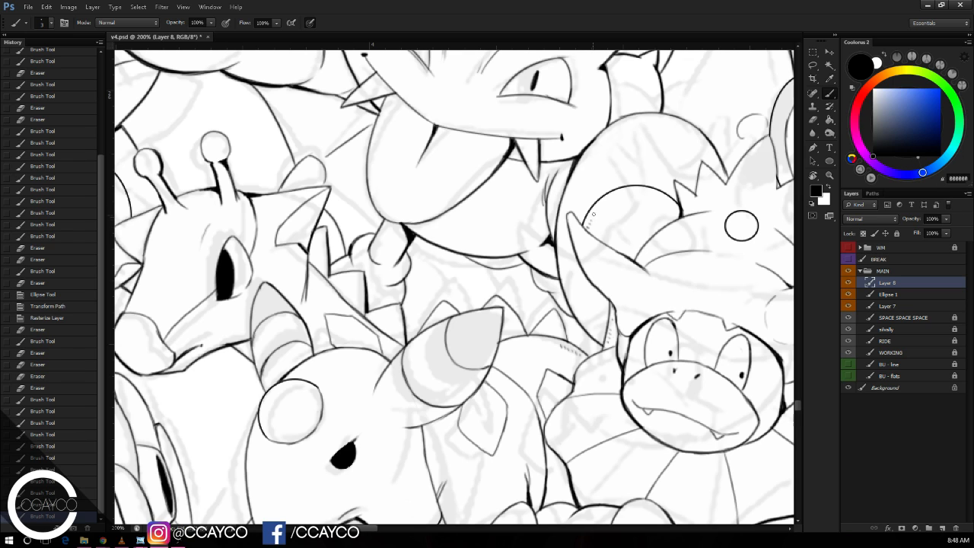
pyautogui.click(622, 247)
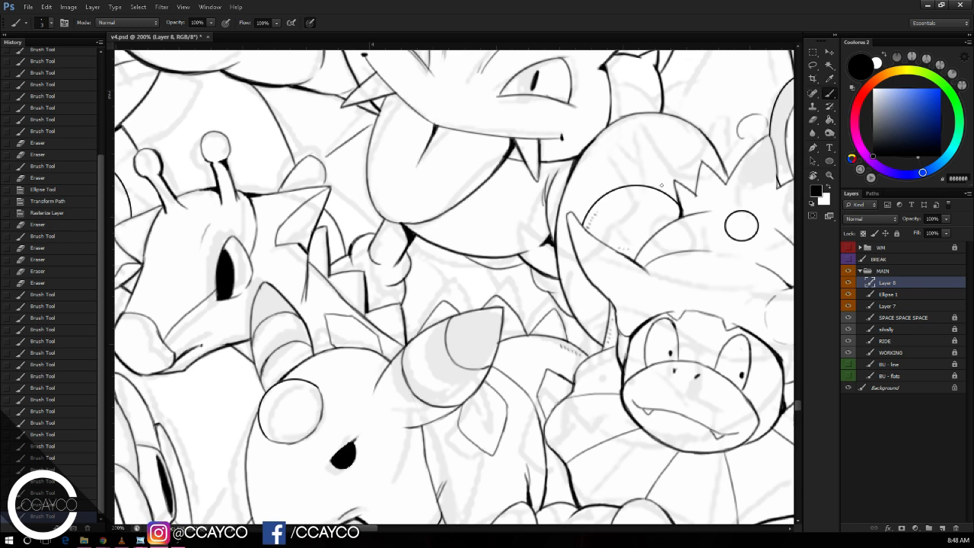
# Step: Ink a narrow eye with a dark pupil inside the arc, next to the spiked crown
pyautogui.moveTo(659, 206)
pyautogui.mouseDown()
pyautogui.moveTo(653, 230)
pyautogui.moveTo(662, 224)
pyautogui.moveTo(651, 233)
pyautogui.moveTo(665, 224)
pyautogui.moveTo(651, 228)
pyautogui.mouseUp()
pyautogui.hotkey('ctrl', 'z')
pyautogui.hotkey('ctrl', 'z')
pyautogui.hotkey('ctrl', 'z')
pyautogui.press('e')
pyautogui.press('b')
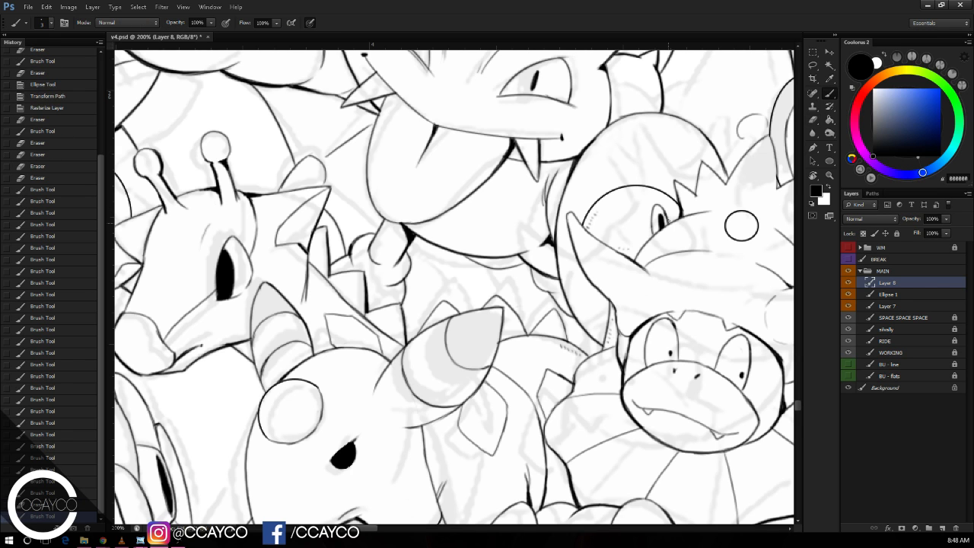
# Step: Merge Layer 8 and the Ellipse 1 layer down into Layer 7
pyautogui.hotkey('ctrl', 'e')
pyautogui.hotkey('ctrl', 'e')
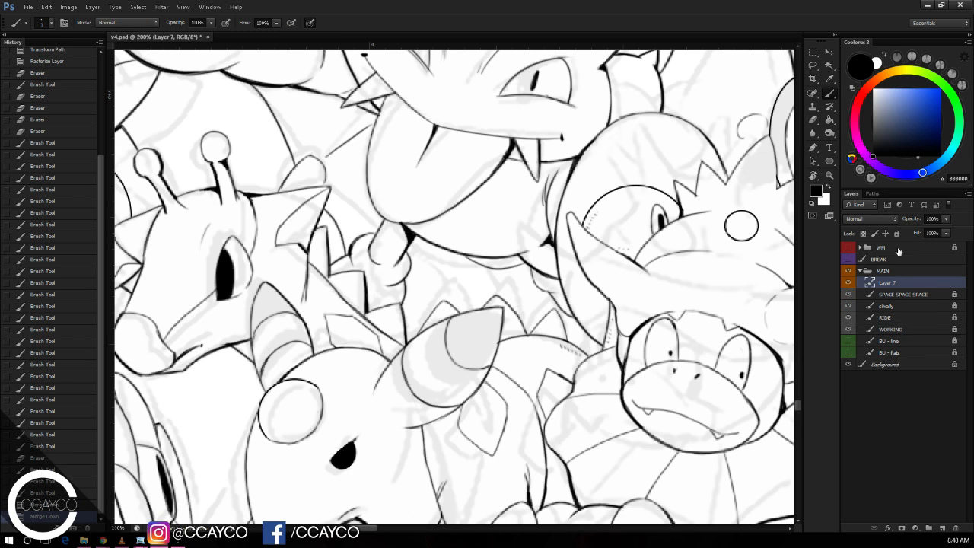
# Step: Ink a short line joining the bird's jagged lower edge to the strand beside the right antenna's ball, trimming its ends
pyautogui.hotkey('ctrl', '-')
pyautogui.hotkey('ctrl', '-')
pyautogui.moveTo(687, 247); pyautogui.dragTo(387, 386)
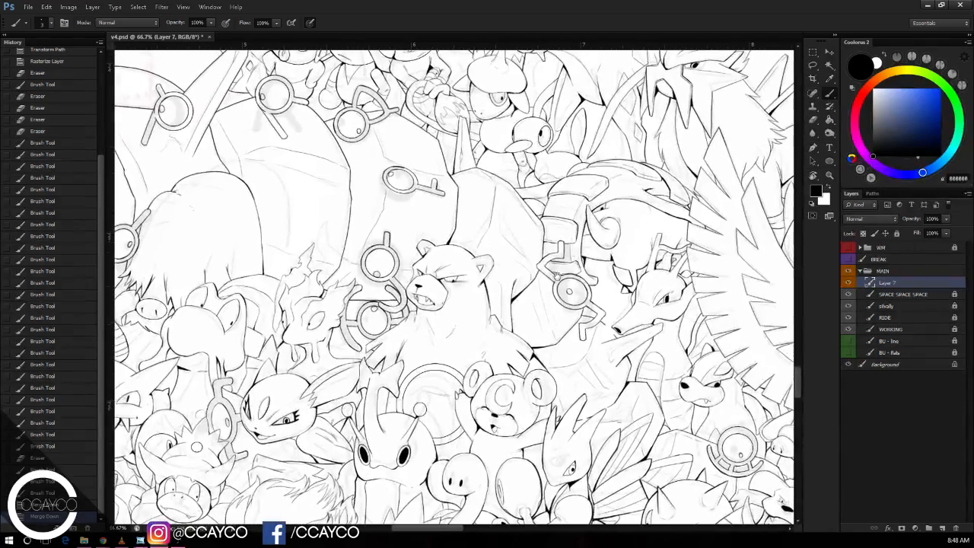
pyautogui.moveTo(456, 106); pyautogui.dragTo(548, 510)
pyautogui.moveTo(762, 282); pyautogui.dragTo(567, 358)
pyautogui.moveTo(714, 352)
pyautogui.mouseDown()
pyautogui.moveTo(682, 357)
pyautogui.moveTo(472, 303)
pyautogui.mouseUp()
pyautogui.moveTo(652, 235); pyautogui.dragTo(398, 257)
pyautogui.hotkey('ctrl', '+')
pyautogui.hotkey('ctrl', '+')
pyautogui.moveTo(682, 239); pyautogui.dragTo(471, 244)
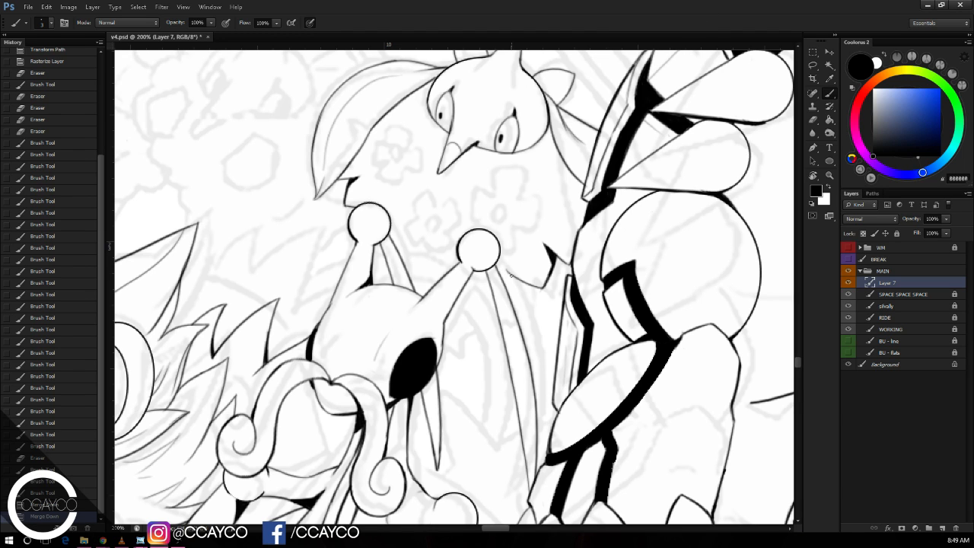
pyautogui.moveTo(511, 272); pyautogui.dragTo(507, 283)
pyautogui.hotkey('ctrl', 'z')
pyautogui.hotkey('ctrl', '+')
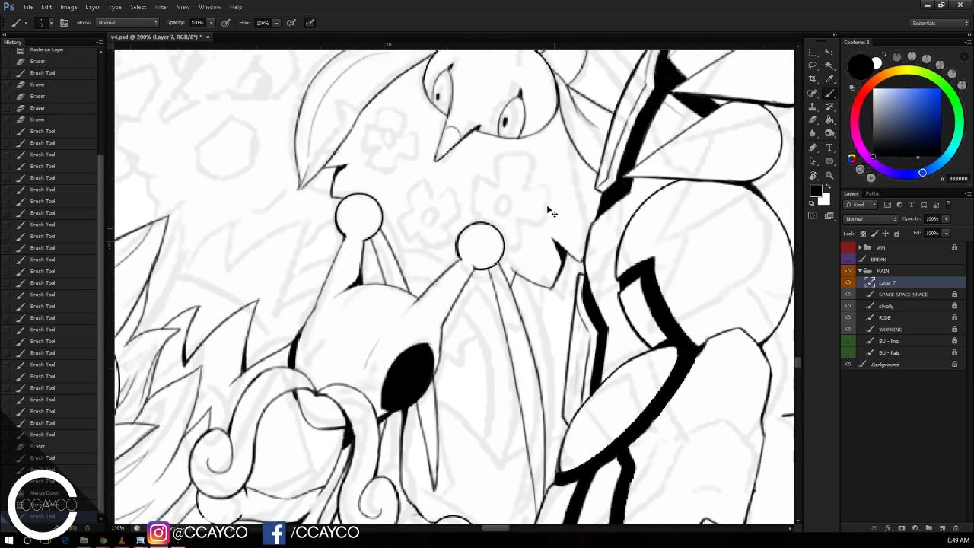
pyautogui.press('e')
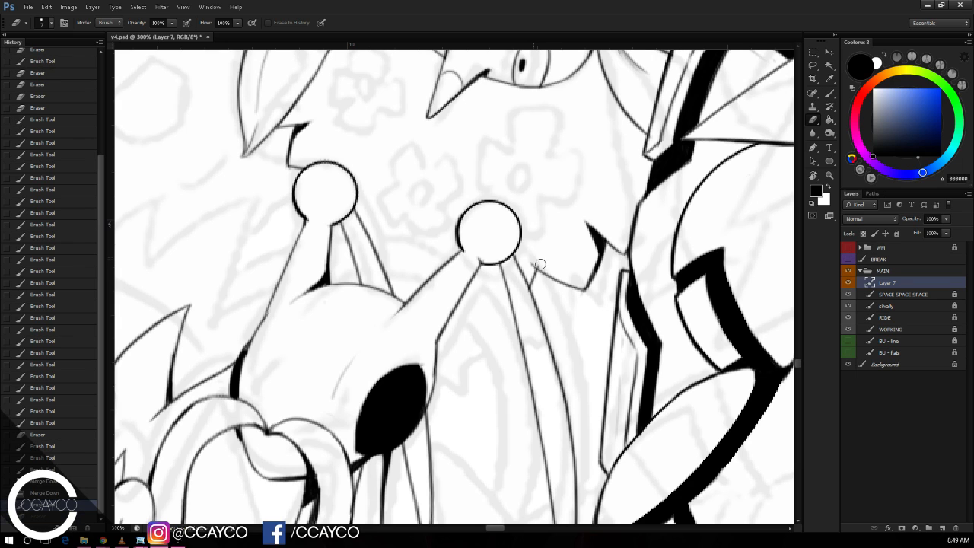
pyautogui.moveTo(540, 265); pyautogui.dragTo(531, 274)
pyautogui.press('b')
pyautogui.hotkey('ctrl', 'z')
pyautogui.press('e')
pyautogui.press('b')
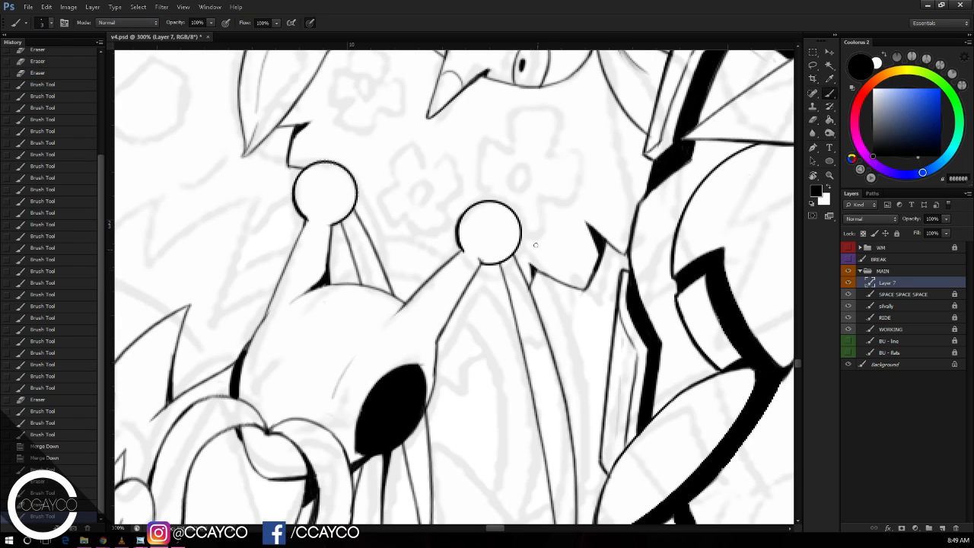
pyautogui.press('e')
pyautogui.click(539, 156)
pyautogui.press('b')
# Step: Ink a short horizontal line extending outward from the left antenna's ball, across the bird's body
pyautogui.press('space')
pyautogui.moveTo(572, 184); pyautogui.dragTo(574, 177)
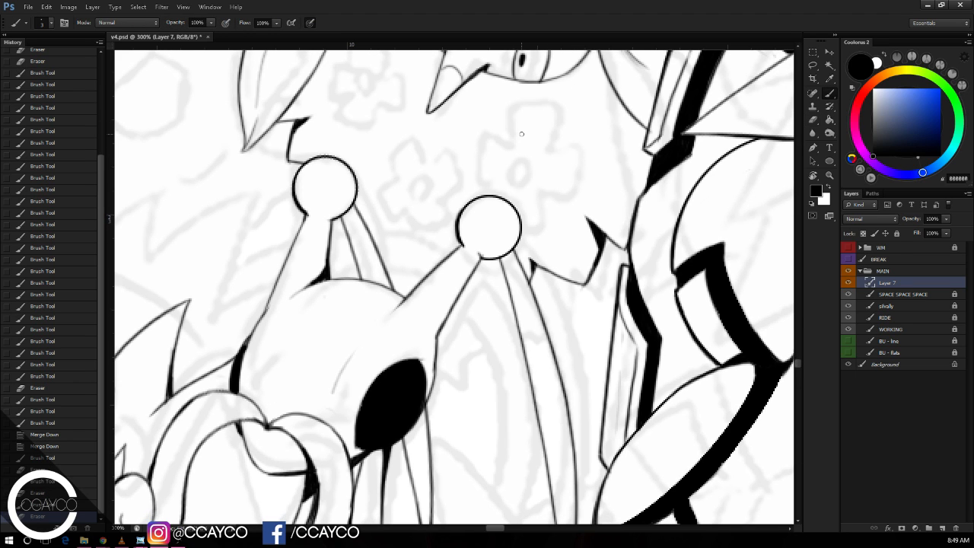
pyautogui.moveTo(341, 176)
pyautogui.mouseDown()
pyautogui.moveTo(380, 162)
pyautogui.moveTo(354, 162)
pyautogui.mouseUp()
pyautogui.press('e')
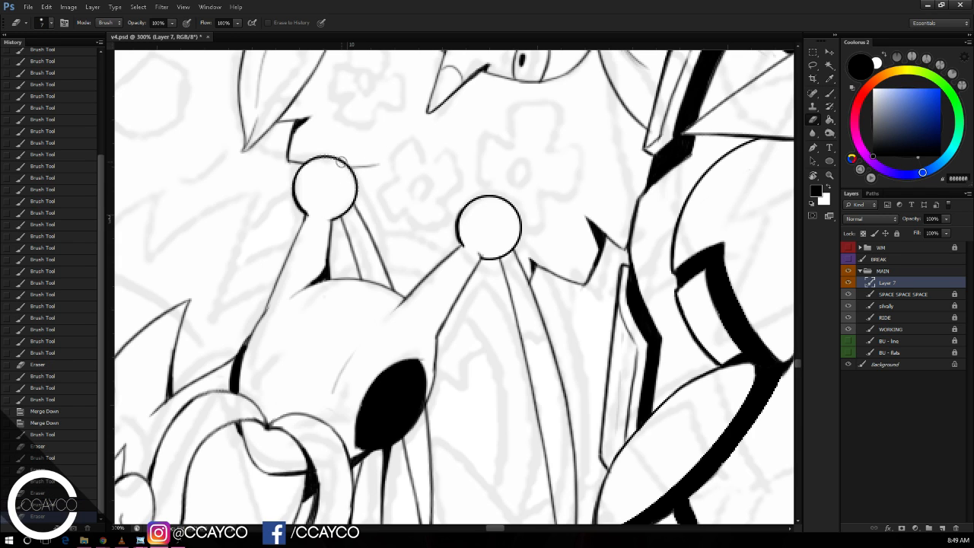
# Step: On a new layer, ink a jagged edge from beside the left antenna's ball down to the head and trim its end
pyautogui.click(942, 527)
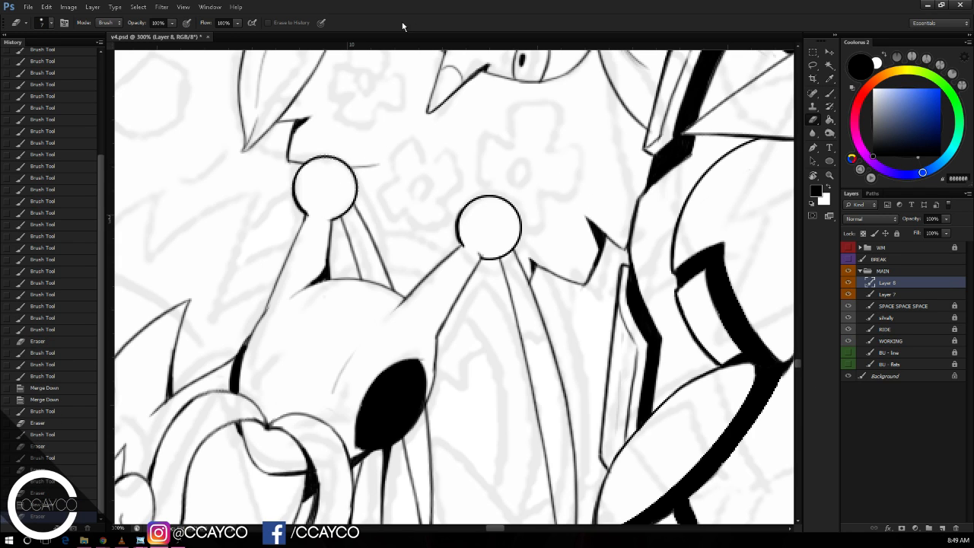
pyautogui.press('b')
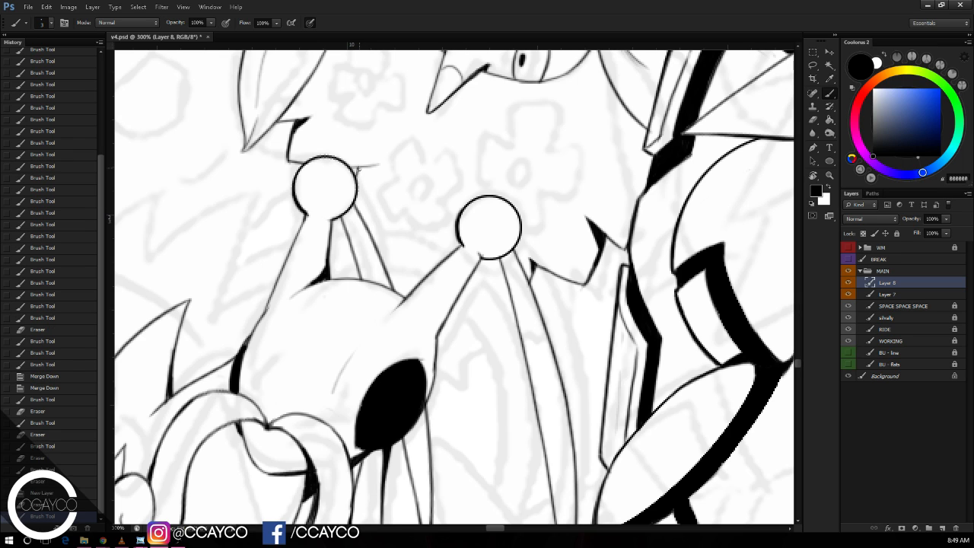
pyautogui.moveTo(357, 197)
pyautogui.mouseDown()
pyautogui.moveTo(392, 197)
pyautogui.moveTo(421, 275)
pyautogui.moveTo(401, 252)
pyautogui.moveTo(417, 275)
pyautogui.mouseUp()
pyautogui.hotkey('ctrl', 'z')
pyautogui.hotkey('ctrl', 'z')
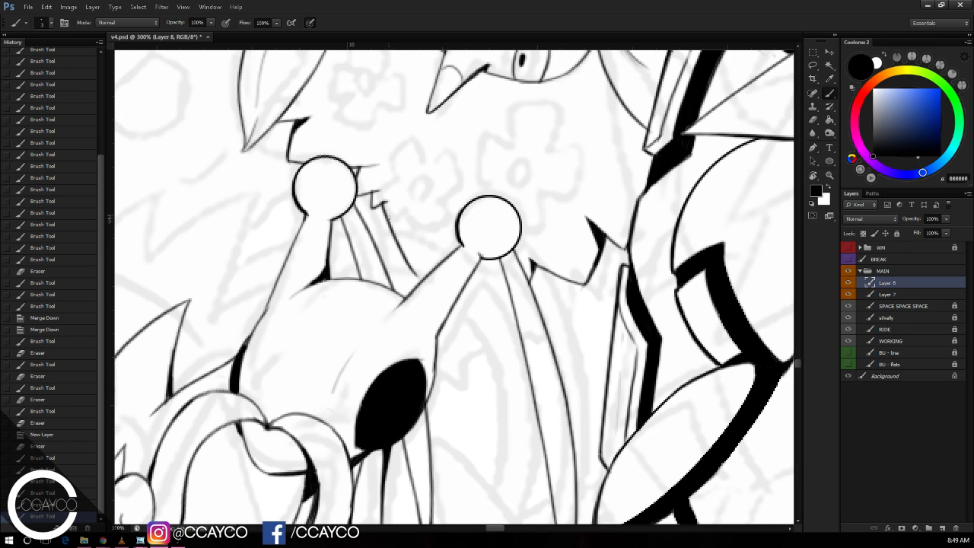
pyautogui.moveTo(383, 203); pyautogui.dragTo(423, 283)
pyautogui.press('e')
pyautogui.click(424, 286)
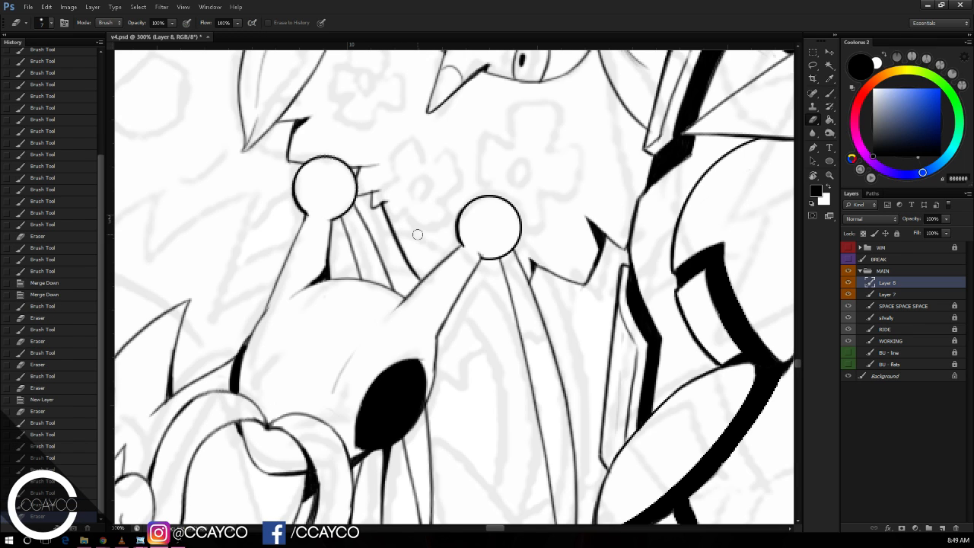
pyautogui.click(449, 287)
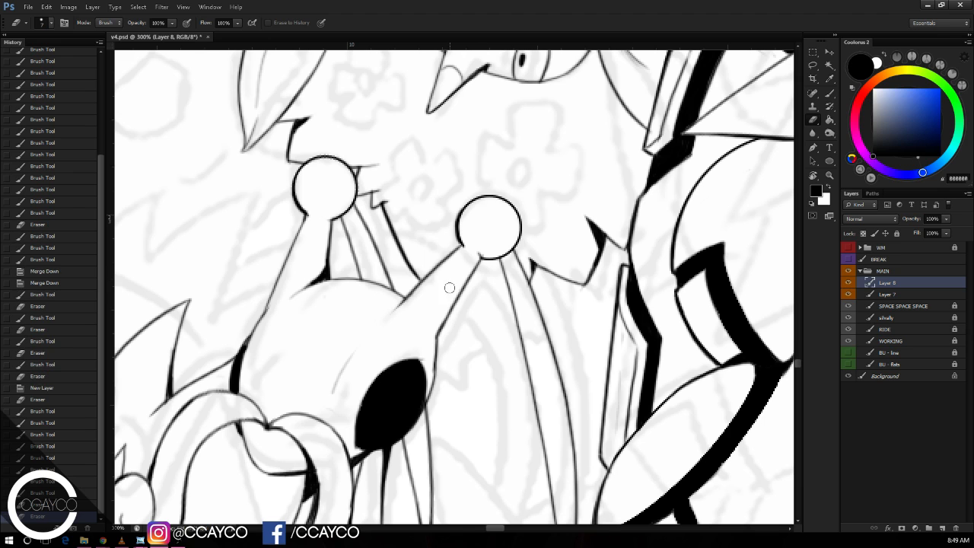
# Step: Ink a zigzag edge between the right antenna's stem and the thin strand below its ball
pyautogui.press('b')
pyautogui.moveTo(413, 270)
pyautogui.mouseDown()
pyautogui.moveTo(464, 322)
pyautogui.moveTo(452, 315)
pyautogui.mouseUp()
pyautogui.hotkey('ctrl', 'z')
pyautogui.hotkey('ctrl', '-')
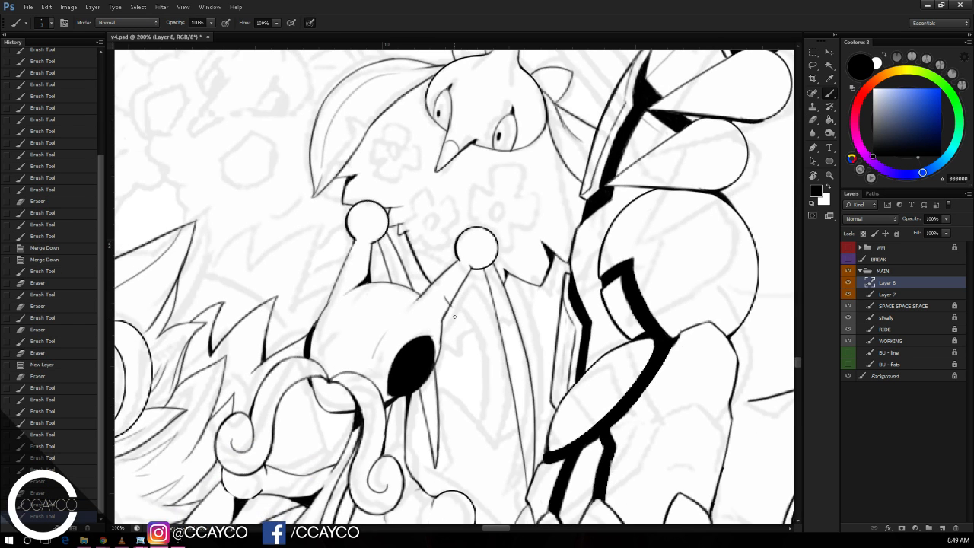
pyautogui.hotkey('ctrl', '+')
pyautogui.moveTo(437, 347)
pyautogui.mouseDown()
pyautogui.moveTo(476, 360)
pyautogui.moveTo(498, 339)
pyautogui.moveTo(523, 340)
pyautogui.mouseUp()
pyautogui.press('e')
pyautogui.click(525, 340)
pyautogui.press('b')
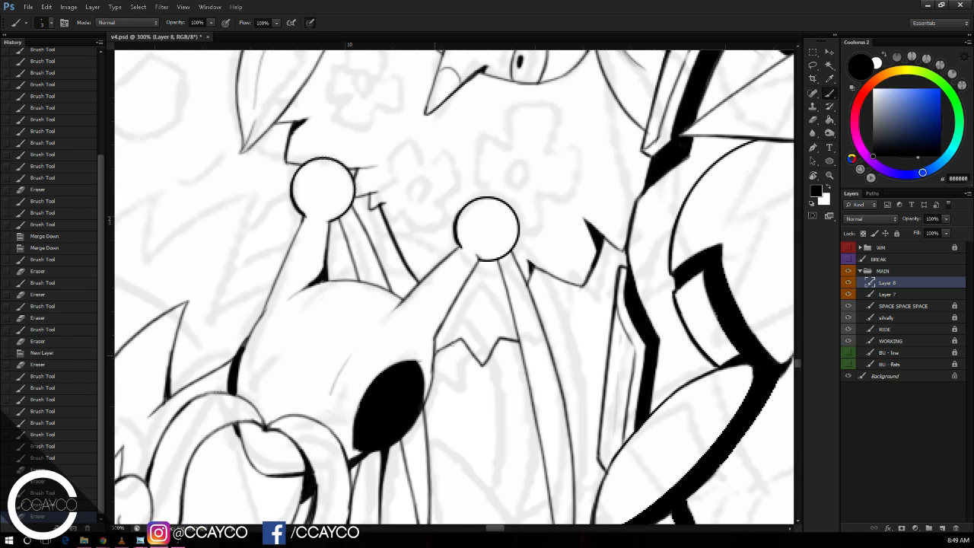
pyautogui.hotkey('ctrl', 'z')
pyautogui.moveTo(437, 352)
pyautogui.mouseDown()
pyautogui.moveTo(462, 339)
pyautogui.moveTo(482, 363)
pyautogui.moveTo(510, 337)
pyautogui.mouseUp()
pyautogui.hotkey('ctrl', 'z')
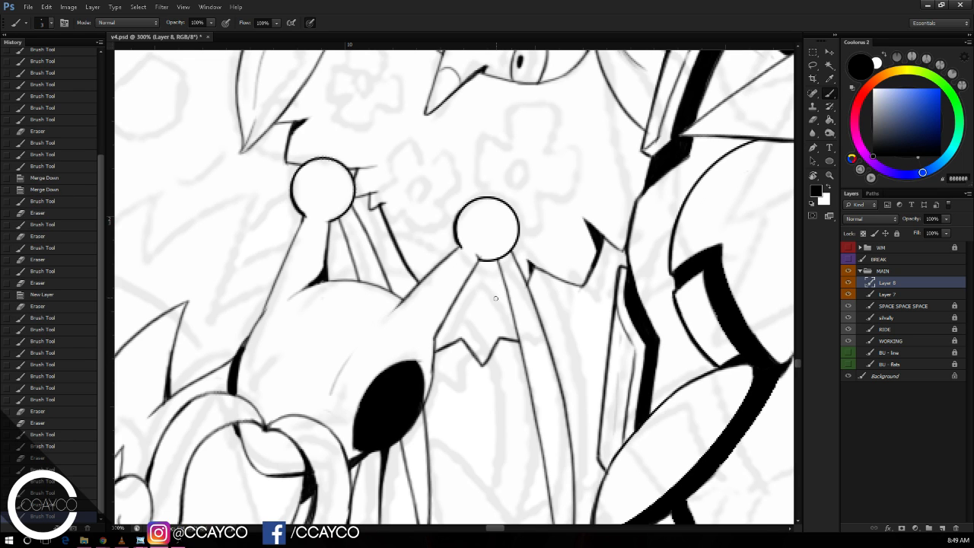
# Step: Draw a thin curved guide line from the bird's beak down to the gap between the two antennae
pyautogui.moveTo(560, 224); pyautogui.dragTo(539, 271)
pyautogui.moveTo(550, 139); pyautogui.dragTo(555, 213)
pyautogui.press('e')
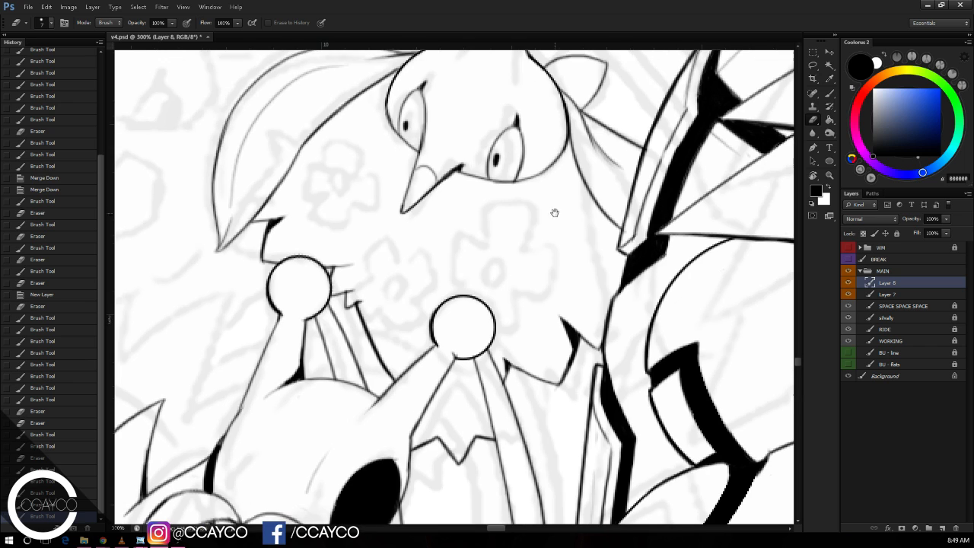
pyautogui.press('b')
pyautogui.moveTo(426, 201); pyautogui.dragTo(402, 373)
# Step: Erase the jagged edge beside the left antenna and the zigzag below the right antenna's ball
pyautogui.press('e')
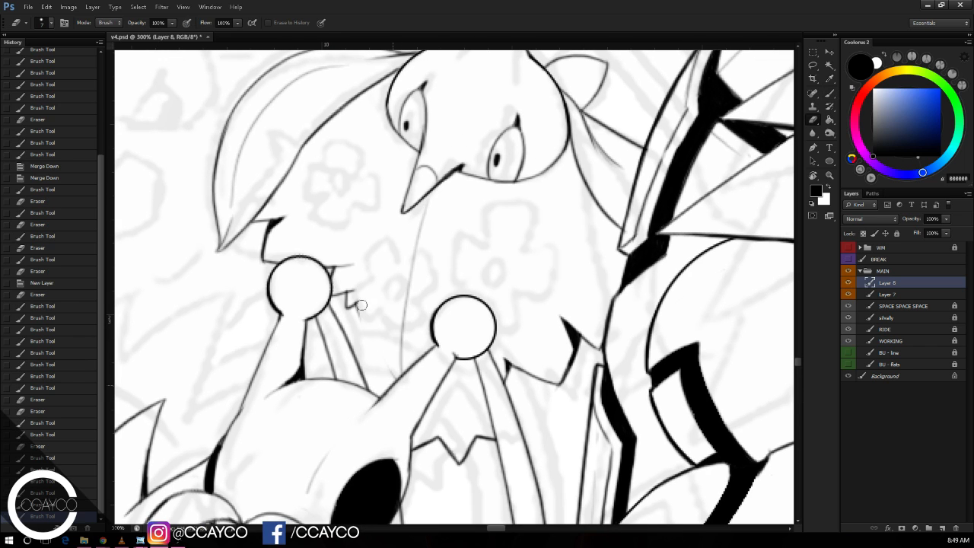
pyautogui.moveTo(348, 283)
pyautogui.mouseDown()
pyautogui.moveTo(340, 291)
pyautogui.moveTo(366, 318)
pyautogui.mouseUp()
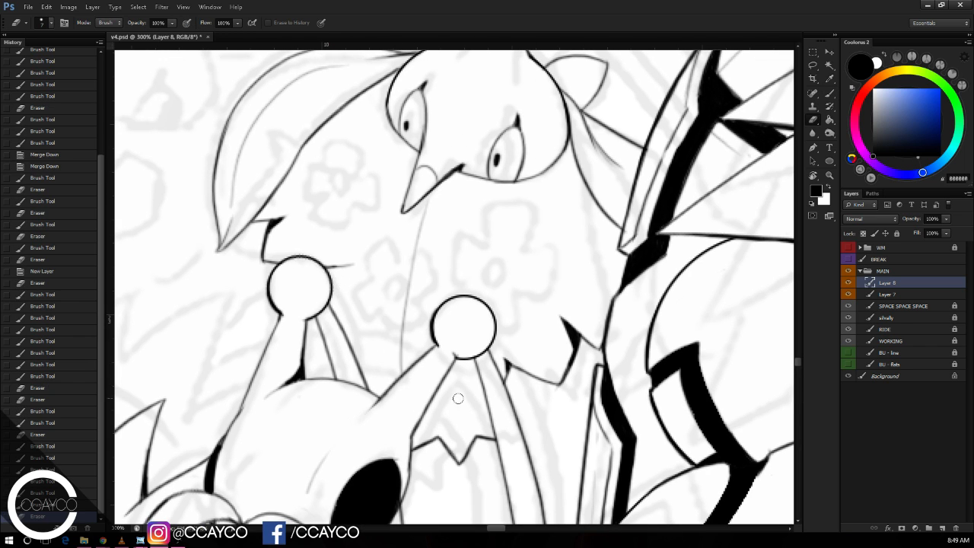
pyautogui.moveTo(491, 439)
pyautogui.mouseDown()
pyautogui.moveTo(438, 440)
pyautogui.moveTo(468, 448)
pyautogui.moveTo(435, 411)
pyautogui.mouseUp()
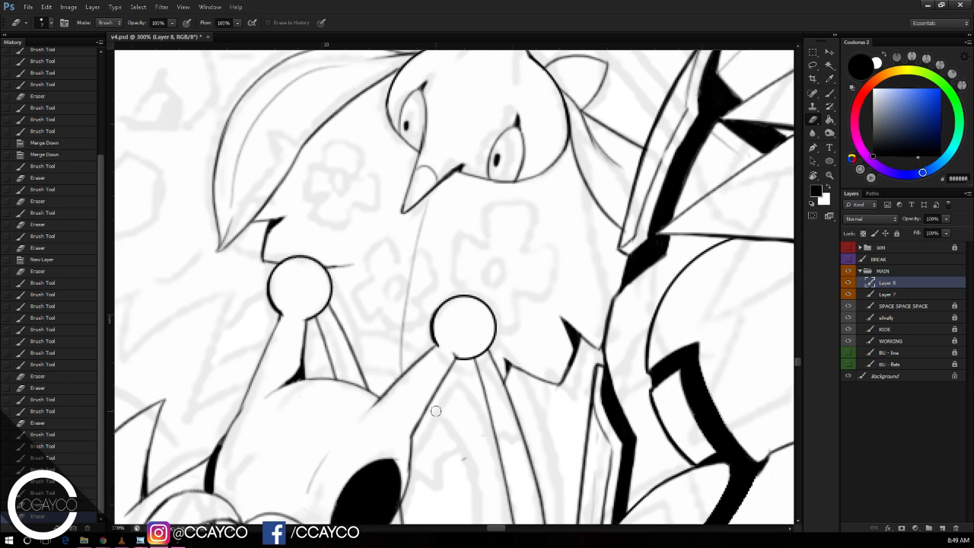
# Step: Ink a new angular edge of the bird's body between the right antenna's stem and strand, cleaning up its ends
pyautogui.press('b')
pyautogui.moveTo(409, 454)
pyautogui.mouseDown()
pyautogui.moveTo(438, 432)
pyautogui.moveTo(486, 453)
pyautogui.moveTo(496, 422)
pyautogui.mouseUp()
pyautogui.press('e')
pyautogui.click(464, 459)
pyautogui.press('b')
pyautogui.hotkey('ctrl', 'z')
pyautogui.press('e')
pyautogui.click(498, 426)
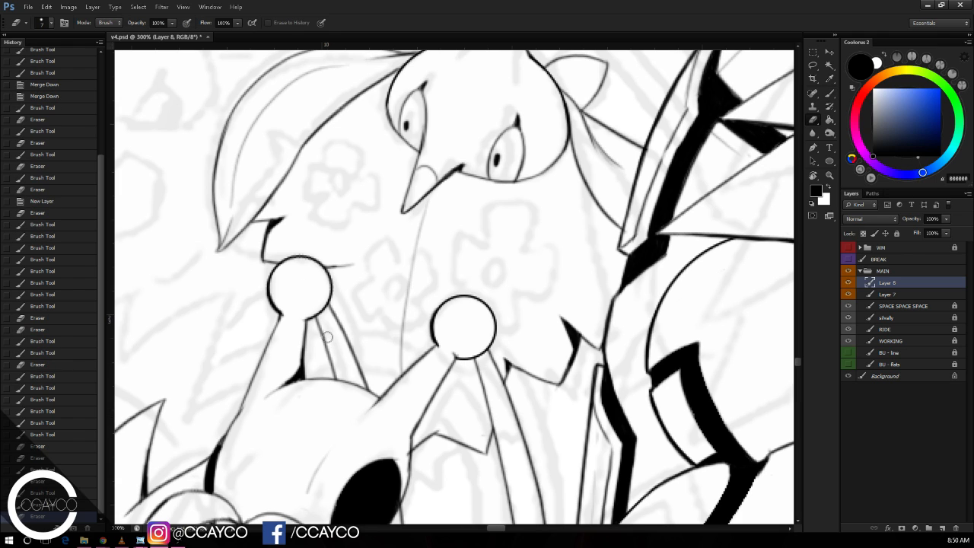
# Step: Erase the curved guide line and the stub beside the left antenna's ball, merging Layer 8 into Layer 7
pyautogui.press('b')
pyautogui.press('e')
pyautogui.moveTo(411, 347); pyautogui.dragTo(424, 213)
pyautogui.moveTo(597, 167); pyautogui.dragTo(614, 163)
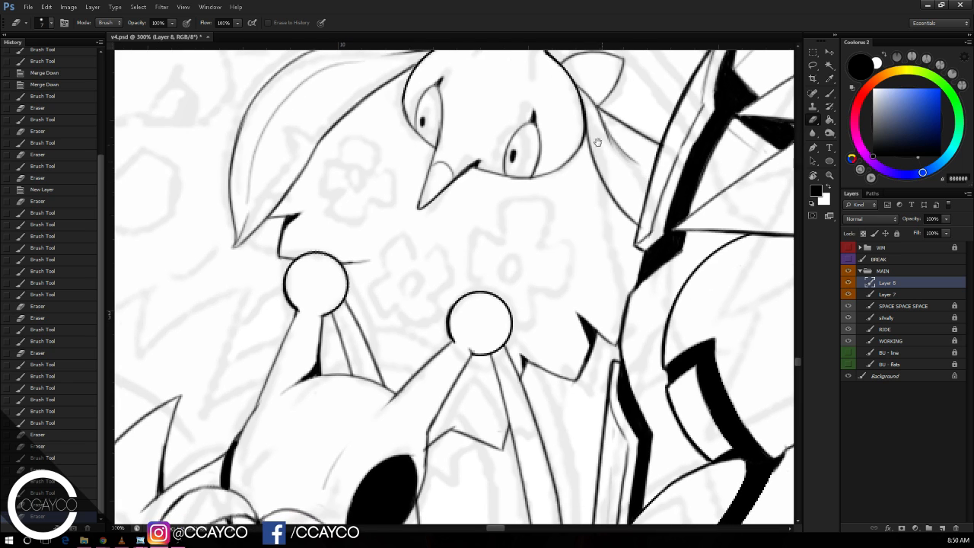
pyautogui.hotkey('ctrl', 'e')
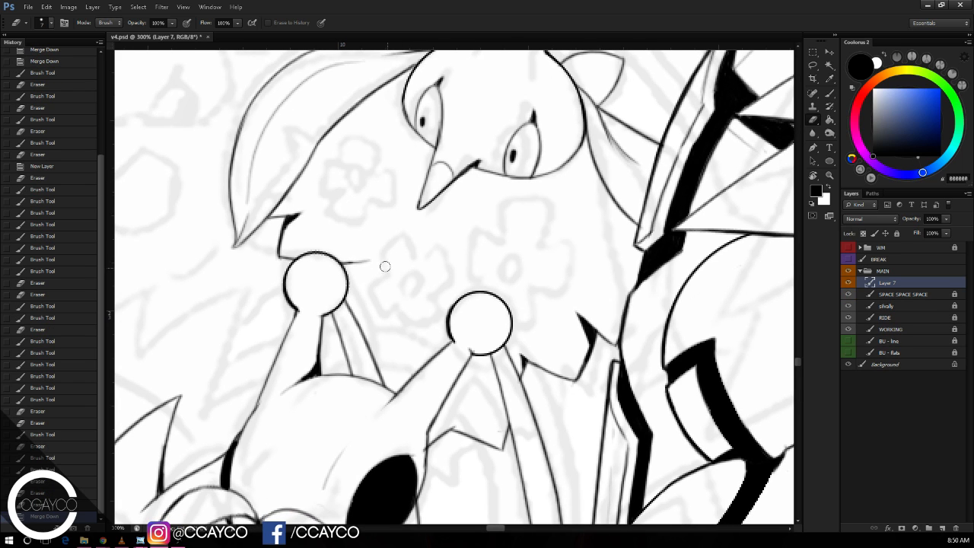
pyautogui.moveTo(373, 261)
pyautogui.mouseDown()
pyautogui.moveTo(346, 255)
pyautogui.moveTo(358, 241)
pyautogui.moveTo(391, 237)
pyautogui.moveTo(349, 249)
pyautogui.mouseUp()
# Step: Add a new layer above Layer 7 and save v4.psd
pyautogui.click(942, 528)
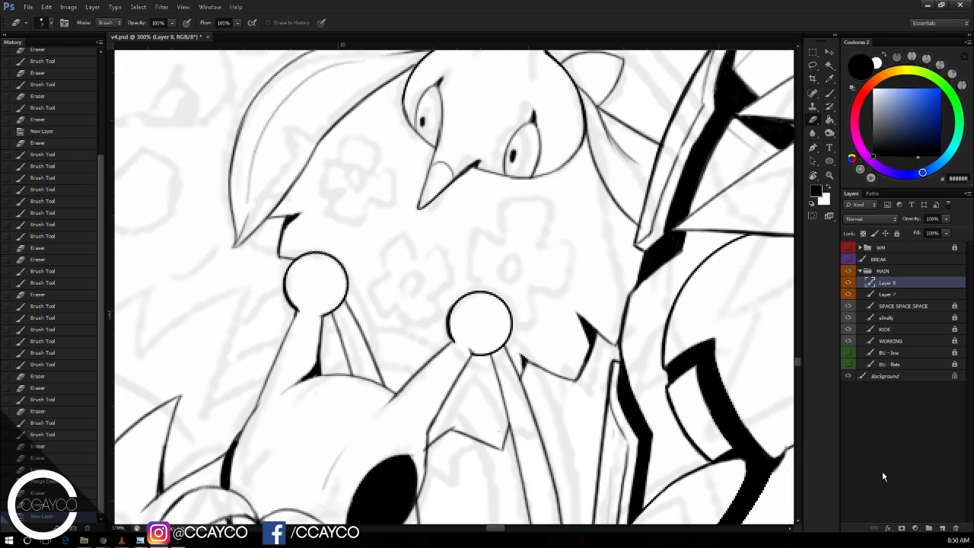
pyautogui.click(586, 234)
pyautogui.click(581, 214)
pyautogui.click(582, 215)
pyautogui.moveTo(595, 232); pyautogui.dragTo(597, 244)
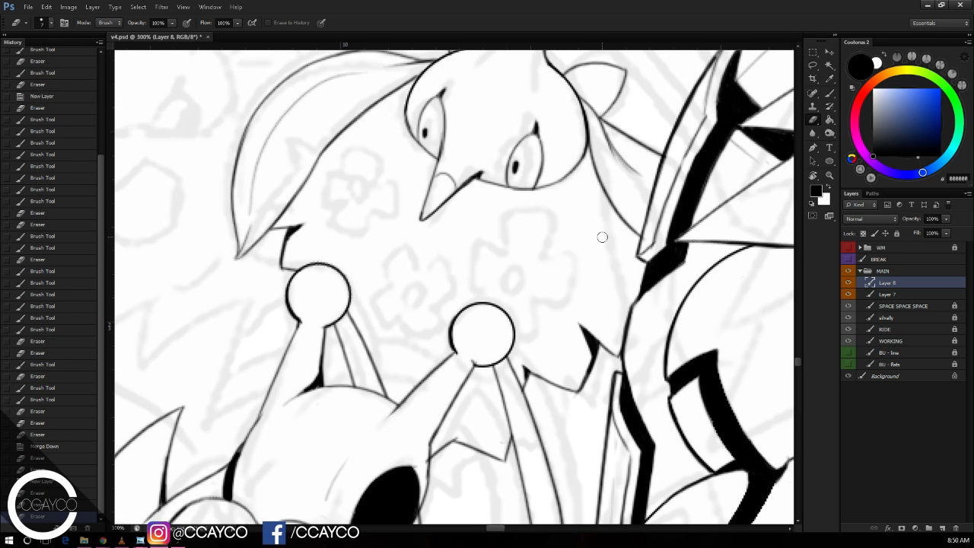
pyautogui.press('b')
pyautogui.hotkey('ctrl', 's')
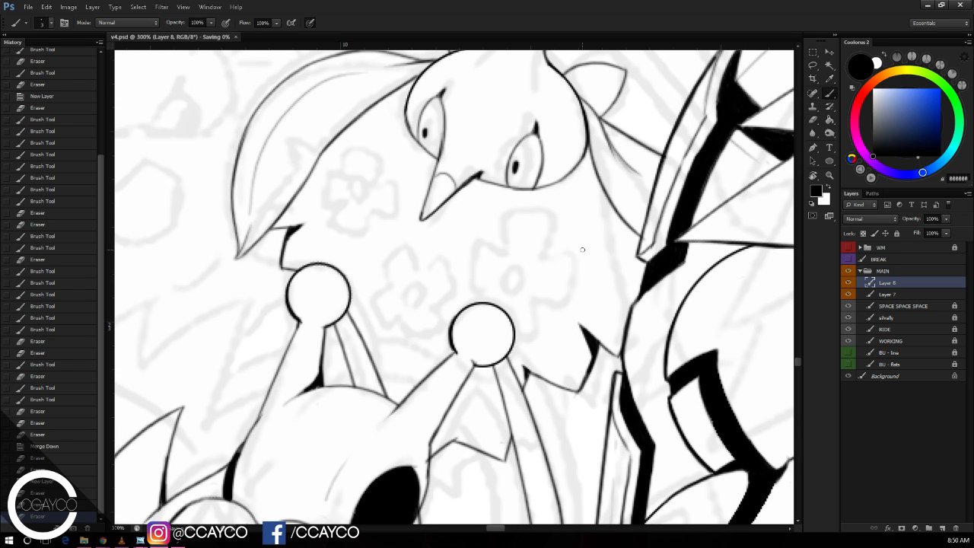
# Step: Ink a four-petal flower with a small round center over the sketched flower between the two antennae
pyautogui.press('e')
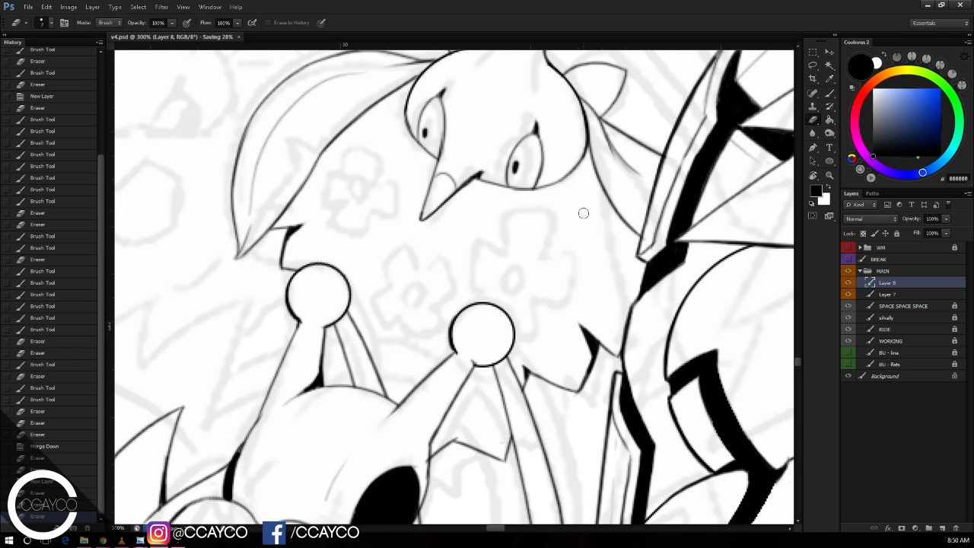
pyautogui.press('r')
pyautogui.moveTo(614, 211)
pyautogui.mouseDown()
pyautogui.moveTo(621, 223)
pyautogui.moveTo(616, 210)
pyautogui.moveTo(592, 226)
pyautogui.mouseUp()
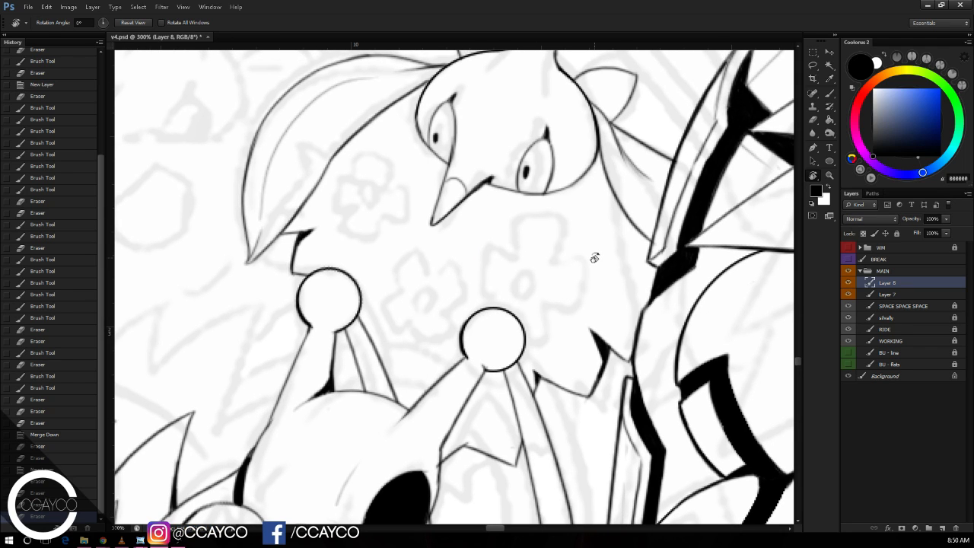
pyautogui.press('e')
pyautogui.hotkey('ctrl', 'shift', 'z')
pyautogui.press('b')
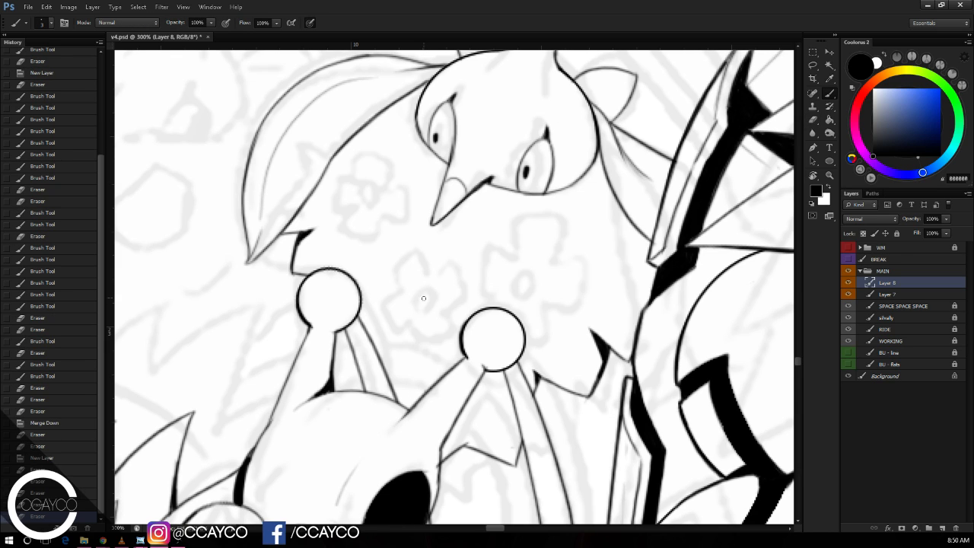
pyautogui.moveTo(420, 304)
pyautogui.mouseDown()
pyautogui.moveTo(431, 298)
pyautogui.moveTo(421, 305)
pyautogui.moveTo(419, 262)
pyautogui.moveTo(439, 316)
pyautogui.moveTo(469, 291)
pyautogui.moveTo(440, 306)
pyautogui.moveTo(384, 299)
pyautogui.moveTo(429, 293)
pyautogui.moveTo(433, 304)
pyautogui.moveTo(420, 308)
pyautogui.moveTo(419, 296)
pyautogui.mouseUp()
pyautogui.hotkey('ctrl', 'z')
pyautogui.hotkey('ctrl', 'z')
pyautogui.hotkey('ctrl', 'z')
pyautogui.hotkey('ctrl', 'z')
pyautogui.press('e')
pyautogui.press('b')
pyautogui.hotkey('ctrl', 'z')
# Step: Lasso and copy the inked flower, paste it, and position the copy over the large sketched flower below the bird's eye
pyautogui.click(812, 66)
pyautogui.moveTo(475, 242)
pyautogui.mouseDown()
pyautogui.moveTo(399, 247)
pyautogui.moveTo(372, 300)
pyautogui.moveTo(411, 345)
pyautogui.moveTo(449, 344)
pyautogui.moveTo(471, 311)
pyautogui.moveTo(492, 250)
pyautogui.mouseUp()
pyautogui.hotkey('ctrl', 'c')
pyautogui.hotkey('ctrl', 'v')
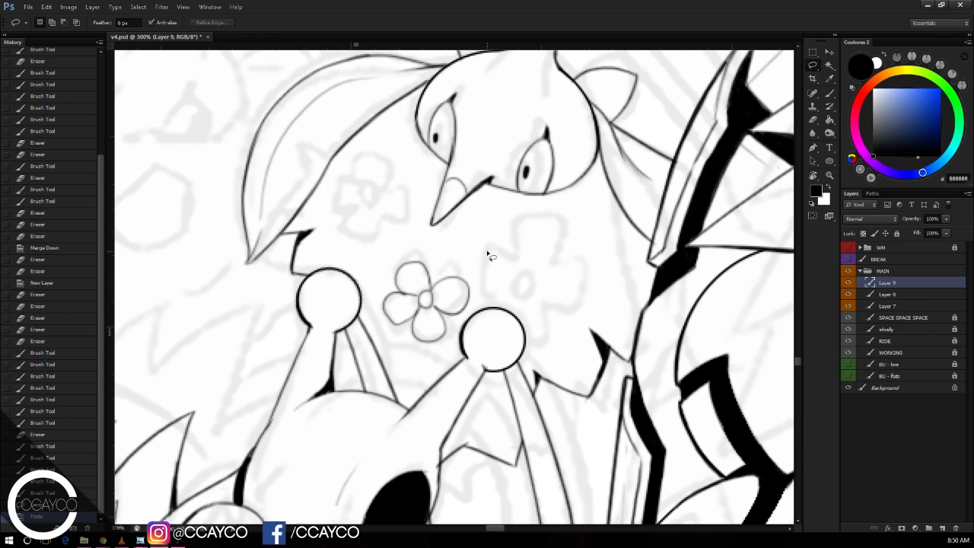
pyautogui.hotkey('ctrl', 't')
pyautogui.moveTo(455, 287)
pyautogui.mouseDown()
pyautogui.moveTo(555, 243)
pyautogui.moveTo(582, 255)
pyautogui.mouseUp()
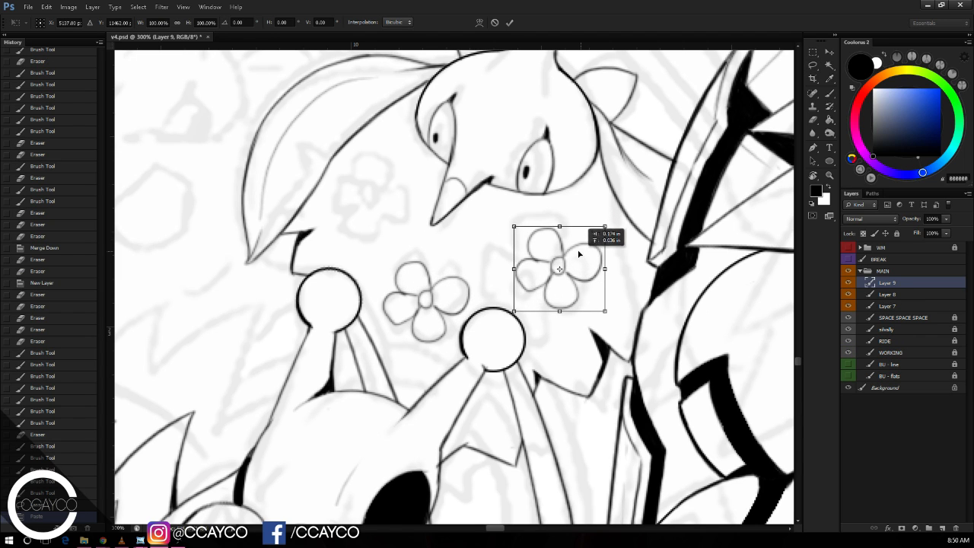
pyautogui.press('Return')
# Step: Paste another flower copy, rotate it about 68°, and place it over the sketched flower beside the bird's beak
pyautogui.hotkey('ctrl', 'v')
pyautogui.hotkey('ctrl', 't')
pyautogui.moveTo(468, 270); pyautogui.dragTo(400, 190)
pyautogui.moveTo(457, 208)
pyautogui.mouseDown()
pyautogui.moveTo(423, 282)
pyautogui.moveTo(434, 228)
pyautogui.moveTo(413, 191)
pyautogui.mouseUp()
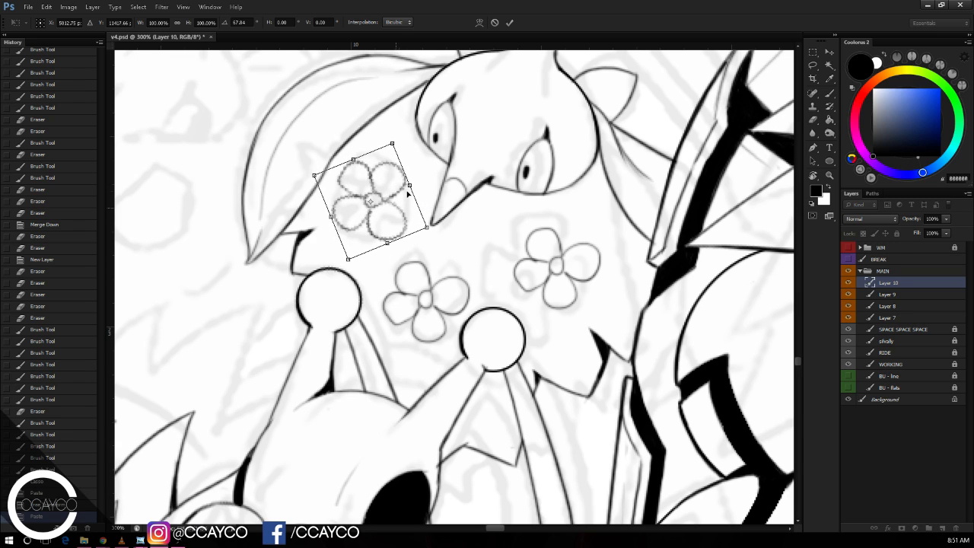
pyautogui.press('Return')
# Step: Lasso the flower below the bird's eye, merge Layers 8, 9 and 10, and rotate the selected flower slightly
pyautogui.press('l')
pyautogui.moveTo(584, 213)
pyautogui.mouseDown()
pyautogui.moveTo(500, 252)
pyautogui.moveTo(561, 315)
pyautogui.moveTo(601, 210)
pyautogui.mouseUp()
pyautogui.click(898, 294)
pyautogui.keyDown('shift'); pyautogui.click(890, 282); pyautogui.keyUp('shift')
pyautogui.keyDown('shift'); pyautogui.click(900, 306); pyautogui.keyUp('shift')
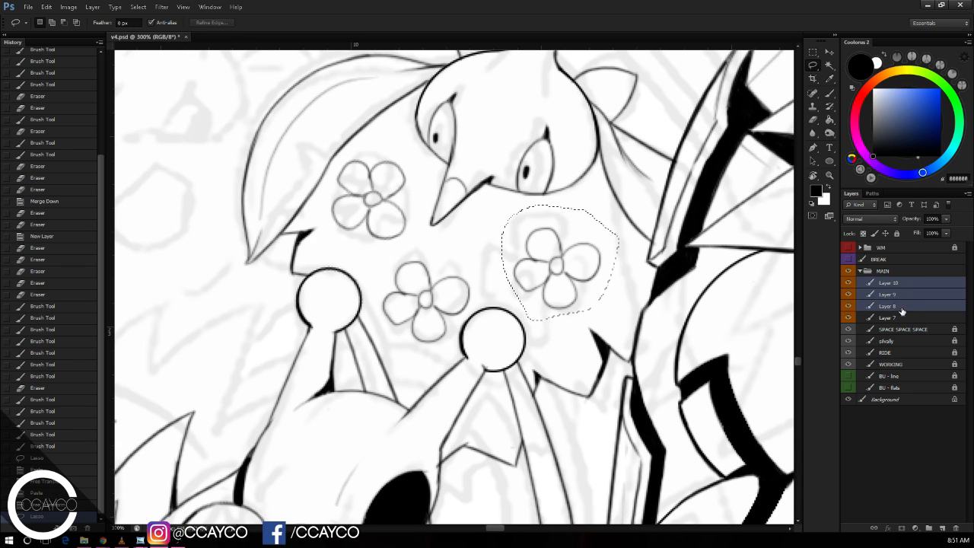
pyautogui.hotkey('ctrl', 'e')
pyautogui.hotkey('ctrl', 't')
pyautogui.moveTo(639, 308)
pyautogui.mouseDown()
pyautogui.moveTo(643, 229)
pyautogui.moveTo(628, 238)
pyautogui.mouseUp()
pyautogui.press('Return')
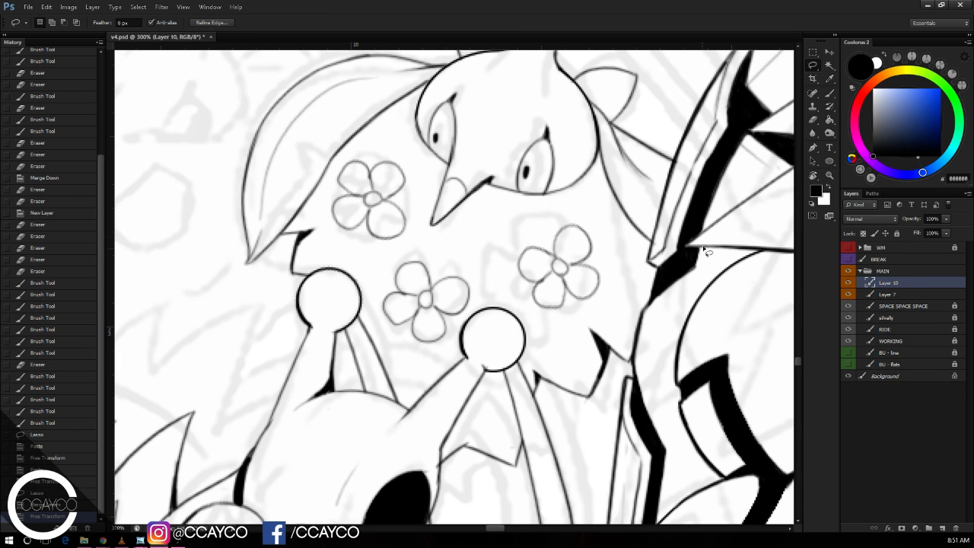
# Step: Deselect the flower, merge Layer 10 with Layer 7, and add a new layer for inking the neighbouring sketch
pyautogui.hotkey('ctrl', 'd')
pyautogui.keyDown('shift'); pyautogui.click(910, 292); pyautogui.keyUp('shift')
pyautogui.hotkey('ctrl', 'e')
pyautogui.moveTo(527, 313); pyautogui.dragTo(797, 350)
pyautogui.click(943, 527)
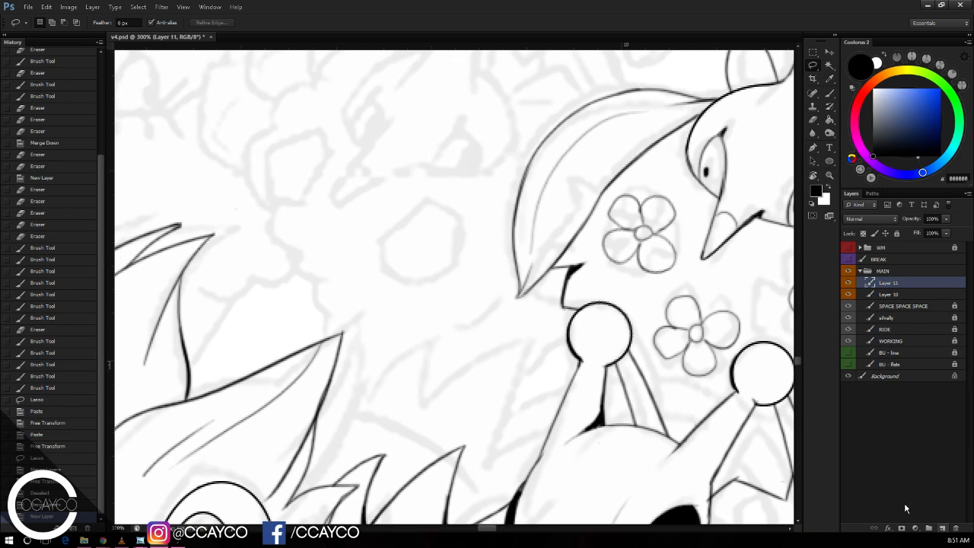
# Step: Save v4.psd with the two finished flowers in place
pyautogui.moveTo(629, 316)
pyautogui.mouseDown()
pyautogui.moveTo(640, 381)
pyautogui.moveTo(649, 371)
pyautogui.mouseUp()
pyautogui.press('b')
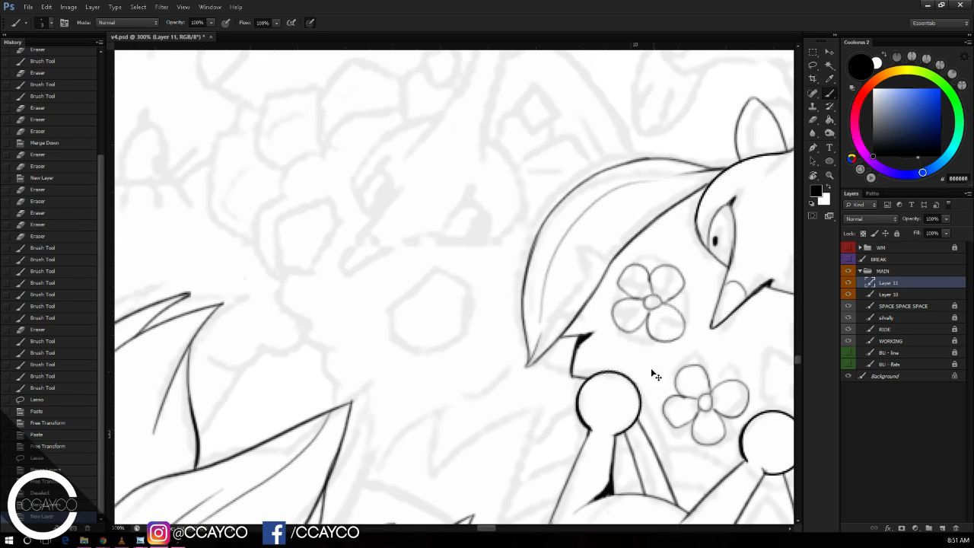
pyautogui.hotkey('ctrl', 's')
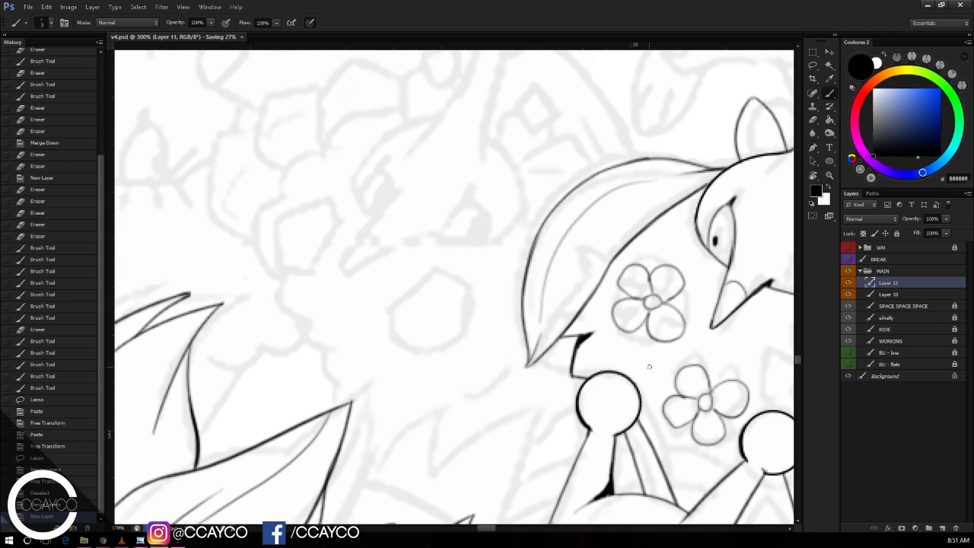
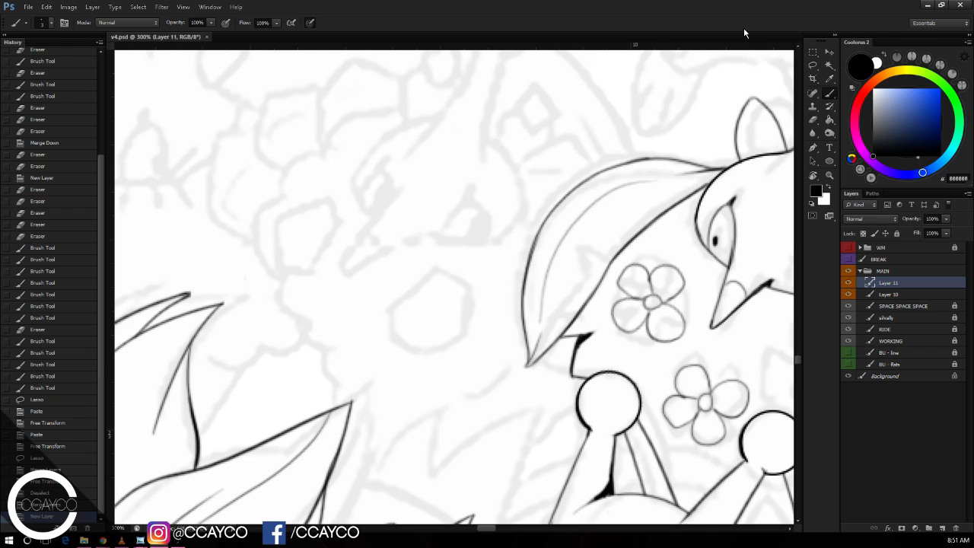
pyautogui.press('e')
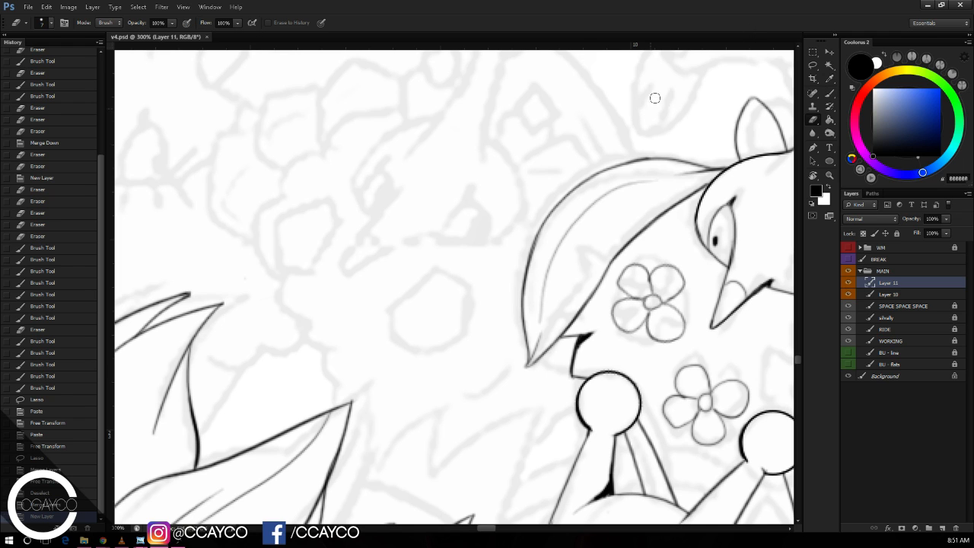
pyautogui.click(655, 99)
pyautogui.click(684, 72)
pyautogui.moveTo(633, 151); pyautogui.dragTo(649, 149)
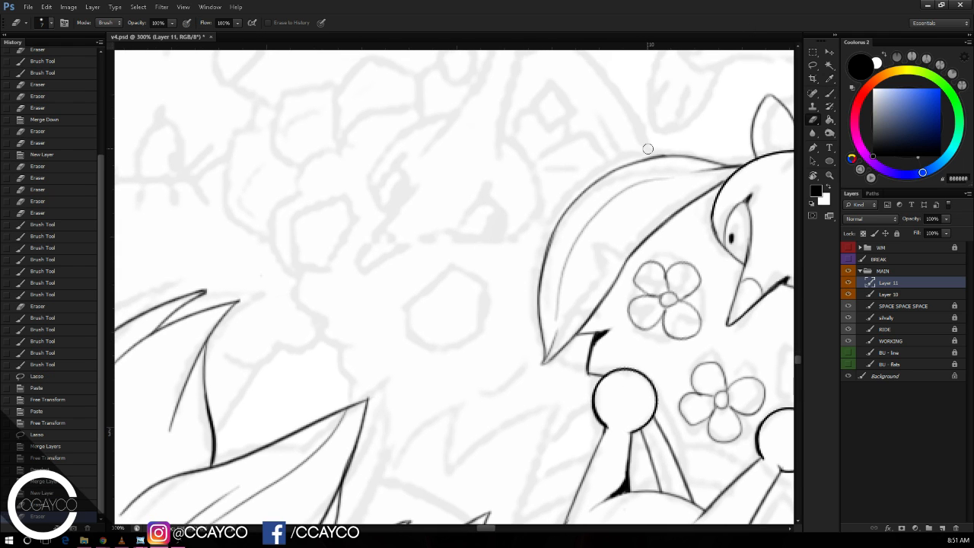
pyautogui.hotkey('alt', 'Tab')
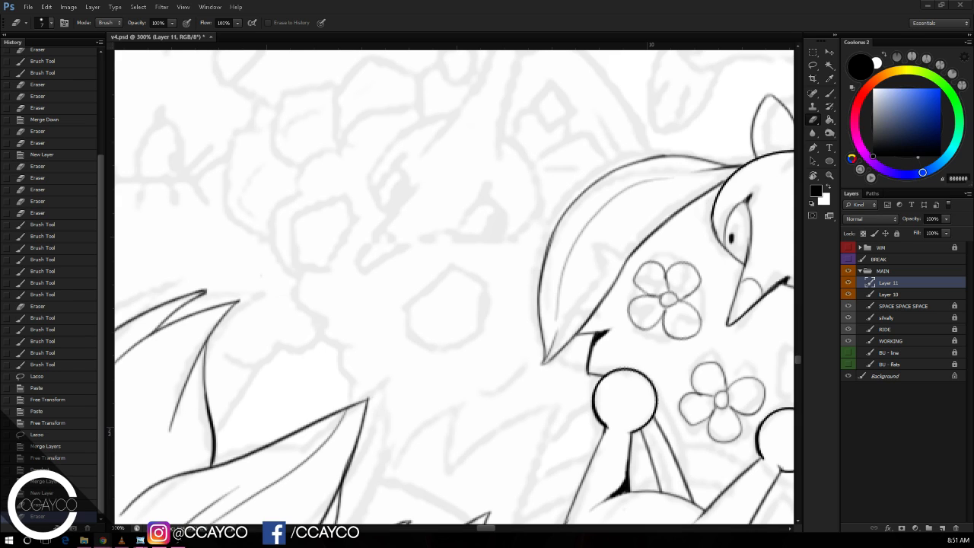
pyautogui.click(617, 33)
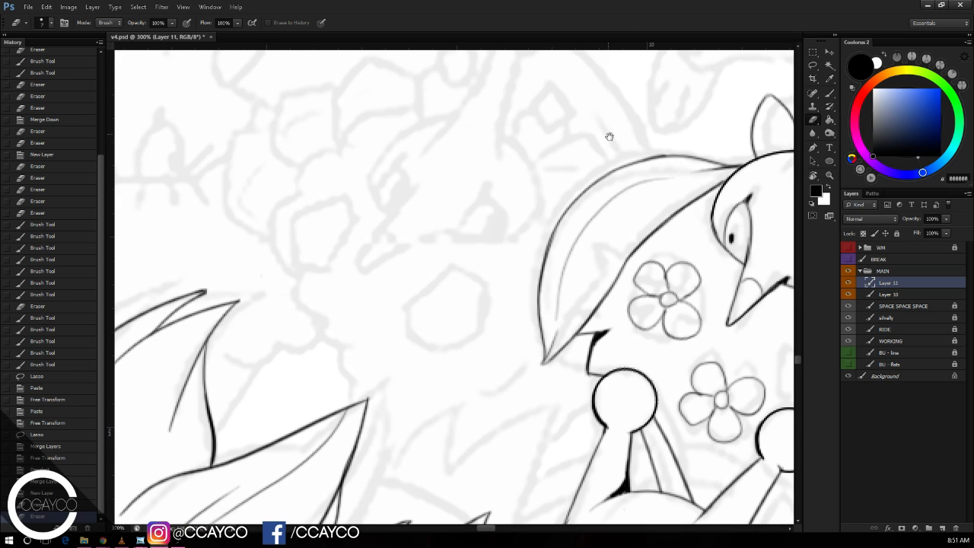
pyautogui.moveTo(610, 137); pyautogui.dragTo(630, 144)
# Step: Lasso the inked bird on Layer 10, copy and paste it, and position the copy over the neighbouring bird sketch
pyautogui.press('b')
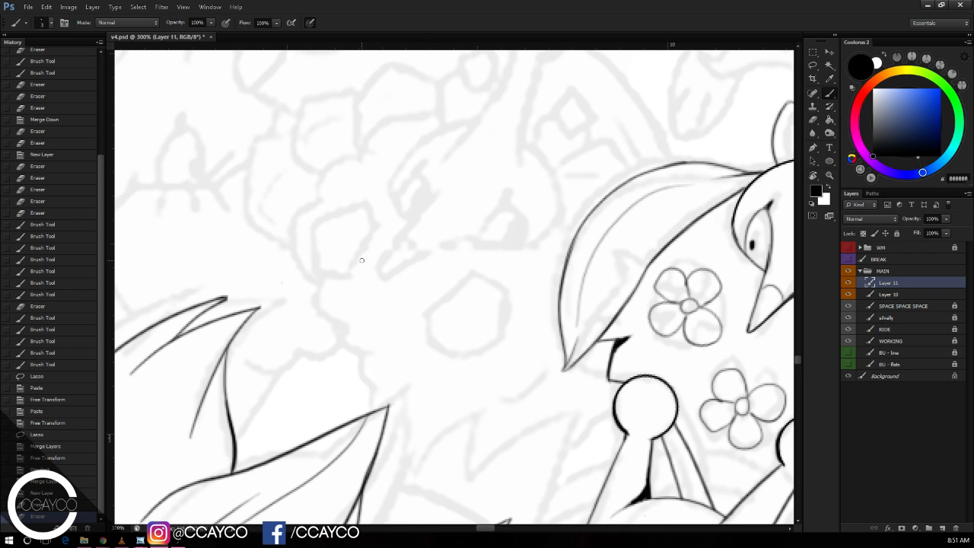
pyautogui.hotkey('ctrl', '-')
pyautogui.moveTo(749, 290); pyautogui.dragTo(675, 251)
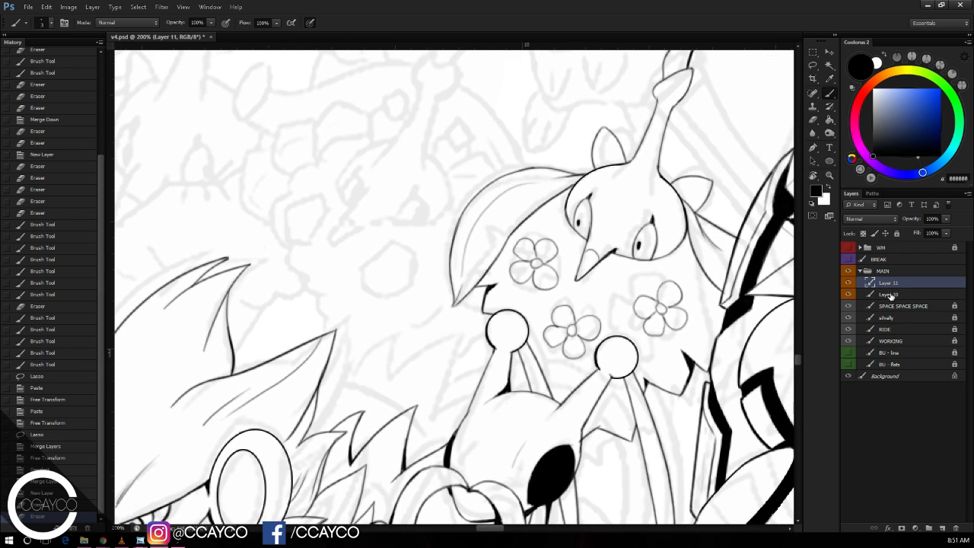
pyautogui.click(888, 295)
pyautogui.press('l')
pyautogui.moveTo(735, 147)
pyautogui.mouseDown()
pyautogui.moveTo(705, 61)
pyautogui.moveTo(512, 183)
pyautogui.moveTo(401, 304)
pyautogui.moveTo(448, 417)
pyautogui.moveTo(540, 495)
pyautogui.moveTo(592, 505)
pyautogui.moveTo(667, 460)
pyautogui.moveTo(700, 398)
pyautogui.moveTo(709, 342)
pyautogui.moveTo(599, 223)
pyautogui.moveTo(409, 190)
pyautogui.moveTo(451, 179)
pyautogui.moveTo(587, 198)
pyautogui.moveTo(495, 253)
pyautogui.moveTo(502, 331)
pyautogui.mouseUp()
pyautogui.hotkey('ctrl', 'c')
pyautogui.hotkey('ctrl', 'v')
pyautogui.hotkey('ctrl', 't')
pyautogui.press('Return')
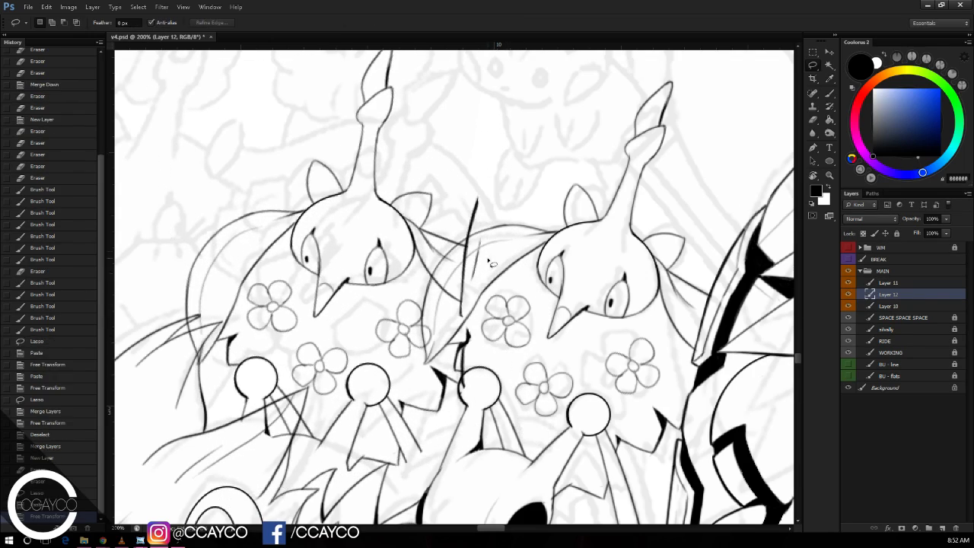
# Step: Erase the ear leaf and stray hair lines on the copied bird's side facing the original, and touch up its head outline
pyautogui.press('e')
pyautogui.moveTo(472, 226)
pyautogui.mouseDown()
pyautogui.moveTo(467, 252)
pyautogui.moveTo(490, 227)
pyautogui.mouseUp()
pyautogui.moveTo(517, 194); pyautogui.dragTo(563, 183)
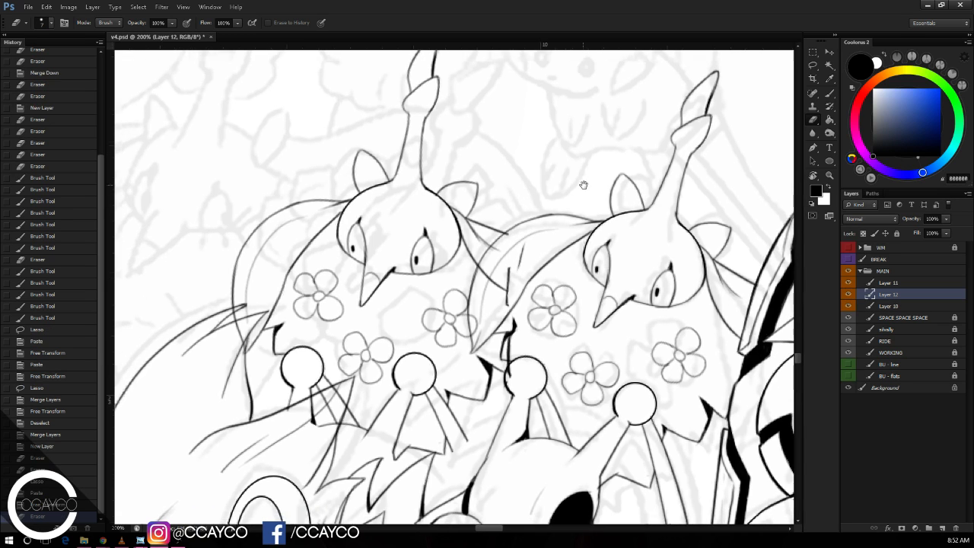
pyautogui.moveTo(499, 226); pyautogui.dragTo(470, 239)
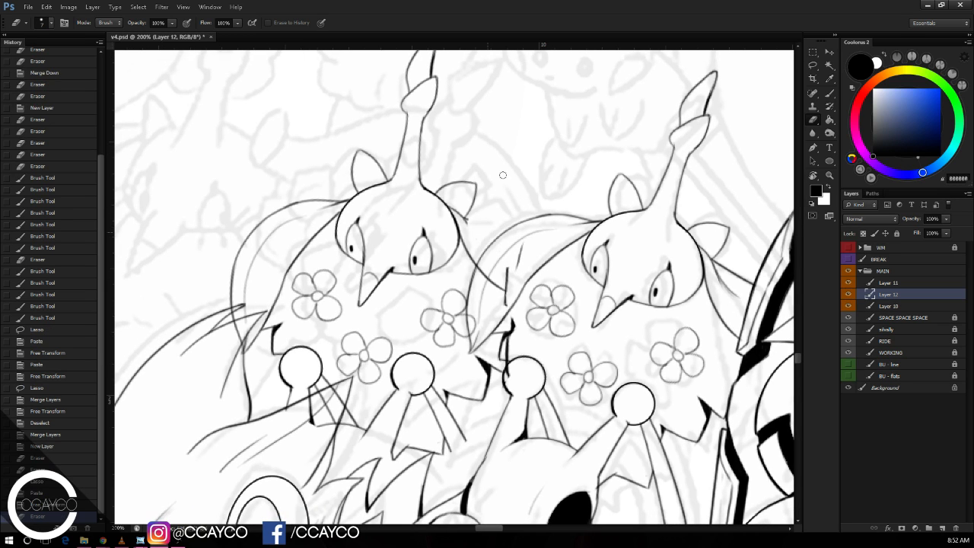
pyautogui.moveTo(470, 177)
pyautogui.mouseDown()
pyautogui.moveTo(467, 201)
pyautogui.moveTo(465, 183)
pyautogui.mouseUp()
pyautogui.hotkey('ctrl', '+')
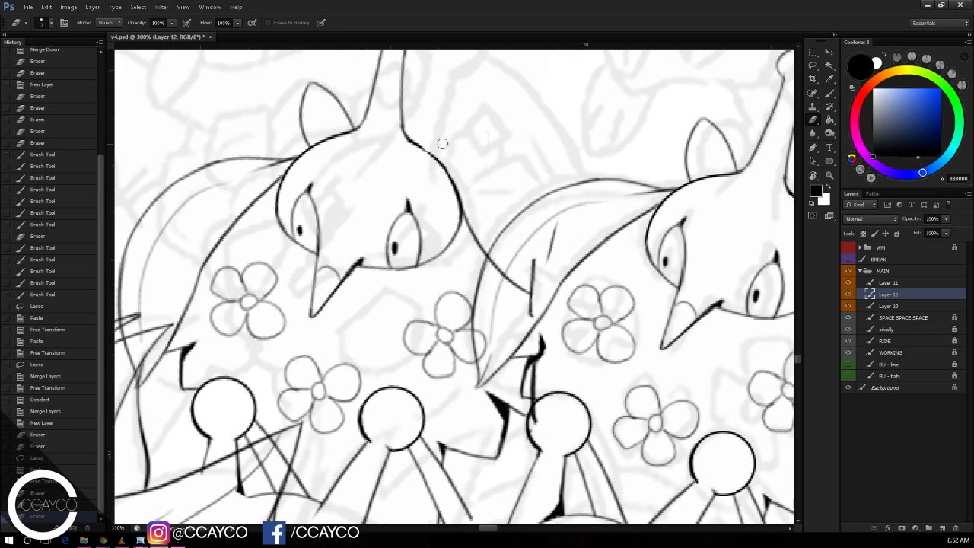
pyautogui.press('b')
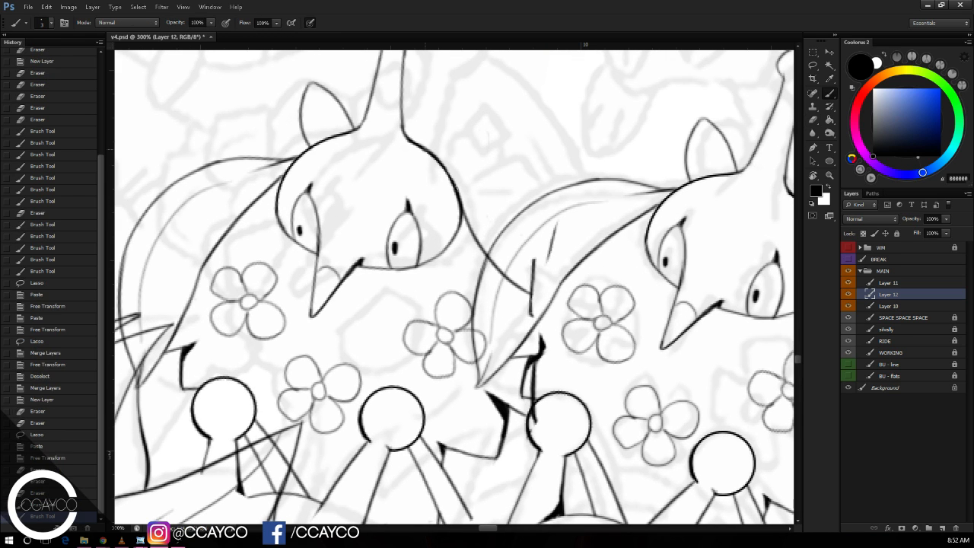
# Step: Erase the copied lines overlapping the original bird's leaf and collar, enlarging the eraser to clear the copied flower beside them
pyautogui.press('e')
pyautogui.moveTo(552, 229); pyautogui.dragTo(535, 287)
pyautogui.moveTo(696, 144); pyautogui.dragTo(762, 108)
pyautogui.moveTo(547, 207)
pyautogui.mouseDown()
pyautogui.moveTo(535, 185)
pyautogui.moveTo(536, 173)
pyautogui.moveTo(590, 254)
pyautogui.mouseUp()
pyautogui.rightClick(606, 193)
pyautogui.click(641, 213)
pyautogui.moveTo(524, 271)
pyautogui.mouseDown()
pyautogui.moveTo(520, 312)
pyautogui.moveTo(555, 272)
pyautogui.moveTo(619, 348)
pyautogui.mouseUp()
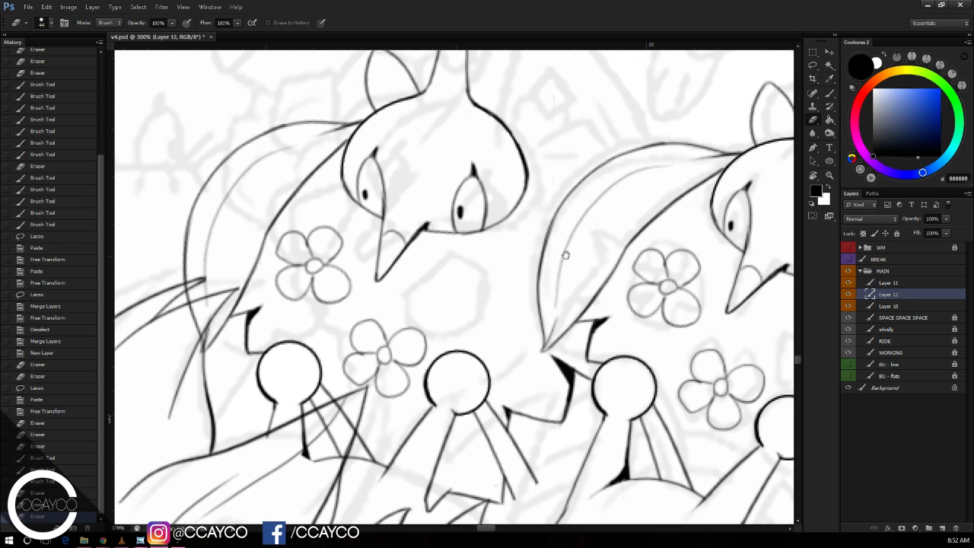
pyautogui.moveTo(578, 252); pyautogui.dragTo(619, 224)
# Step: Erase the copied bird's lower flower, round collar balls and the ribbons hanging from them with the large eraser
pyautogui.moveTo(476, 332); pyautogui.dragTo(398, 331)
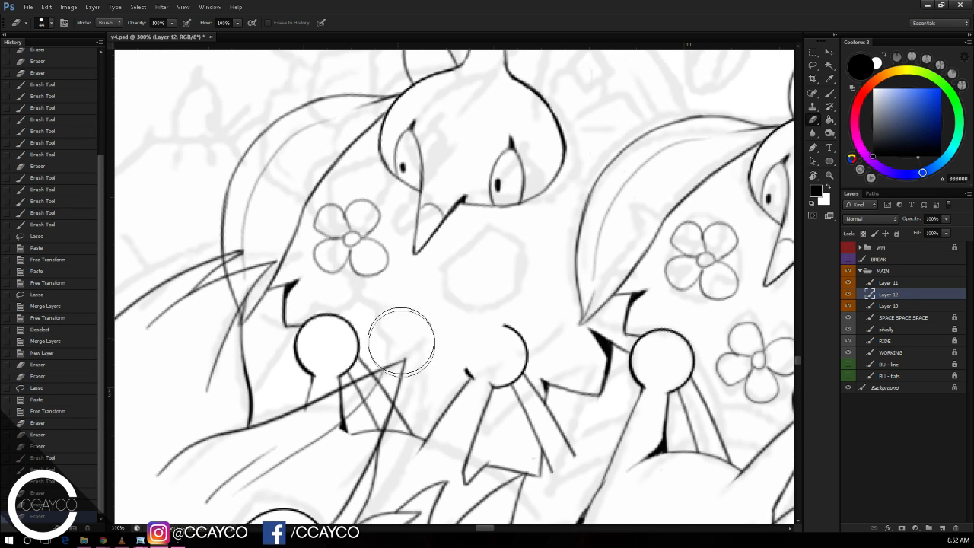
pyautogui.moveTo(406, 387)
pyautogui.mouseDown()
pyautogui.moveTo(370, 416)
pyautogui.moveTo(411, 384)
pyautogui.moveTo(403, 402)
pyautogui.moveTo(372, 412)
pyautogui.moveTo(337, 380)
pyautogui.moveTo(338, 347)
pyautogui.moveTo(316, 369)
pyautogui.moveTo(326, 337)
pyautogui.mouseUp()
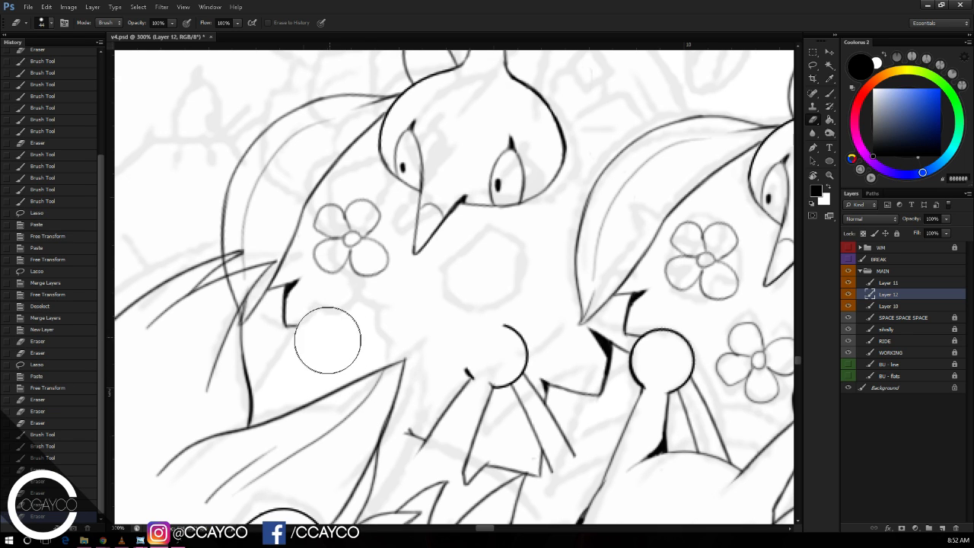
pyautogui.moveTo(460, 369); pyautogui.dragTo(482, 316)
pyautogui.moveTo(409, 433)
pyautogui.mouseDown()
pyautogui.moveTo(457, 452)
pyautogui.moveTo(522, 391)
pyautogui.moveTo(504, 369)
pyautogui.moveTo(558, 464)
pyautogui.mouseUp()
# Step: Erase the copied bird's remaining flower and large side leaf, reducing the eraser to 24 px and 12 px for lines near the head
pyautogui.rightClick(535, 228)
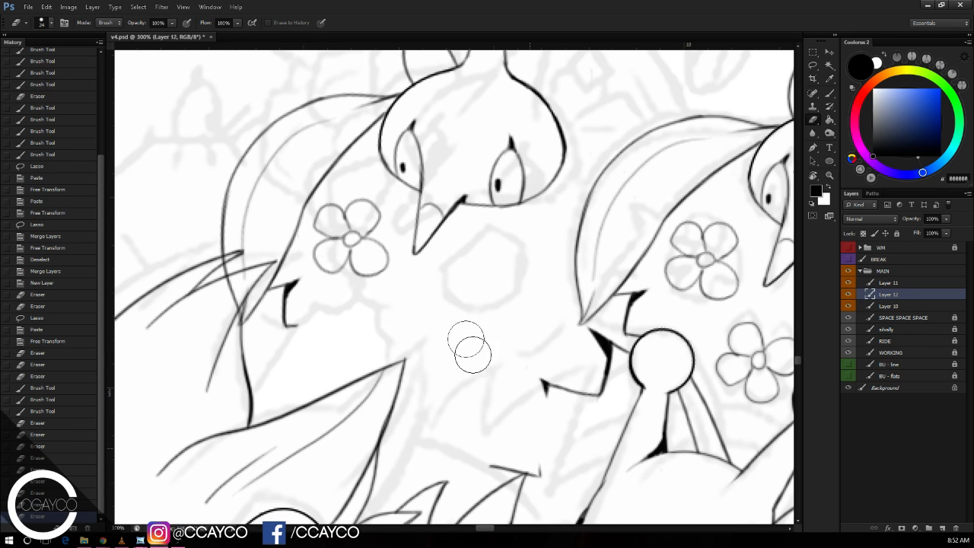
pyautogui.moveTo(389, 261)
pyautogui.mouseDown()
pyautogui.moveTo(369, 210)
pyautogui.moveTo(337, 215)
pyautogui.moveTo(324, 229)
pyautogui.moveTo(297, 231)
pyautogui.moveTo(229, 325)
pyautogui.moveTo(280, 123)
pyautogui.moveTo(269, 214)
pyautogui.moveTo(330, 106)
pyautogui.moveTo(283, 159)
pyautogui.moveTo(340, 126)
pyautogui.mouseUp()
pyautogui.rightClick(353, 117)
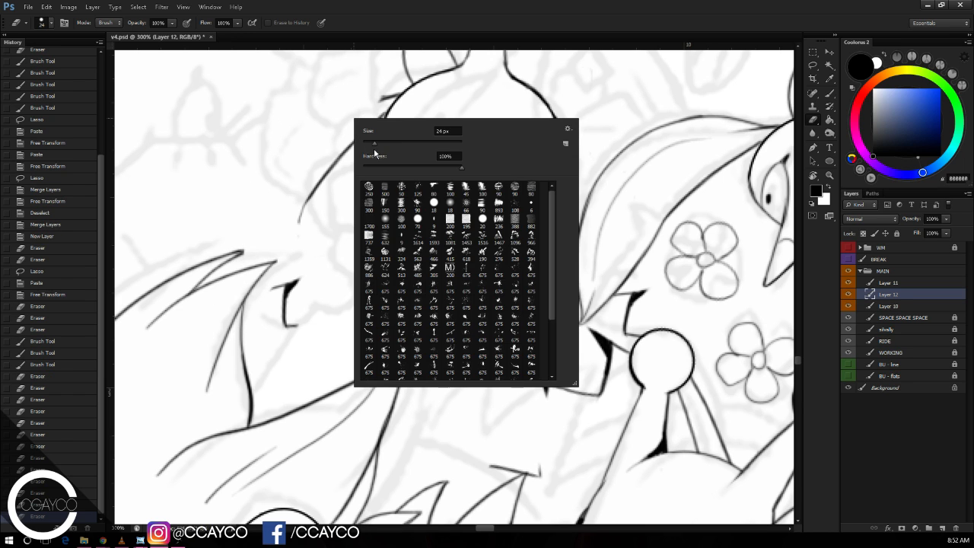
pyautogui.click(374, 147)
pyautogui.moveTo(378, 92); pyautogui.dragTo(393, 84)
pyautogui.moveTo(393, 83)
pyautogui.mouseDown()
pyautogui.moveTo(298, 208)
pyautogui.moveTo(297, 276)
pyautogui.mouseUp()
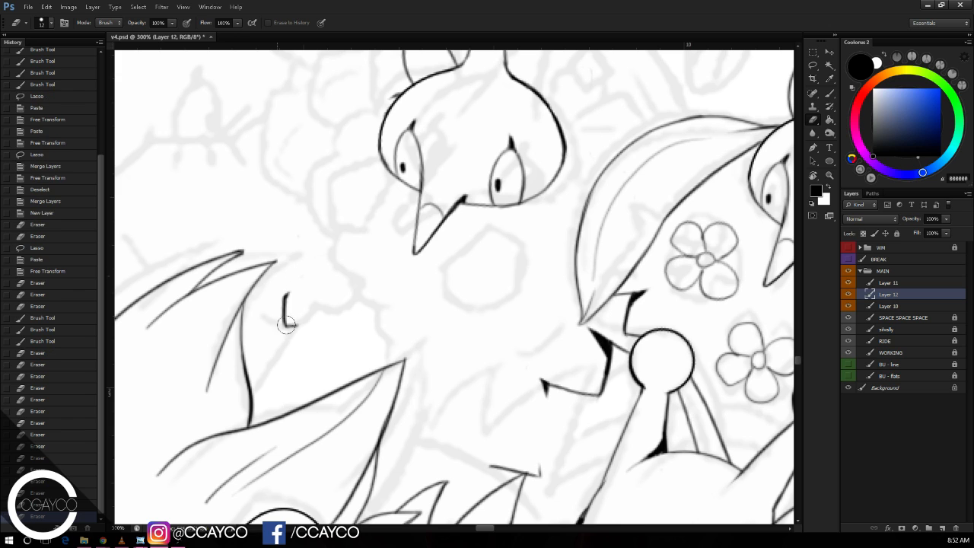
# Step: Erase the leftover collar mark near the spiky hair and the copied bird's remaining ear leaf, leaving the head and neck clean
pyautogui.moveTo(287, 325); pyautogui.dragTo(283, 295)
pyautogui.hotkey('ctrl', 'z')
pyautogui.moveTo(370, 237); pyautogui.dragTo(424, 298)
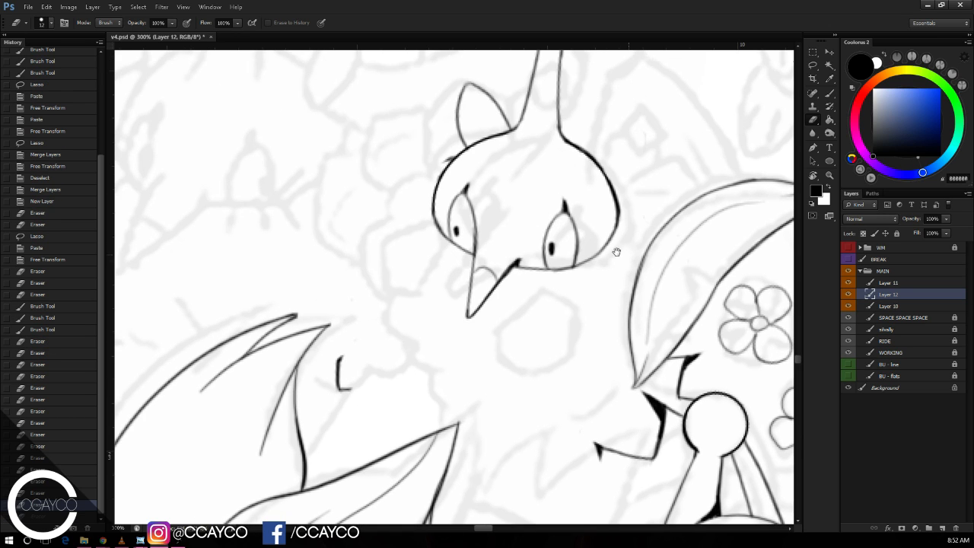
pyautogui.moveTo(463, 111)
pyautogui.mouseDown()
pyautogui.moveTo(463, 130)
pyautogui.moveTo(500, 100)
pyautogui.moveTo(503, 120)
pyautogui.moveTo(508, 110)
pyautogui.mouseUp()
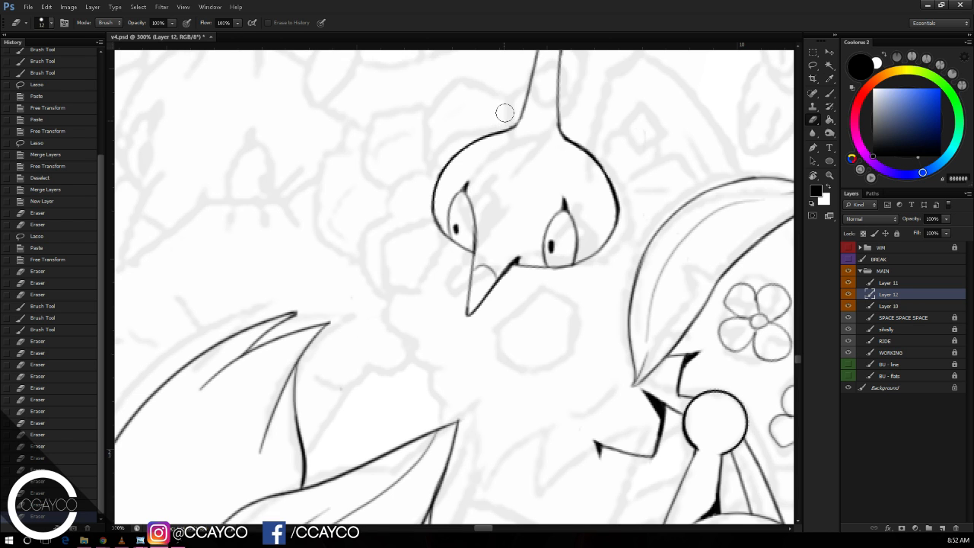
pyautogui.moveTo(665, 136)
pyautogui.mouseDown()
pyautogui.moveTo(598, 293)
pyautogui.moveTo(619, 174)
pyautogui.mouseUp()
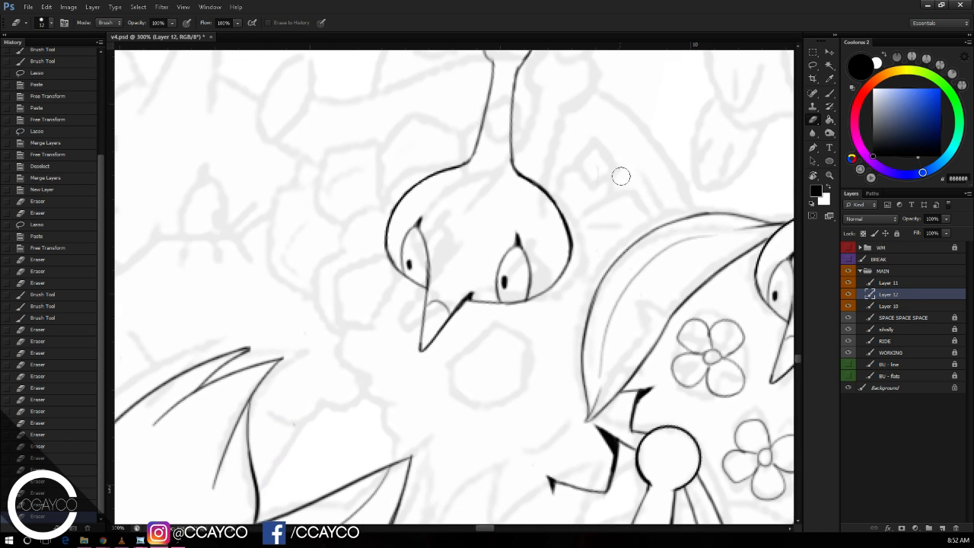
# Step: Erase both pupils of the copied bird and redraw them lower, against the opposite side of each eye
pyautogui.press('b')
pyautogui.press('e')
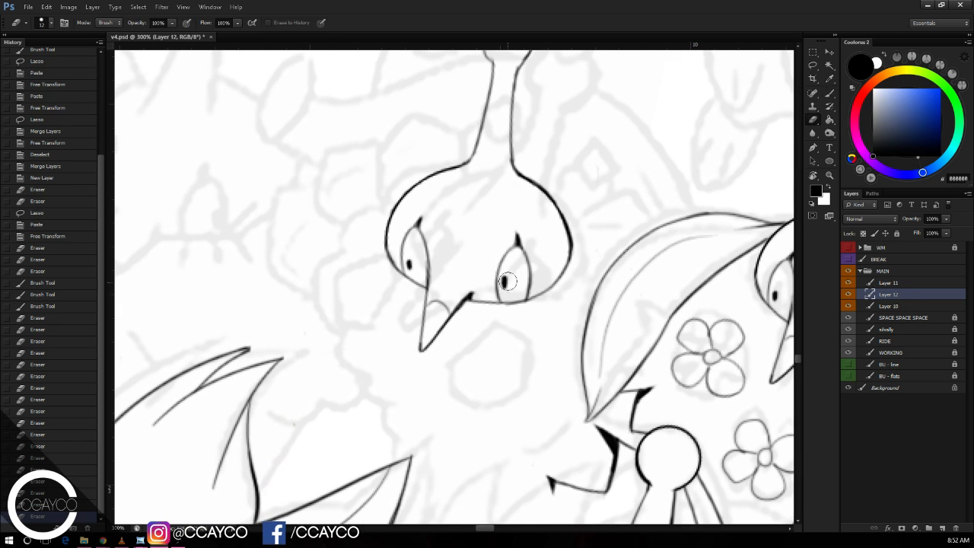
pyautogui.moveTo(502, 262); pyautogui.dragTo(509, 283)
pyautogui.moveTo(411, 243); pyautogui.dragTo(417, 267)
pyautogui.rightClick(472, 226)
pyautogui.click(463, 240)
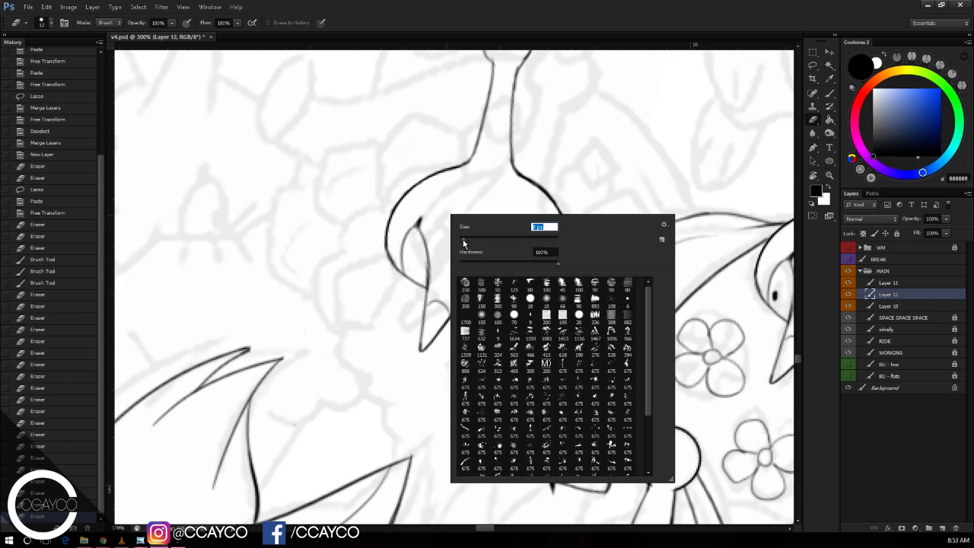
pyautogui.click(471, 182)
pyautogui.press('b')
pyautogui.click(483, 245)
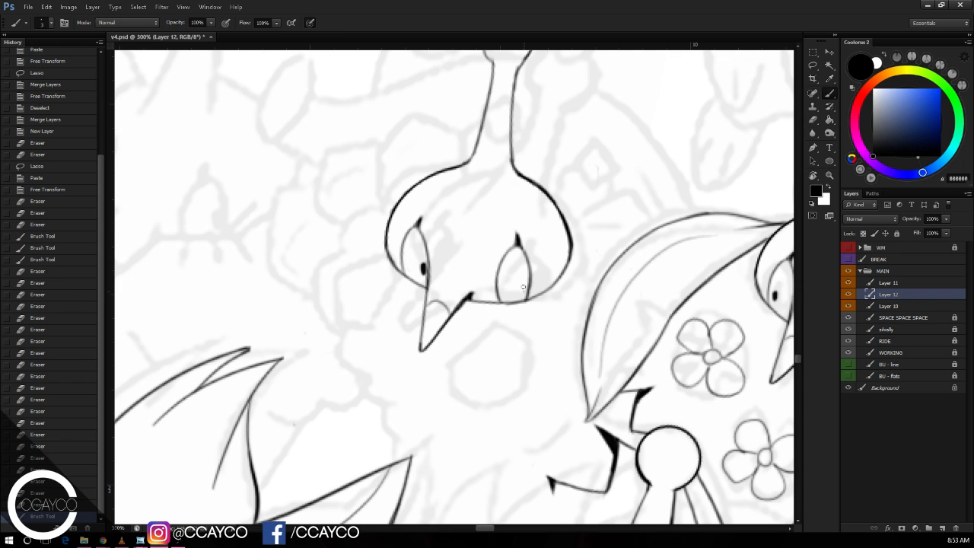
pyautogui.click(527, 266)
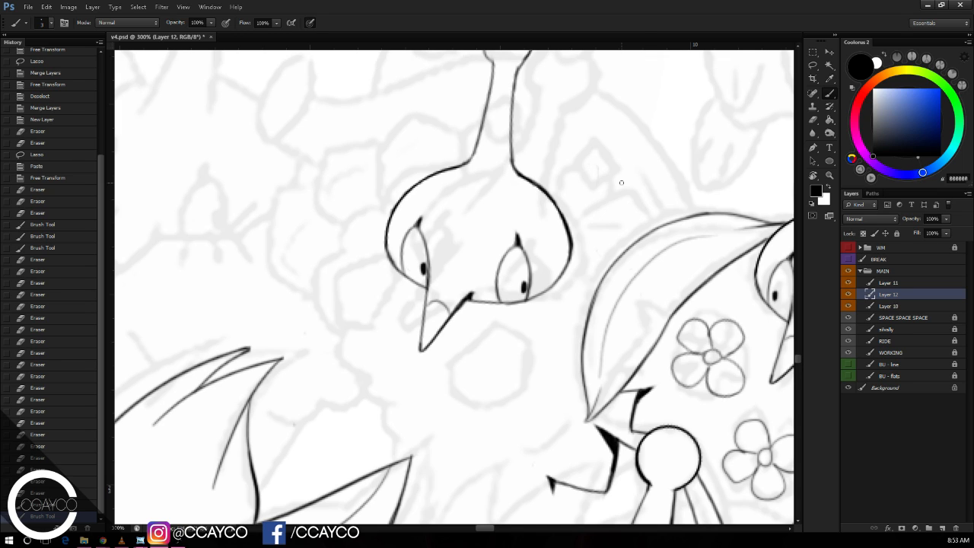
# Step: Erase the small stray marks on Layer 12 between the copied bird's head and the original bird's leaf
pyautogui.press('e')
pyautogui.moveTo(656, 99); pyautogui.dragTo(643, 94)
pyautogui.press('b')
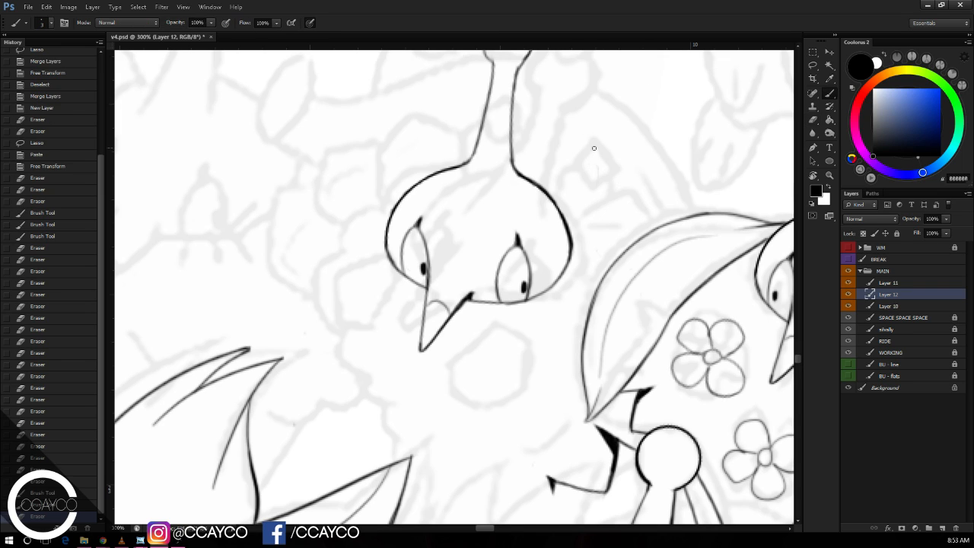
pyautogui.press('e')
pyautogui.moveTo(597, 167); pyautogui.dragTo(596, 115)
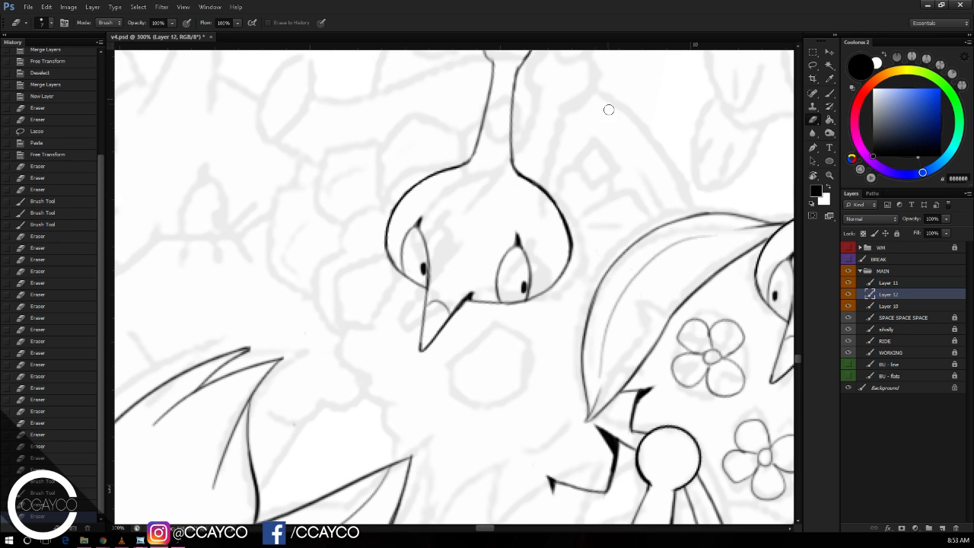
pyautogui.moveTo(662, 199); pyautogui.dragTo(659, 189)
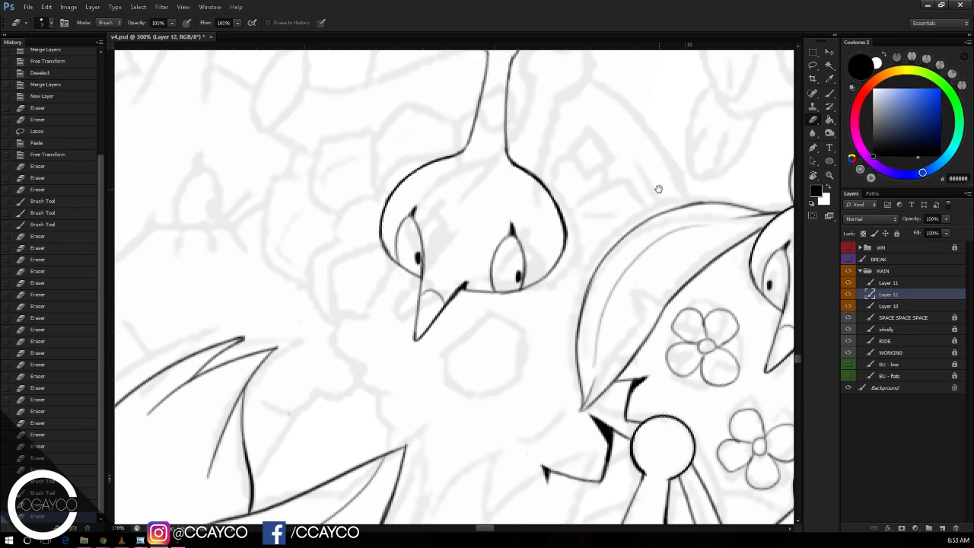
# Step: Add a new layer above Layer 11 and choose the brush for inking
pyautogui.click(883, 282)
pyautogui.click(942, 528)
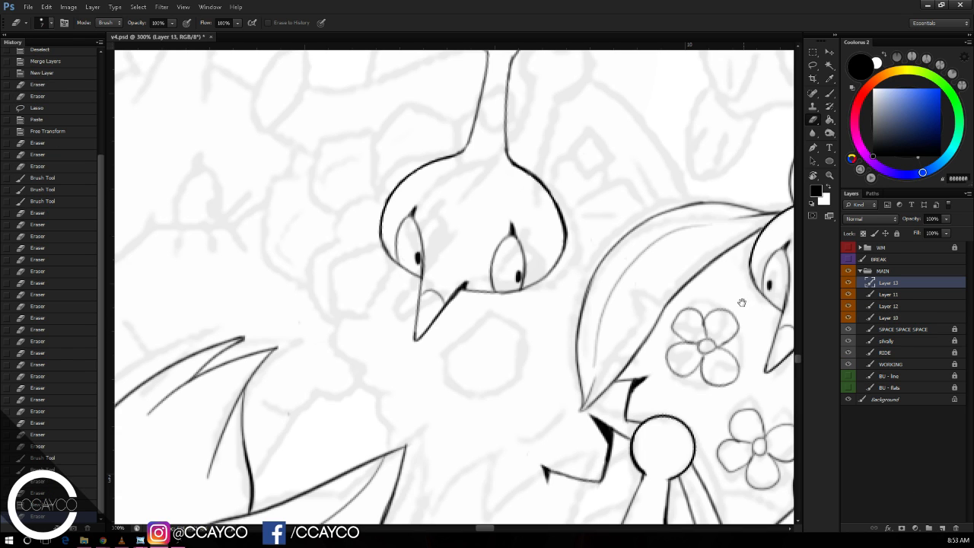
pyautogui.moveTo(742, 303); pyautogui.dragTo(750, 269)
pyautogui.press('b')
# Step: Make Layer 12 active and trim the thick black wedge beside the round knob into a thinner jagged line
pyautogui.click(868, 305)
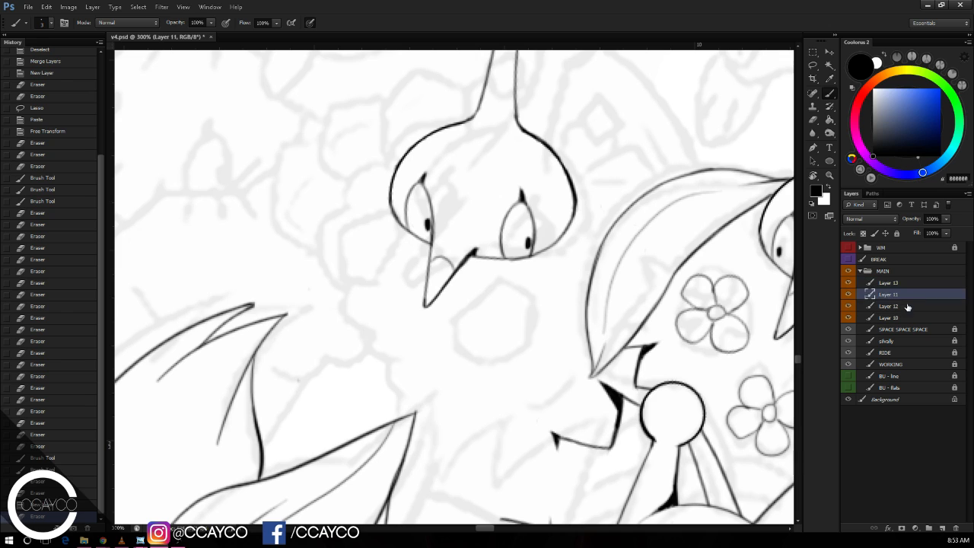
pyautogui.click(849, 306)
pyautogui.click(848, 306)
pyautogui.moveTo(621, 402)
pyautogui.mouseDown()
pyautogui.moveTo(608, 401)
pyautogui.moveTo(611, 387)
pyautogui.moveTo(611, 441)
pyautogui.moveTo(630, 408)
pyautogui.mouseUp()
pyautogui.moveTo(560, 499); pyautogui.dragTo(526, 502)
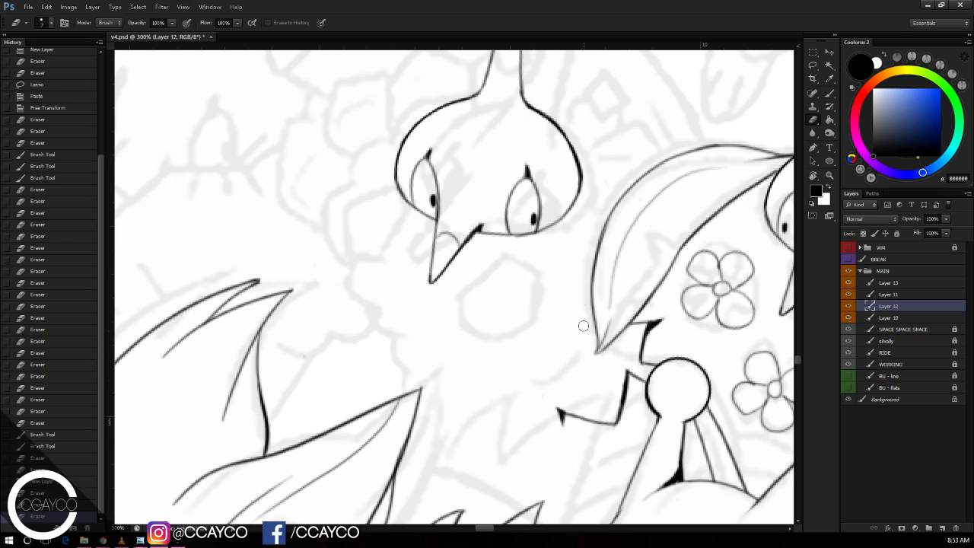
# Step: Replace the hooked end with a jagged line running from beside the knob, past the spiky tips, to the large leaf's edge
pyautogui.moveTo(566, 411)
pyautogui.mouseDown()
pyautogui.moveTo(617, 416)
pyautogui.moveTo(588, 420)
pyautogui.moveTo(617, 407)
pyautogui.moveTo(623, 390)
pyautogui.moveTo(578, 440)
pyautogui.mouseUp()
pyautogui.press('b')
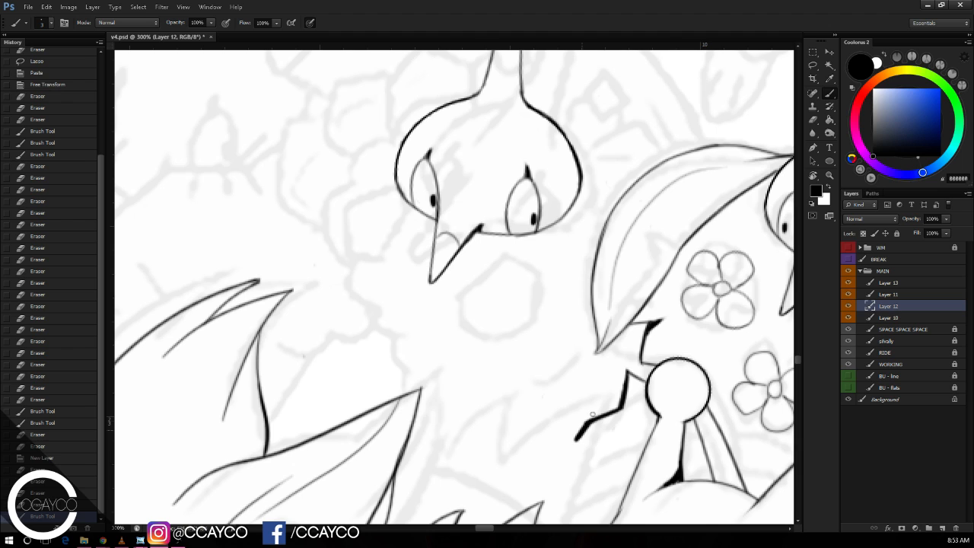
pyautogui.moveTo(625, 296); pyautogui.dragTo(631, 257)
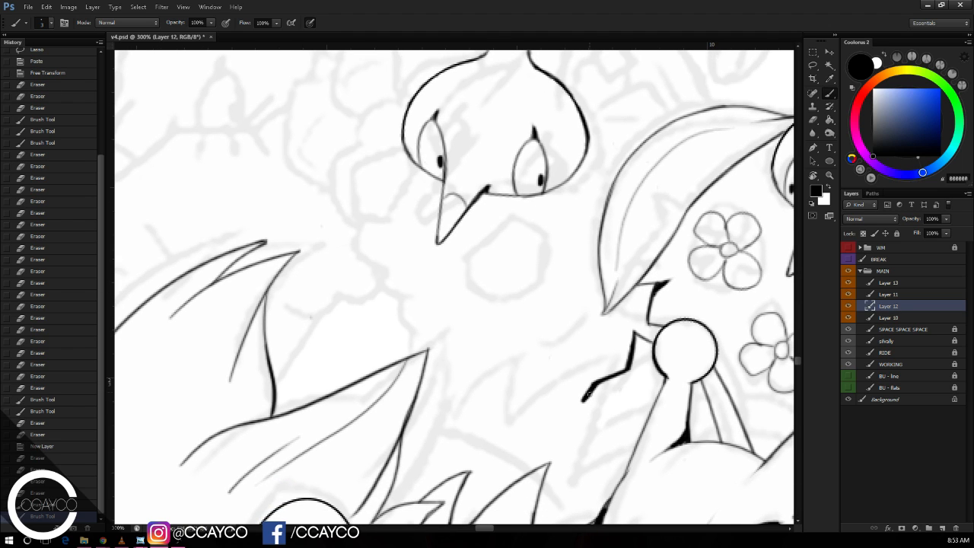
pyautogui.moveTo(582, 403)
pyautogui.mouseDown()
pyautogui.moveTo(530, 428)
pyautogui.moveTo(538, 446)
pyautogui.moveTo(475, 491)
pyautogui.mouseUp()
pyautogui.moveTo(503, 480)
pyautogui.mouseDown()
pyautogui.moveTo(487, 487)
pyautogui.moveTo(506, 456)
pyautogui.mouseUp()
pyautogui.press('e')
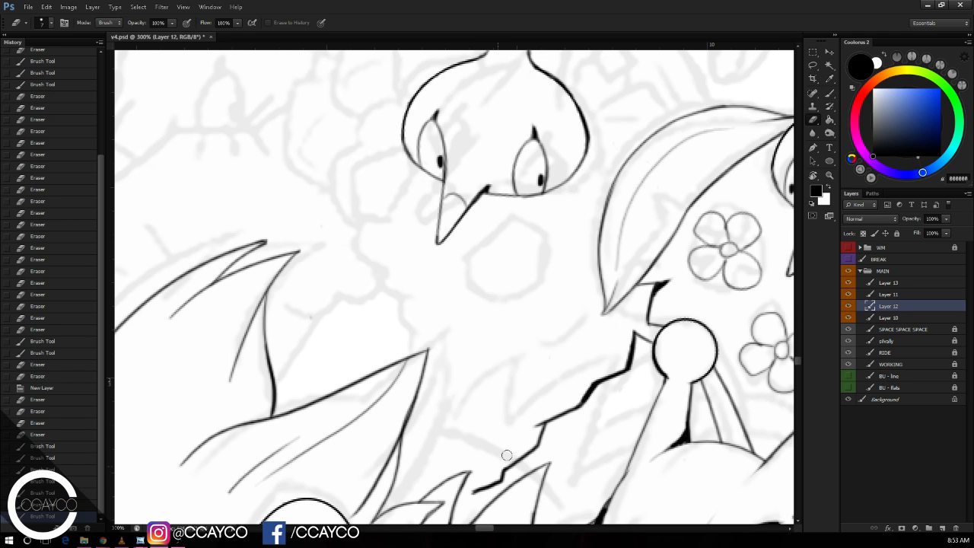
pyautogui.press('b')
pyautogui.moveTo(459, 496)
pyautogui.mouseDown()
pyautogui.moveTo(492, 421)
pyautogui.moveTo(430, 463)
pyautogui.moveTo(427, 480)
pyautogui.moveTo(401, 434)
pyautogui.mouseUp()
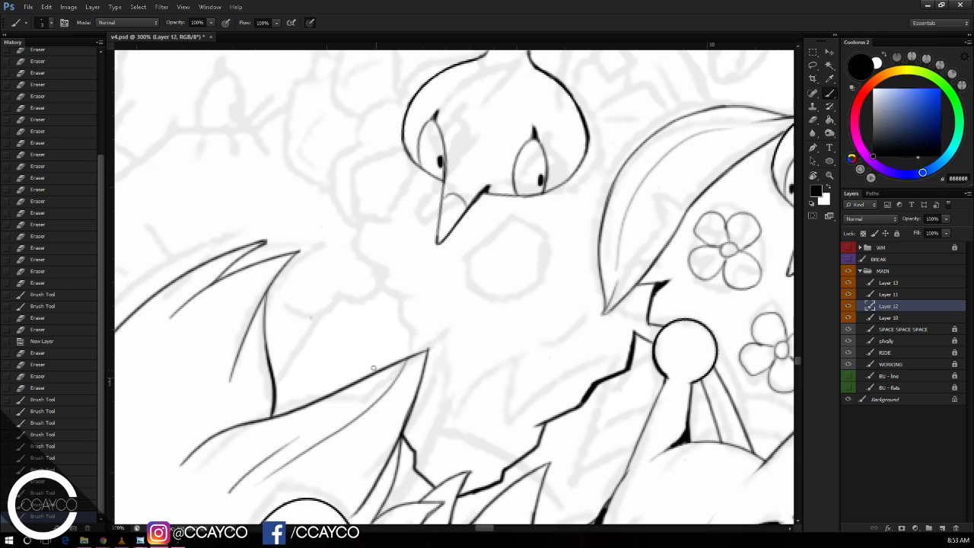
# Step: Ink a jagged line rising from the large leaf's upper edge, with a solid black wedge at the branching point
pyautogui.moveTo(373, 368)
pyautogui.mouseDown()
pyautogui.moveTo(366, 269)
pyautogui.moveTo(329, 294)
pyautogui.moveTo(368, 301)
pyautogui.moveTo(385, 325)
pyautogui.moveTo(372, 304)
pyautogui.moveTo(379, 314)
pyautogui.moveTo(367, 313)
pyautogui.moveTo(379, 299)
pyautogui.moveTo(400, 336)
pyautogui.mouseUp()
pyautogui.press('e')
pyautogui.press('b')
pyautogui.press('e')
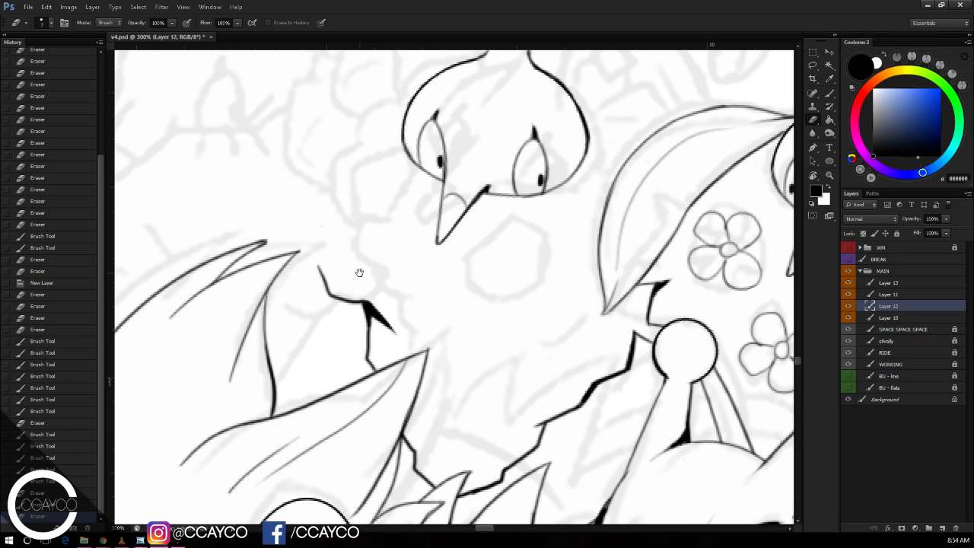
# Step: Extend the jagged edge up past the spiky leaf's tip, replacing the first stroke with a closer-fitting one
pyautogui.press('b')
pyautogui.moveTo(318, 271); pyautogui.dragTo(299, 230)
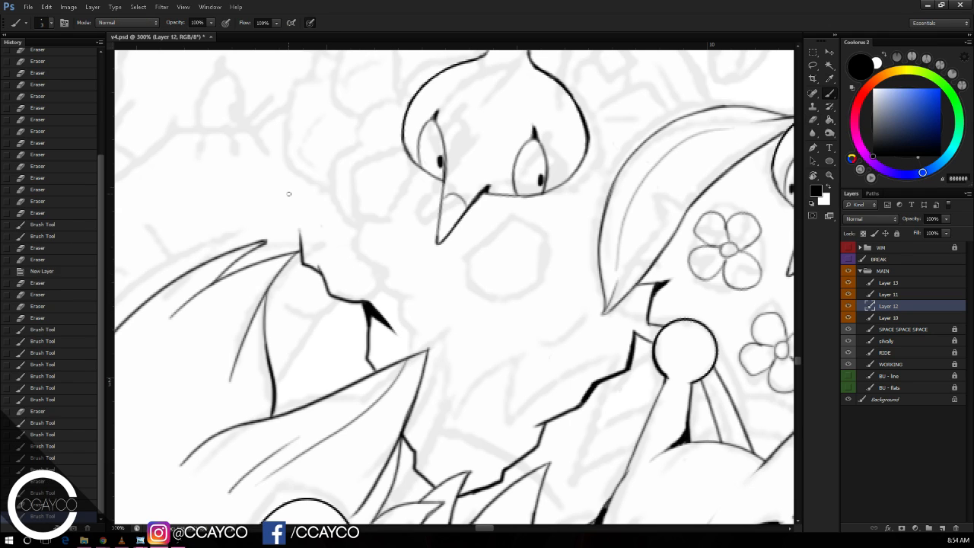
pyautogui.hotkey('ctrl', 'z')
pyautogui.moveTo(320, 275)
pyautogui.mouseDown()
pyautogui.moveTo(291, 240)
pyautogui.moveTo(293, 253)
pyautogui.moveTo(292, 228)
pyautogui.mouseUp()
pyautogui.press('e')
pyautogui.press('b')
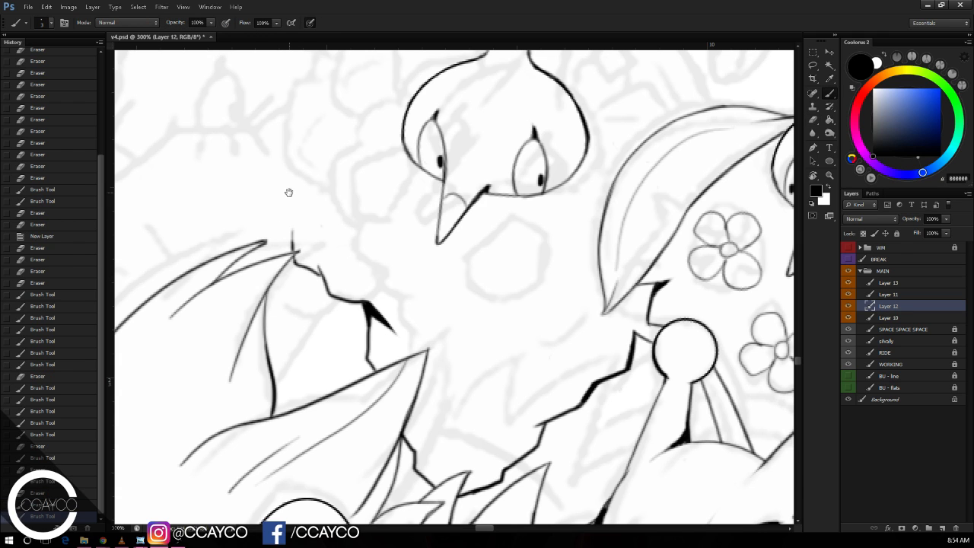
pyautogui.moveTo(289, 193); pyautogui.dragTo(307, 218)
# Step: Erase and redraw the black wedge and the jagged branch descending to the large leaf
pyautogui.press('e')
pyautogui.moveTo(388, 360)
pyautogui.mouseDown()
pyautogui.moveTo(378, 336)
pyautogui.moveTo(398, 365)
pyautogui.moveTo(386, 373)
pyautogui.moveTo(388, 396)
pyautogui.mouseUp()
pyautogui.press('b')
pyautogui.moveTo(357, 326); pyautogui.dragTo(389, 399)
pyautogui.press('e')
# Step: Continue the thin angular outline from the spiky leaf's tip up toward the copied bird's head
pyautogui.moveTo(577, 257); pyautogui.dragTo(560, 297)
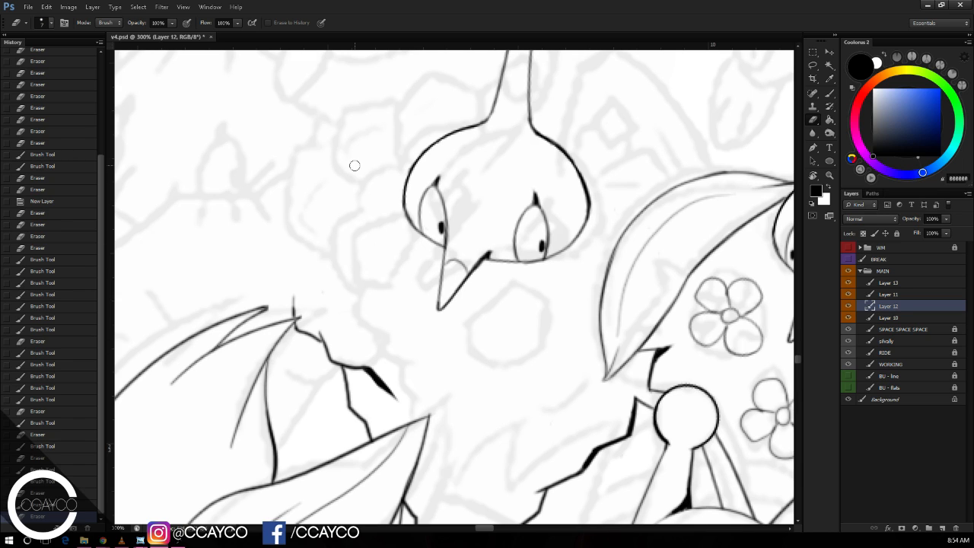
pyautogui.press('b')
pyautogui.moveTo(292, 288)
pyautogui.mouseDown()
pyautogui.moveTo(291, 249)
pyautogui.moveTo(327, 220)
pyautogui.mouseUp()
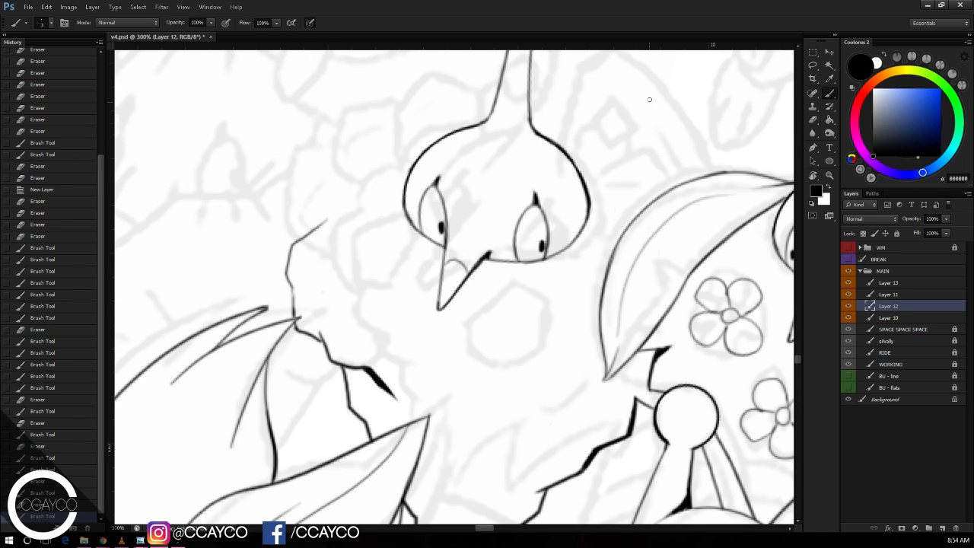
pyautogui.moveTo(655, 132); pyautogui.dragTo(612, 146)
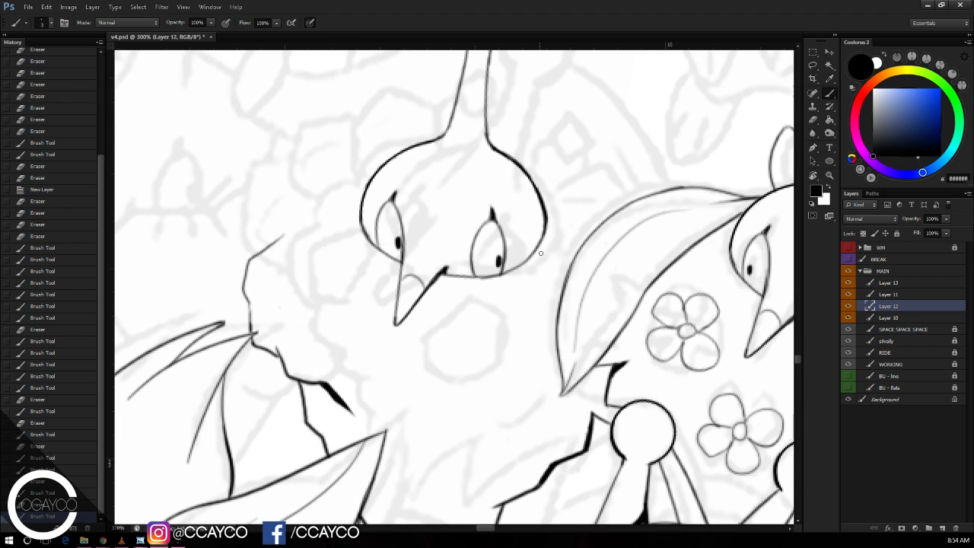
# Step: Ink the faceted stone between the copied bird's head and the original bird's leaf, clearing the head line it overlaps
pyautogui.moveTo(542, 255)
pyautogui.mouseDown()
pyautogui.moveTo(553, 179)
pyautogui.moveTo(597, 178)
pyautogui.mouseUp()
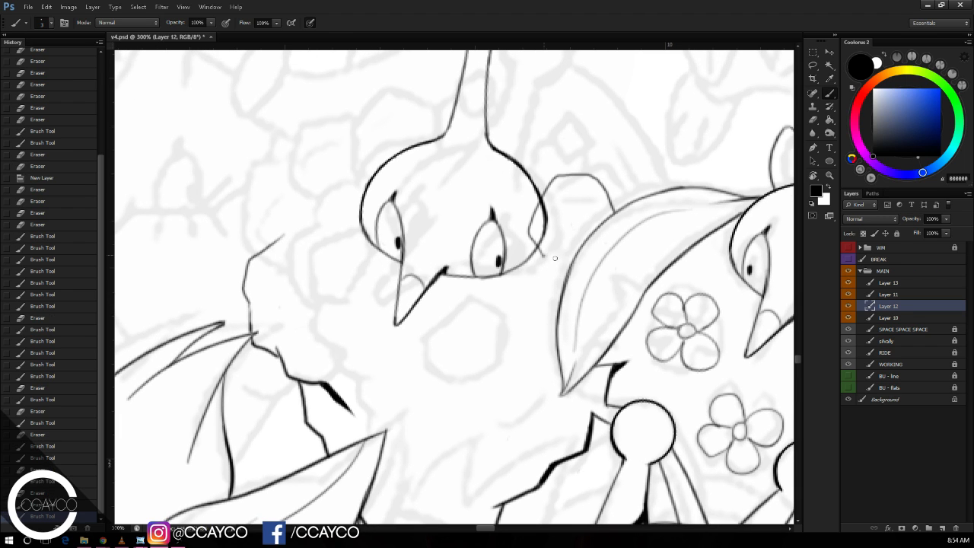
pyautogui.moveTo(544, 255); pyautogui.dragTo(574, 258)
pyautogui.press('e')
pyautogui.moveTo(588, 191)
pyautogui.mouseDown()
pyautogui.moveTo(545, 207)
pyautogui.moveTo(541, 239)
pyautogui.moveTo(548, 200)
pyautogui.moveTo(536, 239)
pyautogui.moveTo(542, 256)
pyautogui.moveTo(573, 261)
pyautogui.mouseUp()
pyautogui.press('b')
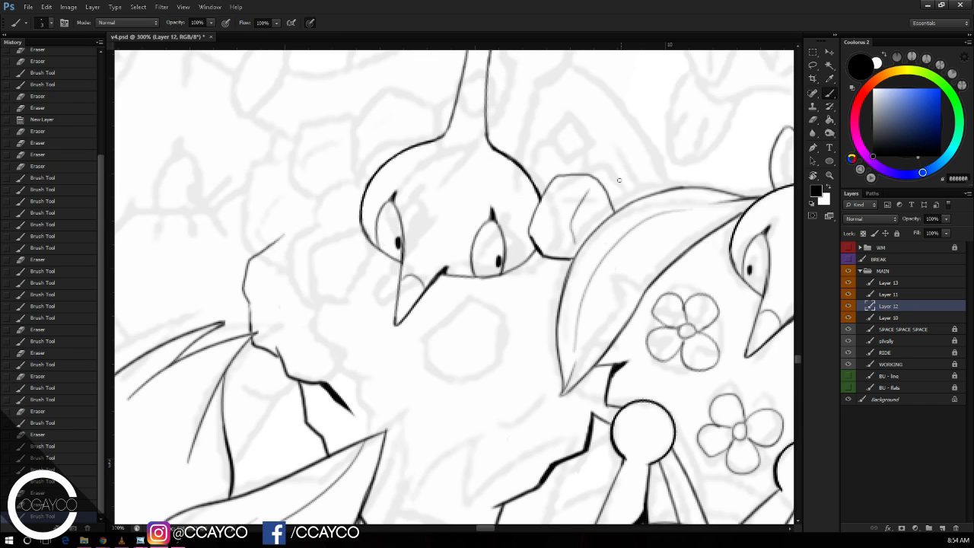
pyautogui.press('e')
pyautogui.press('b')
# Step: Rework the stone's inner facet lines and ink the low stone peeking out above the original bird's leaf
pyautogui.moveTo(585, 199)
pyautogui.mouseDown()
pyautogui.moveTo(574, 242)
pyautogui.moveTo(573, 226)
pyautogui.moveTo(643, 179)
pyautogui.mouseUp()
pyautogui.hotkey('ctrl', 'z')
pyautogui.press('e')
pyautogui.press('b')
pyautogui.hotkey('ctrl', 'z')
pyautogui.moveTo(595, 229)
pyautogui.mouseDown()
pyautogui.moveTo(639, 181)
pyautogui.moveTo(670, 191)
pyautogui.moveTo(608, 195)
pyautogui.mouseUp()
pyautogui.press('e')
pyautogui.press('b')
pyautogui.hotkey('ctrl', 'z')
pyautogui.hotkey('ctrl', 'z')
pyautogui.hotkey('ctrl', 'z')
pyautogui.moveTo(607, 200)
pyautogui.mouseDown()
pyautogui.moveTo(600, 181)
pyautogui.moveTo(607, 197)
pyautogui.mouseUp()
pyautogui.moveTo(592, 233)
pyautogui.mouseDown()
pyautogui.moveTo(608, 190)
pyautogui.moveTo(705, 211)
pyautogui.mouseUp()
pyautogui.moveTo(677, 202); pyautogui.dragTo(665, 239)
# Step: Erase the small stray marks around the copied bird's beak on Layer 12
pyautogui.press('e')
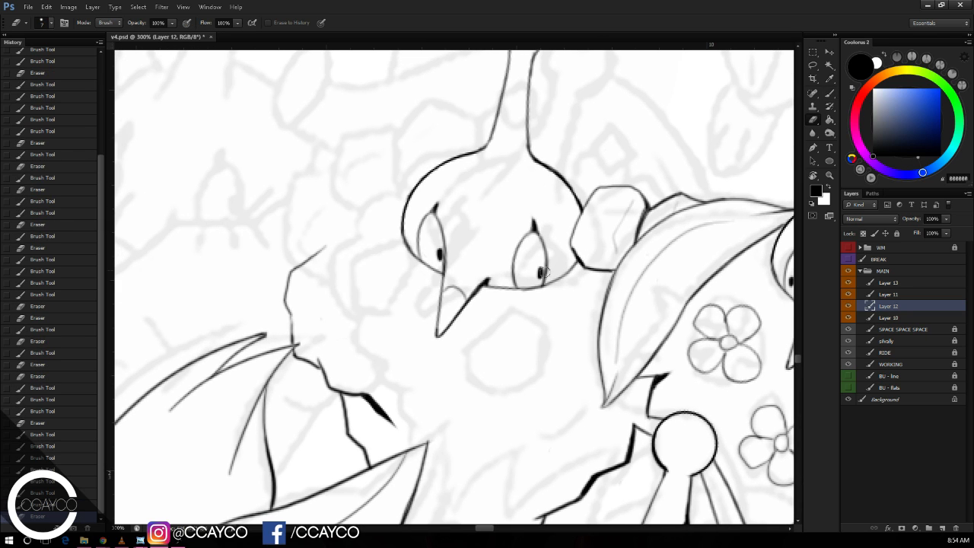
pyautogui.press('b')
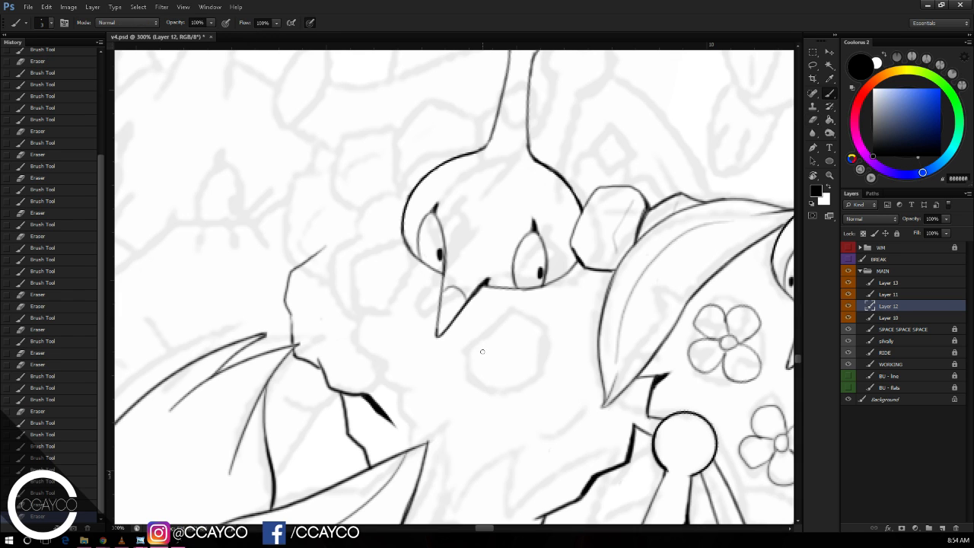
pyautogui.moveTo(477, 345); pyautogui.dragTo(486, 354)
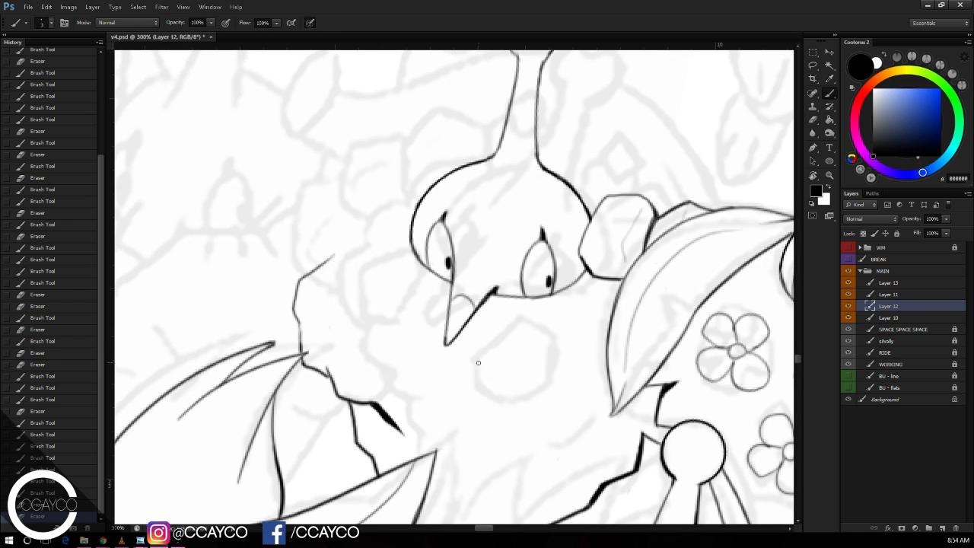
pyautogui.press('e')
pyautogui.click(494, 359)
pyautogui.press('b')
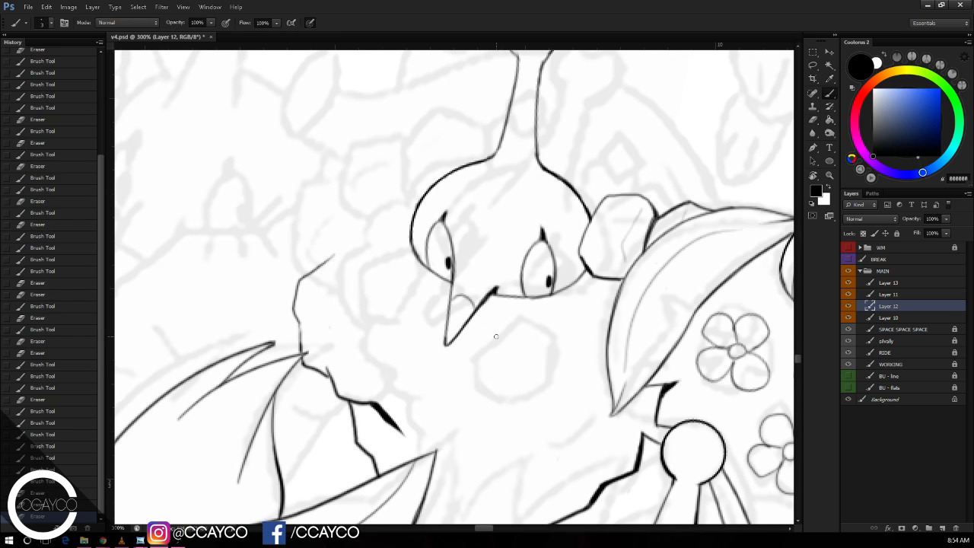
# Step: Thicken the copied bird's head outline with solid black where it meets the large faceted stone
pyautogui.moveTo(583, 238)
pyautogui.mouseDown()
pyautogui.moveTo(590, 193)
pyautogui.moveTo(586, 230)
pyautogui.mouseUp()
pyautogui.moveTo(588, 216); pyautogui.dragTo(582, 242)
pyautogui.moveTo(586, 221)
pyautogui.mouseDown()
pyautogui.moveTo(576, 282)
pyautogui.moveTo(563, 292)
pyautogui.mouseUp()
pyautogui.hotkey('ctrl', 'alt', 'z')
pyautogui.hotkey('ctrl', 'alt', 'z')
# Step: Ink the second faceted stone behind the first, beside the copied bird's head, with its inner facet lines
pyautogui.moveTo(632, 200)
pyautogui.mouseDown()
pyautogui.moveTo(606, 249)
pyautogui.moveTo(564, 260)
pyautogui.moveTo(571, 202)
pyautogui.moveTo(595, 200)
pyautogui.mouseUp()
pyautogui.click(567, 228)
pyautogui.press('e')
pyautogui.click(618, 131)
pyautogui.press('b')
pyautogui.hotkey('ctrl', 'z')
pyautogui.moveTo(545, 232)
pyautogui.mouseDown()
pyautogui.moveTo(572, 205)
pyautogui.moveTo(613, 222)
pyautogui.moveTo(613, 241)
pyautogui.mouseUp()
pyautogui.moveTo(591, 206)
pyautogui.mouseDown()
pyautogui.moveTo(573, 244)
pyautogui.moveTo(559, 237)
pyautogui.mouseUp()
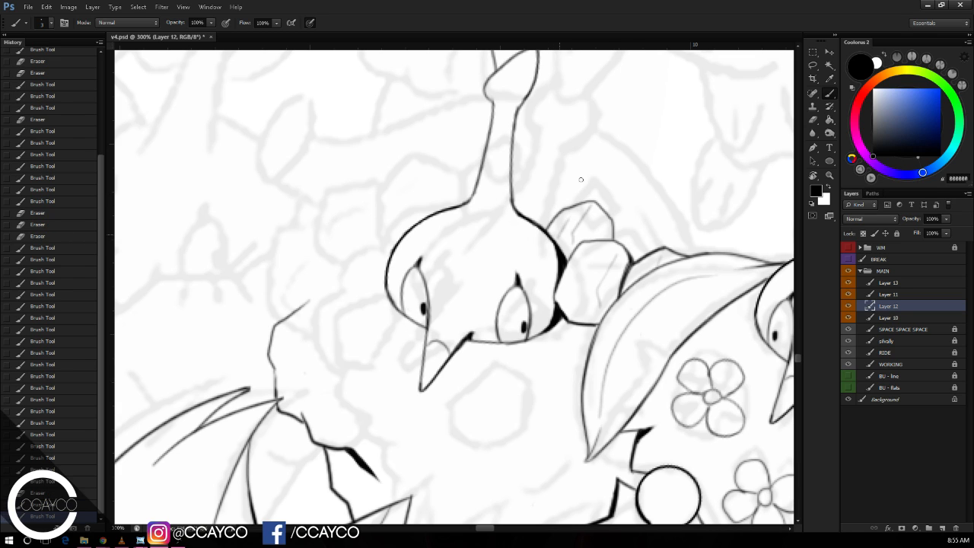
# Step: Ink the small topmost stone behind the second one, including its facet lines
pyautogui.moveTo(576, 204)
pyautogui.mouseDown()
pyautogui.moveTo(604, 177)
pyautogui.moveTo(620, 193)
pyautogui.moveTo(613, 218)
pyautogui.mouseUp()
pyautogui.moveTo(605, 182); pyautogui.dragTo(598, 210)
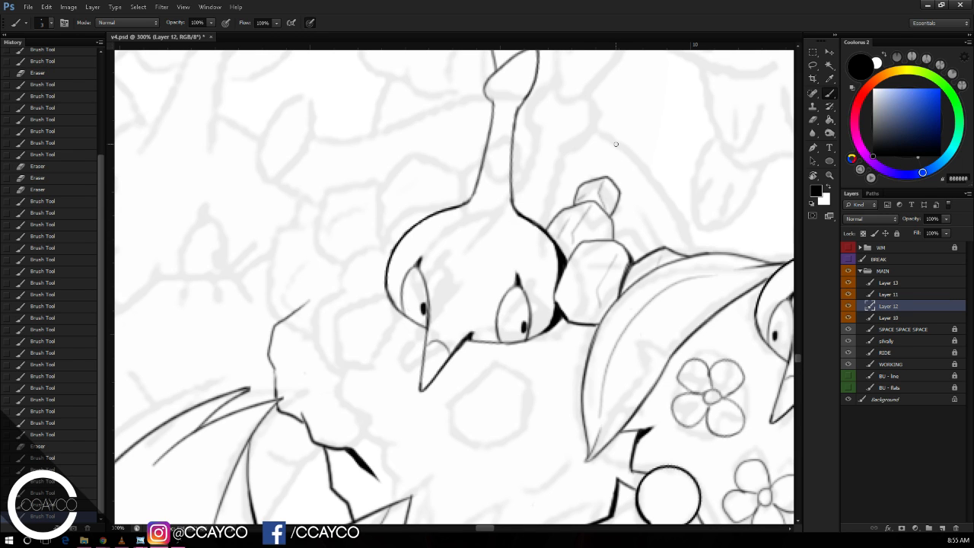
pyautogui.scroll(-1, 533, 76)
pyautogui.hscroll(-1, 533, 76)
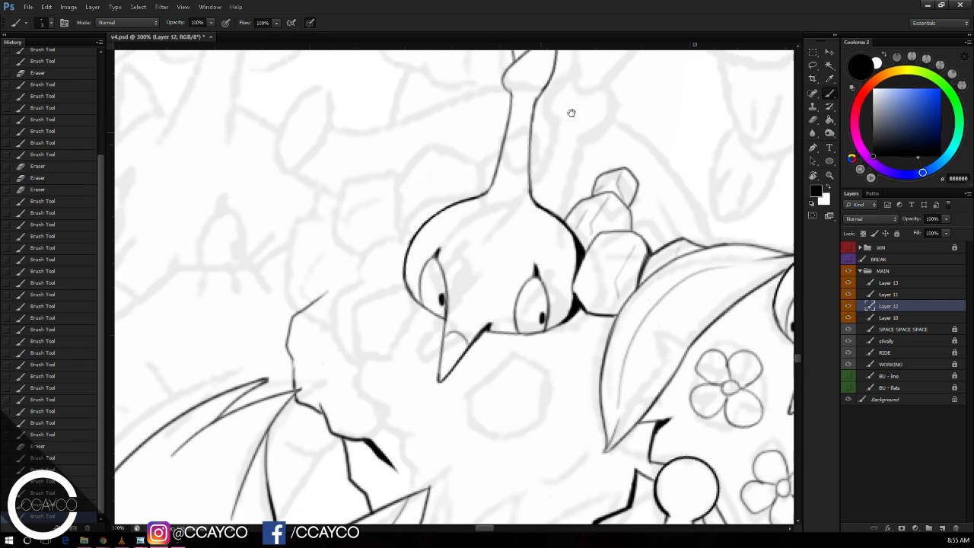
# Step: Redraw the inner facet lines of the large stone touching the original bird's leaf
pyautogui.moveTo(592, 271)
pyautogui.mouseDown()
pyautogui.moveTo(596, 288)
pyautogui.moveTo(631, 274)
pyautogui.moveTo(627, 289)
pyautogui.mouseUp()
pyautogui.hotkey('ctrl', 'z')
pyautogui.hotkey('ctrl', 'z')
pyautogui.hotkey('ctrl', 'z')
pyautogui.hotkey('ctrl', 'alt', 'z')
pyautogui.hotkey('ctrl', 'alt', 'z')
pyautogui.hotkey('ctrl', 'shift', 'z')
pyautogui.hotkey('ctrl', 'shift', 'z')
# Step: Ink the side, lower edge and first facet lines of the stone on the beak side of the copied bird's head
pyautogui.hscroll(-1, 511, 169)
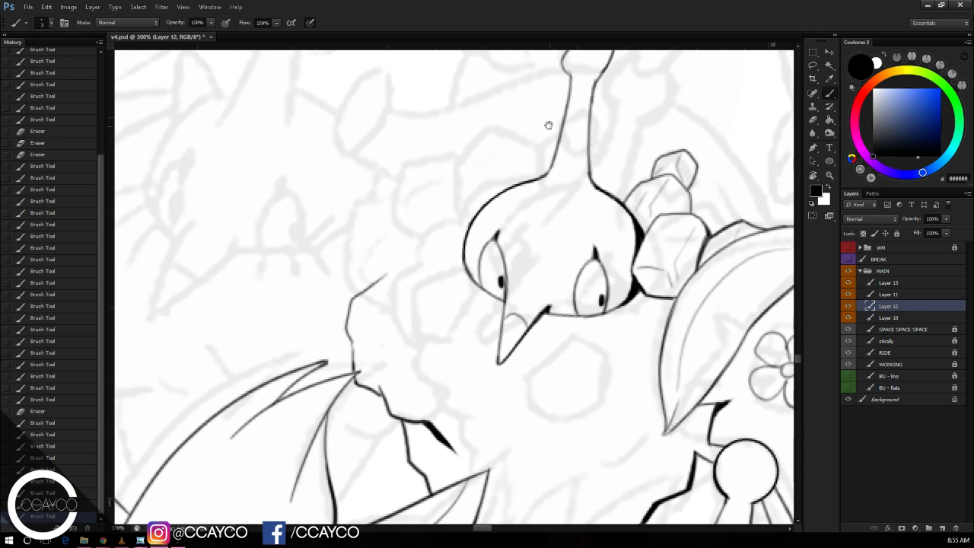
pyautogui.moveTo(463, 263)
pyautogui.mouseDown()
pyautogui.moveTo(424, 263)
pyautogui.moveTo(463, 264)
pyautogui.moveTo(437, 275)
pyautogui.moveTo(463, 271)
pyautogui.moveTo(406, 231)
pyautogui.mouseUp()
pyautogui.hotkey('ctrl', 'z')
pyautogui.hotkey('ctrl', 'z')
pyautogui.hotkey('ctrl', 'z')
pyautogui.moveTo(414, 268)
pyautogui.mouseDown()
pyautogui.moveTo(402, 221)
pyautogui.moveTo(454, 271)
pyautogui.mouseUp()
pyautogui.hotkey('ctrl', 'alt', 'z')
pyautogui.hotkey('ctrl', 'alt', 'z')
pyautogui.moveTo(412, 222); pyautogui.dragTo(432, 233)
pyautogui.moveTo(434, 235)
pyautogui.mouseDown()
pyautogui.moveTo(440, 270)
pyautogui.moveTo(470, 206)
pyautogui.mouseUp()
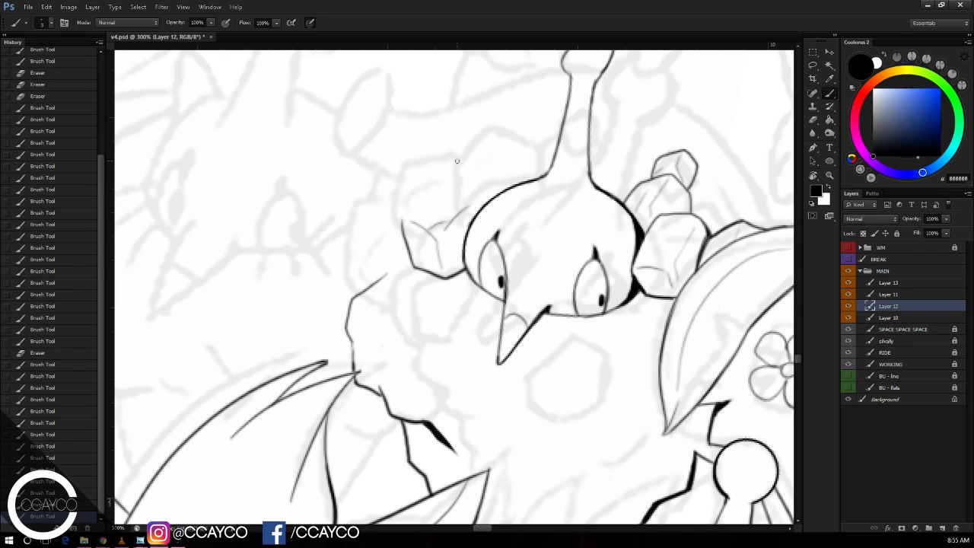
# Step: Close the beak-side stone with an angular upper outline meeting the head, and add its remaining facet lines
pyautogui.moveTo(402, 220); pyautogui.dragTo(439, 179)
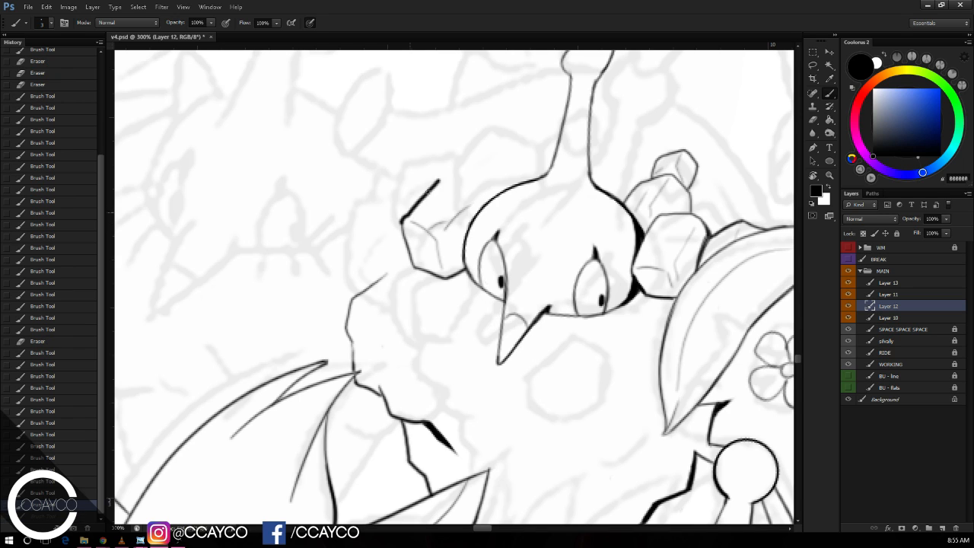
pyautogui.hotkey('ctrl', 'z')
pyautogui.moveTo(403, 220)
pyautogui.mouseDown()
pyautogui.moveTo(441, 177)
pyautogui.moveTo(497, 192)
pyautogui.moveTo(446, 227)
pyautogui.moveTo(479, 181)
pyautogui.moveTo(498, 193)
pyautogui.mouseUp()
pyautogui.press('e')
pyautogui.press('b')
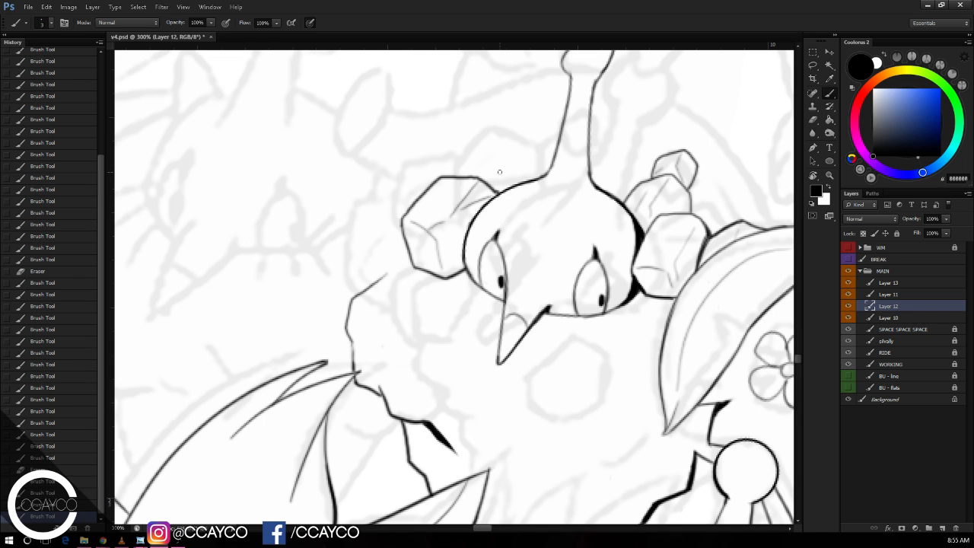
# Step: Erase the beak-side stone's top edge and redraw it slightly lower
pyautogui.press('e')
pyautogui.moveTo(374, 162); pyautogui.dragTo(422, 176)
pyautogui.press('b')
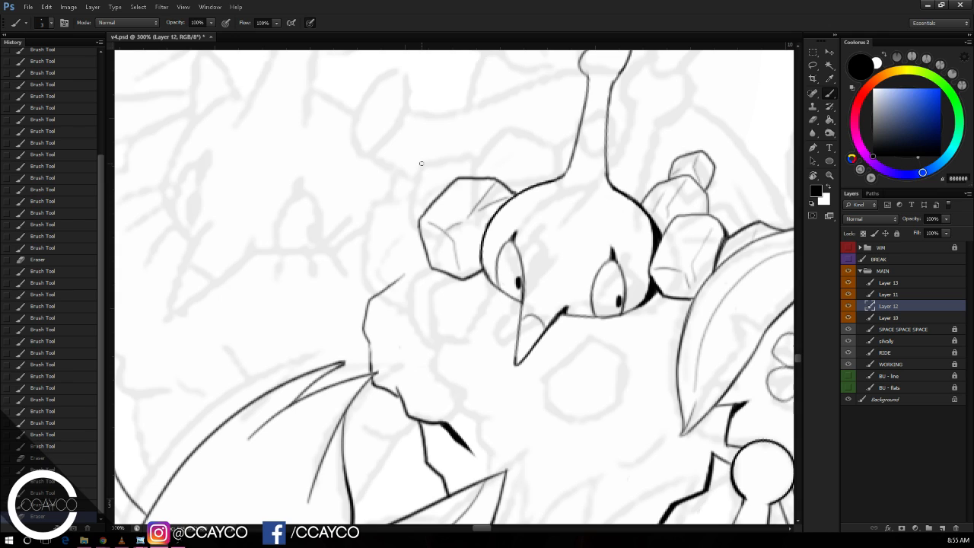
pyautogui.moveTo(446, 190)
pyautogui.mouseDown()
pyautogui.moveTo(491, 187)
pyautogui.moveTo(505, 199)
pyautogui.moveTo(503, 187)
pyautogui.moveTo(513, 190)
pyautogui.moveTo(508, 203)
pyautogui.moveTo(461, 172)
pyautogui.moveTo(399, 204)
pyautogui.moveTo(369, 251)
pyautogui.mouseUp()
pyautogui.hotkey('ctrl', 'z')
pyautogui.press('e')
pyautogui.press('b')
# Step: Ink the angular outline of a second stone tucked behind the beak-side stone
pyautogui.press('e')
pyautogui.press('b')
pyautogui.hotkey('ctrl', 'z')
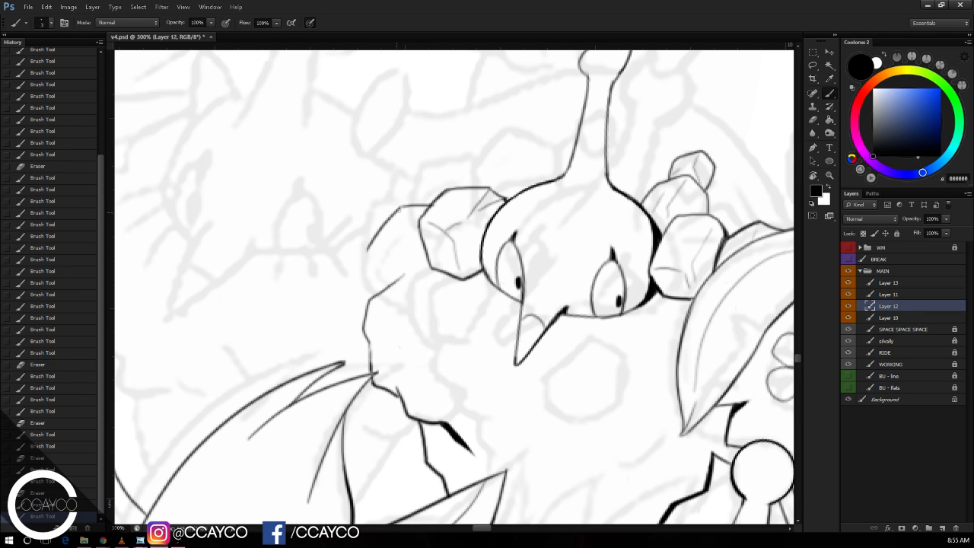
pyautogui.hotkey('ctrl', 'z')
pyautogui.moveTo(402, 205)
pyautogui.mouseDown()
pyautogui.moveTo(373, 235)
pyautogui.moveTo(377, 271)
pyautogui.mouseUp()
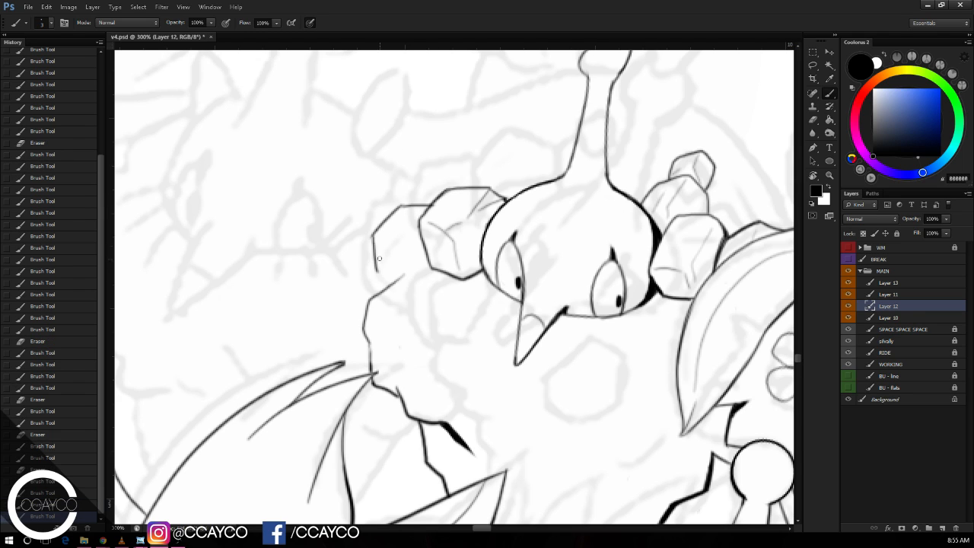
pyautogui.hotkey('ctrl', 'z')
pyautogui.moveTo(373, 234)
pyautogui.mouseDown()
pyautogui.moveTo(380, 280)
pyautogui.moveTo(403, 283)
pyautogui.moveTo(405, 293)
pyautogui.moveTo(394, 281)
pyautogui.moveTo(444, 275)
pyautogui.mouseUp()
# Step: Refine the second beak-side stone's lower edge and add its inner facet lines
pyautogui.hotkey('ctrl', 'z')
pyautogui.press('e')
pyautogui.press('b')
pyautogui.hotkey('ctrl', 'z')
pyautogui.moveTo(405, 293)
pyautogui.mouseDown()
pyautogui.moveTo(441, 278)
pyautogui.moveTo(418, 222)
pyautogui.moveTo(403, 243)
pyautogui.moveTo(456, 228)
pyautogui.mouseUp()
pyautogui.moveTo(446, 274); pyautogui.dragTo(459, 278)
# Step: Erase the old thin body outline beneath the second beak-side stone and touch up the stone's lower corner
pyautogui.press('e')
pyautogui.moveTo(378, 294)
pyautogui.mouseDown()
pyautogui.moveTo(389, 295)
pyautogui.moveTo(371, 299)
pyautogui.moveTo(365, 332)
pyautogui.moveTo(387, 288)
pyautogui.mouseUp()
pyautogui.press('b')
pyautogui.hotkey('ctrl', 'z')
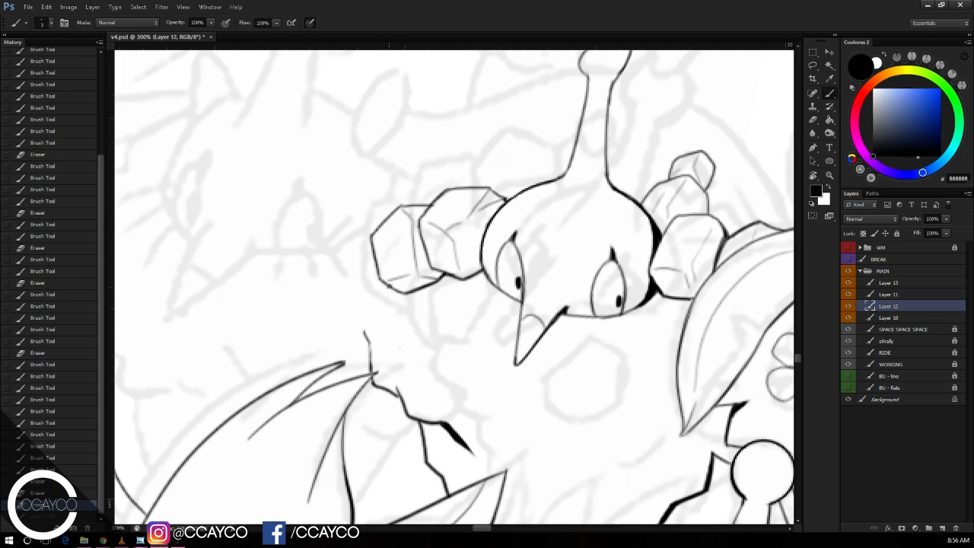
pyautogui.moveTo(382, 288); pyautogui.dragTo(379, 263)
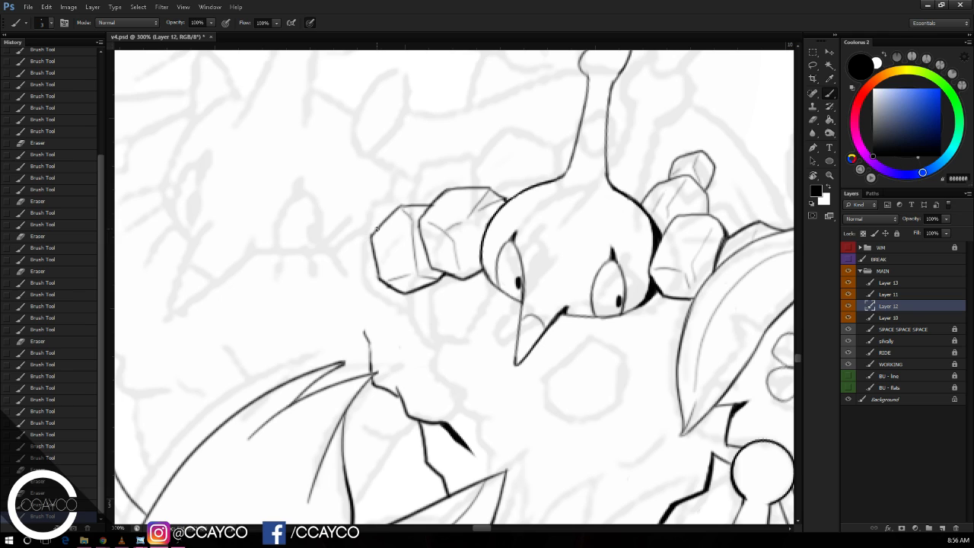
pyautogui.hotkey('ctrl', 'z')
# Step: Ink the outline of a larger third stone behind the second, closing it above the jagged body edge
pyautogui.moveTo(378, 229)
pyautogui.mouseDown()
pyautogui.moveTo(357, 229)
pyautogui.moveTo(321, 271)
pyautogui.moveTo(322, 316)
pyautogui.mouseUp()
pyautogui.hotkey('ctrl', 'z')
pyautogui.press('e')
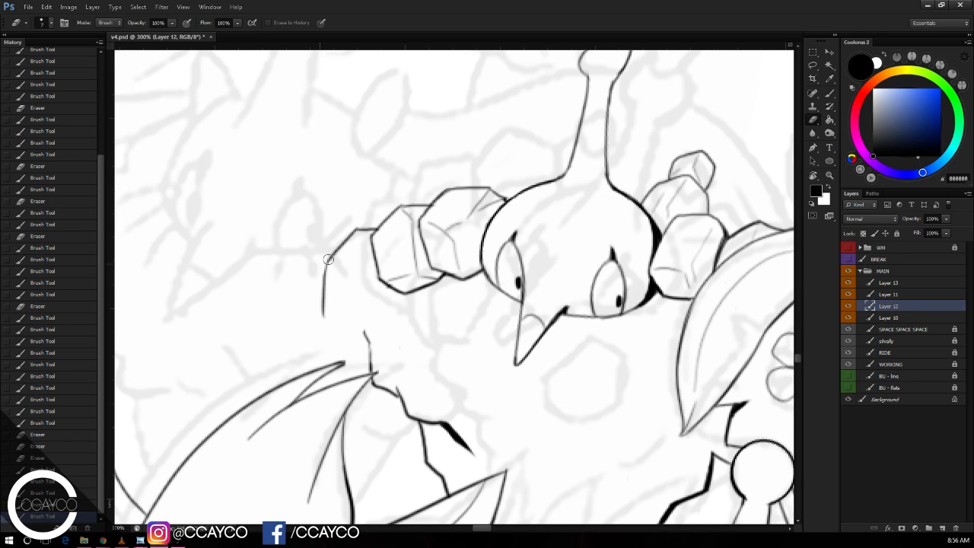
pyautogui.moveTo(322, 268)
pyautogui.mouseDown()
pyautogui.moveTo(326, 262)
pyautogui.moveTo(324, 283)
pyautogui.moveTo(353, 344)
pyautogui.mouseUp()
pyautogui.press('b')
pyautogui.hotkey('ctrl', 'z')
pyautogui.moveTo(325, 312)
pyautogui.mouseDown()
pyautogui.moveTo(354, 344)
pyautogui.moveTo(390, 335)
pyautogui.moveTo(418, 289)
pyautogui.mouseUp()
pyautogui.press('e')
pyautogui.press('b')
pyautogui.hotkey('ctrl', 'z')
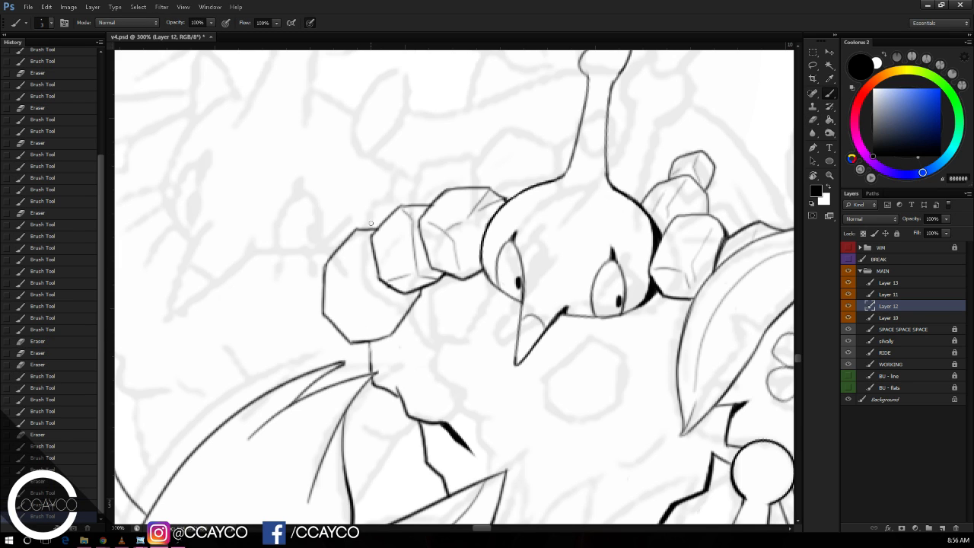
# Step: Add the inner facet lines to the large third stone, redoing the lower stroke thinner
pyautogui.moveTo(356, 232); pyautogui.dragTo(349, 278)
pyautogui.moveTo(349, 279)
pyautogui.mouseDown()
pyautogui.moveTo(402, 304)
pyautogui.moveTo(382, 338)
pyautogui.moveTo(362, 300)
pyautogui.mouseUp()
pyautogui.hotkey('ctrl', 'z')
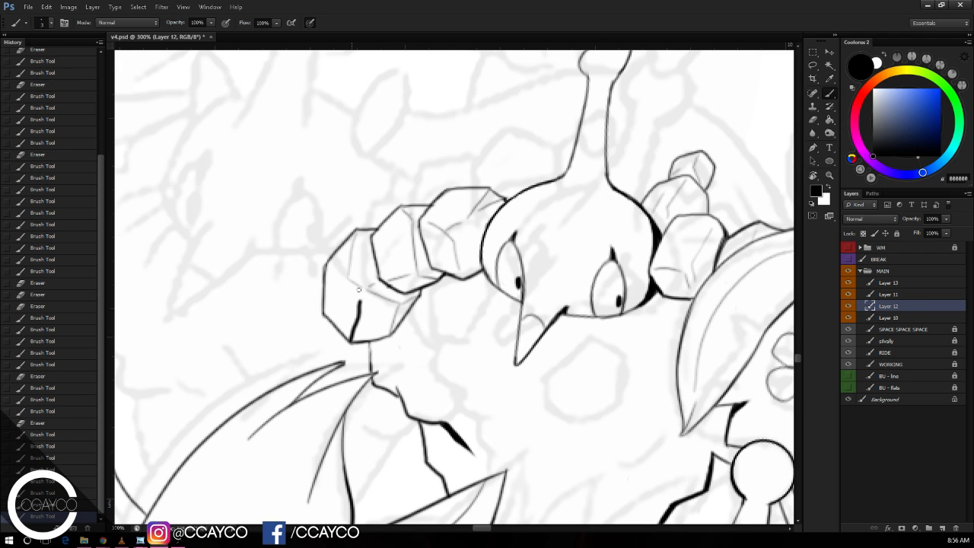
pyautogui.hotkey('ctrl', 'z')
pyautogui.moveTo(351, 339)
pyautogui.mouseDown()
pyautogui.moveTo(358, 299)
pyautogui.moveTo(327, 316)
pyautogui.moveTo(351, 316)
pyautogui.mouseUp()
pyautogui.press('e')
pyautogui.press('b')
pyautogui.moveTo(347, 275)
pyautogui.mouseDown()
pyautogui.moveTo(352, 328)
pyautogui.moveTo(325, 315)
pyautogui.mouseUp()
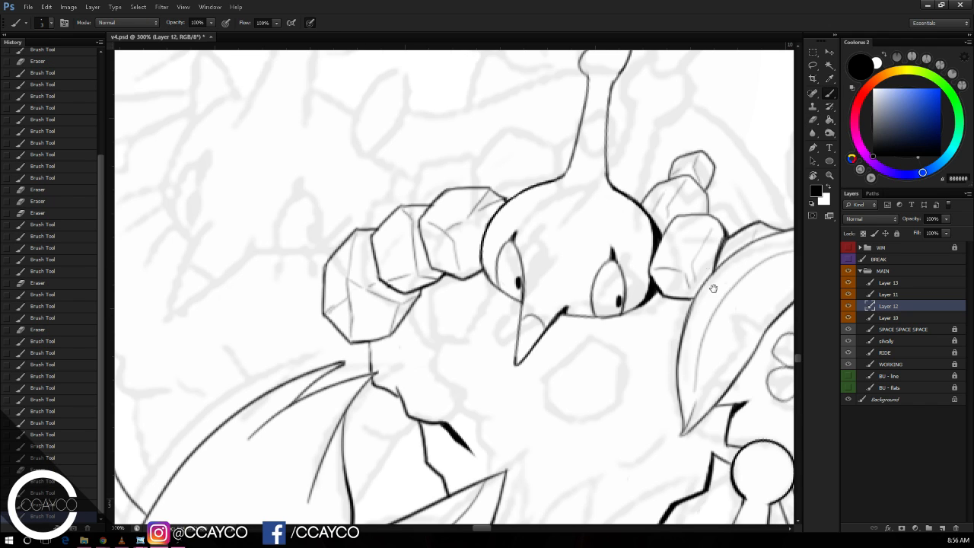
# Step: Ink a thick black accent where the third stone's underside meets the jagged body edge
pyautogui.moveTo(713, 288); pyautogui.dragTo(652, 238)
pyautogui.moveTo(311, 296)
pyautogui.mouseDown()
pyautogui.moveTo(311, 323)
pyautogui.moveTo(317, 292)
pyautogui.moveTo(327, 288)
pyautogui.mouseUp()
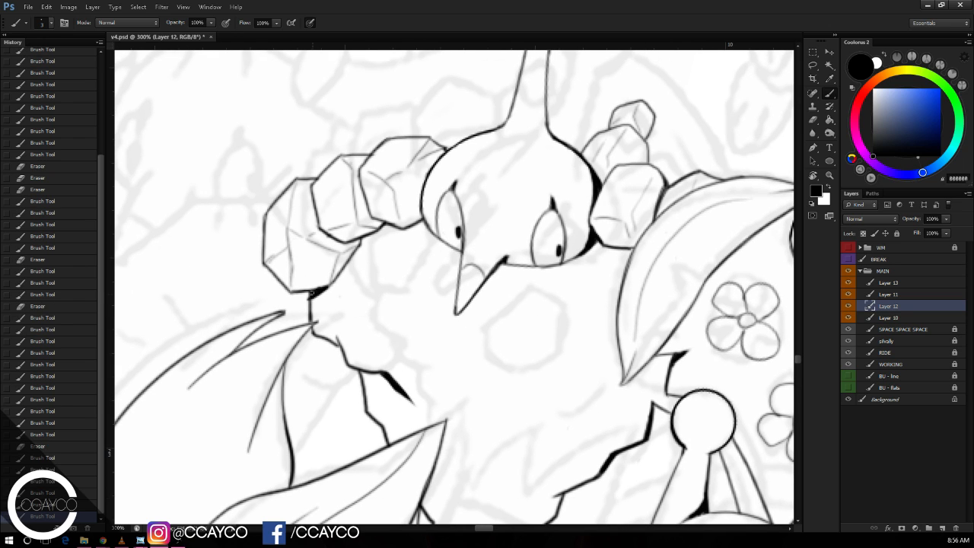
# Step: Clean up and thicken the black accent beneath the large third stone where it meets the jagged body edge
pyautogui.press('e')
pyautogui.moveTo(321, 298); pyautogui.dragTo(331, 294)
pyautogui.press('b')
pyautogui.moveTo(311, 295)
pyautogui.mouseDown()
pyautogui.moveTo(311, 314)
pyautogui.moveTo(335, 280)
pyautogui.mouseUp()
pyautogui.moveTo(331, 282); pyautogui.dragTo(360, 244)
pyautogui.press('e')
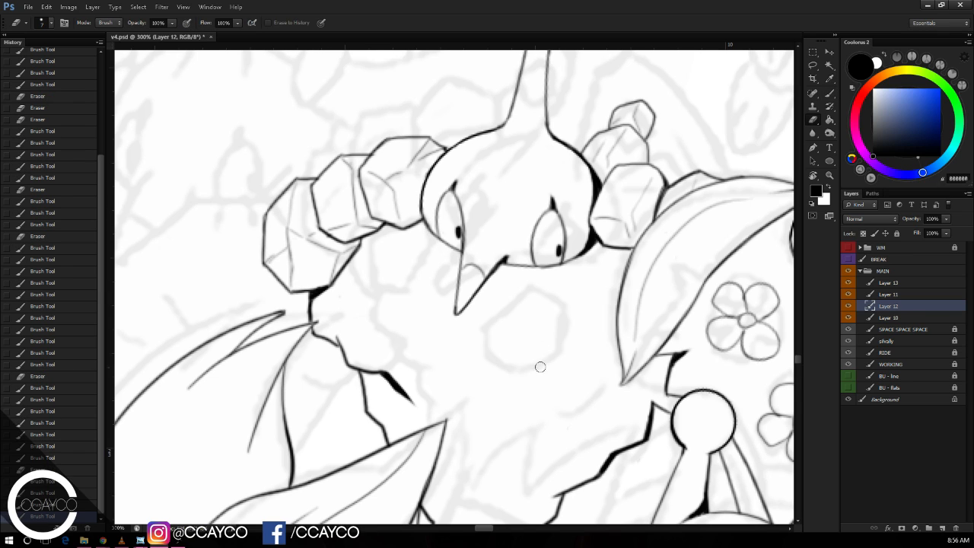
# Step: Save v4.psd and erase stray ink where the head's dark edge meets the neighbouring beak-side stone
pyautogui.press('b')
pyautogui.moveTo(538, 365)
pyautogui.mouseDown()
pyautogui.moveTo(532, 342)
pyautogui.moveTo(550, 320)
pyautogui.moveTo(554, 339)
pyautogui.mouseUp()
pyautogui.hotkey('ctrl', 's')
pyautogui.press('e')
pyautogui.press('b')
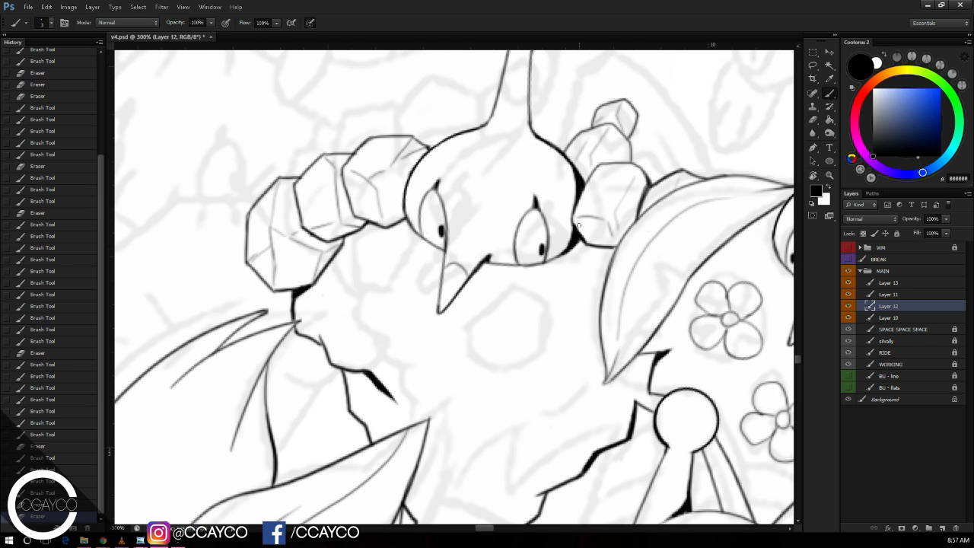
pyautogui.press('e')
pyautogui.scroll(2, 571, 283)
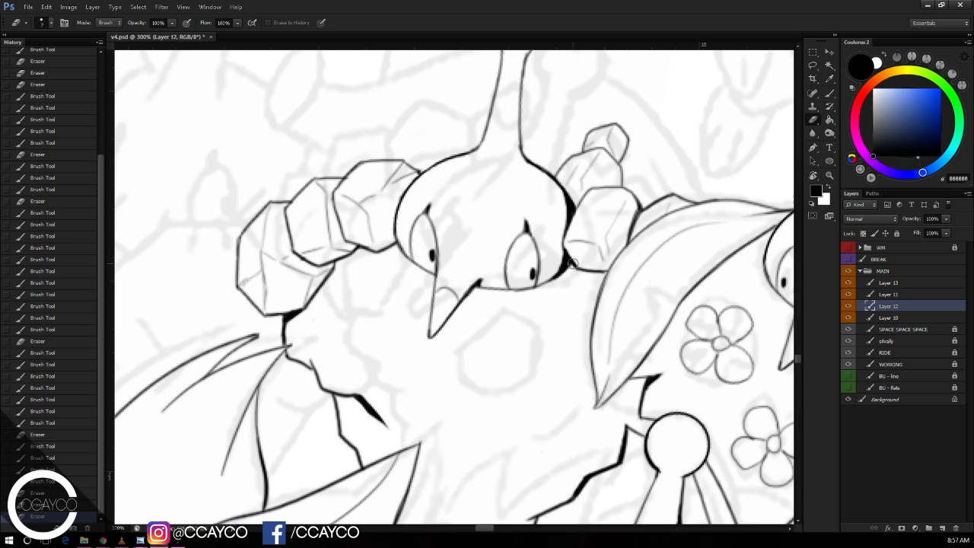
# Step: Ink two small faceted stones behind the head beside the neck, continuing the row of larger stones and redoing rejected strokes
pyautogui.press('b')
pyautogui.moveTo(403, 160)
pyautogui.mouseDown()
pyautogui.moveTo(415, 165)
pyautogui.moveTo(416, 145)
pyautogui.moveTo(457, 140)
pyautogui.moveTo(450, 129)
pyautogui.moveTo(473, 149)
pyautogui.moveTo(437, 161)
pyautogui.moveTo(430, 122)
pyautogui.moveTo(467, 98)
pyautogui.moveTo(473, 137)
pyautogui.moveTo(439, 133)
pyautogui.mouseUp()
pyautogui.hotkey('ctrl', 'z')
pyautogui.hotkey('ctrl', 'z')
pyautogui.hotkey('ctrl', 'z')
pyautogui.moveTo(525, 184); pyautogui.dragTo(512, 161)
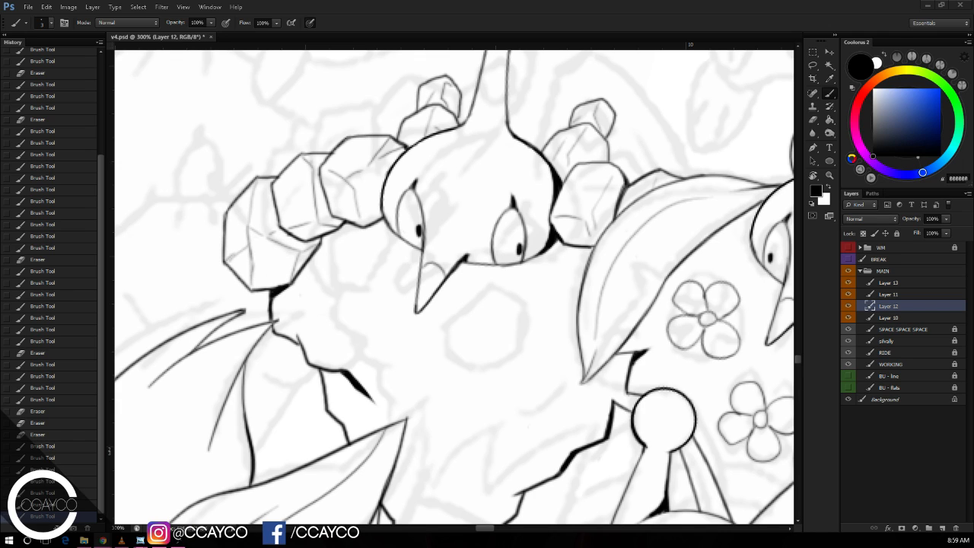
# Step: Merge Layer 13, Layer 11 and Layer 12 down into Layer 10, and add a new layer above it
pyautogui.click(892, 283)
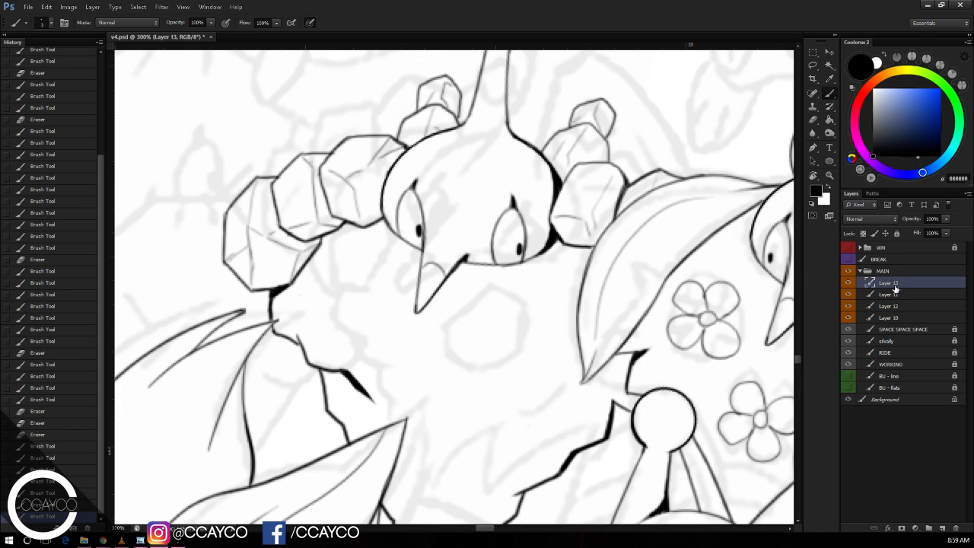
pyautogui.hotkey('ctrl', 'e')
pyautogui.hotkey('ctrl', 'e')
pyautogui.hotkey('ctrl', 'e')
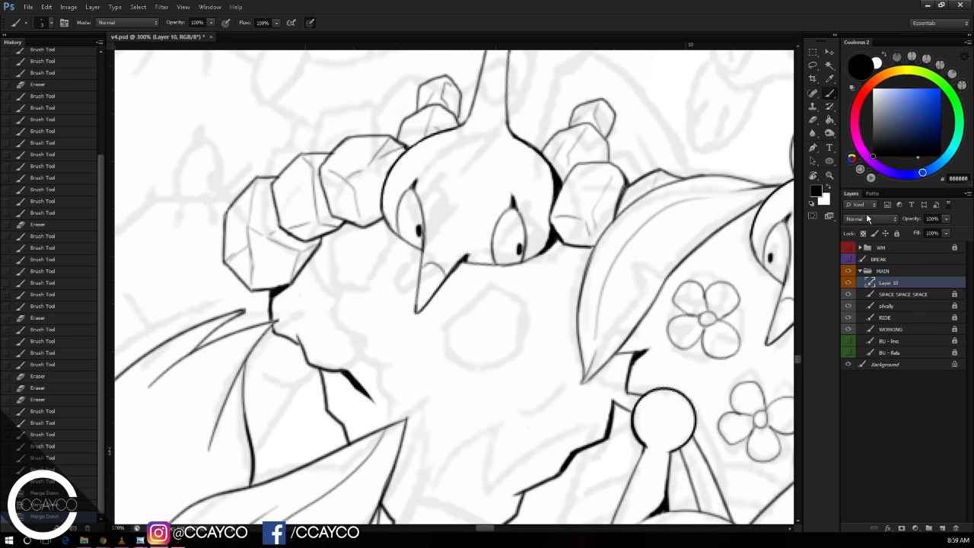
pyautogui.click(942, 527)
# Step: Ink the rounded, angular outline of a large stone on the bird's chest below the beak on the new layer
pyautogui.press('e')
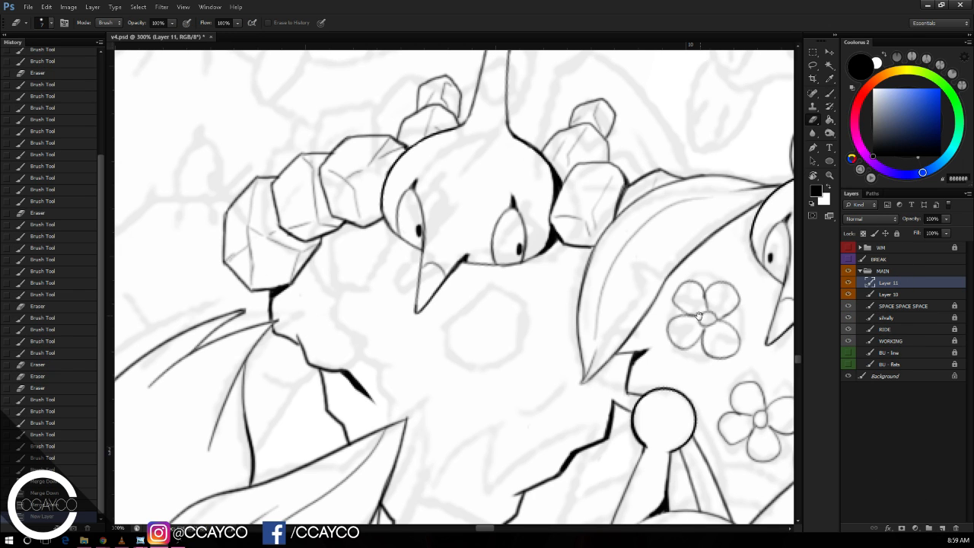
pyautogui.moveTo(581, 265); pyautogui.dragTo(602, 223)
pyautogui.press('b')
pyautogui.moveTo(482, 333); pyautogui.dragTo(536, 247)
pyautogui.hotkey('ctrl', 'z')
pyautogui.moveTo(483, 309)
pyautogui.mouseDown()
pyautogui.moveTo(499, 283)
pyautogui.moveTo(557, 252)
pyautogui.moveTo(583, 267)
pyautogui.moveTo(587, 318)
pyautogui.mouseUp()
pyautogui.moveTo(488, 306)
pyautogui.mouseDown()
pyautogui.moveTo(493, 328)
pyautogui.moveTo(485, 304)
pyautogui.moveTo(492, 319)
pyautogui.mouseUp()
pyautogui.press('e')
pyautogui.press('b')
pyautogui.moveTo(512, 266)
pyautogui.mouseDown()
pyautogui.moveTo(487, 302)
pyautogui.moveTo(495, 328)
pyautogui.moveTo(556, 324)
pyautogui.mouseUp()
pyautogui.moveTo(494, 325)
pyautogui.mouseDown()
pyautogui.moveTo(536, 358)
pyautogui.moveTo(586, 307)
pyautogui.moveTo(568, 292)
pyautogui.mouseUp()
pyautogui.moveTo(496, 338)
pyautogui.mouseDown()
pyautogui.moveTo(487, 303)
pyautogui.moveTo(511, 272)
pyautogui.mouseUp()
pyautogui.moveTo(535, 353)
pyautogui.mouseDown()
pyautogui.moveTo(542, 303)
pyautogui.moveTo(577, 270)
pyautogui.moveTo(583, 285)
pyautogui.moveTo(576, 276)
pyautogui.mouseUp()
# Step: Add thin inner facet lines to the large chest stone, redoing rejected strokes
pyautogui.hotkey('ctrl', 'alt', 'z')
pyautogui.hotkey('ctrl', 'alt', 'z')
pyautogui.moveTo(541, 323); pyautogui.dragTo(534, 351)
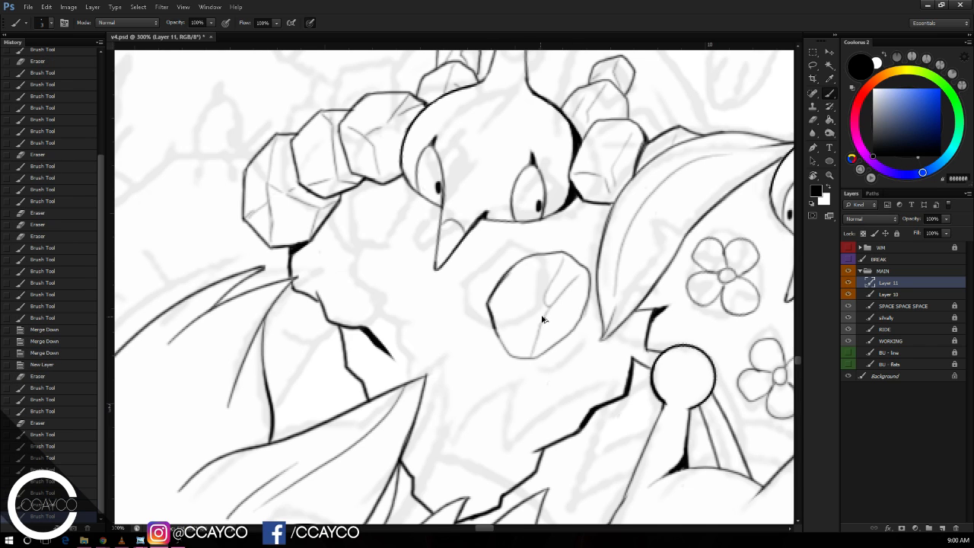
pyautogui.hotkey('ctrl', 'alt', 'z')
pyautogui.hotkey('ctrl', 'shift', 'z')
# Step: Ink a medium pointed stone with facet lines on the chest beneath the large collar stones
pyautogui.moveTo(361, 296); pyautogui.dragTo(394, 251)
pyautogui.moveTo(376, 218)
pyautogui.mouseDown()
pyautogui.moveTo(339, 253)
pyautogui.moveTo(362, 291)
pyautogui.mouseUp()
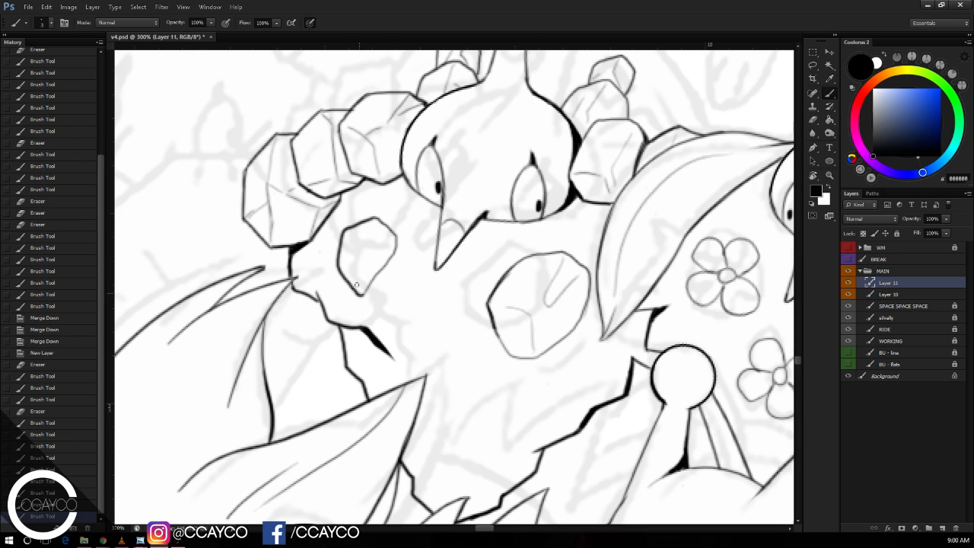
pyautogui.hotkey('ctrl', 'shift', 'z')
pyautogui.hotkey('ctrl', 'shift', 'z')
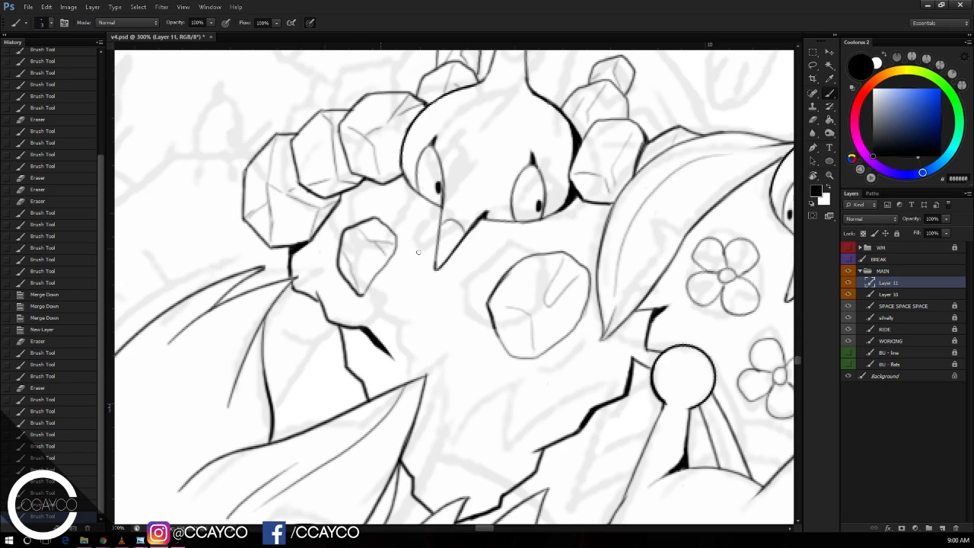
pyautogui.hotkey('ctrl', 'shift', 'z')
# Step: Ink a tiny faceted stone at the tip of the black crack accent on the jagged body edge
pyautogui.scroll(-2, 561, 201)
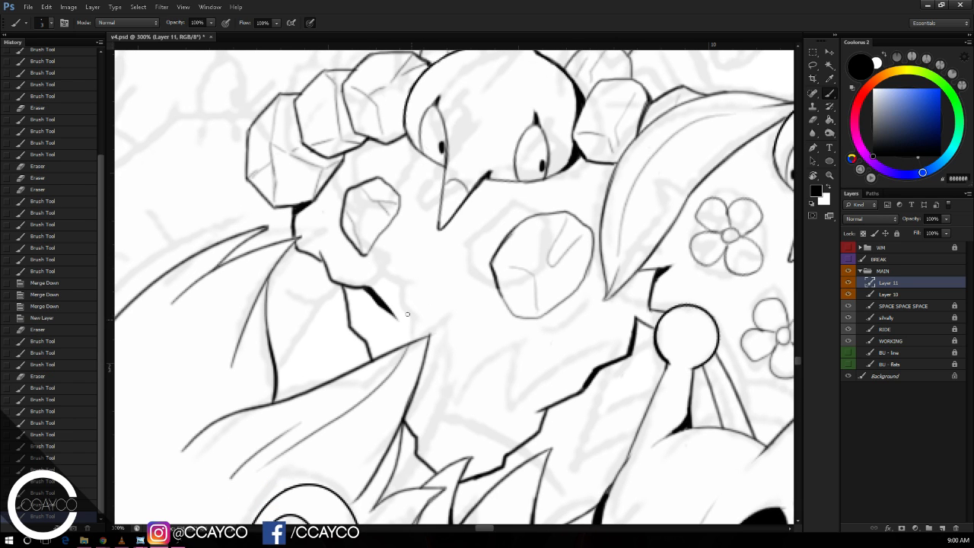
pyautogui.moveTo(405, 315)
pyautogui.mouseDown()
pyautogui.moveTo(389, 291)
pyautogui.moveTo(404, 315)
pyautogui.moveTo(396, 316)
pyautogui.mouseUp()
pyautogui.press('e')
pyautogui.press('b')
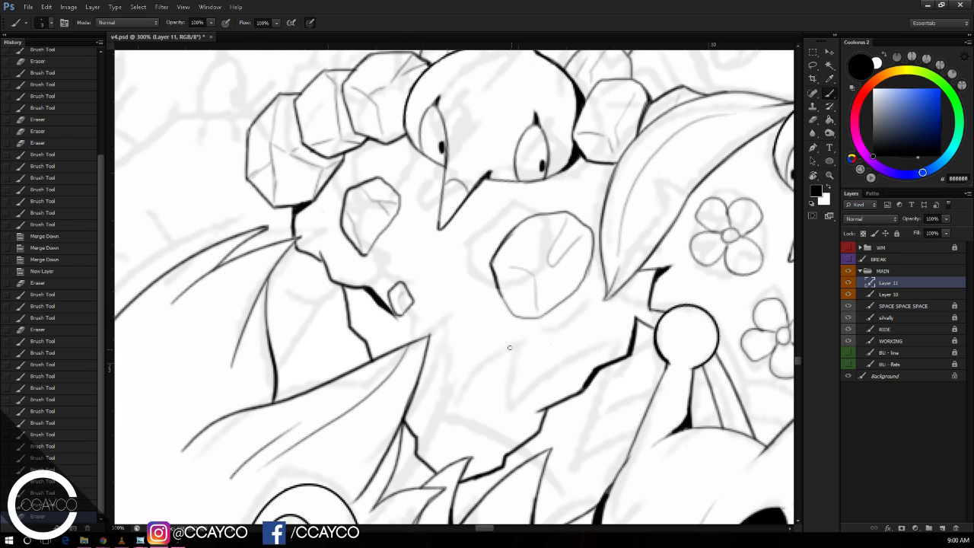
# Step: Ink a pebble on the lower chest and a faceted stone tucked behind the foreground spike tip, erasing the overlap
pyautogui.moveTo(510, 348)
pyautogui.mouseDown()
pyautogui.moveTo(511, 373)
pyautogui.moveTo(512, 351)
pyautogui.moveTo(504, 369)
pyautogui.moveTo(513, 350)
pyautogui.moveTo(458, 345)
pyautogui.moveTo(463, 381)
pyautogui.moveTo(449, 401)
pyautogui.moveTo(423, 374)
pyautogui.mouseUp()
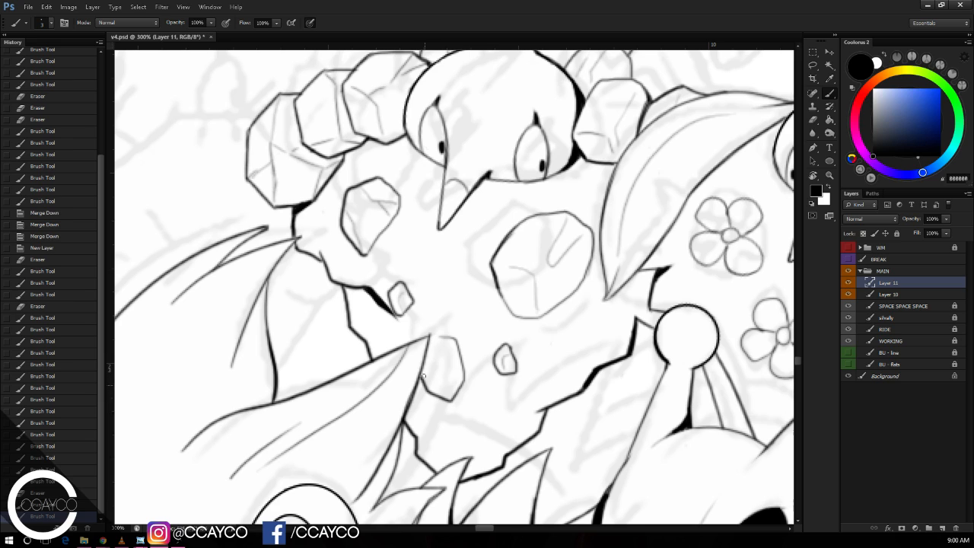
pyautogui.moveTo(443, 336)
pyautogui.mouseDown()
pyautogui.moveTo(430, 344)
pyautogui.moveTo(421, 388)
pyautogui.moveTo(450, 358)
pyautogui.moveTo(420, 377)
pyautogui.mouseUp()
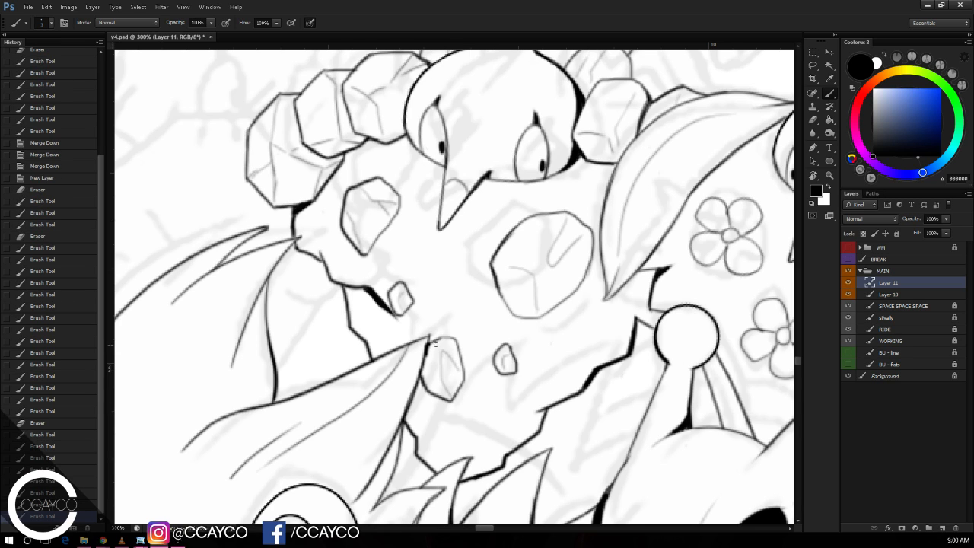
pyautogui.press('e')
pyautogui.moveTo(430, 334)
pyautogui.mouseDown()
pyautogui.moveTo(444, 318)
pyautogui.moveTo(423, 370)
pyautogui.mouseUp()
# Step: Paste another copy of the bird line art onto its own layer in the space beside the stone bird
pyautogui.hotkey('ctrl', '-')
pyautogui.moveTo(708, 265); pyautogui.dragTo(691, 285)
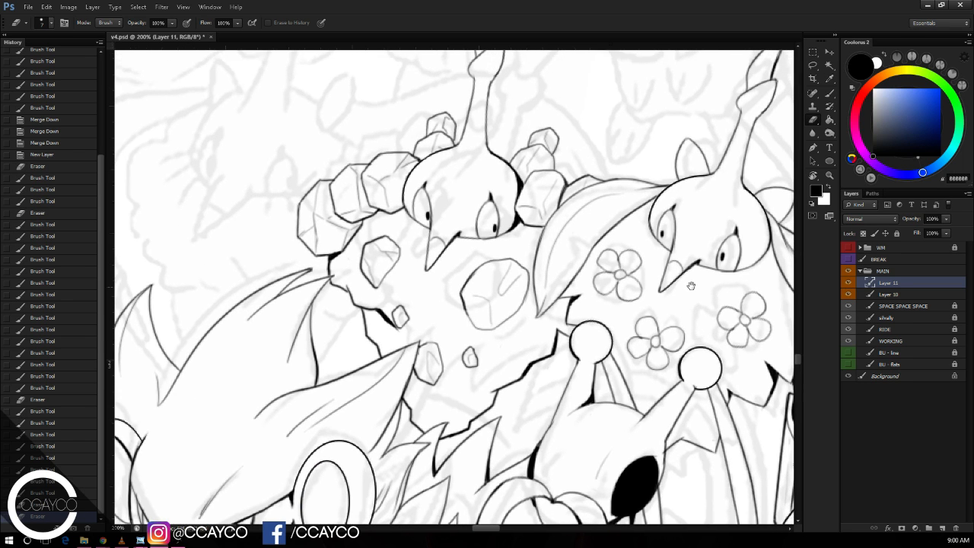
pyautogui.moveTo(700, 241)
pyautogui.mouseDown()
pyautogui.moveTo(695, 296)
pyautogui.moveTo(637, 332)
pyautogui.mouseUp()
pyautogui.scroll(-5, 670, 319)
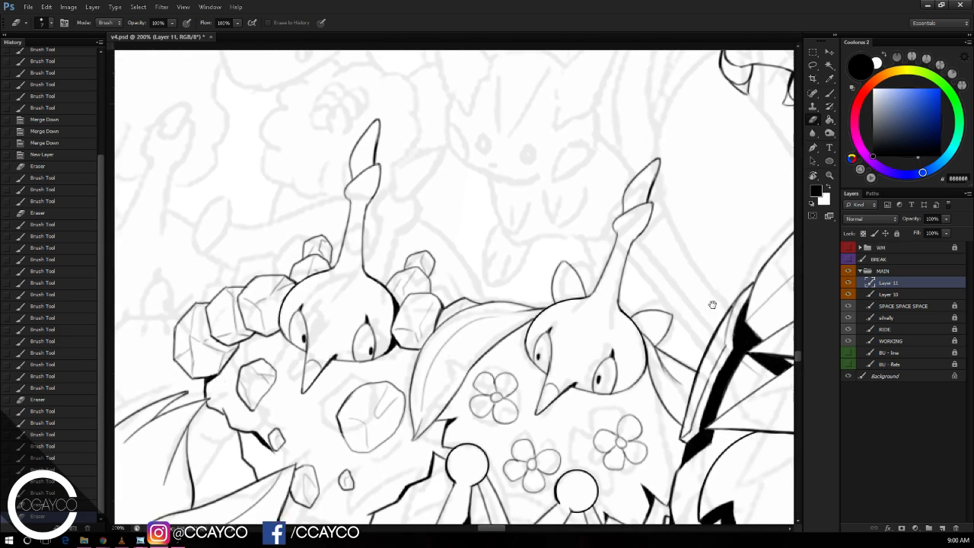
pyautogui.scroll(2, 685, 292)
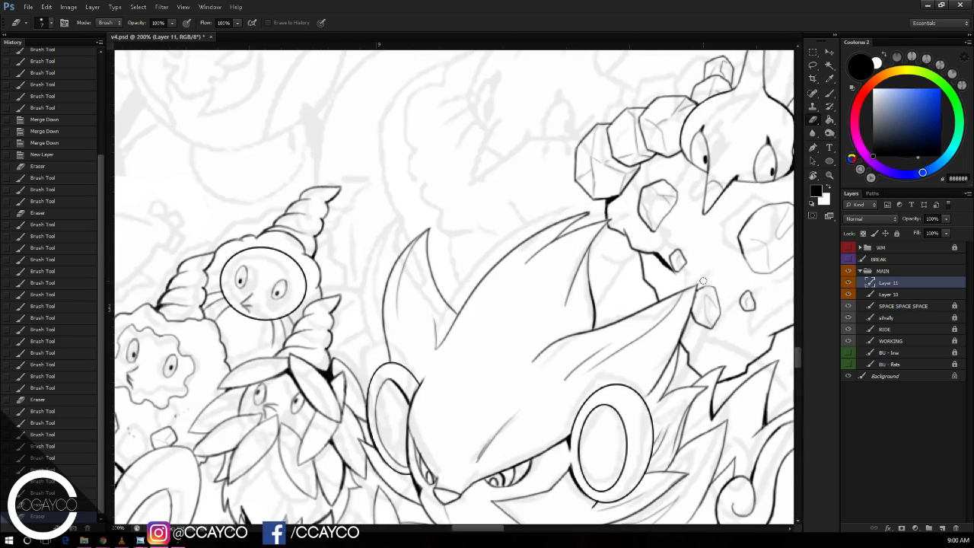
pyautogui.scroll(3, 683, 312)
pyautogui.hotkey('ctrl', 'v')
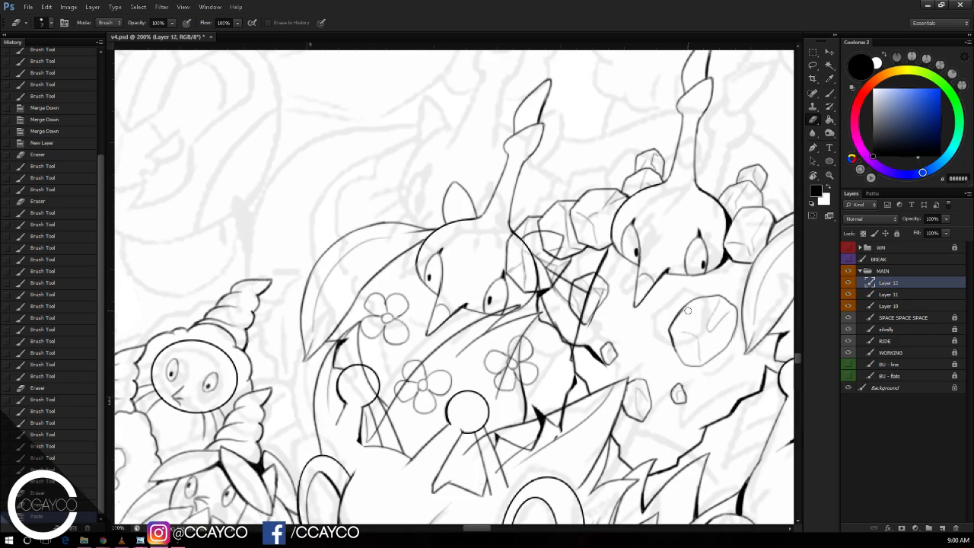
# Step: Rotate the pasted bird upright with Free Transform and position it beside the stone bird, above the foreground spikes
pyautogui.hotkey('ctrl', 't')
pyautogui.moveTo(579, 335); pyautogui.dragTo(594, 271)
pyautogui.moveTo(656, 312); pyautogui.dragTo(677, 254)
pyautogui.moveTo(612, 280); pyautogui.dragTo(567, 264)
pyautogui.moveTo(685, 294); pyautogui.dragTo(688, 275)
pyautogui.moveTo(609, 280); pyautogui.dragTo(594, 287)
pyautogui.press('Return')
# Step: Enlarge the eraser and remove the pasted bird's flowers, lower body details and lines overlapping the stones and spikes
pyautogui.rightClick(536, 263)
pyautogui.click(574, 285)
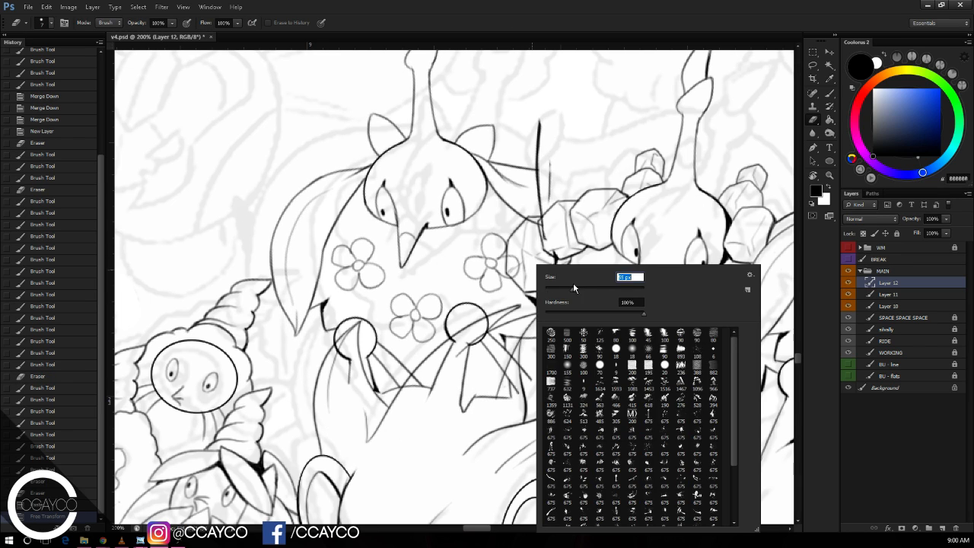
pyautogui.moveTo(559, 228)
pyautogui.mouseDown()
pyautogui.moveTo(552, 235)
pyautogui.moveTo(565, 214)
pyautogui.moveTo(524, 129)
pyautogui.moveTo(563, 157)
pyautogui.moveTo(575, 151)
pyautogui.mouseUp()
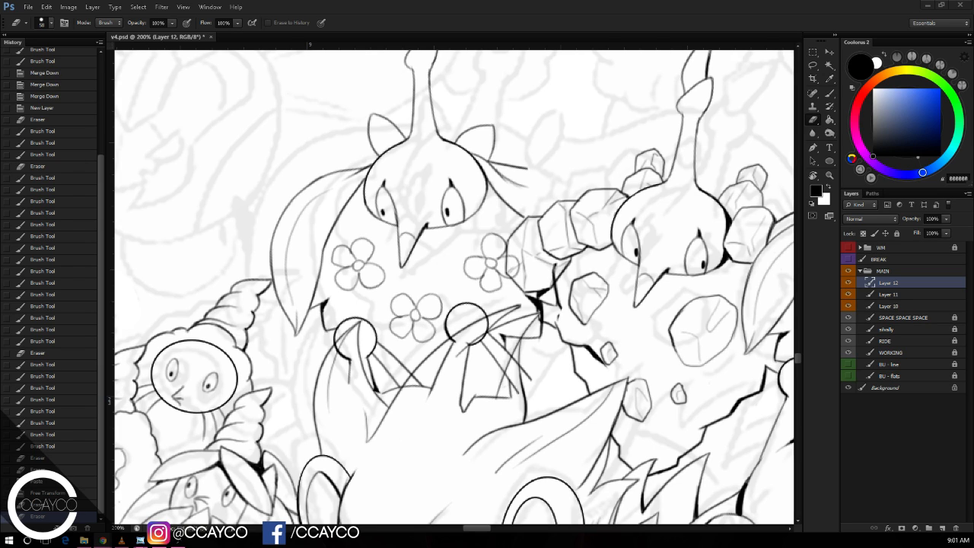
pyautogui.moveTo(576, 157)
pyautogui.mouseDown()
pyautogui.moveTo(531, 158)
pyautogui.moveTo(584, 204)
pyautogui.moveTo(588, 244)
pyautogui.moveTo(552, 266)
pyautogui.moveTo(536, 257)
pyautogui.moveTo(582, 263)
pyautogui.moveTo(498, 247)
pyautogui.moveTo(561, 308)
pyautogui.moveTo(532, 290)
pyautogui.moveTo(462, 317)
pyautogui.moveTo(520, 386)
pyautogui.moveTo(504, 374)
pyautogui.moveTo(482, 311)
pyautogui.moveTo(447, 380)
pyautogui.moveTo(488, 403)
pyautogui.moveTo(485, 361)
pyautogui.moveTo(453, 297)
pyautogui.moveTo(488, 327)
pyautogui.moveTo(506, 325)
pyautogui.moveTo(479, 332)
pyautogui.moveTo(430, 379)
pyautogui.moveTo(400, 430)
pyautogui.moveTo(364, 426)
pyautogui.moveTo(344, 349)
pyautogui.moveTo(345, 379)
pyautogui.moveTo(341, 369)
pyautogui.moveTo(357, 326)
pyautogui.moveTo(360, 381)
pyautogui.moveTo(374, 411)
pyautogui.moveTo(395, 417)
pyautogui.moveTo(400, 408)
pyautogui.moveTo(369, 359)
pyautogui.moveTo(411, 385)
pyautogui.moveTo(432, 306)
pyautogui.moveTo(422, 313)
pyautogui.moveTo(350, 251)
pyautogui.mouseUp()
pyautogui.rightClick(567, 215)
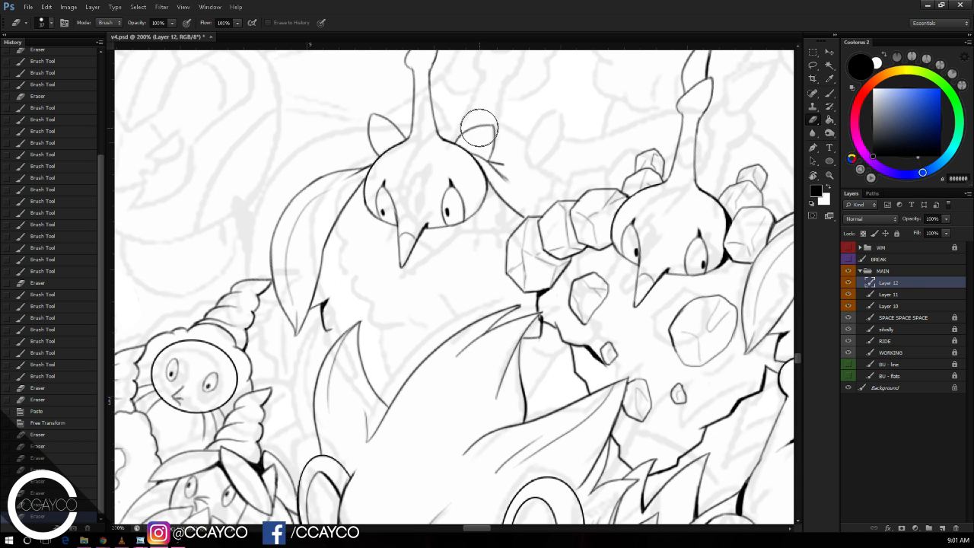
# Step: Shrink the eraser and remove the leftover lines beside the pasted bird's head and the lower edge of its stone-side ear
pyautogui.rightClick(466, 99)
pyautogui.click(487, 119)
pyautogui.press('Return')
pyautogui.moveTo(499, 137); pyautogui.dragTo(513, 205)
pyautogui.hotkey('ctrl', '=')
pyautogui.rightClick(533, 147)
pyautogui.click(538, 149)
pyautogui.press('Return')
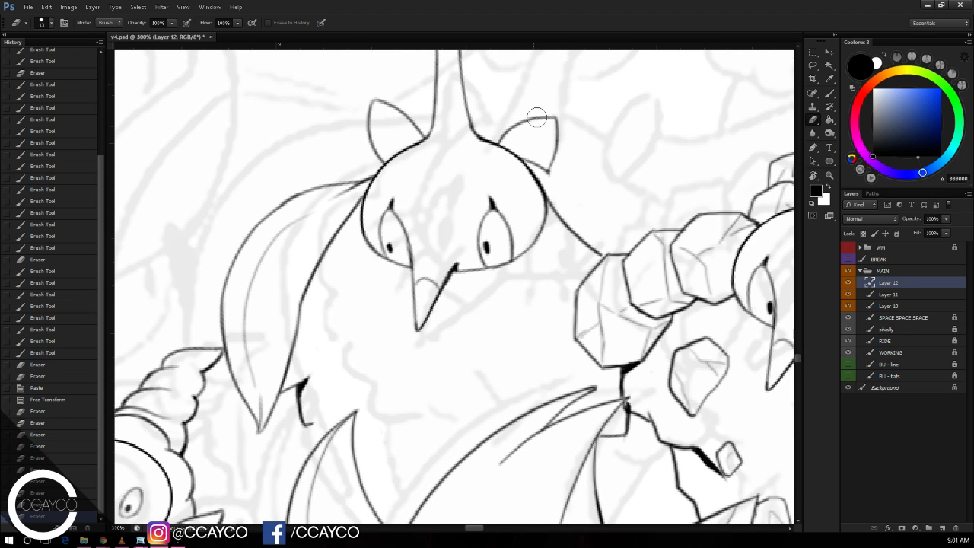
pyautogui.moveTo(540, 140)
pyautogui.mouseDown()
pyautogui.moveTo(536, 155)
pyautogui.moveTo(554, 181)
pyautogui.mouseUp()
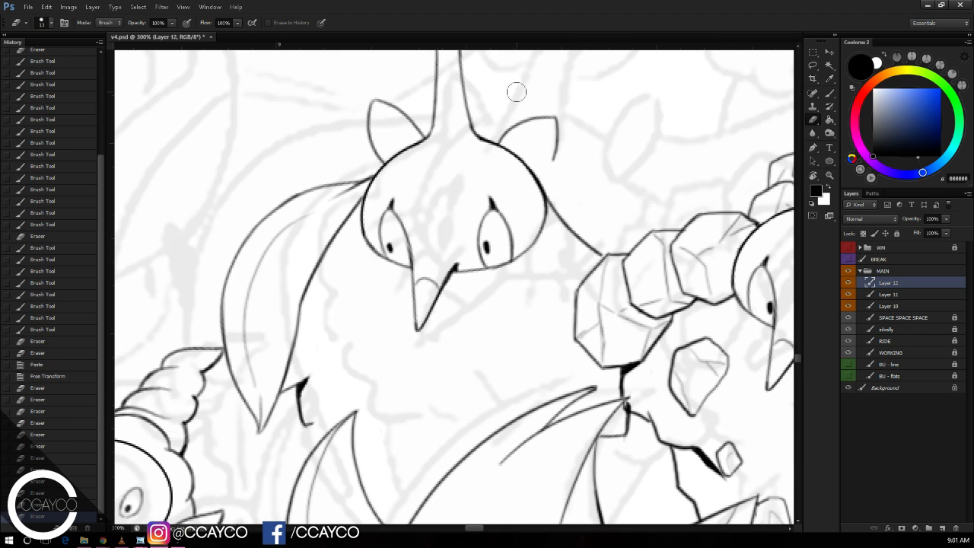
# Step: Lasso the pasted bird's stone-side ear, shift it slightly upward with Free Transform, and deselect it
pyautogui.click(812, 65)
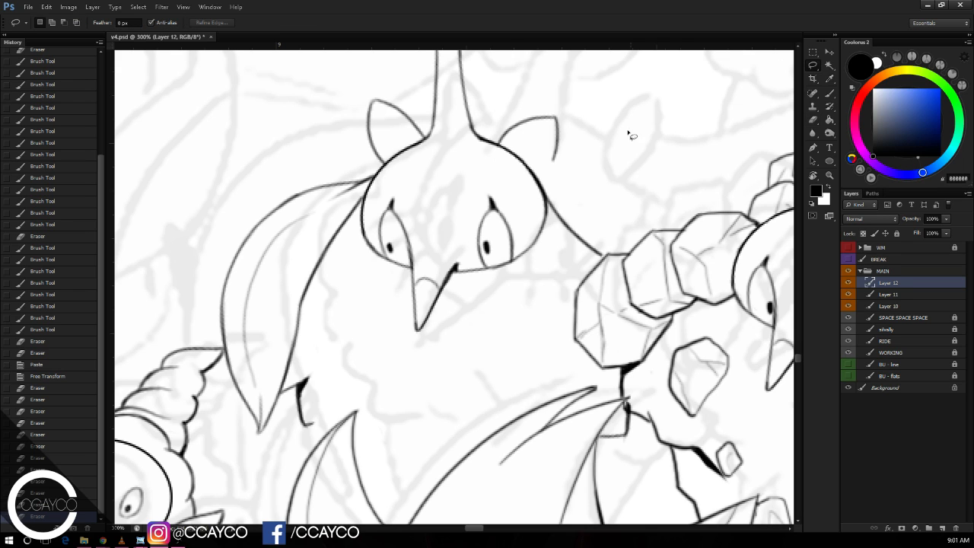
pyautogui.moveTo(600, 163)
pyautogui.mouseDown()
pyautogui.moveTo(501, 143)
pyautogui.moveTo(510, 110)
pyautogui.moveTo(570, 94)
pyautogui.mouseUp()
pyautogui.hotkey('ctrl', 't')
pyautogui.press('Return')
pyautogui.hotkey('ctrl', 'd')
pyautogui.press('b')
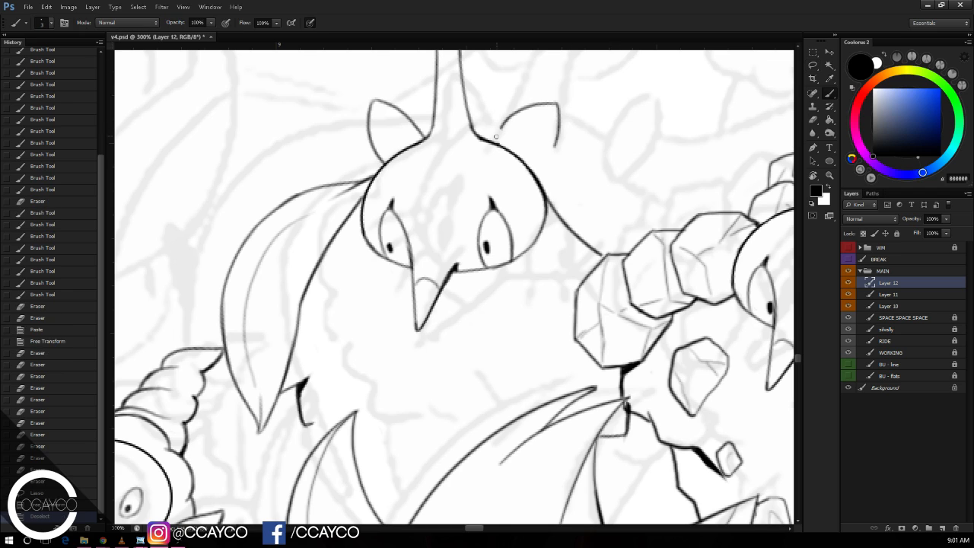
# Step: Extend both open ends of the moved ear down to the head outline
pyautogui.moveTo(508, 117); pyautogui.dragTo(491, 144)
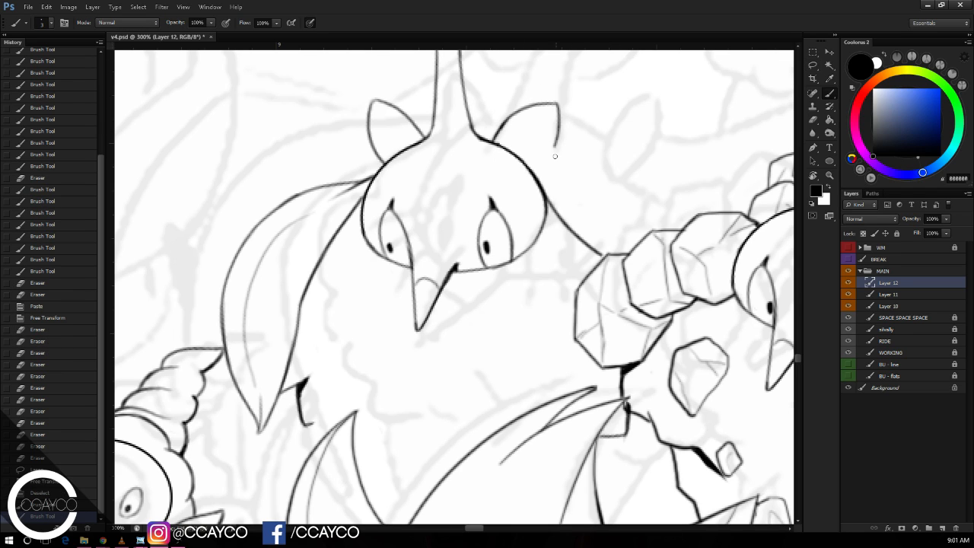
pyautogui.moveTo(557, 140); pyautogui.dragTo(534, 170)
pyautogui.moveTo(557, 137); pyautogui.dragTo(536, 170)
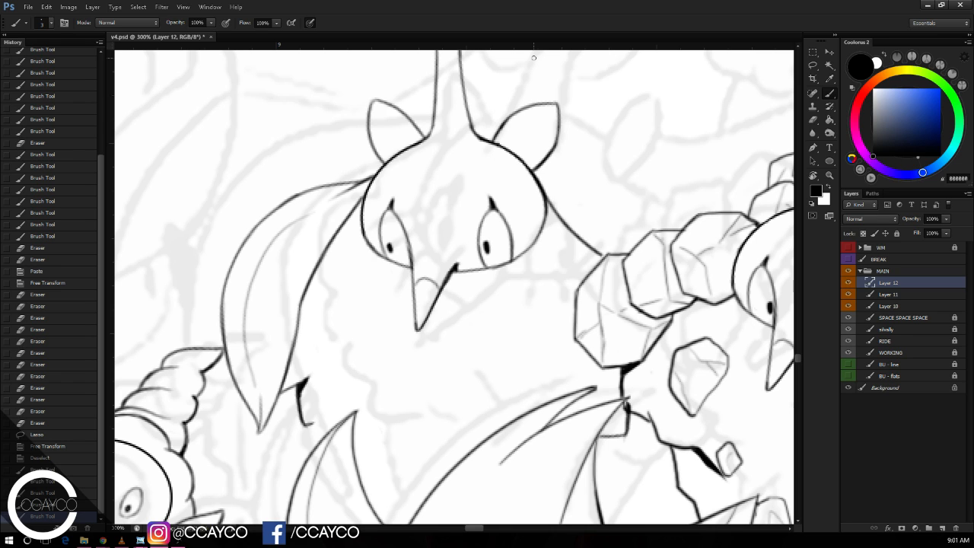
# Step: Smooth the moved ear's outline with a resized eraser and thicken the stroke at its inner base
pyautogui.press('e')
pyautogui.moveTo(561, 157)
pyautogui.mouseDown()
pyautogui.moveTo(556, 125)
pyautogui.moveTo(560, 153)
pyautogui.mouseUp()
pyautogui.rightClick(538, 98)
pyautogui.click(558, 96)
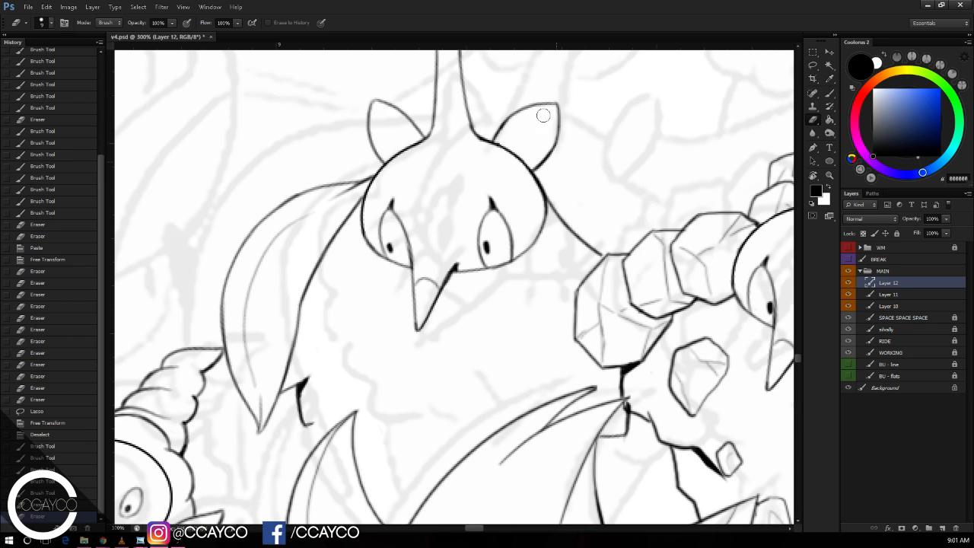
pyautogui.moveTo(543, 116)
pyautogui.mouseDown()
pyautogui.moveTo(509, 124)
pyautogui.moveTo(525, 87)
pyautogui.mouseUp()
pyautogui.hotkey('ctrl', 'z')
pyautogui.moveTo(496, 118); pyautogui.dragTo(528, 89)
pyautogui.press('b')
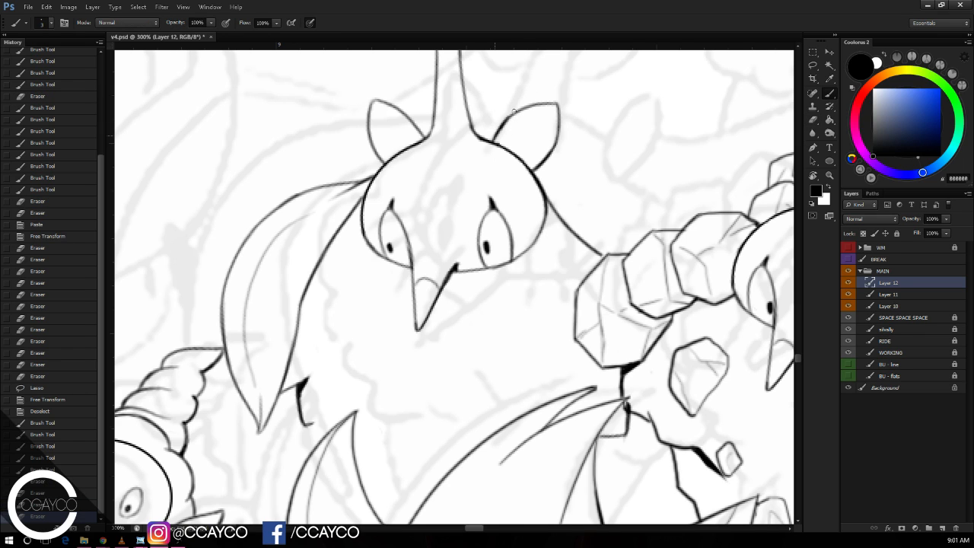
pyautogui.moveTo(494, 143); pyautogui.dragTo(508, 115)
pyautogui.press('e')
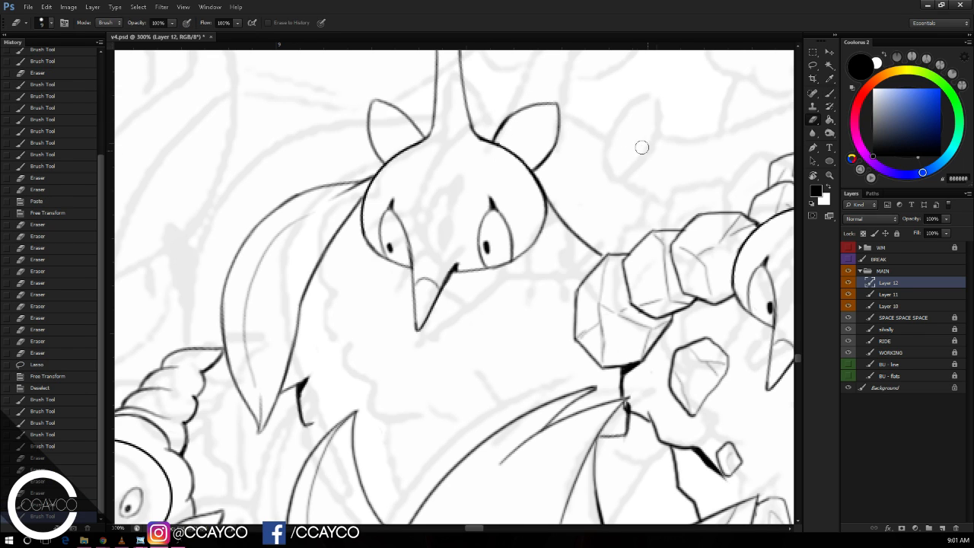
# Step: Erase both of the pasted bird's pupils and repaint them shifted toward the stone bird
pyautogui.click(641, 147)
pyautogui.press('b')
pyautogui.moveTo(615, 155); pyautogui.dragTo(605, 156)
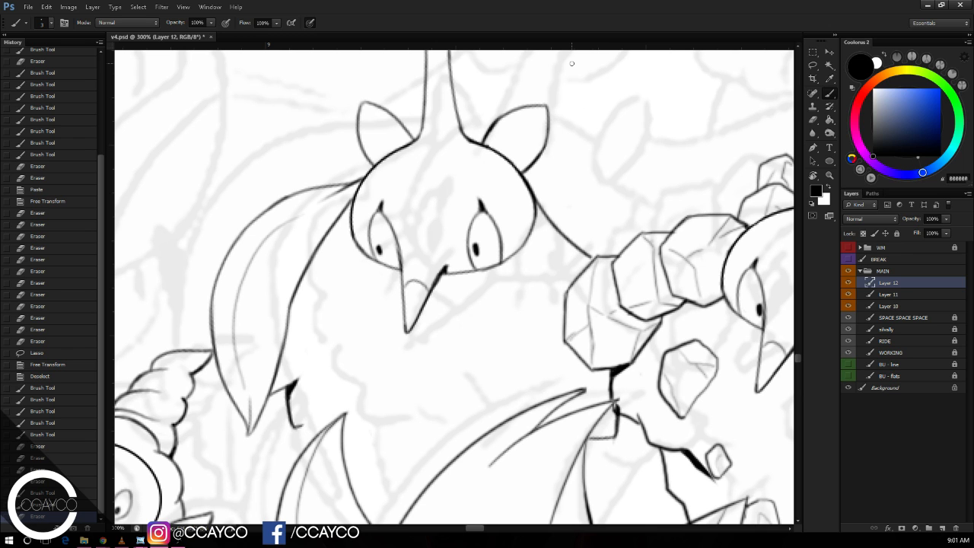
pyautogui.moveTo(511, 117)
pyautogui.mouseDown()
pyautogui.moveTo(520, 201)
pyautogui.moveTo(519, 157)
pyautogui.mouseUp()
pyautogui.press('e')
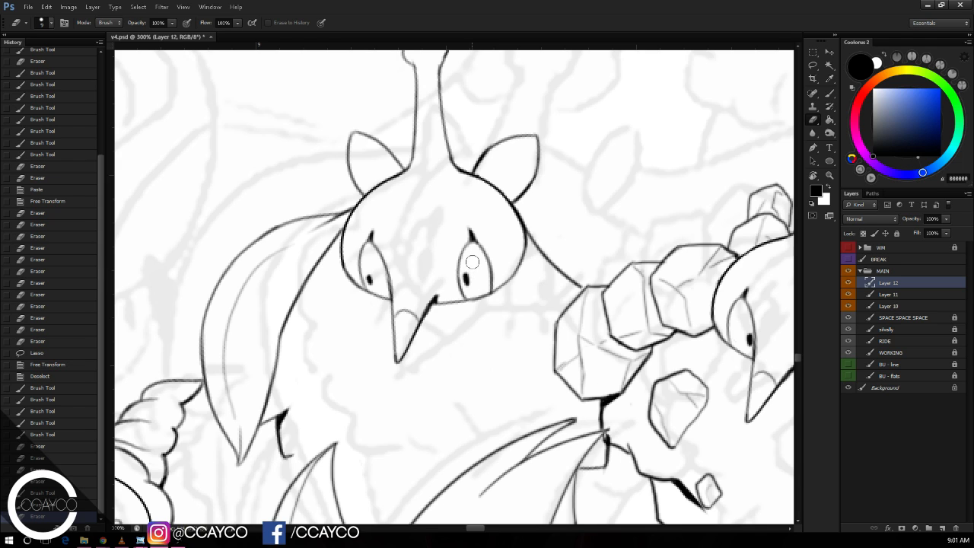
pyautogui.moveTo(470, 278); pyautogui.dragTo(466, 282)
pyautogui.moveTo(371, 275); pyautogui.dragTo(384, 286)
pyautogui.press('b')
# Step: Ink three thin curved whisker lines fanning out from beneath each eye of the pasted bird
pyautogui.moveTo(484, 279); pyautogui.dragTo(492, 377)
pyautogui.hotkey('ctrl', 'z')
pyautogui.moveTo(457, 303)
pyautogui.mouseDown()
pyautogui.moveTo(484, 336)
pyautogui.moveTo(497, 386)
pyautogui.mouseUp()
pyautogui.moveTo(493, 294)
pyautogui.mouseDown()
pyautogui.moveTo(539, 335)
pyautogui.moveTo(543, 299)
pyautogui.mouseUp()
pyautogui.moveTo(379, 295)
pyautogui.mouseDown()
pyautogui.moveTo(339, 384)
pyautogui.moveTo(320, 321)
pyautogui.mouseUp()
pyautogui.moveTo(354, 275); pyautogui.dragTo(314, 286)
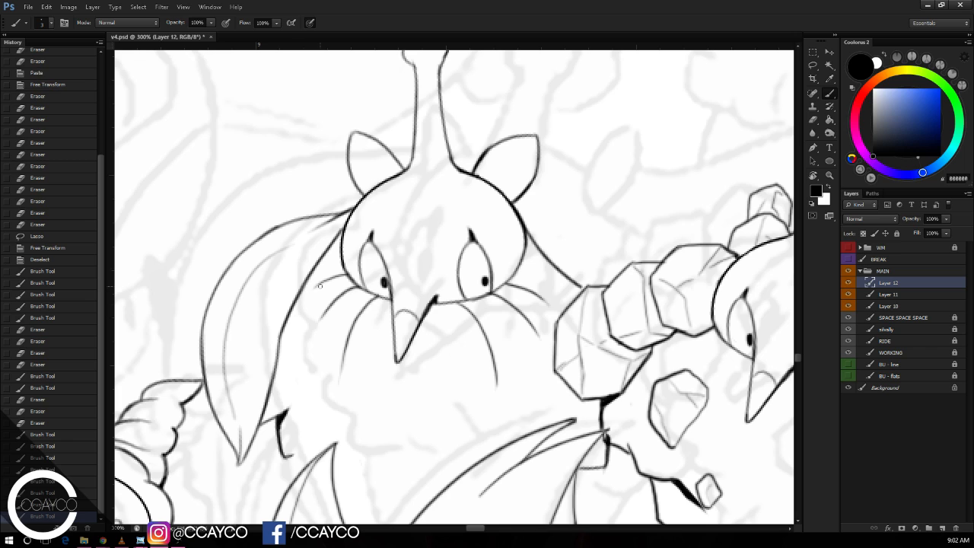
# Step: Erase the overlong tips of the whisker lines on both sides of the pasted bird's face
pyautogui.press('e')
pyautogui.moveTo(496, 386); pyautogui.dragTo(487, 355)
pyautogui.moveTo(541, 336); pyautogui.dragTo(543, 315)
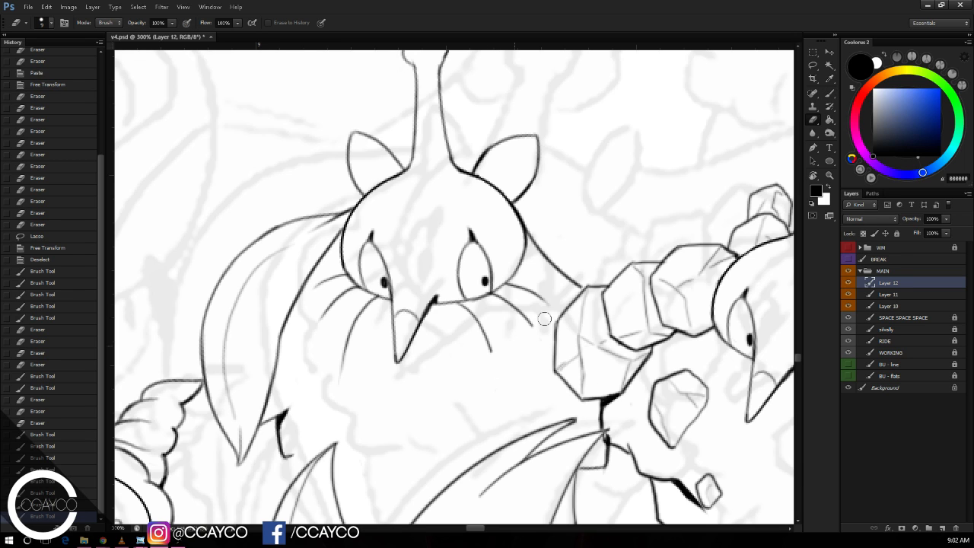
pyautogui.click(316, 293)
pyautogui.moveTo(348, 355); pyautogui.dragTo(349, 339)
pyautogui.moveTo(320, 323); pyautogui.dragTo(324, 315)
pyautogui.moveTo(344, 364); pyautogui.dragTo(341, 380)
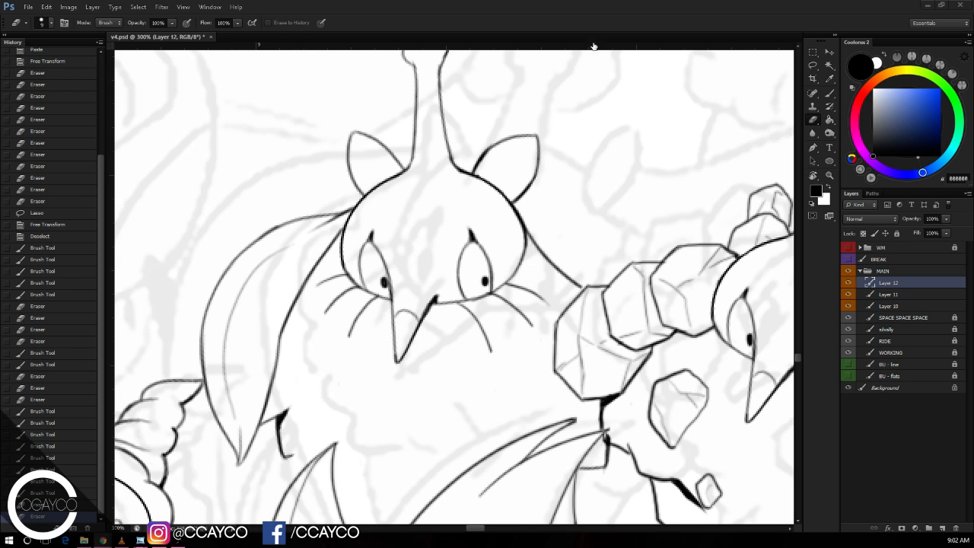
# Step: Erase the pasted bird's right head edge and adjoining body line, and redraw them from the ear base to the stones
pyautogui.moveTo(519, 160); pyautogui.dragTo(541, 152)
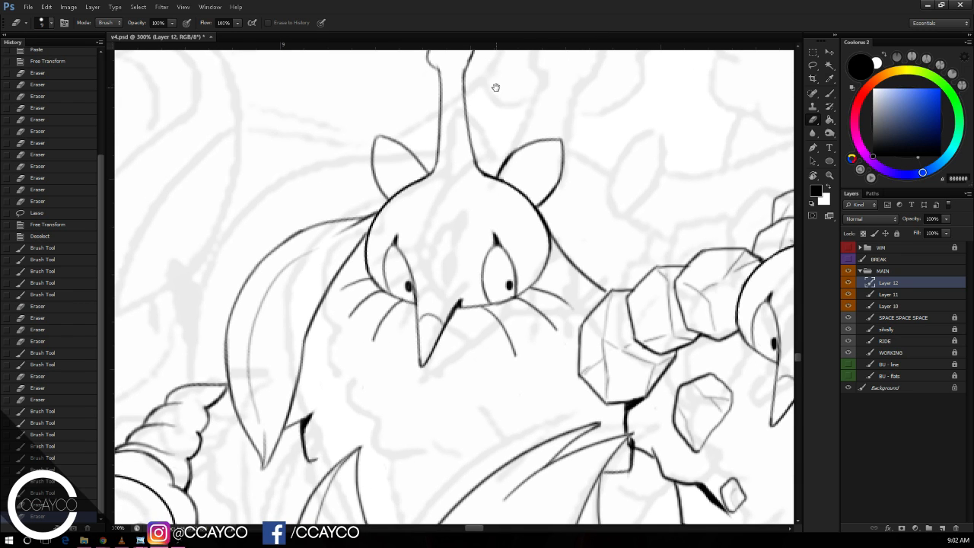
pyautogui.press('b')
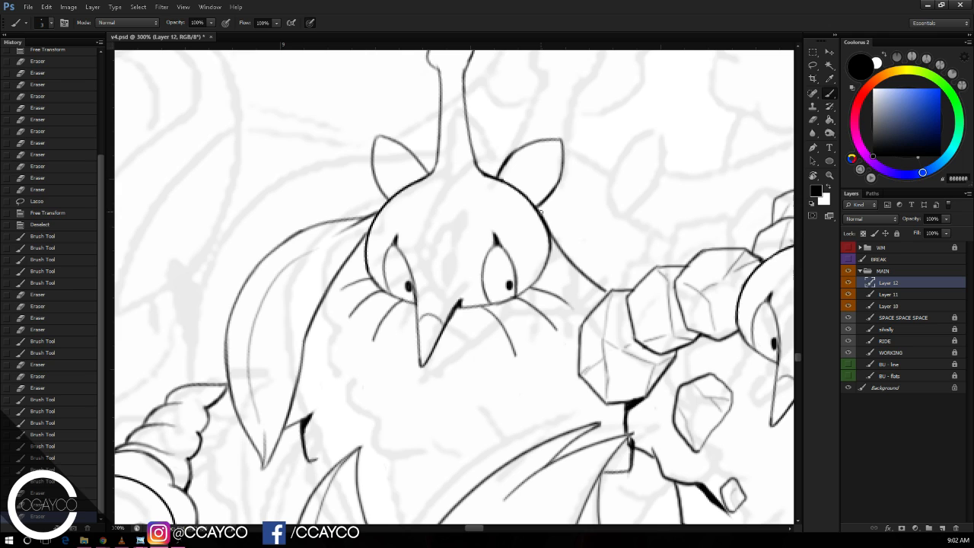
pyautogui.press('e')
pyautogui.moveTo(541, 216); pyautogui.dragTo(602, 290)
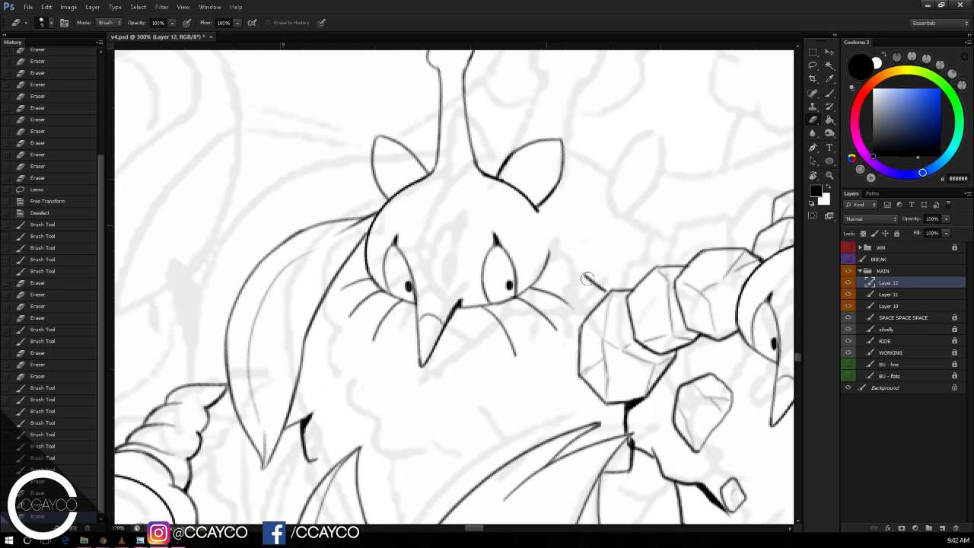
pyautogui.press('b')
pyautogui.moveTo(533, 204)
pyautogui.mouseDown()
pyautogui.moveTo(567, 280)
pyautogui.moveTo(590, 302)
pyautogui.mouseUp()
pyautogui.hotkey('ctrl', 'z')
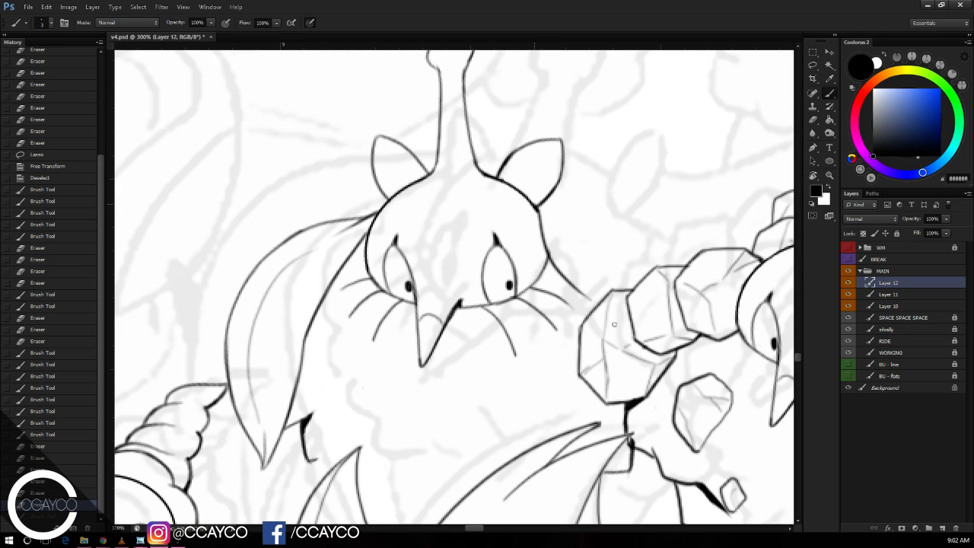
pyautogui.moveTo(536, 209)
pyautogui.mouseDown()
pyautogui.moveTo(559, 270)
pyautogui.moveTo(595, 308)
pyautogui.mouseUp()
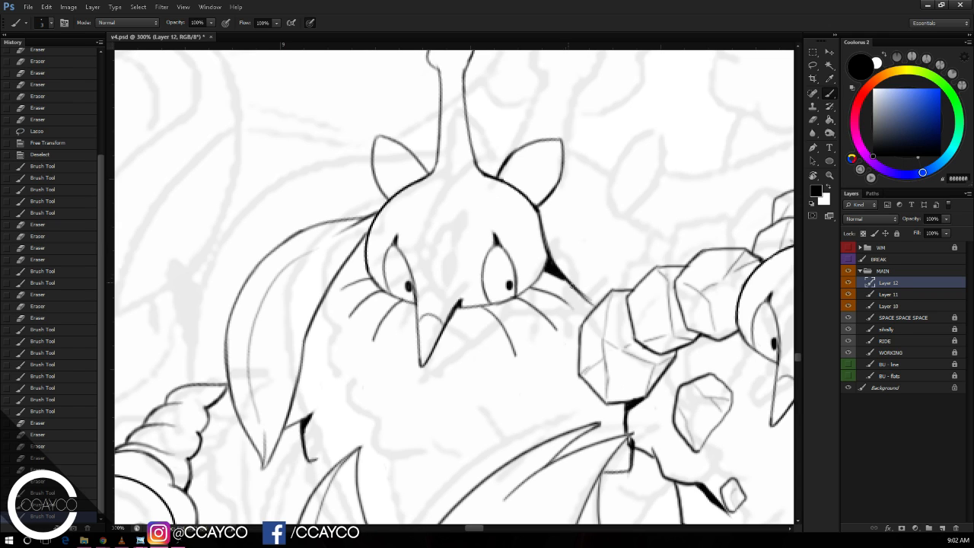
# Step: Fill the corner between head and body line with a black wedge and ink a curve from the right ear to the upper stones
pyautogui.moveTo(554, 269); pyautogui.dragTo(574, 288)
pyautogui.moveTo(563, 281)
pyautogui.mouseDown()
pyautogui.moveTo(598, 309)
pyautogui.moveTo(560, 227)
pyautogui.moveTo(673, 271)
pyautogui.moveTo(620, 223)
pyautogui.mouseUp()
pyautogui.press('e')
pyautogui.press('b')
pyautogui.press('e')
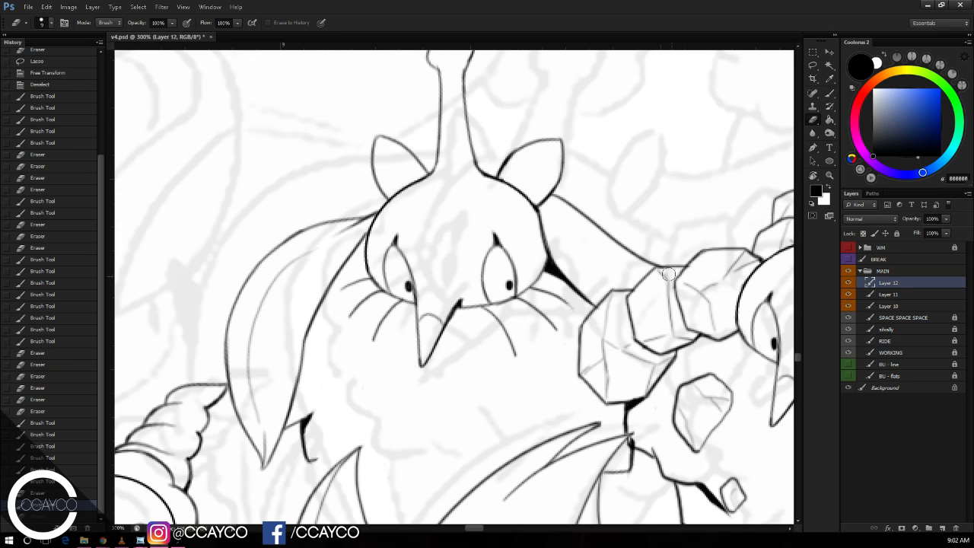
# Step: Erase the long leaf-shaped feather on the pasted bird's left side and ink the body contour down behind the lower leaf
pyautogui.moveTo(541, 154); pyautogui.dragTo(541, 98)
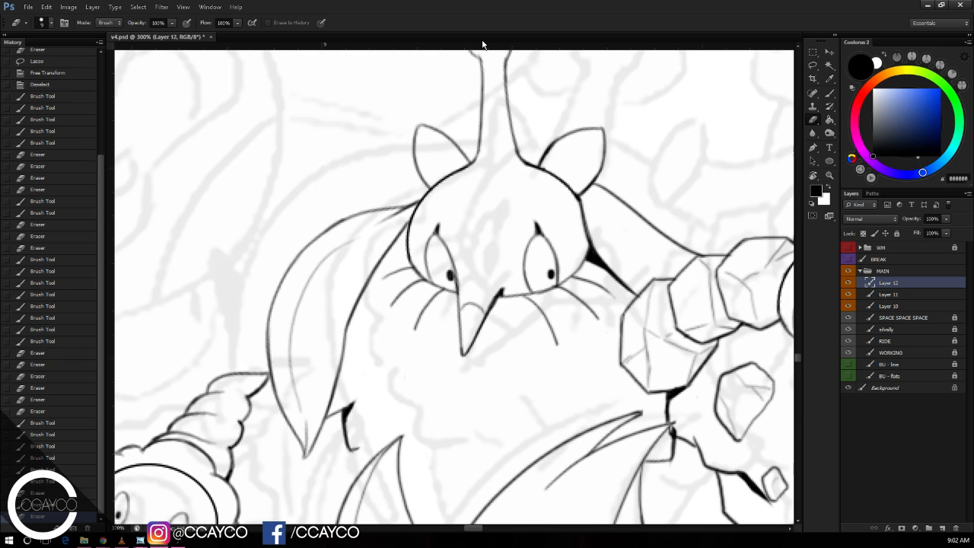
pyautogui.moveTo(304, 289)
pyautogui.mouseDown()
pyautogui.moveTo(283, 338)
pyautogui.moveTo(320, 232)
pyautogui.moveTo(280, 401)
pyautogui.moveTo(305, 381)
pyautogui.mouseUp()
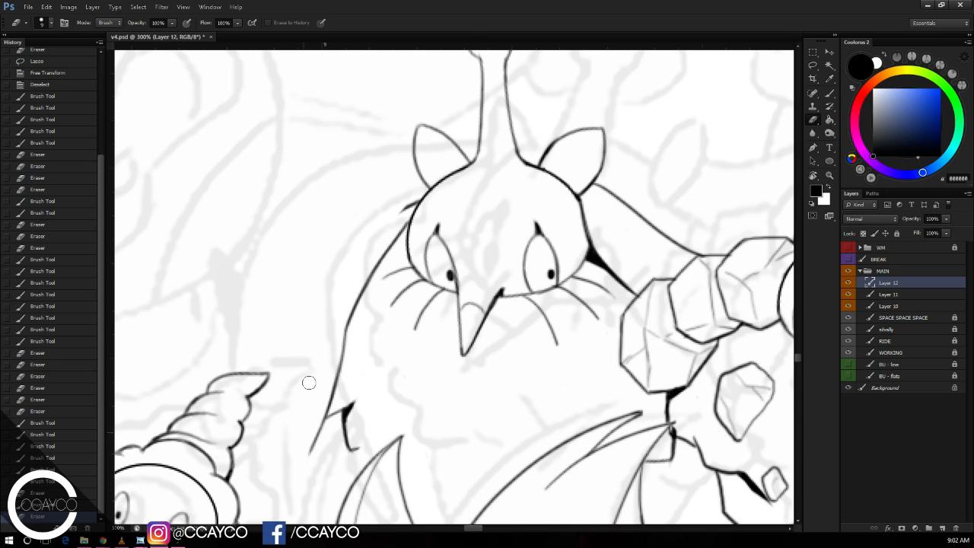
pyautogui.moveTo(357, 167); pyautogui.dragTo(367, 122)
pyautogui.moveTo(363, 384)
pyautogui.mouseDown()
pyautogui.moveTo(355, 388)
pyautogui.moveTo(362, 367)
pyautogui.moveTo(381, 403)
pyautogui.mouseUp()
pyautogui.press('b')
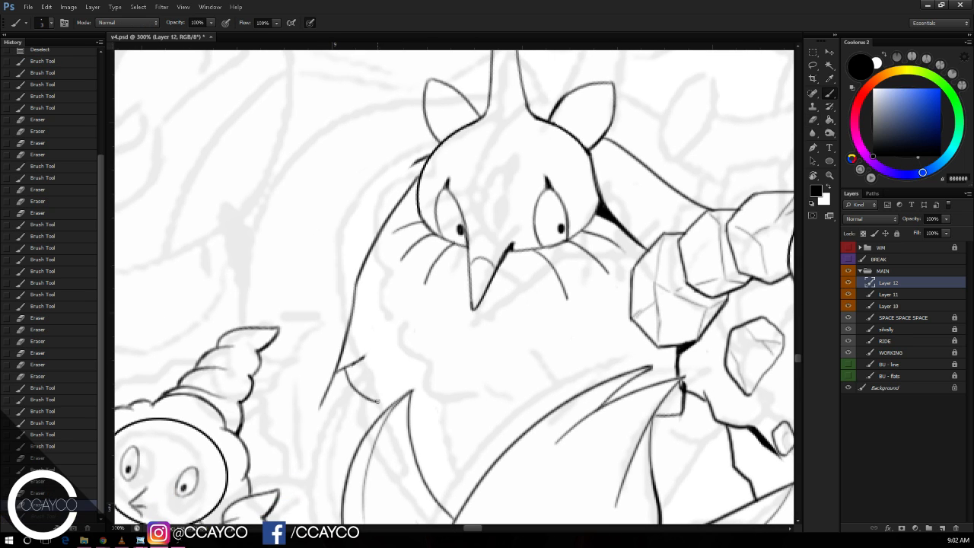
pyautogui.moveTo(409, 436)
pyautogui.mouseDown()
pyautogui.moveTo(443, 452)
pyautogui.moveTo(436, 463)
pyautogui.moveTo(473, 493)
pyautogui.mouseUp()
pyautogui.moveTo(555, 248); pyautogui.dragTo(487, 197)
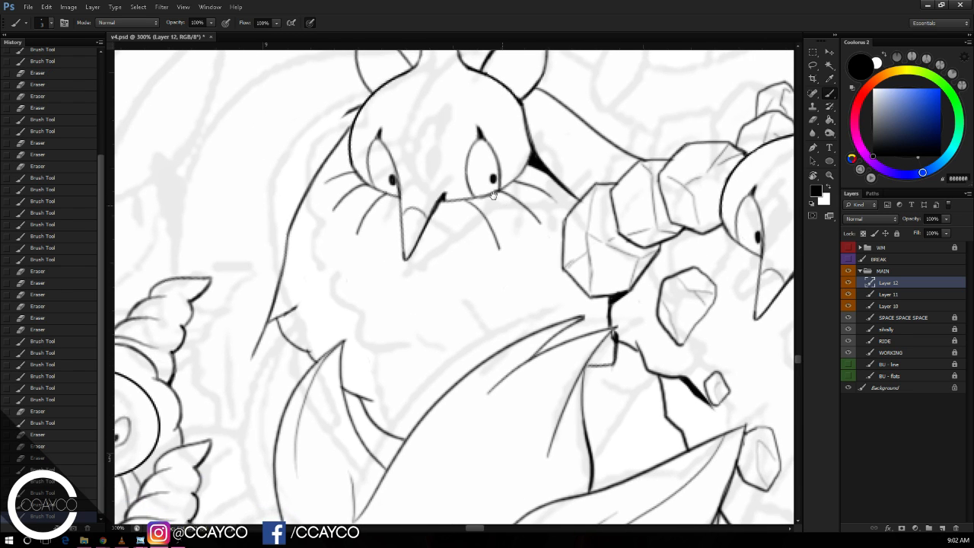
# Step: Erase the short strokes where the large wing tip meets the stone bird's body and ink a curved line beneath it
pyautogui.press('e')
pyautogui.moveTo(614, 340); pyautogui.dragTo(588, 362)
pyautogui.press('b')
pyautogui.moveTo(586, 417); pyautogui.dragTo(612, 354)
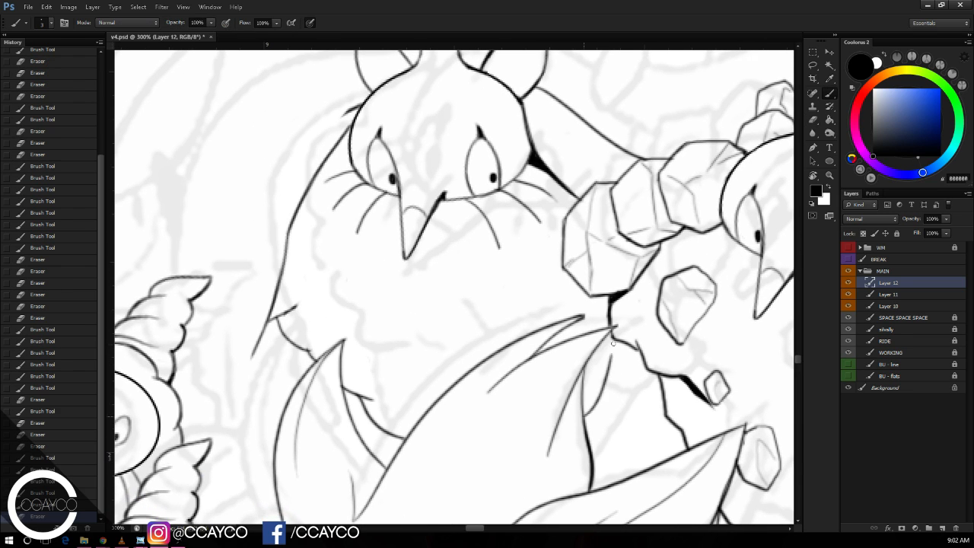
# Step: Rework the pasted bird's lower body edge between leaf and wing and fill its corner with a solid black wedge
pyautogui.moveTo(411, 273)
pyautogui.mouseDown()
pyautogui.moveTo(416, 411)
pyautogui.moveTo(363, 403)
pyautogui.moveTo(380, 419)
pyautogui.moveTo(411, 283)
pyautogui.mouseUp()
pyautogui.press('e')
pyautogui.press('b')
pyautogui.press('e')
pyautogui.press('b')
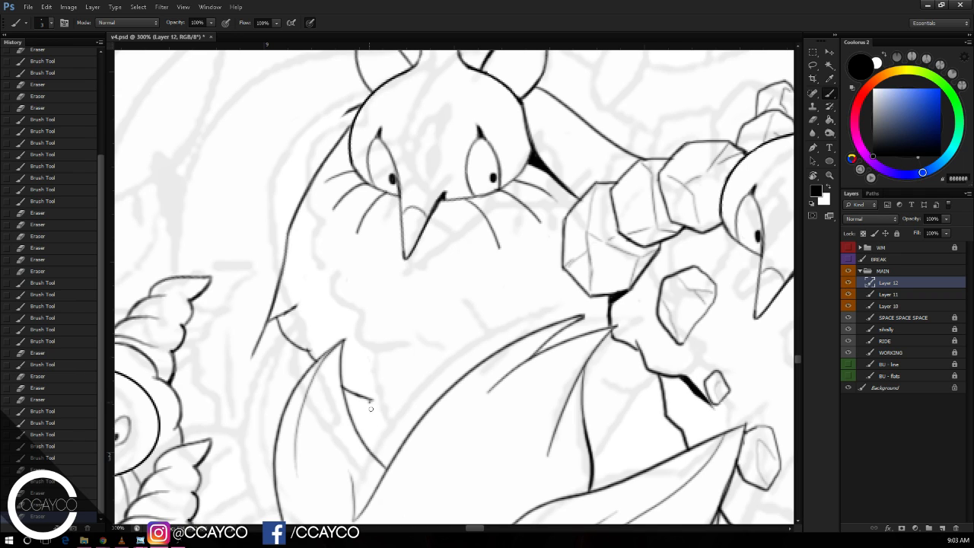
pyautogui.moveTo(370, 403); pyautogui.dragTo(395, 467)
pyautogui.moveTo(363, 399)
pyautogui.mouseDown()
pyautogui.moveTo(401, 404)
pyautogui.moveTo(376, 421)
pyautogui.moveTo(418, 410)
pyautogui.moveTo(402, 463)
pyautogui.moveTo(396, 447)
pyautogui.mouseUp()
pyautogui.press('e')
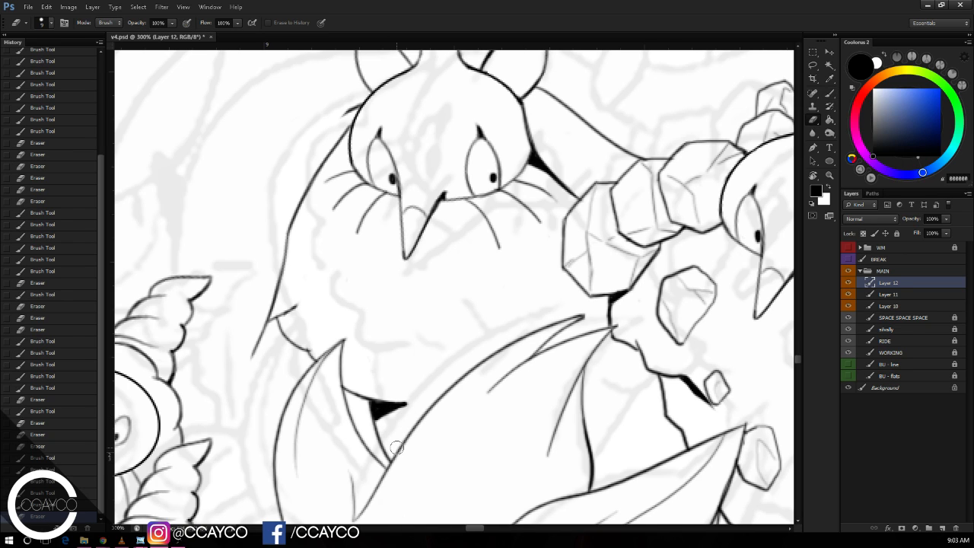
pyautogui.moveTo(417, 409); pyautogui.dragTo(398, 417)
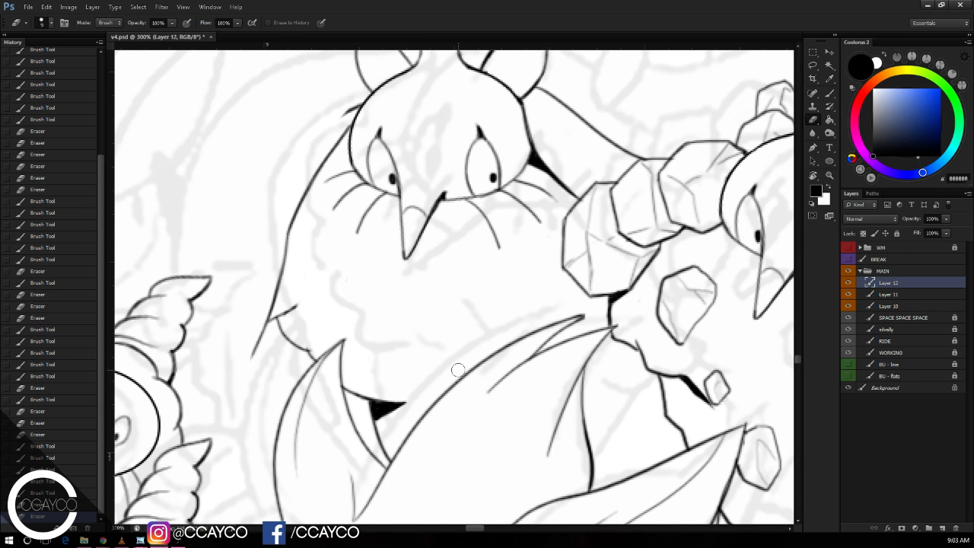
# Step: Clean up the junction below the stones and ink a tapered curve from the wing tip to the wing's lower edge
pyautogui.press('b')
pyautogui.press('e')
pyautogui.moveTo(619, 340)
pyautogui.mouseDown()
pyautogui.moveTo(573, 384)
pyautogui.moveTo(625, 340)
pyautogui.mouseUp()
pyautogui.press('b')
pyautogui.moveTo(586, 379); pyautogui.dragTo(623, 340)
pyautogui.moveTo(649, 297); pyautogui.dragTo(648, 355)
pyautogui.press('e')
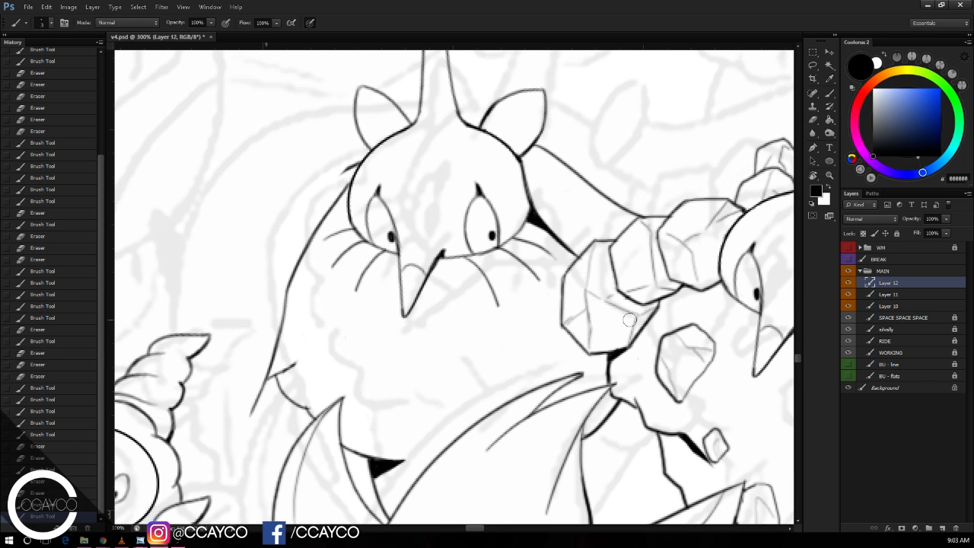
pyautogui.moveTo(630, 320)
pyautogui.mouseDown()
pyautogui.moveTo(647, 311)
pyautogui.moveTo(657, 329)
pyautogui.mouseUp()
pyautogui.press('b')
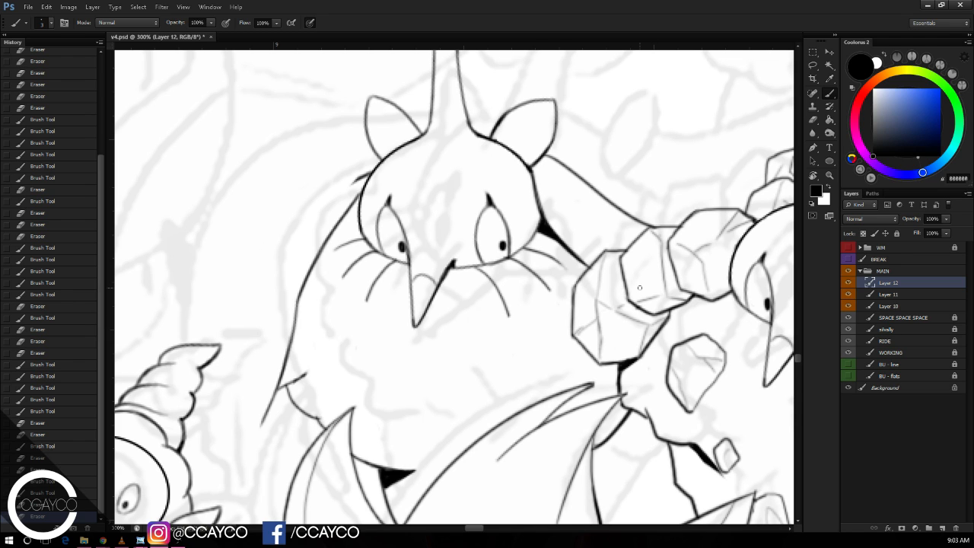
# Step: Erase the leftover line stub beside the pasted bird's head below the left ear
pyautogui.moveTo(579, 184); pyautogui.dragTo(620, 186)
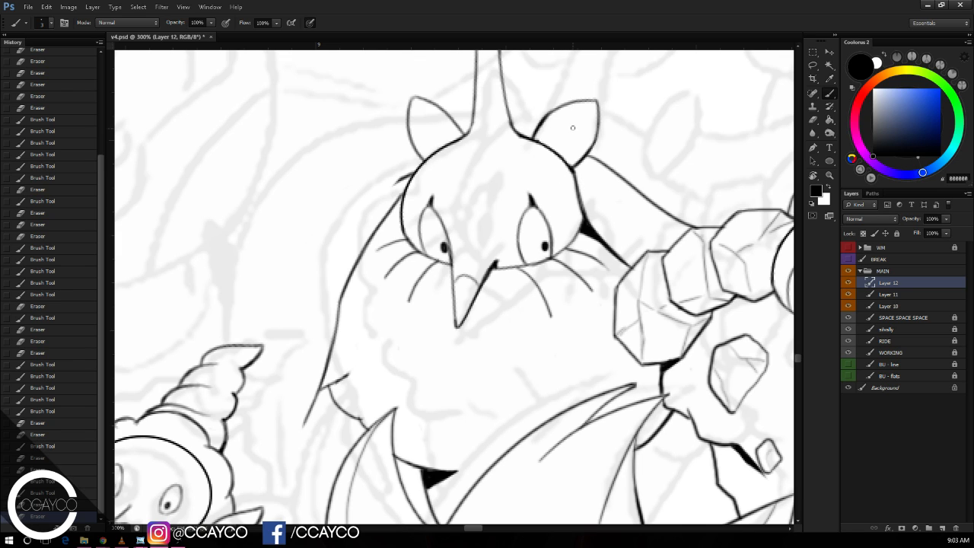
pyautogui.moveTo(565, 115); pyautogui.dragTo(611, 108)
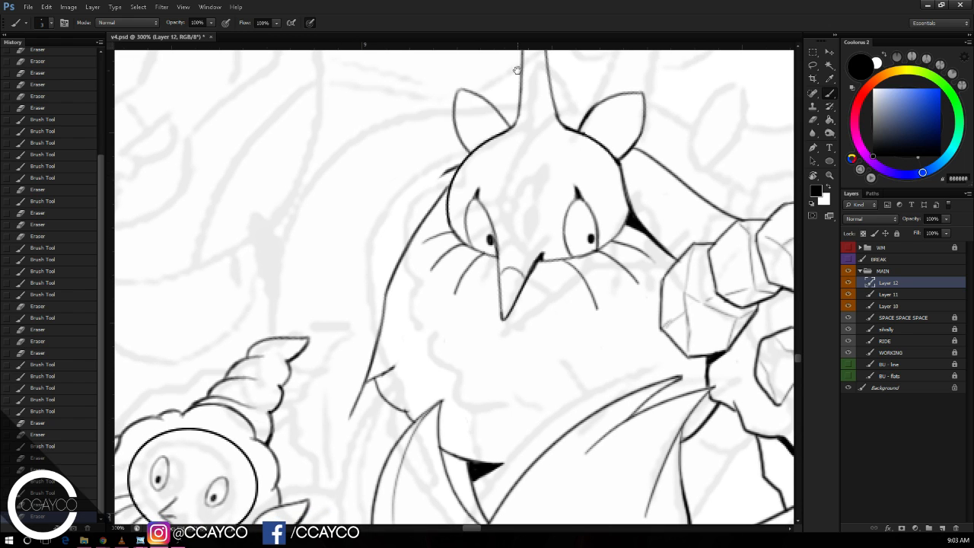
pyautogui.press('e')
pyautogui.moveTo(452, 164)
pyautogui.mouseDown()
pyautogui.moveTo(441, 177)
pyautogui.moveTo(456, 156)
pyautogui.mouseUp()
pyautogui.press('b')
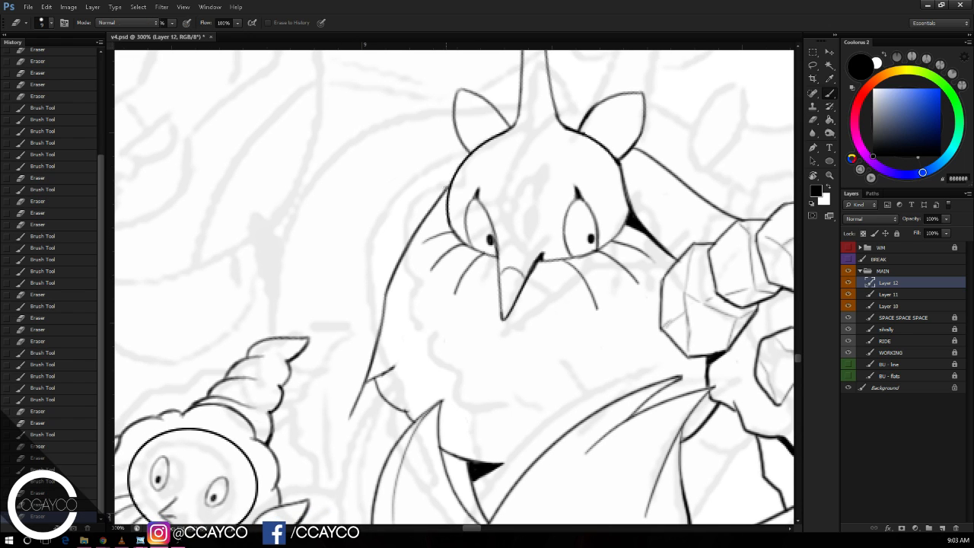
# Step: Ink a tapered black wedge where the left body line meets the pasted bird's head
pyautogui.moveTo(446, 189)
pyautogui.mouseDown()
pyautogui.moveTo(422, 215)
pyautogui.moveTo(446, 199)
pyautogui.mouseUp()
pyautogui.hotkey('ctrl', 'z')
pyautogui.press('e')
pyautogui.press('b')
pyautogui.hotkey('ctrl', 'z')
pyautogui.moveTo(414, 233); pyautogui.dragTo(447, 202)
pyautogui.hotkey('ctrl', 'z')
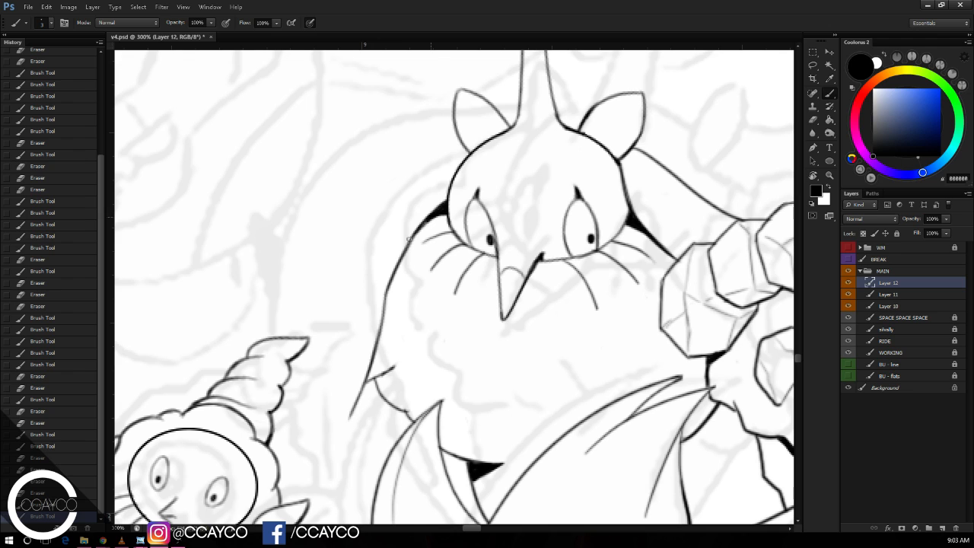
pyautogui.moveTo(410, 239); pyautogui.dragTo(448, 200)
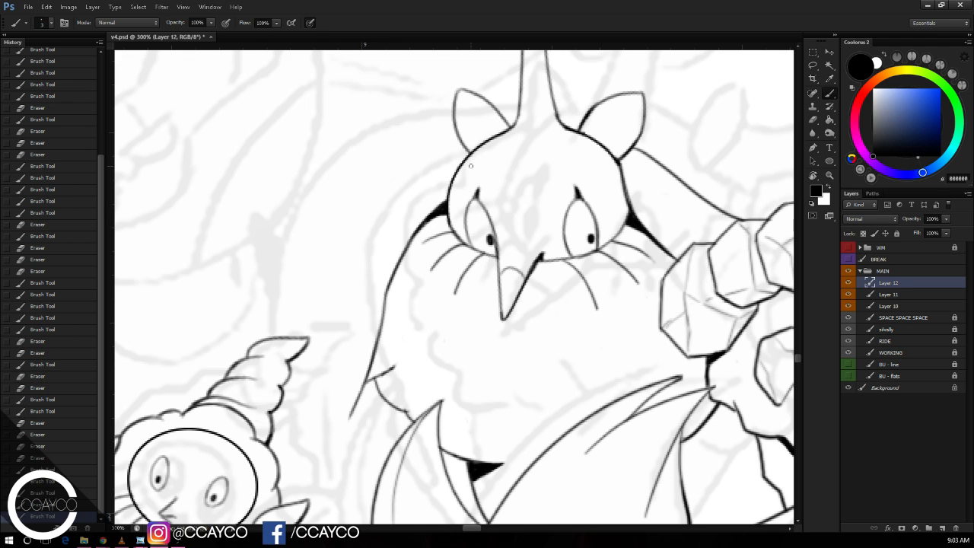
# Step: Try redrawing the lower end of the pasted bird's left body line as a longer, heavier stroke
pyautogui.moveTo(463, 297); pyautogui.dragTo(493, 206)
pyautogui.moveTo(392, 293); pyautogui.dragTo(337, 423)
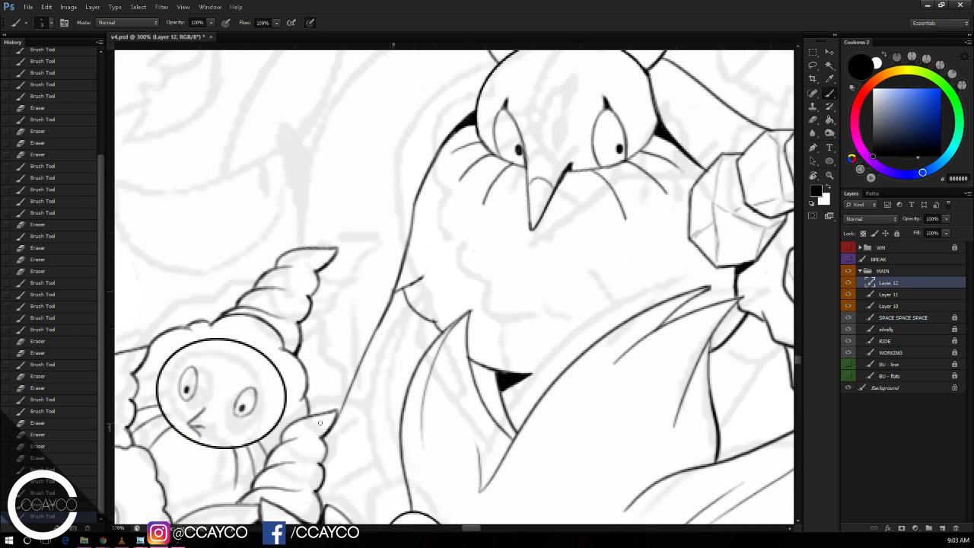
pyautogui.hotkey('ctrl', 'z')
pyautogui.moveTo(381, 320); pyautogui.dragTo(347, 408)
pyautogui.hotkey('ctrl', 'z')
pyautogui.moveTo(396, 290); pyautogui.dragTo(357, 376)
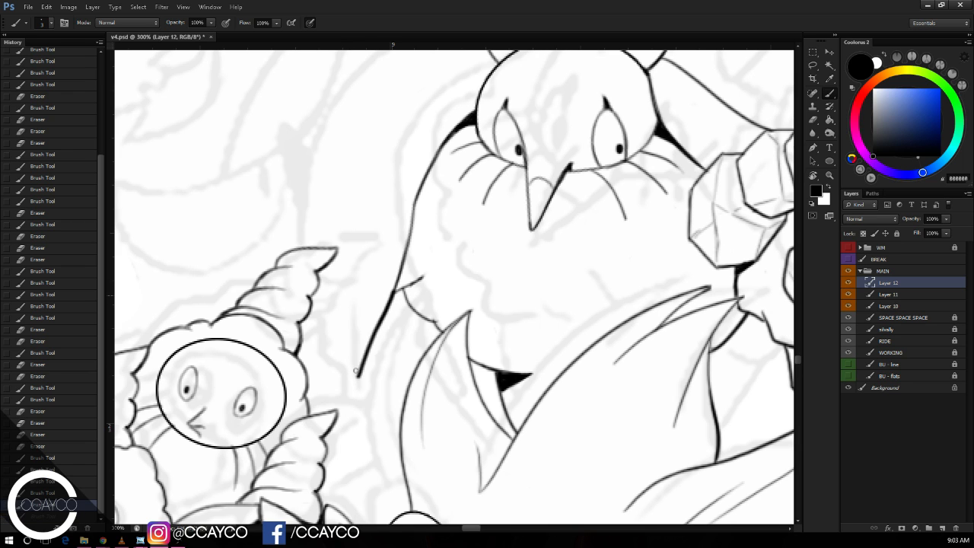
pyautogui.hotkey('ctrl', 'z')
pyautogui.moveTo(381, 324); pyautogui.dragTo(357, 392)
pyautogui.hotkey('ctrl', 'z')
pyautogui.moveTo(395, 280); pyautogui.dragTo(360, 376)
pyautogui.hotkey('ctrl', 'z')
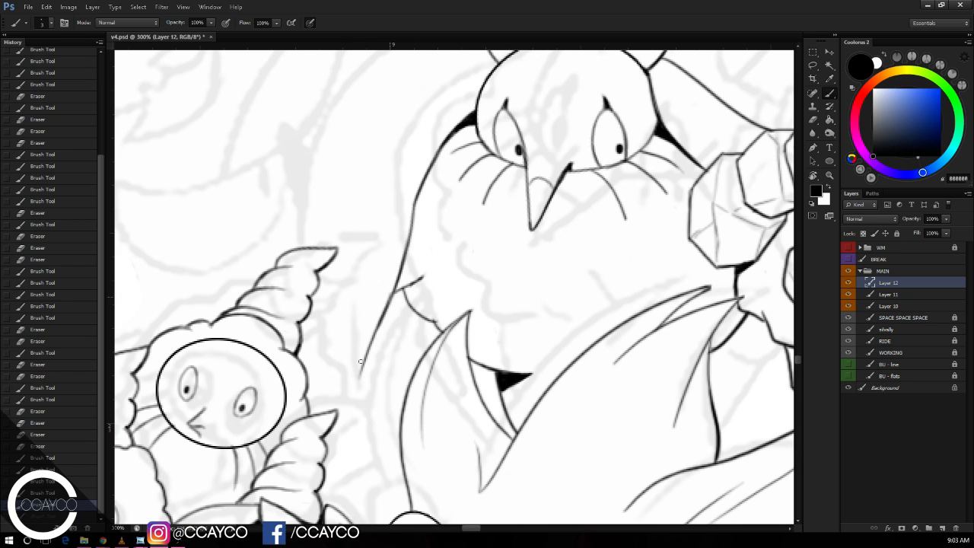
# Step: Erase the left body line below the head wedge and try a new, more outward-sloping stroke in its place
pyautogui.moveTo(387, 303)
pyautogui.mouseDown()
pyautogui.moveTo(360, 369)
pyautogui.moveTo(399, 221)
pyautogui.moveTo(432, 149)
pyautogui.mouseUp()
pyautogui.scroll(-3, 360, 369)
pyautogui.scroll(3, 358, 371)
pyautogui.press('e')
pyautogui.press('b')
pyautogui.moveTo(385, 248)
pyautogui.mouseDown()
pyautogui.moveTo(454, 123)
pyautogui.moveTo(437, 145)
pyautogui.moveTo(454, 139)
pyautogui.moveTo(390, 197)
pyautogui.mouseUp()
pyautogui.hotkey('ctrl', 'z')
pyautogui.press('e')
pyautogui.press('b')
pyautogui.hotkey('ctrl', 'z')
pyautogui.moveTo(454, 127); pyautogui.dragTo(376, 197)
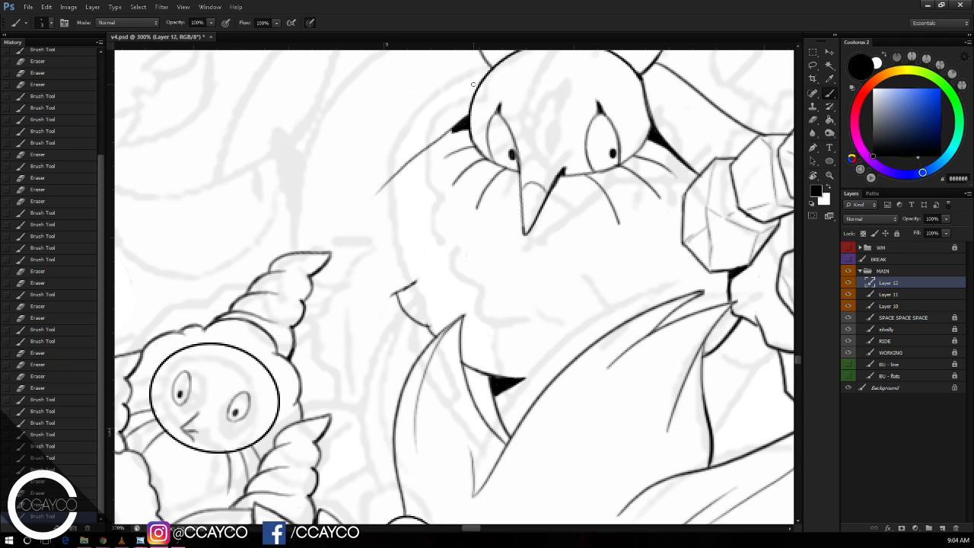
# Step: Redraw the left body line from the head to the small creature's horn and join the lower contour with a small black wedge
pyautogui.moveTo(490, 156); pyautogui.dragTo(481, 243)
pyautogui.hotkey('ctrl', 'z')
pyautogui.moveTo(446, 182); pyautogui.dragTo(335, 353)
pyautogui.hotkey('ctrl', 'z')
pyautogui.hotkey('ctrl', 'z')
pyautogui.moveTo(408, 229); pyautogui.dragTo(311, 367)
pyautogui.hotkey('ctrl', 'z')
pyautogui.moveTo(361, 306)
pyautogui.mouseDown()
pyautogui.moveTo(299, 356)
pyautogui.moveTo(339, 337)
pyautogui.moveTo(367, 303)
pyautogui.moveTo(378, 344)
pyautogui.moveTo(393, 343)
pyautogui.moveTo(383, 361)
pyautogui.moveTo(384, 345)
pyautogui.moveTo(396, 371)
pyautogui.moveTo(406, 348)
pyautogui.mouseUp()
pyautogui.press('e')
pyautogui.click(415, 255)
pyautogui.press('b')
pyautogui.hotkey('ctrl', 'z')
pyautogui.hotkey('ctrl', 'z')
pyautogui.press('e')
pyautogui.press('b')
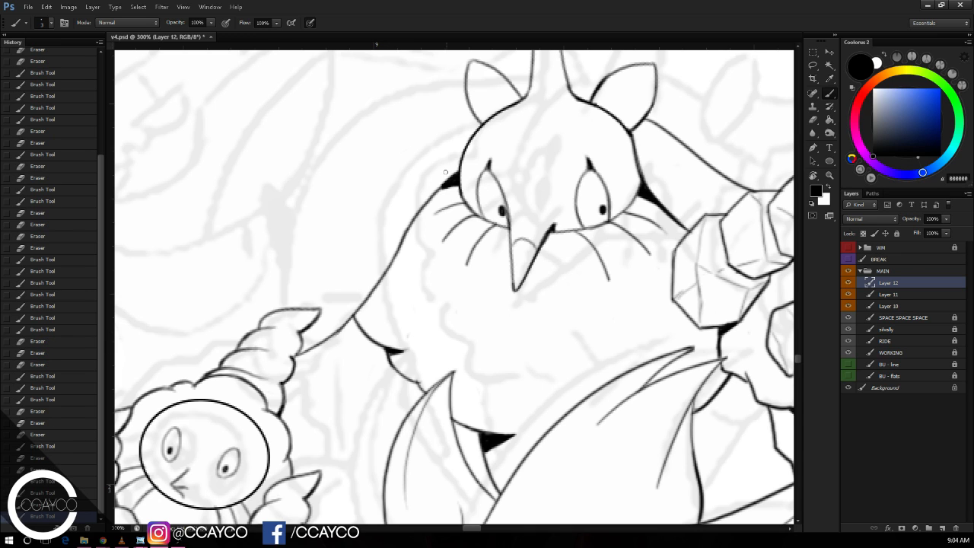
# Step: Thicken the left body line, filling its lower corner in solid black, and save the document
pyautogui.moveTo(447, 180); pyautogui.dragTo(398, 253)
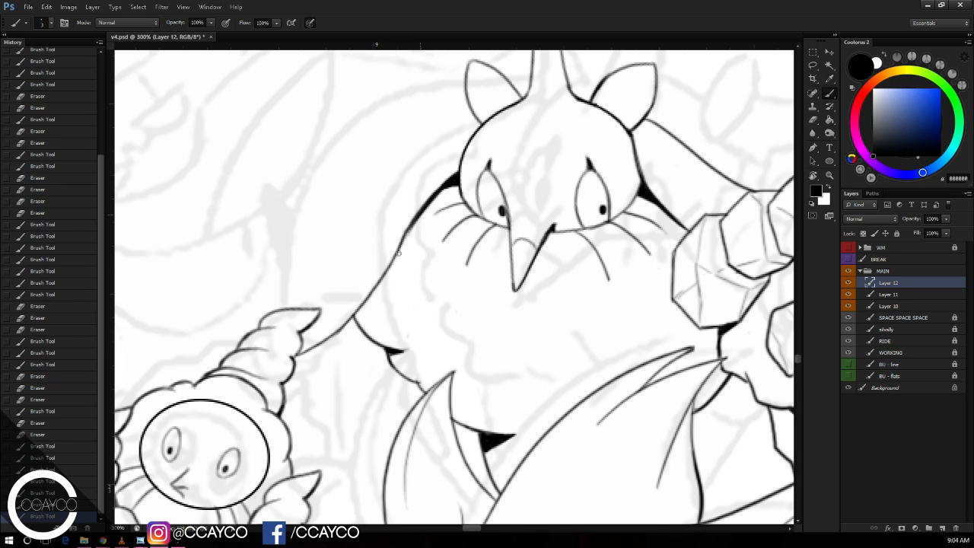
pyautogui.hotkey('ctrl', 'z')
pyautogui.moveTo(419, 217); pyautogui.dragTo(401, 246)
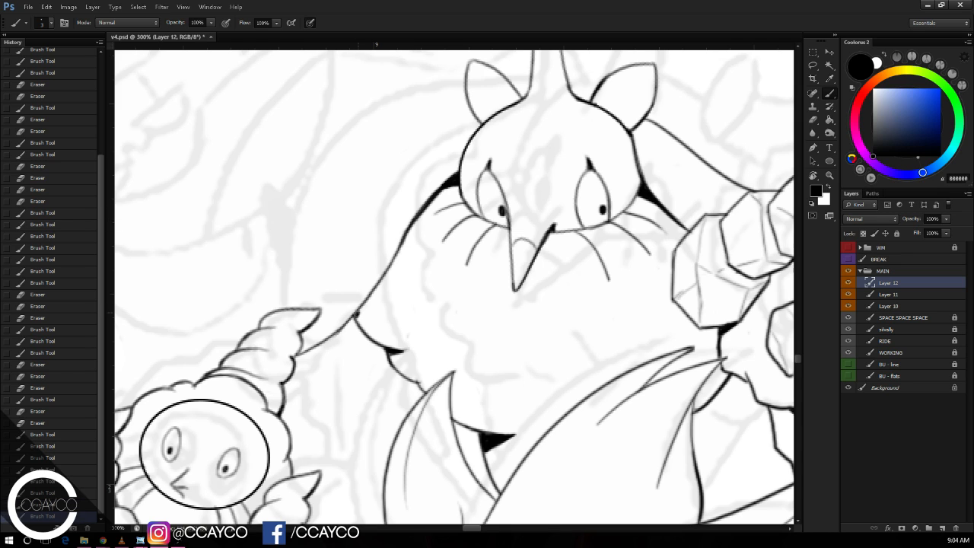
pyautogui.moveTo(362, 306)
pyautogui.mouseDown()
pyautogui.moveTo(363, 314)
pyautogui.moveTo(376, 287)
pyautogui.moveTo(363, 327)
pyautogui.moveTo(382, 279)
pyautogui.moveTo(370, 302)
pyautogui.mouseUp()
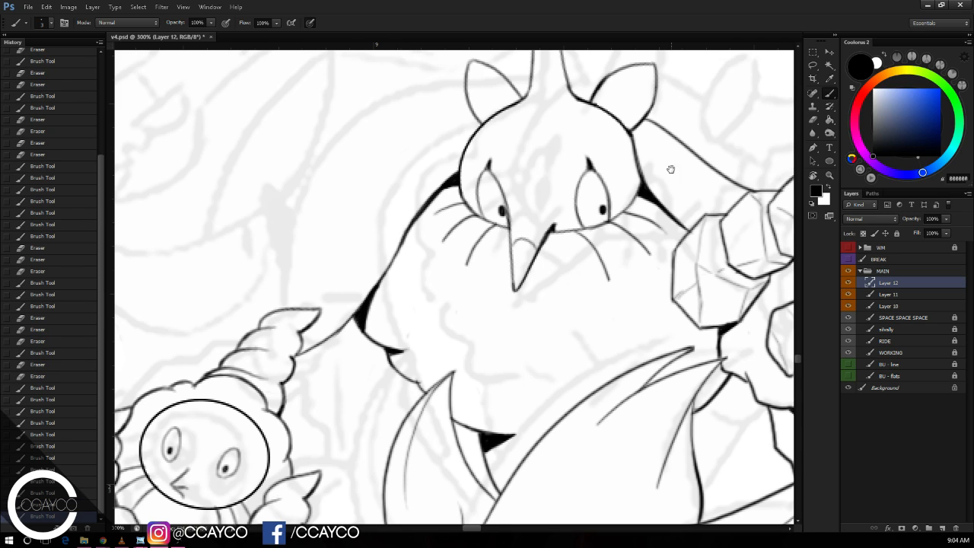
pyautogui.moveTo(671, 169)
pyautogui.mouseDown()
pyautogui.moveTo(701, 252)
pyautogui.moveTo(687, 259)
pyautogui.moveTo(670, 231)
pyautogui.moveTo(653, 229)
pyautogui.mouseUp()
pyautogui.hotkey('ctrl', 's')
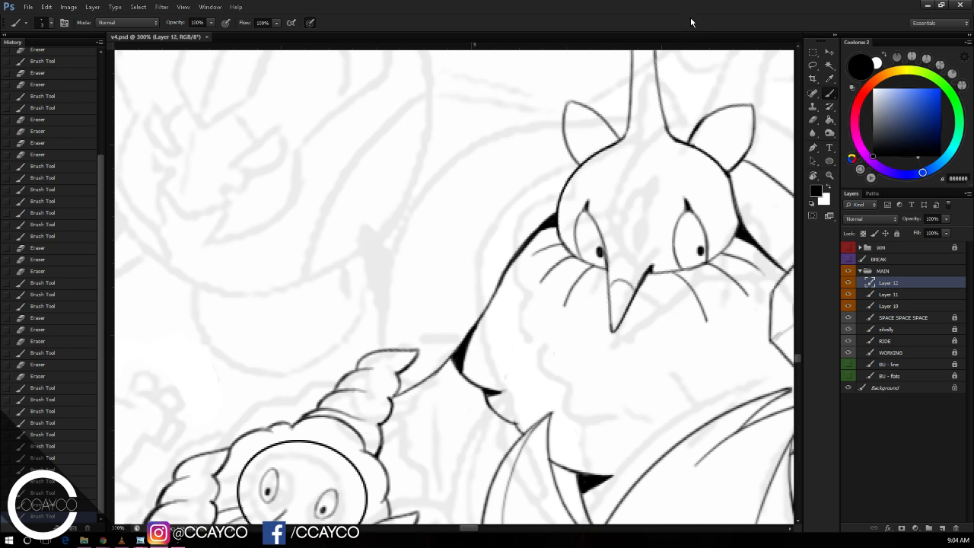
# Step: Try inking a long curve sweeping down and outward from the base of the pasted bird's left ear
pyautogui.moveTo(450, 271)
pyautogui.mouseDown()
pyautogui.moveTo(575, 163)
pyautogui.moveTo(449, 272)
pyautogui.mouseUp()
pyautogui.hotkey('ctrl', 'z')
pyautogui.press('e')
pyautogui.moveTo(594, 165)
pyautogui.mouseDown()
pyautogui.moveTo(577, 161)
pyautogui.moveTo(586, 160)
pyautogui.mouseUp()
pyautogui.press('b')
pyautogui.hotkey('ctrl', 'z')
pyautogui.moveTo(525, 186); pyautogui.dragTo(587, 158)
pyautogui.hotkey('ctrl', 'z')
pyautogui.moveTo(545, 177)
pyautogui.mouseDown()
pyautogui.moveTo(584, 159)
pyautogui.moveTo(577, 163)
pyautogui.mouseUp()
pyautogui.moveTo(677, 226); pyautogui.dragTo(530, 254)
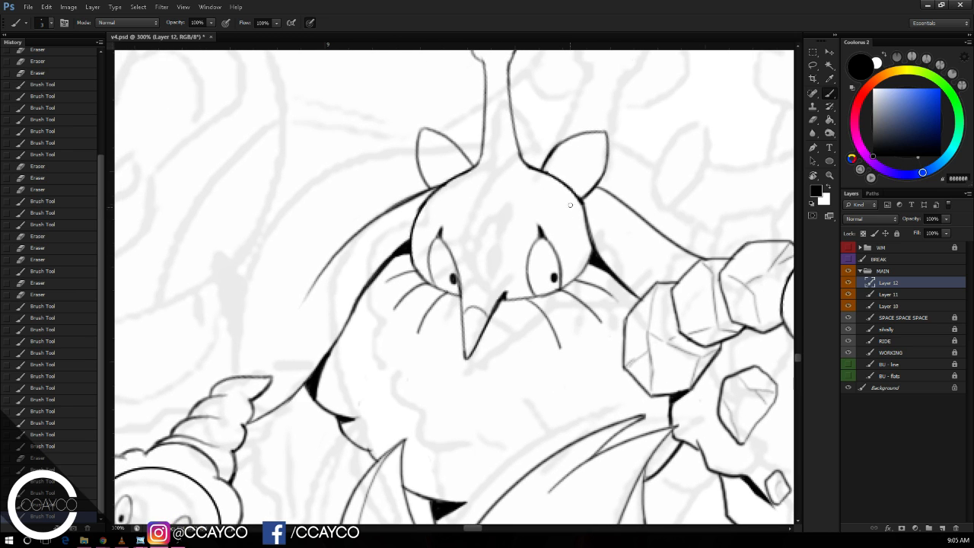
# Step: Undo the strokes of the sweeping curve at the left ear
pyautogui.hotkey('ctrl', 'alt', 'z')
pyautogui.hotkey('ctrl', 'alt', 'z')
pyautogui.hotkey('ctrl', 'alt', 'z')
pyautogui.hotkey('ctrl', 'alt', 'z')
pyautogui.hotkey('ctrl', 'alt', 'z')
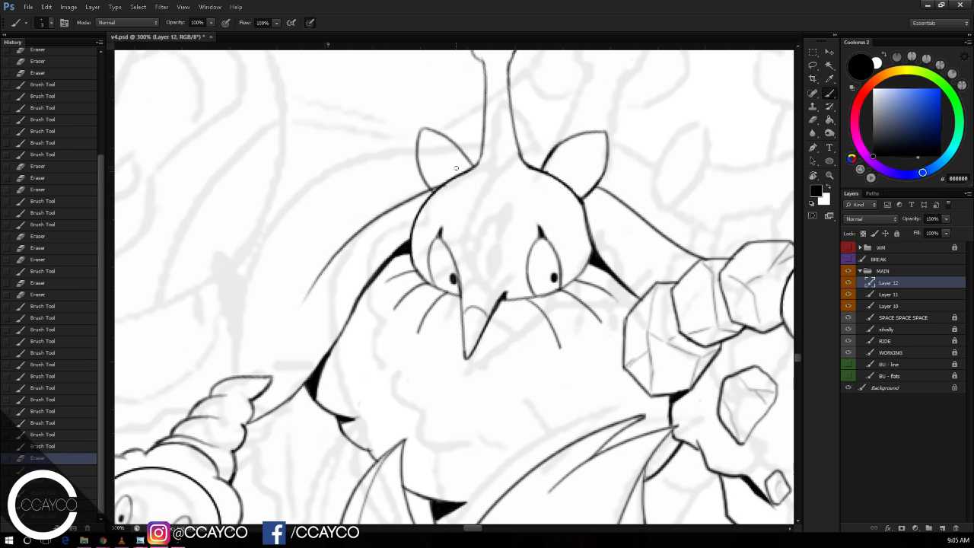
pyautogui.hotkey('ctrl', 'alt', 'z')
pyautogui.hotkey('ctrl', 'alt', 'z')
# Step: Ink a long curve from the left ear down to the small creature's horn and erase the overlap inside the ear
pyautogui.moveTo(488, 194); pyautogui.dragTo(584, 160)
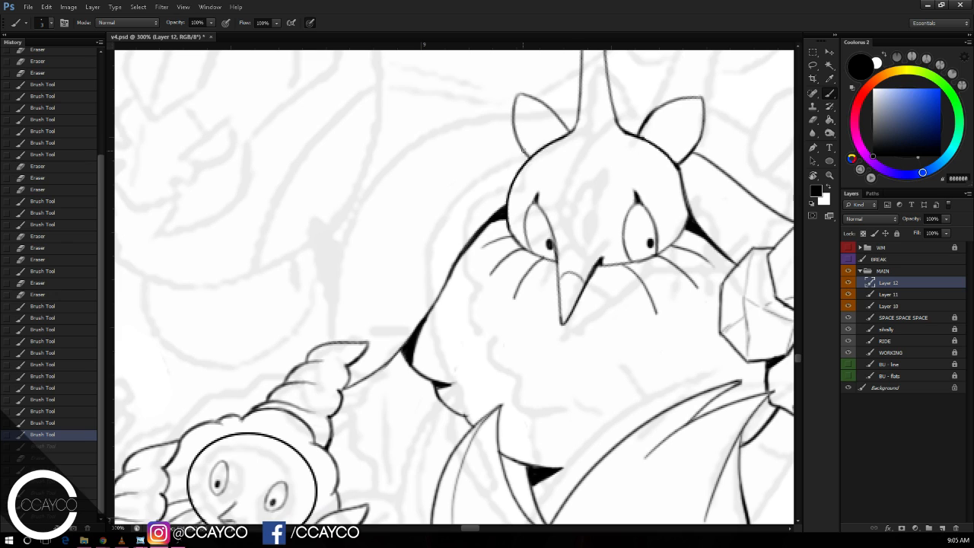
pyautogui.moveTo(531, 143)
pyautogui.mouseDown()
pyautogui.moveTo(411, 265)
pyautogui.moveTo(376, 283)
pyautogui.mouseUp()
pyautogui.hotkey('ctrl', 'alt', 'z')
pyautogui.press('e')
pyautogui.moveTo(540, 124); pyautogui.dragTo(523, 126)
pyautogui.press('b')
pyautogui.moveTo(351, 335); pyautogui.dragTo(394, 231)
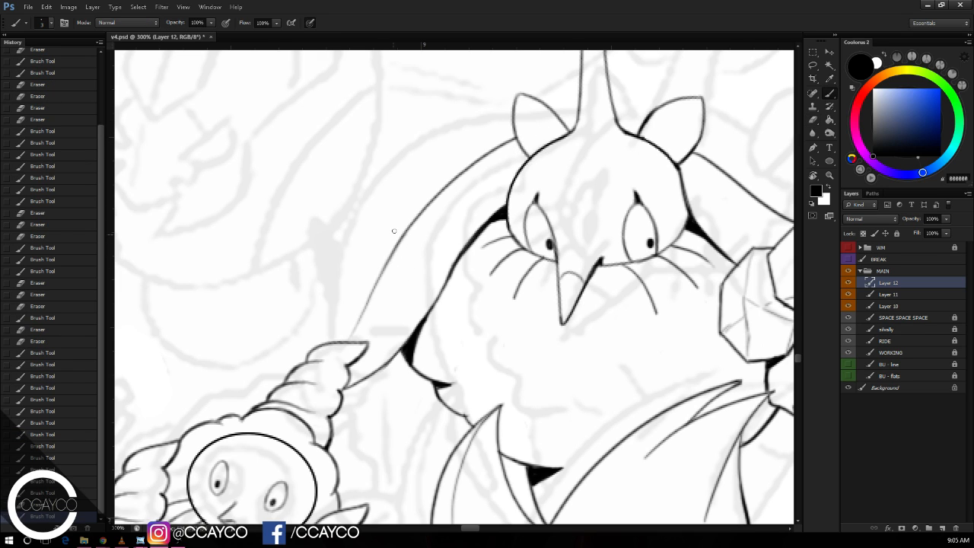
# Step: Ink a curved wing edge sweeping outward from the end of the long left-ear curve
pyautogui.moveTo(527, 154); pyautogui.dragTo(621, 124)
pyautogui.moveTo(394, 248)
pyautogui.mouseDown()
pyautogui.moveTo(500, 221)
pyautogui.moveTo(461, 227)
pyautogui.mouseUp()
pyautogui.hotkey('ctrl', 'alt', 'z')
pyautogui.hotkey('ctrl', 'alt', 'z')
pyautogui.moveTo(392, 242); pyautogui.dragTo(486, 225)
# Step: Trim the overlap where the wing edge meets the ear curve and re-ink the bend as one smooth line
pyautogui.press('e')
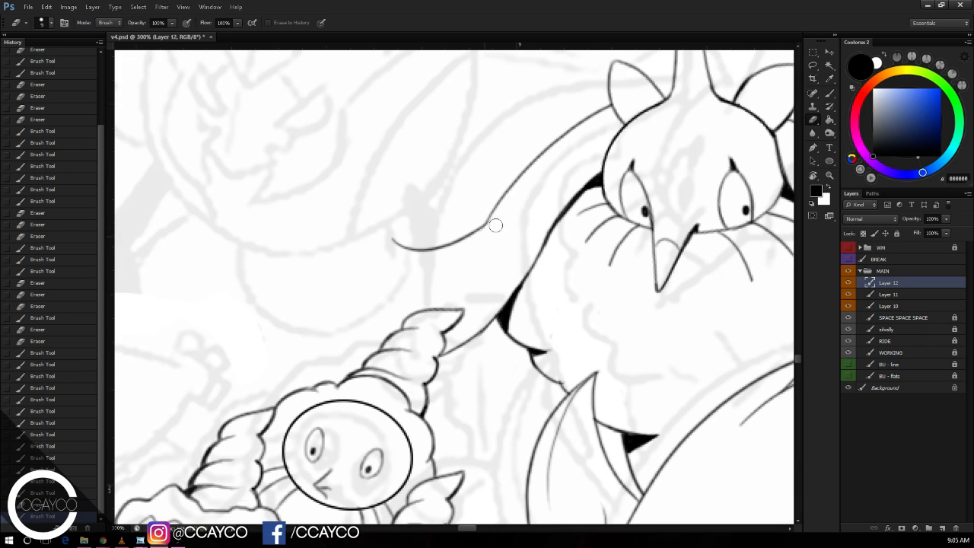
pyautogui.click(493, 219)
pyautogui.click(502, 216)
pyautogui.hotkey('ctrl', 'alt', 'z')
pyautogui.click(485, 228)
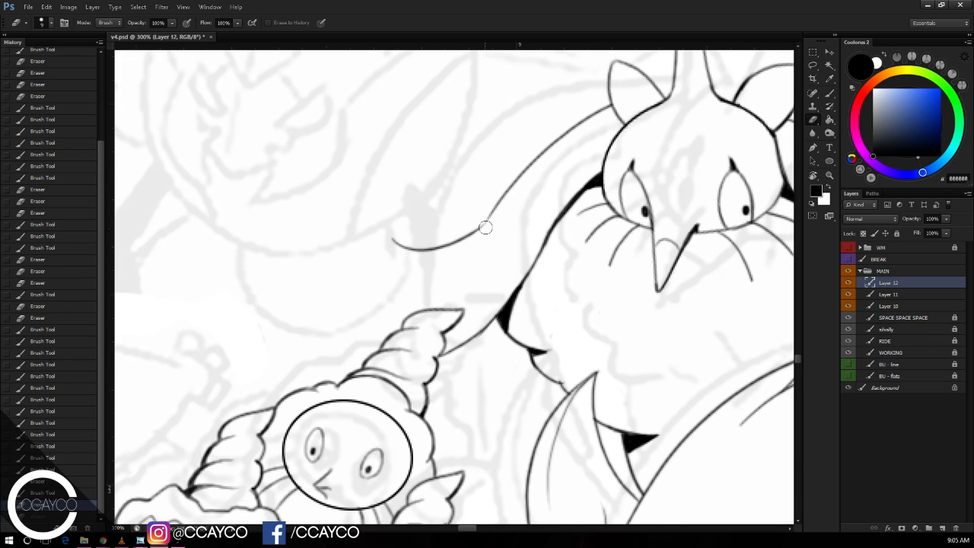
pyautogui.press('b')
pyautogui.moveTo(477, 232); pyautogui.dragTo(516, 181)
# Step: Try re-inking the bird's left body line down to its black lower corner
pyautogui.moveTo(553, 230)
pyautogui.mouseDown()
pyautogui.moveTo(511, 286)
pyautogui.moveTo(514, 300)
pyautogui.mouseUp()
pyautogui.hotkey('ctrl', 'alt', 'z')
pyautogui.hotkey('ctrl', 'alt', 'z')
pyautogui.moveTo(536, 267); pyautogui.dragTo(496, 324)
pyautogui.hotkey('ctrl', 'alt', 'z')
pyautogui.moveTo(549, 234)
pyautogui.mouseDown()
pyautogui.moveTo(513, 303)
pyautogui.moveTo(482, 332)
pyautogui.mouseUp()
pyautogui.hotkey('ctrl', 'alt', 'z')
# Step: Erase along the outside of the left body line just above its black corner to thin it
pyautogui.press('e')
pyautogui.moveTo(517, 275); pyautogui.dragTo(508, 296)
pyautogui.moveTo(505, 303); pyautogui.dragTo(481, 330)
pyautogui.moveTo(482, 327)
pyautogui.mouseDown()
pyautogui.moveTo(497, 299)
pyautogui.moveTo(495, 316)
pyautogui.mouseUp()
pyautogui.hotkey('ctrl', 'alt', 'z')
pyautogui.hotkey('ctrl', 'alt', 'z')
pyautogui.moveTo(512, 278); pyautogui.dragTo(482, 311)
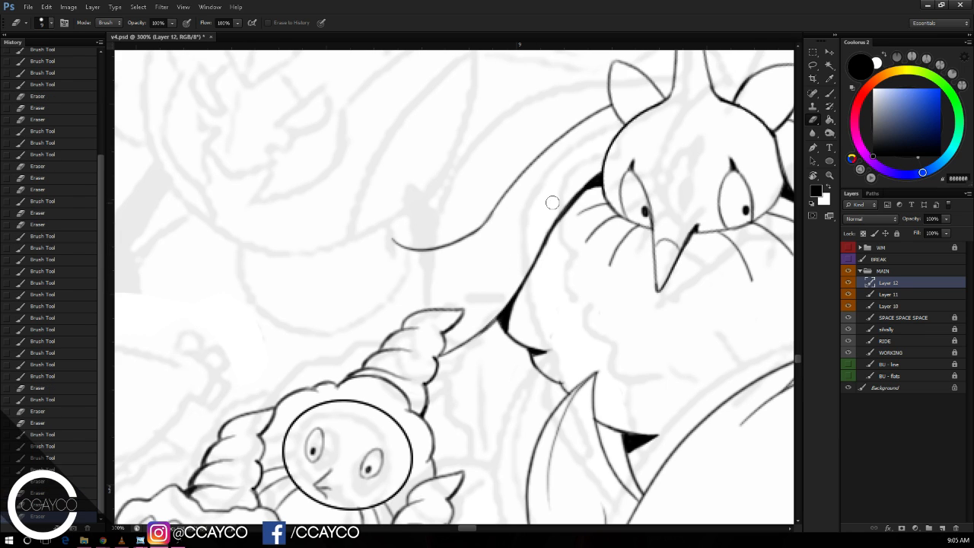
# Step: Thin the upper part of the left body line by erasing along its outer edge
pyautogui.moveTo(552, 212)
pyautogui.mouseDown()
pyautogui.moveTo(539, 251)
pyautogui.moveTo(551, 231)
pyautogui.mouseUp()
pyautogui.moveTo(562, 198); pyautogui.dragTo(516, 270)
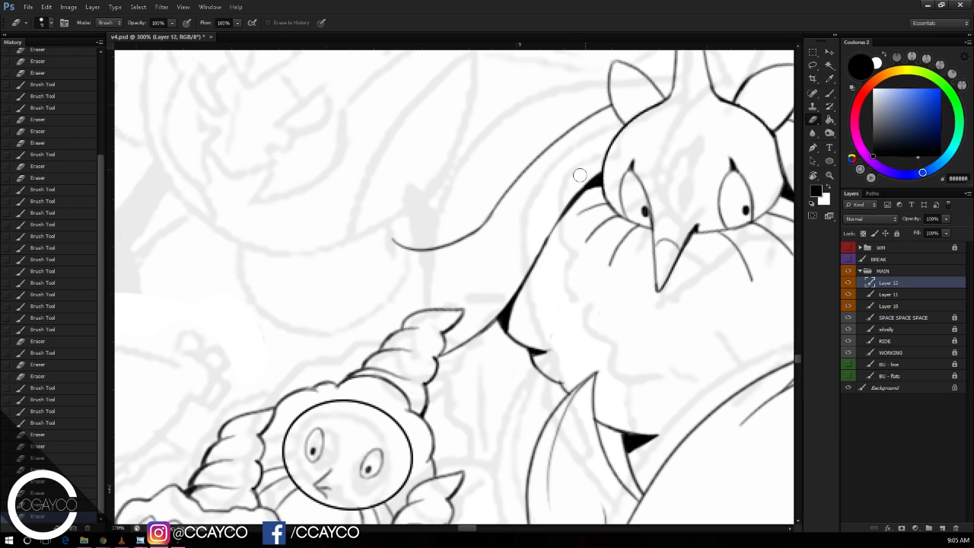
pyautogui.hotkey('ctrl', 'alt', 'z')
pyautogui.hotkey('ctrl', 'alt', 'z')
pyautogui.hotkey('ctrl', 'shift', 'z')
pyautogui.hotkey('ctrl', 'shift', 'z')
pyautogui.moveTo(549, 206); pyautogui.dragTo(511, 264)
# Step: Clean up the thickness of the bend where the left-ear curve runs into the wing edge
pyautogui.moveTo(505, 216)
pyautogui.mouseDown()
pyautogui.moveTo(472, 254)
pyautogui.moveTo(475, 235)
pyautogui.mouseUp()
pyautogui.moveTo(487, 223)
pyautogui.mouseDown()
pyautogui.moveTo(451, 261)
pyautogui.moveTo(495, 207)
pyautogui.mouseUp()
pyautogui.press('b')
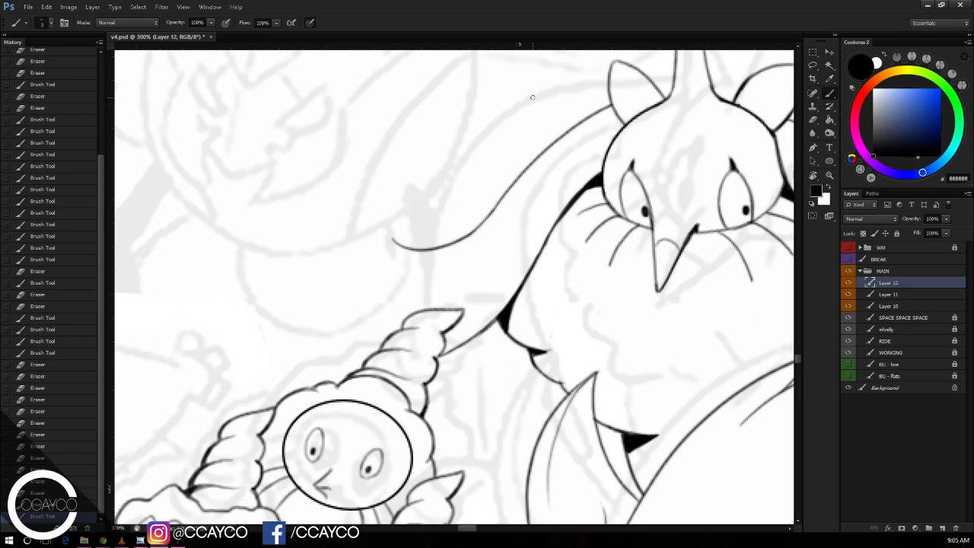
pyautogui.press('e')
pyautogui.click(433, 164)
pyautogui.press('b')
pyautogui.moveTo(516, 184); pyautogui.dragTo(522, 178)
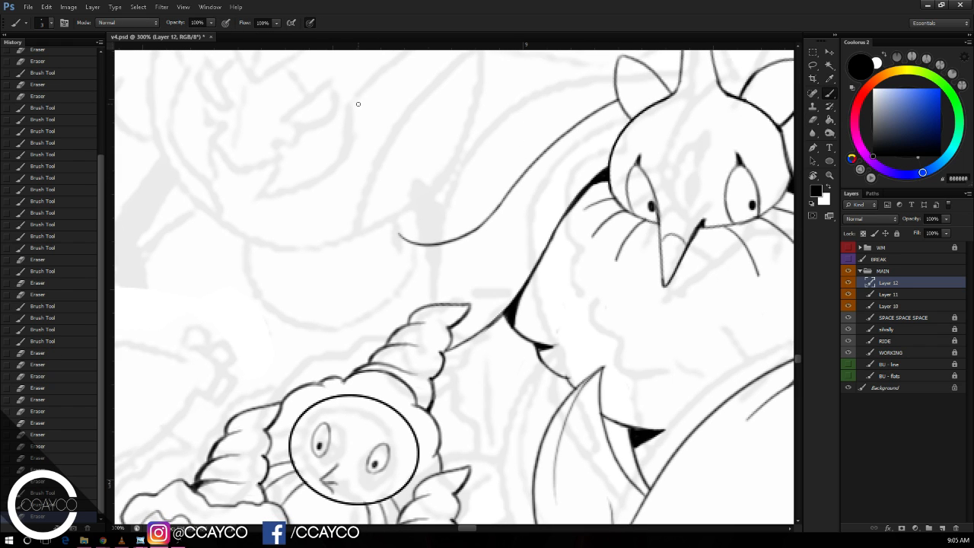
# Step: Ink the wing's first pointed tip and try the outline of a second feather below it
pyautogui.moveTo(390, 221)
pyautogui.mouseDown()
pyautogui.moveTo(402, 237)
pyautogui.moveTo(374, 283)
pyautogui.moveTo(435, 289)
pyautogui.mouseUp()
pyautogui.hotkey('ctrl', 'z')
pyautogui.moveTo(352, 272); pyautogui.dragTo(434, 279)
pyautogui.moveTo(351, 272); pyautogui.dragTo(358, 339)
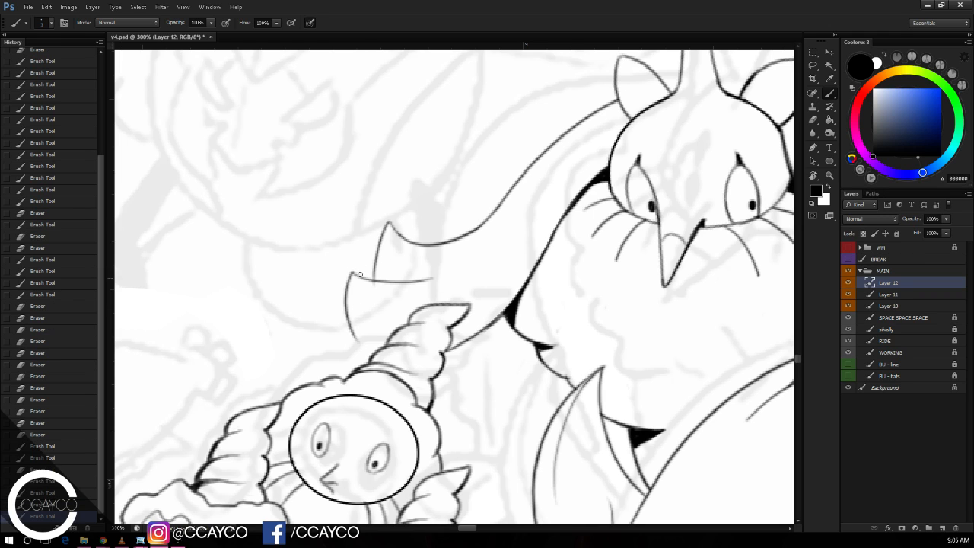
pyautogui.hotkey('ctrl', 'alt', 'z')
pyautogui.hotkey('ctrl', 'alt', 'z')
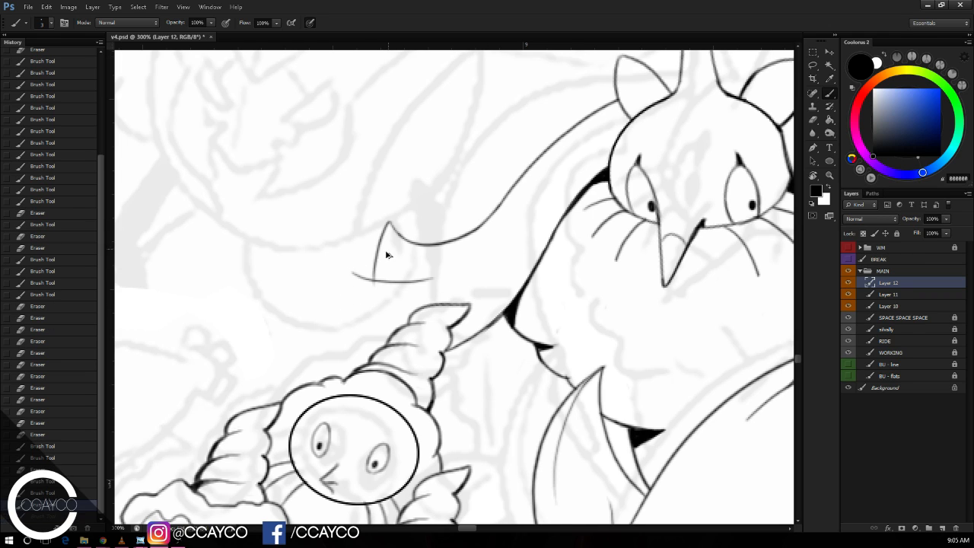
# Step: Redo the second pointed feather below the wing's first tip and erase the overlapping line
pyautogui.moveTo(359, 249)
pyautogui.mouseDown()
pyautogui.moveTo(423, 271)
pyautogui.moveTo(375, 267)
pyautogui.moveTo(437, 268)
pyautogui.moveTo(352, 298)
pyautogui.moveTo(353, 288)
pyautogui.moveTo(351, 325)
pyautogui.moveTo(359, 328)
pyautogui.moveTo(367, 310)
pyautogui.mouseUp()
pyautogui.press('e')
pyautogui.press('b')
pyautogui.hotkey('ctrl', 'alt', 'z')
pyautogui.hotkey('ctrl', 'alt', 'z')
pyautogui.hotkey('ctrl', 'alt', 'z')
pyautogui.press('e')
pyautogui.click(363, 242)
pyautogui.press('b')
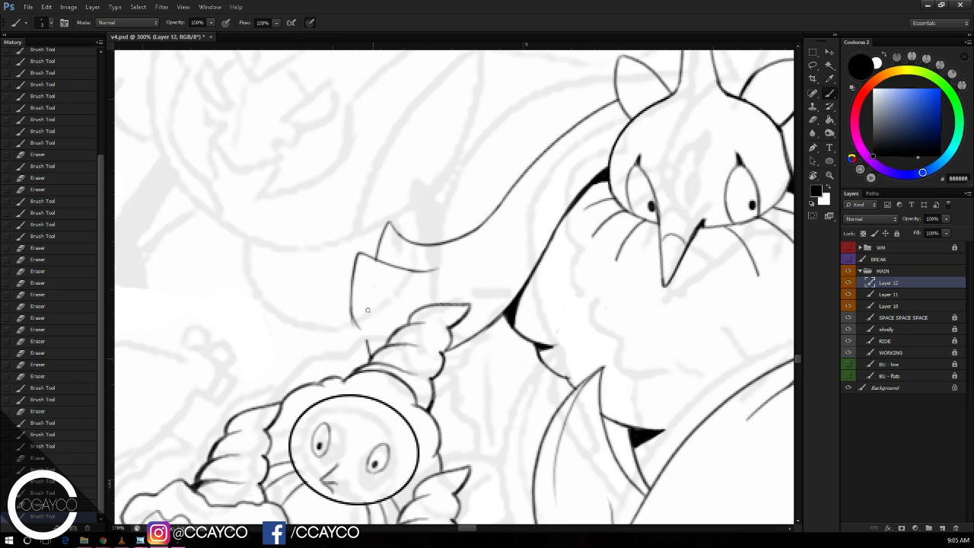
# Step: Ink the second feather's lower edge and a small third feather reaching down to the small creature's horn
pyautogui.hotkey('ctrl', 'alt', 'z')
pyautogui.moveTo(371, 359)
pyautogui.mouseDown()
pyautogui.moveTo(366, 315)
pyautogui.moveTo(407, 315)
pyautogui.moveTo(366, 330)
pyautogui.mouseUp()
pyautogui.hotkey('ctrl', 'alt', 'z')
pyautogui.hotkey('ctrl', 'alt', 'z')
pyautogui.hotkey('ctrl', 'alt', 'z')
pyautogui.moveTo(351, 298); pyautogui.dragTo(359, 326)
pyautogui.moveTo(354, 269)
pyautogui.mouseDown()
pyautogui.moveTo(352, 324)
pyautogui.moveTo(371, 358)
pyautogui.moveTo(365, 323)
pyautogui.mouseUp()
pyautogui.moveTo(379, 255)
pyautogui.mouseDown()
pyautogui.moveTo(389, 223)
pyautogui.moveTo(396, 231)
pyautogui.moveTo(385, 231)
pyautogui.mouseUp()
pyautogui.press('e')
pyautogui.press('b')
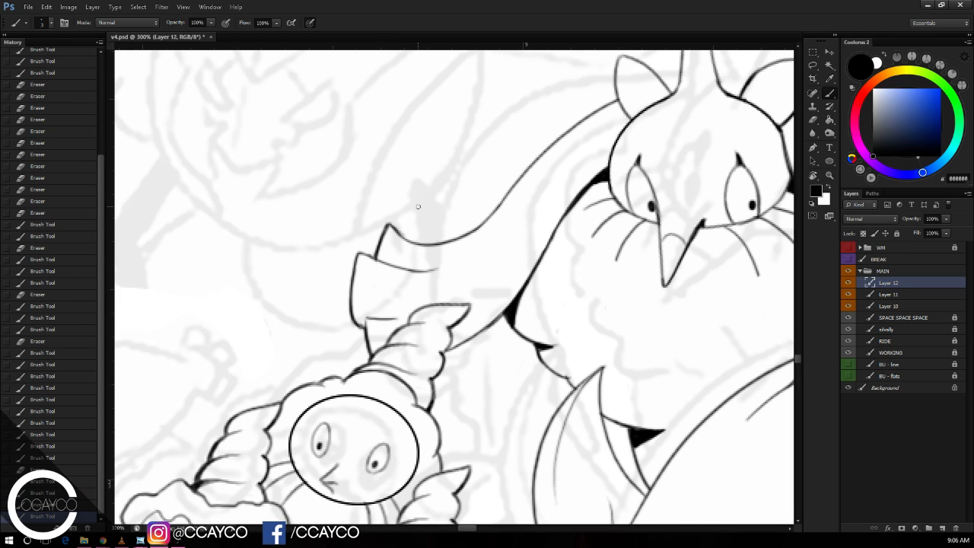
# Step: Thicken the line running from the body's black left corner to the small creature's horn
pyautogui.moveTo(504, 313); pyautogui.dragTo(449, 347)
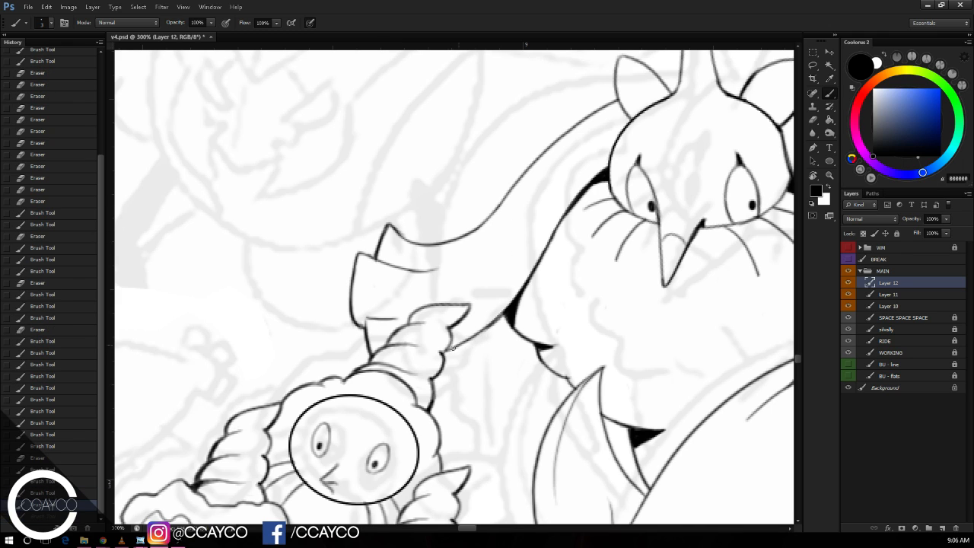
pyautogui.moveTo(506, 311); pyautogui.dragTo(454, 341)
pyautogui.hotkey('ctrl', '-')
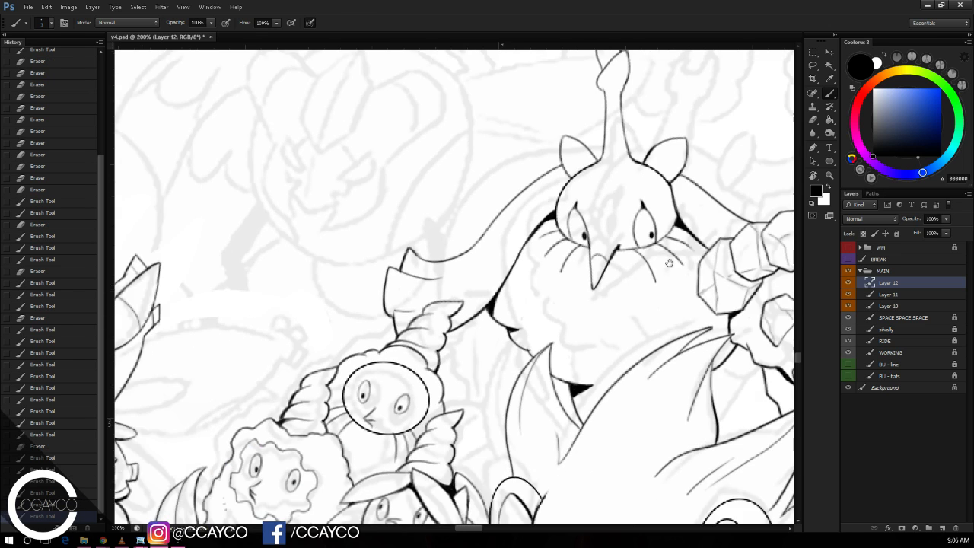
# Step: Clean up the area between the right-ear curve and the bird's right body line with the eraser
pyautogui.moveTo(744, 204)
pyautogui.mouseDown()
pyautogui.moveTo(633, 201)
pyautogui.moveTo(581, 213)
pyautogui.mouseUp()
pyautogui.moveTo(662, 244); pyautogui.dragTo(655, 240)
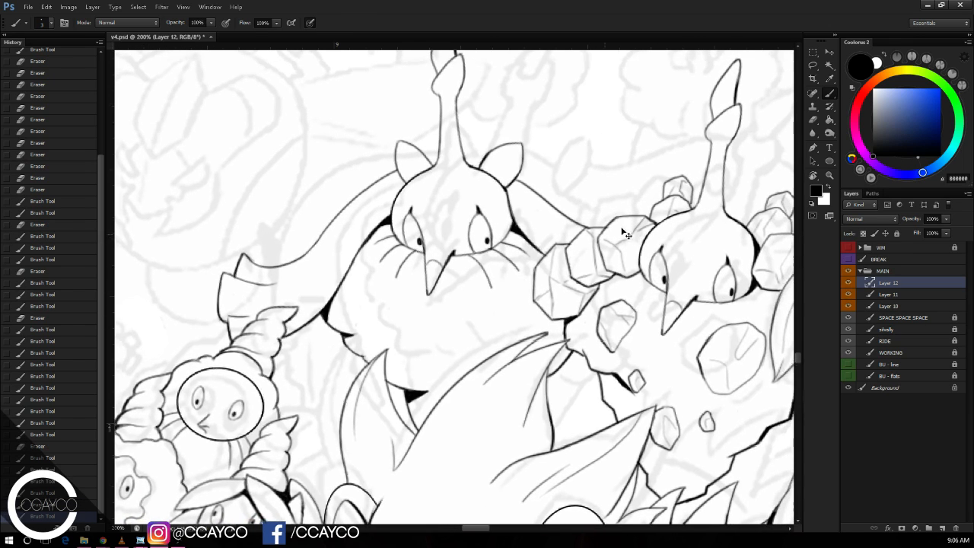
pyautogui.hotkey('ctrl', '+')
pyautogui.press('e')
pyautogui.moveTo(659, 203); pyautogui.dragTo(668, 215)
pyautogui.moveTo(547, 231); pyautogui.dragTo(635, 270)
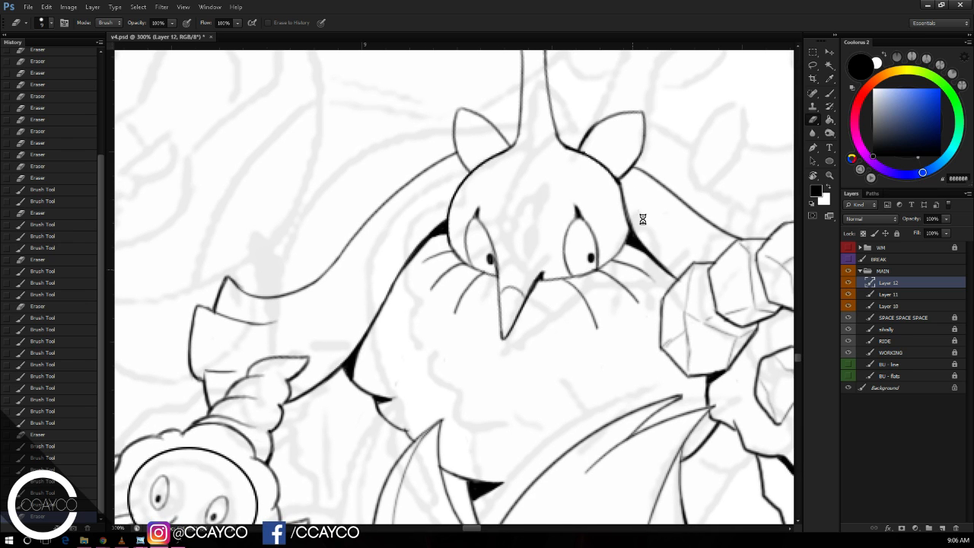
pyautogui.moveTo(605, 215); pyautogui.dragTo(620, 176)
# Step: Ink short fur ticks on the bird's lower chest and save the document
pyautogui.press('b')
pyautogui.moveTo(540, 384)
pyautogui.mouseDown()
pyautogui.moveTo(508, 422)
pyautogui.moveTo(542, 387)
pyautogui.moveTo(572, 398)
pyautogui.mouseUp()
pyautogui.moveTo(569, 363)
pyautogui.mouseDown()
pyautogui.moveTo(580, 388)
pyautogui.moveTo(570, 363)
pyautogui.mouseUp()
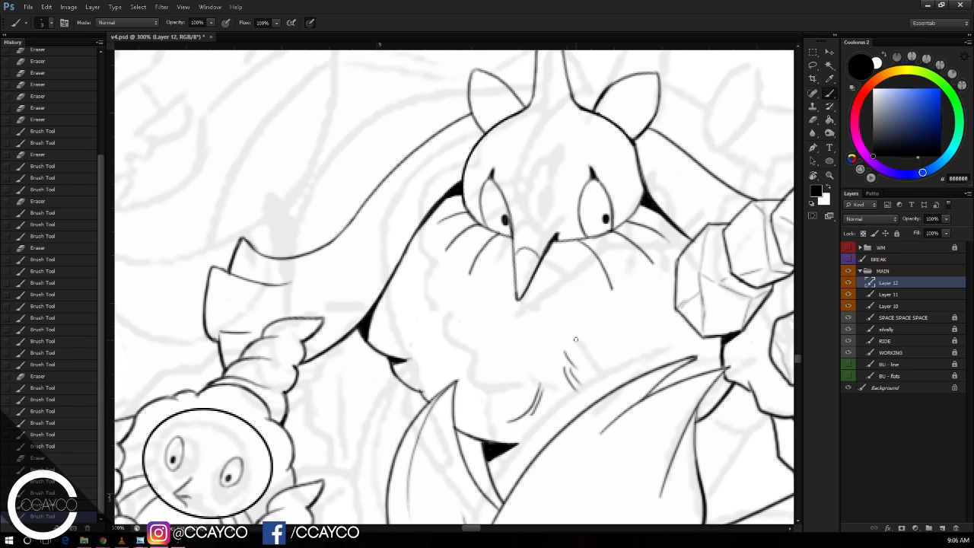
pyautogui.hotkey('ctrl', '-')
pyautogui.moveTo(652, 175); pyautogui.dragTo(685, 161)
pyautogui.hotkey('ctrl', 's')
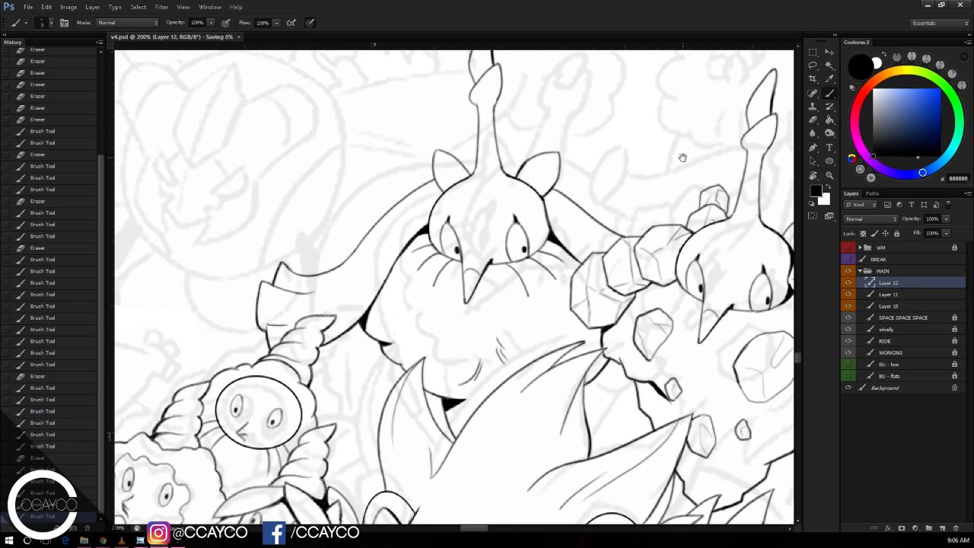
# Step: Merge Layer 12 and Layer 11 down into Layer 10 and add a new layer above it
pyautogui.hotkey('ctrl', 'e')
pyautogui.hotkey('ctrl', 'e')
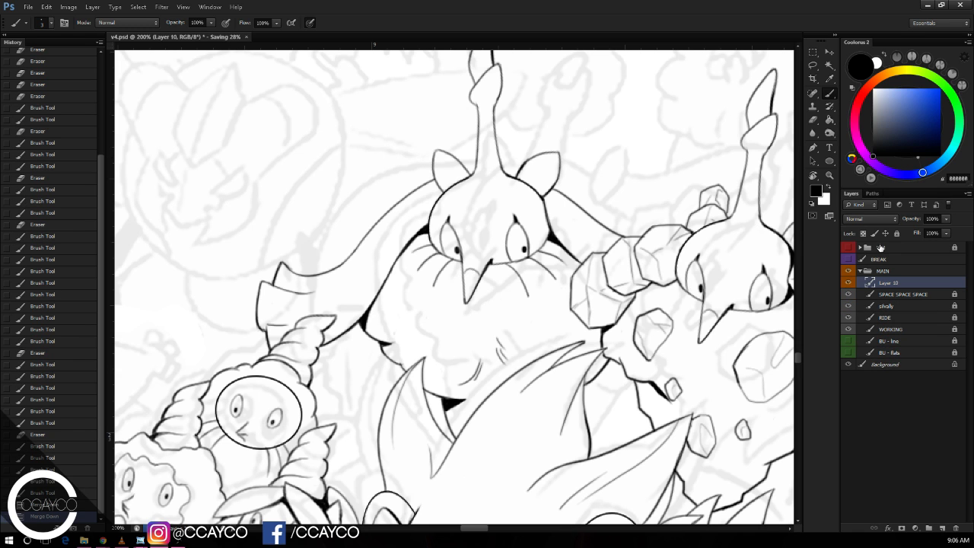
pyautogui.moveTo(683, 259); pyautogui.dragTo(644, 318)
pyautogui.moveTo(475, 350)
pyautogui.mouseDown()
pyautogui.moveTo(673, 306)
pyautogui.moveTo(742, 320)
pyautogui.moveTo(752, 349)
pyautogui.mouseUp()
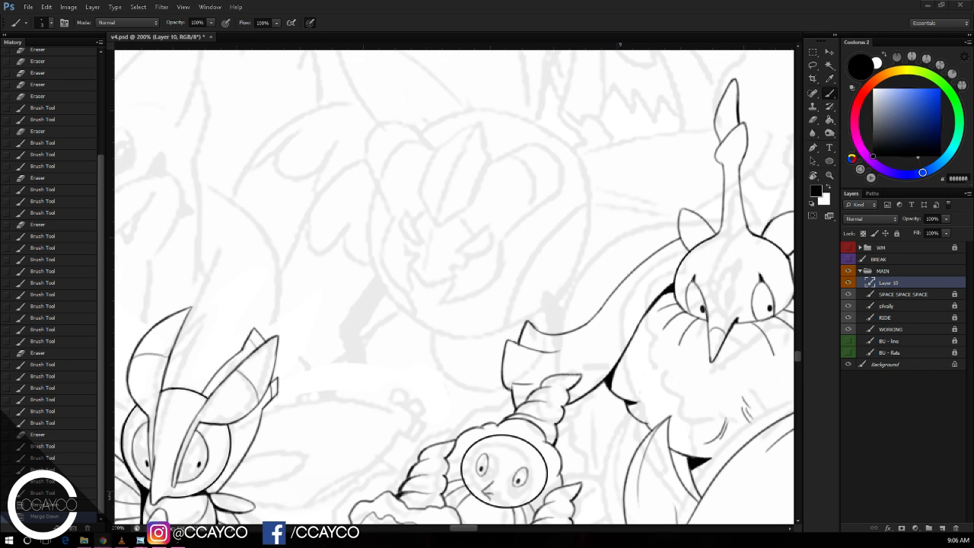
pyautogui.click(941, 527)
# Step: Select the faint three-face sketch on the WORKING layer, shift it up and slightly right with Free Transform, and deselect
pyautogui.press('e')
pyautogui.moveTo(724, 309); pyautogui.dragTo(737, 298)
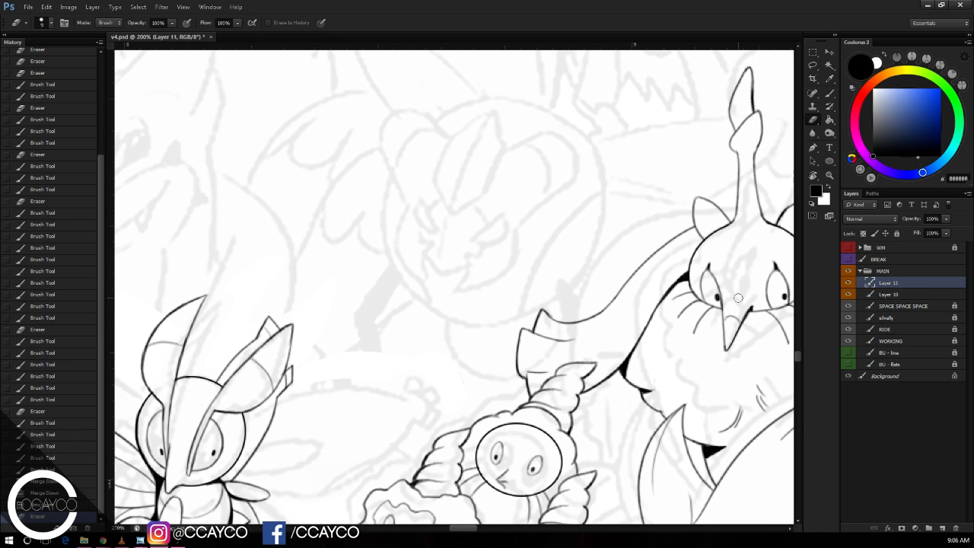
pyautogui.moveTo(588, 185); pyautogui.dragTo(650, 184)
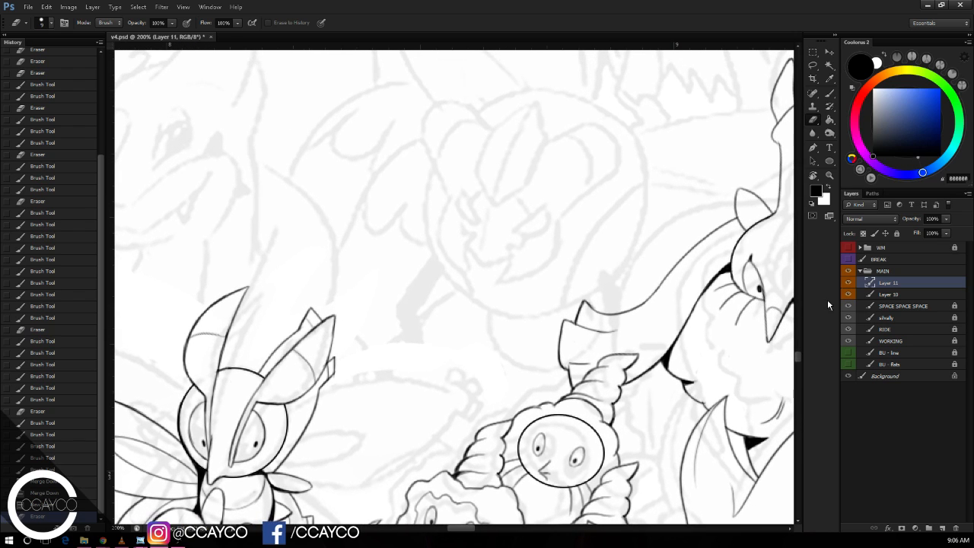
pyautogui.click(887, 342)
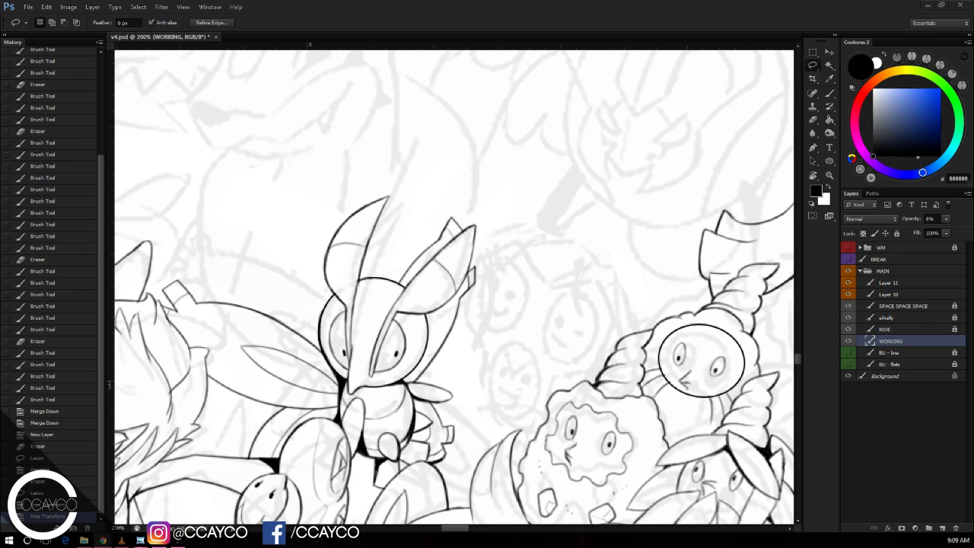
pyautogui.keyDown('ctrl'); pyautogui.click(870, 341); pyautogui.keyUp('ctrl')
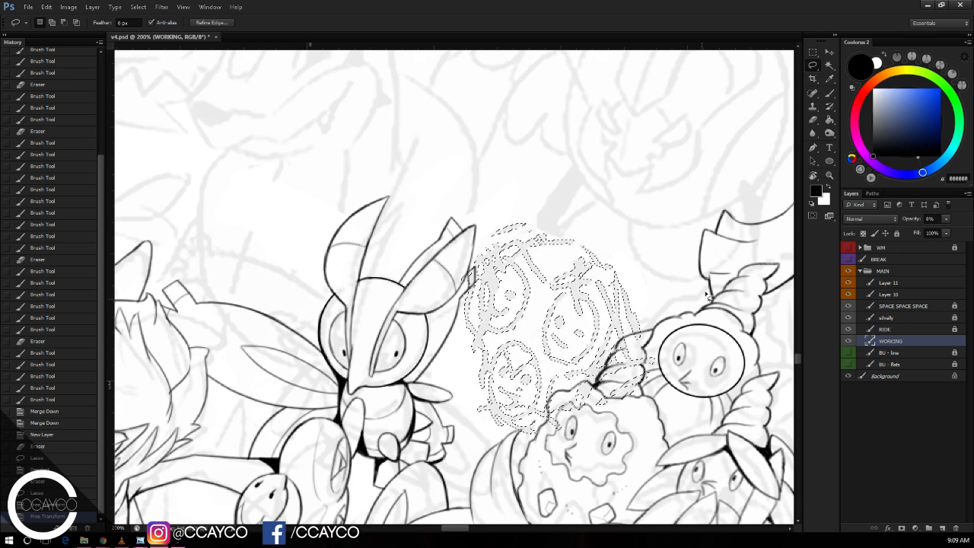
pyautogui.hotkey('ctrl', 'd')
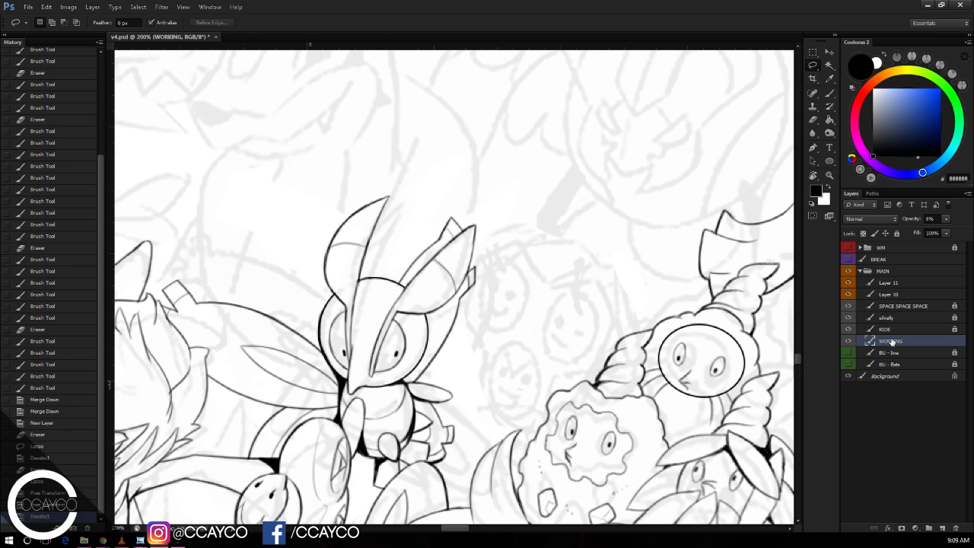
pyautogui.hotkey('ctrl', 'z')
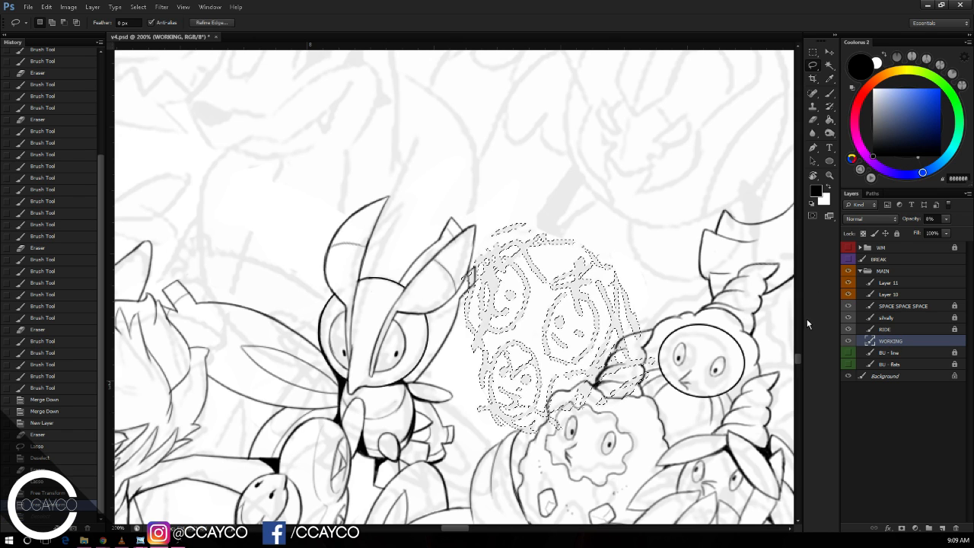
pyautogui.hotkey('ctrl', 't')
pyautogui.moveTo(635, 326)
pyautogui.mouseDown()
pyautogui.moveTo(646, 303)
pyautogui.moveTo(633, 305)
pyautogui.mouseUp()
pyautogui.moveTo(642, 386); pyautogui.dragTo(650, 378)
pyautogui.press('Return')
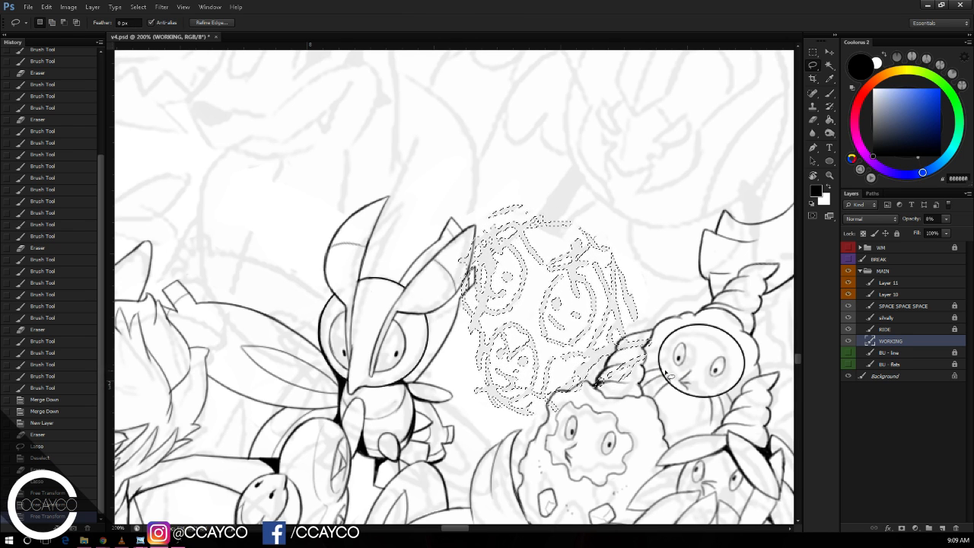
pyautogui.hotkey('ctrl', 't')
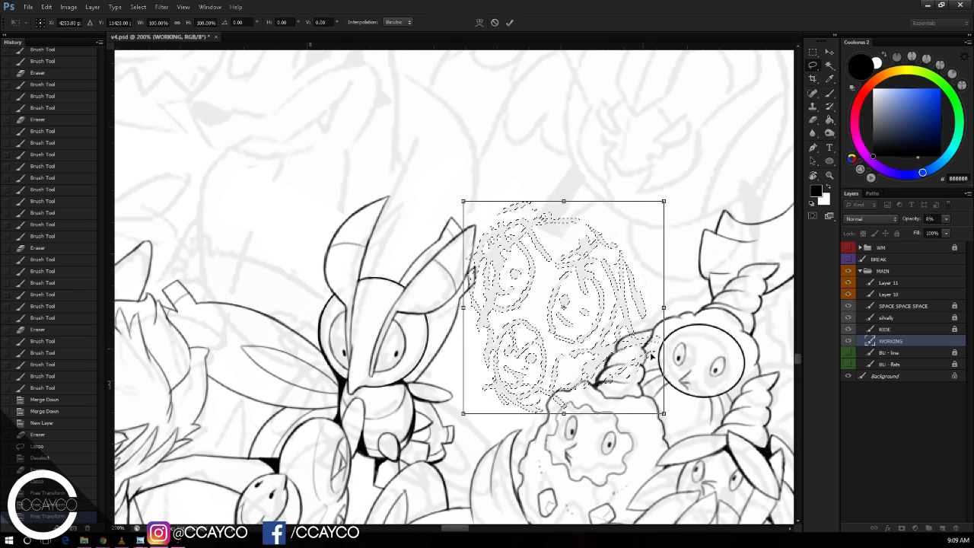
pyautogui.press('Return')
pyautogui.hotkey('ctrl', 'd')
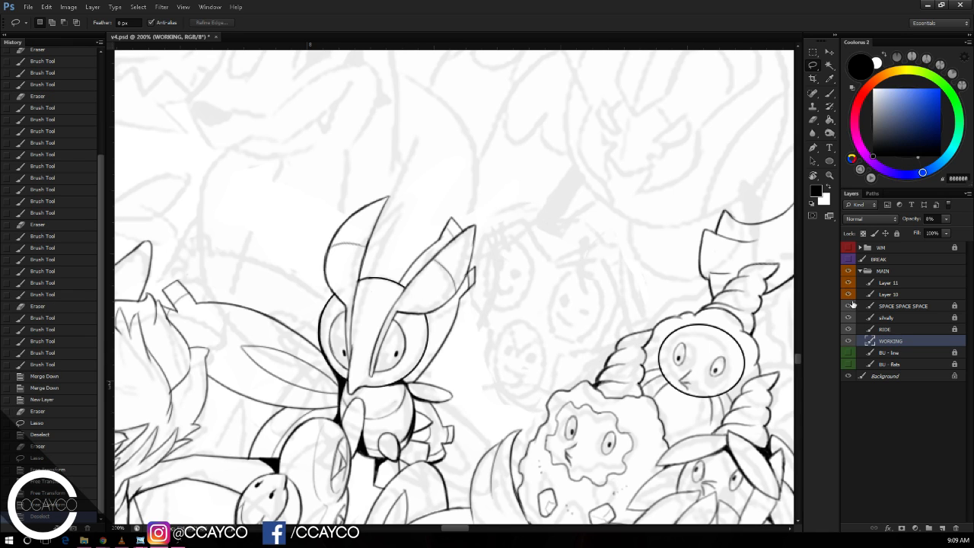
# Step: Merge Layer 11 down into Layer 10 and add a new layer for inking the faces
pyautogui.click(913, 283)
pyautogui.hotkey('ctrl', 'e')
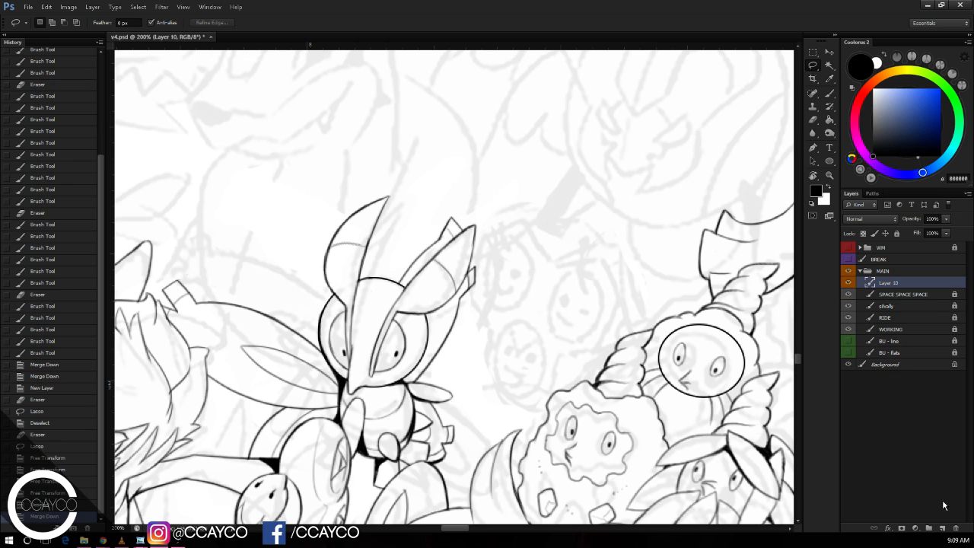
pyautogui.click(944, 531)
pyautogui.press('b')
pyautogui.scroll(2, 606, 307)
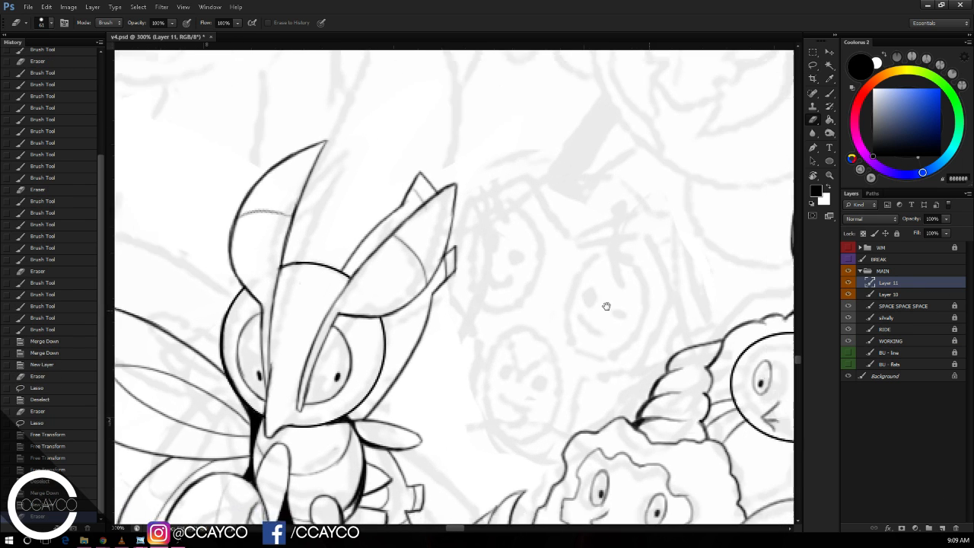
# Step: Reduce the eraser size to 22 px and return to the Brush tool
pyautogui.rightClick(618, 271)
pyautogui.press('Escape')
pyautogui.press('e')
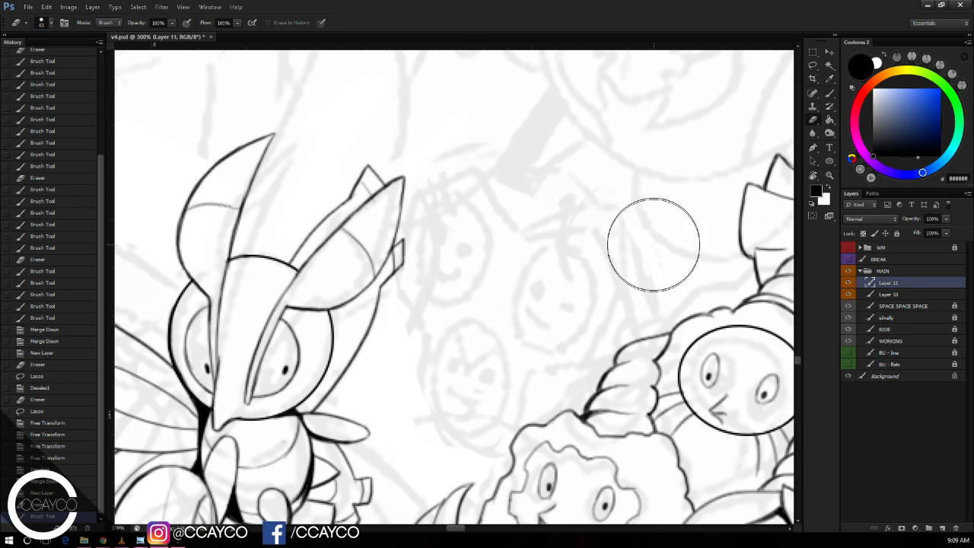
pyautogui.rightClick(652, 246)
pyautogui.click(674, 268)
pyautogui.click(677, 230)
pyautogui.rightClick(667, 234)
pyautogui.click(683, 259)
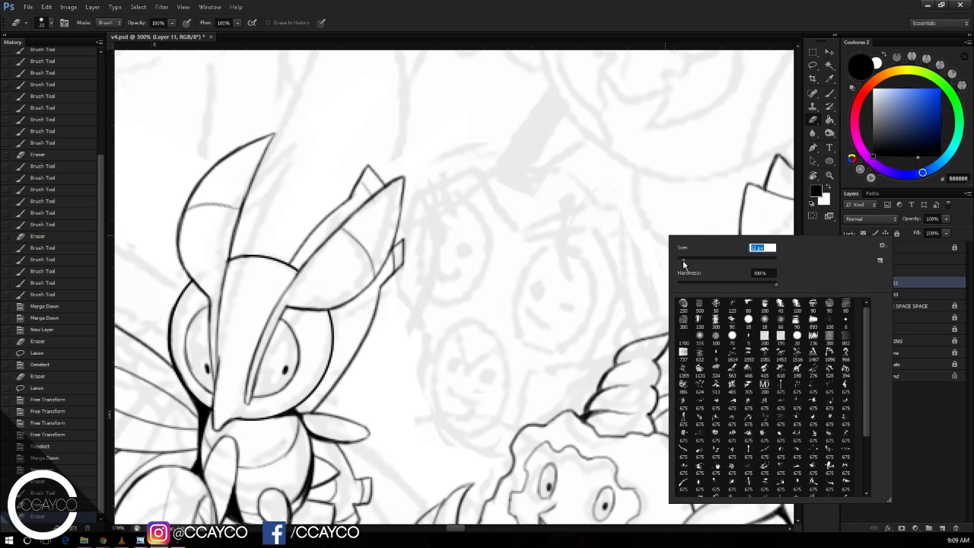
pyautogui.click(671, 230)
pyautogui.press('b')
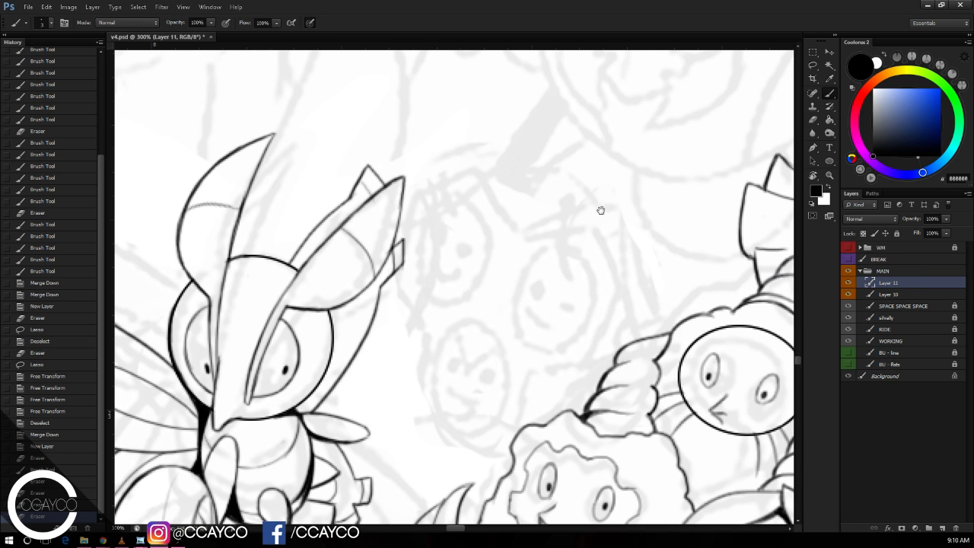
# Step: Try inking a short diagonal line above the sketched faces and undo it
pyautogui.moveTo(601, 210)
pyautogui.mouseDown()
pyautogui.moveTo(588, 198)
pyautogui.moveTo(627, 170)
pyautogui.mouseUp()
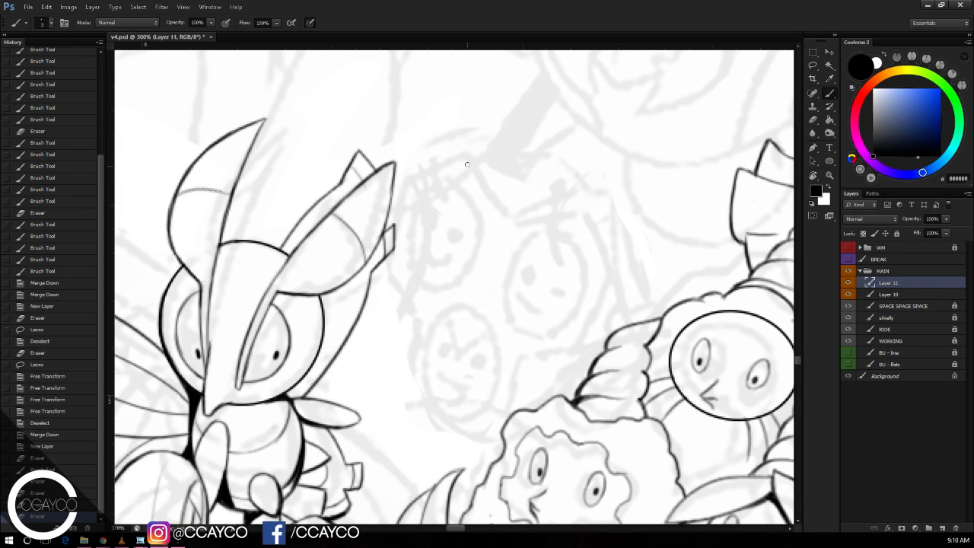
pyautogui.moveTo(467, 164); pyautogui.dragTo(504, 224)
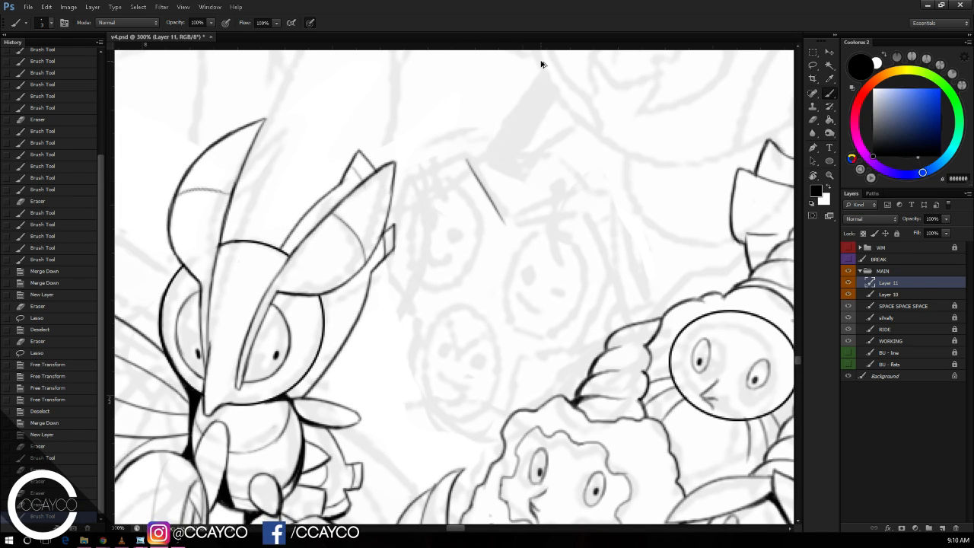
pyautogui.hotkey('ctrl', 'z')
# Step: Draw an ellipse outline around the right-hand sketched face and rotate it 7.83 degrees clockwise with Free Transform
pyautogui.press('u')
pyautogui.moveTo(518, 230)
pyautogui.mouseDown()
pyautogui.moveTo(591, 324)
pyautogui.moveTo(609, 309)
pyautogui.moveTo(604, 325)
pyautogui.moveTo(583, 293)
pyautogui.moveTo(648, 327)
pyautogui.moveTo(607, 339)
pyautogui.mouseUp()
pyautogui.hotkey('ctrl', 't')
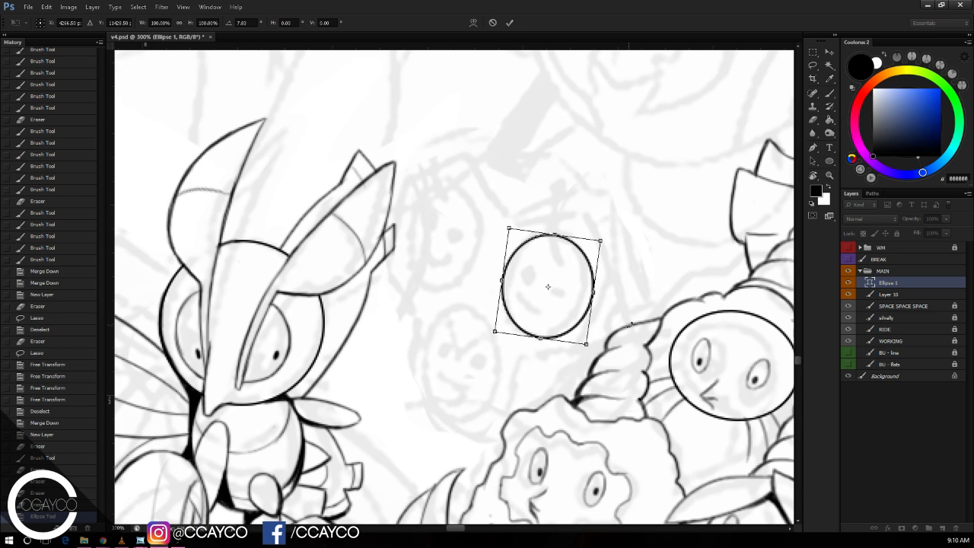
pyautogui.press('Return')
pyautogui.press('r')
pyautogui.moveTo(660, 317); pyautogui.dragTo(652, 312)
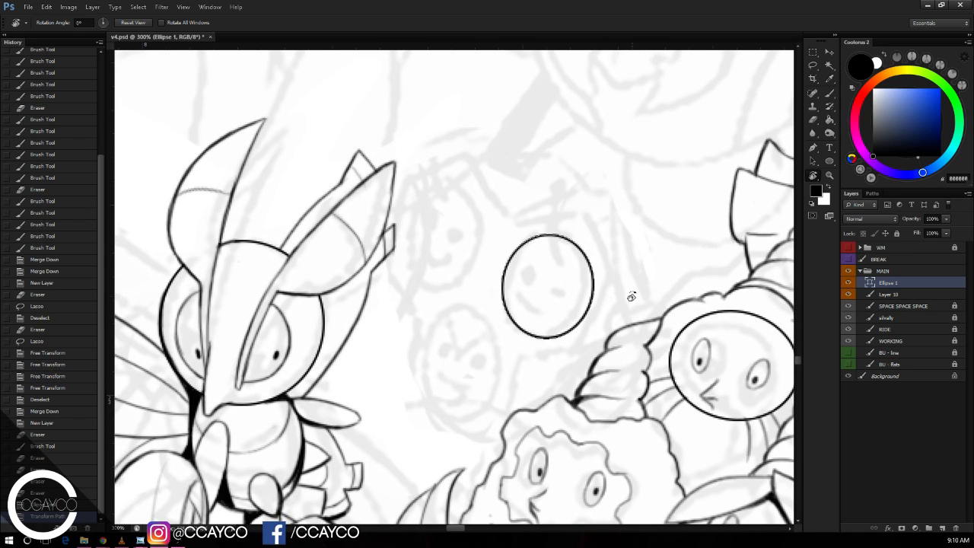
pyautogui.press('l')
pyautogui.moveTo(611, 188)
pyautogui.mouseDown()
pyautogui.moveTo(553, 348)
pyautogui.moveTo(614, 240)
pyautogui.mouseUp()
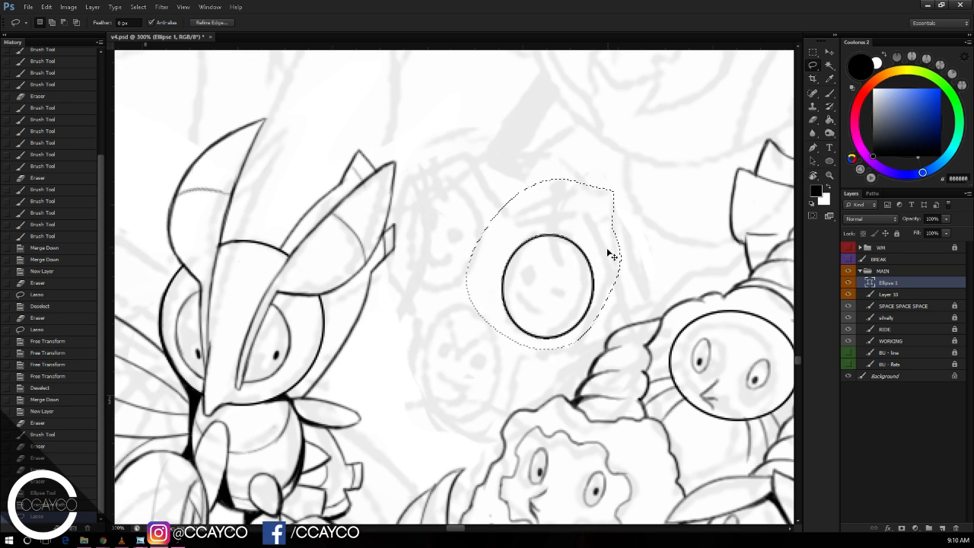
pyautogui.hotkey('ctrl', 'v')
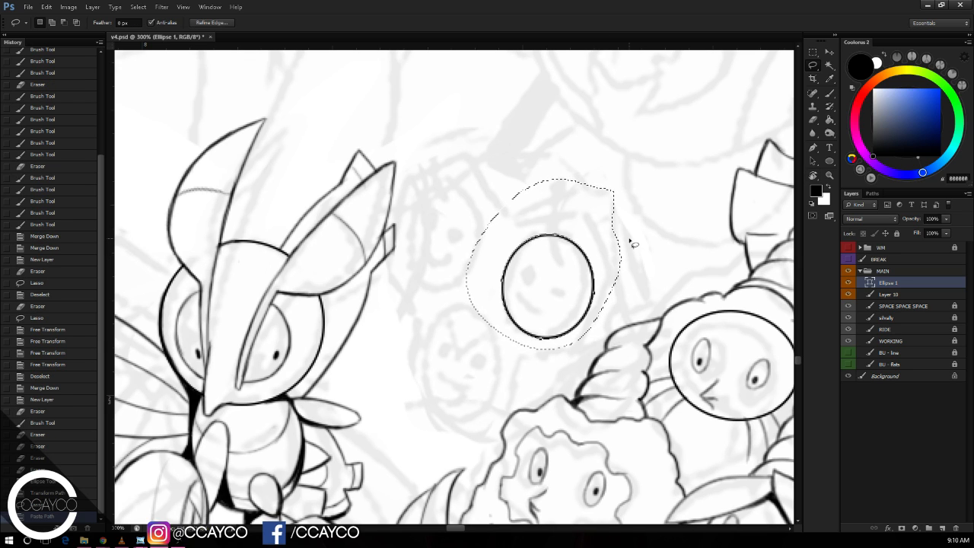
pyautogui.hotkey('ctrl', 'v')
pyautogui.press('Return')
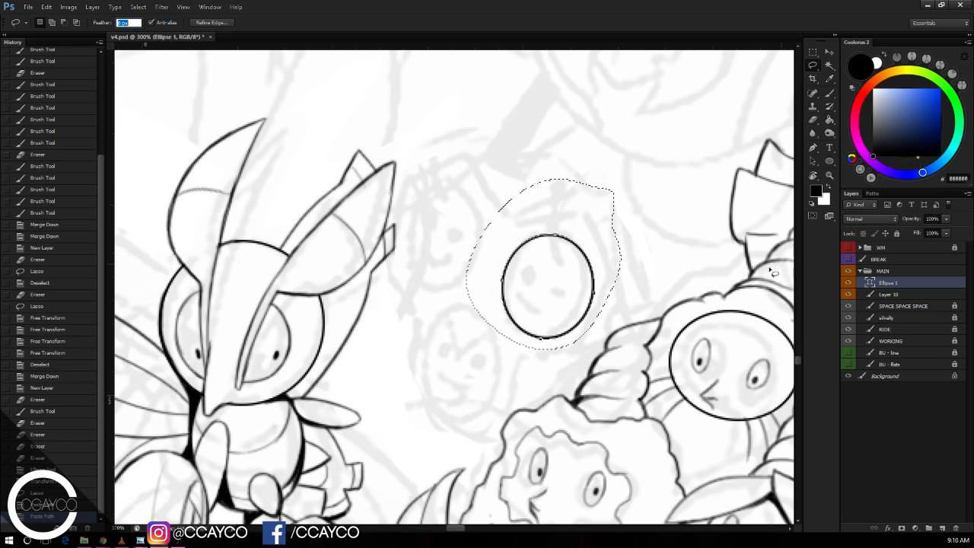
pyautogui.hotkey('ctrl', 'd')
# Step: Rasterize the Ellipse 1 shape layer for painting and undo the stray brush loop around the ellipse
pyautogui.press('b')
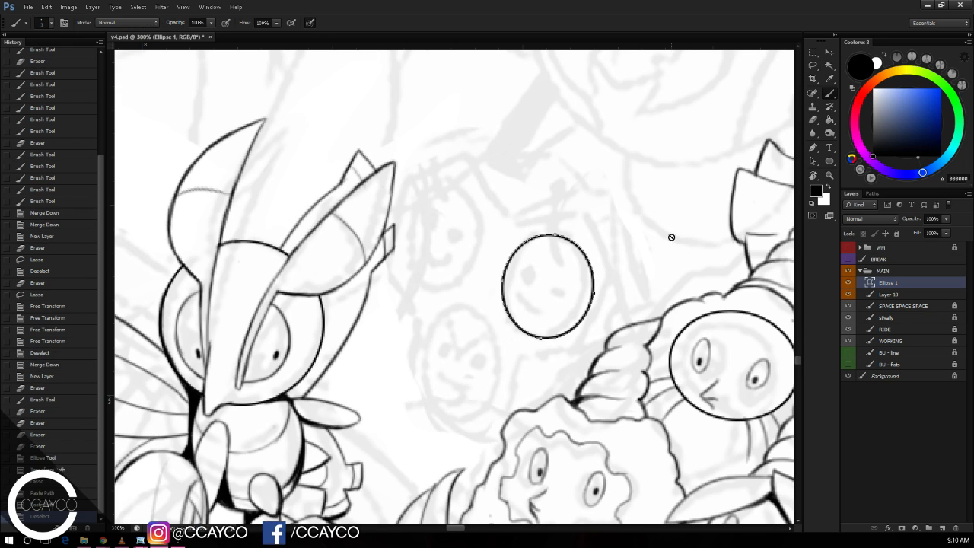
pyautogui.moveTo(554, 172); pyautogui.dragTo(563, 365)
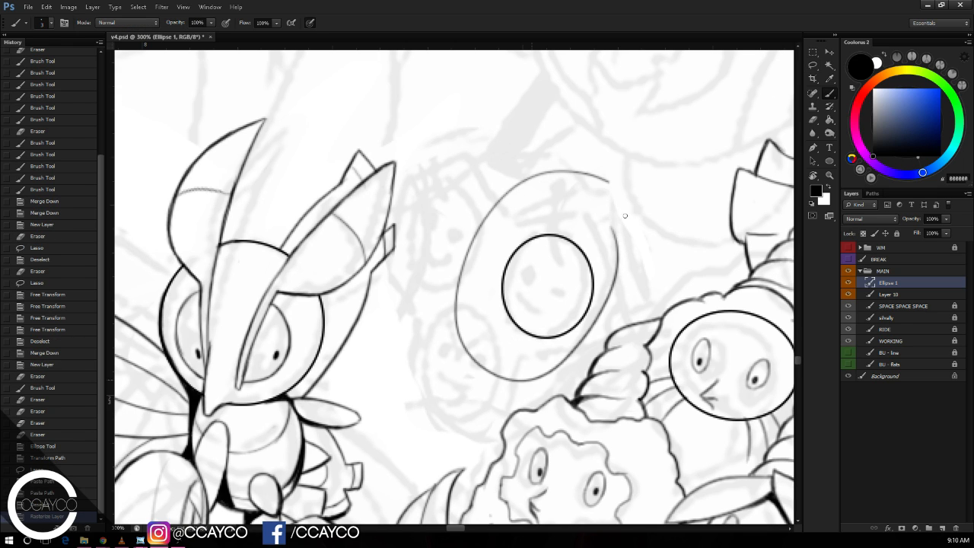
pyautogui.hotkey('ctrl', 'z')
# Step: Copy the inked ellipse and place the copy over the upper-left sketched face with Free Transform
pyautogui.press('l')
pyautogui.moveTo(615, 169)
pyautogui.mouseDown()
pyautogui.moveTo(617, 306)
pyautogui.moveTo(620, 232)
pyautogui.mouseUp()
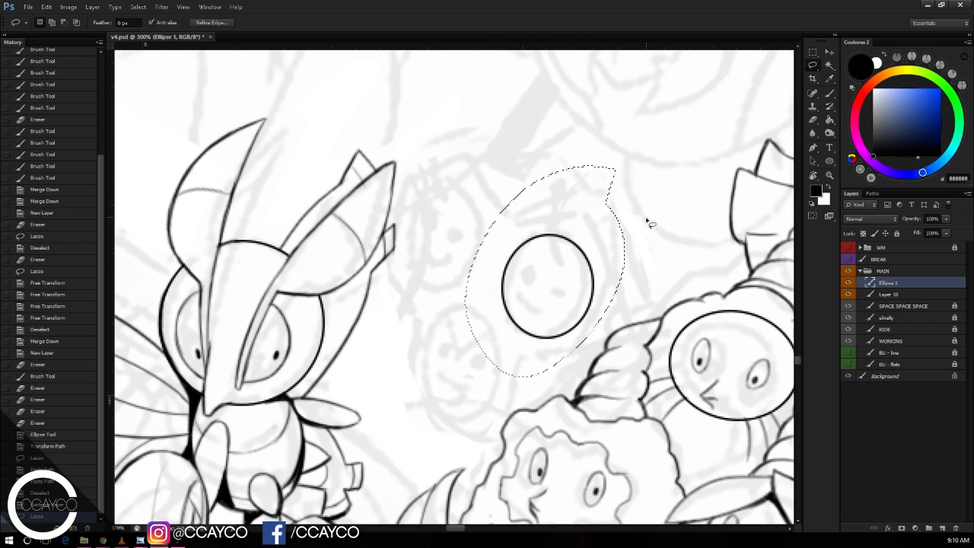
pyautogui.hotkey('ctrl', 'c')
pyautogui.hotkey('ctrl', 'v')
pyautogui.hotkey('ctrl', 't')
pyautogui.moveTo(549, 254)
pyautogui.mouseDown()
pyautogui.moveTo(470, 200)
pyautogui.moveTo(445, 226)
pyautogui.moveTo(481, 206)
pyautogui.mouseUp()
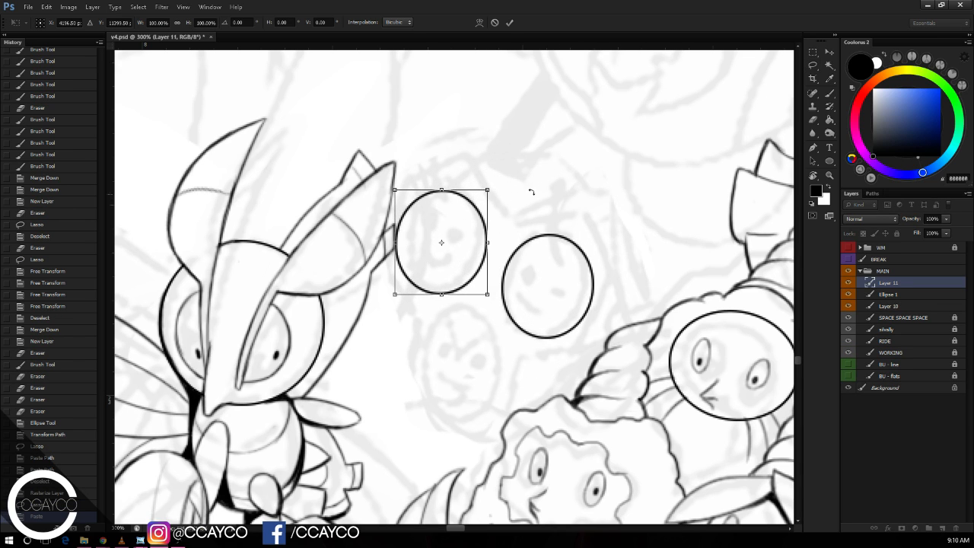
pyautogui.press('Return')
# Step: Paste another copy of the ellipse and move it over the lower sketched face
pyautogui.hotkey('ctrl', 'v')
pyautogui.hotkey('ctrl', 't')
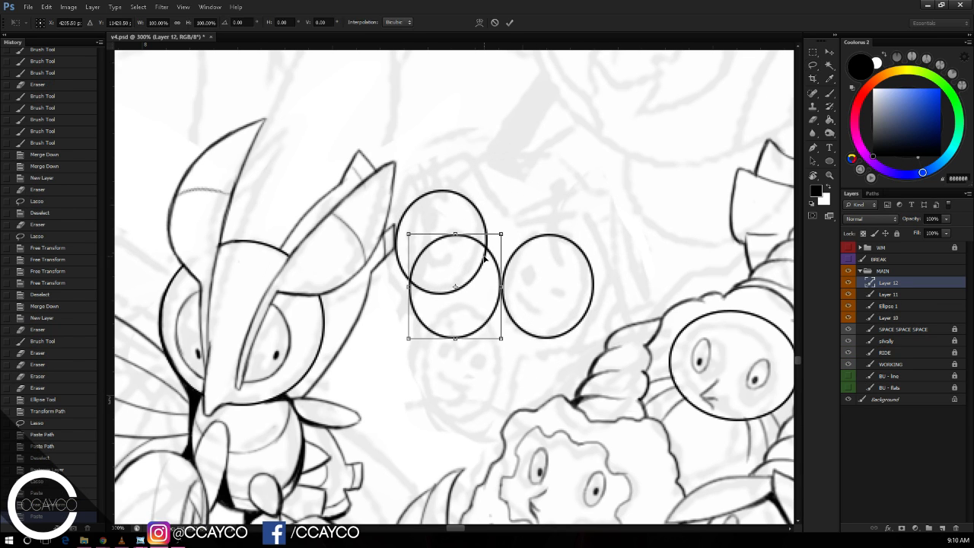
pyautogui.moveTo(485, 259)
pyautogui.mouseDown()
pyautogui.moveTo(503, 351)
pyautogui.moveTo(495, 331)
pyautogui.mouseUp()
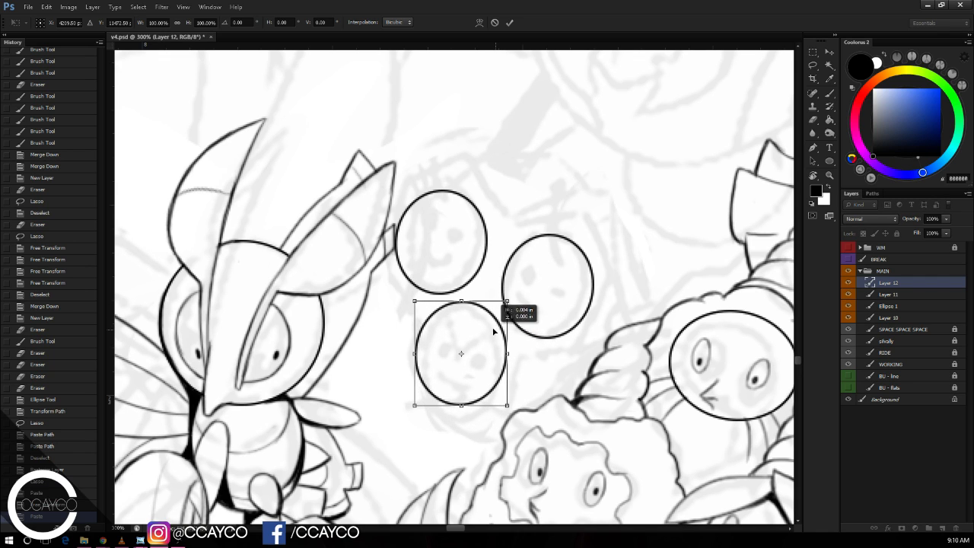
pyautogui.press('Return')
# Step: Deselect and shift the upper-left ellipse on Layer 11 slightly down and left with Free Transform
pyautogui.hotkey('alt', '[')
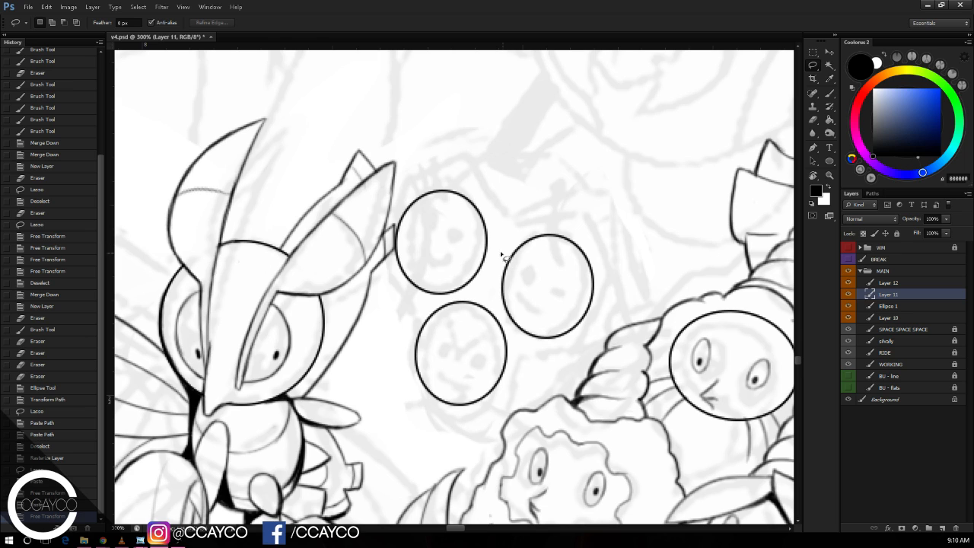
pyautogui.moveTo(498, 258); pyautogui.dragTo(502, 261)
pyautogui.press('Return')
pyautogui.hotkey('ctrl', 't')
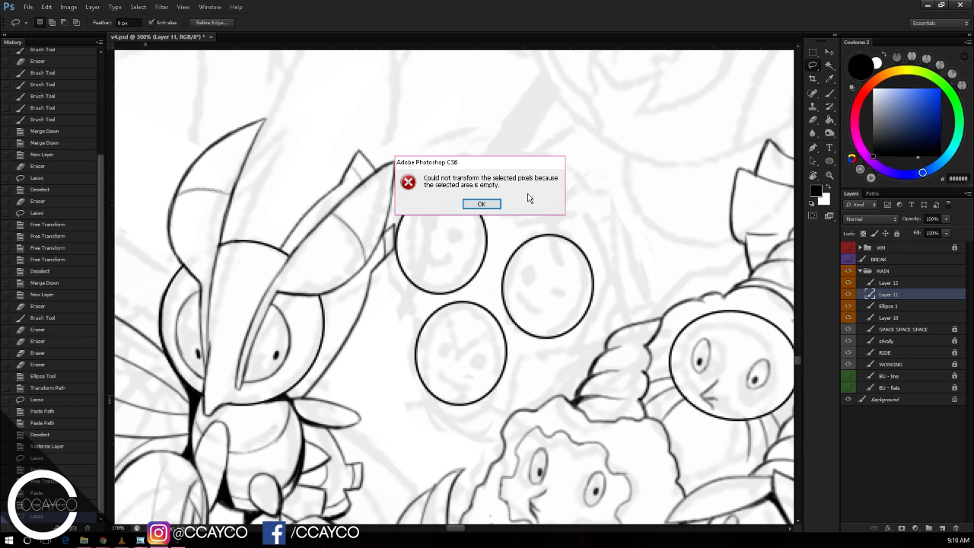
pyautogui.press('Return')
pyautogui.click(809, 55)
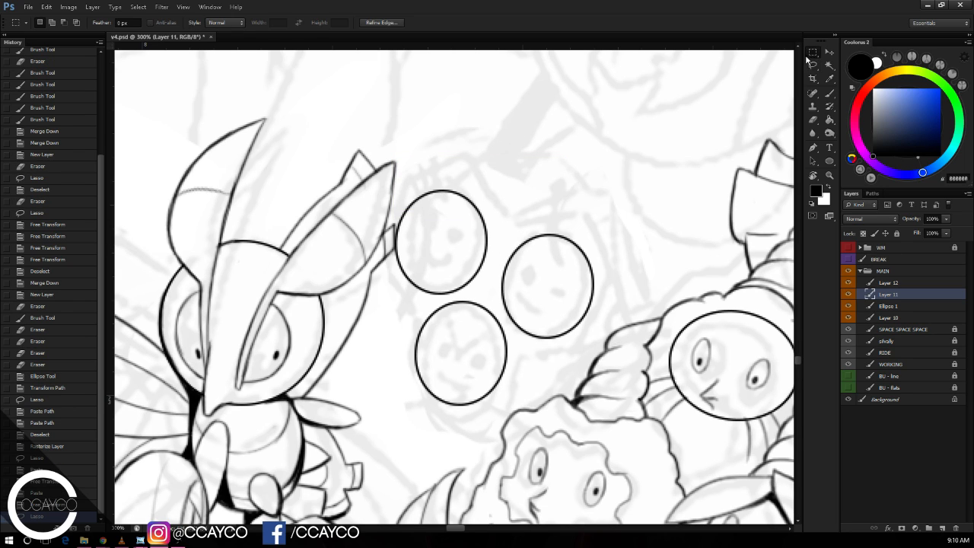
pyautogui.hotkey('ctrl', 't')
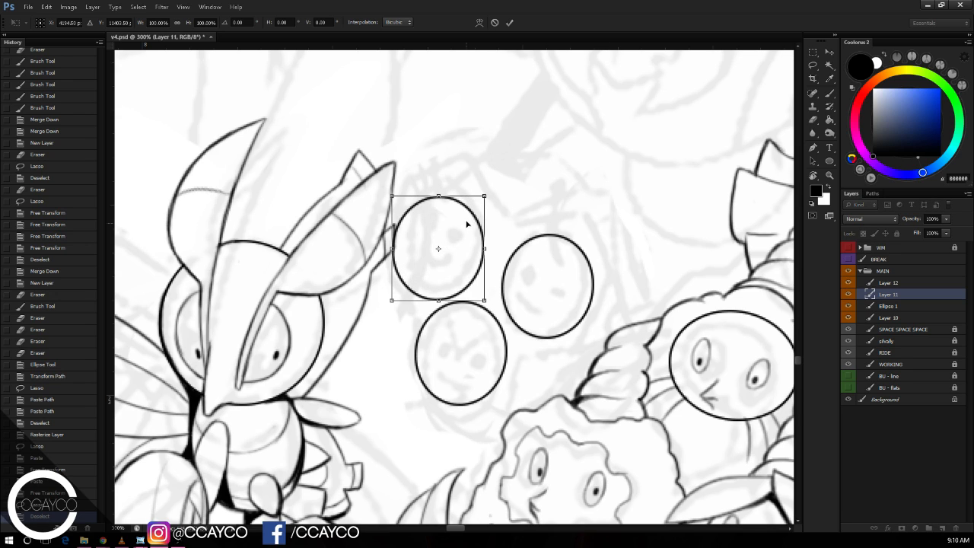
pyautogui.press('Return')
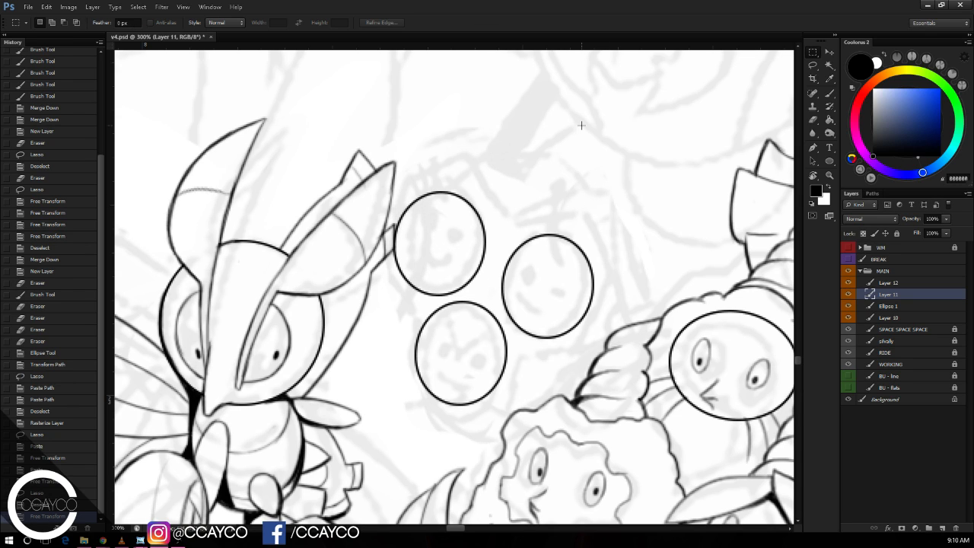
# Step: Merge Layer 12, Layer 11 and Ellipse 1 into one layer holding all three face outlines
pyautogui.click(895, 284)
pyautogui.keyDown('ctrl'); pyautogui.click(897, 295); pyautogui.keyUp('ctrl')
pyautogui.keyDown('ctrl'); pyautogui.click(897, 306); pyautogui.keyUp('ctrl')
pyautogui.hotkey('ctrl', 'e')
pyautogui.press('e')
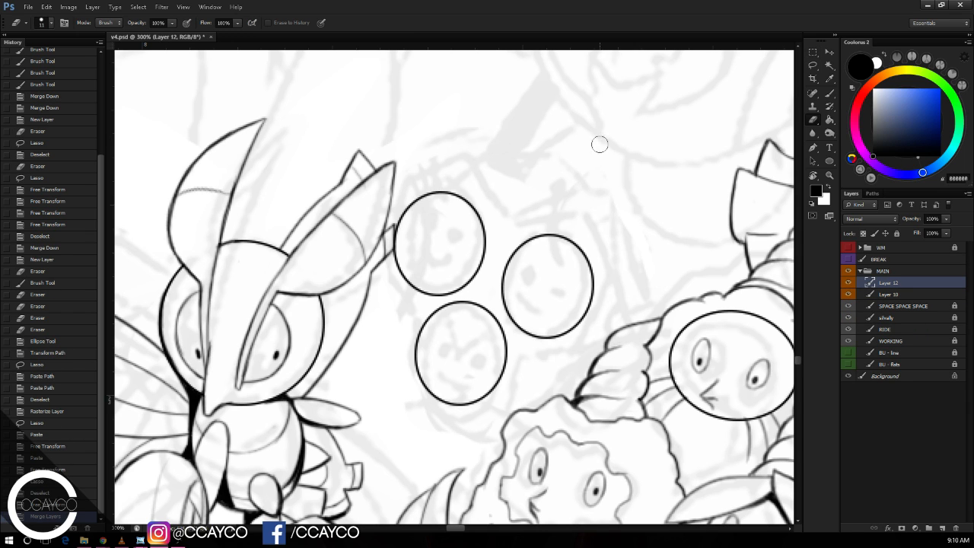
pyautogui.click(600, 145)
# Step: Ink a straight upper-right edge on the lower face and trim the leftover arc outside it with a smaller eraser
pyautogui.press('b')
pyautogui.hotkey('ctrl', '+')
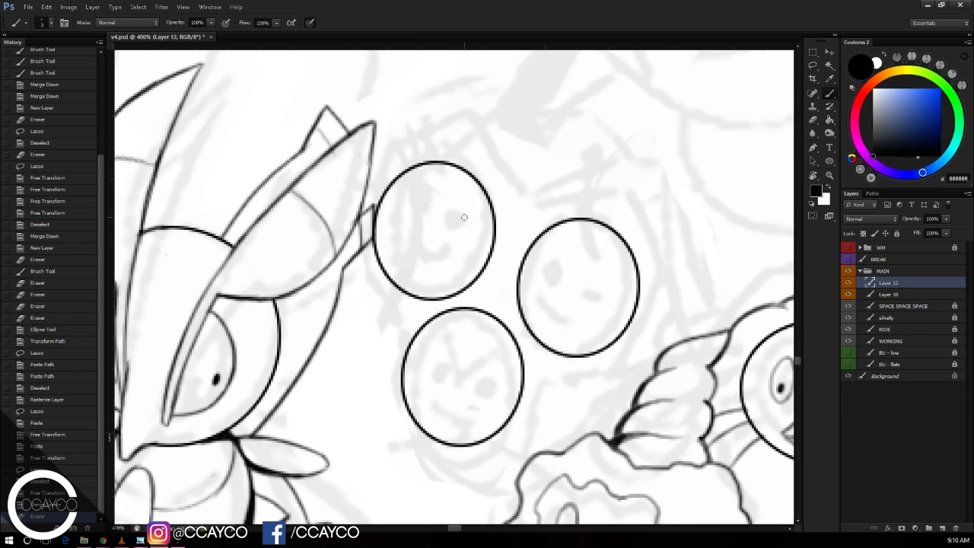
pyautogui.moveTo(488, 304); pyautogui.dragTo(523, 373)
pyautogui.press('e')
pyautogui.moveTo(491, 302); pyautogui.dragTo(498, 311)
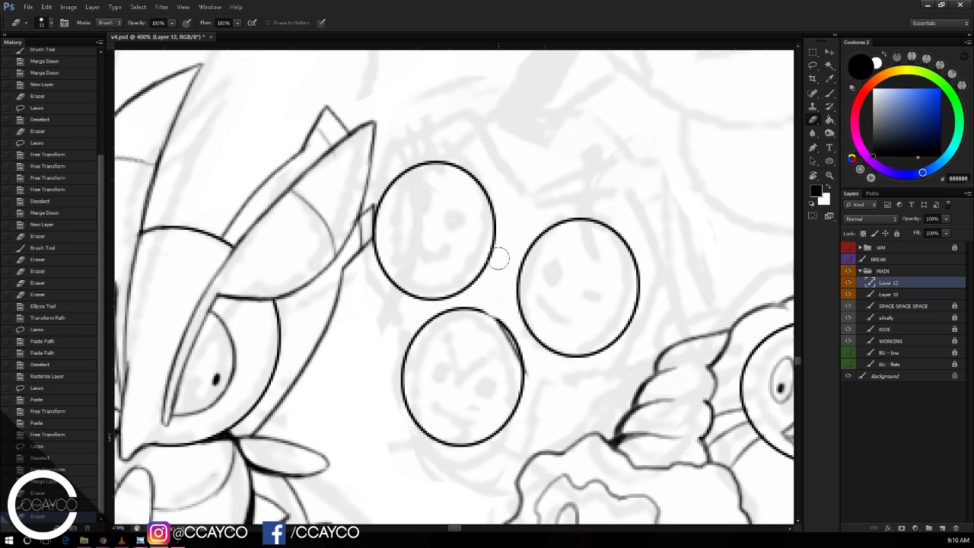
pyautogui.hotkey('ctrl', 'z')
pyautogui.rightClick(507, 249)
pyautogui.click(515, 234)
pyautogui.moveTo(521, 274)
pyautogui.mouseDown()
pyautogui.moveTo(502, 315)
pyautogui.moveTo(526, 357)
pyautogui.mouseUp()
pyautogui.moveTo(490, 300); pyautogui.dragTo(522, 347)
pyautogui.press('space')
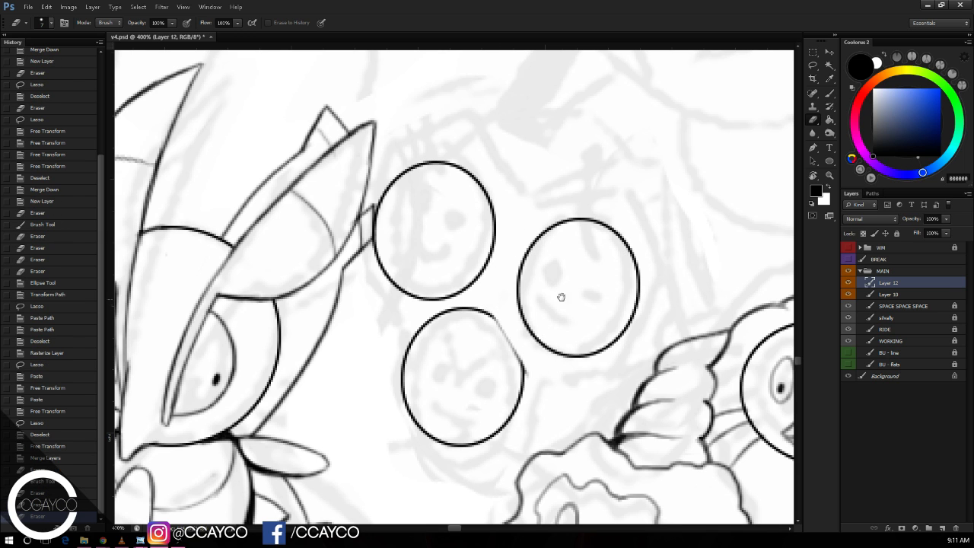
# Step: Ink a straight lower-right edge slanting inward from the lower face's side corner and erase the excess outside it
pyautogui.moveTo(514, 261)
pyautogui.mouseDown()
pyautogui.moveTo(524, 195)
pyautogui.moveTo(520, 272)
pyautogui.moveTo(538, 313)
pyautogui.moveTo(506, 380)
pyautogui.mouseUp()
pyautogui.press('b')
pyautogui.hotkey('ctrl', 'z')
pyautogui.hotkey('ctrl', 'z')
pyautogui.moveTo(537, 294)
pyautogui.mouseDown()
pyautogui.moveTo(510, 382)
pyautogui.moveTo(531, 350)
pyautogui.mouseUp()
pyautogui.hotkey('ctrl', 'z')
pyautogui.press('e')
pyautogui.moveTo(536, 310)
pyautogui.mouseDown()
pyautogui.moveTo(531, 340)
pyautogui.moveTo(540, 306)
pyautogui.moveTo(531, 270)
pyautogui.moveTo(534, 306)
pyautogui.moveTo(510, 383)
pyautogui.mouseUp()
pyautogui.press('b')
pyautogui.hotkey('ctrl', 'z')
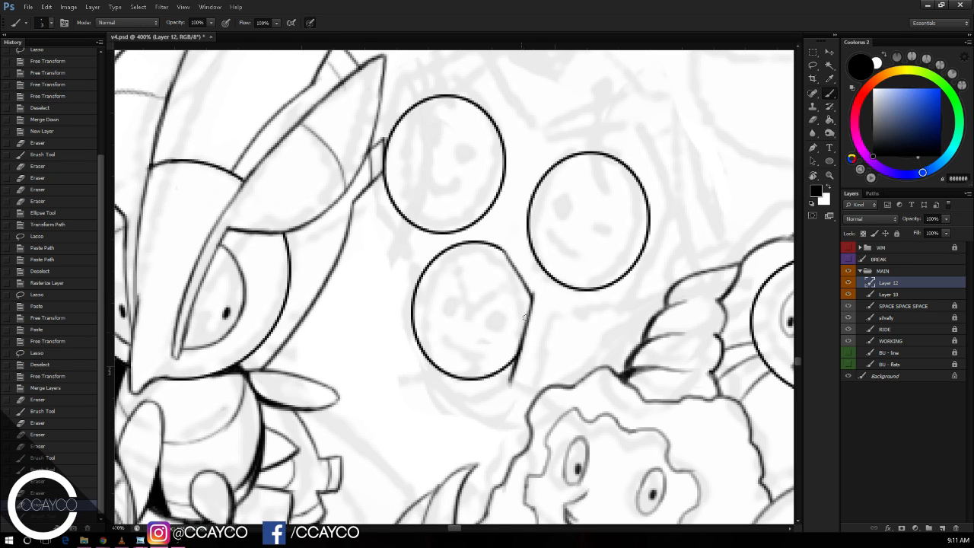
pyautogui.moveTo(535, 286); pyautogui.dragTo(507, 384)
pyautogui.press('e')
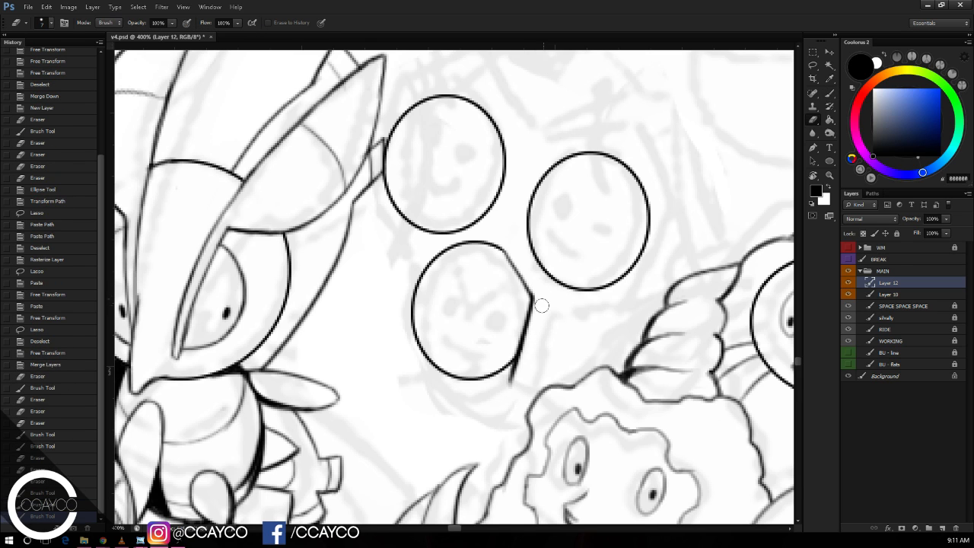
pyautogui.moveTo(539, 299)
pyautogui.mouseDown()
pyautogui.moveTo(517, 392)
pyautogui.moveTo(543, 299)
pyautogui.moveTo(515, 382)
pyautogui.moveTo(531, 327)
pyautogui.mouseUp()
pyautogui.moveTo(532, 329)
pyautogui.mouseDown()
pyautogui.moveTo(511, 385)
pyautogui.moveTo(532, 352)
pyautogui.mouseUp()
# Step: Ink the lower face's short straight bottom-right edge to close its faceted outline, and clean up the corner
pyautogui.press('b')
pyautogui.hotkey('ctrl', 'z')
pyautogui.moveTo(467, 378)
pyautogui.mouseDown()
pyautogui.moveTo(532, 353)
pyautogui.moveTo(469, 392)
pyautogui.moveTo(509, 366)
pyautogui.mouseUp()
pyautogui.press('e')
pyautogui.press('b')
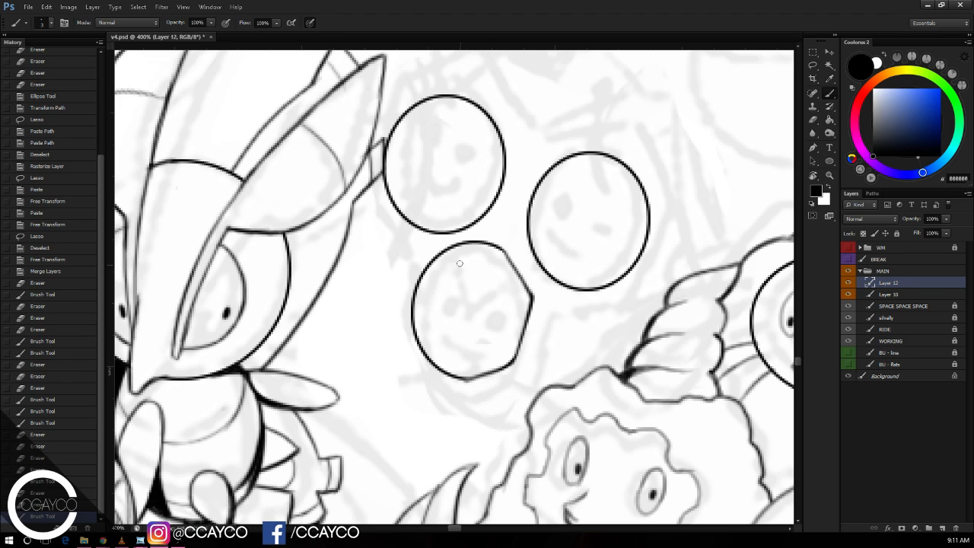
# Step: Ink the angular notch across the lower face's forehead, running from its top outline to the right edge
pyautogui.moveTo(453, 254)
pyautogui.mouseDown()
pyautogui.moveTo(463, 287)
pyautogui.moveTo(453, 281)
pyautogui.moveTo(510, 262)
pyautogui.mouseUp()
pyautogui.hotkey('ctrl', 'z')
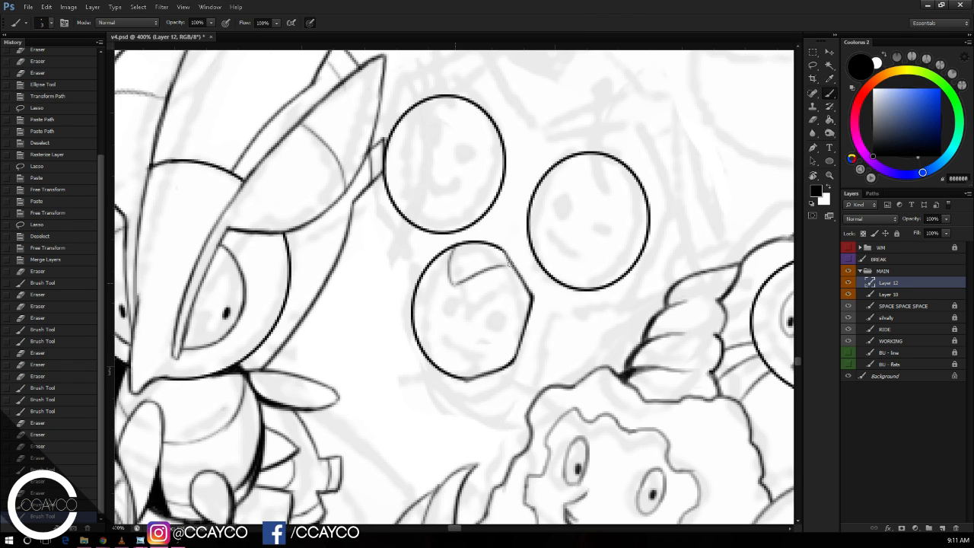
pyautogui.moveTo(458, 283); pyautogui.dragTo(477, 271)
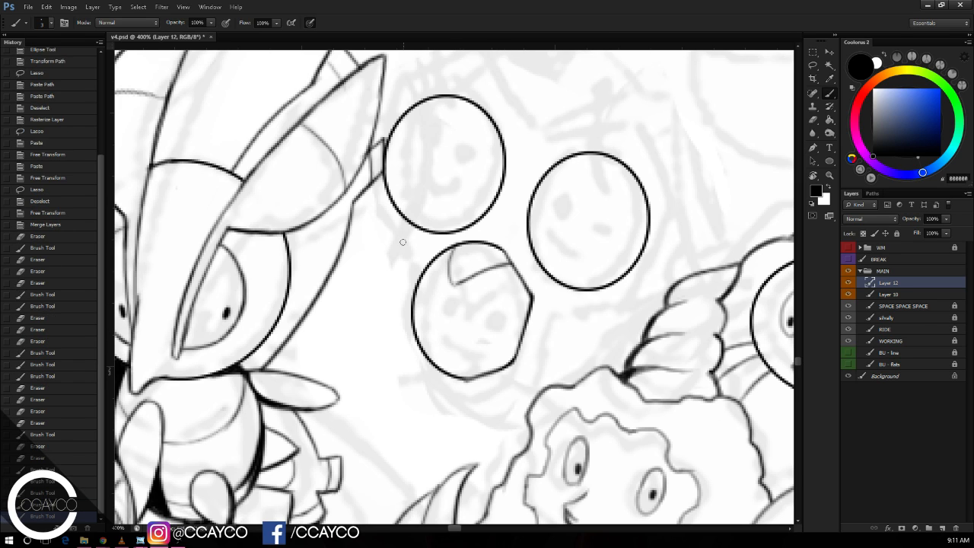
# Step: Ink two solid oval eyes and a curved smile on the lower face, redoing unsatisfactory strokes
pyautogui.moveTo(434, 303)
pyautogui.mouseDown()
pyautogui.moveTo(472, 313)
pyautogui.moveTo(472, 339)
pyautogui.moveTo(493, 332)
pyautogui.mouseUp()
pyautogui.click(473, 314)
pyautogui.hotkey('ctrl', 'z')
pyautogui.hotkey('ctrl', 'z')
pyautogui.moveTo(428, 329); pyautogui.dragTo(476, 346)
pyautogui.hotkey('ctrl', 'z')
pyautogui.moveTo(427, 327)
pyautogui.mouseDown()
pyautogui.moveTo(479, 337)
pyautogui.moveTo(569, 296)
pyautogui.moveTo(563, 271)
pyautogui.mouseUp()
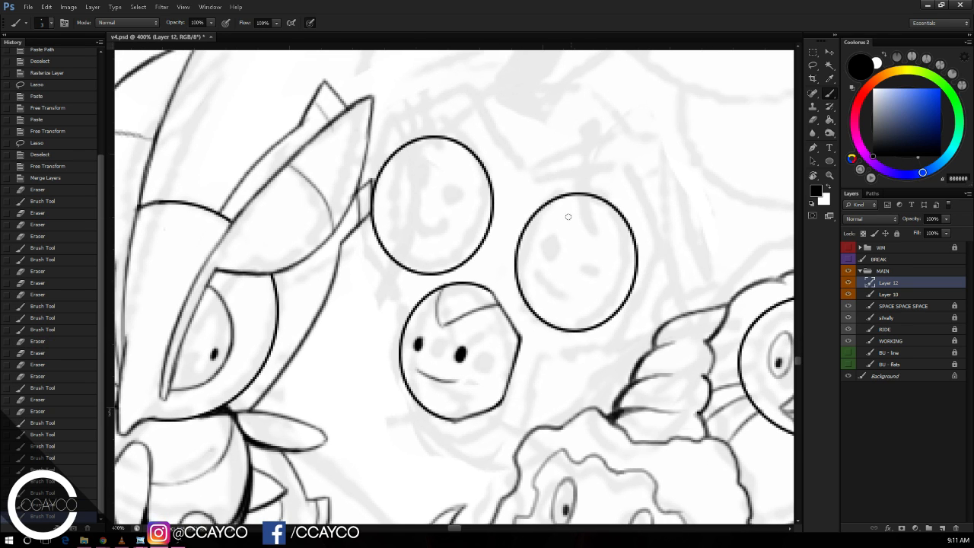
# Step: Ink oval eyes and smiles on the right and upper-left faces, and dot the right end of each face's smile
pyautogui.moveTo(539, 239)
pyautogui.mouseDown()
pyautogui.moveTo(588, 254)
pyautogui.moveTo(560, 277)
pyautogui.moveTo(580, 271)
pyautogui.mouseUp()
pyautogui.click(543, 240)
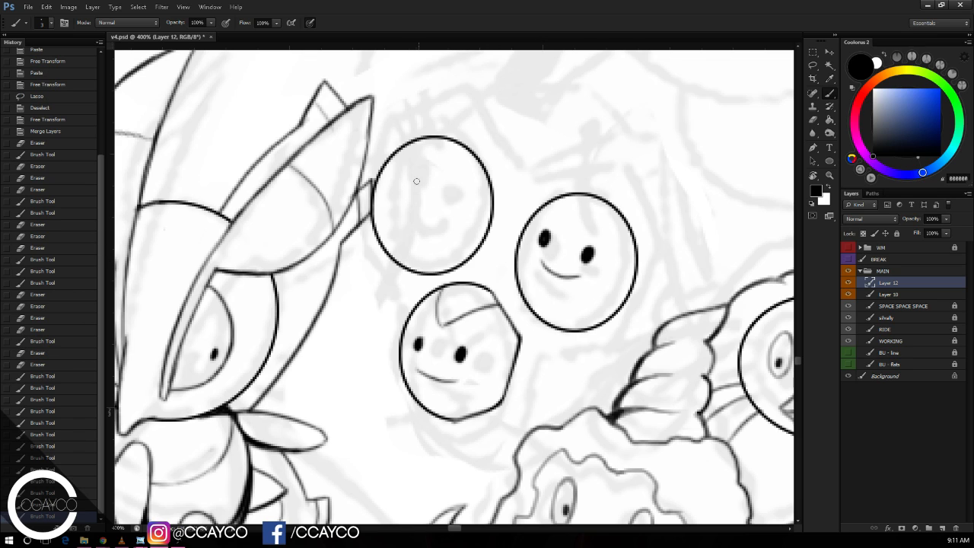
pyautogui.moveTo(402, 189)
pyautogui.mouseDown()
pyautogui.moveTo(439, 199)
pyautogui.moveTo(423, 227)
pyautogui.moveTo(441, 223)
pyautogui.mouseUp()
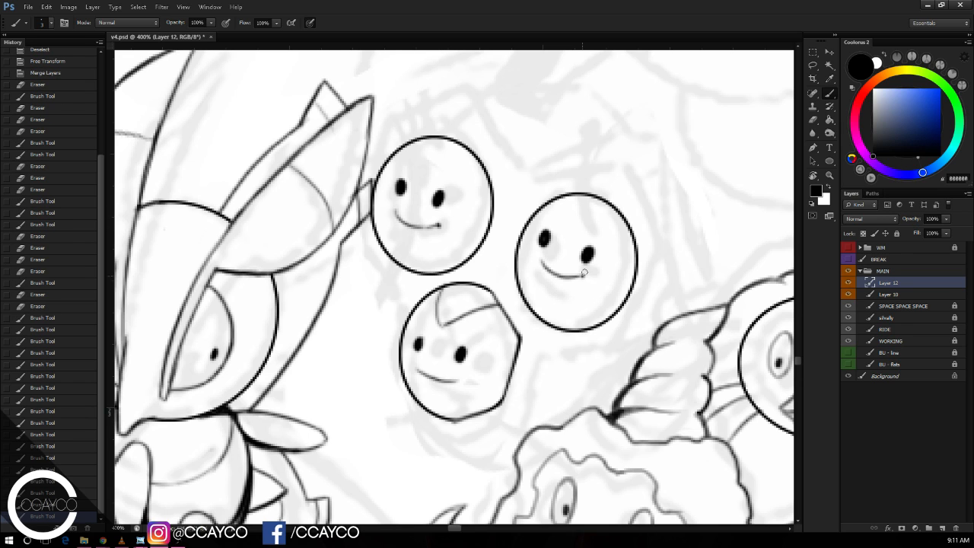
pyautogui.moveTo(585, 273); pyautogui.dragTo(584, 277)
pyautogui.moveTo(456, 379); pyautogui.dragTo(458, 383)
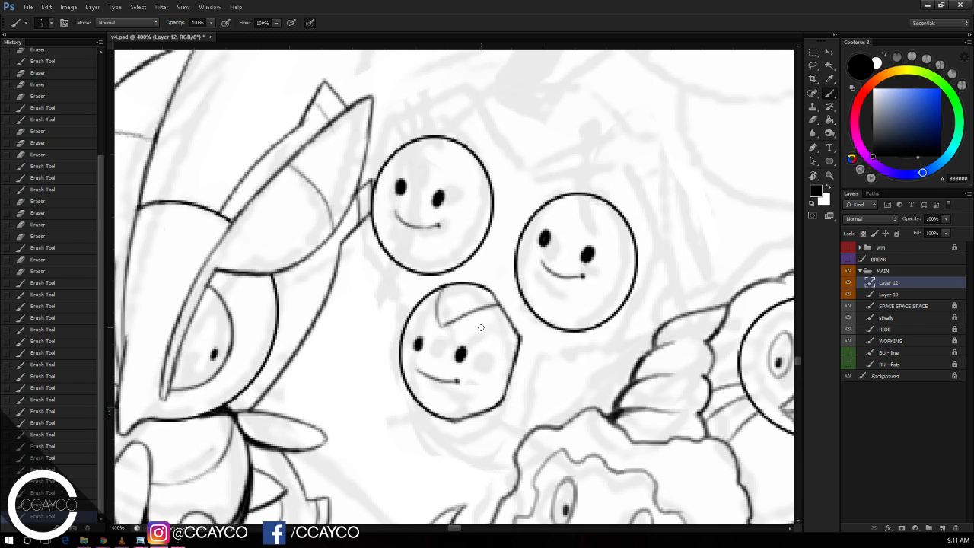
# Step: Ink a curved antenna with a solid oval tip on the right and upper-left faces, and tidy their bases
pyautogui.press('e')
pyautogui.moveTo(648, 152)
pyautogui.mouseDown()
pyautogui.moveTo(639, 166)
pyautogui.moveTo(621, 144)
pyautogui.mouseUp()
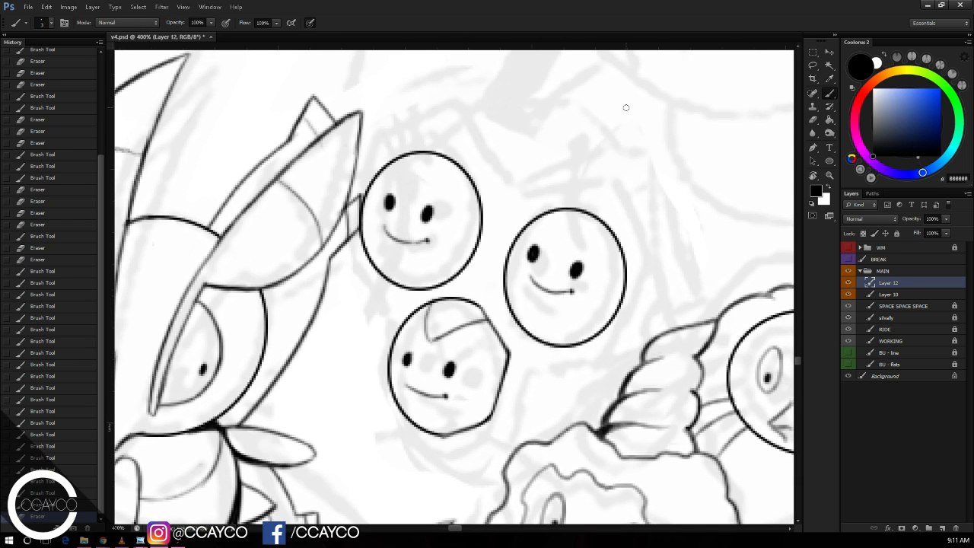
pyautogui.moveTo(621, 110); pyautogui.dragTo(617, 128)
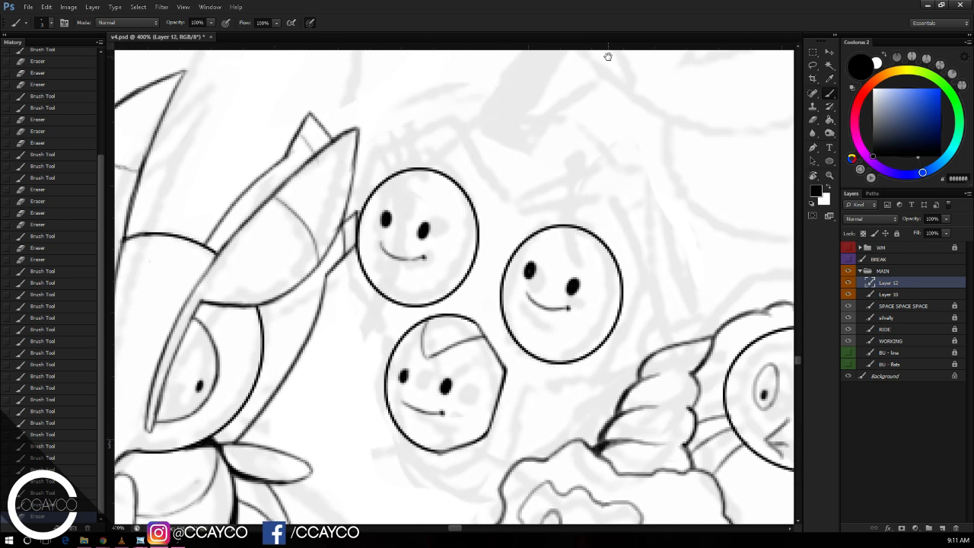
pyautogui.moveTo(568, 249)
pyautogui.mouseDown()
pyautogui.moveTo(584, 174)
pyautogui.moveTo(603, 156)
pyautogui.mouseUp()
pyautogui.moveTo(417, 195); pyautogui.dragTo(431, 102)
pyautogui.press('e')
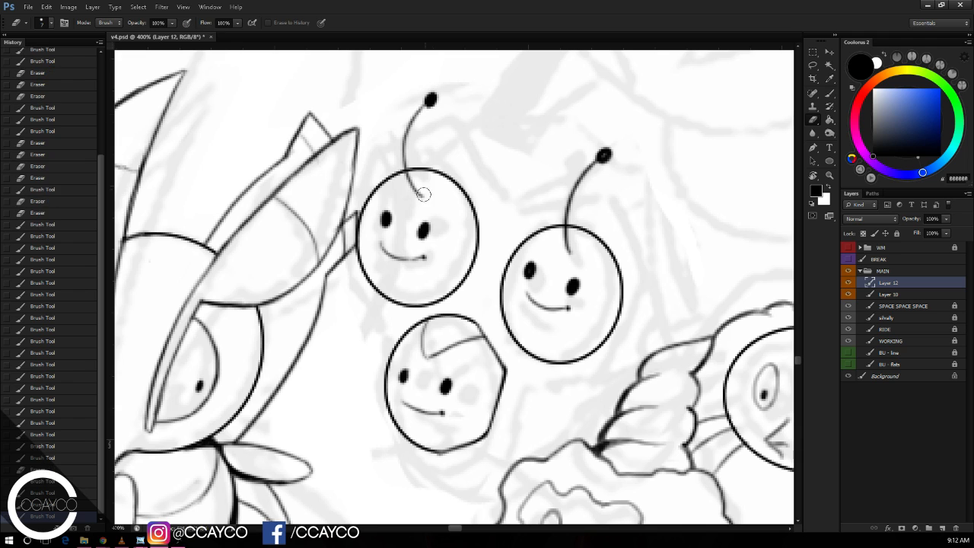
pyautogui.moveTo(564, 194); pyautogui.dragTo(544, 188)
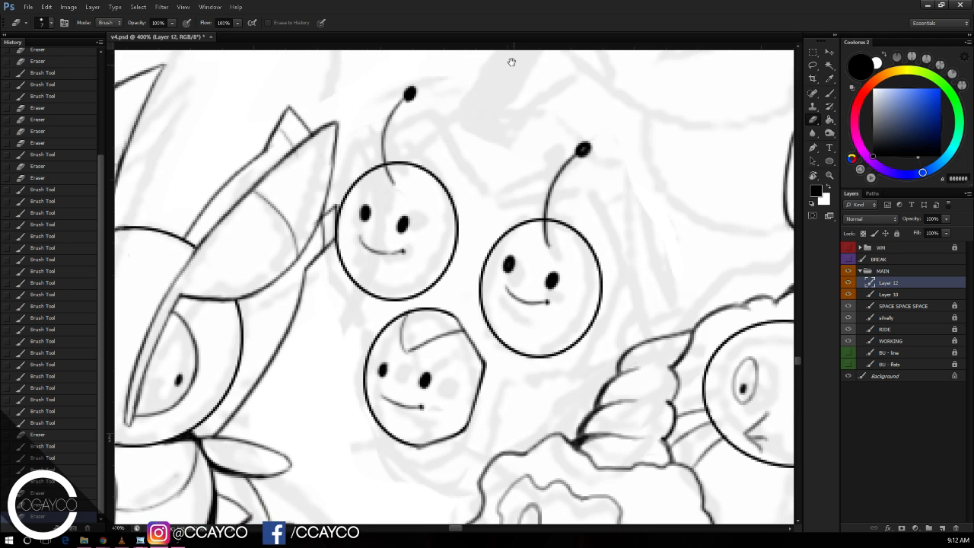
# Step: Ink straight angular edges along the upper-left face's right side and erase the round outline outside them
pyautogui.press('b')
pyautogui.moveTo(424, 160)
pyautogui.mouseDown()
pyautogui.moveTo(459, 232)
pyautogui.moveTo(463, 217)
pyautogui.moveTo(434, 164)
pyautogui.moveTo(455, 172)
pyautogui.moveTo(460, 227)
pyautogui.moveTo(434, 292)
pyautogui.mouseUp()
pyautogui.press('e')
pyautogui.press('b')
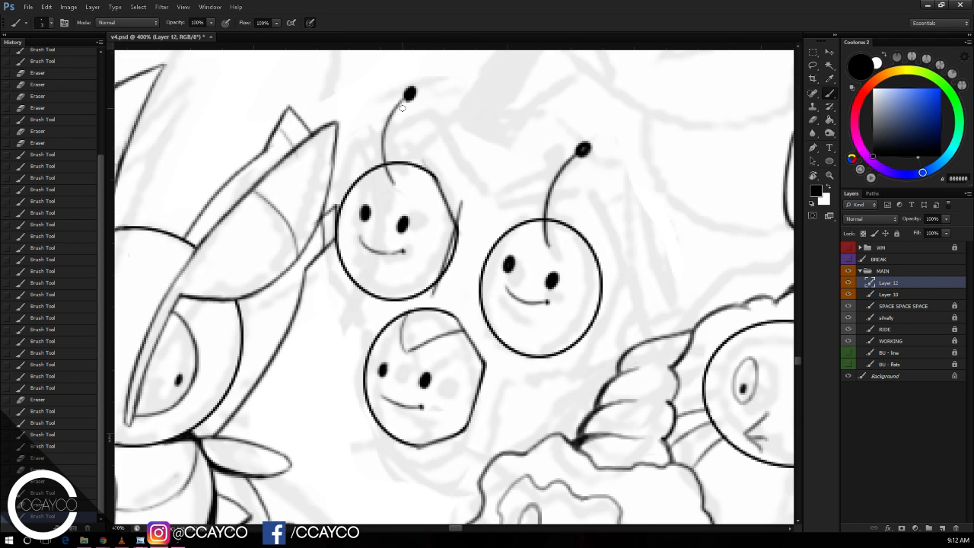
pyautogui.press('e')
pyautogui.moveTo(463, 220)
pyautogui.mouseDown()
pyautogui.moveTo(446, 285)
pyautogui.moveTo(469, 221)
pyautogui.moveTo(465, 204)
pyautogui.moveTo(463, 247)
pyautogui.mouseUp()
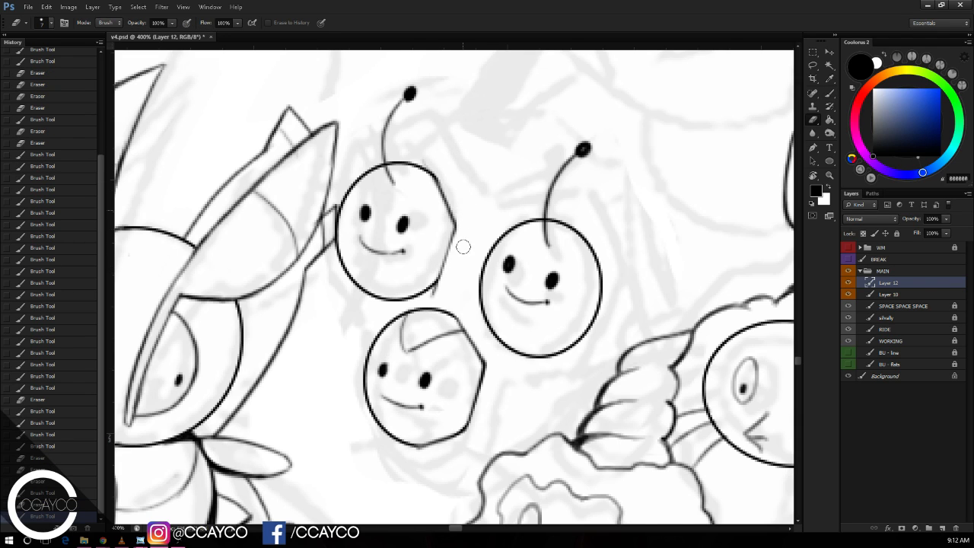
pyautogui.moveTo(440, 296)
pyautogui.mouseDown()
pyautogui.moveTo(436, 289)
pyautogui.moveTo(454, 282)
pyautogui.mouseUp()
# Step: Ink the straight lower-right edge of the upper-left face and erase the stray line ends around it
pyautogui.press('b')
pyautogui.press('e')
pyautogui.press('b')
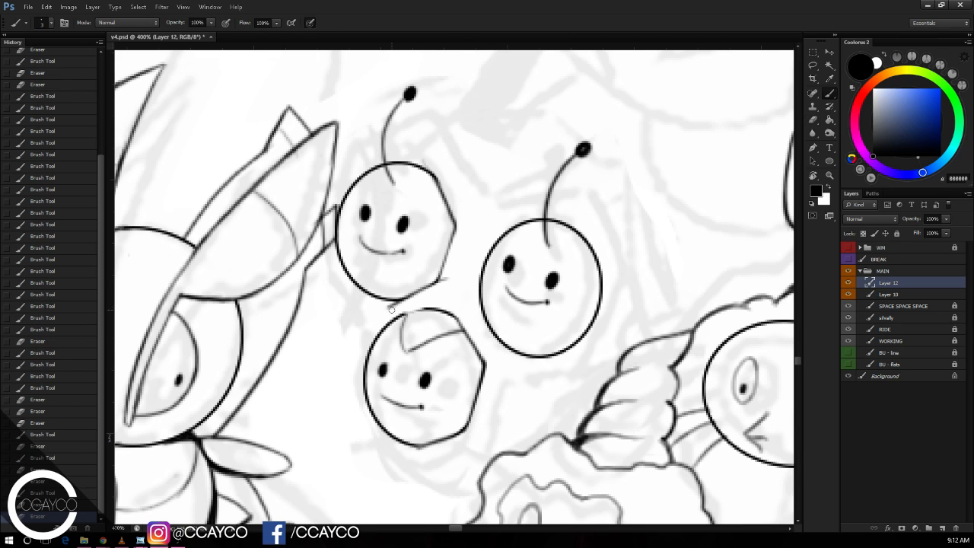
pyautogui.press('e')
pyautogui.moveTo(390, 309)
pyautogui.mouseDown()
pyautogui.moveTo(431, 308)
pyautogui.moveTo(380, 315)
pyautogui.mouseUp()
pyautogui.press('b')
pyautogui.press('e')
pyautogui.moveTo(380, 316); pyautogui.dragTo(453, 276)
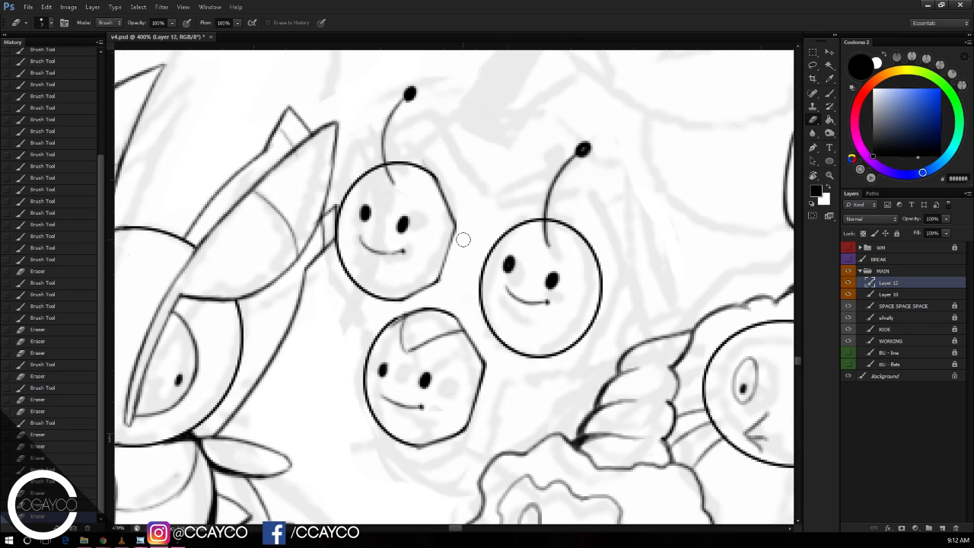
# Step: Lasso the lower face and shift it slightly up and to the right with Free Transform
pyautogui.click(813, 65)
pyautogui.moveTo(473, 325)
pyautogui.mouseDown()
pyautogui.moveTo(430, 470)
pyautogui.moveTo(342, 378)
pyautogui.moveTo(393, 301)
pyautogui.moveTo(430, 298)
pyautogui.mouseUp()
pyautogui.moveTo(487, 354)
pyautogui.mouseDown()
pyautogui.moveTo(388, 455)
pyautogui.moveTo(367, 326)
pyautogui.moveTo(403, 304)
pyautogui.moveTo(468, 304)
pyautogui.mouseUp()
pyautogui.hotkey('ctrl', 't')
pyautogui.press('Return')
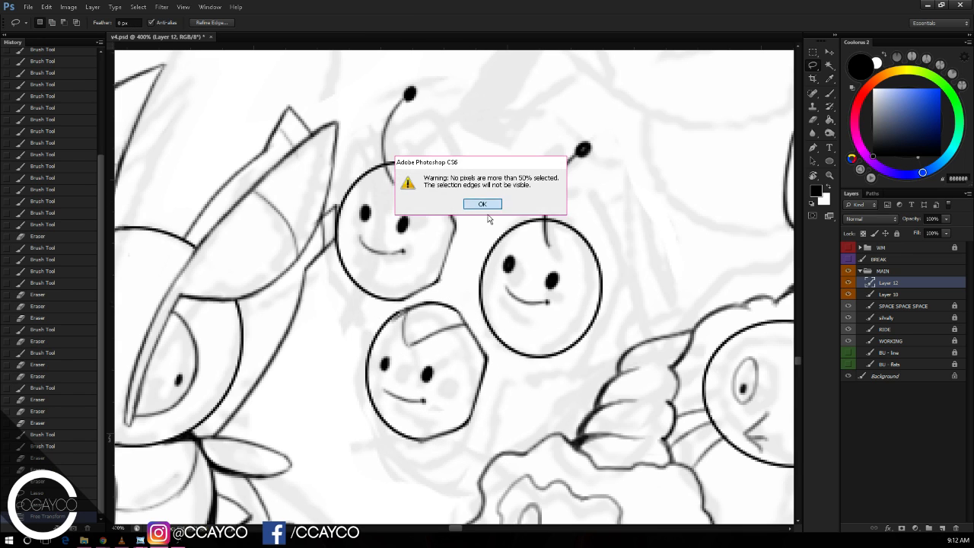
# Step: Lasso the right face with its antenna, move it up and left closer to the other faces, and deselect
pyautogui.click(489, 204)
pyautogui.moveTo(488, 236)
pyautogui.mouseDown()
pyautogui.moveTo(495, 350)
pyautogui.moveTo(624, 211)
pyautogui.moveTo(495, 220)
pyautogui.mouseUp()
pyautogui.hotkey('ctrl', 't')
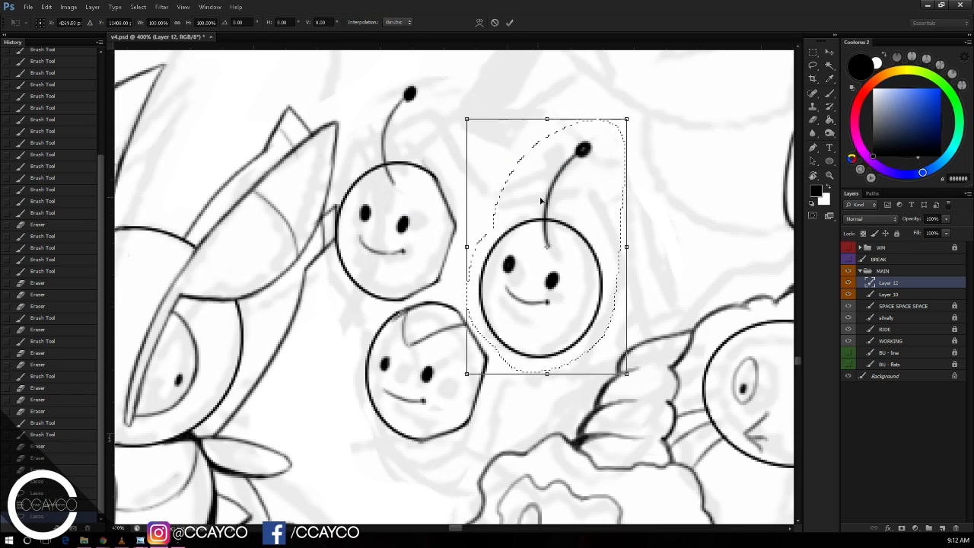
pyautogui.moveTo(567, 208); pyautogui.dragTo(549, 194)
pyautogui.press('Return')
pyautogui.hotkey('ctrl', 'd')
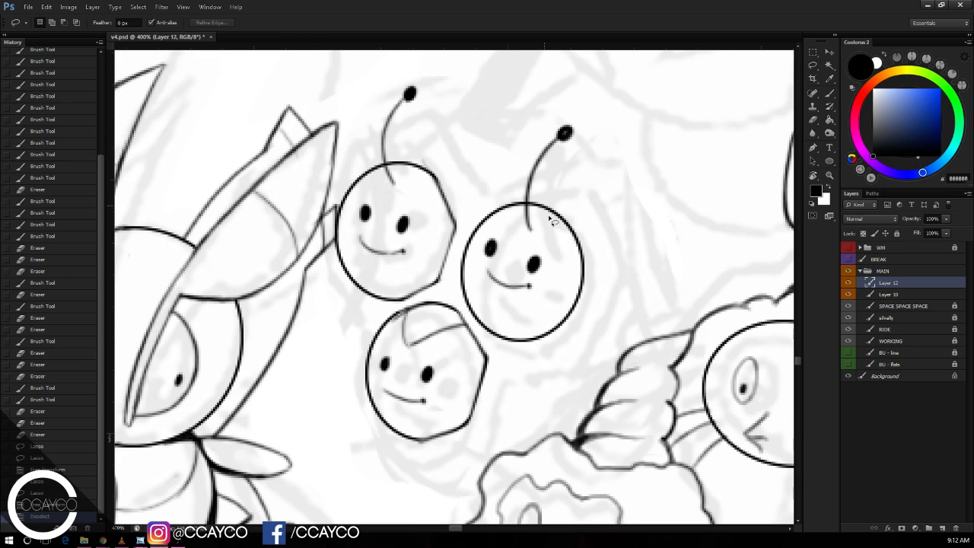
# Step: Ink angular upper-right and lower-right edges on the right face and erase the curve and overshoots outside them
pyautogui.press('b')
pyautogui.moveTo(539, 195); pyautogui.dragTo(592, 284)
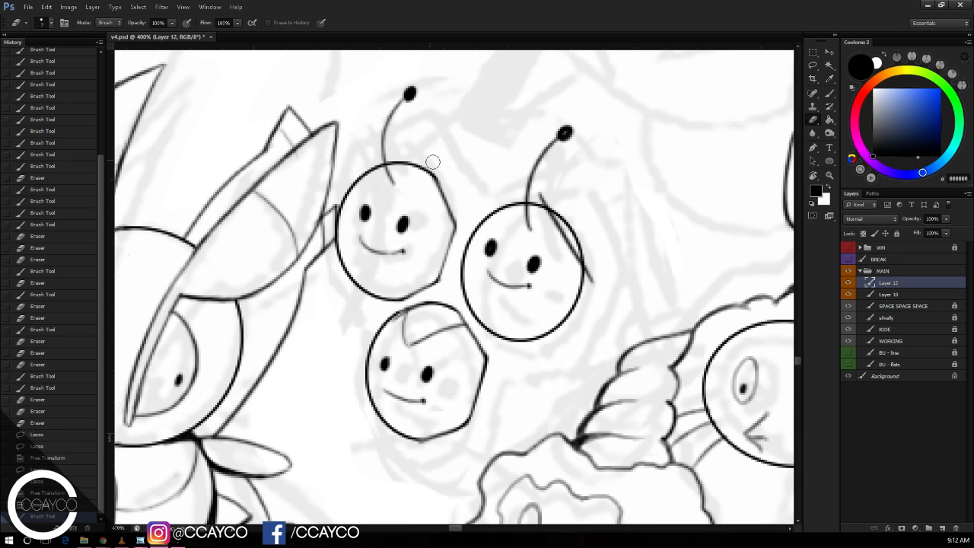
pyautogui.click(536, 192)
pyautogui.moveTo(538, 193)
pyautogui.mouseDown()
pyautogui.moveTo(577, 230)
pyautogui.moveTo(567, 220)
pyautogui.moveTo(554, 341)
pyautogui.mouseUp()
pyautogui.press('b')
pyautogui.press('e')
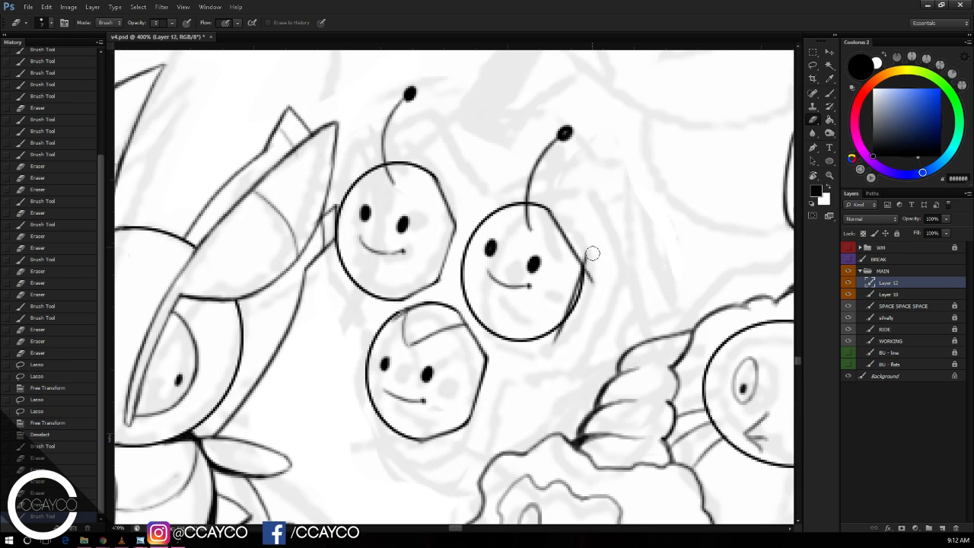
pyautogui.moveTo(593, 281)
pyautogui.mouseDown()
pyautogui.moveTo(587, 199)
pyautogui.moveTo(587, 260)
pyautogui.moveTo(558, 333)
pyautogui.mouseUp()
pyautogui.press('b')
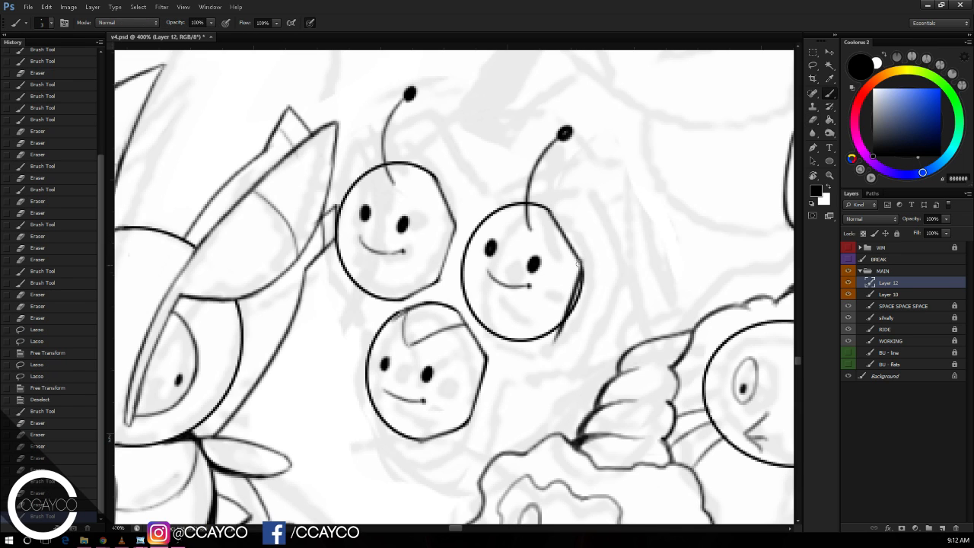
# Step: Rework the right face's lower-right edge into a single clean line, erasing the doubled outline
pyautogui.press('e')
pyautogui.press('b')
pyautogui.moveTo(582, 262); pyautogui.dragTo(556, 337)
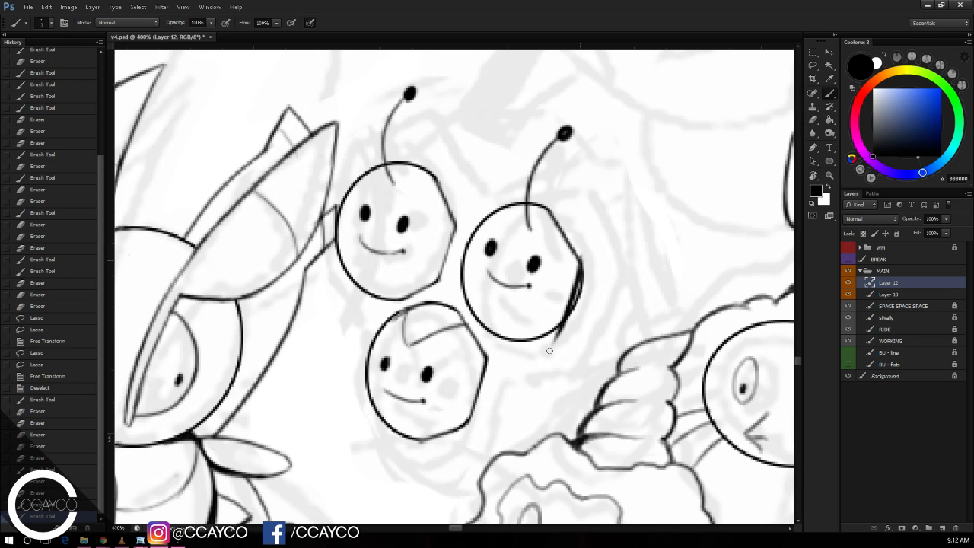
pyautogui.press('e')
pyautogui.moveTo(583, 255); pyautogui.dragTo(561, 335)
pyautogui.moveTo(579, 275)
pyautogui.mouseDown()
pyautogui.moveTo(565, 340)
pyautogui.moveTo(582, 312)
pyautogui.moveTo(537, 344)
pyautogui.moveTo(571, 321)
pyautogui.mouseUp()
pyautogui.press('b')
pyautogui.press('e')
pyautogui.moveTo(515, 352); pyautogui.dragTo(527, 343)
# Step: Save v4.psd
pyautogui.hotkey('ctrl', '-')
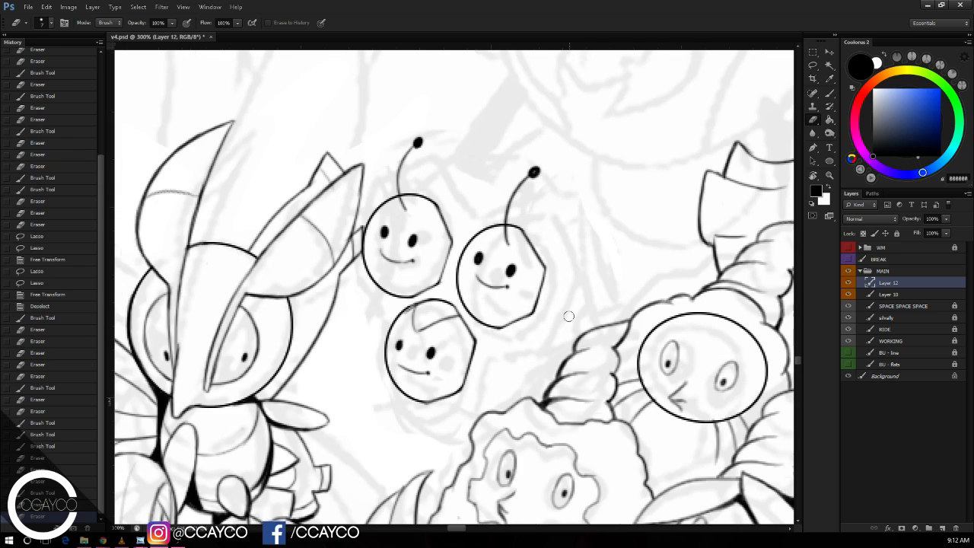
pyautogui.moveTo(580, 299); pyautogui.dragTo(566, 326)
pyautogui.press('b')
pyautogui.hotkey('ctrl', 's')
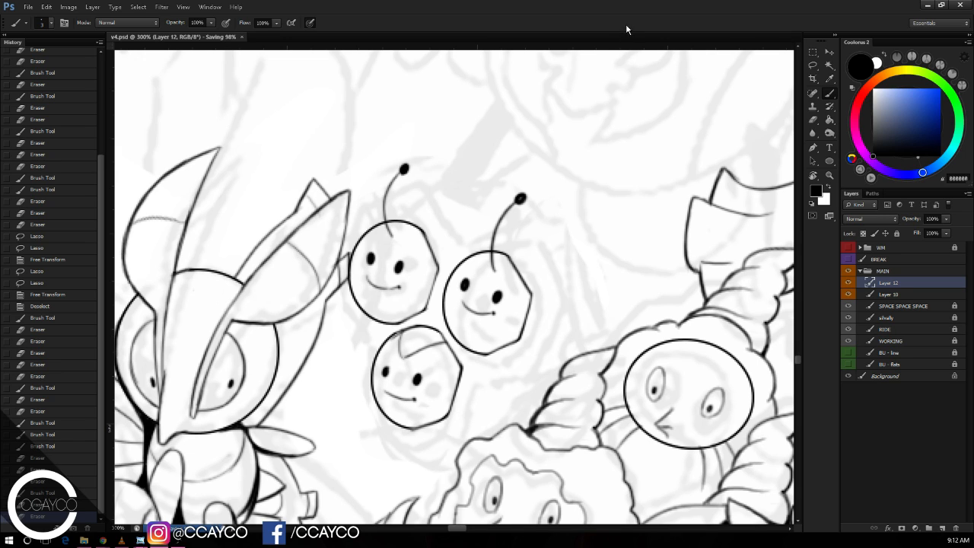
# Step: Ink the V-shaped notch of the outer honeycomb outline between the upper-left and right faces, with a sharp corner
pyautogui.hotkey('ctrl', '+')
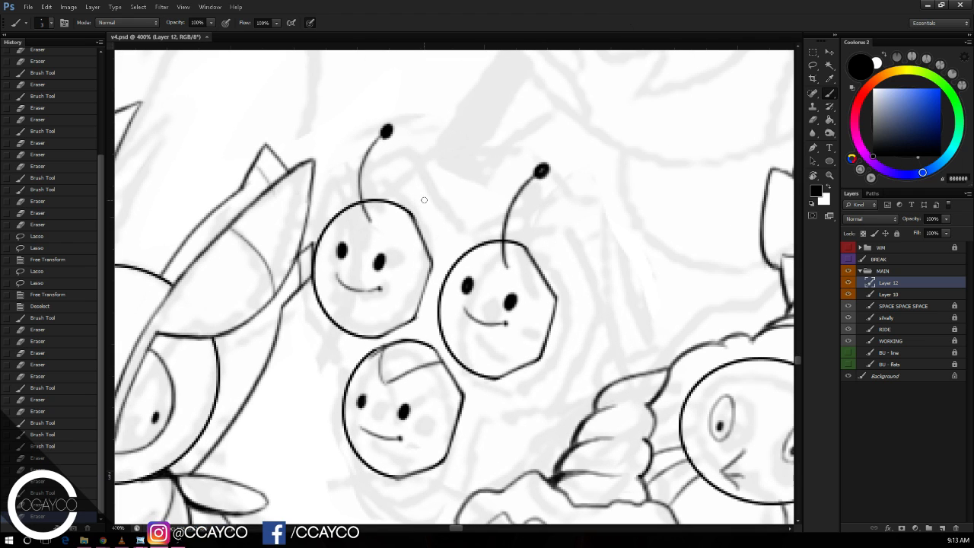
pyautogui.moveTo(414, 181)
pyautogui.mouseDown()
pyautogui.moveTo(443, 250)
pyautogui.moveTo(526, 213)
pyautogui.mouseUp()
pyautogui.hotkey('ctrl', 'z')
pyautogui.moveTo(442, 251); pyautogui.dragTo(530, 213)
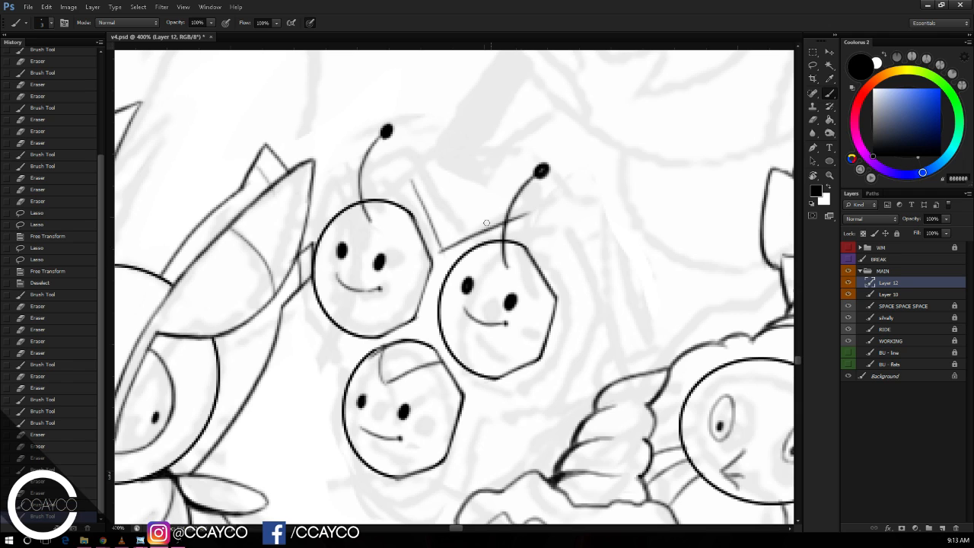
pyautogui.press('e')
pyautogui.click(442, 254)
pyautogui.press('b')
pyautogui.click(443, 250)
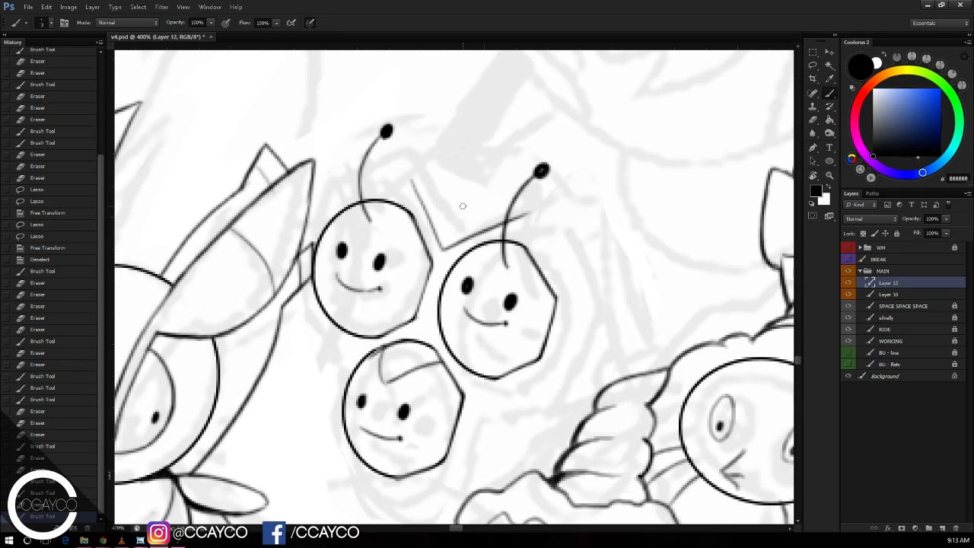
# Step: Ink the honeycomb outline above the upper-left face and down the right face's upper-right side, redoing unsatisfactory strokes
pyautogui.moveTo(336, 207)
pyautogui.mouseDown()
pyautogui.moveTo(416, 171)
pyautogui.moveTo(433, 243)
pyautogui.mouseUp()
pyautogui.hotkey('ctrl', 'z')
pyautogui.hotkey('ctrl', 'z')
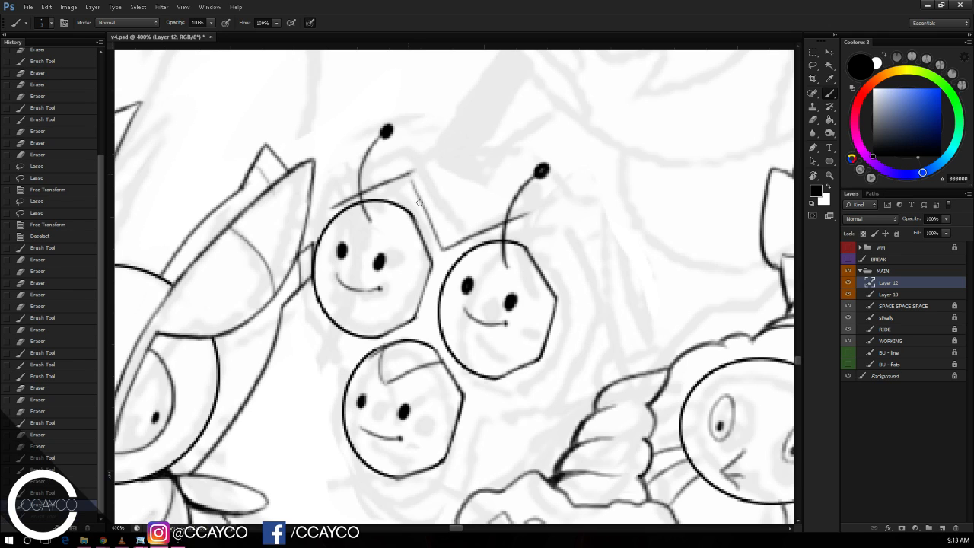
pyautogui.moveTo(411, 174); pyautogui.dragTo(435, 243)
pyautogui.hotkey('ctrl', 'z')
pyautogui.moveTo(525, 212); pyautogui.dragTo(572, 303)
pyautogui.hotkey('ctrl', 'z')
pyautogui.moveTo(524, 217); pyautogui.dragTo(579, 304)
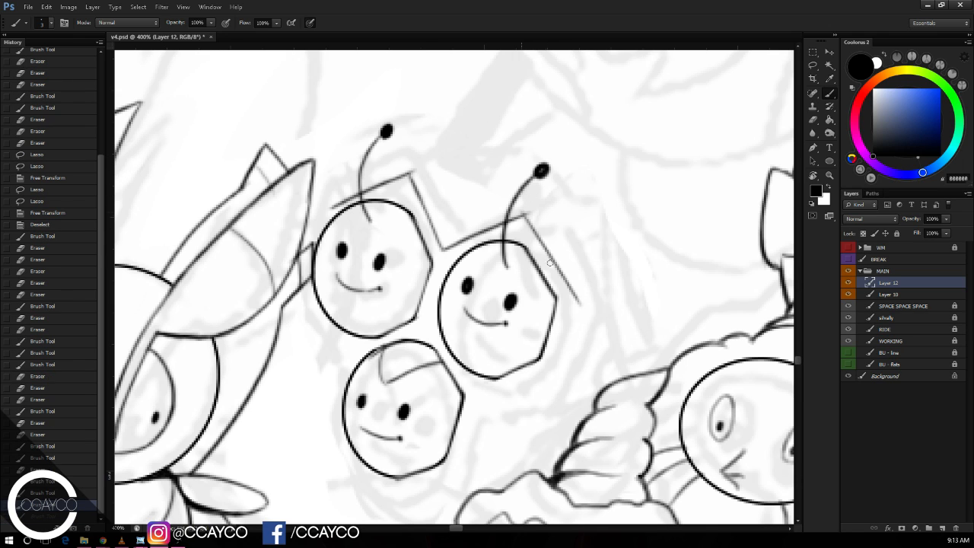
# Step: Tidy the honeycomb outline's upper corners and ink its short turn down at the upper-left face
pyautogui.press('e')
pyautogui.moveTo(411, 165); pyautogui.dragTo(411, 142)
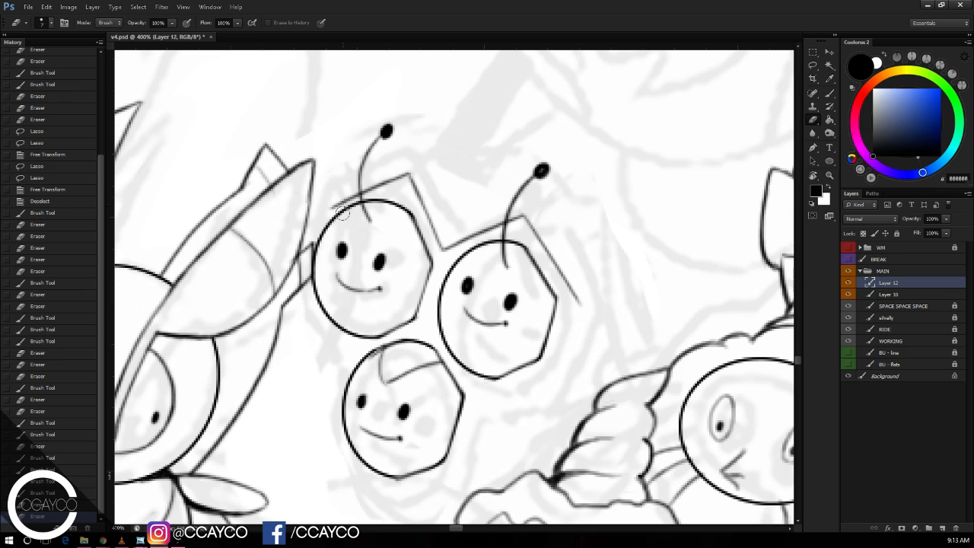
pyautogui.press('b')
pyautogui.moveTo(332, 207)
pyautogui.mouseDown()
pyautogui.moveTo(316, 248)
pyautogui.moveTo(325, 222)
pyautogui.mouseUp()
pyautogui.hotkey('ctrl', 'z')
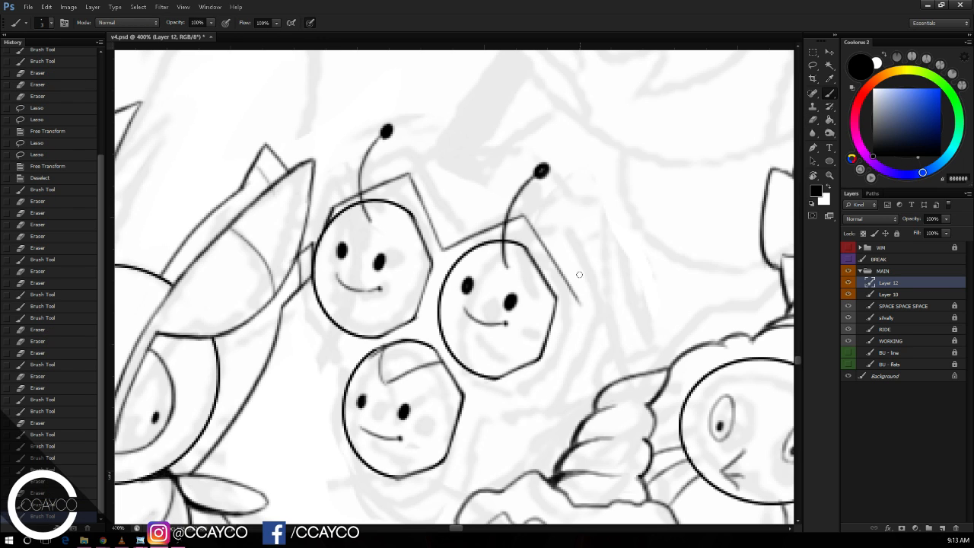
pyautogui.hotkey('ctrl', 'z')
# Step: Ink the honeycomb outline down the right face's lower-right side and underneath it, trimming the corners
pyautogui.moveTo(576, 287); pyautogui.dragTo(544, 395)
pyautogui.press('e')
pyautogui.moveTo(580, 303)
pyautogui.mouseDown()
pyautogui.moveTo(581, 283)
pyautogui.moveTo(583, 299)
pyautogui.mouseUp()
pyautogui.hotkey('ctrl', 'z')
pyautogui.moveTo(625, 247); pyautogui.dragTo(652, 208)
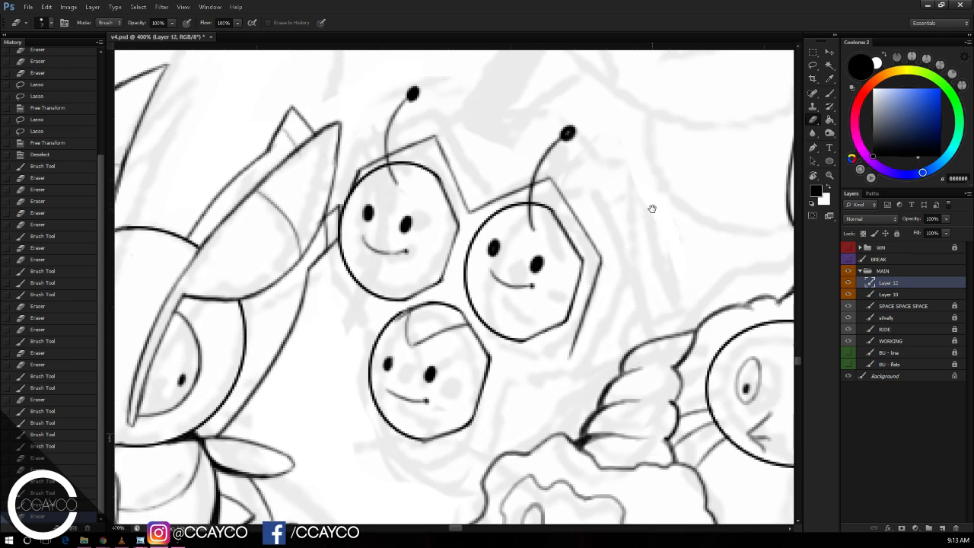
pyautogui.press('b')
pyautogui.moveTo(510, 365)
pyautogui.mouseDown()
pyautogui.moveTo(598, 324)
pyautogui.moveTo(568, 365)
pyautogui.moveTo(573, 337)
pyautogui.mouseUp()
pyautogui.hotkey('ctrl', 'z')
pyautogui.press('e')
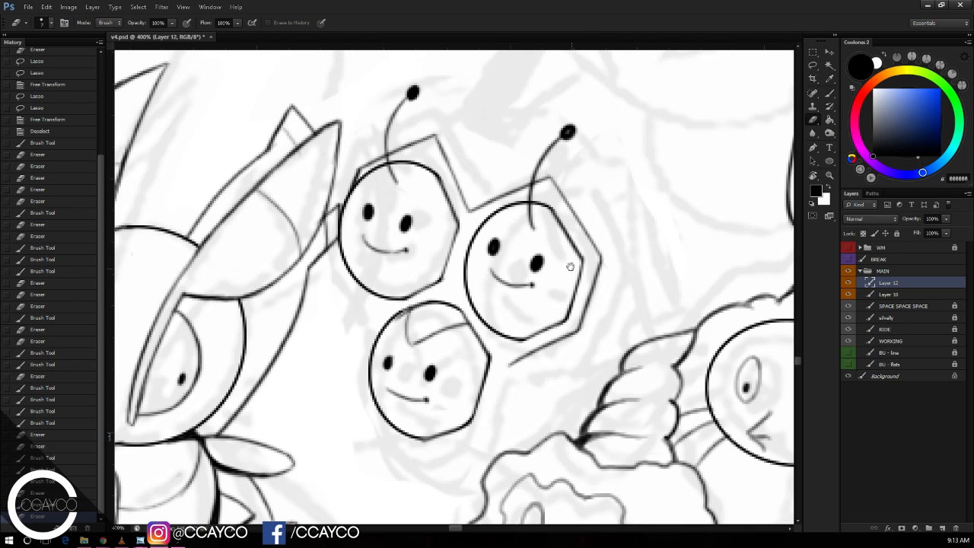
# Step: Ink the honeycomb outline down the lower face's right side from the inner corner, redoing the stroke until clean
pyautogui.press('b')
pyautogui.moveTo(510, 365)
pyautogui.mouseDown()
pyautogui.moveTo(537, 348)
pyautogui.moveTo(483, 446)
pyautogui.moveTo(487, 433)
pyautogui.mouseUp()
pyautogui.hotkey('ctrl', 'z')
pyautogui.hotkey('ctrl', 'z')
pyautogui.hotkey('ctrl', 'z')
pyautogui.moveTo(508, 369)
pyautogui.mouseDown()
pyautogui.moveTo(485, 421)
pyautogui.moveTo(504, 375)
pyautogui.mouseUp()
pyautogui.moveTo(504, 376); pyautogui.dragTo(484, 443)
pyautogui.moveTo(502, 375); pyautogui.dragTo(484, 441)
pyautogui.moveTo(588, 284); pyautogui.dragTo(617, 260)
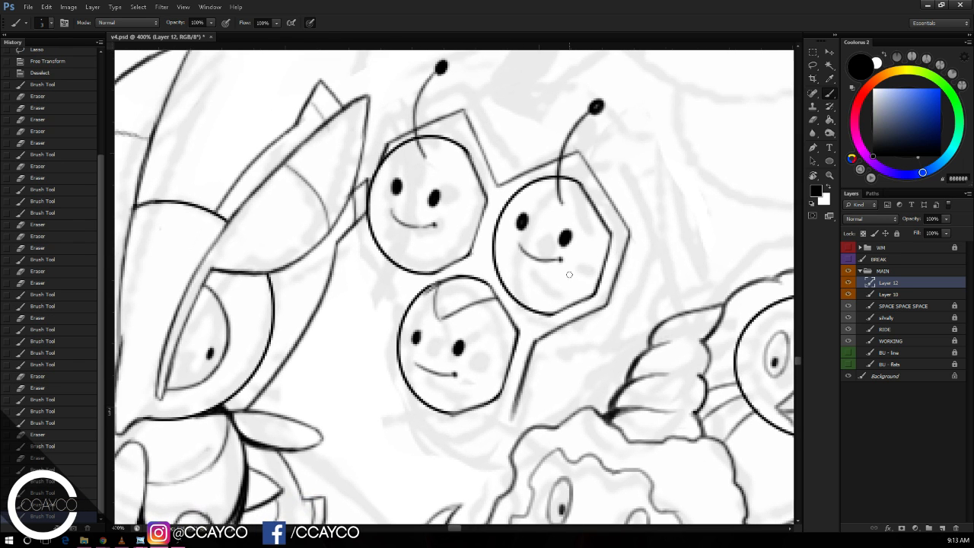
# Step: Ink the honeycomb outline's bottom edge under the lower face and the diagonal rising along its lower-left side
pyautogui.moveTo(441, 440)
pyautogui.mouseDown()
pyautogui.moveTo(539, 398)
pyautogui.moveTo(524, 402)
pyautogui.mouseUp()
pyautogui.hotkey('ctrl', 'z')
pyautogui.press('e')
pyautogui.press('b')
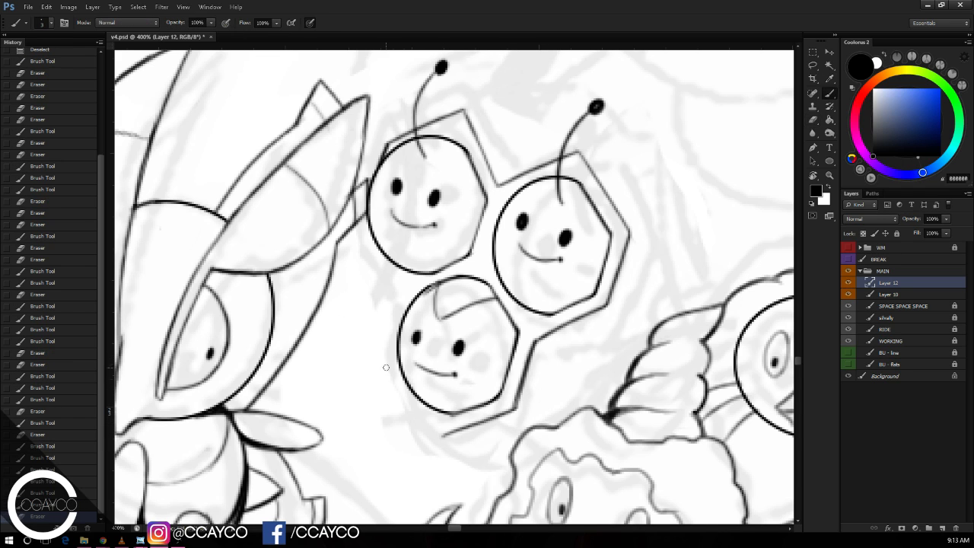
pyautogui.moveTo(386, 364); pyautogui.dragTo(448, 440)
pyautogui.hotkey('ctrl', 'z')
pyautogui.moveTo(387, 363); pyautogui.dragTo(449, 441)
pyautogui.hotkey('ctrl', 'z')
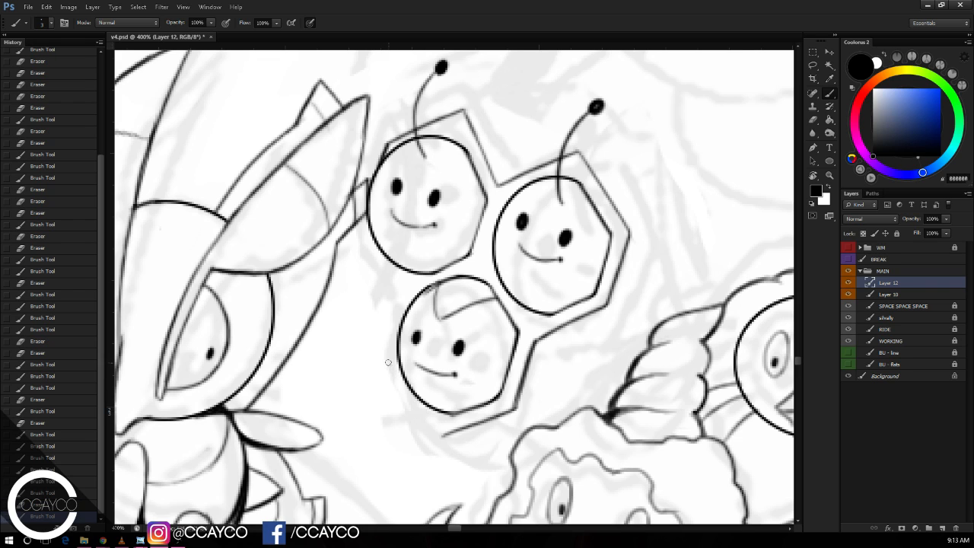
pyautogui.moveTo(387, 362)
pyautogui.mouseDown()
pyautogui.moveTo(449, 446)
pyautogui.moveTo(389, 371)
pyautogui.moveTo(414, 417)
pyautogui.moveTo(429, 436)
pyautogui.mouseUp()
pyautogui.hotkey('ctrl', 'z')
pyautogui.hotkey('ctrl', 'z')
pyautogui.press('e')
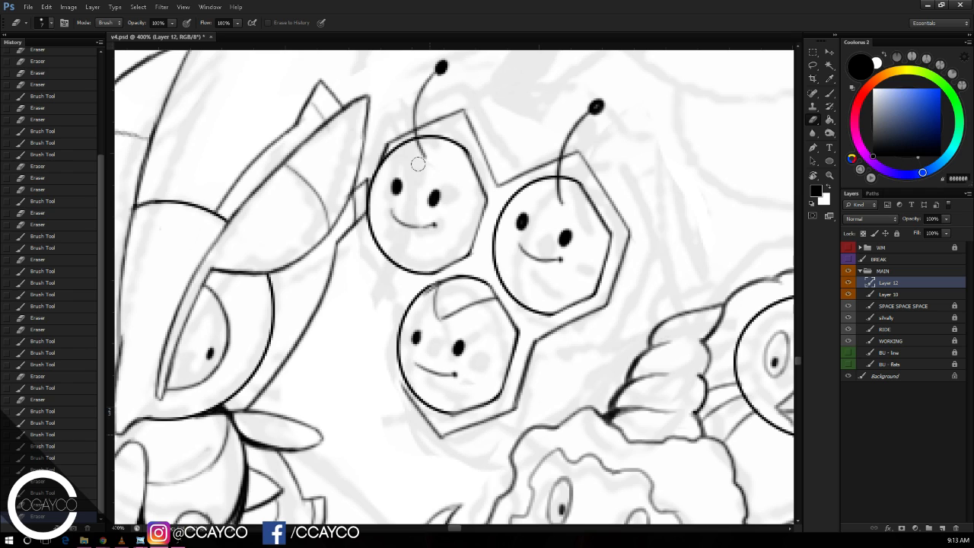
# Step: Ink the honeycomb outline along the lower face's left side, extend the lower-left diagonal to meet it, and erase the excess
pyautogui.press('b')
pyautogui.moveTo(409, 285); pyautogui.dragTo(391, 351)
pyautogui.hotkey('ctrl', 'z')
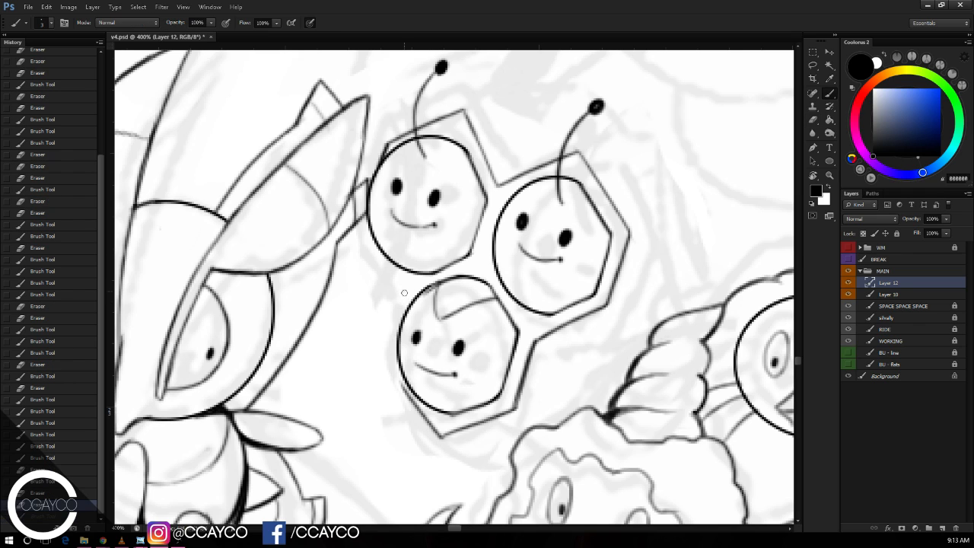
pyautogui.moveTo(406, 289)
pyautogui.mouseDown()
pyautogui.moveTo(388, 381)
pyautogui.moveTo(415, 408)
pyautogui.mouseUp()
pyautogui.hotkey('ctrl', 'z')
pyautogui.hotkey('ctrl', 'z')
pyautogui.hotkey('ctrl', 'z')
pyautogui.moveTo(397, 380); pyautogui.dragTo(432, 429)
pyautogui.moveTo(396, 380)
pyautogui.mouseDown()
pyautogui.moveTo(439, 438)
pyautogui.moveTo(413, 416)
pyautogui.mouseUp()
pyautogui.press('e')
pyautogui.moveTo(396, 386)
pyautogui.mouseDown()
pyautogui.moveTo(440, 455)
pyautogui.moveTo(446, 446)
pyautogui.mouseUp()
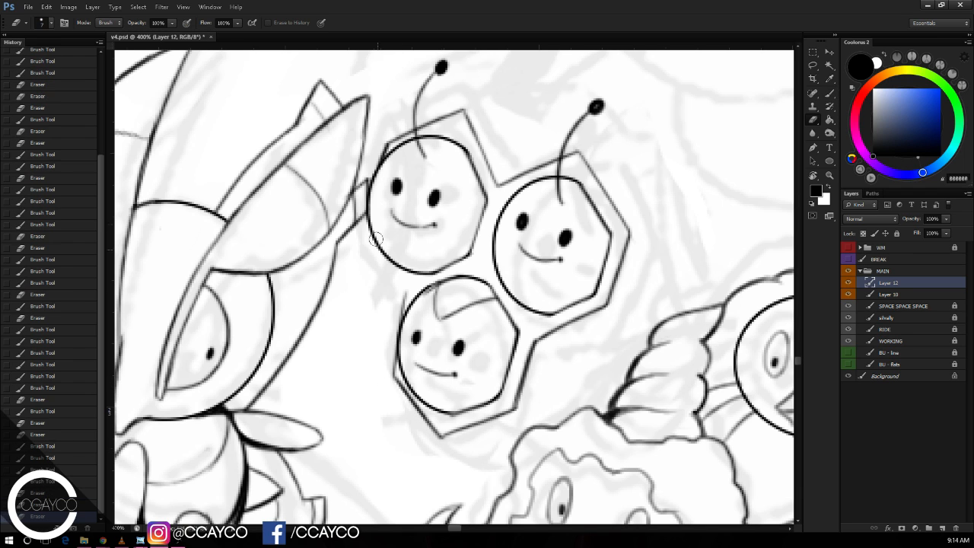
pyautogui.moveTo(395, 297); pyautogui.dragTo(402, 256)
pyautogui.press('b')
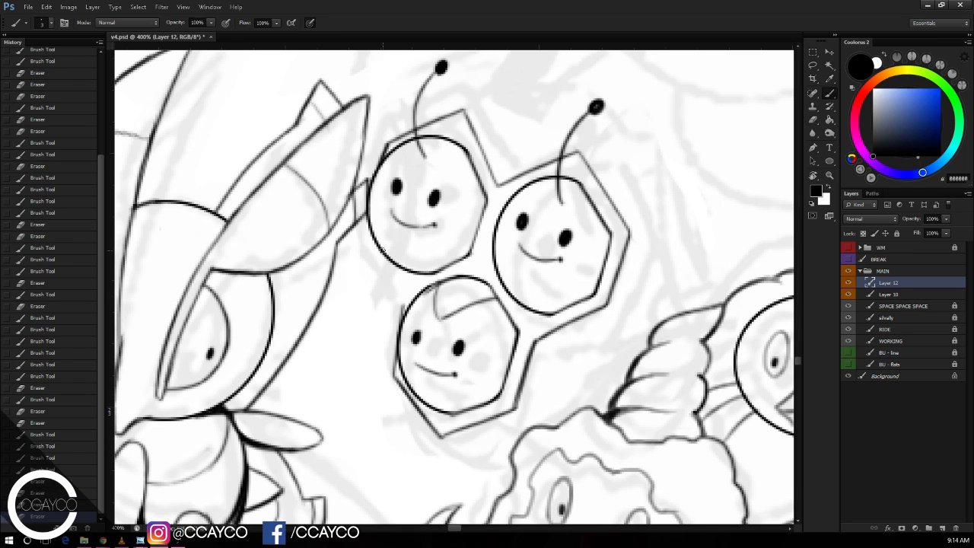
# Step: Ink the honeycomb outline down the upper-left face's left side and diagonally to the lower face, thickening the diagonal
pyautogui.moveTo(362, 187); pyautogui.dragTo(367, 179)
pyautogui.moveTo(367, 222)
pyautogui.mouseDown()
pyautogui.moveTo(360, 232)
pyautogui.moveTo(398, 290)
pyautogui.mouseUp()
pyautogui.hotkey('ctrl', 'z')
pyautogui.hotkey('ctrl', 'z')
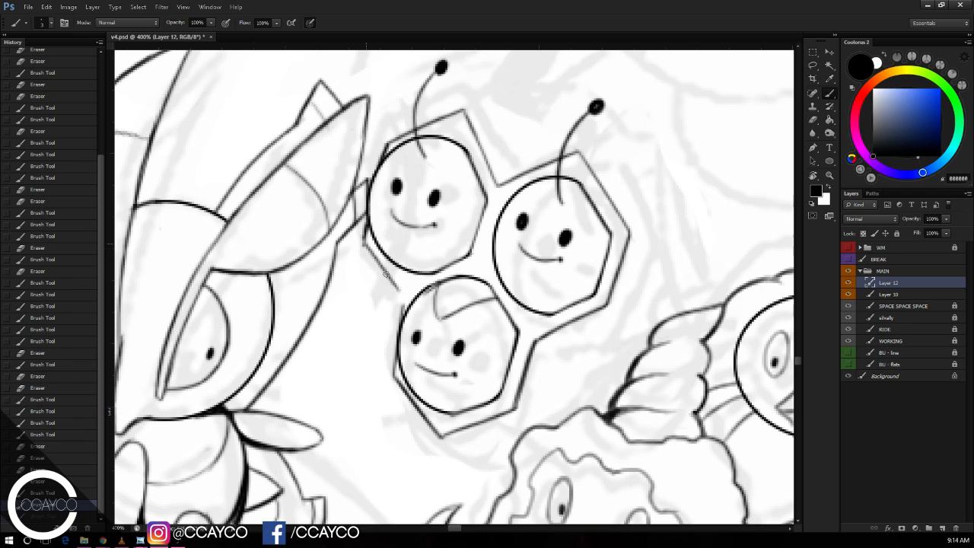
pyautogui.hotkey('ctrl', 'z')
pyautogui.moveTo(366, 246); pyautogui.dragTo(403, 299)
pyautogui.hotkey('ctrl', 'z')
pyautogui.moveTo(365, 245); pyautogui.dragTo(402, 300)
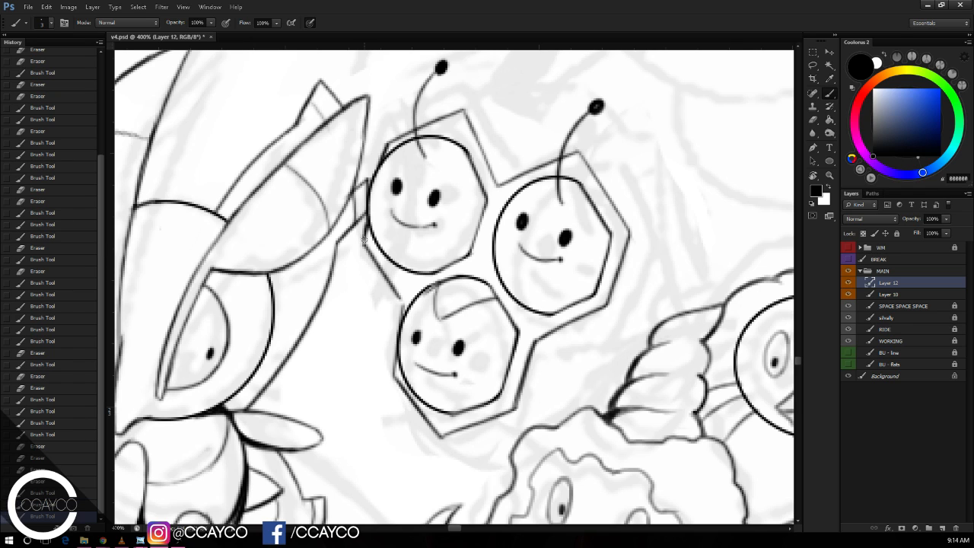
pyautogui.moveTo(365, 235); pyautogui.dragTo(397, 288)
pyautogui.moveTo(370, 252); pyautogui.dragTo(403, 304)
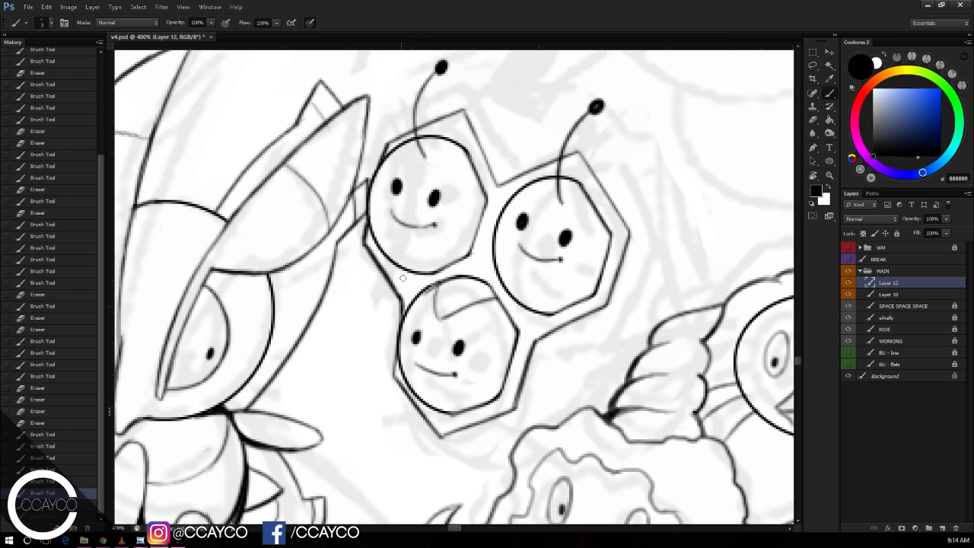
pyautogui.hotkey('ctrl', '-')
pyautogui.hotkey('ctrl', '+')
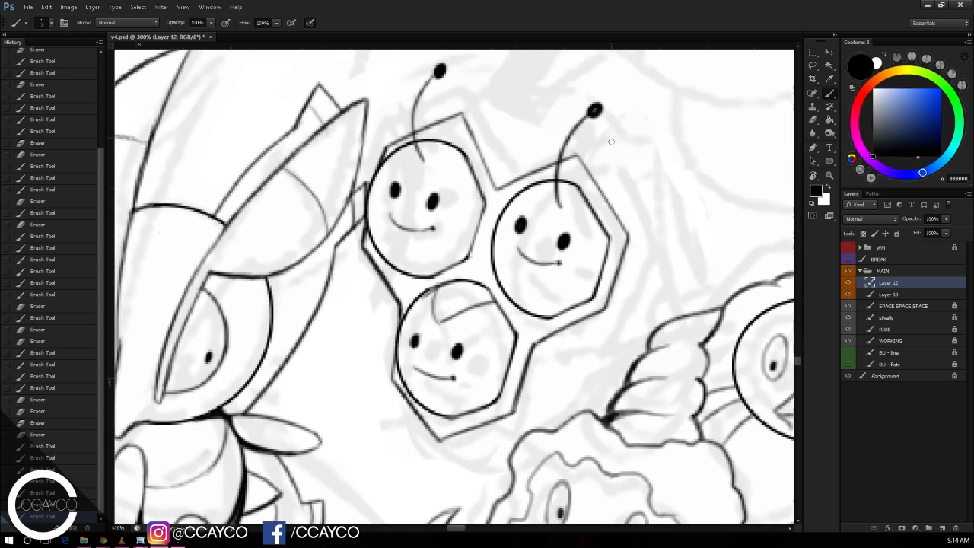
pyautogui.moveTo(629, 163); pyautogui.dragTo(602, 163)
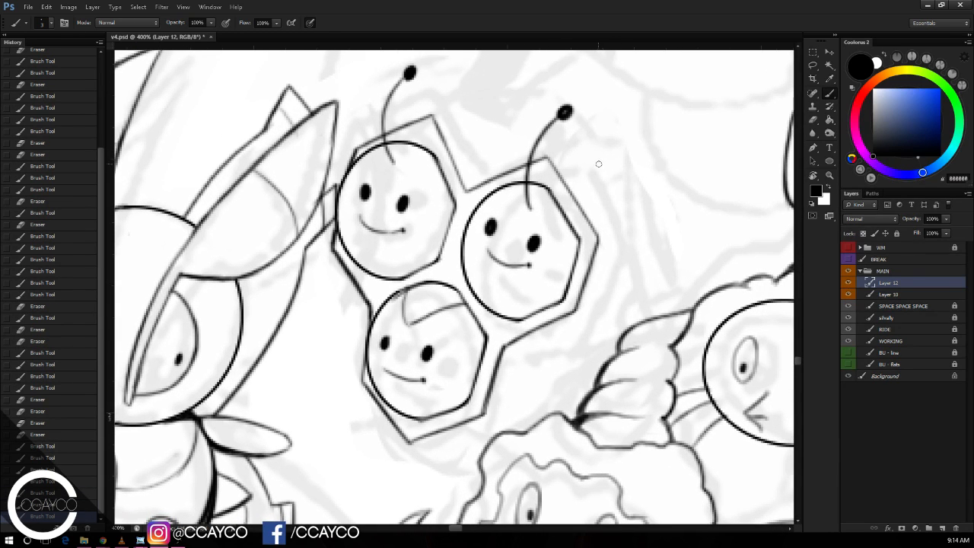
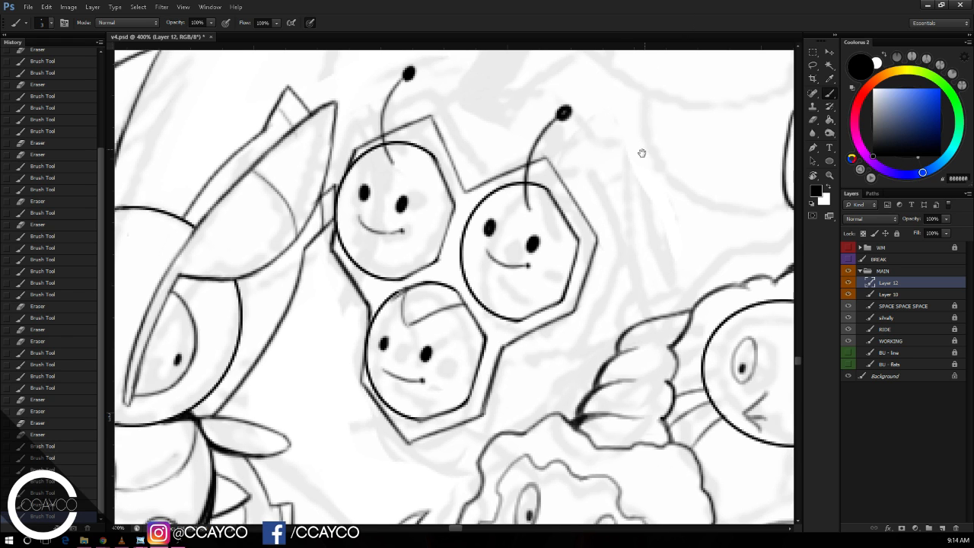
# Step: Touch up the honeycomb outline around the three faces, erasing stray ink along its edges
pyautogui.moveTo(642, 114); pyautogui.dragTo(647, 121)
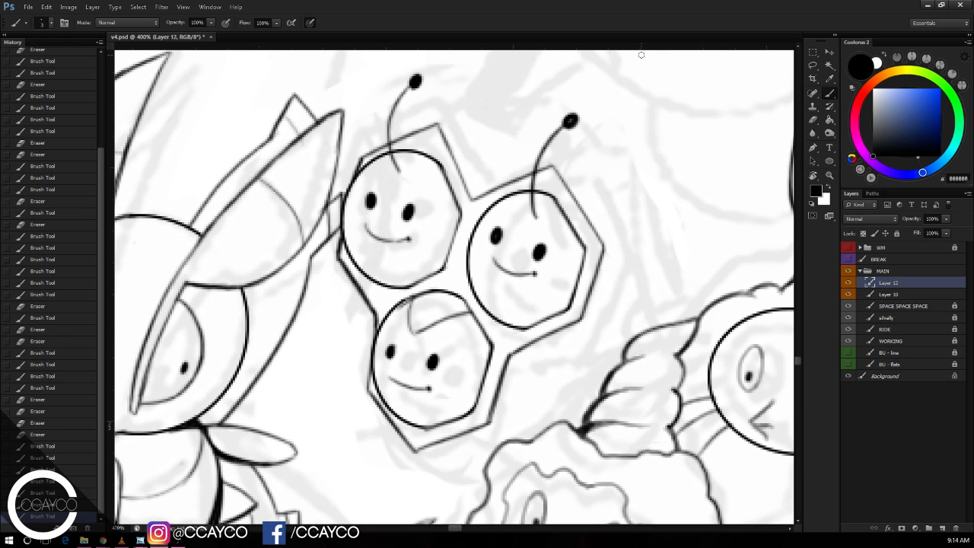
pyautogui.moveTo(615, 200)
pyautogui.mouseDown()
pyautogui.moveTo(618, 186)
pyautogui.moveTo(629, 194)
pyautogui.mouseUp()
pyautogui.press('e')
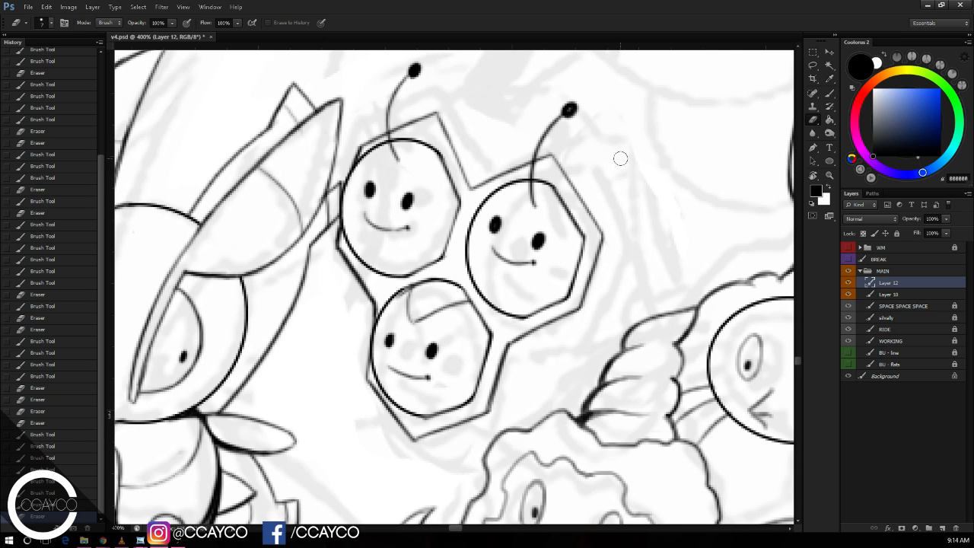
pyautogui.click(656, 160)
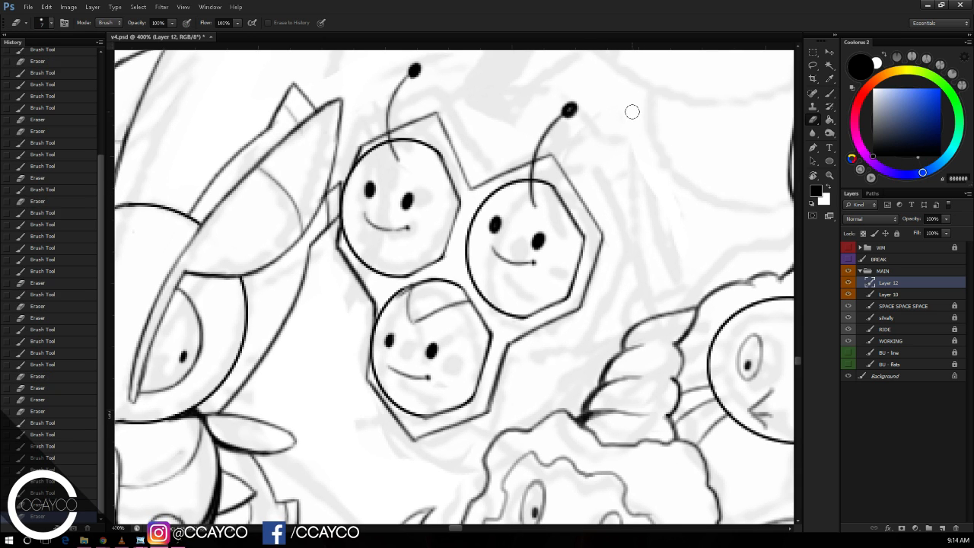
pyautogui.press('b')
pyautogui.moveTo(616, 313); pyautogui.dragTo(610, 298)
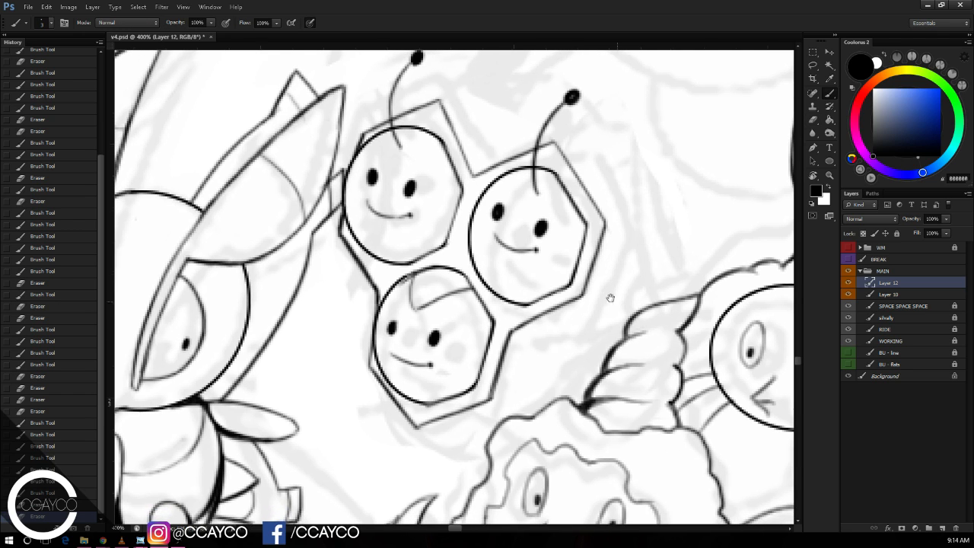
# Step: Ink the honeycomb's bottom depth edge from the lower face's bottom corner to the wavy-edged creature, cleaning and reinforcing the corner
pyautogui.moveTo(415, 427); pyautogui.dragTo(501, 435)
pyautogui.hotkey('ctrl', 'z')
pyautogui.press('e')
pyautogui.click(501, 435)
pyautogui.click(410, 432)
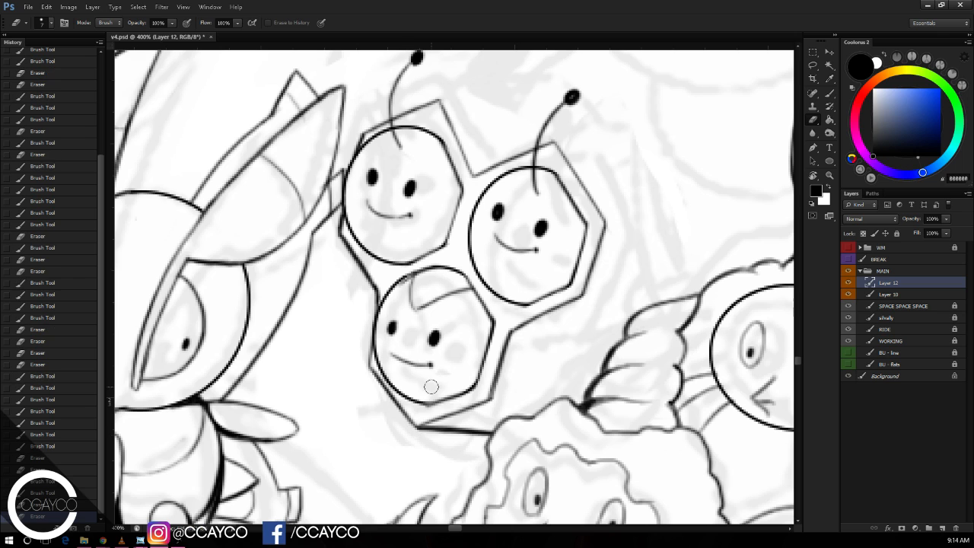
pyautogui.press('b')
pyautogui.hotkey('ctrl', 'z')
pyautogui.moveTo(421, 429); pyautogui.dragTo(408, 419)
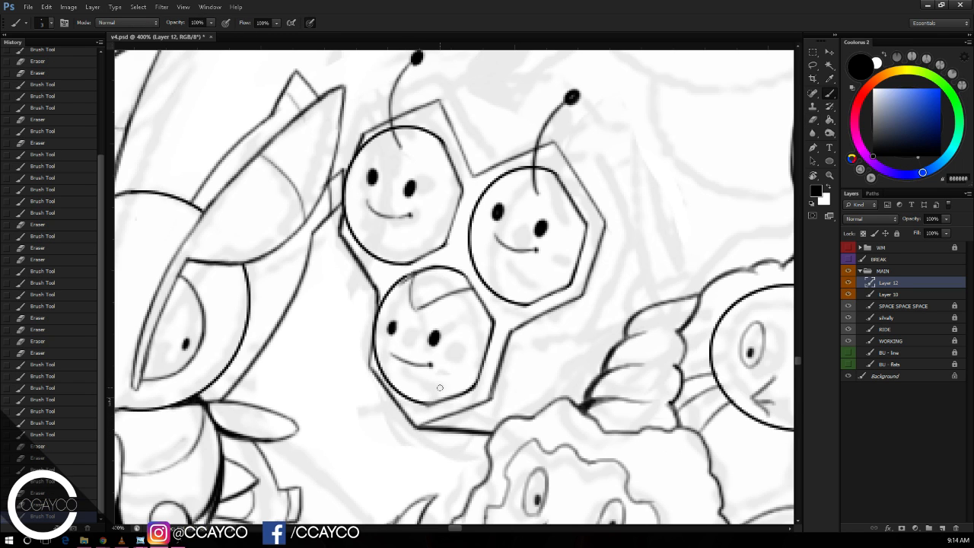
# Step: Ink the depth edges receding from the lower face's cell toward the twisted horn, plus the short back edge joining them
pyautogui.moveTo(508, 401); pyautogui.dragTo(559, 405)
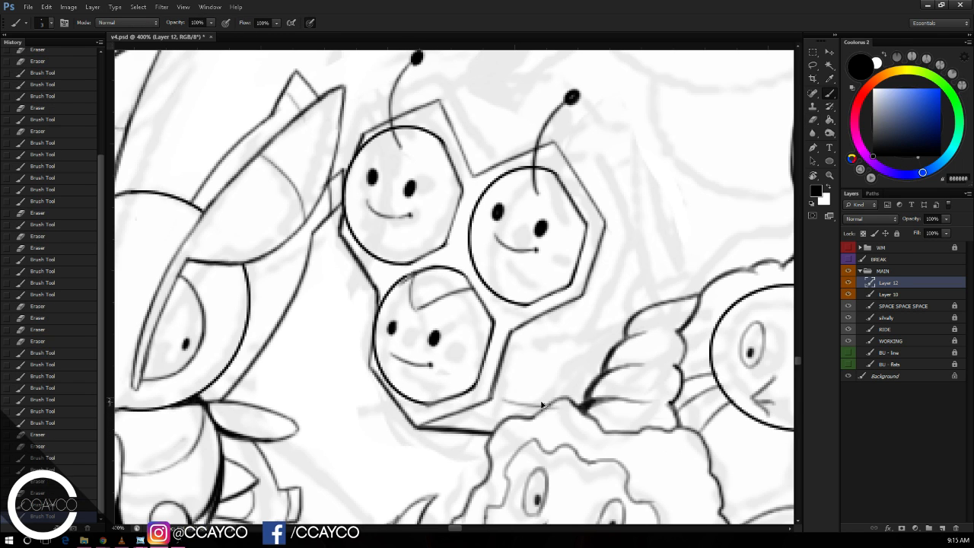
pyautogui.hotkey('ctrl', 'z')
pyautogui.hotkey('ctrl', '-')
pyautogui.hotkey('ctrl', '-')
pyautogui.hotkey('ctrl', '+')
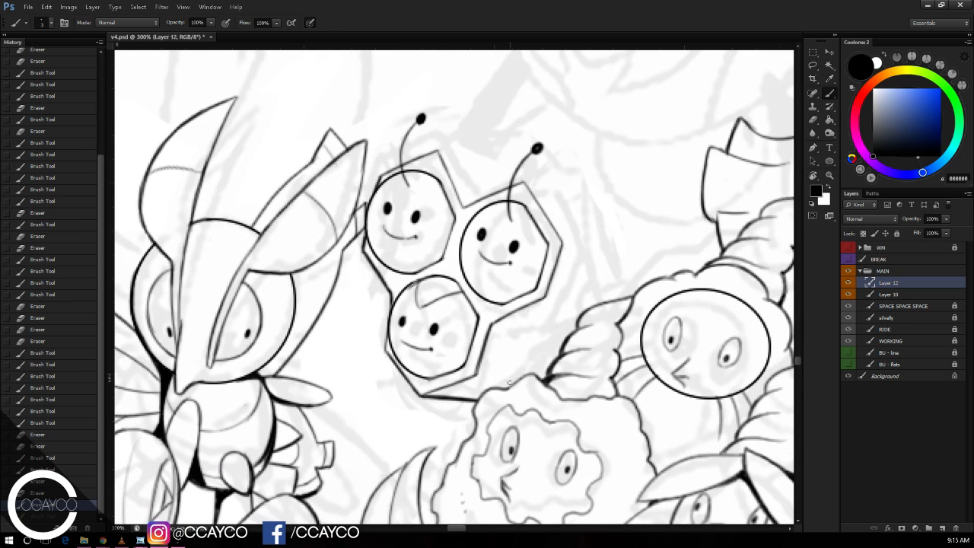
pyautogui.hotkey('ctrl', '+')
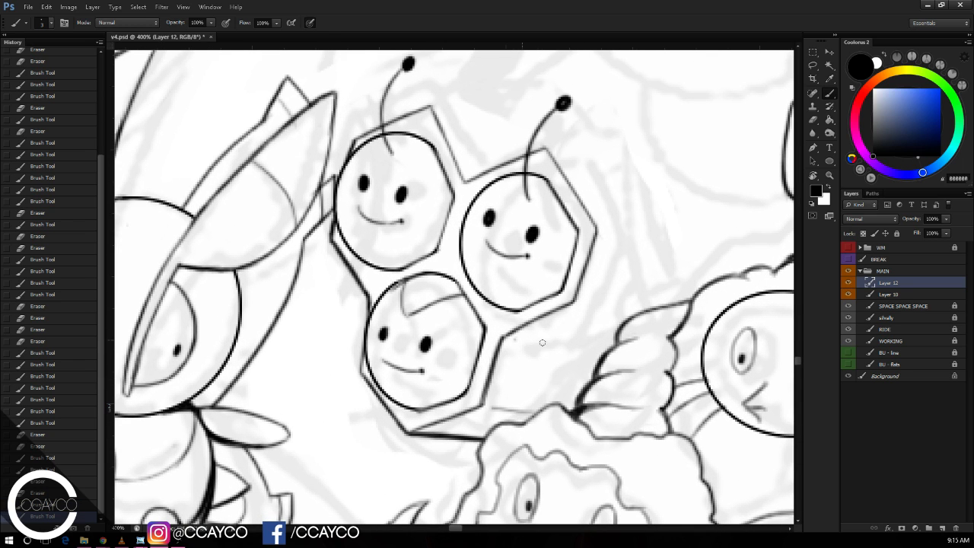
pyautogui.moveTo(515, 340)
pyautogui.mouseDown()
pyautogui.moveTo(603, 351)
pyautogui.moveTo(584, 389)
pyautogui.mouseUp()
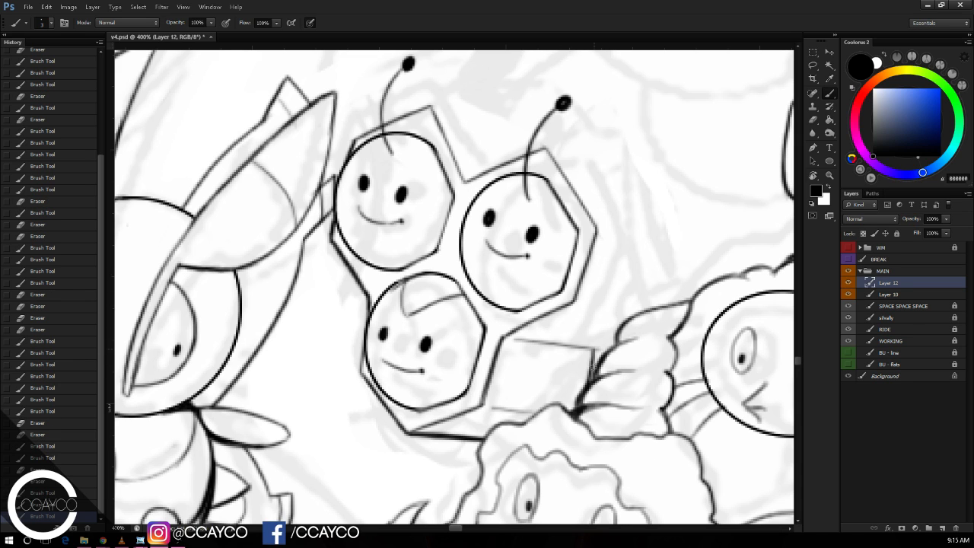
pyautogui.moveTo(595, 351)
pyautogui.mouseDown()
pyautogui.moveTo(584, 389)
pyautogui.moveTo(625, 332)
pyautogui.moveTo(598, 363)
pyautogui.mouseUp()
pyautogui.press('e')
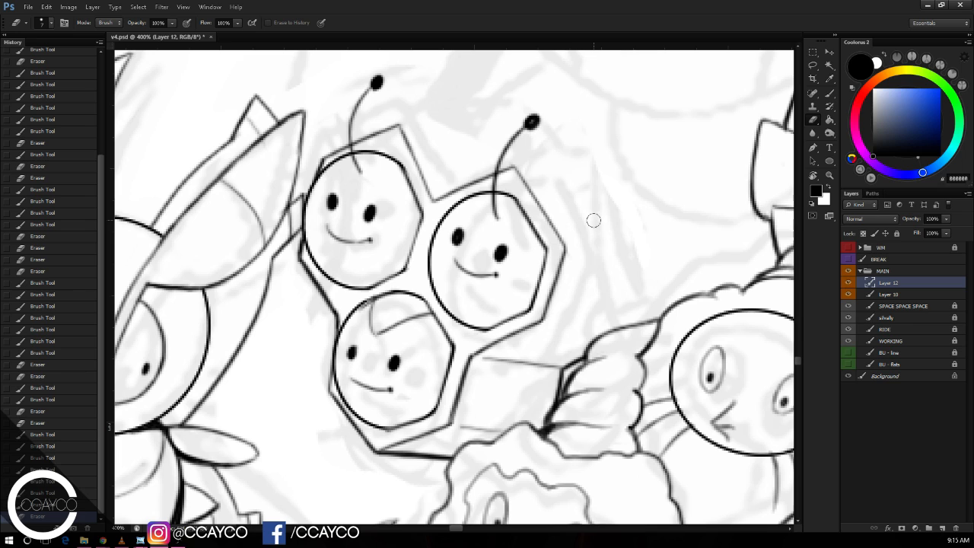
# Step: Ink the depth edges receding from the right face's cell and the slanted back edge down to the twisted horn, redoing uneven strokes
pyautogui.press('b')
pyautogui.moveTo(550, 325); pyautogui.dragTo(599, 335)
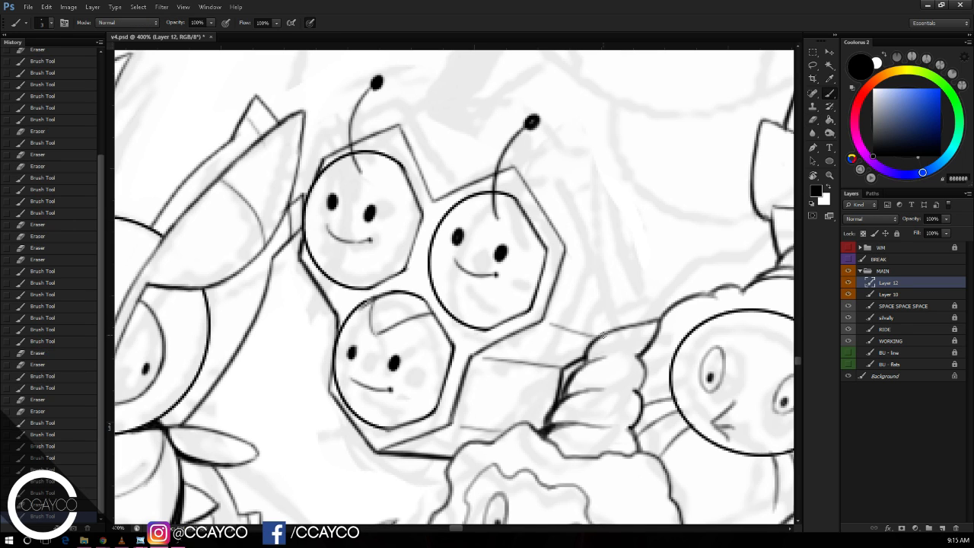
pyautogui.moveTo(589, 249); pyautogui.dragTo(633, 277)
pyautogui.hotkey('ctrl', 'z')
pyautogui.hotkey('ctrl', 'z')
pyautogui.moveTo(572, 252)
pyautogui.mouseDown()
pyautogui.moveTo(631, 278)
pyautogui.moveTo(624, 325)
pyautogui.mouseUp()
pyautogui.hotkey('ctrl', 'z')
pyautogui.moveTo(637, 277); pyautogui.dragTo(622, 328)
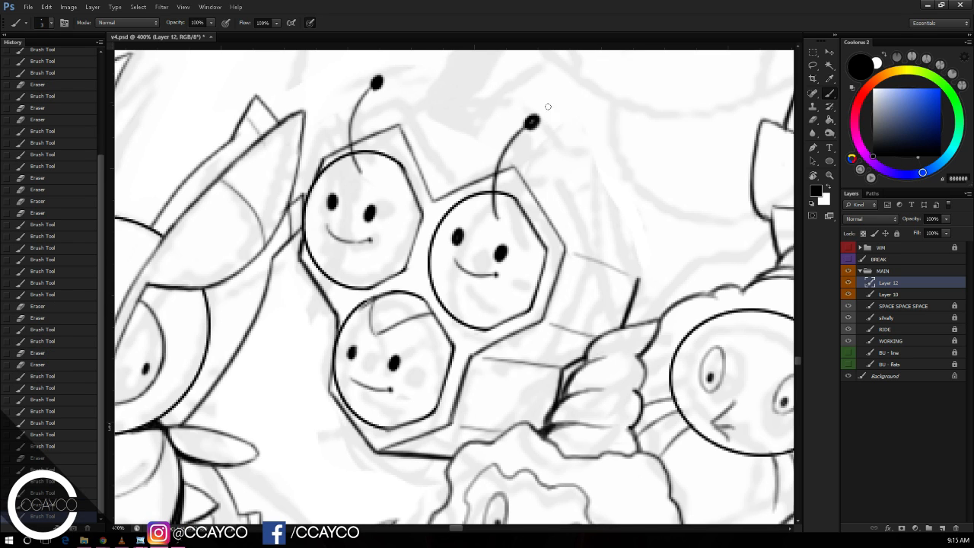
# Step: Ink the honeycomb's upper back contour from the right cell's top corner around to the slanted back edge, redoing strokes until clean
pyautogui.moveTo(583, 194); pyautogui.dragTo(642, 286)
pyautogui.hotkey('ctrl', 'z')
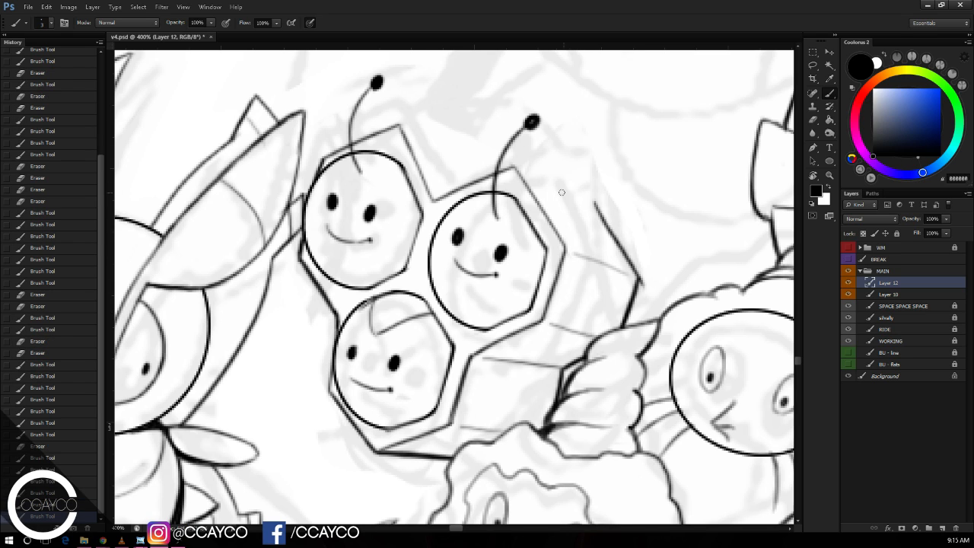
pyautogui.moveTo(514, 167); pyautogui.dragTo(598, 206)
pyautogui.hotkey('ctrl', 'z')
pyautogui.hotkey('ctrl', 'z')
pyautogui.hotkey('ctrl', 'z')
pyautogui.hotkey('ctrl', 'z')
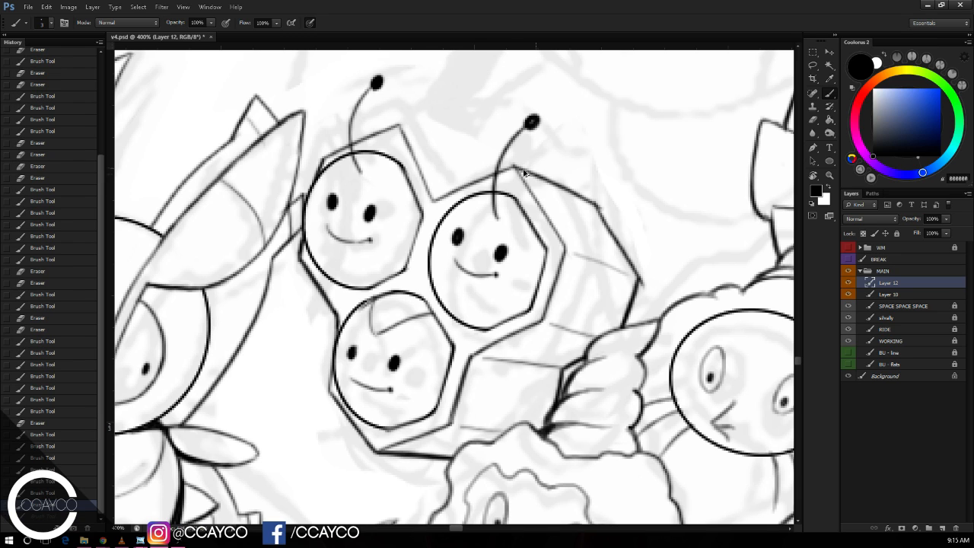
# Step: Thicken the honeycomb's upper-right back edge and erase the overshooting ink at its corners
pyautogui.press('e')
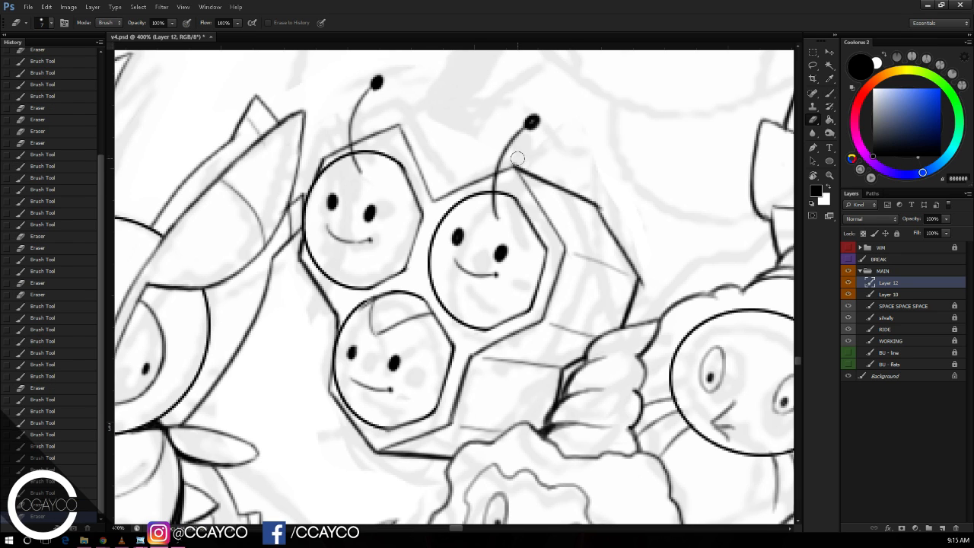
pyautogui.press('b')
pyautogui.moveTo(594, 203); pyautogui.dragTo(630, 265)
pyautogui.press('e')
pyautogui.moveTo(602, 203); pyautogui.dragTo(600, 194)
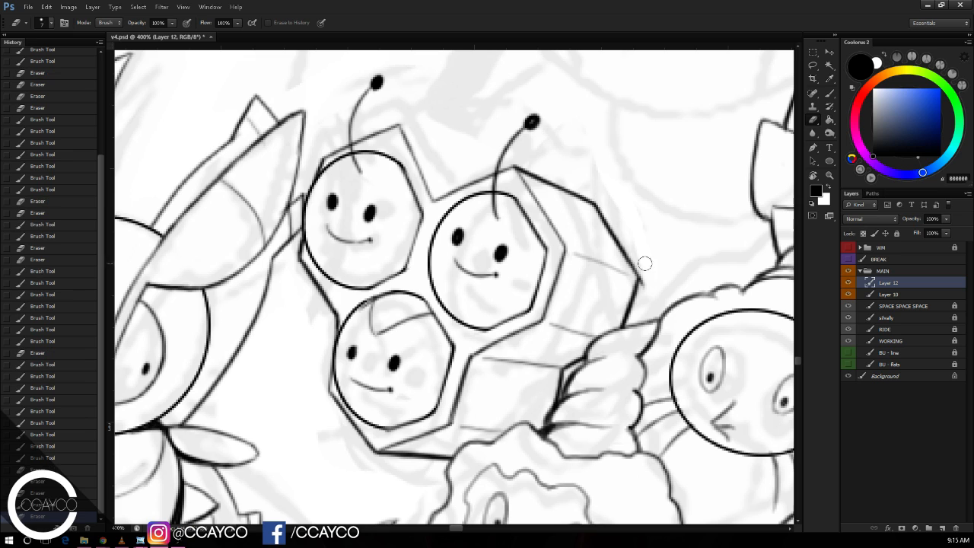
pyautogui.moveTo(649, 291); pyautogui.dragTo(643, 241)
pyautogui.press('b')
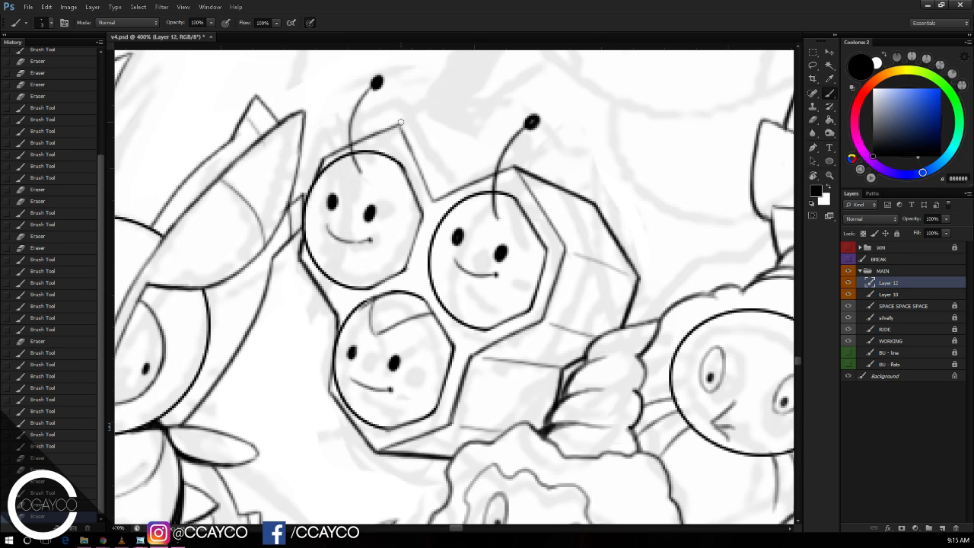
# Step: Ink the back edge from the upper-left cell's top corner to the right antenna, and thicken that cell's top edge
pyautogui.moveTo(388, 121)
pyautogui.mouseDown()
pyautogui.moveTo(482, 159)
pyautogui.moveTo(491, 173)
pyautogui.mouseUp()
pyautogui.hotkey('ctrl', 'z')
pyautogui.hotkey('ctrl', 'z')
pyautogui.moveTo(481, 156)
pyautogui.mouseDown()
pyautogui.moveTo(491, 172)
pyautogui.moveTo(486, 161)
pyautogui.mouseUp()
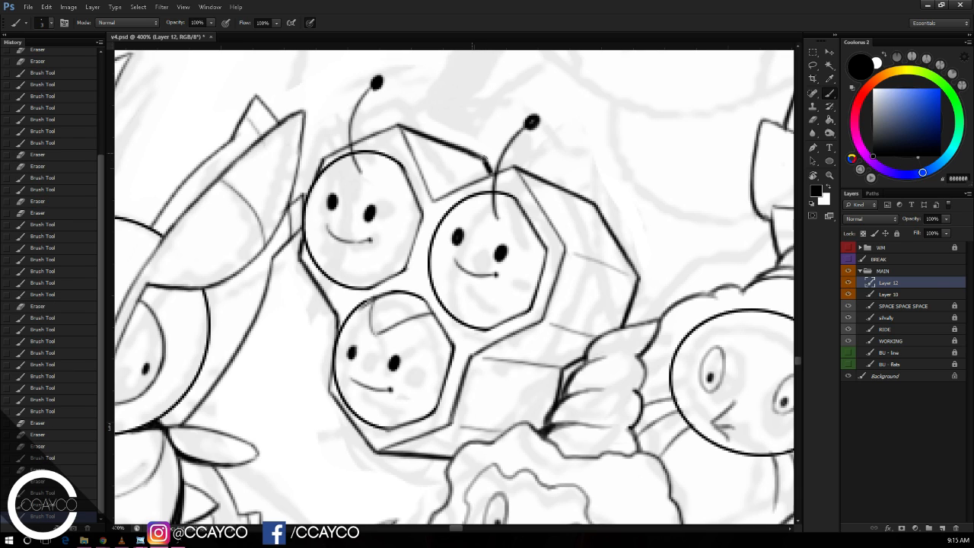
pyautogui.hotkey('ctrl', 'z')
pyautogui.moveTo(326, 156); pyautogui.dragTo(400, 124)
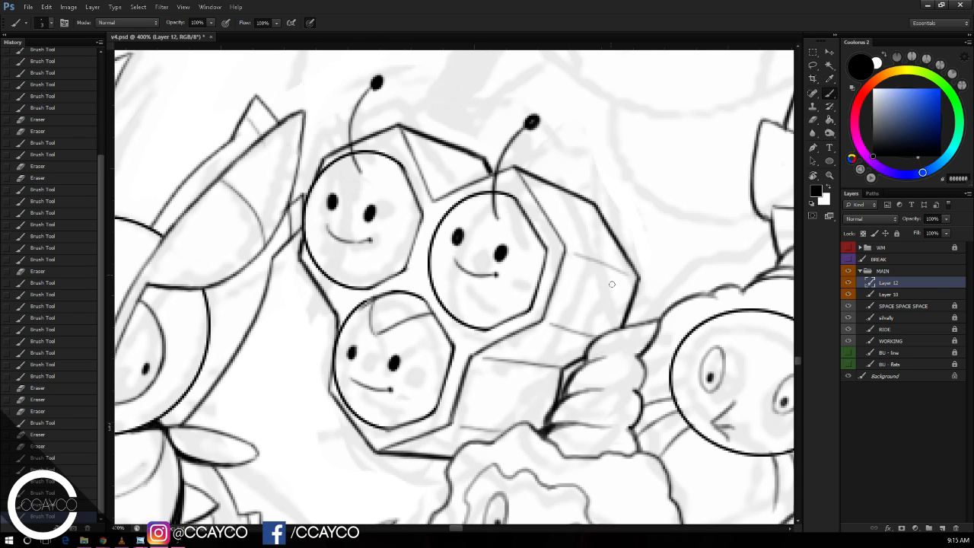
# Step: Ink an oval and a long curved upper edge over the honeycomb's right side, erasing the comb line between them
pyautogui.moveTo(614, 281)
pyautogui.mouseDown()
pyautogui.moveTo(594, 329)
pyautogui.moveTo(616, 295)
pyautogui.moveTo(605, 268)
pyautogui.moveTo(630, 295)
pyautogui.moveTo(650, 261)
pyautogui.moveTo(757, 262)
pyautogui.mouseUp()
pyautogui.press('e')
pyautogui.press('b')
pyautogui.press('e')
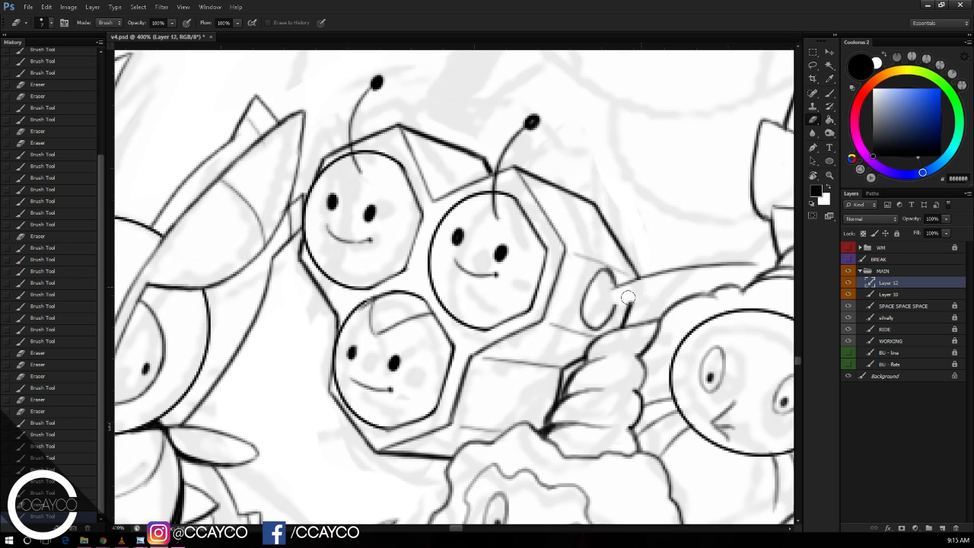
pyautogui.click(617, 304)
# Step: Ink the tapered shape's lower edge from the oval to the fluffy creature and close its far end, tidying with the eraser
pyautogui.press('b')
pyautogui.moveTo(614, 304); pyautogui.dragTo(673, 318)
pyautogui.press('e')
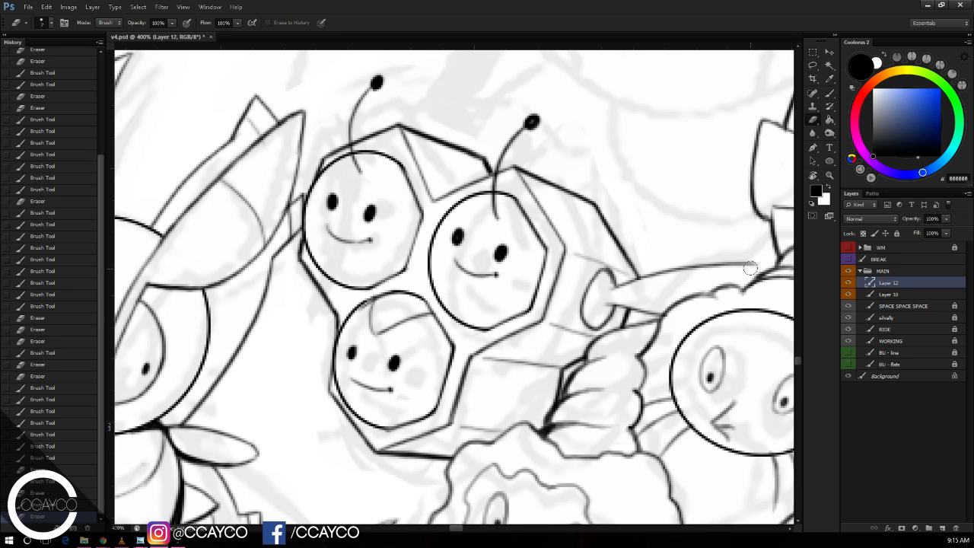
pyautogui.press('b')
pyautogui.moveTo(754, 264); pyautogui.dragTo(752, 271)
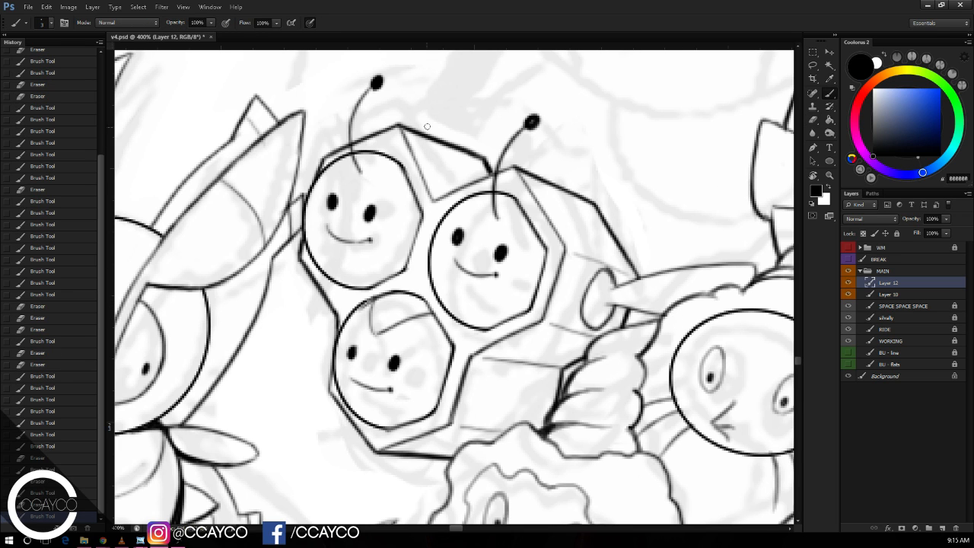
# Step: Erase the line junctions that connect the honeycomb character's upper-left cell to its neighbouring cells
pyautogui.hotkey('ctrl', '-')
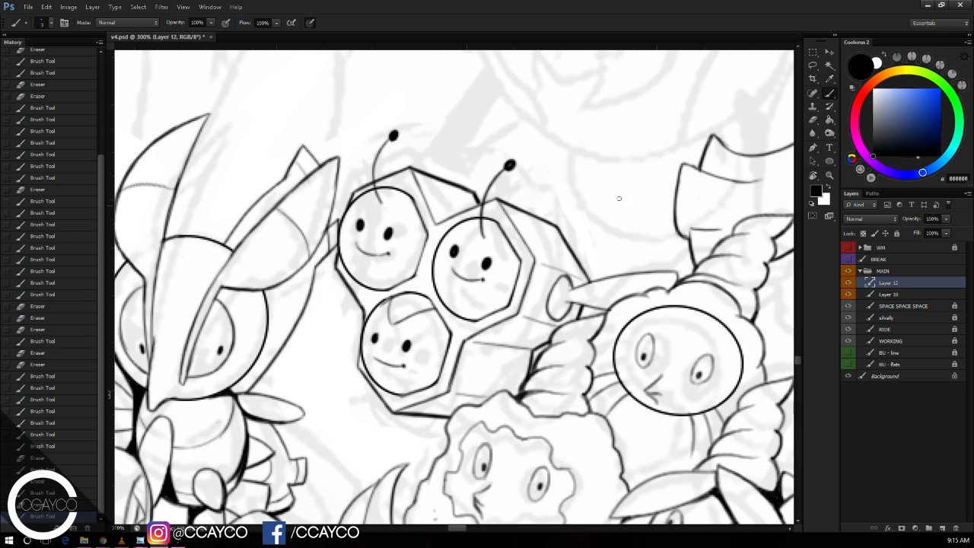
pyautogui.press('e')
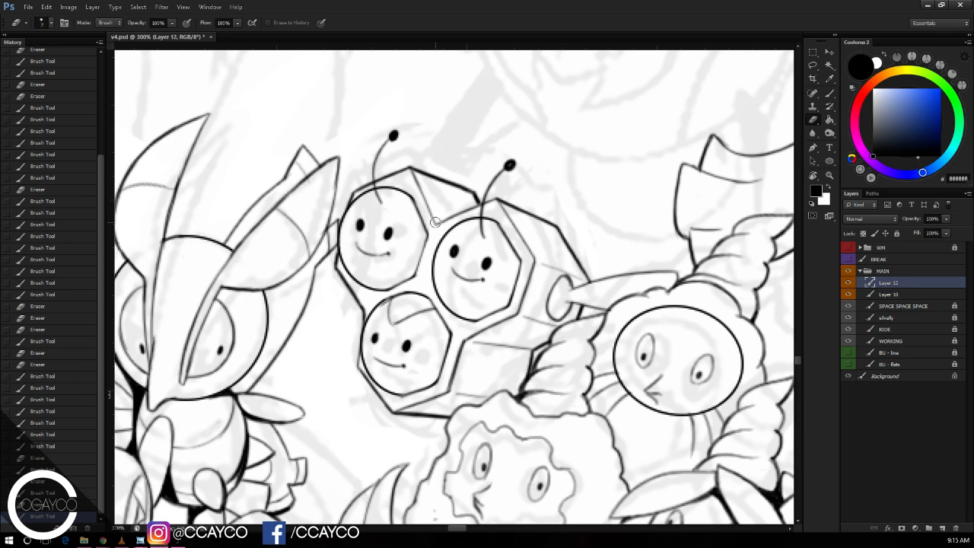
pyautogui.moveTo(434, 221); pyautogui.dragTo(432, 216)
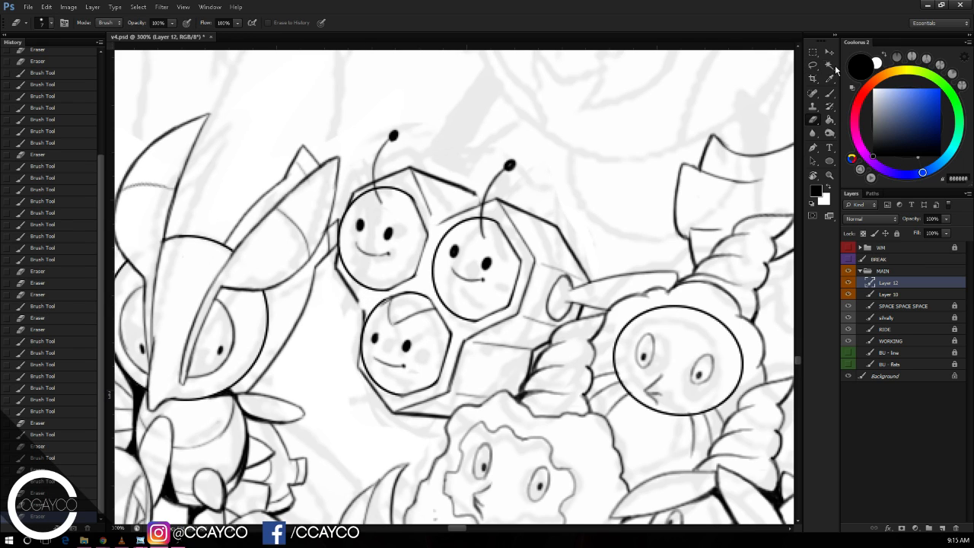
# Step: Lasso the honeycomb character's upper-left cell with its face and antenna, shift it slightly down and right with Free Transform, and deselect
pyautogui.click(812, 65)
pyautogui.moveTo(420, 284)
pyautogui.mouseDown()
pyautogui.moveTo(432, 226)
pyautogui.moveTo(481, 195)
pyautogui.moveTo(398, 108)
pyautogui.moveTo(340, 173)
pyautogui.moveTo(317, 247)
pyautogui.moveTo(350, 306)
pyautogui.moveTo(395, 297)
pyautogui.moveTo(421, 284)
pyautogui.mouseUp()
pyautogui.hotkey('ctrl', 't')
pyautogui.moveTo(435, 178); pyautogui.dragTo(441, 185)
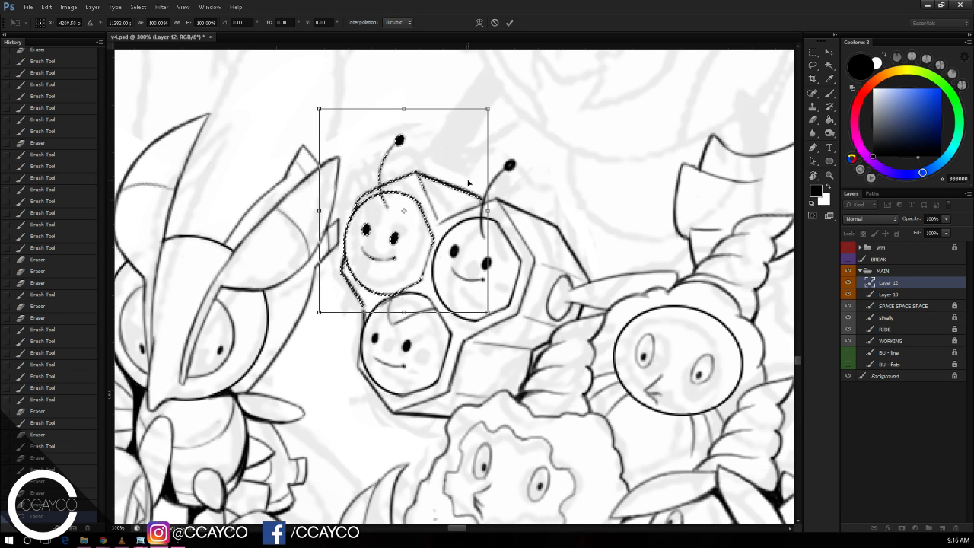
pyautogui.press('Return')
pyautogui.hotkey('ctrl', 'd')
# Step: Redraw the erased outline joints around the moved cell and touch up the cell edges with the 3 px brush
pyautogui.hotkey('ctrl', '+')
pyautogui.press('b')
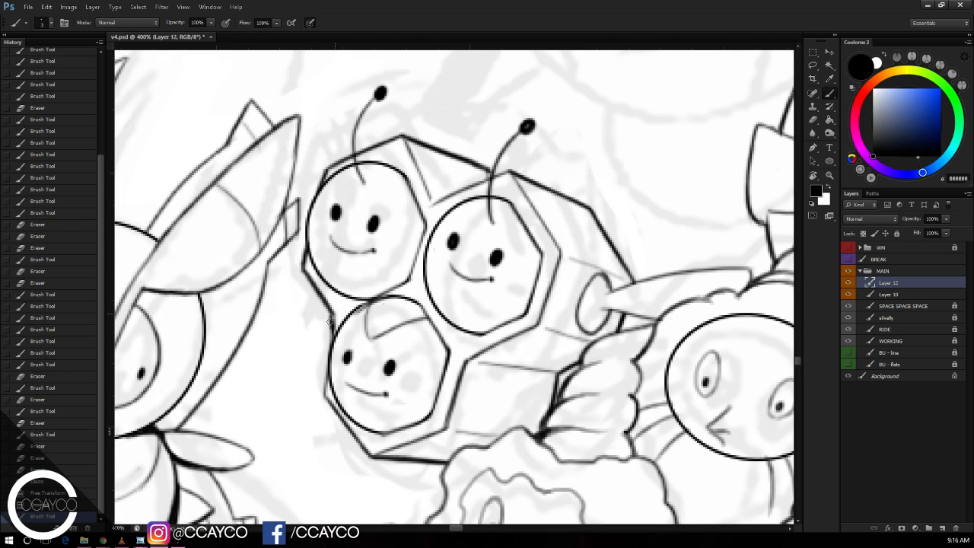
pyautogui.moveTo(491, 173); pyautogui.dragTo(476, 166)
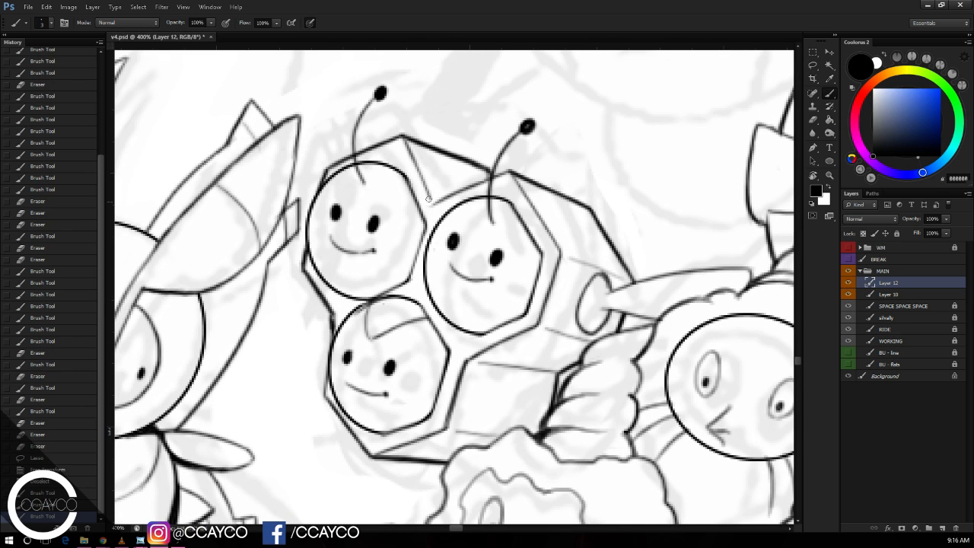
pyautogui.moveTo(434, 201); pyautogui.dragTo(421, 185)
pyautogui.moveTo(332, 312); pyautogui.dragTo(334, 341)
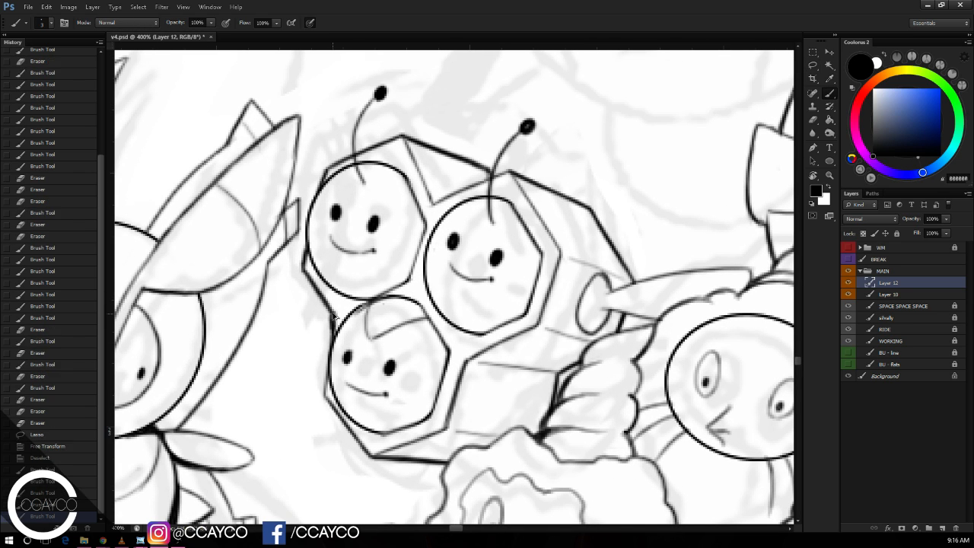
pyautogui.moveTo(305, 239); pyautogui.dragTo(309, 215)
pyautogui.moveTo(334, 382); pyautogui.dragTo(328, 340)
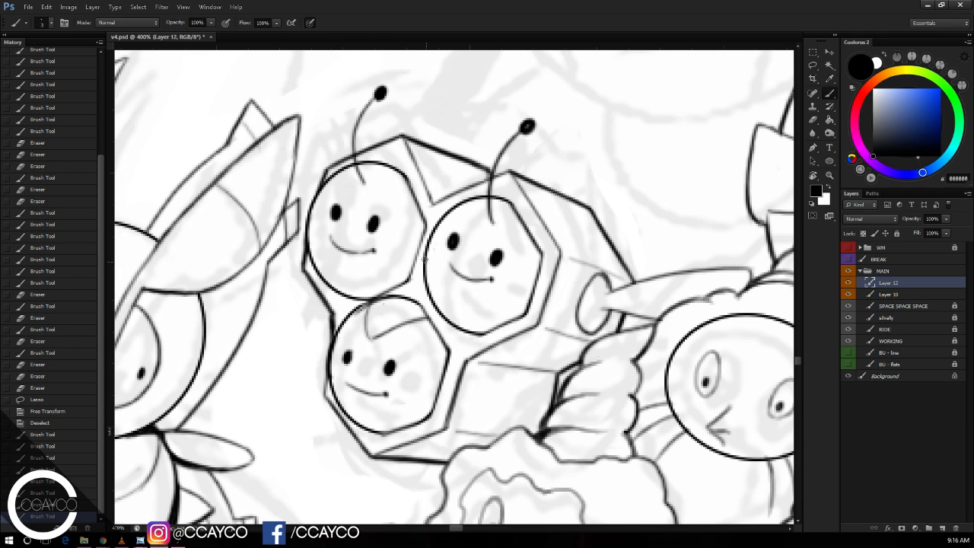
pyautogui.moveTo(425, 257)
pyautogui.mouseDown()
pyautogui.moveTo(425, 280)
pyautogui.moveTo(436, 230)
pyautogui.moveTo(435, 298)
pyautogui.moveTo(426, 251)
pyautogui.mouseUp()
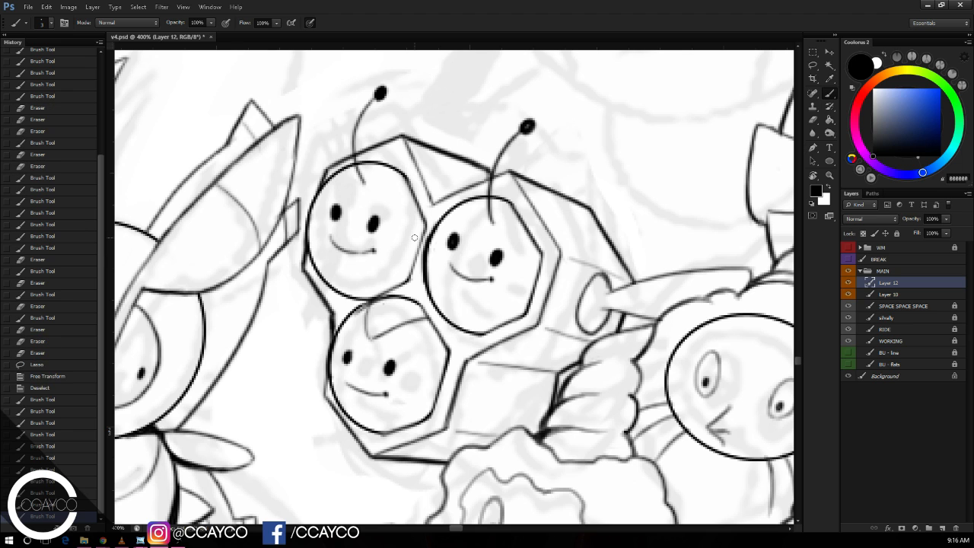
pyautogui.moveTo(601, 308); pyautogui.dragTo(602, 281)
# Step: Raise the opacity of the WORKING layer to 100%
pyautogui.hotkey('ctrl', '-')
pyautogui.hotkey('ctrl', '-')
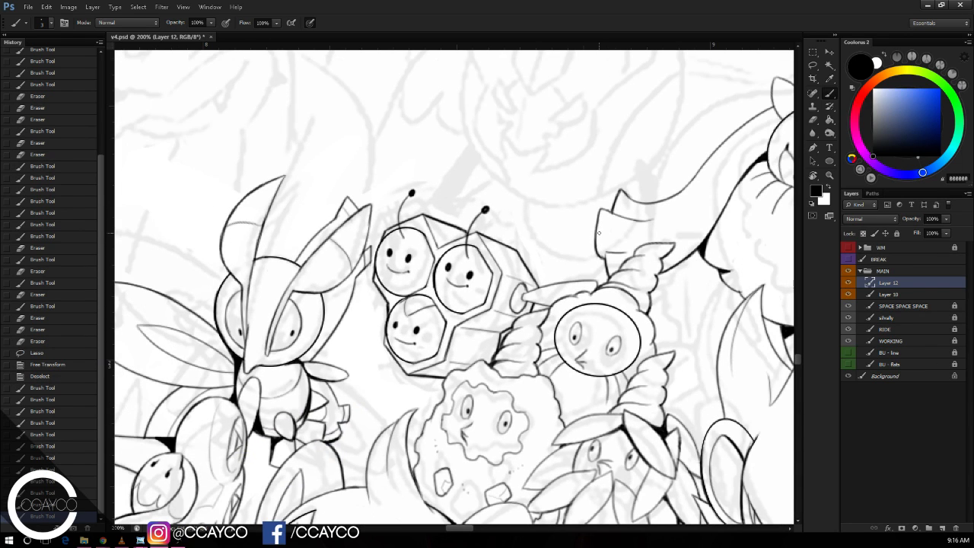
pyautogui.hotkey('ctrl', '-')
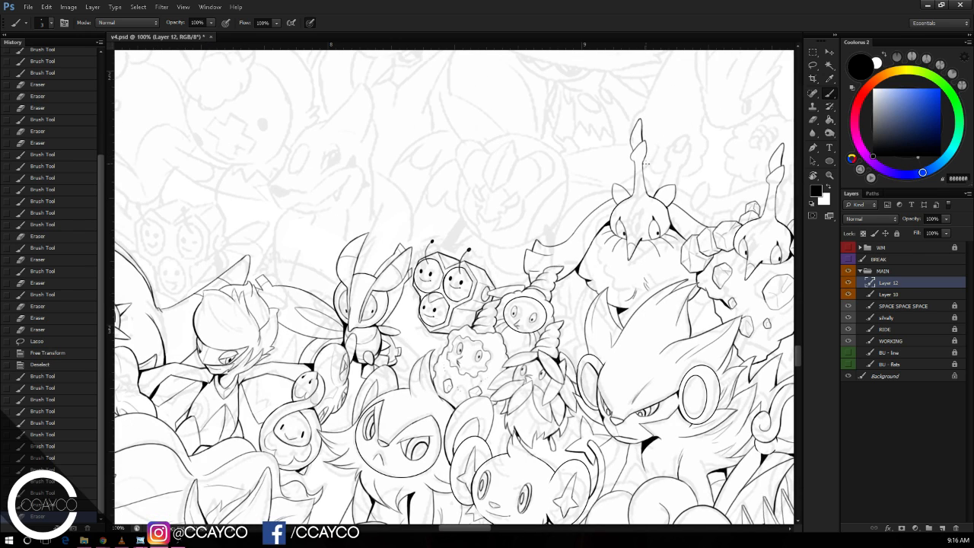
pyautogui.hotkey('ctrl', '-')
pyautogui.hotkey('ctrl', '-')
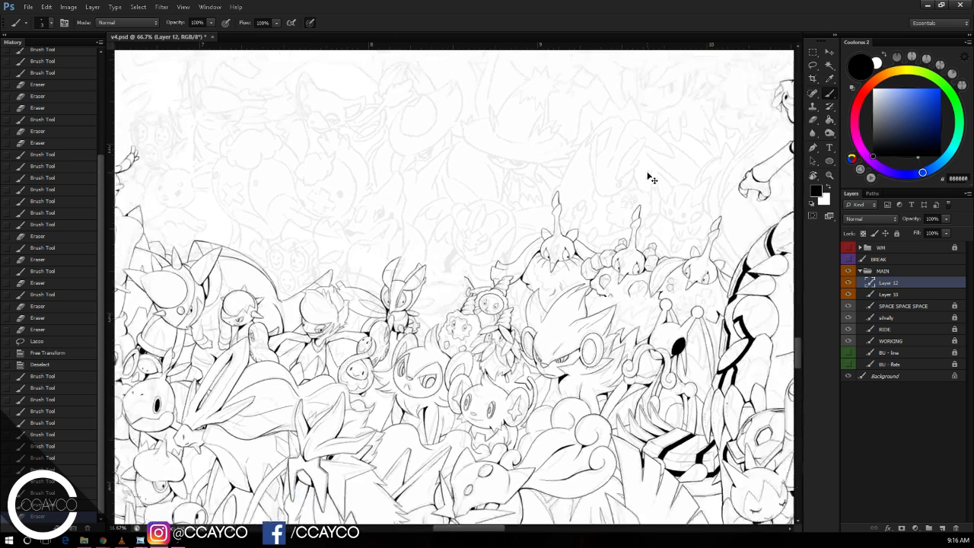
pyautogui.press('r')
pyautogui.moveTo(662, 190); pyautogui.dragTo(664, 192)
pyautogui.hotkey('ctrl', '-')
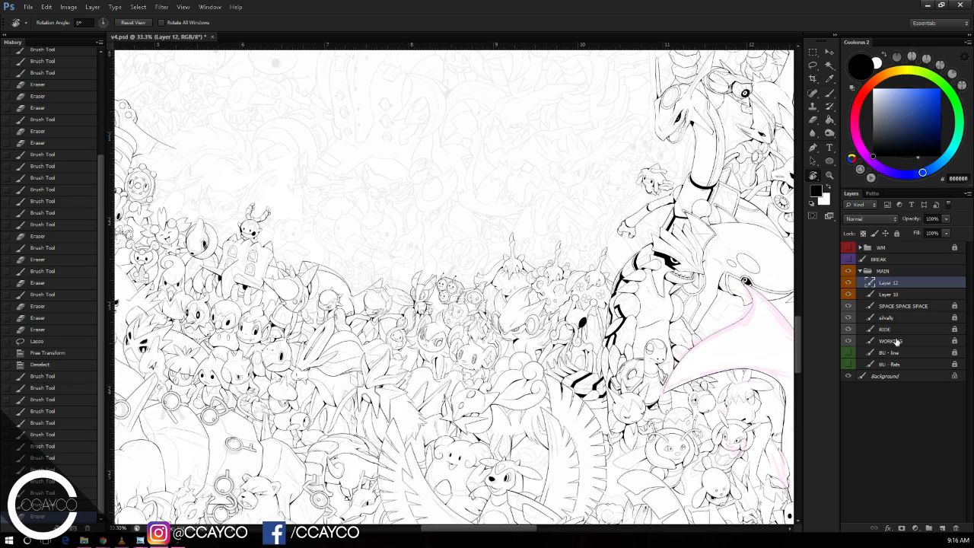
pyautogui.click(897, 341)
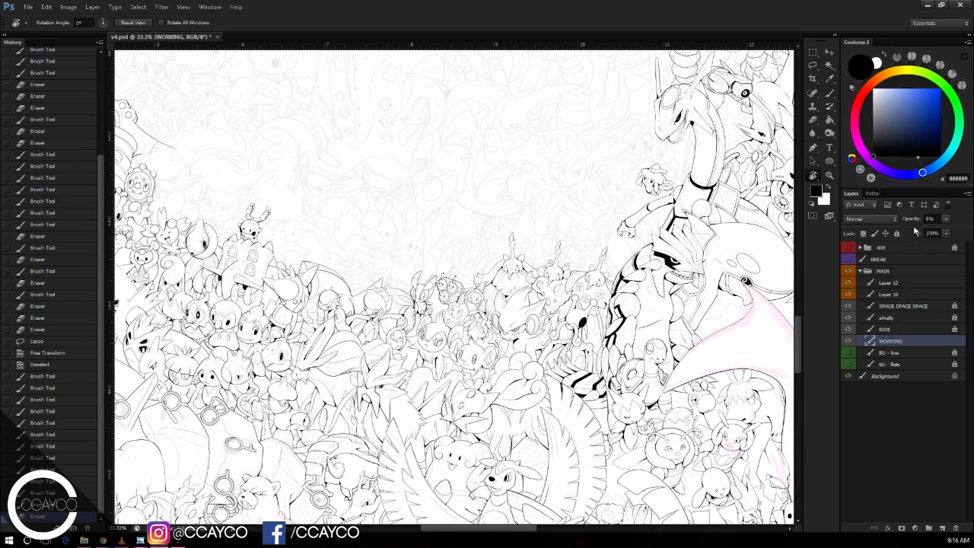
pyautogui.click(946, 219)
pyautogui.click(967, 232)
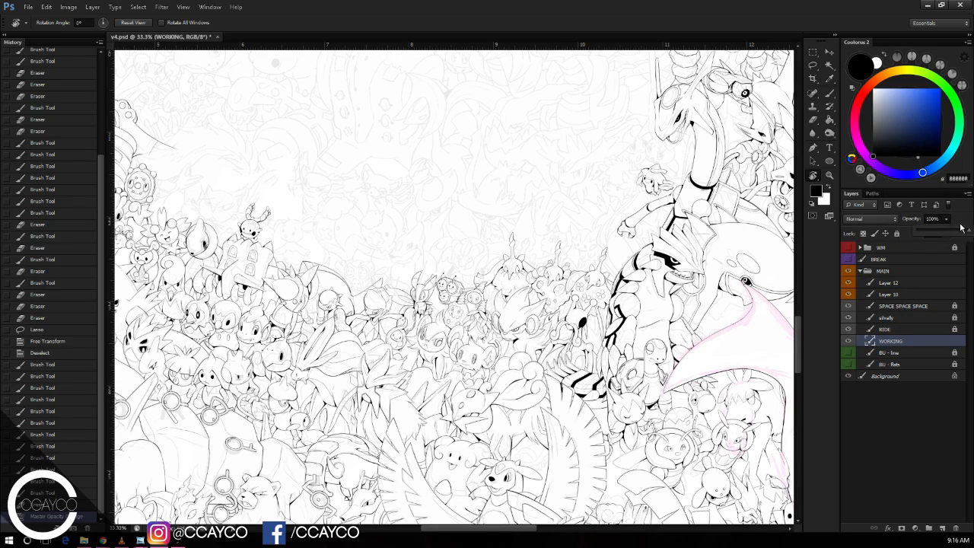
# Step: Examine the whole illustration with the WORKING sketch at full opacity
pyautogui.hotkey('ctrl', '-')
pyautogui.hotkey('ctrl', '-')
pyautogui.hotkey('ctrl', '-')
pyautogui.hotkey('ctrl', '-')
pyautogui.hotkey('ctrl', '-')
pyautogui.hotkey('ctrl', '-')
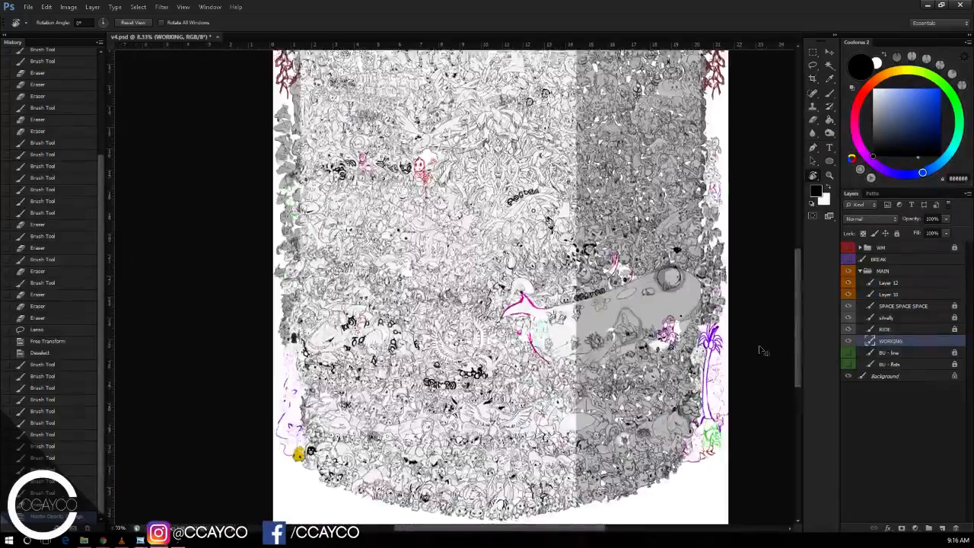
pyautogui.moveTo(716, 401); pyautogui.dragTo(702, 400)
pyautogui.hotkey('ctrl', '+')
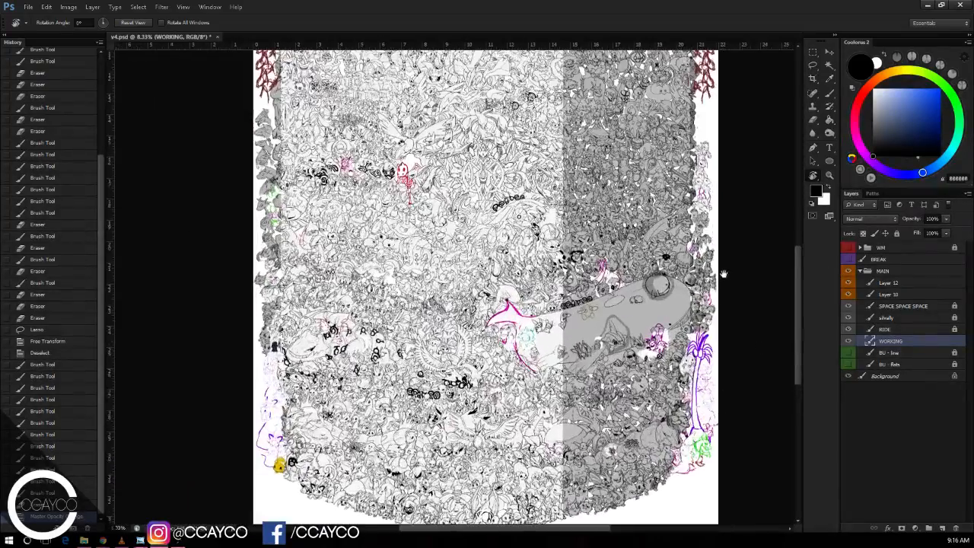
pyautogui.moveTo(723, 276)
pyautogui.mouseDown()
pyautogui.moveTo(720, 495)
pyautogui.moveTo(703, 268)
pyautogui.mouseUp()
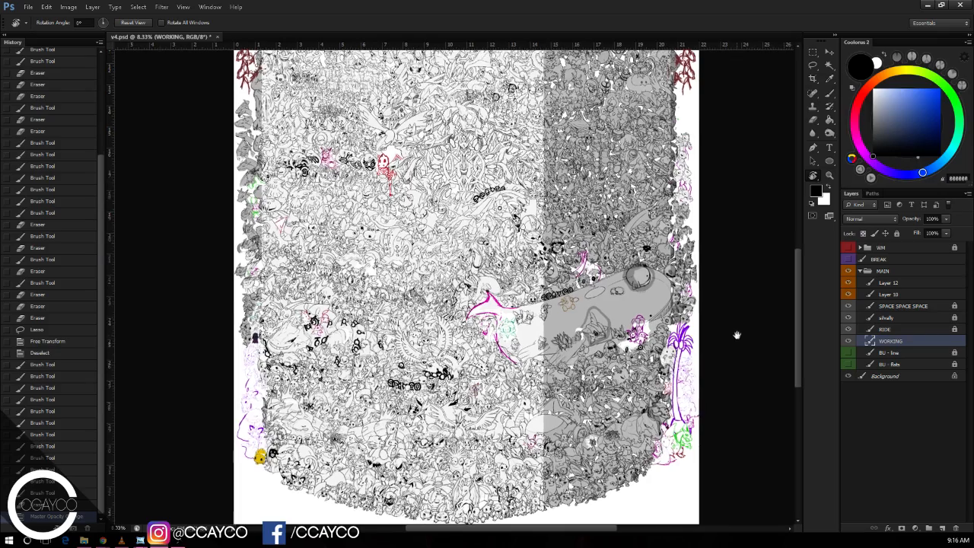
# Step: Enlarge the brush to 411 px
pyautogui.press('b')
pyautogui.rightClick(694, 302)
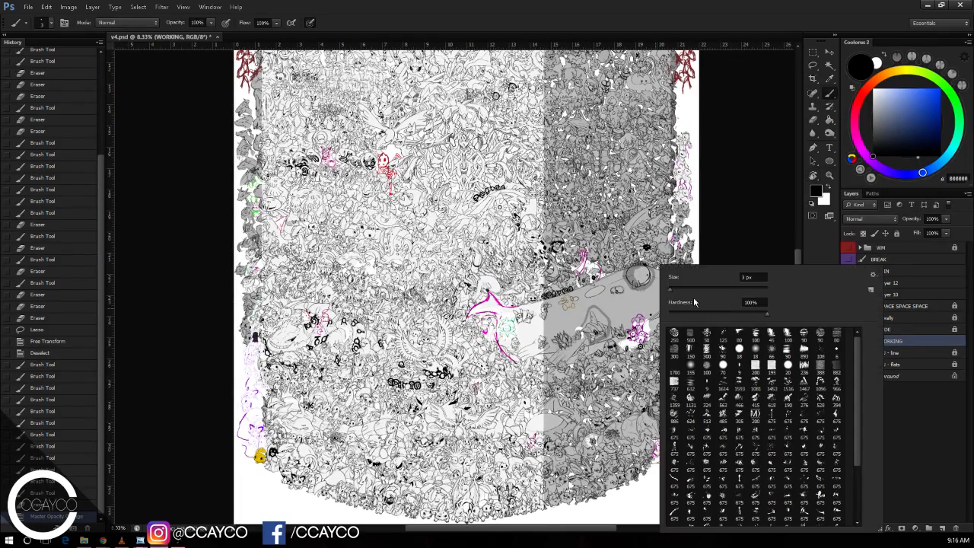
pyautogui.press('Return')
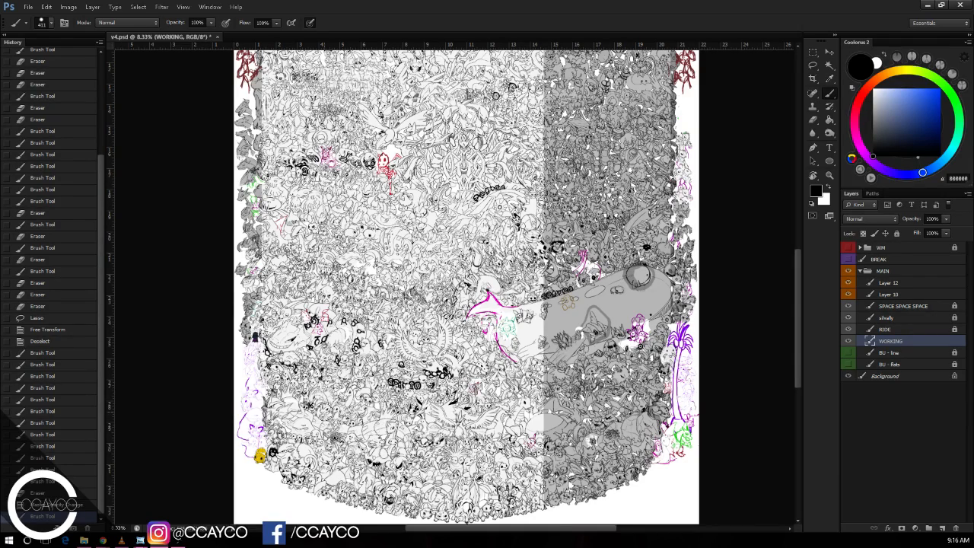
# Step: Look over the full-strength sketch from top to bottom and reduce the WORKING layer's opacity to 12%
pyautogui.scroll(3, 464, 290)
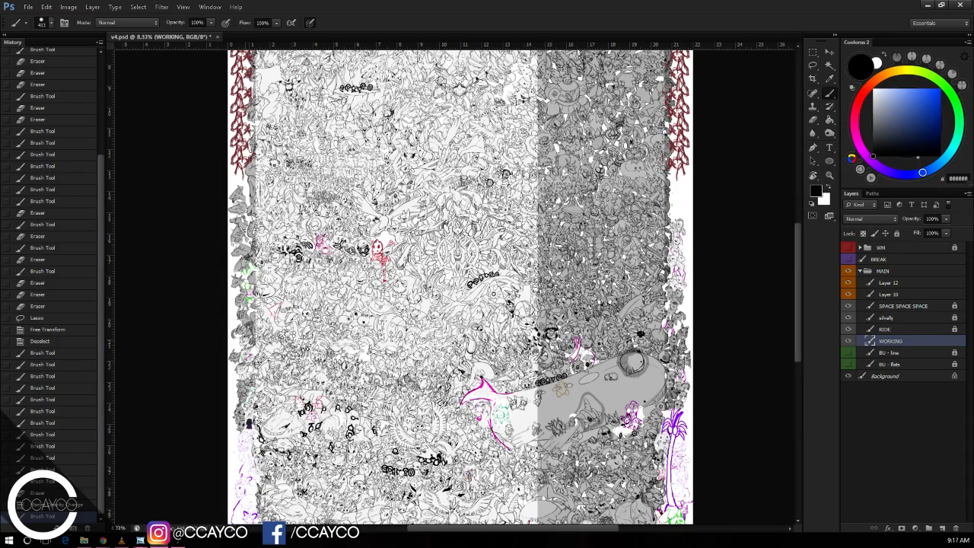
pyautogui.scroll(5, 690, 380)
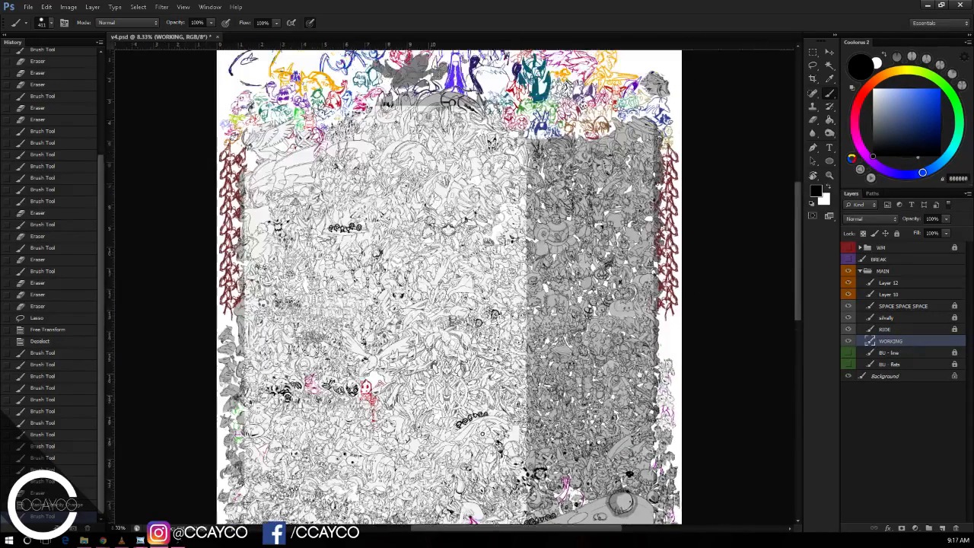
pyautogui.scroll(1, 685, 333)
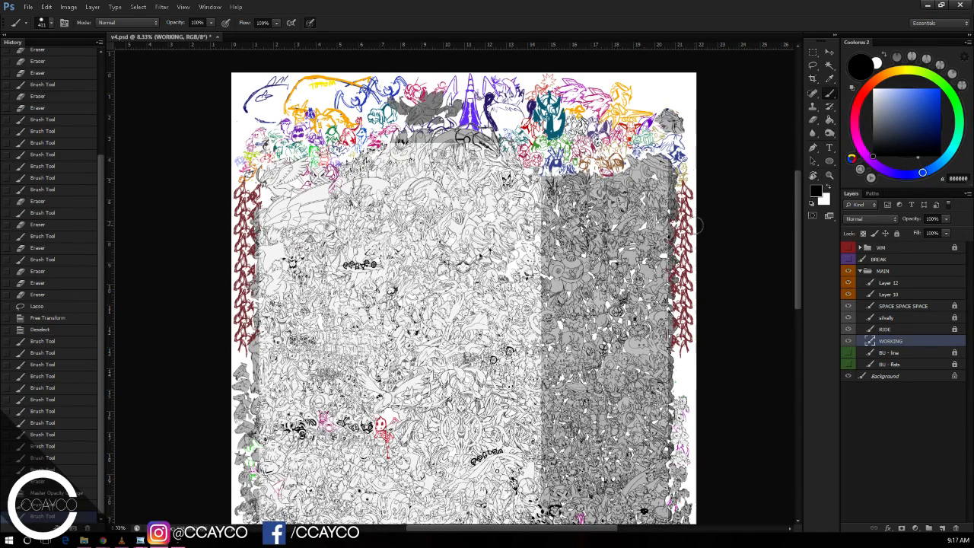
pyautogui.scroll(-5, 697, 183)
pyautogui.scroll(-5, 472, 289)
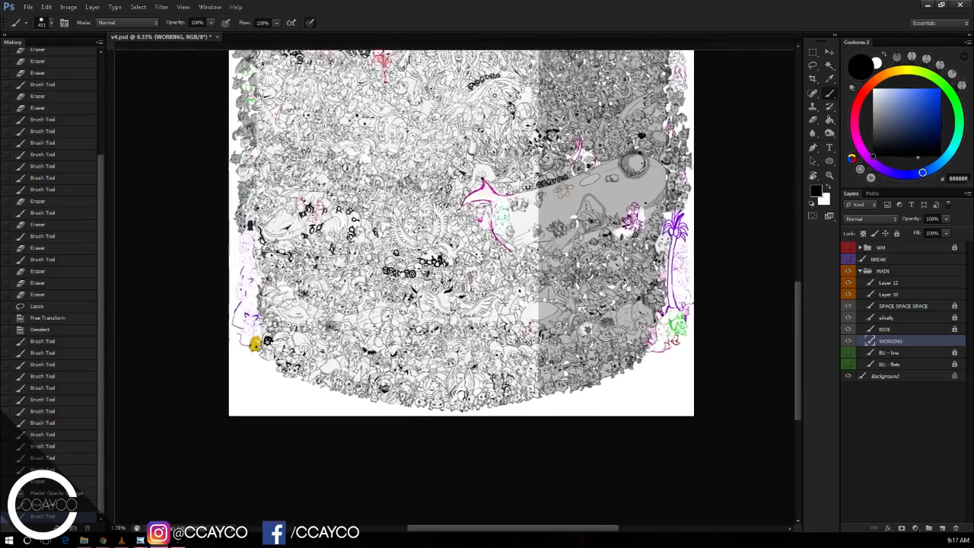
pyautogui.moveTo(939, 227); pyautogui.dragTo(903, 236)
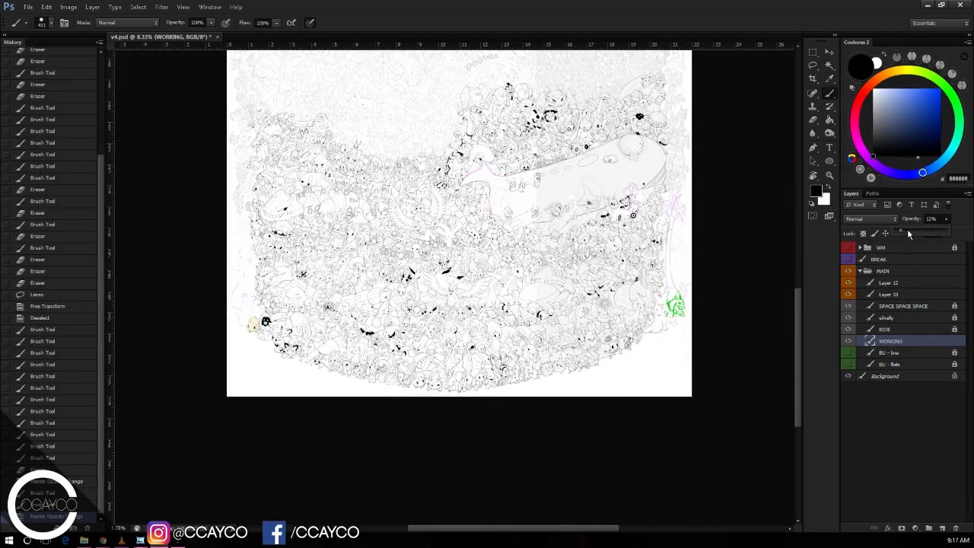
# Step: Return to the honeycomb character close up and make Layer 12 the active layer
pyautogui.click(906, 294)
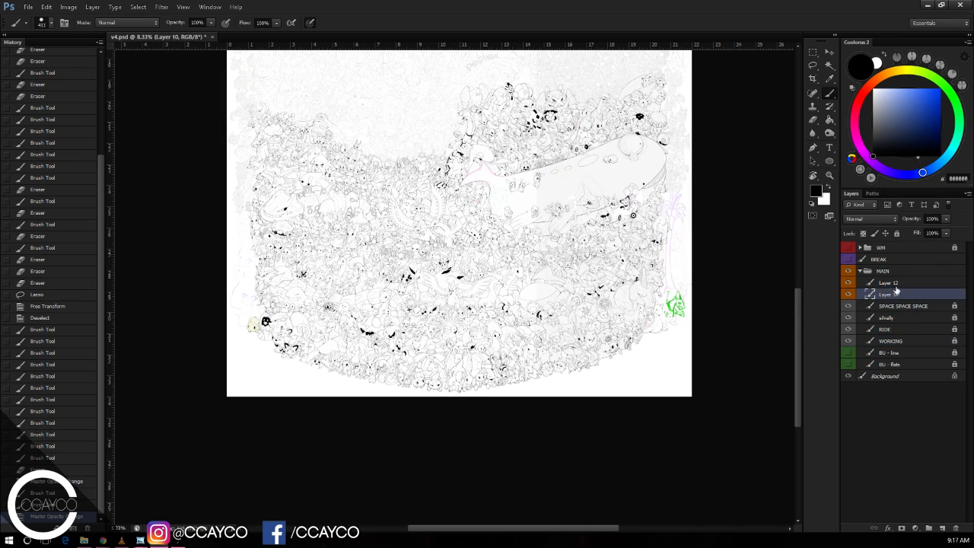
pyautogui.hotkey('ctrl', '+')
pyautogui.hotkey('ctrl', '+')
pyautogui.hotkey('ctrl', '+')
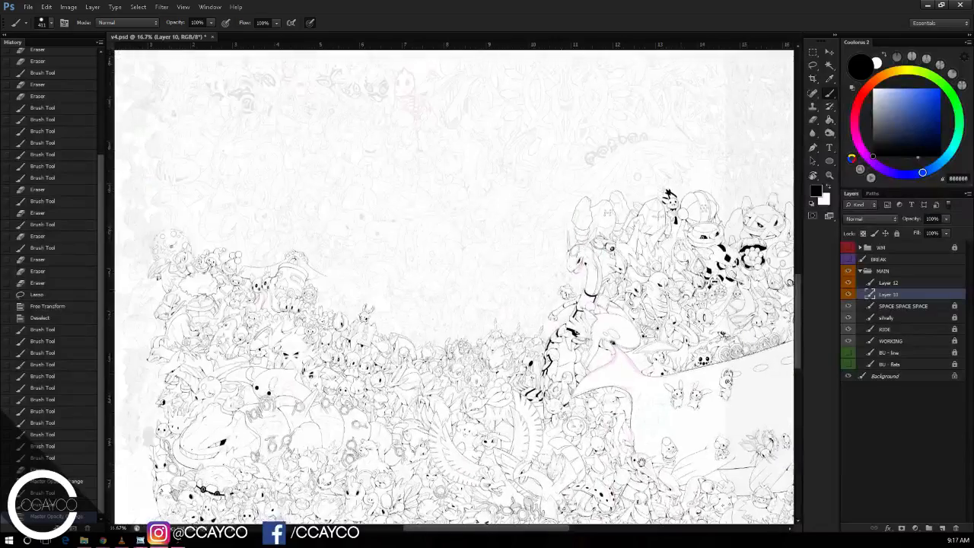
pyautogui.hotkey('ctrl', '+')
pyautogui.moveTo(416, 378); pyautogui.dragTo(407, 335)
pyautogui.hotkey('ctrl', '+')
pyautogui.hotkey('ctrl', '+')
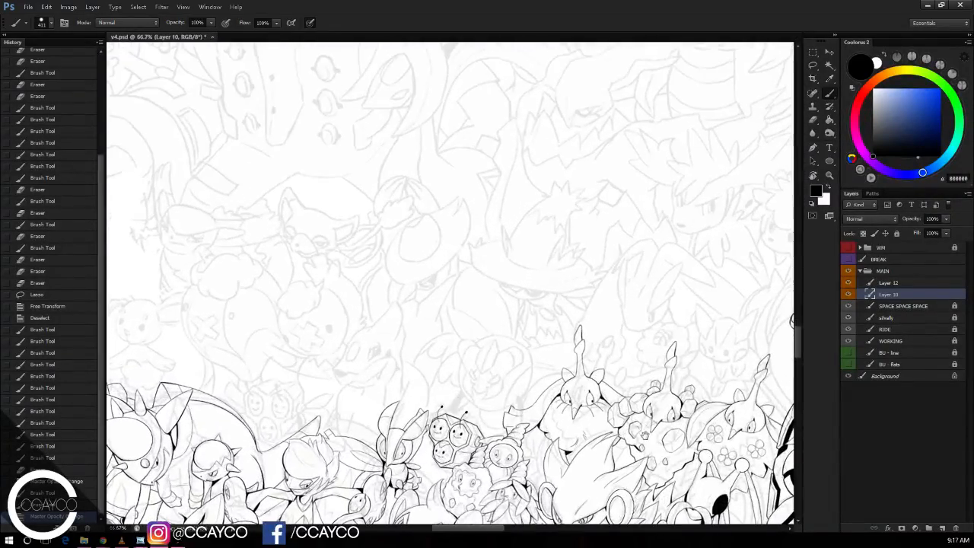
pyautogui.hotkey('ctrl', '+')
pyautogui.hotkey('ctrl', '+')
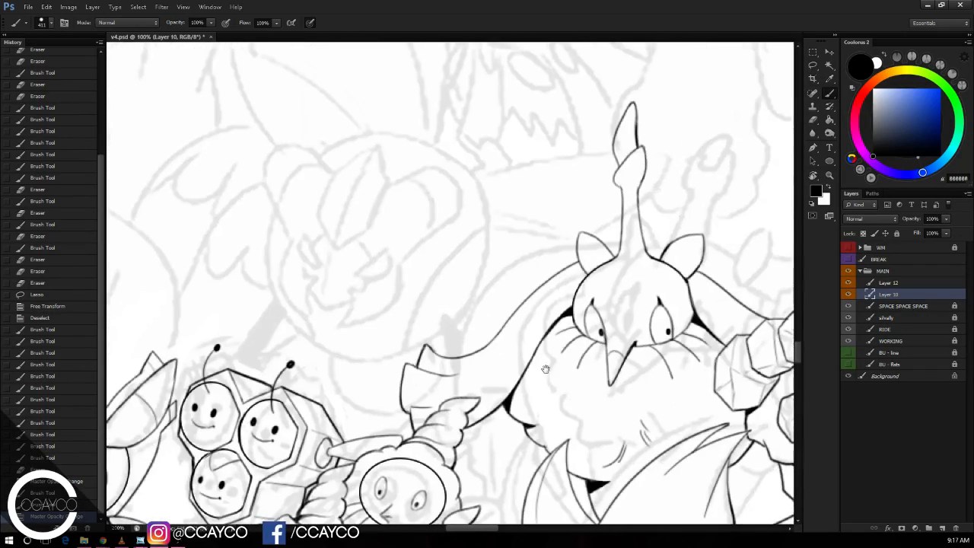
pyautogui.moveTo(679, 328); pyautogui.dragTo(763, 285)
pyautogui.click(883, 282)
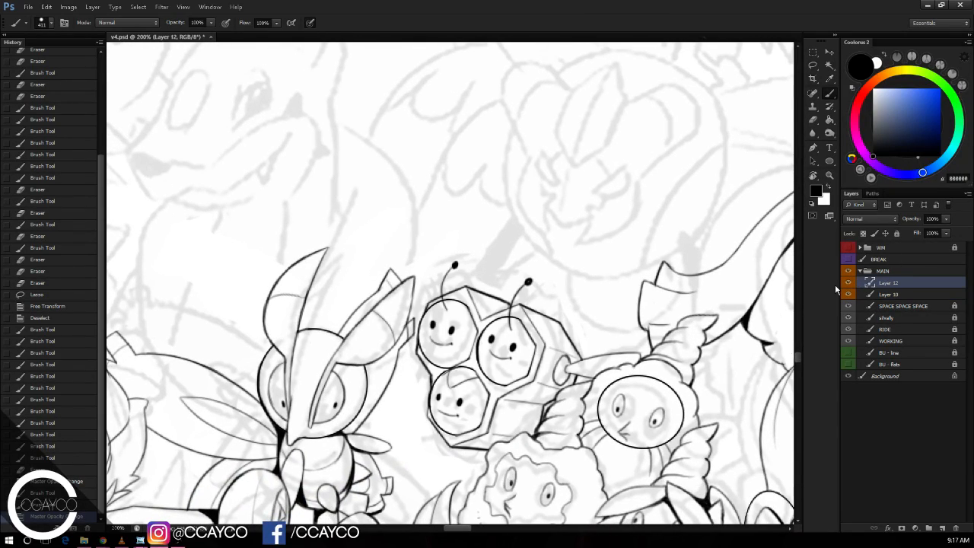
# Step: Set the brush size to 3 px
pyautogui.rightClick(674, 197)
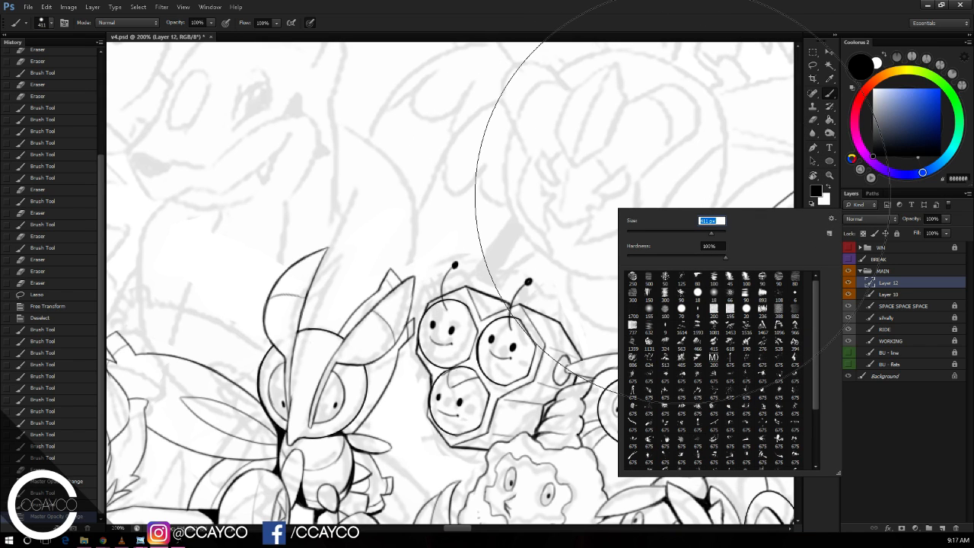
pyautogui.write('3')
pyautogui.press('Return')
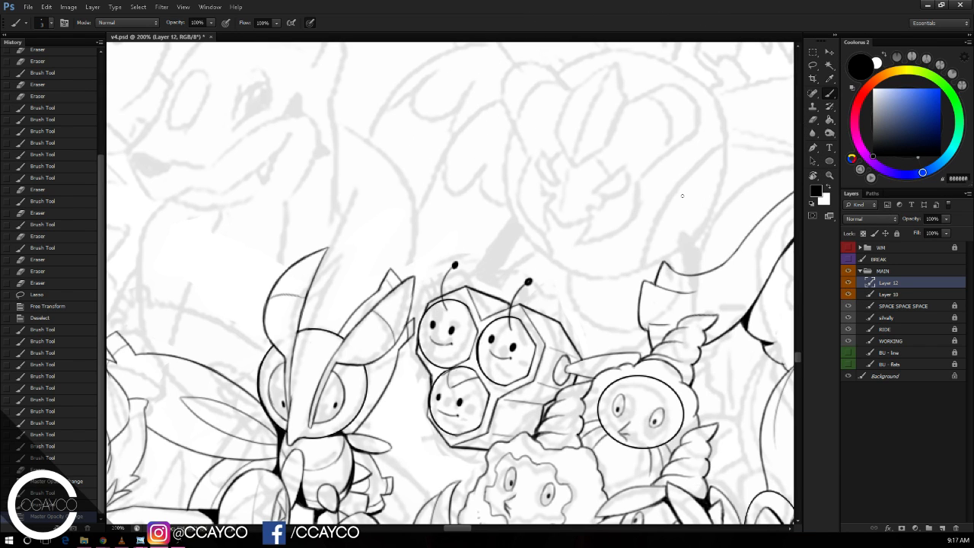
# Step: Erase a small spot on Layer 12 over the faint round-headed sketch above the honeycomb character, and switch back to the Brush tool
pyautogui.press('e')
pyautogui.click(647, 122)
pyautogui.click(648, 122)
pyautogui.press('b')
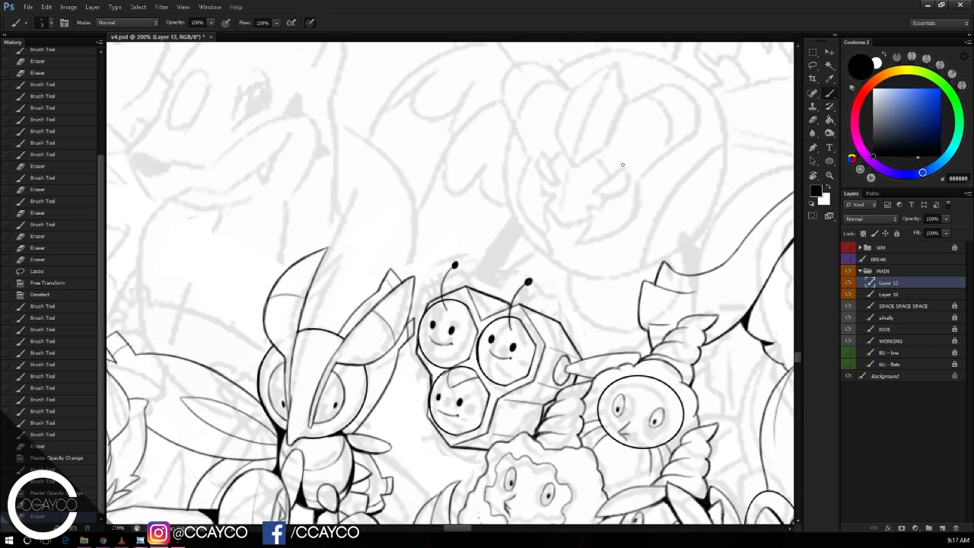
pyautogui.moveTo(620, 180); pyautogui.dragTo(628, 178)
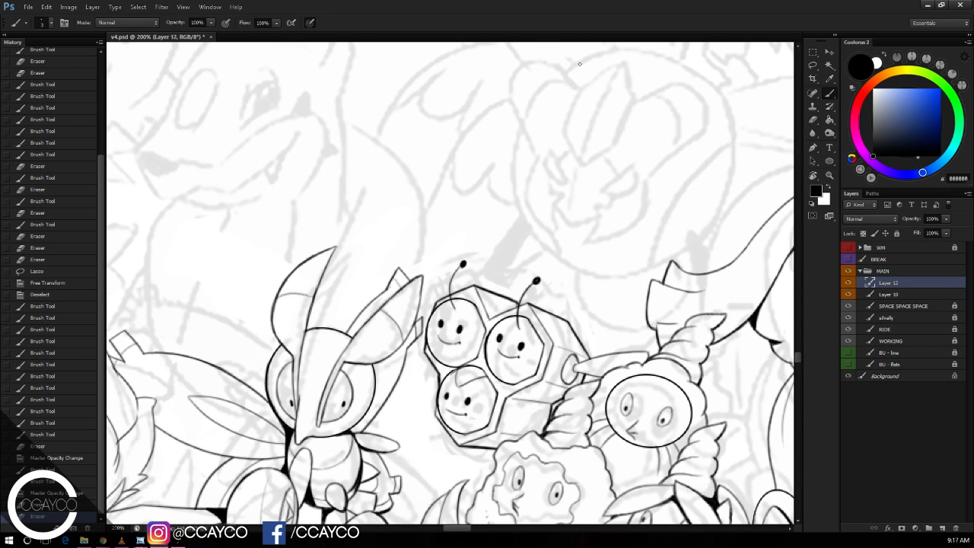
pyautogui.moveTo(524, 180); pyautogui.dragTo(536, 152)
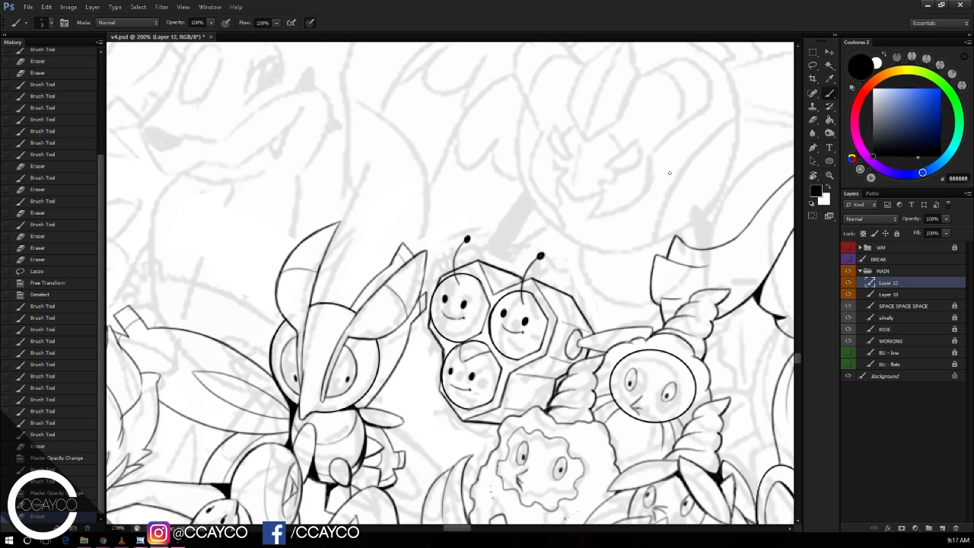
# Step: Raise the WORKING layer's opacity to 91% and compare the sketch with the line art by toggling the visibility of WORKING, Layer 10 and Layer 12
pyautogui.click(892, 340)
pyautogui.click(948, 220)
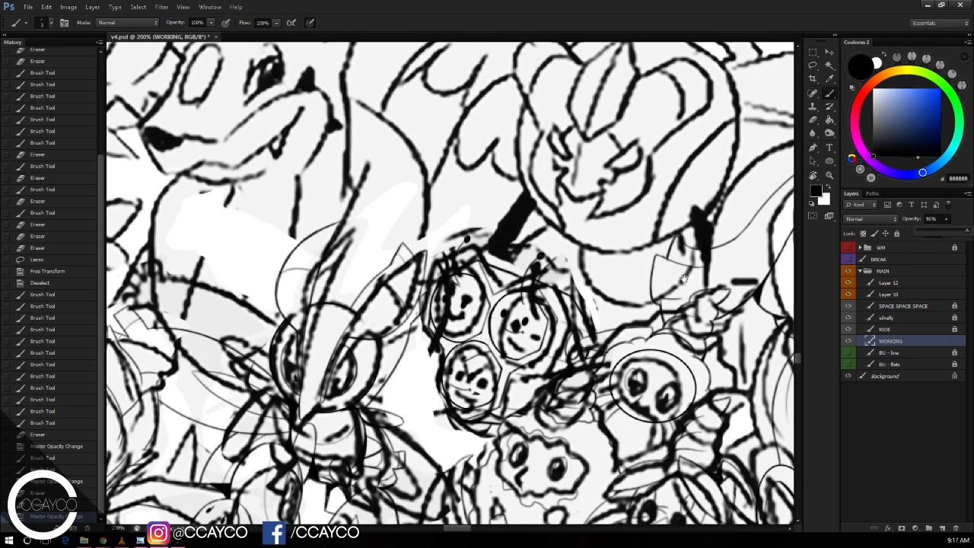
pyautogui.moveTo(670, 264); pyautogui.dragTo(646, 108)
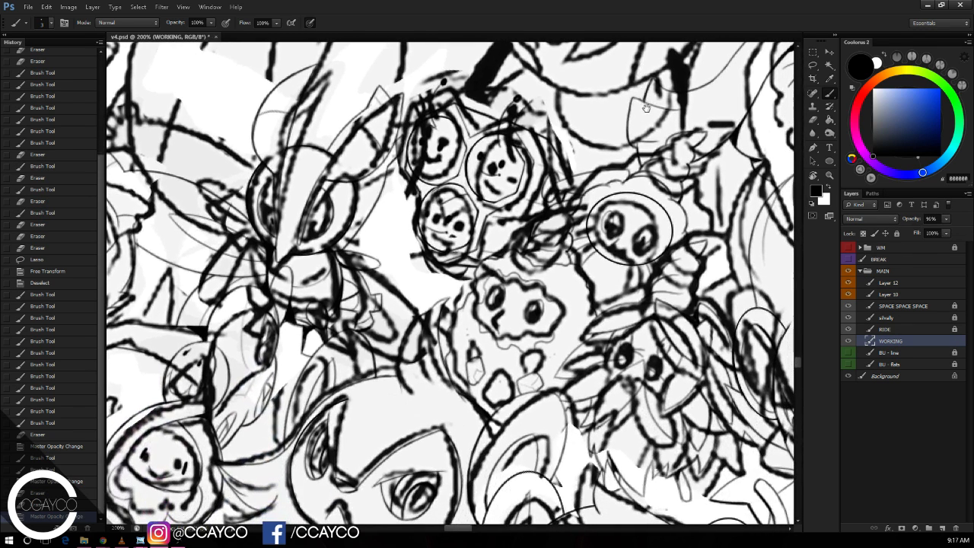
pyautogui.click(850, 294)
pyautogui.click(848, 282)
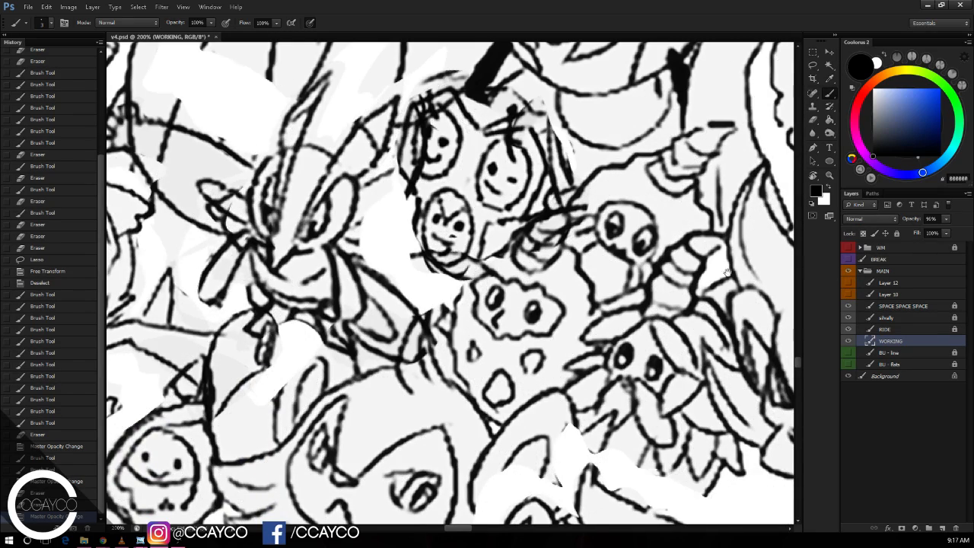
pyautogui.moveTo(674, 274)
pyautogui.mouseDown()
pyautogui.moveTo(686, 177)
pyautogui.moveTo(708, 152)
pyautogui.mouseUp()
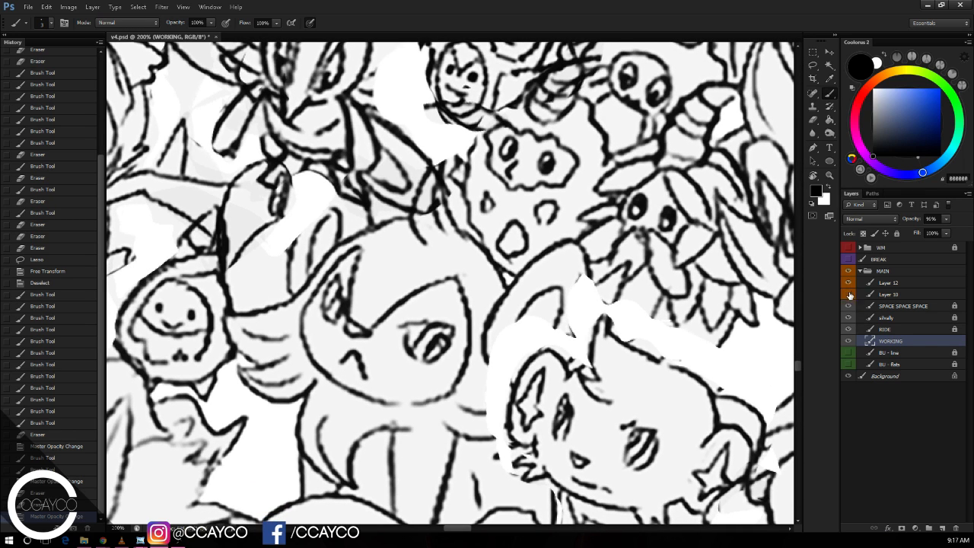
pyautogui.click(849, 341)
pyautogui.click(849, 282)
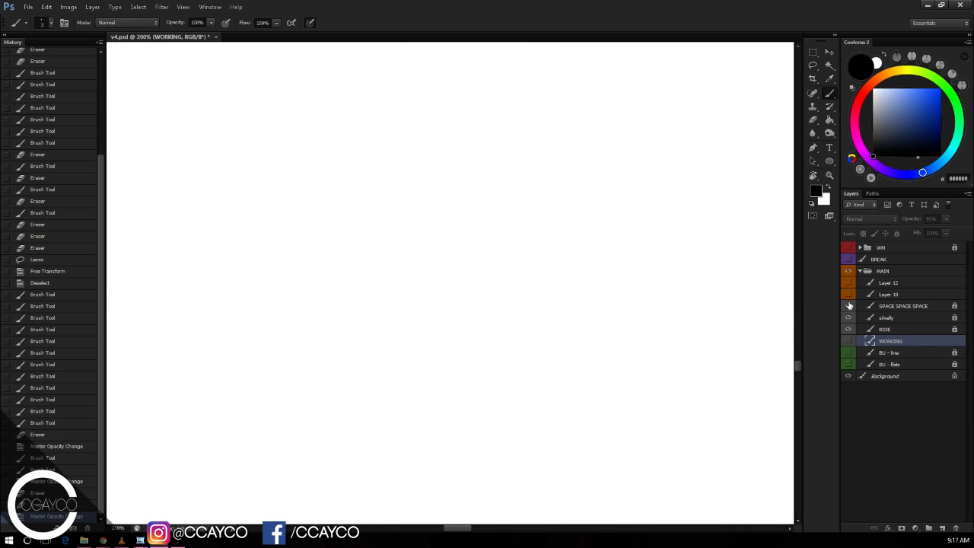
pyautogui.click(849, 341)
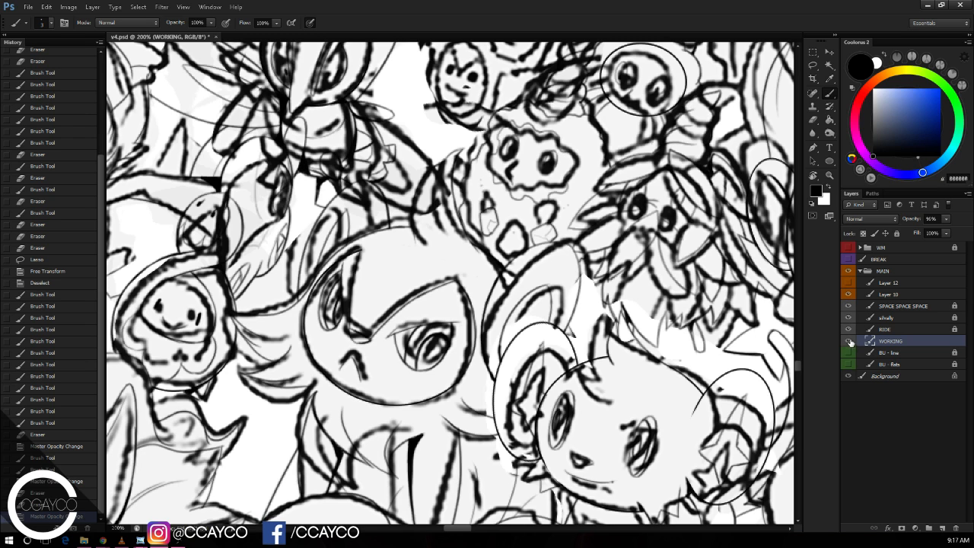
pyautogui.click(850, 341)
pyautogui.click(852, 344)
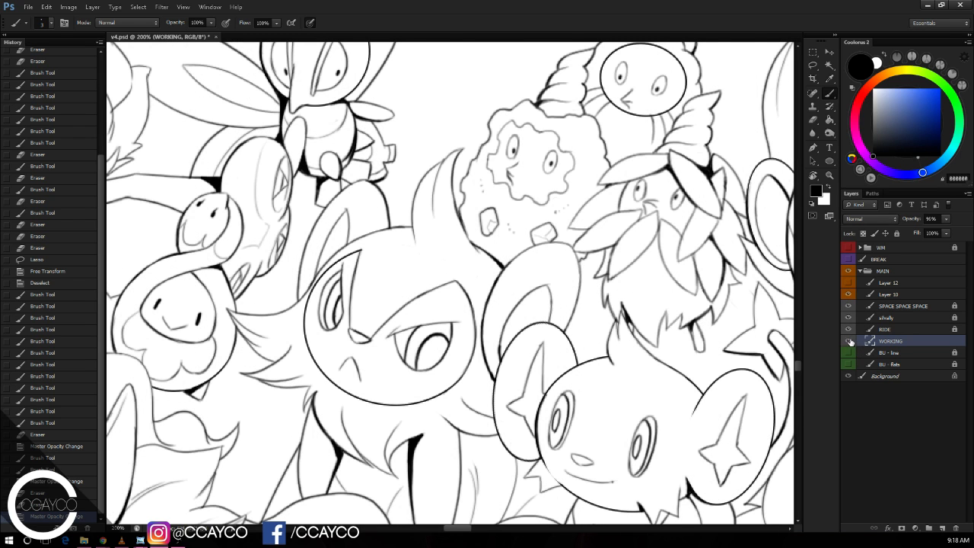
# Step: Lower the WORKING layer's opacity to 10% and make Layer 12 the active layer again
pyautogui.click(946, 218)
pyautogui.click(905, 231)
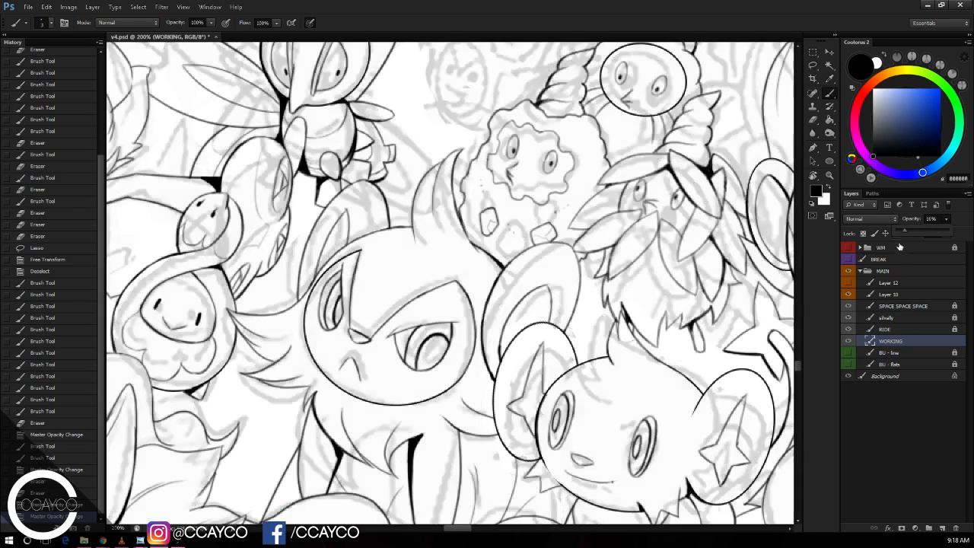
pyautogui.click(903, 231)
pyautogui.click(892, 342)
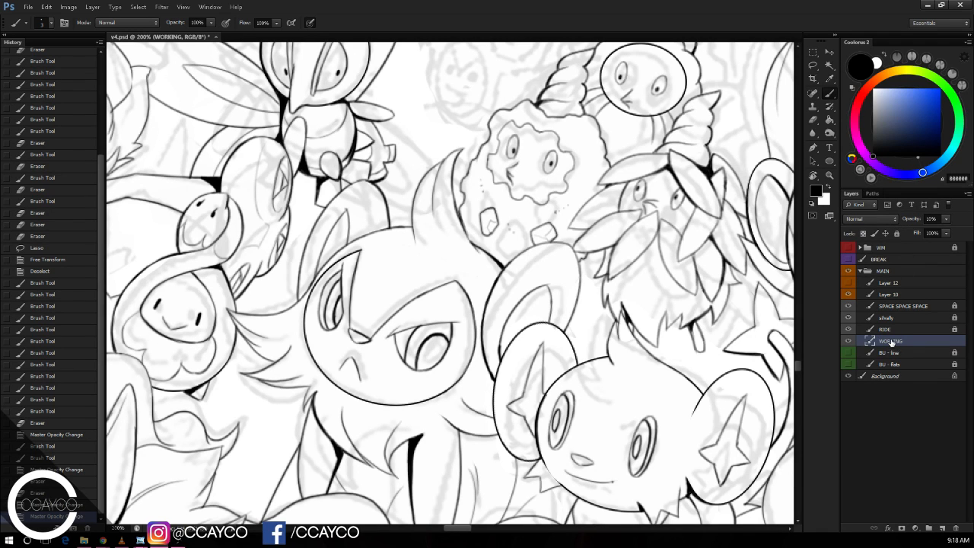
pyautogui.click(888, 282)
# Step: Erase the honeycomb outline beside the lower face, redraw it as an angular edge, and clean up the notch below the upper-left face
pyautogui.moveTo(644, 99); pyautogui.dragTo(682, 278)
pyautogui.hotkey('ctrl', '+')
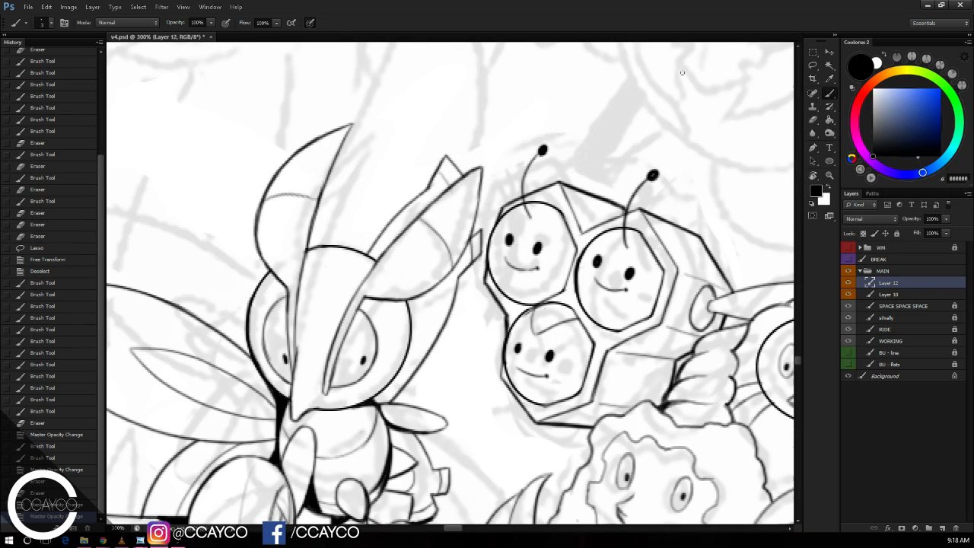
pyautogui.moveTo(594, 165); pyautogui.dragTo(561, 90)
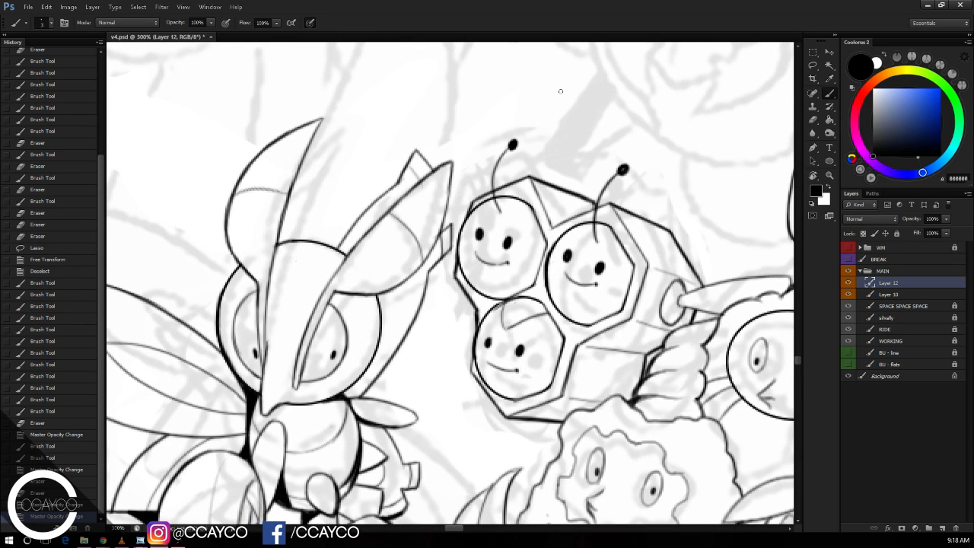
pyautogui.press('e')
pyautogui.moveTo(481, 312)
pyautogui.mouseDown()
pyautogui.moveTo(467, 330)
pyautogui.moveTo(464, 373)
pyautogui.mouseUp()
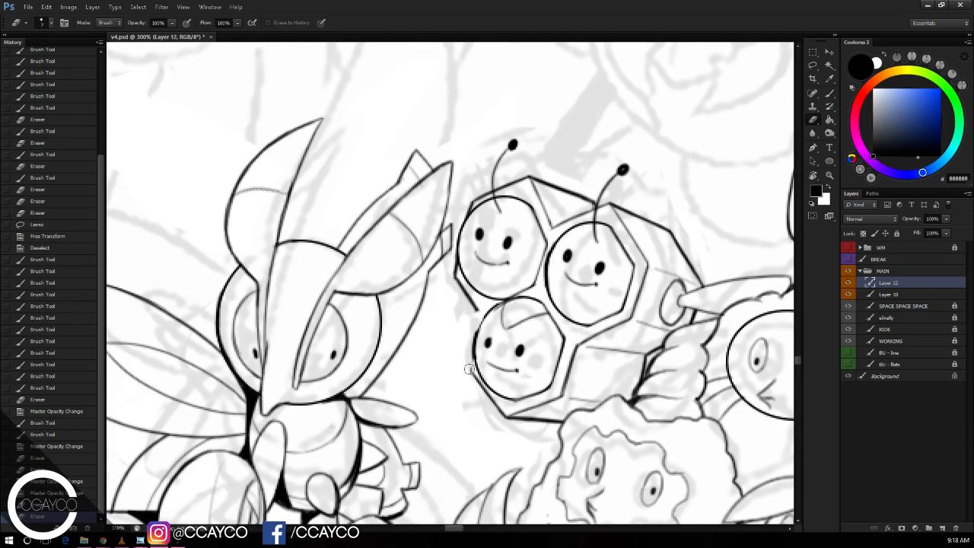
pyautogui.press('b')
pyautogui.moveTo(477, 309); pyautogui.dragTo(466, 363)
pyautogui.hotkey('ctrl', 'z')
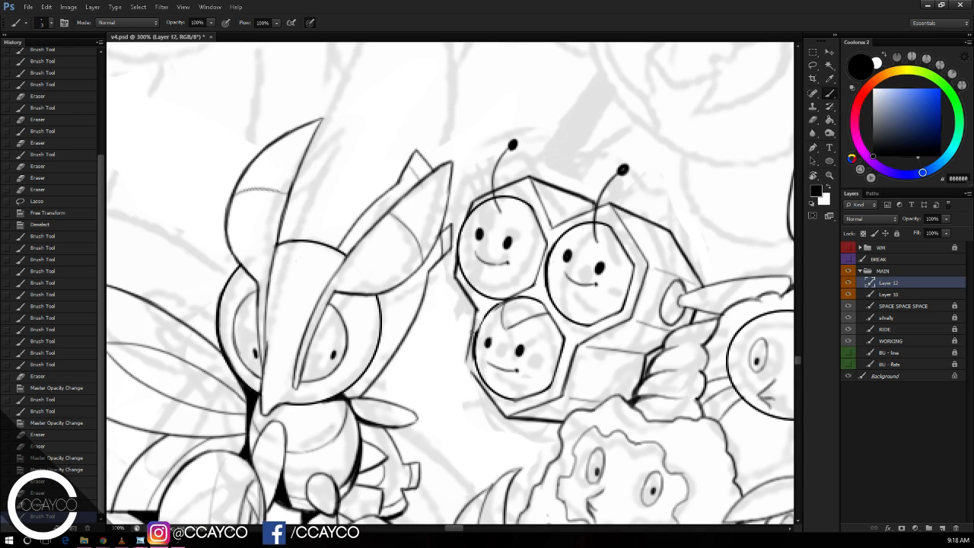
pyautogui.moveTo(476, 315)
pyautogui.mouseDown()
pyautogui.moveTo(466, 391)
pyautogui.moveTo(498, 408)
pyautogui.mouseUp()
pyautogui.press('e')
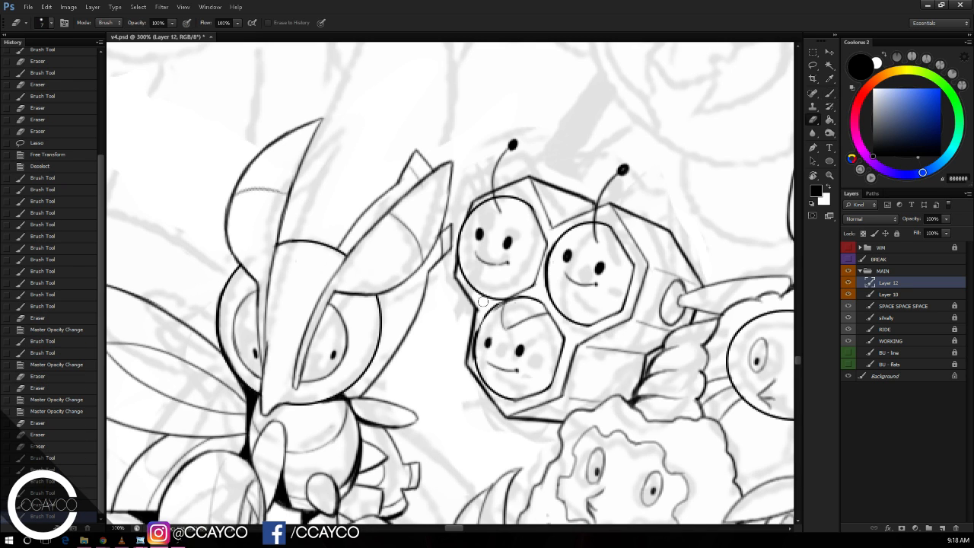
pyautogui.moveTo(484, 293); pyautogui.dragTo(494, 271)
pyautogui.press('b')
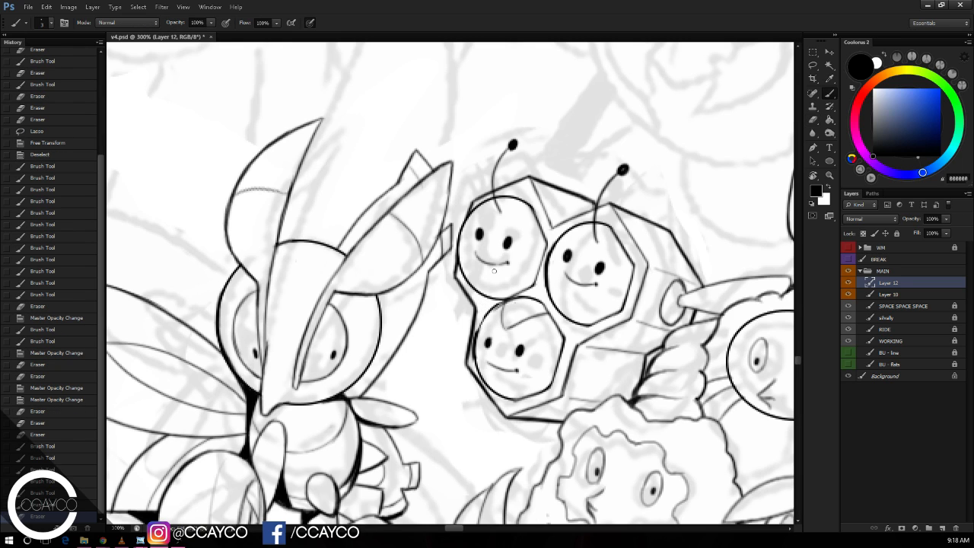
# Step: Draw a slim rounded wing rising from the honeycomb character's upper-left side, redoing the strokes that go wrong
pyautogui.moveTo(478, 196)
pyautogui.mouseDown()
pyautogui.moveTo(410, 138)
pyautogui.moveTo(458, 240)
pyautogui.moveTo(446, 227)
pyautogui.mouseUp()
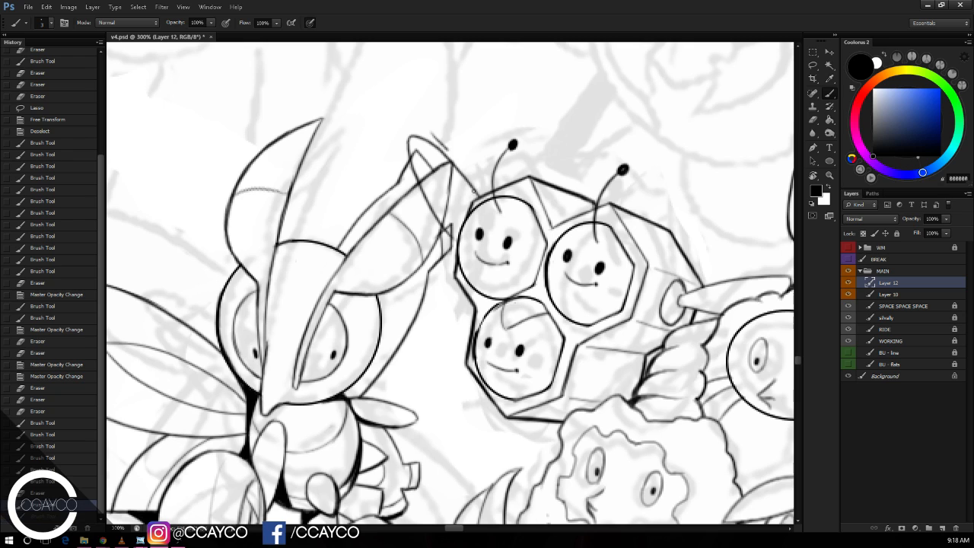
pyautogui.hotkey('ctrl', 'alt', 'z')
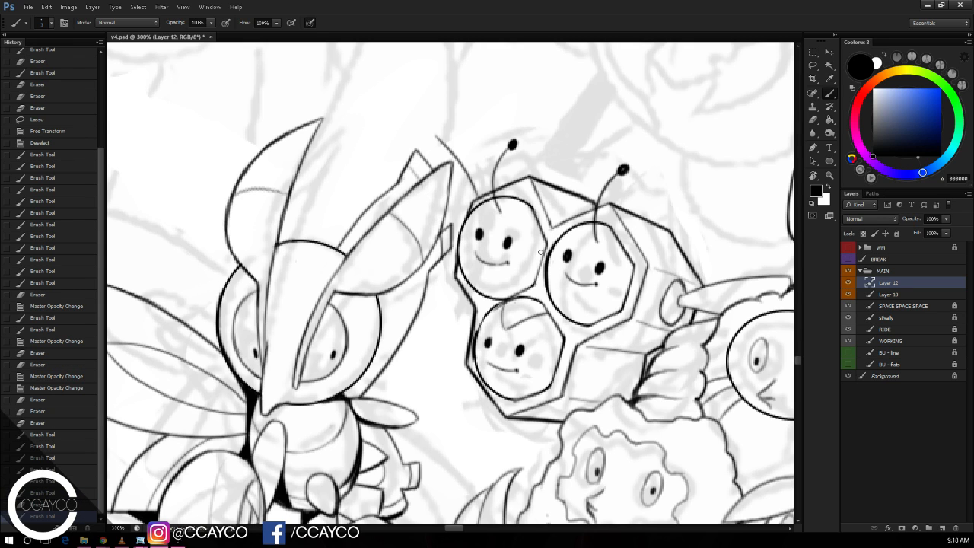
pyautogui.moveTo(462, 221)
pyautogui.mouseDown()
pyautogui.moveTo(444, 206)
pyautogui.moveTo(440, 142)
pyautogui.mouseUp()
pyautogui.press('e')
pyautogui.press('b')
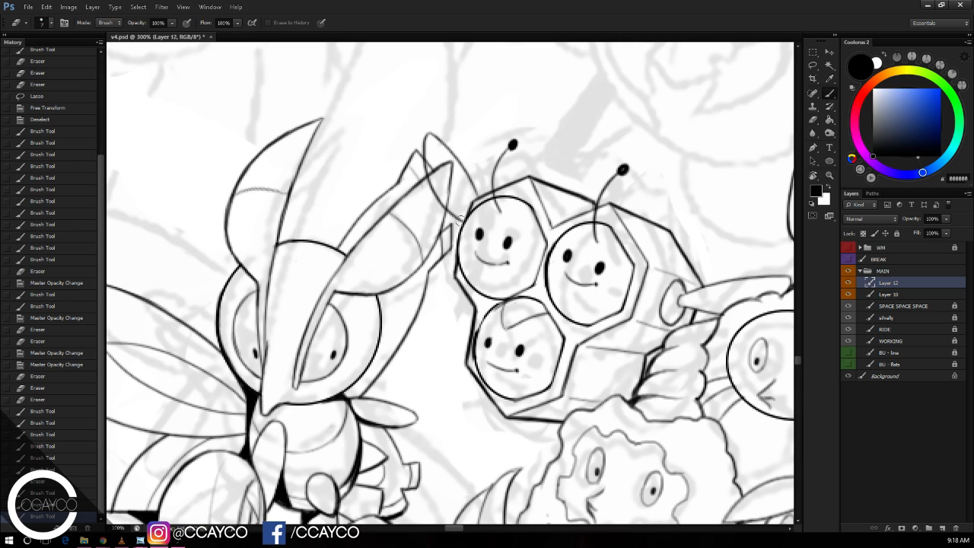
pyautogui.moveTo(461, 220)
pyautogui.mouseDown()
pyautogui.moveTo(474, 185)
pyautogui.moveTo(466, 162)
pyautogui.mouseUp()
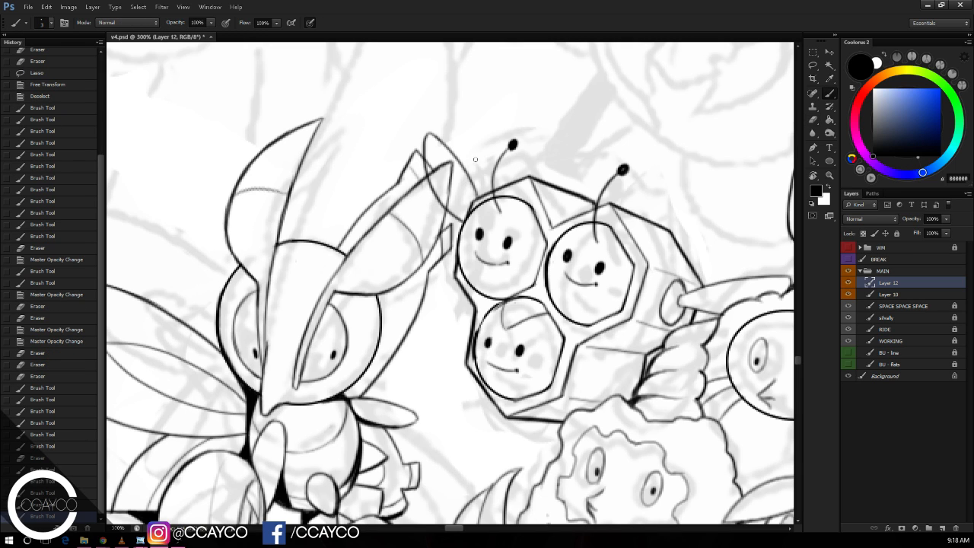
# Step: Duplicate Layer 12 and move the copied honeycomb character onto the second faint honeycomb sketch farther left in the crowd
pyautogui.rightClick(902, 285)
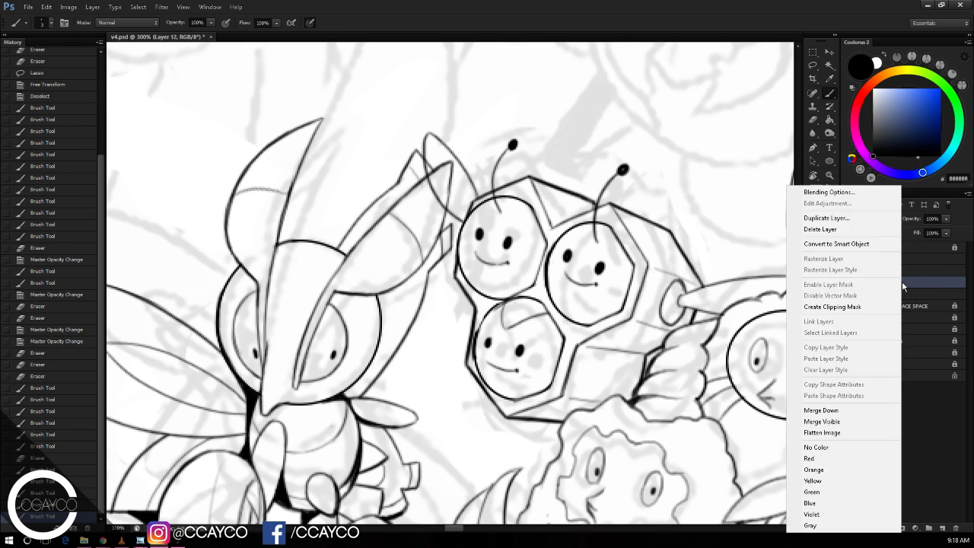
pyautogui.click(883, 219)
pyautogui.press('Return')
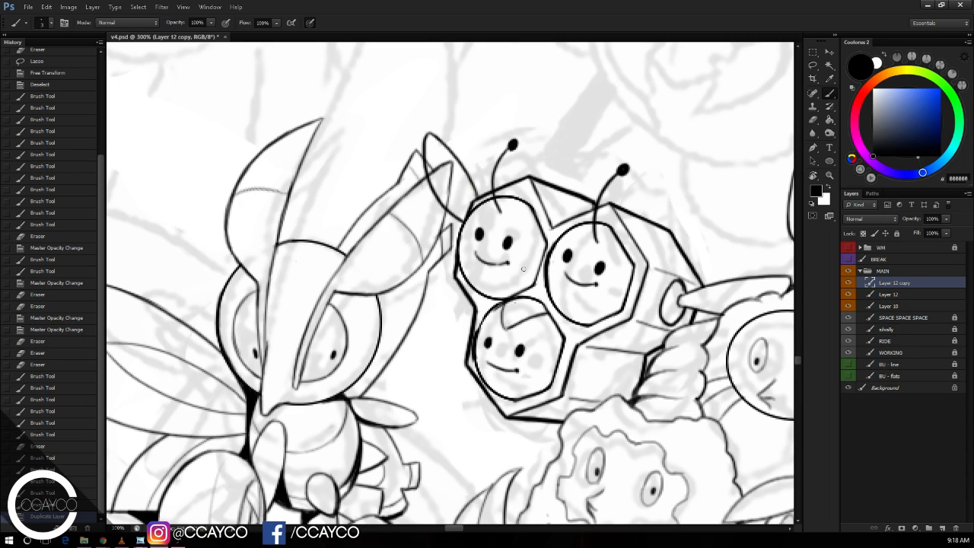
pyautogui.hotkey('ctrl', '-')
pyautogui.hotkey('ctrl', '-')
pyautogui.moveTo(434, 311); pyautogui.dragTo(584, 311)
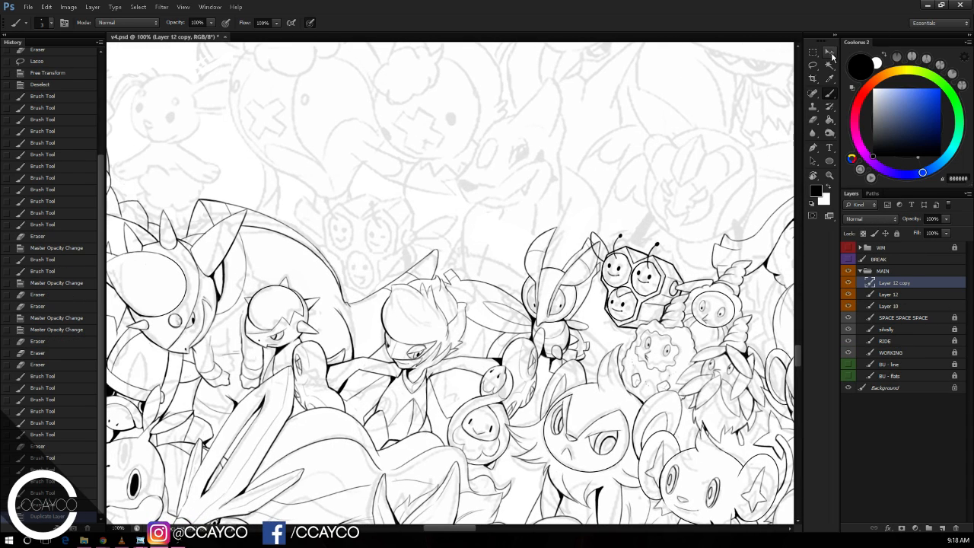
pyautogui.click(830, 52)
pyautogui.moveTo(697, 312); pyautogui.dragTo(461, 288)
# Step: Rotate the honeycomb copy counterclockwise with Free Transform and shift it up and left to fit the faint sketch
pyautogui.hotkey('ctrl', 't')
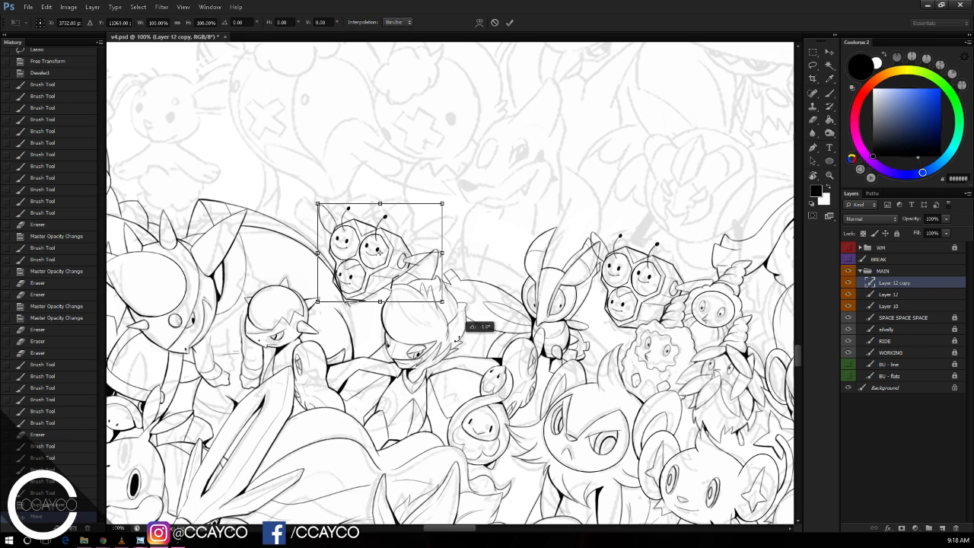
pyautogui.moveTo(462, 324); pyautogui.dragTo(469, 293)
pyautogui.moveTo(397, 262); pyautogui.dragTo(380, 234)
pyautogui.moveTo(445, 315); pyautogui.dragTo(444, 306)
pyautogui.press('Return')
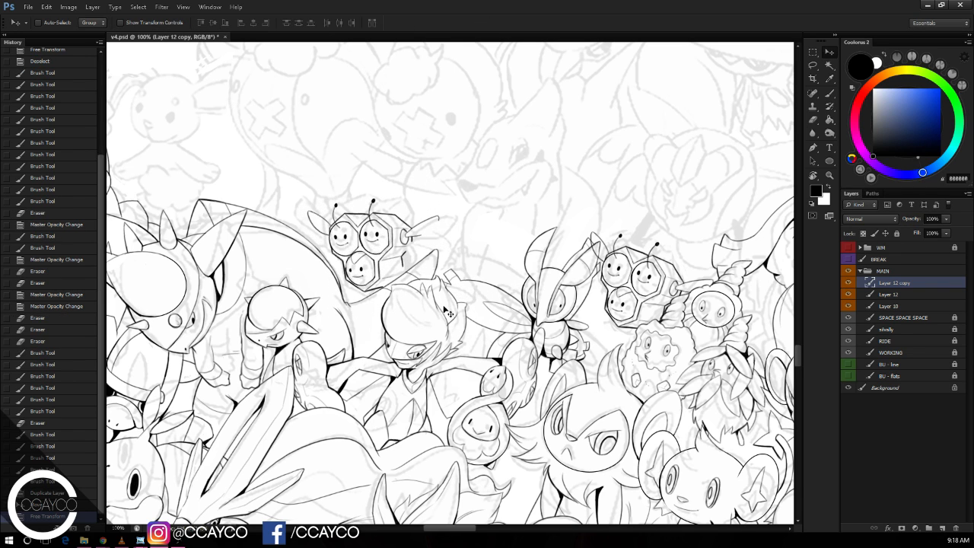
# Step: Ink the missing right and lower-right outline of the honeycomb copy's body and erase its stray line ends
pyautogui.hotkey('ctrl', '+')
pyautogui.hotkey('ctrl', '+')
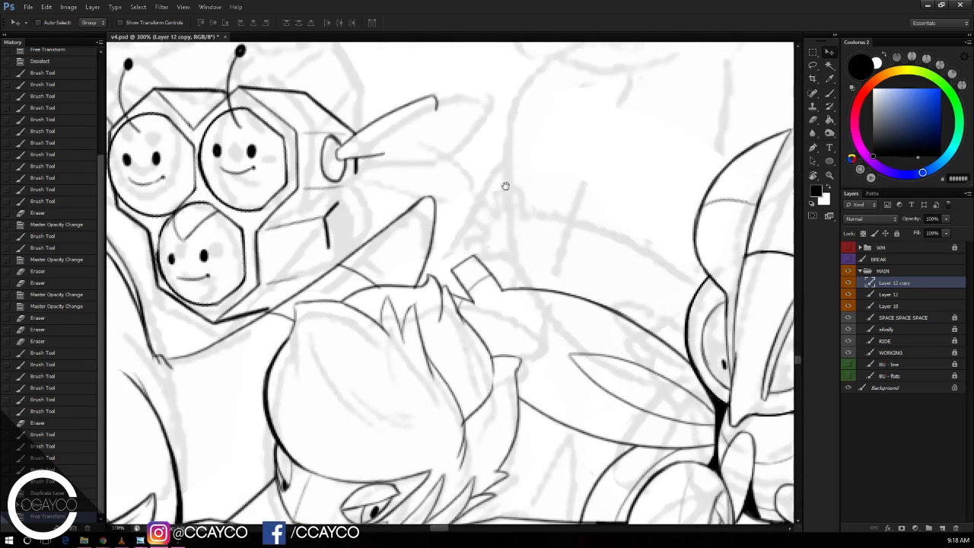
pyautogui.moveTo(340, 82); pyautogui.dragTo(459, 113)
pyautogui.press('b')
pyautogui.moveTo(440, 228)
pyautogui.mouseDown()
pyautogui.moveTo(467, 200)
pyautogui.moveTo(446, 227)
pyautogui.moveTo(456, 217)
pyautogui.moveTo(442, 282)
pyautogui.mouseUp()
pyautogui.press('e')
pyautogui.hotkey('ctrl', 'z')
pyautogui.click(473, 205)
pyautogui.press('b')
pyautogui.moveTo(520, 218); pyautogui.dragTo(558, 181)
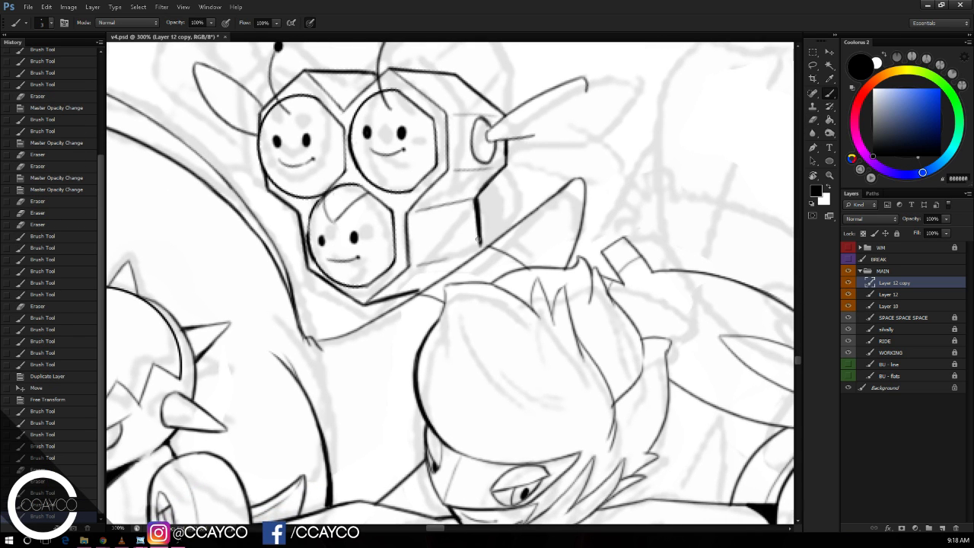
pyautogui.moveTo(469, 260); pyautogui.dragTo(481, 249)
# Step: Erase the V-shaped mark on the forehead of the honeycomb copy's lower face
pyautogui.moveTo(529, 81); pyautogui.dragTo(530, 113)
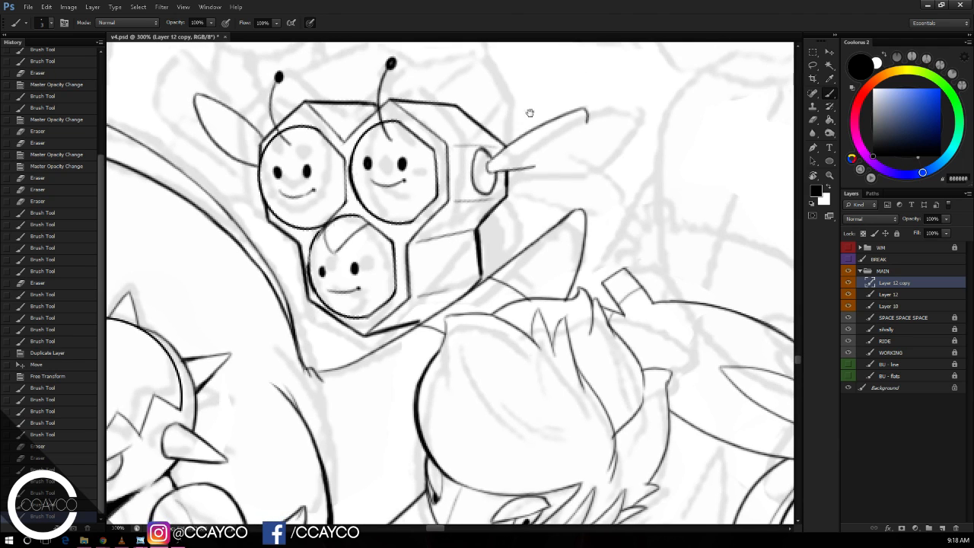
pyautogui.press('e')
pyautogui.moveTo(333, 248)
pyautogui.mouseDown()
pyautogui.moveTo(330, 234)
pyautogui.moveTo(341, 245)
pyautogui.moveTo(366, 232)
pyautogui.mouseUp()
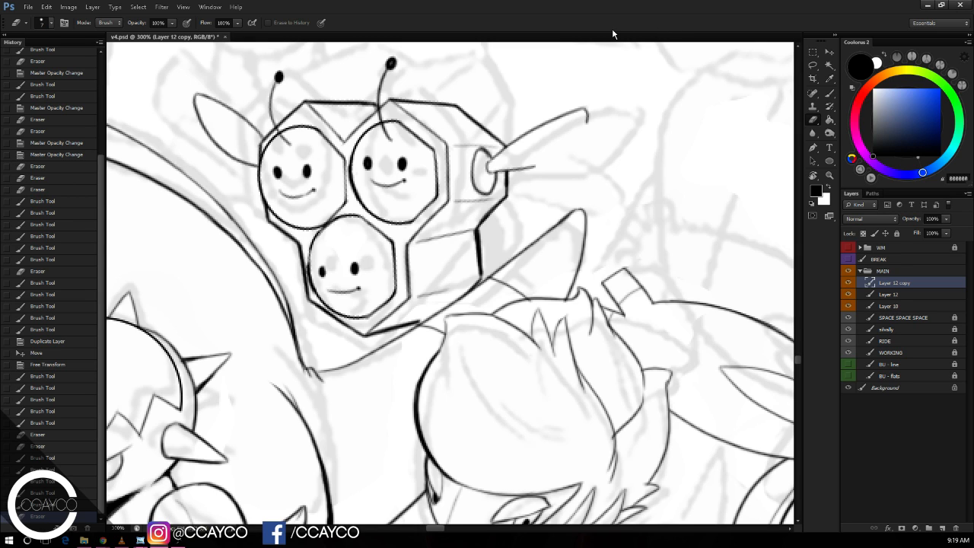
# Step: Draw the lower edge of the honeycomb copy's right wing to close its shape into a rounded tip
pyautogui.press('b')
pyautogui.moveTo(533, 167)
pyautogui.mouseDown()
pyautogui.moveTo(580, 147)
pyautogui.moveTo(586, 118)
pyautogui.mouseUp()
pyautogui.hotkey('ctrl', 'alt', 'z')
pyautogui.hotkey('ctrl', 'alt', 'z')
pyautogui.moveTo(556, 159)
pyautogui.mouseDown()
pyautogui.moveTo(587, 111)
pyautogui.moveTo(556, 160)
pyautogui.moveTo(566, 152)
pyautogui.mouseUp()
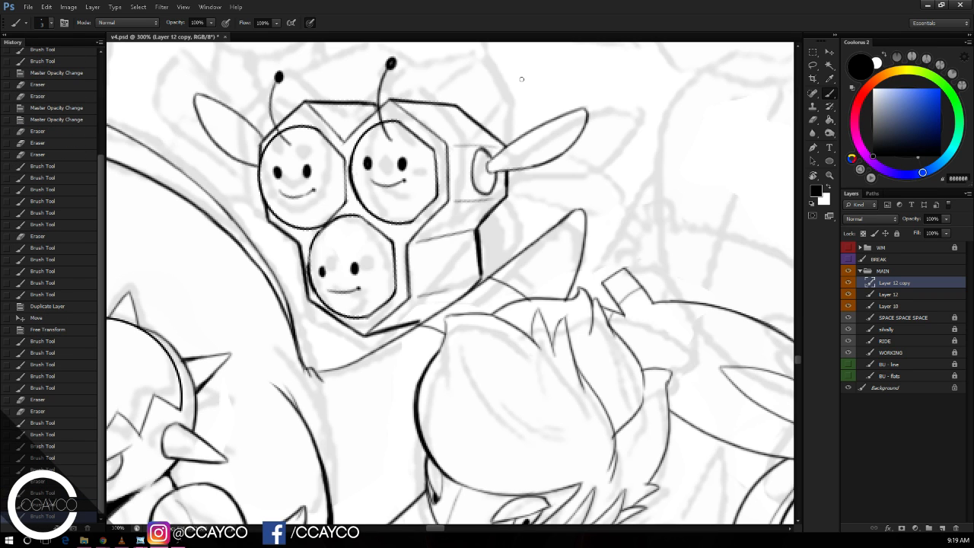
# Step: Lasso the eyes and mouth of the copy's lower face, adjust their angle and position with Free Transform, and deselect
pyautogui.press('l')
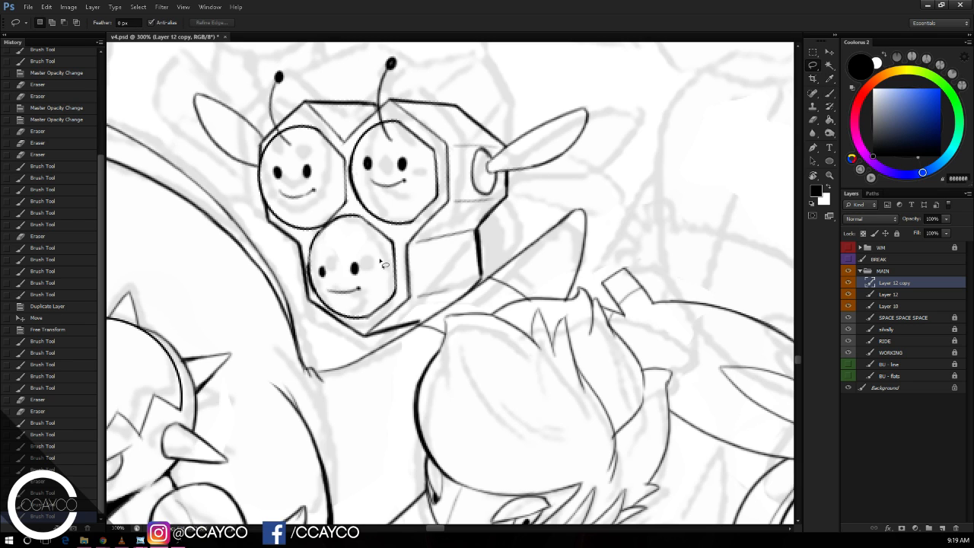
pyautogui.moveTo(381, 261)
pyautogui.mouseDown()
pyautogui.moveTo(370, 297)
pyautogui.moveTo(334, 301)
pyautogui.moveTo(320, 259)
pyautogui.mouseUp()
pyautogui.hotkey('ctrl', 't')
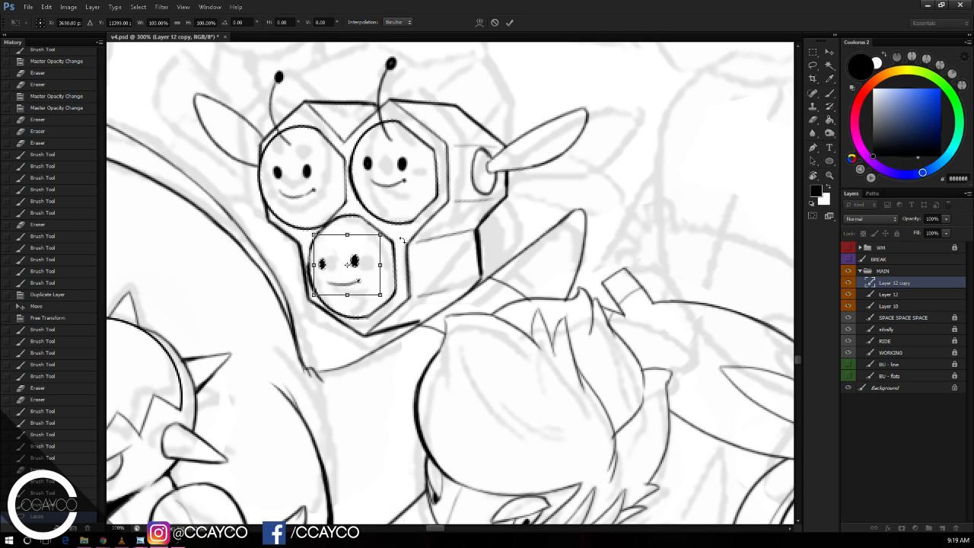
pyautogui.moveTo(384, 245); pyautogui.dragTo(373, 255)
pyautogui.press('Escape')
pyautogui.hotkey('ctrl', 'd')
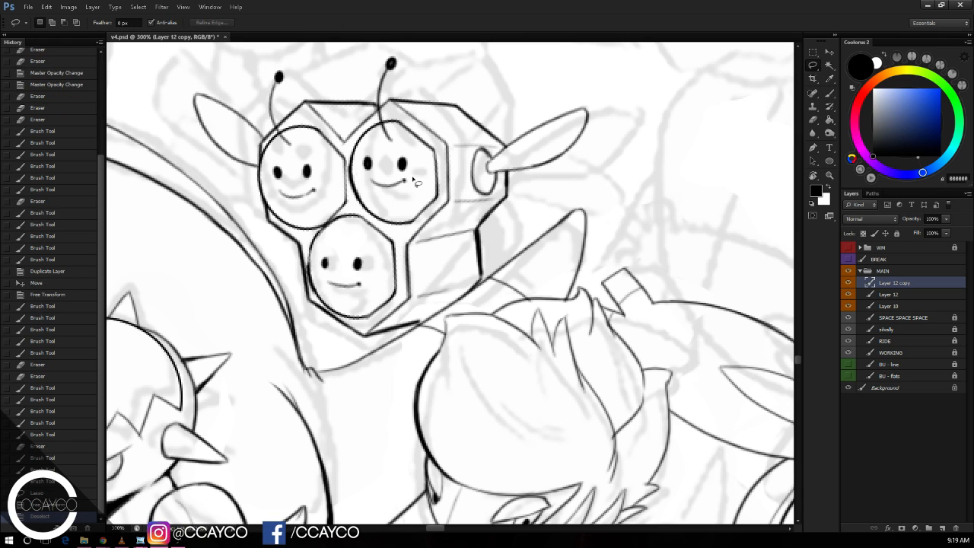
# Step: Lasso the eyes and mouth of the copy's upper-right face, shift them slightly down with Free Transform, and deselect
pyautogui.moveTo(418, 183)
pyautogui.mouseDown()
pyautogui.moveTo(417, 159)
pyautogui.moveTo(364, 163)
pyautogui.moveTo(371, 192)
pyautogui.moveTo(411, 194)
pyautogui.moveTo(417, 183)
pyautogui.mouseUp()
pyautogui.hotkey('ctrl', 't')
pyautogui.press('Escape')
pyautogui.hotkey('ctrl', 'd')
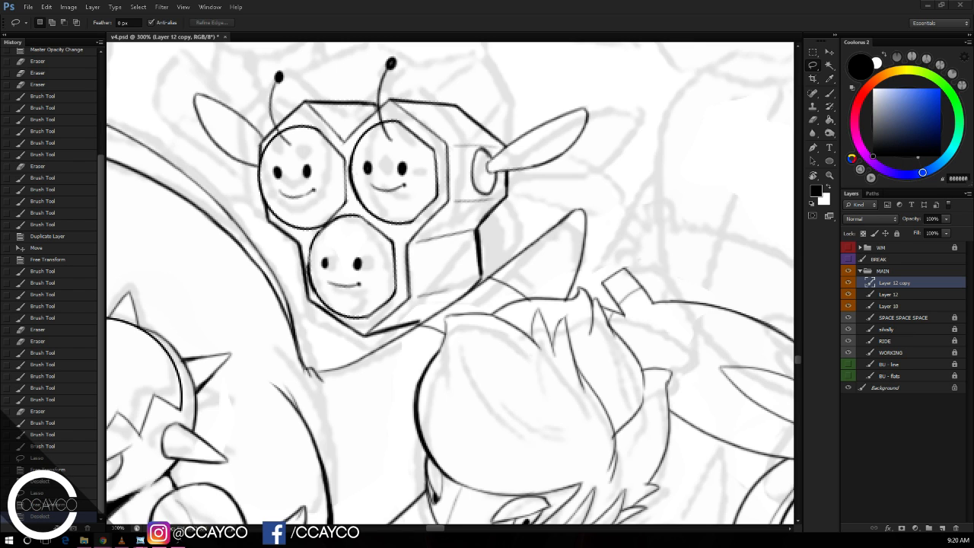
# Step: Erase the smiles on the copy's two upper faces and draw small frowns in their place
pyautogui.press('e')
pyautogui.moveTo(373, 187); pyautogui.dragTo(397, 192)
pyautogui.press('b')
pyautogui.press('e')
pyautogui.moveTo(284, 194); pyautogui.dragTo(309, 195)
pyautogui.press('b')
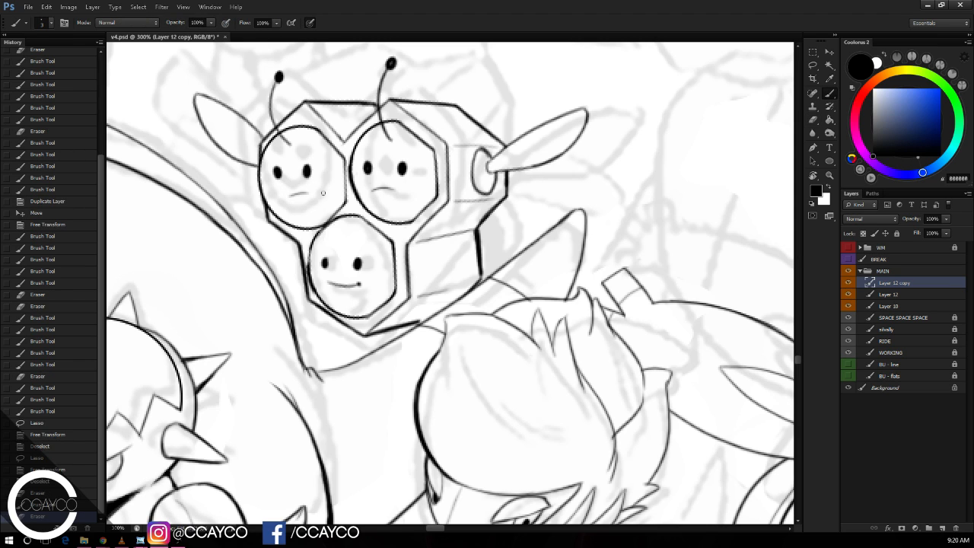
# Step: Erase the lower face's smile and replace it with a deep open frown, undoing the stroke that goes wrong
pyautogui.press('e')
pyautogui.moveTo(327, 281); pyautogui.dragTo(350, 286)
pyautogui.press('b')
pyautogui.hotkey('ctrl', 'z')
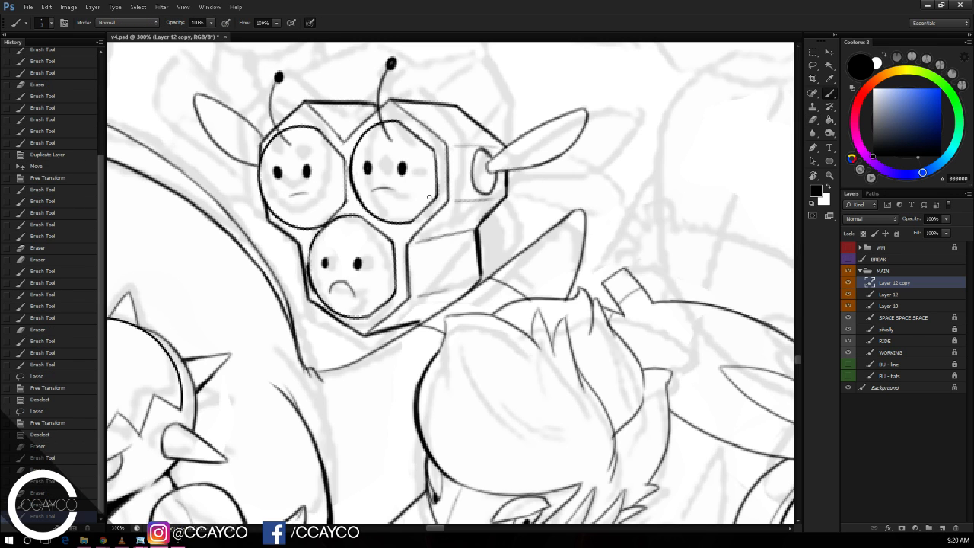
# Step: Ink the black-filled area and curved edge behind the honeycomb copy's lower-right side, undoing the strokes that go wrong
pyautogui.hotkey('ctrl', '-')
pyautogui.hotkey('ctrl', '+')
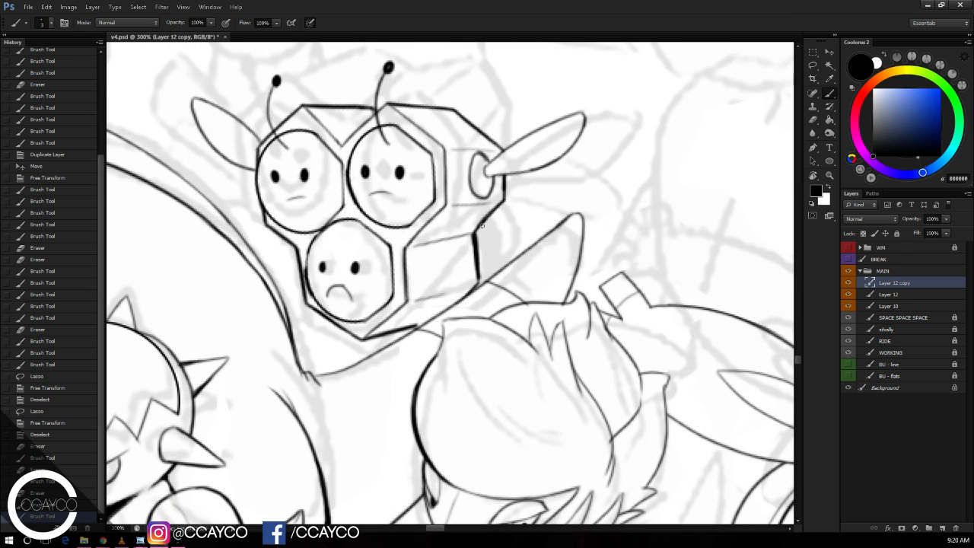
pyautogui.moveTo(482, 226)
pyautogui.mouseDown()
pyautogui.moveTo(512, 236)
pyautogui.moveTo(486, 177)
pyautogui.moveTo(486, 224)
pyautogui.moveTo(506, 263)
pyautogui.moveTo(501, 226)
pyautogui.moveTo(508, 234)
pyautogui.moveTo(492, 263)
pyautogui.moveTo(492, 220)
pyautogui.moveTo(509, 248)
pyautogui.moveTo(497, 221)
pyautogui.moveTo(500, 269)
pyautogui.moveTo(504, 247)
pyautogui.moveTo(489, 238)
pyautogui.moveTo(486, 274)
pyautogui.moveTo(478, 230)
pyautogui.moveTo(481, 275)
pyautogui.mouseUp()
pyautogui.hotkey('ctrl', 'z')
pyautogui.hotkey('ctrl', 'z')
pyautogui.hotkey('ctrl', 'z')
pyautogui.hotkey('ctrl', 'z')
pyautogui.moveTo(493, 223); pyautogui.dragTo(497, 227)
pyautogui.moveTo(489, 222); pyautogui.dragTo(506, 236)
pyautogui.hotkey('ctrl', 'z')
pyautogui.hotkey('ctrl', 'z')
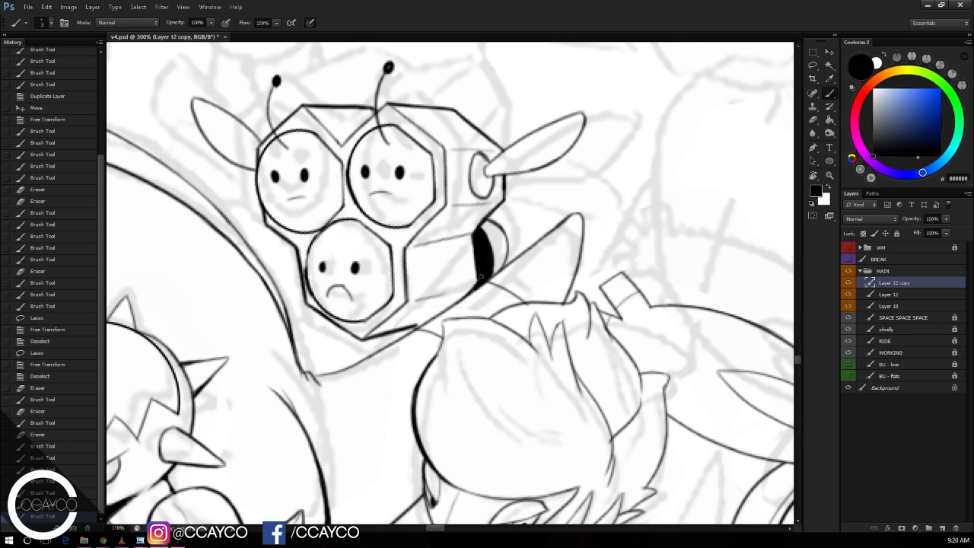
pyautogui.click(481, 276)
# Step: Add a new layer above the honeycomb copy for the horned character sketched above the smiling honeycomb, and save the file
pyautogui.press('space')
pyautogui.moveTo(559, 143); pyautogui.dragTo(191, 176)
pyautogui.moveTo(784, 289); pyautogui.dragTo(635, 243)
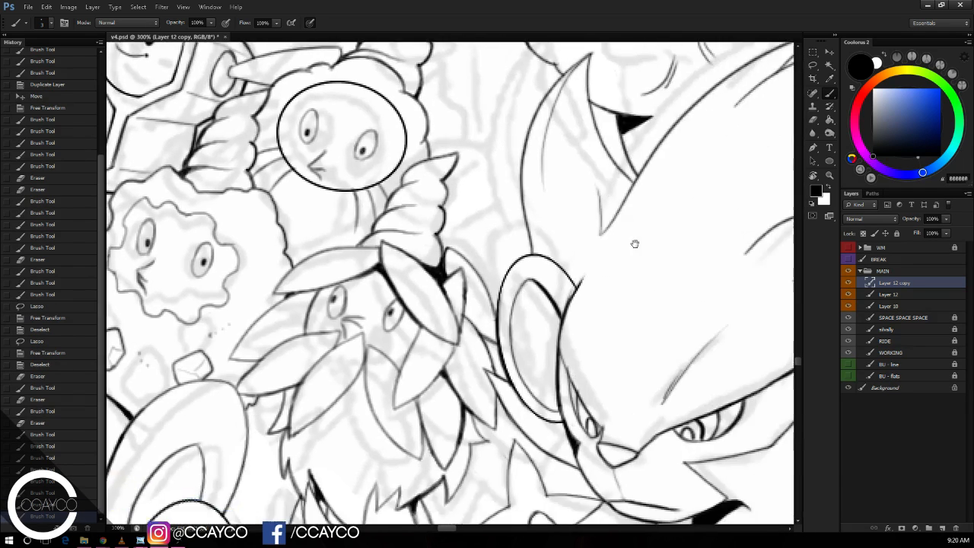
pyautogui.moveTo(482, 103)
pyautogui.mouseDown()
pyautogui.moveTo(611, 281)
pyautogui.moveTo(644, 272)
pyautogui.mouseUp()
pyautogui.moveTo(388, 297)
pyautogui.mouseDown()
pyautogui.moveTo(379, 312)
pyautogui.moveTo(399, 285)
pyautogui.mouseUp()
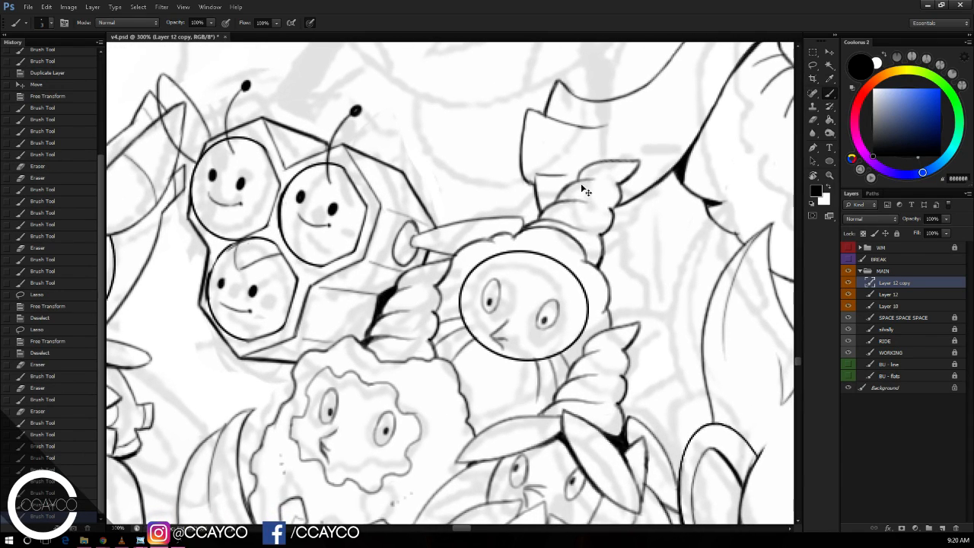
pyautogui.hotkey('ctrl', '-')
pyautogui.click(943, 527)
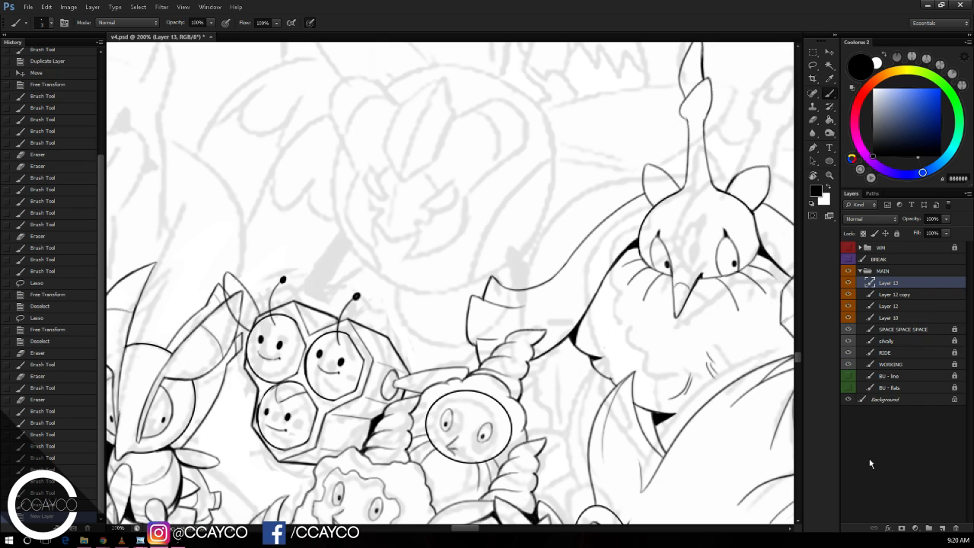
pyautogui.moveTo(597, 235); pyautogui.dragTo(608, 307)
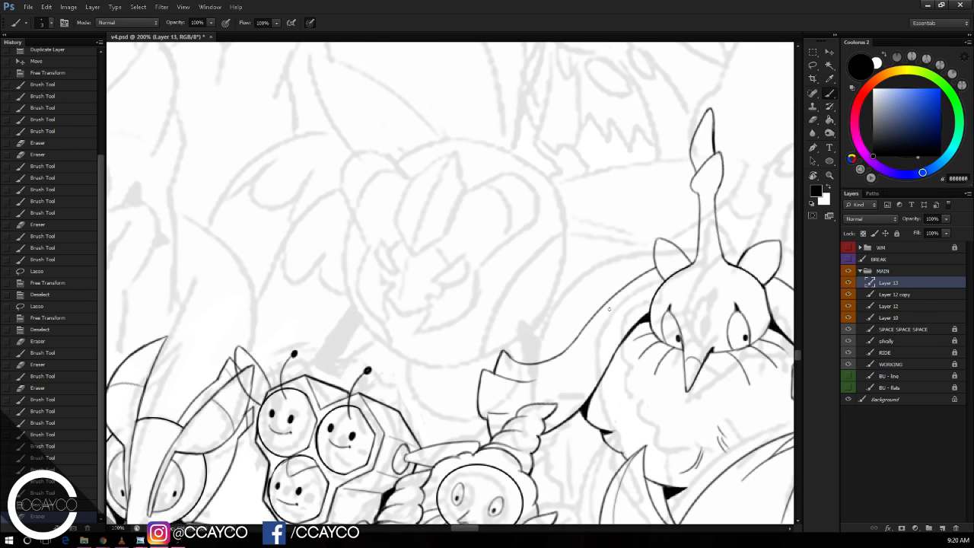
pyautogui.hotkey('ctrl', '+')
pyautogui.hotkey('ctrl', 's')
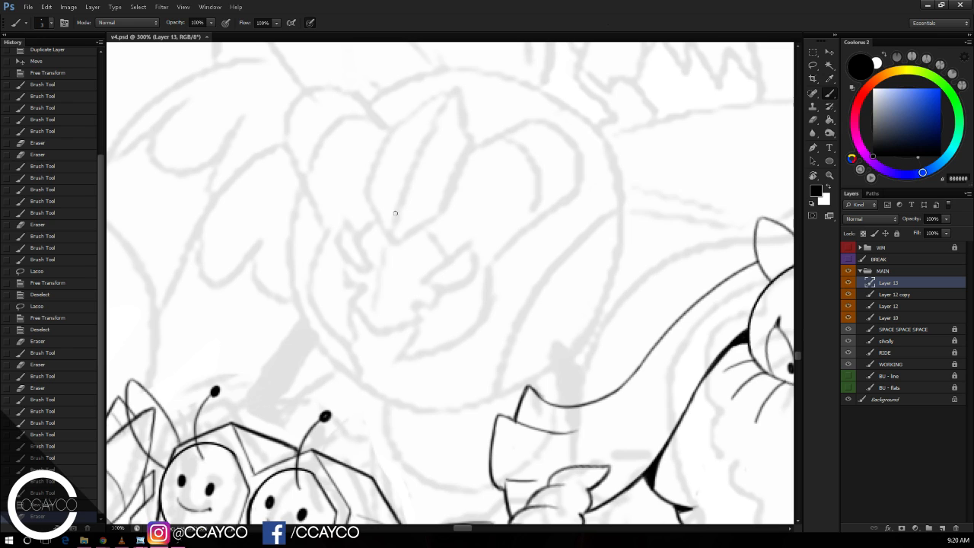
# Step: Ink the thin centre line of the horned character's forehead crest and the V-shaped point at its base
pyautogui.moveTo(395, 236)
pyautogui.mouseDown()
pyautogui.moveTo(441, 103)
pyautogui.moveTo(397, 200)
pyautogui.moveTo(425, 134)
pyautogui.mouseUp()
pyautogui.hotkey('ctrl', 'z')
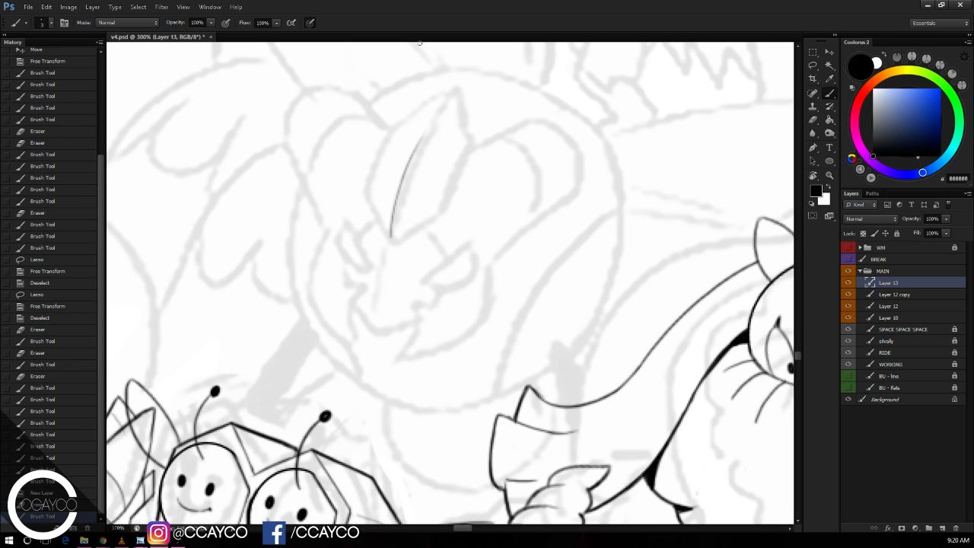
pyautogui.moveTo(391, 236); pyautogui.dragTo(371, 201)
pyautogui.hotkey('ctrl', 'z')
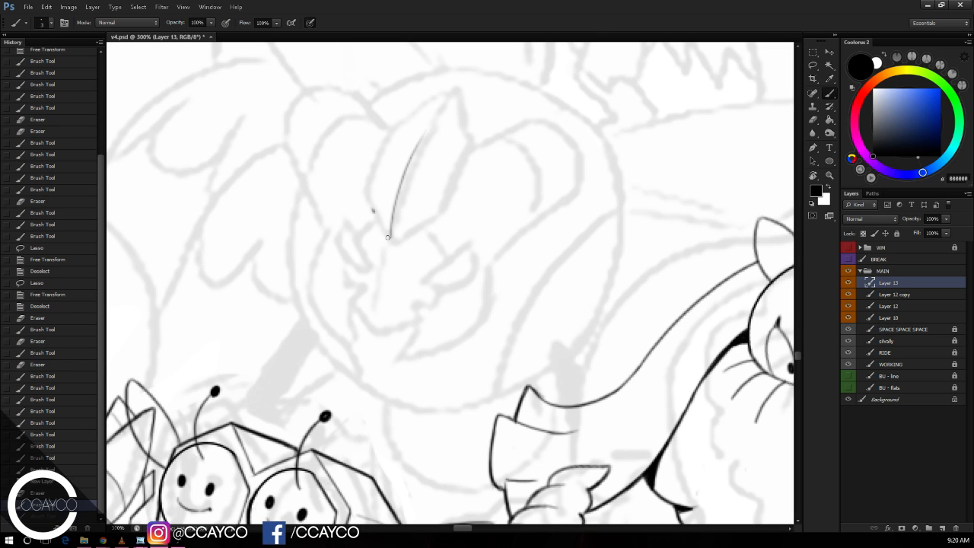
pyautogui.moveTo(389, 238)
pyautogui.mouseDown()
pyautogui.moveTo(372, 209)
pyautogui.moveTo(430, 221)
pyautogui.mouseUp()
pyautogui.hotkey('ctrl', 'alt', 'z')
pyautogui.hotkey('ctrl', 'alt', 'z')
pyautogui.hotkey('ctrl', 'alt', 'z')
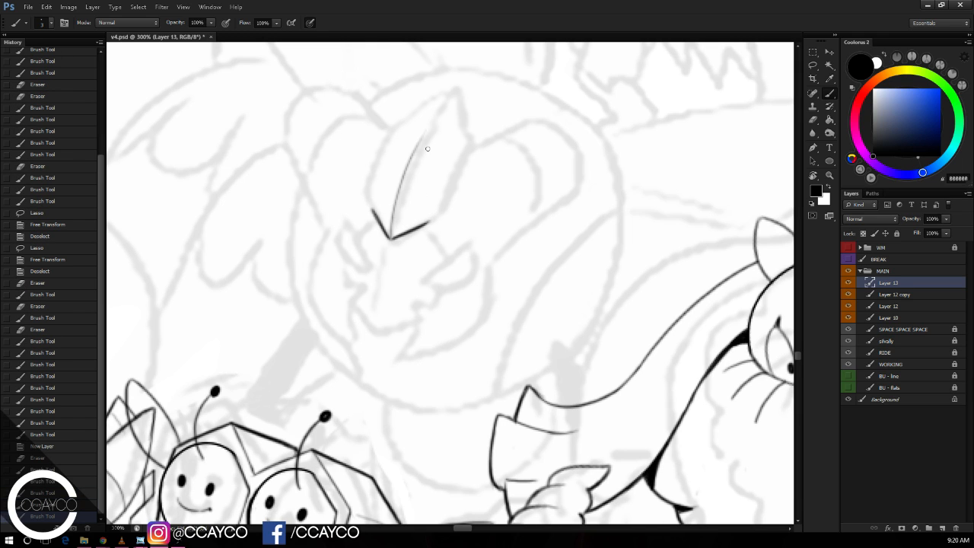
# Step: Ink the long left and right edges of the forehead crest up from its base, redrawing the right edge until it is clean
pyautogui.press('e')
pyautogui.moveTo(365, 152); pyautogui.dragTo(368, 142)
pyautogui.press('b')
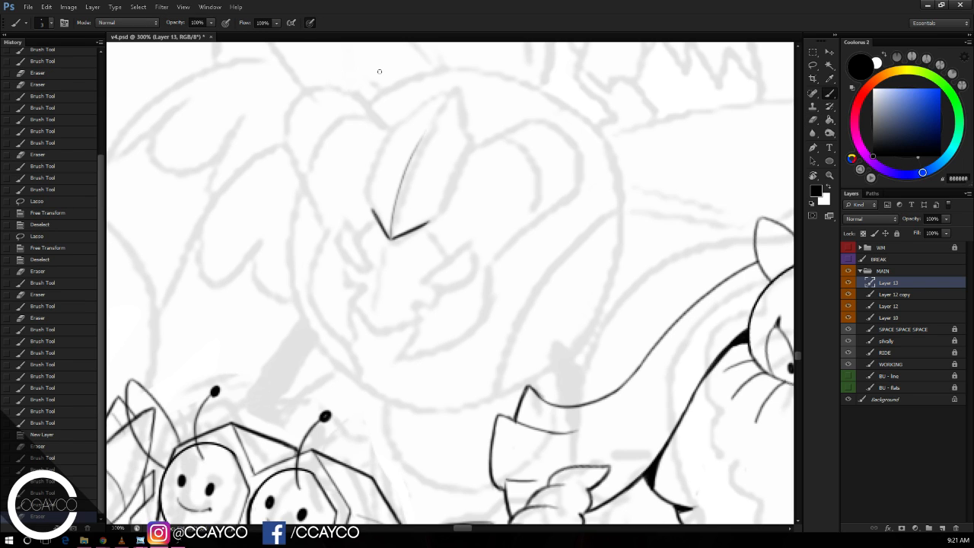
pyautogui.moveTo(373, 211); pyautogui.dragTo(403, 123)
pyautogui.hotkey('ctrl', 'alt', 'z')
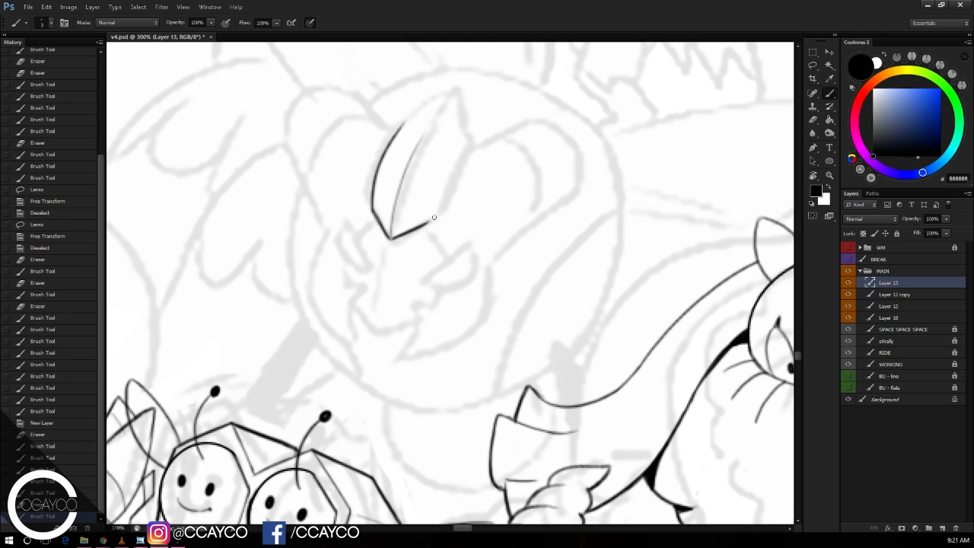
pyautogui.moveTo(433, 220); pyautogui.dragTo(471, 149)
pyautogui.hotkey('ctrl', 'alt', 'z')
pyautogui.moveTo(432, 218); pyautogui.dragTo(470, 147)
pyautogui.hotkey('ctrl', 'alt', 'z')
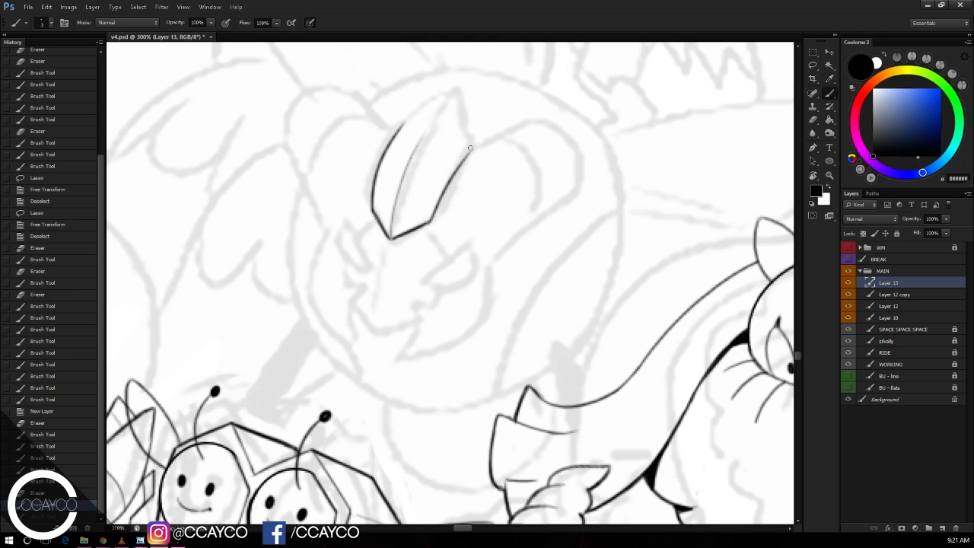
pyautogui.hotkey('ctrl', 'alt', 'z')
pyautogui.moveTo(431, 221); pyautogui.dragTo(468, 144)
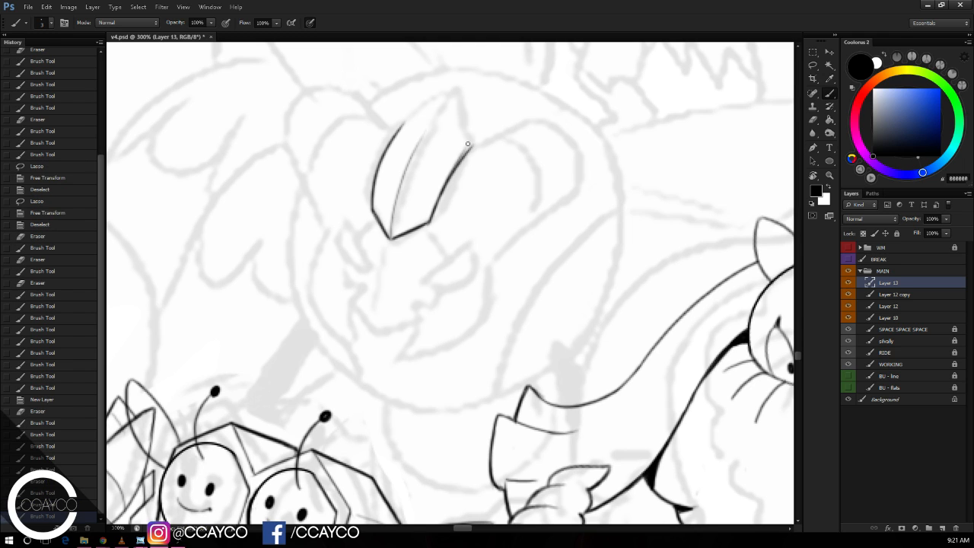
pyautogui.hotkey('ctrl', 'alt', 'z')
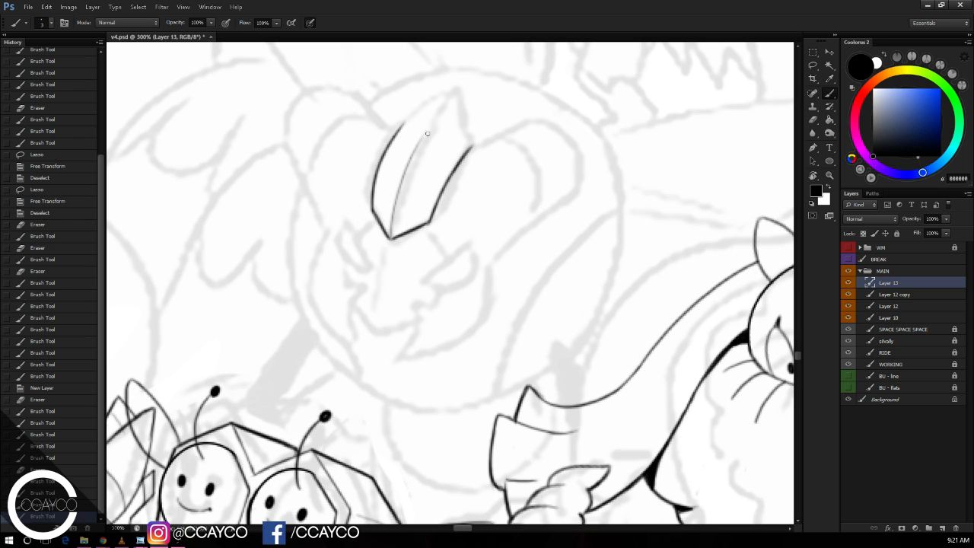
# Step: Continue the crest's left edge up to its pointed tip, undoing and redrawing the stroke several times
pyautogui.press('e')
pyautogui.press('b')
pyautogui.moveTo(384, 152)
pyautogui.mouseDown()
pyautogui.moveTo(405, 121)
pyautogui.moveTo(479, 148)
pyautogui.mouseUp()
pyautogui.hotkey('ctrl', '+')
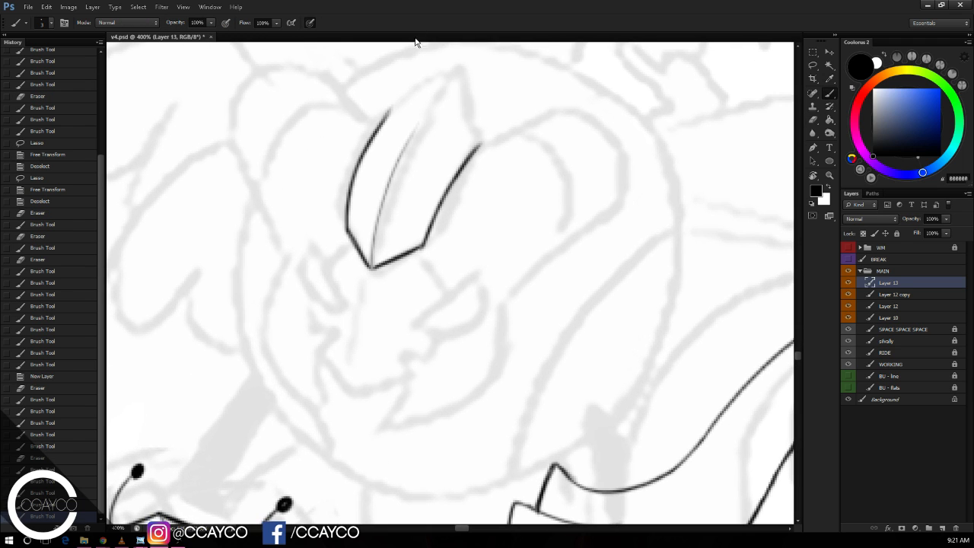
pyautogui.hotkey('ctrl', 'alt', 'z')
pyautogui.moveTo(388, 114); pyautogui.dragTo(443, 80)
pyautogui.hotkey('ctrl', 'alt', 'z')
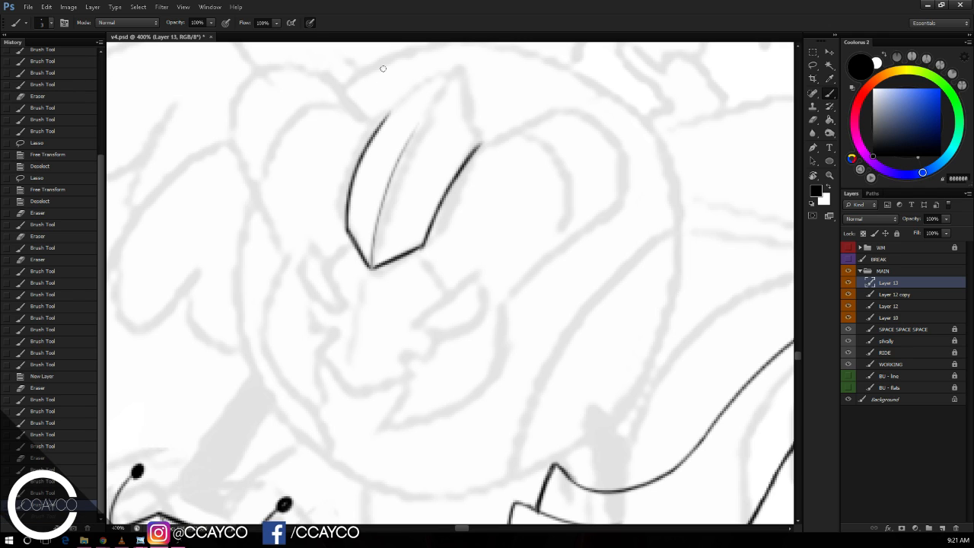
pyautogui.moveTo(386, 119); pyautogui.dragTo(450, 78)
pyautogui.hotkey('ctrl', 'alt', 'z')
pyautogui.hotkey('ctrl', 'alt', 'z')
pyautogui.moveTo(384, 122); pyautogui.dragTo(437, 84)
pyautogui.hotkey('ctrl', 'alt', 'z')
pyautogui.moveTo(386, 120)
pyautogui.mouseDown()
pyautogui.moveTo(449, 78)
pyautogui.moveTo(473, 156)
pyautogui.mouseUp()
pyautogui.hotkey('ctrl', 'alt', 'z')
# Step: Close the crest's upper right edge from the tip to the side corner and extend the centre line from the tip
pyautogui.moveTo(446, 77)
pyautogui.mouseDown()
pyautogui.moveTo(472, 155)
pyautogui.moveTo(456, 99)
pyautogui.moveTo(466, 122)
pyautogui.mouseUp()
pyautogui.press('e')
pyautogui.press('b')
pyautogui.press('e')
pyautogui.press('b')
pyautogui.moveTo(469, 155); pyautogui.dragTo(462, 130)
pyautogui.moveTo(442, 83); pyautogui.dragTo(413, 119)
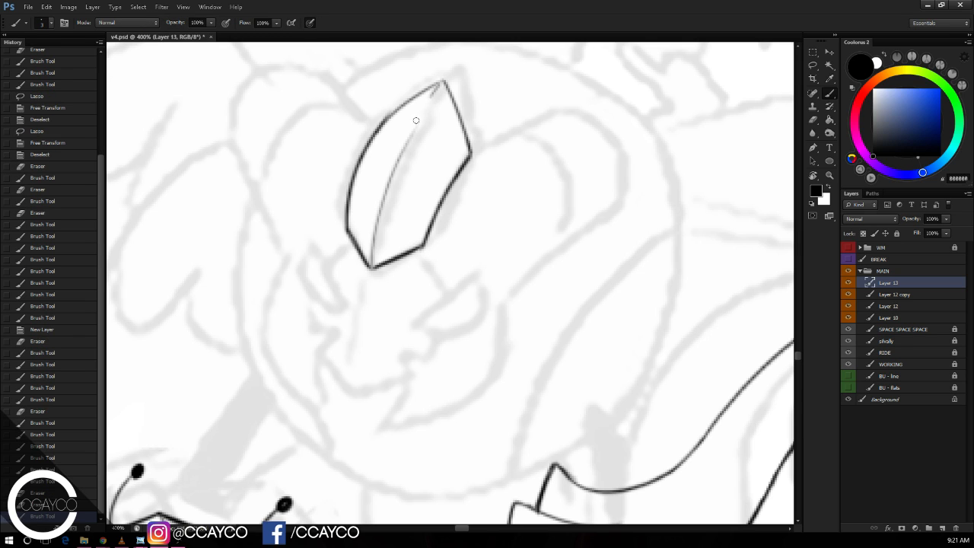
# Step: Thicken the crest's centre line into a black taper at the base and darken its upper end at the tip
pyautogui.moveTo(373, 244); pyautogui.dragTo(368, 266)
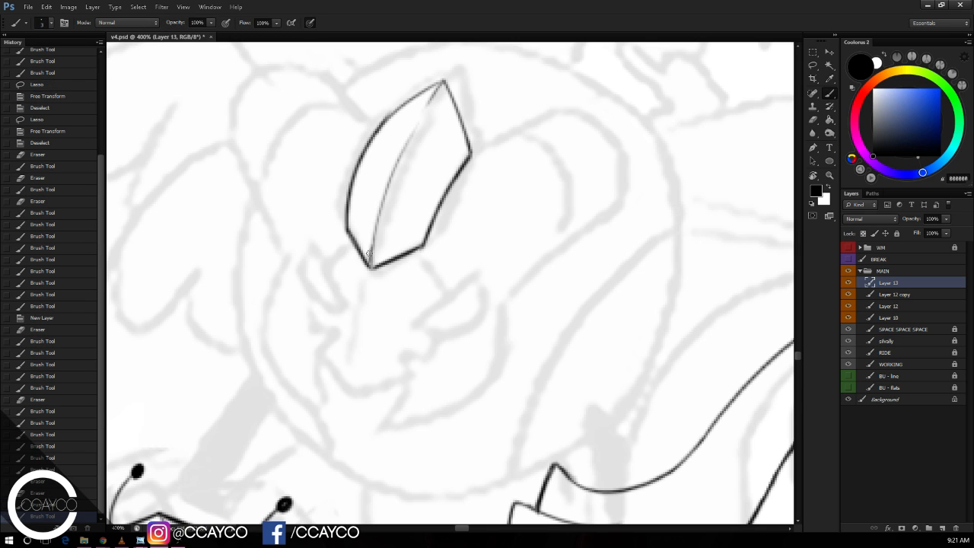
pyautogui.moveTo(374, 233)
pyautogui.mouseDown()
pyautogui.moveTo(368, 268)
pyautogui.moveTo(369, 248)
pyautogui.mouseUp()
pyautogui.moveTo(380, 209); pyautogui.dragTo(369, 265)
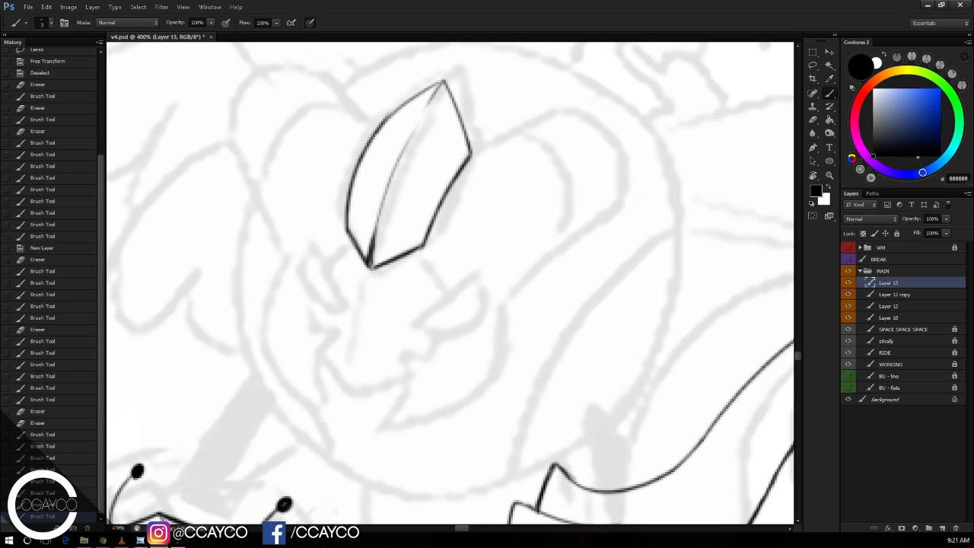
pyautogui.moveTo(383, 190)
pyautogui.mouseDown()
pyautogui.moveTo(370, 270)
pyautogui.moveTo(359, 260)
pyautogui.mouseUp()
pyautogui.moveTo(373, 226); pyautogui.dragTo(359, 257)
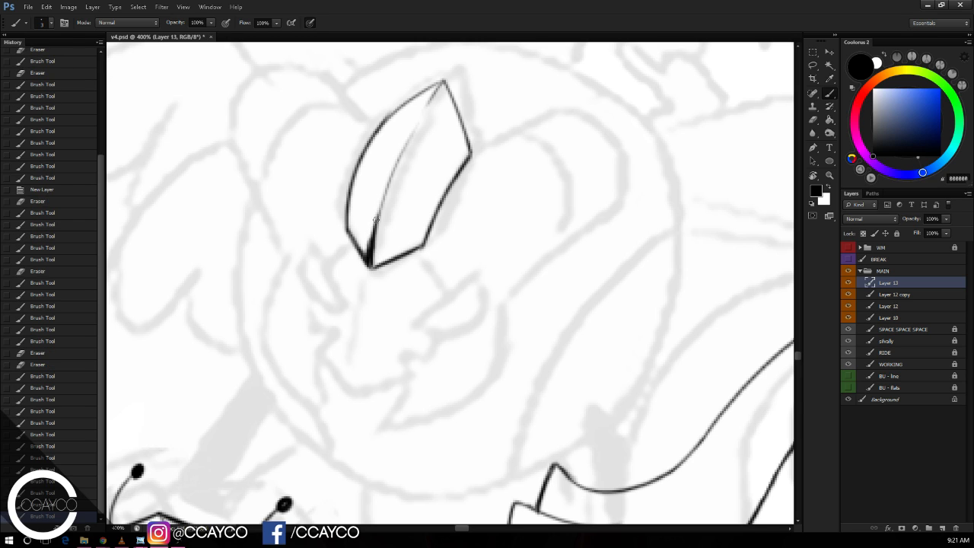
pyautogui.moveTo(382, 207); pyautogui.dragTo(370, 260)
pyautogui.press('e')
pyautogui.press('b')
pyautogui.moveTo(443, 84); pyautogui.dragTo(420, 114)
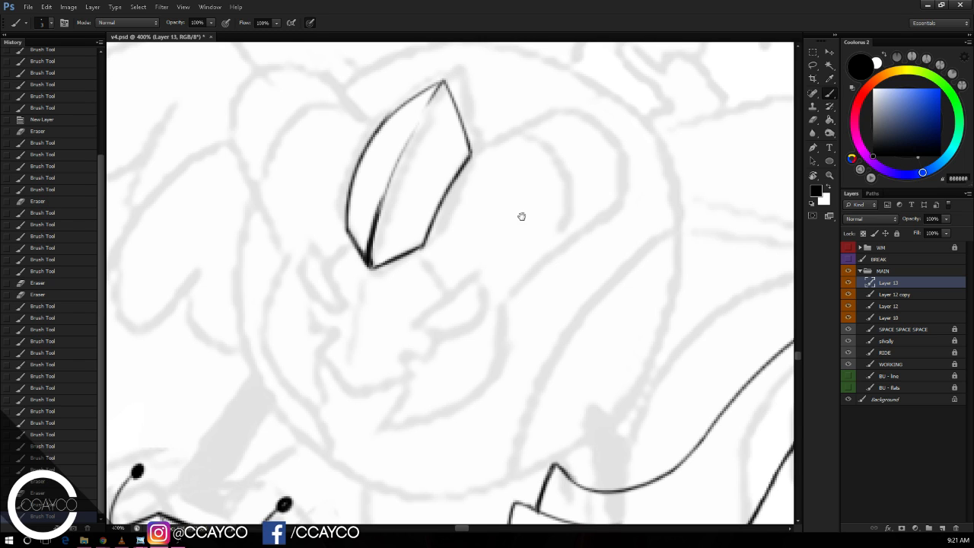
# Step: Shift the inked crest slightly downward with Free Transform
pyautogui.hotkey('ctrl', 't')
pyautogui.moveTo(450, 217); pyautogui.dragTo(449, 226)
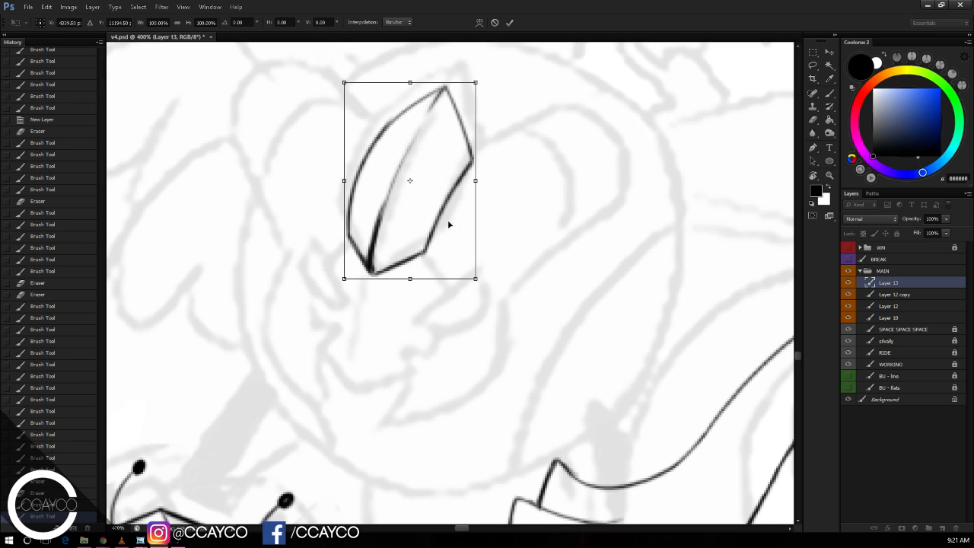
pyautogui.press('Return')
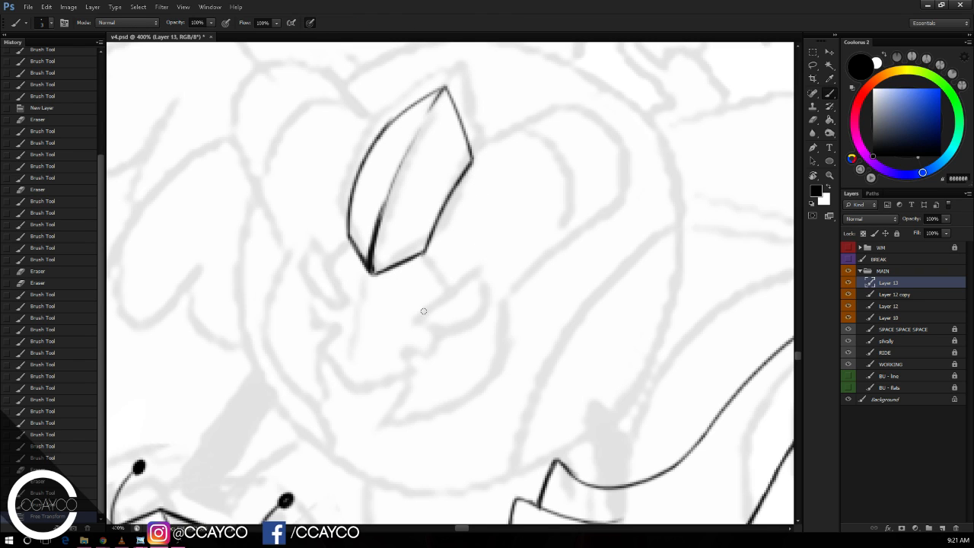
# Step: Ink the slanted, pointed right eye below the crest, redrawing its lower outer curve and cleaning up with the Eraser
pyautogui.moveTo(411, 321); pyautogui.dragTo(487, 269)
pyautogui.moveTo(411, 322)
pyautogui.mouseDown()
pyautogui.moveTo(467, 306)
pyautogui.moveTo(481, 285)
pyautogui.mouseUp()
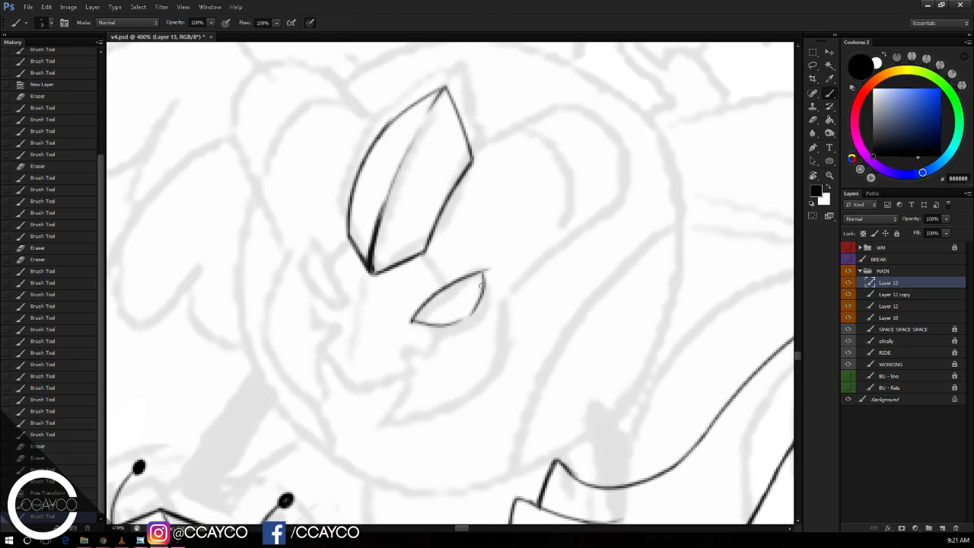
pyautogui.hotkey('ctrl', 'z')
pyautogui.moveTo(454, 324); pyautogui.dragTo(485, 272)
pyautogui.hotkey('ctrl', 'z')
pyautogui.moveTo(453, 324); pyautogui.dragTo(476, 308)
pyautogui.moveTo(465, 317); pyautogui.dragTo(485, 272)
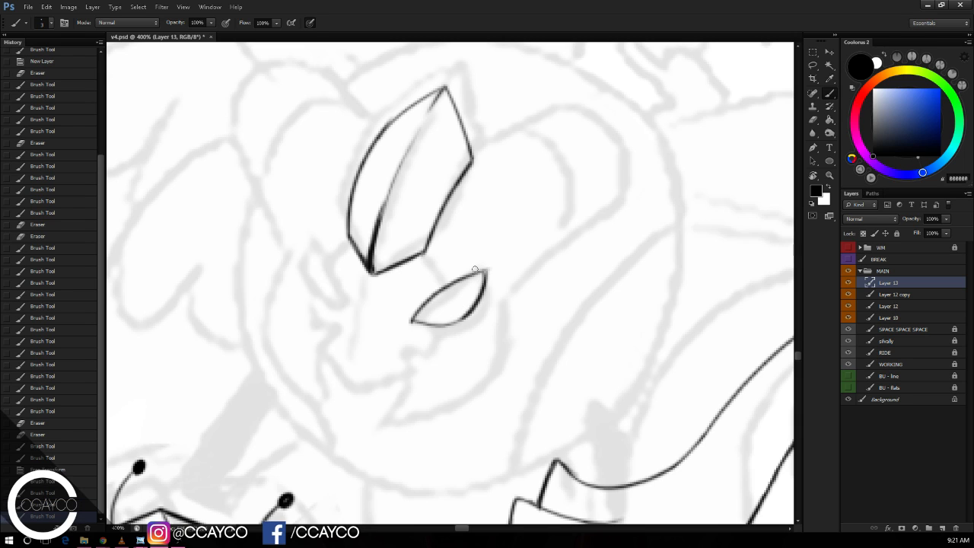
pyautogui.hotkey('ctrl', 'z')
pyautogui.press('e')
pyautogui.click(520, 161)
pyautogui.press('b')
# Step: Ink the narrow crescent outline of the left eye beside the crest, undoing and redrawing its curves
pyautogui.moveTo(318, 233); pyautogui.dragTo(348, 293)
pyautogui.hotkey('ctrl', 'z')
pyautogui.hotkey('ctrl', 'z')
pyautogui.moveTo(319, 234)
pyautogui.mouseDown()
pyautogui.moveTo(348, 298)
pyautogui.moveTo(333, 301)
pyautogui.mouseUp()
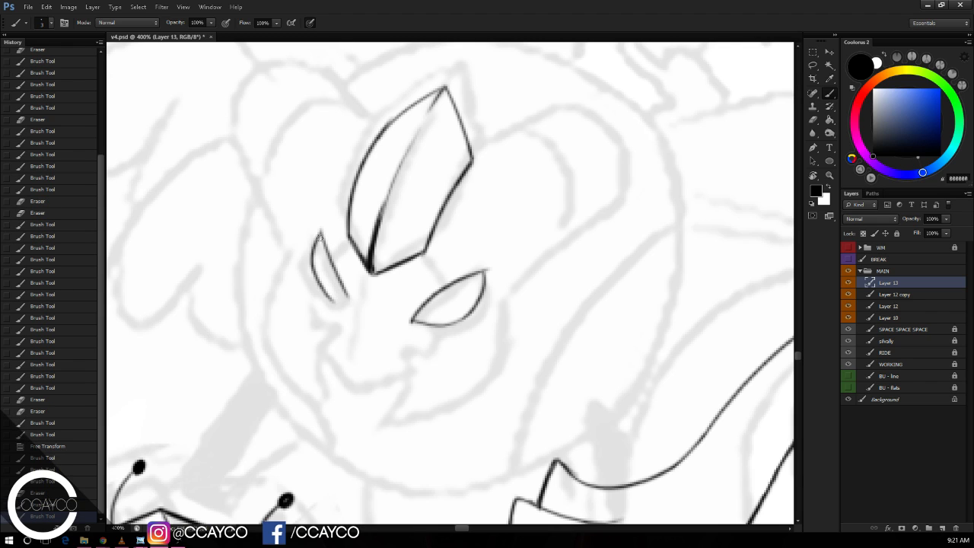
pyautogui.hotkey('ctrl', 'z')
pyautogui.moveTo(320, 231); pyautogui.dragTo(332, 301)
pyautogui.hotkey('ctrl', 'z')
pyautogui.moveTo(316, 236)
pyautogui.mouseDown()
pyautogui.moveTo(332, 299)
pyautogui.moveTo(349, 300)
pyautogui.mouseUp()
pyautogui.hotkey('ctrl', 'z')
pyautogui.hotkey('ctrl', 'alt', 'z')
pyautogui.hotkey('ctrl', 'alt', 'z')
pyautogui.moveTo(313, 266)
pyautogui.mouseDown()
pyautogui.moveTo(344, 303)
pyautogui.moveTo(342, 264)
pyautogui.moveTo(344, 299)
pyautogui.mouseUp()
# Step: Redraw the left eye's inner edge down to its lower point and strengthen the right eye's upper line
pyautogui.press('e')
pyautogui.press('b')
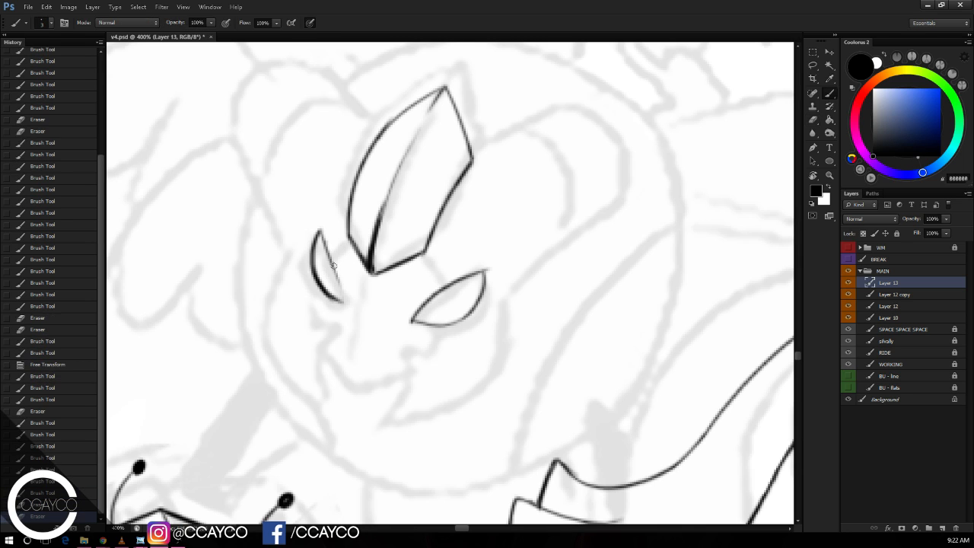
pyautogui.hotkey('ctrl', 'alt', 'z')
pyautogui.moveTo(326, 245); pyautogui.dragTo(342, 303)
pyautogui.moveTo(412, 321)
pyautogui.mouseDown()
pyautogui.moveTo(455, 278)
pyautogui.moveTo(452, 320)
pyautogui.moveTo(437, 327)
pyautogui.moveTo(477, 298)
pyautogui.moveTo(491, 255)
pyautogui.mouseUp()
pyautogui.press('e')
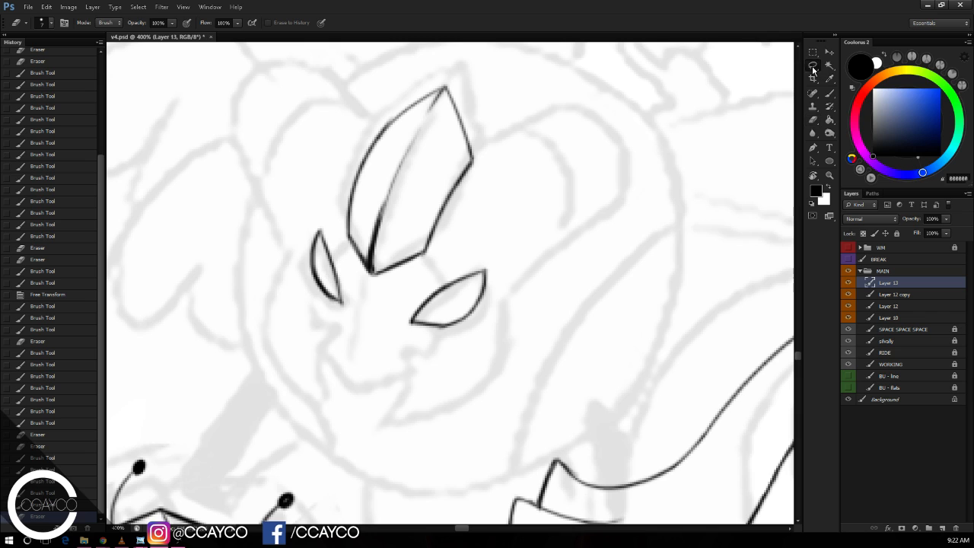
# Step: Lasso the left eye, shift it slightly outward with Free Transform, and deselect
pyautogui.press('l')
pyautogui.moveTo(361, 312); pyautogui.dragTo(358, 314)
pyautogui.hotkey('ctrl', 't')
pyautogui.moveTo(328, 257); pyautogui.dragTo(329, 256)
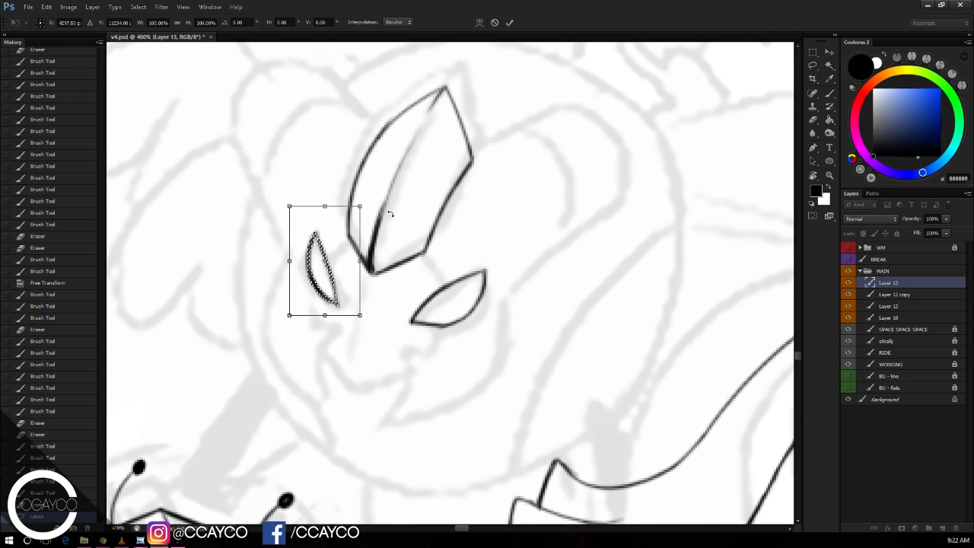
pyautogui.press('Return')
pyautogui.hotkey('ctrl', 'd')
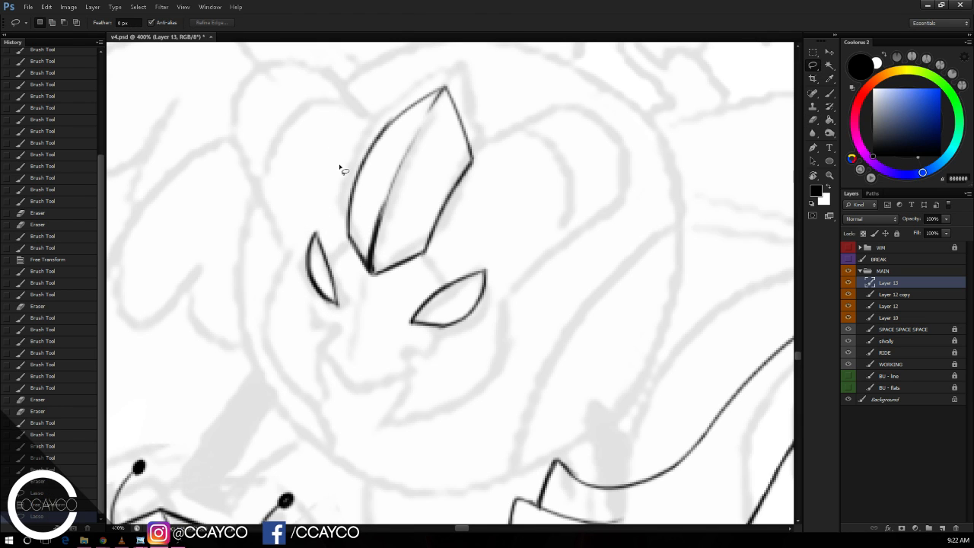
# Step: Ink short thick brow lines joining the crest's lower corners to the left and right eyes
pyautogui.press('b')
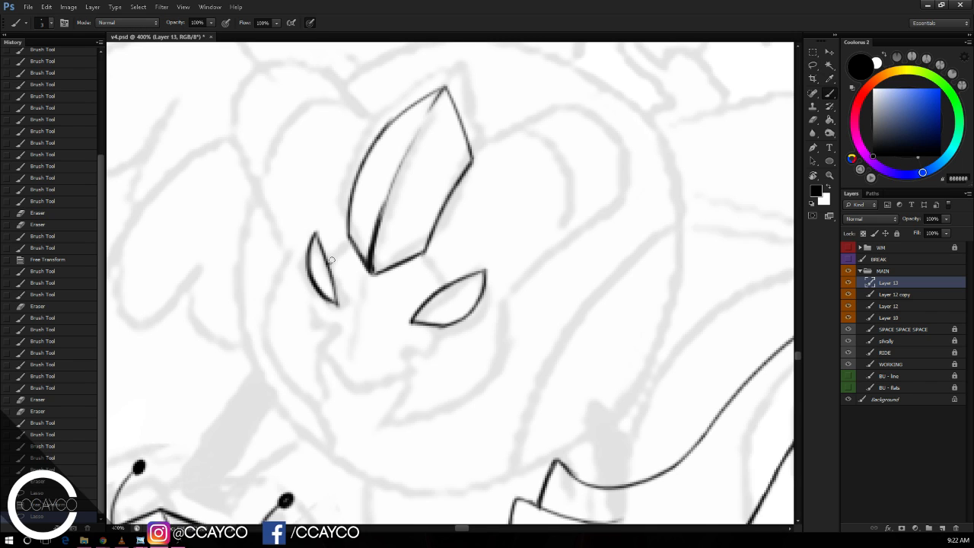
pyautogui.moveTo(330, 264); pyautogui.dragTo(350, 237)
pyautogui.moveTo(425, 253); pyautogui.dragTo(437, 290)
pyautogui.hotkey('ctrl', 'z')
pyautogui.moveTo(426, 256); pyautogui.dragTo(436, 290)
pyautogui.moveTo(430, 273); pyautogui.dragTo(437, 293)
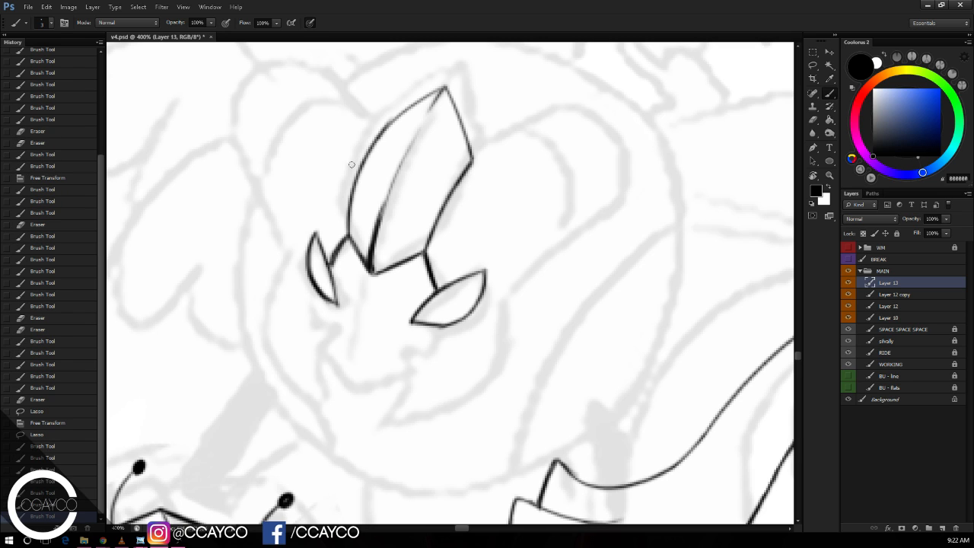
# Step: Ink the thin centre line down the face from the crest's base and the wide V-shaped line across its lower end
pyautogui.moveTo(369, 283); pyautogui.dragTo(358, 381)
pyautogui.hotkey('ctrl', 'z')
pyautogui.hotkey('ctrl', 'z')
pyautogui.hotkey('ctrl', 'z')
pyautogui.moveTo(369, 268); pyautogui.dragTo(356, 392)
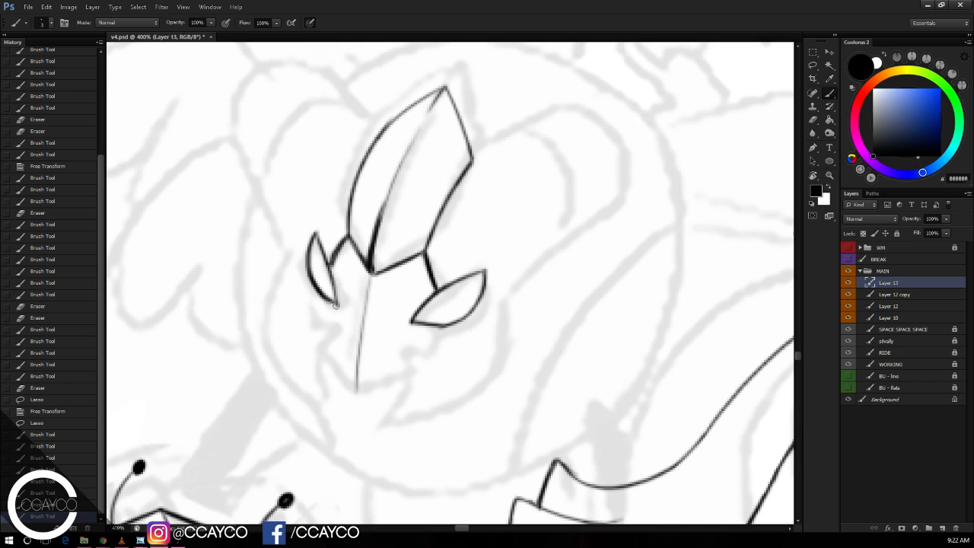
pyautogui.moveTo(330, 346)
pyautogui.mouseDown()
pyautogui.moveTo(359, 394)
pyautogui.moveTo(410, 365)
pyautogui.mouseUp()
pyautogui.hotkey('ctrl', 'z')
pyautogui.press('e')
pyautogui.press('b')
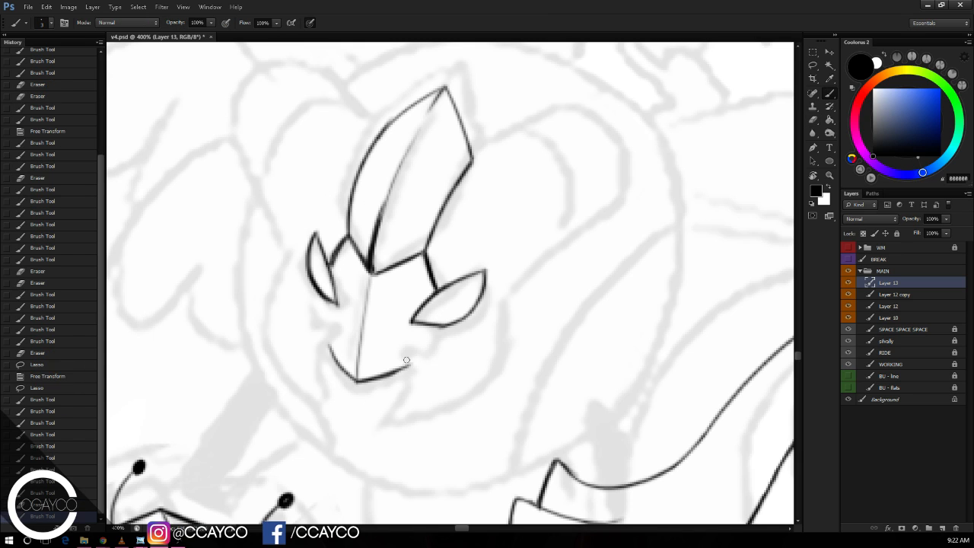
# Step: Thicken the right half of the V-shaped line across the lower face, touch it up with the Eraser, and save the document
pyautogui.moveTo(357, 381); pyautogui.dragTo(410, 365)
pyautogui.hotkey('ctrl', 'z')
pyautogui.hotkey('ctrl', 'z')
pyautogui.press('e')
pyautogui.click(409, 333)
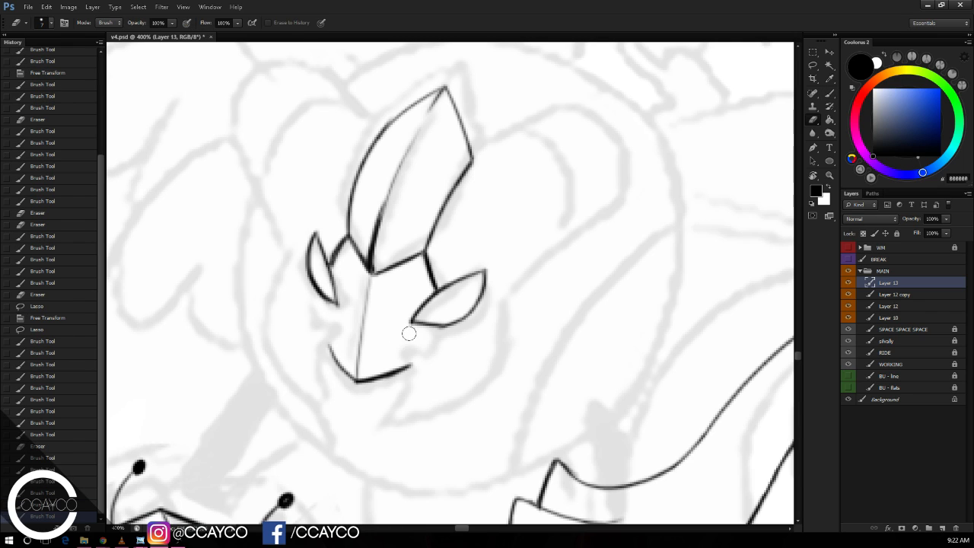
pyautogui.press('b')
pyautogui.hotkey('ctrl', 's')
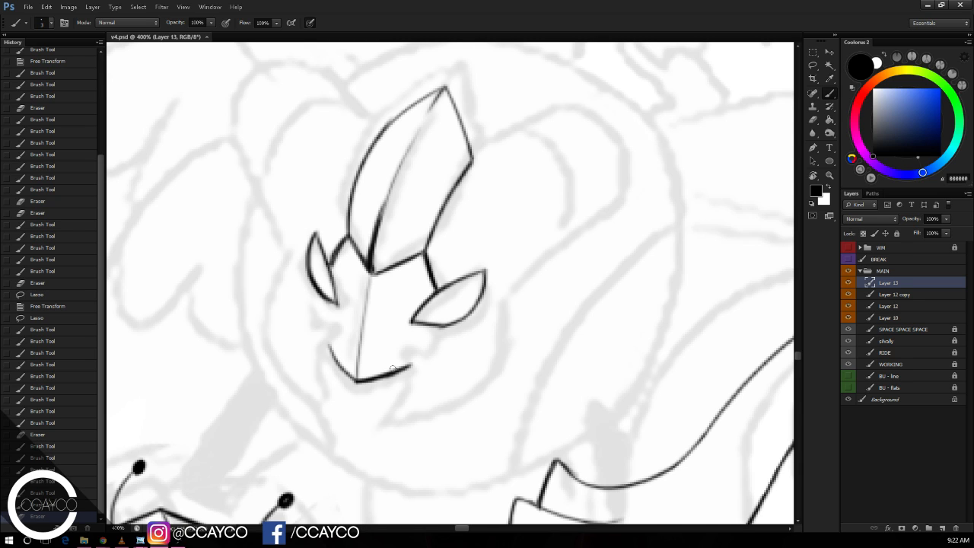
# Step: Ink the notched right side of the face from the right eye's inner corner down past the V-shaped line's end
pyautogui.press('e')
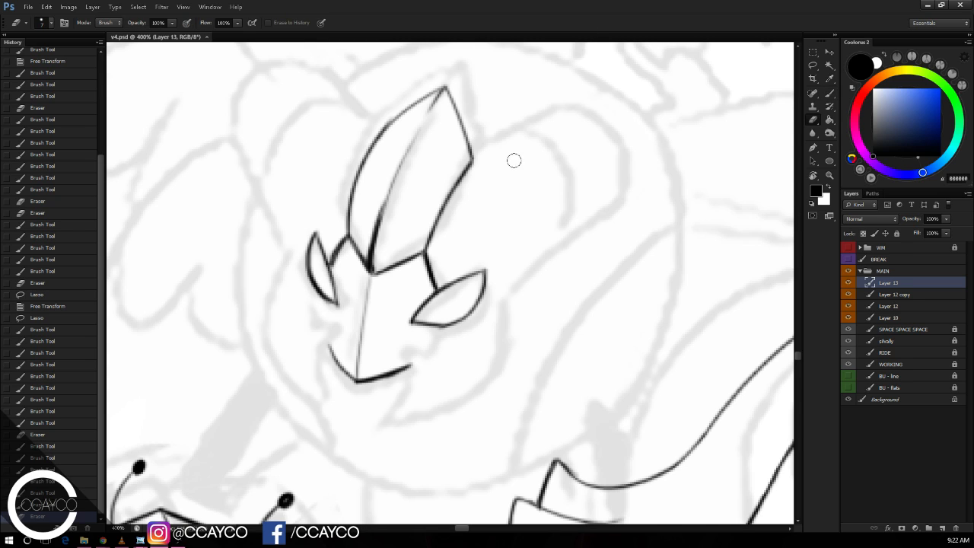
pyautogui.moveTo(512, 160); pyautogui.dragTo(534, 182)
pyautogui.press('b')
pyautogui.moveTo(414, 324); pyautogui.dragTo(405, 338)
pyautogui.hotkey('ctrl', 'z')
pyautogui.moveTo(412, 371)
pyautogui.mouseDown()
pyautogui.moveTo(403, 339)
pyautogui.moveTo(411, 354)
pyautogui.moveTo(407, 347)
pyautogui.mouseUp()
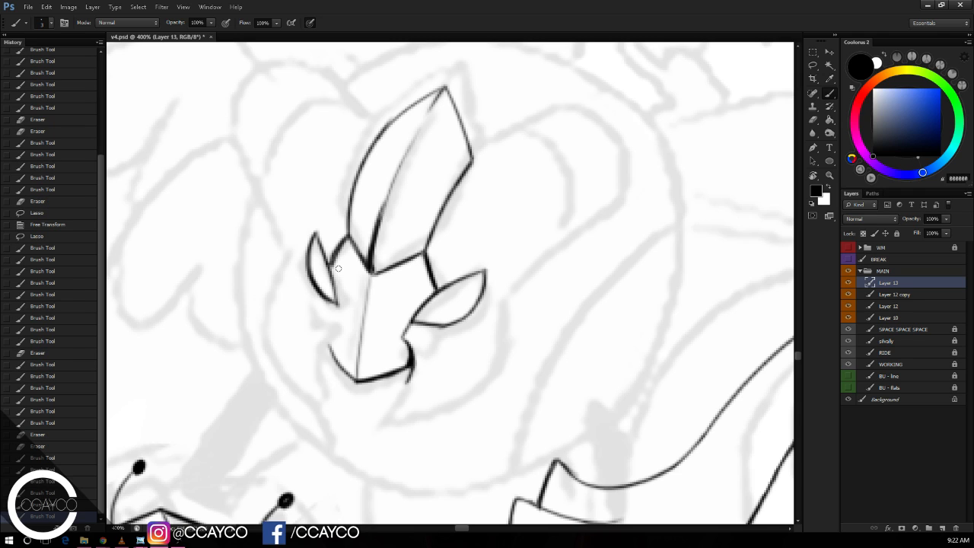
# Step: Ink the matching notch from the left eye's lower point to the V-shaped line, thickening the stroke where they meet
pyautogui.moveTo(338, 304)
pyautogui.mouseDown()
pyautogui.moveTo(310, 341)
pyautogui.moveTo(343, 370)
pyautogui.moveTo(321, 334)
pyautogui.mouseUp()
pyautogui.hotkey('ctrl', 'z')
pyautogui.hotkey('ctrl', 'z')
pyautogui.hotkey('ctrl', 'z')
pyautogui.moveTo(332, 351); pyautogui.dragTo(322, 331)
pyautogui.moveTo(329, 344); pyautogui.dragTo(323, 331)
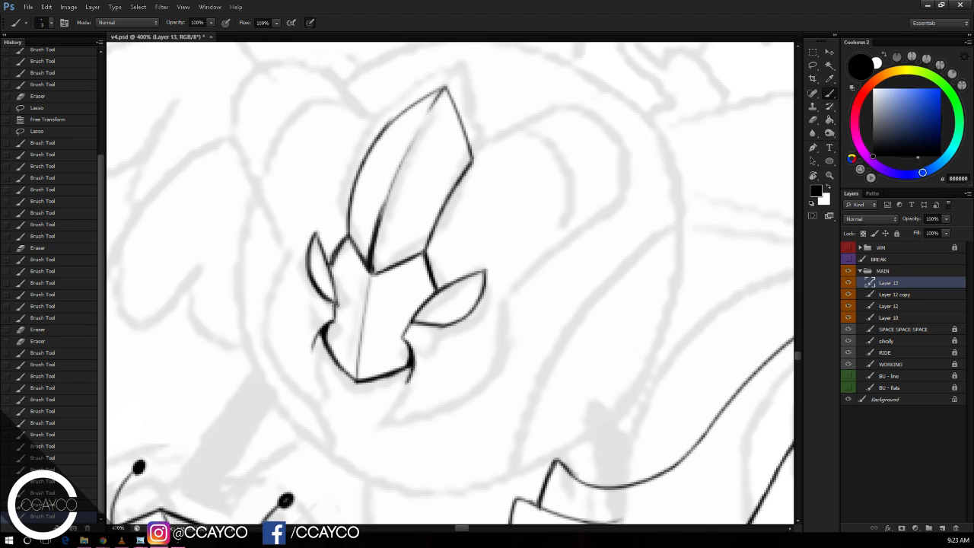
pyautogui.press('e')
pyautogui.press('b')
pyautogui.moveTo(321, 334); pyautogui.dragTo(353, 382)
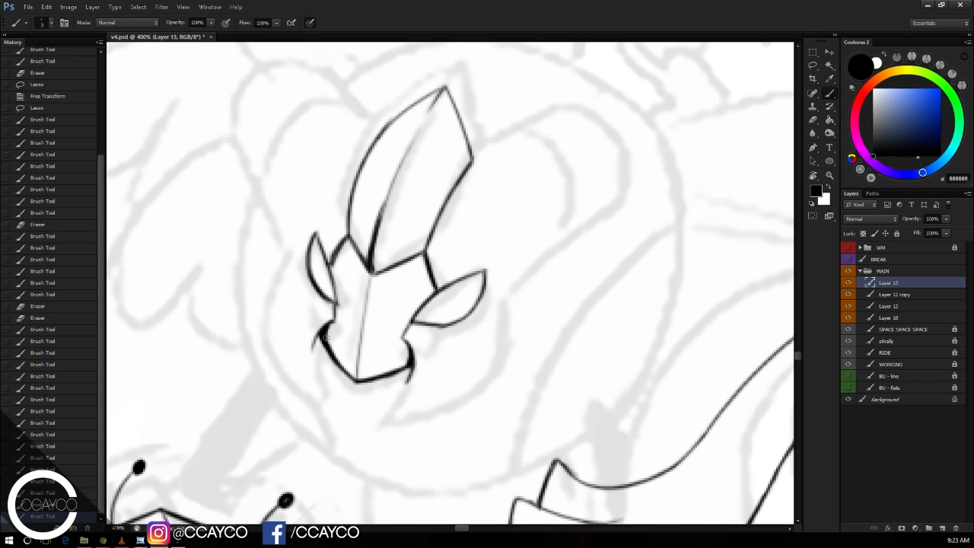
# Step: Ink thin hooked lines running down from the left and right notches beside the V-shaped line
pyautogui.moveTo(324, 336); pyautogui.dragTo(314, 384)
pyautogui.moveTo(412, 369); pyautogui.dragTo(394, 397)
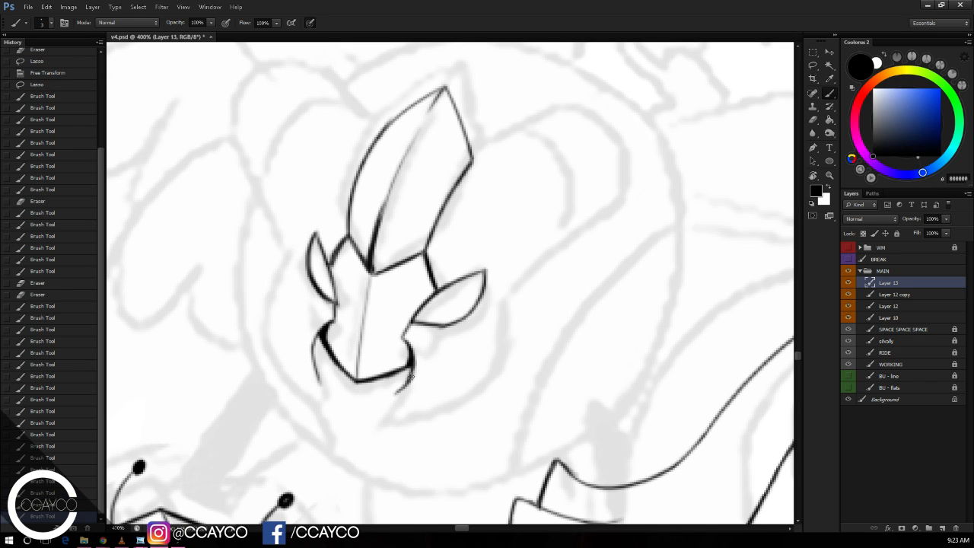
pyautogui.hotkey('ctrl', 'z')
pyautogui.press('e')
pyautogui.moveTo(409, 373); pyautogui.dragTo(397, 397)
pyautogui.hotkey('ctrl', 'z')
pyautogui.moveTo(320, 332)
pyautogui.mouseDown()
pyautogui.moveTo(316, 376)
pyautogui.moveTo(311, 332)
pyautogui.moveTo(318, 379)
pyautogui.mouseUp()
pyautogui.hotkey('ctrl', 'z')
pyautogui.press('e')
pyautogui.press('b')
pyautogui.hotkey('ctrl', 'z')
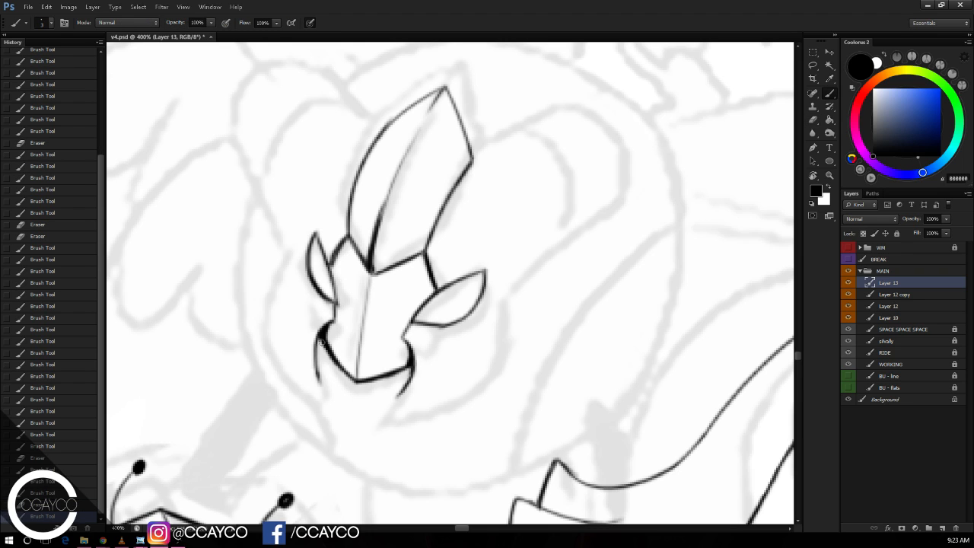
# Step: Refine the left hooked line, trim the right one's end with the Eraser, and save the document
pyautogui.moveTo(321, 341); pyautogui.dragTo(318, 368)
pyautogui.hotkey('ctrl', 'z')
pyautogui.hotkey('ctrl', 'alt', 'z')
pyautogui.moveTo(324, 335); pyautogui.dragTo(327, 399)
pyautogui.press('e')
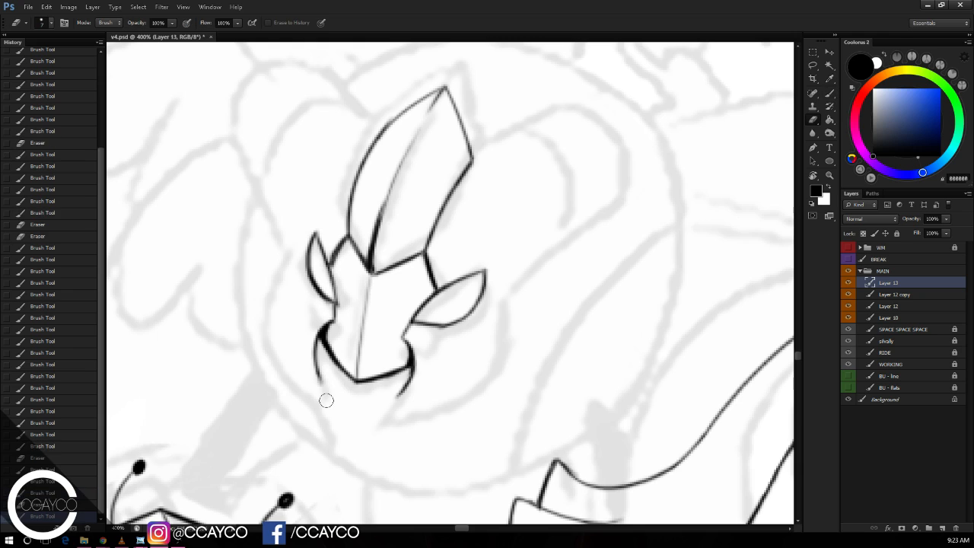
pyautogui.moveTo(395, 402); pyautogui.dragTo(416, 392)
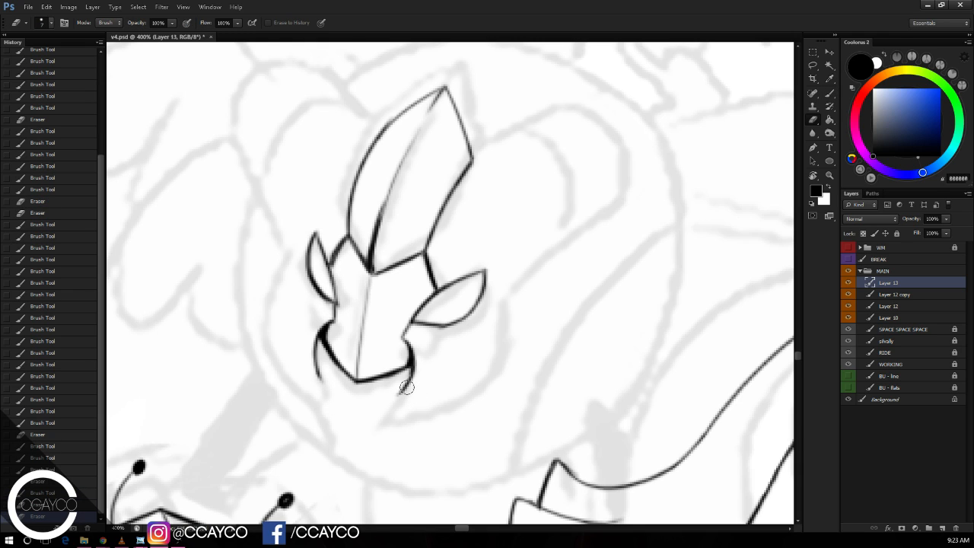
pyautogui.press('b')
pyautogui.hotkey('ctrl', 's')
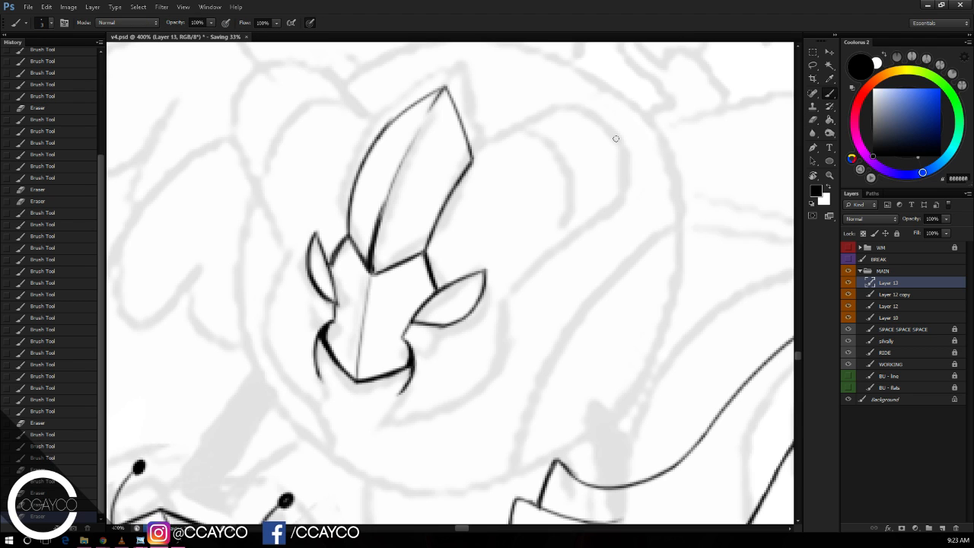
# Step: Ink the right cheek plate's curved outer outline from beside the right eye down to the hooked line's pointed tip
pyautogui.moveTo(542, 249); pyautogui.dragTo(572, 223)
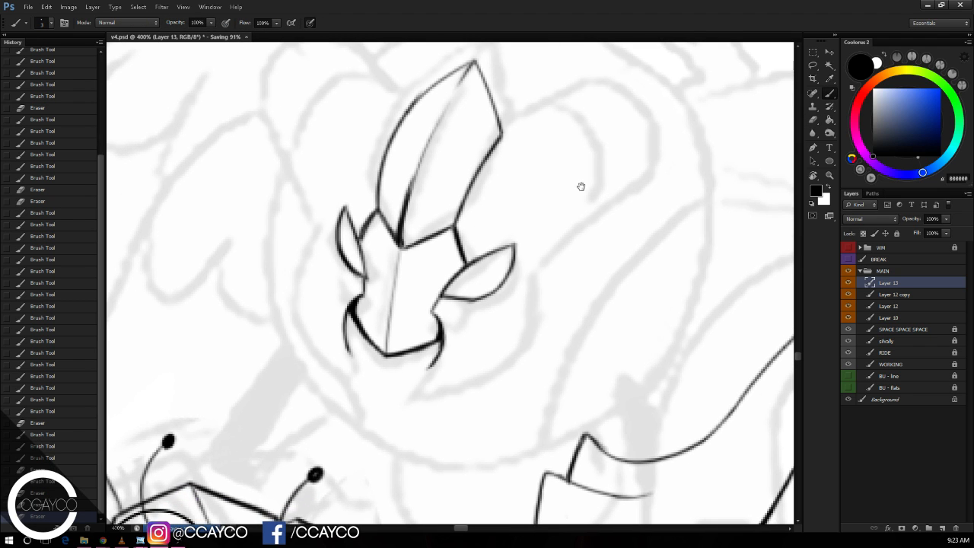
pyautogui.moveTo(533, 255)
pyautogui.mouseDown()
pyautogui.moveTo(533, 333)
pyautogui.moveTo(484, 385)
pyautogui.mouseUp()
pyautogui.hotkey('ctrl', 'z')
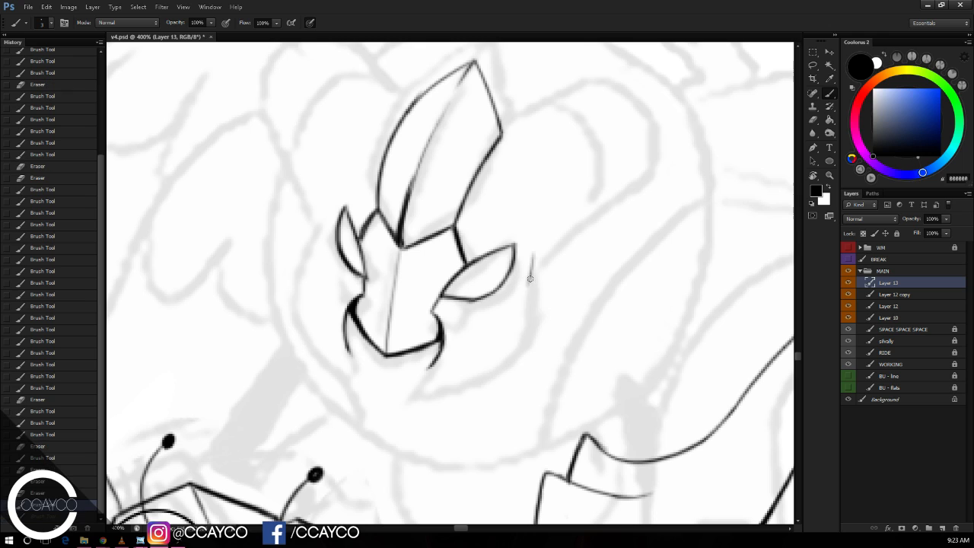
pyautogui.moveTo(529, 279); pyautogui.dragTo(463, 389)
pyautogui.moveTo(439, 352)
pyautogui.mouseDown()
pyautogui.moveTo(417, 385)
pyautogui.moveTo(489, 376)
pyautogui.moveTo(514, 352)
pyautogui.mouseUp()
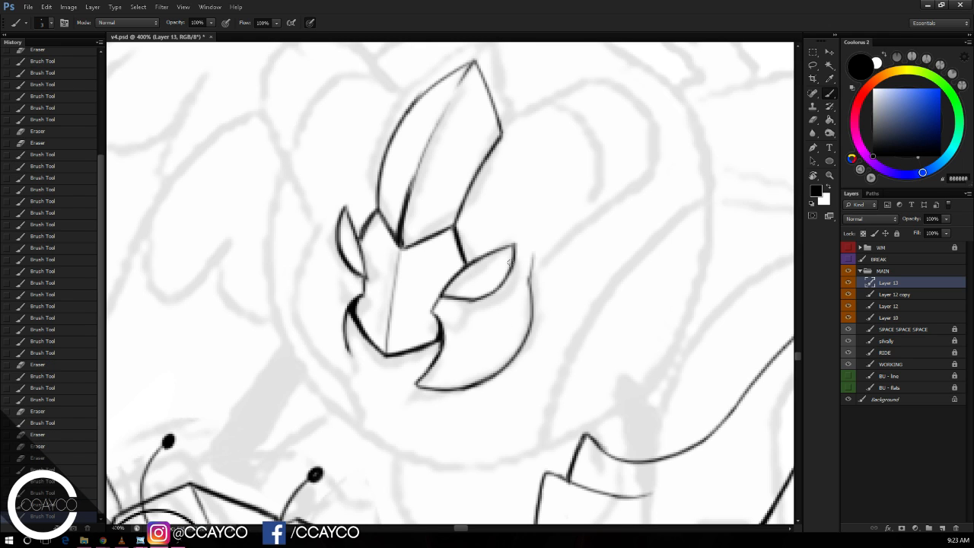
# Step: Rework the right cheek plate's lower edge, erasing the doubled strokes and redrawing it as one thin curve
pyautogui.moveTo(441, 389); pyautogui.dragTo(514, 357)
pyautogui.hotkey('ctrl', 'z')
pyautogui.hotkey('ctrl', 'z')
pyautogui.moveTo(447, 388)
pyautogui.mouseDown()
pyautogui.moveTo(496, 366)
pyautogui.moveTo(425, 392)
pyautogui.moveTo(522, 348)
pyautogui.mouseUp()
pyautogui.hotkey('ctrl', 'z')
pyautogui.press('e')
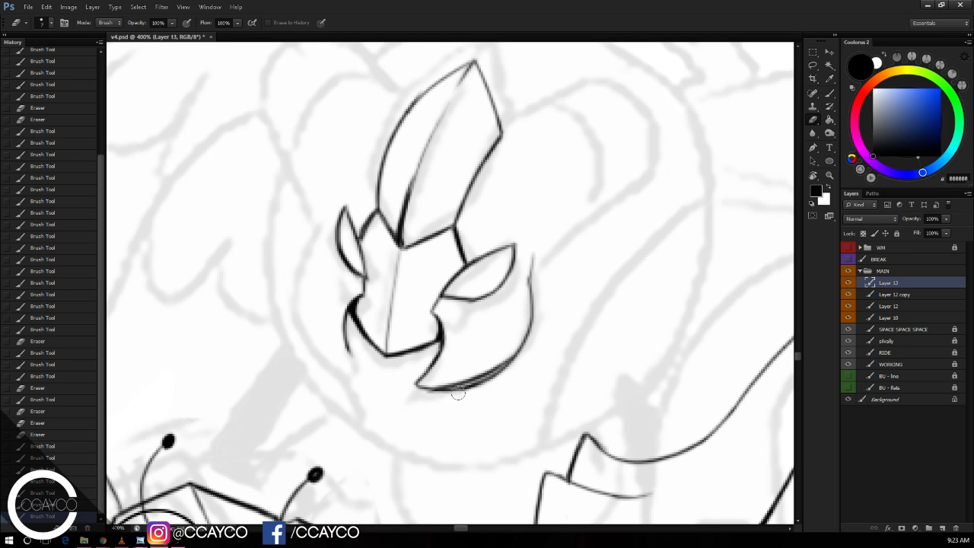
pyautogui.moveTo(481, 384); pyautogui.dragTo(423, 389)
pyautogui.hotkey('ctrl', 'z')
pyautogui.moveTo(509, 376)
pyautogui.mouseDown()
pyautogui.moveTo(428, 398)
pyautogui.moveTo(485, 389)
pyautogui.moveTo(431, 398)
pyautogui.moveTo(478, 390)
pyautogui.moveTo(451, 397)
pyautogui.mouseUp()
pyautogui.moveTo(451, 397); pyautogui.dragTo(532, 355)
pyautogui.press('b')
pyautogui.moveTo(425, 387)
pyautogui.mouseDown()
pyautogui.moveTo(484, 374)
pyautogui.moveTo(524, 347)
pyautogui.mouseUp()
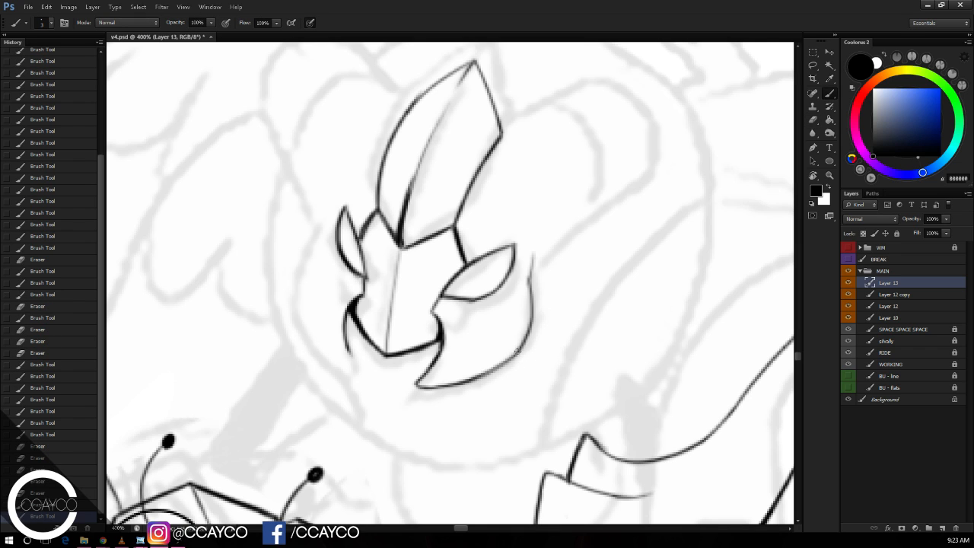
pyautogui.hotkey('ctrl', 'z')
pyautogui.moveTo(477, 377); pyautogui.dragTo(522, 350)
# Step: Redraw the right cheek plate's upper outer edge slightly inward and erase the old line beside it
pyautogui.moveTo(527, 265); pyautogui.dragTo(531, 318)
pyautogui.press('e')
pyautogui.moveTo(533, 248); pyautogui.dragTo(540, 317)
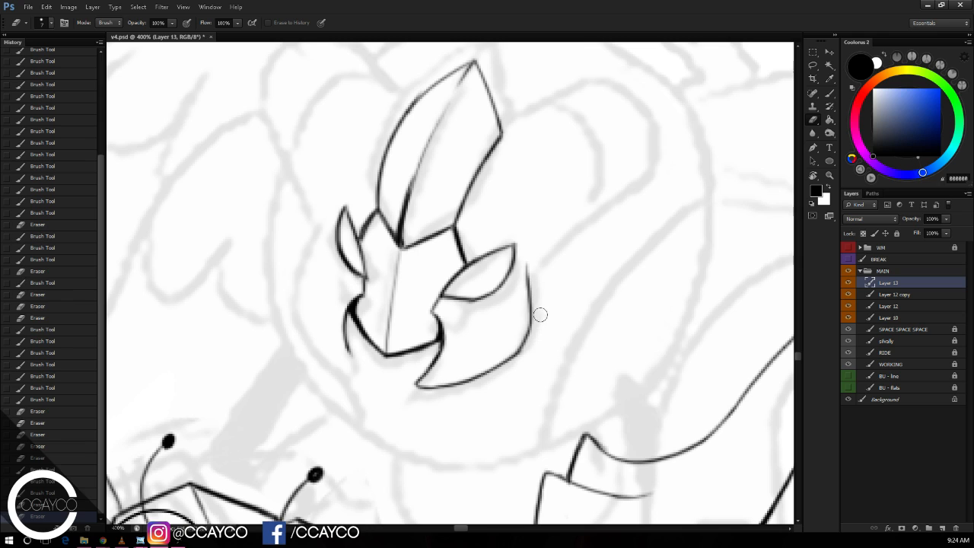
# Step: Ink the left cheek plate's pointed lower tip and its lower outer edge curving upward
pyautogui.press('b')
pyautogui.moveTo(357, 369); pyautogui.dragTo(344, 331)
pyautogui.hotkey('ctrl', 'z')
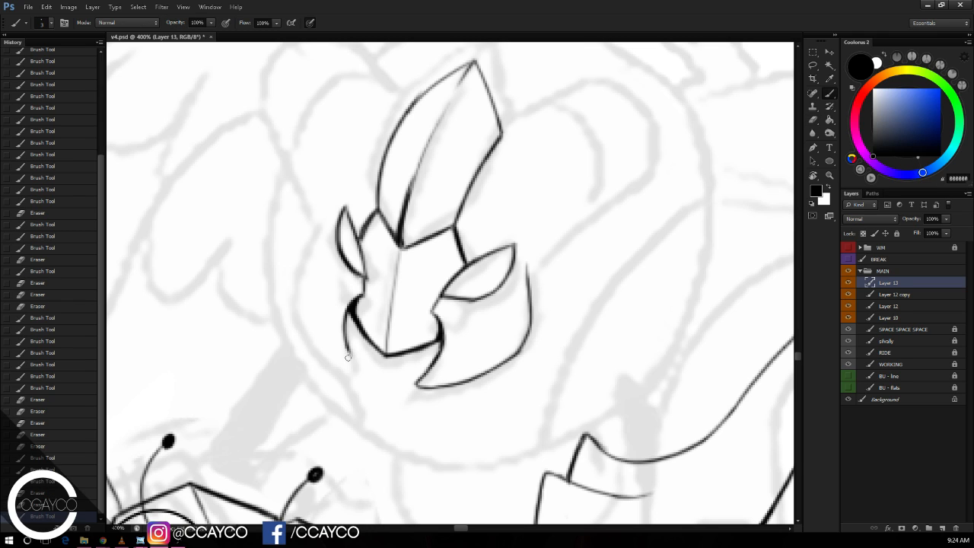
pyautogui.moveTo(357, 368)
pyautogui.mouseDown()
pyautogui.moveTo(341, 332)
pyautogui.moveTo(356, 368)
pyautogui.moveTo(303, 312)
pyautogui.moveTo(323, 234)
pyautogui.mouseUp()
pyautogui.hotkey('ctrl', 'alt', 'z')
pyautogui.hotkey('ctrl', 'alt', 'z')
pyautogui.hotkey('ctrl', 'z')
pyautogui.hotkey('ctrl', 'z')
pyautogui.moveTo(313, 332); pyautogui.dragTo(297, 287)
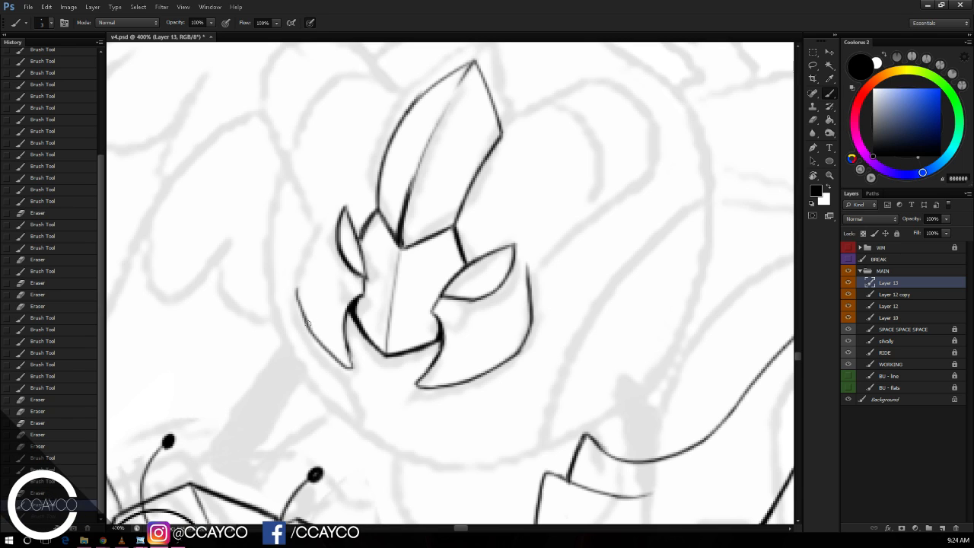
# Step: Ink the left cheek plate's upper outer edge up beside the left eye, and extend the upper tips of both plates
pyautogui.hotkey('ctrl', 'z')
pyautogui.moveTo(321, 342)
pyautogui.mouseDown()
pyautogui.moveTo(297, 287)
pyautogui.moveTo(330, 232)
pyautogui.mouseUp()
pyautogui.hotkey('ctrl', 'z')
pyautogui.moveTo(297, 291); pyautogui.dragTo(329, 225)
pyautogui.hotkey('ctrl', 'z')
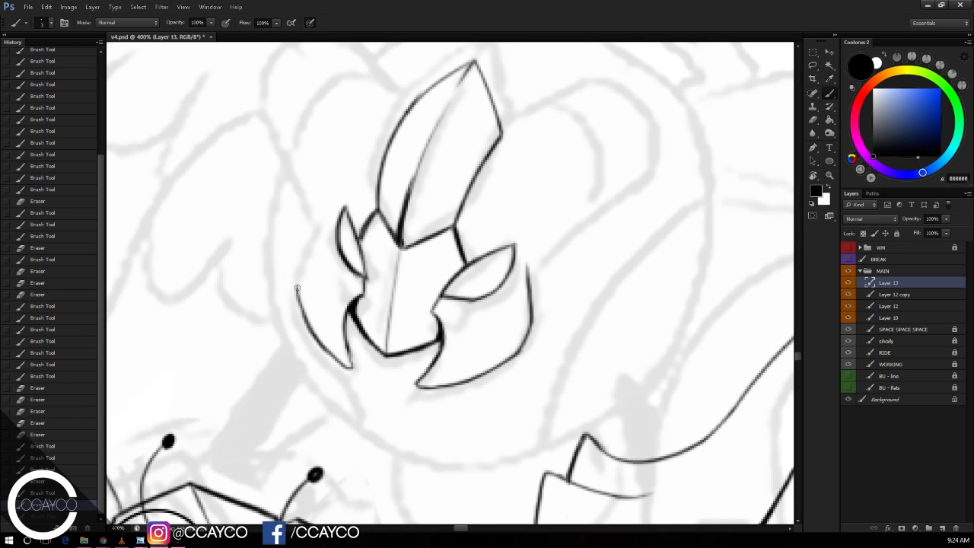
pyautogui.moveTo(298, 289)
pyautogui.mouseDown()
pyautogui.moveTo(322, 227)
pyautogui.moveTo(304, 311)
pyautogui.mouseUp()
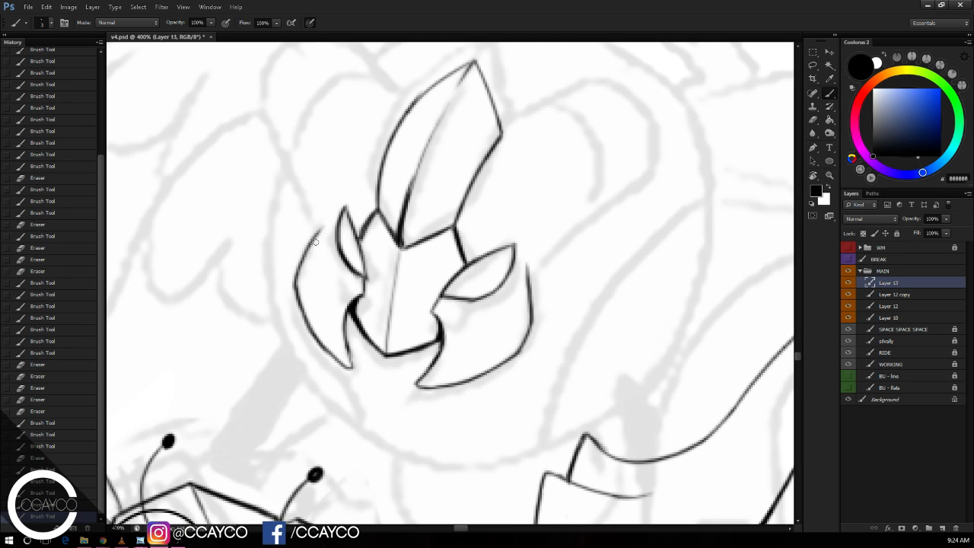
pyautogui.moveTo(312, 240); pyautogui.dragTo(325, 208)
pyautogui.moveTo(527, 266); pyautogui.dragTo(531, 253)
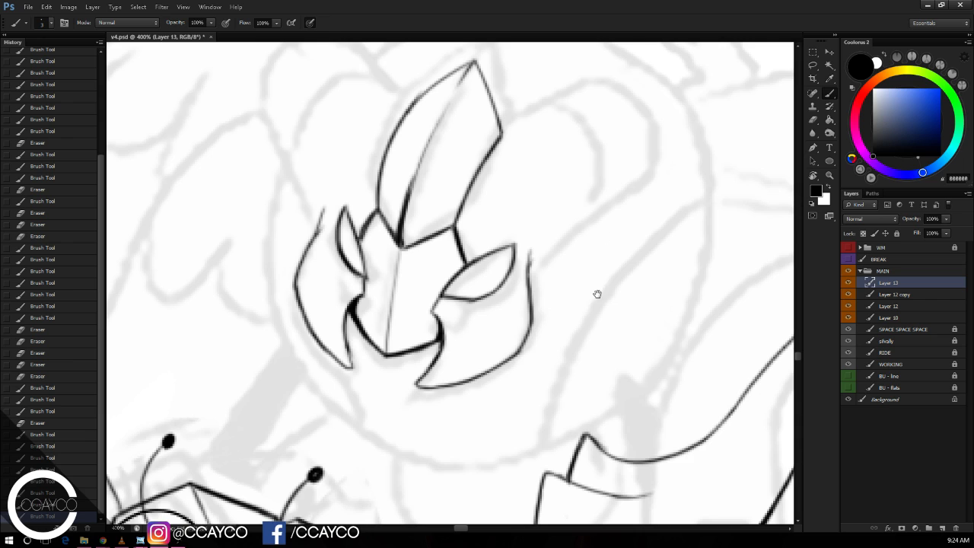
# Step: Ink long straight lines slanting outward from both cheek plates as the horns' outer edges, thickening the right one's base
pyautogui.moveTo(598, 294); pyautogui.dragTo(590, 320)
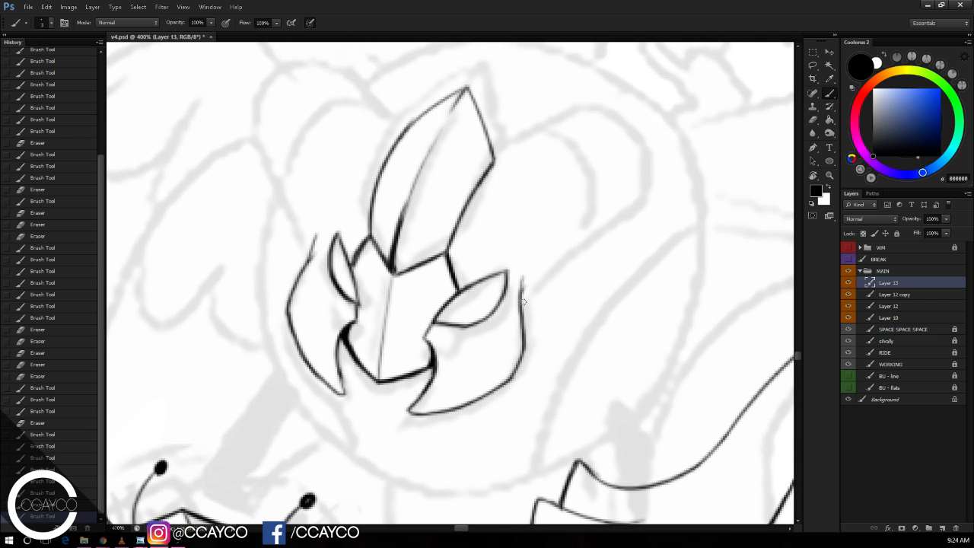
pyautogui.moveTo(523, 302); pyautogui.dragTo(667, 204)
pyautogui.moveTo(522, 311); pyautogui.dragTo(571, 270)
pyautogui.moveTo(312, 257); pyautogui.dragTo(248, 102)
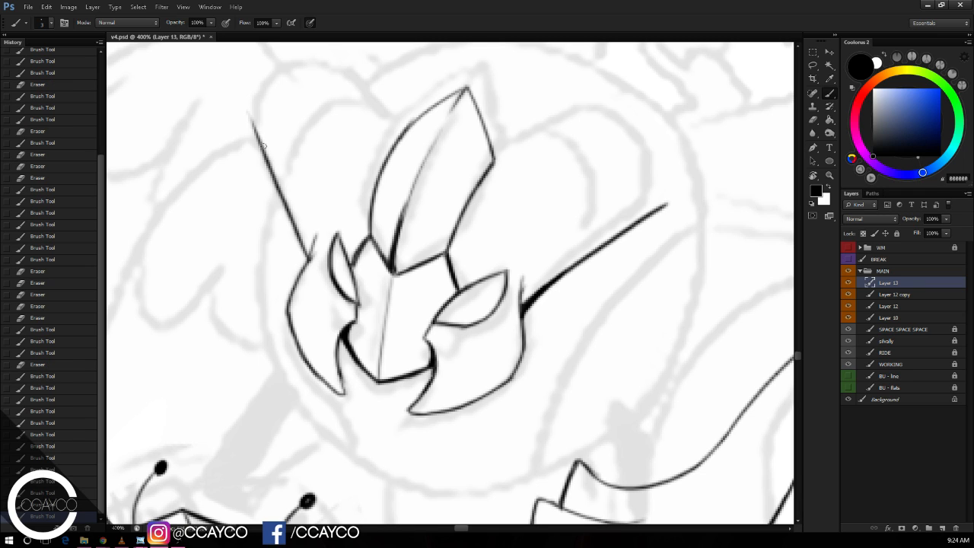
# Step: Ink the left horn's rounded top curving inward from its outer edge, and clean the curve's outer side with the Eraser
pyautogui.hotkey('ctrl', 'z')
pyautogui.moveTo(264, 145); pyautogui.dragTo(327, 66)
pyautogui.hotkey('ctrl', 'z')
pyautogui.moveTo(264, 140)
pyautogui.mouseDown()
pyautogui.moveTo(332, 55)
pyautogui.moveTo(342, 66)
pyautogui.moveTo(342, 48)
pyautogui.mouseUp()
pyautogui.press('e')
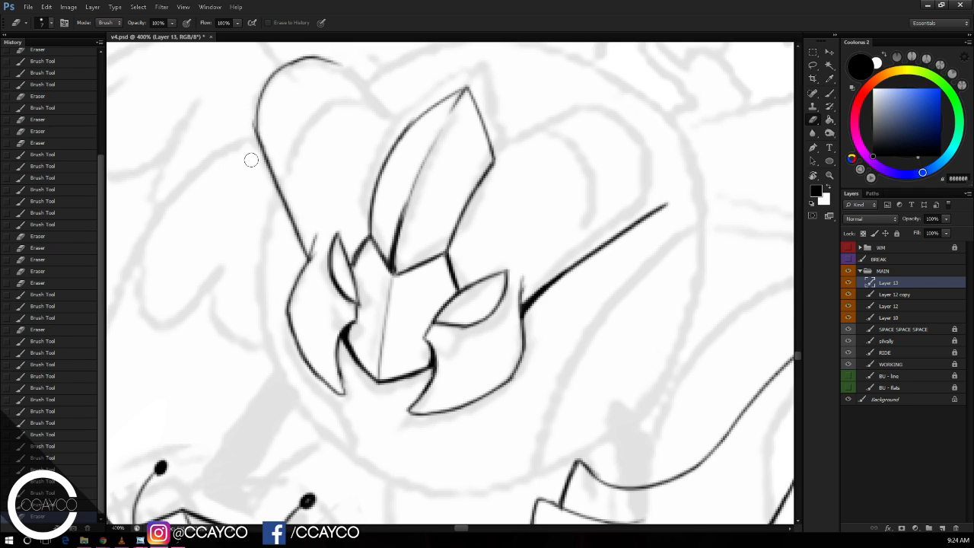
pyautogui.moveTo(251, 160); pyautogui.dragTo(247, 108)
pyautogui.moveTo(246, 108); pyautogui.dragTo(254, 163)
# Step: Ink the left horn's upper edge from the rounded top down to the crest's left side
pyautogui.press('b')
pyautogui.moveTo(320, 56)
pyautogui.mouseDown()
pyautogui.moveTo(350, 70)
pyautogui.moveTo(339, 66)
pyautogui.moveTo(374, 99)
pyautogui.mouseUp()
pyautogui.hotkey('ctrl', 'z')
pyautogui.hotkey('ctrl', 'z')
pyautogui.hotkey('ctrl', 'z')
pyautogui.moveTo(345, 67)
pyautogui.mouseDown()
pyautogui.moveTo(384, 106)
pyautogui.moveTo(418, 118)
pyautogui.mouseUp()
pyautogui.hotkey('ctrl', 'z')
pyautogui.hotkey('ctrl', 'z')
# Step: Rotate the view, then erase the right eye's outer lower edge and redraw it as a tighter, more angular curve
pyautogui.moveTo(647, 150)
pyautogui.mouseDown()
pyautogui.moveTo(652, 173)
pyautogui.moveTo(668, 152)
pyautogui.moveTo(611, 59)
pyautogui.mouseUp()
pyautogui.press('e')
pyautogui.moveTo(515, 298); pyautogui.dragTo(487, 335)
pyautogui.press('b')
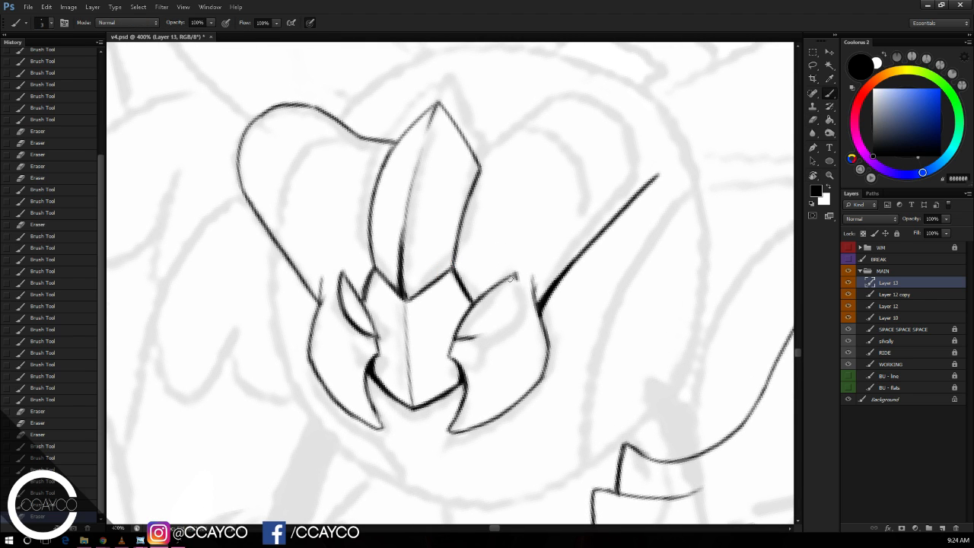
pyautogui.moveTo(514, 279); pyautogui.dragTo(503, 318)
pyautogui.hotkey('ctrl', 'z')
pyautogui.moveTo(515, 275)
pyautogui.mouseDown()
pyautogui.moveTo(501, 318)
pyautogui.moveTo(472, 339)
pyautogui.mouseUp()
pyautogui.hotkey('ctrl', 'z')
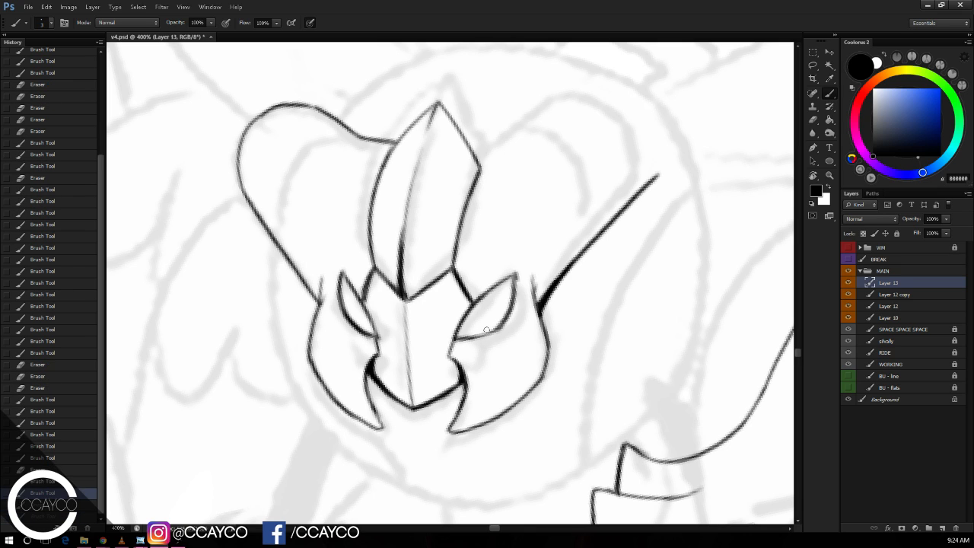
pyautogui.moveTo(506, 312); pyautogui.dragTo(514, 272)
# Step: Erase the left eye's outer edge and redraw it as a thinner, angular curve matching the right eye
pyautogui.press('e')
pyautogui.moveTo(339, 270)
pyautogui.mouseDown()
pyautogui.moveTo(356, 329)
pyautogui.moveTo(352, 289)
pyautogui.moveTo(335, 301)
pyautogui.moveTo(342, 323)
pyautogui.mouseUp()
pyautogui.press('b')
pyautogui.moveTo(333, 280)
pyautogui.mouseDown()
pyautogui.moveTo(335, 301)
pyautogui.moveTo(361, 334)
pyautogui.mouseUp()
pyautogui.hotkey('ctrl', 'z')
pyautogui.moveTo(333, 297)
pyautogui.mouseDown()
pyautogui.moveTo(373, 339)
pyautogui.moveTo(370, 323)
pyautogui.mouseUp()
pyautogui.hotkey('ctrl', 'z')
# Step: Trim stray ink near the left eye's lower point and between the brows with the Eraser, and save the document
pyautogui.press('e')
pyautogui.click(384, 337)
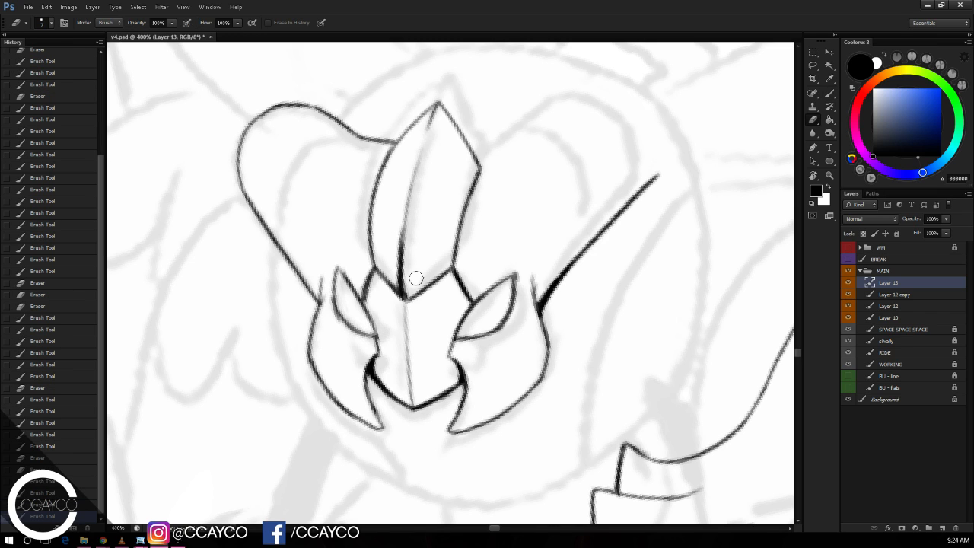
pyautogui.moveTo(445, 315); pyautogui.dragTo(449, 302)
pyautogui.press('space')
pyautogui.moveTo(552, 204); pyautogui.dragTo(548, 211)
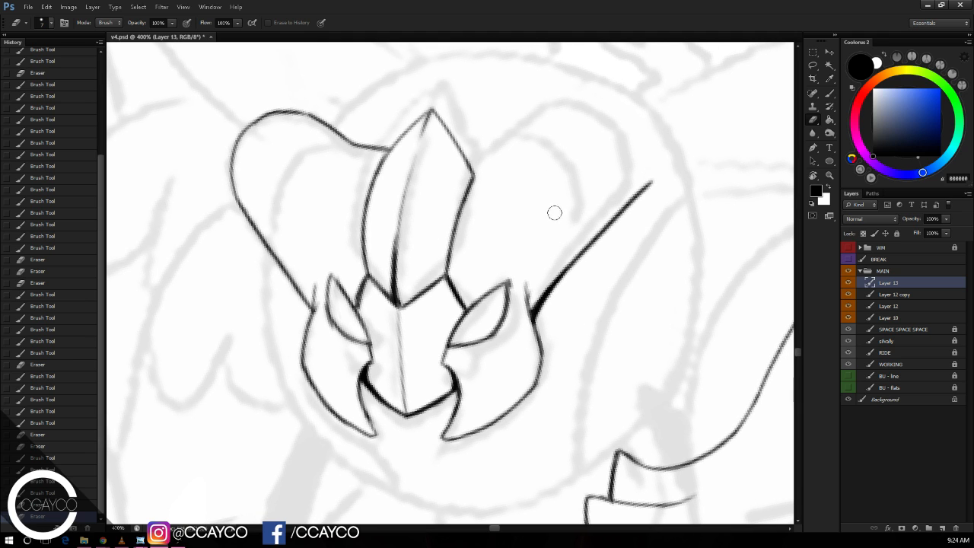
pyautogui.press('b')
pyautogui.hotkey('ctrl', 's')
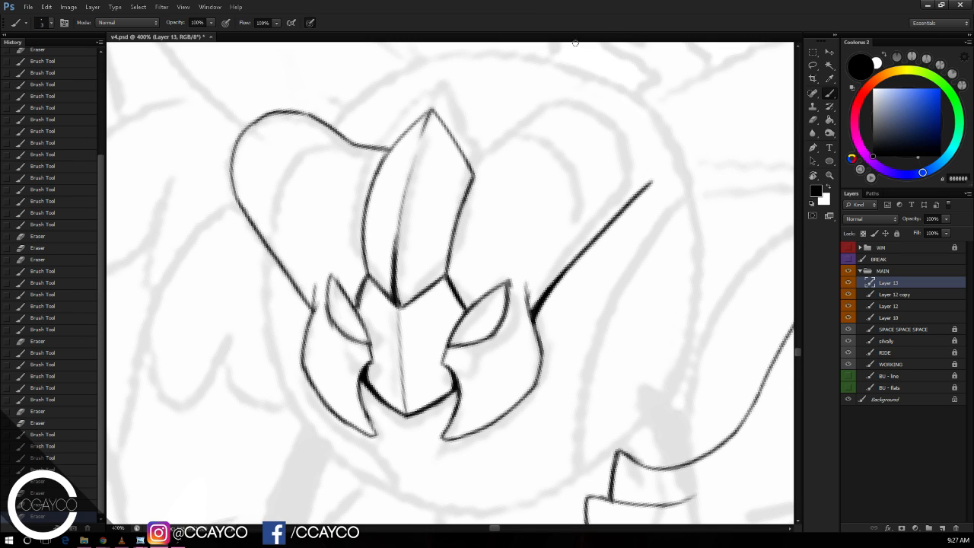
# Step: Ink the right horn's upper edge outward from the crest's right side to the start of the rounded top
pyautogui.moveTo(467, 159)
pyautogui.mouseDown()
pyautogui.moveTo(600, 101)
pyautogui.moveTo(541, 130)
pyautogui.mouseUp()
pyautogui.hotkey('ctrl', 'alt', 'z')
pyautogui.hotkey('ctrl', 'alt', 'z')
pyautogui.hotkey('ctrl', 'alt', 'z')
pyautogui.hotkey('ctrl', 'alt', 'z')
pyautogui.moveTo(494, 152)
pyautogui.mouseDown()
pyautogui.moveTo(558, 118)
pyautogui.moveTo(612, 133)
pyautogui.mouseUp()
pyautogui.hotkey('ctrl', 'alt', 'z')
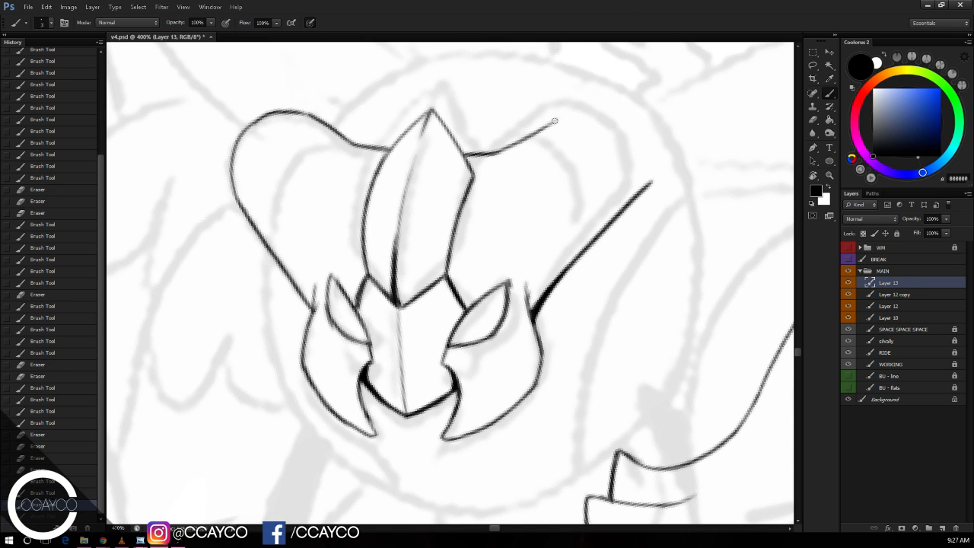
pyautogui.hotkey('ctrl', 'alt', 'z')
# Step: Ink the right horn's rounded top curving over and down to its straight outer edge
pyautogui.moveTo(552, 123); pyautogui.dragTo(613, 130)
pyautogui.moveTo(545, 127)
pyautogui.mouseDown()
pyautogui.moveTo(611, 130)
pyautogui.moveTo(578, 121)
pyautogui.moveTo(613, 131)
pyautogui.moveTo(628, 161)
pyautogui.mouseUp()
pyautogui.hotkey('ctrl', 'alt', 'z')
pyautogui.hotkey('ctrl', 'alt', 'z')
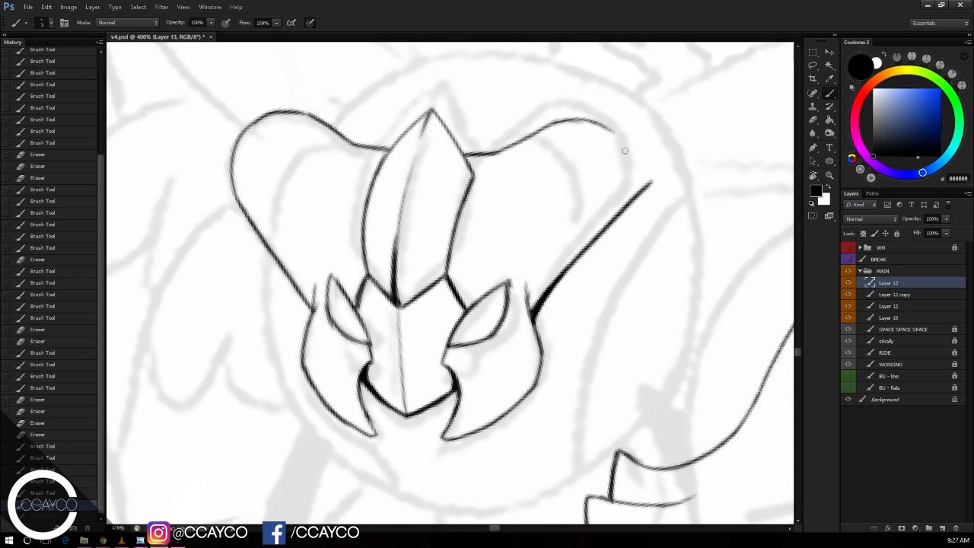
pyautogui.moveTo(596, 123)
pyautogui.mouseDown()
pyautogui.moveTo(630, 175)
pyautogui.moveTo(628, 202)
pyautogui.moveTo(630, 172)
pyautogui.moveTo(630, 207)
pyautogui.mouseUp()
pyautogui.hotkey('ctrl', 'alt', 'z')
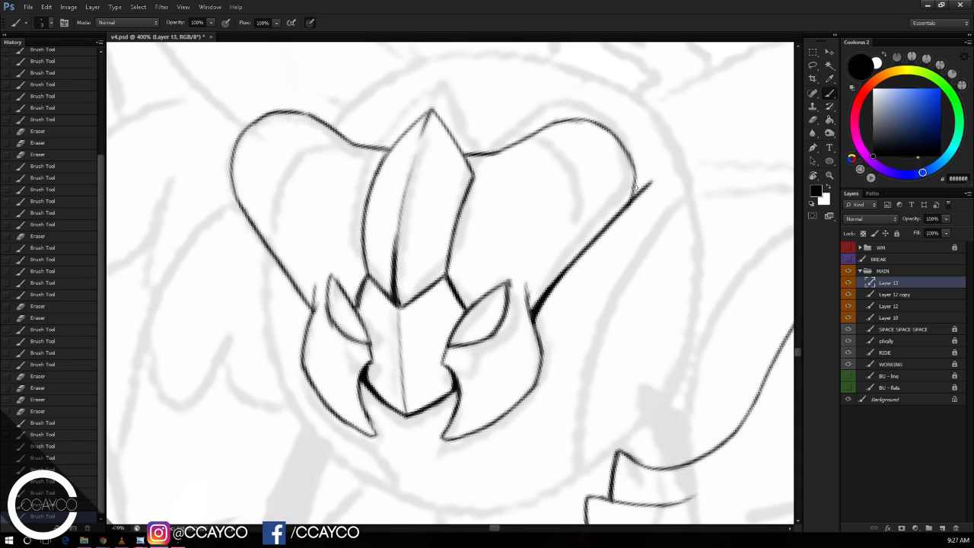
# Step: Thicken the right horn's outer curve into its straight lower edge, and erase the straight line's overshooting end
pyautogui.moveTo(633, 168); pyautogui.dragTo(629, 206)
pyautogui.hotkey('ctrl', 'alt', 'z')
pyautogui.hotkey('ctrl', 'alt', 'z')
pyautogui.moveTo(620, 142)
pyautogui.mouseDown()
pyautogui.moveTo(633, 190)
pyautogui.moveTo(621, 215)
pyautogui.moveTo(631, 204)
pyautogui.mouseUp()
pyautogui.press('e')
pyautogui.moveTo(650, 180)
pyautogui.mouseDown()
pyautogui.moveTo(626, 220)
pyautogui.moveTo(634, 184)
pyautogui.mouseUp()
pyautogui.press('b')
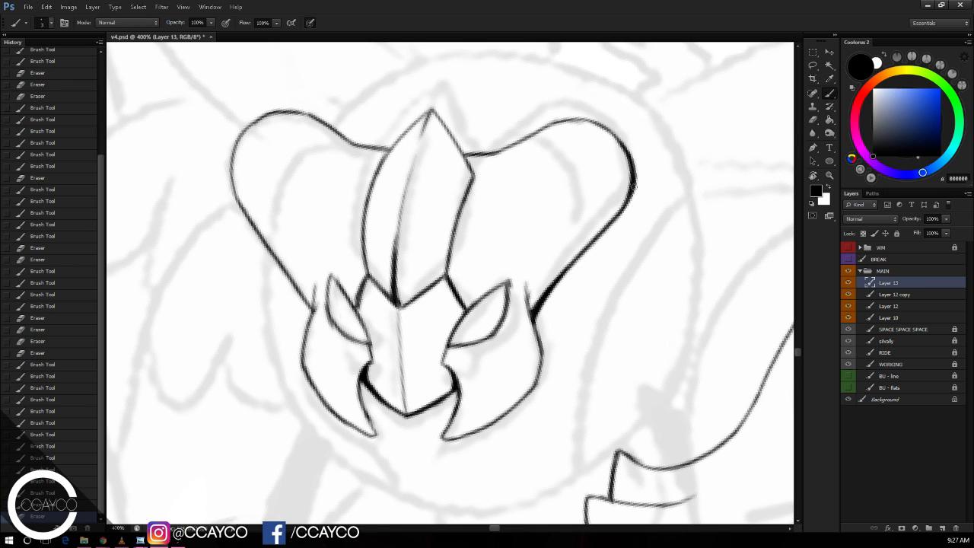
# Step: Ink a thin inner curve inside each horn, running from its upper edge down to its outer edge
pyautogui.moveTo(514, 148)
pyautogui.mouseDown()
pyautogui.moveTo(569, 170)
pyautogui.moveTo(589, 228)
pyautogui.moveTo(585, 248)
pyautogui.moveTo(525, 141)
pyautogui.moveTo(586, 247)
pyautogui.mouseUp()
pyautogui.hotkey('ctrl', 'alt', 'z')
pyautogui.hotkey('ctrl', 'alt', 'z')
pyautogui.moveTo(281, 261)
pyautogui.mouseDown()
pyautogui.moveTo(344, 145)
pyautogui.moveTo(334, 143)
pyautogui.moveTo(355, 149)
pyautogui.moveTo(326, 141)
pyautogui.moveTo(354, 143)
pyautogui.mouseUp()
pyautogui.hotkey('ctrl', 'alt', 'z')
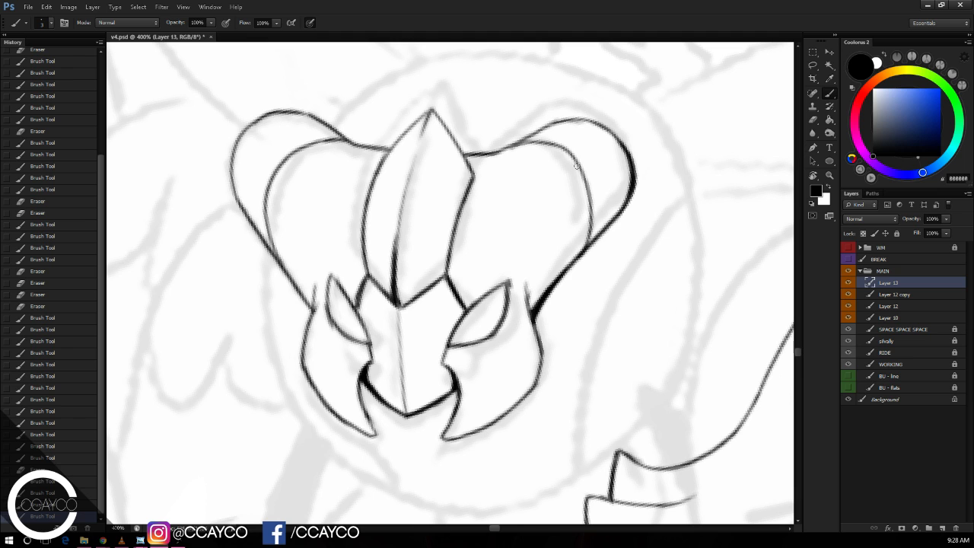
# Step: Erase the thin inner curves from both horns, leaving the horns' outer contours in place
pyautogui.moveTo(627, 235)
pyautogui.mouseDown()
pyautogui.moveTo(632, 220)
pyautogui.moveTo(613, 220)
pyautogui.mouseUp()
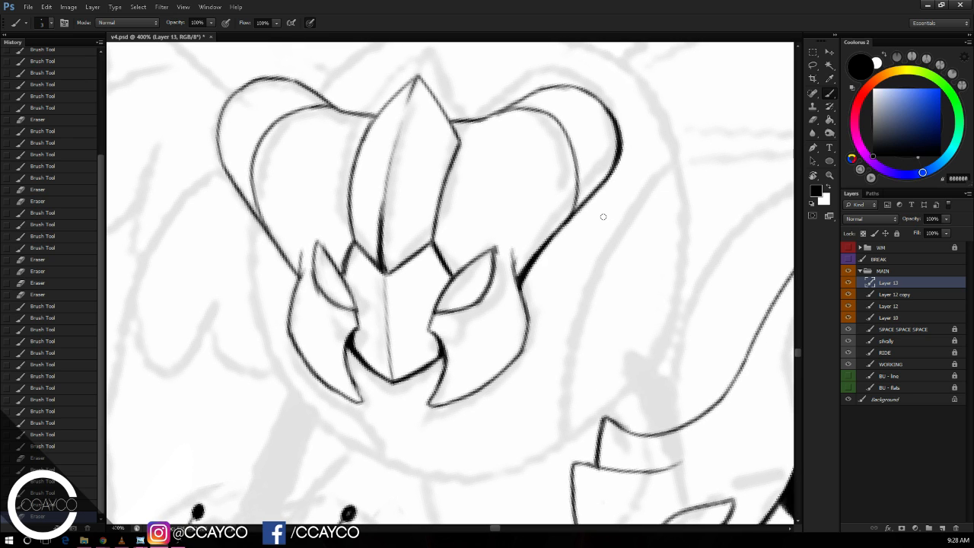
pyautogui.press('e')
pyautogui.moveTo(630, 214); pyautogui.dragTo(632, 208)
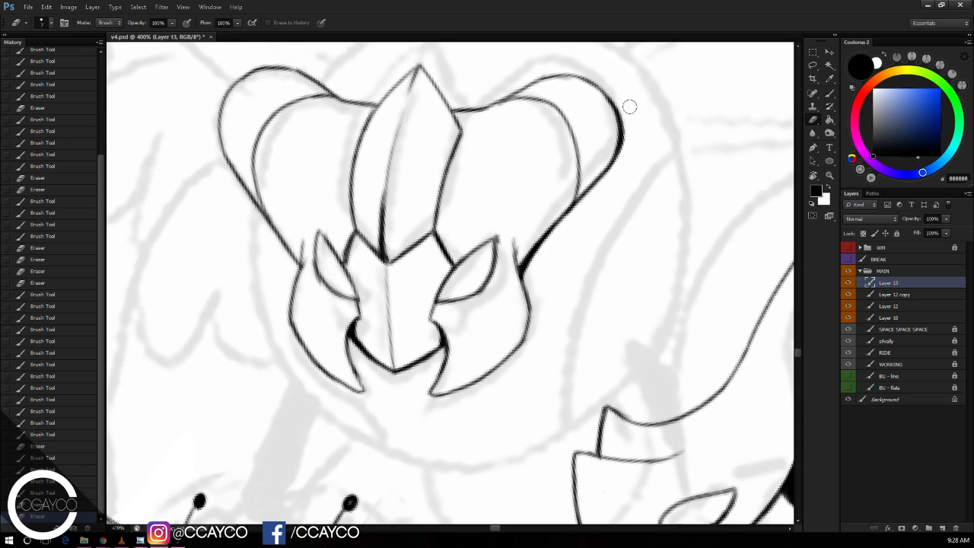
pyautogui.moveTo(532, 104)
pyautogui.mouseDown()
pyautogui.moveTo(504, 112)
pyautogui.moveTo(556, 110)
pyautogui.moveTo(566, 181)
pyautogui.mouseUp()
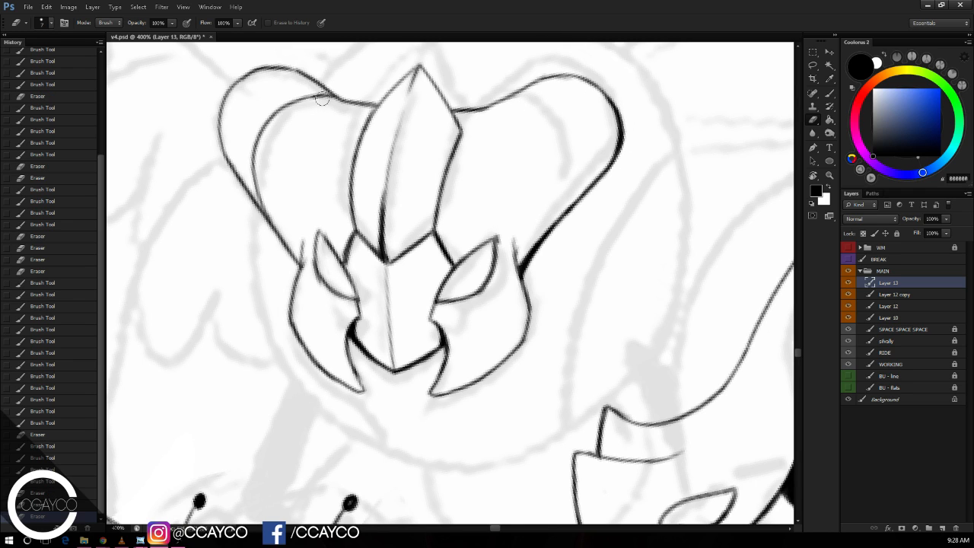
pyautogui.moveTo(332, 99)
pyautogui.mouseDown()
pyautogui.moveTo(270, 116)
pyautogui.moveTo(251, 164)
pyautogui.moveTo(272, 206)
pyautogui.moveTo(264, 120)
pyautogui.mouseUp()
# Step: Redraw a thin inner curve in each horn closer to the crest, running from the upper edge to the outer edge
pyautogui.press('b')
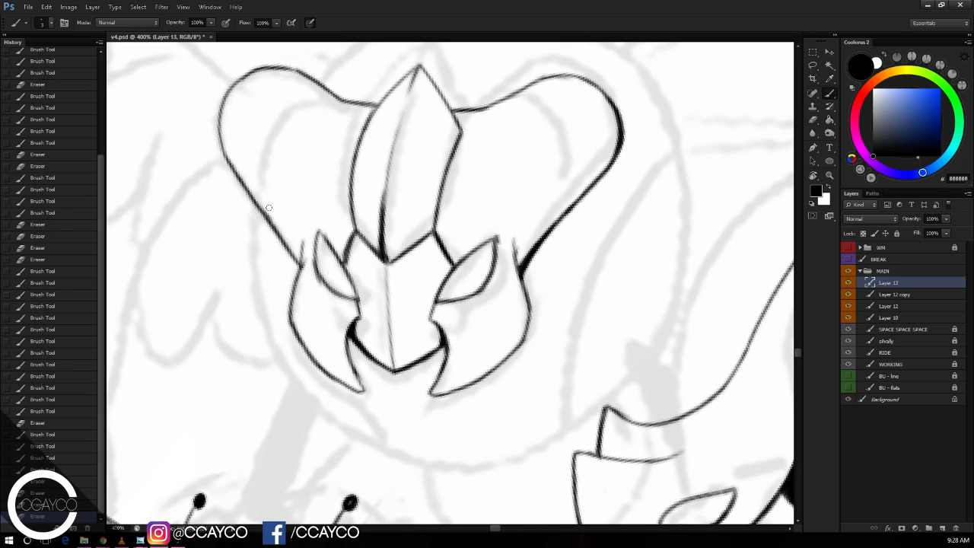
pyautogui.moveTo(271, 227)
pyautogui.mouseDown()
pyautogui.moveTo(282, 145)
pyautogui.moveTo(365, 101)
pyautogui.mouseUp()
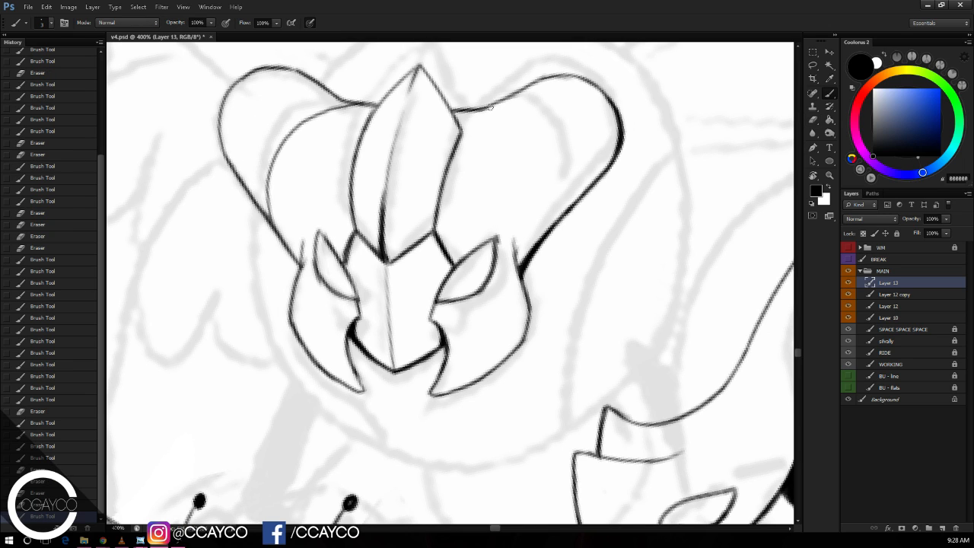
pyautogui.moveTo(488, 106)
pyautogui.mouseDown()
pyautogui.moveTo(542, 220)
pyautogui.moveTo(532, 250)
pyautogui.mouseUp()
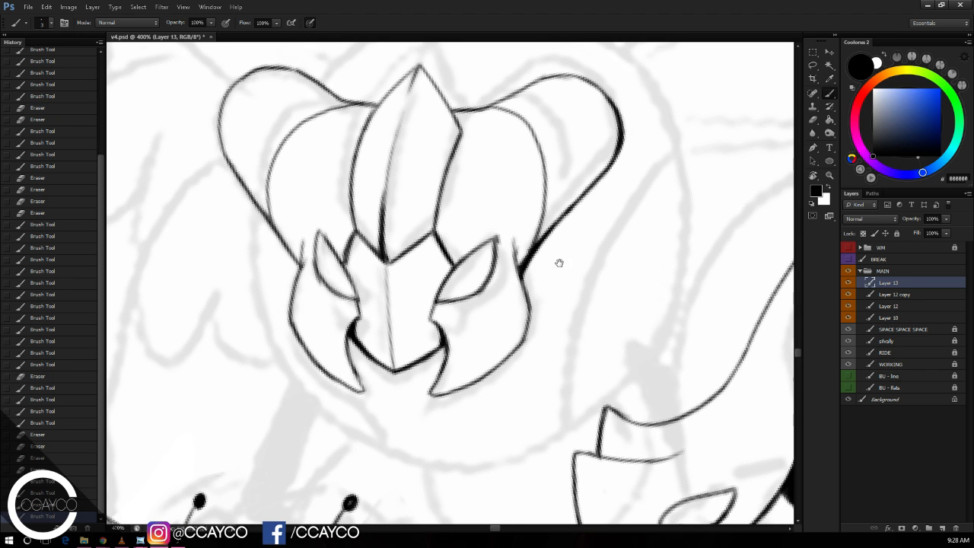
# Step: Draw an unfilled black circle with the Ellipse tool around the crested face, following the sketched round head
pyautogui.moveTo(588, 279)
pyautogui.mouseDown()
pyautogui.moveTo(571, 219)
pyautogui.moveTo(598, 160)
pyautogui.mouseUp()
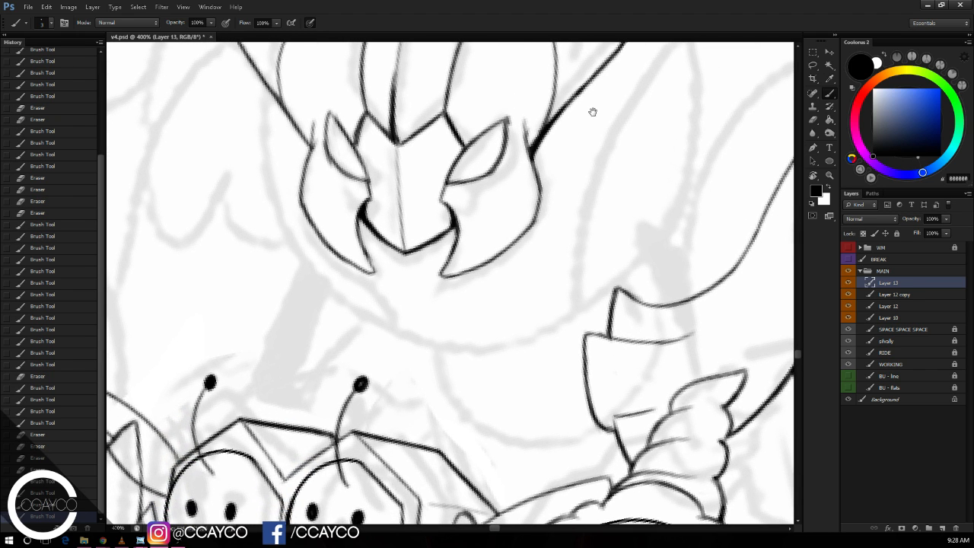
pyautogui.moveTo(664, 180); pyautogui.dragTo(639, 312)
pyautogui.hotkey('ctrl', '-')
pyautogui.click(829, 160)
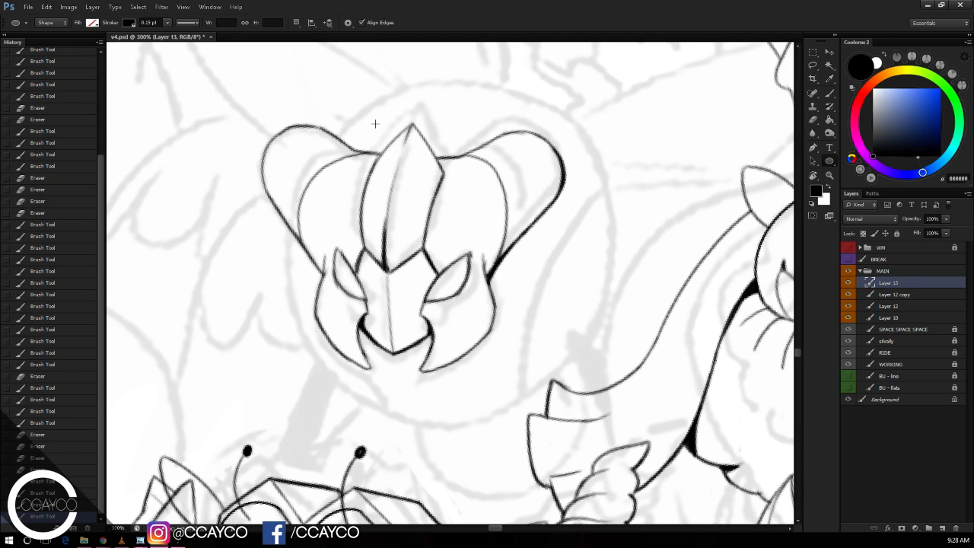
pyautogui.moveTo(375, 123); pyautogui.dragTo(671, 402)
# Step: Rotate and enlarge the circle to fit the sketched head, and erase its arc crossing the left horn
pyautogui.hotkey('ctrl', 't')
pyautogui.moveTo(631, 206); pyautogui.dragTo(577, 227)
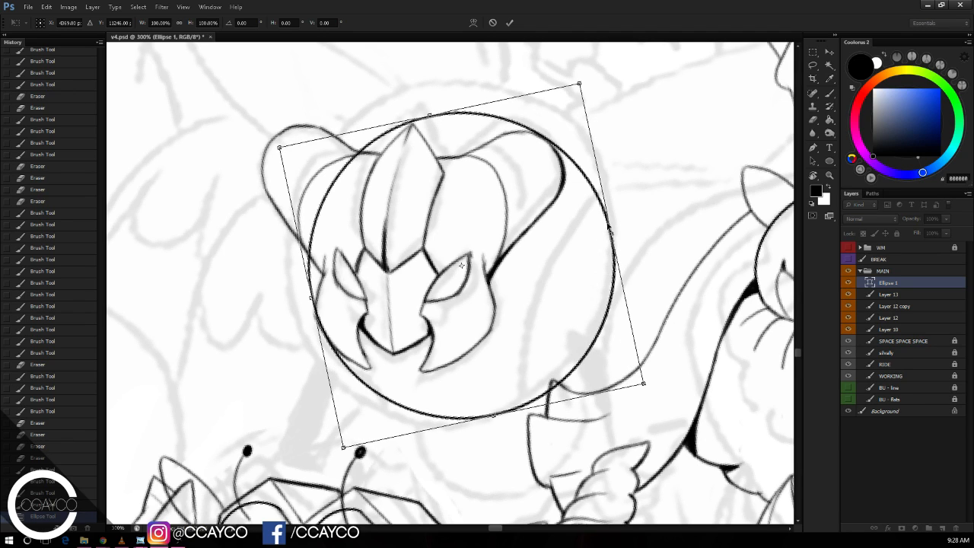
pyautogui.moveTo(580, 83); pyautogui.dragTo(595, 70)
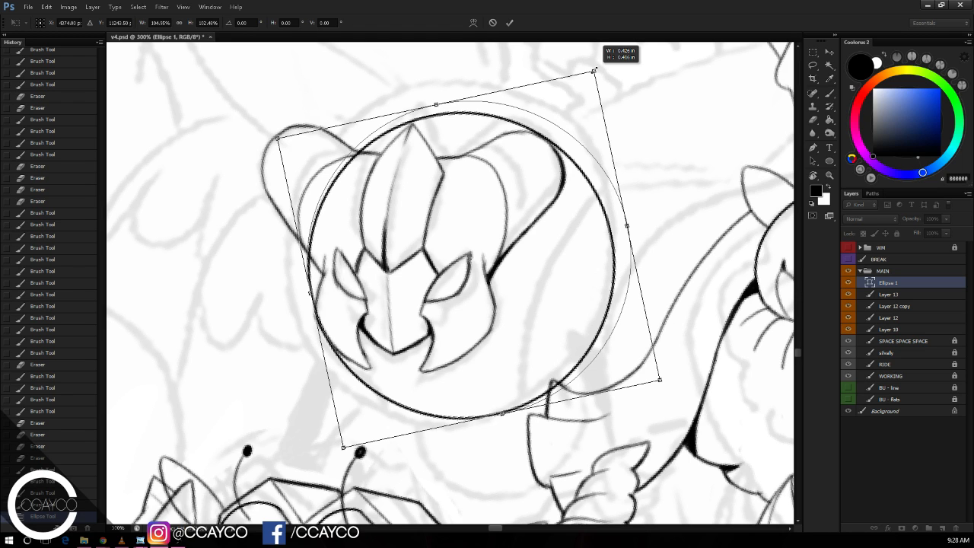
pyautogui.press('Return')
pyautogui.press('e')
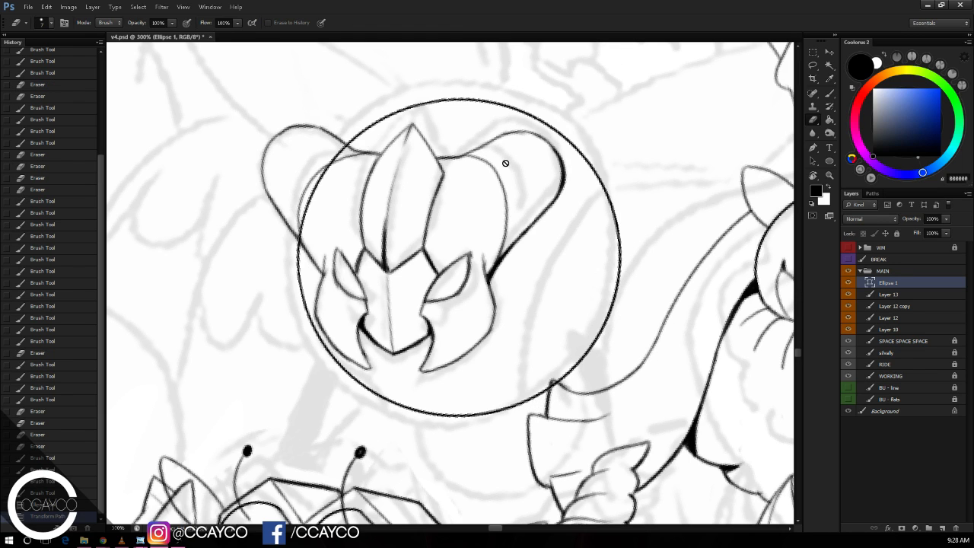
pyautogui.moveTo(349, 146); pyautogui.dragTo(299, 242)
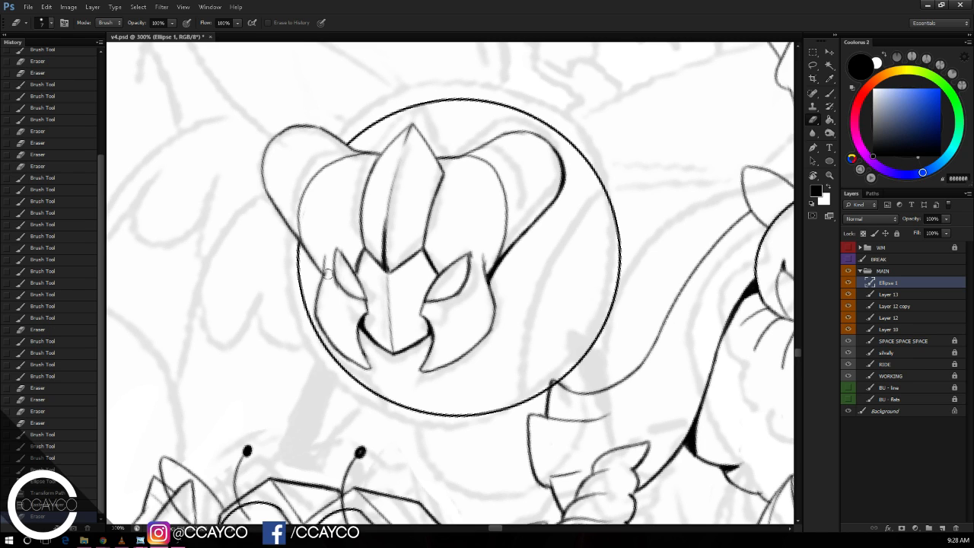
# Step: Ink a thin curve inside the circle's right part, bowing from its lower rim up to its upper right rim
pyautogui.press('b')
pyautogui.moveTo(516, 399)
pyautogui.mouseDown()
pyautogui.moveTo(579, 185)
pyautogui.moveTo(598, 179)
pyautogui.mouseUp()
pyautogui.hotkey('ctrl', 'alt', 'z')
pyautogui.hotkey('ctrl', 'alt', 'z')
pyautogui.moveTo(571, 189)
pyautogui.mouseDown()
pyautogui.moveTo(600, 179)
pyautogui.moveTo(573, 190)
pyautogui.mouseUp()
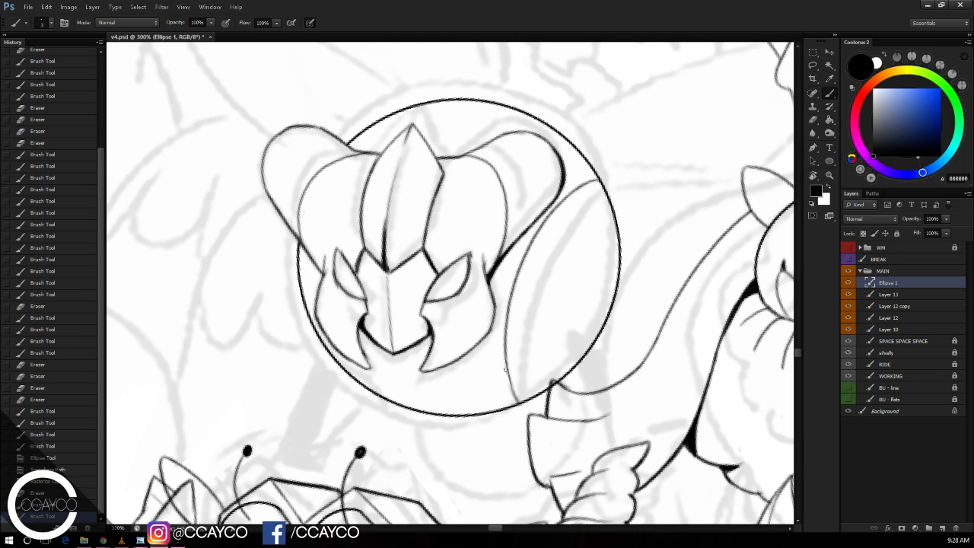
pyautogui.moveTo(506, 371); pyautogui.dragTo(520, 401)
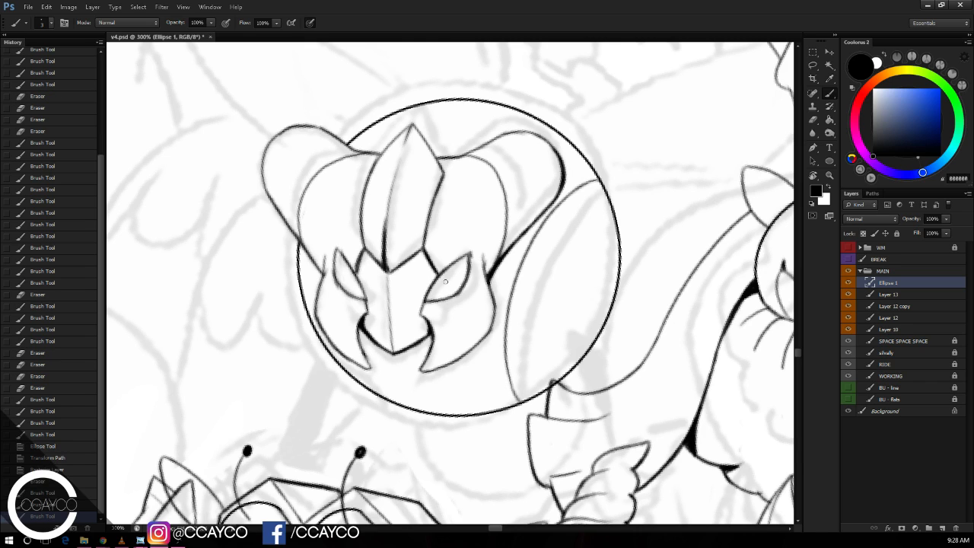
# Step: Ink a short line from the left cheek plate's lower tip to the circle's rim, and clean up its start
pyautogui.moveTo(431, 287); pyautogui.dragTo(466, 261)
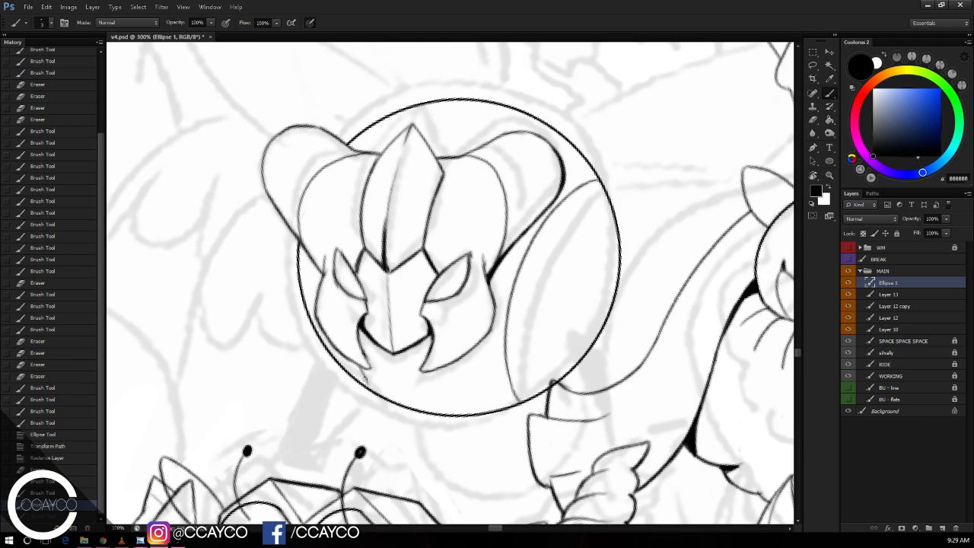
pyautogui.moveTo(357, 363); pyautogui.dragTo(370, 386)
pyautogui.hotkey('ctrl', 'z')
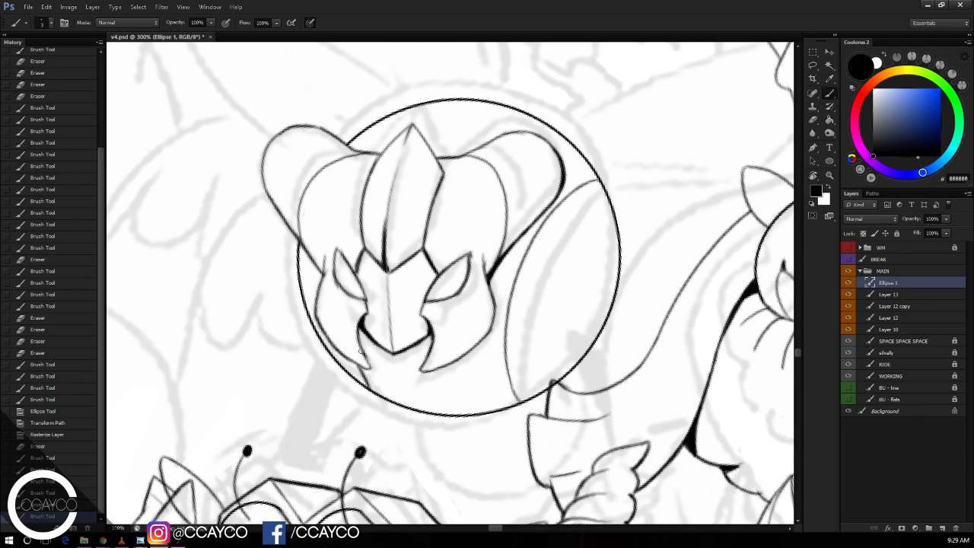
pyautogui.press('e')
pyautogui.click(361, 352)
pyautogui.press('b')
# Step: Erase the circle's arc where it crosses the pointed plate at its lower right
pyautogui.moveTo(649, 160); pyautogui.dragTo(644, 145)
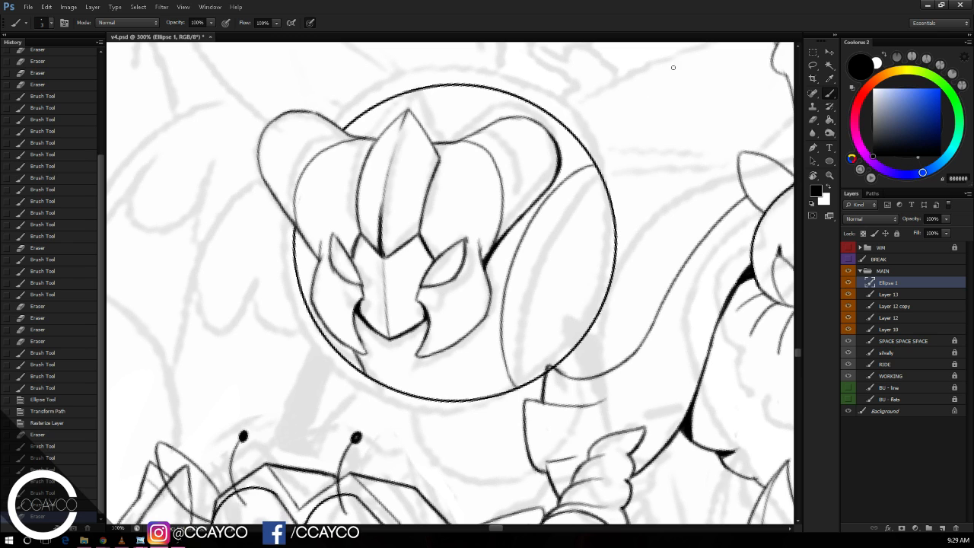
pyautogui.moveTo(661, 73); pyautogui.dragTo(666, 54)
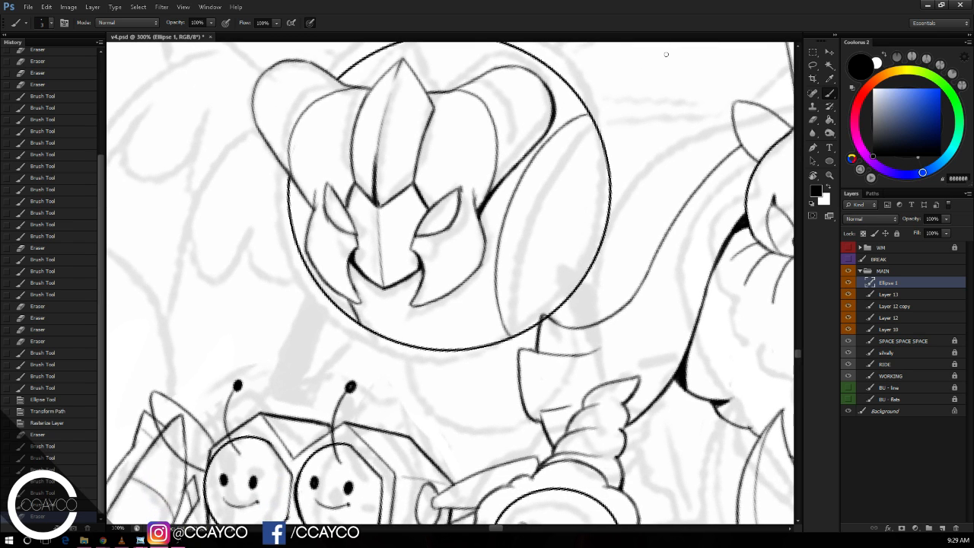
pyautogui.press('e')
pyautogui.moveTo(543, 321); pyautogui.dragTo(563, 298)
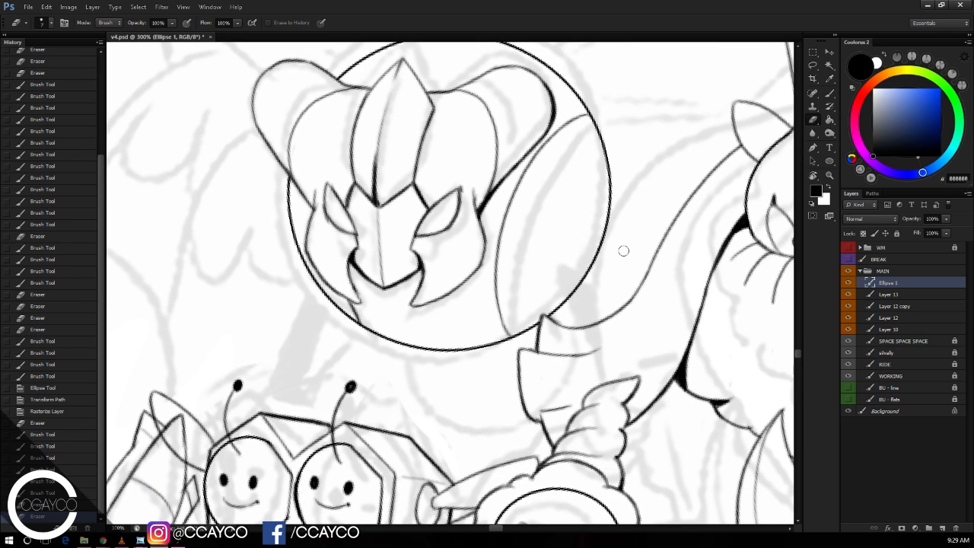
# Step: Ink the rounded tip of the narrow spike above the lower-right plate, and erase the circle's line crossing it
pyautogui.moveTo(660, 211)
pyautogui.mouseDown()
pyautogui.moveTo(615, 218)
pyautogui.moveTo(607, 207)
pyautogui.mouseUp()
pyautogui.hotkey('ctrl', '+')
pyautogui.press('b')
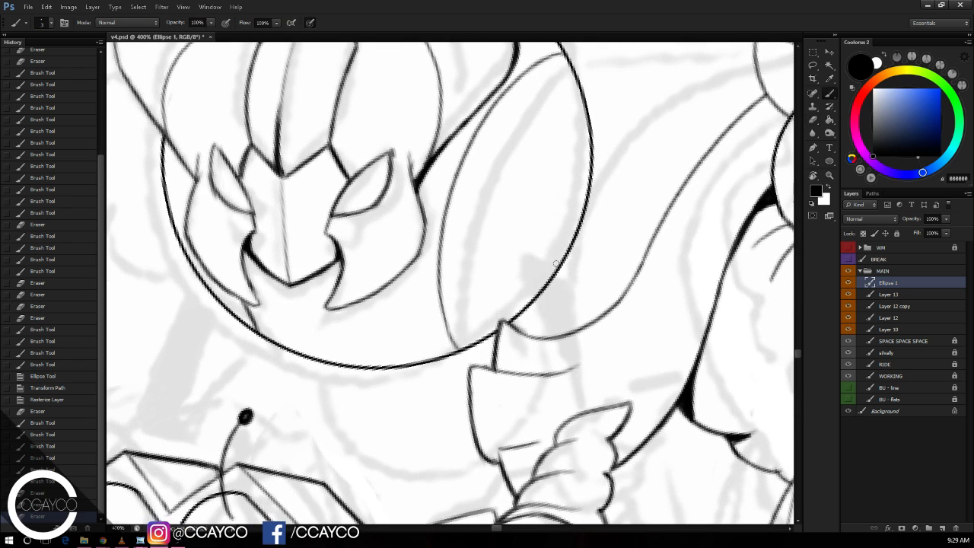
pyautogui.moveTo(511, 217); pyautogui.dragTo(570, 346)
pyautogui.hotkey('ctrl', 'z')
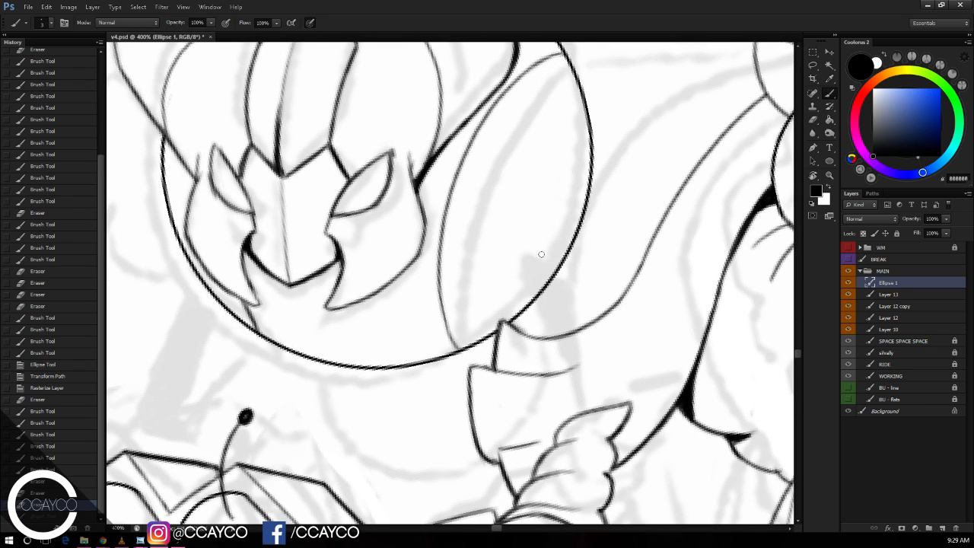
pyautogui.moveTo(515, 224)
pyautogui.mouseDown()
pyautogui.moveTo(555, 336)
pyautogui.moveTo(535, 227)
pyautogui.mouseUp()
pyautogui.press('e')
pyautogui.moveTo(547, 280); pyautogui.dragTo(542, 292)
# Step: Ink the spike's right edge from its tip down to the plate's rim, and erase the circle's line inside the spike
pyautogui.press('b')
pyautogui.moveTo(533, 228); pyautogui.dragTo(583, 329)
pyautogui.hotkey('ctrl', 'z')
pyautogui.hotkey('ctrl', 'z')
pyautogui.moveTo(536, 232); pyautogui.dragTo(586, 332)
pyautogui.press('e')
pyautogui.moveTo(557, 271); pyautogui.dragTo(555, 296)
# Step: Ink the spike's thick left edge down to the plate's rim, and erase the overshooting end below the rim
pyautogui.moveTo(506, 214); pyautogui.dragTo(560, 342)
pyautogui.press('b')
pyautogui.hotkey('ctrl', 'z')
pyautogui.moveTo(519, 232); pyautogui.dragTo(559, 342)
pyautogui.press('e')
pyautogui.click(591, 332)
pyautogui.press('b')
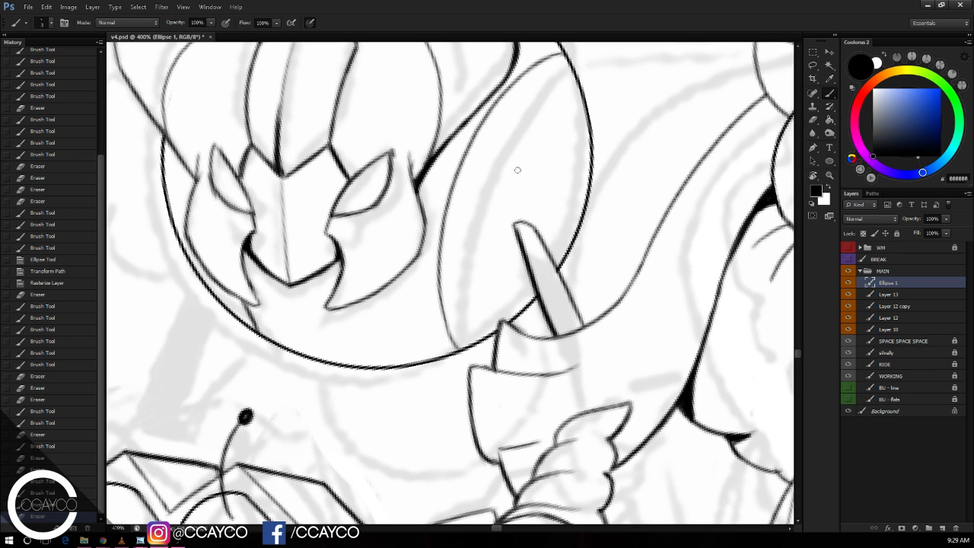
pyautogui.moveTo(546, 212)
pyautogui.mouseDown()
pyautogui.moveTo(600, 180)
pyautogui.moveTo(499, 121)
pyautogui.mouseUp()
pyautogui.moveTo(412, 312); pyautogui.dragTo(445, 353)
pyautogui.hotkey('ctrl', 'z')
pyautogui.hotkey('ctrl', 'z')
pyautogui.moveTo(421, 317)
pyautogui.mouseDown()
pyautogui.moveTo(442, 340)
pyautogui.moveTo(442, 369)
pyautogui.moveTo(426, 394)
pyautogui.mouseUp()
pyautogui.hotkey('ctrl', 'z')
pyautogui.moveTo(437, 332)
pyautogui.mouseDown()
pyautogui.moveTo(426, 391)
pyautogui.moveTo(437, 371)
pyautogui.mouseUp()
pyautogui.hotkey('ctrl', 'alt', 'z')
pyautogui.hotkey('ctrl', 'alt', 'z')
# Step: Ink a thick hooked curve from the circle's bottom edge down and back beneath the chin
pyautogui.moveTo(426, 319)
pyautogui.mouseDown()
pyautogui.moveTo(443, 369)
pyautogui.moveTo(430, 391)
pyautogui.mouseUp()
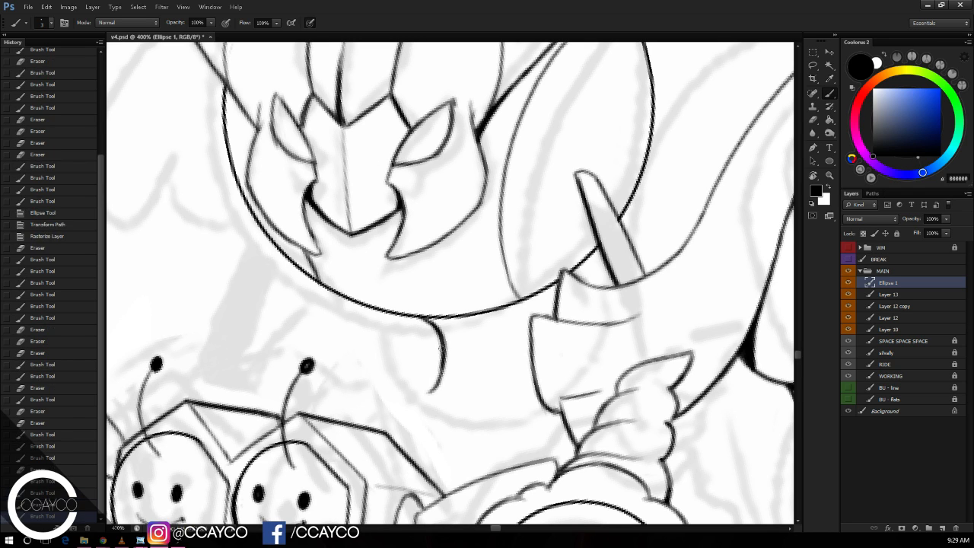
pyautogui.moveTo(443, 346)
pyautogui.mouseDown()
pyautogui.moveTo(424, 393)
pyautogui.moveTo(416, 392)
pyautogui.mouseUp()
pyautogui.moveTo(442, 353)
pyautogui.mouseDown()
pyautogui.moveTo(427, 400)
pyautogui.moveTo(449, 361)
pyautogui.mouseUp()
pyautogui.press('e')
pyautogui.click(588, 283)
pyautogui.press('b')
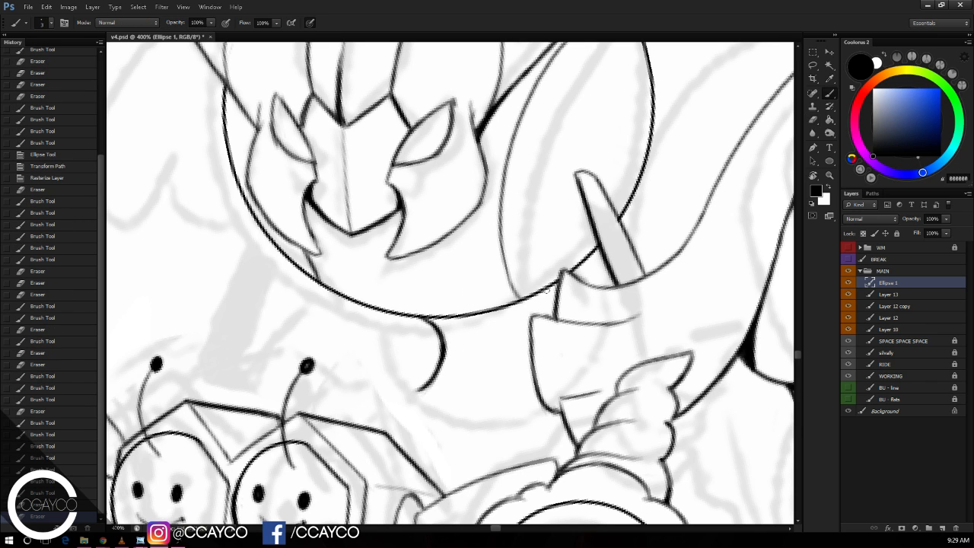
# Step: Ink a short thick line from the circle's lower right rim down beside the pointed plate
pyautogui.moveTo(543, 293)
pyautogui.mouseDown()
pyautogui.moveTo(546, 316)
pyautogui.moveTo(540, 292)
pyautogui.mouseUp()
pyautogui.hotkey('ctrl', 'alt', 'z')
pyautogui.hotkey('ctrl', 'alt', 'z')
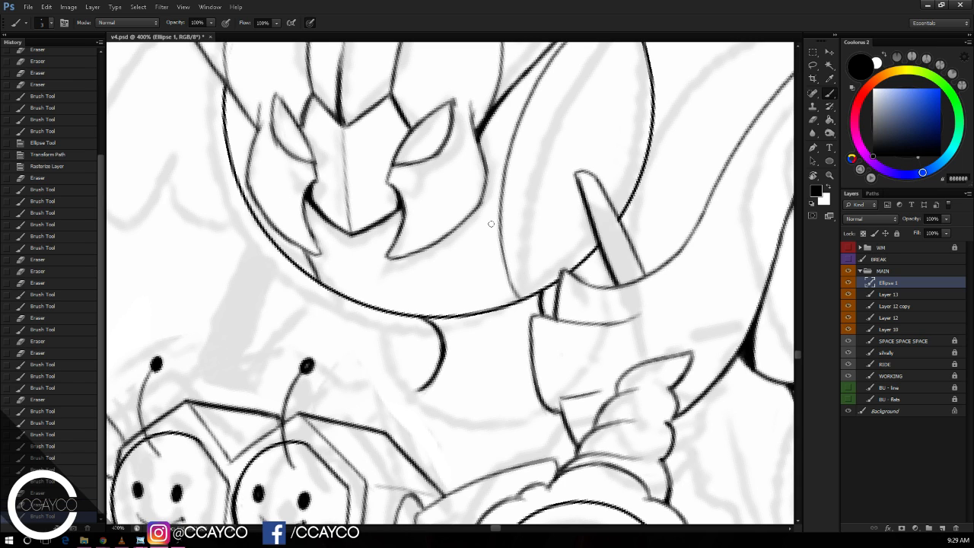
pyautogui.moveTo(227, 121); pyautogui.dragTo(265, 240)
pyautogui.hotkey('ctrl', 'alt', 'z')
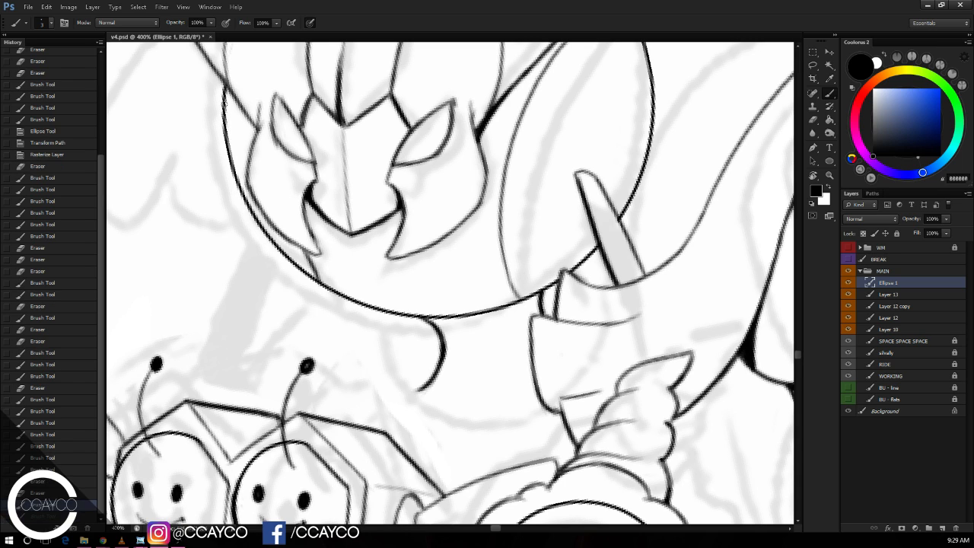
pyautogui.moveTo(225, 104); pyautogui.dragTo(257, 227)
pyautogui.moveTo(239, 181); pyautogui.dragTo(290, 257)
pyautogui.hotkey('ctrl', 'alt', 'z')
pyautogui.hotkey('ctrl', 'alt', 'z')
pyautogui.moveTo(233, 161); pyautogui.dragTo(275, 248)
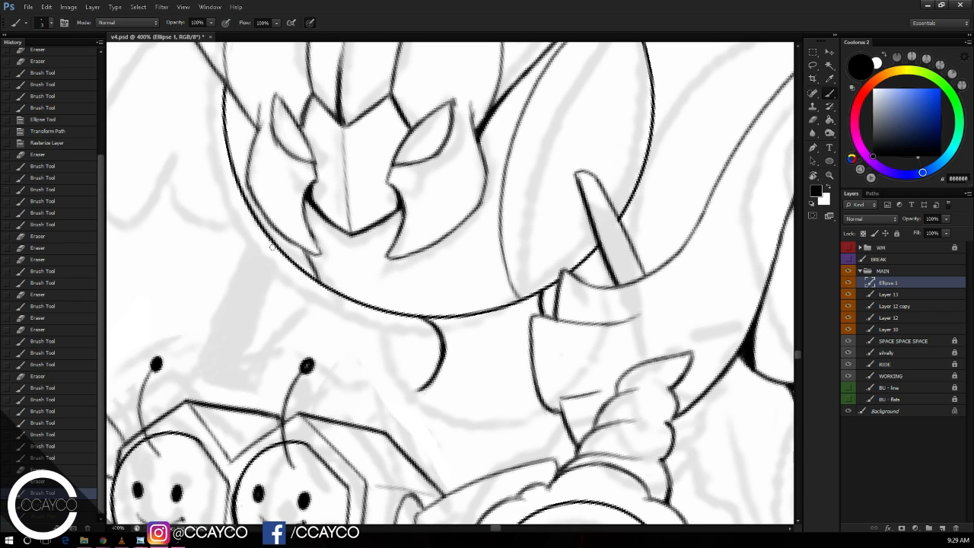
pyautogui.hotkey('ctrl', 'alt', 'z')
# Step: Thicken the circle's lower left rim with overlapping strokes, tapering toward its bottom edge
pyautogui.moveTo(236, 182); pyautogui.dragTo(293, 266)
pyautogui.moveTo(248, 206)
pyautogui.mouseDown()
pyautogui.moveTo(230, 150)
pyautogui.moveTo(243, 198)
pyautogui.mouseUp()
pyautogui.hotkey('ctrl', 'alt', 'z')
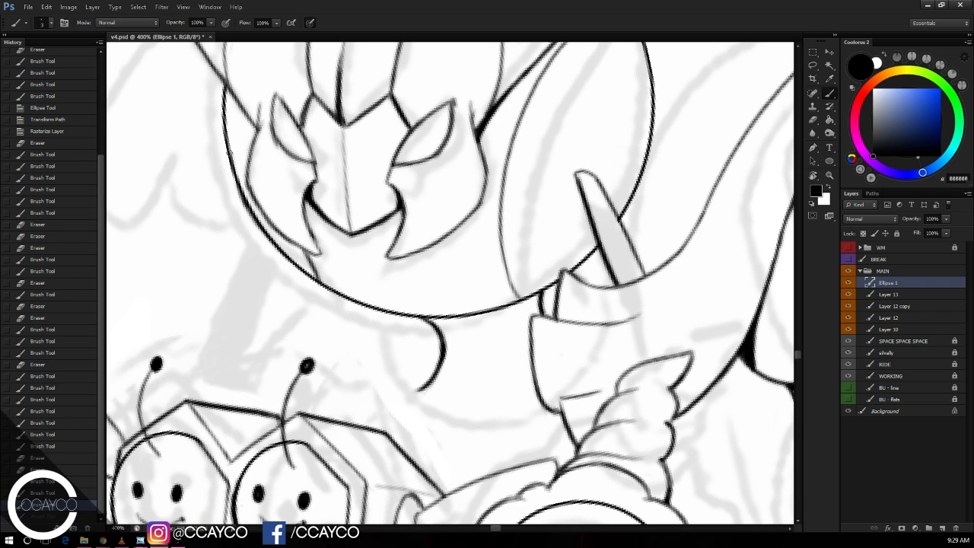
pyautogui.moveTo(227, 138)
pyautogui.mouseDown()
pyautogui.moveTo(242, 196)
pyautogui.moveTo(287, 254)
pyautogui.mouseUp()
pyautogui.hotkey('ctrl', 'alt', 'z')
pyautogui.moveTo(248, 209); pyautogui.dragTo(311, 281)
pyautogui.moveTo(278, 250); pyautogui.dragTo(401, 320)
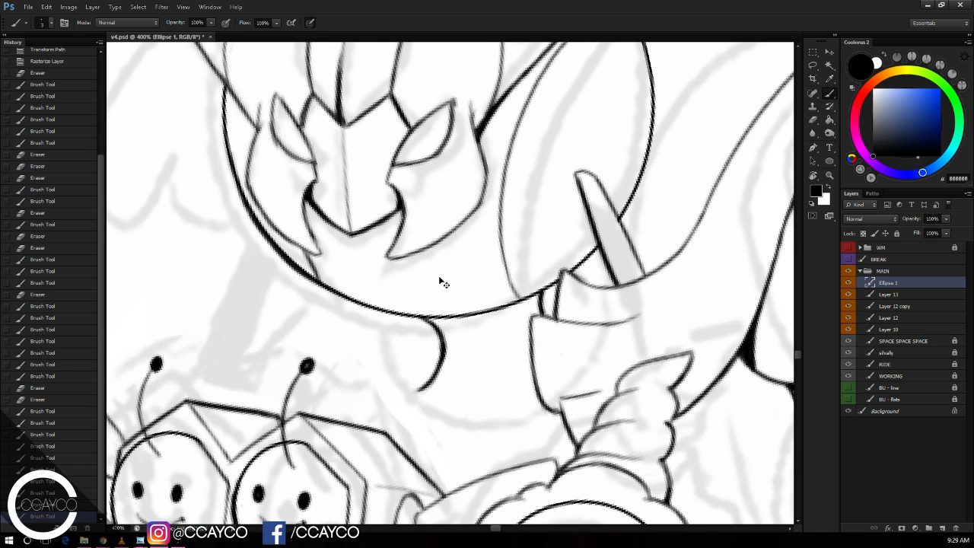
# Step: Save the document
pyautogui.hotkey('ctrl', '-')
pyautogui.moveTo(572, 176); pyautogui.dragTo(648, 160)
pyautogui.press('e')
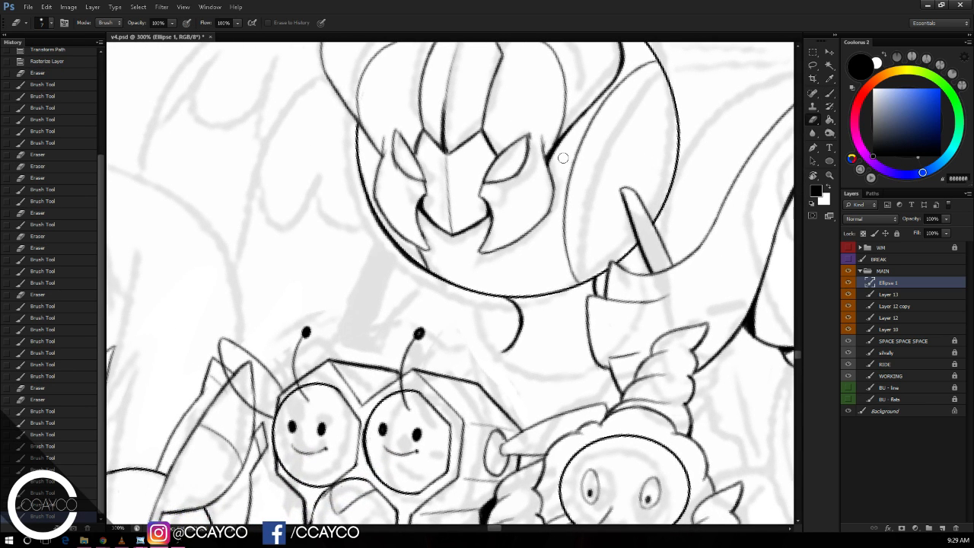
pyautogui.press('b')
pyautogui.hotkey('ctrl', 's')
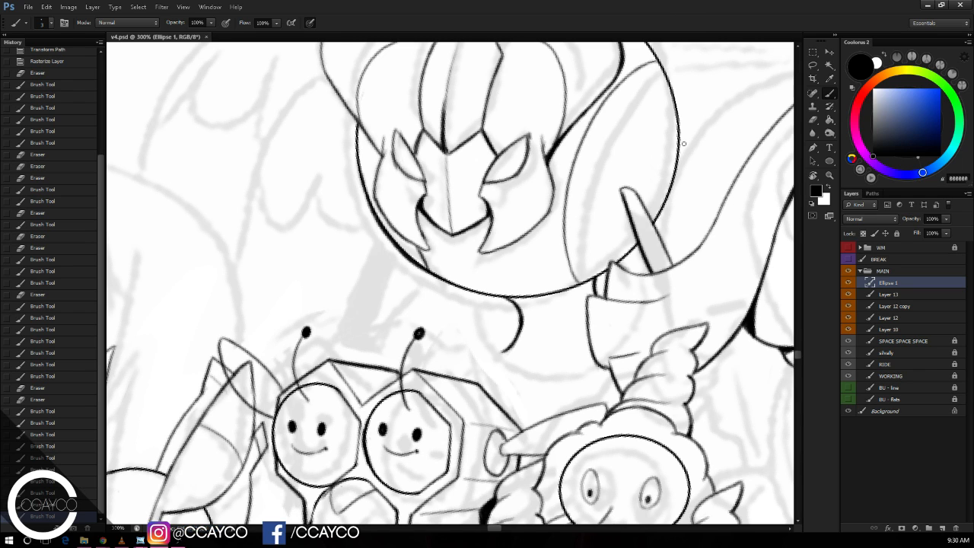
# Step: Erase the rounded upper end of the narrow spike overlapping the circle
pyautogui.hotkey('ctrl', '+')
pyautogui.moveTo(674, 145)
pyautogui.mouseDown()
pyautogui.moveTo(657, 154)
pyautogui.moveTo(688, 182)
pyautogui.moveTo(663, 170)
pyautogui.mouseUp()
pyautogui.press('e')
pyautogui.click(691, 187)
pyautogui.click(666, 163)
pyautogui.press('b')
# Step: Redraw the spike's upper right edge so that it runs into a sharper, pointed tip
pyautogui.hotkey('ctrl', 'z')
pyautogui.moveTo(664, 174); pyautogui.dragTo(691, 191)
pyautogui.moveTo(689, 190); pyautogui.dragTo(695, 201)
pyautogui.moveTo(667, 165); pyautogui.dragTo(696, 208)
pyautogui.hotkey('ctrl', 'z')
pyautogui.moveTo(683, 183); pyautogui.dragTo(701, 216)
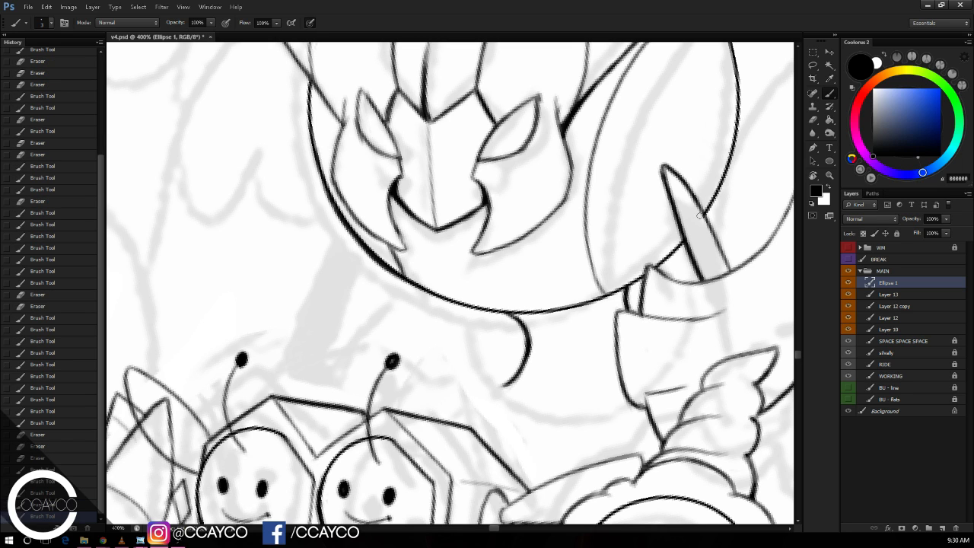
# Step: Thin the spike's left edge near its tip by erasing along the outer side
pyautogui.moveTo(662, 164); pyautogui.dragTo(669, 200)
pyautogui.hotkey('ctrl', 'z')
pyautogui.press('e')
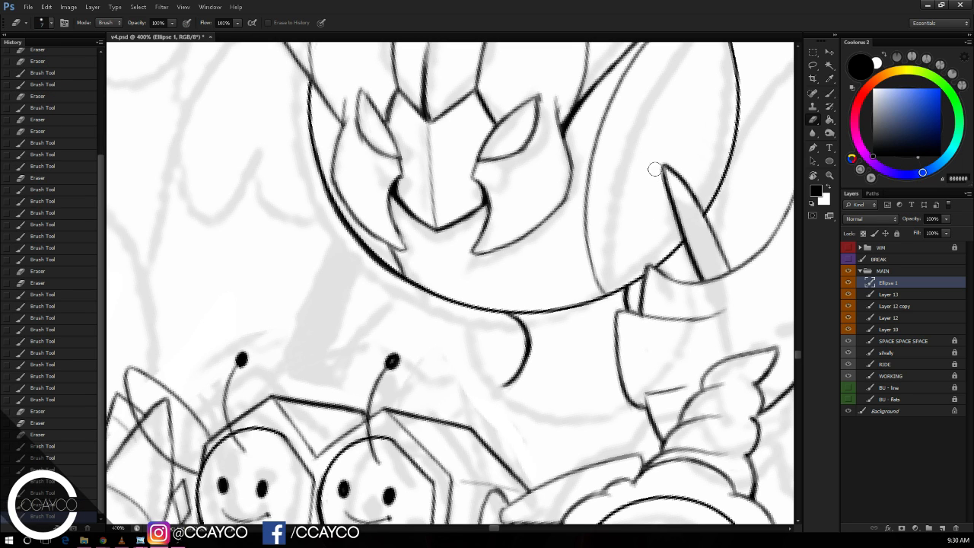
pyautogui.moveTo(655, 168); pyautogui.dragTo(661, 188)
pyautogui.moveTo(656, 175); pyautogui.dragTo(668, 235)
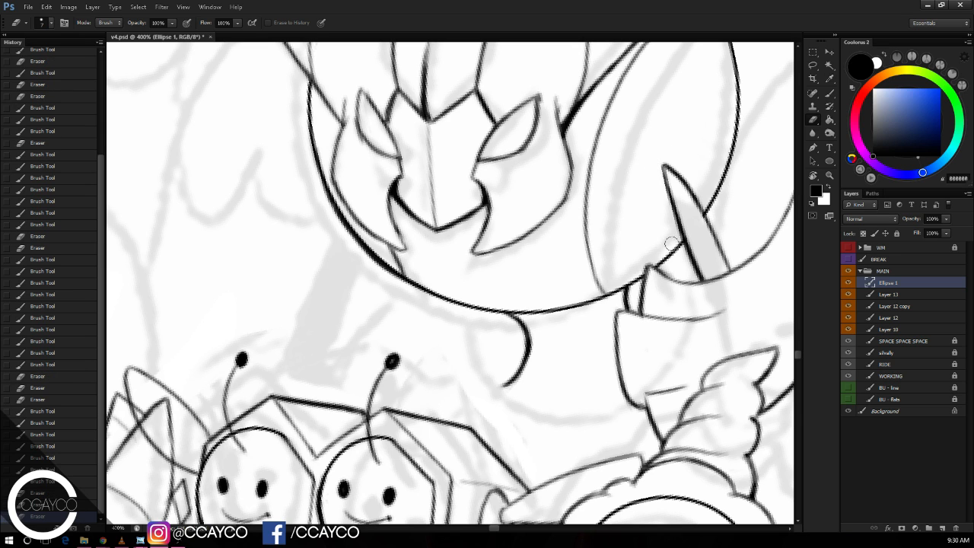
pyautogui.moveTo(656, 187); pyautogui.dragTo(661, 204)
pyautogui.moveTo(672, 138); pyautogui.dragTo(787, 78)
pyautogui.press('b')
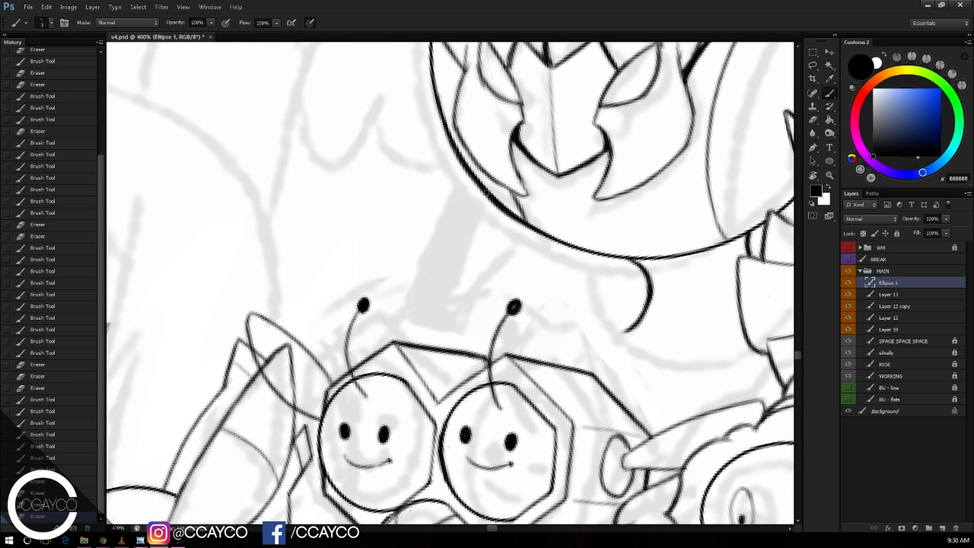
# Step: Ink the left edge and rounded lower end of the narrow shaded shape hanging below the round head
pyautogui.moveTo(455, 333)
pyautogui.mouseDown()
pyautogui.moveTo(482, 200)
pyautogui.moveTo(420, 344)
pyautogui.moveTo(457, 311)
pyautogui.mouseUp()
pyautogui.hotkey('ctrl', 'z')
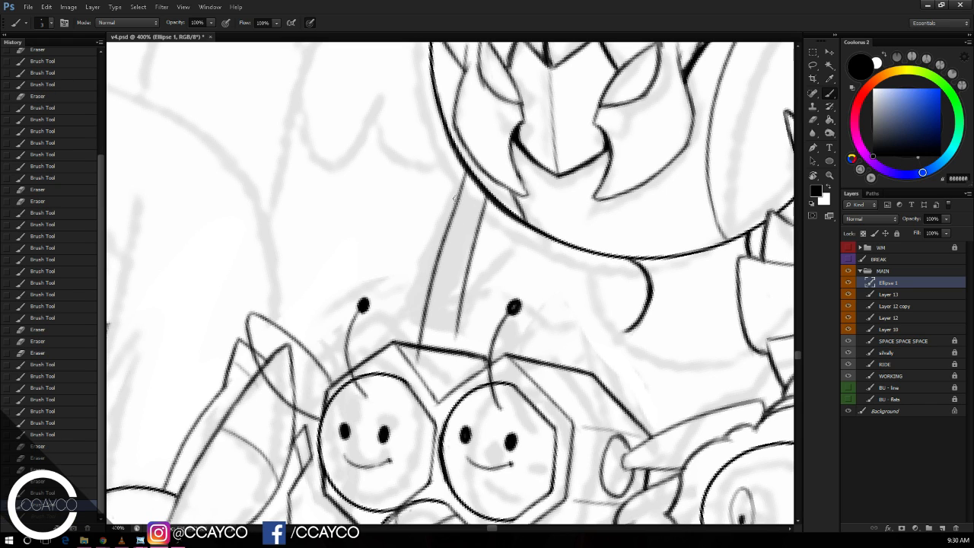
pyautogui.moveTo(457, 198)
pyautogui.mouseDown()
pyautogui.moveTo(418, 307)
pyautogui.moveTo(433, 266)
pyautogui.moveTo(422, 298)
pyautogui.mouseUp()
pyautogui.hotkey('ctrl', 'z')
pyautogui.press('e')
pyautogui.moveTo(438, 265)
pyautogui.mouseDown()
pyautogui.moveTo(422, 342)
pyautogui.moveTo(459, 226)
pyautogui.moveTo(449, 245)
pyautogui.mouseUp()
pyautogui.press('b')
pyautogui.moveTo(423, 292)
pyautogui.mouseDown()
pyautogui.moveTo(434, 315)
pyautogui.moveTo(468, 321)
pyautogui.moveTo(469, 259)
pyautogui.mouseUp()
pyautogui.press('e')
pyautogui.press('b')
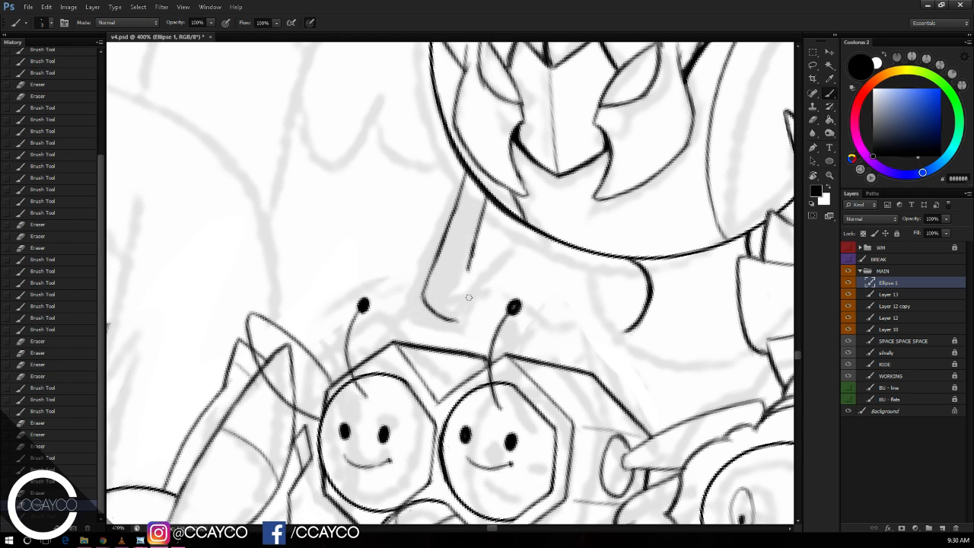
# Step: Ink the right edge of the narrow hanging shape and join it to the rounded lower end
pyautogui.moveTo(469, 303); pyautogui.dragTo(469, 260)
pyautogui.moveTo(470, 297); pyautogui.dragTo(473, 234)
pyautogui.hotkey('ctrl', 'z')
pyautogui.moveTo(470, 300); pyautogui.dragTo(473, 242)
pyautogui.moveTo(460, 187); pyautogui.dragTo(466, 172)
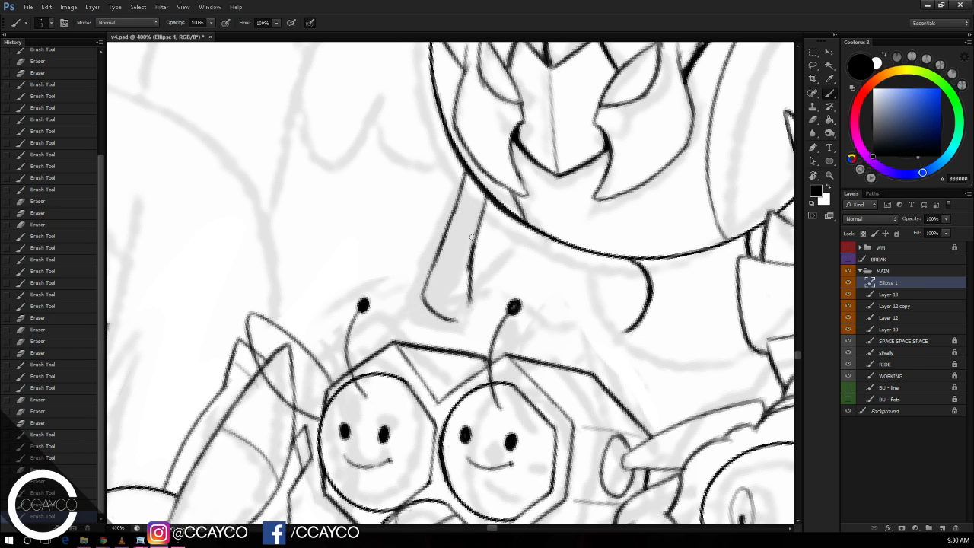
pyautogui.press('e')
pyautogui.moveTo(462, 291); pyautogui.dragTo(466, 253)
pyautogui.press('b')
pyautogui.moveTo(448, 323)
pyautogui.mouseDown()
pyautogui.moveTo(470, 315)
pyautogui.moveTo(478, 233)
pyautogui.mouseUp()
pyautogui.moveTo(487, 200)
pyautogui.mouseDown()
pyautogui.moveTo(475, 258)
pyautogui.moveTo(478, 244)
pyautogui.mouseUp()
pyautogui.hotkey('ctrl', 'z')
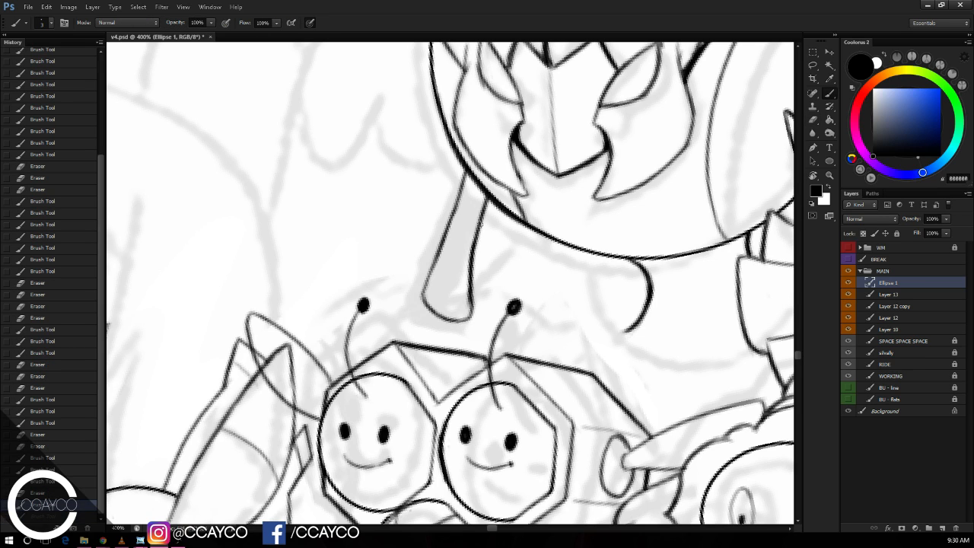
# Step: Fill the gap between the hanging shape's upper right edge and the head circle with solid black and clean it up
pyautogui.moveTo(472, 178)
pyautogui.mouseDown()
pyautogui.moveTo(481, 218)
pyautogui.moveTo(483, 196)
pyautogui.moveTo(475, 249)
pyautogui.moveTo(476, 229)
pyautogui.mouseUp()
pyautogui.moveTo(469, 310); pyautogui.dragTo(473, 281)
pyautogui.hotkey('ctrl', '-')
pyautogui.hotkey('ctrl', '-')
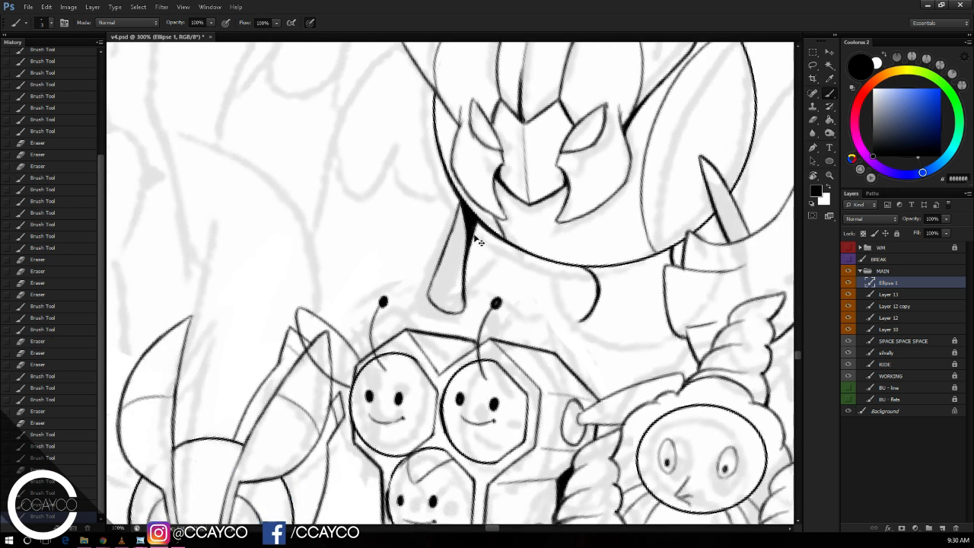
pyautogui.hotkey('ctrl', '+')
pyautogui.moveTo(656, 172); pyautogui.dragTo(669, 162)
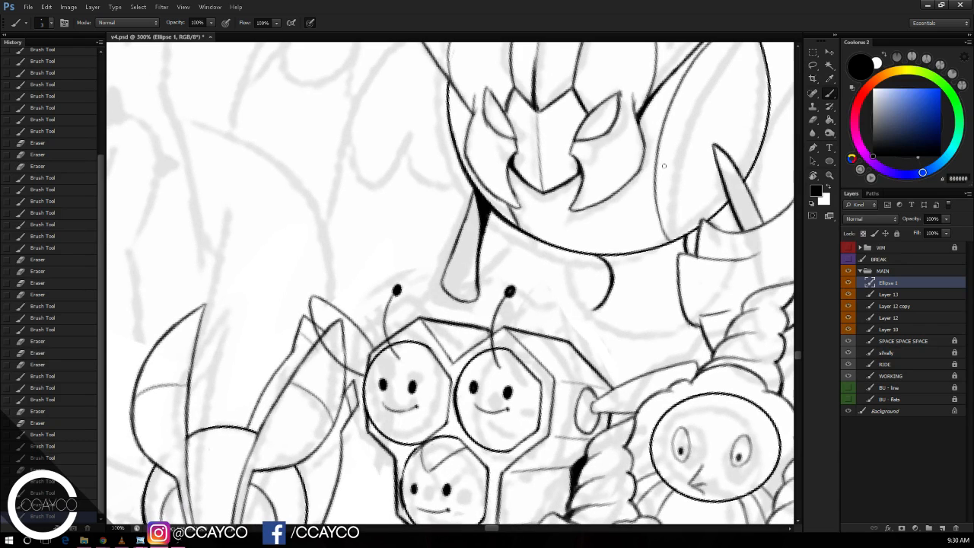
pyautogui.press('e')
pyautogui.moveTo(632, 206); pyautogui.dragTo(653, 195)
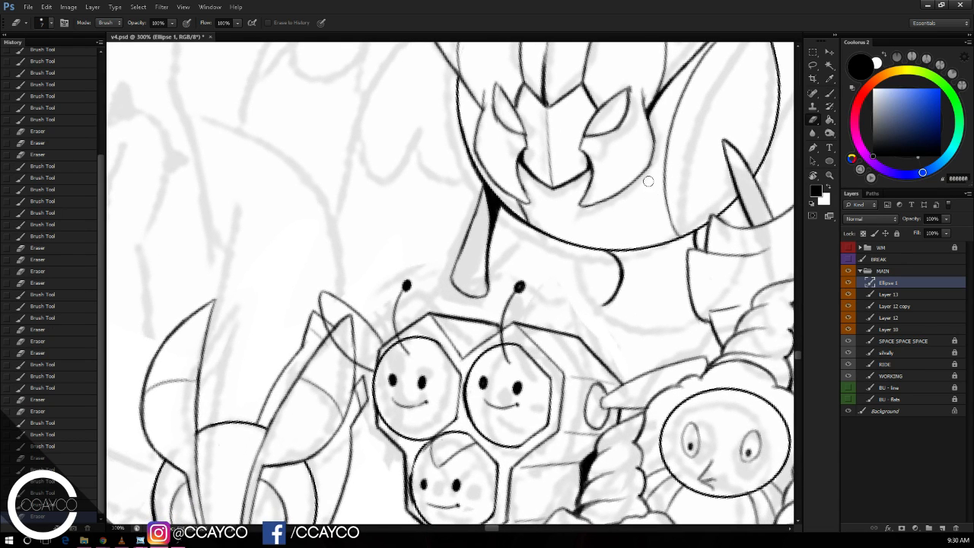
pyautogui.hotkey('ctrl', '+')
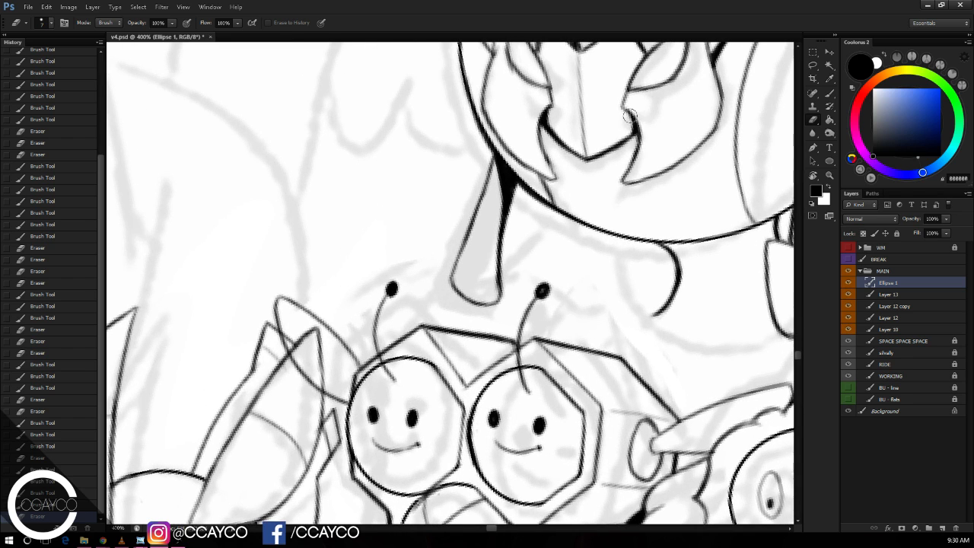
# Step: Ink a short line from the hanging shape's lower left corner to the top of the honeycomb character
pyautogui.press('b')
pyautogui.hotkey('ctrl', 'z')
pyautogui.moveTo(429, 325)
pyautogui.mouseDown()
pyautogui.moveTo(462, 298)
pyautogui.moveTo(456, 288)
pyautogui.mouseUp()
pyautogui.hotkey('ctrl', 'z')
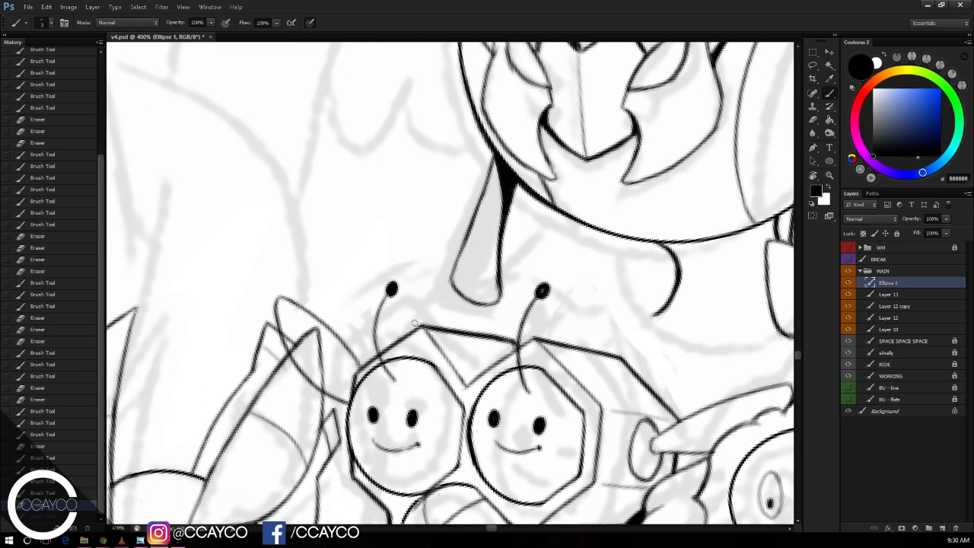
pyautogui.press('e')
pyautogui.moveTo(399, 337)
pyautogui.mouseDown()
pyautogui.moveTo(466, 282)
pyautogui.moveTo(457, 284)
pyautogui.moveTo(480, 334)
pyautogui.mouseUp()
pyautogui.press('b')
pyautogui.hotkey('ctrl', 'z')
# Step: Fill the small wedge between the hanging shape's lower end and the honeycomb character with solid black
pyautogui.moveTo(473, 299)
pyautogui.mouseDown()
pyautogui.moveTo(487, 316)
pyautogui.moveTo(462, 296)
pyautogui.mouseUp()
pyautogui.moveTo(460, 295); pyautogui.dragTo(478, 315)
pyautogui.moveTo(460, 295)
pyautogui.mouseDown()
pyautogui.moveTo(485, 319)
pyautogui.moveTo(475, 314)
pyautogui.mouseUp()
pyautogui.moveTo(456, 283); pyautogui.dragTo(459, 293)
pyautogui.moveTo(456, 284); pyautogui.dragTo(462, 295)
pyautogui.moveTo(456, 287); pyautogui.dragTo(464, 298)
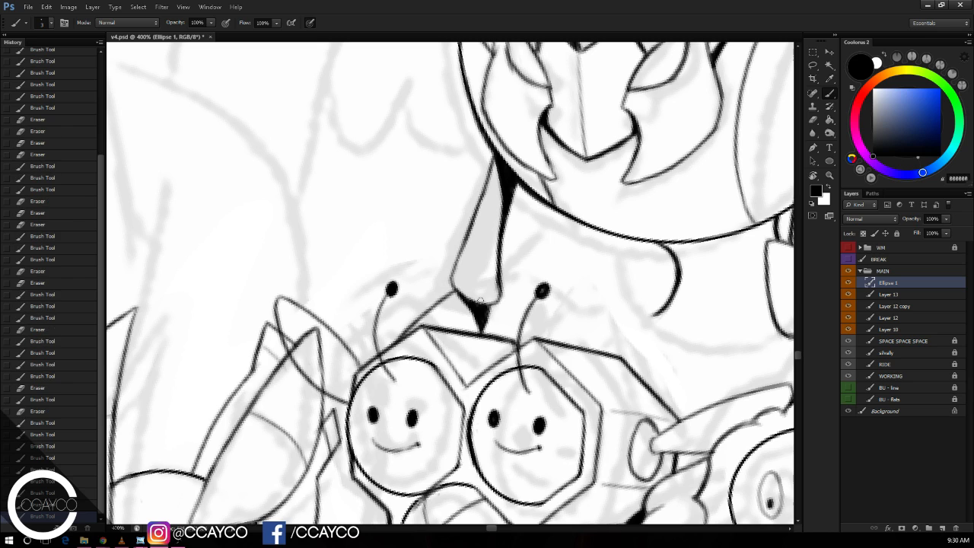
# Step: Ink a curve from the short hook below the head to the honeycomb character and erase its overlap
pyautogui.hotkey('ctrl', '-')
pyautogui.moveTo(710, 173)
pyautogui.mouseDown()
pyautogui.moveTo(635, 212)
pyautogui.moveTo(605, 179)
pyautogui.mouseUp()
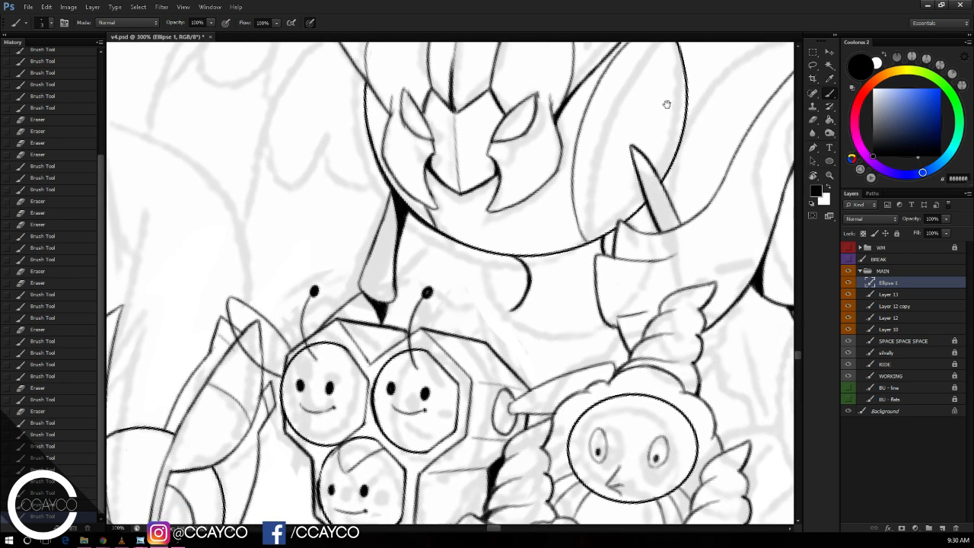
pyautogui.moveTo(665, 102); pyautogui.dragTo(660, 80)
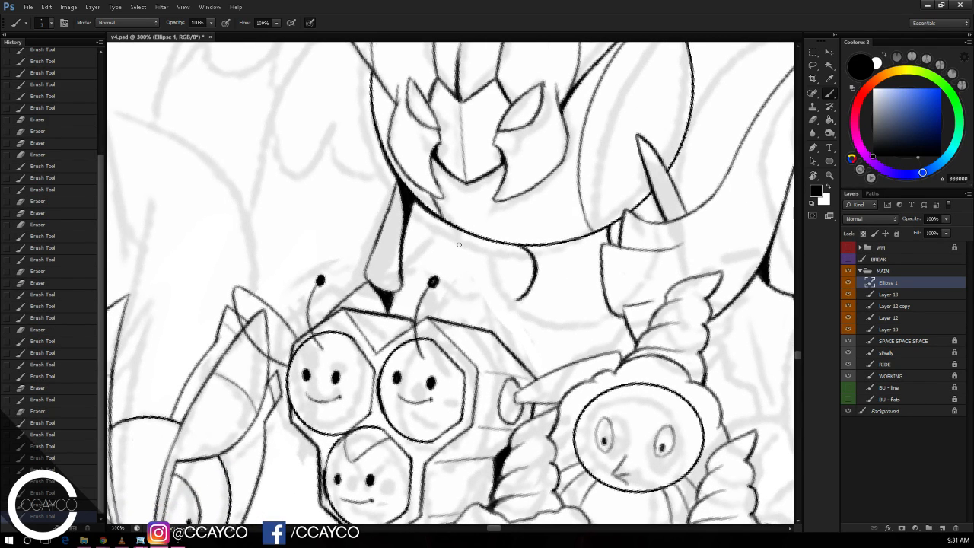
pyautogui.moveTo(425, 337); pyautogui.dragTo(533, 289)
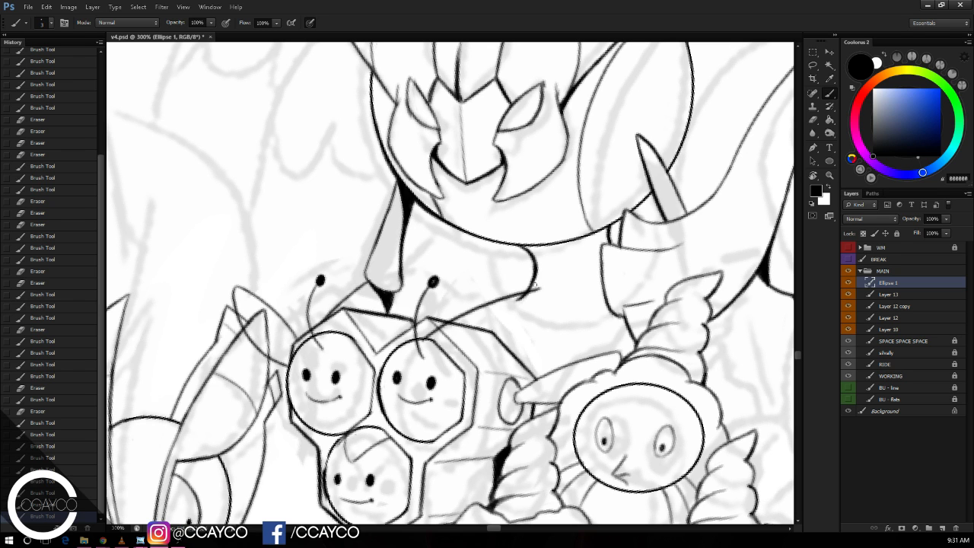
pyautogui.hotkey('ctrl', 'z')
pyautogui.moveTo(423, 342); pyautogui.dragTo(528, 294)
pyautogui.press('e')
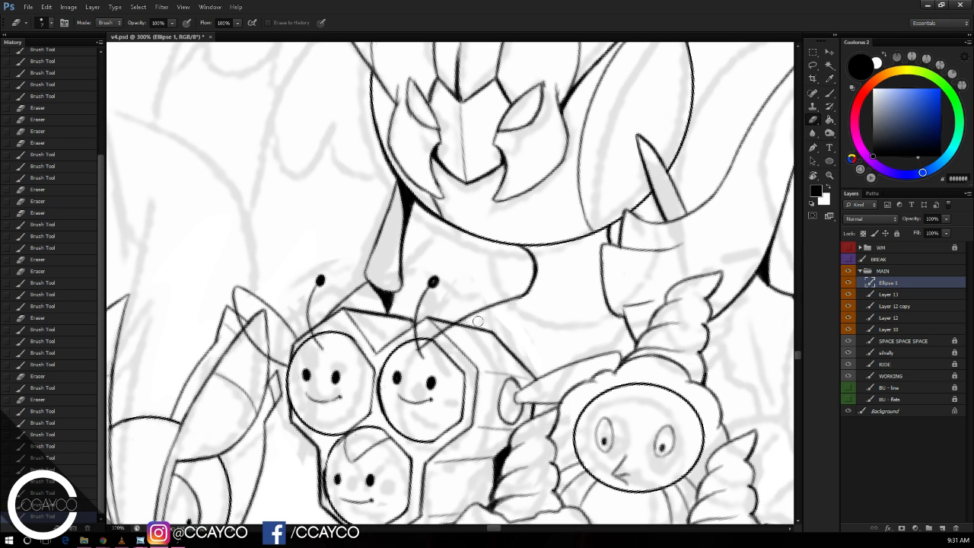
pyautogui.moveTo(478, 322)
pyautogui.mouseDown()
pyautogui.moveTo(449, 333)
pyautogui.moveTo(457, 319)
pyautogui.mouseUp()
# Step: Ink a diagonal line from the honeycomb character's lower left side to the insect character, erasing the overlapping ends
pyautogui.hotkey('ctrl', '-')
pyautogui.hotkey('ctrl', '-')
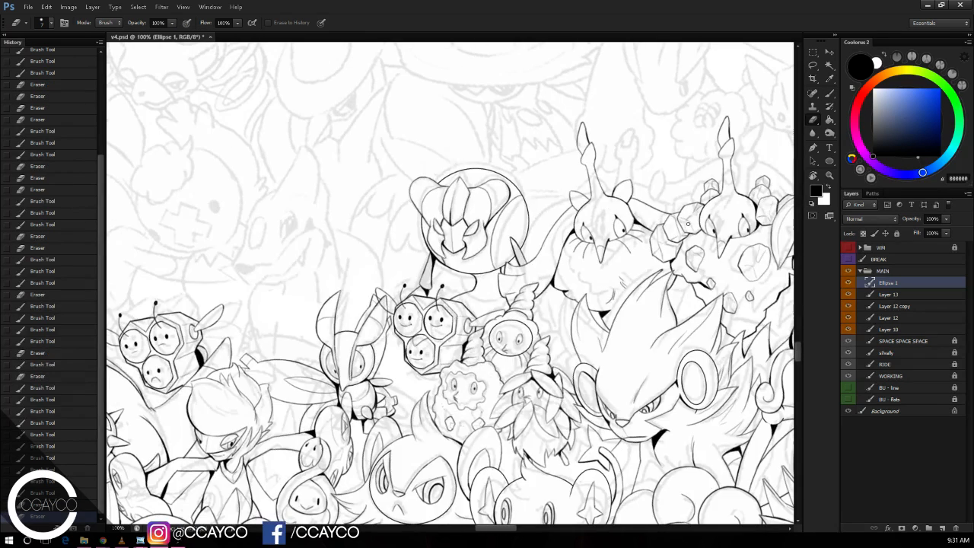
pyautogui.hotkey('ctrl', '+')
pyautogui.moveTo(664, 259); pyautogui.dragTo(668, 251)
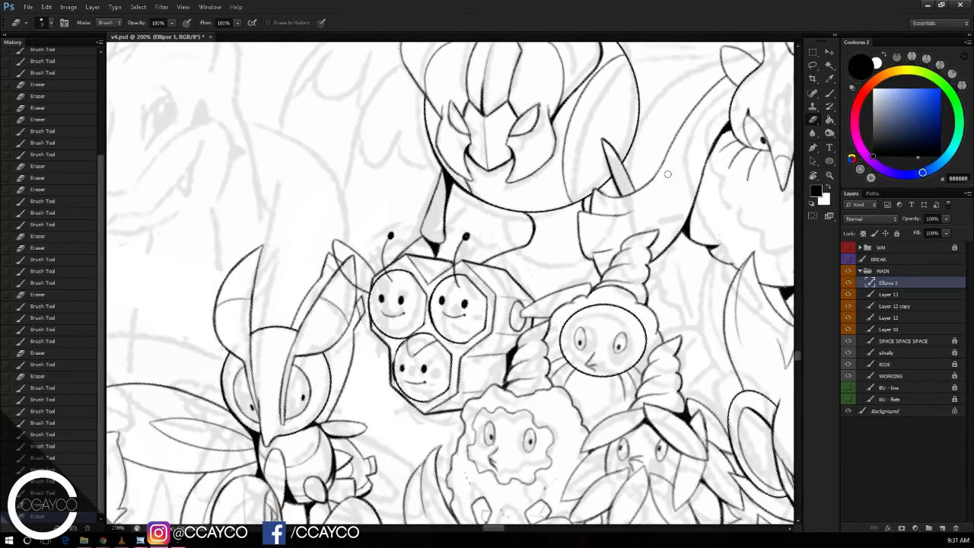
pyautogui.press('b')
pyautogui.moveTo(421, 303); pyautogui.dragTo(313, 468)
pyautogui.press('e')
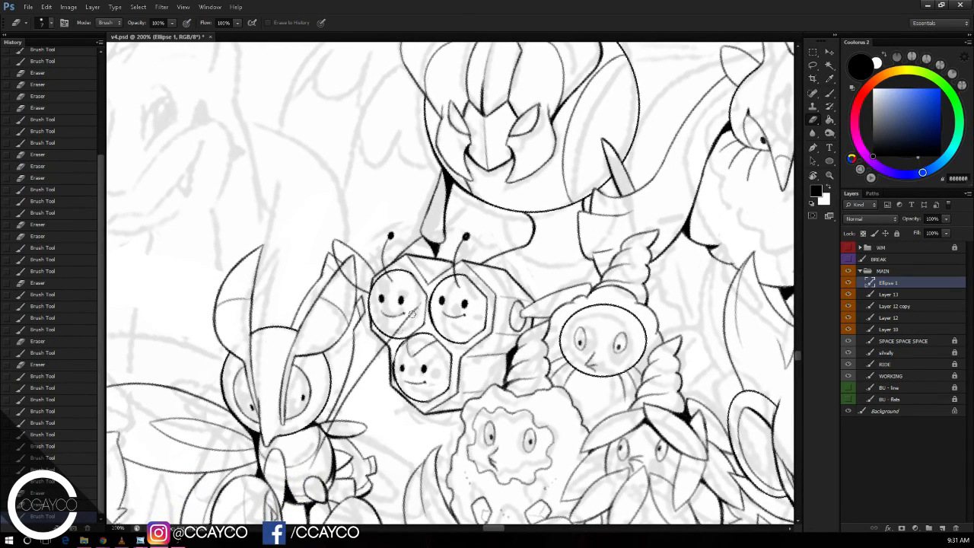
pyautogui.moveTo(419, 306)
pyautogui.mouseDown()
pyautogui.moveTo(389, 340)
pyautogui.moveTo(415, 313)
pyautogui.mouseUp()
pyautogui.moveTo(330, 430); pyautogui.dragTo(313, 469)
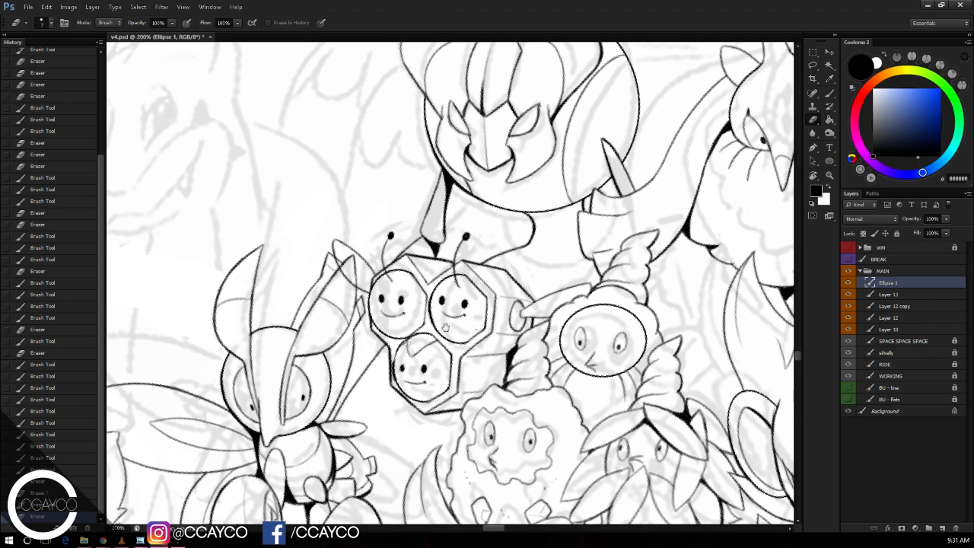
# Step: Ink a short line between the insect character's body and the rounded ear below it, trimming the excess
pyautogui.moveTo(491, 309); pyautogui.dragTo(528, 213)
pyautogui.press('b')
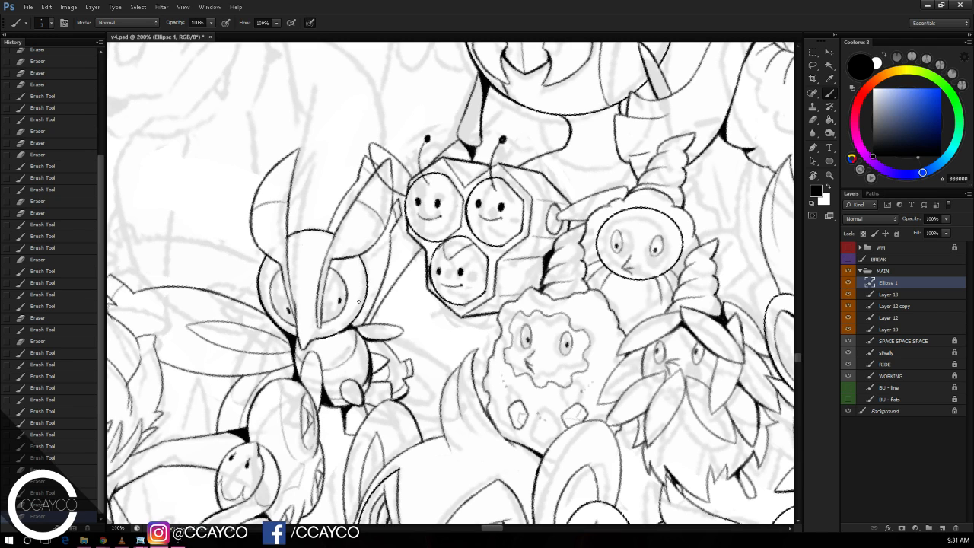
pyautogui.moveTo(408, 414)
pyautogui.mouseDown()
pyautogui.moveTo(448, 433)
pyautogui.moveTo(400, 404)
pyautogui.mouseUp()
pyautogui.press('e')
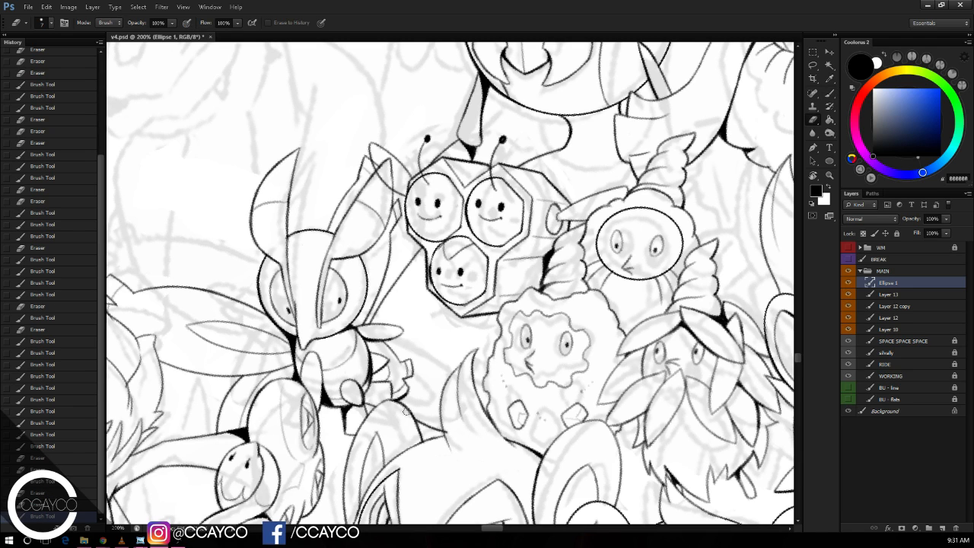
pyautogui.click(446, 387)
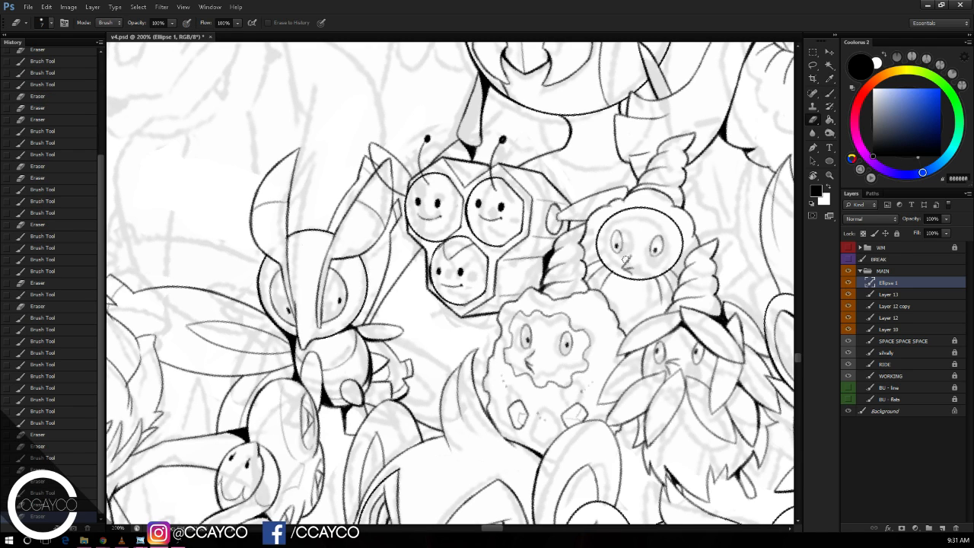
# Step: Save the document
pyautogui.hotkey('ctrl', '0')
pyautogui.hotkey('ctrl', '1')
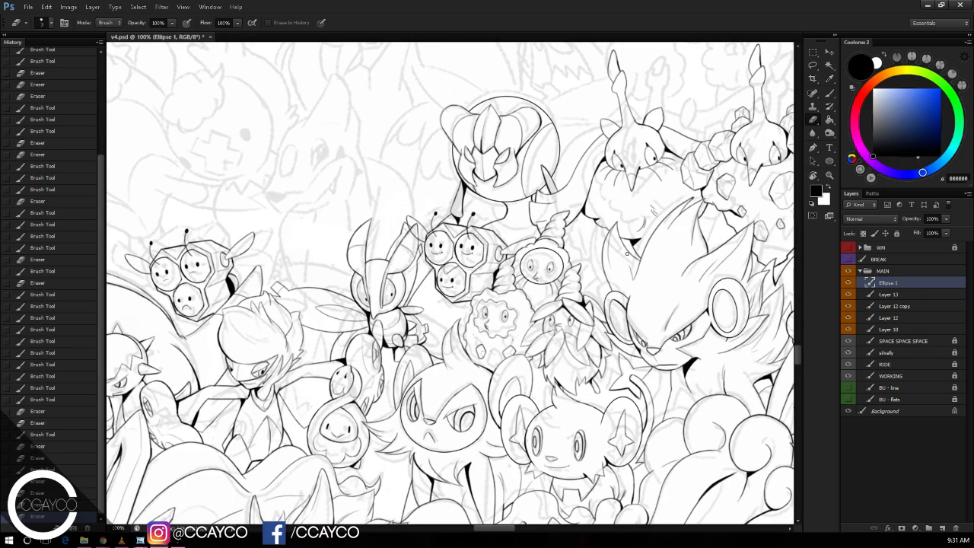
pyautogui.hotkey('ctrl', '+')
pyautogui.press('b')
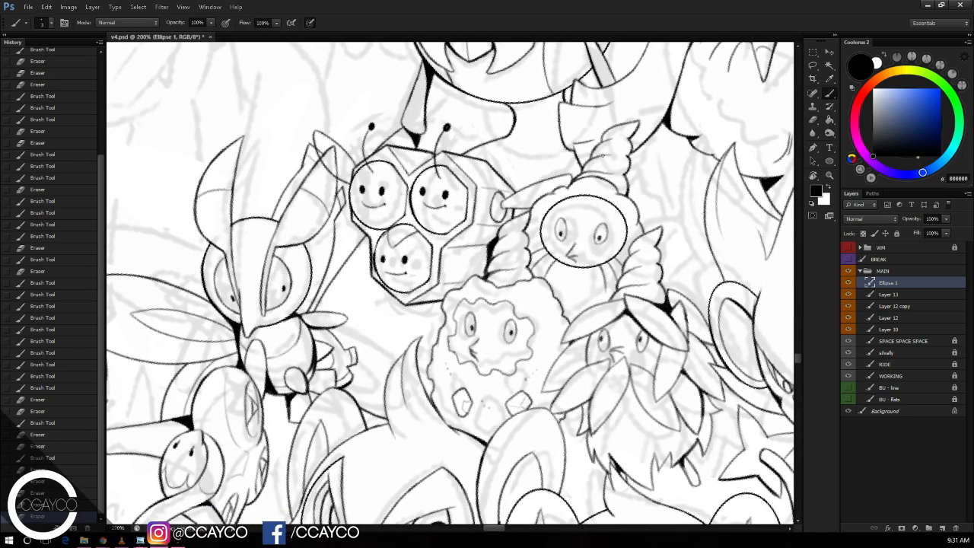
pyautogui.hscroll(1, 642, 236)
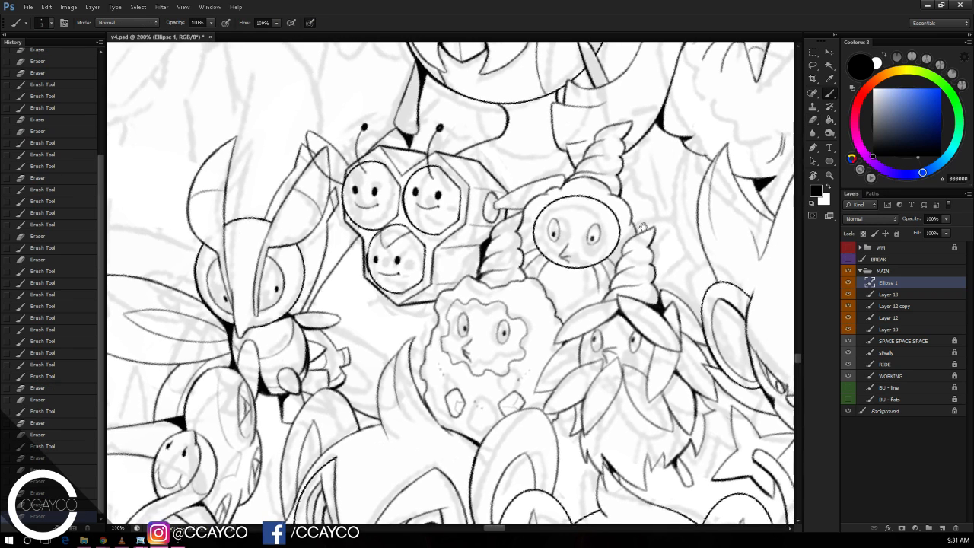
pyautogui.hotkey('ctrl', 's')
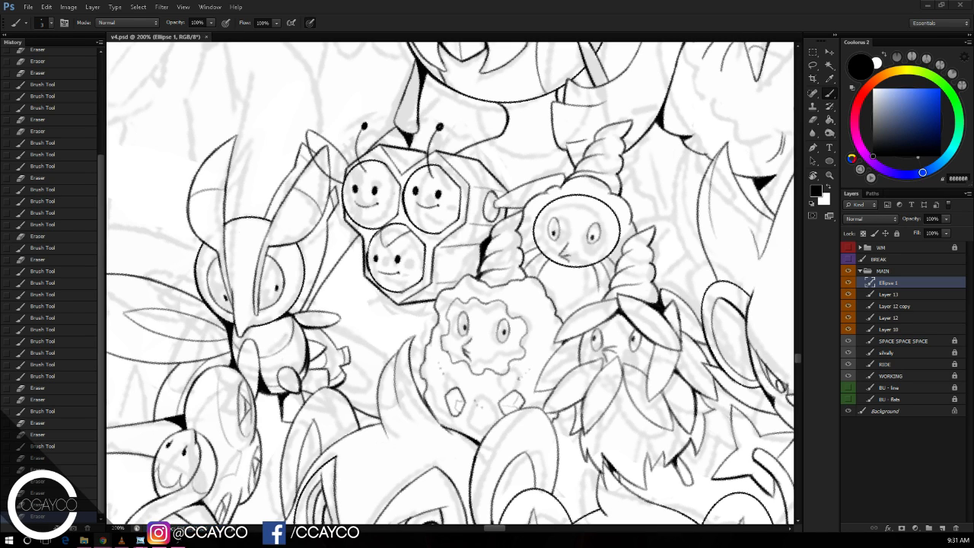
# Step: Ink the left part of the shallow curve below the head, right of the honeycomb character
pyautogui.hotkey('ctrl', '+')
pyautogui.moveTo(543, 120)
pyautogui.mouseDown()
pyautogui.moveTo(549, 175)
pyautogui.moveTo(608, 171)
pyautogui.moveTo(551, 158)
pyautogui.moveTo(599, 172)
pyautogui.mouseUp()
pyautogui.hotkey('ctrl', 'alt', 'z')
pyautogui.hotkey('ctrl', 'alt', 'z')
pyautogui.hotkey('ctrl', 'alt', 'z')
pyautogui.moveTo(515, 128)
pyautogui.mouseDown()
pyautogui.moveTo(542, 158)
pyautogui.moveTo(525, 145)
pyautogui.moveTo(548, 160)
pyautogui.moveTo(630, 171)
pyautogui.mouseUp()
pyautogui.hotkey('ctrl', 'alt', 'z')
pyautogui.hotkey('ctrl', 'alt', 'z')
pyautogui.hotkey('ctrl', 'alt', 'z')
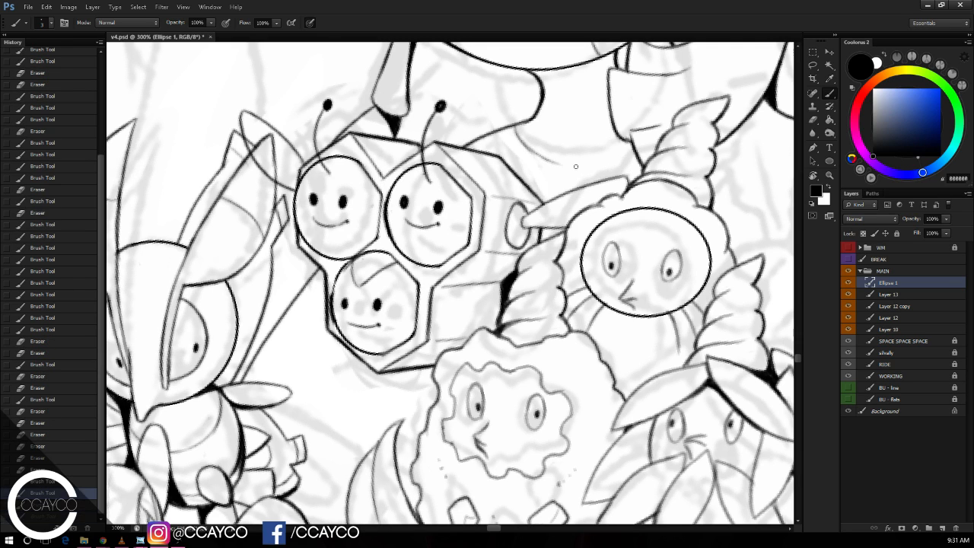
# Step: Complete the shallow curve below the head so that it sweeps up toward the twisted horn
pyautogui.moveTo(550, 161); pyautogui.dragTo(600, 167)
pyautogui.moveTo(588, 167); pyautogui.dragTo(630, 156)
pyautogui.hotkey('ctrl', 'alt', 'z')
pyautogui.moveTo(613, 162)
pyautogui.mouseDown()
pyautogui.moveTo(635, 148)
pyautogui.moveTo(628, 156)
pyautogui.mouseUp()
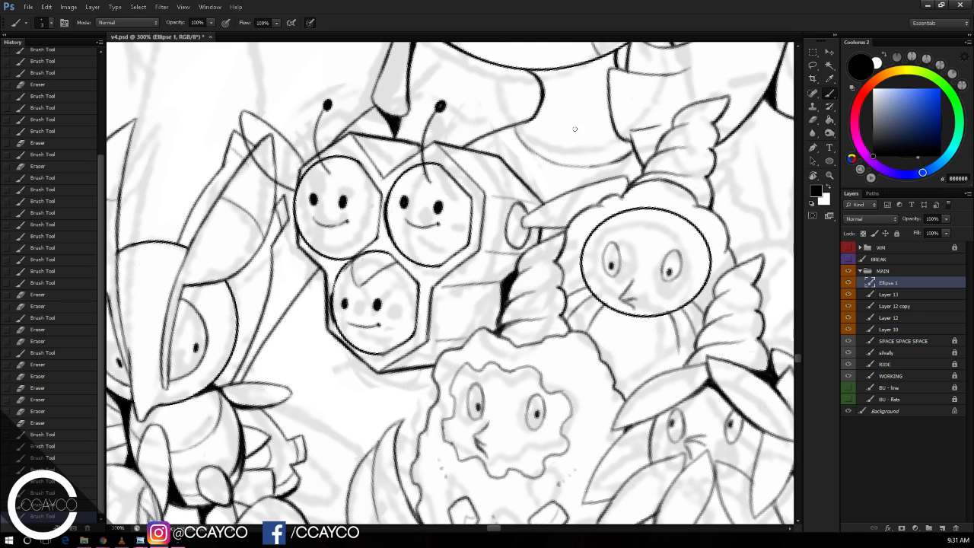
pyautogui.hotkey('ctrl', 'alt', 'z')
pyautogui.moveTo(516, 133)
pyautogui.mouseDown()
pyautogui.moveTo(549, 162)
pyautogui.moveTo(593, 167)
pyautogui.mouseUp()
pyautogui.hotkey('ctrl', 'alt', 'z')
pyautogui.hotkey('ctrl', 'alt', 'z')
pyautogui.moveTo(555, 163); pyautogui.dragTo(615, 161)
pyautogui.hotkey('ctrl', 'alt', 'z')
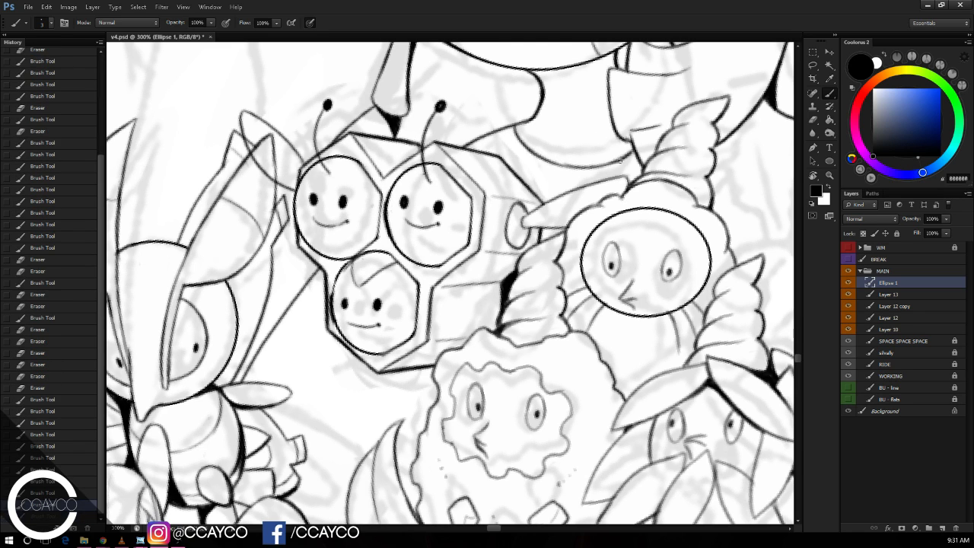
# Step: Ink a diagonal line rising from the insect character's lower right side toward the honeycomb character's bottom corner
pyautogui.moveTo(473, 185); pyautogui.dragTo(567, 137)
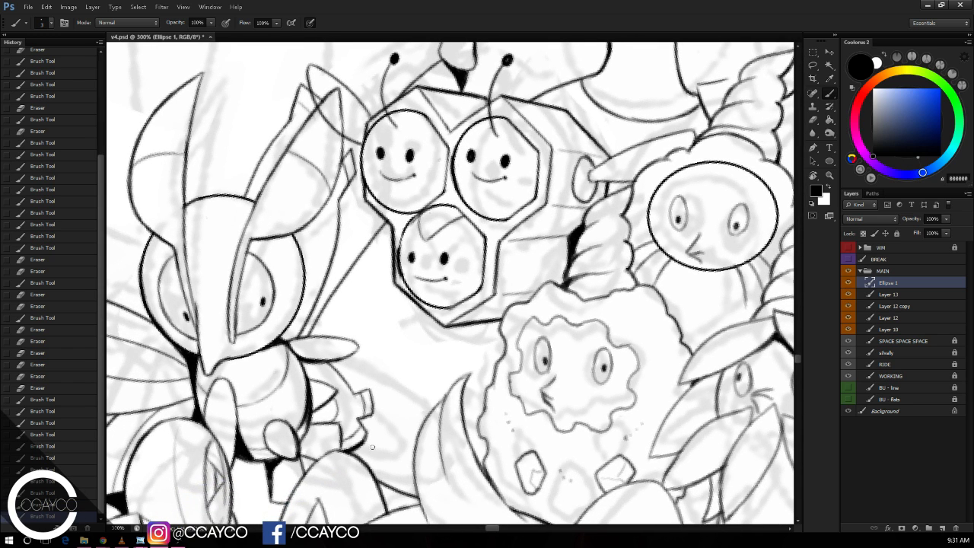
pyautogui.moveTo(372, 463); pyautogui.dragTo(461, 326)
pyautogui.hotkey('ctrl', 'alt', 'z')
pyautogui.hotkey('ctrl', 'z')
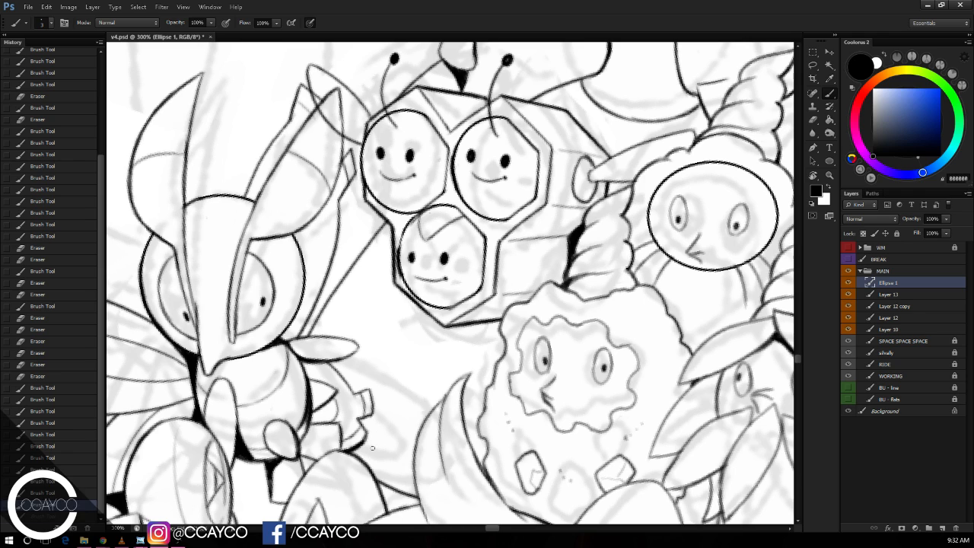
pyautogui.moveTo(368, 461); pyautogui.dragTo(446, 341)
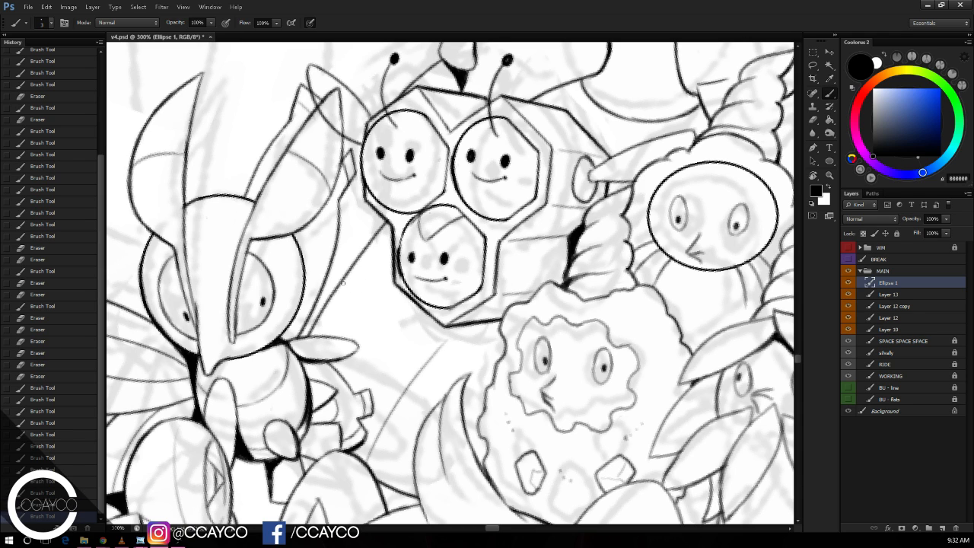
# Step: Ink a line running down from beside the insect's long horn to meet the rising diagonal line
pyautogui.moveTo(343, 283); pyautogui.dragTo(424, 361)
pyautogui.hotkey('ctrl', 'z')
pyautogui.moveTo(337, 285); pyautogui.dragTo(424, 366)
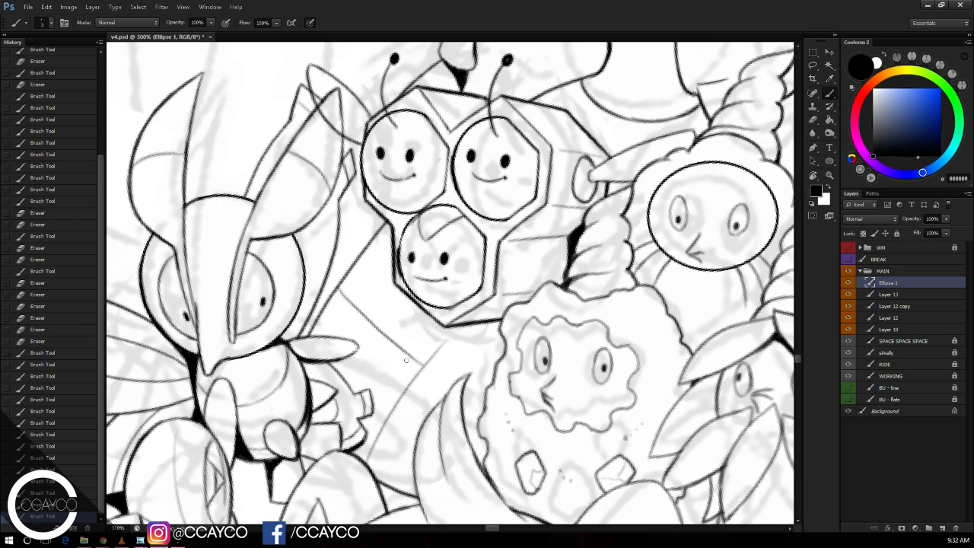
# Step: Ink a short line between the rounded ear and the curved hair tuft, erasing its overlapping ends
pyautogui.press('e')
pyautogui.moveTo(379, 481)
pyautogui.mouseDown()
pyautogui.moveTo(417, 495)
pyautogui.moveTo(417, 462)
pyautogui.mouseUp()
pyautogui.press('b')
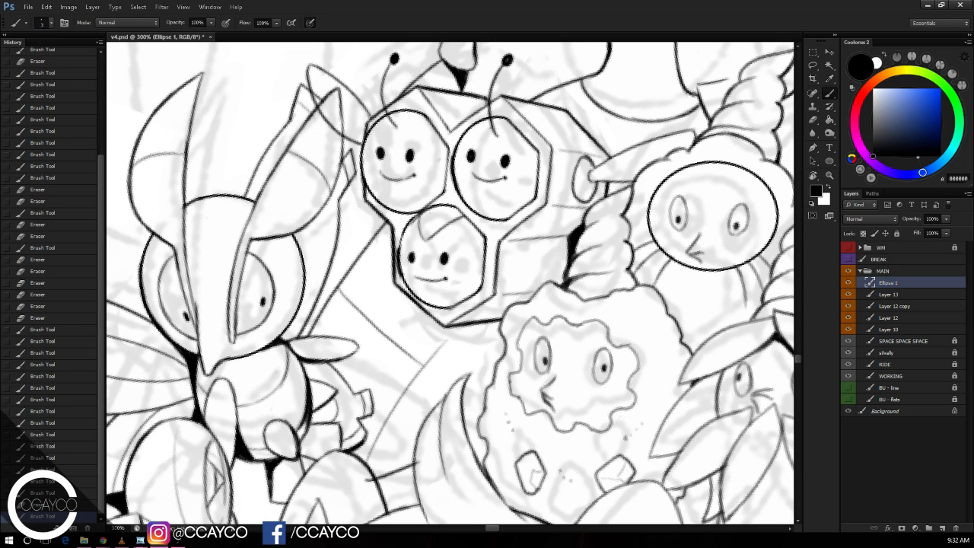
pyautogui.press('e')
pyautogui.moveTo(369, 481); pyautogui.dragTo(376, 490)
pyautogui.moveTo(419, 461); pyautogui.dragTo(423, 468)
# Step: Ink a line from the corner of the crossing diagonals to the wavy edge of the fluffy character
pyautogui.press('b')
pyautogui.moveTo(423, 363); pyautogui.dragTo(502, 339)
pyautogui.hotkey('ctrl', 'z')
pyautogui.hotkey('ctrl', 'z')
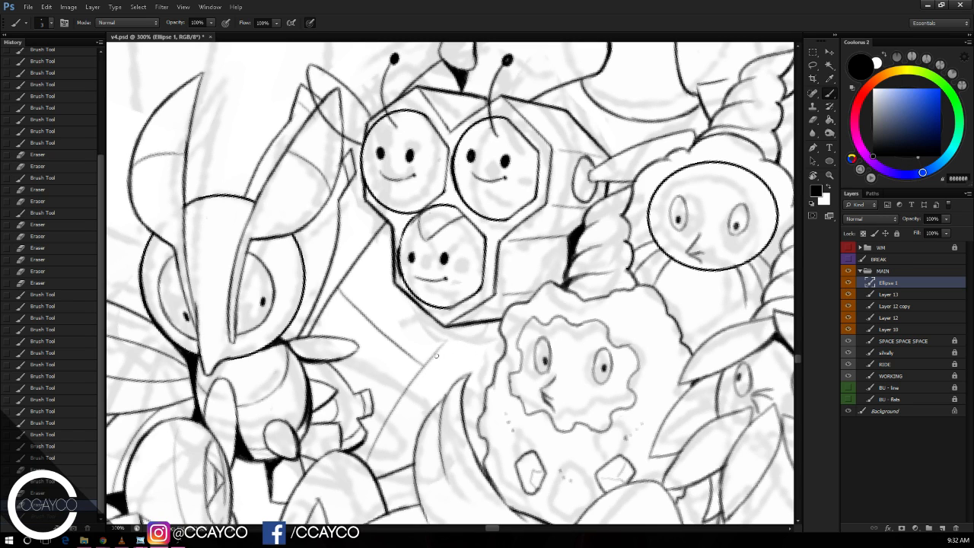
pyautogui.moveTo(431, 358)
pyautogui.mouseDown()
pyautogui.moveTo(490, 343)
pyautogui.moveTo(484, 353)
pyautogui.mouseUp()
pyautogui.hotkey('ctrl', 'z')
pyautogui.hotkey('ctrl', 'z')
pyautogui.moveTo(424, 366); pyautogui.dragTo(493, 350)
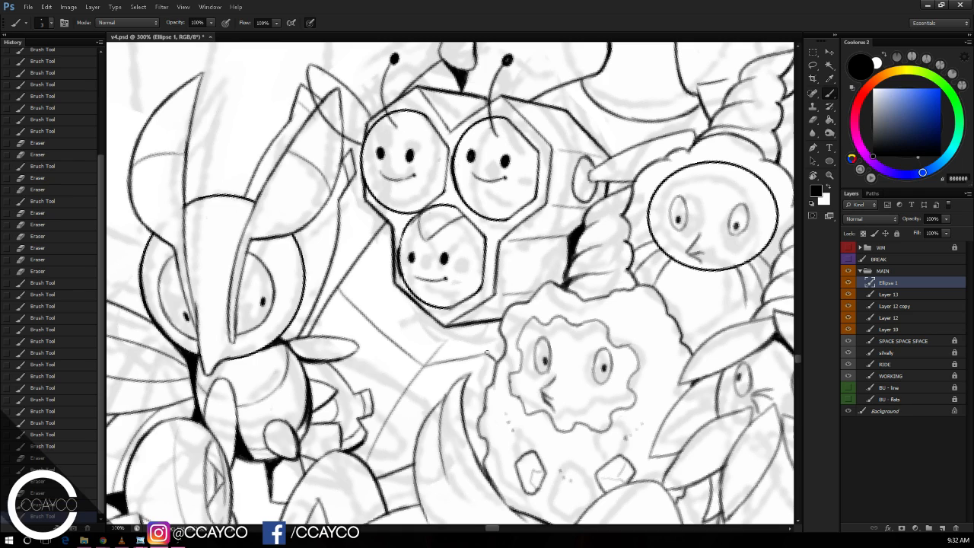
# Step: Ink a curved line from the insect character's small shoulder leaf up to the honeycomb character's lower edge, erasing its overlapping ends
pyautogui.hotkey('ctrl', '-')
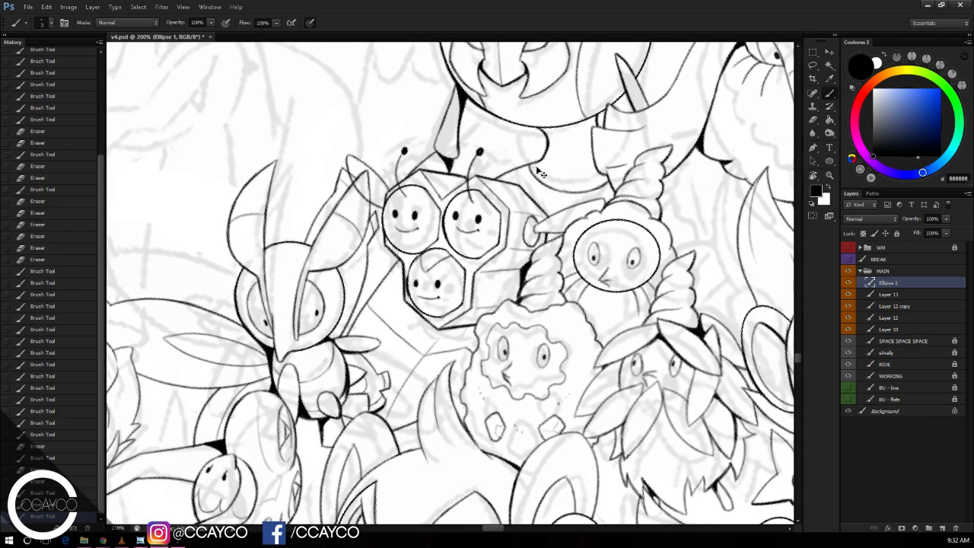
pyautogui.hotkey('ctrl', '+')
pyautogui.moveTo(292, 365); pyautogui.dragTo(373, 254)
pyautogui.hotkey('ctrl', 'z')
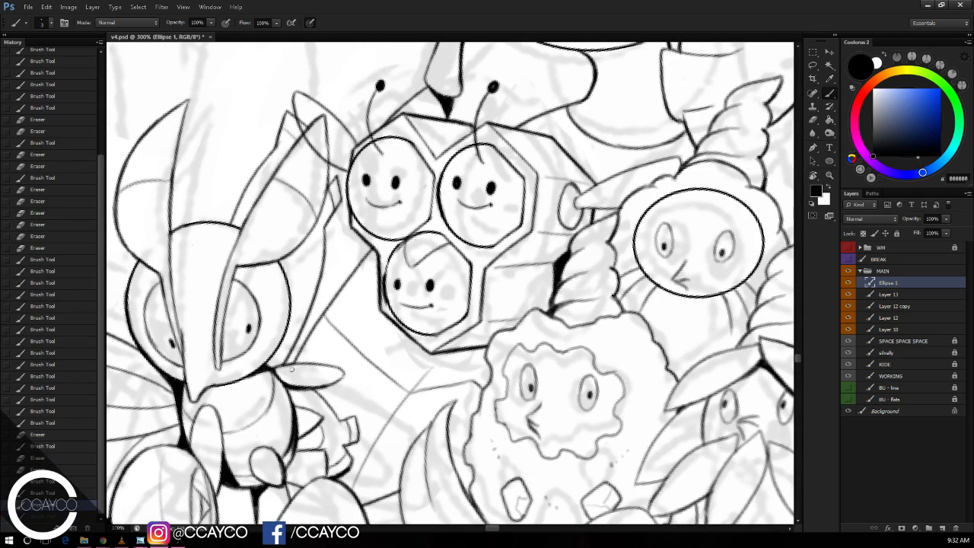
pyautogui.moveTo(292, 365); pyautogui.dragTo(382, 243)
pyautogui.press('e')
pyautogui.press('b')
pyautogui.press('e')
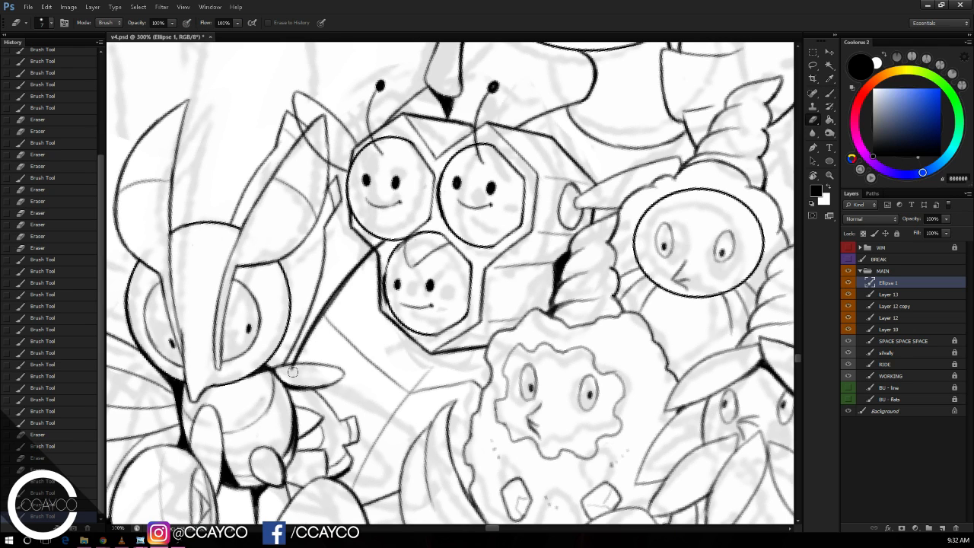
pyautogui.moveTo(294, 371); pyautogui.dragTo(379, 243)
pyautogui.click(371, 258)
pyautogui.press('b')
pyautogui.moveTo(320, 318)
pyautogui.mouseDown()
pyautogui.moveTo(378, 248)
pyautogui.moveTo(331, 287)
pyautogui.mouseUp()
# Step: Ink the long arched upper edge of the crested character's large wing, from the round dome past the bearded character's antenna
pyautogui.hotkey('ctrl', '-')
pyautogui.hotkey('ctrl', '-')
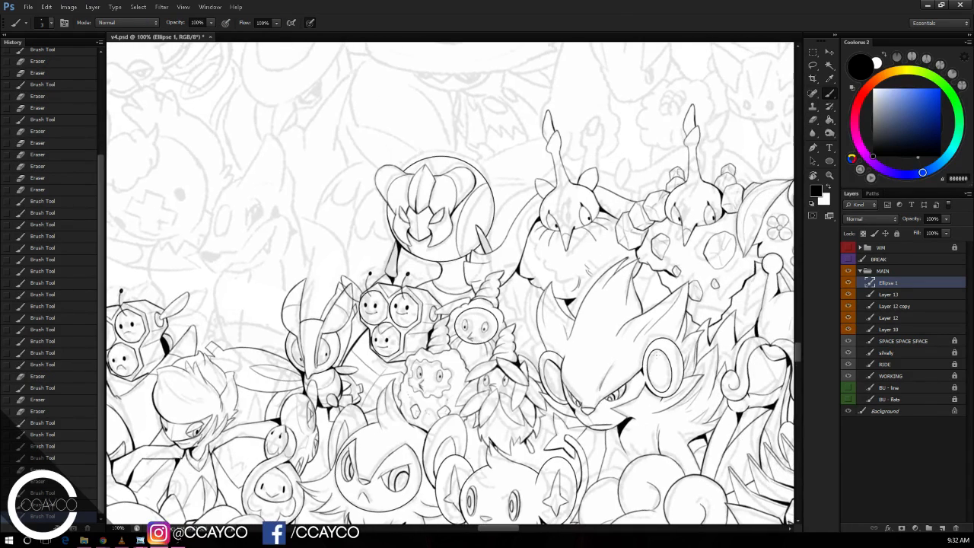
pyautogui.hotkey('ctrl', '+')
pyautogui.moveTo(657, 355); pyautogui.dragTo(613, 455)
pyautogui.hotkey('ctrl', '+')
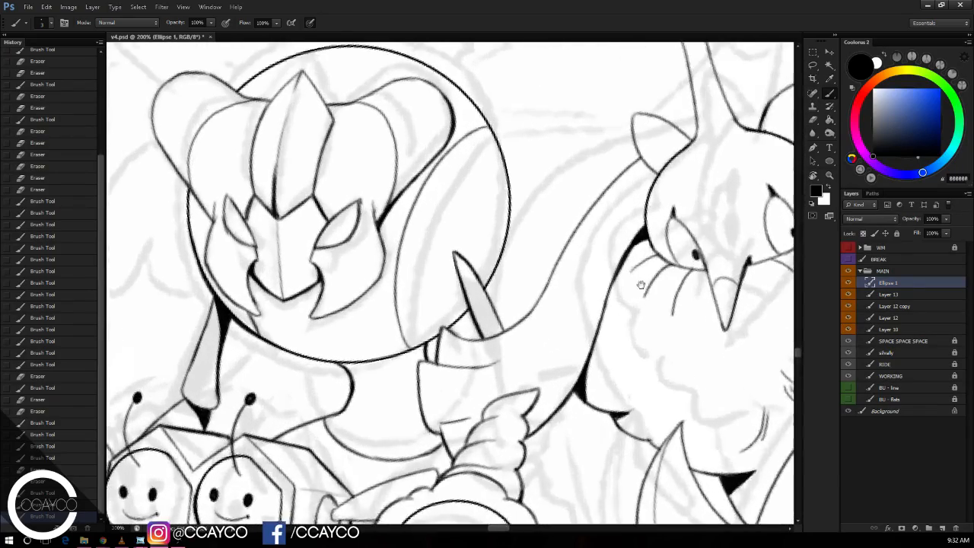
pyautogui.moveTo(641, 285); pyautogui.dragTo(648, 336)
pyautogui.moveTo(634, 177); pyautogui.dragTo(616, 243)
pyautogui.press('r')
pyautogui.moveTo(693, 297); pyautogui.dragTo(689, 242)
pyautogui.moveTo(691, 313); pyautogui.dragTo(654, 354)
pyautogui.press('e')
pyautogui.press('b')
pyautogui.moveTo(637, 284)
pyautogui.mouseDown()
pyautogui.moveTo(639, 301)
pyautogui.moveTo(637, 281)
pyautogui.moveTo(630, 284)
pyautogui.mouseUp()
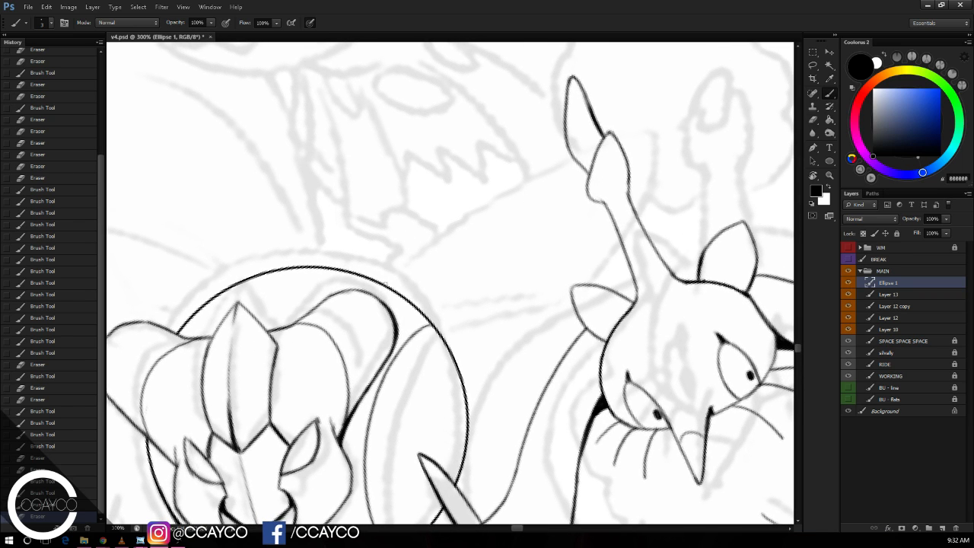
pyautogui.moveTo(385, 285)
pyautogui.mouseDown()
pyautogui.moveTo(670, 140)
pyautogui.moveTo(669, 178)
pyautogui.mouseUp()
pyautogui.hotkey('ctrl', 'z')
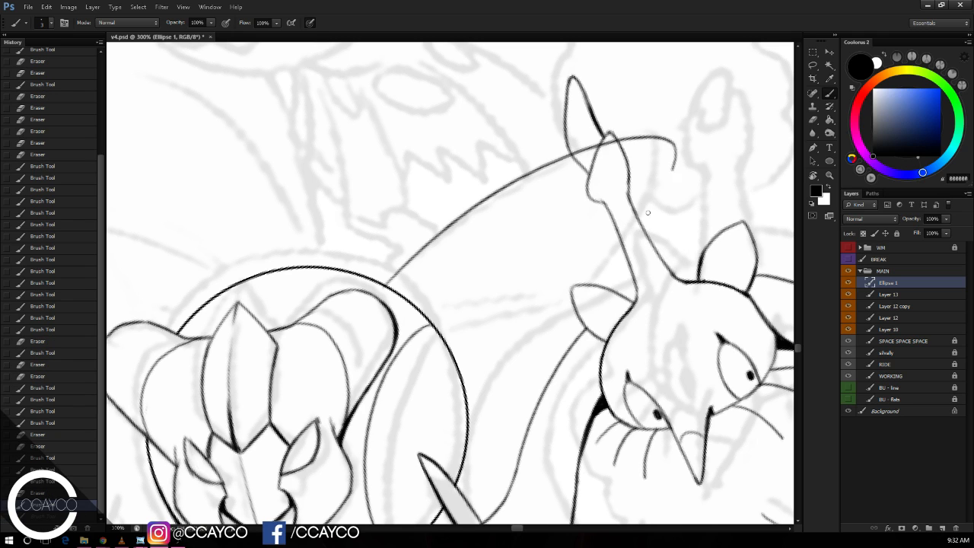
# Step: Ink the underside of the large wing's rounded tip back toward the antenna stem and clean the line's start at the dome
pyautogui.moveTo(646, 214); pyautogui.dragTo(670, 170)
pyautogui.moveTo(624, 241); pyautogui.dragTo(667, 182)
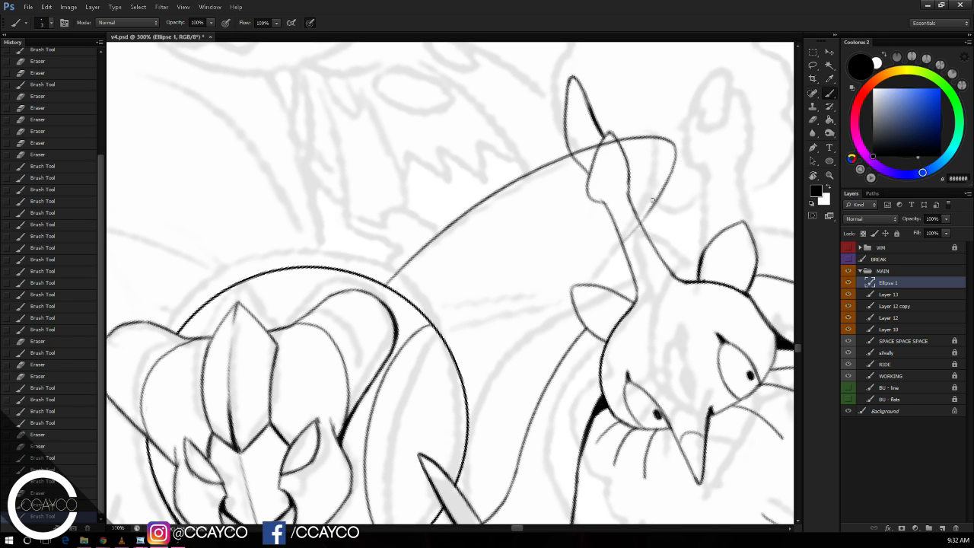
pyautogui.hotkey('ctrl', 'z')
pyautogui.moveTo(603, 262)
pyautogui.mouseDown()
pyautogui.moveTo(661, 189)
pyautogui.moveTo(653, 203)
pyautogui.mouseUp()
pyautogui.hotkey('ctrl', 'z')
pyautogui.hotkey('ctrl', 'z')
pyautogui.moveTo(614, 249); pyautogui.dragTo(650, 204)
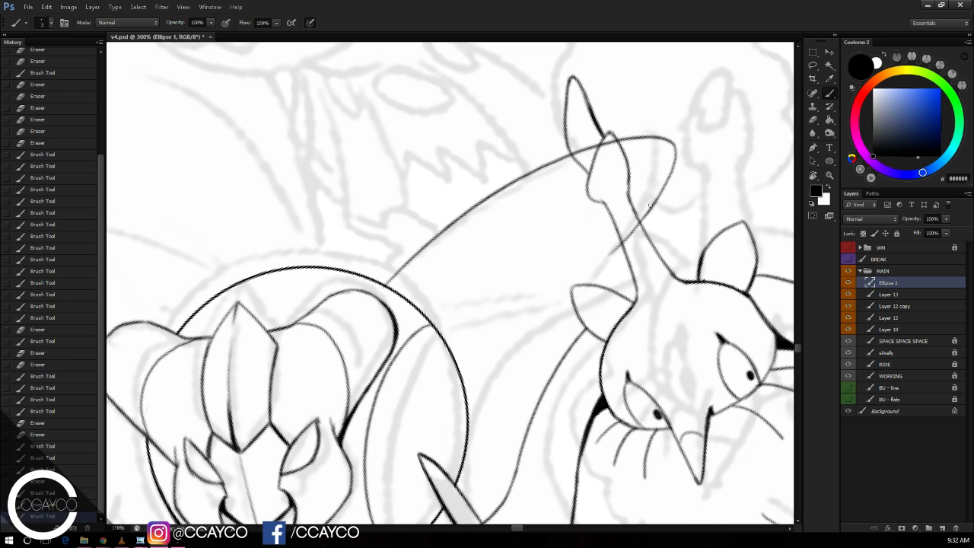
pyautogui.press('e')
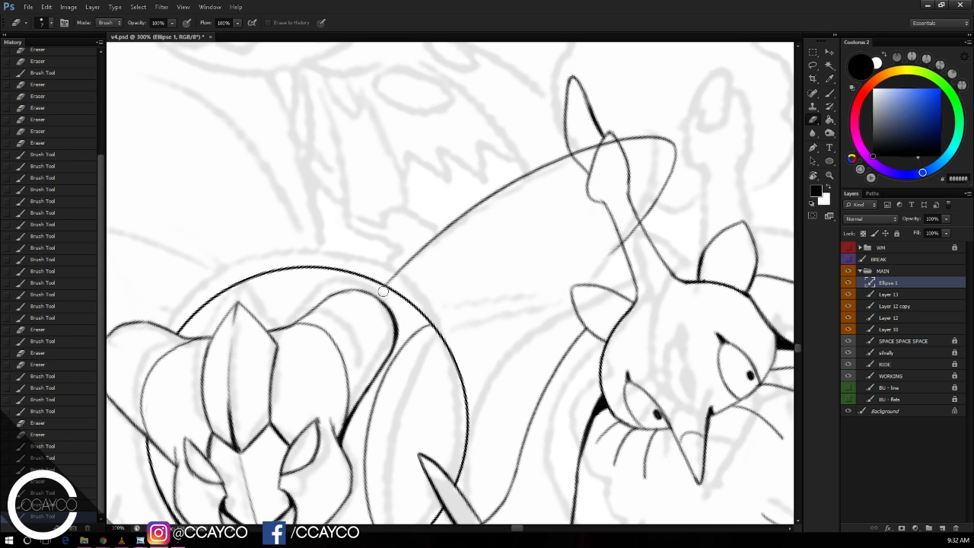
pyautogui.moveTo(384, 291); pyautogui.dragTo(428, 252)
pyautogui.hotkey('ctrl', 'z')
pyautogui.moveTo(385, 293); pyautogui.dragTo(436, 254)
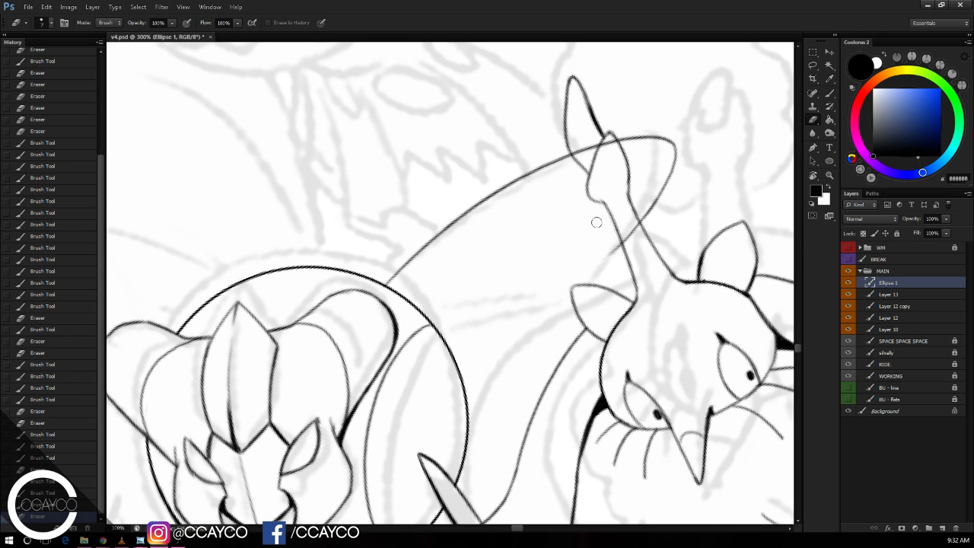
# Step: Ink the large wing's lower edge from the dome toward the antenna stem and erase the overshoot inside the dome
pyautogui.press('b')
pyautogui.moveTo(434, 316); pyautogui.dragTo(624, 245)
pyautogui.hotkey('ctrl', 'z')
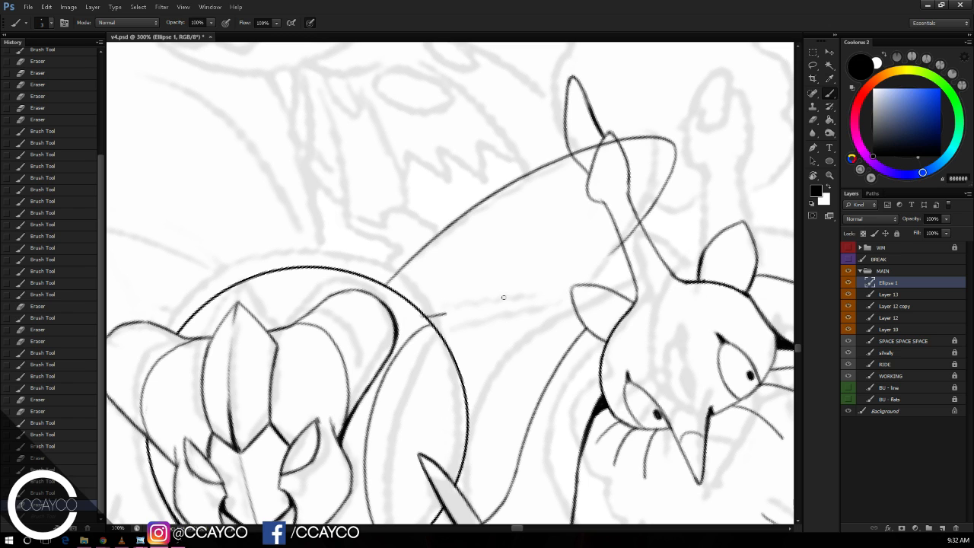
pyautogui.moveTo(427, 315); pyautogui.dragTo(613, 249)
pyautogui.press('e')
pyautogui.moveTo(418, 319); pyautogui.dragTo(427, 309)
pyautogui.moveTo(660, 311)
pyautogui.mouseDown()
pyautogui.moveTo(702, 307)
pyautogui.moveTo(711, 261)
pyautogui.mouseUp()
# Step: Ink the tip and lower edge of the smaller wing beneath the large one, erasing stray line ends
pyautogui.press('r')
pyautogui.press('b')
pyautogui.moveTo(655, 230)
pyautogui.mouseDown()
pyautogui.moveTo(578, 338)
pyautogui.moveTo(573, 317)
pyautogui.moveTo(500, 336)
pyautogui.mouseUp()
pyautogui.press('e')
pyautogui.moveTo(591, 330)
pyautogui.mouseDown()
pyautogui.moveTo(621, 310)
pyautogui.moveTo(644, 269)
pyautogui.mouseUp()
pyautogui.press('b')
pyautogui.moveTo(502, 338); pyautogui.dragTo(515, 335)
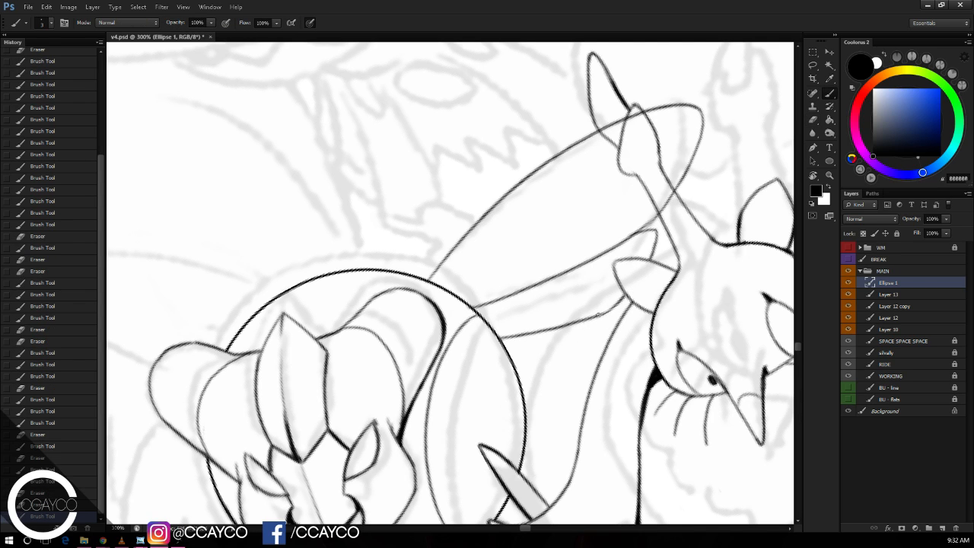
pyautogui.moveTo(587, 321); pyautogui.dragTo(631, 290)
pyautogui.press('e')
pyautogui.press('b')
pyautogui.hotkey('ctrl', 'z')
pyautogui.press('e')
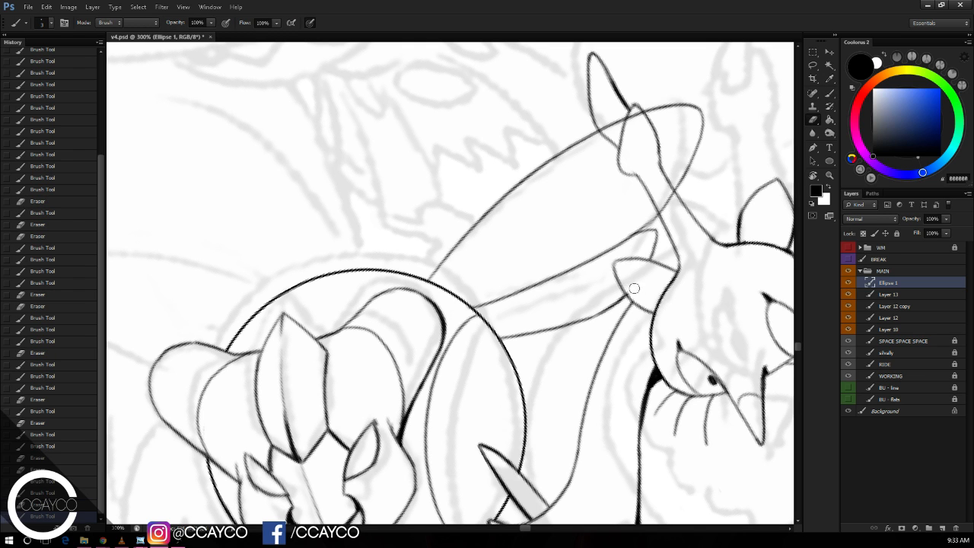
pyautogui.press('r')
pyautogui.moveTo(655, 242); pyautogui.dragTo(637, 361)
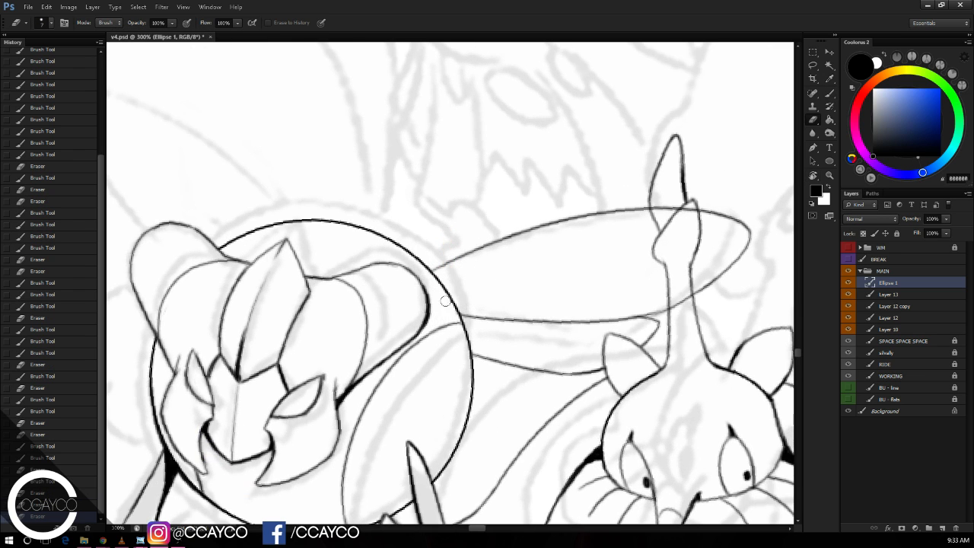
pyautogui.moveTo(432, 269); pyautogui.dragTo(538, 216)
pyautogui.moveTo(248, 222)
pyautogui.mouseDown()
pyautogui.moveTo(279, 226)
pyautogui.moveTo(238, 220)
pyautogui.mouseUp()
# Step: Lasso the inked pair of wings and paste a copy of them onto a new layer
pyautogui.click(812, 64)
pyautogui.hotkey('ctrl', '-')
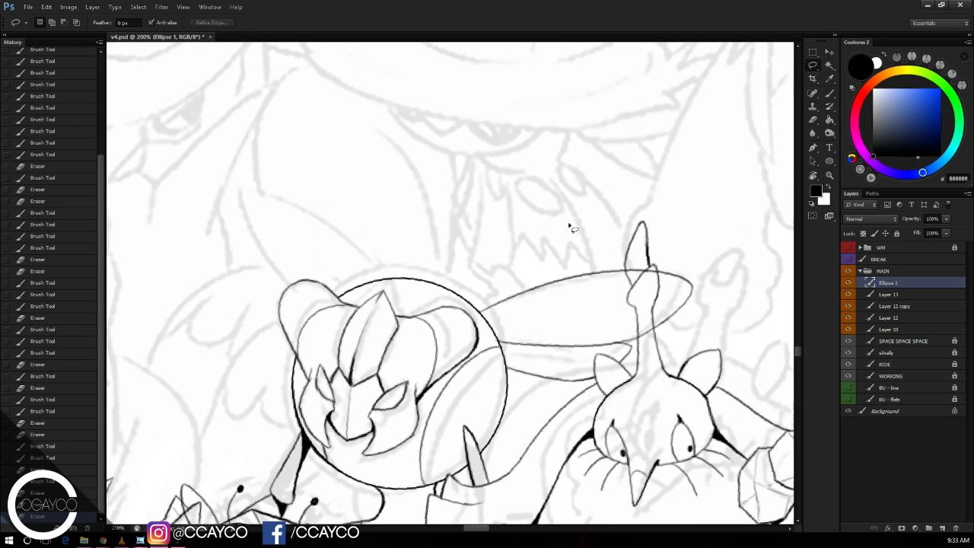
pyautogui.moveTo(561, 227); pyautogui.dragTo(487, 296)
pyautogui.moveTo(508, 347)
pyautogui.mouseDown()
pyautogui.moveTo(590, 399)
pyautogui.moveTo(700, 289)
pyautogui.mouseUp()
pyautogui.hotkey('ctrl', 'c')
pyautogui.hotkey('ctrl', 'v')
# Step: Flip the copied wings horizontally, then move and rotate them to the opposite side of the crested character's head
pyautogui.click(46, 7)
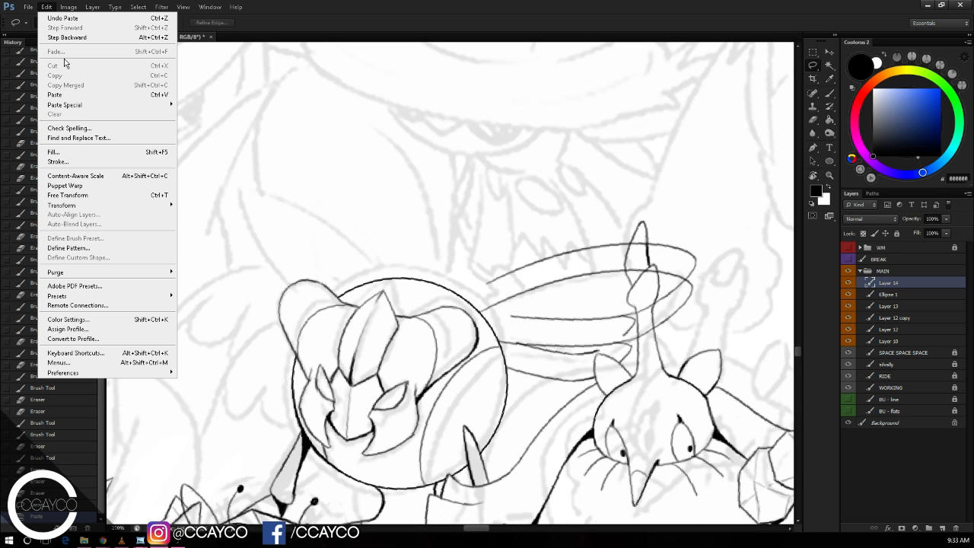
pyautogui.moveTo(110, 205)
pyautogui.click(225, 315)
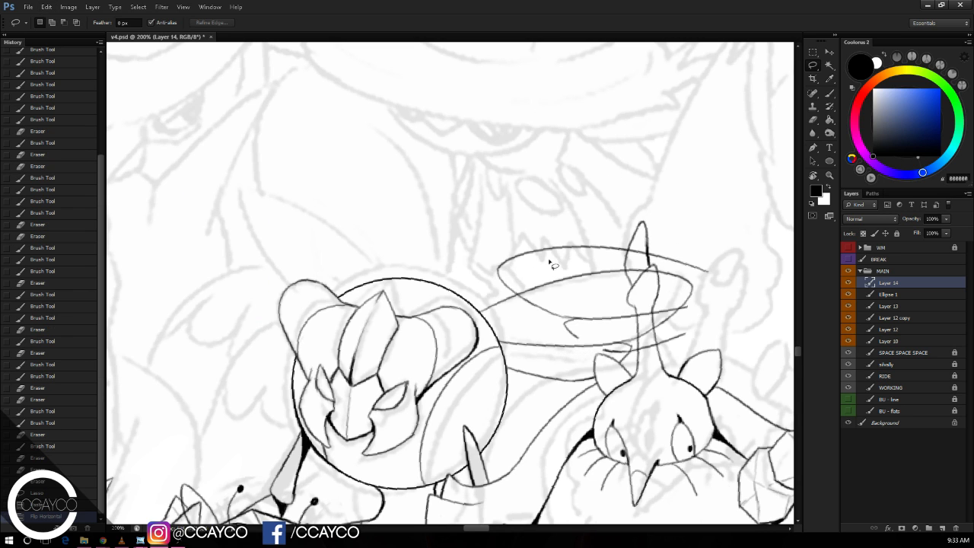
pyautogui.hotkey('ctrl', 't')
pyautogui.moveTo(605, 254); pyautogui.dragTo(304, 225)
pyautogui.moveTo(459, 200); pyautogui.dragTo(495, 323)
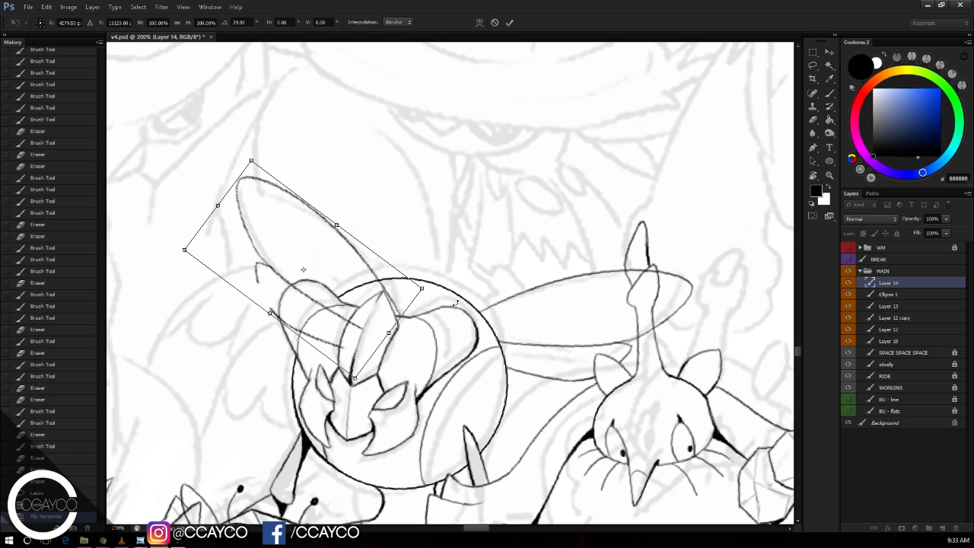
pyautogui.moveTo(370, 284)
pyautogui.mouseDown()
pyautogui.moveTo(368, 293)
pyautogui.moveTo(379, 274)
pyautogui.moveTo(494, 208)
pyautogui.mouseUp()
pyautogui.press('Return')
# Step: Erase the mirrored wings' lines where they overlap the crested character's horn and head
pyautogui.press('e')
pyautogui.hotkey('ctrl', '+')
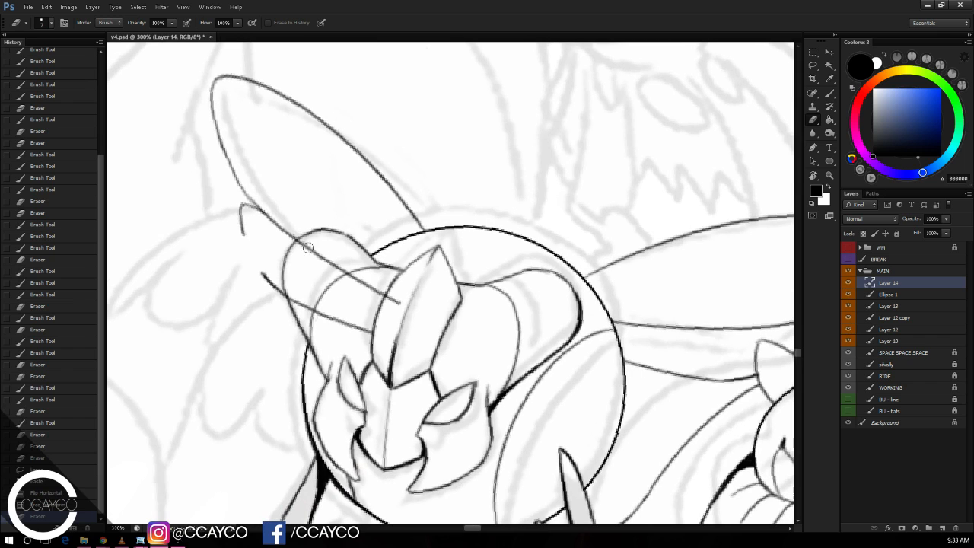
pyautogui.moveTo(303, 245)
pyautogui.mouseDown()
pyautogui.moveTo(404, 307)
pyautogui.moveTo(268, 221)
pyautogui.mouseUp()
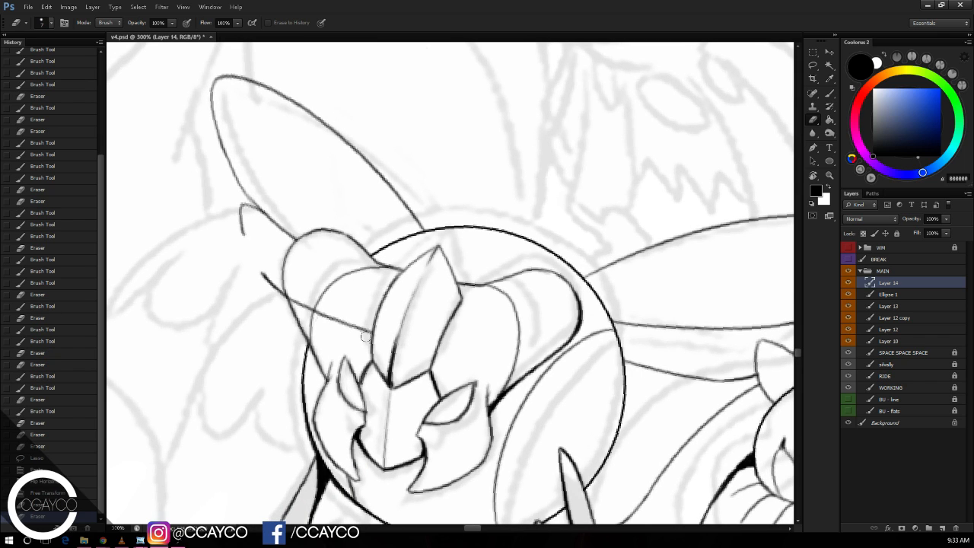
pyautogui.moveTo(366, 335)
pyautogui.mouseDown()
pyautogui.moveTo(295, 298)
pyautogui.moveTo(370, 332)
pyautogui.mouseUp()
# Step: Ink the outer edge of the small mirrored wing down to the head, clean its ends and save the document
pyautogui.press('b')
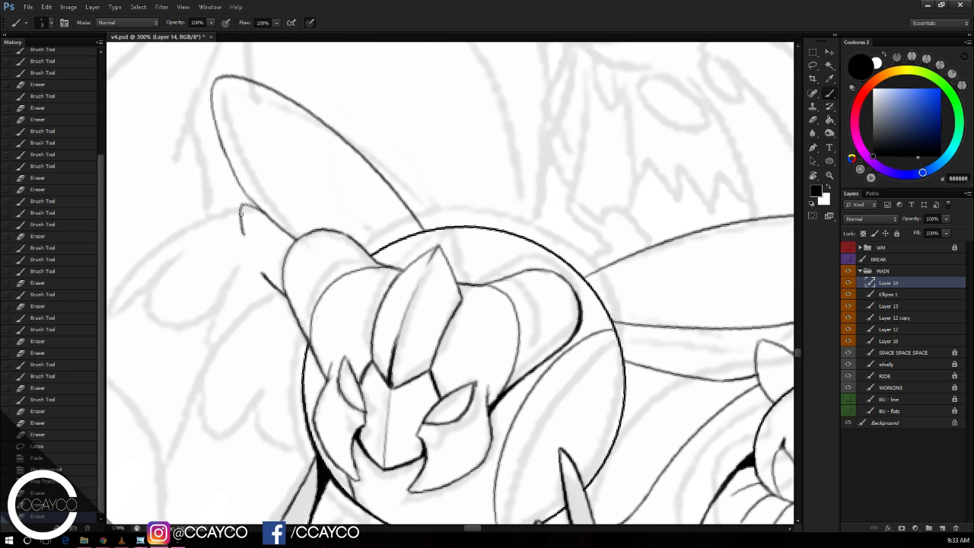
pyautogui.hotkey('ctrl', 'z')
pyautogui.moveTo(242, 216)
pyautogui.mouseDown()
pyautogui.moveTo(286, 298)
pyautogui.moveTo(234, 254)
pyautogui.mouseUp()
pyautogui.press('e')
pyautogui.hotkey('ctrl', '-')
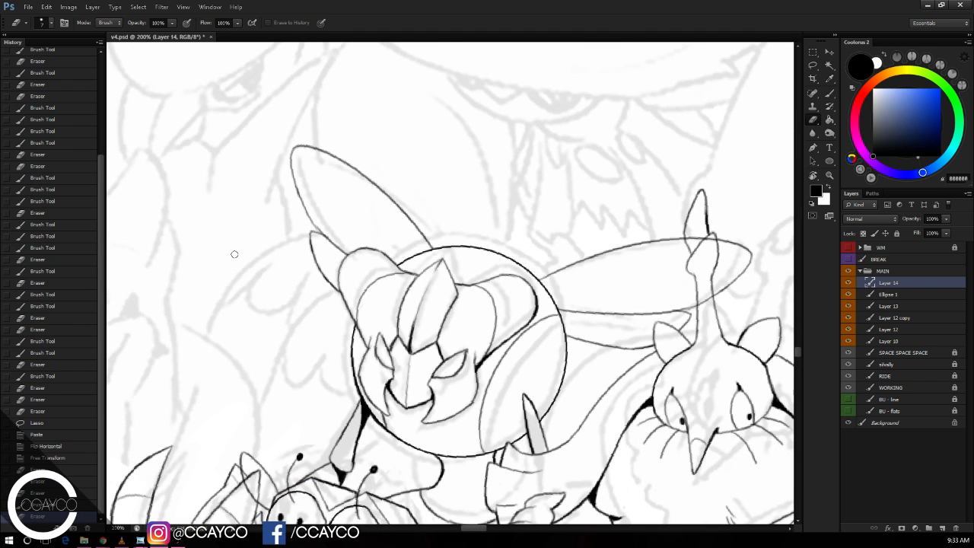
pyautogui.hotkey('ctrl', '-')
pyautogui.hotkey('ctrl', 's')
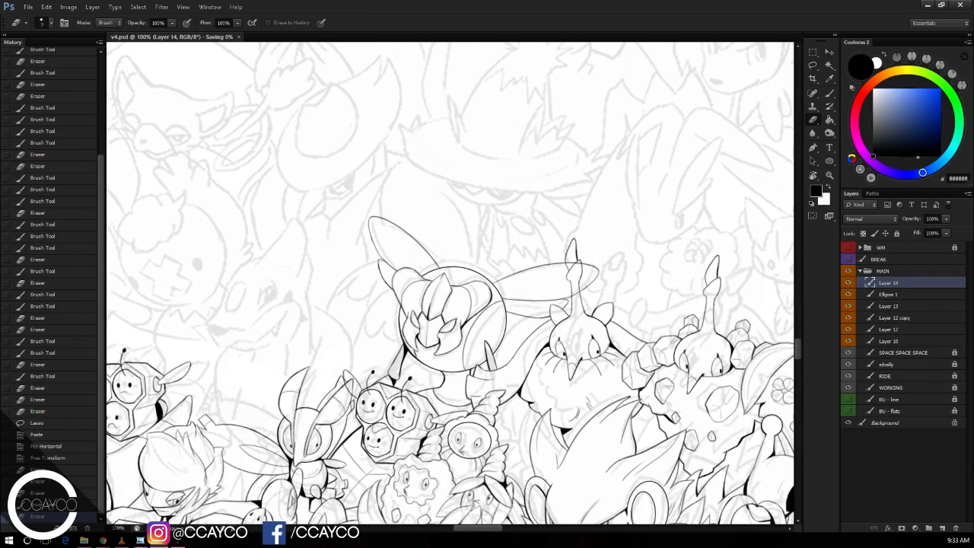
# Step: Unlock the WORKING sketch layer and lasso the fox-like character's sketch above the insect character
pyautogui.hotkey('ctrl', '+')
pyautogui.moveTo(365, 408)
pyautogui.mouseDown()
pyautogui.moveTo(449, 367)
pyautogui.moveTo(633, 310)
pyautogui.moveTo(698, 312)
pyautogui.mouseUp()
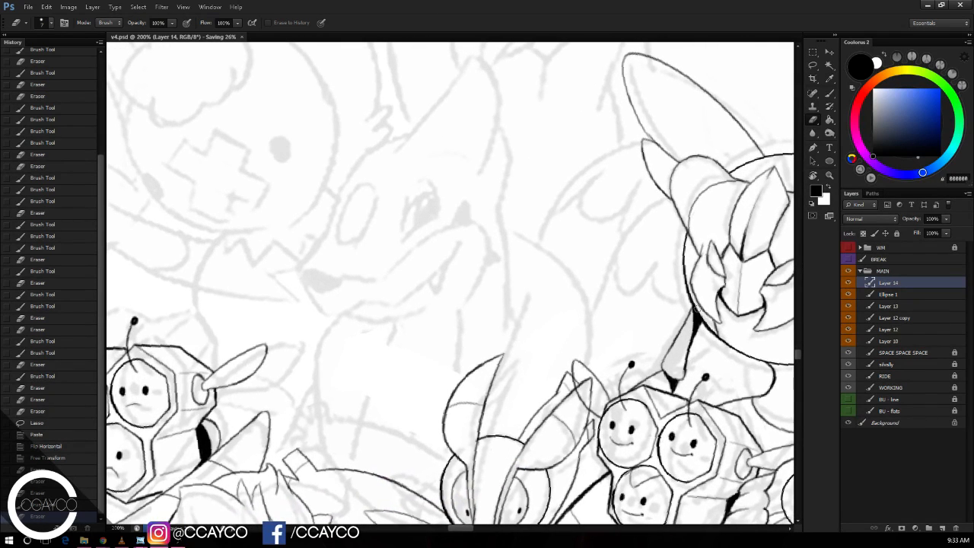
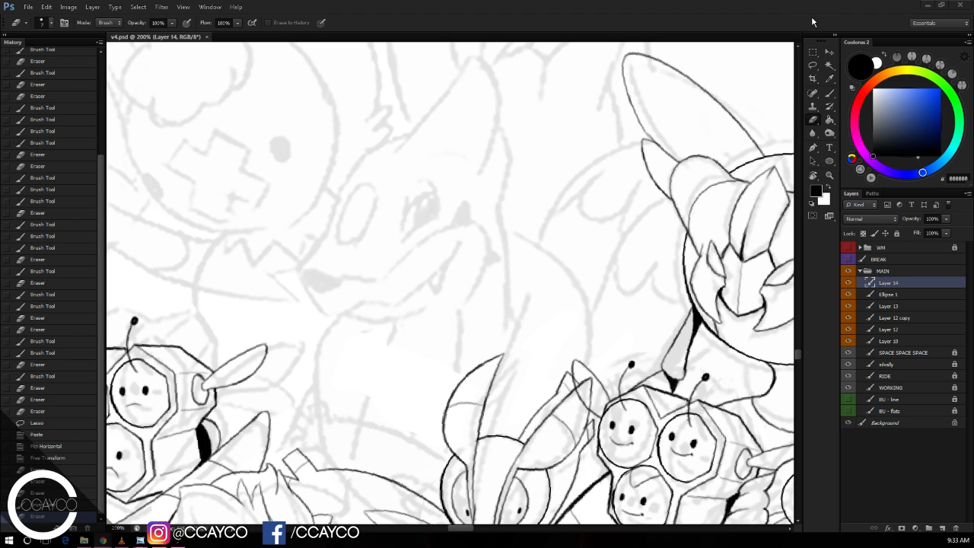
pyautogui.moveTo(636, 289); pyautogui.dragTo(654, 259)
pyautogui.click(902, 387)
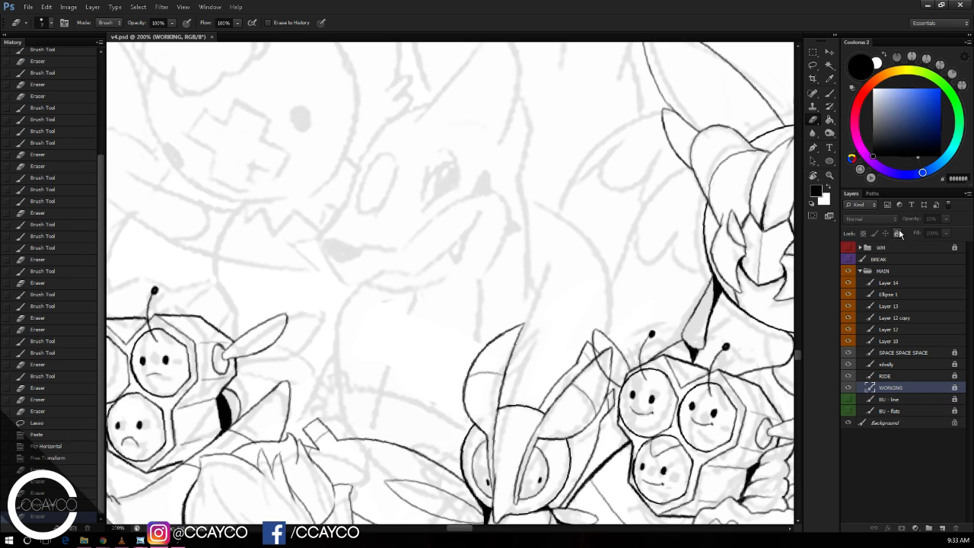
pyautogui.press('l')
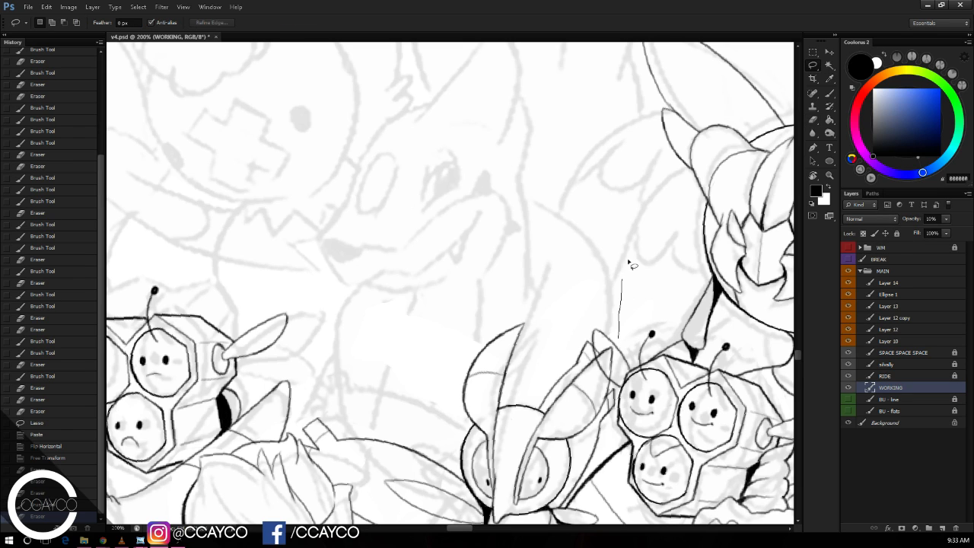
pyautogui.moveTo(683, 166)
pyautogui.mouseDown()
pyautogui.moveTo(674, 172)
pyautogui.moveTo(666, 110)
pyautogui.moveTo(550, 180)
pyautogui.moveTo(509, 38)
pyautogui.moveTo(373, 123)
pyautogui.moveTo(328, 222)
pyautogui.moveTo(332, 428)
pyautogui.moveTo(508, 498)
pyautogui.moveTo(578, 425)
pyautogui.moveTo(692, 363)
pyautogui.moveTo(722, 263)
pyautogui.mouseUp()
# Step: Scale down and reposition the selected fox-like sketch, deselect it and lock the WORKING layer again
pyautogui.hotkey('ctrl', 't')
pyautogui.hotkey('ctrl', '-')
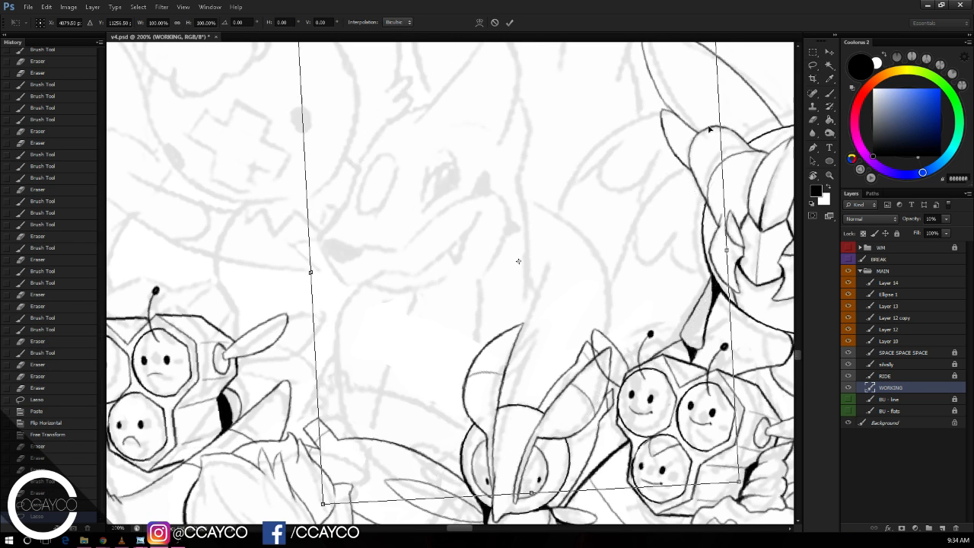
pyautogui.moveTo(576, 154)
pyautogui.mouseDown()
pyautogui.moveTo(533, 208)
pyautogui.moveTo(539, 200)
pyautogui.mouseUp()
pyautogui.moveTo(582, 240); pyautogui.dragTo(583, 250)
pyautogui.press('Return')
pyautogui.hotkey('ctrl', 'd')
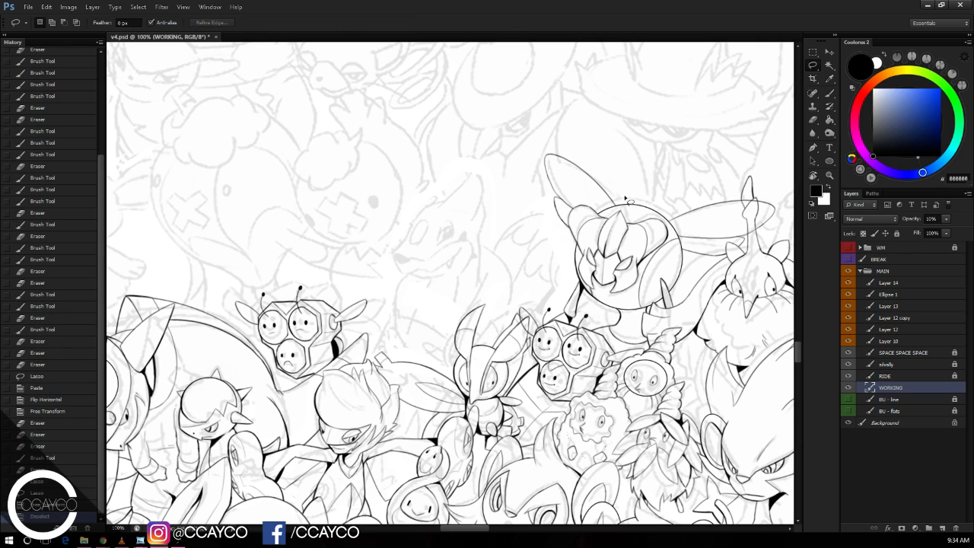
pyautogui.click(896, 234)
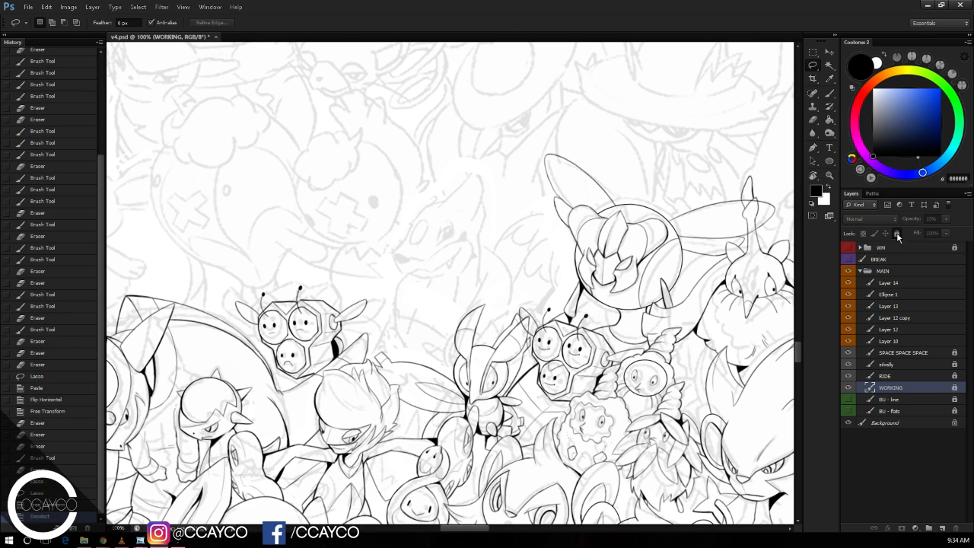
# Step: Merge Layer 14, Ellipse 1, Layer 13, Layer 12 copy and Layer 12 down into Layer 10
pyautogui.click(900, 283)
pyautogui.hotkey('ctrl', 'e')
pyautogui.hotkey('ctrl', 'e')
pyautogui.hotkey('ctrl', 'e')
pyautogui.hotkey('ctrl', 'e')
pyautogui.hotkey('ctrl', 'e')
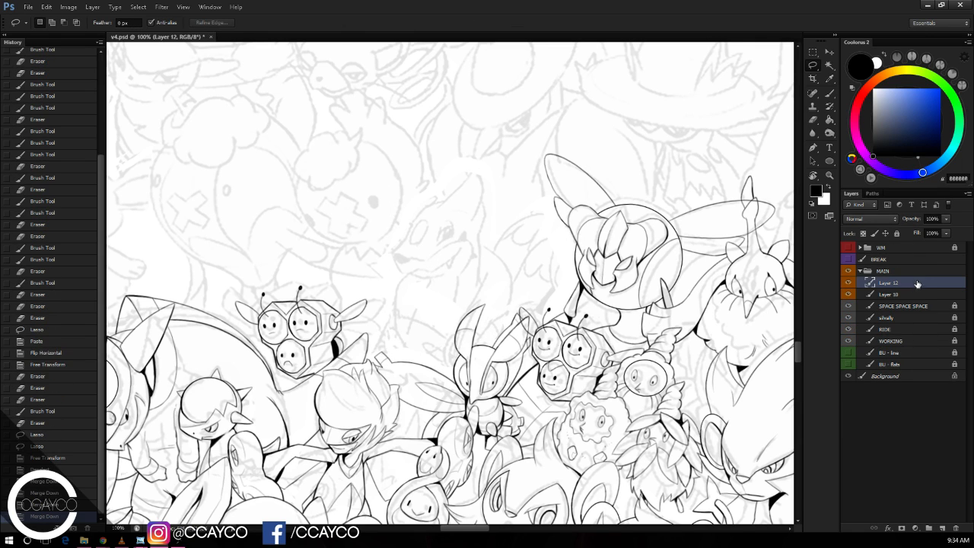
# Step: Add a new layer above Layer 10 and make Layer 10 active again for erasing around the crested character's wing
pyautogui.press('e')
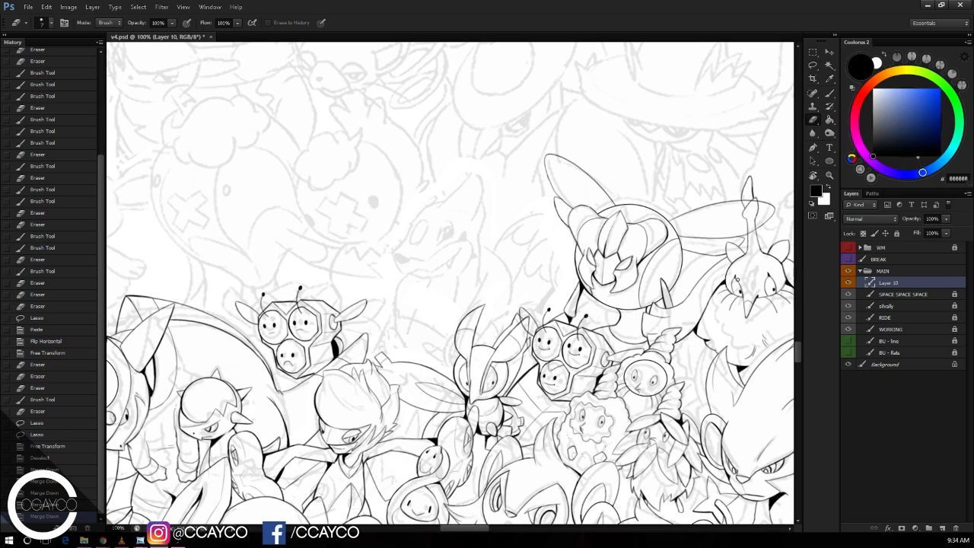
pyautogui.click(942, 527)
pyautogui.click(554, 264)
pyautogui.hotkey('ctrl', '+')
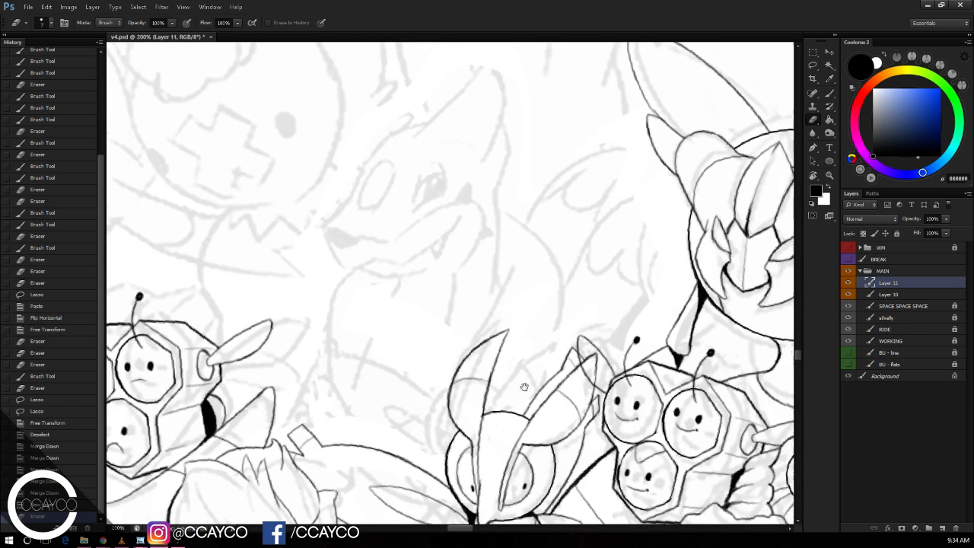
pyautogui.moveTo(754, 282); pyautogui.dragTo(551, 340)
pyautogui.click(888, 295)
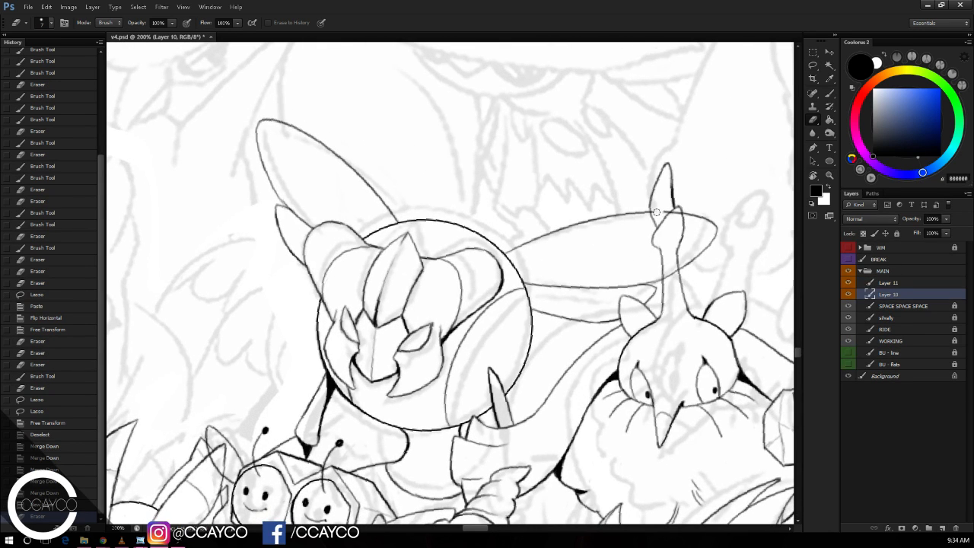
# Step: Erase the crested character's wing outline where it crosses the neighbouring bird character's crest on Layer 10
pyautogui.moveTo(663, 211)
pyautogui.mouseDown()
pyautogui.moveTo(679, 213)
pyautogui.moveTo(677, 263)
pyautogui.moveTo(676, 242)
pyautogui.mouseUp()
pyautogui.hotkey('ctrl', 'z')
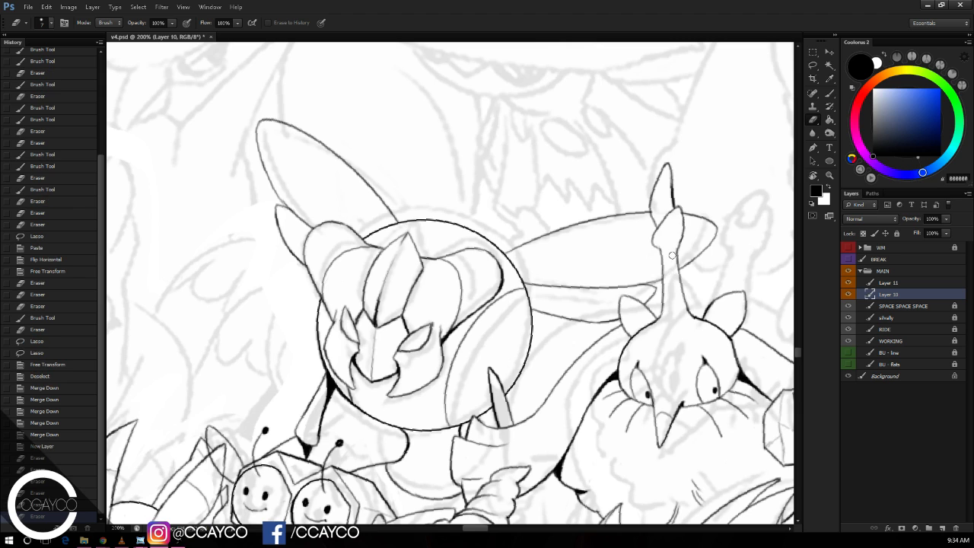
# Step: On Layer 11, ink the fox-like character's forehead curve upward from the snout with the Brush
pyautogui.moveTo(597, 358)
pyautogui.mouseDown()
pyautogui.moveTo(703, 289)
pyautogui.moveTo(761, 267)
pyautogui.mouseUp()
pyautogui.moveTo(510, 350)
pyautogui.mouseDown()
pyautogui.moveTo(628, 329)
pyautogui.moveTo(700, 407)
pyautogui.mouseUp()
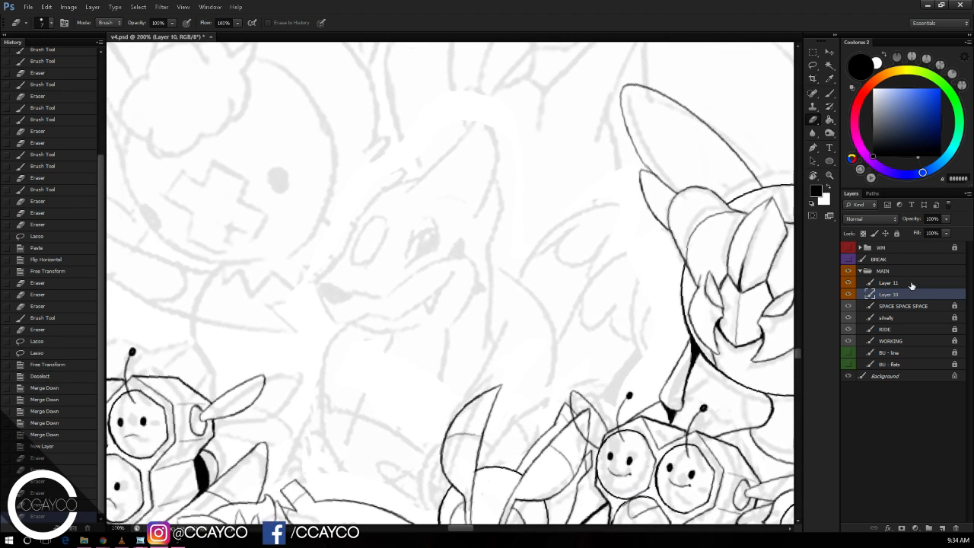
pyautogui.hotkey('alt', ']')
pyautogui.hotkey('ctrl', 'shift', 'z')
pyautogui.hotkey('ctrl', 'shift', 'z')
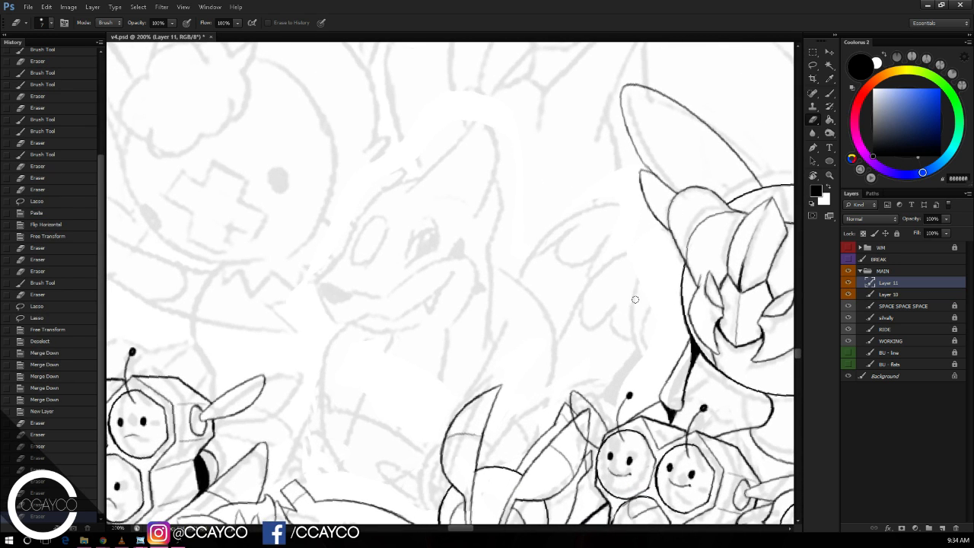
pyautogui.press('b')
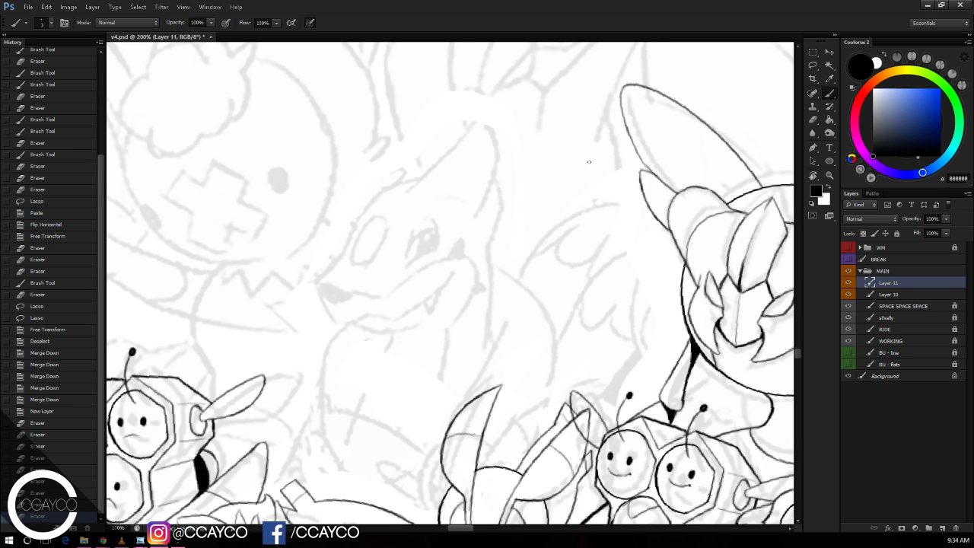
pyautogui.scroll(-2, 583, 165)
pyautogui.scroll(4, 598, 172)
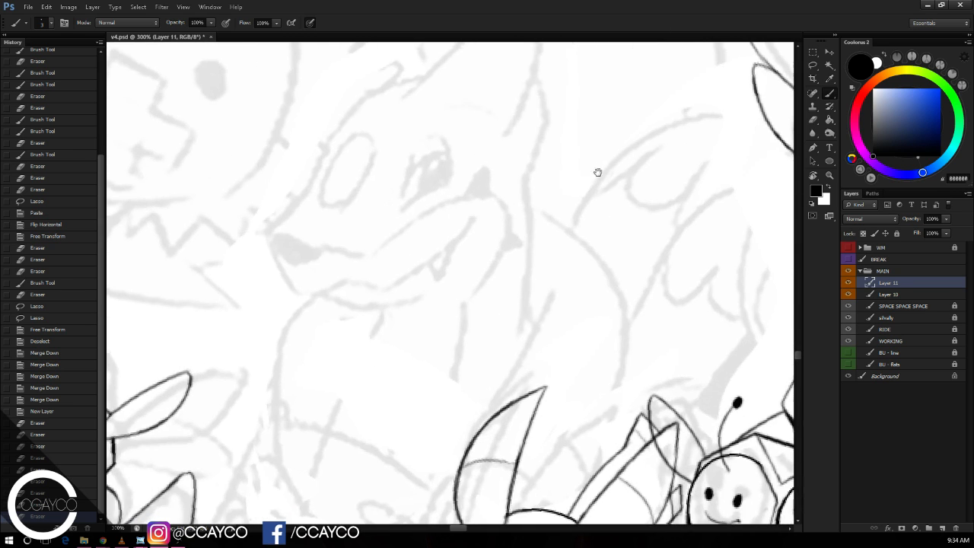
pyautogui.moveTo(578, 229); pyautogui.dragTo(575, 234)
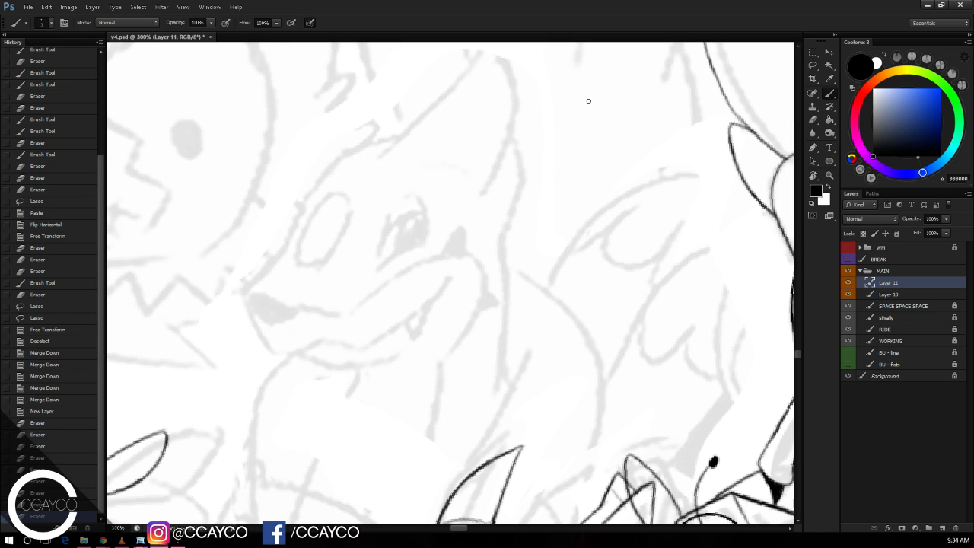
pyautogui.moveTo(282, 259)
pyautogui.mouseDown()
pyautogui.moveTo(333, 176)
pyautogui.moveTo(325, 184)
pyautogui.mouseUp()
pyautogui.hotkey('ctrl', 'z')
pyautogui.press('r')
pyautogui.moveTo(453, 133); pyautogui.dragTo(456, 135)
pyautogui.press('b')
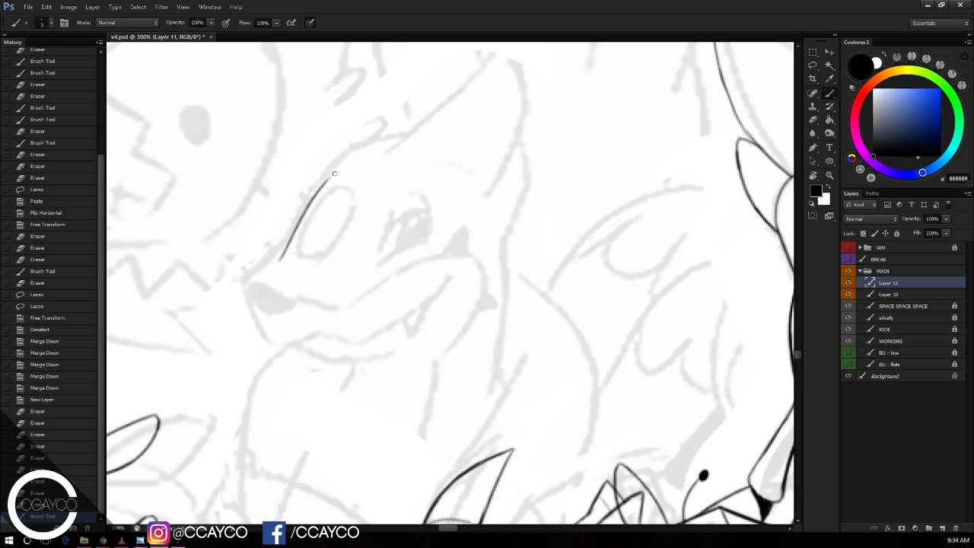
pyautogui.hotkey('ctrl', 'z')
pyautogui.moveTo(329, 180); pyautogui.dragTo(400, 143)
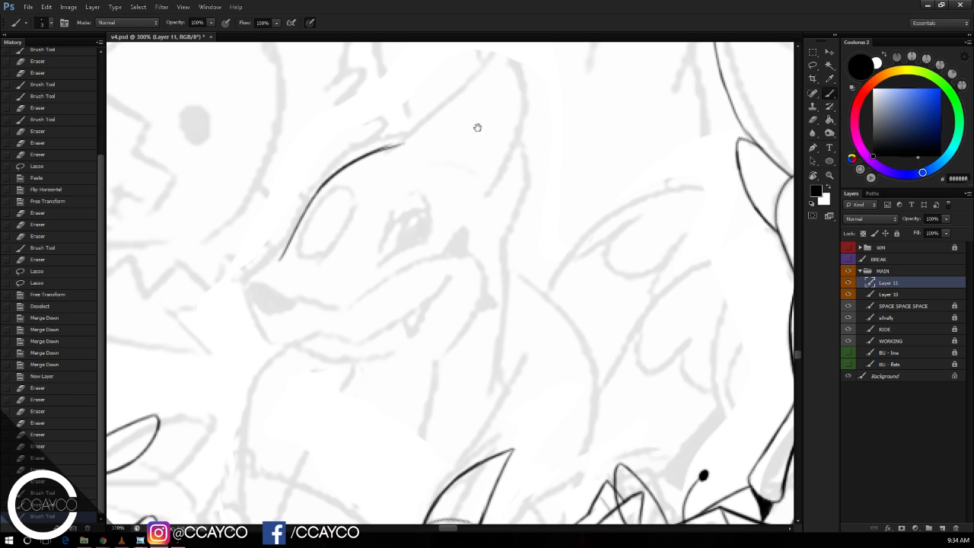
# Step: Rework the top of the forehead curve so it flows into the base of the fox-like character's ear
pyautogui.moveTo(476, 127); pyautogui.dragTo(470, 133)
pyautogui.hotkey('ctrl', 'z')
pyautogui.moveTo(354, 177); pyautogui.dragTo(398, 160)
pyautogui.hotkey('ctrl', 'z')
pyautogui.moveTo(329, 188)
pyautogui.mouseDown()
pyautogui.moveTo(384, 167)
pyautogui.moveTo(452, 110)
pyautogui.mouseUp()
pyautogui.hotkey('ctrl', 'z')
pyautogui.press('e')
pyautogui.press('b')
pyautogui.hotkey('ctrl', 'z')
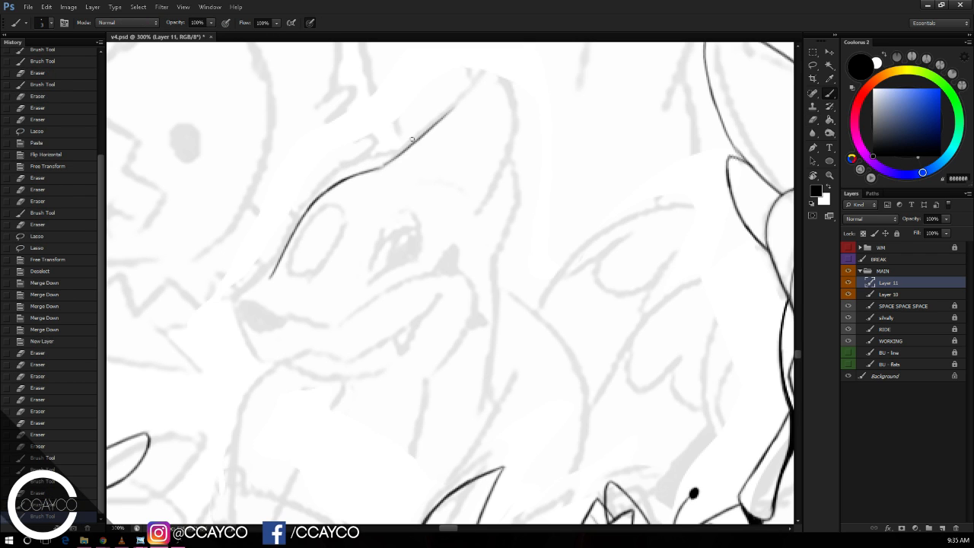
# Step: Ink the front edge of the fox-like character's ear from its base up to the tip and clean it
pyautogui.hotkey('ctrl', 'z')
pyautogui.moveTo(378, 168); pyautogui.dragTo(443, 106)
pyautogui.moveTo(468, 76); pyautogui.dragTo(443, 108)
pyautogui.moveTo(404, 151); pyautogui.dragTo(464, 82)
pyautogui.moveTo(433, 121); pyautogui.dragTo(480, 64)
pyautogui.hotkey('ctrl', 'z')
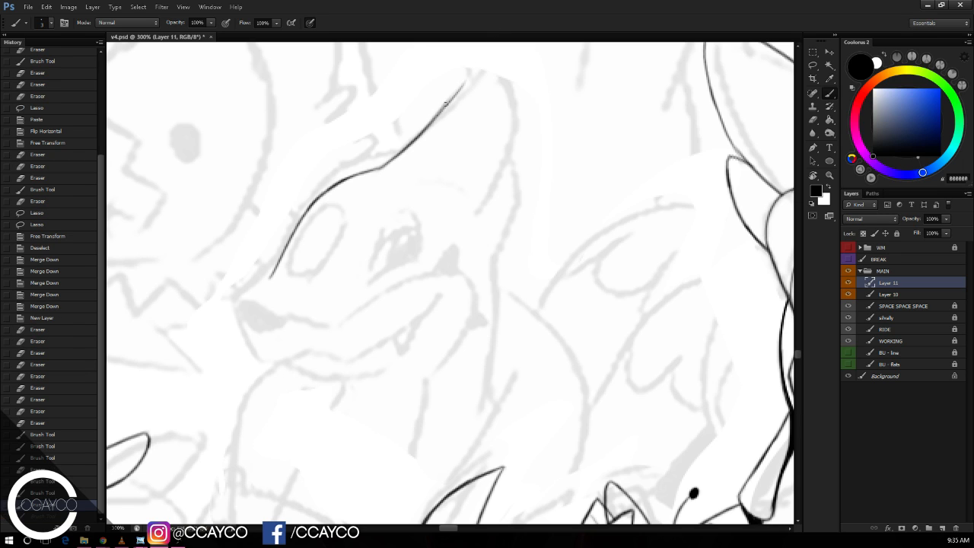
pyautogui.moveTo(446, 104); pyautogui.dragTo(470, 74)
pyautogui.moveTo(434, 121); pyautogui.dragTo(476, 65)
pyautogui.hotkey('ctrl', 'z')
pyautogui.press('e')
pyautogui.moveTo(449, 100); pyautogui.dragTo(489, 59)
pyautogui.press('b')
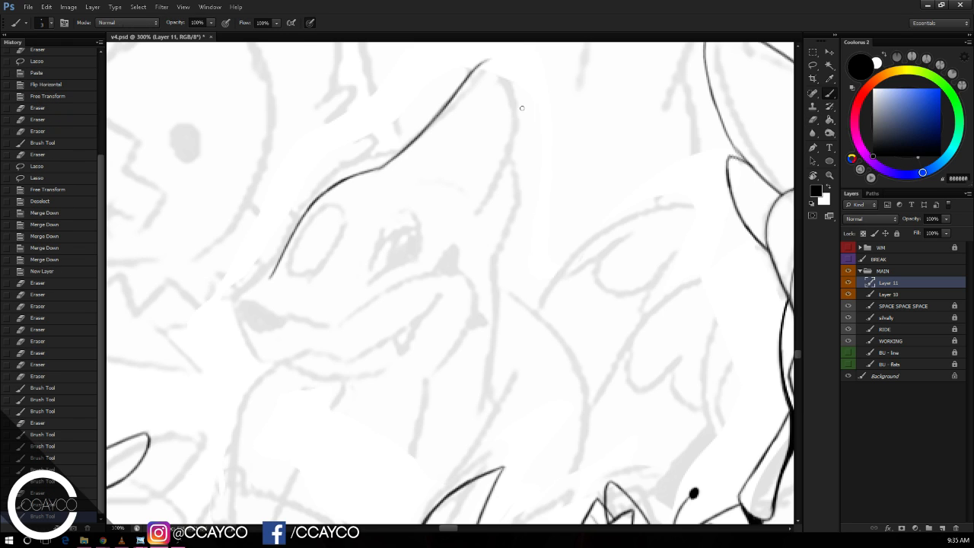
pyautogui.press('e')
pyautogui.click(523, 113)
pyautogui.press('b')
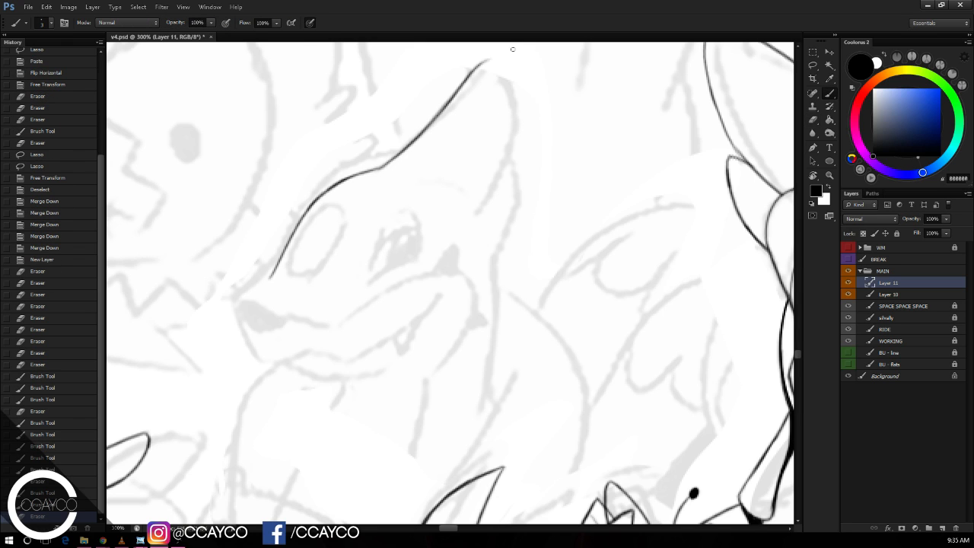
# Step: Ink the rounded ear tip and the ear's back edge curving down toward the head
pyautogui.hotkey('ctrl', 'z')
pyautogui.moveTo(490, 58); pyautogui.dragTo(501, 102)
pyautogui.hotkey('ctrl', 'alt', 'z')
pyautogui.hotkey('ctrl', 'alt', 'z')
pyautogui.moveTo(484, 62)
pyautogui.mouseDown()
pyautogui.moveTo(499, 75)
pyautogui.moveTo(500, 115)
pyautogui.moveTo(478, 187)
pyautogui.mouseUp()
pyautogui.hotkey('ctrl', 'z')
pyautogui.hotkey('ctrl', 'z')
pyautogui.hotkey('ctrl', 'z')
pyautogui.moveTo(500, 87); pyautogui.dragTo(456, 225)
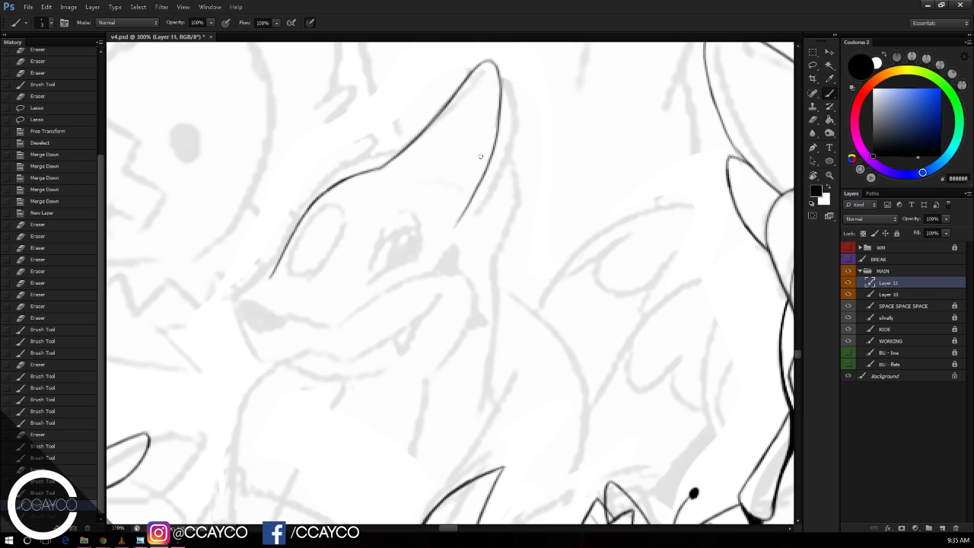
pyautogui.hotkey('ctrl', 'z')
pyautogui.moveTo(500, 85); pyautogui.dragTo(469, 199)
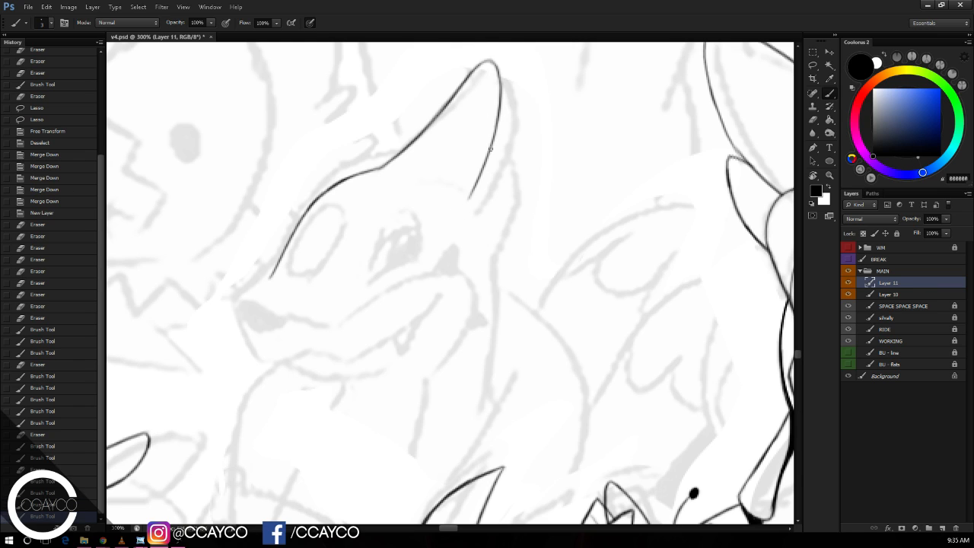
pyautogui.moveTo(470, 197); pyautogui.dragTo(468, 203)
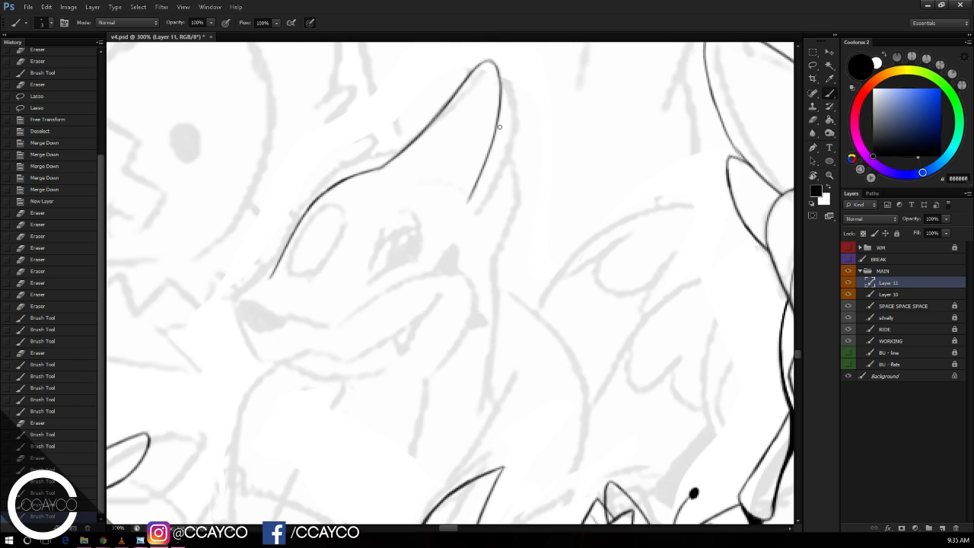
# Step: Ink the outer curve behind the ear and thicken it along with the upper back edge of the ear
pyautogui.moveTo(498, 128)
pyautogui.mouseDown()
pyautogui.moveTo(499, 219)
pyautogui.moveTo(505, 146)
pyautogui.moveTo(488, 248)
pyautogui.mouseUp()
pyautogui.hotkey('ctrl', 'alt', 'z')
pyautogui.hotkey('ctrl', 'alt', 'z')
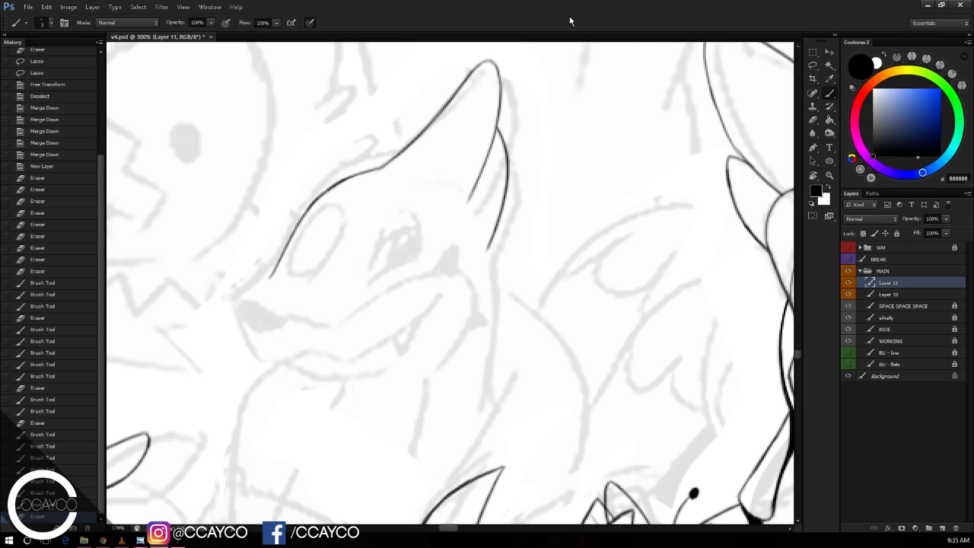
pyautogui.moveTo(485, 253); pyautogui.dragTo(510, 175)
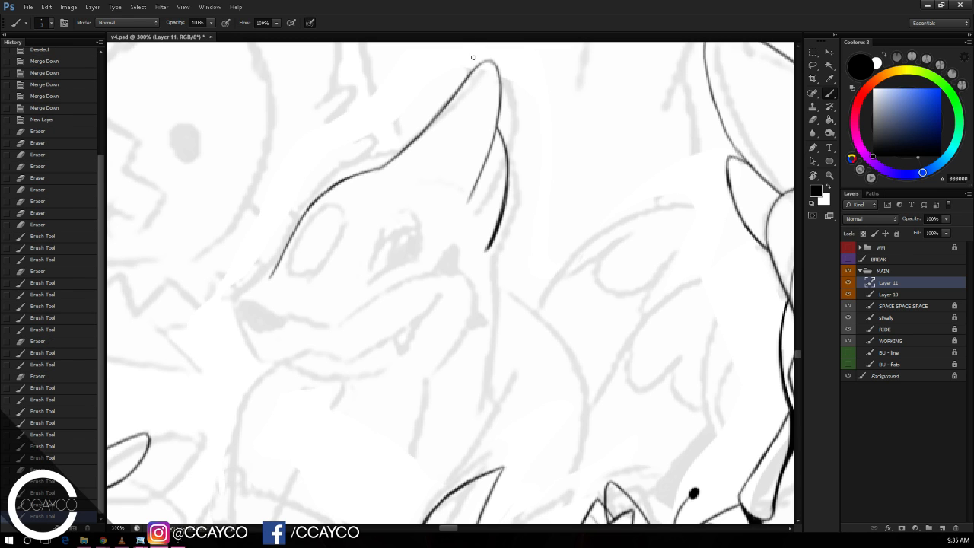
pyautogui.press('e')
pyautogui.click(516, 95)
pyautogui.press('b')
pyautogui.moveTo(528, 118); pyautogui.dragTo(533, 129)
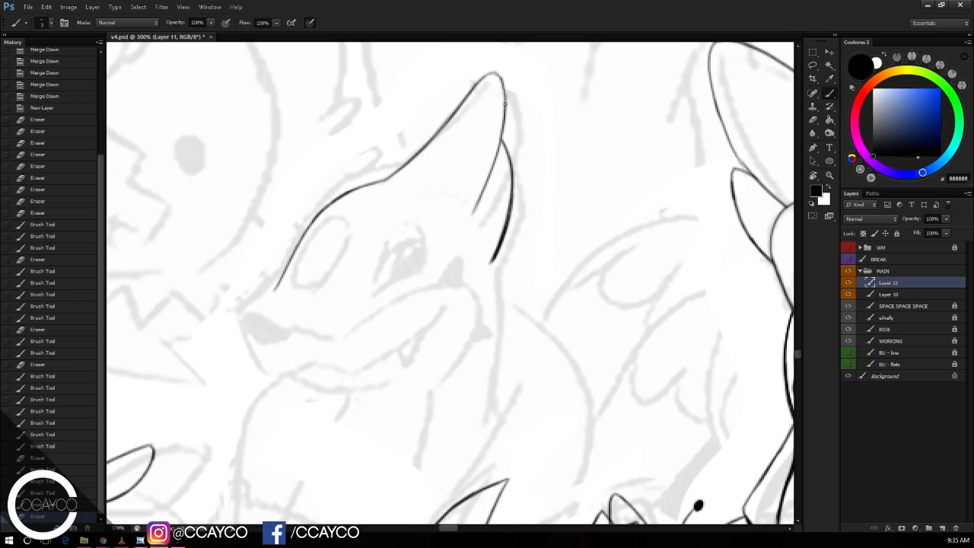
pyautogui.moveTo(501, 81); pyautogui.dragTo(505, 151)
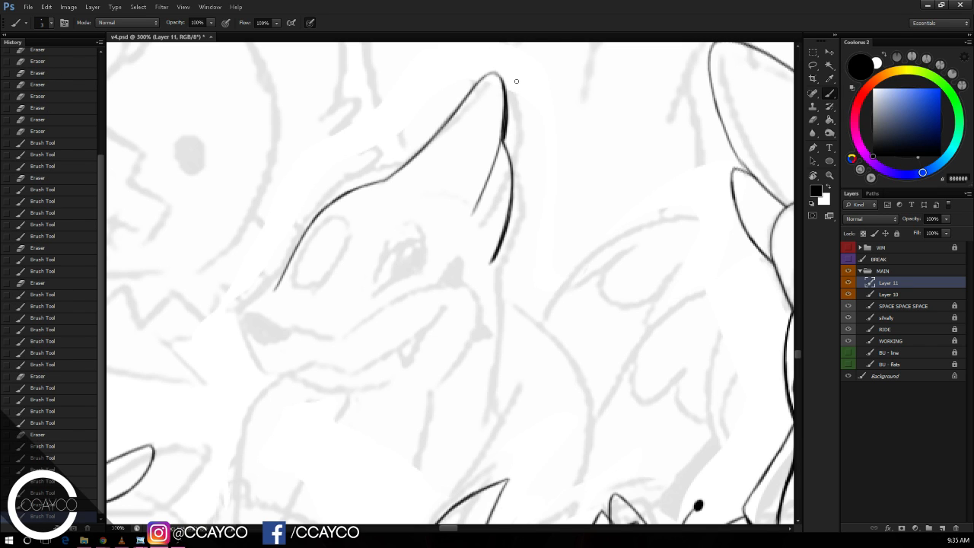
# Step: Ink the back of the fox-like character's neck as a thick line running down from the ear's outer curve
pyautogui.moveTo(493, 264)
pyautogui.mouseDown()
pyautogui.moveTo(500, 322)
pyautogui.moveTo(491, 310)
pyautogui.moveTo(499, 338)
pyautogui.mouseUp()
pyautogui.hotkey('ctrl', 'z')
pyautogui.hotkey('ctrl', 'z')
pyautogui.hotkey('ctrl', 'z')
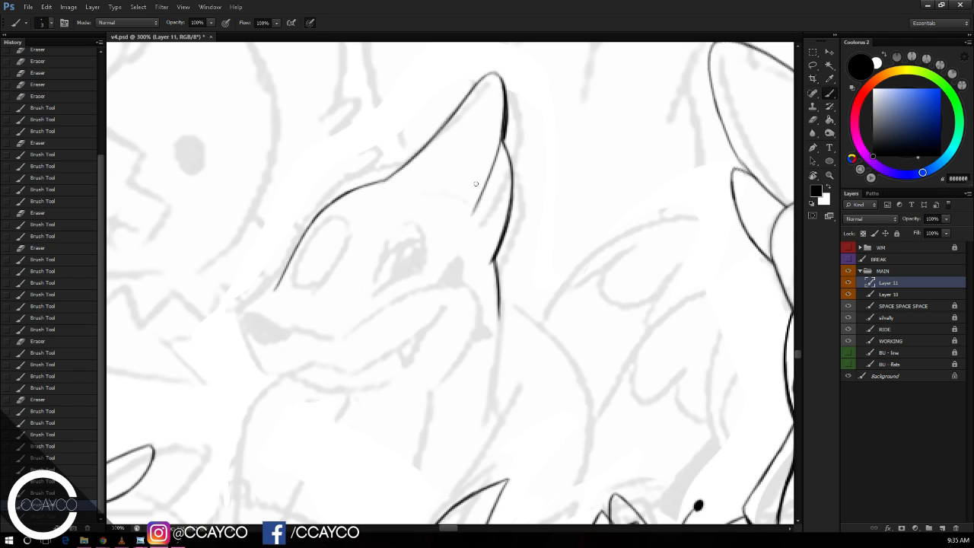
pyautogui.moveTo(495, 257); pyautogui.dragTo(493, 384)
pyautogui.hotkey('ctrl', 'z')
pyautogui.moveTo(495, 259); pyautogui.dragTo(498, 415)
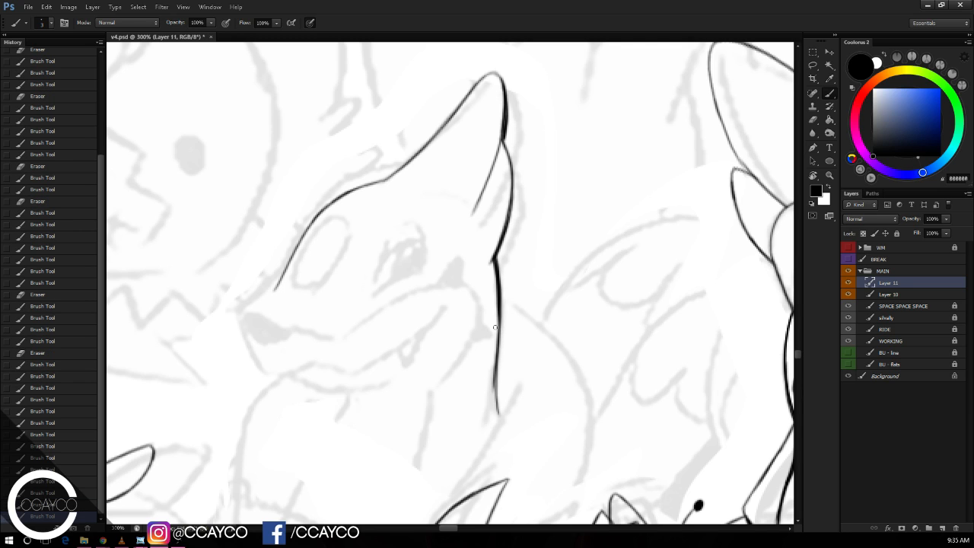
pyautogui.moveTo(494, 327); pyautogui.dragTo(509, 298)
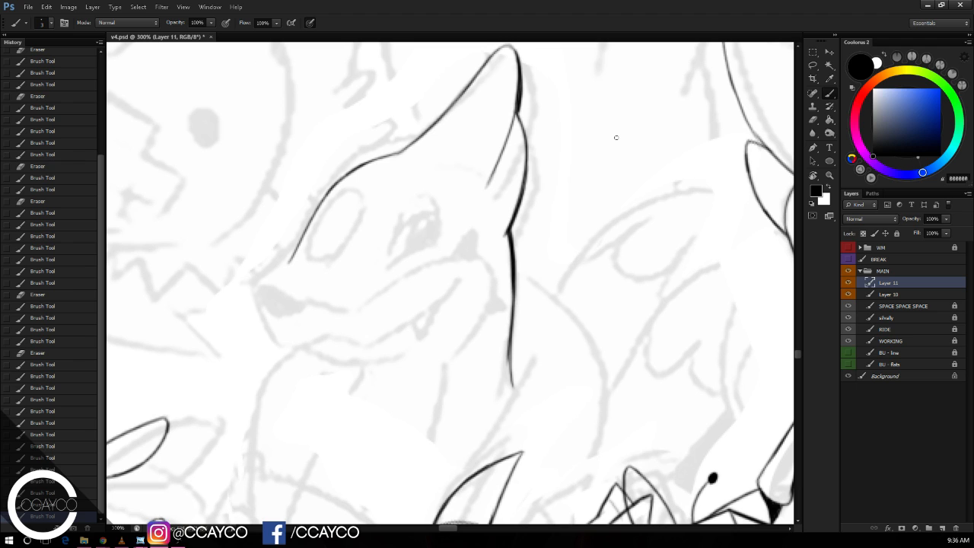
# Step: Ink the closed outline of the fox-like character's near eye over the sketch
pyautogui.hotkey('ctrl', '+')
pyautogui.moveTo(375, 274); pyautogui.dragTo(419, 266)
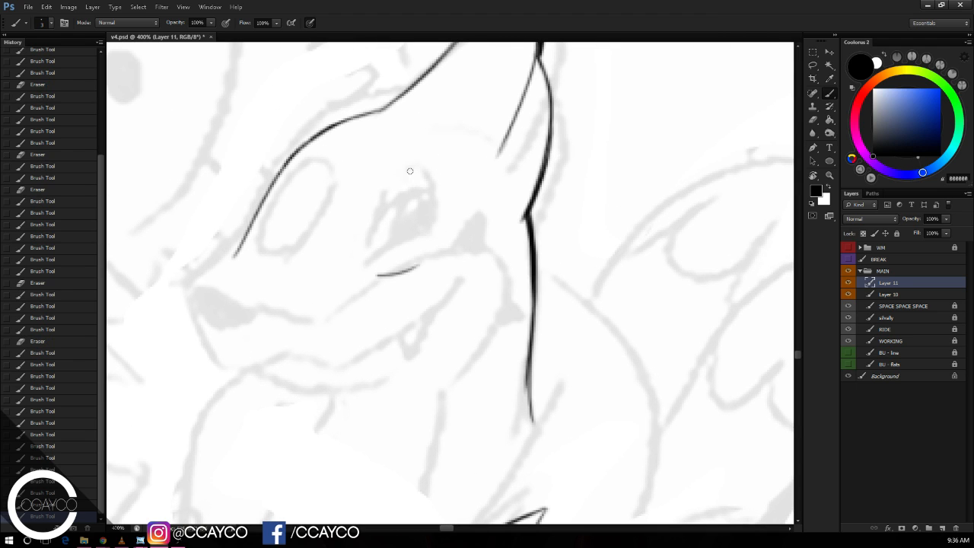
pyautogui.hotkey('ctrl', 'z')
pyautogui.hotkey('ctrl', 'z')
pyautogui.moveTo(365, 239)
pyautogui.mouseDown()
pyautogui.moveTo(418, 265)
pyautogui.moveTo(395, 174)
pyautogui.mouseUp()
pyautogui.hotkey('ctrl', 'z')
pyautogui.hotkey('ctrl', 'z')
pyautogui.moveTo(373, 280)
pyautogui.mouseDown()
pyautogui.moveTo(410, 276)
pyautogui.moveTo(380, 210)
pyautogui.moveTo(390, 198)
pyautogui.mouseUp()
pyautogui.hotkey('ctrl', 'z')
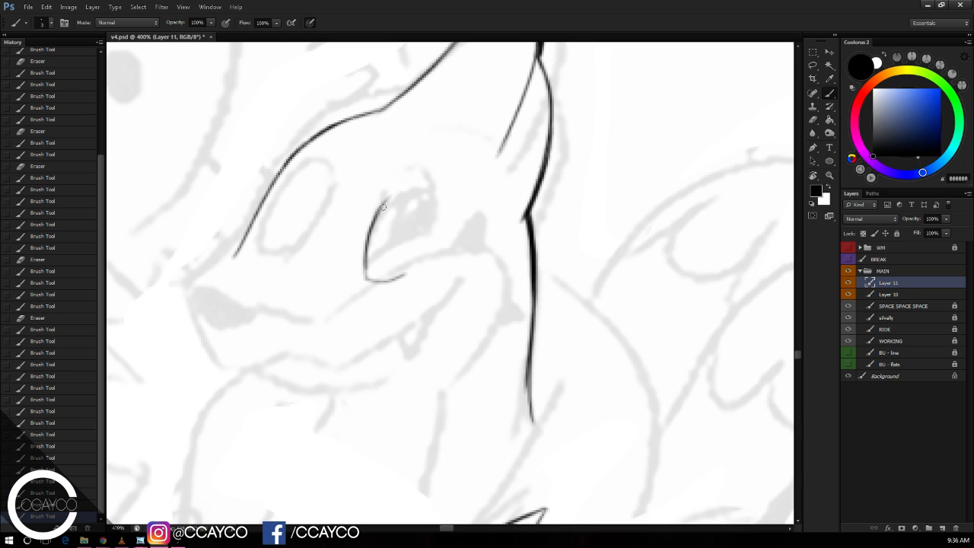
pyautogui.hotkey('ctrl', 'z')
pyautogui.moveTo(371, 235)
pyautogui.mouseDown()
pyautogui.moveTo(394, 195)
pyautogui.moveTo(412, 192)
pyautogui.moveTo(426, 227)
pyautogui.moveTo(421, 274)
pyautogui.mouseUp()
pyautogui.hotkey('ctrl', 'alt', 'z')
pyautogui.hotkey('ctrl', 'alt', 'z')
pyautogui.hotkey('ctrl', 'z')
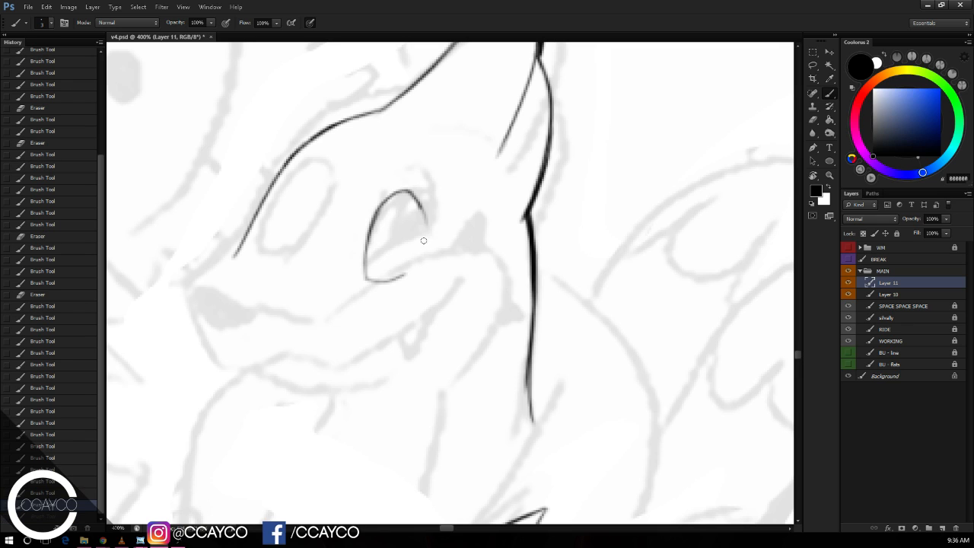
pyautogui.moveTo(421, 209); pyautogui.dragTo(422, 263)
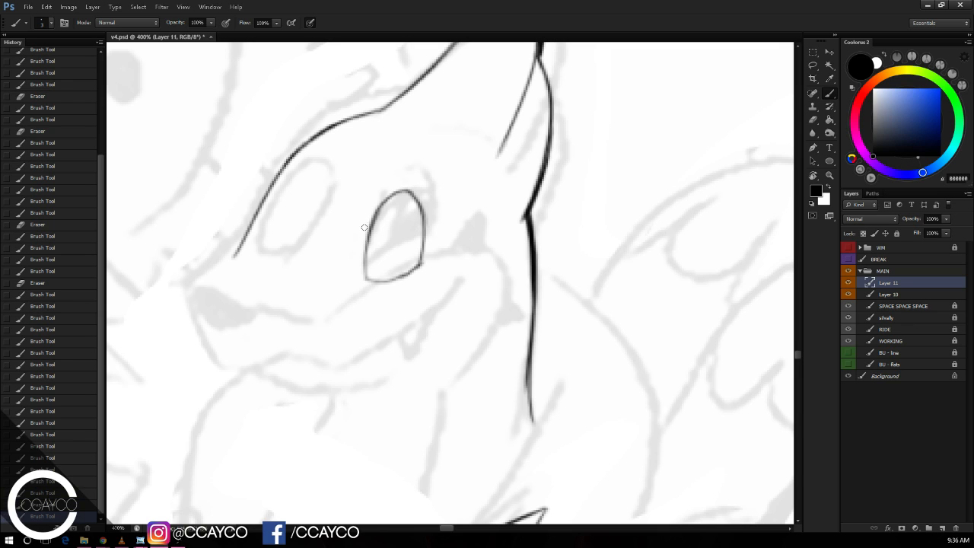
# Step: Draw a curved eyelid line across the near eye and fill in a solid black pupil below it
pyautogui.moveTo(367, 245); pyautogui.dragTo(423, 227)
pyautogui.hotkey('ctrl', 'z')
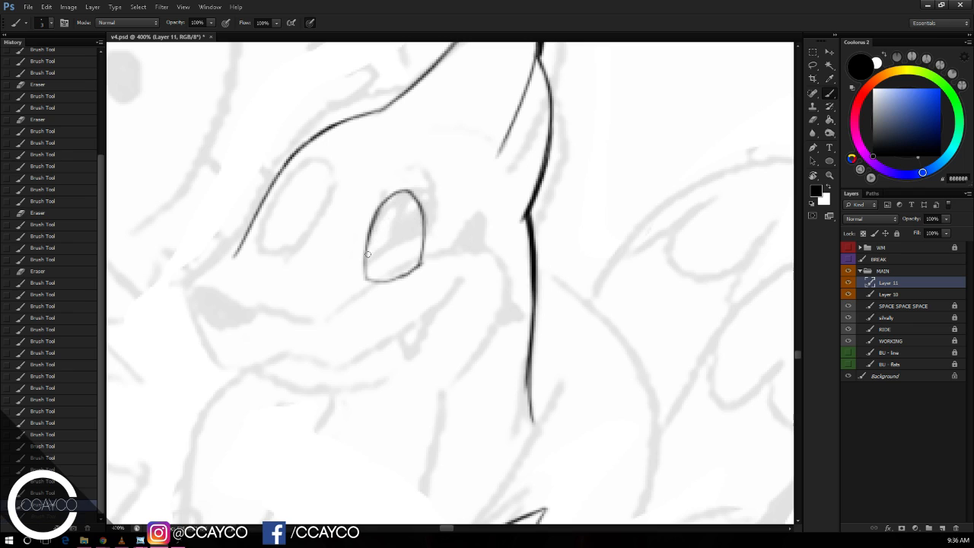
pyautogui.moveTo(366, 251); pyautogui.dragTo(417, 220)
pyautogui.moveTo(407, 266)
pyautogui.mouseDown()
pyautogui.moveTo(413, 240)
pyautogui.moveTo(413, 253)
pyautogui.moveTo(420, 249)
pyautogui.moveTo(410, 267)
pyautogui.moveTo(380, 280)
pyautogui.moveTo(422, 261)
pyautogui.moveTo(418, 238)
pyautogui.moveTo(411, 268)
pyautogui.mouseUp()
pyautogui.hotkey('ctrl', 'z')
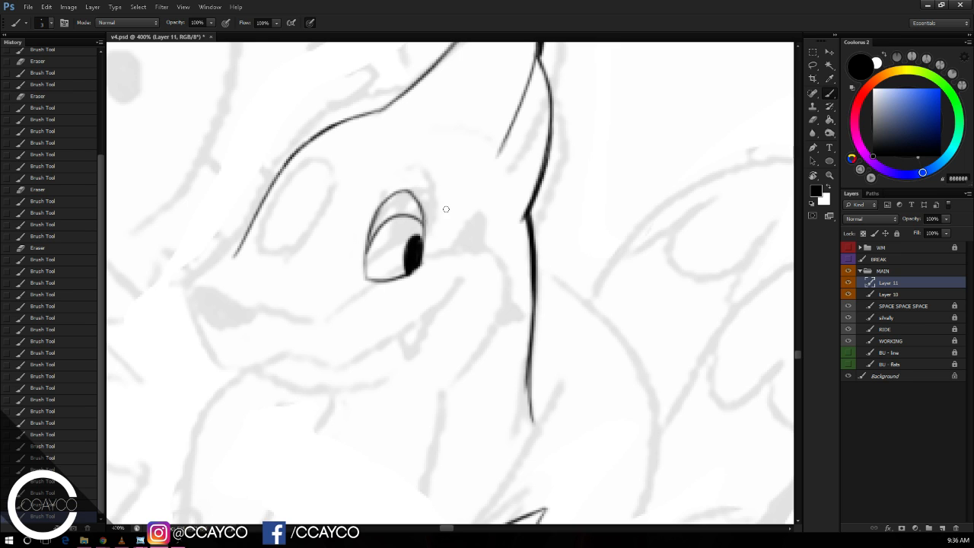
# Step: Ink the slanted oval shape on the fox-like character's face beside the forehead line
pyautogui.moveTo(551, 254)
pyautogui.mouseDown()
pyautogui.moveTo(570, 235)
pyautogui.moveTo(606, 227)
pyautogui.mouseUp()
pyautogui.press('e')
pyautogui.moveTo(604, 178); pyautogui.dragTo(625, 169)
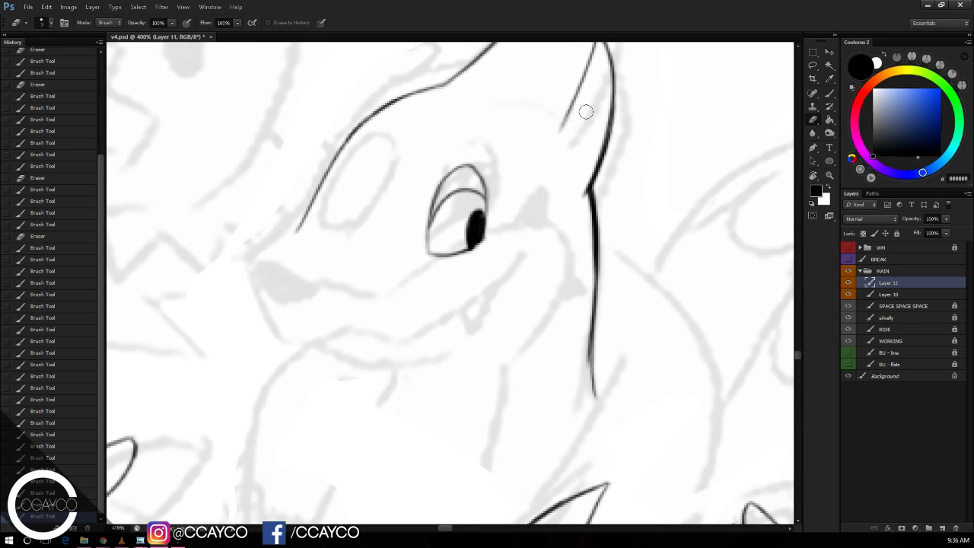
pyautogui.press('b')
pyautogui.moveTo(336, 170)
pyautogui.mouseDown()
pyautogui.moveTo(393, 173)
pyautogui.moveTo(388, 162)
pyautogui.moveTo(363, 226)
pyautogui.mouseUp()
pyautogui.hotkey('ctrl', 'z')
pyautogui.hotkey('ctrl', 'alt', 'z')
pyautogui.hotkey('ctrl', 'alt', 'z')
pyautogui.moveTo(329, 192)
pyautogui.mouseDown()
pyautogui.moveTo(360, 145)
pyautogui.moveTo(384, 179)
pyautogui.moveTo(331, 225)
pyautogui.moveTo(335, 168)
pyautogui.mouseUp()
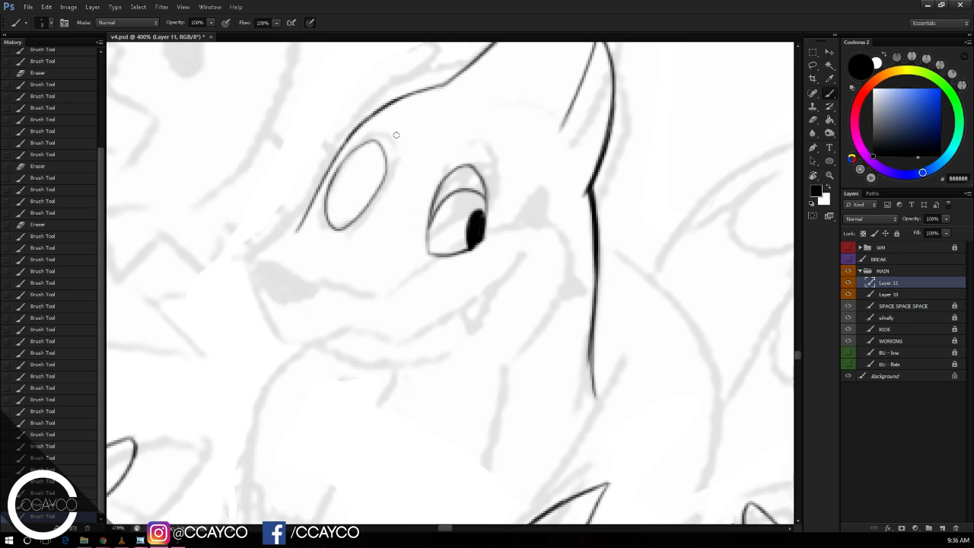
# Step: Trim the forehead line's lower end, ink the snout bridge down to the nose and fill the nose solid black
pyautogui.moveTo(307, 233); pyautogui.dragTo(317, 190)
pyautogui.hotkey('ctrl', 'z')
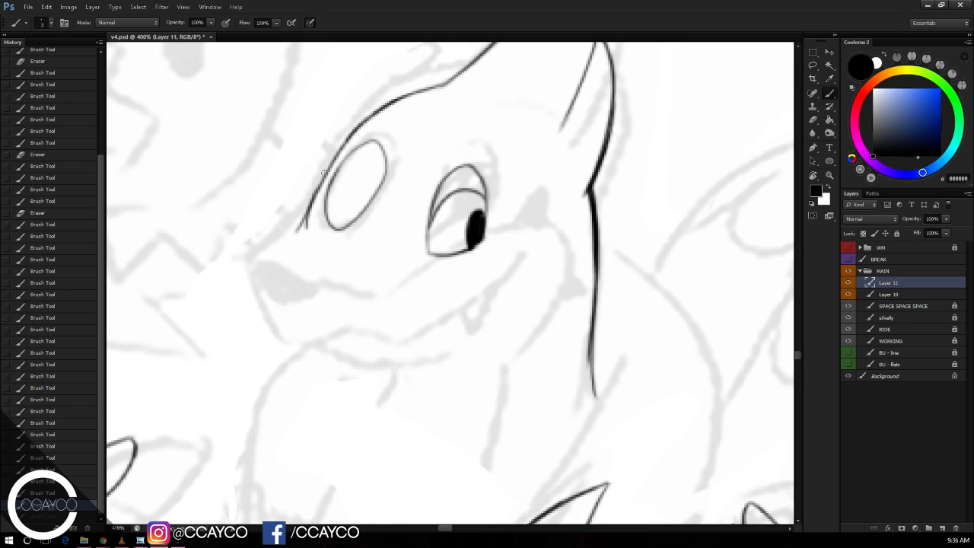
pyautogui.press('e')
pyautogui.moveTo(297, 228)
pyautogui.mouseDown()
pyautogui.moveTo(312, 179)
pyautogui.moveTo(304, 232)
pyautogui.mouseUp()
pyautogui.press('b')
pyautogui.moveTo(312, 198)
pyautogui.mouseDown()
pyautogui.moveTo(303, 237)
pyautogui.moveTo(284, 251)
pyautogui.mouseUp()
pyautogui.moveTo(309, 219)
pyautogui.mouseDown()
pyautogui.moveTo(272, 268)
pyautogui.moveTo(272, 295)
pyautogui.moveTo(291, 287)
pyautogui.moveTo(294, 303)
pyautogui.mouseUp()
pyautogui.moveTo(275, 271)
pyautogui.mouseDown()
pyautogui.moveTo(297, 289)
pyautogui.moveTo(271, 274)
pyautogui.moveTo(259, 279)
pyautogui.moveTo(295, 298)
pyautogui.moveTo(296, 283)
pyautogui.moveTo(285, 304)
pyautogui.moveTo(297, 292)
pyautogui.mouseUp()
pyautogui.press('e')
pyautogui.press('b')
pyautogui.press('e')
pyautogui.click(282, 311)
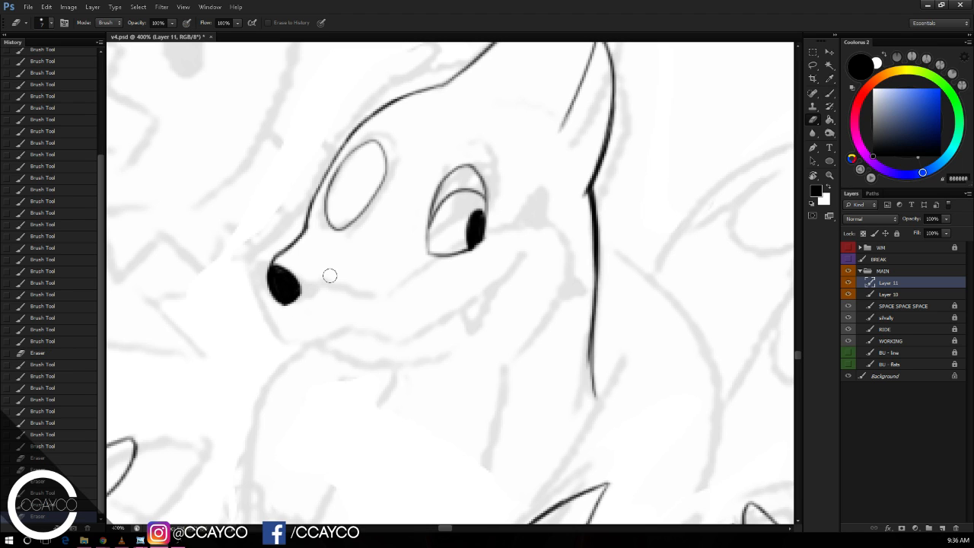
# Step: Ink the muzzle line from the nose under the eye and round the back of the cheek
pyautogui.press('b')
pyautogui.moveTo(300, 287); pyautogui.dragTo(435, 264)
pyautogui.hotkey('ctrl', 'z')
pyautogui.moveTo(300, 284)
pyautogui.mouseDown()
pyautogui.moveTo(374, 279)
pyautogui.moveTo(545, 233)
pyautogui.moveTo(547, 247)
pyautogui.moveTo(532, 231)
pyautogui.moveTo(542, 335)
pyautogui.mouseUp()
pyautogui.hotkey('ctrl', 'z')
pyautogui.hotkey('ctrl', 'z')
pyautogui.hotkey('ctrl', 'z')
pyautogui.moveTo(500, 243)
pyautogui.mouseDown()
pyautogui.moveTo(537, 329)
pyautogui.moveTo(515, 346)
pyautogui.mouseUp()
# Step: Paint two solid black pointed marks on the back of the fox-like character's cheek
pyautogui.moveTo(523, 235)
pyautogui.mouseDown()
pyautogui.moveTo(546, 229)
pyautogui.moveTo(534, 223)
pyautogui.moveTo(547, 204)
pyautogui.moveTo(533, 235)
pyautogui.mouseUp()
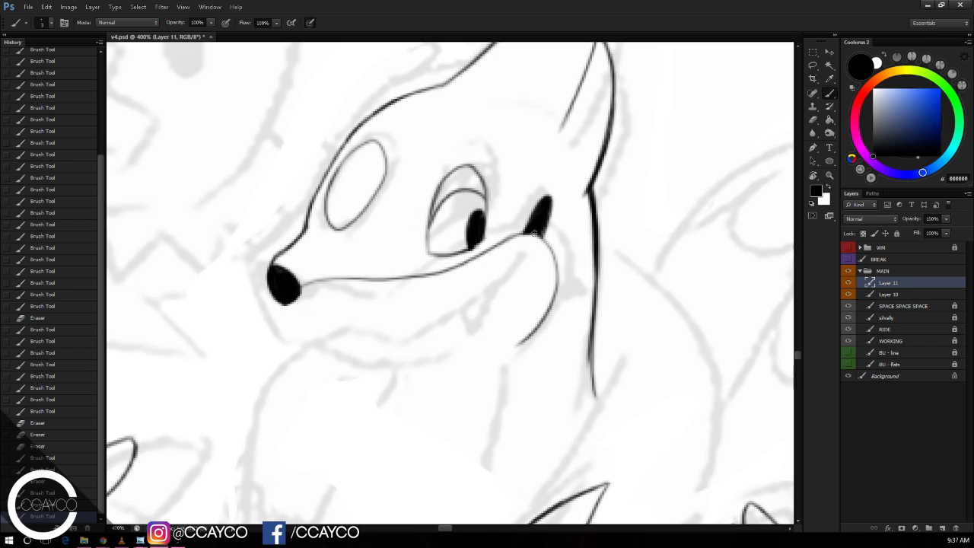
pyautogui.moveTo(567, 262)
pyautogui.mouseDown()
pyautogui.moveTo(560, 276)
pyautogui.moveTo(583, 262)
pyautogui.moveTo(559, 272)
pyautogui.moveTo(564, 280)
pyautogui.moveTo(568, 268)
pyautogui.moveTo(546, 277)
pyautogui.moveTo(548, 291)
pyautogui.moveTo(578, 255)
pyautogui.mouseUp()
pyautogui.press('e')
pyautogui.press('b')
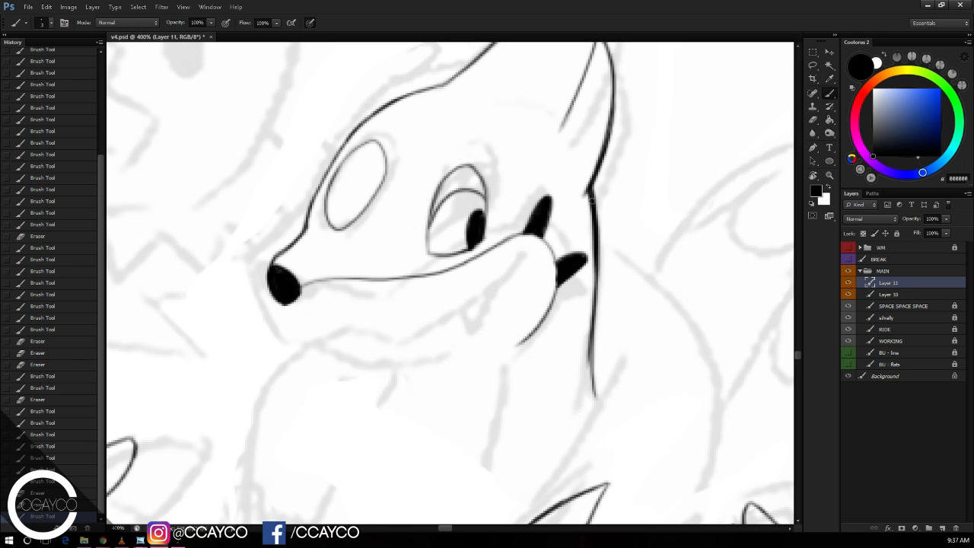
pyautogui.moveTo(627, 293); pyautogui.dragTo(673, 263)
pyautogui.press('e')
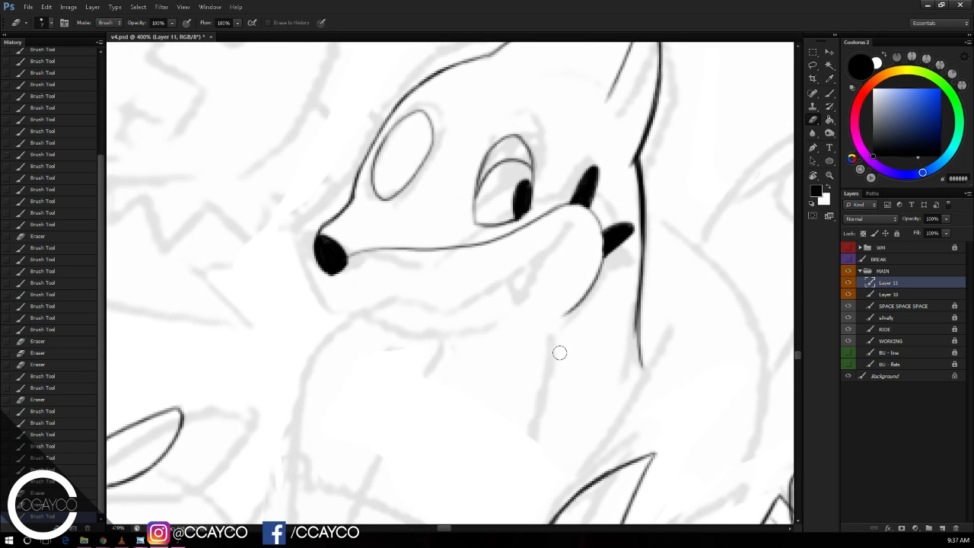
# Step: Erase the stray end of the cheek line and touch up the edge beside the lower black mark on the cheek
pyautogui.click(559, 353)
pyautogui.press('b')
pyautogui.moveTo(574, 348); pyautogui.dragTo(580, 346)
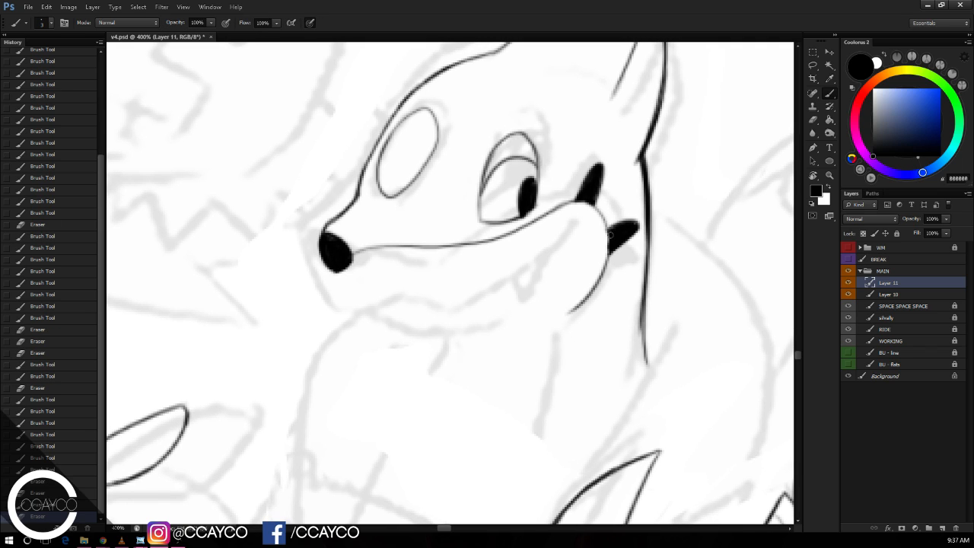
pyautogui.moveTo(610, 236); pyautogui.dragTo(614, 242)
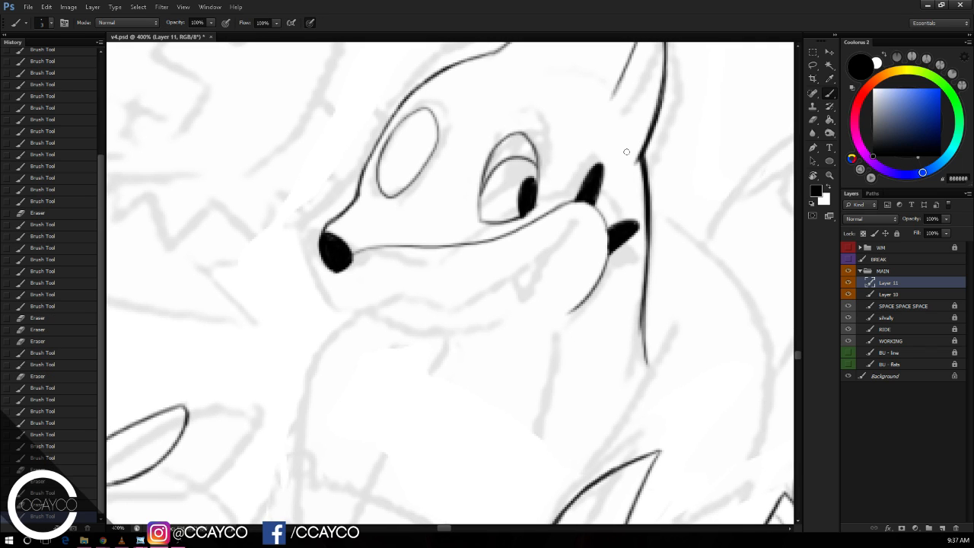
# Step: Ink the mouth line from beneath the nose, around the snout tip and up to the smile's corner in the cheek
pyautogui.moveTo(333, 270); pyautogui.dragTo(382, 315)
pyautogui.hotkey('ctrl', 'z')
pyautogui.moveTo(332, 271)
pyautogui.mouseDown()
pyautogui.moveTo(382, 318)
pyautogui.moveTo(398, 293)
pyautogui.moveTo(378, 313)
pyautogui.moveTo(495, 290)
pyautogui.moveTo(564, 251)
pyautogui.mouseUp()
pyautogui.press('e')
pyautogui.press('b')
pyautogui.hotkey('ctrl', 'z')
pyautogui.moveTo(488, 290); pyautogui.dragTo(567, 240)
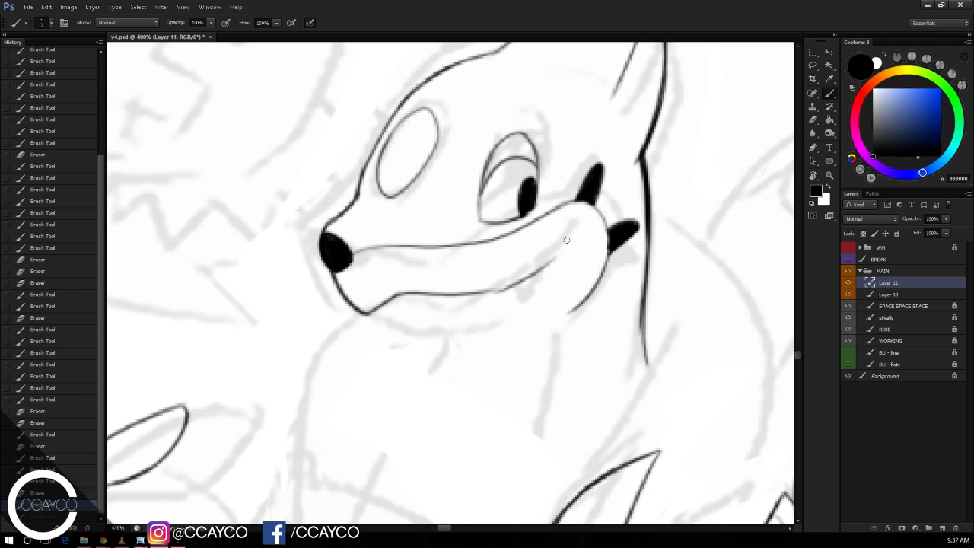
pyautogui.hotkey('ctrl', 'z')
pyautogui.moveTo(486, 294); pyautogui.dragTo(564, 251)
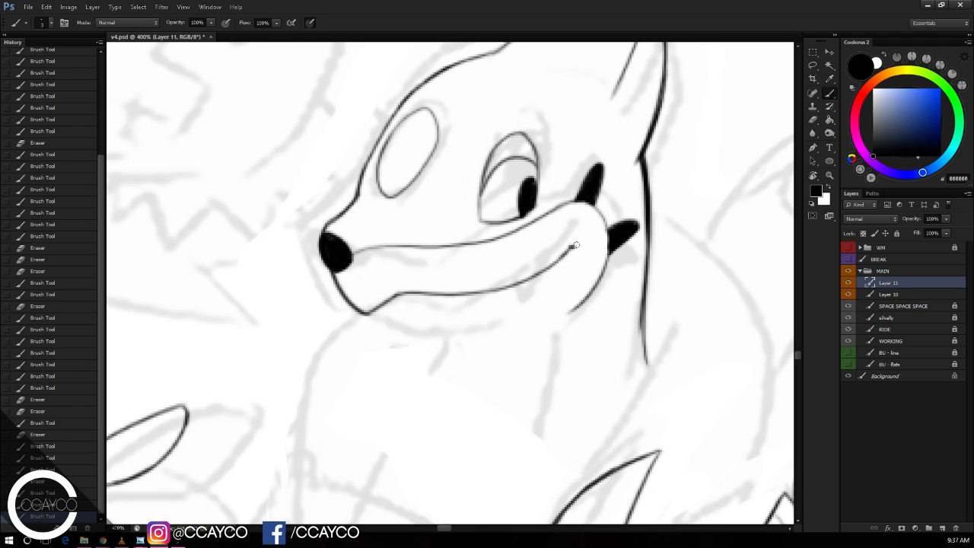
# Step: Ink a small pointed fang below the mouth line and the curved lower jaw line beneath the snout
pyautogui.moveTo(520, 290); pyautogui.dragTo(532, 302)
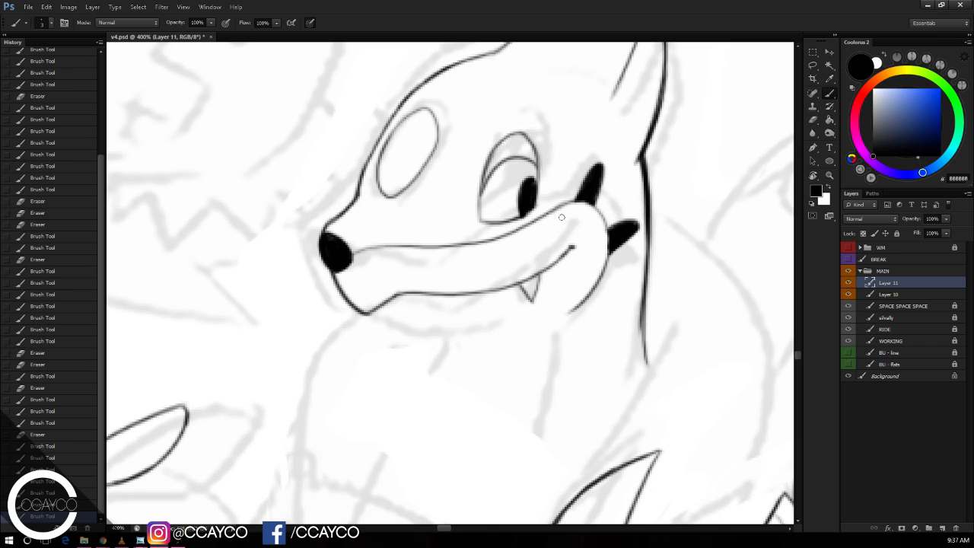
pyautogui.moveTo(378, 307)
pyautogui.mouseDown()
pyautogui.moveTo(485, 332)
pyautogui.moveTo(508, 322)
pyautogui.mouseUp()
pyautogui.hotkey('ctrl', 'z')
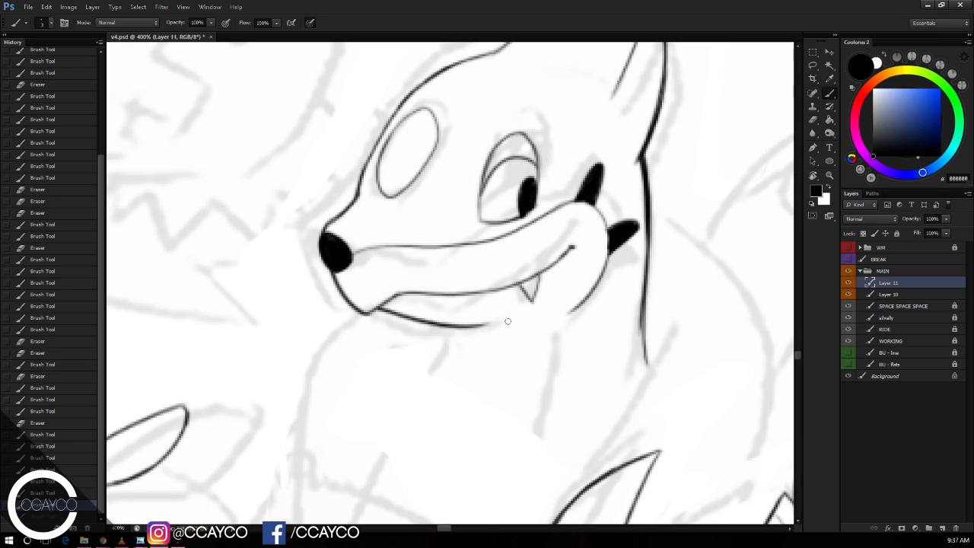
pyautogui.hotkey('ctrl', 'z')
pyautogui.moveTo(376, 308)
pyautogui.mouseDown()
pyautogui.moveTo(501, 321)
pyautogui.moveTo(489, 339)
pyautogui.moveTo(499, 332)
pyautogui.mouseUp()
pyautogui.press('e')
pyautogui.press('b')
# Step: Ink a neck line below the cheek and a slanted throat line, with a solid black wedge of shadow under the jaw
pyautogui.moveTo(563, 316)
pyautogui.mouseDown()
pyautogui.moveTo(583, 304)
pyautogui.moveTo(582, 205)
pyautogui.moveTo(569, 365)
pyautogui.mouseUp()
pyautogui.scroll(-1, 586, 301)
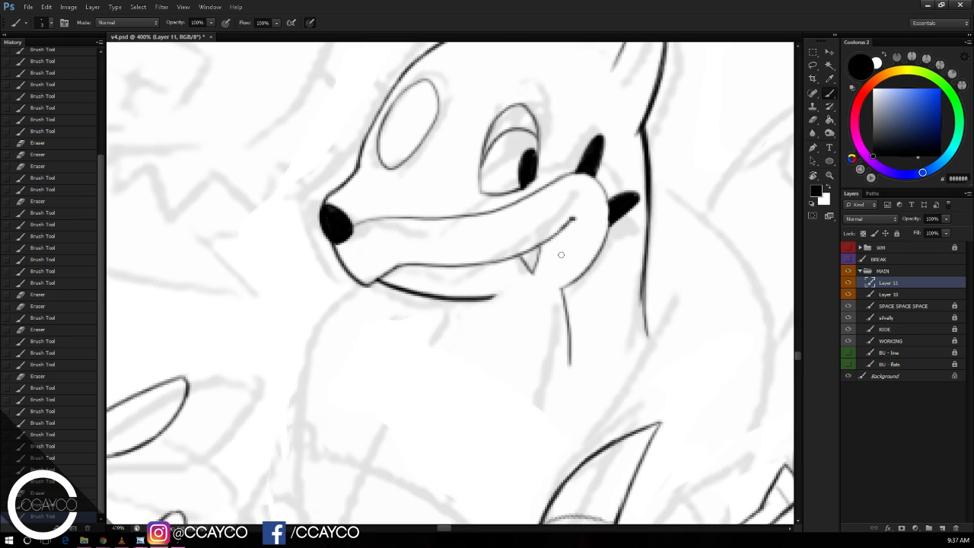
pyautogui.moveTo(457, 304)
pyautogui.mouseDown()
pyautogui.moveTo(411, 438)
pyautogui.moveTo(458, 318)
pyautogui.moveTo(481, 295)
pyautogui.moveTo(442, 346)
pyautogui.mouseUp()
pyautogui.hotkey('ctrl', 'z')
pyautogui.press('e')
pyautogui.moveTo(474, 278)
pyautogui.mouseDown()
pyautogui.moveTo(484, 286)
pyautogui.moveTo(446, 356)
pyautogui.mouseUp()
pyautogui.press('b')
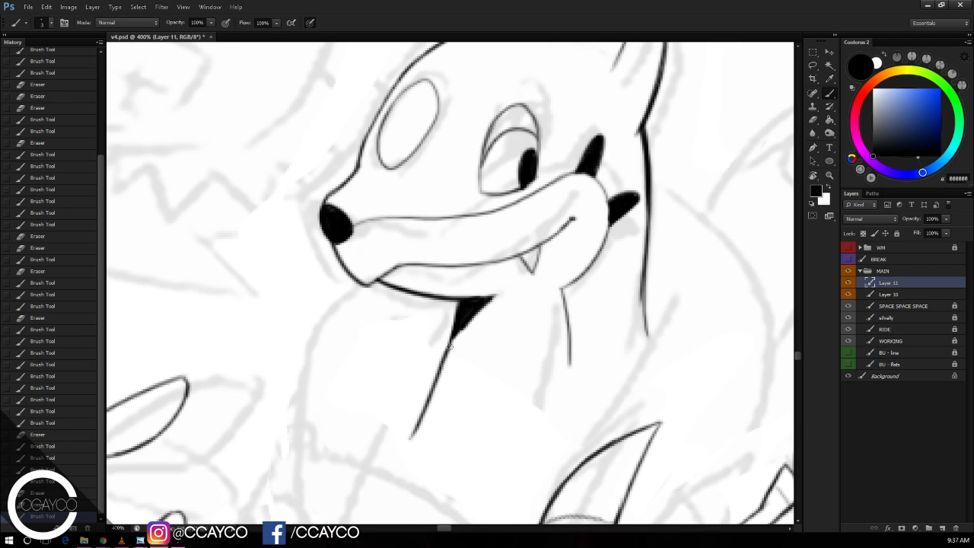
pyautogui.moveTo(487, 301)
pyautogui.mouseDown()
pyautogui.moveTo(451, 347)
pyautogui.moveTo(472, 303)
pyautogui.moveTo(449, 355)
pyautogui.mouseUp()
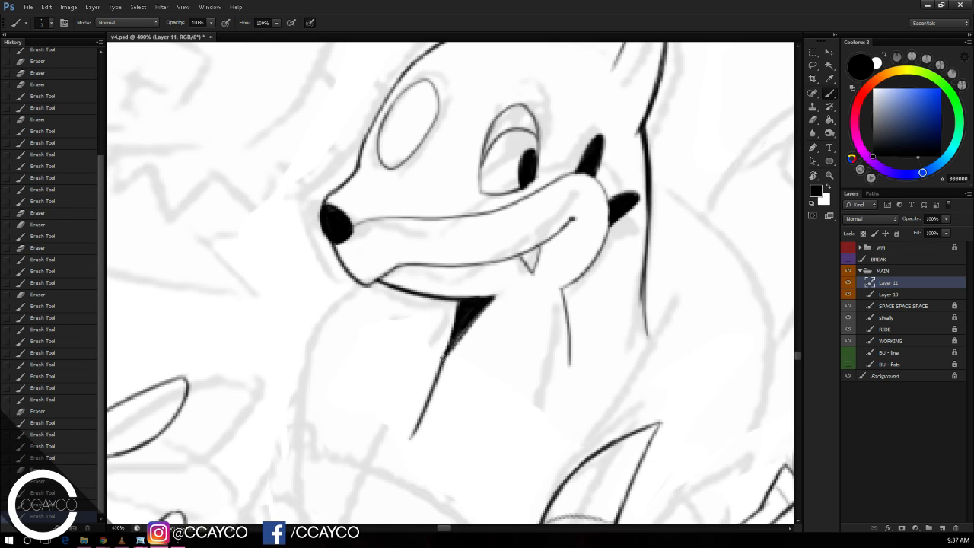
# Step: Save the document
pyautogui.hotkey('ctrl', '-')
pyautogui.moveTo(562, 256); pyautogui.dragTo(569, 243)
pyautogui.hotkey('ctrl', 's')
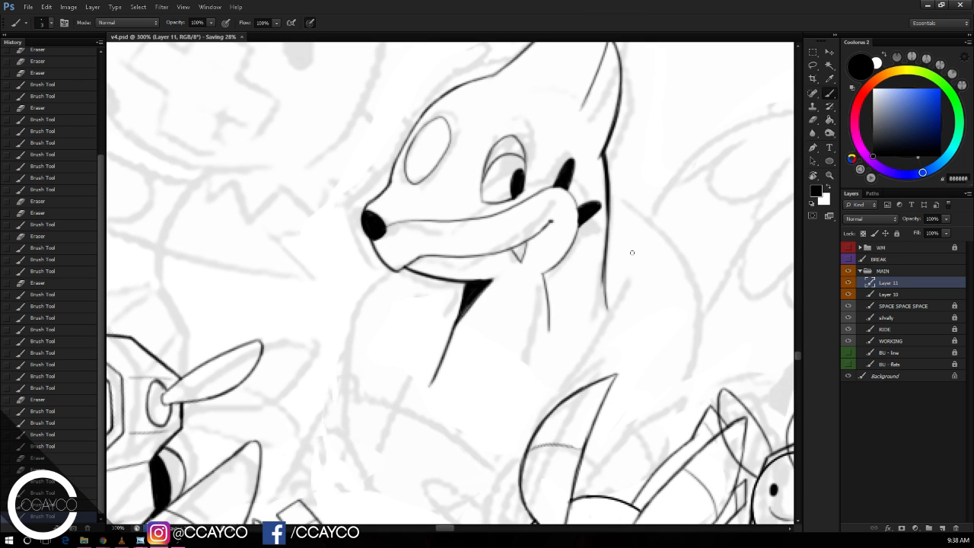
# Step: Clean up the line at the back of the head and add short fur strokes where the cheek meets the neck
pyautogui.moveTo(635, 278); pyautogui.dragTo(637, 300)
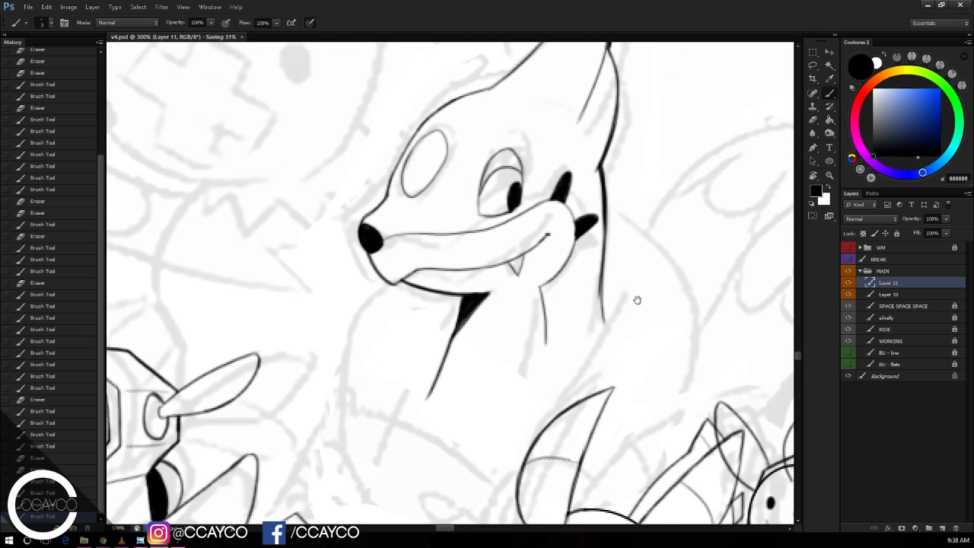
pyautogui.press('e')
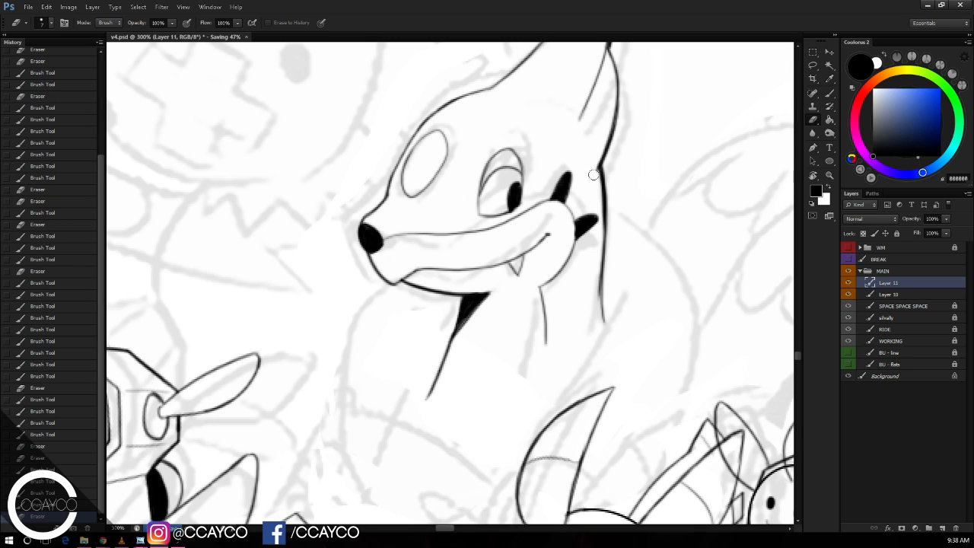
pyautogui.moveTo(633, 220); pyautogui.dragTo(616, 170)
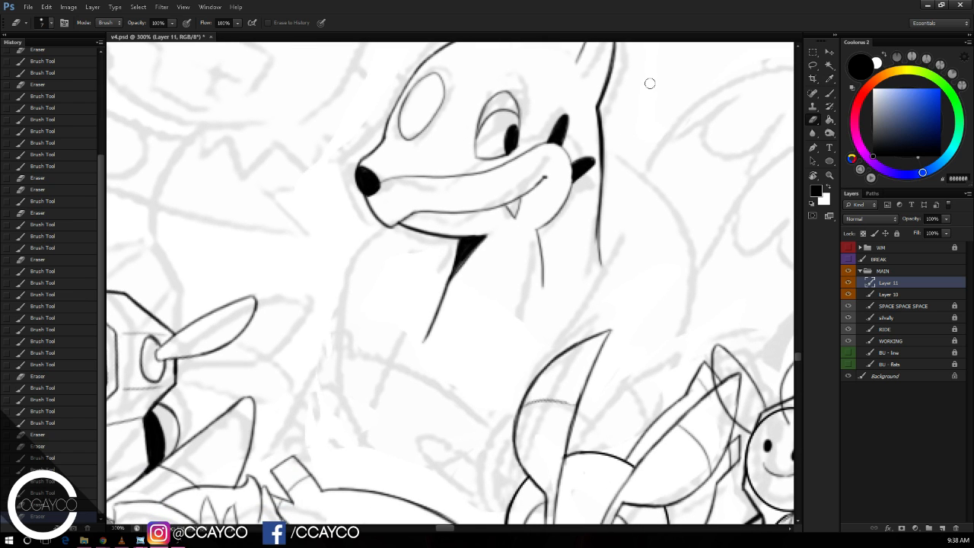
pyautogui.press('b')
pyautogui.moveTo(546, 226); pyautogui.dragTo(565, 217)
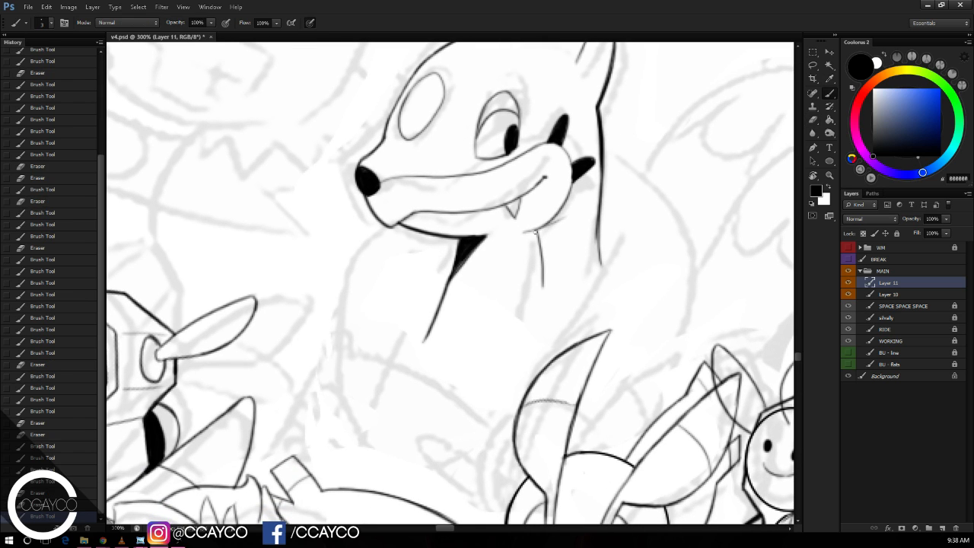
# Step: Extend the neck line below the cheek further down toward the curved pointed shape
pyautogui.moveTo(653, 187); pyautogui.dragTo(659, 144)
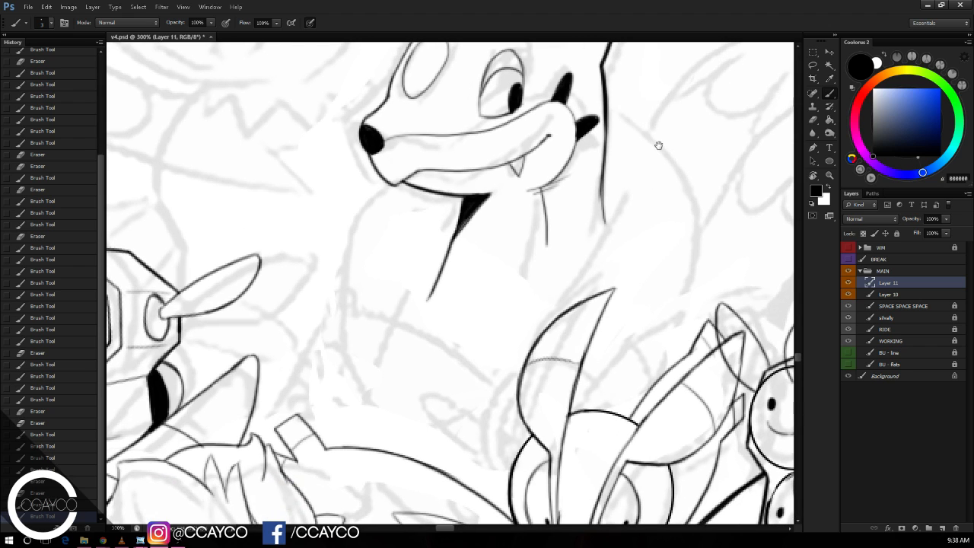
pyautogui.moveTo(545, 210); pyautogui.dragTo(543, 303)
pyautogui.hotkey('ctrl', 'z')
pyautogui.moveTo(546, 232); pyautogui.dragTo(543, 306)
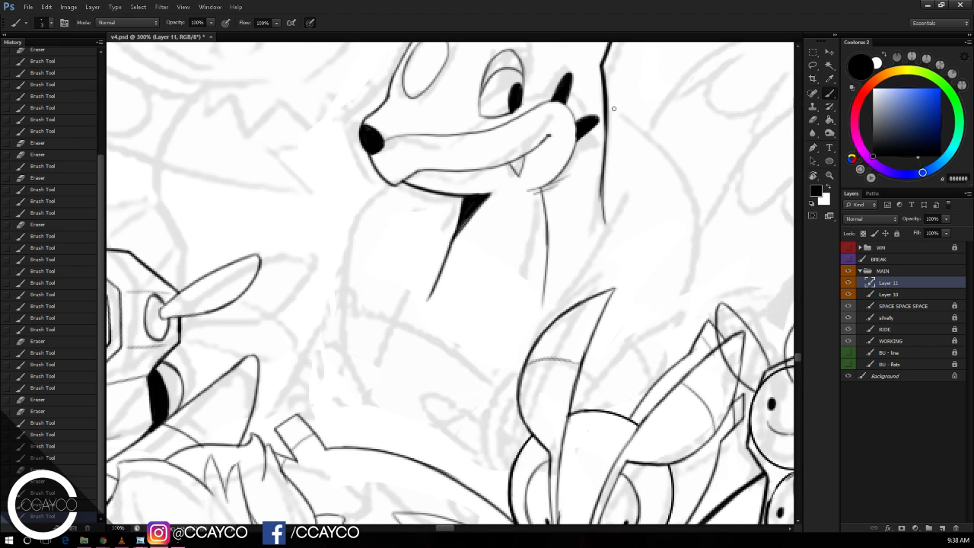
pyautogui.hotkey('ctrl', 'z')
# Step: Continue the back-of-neck line down and inward to the curved pointed shape, trimming the stray ink around it
pyautogui.moveTo(604, 199)
pyautogui.mouseDown()
pyautogui.moveTo(584, 303)
pyautogui.moveTo(560, 324)
pyautogui.mouseUp()
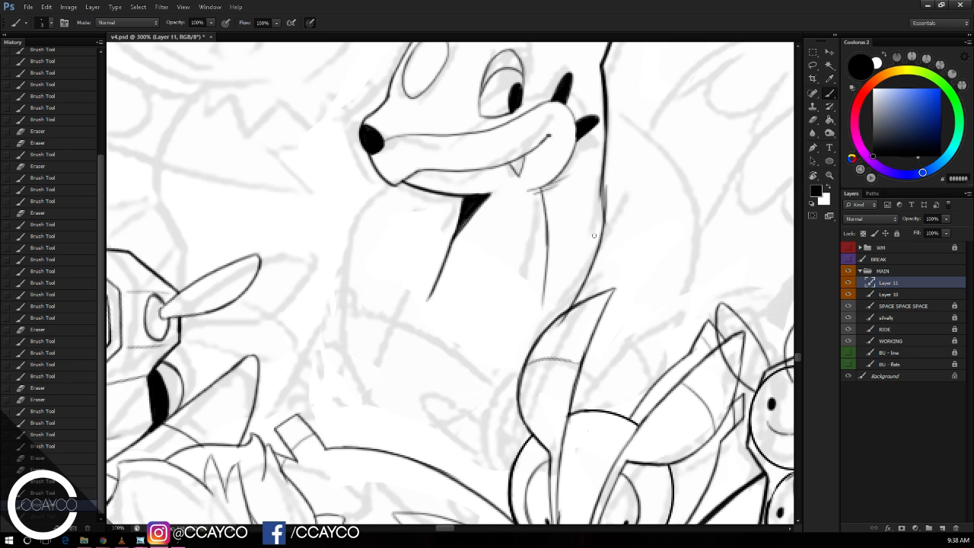
pyautogui.press('e')
pyautogui.moveTo(610, 195); pyautogui.dragTo(610, 250)
pyautogui.moveTo(563, 326)
pyautogui.mouseDown()
pyautogui.moveTo(598, 253)
pyautogui.moveTo(537, 330)
pyautogui.mouseUp()
pyautogui.press('b')
pyautogui.hotkey('ctrl', 'z')
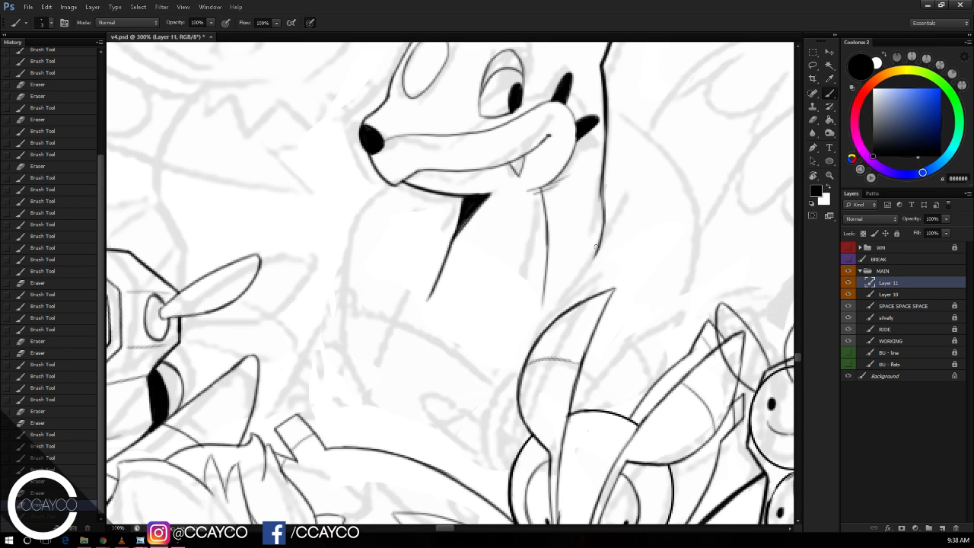
pyautogui.moveTo(603, 228); pyautogui.dragTo(537, 341)
pyautogui.hotkey('ctrl', 'z')
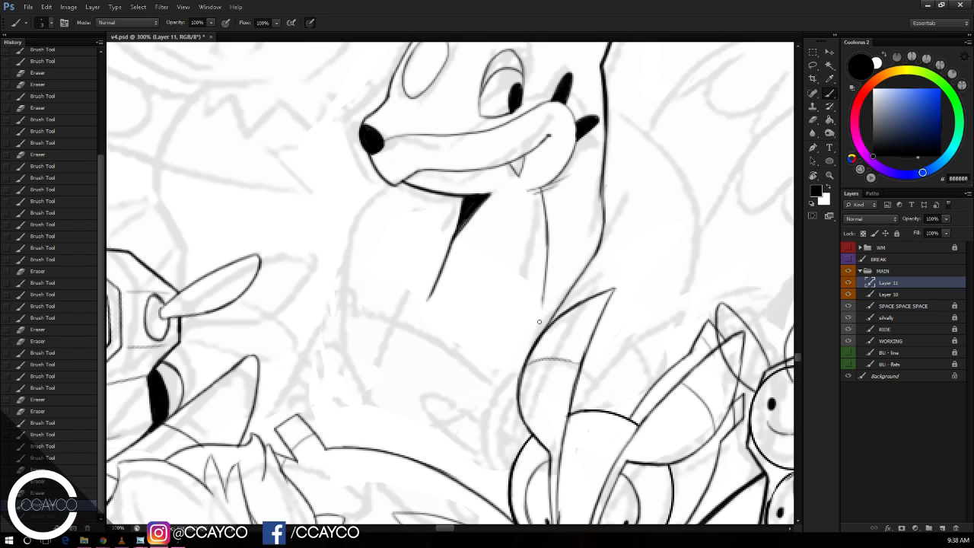
# Step: Join the inner neck line to the curved pointed shape, and thicken and clean the bend in the back-of-neck line
pyautogui.moveTo(544, 298); pyautogui.dragTo(536, 352)
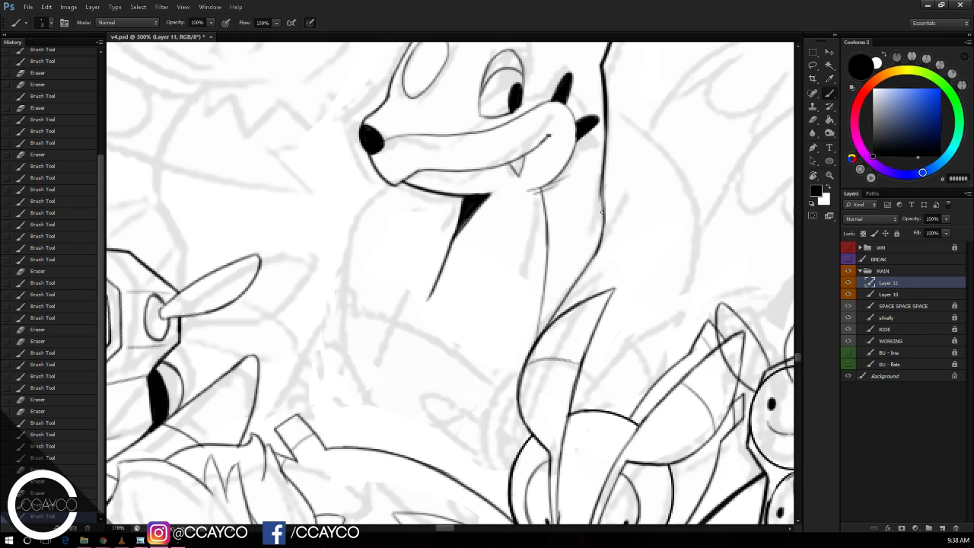
pyautogui.moveTo(607, 191); pyautogui.dragTo(602, 248)
pyautogui.hotkey('ctrl', 'z')
pyautogui.moveTo(605, 207); pyautogui.dragTo(587, 266)
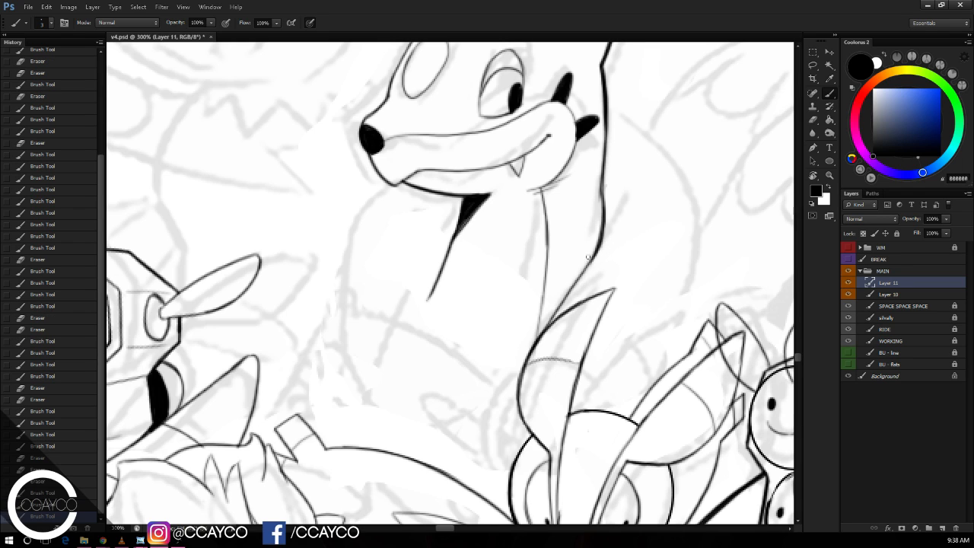
pyautogui.press('e')
pyautogui.moveTo(611, 200)
pyautogui.mouseDown()
pyautogui.moveTo(599, 260)
pyautogui.moveTo(605, 251)
pyautogui.mouseUp()
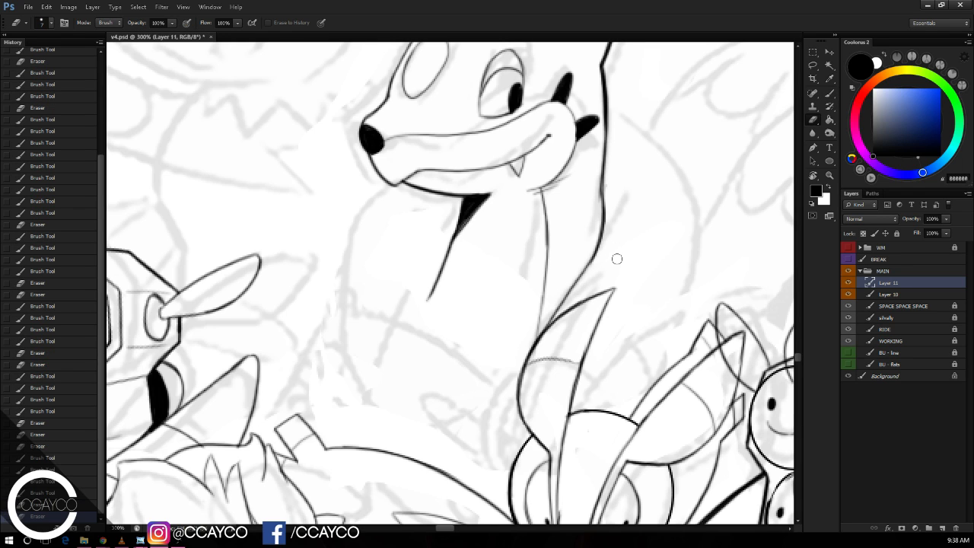
# Step: Erase the slanted throat line and reshape the black wedge under the jaw with a sharper downward point
pyautogui.scroll(-2, 633, 211)
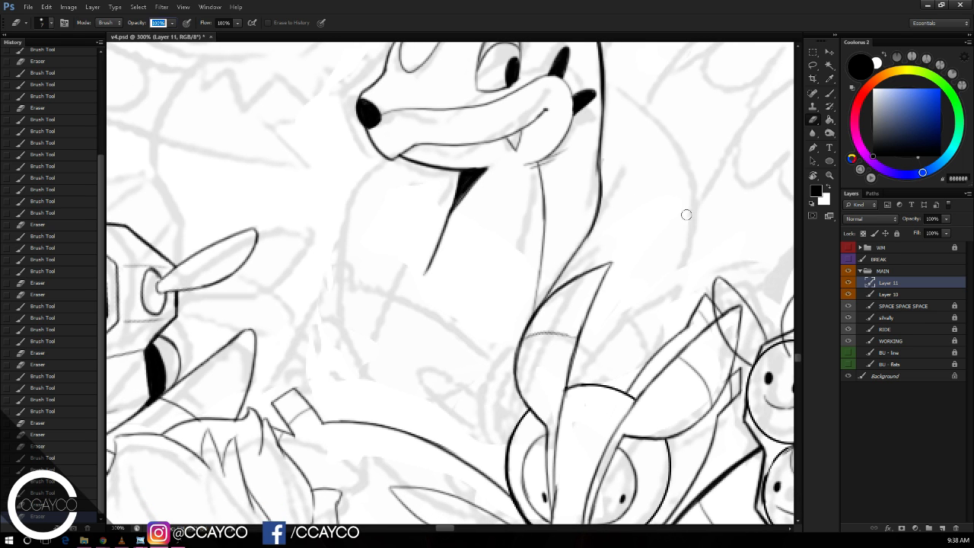
pyautogui.press('r')
pyautogui.moveTo(692, 208); pyautogui.dragTo(690, 199)
pyautogui.moveTo(459, 199)
pyautogui.mouseDown()
pyautogui.moveTo(437, 221)
pyautogui.moveTo(449, 194)
pyautogui.moveTo(448, 213)
pyautogui.mouseUp()
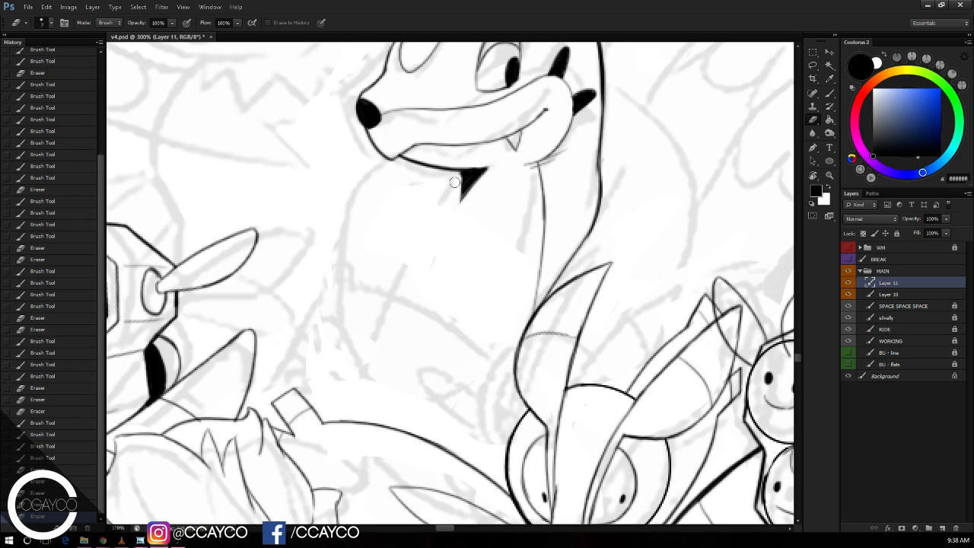
pyautogui.press('b')
pyautogui.moveTo(464, 176); pyautogui.dragTo(458, 213)
pyautogui.moveTo(462, 180); pyautogui.dragTo(457, 220)
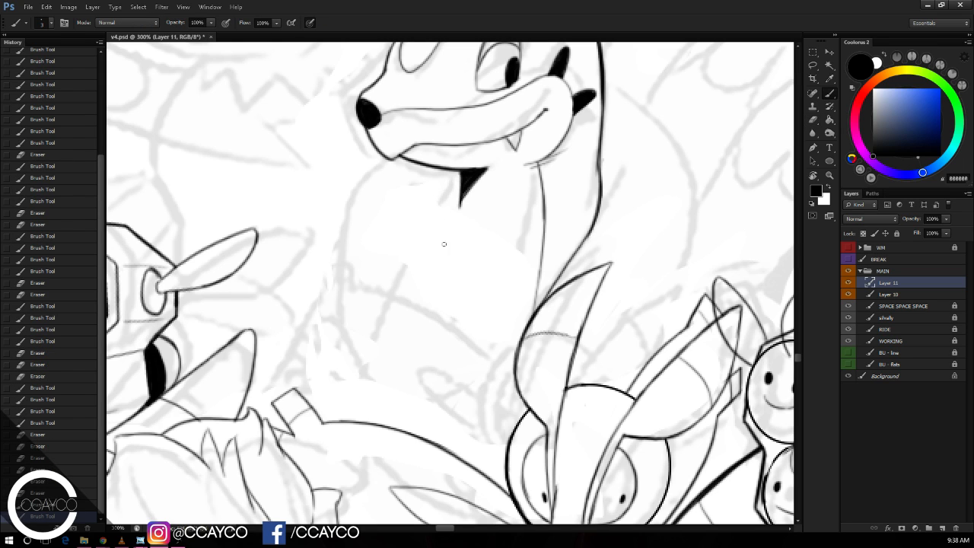
# Step: Ink a long, gently curved throat line from the black wedge under the jaw down into the chest
pyautogui.moveTo(461, 182); pyautogui.dragTo(429, 299)
pyautogui.hotkey('ctrl', 'z')
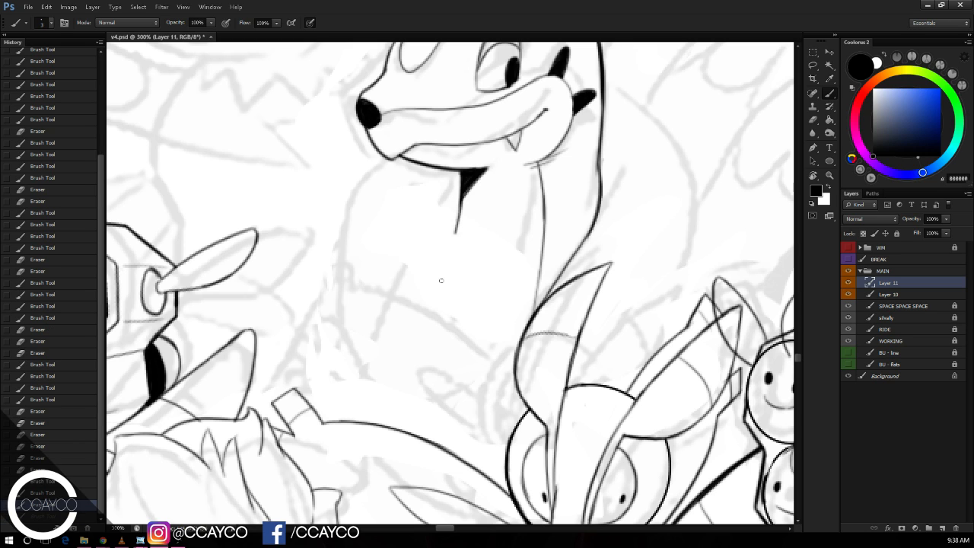
pyautogui.moveTo(456, 228); pyautogui.dragTo(429, 320)
pyautogui.moveTo(466, 183); pyautogui.dragTo(427, 351)
pyautogui.hotkey('ctrl', 'alt', 'z')
pyautogui.hotkey('ctrl', 'alt', 'z')
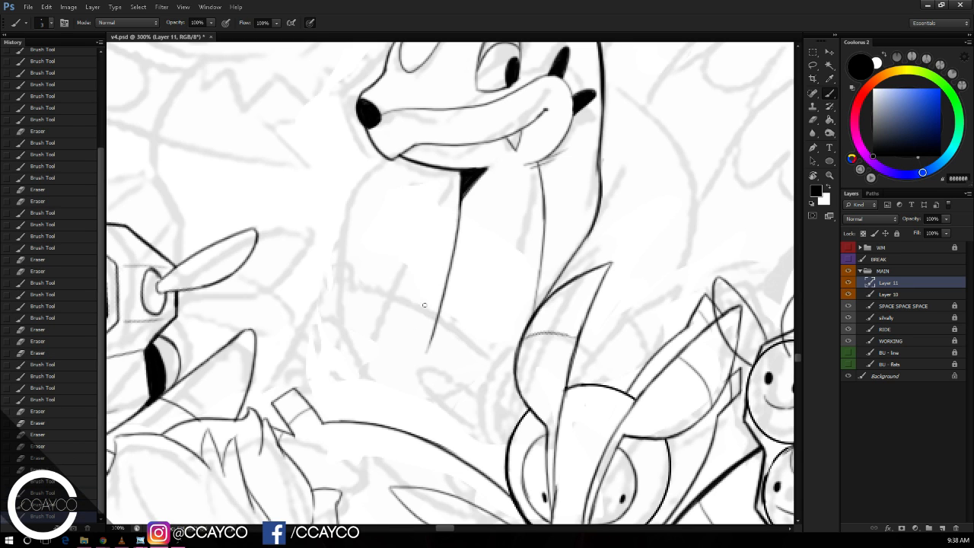
# Step: Save the document and erase the rough inner edge of the back-of-neck line
pyautogui.moveTo(513, 109); pyautogui.dragTo(509, 98)
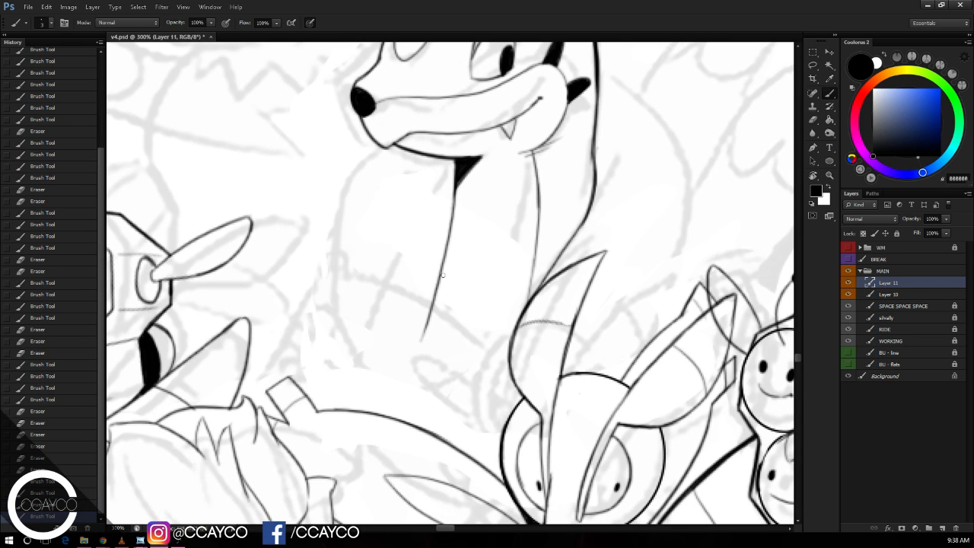
pyautogui.press('e')
pyautogui.hotkey('ctrl', 's')
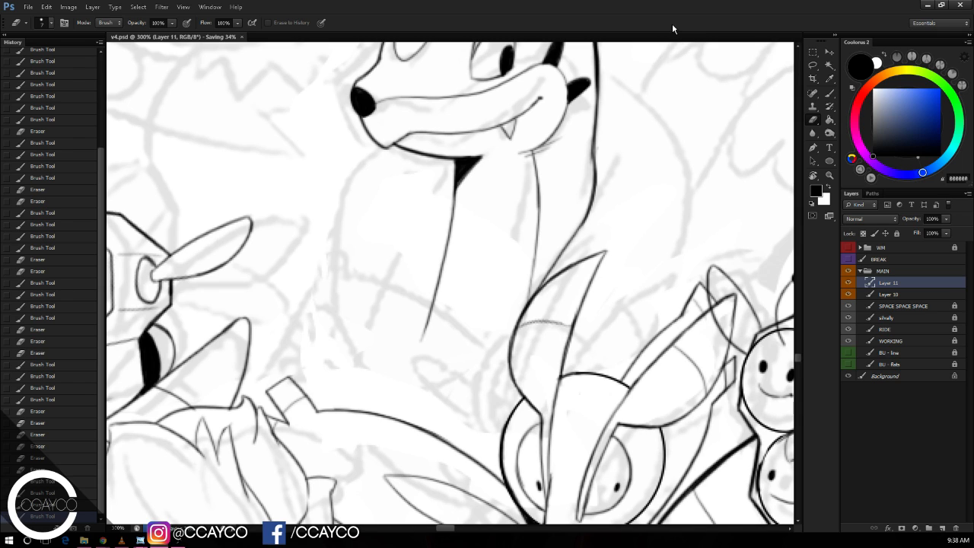
pyautogui.moveTo(587, 144); pyautogui.dragTo(585, 178)
pyautogui.moveTo(590, 126); pyautogui.dragTo(586, 181)
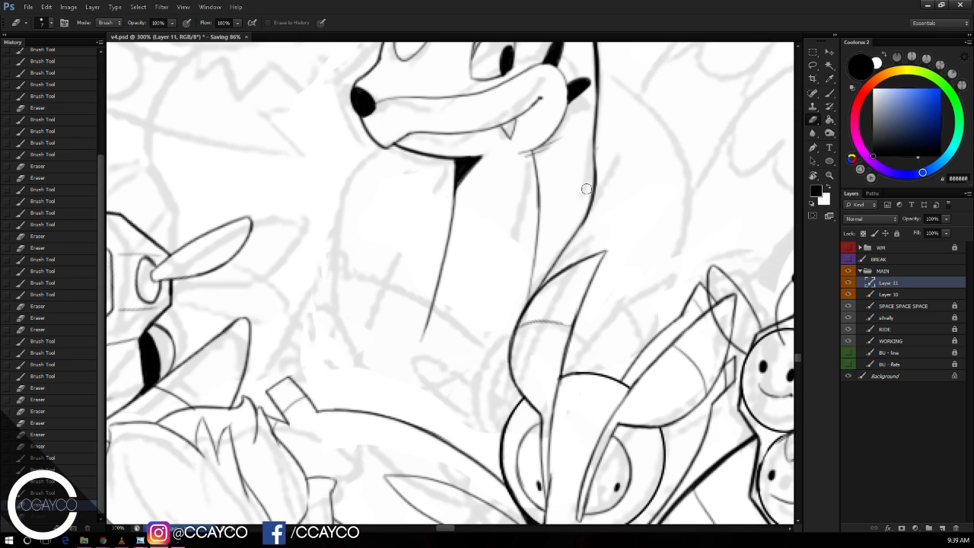
pyautogui.press('b')
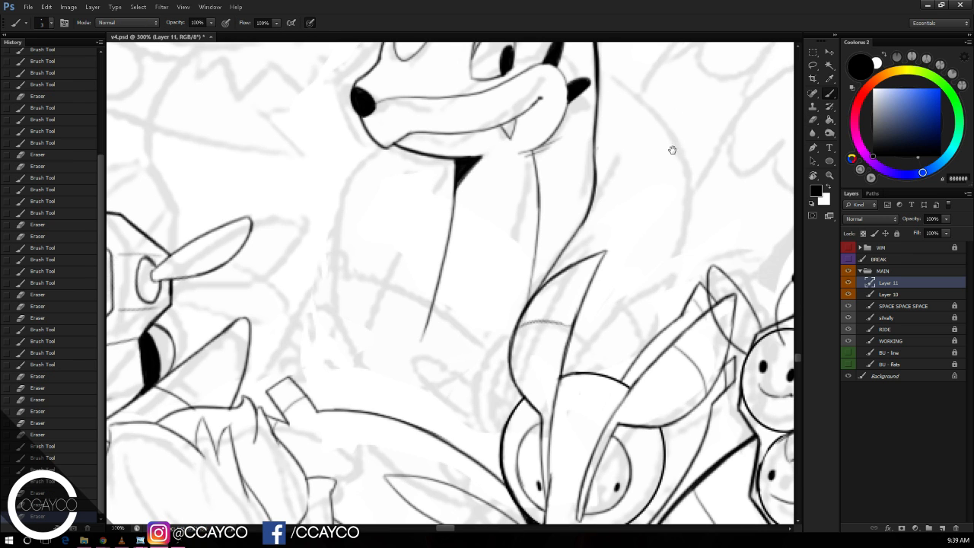
# Step: Ink the curved front outline of the body from under the chin down past the chest
pyautogui.moveTo(672, 150)
pyautogui.mouseDown()
pyautogui.moveTo(666, 143)
pyautogui.moveTo(654, 198)
pyautogui.mouseUp()
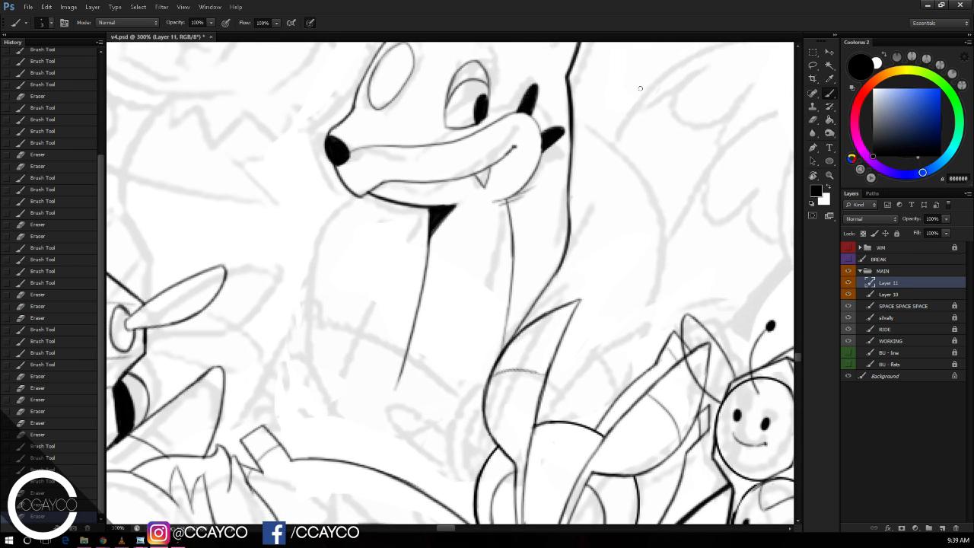
pyautogui.moveTo(317, 311)
pyautogui.mouseDown()
pyautogui.moveTo(365, 210)
pyautogui.moveTo(384, 201)
pyautogui.moveTo(357, 217)
pyautogui.moveTo(384, 201)
pyautogui.mouseUp()
pyautogui.hotkey('ctrl', 'z')
pyautogui.hotkey('ctrl', 'z')
pyautogui.hotkey('ctrl', 'z')
pyautogui.hotkey('ctrl', 'z')
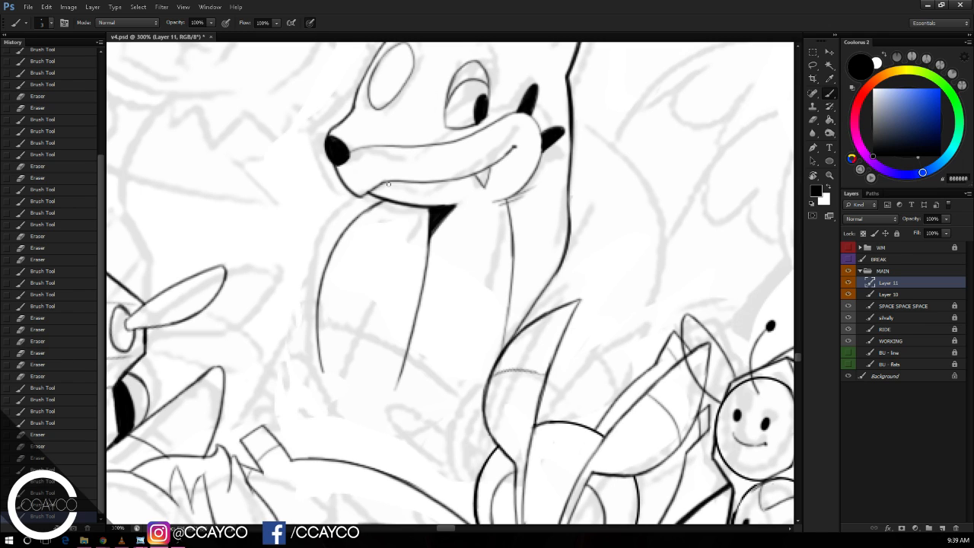
# Step: Thicken the middle of the curved front body outline with tapered strokes
pyautogui.moveTo(319, 342); pyautogui.dragTo(334, 251)
pyautogui.hotkey('ctrl', 'z')
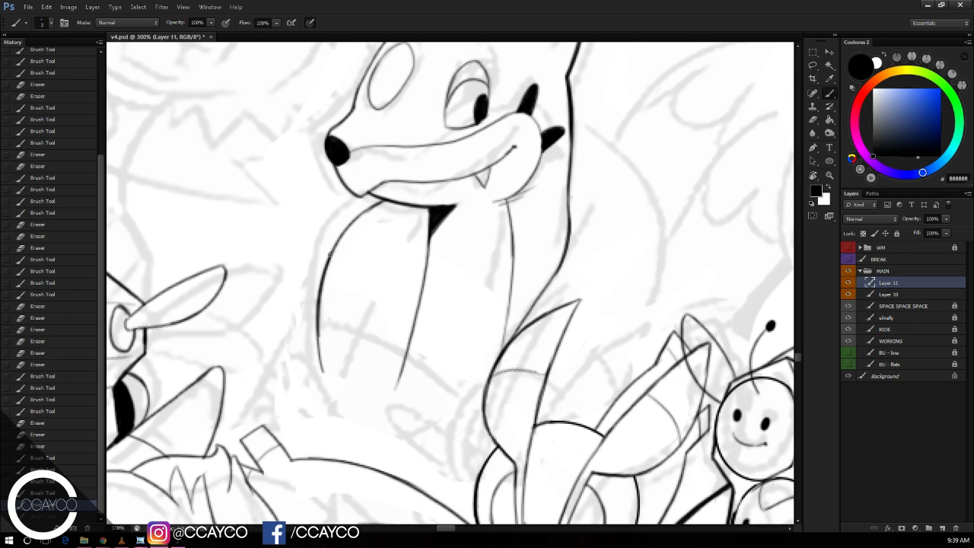
pyautogui.moveTo(319, 319); pyautogui.dragTo(339, 240)
pyautogui.moveTo(326, 274); pyautogui.dragTo(354, 217)
pyautogui.moveTo(320, 352); pyautogui.dragTo(325, 283)
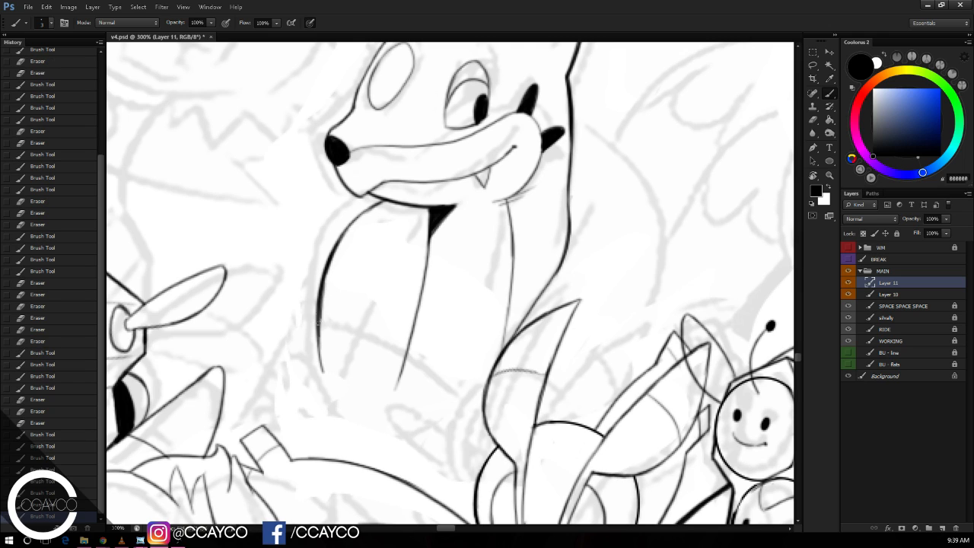
# Step: Thicken the front body outline and rework its upper end to meet the underside of the jaw
pyautogui.hotkey('ctrl', 'z')
pyautogui.moveTo(321, 359)
pyautogui.mouseDown()
pyautogui.moveTo(318, 307)
pyautogui.moveTo(318, 328)
pyautogui.mouseUp()
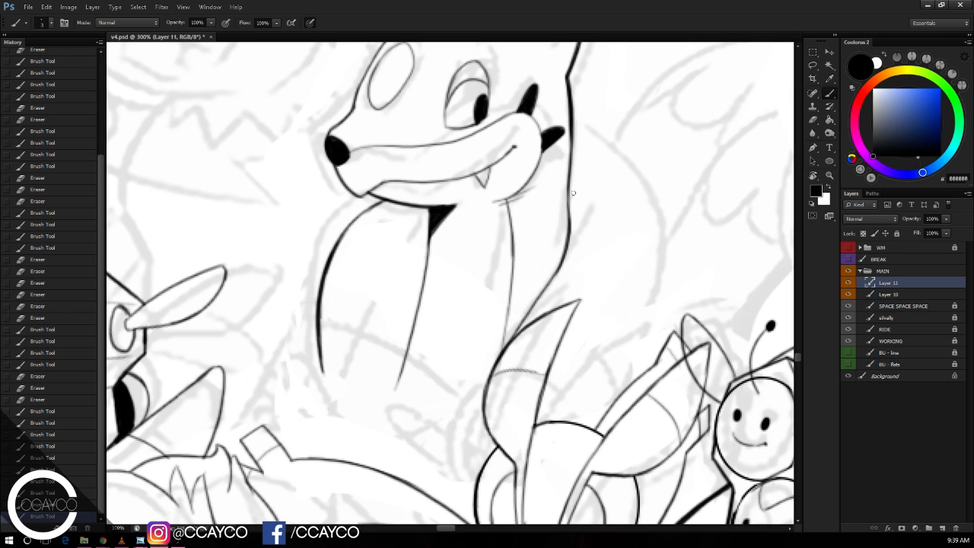
pyautogui.press('e')
pyautogui.moveTo(363, 218)
pyautogui.mouseDown()
pyautogui.moveTo(385, 207)
pyautogui.moveTo(376, 200)
pyautogui.mouseUp()
pyautogui.press('b')
pyautogui.hotkey('ctrl', 'z')
pyautogui.moveTo(338, 241); pyautogui.dragTo(375, 193)
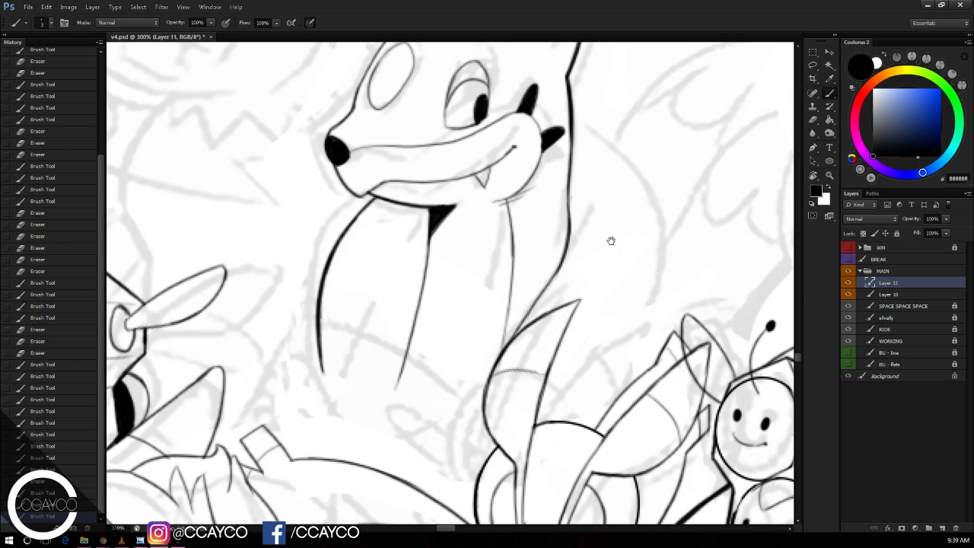
# Step: Scale the fox-like character's line art on Layer 11 down to about 92% and reposition it over the sketch
pyautogui.moveTo(611, 241)
pyautogui.mouseDown()
pyautogui.moveTo(678, 183)
pyautogui.moveTo(658, 178)
pyautogui.mouseUp()
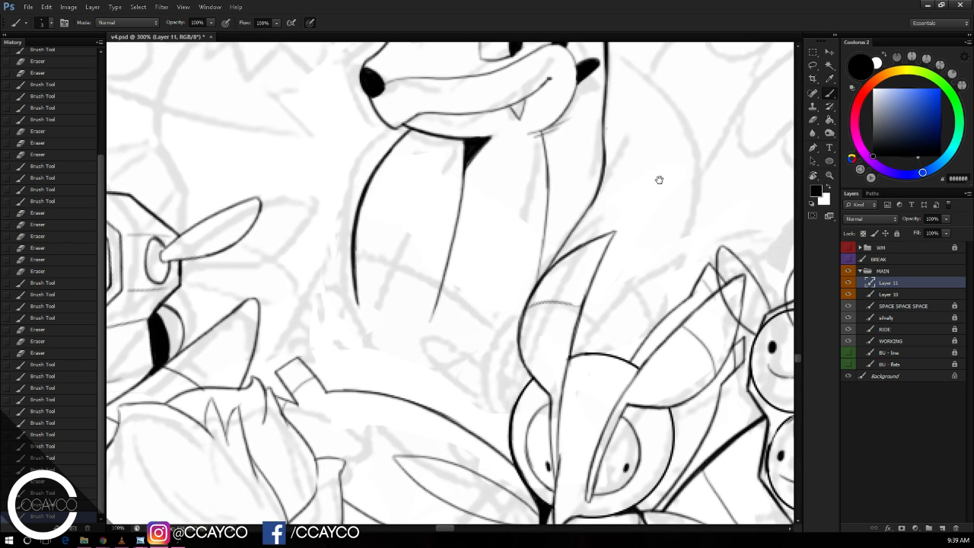
pyautogui.hotkey('ctrl', '-')
pyautogui.hotkey('ctrl', '-')
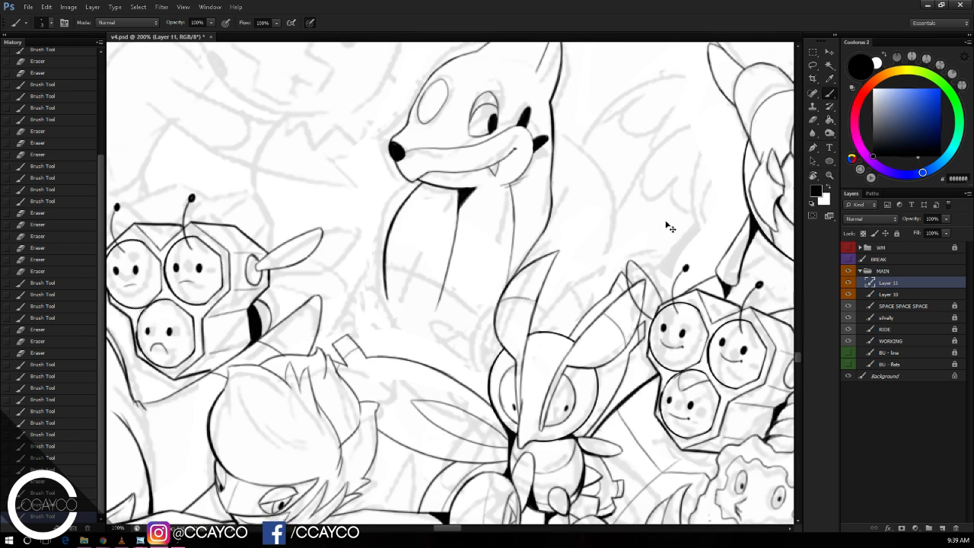
pyautogui.hotkey('ctrl', '-')
pyautogui.hotkey('ctrl', '+')
pyautogui.hotkey('ctrl', '+')
pyautogui.hotkey('ctrl', 't')
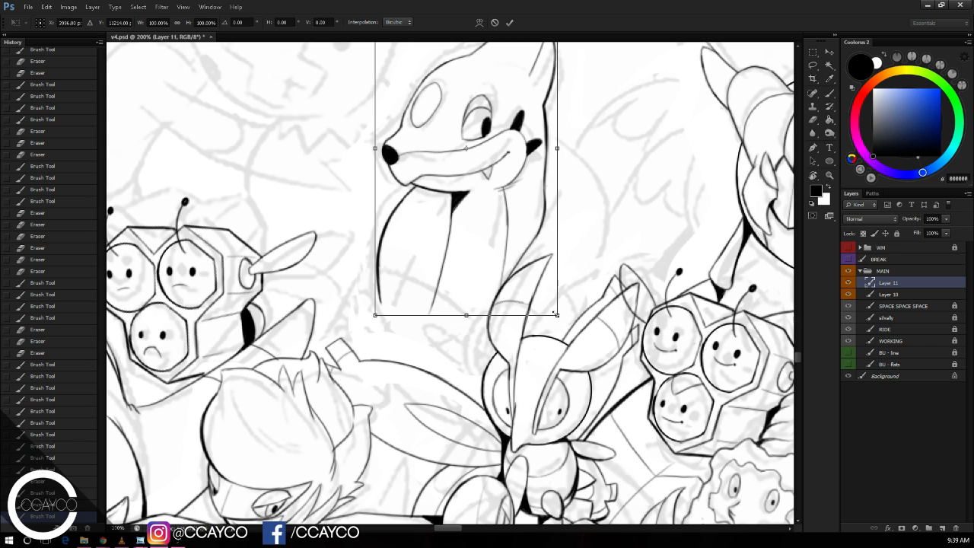
pyautogui.moveTo(555, 313); pyautogui.dragTo(548, 270)
pyautogui.moveTo(522, 233); pyautogui.dragTo(548, 226)
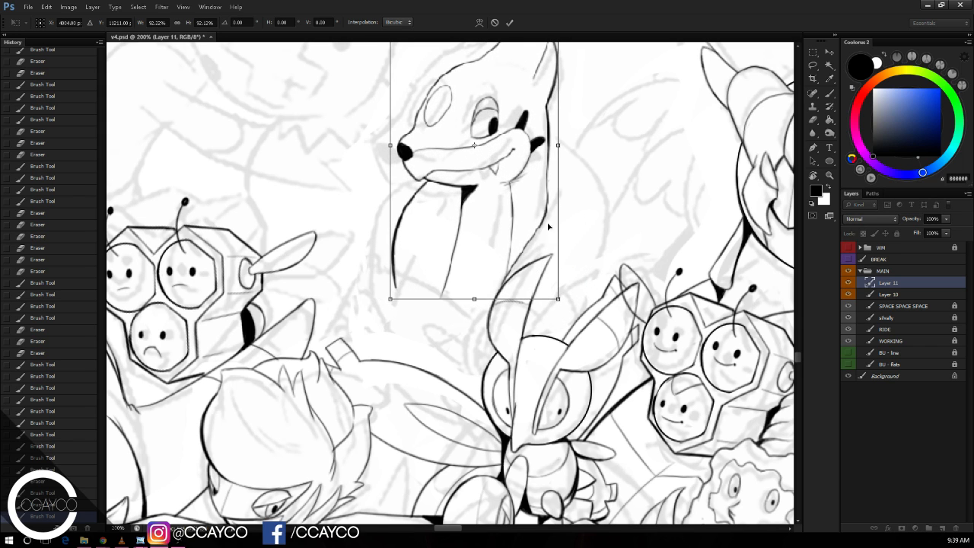
pyautogui.moveTo(546, 259); pyautogui.dragTo(553, 251)
pyautogui.press('Return')
pyautogui.hotkey('ctrl', 't')
pyautogui.press('Return')
# Step: Ink the short arched start of the back outline, running outward from the neck beside the cheek spikes
pyautogui.scroll(1, 587, 227)
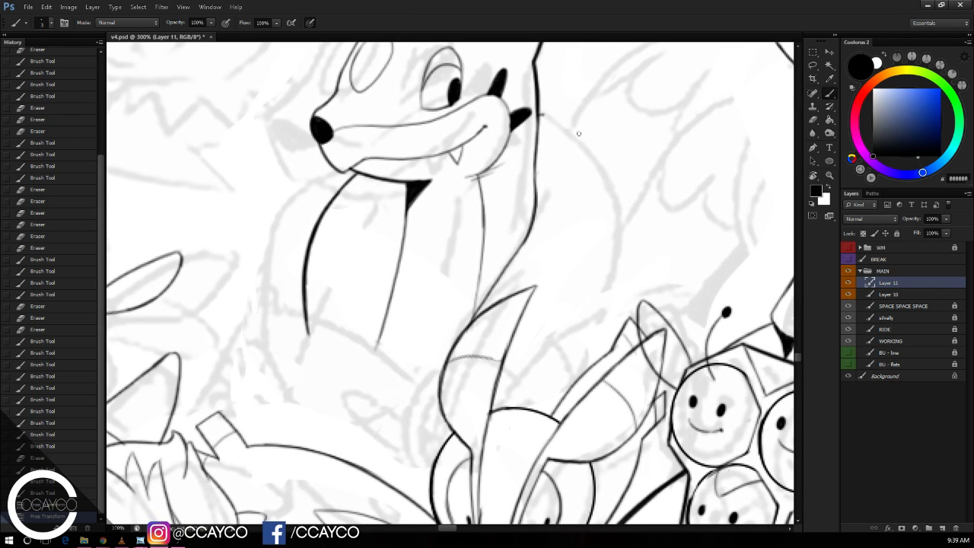
pyautogui.hotkey('ctrl', 'z')
pyautogui.moveTo(542, 114); pyautogui.dragTo(599, 143)
pyautogui.hotkey('ctrl', 'z')
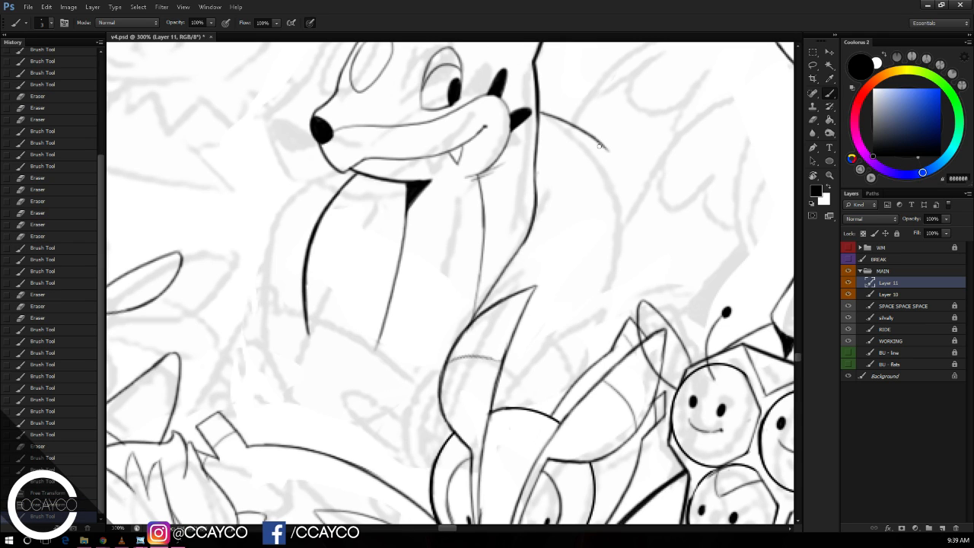
pyautogui.hotkey('ctrl', 'z')
pyautogui.moveTo(542, 114); pyautogui.dragTo(609, 150)
pyautogui.hotkey('ctrl', 'z')
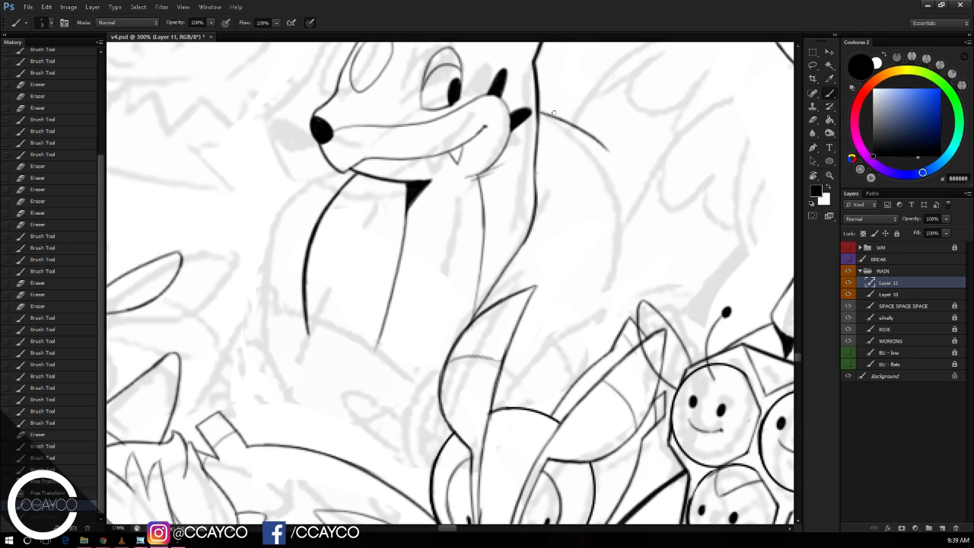
pyautogui.moveTo(540, 108); pyautogui.dragTo(542, 119)
# Step: Extend the back outline in a rounded curve down the outer side of the body
pyautogui.moveTo(598, 140); pyautogui.dragTo(639, 204)
pyautogui.hotkey('ctrl', 'z')
pyautogui.hotkey('ctrl', 'z')
pyautogui.hotkey('ctrl', 'z')
pyautogui.moveTo(602, 141); pyautogui.dragTo(632, 220)
pyautogui.moveTo(615, 162); pyautogui.dragTo(634, 239)
# Step: Ink the lower flank line curving inward from the rounded back down behind the insect character's head plumes
pyautogui.moveTo(674, 205)
pyautogui.mouseDown()
pyautogui.moveTo(692, 170)
pyautogui.moveTo(652, 257)
pyautogui.mouseUp()
pyautogui.hotkey('ctrl', 'z')
pyautogui.moveTo(648, 179)
pyautogui.mouseDown()
pyautogui.moveTo(629, 266)
pyautogui.moveTo(586, 322)
pyautogui.mouseUp()
pyautogui.hotkey('ctrl', 'z')
pyautogui.moveTo(651, 233); pyautogui.dragTo(603, 300)
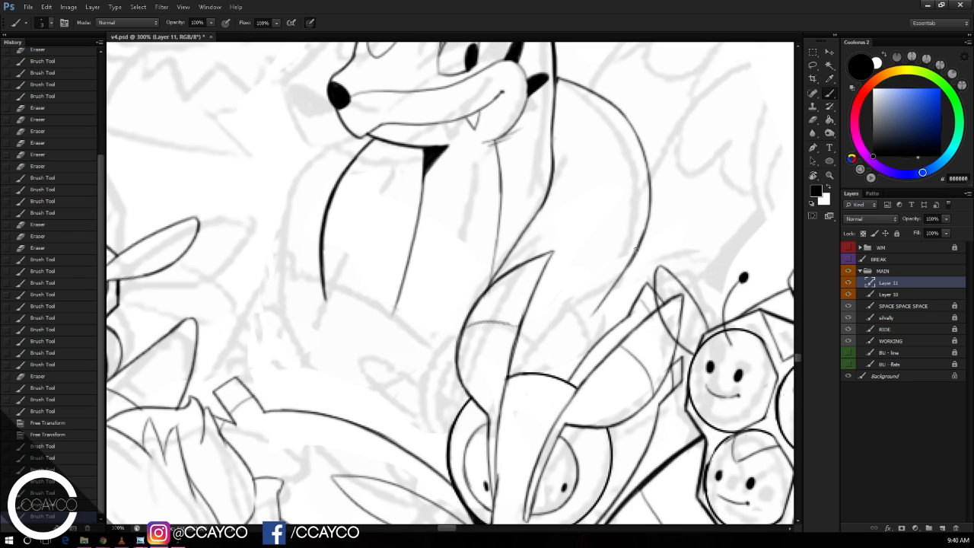
pyautogui.hotkey('ctrl', 'z')
pyautogui.moveTo(638, 242); pyautogui.dragTo(597, 312)
pyautogui.hotkey('ctrl', 'z')
pyautogui.moveTo(628, 263)
pyautogui.mouseDown()
pyautogui.moveTo(570, 361)
pyautogui.moveTo(596, 354)
pyautogui.moveTo(571, 356)
pyautogui.moveTo(605, 301)
pyautogui.mouseUp()
pyautogui.hotkey('ctrl', 'z')
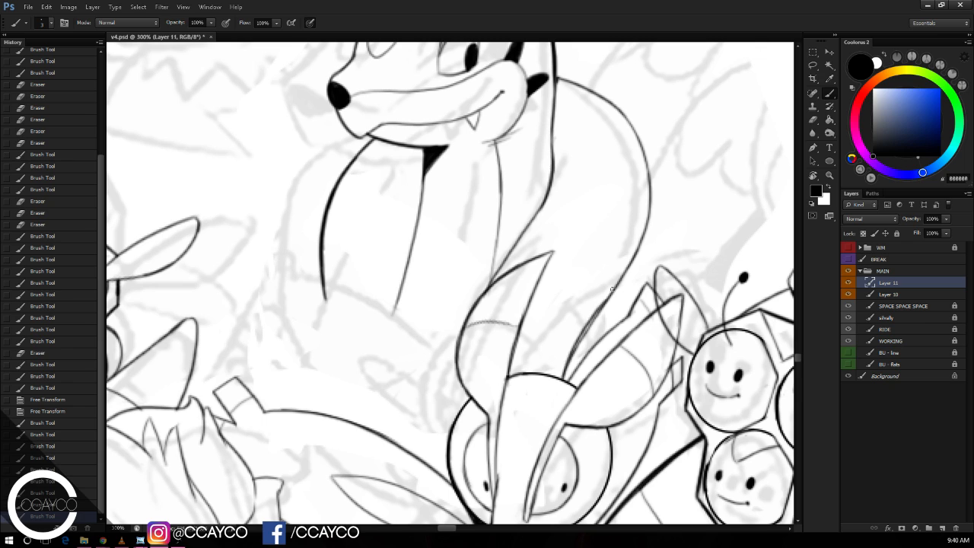
pyautogui.hotkey('ctrl', 'z')
pyautogui.moveTo(565, 380)
pyautogui.mouseDown()
pyautogui.moveTo(621, 283)
pyautogui.moveTo(641, 286)
pyautogui.moveTo(645, 299)
pyautogui.mouseUp()
# Step: Clean up the insect character's small plume tip beside the flank on Layer 10, then return to Layer 11
pyautogui.press('e')
pyautogui.moveTo(689, 250); pyautogui.dragTo(656, 232)
pyautogui.click(887, 296)
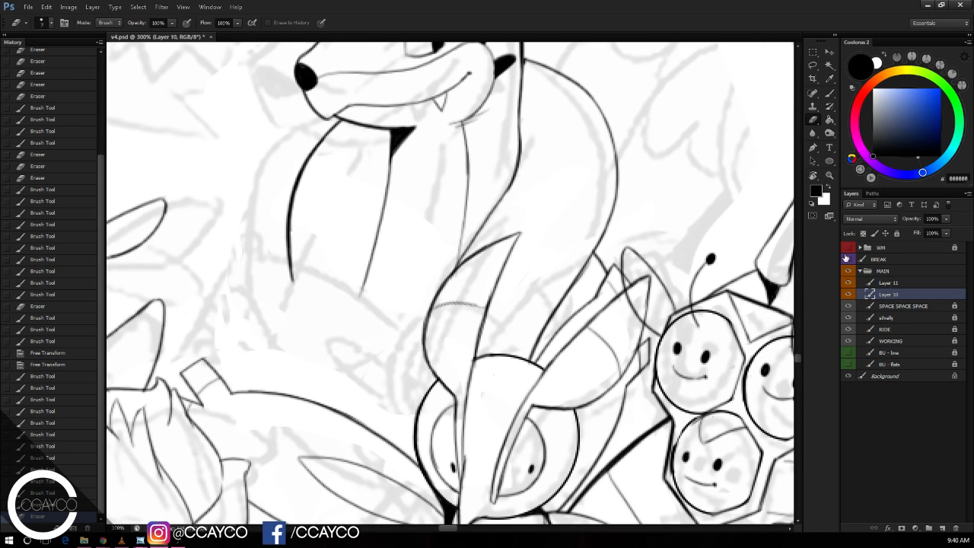
pyautogui.moveTo(647, 278)
pyautogui.mouseDown()
pyautogui.moveTo(650, 305)
pyautogui.moveTo(632, 290)
pyautogui.moveTo(638, 322)
pyautogui.moveTo(618, 271)
pyautogui.moveTo(624, 277)
pyautogui.mouseUp()
pyautogui.hotkey('ctrl', 'z')
pyautogui.click(893, 296)
pyautogui.press('b')
pyautogui.moveTo(646, 332); pyautogui.dragTo(652, 300)
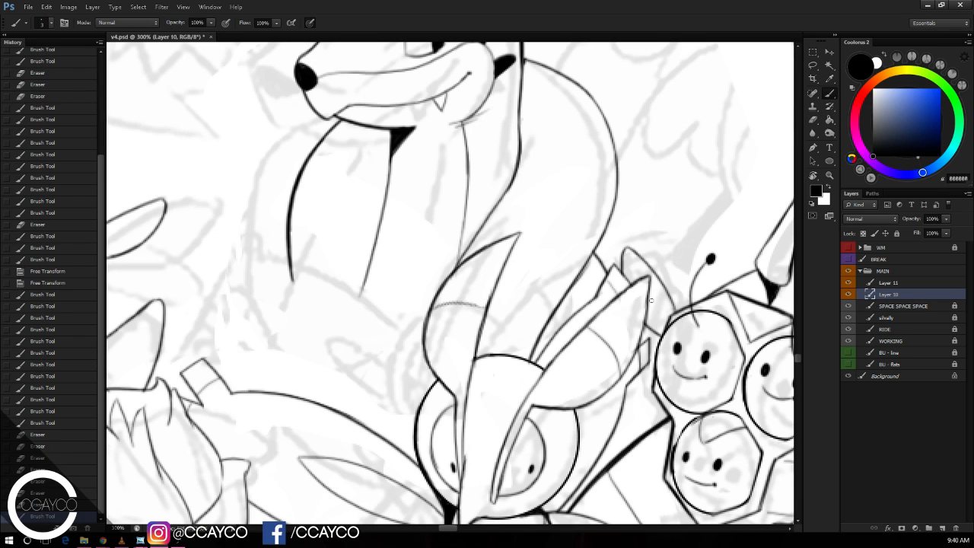
pyautogui.hotkey('ctrl', 'z')
pyautogui.click(887, 282)
pyautogui.press('e')
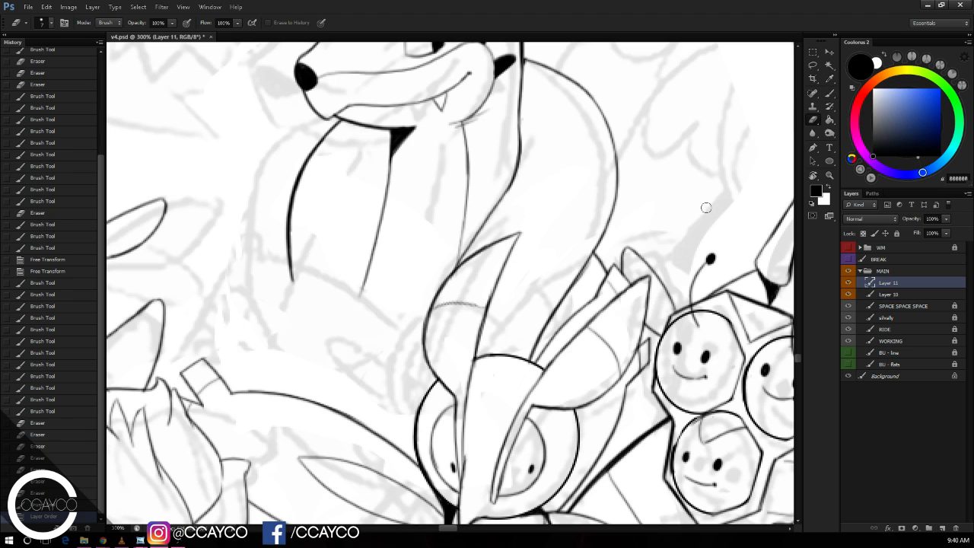
# Step: Erase stray marks along the fox-like character's outer back outline
pyautogui.moveTo(700, 176)
pyautogui.mouseDown()
pyautogui.moveTo(708, 144)
pyautogui.moveTo(733, 191)
pyautogui.moveTo(703, 212)
pyautogui.moveTo(654, 218)
pyautogui.moveTo(649, 198)
pyautogui.mouseUp()
pyautogui.click(709, 184)
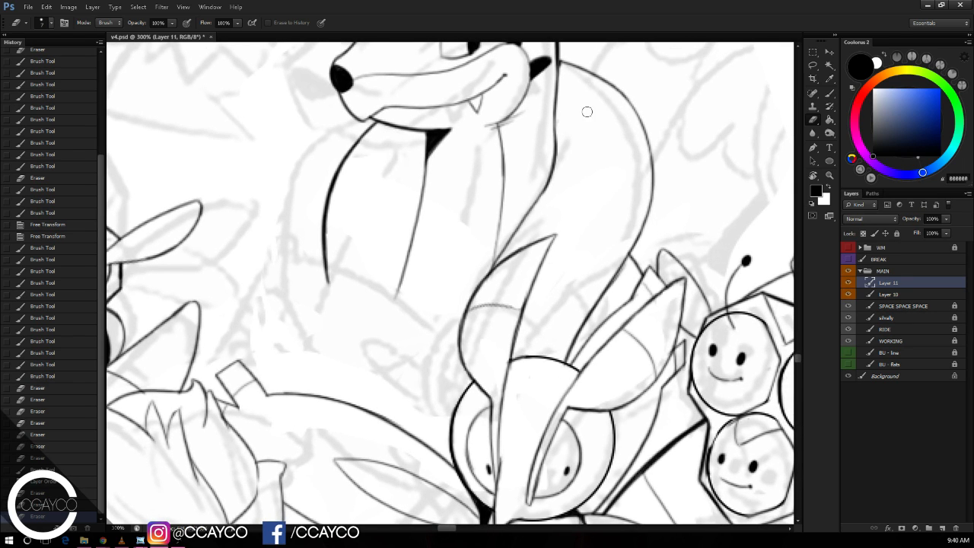
pyautogui.moveTo(584, 155); pyautogui.dragTo(579, 161)
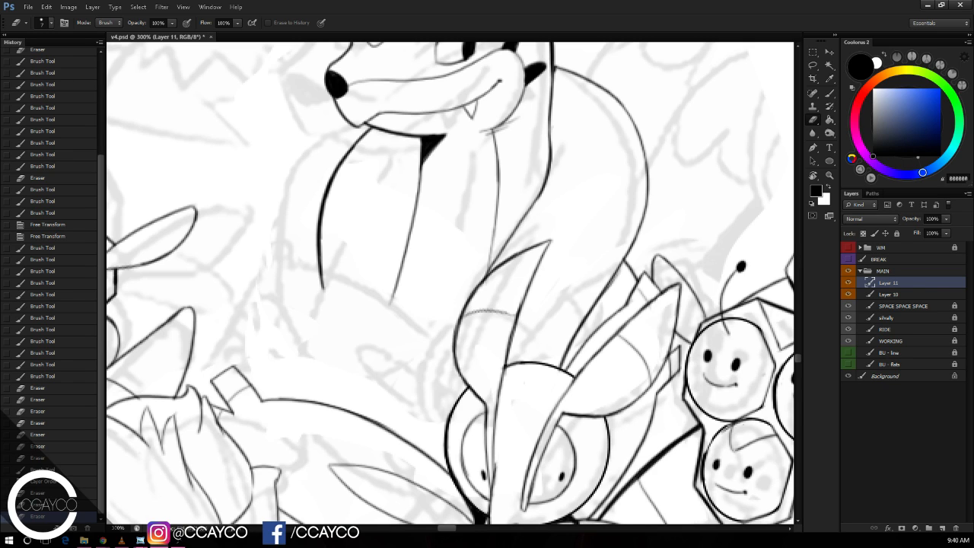
pyautogui.hotkey('alt', 'Tab')
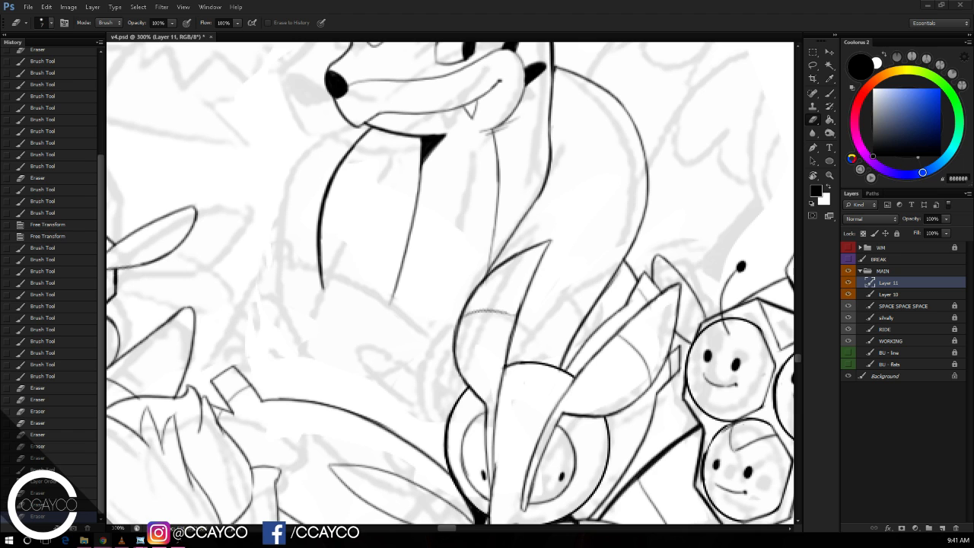
# Step: Extend the inner throat line down the chest to the insect's wing and erase the part overlapping the wing
pyautogui.moveTo(539, 229); pyautogui.dragTo(629, 158)
pyautogui.press('b')
pyautogui.moveTo(443, 277)
pyautogui.mouseDown()
pyautogui.moveTo(404, 376)
pyautogui.moveTo(453, 235)
pyautogui.mouseUp()
pyautogui.hotkey('ctrl', 'z')
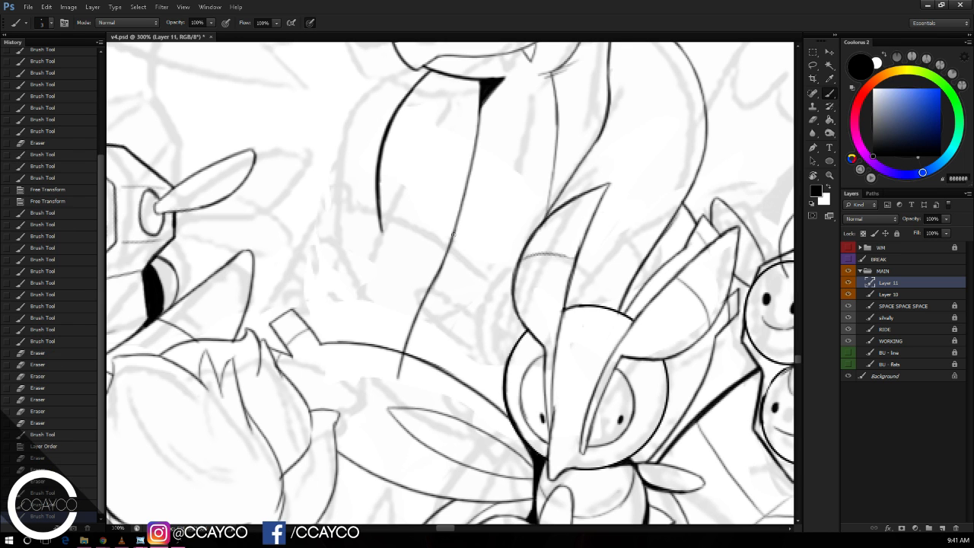
pyautogui.press('e')
pyautogui.moveTo(397, 378); pyautogui.dragTo(411, 326)
pyautogui.hotkey('ctrl', '-')
pyautogui.moveTo(648, 196)
pyautogui.mouseDown()
pyautogui.moveTo(617, 215)
pyautogui.moveTo(620, 176)
pyautogui.mouseUp()
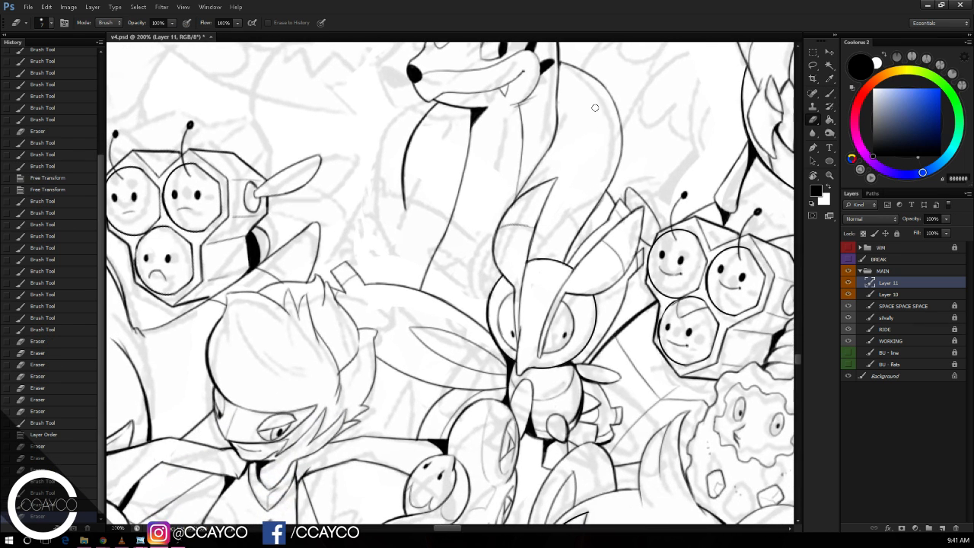
# Step: Redraw the lower end of the chest line at a stronger slant and trim it at the wing's upper edge
pyautogui.hotkey('ctrl', '+')
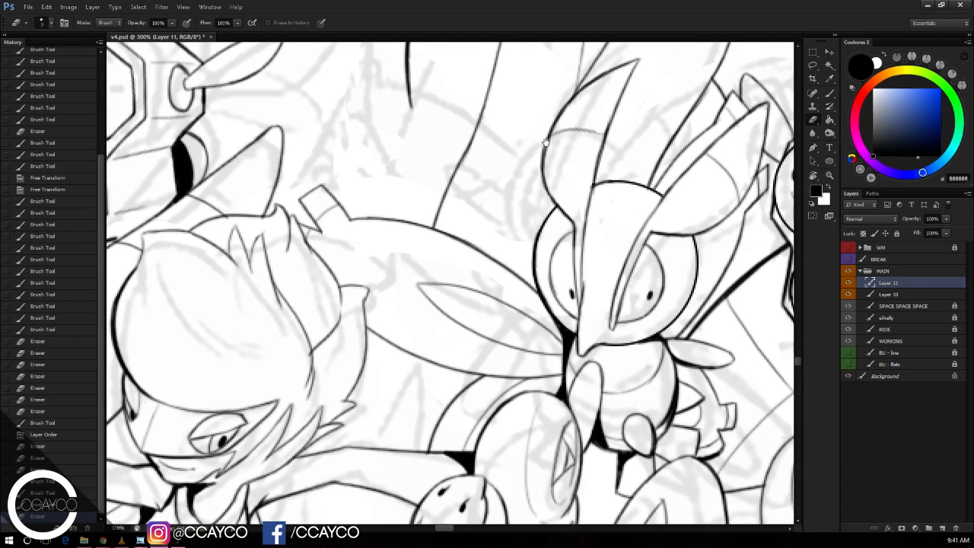
pyautogui.press('b')
pyautogui.press('e')
pyautogui.moveTo(435, 225)
pyautogui.mouseDown()
pyautogui.moveTo(460, 165)
pyautogui.moveTo(420, 245)
pyautogui.mouseUp()
pyautogui.press('b')
pyautogui.hotkey('ctrl', 'z')
pyautogui.moveTo(469, 150)
pyautogui.mouseDown()
pyautogui.moveTo(411, 242)
pyautogui.moveTo(424, 232)
pyautogui.mouseUp()
pyautogui.hotkey('ctrl', 'z')
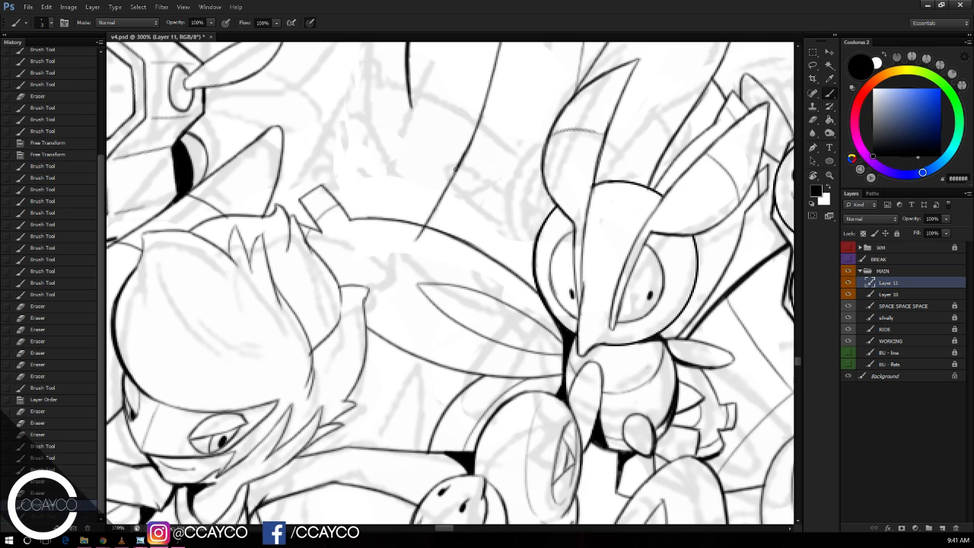
pyautogui.moveTo(458, 169)
pyautogui.mouseDown()
pyautogui.moveTo(424, 236)
pyautogui.moveTo(428, 213)
pyautogui.mouseUp()
pyautogui.press('e')
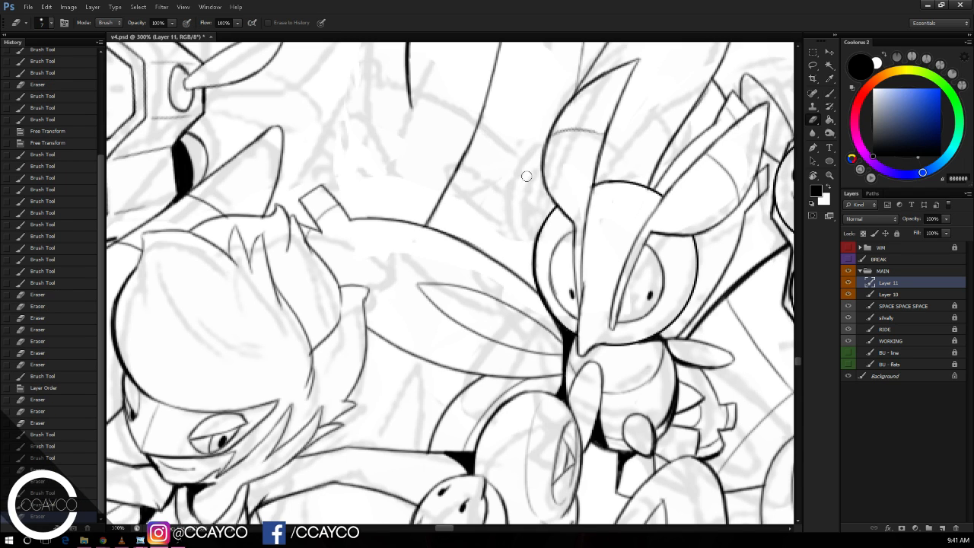
# Step: Ink a nearly straight leg line below the insect's wing and trim it at the wing and the outstretched arm
pyautogui.press('b')
pyautogui.moveTo(402, 282); pyautogui.dragTo(352, 495)
pyautogui.press('e')
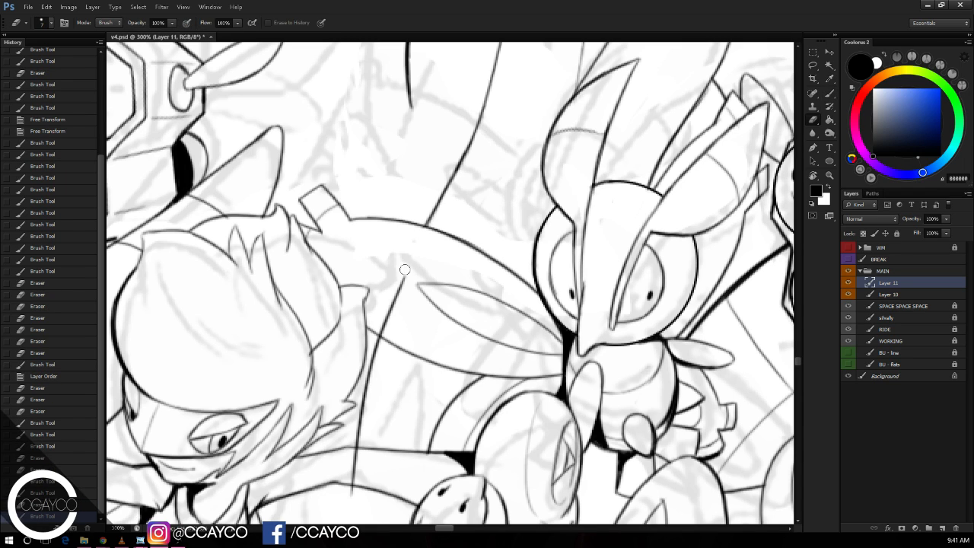
pyautogui.moveTo(403, 266); pyautogui.dragTo(380, 331)
pyautogui.moveTo(369, 447)
pyautogui.mouseDown()
pyautogui.moveTo(355, 489)
pyautogui.moveTo(356, 438)
pyautogui.mouseUp()
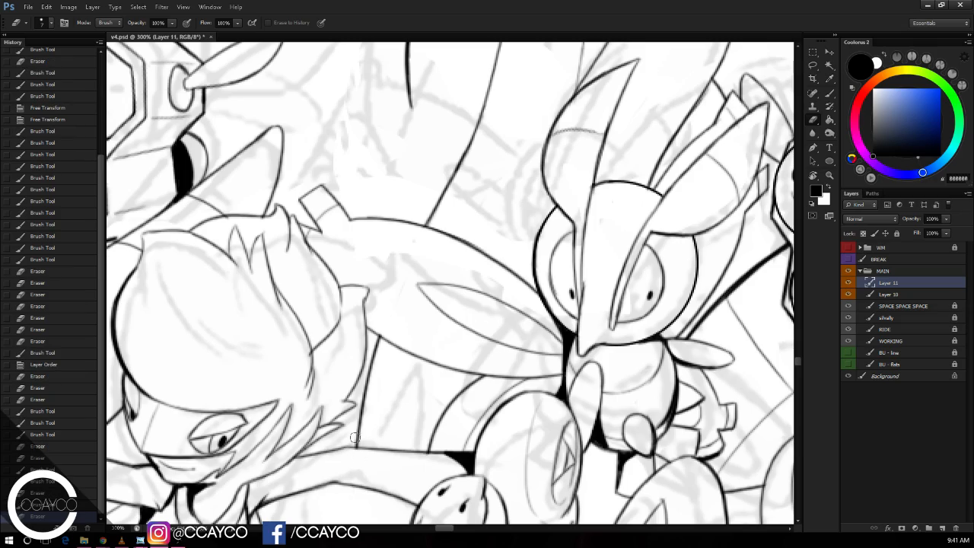
# Step: Ink a thin inner leg line beneath the insect's wing and erase its excess at both ends
pyautogui.hotkey('ctrl', '1')
pyautogui.hotkey('ctrl', '+')
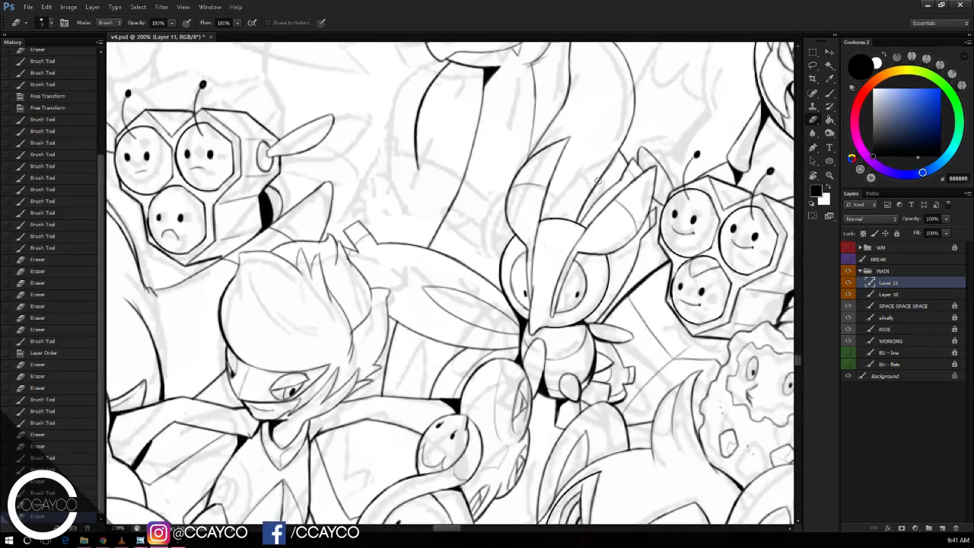
pyautogui.hotkey('ctrl', '+')
pyautogui.press('b')
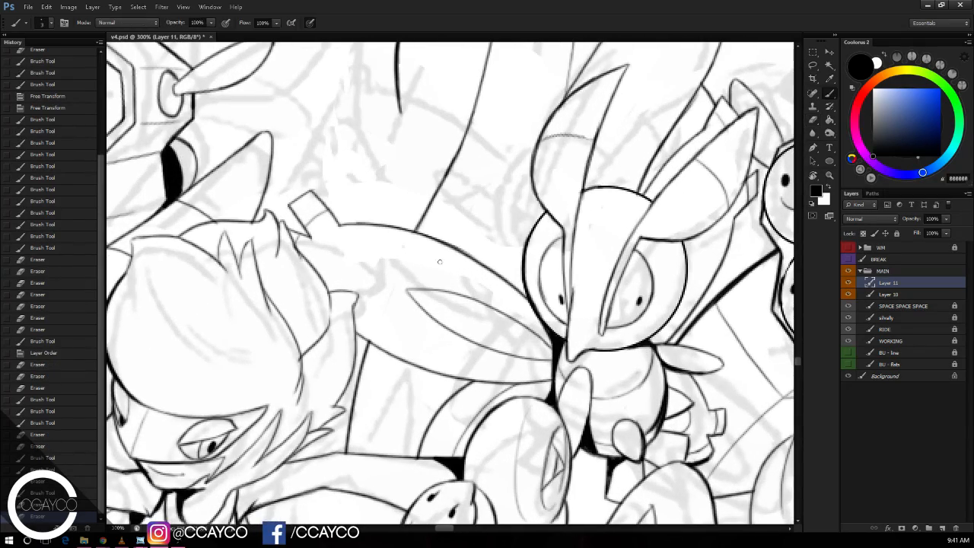
pyautogui.moveTo(401, 339); pyautogui.dragTo(440, 425)
pyautogui.hotkey('ctrl', 'z')
pyautogui.hotkey('ctrl', 'z')
pyautogui.press('e')
pyautogui.click(442, 423)
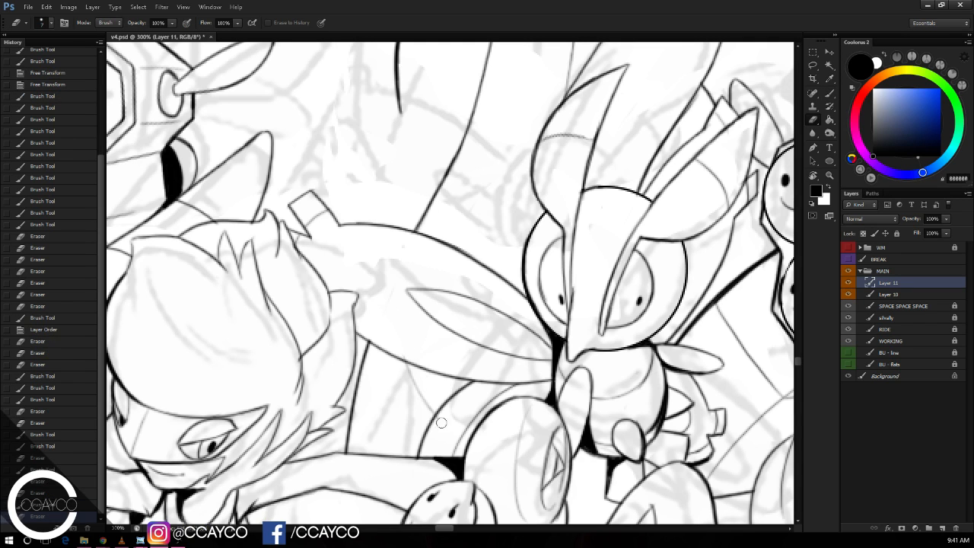
pyautogui.click(405, 352)
pyautogui.click(424, 325)
pyautogui.click(431, 320)
pyautogui.click(432, 315)
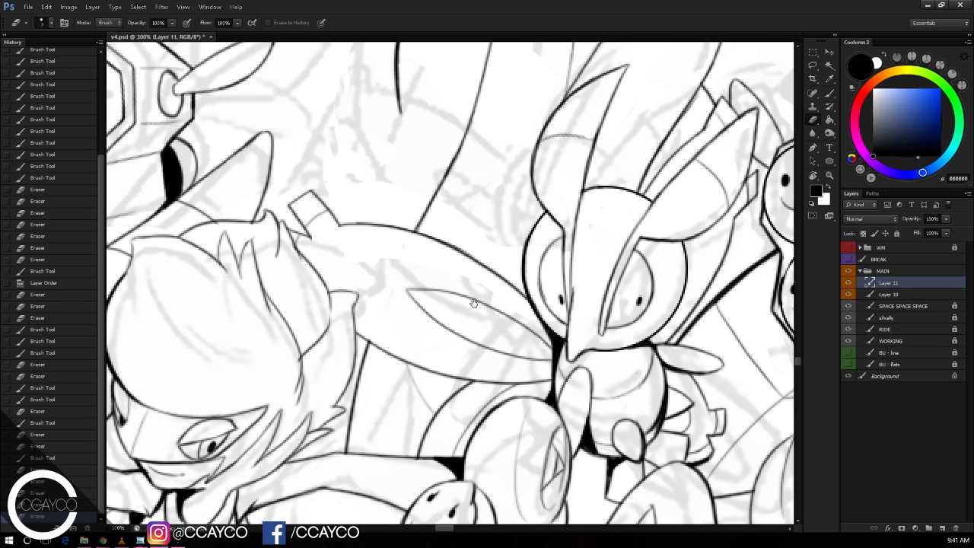
# Step: Try curving the lower end of the outer leg line below the wing, then erase that line
pyautogui.moveTo(474, 303)
pyautogui.mouseDown()
pyautogui.moveTo(536, 248)
pyautogui.moveTo(531, 220)
pyautogui.moveTo(515, 220)
pyautogui.mouseUp()
pyautogui.click(501, 277)
pyautogui.click(523, 234)
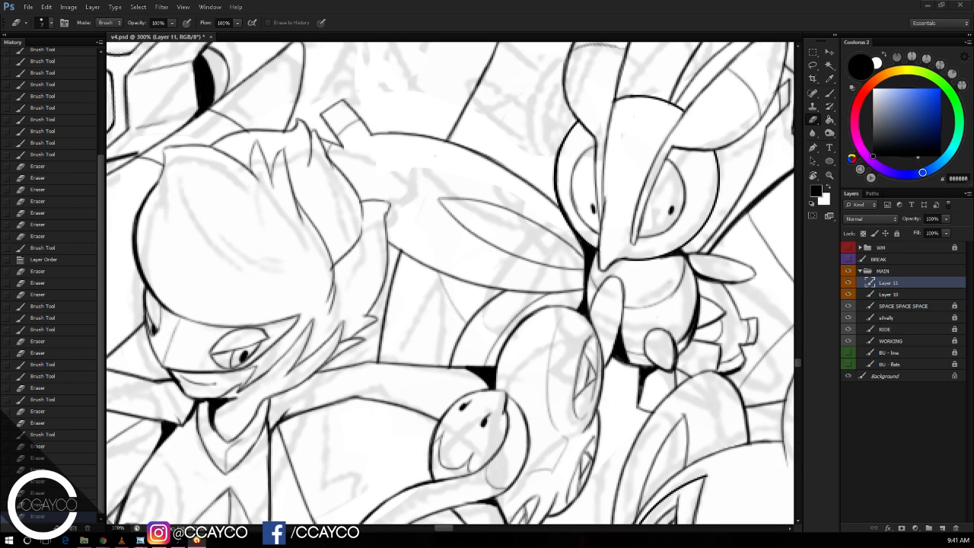
pyautogui.moveTo(544, 251); pyautogui.dragTo(538, 179)
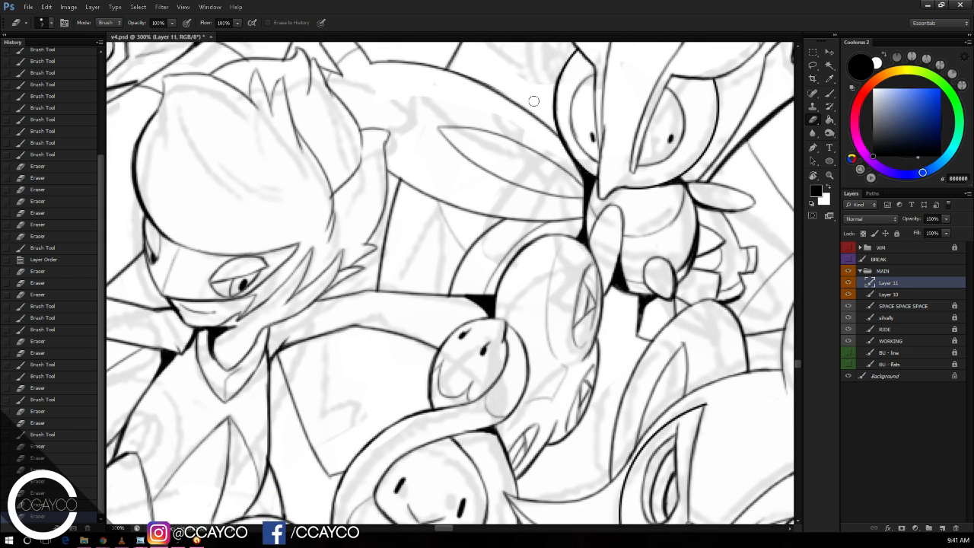
pyautogui.moveTo(540, 183); pyautogui.dragTo(545, 168)
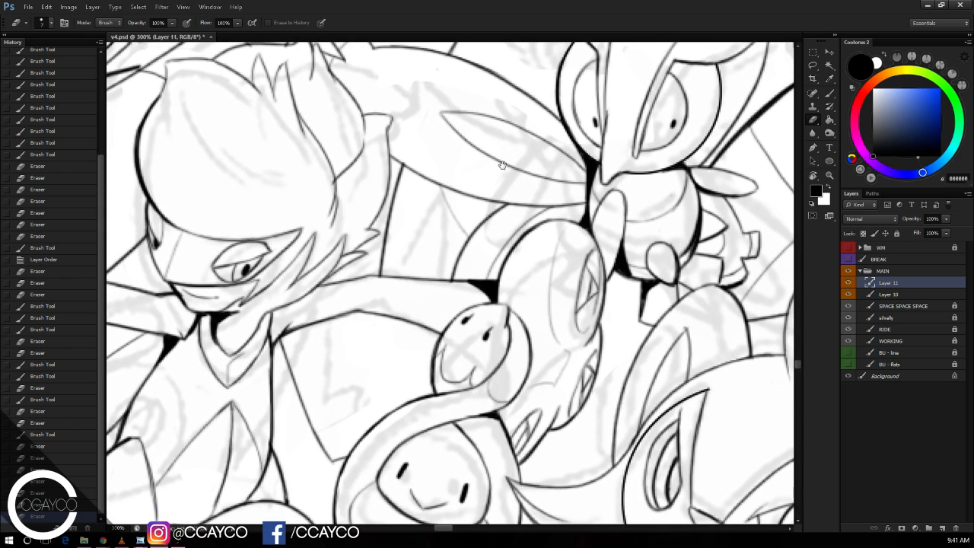
pyautogui.press('b')
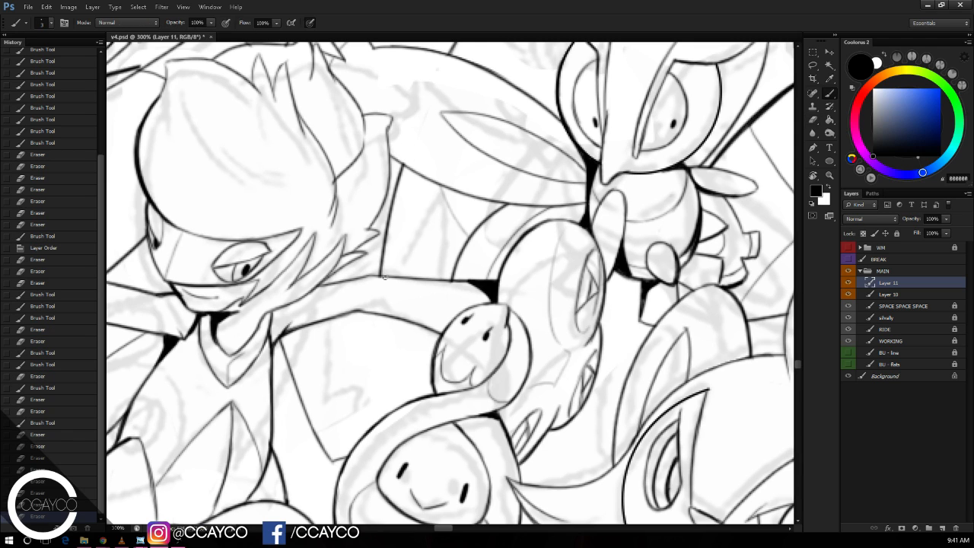
pyautogui.moveTo(384, 247); pyautogui.dragTo(383, 261)
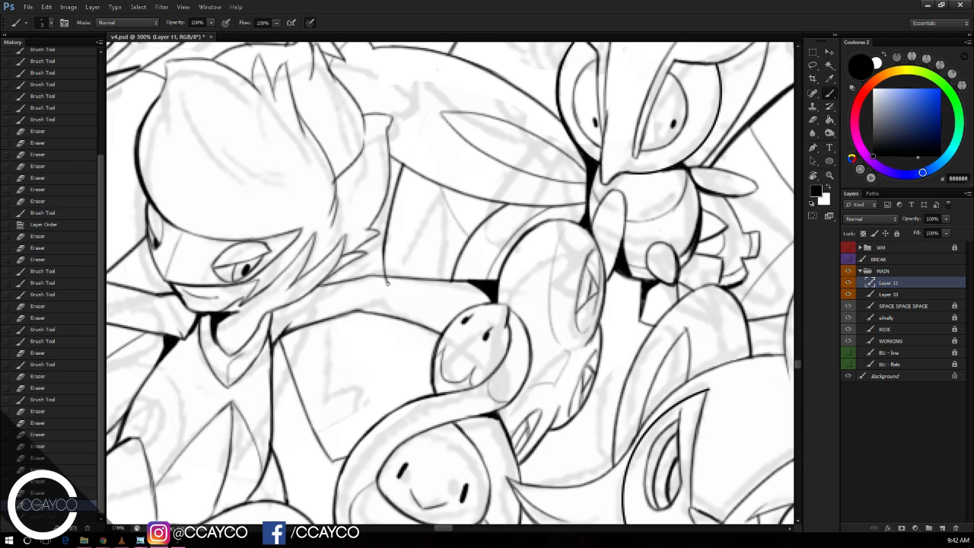
pyautogui.press('e')
pyautogui.moveTo(387, 283); pyautogui.dragTo(390, 158)
# Step: Ink a longer, curved outer leg line from over the insect's wing down across the outstretched arm
pyautogui.press('b')
pyautogui.moveTo(418, 122); pyautogui.dragTo(400, 306)
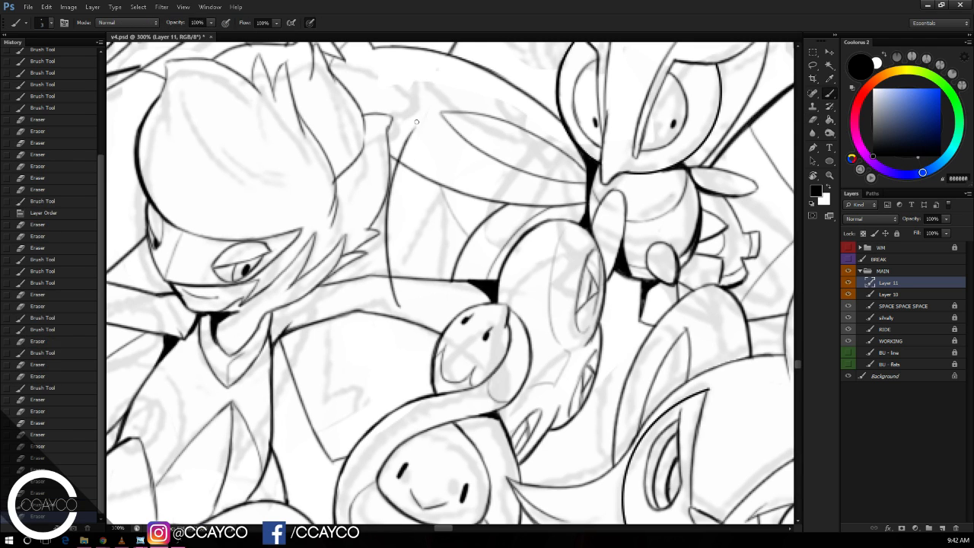
pyautogui.hotkey('ctrl', 'z')
pyautogui.moveTo(413, 131); pyautogui.dragTo(402, 309)
pyautogui.hotkey('ctrl', '-')
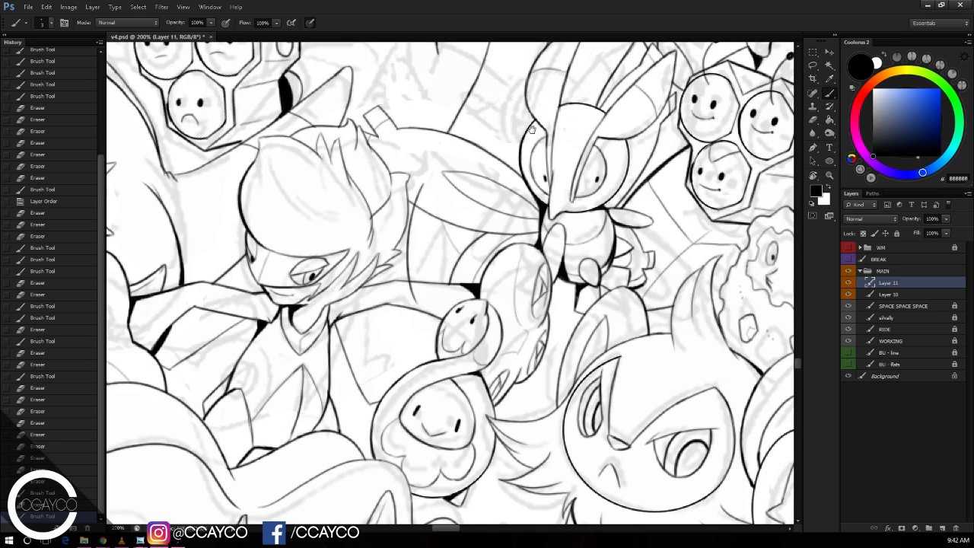
# Step: Erase the excess of the curved outer leg line where it overlaps the insect's wing and the outstretched arm
pyautogui.hotkey('ctrl', '+')
pyautogui.press('e')
pyautogui.moveTo(408, 137); pyautogui.dragTo(400, 168)
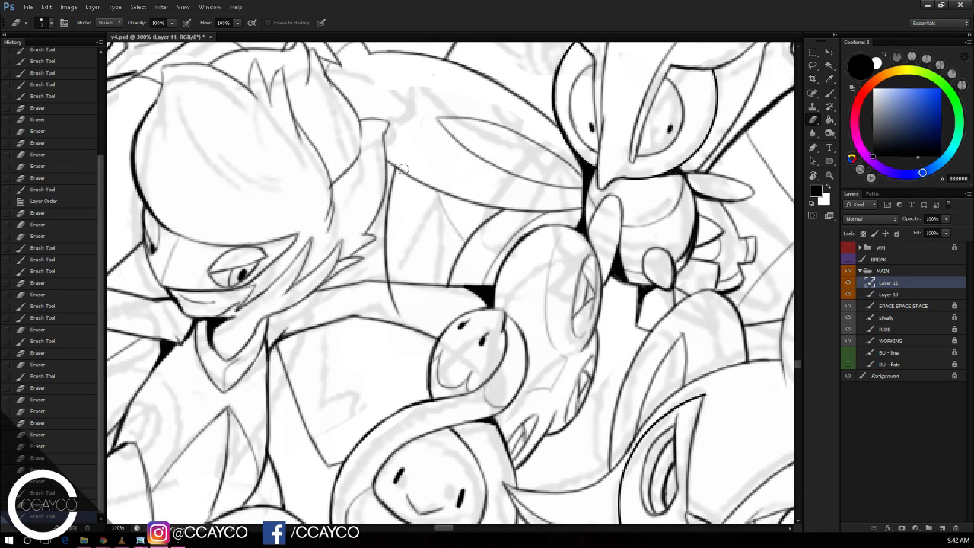
pyautogui.moveTo(399, 312); pyautogui.dragTo(395, 292)
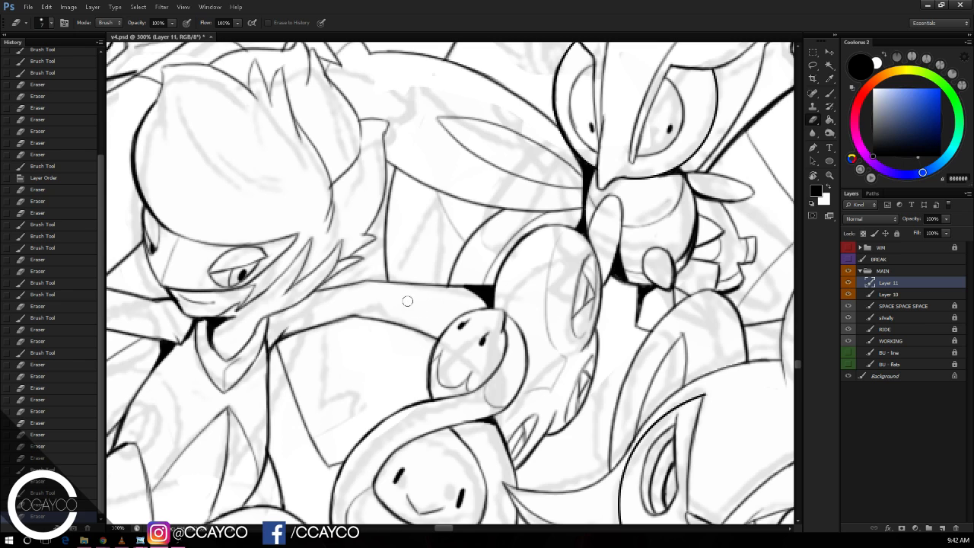
# Step: Ink a short continuation of the leg line beneath the outstretched arm toward the small round face and clean up its overlap
pyautogui.press('b')
pyautogui.moveTo(405, 325); pyautogui.dragTo(437, 357)
pyautogui.press('e')
pyautogui.click(428, 305)
pyautogui.press('b')
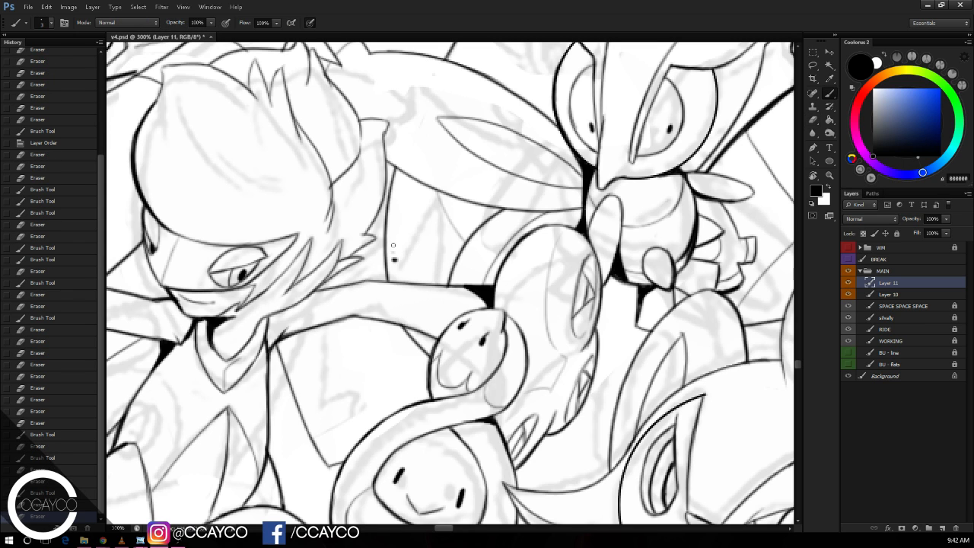
# Step: Add rows of tiny tick marks beside the leg line below the wing and along the lower end of the fox-like character's body line
pyautogui.click(394, 245)
pyautogui.hotkey('ctrl', 'alt', 'z')
pyautogui.hotkey('ctrl', 'alt', 'z')
pyautogui.hotkey('ctrl', 'alt', 'z')
pyautogui.moveTo(392, 250); pyautogui.dragTo(392, 222)
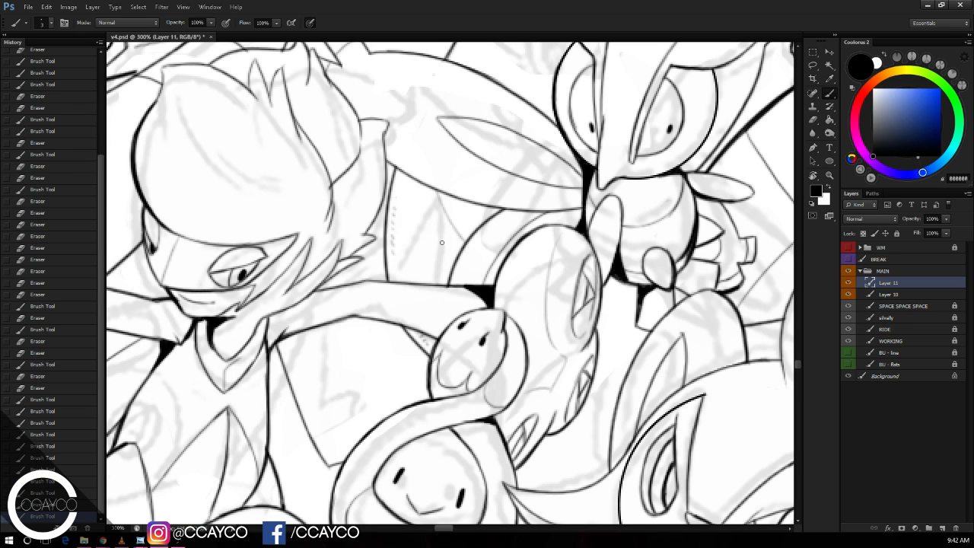
pyautogui.scroll(5, 456, 175)
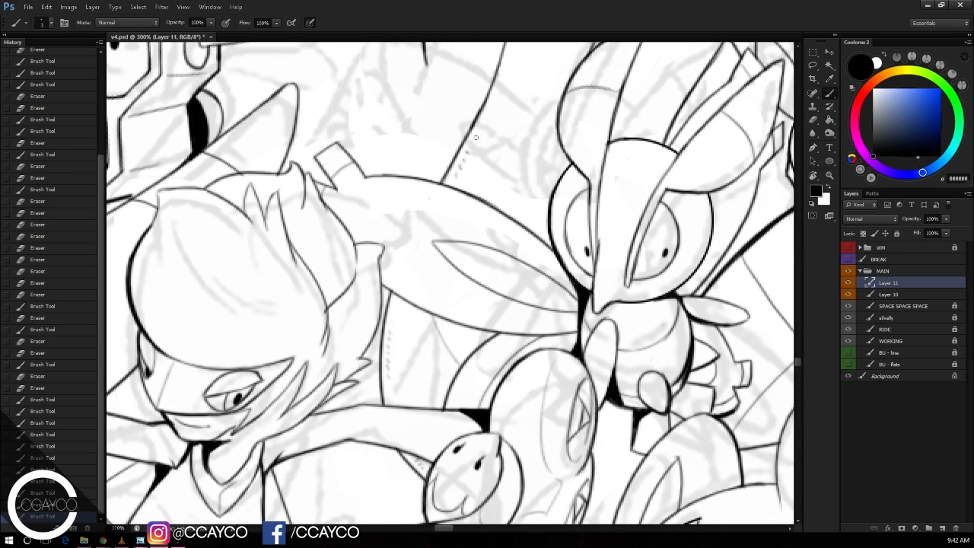
pyautogui.moveTo(475, 137)
pyautogui.mouseDown()
pyautogui.moveTo(481, 114)
pyautogui.moveTo(513, 87)
pyautogui.moveTo(517, 43)
pyautogui.mouseUp()
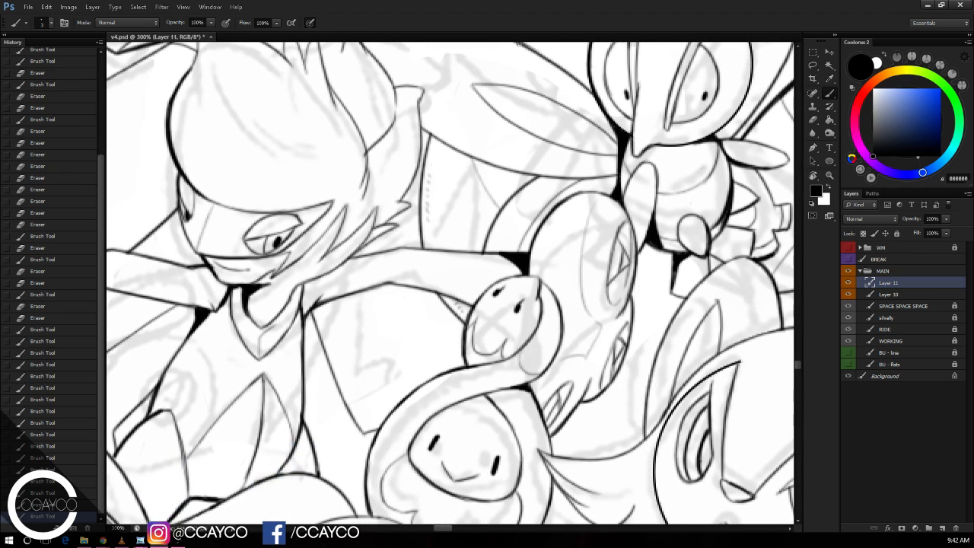
# Step: Ink the rounded foot outline beneath the outstretched arm and add a row of tiny tick marks along its upper edge
pyautogui.moveTo(462, 337)
pyautogui.mouseDown()
pyautogui.moveTo(375, 394)
pyautogui.moveTo(389, 413)
pyautogui.moveTo(403, 386)
pyautogui.moveTo(393, 413)
pyautogui.mouseUp()
pyautogui.moveTo(417, 371); pyautogui.dragTo(427, 364)
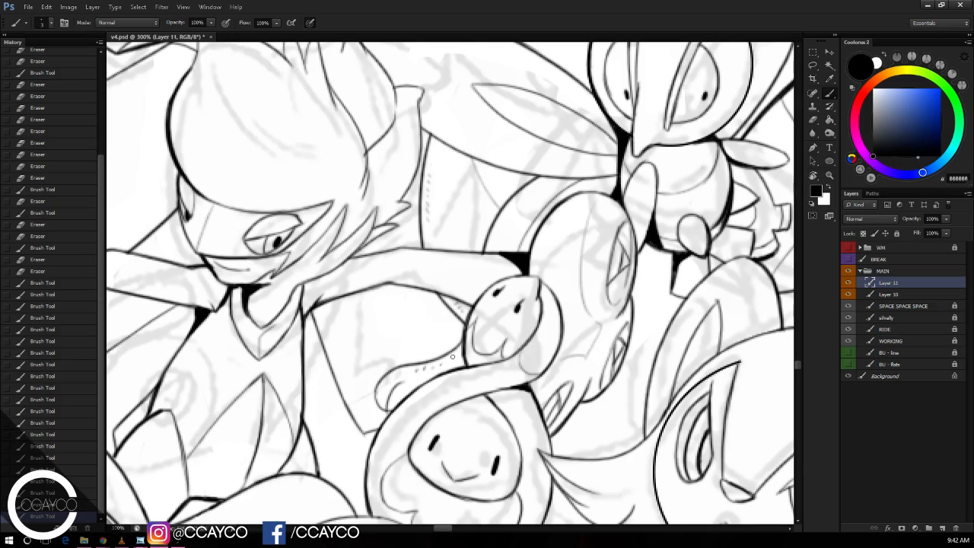
# Step: Try inking a short curved line with tick marks between the two ears below the insect's feet, then undo it
pyautogui.hotkey('ctrl', '-')
pyautogui.hotkey('ctrl', '-')
pyautogui.moveTo(631, 275); pyautogui.dragTo(618, 318)
pyautogui.hotkey('ctrl', '+')
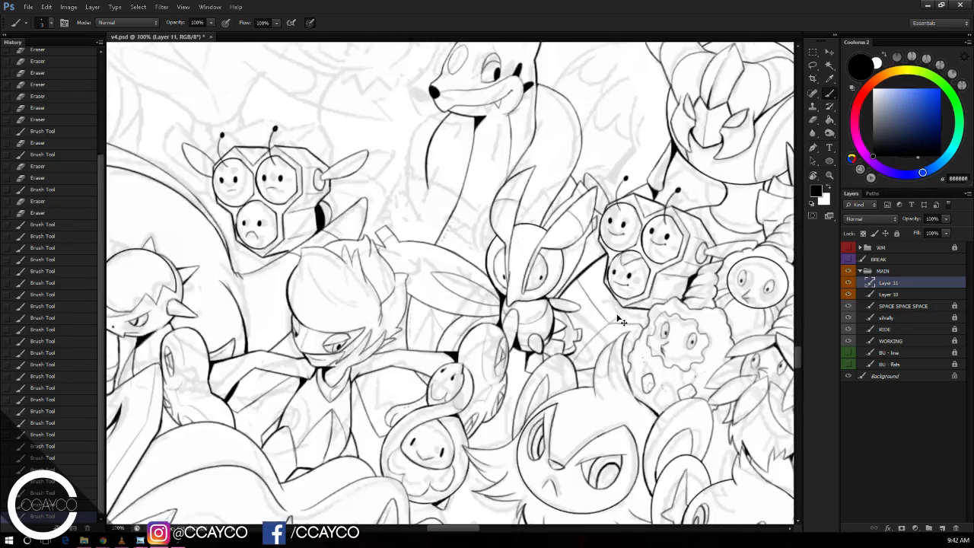
pyautogui.hotkey('ctrl', '+')
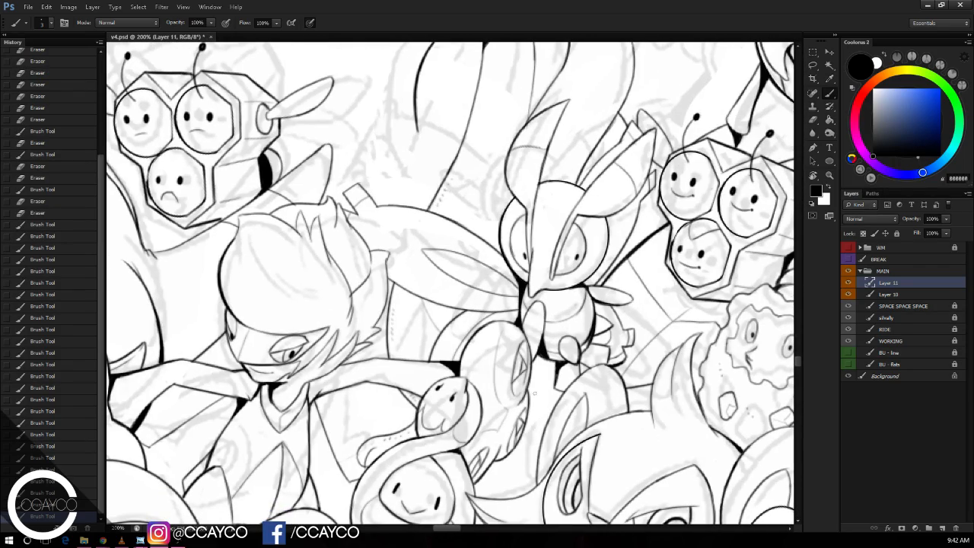
pyautogui.moveTo(533, 393); pyautogui.dragTo(565, 399)
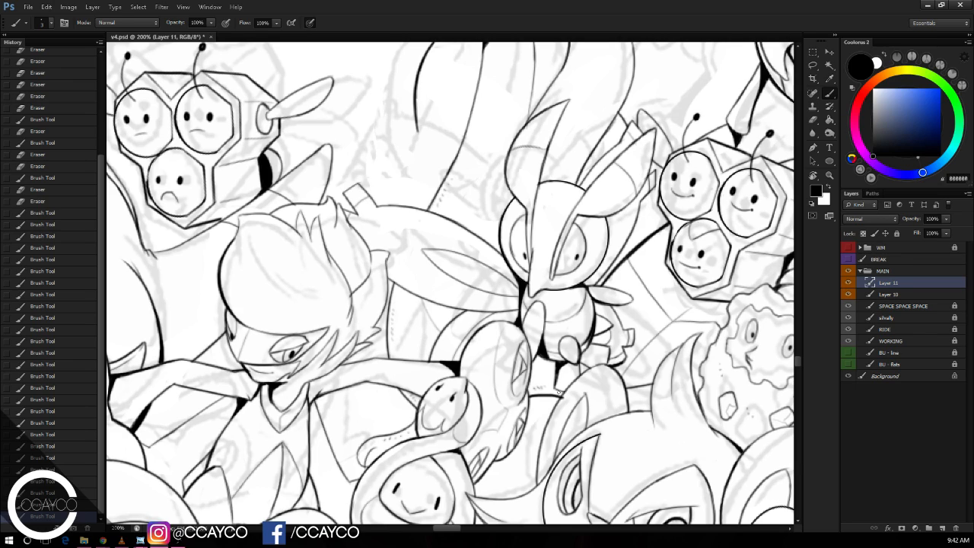
pyautogui.press('e')
pyautogui.click(578, 383)
pyautogui.moveTo(605, 344); pyautogui.dragTo(564, 398)
pyautogui.hotkey('ctrl', 'alt', 'z')
pyautogui.hotkey('ctrl', 'alt', 'z')
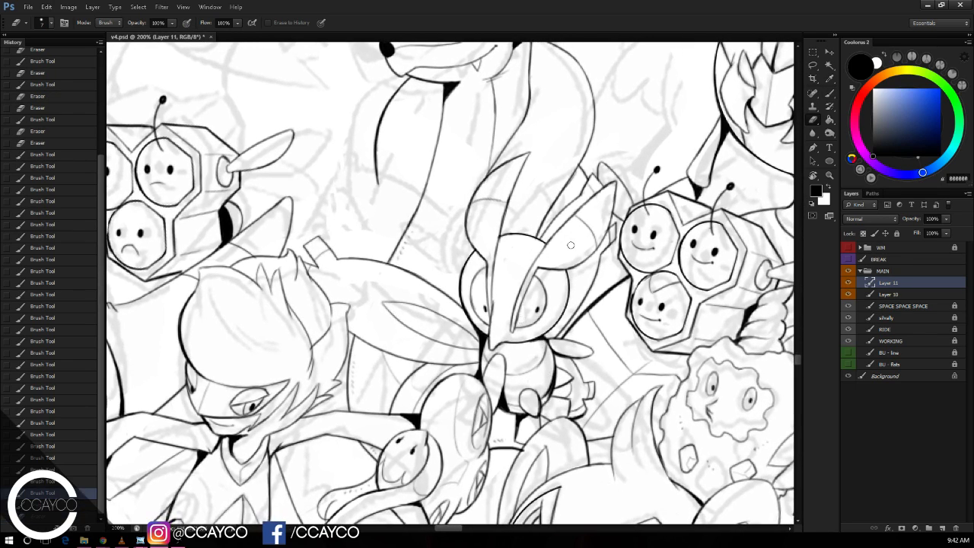
pyautogui.hotkey('ctrl', 'alt', 'z')
pyautogui.hotkey('ctrl', 'alt', 'z')
pyautogui.hotkey('ctrl', 'alt', 'z')
pyautogui.hotkey('ctrl', 'alt', 'z')
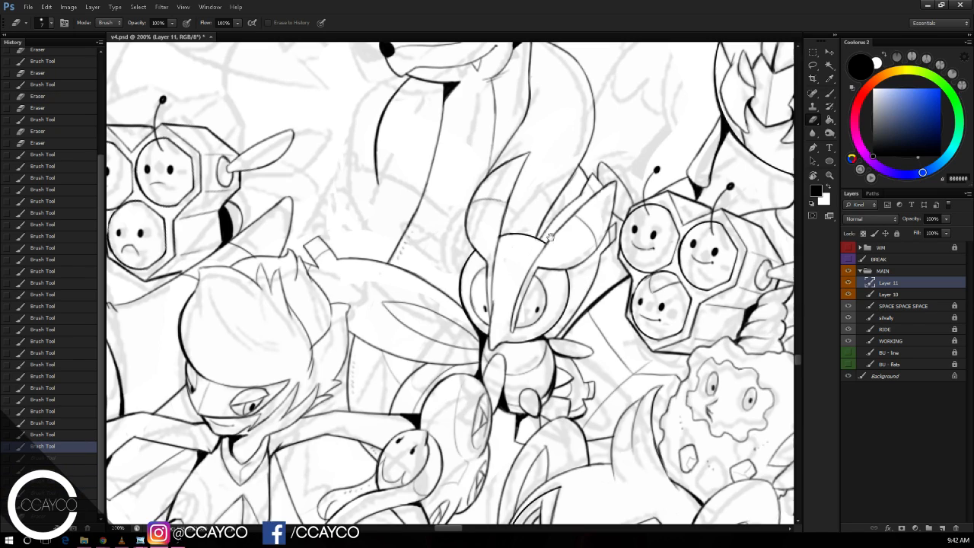
# Step: Ink a curved line between the patterned ear and the round ear below the insect, and erase its excess over the patterned ear
pyautogui.moveTo(550, 237); pyautogui.dragTo(565, 219)
pyautogui.hotkey('ctrl', '-')
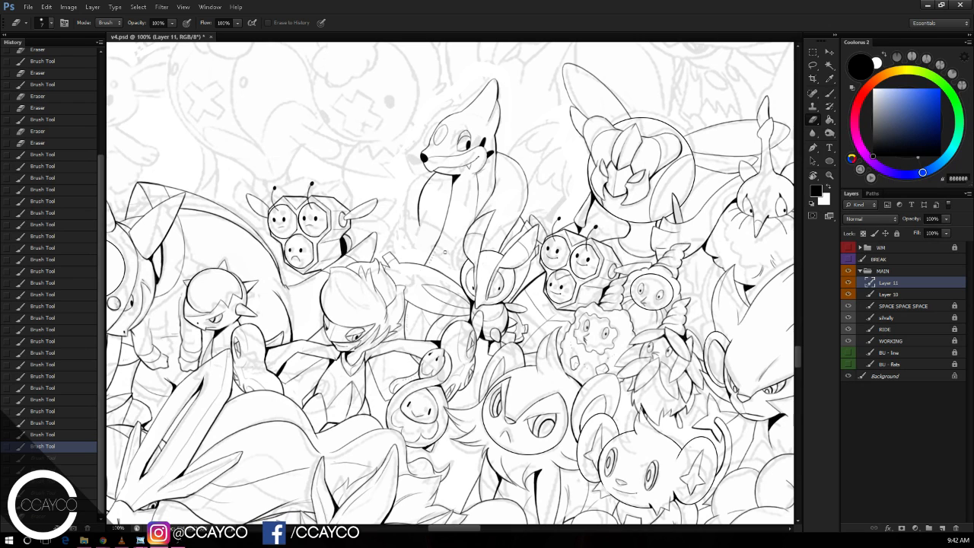
pyautogui.hotkey('ctrl', '+')
pyautogui.press('b')
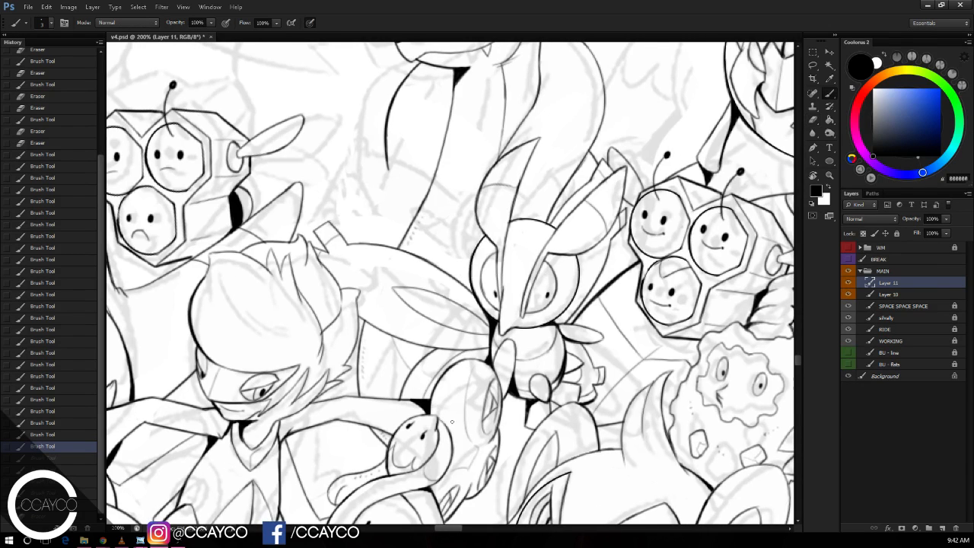
pyautogui.hotkey('ctrl', 'z')
pyautogui.moveTo(461, 422)
pyautogui.mouseDown()
pyautogui.moveTo(544, 414)
pyautogui.moveTo(533, 421)
pyautogui.moveTo(541, 431)
pyautogui.mouseUp()
pyautogui.hotkey('ctrl', 'z')
pyautogui.hotkey('ctrl', 'z')
pyautogui.press('e')
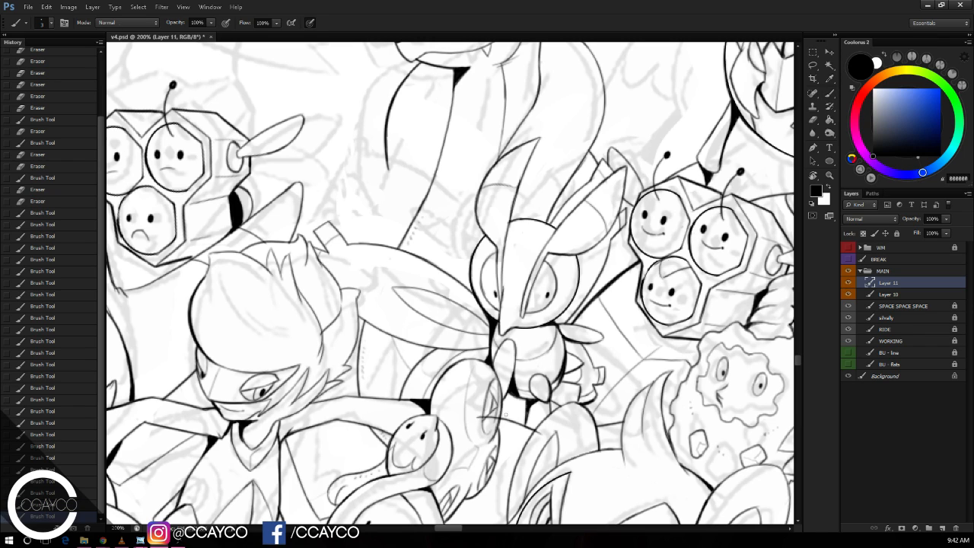
pyautogui.moveTo(473, 419); pyautogui.dragTo(493, 409)
# Step: Add a short row of tiny tick marks above the curved line between the two ears
pyautogui.press('b')
pyautogui.click(506, 413)
pyautogui.click(509, 414)
pyautogui.click(513, 415)
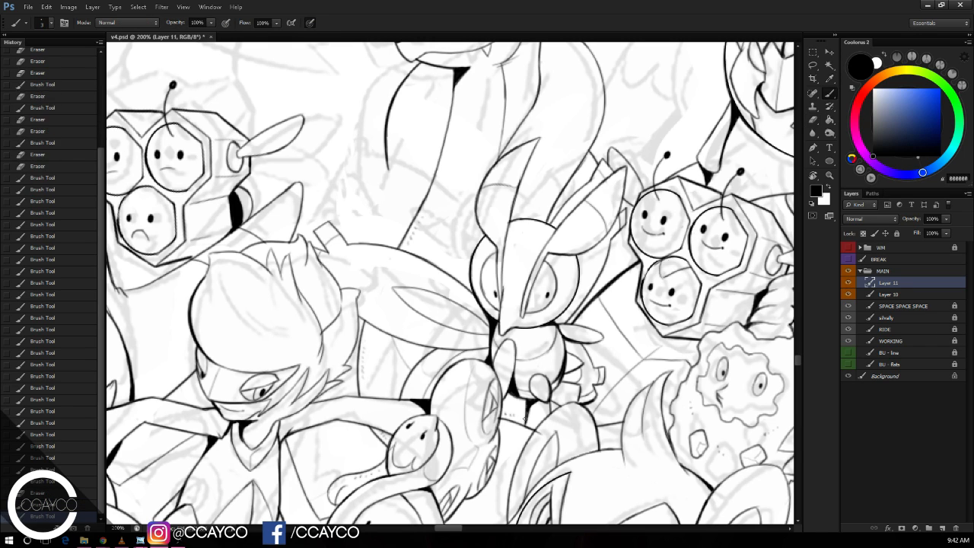
# Step: Touch up and erase the line ends just below the small insect character's body, and save the file
pyautogui.click(518, 416)
pyautogui.press('e')
pyautogui.click(496, 417)
pyautogui.click(492, 406)
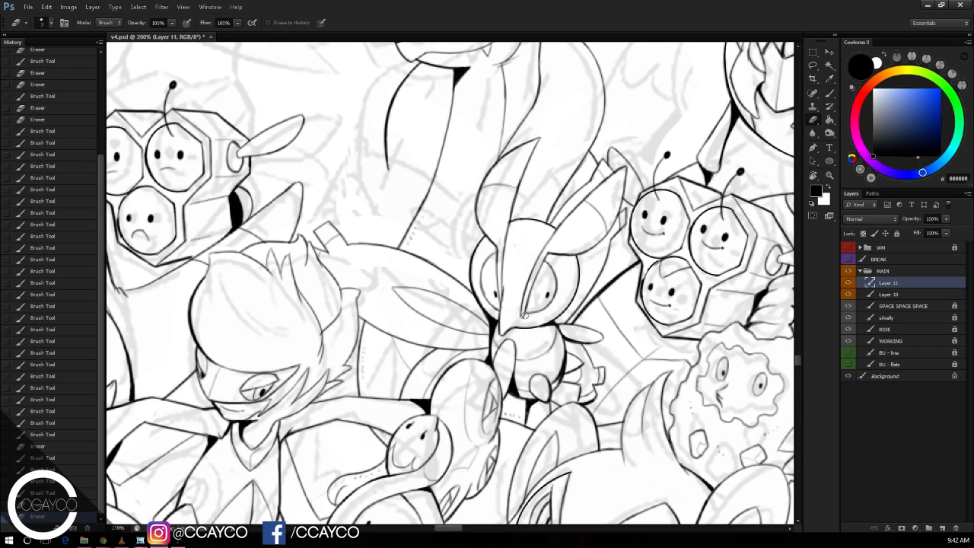
pyautogui.hotkey('ctrl', 's')
pyautogui.press('b')
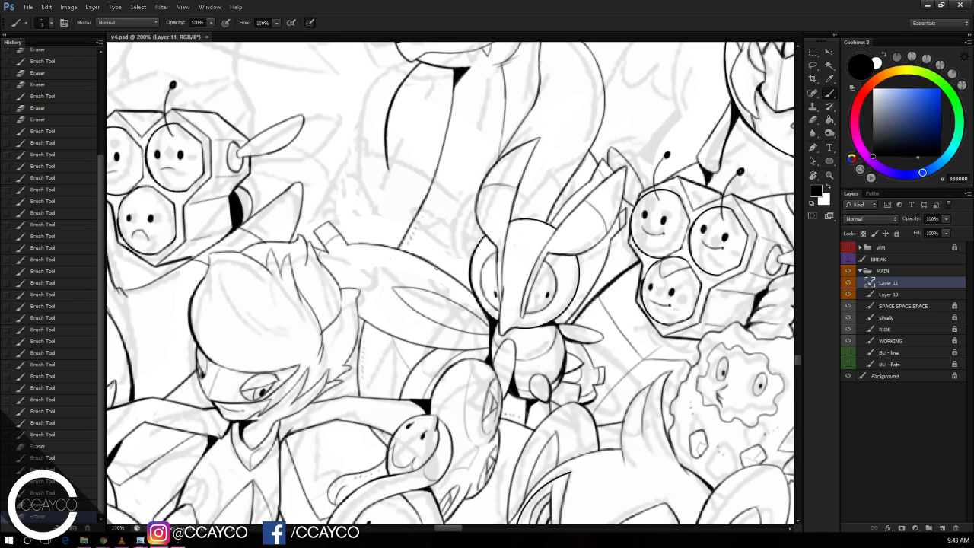
pyautogui.moveTo(431, 274)
pyautogui.mouseDown()
pyautogui.moveTo(461, 272)
pyautogui.moveTo(463, 283)
pyautogui.moveTo(453, 284)
pyautogui.moveTo(449, 255)
pyautogui.mouseUp()
pyautogui.hotkey('ctrl', 'z')
pyautogui.hotkey('ctrl', 'z')
# Step: Erase stray marks above the insect character's large wing
pyautogui.press('e')
pyautogui.click(469, 255)
# Step: Extend the fanged otter-like character's front torso line down to the wing and erase the overshoot at its end
pyautogui.moveTo(556, 211); pyautogui.dragTo(555, 221)
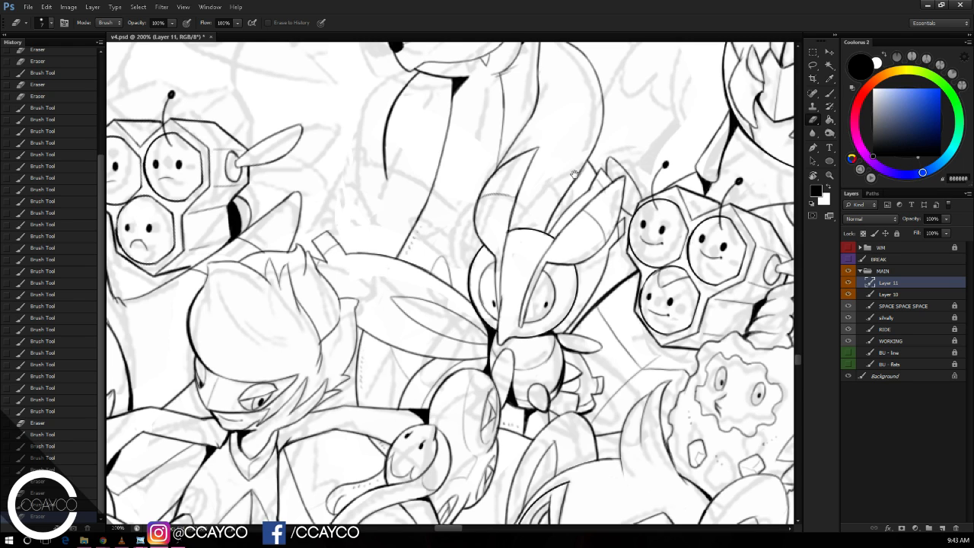
pyautogui.moveTo(573, 174); pyautogui.dragTo(573, 269)
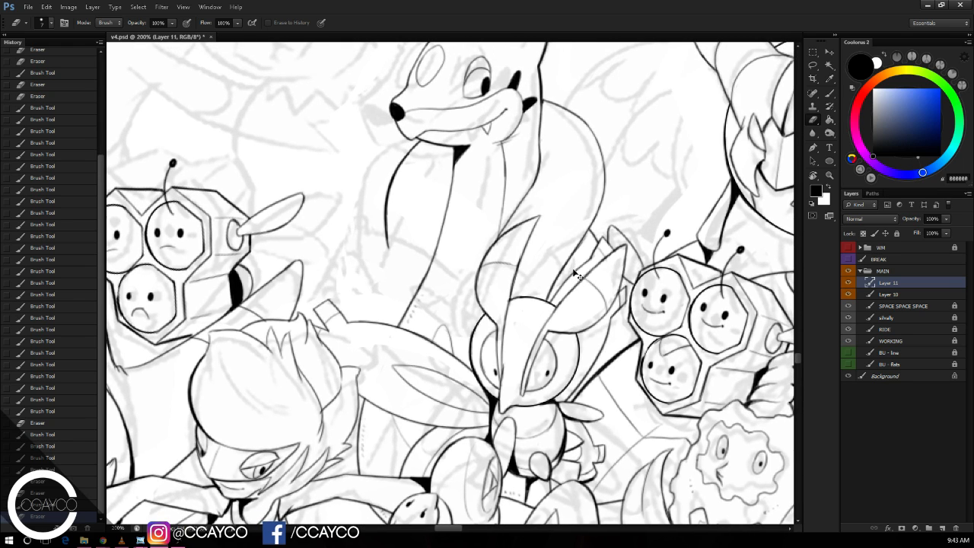
pyautogui.hotkey('ctrl', '+')
pyautogui.moveTo(596, 209); pyautogui.dragTo(574, 270)
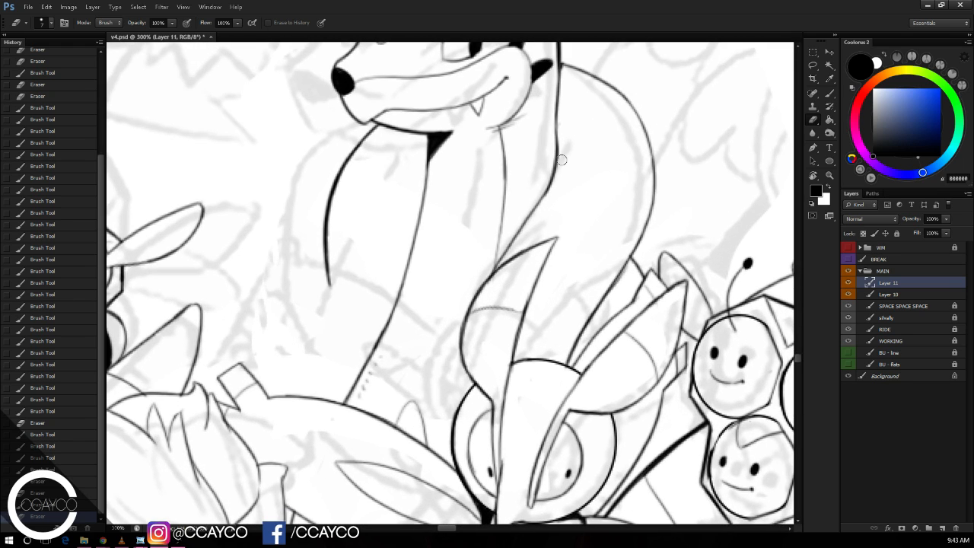
pyautogui.hotkey('ctrl', '-')
pyautogui.hotkey('ctrl', '-')
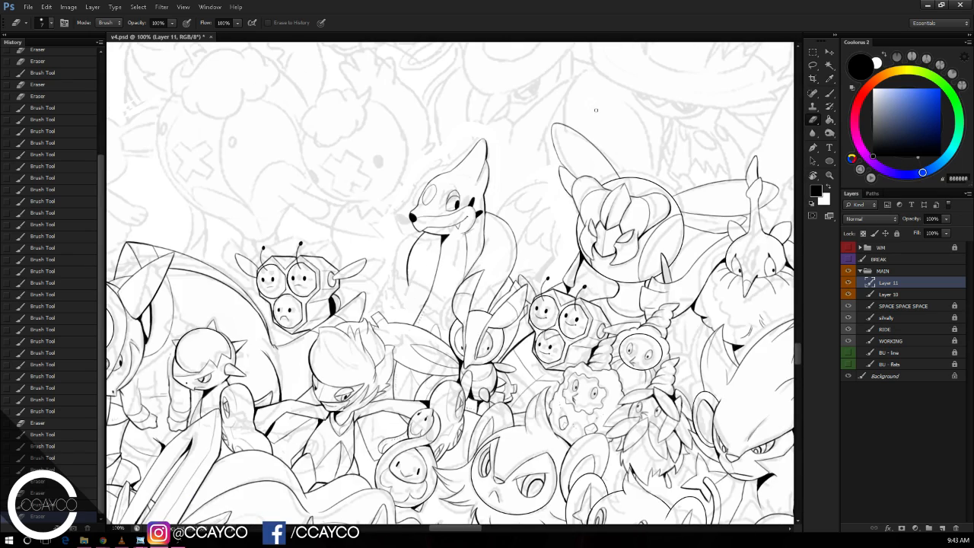
pyautogui.hotkey('ctrl', '+')
pyautogui.hotkey('ctrl', '+')
pyautogui.moveTo(511, 131); pyautogui.dragTo(536, 104)
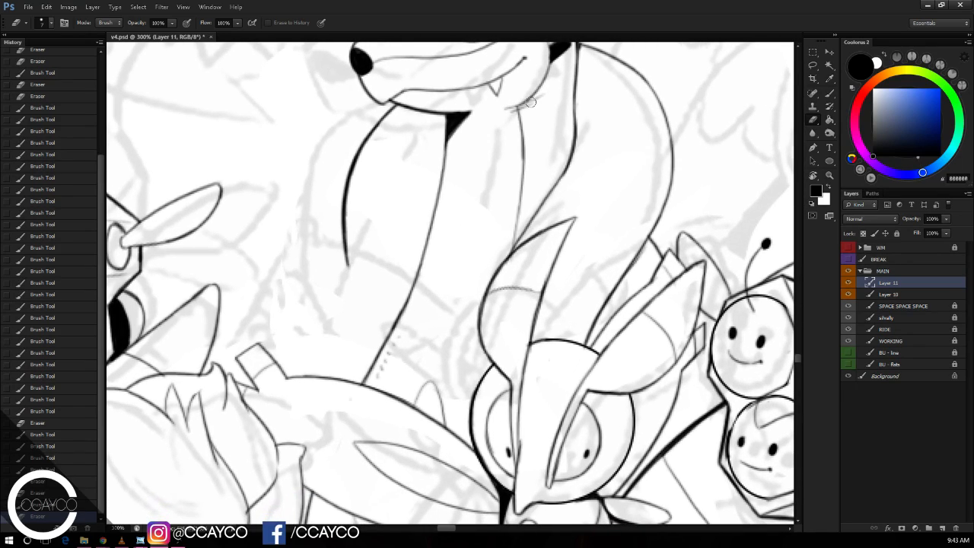
pyautogui.moveTo(384, 134); pyautogui.dragTo(393, 106)
pyautogui.moveTo(526, 144)
pyautogui.mouseDown()
pyautogui.moveTo(609, 122)
pyautogui.moveTo(535, 112)
pyautogui.mouseUp()
pyautogui.press('b')
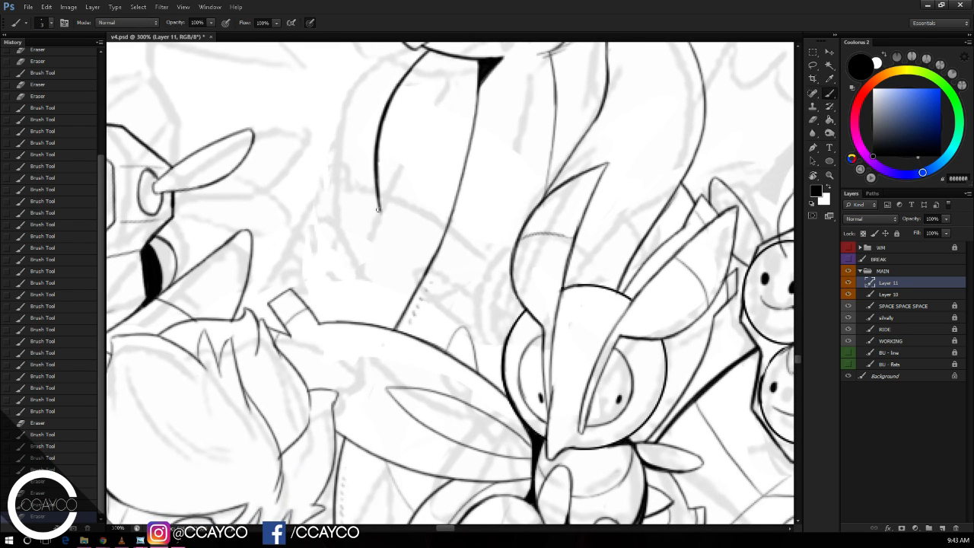
pyautogui.moveTo(380, 192)
pyautogui.mouseDown()
pyautogui.moveTo(363, 320)
pyautogui.moveTo(386, 259)
pyautogui.moveTo(363, 320)
pyautogui.moveTo(383, 230)
pyautogui.moveTo(386, 275)
pyautogui.moveTo(388, 210)
pyautogui.mouseUp()
pyautogui.hotkey('ctrl', 'z')
pyautogui.hotkey('ctrl', 'z')
pyautogui.hotkey('ctrl', 'z')
pyautogui.press('e')
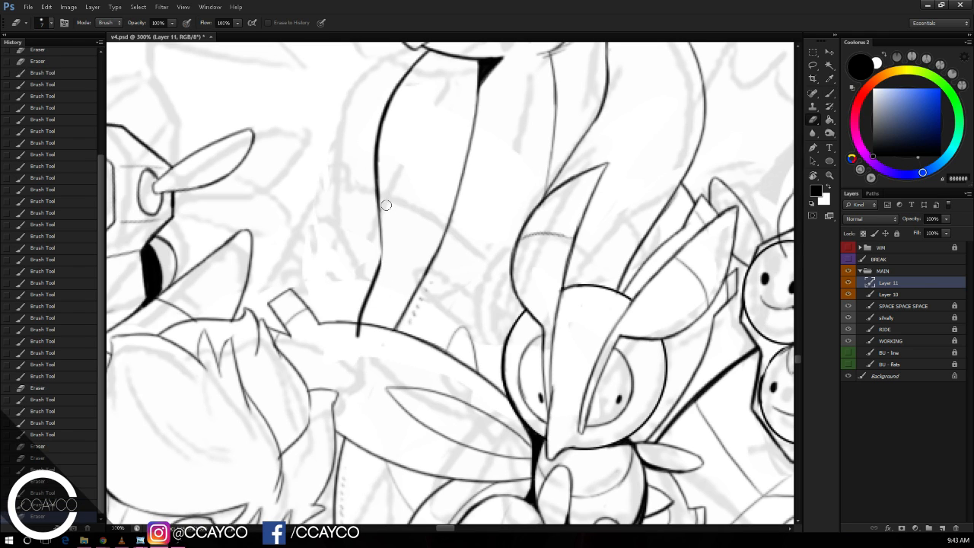
pyautogui.moveTo(356, 335); pyautogui.dragTo(358, 329)
pyautogui.press('b')
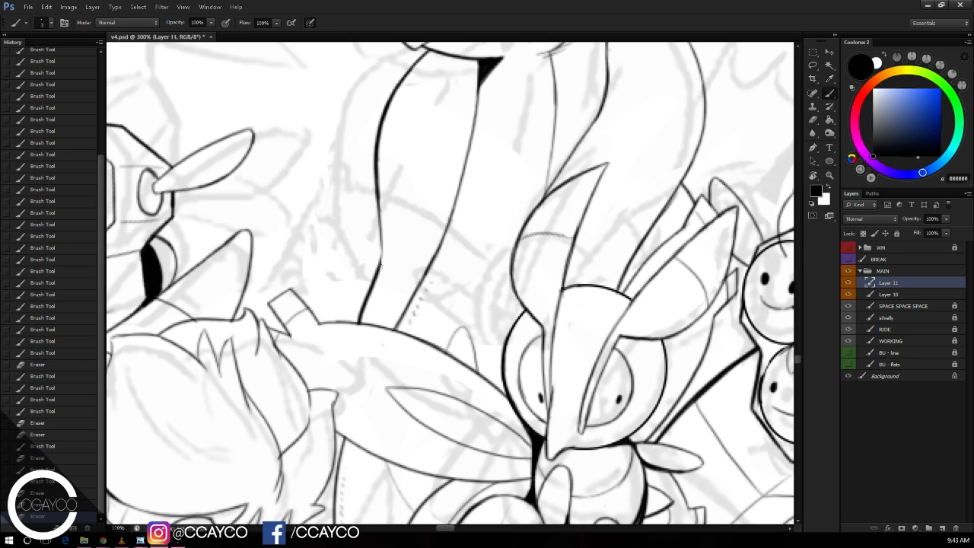
# Step: Ink a curved outline bulging from the otter-like character's front torso edge and a narrow pointed oval with an inner line beside it
pyautogui.moveTo(380, 267); pyautogui.dragTo(379, 219)
pyautogui.moveTo(373, 184)
pyautogui.mouseDown()
pyautogui.moveTo(329, 259)
pyautogui.moveTo(323, 320)
pyautogui.mouseUp()
pyautogui.press('e')
pyautogui.click(319, 316)
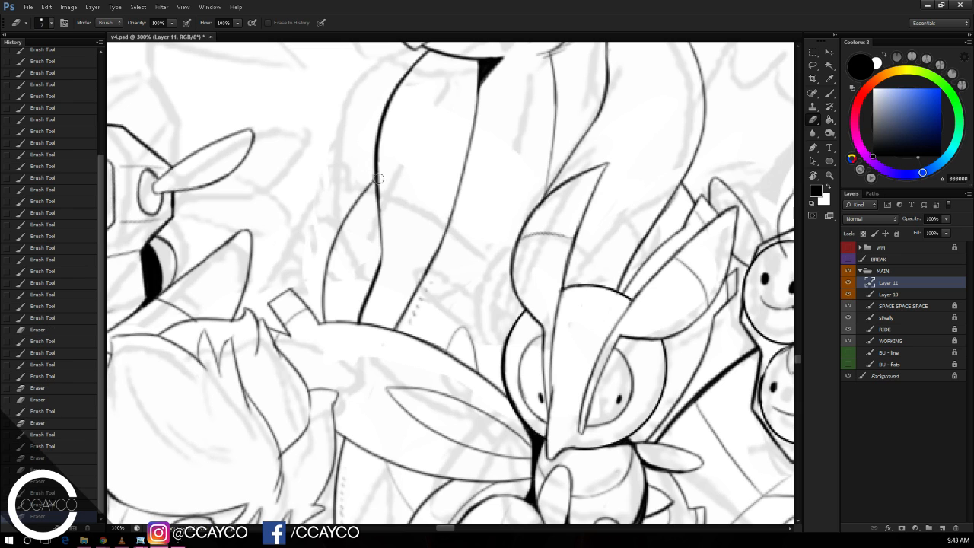
pyautogui.press('b')
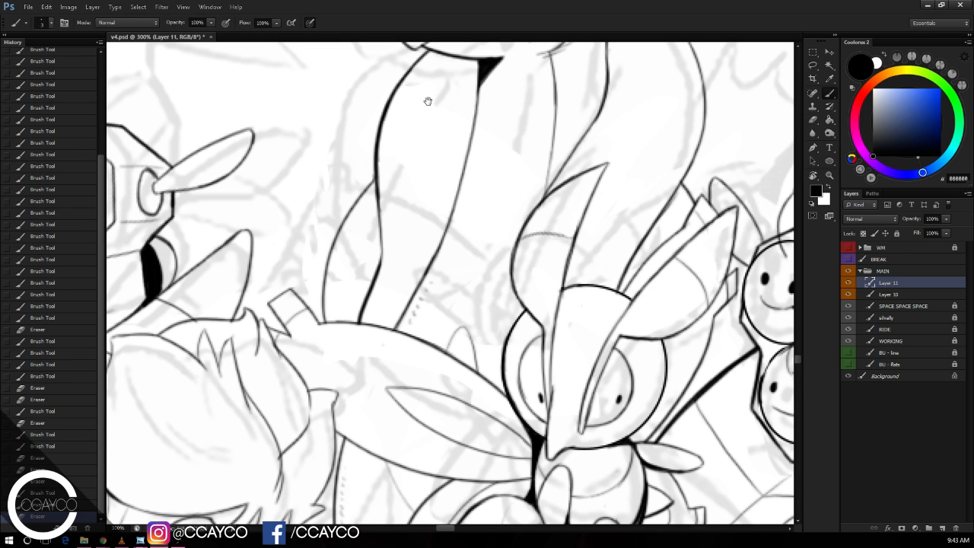
pyautogui.moveTo(283, 283)
pyautogui.mouseDown()
pyautogui.moveTo(283, 218)
pyautogui.moveTo(323, 271)
pyautogui.mouseUp()
pyautogui.moveTo(312, 232); pyautogui.dragTo(317, 299)
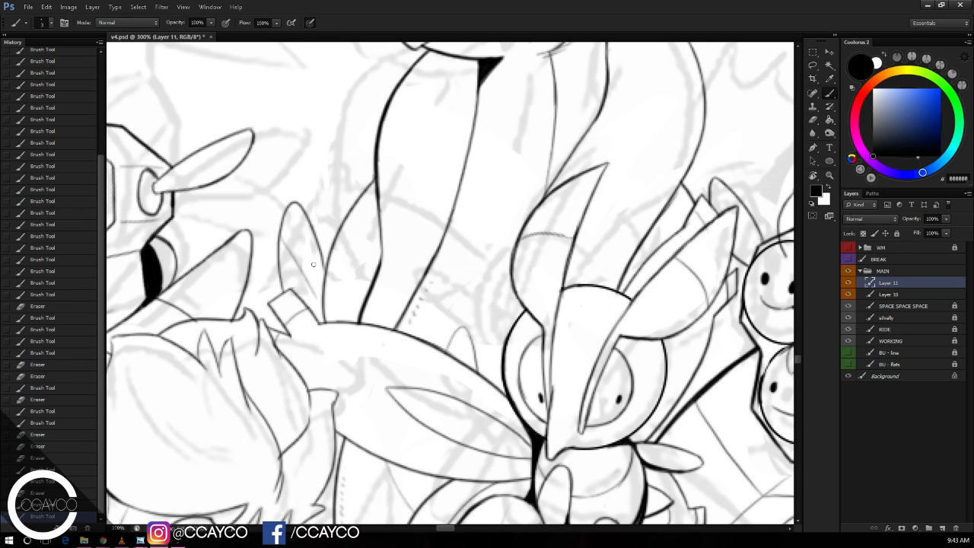
# Step: Redraw the otter-like character's rounded back with a new contour slightly inside the existing outline
pyautogui.hotkey('ctrl', '-')
pyautogui.hotkey('ctrl', '-')
pyautogui.moveTo(598, 148); pyautogui.dragTo(609, 158)
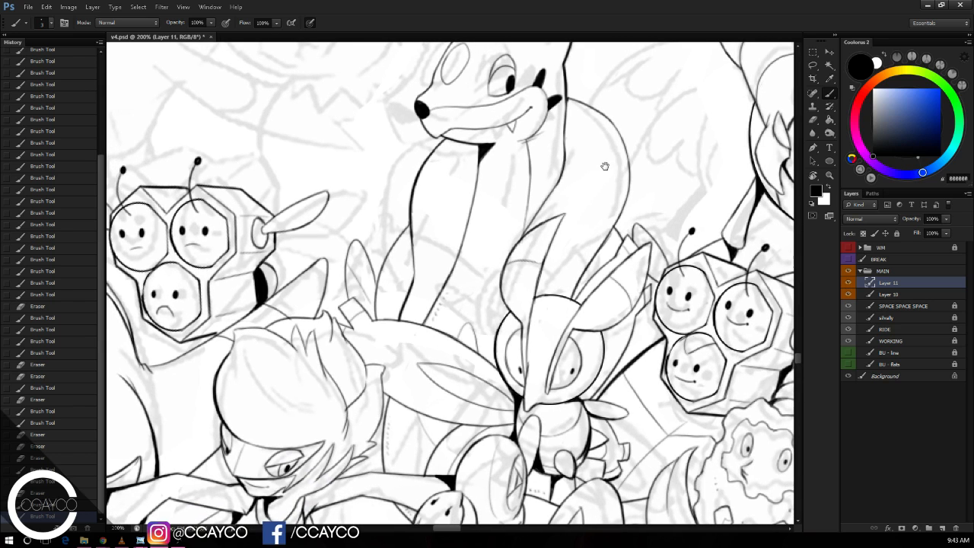
pyautogui.keyDown('ctrl'); pyautogui.click(604, 124); pyautogui.keyUp('ctrl')
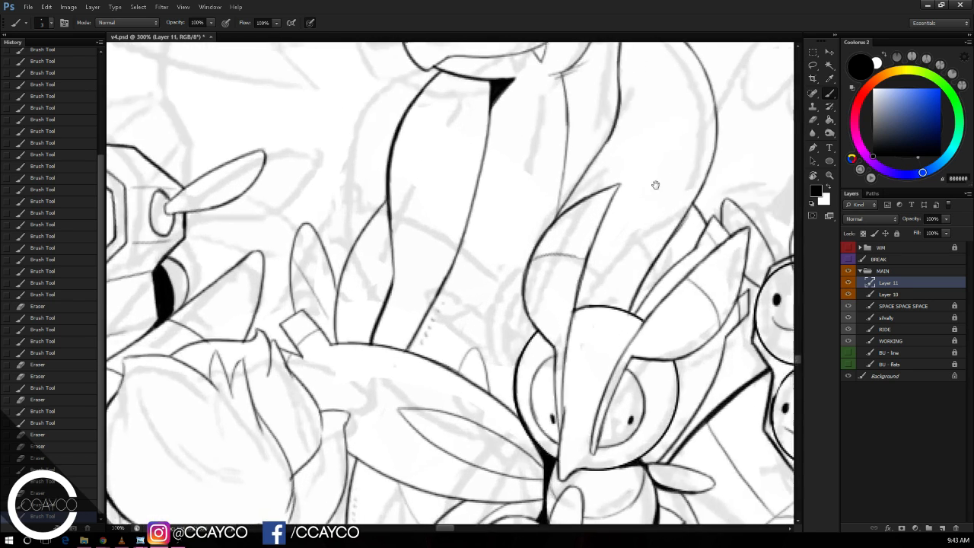
pyautogui.moveTo(564, 45); pyautogui.dragTo(562, 47)
pyautogui.moveTo(550, 89); pyautogui.dragTo(603, 130)
pyautogui.moveTo(572, 100); pyautogui.dragTo(625, 182)
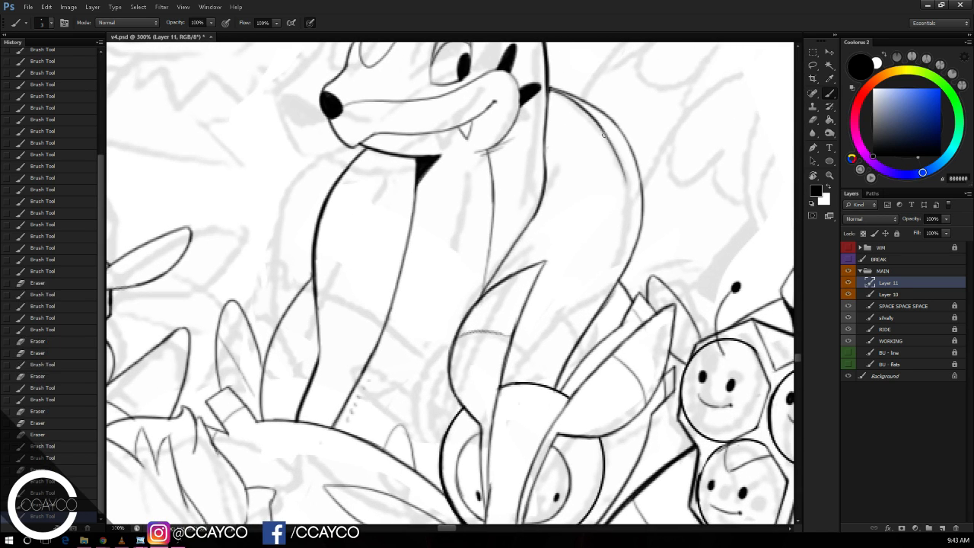
pyautogui.moveTo(611, 141); pyautogui.dragTo(629, 223)
pyautogui.hotkey('ctrl', 'z')
pyautogui.moveTo(623, 169); pyautogui.dragTo(629, 279)
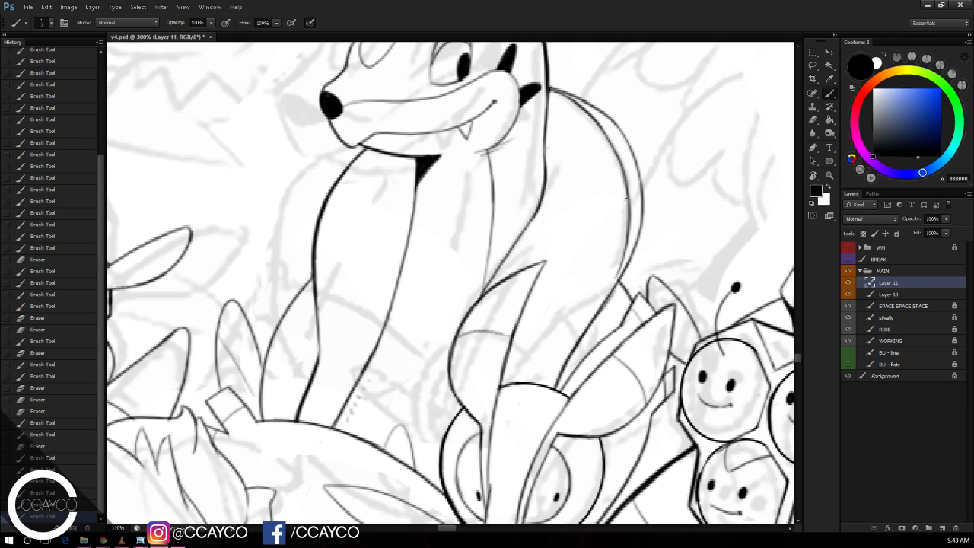
pyautogui.moveTo(629, 215)
pyautogui.mouseDown()
pyautogui.moveTo(609, 287)
pyautogui.moveTo(625, 231)
pyautogui.moveTo(616, 288)
pyautogui.mouseUp()
pyautogui.hotkey('ctrl', 'z')
# Step: Erase the old outer back outline of the otter-like character, leaving only the new contour
pyautogui.moveTo(629, 245)
pyautogui.mouseDown()
pyautogui.moveTo(626, 277)
pyautogui.moveTo(638, 217)
pyautogui.moveTo(633, 174)
pyautogui.moveTo(601, 110)
pyautogui.moveTo(570, 78)
pyautogui.mouseUp()
pyautogui.press('e')
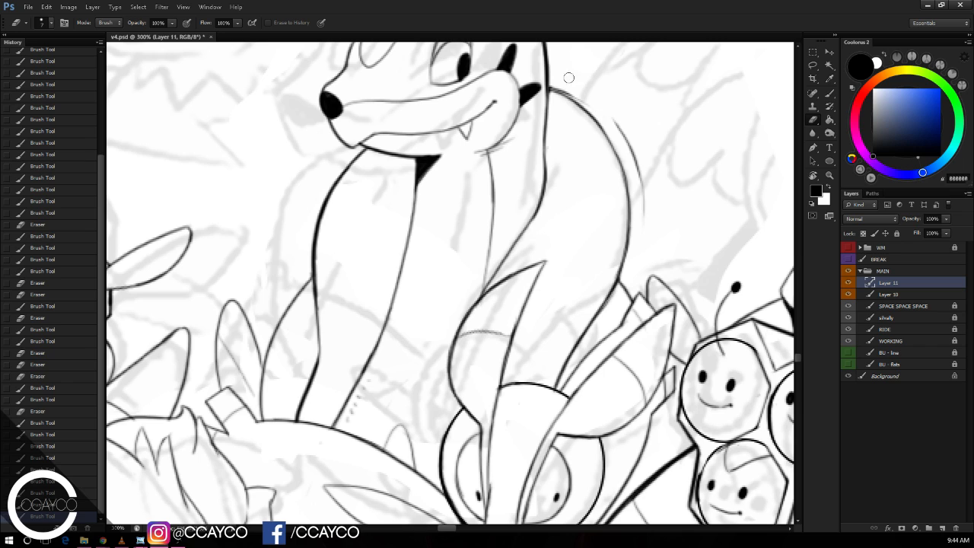
pyautogui.moveTo(647, 194); pyautogui.dragTo(612, 119)
pyautogui.moveTo(553, 76)
pyautogui.mouseDown()
pyautogui.moveTo(589, 106)
pyautogui.moveTo(546, 80)
pyautogui.moveTo(585, 113)
pyautogui.mouseUp()
pyautogui.press('b')
# Step: Strengthen the line running down the back of the otter-like character's neck and erase its rough edge
pyautogui.hotkey('ctrl', '-')
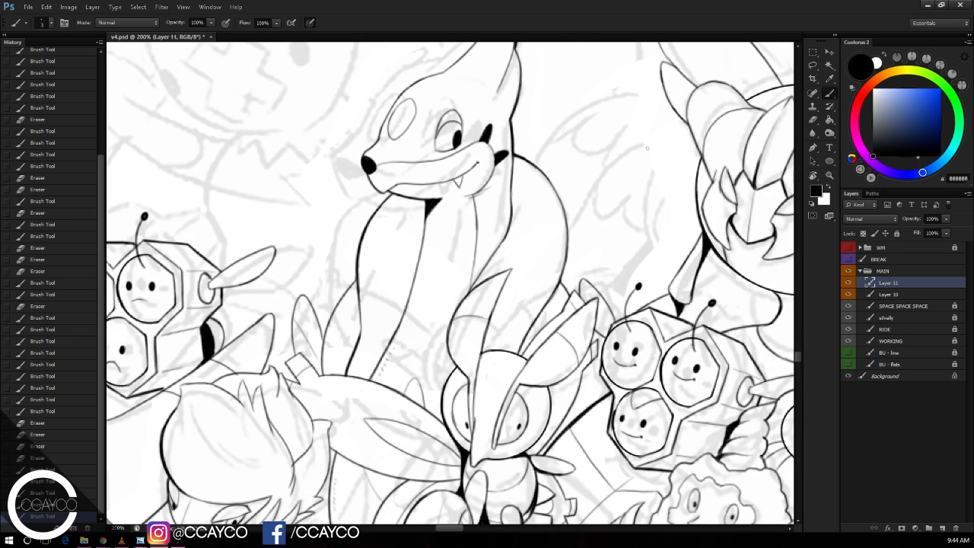
pyautogui.hotkey('ctrl', '+')
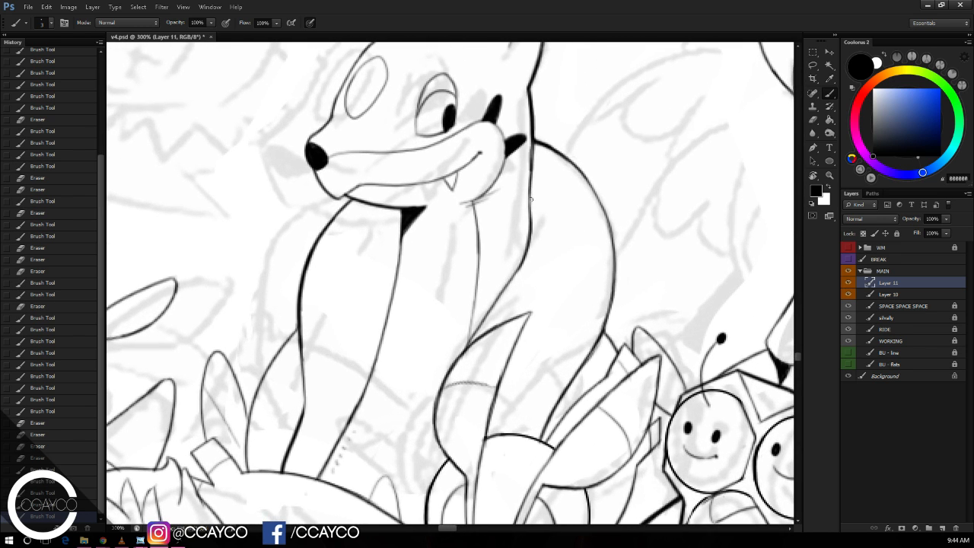
pyautogui.moveTo(531, 175); pyautogui.dragTo(529, 245)
pyautogui.press('e')
pyautogui.moveTo(536, 209)
pyautogui.mouseDown()
pyautogui.moveTo(537, 245)
pyautogui.moveTo(537, 204)
pyautogui.moveTo(524, 276)
pyautogui.moveTo(538, 235)
pyautogui.mouseUp()
pyautogui.press('0')
pyautogui.press('b')
# Step: Save the file and merge Layer 11 down into Layer 10
pyautogui.hotkey('ctrl', 's')
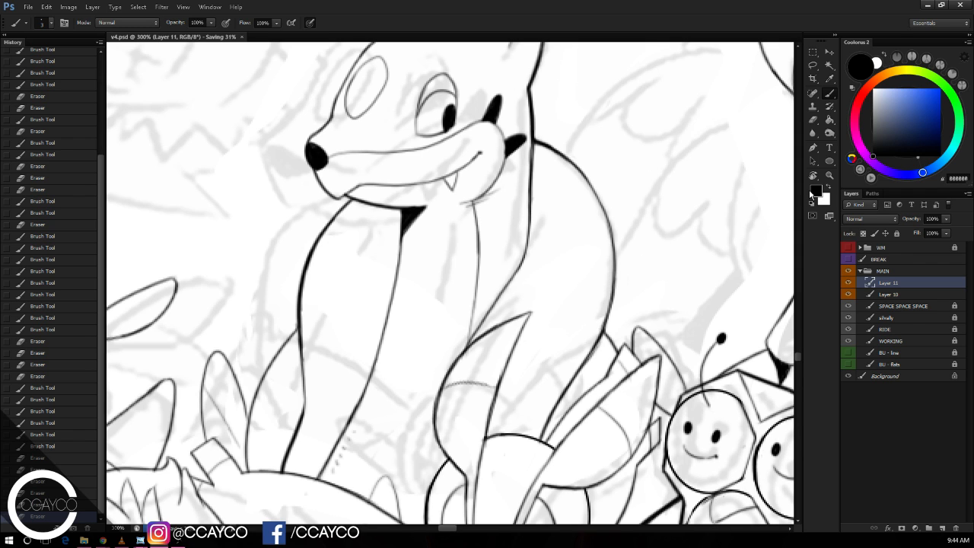
pyautogui.hotkey('ctrl', 'e')
# Step: Erase stray marks between the otter-like character and the horned armoured one, and add a new layer above Layer 10
pyautogui.moveTo(590, 297); pyautogui.dragTo(644, 342)
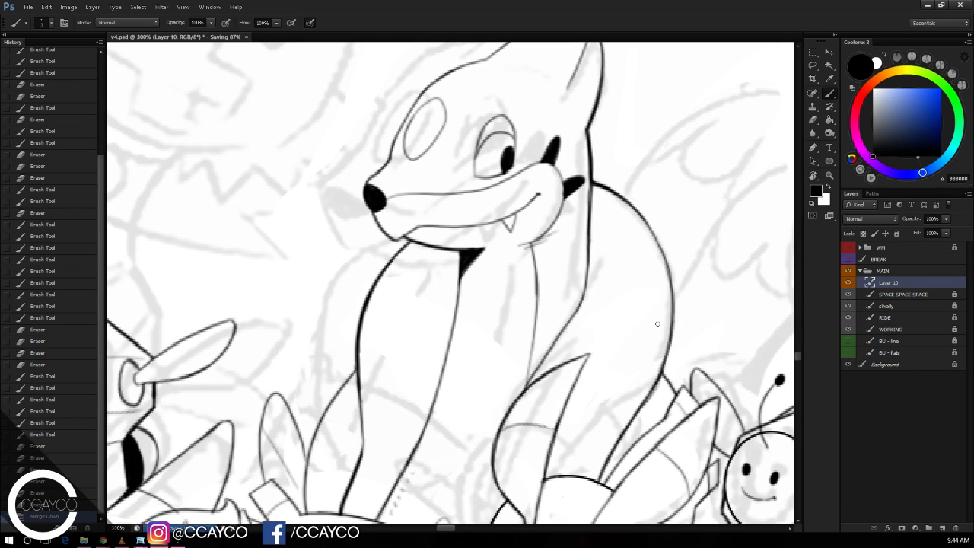
pyautogui.moveTo(605, 305); pyautogui.dragTo(348, 343)
pyautogui.moveTo(683, 332); pyautogui.dragTo(655, 308)
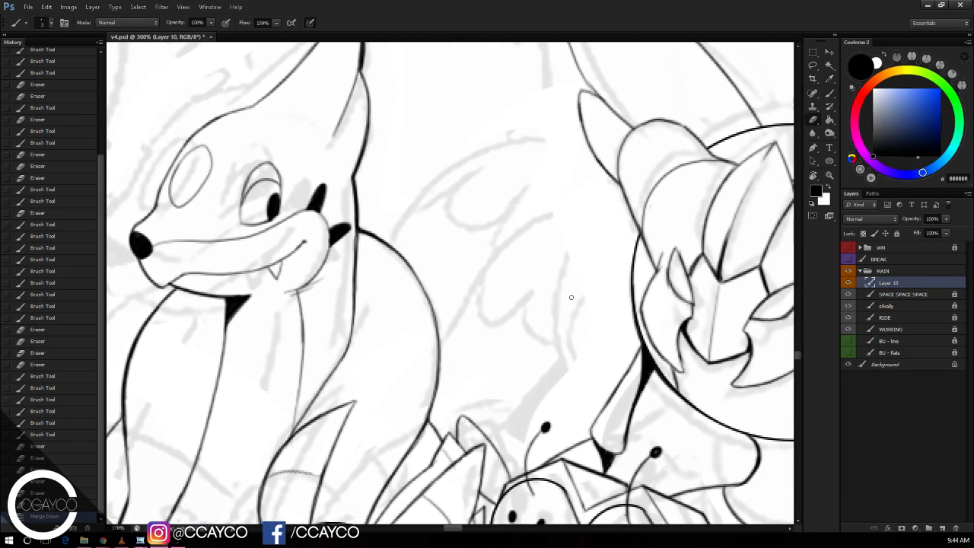
pyautogui.press('e')
pyautogui.click(571, 292)
pyautogui.moveTo(571, 278); pyautogui.dragTo(571, 275)
pyautogui.click(943, 526)
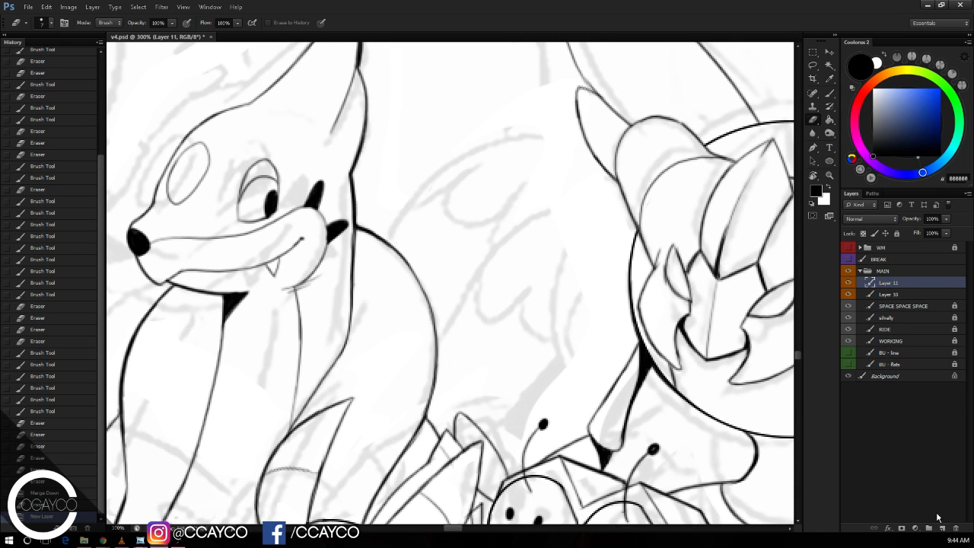
pyautogui.moveTo(617, 370); pyautogui.dragTo(553, 271)
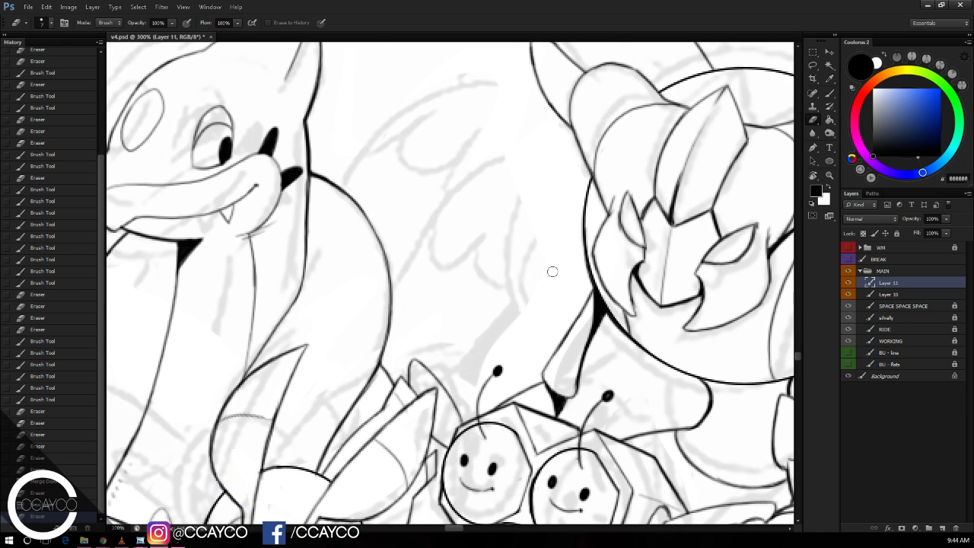
pyautogui.press('b')
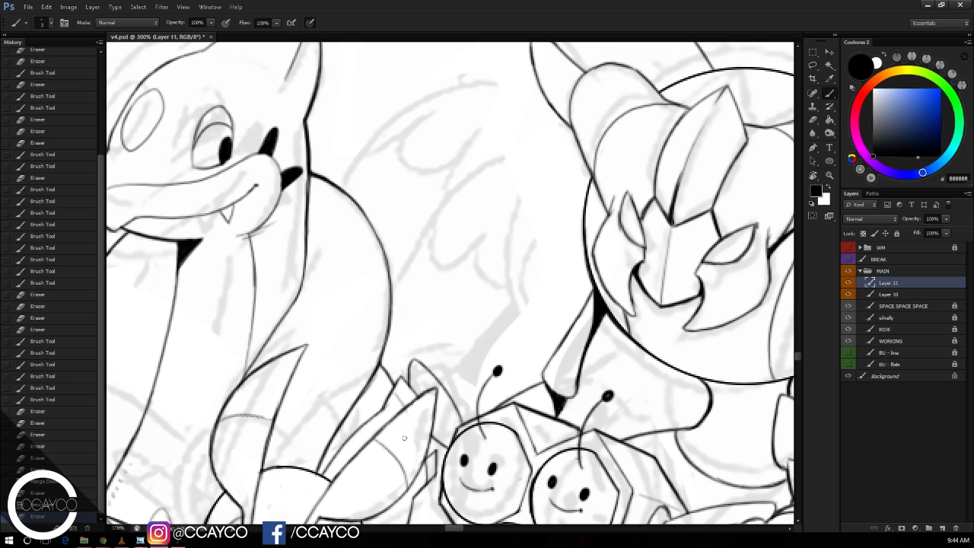
pyautogui.moveTo(405, 437)
pyautogui.mouseDown()
pyautogui.moveTo(518, 231)
pyautogui.moveTo(548, 380)
pyautogui.mouseUp()
pyautogui.hotkey('ctrl', 'z')
pyautogui.moveTo(417, 423); pyautogui.dragTo(575, 206)
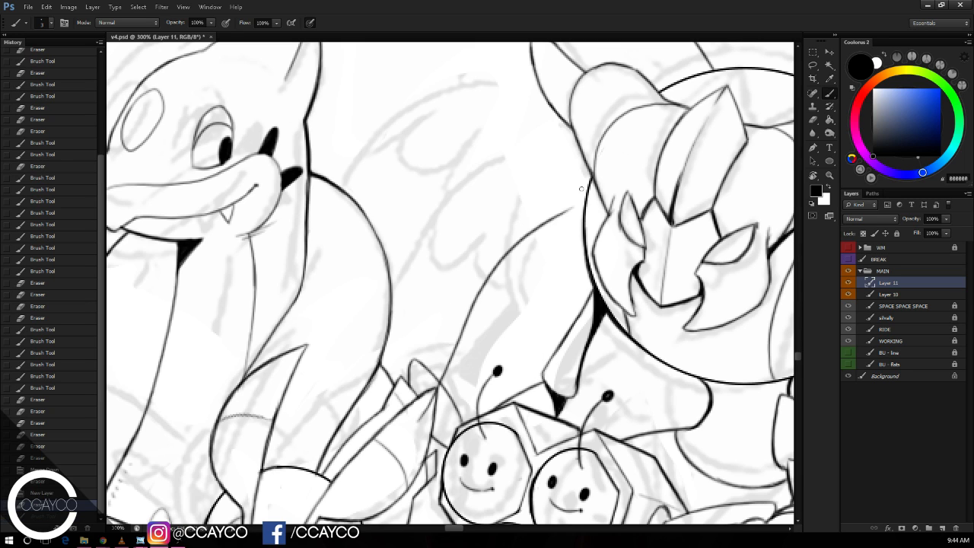
pyautogui.hotkey('ctrl', 'z')
# Step: Ink the tall pointed shape rising behind the smiling honeycomb character and erase the overlap at its base
pyautogui.moveTo(400, 445)
pyautogui.mouseDown()
pyautogui.moveTo(570, 207)
pyautogui.moveTo(555, 244)
pyautogui.moveTo(541, 380)
pyautogui.mouseUp()
pyautogui.hotkey('ctrl', 'z')
pyautogui.hotkey('ctrl', 'z')
pyautogui.moveTo(559, 233); pyautogui.dragTo(540, 389)
pyautogui.press('e')
pyautogui.hotkey('ctrl', 'z')
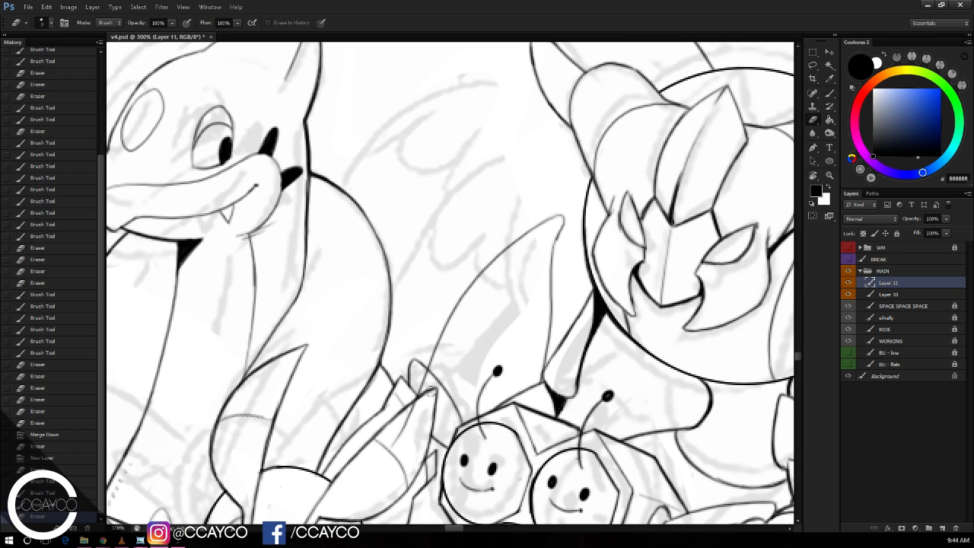
pyautogui.moveTo(428, 375)
pyautogui.mouseDown()
pyautogui.moveTo(403, 434)
pyautogui.moveTo(421, 387)
pyautogui.moveTo(404, 392)
pyautogui.mouseUp()
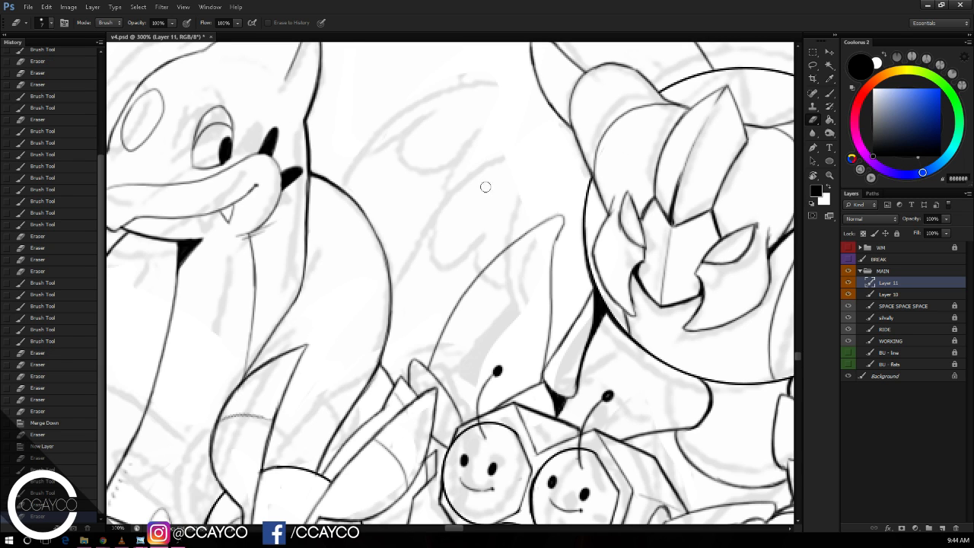
# Step: Draw two rounded markings inside the tall pointed shape, strengthen its side outlines, and erase stray marks around it
pyautogui.press('b')
pyautogui.moveTo(461, 288)
pyautogui.mouseDown()
pyautogui.moveTo(478, 352)
pyautogui.moveTo(525, 331)
pyautogui.moveTo(545, 344)
pyautogui.moveTo(545, 336)
pyautogui.mouseUp()
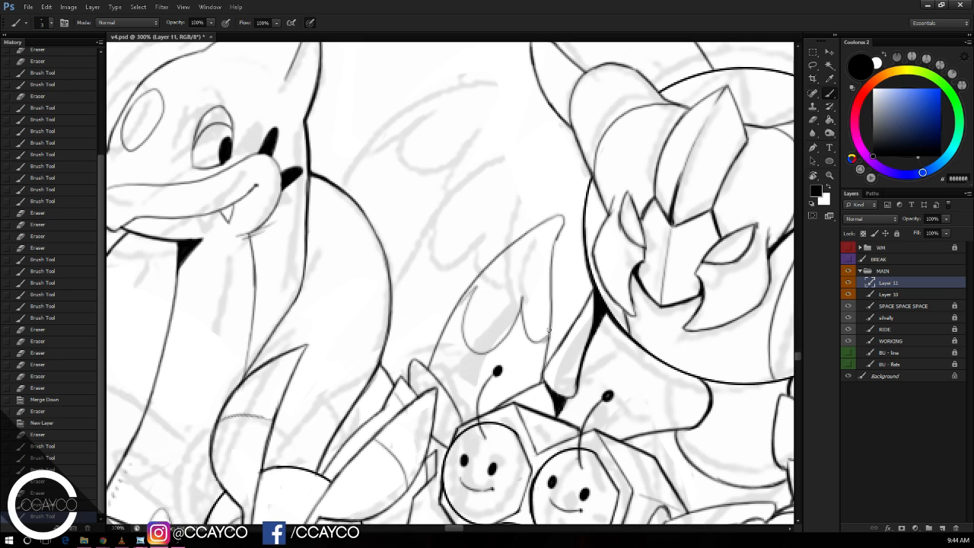
pyautogui.moveTo(559, 259)
pyautogui.mouseDown()
pyautogui.moveTo(557, 231)
pyautogui.moveTo(552, 257)
pyautogui.mouseUp()
pyautogui.hotkey('ctrl', 'z')
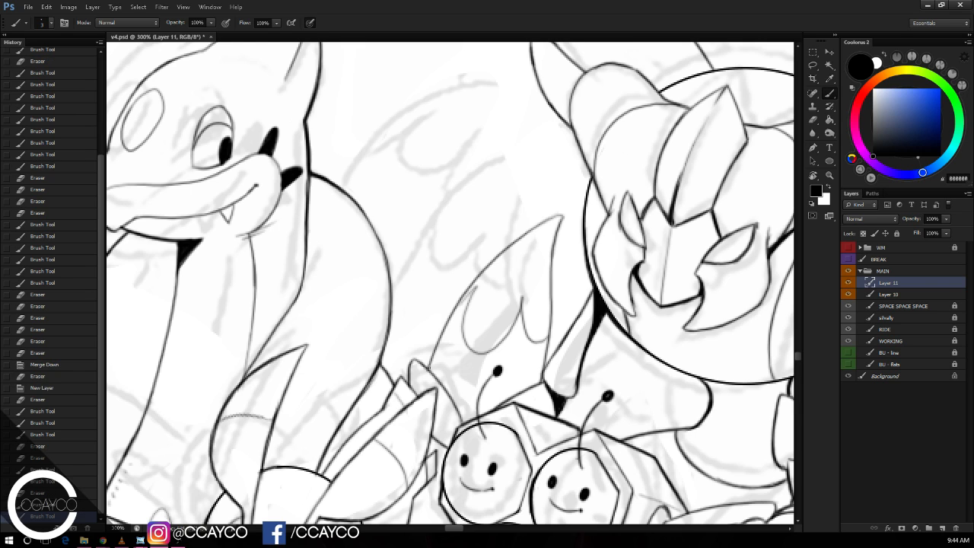
pyautogui.moveTo(427, 370); pyautogui.dragTo(444, 333)
pyautogui.moveTo(580, 328); pyautogui.dragTo(571, 381)
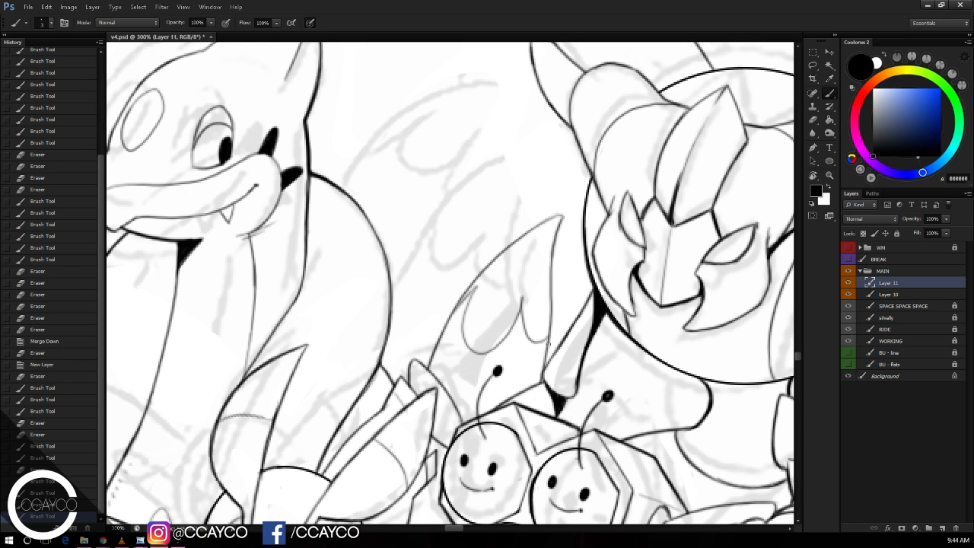
pyautogui.moveTo(550, 341); pyautogui.dragTo(545, 359)
pyautogui.press('e')
pyautogui.moveTo(526, 158); pyautogui.dragTo(560, 156)
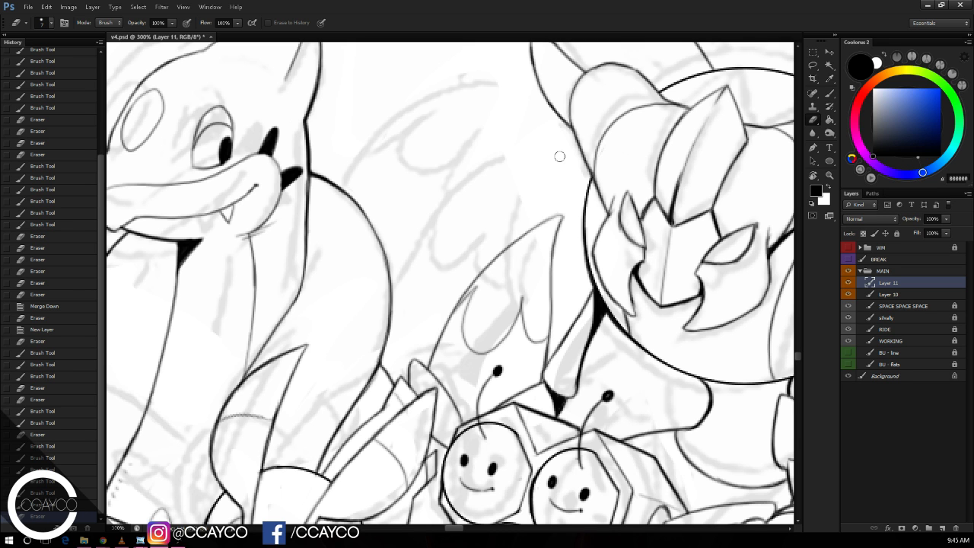
# Step: Give the lowest face of the smiling honeycomb character an open, smiling mouth
pyautogui.moveTo(616, 214); pyautogui.dragTo(650, 129)
pyautogui.moveTo(590, 204); pyautogui.dragTo(639, 159)
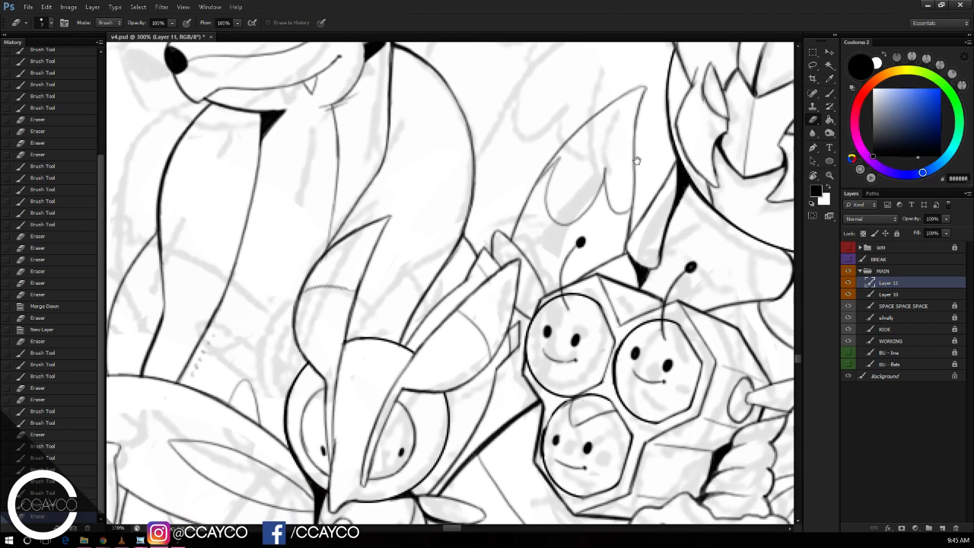
pyautogui.press('b')
pyautogui.moveTo(561, 462)
pyautogui.mouseDown()
pyautogui.moveTo(583, 477)
pyautogui.moveTo(586, 466)
pyautogui.mouseUp()
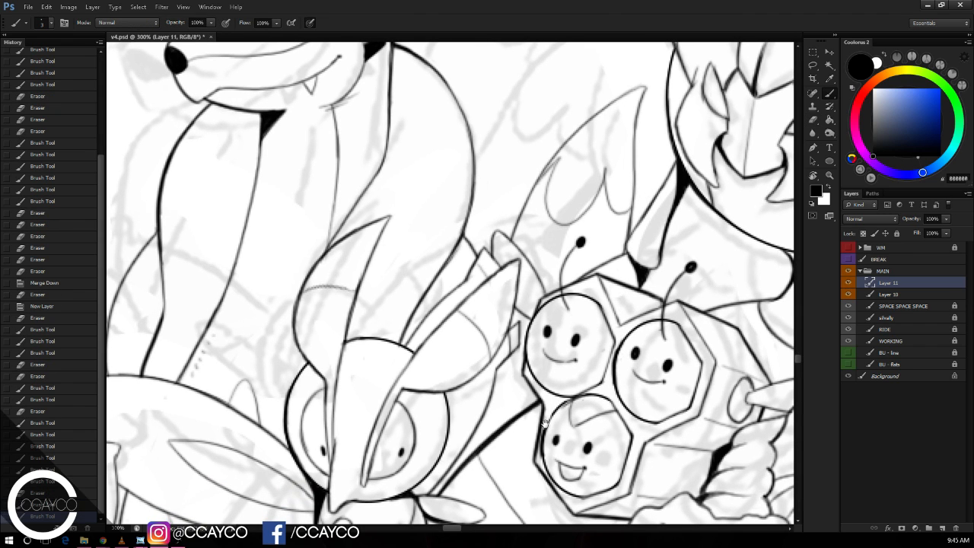
# Step: Ink the curved left edge of a second tall pointed shape between the otter-like character's back and the first pointed shape
pyautogui.moveTo(503, 418); pyautogui.dragTo(631, 435)
pyautogui.moveTo(436, 390); pyautogui.dragTo(659, 409)
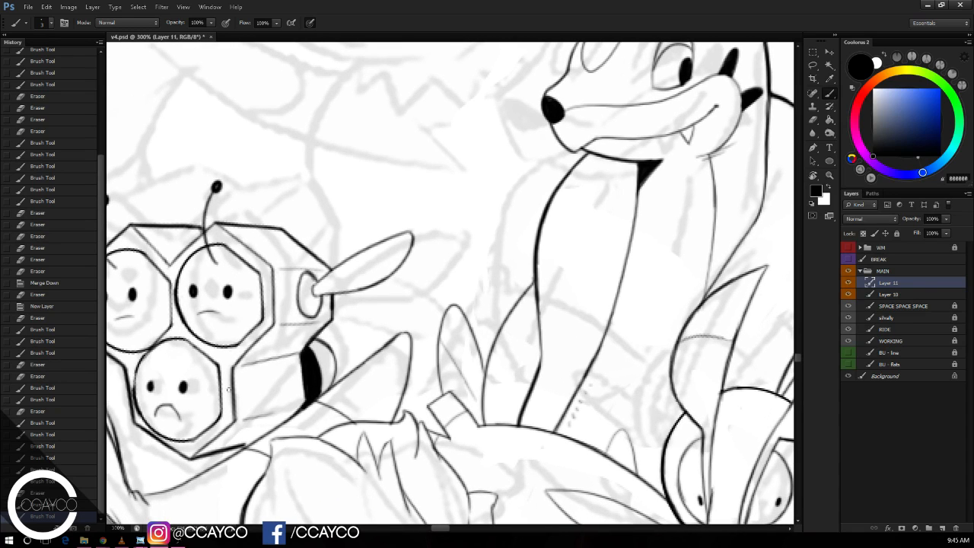
pyautogui.press('e')
pyautogui.click(185, 393)
pyautogui.moveTo(769, 300)
pyautogui.mouseDown()
pyautogui.moveTo(568, 383)
pyautogui.moveTo(499, 396)
pyautogui.mouseUp()
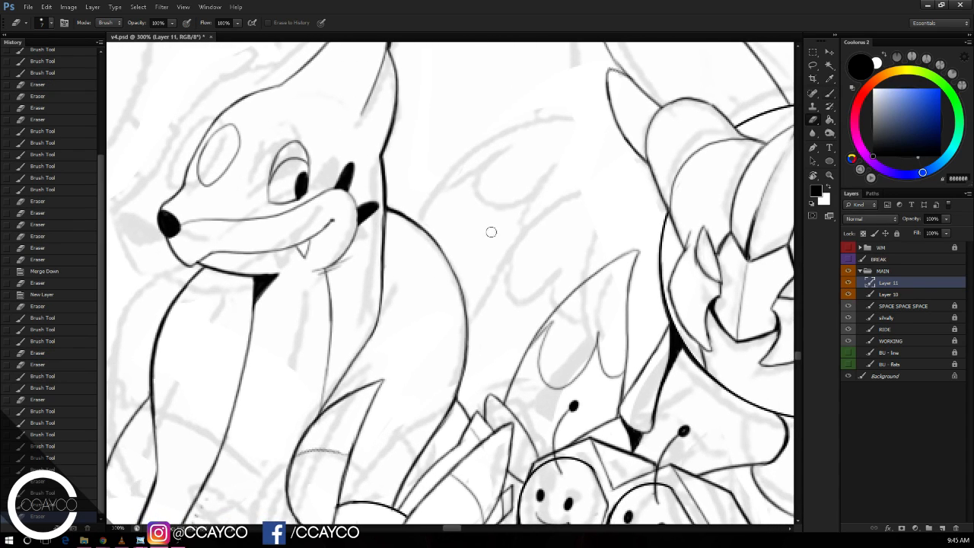
pyautogui.press('b')
pyautogui.moveTo(467, 358); pyautogui.dragTo(571, 164)
pyautogui.hotkey('ctrl', 'z')
pyautogui.moveTo(452, 379)
pyautogui.mouseDown()
pyautogui.moveTo(533, 194)
pyautogui.moveTo(551, 298)
pyautogui.mouseUp()
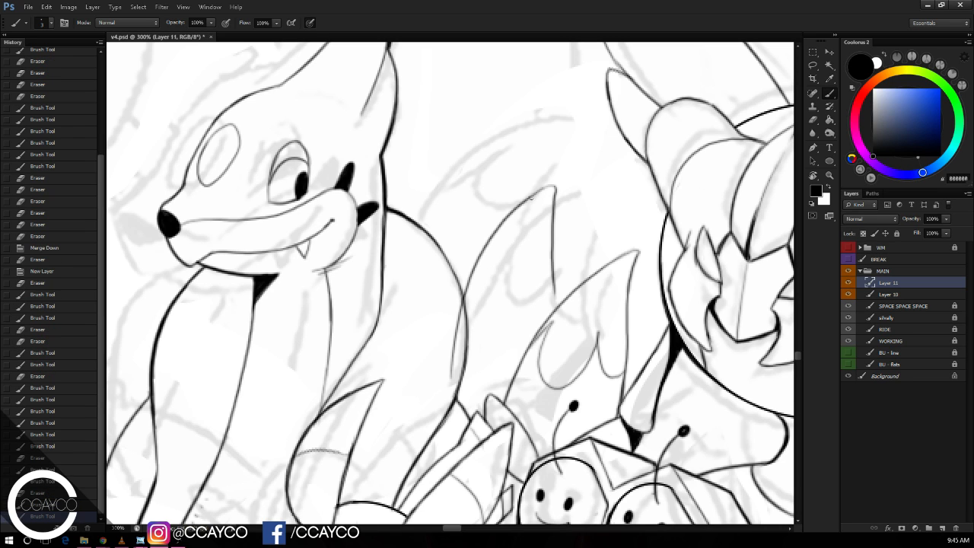
pyautogui.hotkey('ctrl', 'z')
pyautogui.moveTo(531, 197); pyautogui.dragTo(552, 185)
pyautogui.moveTo(556, 187)
pyautogui.mouseDown()
pyautogui.moveTo(550, 308)
pyautogui.moveTo(556, 277)
pyautogui.moveTo(557, 306)
pyautogui.mouseUp()
pyautogui.moveTo(555, 283); pyautogui.dragTo(557, 304)
pyautogui.hotkey('ctrl', 'alt', 'z')
pyautogui.hotkey('ctrl', 'alt', 'z')
pyautogui.hotkey('ctrl', 'alt', 'z')
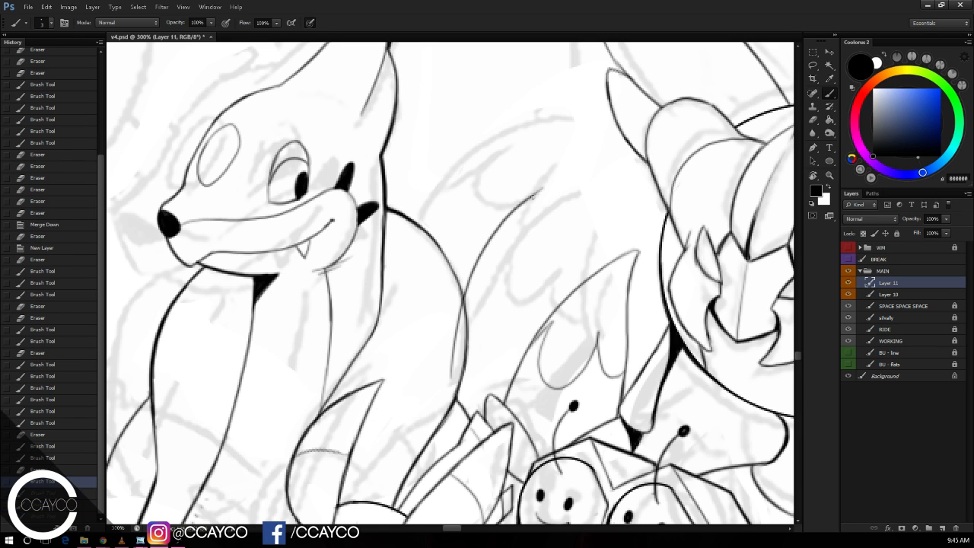
# Step: Ink the tip and right edge of the second pointed shape, and erase its line where it overlaps the otter-like character's back
pyautogui.moveTo(531, 197)
pyautogui.mouseDown()
pyautogui.moveTo(567, 186)
pyautogui.moveTo(565, 292)
pyautogui.mouseUp()
pyautogui.hotkey('ctrl', 'alt', 'z')
pyautogui.moveTo(531, 197)
pyautogui.mouseDown()
pyautogui.moveTo(564, 323)
pyautogui.moveTo(571, 301)
pyautogui.mouseUp()
pyautogui.press('e')
pyautogui.moveTo(459, 301); pyautogui.dragTo(452, 376)
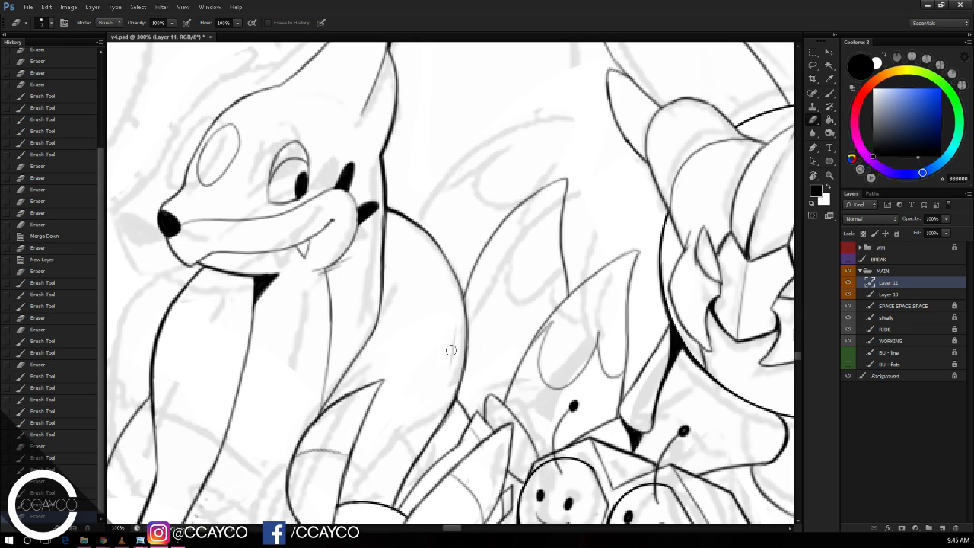
pyautogui.moveTo(457, 319)
pyautogui.mouseDown()
pyautogui.moveTo(446, 370)
pyautogui.moveTo(452, 359)
pyautogui.mouseUp()
pyautogui.press('b')
pyautogui.press('b')
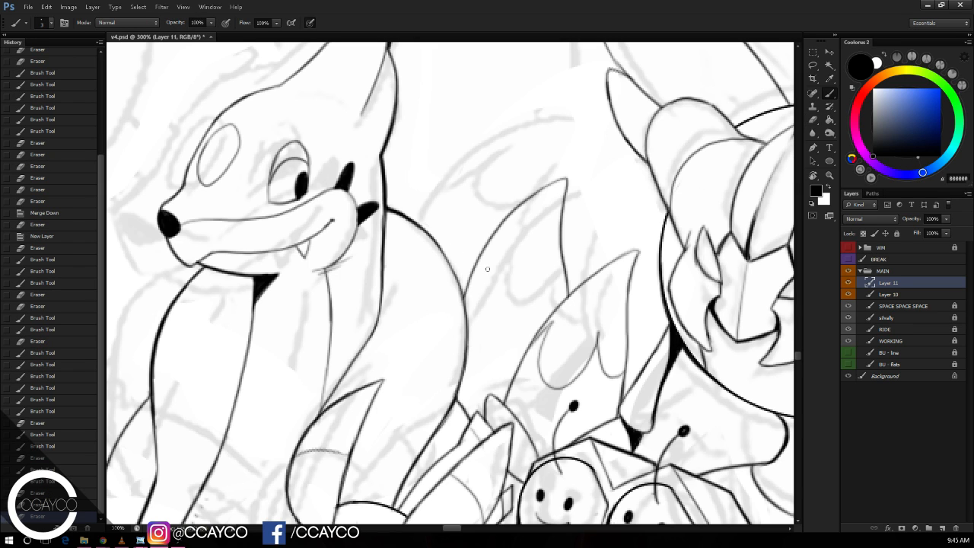
pyautogui.moveTo(481, 283)
pyautogui.mouseDown()
pyautogui.moveTo(504, 347)
pyautogui.moveTo(540, 306)
pyautogui.moveTo(541, 283)
pyautogui.mouseUp()
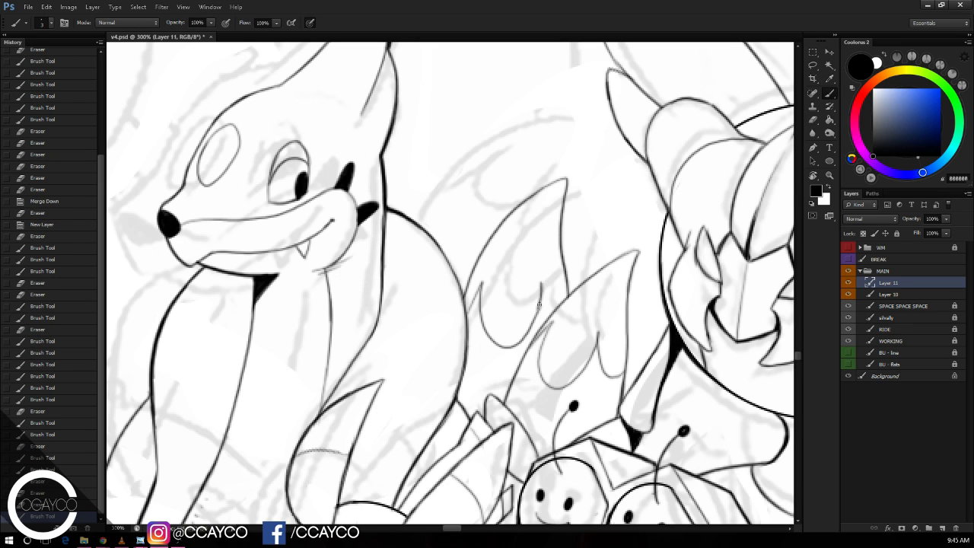
pyautogui.hotkey('ctrl', 'z')
pyautogui.hotkey('ctrl', 'alt', 'z')
pyautogui.hotkey('ctrl', 'alt', 'z')
# Step: Draw rounded markings inside the second pointed shape, erase the overlap with the front shape, and save the file
pyautogui.moveTo(466, 313)
pyautogui.mouseDown()
pyautogui.moveTo(482, 284)
pyautogui.moveTo(536, 303)
pyautogui.moveTo(537, 279)
pyautogui.mouseUp()
pyautogui.moveTo(542, 312); pyautogui.dragTo(534, 282)
pyautogui.press('e')
pyautogui.moveTo(535, 285)
pyautogui.mouseDown()
pyautogui.moveTo(531, 306)
pyautogui.moveTo(538, 292)
pyautogui.moveTo(548, 321)
pyautogui.mouseUp()
pyautogui.press('b')
pyautogui.hotkey('ctrl', 'z')
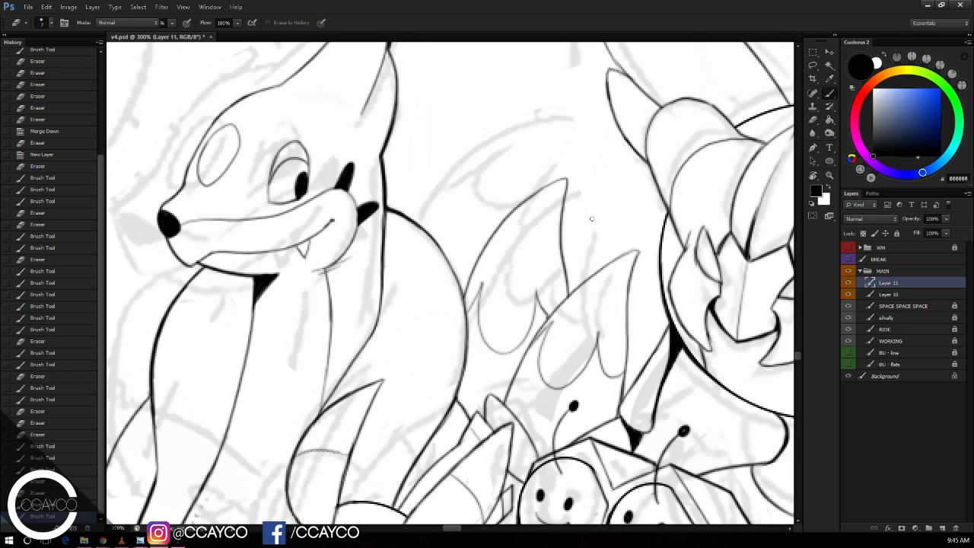
pyautogui.hotkey('ctrl', 's')
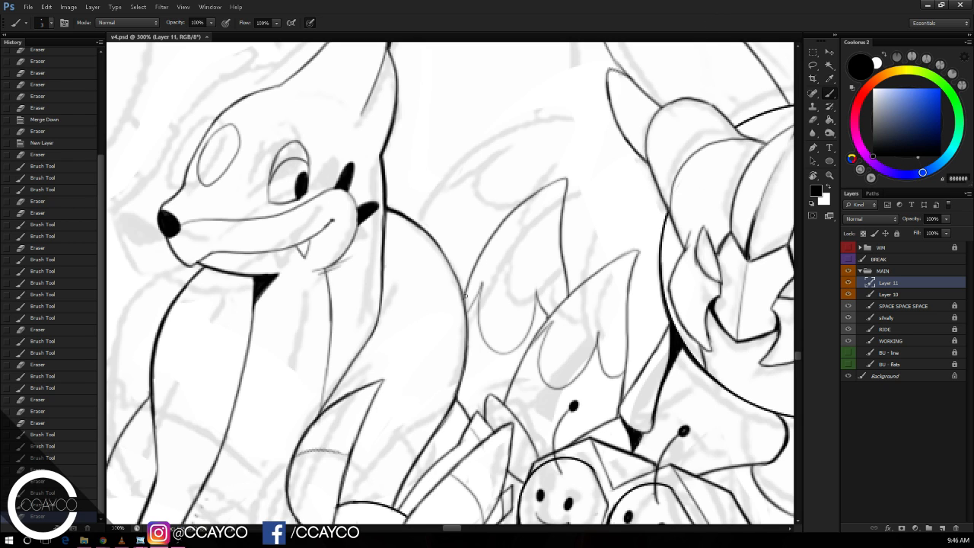
# Step: Thicken the lower left outlines of both tall pointed shapes and erase the excess along the front one's base
pyautogui.hotkey('ctrl', 'z')
pyautogui.moveTo(475, 266)
pyautogui.mouseDown()
pyautogui.moveTo(463, 297)
pyautogui.moveTo(499, 217)
pyautogui.mouseUp()
pyautogui.hotkey('ctrl', 'z')
pyautogui.moveTo(504, 400); pyautogui.dragTo(519, 366)
pyautogui.moveTo(510, 379); pyautogui.dragTo(545, 320)
pyautogui.hotkey('ctrl', 'z')
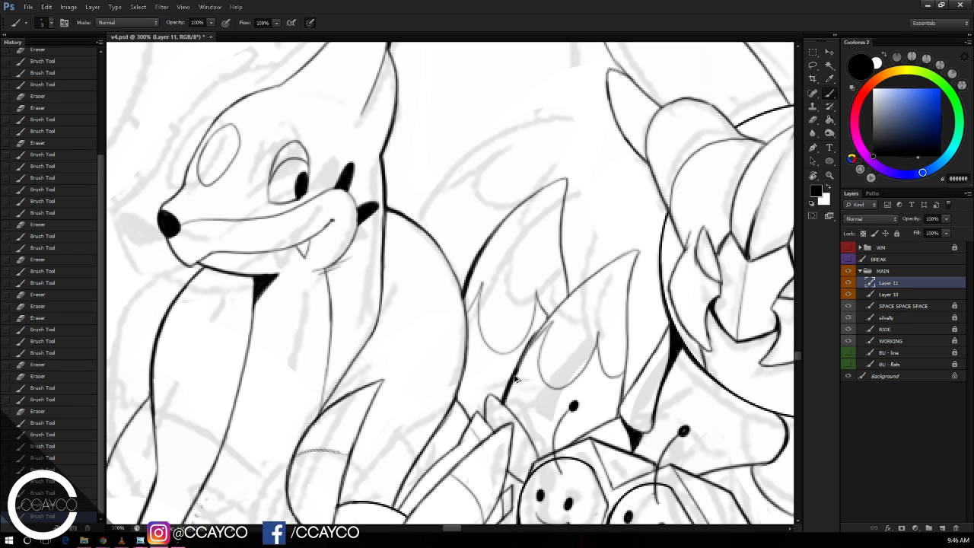
pyautogui.moveTo(516, 370); pyautogui.dragTo(545, 320)
pyautogui.press('e')
pyautogui.moveTo(522, 373); pyautogui.dragTo(505, 408)
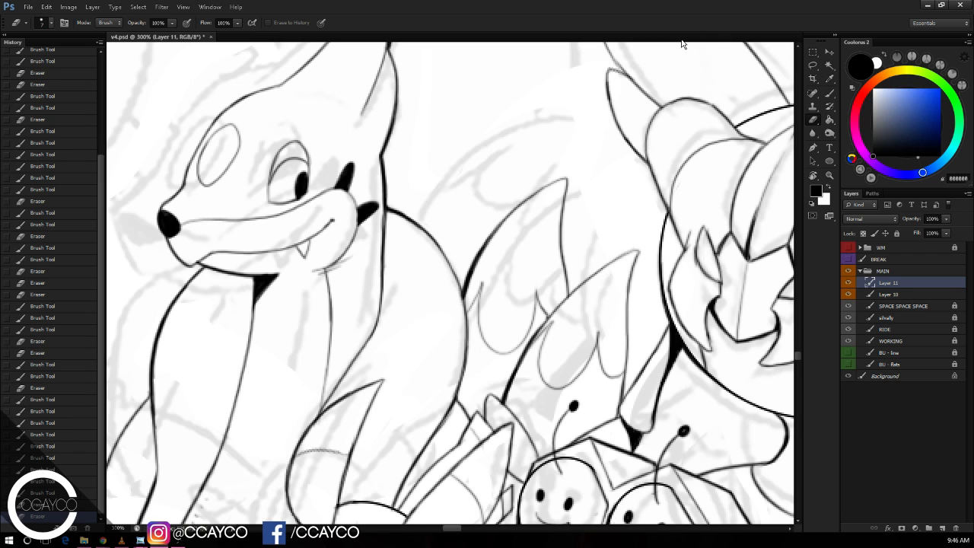
# Step: Extend the heavier outline up the left edge of the front pointed shape to where it crosses the rear one
pyautogui.press('b')
pyautogui.moveTo(512, 376); pyautogui.dragTo(556, 312)
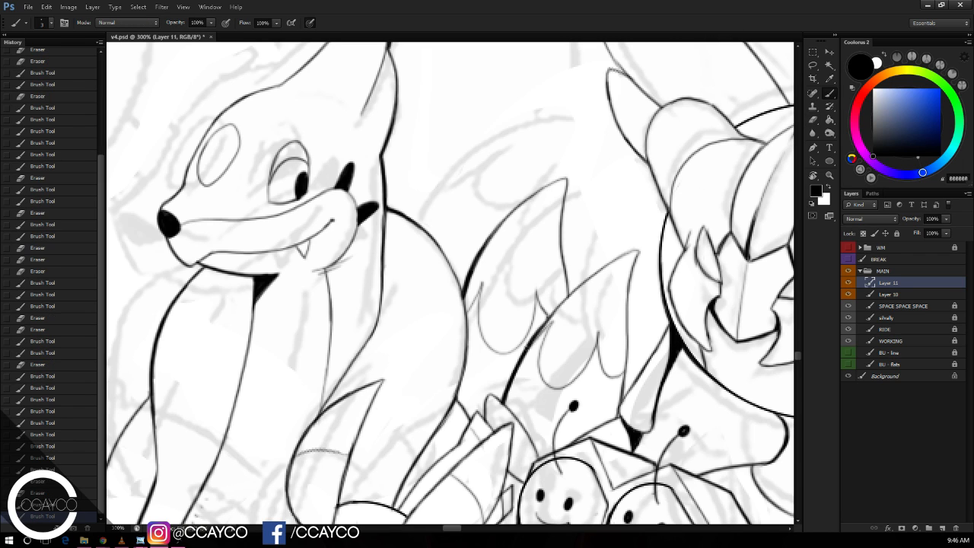
pyautogui.moveTo(525, 350); pyautogui.dragTo(578, 285)
pyautogui.press('e')
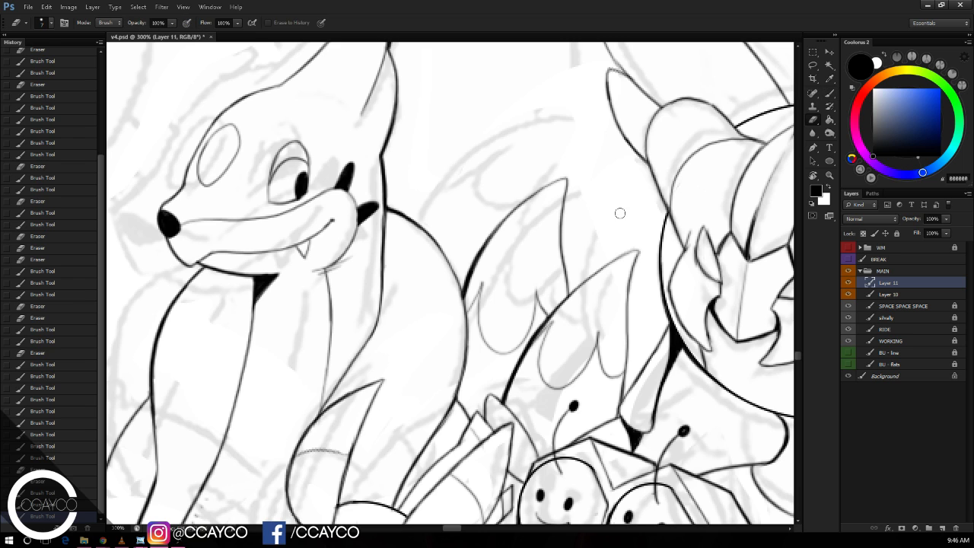
pyautogui.click(619, 213)
pyautogui.moveTo(490, 274); pyautogui.dragTo(570, 218)
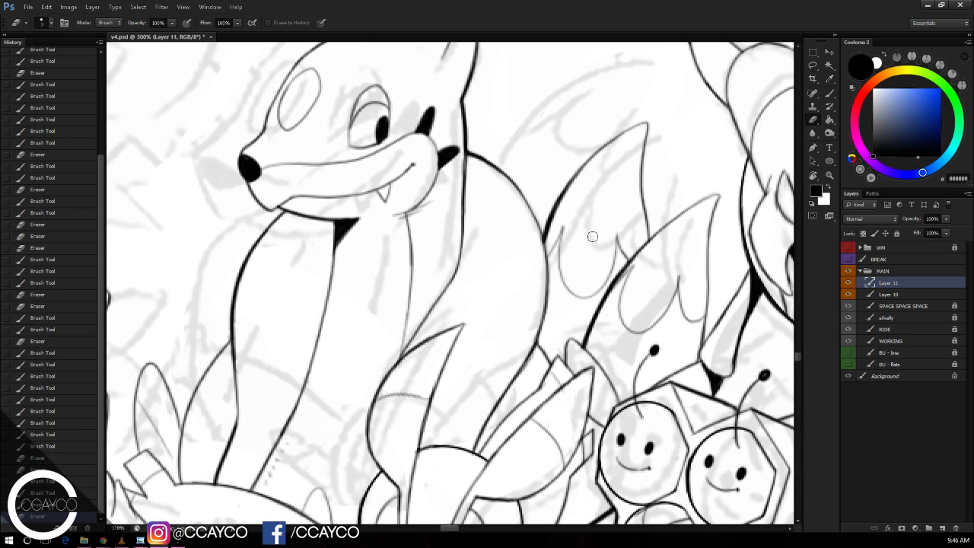
# Step: Merge Layer 11 down into Layer 10 and add a new layer above it
pyautogui.press('b')
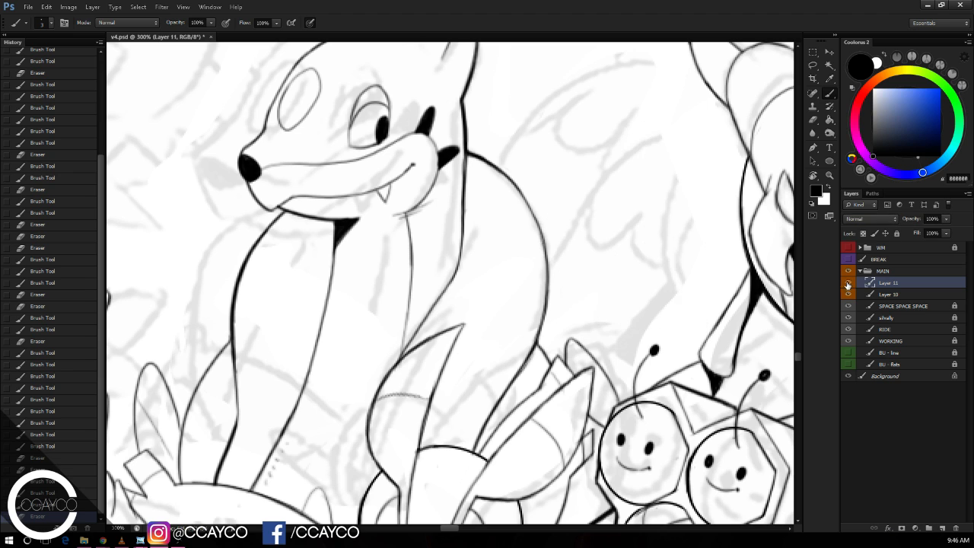
pyautogui.hotkey('ctrl', 'e')
pyautogui.hotkey('ctrl', 'z')
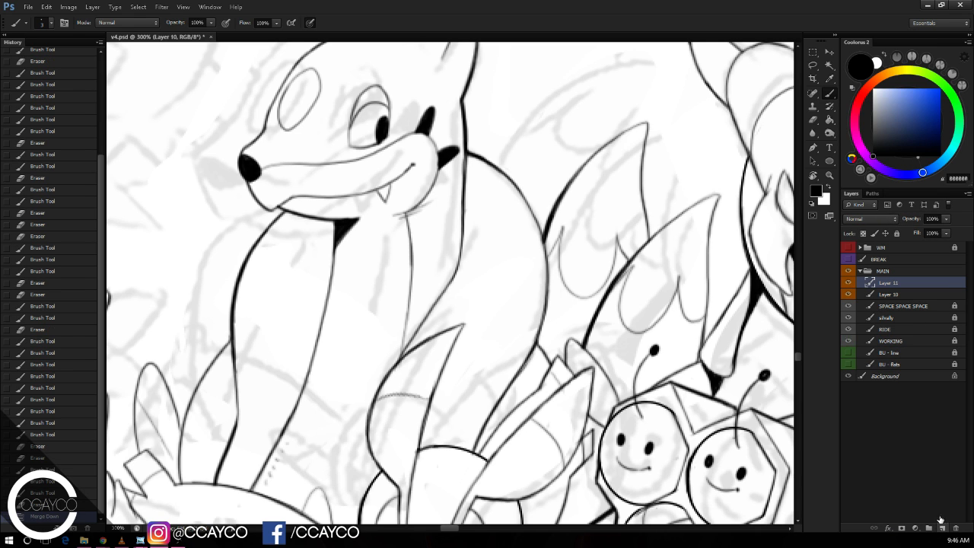
# Step: Draw an unfilled black-outlined circle about 190 px wide over the sketched round head with the cross-shaped patch
pyautogui.press('e')
pyautogui.moveTo(510, 343); pyautogui.dragTo(591, 447)
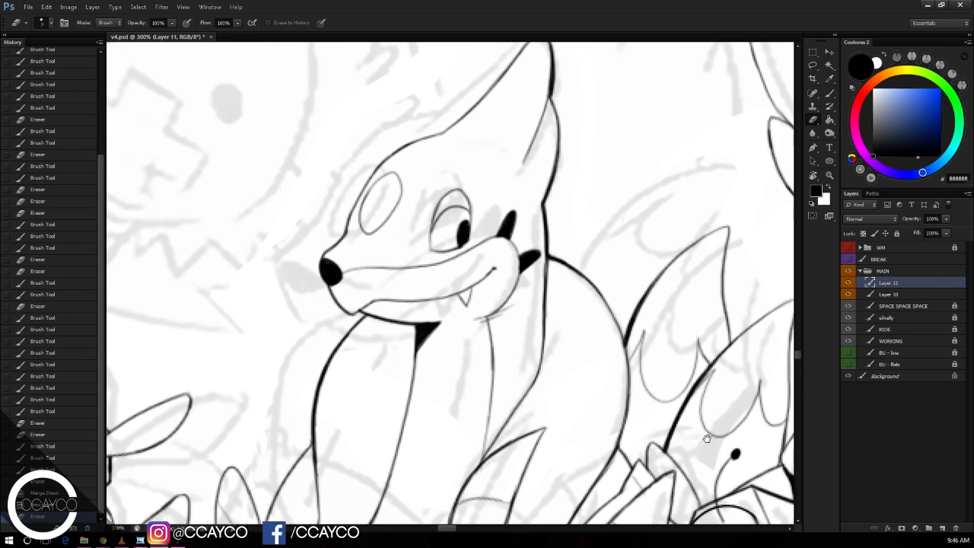
pyautogui.moveTo(398, 404)
pyautogui.mouseDown()
pyautogui.moveTo(640, 396)
pyautogui.moveTo(660, 449)
pyautogui.mouseUp()
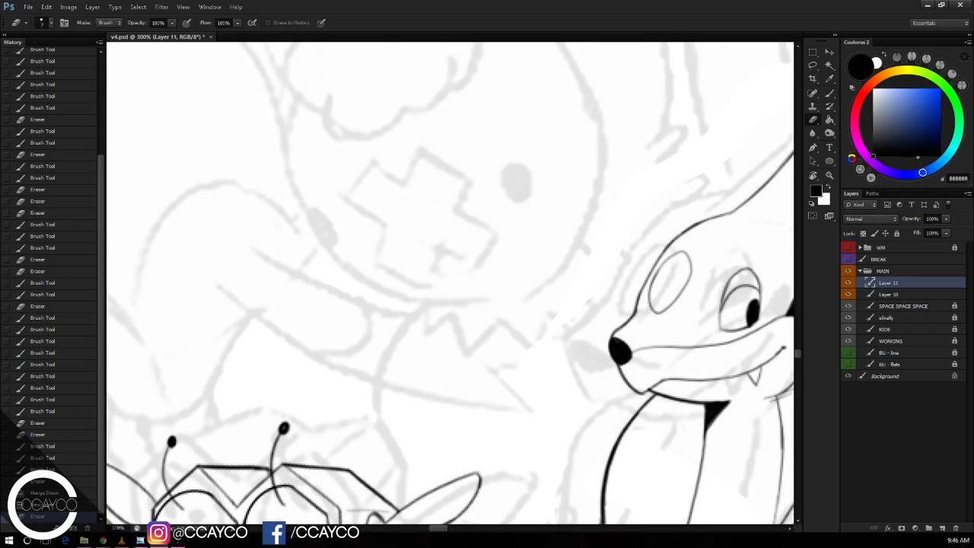
pyautogui.click(102, 540)
pyautogui.hotkey('ctrl', '-')
pyautogui.moveTo(620, 204); pyautogui.dragTo(680, 234)
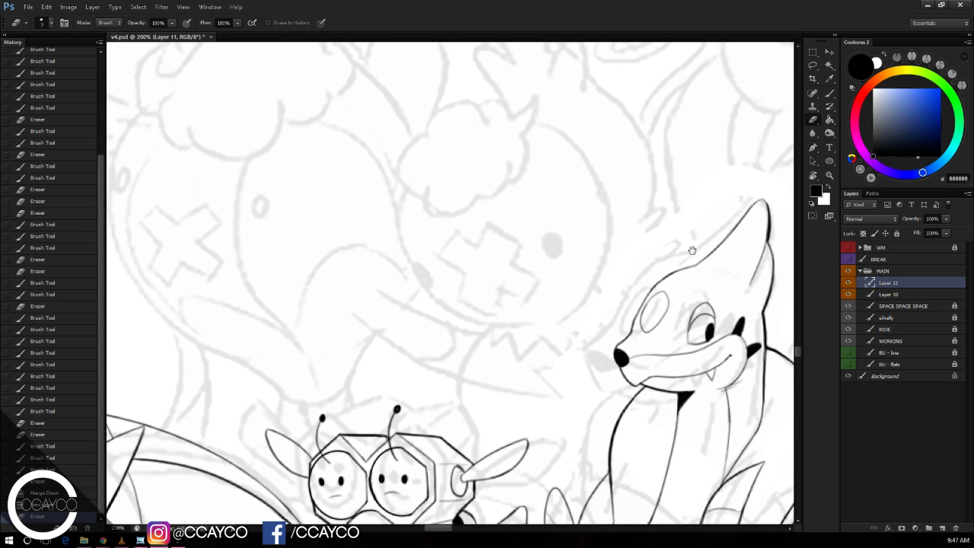
pyautogui.click(829, 161)
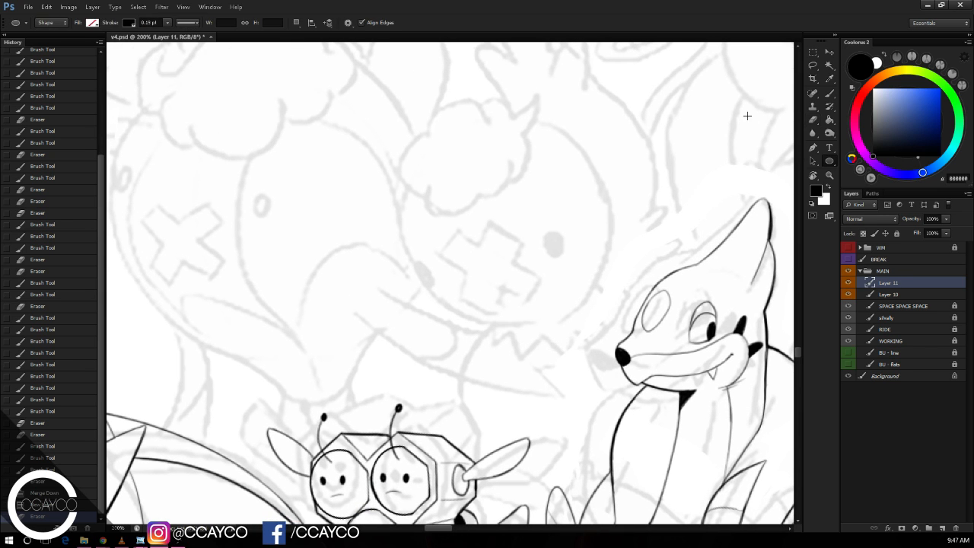
pyautogui.moveTo(413, 157); pyautogui.dragTo(606, 351)
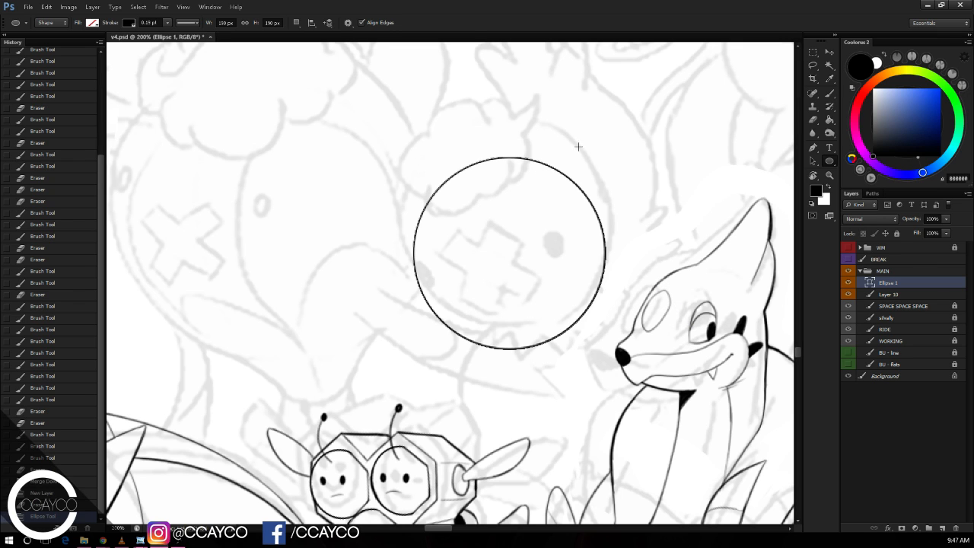
# Step: Transform the circle to about 201 by 195 px to fit the sketched head, and rasterize its layer
pyautogui.hotkey('ctrl', 't')
pyautogui.moveTo(605, 154); pyautogui.dragTo(609, 131)
pyautogui.press('Return')
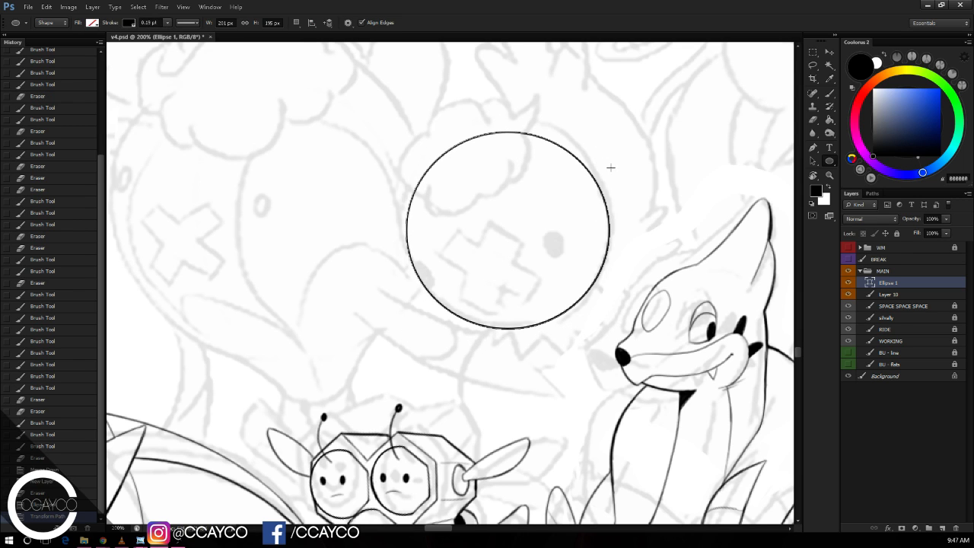
pyautogui.press('b')
pyautogui.hotkey('ctrl', 'shift', 'r')
pyautogui.hotkey('ctrl', '+')
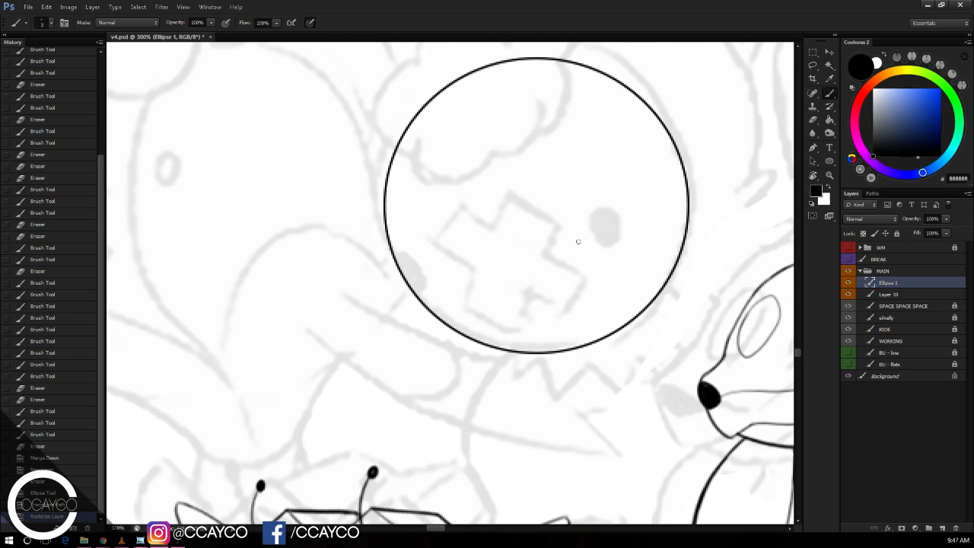
# Step: Paint a solid black oval for the round head's right eye and trim its edges with the eraser
pyautogui.moveTo(580, 249)
pyautogui.mouseDown()
pyautogui.moveTo(585, 222)
pyautogui.moveTo(591, 242)
pyautogui.moveTo(583, 219)
pyautogui.moveTo(591, 242)
pyautogui.moveTo(594, 234)
pyautogui.moveTo(579, 216)
pyautogui.moveTo(590, 229)
pyautogui.mouseUp()
pyautogui.hotkey('ctrl', 'z')
pyautogui.hotkey('ctrl', 'z')
pyautogui.press('e')
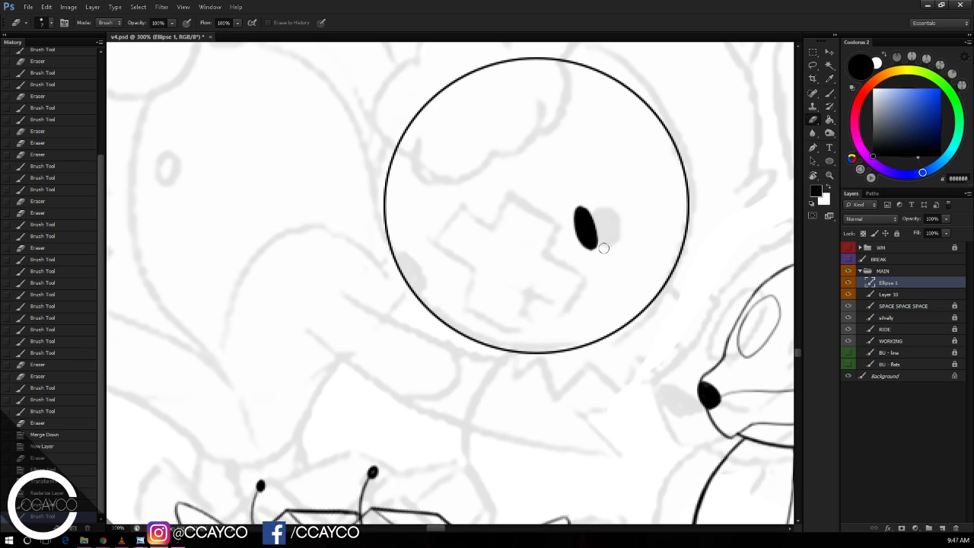
pyautogui.click(601, 227)
pyautogui.click(590, 208)
pyautogui.click(592, 207)
pyautogui.click(603, 228)
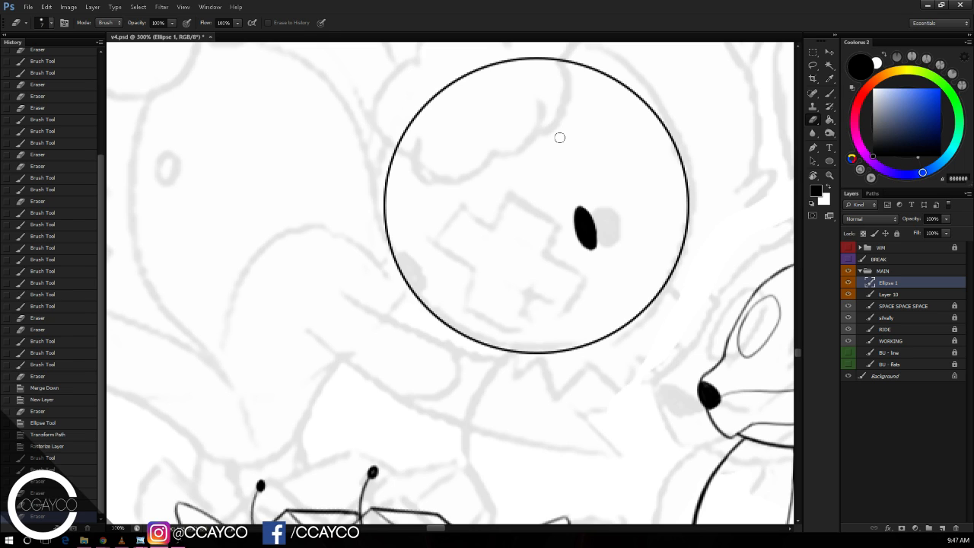
# Step: Paint a matching solid black slanted oval for the round head's left eye
pyautogui.press('b')
pyautogui.moveTo(436, 276)
pyautogui.mouseDown()
pyautogui.moveTo(430, 252)
pyautogui.moveTo(442, 278)
pyautogui.moveTo(435, 263)
pyautogui.moveTo(432, 277)
pyautogui.moveTo(438, 257)
pyautogui.moveTo(432, 268)
pyautogui.mouseUp()
pyautogui.click(584, 222)
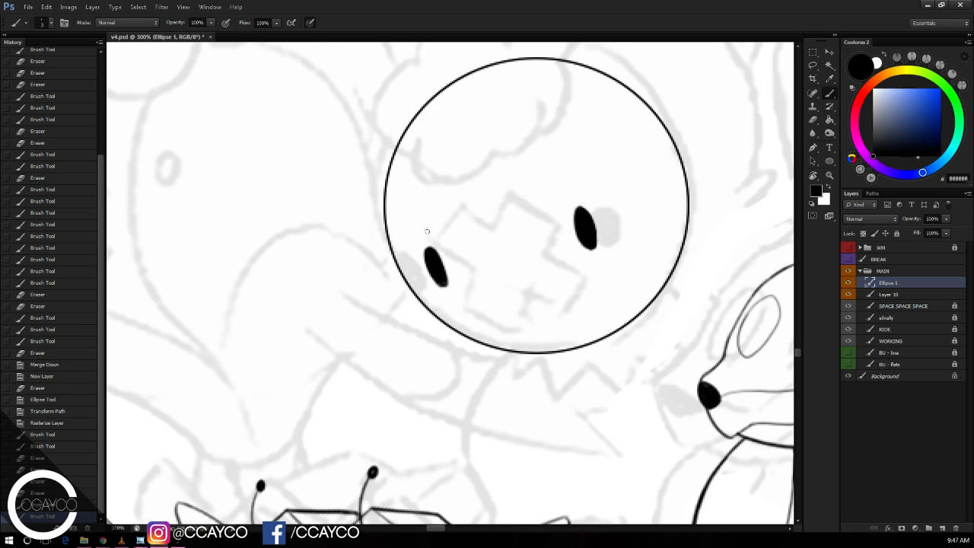
pyautogui.press('e')
pyautogui.moveTo(587, 254)
pyautogui.mouseDown()
pyautogui.moveTo(599, 254)
pyautogui.moveTo(600, 229)
pyautogui.moveTo(621, 203)
pyautogui.mouseUp()
pyautogui.hotkey('ctrl', 'z')
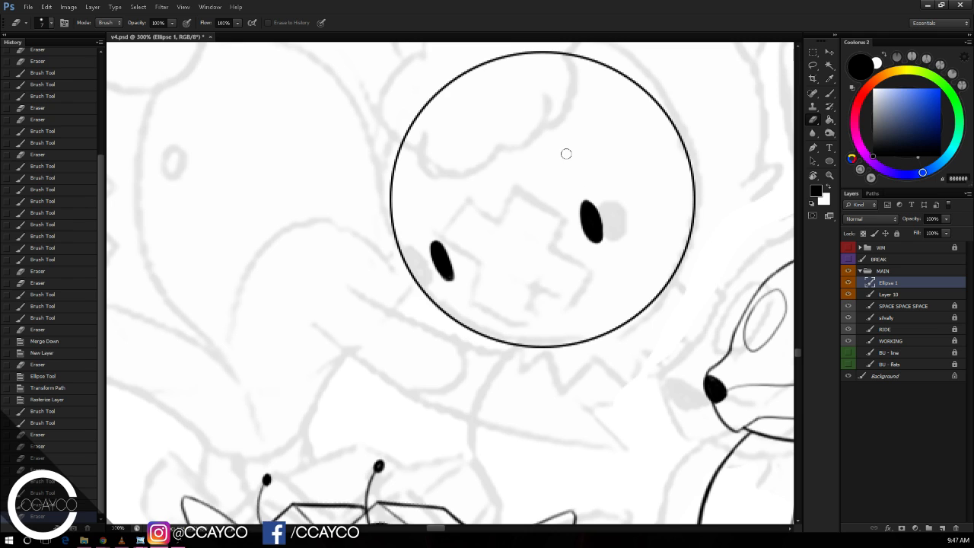
# Step: Draw the lower, upper and right edges of a slanted bandage strip across the round head's face
pyautogui.press('b')
pyautogui.hotkey('ctrl', 'z')
pyautogui.moveTo(464, 271); pyautogui.dragTo(606, 319)
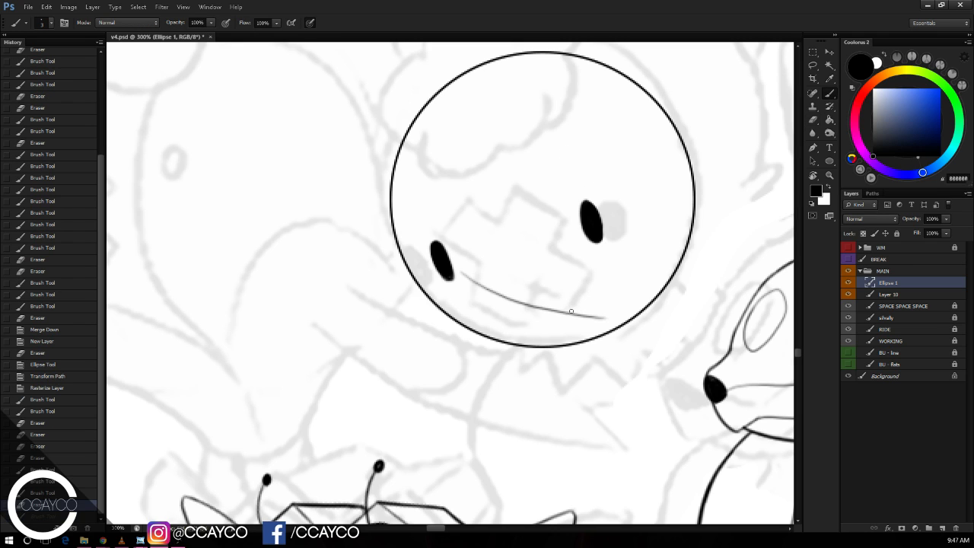
pyautogui.hotkey('ctrl', 'z')
pyautogui.moveTo(460, 252)
pyautogui.mouseDown()
pyautogui.moveTo(543, 296)
pyautogui.moveTo(591, 305)
pyautogui.mouseUp()
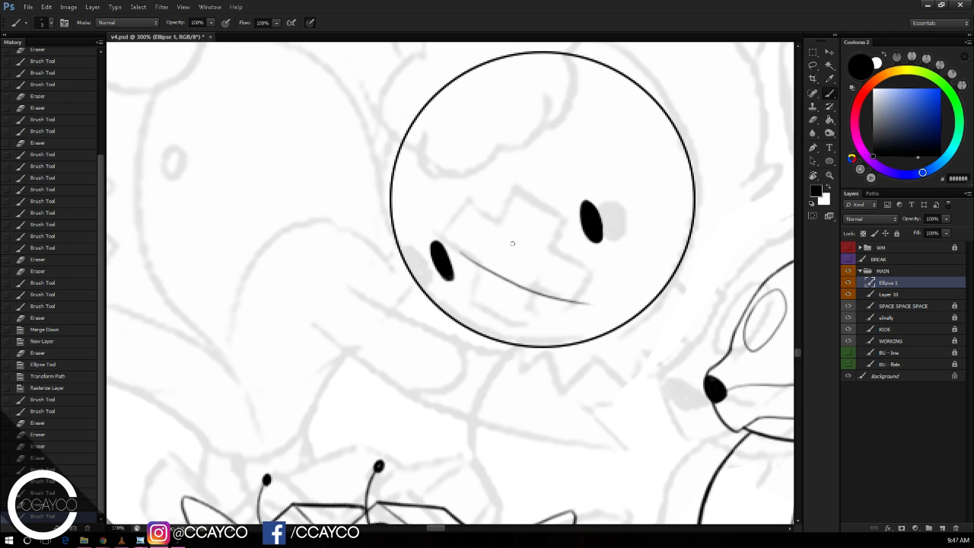
pyautogui.moveTo(478, 215); pyautogui.dragTo(598, 266)
pyautogui.hotkey('ctrl', 'z')
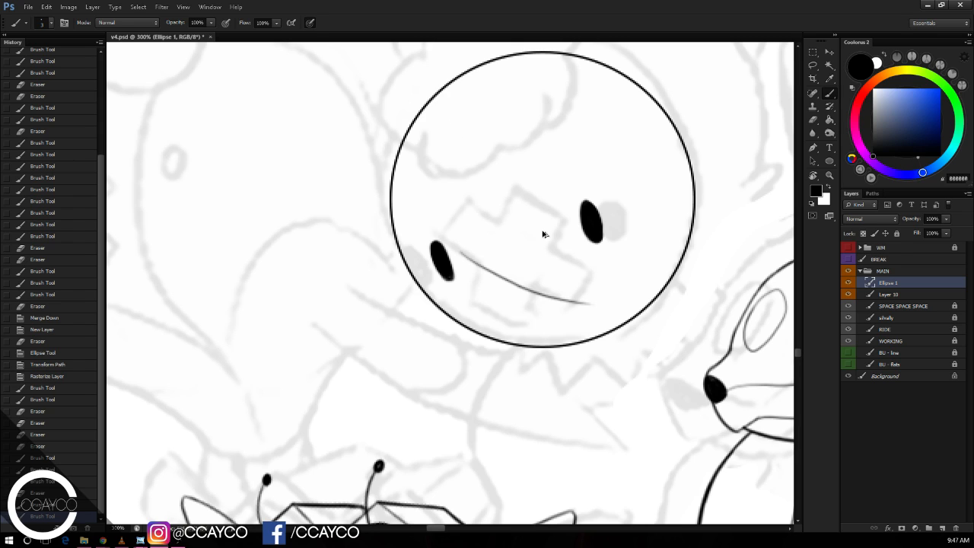
pyautogui.hotkey('ctrl', 'z')
pyautogui.moveTo(473, 209)
pyautogui.mouseDown()
pyautogui.moveTo(606, 266)
pyautogui.moveTo(589, 303)
pyautogui.mouseUp()
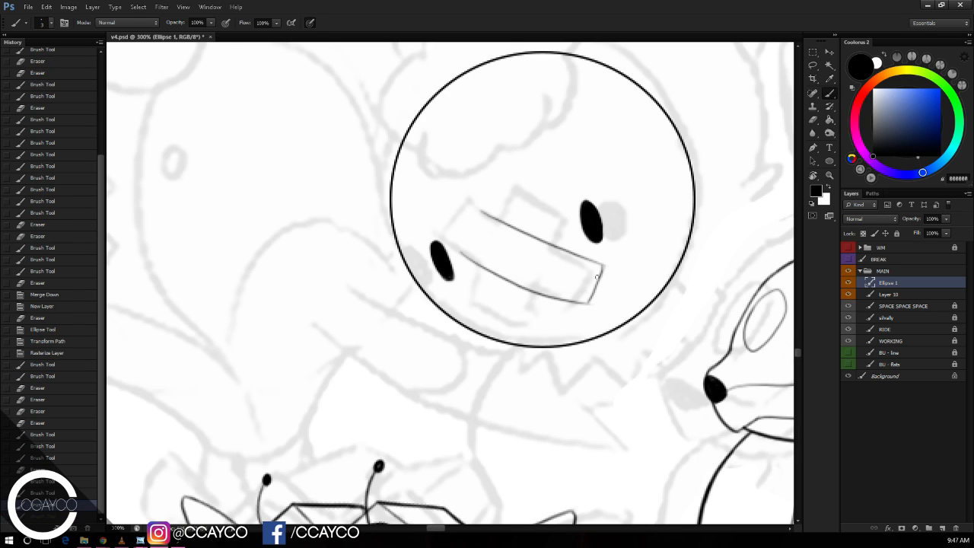
# Step: Clean up the corners at the bandage strip's right end and close its left end with a short edge
pyautogui.press('e')
pyautogui.click(608, 269)
pyautogui.moveTo(595, 305); pyautogui.dragTo(592, 300)
pyautogui.press('b')
pyautogui.moveTo(599, 263); pyautogui.dragTo(603, 263)
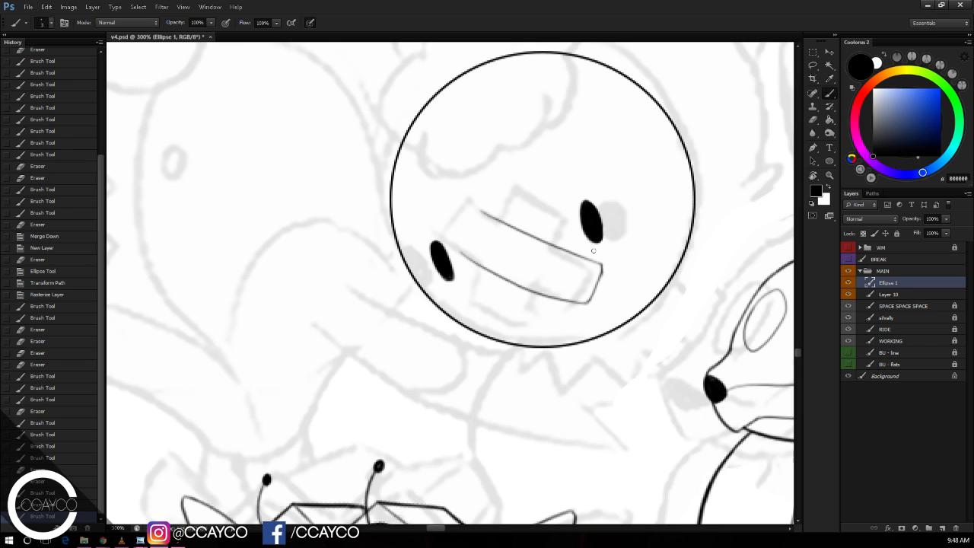
pyautogui.moveTo(459, 248); pyautogui.dragTo(479, 208)
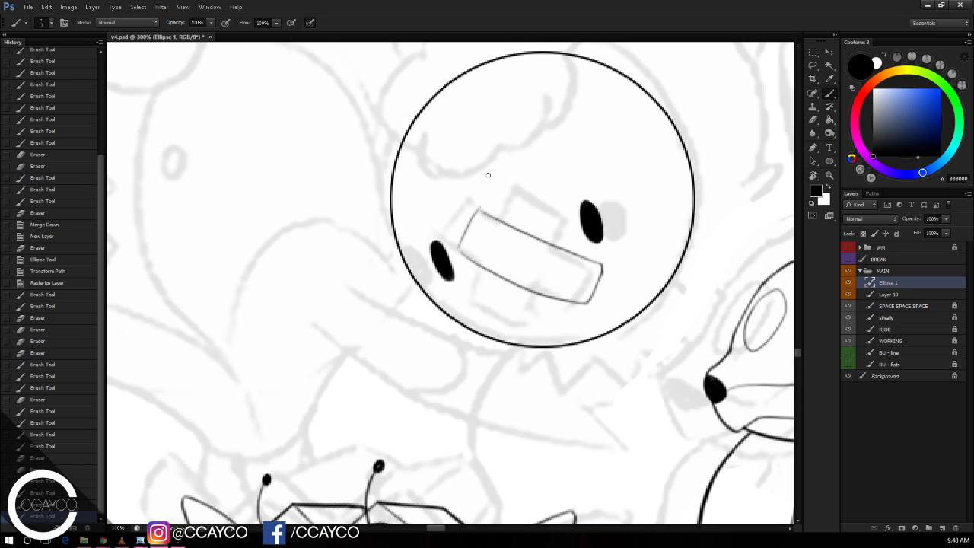
pyautogui.hotkey('ctrl', 'z')
pyautogui.moveTo(461, 252)
pyautogui.mouseDown()
pyautogui.moveTo(485, 211)
pyautogui.moveTo(477, 223)
pyautogui.mouseUp()
pyautogui.hotkey('ctrl', 'z')
# Step: Lasso the bandage strip on the round head and rotate it about 10° clockwise to a steeper slant
pyautogui.press('l')
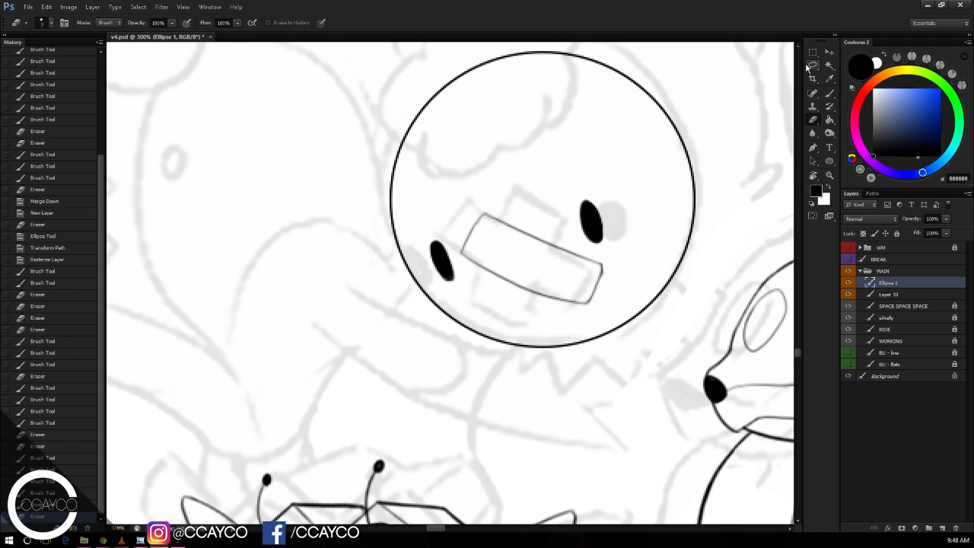
pyautogui.moveTo(623, 251)
pyautogui.mouseDown()
pyautogui.moveTo(575, 318)
pyautogui.moveTo(483, 280)
pyautogui.moveTo(459, 258)
pyautogui.moveTo(456, 231)
pyautogui.moveTo(510, 203)
pyautogui.moveTo(558, 237)
pyautogui.moveTo(623, 255)
pyautogui.mouseUp()
pyautogui.hotkey('ctrl', 't')
pyautogui.moveTo(631, 244)
pyautogui.mouseDown()
pyautogui.moveTo(601, 226)
pyautogui.moveTo(624, 276)
pyautogui.moveTo(611, 258)
pyautogui.mouseUp()
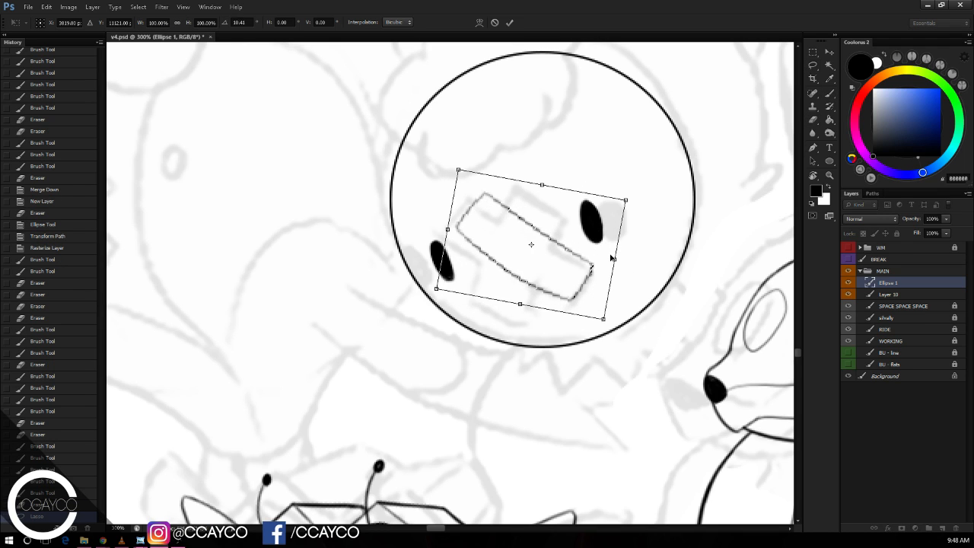
pyautogui.press('Return')
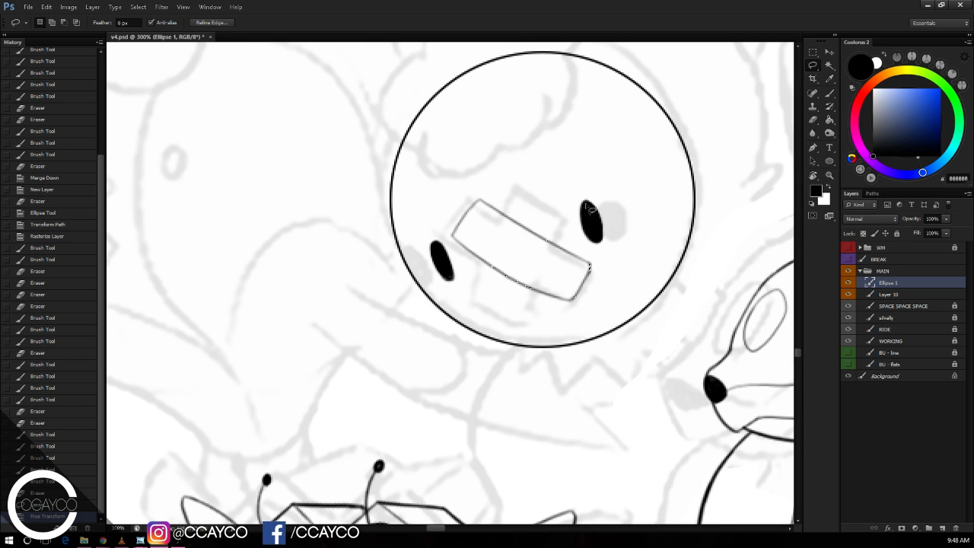
# Step: Lasso the round head's right eye and shift it slightly outward and down with Free Transform
pyautogui.moveTo(598, 191)
pyautogui.mouseDown()
pyautogui.moveTo(599, 234)
pyautogui.moveTo(605, 191)
pyautogui.mouseUp()
pyautogui.hotkey('ctrl', 't')
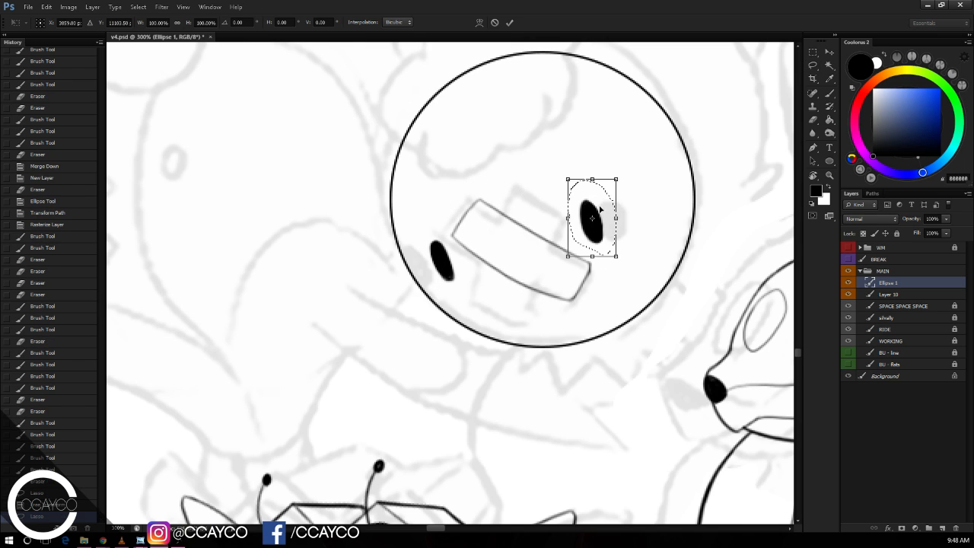
pyautogui.moveTo(474, 276)
pyautogui.mouseDown()
pyautogui.moveTo(437, 227)
pyautogui.moveTo(474, 276)
pyautogui.mouseUp()
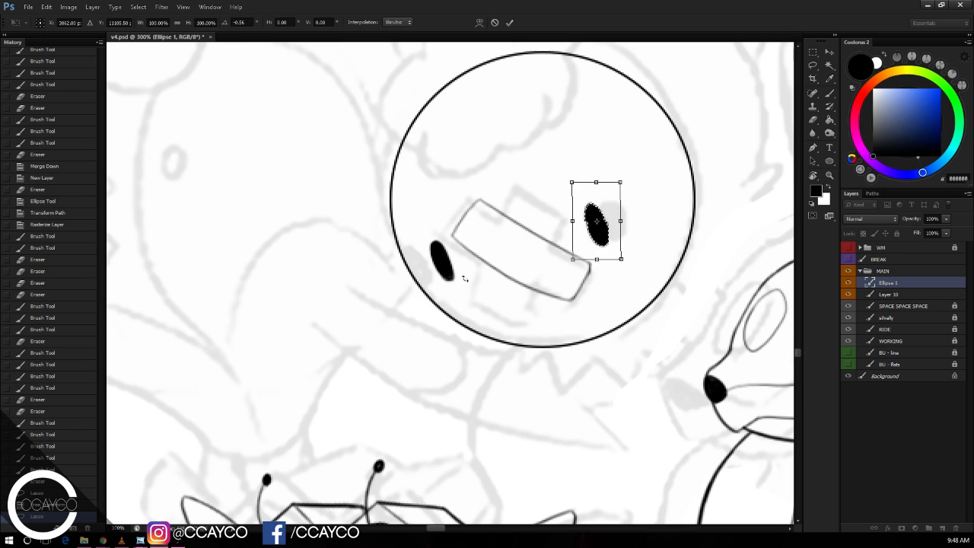
pyautogui.moveTo(654, 235)
pyautogui.mouseDown()
pyautogui.moveTo(648, 254)
pyautogui.moveTo(654, 243)
pyautogui.mouseUp()
pyautogui.press('Return')
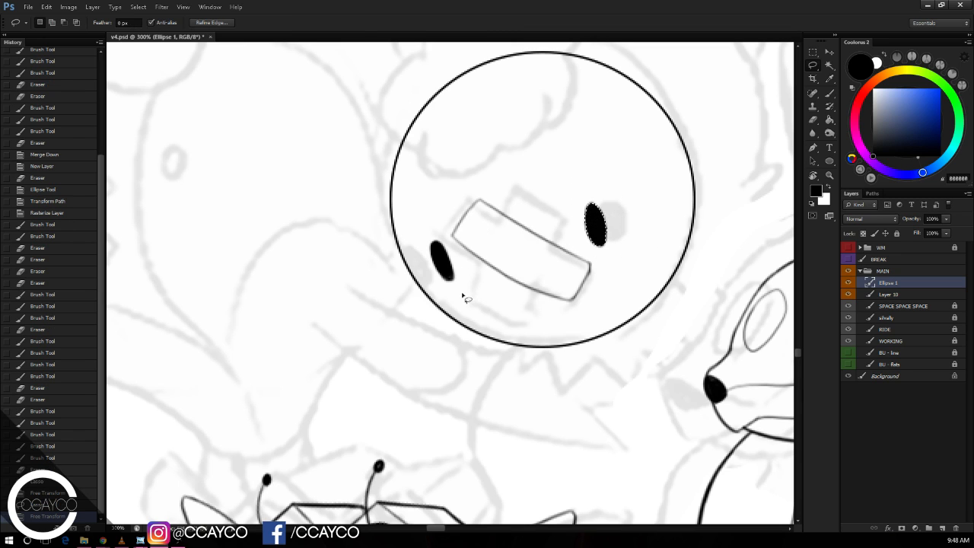
# Step: Shift the round head's left eye slightly outward with Free Transform and clear the selection
pyautogui.moveTo(461, 293)
pyautogui.mouseDown()
pyautogui.moveTo(425, 232)
pyautogui.moveTo(457, 221)
pyautogui.mouseUp()
pyautogui.hotkey('ctrl', 't')
pyautogui.press('Return')
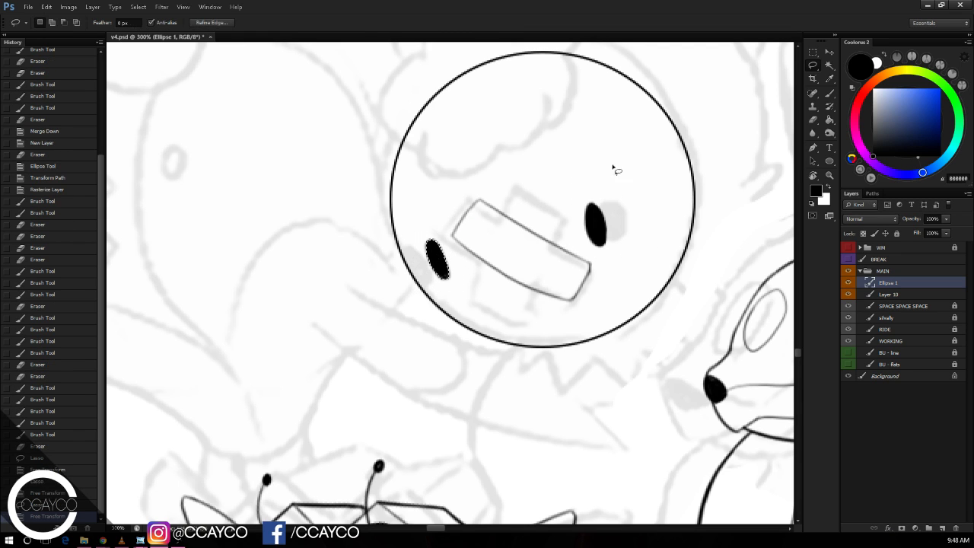
pyautogui.hotkey('ctrl', 'd')
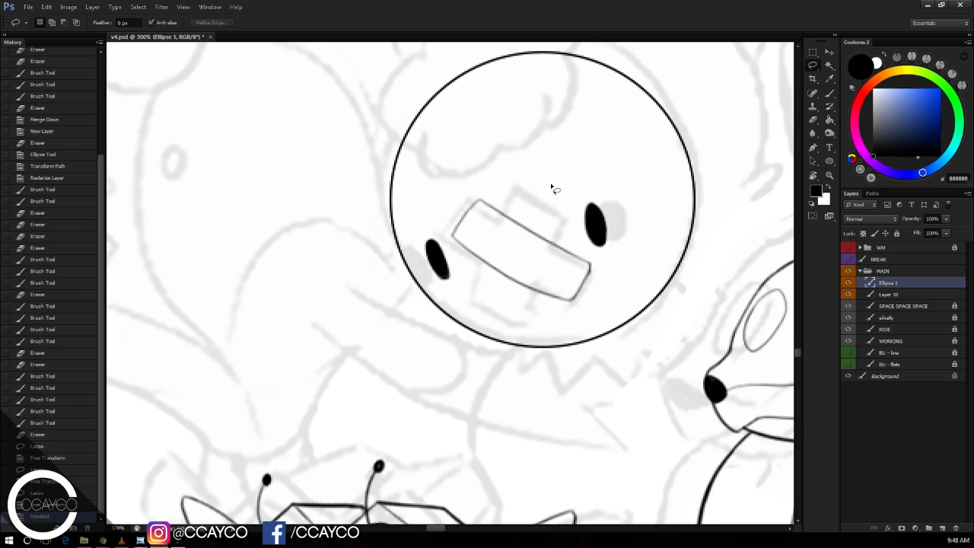
# Step: Cross the bandage strip with a rotated copy, merge it down and erase the inner lines to leave an X-shaped patch outline
pyautogui.moveTo(492, 179)
pyautogui.mouseDown()
pyautogui.moveTo(446, 210)
pyautogui.moveTo(454, 248)
pyautogui.moveTo(528, 304)
pyautogui.moveTo(588, 309)
pyautogui.moveTo(584, 247)
pyautogui.moveTo(504, 181)
pyautogui.mouseUp()
pyautogui.hotkey('ctrl', 't')
pyautogui.moveTo(551, 215); pyautogui.dragTo(573, 216)
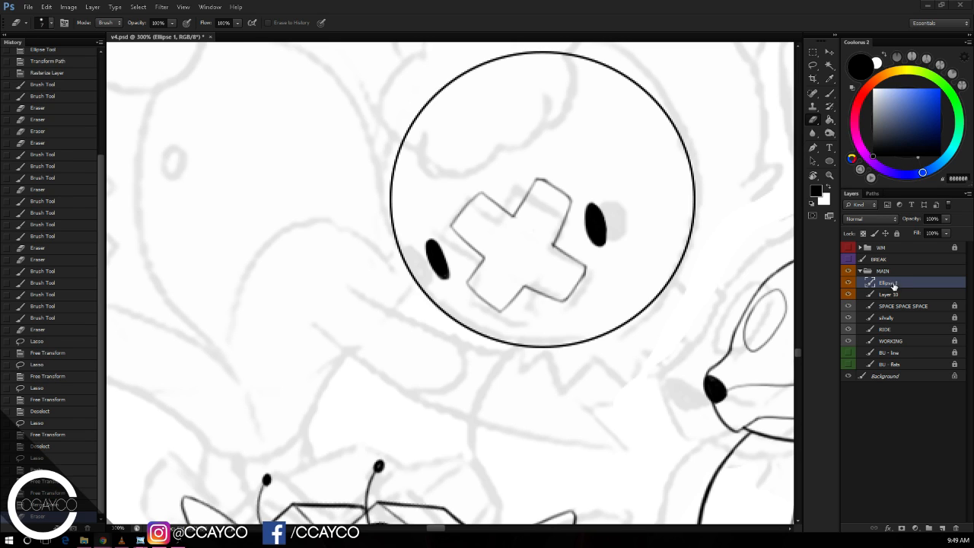
pyautogui.click(848, 282)
pyautogui.click(848, 282)
pyautogui.click(727, 230)
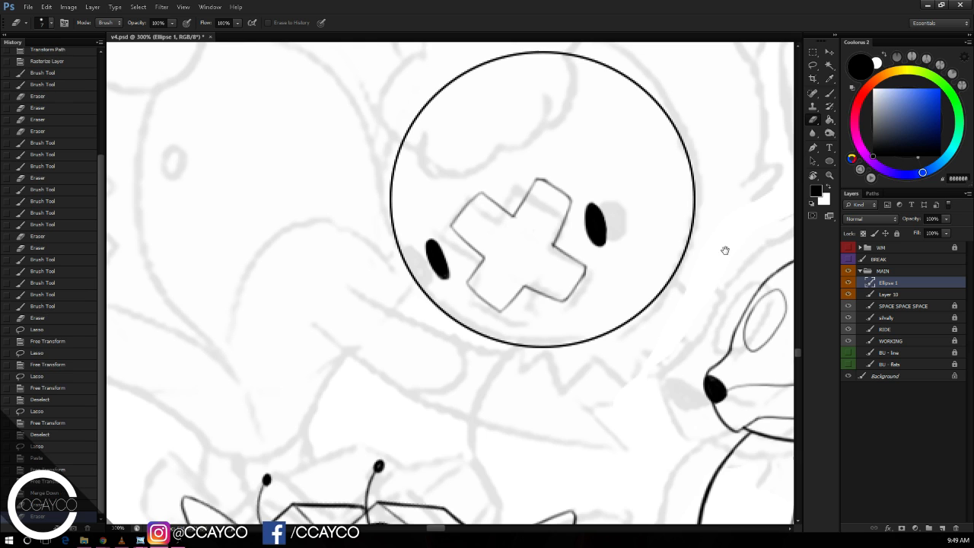
pyautogui.moveTo(725, 251); pyautogui.dragTo(713, 305)
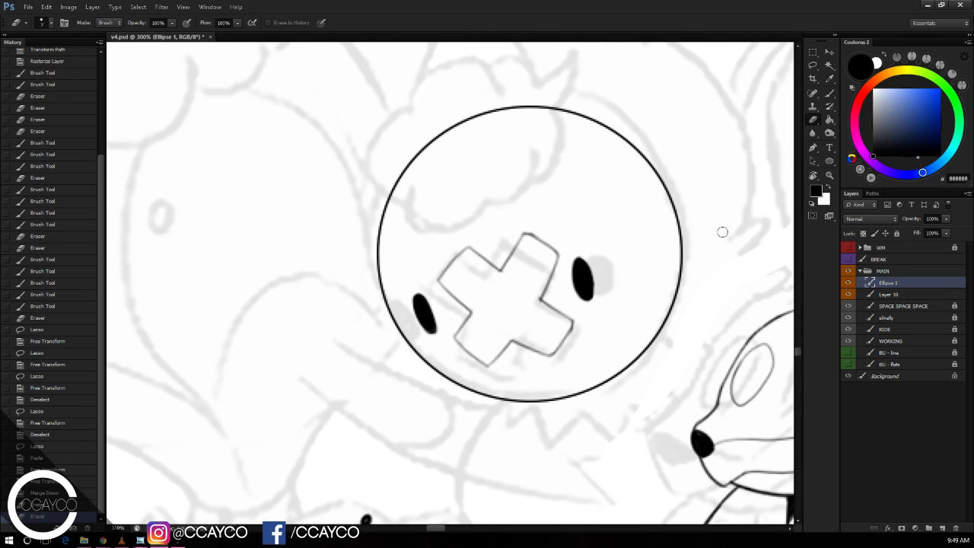
pyautogui.moveTo(627, 215)
pyautogui.mouseDown()
pyautogui.moveTo(582, 228)
pyautogui.moveTo(578, 213)
pyautogui.mouseUp()
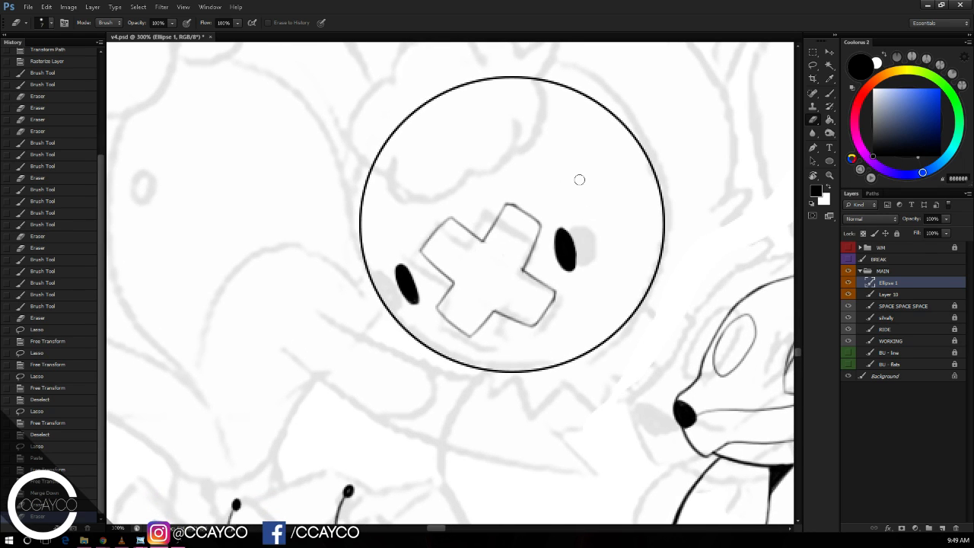
pyautogui.hotkey('alt', 'Tab')
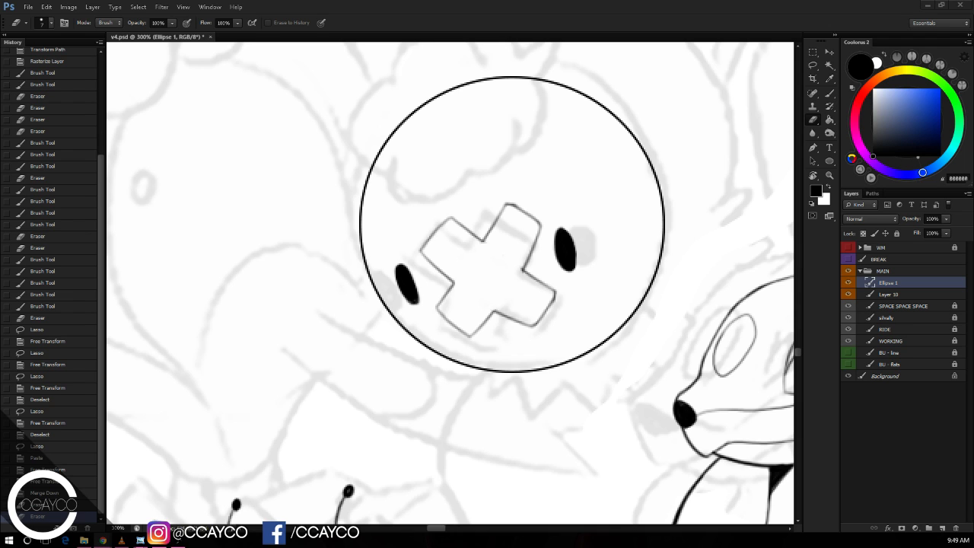
pyautogui.hotkey('alt', 'Tab')
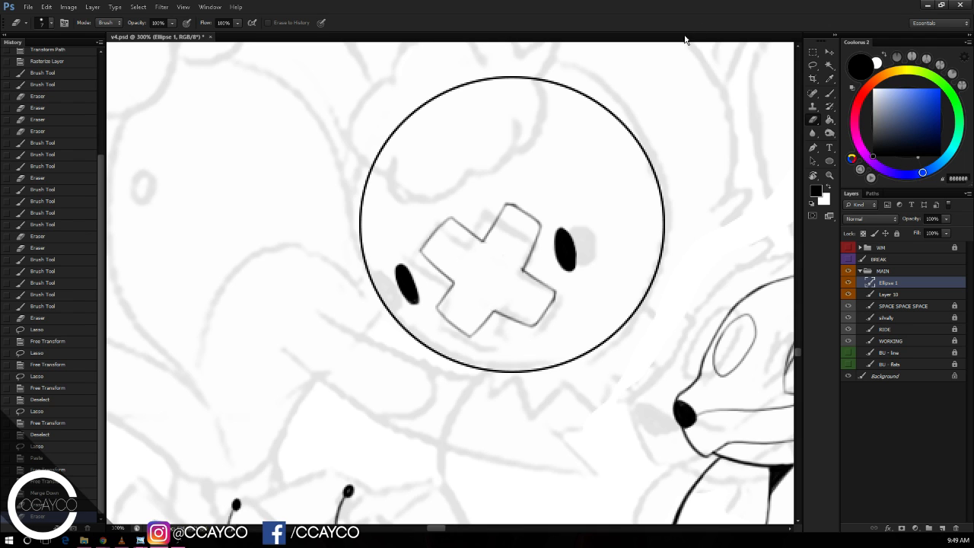
# Step: Draw the two right-hand scallops of the fluffy tuft's lower edge and erase the head circle inside the tuft
pyautogui.scroll(1, 662, 99)
pyautogui.press('b')
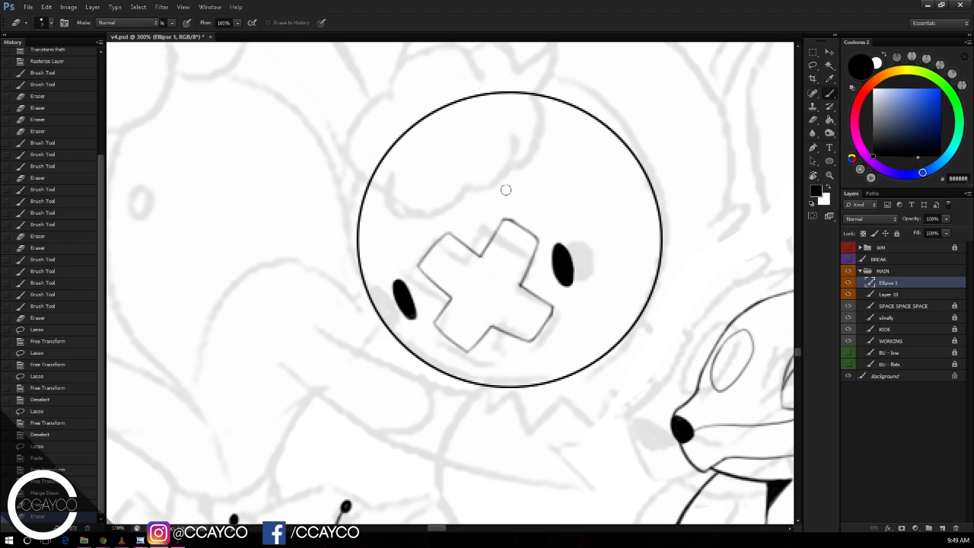
pyautogui.moveTo(457, 179)
pyautogui.mouseDown()
pyautogui.moveTo(486, 182)
pyautogui.moveTo(514, 108)
pyautogui.moveTo(550, 189)
pyautogui.mouseUp()
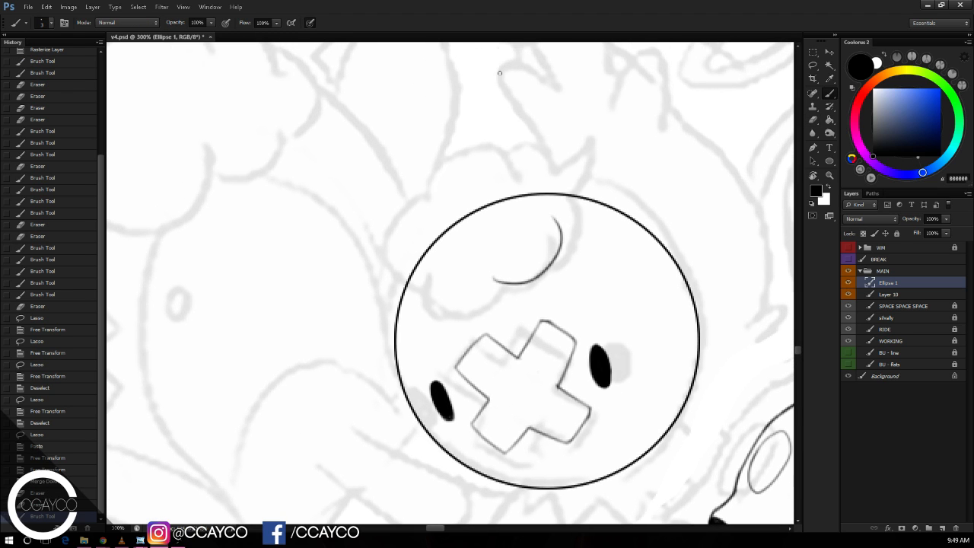
pyautogui.moveTo(558, 242)
pyautogui.mouseDown()
pyautogui.moveTo(569, 183)
pyautogui.moveTo(551, 197)
pyautogui.moveTo(480, 207)
pyautogui.moveTo(413, 273)
pyautogui.moveTo(461, 318)
pyautogui.moveTo(508, 289)
pyautogui.mouseUp()
pyautogui.press('e')
pyautogui.press('b')
pyautogui.hotkey('ctrl', 'z')
pyautogui.moveTo(432, 294)
pyautogui.mouseDown()
pyautogui.moveTo(505, 283)
pyautogui.moveTo(497, 302)
pyautogui.moveTo(422, 281)
pyautogui.mouseUp()
pyautogui.hotkey('ctrl', 'z')
pyautogui.hotkey('ctrl', 'z')
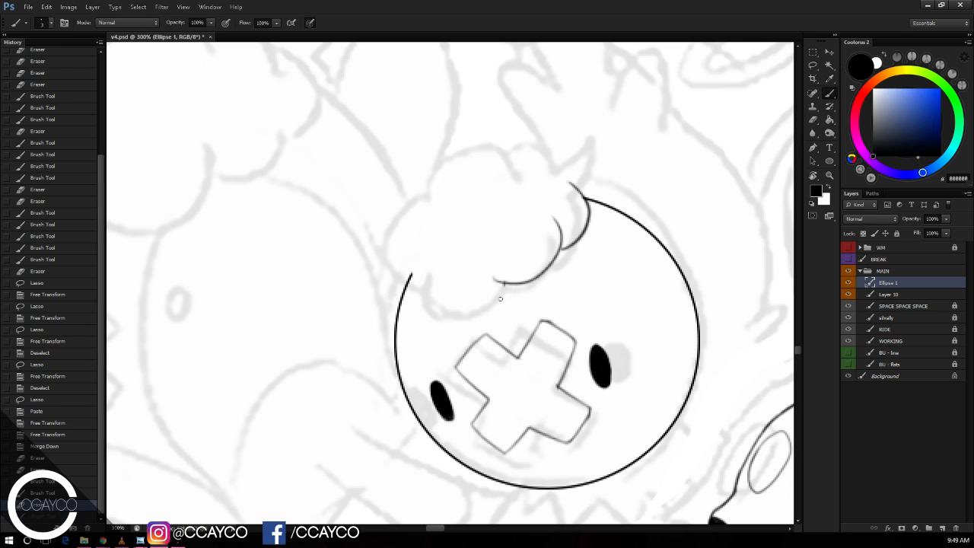
# Step: Draw the tuft's lowest scallop above the bandage patch and fill its joint with the middle scallop in solid black
pyautogui.moveTo(504, 283)
pyautogui.mouseDown()
pyautogui.moveTo(426, 274)
pyautogui.moveTo(486, 316)
pyautogui.mouseUp()
pyautogui.hotkey('ctrl', 'z')
pyautogui.hotkey('ctrl', 'z')
pyautogui.moveTo(428, 276); pyautogui.dragTo(466, 318)
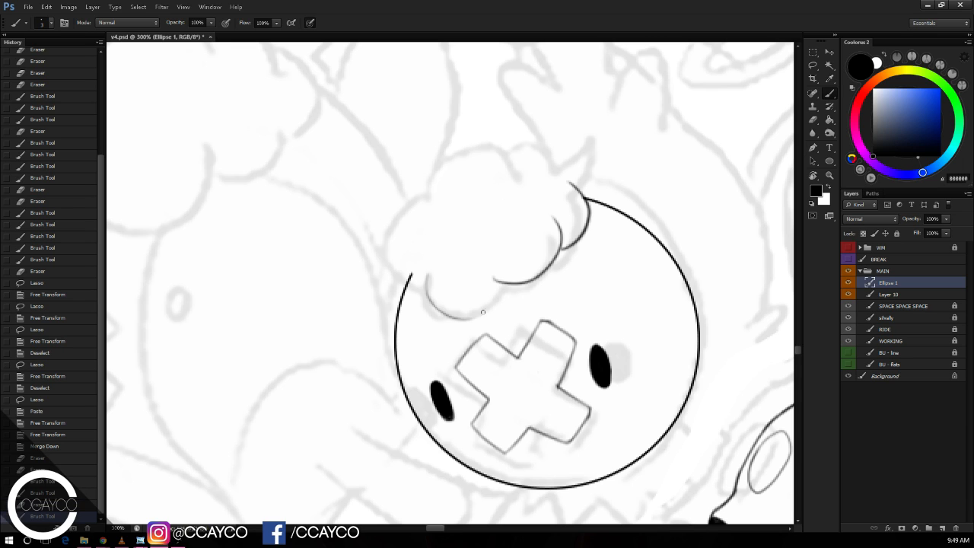
pyautogui.hotkey('ctrl', 'z')
pyautogui.moveTo(503, 290)
pyautogui.mouseDown()
pyautogui.moveTo(473, 316)
pyautogui.moveTo(491, 308)
pyautogui.moveTo(496, 284)
pyautogui.moveTo(524, 278)
pyautogui.mouseUp()
pyautogui.press('e')
pyautogui.press('b')
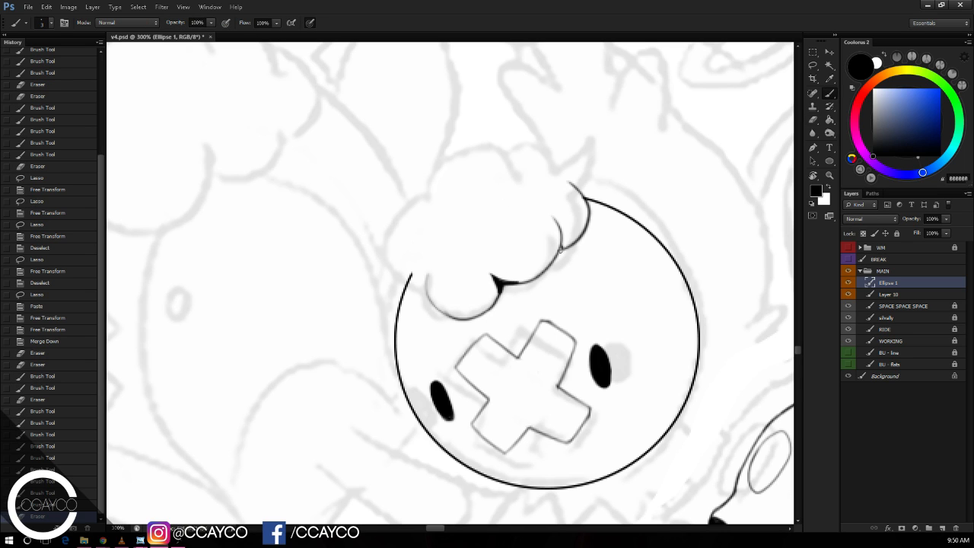
# Step: Fill the notch between the tuft's two right scallops in black and trim the left end of the lowest scallop
pyautogui.moveTo(564, 243); pyautogui.dragTo(564, 247)
pyautogui.moveTo(561, 237); pyautogui.dragTo(563, 248)
pyautogui.moveTo(564, 244); pyautogui.dragTo(563, 250)
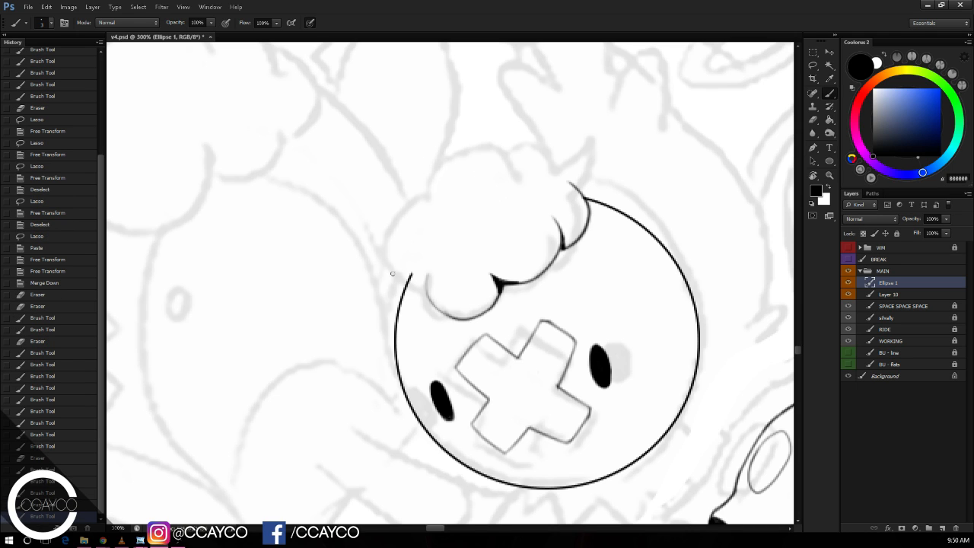
pyautogui.press('e')
pyautogui.moveTo(429, 280); pyautogui.dragTo(440, 309)
pyautogui.press('b')
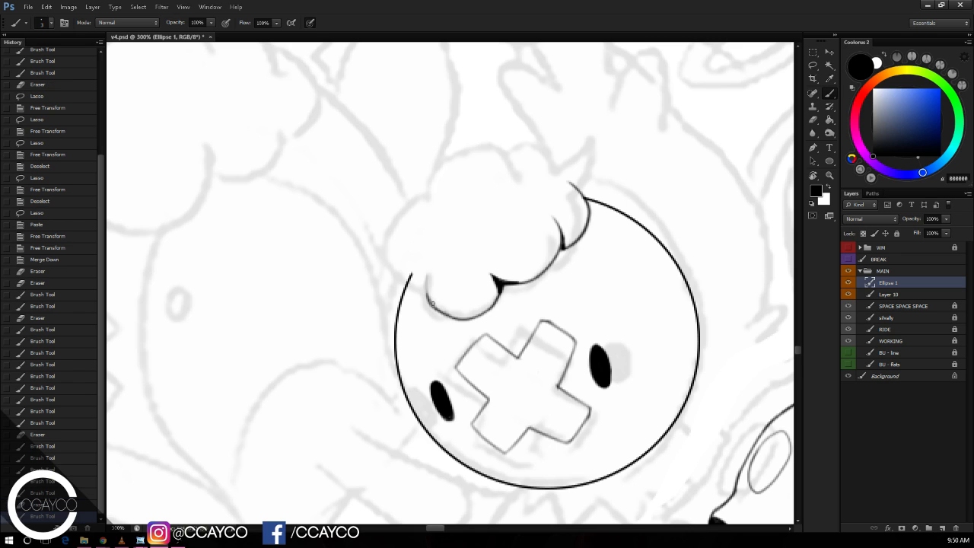
# Step: Draw the tuft's left and upper-left lobes, blacken the notch beside the lowest scallop and erase overshooting ends
pyautogui.moveTo(447, 316)
pyautogui.mouseDown()
pyautogui.moveTo(384, 249)
pyautogui.moveTo(405, 285)
pyautogui.moveTo(419, 291)
pyautogui.moveTo(428, 272)
pyautogui.mouseUp()
pyautogui.hotkey('ctrl', 'z')
pyautogui.press('e')
pyautogui.press('b')
pyautogui.press('e')
pyautogui.moveTo(425, 280)
pyautogui.mouseDown()
pyautogui.moveTo(405, 208)
pyautogui.moveTo(427, 201)
pyautogui.moveTo(433, 154)
pyautogui.moveTo(500, 151)
pyautogui.mouseUp()
pyautogui.press('b')
pyautogui.hotkey('ctrl', 'z')
pyautogui.moveTo(419, 222); pyautogui.dragTo(499, 150)
pyautogui.press('e')
pyautogui.moveTo(420, 221); pyautogui.dragTo(415, 202)
pyautogui.press('b')
# Step: Draw the tuft's top-right lobe down to the right scallop, redoing the first attempt and erasing the overlap
pyautogui.moveTo(473, 155); pyautogui.dragTo(557, 181)
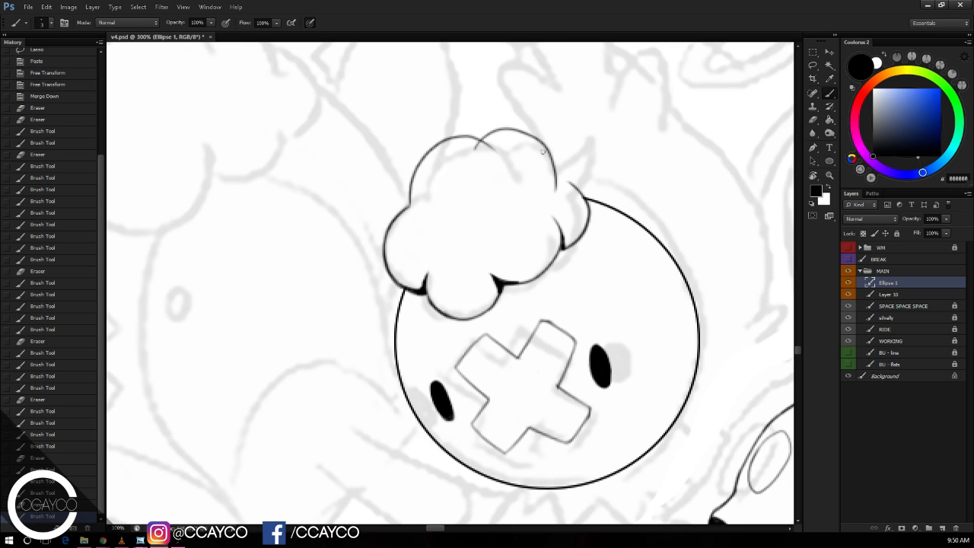
pyautogui.hotkey('ctrl', 'z')
pyautogui.moveTo(473, 156)
pyautogui.mouseDown()
pyautogui.moveTo(505, 130)
pyautogui.moveTo(568, 183)
pyautogui.moveTo(487, 147)
pyautogui.moveTo(472, 155)
pyautogui.moveTo(475, 165)
pyautogui.mouseUp()
pyautogui.press('e')
pyautogui.press('b')
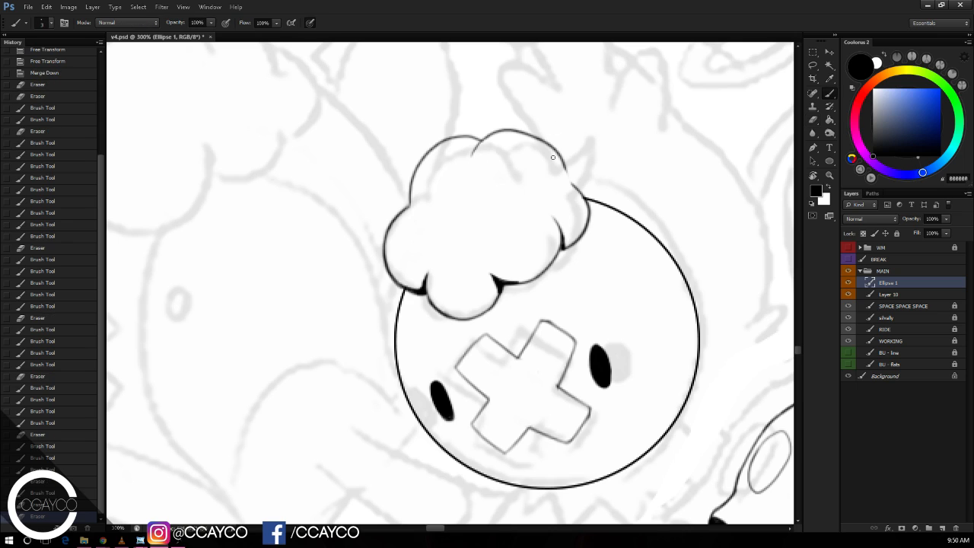
# Step: Draw a small curved pointed tip on the tuft's upper right side and fill its base corner in solid black
pyautogui.moveTo(552, 165); pyautogui.dragTo(585, 119)
pyautogui.hotkey('ctrl', 'z')
pyautogui.moveTo(552, 165)
pyautogui.mouseDown()
pyautogui.moveTo(587, 130)
pyautogui.moveTo(576, 186)
pyautogui.moveTo(571, 163)
pyautogui.mouseUp()
pyautogui.press('e')
pyautogui.moveTo(574, 167); pyautogui.dragTo(561, 161)
pyautogui.press('b')
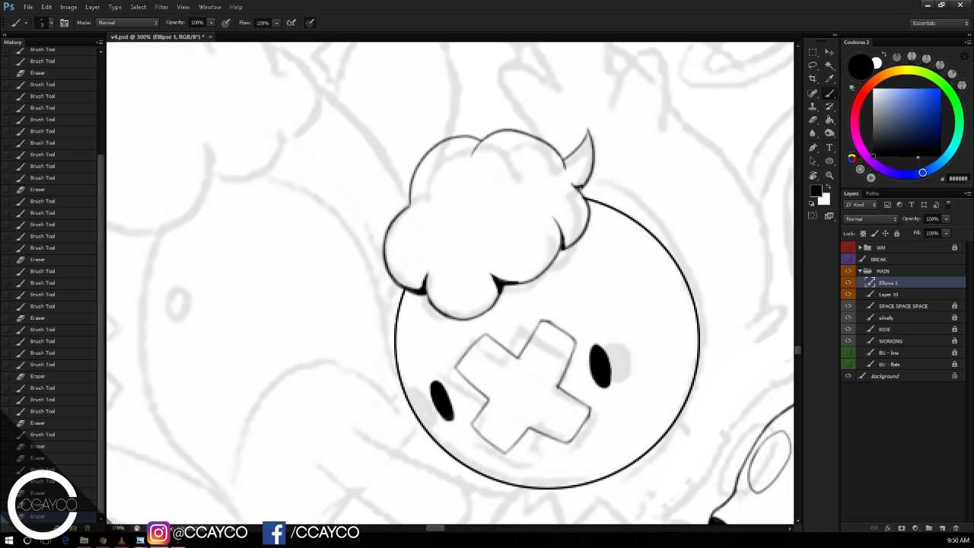
pyautogui.moveTo(592, 169); pyautogui.dragTo(581, 192)
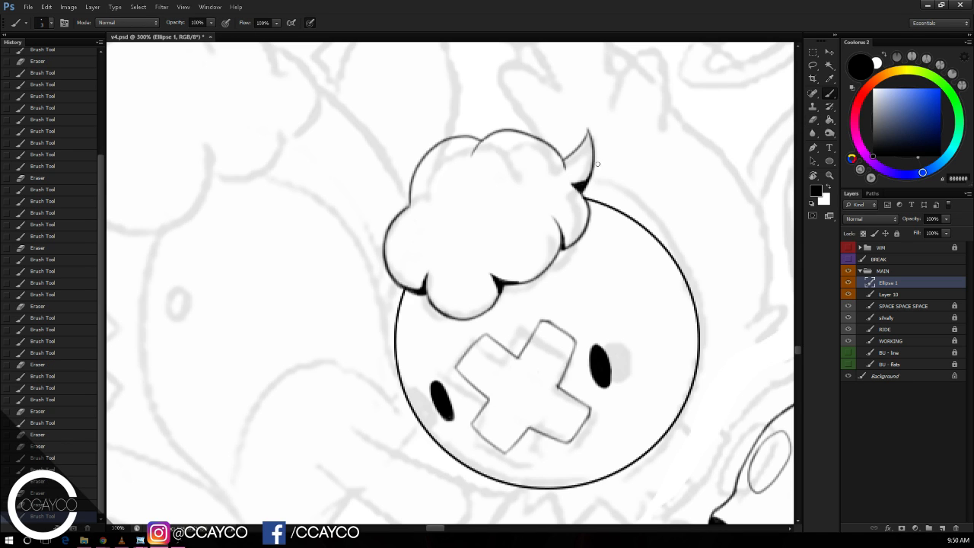
# Step: Retouch the line weight at the left end of the tuft's lowest scallop beside the black notch
pyautogui.scroll(-2, 630, 128)
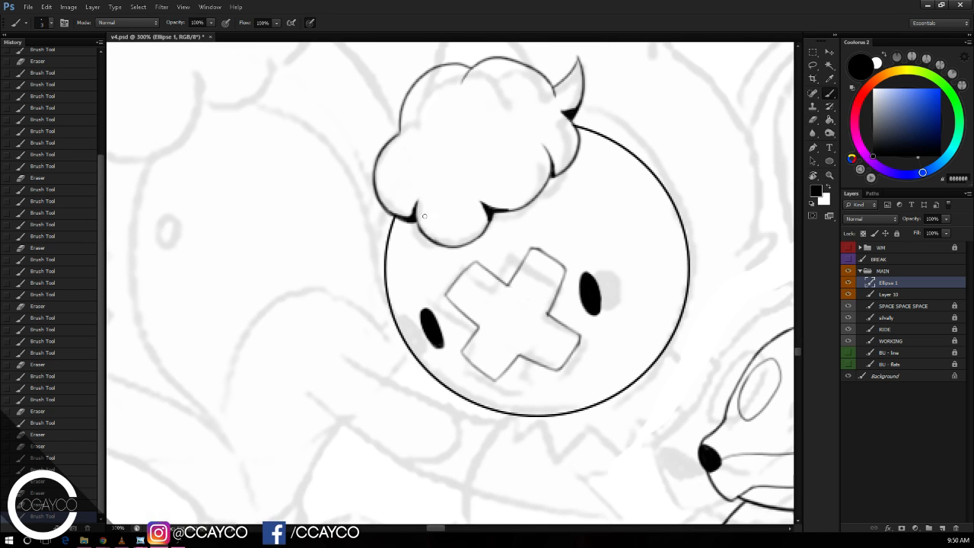
pyautogui.moveTo(415, 215); pyautogui.dragTo(435, 241)
pyautogui.hotkey('ctrl', 'z')
pyautogui.hotkey('ctrl', 'z')
pyautogui.moveTo(418, 225)
pyautogui.mouseDown()
pyautogui.moveTo(435, 239)
pyautogui.moveTo(424, 224)
pyautogui.moveTo(432, 221)
pyautogui.mouseUp()
pyautogui.press('e')
pyautogui.moveTo(700, 173); pyautogui.dragTo(693, 147)
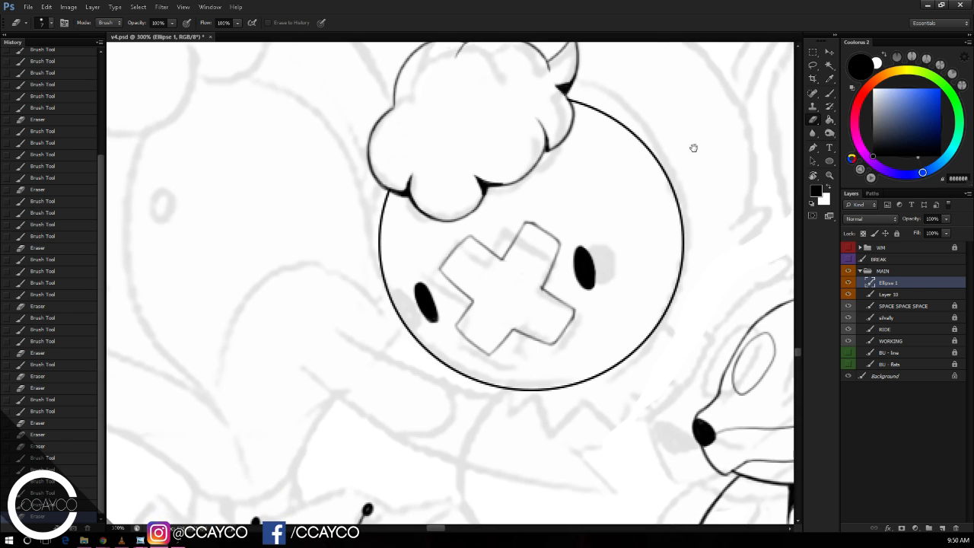
pyautogui.moveTo(559, 161); pyautogui.dragTo(548, 142)
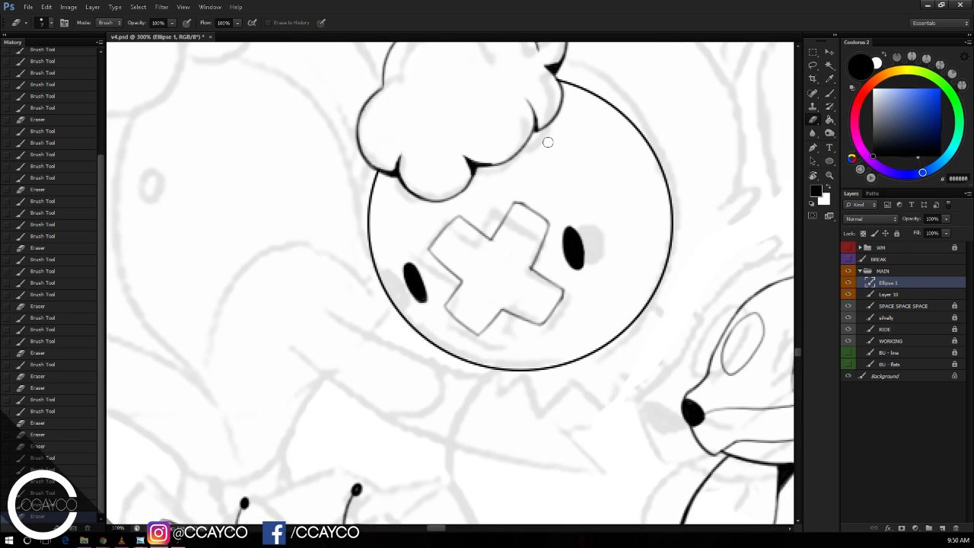
# Step: Thicken the left edge of the round head's outline below the tuft and shape it into a taper with the eraser
pyautogui.press('r')
pyautogui.moveTo(632, 143)
pyautogui.mouseDown()
pyautogui.moveTo(644, 152)
pyautogui.moveTo(637, 147)
pyautogui.mouseUp()
pyautogui.press('b')
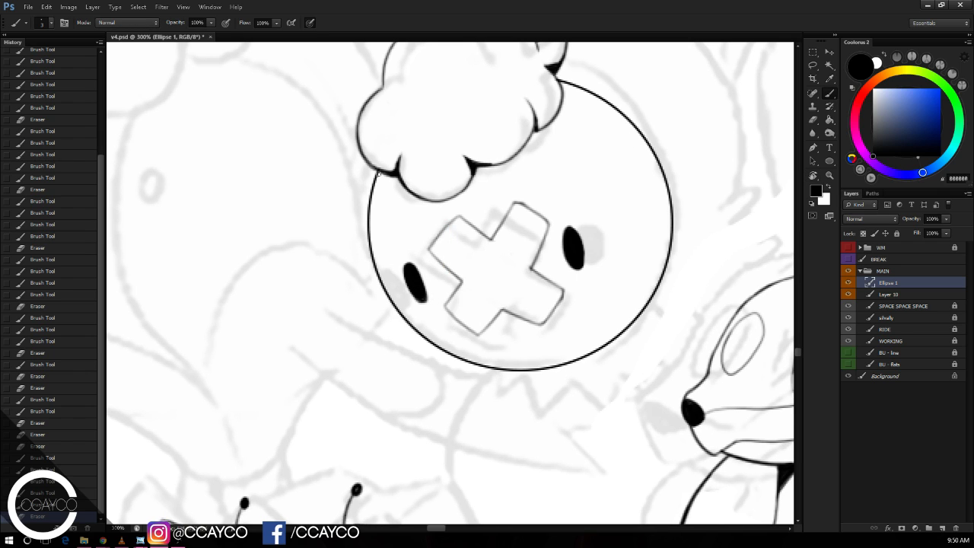
pyautogui.moveTo(376, 179)
pyautogui.mouseDown()
pyautogui.moveTo(372, 171)
pyautogui.moveTo(376, 260)
pyautogui.mouseUp()
pyautogui.moveTo(370, 215); pyautogui.dragTo(384, 288)
pyautogui.press('e')
pyautogui.moveTo(373, 250)
pyautogui.mouseDown()
pyautogui.moveTo(390, 294)
pyautogui.moveTo(376, 229)
pyautogui.moveTo(387, 189)
pyautogui.mouseUp()
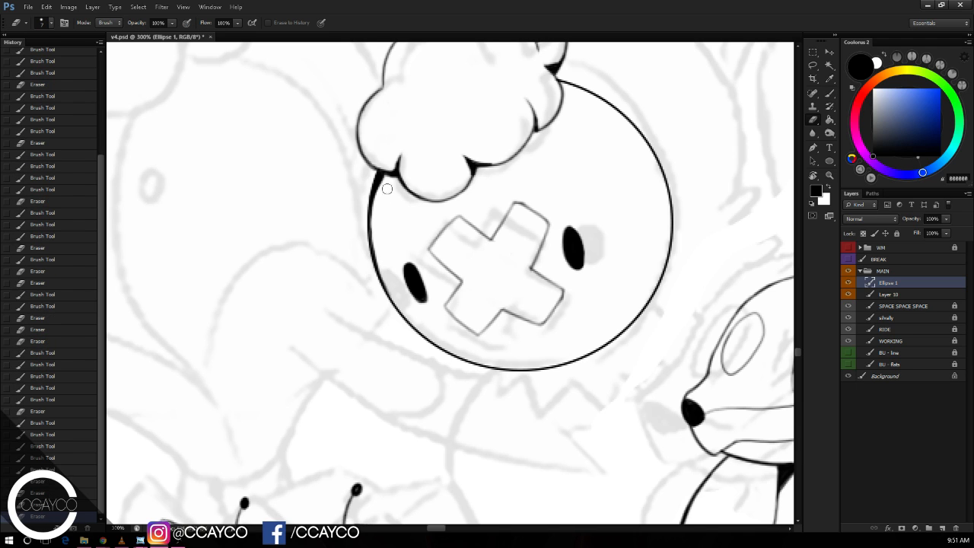
pyautogui.hotkey('ctrl', 'alt', 'z')
pyautogui.hotkey('ctrl', 'alt', 'z')
pyautogui.hotkey('ctrl', 'alt', 'z')
pyautogui.hotkey('ctrl', 'alt', 'z')
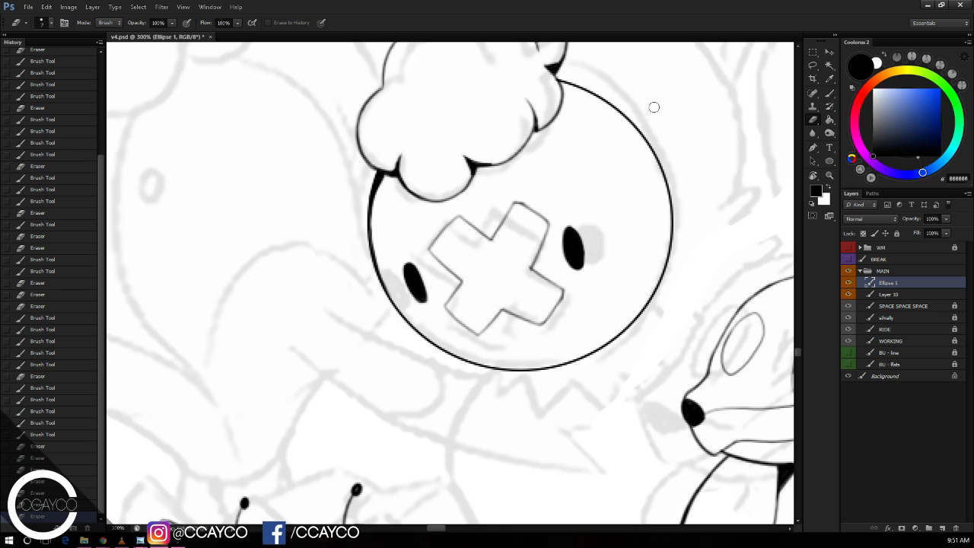
# Step: Draw a jagged zigzag collar under the round head's lower right edge and fill its upper corner in black
pyautogui.moveTo(647, 100); pyautogui.dragTo(623, 24)
pyautogui.press('b')
pyautogui.moveTo(503, 296)
pyautogui.mouseDown()
pyautogui.moveTo(550, 323)
pyautogui.moveTo(575, 293)
pyautogui.moveTo(611, 302)
pyautogui.moveTo(617, 270)
pyautogui.moveTo(641, 260)
pyautogui.moveTo(629, 220)
pyautogui.moveTo(648, 257)
pyautogui.mouseUp()
pyautogui.moveTo(621, 226)
pyautogui.mouseDown()
pyautogui.moveTo(610, 249)
pyautogui.moveTo(627, 237)
pyautogui.moveTo(586, 143)
pyautogui.moveTo(627, 228)
pyautogui.moveTo(607, 244)
pyautogui.moveTo(633, 231)
pyautogui.mouseUp()
pyautogui.click(633, 231)
pyautogui.press('e')
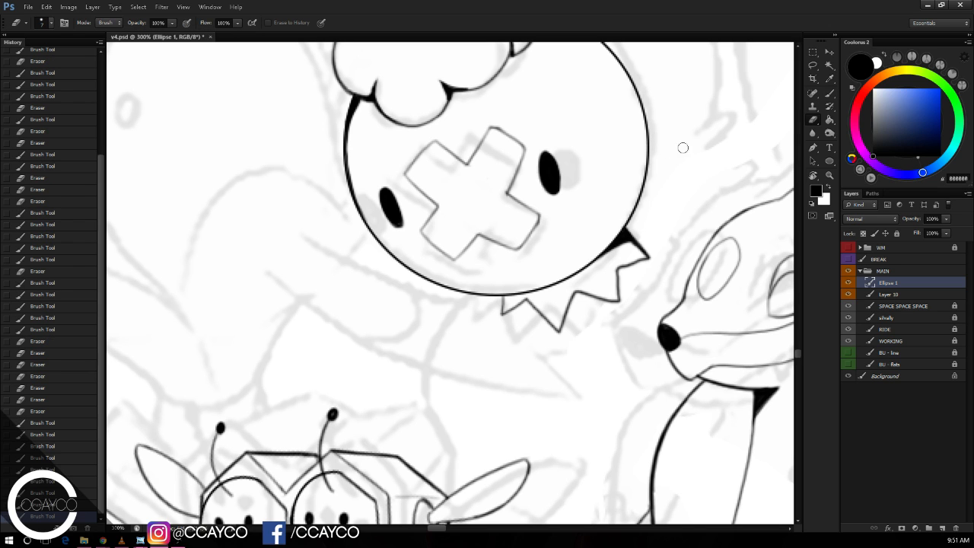
# Step: Add another spike at the upper end of the jagged collar and fill the gap beside the head in black
pyautogui.moveTo(672, 159); pyautogui.dragTo(698, 128)
pyautogui.press('b')
pyautogui.hotkey('ctrl', 'z')
pyautogui.moveTo(639, 208)
pyautogui.mouseDown()
pyautogui.moveTo(663, 188)
pyautogui.moveTo(638, 203)
pyautogui.moveTo(646, 185)
pyautogui.mouseUp()
pyautogui.hotkey('ctrl', 'z')
pyautogui.hotkey('ctrl', 'z')
pyautogui.hotkey('ctrl', 'z')
pyautogui.hotkey('ctrl', 'z')
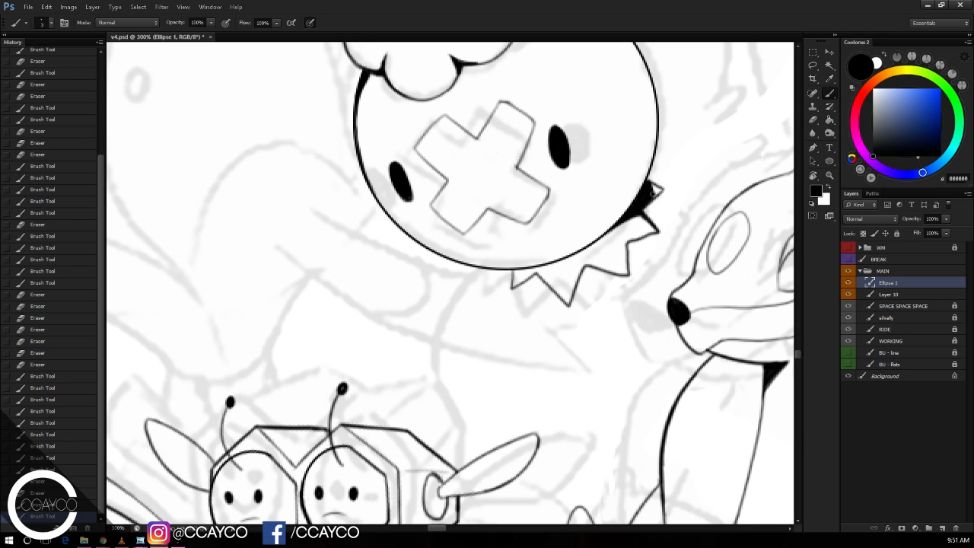
# Step: Touch up the tip of the collar's uppermost spike and the edge of the spike below it
pyautogui.moveTo(652, 193); pyautogui.dragTo(672, 182)
pyautogui.press('e')
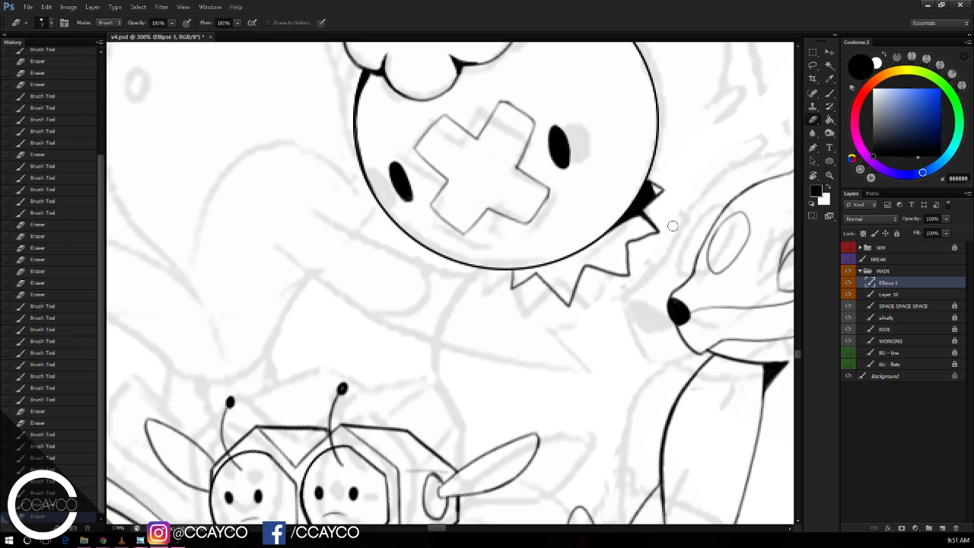
pyautogui.press('b')
pyautogui.moveTo(631, 242); pyautogui.dragTo(659, 228)
pyautogui.press('e')
pyautogui.hotkey('ctrl', 'z')
pyautogui.press('b')
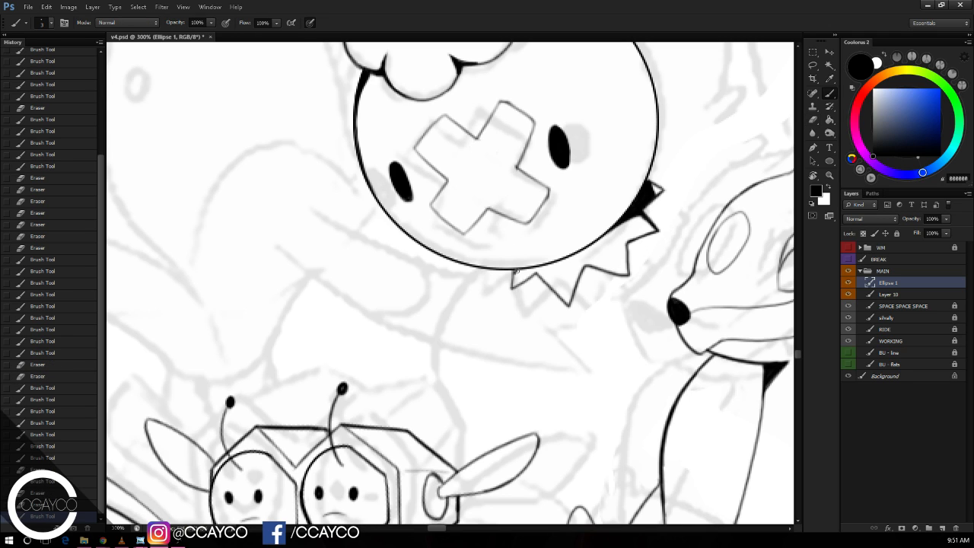
# Step: Fill the gap between the round head and the lower left corner of its jagged collar in black
pyautogui.moveTo(516, 274); pyautogui.dragTo(563, 261)
pyautogui.moveTo(631, 216); pyautogui.dragTo(618, 225)
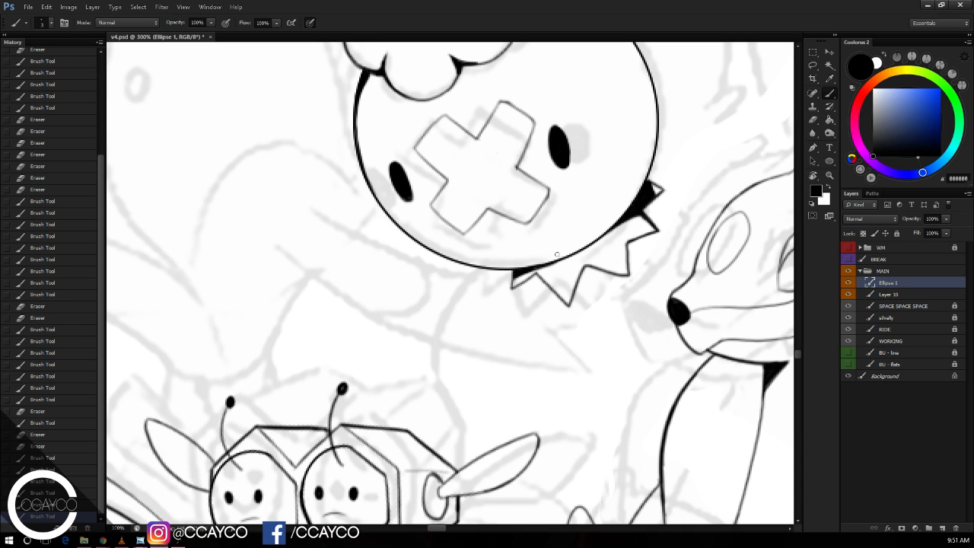
pyautogui.scroll(-3, 689, 95)
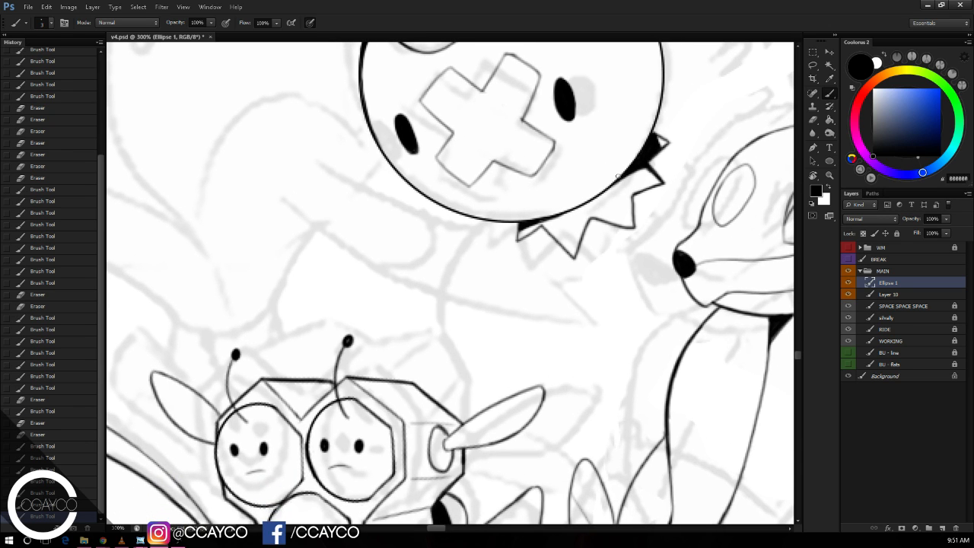
# Step: Draw the body's right edge from the collar down past the fox's snout and erase its overlap at the leaf below
pyautogui.moveTo(618, 176); pyautogui.dragTo(694, 293)
pyautogui.moveTo(685, 242)
pyautogui.mouseDown()
pyautogui.moveTo(700, 291)
pyautogui.moveTo(582, 493)
pyautogui.mouseUp()
pyautogui.press('e')
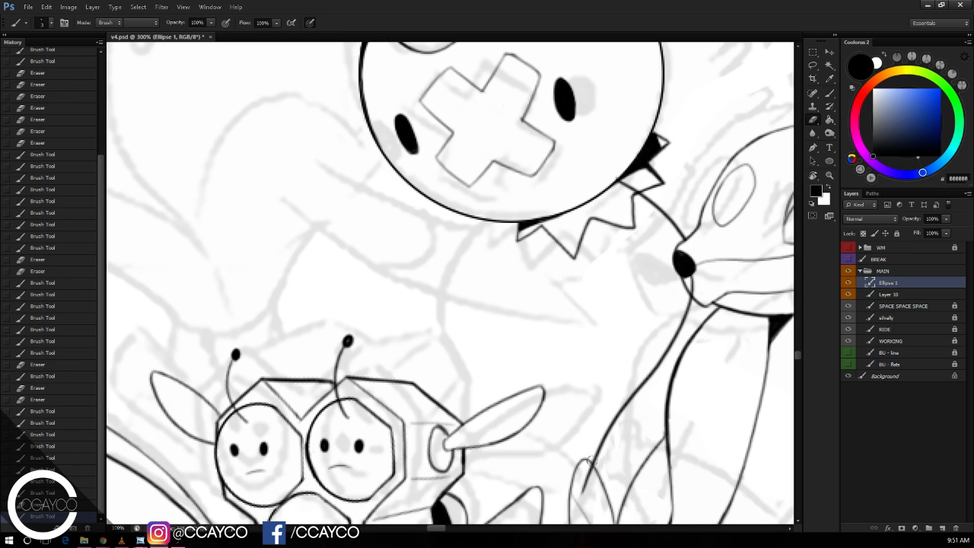
pyautogui.moveTo(617, 411); pyautogui.dragTo(623, 398)
pyautogui.moveTo(641, 343); pyautogui.dragTo(645, 272)
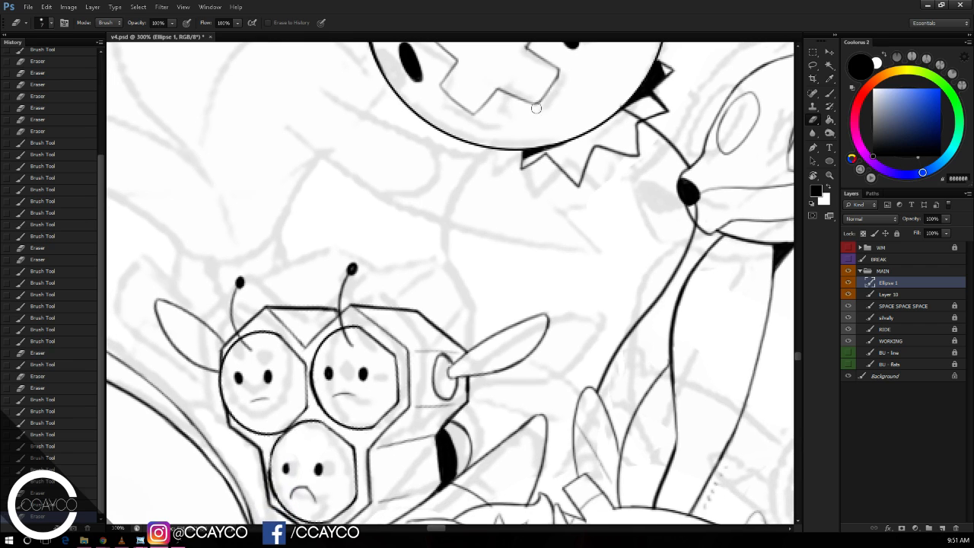
# Step: Draw the body's curved left edge from under the head down behind the honeycomb creature, and erase its overlaps with neighbouring shapes
pyautogui.press('b')
pyautogui.moveTo(506, 143)
pyautogui.mouseDown()
pyautogui.moveTo(476, 407)
pyautogui.moveTo(457, 474)
pyautogui.mouseUp()
pyautogui.hotkey('ctrl', 'z')
pyautogui.moveTo(520, 126)
pyautogui.mouseDown()
pyautogui.moveTo(449, 215)
pyautogui.moveTo(480, 364)
pyautogui.moveTo(535, 435)
pyautogui.mouseUp()
pyautogui.hotkey('ctrl', 'z')
pyautogui.moveTo(488, 363)
pyautogui.mouseDown()
pyautogui.moveTo(531, 447)
pyautogui.moveTo(474, 362)
pyautogui.moveTo(415, 315)
pyautogui.moveTo(421, 333)
pyautogui.moveTo(494, 364)
pyautogui.mouseUp()
pyautogui.press('e')
pyautogui.hotkey('ctrl', 'z')
pyautogui.moveTo(444, 344); pyautogui.dragTo(445, 336)
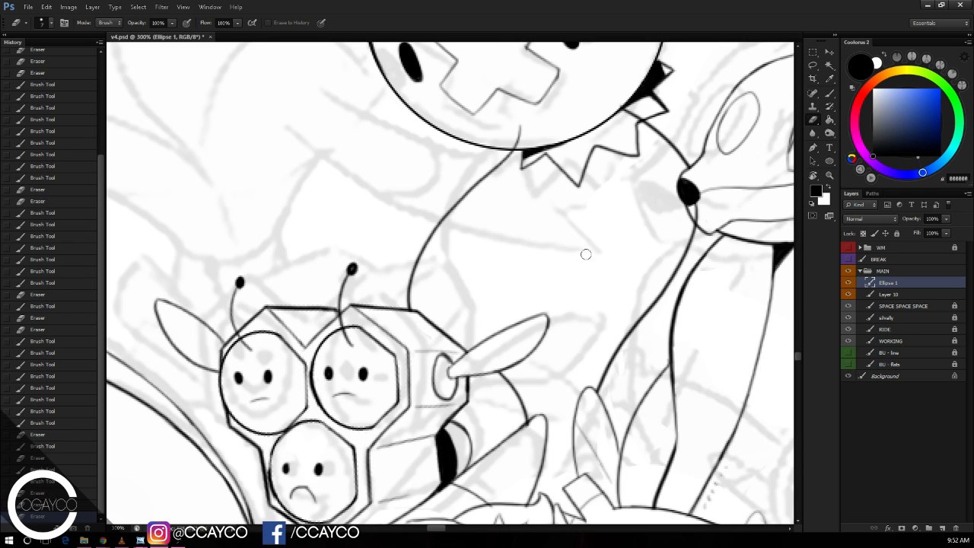
pyautogui.moveTo(614, 238); pyautogui.dragTo(618, 206)
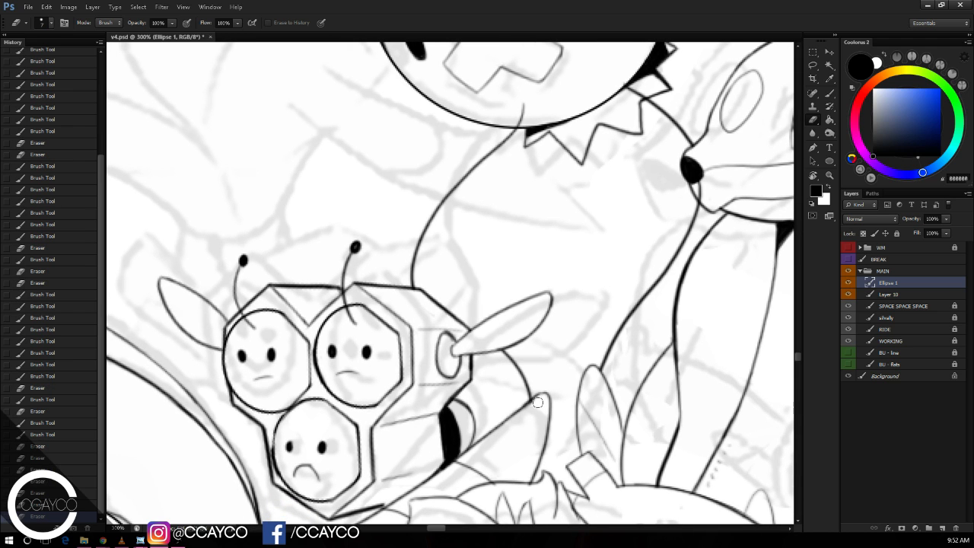
pyautogui.moveTo(536, 402)
pyautogui.mouseDown()
pyautogui.moveTo(554, 380)
pyautogui.moveTo(541, 396)
pyautogui.mouseUp()
# Step: Erase the body line's stub inside the round head and merge the Ellipse 1 layer down into Layer 10
pyautogui.press('b')
pyautogui.scroll(-3, 585, 357)
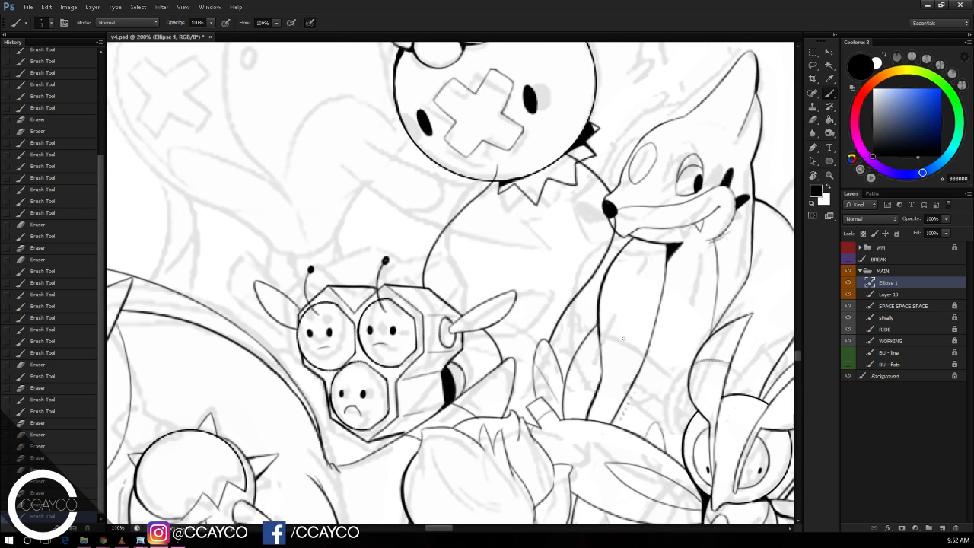
pyautogui.scroll(2, 498, 231)
pyautogui.press('e')
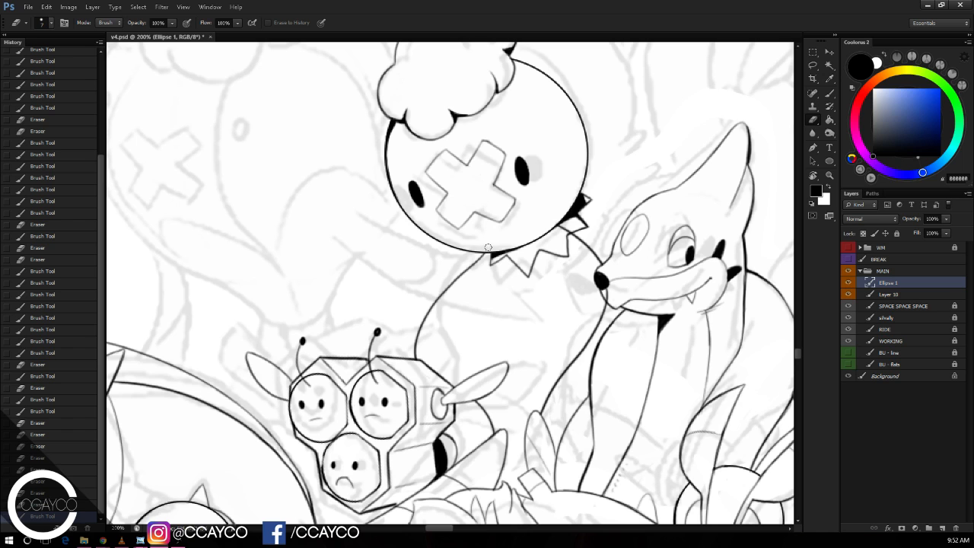
pyautogui.hotkey('ctrl', 'e')
pyautogui.scroll(-2, 639, 164)
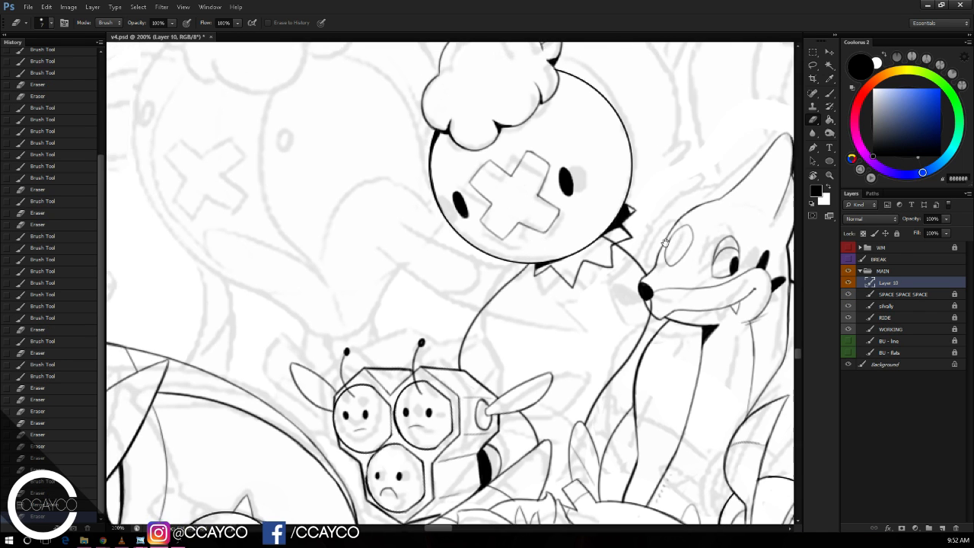
pyautogui.scroll(4, 674, 297)
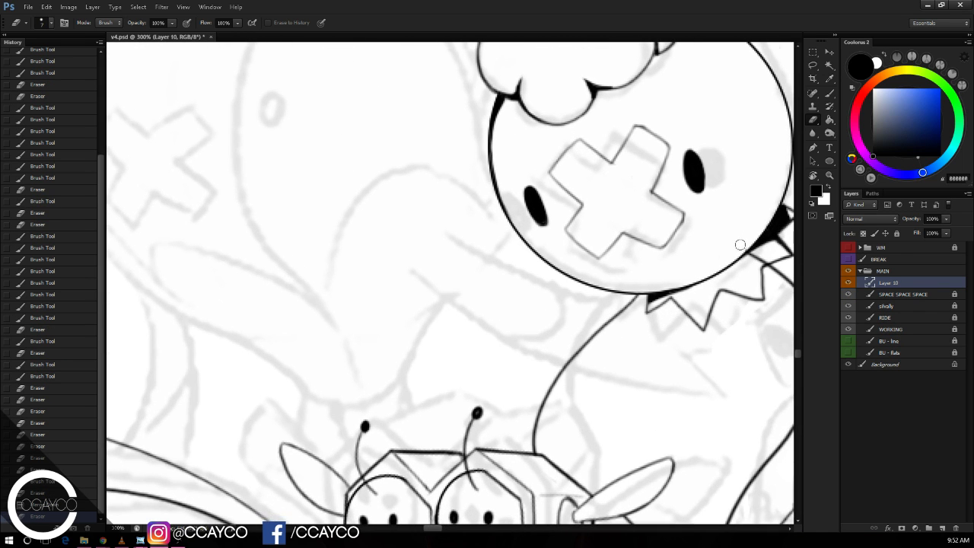
pyautogui.moveTo(741, 247); pyautogui.dragTo(770, 193)
# Step: Add a new layer above Layer 10 and save the document
pyautogui.click(866, 431)
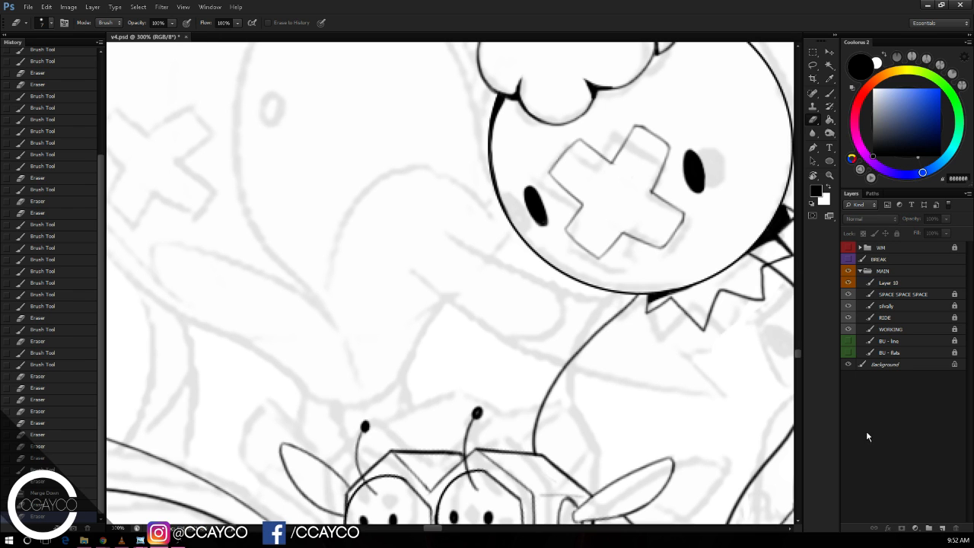
pyautogui.click(895, 282)
pyautogui.click(942, 528)
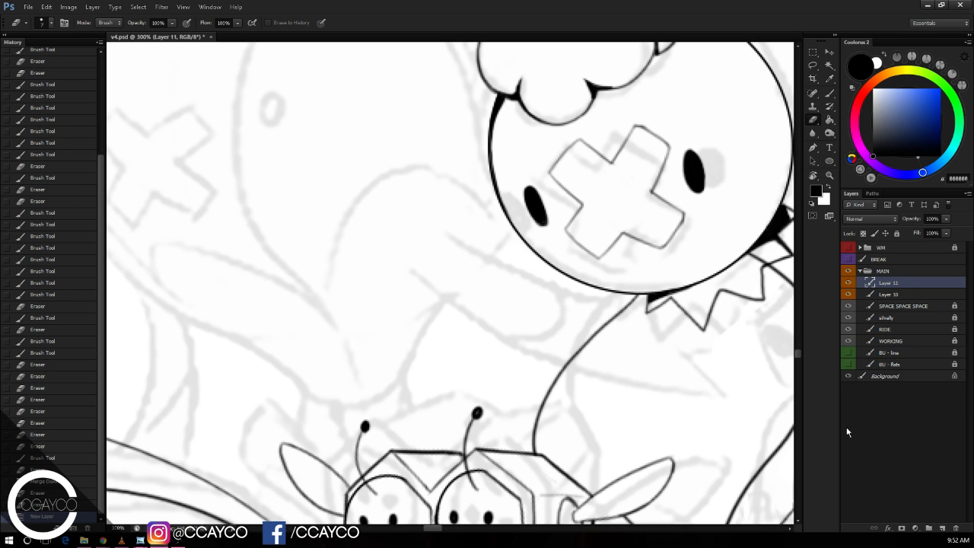
pyautogui.click(717, 352)
pyautogui.click(717, 353)
pyautogui.moveTo(667, 301); pyautogui.dragTo(722, 403)
pyautogui.moveTo(661, 318); pyautogui.dragTo(748, 339)
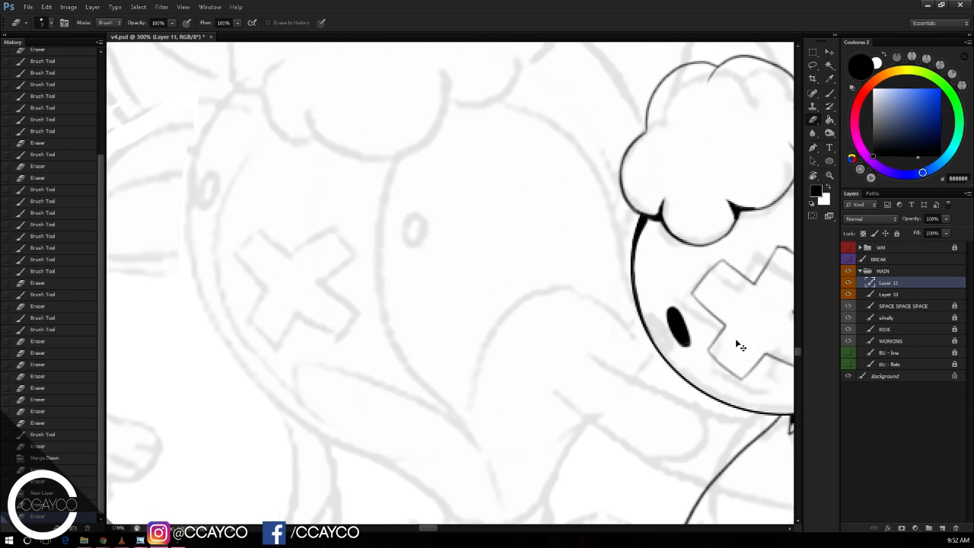
pyautogui.hotkey('ctrl', 's')
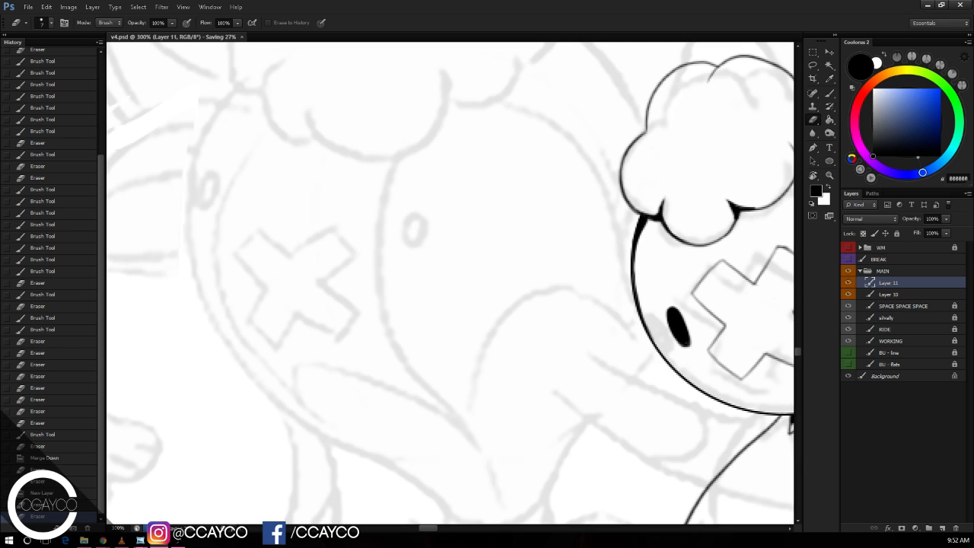
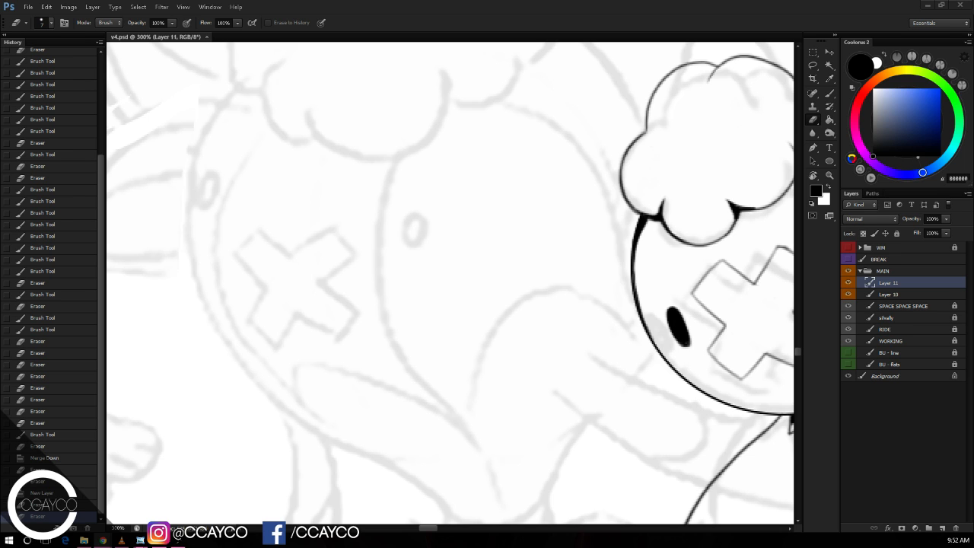
# Step: Draw a large circle with the Ellipse tool over the bigger sketched round head with the X-shaped patch
pyautogui.hotkey('ctrl', '-')
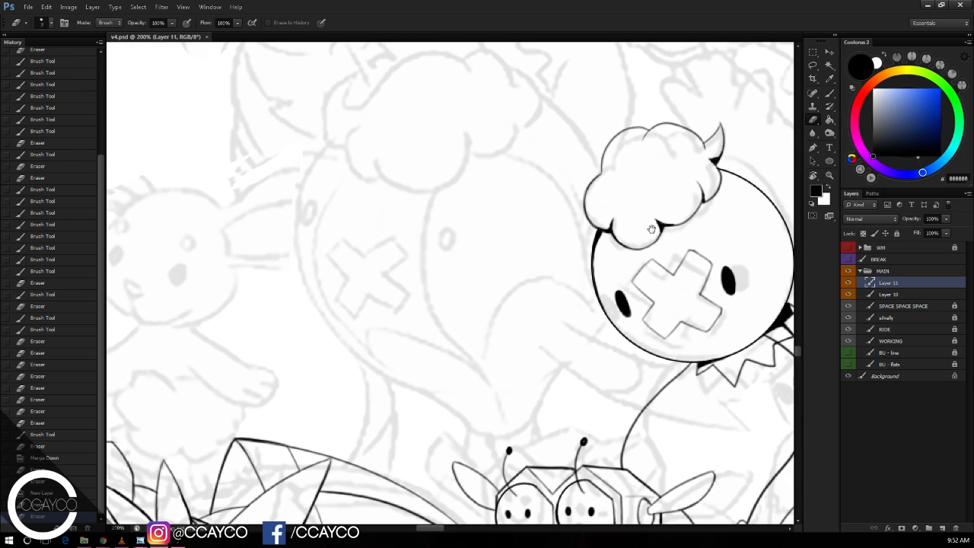
pyautogui.click(831, 172)
pyautogui.click(829, 161)
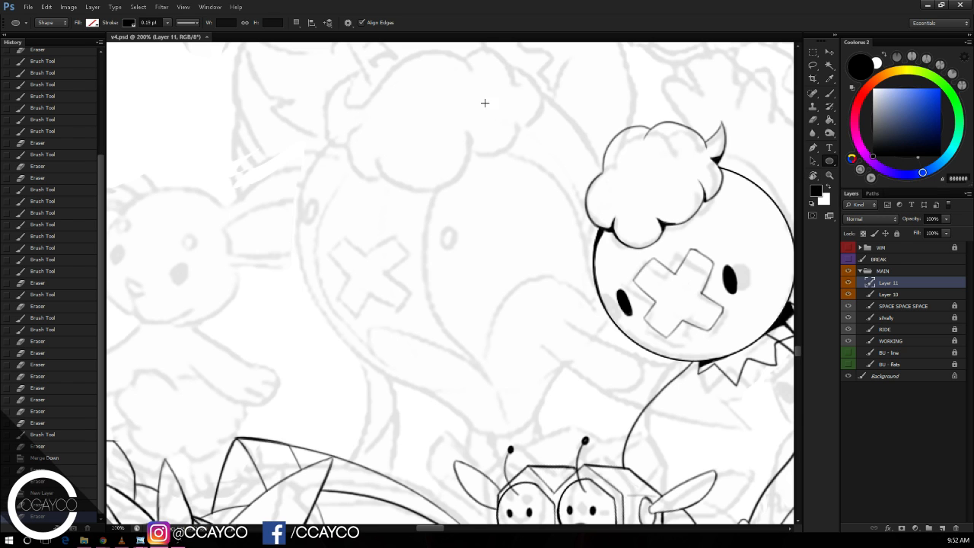
pyautogui.moveTo(331, 123); pyautogui.dragTo(796, 387)
pyautogui.hscroll(-8, 497, 326)
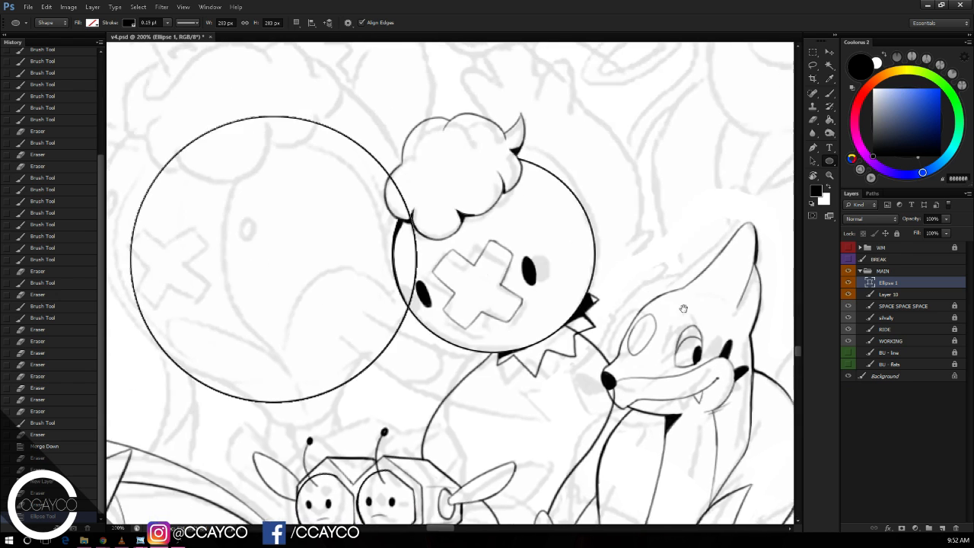
# Step: Move the circle onto the bigger sketched head and enlarge it proportionally until it fits around the sketch
pyautogui.press('v')
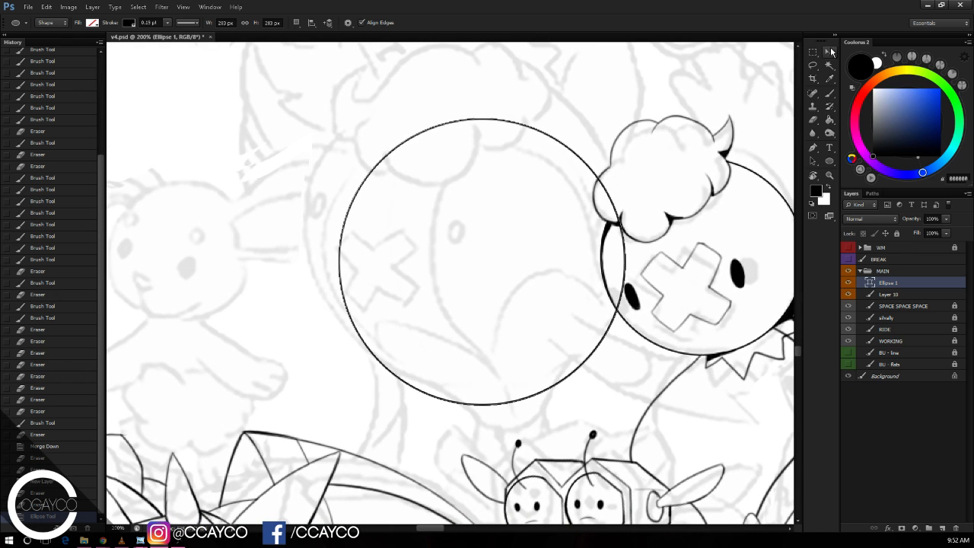
pyautogui.moveTo(605, 228); pyautogui.dragTo(571, 191)
pyautogui.hotkey('ctrl', 't')
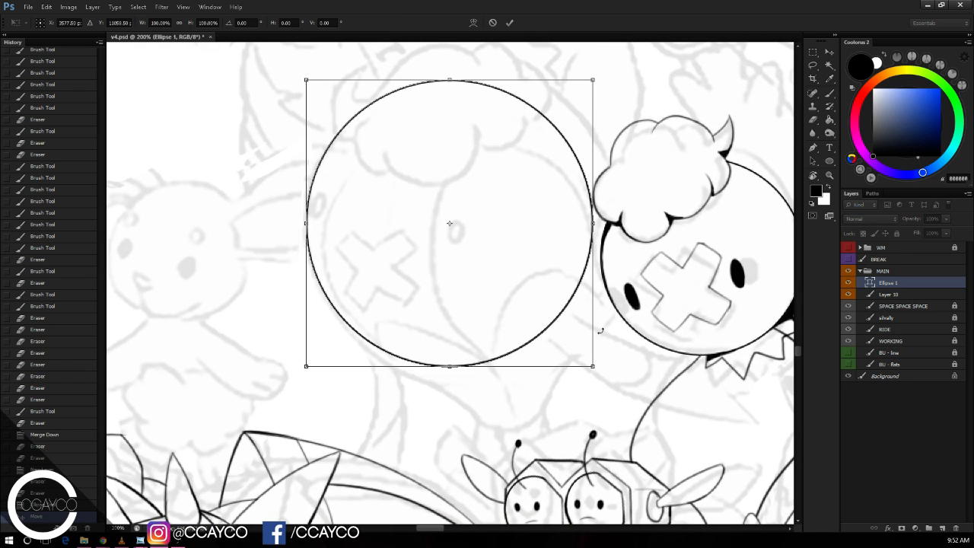
pyautogui.moveTo(592, 366); pyautogui.dragTo(625, 398)
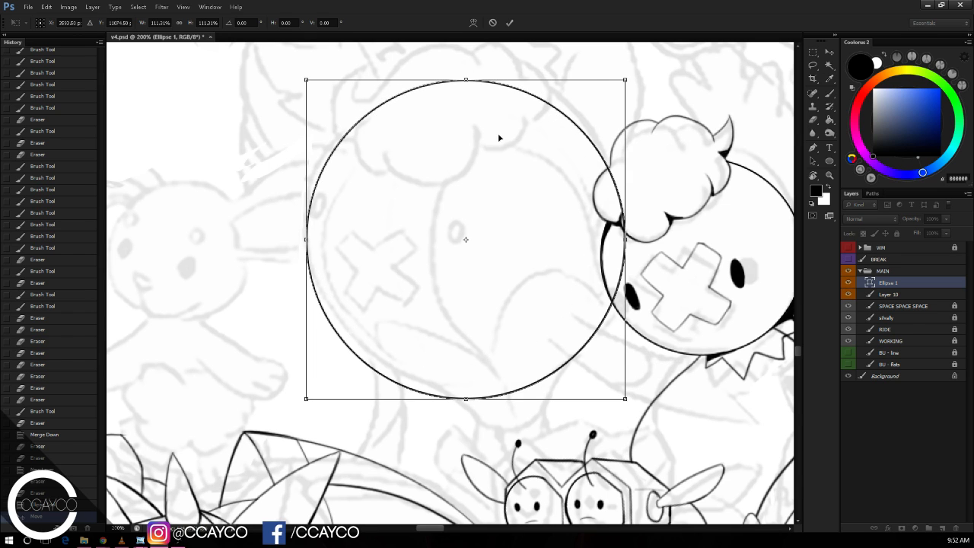
pyautogui.moveTo(306, 79); pyautogui.dragTo(299, 73)
pyautogui.moveTo(583, 121); pyautogui.dragTo(584, 115)
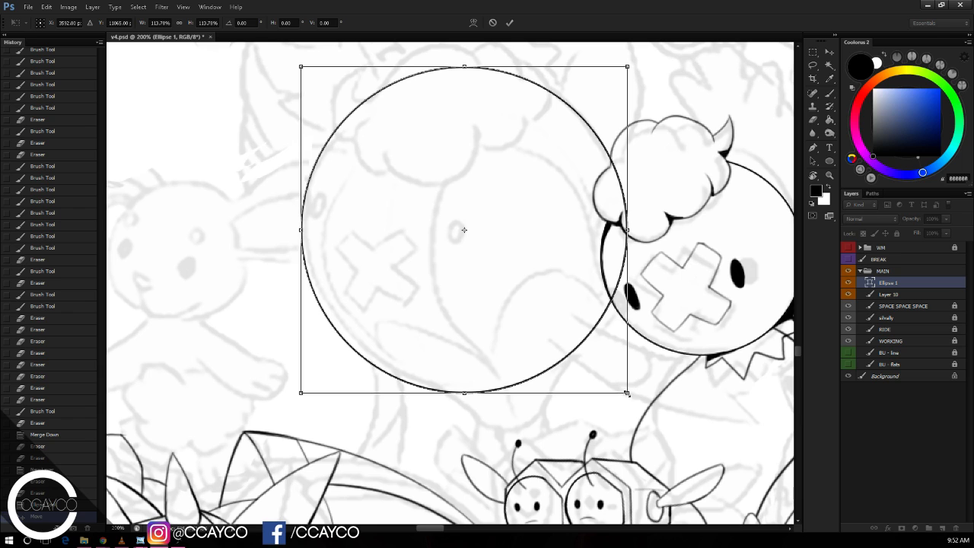
pyautogui.moveTo(626, 393); pyautogui.dragTo(633, 399)
pyautogui.moveTo(598, 330)
pyautogui.mouseDown()
pyautogui.moveTo(628, 222)
pyautogui.moveTo(619, 158)
pyautogui.mouseUp()
pyautogui.press('Return')
# Step: Rasterize the circle layer and erase the part of the circle that overlaps the smaller round-headed character
pyautogui.press('e')
pyautogui.hotkey('ctrl', 'shift', 'r')
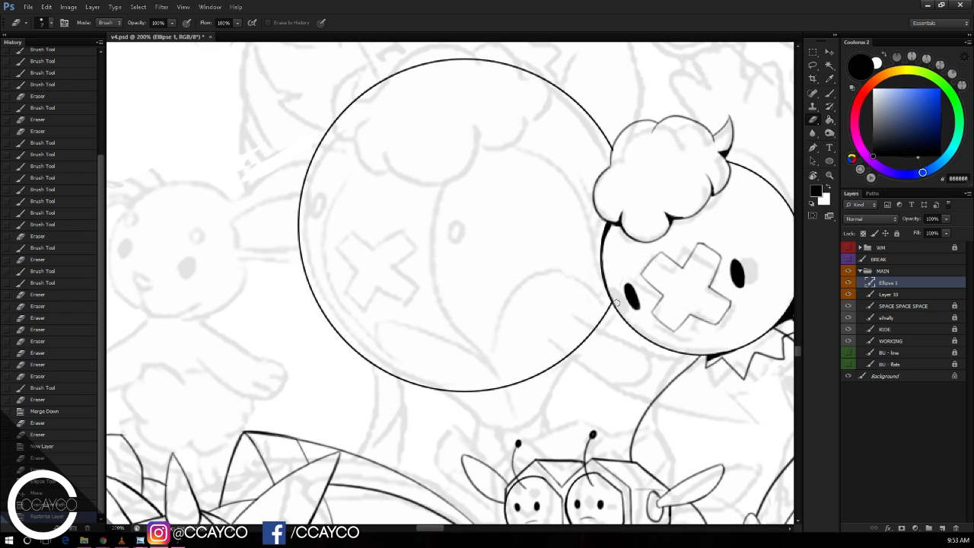
pyautogui.moveTo(619, 246)
pyautogui.mouseDown()
pyautogui.moveTo(612, 228)
pyautogui.moveTo(583, 218)
pyautogui.mouseUp()
pyautogui.rightClick(577, 149)
pyautogui.press('Return')
# Step: Draw the left and lower middle lobes of the big head's fluffy tuft and fill the notch between them in black
pyautogui.hotkey('ctrl', '+')
pyautogui.press('b')
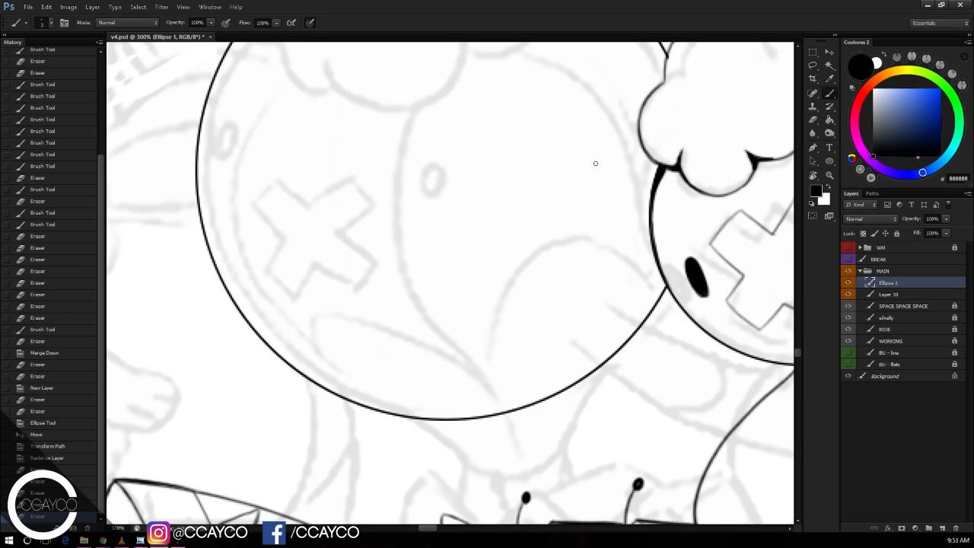
pyautogui.moveTo(581, 178); pyautogui.dragTo(583, 228)
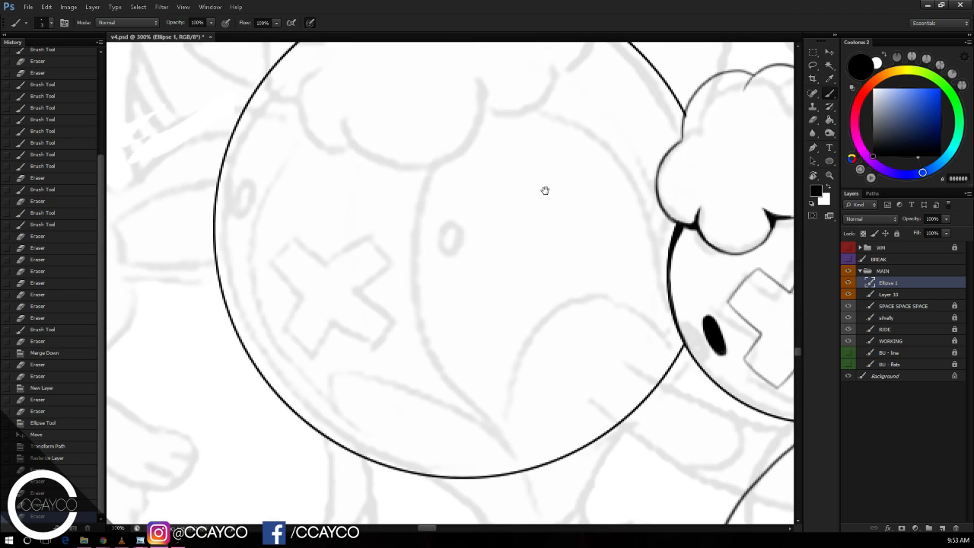
pyautogui.moveTo(545, 190); pyautogui.dragTo(565, 285)
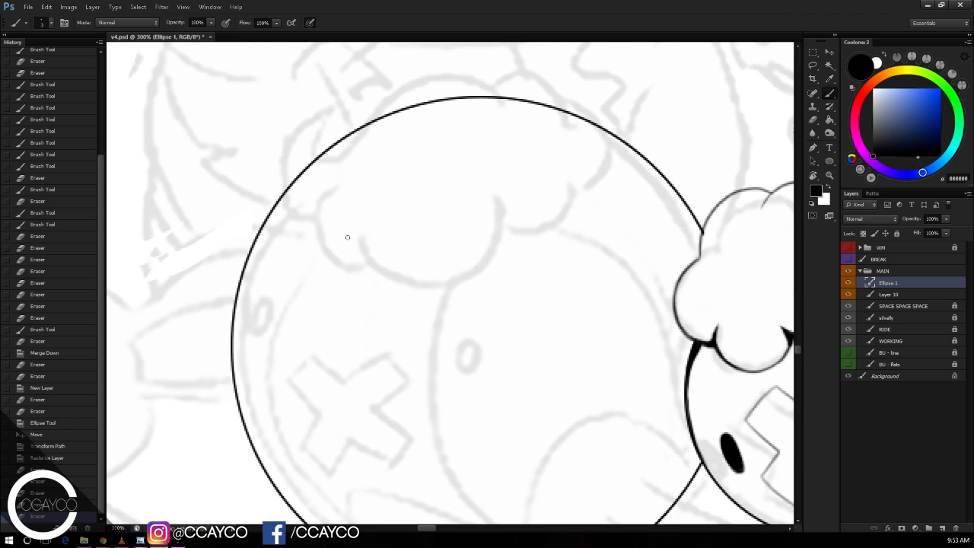
pyautogui.moveTo(348, 260); pyautogui.dragTo(356, 263)
pyautogui.hotkey('ctrl', 'z')
pyautogui.moveTo(331, 188)
pyautogui.mouseDown()
pyautogui.moveTo(361, 267)
pyautogui.moveTo(500, 237)
pyautogui.mouseUp()
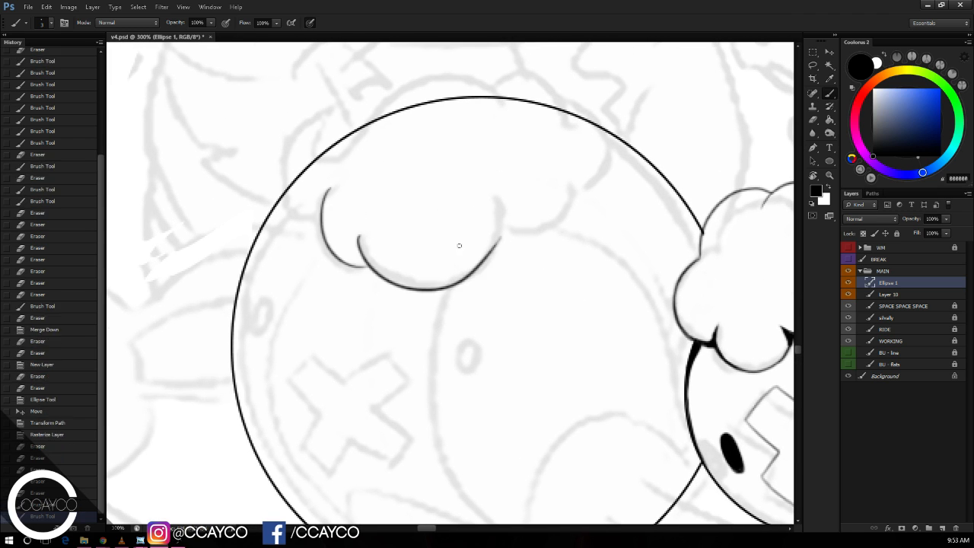
pyautogui.press('e')
pyautogui.click(367, 227)
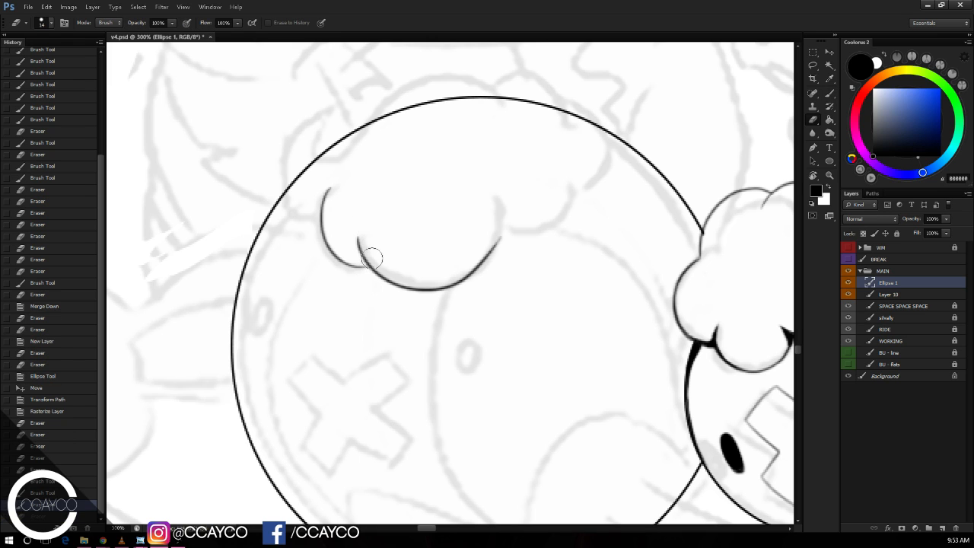
pyautogui.press('b')
pyautogui.moveTo(366, 265); pyautogui.dragTo(359, 238)
# Step: Draw the tuft's lower right lobe and shape a tapered black notch where it meets the middle lobe
pyautogui.moveTo(500, 203)
pyautogui.mouseDown()
pyautogui.moveTo(493, 247)
pyautogui.moveTo(532, 199)
pyautogui.mouseUp()
pyautogui.hotkey('ctrl', 'z')
pyautogui.hotkey('ctrl', 'z')
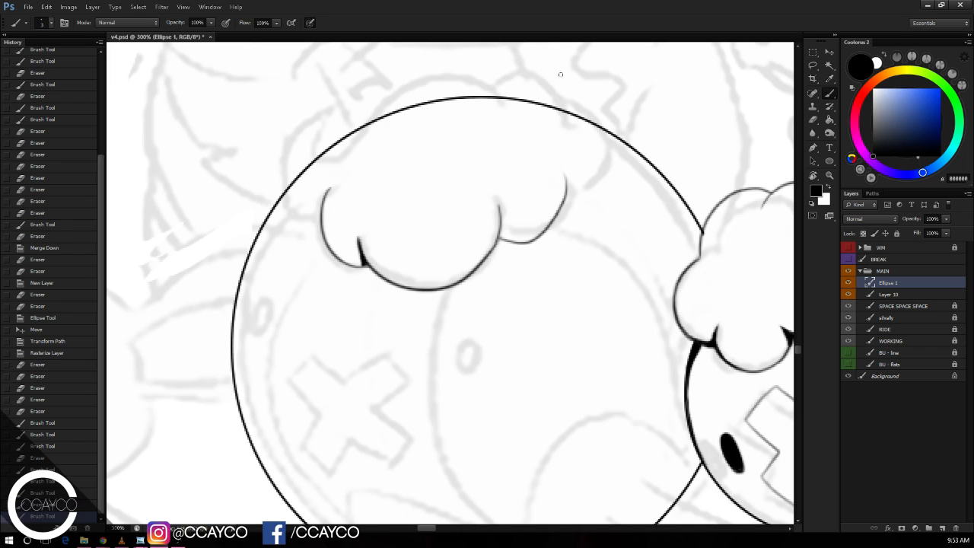
pyautogui.hotkey('ctrl', 'z')
pyautogui.moveTo(509, 233); pyautogui.dragTo(567, 173)
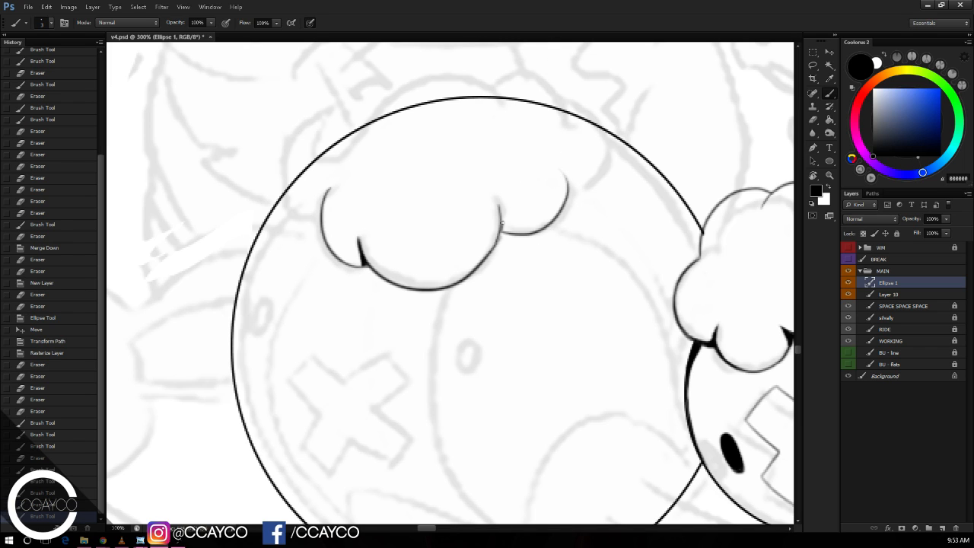
pyautogui.press('e')
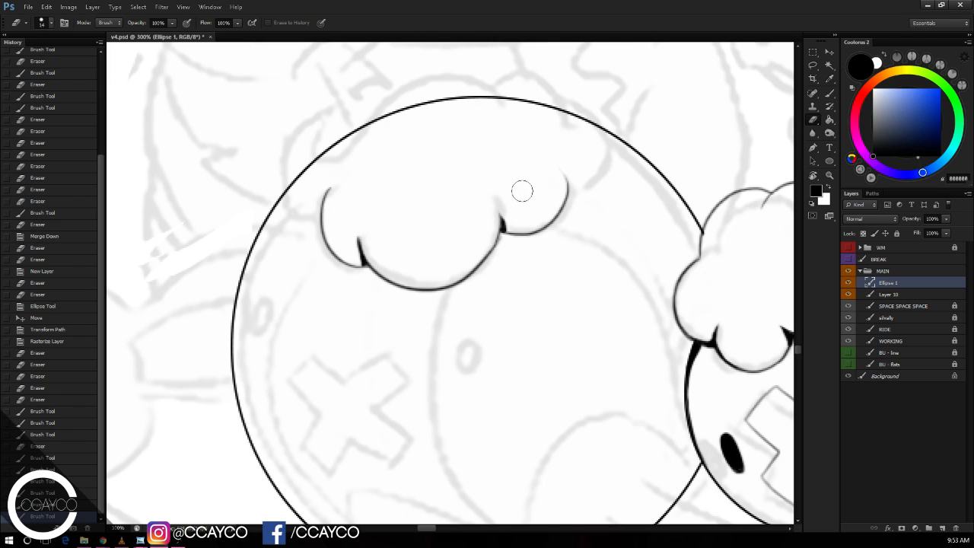
pyautogui.rightClick(534, 184)
pyautogui.click(509, 203)
pyautogui.press('b')
pyautogui.moveTo(496, 199); pyautogui.dragTo(503, 221)
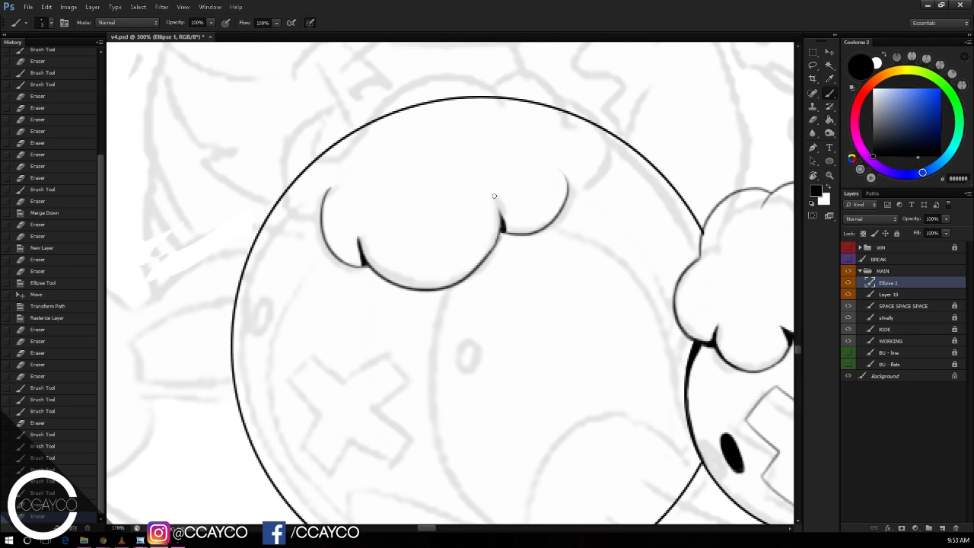
# Step: Draw the tuft's outer right lobe across the head outline and clean up where it joins the lobe below
pyautogui.moveTo(589, 166); pyautogui.dragTo(592, 209)
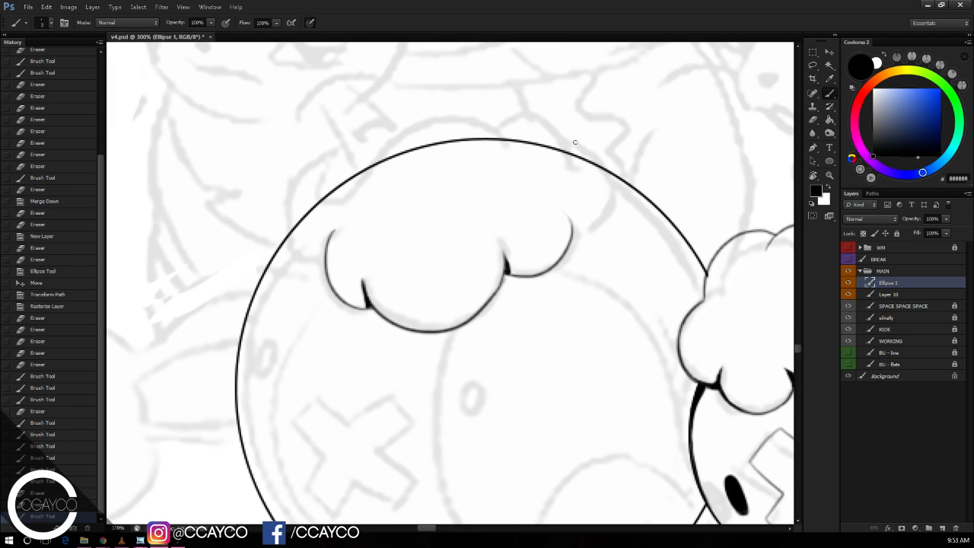
pyautogui.moveTo(575, 142); pyautogui.dragTo(569, 239)
pyautogui.press('e')
pyautogui.click(563, 236)
pyautogui.press('b')
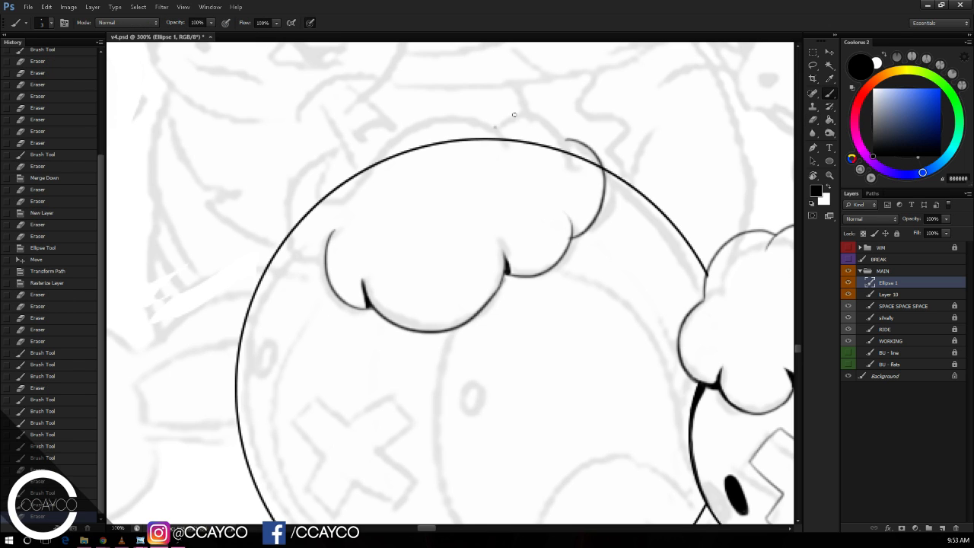
# Step: Draw the tuft's upper right lobe above the head and erase the head outline running through the right lobes
pyautogui.hotkey('ctrl', 'z')
pyautogui.moveTo(499, 125)
pyautogui.mouseDown()
pyautogui.moveTo(598, 170)
pyautogui.moveTo(565, 152)
pyautogui.moveTo(571, 160)
pyautogui.mouseUp()
pyautogui.press('e')
pyautogui.press('b')
pyautogui.hotkey('ctrl', 'z')
pyautogui.moveTo(561, 165); pyautogui.dragTo(571, 170)
pyautogui.moveTo(480, 142); pyautogui.dragTo(477, 139)
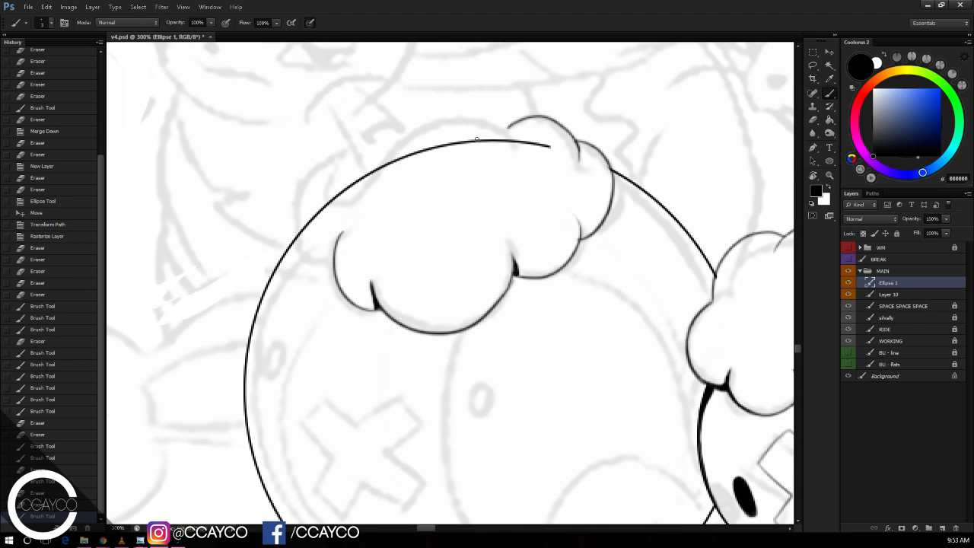
# Step: Draw the big head's upper left tuft lobe above the head outline and erase the outline running through it
pyautogui.moveTo(352, 213); pyautogui.dragTo(427, 145)
pyautogui.hotkey('ctrl', 'z')
pyautogui.moveTo(353, 212); pyautogui.dragTo(416, 142)
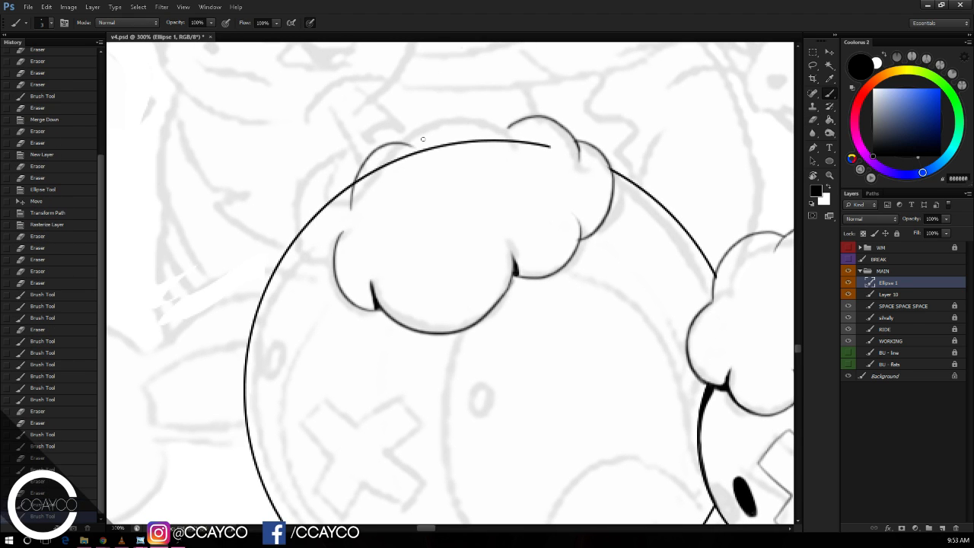
pyautogui.hotkey('ctrl', 'z')
pyautogui.moveTo(354, 214); pyautogui.dragTo(415, 144)
pyautogui.press('e')
pyautogui.moveTo(364, 184)
pyautogui.mouseDown()
pyautogui.moveTo(410, 151)
pyautogui.moveTo(500, 122)
pyautogui.mouseUp()
# Step: Draw the tuft's large top lobe between the upper left and upper right lobes and erase the remaining head outline beneath it
pyautogui.press('b')
pyautogui.hotkey('ctrl', 'z')
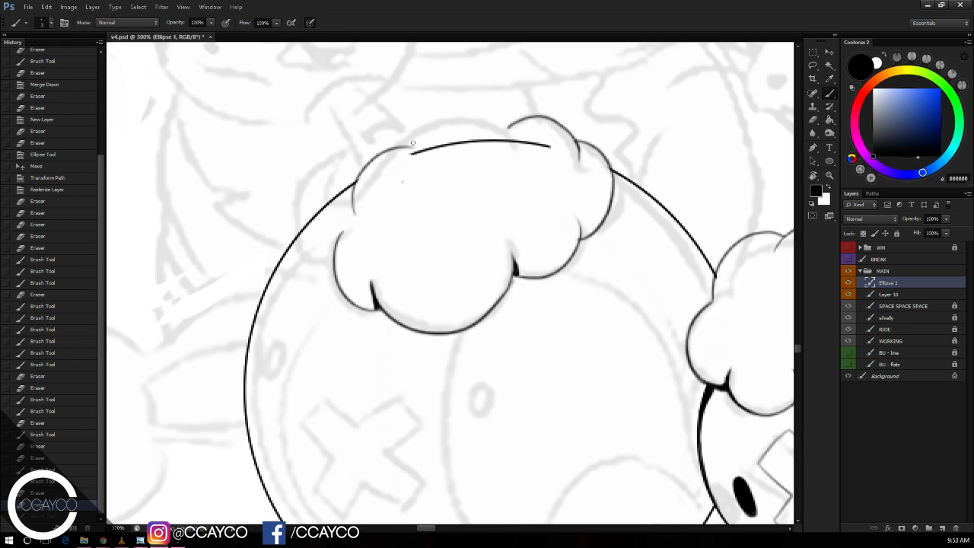
pyautogui.moveTo(402, 182)
pyautogui.mouseDown()
pyautogui.moveTo(520, 128)
pyautogui.moveTo(412, 152)
pyautogui.moveTo(426, 145)
pyautogui.moveTo(553, 147)
pyautogui.moveTo(537, 144)
pyautogui.mouseUp()
pyautogui.press('e')
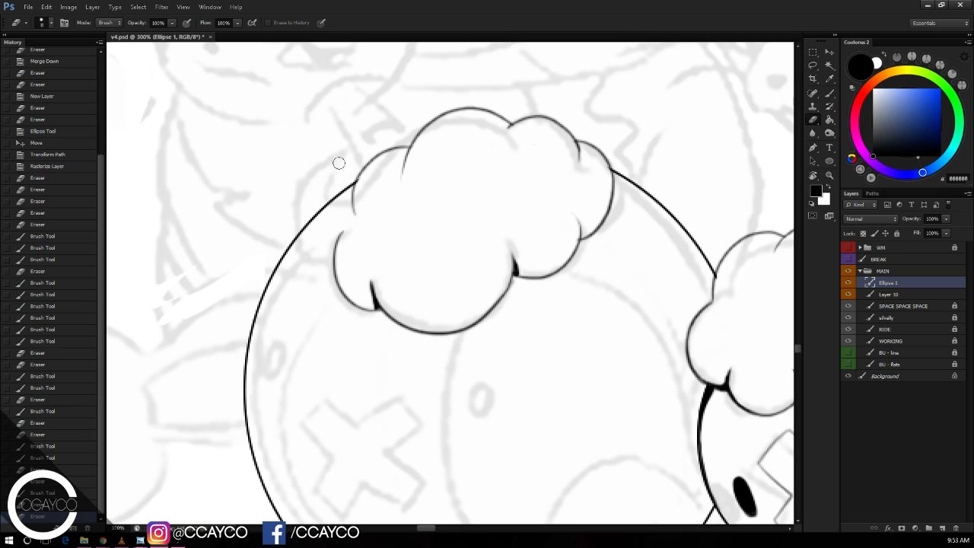
# Step: Erase the ends of the head outline on both sides so a small gap separates them from the tuft
pyautogui.press('l')
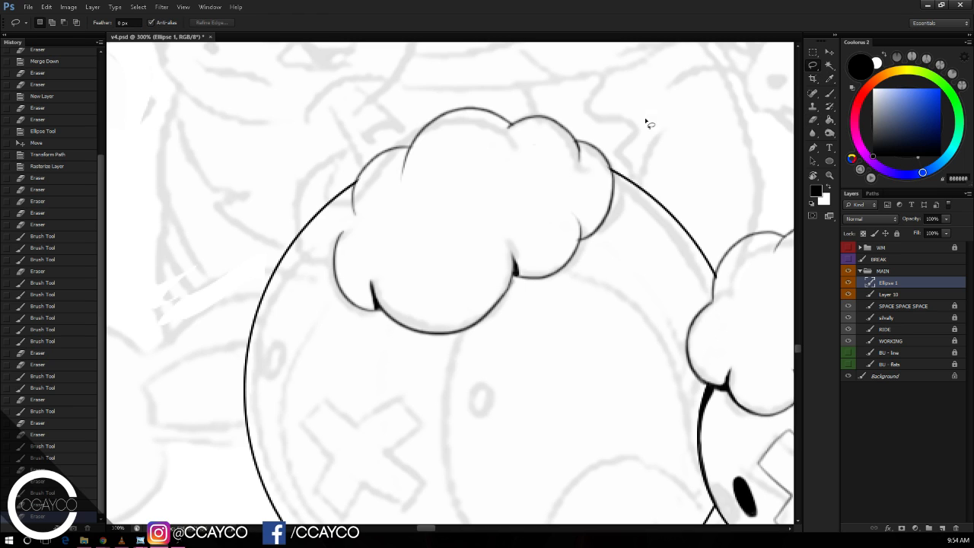
pyautogui.press('e')
pyautogui.moveTo(617, 170); pyautogui.dragTo(619, 162)
pyautogui.click(620, 171)
pyautogui.moveTo(348, 185)
pyautogui.mouseDown()
pyautogui.moveTo(357, 153)
pyautogui.moveTo(354, 194)
pyautogui.mouseUp()
pyautogui.press('b')
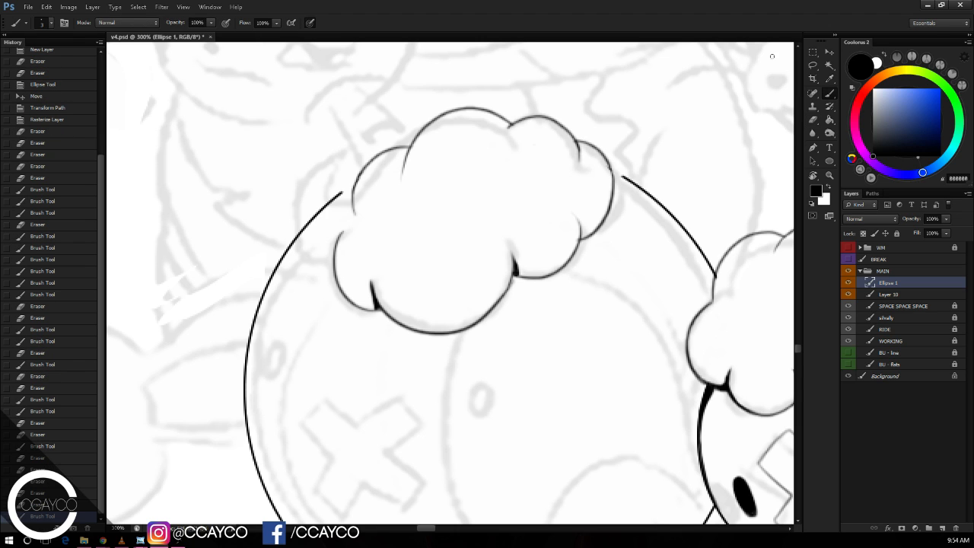
# Step: Lasso the whole tuft, transform it higher on the head with a slight clockwise tilt, and deselect it
pyautogui.click(812, 65)
pyautogui.moveTo(612, 152)
pyautogui.mouseDown()
pyautogui.moveTo(578, 276)
pyautogui.moveTo(455, 350)
pyautogui.moveTo(316, 299)
pyautogui.moveTo(350, 176)
pyautogui.moveTo(427, 95)
pyautogui.moveTo(560, 90)
pyautogui.moveTo(583, 118)
pyautogui.mouseUp()
pyautogui.hotkey('ctrl', 't')
pyautogui.moveTo(579, 76)
pyautogui.mouseDown()
pyautogui.moveTo(663, 89)
pyautogui.moveTo(587, 113)
pyautogui.moveTo(615, 120)
pyautogui.mouseUp()
pyautogui.press('Escape')
pyautogui.hotkey('ctrl', 'd')
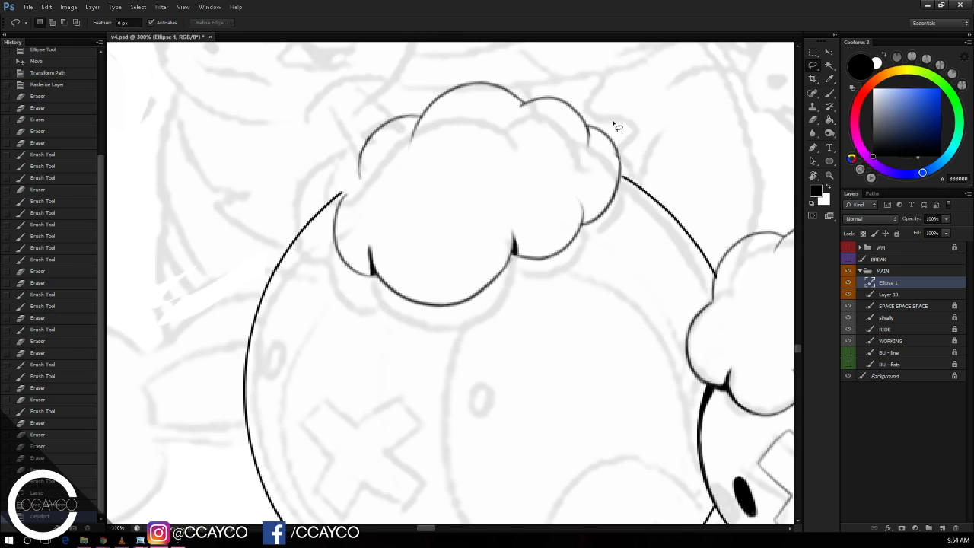
# Step: Join the tuft's outer right lobe to the head outline and trim the outline's end beside the left lobe
pyautogui.press('b')
pyautogui.moveTo(616, 155); pyautogui.dragTo(622, 174)
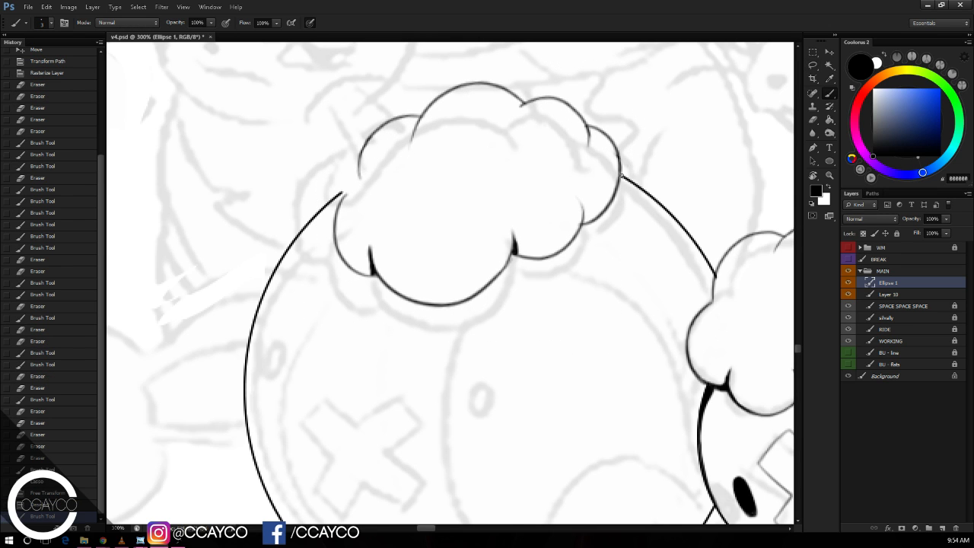
pyautogui.press('e')
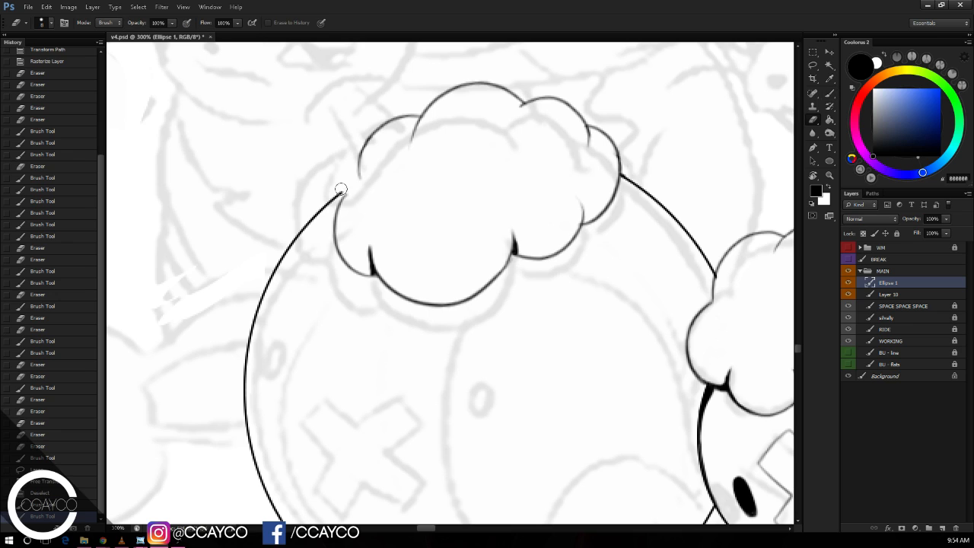
pyautogui.click(340, 194)
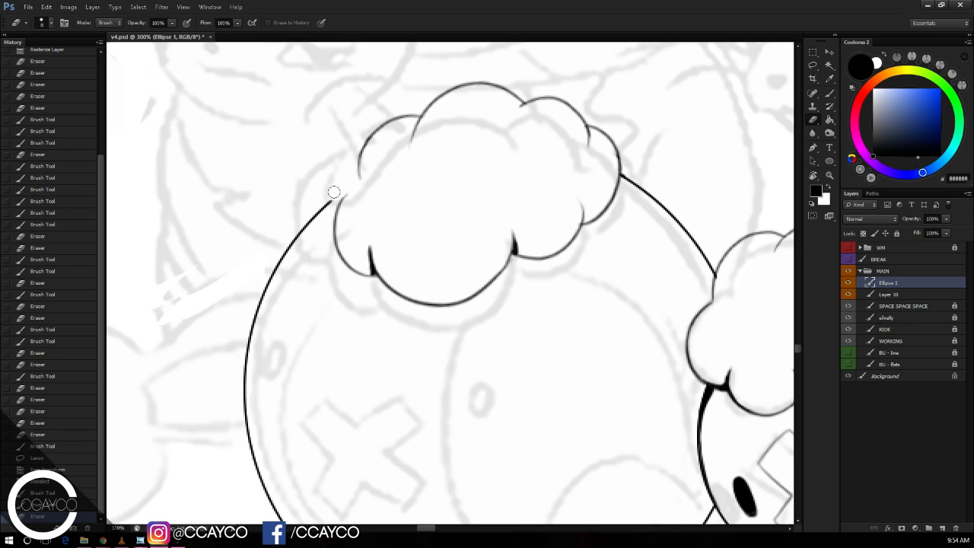
# Step: Draw a small pointed curl sticking out of the tuft's left side and clean up where it meets the head outline
pyautogui.press('b')
pyautogui.moveTo(335, 204)
pyautogui.mouseDown()
pyautogui.moveTo(324, 130)
pyautogui.moveTo(359, 160)
pyautogui.mouseUp()
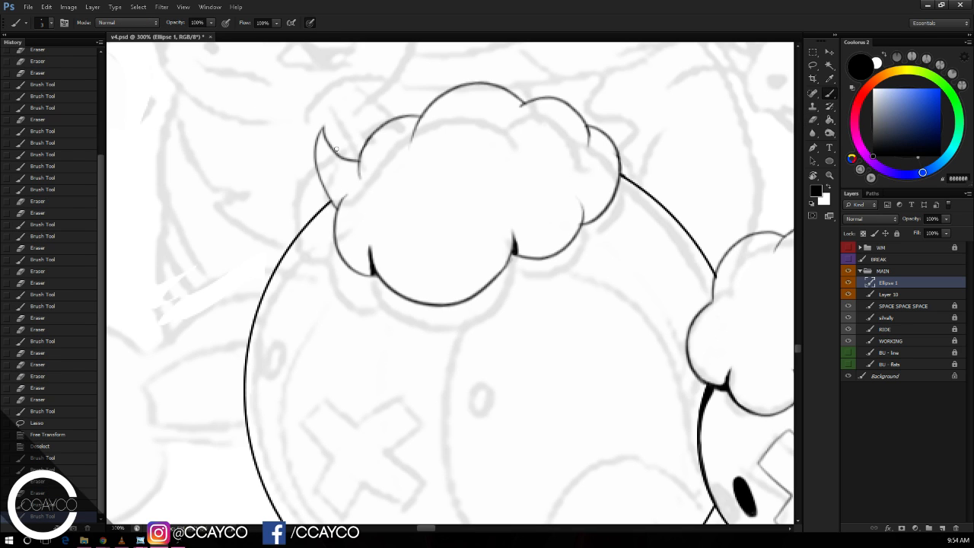
pyautogui.hotkey('ctrl', 'alt', 'z')
pyautogui.hotkey('ctrl', 'alt', 'z')
pyautogui.moveTo(337, 209)
pyautogui.mouseDown()
pyautogui.moveTo(326, 146)
pyautogui.moveTo(358, 163)
pyautogui.mouseUp()
pyautogui.press('e')
pyautogui.click(332, 201)
# Step: Thicken the lines in black where the small curl meets the upper left lobe and the left lobe
pyautogui.press('b')
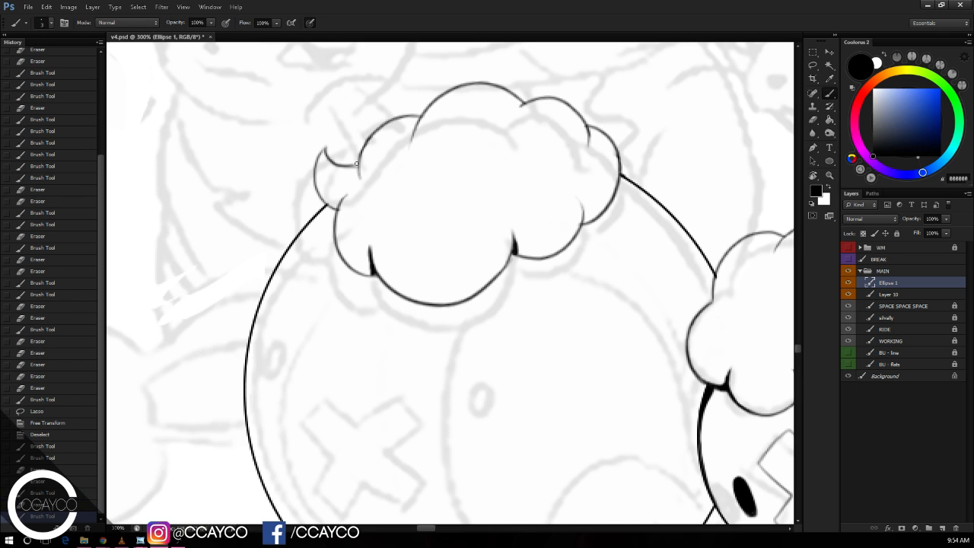
pyautogui.hotkey('ctrl', 'shift', 'z')
pyautogui.hotkey('ctrl', 'shift', 'z')
pyautogui.hotkey('ctrl', 'shift', 'z')
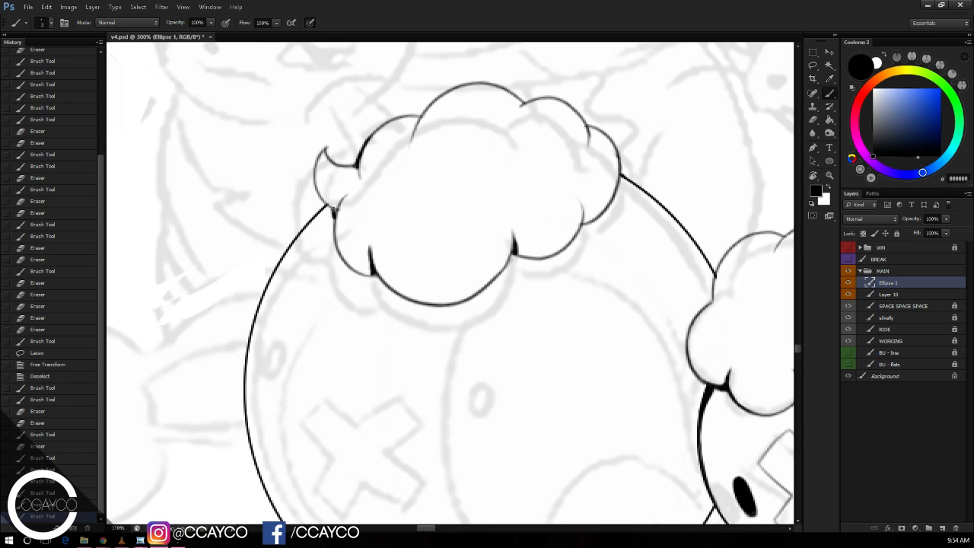
pyautogui.moveTo(332, 214)
pyautogui.mouseDown()
pyautogui.moveTo(336, 239)
pyautogui.moveTo(325, 201)
pyautogui.moveTo(335, 256)
pyautogui.mouseUp()
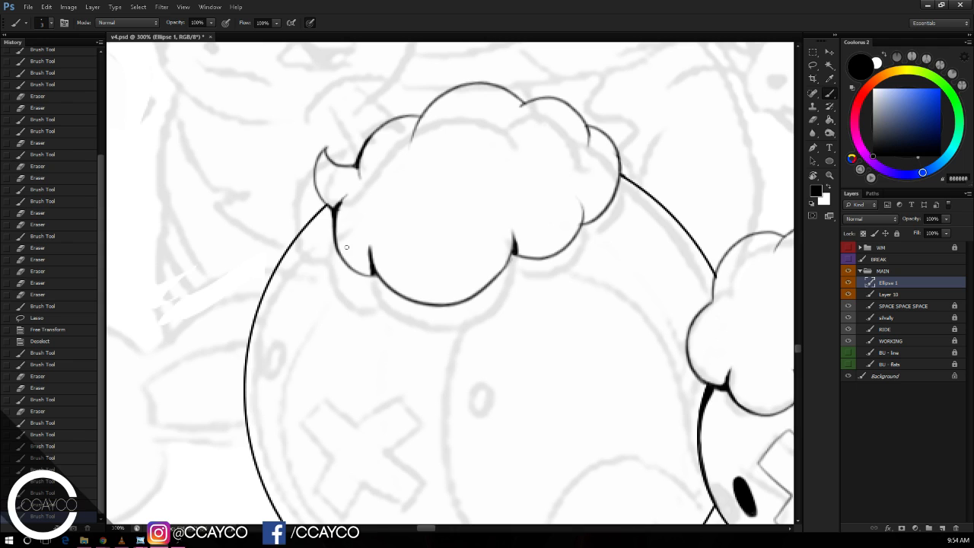
# Step: Thicken the left end of the tuft's top lobe, trim its inner tip, and save the file
pyautogui.moveTo(411, 139); pyautogui.dragTo(440, 99)
pyautogui.press('e')
pyautogui.moveTo(413, 147); pyautogui.dragTo(408, 139)
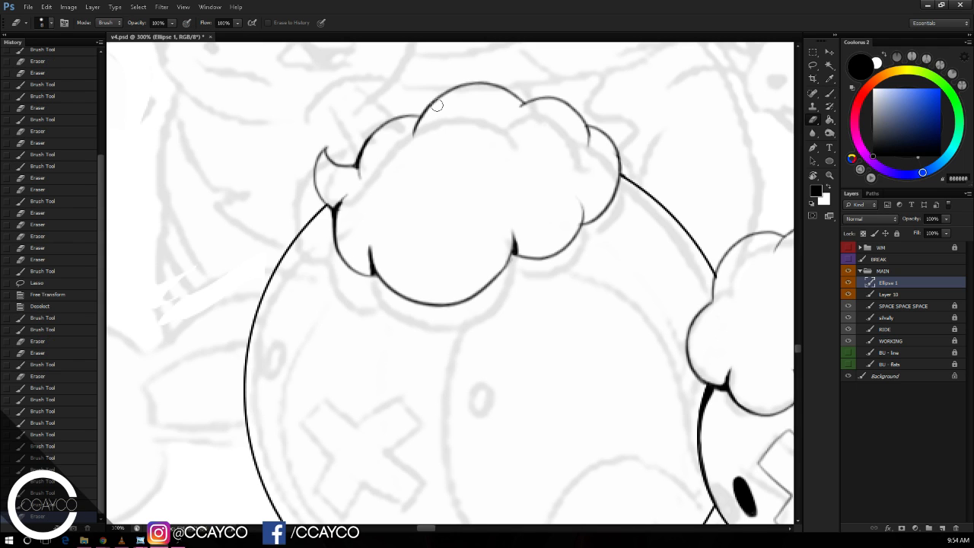
pyautogui.moveTo(486, 169); pyautogui.dragTo(473, 157)
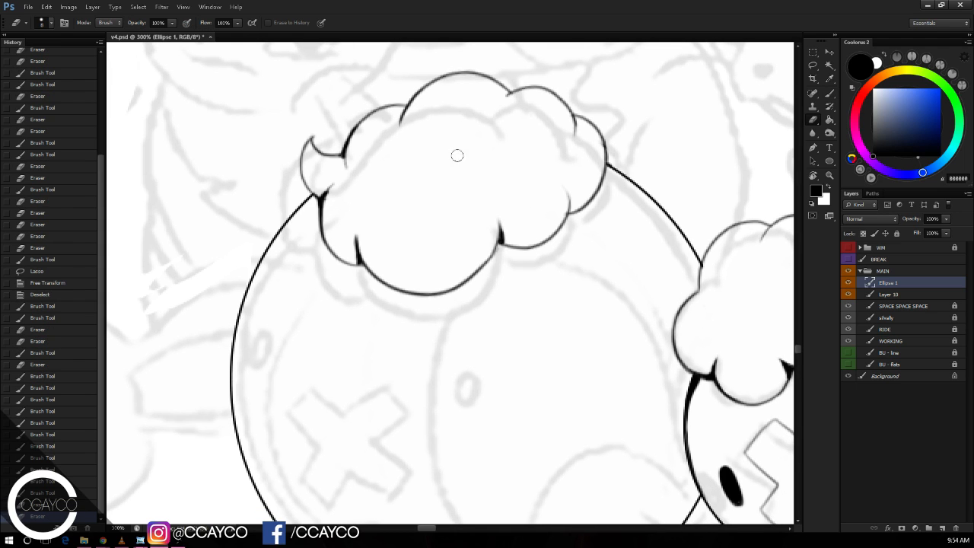
pyautogui.hotkey('ctrl', 's')
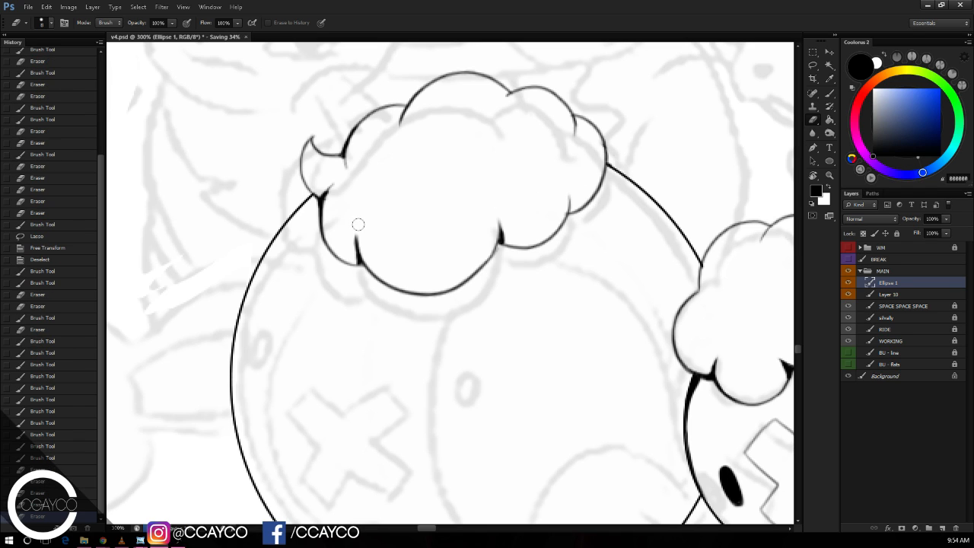
# Step: Lasso the cross patch on the smaller character's face in Layer 10 and paste a copy of it on a new layer
pyautogui.moveTo(508, 171); pyautogui.dragTo(576, 145)
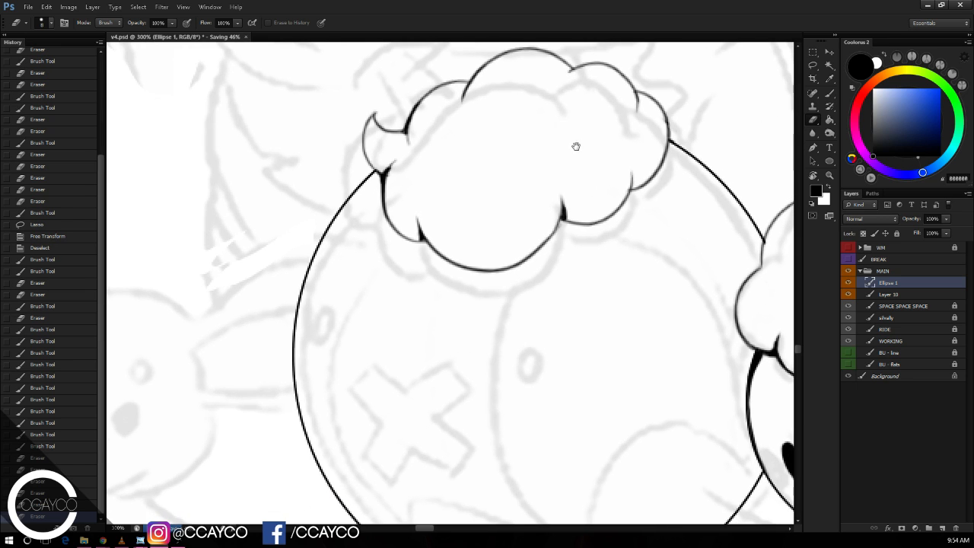
pyautogui.moveTo(638, 147); pyautogui.dragTo(597, 53)
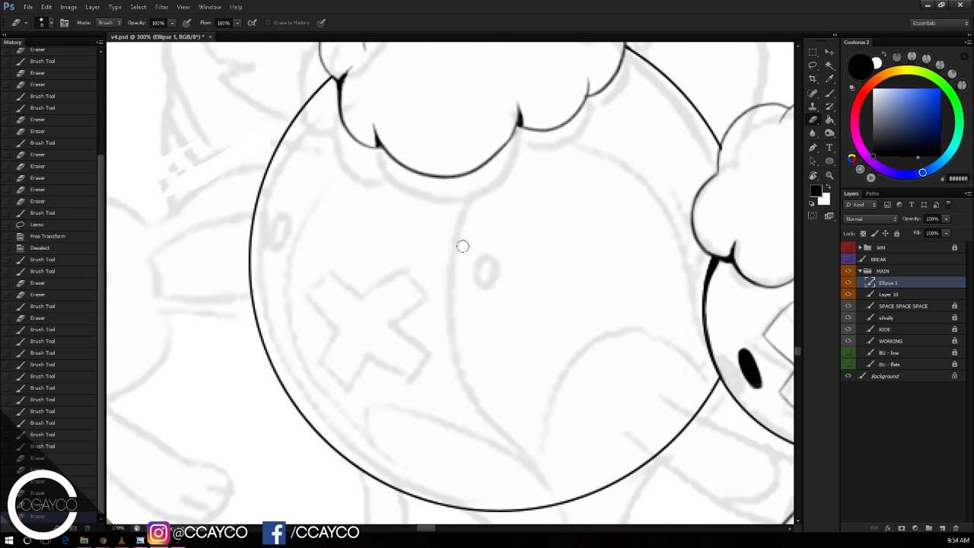
pyautogui.press('b')
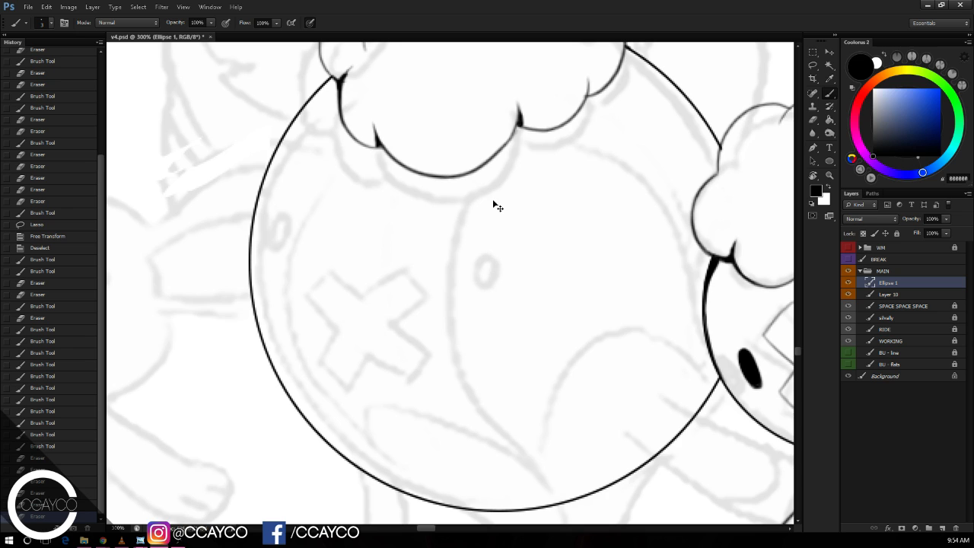
pyautogui.hotkey('ctrl', '-')
pyautogui.moveTo(700, 206); pyautogui.dragTo(670, 197)
pyautogui.click(883, 295)
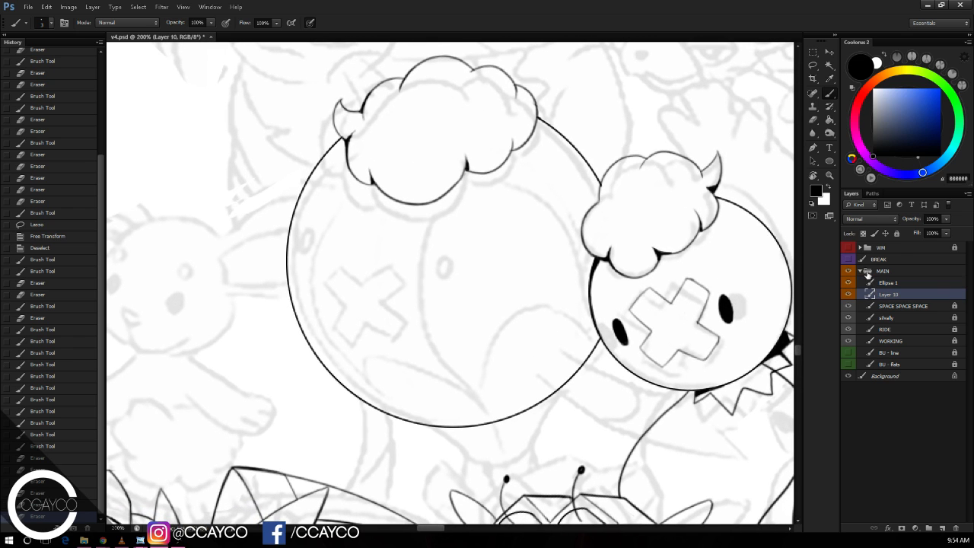
pyautogui.click(812, 66)
pyautogui.moveTo(698, 254); pyautogui.dragTo(626, 297)
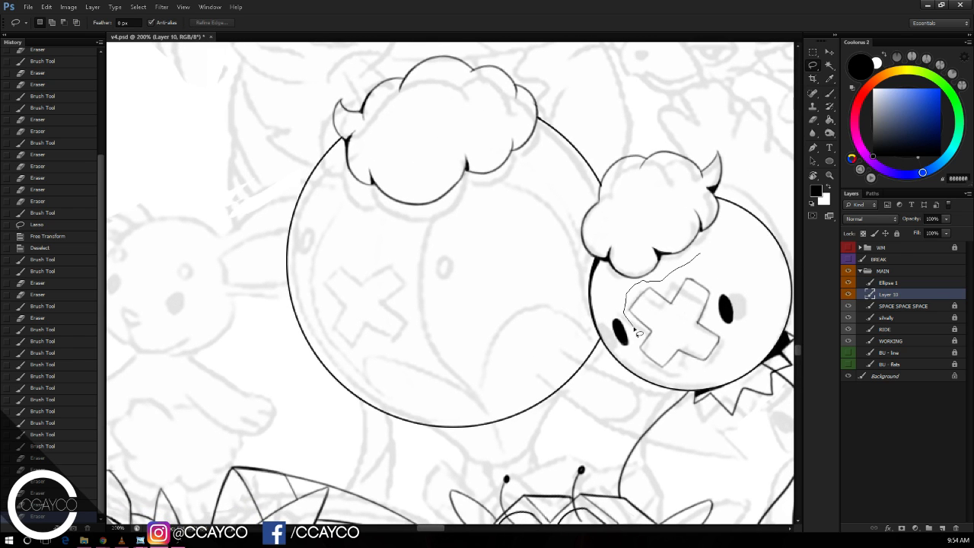
pyautogui.moveTo(639, 338)
pyautogui.mouseDown()
pyautogui.moveTo(666, 379)
pyautogui.moveTo(738, 348)
pyautogui.moveTo(687, 241)
pyautogui.moveTo(393, 242)
pyautogui.moveTo(404, 248)
pyautogui.mouseUp()
pyautogui.hotkey('ctrl', 'c')
pyautogui.hotkey('ctrl', 'v')
# Step: Transform the pasted cross to fit the sketched X on the big head and merge it with the Ellipse 1 line art
pyautogui.hotkey('ctrl', 't')
pyautogui.moveTo(461, 302); pyautogui.dragTo(442, 286)
pyautogui.press('Return')
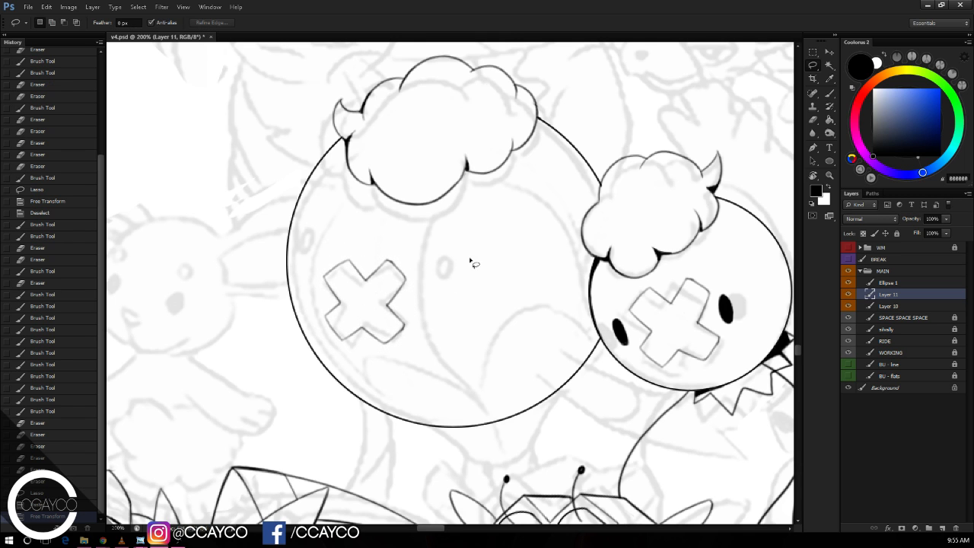
pyautogui.hotkey('ctrl', '+')
pyautogui.hotkey('ctrl', '+')
pyautogui.click(897, 284)
pyautogui.hotkey('ctrl', 'e')
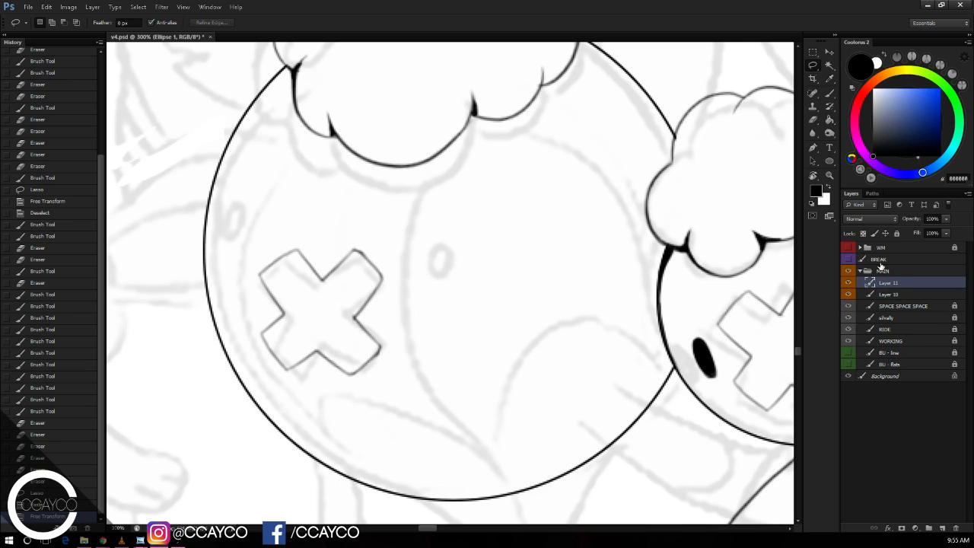
# Step: Clean up the merged line art, save the file, and outline the big head's two small oval eyes
pyautogui.press('e')
pyautogui.moveTo(586, 235); pyautogui.dragTo(635, 224)
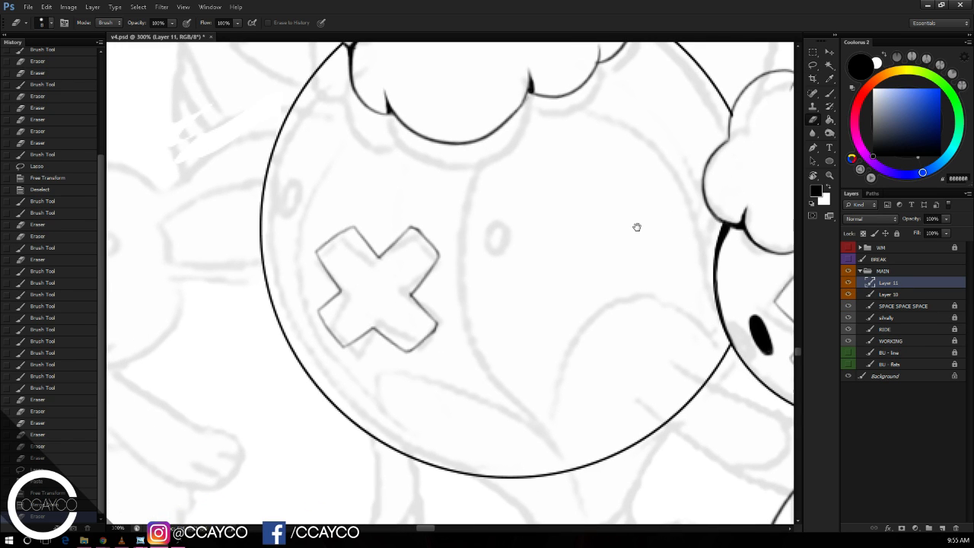
pyautogui.press('b')
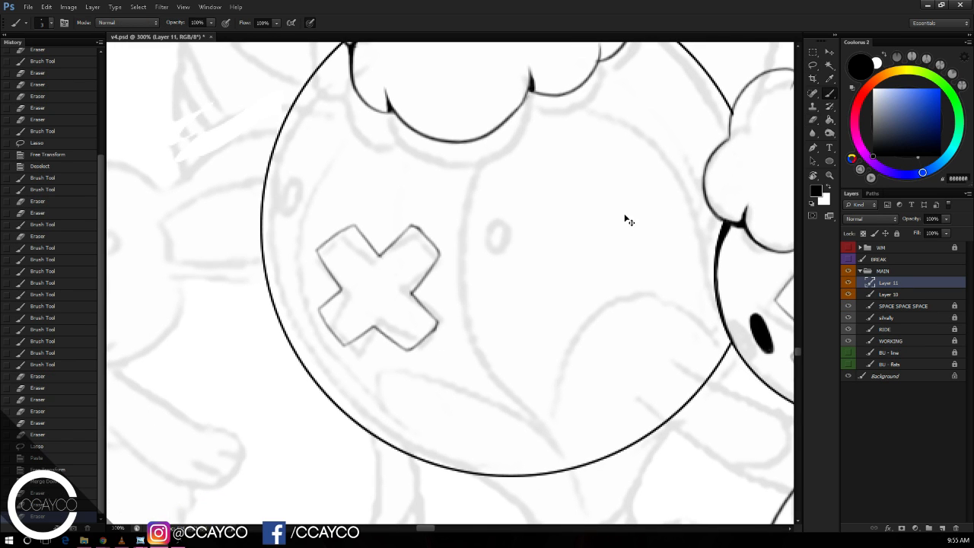
pyautogui.hotkey('ctrl', 's')
pyautogui.moveTo(500, 226); pyautogui.dragTo(499, 222)
pyautogui.moveTo(291, 210); pyautogui.dragTo(292, 184)
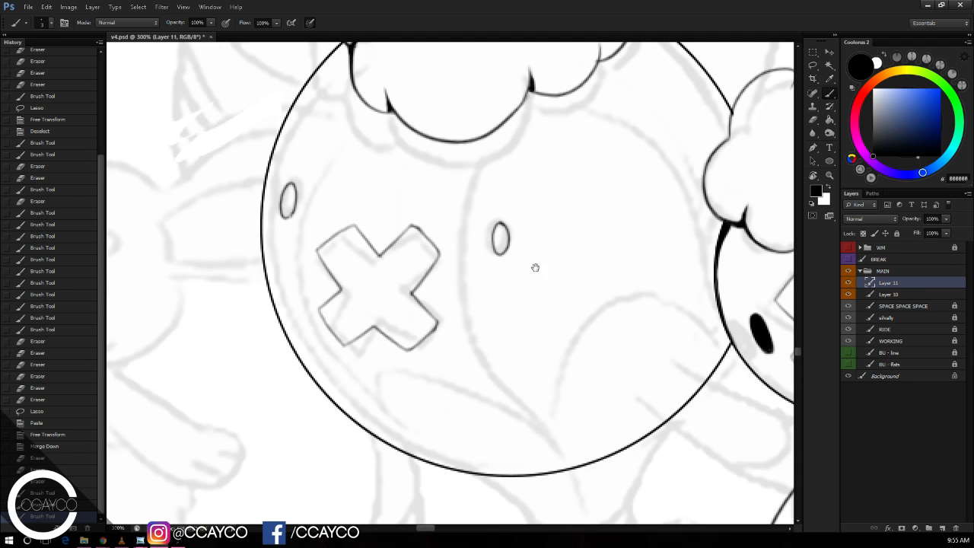
# Step: Draw the left curved seam from the tuft down to the head's lower outline and erase its overlap with the tuft
pyautogui.moveTo(535, 267); pyautogui.dragTo(474, 198)
pyautogui.moveTo(283, 305); pyautogui.dragTo(316, 322)
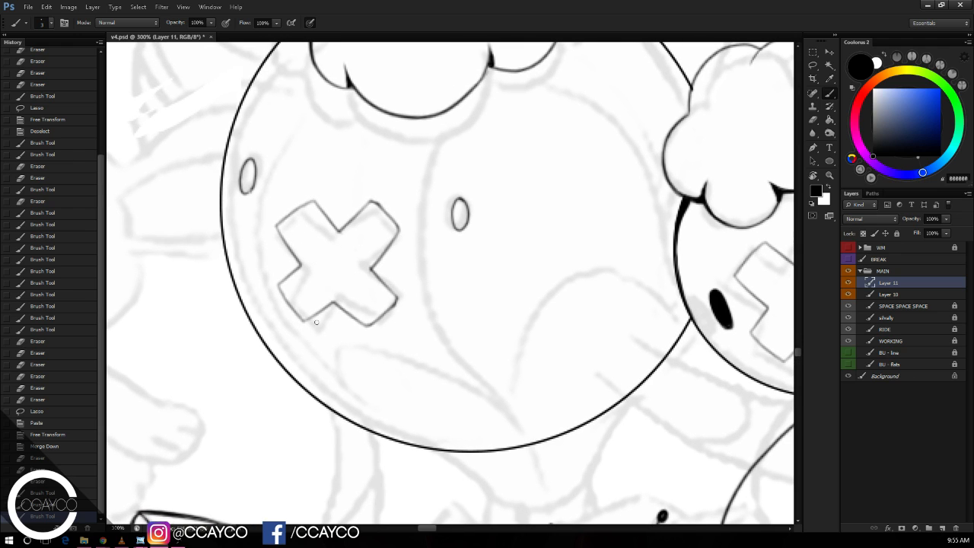
pyautogui.moveTo(381, 435); pyautogui.dragTo(312, 74)
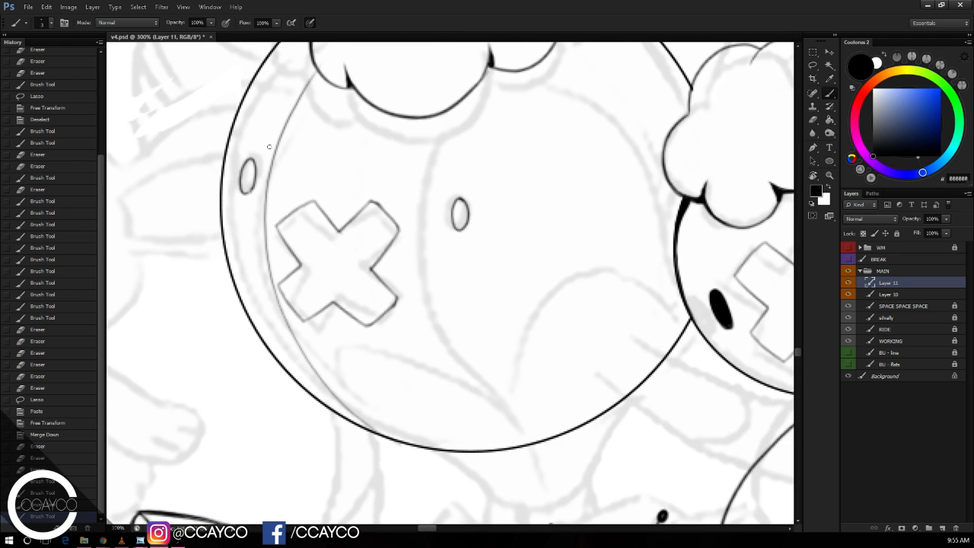
pyautogui.hotkey('ctrl', 'z')
pyautogui.moveTo(403, 440)
pyautogui.mouseDown()
pyautogui.moveTo(263, 227)
pyautogui.moveTo(339, 47)
pyautogui.moveTo(321, 78)
pyautogui.moveTo(335, 82)
pyautogui.mouseUp()
pyautogui.press('e')
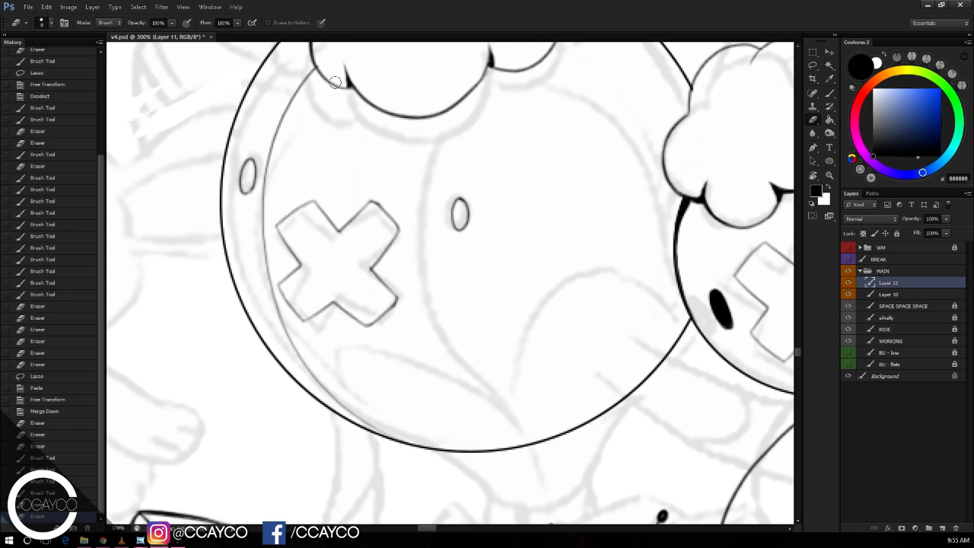
# Step: Draw the middle curved seam between the cross and the right eye down to the head outline, erasing its overlap with the tuft
pyautogui.press('b')
pyautogui.moveTo(502, 449)
pyautogui.mouseDown()
pyautogui.moveTo(459, 213)
pyautogui.moveTo(447, 78)
pyautogui.mouseUp()
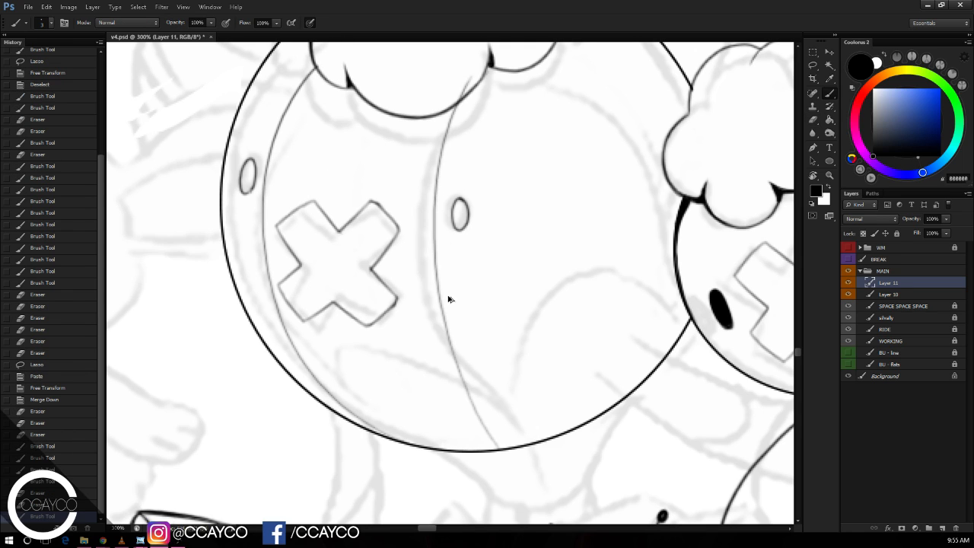
pyautogui.hotkey('ctrl', 'z')
pyautogui.moveTo(504, 444); pyautogui.dragTo(448, 92)
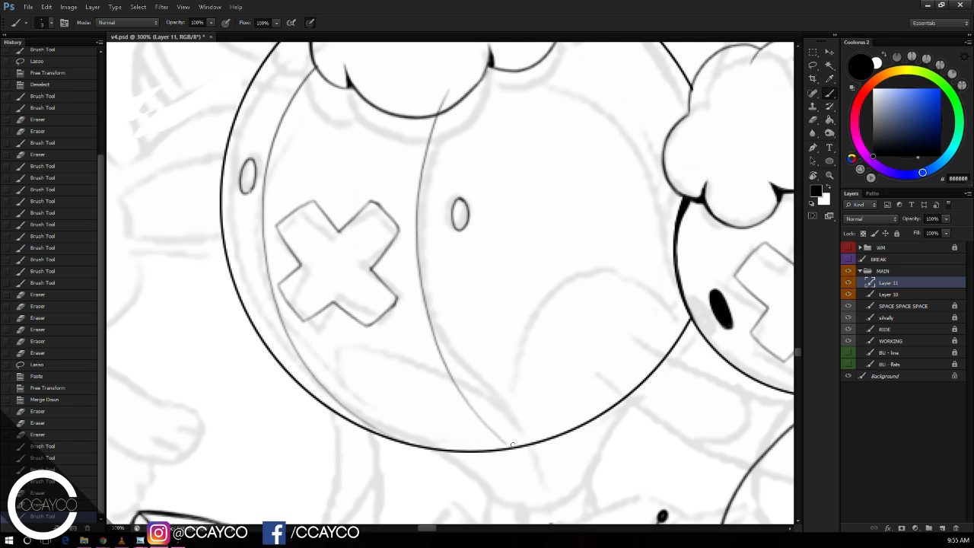
pyautogui.moveTo(512, 445); pyautogui.dragTo(496, 431)
pyautogui.press('e')
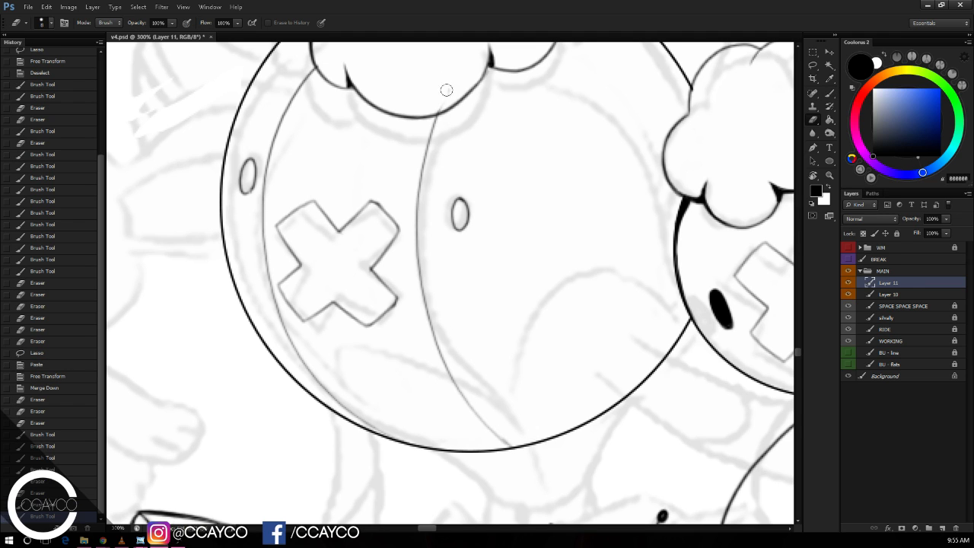
pyautogui.moveTo(439, 105)
pyautogui.mouseDown()
pyautogui.moveTo(438, 50)
pyautogui.moveTo(425, 64)
pyautogui.mouseUp()
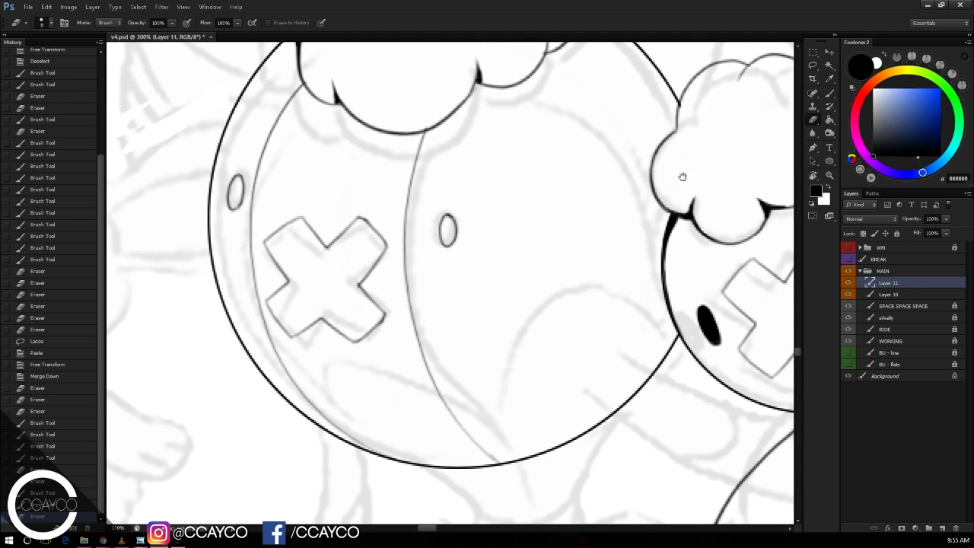
# Step: Draw the right curved seam bulging outward from the tuft's lower right lobe down to the head's lower right outline
pyautogui.press('b')
pyautogui.moveTo(542, 68)
pyautogui.mouseDown()
pyautogui.moveTo(647, 256)
pyautogui.moveTo(624, 414)
pyautogui.mouseUp()
pyautogui.hotkey('ctrl', 'z')
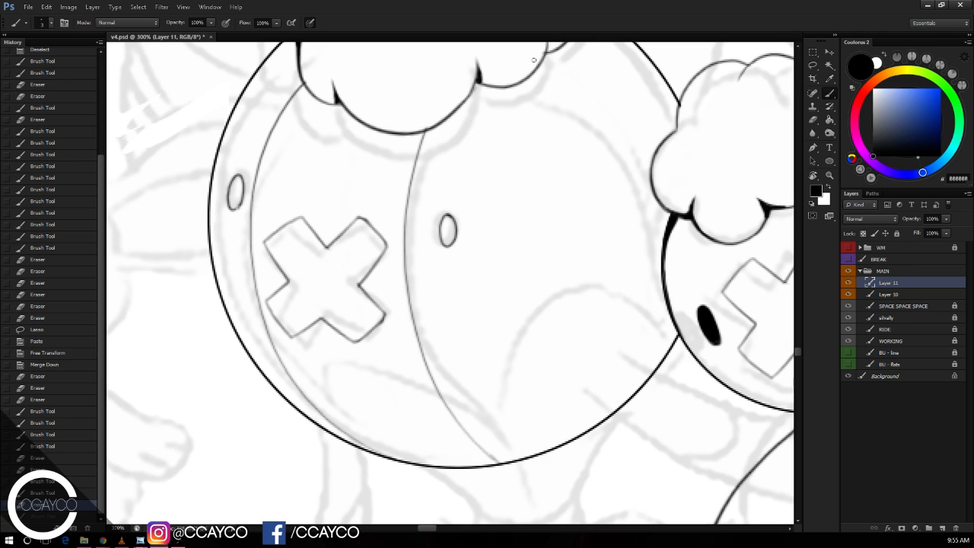
pyautogui.moveTo(532, 59); pyautogui.dragTo(624, 408)
pyautogui.hotkey('ctrl', 'z')
pyautogui.moveTo(532, 51); pyautogui.dragTo(624, 358)
pyautogui.moveTo(594, 416); pyautogui.dragTo(584, 431)
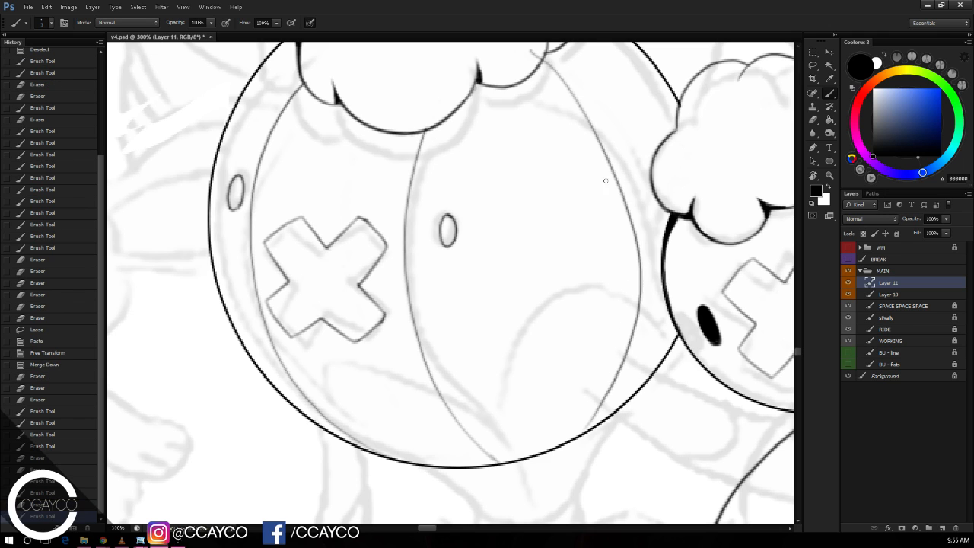
# Step: Redraw the big head's right curved seam from the tuft's lower right lobe down to the head's lower right outline
pyautogui.hotkey('ctrl', 'z')
pyautogui.moveTo(531, 60)
pyautogui.mouseDown()
pyautogui.moveTo(577, 451)
pyautogui.moveTo(607, 415)
pyautogui.mouseUp()
pyautogui.press('e')
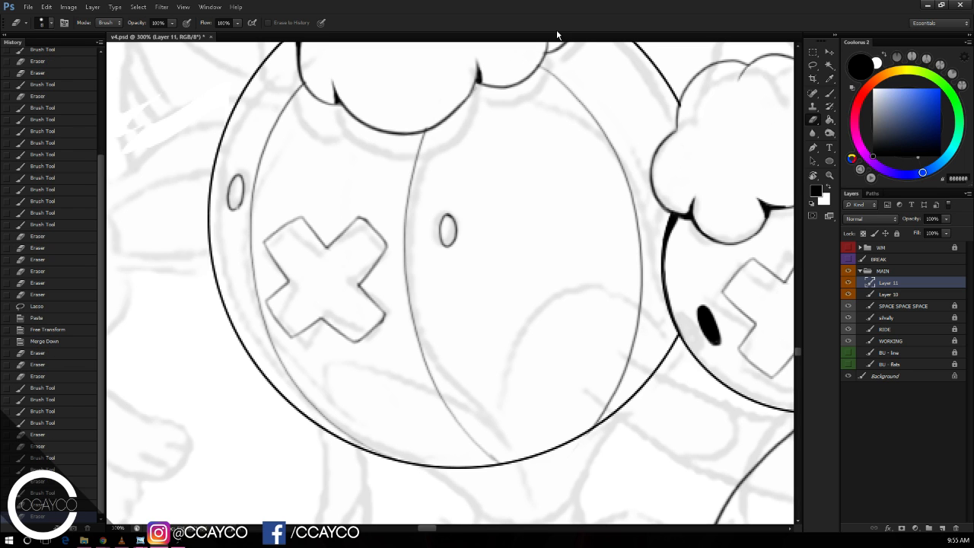
# Step: Draw a short seam line outward from the tuft's right edge and erase the seam overlaps along the tuft
pyautogui.scroll(3, 631, 158)
pyautogui.press('b')
pyautogui.moveTo(572, 67); pyautogui.dragTo(601, 70)
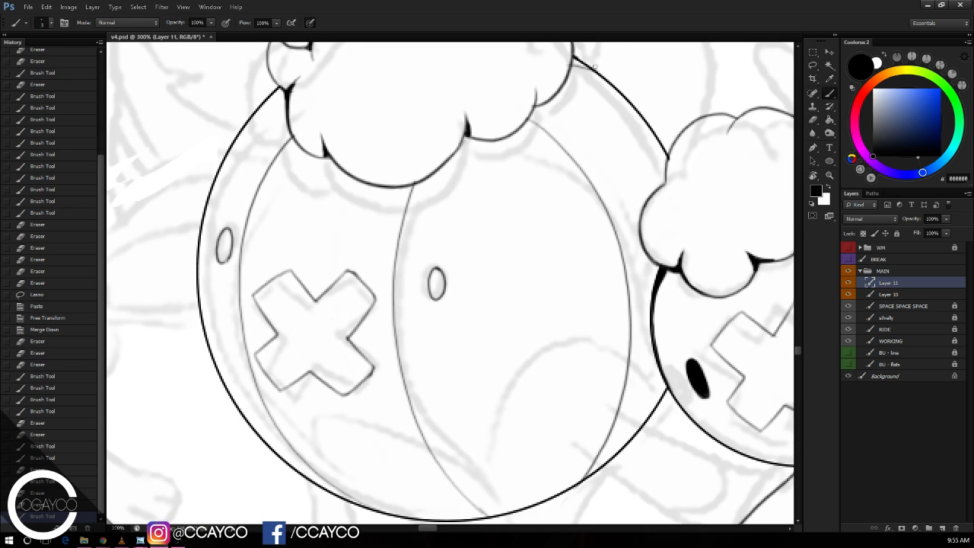
pyautogui.press('e')
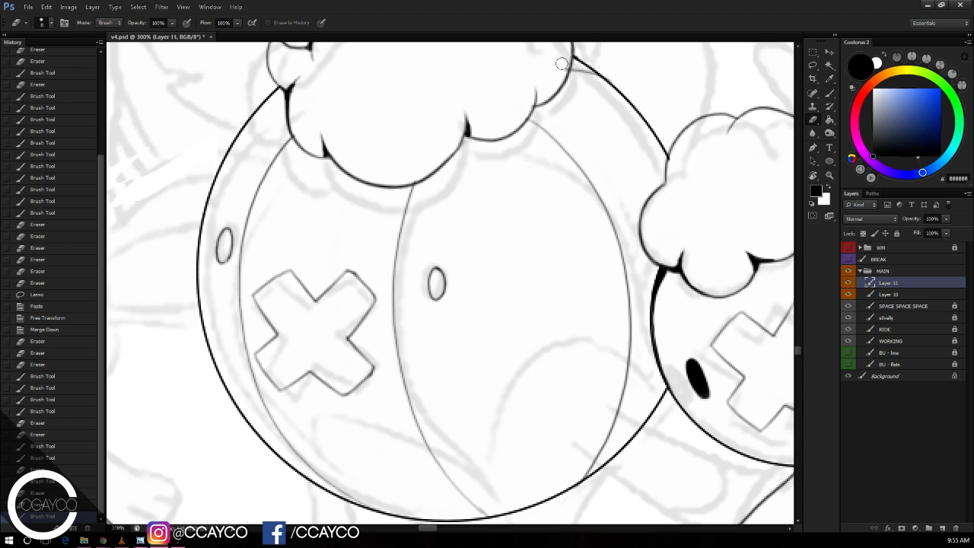
pyautogui.click(582, 54)
pyautogui.moveTo(560, 69)
pyautogui.mouseDown()
pyautogui.moveTo(572, 64)
pyautogui.moveTo(585, 98)
pyautogui.mouseUp()
pyautogui.moveTo(531, 168); pyautogui.dragTo(552, 131)
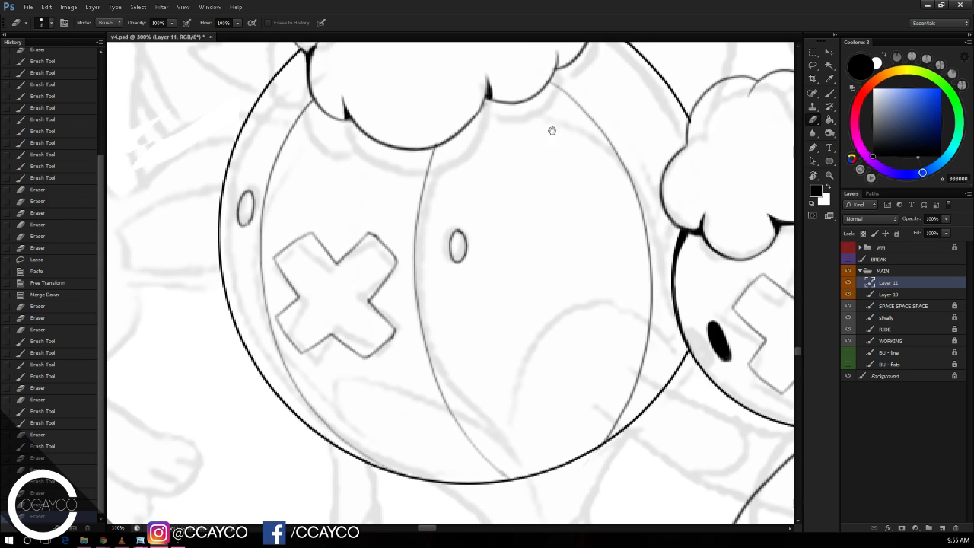
pyautogui.click(435, 138)
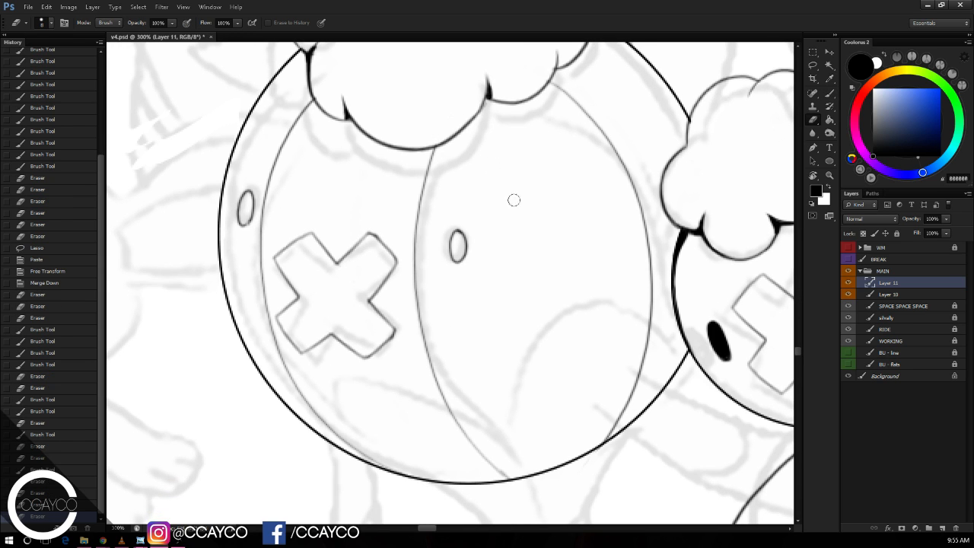
pyautogui.moveTo(514, 200); pyautogui.dragTo(515, 103)
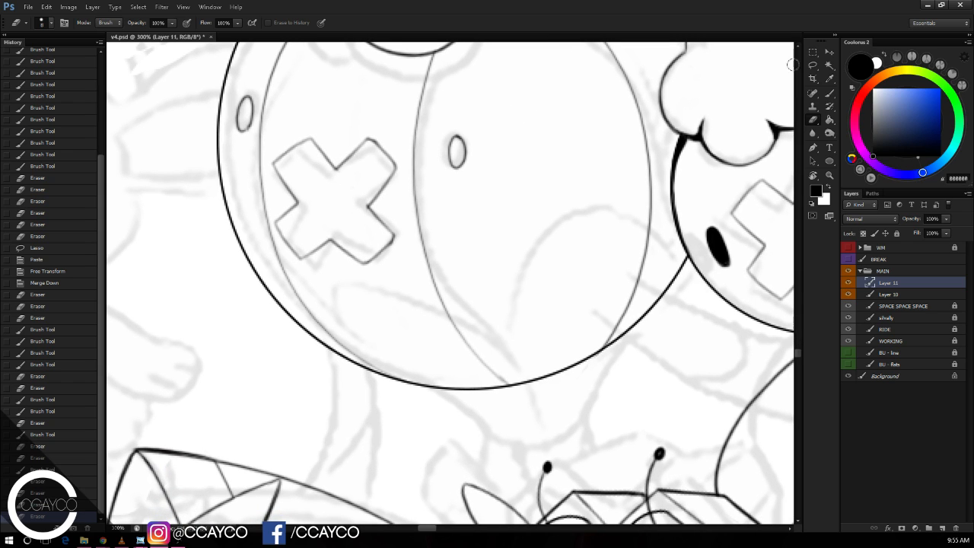
# Step: Select the big head's right oval eye with the Lasso and move it slightly lower on the face
pyautogui.press('l')
pyautogui.moveTo(477, 139); pyautogui.dragTo(469, 147)
pyautogui.press('Return')
pyautogui.hotkey('ctrl', 'd')
pyautogui.hotkey('ctrl', 't')
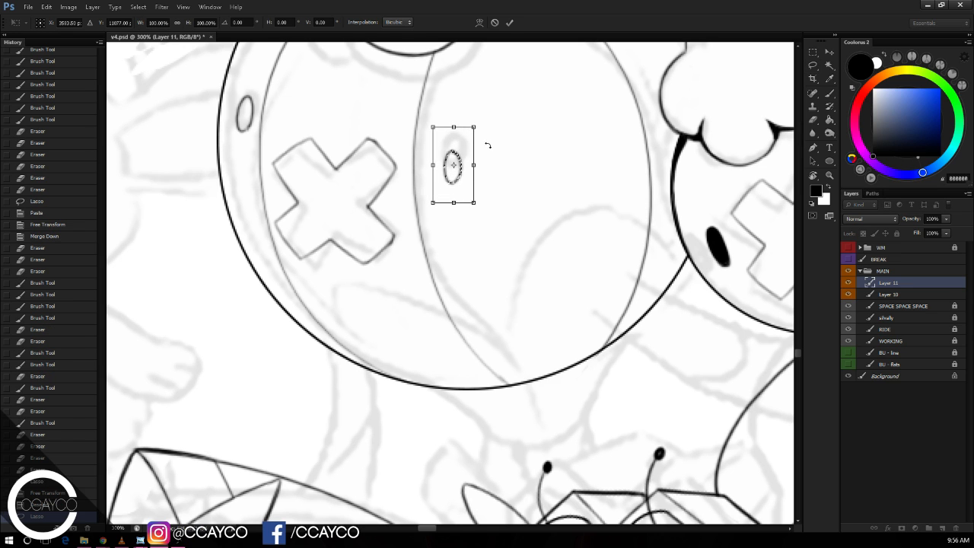
pyautogui.press('Return')
pyautogui.hotkey('ctrl', 'd')
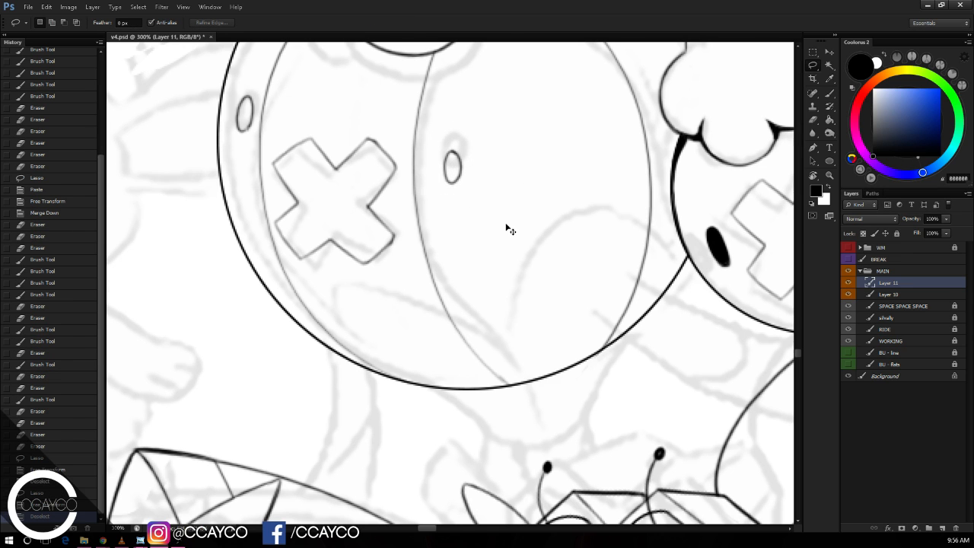
# Step: Lasso the cross on the big head and move it slightly down and to the right with Free Transform
pyautogui.hotkey('ctrl', '-')
pyautogui.moveTo(681, 385); pyautogui.dragTo(674, 374)
pyautogui.hotkey('ctrl', '+')
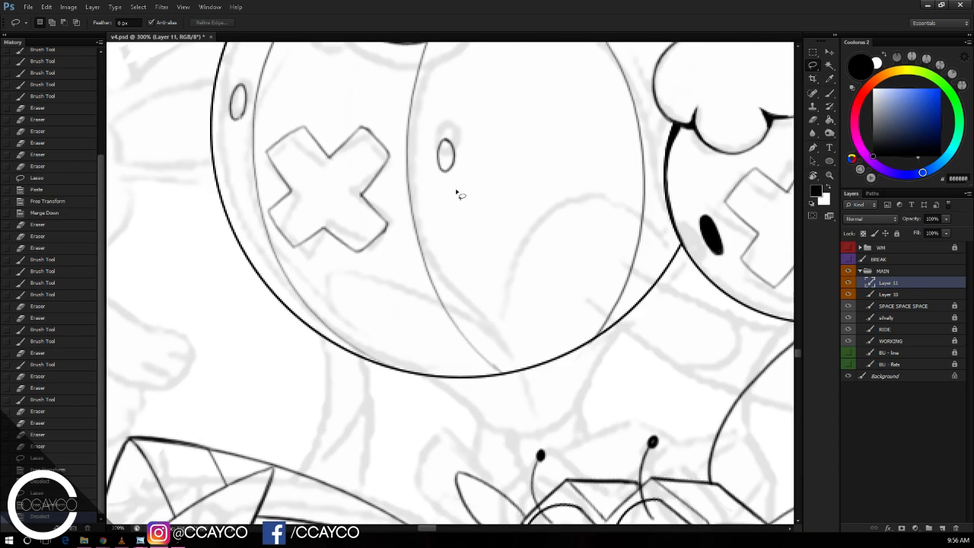
pyautogui.moveTo(389, 125); pyautogui.dragTo(404, 265)
pyautogui.moveTo(379, 97)
pyautogui.mouseDown()
pyautogui.moveTo(397, 220)
pyautogui.moveTo(364, 275)
pyautogui.mouseUp()
pyautogui.moveTo(290, 249); pyautogui.dragTo(292, 239)
pyautogui.hotkey('ctrl', 'd')
pyautogui.moveTo(386, 103)
pyautogui.mouseDown()
pyautogui.moveTo(395, 181)
pyautogui.moveTo(387, 261)
pyautogui.moveTo(315, 258)
pyautogui.mouseUp()
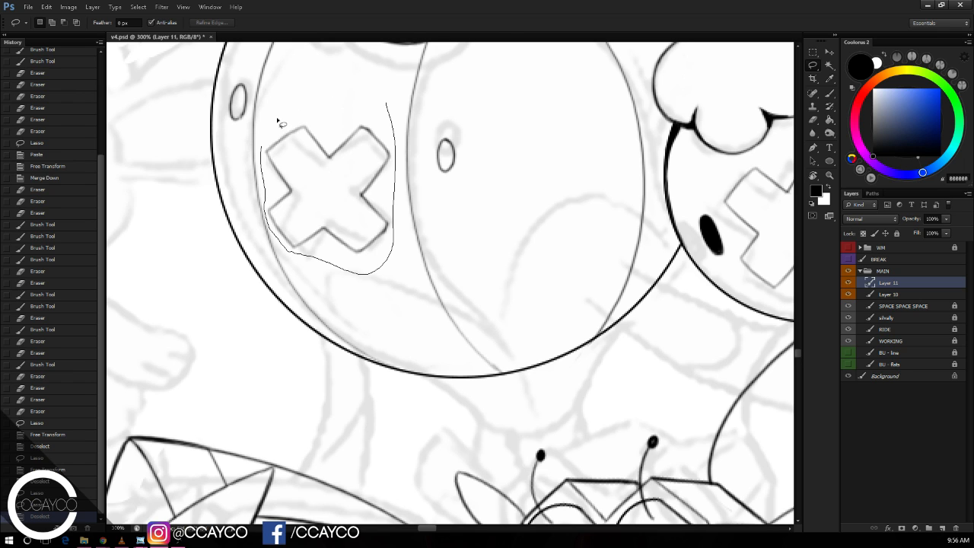
pyautogui.moveTo(277, 120); pyautogui.dragTo(381, 103)
pyautogui.hotkey('ctrl', 't')
pyautogui.moveTo(377, 132); pyautogui.dragTo(383, 138)
pyautogui.press('Return')
pyautogui.hotkey('ctrl', 'd')
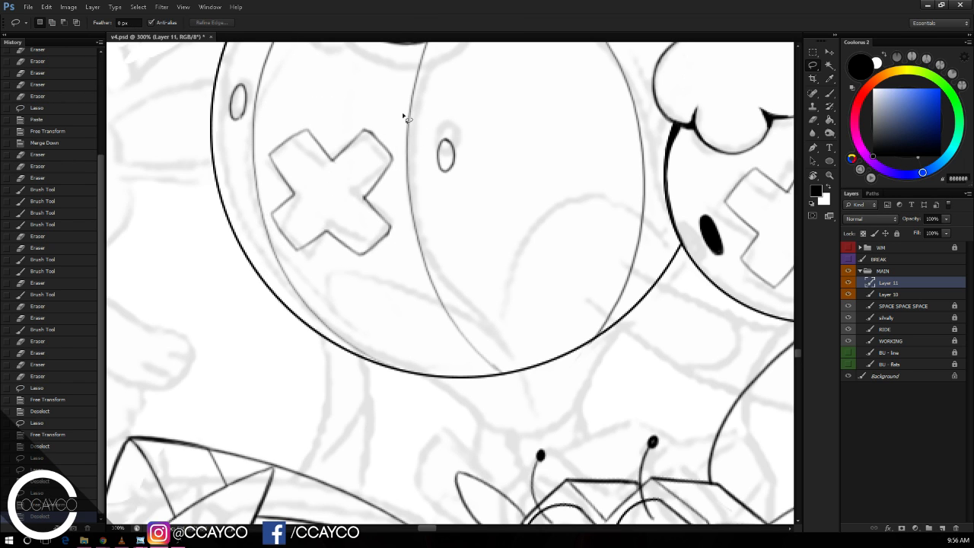
pyautogui.hotkey('ctrl', 'z')
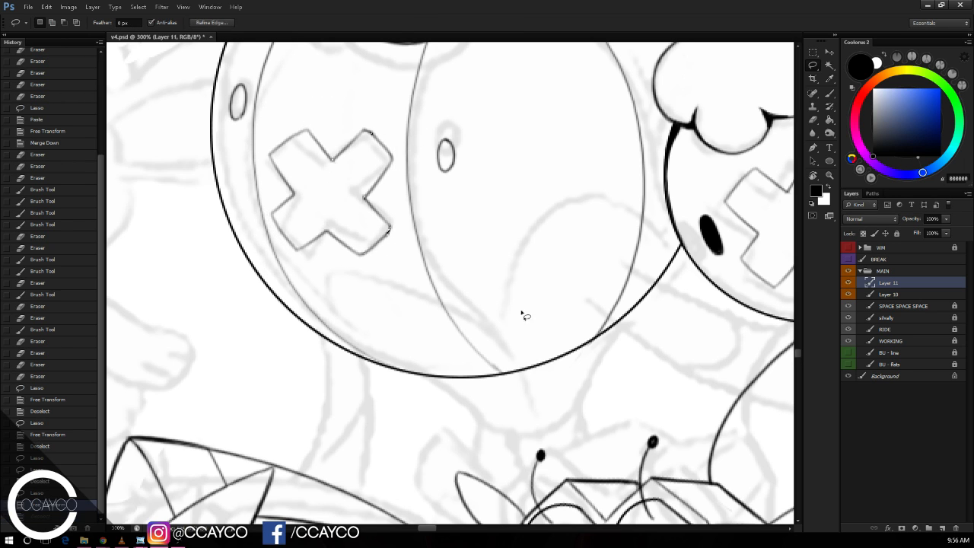
pyautogui.hotkey('ctrl', 't')
pyautogui.moveTo(522, 315); pyautogui.dragTo(411, 233)
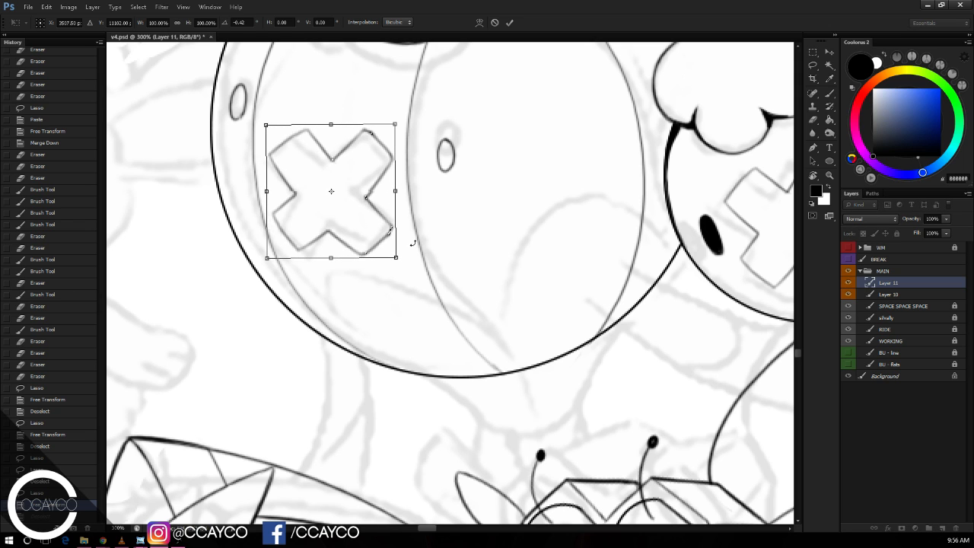
pyautogui.press('Escape')
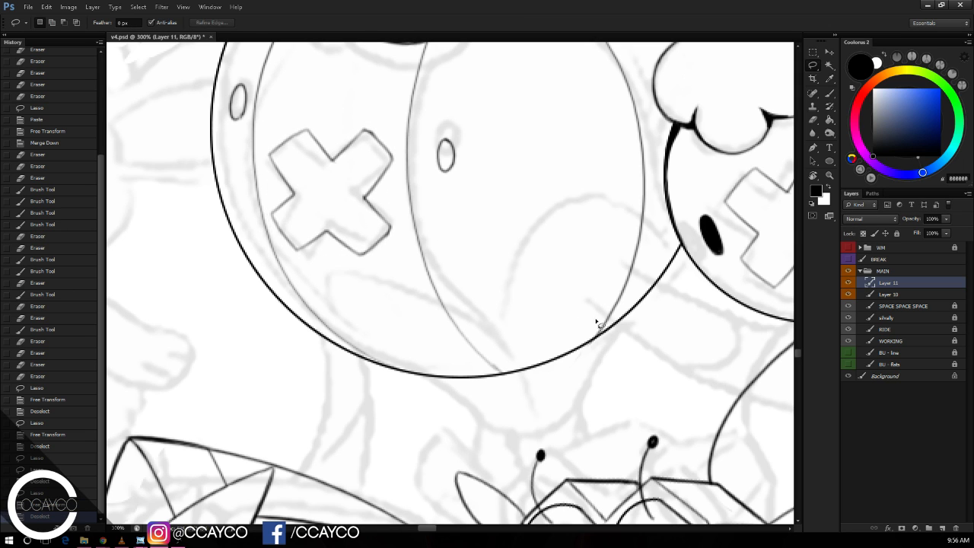
# Step: Touch up the line art with the Eraser and save the file
pyautogui.press('e')
pyautogui.scroll(-2, 594, 320)
pyautogui.press('b')
pyautogui.hotkey('ctrl', 's')
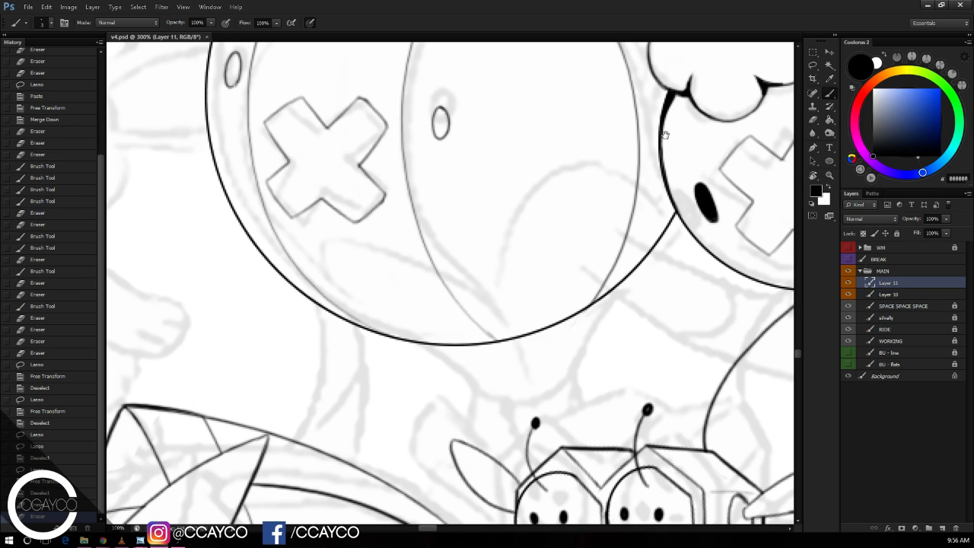
# Step: Draw the neck's right contour branching off the big head's lower right outline, retrying the stroke
pyautogui.moveTo(651, 203)
pyautogui.mouseDown()
pyautogui.moveTo(602, 190)
pyautogui.moveTo(577, 271)
pyautogui.moveTo(558, 295)
pyautogui.mouseUp()
pyautogui.hotkey('ctrl', 'z')
pyautogui.hotkey('ctrl', 'z')
pyautogui.moveTo(629, 198); pyautogui.dragTo(547, 303)
pyautogui.moveTo(596, 243); pyautogui.dragTo(531, 339)
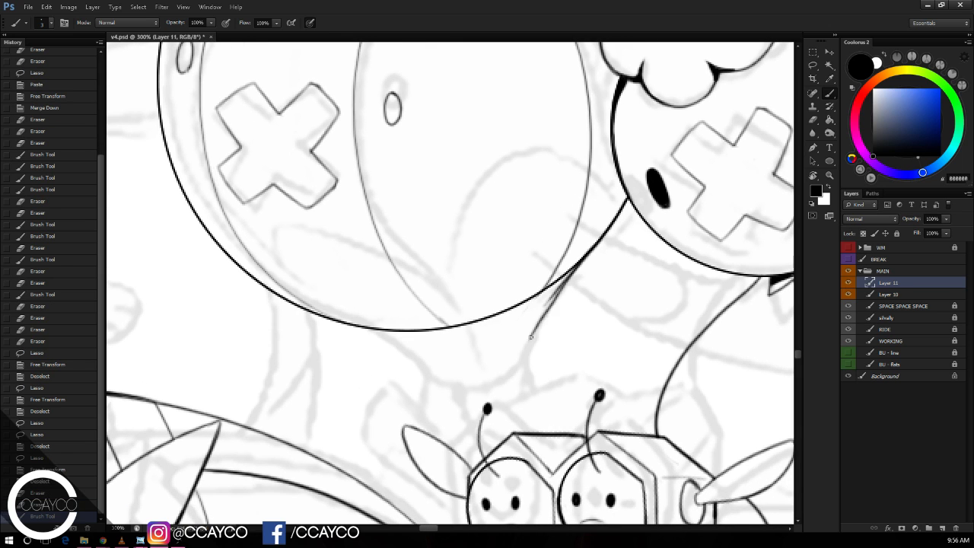
pyautogui.hotkey('ctrl', 'z')
# Step: Erase the faint end of the right neck contour and the bottom arc of the head's outline where the neck begins
pyautogui.press('e')
pyautogui.moveTo(560, 278); pyautogui.dragTo(539, 303)
pyautogui.moveTo(591, 246); pyautogui.dragTo(557, 278)
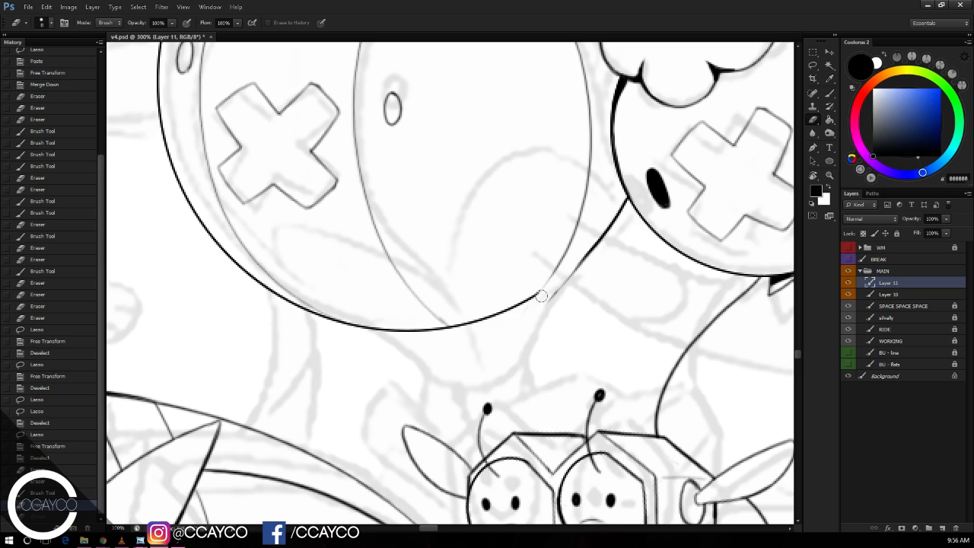
pyautogui.moveTo(517, 308)
pyautogui.mouseDown()
pyautogui.moveTo(383, 342)
pyautogui.moveTo(388, 330)
pyautogui.moveTo(415, 329)
pyautogui.moveTo(375, 329)
pyautogui.mouseUp()
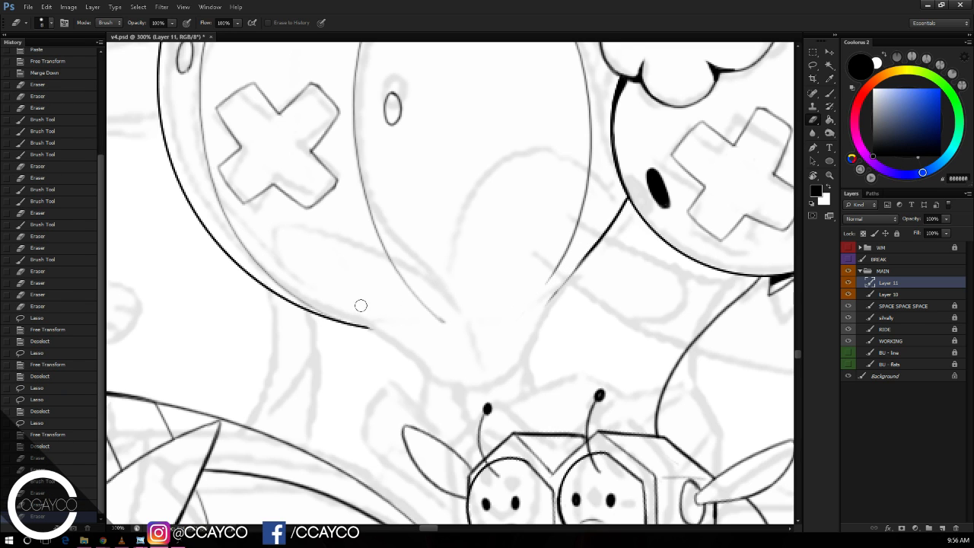
# Step: Draw the neck's left contour from the cut end of the head's outline, curving down to the narrow neck
pyautogui.moveTo(368, 265); pyautogui.dragTo(347, 245)
pyautogui.press('b')
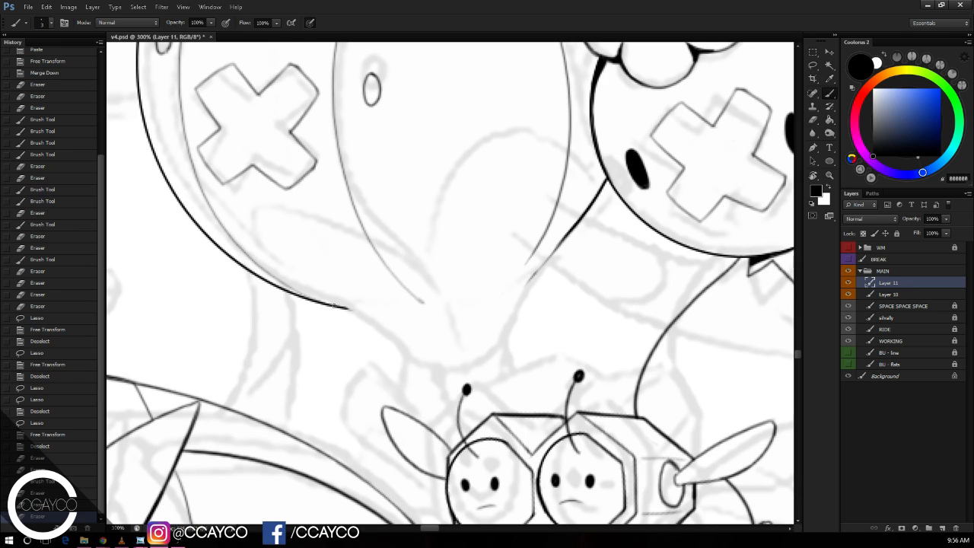
pyautogui.moveTo(344, 306)
pyautogui.mouseDown()
pyautogui.moveTo(380, 326)
pyautogui.moveTo(390, 337)
pyautogui.moveTo(349, 311)
pyautogui.moveTo(404, 361)
pyautogui.mouseUp()
pyautogui.hotkey('ctrl', 'z')
pyautogui.hotkey('ctrl', 'z')
pyautogui.hotkey('ctrl', 'z')
pyautogui.moveTo(379, 325); pyautogui.dragTo(403, 357)
# Step: Extend the big head's middle seam in a curve down into the narrow neck
pyautogui.press('e')
pyautogui.press('b')
pyautogui.moveTo(416, 286)
pyautogui.mouseDown()
pyautogui.moveTo(455, 371)
pyautogui.moveTo(447, 345)
pyautogui.moveTo(455, 354)
pyautogui.moveTo(395, 277)
pyautogui.moveTo(456, 361)
pyautogui.mouseUp()
pyautogui.hotkey('ctrl', 'z')
pyautogui.hotkey('ctrl', 'z')
pyautogui.hotkey('ctrl', 'z')
pyautogui.hotkey('ctrl', 'z')
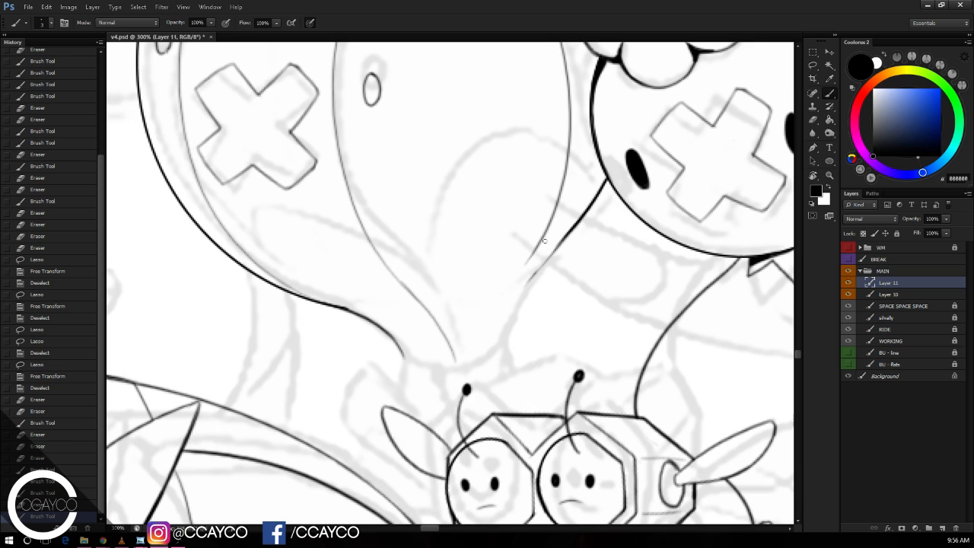
# Step: Erase the faded end of the right neck contour and redraw it curving down to the narrow neck
pyautogui.press('e')
pyautogui.moveTo(544, 259); pyautogui.dragTo(533, 275)
pyautogui.press('b')
pyautogui.moveTo(563, 238); pyautogui.dragTo(507, 337)
pyautogui.hotkey('ctrl', 'z')
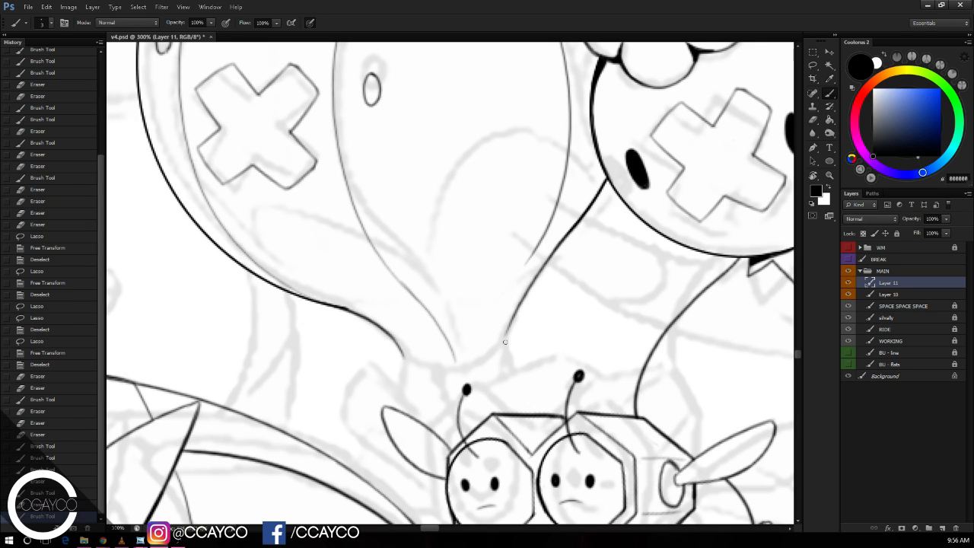
# Step: Extend the big head's right seam in a curve down into the narrow neck, retrying the stroke until it follows the contour
pyautogui.moveTo(538, 243); pyautogui.dragTo(491, 346)
pyautogui.hotkey('ctrl', 'z')
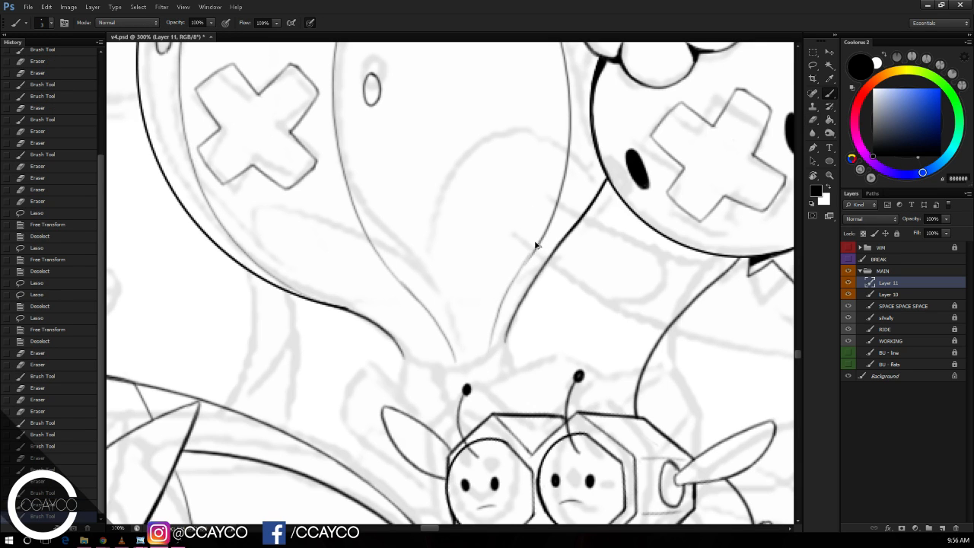
pyautogui.hotkey('ctrl', 'z')
pyautogui.moveTo(533, 254)
pyautogui.mouseDown()
pyautogui.moveTo(484, 362)
pyautogui.moveTo(533, 246)
pyautogui.moveTo(486, 354)
pyautogui.mouseUp()
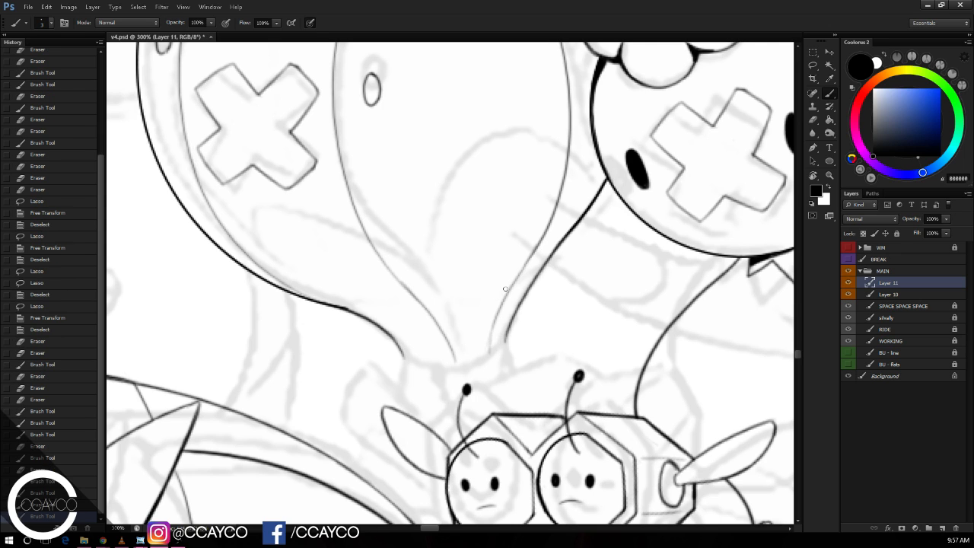
pyautogui.hotkey('ctrl', 'z')
pyautogui.hotkey('ctrl', 'z')
# Step: Draw a large rounded arch rising from the middle seam and curving over toward the right seam
pyautogui.scroll(2, 457, 144)
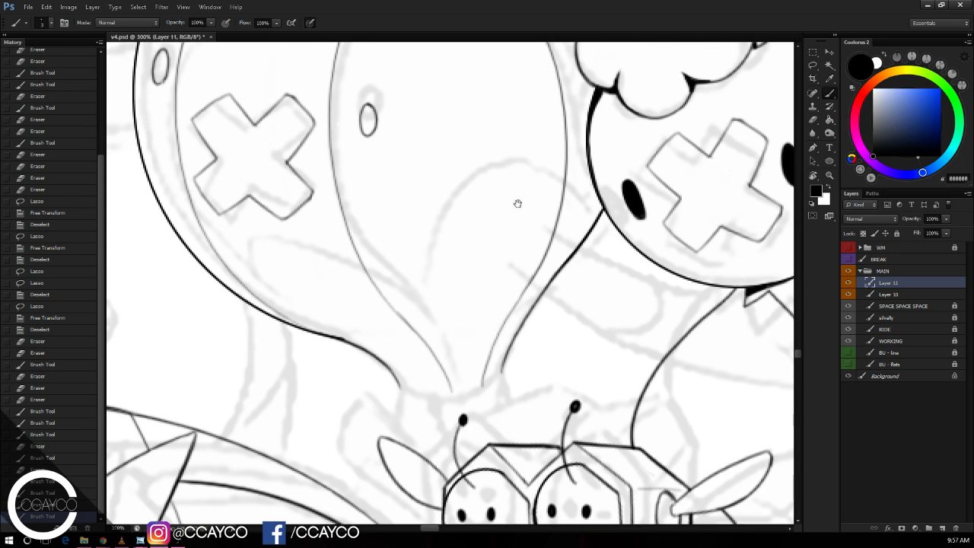
pyautogui.moveTo(376, 280)
pyautogui.mouseDown()
pyautogui.moveTo(488, 154)
pyautogui.moveTo(552, 217)
pyautogui.mouseUp()
pyautogui.hotkey('ctrl', 'z')
pyautogui.moveTo(378, 287); pyautogui.dragTo(542, 210)
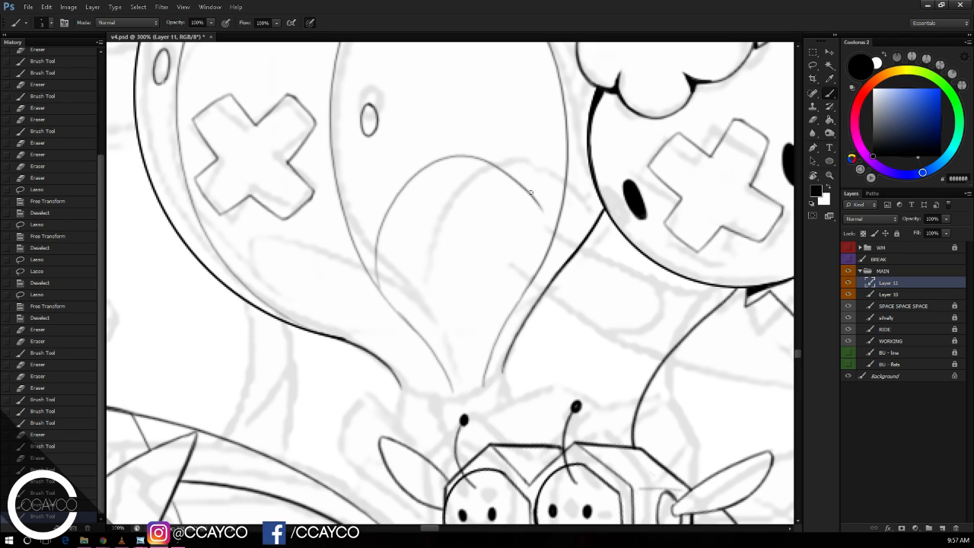
# Step: Erase the right half of the large arch and redraw it curving down to meet the right seam
pyautogui.press('e')
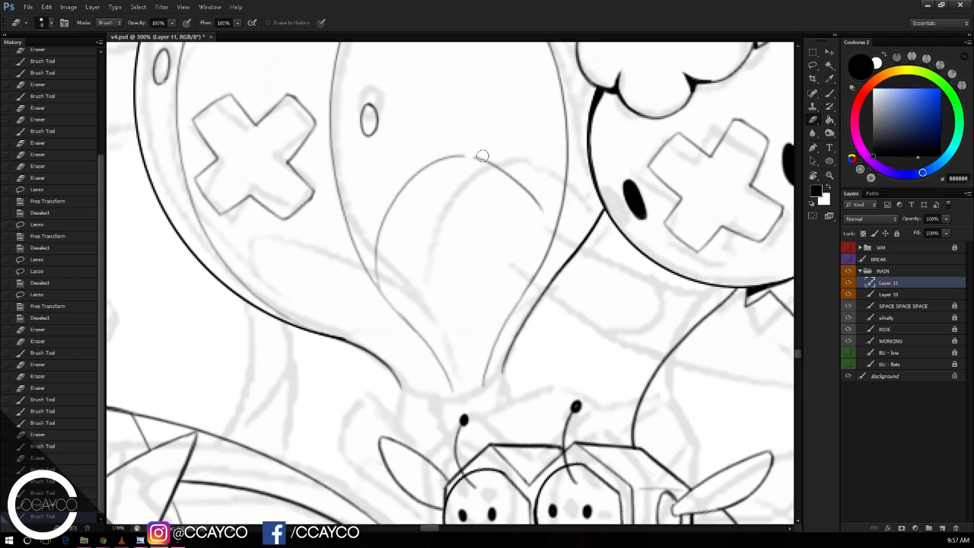
pyautogui.moveTo(483, 157); pyautogui.dragTo(541, 209)
pyautogui.moveTo(541, 208); pyautogui.dragTo(540, 215)
pyautogui.press('b')
pyautogui.moveTo(504, 167)
pyautogui.mouseDown()
pyautogui.moveTo(461, 156)
pyautogui.moveTo(527, 187)
pyautogui.moveTo(512, 174)
pyautogui.moveTo(540, 209)
pyautogui.moveTo(494, 163)
pyautogui.moveTo(551, 231)
pyautogui.mouseUp()
pyautogui.hotkey('ctrl', 'z')
pyautogui.hotkey('ctrl', 'z')
# Step: Draw a short curve from the arch's right base on the seam up to the smaller character's head outline
pyautogui.moveTo(526, 184)
pyautogui.mouseDown()
pyautogui.moveTo(550, 251)
pyautogui.moveTo(594, 185)
pyautogui.mouseUp()
pyautogui.hotkey('ctrl', 'z')
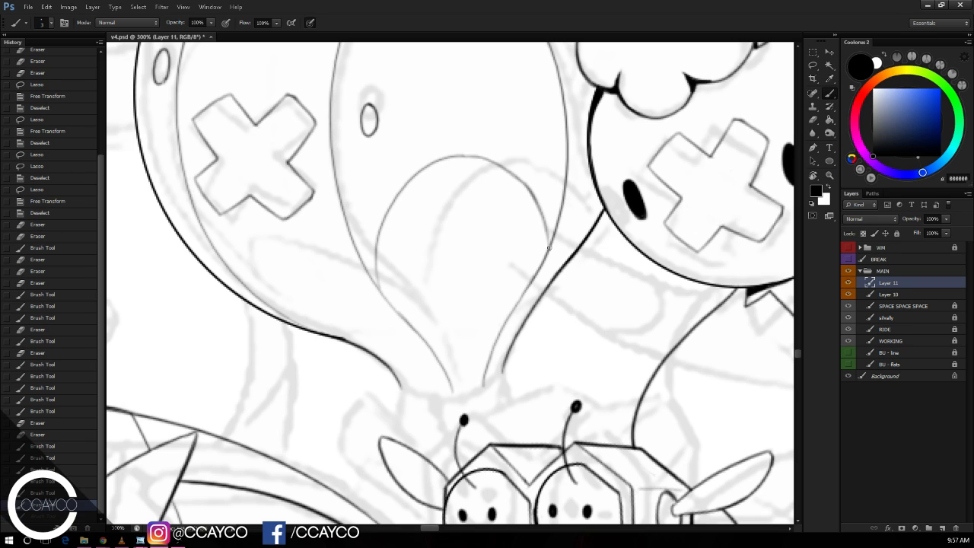
pyautogui.moveTo(549, 249)
pyautogui.mouseDown()
pyautogui.moveTo(588, 173)
pyautogui.moveTo(593, 183)
pyautogui.mouseUp()
pyautogui.hotkey('ctrl', 'z')
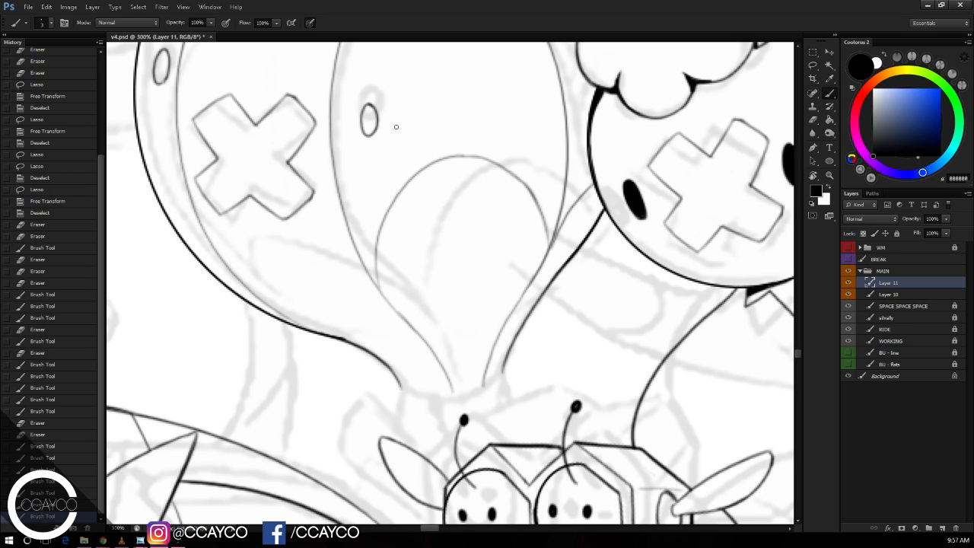
# Step: Redraw the side and crown of the large arch, erasing part of the line for a rounder curve
pyautogui.moveTo(554, 193); pyautogui.dragTo(515, 82)
pyautogui.press('r')
pyautogui.hotkey('ctrl', '+')
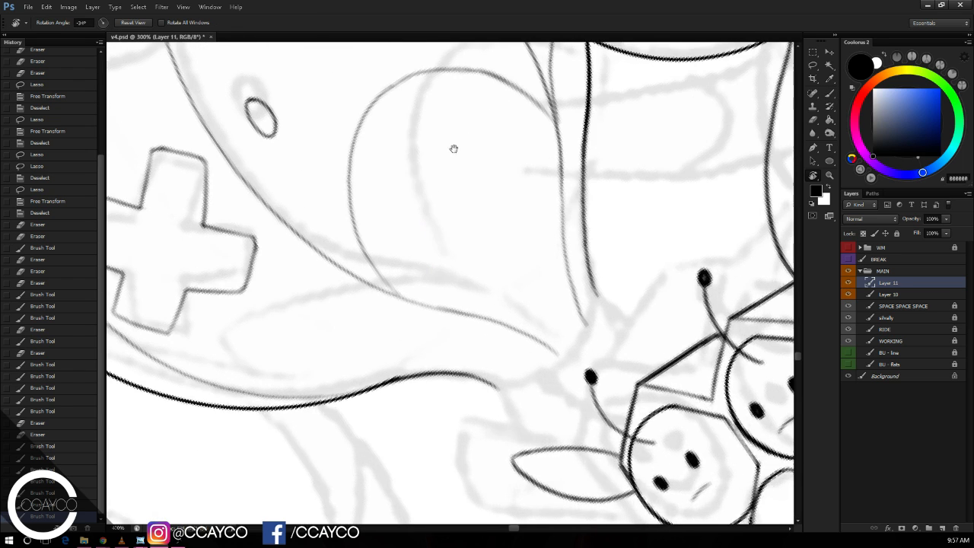
pyautogui.hotkey('ctrl', '+')
pyautogui.press('b')
pyautogui.moveTo(404, 345)
pyautogui.mouseDown()
pyautogui.moveTo(388, 320)
pyautogui.moveTo(378, 239)
pyautogui.moveTo(405, 186)
pyautogui.moveTo(450, 157)
pyautogui.moveTo(503, 148)
pyautogui.mouseUp()
pyautogui.press('e')
pyautogui.moveTo(418, 182); pyautogui.dragTo(503, 147)
pyautogui.press('b')
pyautogui.moveTo(396, 196)
pyautogui.mouseDown()
pyautogui.moveTo(426, 173)
pyautogui.moveTo(502, 147)
pyautogui.moveTo(468, 150)
pyautogui.moveTo(506, 143)
pyautogui.moveTo(500, 148)
pyautogui.moveTo(533, 156)
pyautogui.mouseUp()
# Step: Undo the last arch strokes and rework the large arch into a smooth curve between the middle and right seams
pyautogui.hotkey('ctrl', 'z')
pyautogui.hotkey('ctrl', 'z')
pyautogui.hotkey('ctrl', 'z')
pyautogui.hotkey('ctrl', 'z')
pyautogui.hotkey('ctrl', 'alt', 'z')
pyautogui.hotkey('ctrl', 'alt', 'z')
pyautogui.moveTo(452, 155)
pyautogui.mouseDown()
pyautogui.moveTo(532, 156)
pyautogui.moveTo(562, 173)
pyautogui.moveTo(553, 154)
pyautogui.moveTo(457, 125)
pyautogui.moveTo(359, 239)
pyautogui.moveTo(359, 276)
pyautogui.moveTo(386, 331)
pyautogui.moveTo(379, 293)
pyautogui.mouseUp()
pyautogui.hotkey('ctrl', 'z')
pyautogui.press('e')
pyautogui.press('b')
pyautogui.press('space')
pyautogui.moveTo(454, 113); pyautogui.dragTo(478, 81)
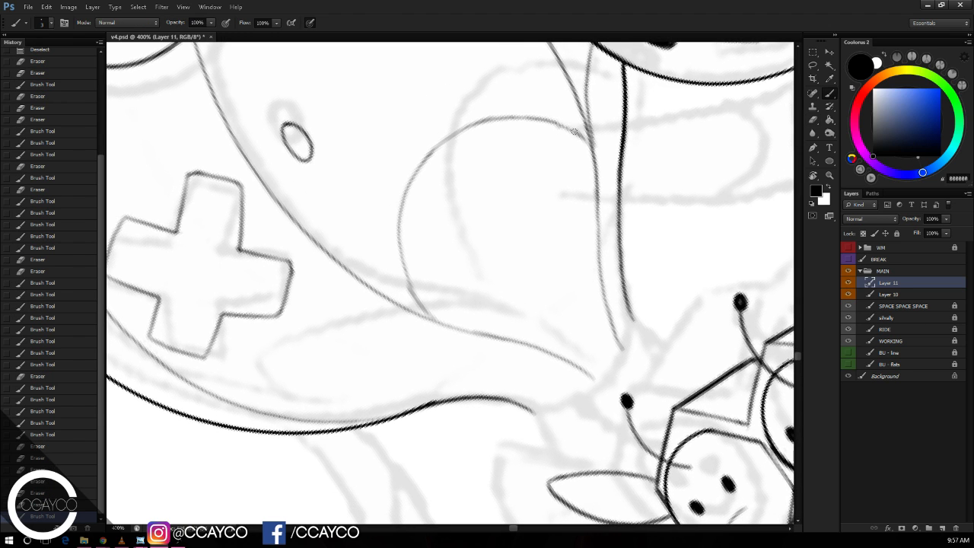
# Step: Draw a smaller rounded arch between the left and middle seams, ending where the large arch meets the middle seam
pyautogui.press('r')
pyautogui.moveTo(574, 131); pyautogui.dragTo(596, 302)
pyautogui.press('b')
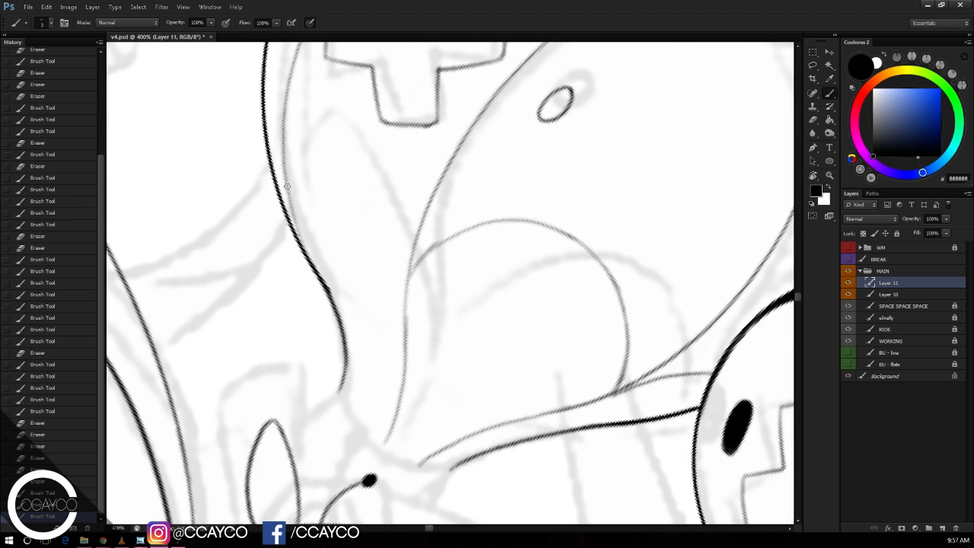
pyautogui.moveTo(287, 186)
pyautogui.mouseDown()
pyautogui.moveTo(335, 133)
pyautogui.moveTo(356, 143)
pyautogui.moveTo(352, 163)
pyautogui.moveTo(392, 202)
pyautogui.moveTo(408, 252)
pyautogui.mouseUp()
pyautogui.hotkey('ctrl', 'z')
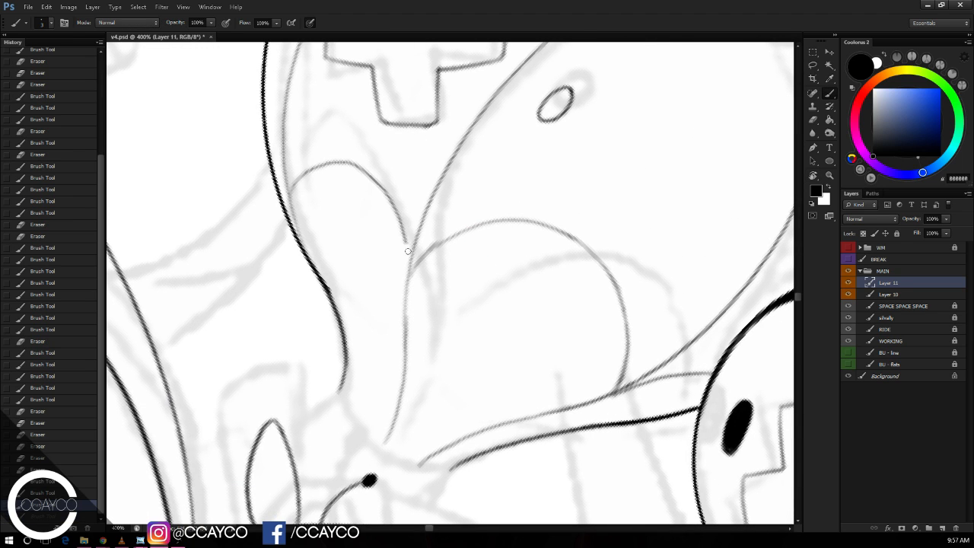
pyautogui.hotkey('ctrl', 'z')
pyautogui.moveTo(292, 187)
pyautogui.mouseDown()
pyautogui.moveTo(336, 149)
pyautogui.moveTo(371, 175)
pyautogui.moveTo(404, 261)
pyautogui.mouseUp()
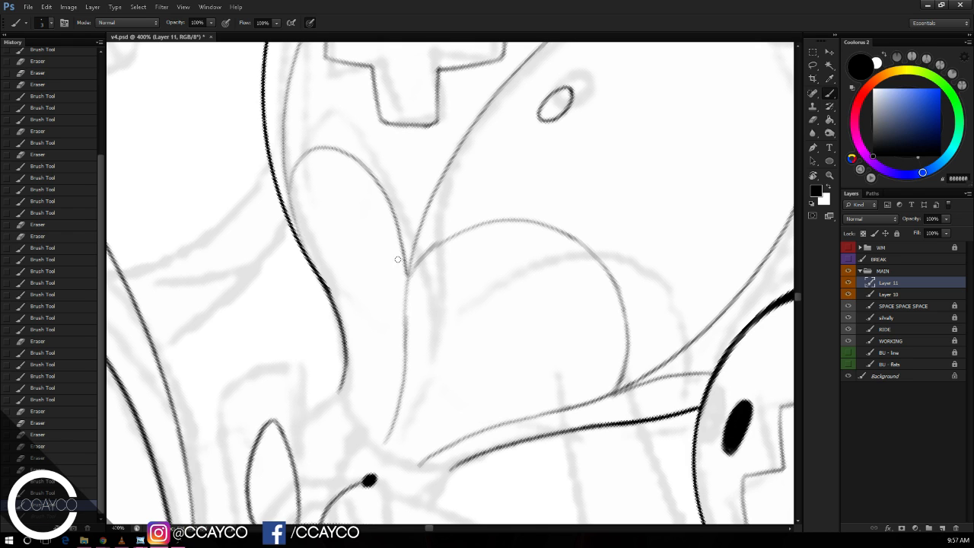
# Step: Add a short curve from the head's left outline to the small arch's base and darken the junction of both arches
pyautogui.moveTo(266, 128); pyautogui.dragTo(290, 202)
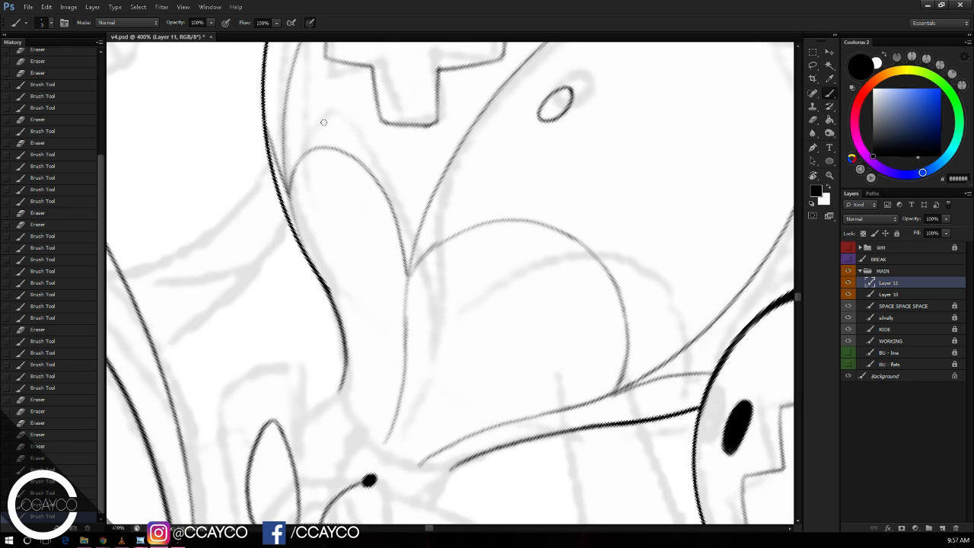
pyautogui.moveTo(410, 273); pyautogui.dragTo(415, 264)
pyautogui.moveTo(410, 276); pyautogui.dragTo(415, 263)
pyautogui.hotkey('ctrl', '-')
pyautogui.press('r')
pyautogui.moveTo(648, 235)
pyautogui.mouseDown()
pyautogui.moveTo(659, 137)
pyautogui.moveTo(672, 128)
pyautogui.moveTo(633, 143)
pyautogui.mouseUp()
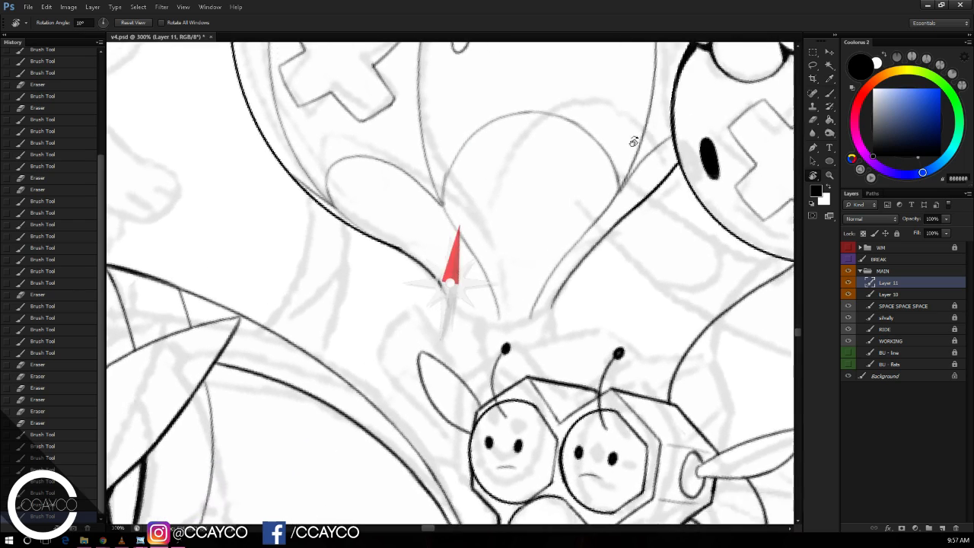
# Step: Draw a shallow curve closing the base of the large balloon head between its side contours and erase the overshooting line end
pyautogui.hotkey('ctrl', '+')
pyautogui.moveTo(675, 203); pyautogui.dragTo(635, 140)
pyautogui.press('b')
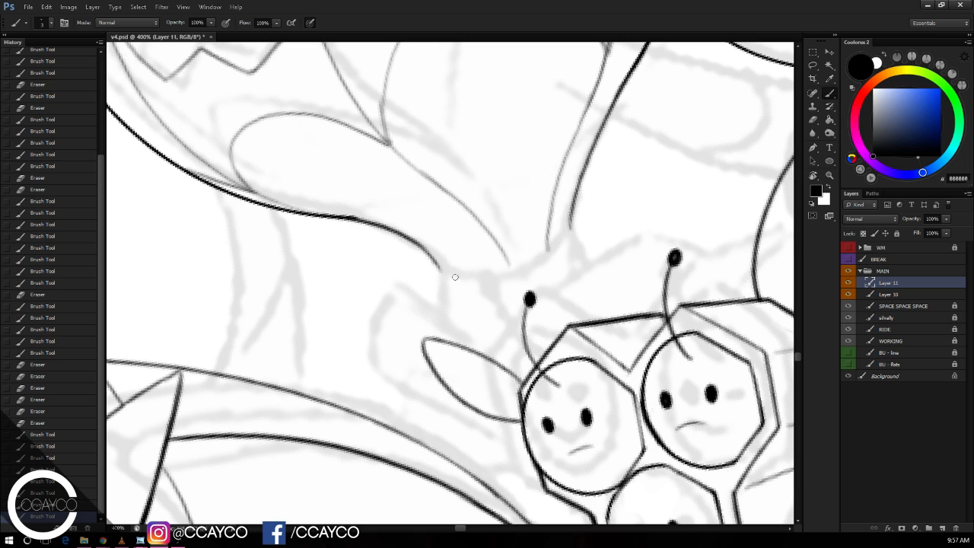
pyautogui.hotkey('ctrl', 'z')
pyautogui.moveTo(437, 268)
pyautogui.mouseDown()
pyautogui.moveTo(508, 272)
pyautogui.moveTo(498, 274)
pyautogui.mouseUp()
pyautogui.hotkey('ctrl', 'z')
pyautogui.moveTo(435, 266)
pyautogui.mouseDown()
pyautogui.moveTo(508, 274)
pyautogui.moveTo(537, 264)
pyautogui.mouseUp()
pyautogui.hotkey('ctrl', 'alt', 'z')
pyautogui.hotkey('ctrl', 'alt', 'z')
pyautogui.moveTo(422, 245)
pyautogui.mouseDown()
pyautogui.moveTo(487, 265)
pyautogui.moveTo(546, 244)
pyautogui.mouseUp()
pyautogui.hotkey('ctrl', 'alt', 'z')
pyautogui.moveTo(502, 267)
pyautogui.mouseDown()
pyautogui.moveTo(546, 245)
pyautogui.moveTo(570, 213)
pyautogui.mouseUp()
pyautogui.hotkey('ctrl', 'alt', 'z')
pyautogui.hotkey('ctrl', 'alt', 'z')
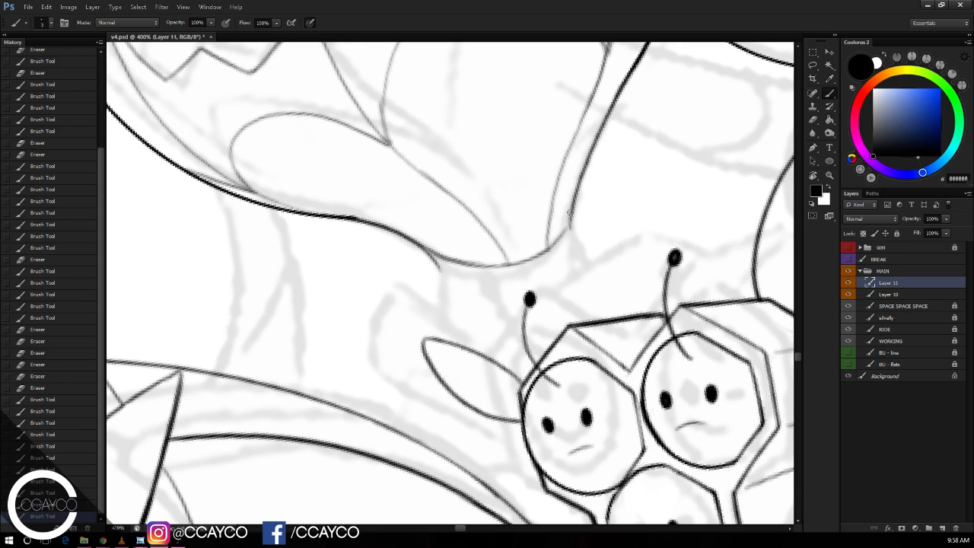
pyautogui.press('e')
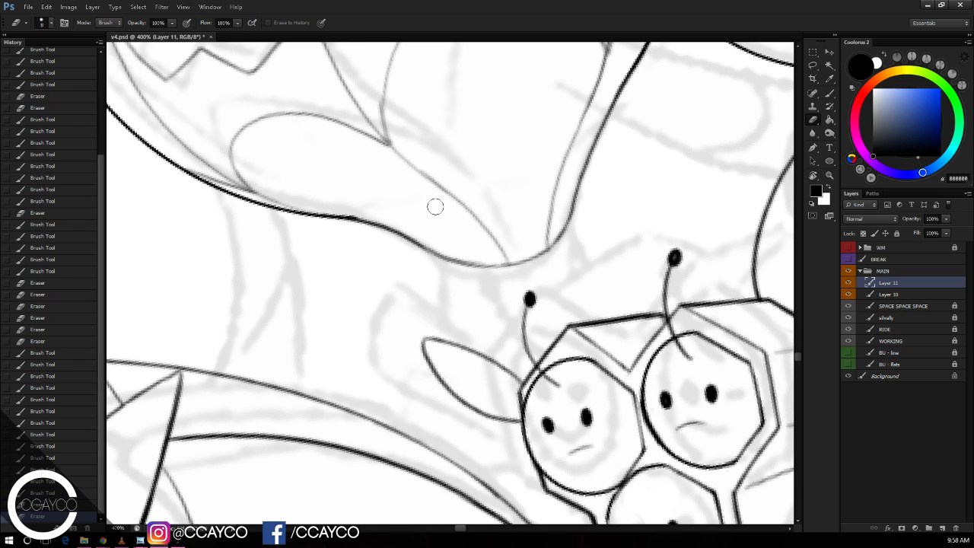
# Step: Draw the collar's left edge down to a large pointed tip and its underside back to the honeycomb creature's wing, erasing the overlap
pyautogui.press('b')
pyautogui.moveTo(431, 241)
pyautogui.mouseDown()
pyautogui.moveTo(430, 291)
pyautogui.moveTo(368, 385)
pyautogui.mouseUp()
pyautogui.hotkey('ctrl', 'z')
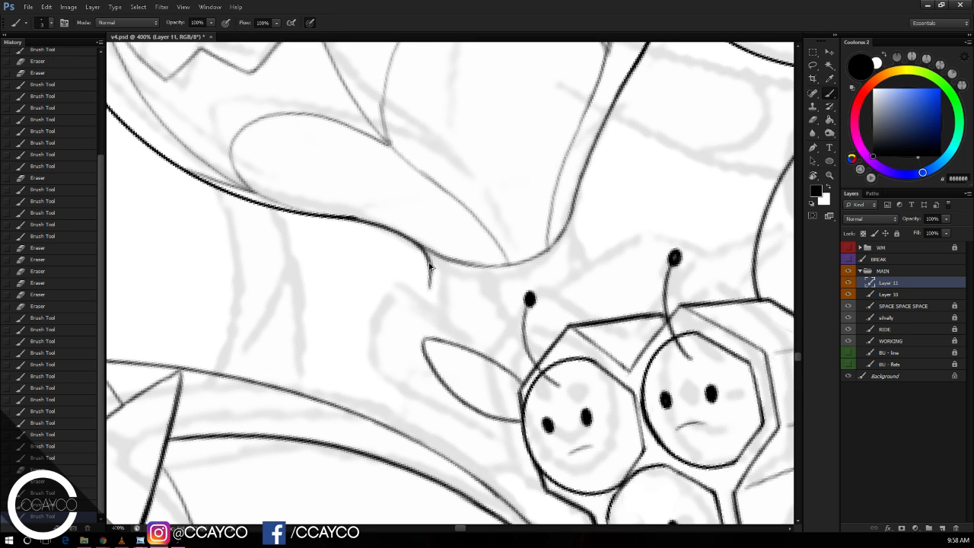
pyautogui.moveTo(427, 260)
pyautogui.mouseDown()
pyautogui.moveTo(358, 398)
pyautogui.moveTo(455, 374)
pyautogui.mouseUp()
pyautogui.moveTo(355, 406); pyautogui.dragTo(374, 385)
pyautogui.hotkey('ctrl', 'z')
pyautogui.hotkey('ctrl', 'z')
pyautogui.press('e')
pyautogui.click(450, 374)
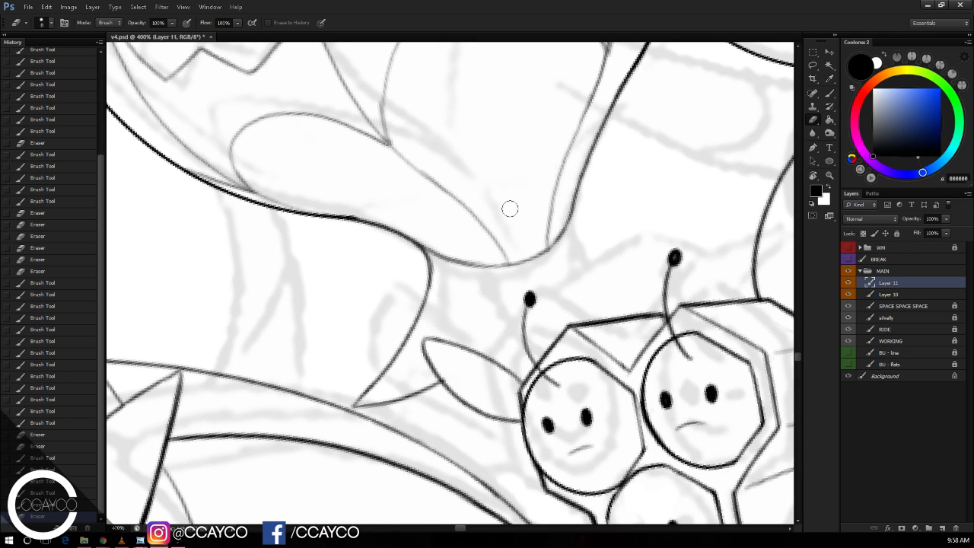
# Step: Draw a small collar point showing between the honeycomb creature's left wing and its upper-left face
pyautogui.press('b')
pyautogui.moveTo(478, 353)
pyautogui.mouseDown()
pyautogui.moveTo(508, 385)
pyautogui.moveTo(526, 467)
pyautogui.mouseUp()
pyautogui.press('e')
pyautogui.press('b')
pyautogui.hotkey('ctrl', 'z')
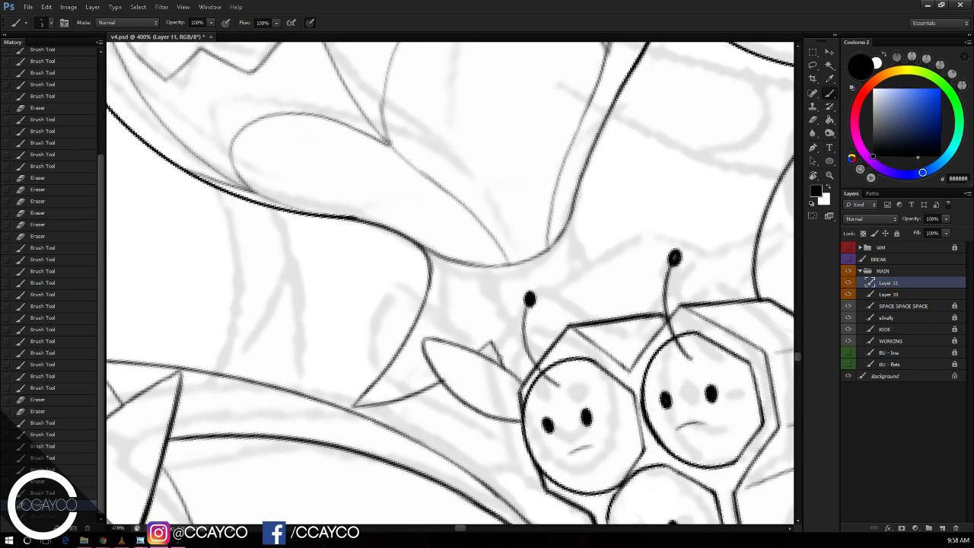
pyautogui.moveTo(492, 343); pyautogui.dragTo(507, 378)
pyautogui.moveTo(580, 365); pyautogui.dragTo(532, 396)
# Step: Draw a smaller spike on the collar's left side, above the large pointed tip
pyautogui.press('r')
pyautogui.moveTo(648, 251); pyautogui.dragTo(650, 314)
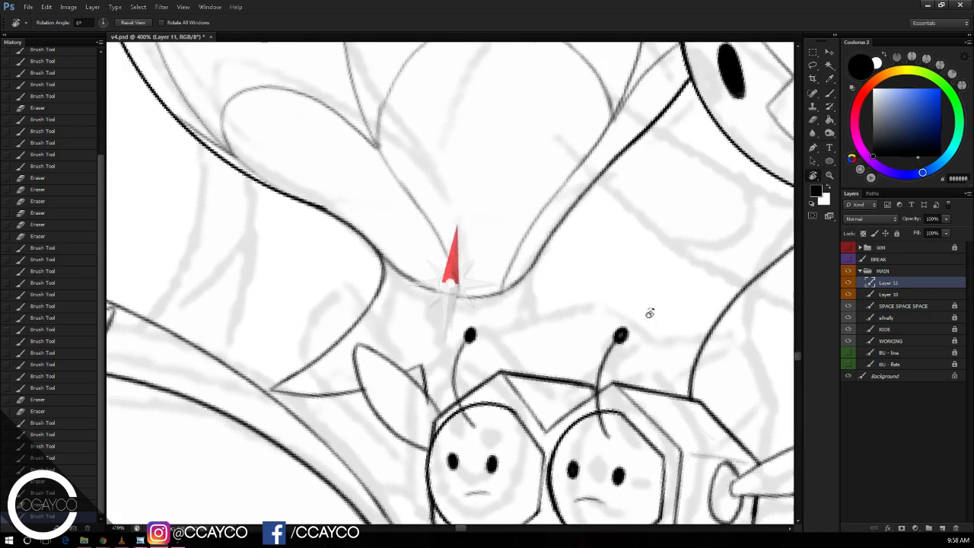
pyautogui.press('b')
pyautogui.moveTo(379, 279)
pyautogui.mouseDown()
pyautogui.moveTo(308, 311)
pyautogui.moveTo(342, 334)
pyautogui.moveTo(383, 274)
pyautogui.mouseUp()
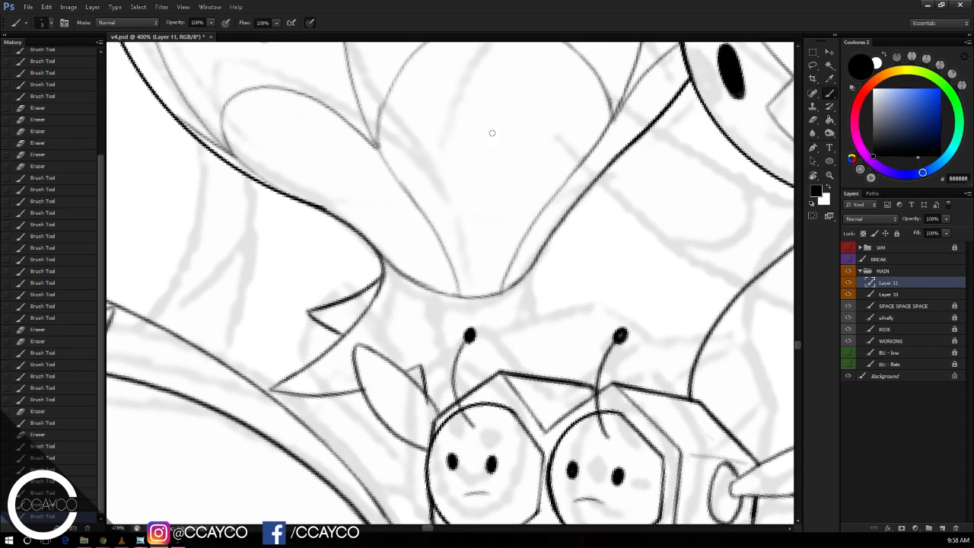
pyautogui.hotkey('ctrl', 'z')
# Step: Draw the collar's right edge as a short curve dropping from the balloon head's right contour
pyautogui.moveTo(539, 251)
pyautogui.mouseDown()
pyautogui.moveTo(556, 333)
pyautogui.moveTo(541, 324)
pyautogui.mouseUp()
pyautogui.hotkey('ctrl', 'z')
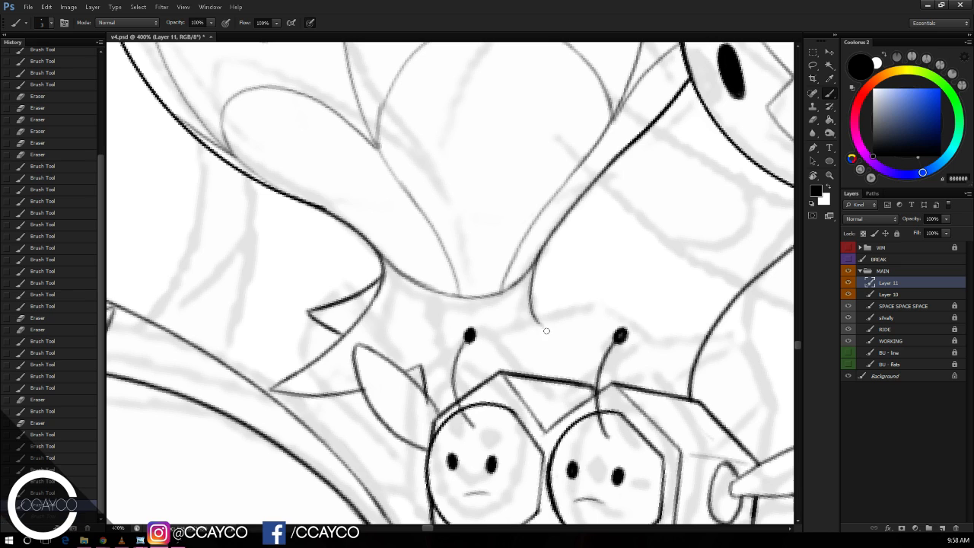
pyautogui.moveTo(536, 265); pyautogui.dragTo(559, 200)
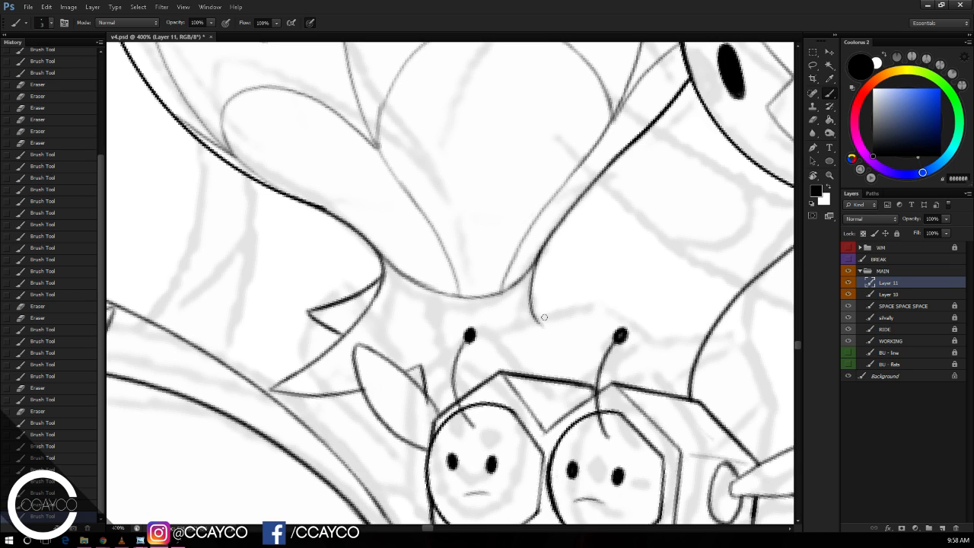
pyautogui.moveTo(535, 261); pyautogui.dragTo(538, 323)
pyautogui.hotkey('ctrl', 'z')
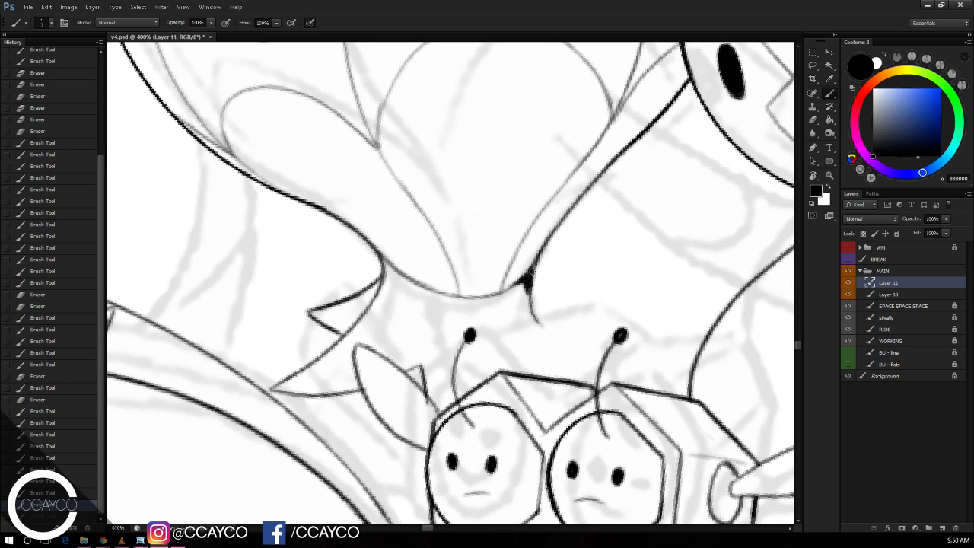
# Step: Fill the corner where the right contour meets the collar with a tapered solid black shadow
pyautogui.moveTo(527, 274); pyautogui.dragTo(538, 259)
pyautogui.moveTo(525, 279); pyautogui.dragTo(546, 243)
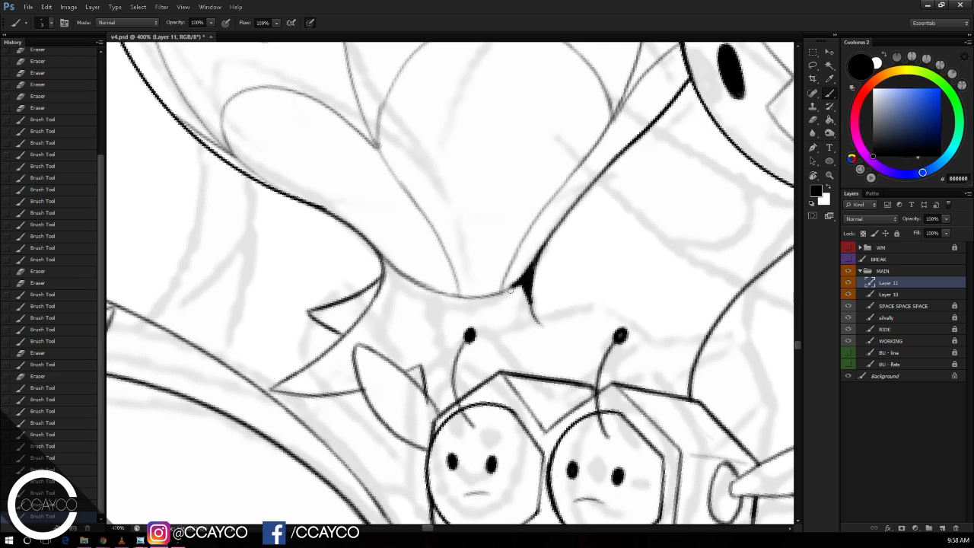
pyautogui.moveTo(496, 295)
pyautogui.mouseDown()
pyautogui.moveTo(516, 286)
pyautogui.moveTo(536, 317)
pyautogui.mouseUp()
pyautogui.moveTo(533, 306); pyautogui.dragTo(541, 323)
pyautogui.hotkey('ctrl', 'alt', 'z')
pyautogui.hotkey('ctrl', 'alt', 'z')
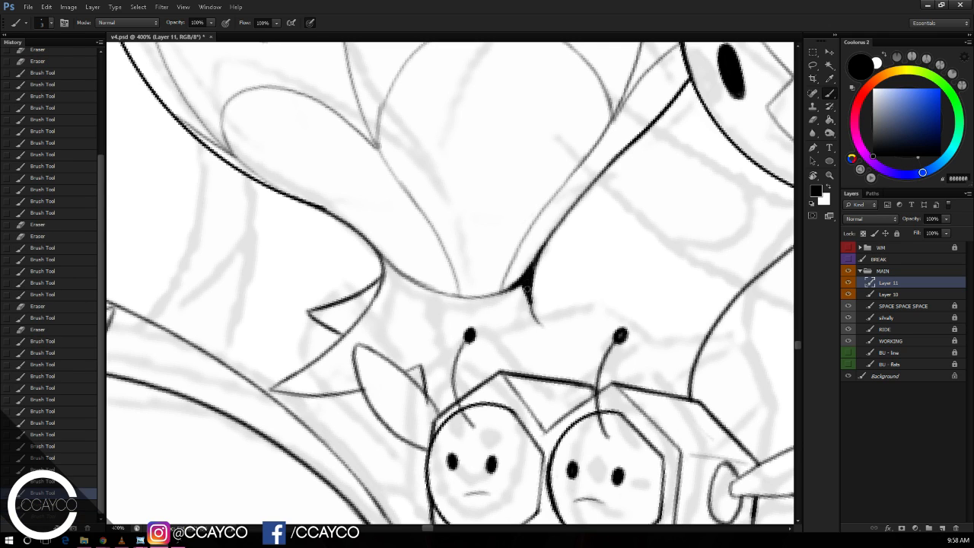
# Step: Extend the collar's right edge into a large point with a smaller spike above it, erasing the excess near the antenna
pyautogui.moveTo(526, 286)
pyautogui.mouseDown()
pyautogui.moveTo(539, 324)
pyautogui.moveTo(593, 366)
pyautogui.mouseUp()
pyautogui.hotkey('ctrl', 'z')
pyautogui.moveTo(530, 281); pyautogui.dragTo(576, 296)
pyautogui.hotkey('ctrl', 'alt', 'z')
pyautogui.hotkey('ctrl', 'alt', 'z')
pyautogui.moveTo(564, 297); pyautogui.dragTo(576, 298)
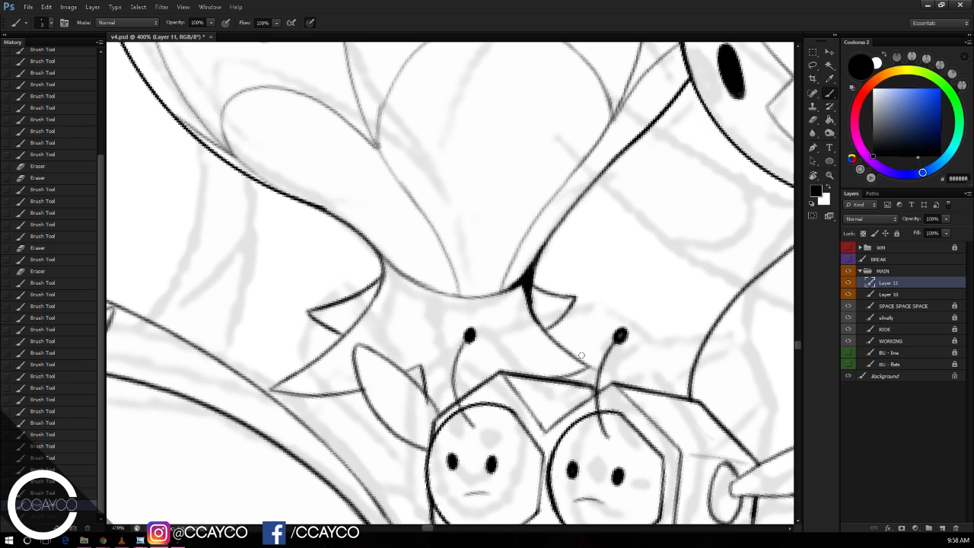
pyautogui.press('e')
pyautogui.moveTo(598, 363); pyautogui.dragTo(596, 339)
# Step: Erase the large arch between the balloon head's middle and right seams
pyautogui.hotkey('ctrl', '-')
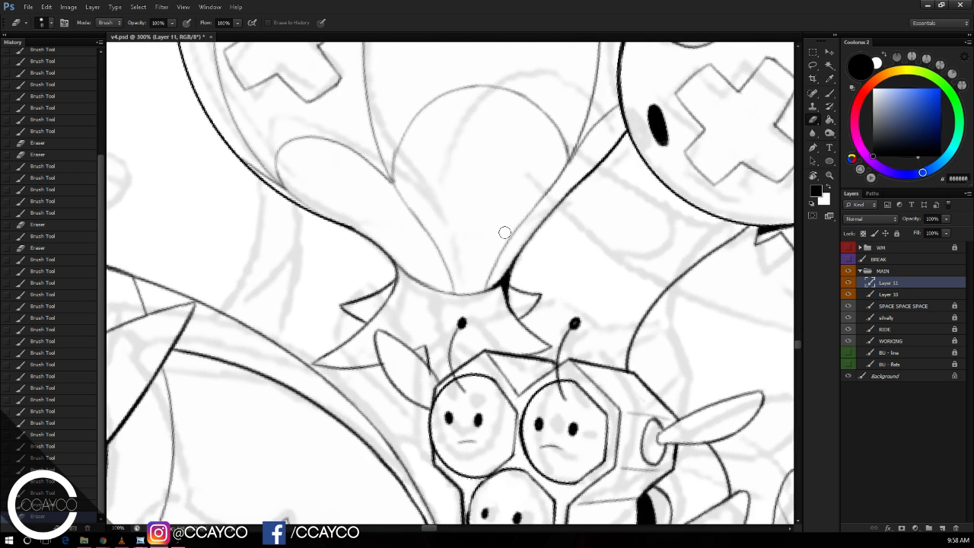
pyautogui.hotkey('ctrl', '+')
pyautogui.moveTo(392, 363)
pyautogui.mouseDown()
pyautogui.moveTo(411, 373)
pyautogui.moveTo(421, 403)
pyautogui.mouseUp()
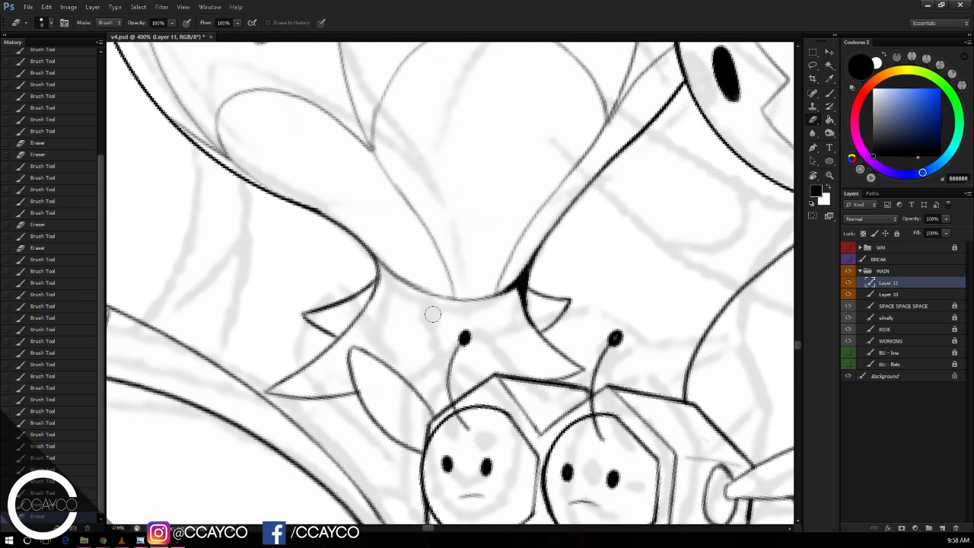
pyautogui.hotkey('ctrl', '-')
pyautogui.hotkey('ctrl', '-')
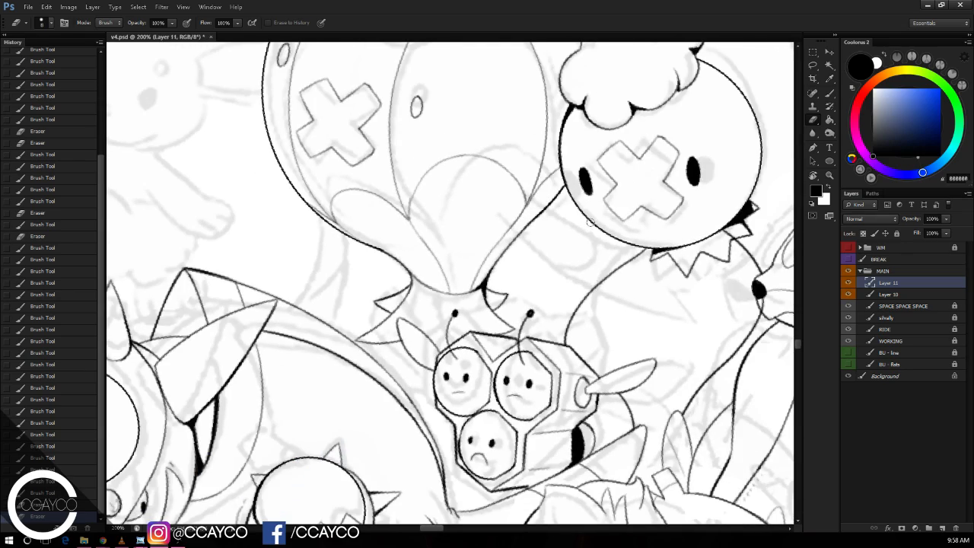
pyautogui.moveTo(592, 207)
pyautogui.mouseDown()
pyautogui.moveTo(639, 241)
pyautogui.moveTo(624, 216)
pyautogui.mouseUp()
pyautogui.hotkey('ctrl', '-')
pyautogui.press('r')
pyautogui.hotkey('ctrl', '+')
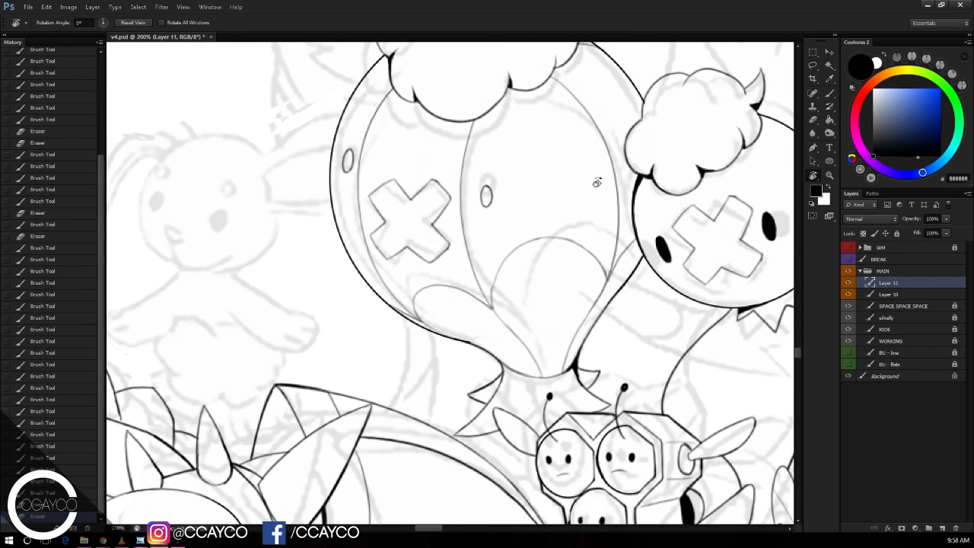
pyautogui.press('e')
pyautogui.moveTo(493, 303); pyautogui.dragTo(573, 240)
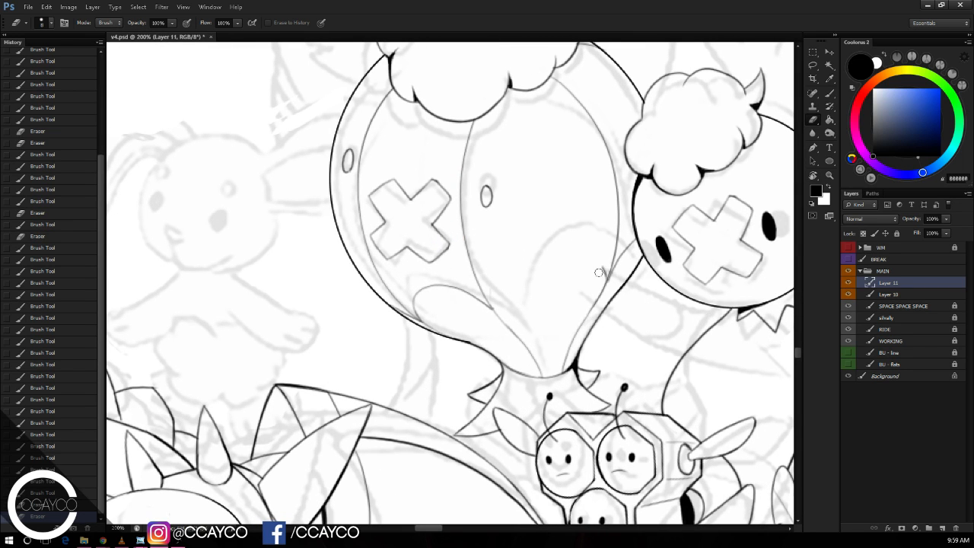
# Step: Hide the WORKING sketch layer and erase the small left arch, the curve beside the right seam and leftover line ends
pyautogui.click(848, 341)
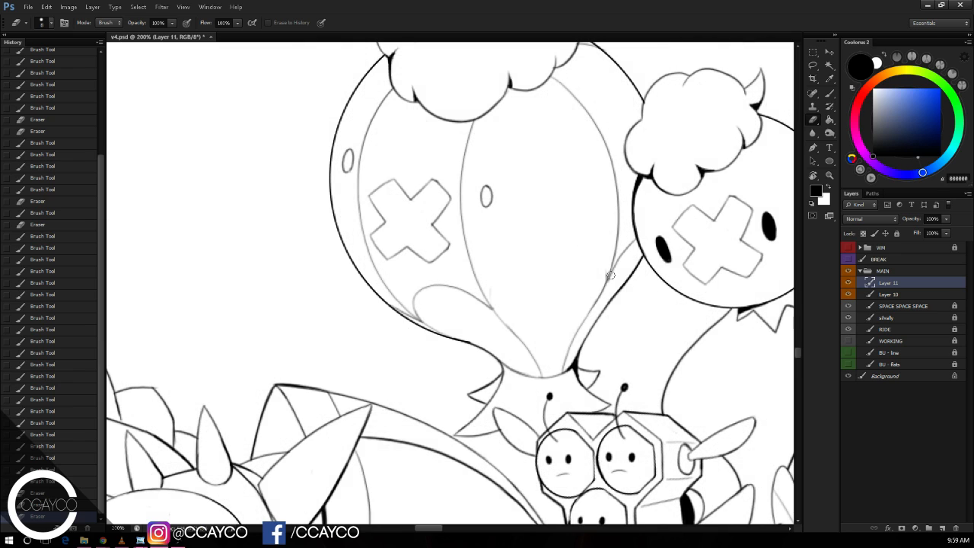
pyautogui.moveTo(607, 263)
pyautogui.mouseDown()
pyautogui.moveTo(626, 254)
pyautogui.moveTo(619, 258)
pyautogui.mouseUp()
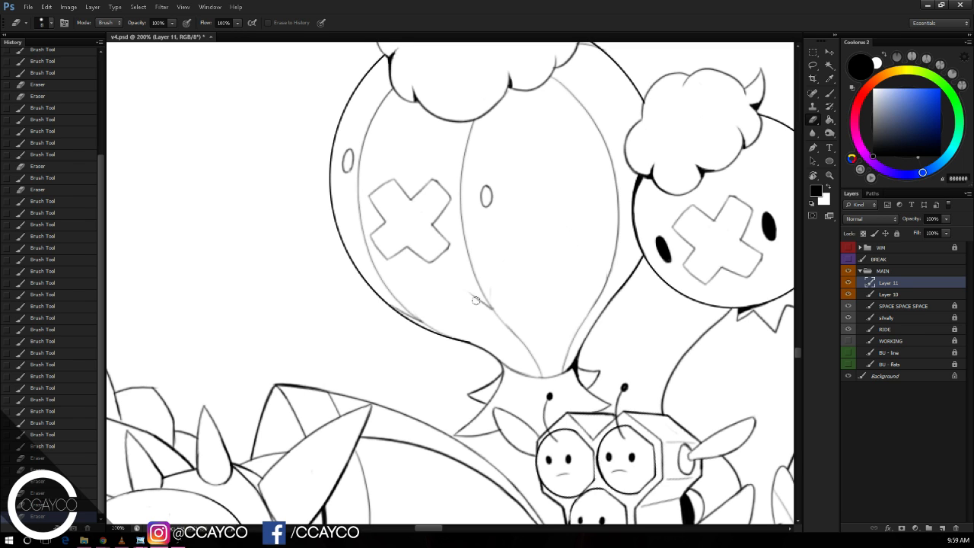
pyautogui.moveTo(482, 305)
pyautogui.mouseDown()
pyautogui.moveTo(491, 294)
pyautogui.moveTo(500, 323)
pyautogui.mouseUp()
# Step: Redraw the small rounded arch between the left outline and the lower end of the middle seam
pyautogui.press('b')
pyautogui.hotkey('ctrl', '+')
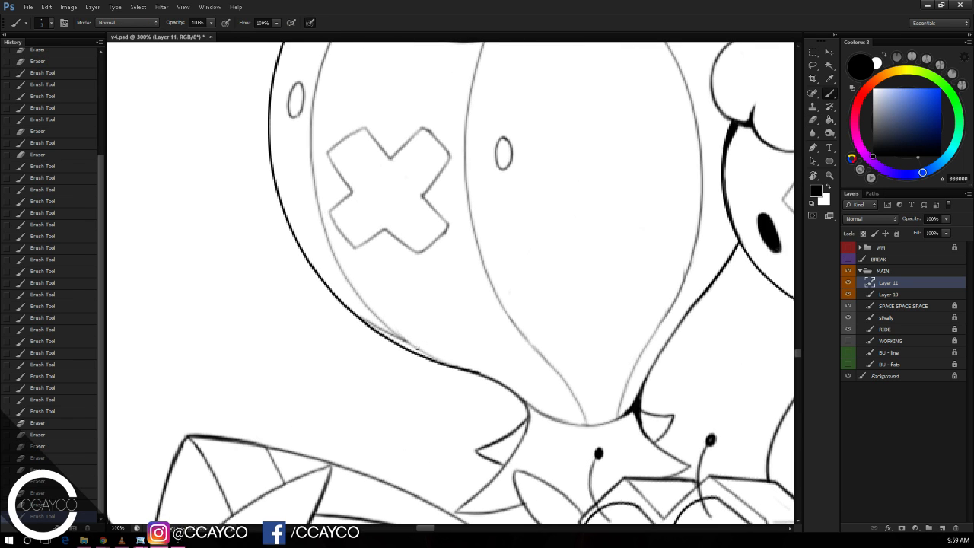
pyautogui.moveTo(411, 299); pyautogui.dragTo(497, 322)
pyautogui.moveTo(533, 360); pyautogui.dragTo(537, 354)
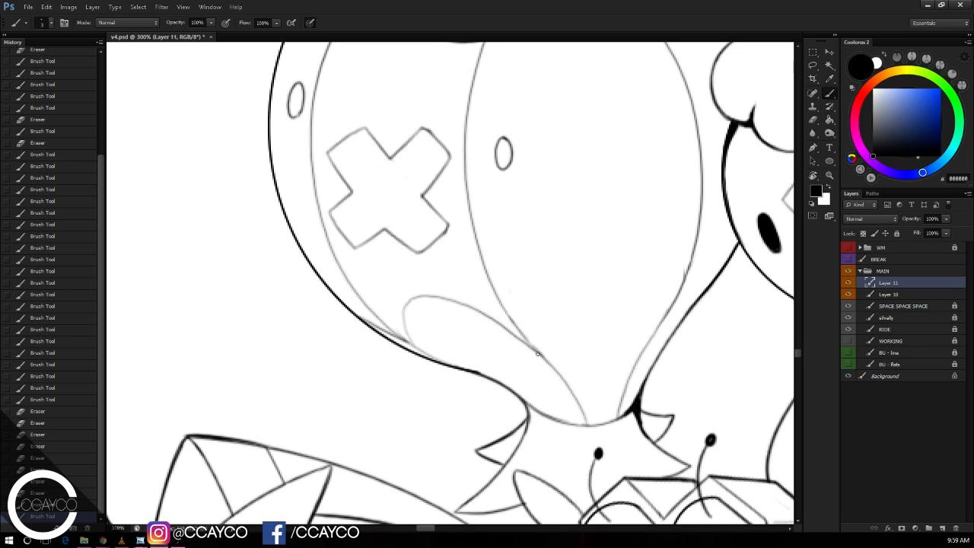
# Step: Draw a lower arch between the middle and right seams, plus a short curve from the right seam to the smaller balloon creature
pyautogui.moveTo(549, 321); pyautogui.dragTo(631, 279)
pyautogui.hotkey('ctrl', 'z')
pyautogui.moveTo(539, 356); pyautogui.dragTo(627, 284)
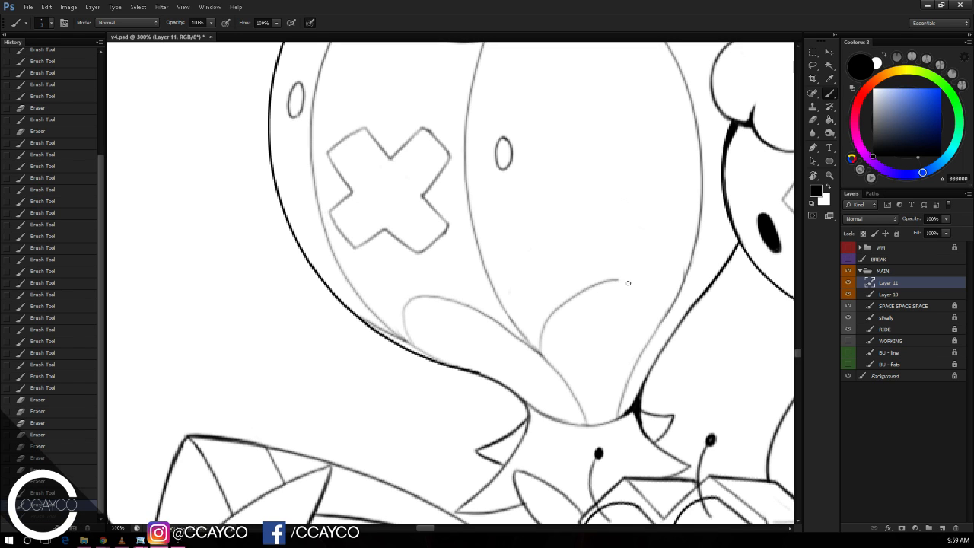
pyautogui.moveTo(650, 316); pyautogui.dragTo(663, 303)
pyautogui.moveTo(659, 328); pyautogui.dragTo(735, 241)
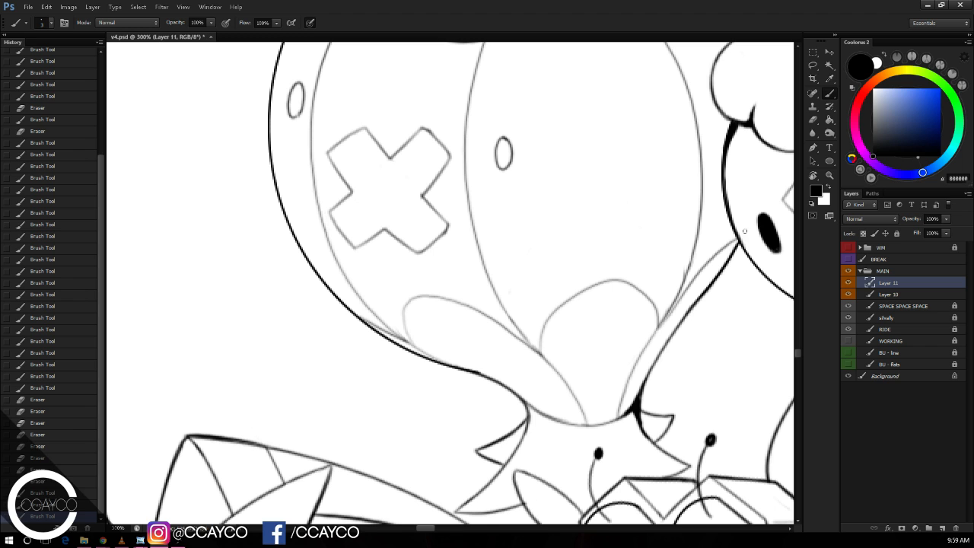
# Step: Save the document
pyautogui.hotkey('ctrl', '-')
pyautogui.hotkey('ctrl', '-')
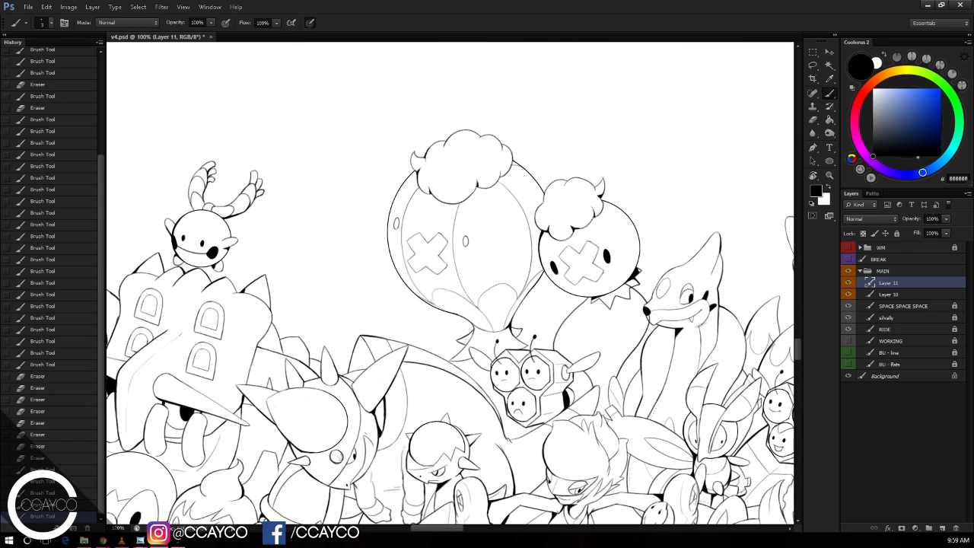
pyautogui.hotkey('ctrl', '+')
pyautogui.hotkey('ctrl', 's')
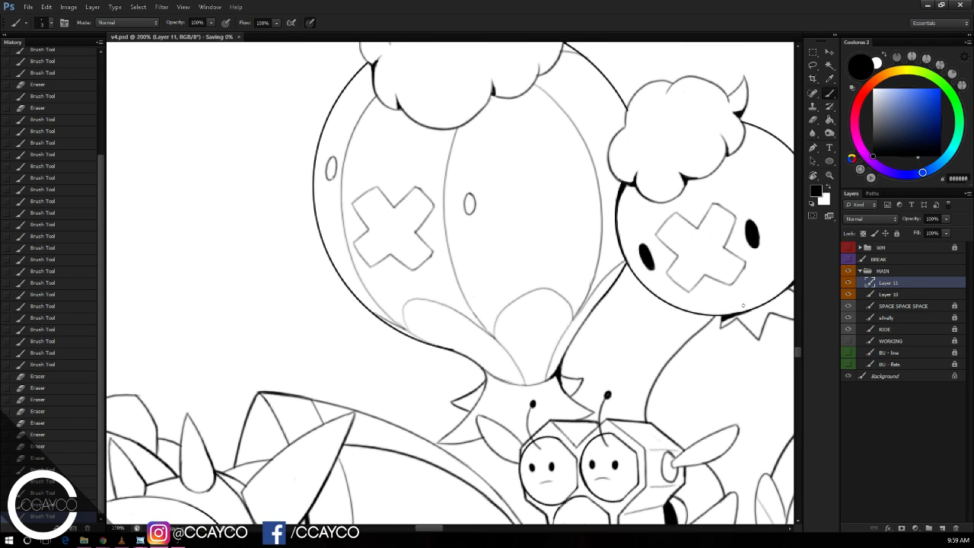
pyautogui.click(654, 311)
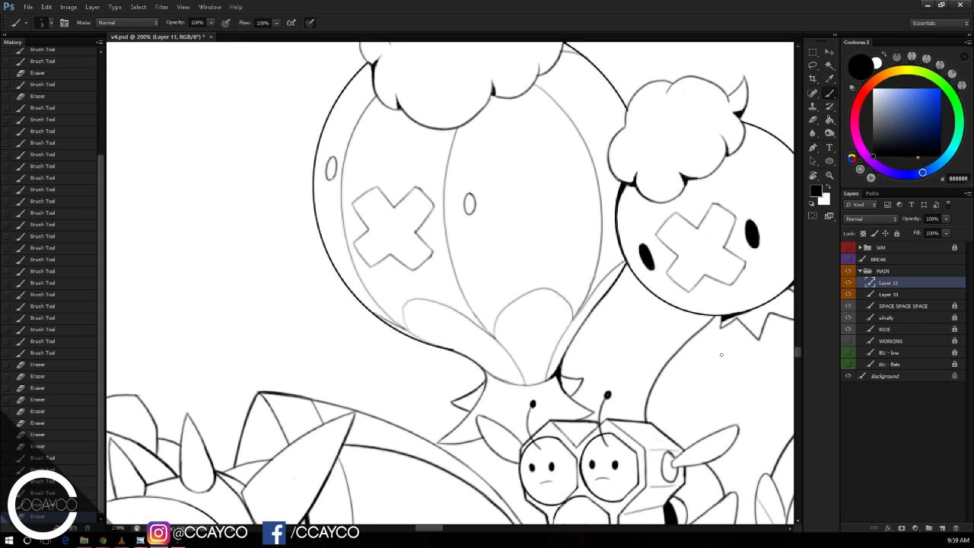
# Step: Add a new layer above Layer 11 for further line work
pyautogui.click(942, 528)
pyautogui.press('e')
pyautogui.moveTo(678, 325); pyautogui.dragTo(611, 322)
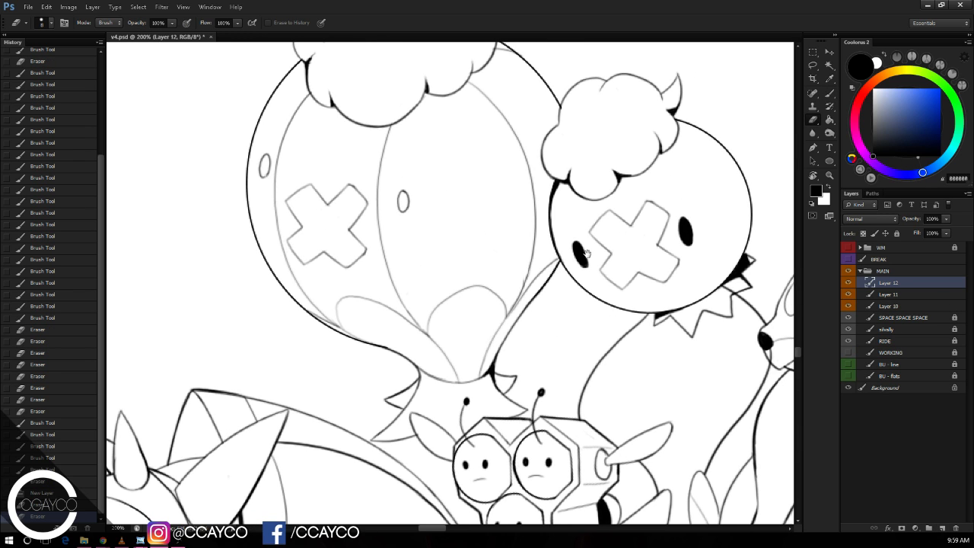
pyautogui.press('b')
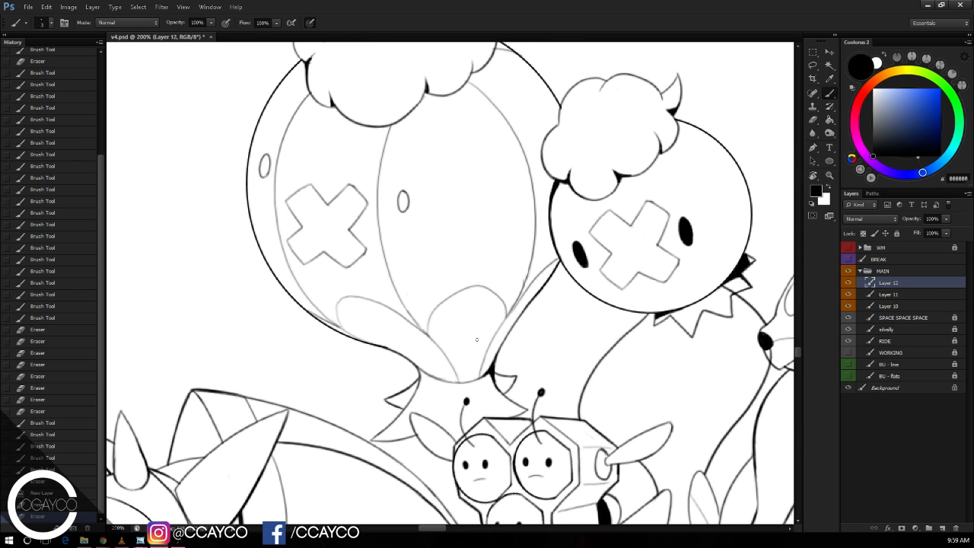
# Step: Try two long, roughly parallel curves from the large arch across to the neighbouring creature's body, trimming their ends
pyautogui.moveTo(450, 317); pyautogui.dragTo(580, 385)
pyautogui.hotkey('ctrl', 'z')
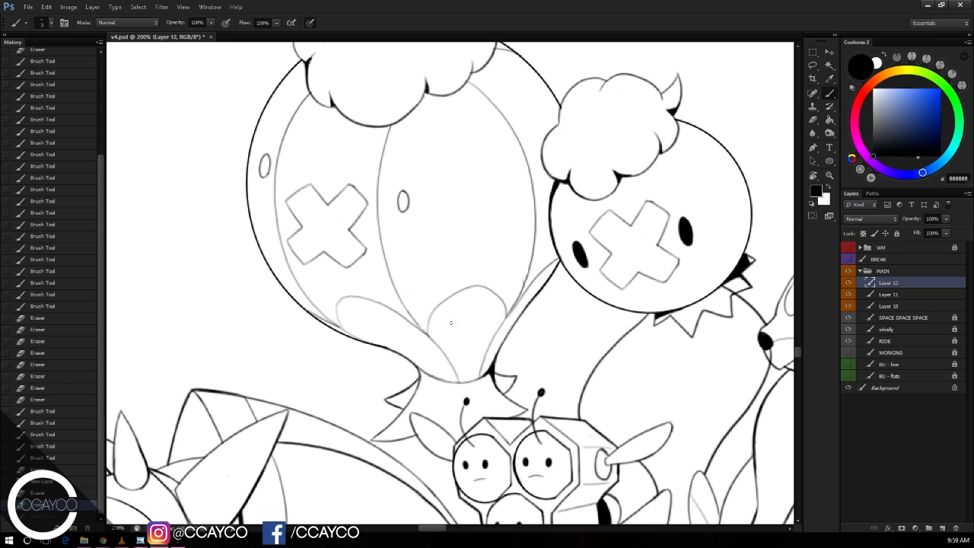
pyautogui.moveTo(451, 323); pyautogui.dragTo(602, 399)
pyautogui.moveTo(478, 307); pyautogui.dragTo(629, 362)
pyautogui.press('e')
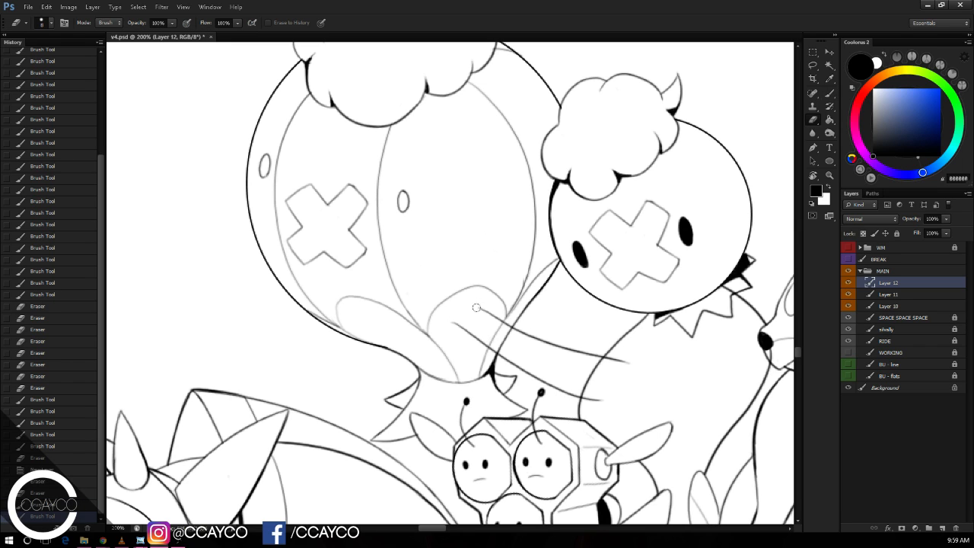
pyautogui.moveTo(477, 307)
pyautogui.mouseDown()
pyautogui.moveTo(452, 320)
pyautogui.moveTo(471, 353)
pyautogui.mouseUp()
pyautogui.moveTo(630, 363); pyautogui.dragTo(613, 360)
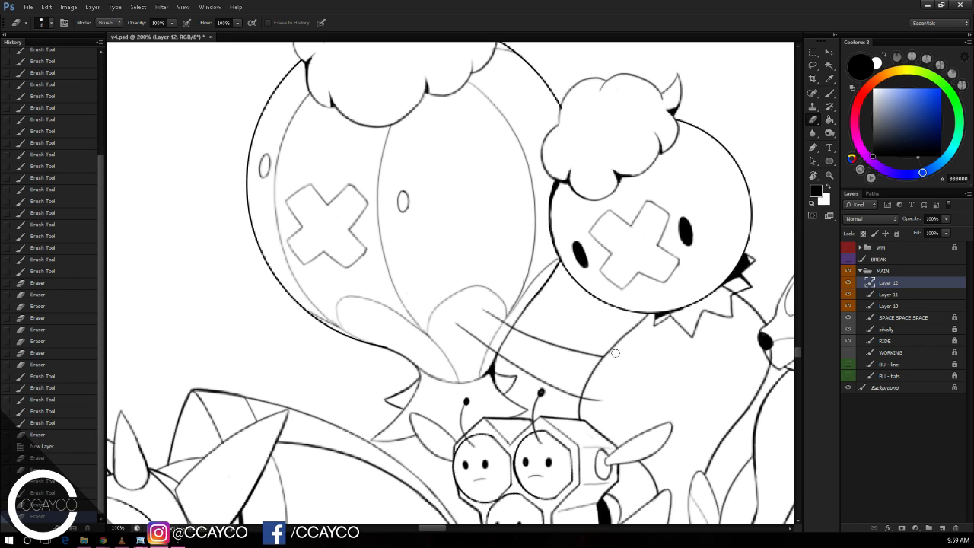
pyautogui.hotkey('ctrl', 'z')
# Step: Try another long curve across the same gap in a rotated view and undo all the long test curves
pyautogui.press('r')
pyautogui.moveTo(581, 163); pyautogui.dragTo(411, 94)
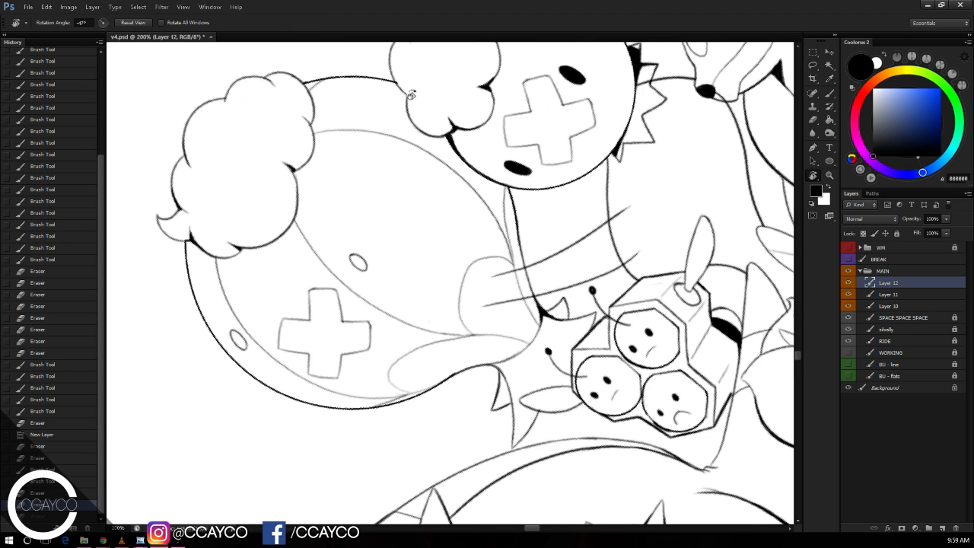
pyautogui.moveTo(658, 176)
pyautogui.mouseDown()
pyautogui.moveTo(635, 204)
pyautogui.moveTo(628, 198)
pyautogui.mouseUp()
pyautogui.press('b')
pyautogui.moveTo(622, 165)
pyautogui.mouseDown()
pyautogui.moveTo(524, 271)
pyautogui.moveTo(592, 218)
pyautogui.moveTo(523, 274)
pyautogui.mouseUp()
pyautogui.hotkey('ctrl', 'alt', 'z')
pyautogui.hotkey('ctrl', 'alt', 'z')
pyautogui.hotkey('ctrl', 'alt', 'z')
pyautogui.hotkey('ctrl', 'alt', 'z')
pyautogui.hotkey('ctrl', 'alt', 'z')
pyautogui.hotkey('ctrl', 'alt', 'z')
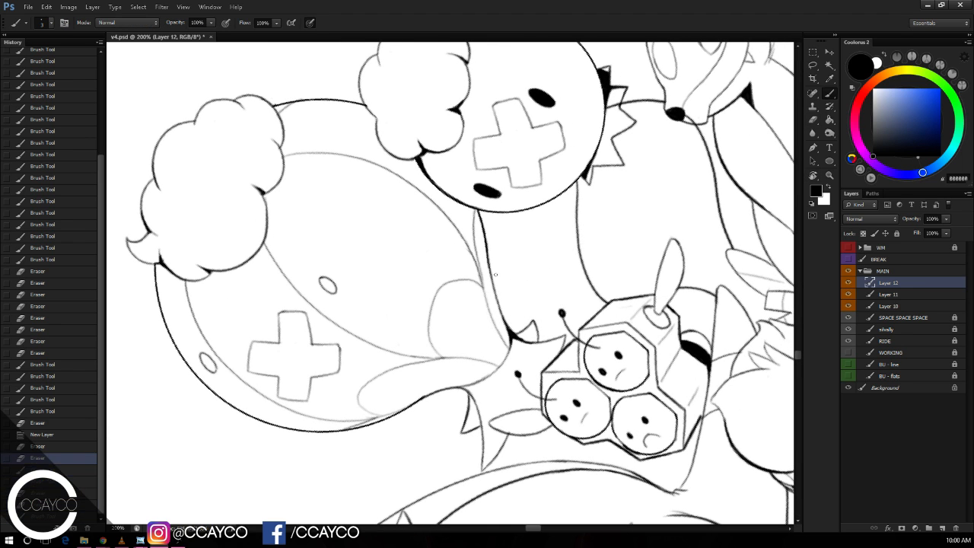
# Step: Draw two long, roughly parallel curves from the large balloon's base past the small balloon creature to outline a ribbon arm
pyautogui.moveTo(632, 144); pyautogui.dragTo(461, 297)
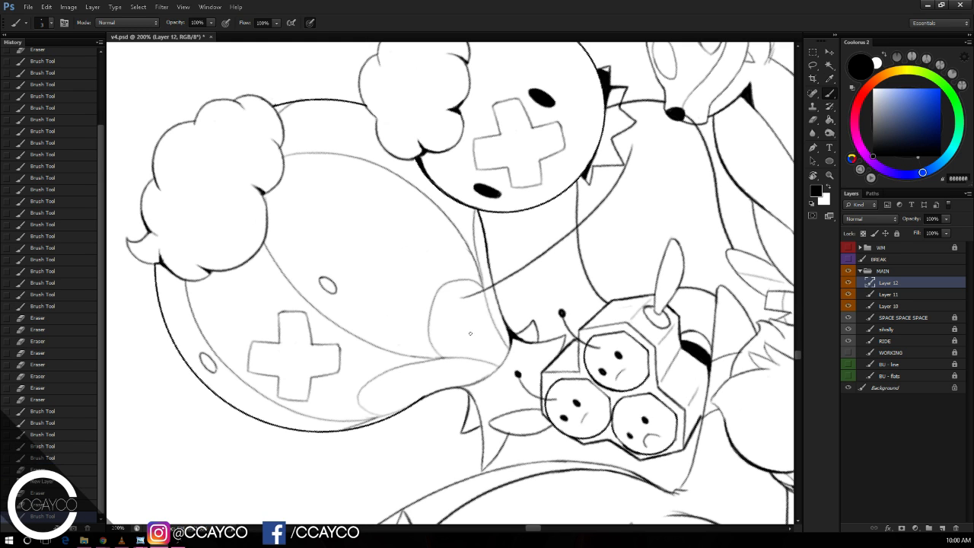
pyautogui.moveTo(467, 333); pyautogui.dragTo(739, 174)
pyautogui.hotkey('ctrl', 'alt', 'z')
pyautogui.moveTo(465, 331); pyautogui.dragTo(714, 173)
# Step: Draw a V-shaped notch joining the outer ends of the ribbon arm's two lines
pyautogui.press('r')
pyautogui.moveTo(697, 295); pyautogui.dragTo(419, 456)
pyautogui.moveTo(627, 204); pyautogui.dragTo(549, 149)
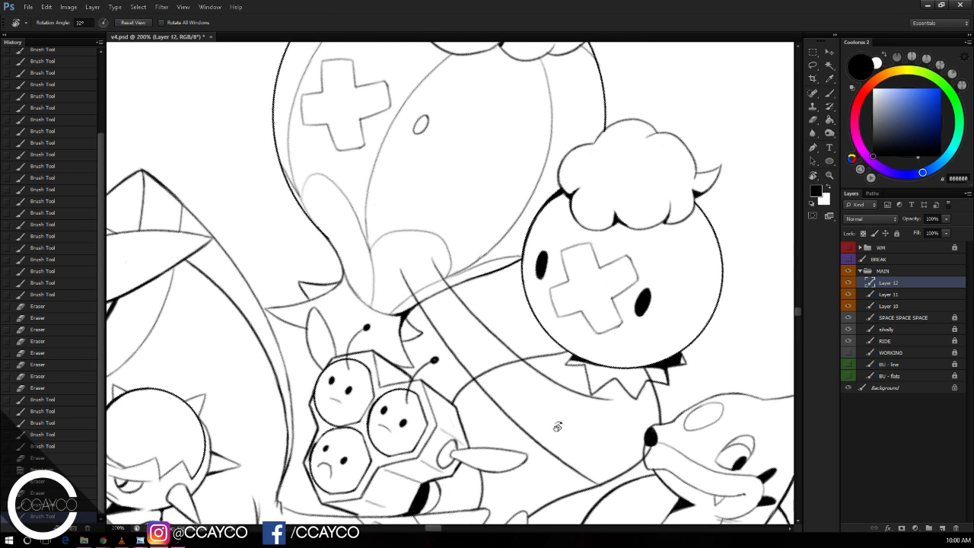
pyautogui.press('b')
pyautogui.moveTo(562, 463)
pyautogui.mouseDown()
pyautogui.moveTo(543, 404)
pyautogui.moveTo(611, 398)
pyautogui.mouseUp()
pyautogui.press('e')
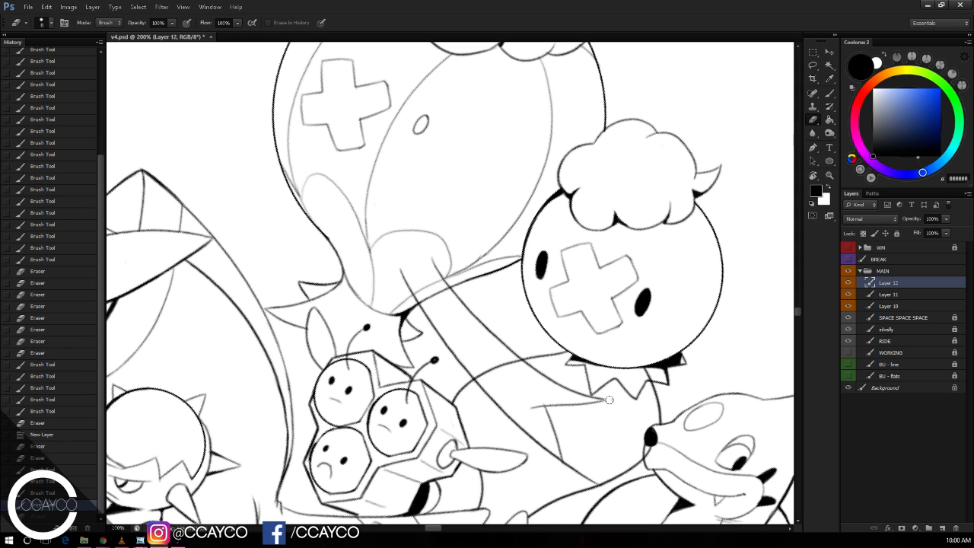
pyautogui.press('b')
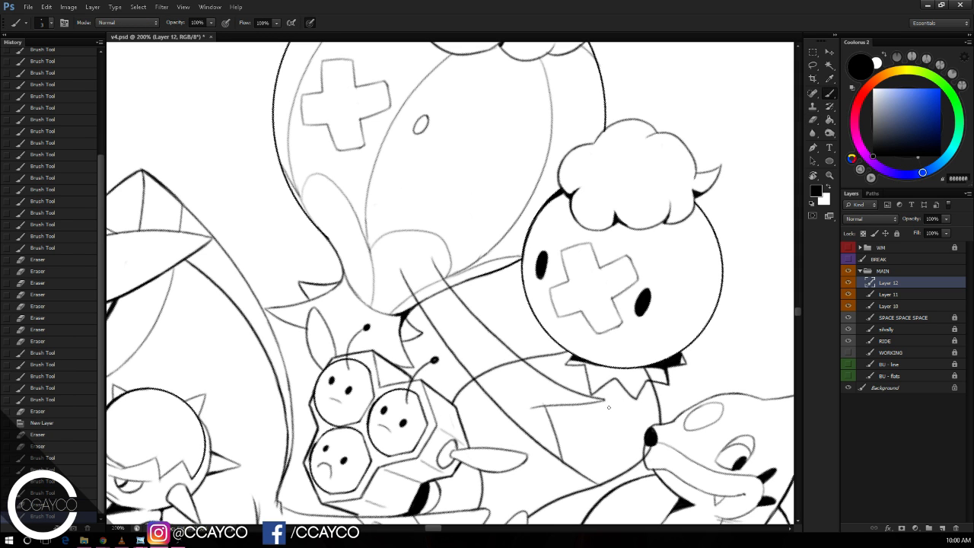
# Step: Erase the overshooting strokes at the ribbon arm's tips and inside its notch
pyautogui.hotkey('ctrl', '+')
pyautogui.moveTo(670, 311)
pyautogui.mouseDown()
pyautogui.moveTo(648, 223)
pyautogui.moveTo(663, 202)
pyautogui.moveTo(629, 144)
pyautogui.mouseUp()
pyautogui.press('r')
pyautogui.press('e')
pyautogui.moveTo(650, 409)
pyautogui.mouseDown()
pyautogui.moveTo(713, 413)
pyautogui.moveTo(674, 404)
pyautogui.mouseUp()
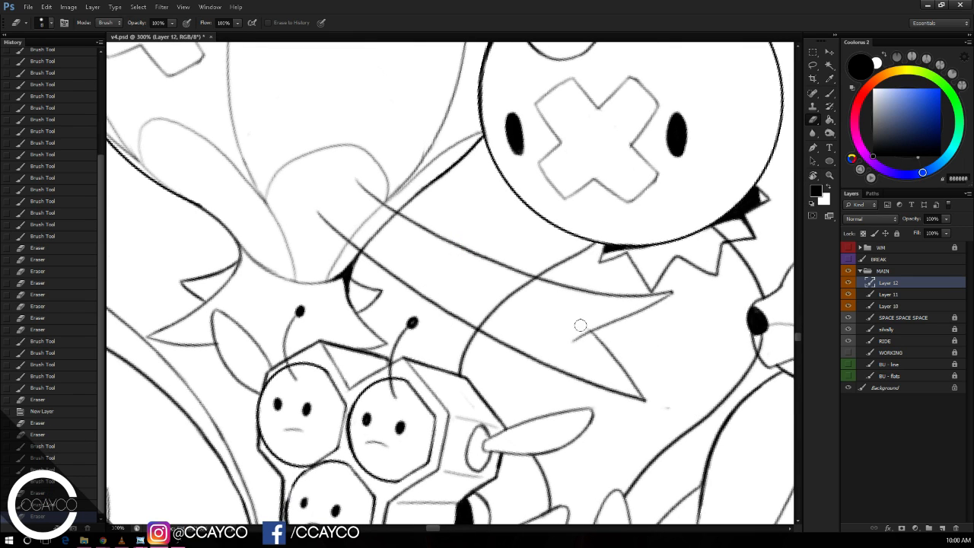
pyautogui.click(587, 336)
pyautogui.click(669, 407)
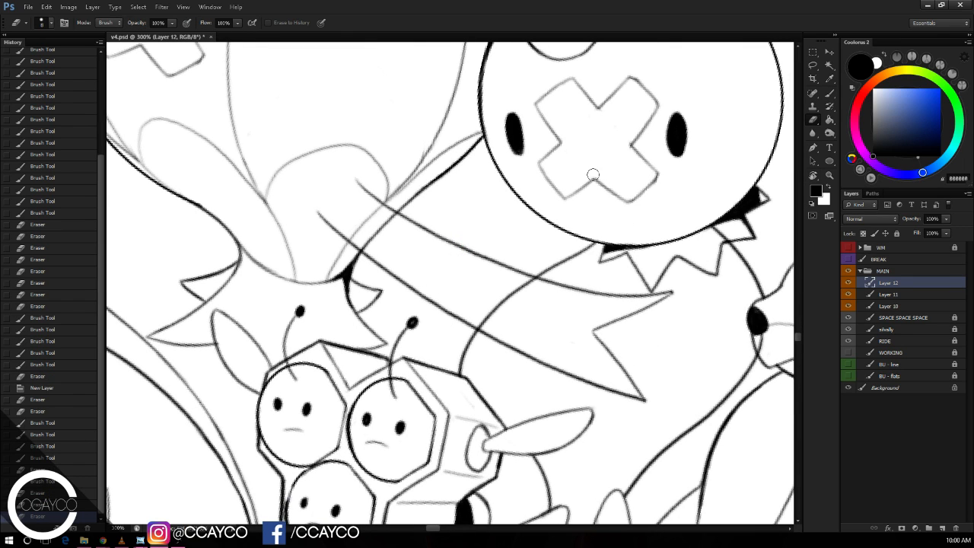
# Step: Add a middle point to the ribbon arm's notched end and erase the crossing strokes to leave a clean zigzag
pyautogui.press('b')
pyautogui.moveTo(598, 367); pyautogui.dragTo(684, 335)
pyautogui.hotkey('ctrl', 'z')
pyautogui.moveTo(617, 304); pyautogui.dragTo(685, 339)
pyautogui.hotkey('ctrl', 'z')
pyautogui.press('e')
pyautogui.click(687, 334)
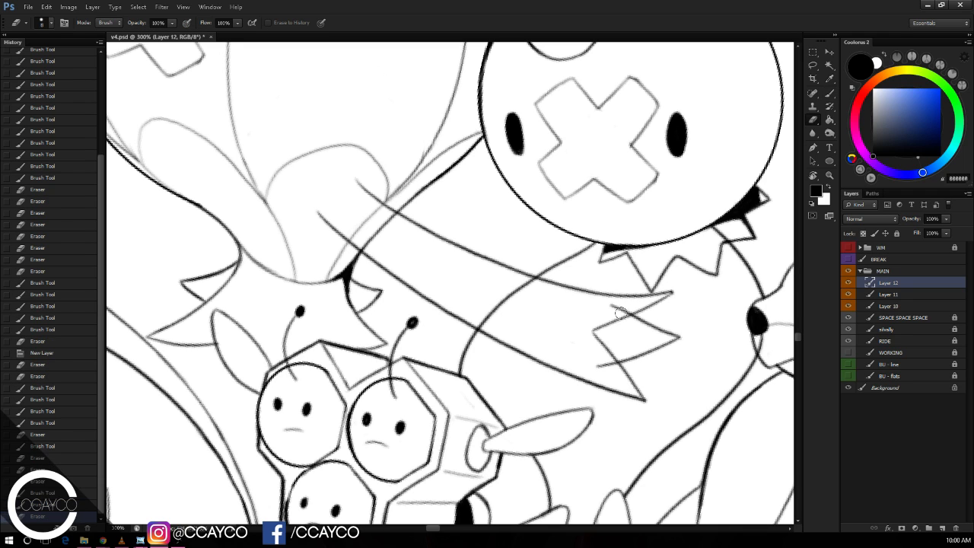
pyautogui.moveTo(621, 312)
pyautogui.mouseDown()
pyautogui.moveTo(606, 326)
pyautogui.moveTo(605, 352)
pyautogui.moveTo(614, 349)
pyautogui.mouseUp()
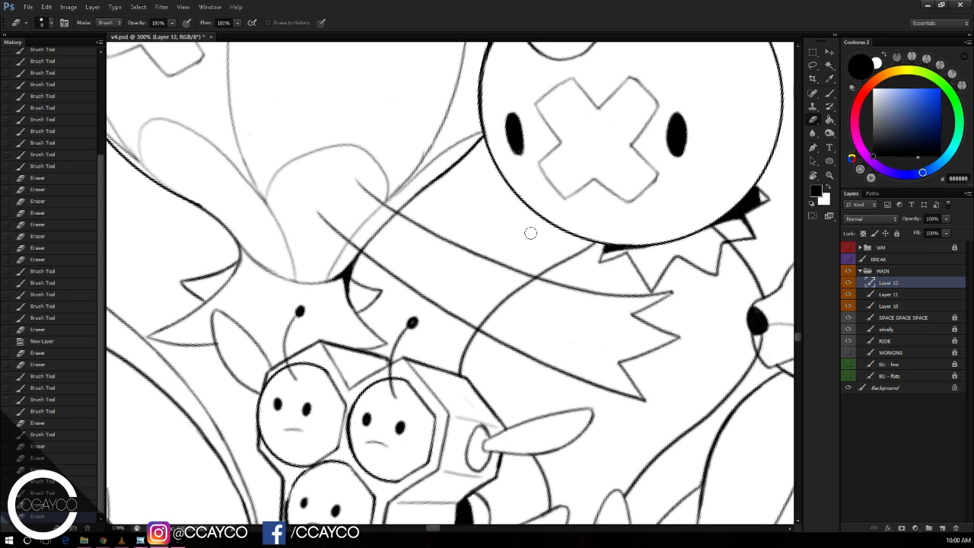
# Step: Draw an angled band line across the ribbon arm a short way before its zigzag end
pyautogui.press('b')
pyautogui.moveTo(508, 340)
pyautogui.mouseDown()
pyautogui.moveTo(558, 266)
pyautogui.moveTo(525, 331)
pyautogui.moveTo(506, 341)
pyautogui.moveTo(541, 321)
pyautogui.mouseUp()
pyautogui.hotkey('ctrl', 'z')
pyautogui.moveTo(491, 341); pyautogui.dragTo(544, 318)
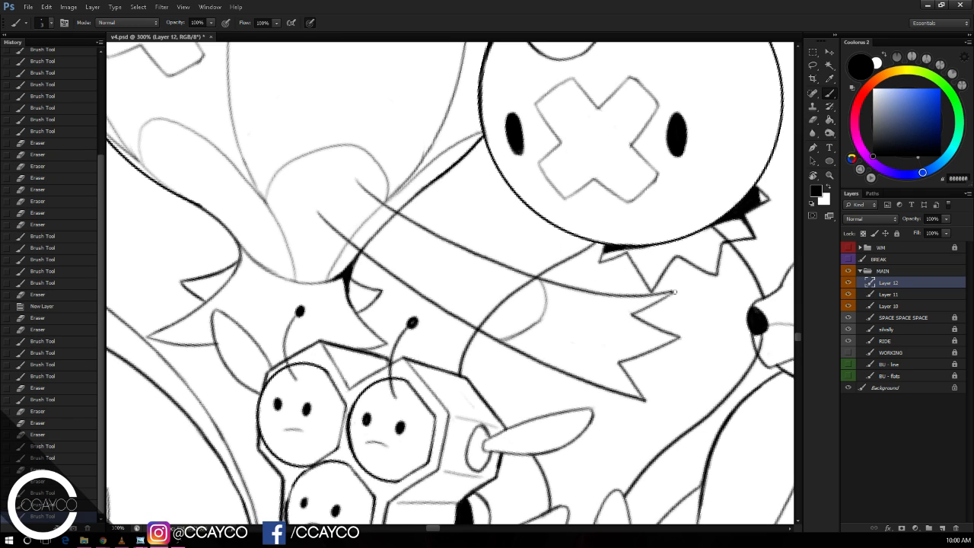
# Step: On Layer 11, erase the balloon's lower outline where it runs through the start of the ribbon arm
pyautogui.hotkey('ctrl', '-')
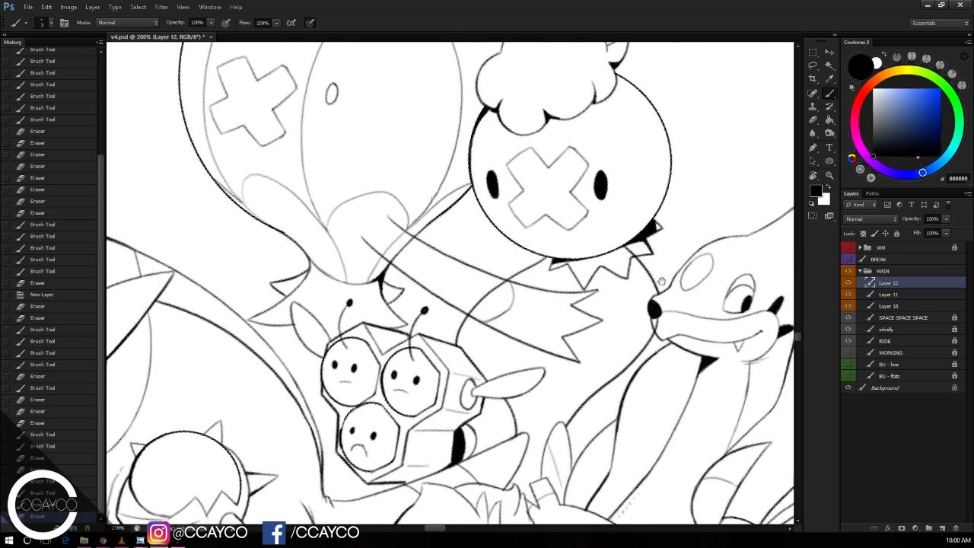
pyautogui.moveTo(661, 282); pyautogui.dragTo(740, 247)
pyautogui.hotkey('ctrl', '+')
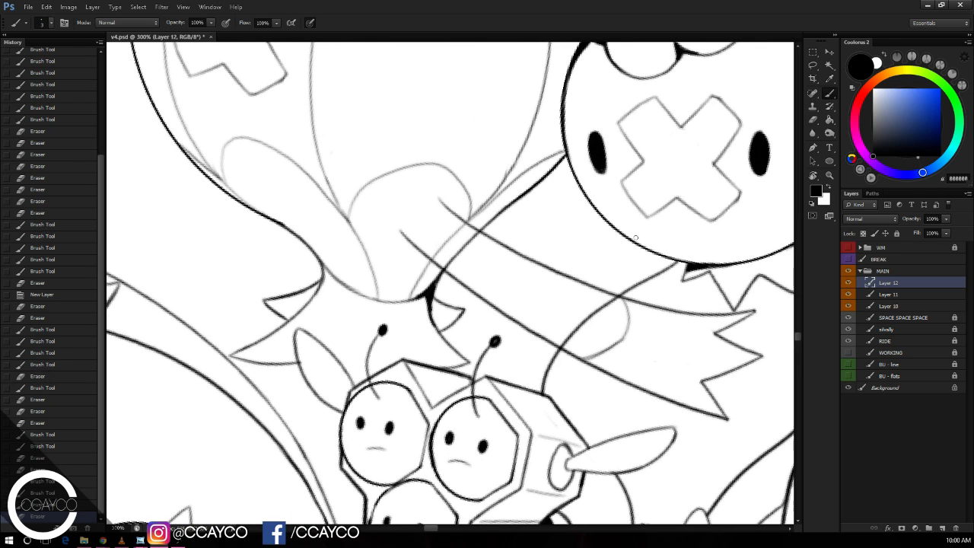
pyautogui.click(883, 294)
pyautogui.press('e')
pyautogui.moveTo(461, 232)
pyautogui.mouseDown()
pyautogui.moveTo(486, 244)
pyautogui.moveTo(441, 258)
pyautogui.moveTo(430, 248)
pyautogui.mouseUp()
pyautogui.moveTo(591, 251); pyautogui.dragTo(610, 320)
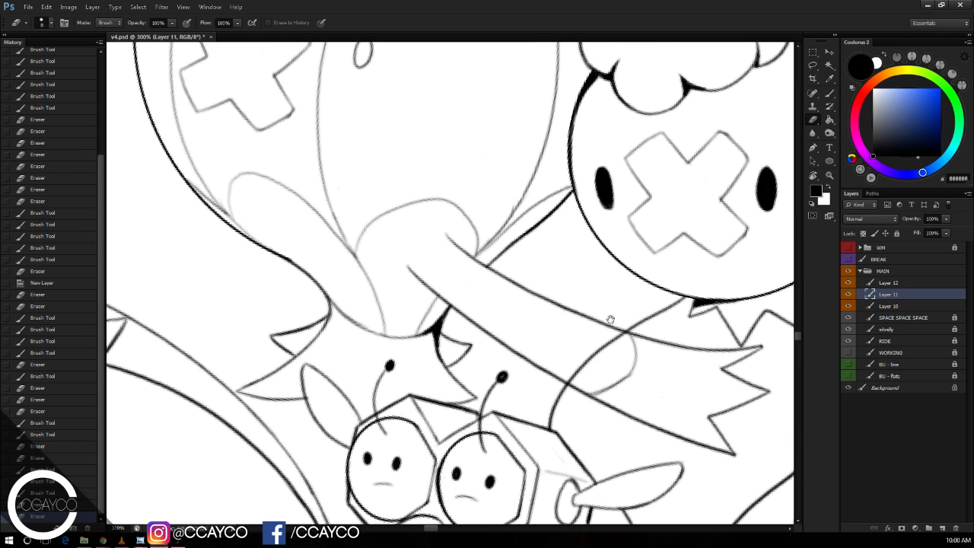
# Step: On Layer 12, trim the inner ends of the ribbon arm's two lines inside the balloon's base
pyautogui.click(889, 283)
pyautogui.moveTo(441, 222)
pyautogui.mouseDown()
pyautogui.moveTo(455, 256)
pyautogui.moveTo(422, 278)
pyautogui.moveTo(440, 298)
pyautogui.moveTo(417, 278)
pyautogui.mouseUp()
pyautogui.press('b')
pyautogui.hotkey('ctrl', 'z')
pyautogui.hotkey('ctrl', 'z')
pyautogui.press('e')
pyautogui.moveTo(417, 279); pyautogui.dragTo(426, 294)
# Step: Refine and thicken the inner ends of the ribbon arm's two lines at the balloon's base
pyautogui.press('b')
pyautogui.moveTo(410, 260)
pyautogui.mouseDown()
pyautogui.moveTo(448, 304)
pyautogui.moveTo(442, 298)
pyautogui.mouseUp()
pyautogui.hotkey('ctrl', 'z')
pyautogui.press('e')
pyautogui.moveTo(408, 256); pyautogui.dragTo(444, 300)
pyautogui.hotkey('ctrl', 'z')
pyautogui.press('b')
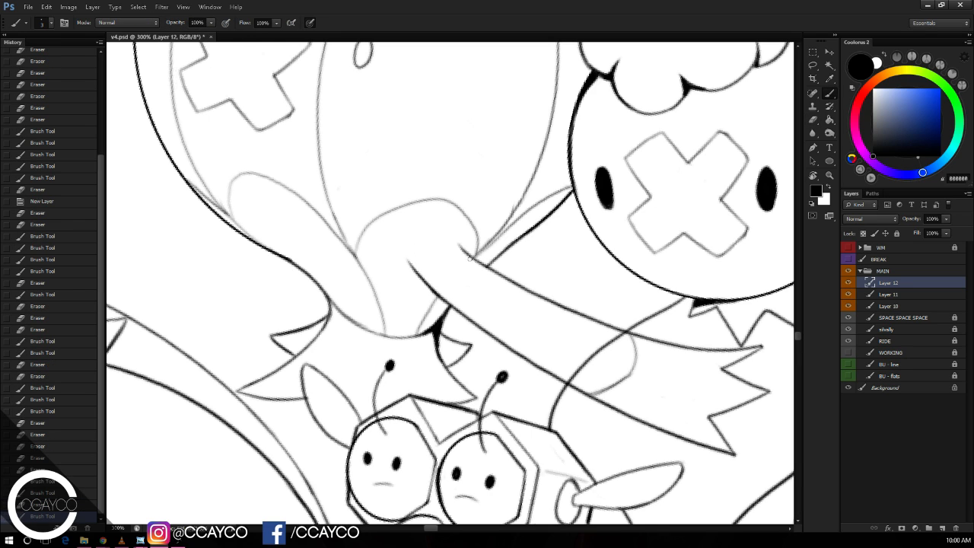
pyautogui.moveTo(469, 258); pyautogui.dragTo(484, 266)
pyautogui.moveTo(411, 262); pyautogui.dragTo(436, 289)
# Step: Draw a short curve from the large balloon's lower edge to the small balloon creature's head
pyautogui.moveTo(674, 224); pyautogui.dragTo(740, 247)
pyautogui.moveTo(673, 162); pyautogui.dragTo(587, 184)
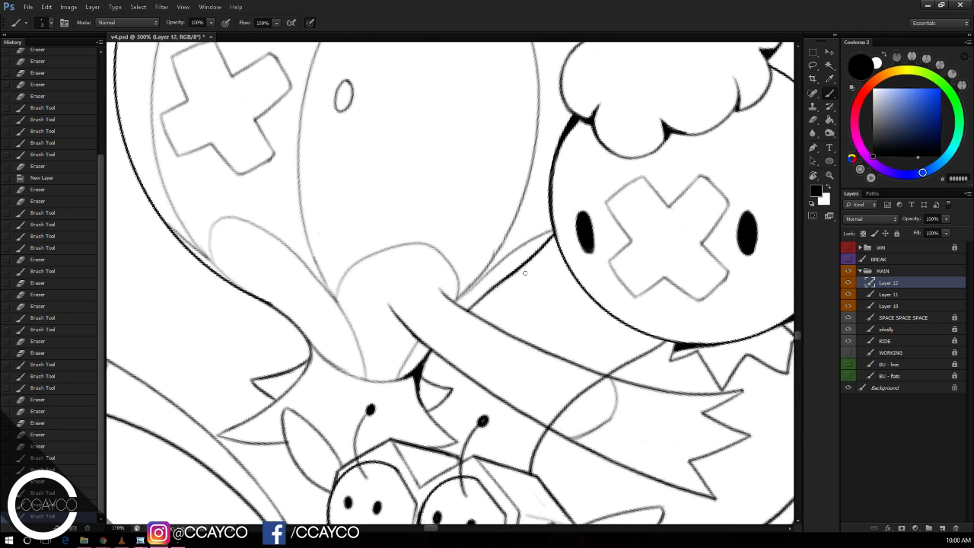
pyautogui.moveTo(510, 272); pyautogui.dragTo(586, 301)
pyautogui.hotkey('ctrl', 'z')
pyautogui.moveTo(504, 282)
pyautogui.mouseDown()
pyautogui.moveTo(613, 314)
pyautogui.moveTo(592, 296)
pyautogui.mouseUp()
pyautogui.hotkey('ctrl', 'z')
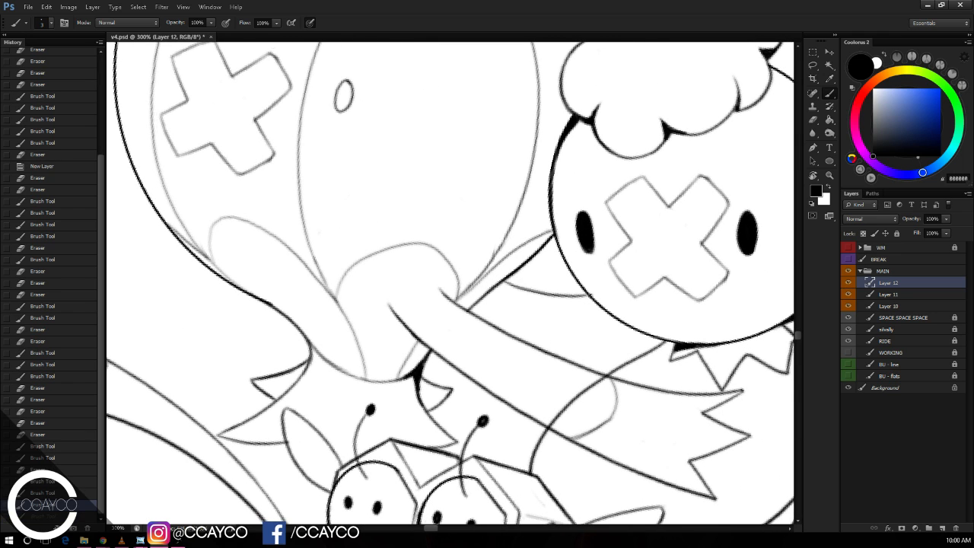
pyautogui.hotkey('ctrl', 'z')
pyautogui.moveTo(497, 288); pyautogui.dragTo(591, 294)
pyautogui.moveTo(504, 286); pyautogui.dragTo(510, 289)
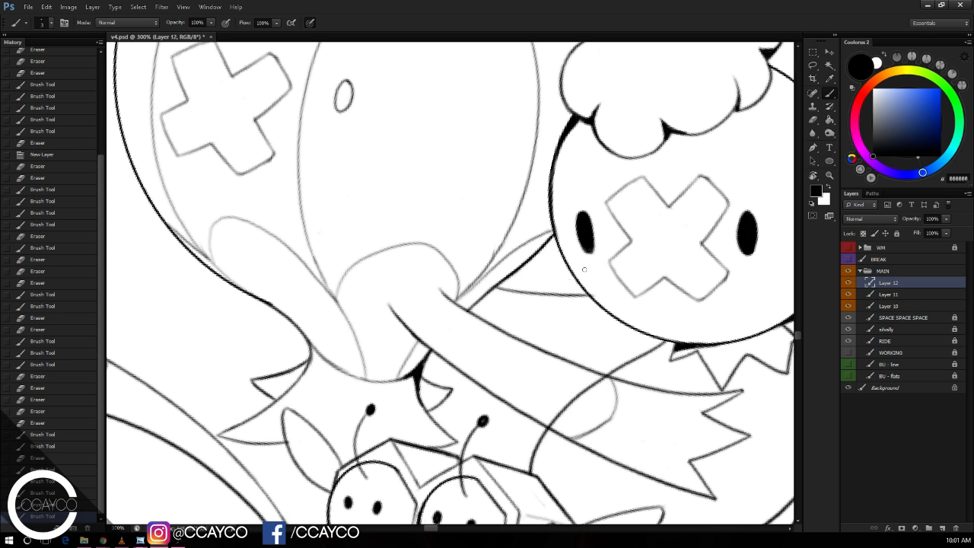
# Step: Add a new layer above Layer 12 for the balloon's opposite arm
pyautogui.moveTo(551, 204); pyautogui.dragTo(741, 182)
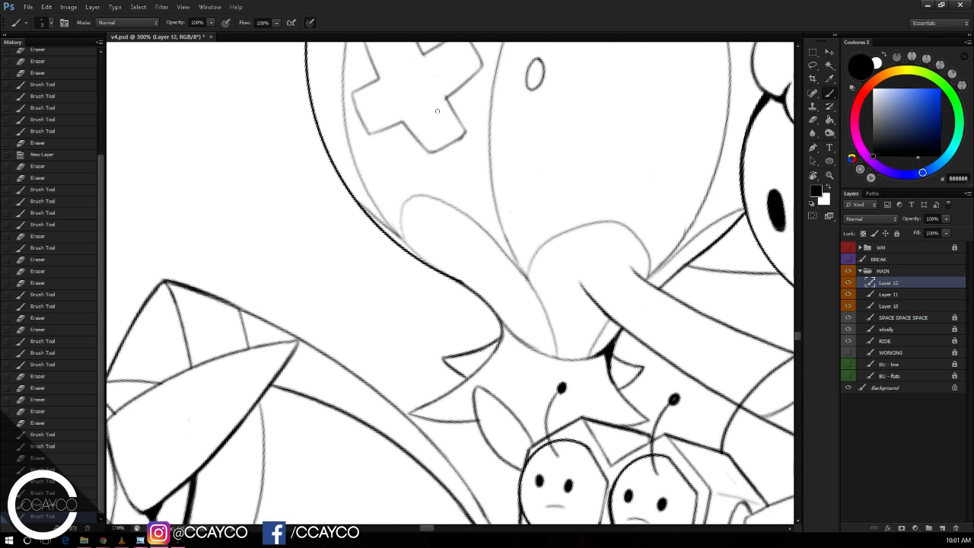
pyautogui.click(942, 527)
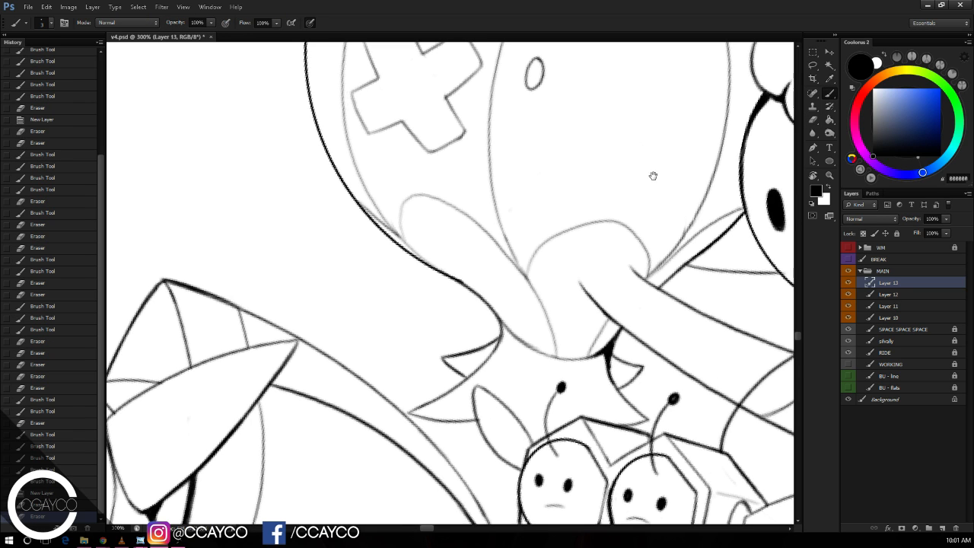
pyautogui.press('e')
pyautogui.moveTo(652, 175)
pyautogui.mouseDown()
pyautogui.moveTo(669, 153)
pyautogui.moveTo(688, 169)
pyautogui.mouseUp()
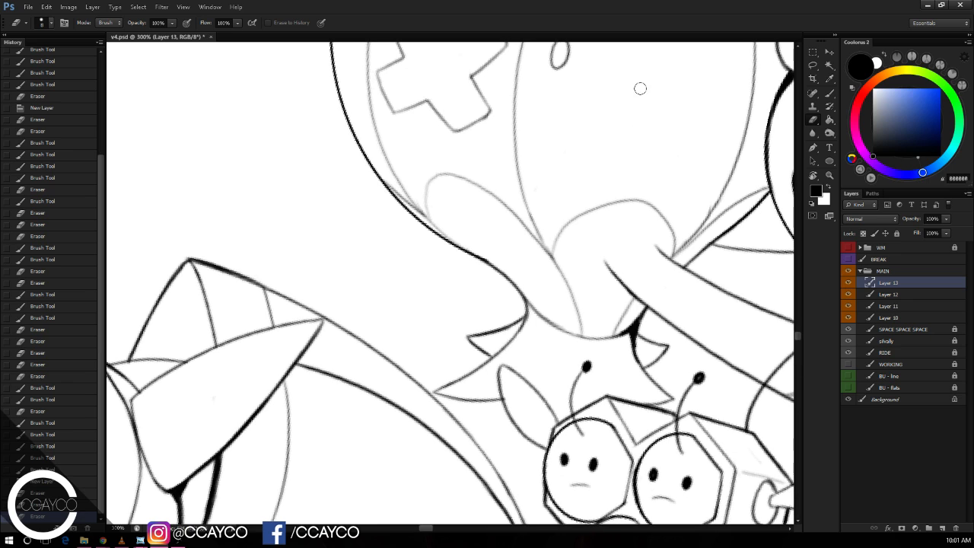
# Step: Try several long curves from the balloon's lower outline down toward the spiked creature's back and undo them
pyautogui.press('b')
pyautogui.moveTo(414, 184)
pyautogui.mouseDown()
pyautogui.moveTo(373, 278)
pyautogui.moveTo(303, 355)
pyautogui.mouseUp()
pyautogui.moveTo(458, 219); pyautogui.dragTo(370, 409)
pyautogui.hotkey('ctrl', 'alt', 'z')
pyautogui.hotkey('ctrl', 'alt', 'z')
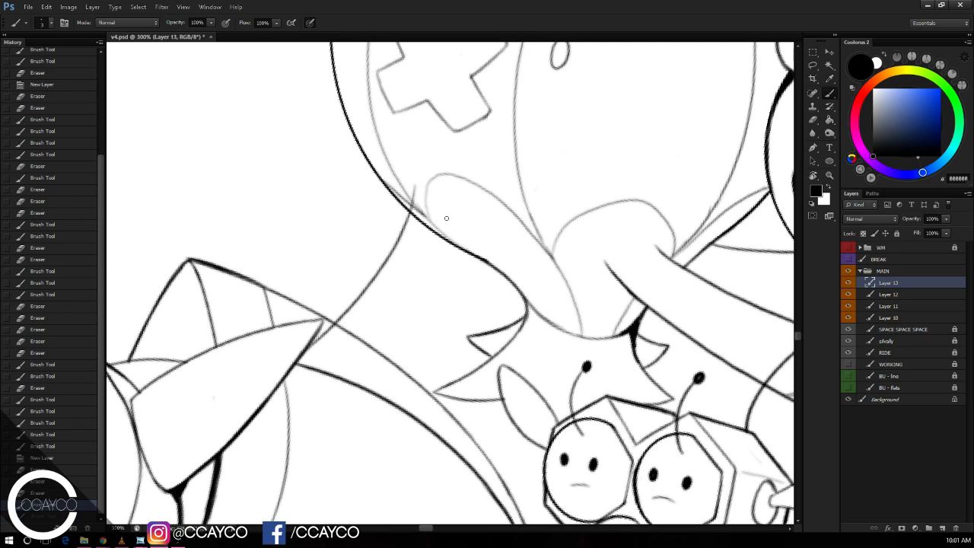
pyautogui.moveTo(481, 239); pyautogui.dragTo(311, 383)
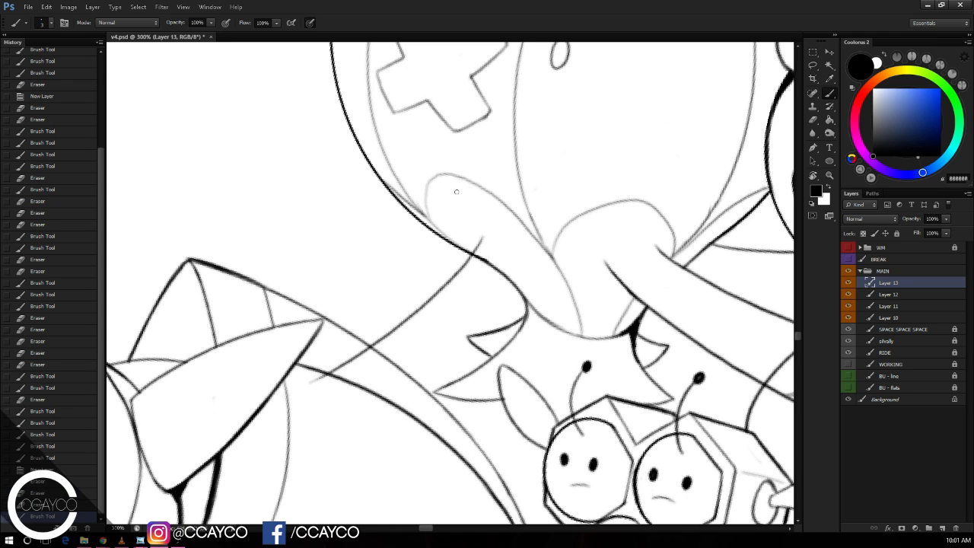
pyautogui.moveTo(437, 210); pyautogui.dragTo(229, 344)
pyautogui.hotkey('ctrl', 'alt', 'z')
pyautogui.hotkey('ctrl', 'alt', 'z')
# Step: Draw the opposite arm's two long curves from the balloon's lower outline down behind the spiked creature's back
pyautogui.moveTo(484, 231); pyautogui.dragTo(309, 382)
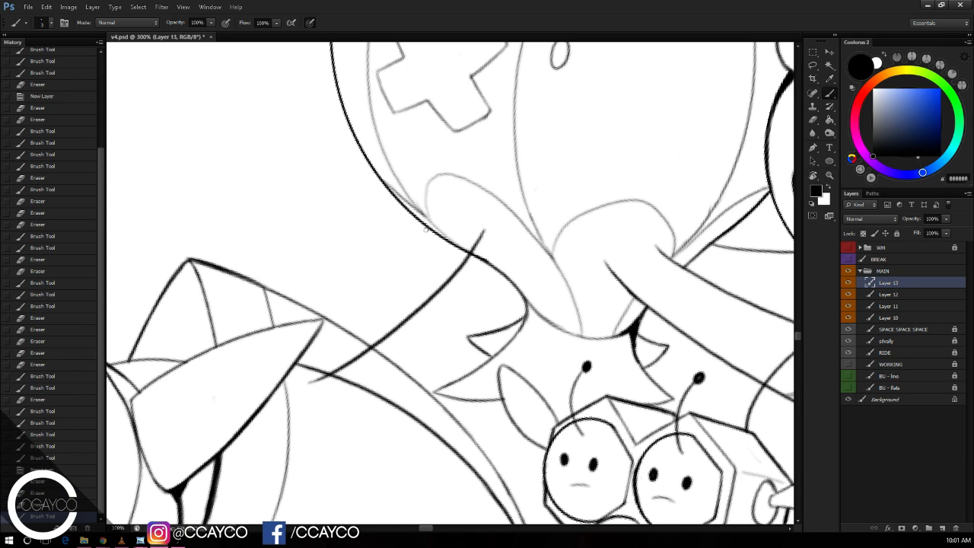
pyautogui.moveTo(436, 220); pyautogui.dragTo(242, 327)
pyautogui.hotkey('ctrl', 'alt', 'z')
pyautogui.moveTo(440, 220); pyautogui.dragTo(244, 329)
# Step: Erase the opposite arm's line ends overlapping the balloon and the spiked creature's back
pyautogui.press('e')
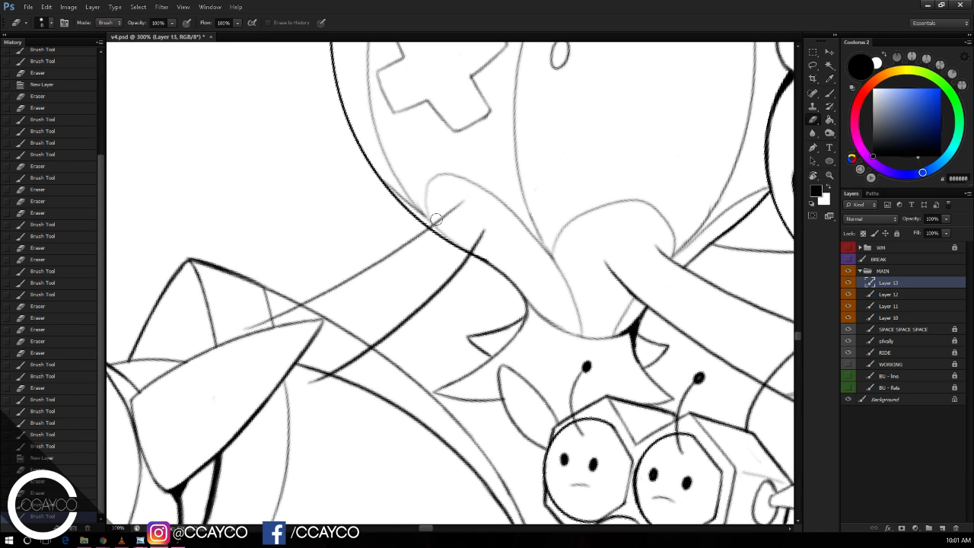
pyautogui.moveTo(432, 225); pyautogui.dragTo(449, 211)
pyautogui.moveTo(468, 251); pyautogui.dragTo(485, 229)
pyautogui.moveTo(373, 346); pyautogui.dragTo(309, 382)
pyautogui.moveTo(304, 308); pyautogui.dragTo(269, 322)
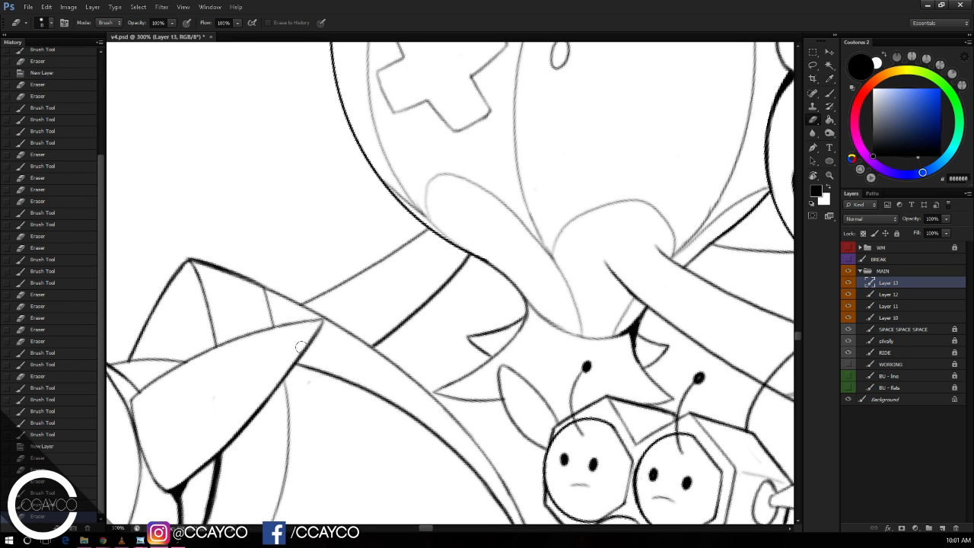
# Step: Fill a small black shadow wedge where the opposite arm meets the balloon and touch up the adjoining line
pyautogui.press('b')
pyautogui.moveTo(472, 255)
pyautogui.mouseDown()
pyautogui.moveTo(462, 262)
pyautogui.moveTo(461, 251)
pyautogui.moveTo(460, 267)
pyautogui.mouseUp()
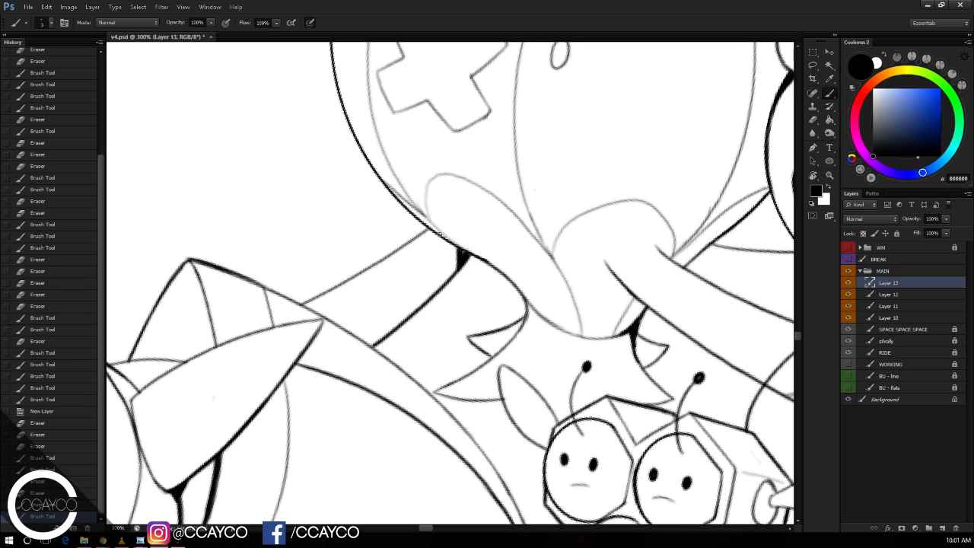
pyautogui.moveTo(440, 234)
pyautogui.mouseDown()
pyautogui.moveTo(460, 252)
pyautogui.moveTo(455, 262)
pyautogui.moveTo(452, 249)
pyautogui.moveTo(442, 288)
pyautogui.mouseUp()
pyautogui.hotkey('ctrl', '-')
pyautogui.hotkey('ctrl', '-')
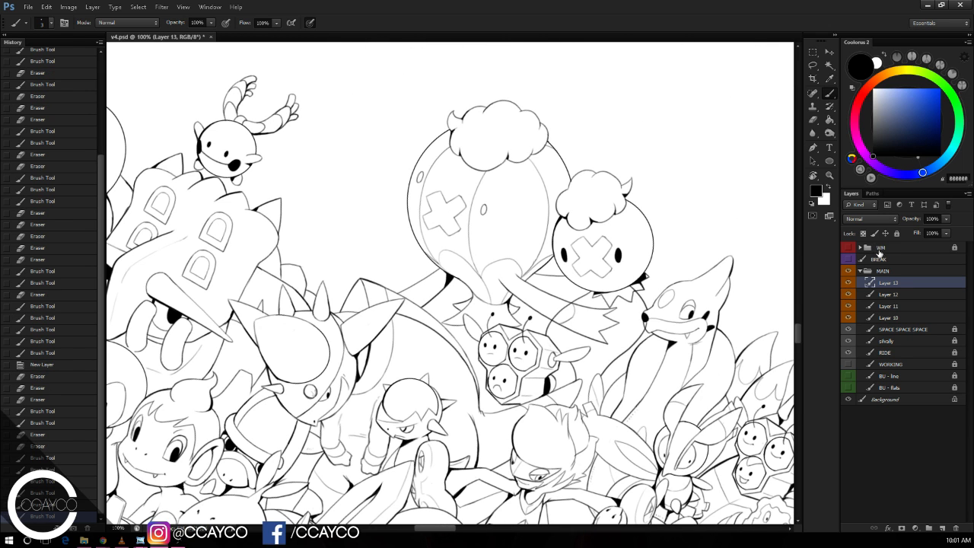
# Step: Merge Layers 13, 12 and 11 down into Layer 10 and save the document
pyautogui.hotkey('ctrl', 'e')
pyautogui.hotkey('ctrl', 'e')
pyautogui.hotkey('ctrl', 'e')
pyautogui.press('e')
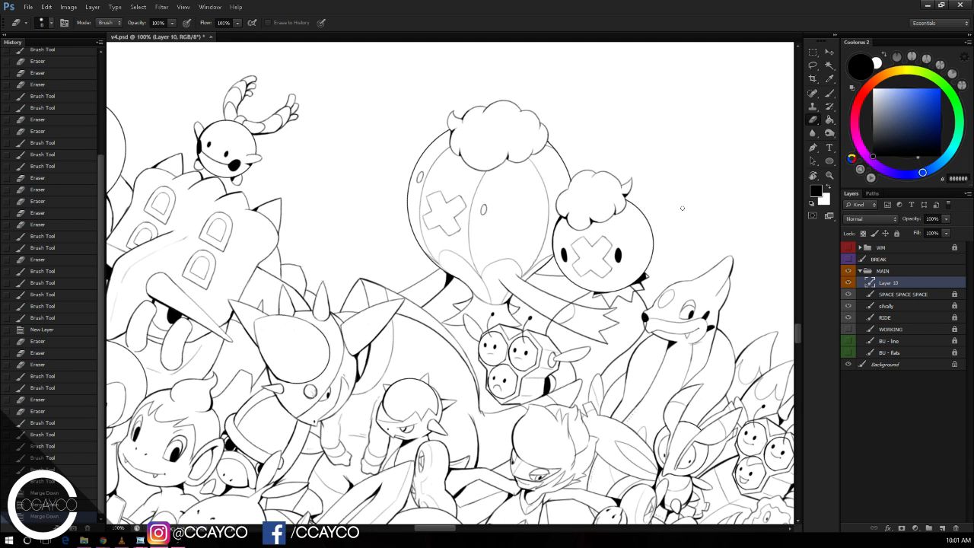
pyautogui.click(685, 207)
pyautogui.moveTo(697, 214); pyautogui.dragTo(751, 218)
pyautogui.hotkey('ctrl', 's')
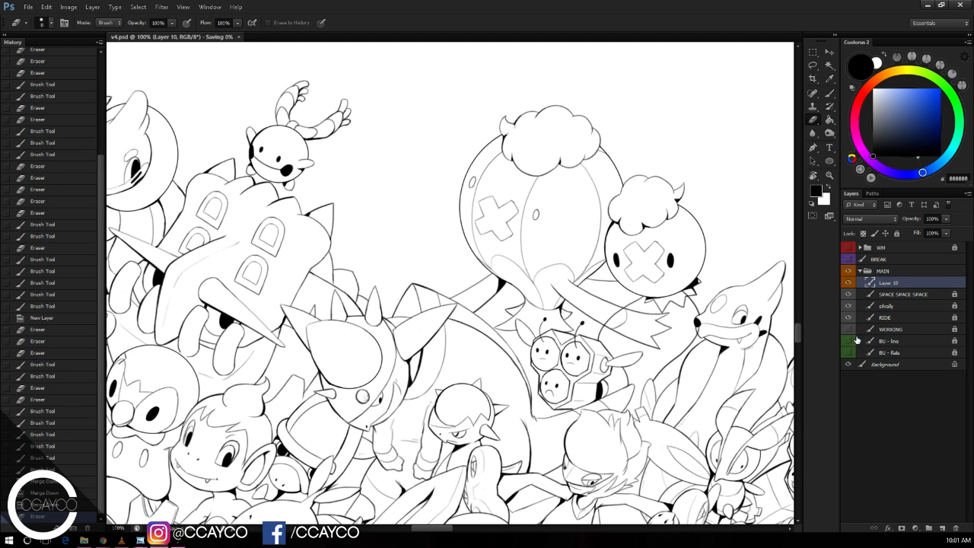
# Step: Show the WORKING sketch layer and add a new layer above Layer 10 for the long-eared creature
pyautogui.click(848, 328)
pyautogui.hotkey('ctrl', '+')
pyautogui.moveTo(630, 305); pyautogui.dragTo(681, 358)
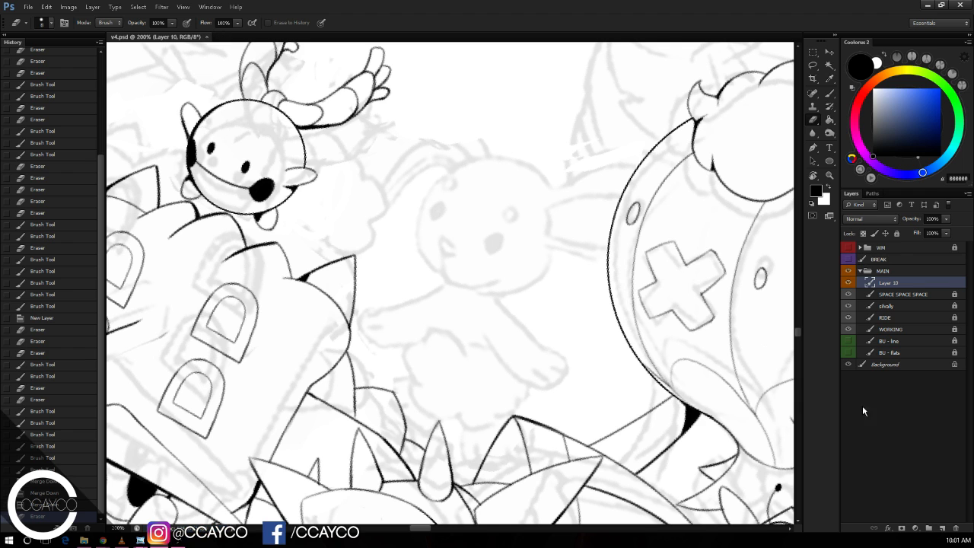
pyautogui.click(941, 526)
pyautogui.click(623, 373)
pyautogui.moveTo(631, 367); pyautogui.dragTo(638, 357)
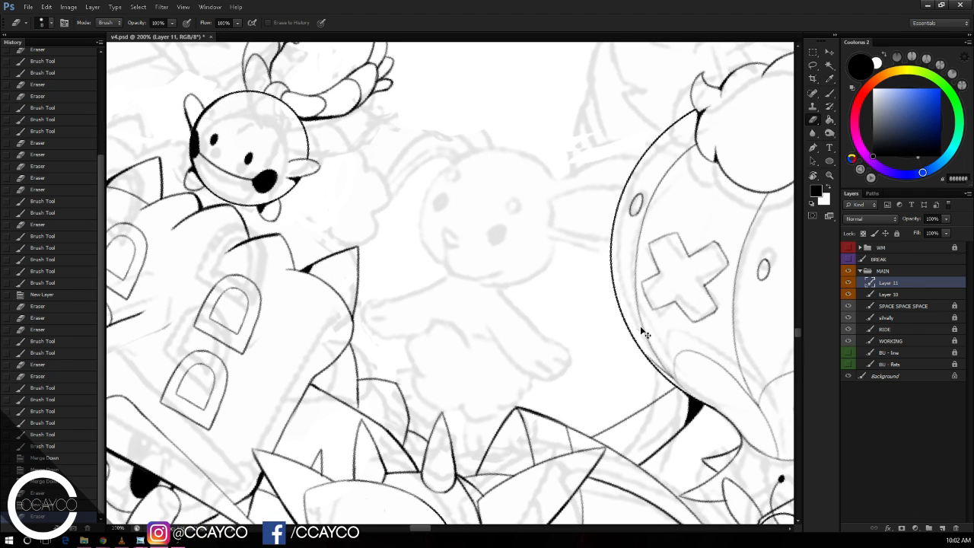
# Step: Draw an outlined ellipse over the long-eared creature's head sketch, rotating it -4.94° and scaling it to about 104% width and 135% height
pyautogui.hotkey('ctrl', '+')
pyautogui.click(830, 161)
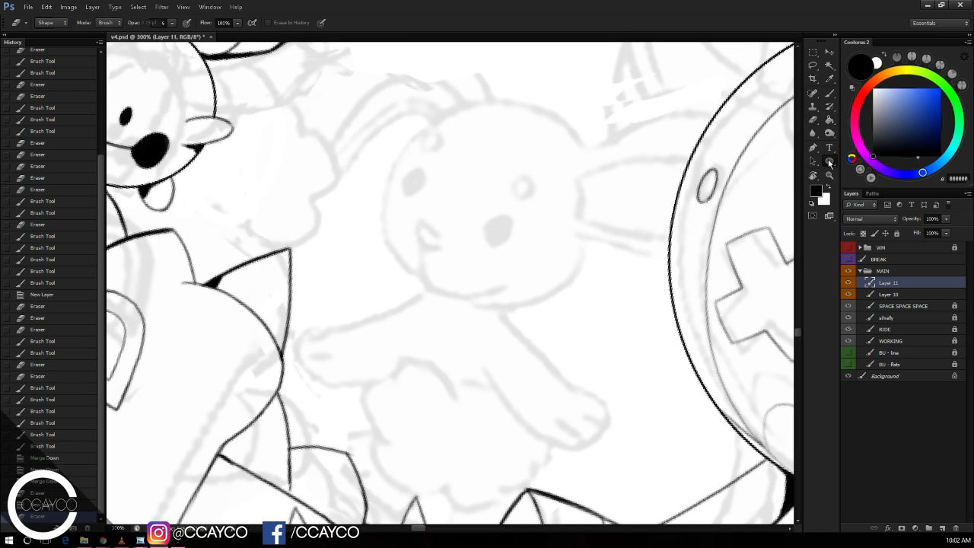
pyautogui.moveTo(364, 107); pyautogui.dragTo(563, 342)
pyautogui.hotkey('ctrl', 't')
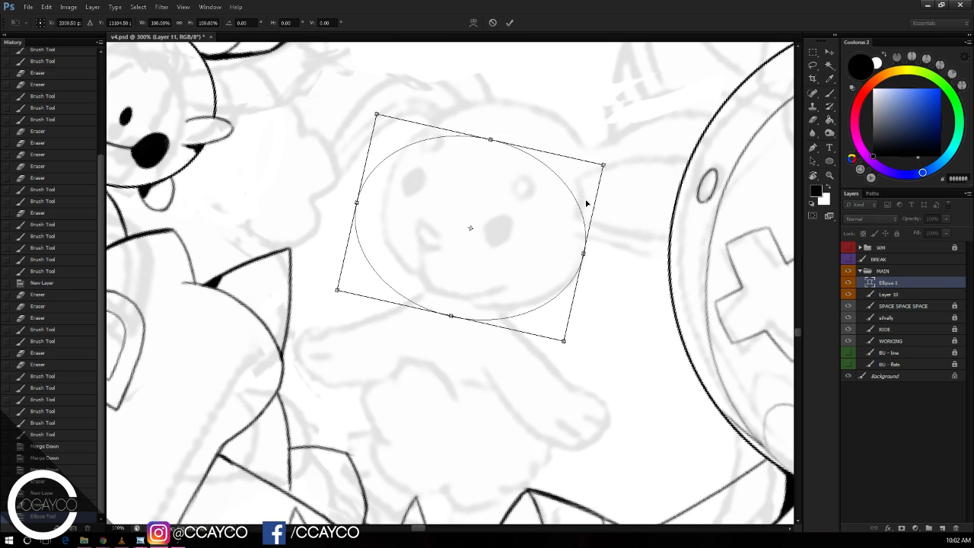
pyautogui.moveTo(602, 163); pyautogui.dragTo(618, 138)
pyautogui.moveTo(577, 174); pyautogui.dragTo(586, 195)
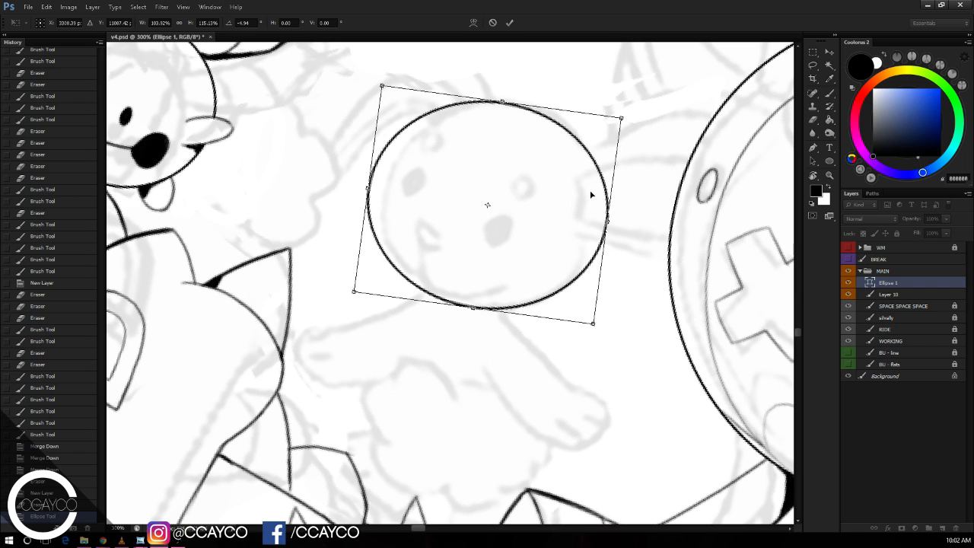
# Step: Tighten the head ellipse's sides and upper edge to about 133% height, apply the transform, and rasterize the shape layer
pyautogui.moveTo(366, 186); pyautogui.dragTo(368, 186)
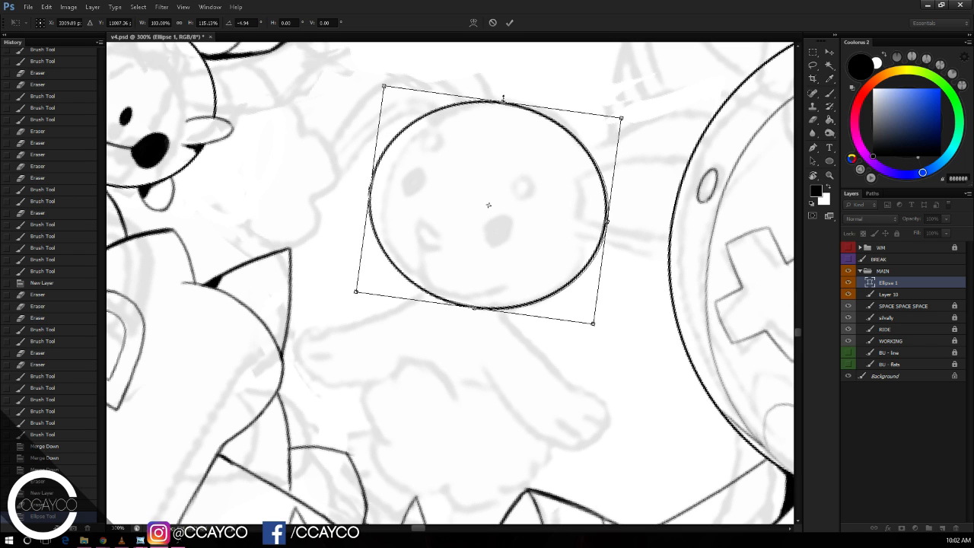
pyautogui.moveTo(503, 100); pyautogui.dragTo(512, 100)
pyautogui.moveTo(606, 221); pyautogui.dragTo(603, 220)
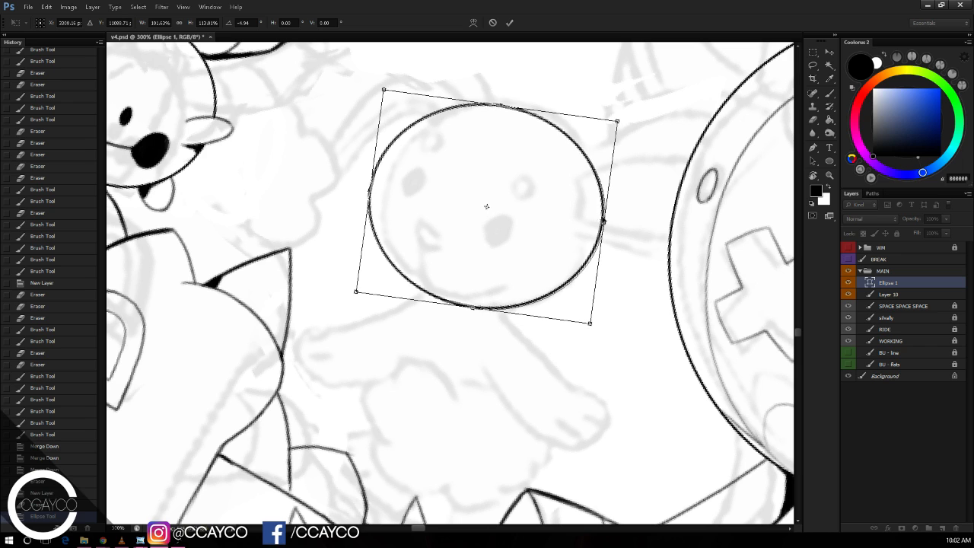
pyautogui.moveTo(369, 189); pyautogui.dragTo(372, 191)
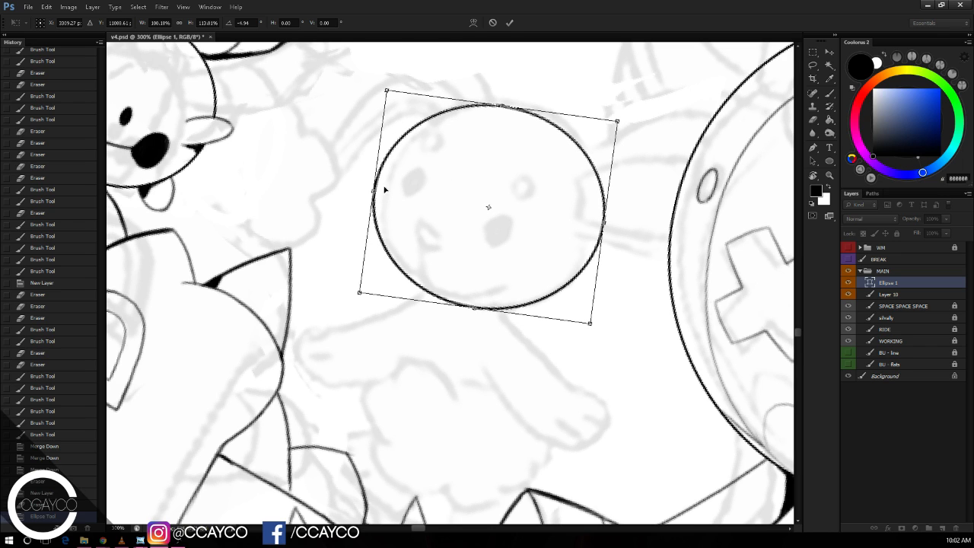
pyautogui.press('Return')
pyautogui.press('e')
pyautogui.click(499, 173)
pyautogui.press('Return')
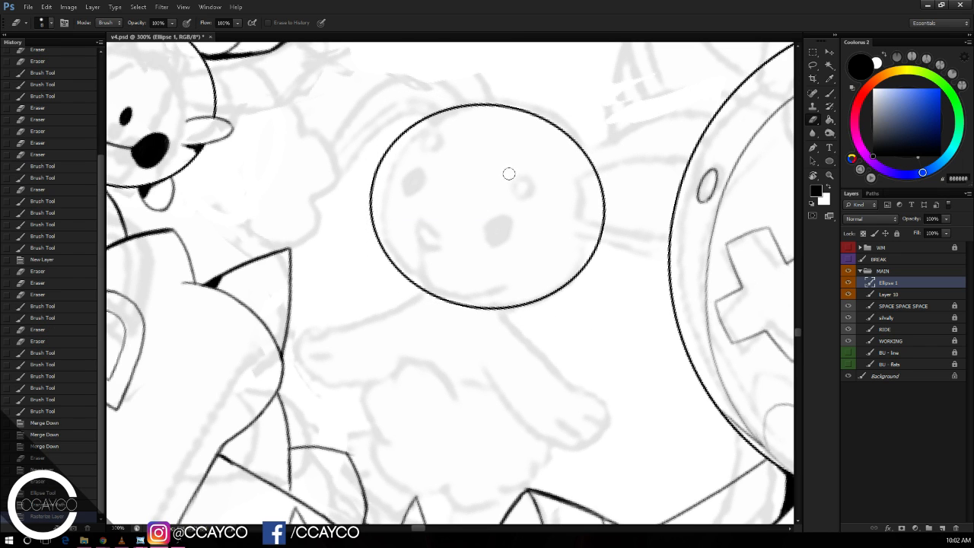
# Step: Ink a small tilted oval outline for the creature's eye over the dark eye mark nearest the sketched ear
pyautogui.press('b')
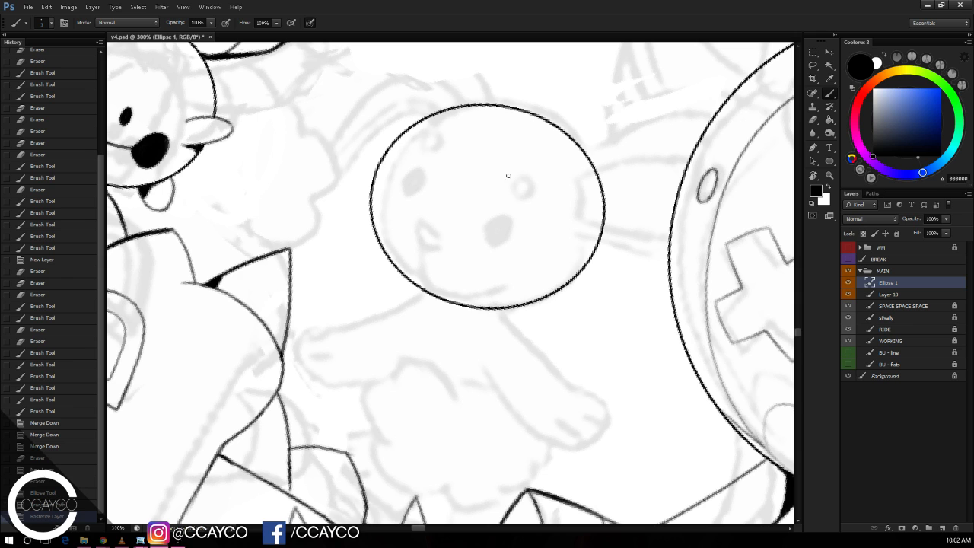
pyautogui.hotkey('ctrl', '+')
pyautogui.moveTo(554, 233); pyautogui.dragTo(553, 290)
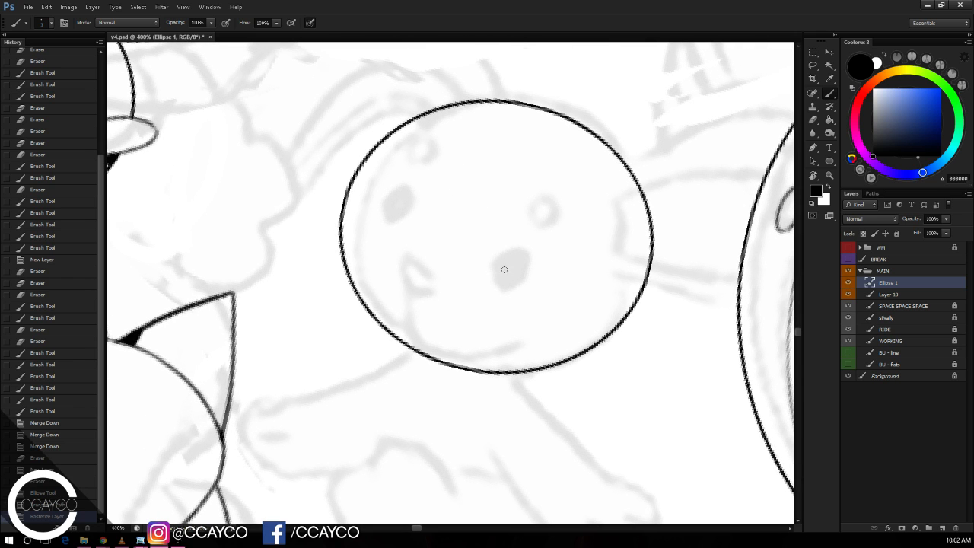
pyautogui.moveTo(503, 269)
pyautogui.mouseDown()
pyautogui.moveTo(500, 281)
pyautogui.moveTo(513, 248)
pyautogui.moveTo(502, 258)
pyautogui.moveTo(512, 249)
pyautogui.moveTo(522, 280)
pyautogui.mouseUp()
pyautogui.hotkey('ctrl', 'z')
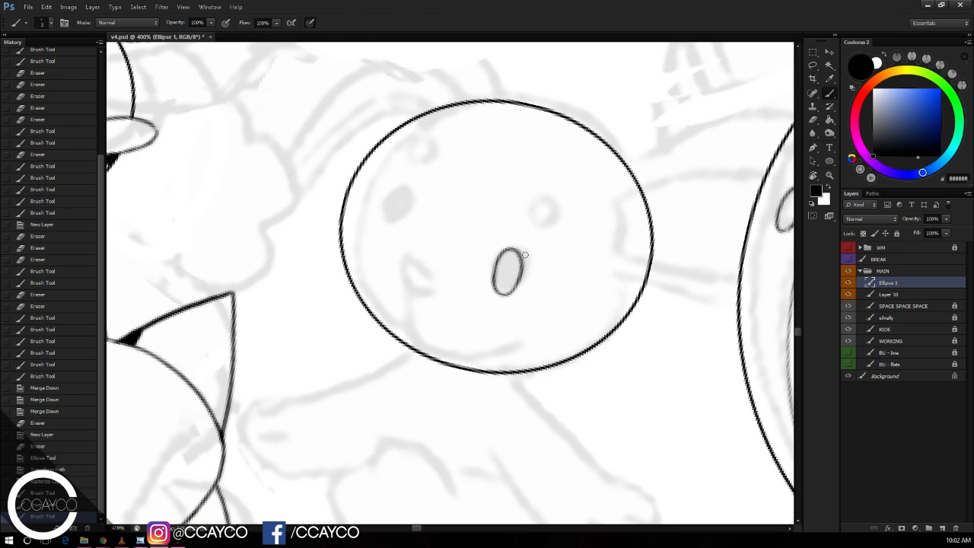
# Step: Select the inside of the eye outline, expand the selection, fill it black, and deselect
pyautogui.press('w')
pyautogui.click(507, 256)
pyautogui.press('F2')
pyautogui.click(522, 261)
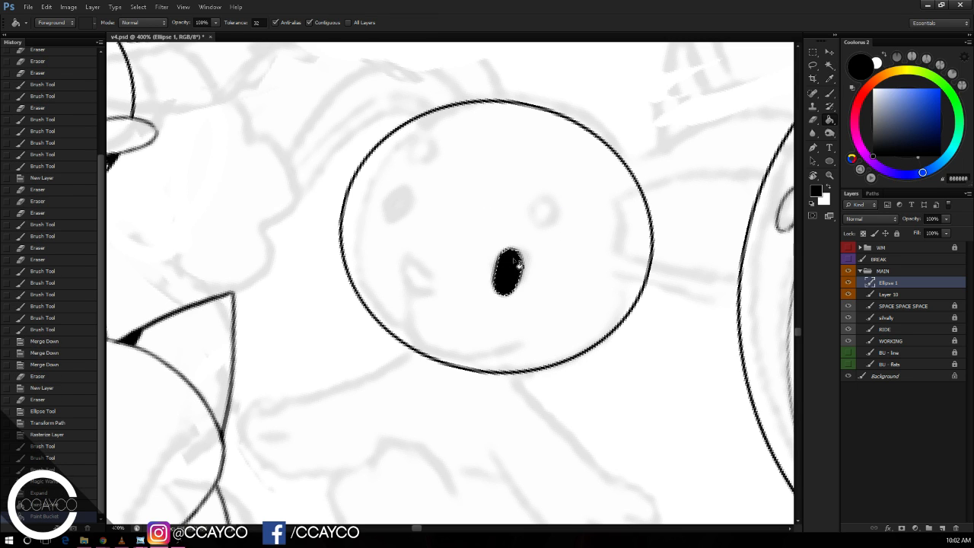
pyautogui.press('m')
pyautogui.hotkey('ctrl', 'd')
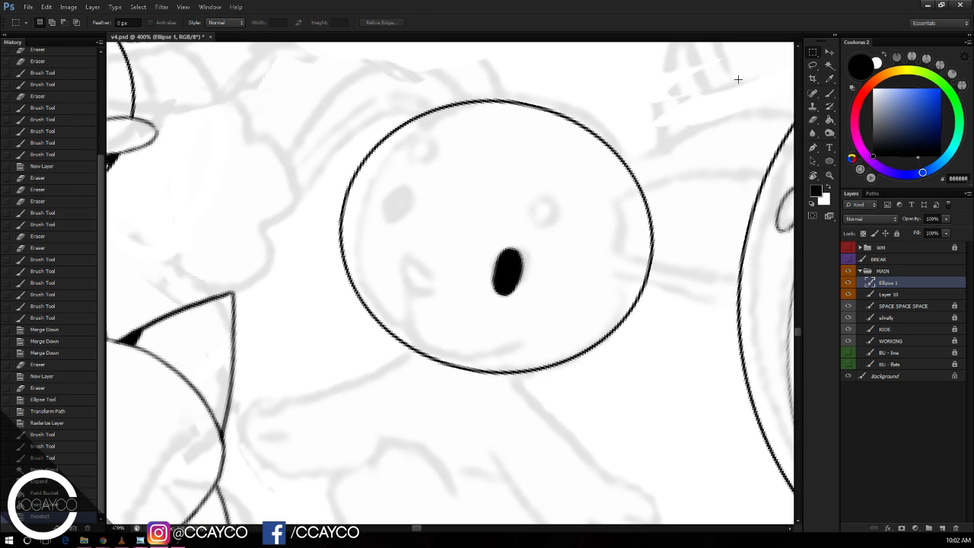
# Step: Lasso the black eye, enlarge it to about 106%, and shift it slightly toward the face's centre
pyautogui.press('b')
pyautogui.moveTo(496, 268)
pyautogui.mouseDown()
pyautogui.moveTo(510, 289)
pyautogui.moveTo(530, 235)
pyautogui.moveTo(487, 205)
pyautogui.mouseUp()
pyautogui.click(813, 66)
pyautogui.hotkey('ctrl', 't')
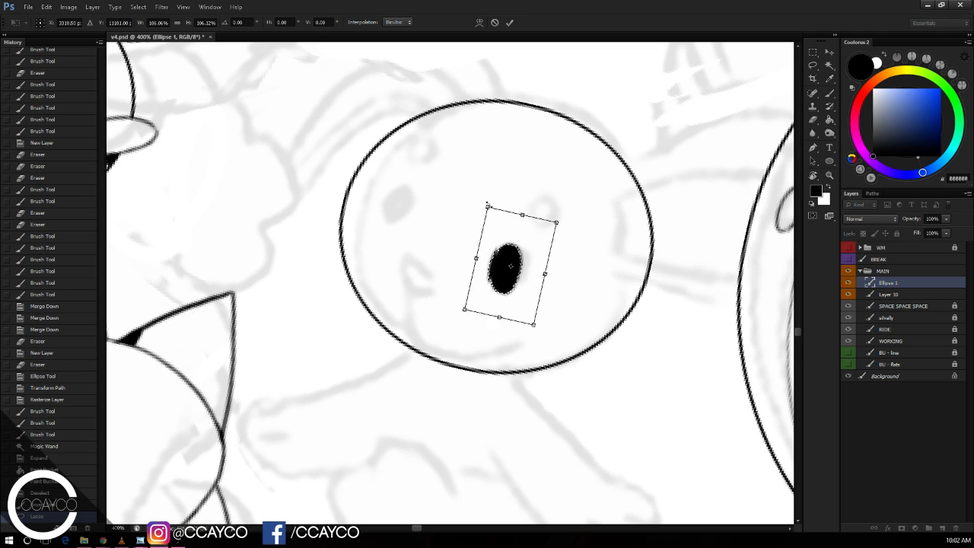
pyautogui.moveTo(517, 236); pyautogui.dragTo(507, 233)
pyautogui.press('Return')
# Step: Copy and paste the black eye onto new layers and position a copy over the sketched second eye
pyautogui.hotkey('ctrl', 'c')
pyautogui.hotkey('ctrl', 'v')
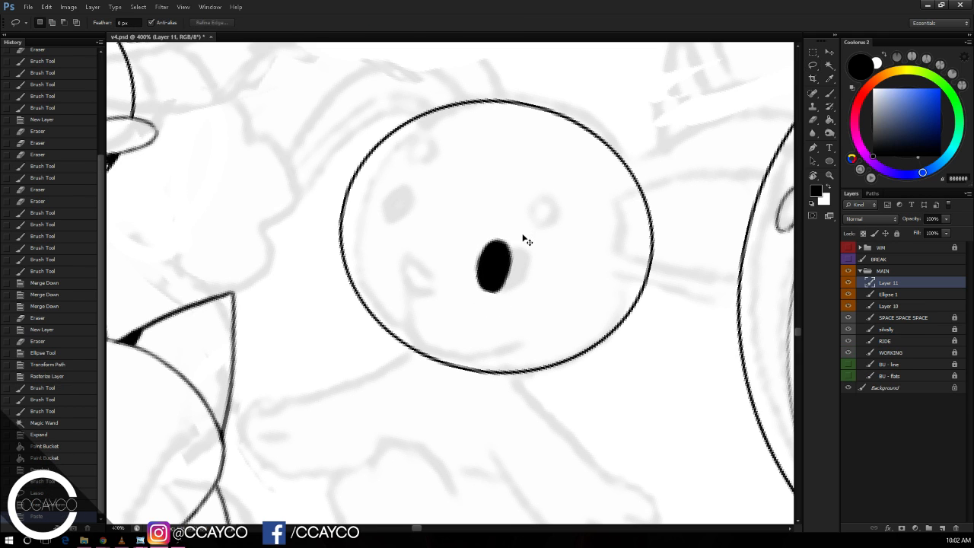
pyautogui.hotkey('ctrl', 't')
pyautogui.press('Return')
pyautogui.moveTo(520, 203); pyautogui.dragTo(543, 217)
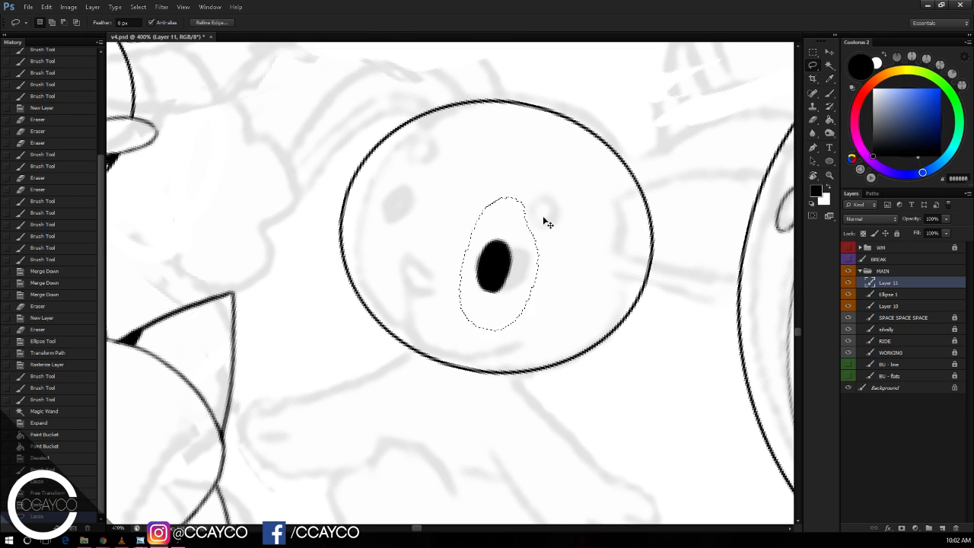
pyautogui.hotkey('ctrl', 'c')
pyautogui.hotkey('ctrl', 'v')
pyautogui.hotkey('ctrl', 't')
pyautogui.moveTo(514, 269)
pyautogui.mouseDown()
pyautogui.moveTo(401, 171)
pyautogui.moveTo(413, 217)
pyautogui.moveTo(463, 233)
pyautogui.mouseUp()
pyautogui.moveTo(408, 205); pyautogui.dragTo(408, 199)
pyautogui.press('Return')
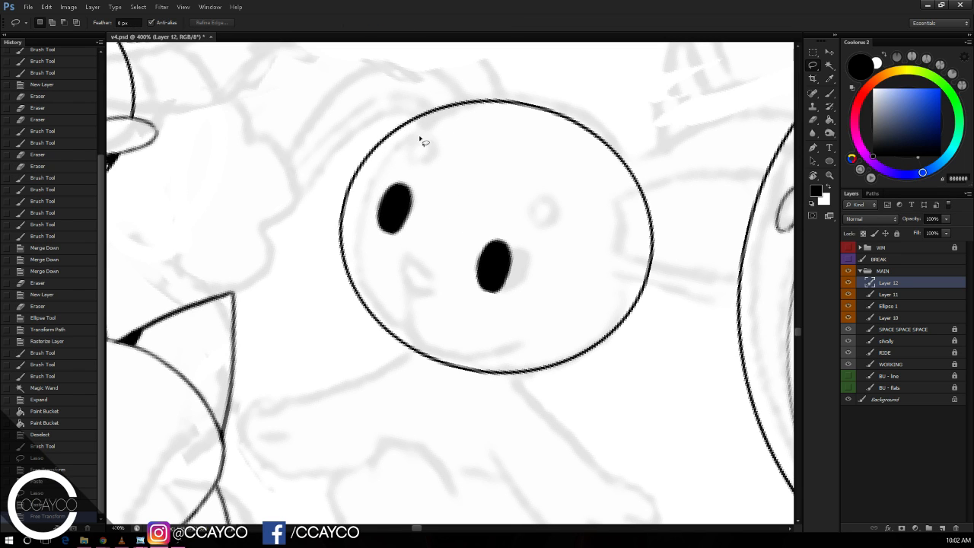
# Step: Ink the small rounded triangular nose outline between the eyes and clean its edges with the eraser
pyautogui.press('b')
pyautogui.moveTo(411, 252)
pyautogui.mouseDown()
pyautogui.moveTo(431, 263)
pyautogui.moveTo(417, 270)
pyautogui.moveTo(423, 282)
pyautogui.moveTo(440, 276)
pyautogui.moveTo(417, 282)
pyautogui.moveTo(417, 252)
pyautogui.moveTo(415, 277)
pyautogui.mouseUp()
pyautogui.press('e')
pyautogui.press('b')
pyautogui.moveTo(407, 259); pyautogui.dragTo(431, 282)
pyautogui.press('e')
pyautogui.press('b')
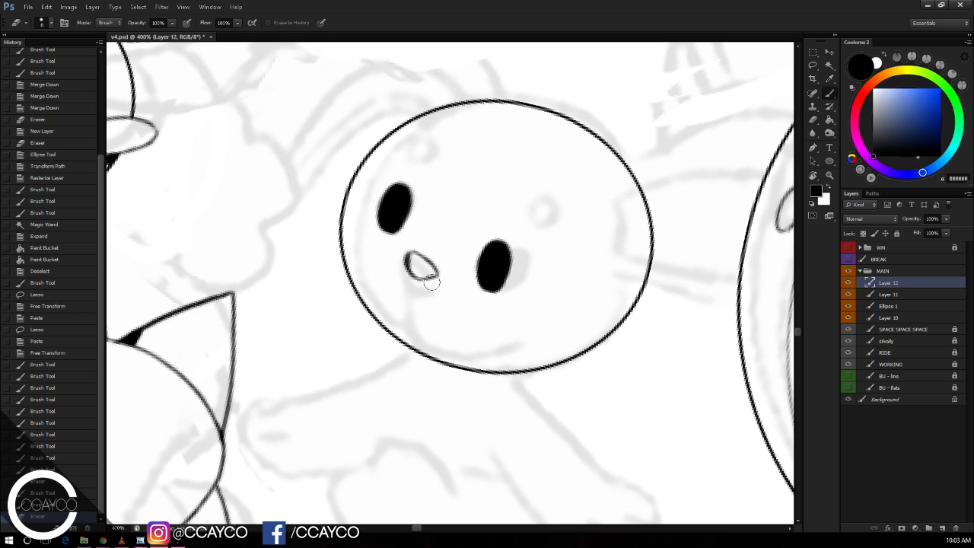
pyautogui.press('b')
pyautogui.press('e')
pyautogui.click(463, 182)
pyautogui.press('b')
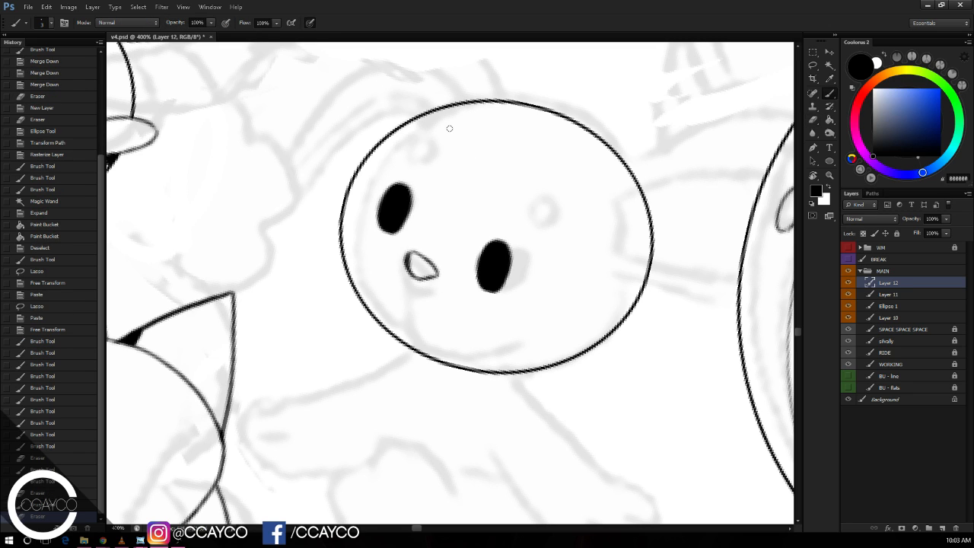
# Step: Ink the line from the nose down to the chin and the curved mouth line, undoing the stray cheek stroke
pyautogui.hotkey('ctrl', 'z')
pyautogui.moveTo(413, 278); pyautogui.dragTo(400, 337)
pyautogui.hotkey('ctrl', 'z')
pyautogui.hotkey('ctrl', 'z')
pyautogui.moveTo(414, 277)
pyautogui.mouseDown()
pyautogui.moveTo(399, 334)
pyautogui.moveTo(469, 358)
pyautogui.moveTo(485, 353)
pyautogui.mouseUp()
pyautogui.moveTo(397, 335); pyautogui.dragTo(348, 197)
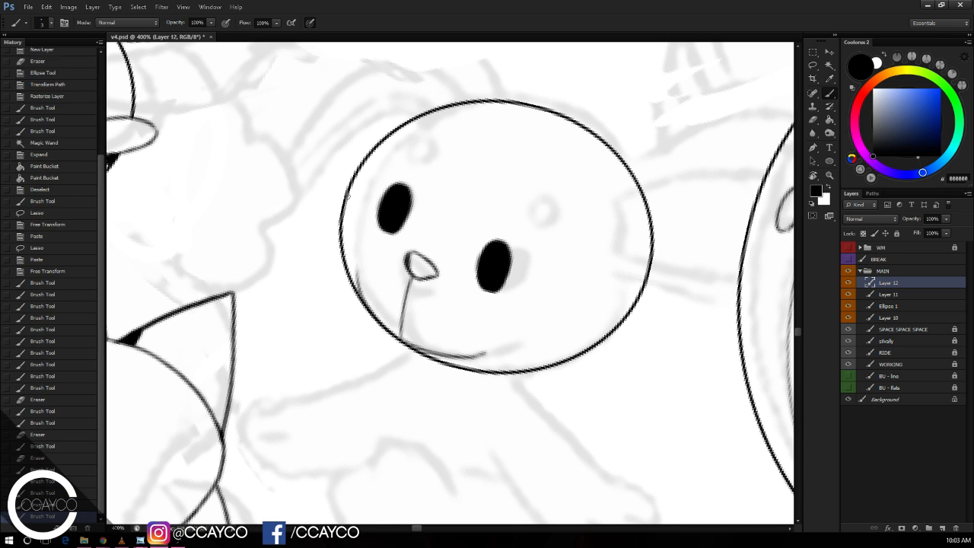
pyautogui.hotkey('ctrl', 'z')
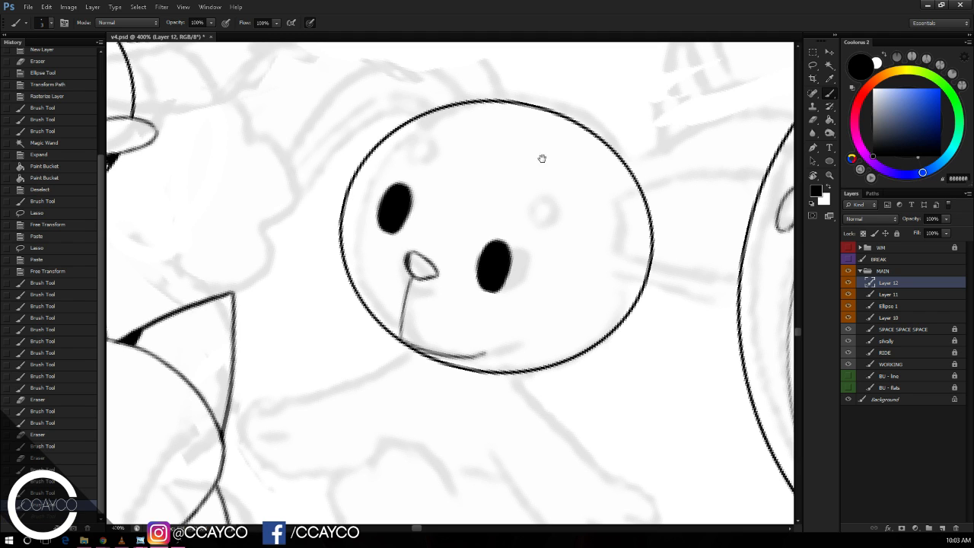
# Step: Ink two small oval brow spots above the creature's eyes
pyautogui.moveTo(542, 158); pyautogui.dragTo(459, 119)
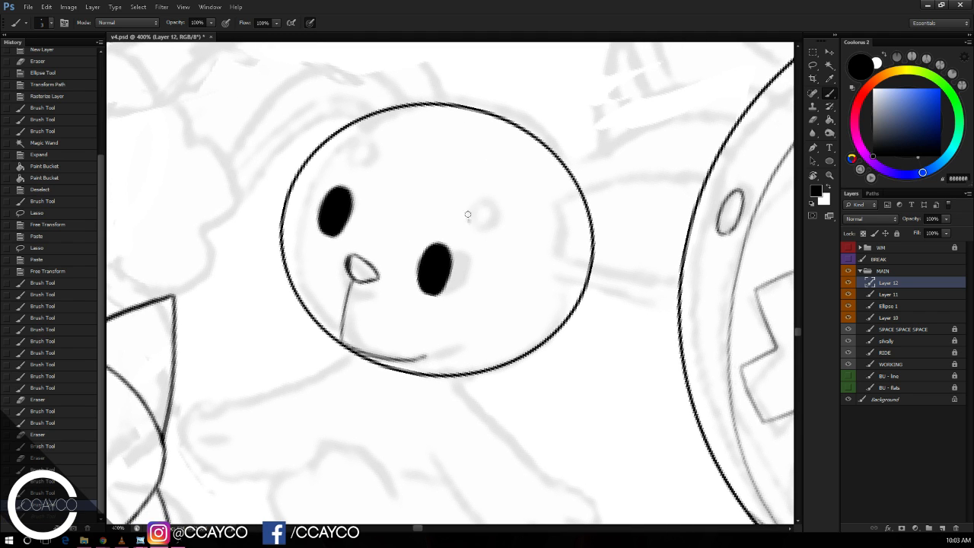
pyautogui.moveTo(468, 214); pyautogui.dragTo(472, 222)
pyautogui.moveTo(355, 160); pyautogui.dragTo(363, 139)
pyautogui.hotkey('ctrl', 'z')
pyautogui.press('e')
pyautogui.press('b')
pyautogui.hotkey('ctrl', 'z')
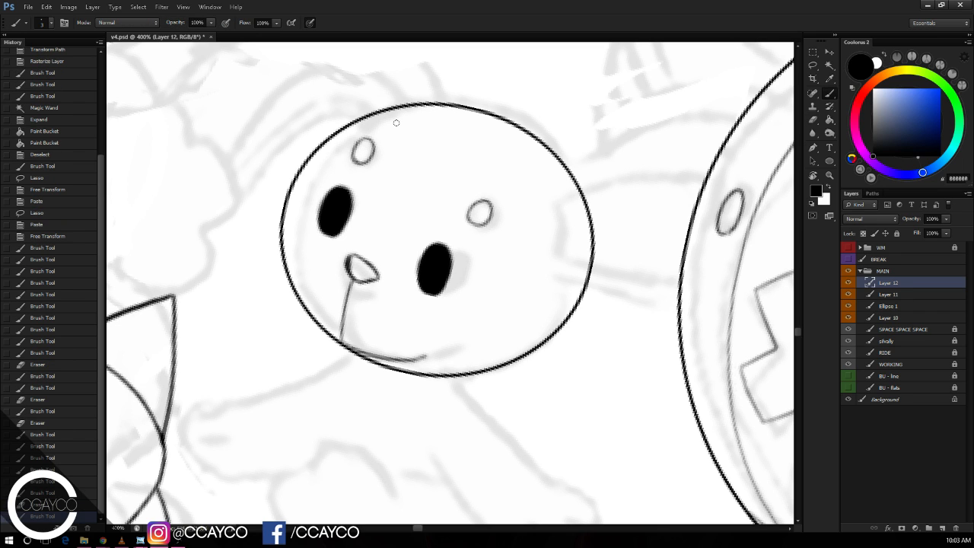
# Step: Ink the upper edge of the ear from the head across to the balloon's outline
pyautogui.moveTo(723, 318)
pyautogui.mouseDown()
pyautogui.moveTo(693, 360)
pyautogui.moveTo(699, 383)
pyautogui.moveTo(694, 287)
pyautogui.mouseUp()
pyautogui.press('r')
pyautogui.press('b')
pyautogui.moveTo(511, 222)
pyautogui.mouseDown()
pyautogui.moveTo(701, 114)
pyautogui.moveTo(681, 119)
pyautogui.mouseUp()
pyautogui.press('e')
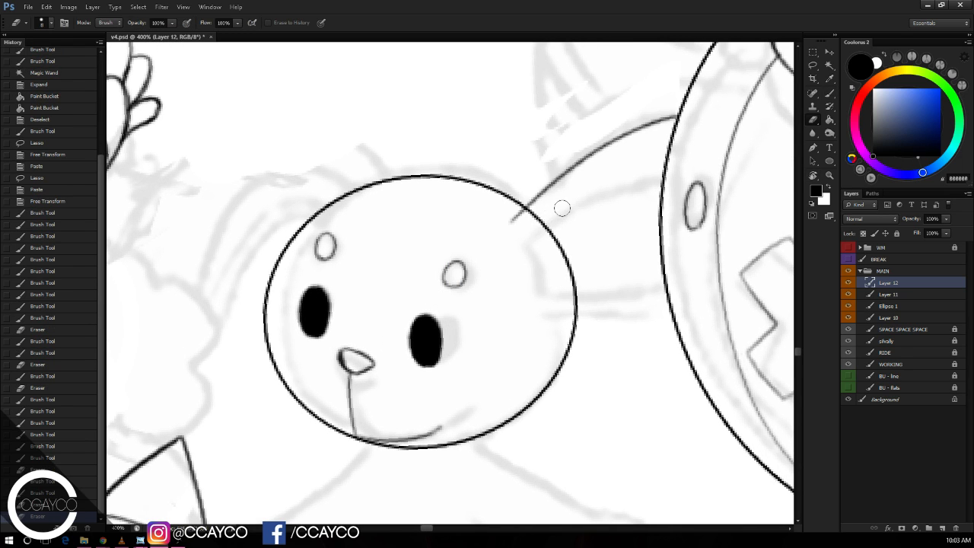
# Step: Ink the upper inner-ear curve from the head to the balloon, redoing the stroke until it bows cleanly
pyautogui.moveTo(527, 214)
pyautogui.mouseDown()
pyautogui.moveTo(585, 135)
pyautogui.moveTo(679, 181)
pyautogui.mouseUp()
pyautogui.press('b')
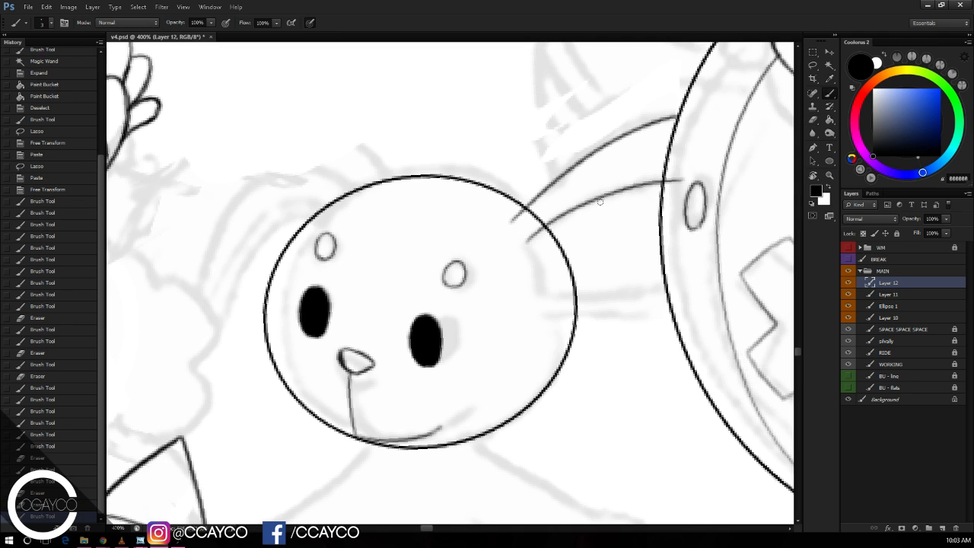
pyautogui.hotkey('ctrl', 'z')
pyautogui.moveTo(520, 242)
pyautogui.mouseDown()
pyautogui.moveTo(622, 174)
pyautogui.moveTo(694, 155)
pyautogui.mouseUp()
pyautogui.hotkey('ctrl', 'z')
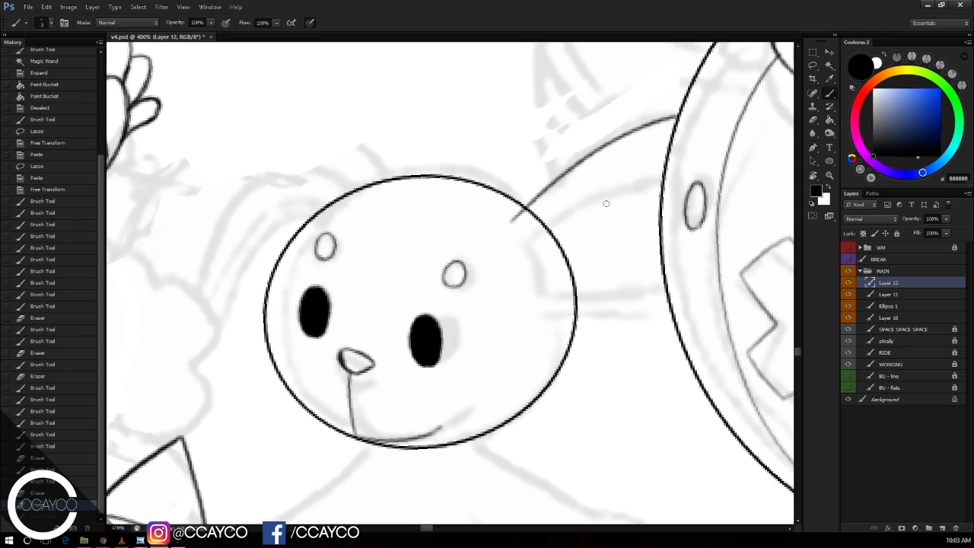
pyautogui.moveTo(520, 248); pyautogui.dragTo(677, 197)
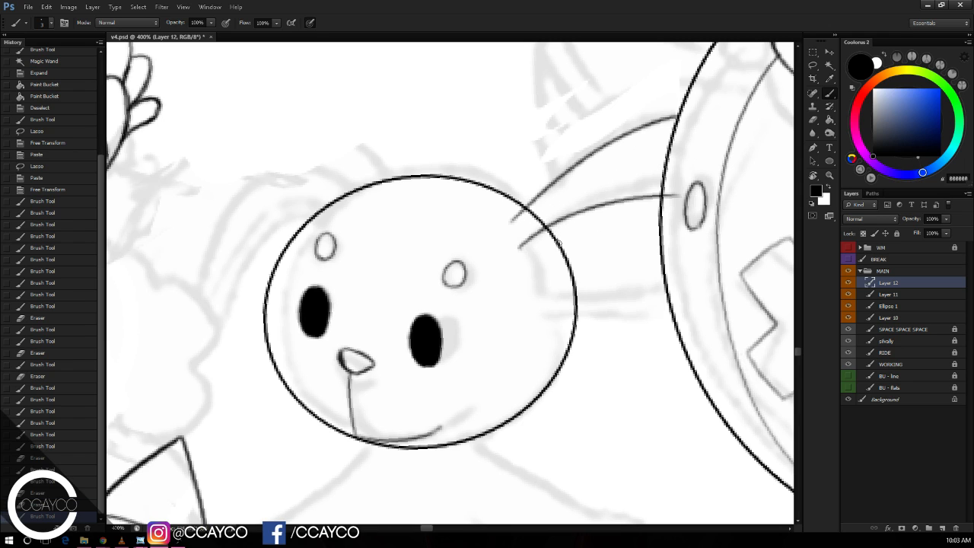
# Step: Ink the inner ear's short base line, its lower line, and the ear's lower edge out to the balloon
pyautogui.moveTo(521, 246)
pyautogui.mouseDown()
pyautogui.moveTo(536, 304)
pyautogui.moveTo(552, 298)
pyautogui.moveTo(567, 307)
pyautogui.moveTo(651, 279)
pyautogui.moveTo(675, 293)
pyautogui.mouseUp()
pyautogui.hotkey('ctrl', 'z')
pyautogui.moveTo(543, 295); pyautogui.dragTo(663, 287)
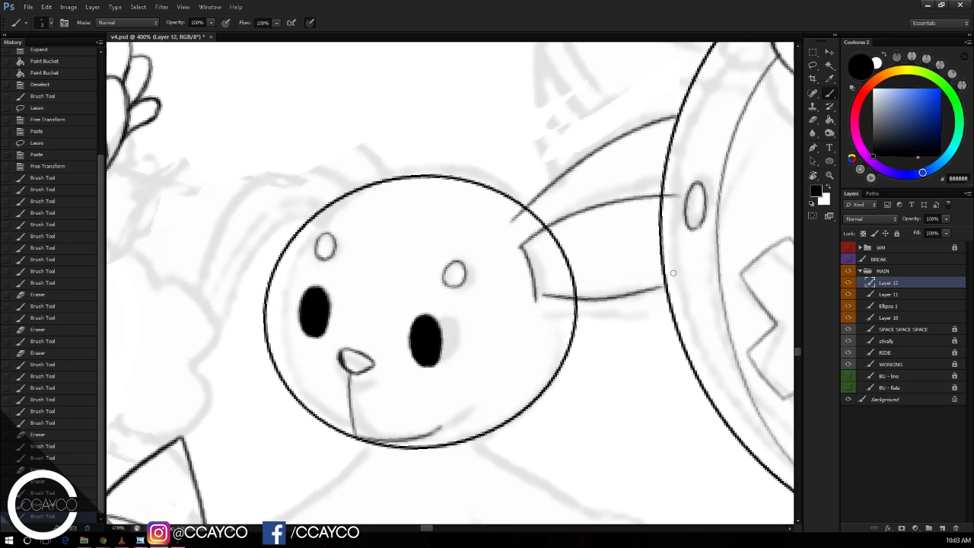
pyautogui.hotkey('ctrl', 'z')
pyautogui.moveTo(534, 289)
pyautogui.mouseDown()
pyautogui.moveTo(671, 293)
pyautogui.moveTo(537, 295)
pyautogui.moveTo(578, 316)
pyautogui.moveTo(707, 327)
pyautogui.moveTo(673, 320)
pyautogui.mouseUp()
pyautogui.press('e')
pyautogui.press('b')
pyautogui.hotkey('ctrl', 'z')
# Step: Erase the ear line ends overlapping the balloon and, on the Ellipse 1 layer, the head outline crossing the ear
pyautogui.press('e')
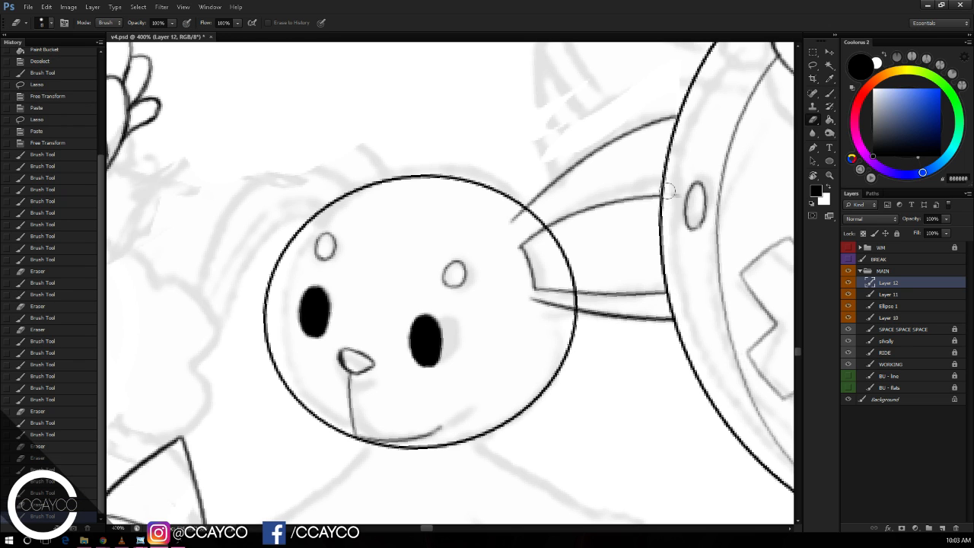
pyautogui.moveTo(520, 228); pyautogui.dragTo(533, 223)
pyautogui.click(851, 296)
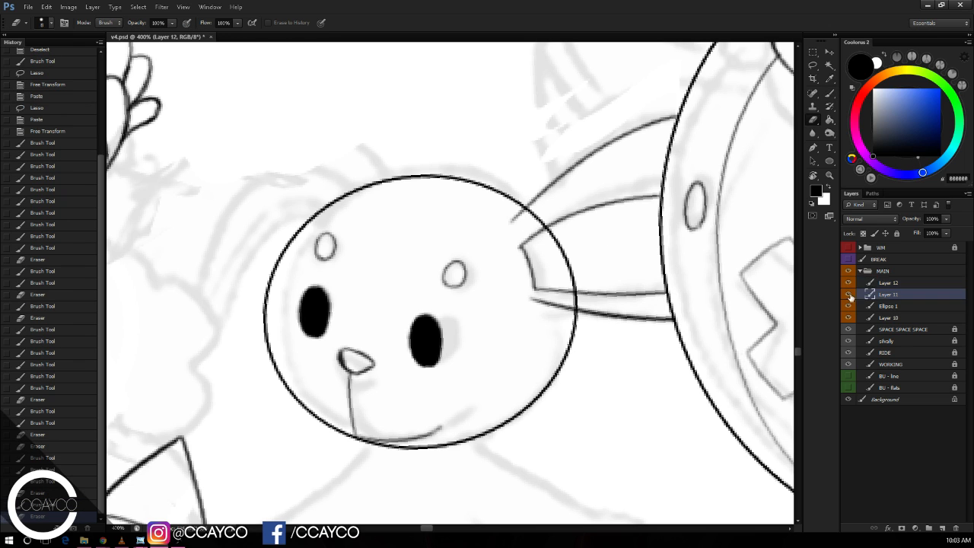
pyautogui.click(883, 306)
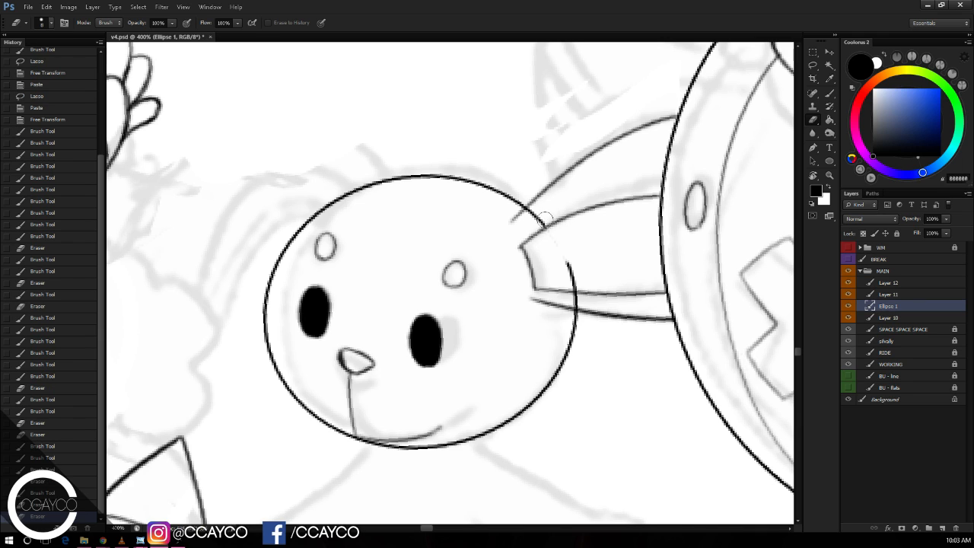
pyautogui.moveTo(545, 221)
pyautogui.mouseDown()
pyautogui.moveTo(577, 302)
pyautogui.moveTo(568, 285)
pyautogui.moveTo(538, 279)
pyautogui.moveTo(577, 317)
pyautogui.mouseUp()
# Step: Paint a black shadow wedge under the ear's base where it meets the head and clean its edges
pyautogui.press('b')
pyautogui.moveTo(530, 296); pyautogui.dragTo(572, 316)
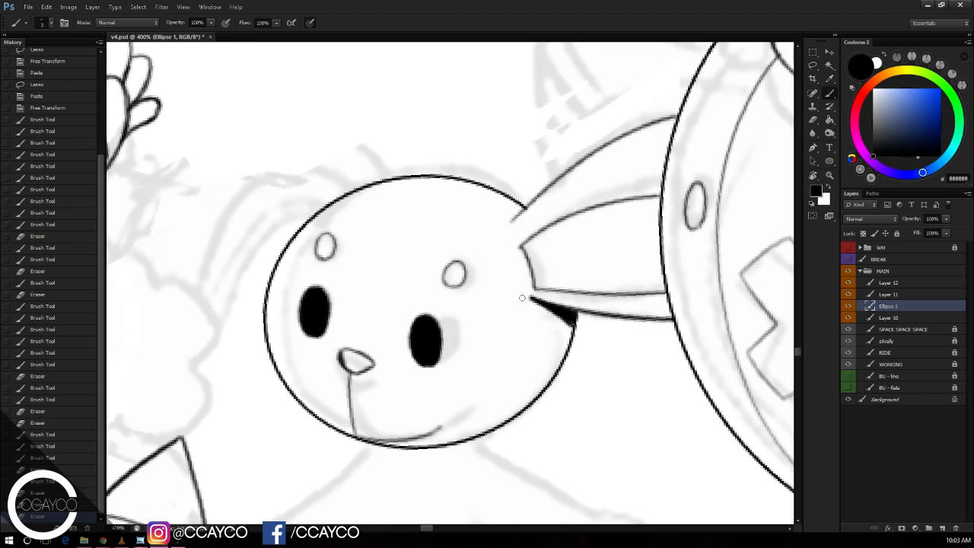
pyautogui.press('e')
pyautogui.moveTo(522, 298); pyautogui.dragTo(556, 323)
pyautogui.hotkey('ctrl', 'z')
pyautogui.moveTo(519, 294)
pyautogui.mouseDown()
pyautogui.moveTo(555, 328)
pyautogui.moveTo(567, 306)
pyautogui.moveTo(654, 298)
pyautogui.mouseUp()
pyautogui.press('b')
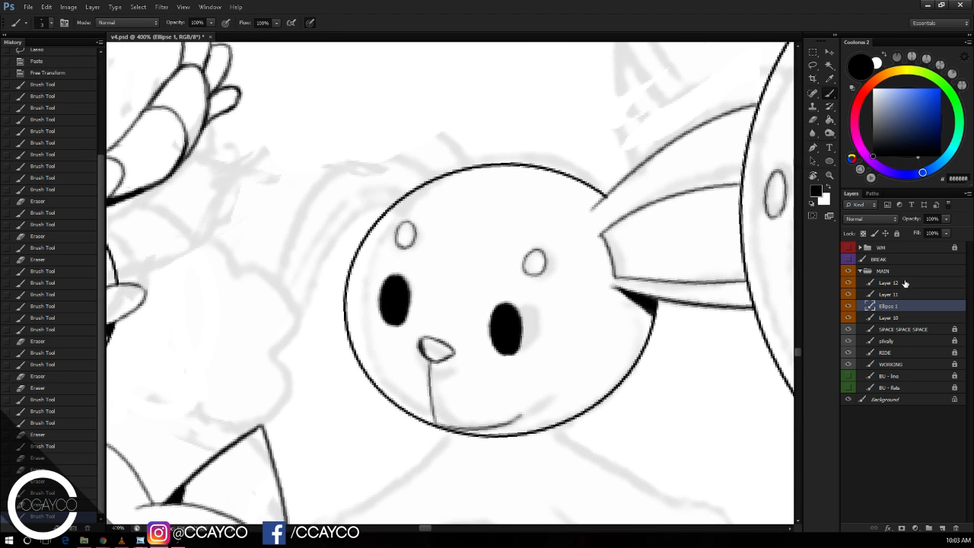
# Step: Merge Layer 12 and Layer 11 down into the Ellipse 1 layer
pyautogui.click(904, 284)
pyautogui.hotkey('ctrl', 'e')
pyautogui.hotkey('ctrl', 'e')
# Step: Thicken the long-eared creature's head outline along the cheek beside its outer eye
pyautogui.press('r')
pyautogui.moveTo(674, 190)
pyautogui.mouseDown()
pyautogui.moveTo(682, 226)
pyautogui.moveTo(674, 200)
pyautogui.mouseUp()
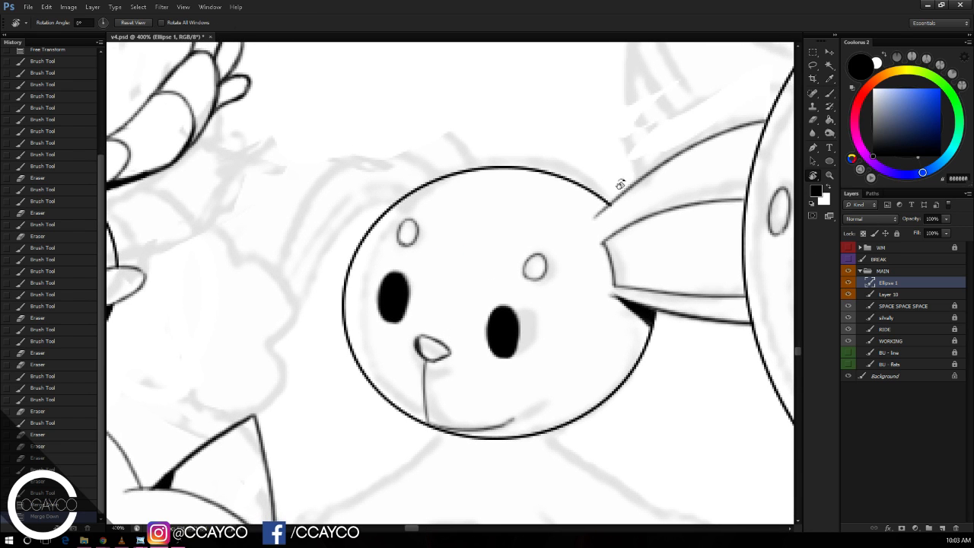
pyautogui.press('b')
pyautogui.moveTo(346, 309)
pyautogui.mouseDown()
pyautogui.moveTo(344, 278)
pyautogui.moveTo(347, 327)
pyautogui.moveTo(344, 283)
pyautogui.moveTo(346, 320)
pyautogui.moveTo(355, 262)
pyautogui.moveTo(349, 354)
pyautogui.moveTo(371, 387)
pyautogui.mouseUp()
pyautogui.hotkey('ctrl', 'alt', 'z')
pyautogui.hotkey('ctrl', 'alt', 'z')
pyautogui.hotkey('ctrl', 'z')
pyautogui.moveTo(352, 341); pyautogui.dragTo(387, 398)
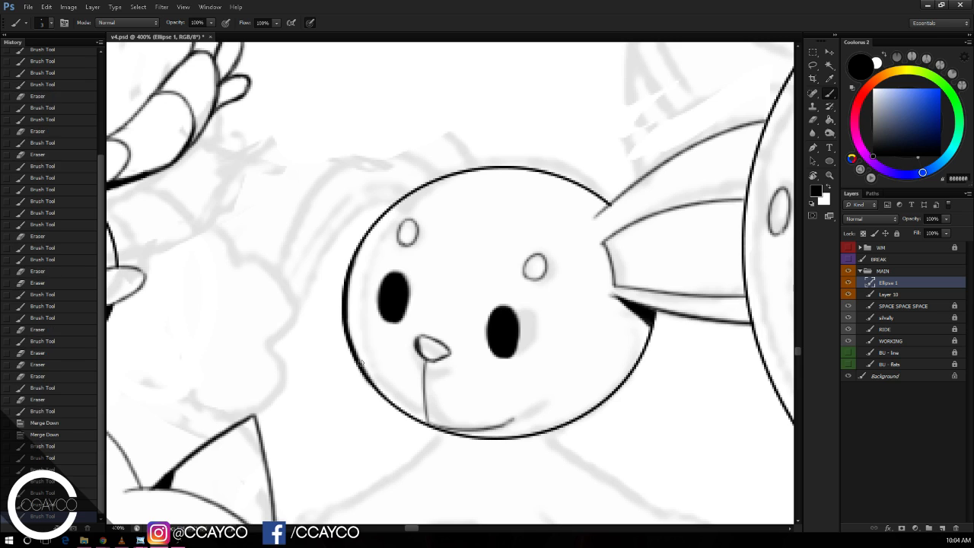
# Step: Extend the thickened head outline down the lower cheek toward the chin and save the document
pyautogui.moveTo(344, 311); pyautogui.dragTo(408, 415)
pyautogui.moveTo(364, 371); pyautogui.dragTo(424, 426)
pyautogui.hotkey('ctrl', 'alt', 'z')
pyautogui.hotkey('ctrl', 'alt', 'z')
pyautogui.moveTo(360, 364)
pyautogui.mouseDown()
pyautogui.moveTo(422, 424)
pyautogui.moveTo(369, 365)
pyautogui.mouseUp()
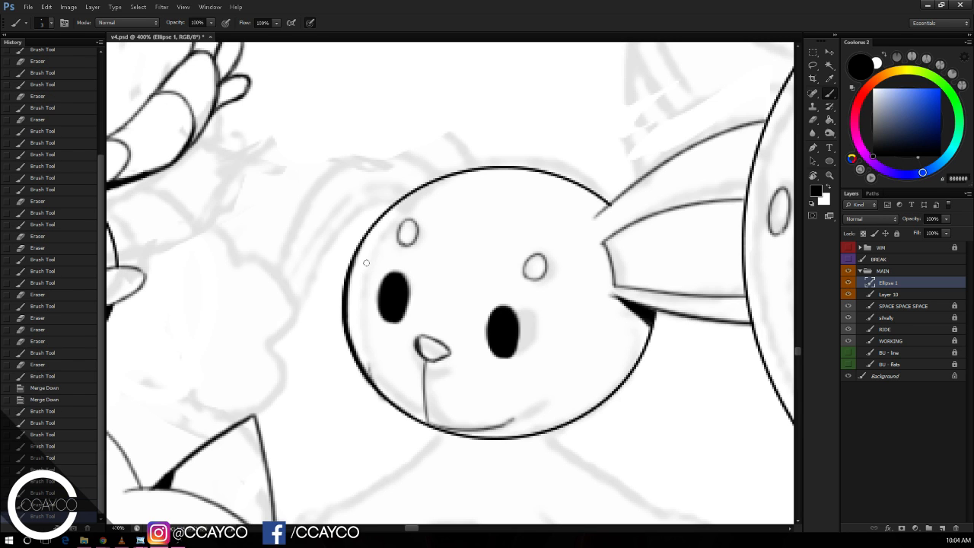
pyautogui.hotkey('ctrl', 's')
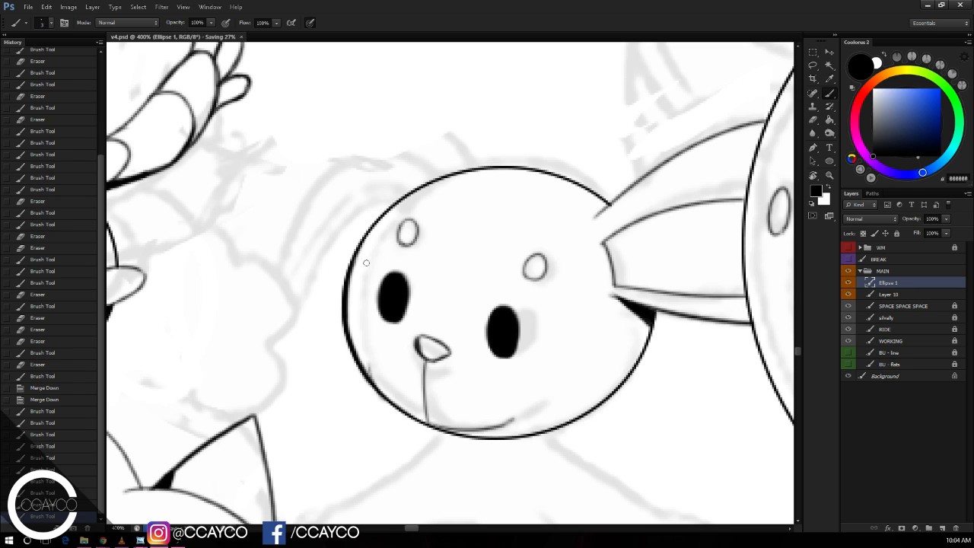
# Step: Review the whole crowd drawing, from the inked creatures near the balloons to the bottom edge of the group
pyautogui.hotkey('ctrl', '-')
pyautogui.hotkey('ctrl', '-')
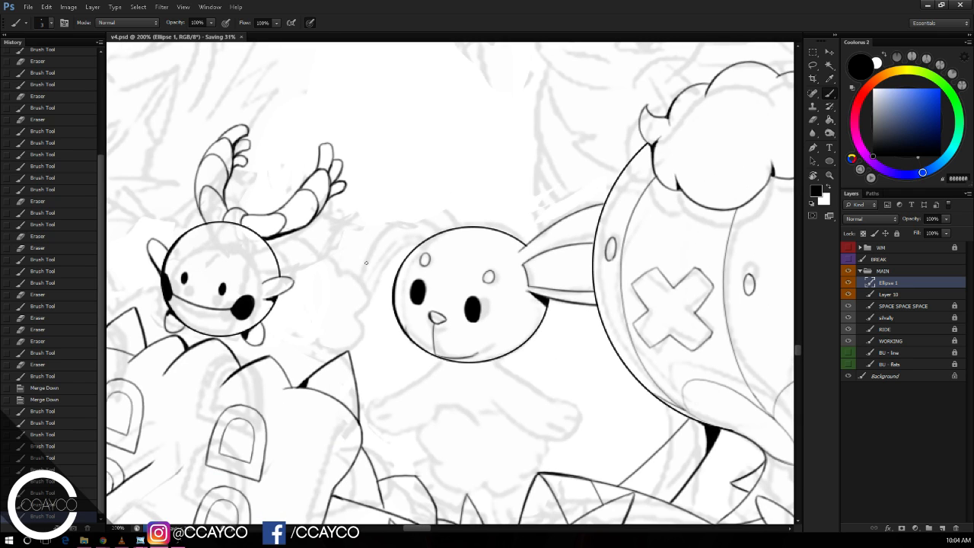
pyautogui.hotkey('ctrl', '-')
pyautogui.hotkey('ctrl', '-')
pyautogui.hotkey('ctrl', '-')
pyautogui.hotkey('ctrl', '-')
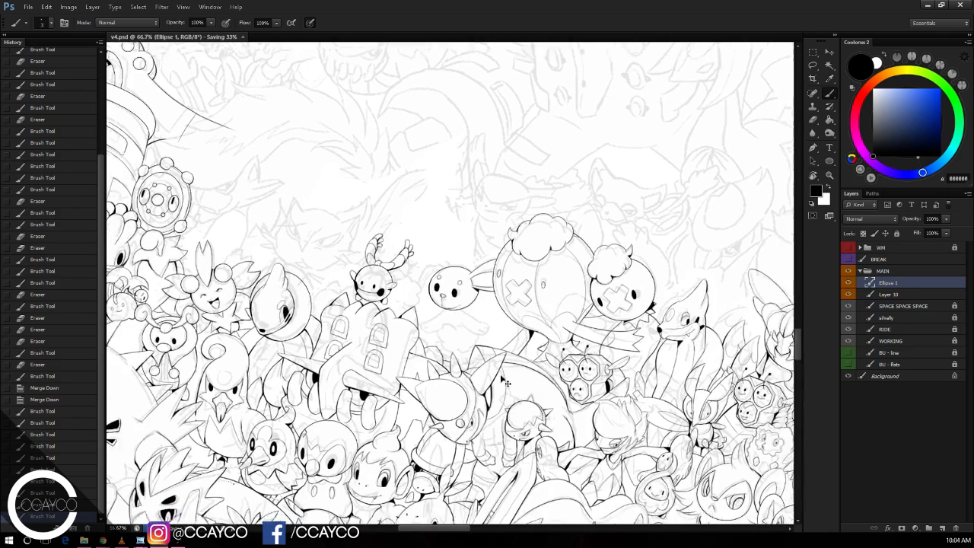
pyautogui.hotkey('ctrl', '-')
pyautogui.moveTo(540, 416); pyautogui.dragTo(517, 296)
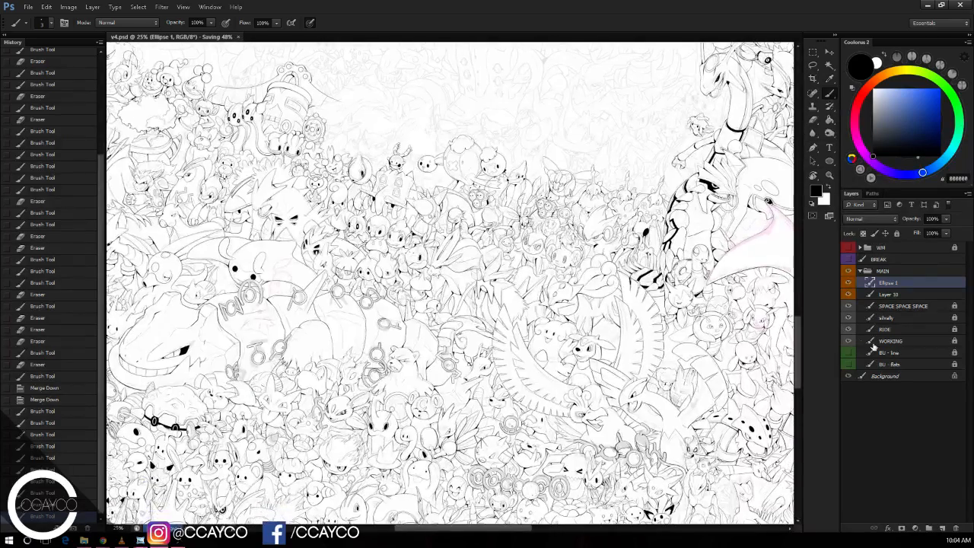
pyautogui.hotkey('ctrl', '-')
pyautogui.moveTo(636, 396); pyautogui.dragTo(584, 263)
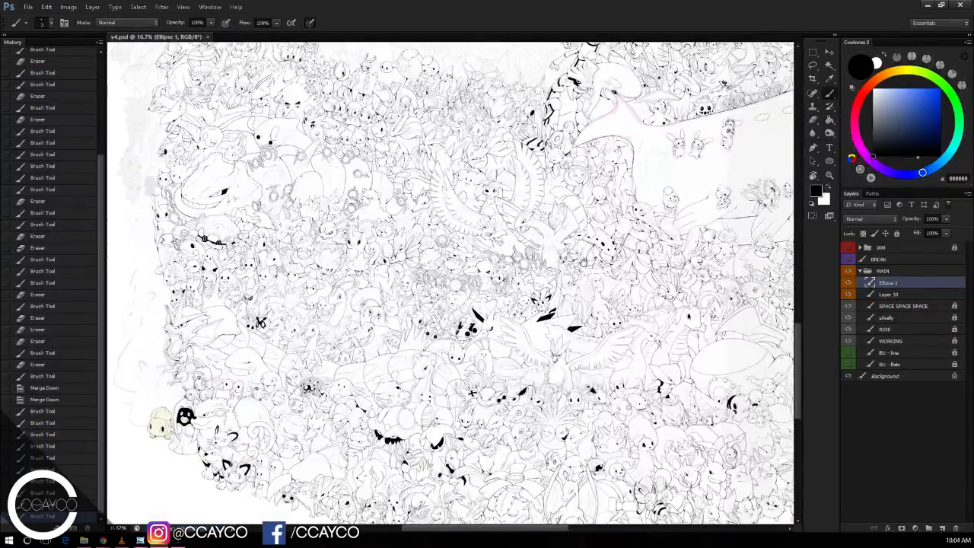
pyautogui.moveTo(652, 273); pyautogui.dragTo(553, 283)
pyautogui.hotkey('ctrl', '-')
pyautogui.moveTo(716, 239); pyautogui.dragTo(715, 268)
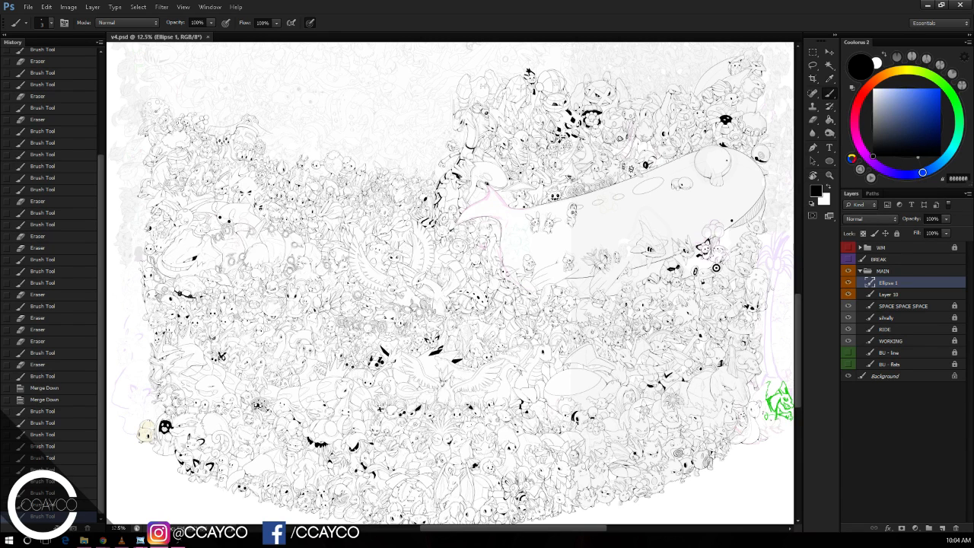
# Step: Examine the area around the whale-like creature and the crested lizard creature with the faint pink sketch beside it
pyautogui.hotkey('ctrl', '+')
pyautogui.hotkey('ctrl', '+')
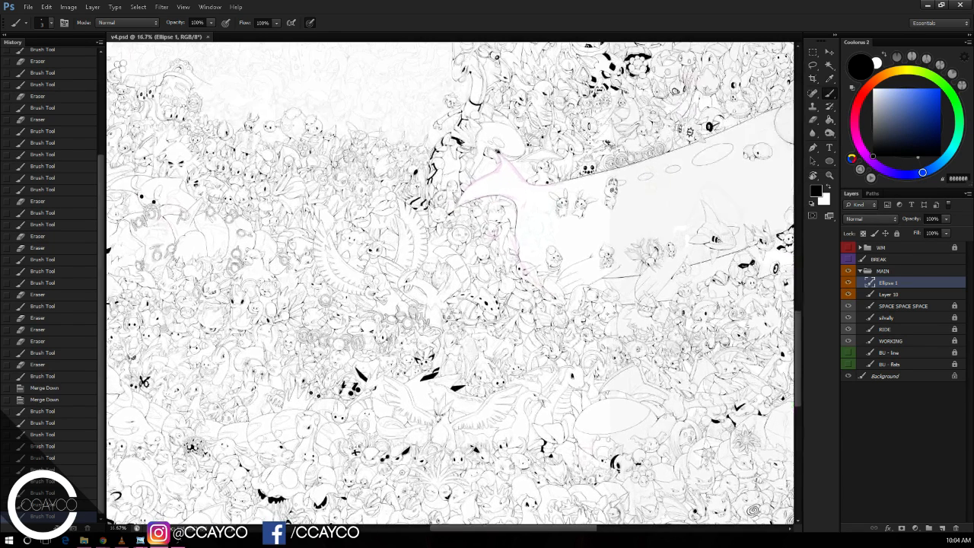
pyautogui.moveTo(588, 193); pyautogui.dragTo(439, 315)
pyautogui.moveTo(496, 239)
pyautogui.mouseDown()
pyautogui.moveTo(487, 299)
pyautogui.moveTo(545, 210)
pyautogui.mouseUp()
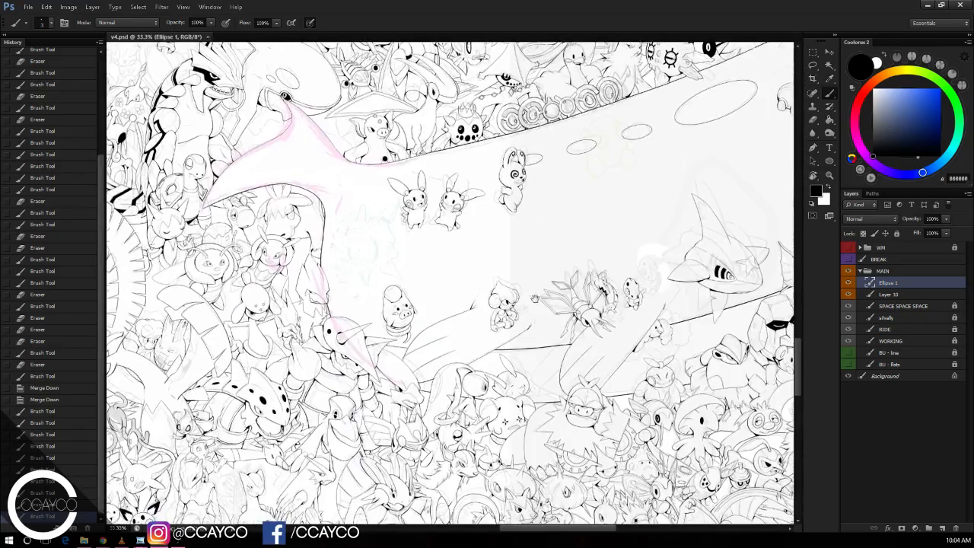
pyautogui.hotkey('ctrl', '+')
pyautogui.moveTo(505, 333)
pyautogui.mouseDown()
pyautogui.moveTo(518, 279)
pyautogui.moveTo(608, 289)
pyautogui.mouseUp()
pyautogui.hotkey('ctrl', '+')
pyautogui.hotkey('ctrl', '+')
pyautogui.hotkey('ctrl', '+')
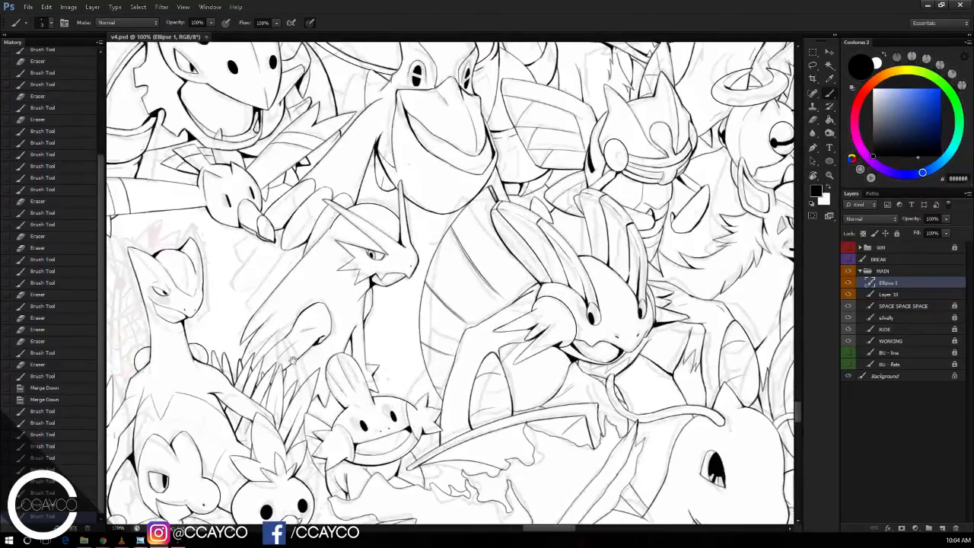
pyautogui.moveTo(276, 352); pyautogui.dragTo(541, 323)
pyautogui.hotkey('ctrl', '+')
pyautogui.moveTo(514, 362); pyautogui.dragTo(538, 315)
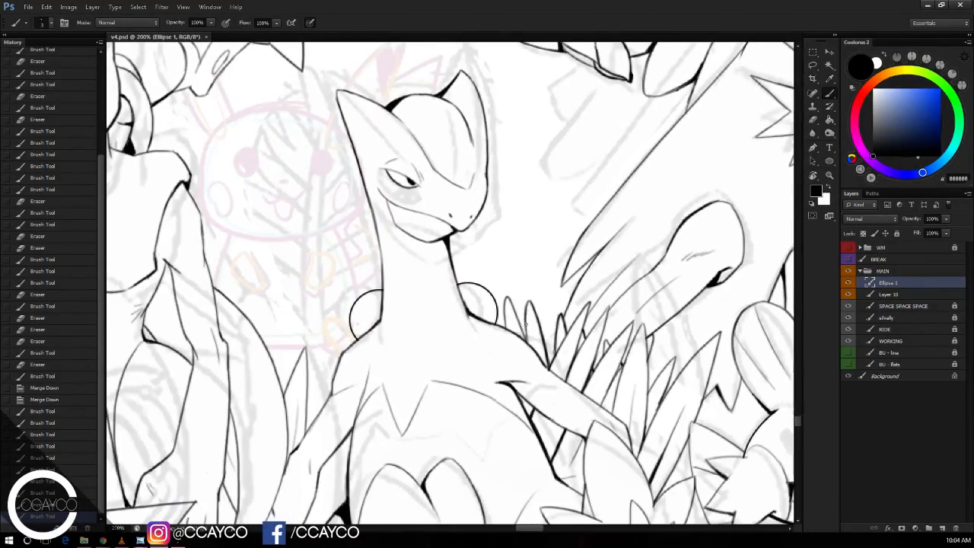
# Step: Review the overall composition once more and return to the long-eared creature beside the balloon
pyautogui.hotkey('ctrl', '-')
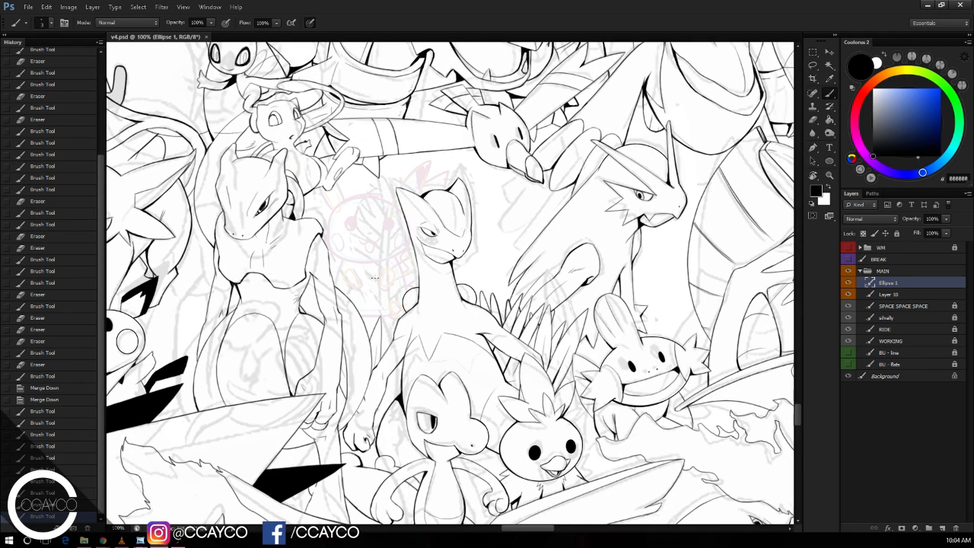
pyautogui.hotkey('ctrl', '-')
pyautogui.hotkey('ctrl', '-')
pyautogui.hotkey('ctrl', '-')
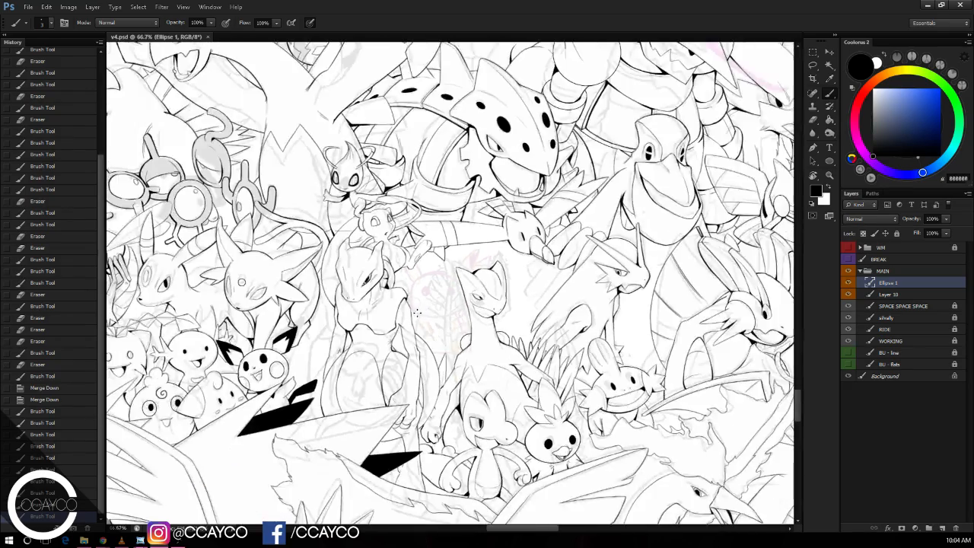
pyautogui.hotkey('ctrl', '-')
pyautogui.hotkey('ctrl', '-')
pyautogui.hotkey('ctrl', '-')
pyautogui.hotkey('ctrl', '-')
pyautogui.hotkey('ctrl', '+')
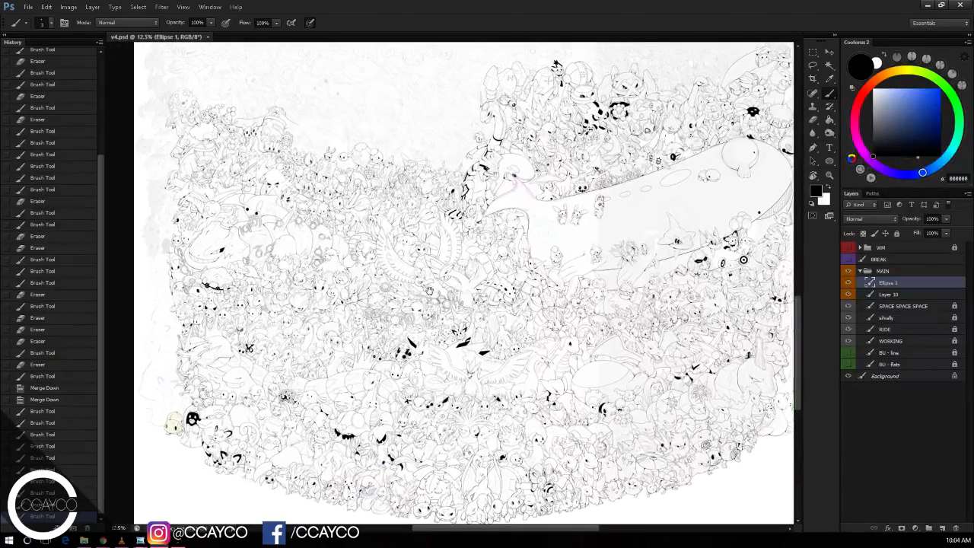
pyautogui.moveTo(309, 235); pyautogui.dragTo(398, 317)
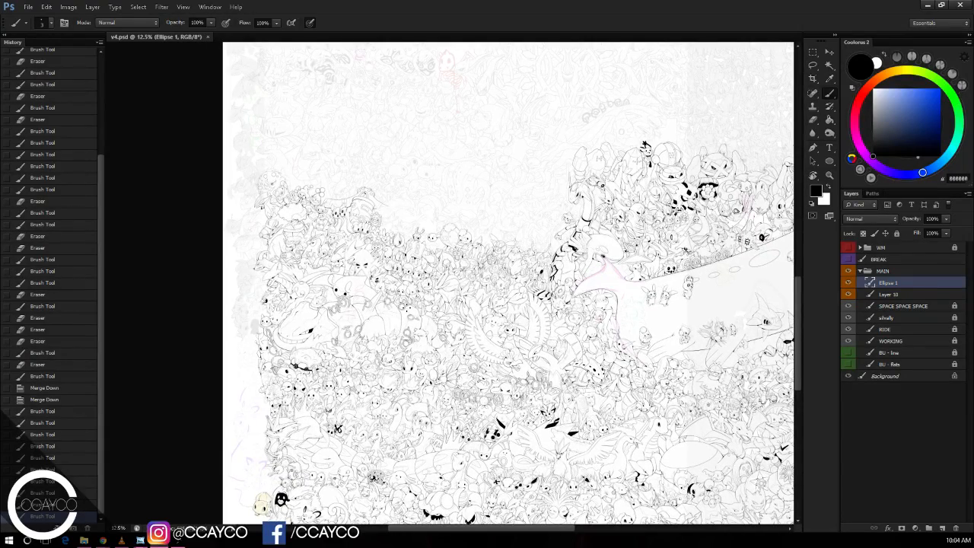
pyautogui.hotkey('ctrl', '+')
pyautogui.hotkey('ctrl', '+')
pyautogui.hotkey('ctrl', '+')
pyautogui.hotkey('ctrl', '+')
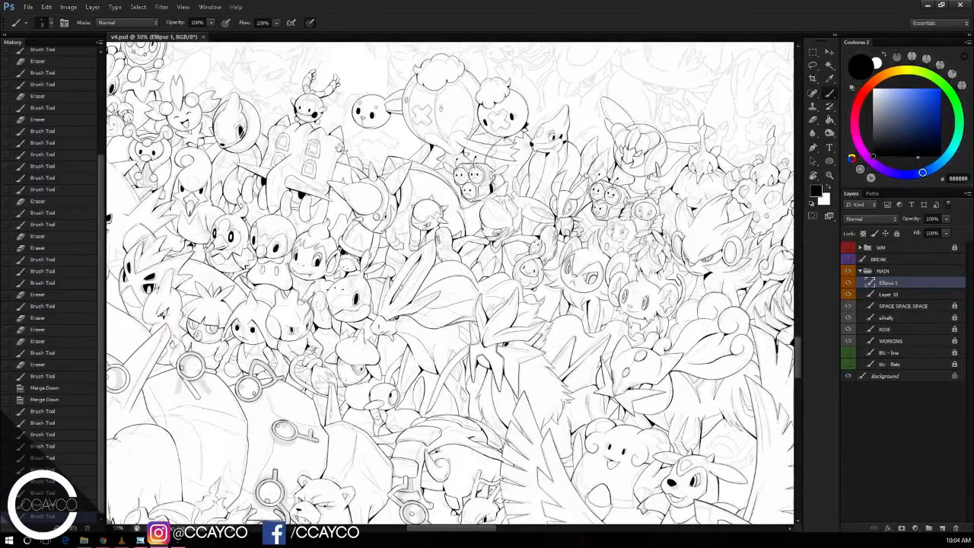
pyautogui.hotkey('ctrl', '+')
pyautogui.hotkey('ctrl', '+')
pyautogui.hotkey('ctrl', '+')
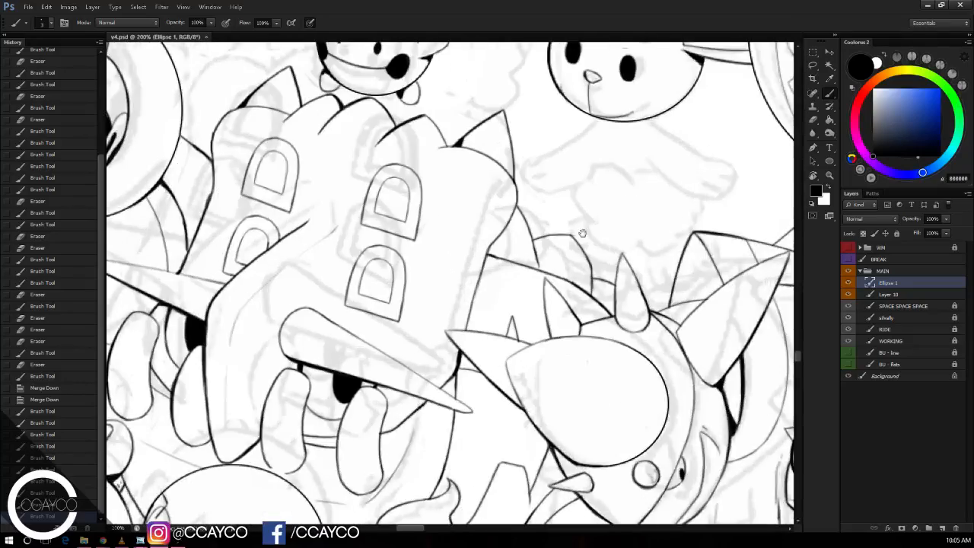
pyautogui.moveTo(582, 233); pyautogui.dragTo(415, 423)
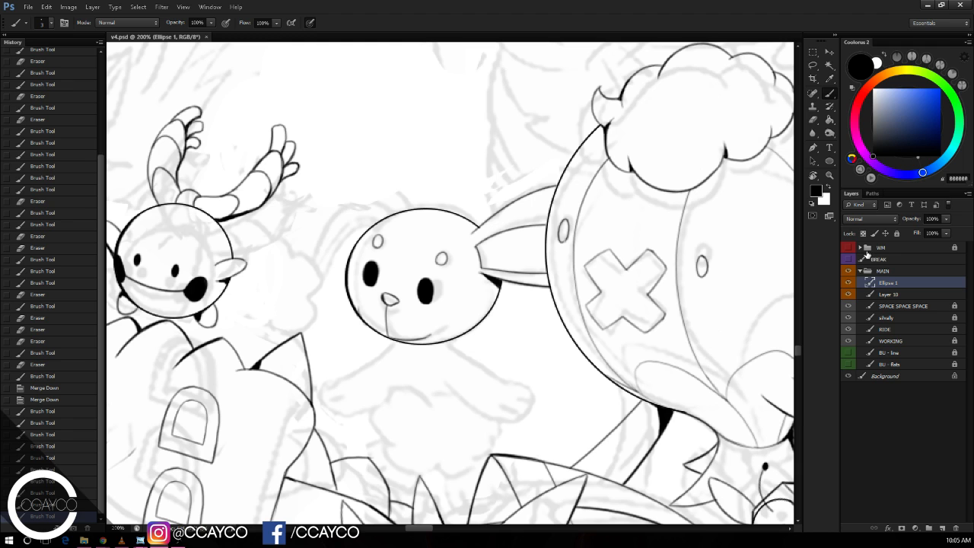
# Step: Check the Ellipse 1 layer's content and ink a rounded fluff bump where the ear's upper edge meets the balloon
pyautogui.click(848, 283)
pyautogui.click(848, 283)
pyautogui.press('e')
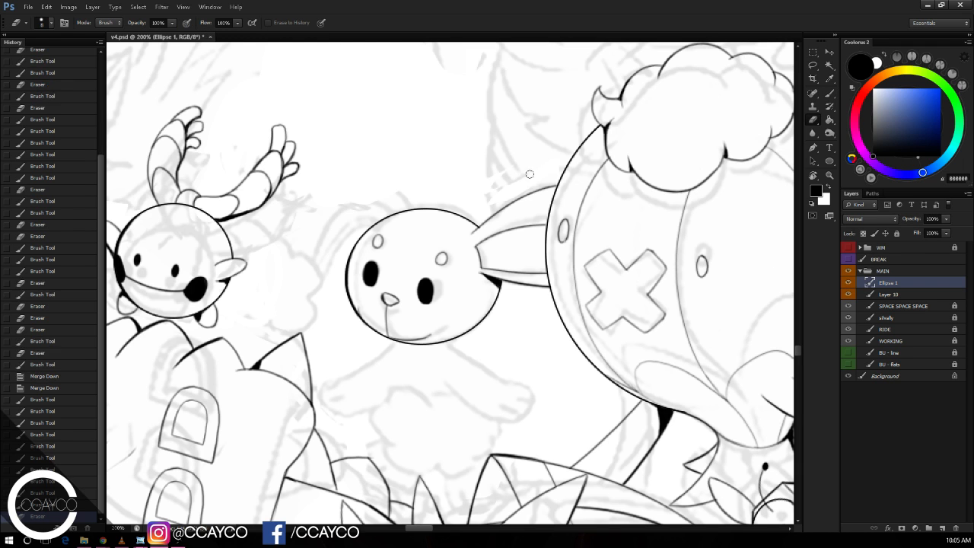
pyautogui.moveTo(530, 174); pyautogui.dragTo(560, 263)
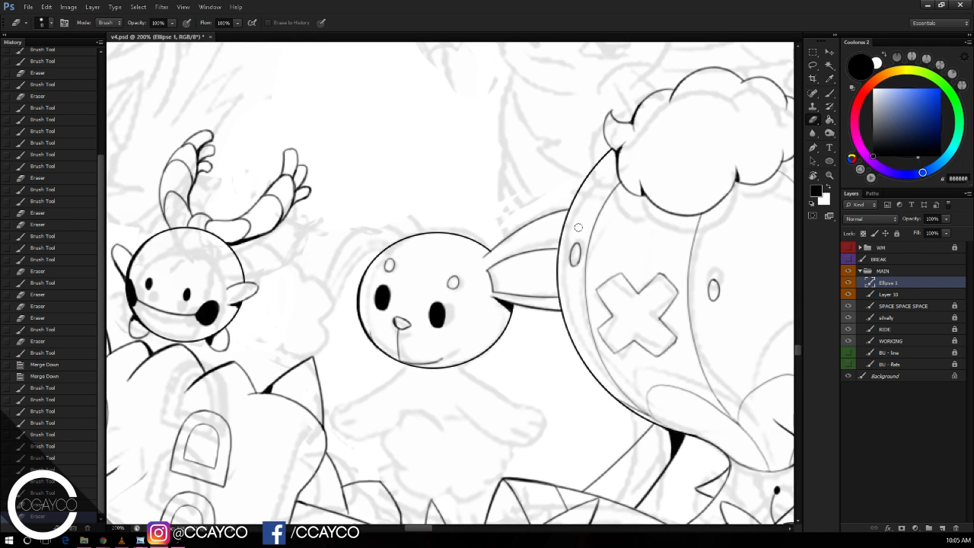
pyautogui.hotkey('ctrl', '+')
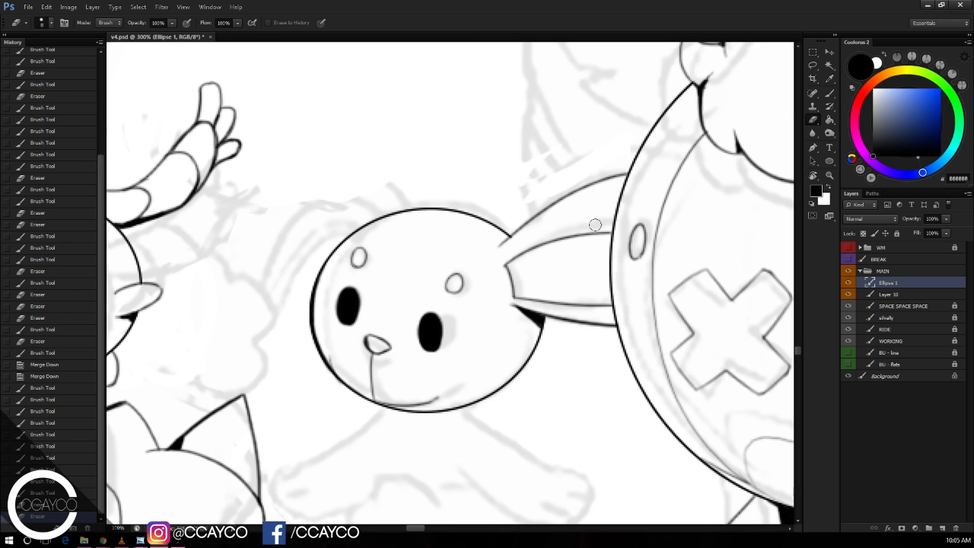
pyautogui.moveTo(624, 157)
pyautogui.mouseDown()
pyautogui.moveTo(634, 158)
pyautogui.moveTo(618, 173)
pyautogui.moveTo(646, 135)
pyautogui.mouseUp()
pyautogui.press('b')
pyautogui.press('e')
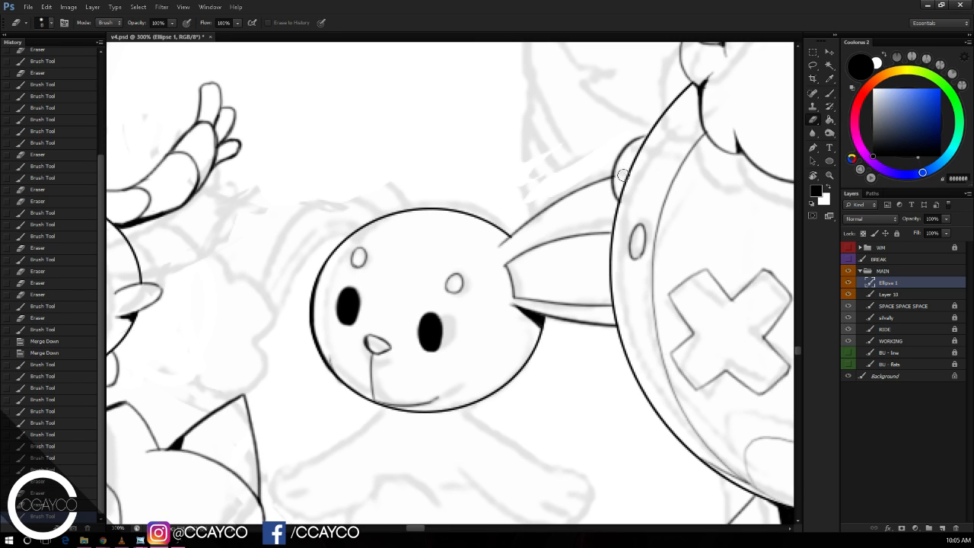
# Step: Refine the fluff bump's line and erase the line ends overlapping the ear and the balloon
pyautogui.press('b')
pyautogui.press('e')
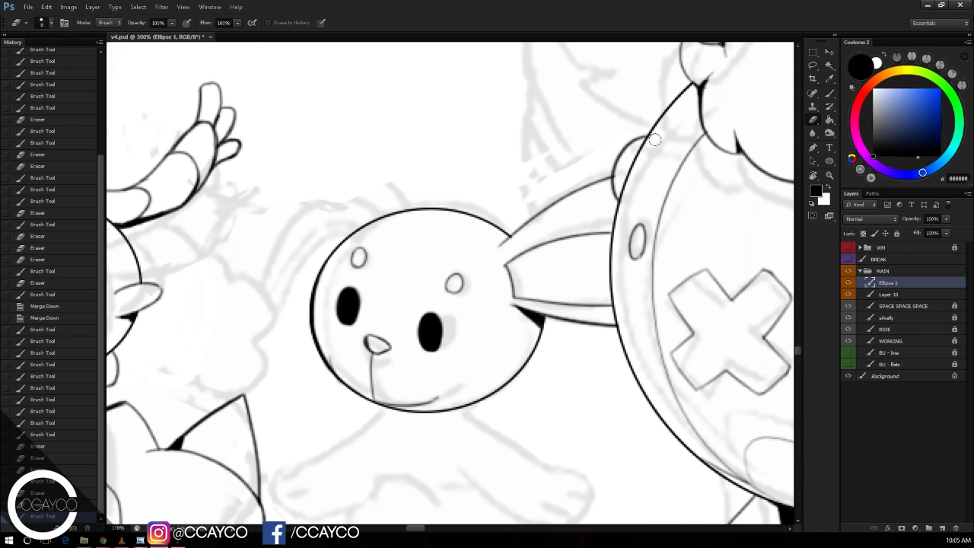
pyautogui.moveTo(655, 137); pyautogui.dragTo(652, 131)
pyautogui.moveTo(651, 202); pyautogui.dragTo(661, 258)
pyautogui.moveTo(603, 171)
pyautogui.mouseDown()
pyautogui.moveTo(615, 175)
pyautogui.moveTo(620, 210)
pyautogui.mouseUp()
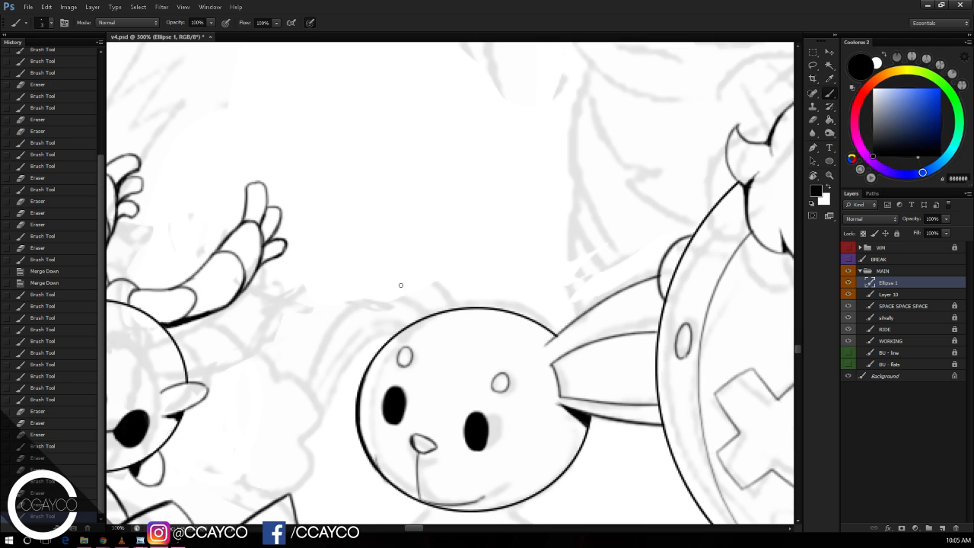
# Step: Ink the outer side of the second, upright ear rising from the head and clean its base
pyautogui.moveTo(430, 337)
pyautogui.mouseDown()
pyautogui.moveTo(409, 123)
pyautogui.moveTo(393, 99)
pyautogui.mouseUp()
pyautogui.hotkey('ctrl', 'z')
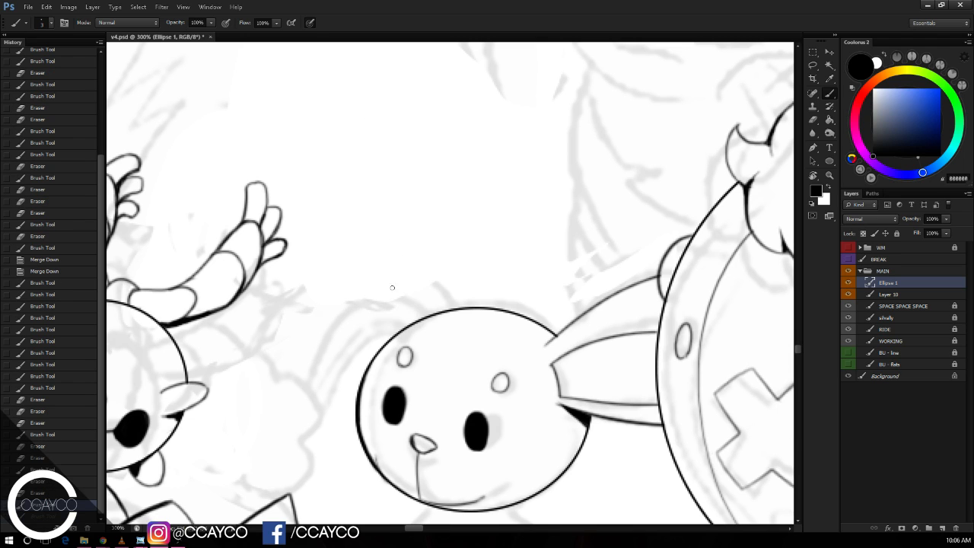
pyautogui.moveTo(386, 343); pyautogui.dragTo(346, 167)
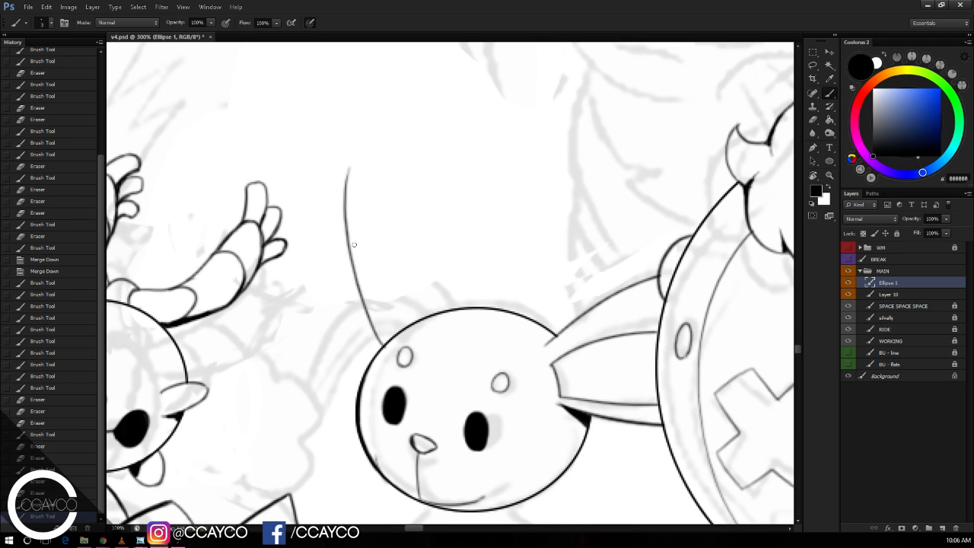
pyautogui.press('e')
pyautogui.moveTo(387, 353); pyautogui.dragTo(390, 349)
pyautogui.press('b')
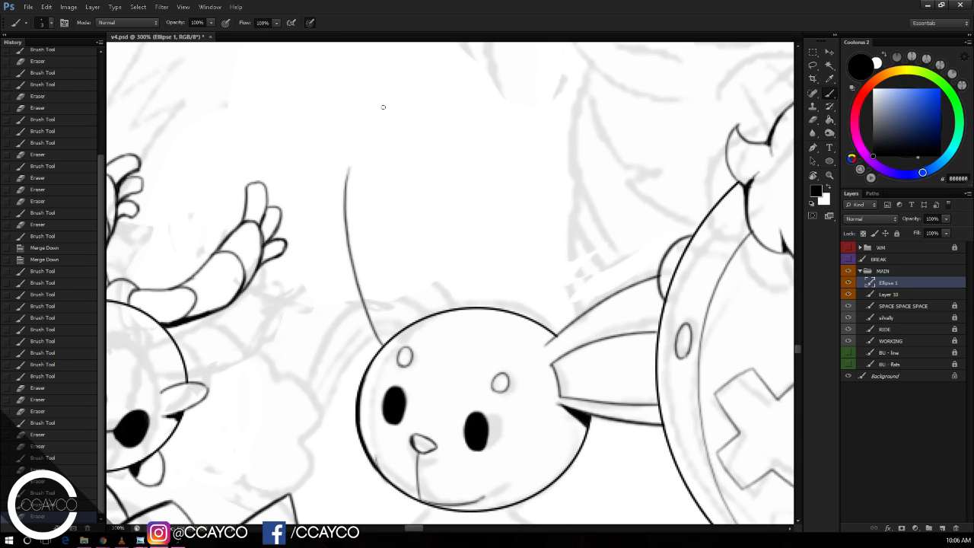
# Step: Ink the upright ear's light tip curve and its inner side down to the head outline
pyautogui.moveTo(368, 137)
pyautogui.mouseDown()
pyautogui.moveTo(436, 143)
pyautogui.moveTo(446, 257)
pyautogui.moveTo(437, 290)
pyautogui.mouseUp()
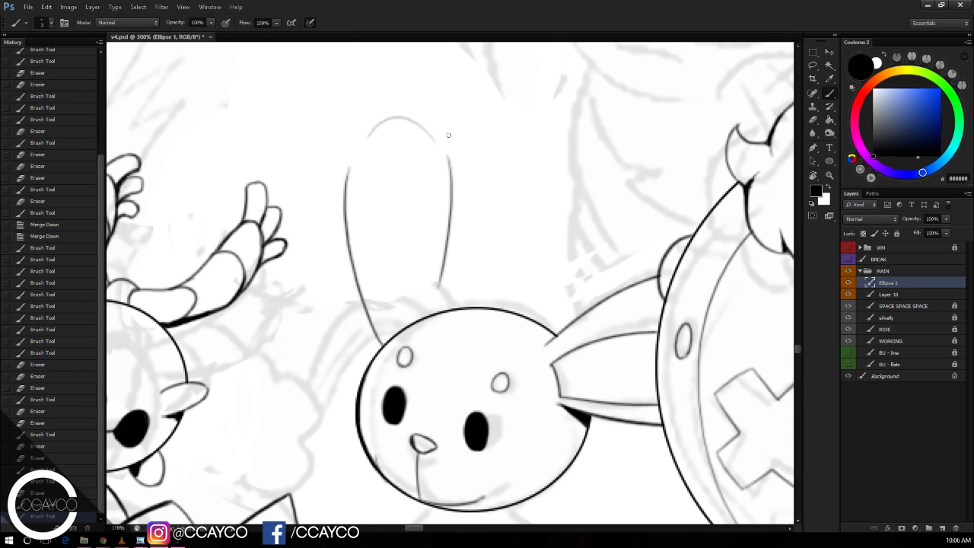
pyautogui.hotkey('ctrl', 'z')
pyautogui.moveTo(448, 157); pyautogui.dragTo(441, 312)
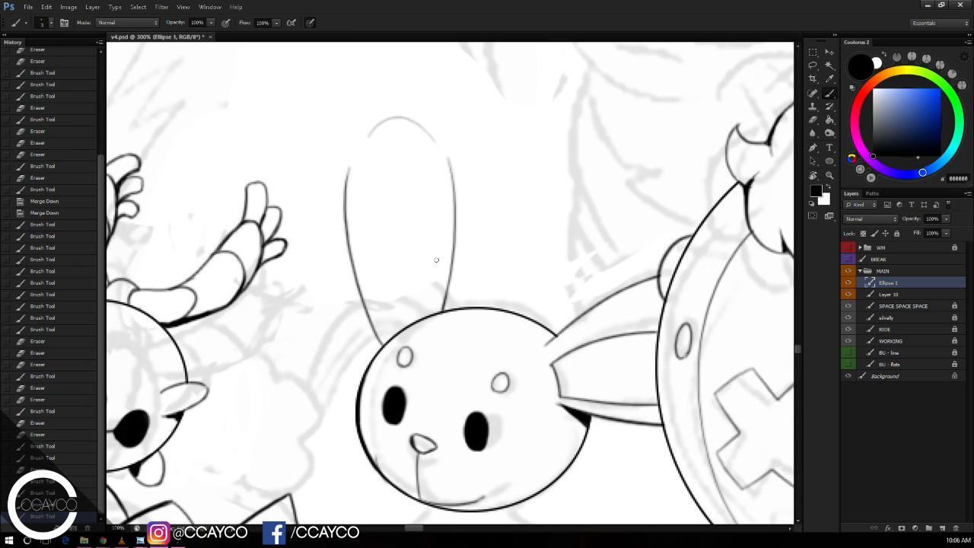
pyautogui.press('e')
pyautogui.click(424, 185)
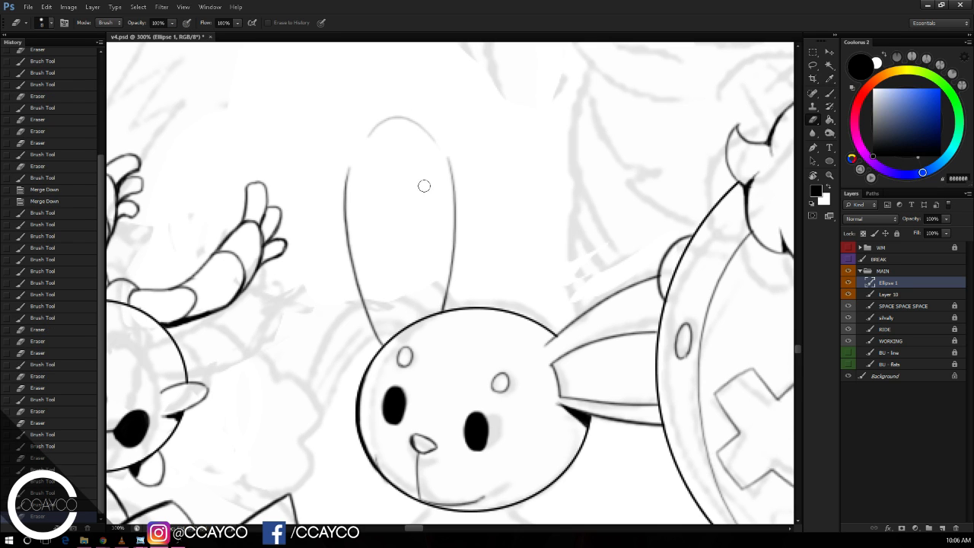
pyautogui.press('b')
pyautogui.moveTo(446, 205)
pyautogui.mouseDown()
pyautogui.moveTo(454, 207)
pyautogui.moveTo(447, 197)
pyautogui.mouseUp()
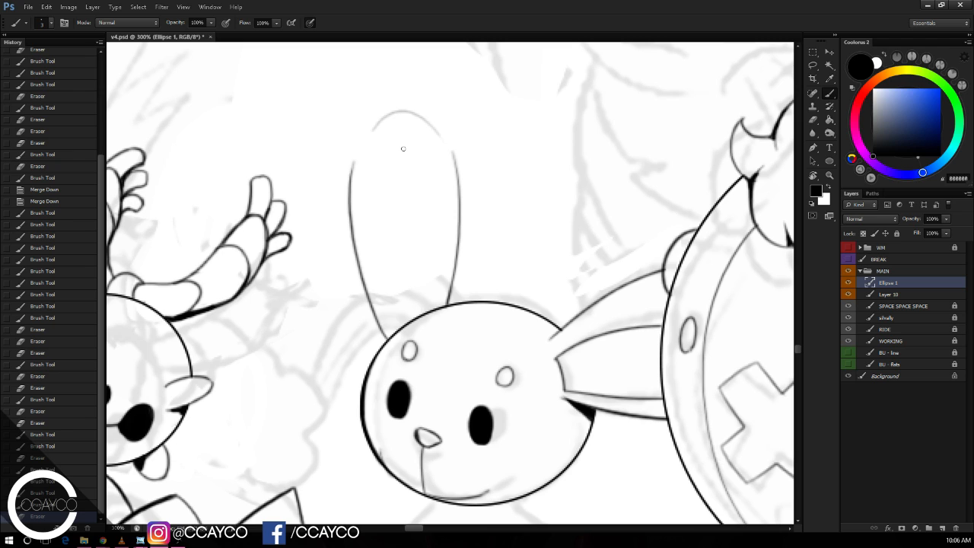
# Step: Replace the upright ear's tip curve with a scalloped lower edge of fluff across the ear
pyautogui.moveTo(371, 190)
pyautogui.mouseDown()
pyautogui.moveTo(413, 182)
pyautogui.moveTo(403, 207)
pyautogui.moveTo(433, 176)
pyautogui.moveTo(473, 156)
pyautogui.moveTo(455, 148)
pyautogui.moveTo(454, 175)
pyautogui.moveTo(391, 111)
pyautogui.moveTo(399, 118)
pyautogui.moveTo(356, 161)
pyautogui.moveTo(335, 70)
pyautogui.mouseUp()
pyautogui.hotkey('ctrl', 'z')
pyautogui.hotkey('ctrl', 'z')
pyautogui.press('e')
pyautogui.press('b')
pyautogui.hotkey('ctrl', 'z')
pyautogui.moveTo(329, 152)
pyautogui.mouseDown()
pyautogui.moveTo(372, 198)
pyautogui.moveTo(336, 184)
pyautogui.moveTo(373, 190)
pyautogui.mouseUp()
pyautogui.hotkey('ctrl', 'z')
pyautogui.moveTo(330, 138)
pyautogui.mouseDown()
pyautogui.moveTo(372, 194)
pyautogui.moveTo(352, 186)
pyautogui.moveTo(387, 205)
pyautogui.mouseUp()
pyautogui.press('e')
pyautogui.press('b')
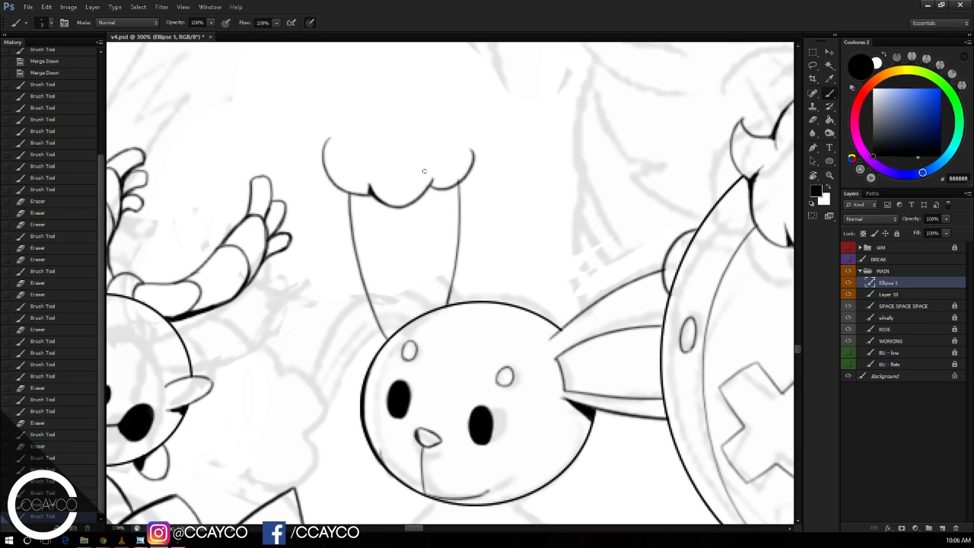
# Step: Add a black shadow accent at the inner notch of the fluff's scalloped edge and clean up its lines
pyautogui.moveTo(434, 183)
pyautogui.mouseDown()
pyautogui.moveTo(417, 199)
pyautogui.moveTo(432, 186)
pyautogui.mouseUp()
pyautogui.moveTo(434, 180)
pyautogui.mouseDown()
pyautogui.moveTo(419, 198)
pyautogui.moveTo(471, 163)
pyautogui.mouseUp()
pyautogui.hotkey('ctrl', 'z')
pyautogui.hotkey('ctrl', 'z')
pyautogui.press('e')
pyautogui.press('b')
pyautogui.press('e')
pyautogui.press('b')
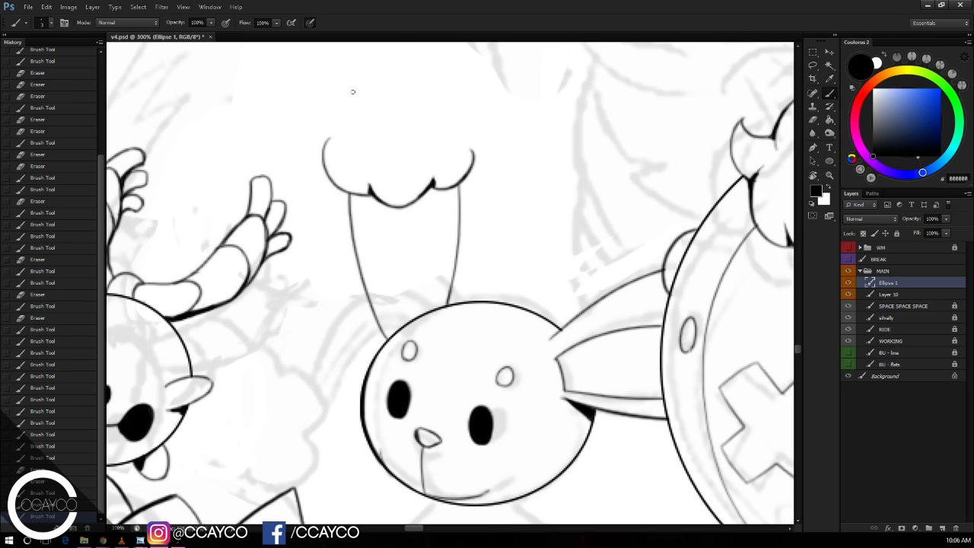
# Step: Ink the scalloped upper outline of the upright ear's fluff, closing it into a cloud shape
pyautogui.moveTo(328, 138)
pyautogui.mouseDown()
pyautogui.moveTo(388, 87)
pyautogui.moveTo(393, 94)
pyautogui.mouseUp()
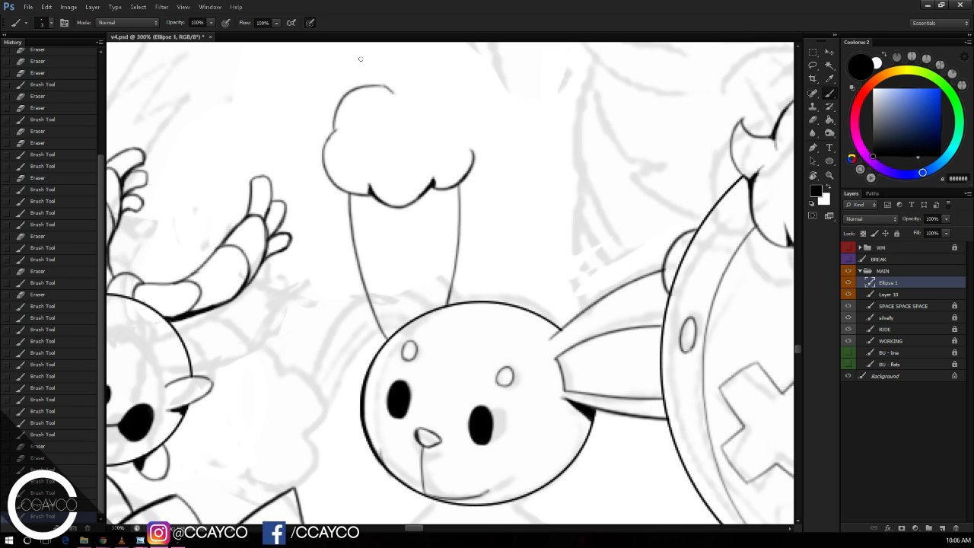
pyautogui.hotkey('ctrl', 'alt', 'z')
pyautogui.hotkey('ctrl', 'alt', 'z')
pyautogui.moveTo(334, 130)
pyautogui.mouseDown()
pyautogui.moveTo(387, 106)
pyautogui.moveTo(432, 113)
pyautogui.moveTo(472, 151)
pyautogui.mouseUp()
pyautogui.press('e')
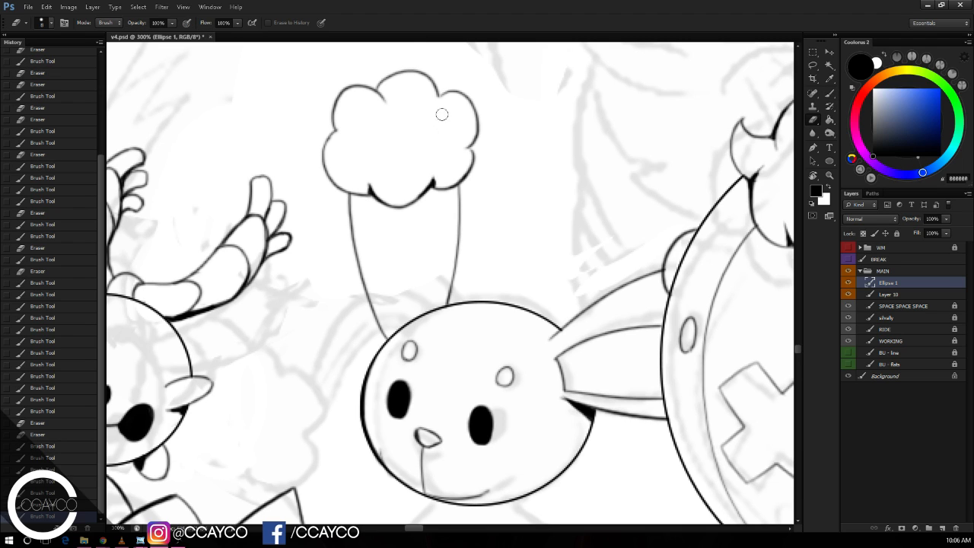
pyautogui.press('b')
pyautogui.moveTo(383, 95); pyautogui.dragTo(455, 91)
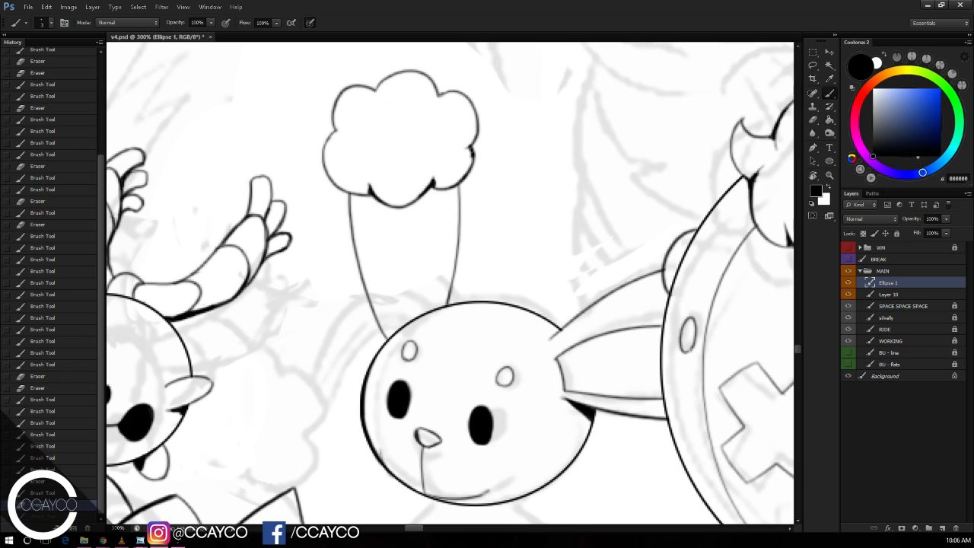
# Step: Refine the notches along the inner side and lower edge of the upright ear's fluff
pyautogui.moveTo(471, 147); pyautogui.dragTo(473, 157)
pyautogui.moveTo(438, 94); pyautogui.dragTo(451, 88)
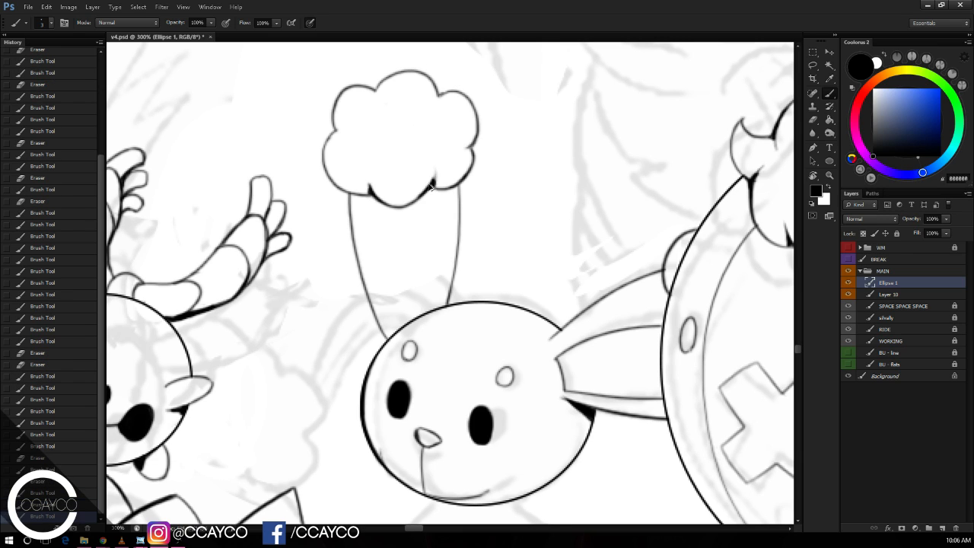
pyautogui.moveTo(408, 204)
pyautogui.mouseDown()
pyautogui.moveTo(433, 172)
pyautogui.moveTo(440, 181)
pyautogui.moveTo(433, 130)
pyautogui.mouseUp()
pyautogui.press('e')
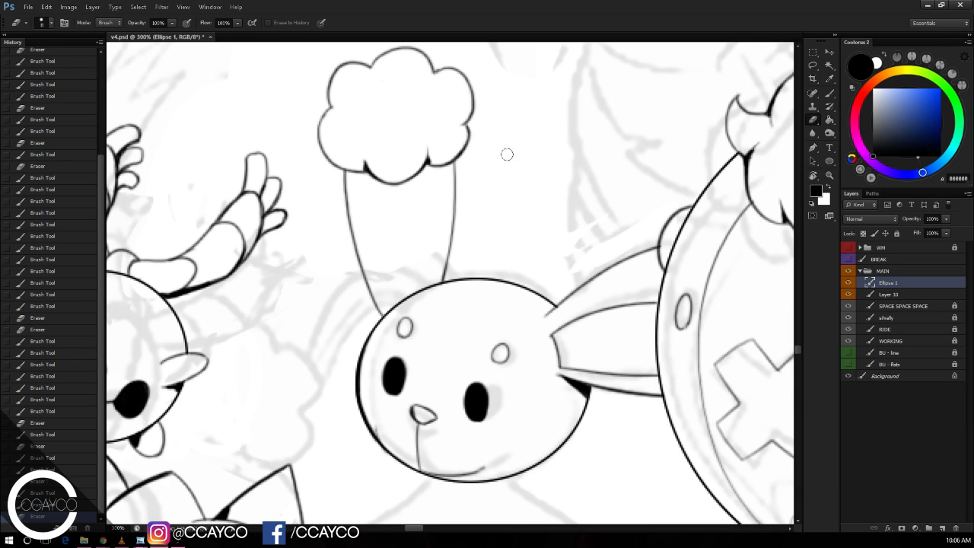
# Step: Add a black shadow beneath the fluff at the upright ear's inner side, thickening the ear line below it
pyautogui.moveTo(507, 153); pyautogui.dragTo(518, 127)
pyautogui.press('b')
pyautogui.moveTo(461, 148)
pyautogui.mouseDown()
pyautogui.moveTo(465, 163)
pyautogui.moveTo(475, 152)
pyautogui.moveTo(462, 196)
pyautogui.mouseUp()
pyautogui.press('e')
pyautogui.press('b')
pyautogui.hotkey('ctrl', 'z')
pyautogui.press('e')
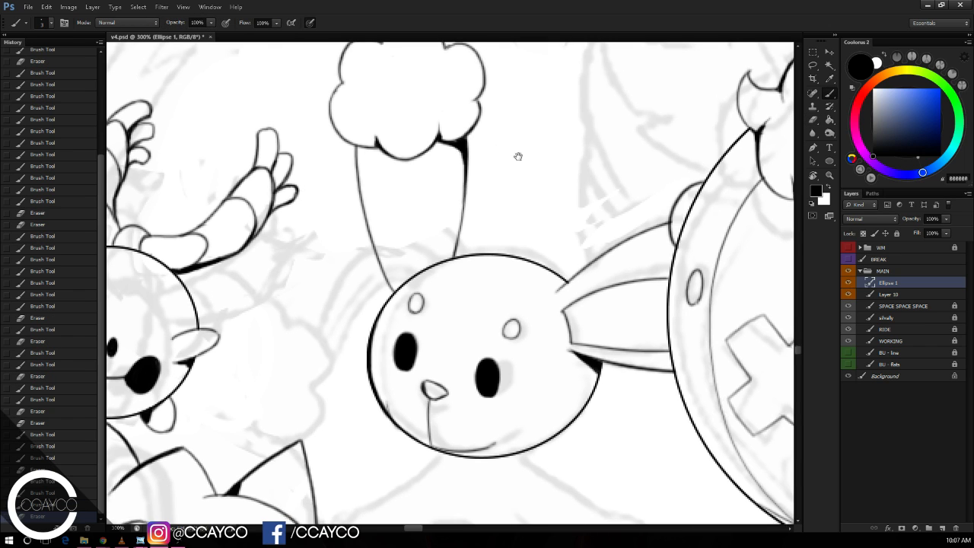
pyautogui.scroll(-1, 515, 157)
pyautogui.click(517, 149)
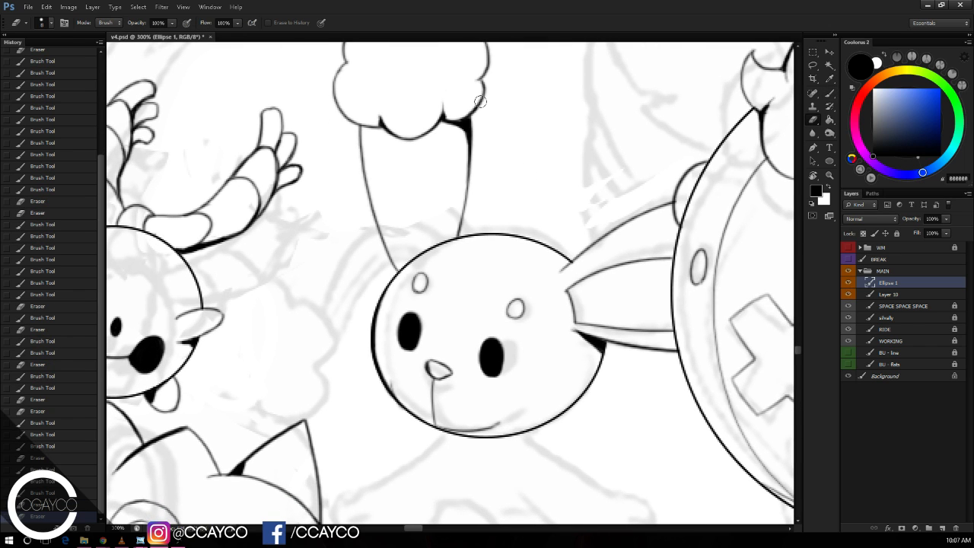
pyautogui.click(527, 140)
pyautogui.moveTo(532, 141)
pyautogui.mouseDown()
pyautogui.moveTo(540, 127)
pyautogui.moveTo(545, 141)
pyautogui.mouseUp()
# Step: Thicken the upright ear's outer side line from the fluff down to the head outline
pyautogui.hotkey('ctrl', '+')
pyautogui.press('b')
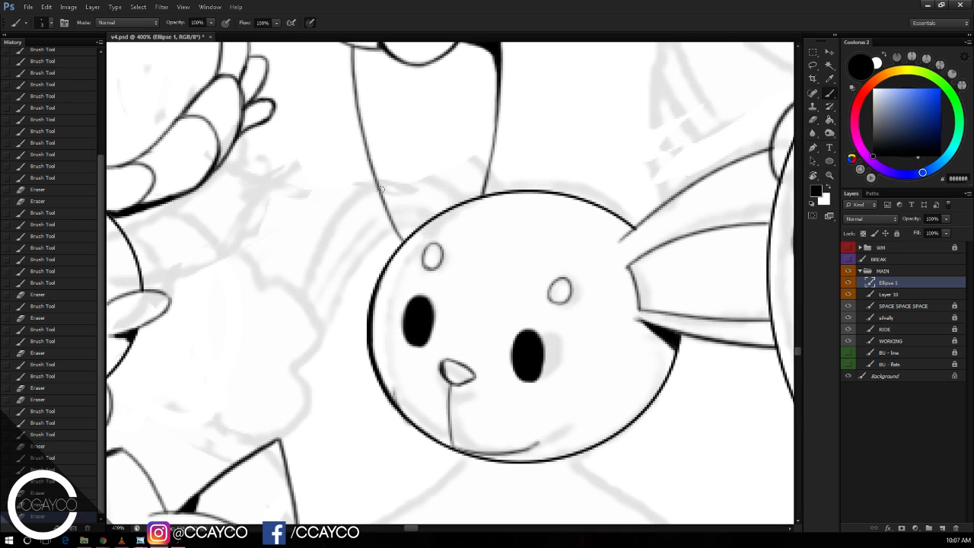
pyautogui.moveTo(384, 204); pyautogui.dragTo(404, 242)
pyautogui.hotkey('ctrl', 'alt', 'z')
pyautogui.hotkey('ctrl', 'alt', 'z')
pyautogui.hotkey('ctrl', 'alt', 'z')
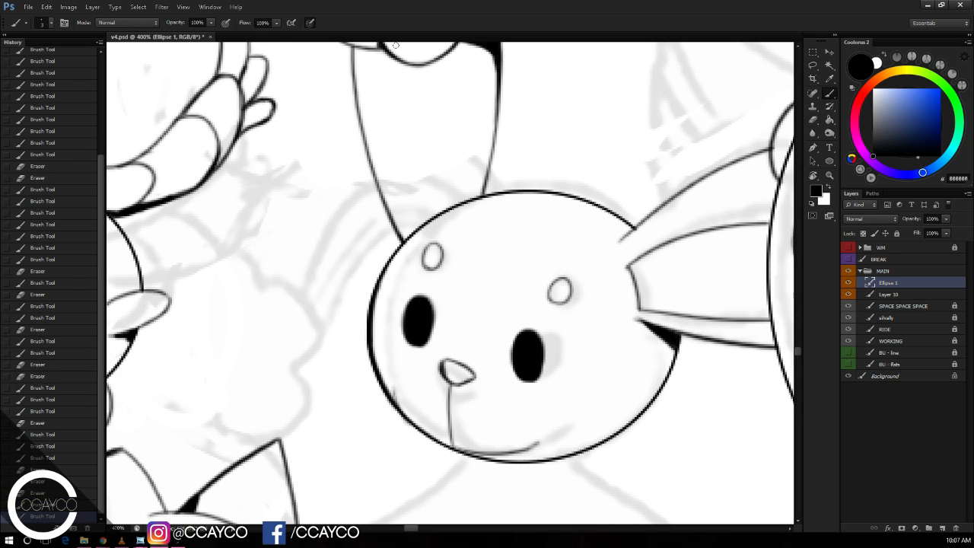
pyautogui.moveTo(350, 73); pyautogui.dragTo(378, 203)
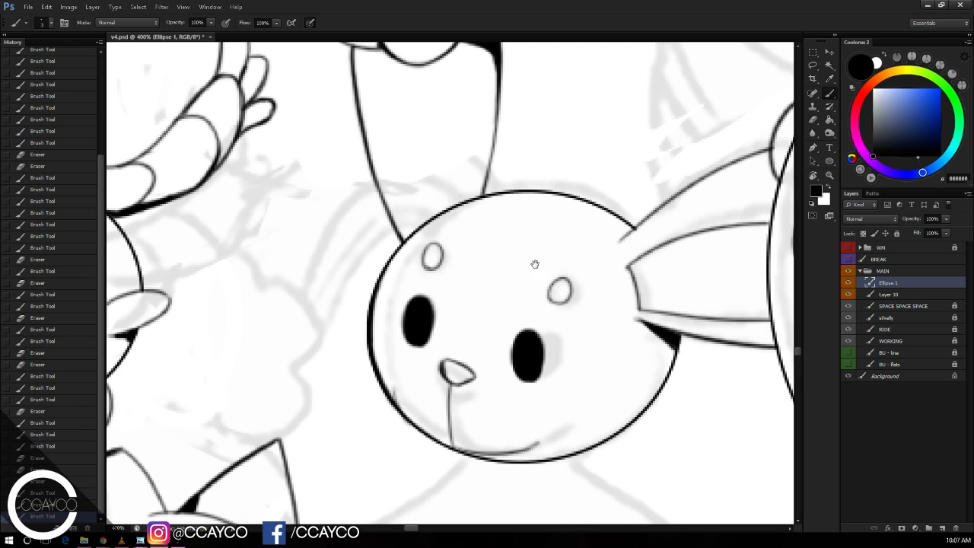
# Step: Ink the upper and lower contours of the outstretched arm below the head, on the same side as the horizontal ear
pyautogui.moveTo(535, 264)
pyautogui.mouseDown()
pyautogui.moveTo(511, 91)
pyautogui.moveTo(489, 85)
pyautogui.mouseUp()
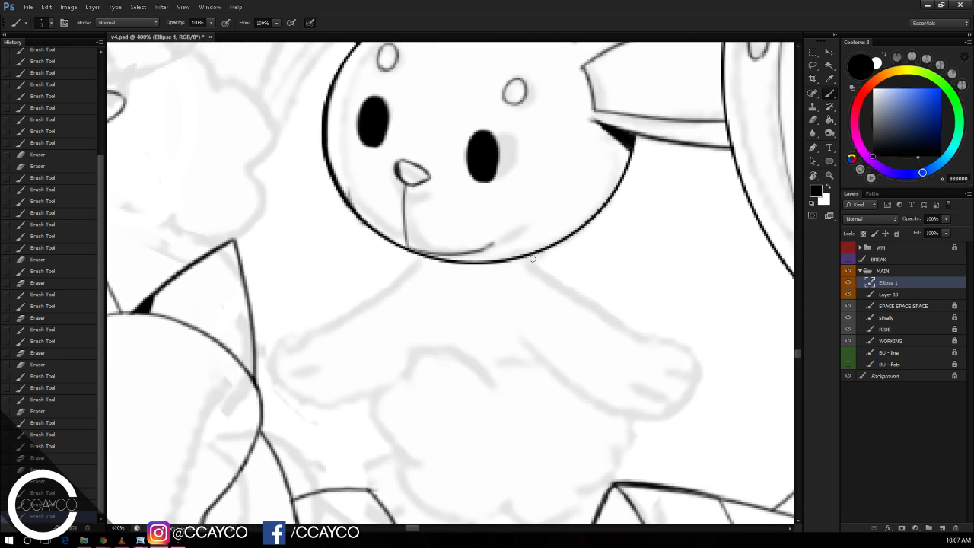
pyautogui.moveTo(533, 257); pyautogui.dragTo(636, 342)
pyautogui.hotkey('ctrl', 'alt', 'z')
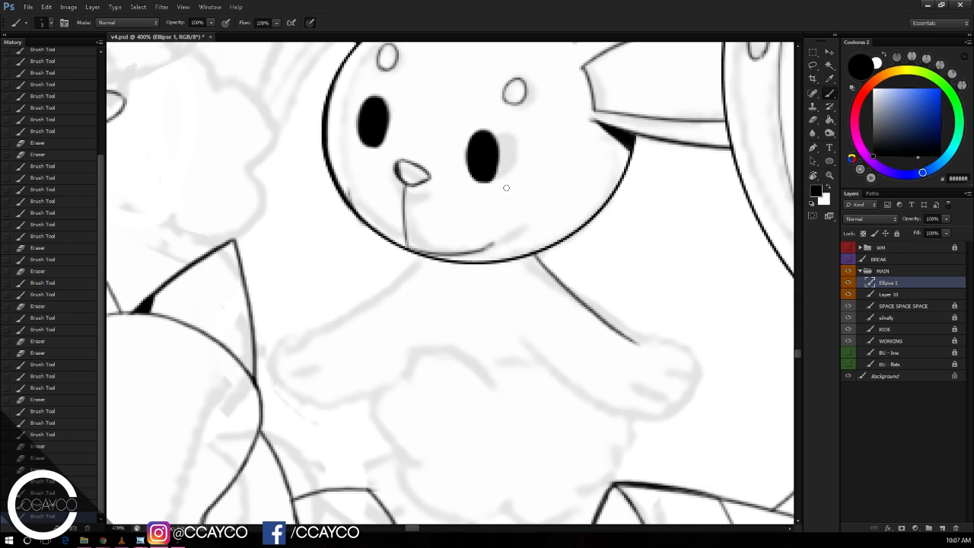
pyautogui.moveTo(504, 298)
pyautogui.mouseDown()
pyautogui.moveTo(609, 409)
pyautogui.moveTo(637, 410)
pyautogui.moveTo(651, 392)
pyautogui.mouseUp()
pyautogui.hotkey('ctrl', 'alt', 'z')
pyautogui.hotkey('ctrl', 'alt', 'z')
pyautogui.hotkey('ctrl', 'alt', 'z')
# Step: Ink the rounded paw end that joins the outstretched arm's upper and lower contours
pyautogui.moveTo(629, 338)
pyautogui.mouseDown()
pyautogui.moveTo(656, 386)
pyautogui.moveTo(660, 356)
pyautogui.moveTo(638, 408)
pyautogui.mouseUp()
pyautogui.hotkey('ctrl', 'alt', 'z')
pyautogui.hotkey('ctrl', 'alt', 'z')
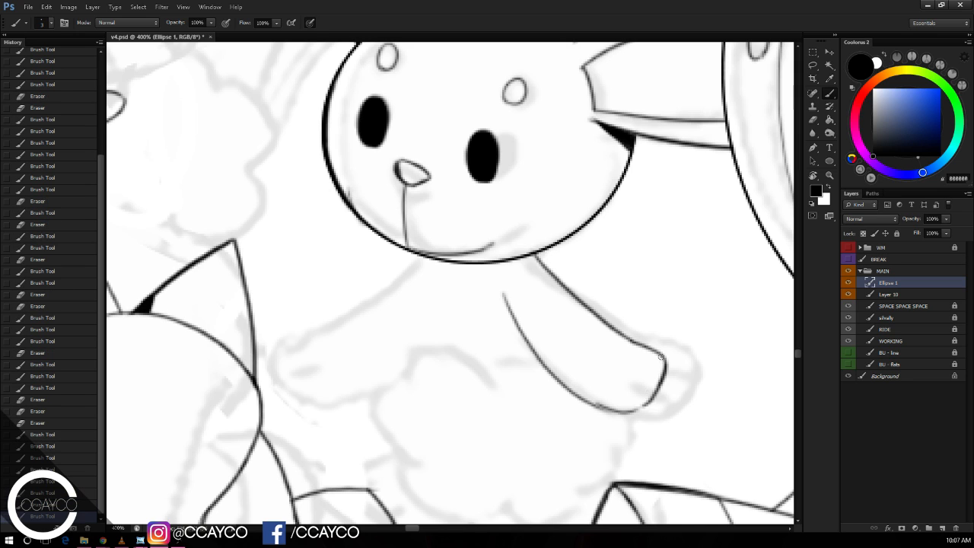
pyautogui.hotkey('ctrl', 'alt', 'z')
pyautogui.hotkey('ctrl', 'alt', 'z')
pyautogui.moveTo(629, 339)
pyautogui.mouseDown()
pyautogui.moveTo(644, 411)
pyautogui.moveTo(655, 391)
pyautogui.moveTo(596, 396)
pyautogui.moveTo(635, 394)
pyautogui.moveTo(639, 408)
pyautogui.moveTo(594, 400)
pyautogui.moveTo(647, 407)
pyautogui.mouseUp()
pyautogui.press('e')
pyautogui.press('b')
# Step: Ink two curved toe lines inside the outstretched arm's paw
pyautogui.hotkey('ctrl', 'alt', 'z')
pyautogui.hotkey('ctrl', 'alt', 'z')
pyautogui.moveTo(644, 409)
pyautogui.mouseDown()
pyautogui.moveTo(643, 387)
pyautogui.moveTo(626, 376)
pyautogui.mouseUp()
pyautogui.moveTo(662, 382)
pyautogui.mouseDown()
pyautogui.moveTo(642, 360)
pyautogui.moveTo(655, 366)
pyautogui.mouseUp()
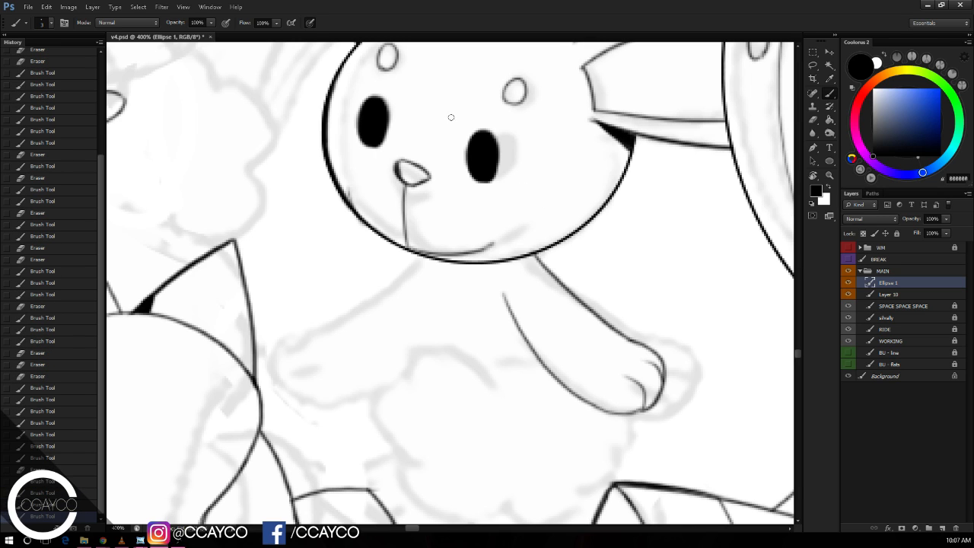
pyautogui.moveTo(326, 156); pyautogui.dragTo(349, 265)
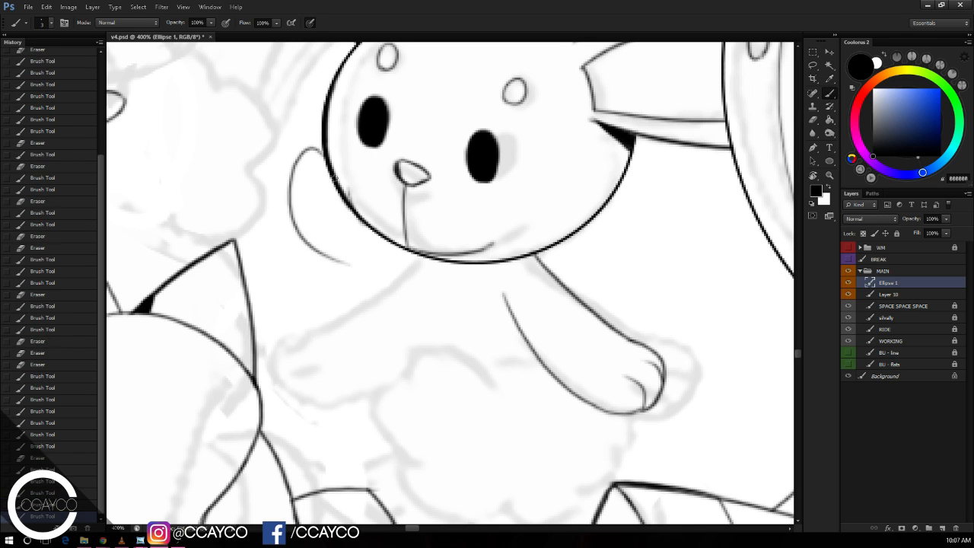
pyautogui.hotkey('ctrl', 'alt', 'z')
pyautogui.moveTo(323, 151); pyautogui.dragTo(316, 242)
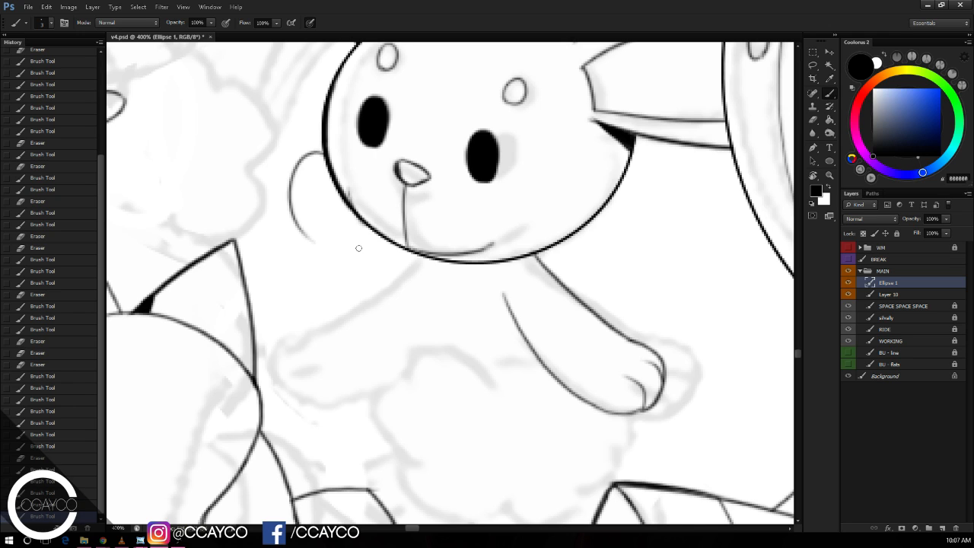
pyautogui.hotkey('ctrl', 'alt', 'z')
# Step: Ink the other arm's raised paw beside the cheek, with its rounded toes and toe divisions
pyautogui.moveTo(301, 174)
pyautogui.mouseDown()
pyautogui.moveTo(325, 168)
pyautogui.moveTo(295, 183)
pyautogui.moveTo(307, 186)
pyautogui.moveTo(297, 239)
pyautogui.mouseUp()
pyautogui.press('e')
pyautogui.moveTo(307, 201)
pyautogui.mouseDown()
pyautogui.moveTo(298, 239)
pyautogui.moveTo(318, 185)
pyautogui.moveTo(316, 199)
pyautogui.moveTo(285, 204)
pyautogui.moveTo(287, 196)
pyautogui.moveTo(288, 228)
pyautogui.moveTo(310, 239)
pyautogui.mouseUp()
pyautogui.press('b')
pyautogui.hotkey('ctrl', 'alt', 'z')
pyautogui.press('e')
pyautogui.press('b')
pyautogui.hotkey('ctrl', 'alt', 'z')
pyautogui.hotkey('ctrl', 'alt', 'z')
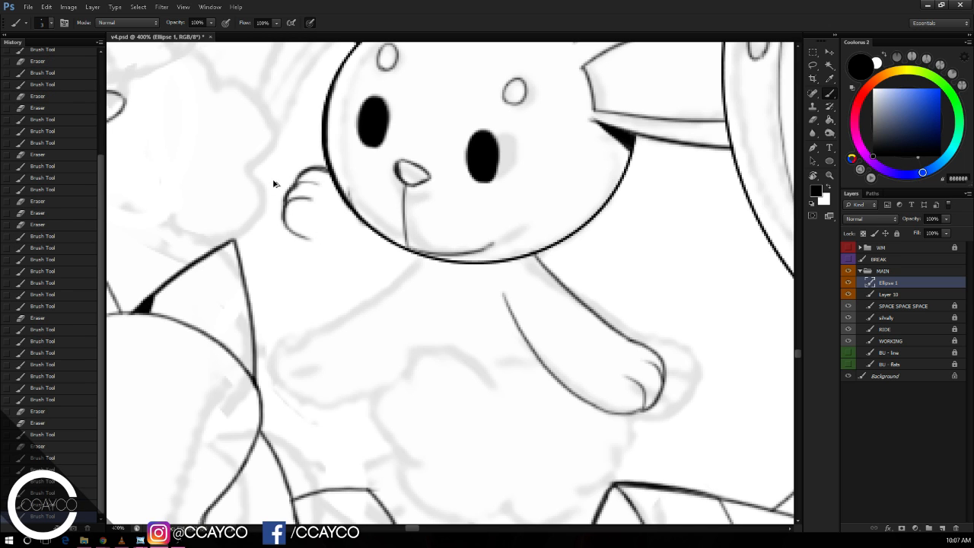
pyautogui.hotkey('ctrl', 'alt', 'z')
pyautogui.moveTo(281, 204); pyautogui.dragTo(297, 236)
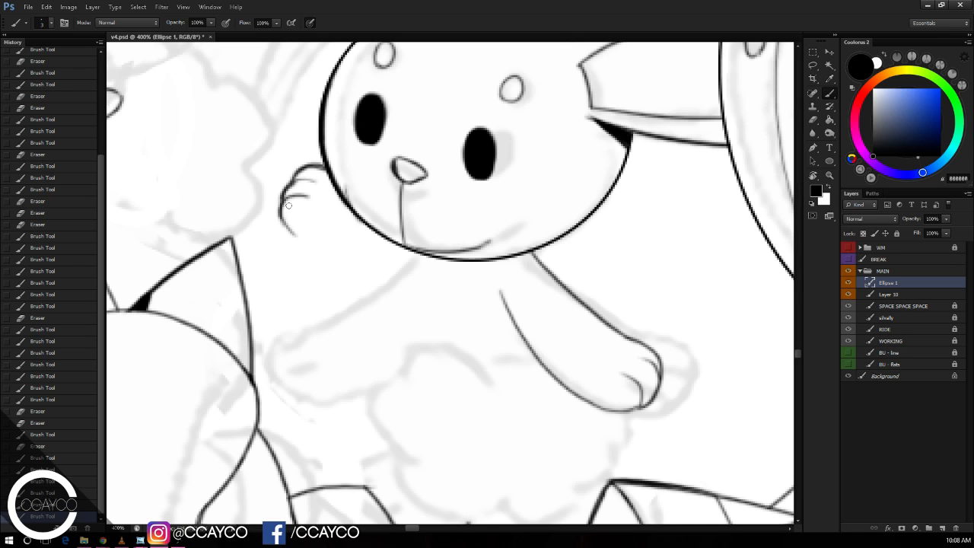
# Step: Ink the raised arm's underside as one smooth curve from the paw toward the chin
pyautogui.hotkey('ctrl', 'alt', 'z')
pyautogui.moveTo(282, 214)
pyautogui.mouseDown()
pyautogui.moveTo(359, 260)
pyautogui.moveTo(387, 261)
pyautogui.mouseUp()
pyautogui.hotkey('ctrl', 'alt', 'z')
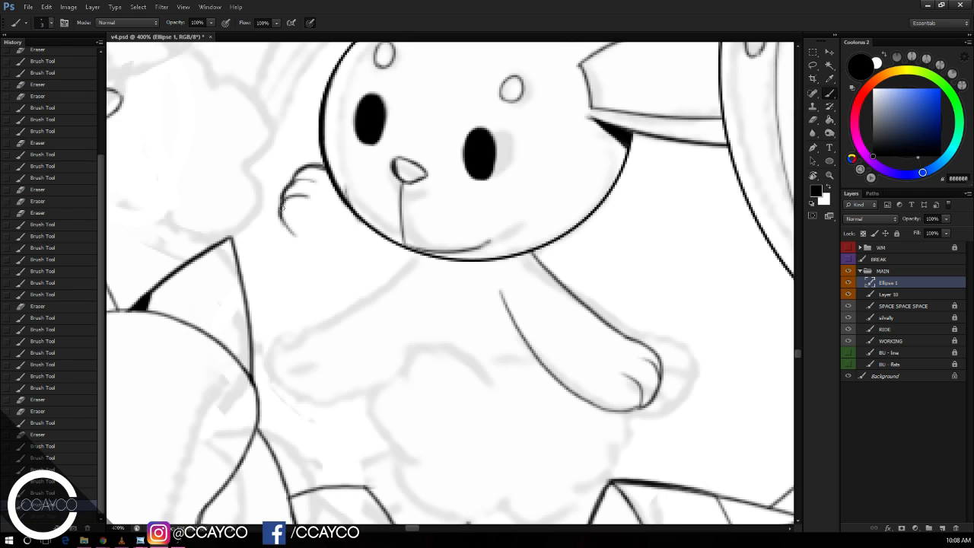
pyautogui.moveTo(281, 209); pyautogui.dragTo(389, 261)
pyautogui.hotkey('ctrl', 'alt', 'z')
pyautogui.moveTo(281, 209)
pyautogui.mouseDown()
pyautogui.moveTo(408, 267)
pyautogui.moveTo(434, 264)
pyautogui.mouseUp()
pyautogui.hotkey('ctrl', 'alt', 'z')
pyautogui.moveTo(364, 253); pyautogui.dragTo(428, 258)
pyautogui.hotkey('ctrl', 'alt', 'z')
pyautogui.hotkey('ctrl', 'alt', 'z')
# Step: Test the brush beside the raised paw with a straight line and a short thick stroke, and erase the thick stroke
pyautogui.press('l')
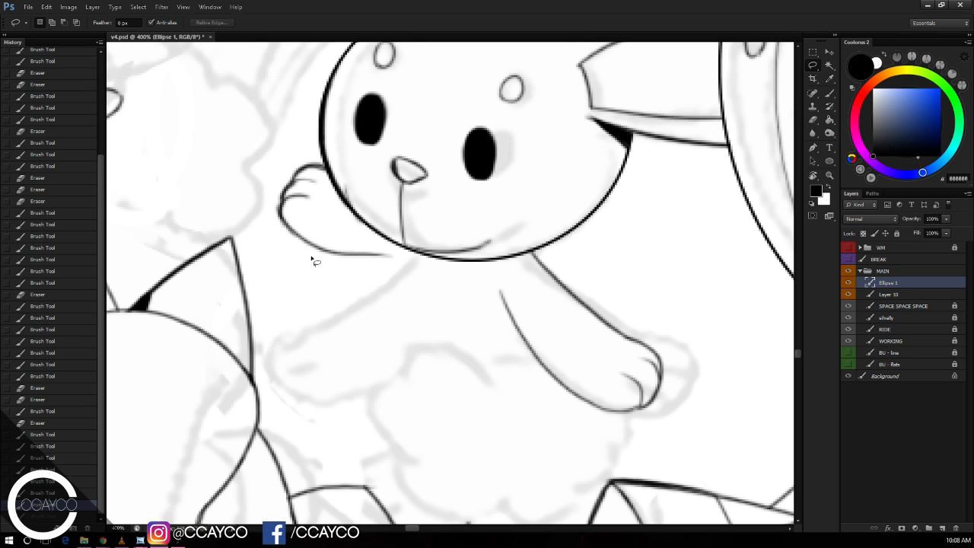
pyautogui.press('b')
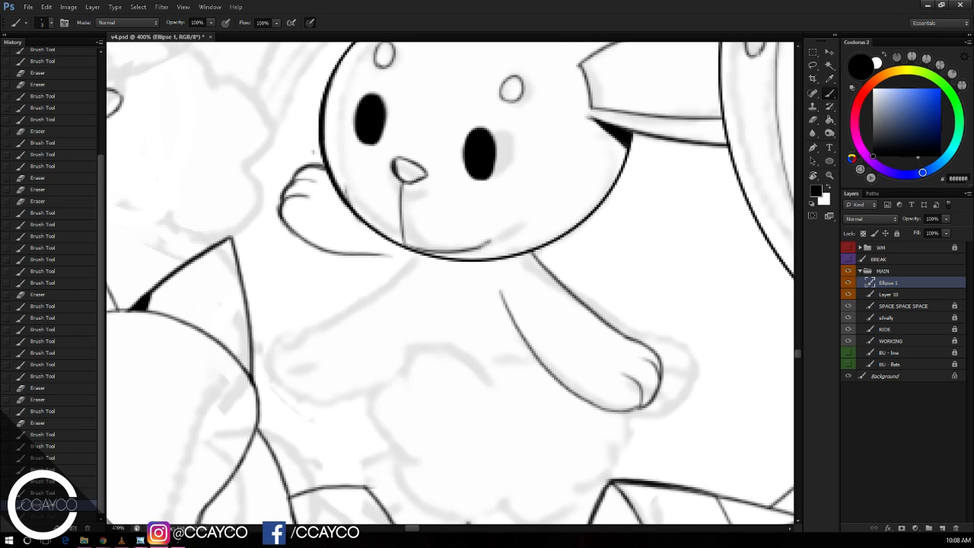
pyautogui.keyDown('shift'); pyautogui.click(313, 152); pyautogui.keyUp('shift')
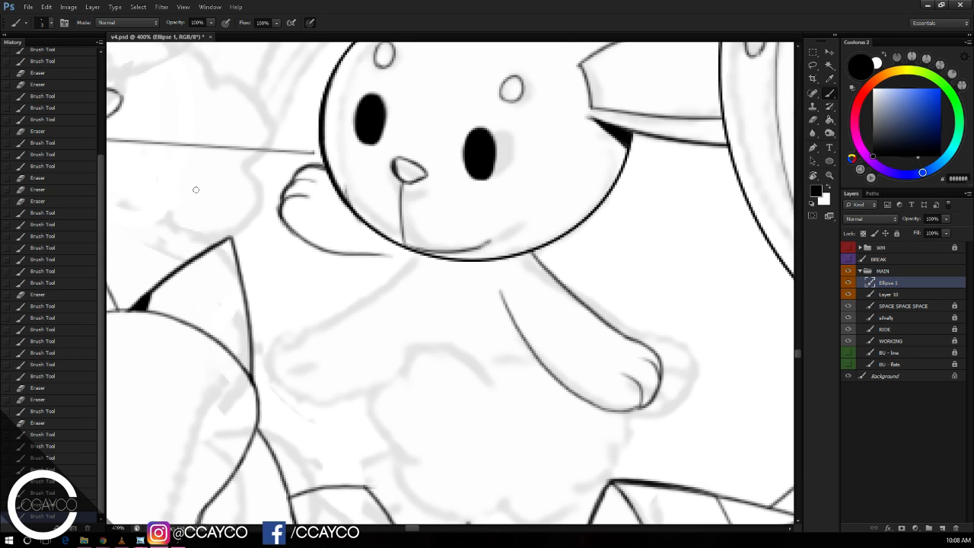
pyautogui.moveTo(194, 190); pyautogui.dragTo(238, 217)
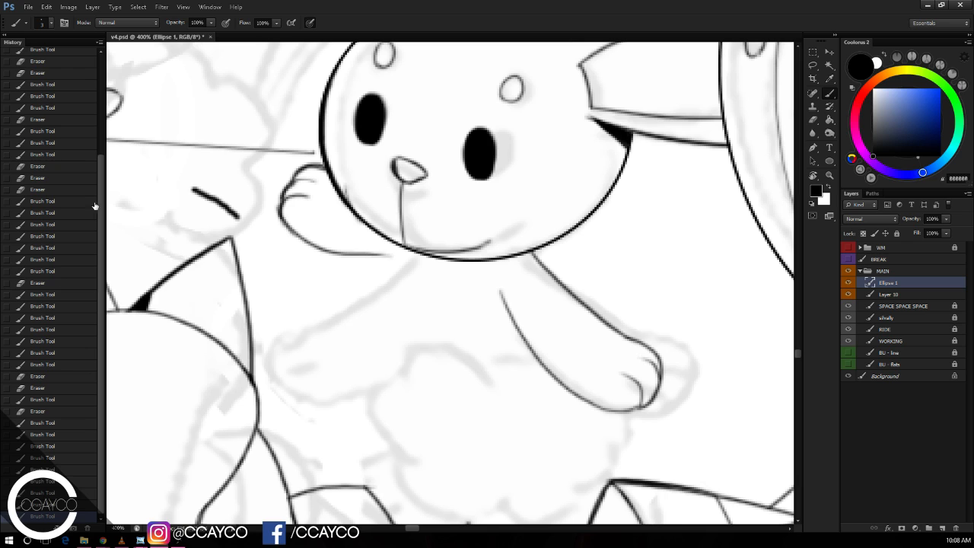
pyautogui.press('e')
pyautogui.moveTo(204, 198)
pyautogui.mouseDown()
pyautogui.moveTo(181, 176)
pyautogui.moveTo(246, 224)
pyautogui.mouseUp()
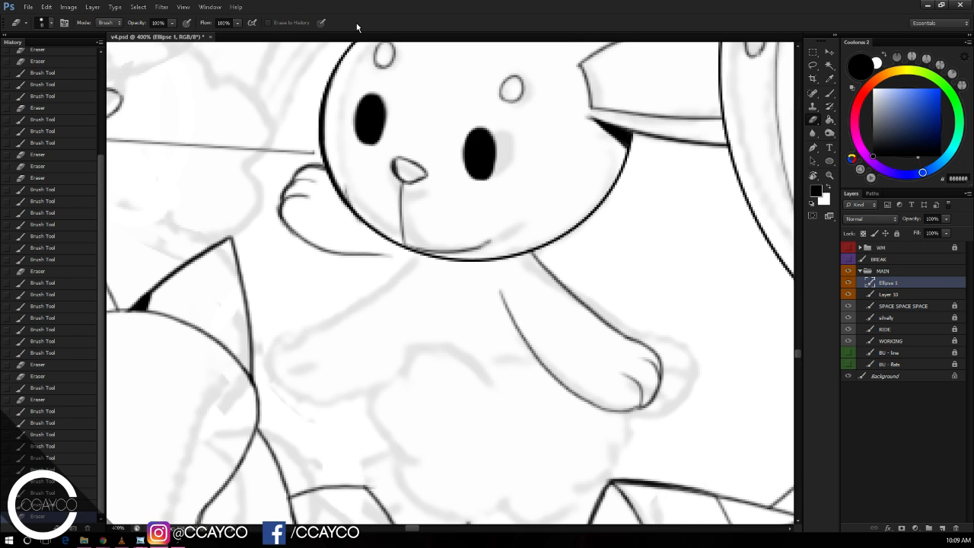
# Step: Save the v4.psd file
pyautogui.hotkey('ctrl', 's')
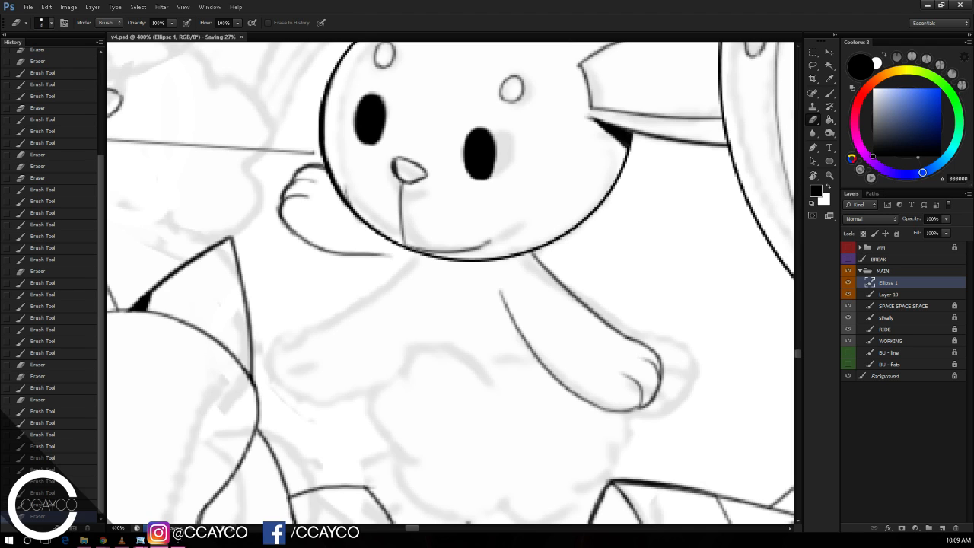